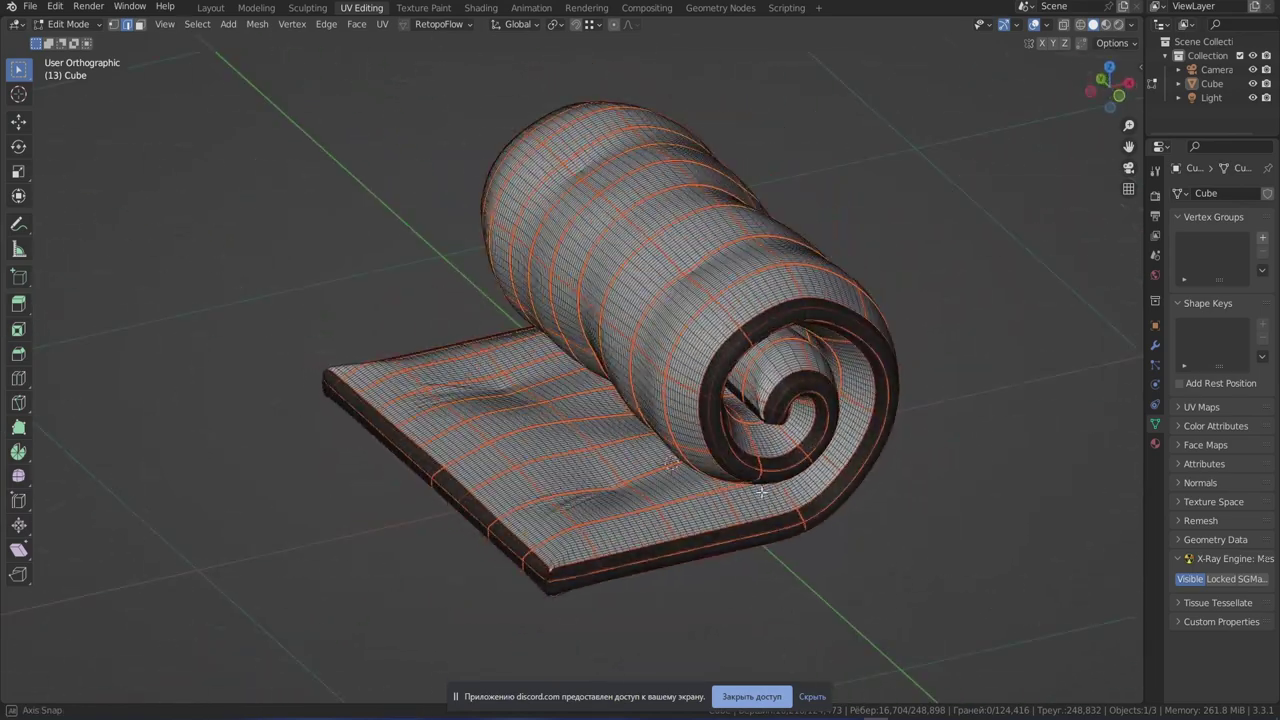
# Examine the rolled mattress mesh and its selected grid of edges from several angles and distances.
pyautogui.scroll(5, 735, 569)
pyautogui.moveTo(723, 543); pyautogui.dragTo(639, 458, button='middle')
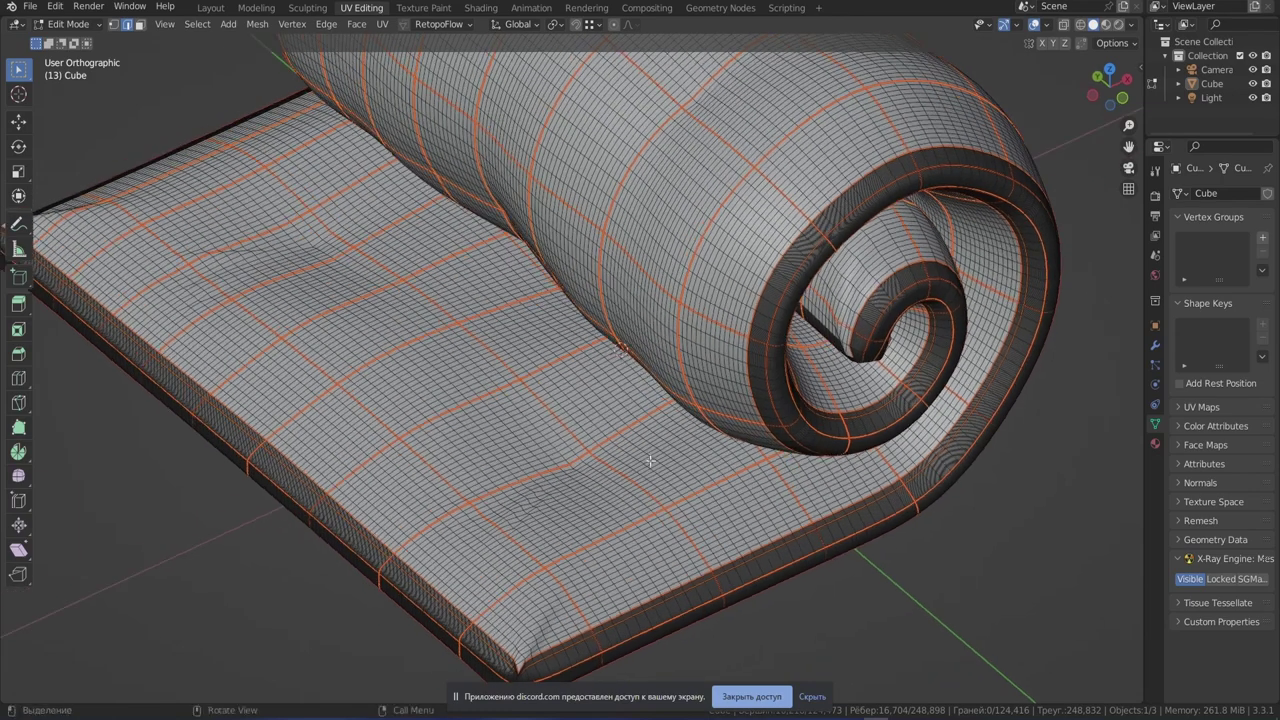
pyautogui.scroll(-4, 634, 432)
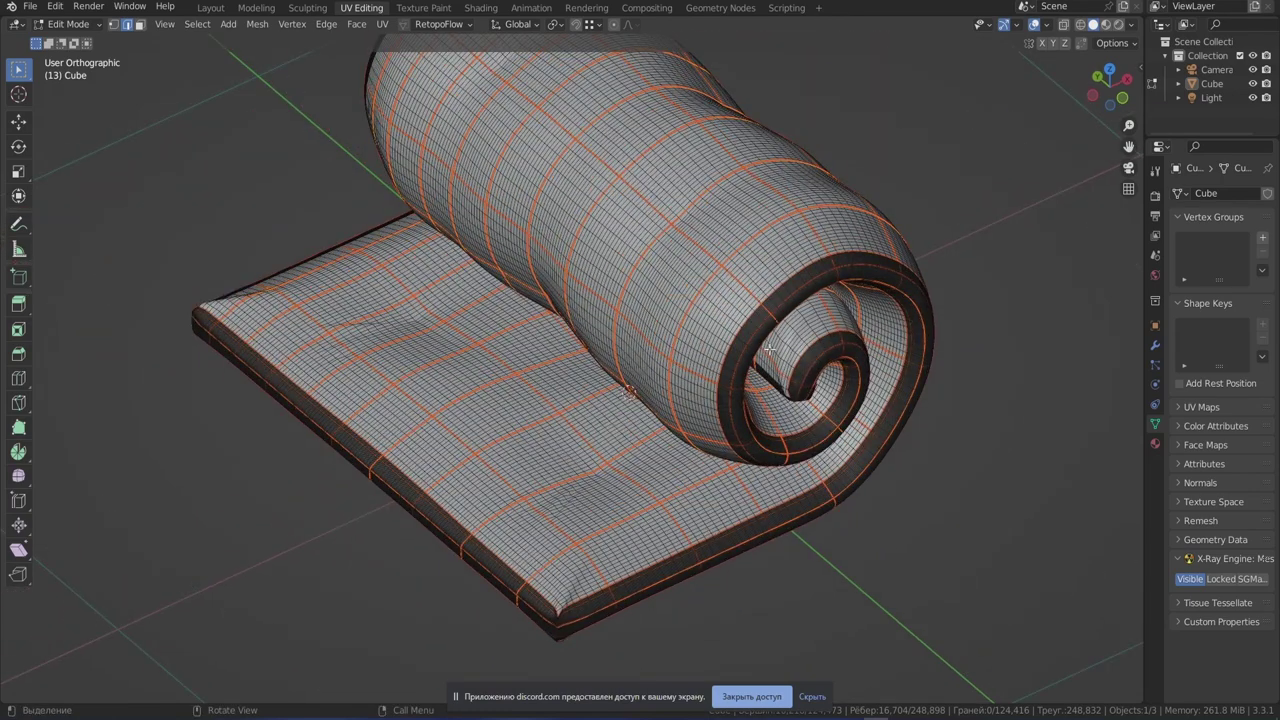
pyautogui.moveTo(735, 345); pyautogui.dragTo(658, 333, button='middle')
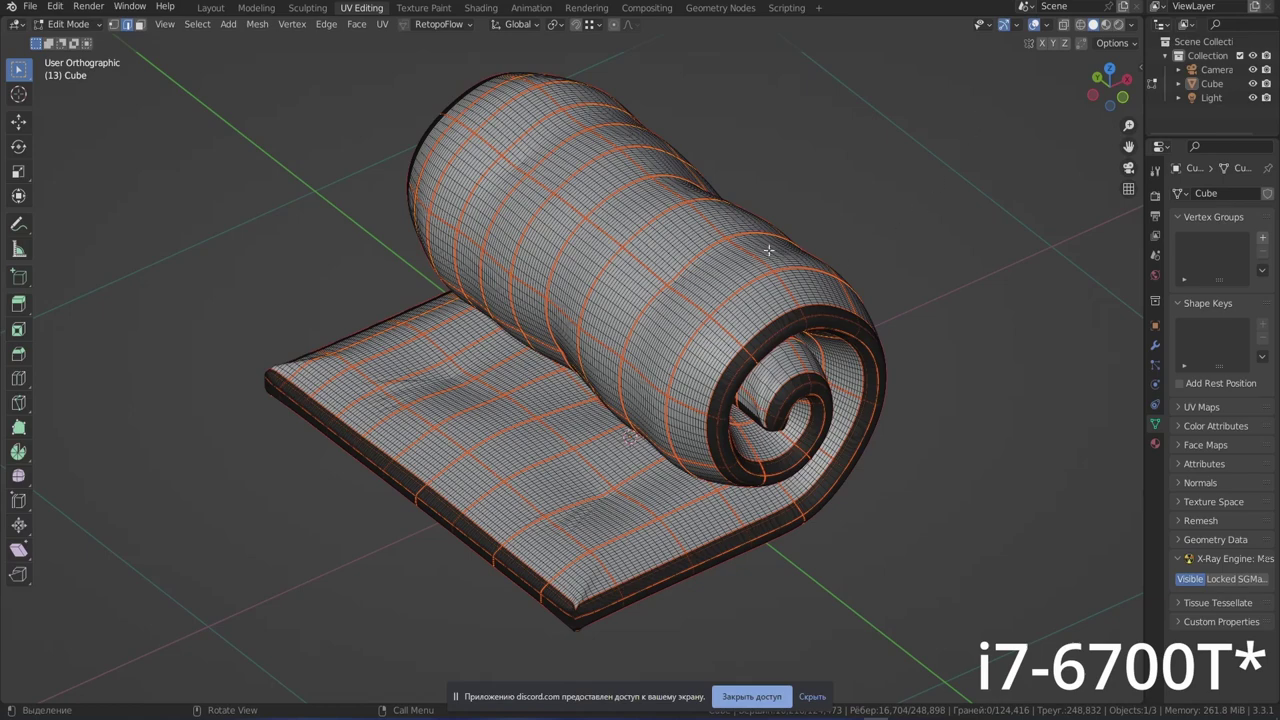
pyautogui.moveTo(724, 241); pyautogui.dragTo(712, 205, button='middle')
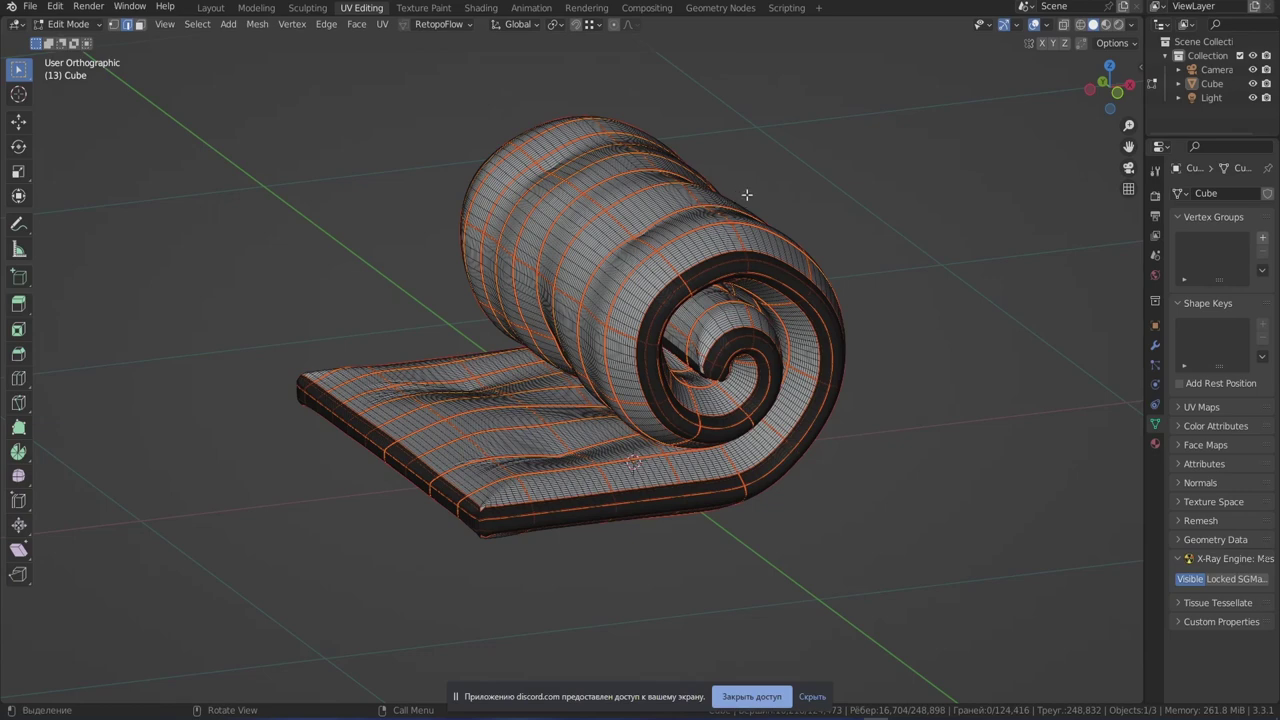
pyautogui.moveTo(826, 270); pyautogui.dragTo(858, 285, button='middle')
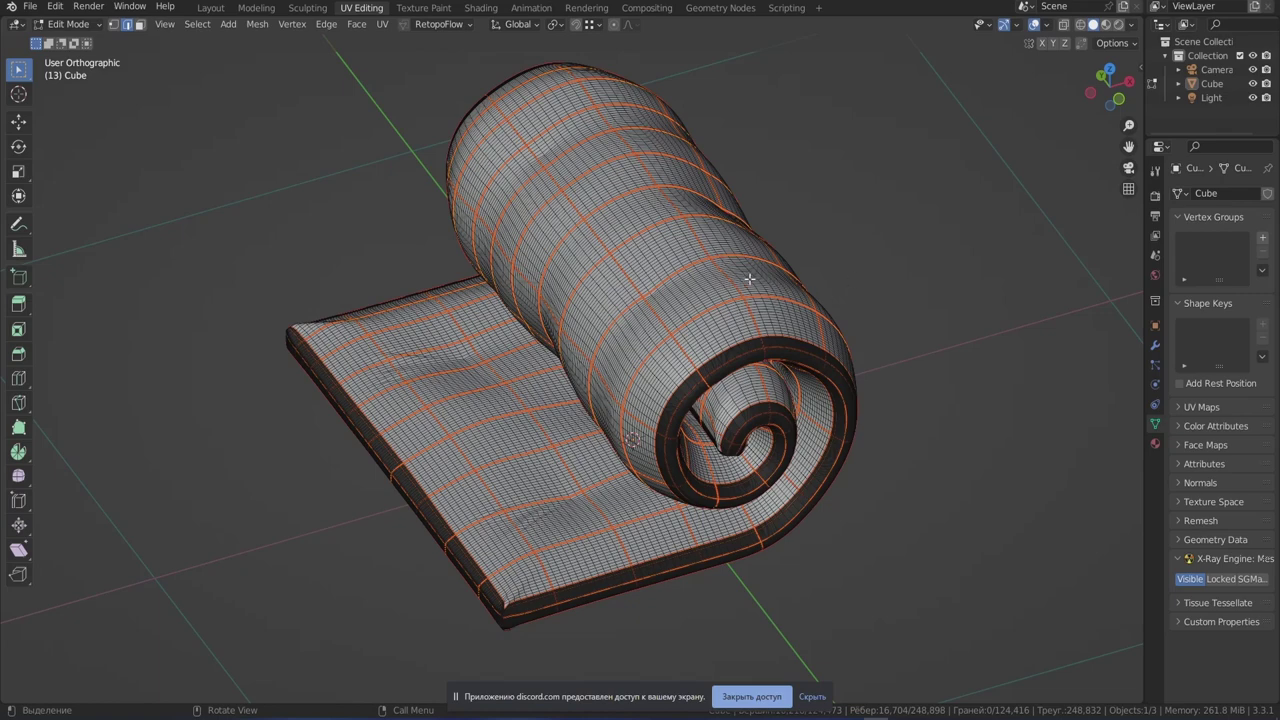
pyautogui.scroll(4, 610, 304)
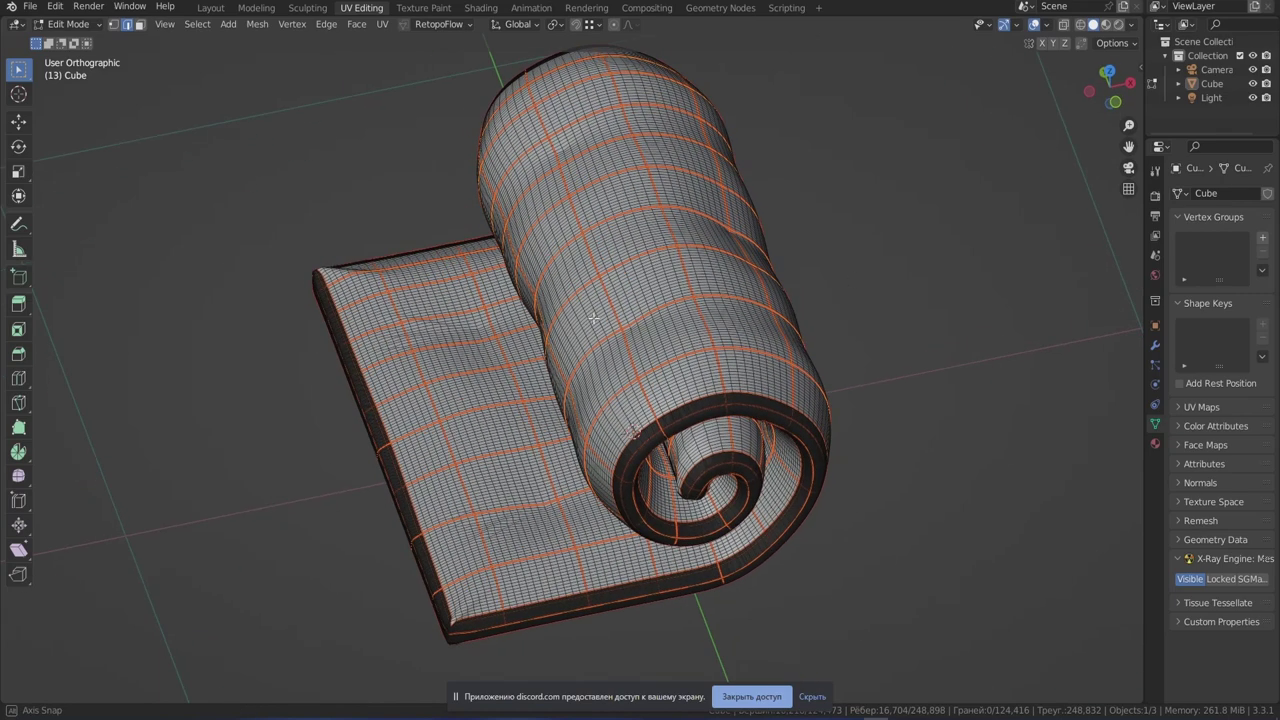
# Preview the mattress's material in Object Mode, and return to Edit Mode with solid shading.
pyautogui.click(1107, 25)
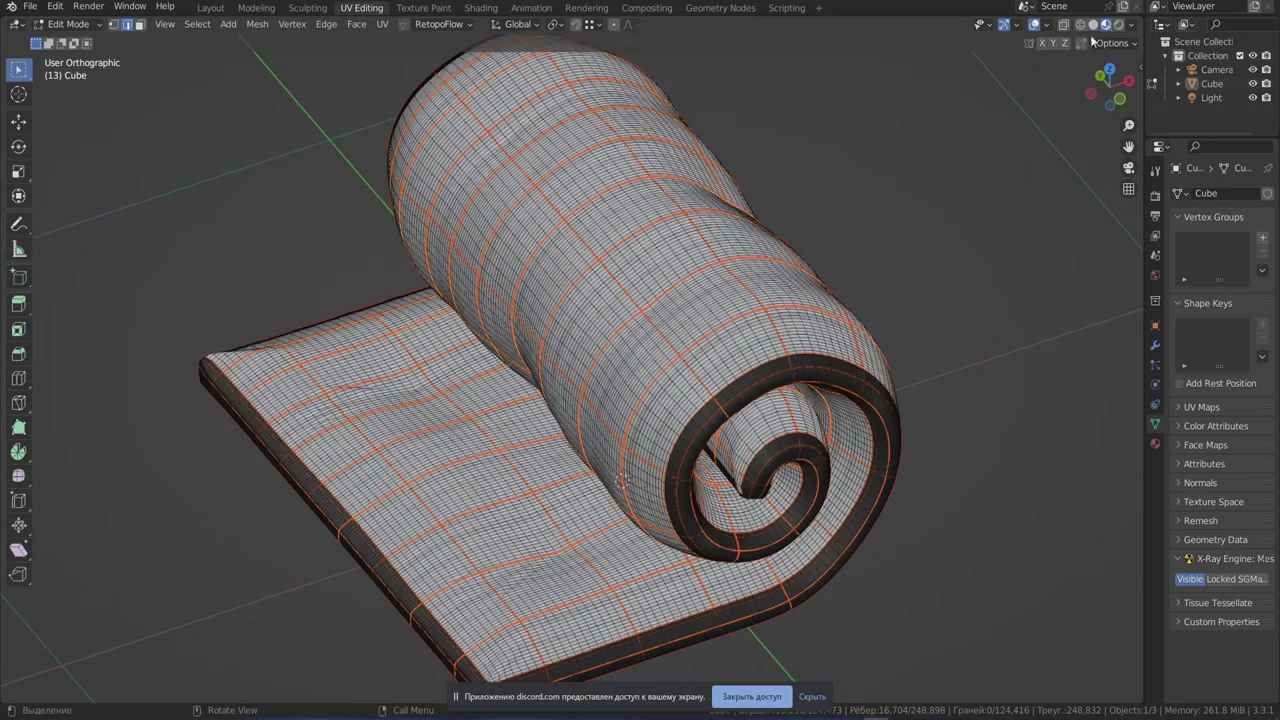
pyautogui.scroll(2, 622, 357)
pyautogui.scroll(-3, 622, 357)
pyautogui.hotkey('ctrl', 'Tab')
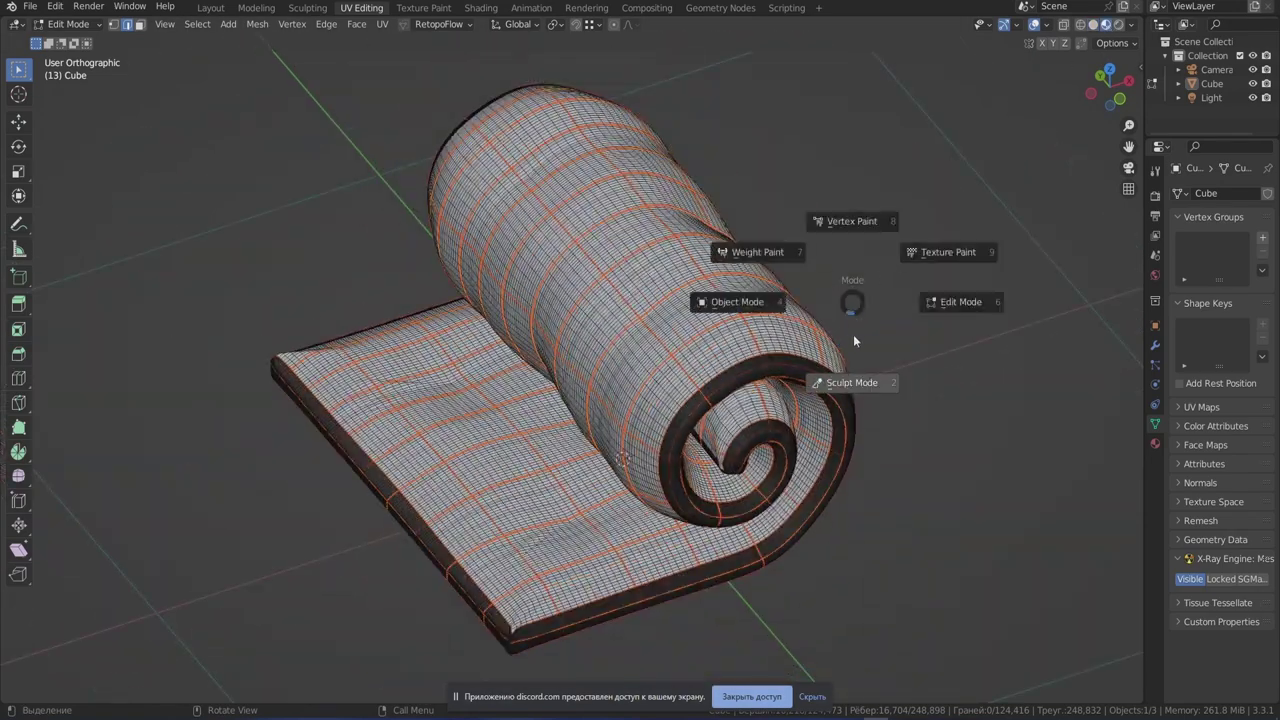
pyautogui.click(743, 310)
pyautogui.moveTo(814, 320)
pyautogui.mouseDown(button='middle')
pyautogui.moveTo(788, 349)
pyautogui.moveTo(812, 322)
pyautogui.mouseUp(button='middle')
pyautogui.hotkey('ctrl', 'Tab')
pyautogui.click(920, 318)
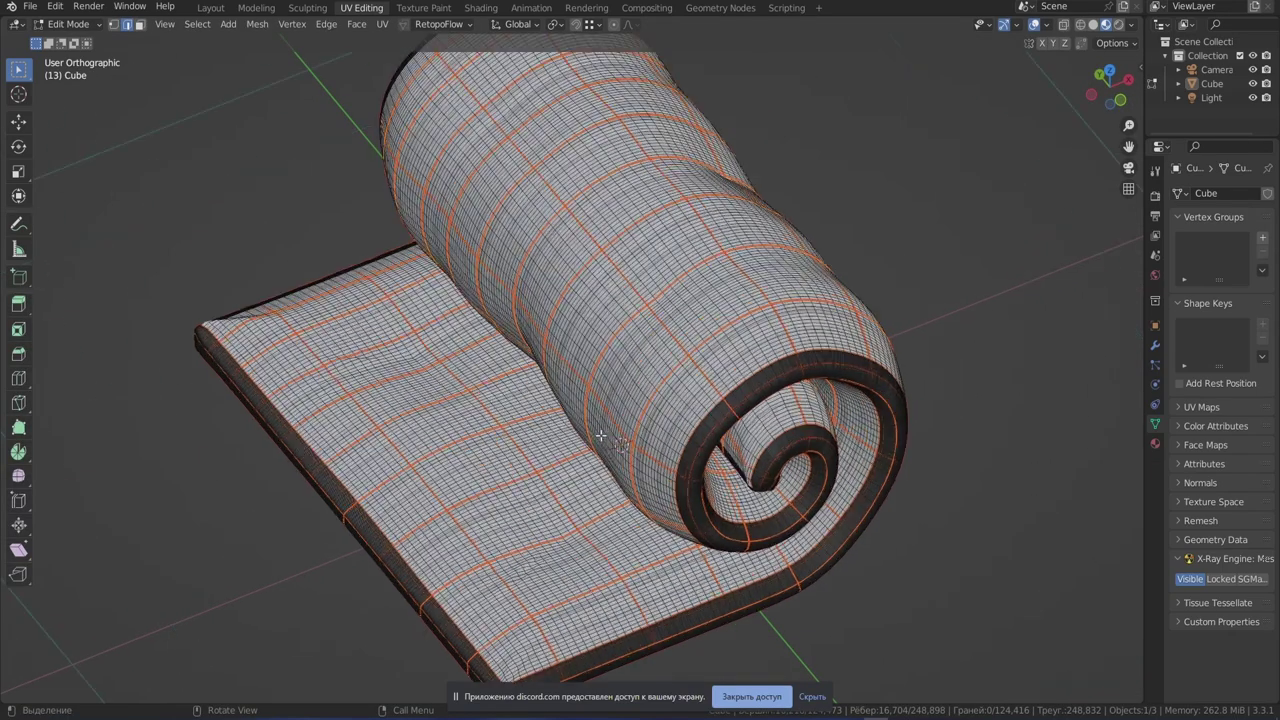
pyautogui.scroll(1, 613, 420)
pyautogui.click(1094, 25)
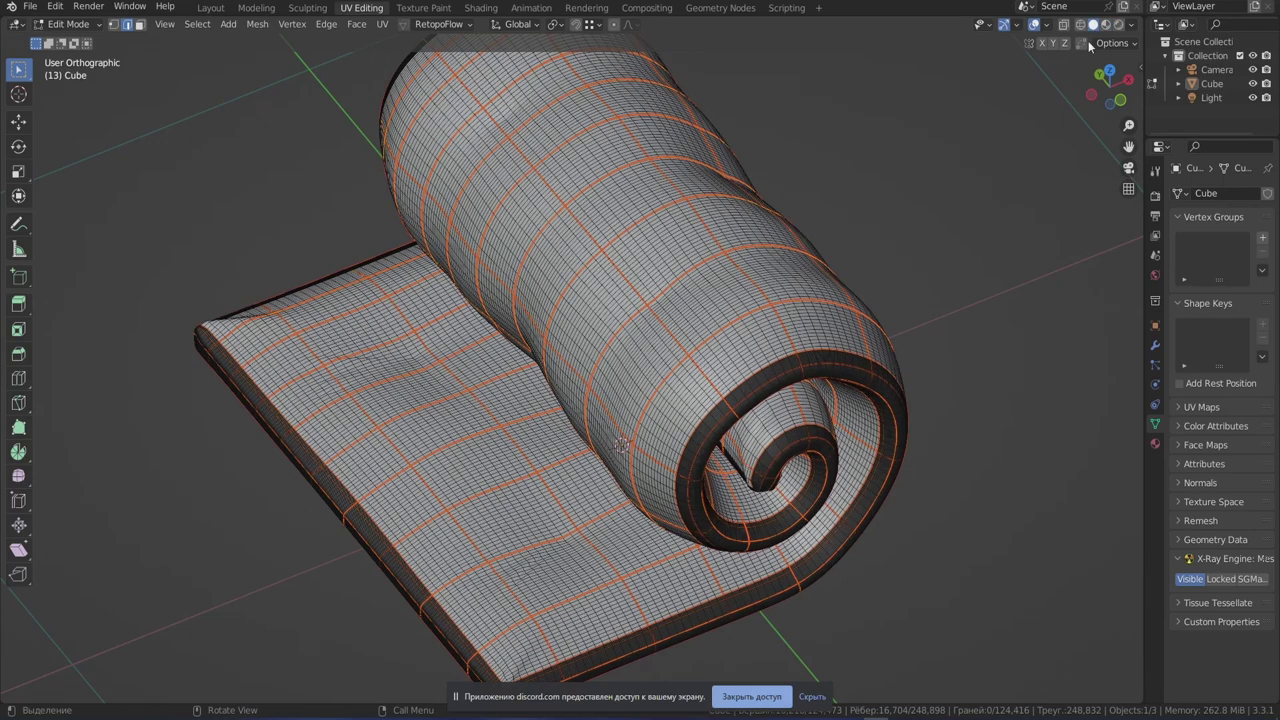
# Switch to Object Mode and examine the folds and rolled end of the mattress in solid shading.
pyautogui.hotkey('ctrl', 'Tab')
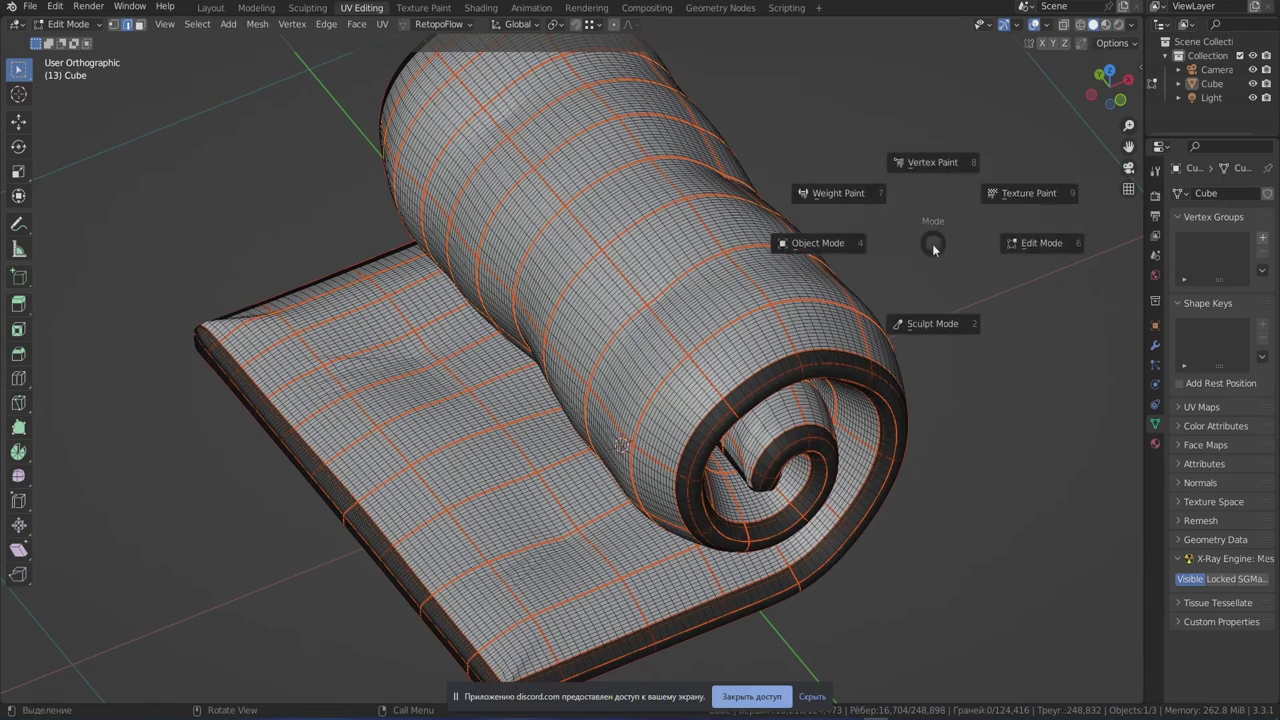
pyautogui.click(823, 240)
pyautogui.scroll(3, 377, 344)
pyautogui.scroll(-4, 380, 330)
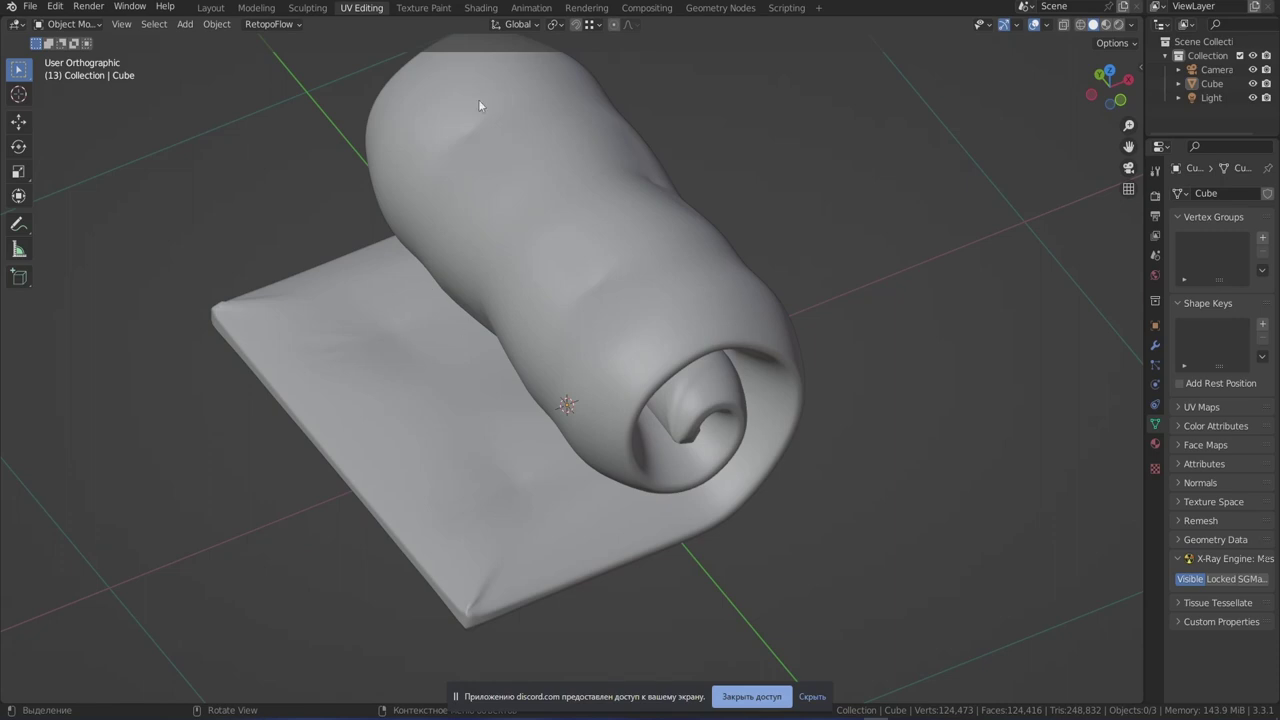
pyautogui.moveTo(593, 279); pyautogui.dragTo(736, 143, button='middle')
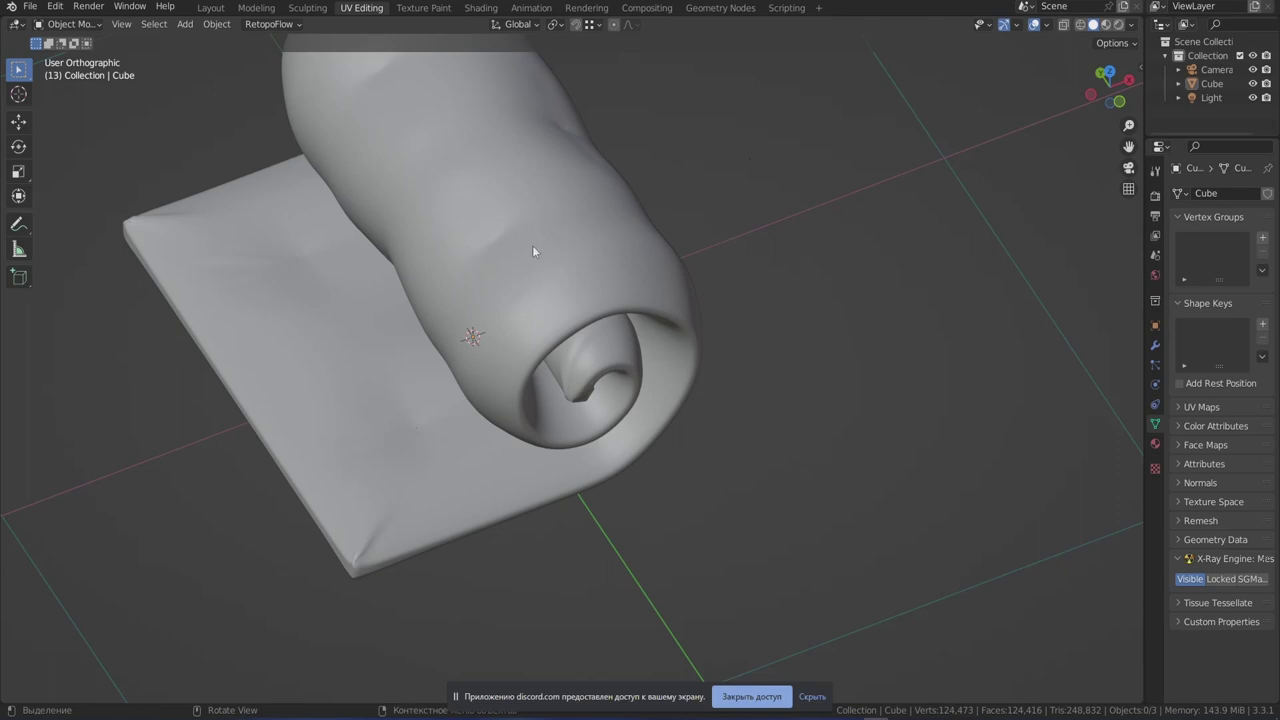
pyautogui.scroll(1, 477, 245)
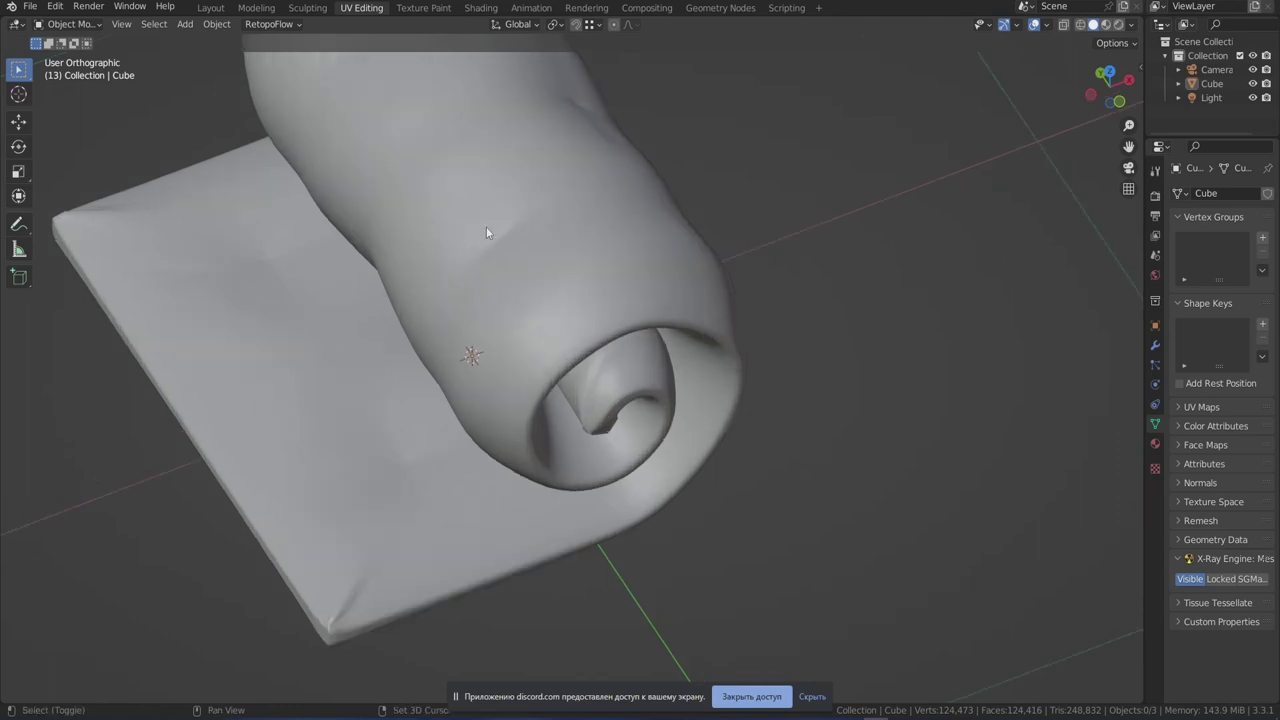
pyautogui.keyDown('shift'); pyautogui.moveTo(486, 226); pyautogui.dragTo(587, 339, button='middle'); pyautogui.keyUp('shift')
# Display the scene in Material Preview shading and select the rolled mattress.
pyautogui.click(1105, 24)
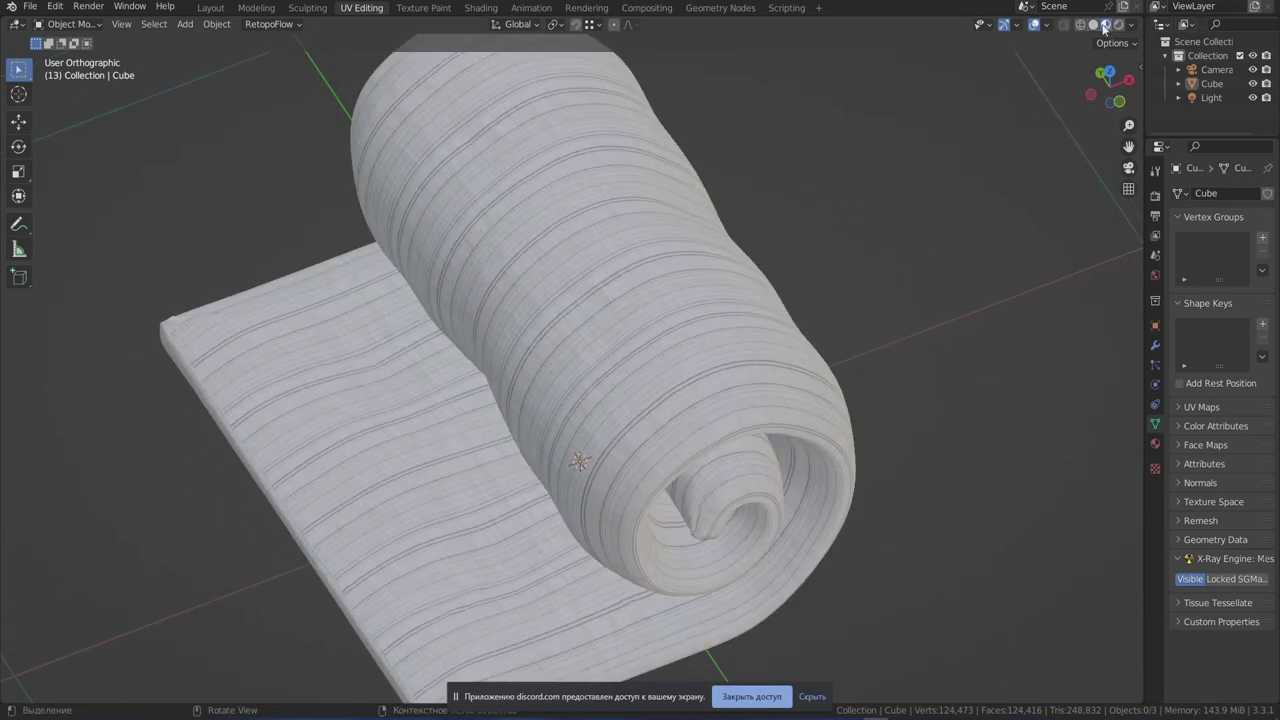
pyautogui.scroll(-2, 708, 204)
pyautogui.scroll(1, 670, 440)
pyautogui.click(736, 344)
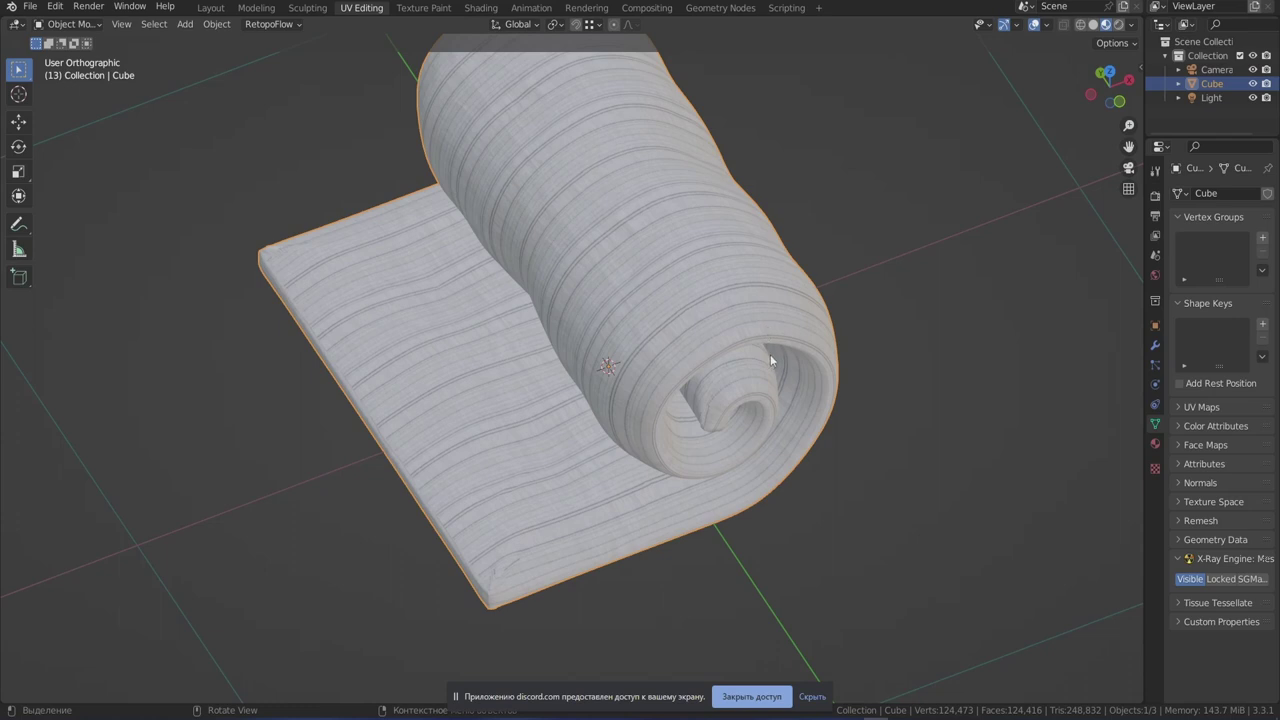
# Enter Edit Mode, clear the seams from the selected grid of edges on the mattress and deselect the edges.
pyautogui.hotkey('ctrl', 'Tab')
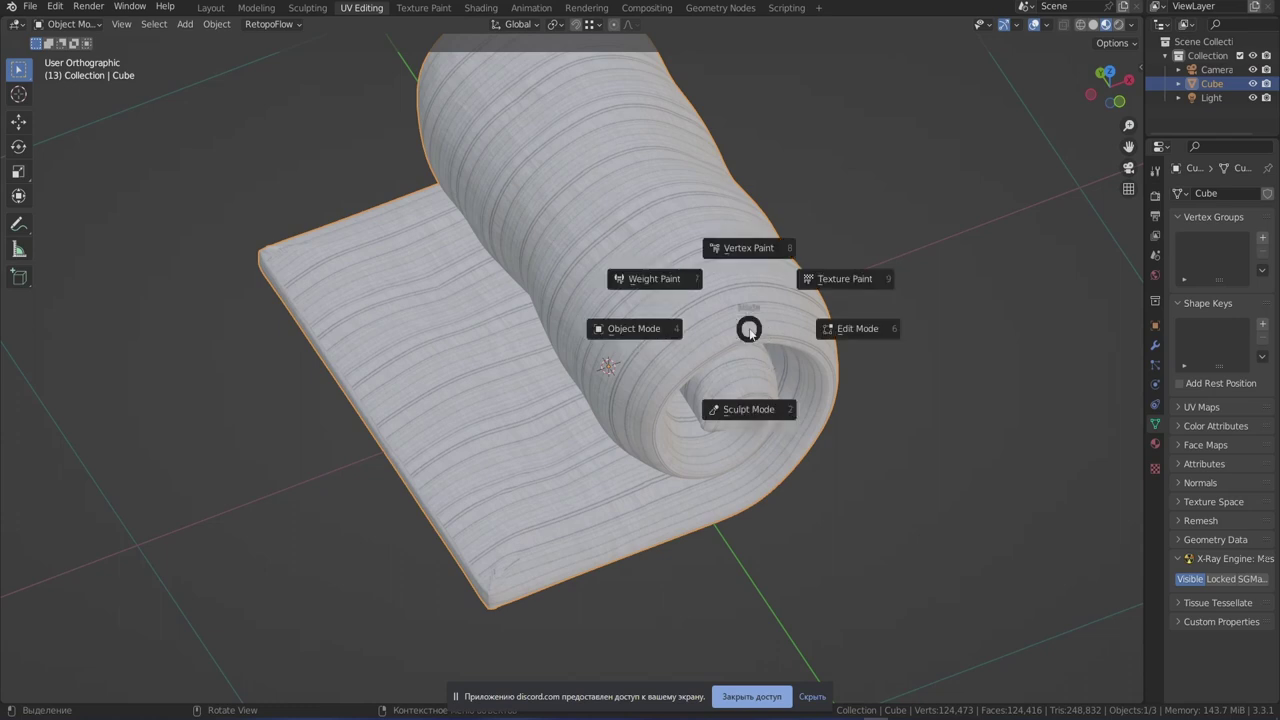
pyautogui.click(848, 330)
pyautogui.moveTo(871, 306); pyautogui.dragTo(920, 274, button='middle')
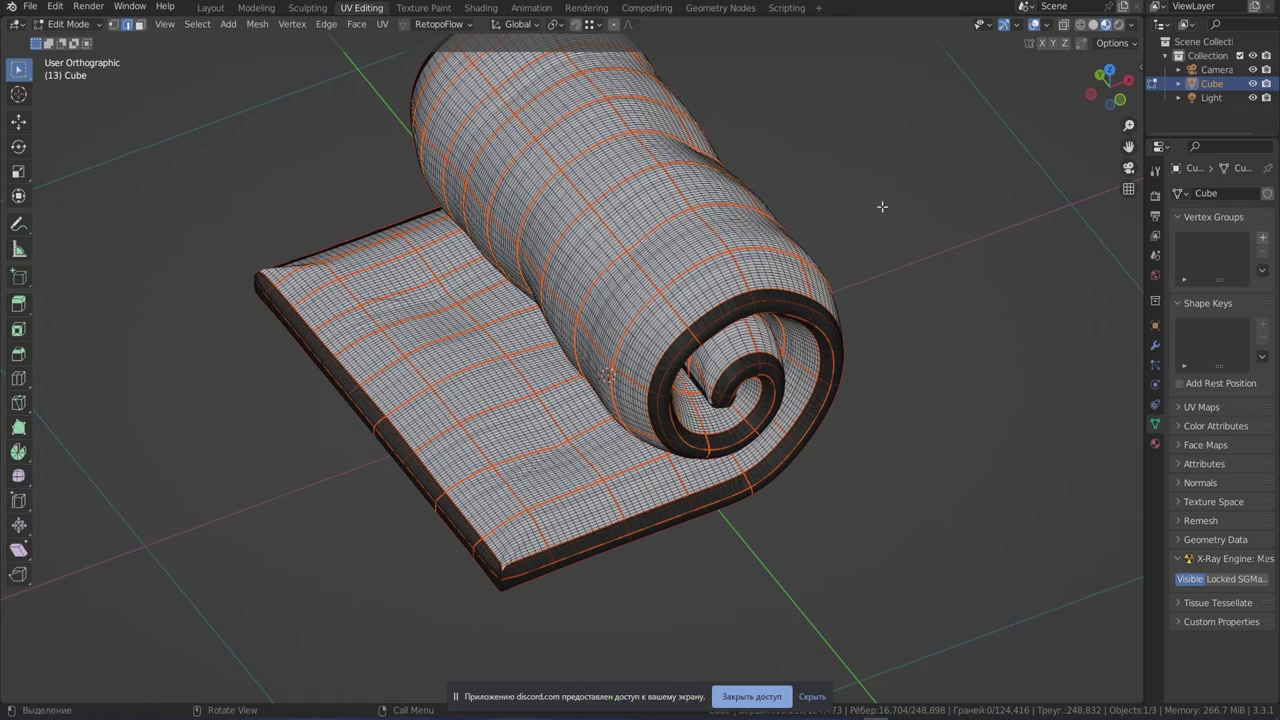
pyautogui.press('u')
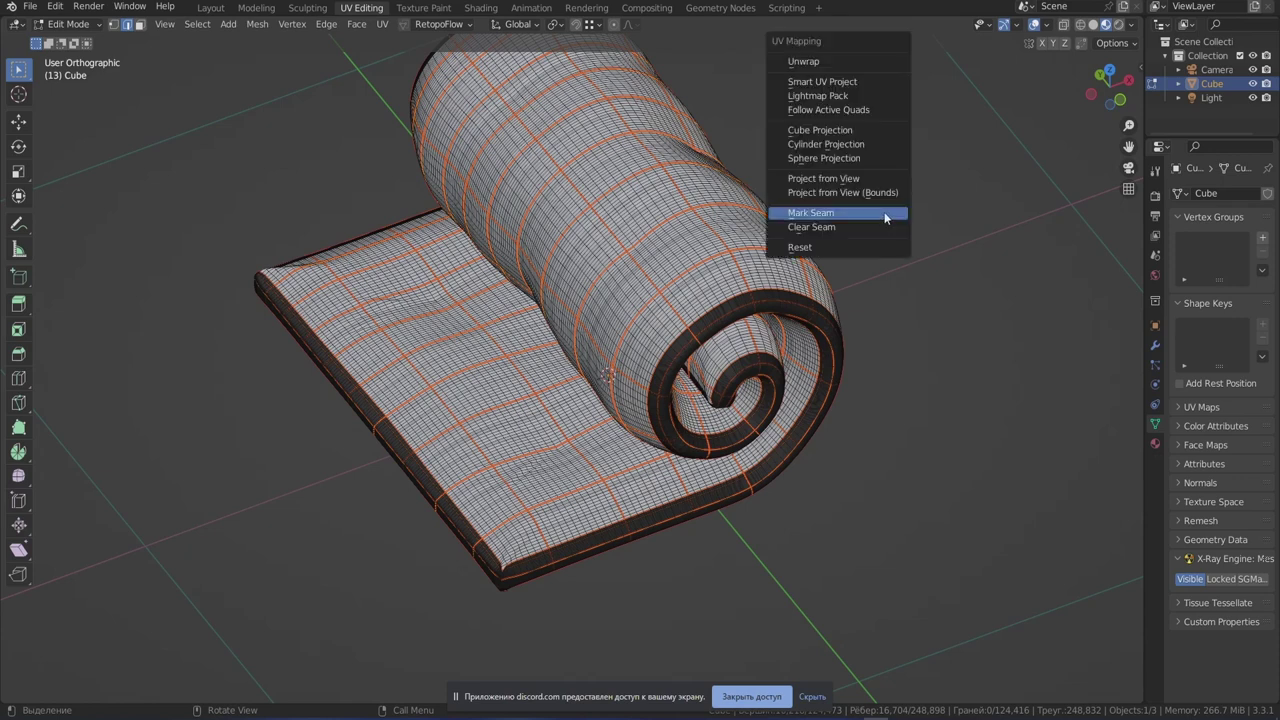
pyautogui.click(832, 227)
pyautogui.click(911, 321)
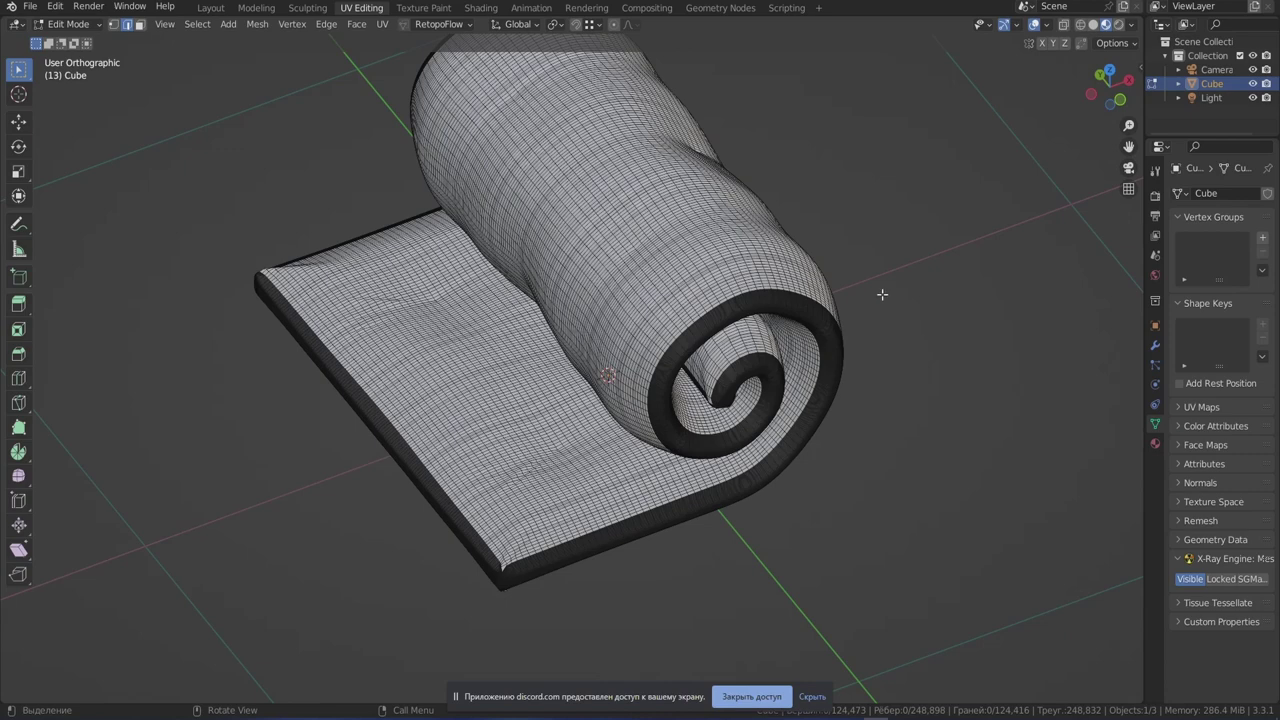
pyautogui.moveTo(880, 291); pyautogui.dragTo(757, 316, button='middle')
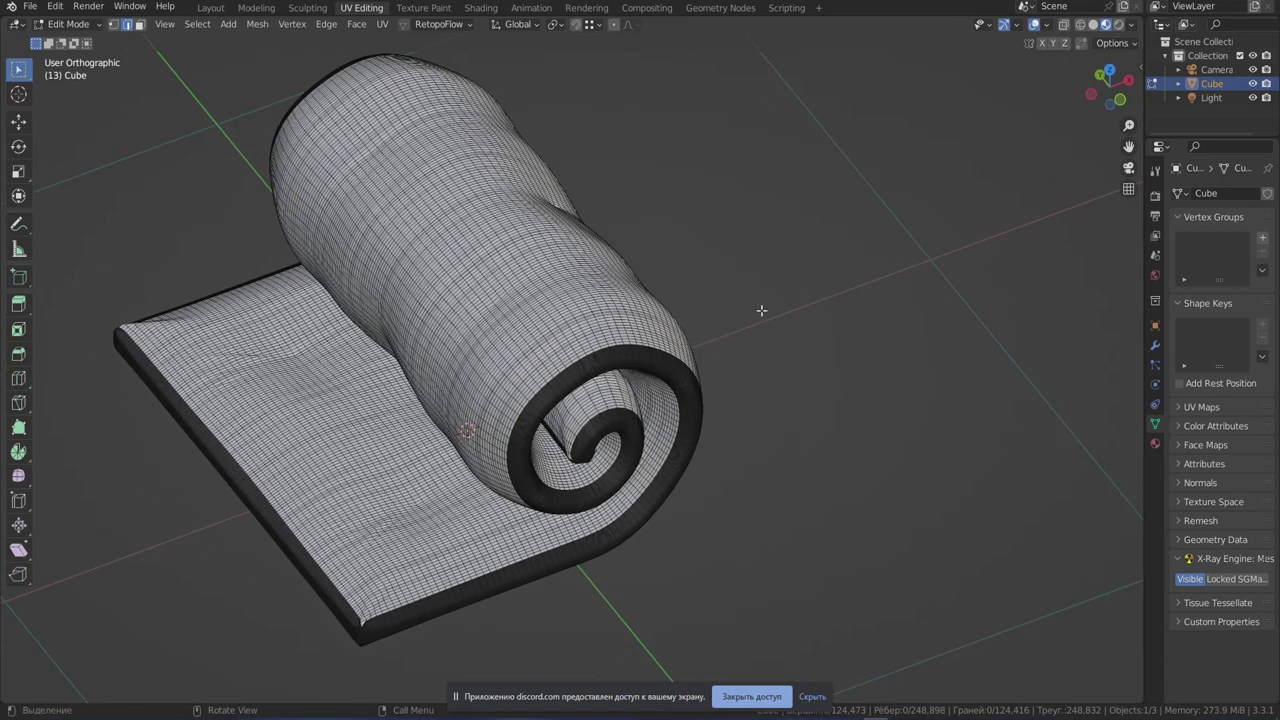
# Return to Object Mode and split the 3D viewport vertically into two side-by-side areas.
pyautogui.hotkey('ctrl', 'Tab')
pyautogui.click(671, 318)
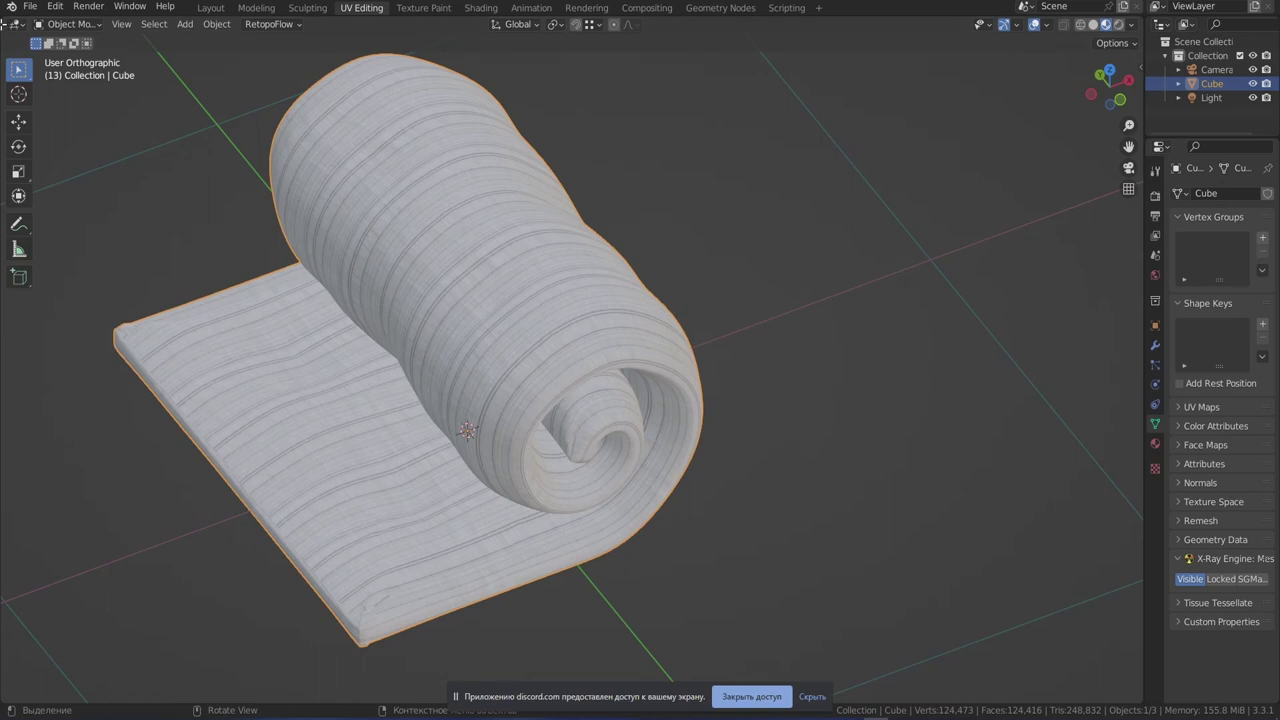
pyautogui.moveTo(6, 28); pyautogui.dragTo(586, 80)
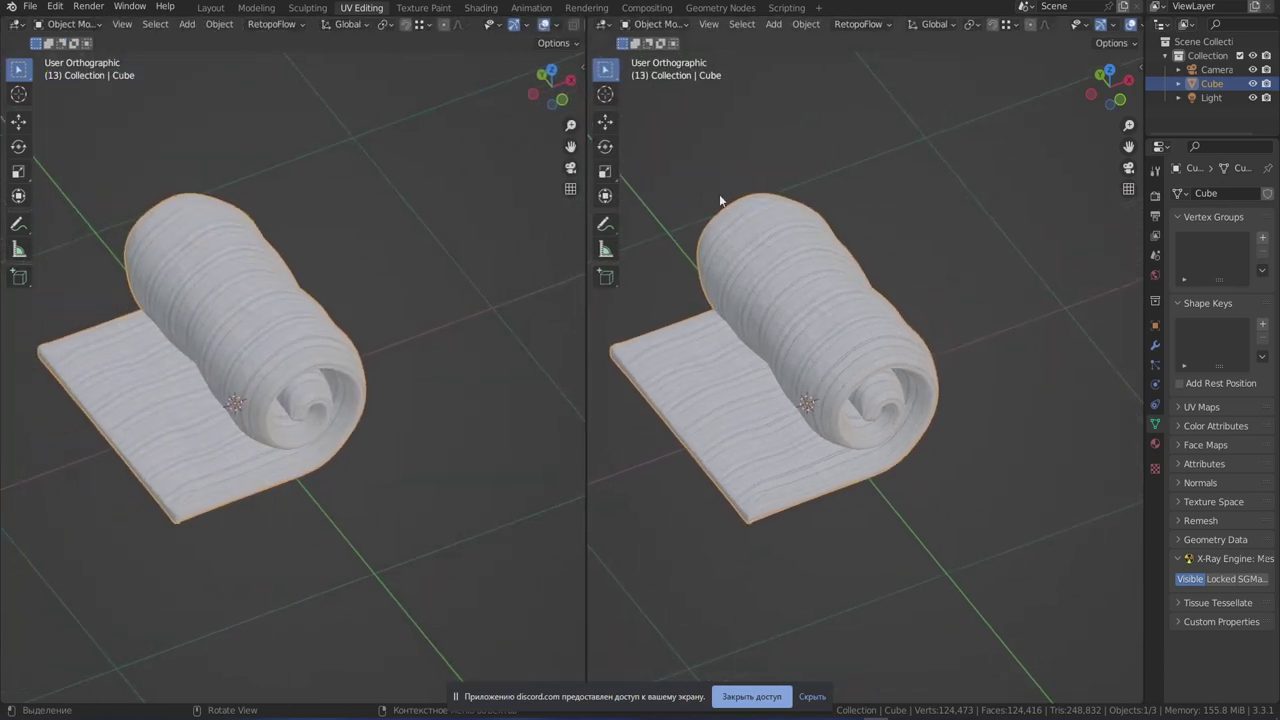
pyautogui.keyDown('shift'); pyautogui.moveTo(731, 226); pyautogui.dragTo(855, 218, button='middle'); pyautogui.keyUp('shift')
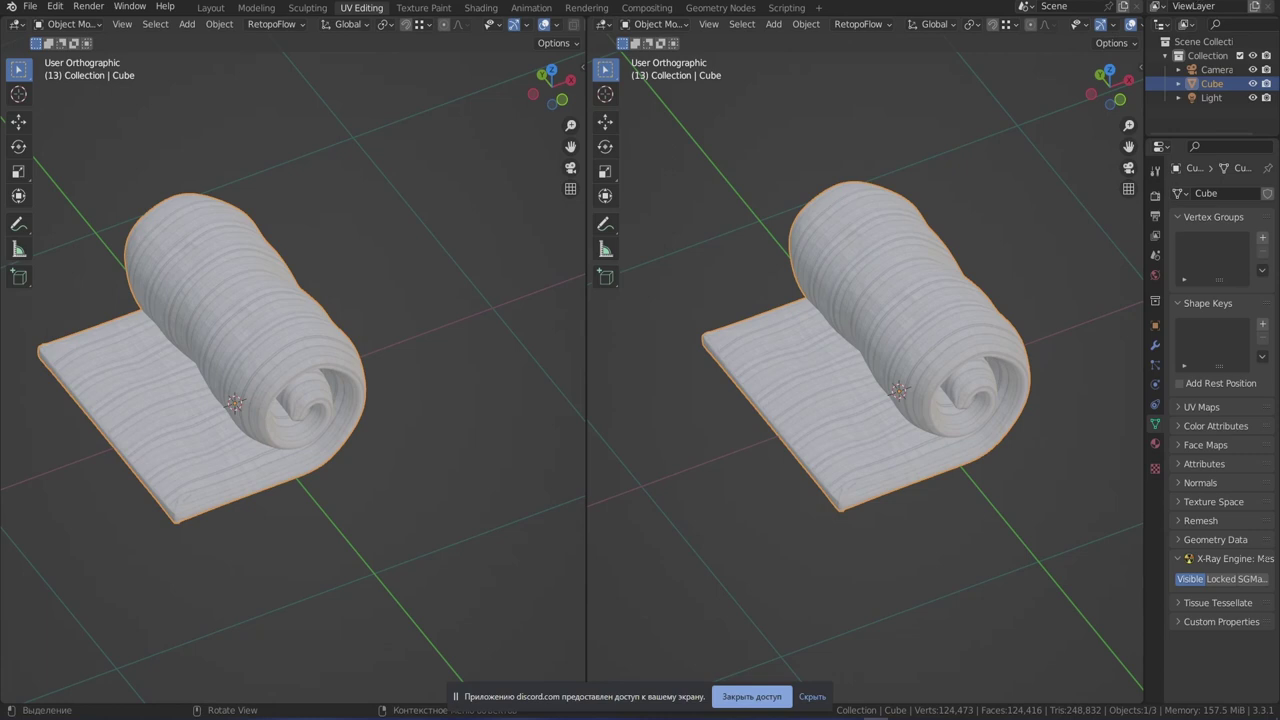
pyautogui.hotkey('alt', 'Tab')
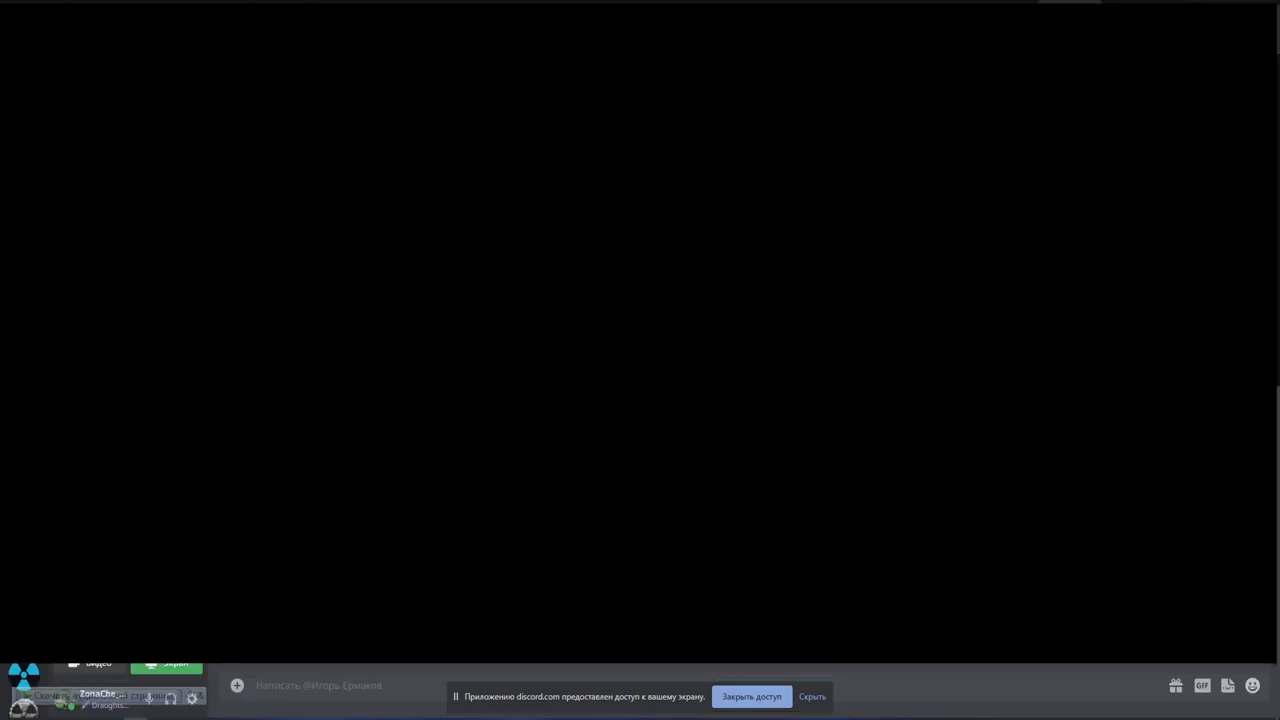
pyautogui.moveTo(1143, 1); pyautogui.dragTo(0, 4)
pyautogui.moveTo(876, 718)
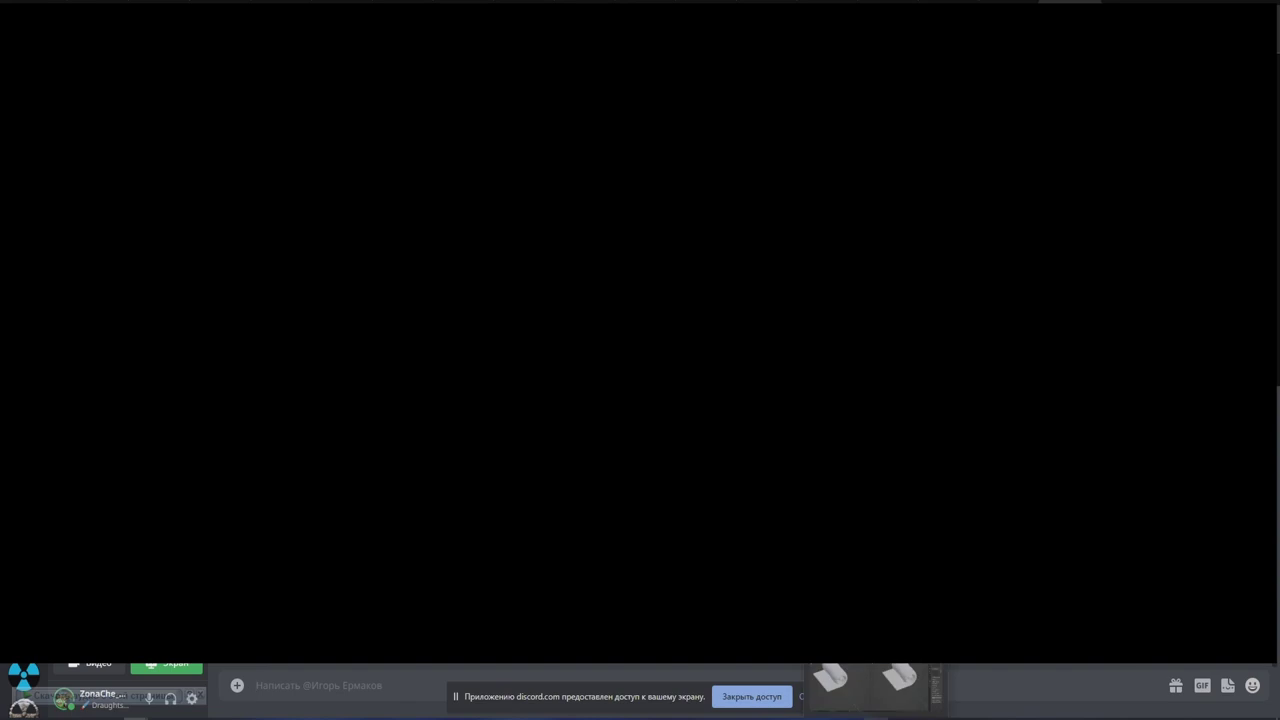
pyautogui.click(876, 688)
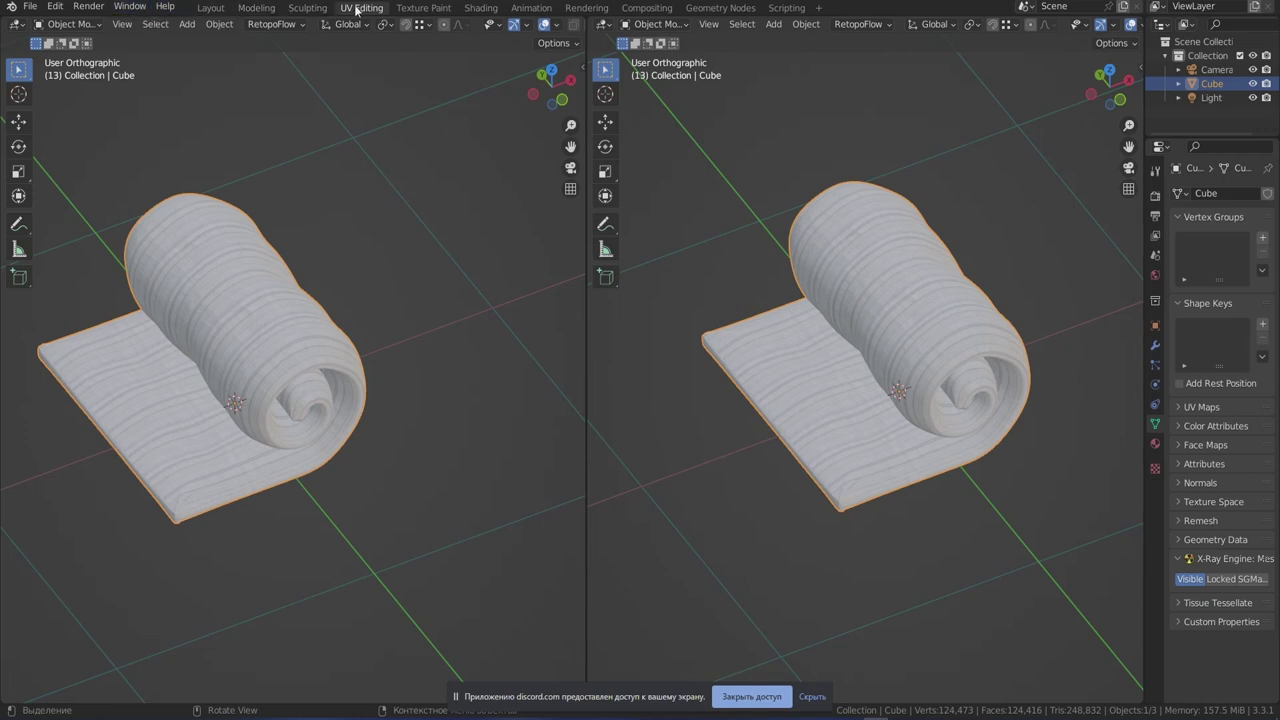
# Change one of the two viewports to a UV Editor and select the entire mattress mesh in Edit Mode.
pyautogui.click(20, 24)
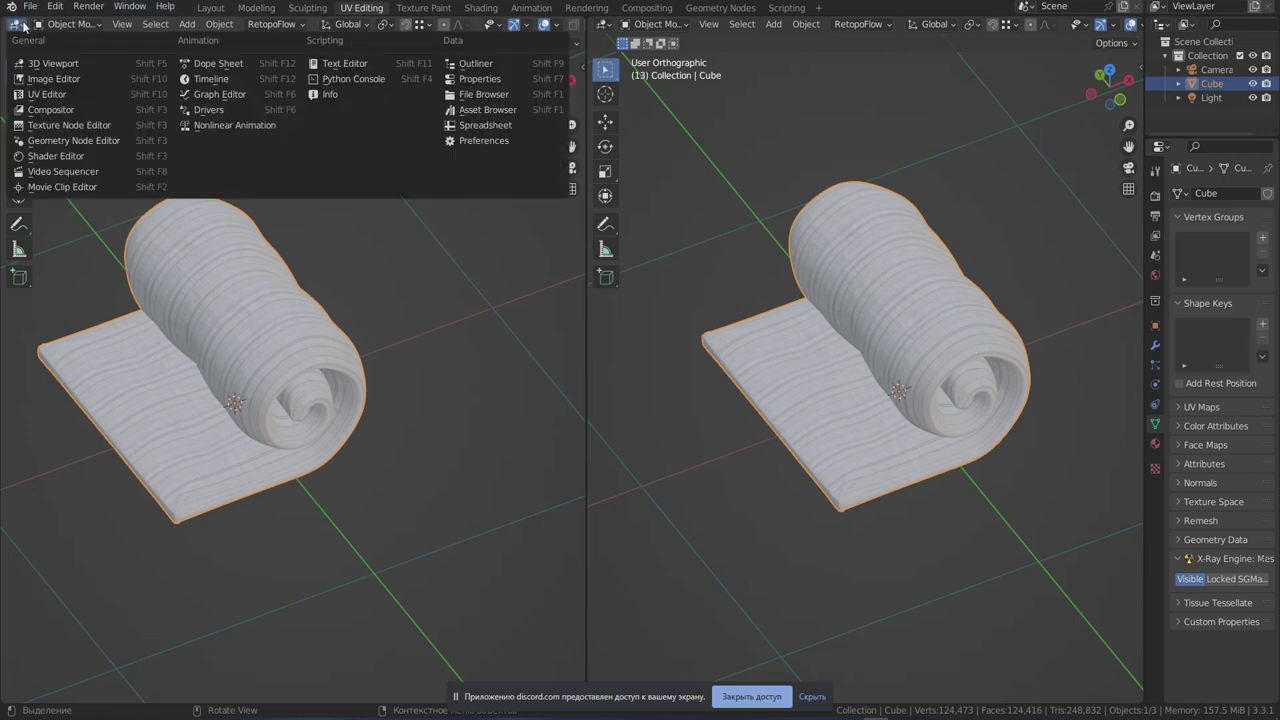
pyautogui.click(47, 94)
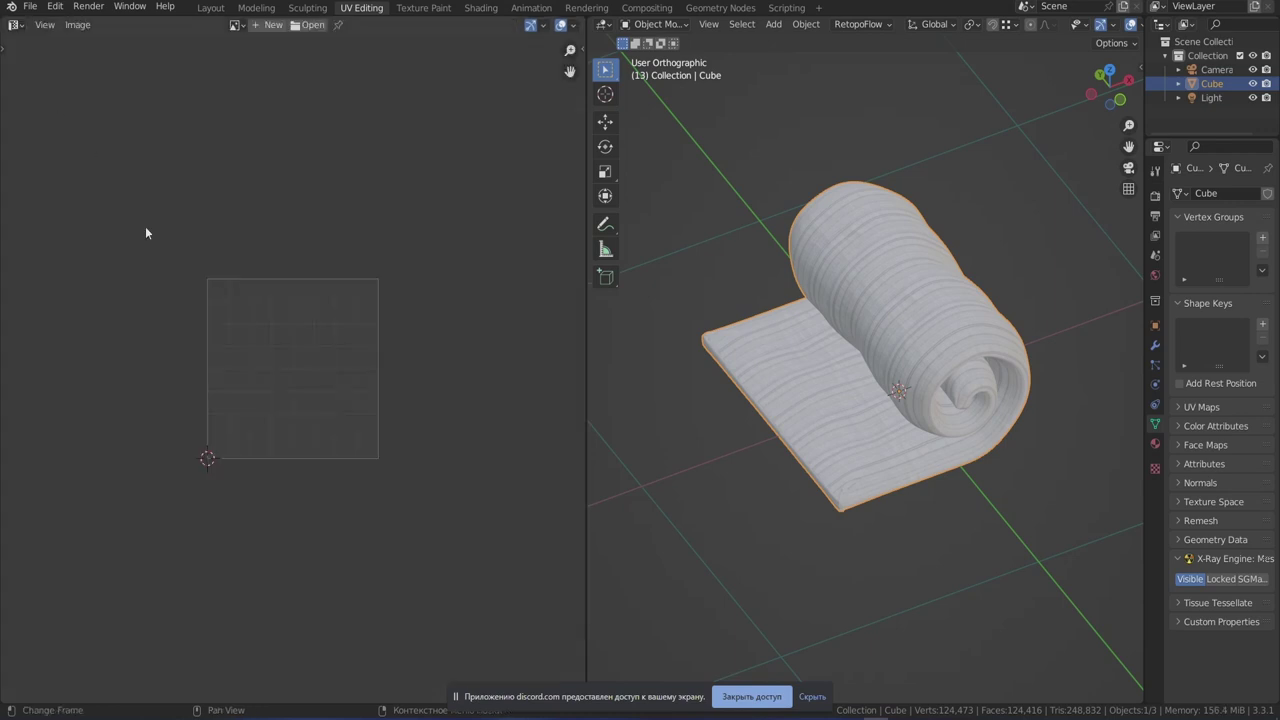
pyautogui.hotkey('ctrl', 'Tab')
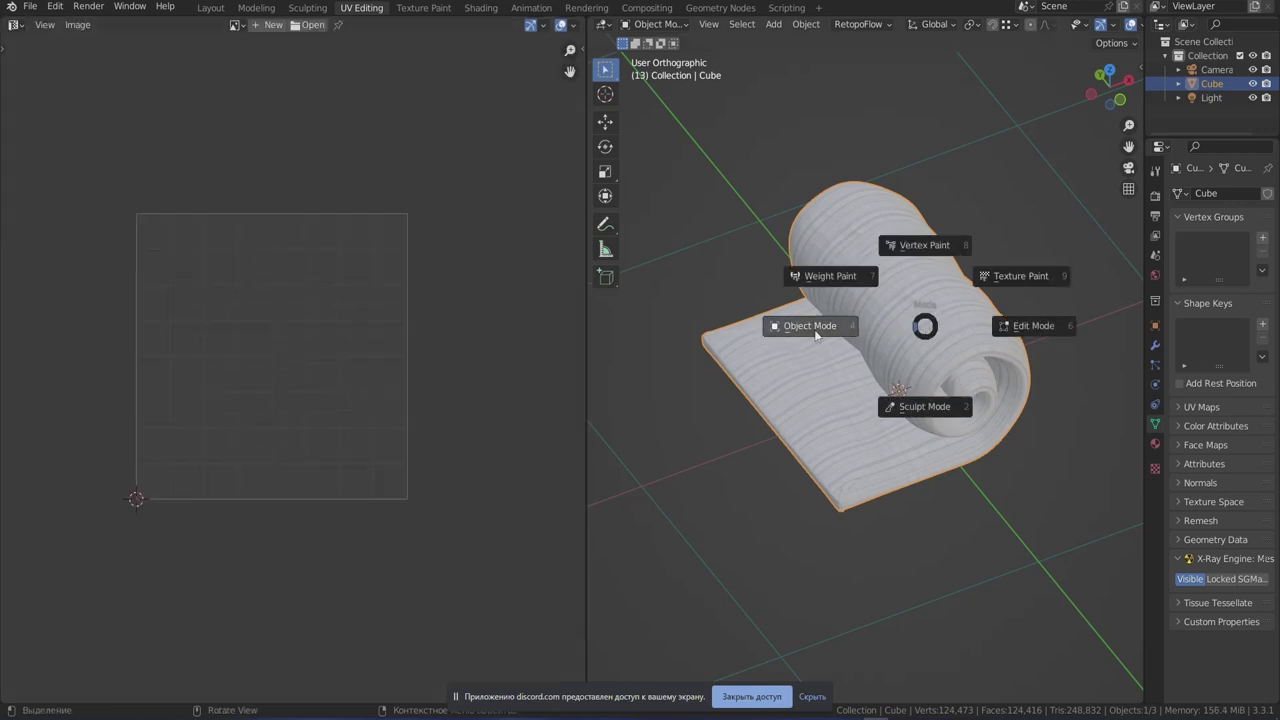
pyautogui.click(1042, 329)
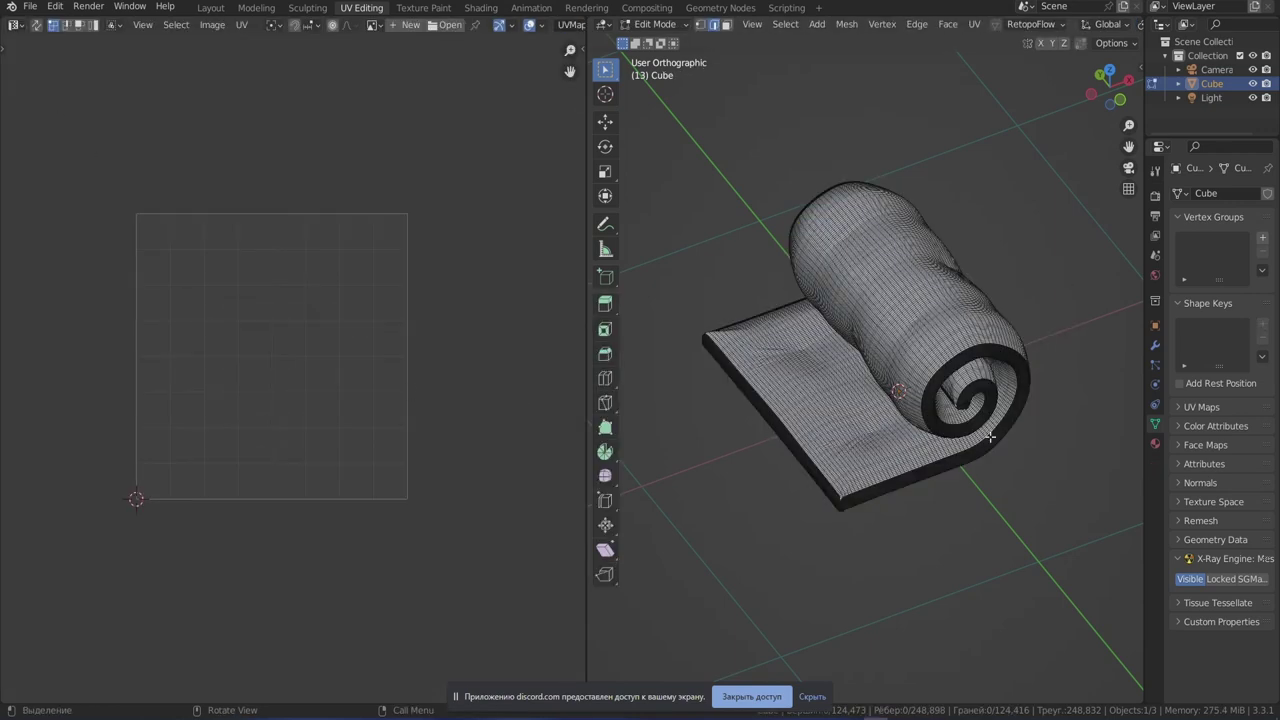
pyautogui.press('a')
# Examine how the mattress's UV layout lies over the matras.jpg texture, including the dense strips of side faces.
pyautogui.scroll(-3, 371, 320)
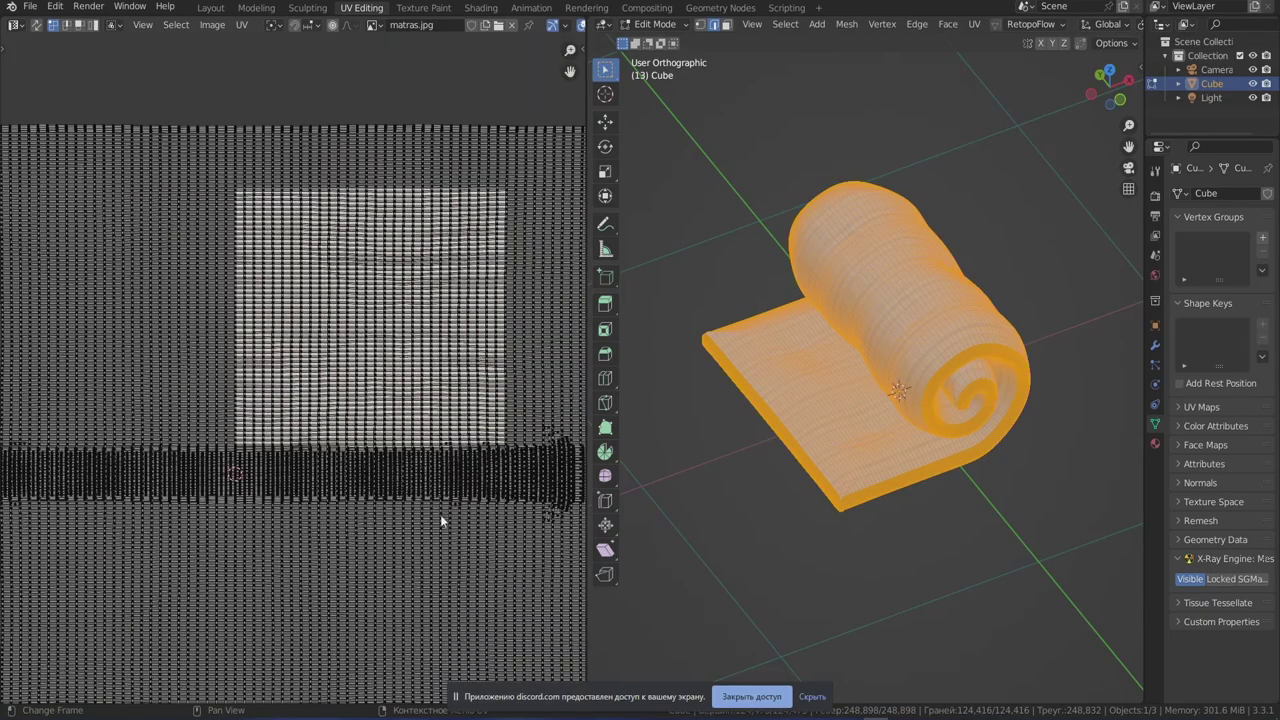
pyautogui.scroll(3, 476, 497)
pyautogui.scroll(8, 471, 397)
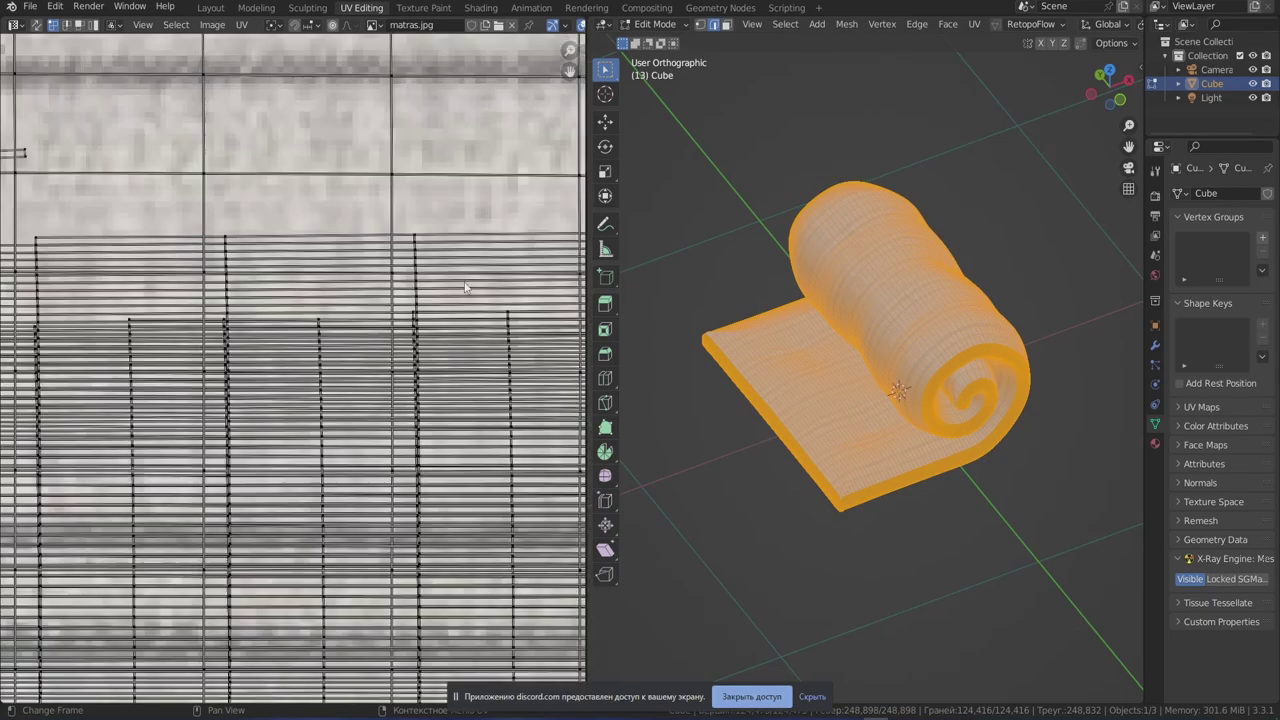
pyautogui.scroll(-8, 465, 279)
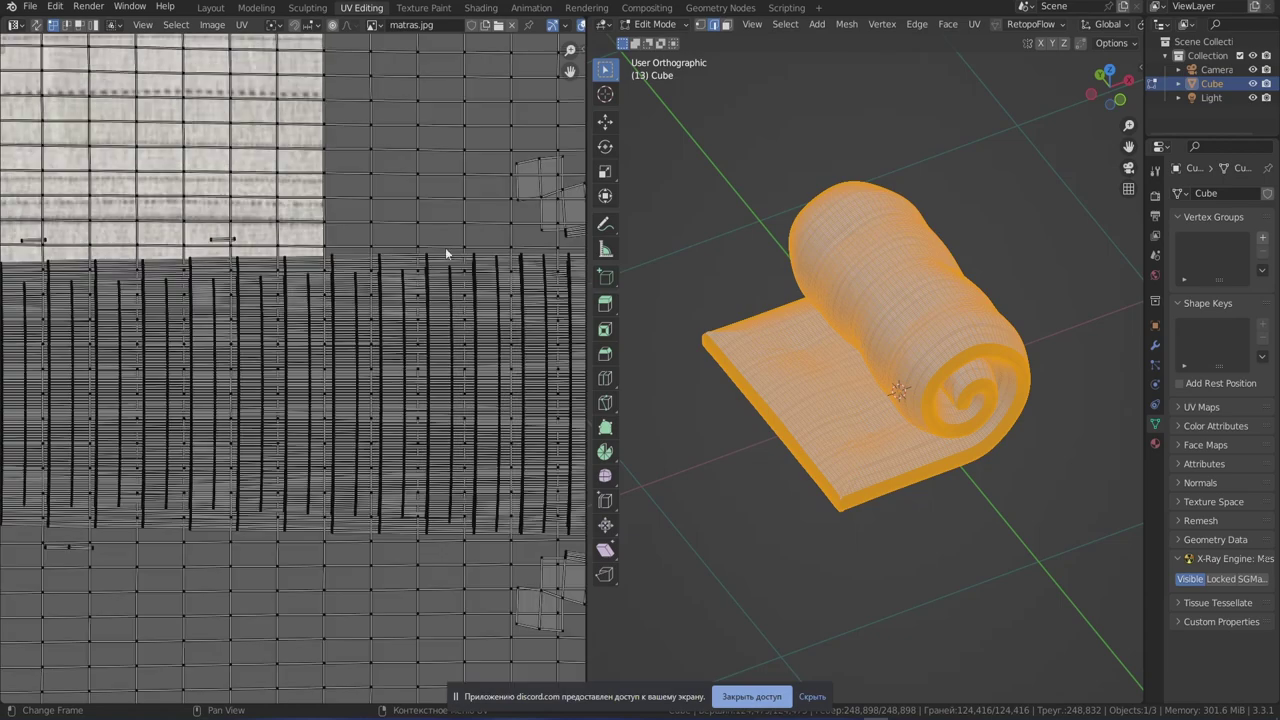
pyautogui.scroll(2, 369, 263)
pyautogui.scroll(-6, 367, 265)
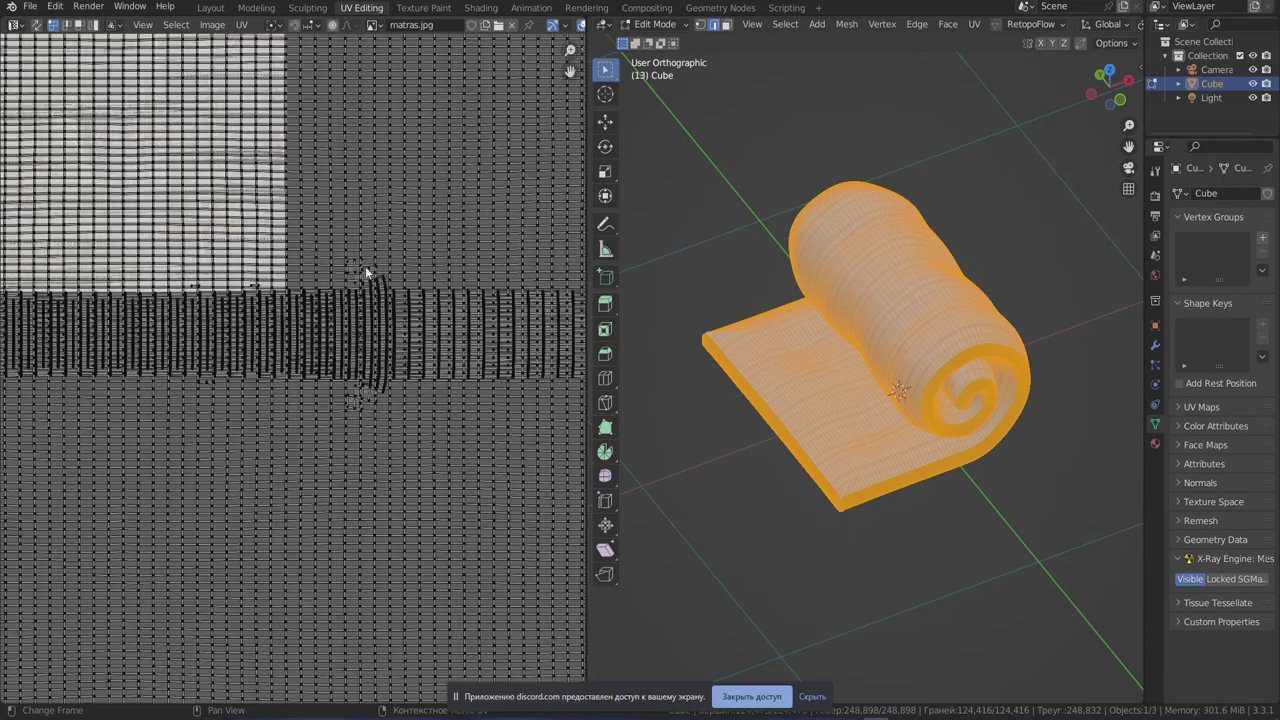
pyautogui.scroll(-4, 365, 265)
pyautogui.scroll(4, 366, 251)
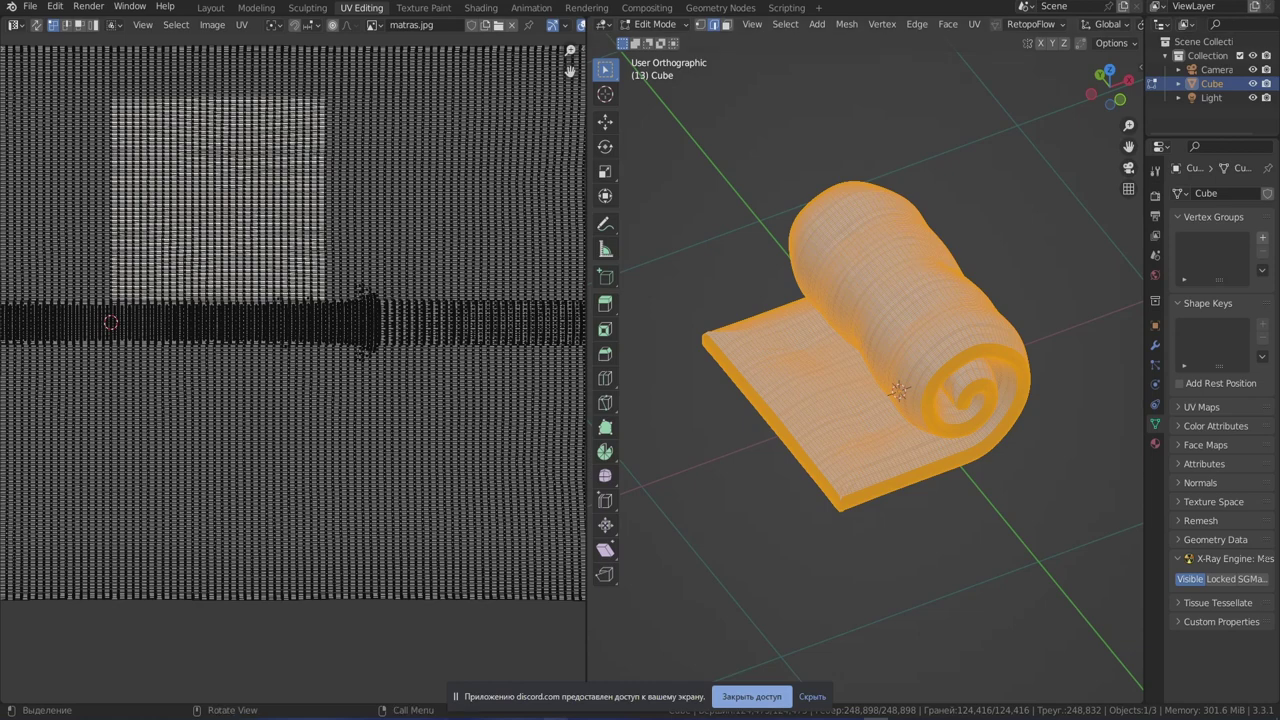
pyautogui.moveTo(457, 716)
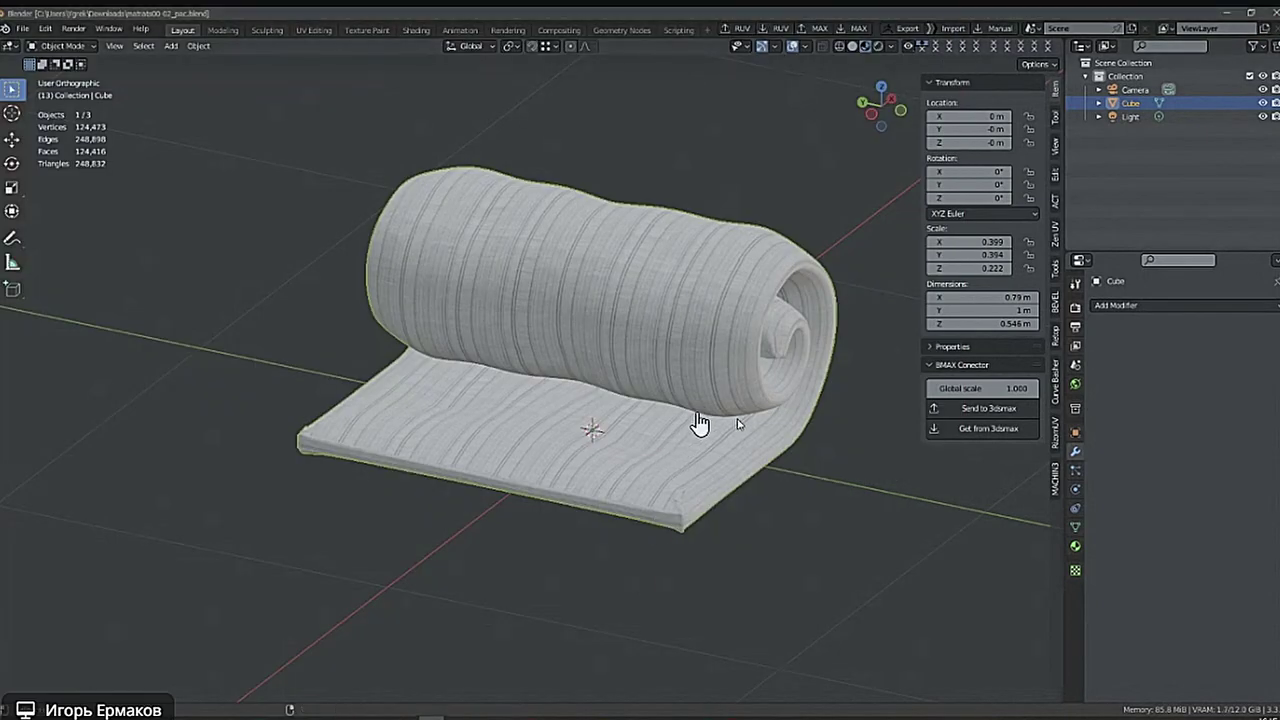
# Enter Edit Mode on the rolled mattress.
pyautogui.moveTo(700, 426); pyautogui.dragTo(784, 482, button='middle')
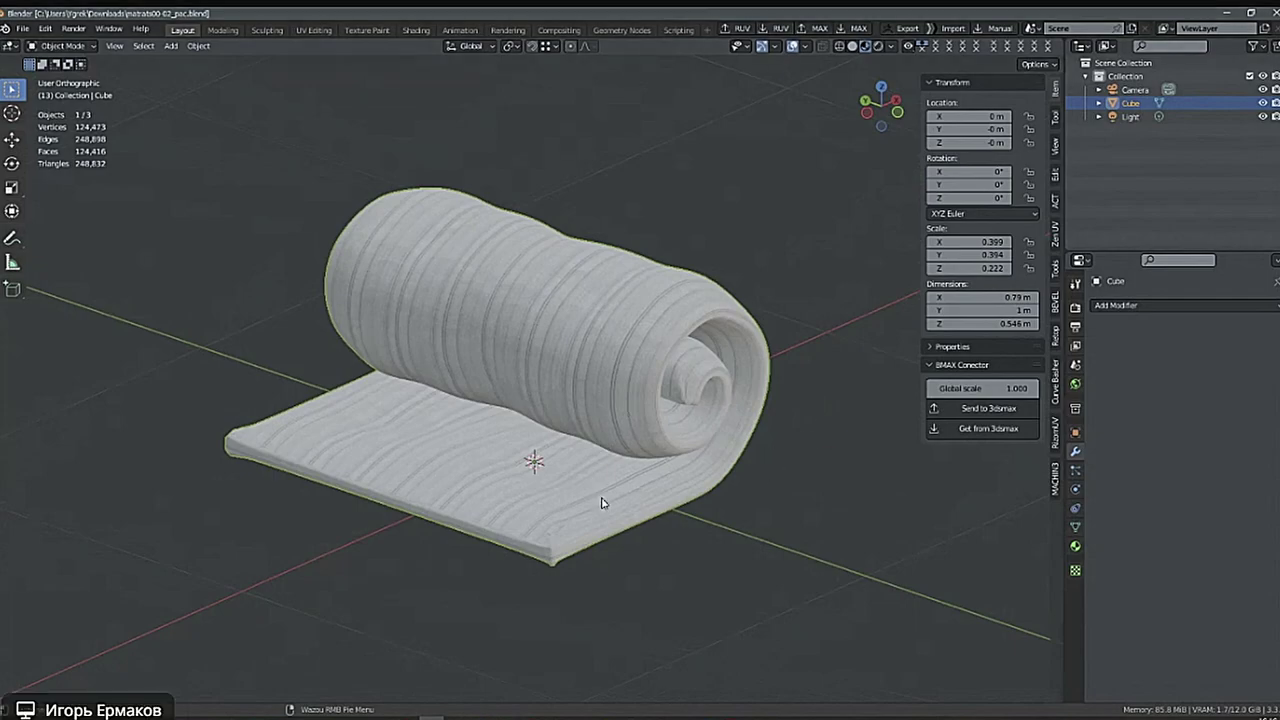
pyautogui.moveTo(603, 503); pyautogui.dragTo(650, 490, button='middle')
pyautogui.press('Tab')
pyautogui.scroll(6, 600, 486)
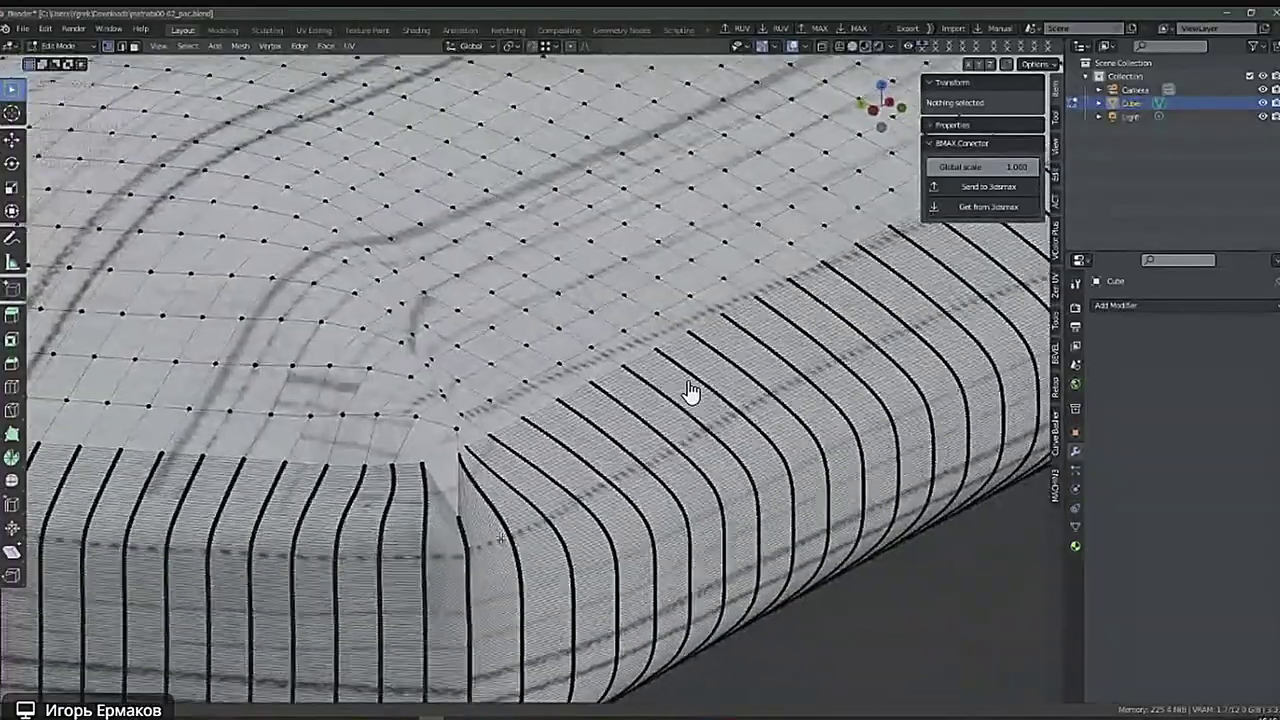
# Examine the topology at the mattress's front corner, comparing the dense side-wall edges with the top surface grid.
pyautogui.moveTo(686, 391); pyautogui.dragTo(660, 218, button='middle')
pyautogui.scroll(6, 423, 450)
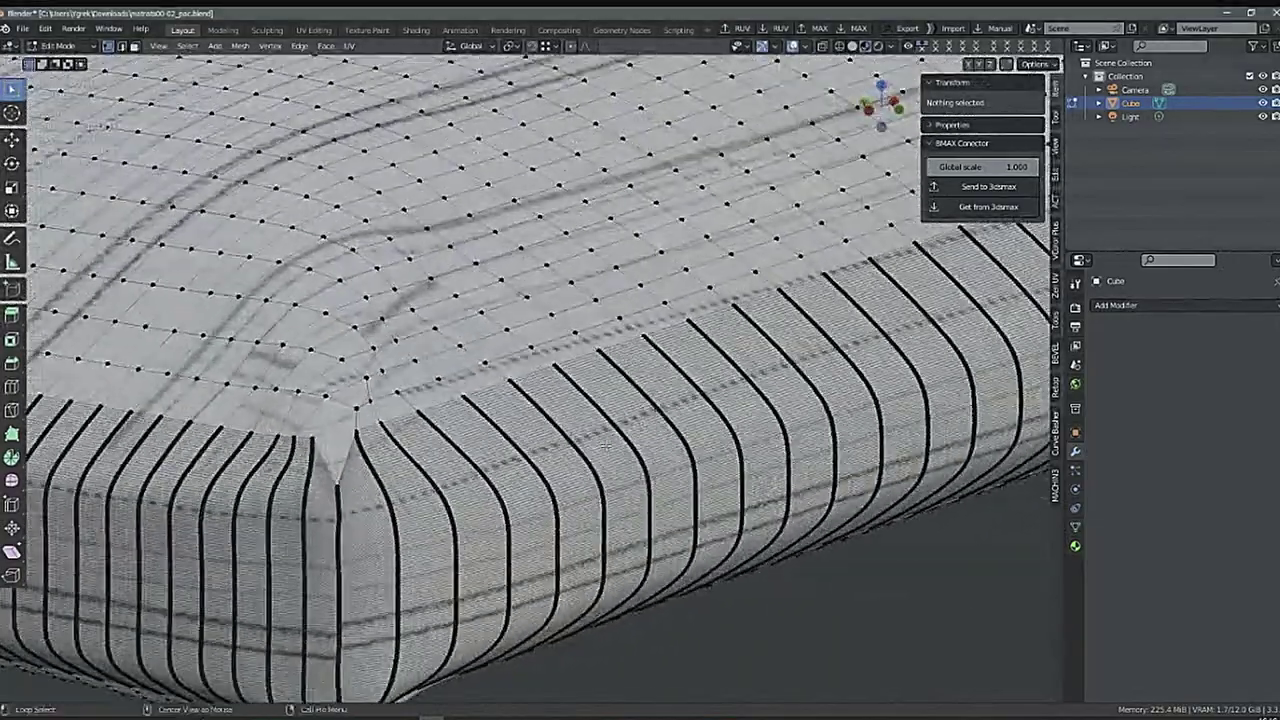
pyautogui.moveTo(423, 450); pyautogui.dragTo(335, 425, button='middle')
pyautogui.scroll(7, 335, 400)
pyautogui.keyDown('shift'); pyautogui.moveTo(624, 403); pyautogui.dragTo(722, 361, button='middle'); pyautogui.keyUp('shift')
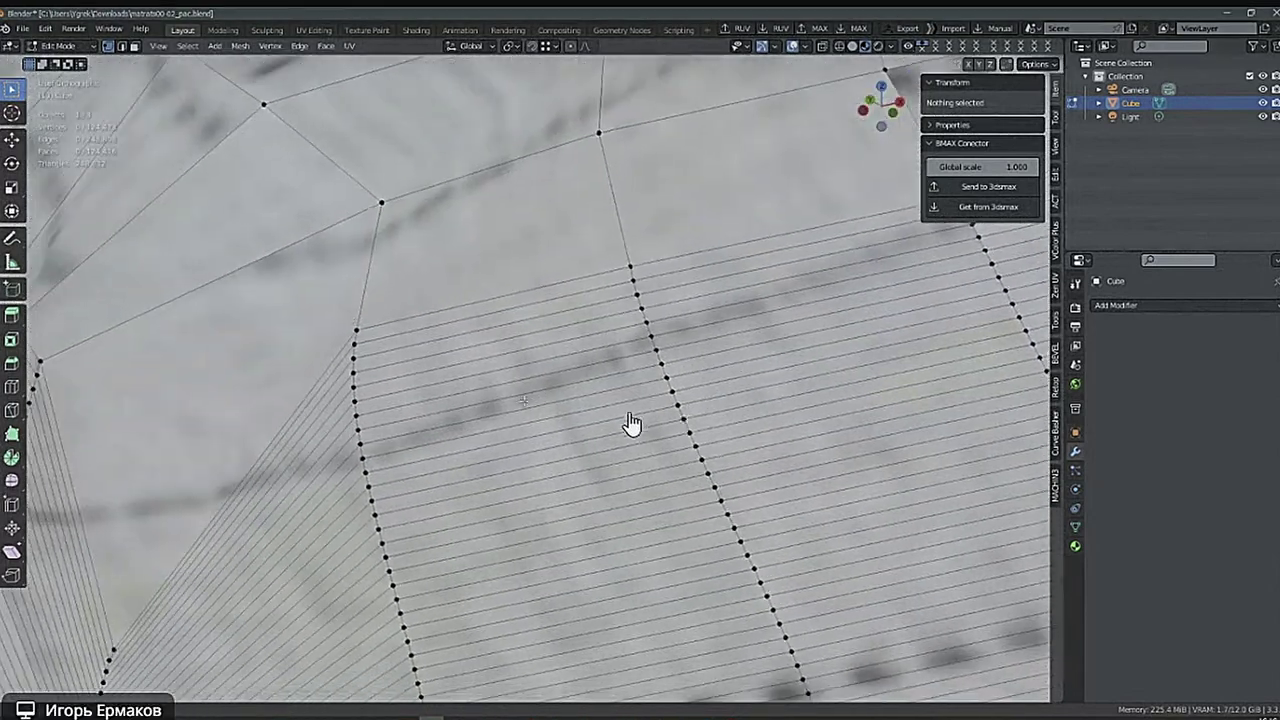
pyautogui.scroll(-2, 356, 536)
pyautogui.keyDown('shift'); pyautogui.moveTo(356, 536); pyautogui.dragTo(440, 435, button='middle'); pyautogui.keyUp('shift')
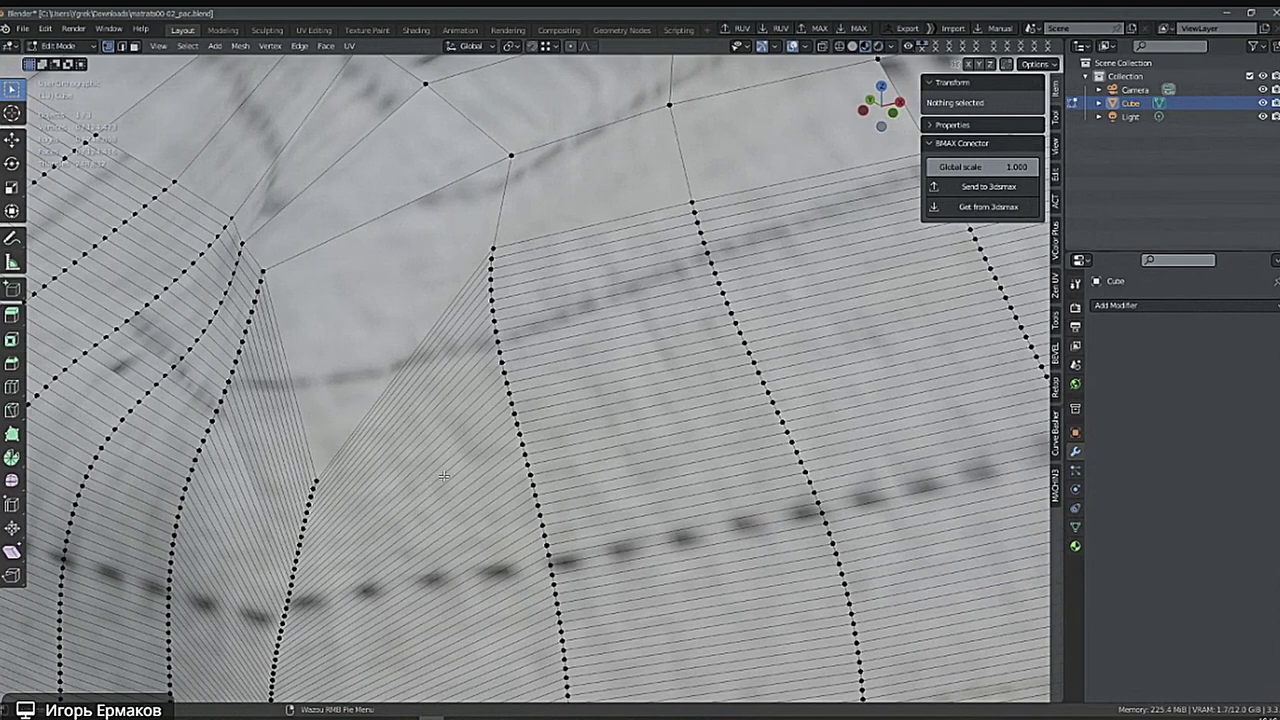
pyautogui.scroll(-2, 467, 462)
pyautogui.hotkey('ctrl', 'space')
pyautogui.hotkey('ctrl', 'space')
pyautogui.scroll(-1, 500, 440)
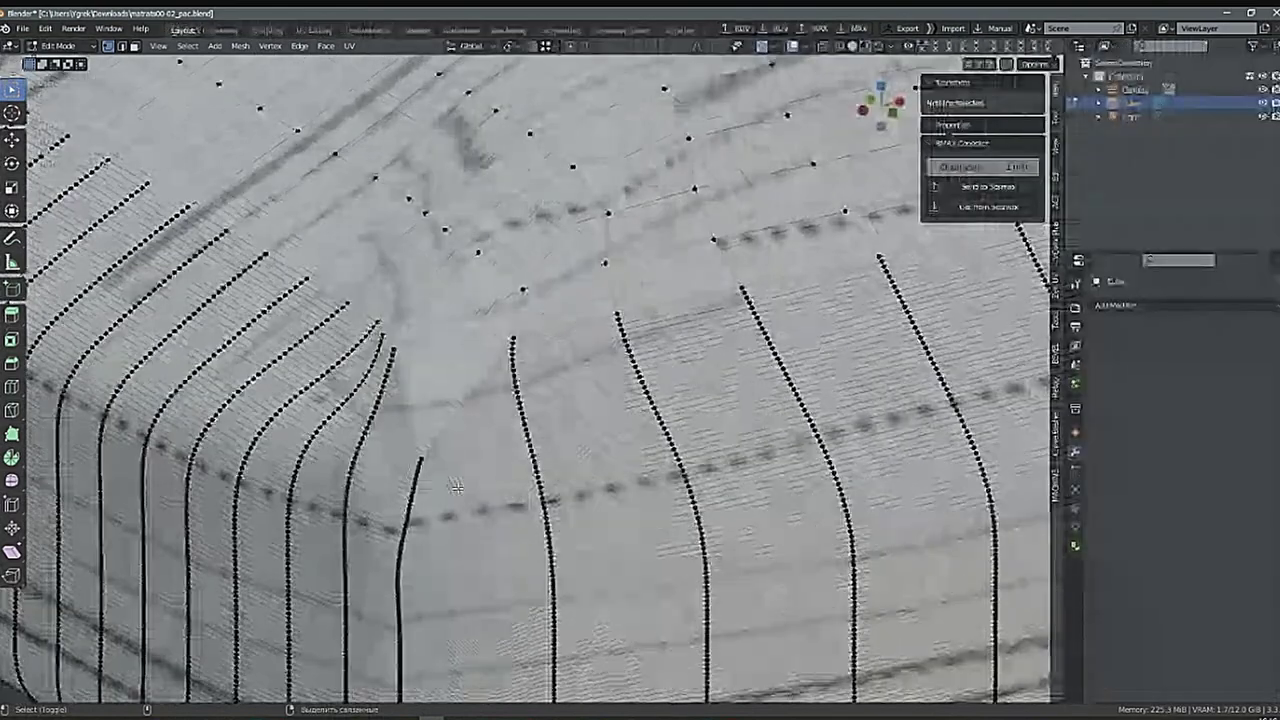
# Split off a Shader Editor area beside the 3D viewport and collapse its sidebar.
pyautogui.moveTo(4, 43); pyautogui.dragTo(348, 66)
pyautogui.press('space')
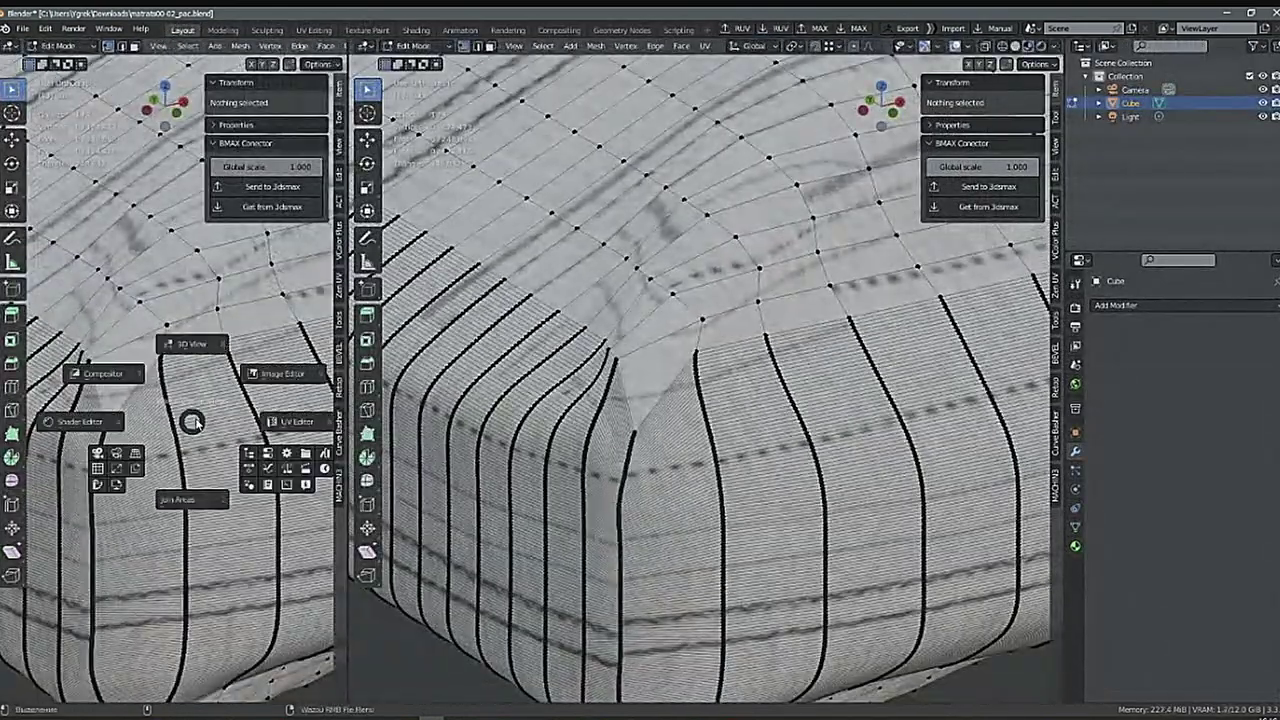
pyautogui.click(81, 425)
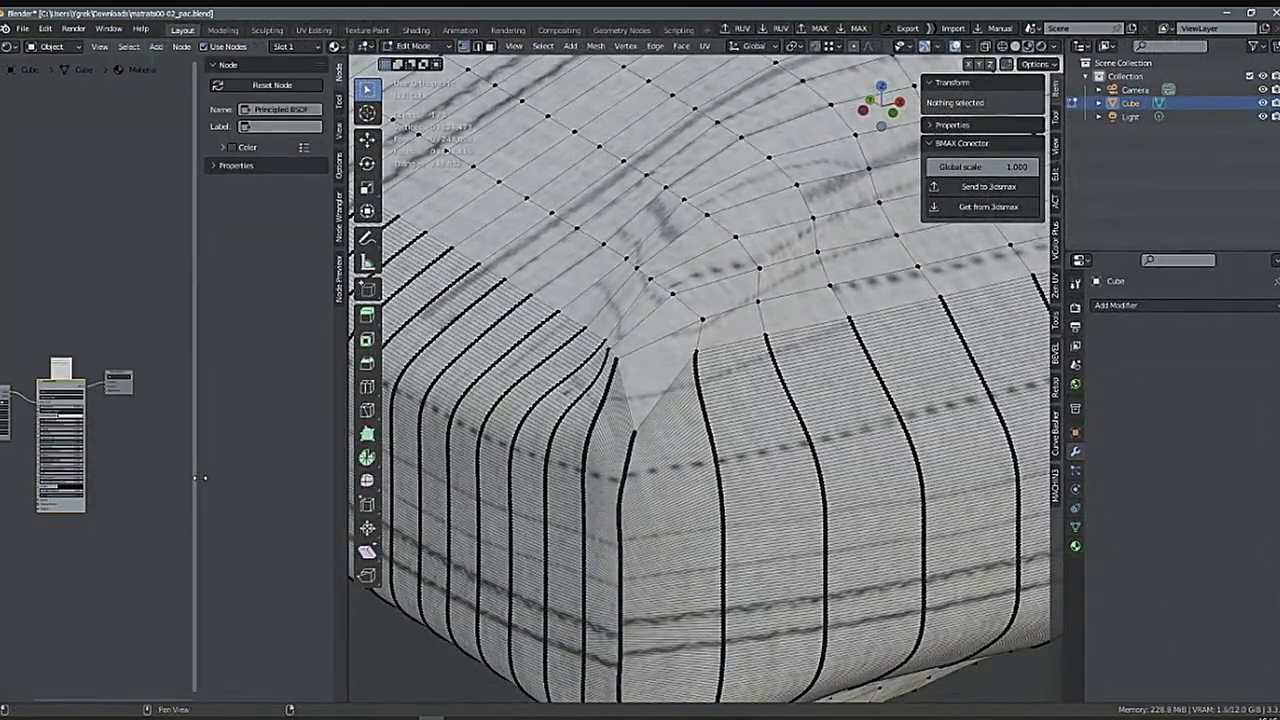
pyautogui.moveTo(197, 480); pyautogui.dragTo(252, 482)
# Try Box projection on the matras.jpg image texture node and set it back to Flat.
pyautogui.scroll(8, 145, 418)
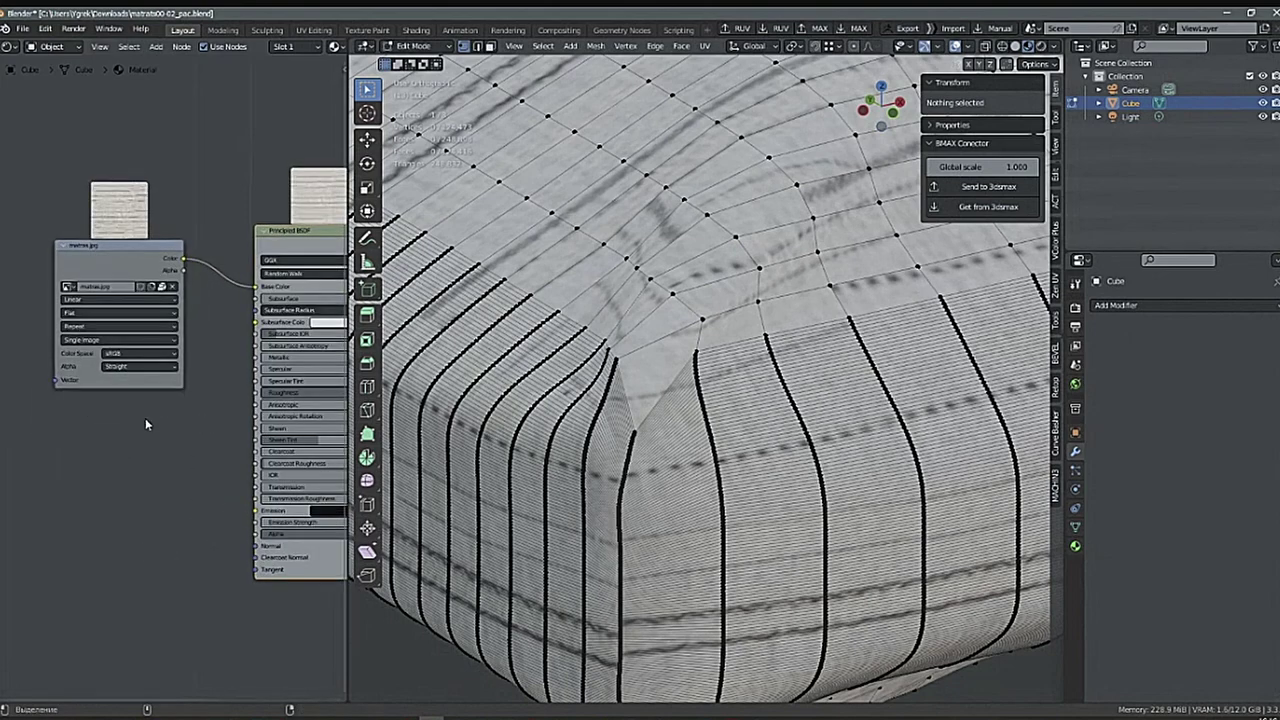
pyautogui.moveTo(244, 483); pyautogui.dragTo(216, 520, button='middle')
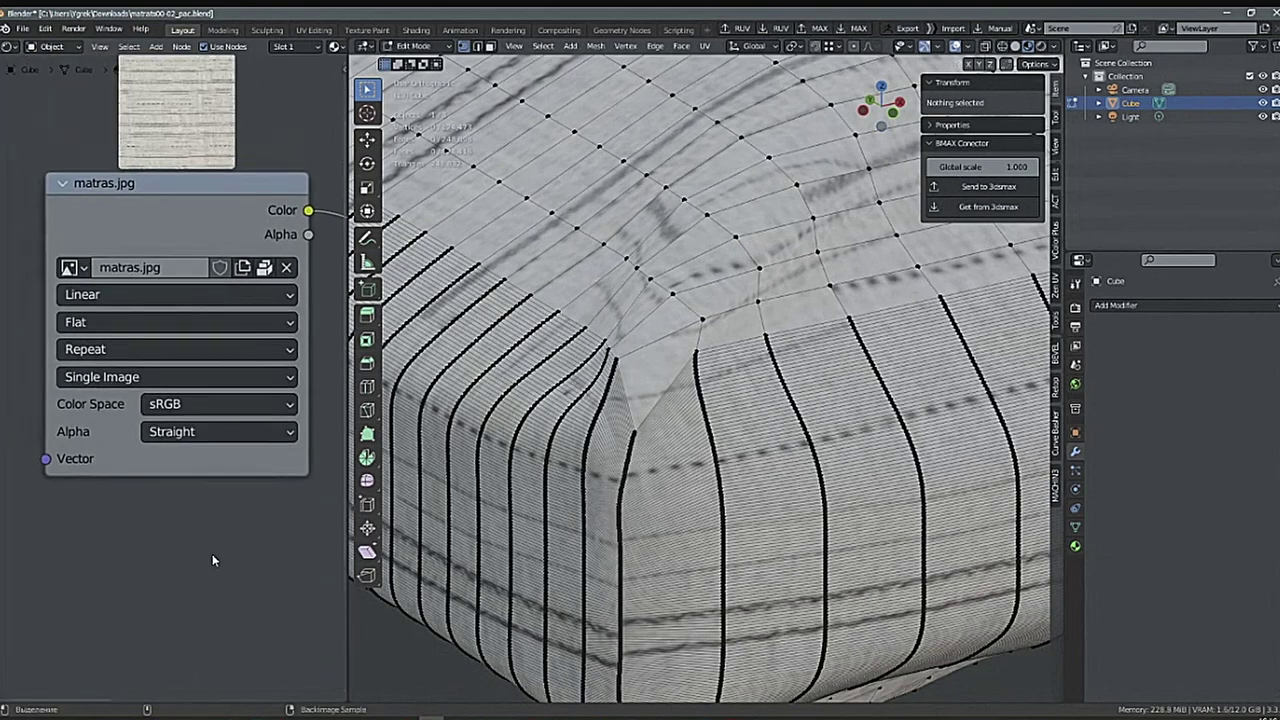
pyautogui.moveTo(234, 548); pyautogui.dragTo(179, 531, button='middle')
pyautogui.scroll(-3, 208, 530)
pyautogui.scroll(3, 151, 515)
pyautogui.scroll(-1, 165, 503)
pyautogui.click(120, 335)
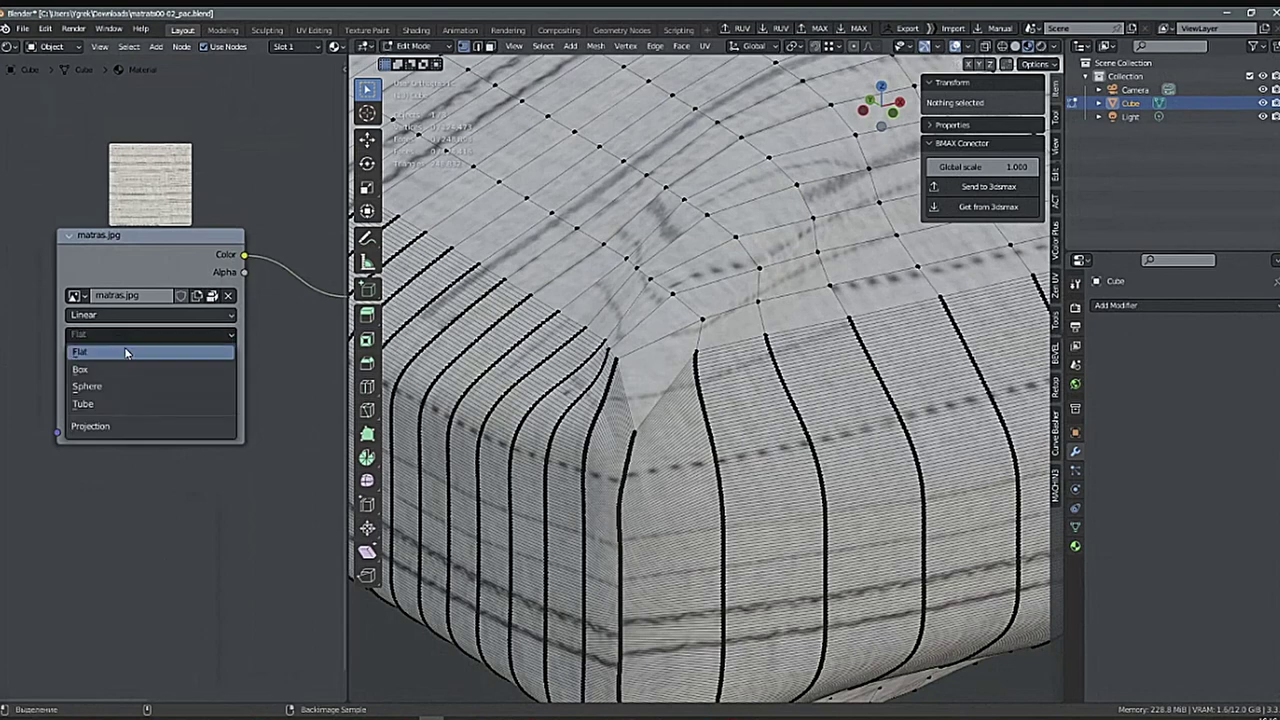
pyautogui.click(120, 372)
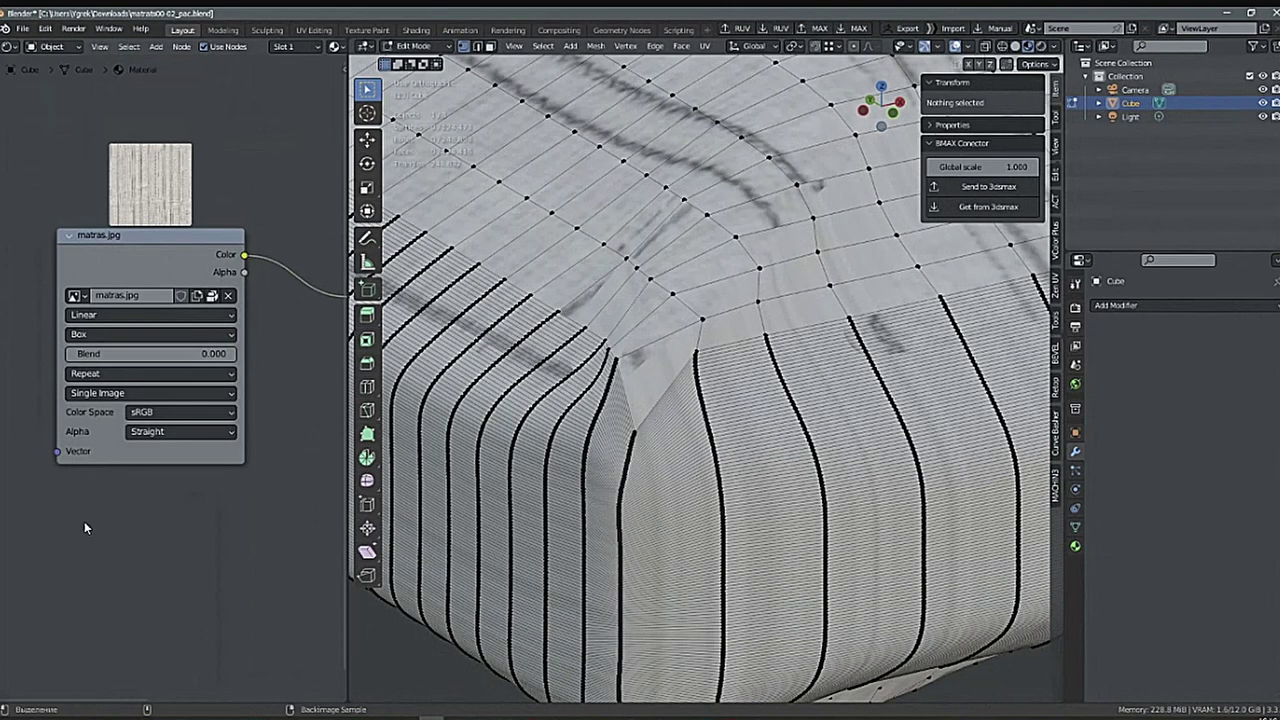
pyautogui.scroll(-3, 770, 464)
pyautogui.moveTo(770, 463); pyautogui.dragTo(775, 510, button='middle')
pyautogui.click(99, 334)
pyautogui.click(98, 354)
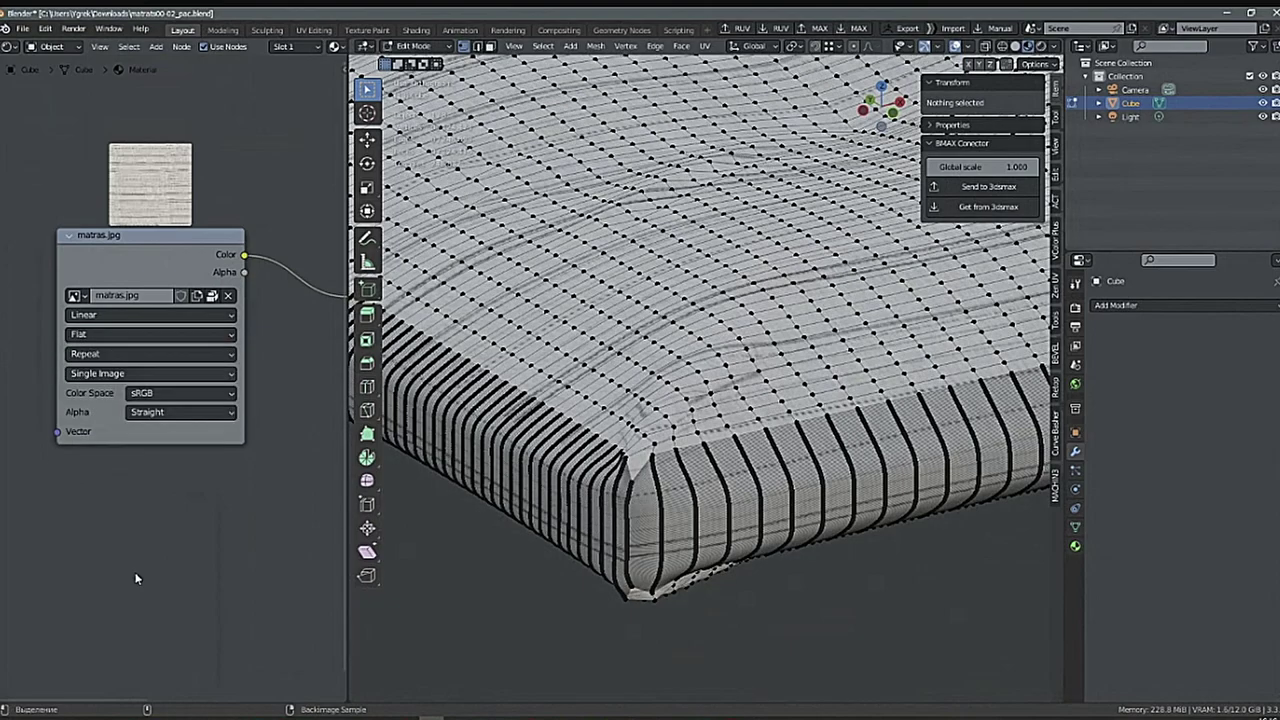
# Narrow the Shader Editor so the 3D viewport takes up almost the whole width.
pyautogui.moveTo(345, 528); pyautogui.dragTo(14, 528)
pyautogui.scroll(-7, 518, 566)
pyautogui.keyDown('shift'); pyautogui.moveTo(743, 526); pyautogui.dragTo(660, 500, button='middle'); pyautogui.keyUp('shift')
pyautogui.scroll(2, 660, 500)
pyautogui.scroll(3, 660, 497)
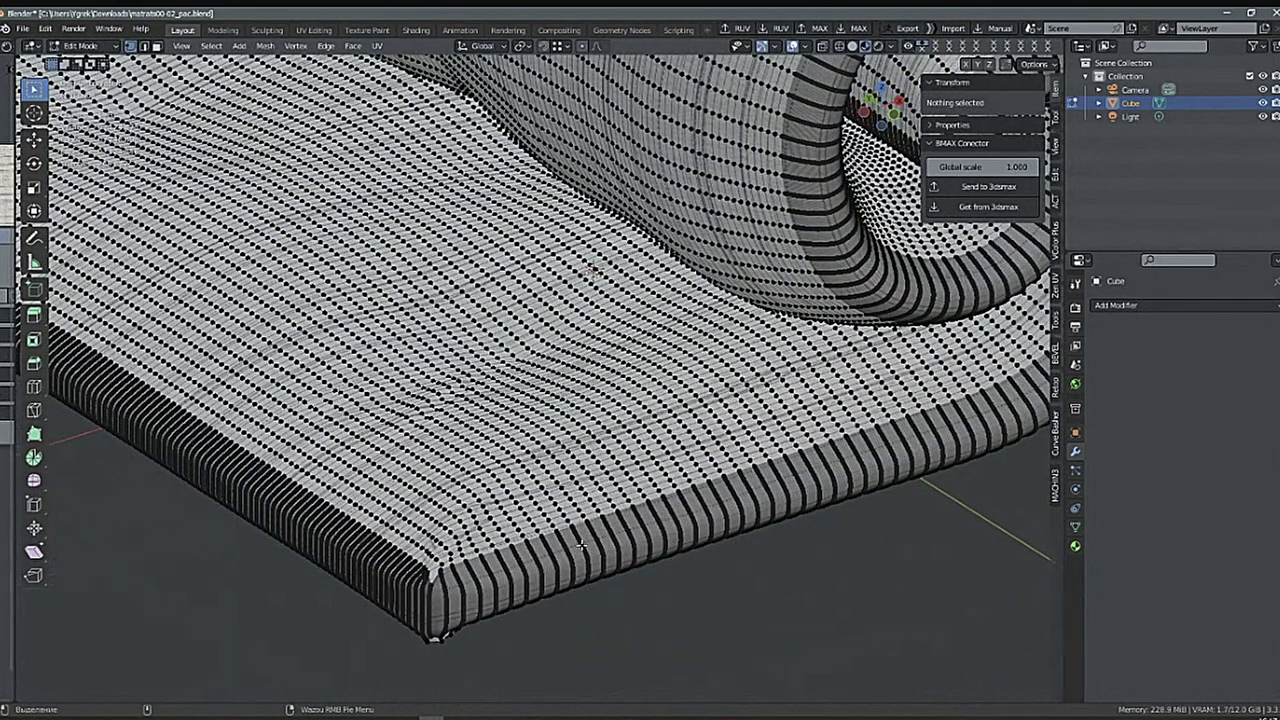
# Widen the Shader Editor again and compare the matras.jpg texture preview with the pattern at the mattress's corner.
pyautogui.moveTo(14, 625); pyautogui.dragTo(414, 570)
pyautogui.moveTo(211, 258); pyautogui.dragTo(157, 320, button='middle')
pyautogui.scroll(9, 146, 245)
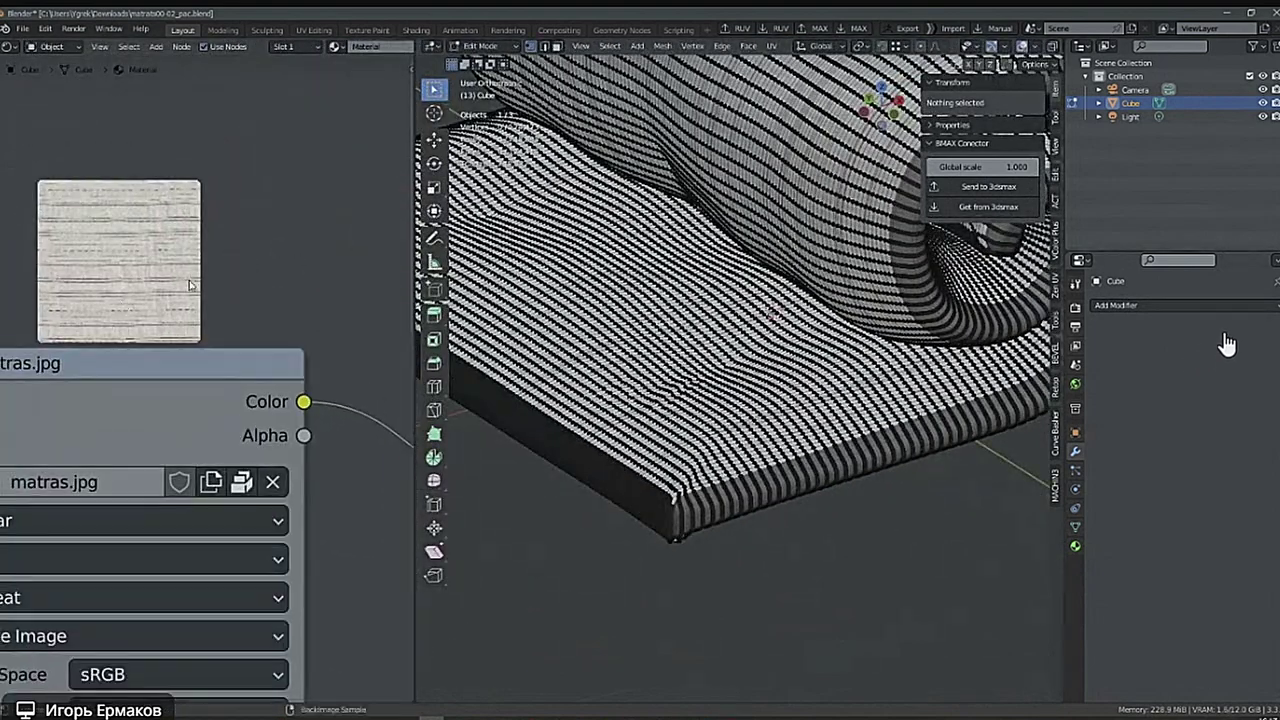
pyautogui.scroll(-10, 308, 299)
pyautogui.moveTo(257, 576); pyautogui.dragTo(220, 532, button='middle')
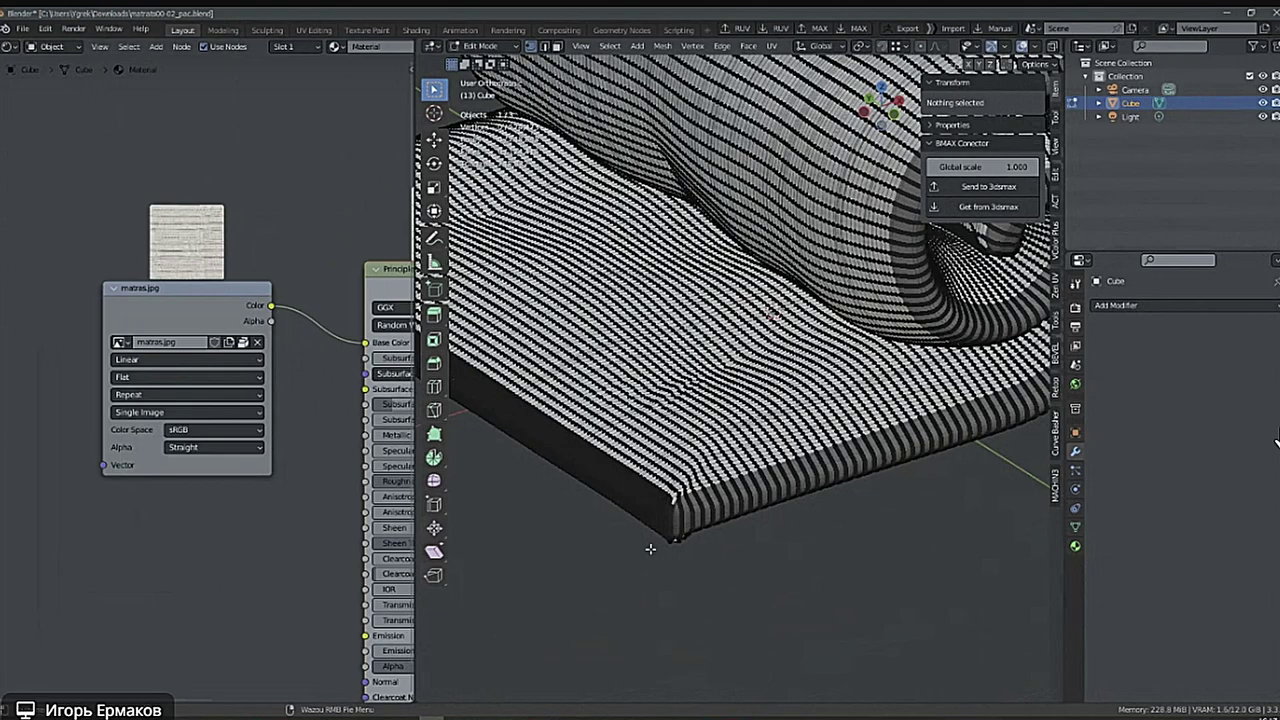
pyautogui.scroll(8, 770, 320)
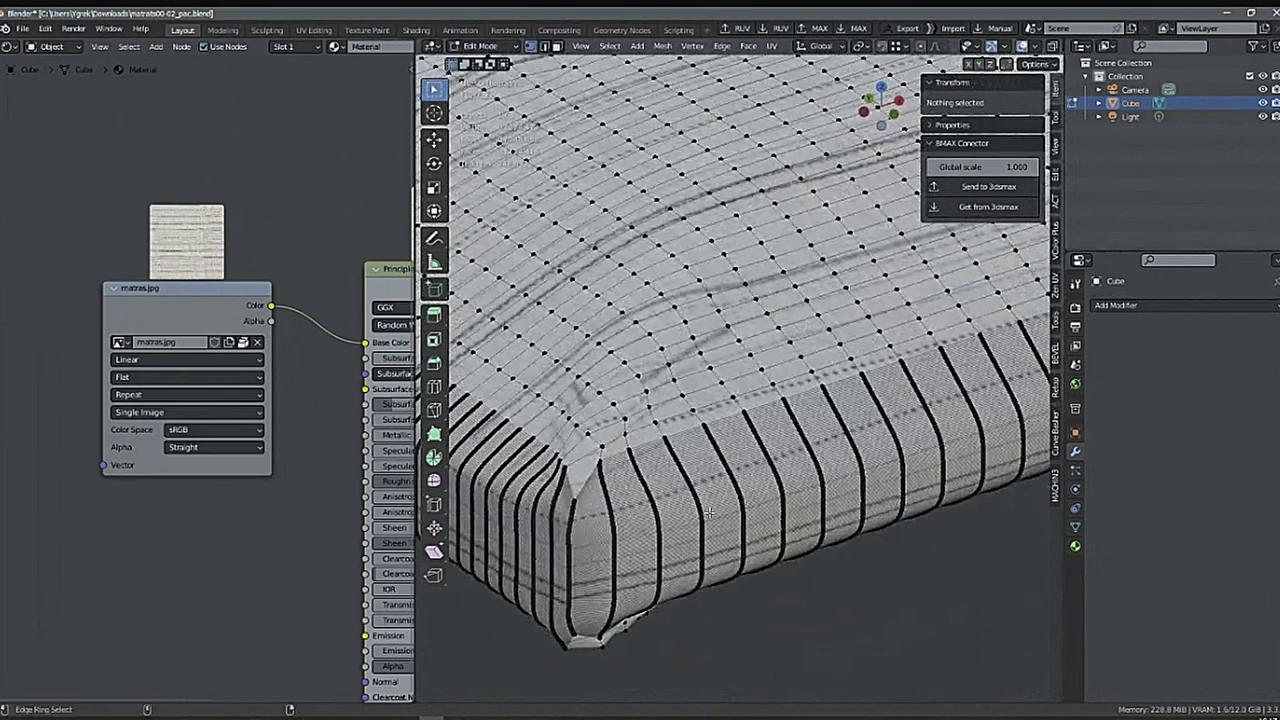
pyautogui.keyDown('shift'); pyautogui.moveTo(663, 482); pyautogui.dragTo(733, 460, button='middle'); pyautogui.keyUp('shift')
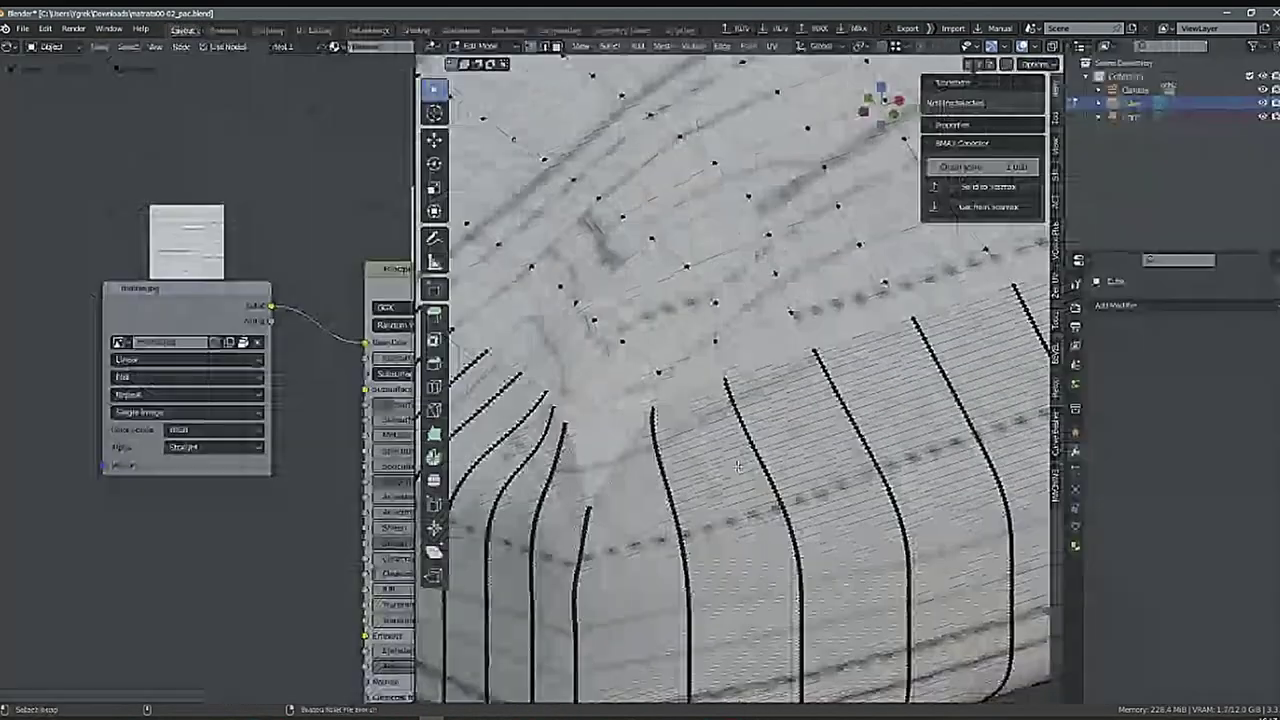
pyautogui.scroll(-6, 731, 480)
pyautogui.scroll(-10, 731, 497)
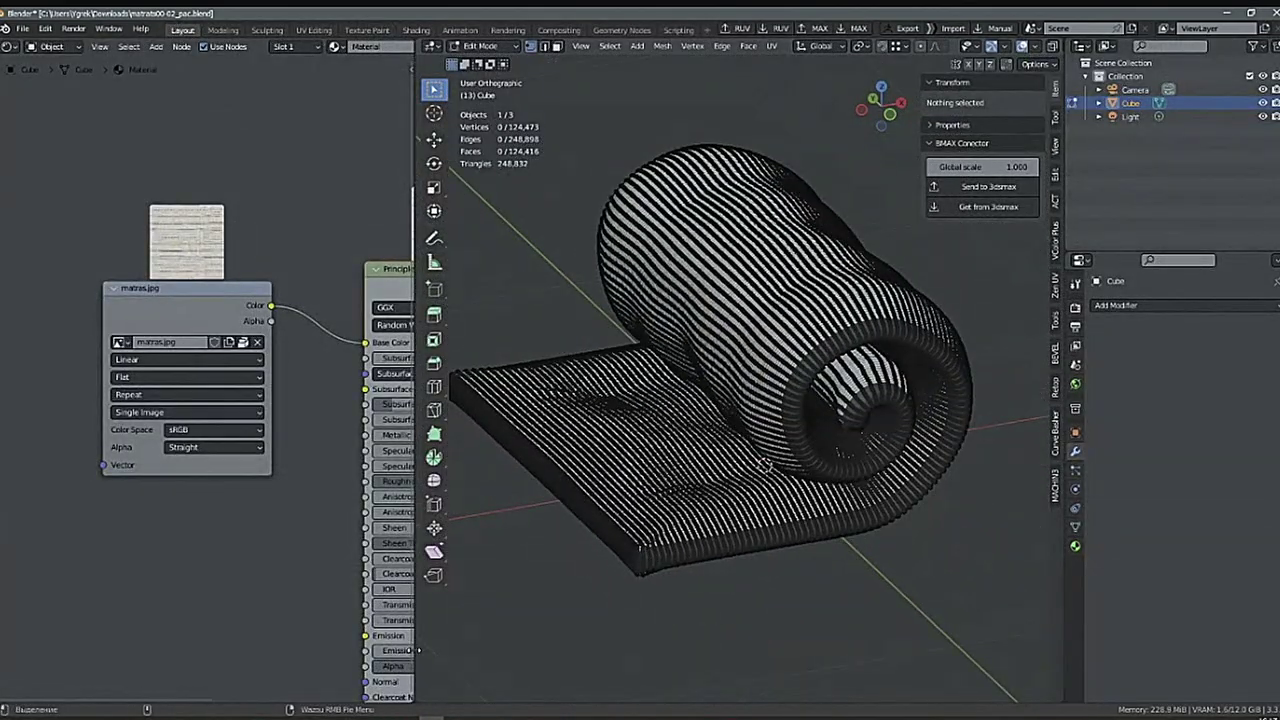
# Shrink the Shader Editor to a thin strip, leaving the 3D viewport with the whole mattress in view.
pyautogui.moveTo(415, 650); pyautogui.dragTo(15, 655)
pyautogui.scroll(-2, 645, 550)
pyautogui.keyDown('shift'); pyautogui.moveTo(617, 573); pyautogui.dragTo(561, 568, button='middle'); pyautogui.keyUp('shift')
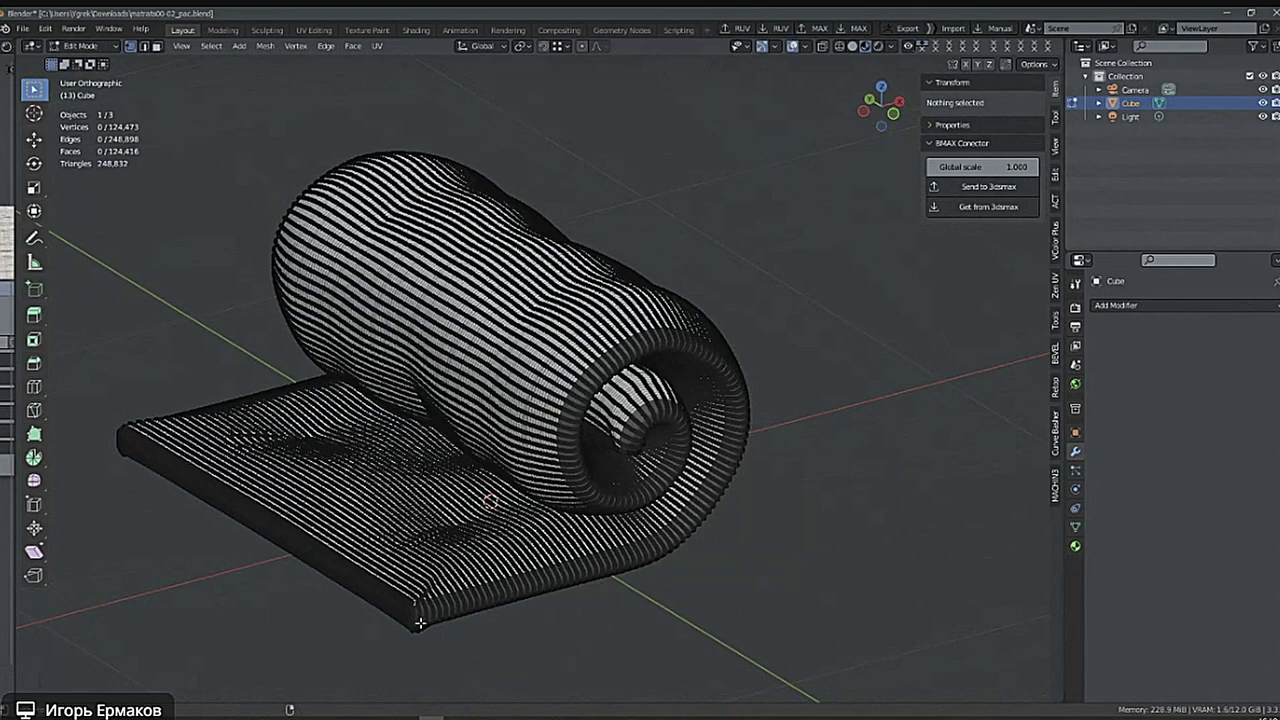
# Switch to edge selection and select the side-wall edge loop nearest the top surface at the mattress's front corner.
pyautogui.scroll(10, 420, 622)
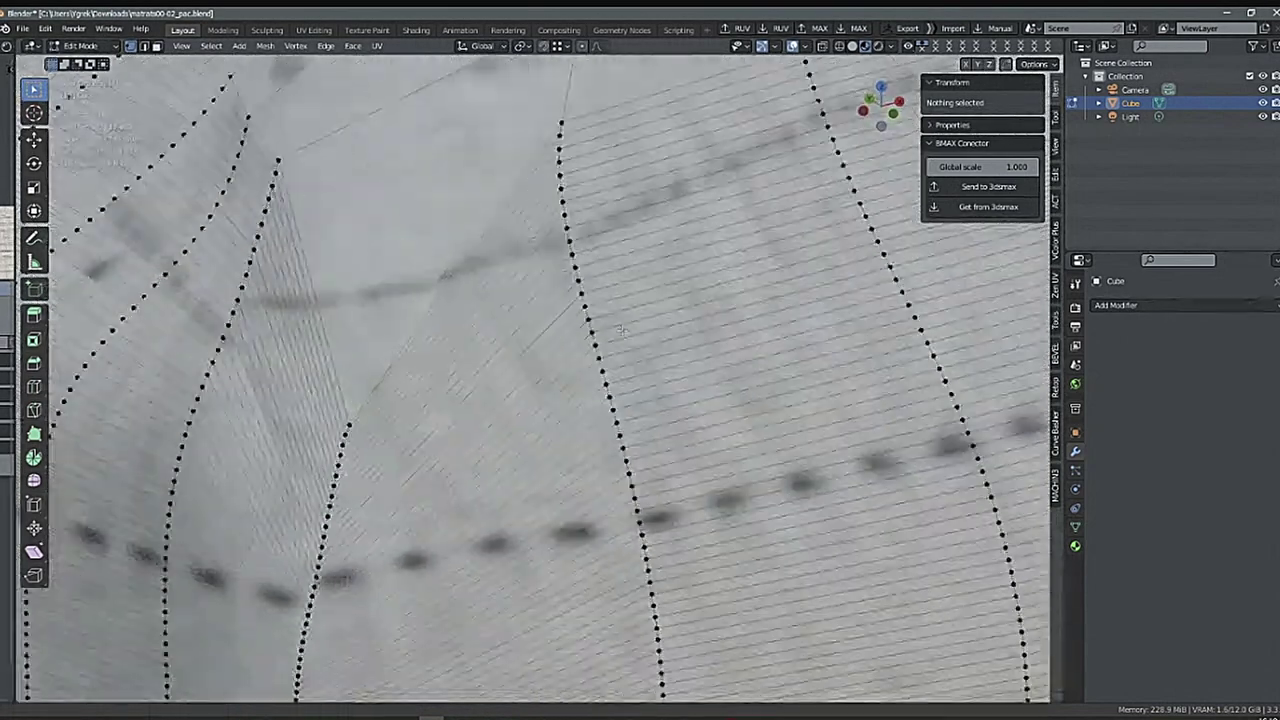
pyautogui.scroll(5, 621, 330)
pyautogui.rightClick(419, 511)
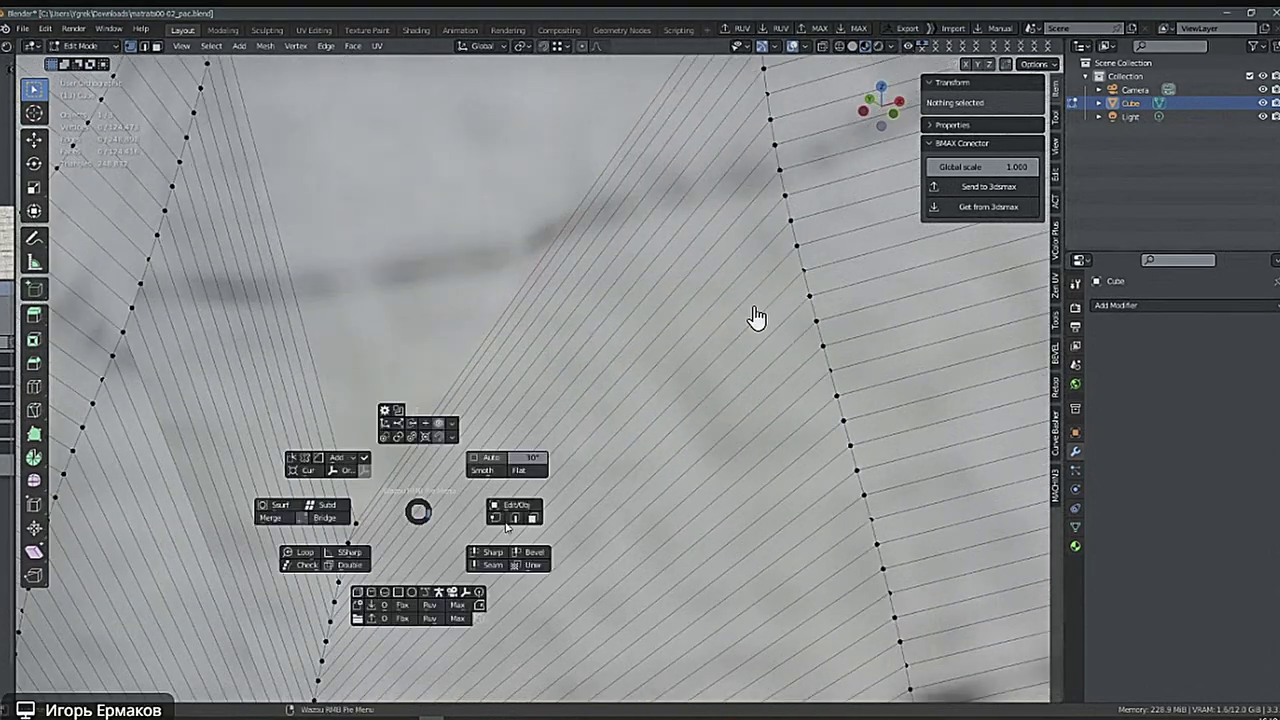
pyautogui.click(515, 519)
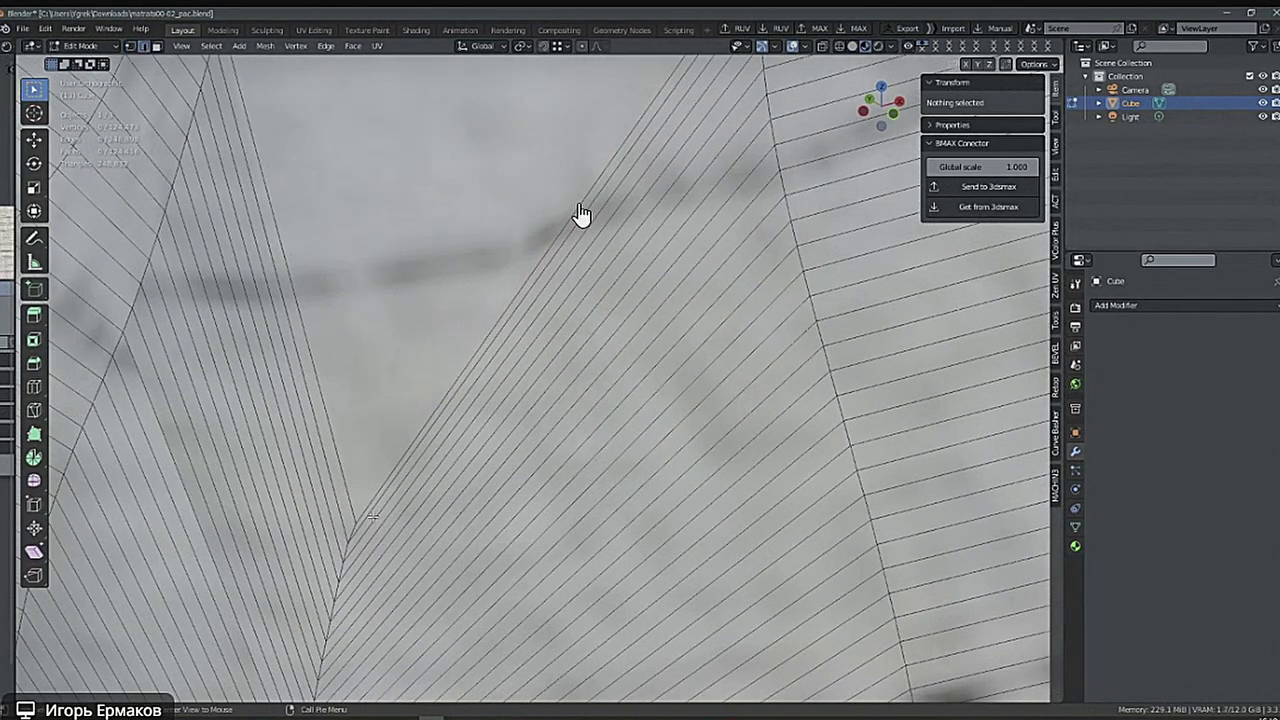
pyautogui.click(760, 366)
pyautogui.scroll(-4, 763, 363)
pyautogui.keyDown('shift'); pyautogui.moveTo(484, 498); pyautogui.dragTo(459, 530, button='middle'); pyautogui.keyUp('shift')
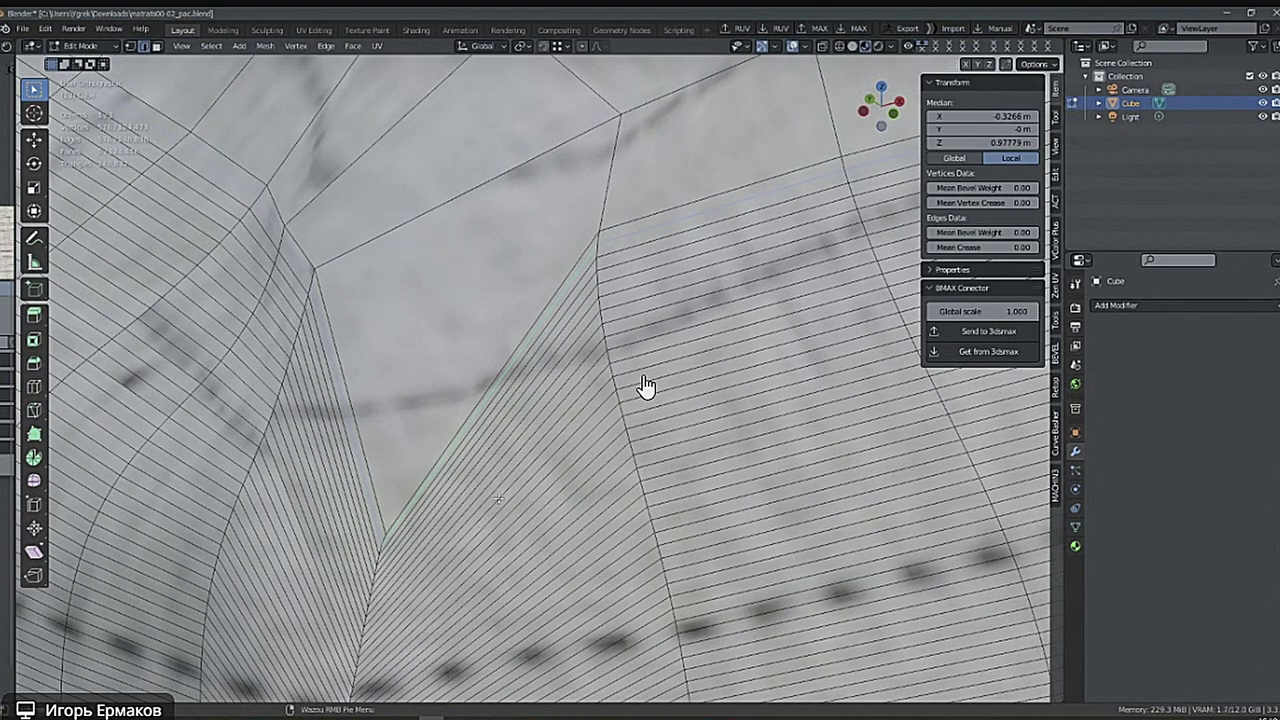
pyautogui.keyDown('shift'); pyautogui.moveTo(498, 498); pyautogui.dragTo(467, 508, button='middle'); pyautogui.keyUp('shift')
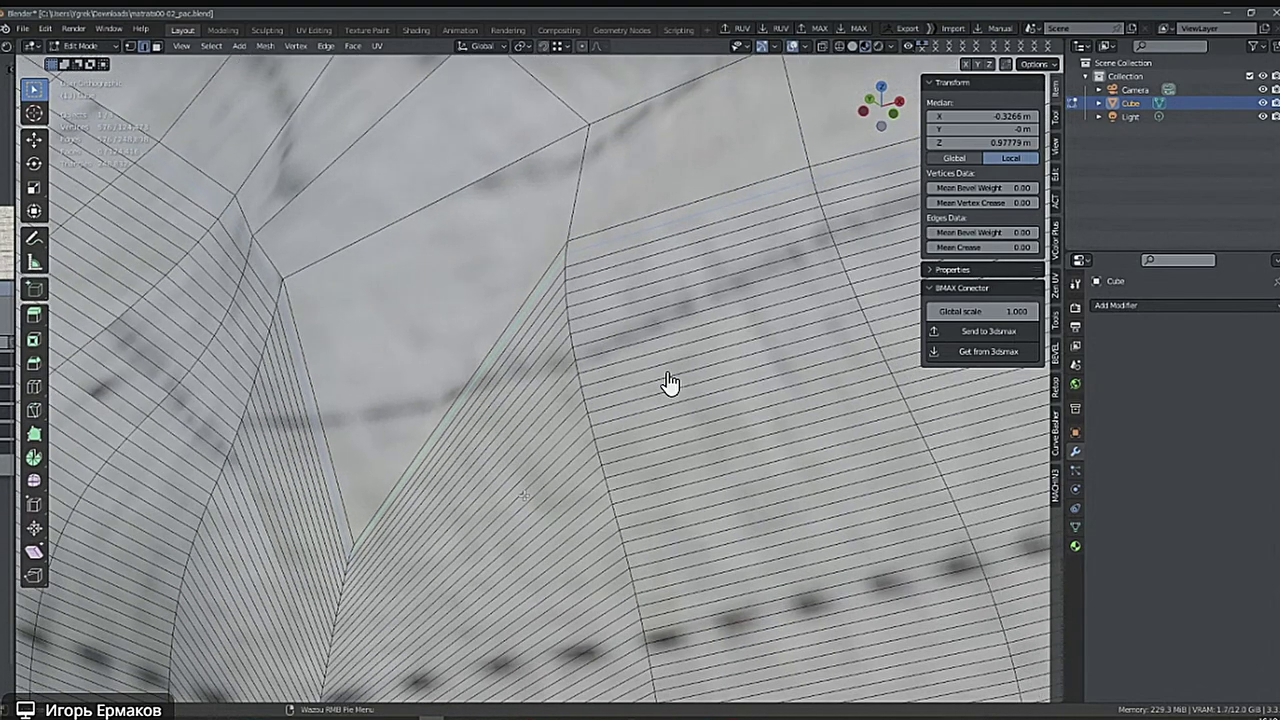
pyautogui.scroll(-5, 672, 380)
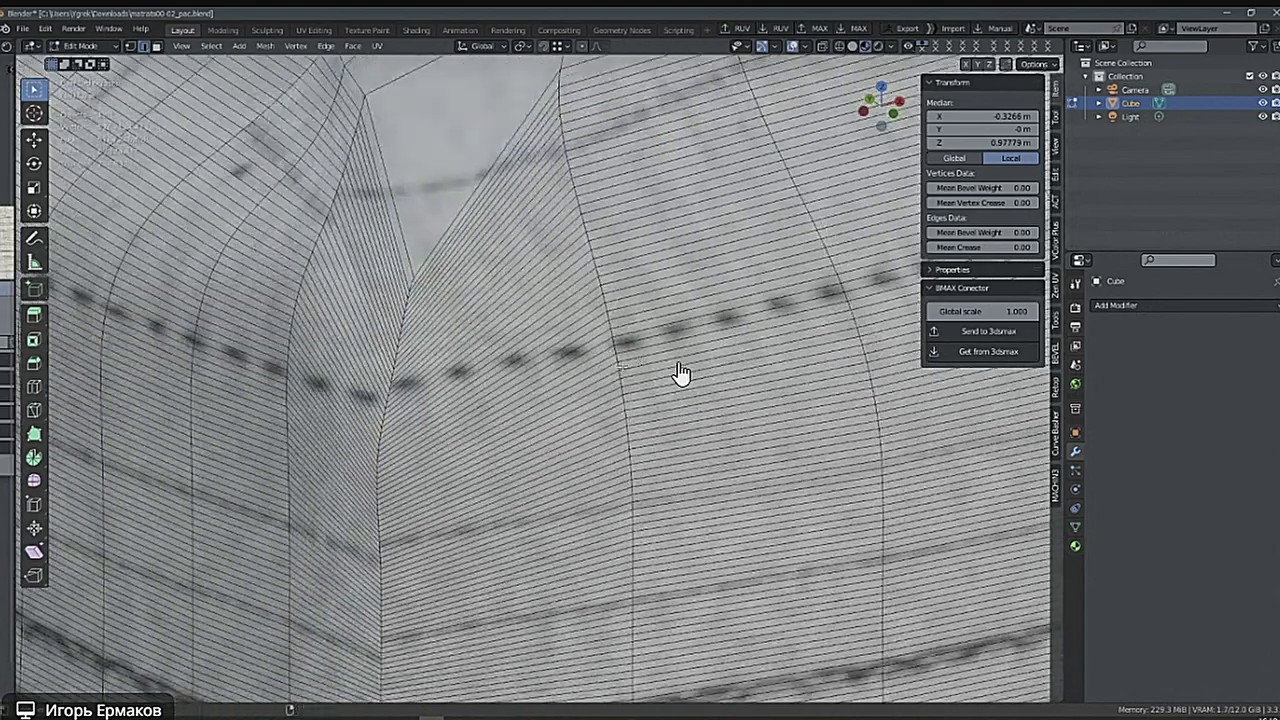
pyautogui.scroll(3, 679, 373)
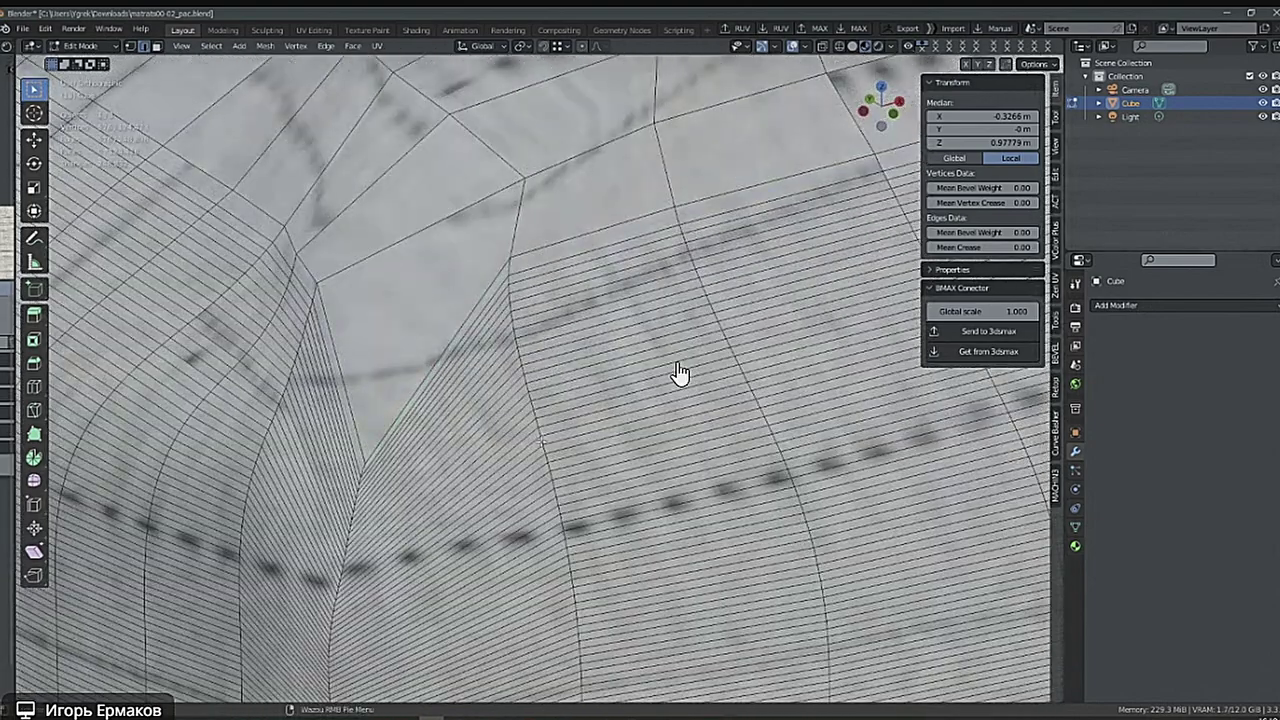
# Select the edge loop running beside the lower border of the mattress's side wall and hide it.
pyautogui.press('h')
pyautogui.moveTo(686, 374); pyautogui.dragTo(650, 300, button='middle')
pyautogui.keyDown('ctrl'); pyautogui.keyDown('alt'); pyautogui.moveTo(405, 430); pyautogui.dragTo(632, 407, button='middle'); pyautogui.keyUp('alt'); pyautogui.keyUp('ctrl')
pyautogui.keyDown('alt'); pyautogui.click(398, 456); pyautogui.keyUp('alt')
pyautogui.press('h')
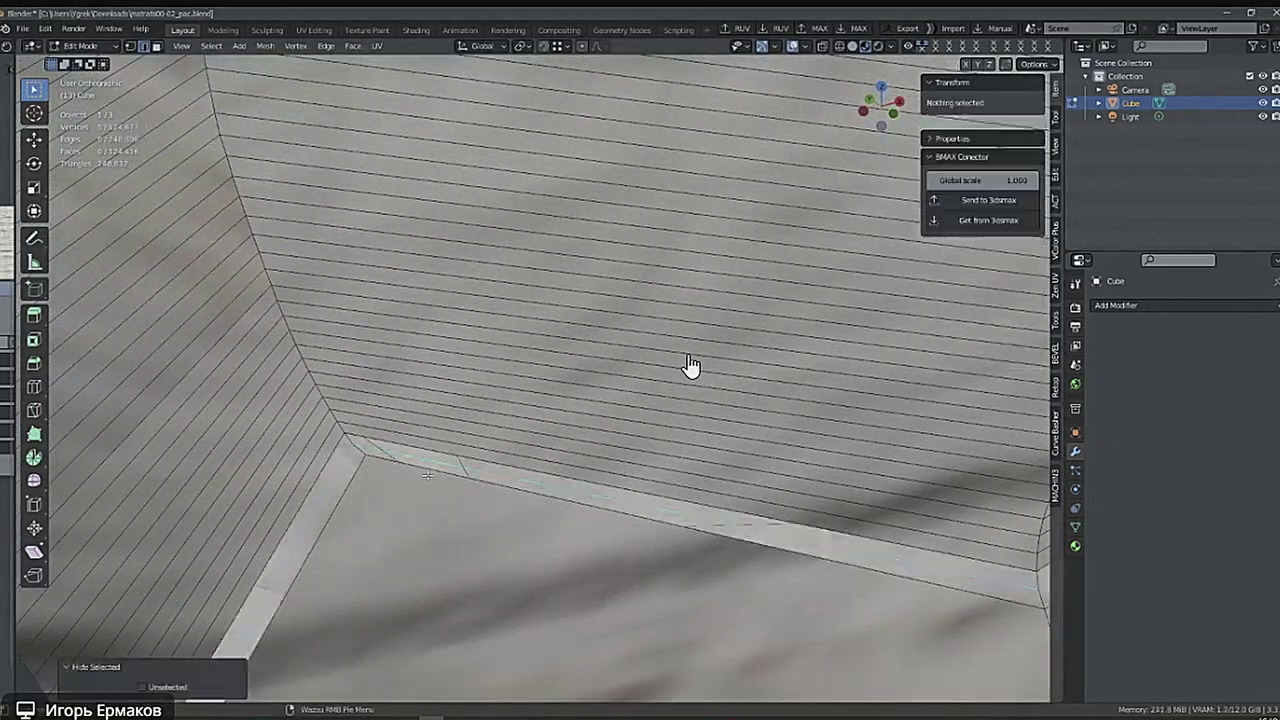
pyautogui.scroll(-3, 690, 365)
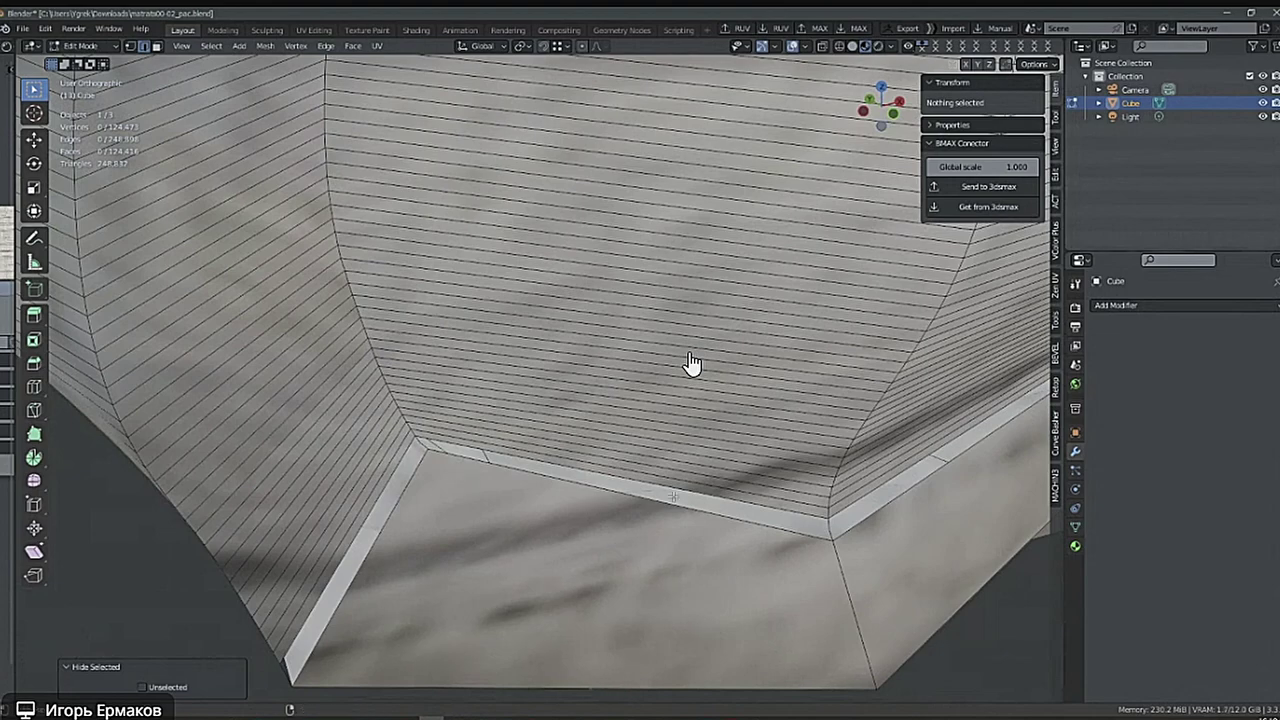
pyautogui.scroll(5, 870, 524)
# Undo the hide, hide the same lower edge loop once more and undo that as well.
pyautogui.hotkey('ctrl', 'z')
pyautogui.moveTo(844, 535); pyautogui.dragTo(707, 540, button='middle')
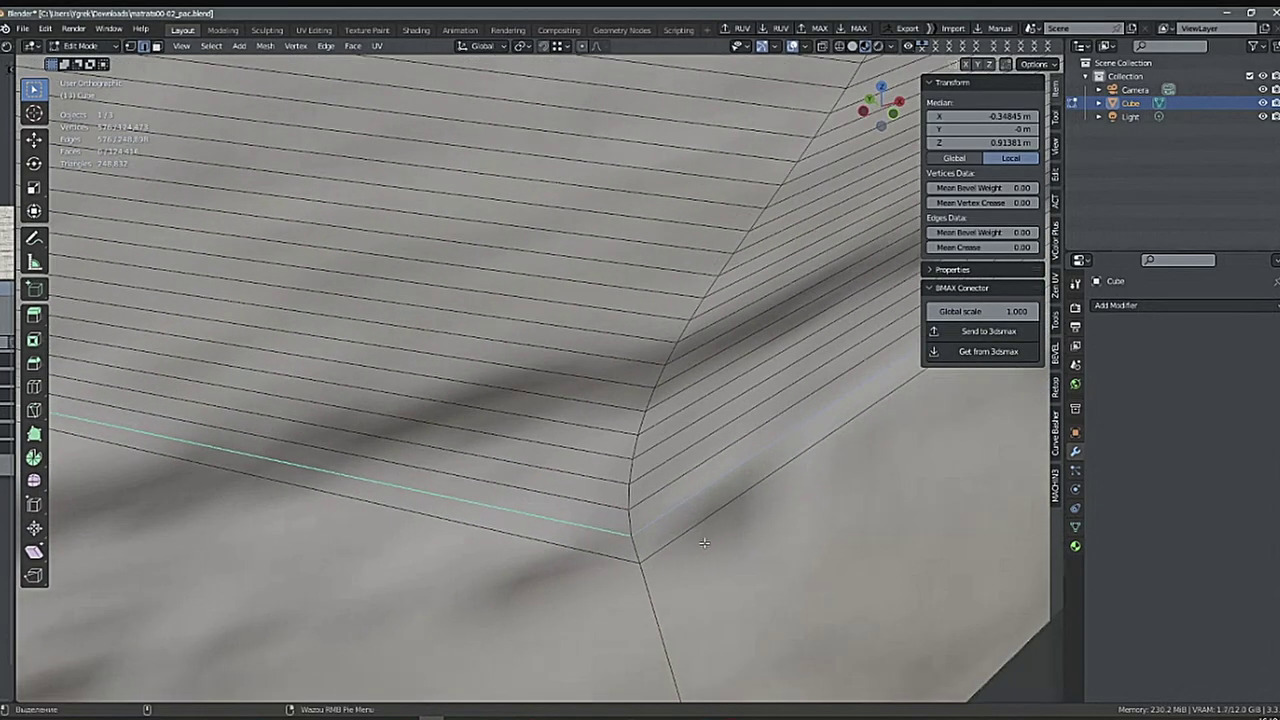
pyautogui.press('h')
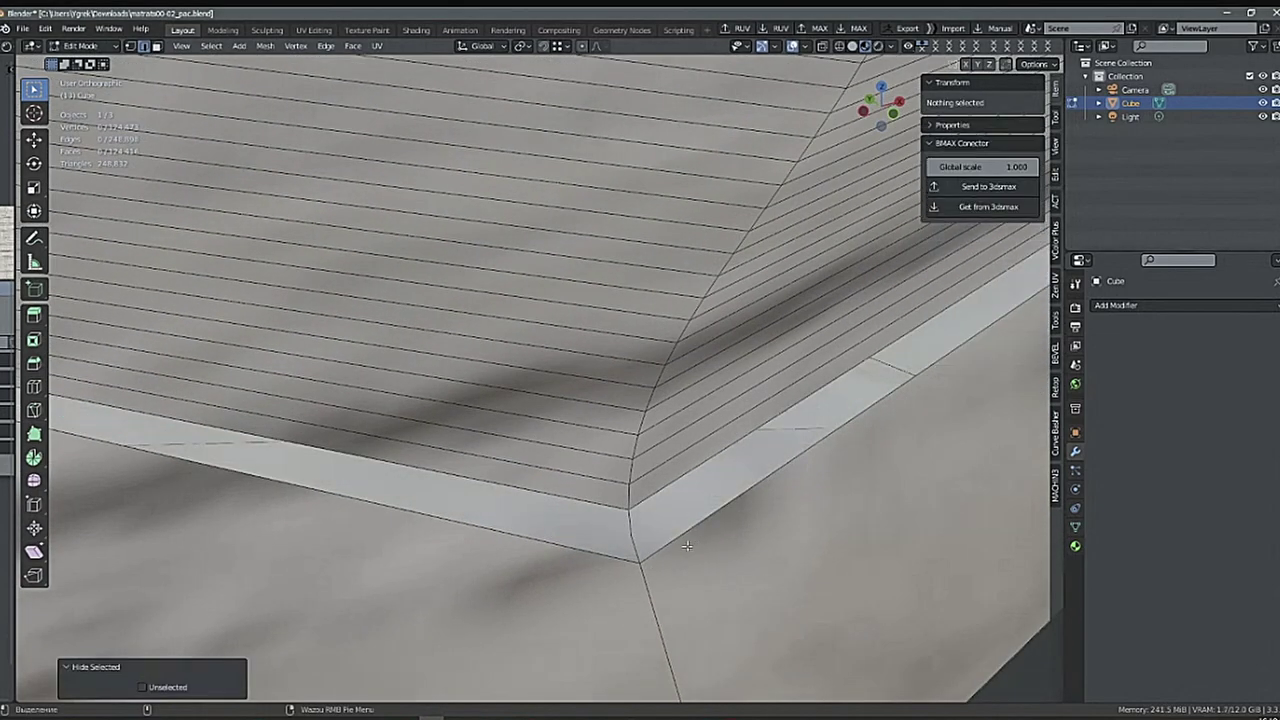
pyautogui.hotkey('ctrl', 'z')
# Switch to face selection and select the loop of thin faces along the lower border of the side wall.
pyautogui.moveTo(687, 546); pyautogui.dragTo(658, 554, button='middle')
pyautogui.rightClick(658, 554)
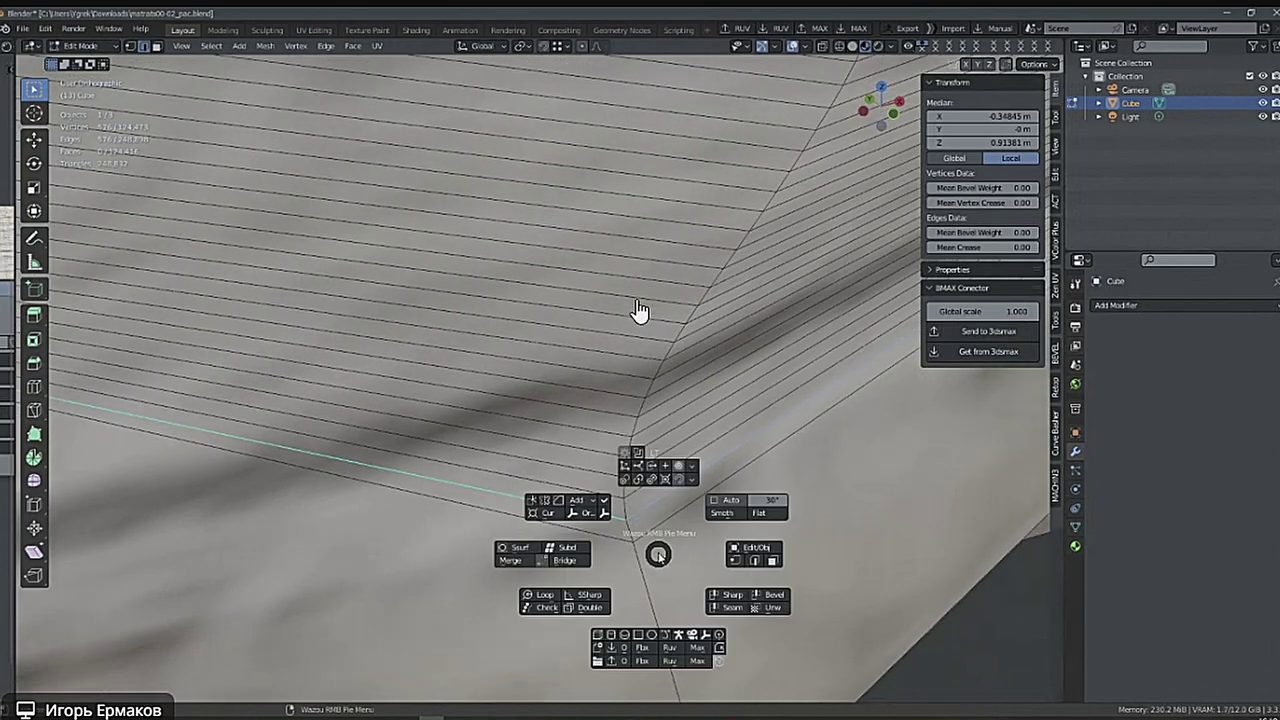
pyautogui.click(771, 562)
pyautogui.keyDown('alt'); pyautogui.click(632, 530); pyautogui.keyUp('alt')
pyautogui.scroll(-3, 691, 539)
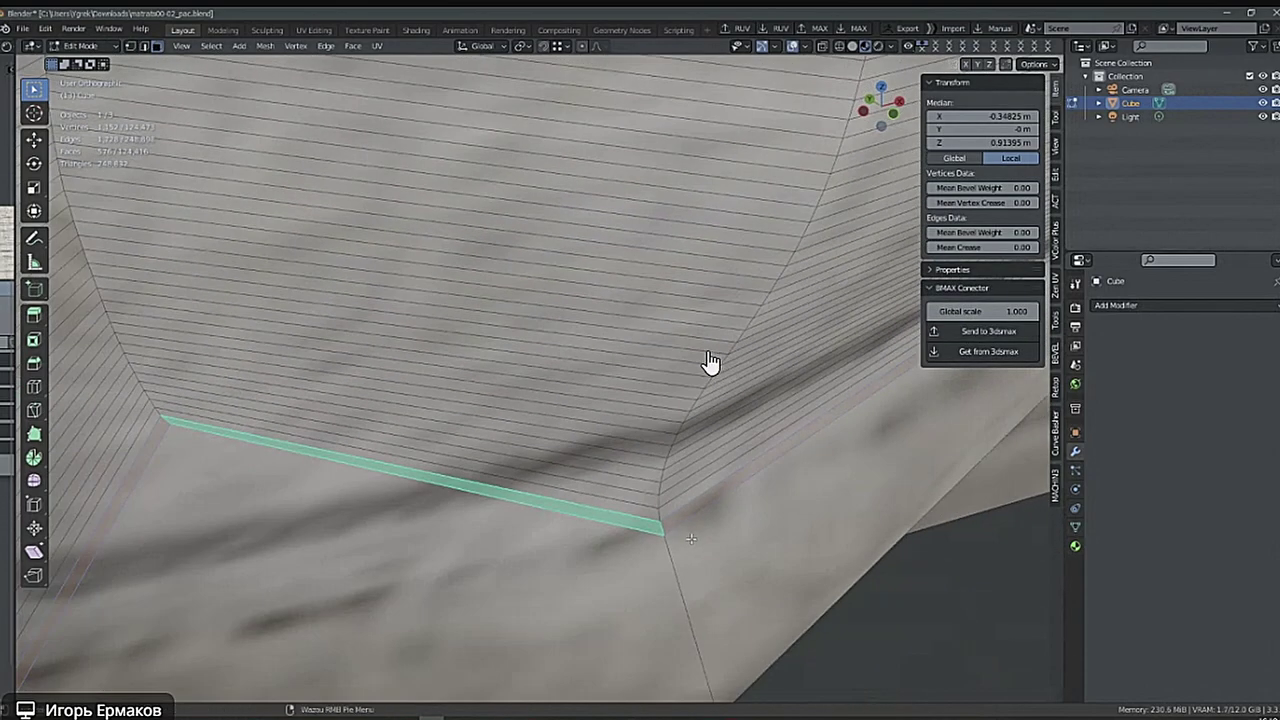
# Try hiding the selected loop of thin faces along the side wall's lower border and reveal it again.
pyautogui.press('h')
pyautogui.moveTo(709, 363); pyautogui.dragTo(528, 390, button='middle')
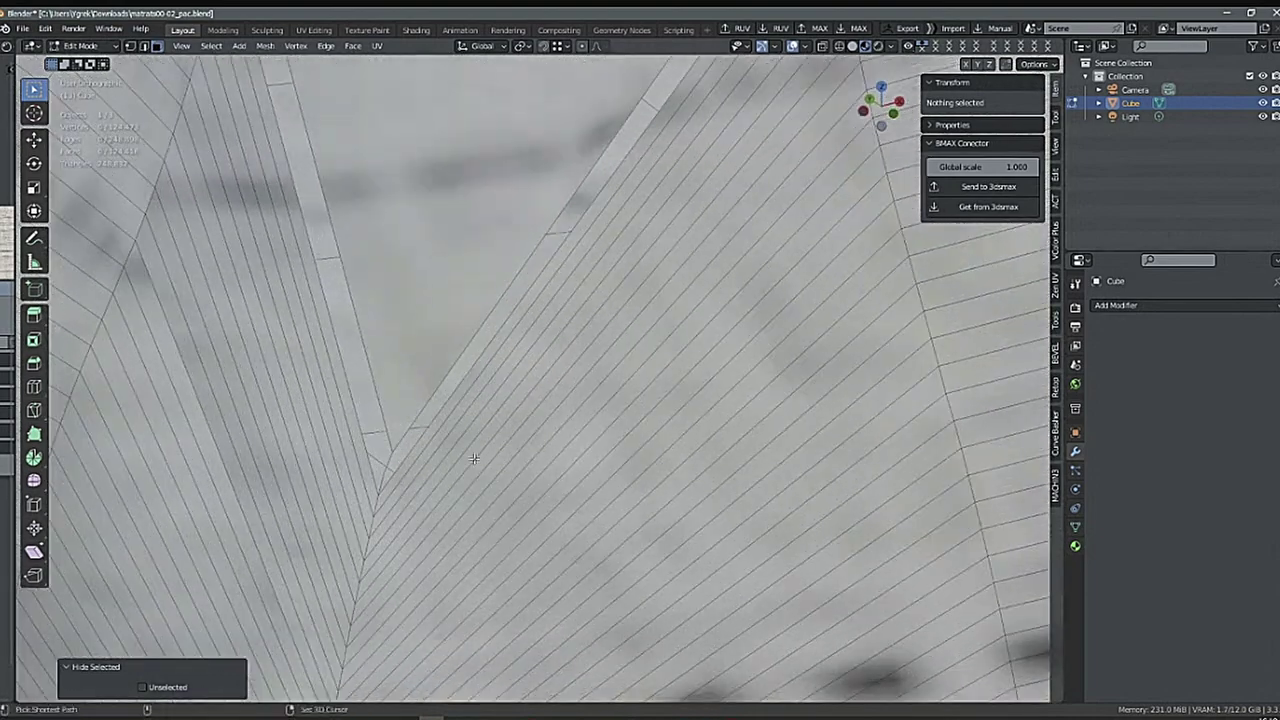
pyautogui.hotkey('alt', 'h')
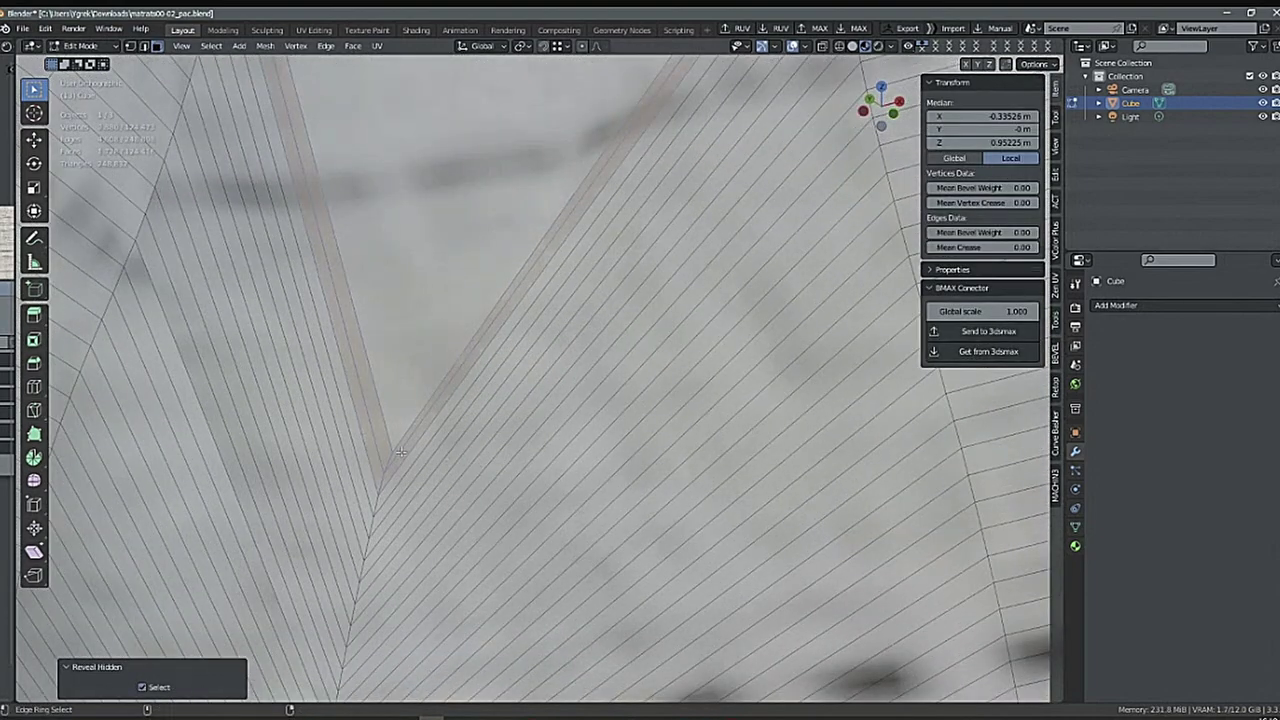
pyautogui.moveTo(470, 458); pyautogui.dragTo(443, 443, button='middle')
# Hide the side wall's selected border faces and select the whole dense side wall as linked geometry.
pyautogui.press('h')
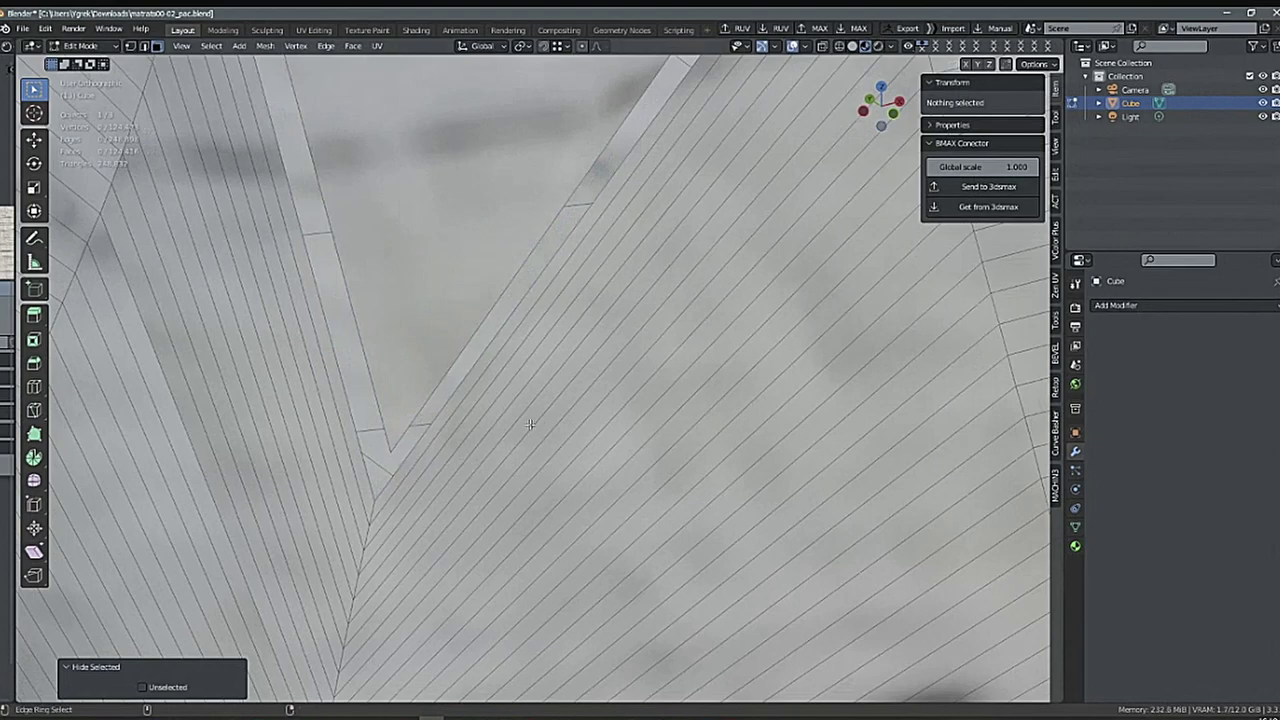
pyautogui.scroll(-4, 455, 500)
pyautogui.keyDown('ctrl'); pyautogui.keyDown('alt'); pyautogui.moveTo(453, 507); pyautogui.dragTo(510, 560, button='middle'); pyautogui.keyUp('alt'); pyautogui.keyUp('ctrl')
pyautogui.moveTo(510, 510); pyautogui.dragTo(454, 402, button='middle')
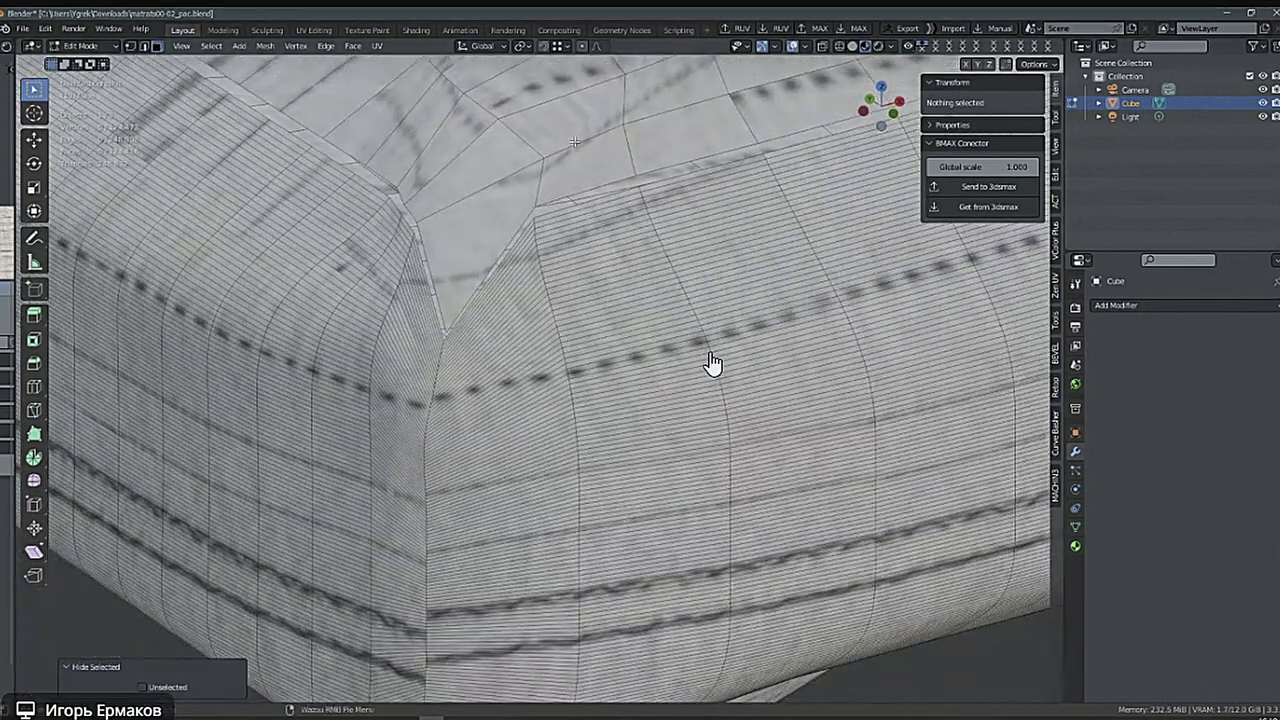
pyautogui.moveTo(711, 366); pyautogui.dragTo(695, 310, button='middle')
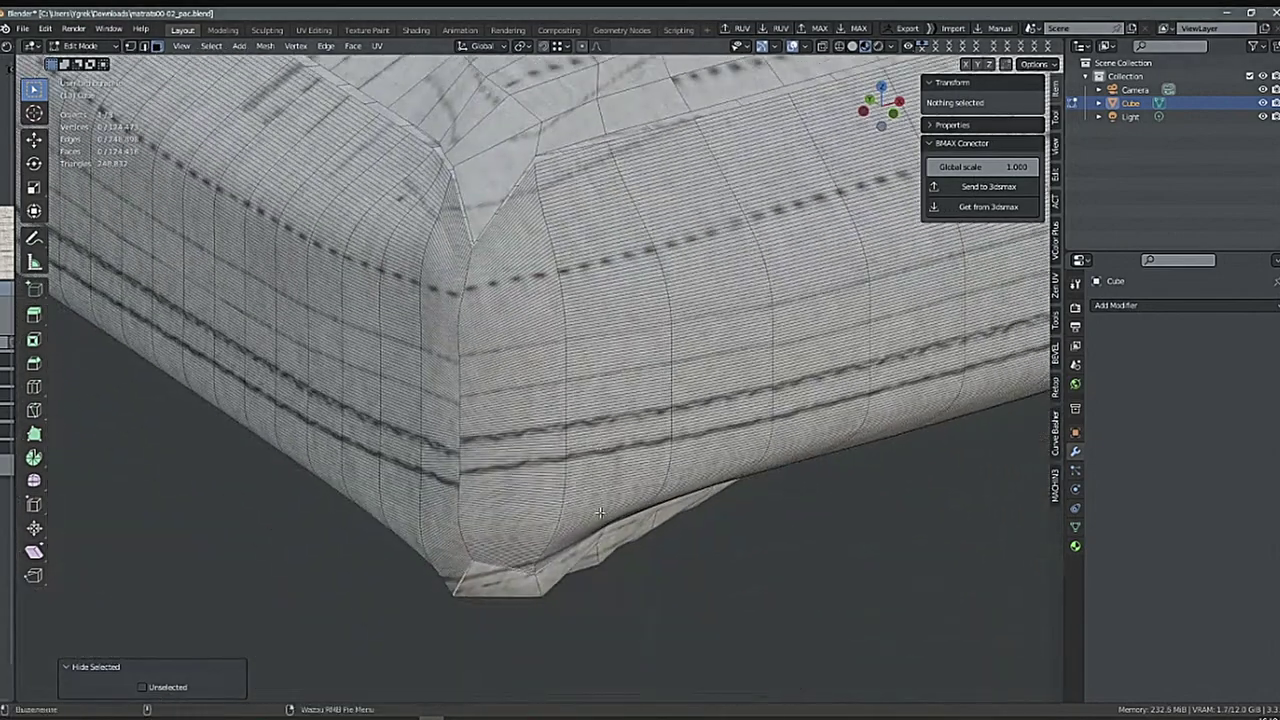
pyautogui.press('l')
pyautogui.moveTo(460, 471); pyautogui.dragTo(479, 512, button='middle')
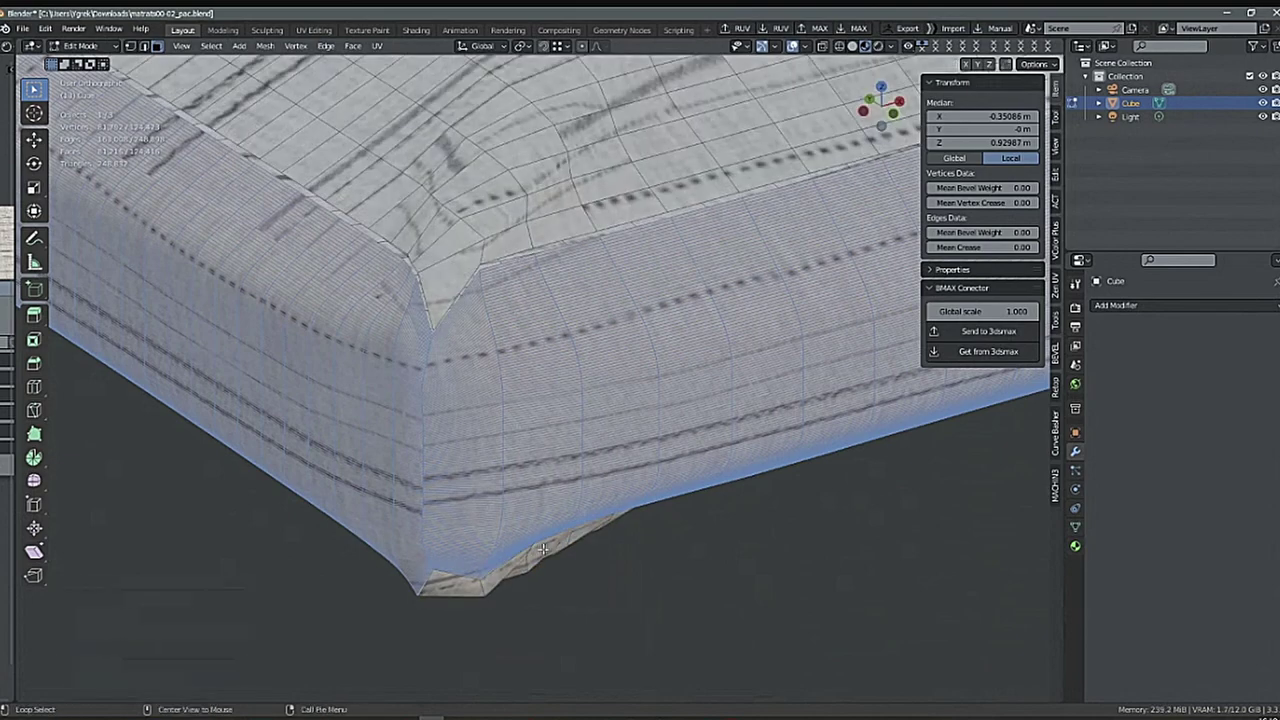
# Isolate the side wall together with its revealed border faces by hiding all unselected geometry, and clear the selection.
pyautogui.hotkey('alt', 'h')
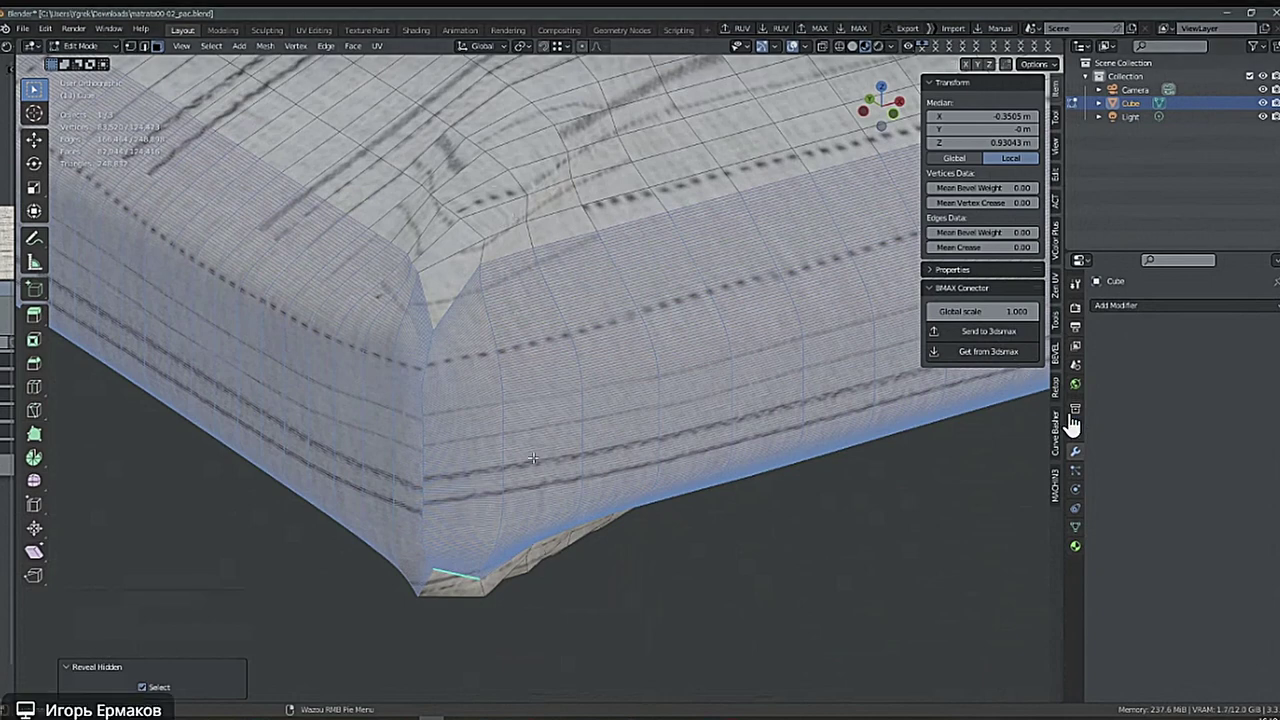
pyautogui.hotkey('shift', 'h')
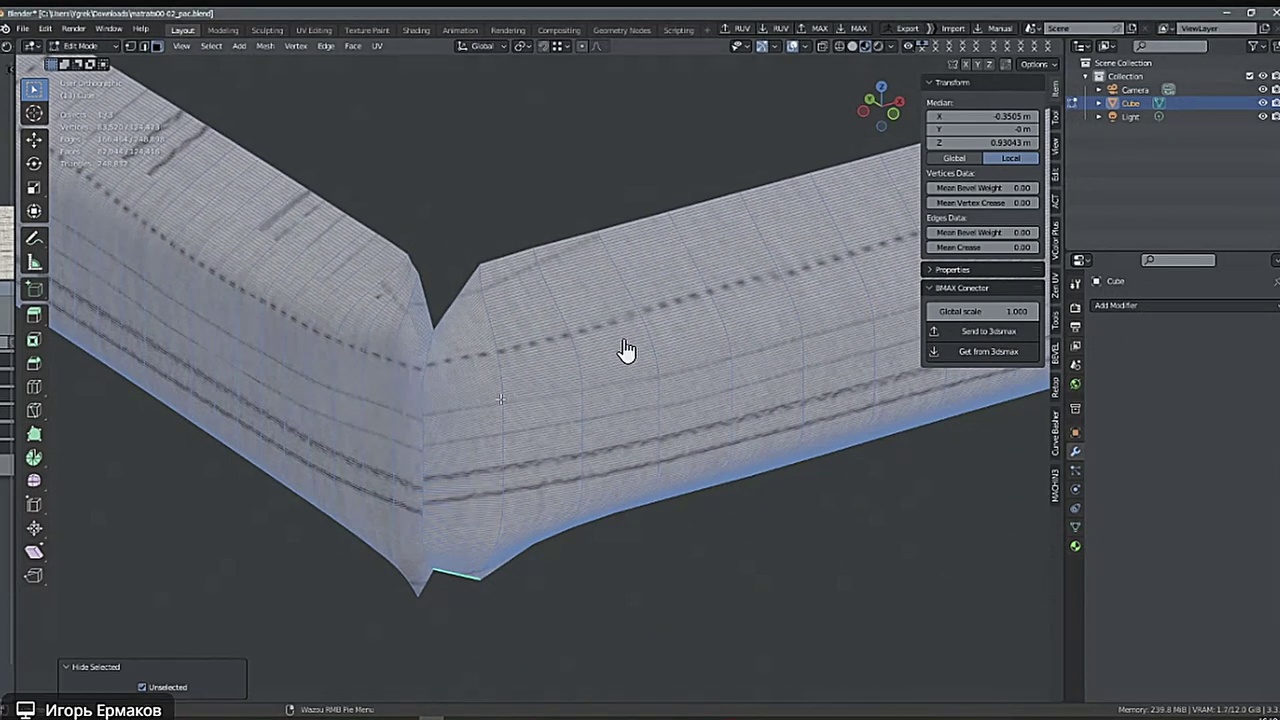
pyautogui.hotkey('alt', 'a')
# Switch to edge selection and select the ring of horizontal edges in a wall strip beside the front corner.
pyautogui.rightClick(570, 509)
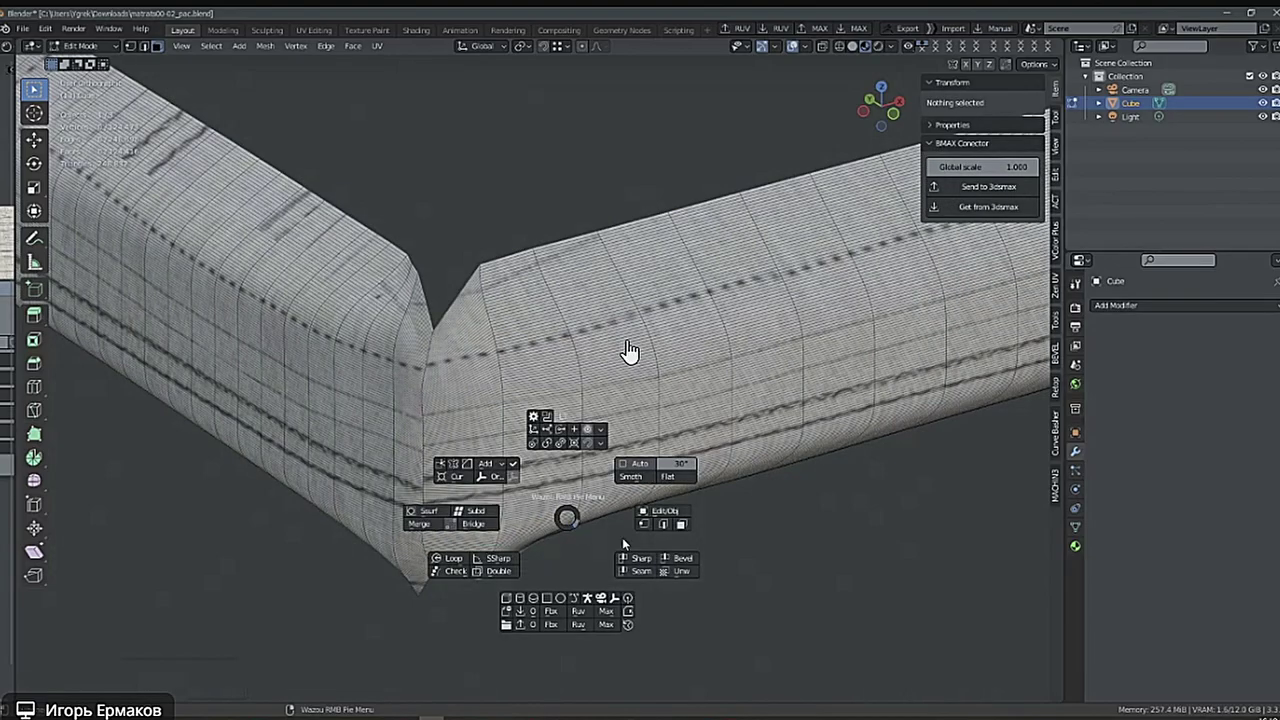
pyautogui.click(656, 520)
pyautogui.scroll(4, 640, 440)
pyautogui.keyDown('shift'); pyautogui.moveTo(598, 230); pyautogui.dragTo(485, 348, button='middle'); pyautogui.keyUp('shift')
pyautogui.keyDown('ctrl'); pyautogui.keyDown('alt'); pyautogui.click(485, 348); pyautogui.keyUp('alt'); pyautogui.keyUp('ctrl')
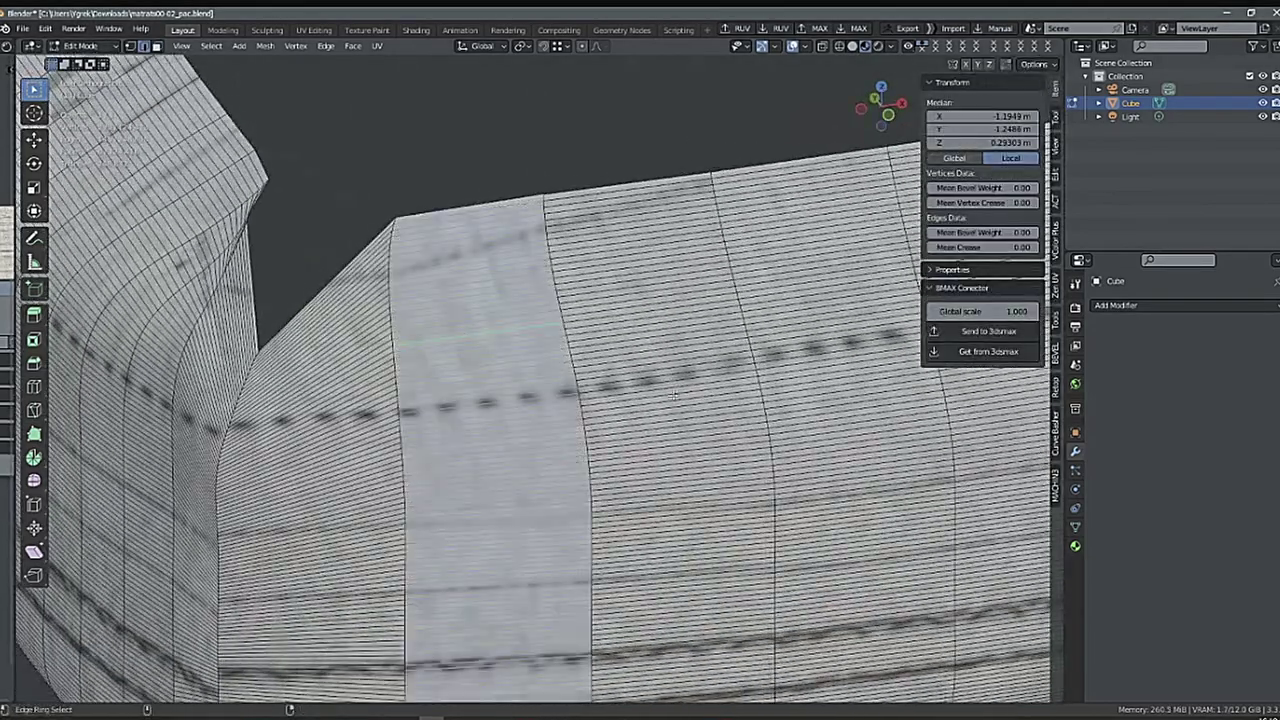
# Select one horizontal edge below the dashed stitching in the same strip and extend it to the full edge ring.
pyautogui.moveTo(674, 395); pyautogui.dragTo(592, 488, button='middle')
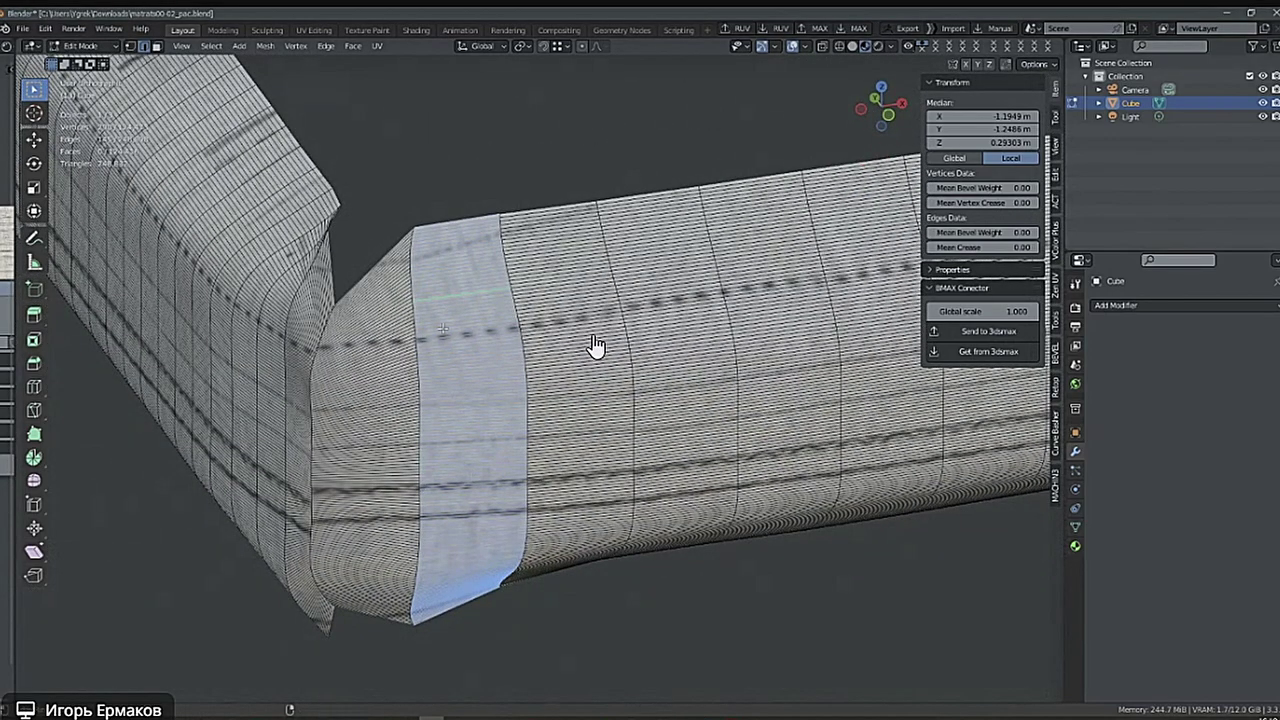
pyautogui.scroll(10, 595, 345)
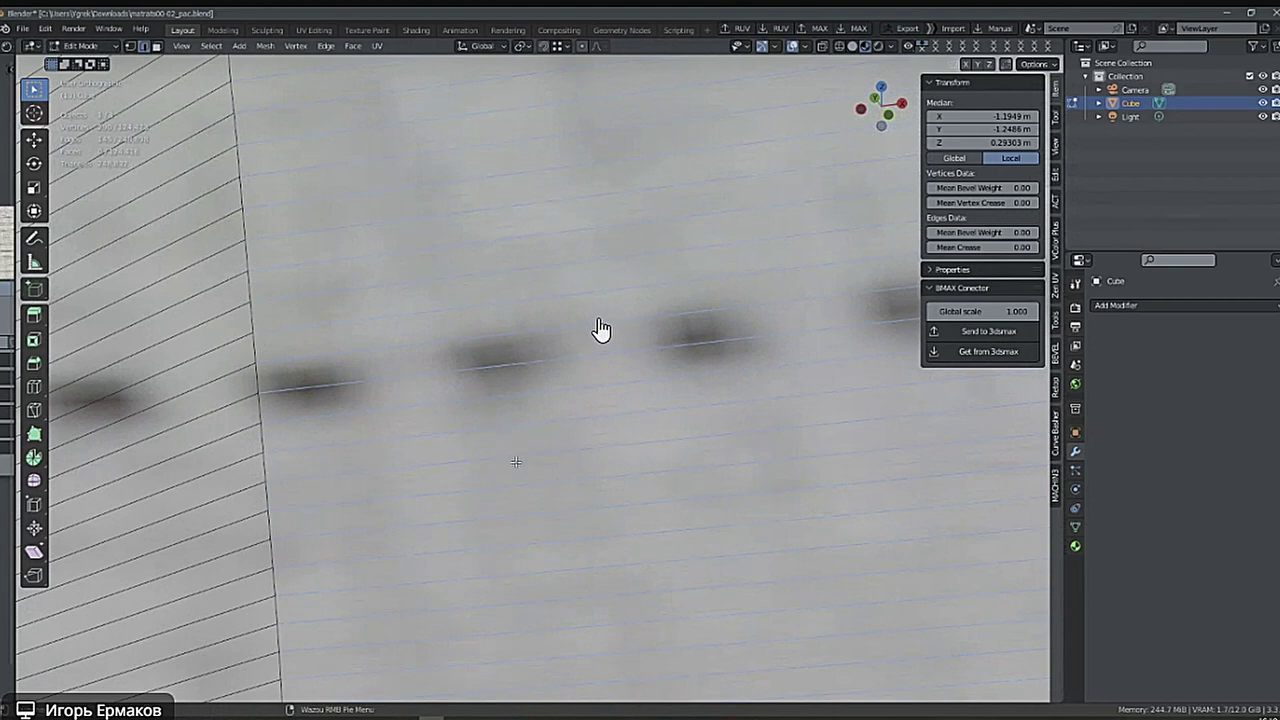
pyautogui.scroll(-2, 596, 322)
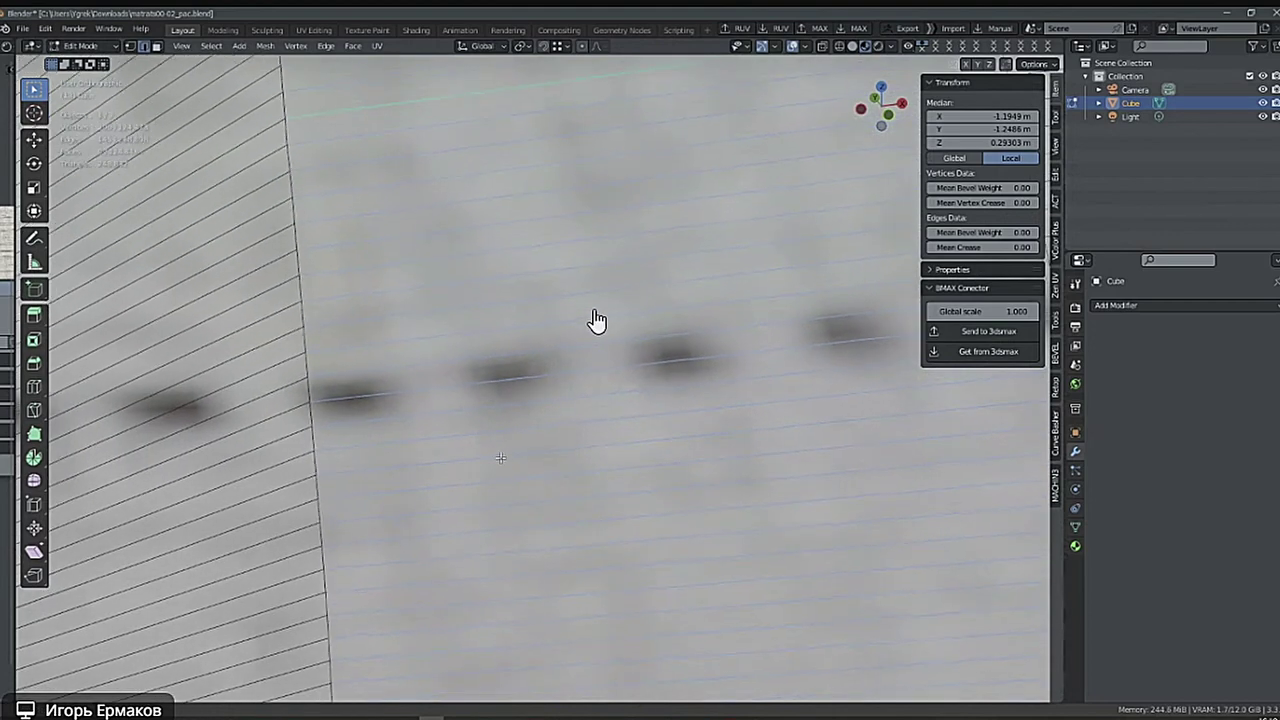
pyautogui.scroll(-1, 603, 330)
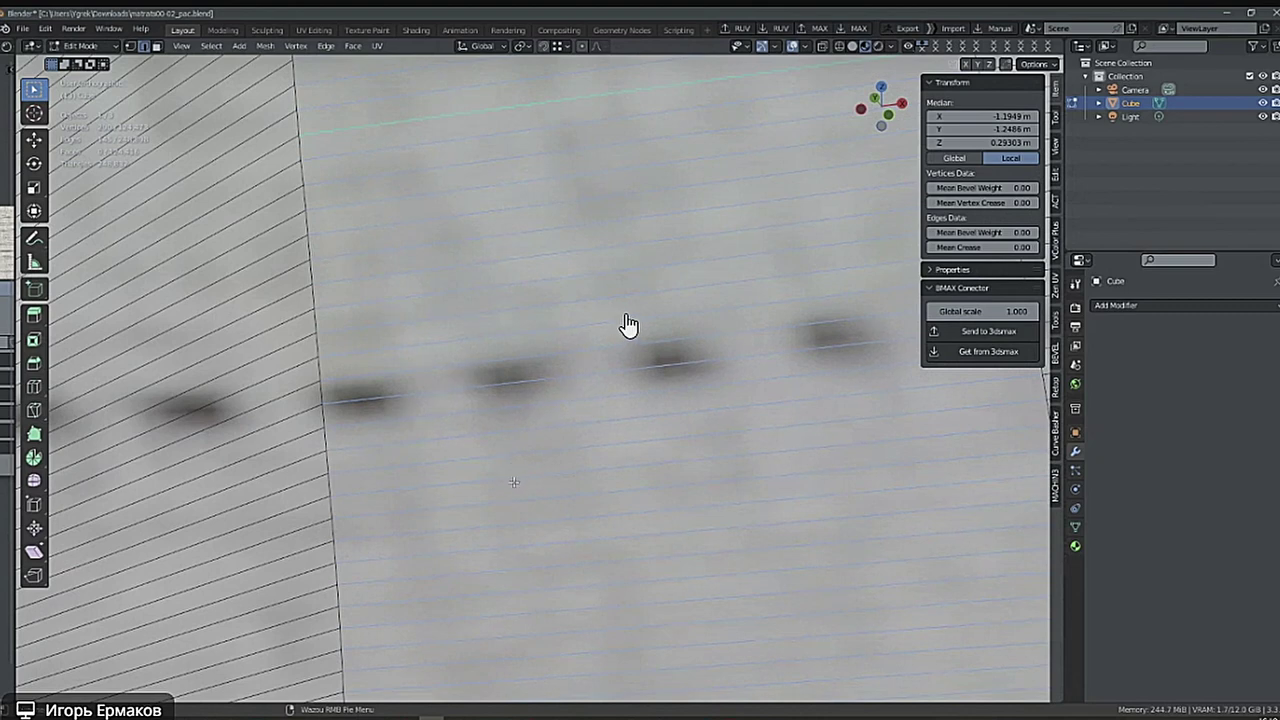
pyautogui.click(625, 335)
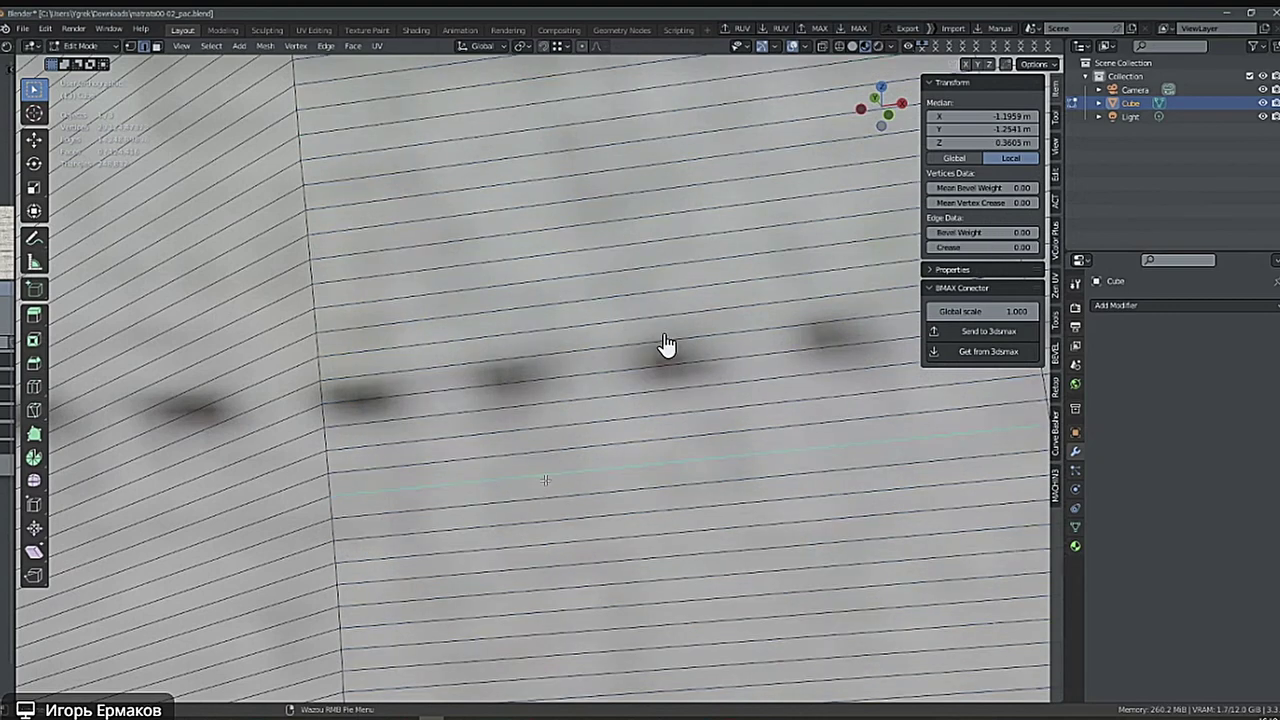
pyautogui.keyDown('ctrl'); pyautogui.keyDown('alt'); pyautogui.click(545, 480); pyautogui.keyUp('alt'); pyautogui.keyUp('ctrl')
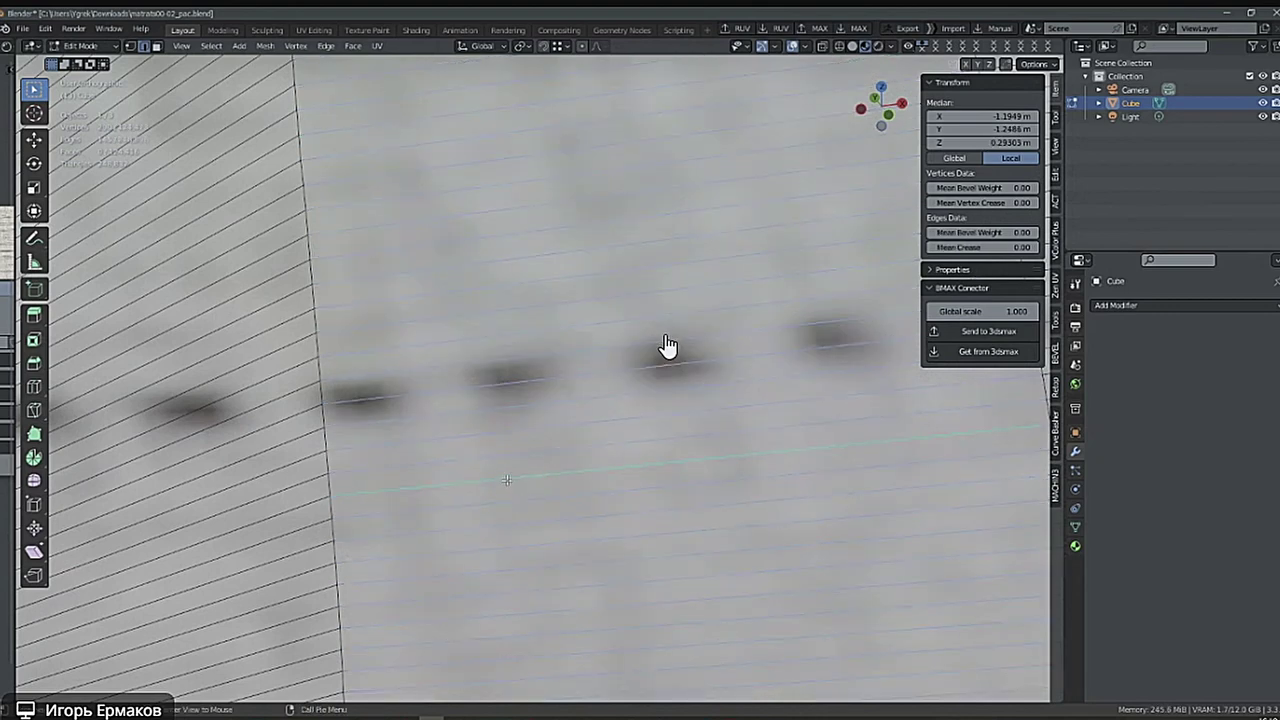
pyautogui.keyDown('alt'); pyautogui.click(509, 479); pyautogui.keyUp('alt')
pyautogui.keyDown('ctrl'); pyautogui.keyDown('alt'); pyautogui.click(668, 346); pyautogui.keyUp('alt'); pyautogui.keyUp('ctrl')
# Apply Checker Deselect to the selected edge ring, alternating one deselected and one selected edge.
pyautogui.click(211, 46)
pyautogui.moveTo(246, 264)
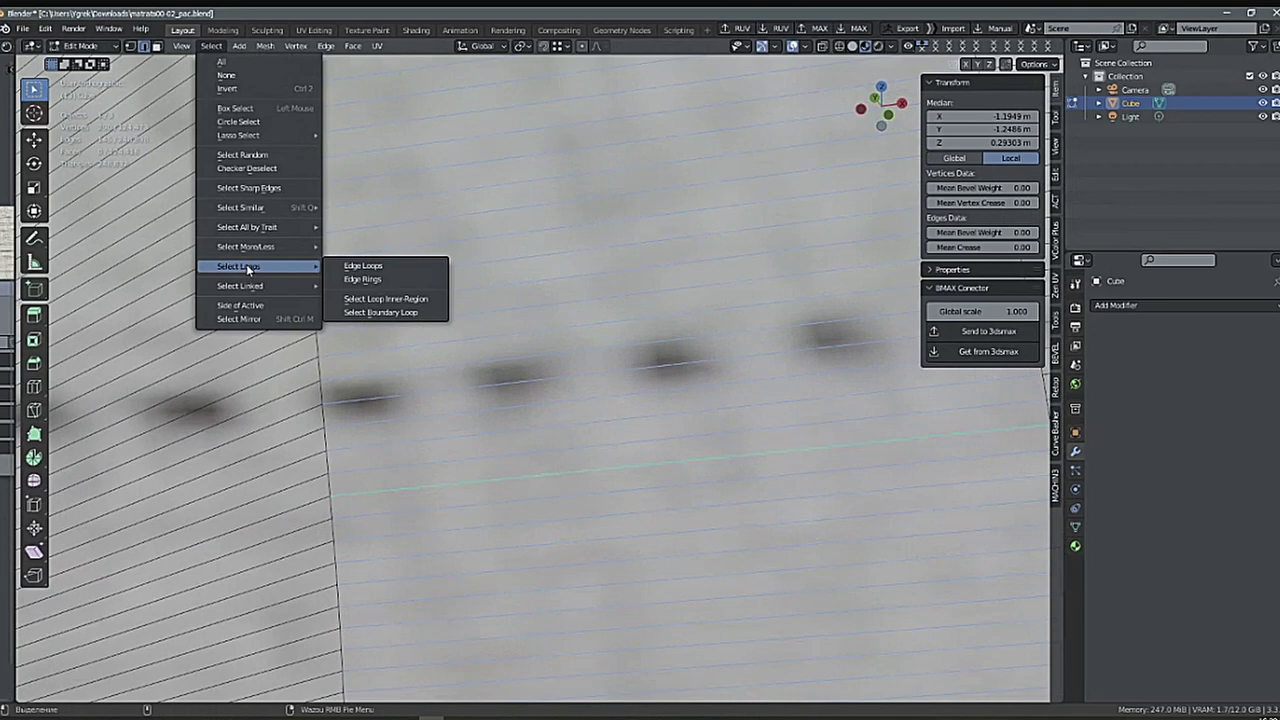
pyautogui.click(390, 272)
pyautogui.keyDown('ctrl'); pyautogui.moveTo(700, 434); pyautogui.dragTo(581, 462, button='middle'); pyautogui.keyUp('ctrl')
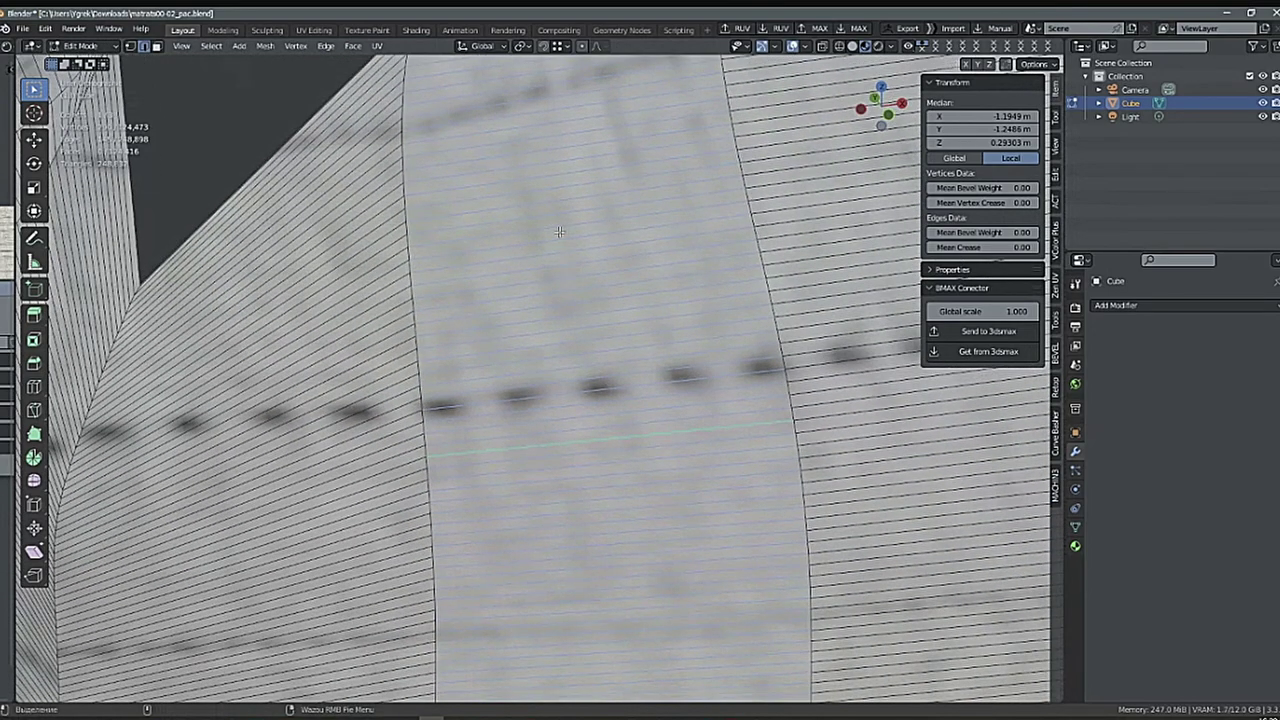
pyautogui.click(211, 47)
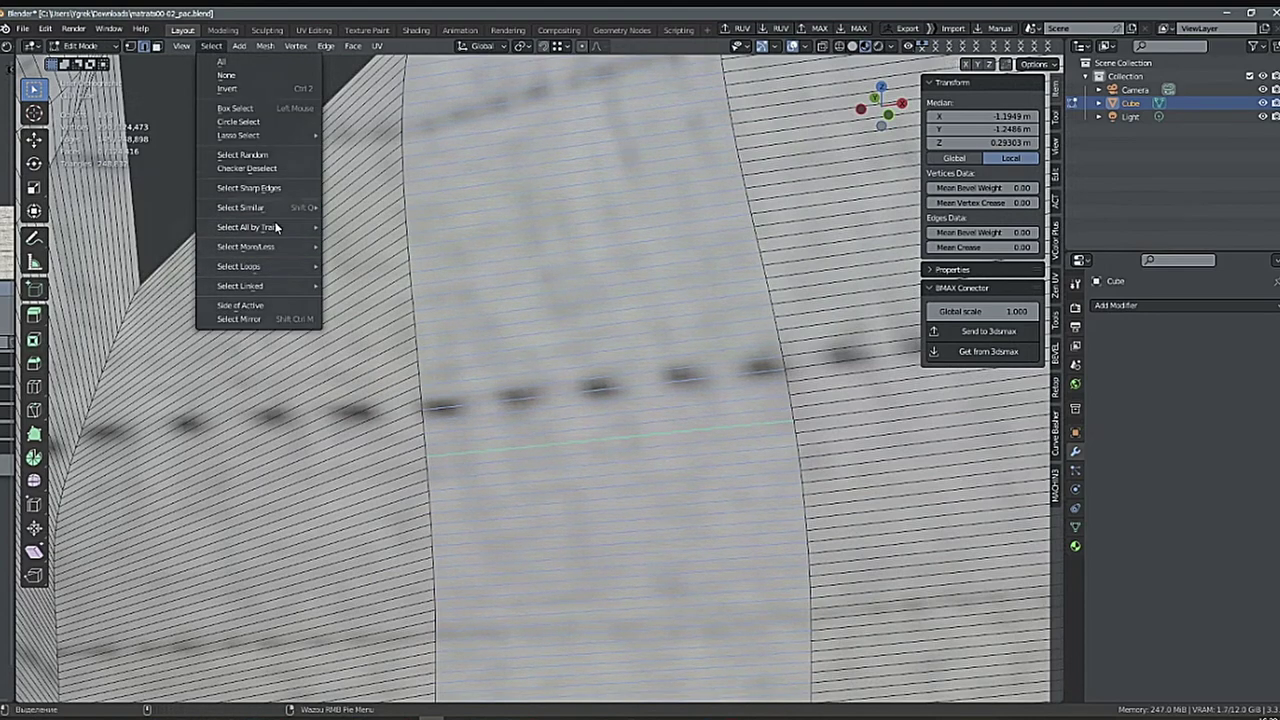
pyautogui.click(255, 167)
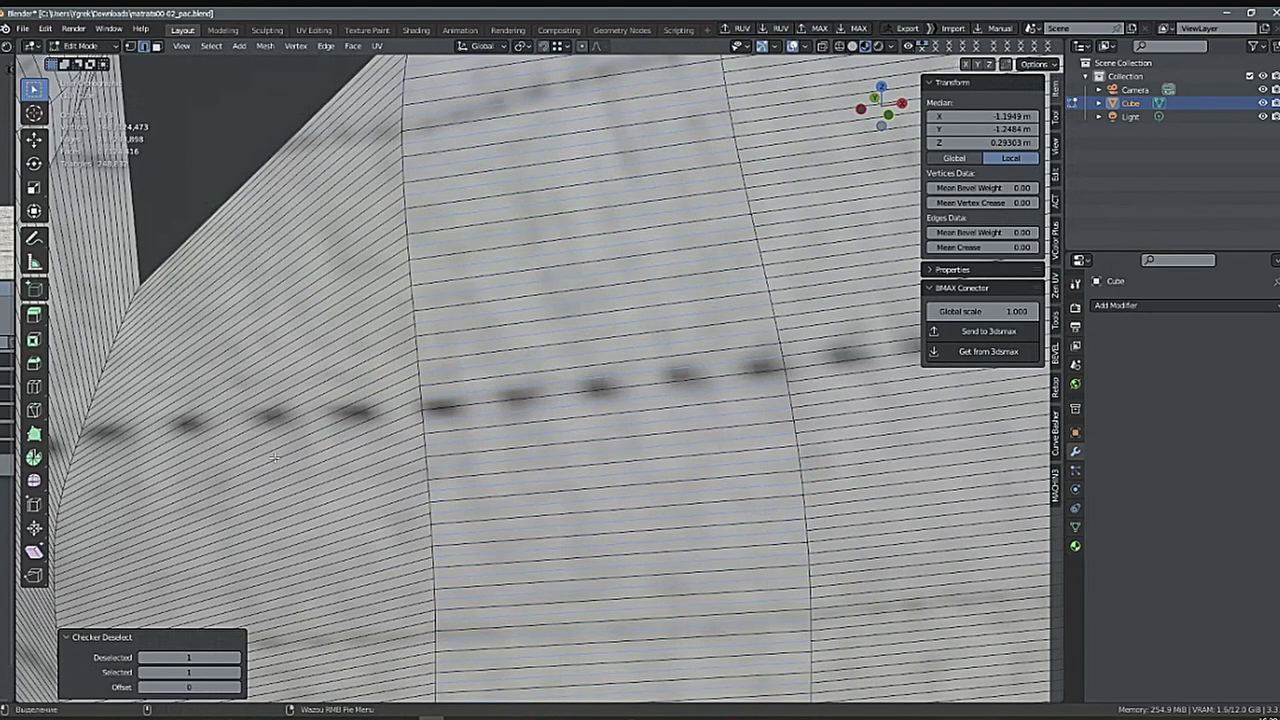
# Check the thinned ring at the wall's upper and lower borders and set the Checker Deselect offset to -1.
pyautogui.keyDown('ctrl'); pyautogui.keyDown('alt'); pyautogui.moveTo(494, 126); pyautogui.dragTo(467, 292, button='middle'); pyautogui.keyUp('alt'); pyautogui.keyUp('ctrl')
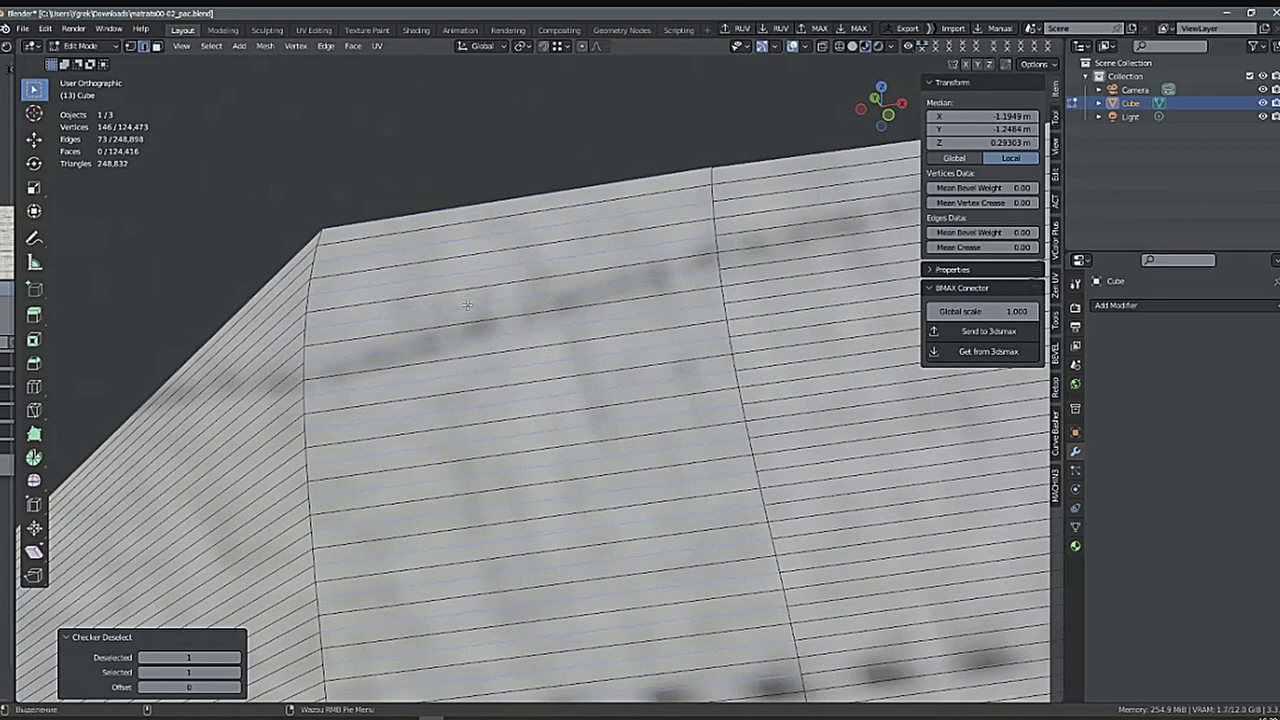
pyautogui.moveTo(467, 304); pyautogui.dragTo(548, 243, button='middle')
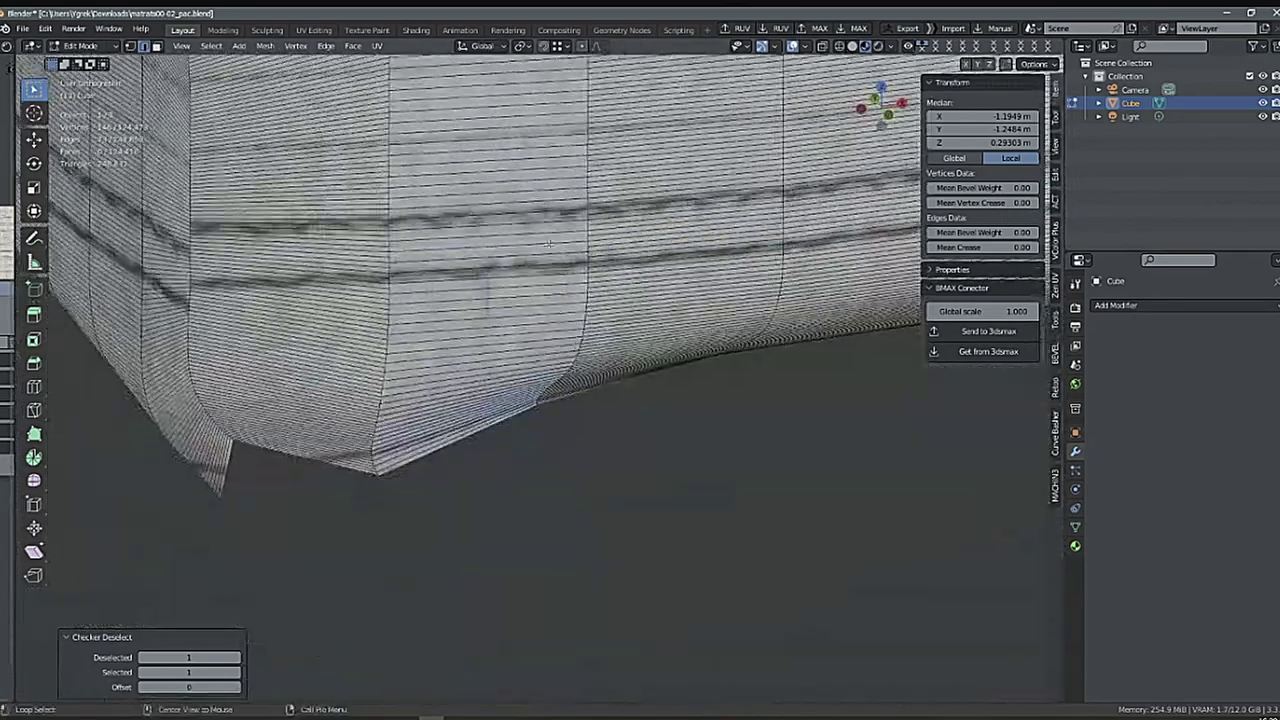
pyautogui.keyDown('alt'); pyautogui.moveTo(548, 243); pyautogui.dragTo(546, 290); pyautogui.keyUp('alt')
pyautogui.scroll(5, 412, 474)
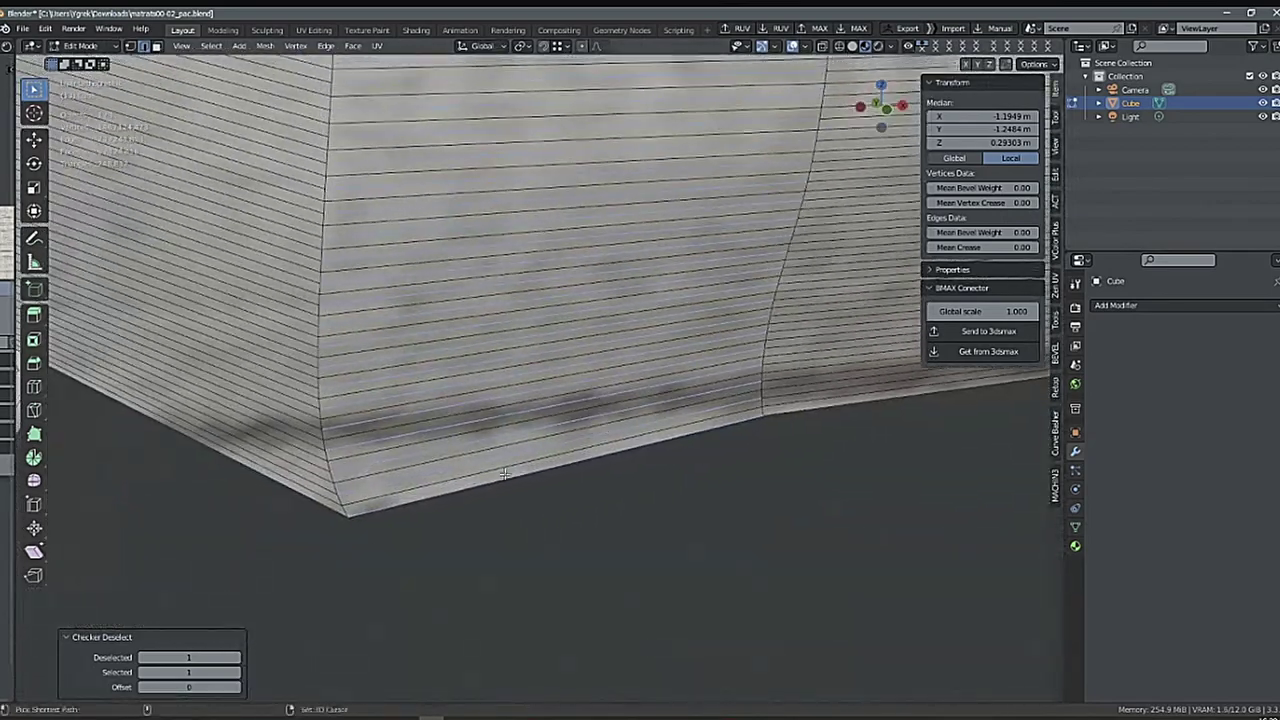
pyautogui.click(145, 687)
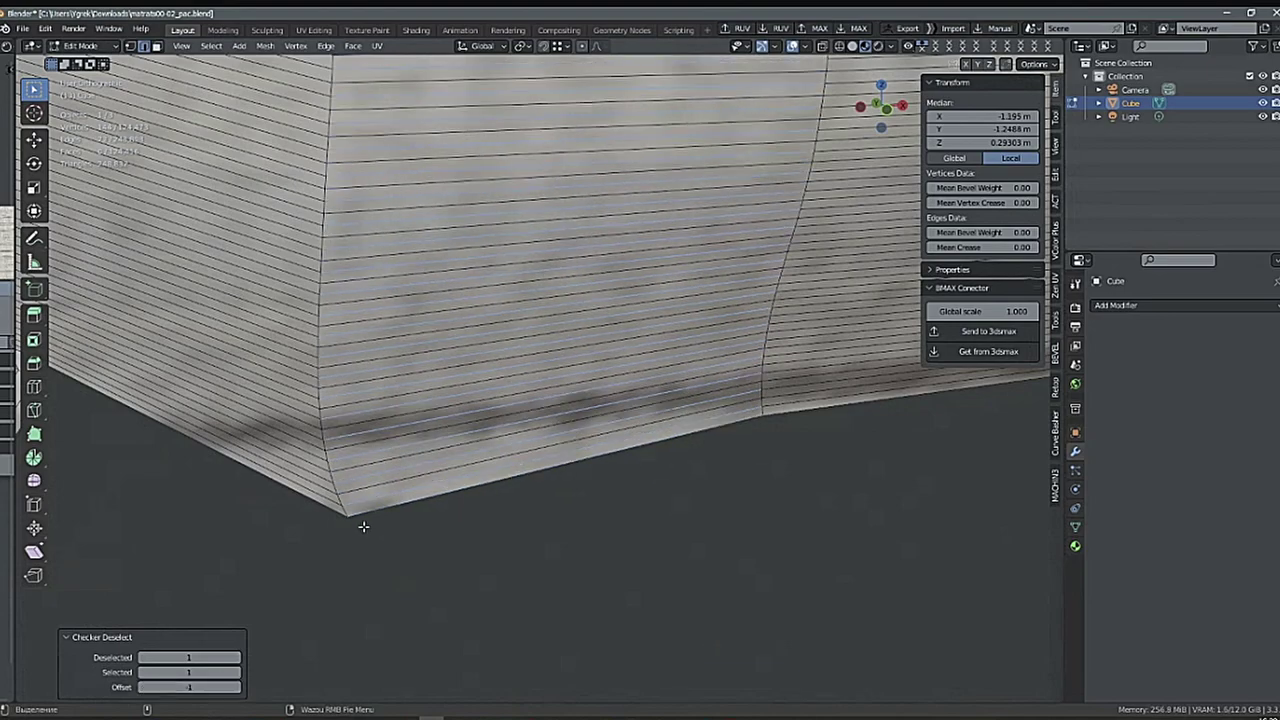
# Extend the alternating selected edges to complete edge loops around the side wall and dissolve those loops.
pyautogui.keyDown('ctrl'); pyautogui.keyDown('alt'); pyautogui.moveTo(744, 432); pyautogui.dragTo(614, 455, button='middle'); pyautogui.keyUp('alt'); pyautogui.keyUp('ctrl')
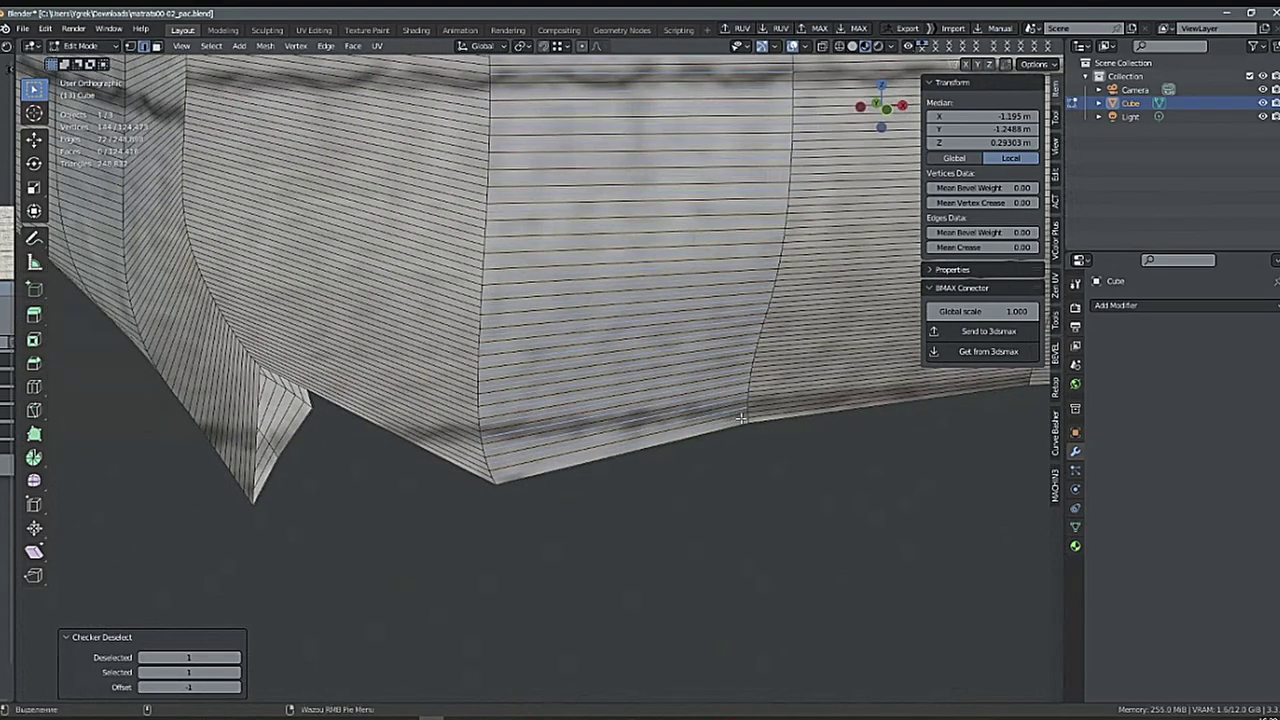
pyautogui.keyDown('ctrl'); pyautogui.keyDown('alt'); pyautogui.moveTo(724, 422); pyautogui.dragTo(648, 215, button='middle'); pyautogui.keyUp('alt'); pyautogui.keyUp('ctrl')
pyautogui.moveTo(648, 215); pyautogui.dragTo(552, 600, button='middle')
pyautogui.moveTo(480, 60); pyautogui.dragTo(703, 283, button='middle')
pyautogui.keyDown('ctrl'); pyautogui.keyDown('alt'); pyautogui.moveTo(390, 354); pyautogui.dragTo(357, 360, button='middle'); pyautogui.keyUp('alt'); pyautogui.keyUp('ctrl')
pyautogui.moveTo(480, 469); pyautogui.dragTo(524, 436, button='middle')
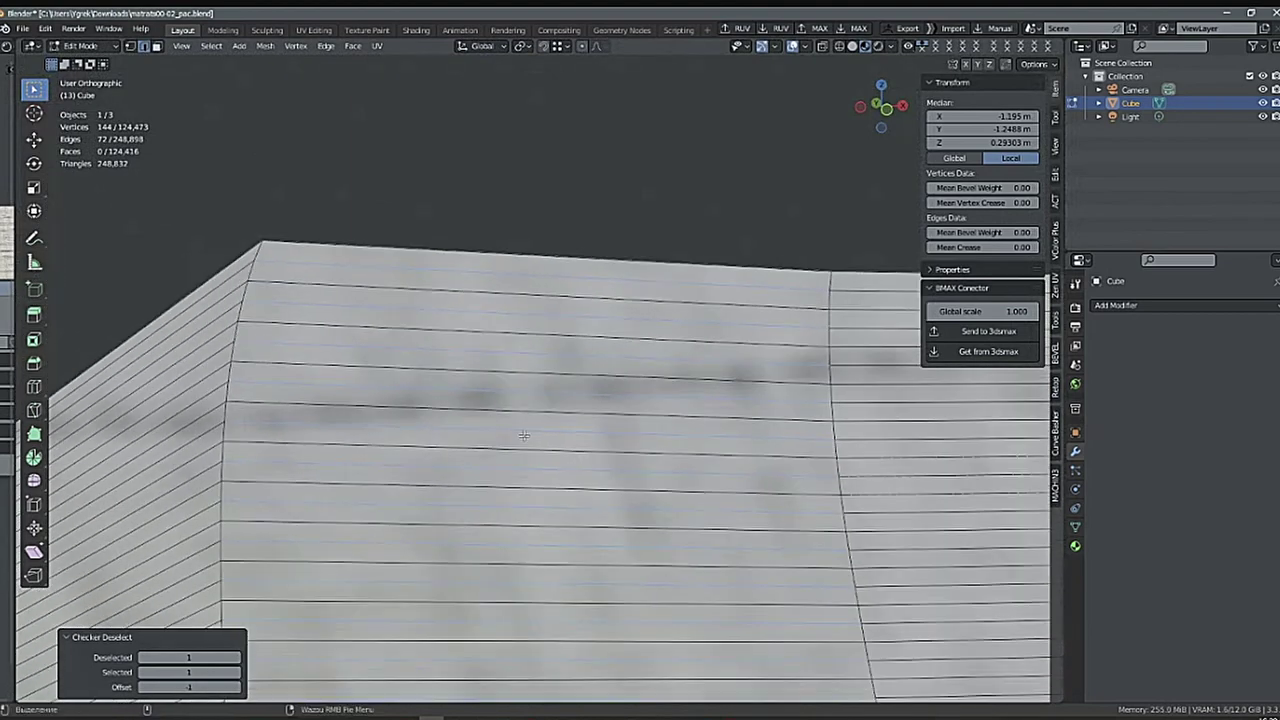
pyautogui.click(211, 46)
pyautogui.moveTo(240, 266)
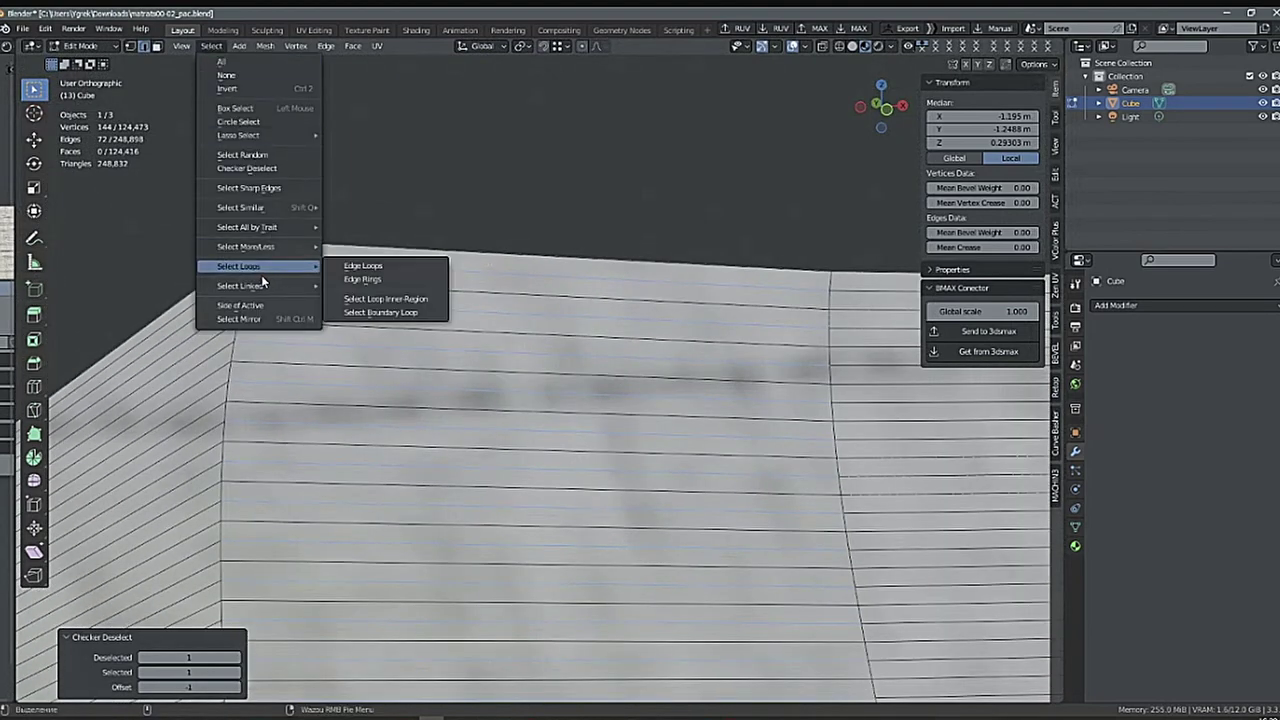
pyautogui.click(400, 266)
pyautogui.moveTo(636, 439); pyautogui.dragTo(581, 439, button='middle')
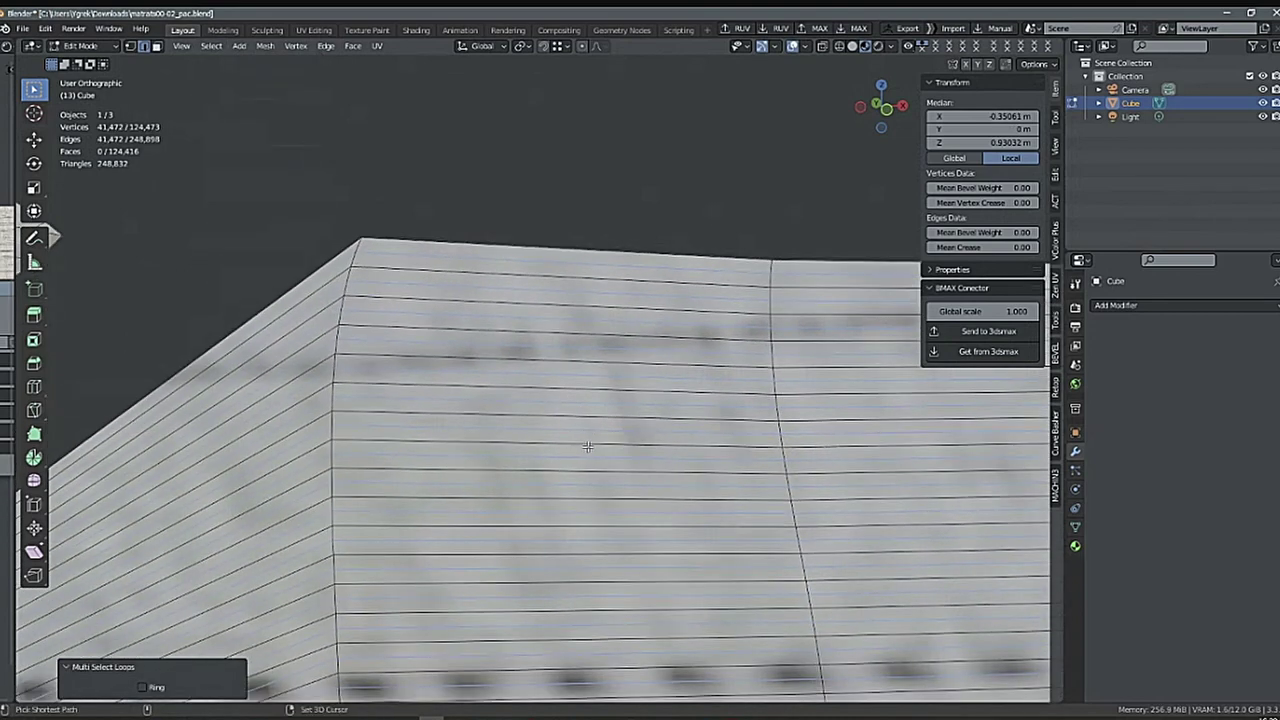
pyautogui.hotkey('ctrl', 'x')
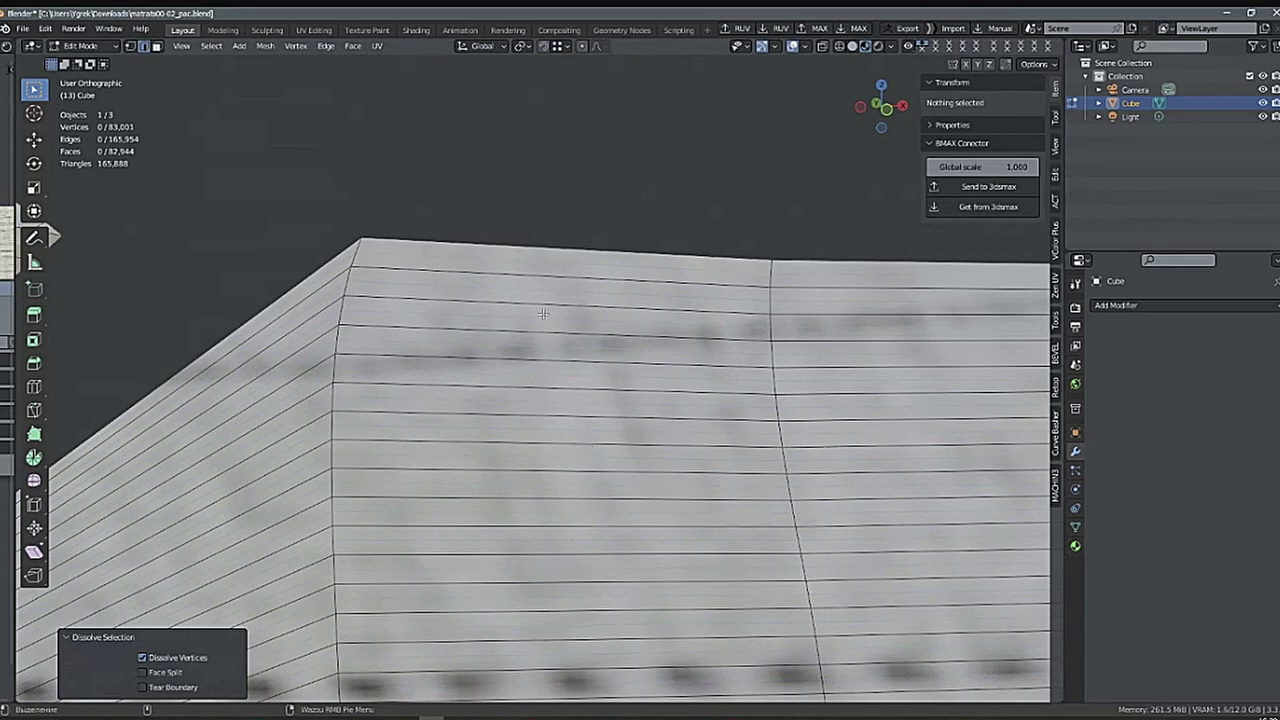
# Select the remaining edge ring in the strip beside the corner and make its upper border edge the active one.
pyautogui.keyDown('ctrl'); pyautogui.keyDown('alt'); pyautogui.click(530, 278); pyautogui.keyUp('alt'); pyautogui.keyUp('ctrl')
pyautogui.scroll(-2, 626, 434)
pyautogui.keyDown('shift'); pyautogui.moveTo(622, 476); pyautogui.dragTo(596, 427, button='middle'); pyautogui.keyUp('shift')
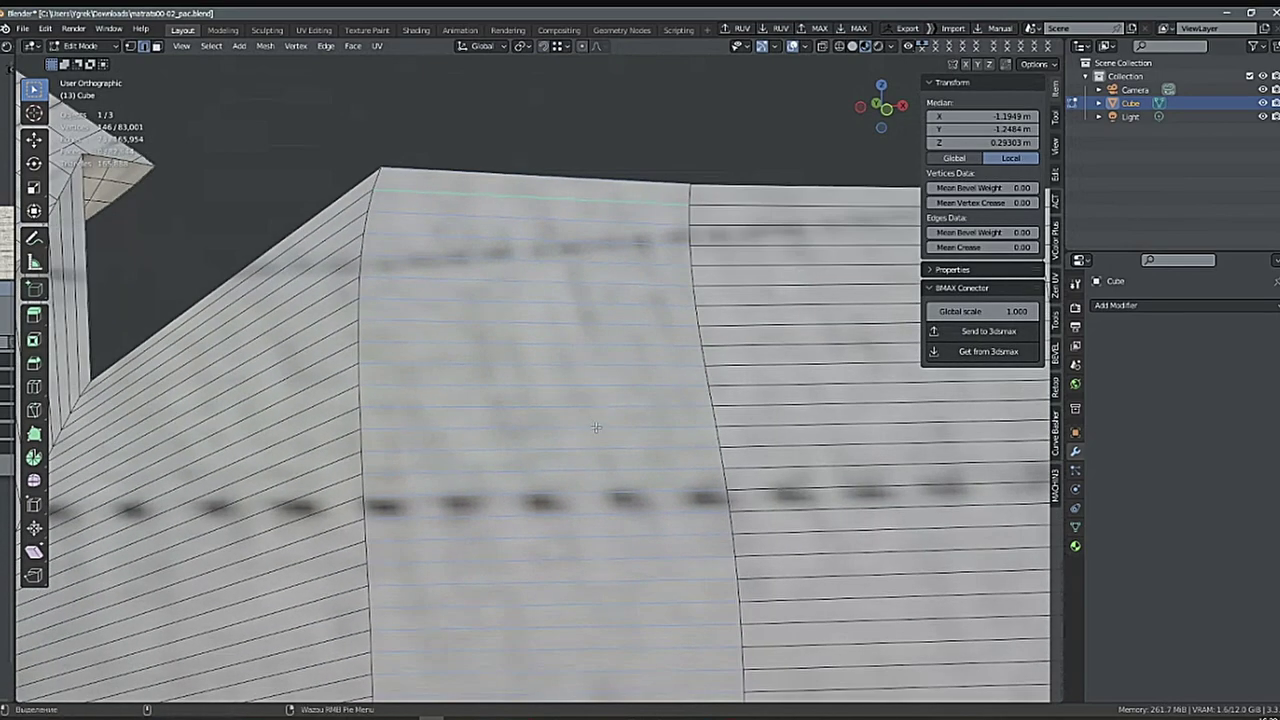
pyautogui.keyDown('shift'); pyautogui.click(499, 174); pyautogui.keyUp('shift')
pyautogui.keyDown('shift'); pyautogui.click(499, 174); pyautogui.keyUp('shift')
# Try Checker Deselect on the edge ring with the upper border edge active and undo it.
pyautogui.click(206, 47)
pyautogui.click(250, 168)
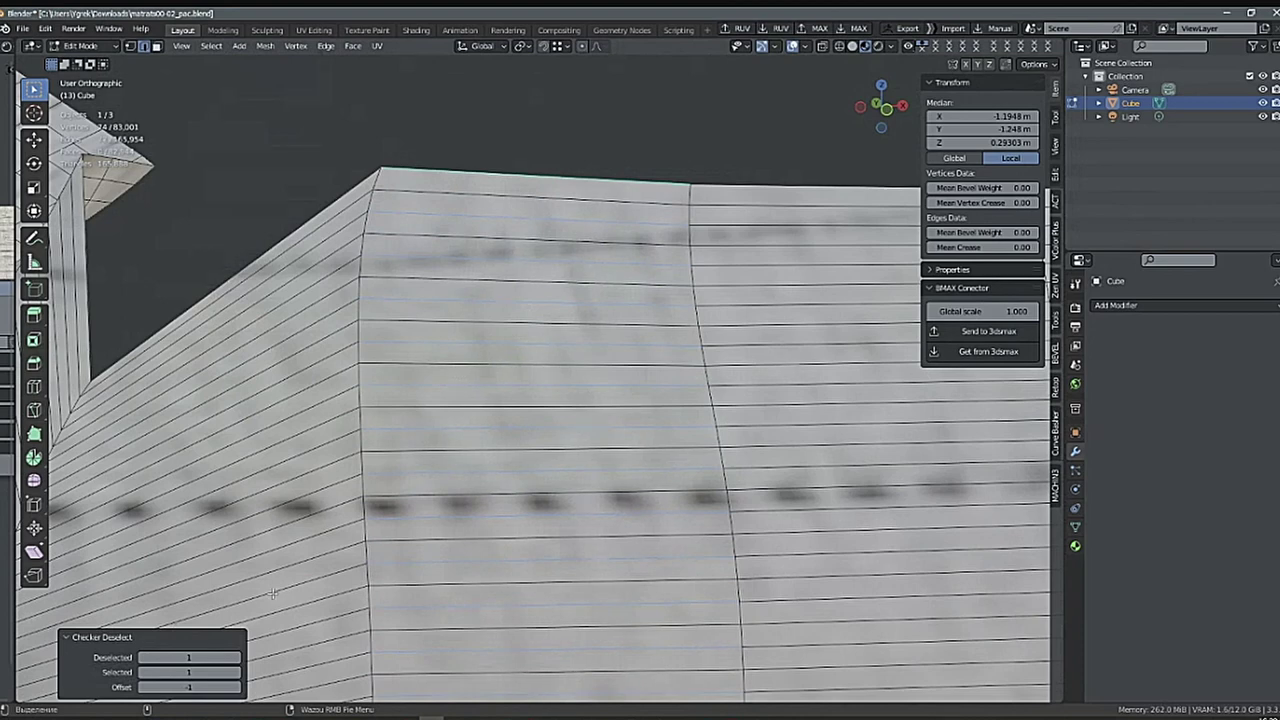
pyautogui.hotkey('ctrl', 'z')
# Make the edge just below the wall's upper border active in the selected edge ring and apply Checker Deselect.
pyautogui.keyDown('shift'); pyautogui.click(458, 193); pyautogui.keyUp('shift')
pyautogui.keyDown('alt'); pyautogui.keyDown('shift'); pyautogui.click(458, 193); pyautogui.keyUp('shift'); pyautogui.keyUp('alt')
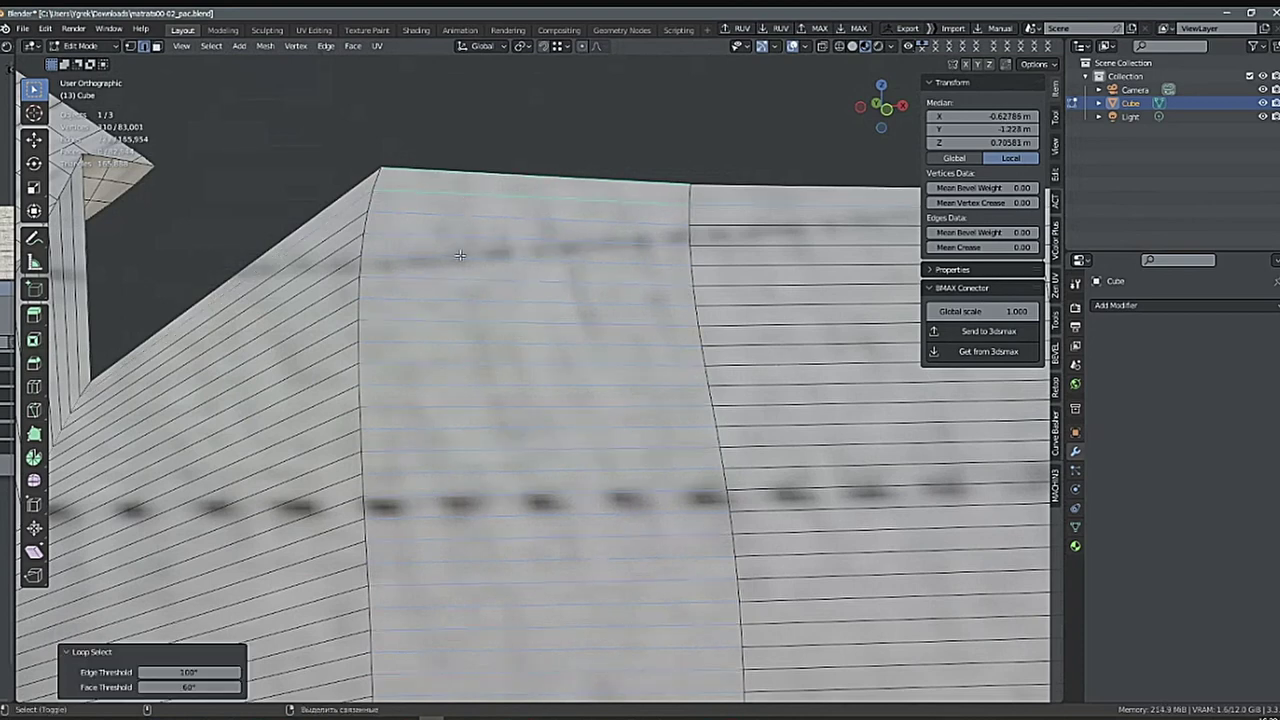
pyautogui.hotkey('ctrl', 'z')
pyautogui.hotkey('ctrl', 'z')
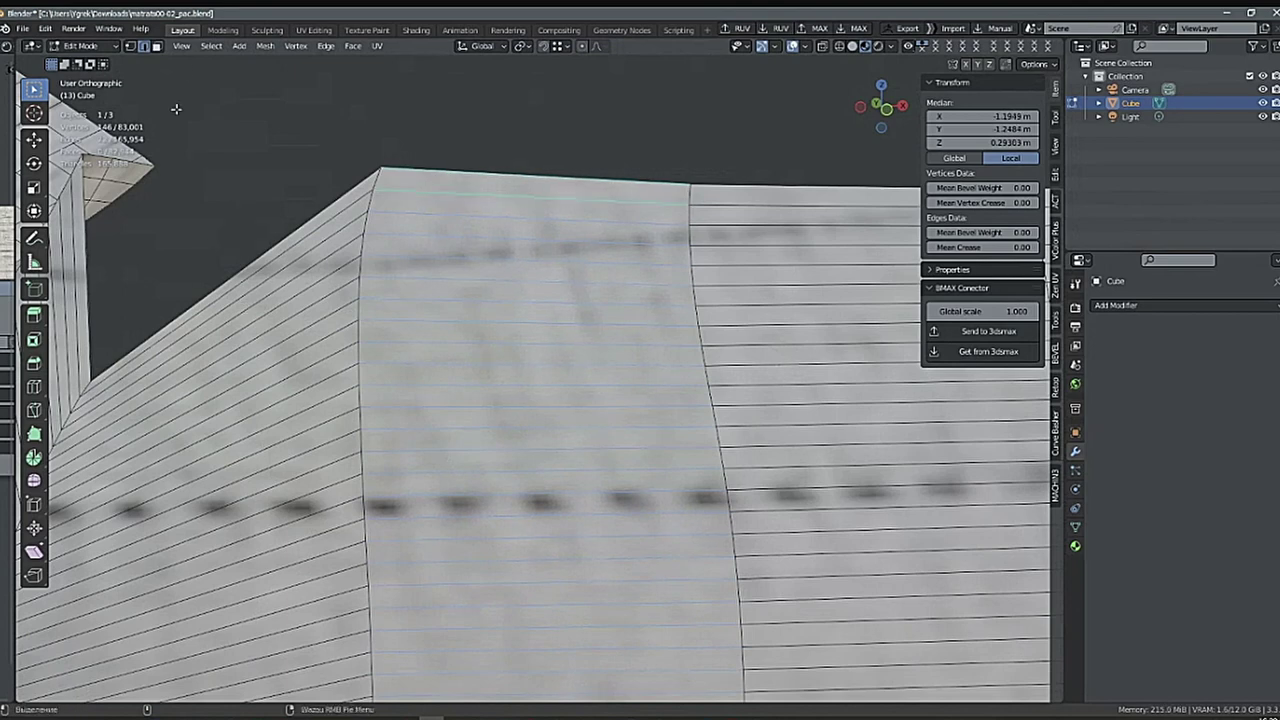
pyautogui.click(211, 46)
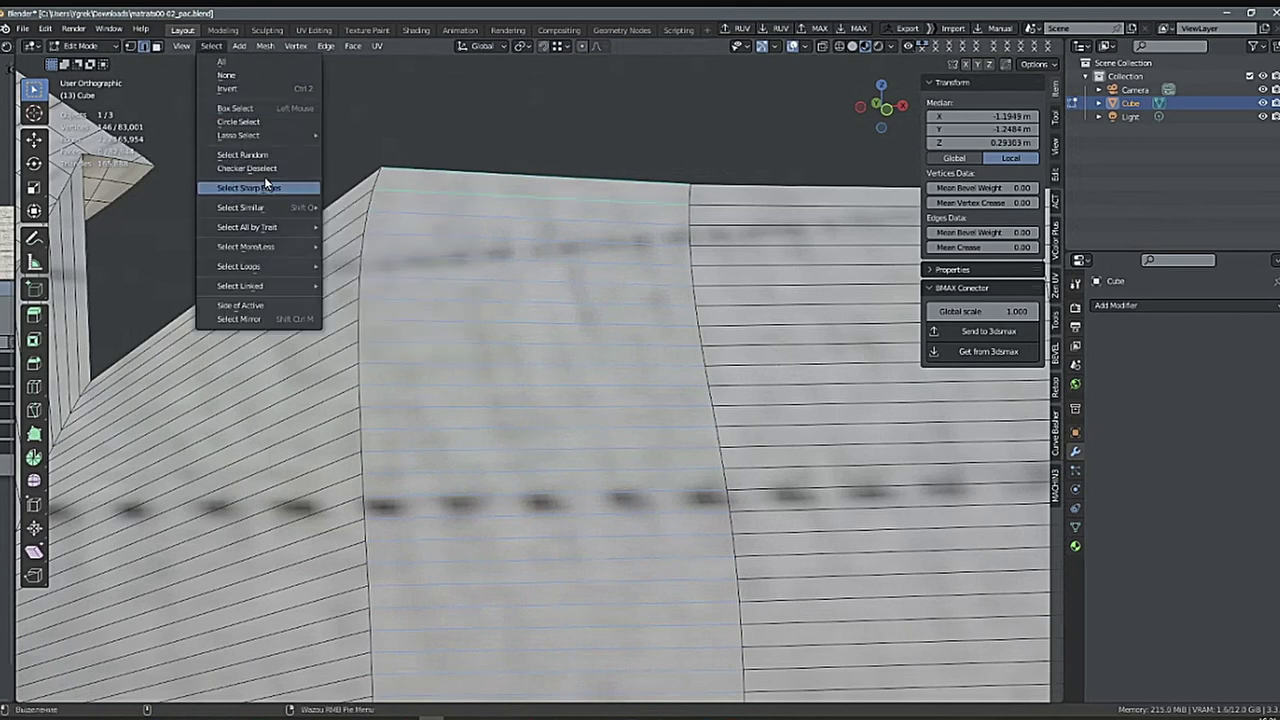
pyautogui.click(262, 169)
# Extend the alternating edges beside the corner to full loops around the side wall and dissolve them.
pyautogui.keyDown('shift'); pyautogui.moveTo(636, 423); pyautogui.dragTo(605, 402, button='middle'); pyautogui.keyUp('shift')
pyautogui.rightClick(512, 488)
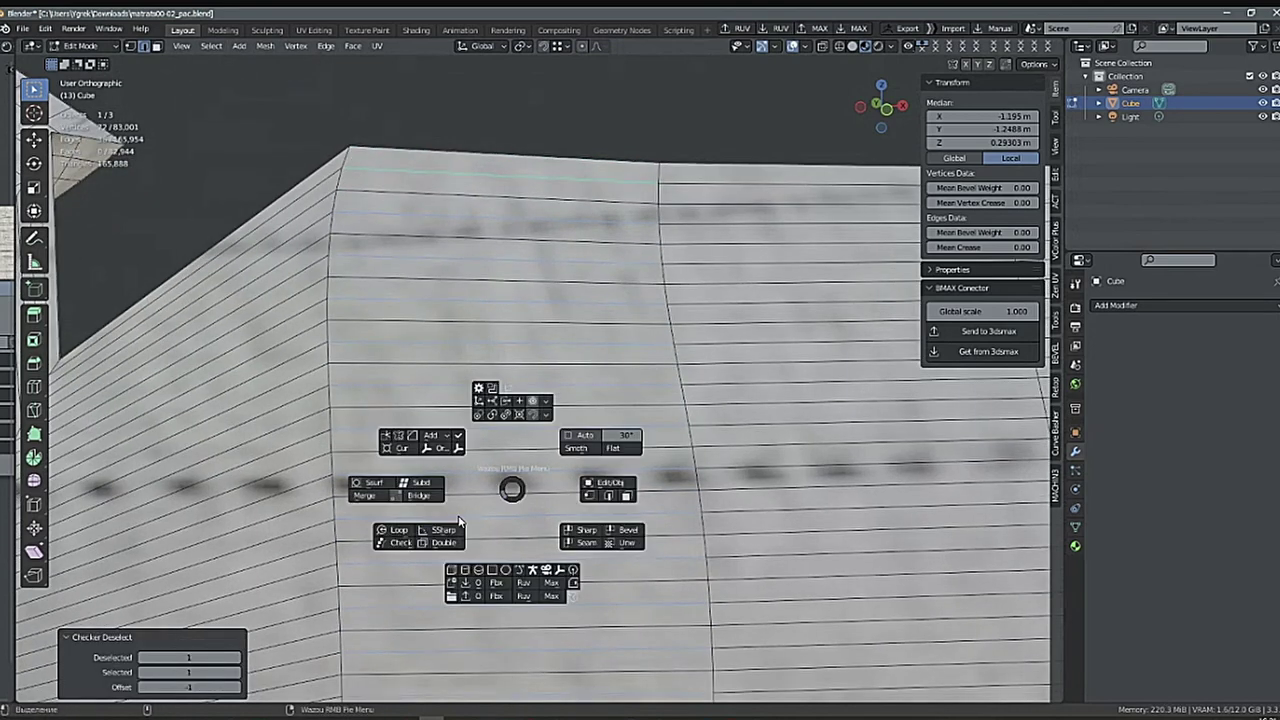
pyautogui.click(398, 531)
pyautogui.moveTo(502, 507); pyautogui.dragTo(553, 395, button='middle')
pyautogui.hotkey('ctrl', 'x')
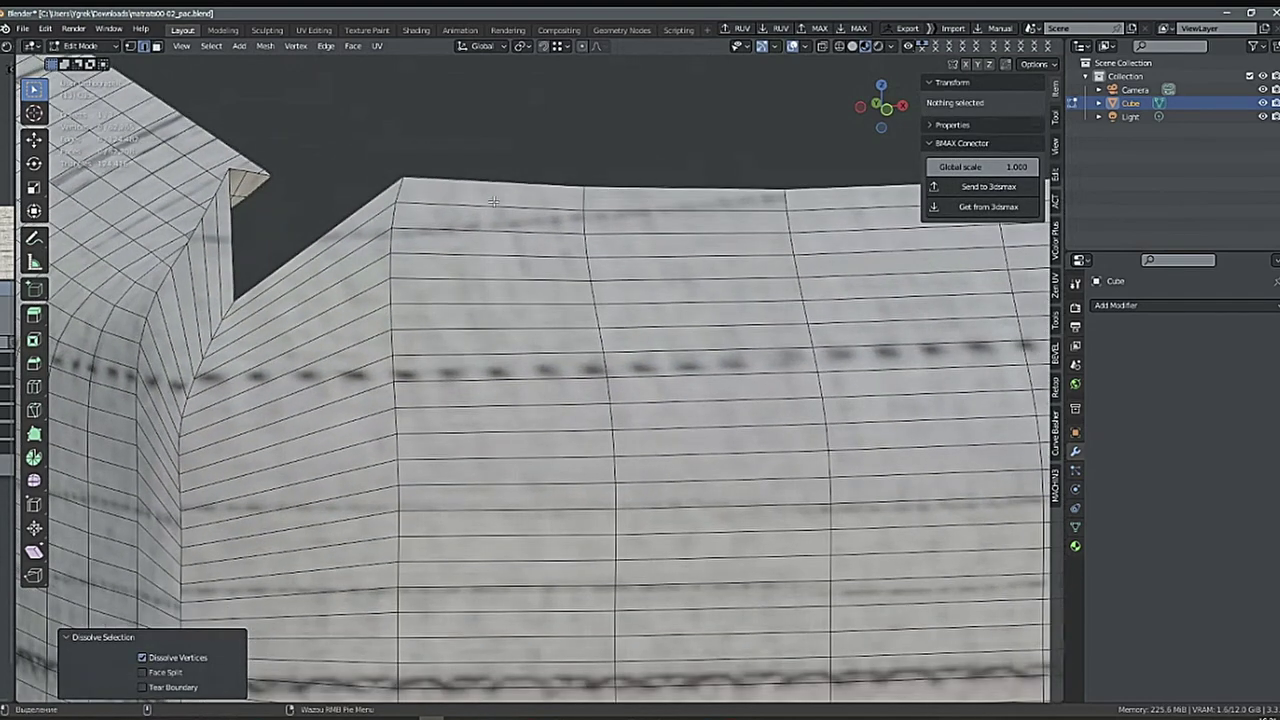
# Select the remaining edge ring from the edge below the upper border and thin it with Checker Deselect.
pyautogui.keyDown('ctrl'); pyautogui.keyDown('alt'); pyautogui.click(487, 207); pyautogui.keyUp('alt'); pyautogui.keyUp('ctrl')
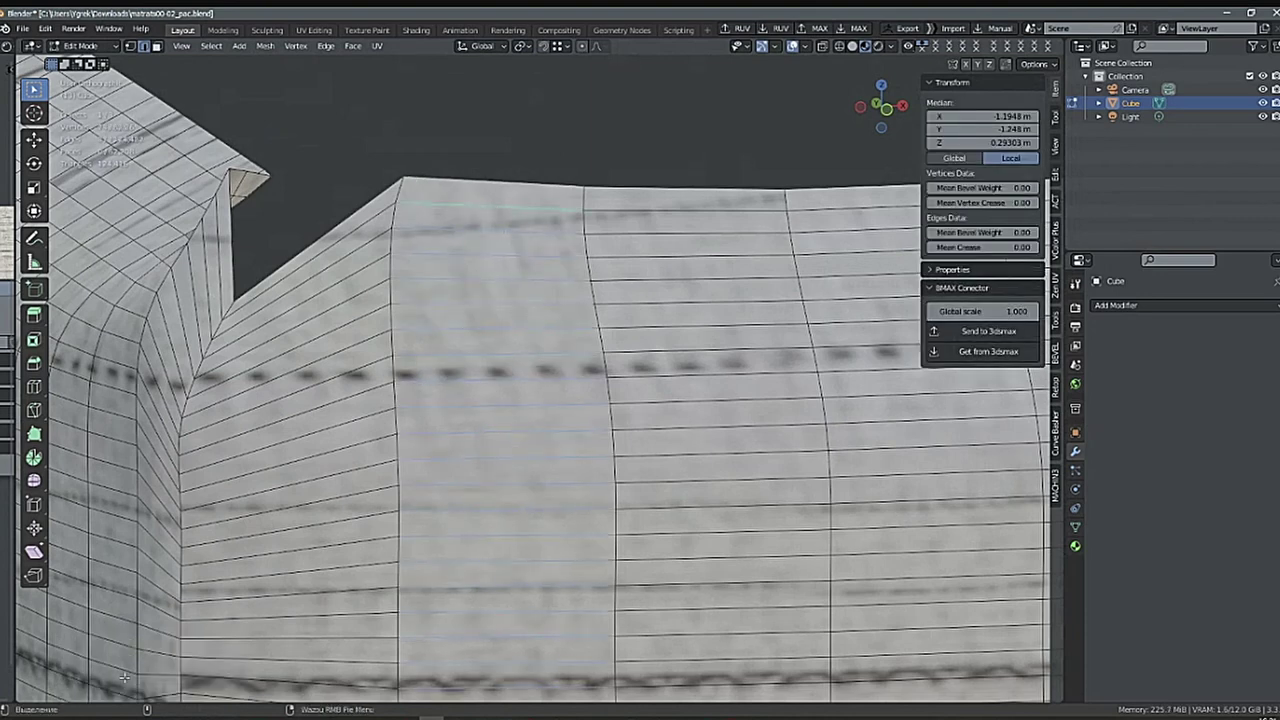
pyautogui.moveTo(537, 402); pyautogui.dragTo(578, 441, button='middle')
pyautogui.rightClick(543, 488)
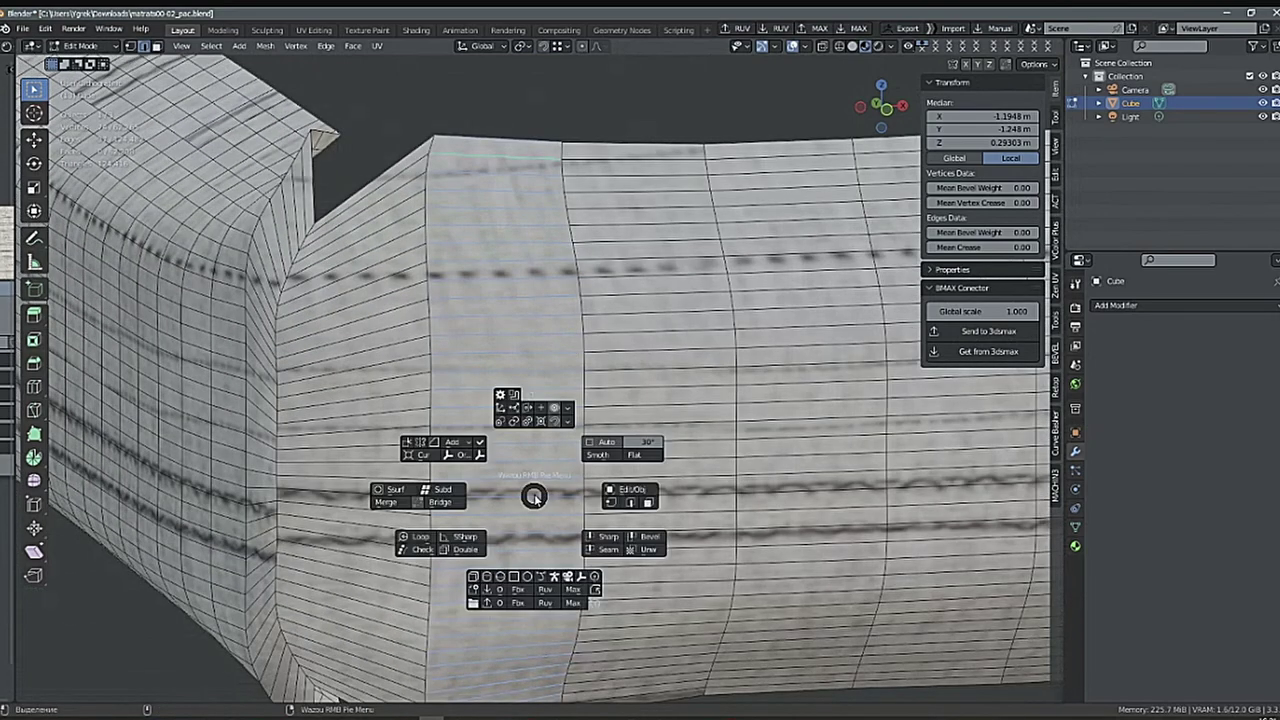
pyautogui.click(422, 550)
# Expand the thinned ring selection into complete edge loops and dissolve those loops from the side wall.
pyautogui.keyDown('shift'); pyautogui.moveTo(550, 511); pyautogui.dragTo(521, 509, button='middle'); pyautogui.keyUp('shift')
pyautogui.rightClick(521, 513)
pyautogui.click(511, 527)
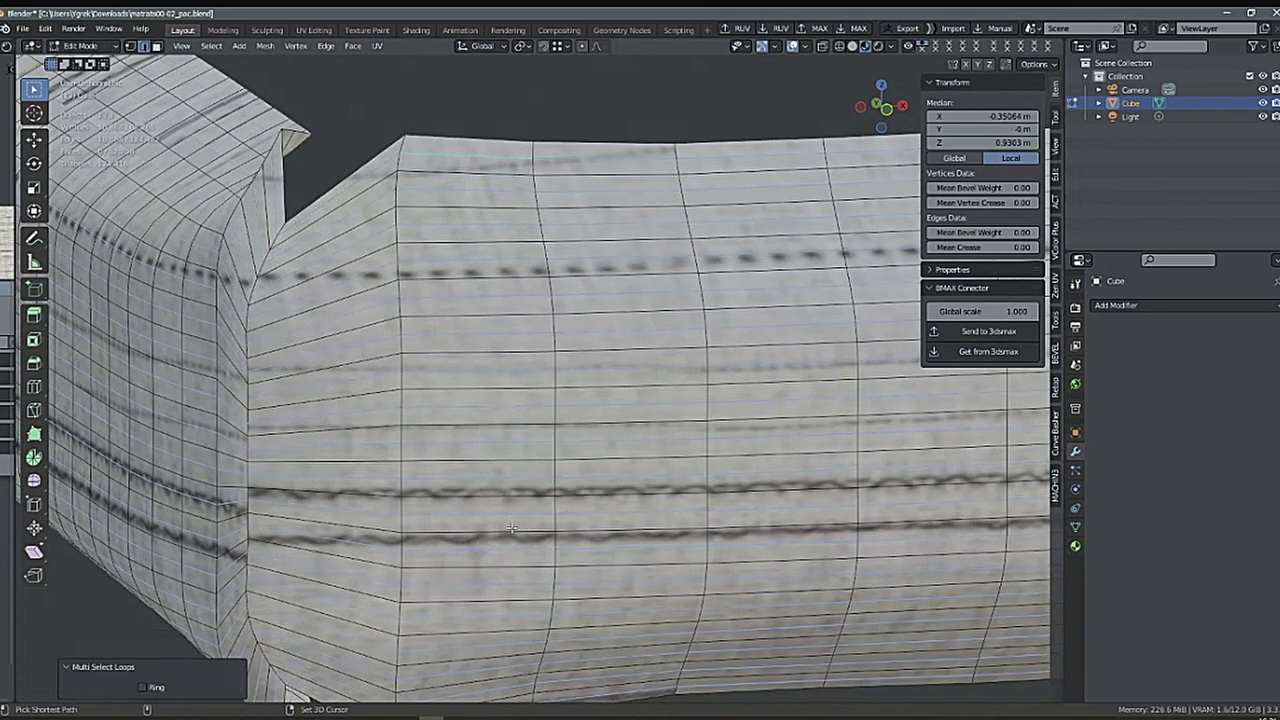
pyautogui.hotkey('ctrl', 'x')
# Select the edge ring in the strip beside the corner and make the edge just above the lower border active.
pyautogui.keyDown('ctrl'); pyautogui.moveTo(518, 526); pyautogui.dragTo(510, 621, button='middle'); pyautogui.keyUp('ctrl')
pyautogui.keyDown('shift'); pyautogui.moveTo(510, 621); pyautogui.dragTo(490, 530, button='middle'); pyautogui.keyUp('shift')
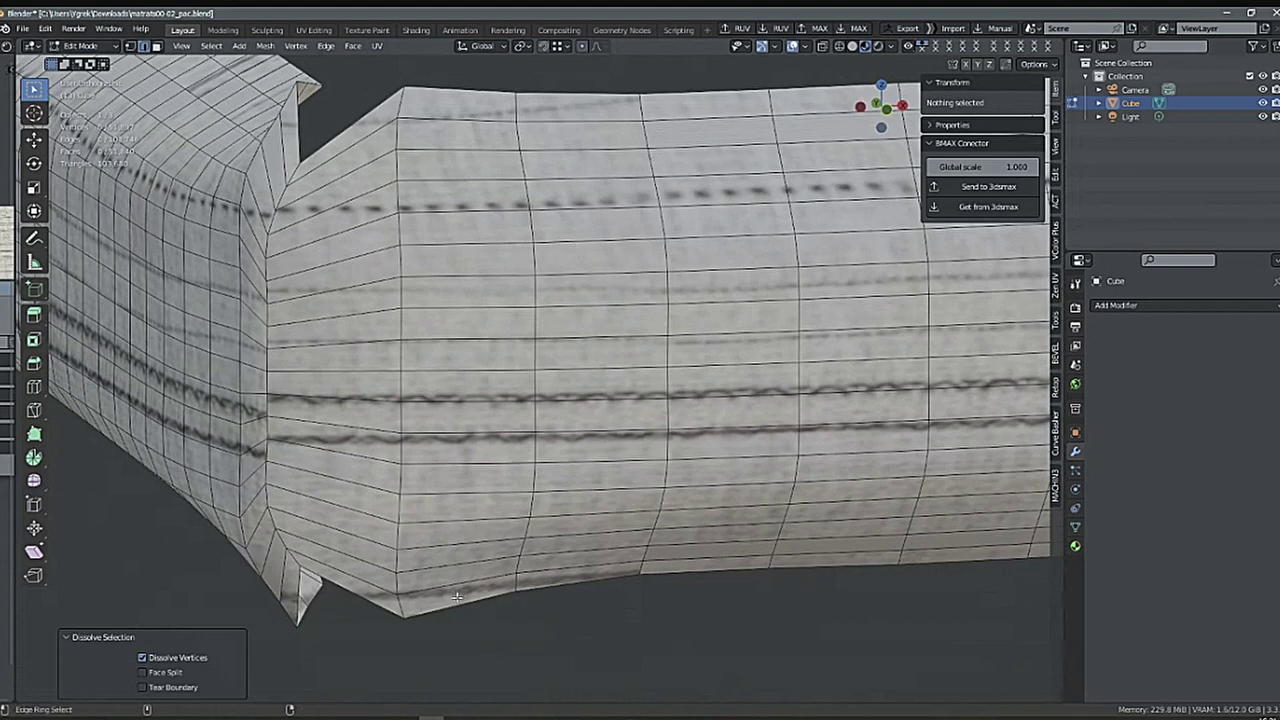
pyautogui.keyDown('ctrl'); pyautogui.keyDown('alt'); pyautogui.click(459, 589); pyautogui.keyUp('alt'); pyautogui.keyUp('ctrl')
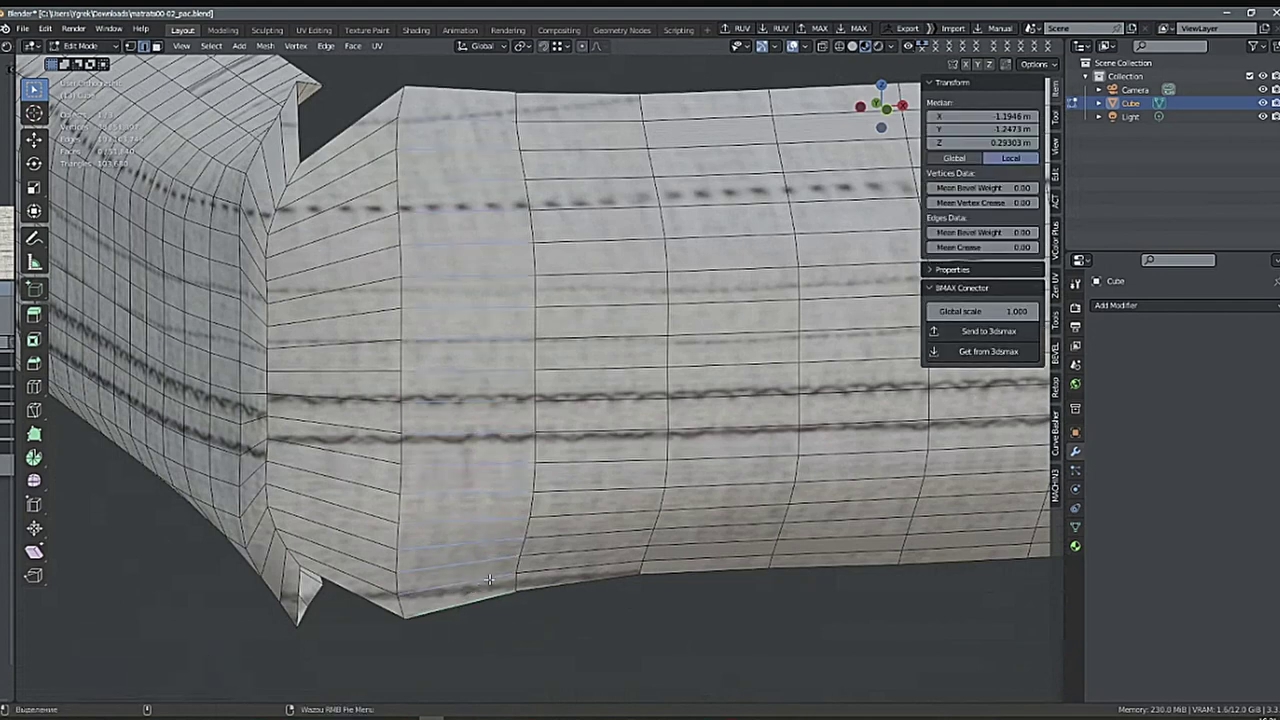
pyautogui.keyDown('shift'); pyautogui.click(476, 583); pyautogui.keyUp('shift')
pyautogui.keyDown('shift'); pyautogui.click(478, 581); pyautogui.keyUp('shift')
pyautogui.keyDown('shift'); pyautogui.moveTo(559, 509); pyautogui.dragTo(531, 517, button='middle'); pyautogui.keyUp('shift')
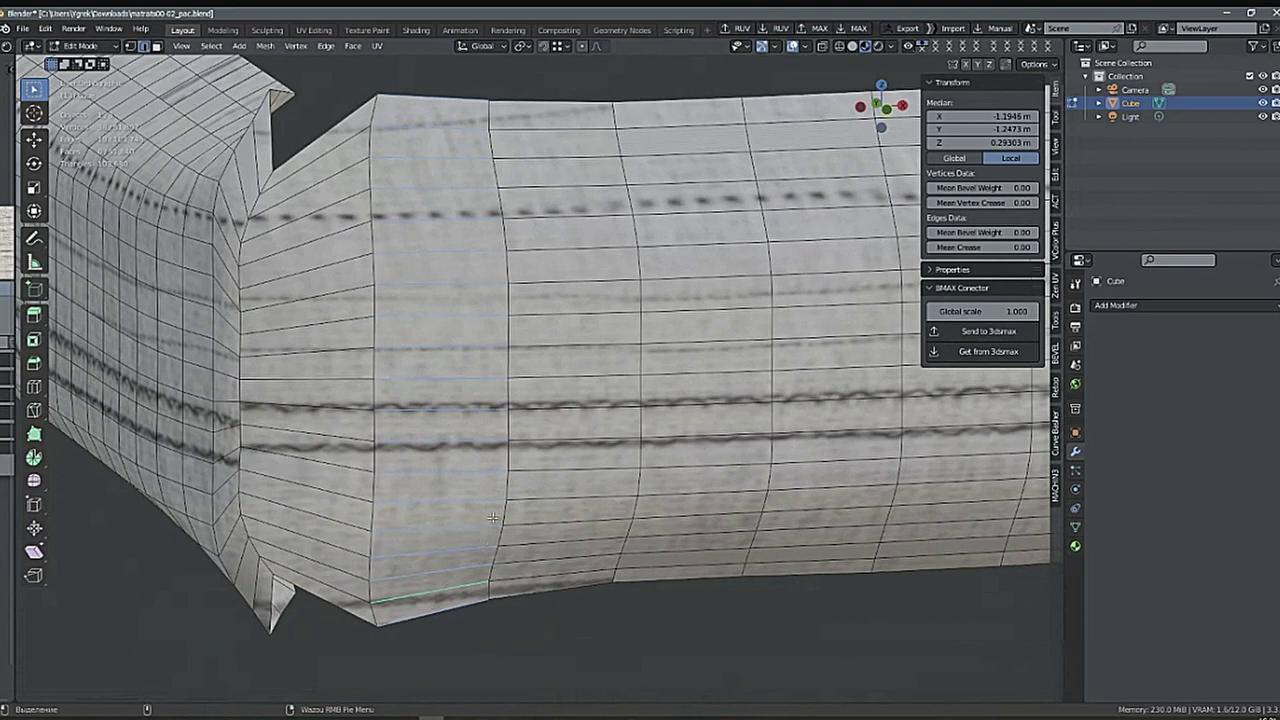
# Try Checker Deselect on the ring with Deselected at 2 and 3, Selected at 3 and Offset at 1 and 2, and undo it.
pyautogui.rightClick(492, 448)
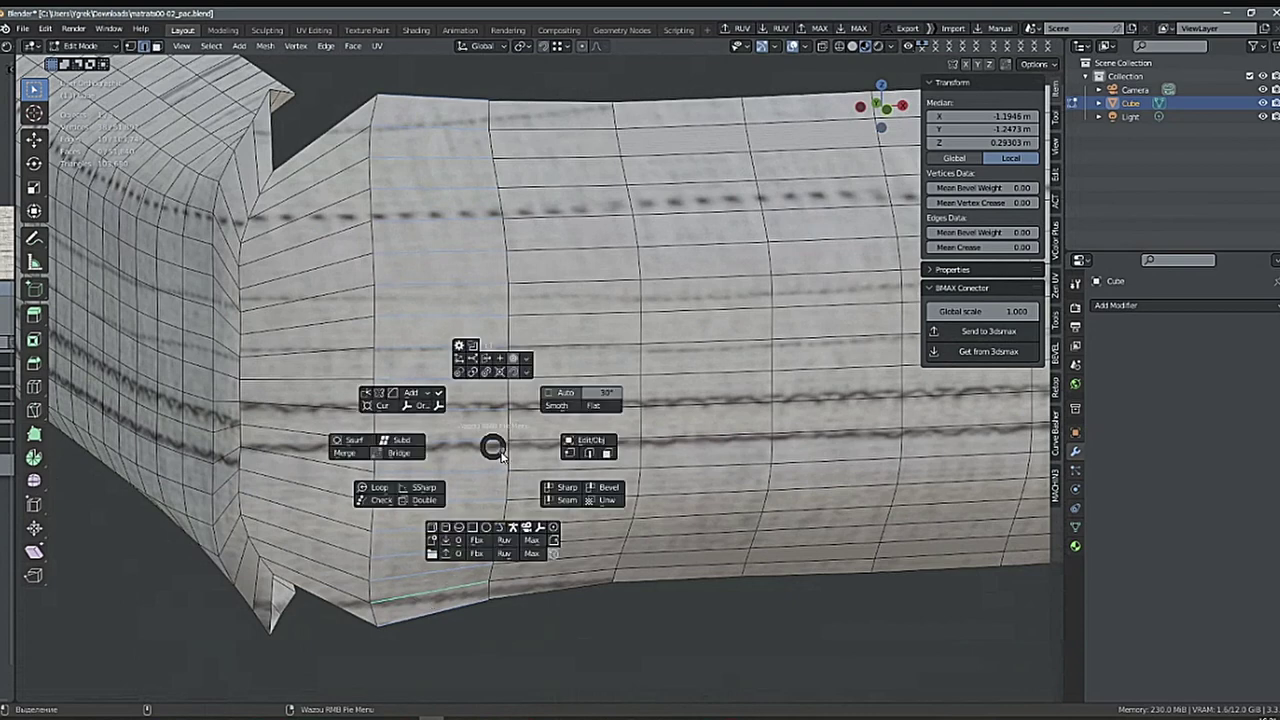
pyautogui.click(378, 512)
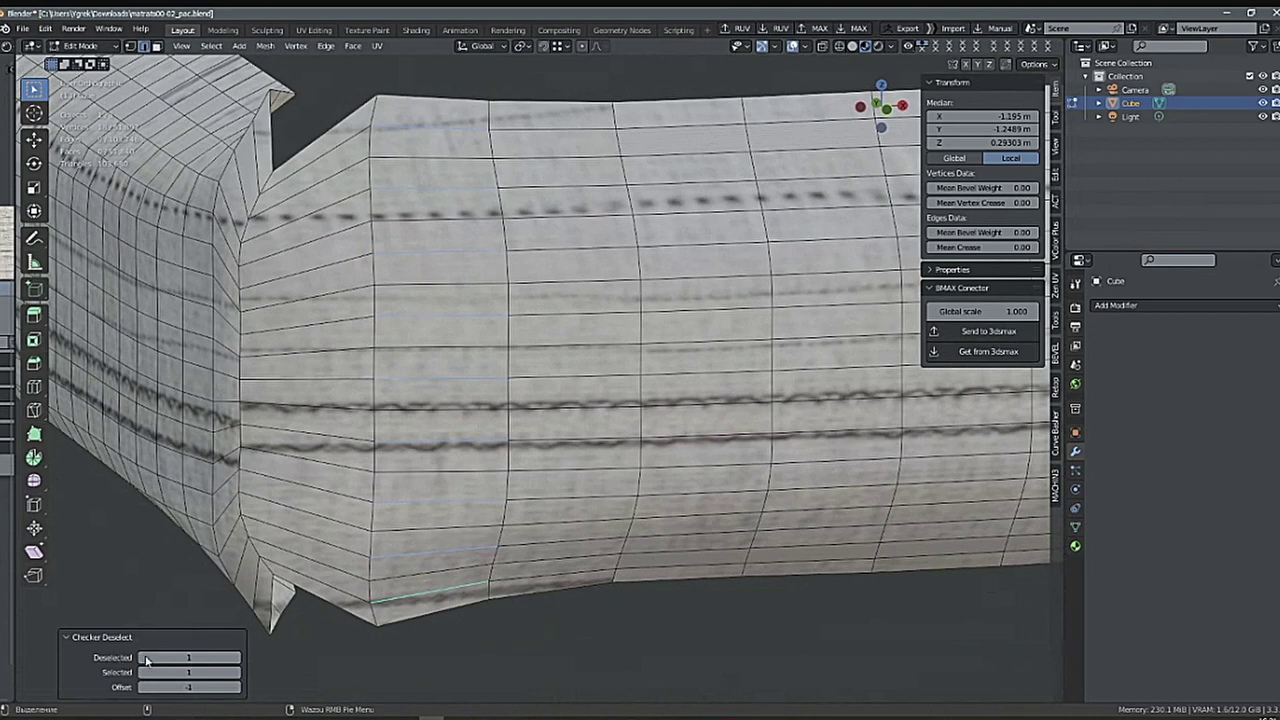
pyautogui.click(237, 658)
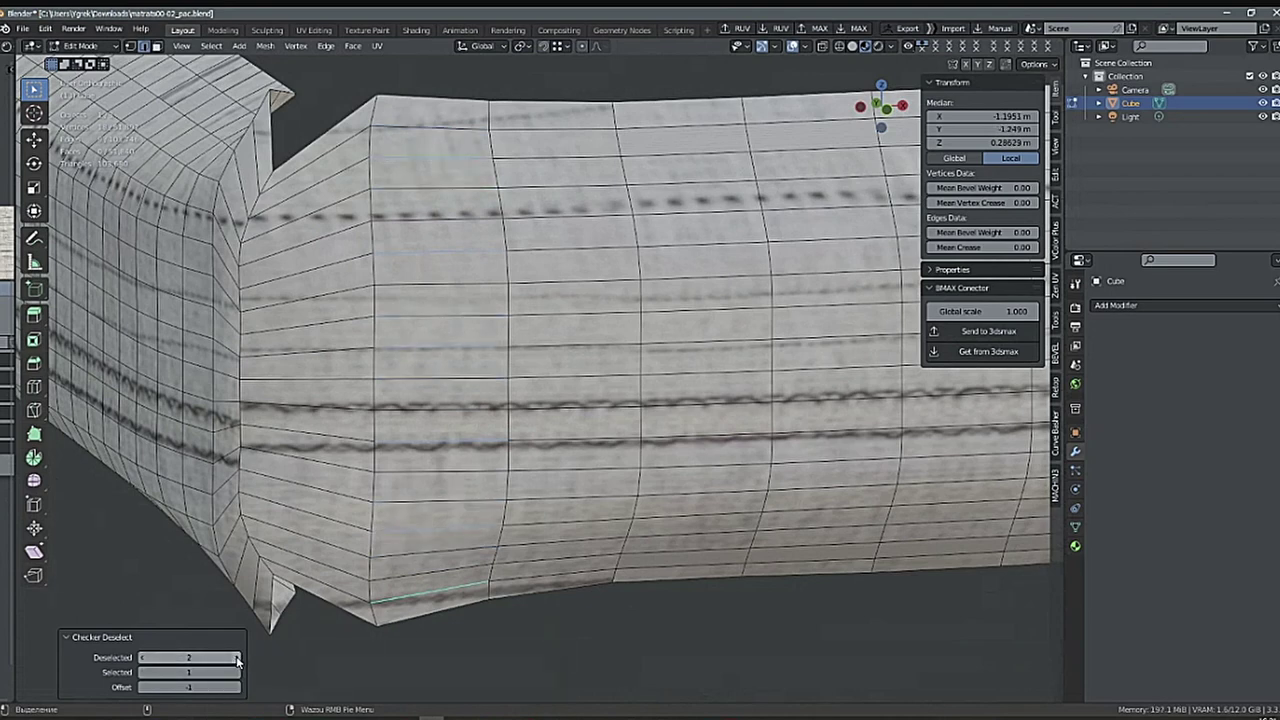
pyautogui.click(237, 658)
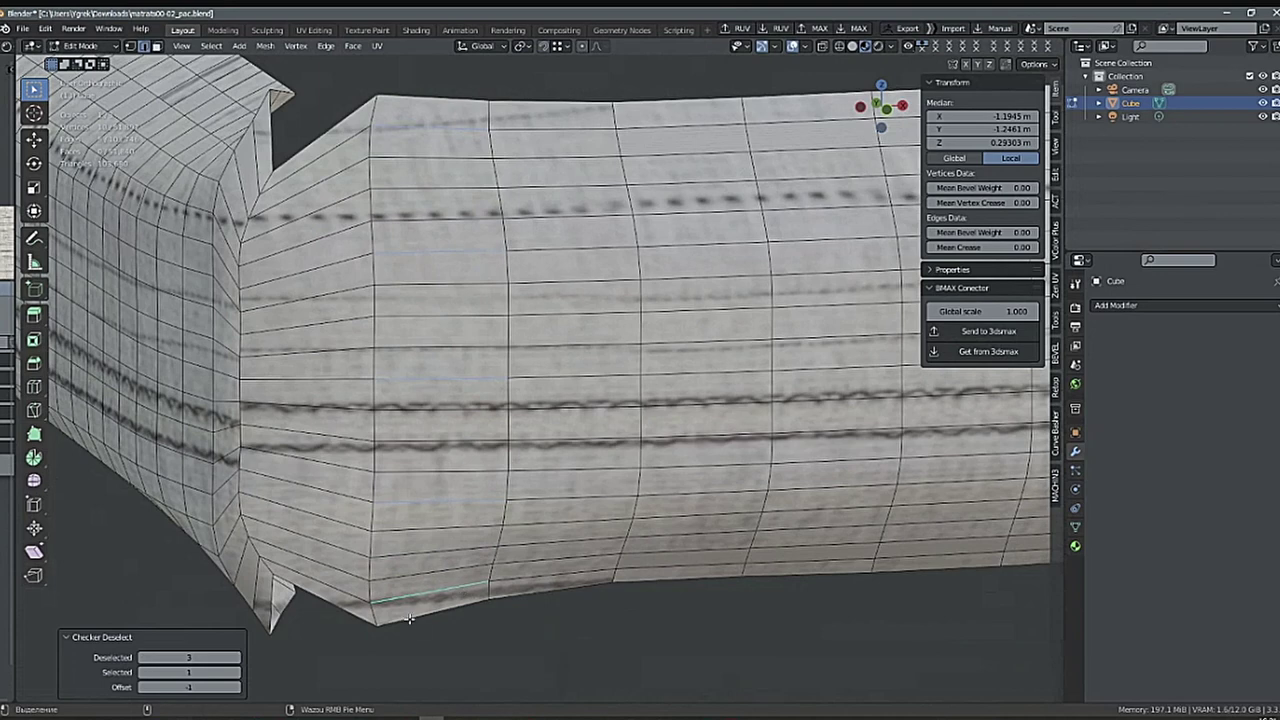
pyautogui.click(237, 674)
pyautogui.click(237, 674)
pyautogui.click(142, 658)
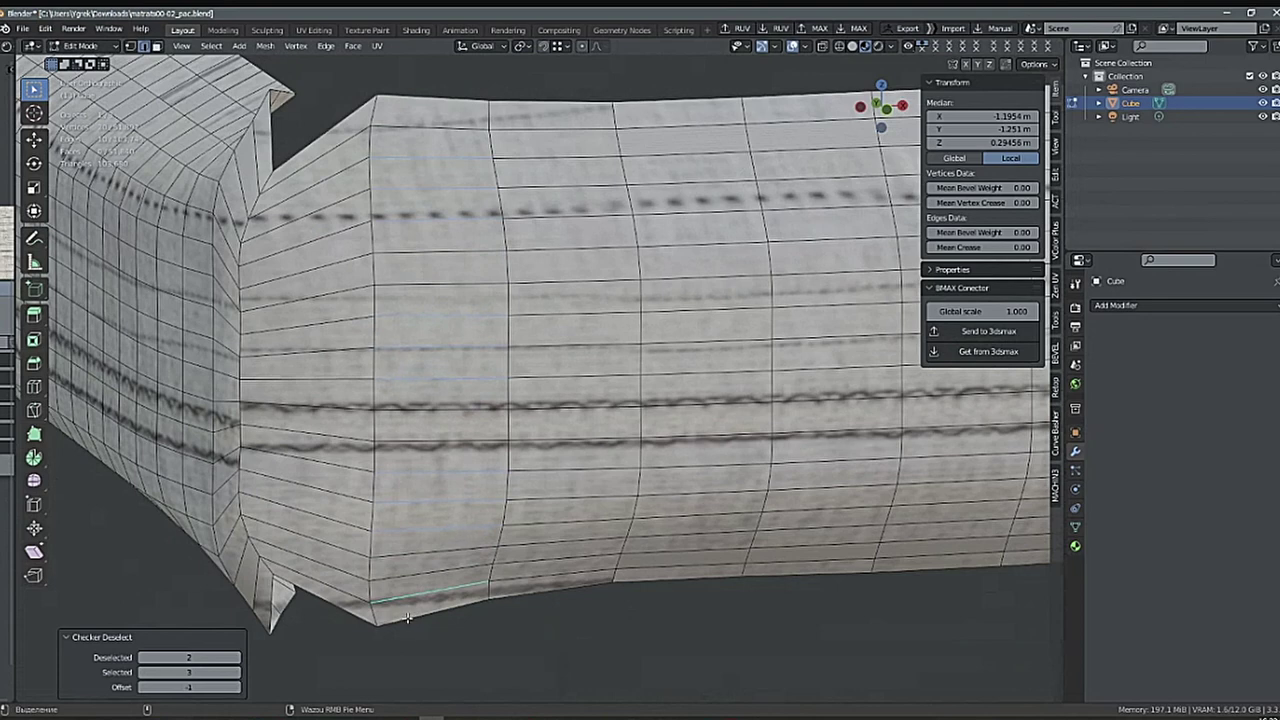
pyautogui.click(238, 688)
pyautogui.click(238, 688)
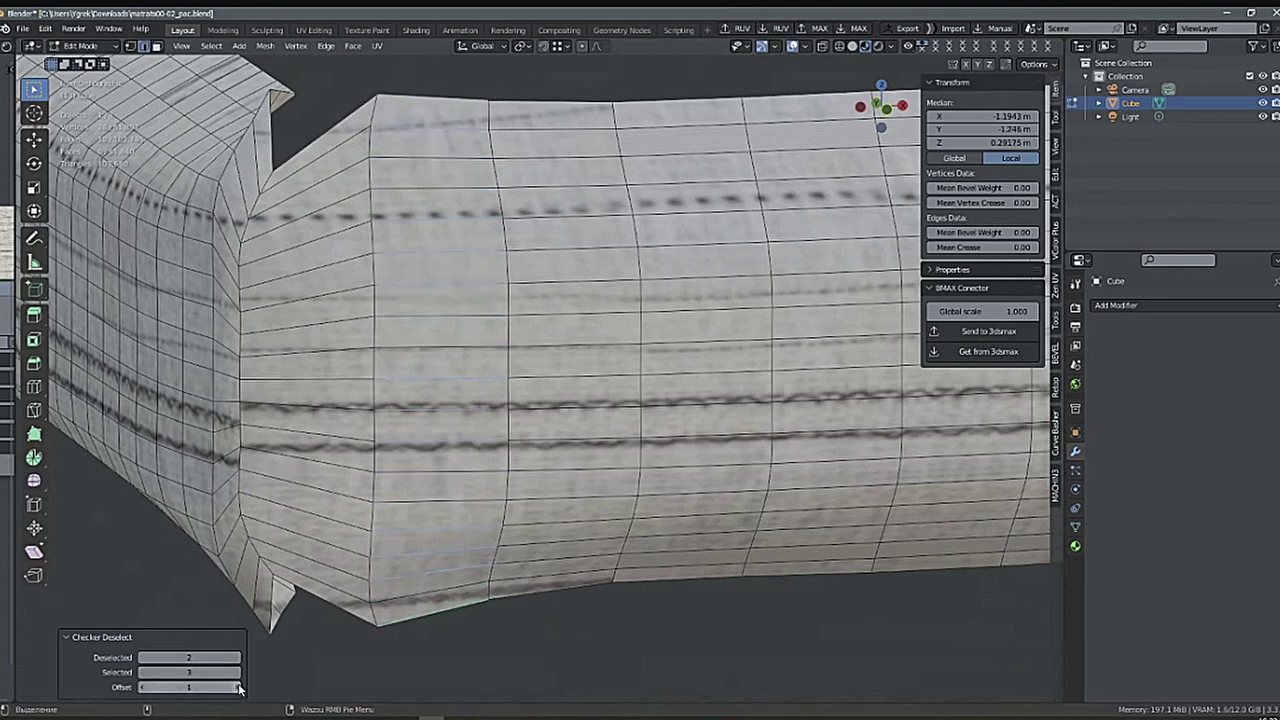
pyautogui.click(238, 688)
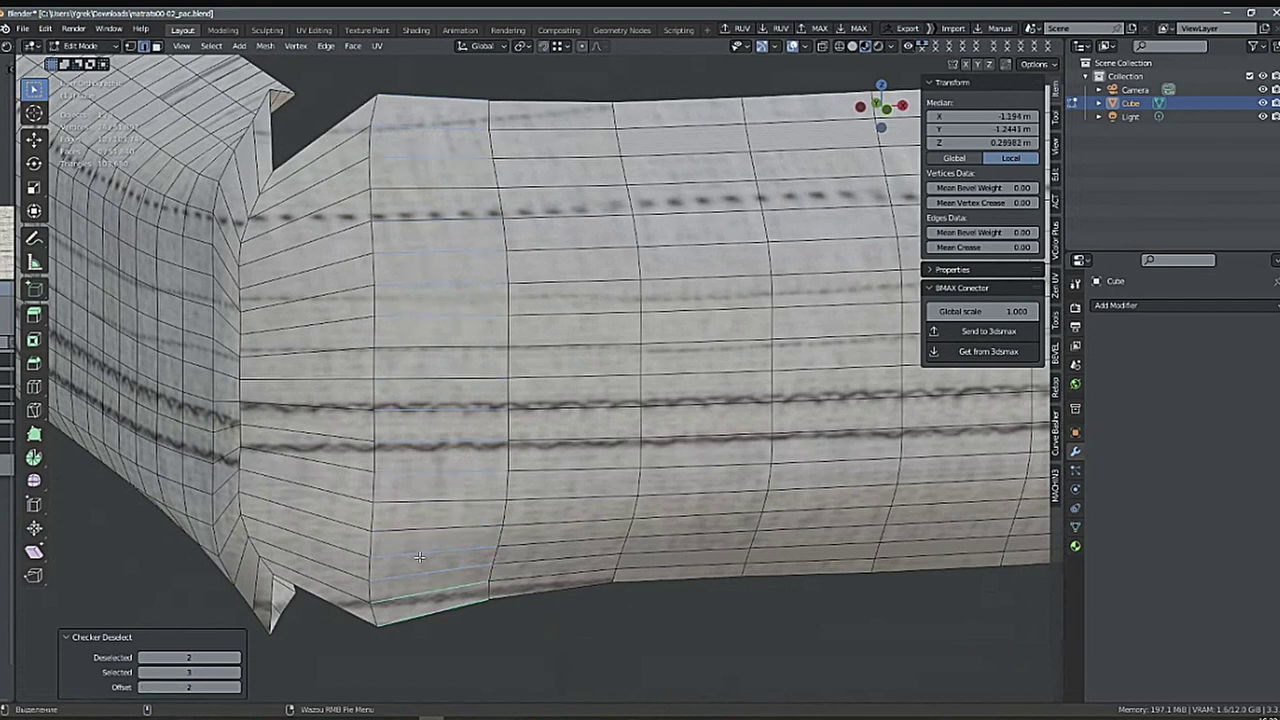
pyautogui.hotkey('ctrl', 'z')
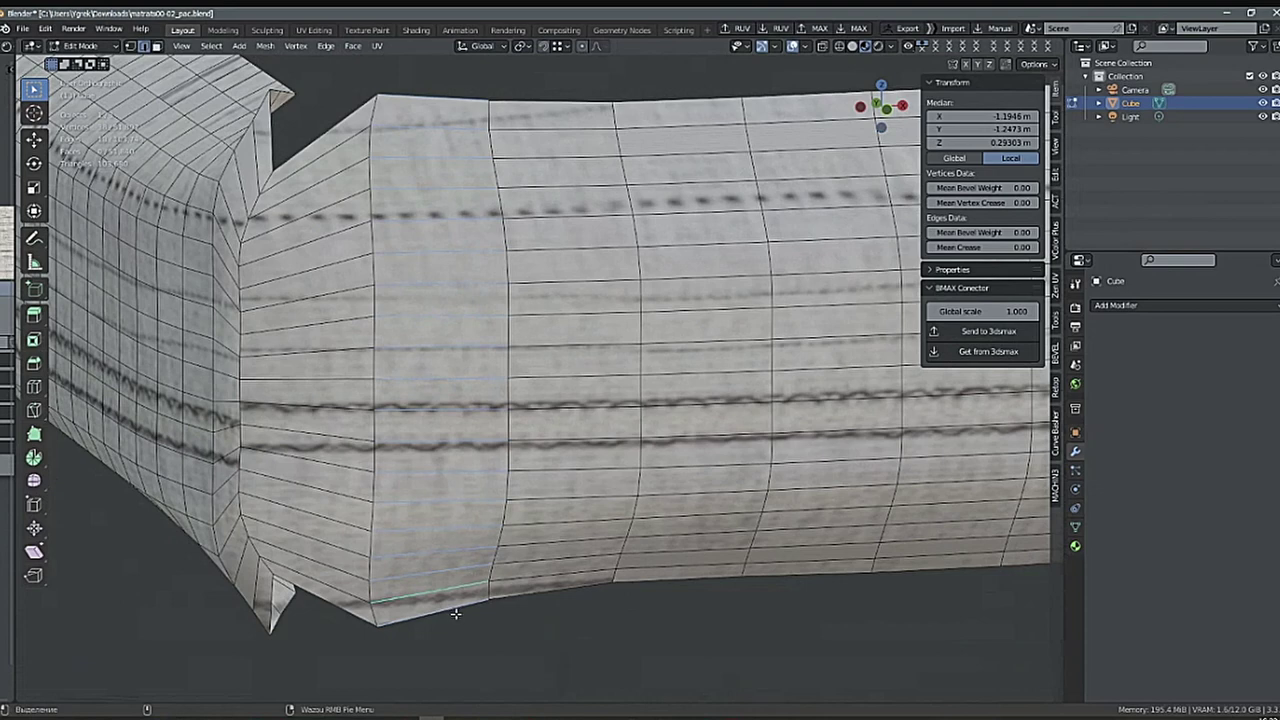
# Apply Checker Deselect to the edge ring with Deselected 1, Selected 1 and Offset 3.
pyautogui.rightClick(450, 596)
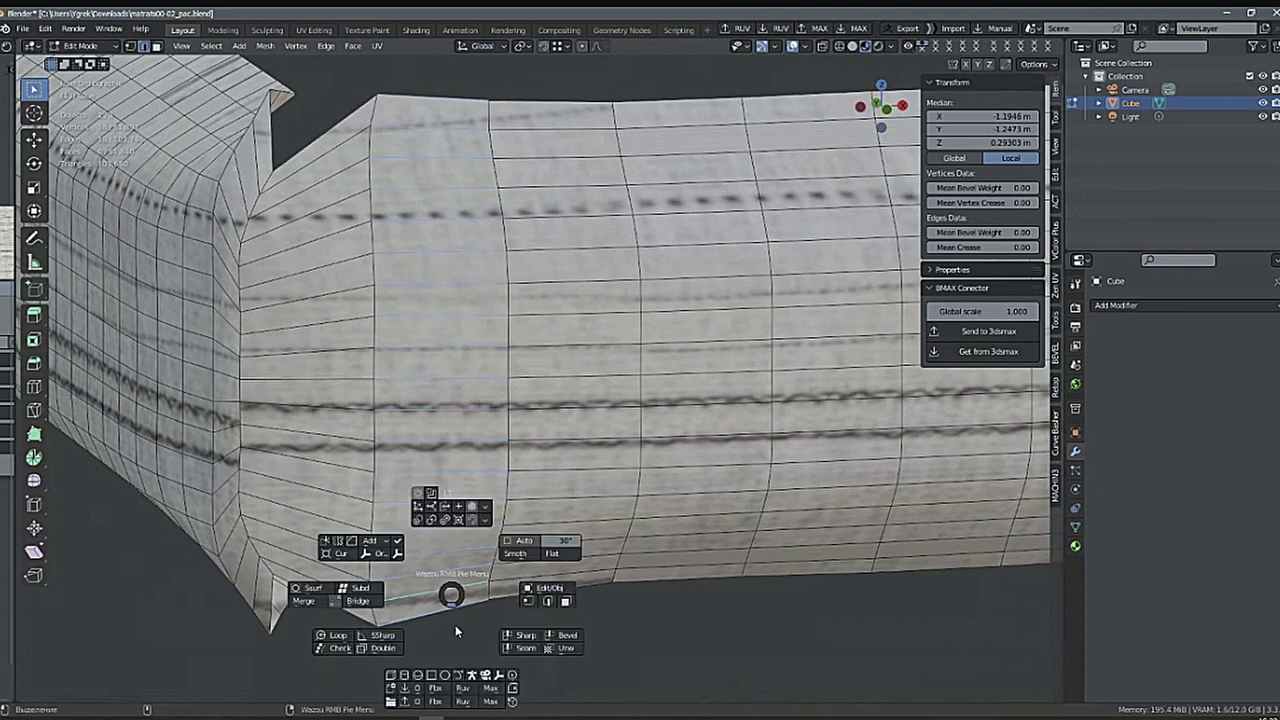
pyautogui.click(338, 648)
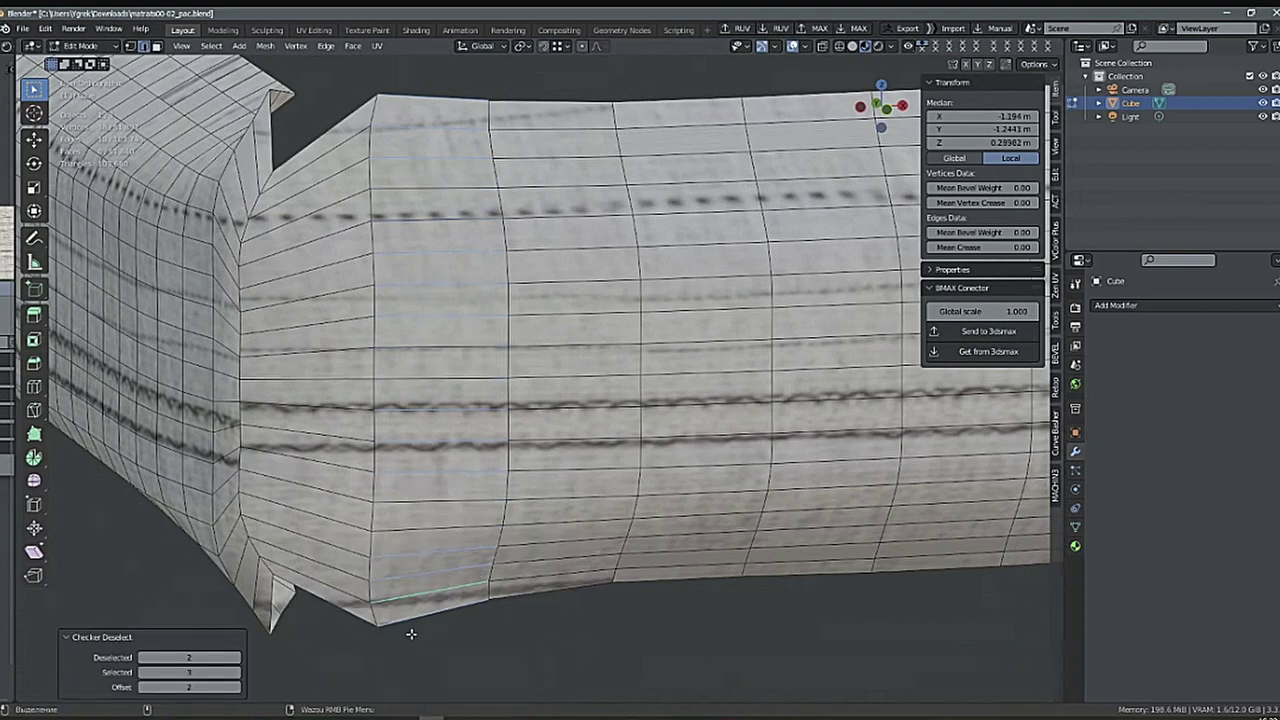
pyautogui.click(145, 659)
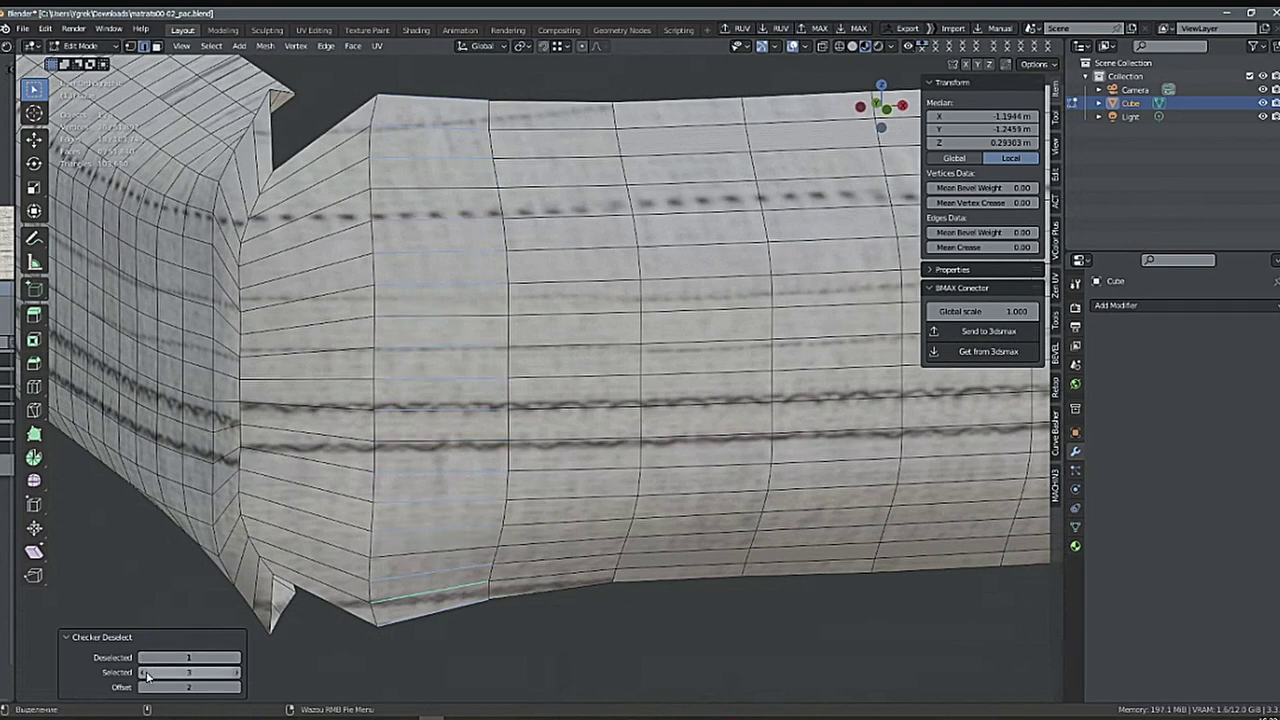
pyautogui.click(146, 676)
pyautogui.click(146, 676)
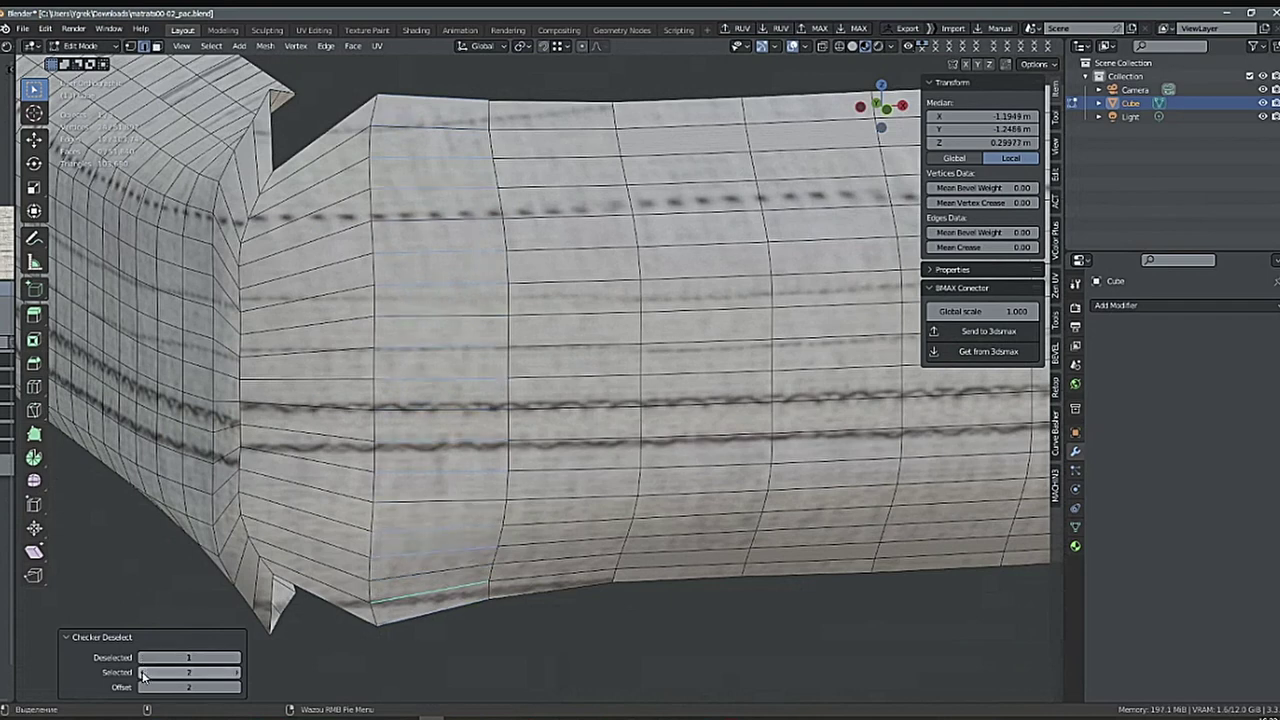
pyautogui.click(234, 688)
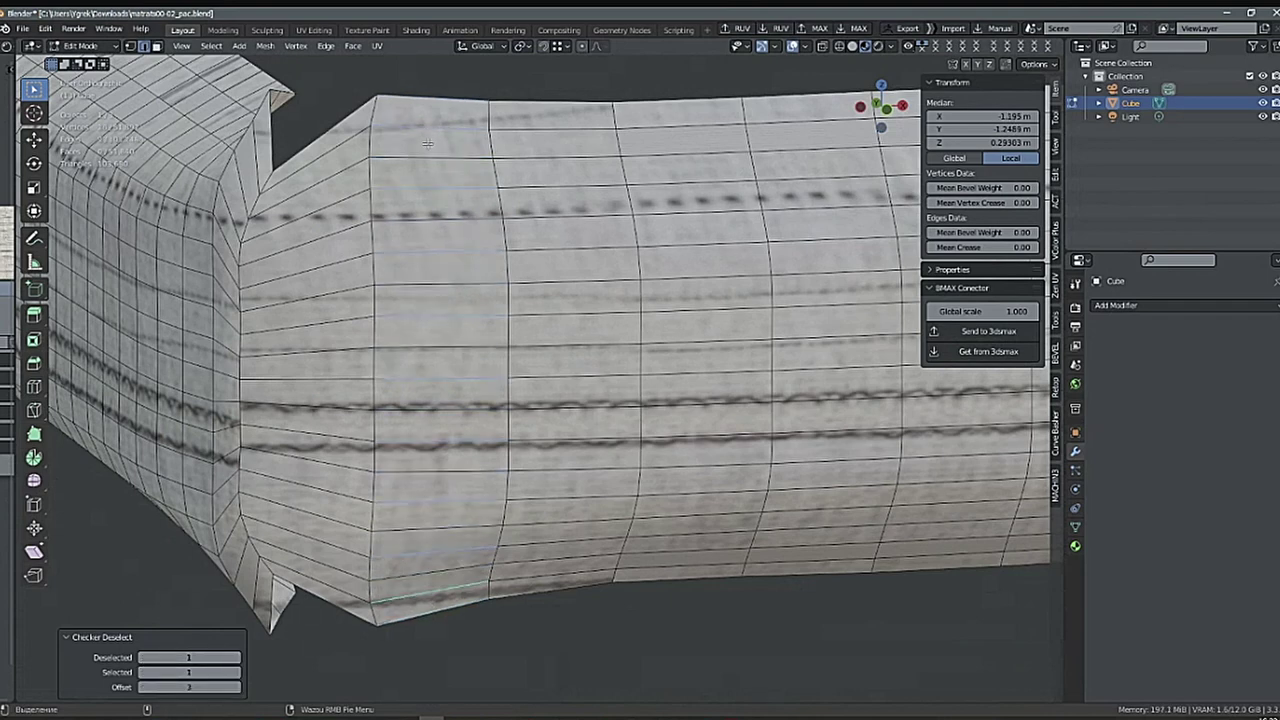
# Turn the alternating selected edges into full edge loops around the wall and dissolve them.
pyautogui.rightClick(453, 630)
pyautogui.click(417, 648)
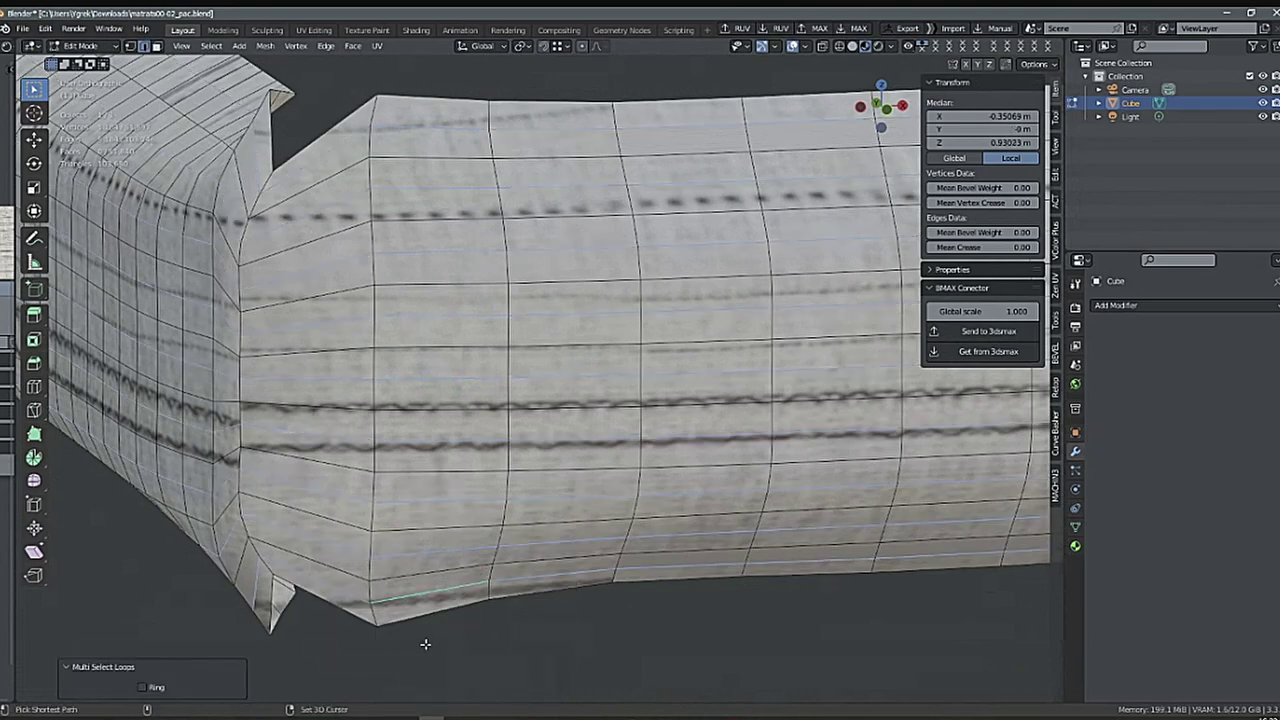
pyautogui.hotkey('ctrl', 'x')
pyautogui.scroll(-1, 509, 608)
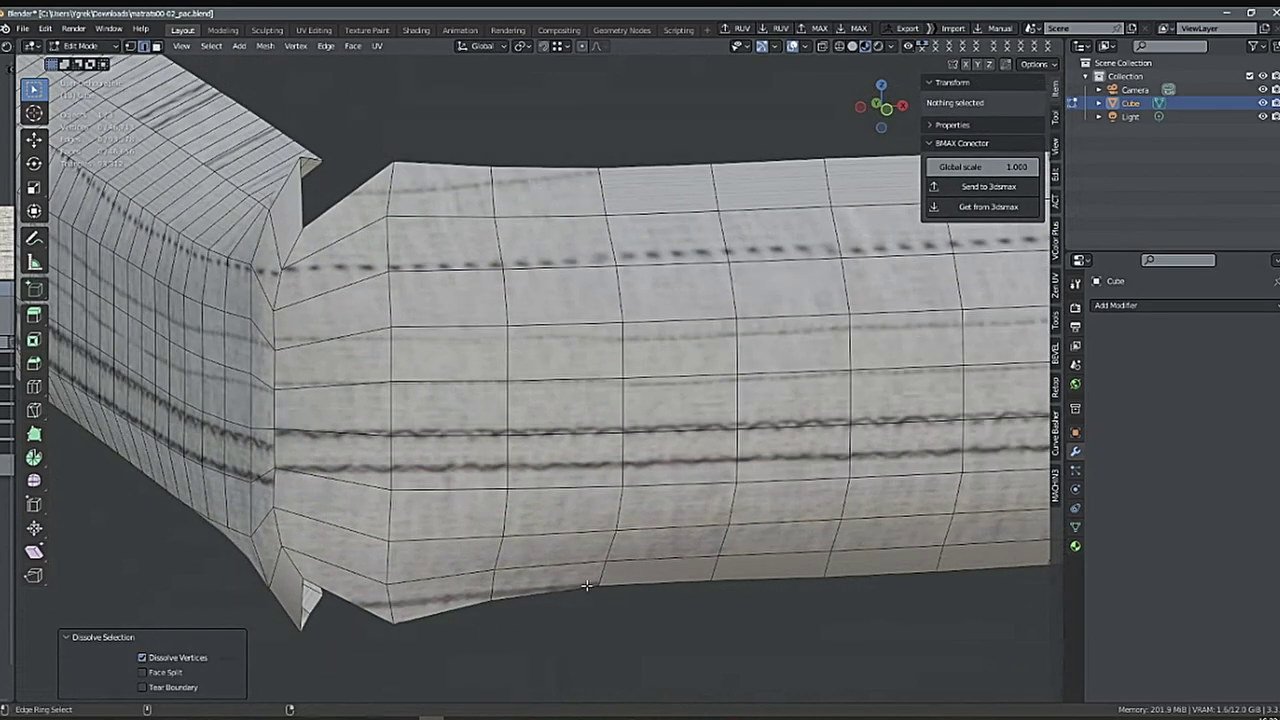
# Reveal the hidden mattress geometry around the reduced side wall and clear the selection.
pyautogui.moveTo(587, 585)
pyautogui.mouseDown(button='middle')
pyautogui.moveTo(494, 611)
pyautogui.moveTo(531, 631)
pyautogui.moveTo(571, 586)
pyautogui.moveTo(601, 583)
pyautogui.mouseUp(button='middle')
pyautogui.scroll(-2, 571, 586)
pyautogui.scroll(-1, 630, 567)
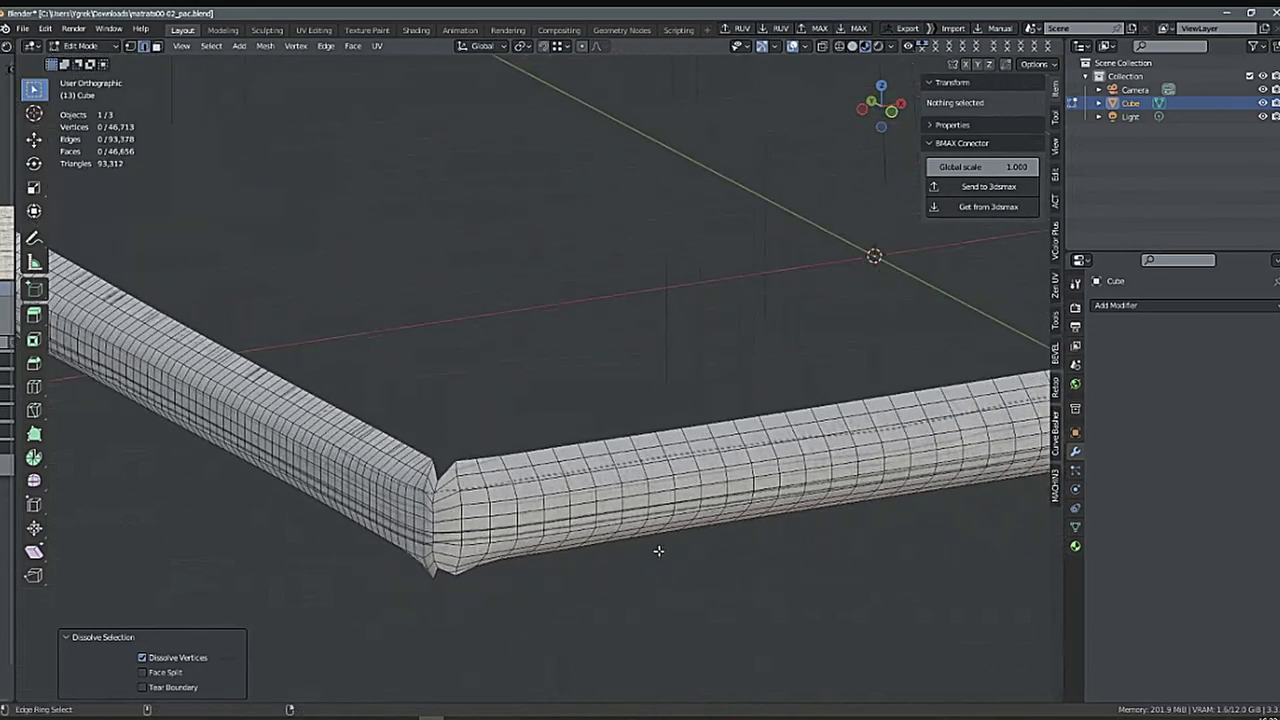
pyautogui.moveTo(658, 550); pyautogui.dragTo(626, 557, button='middle')
pyautogui.hotkey('alt', 'h')
pyautogui.scroll(3, 548, 503)
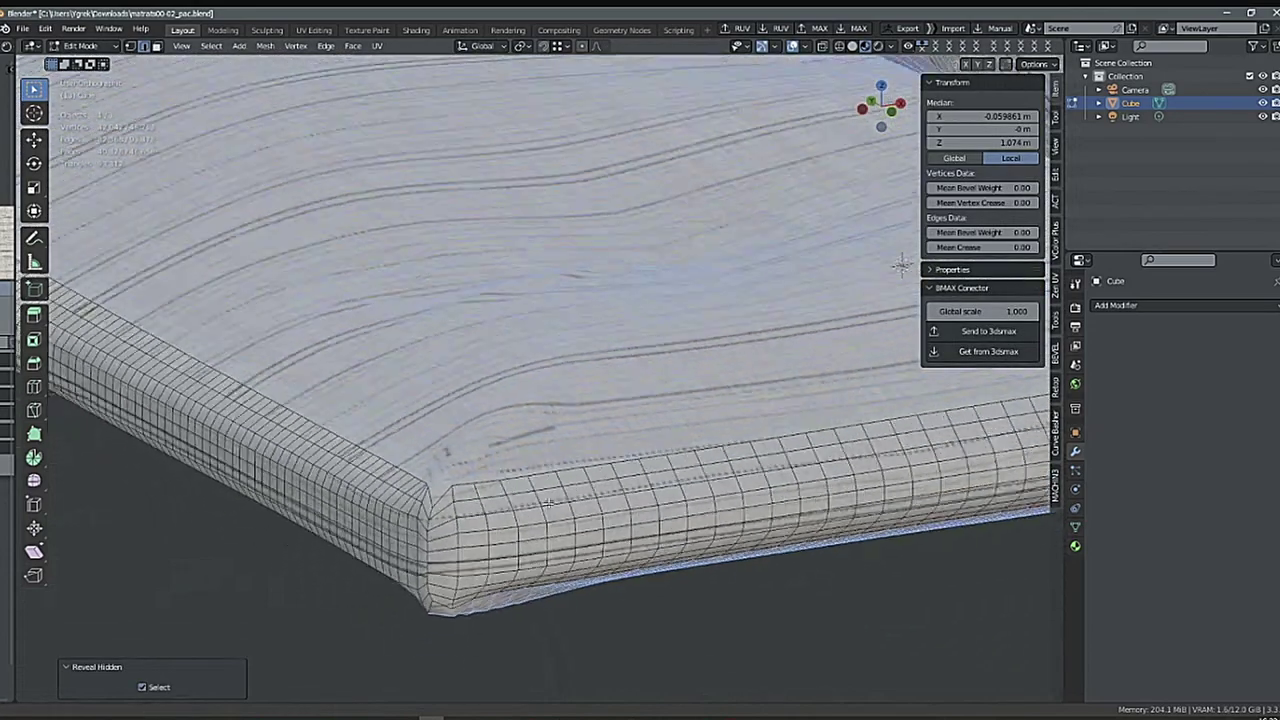
pyautogui.moveTo(548, 503); pyautogui.dragTo(526, 640, button='middle')
pyautogui.scroll(3, 670, 470)
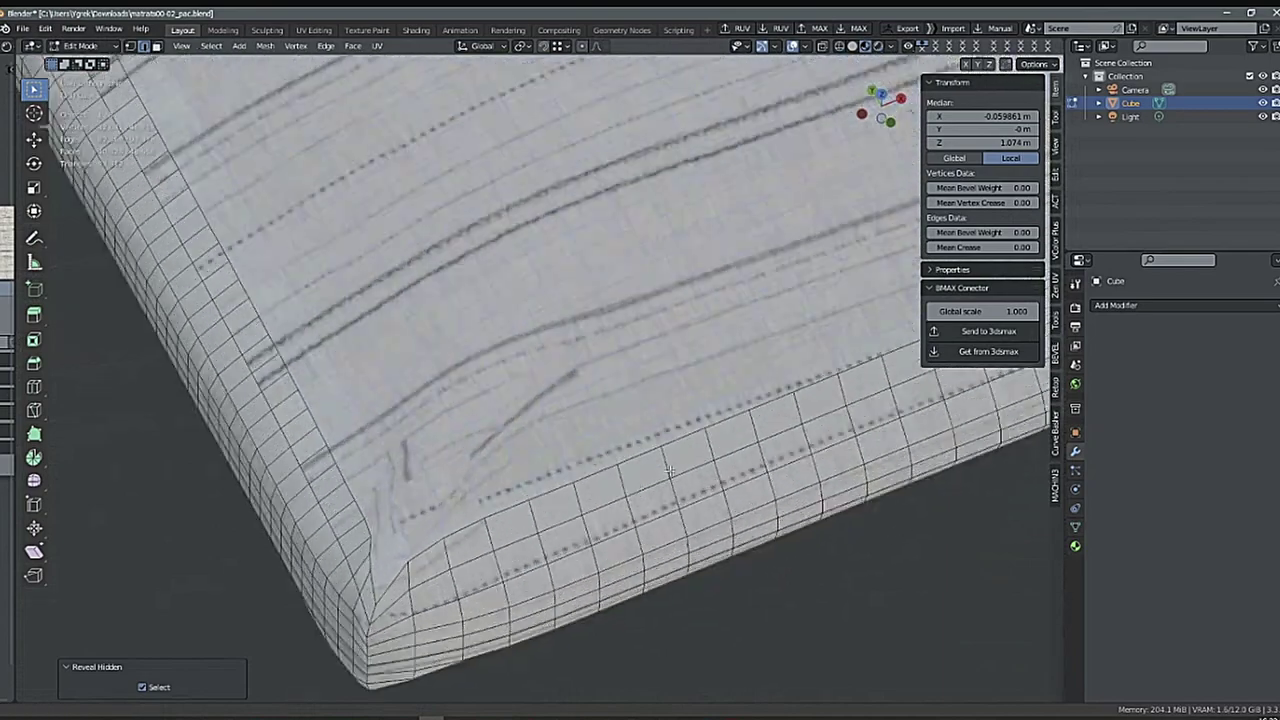
pyautogui.moveTo(670, 470); pyautogui.dragTo(634, 502, button='middle')
pyautogui.moveTo(766, 479); pyautogui.dragTo(748, 412, button='middle')
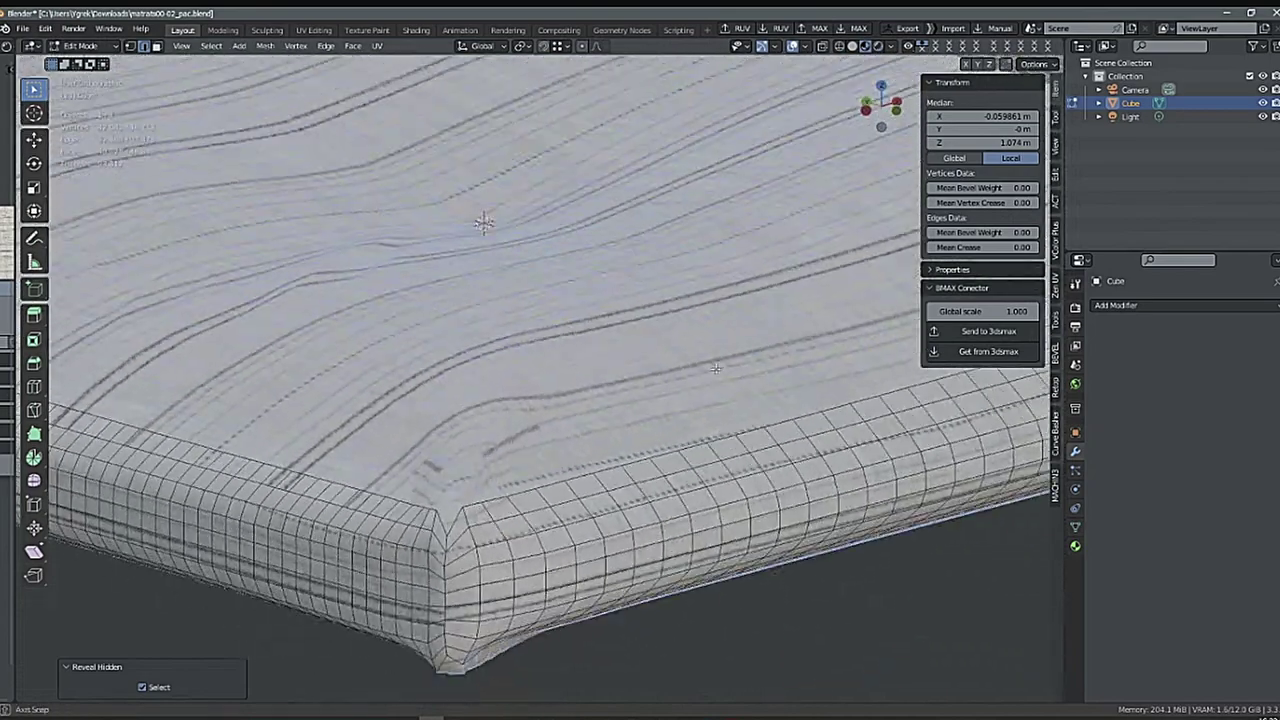
pyautogui.scroll(-3, 830, 420)
pyautogui.keyDown('shift'); pyautogui.moveTo(840, 490); pyautogui.dragTo(531, 531, button='middle'); pyautogui.keyUp('shift')
pyautogui.hotkey('alt', 'a')
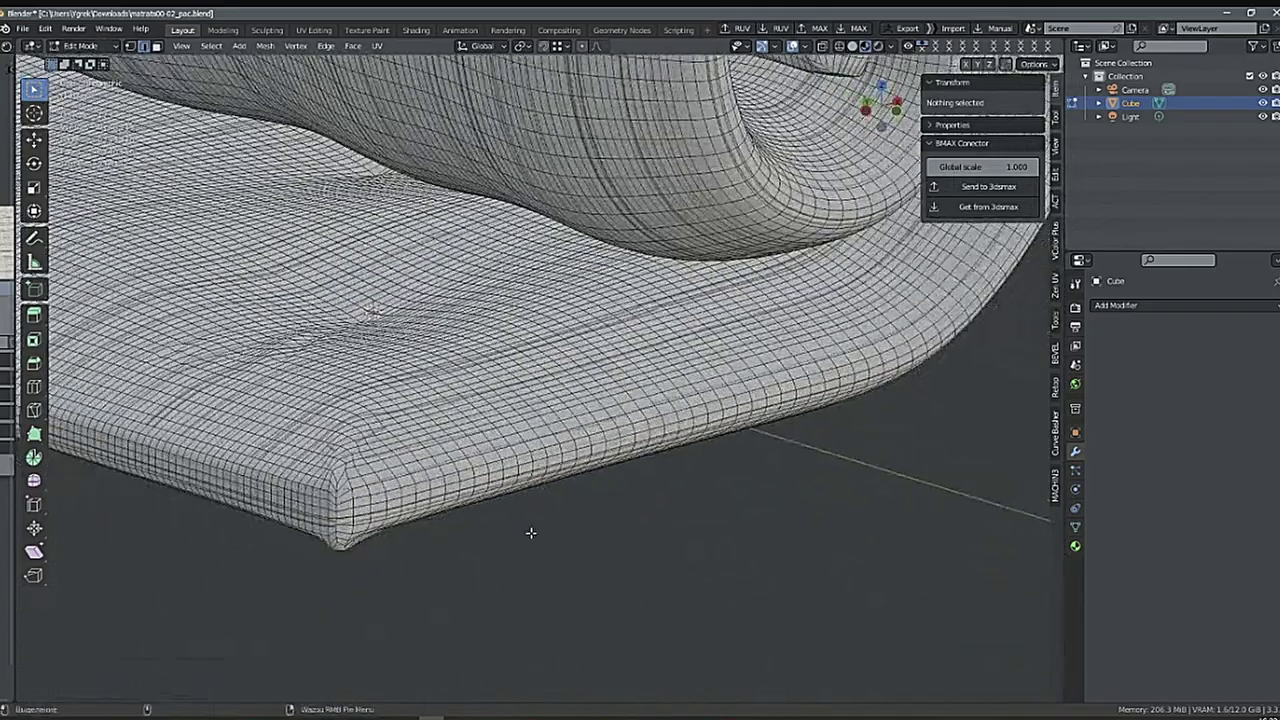
pyautogui.rightClick(553, 580)
pyautogui.click(651, 587)
pyautogui.scroll(4, 375, 455)
pyautogui.keyDown('alt'); pyautogui.click(409, 516); pyautogui.keyUp('alt')
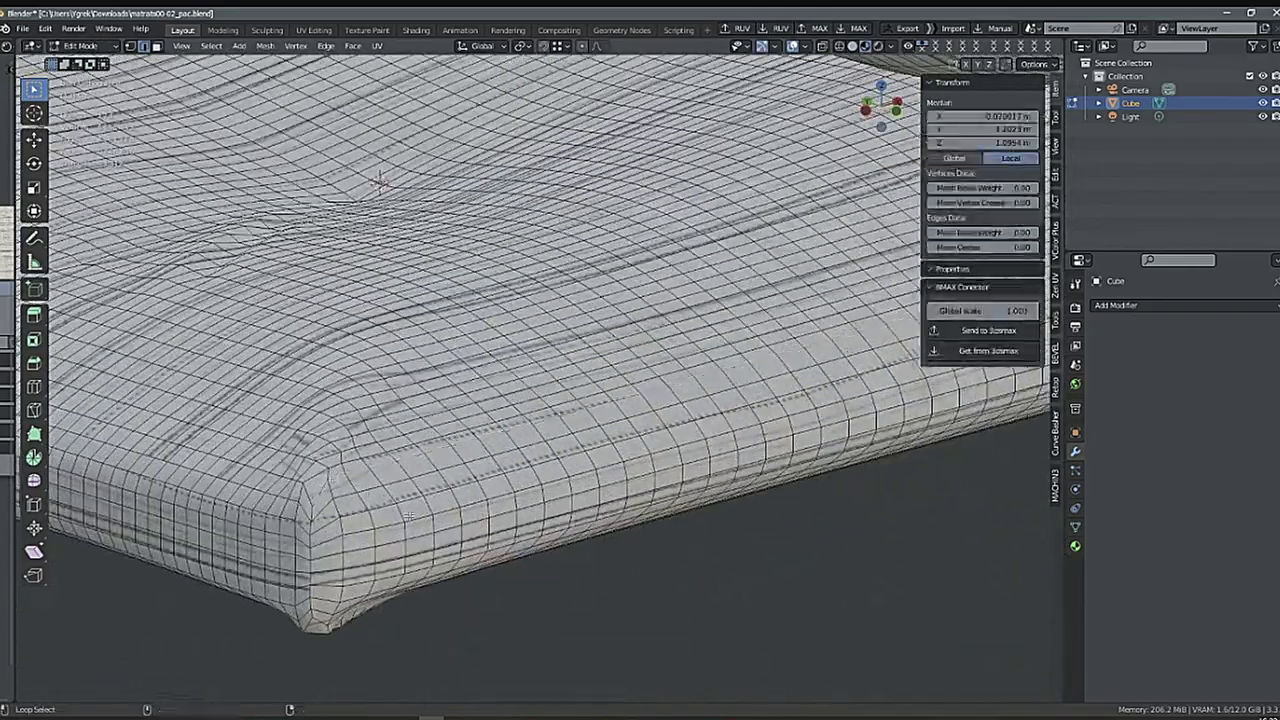
pyautogui.moveTo(409, 515); pyautogui.dragTo(352, 465, button='middle')
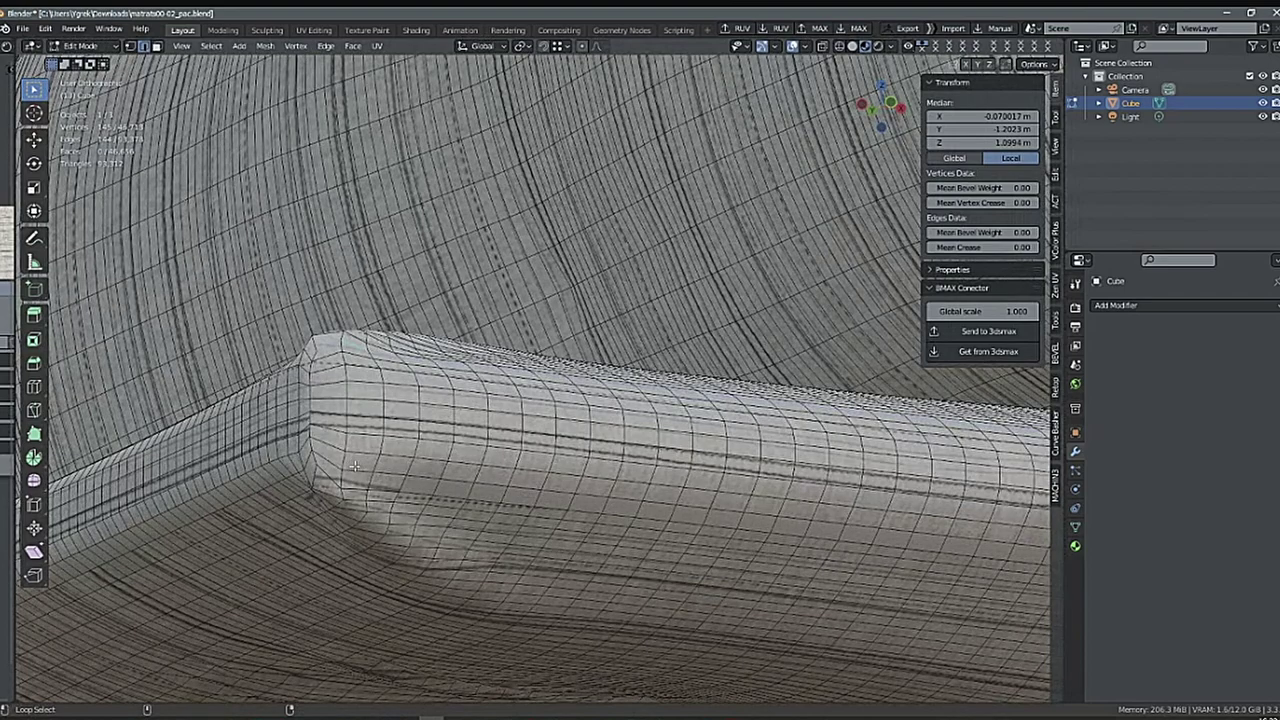
pyautogui.scroll(-2, 480, 483)
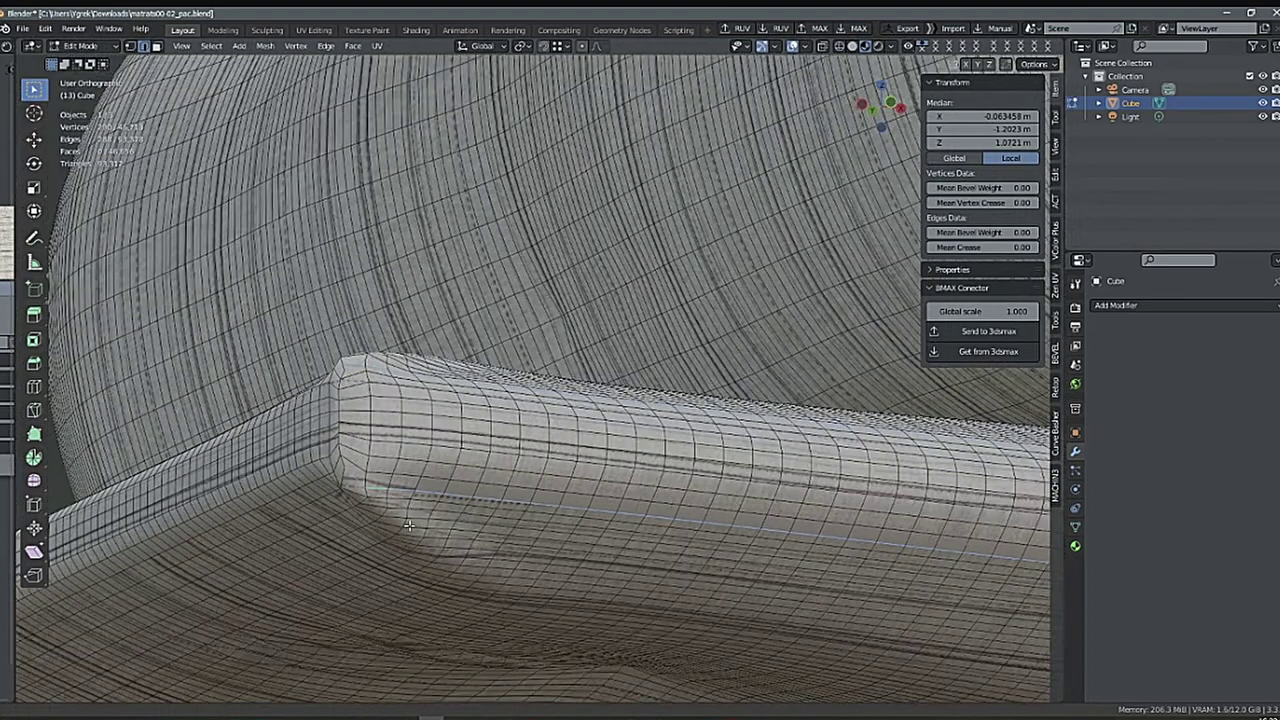
pyautogui.keyDown('alt'); pyautogui.click(480, 490); pyautogui.keyUp('alt')
pyautogui.hotkey('ctrl', 'z')
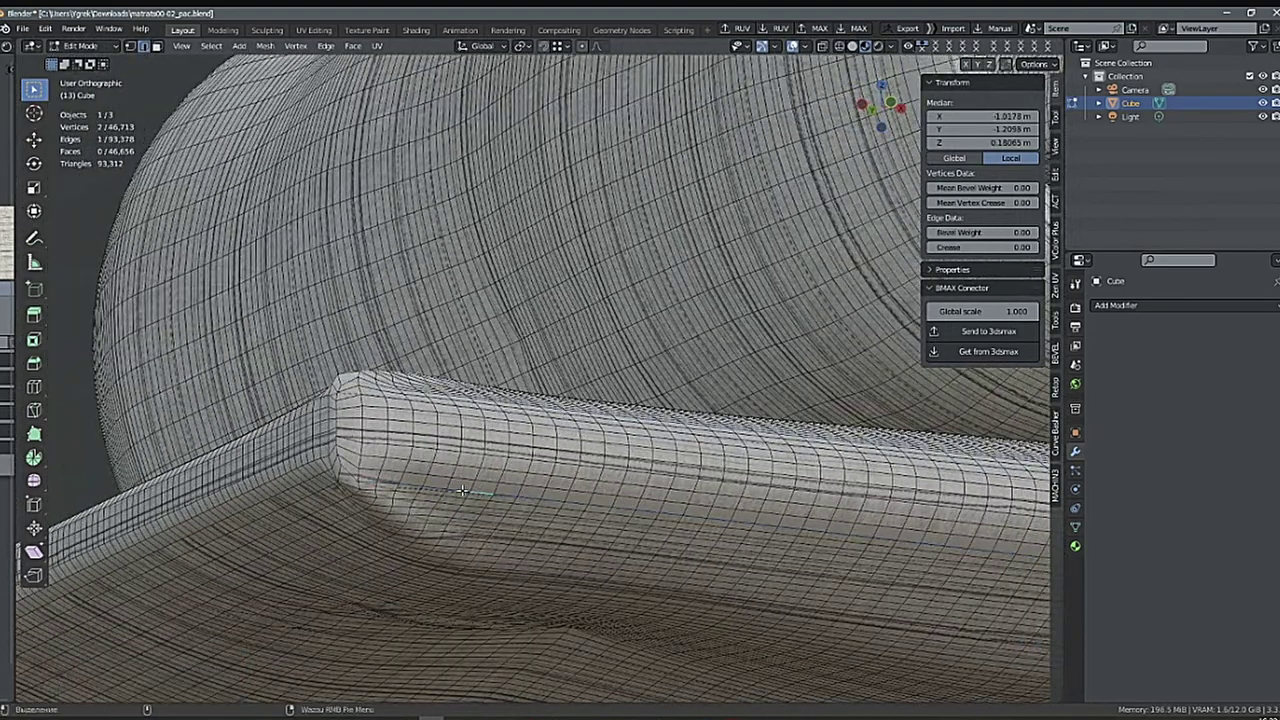
pyautogui.moveTo(480, 490); pyautogui.dragTo(491, 626, button='middle')
pyautogui.scroll(3, 430, 490)
pyautogui.keyDown('alt'); pyautogui.click(462, 504); pyautogui.keyUp('alt')
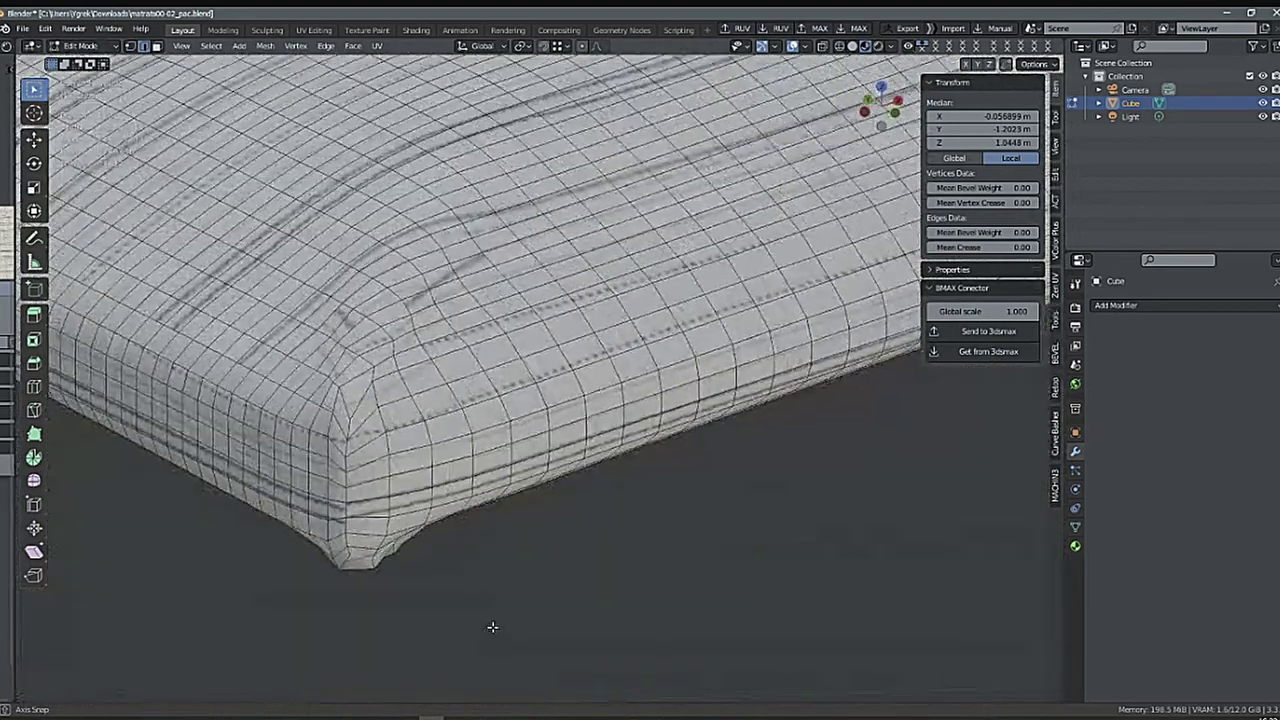
pyautogui.moveTo(452, 402); pyautogui.dragTo(438, 480, button='middle')
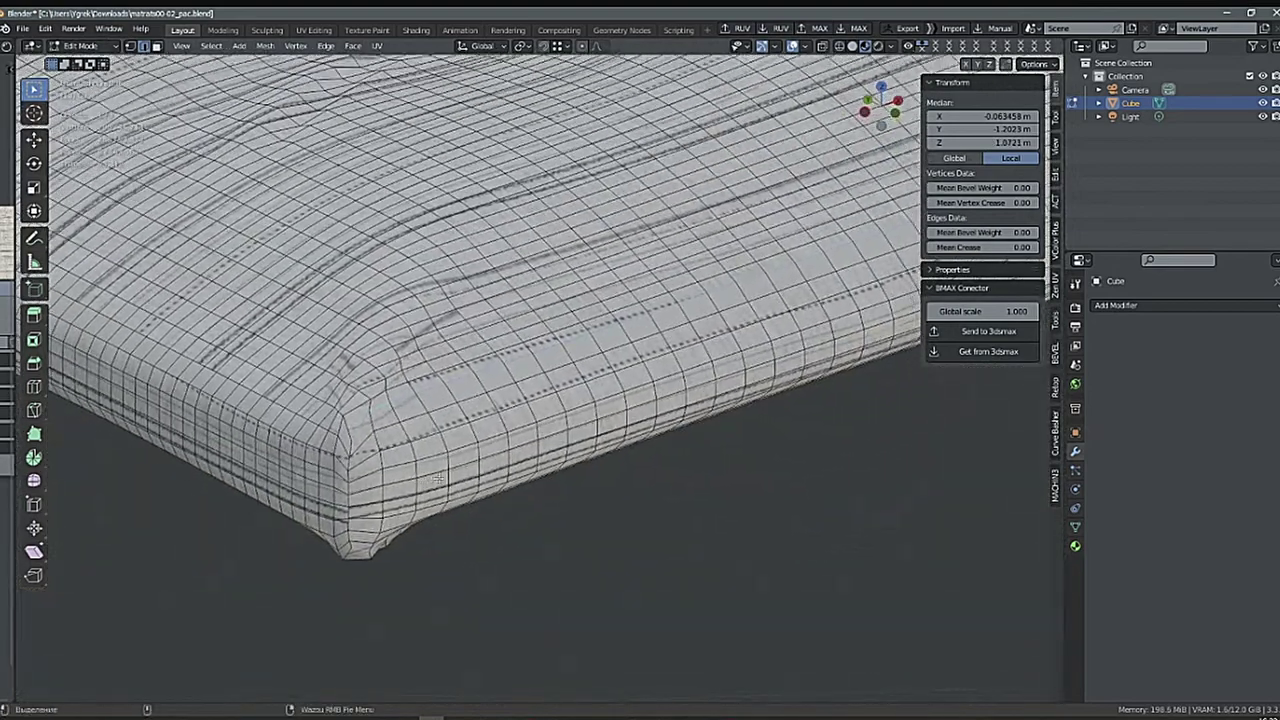
pyautogui.hotkey('alt', 'a')
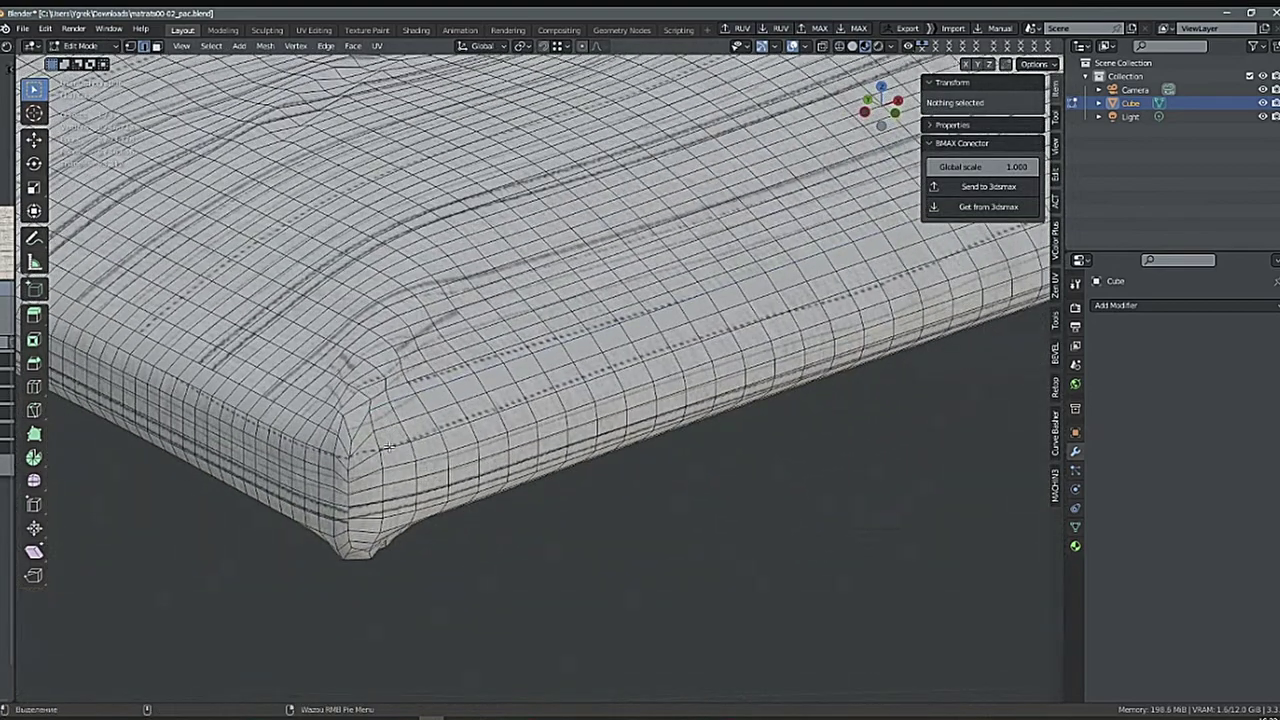
# Hide the face loops running along the upper and lower borders of the mattress's side wall.
pyautogui.rightClick(389, 447)
pyautogui.rightClick(407, 435)
pyautogui.keyDown('ctrl'); pyautogui.keyDown('alt'); pyautogui.click(372, 424); pyautogui.keyUp('alt'); pyautogui.keyUp('ctrl')
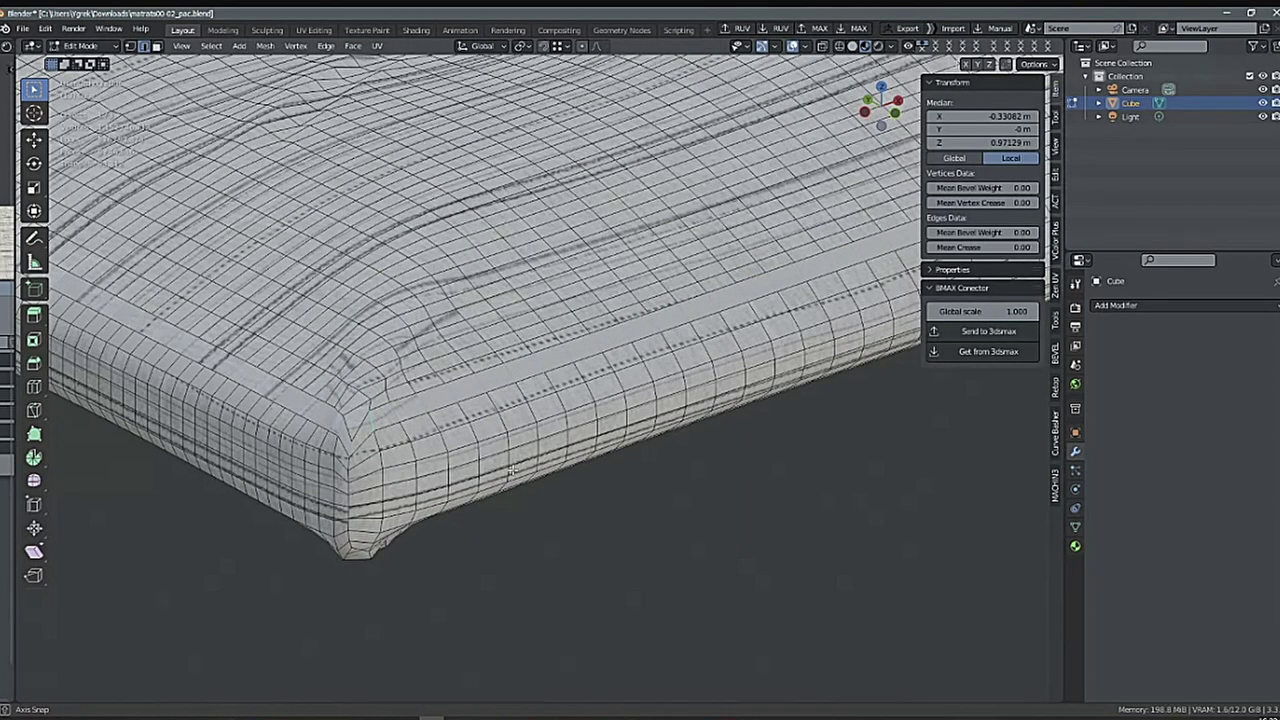
pyautogui.moveTo(392, 440); pyautogui.dragTo(473, 320, button='middle')
pyautogui.rightClick(486, 489)
pyautogui.click(601, 501)
pyautogui.keyDown('ctrl'); pyautogui.keyDown('alt'); pyautogui.click(385, 430); pyautogui.keyUp('alt'); pyautogui.keyUp('ctrl')
pyautogui.press('h')
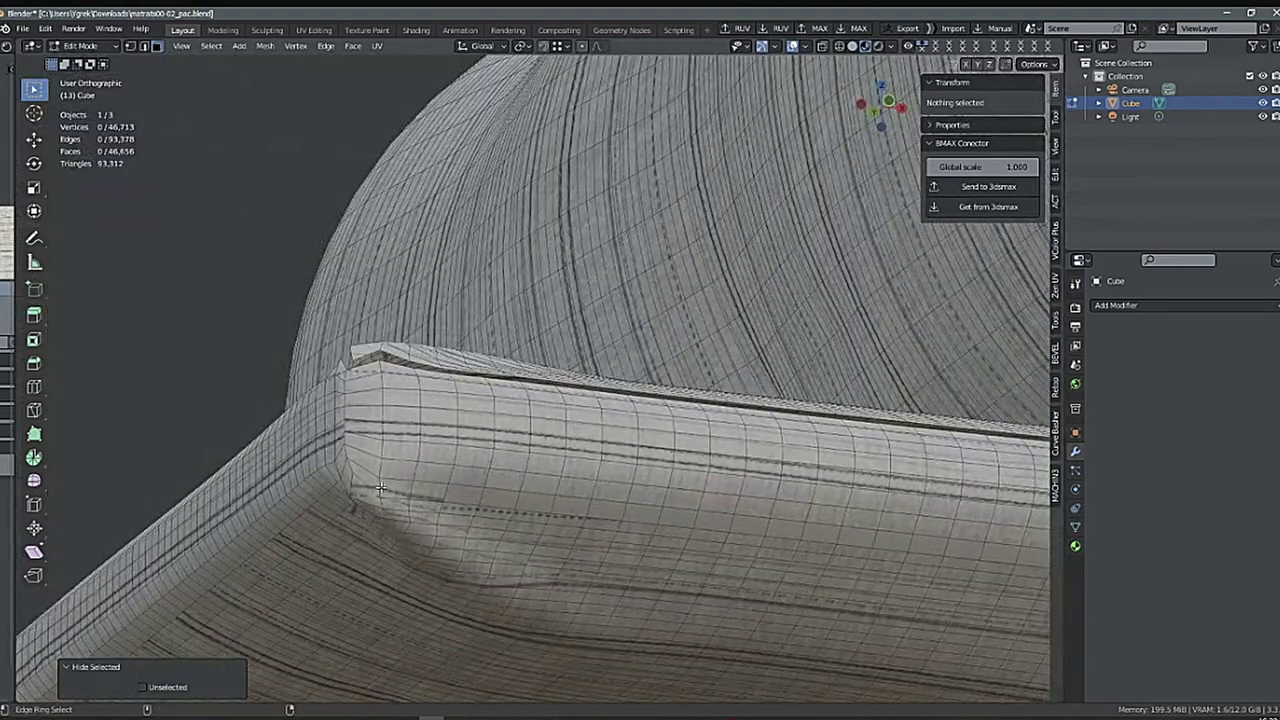
pyautogui.keyDown('ctrl'); pyautogui.keyDown('alt'); pyautogui.click(380, 488); pyautogui.keyUp('alt'); pyautogui.keyUp('ctrl')
pyautogui.press('h')
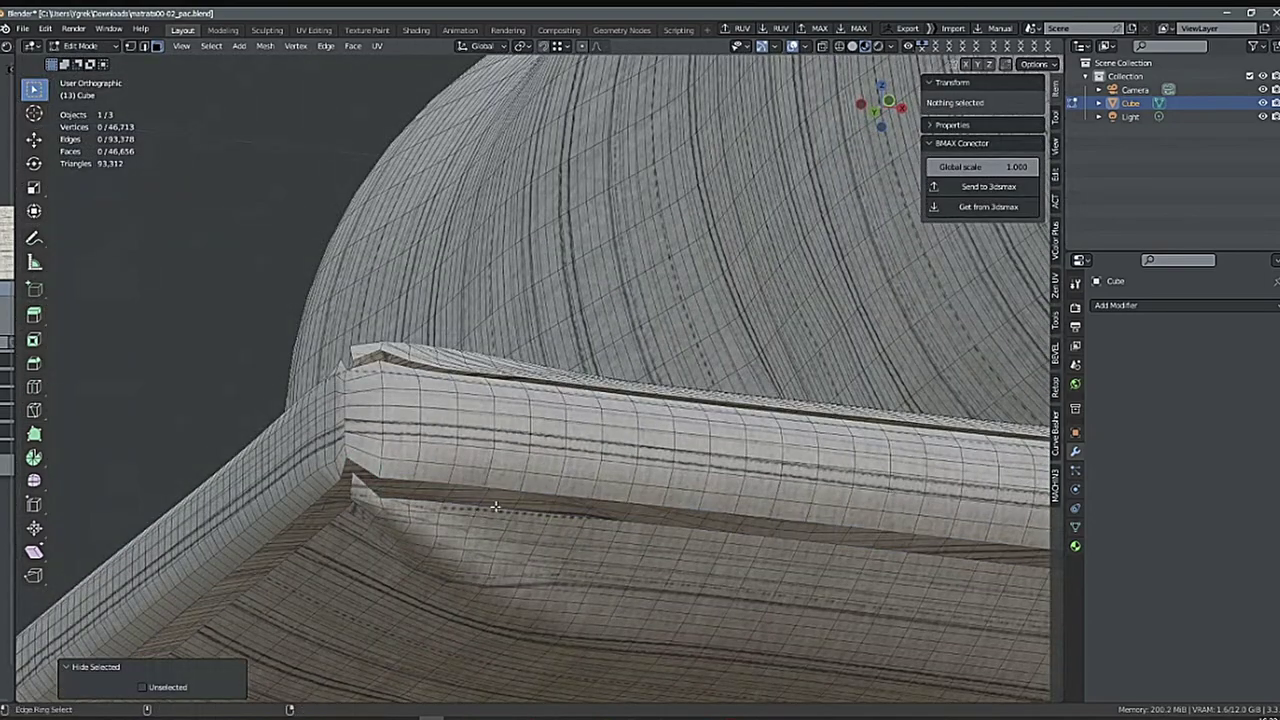
# Select all linked faces of the mattress's outer, underside surface, delimited by Seam.
pyautogui.moveTo(471, 519)
pyautogui.mouseDown(button='middle')
pyautogui.moveTo(490, 512)
pyautogui.moveTo(478, 520)
pyautogui.mouseUp(button='middle')
pyautogui.rightClick(478, 520)
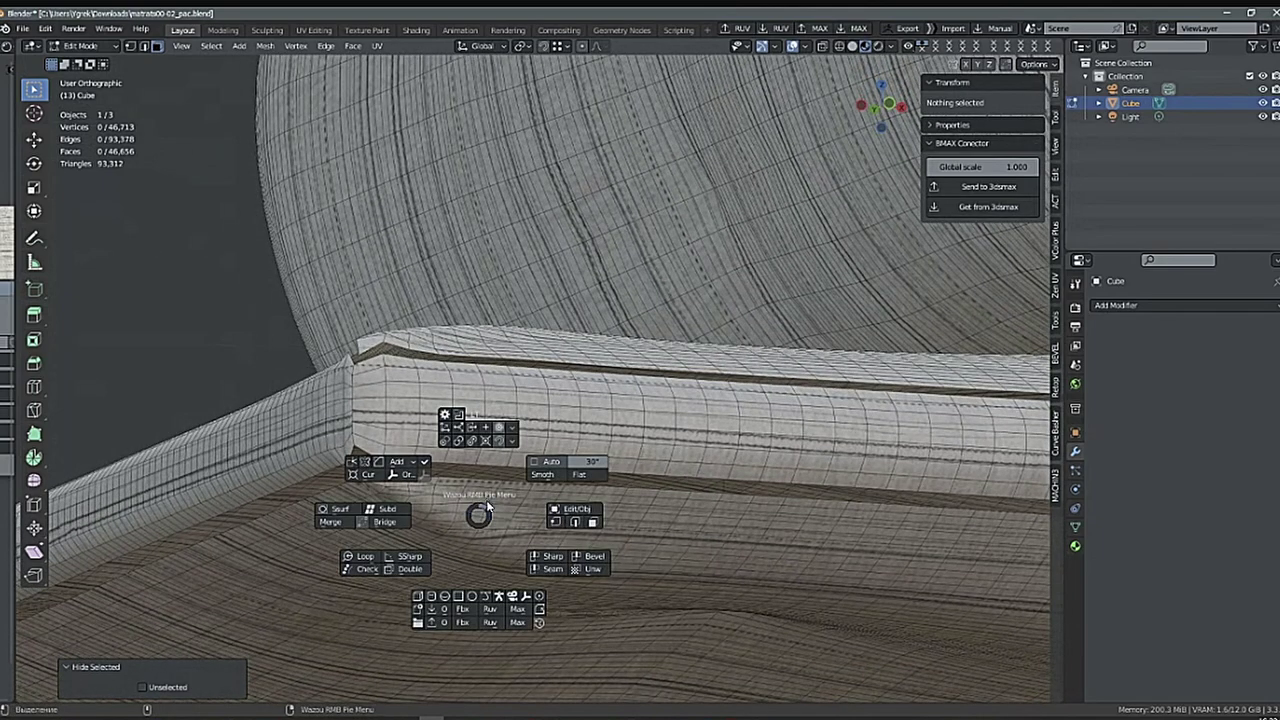
pyautogui.click(593, 522)
pyautogui.press('l')
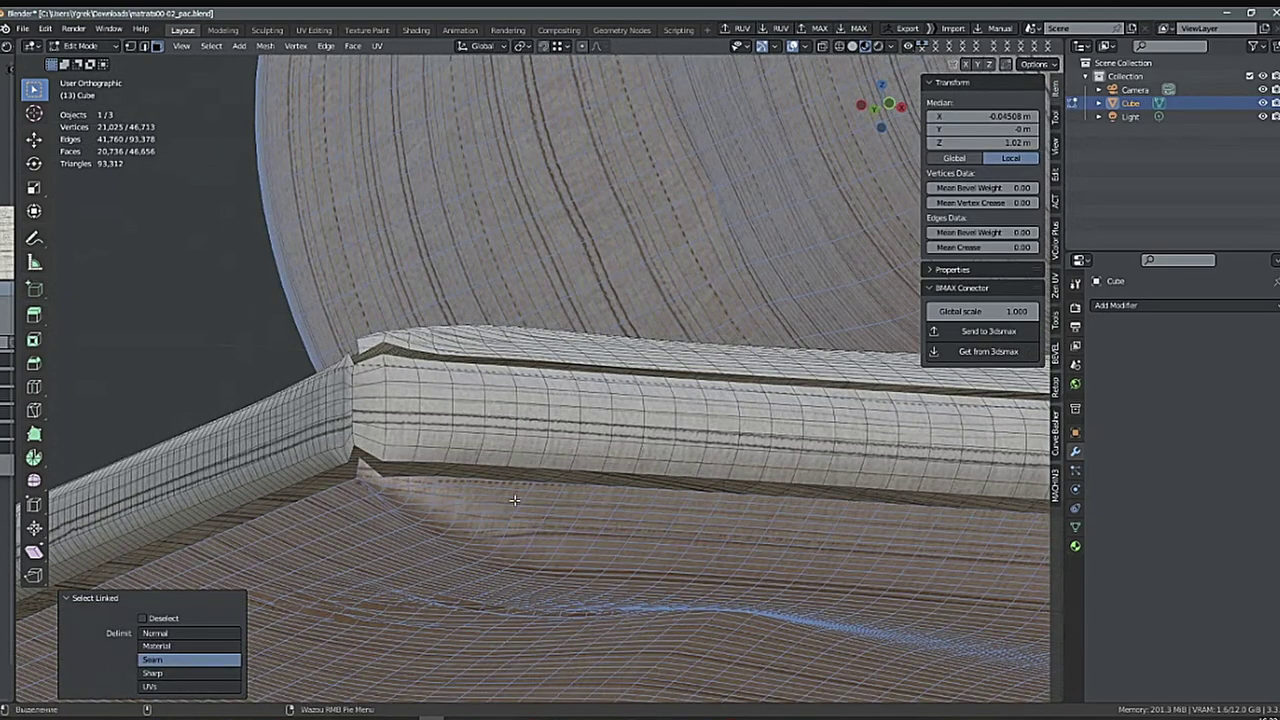
pyautogui.scroll(-4, 515, 500)
pyautogui.keyDown('alt'); pyautogui.moveTo(515, 500); pyautogui.dragTo(495, 518, button='middle'); pyautogui.keyUp('alt')
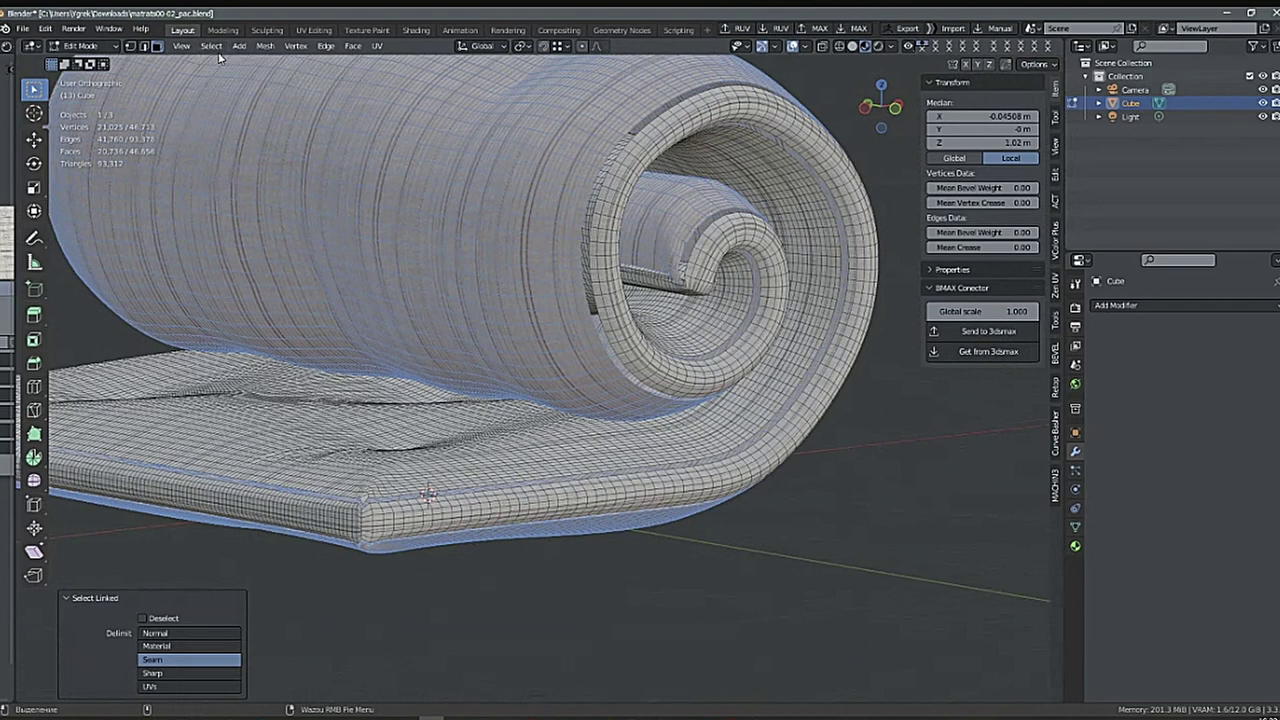
# Convert the outer surface selection to its boundary loop and mark that loop as a seam.
pyautogui.click(211, 46)
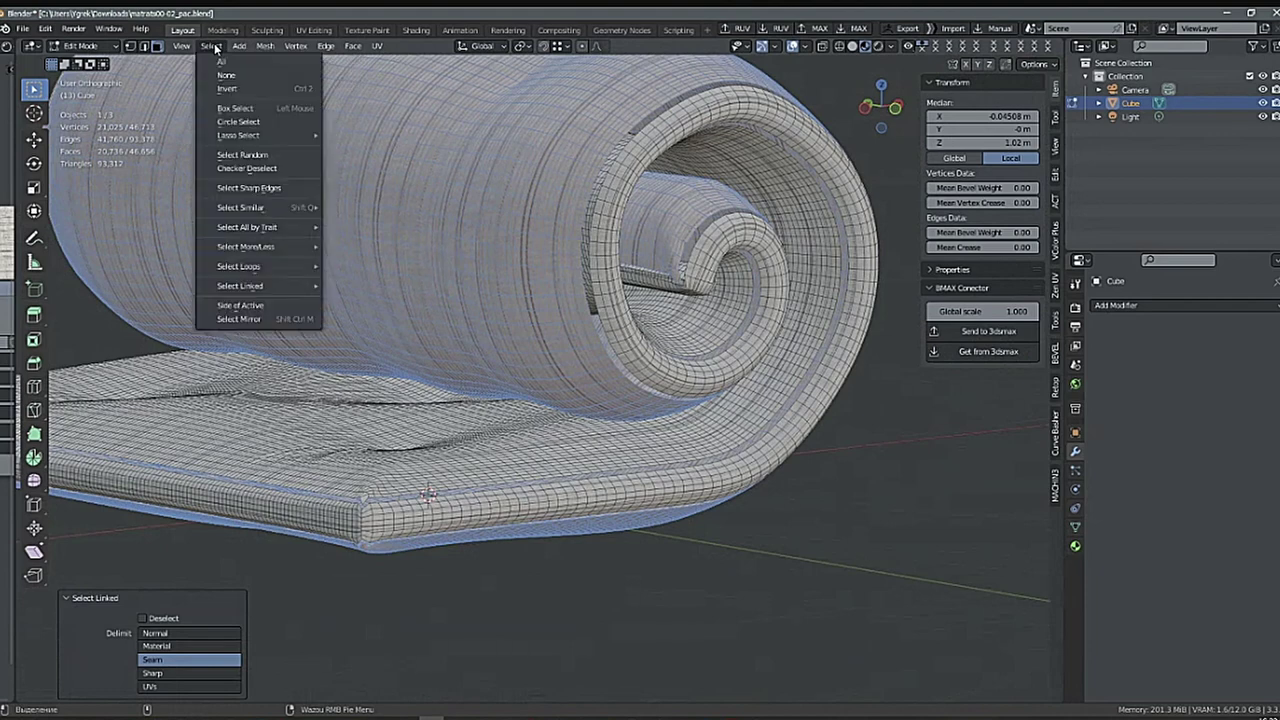
pyautogui.moveTo(237, 290)
pyautogui.moveTo(251, 266)
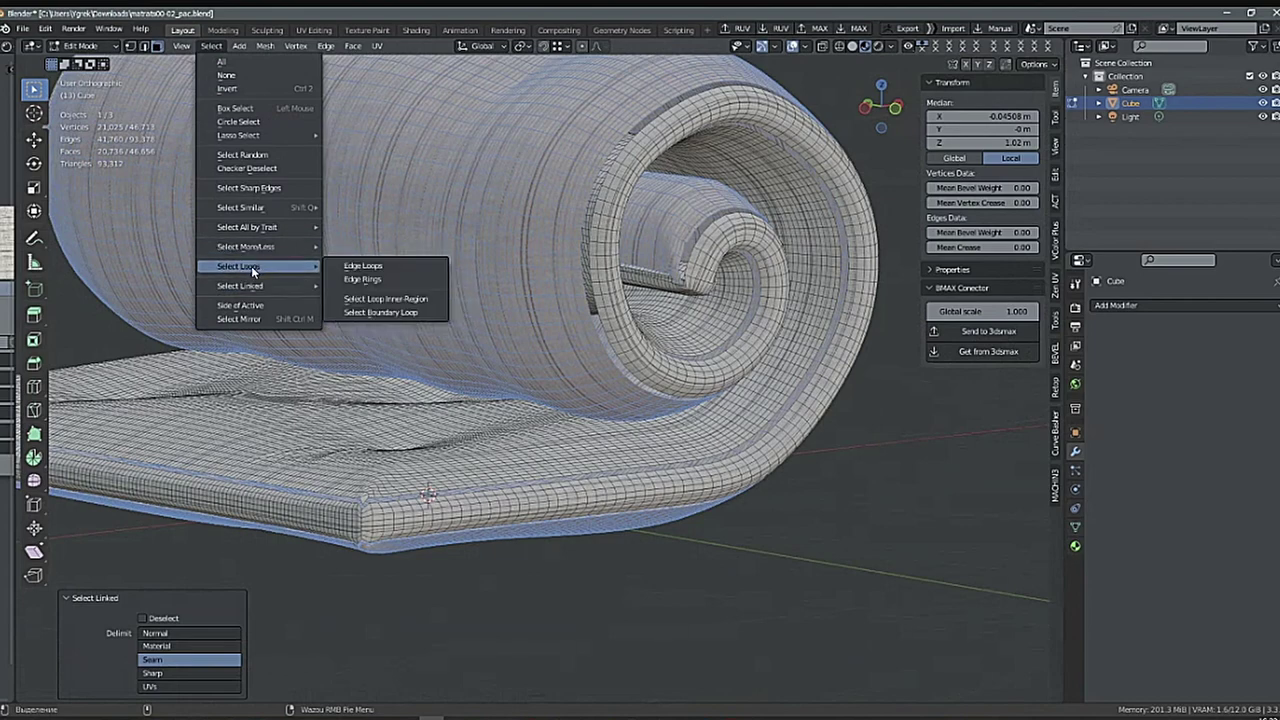
pyautogui.click(399, 313)
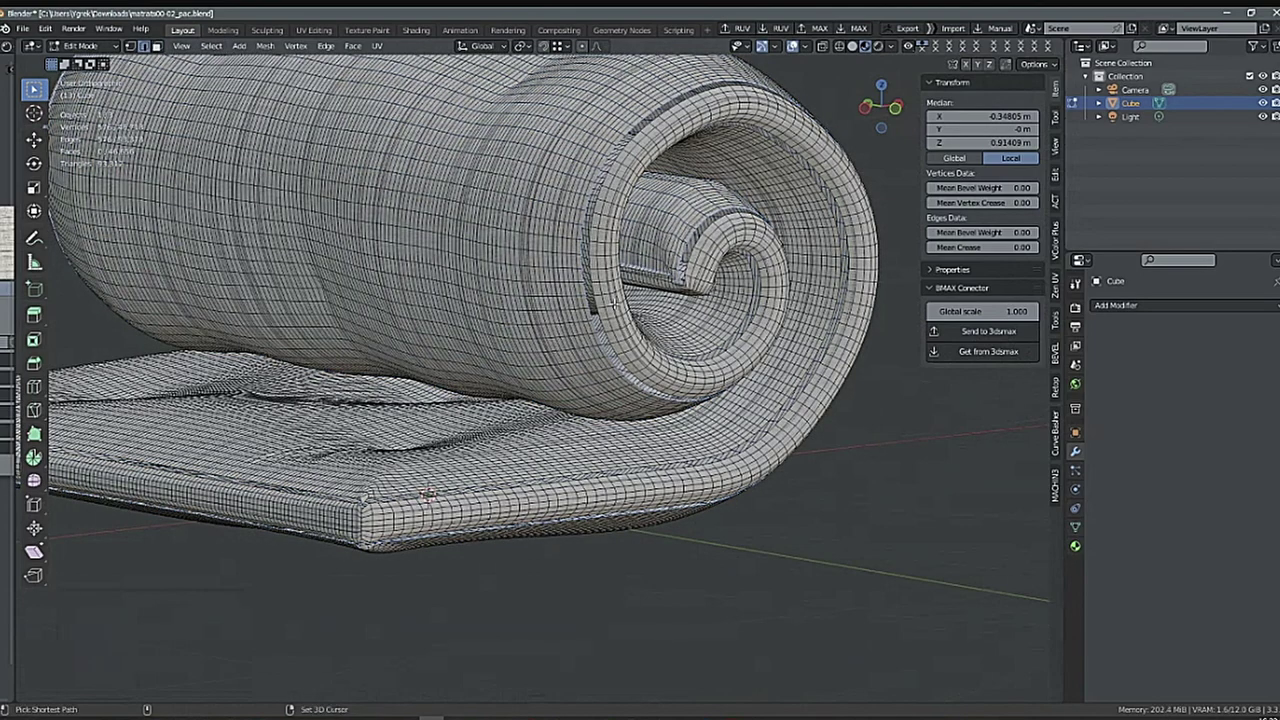
pyautogui.scroll(6, 614, 299)
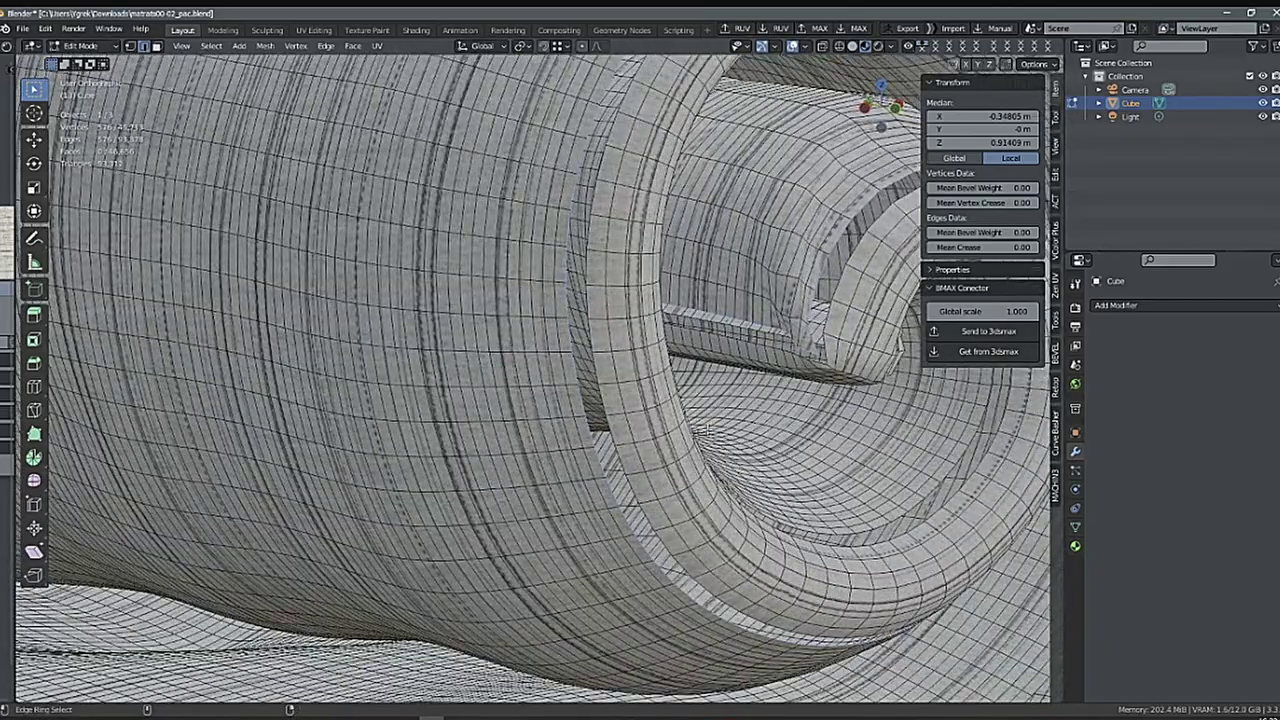
pyautogui.scroll(-6, 707, 429)
pyautogui.hotkey('ctrl', 'e')
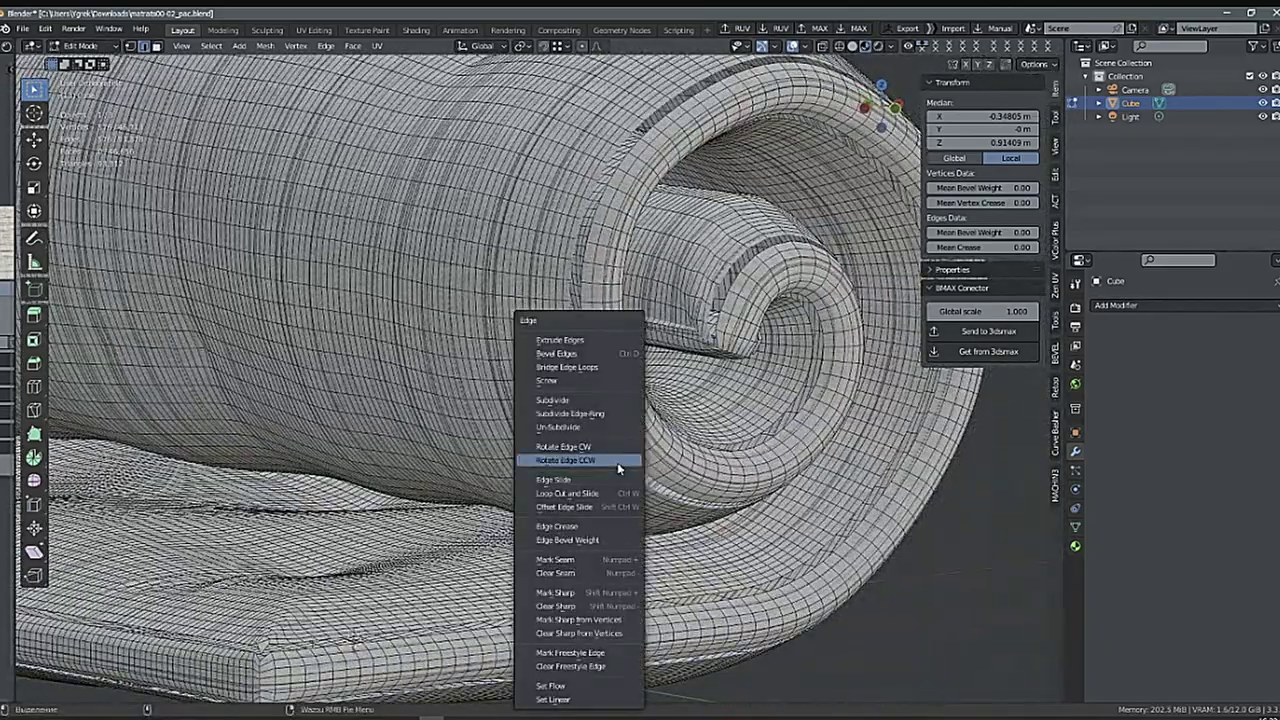
pyautogui.click(556, 560)
# Clear the selection and try selecting the linked geometry of a single mattress surface in edge selection mode.
pyautogui.scroll(-3, 603, 277)
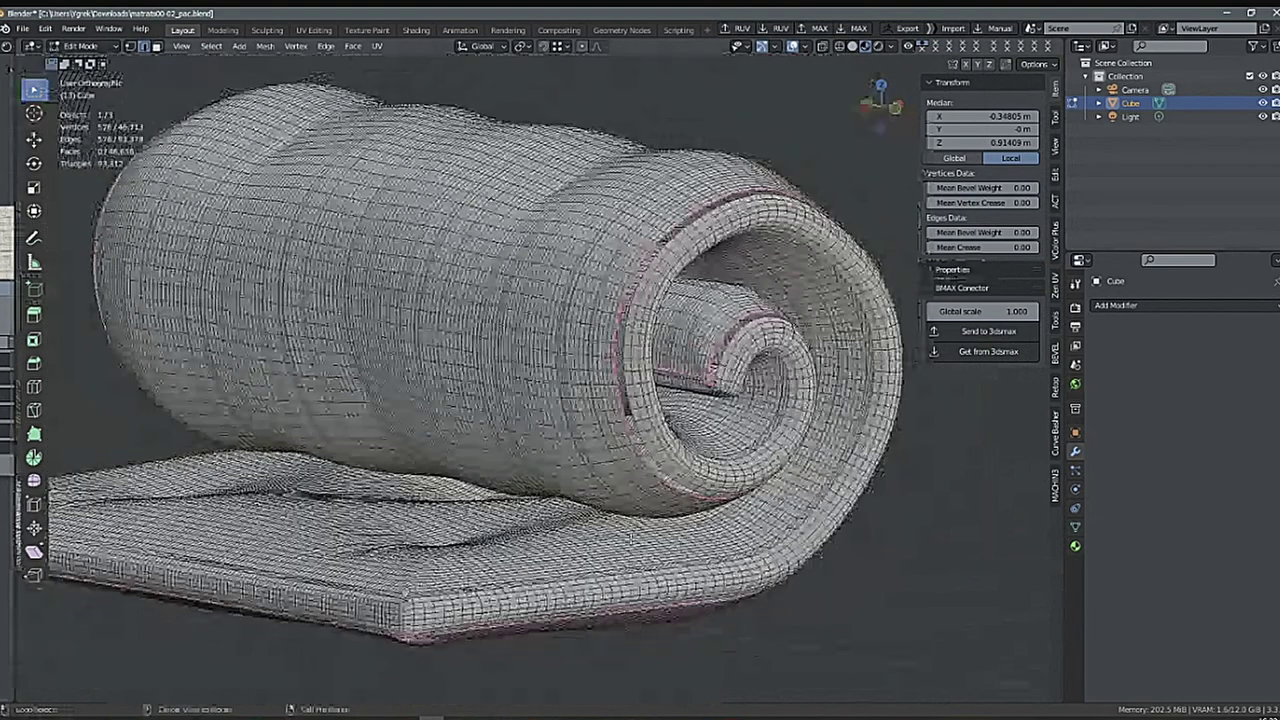
pyautogui.keyDown('shift'); pyautogui.moveTo(590, 400); pyautogui.dragTo(572, 345, button='middle'); pyautogui.keyUp('shift')
pyautogui.hotkey('alt', 'a')
pyautogui.press('l')
pyautogui.hotkey('ctrl', 'z')
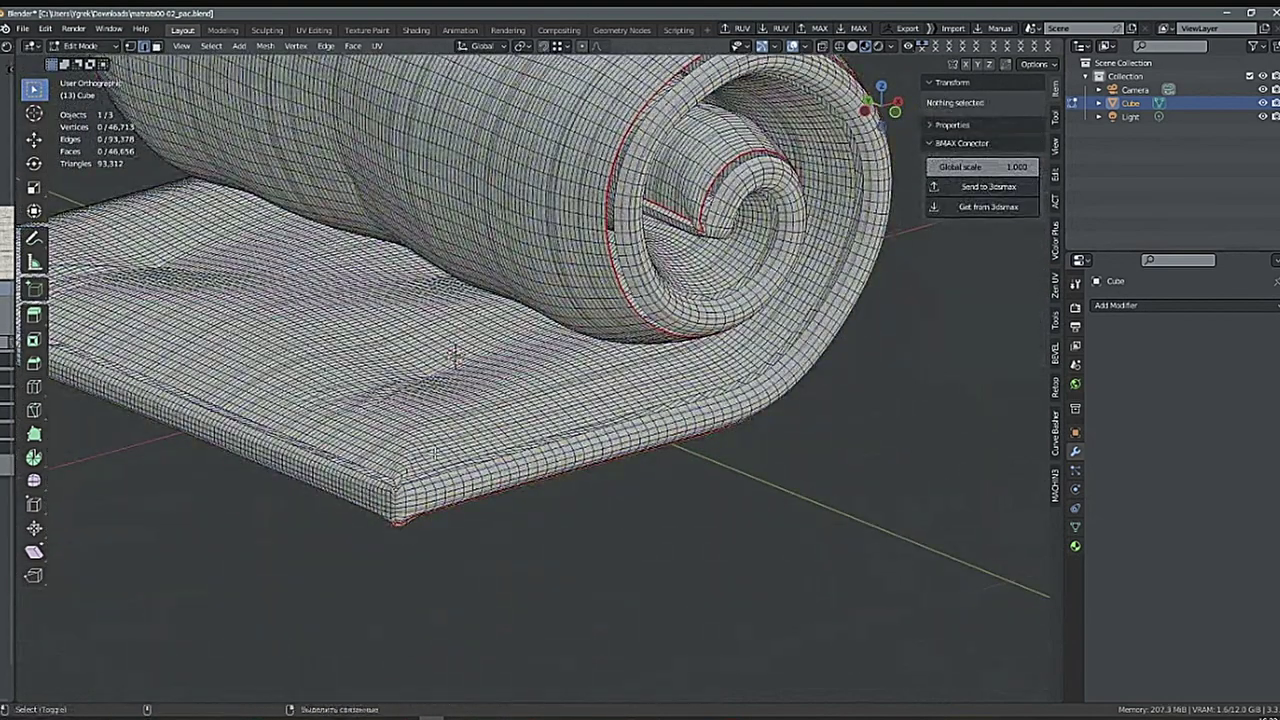
pyautogui.press('l')
pyautogui.scroll(1, 452, 330)
pyautogui.moveTo(569, 499)
pyautogui.keyDown('alt'); pyautogui.mouseDown(button='middle')
pyautogui.moveTo(557, 394)
pyautogui.moveTo(561, 486)
pyautogui.mouseUp(button='middle'); pyautogui.keyUp('alt')
pyautogui.hotkey('ctrl', 'z')
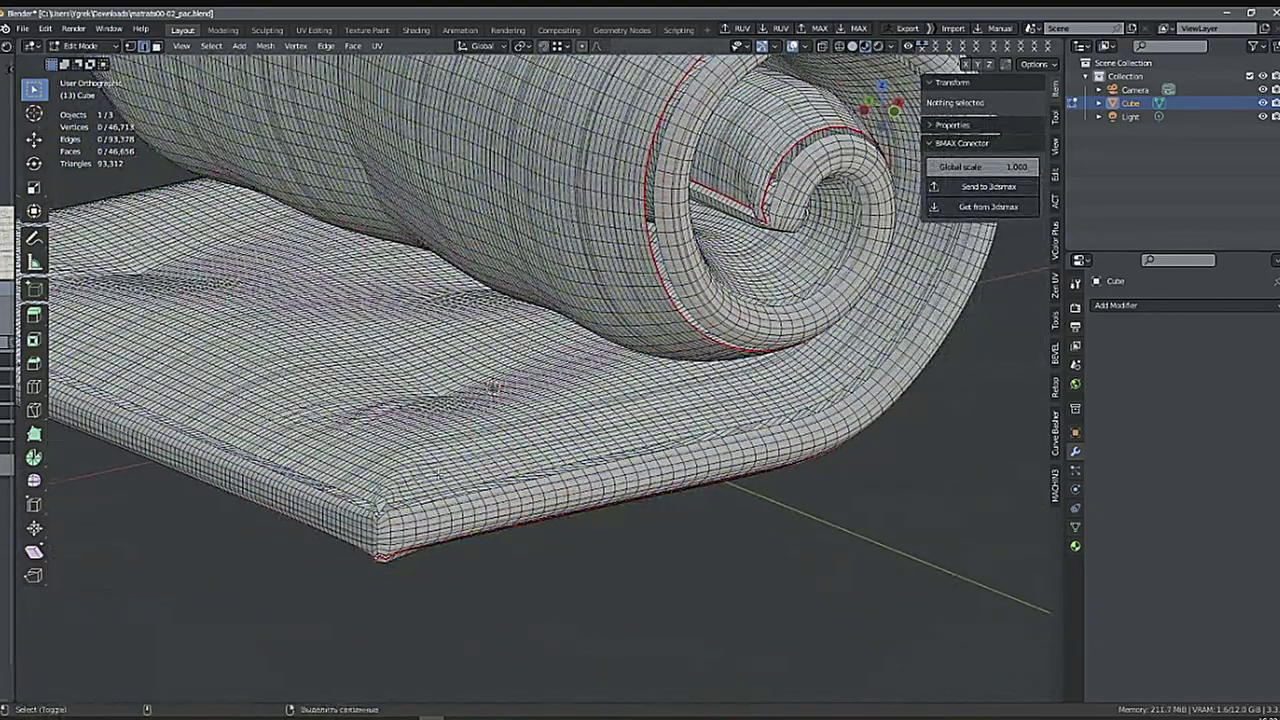
pyautogui.hotkey('ctrl', 'shift', 'z')
pyautogui.hotkey('ctrl', 'z')
pyautogui.keyDown('ctrl'); pyautogui.moveTo(434, 506); pyautogui.dragTo(474, 488, button='middle'); pyautogui.keyUp('ctrl')
pyautogui.press('l')
pyautogui.moveTo(544, 377); pyautogui.dragTo(617, 453, button='middle')
pyautogui.moveTo(676, 557); pyautogui.dragTo(640, 514, button='middle')
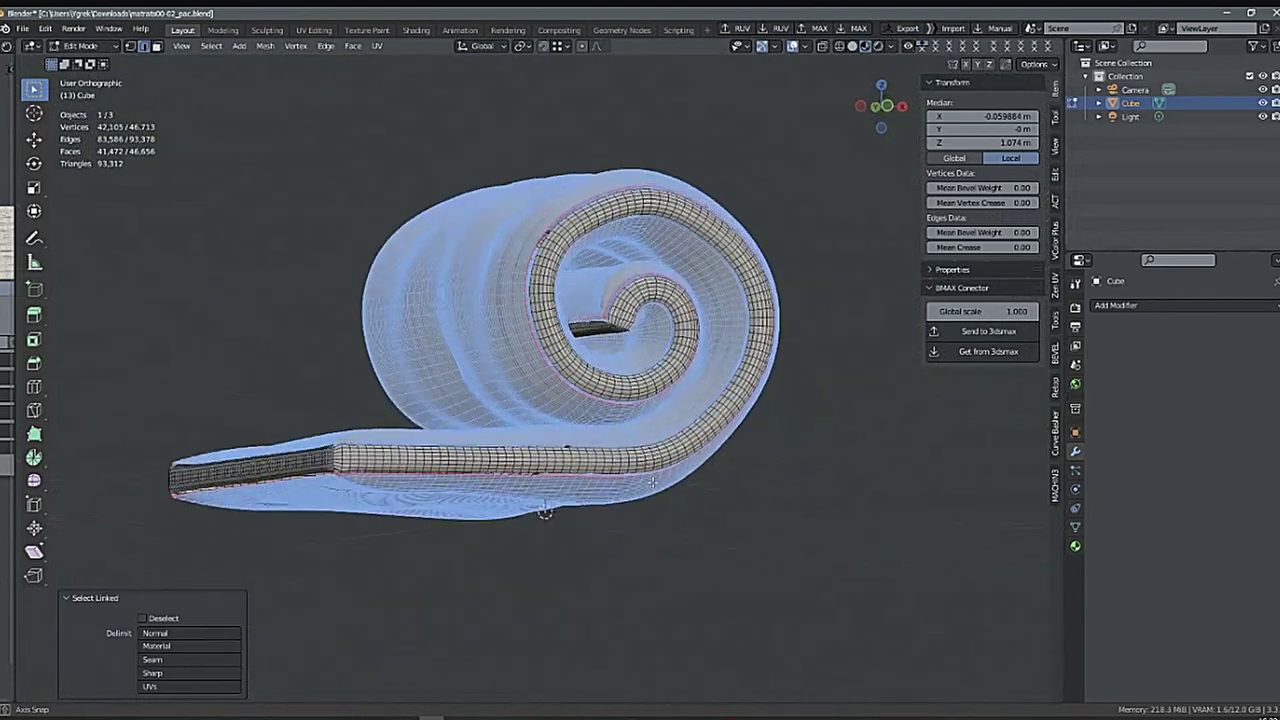
pyautogui.moveTo(544, 512); pyautogui.dragTo(586, 480, button='middle')
pyautogui.scroll(4, 558, 568)
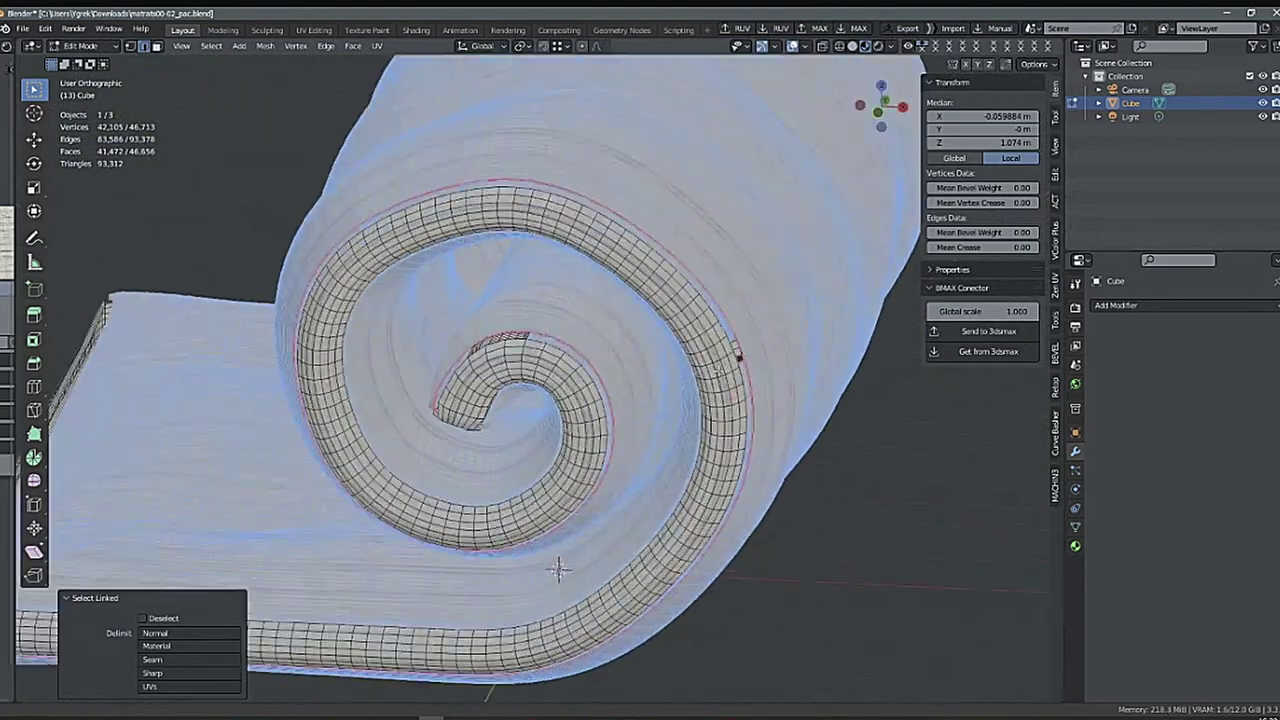
pyautogui.scroll(2, 558, 568)
pyautogui.scroll(-5, 593, 494)
# Select the outer surface's linked faces up to the seam in face selection mode and hide them.
pyautogui.rightClick(593, 494)
pyautogui.rightClick(720, 506)
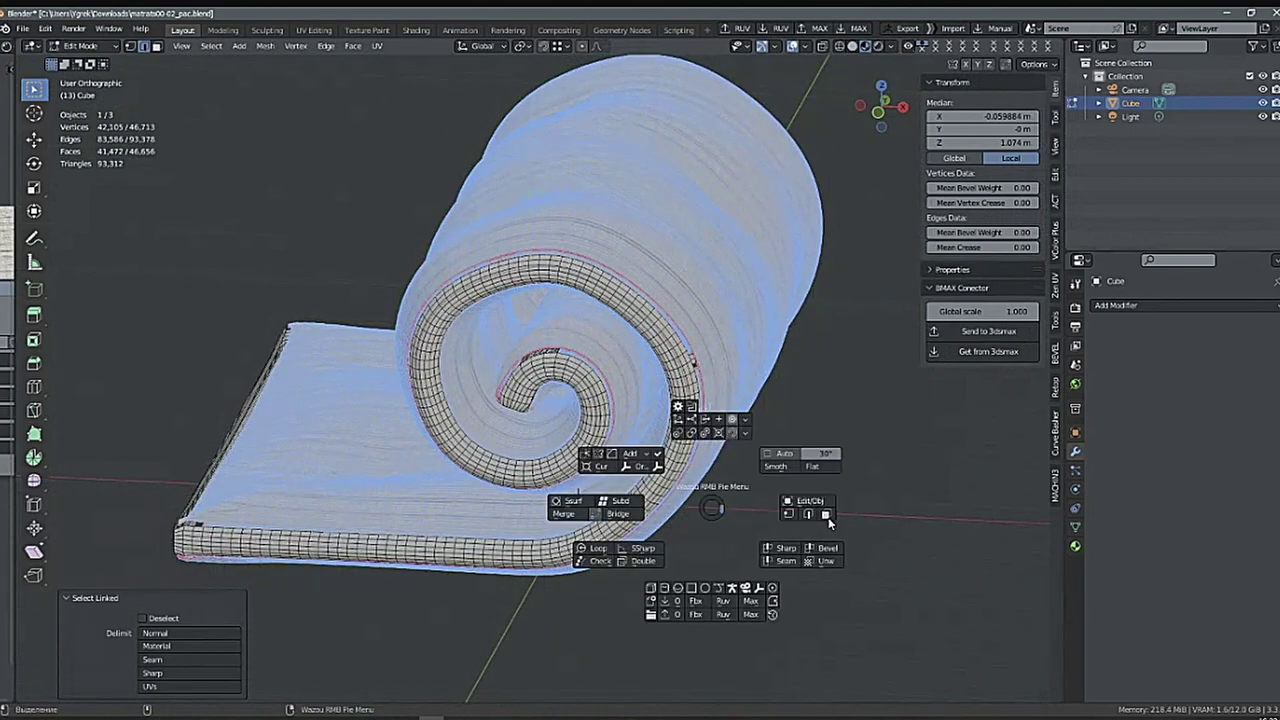
pyautogui.click(828, 517)
pyautogui.press('a')
pyautogui.press('a')
pyautogui.press('a')
pyautogui.press('l')
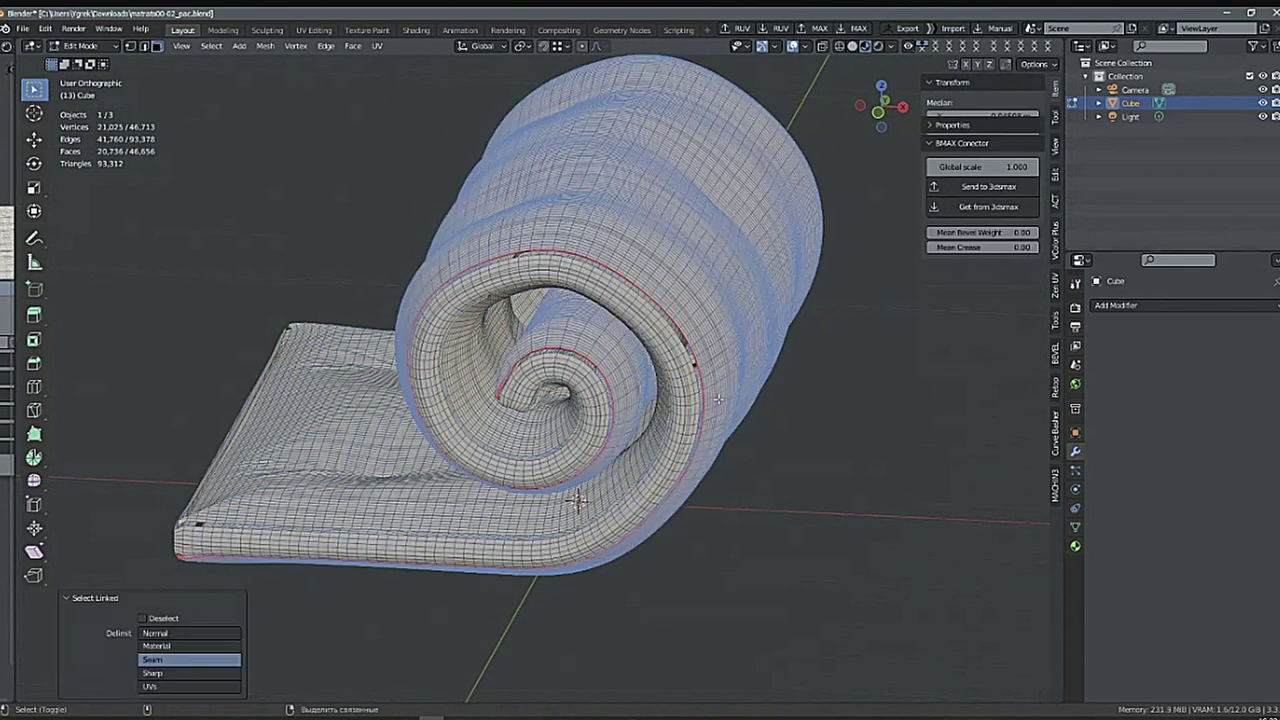
pyautogui.moveTo(741, 455); pyautogui.dragTo(650, 556, button='middle')
pyautogui.press('h')
# Select all linked faces of the mattress's inner, upper surface, delimited by Seam.
pyautogui.scroll(3, 605, 369)
pyautogui.hotkey('ctrl', 'l')
pyautogui.scroll(1, 650, 556)
pyautogui.keyDown('shift'); pyautogui.moveTo(650, 556); pyautogui.dragTo(736, 484, button='middle'); pyautogui.keyUp('shift')
# Mark the inner surface's boundary loop as a seam and reveal the hidden mattress geometry.
pyautogui.click(212, 46)
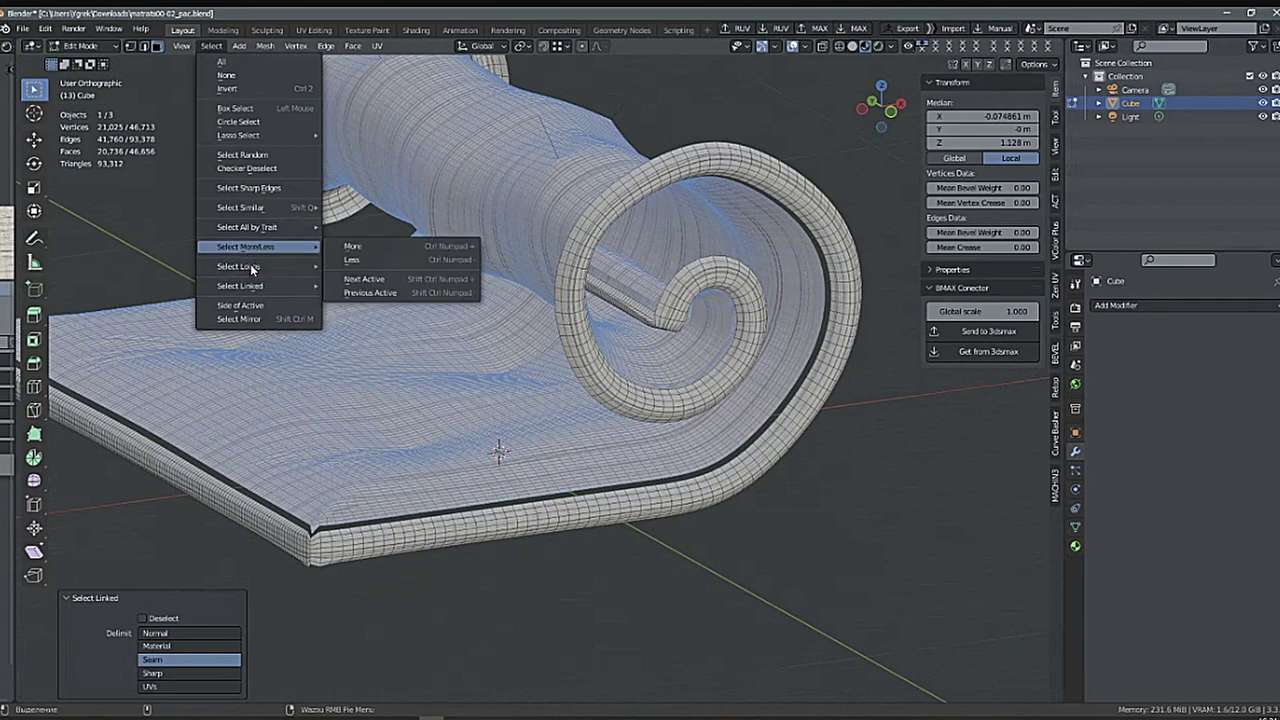
pyautogui.moveTo(260, 270)
pyautogui.click(396, 313)
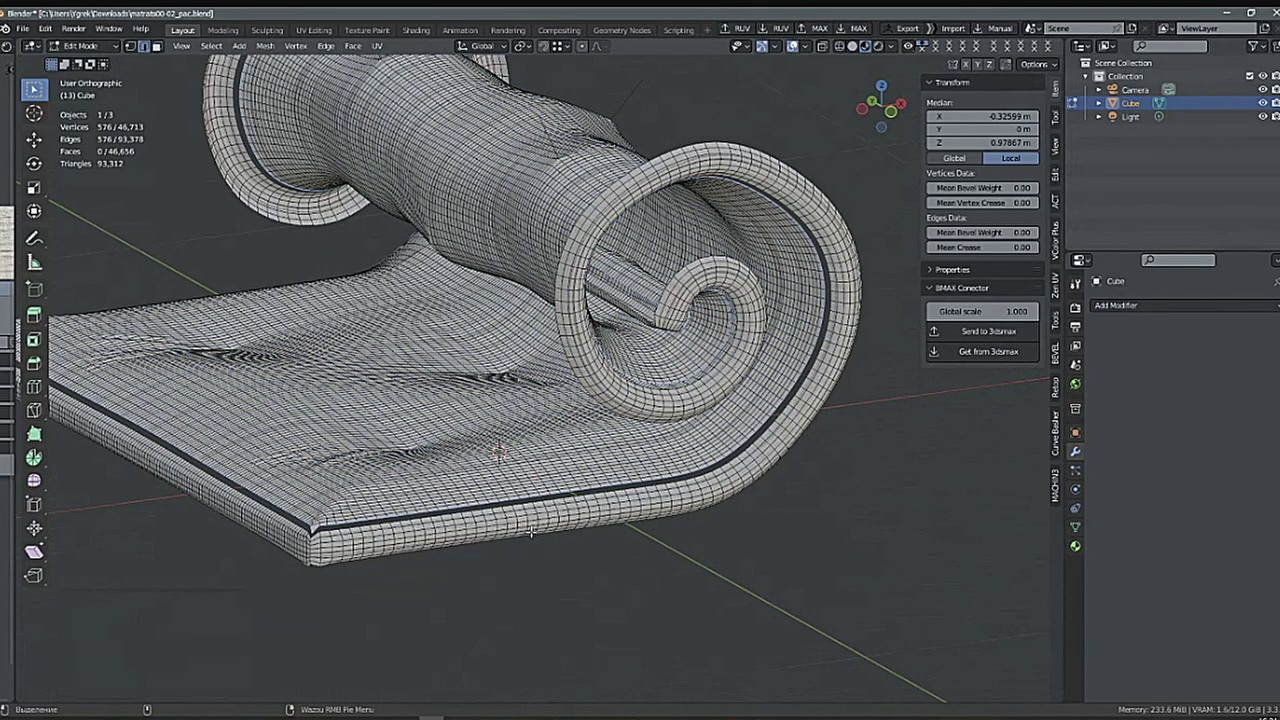
pyautogui.keyDown('ctrl'); pyautogui.moveTo(321, 543); pyautogui.dragTo(345, 448, button='middle'); pyautogui.keyUp('ctrl')
pyautogui.hotkey('alt', 'h')
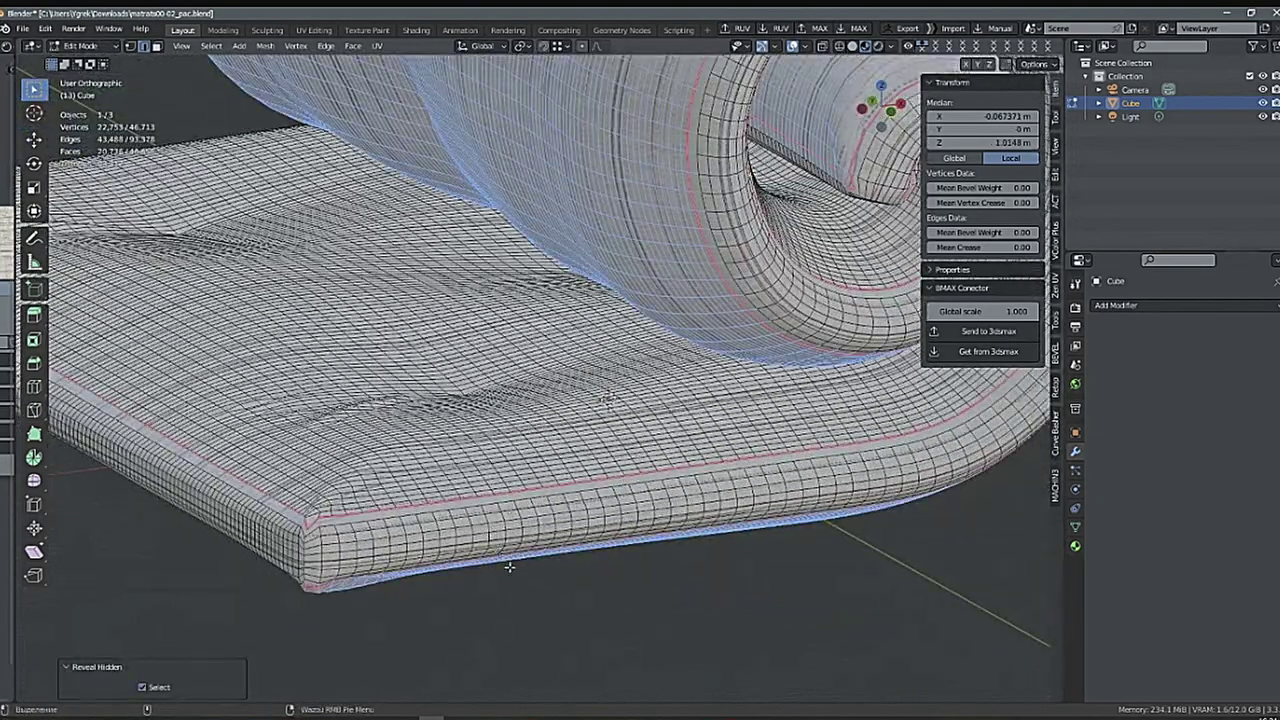
# Select the vertical edge loop at the side wall's flat-end corner and mark it as a seam.
pyautogui.rightClick(509, 566)
pyautogui.scroll(3, 378, 467)
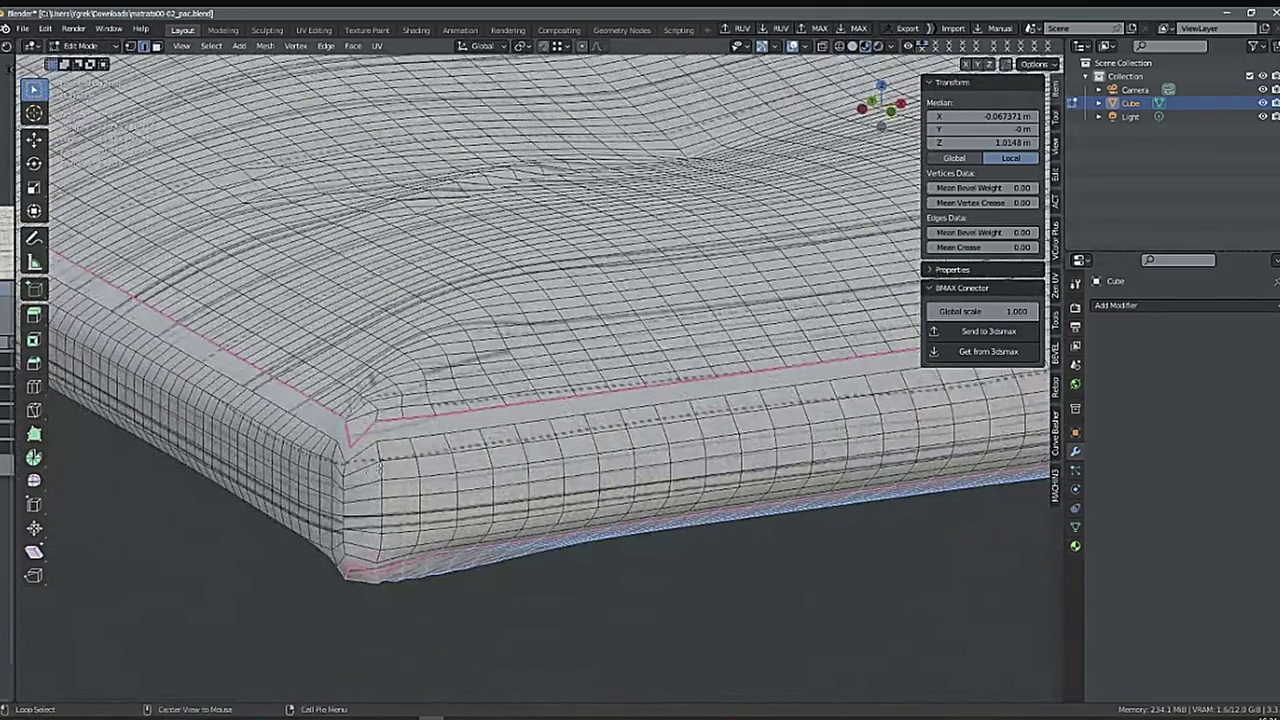
pyautogui.moveTo(378, 467)
pyautogui.keyDown('alt'); pyautogui.mouseDown(button='middle')
pyautogui.moveTo(380, 440)
pyautogui.moveTo(358, 458)
pyautogui.mouseUp(button='middle'); pyautogui.keyUp('alt')
pyautogui.scroll(4, 356, 440)
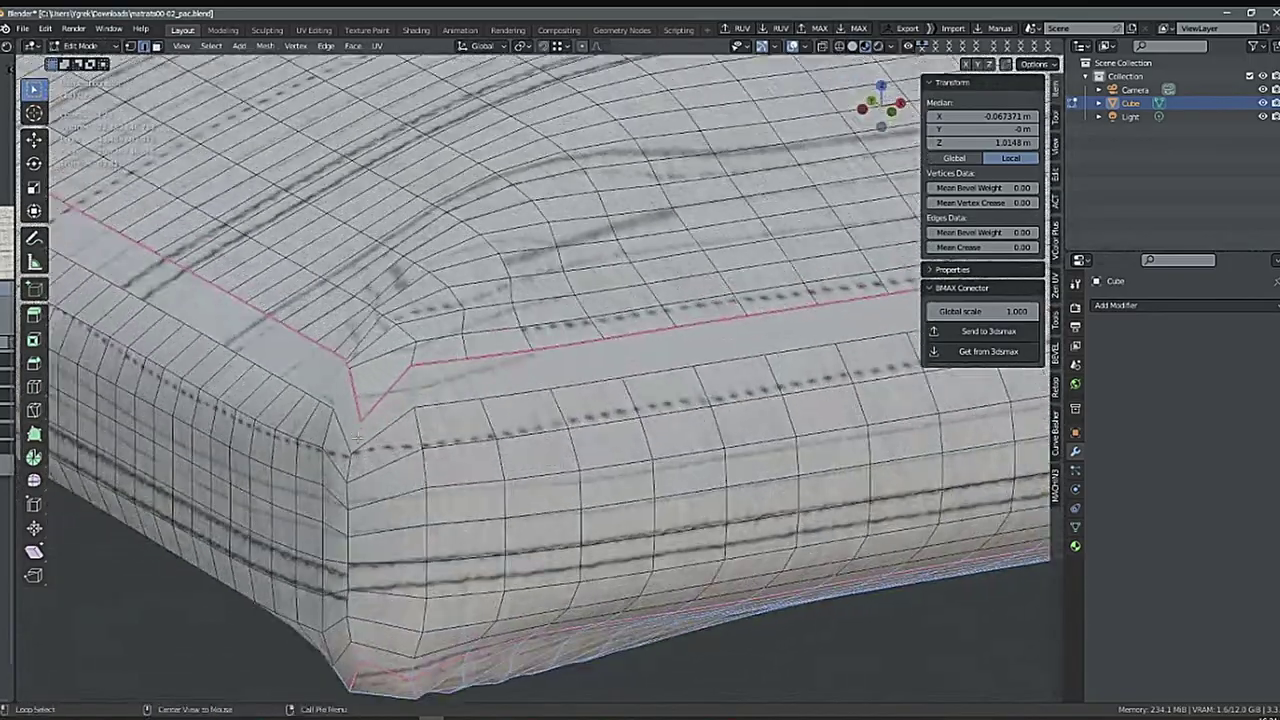
pyautogui.keyDown('alt'); pyautogui.click(356, 437); pyautogui.keyUp('alt')
pyautogui.keyDown('shift'); pyautogui.moveTo(474, 518); pyautogui.dragTo(506, 433, button='middle'); pyautogui.keyUp('shift')
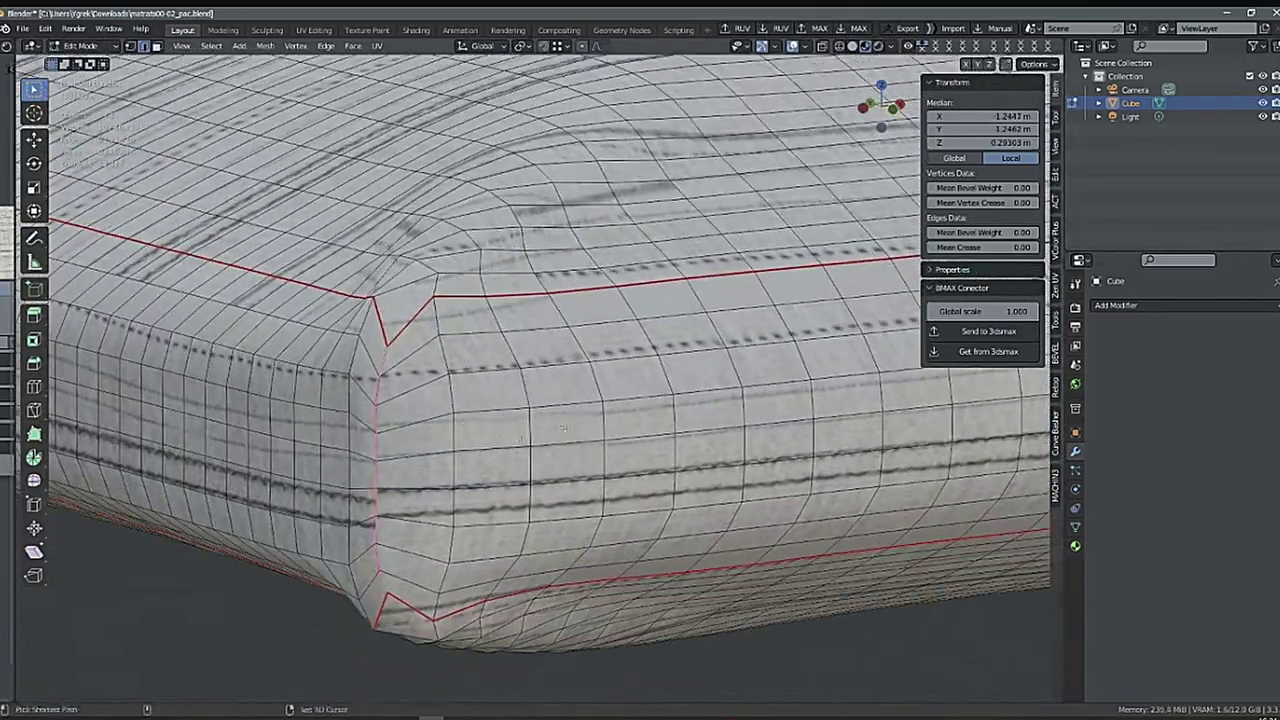
# Select the short edge loop across the side wall at the mattress's rolled inner-end corner and mark it as a seam.
pyautogui.scroll(-10, 563, 428)
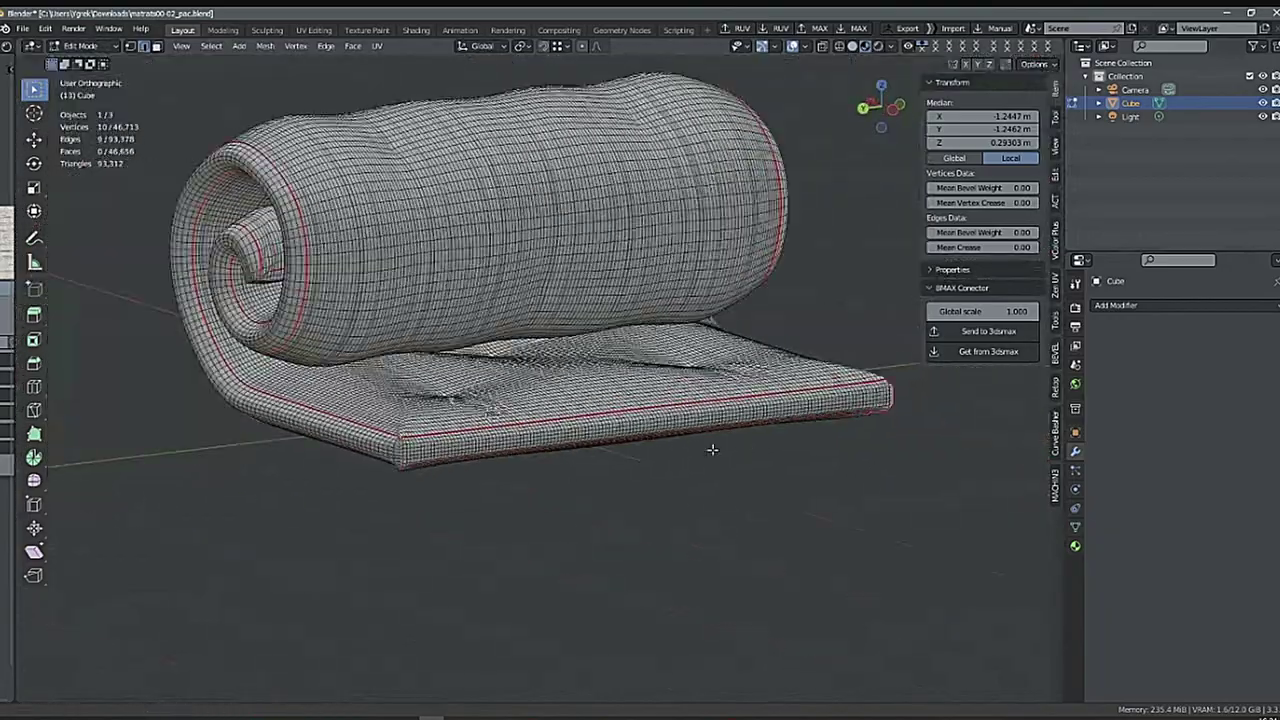
pyautogui.scroll(10, 430, 440)
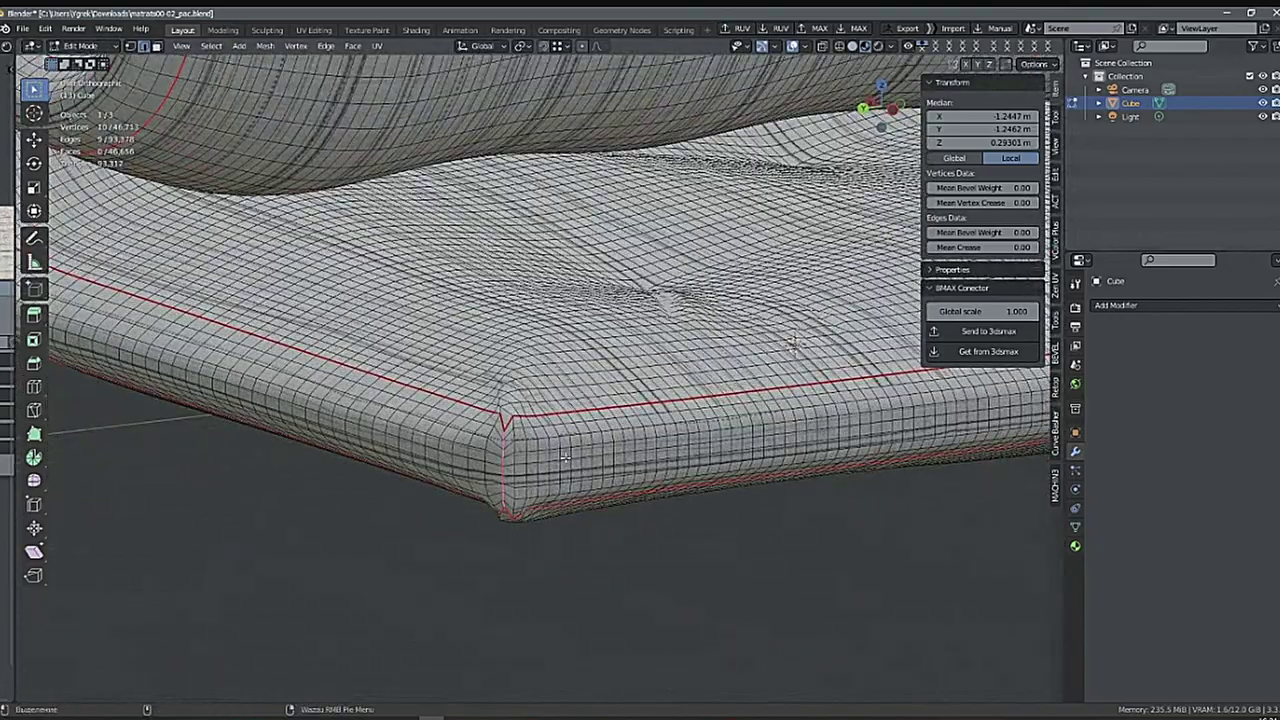
pyautogui.scroll(-8, 563, 458)
pyautogui.moveTo(508, 495); pyautogui.dragTo(322, 400, button='middle')
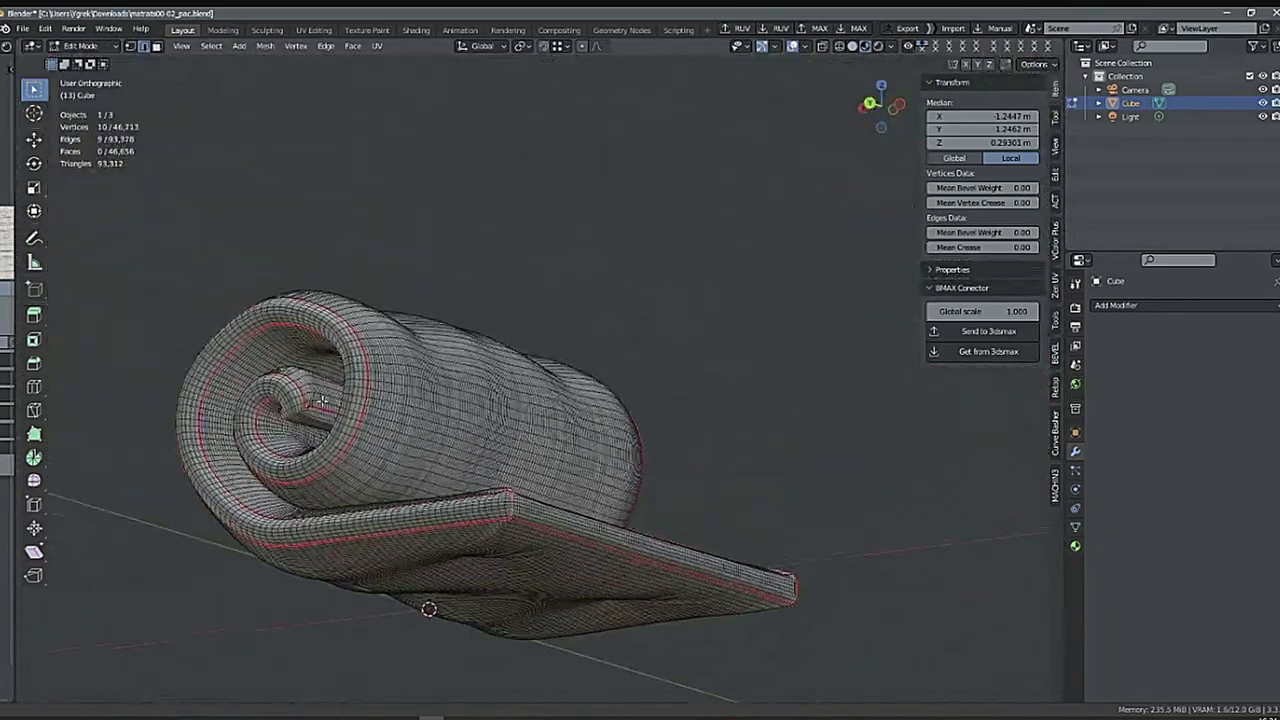
pyautogui.scroll(8, 323, 401)
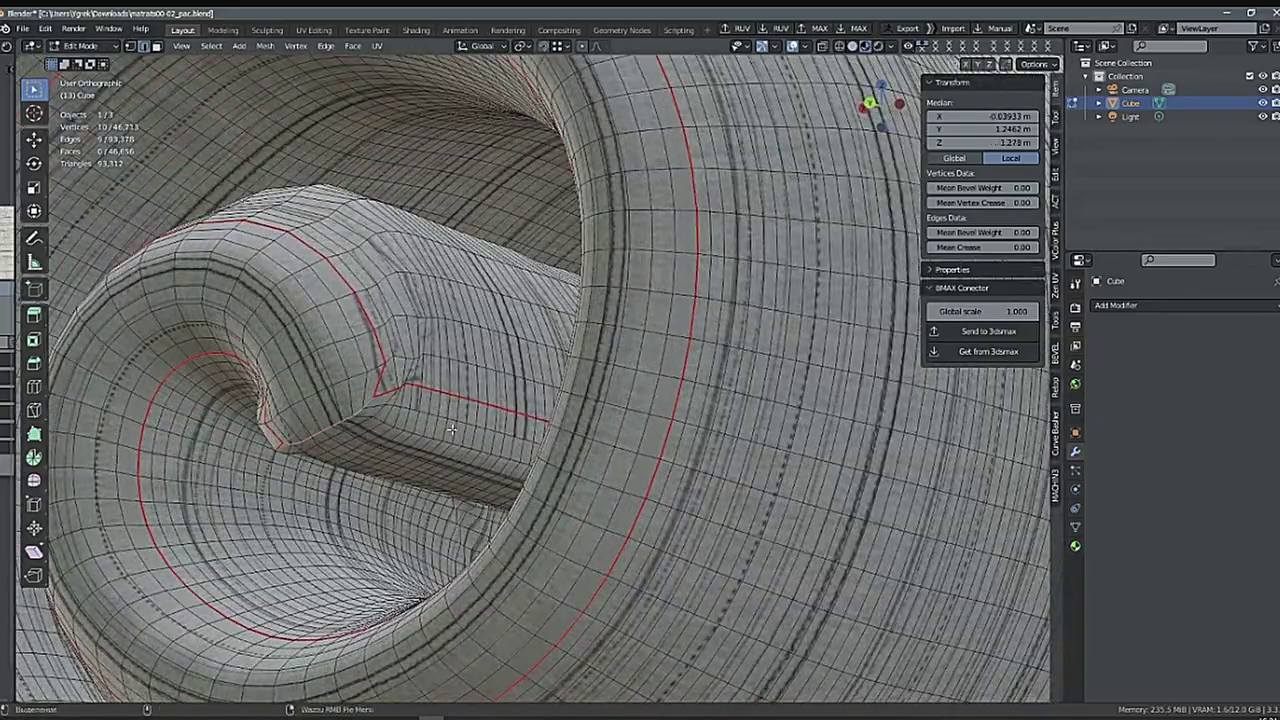
pyautogui.keyDown('ctrl'); pyautogui.keyDown('alt'); pyautogui.moveTo(543, 404); pyautogui.dragTo(430, 450, button='middle'); pyautogui.keyUp('alt'); pyautogui.keyUp('ctrl')
pyautogui.keyDown('alt'); pyautogui.moveTo(490, 550); pyautogui.dragTo(625, 466, button='middle'); pyautogui.keyUp('alt')
pyautogui.scroll(10, 625, 466)
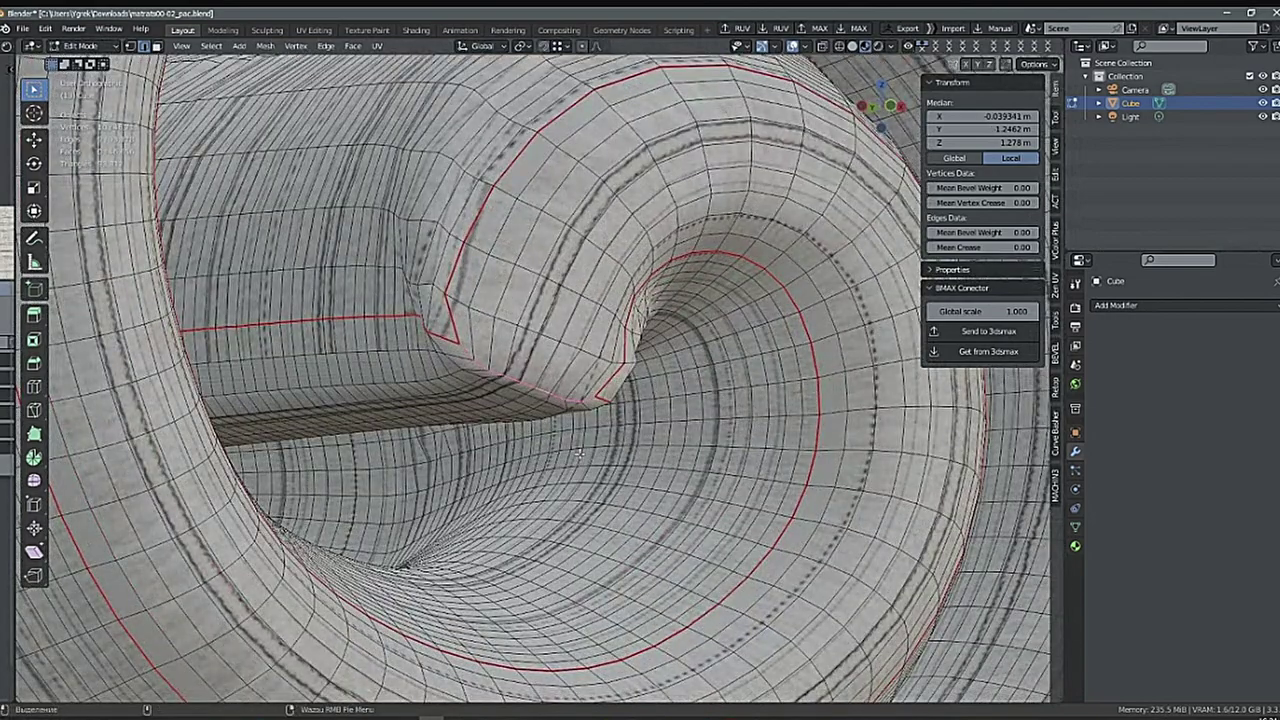
pyautogui.scroll(-8, 764, 457)
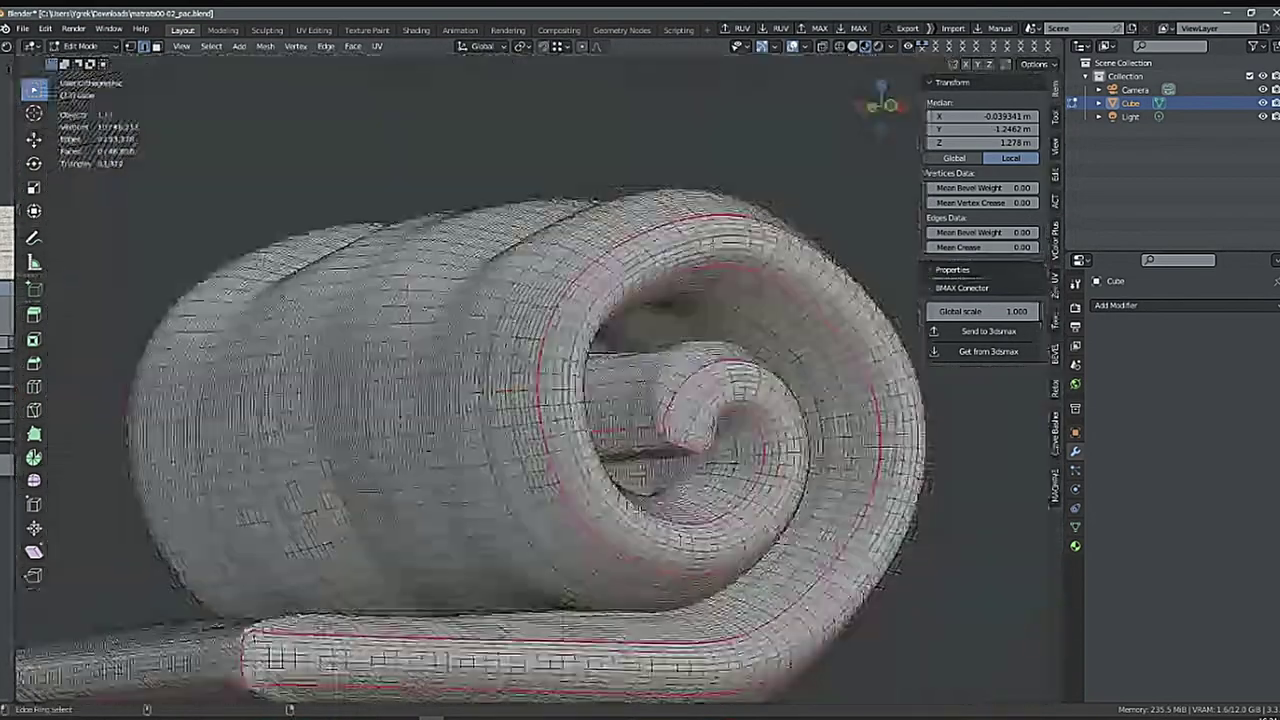
pyautogui.moveTo(764, 457); pyautogui.dragTo(602, 566, button='middle')
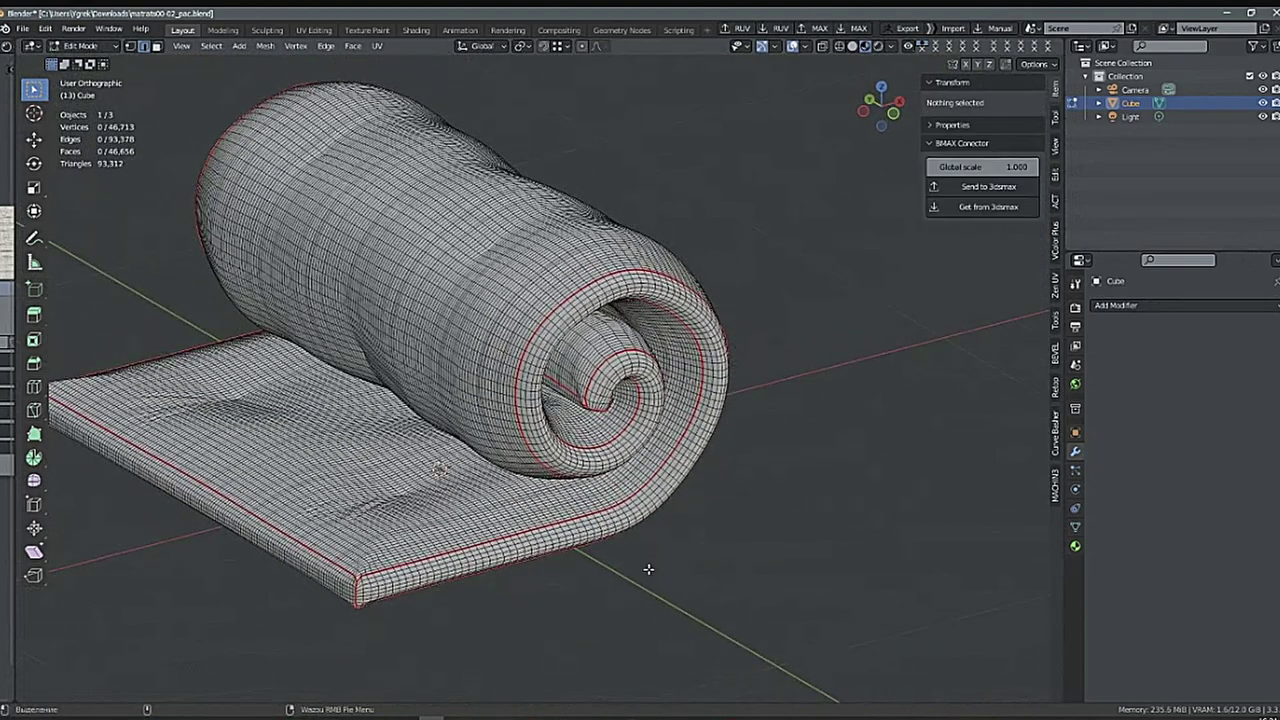
# Select the whole mattress mesh and unwrap it along the marked seams.
pyautogui.press('a')
pyautogui.moveTo(649, 569); pyautogui.dragTo(573, 458, button='middle')
pyautogui.moveTo(686, 503); pyautogui.dragTo(664, 535, button='middle')
pyautogui.rightClick(648, 562)
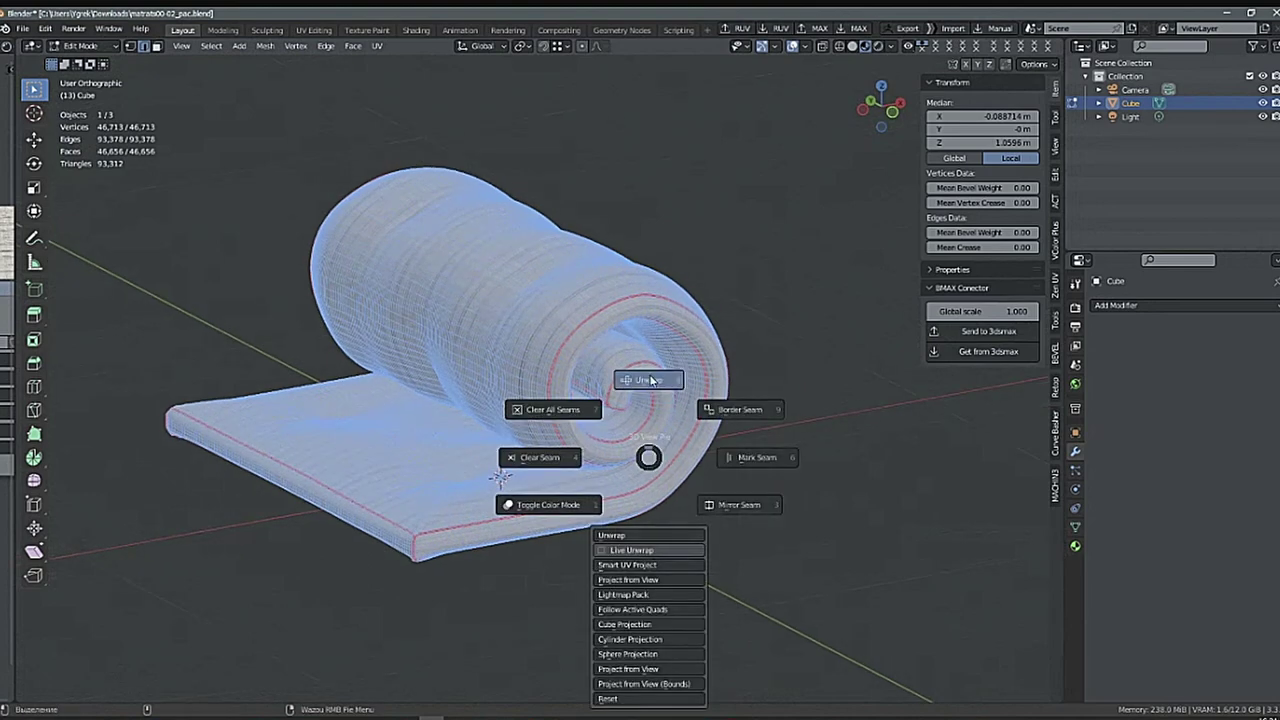
pyautogui.click(573, 627)
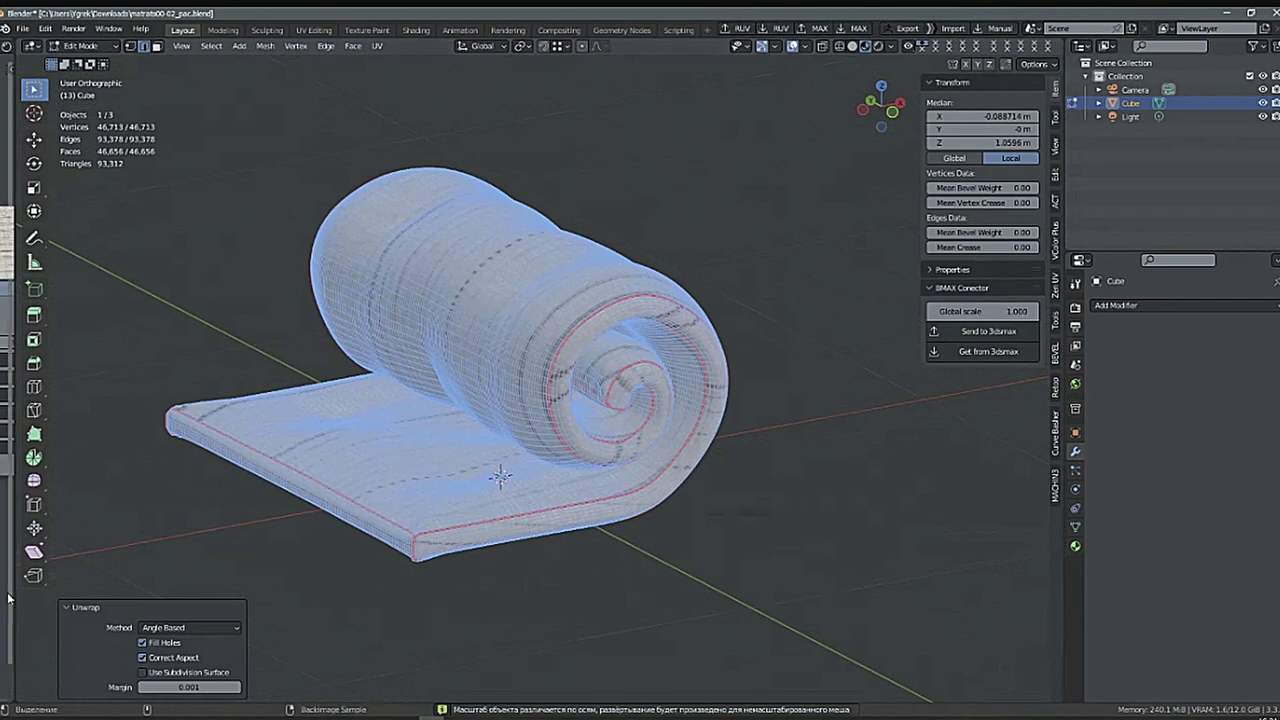
# Widen the shader editor area, split it horizontally and switch the upper part to the UV Editor.
pyautogui.moveTo(14, 607); pyautogui.dragTo(597, 607)
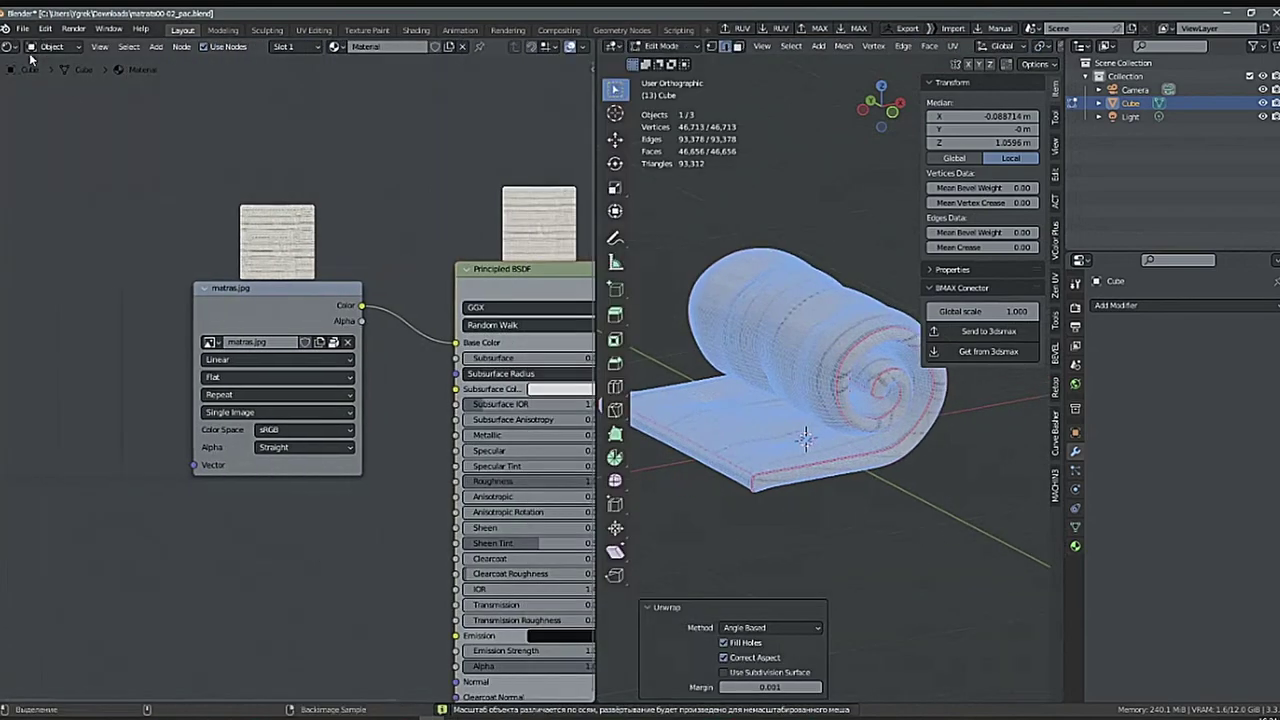
pyautogui.moveTo(5, 43); pyautogui.dragTo(62, 499)
pyautogui.press('space')
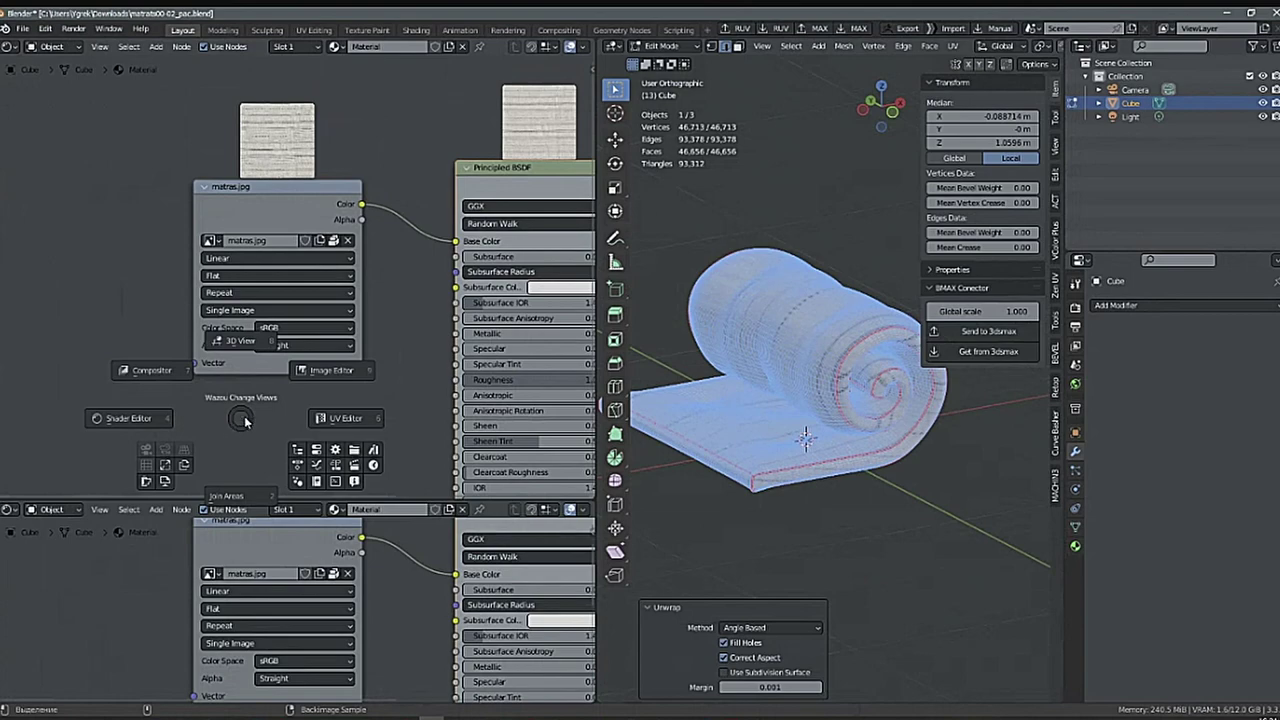
pyautogui.click(341, 420)
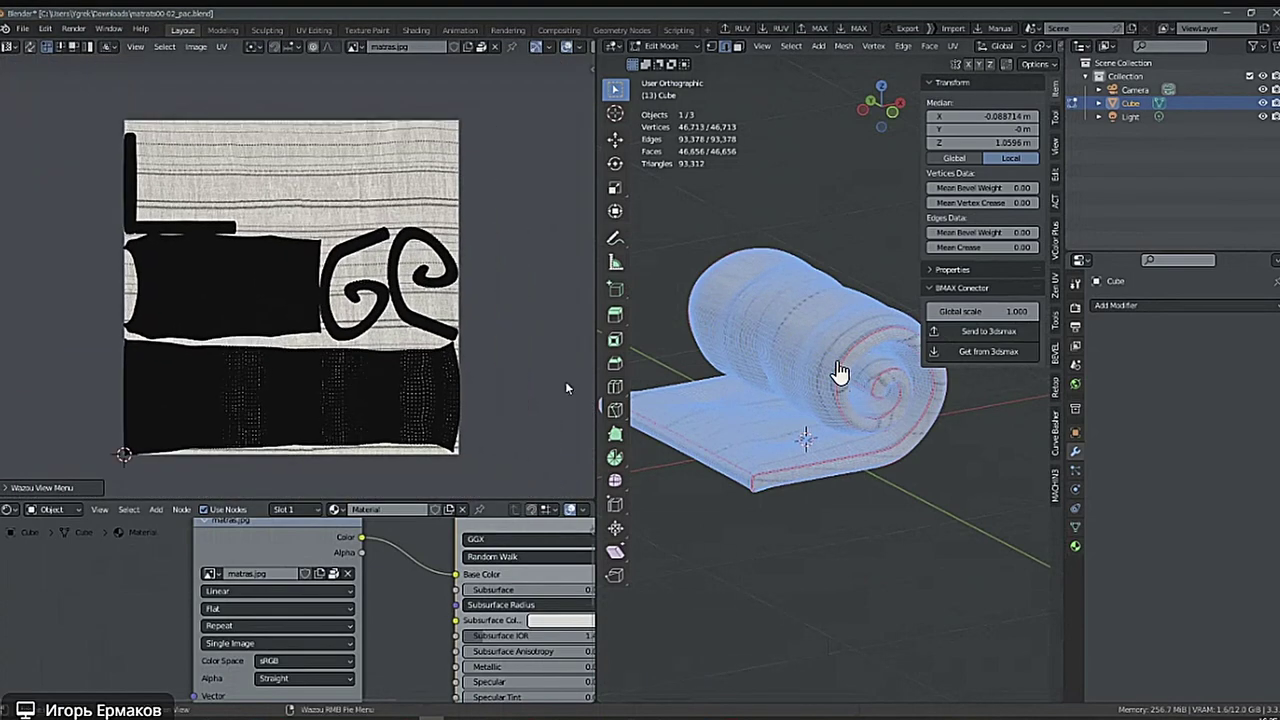
# Deselect all geometry and examine the unwrapped texture on the mattress in the maximized 3D viewport.
pyautogui.hotkey('ctrl', 'space')
pyautogui.scroll(3, 686, 391)
pyautogui.hotkey('alt', 'a')
pyautogui.scroll(3, 806, 237)
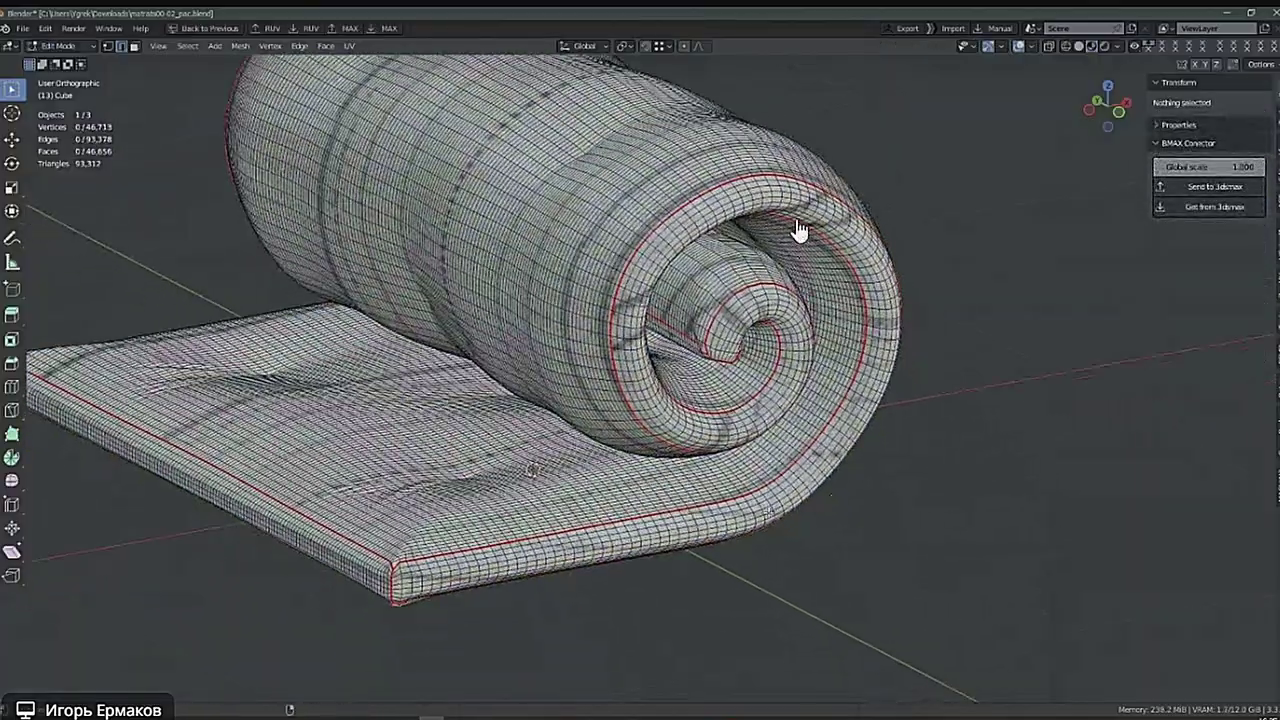
pyautogui.moveTo(851, 138)
pyautogui.mouseDown(button='middle')
pyautogui.moveTo(703, 149)
pyautogui.moveTo(837, 120)
pyautogui.moveTo(596, 177)
pyautogui.moveTo(594, 194)
pyautogui.moveTo(620, 194)
pyautogui.moveTo(589, 206)
pyautogui.moveTo(818, 122)
pyautogui.moveTo(609, 209)
pyautogui.moveTo(583, 251)
pyautogui.moveTo(786, 140)
pyautogui.moveTo(865, 130)
pyautogui.mouseUp(button='middle')
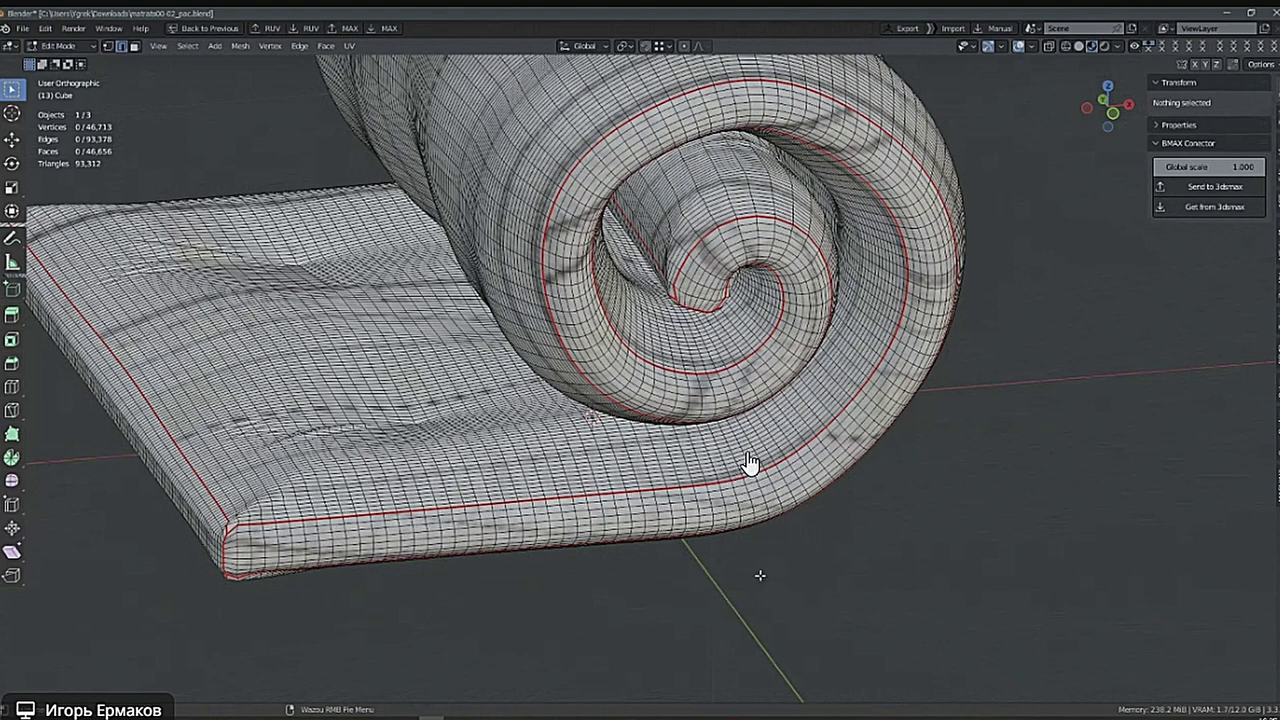
pyautogui.hotkey('ctrl', 'space')
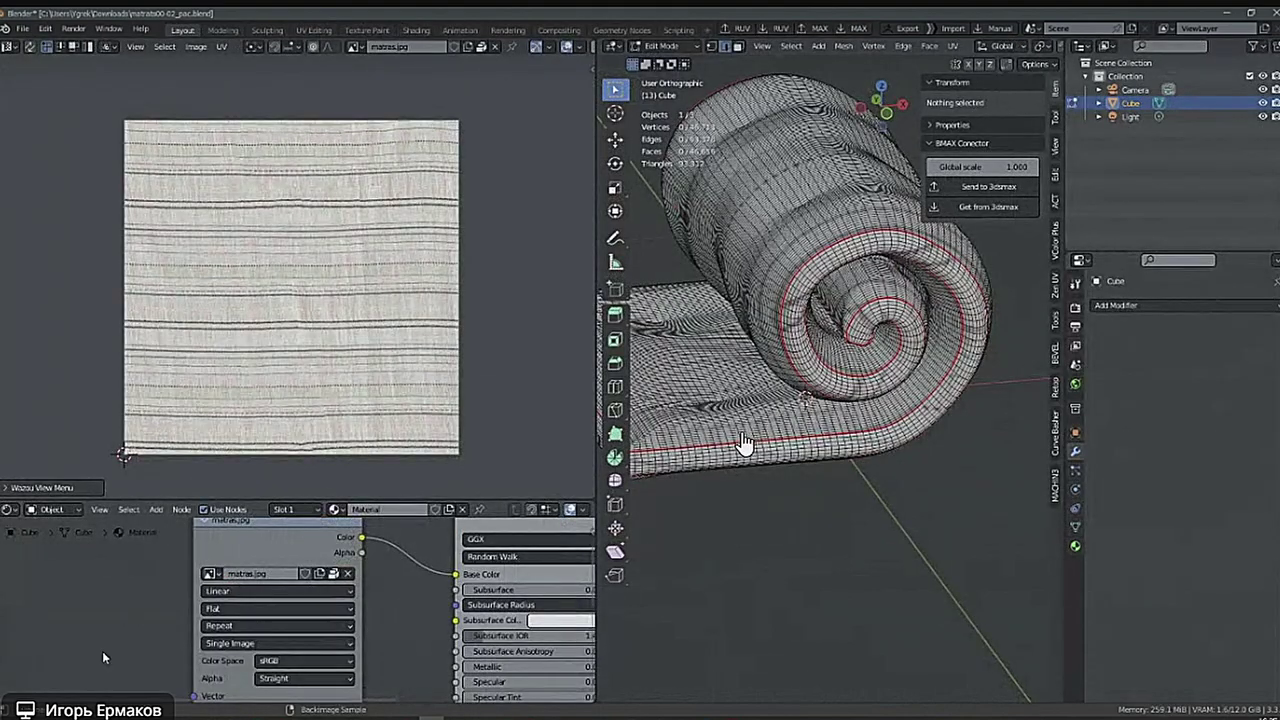
# Enlarge the shader editor and detach the matras.jpg texture node from the Principled BSDF's Base Color, moving it aside.
pyautogui.moveTo(405, 493); pyautogui.dragTo(405, 137)
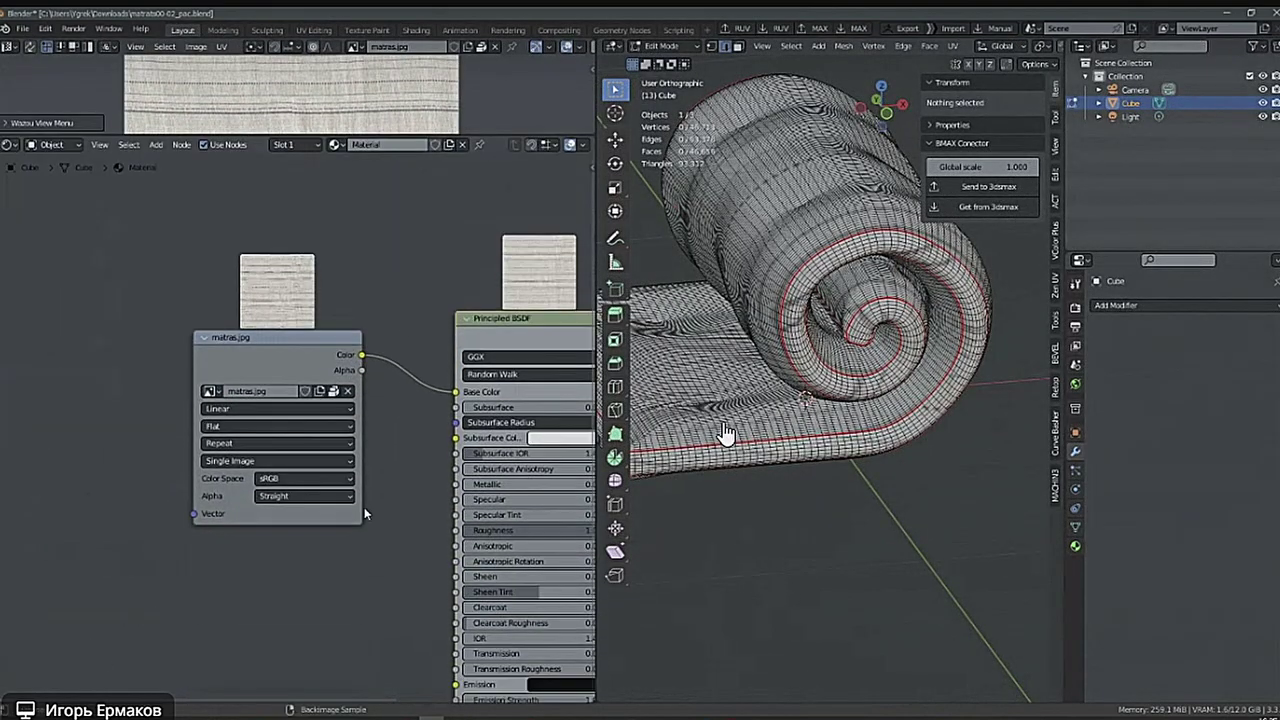
pyautogui.scroll(3, 345, 570)
pyautogui.scroll(-3, 421, 580)
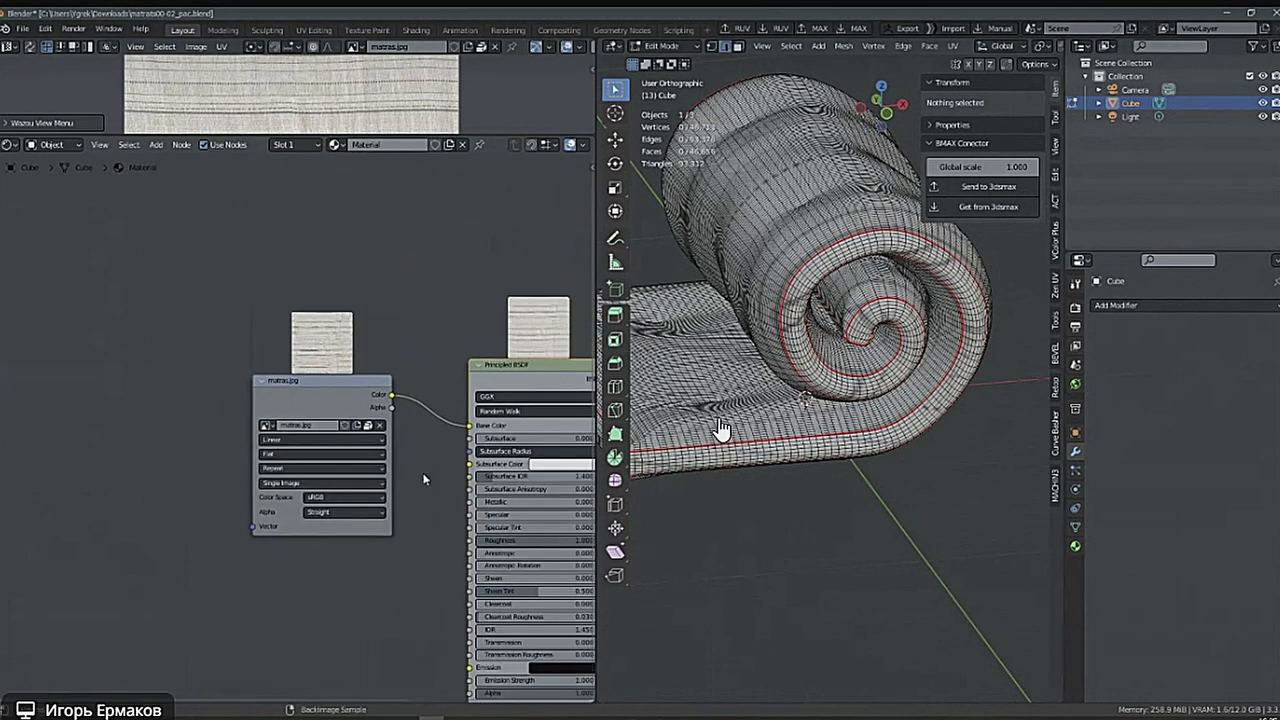
pyautogui.moveTo(346, 384); pyautogui.dragTo(278, 419)
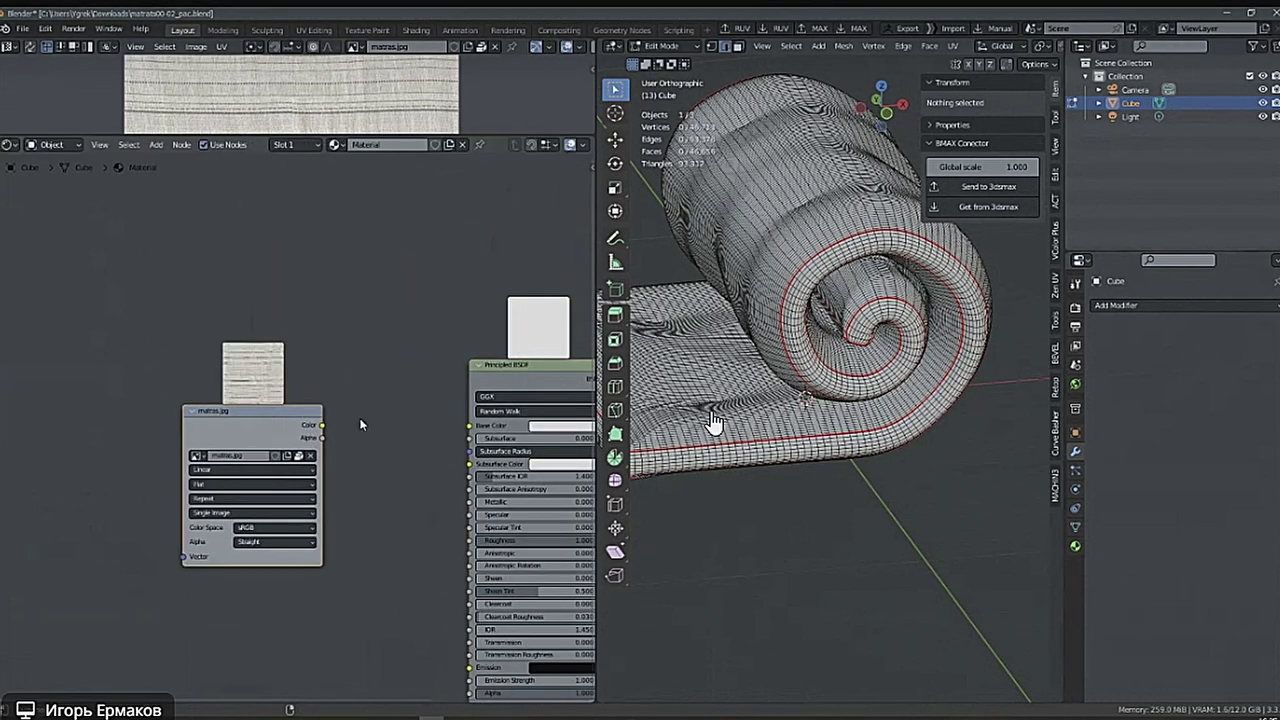
pyautogui.scroll(-4, 360, 426)
pyautogui.moveTo(344, 453); pyautogui.dragTo(362, 493, button='middle')
pyautogui.moveTo(310, 461); pyautogui.dragTo(293, 494)
pyautogui.moveTo(377, 497); pyautogui.dragTo(354, 474, button='middle')
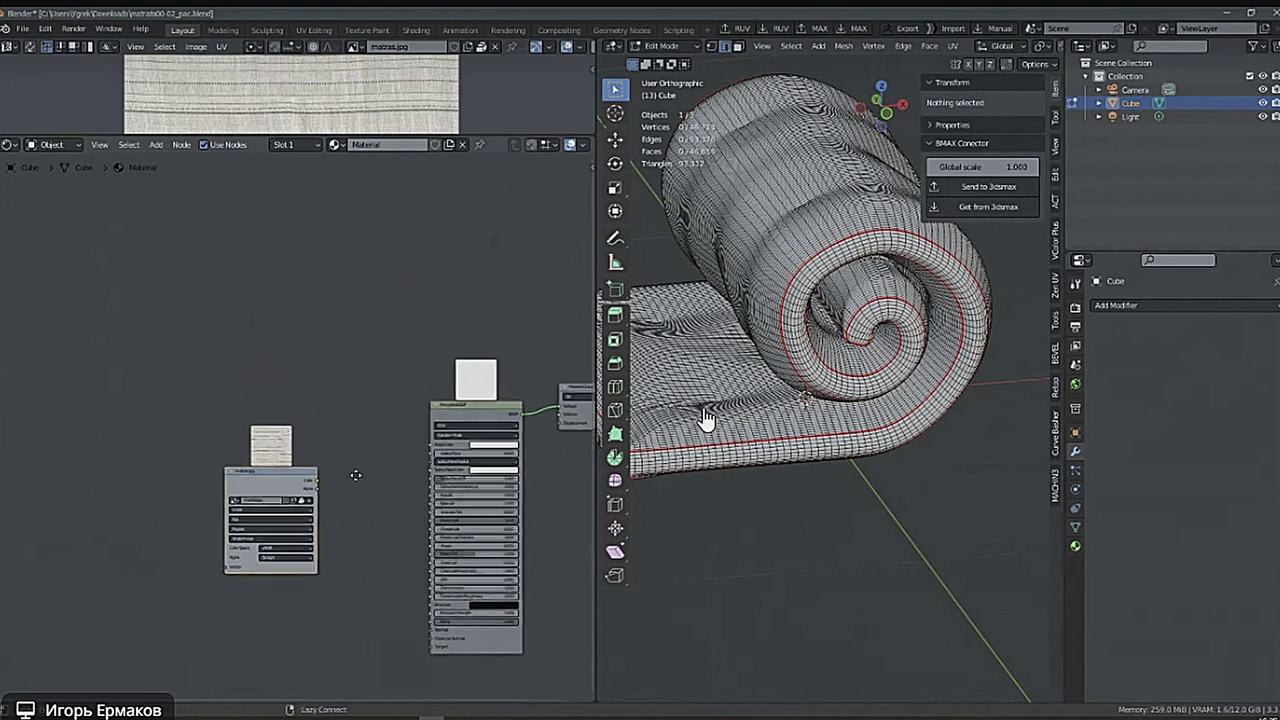
# Add a Texture Coordinate, Mapping and Image Texture setup to the Principled BSDF and move these nodes clear of the matras.jpg node.
pyautogui.click(464, 406)
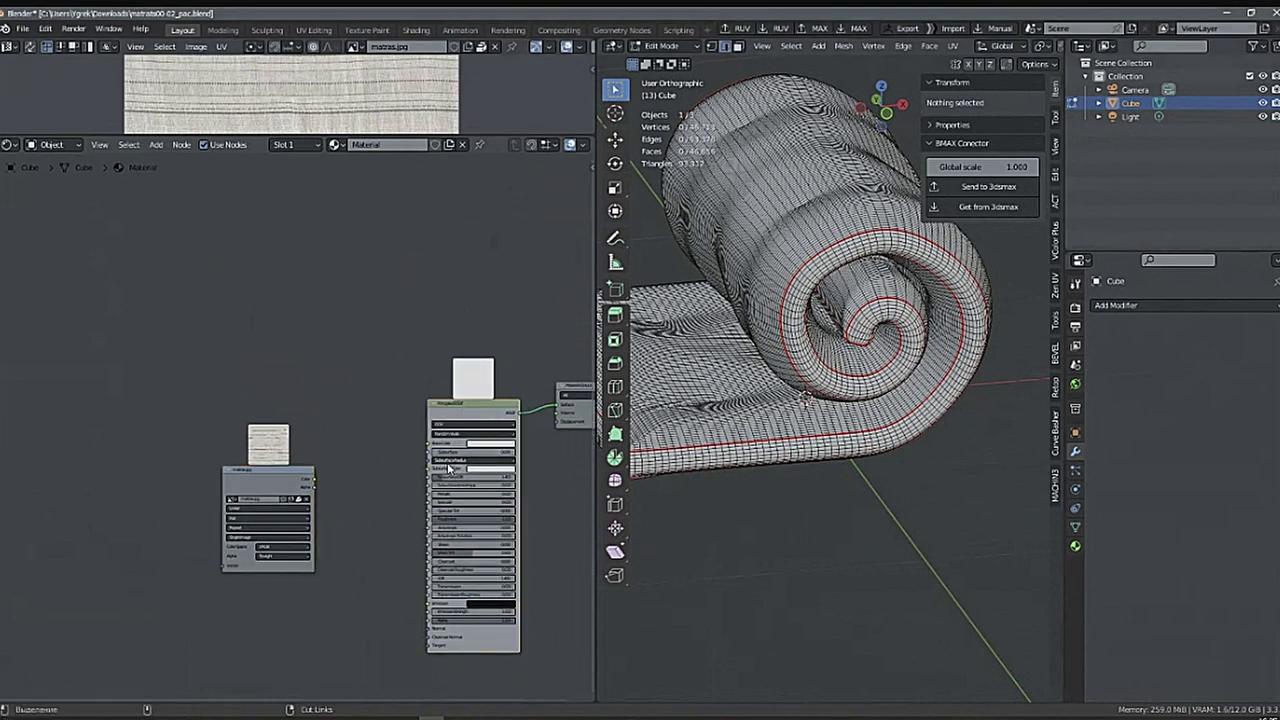
pyautogui.hotkey('ctrl', 't')
pyautogui.moveTo(332, 552); pyautogui.dragTo(362, 524, button='middle')
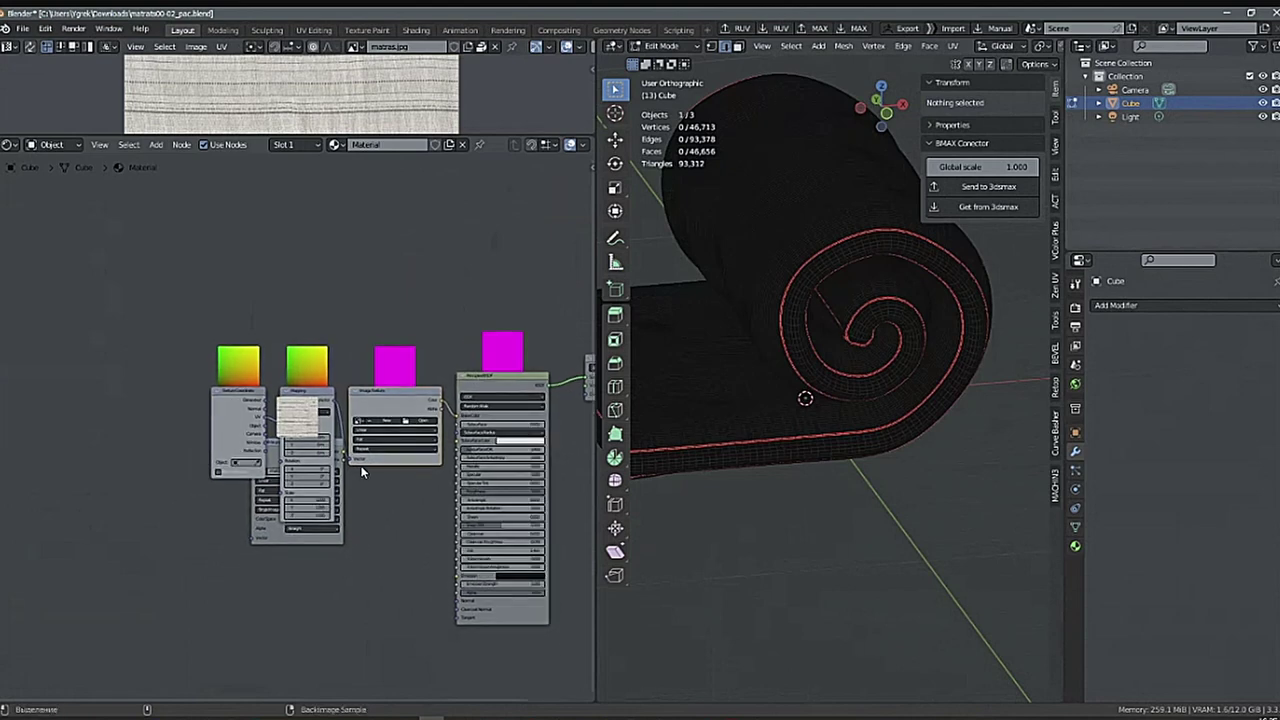
pyautogui.click(238, 400)
pyautogui.keyDown('shift'); pyautogui.click(321, 393); pyautogui.keyUp('shift')
pyautogui.keyDown('shift'); pyautogui.click(391, 393); pyautogui.keyUp('shift')
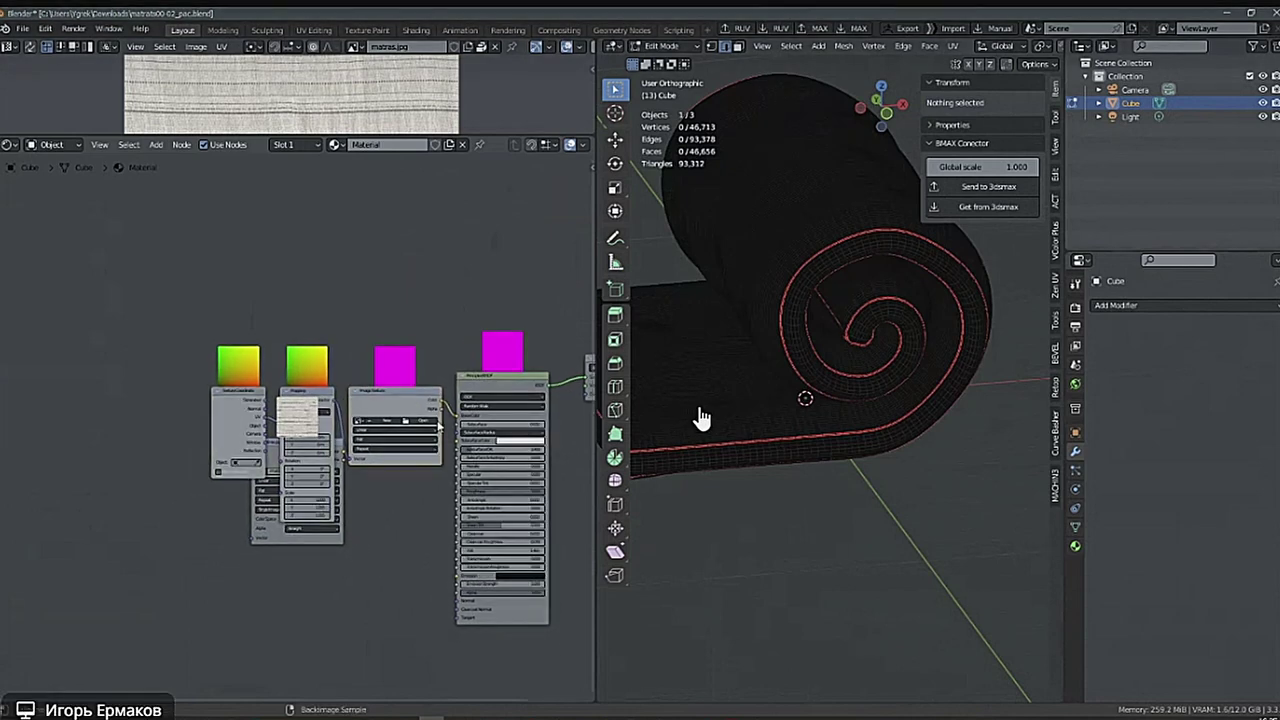
pyautogui.moveTo(391, 393); pyautogui.dragTo(157, 367)
pyautogui.moveTo(387, 450); pyautogui.dragTo(445, 442, button='middle')
# Replace the empty Image Texture node with the matras.jpg node, linking its Color to Base Color and the Mapping output to its Vector.
pyautogui.click(251, 400)
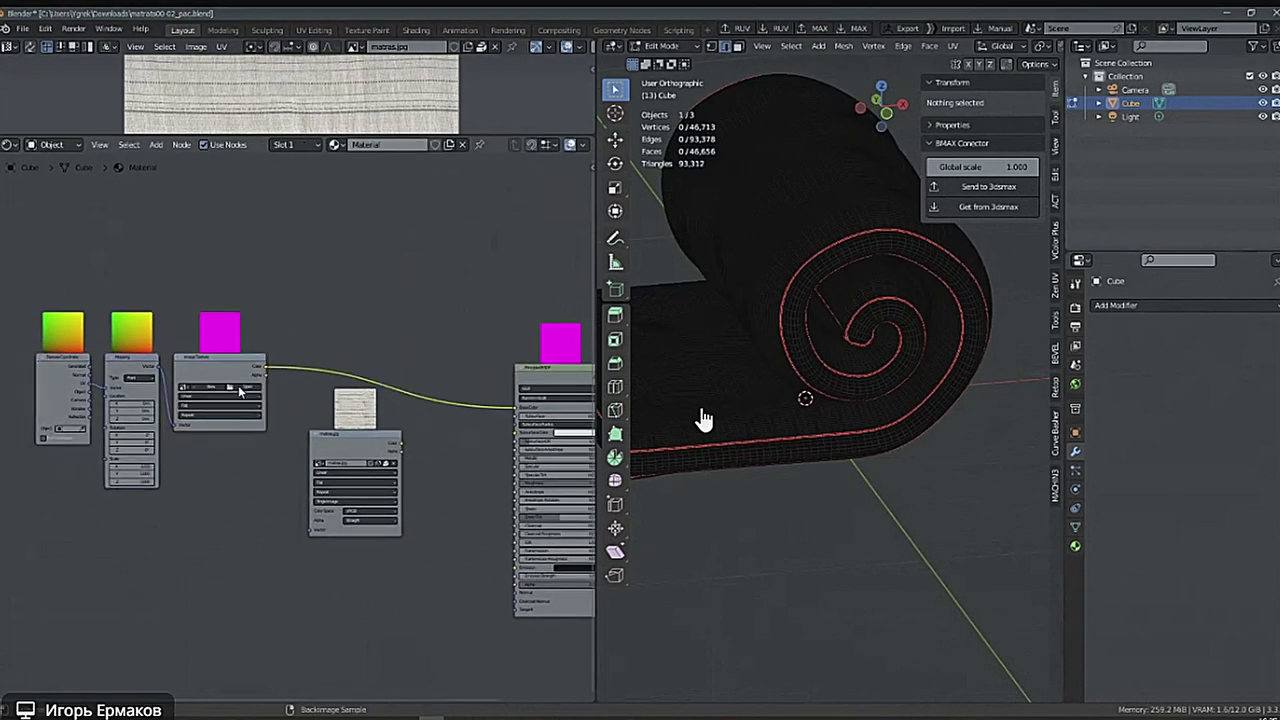
pyautogui.press('x')
pyautogui.moveTo(357, 422); pyautogui.dragTo(440, 405)
pyautogui.moveTo(517, 410); pyautogui.dragTo(517, 409)
pyautogui.moveTo(158, 366); pyautogui.dragTo(181, 377)
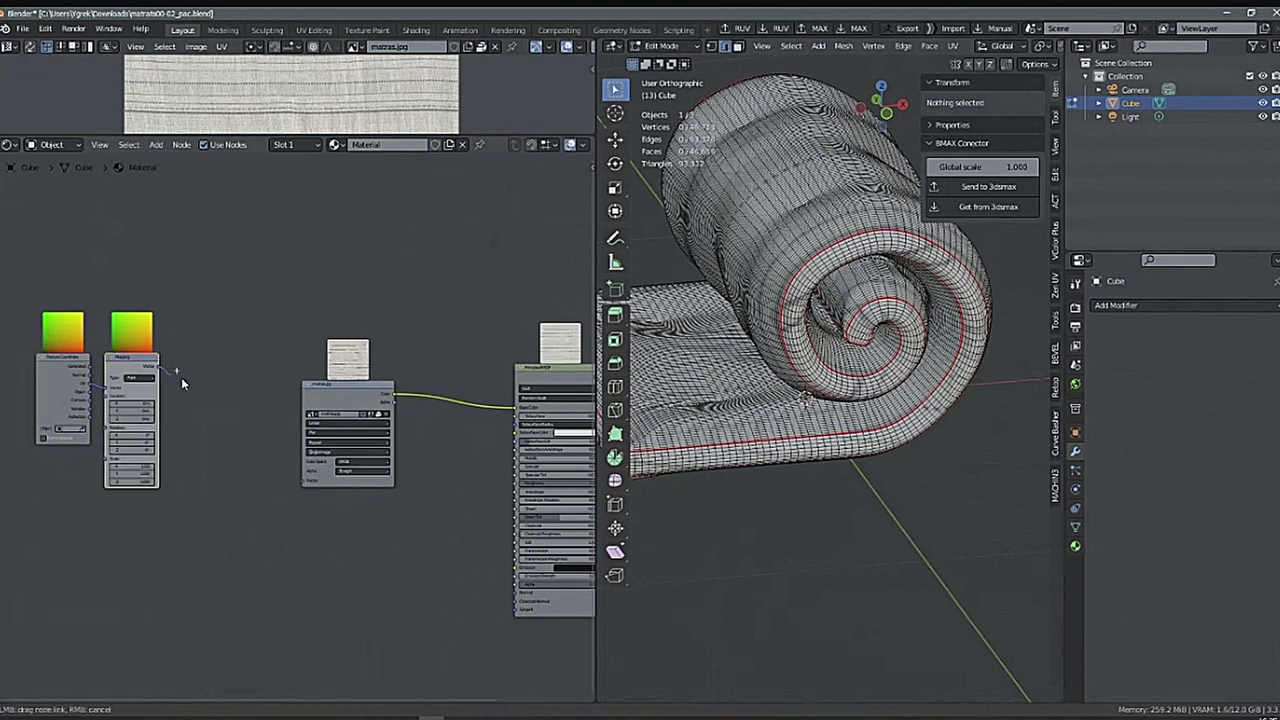
pyautogui.moveTo(306, 422); pyautogui.dragTo(306, 481)
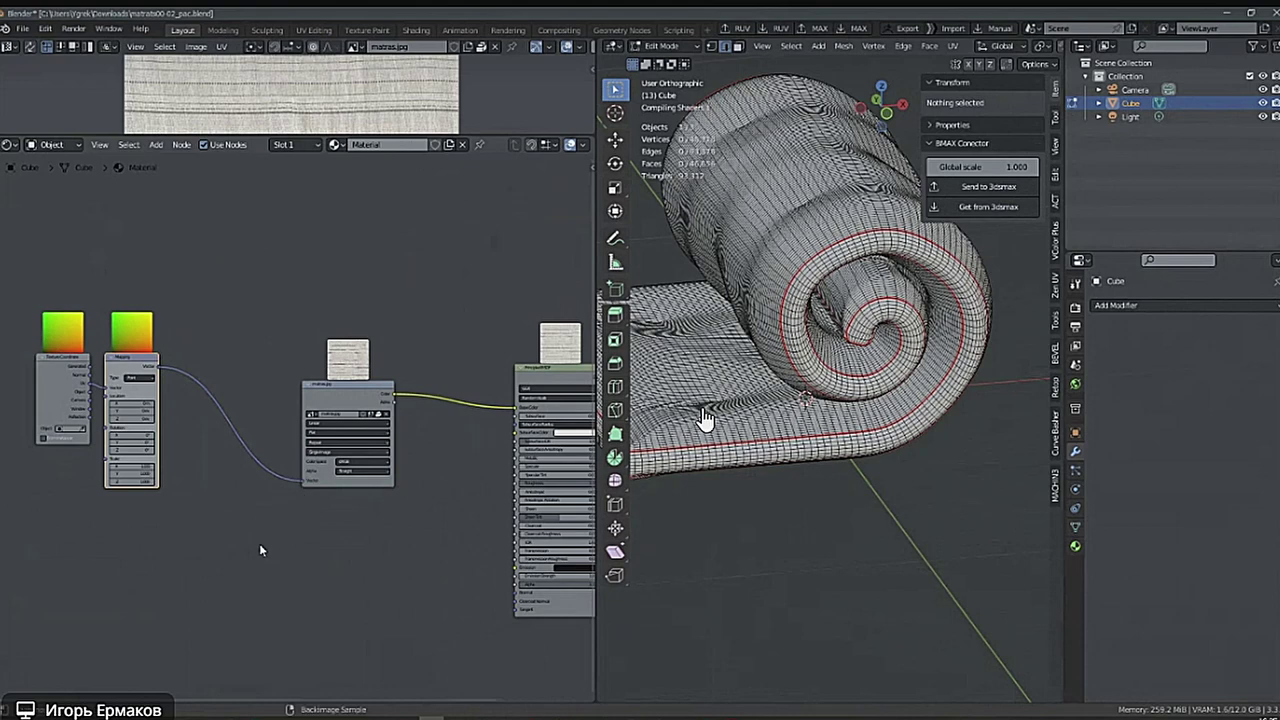
# Move the Texture Coordinate and Mapping nodes together closer to the matras.jpg node.
pyautogui.scroll(-2, 272, 526)
pyautogui.moveTo(272, 528); pyautogui.dragTo(322, 526, button='middle')
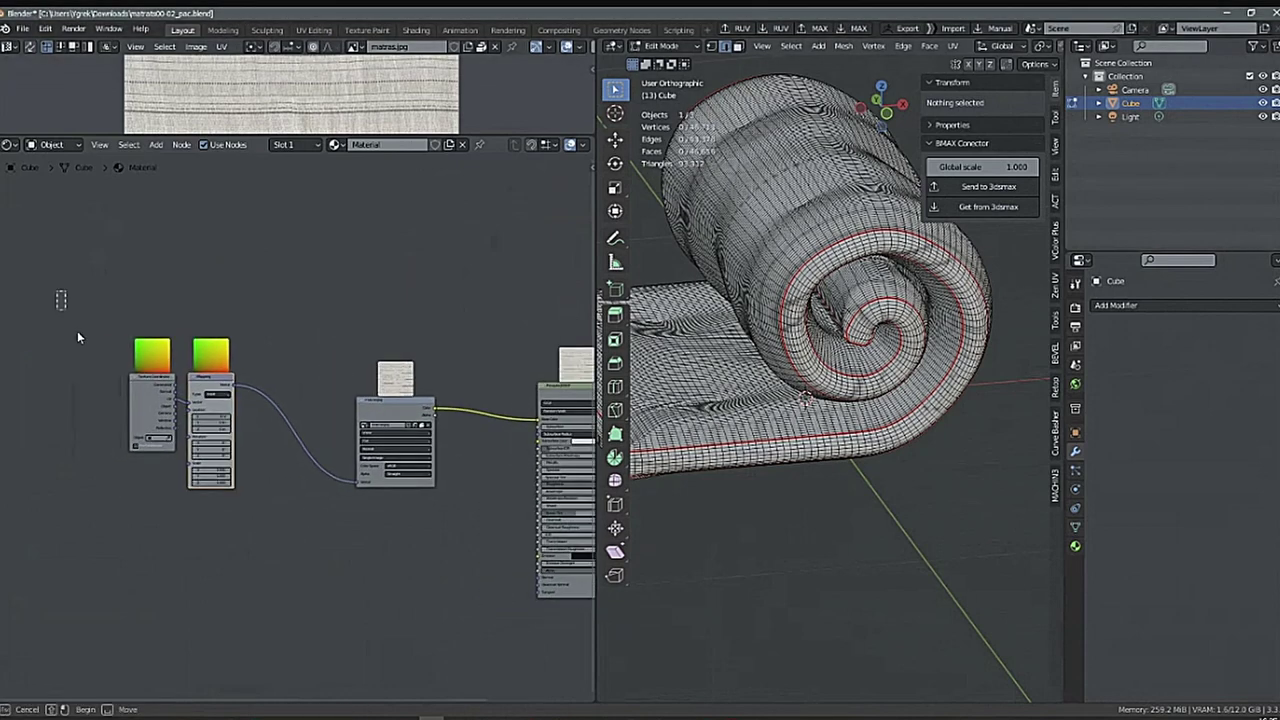
pyautogui.moveTo(78, 338); pyautogui.dragTo(243, 524)
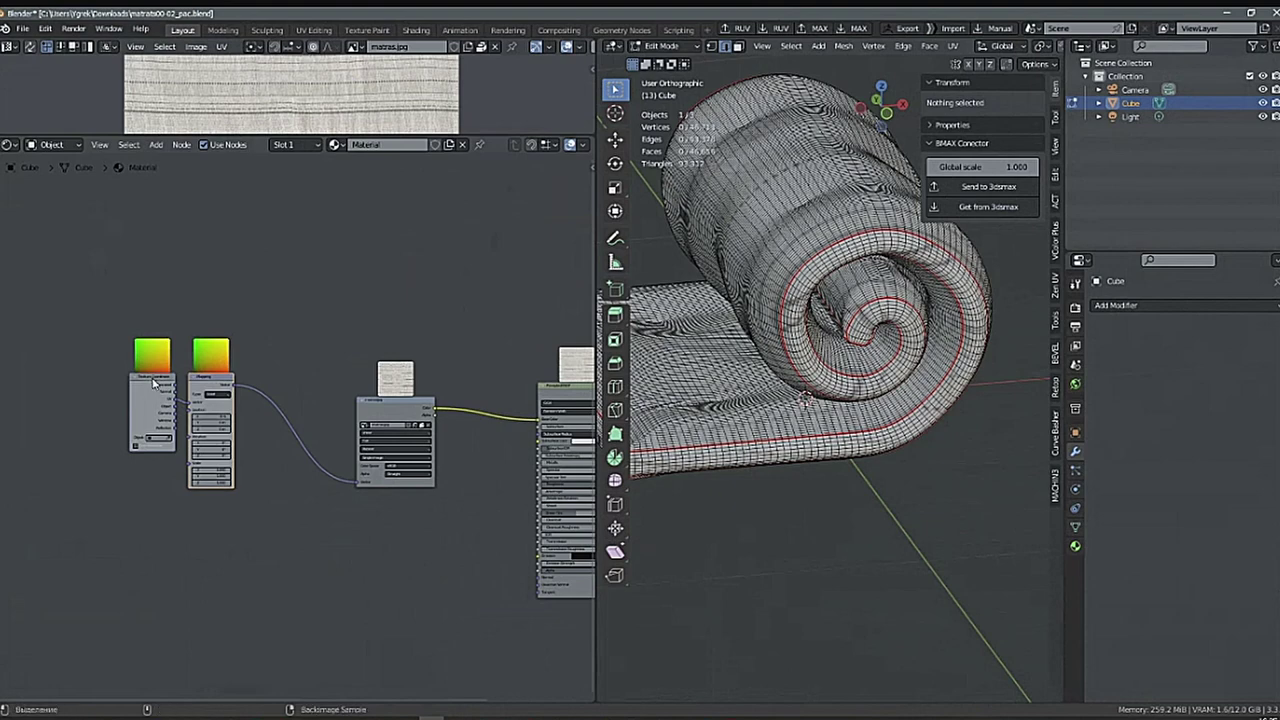
pyautogui.moveTo(153, 383); pyautogui.dragTo(151, 381)
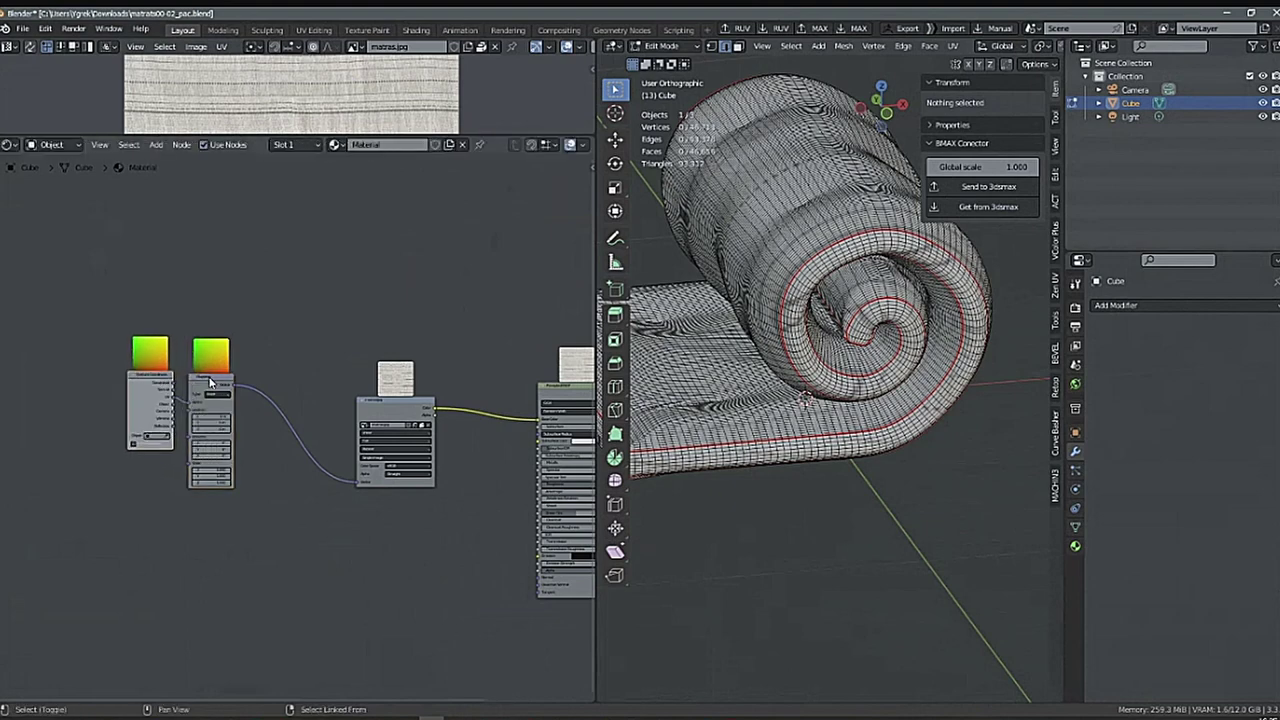
pyautogui.press('g')
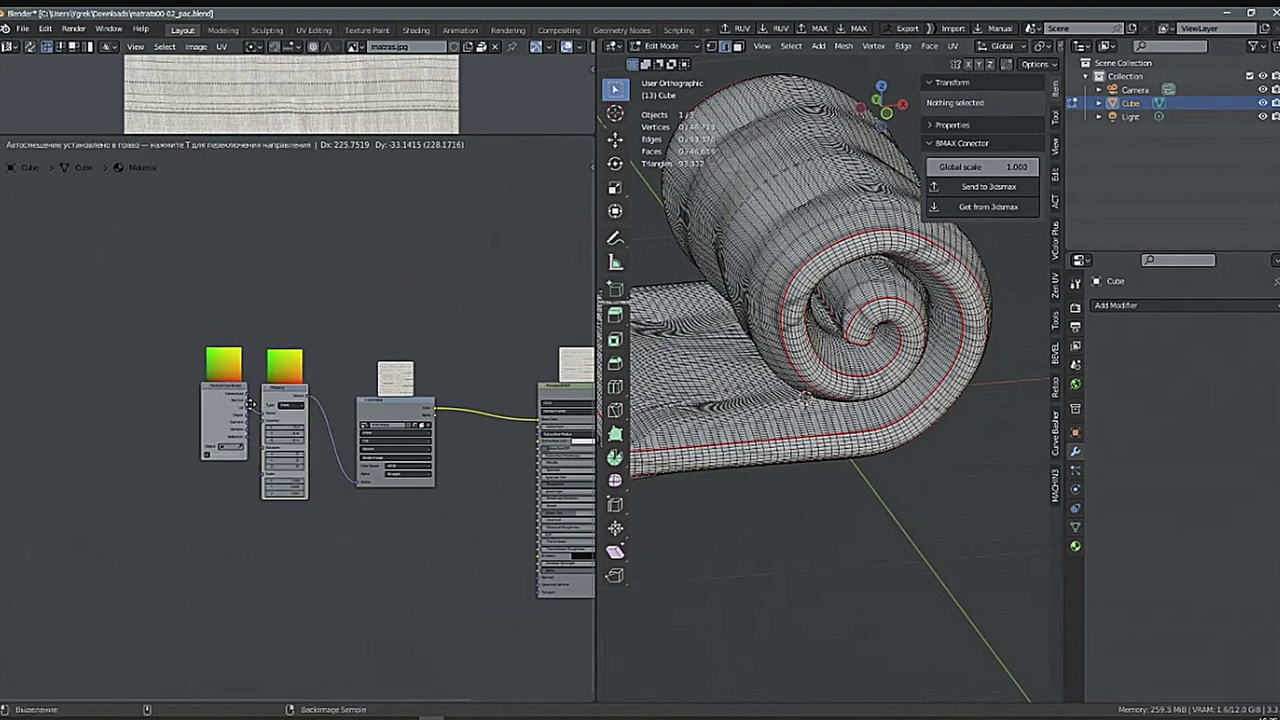
pyautogui.click(271, 416)
# Connect the Texture Coordinate node's Object output to the Mapping node's Vector input in place of UV.
pyautogui.scroll(6, 308, 514)
pyautogui.moveTo(308, 514); pyautogui.dragTo(337, 510, button='middle')
pyautogui.scroll(3, 367, 560)
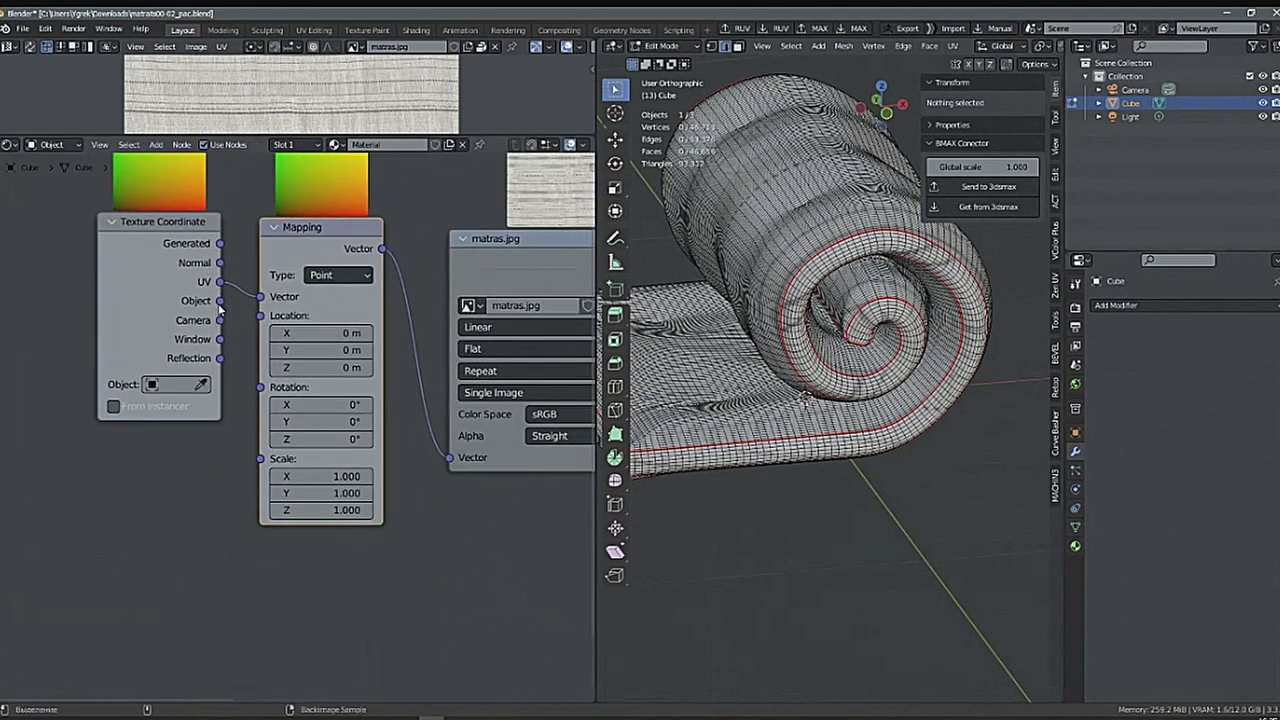
pyautogui.moveTo(219, 300); pyautogui.dragTo(260, 296)
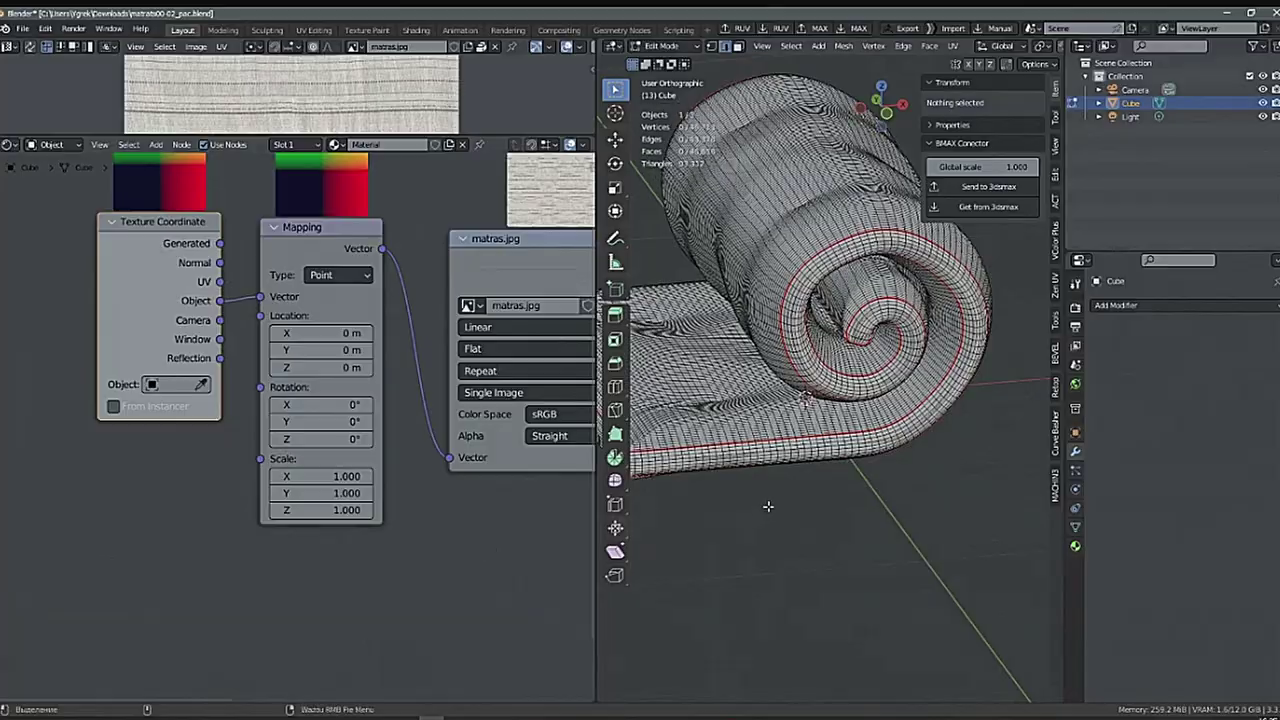
# Examine how the Object-coordinate texture lies on the mattress's flat part, side walls and roll in the maximized viewport.
pyautogui.hotkey('ctrl', 'space')
pyautogui.moveTo(758, 501); pyautogui.dragTo(777, 534, button='middle')
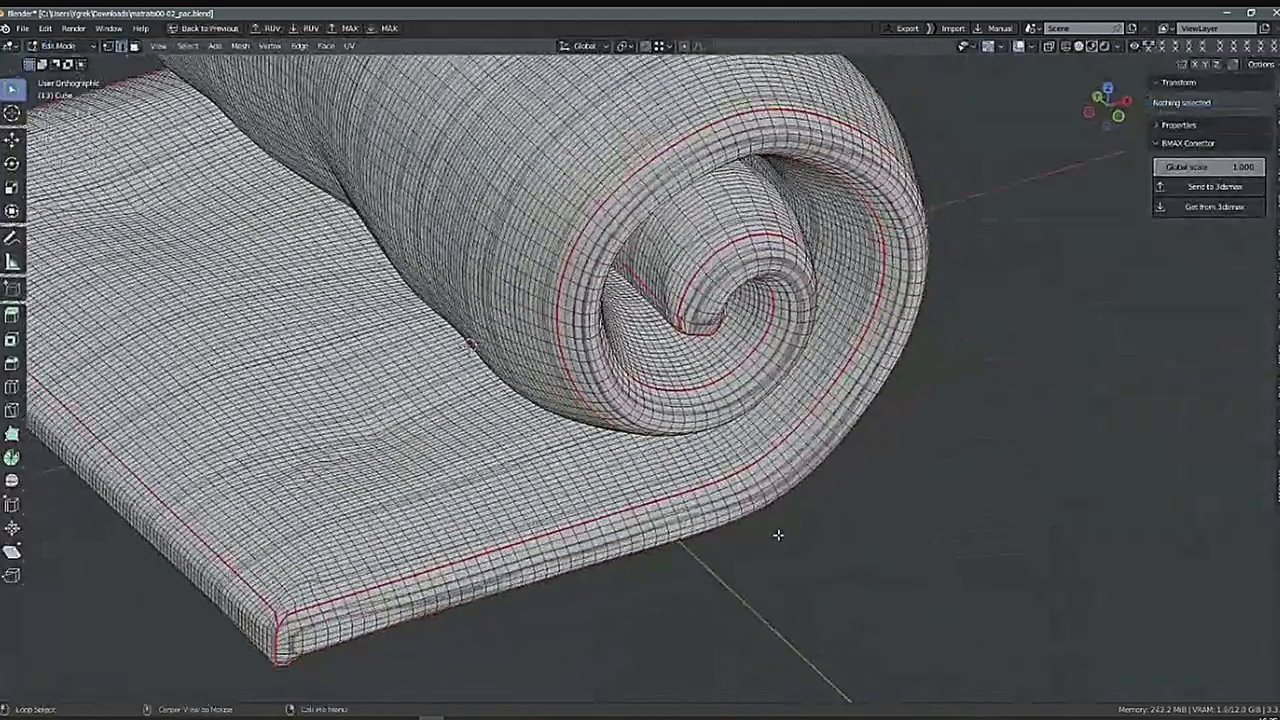
pyautogui.scroll(-1, 777, 534)
pyautogui.keyDown('shift'); pyautogui.moveTo(483, 564); pyautogui.dragTo(653, 512, button='middle'); pyautogui.keyUp('shift')
pyautogui.scroll(3, 653, 512)
pyautogui.scroll(-4, 443, 594)
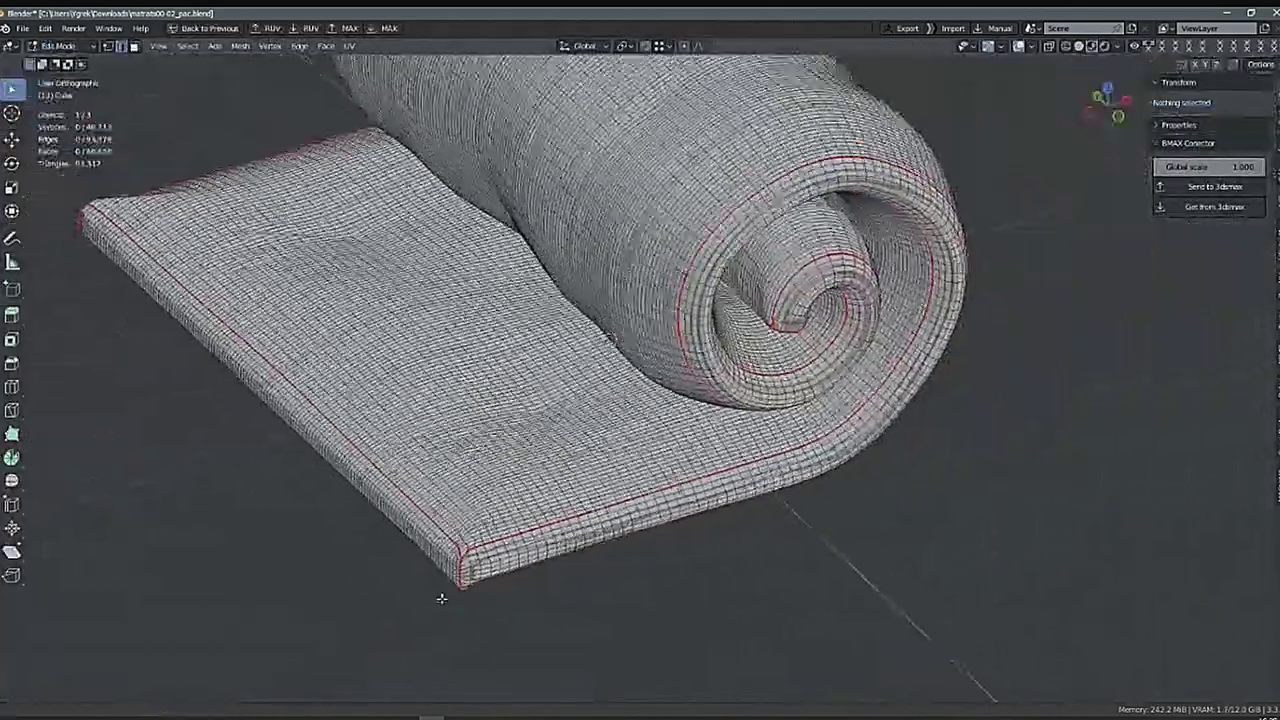
pyautogui.press('KP_5')
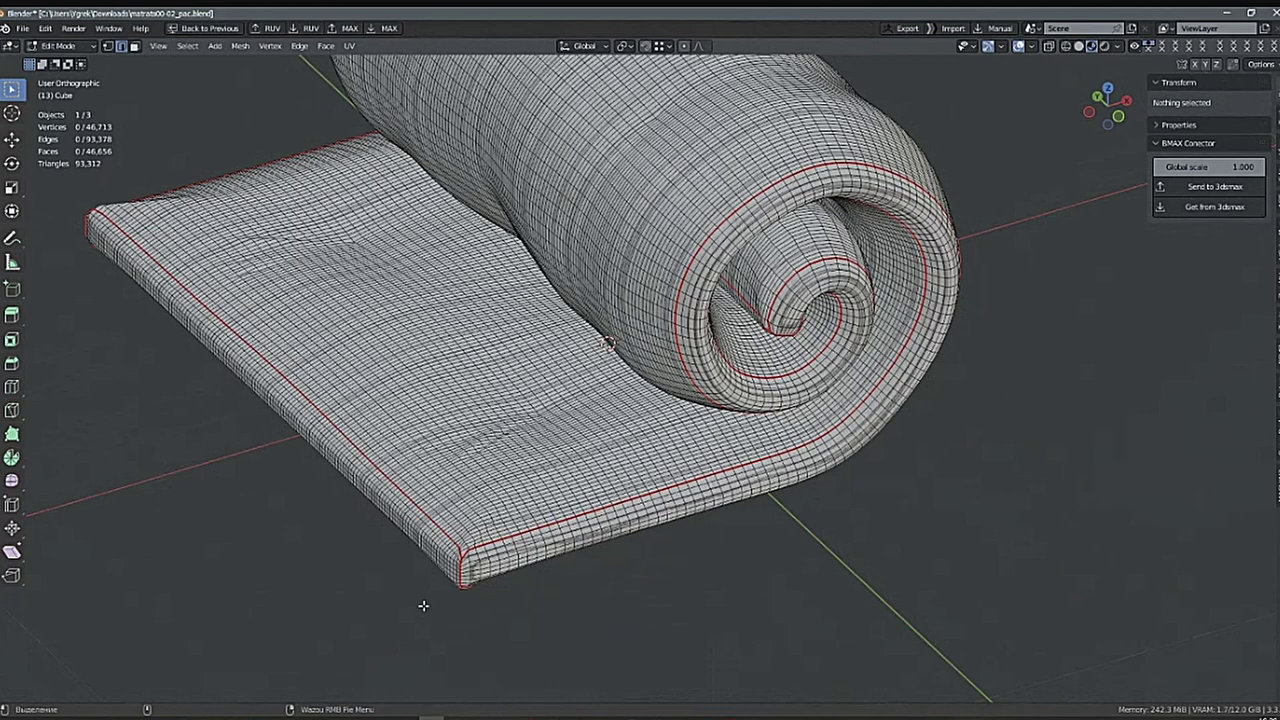
pyautogui.moveTo(706, 470); pyautogui.dragTo(717, 560, button='middle')
pyautogui.press('a')
pyautogui.hotkey('alt', 'a')
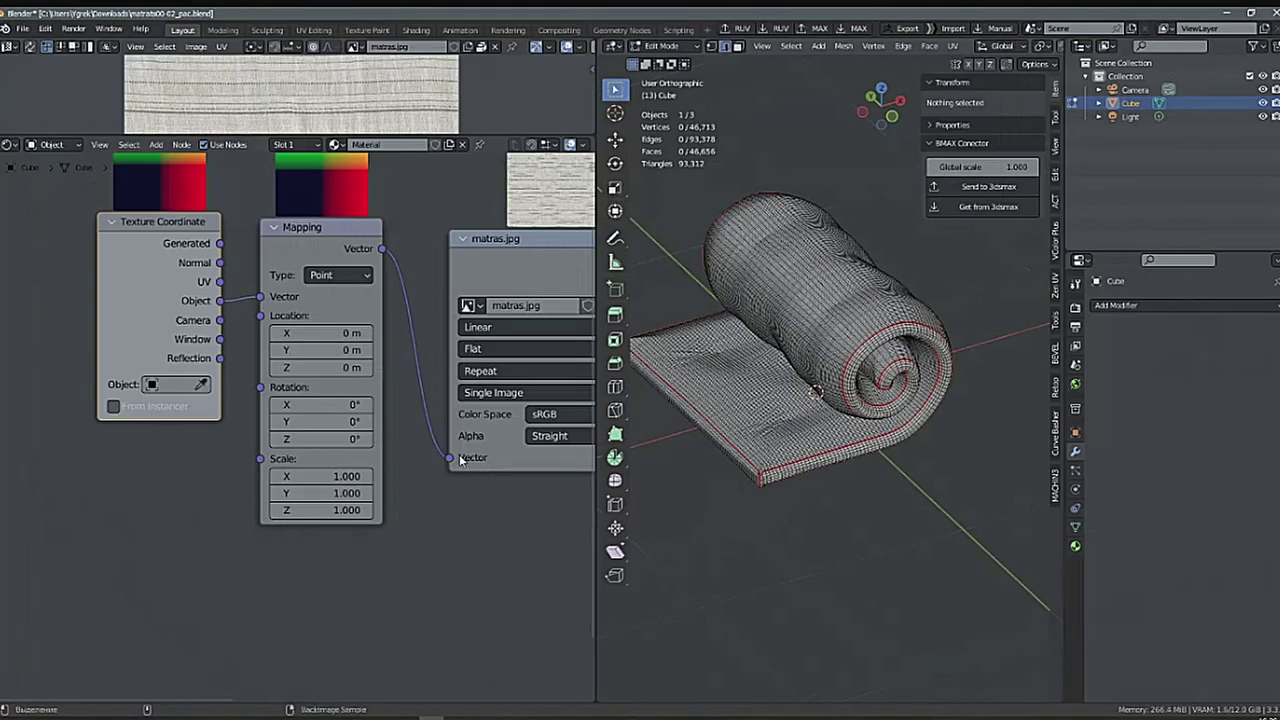
# Display all of the mattress's UV islands over the matras.jpg texture in the maximized UV editor.
pyautogui.hotkey('ctrl', 'space')
pyautogui.moveTo(617, 366); pyautogui.dragTo(537, 360, button='middle')
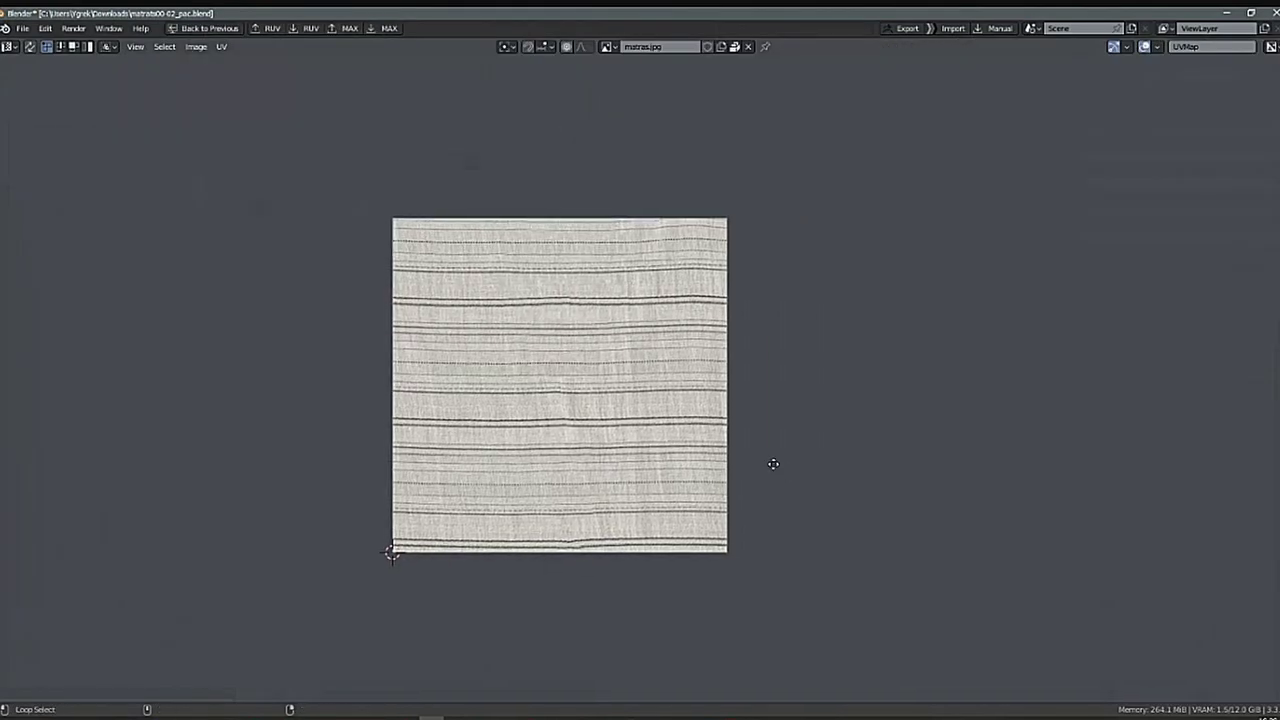
pyautogui.hotkey('ctrl', 'space')
pyautogui.press('a')
pyautogui.hotkey('ctrl', 'space')
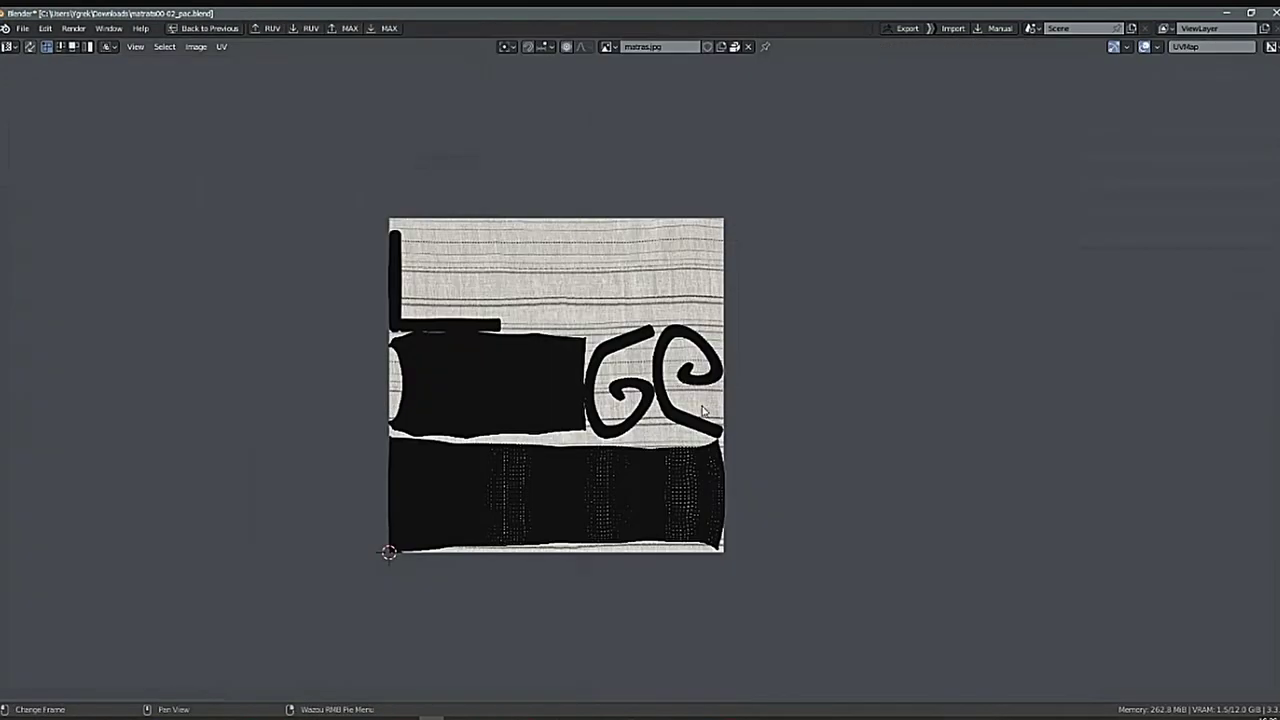
pyautogui.keyDown('ctrl'); pyautogui.keyDown('alt'); pyautogui.moveTo(702, 412); pyautogui.dragTo(824, 382, button='middle'); pyautogui.keyUp('alt'); pyautogui.keyUp('ctrl')
pyautogui.scroll(1, 811, 400)
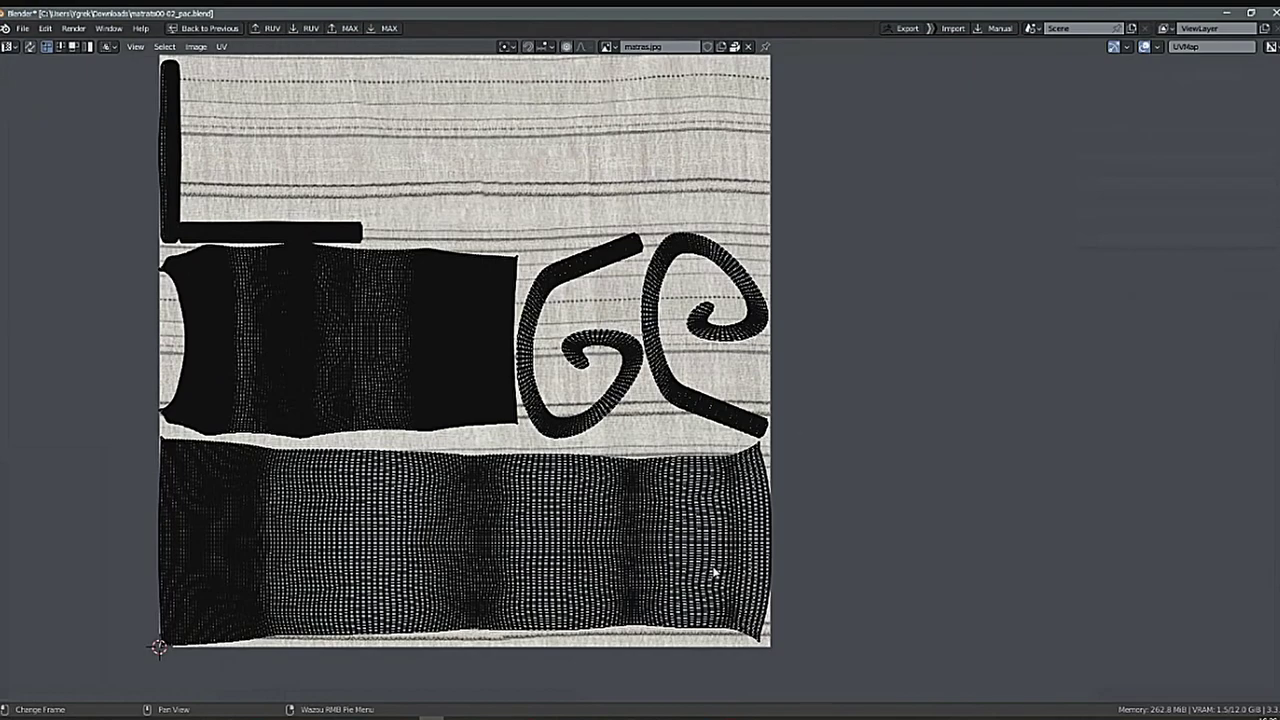
# Select the long island along the texture's lower edge and straighten its UVs.
pyautogui.scroll(2, 714, 571)
pyautogui.scroll(-2, 757, 590)
pyautogui.press('l')
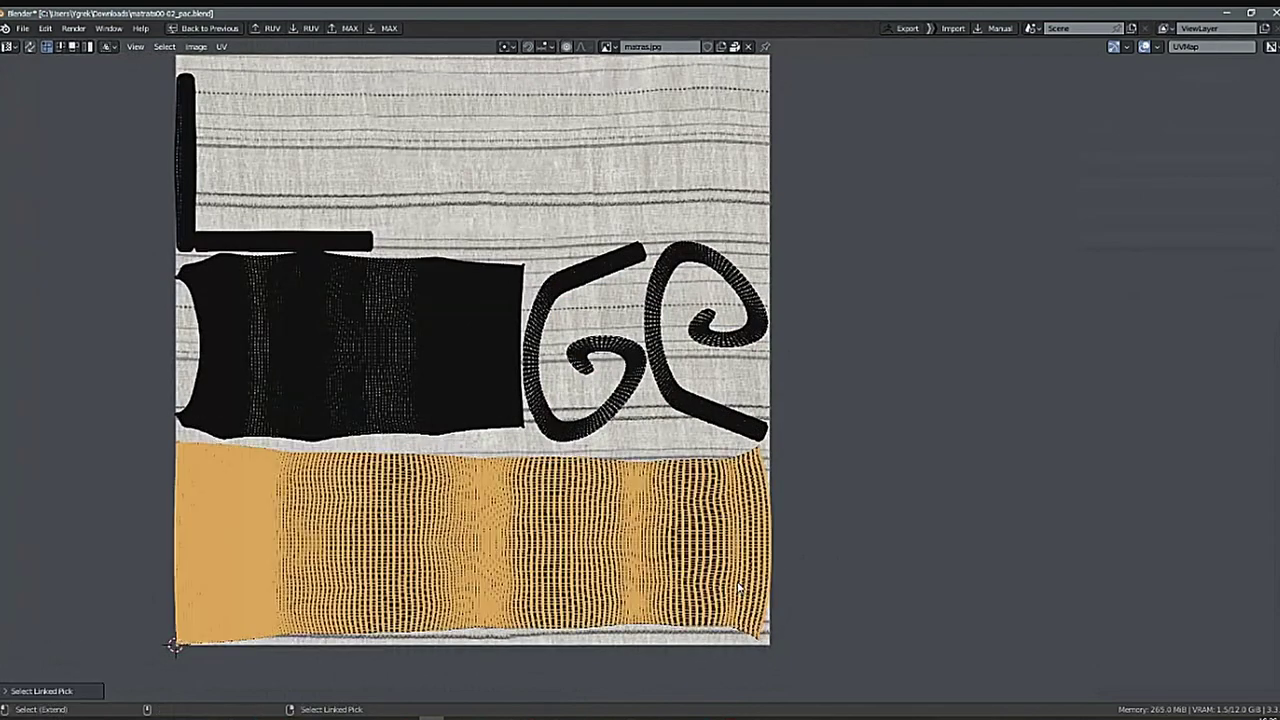
pyautogui.scroll(-1, 790, 575)
pyautogui.rightClick(786, 577)
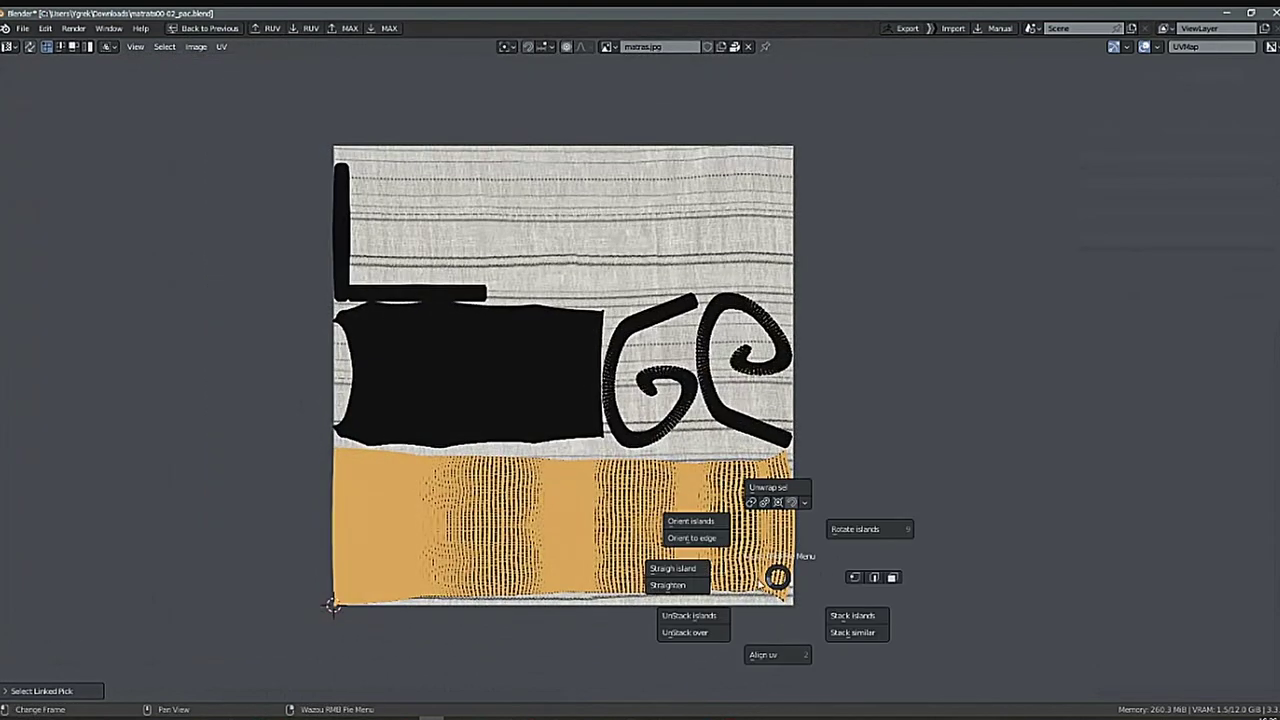
pyautogui.click(698, 587)
pyautogui.moveTo(725, 578); pyautogui.dragTo(682, 602, button='middle')
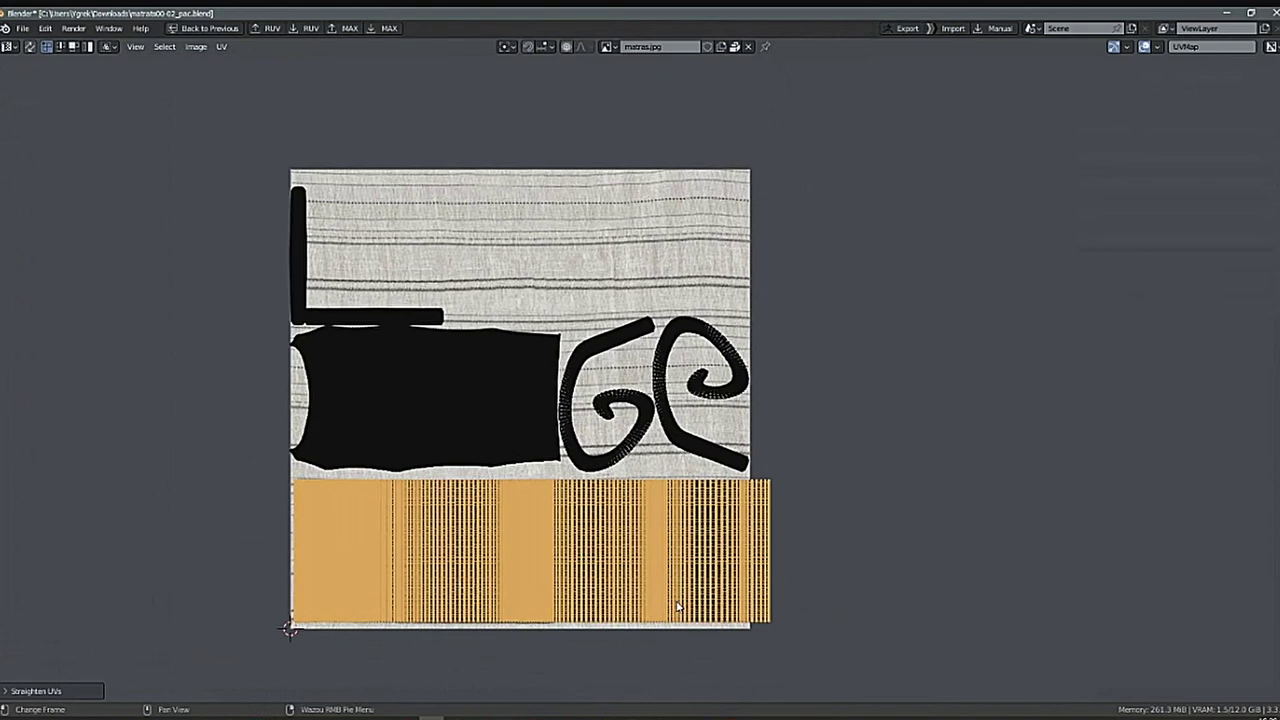
# Select only the large unstraightened island above the long one and move it outside the texture, to its right.
pyautogui.press('a')
pyautogui.press('a')
pyautogui.press('a')
pyautogui.keyDown('shift'); pyautogui.rightClick(531, 455); pyautogui.keyUp('shift')
pyautogui.moveTo(516, 515); pyautogui.dragTo(500, 583, button='middle')
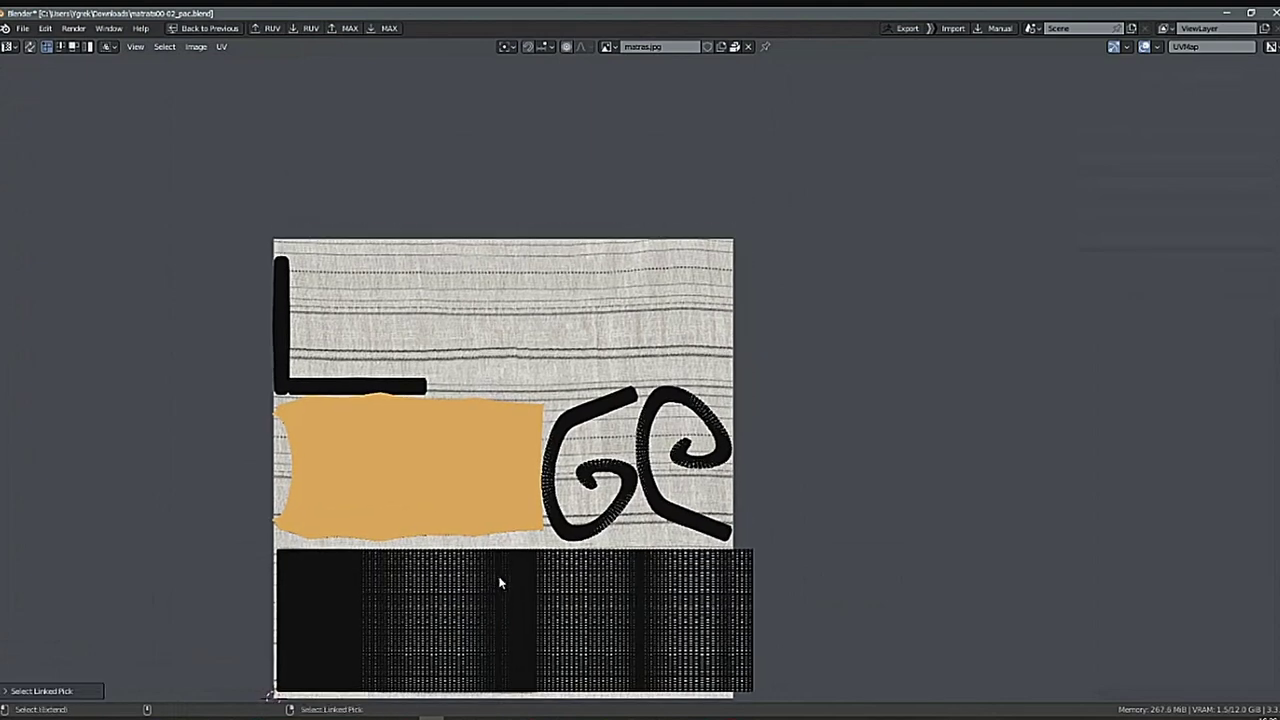
pyautogui.press('g')
pyautogui.click(1048, 473)
# Straighten the relocated large island into a rectangle and clear the selection.
pyautogui.moveTo(1000, 529); pyautogui.dragTo(751, 498, button='middle')
pyautogui.rightClick(751, 497)
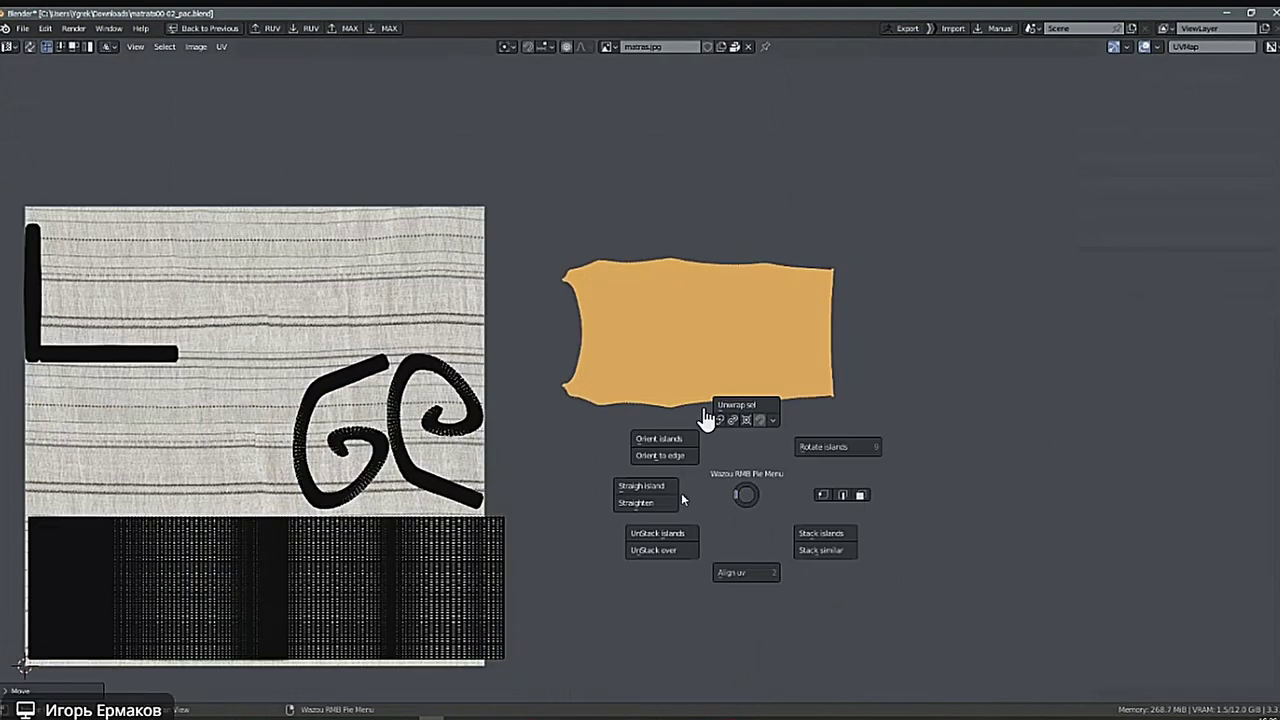
pyautogui.click(706, 417)
pyautogui.moveTo(563, 505); pyautogui.dragTo(660, 517, button='middle')
pyautogui.hotkey('alt', 'a')
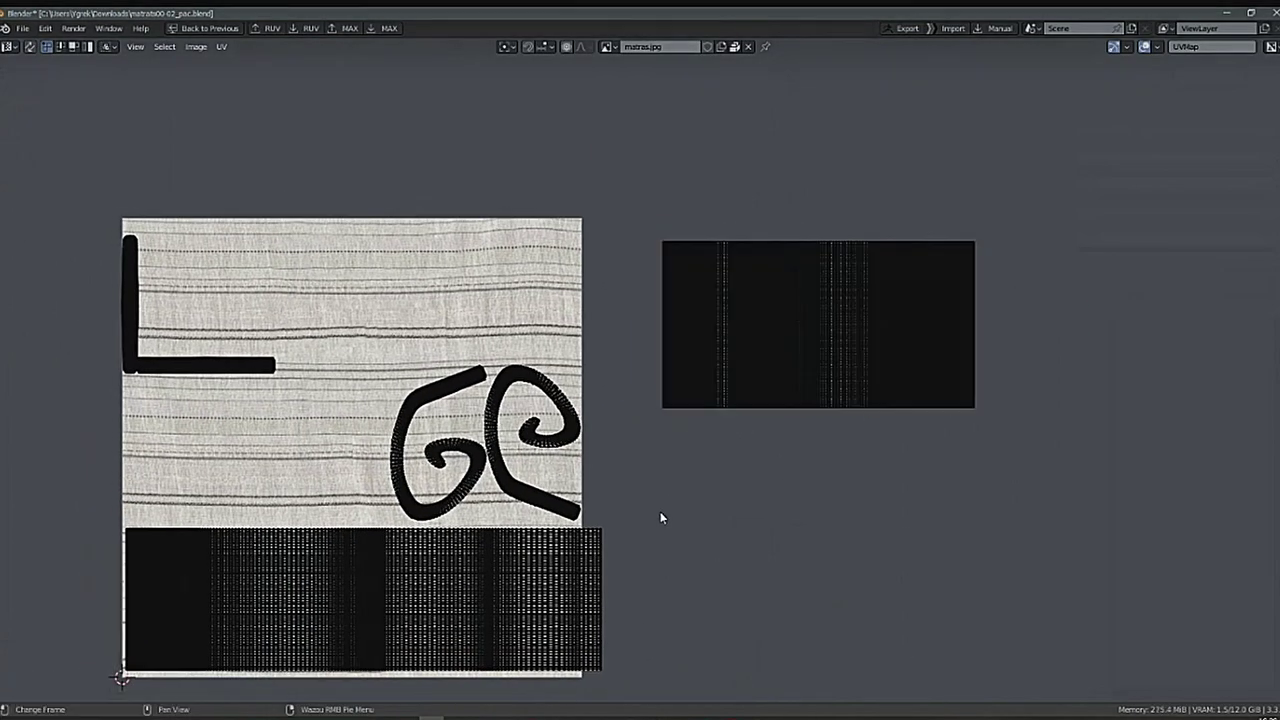
# Straighten the right spiral island into a strip and move it beneath the large rectangle outside the texture.
pyautogui.press('l')
pyautogui.rightClick(648, 525)
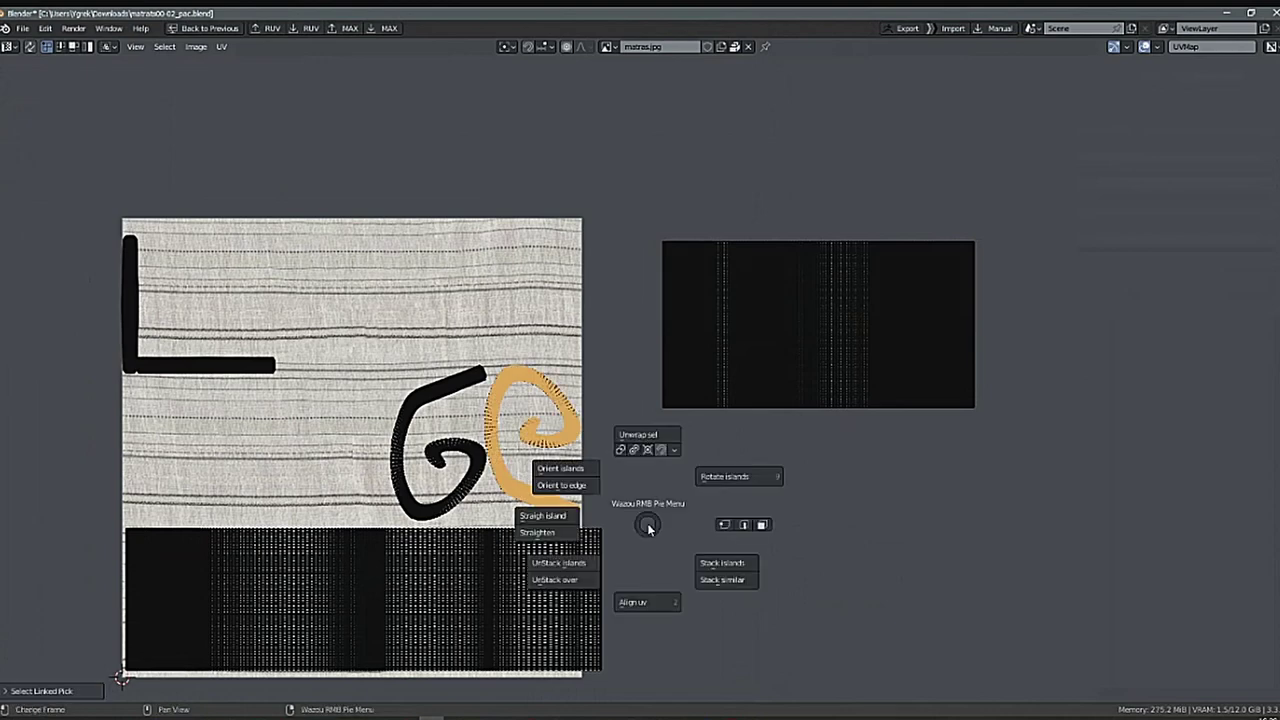
pyautogui.click(548, 532)
pyautogui.moveTo(645, 515); pyautogui.dragTo(723, 504, button='middle')
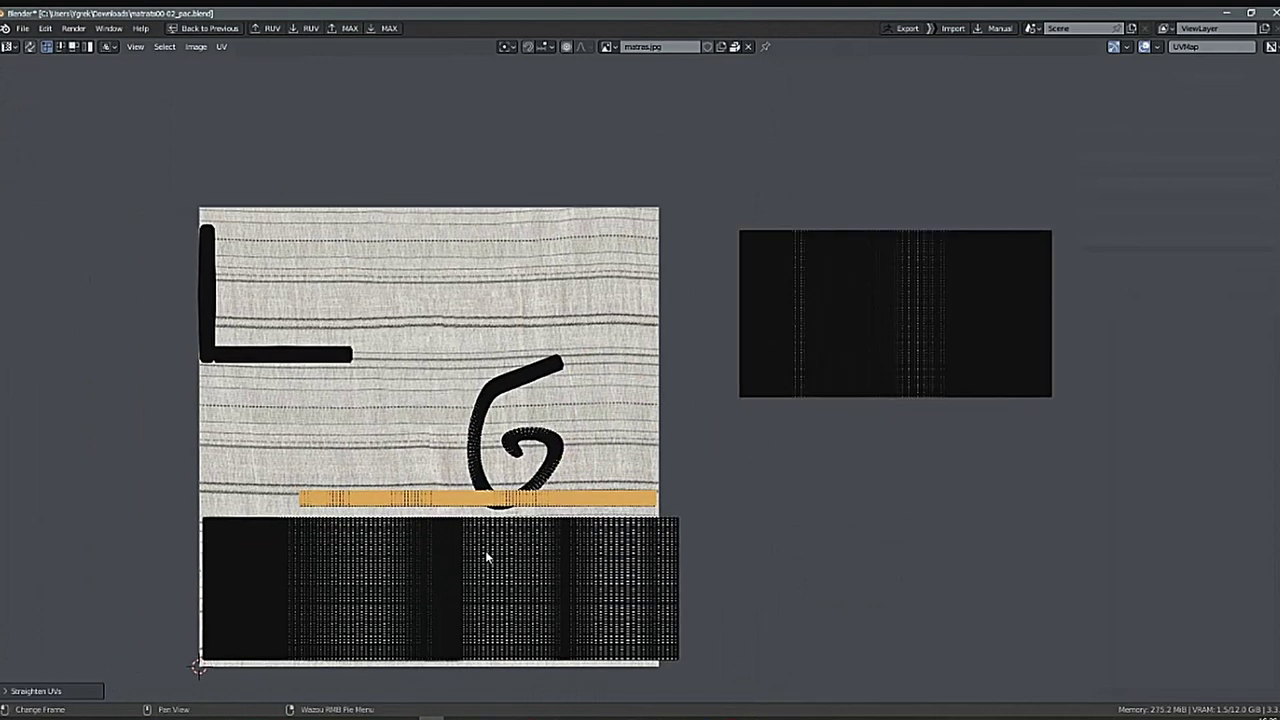
pyautogui.press('g')
pyautogui.click(920, 500)
pyautogui.hotkey('alt', 'a')
# Straighten the remaining spiral island and place it just below the first straightened strip, outside the texture.
pyautogui.press('l')
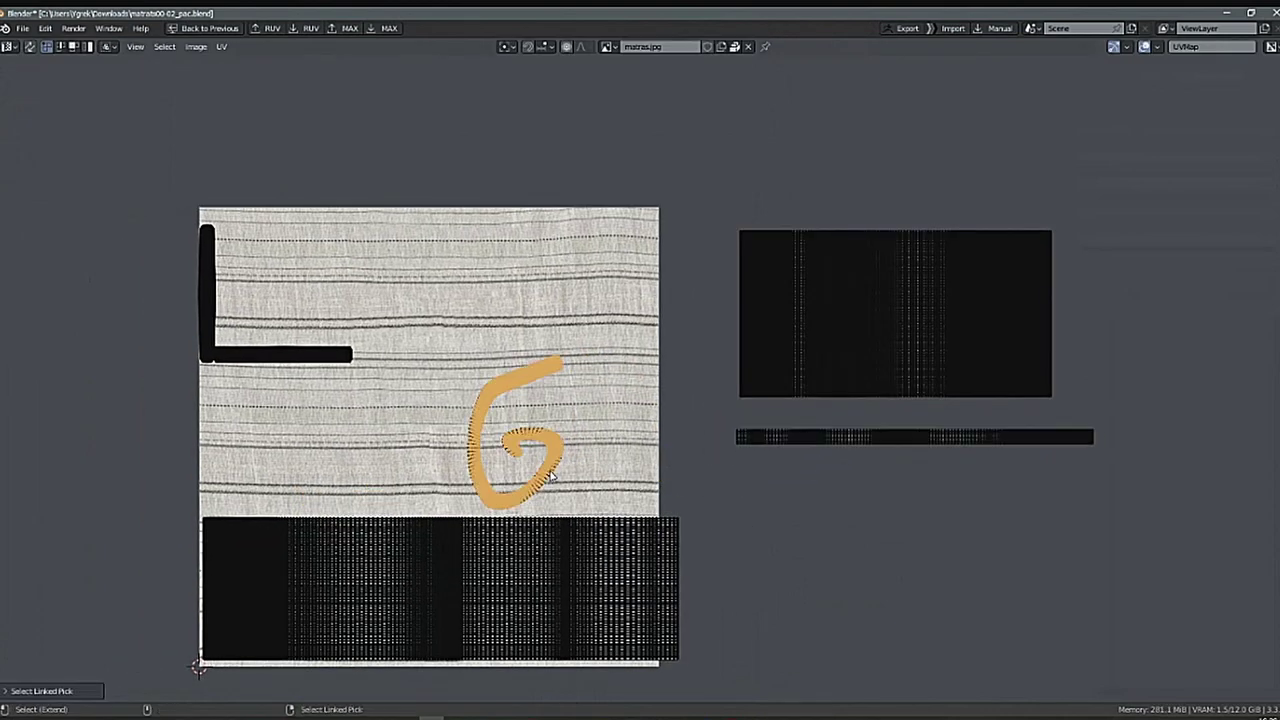
pyautogui.rightClick(600, 500)
pyautogui.click(500, 505)
pyautogui.moveTo(607, 496); pyautogui.dragTo(459, 480, button='middle')
pyautogui.press('g')
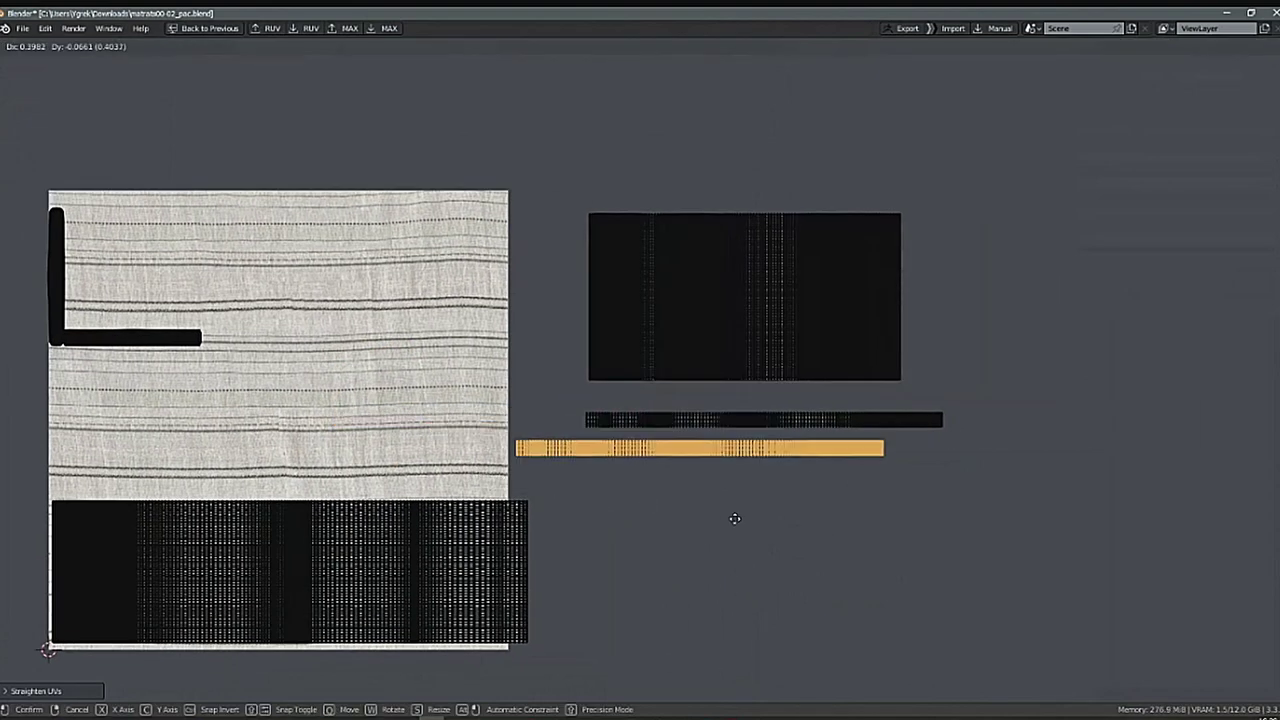
pyautogui.click(770, 519)
pyautogui.hotkey('alt', 'a')
# Select the two short strips forming an L on the texture and straighten them together.
pyautogui.moveTo(416, 444); pyautogui.dragTo(620, 478, button='middle')
pyautogui.press('l')
pyautogui.press('l')
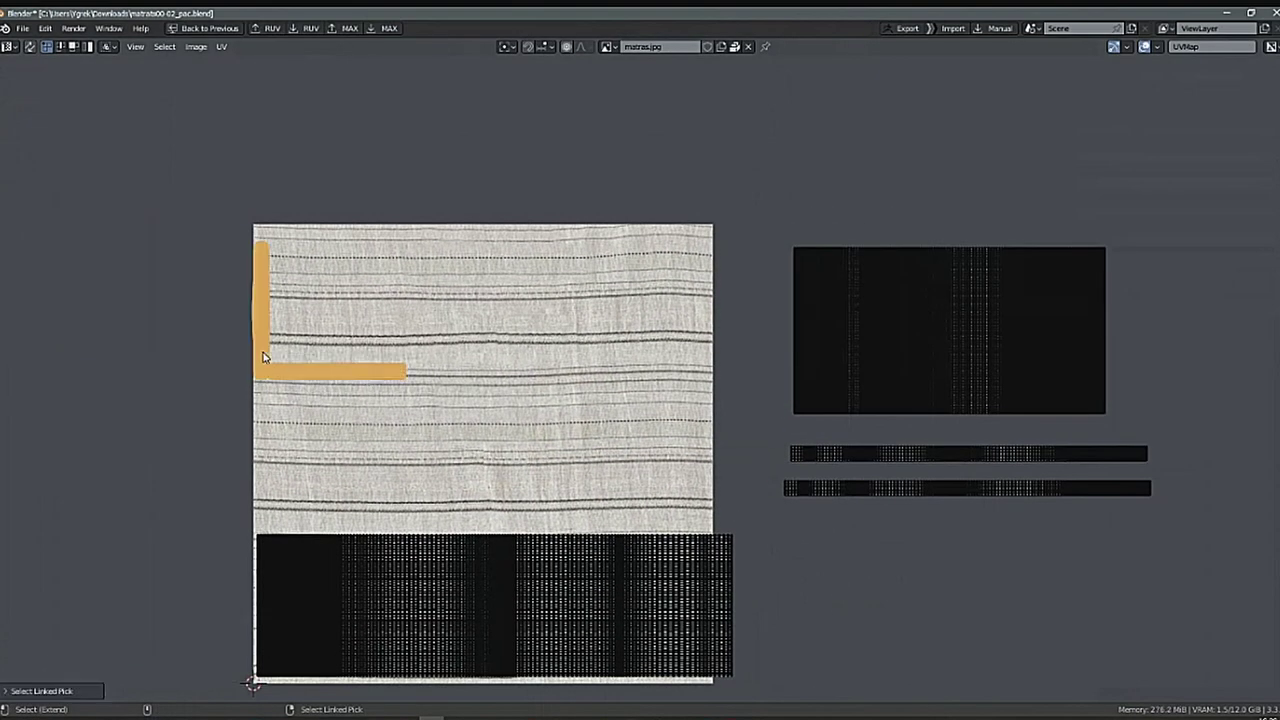
pyautogui.rightClick(349, 449)
pyautogui.click(285, 452)
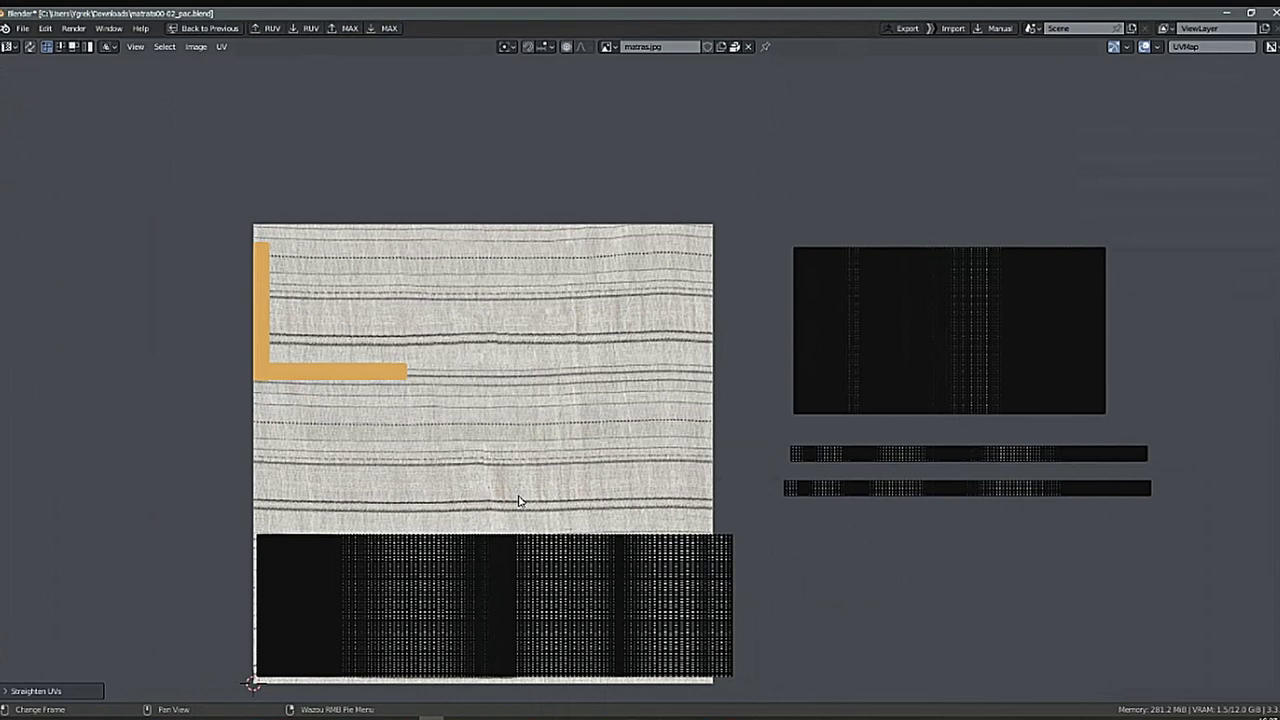
# Move the short vertical strip off the texture, to its left, and clear the selection.
pyautogui.hotkey('alt', 'a')
pyautogui.press('l')
pyautogui.press('g')
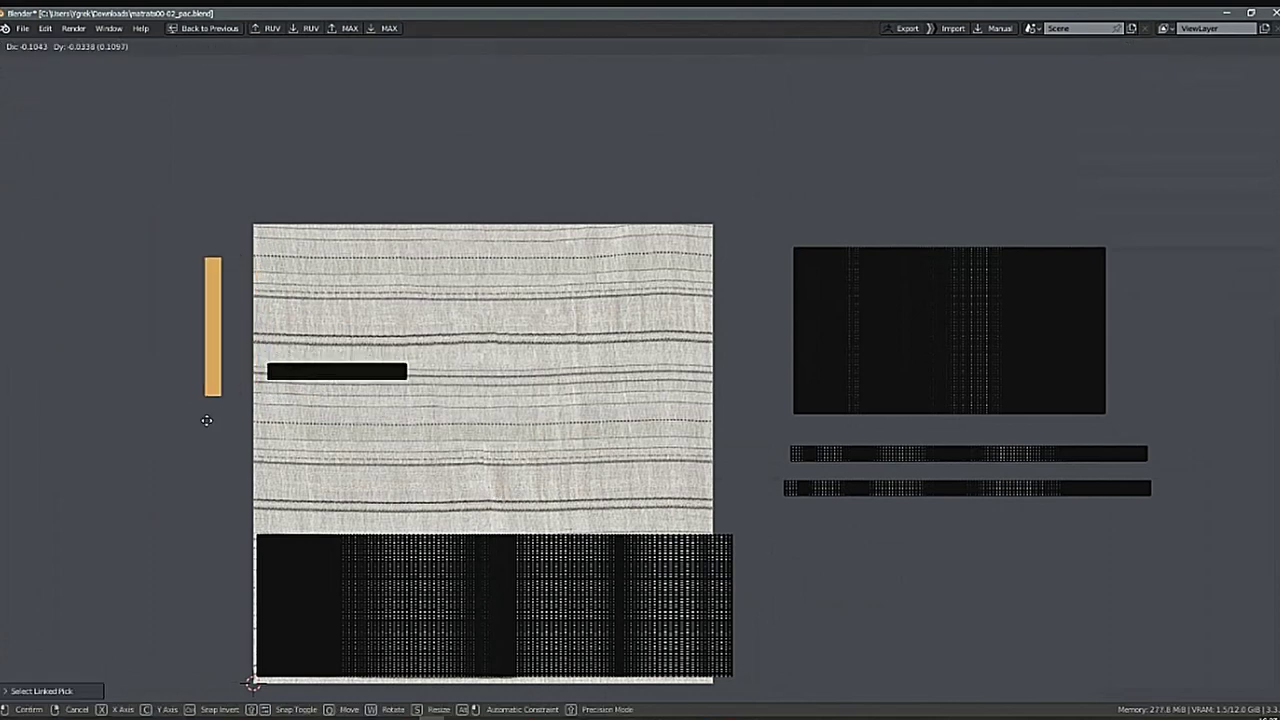
pyautogui.click(195, 424)
pyautogui.hotkey('alt', 'a')
# Select all UV islands, enlarge the UV editor beside the 3D view and relax the islands with Zen UV's Relax.
pyautogui.press('a')
pyautogui.scroll(-1, 552, 520)
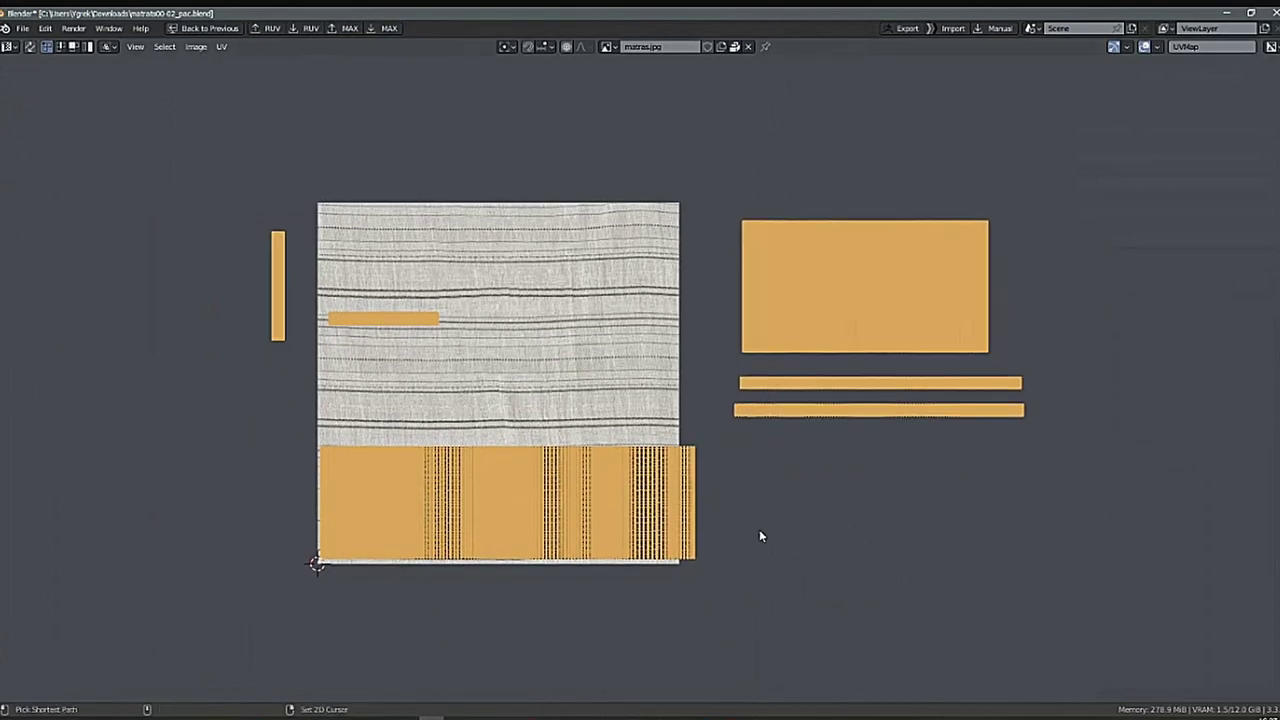
pyautogui.moveTo(760, 530); pyautogui.dragTo(721, 545, button='middle')
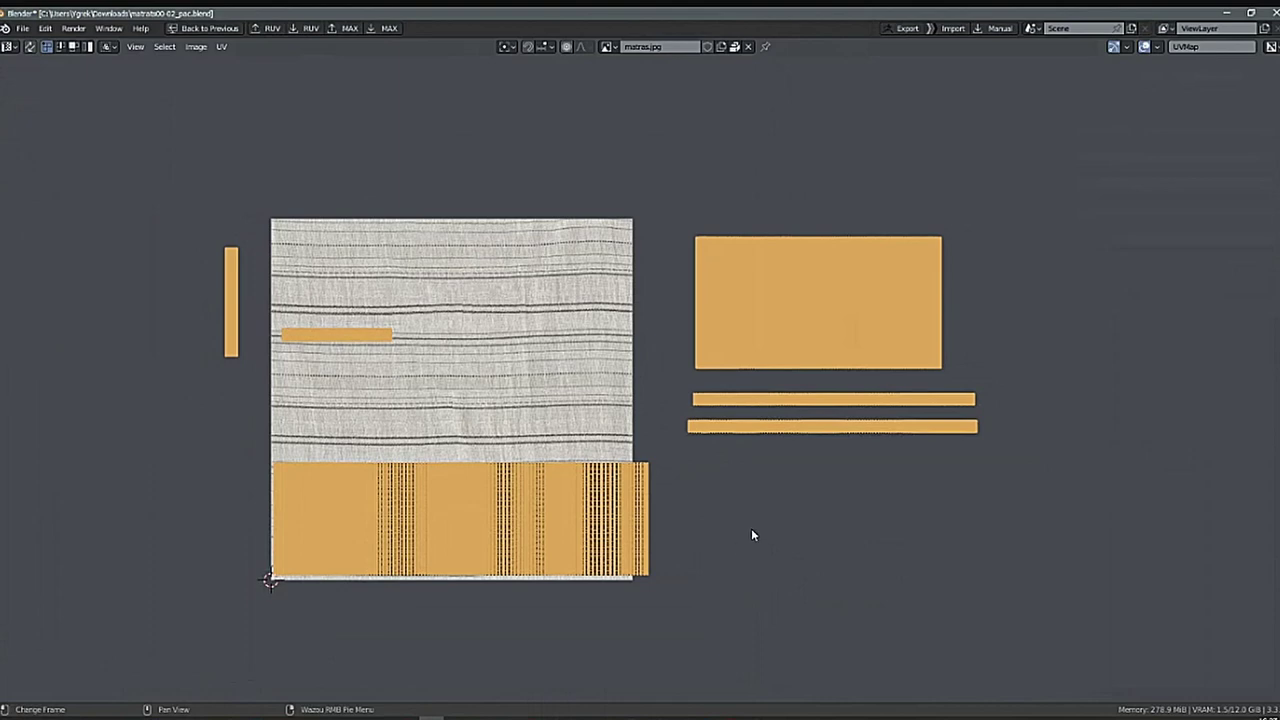
pyautogui.hotkey('ctrl', 'space')
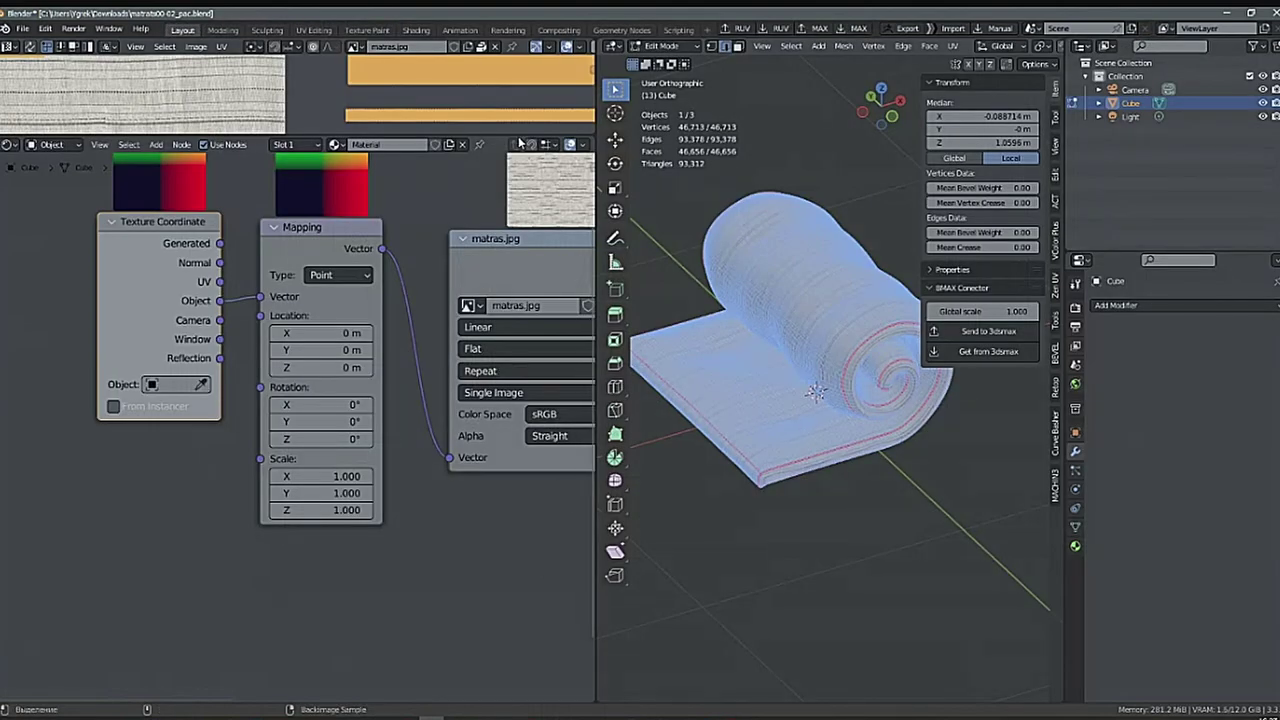
pyautogui.moveTo(260, 136); pyautogui.dragTo(330, 597)
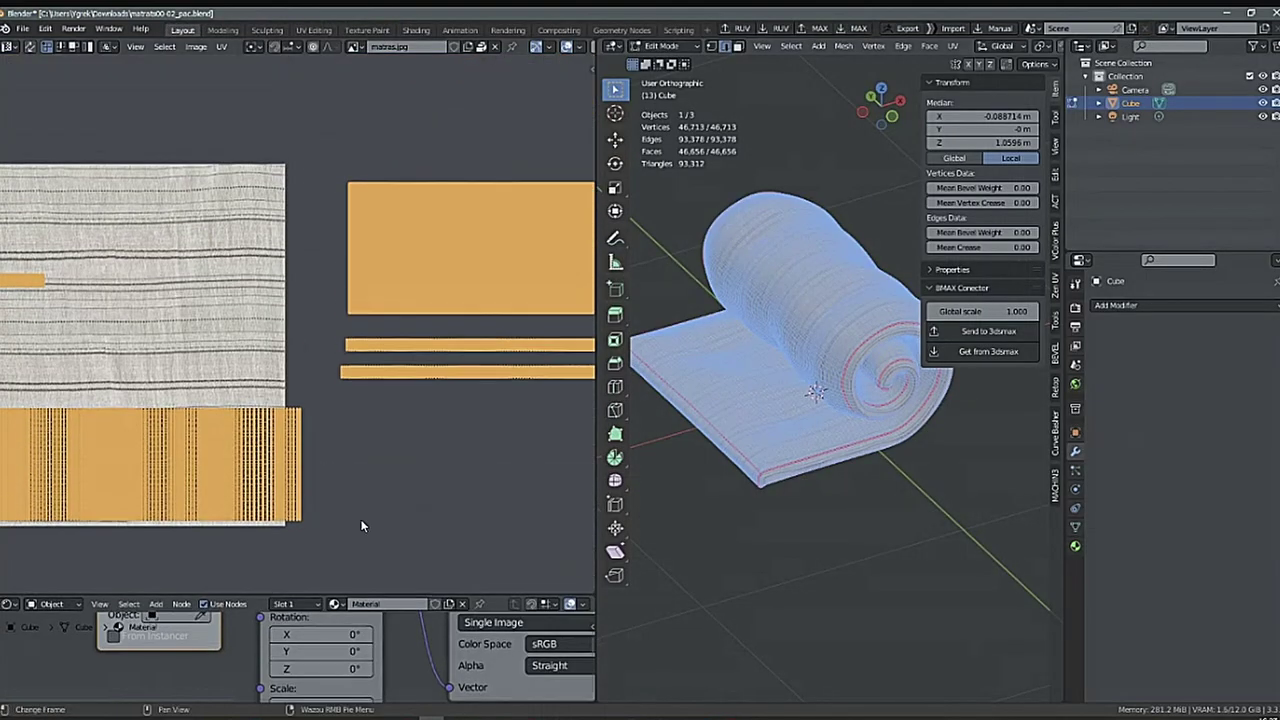
pyautogui.click(591, 72)
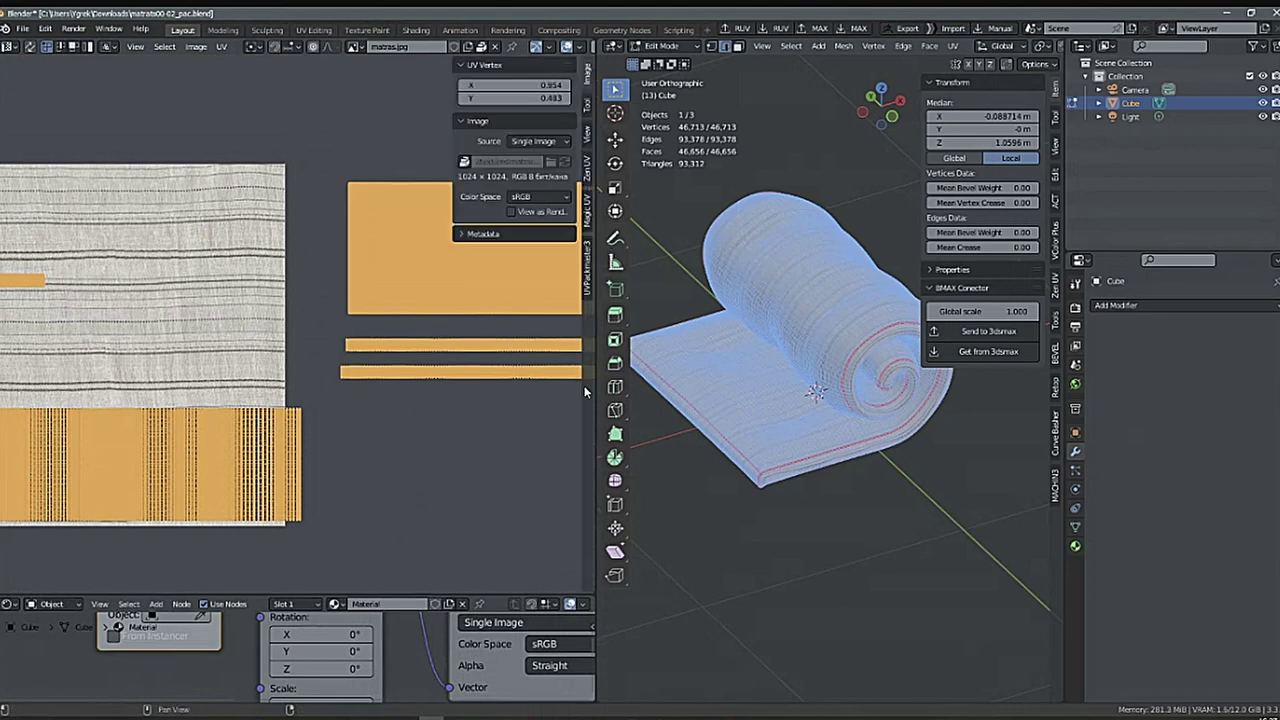
pyautogui.click(588, 175)
pyautogui.click(486, 462)
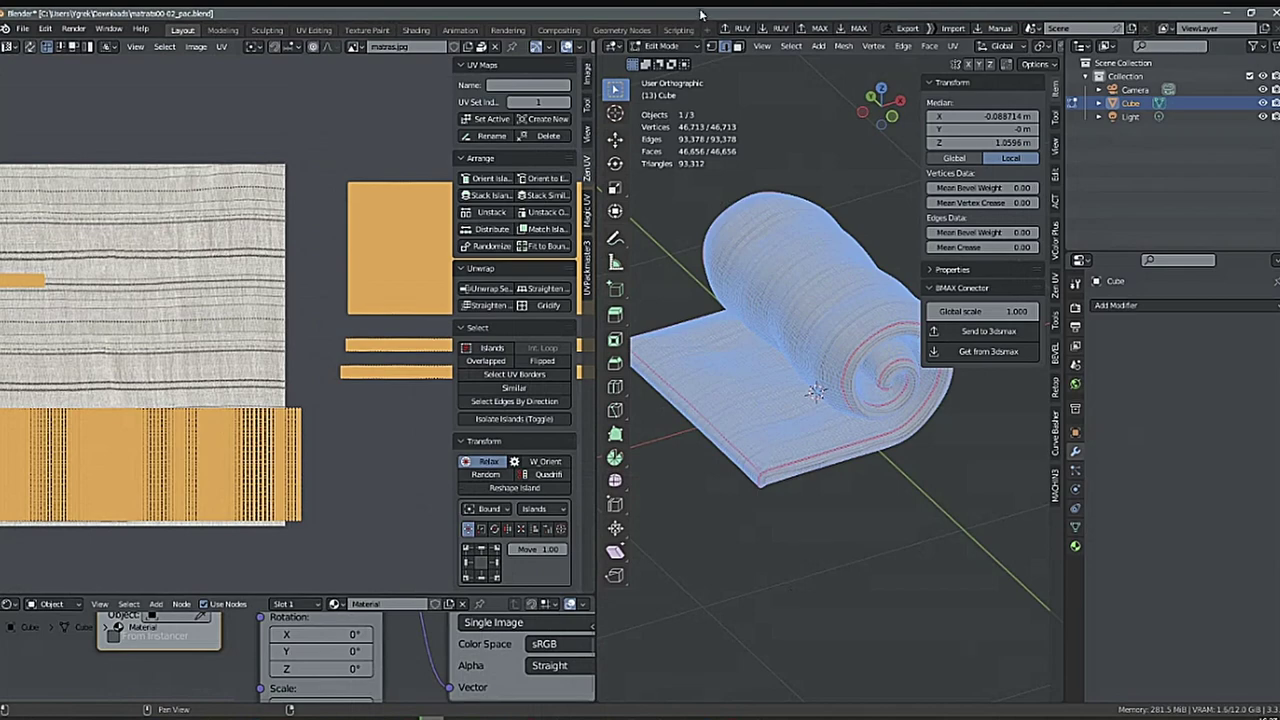
pyautogui.moveTo(699, 10); pyautogui.dragTo(701, 22)
pyautogui.click(717, 558)
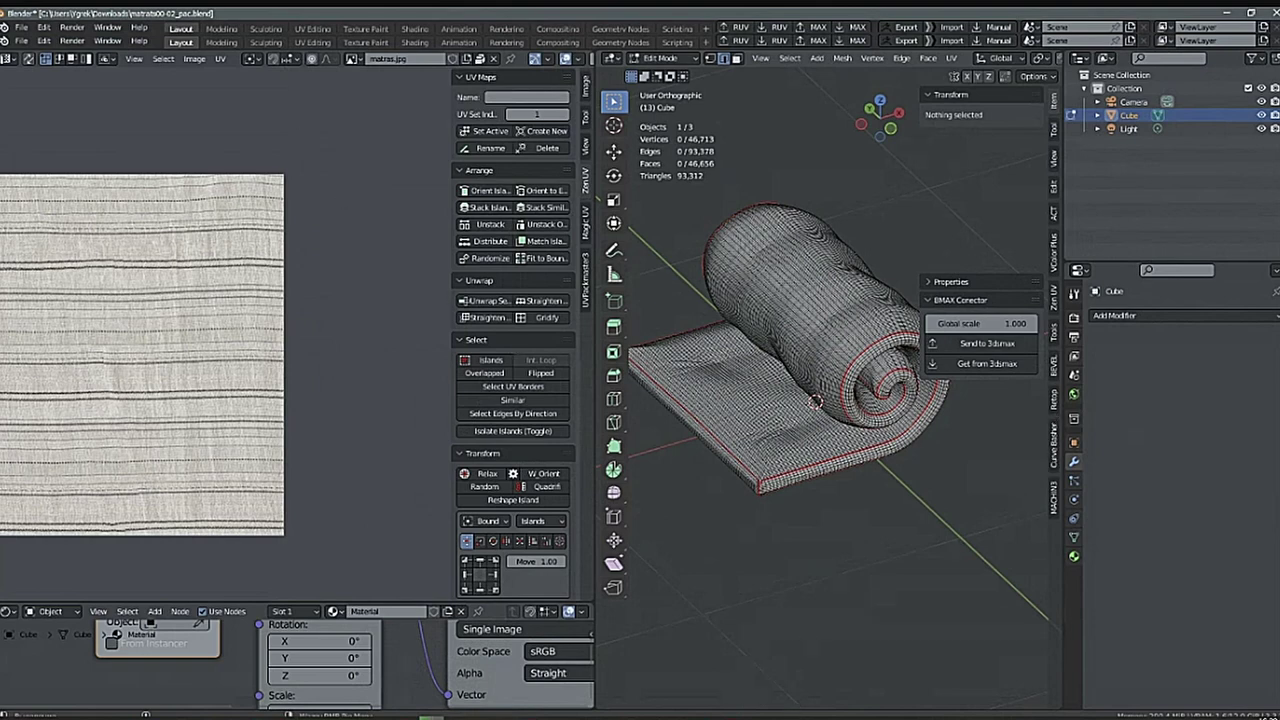
pyautogui.moveTo(432, 716)
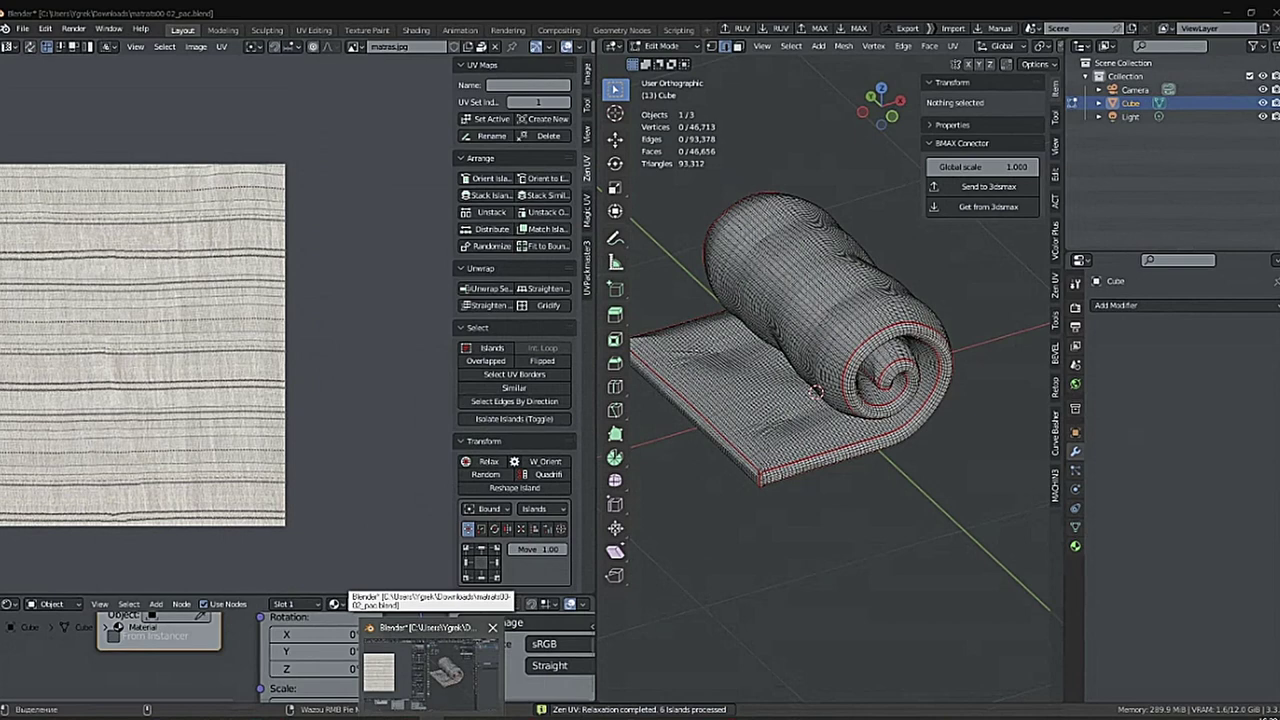
pyautogui.click(774, 541)
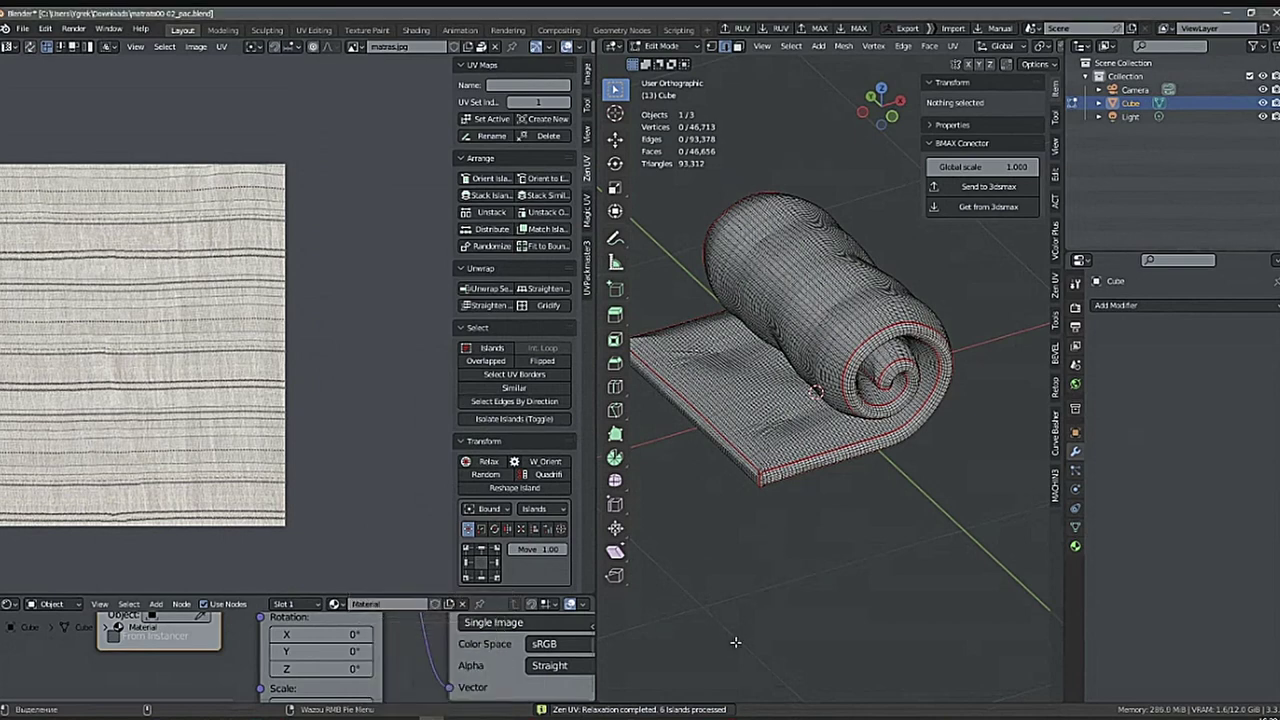
pyautogui.click(1252, 15)
pyautogui.click(1251, 23)
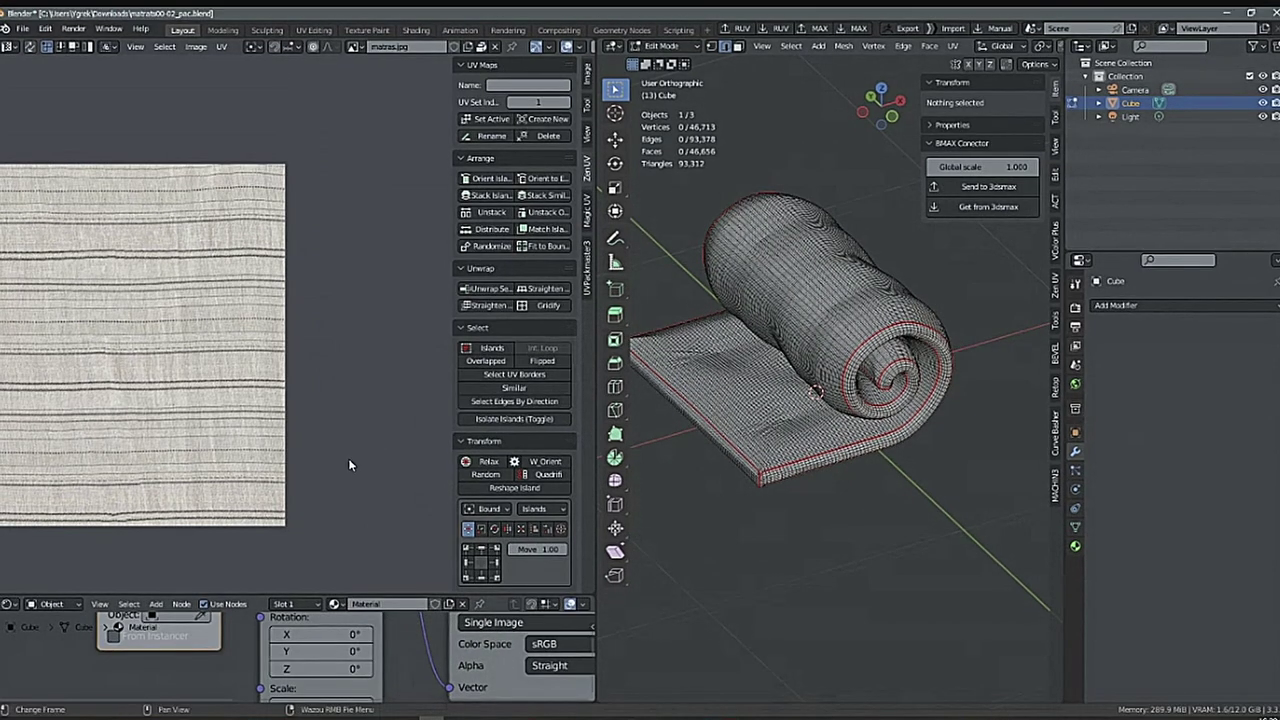
# Display all of the relaxed islands in the maximized UV editor.
pyautogui.keyDown('ctrl'); pyautogui.moveTo(376, 450); pyautogui.dragTo(372, 532, button='middle'); pyautogui.keyUp('ctrl')
pyautogui.press('a')
pyautogui.hotkey('ctrl', 'space')
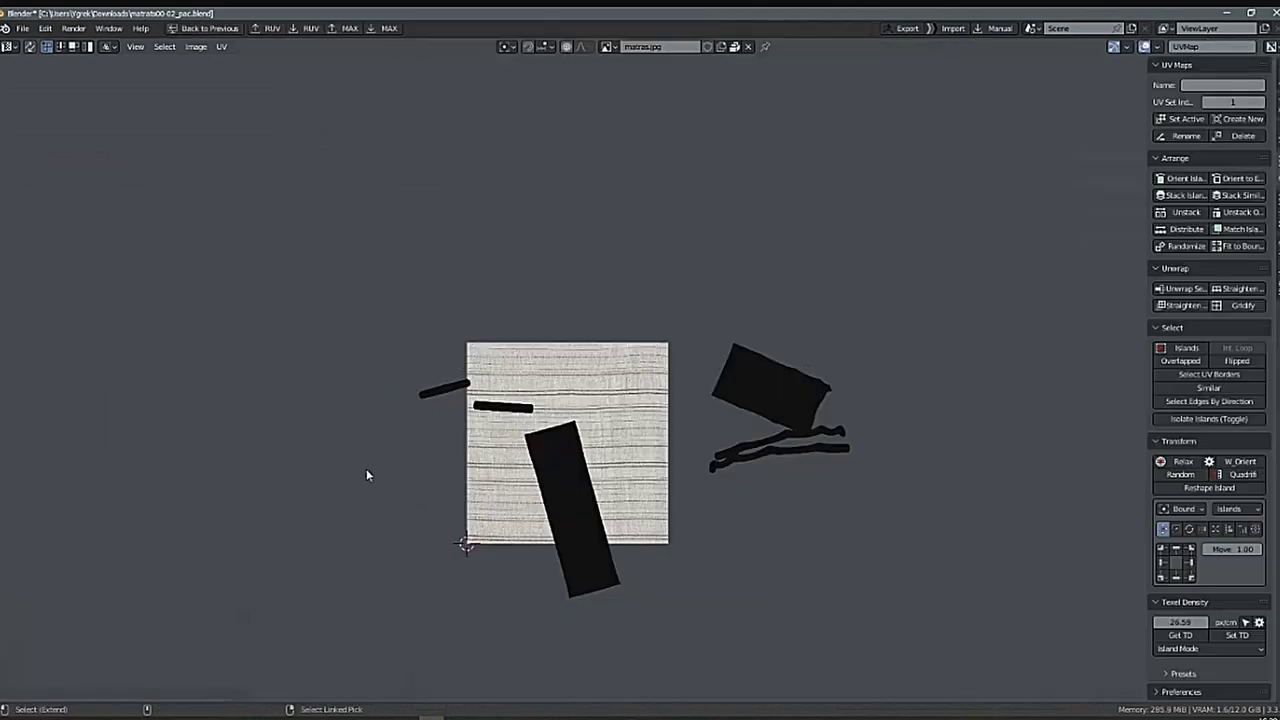
pyautogui.scroll(4, 740, 526)
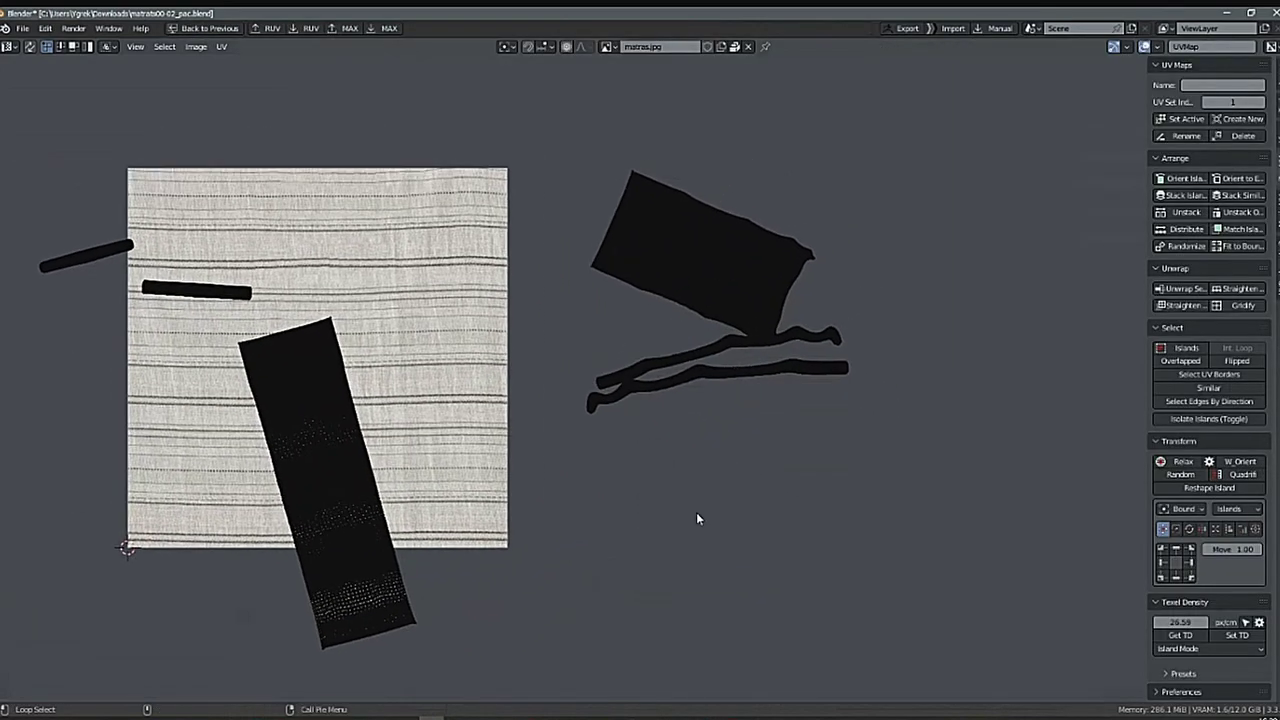
# Select the long tilted island lying over the texture's lower edge and straighten it upright.
pyautogui.press('a')
pyautogui.hotkey('alt', 'a')
pyautogui.press('l')
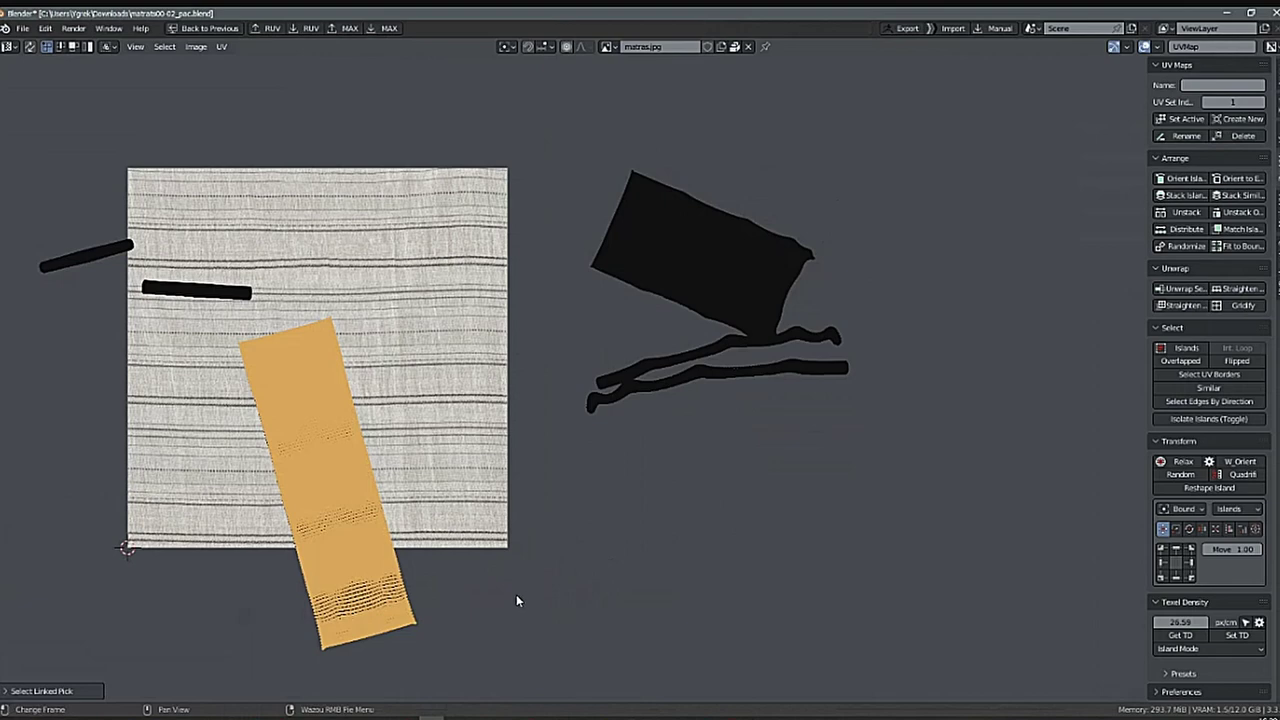
pyautogui.rightClick(516, 600)
pyautogui.click(454, 590)
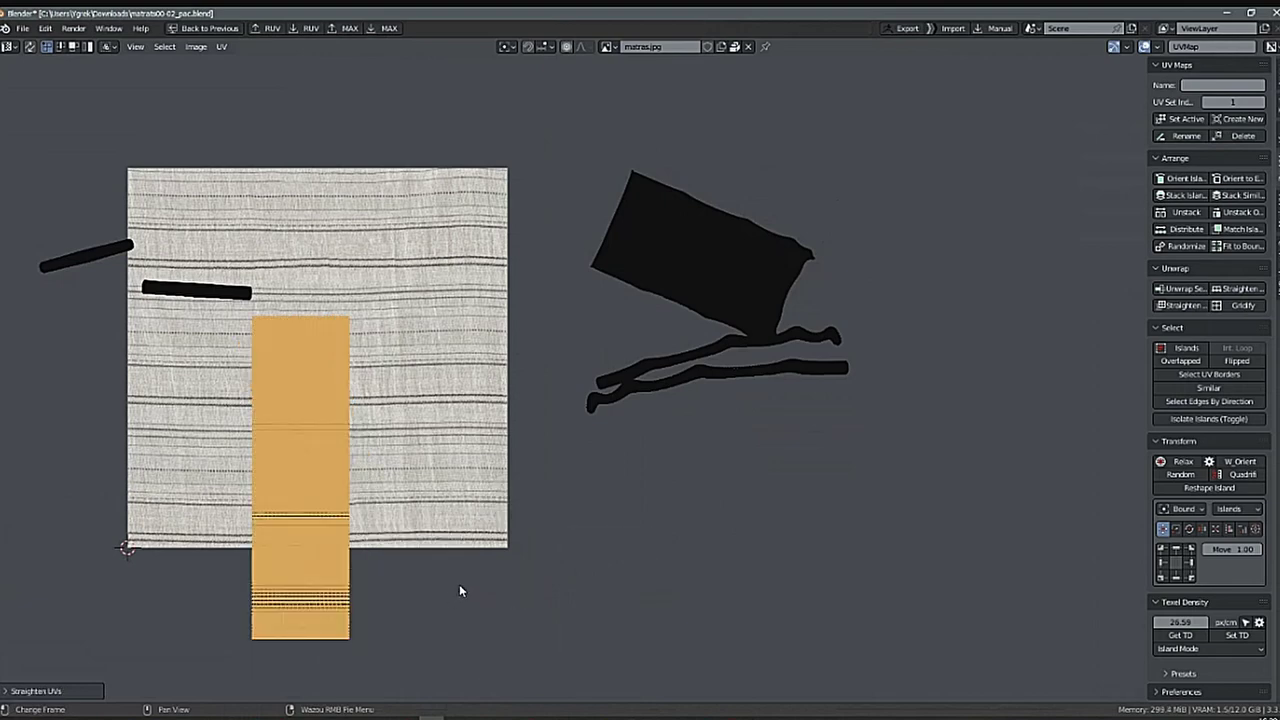
pyautogui.moveTo(531, 548); pyautogui.dragTo(507, 580, button='middle')
pyautogui.hotkey('alt', 'a')
# Select only the lower wavy strip outside the texture and straighten it.
pyautogui.press('a')
pyautogui.hotkey('alt', 'a')
pyautogui.press('l')
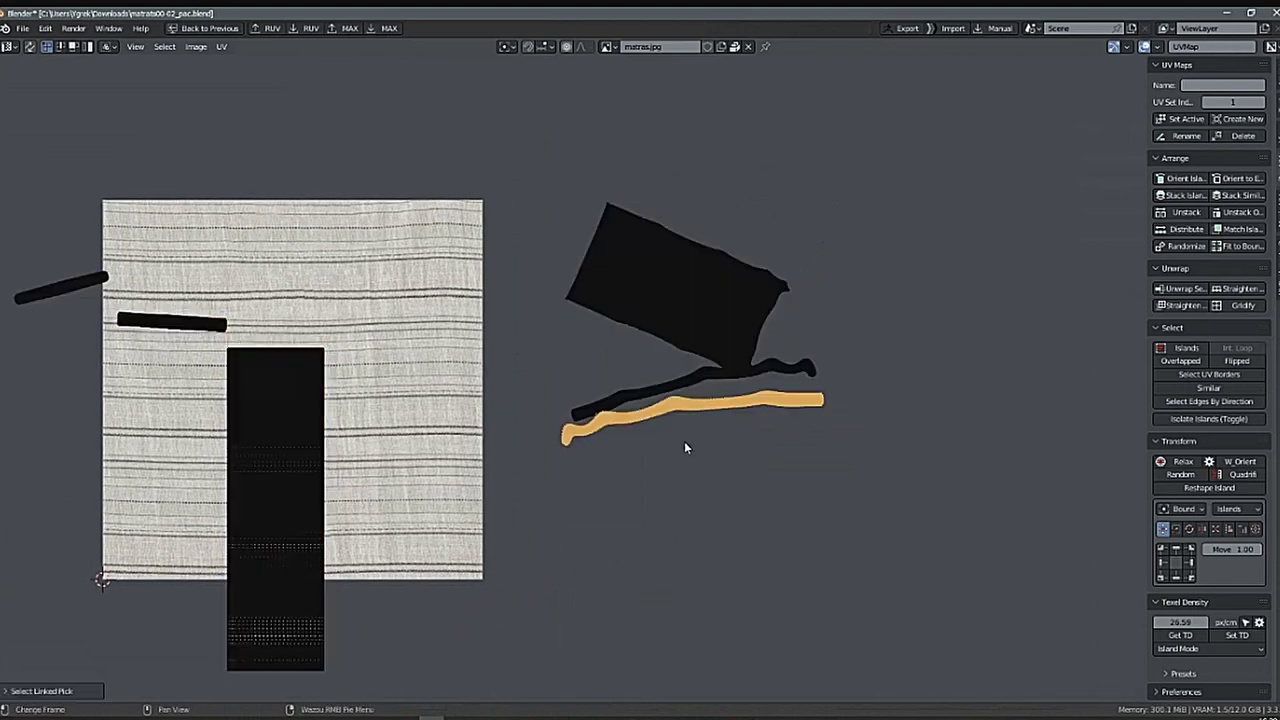
pyautogui.rightClick(684, 447)
pyautogui.click(640, 455)
pyautogui.hotkey('alt', 'a')
# Straighten the remaining wavy strip beneath the tilted large island and clear the selection.
pyautogui.press('l')
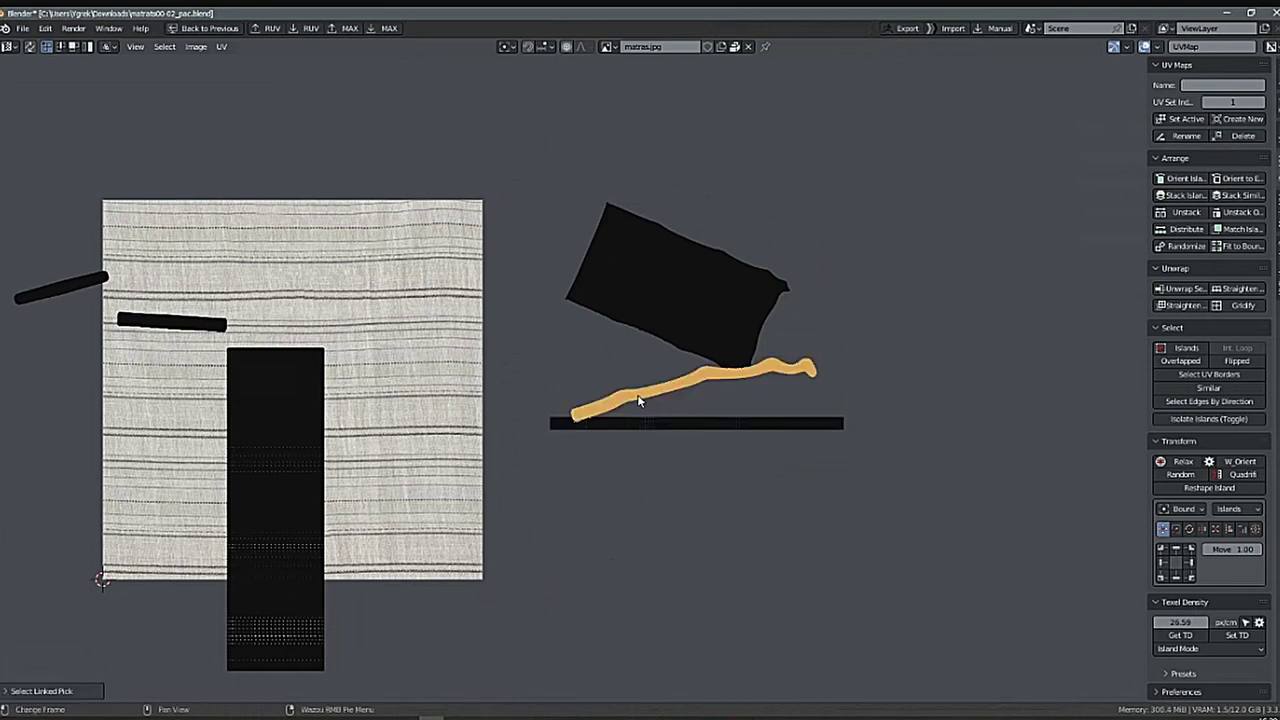
pyautogui.rightClick(640, 401)
pyautogui.click(574, 410)
pyautogui.moveTo(580, 517); pyautogui.dragTo(700, 537, button='middle')
pyautogui.hotkey('alt', 'a')
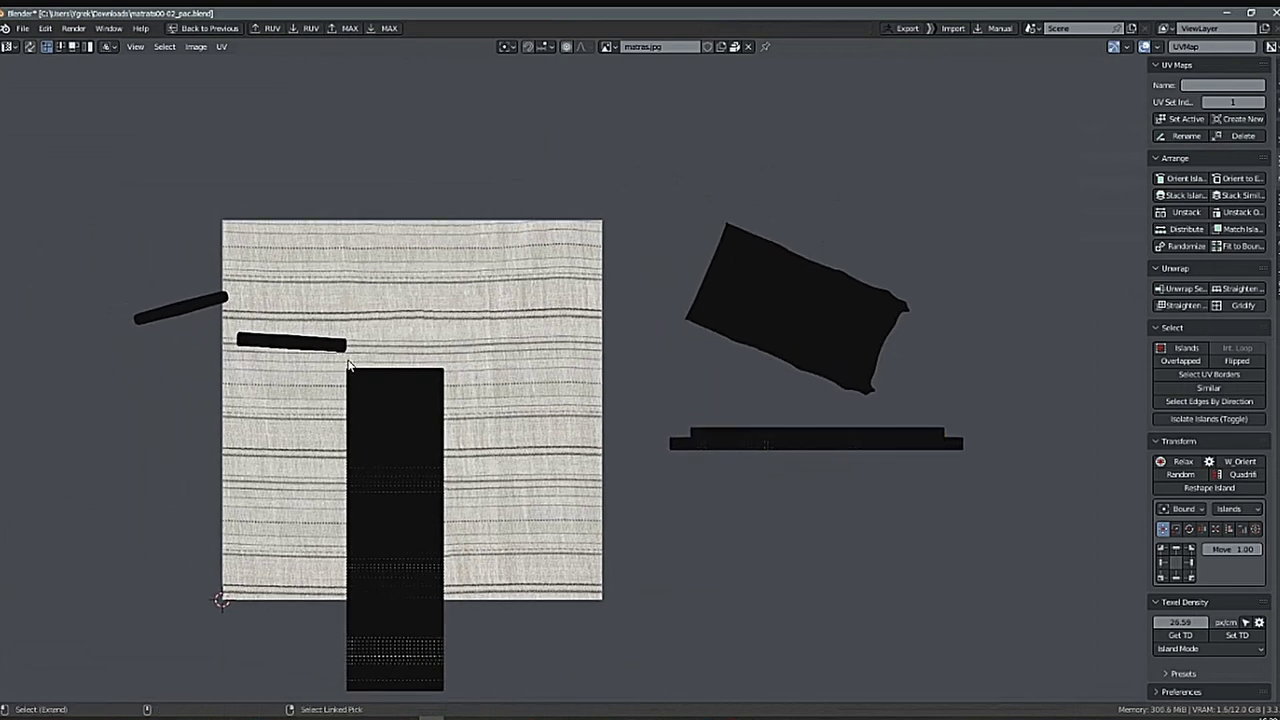
# Straighten the slightly tilted short strip lying inside the texture above the tall upright island.
pyautogui.press('l')
pyautogui.rightClick(241, 405)
pyautogui.click(172, 413)
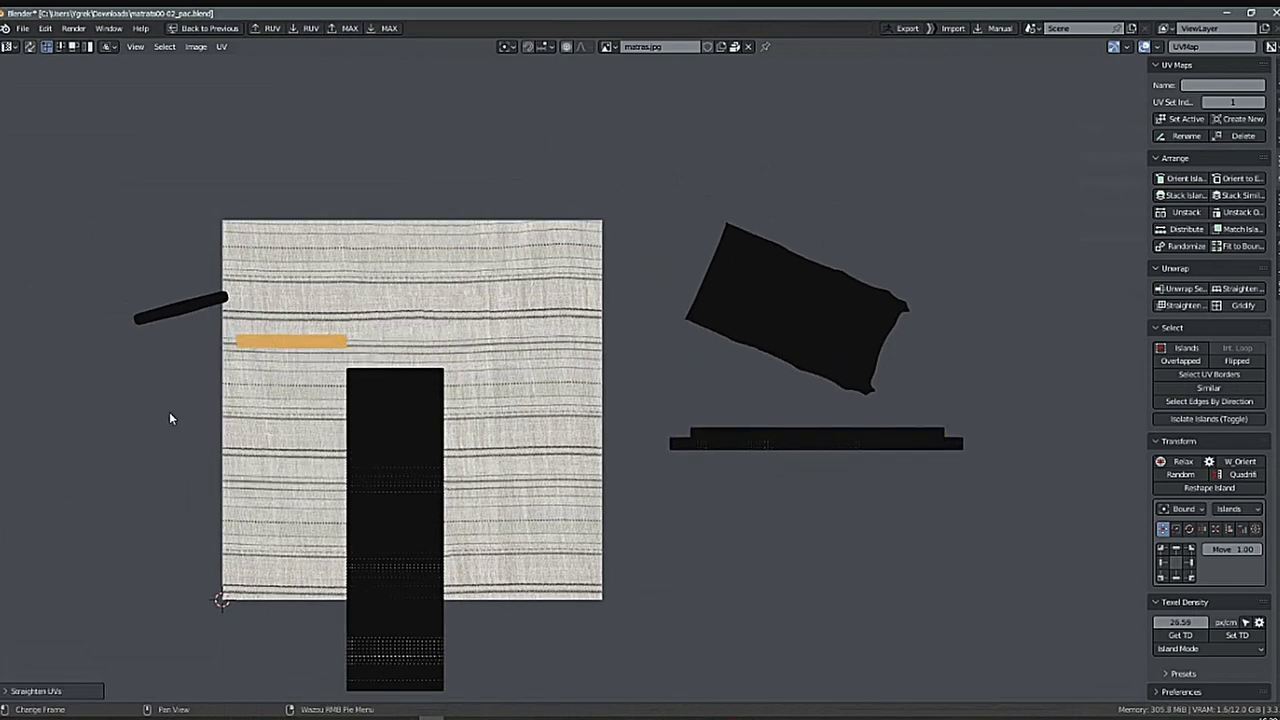
# Straighten only the tilted short strip crossing the texture's left edge and clear the selection.
pyautogui.hotkey('alt', 'a')
pyautogui.press('l')
pyautogui.rightClick(178, 361)
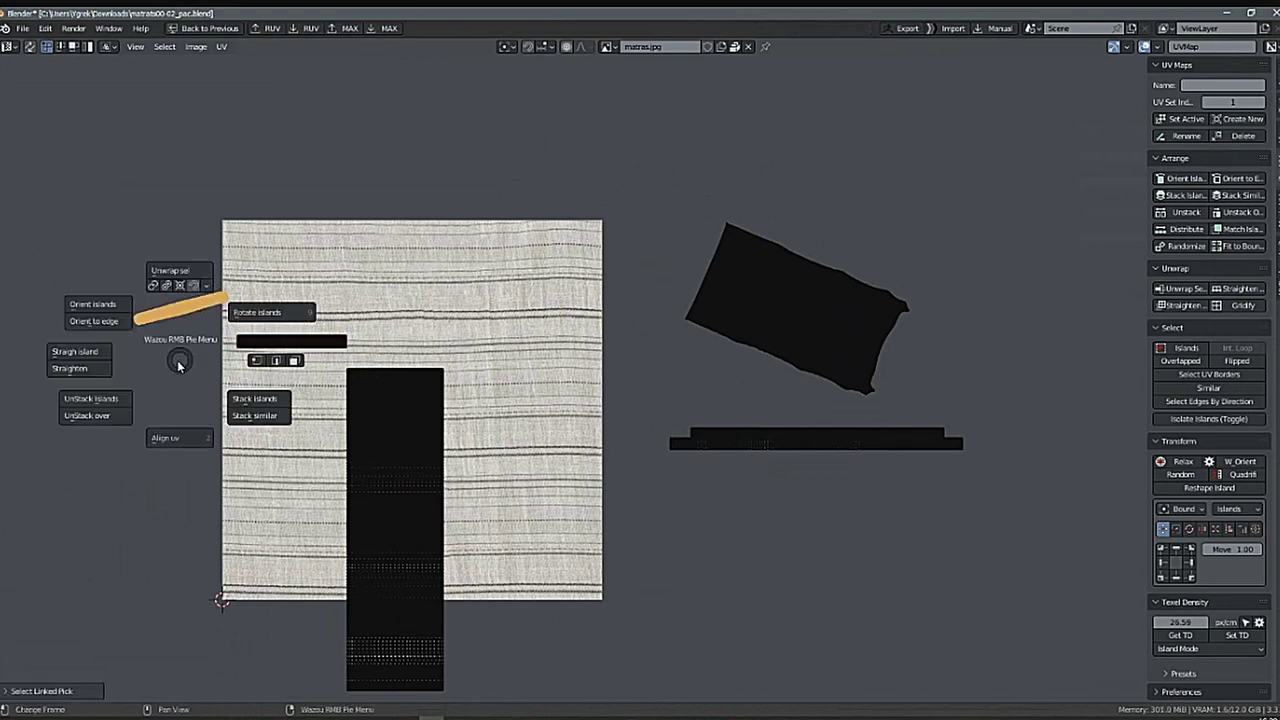
pyautogui.click(129, 395)
pyautogui.scroll(-1, 558, 492)
pyautogui.press('a')
pyautogui.hotkey('alt', 'a')
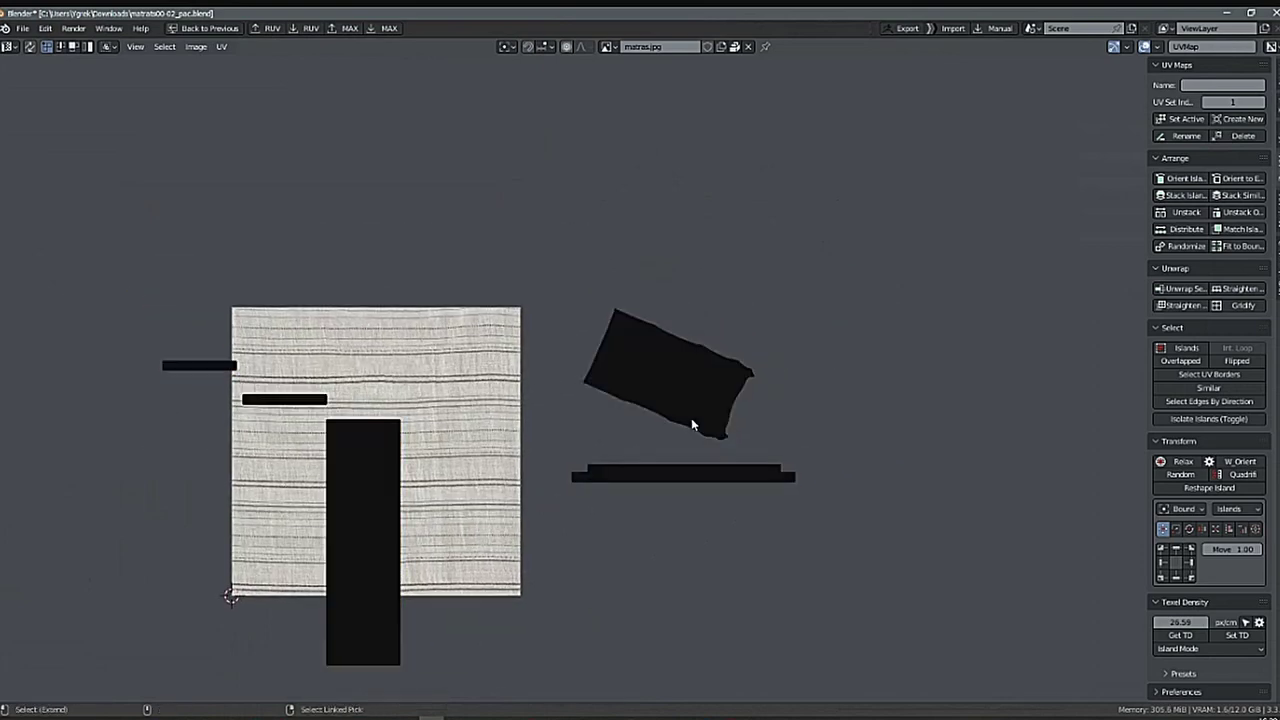
# Straighten the large tilted wavy-edged island beside the texture into an upright rectangle and clear the selection.
pyautogui.press('l')
pyautogui.rightClick(692, 425)
pyautogui.click(571, 438)
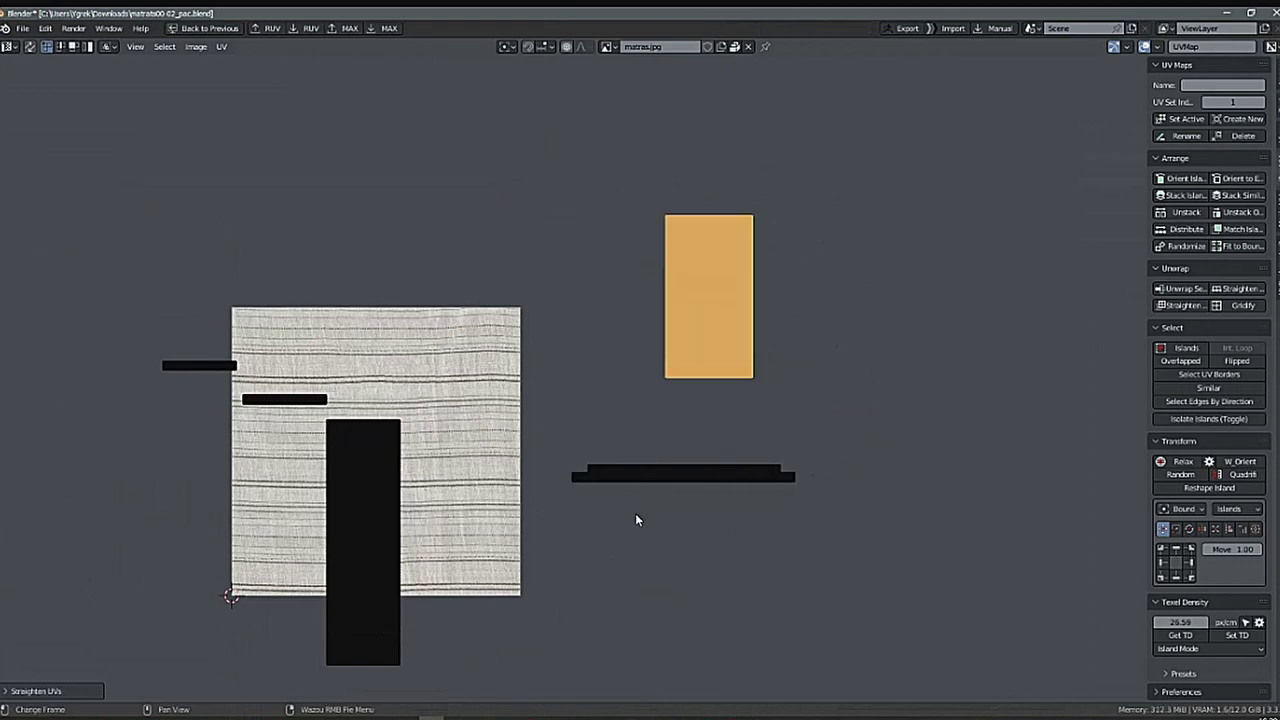
pyautogui.scroll(-2, 740, 449)
pyautogui.hotkey('alt', 'a')
# Select all UV islands, pack them into the texture square and examine the packed layout up close.
pyautogui.press('a')
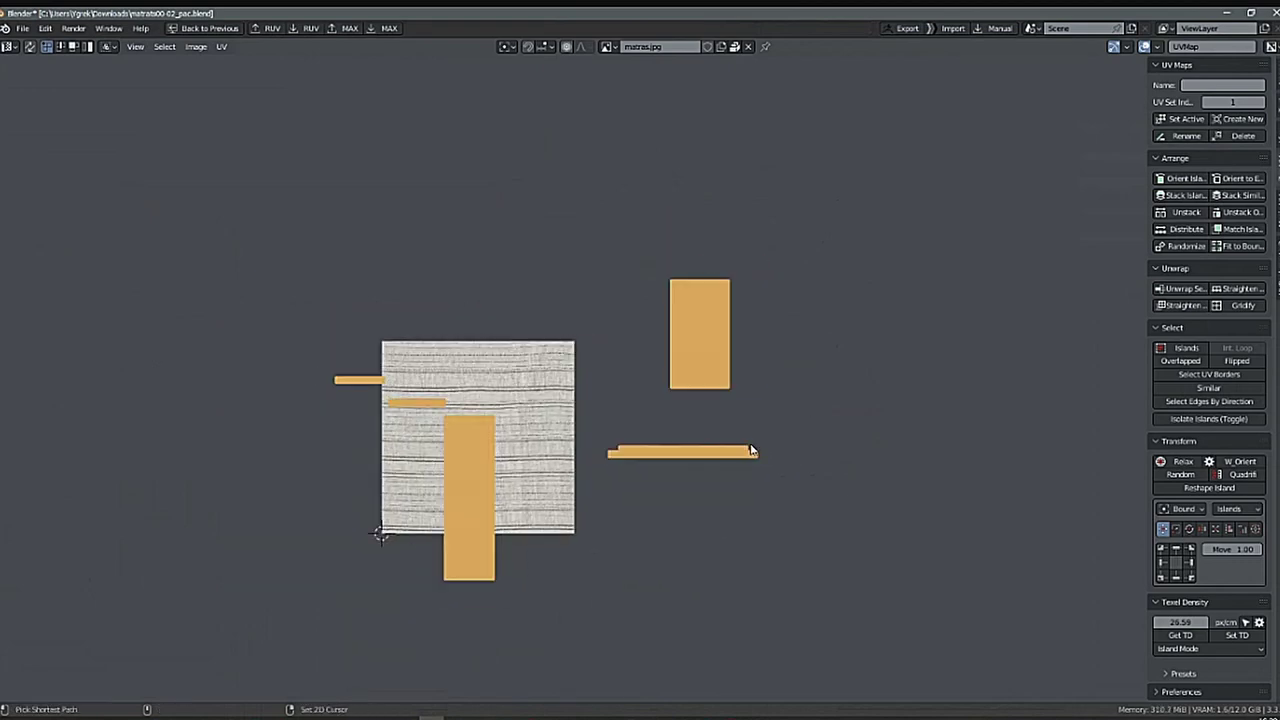
pyautogui.hotkey('ctrl', 'p')
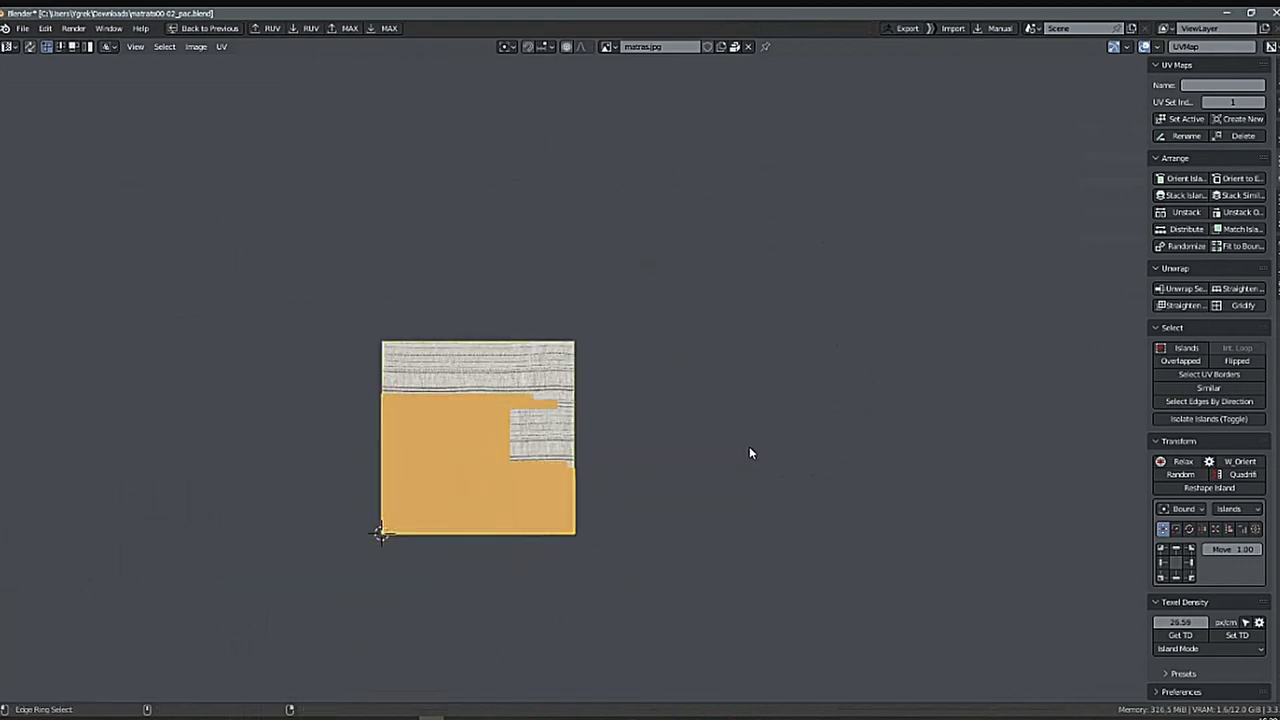
pyautogui.keyDown('ctrl'); pyautogui.moveTo(491, 451); pyautogui.dragTo(706, 437, button='middle'); pyautogui.keyUp('ctrl')
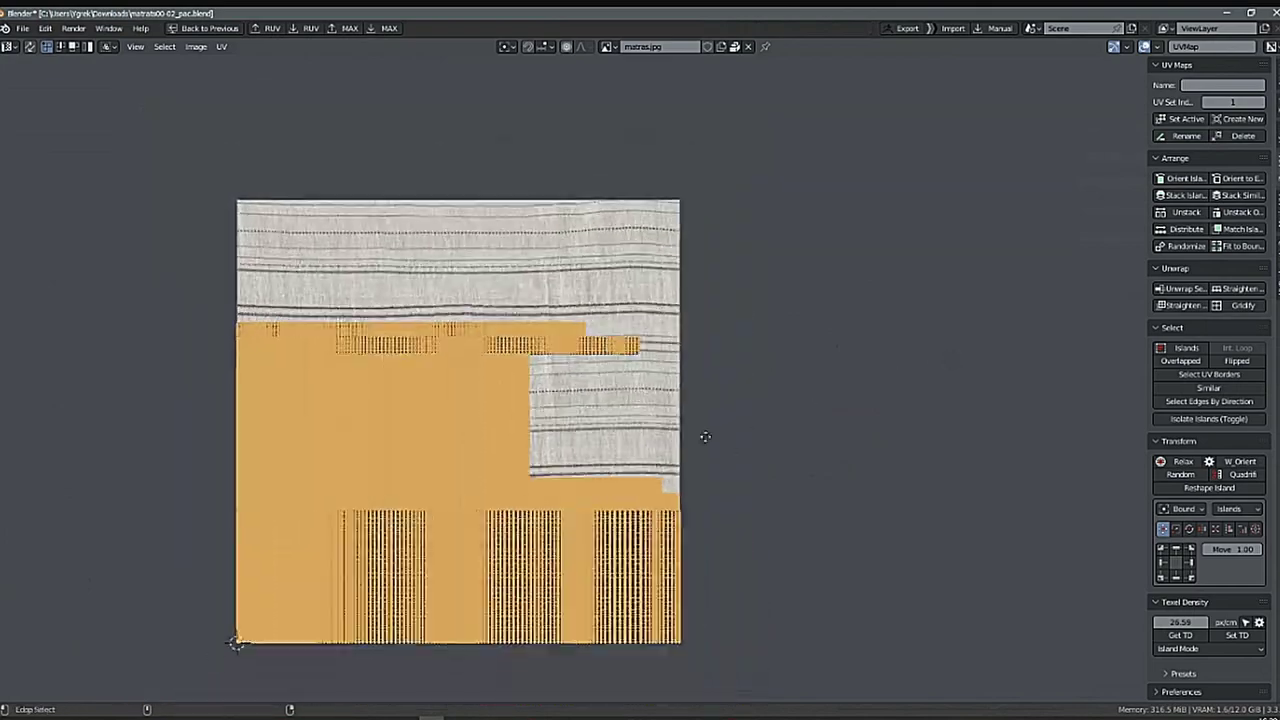
pyautogui.moveTo(593, 435); pyautogui.dragTo(527, 391, button='middle')
pyautogui.keyDown('ctrl'); pyautogui.keyDown('alt'); pyautogui.moveTo(527, 391); pyautogui.dragTo(728, 330, button='middle'); pyautogui.keyUp('alt'); pyautogui.keyUp('ctrl')
pyautogui.moveTo(612, 398); pyautogui.dragTo(762, 371, button='middle')
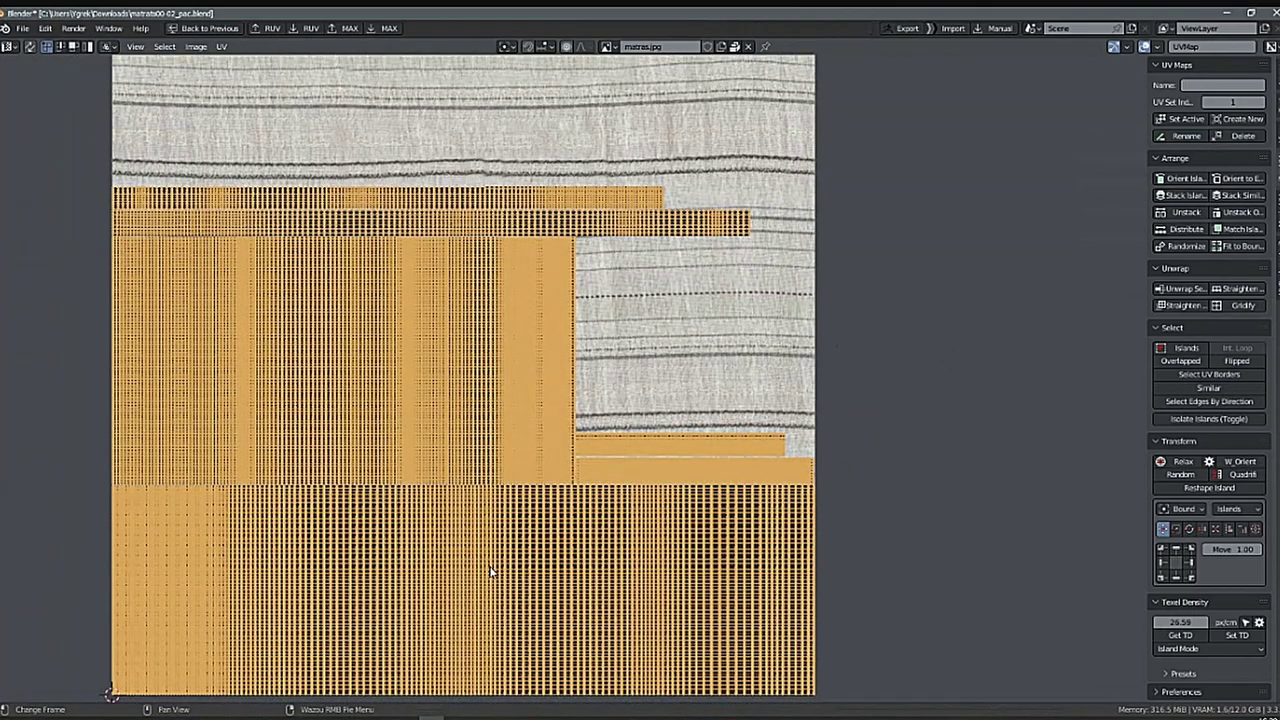
# Restore the multi-editor layout and resize the UV and shader editors so both the packed islands and material nodes show.
pyautogui.hotkey('ctrl', 'space')
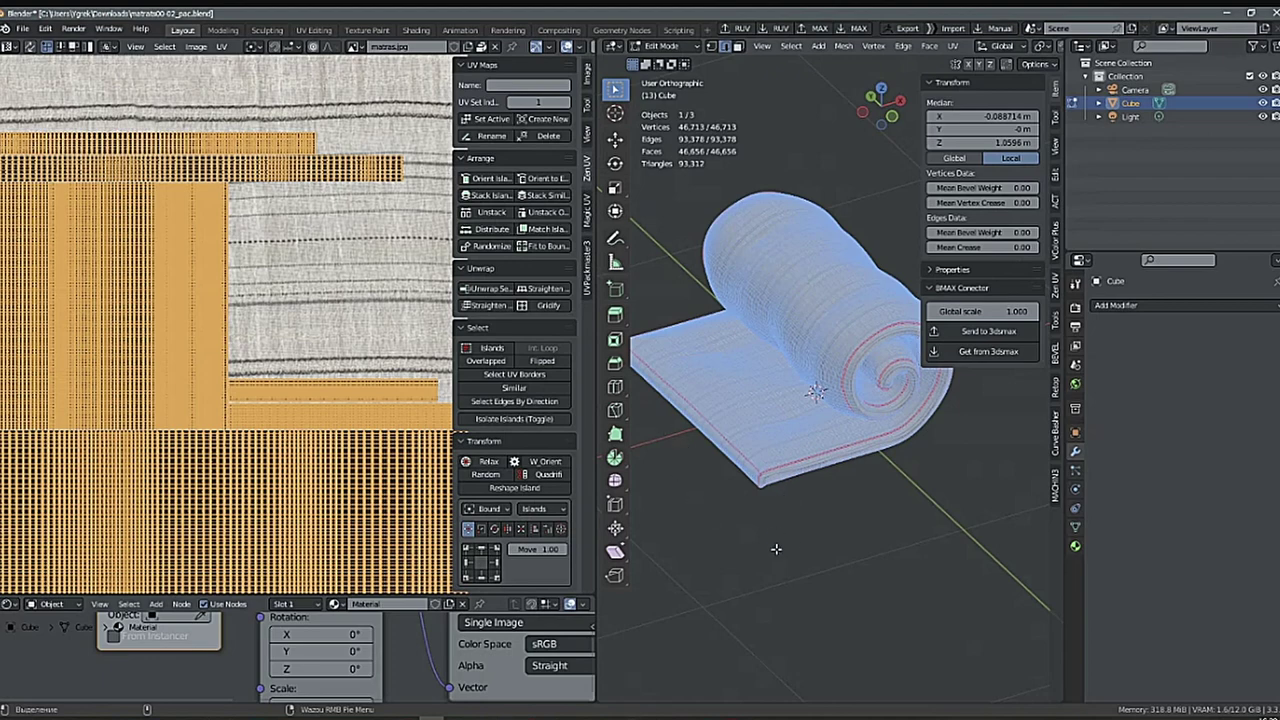
pyautogui.scroll(-2, 760, 555)
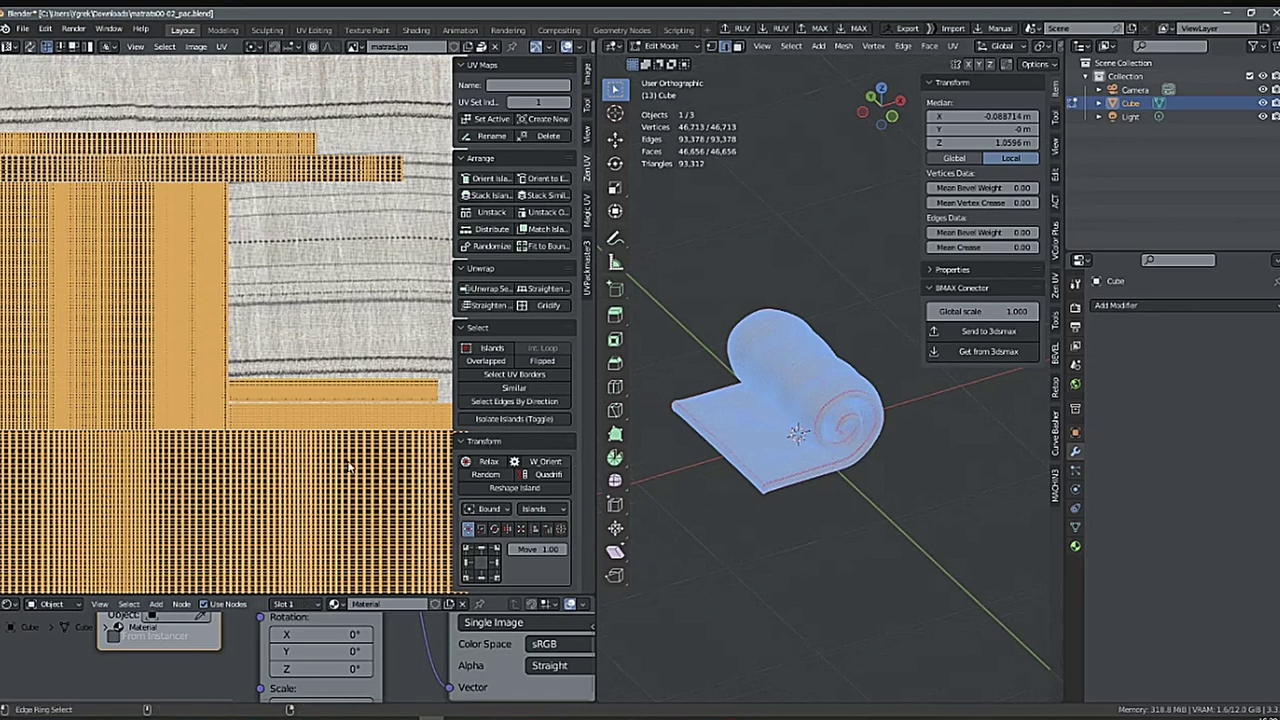
pyautogui.scroll(-3, 349, 467)
pyautogui.moveTo(252, 598); pyautogui.dragTo(305, 196)
pyautogui.scroll(-4, 165, 545)
pyautogui.moveTo(165, 540); pyautogui.dragTo(198, 616, button='middle')
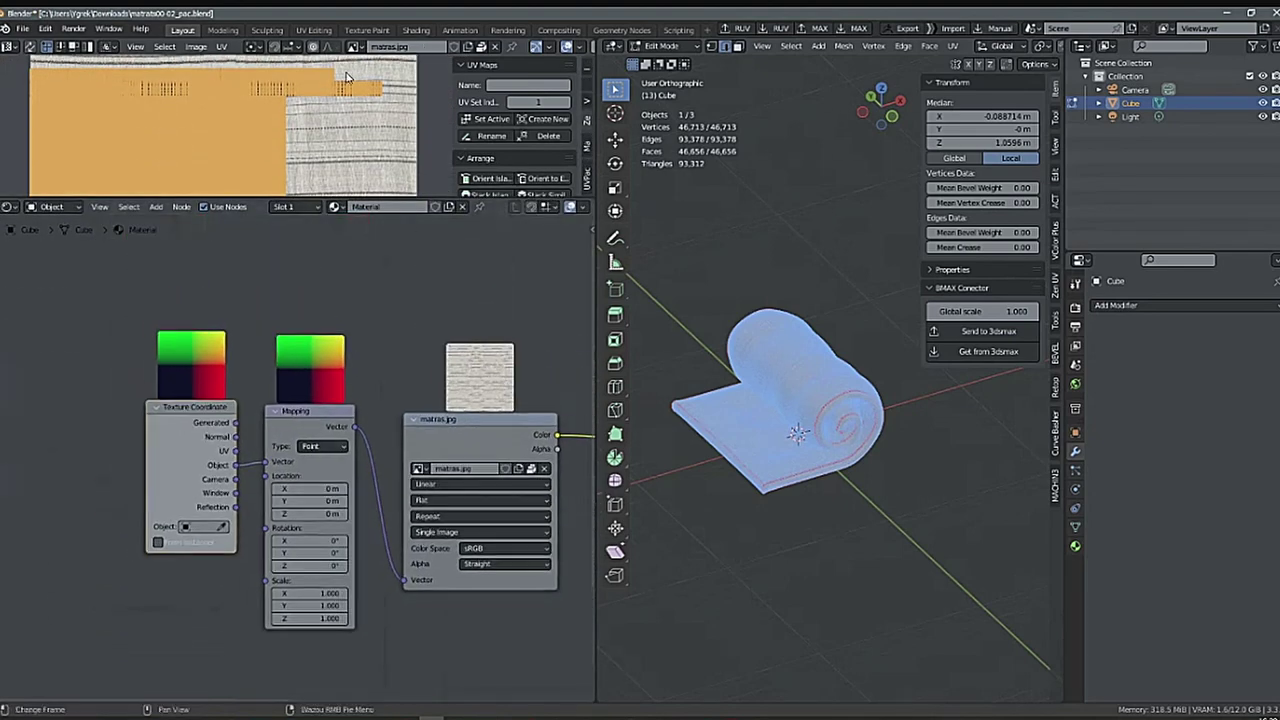
pyautogui.moveTo(440, 198); pyautogui.dragTo(432, 418)
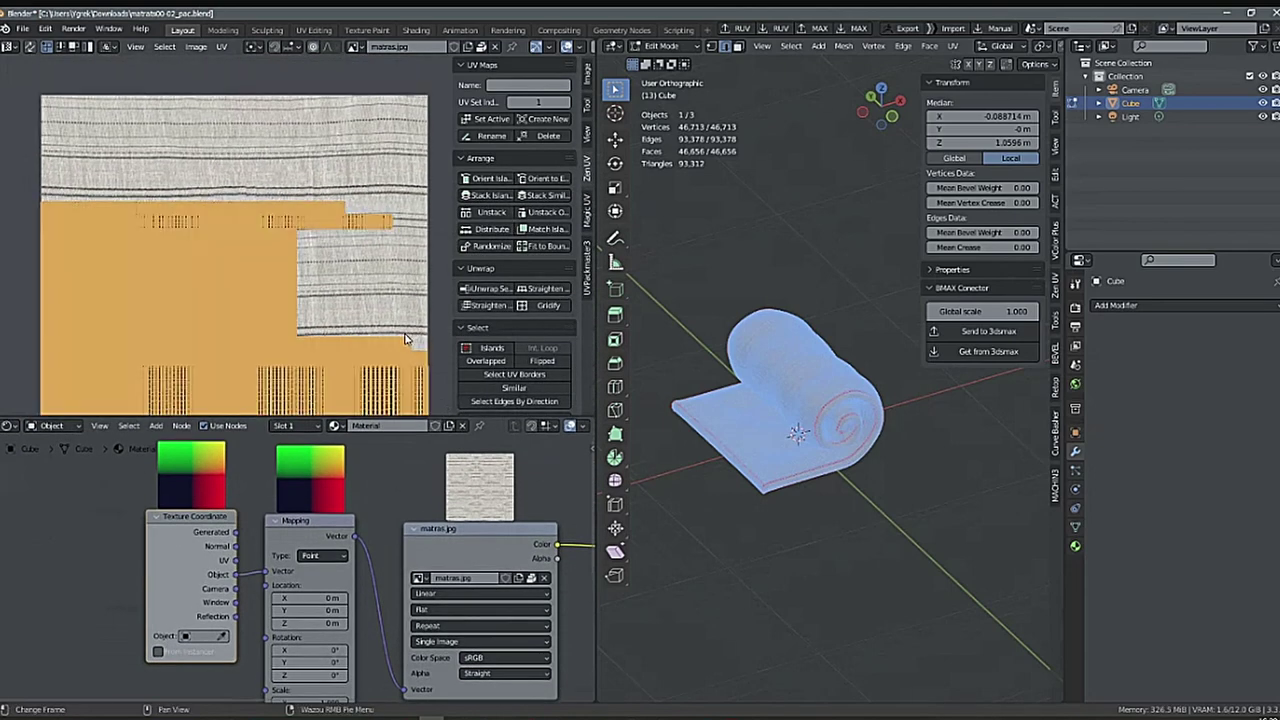
pyautogui.moveTo(405, 334); pyautogui.dragTo(389, 259, button='middle')
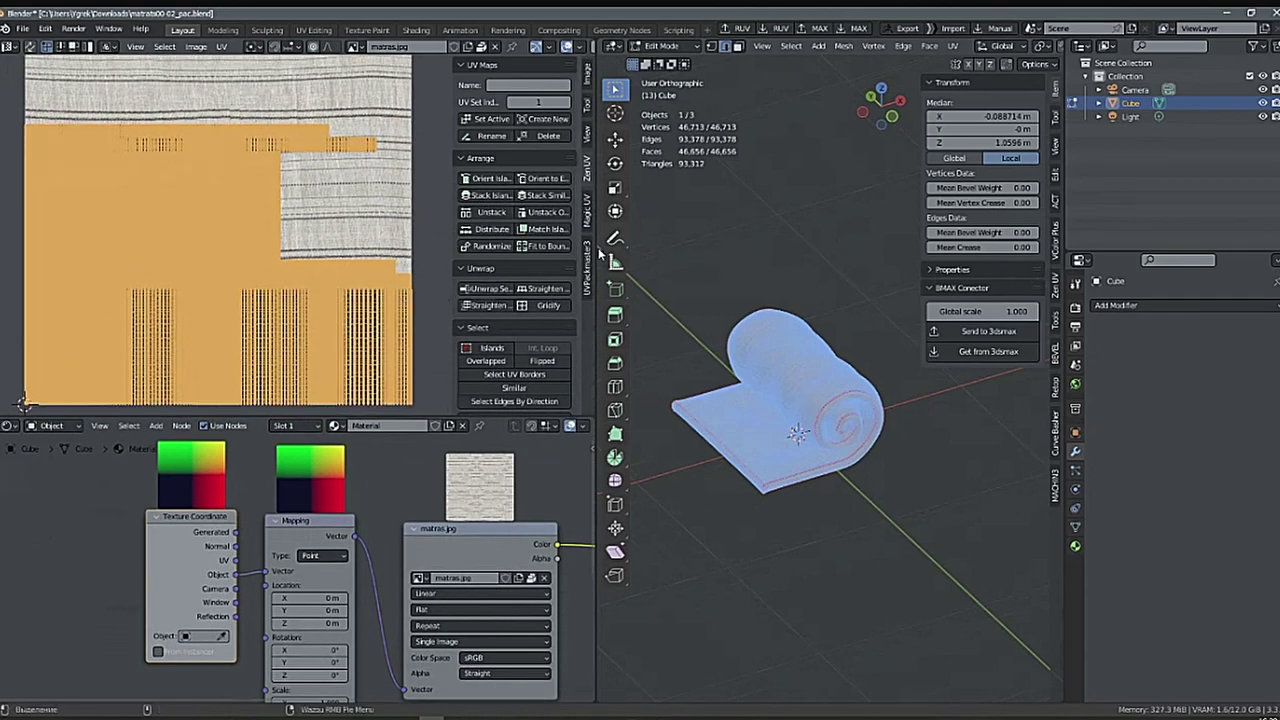
# Set the UVPackmaster packing margin to 0.004.
pyautogui.click(587, 270)
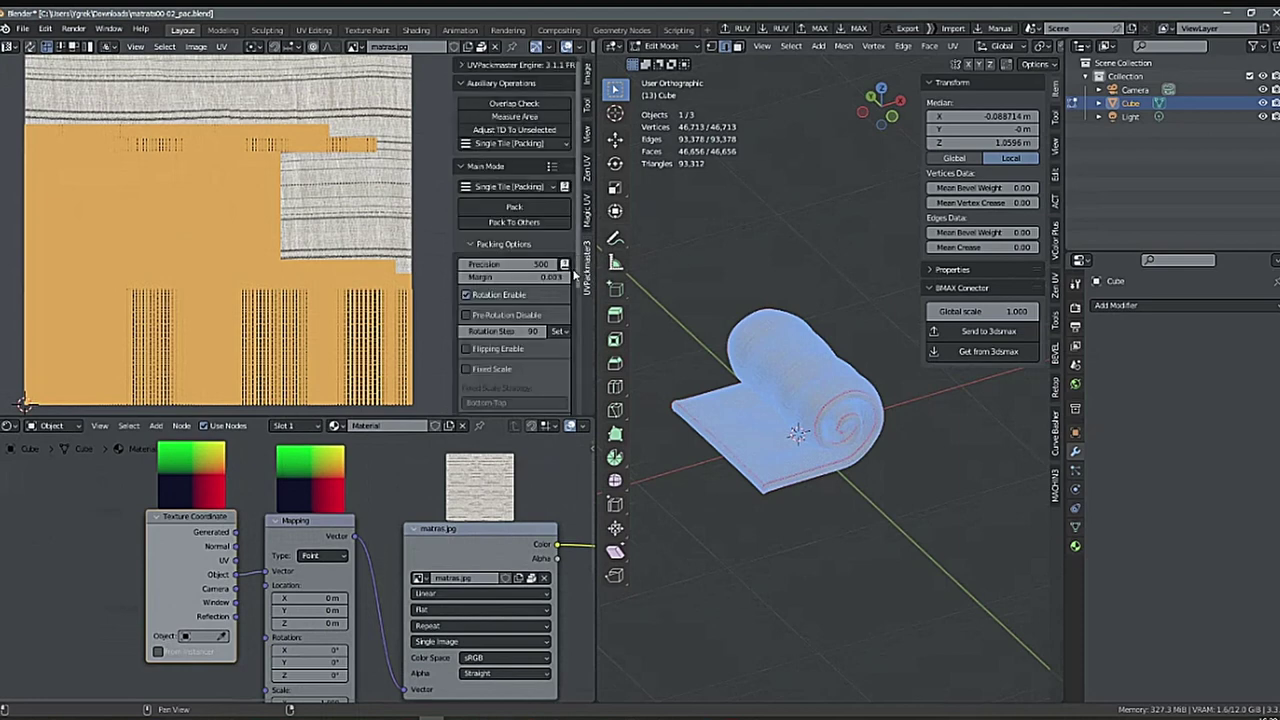
pyautogui.moveTo(579, 278); pyautogui.dragTo(577, 338)
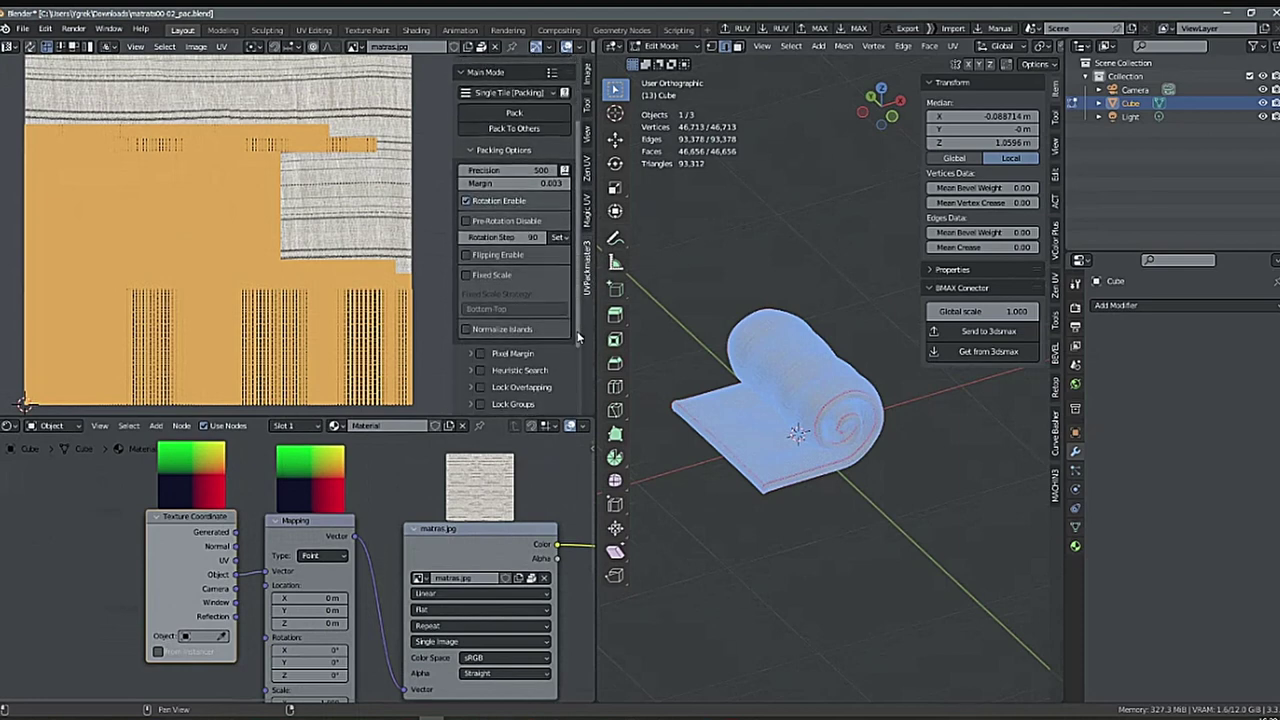
pyautogui.scroll(-3, 570, 320)
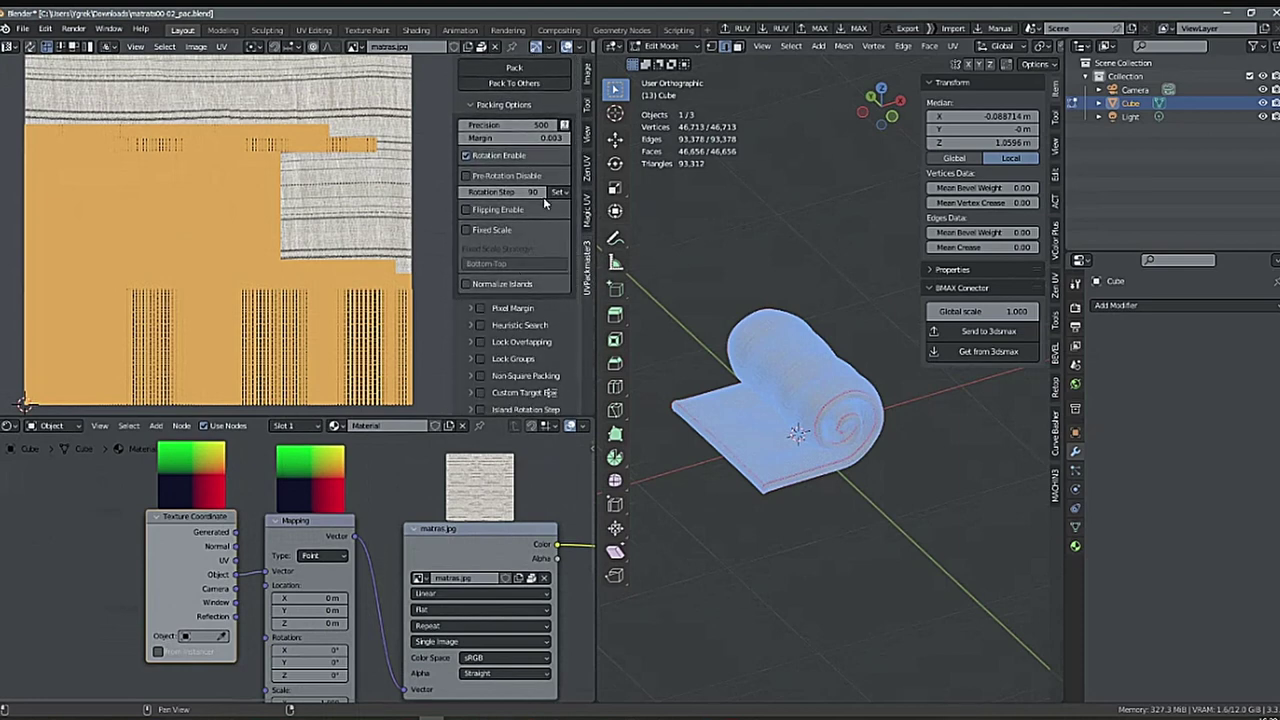
pyautogui.click(520, 137)
pyautogui.write('0.00')
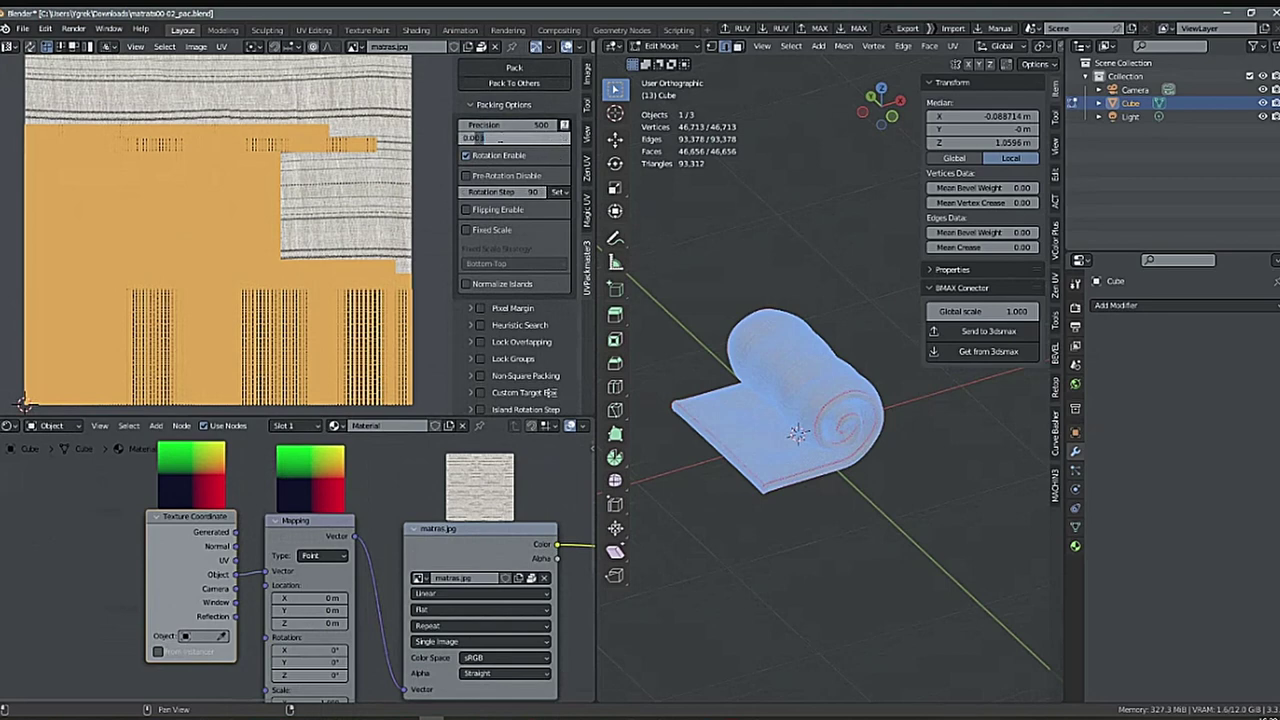
pyautogui.write('1')
pyautogui.write('4')
pyautogui.press('Return')
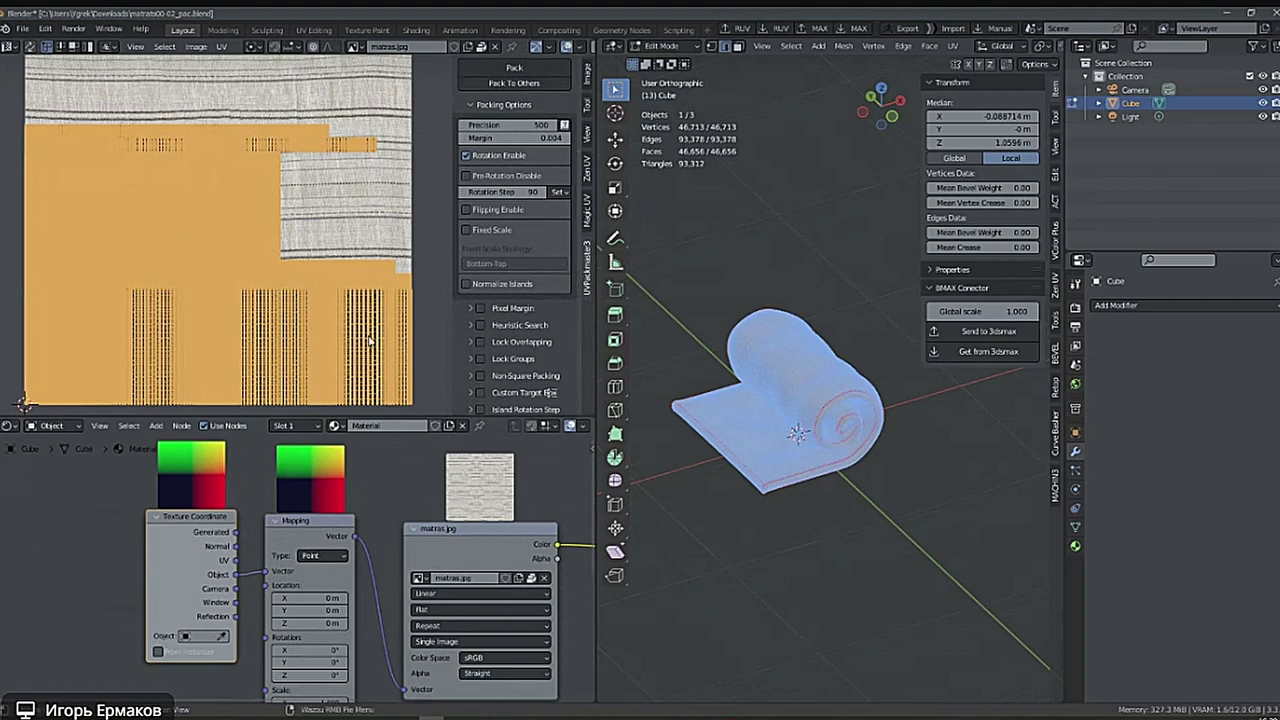
# Repack the selected islands with the new margin and examine the spacing between them in the maximized UV editor.
pyautogui.hotkey('ctrl', 'p')
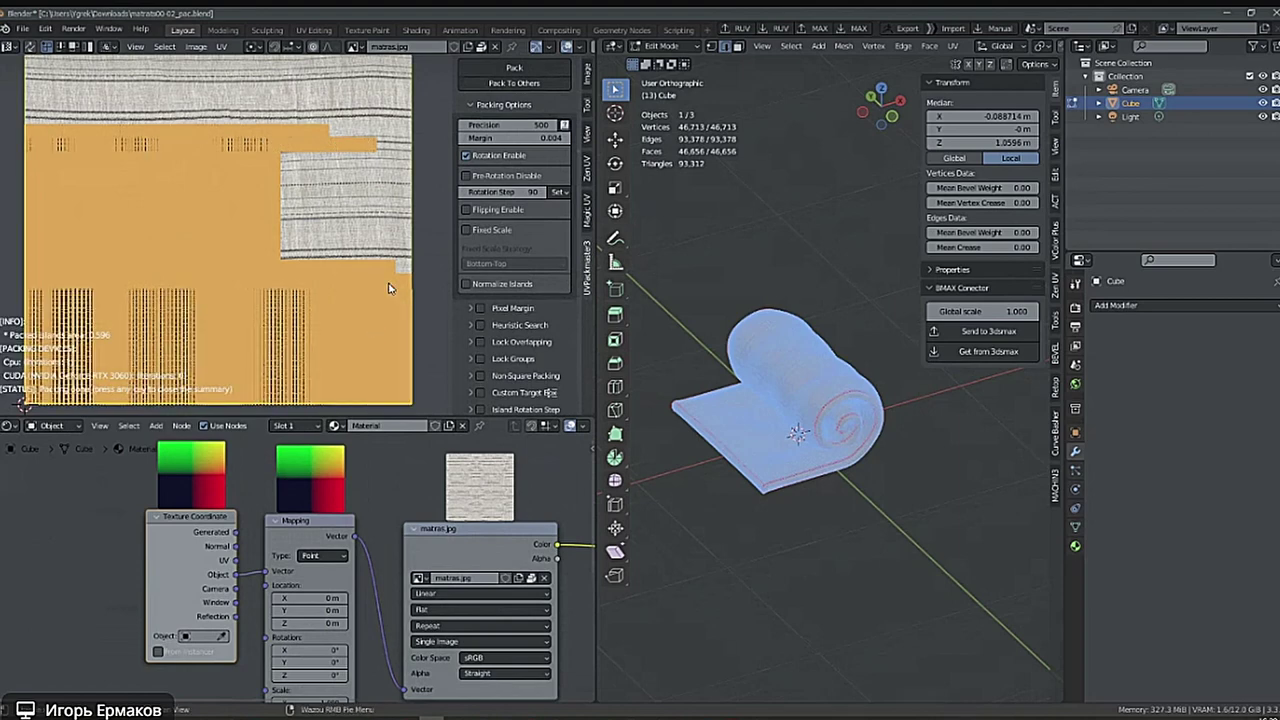
pyautogui.scroll(-4, 385, 290)
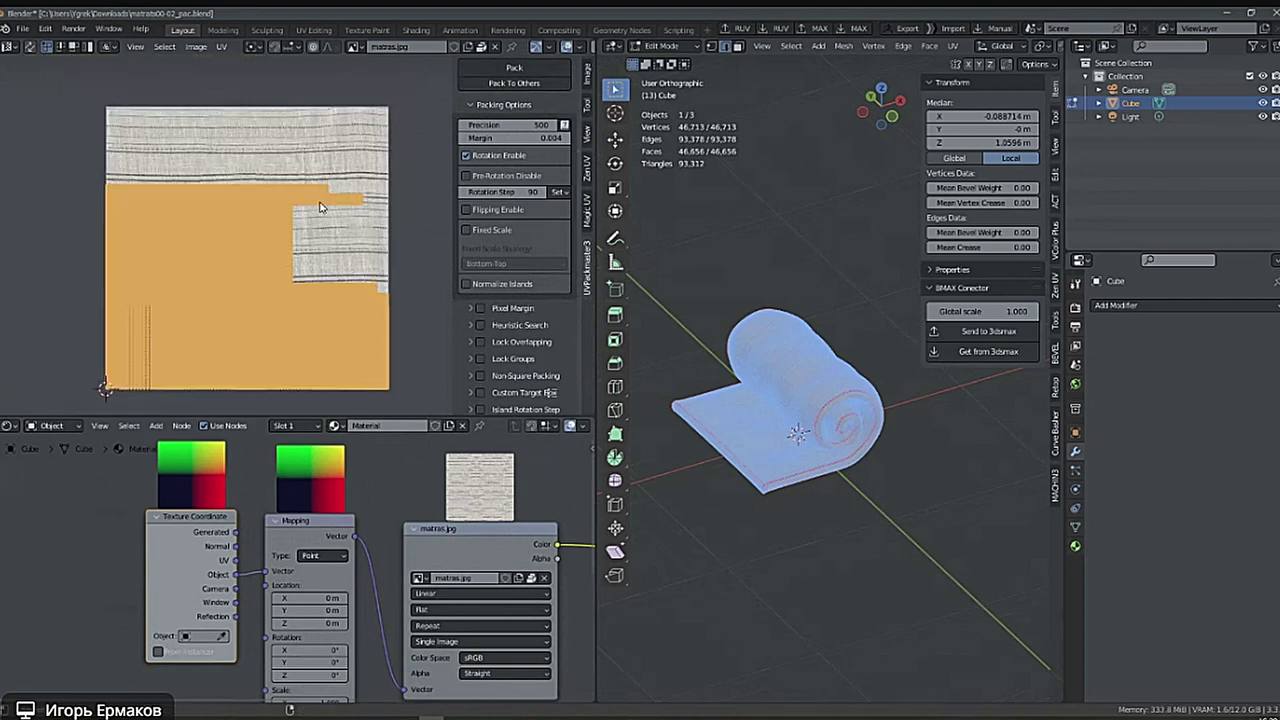
pyautogui.scroll(1, 317, 206)
pyautogui.press('l')
pyautogui.hotkey('ctrl', 'space')
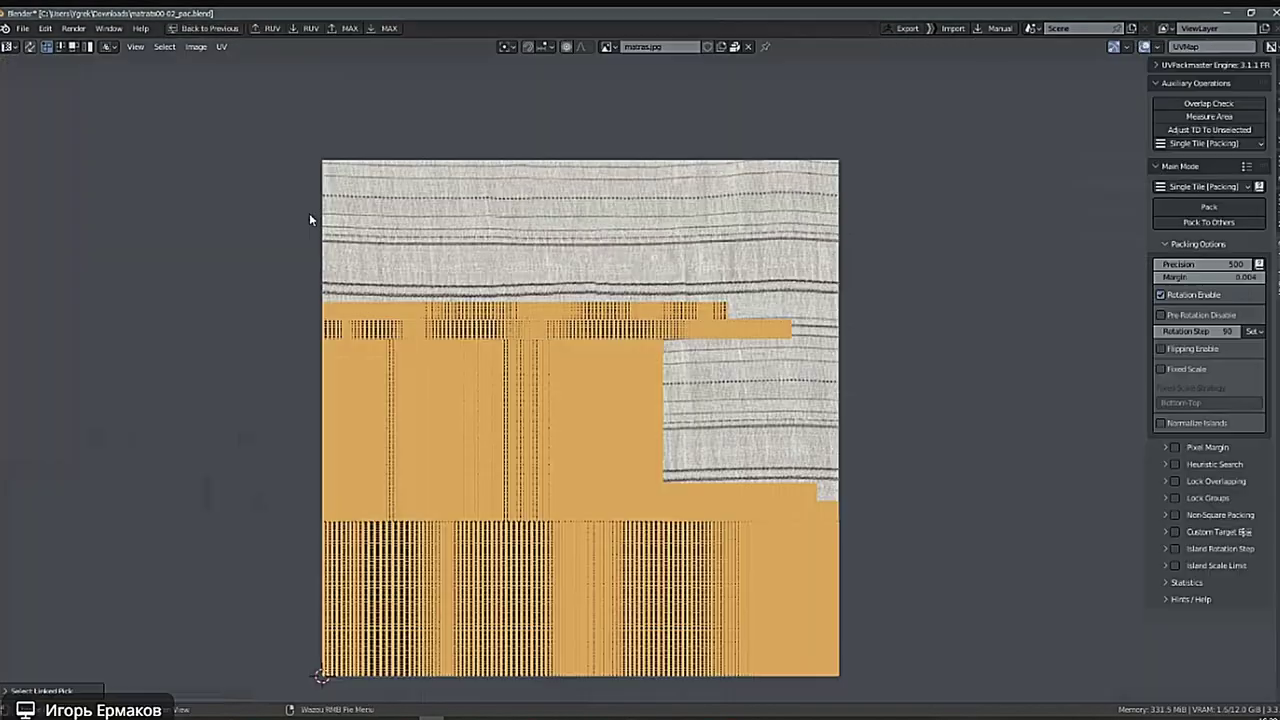
pyautogui.scroll(6, 309, 220)
pyautogui.scroll(-8, 539, 379)
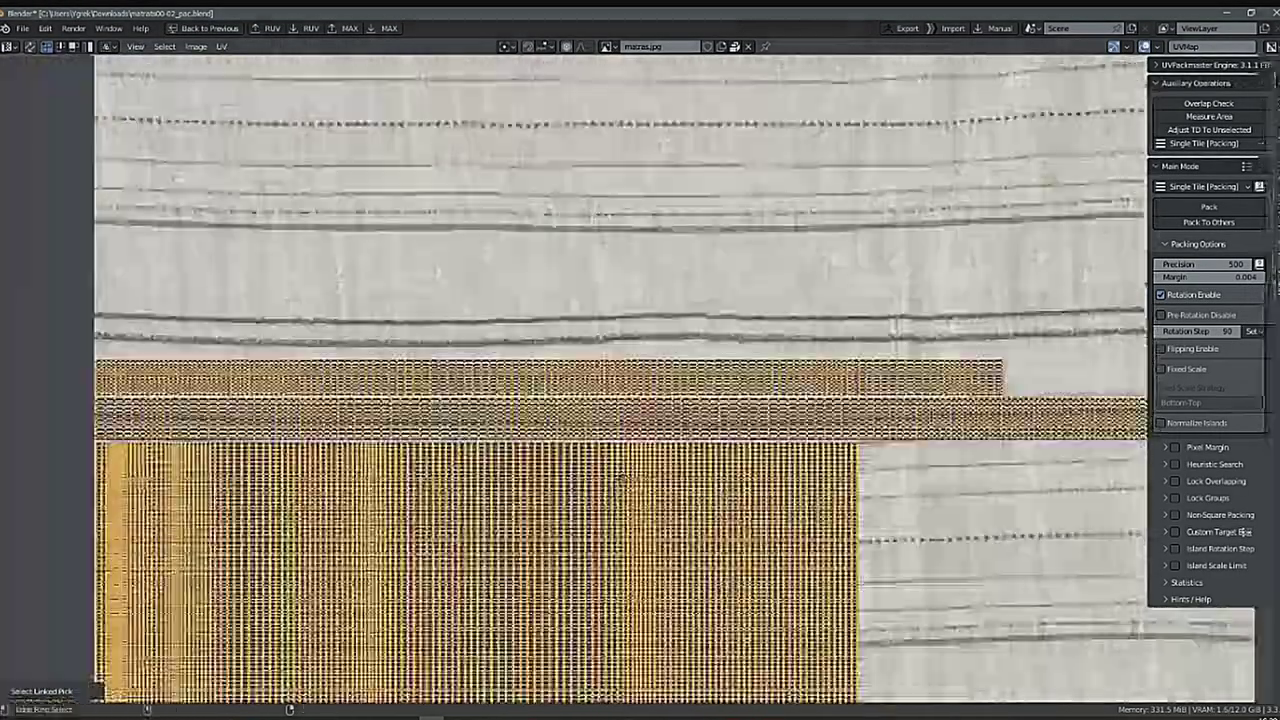
pyautogui.moveTo(613, 363); pyautogui.dragTo(530, 401, button='middle')
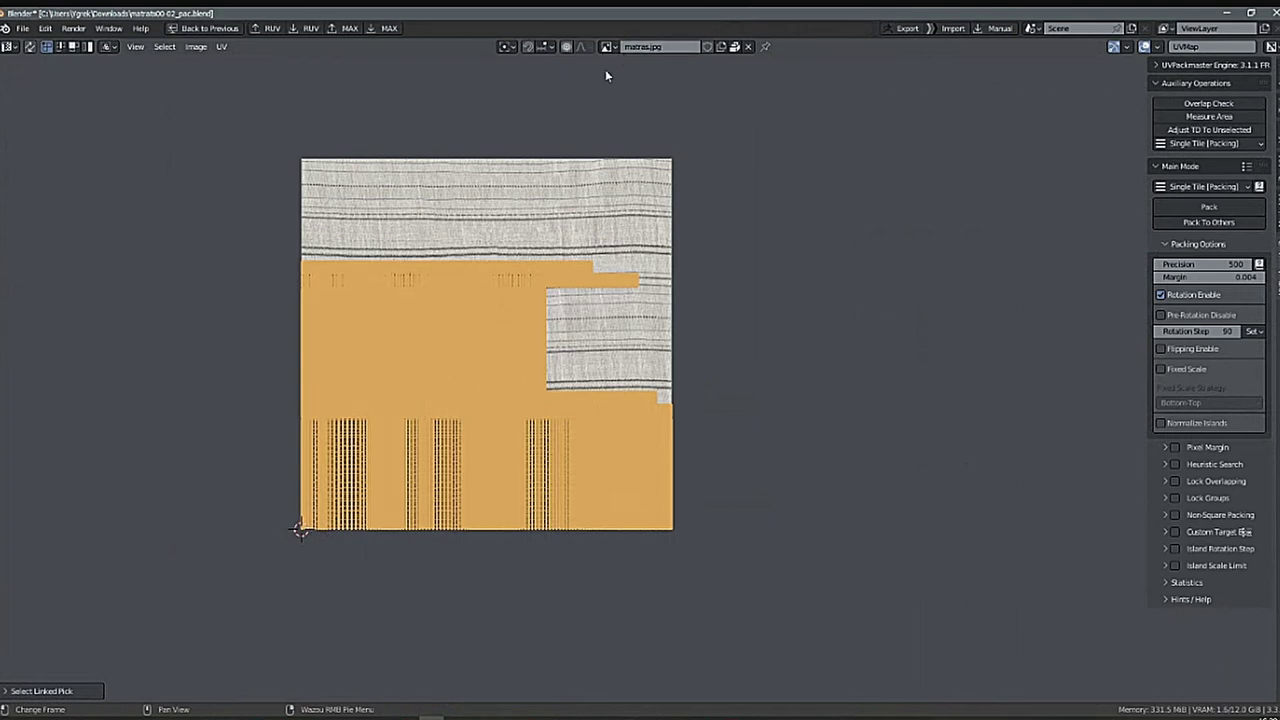
# Create a new blank black image with a width and height of 2048 px.
pyautogui.click(195, 47)
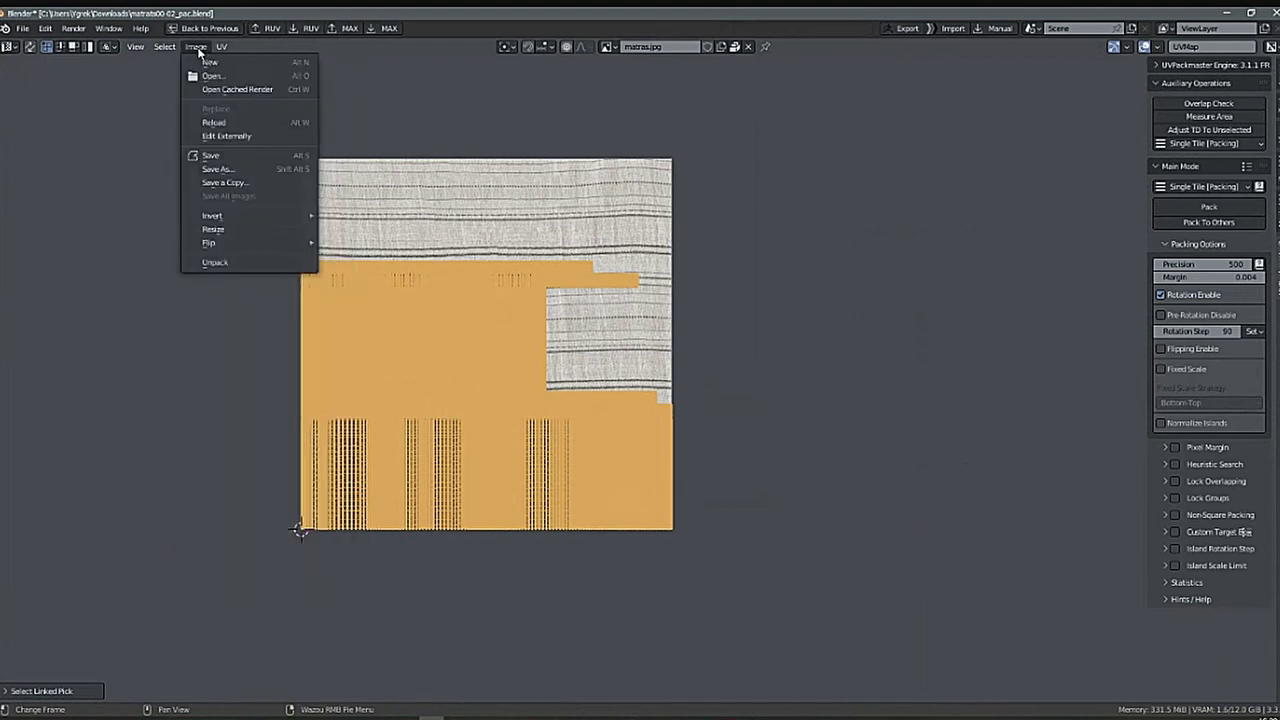
pyautogui.click(221, 62)
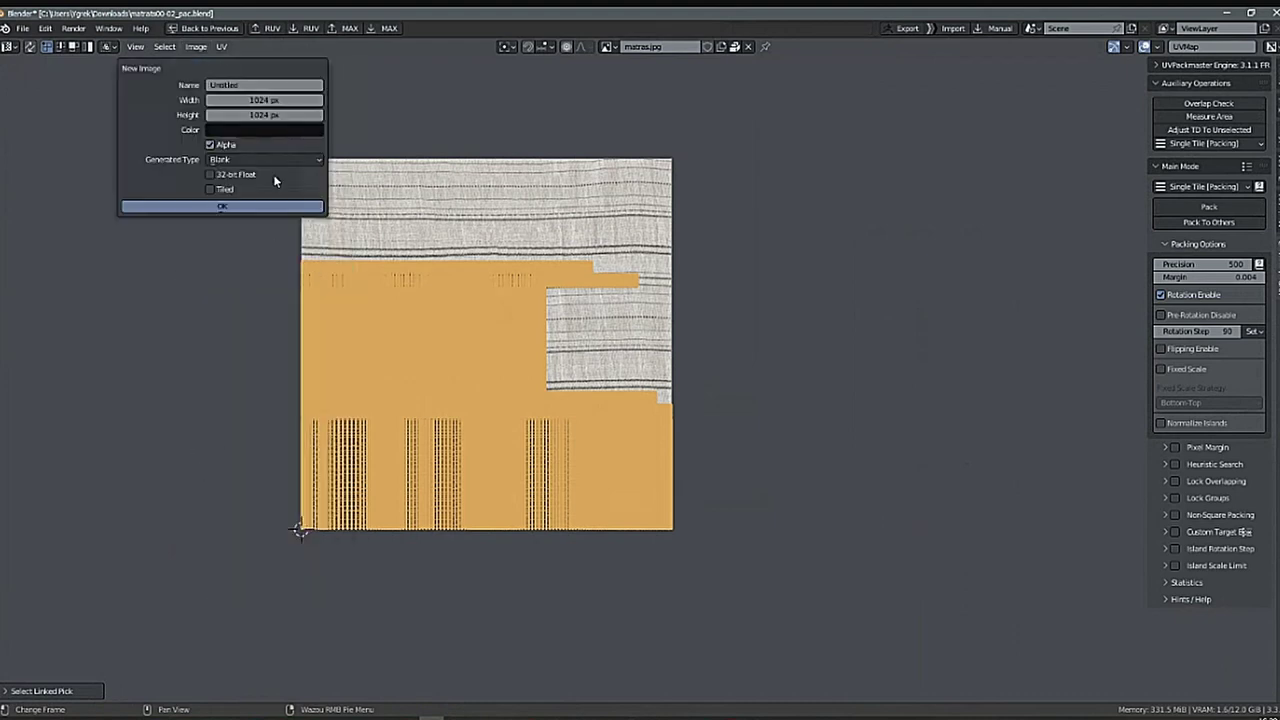
pyautogui.moveTo(262, 101); pyautogui.dragTo(262, 116)
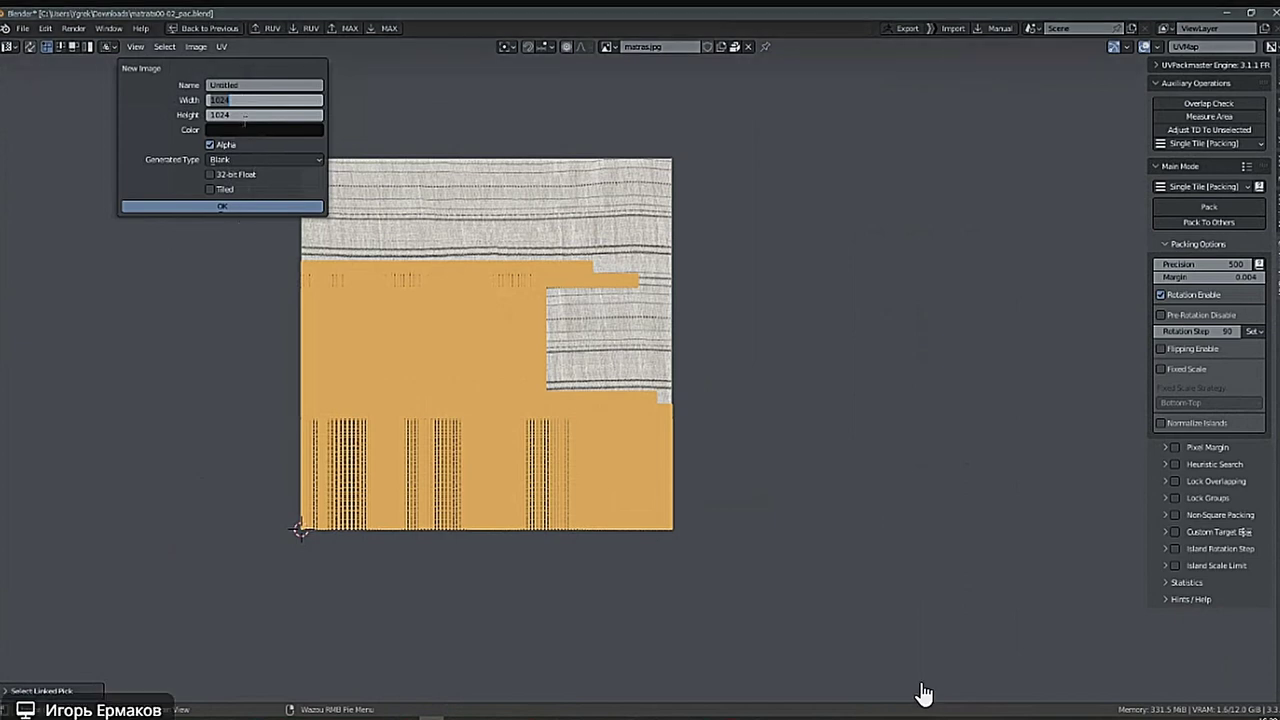
pyautogui.write('2048')
pyautogui.press('Return')
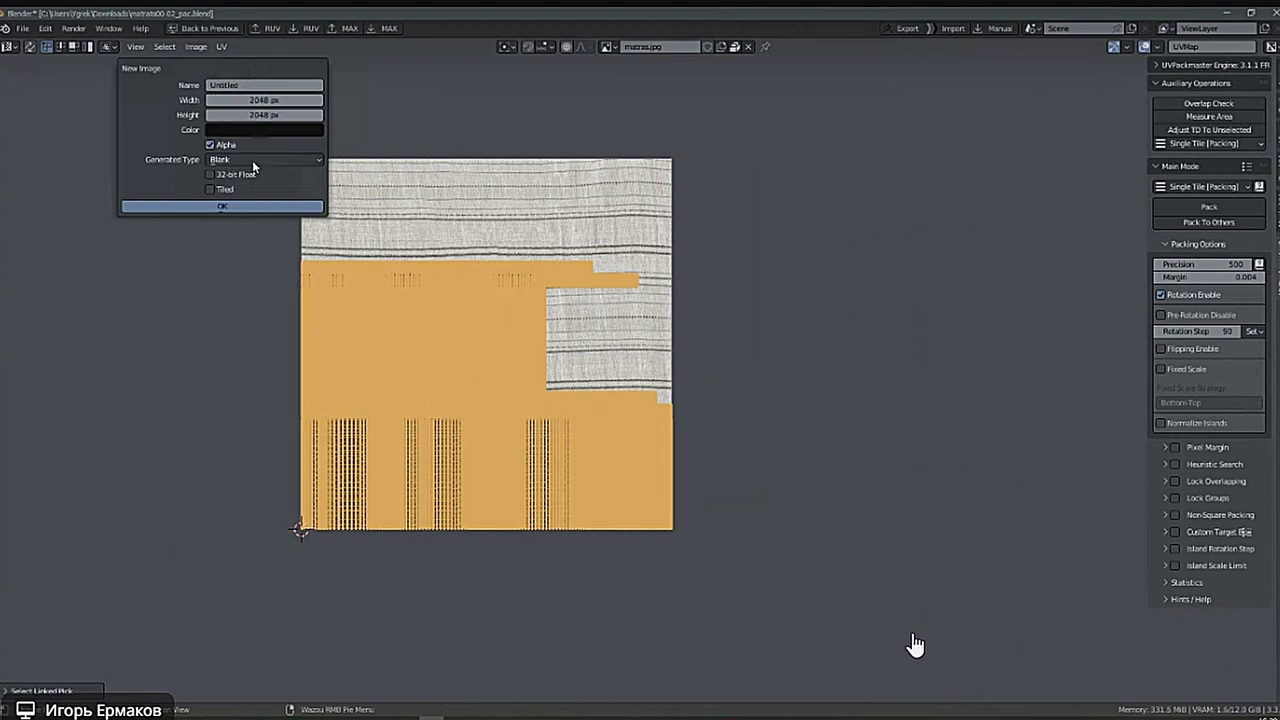
pyautogui.press('Return')
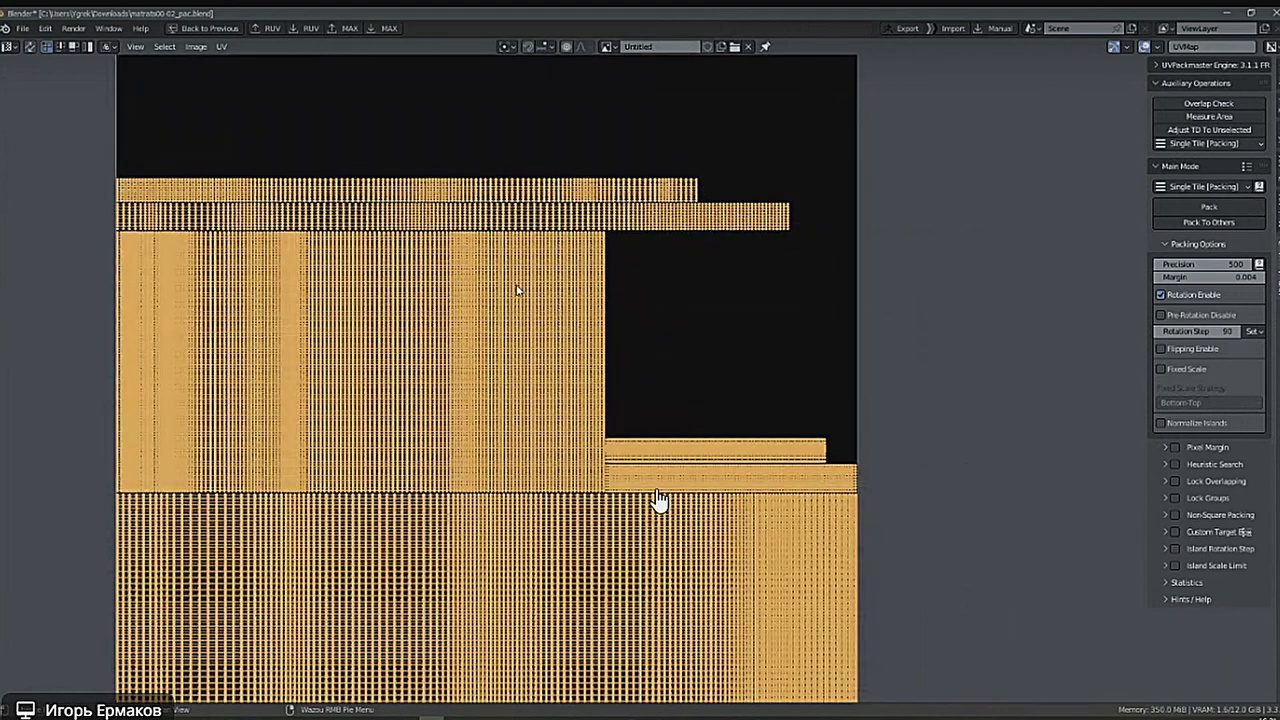
# Restore the multi-editor layout and add the Untitled image to the material as a separate image texture node beside the existing nodes.
pyautogui.hotkey('ctrl', 'space')
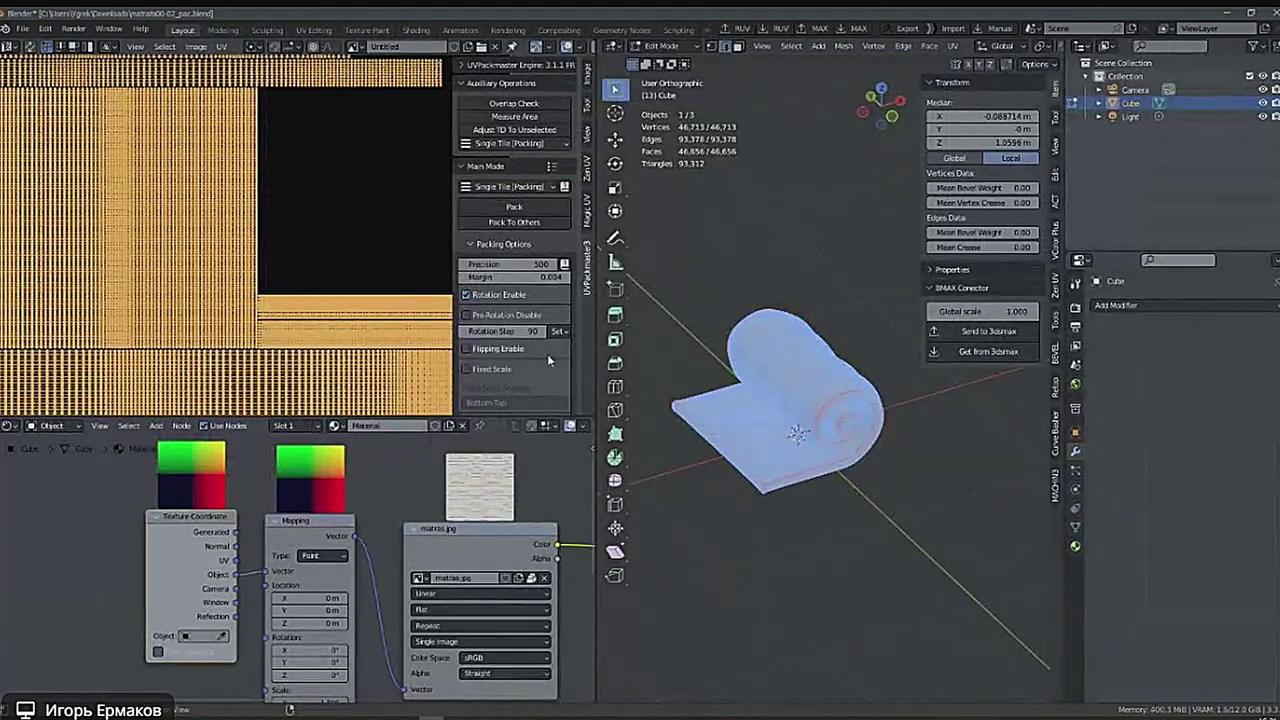
pyautogui.scroll(-5, 234, 266)
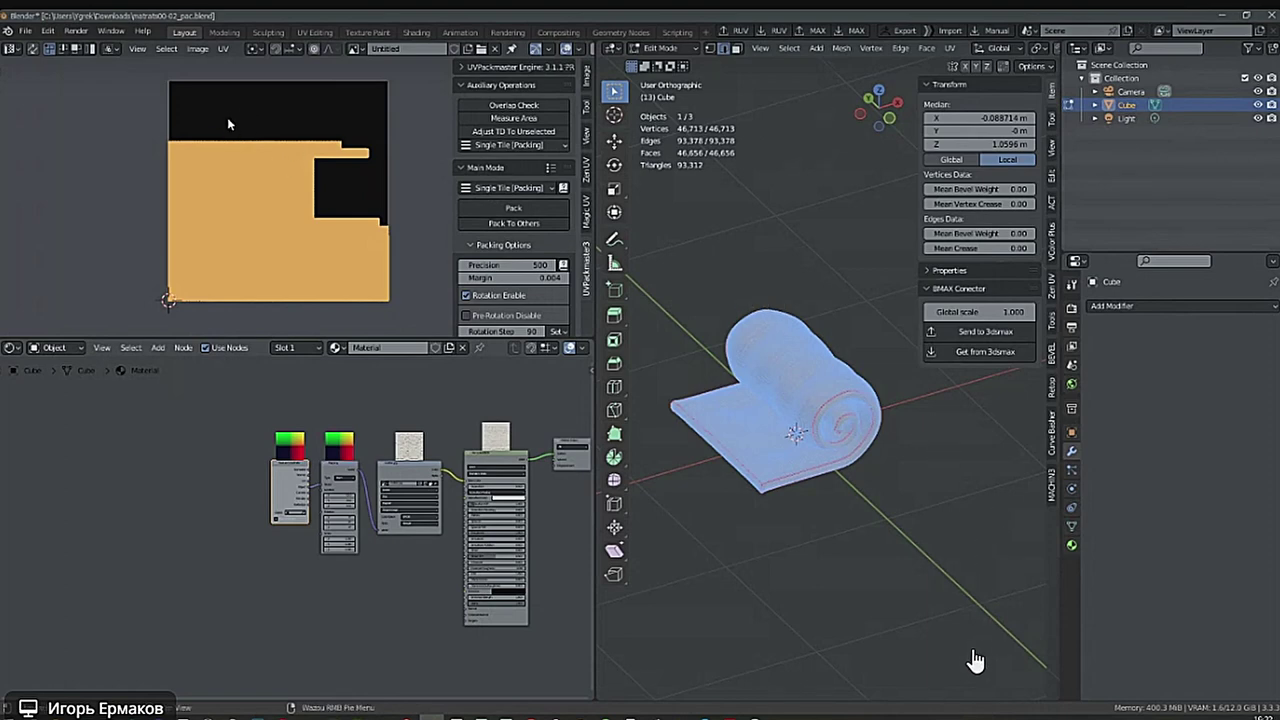
pyautogui.moveTo(358, 50); pyautogui.dragTo(118, 492)
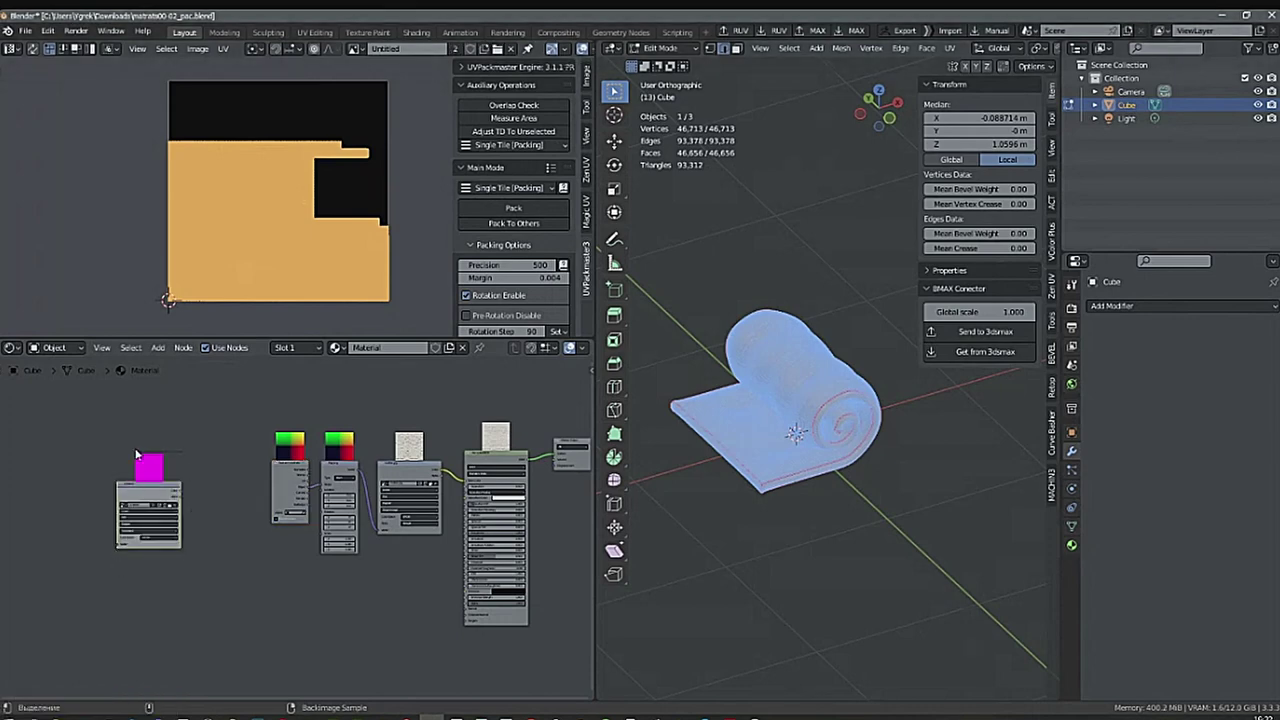
pyautogui.moveTo(158, 482); pyautogui.dragTo(182, 469)
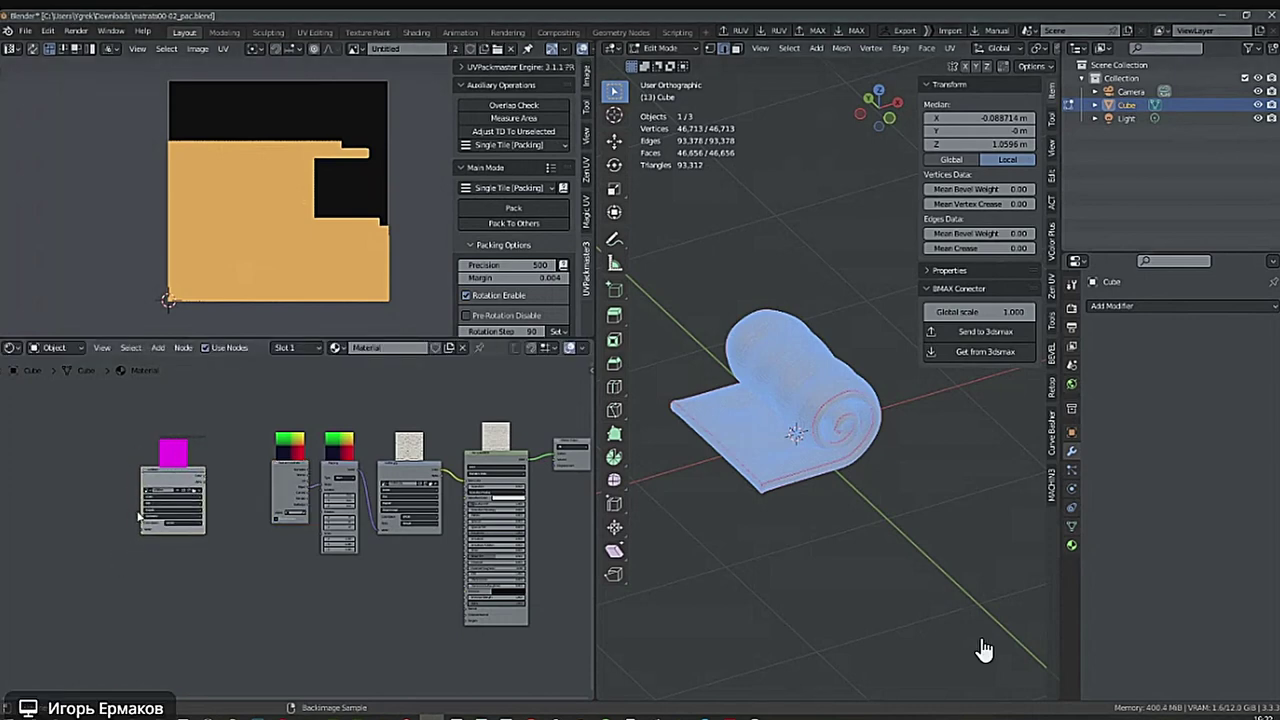
# Set the render engine to Cycles and its device to GPU Compute.
pyautogui.click(1071, 308)
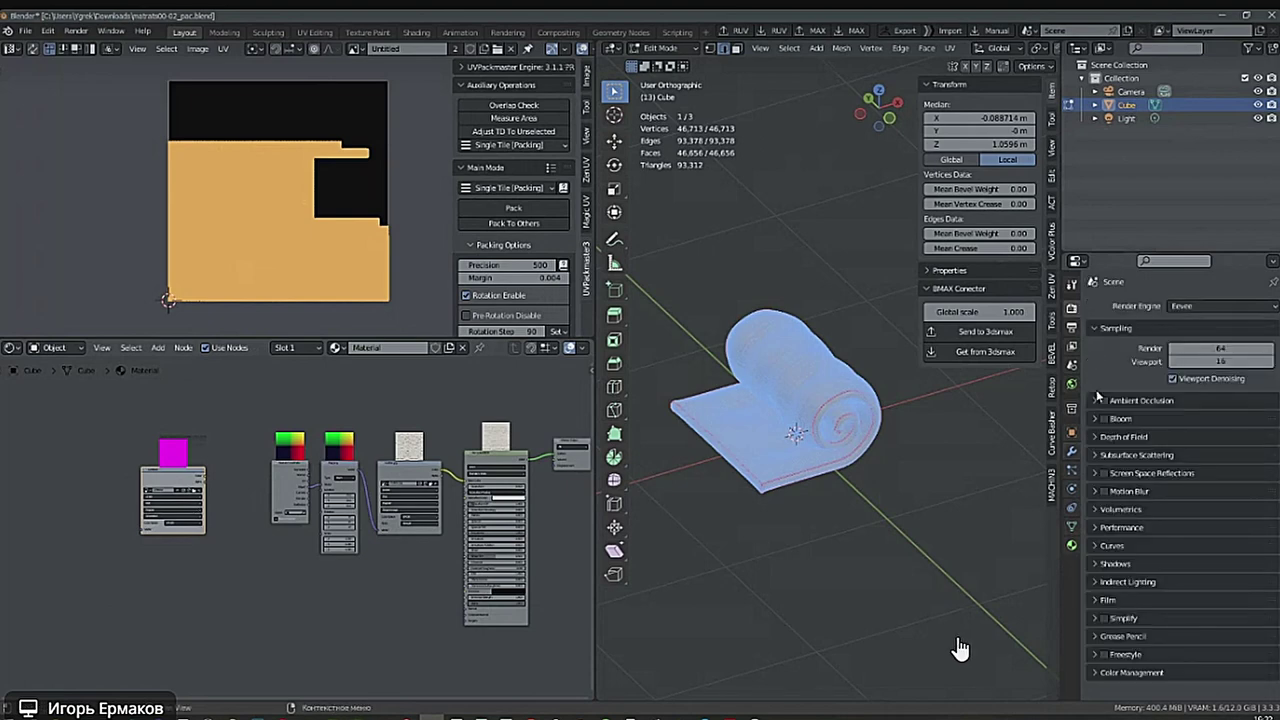
pyautogui.click(1198, 307)
pyautogui.click(1199, 362)
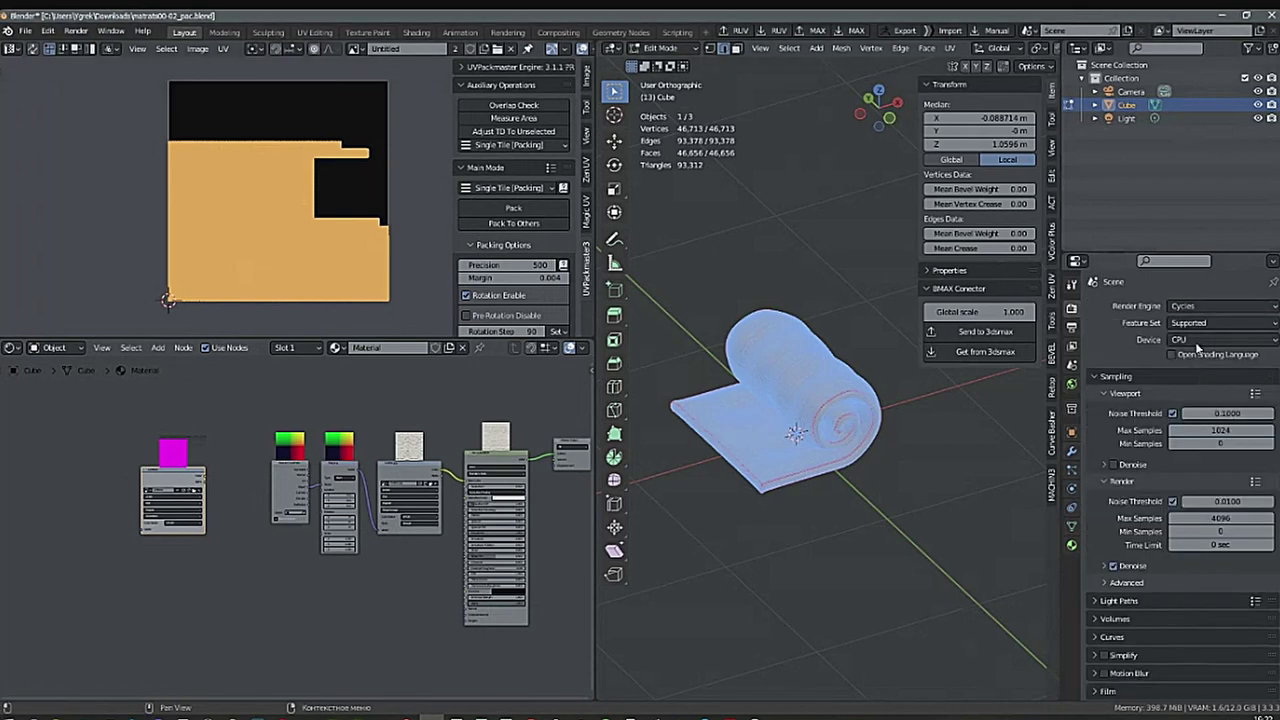
pyautogui.click(1210, 340)
pyautogui.click(1198, 372)
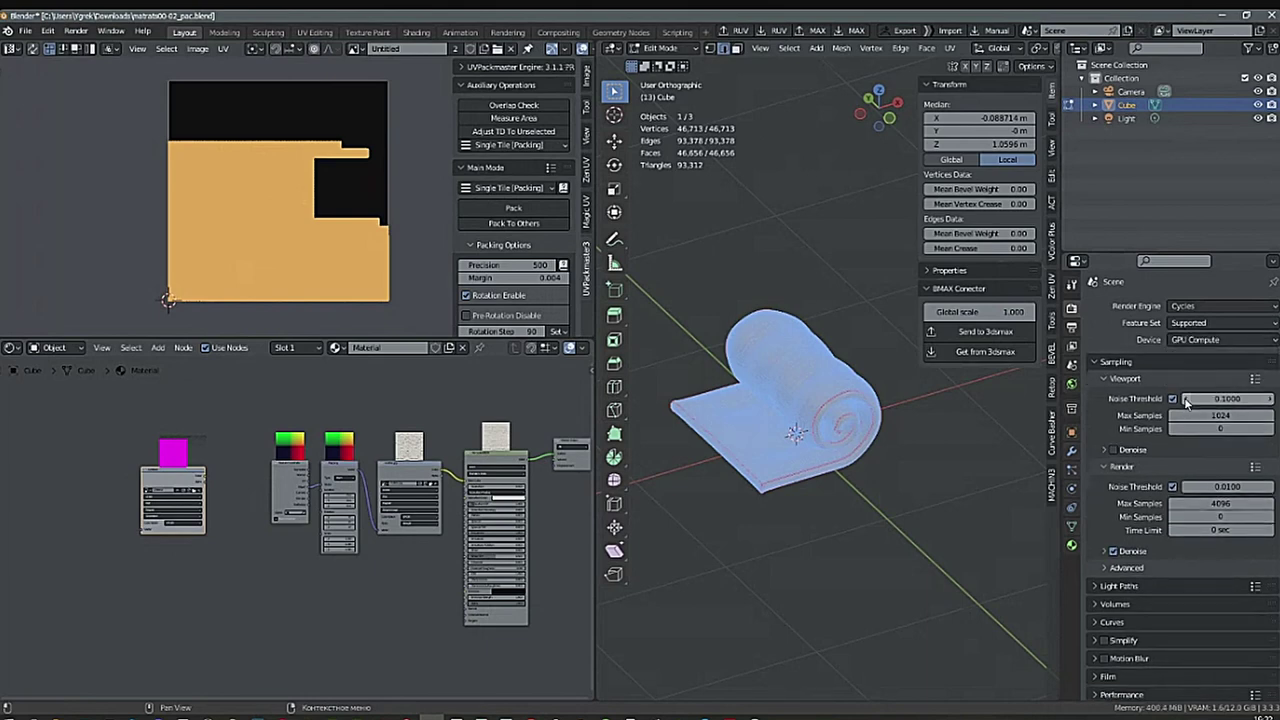
# Expand the Cycles bake settings and set the bake type to Diffuse.
pyautogui.scroll(-3, 1273, 398)
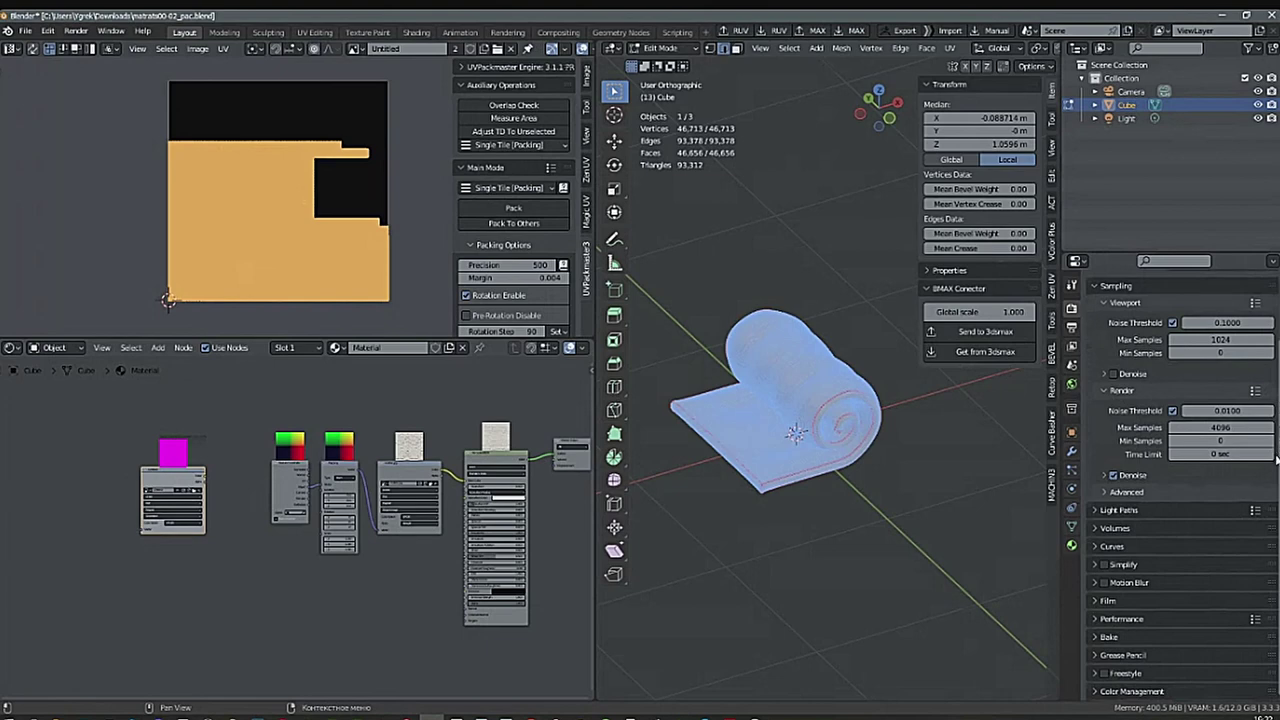
pyautogui.click(1095, 637)
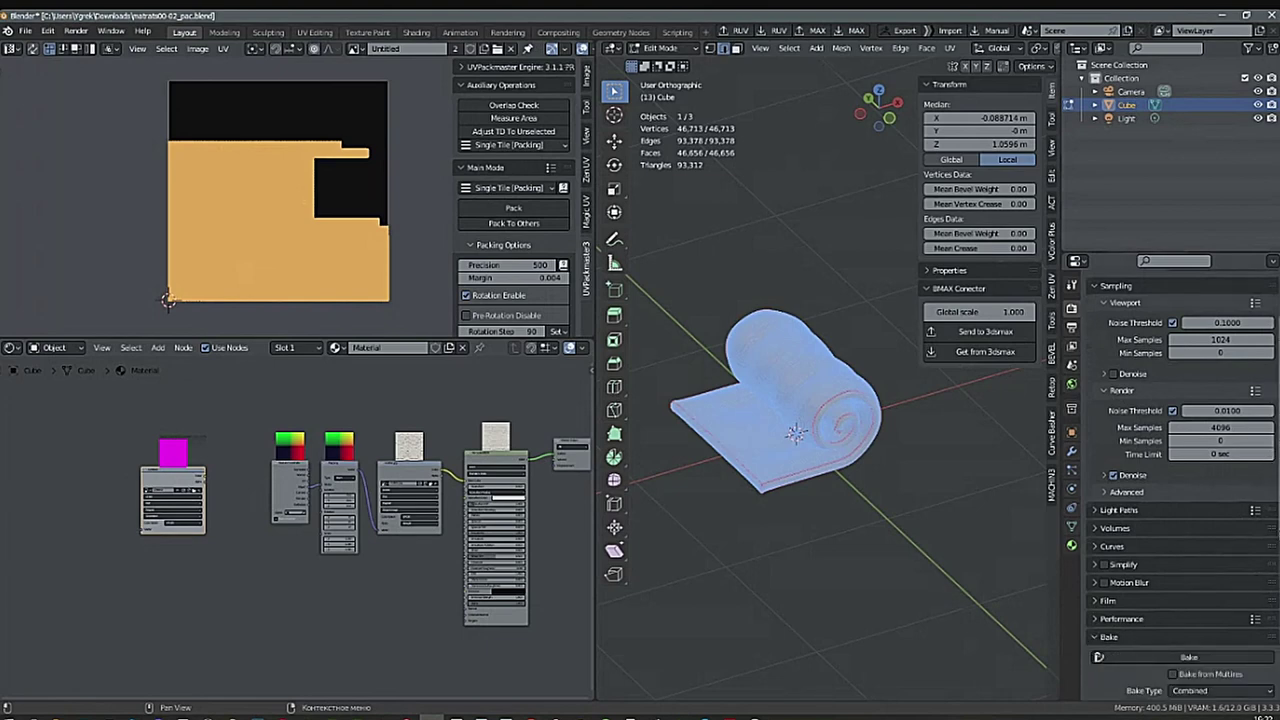
pyautogui.scroll(-10, 1247, 622)
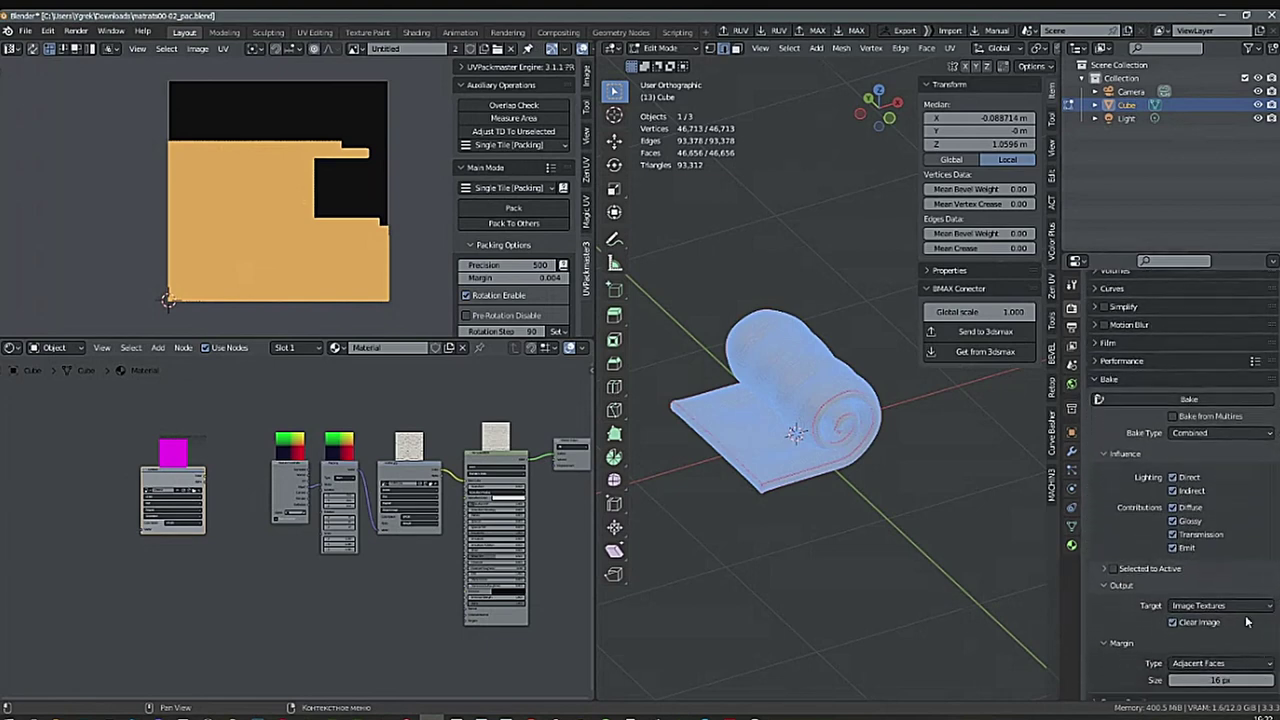
pyautogui.click(1215, 434)
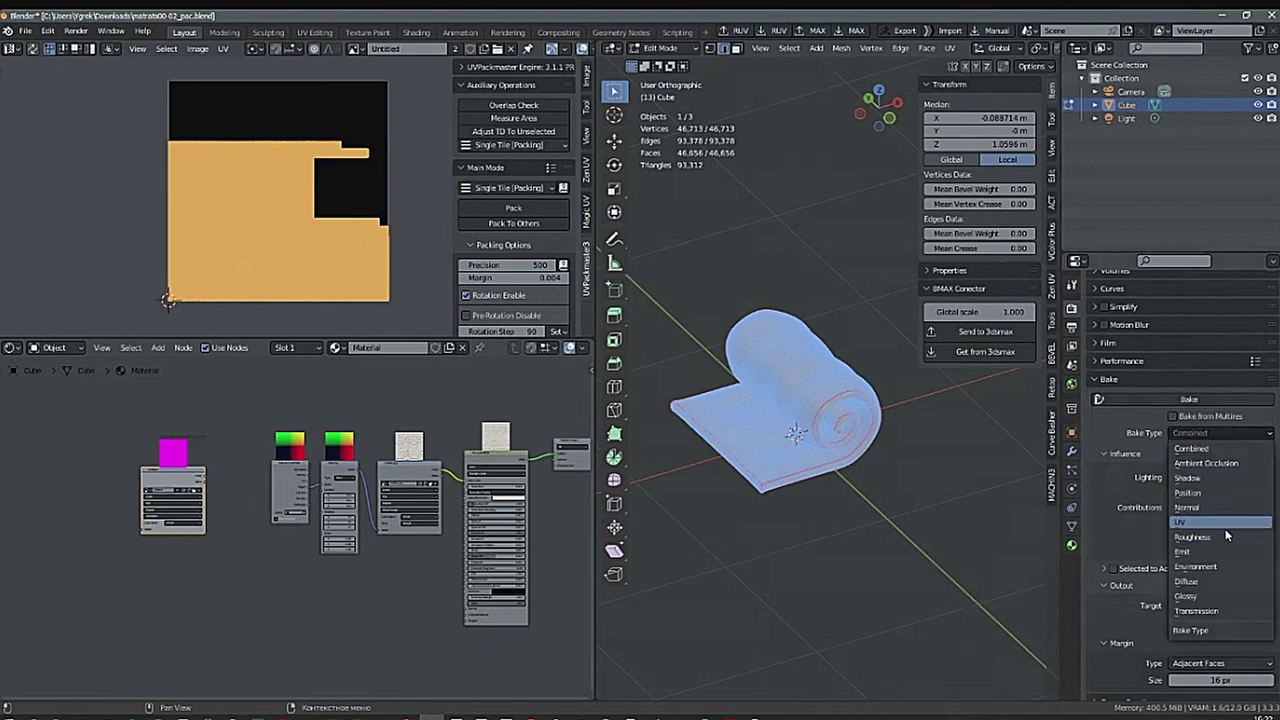
pyautogui.click(1212, 580)
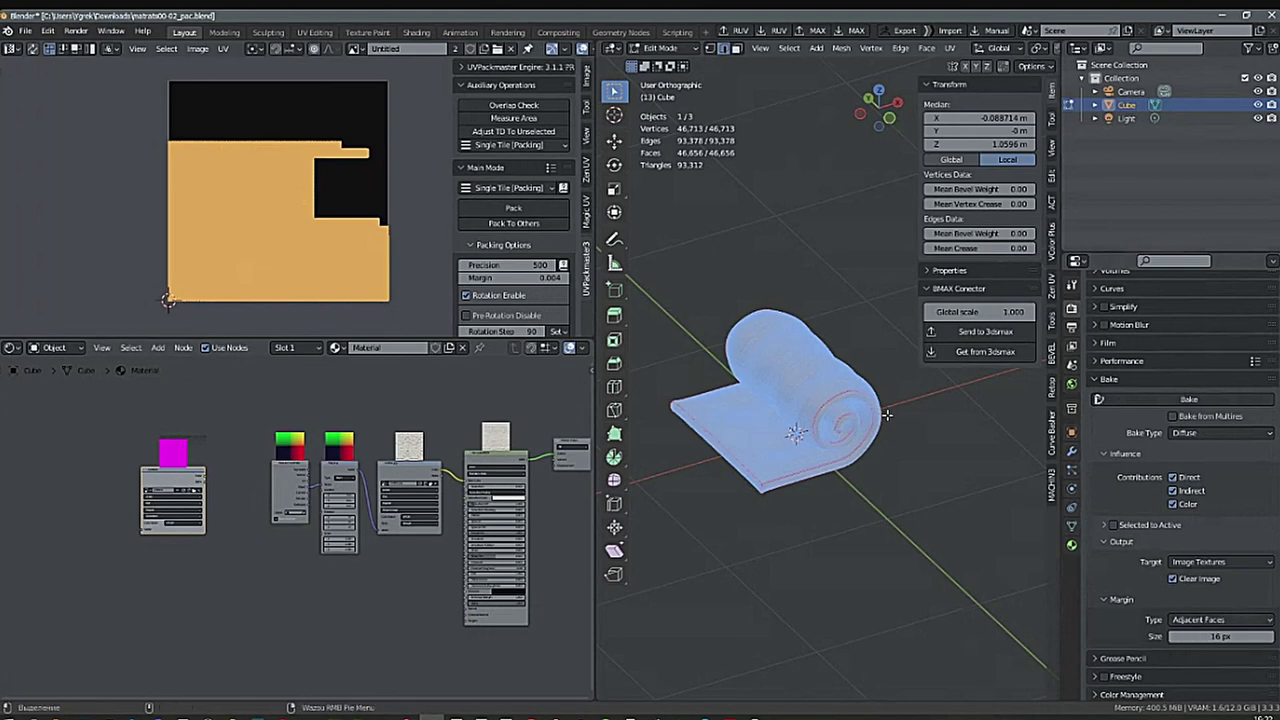
# Switch the rolled mattress to Object Mode and set the bake margin size to 64 px.
pyautogui.press('Tab')
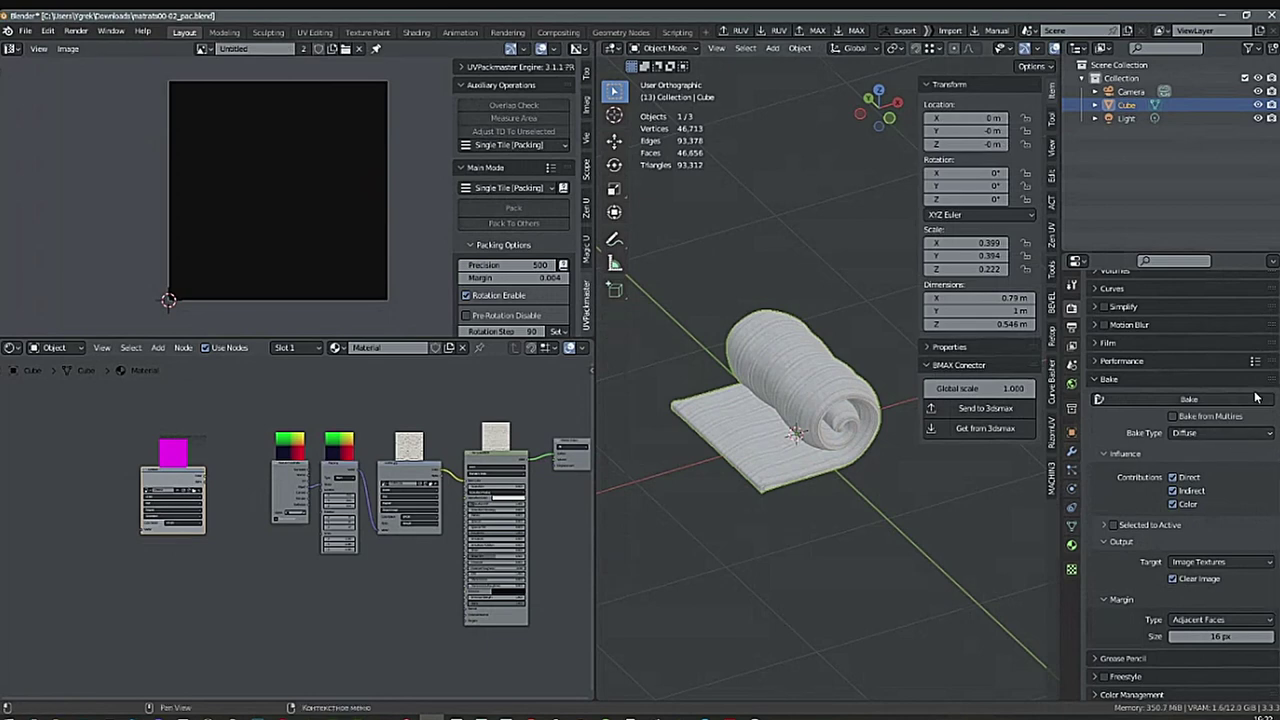
pyautogui.moveTo(1238, 637)
pyautogui.mouseDown()
pyautogui.moveTo(1268, 637)
pyautogui.moveTo(1246, 637)
pyautogui.mouseUp()
pyautogui.click(1238, 637)
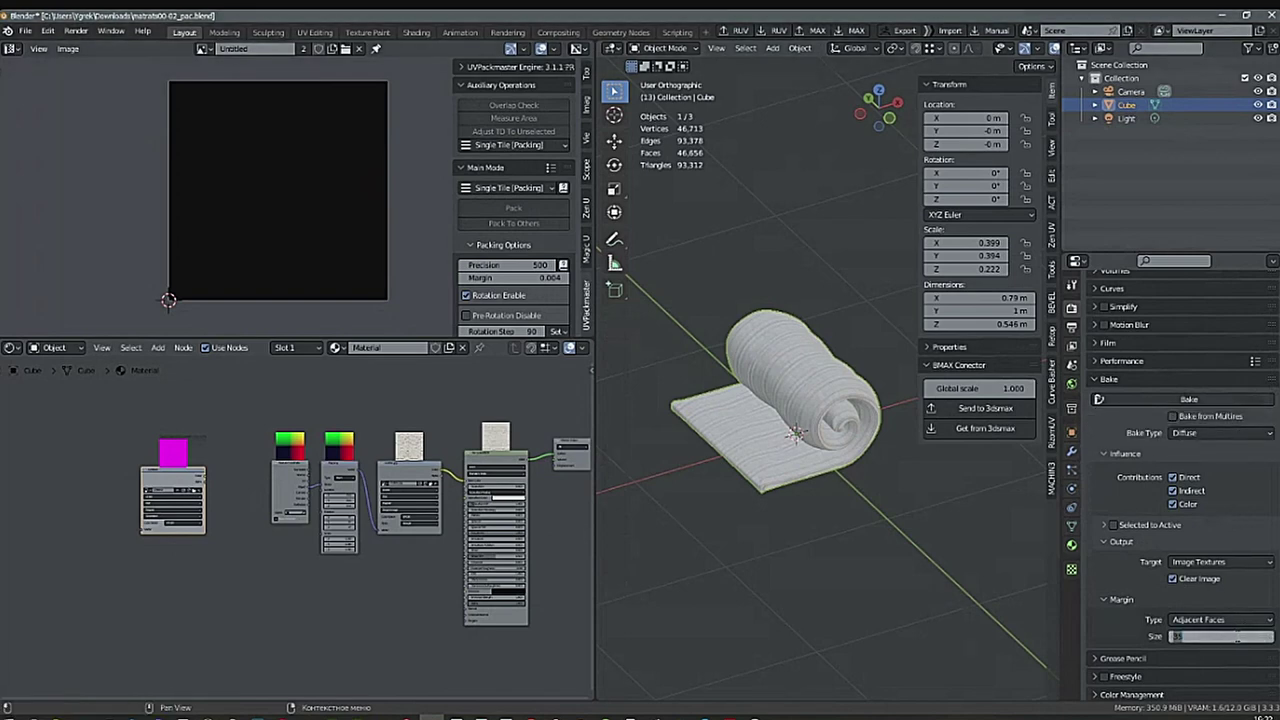
pyautogui.write('64')
pyautogui.press('Return')
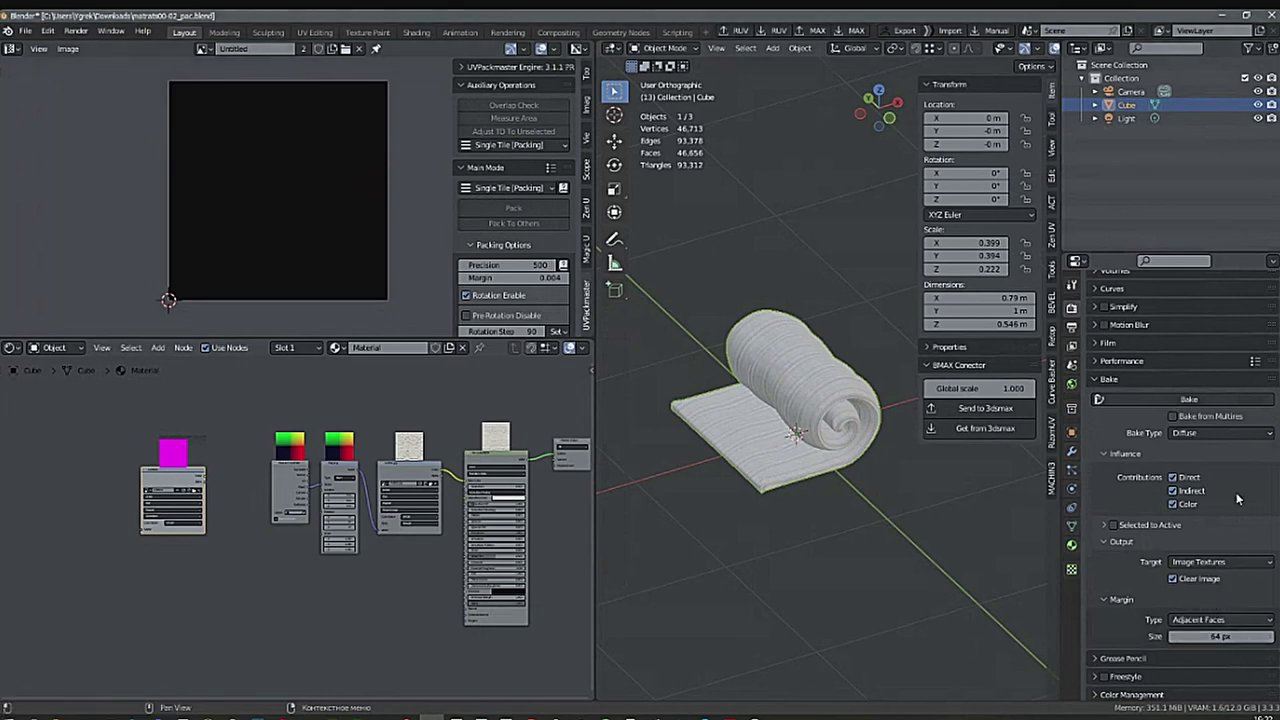
# Bake the diffuse map into the Untitled image and examine the result up close in the maximized image editor.
pyautogui.click(1197, 399)
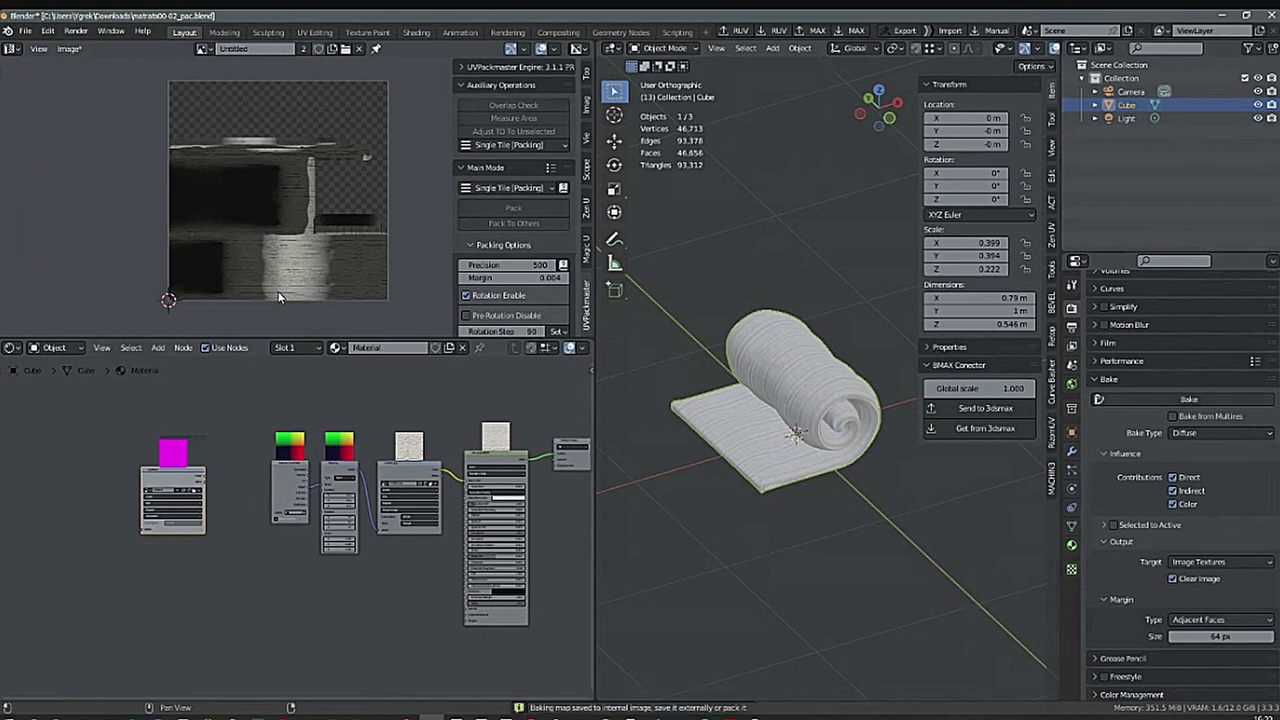
pyautogui.hotkey('ctrl', 'space')
pyautogui.scroll(7, 604, 440)
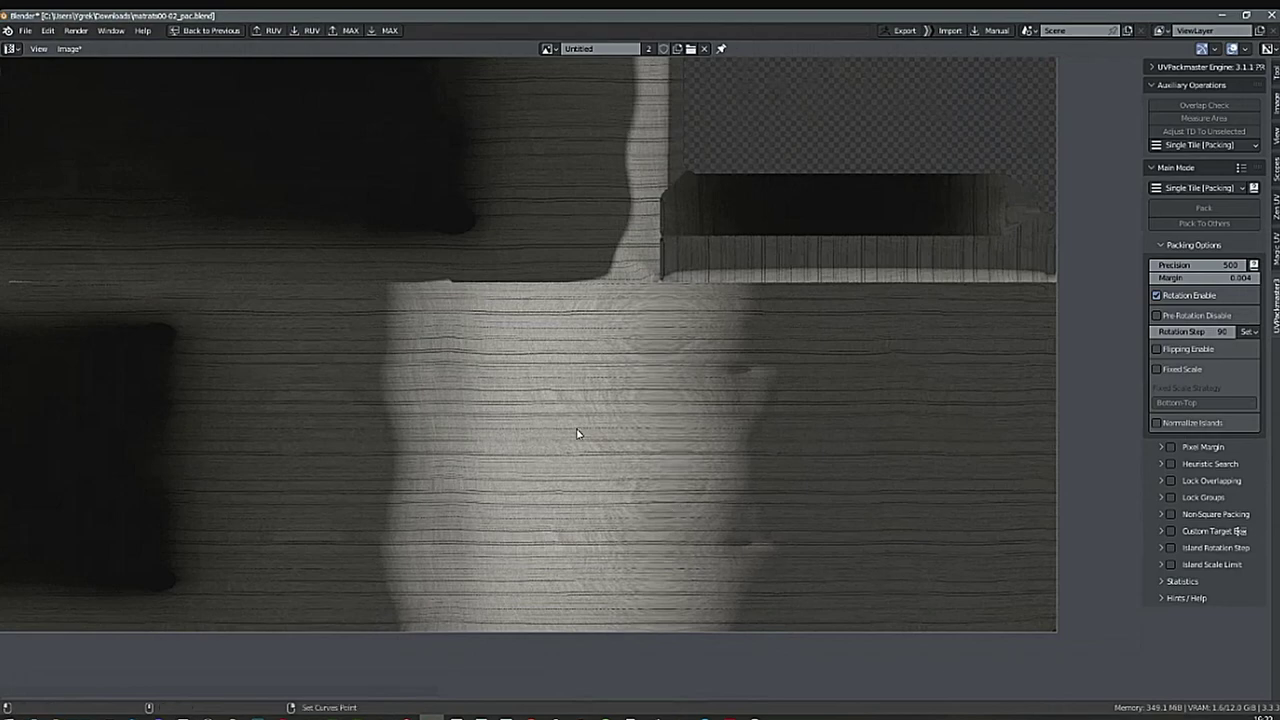
pyautogui.hotkey('ctrl', 'space')
pyautogui.keyDown('ctrl'); pyautogui.moveTo(330, 237); pyautogui.dragTo(219, 240, button='middle'); pyautogui.keyUp('ctrl')
pyautogui.keyDown('ctrl'); pyautogui.moveTo(301, 206); pyautogui.dragTo(302, 230, button='middle'); pyautogui.keyUp('ctrl')
pyautogui.moveTo(311, 214); pyautogui.dragTo(280, 284, button='middle')
pyautogui.moveTo(280, 284)
pyautogui.keyDown('ctrl'); pyautogui.mouseDown(button='middle')
pyautogui.moveTo(272, 268)
pyautogui.moveTo(284, 271)
pyautogui.mouseUp(button='middle'); pyautogui.keyUp('ctrl')
pyautogui.moveTo(284, 271); pyautogui.dragTo(294, 257, button='middle')
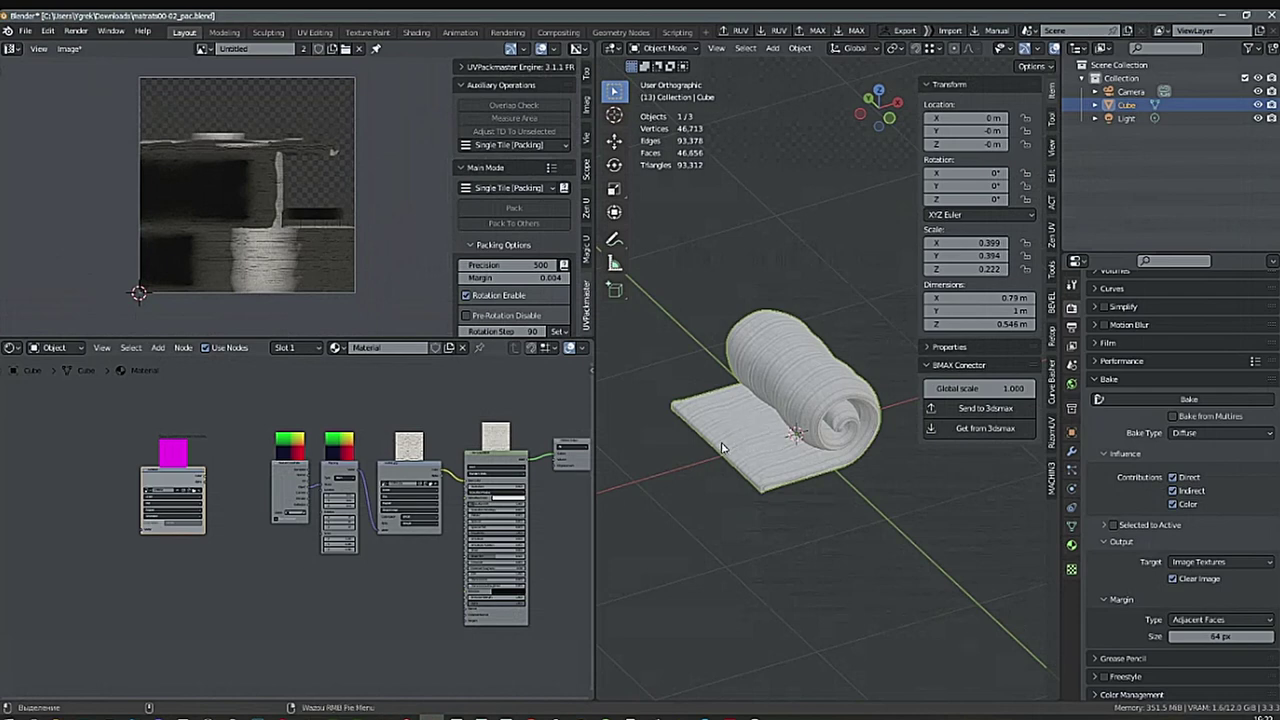
# Connect the matras.jpg texture's color output to the Emission input of the Principled BSDF as well.
pyautogui.moveTo(385, 568); pyautogui.dragTo(310, 570, button='middle')
pyautogui.scroll(4, 324, 576)
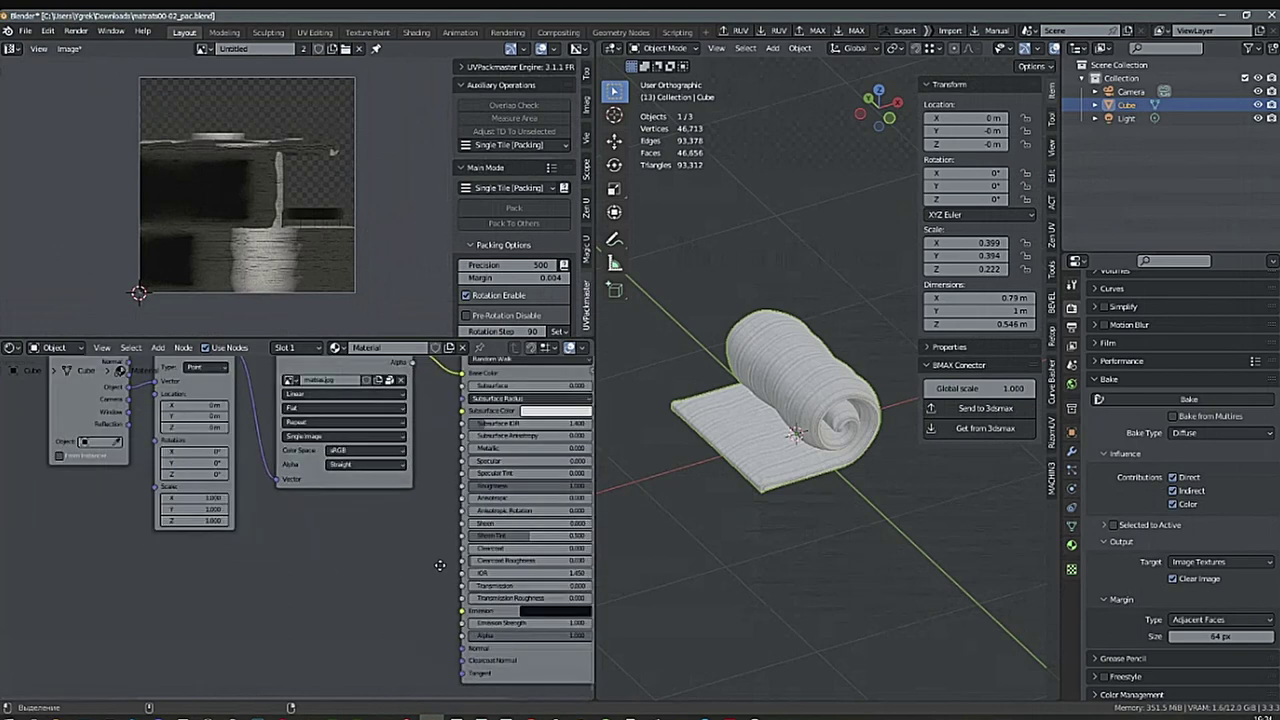
pyautogui.scroll(-1, 331, 577)
pyautogui.moveTo(392, 577); pyautogui.dragTo(357, 573, button='middle')
pyautogui.scroll(-1, 355, 587)
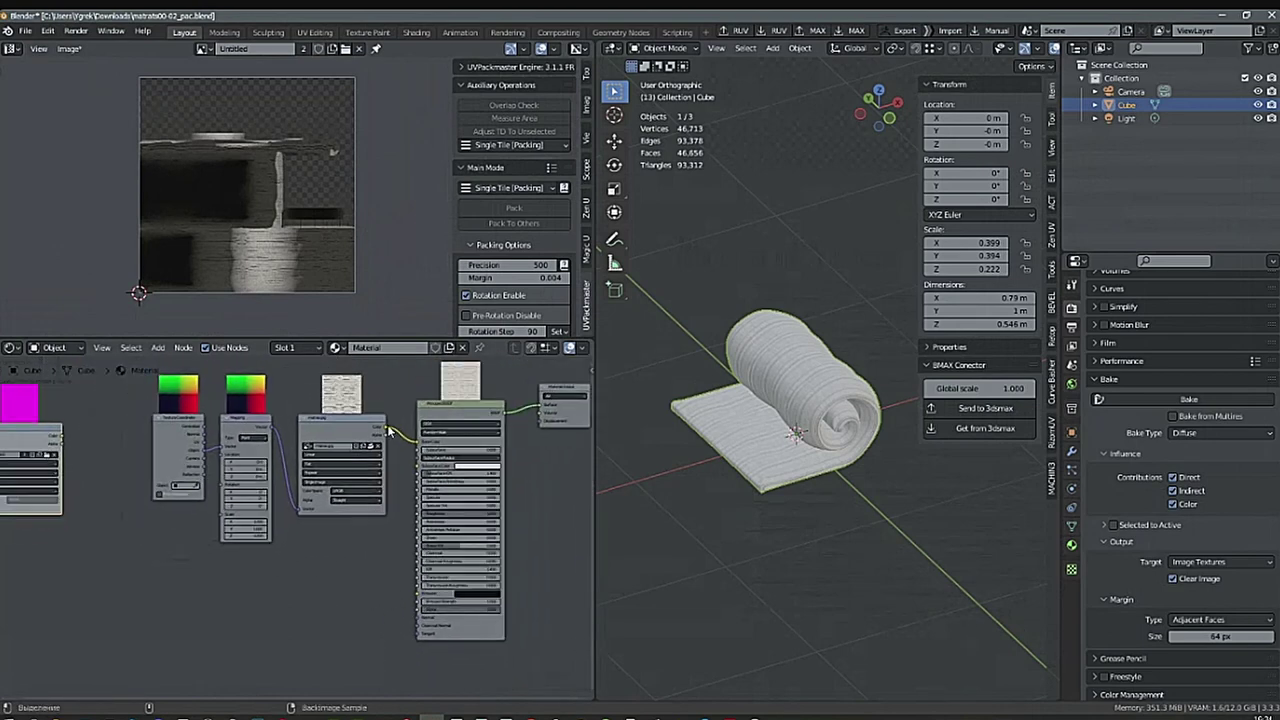
pyautogui.moveTo(386, 430)
pyautogui.mouseDown()
pyautogui.moveTo(331, 621)
pyautogui.moveTo(418, 596)
pyautogui.mouseUp()
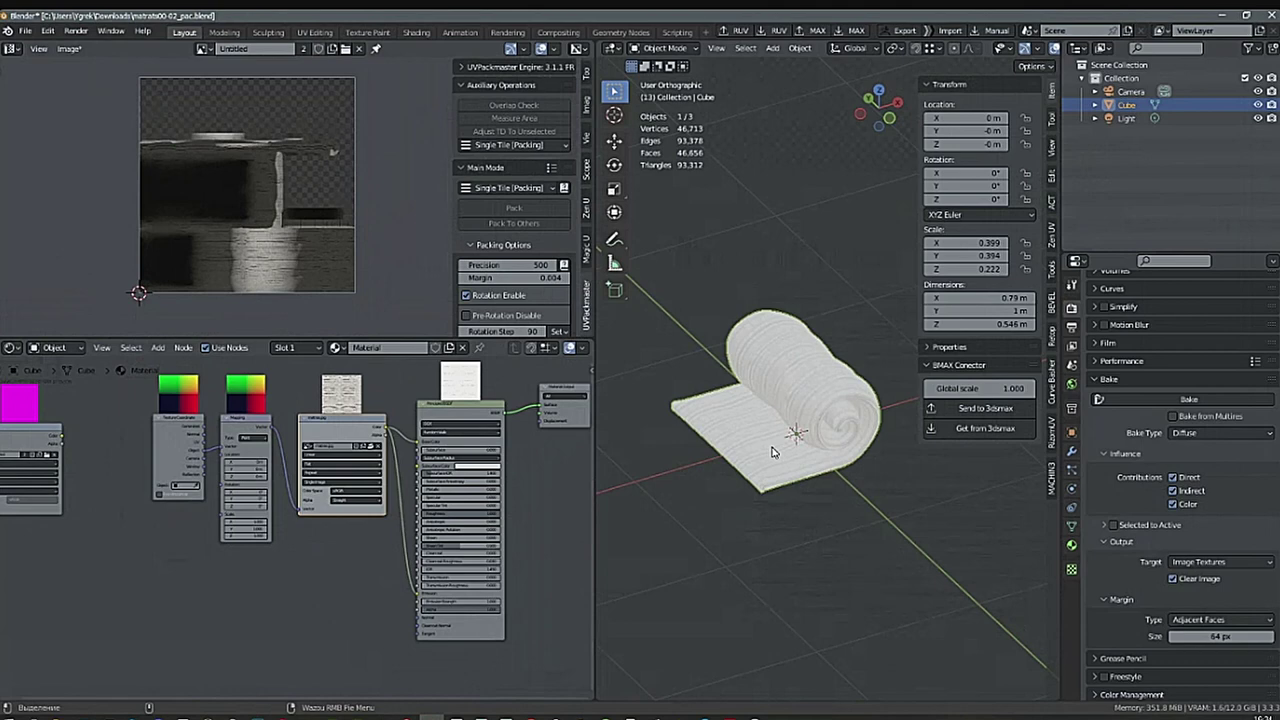
# Set the bake type to Emit and the render's maximum samples to 1024.
pyautogui.keyDown('ctrl'); pyautogui.moveTo(797, 458); pyautogui.dragTo(880, 504, button='middle'); pyautogui.keyUp('ctrl')
pyautogui.click(1228, 441)
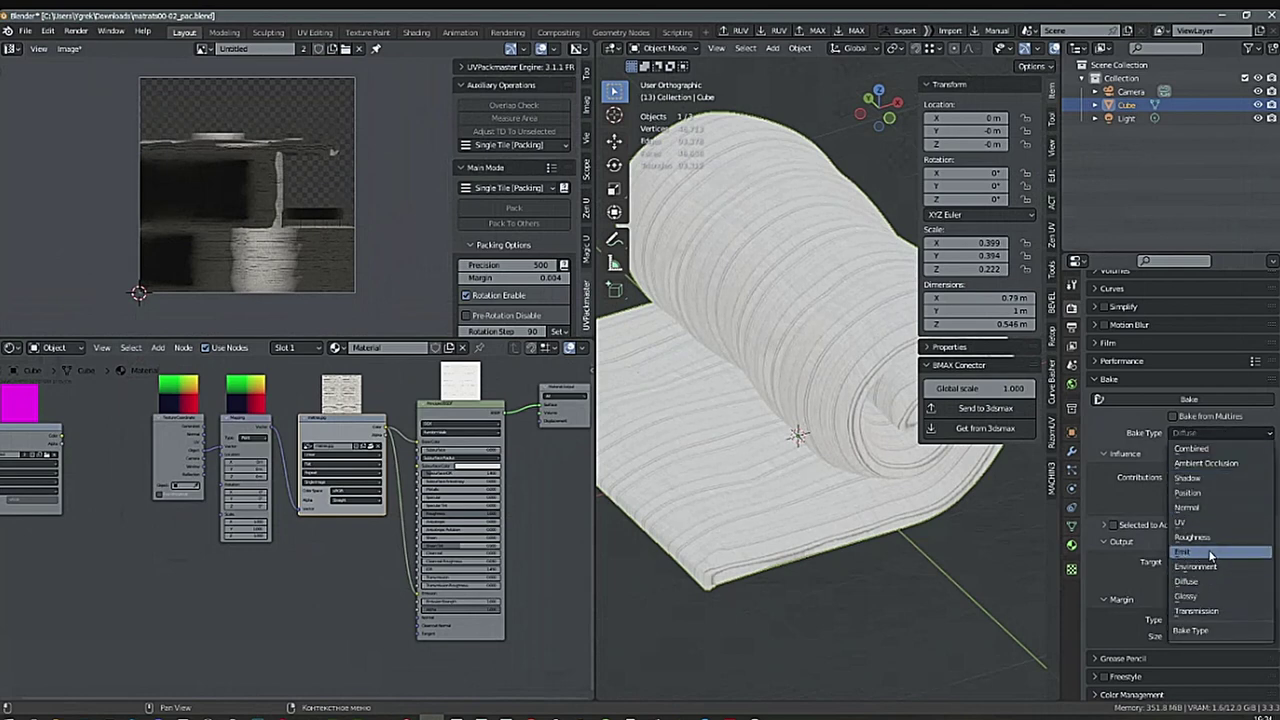
pyautogui.click(1210, 553)
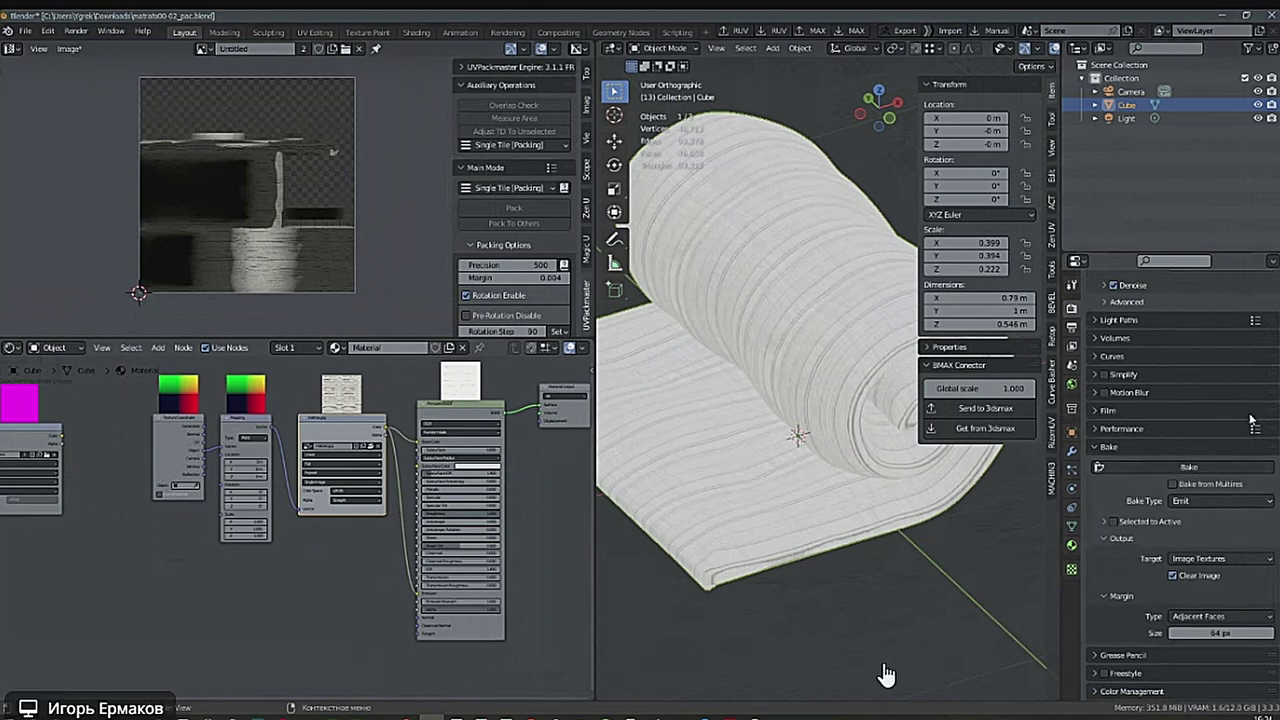
pyautogui.scroll(5, 1180, 450)
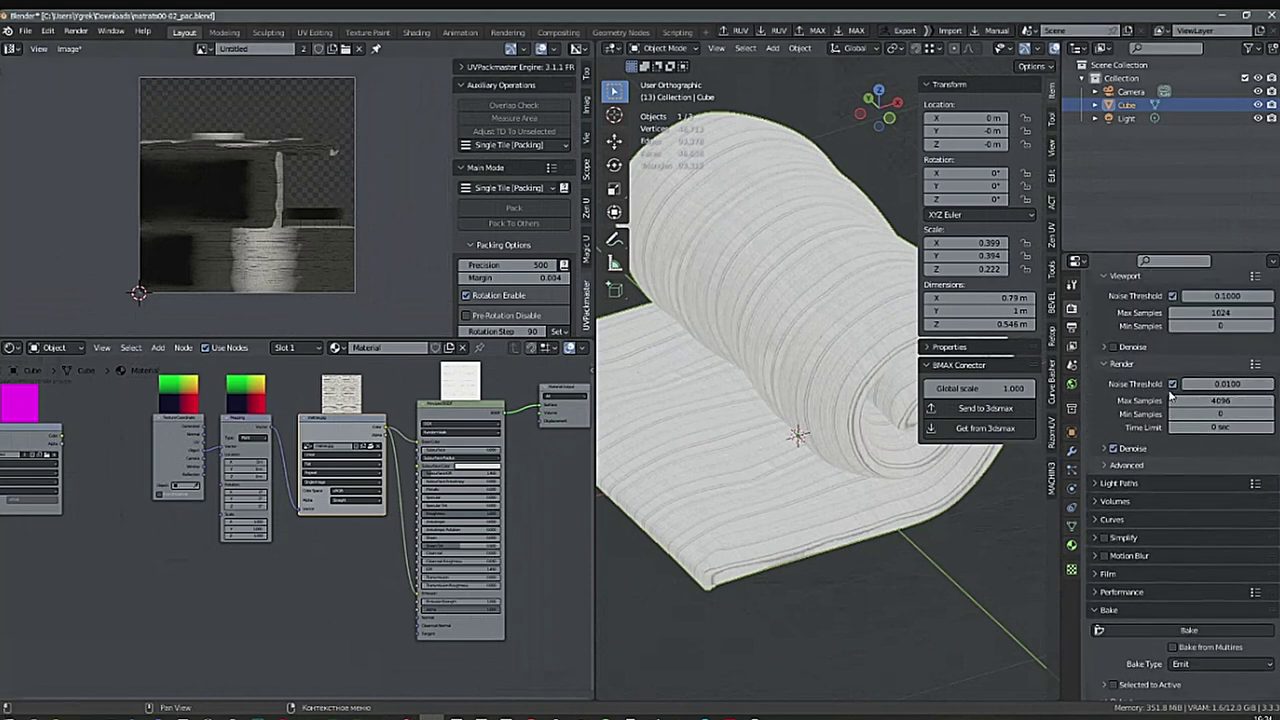
pyautogui.click(1236, 400)
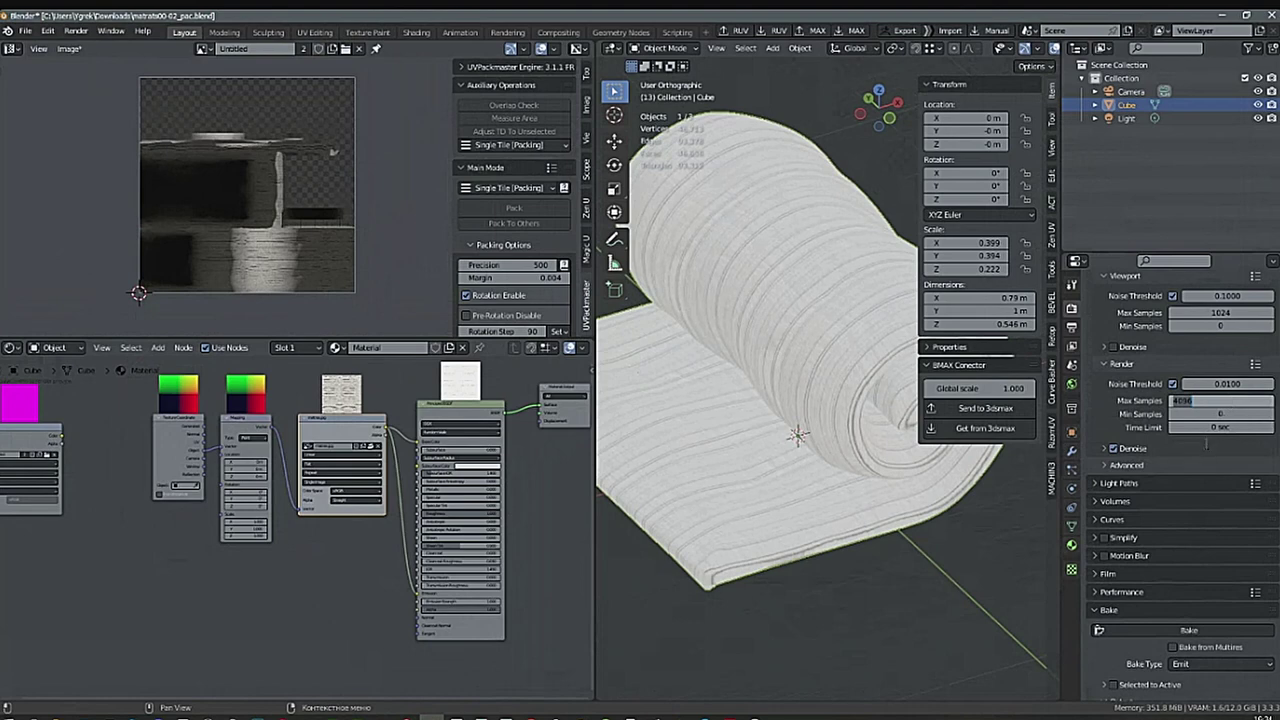
pyautogui.write('1024')
pyautogui.press('Return')
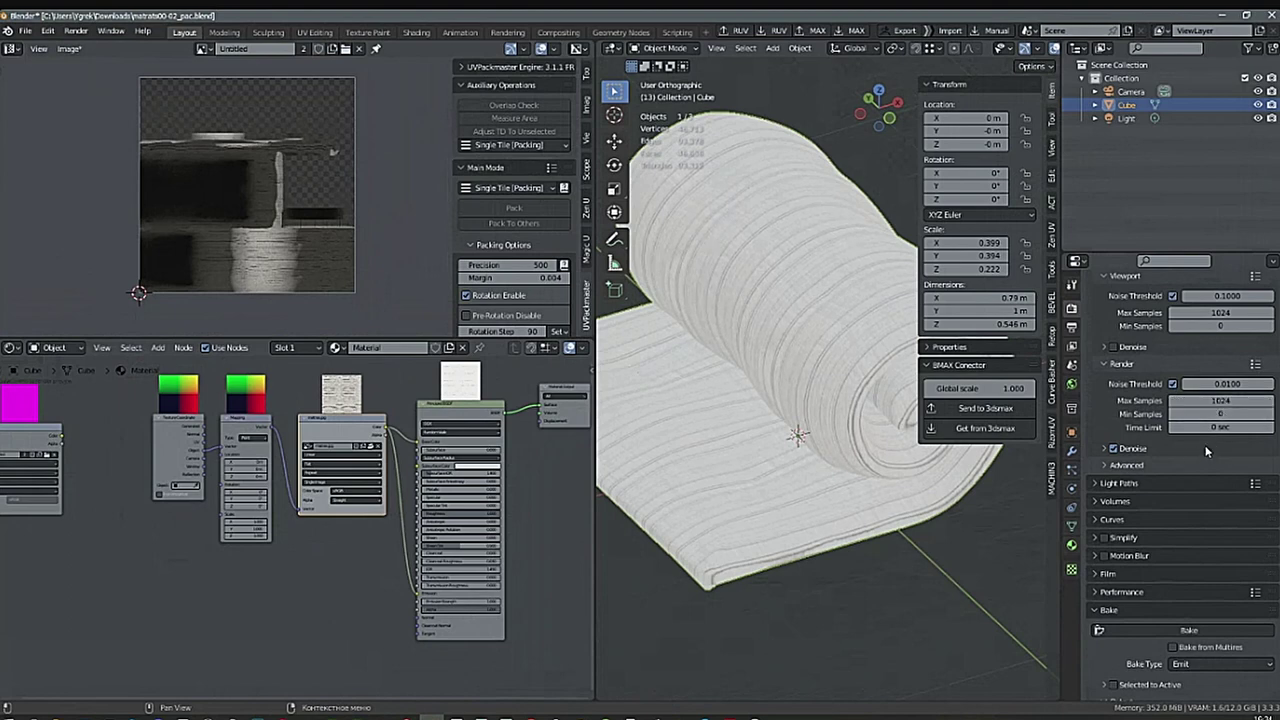
# Make the Untitled image texture node the bake target, bake the Emit map and examine the baked texture up close.
pyautogui.scroll(-2, 217, 611)
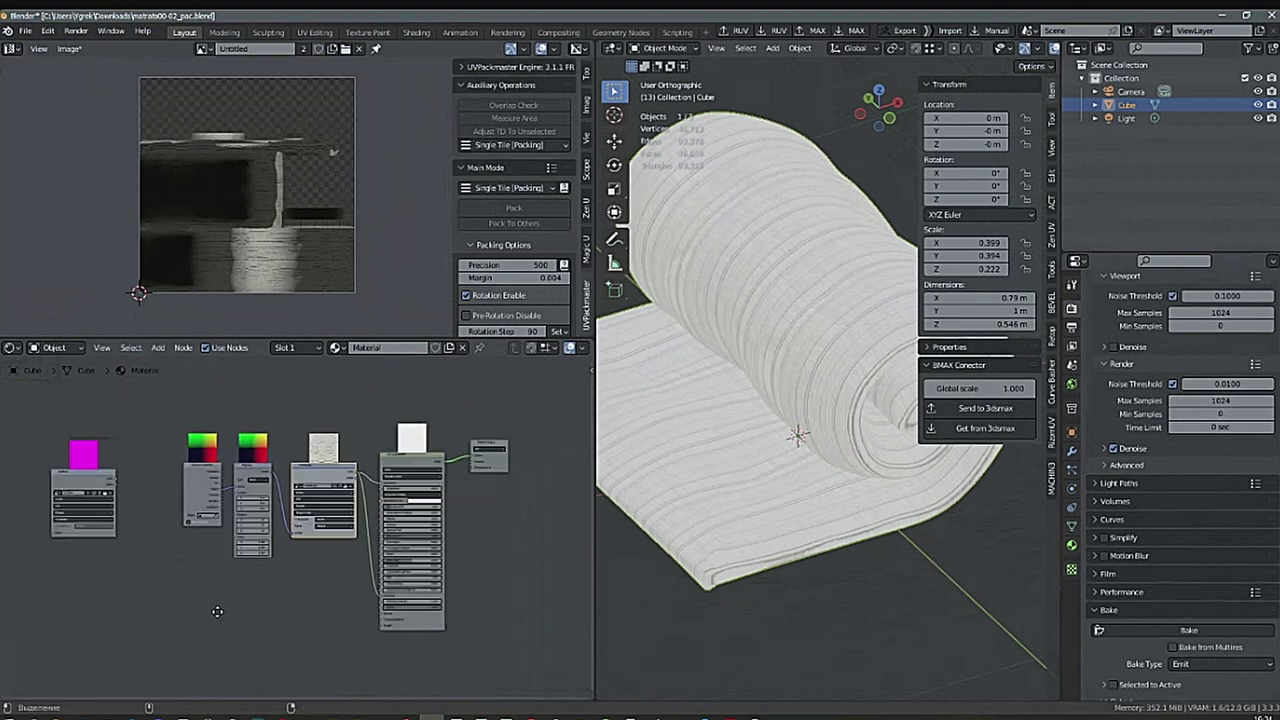
pyautogui.moveTo(217, 611); pyautogui.dragTo(290, 605, button='middle')
pyautogui.click(169, 477)
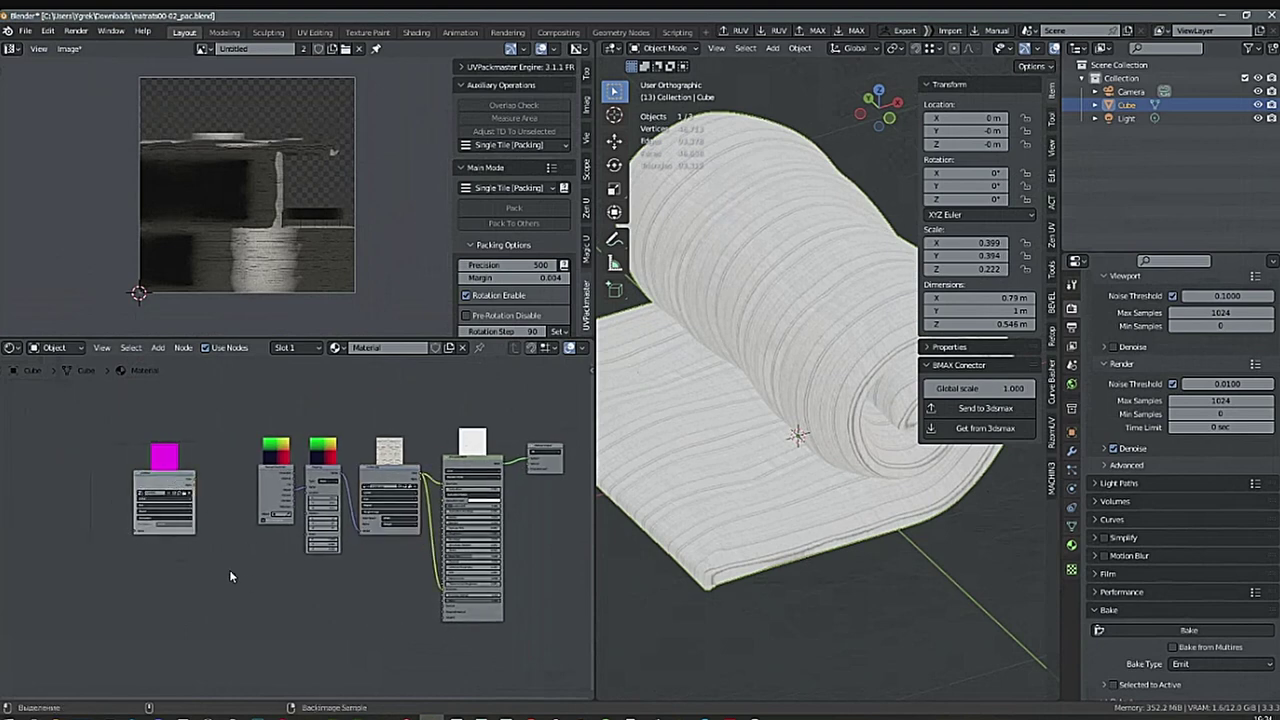
pyautogui.click(1162, 636)
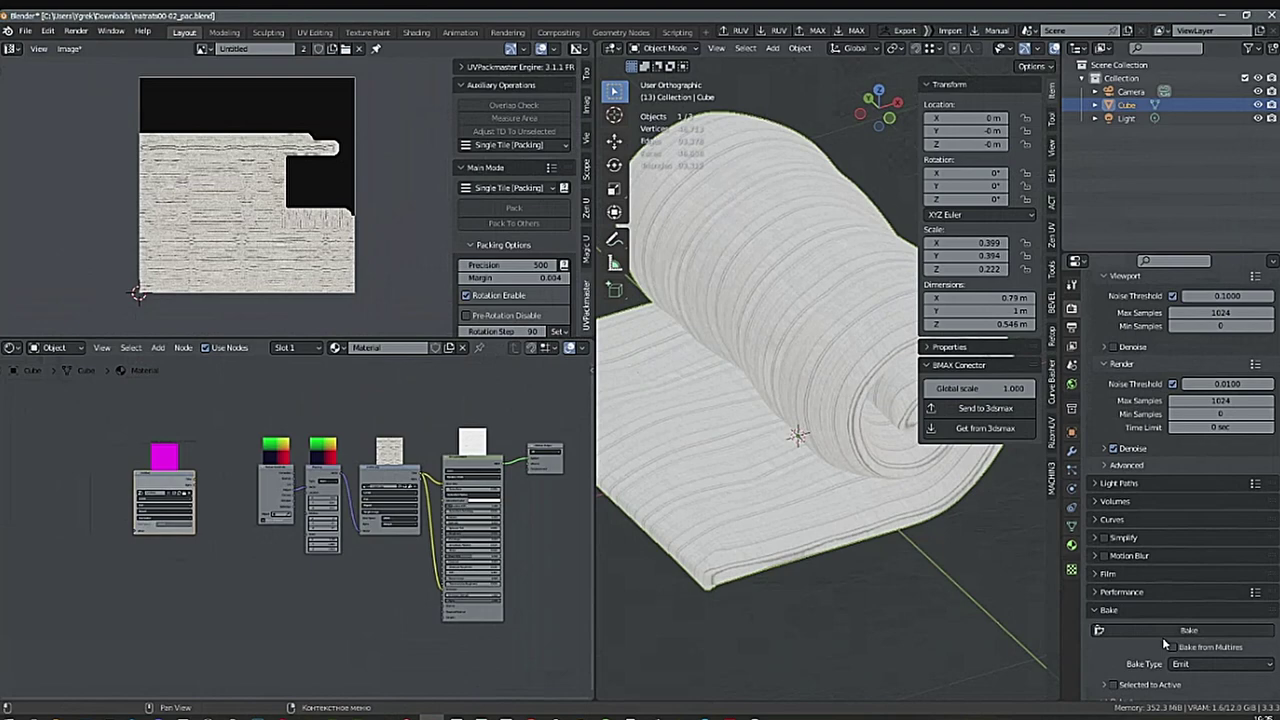
pyautogui.scroll(6, 378, 195)
pyautogui.scroll(8, 378, 195)
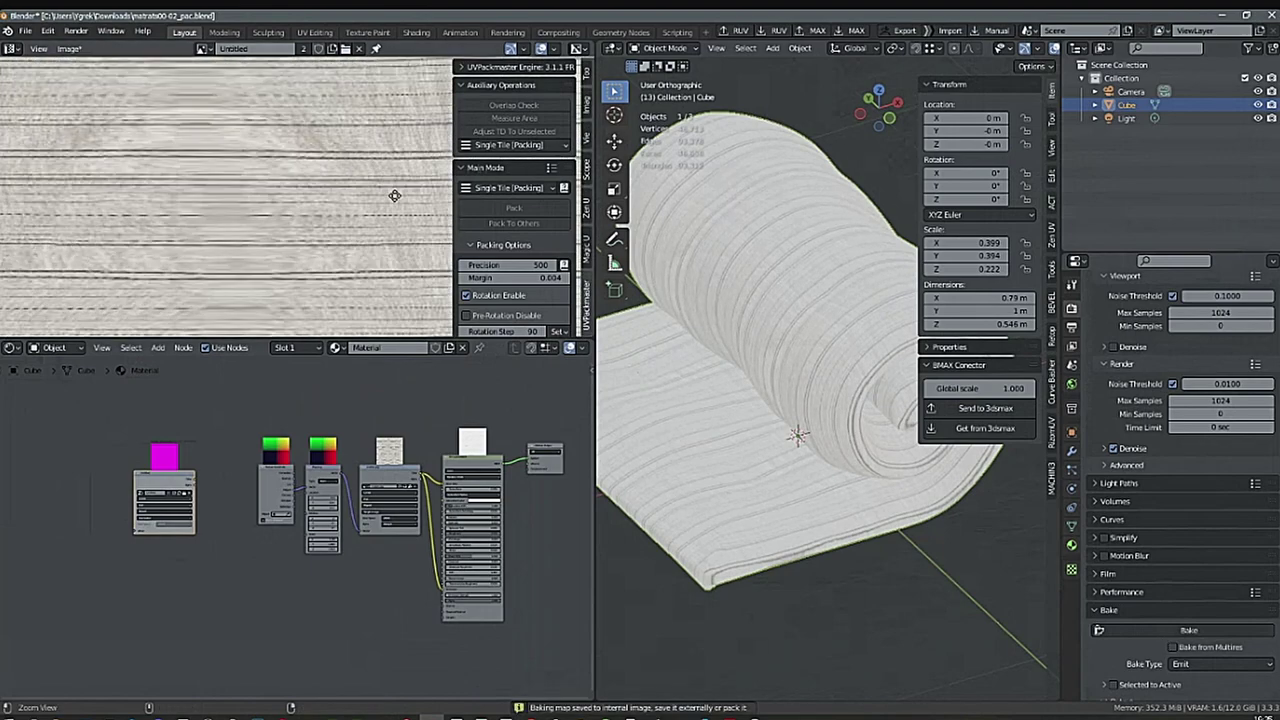
pyautogui.scroll(-12, 362, 210)
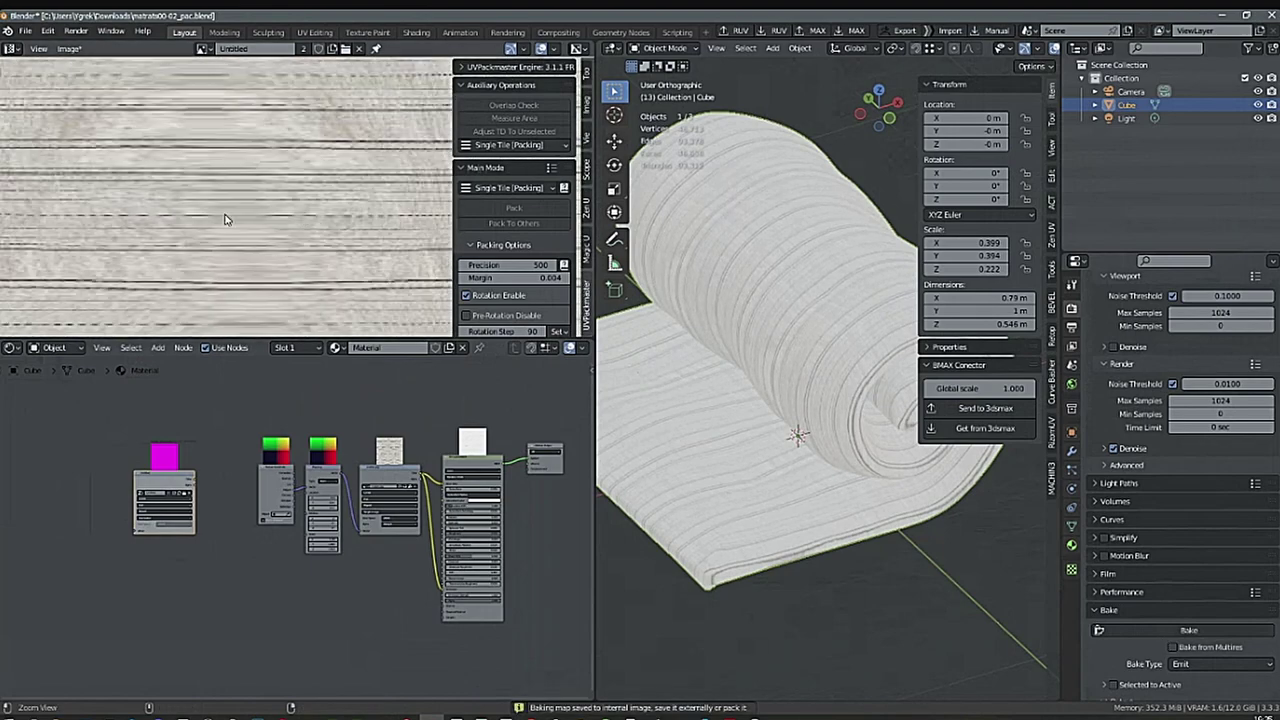
pyautogui.moveTo(269, 217); pyautogui.dragTo(286, 224, button='middle')
pyautogui.scroll(-5, 286, 224)
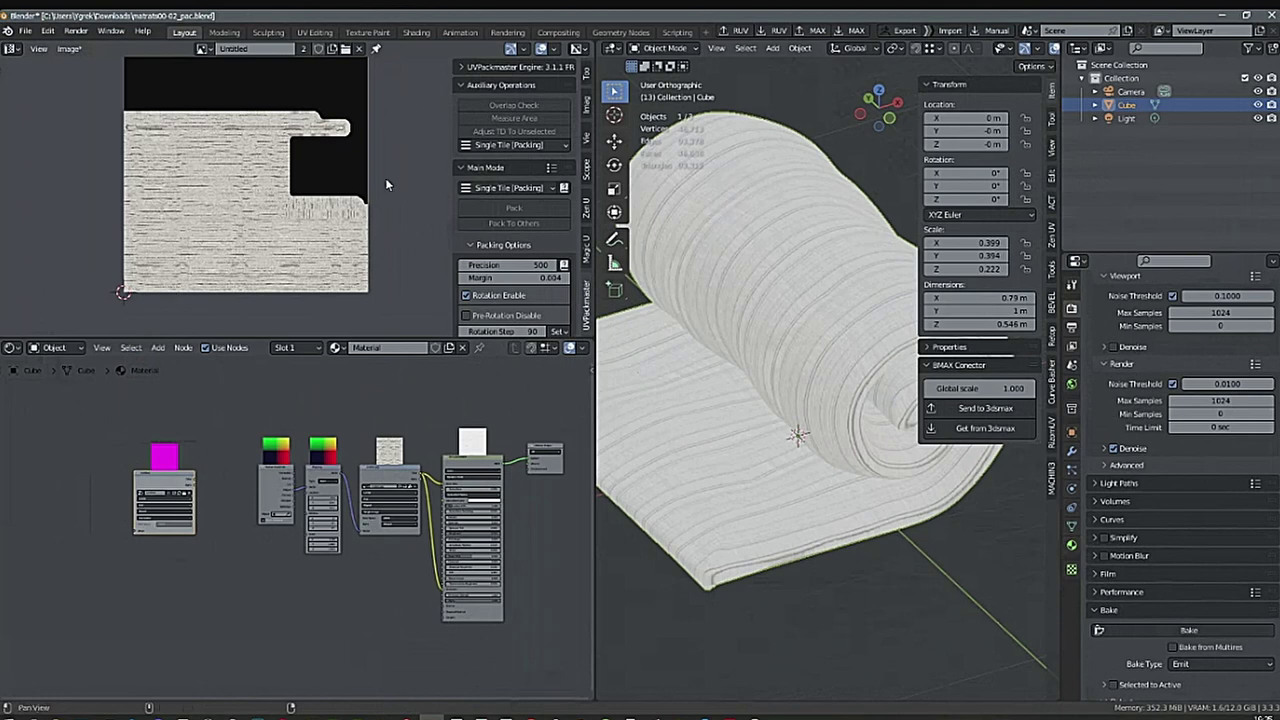
# Save the baked image as Untitled1.png in the Downloads folder.
pyautogui.moveTo(180, 291); pyautogui.dragTo(164, 311, button='middle')
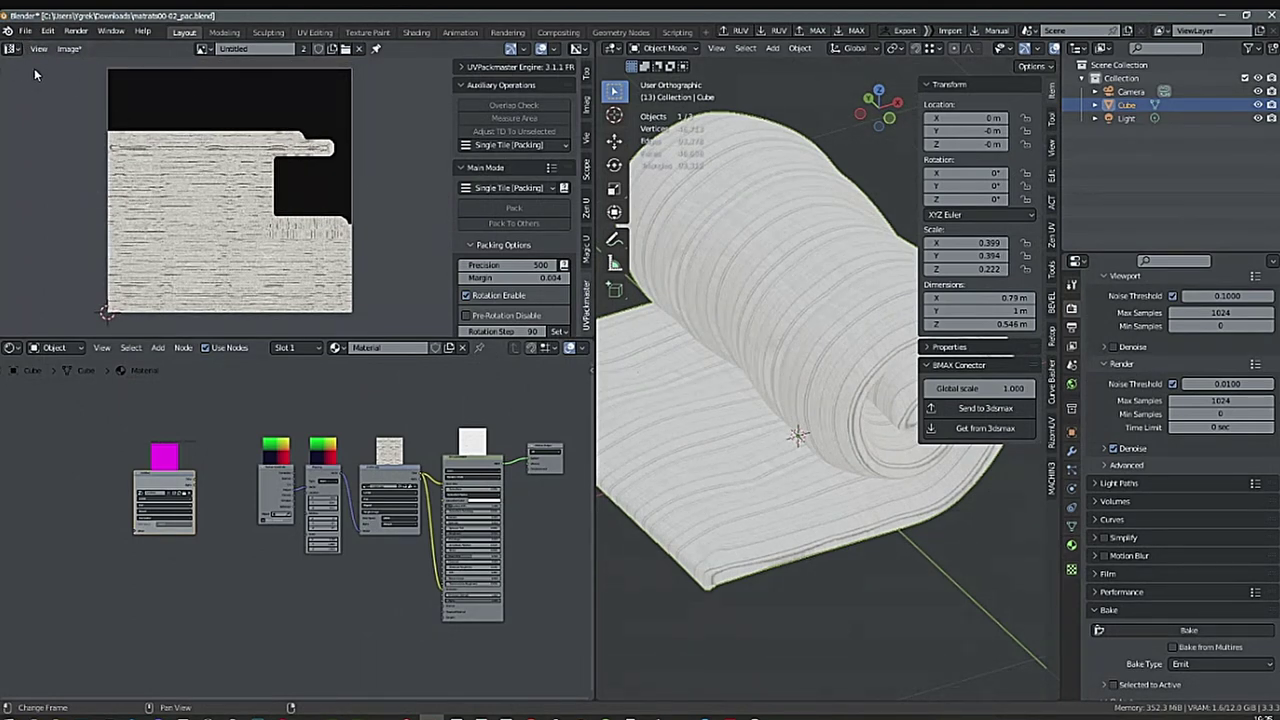
pyautogui.click(64, 48)
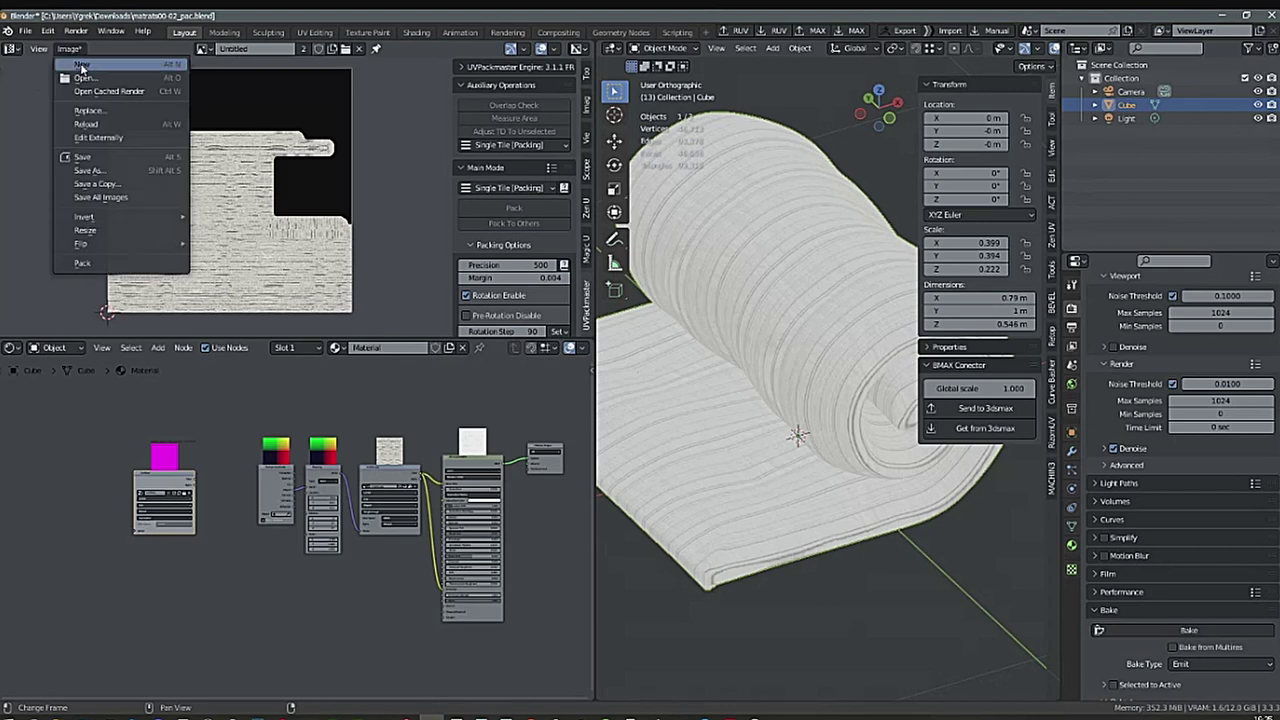
pyautogui.click(110, 168)
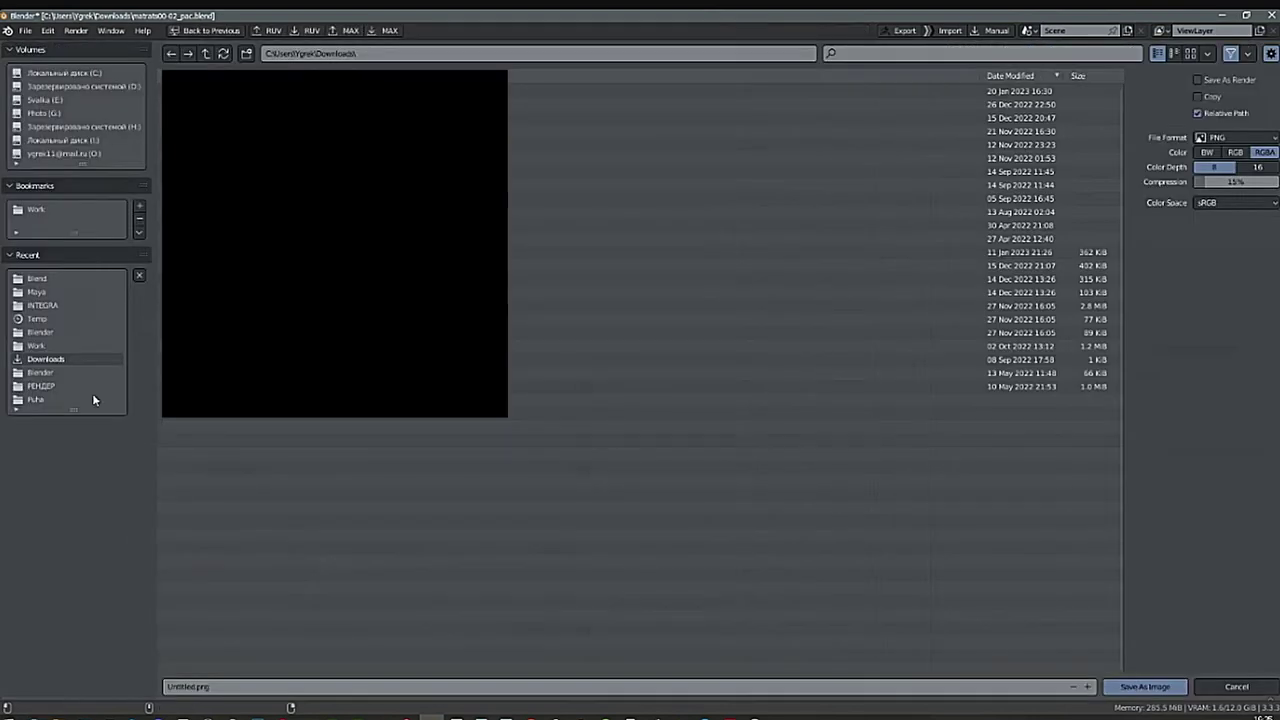
pyautogui.click(222, 686)
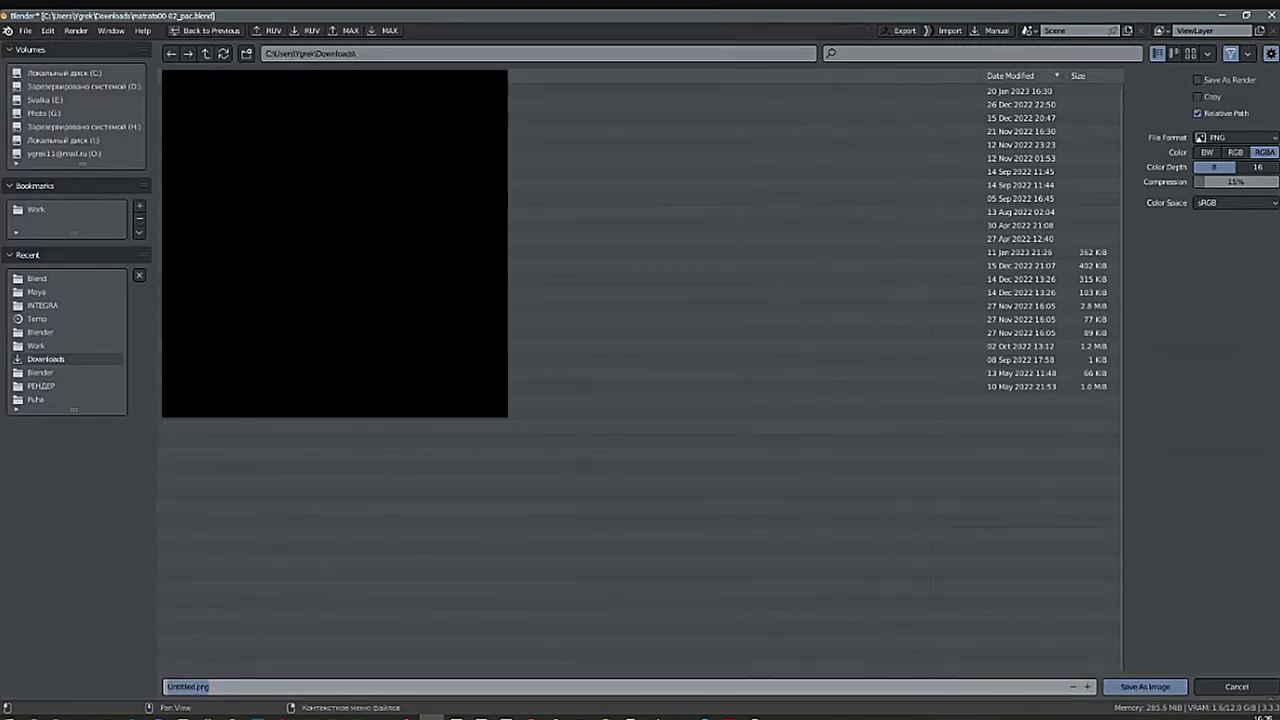
pyautogui.click(197, 687)
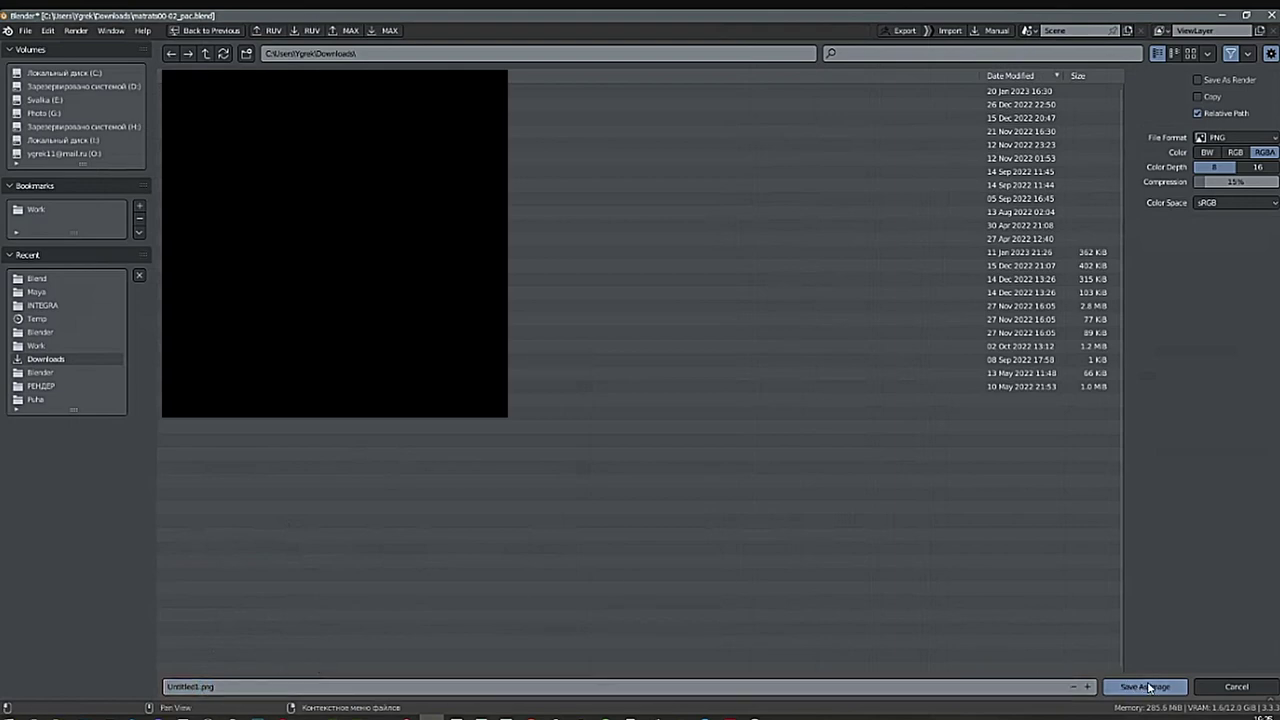
pyautogui.click(1150, 686)
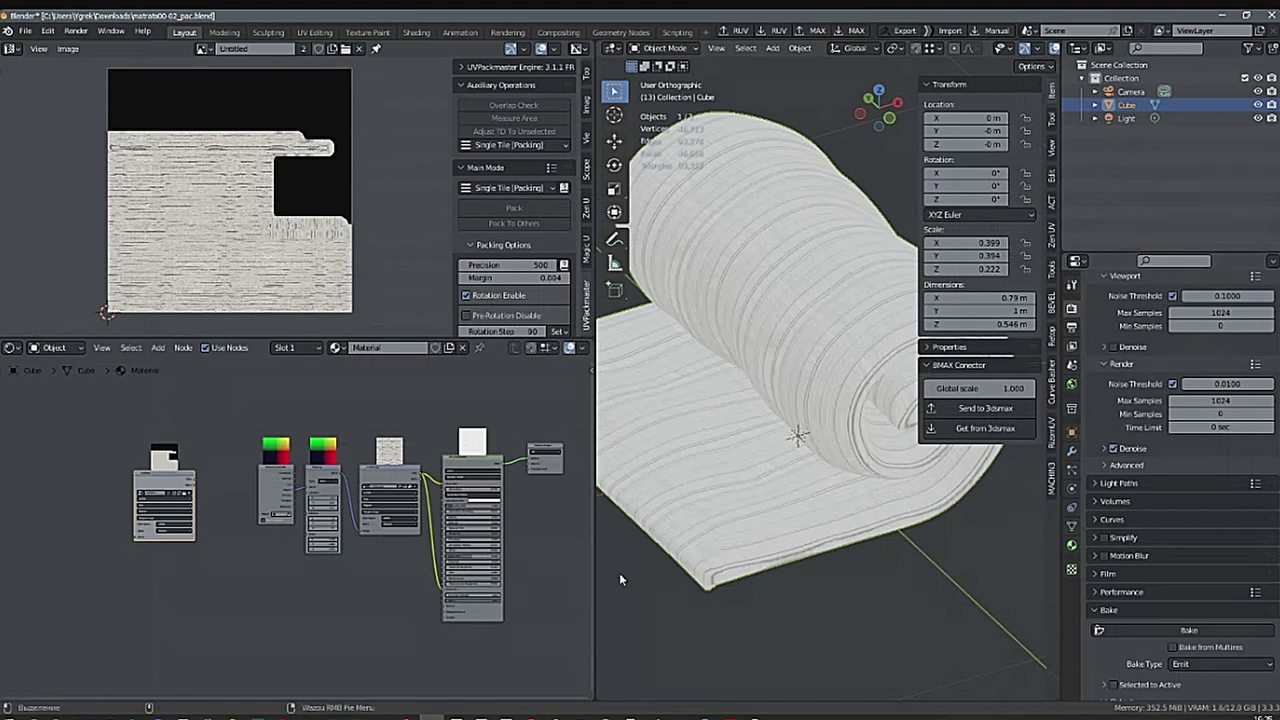
# Move the baked Untitled image texture node aside and disconnect the matras.jpg texture from the Principled BSDF's Emission input.
pyautogui.moveTo(164, 478); pyautogui.dragTo(199, 503)
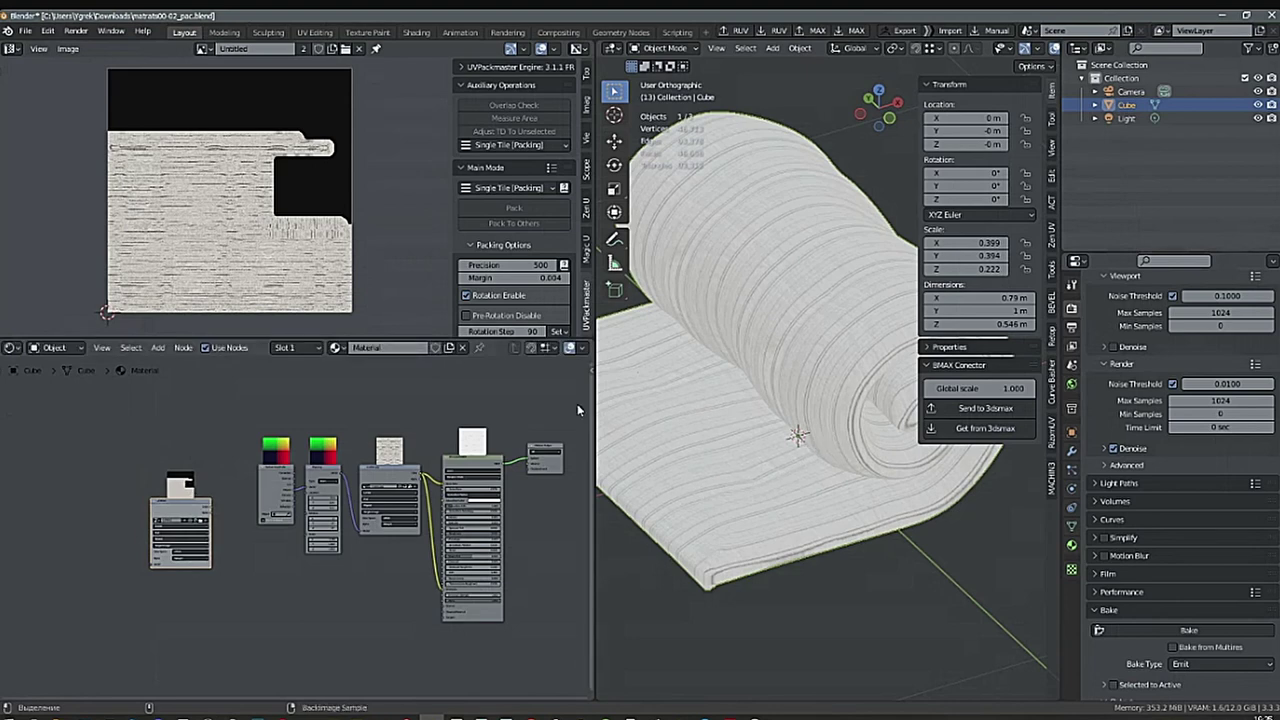
pyautogui.click(394, 472)
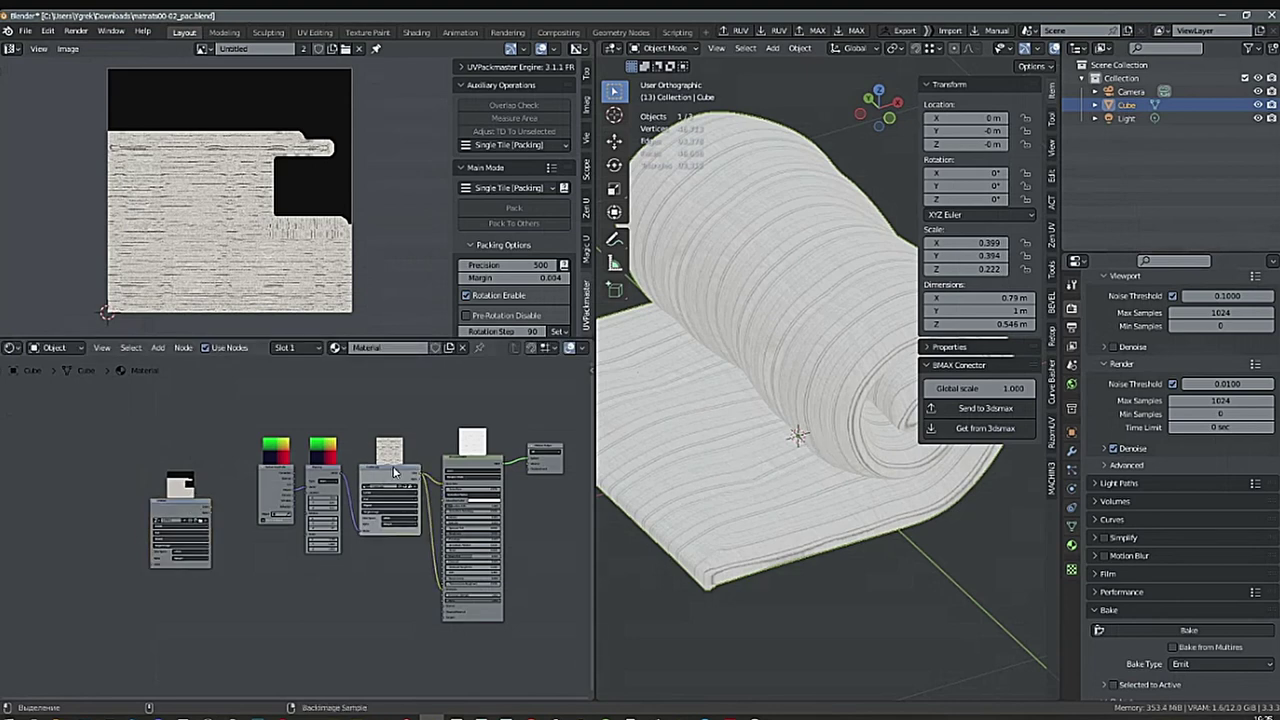
pyautogui.click(279, 470)
pyautogui.keyDown('shift'); pyautogui.click(325, 467); pyautogui.keyUp('shift')
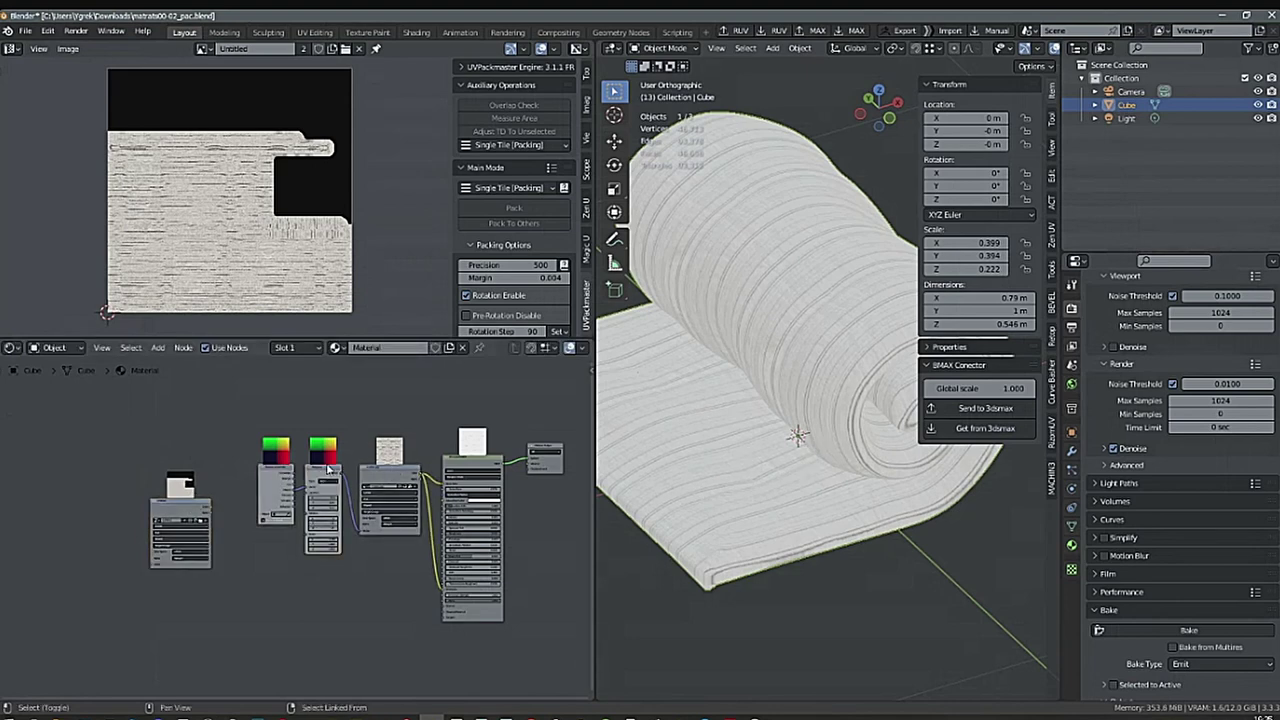
pyautogui.keyDown('shift'); pyautogui.click(372, 468); pyautogui.keyUp('shift')
pyautogui.scroll(-1, 344, 579)
pyautogui.moveTo(342, 580); pyautogui.dragTo(357, 554, button='middle')
pyautogui.scroll(-2, 344, 579)
pyautogui.click(402, 473)
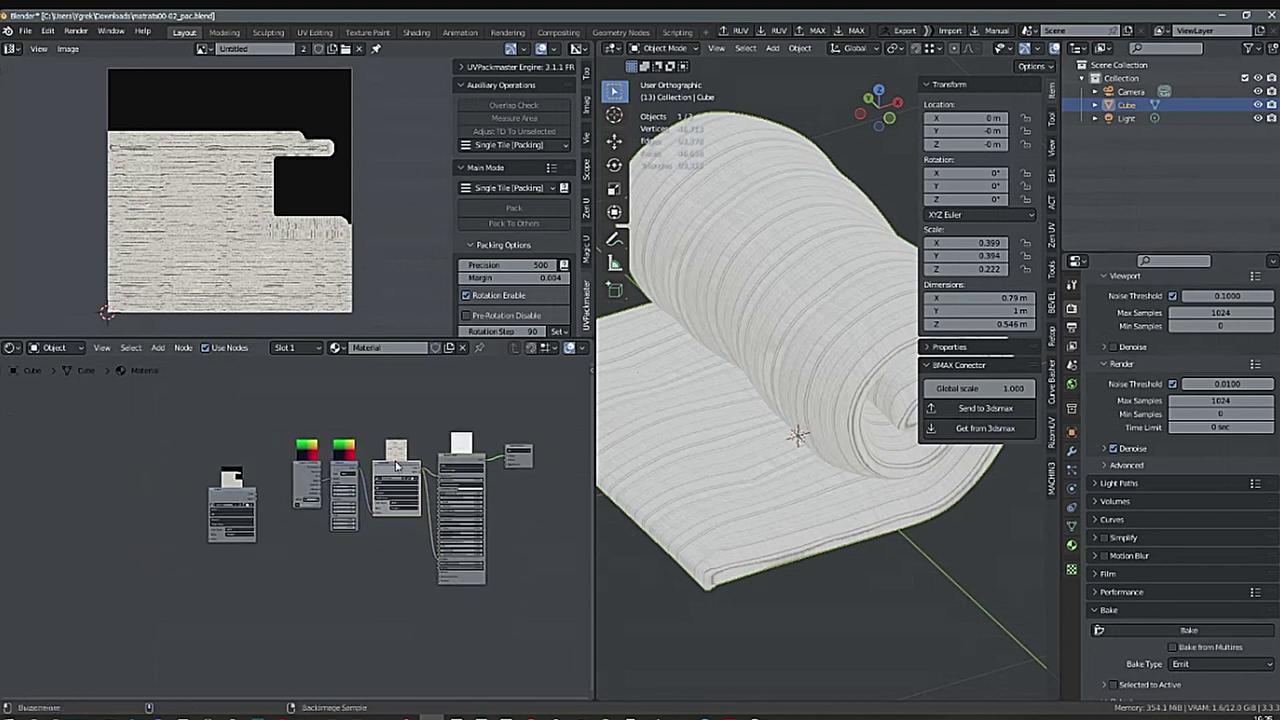
pyautogui.moveTo(402, 473)
pyautogui.mouseDown()
pyautogui.moveTo(228, 435)
pyautogui.moveTo(403, 454)
pyautogui.moveTo(406, 475)
pyautogui.mouseUp()
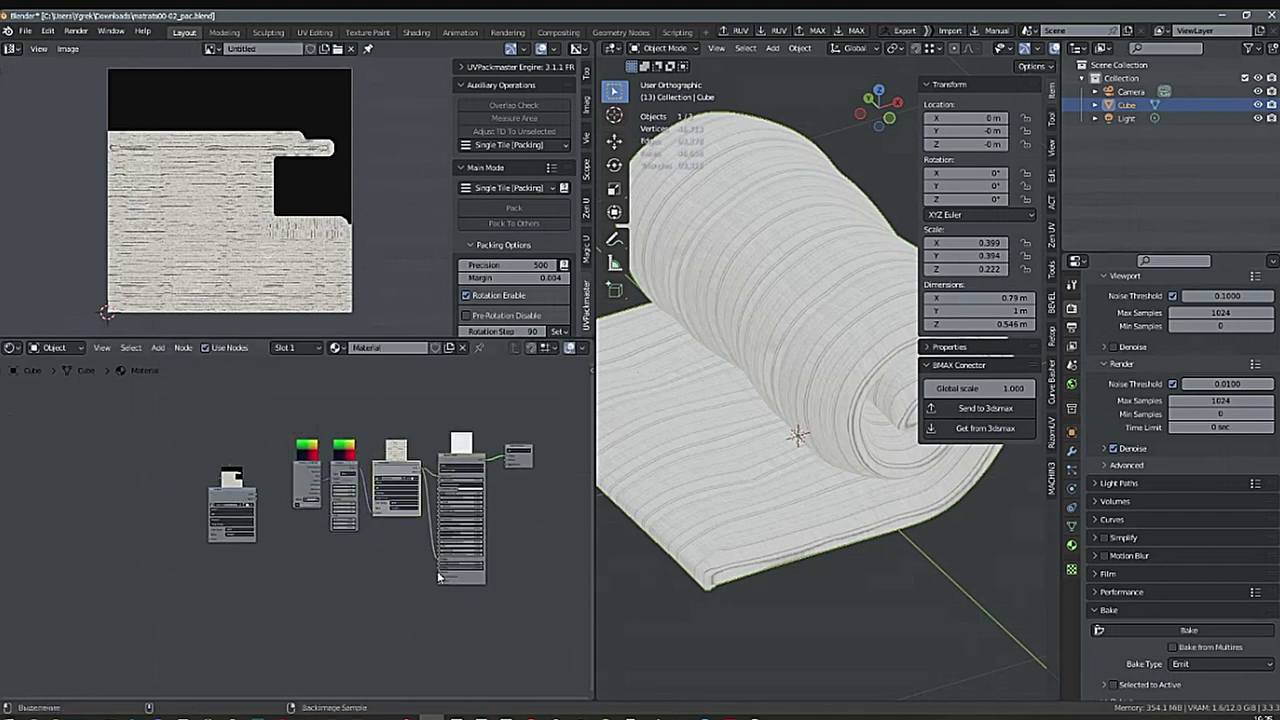
pyautogui.moveTo(438, 563); pyautogui.dragTo(414, 565)
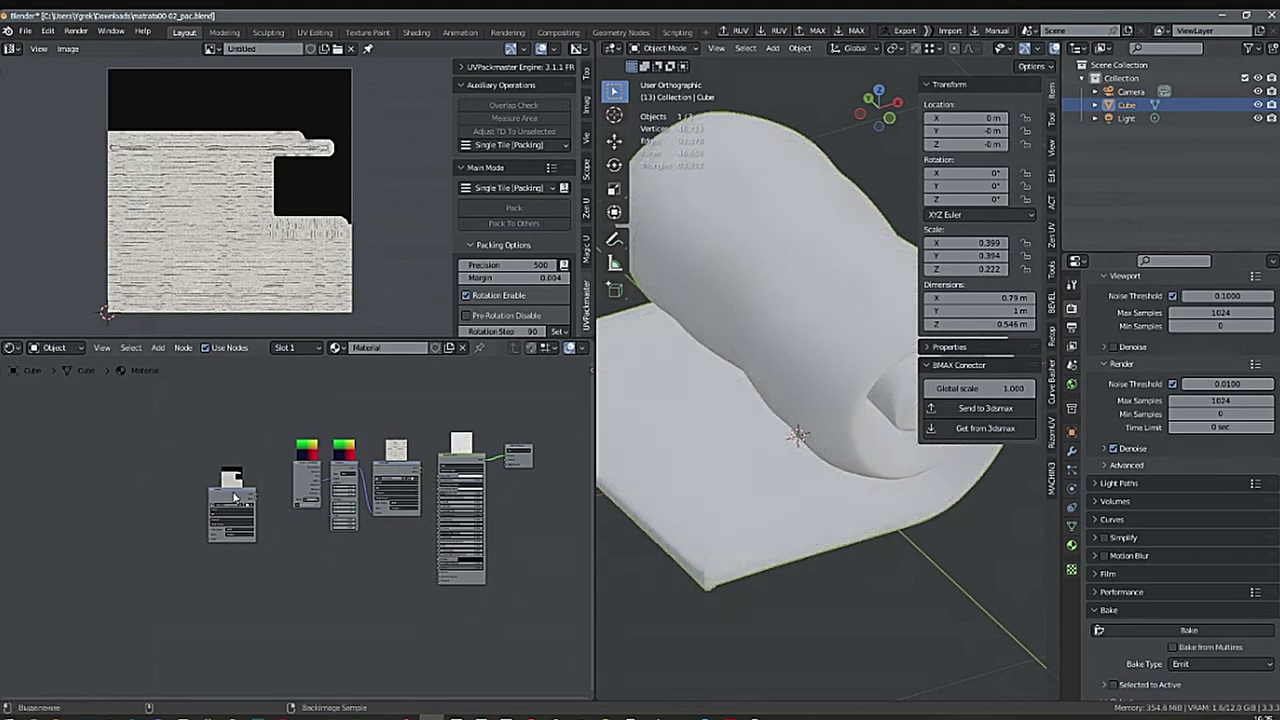
# Connect the baked Untitled texture's color output to the Principled BSDF's Base Color and examine the mattress in a maximized 3D viewport.
pyautogui.moveTo(235, 497); pyautogui.dragTo(418, 490)
pyautogui.moveTo(356, 561); pyautogui.dragTo(428, 483)
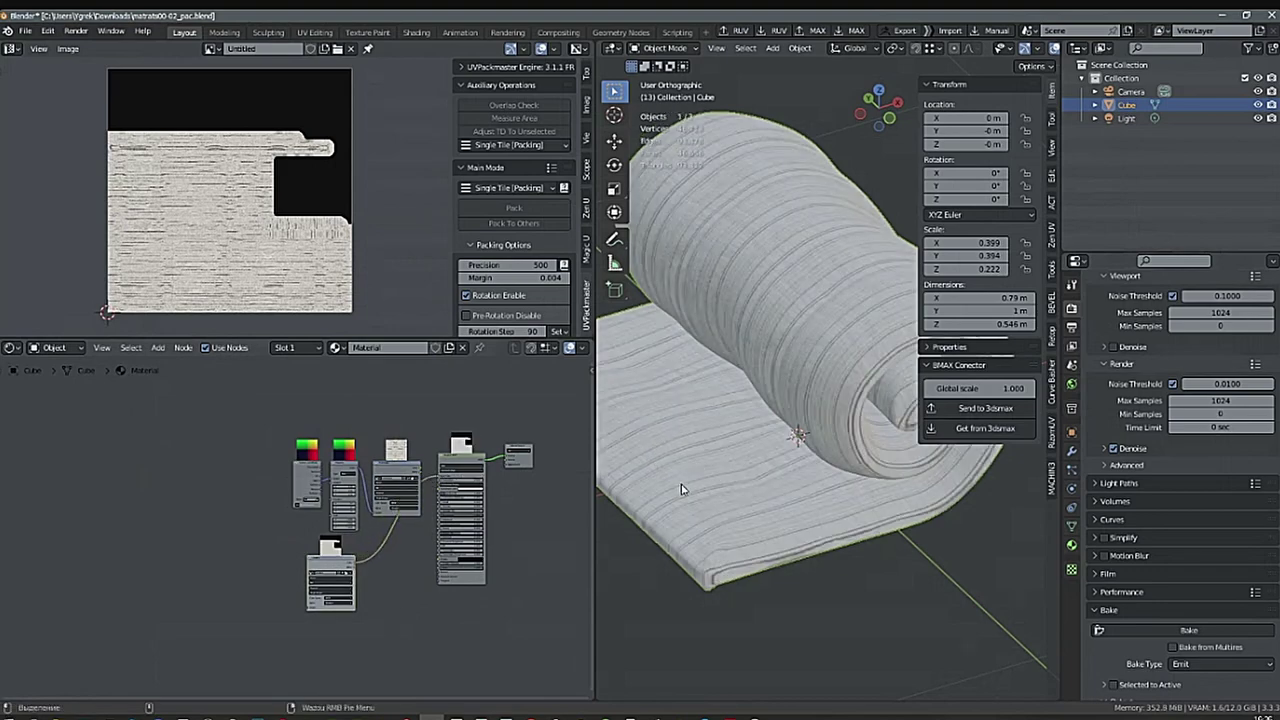
pyautogui.hotkey('ctrl', 'space')
pyautogui.scroll(3, 560, 500)
pyautogui.moveTo(624, 484); pyautogui.dragTo(560, 543, button='middle')
pyautogui.hotkey('ctrl', 'space')
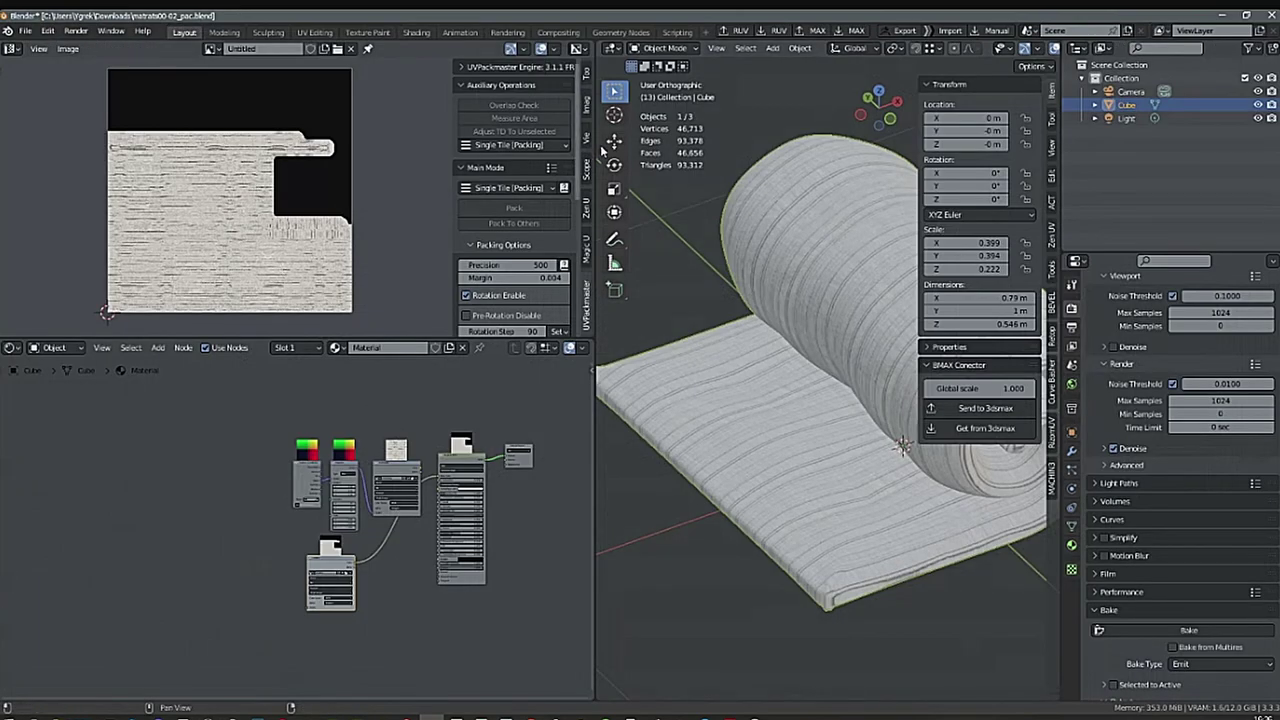
pyautogui.hotkey('ctrl', 'space')
pyautogui.scroll(2, 640, 445)
pyautogui.scroll(-3, 640, 445)
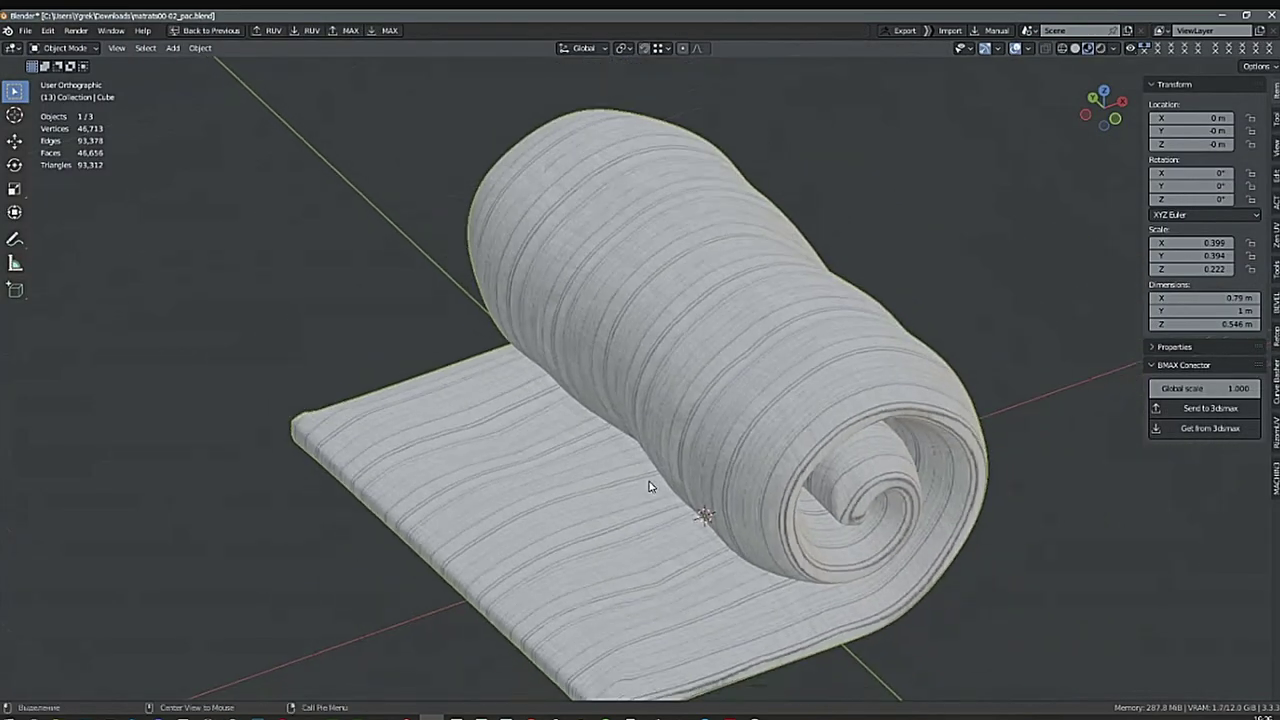
pyautogui.moveTo(651, 486); pyautogui.dragTo(590, 470, button='middle')
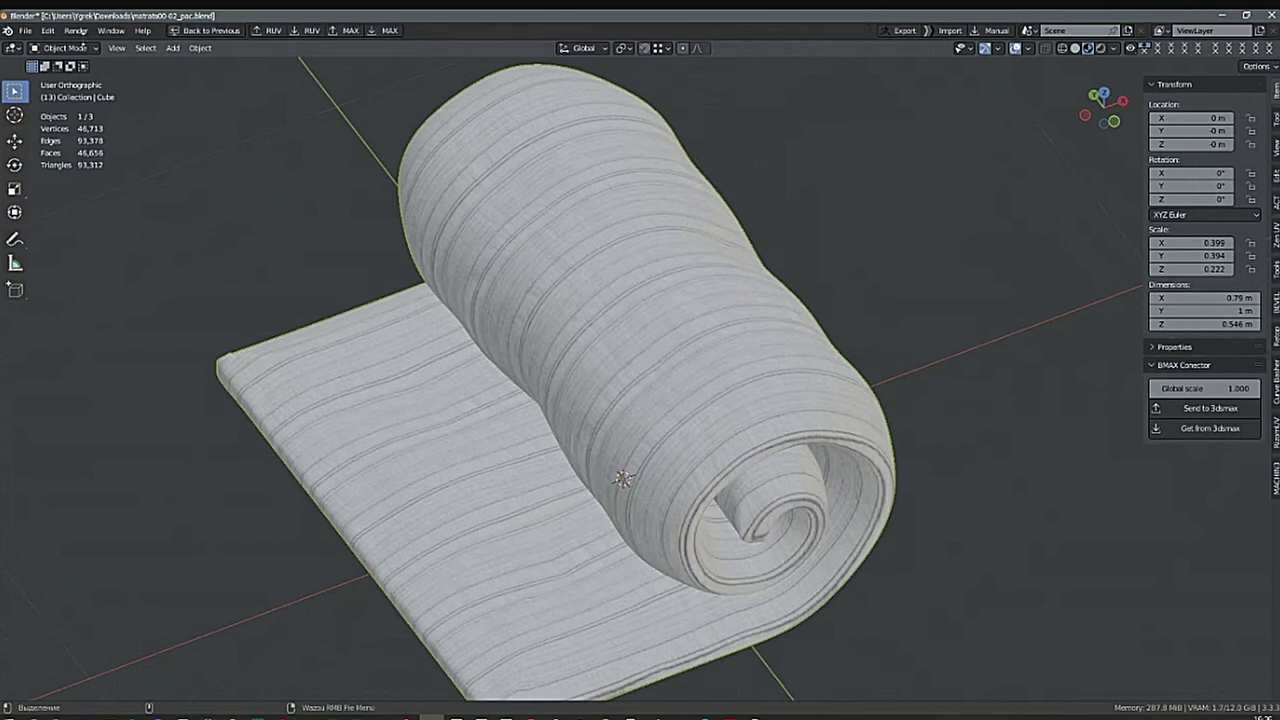
# Switch the mattress to Texture Paint mode, undo a trial stroke and set the brush radius to 32 px.
pyautogui.click(70, 47)
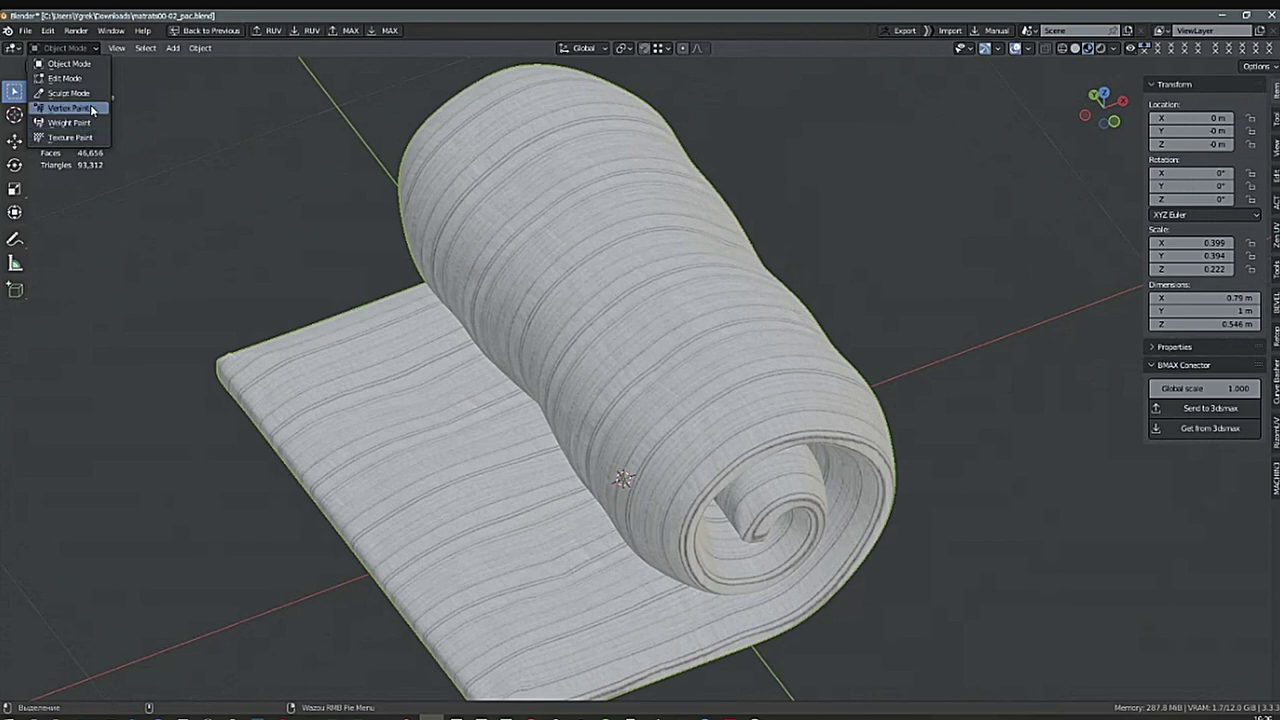
pyautogui.click(78, 137)
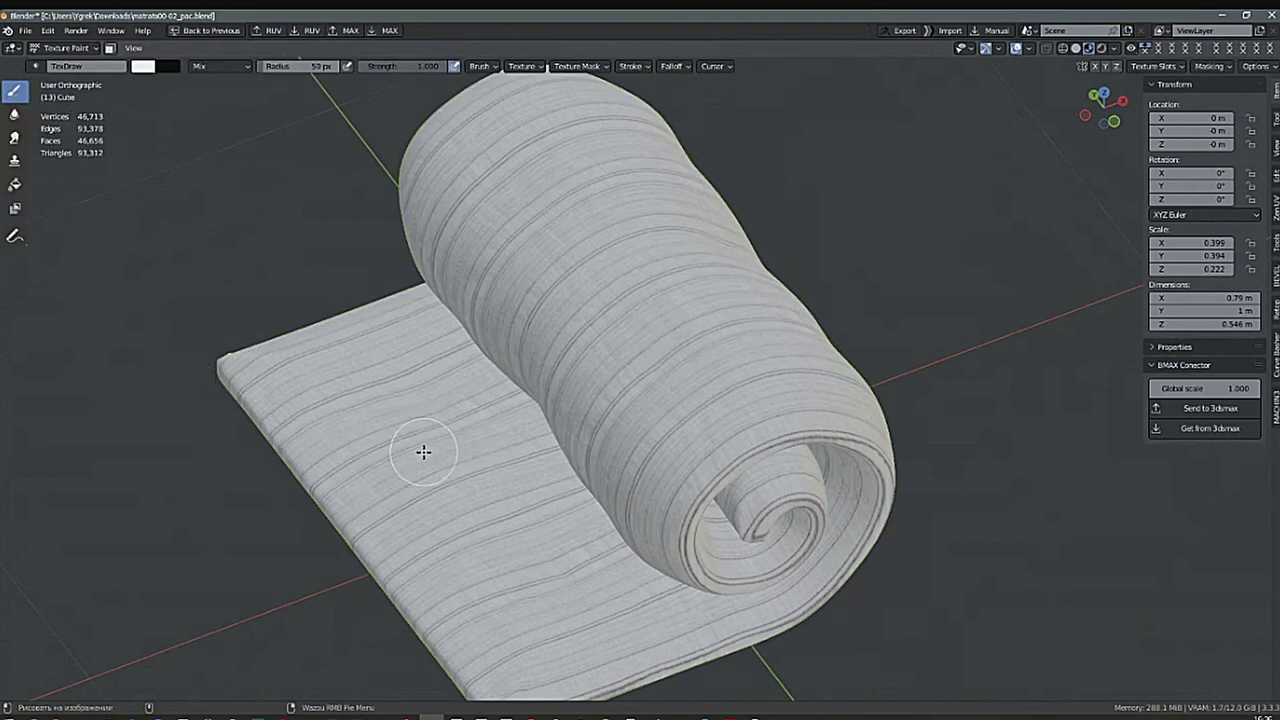
pyautogui.moveTo(424, 452)
pyautogui.mouseDown()
pyautogui.moveTo(406, 426)
pyautogui.moveTo(434, 434)
pyautogui.mouseUp()
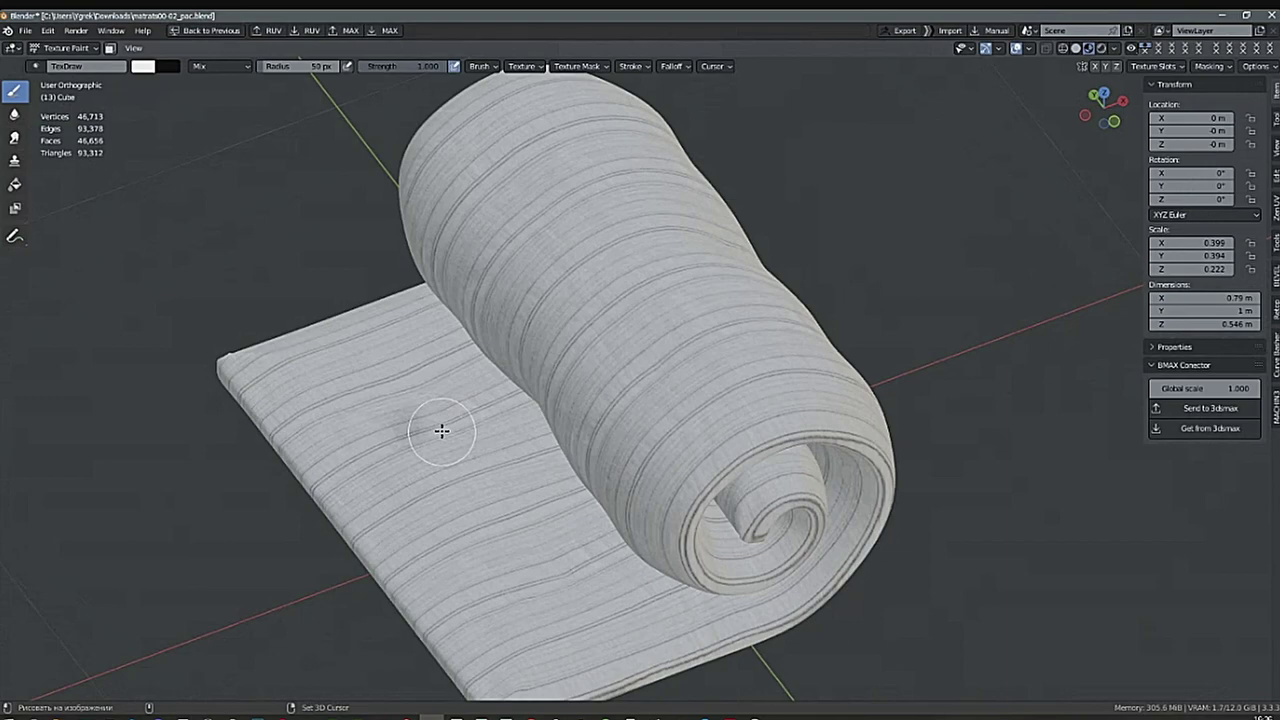
pyautogui.hotkey('ctrl', 'z')
pyautogui.press('f')
pyautogui.click(297, 514)
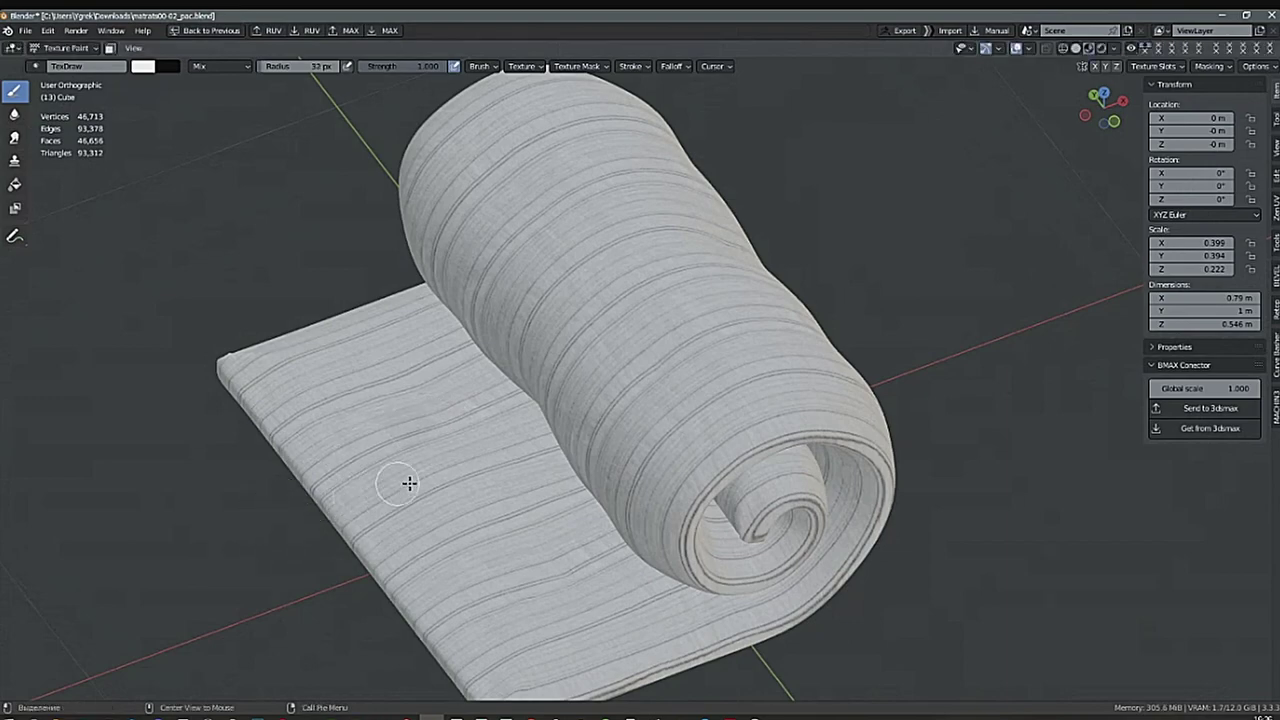
# Paint a soft white spot and a round dark spot on the mattress's unrolled flat part.
pyautogui.moveTo(409, 483); pyautogui.dragTo(425, 430, button='middle')
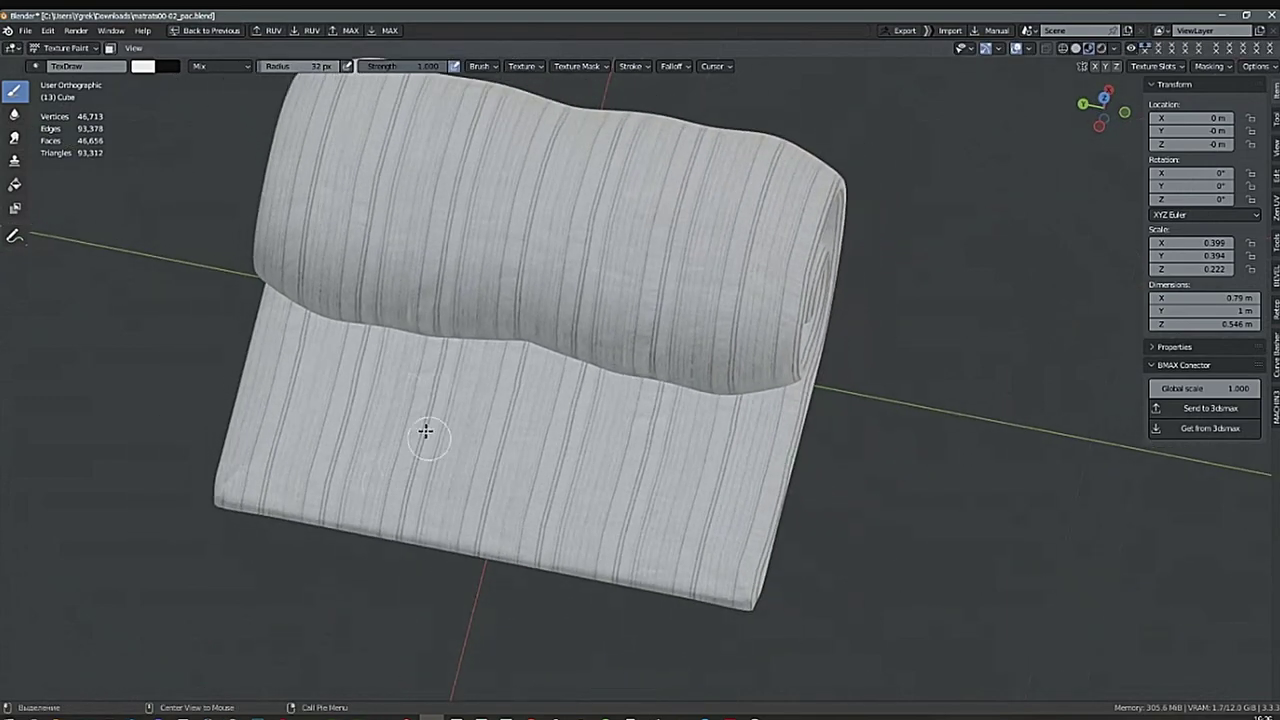
pyautogui.scroll(2, 425, 431)
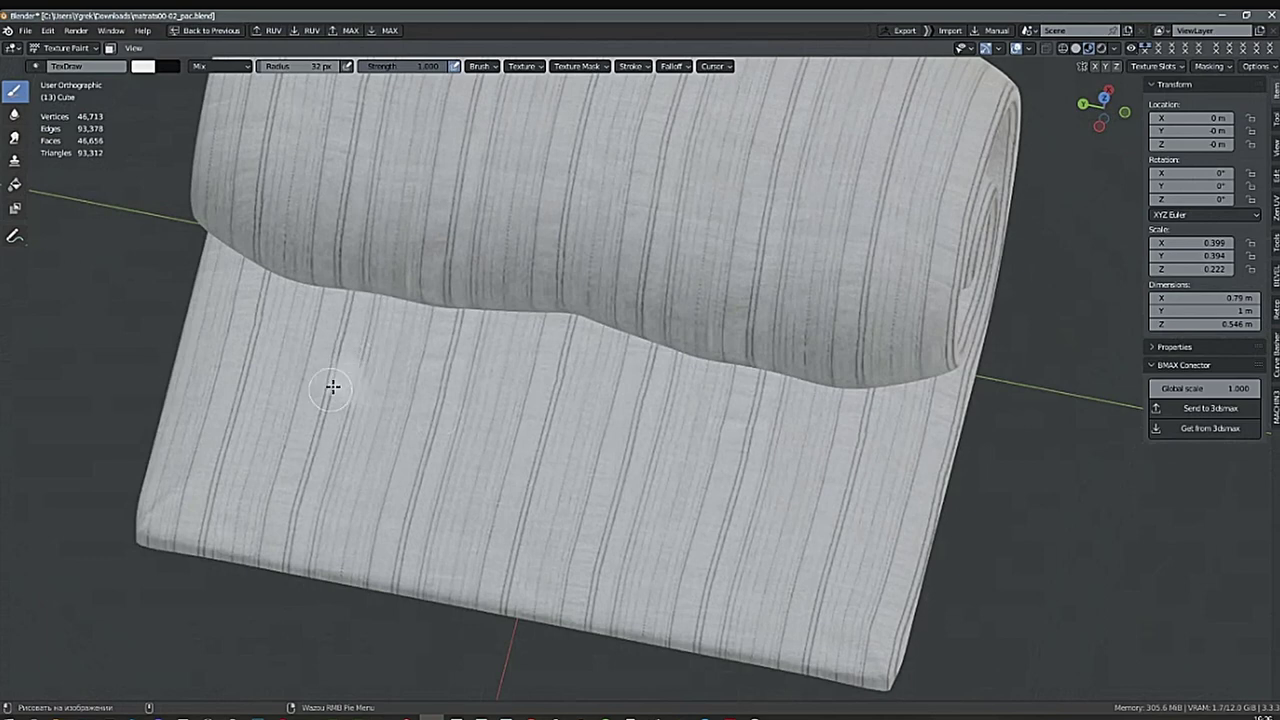
pyautogui.moveTo(333, 386)
pyautogui.mouseDown()
pyautogui.moveTo(357, 363)
pyautogui.moveTo(337, 380)
pyautogui.moveTo(397, 417)
pyautogui.moveTo(376, 390)
pyautogui.mouseUp()
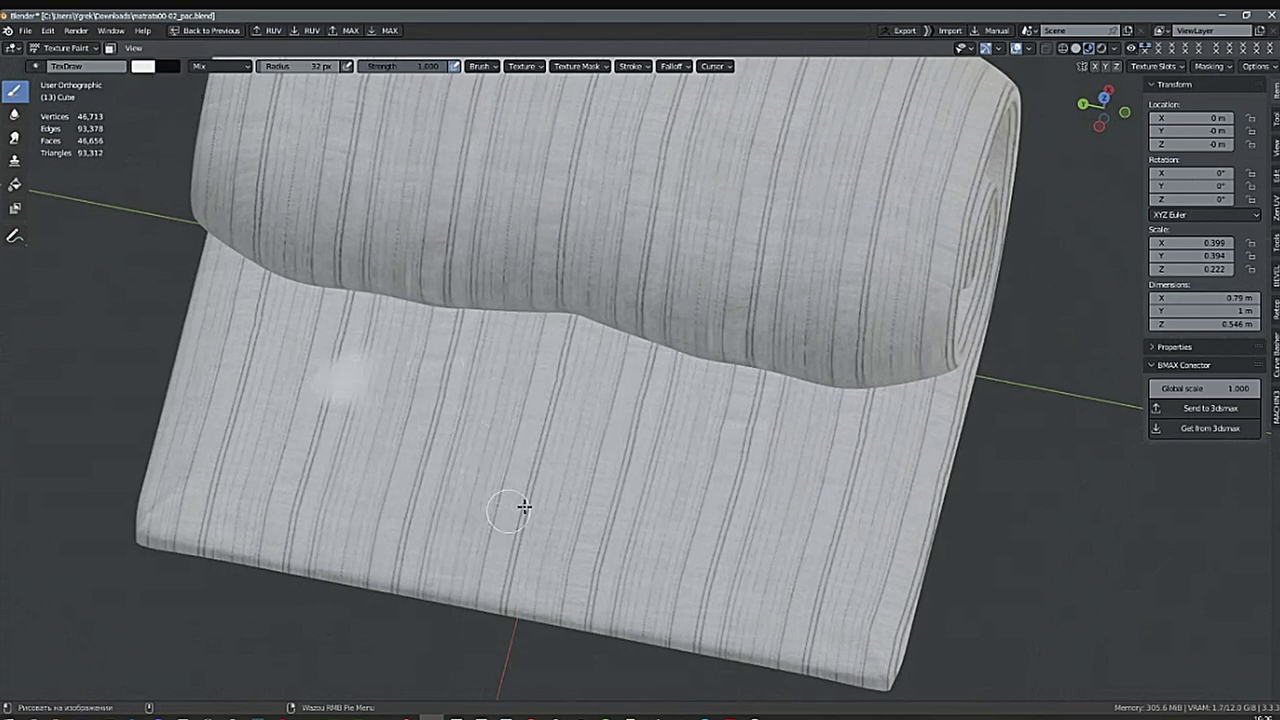
pyautogui.moveTo(523, 508); pyautogui.dragTo(703, 440, button='middle')
pyautogui.click(703, 440)
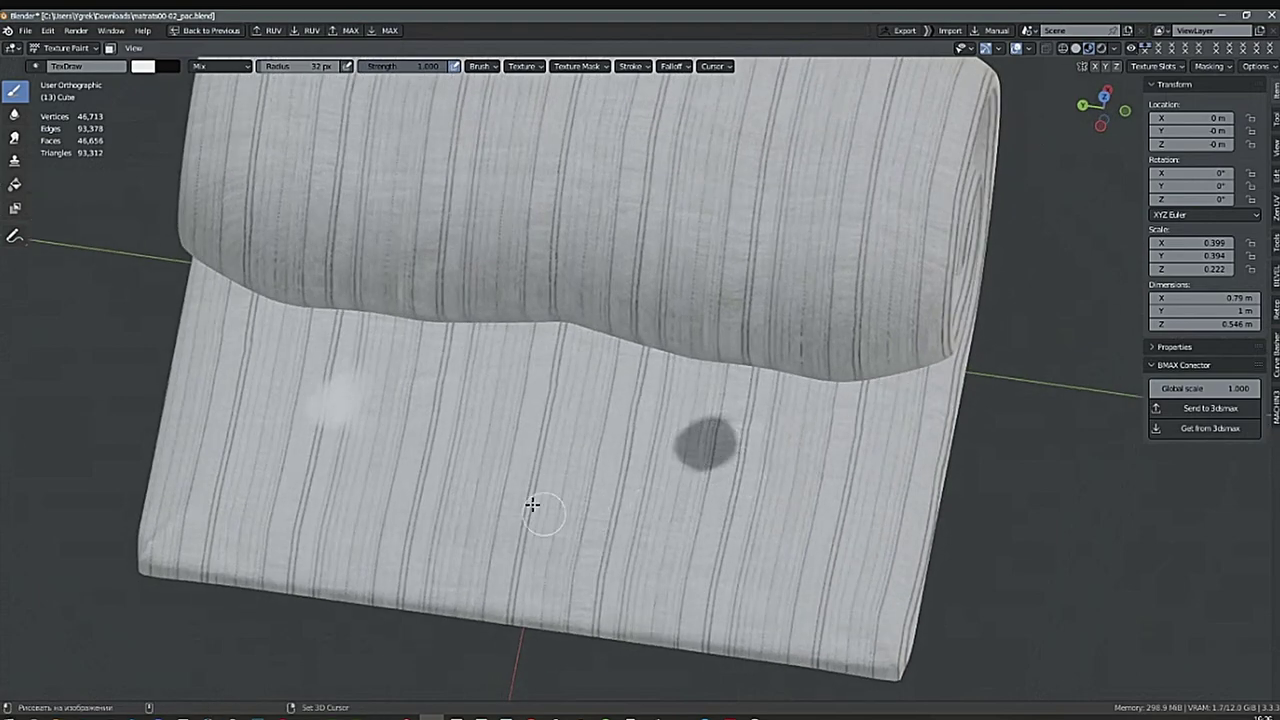
# Paint three crossing dark strokes between the white spot and the round dark spot.
pyautogui.moveTo(466, 431); pyautogui.dragTo(493, 472)
pyautogui.moveTo(545, 435); pyautogui.dragTo(425, 525)
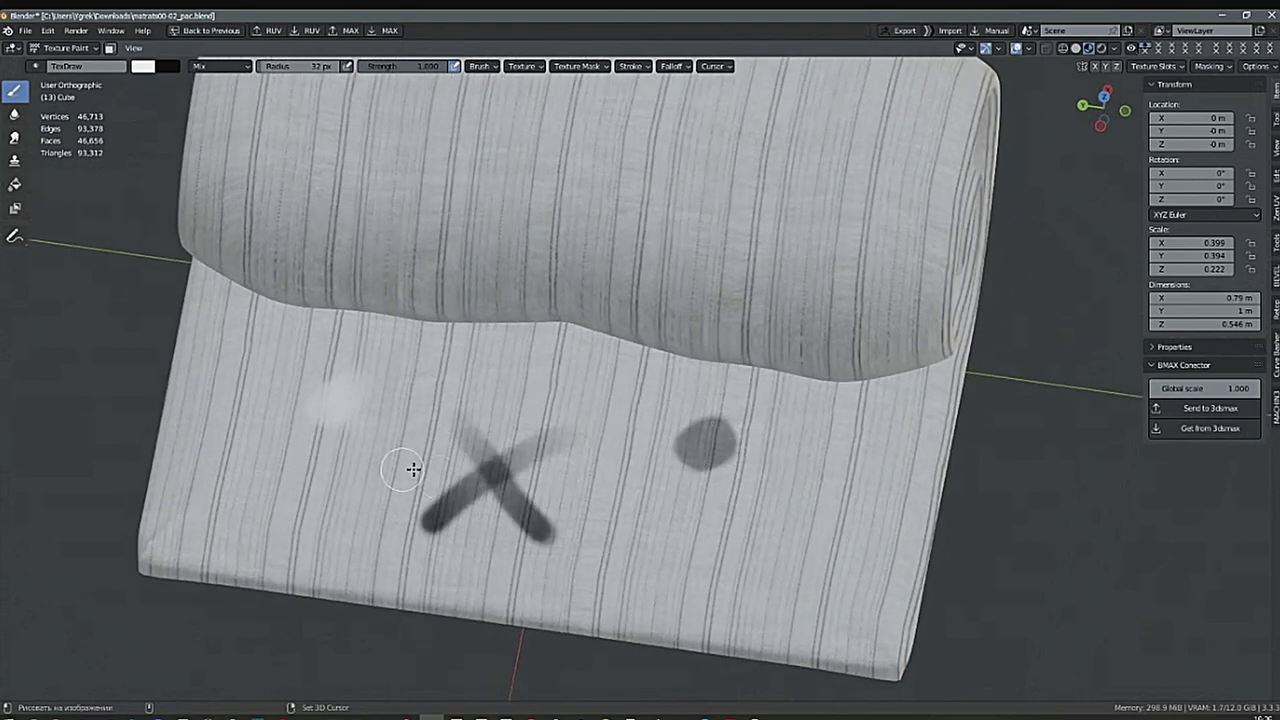
pyautogui.moveTo(414, 466); pyautogui.dragTo(631, 503)
pyautogui.moveTo(631, 503)
pyautogui.mouseDown(button='middle')
pyautogui.moveTo(678, 505)
pyautogui.moveTo(590, 512)
pyautogui.mouseUp(button='middle')
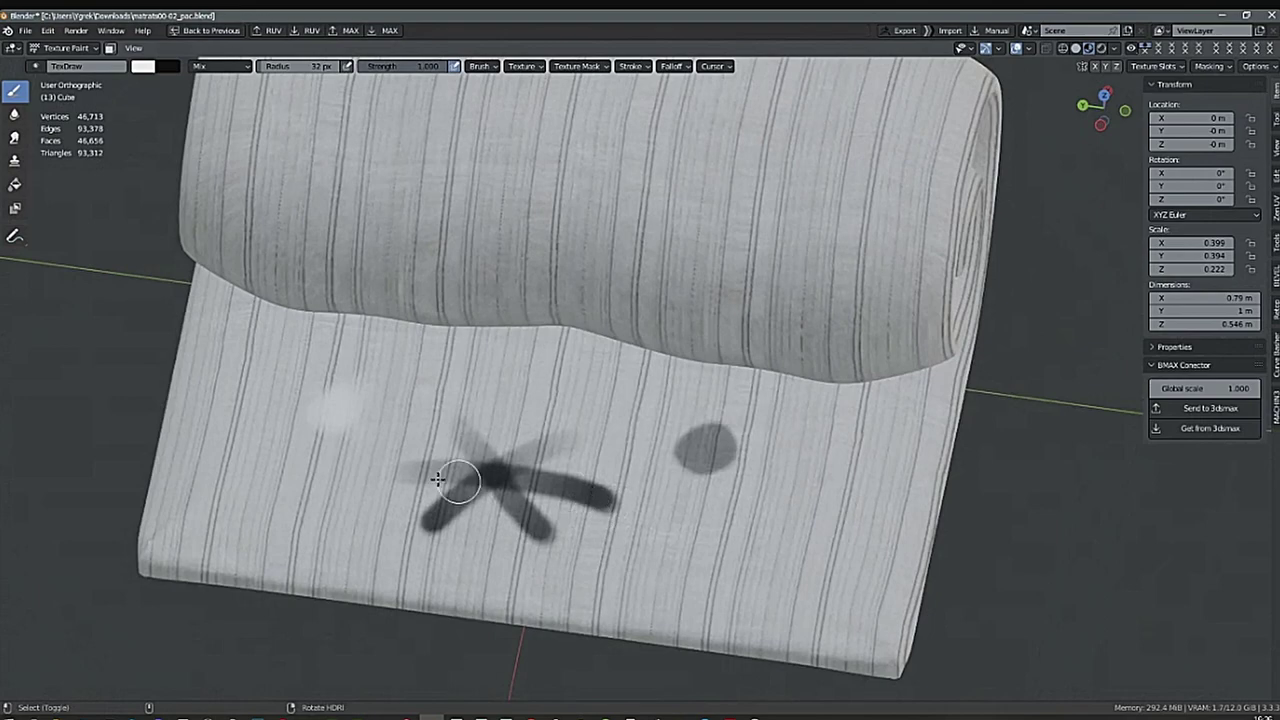
# Set the brush color to red and paint a small cross beside the dark crossing strokes, near the white spot.
pyautogui.scroll(6, 486, 489)
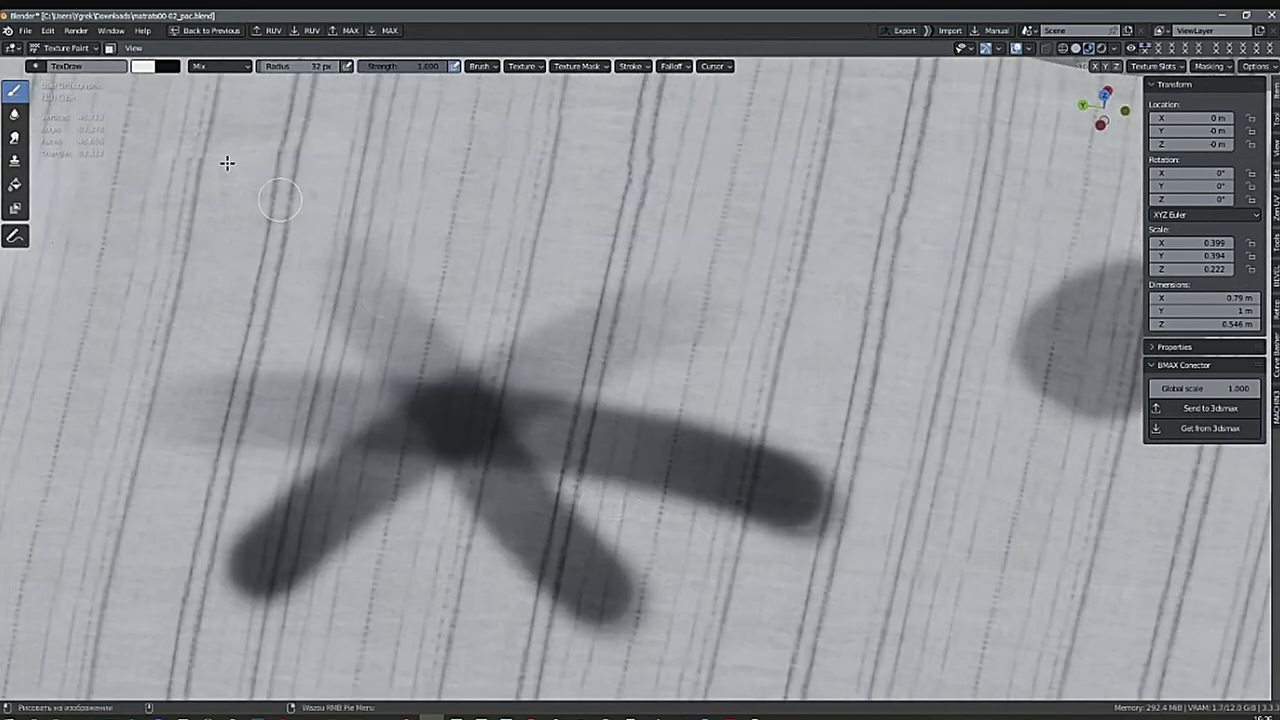
pyautogui.click(143, 66)
pyautogui.click(237, 97)
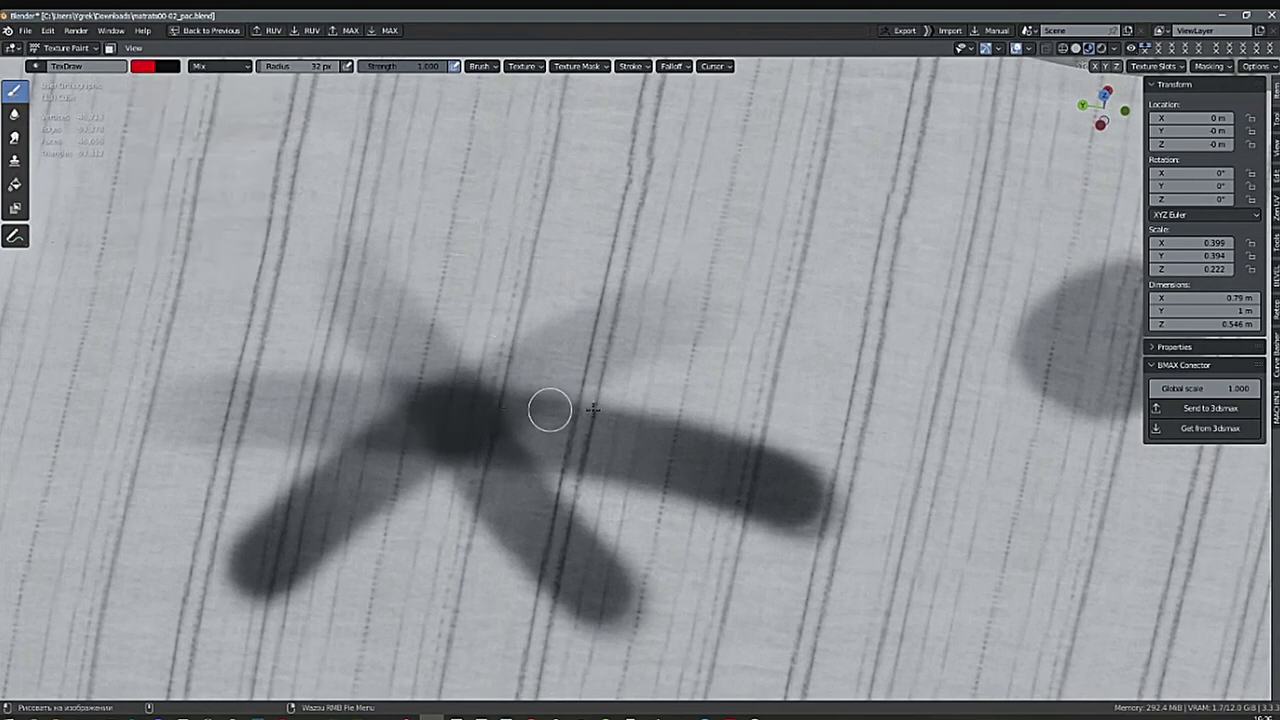
pyautogui.moveTo(551, 409); pyautogui.dragTo(465, 372, button='middle')
pyautogui.moveTo(389, 460); pyautogui.dragTo(391, 447)
pyautogui.keyDown('ctrl'); pyautogui.moveTo(399, 433); pyautogui.dragTo(636, 396, button='middle'); pyautogui.keyUp('ctrl')
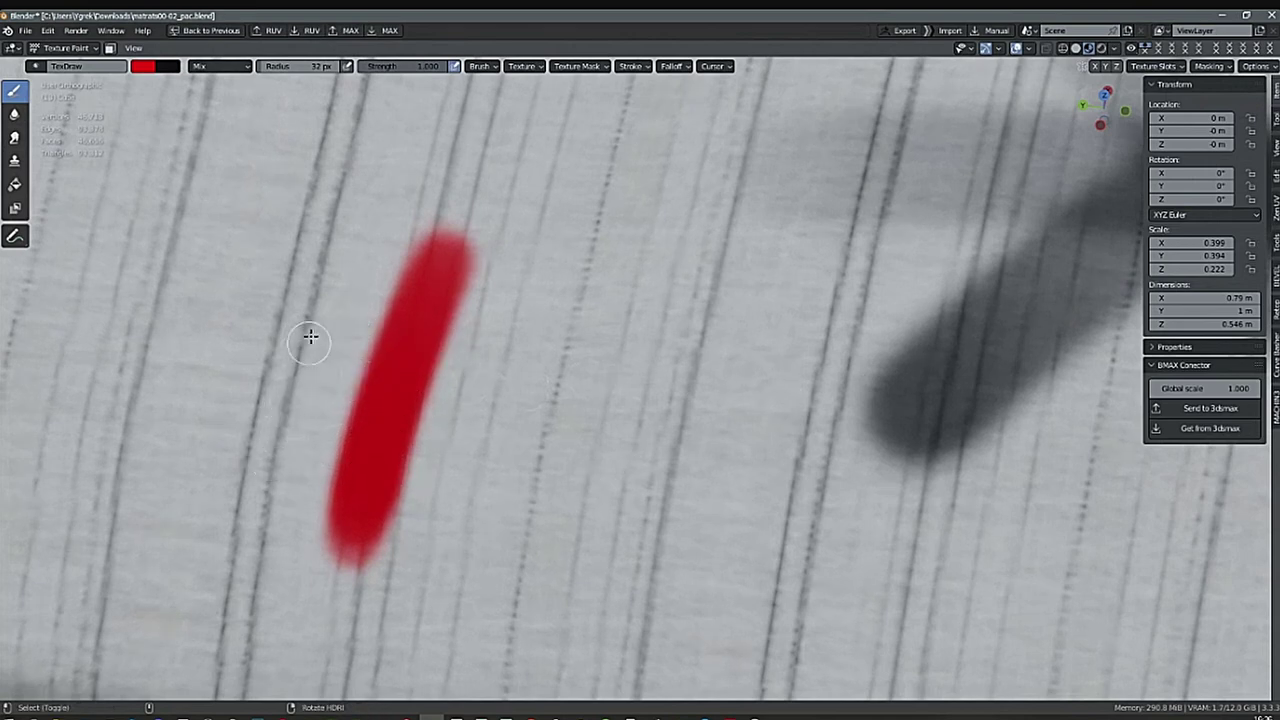
pyautogui.scroll(3, 503, 362)
pyautogui.scroll(2, 503, 362)
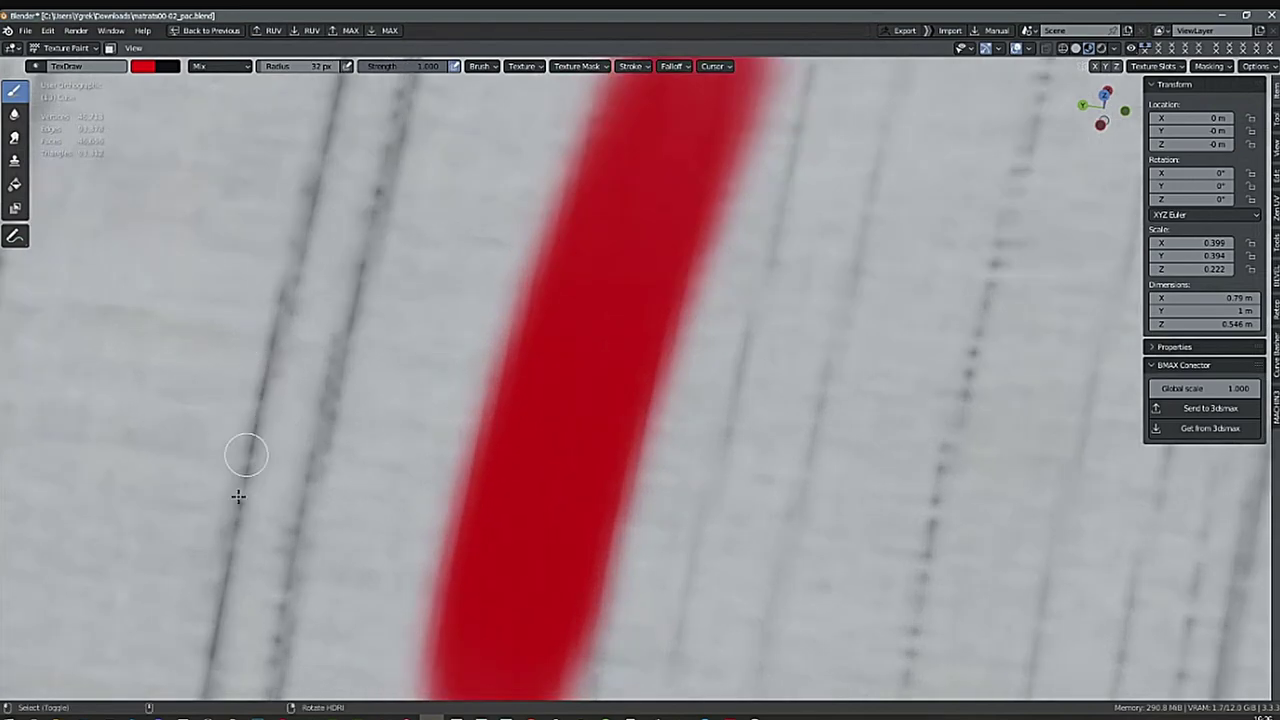
pyautogui.scroll(-6, 574, 391)
pyautogui.scroll(-4, 563, 440)
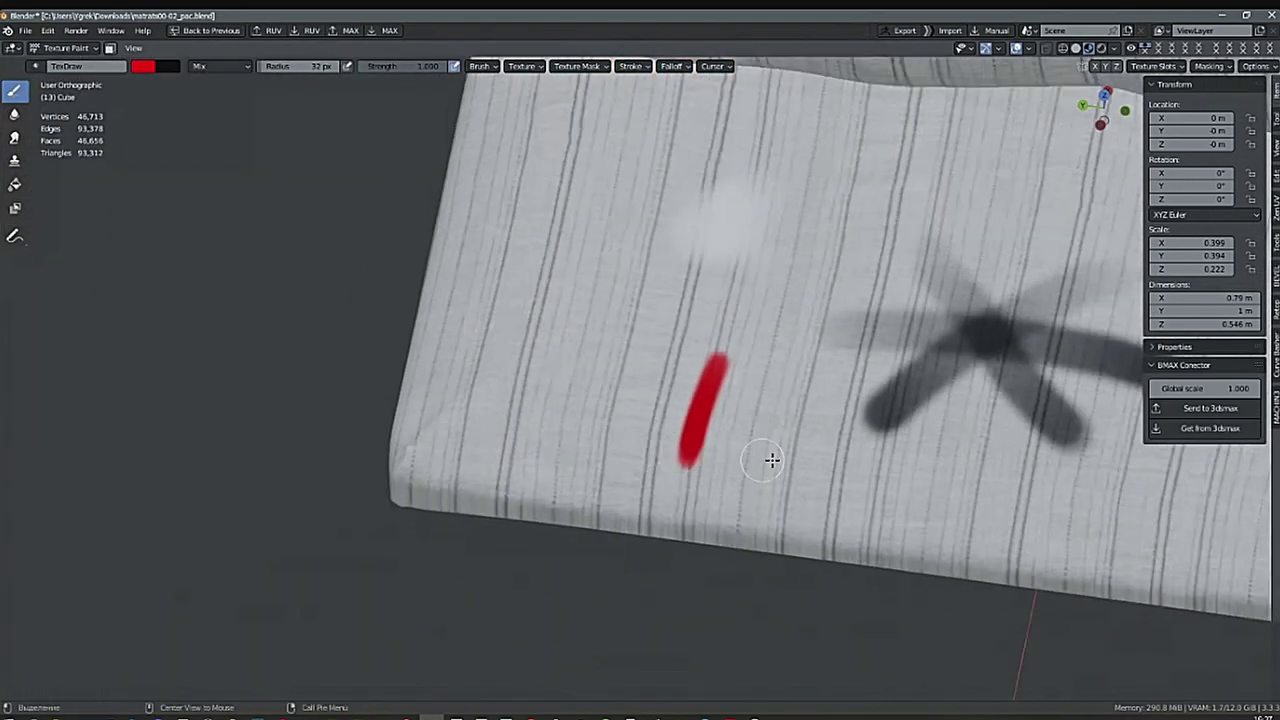
pyautogui.moveTo(549, 400); pyautogui.dragTo(690, 431)
# Paint a patch of parallel diagonal red strokes near the flat part's front edge, below the round dark spot.
pyautogui.scroll(4, 679, 442)
pyautogui.scroll(-1, 670, 443)
pyautogui.keyDown('shift'); pyautogui.moveTo(656, 445); pyautogui.dragTo(505, 462, button='middle'); pyautogui.keyUp('shift')
pyautogui.moveTo(766, 433); pyautogui.dragTo(671, 489)
pyautogui.moveTo(814, 427); pyautogui.dragTo(702, 502)
pyautogui.moveTo(864, 420); pyautogui.dragTo(740, 507)
pyautogui.moveTo(931, 413)
pyautogui.mouseDown()
pyautogui.moveTo(874, 474)
pyautogui.moveTo(963, 463)
pyautogui.moveTo(1003, 503)
pyautogui.mouseUp()
pyautogui.moveTo(1003, 503)
pyautogui.mouseDown(button='middle')
pyautogui.moveTo(649, 497)
pyautogui.moveTo(680, 487)
pyautogui.moveTo(622, 514)
pyautogui.moveTo(649, 528)
pyautogui.mouseUp(button='middle')
pyautogui.scroll(-2, 750, 490)
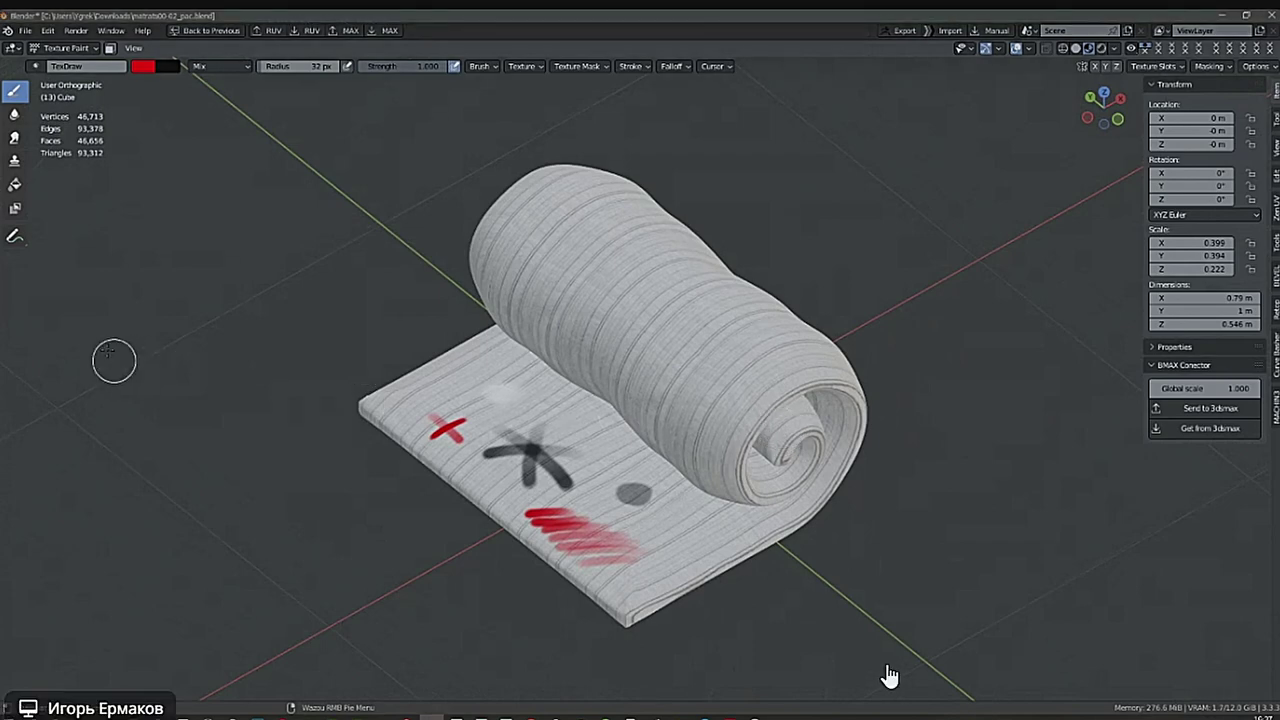
# Restore the full layout, show the Untitled image in the Image Editor and examine the painted strokes on the texture up close.
pyautogui.hotkey('ctrl', 'space')
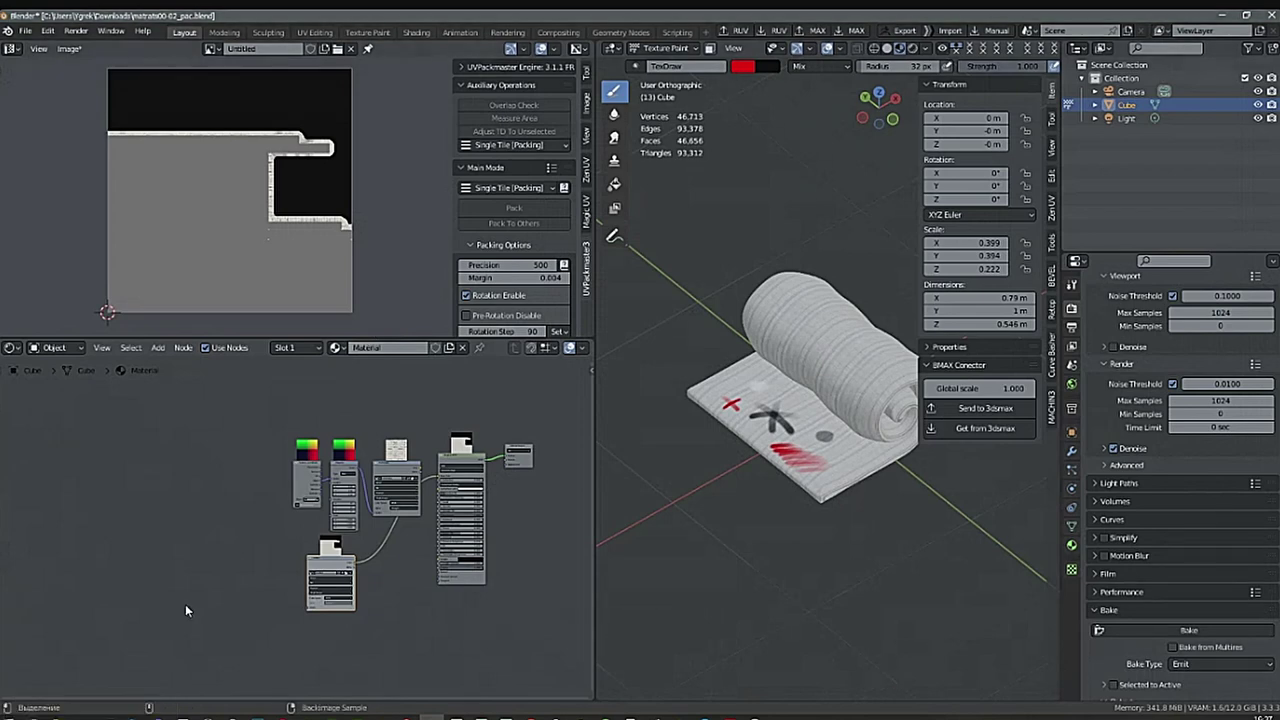
pyautogui.click(212, 49)
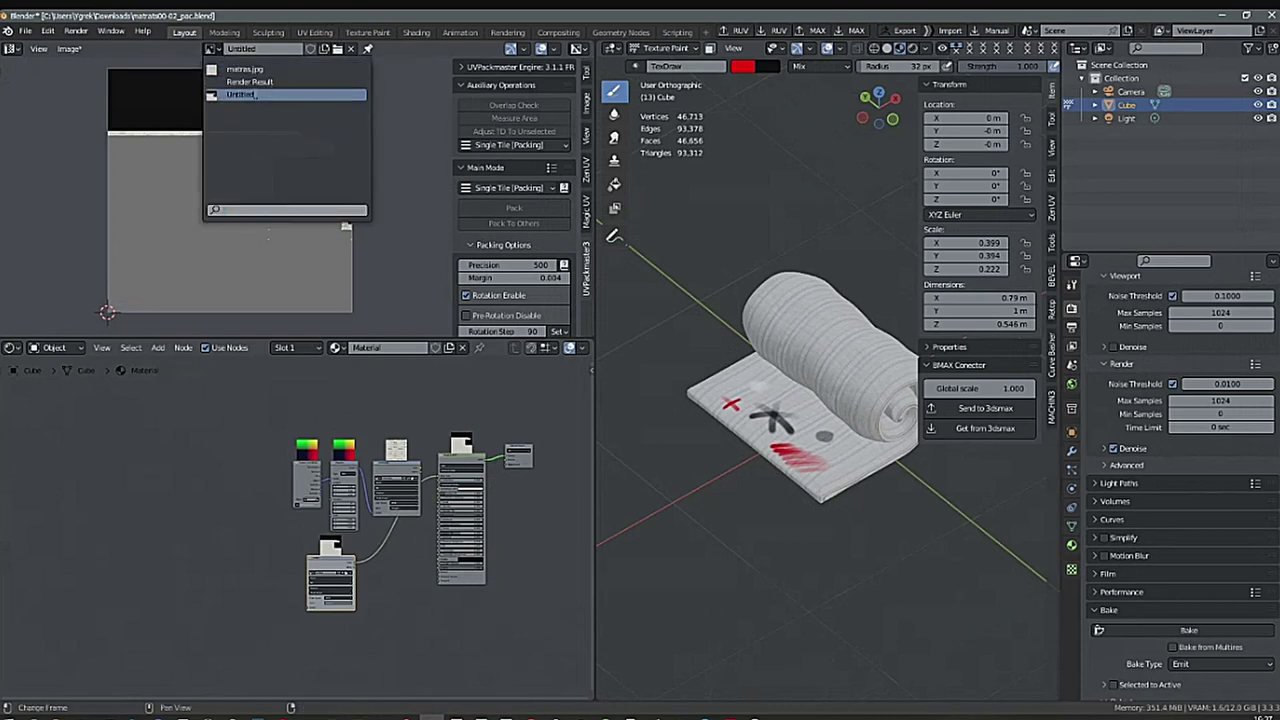
pyautogui.click(241, 94)
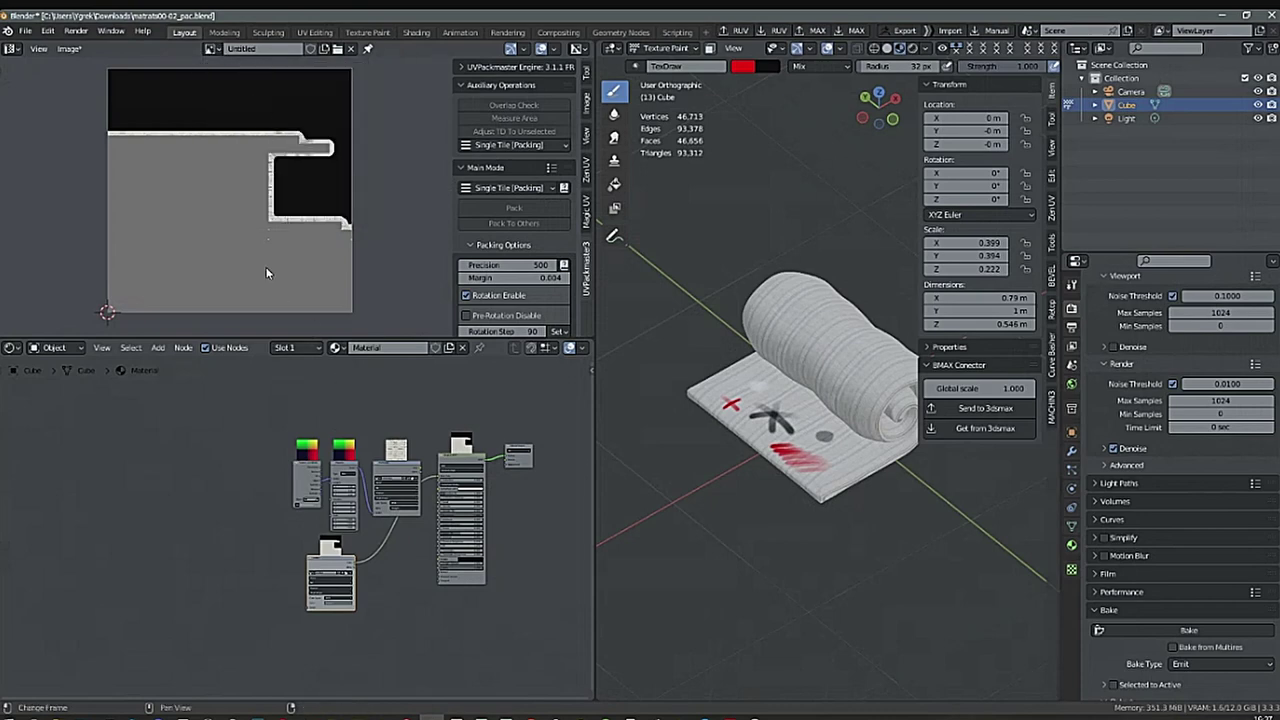
pyautogui.click(72, 48)
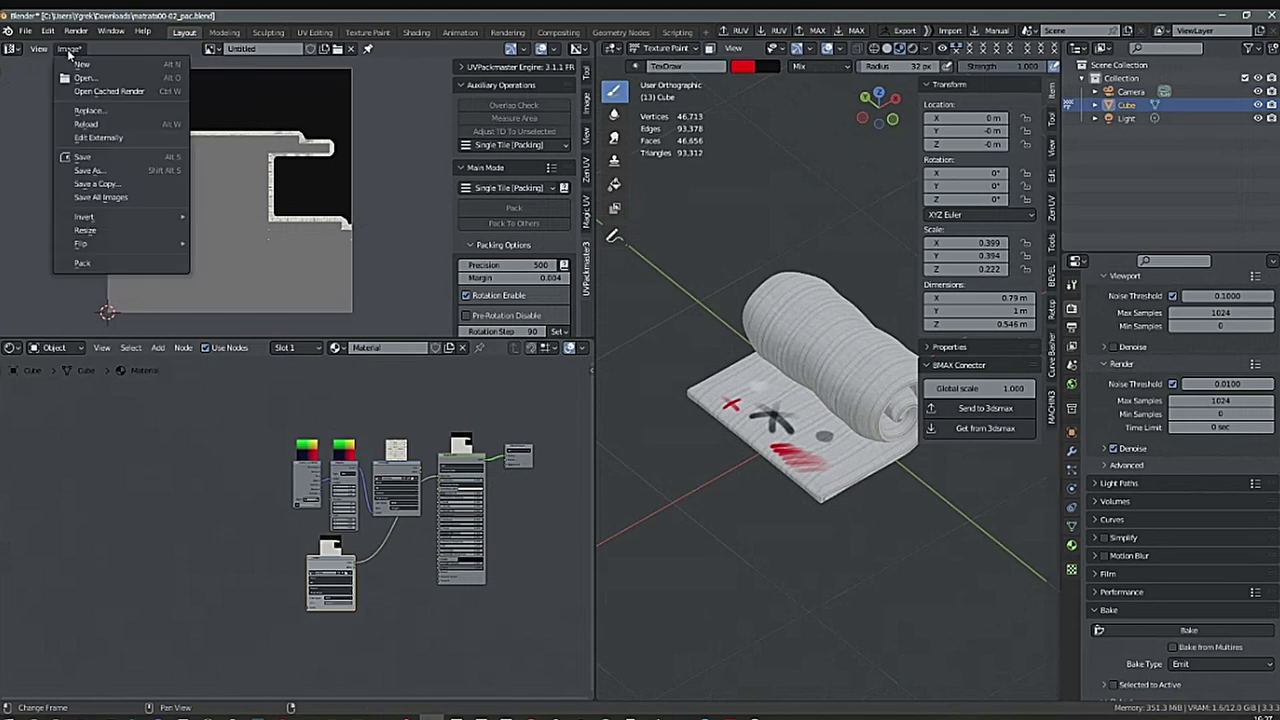
pyautogui.click(13, 48)
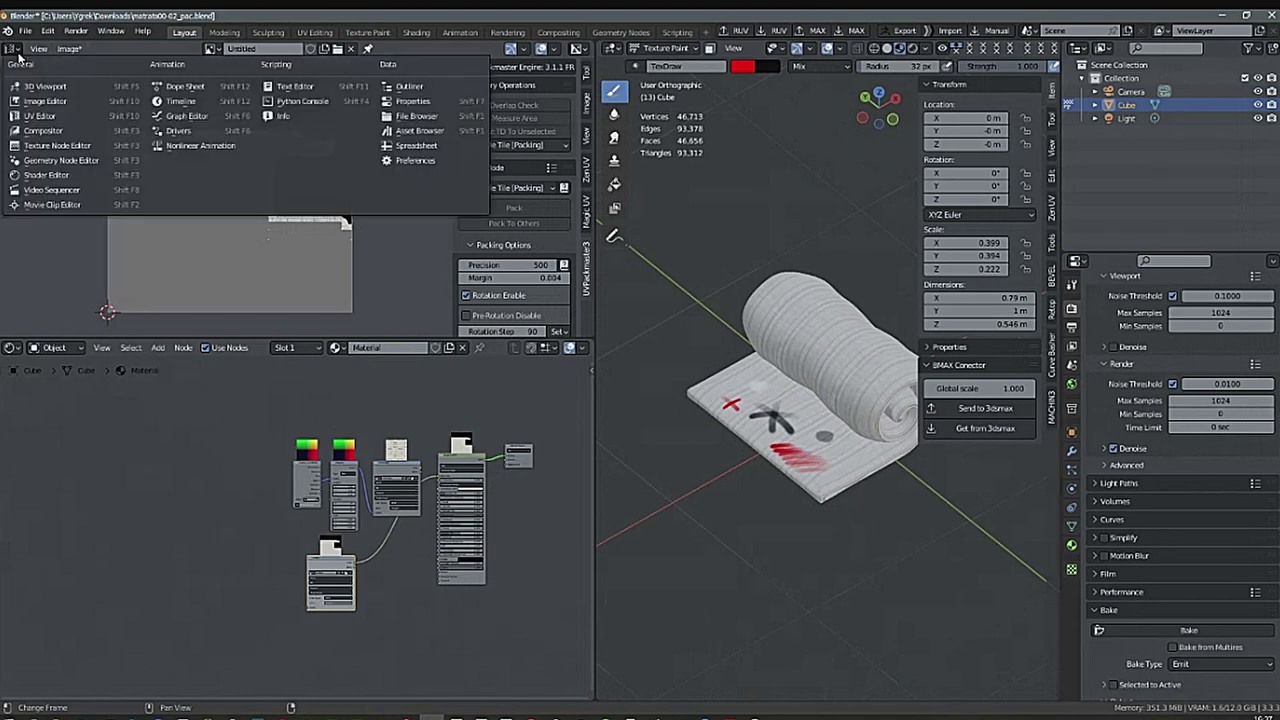
pyautogui.click(64, 101)
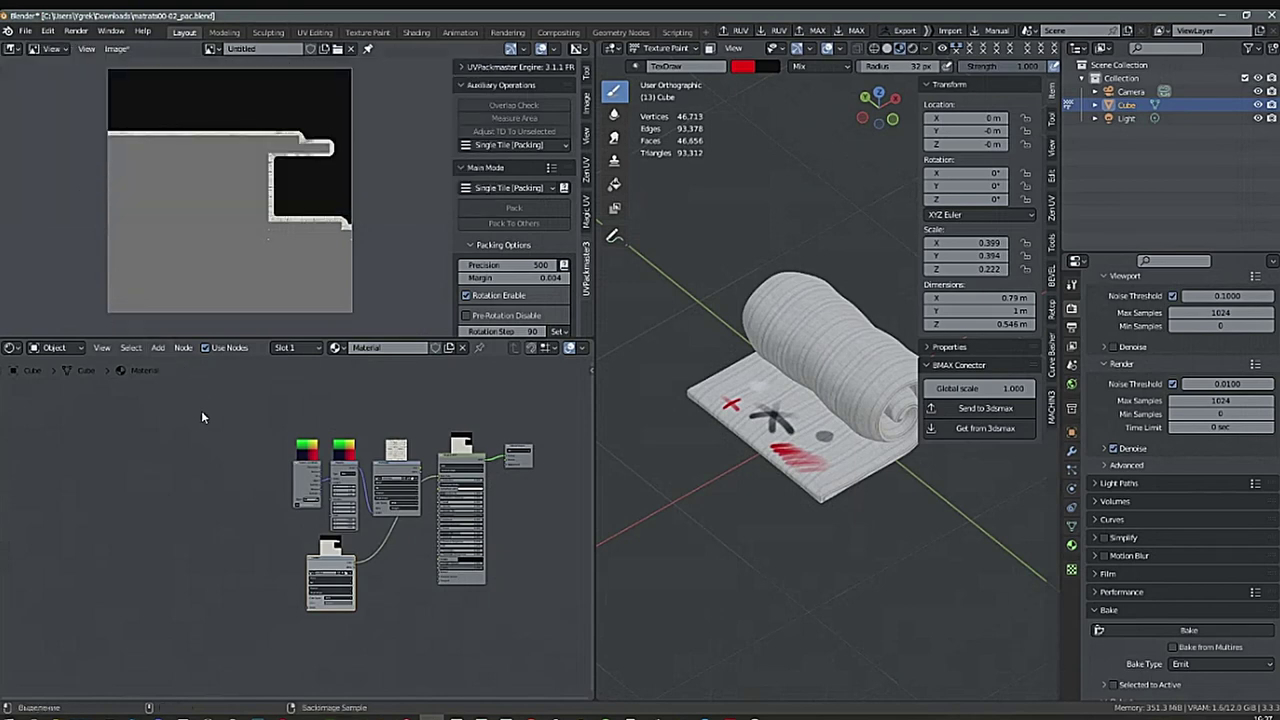
pyautogui.moveTo(737, 466); pyautogui.dragTo(826, 471, button='middle')
pyautogui.moveTo(347, 211); pyautogui.dragTo(280, 205, button='middle')
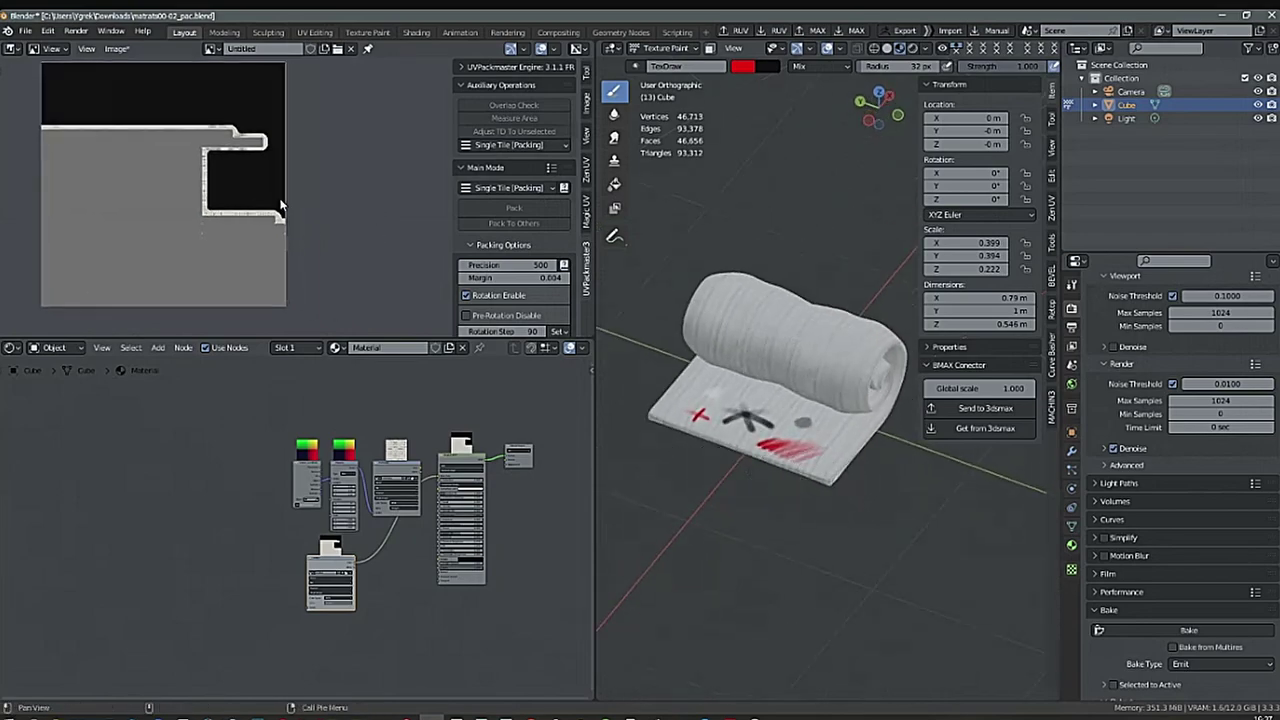
pyautogui.scroll(8, 280, 205)
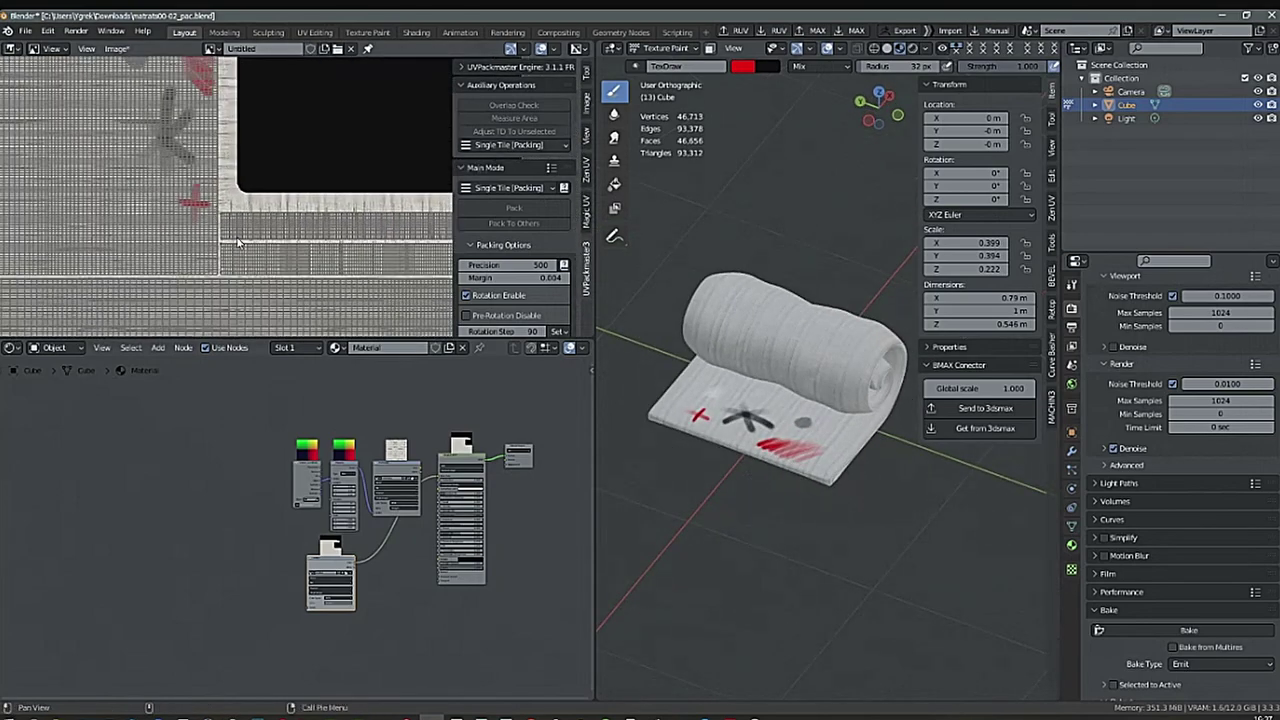
pyautogui.moveTo(238, 243)
pyautogui.keyDown('ctrl'); pyautogui.mouseDown(button='middle')
pyautogui.moveTo(309, 174)
pyautogui.moveTo(366, 186)
pyautogui.moveTo(234, 232)
pyautogui.mouseUp(button='middle'); pyautogui.keyUp('ctrl')
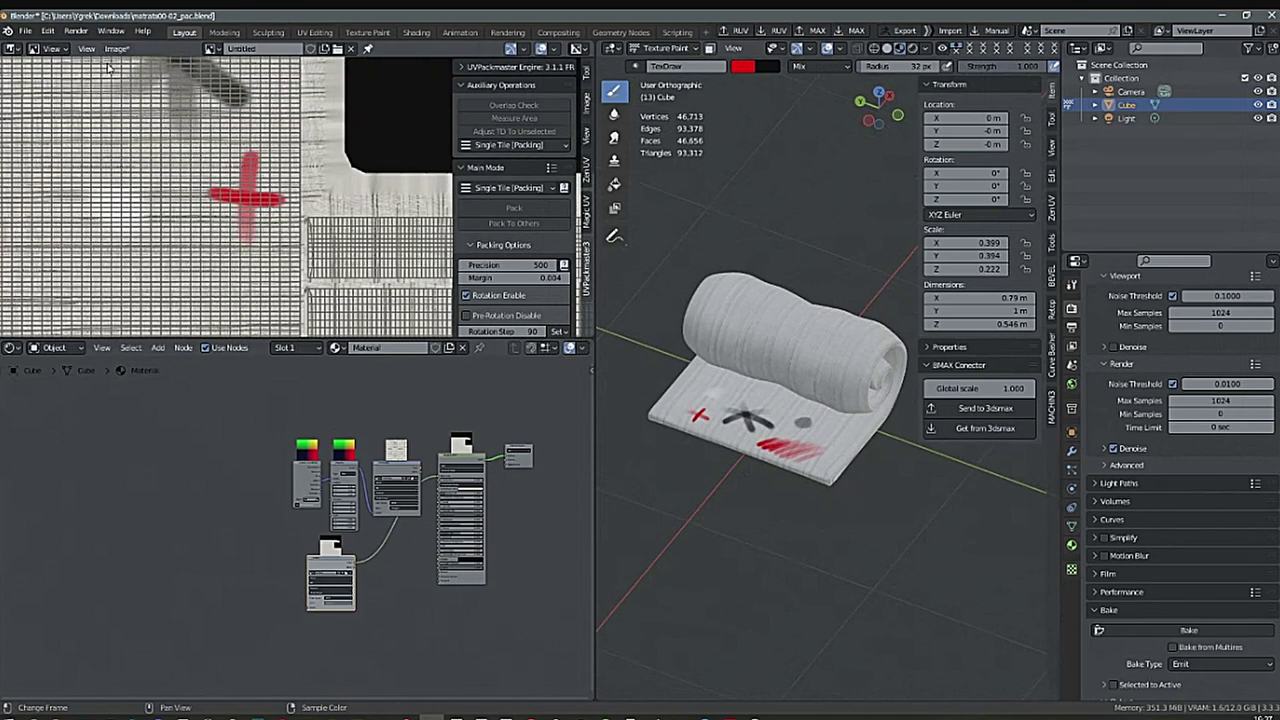
# Switch the Image Editor to Paint mode and brush a red patch onto the texture near the red cross.
pyautogui.click(66, 50)
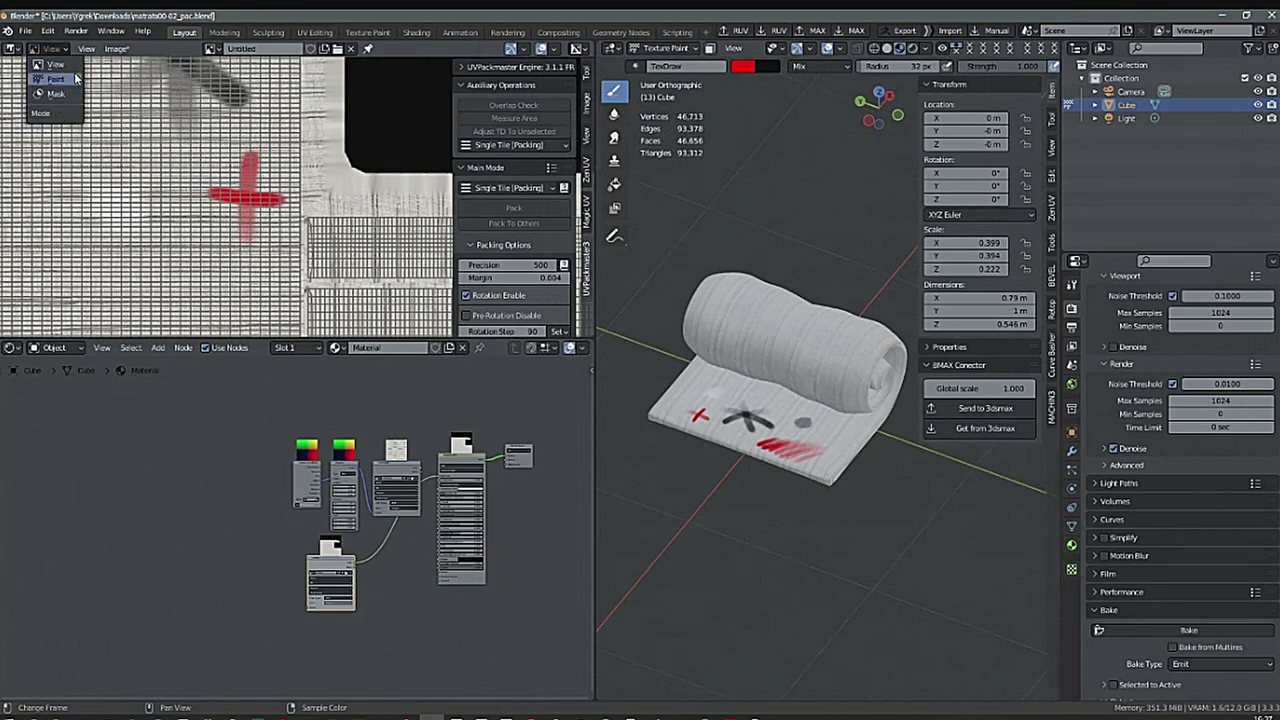
pyautogui.click(56, 79)
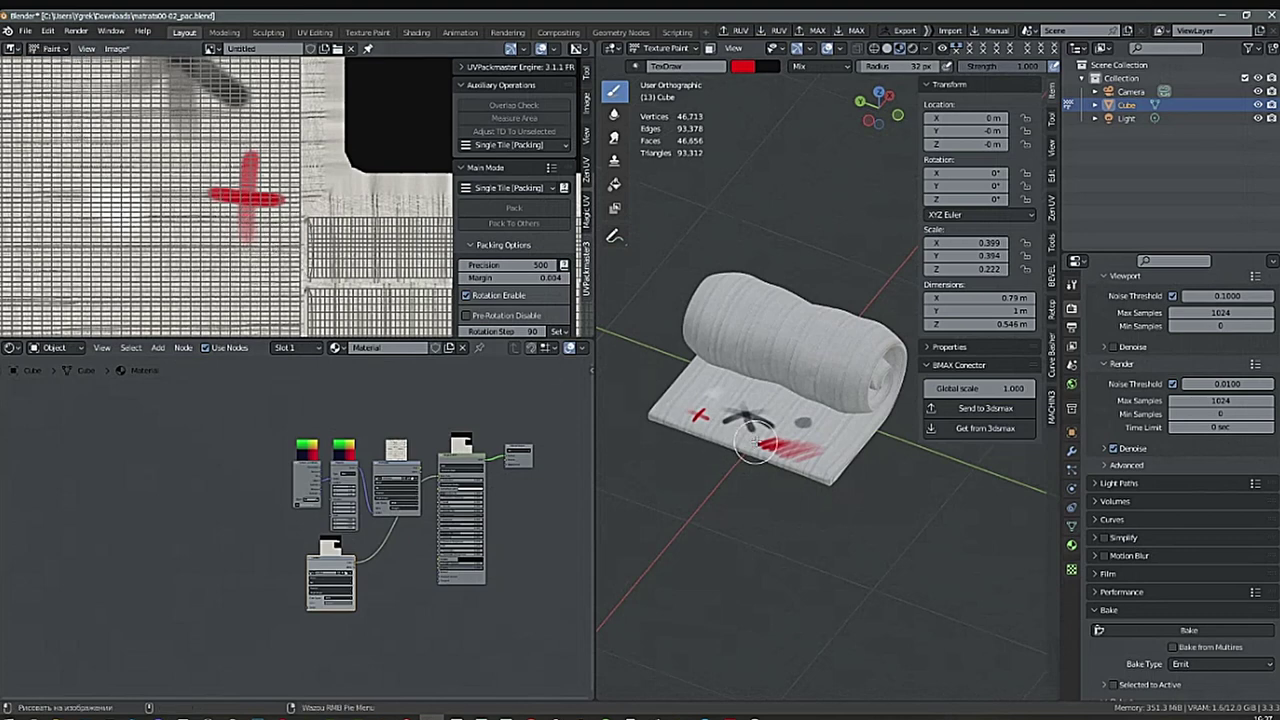
pyautogui.press('Tab')
pyautogui.press('Tab')
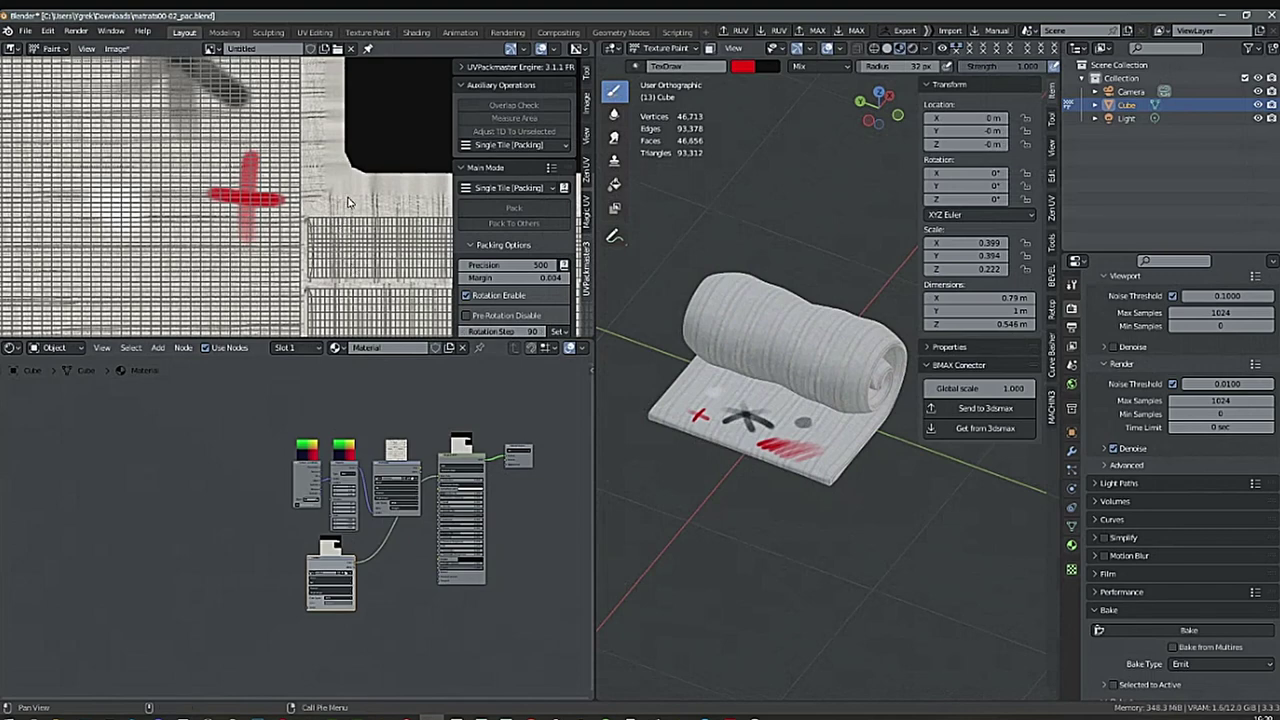
pyautogui.scroll(-2, 280, 187)
pyautogui.moveTo(280, 187); pyautogui.dragTo(249, 187, button='middle')
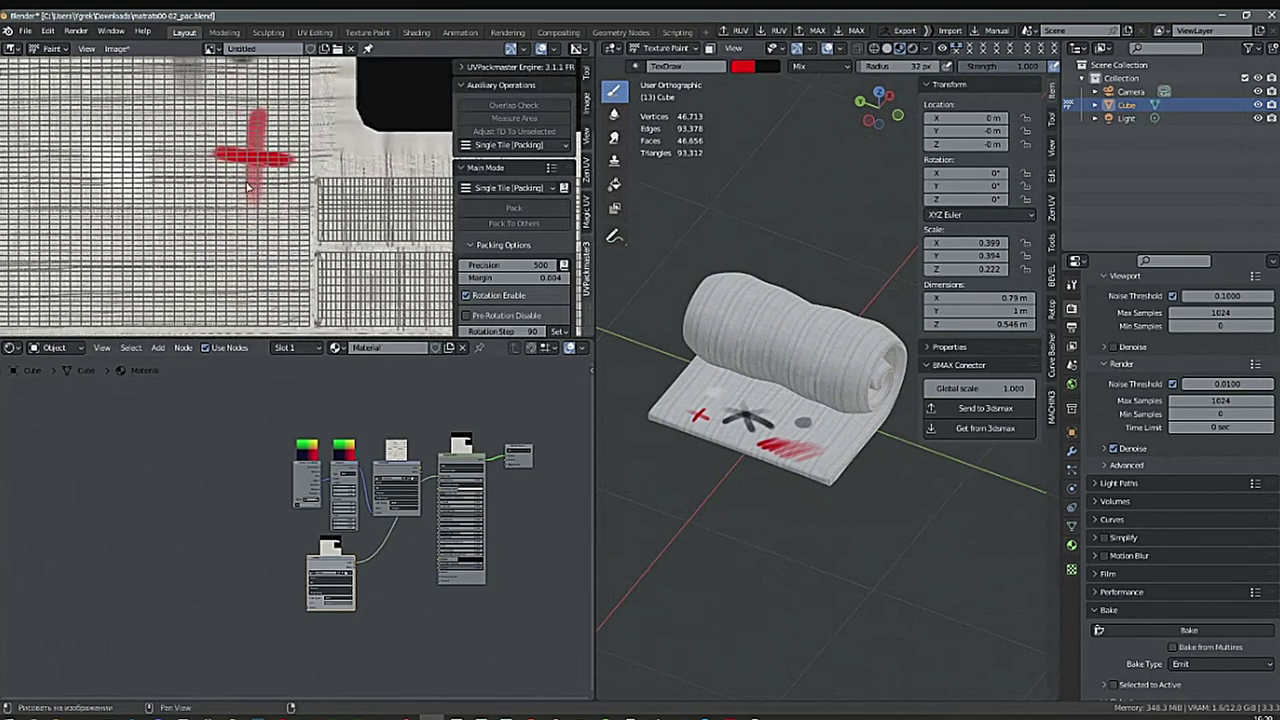
pyautogui.moveTo(192, 206)
pyautogui.mouseDown()
pyautogui.moveTo(187, 248)
pyautogui.moveTo(236, 266)
pyautogui.moveTo(240, 252)
pyautogui.mouseUp()
# Maximize the Image Editor and turn off the Texture Paint UVs overlay on the Untitled image.
pyautogui.moveTo(338, 229)
pyautogui.keyDown('ctrl'); pyautogui.mouseDown(button='middle')
pyautogui.moveTo(245, 231)
pyautogui.moveTo(306, 237)
pyautogui.moveTo(306, 223)
pyautogui.moveTo(306, 268)
pyautogui.mouseUp(button='middle'); pyautogui.keyUp('ctrl')
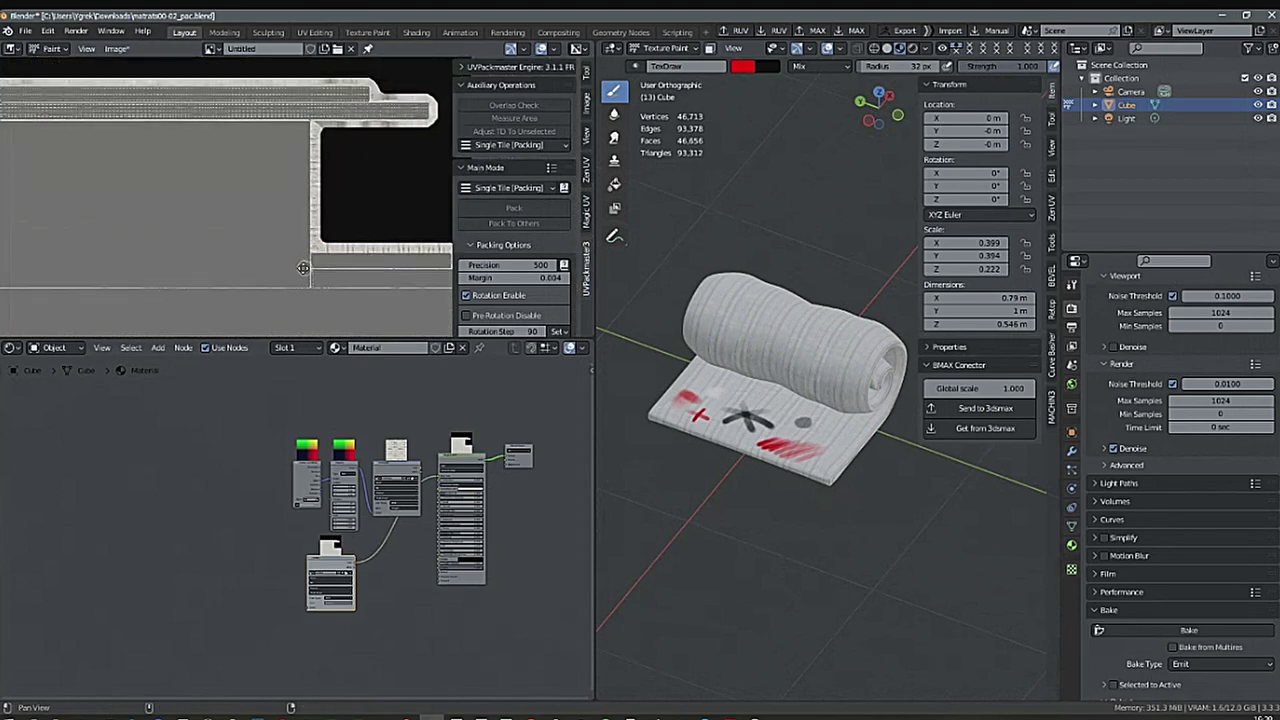
pyautogui.hotkey('ctrl', 'space')
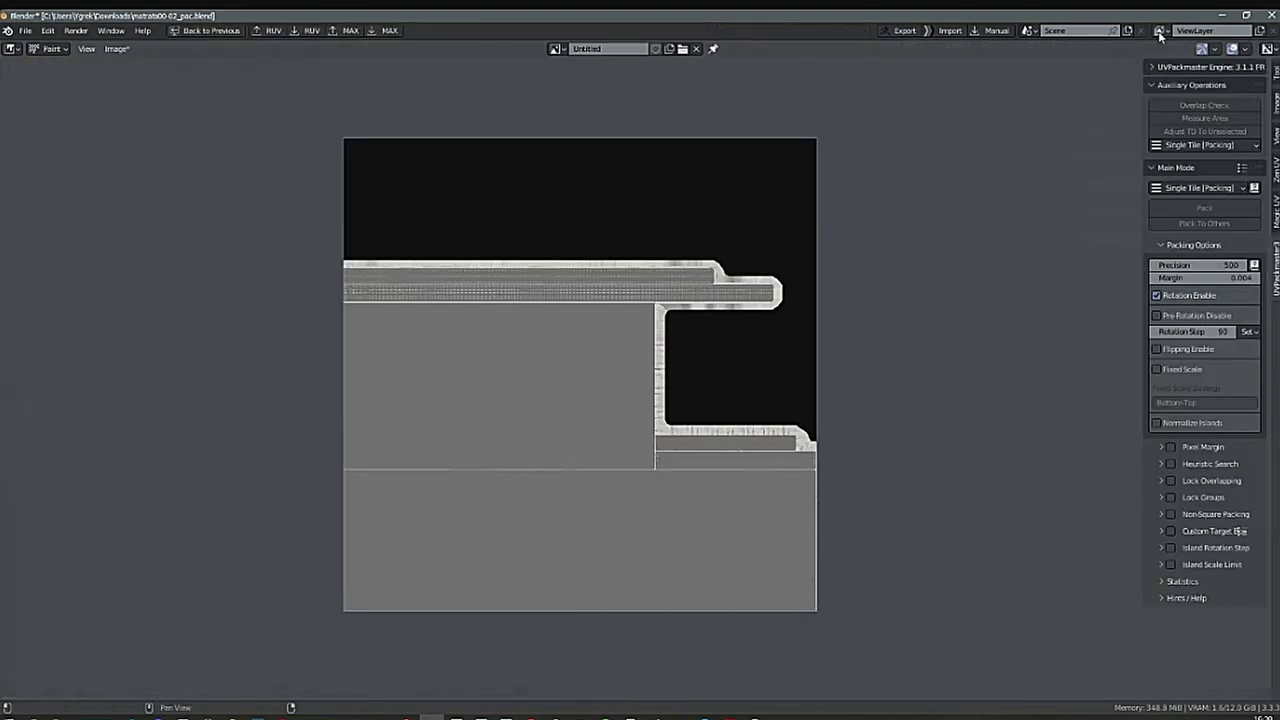
pyautogui.click(1246, 50)
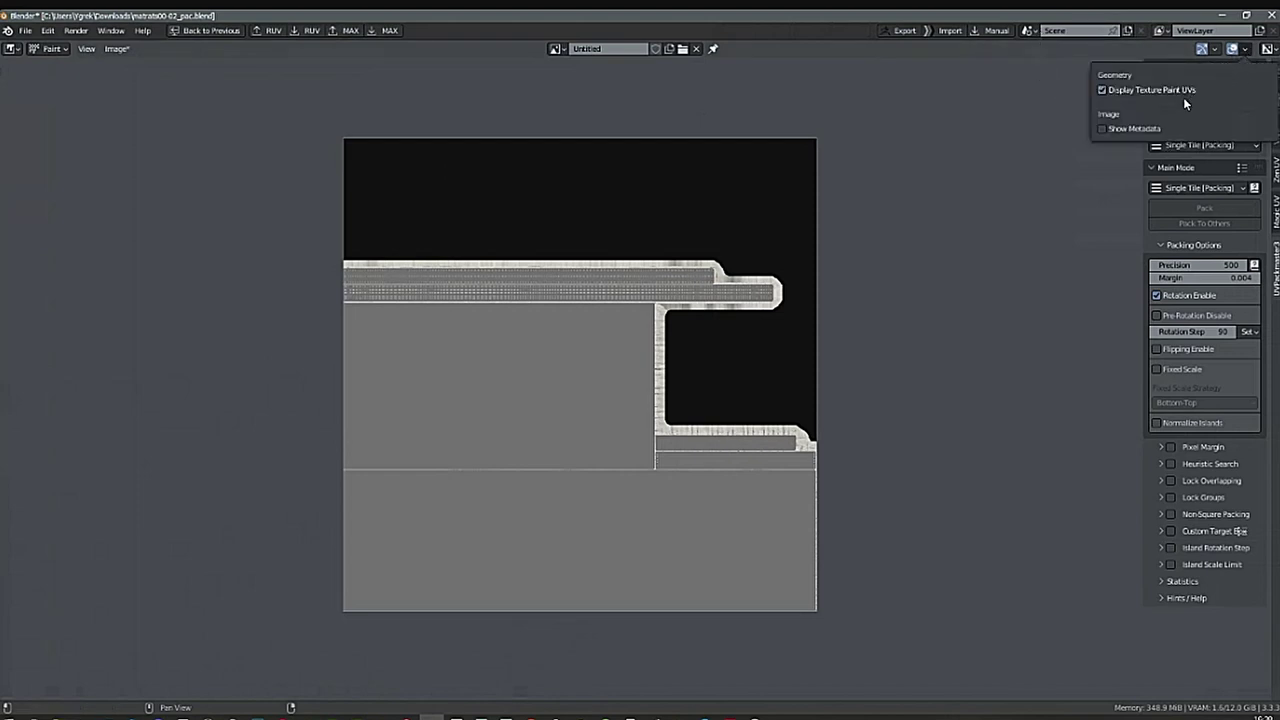
pyautogui.click(1103, 90)
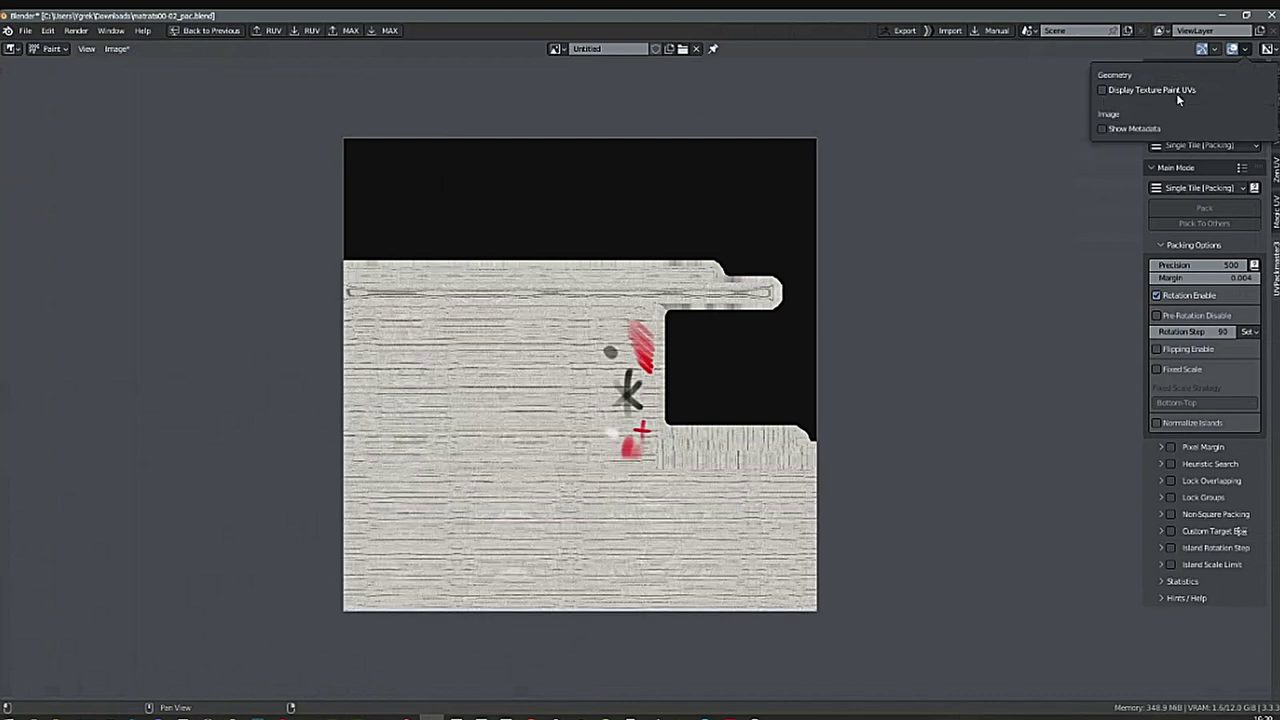
pyautogui.click(1103, 90)
pyautogui.click(1103, 90)
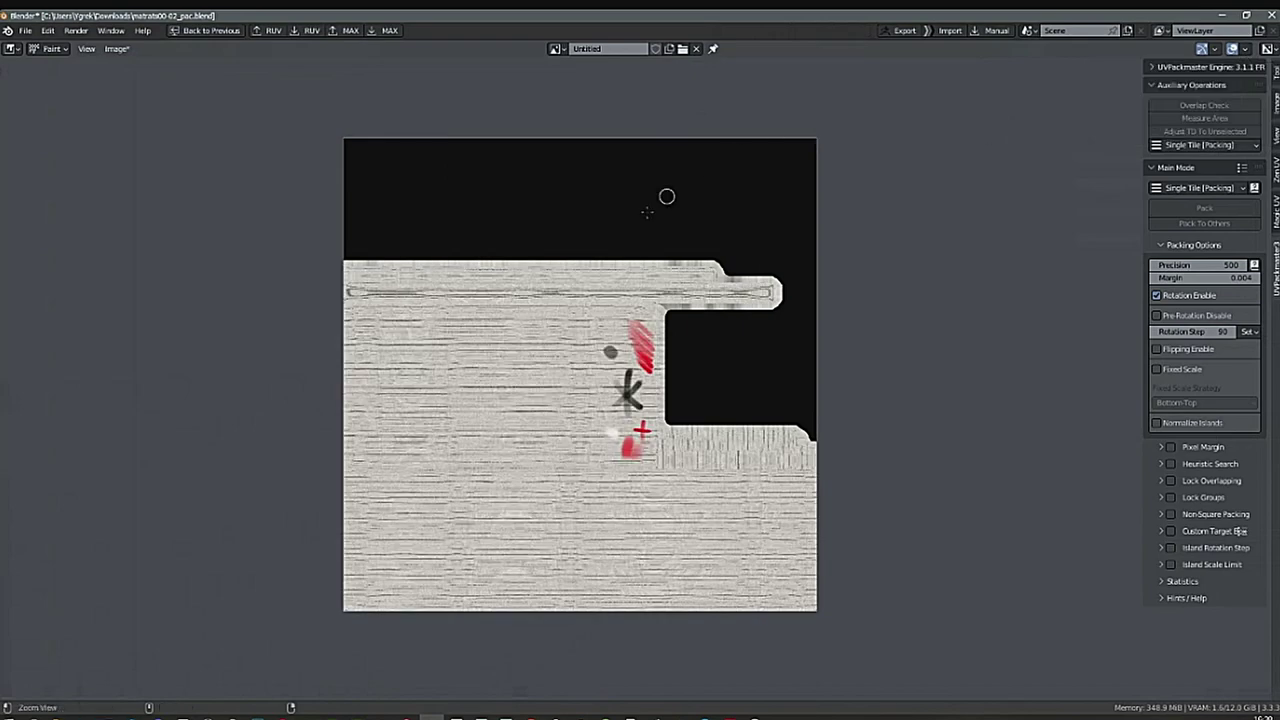
# Paint a larger soft red patch over the white spot on the texture, beside the smaller red patch.
pyautogui.scroll(2, 739, 340)
pyautogui.keyDown('ctrl'); pyautogui.keyDown('alt'); pyautogui.moveTo(739, 340); pyautogui.dragTo(789, 326); pyautogui.keyUp('alt'); pyautogui.keyUp('ctrl')
pyautogui.keyDown('alt'); pyautogui.moveTo(734, 371); pyautogui.dragTo(609, 377); pyautogui.keyUp('alt')
pyautogui.moveTo(534, 412)
pyautogui.keyDown('ctrl'); pyautogui.keyDown('alt'); pyautogui.mouseDown()
pyautogui.moveTo(680, 351)
pyautogui.moveTo(667, 376)
pyautogui.moveTo(731, 286)
pyautogui.mouseUp(); pyautogui.keyUp('alt'); pyautogui.keyUp('ctrl')
pyautogui.keyDown('ctrl'); pyautogui.keyDown('alt'); pyautogui.moveTo(703, 369); pyautogui.dragTo(718, 325); pyautogui.keyUp('alt'); pyautogui.keyUp('ctrl')
pyautogui.moveTo(430, 324)
pyautogui.mouseDown()
pyautogui.moveTo(446, 334)
pyautogui.moveTo(451, 437)
pyautogui.moveTo(560, 410)
pyautogui.mouseUp()
pyautogui.scroll(-6, 711, 460)
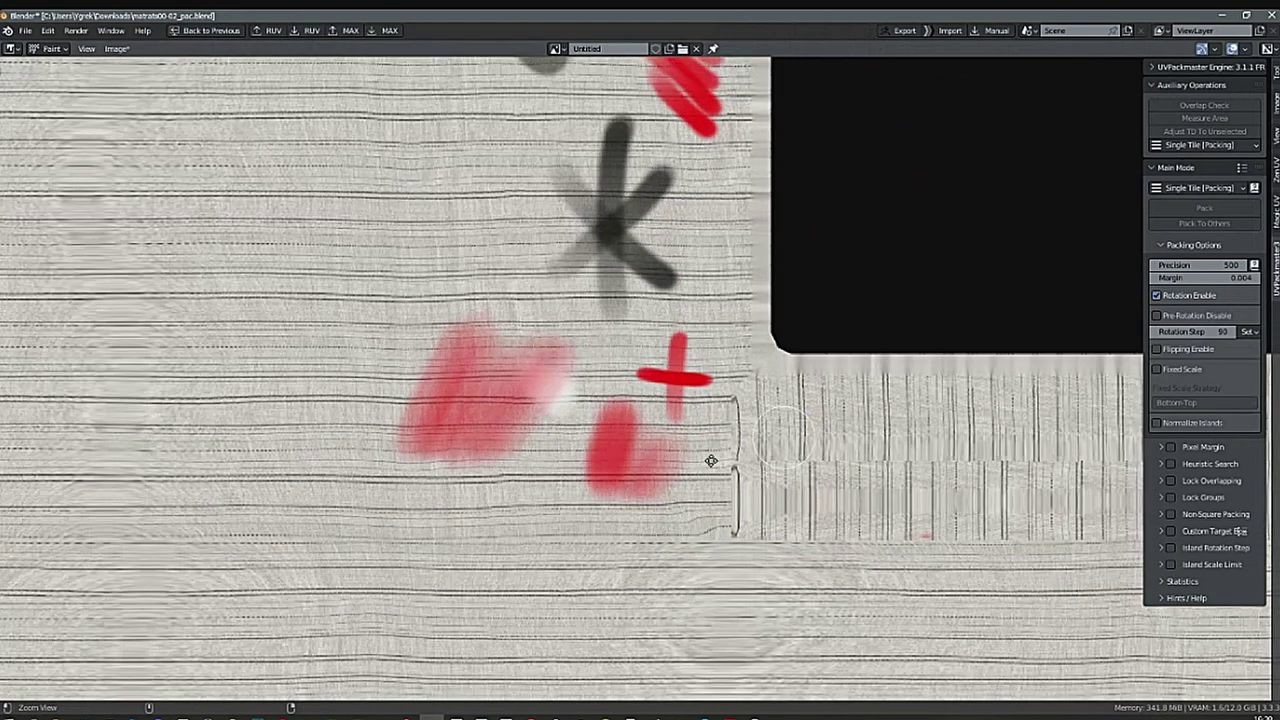
# Restore the full layout and widen the 3D Viewport around the painted mattress.
pyautogui.hotkey('ctrl', 'space')
pyautogui.moveTo(625, 440); pyautogui.dragTo(678, 437, button='middle')
pyautogui.scroll(2, 678, 437)
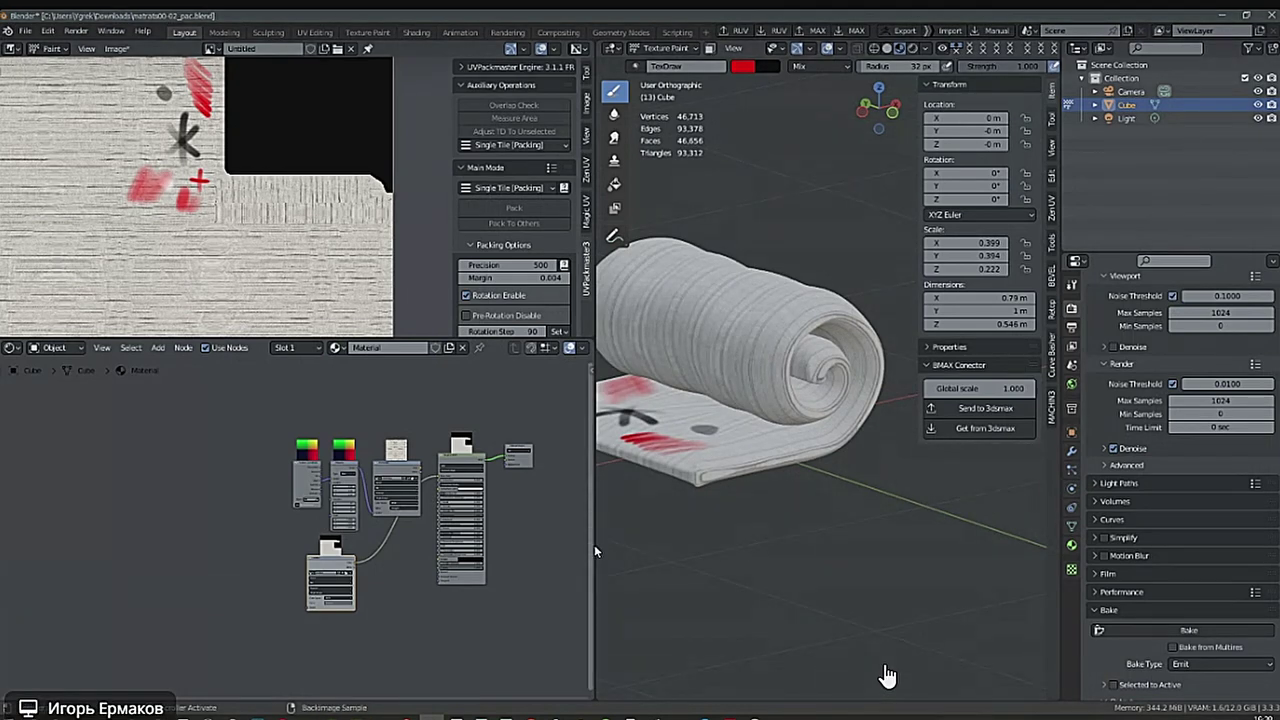
pyautogui.moveTo(595, 541); pyautogui.dragTo(190, 535)
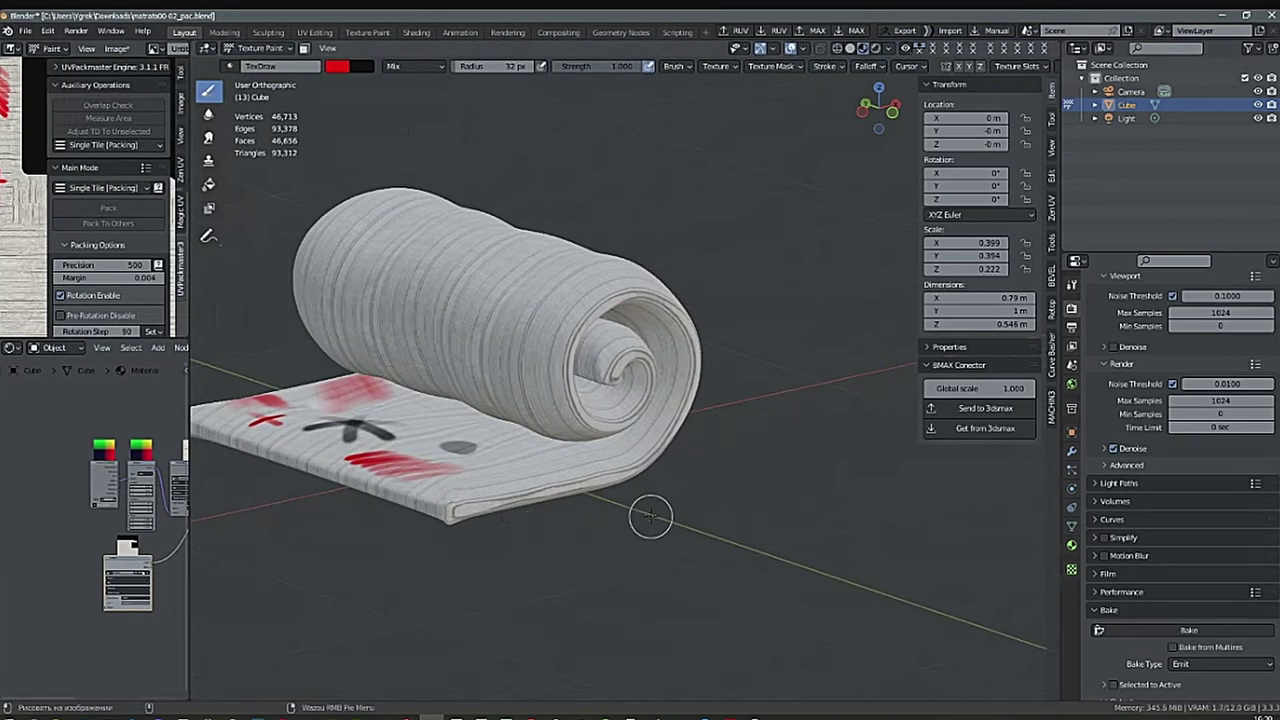
# Examine the painted strokes and the striped texture on the rolled mattress from several angles and up close.
pyautogui.moveTo(666, 517); pyautogui.dragTo(732, 503, button='middle')
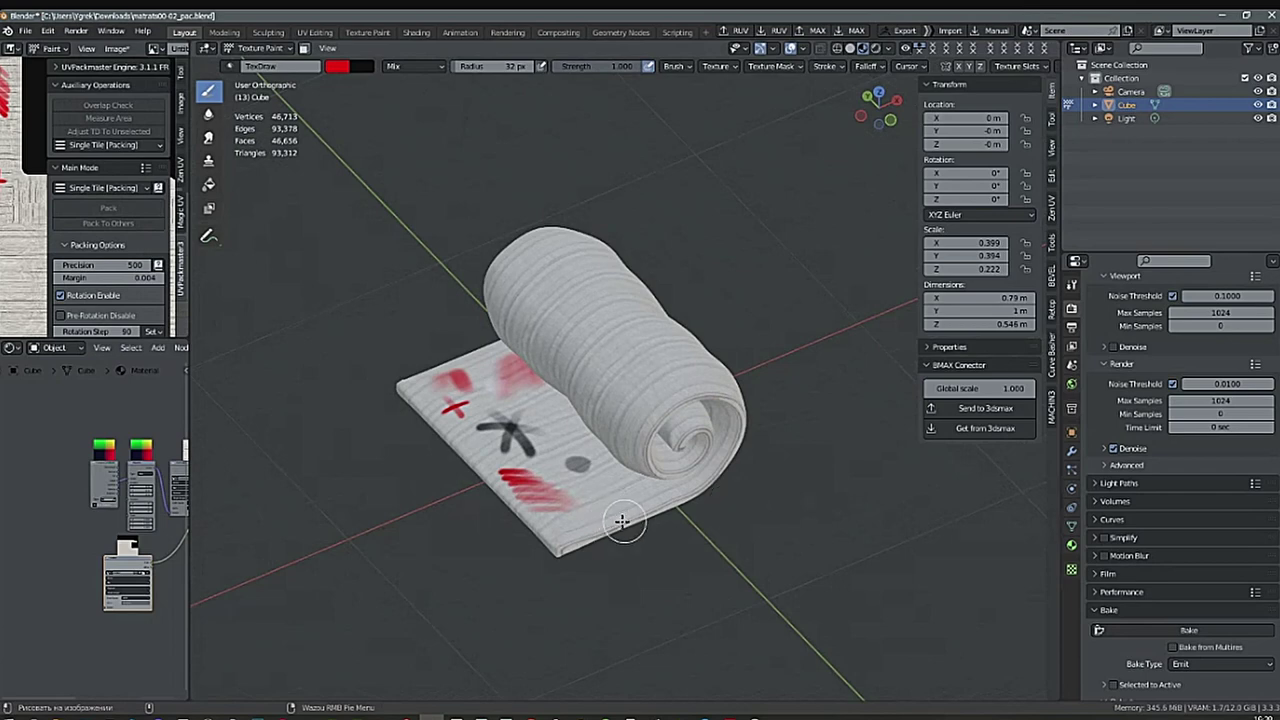
pyautogui.scroll(5, 671, 514)
pyautogui.moveTo(677, 520)
pyautogui.mouseDown(button='middle')
pyautogui.moveTo(752, 338)
pyautogui.moveTo(885, 676)
pyautogui.moveTo(858, 678)
pyautogui.mouseUp(button='middle')
pyautogui.keyDown('shift'); pyautogui.moveTo(576, 500); pyautogui.dragTo(611, 506, button='middle'); pyautogui.keyUp('shift')
pyautogui.scroll(3, 622, 504)
pyautogui.keyDown('shift'); pyautogui.moveTo(691, 497); pyautogui.dragTo(671, 540, button='middle'); pyautogui.keyUp('shift')
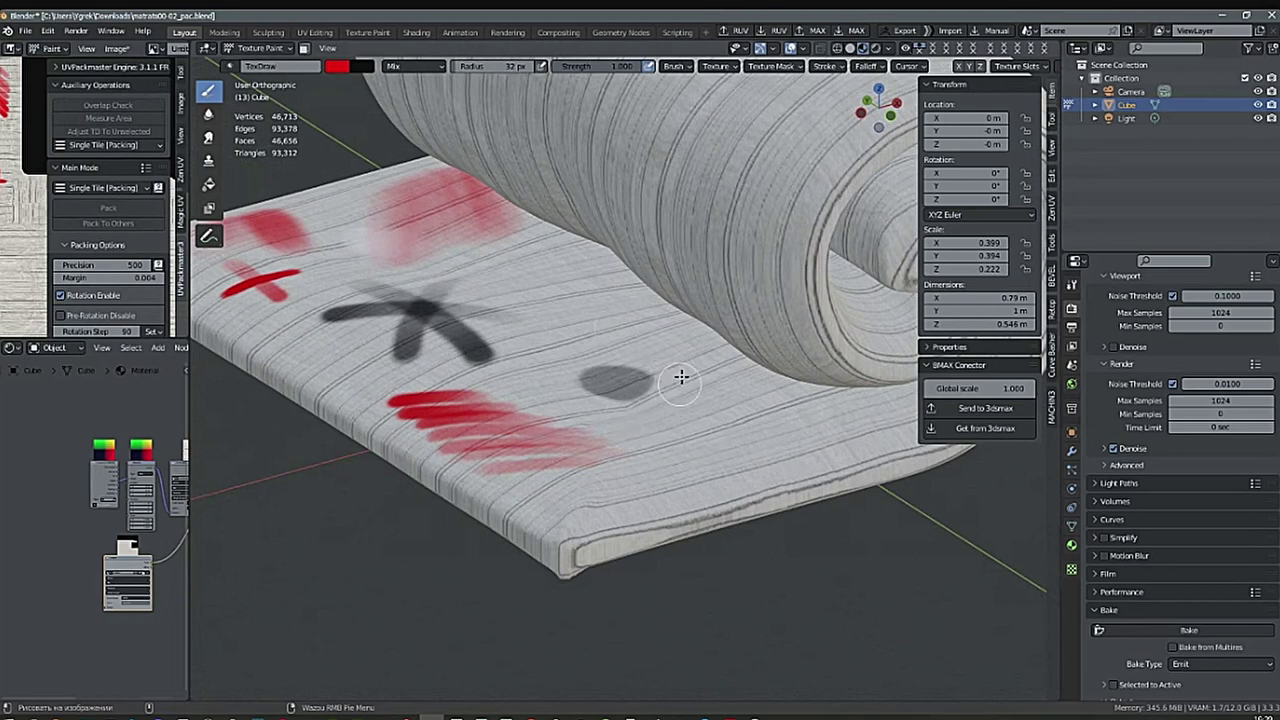
pyautogui.moveTo(749, 371); pyautogui.dragTo(640, 457, button='middle')
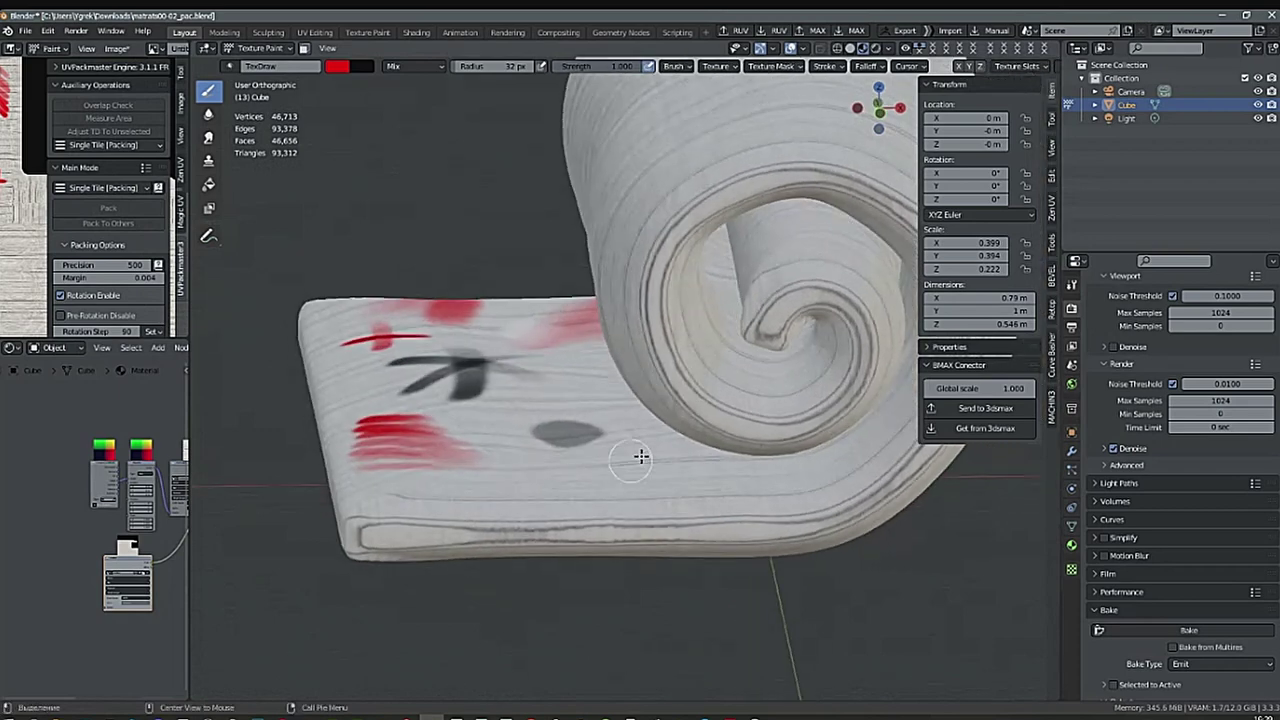
pyautogui.moveTo(790, 400); pyautogui.dragTo(697, 506, button='middle')
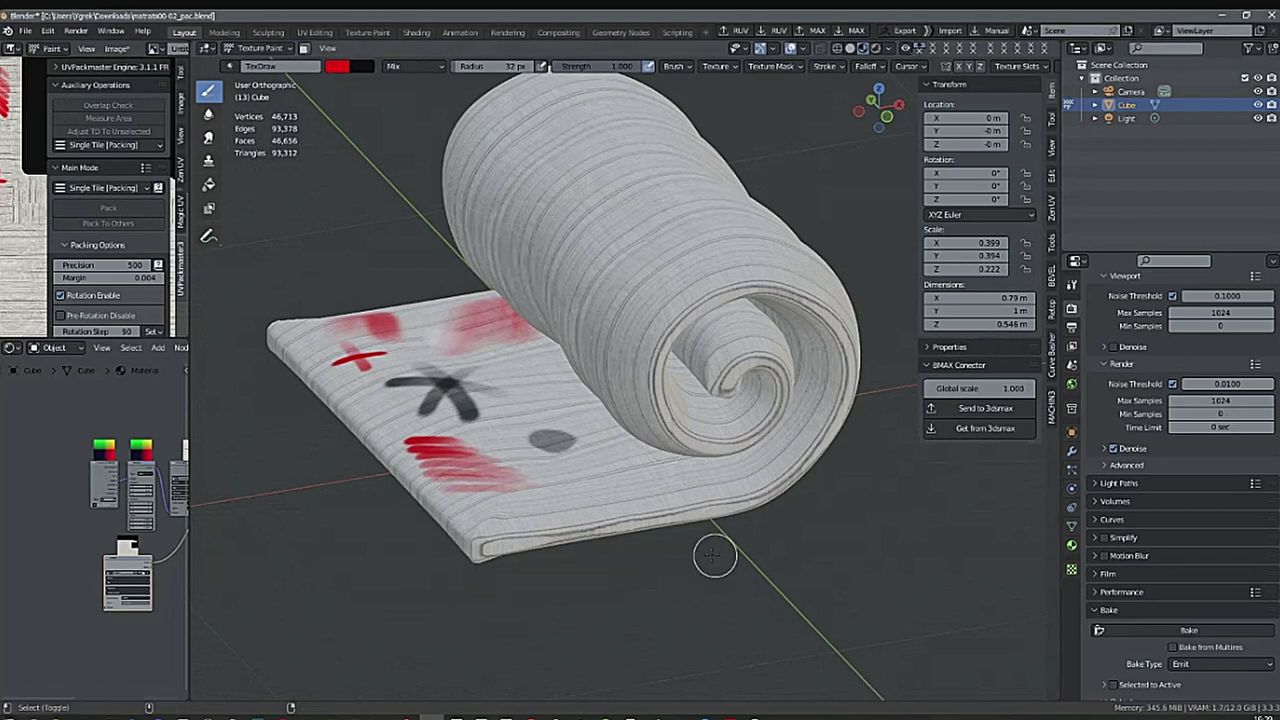
pyautogui.moveTo(665, 441); pyautogui.dragTo(645, 502, button='middle')
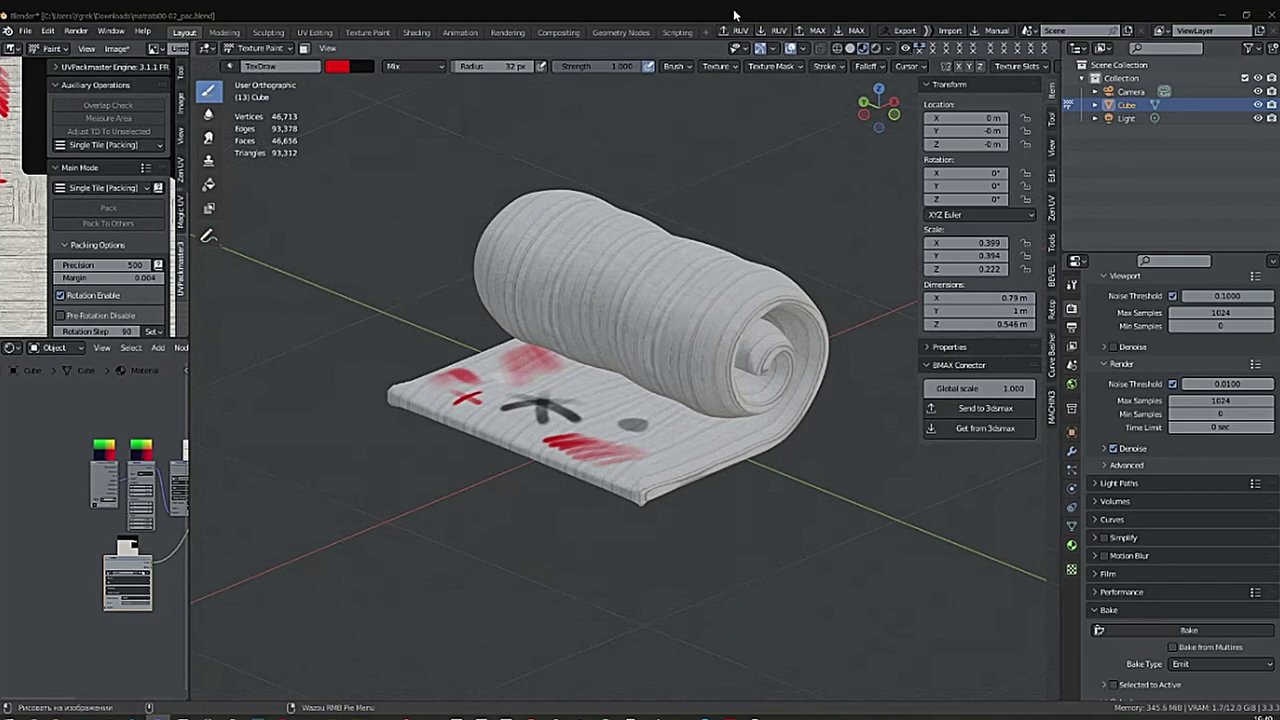
pyautogui.keyDown('shift'); pyautogui.moveTo(720, 337); pyautogui.dragTo(702, 436, button='middle'); pyautogui.keyUp('shift')
pyautogui.scroll(5, 688, 410)
pyautogui.scroll(6, 701, 435)
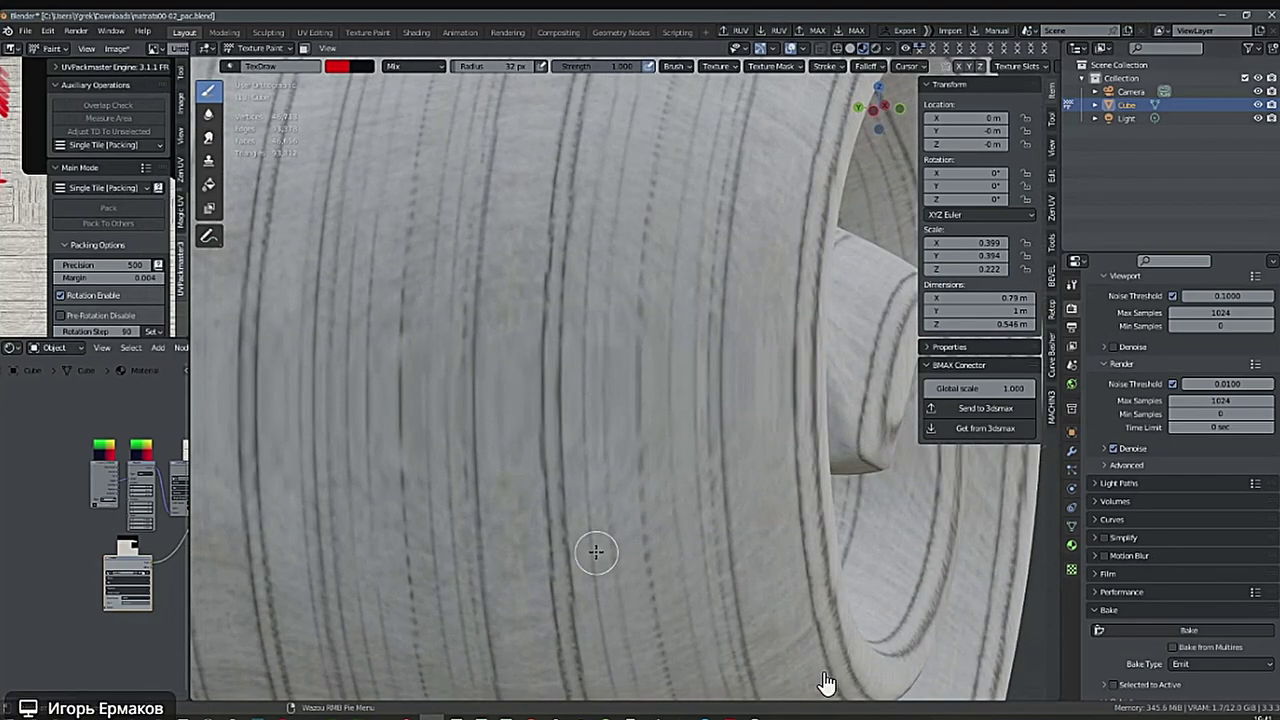
# Widen the node editor area, and switch the other mattress from Edit Mode to Object Mode with its mesh deselected.
pyautogui.moveTo(189, 613); pyautogui.dragTo(352, 600)
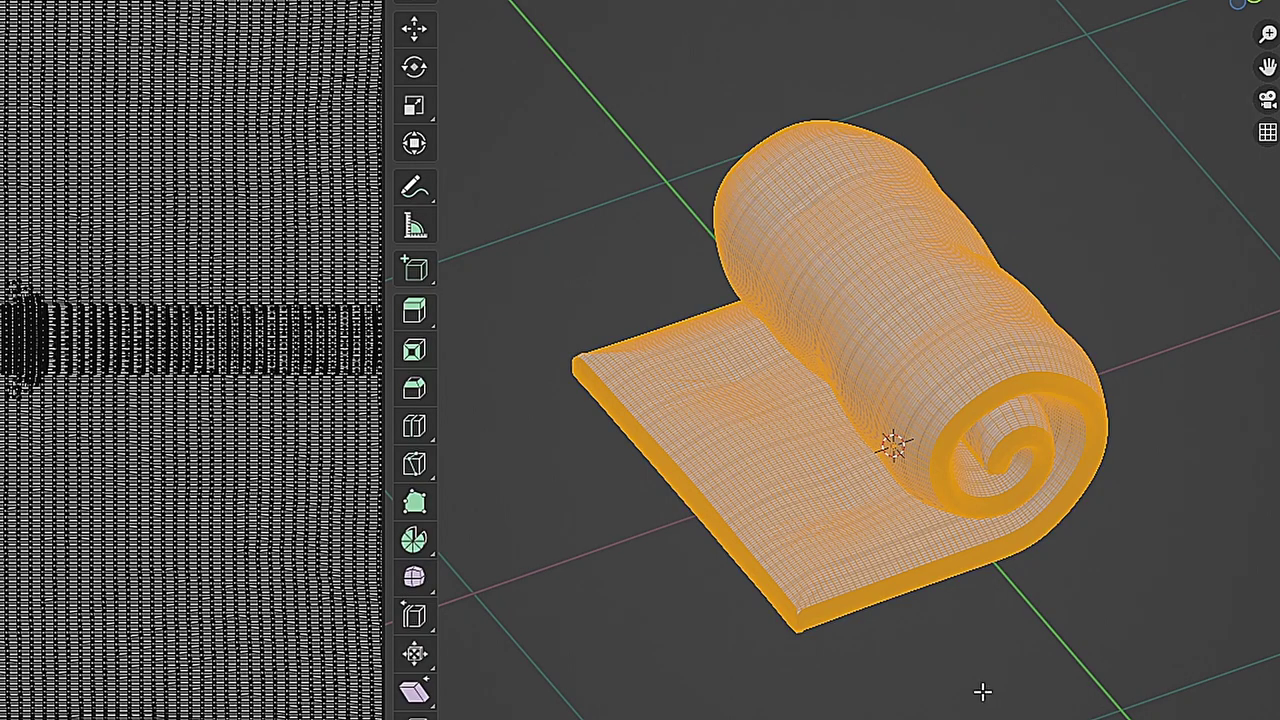
pyautogui.click(976, 678)
pyautogui.scroll(3, 937, 381)
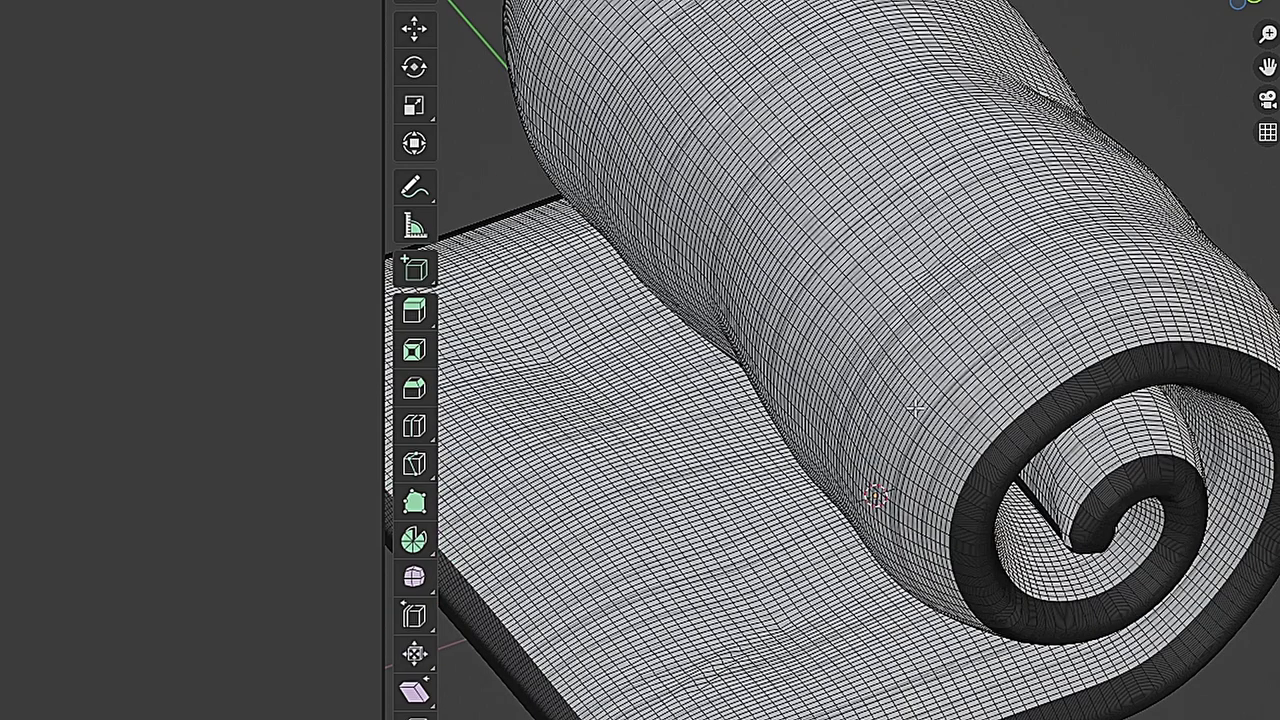
pyautogui.hotkey('ctrl', 'Tab')
pyautogui.click(766, 424)
pyautogui.scroll(4, 884, 388)
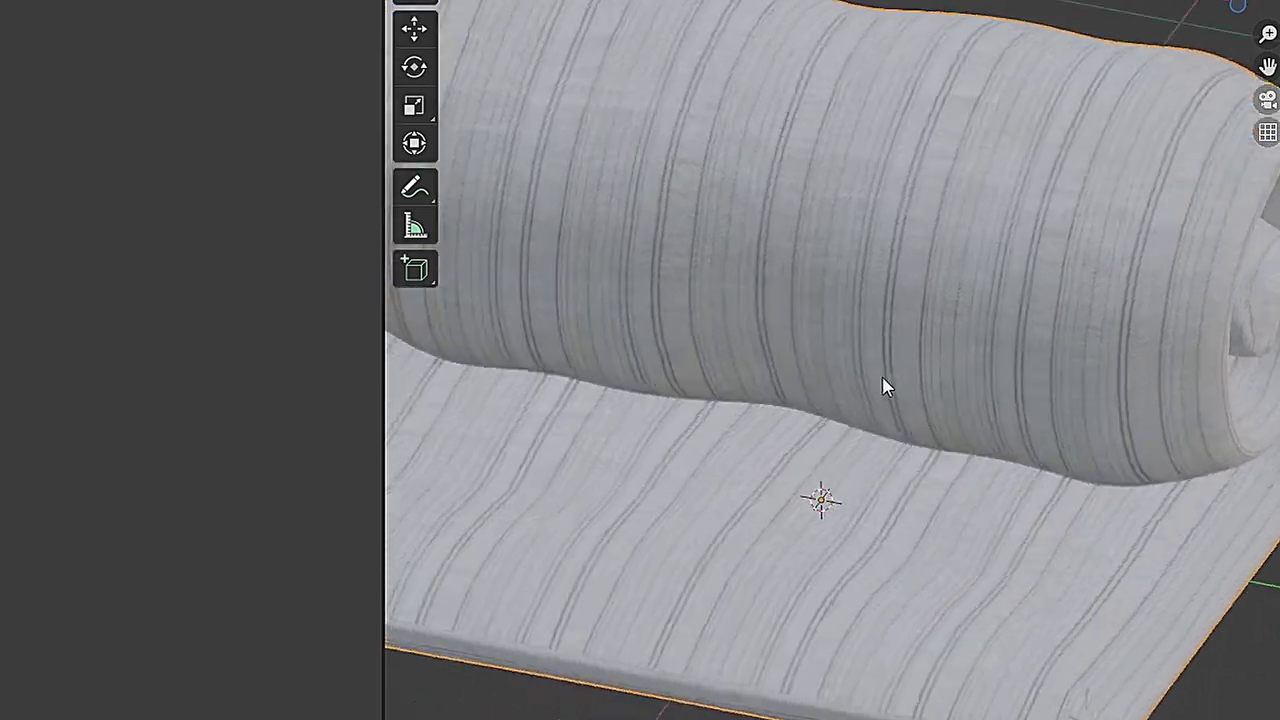
# Examine the roll's stripes up close and inspect the matras.jpg image texture node.
pyautogui.moveTo(884, 388); pyautogui.dragTo(931, 266, button='middle')
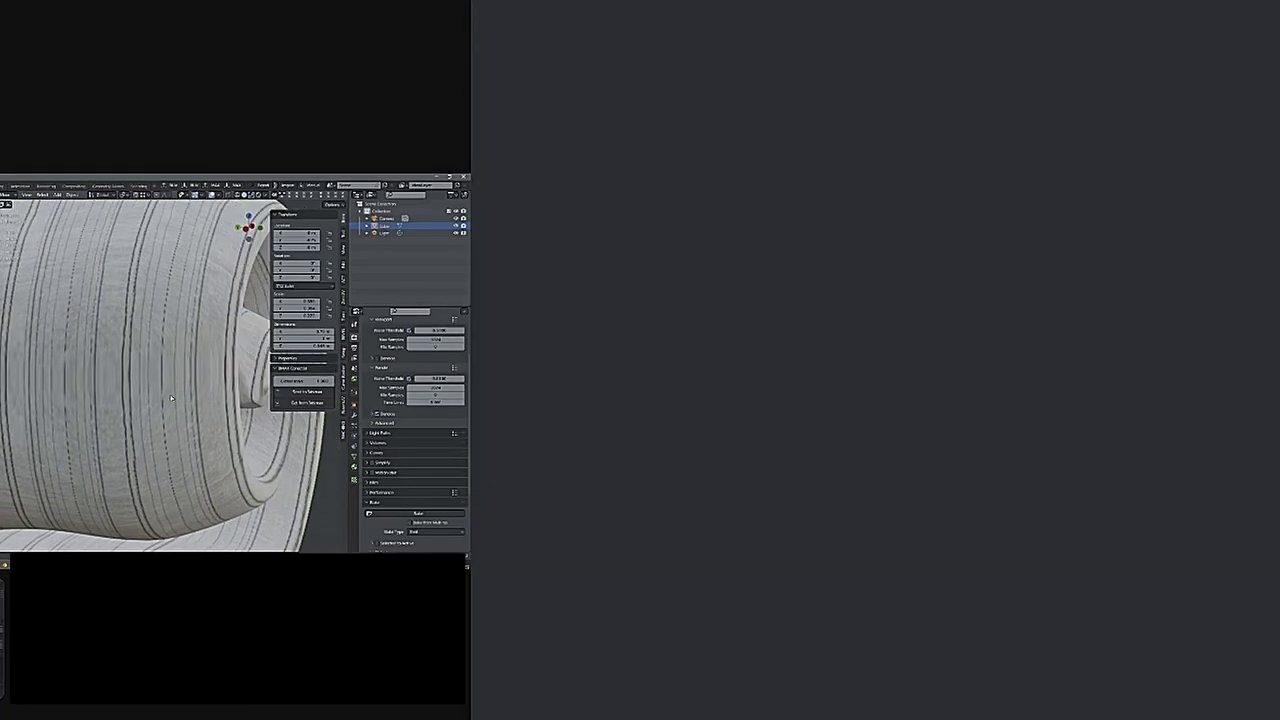
pyautogui.scroll(5, 620, 365)
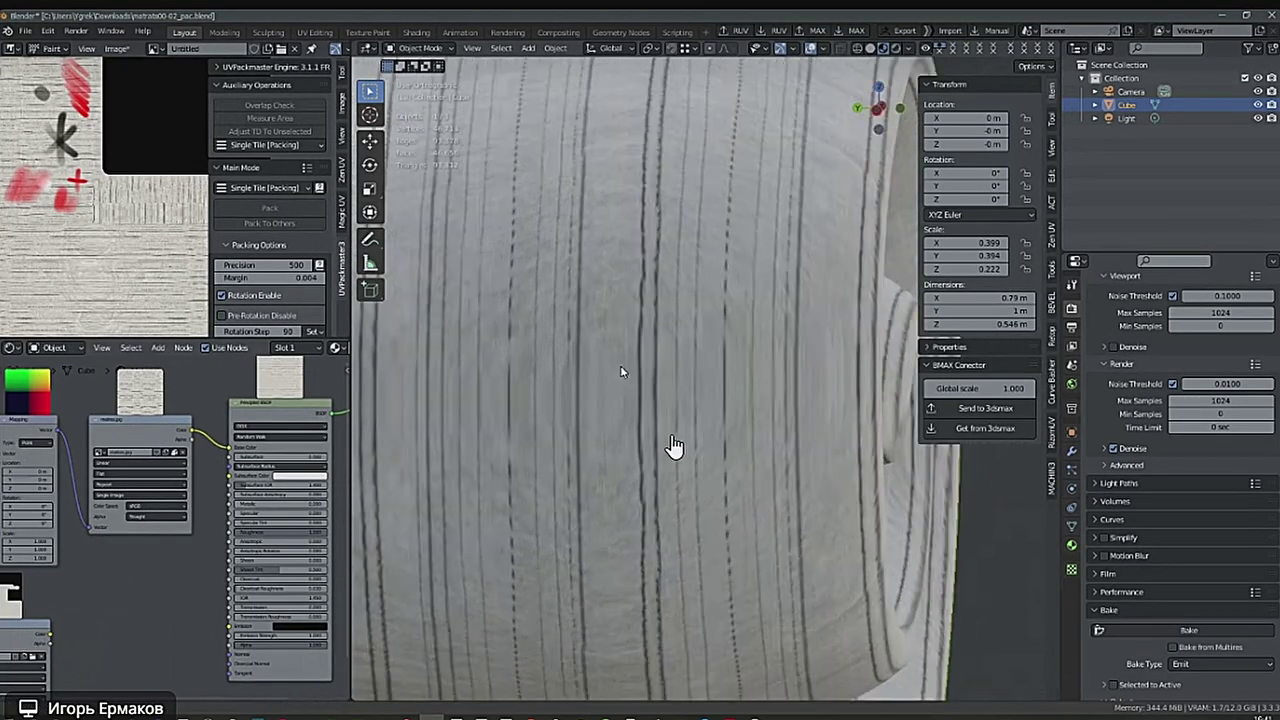
pyautogui.keyDown('shift'); pyautogui.moveTo(620, 365); pyautogui.dragTo(720, 357, button='middle'); pyautogui.keyUp('shift')
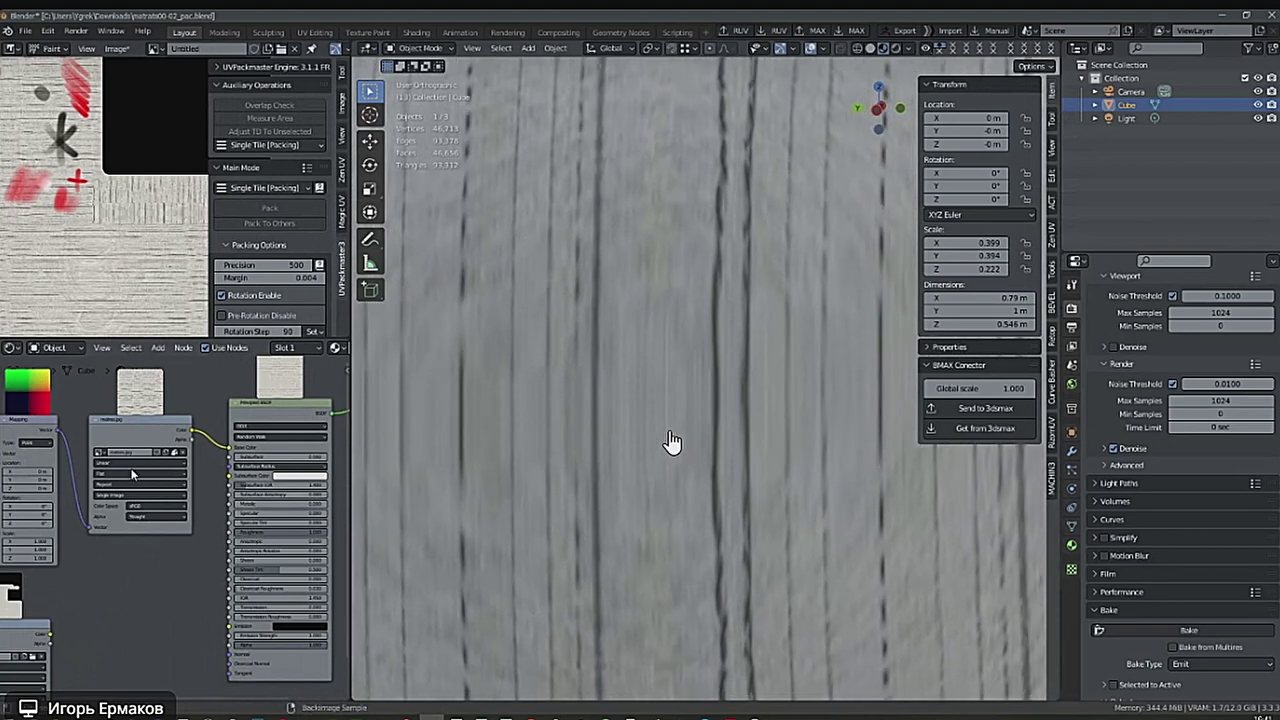
pyautogui.scroll(3, 166, 475)
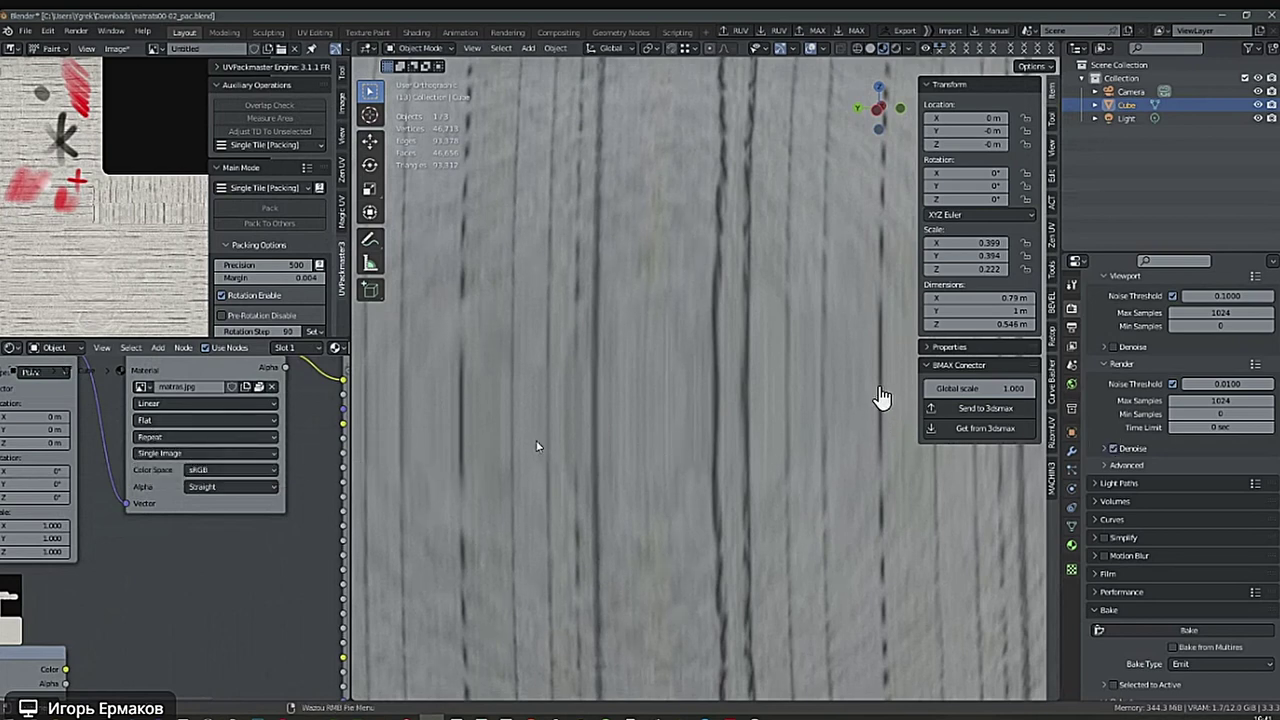
# Compare the fabric texture's sharpness and stripe scale across both rolled mattresses from several views.
pyautogui.scroll(-8, 731, 437)
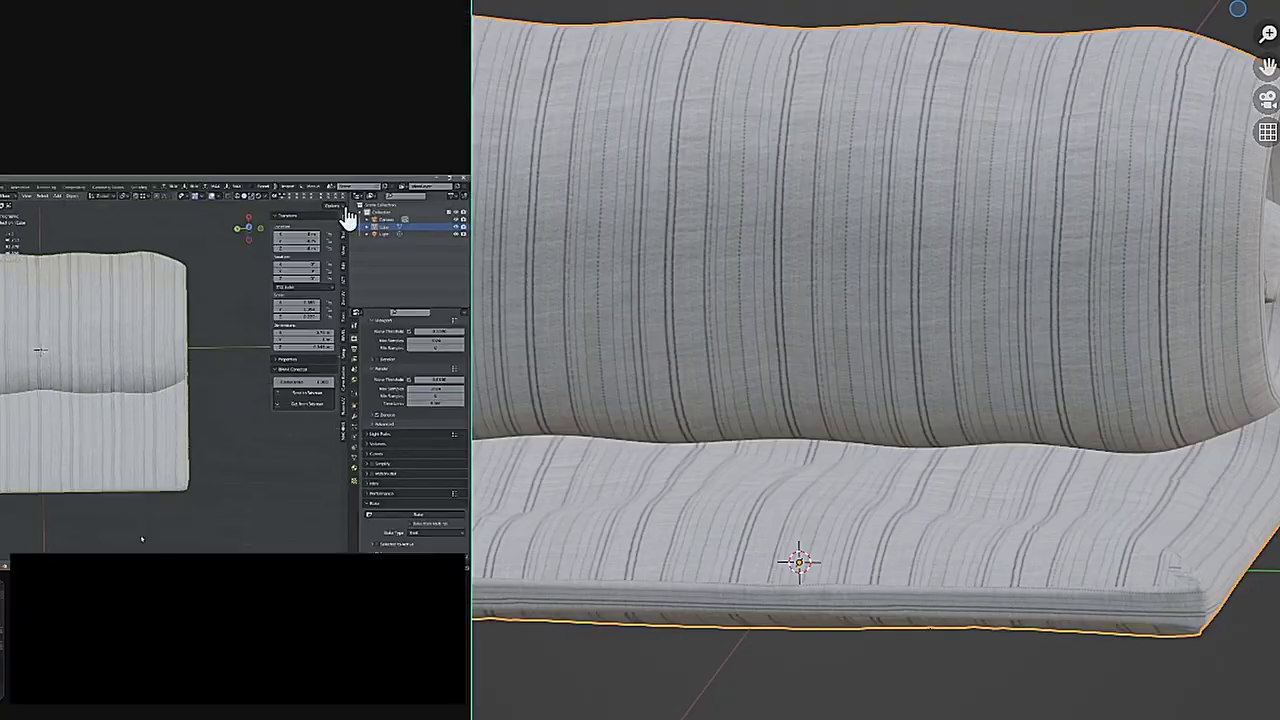
pyautogui.scroll(6, 1174, 214)
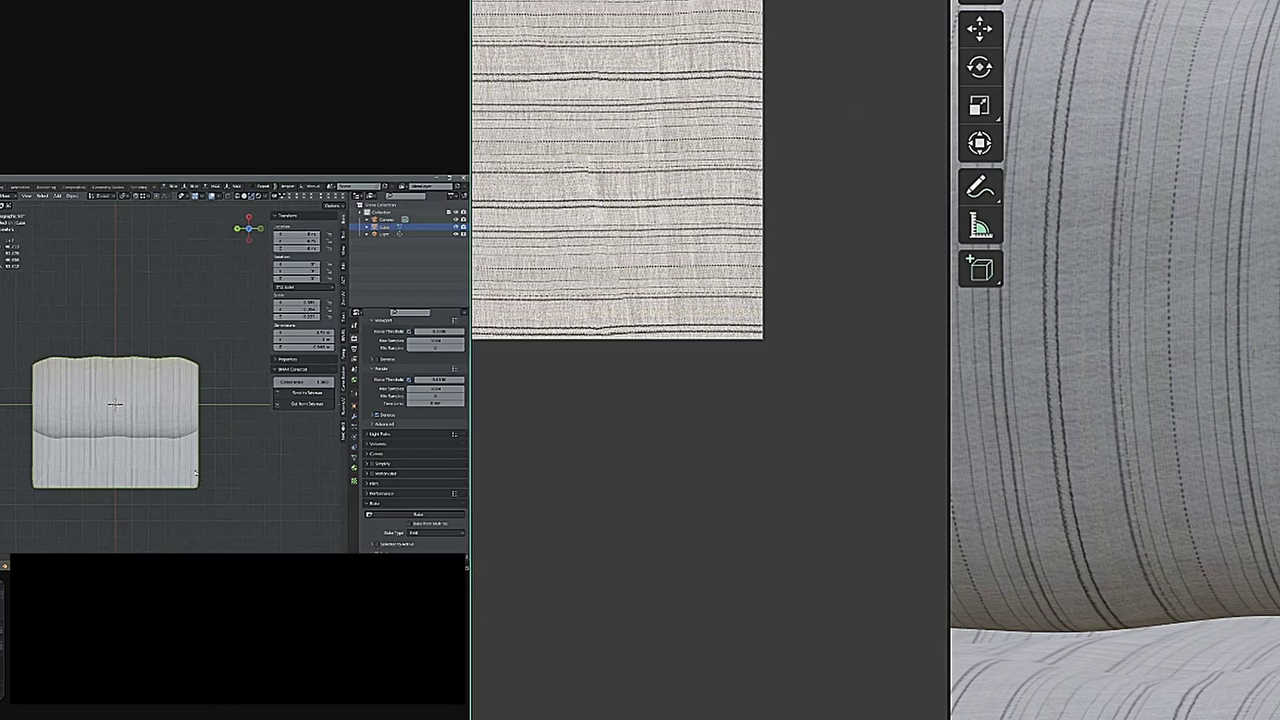
pyautogui.moveTo(196, 473); pyautogui.dragTo(94, 382, button='middle')
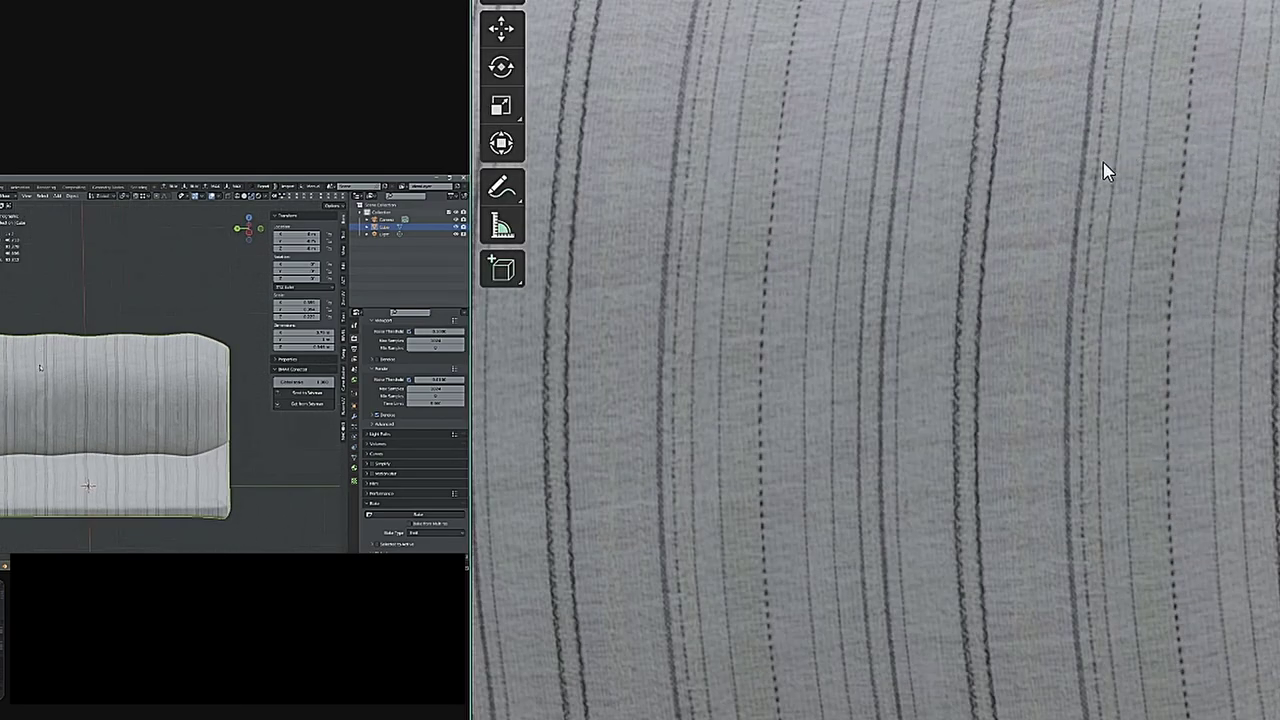
pyautogui.scroll(-3, 1087, 208)
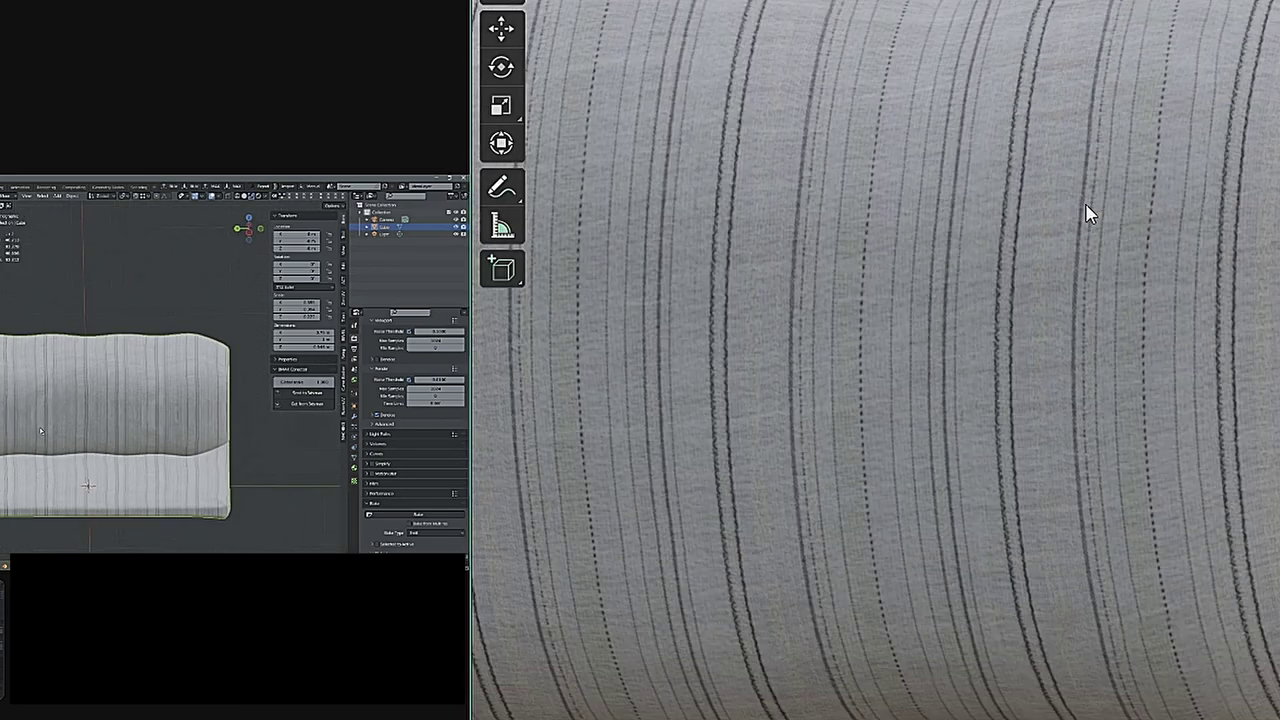
pyautogui.scroll(3, 40, 413)
pyautogui.moveTo(42, 413); pyautogui.dragTo(115, 397, button='middle')
pyautogui.keyDown('shift'); pyautogui.moveTo(1050, 198); pyautogui.dragTo(1108, 239, button='middle'); pyautogui.keyUp('shift')
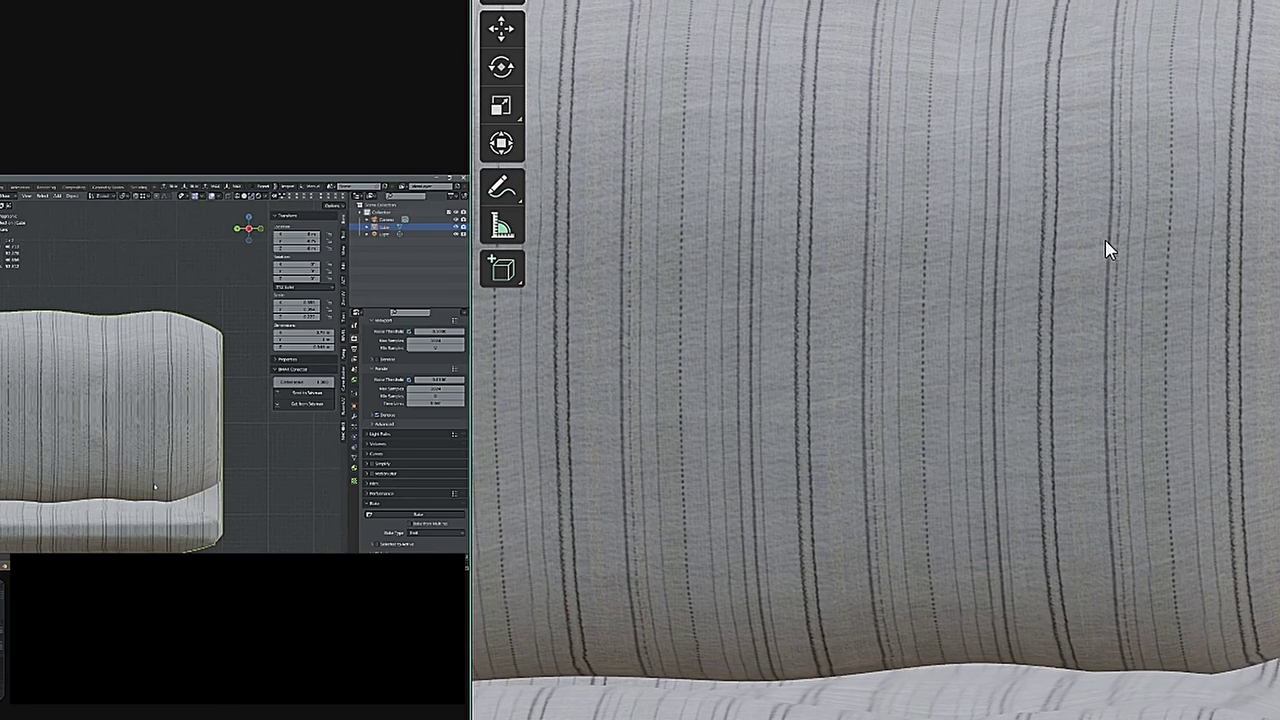
pyautogui.scroll(2, 1106, 266)
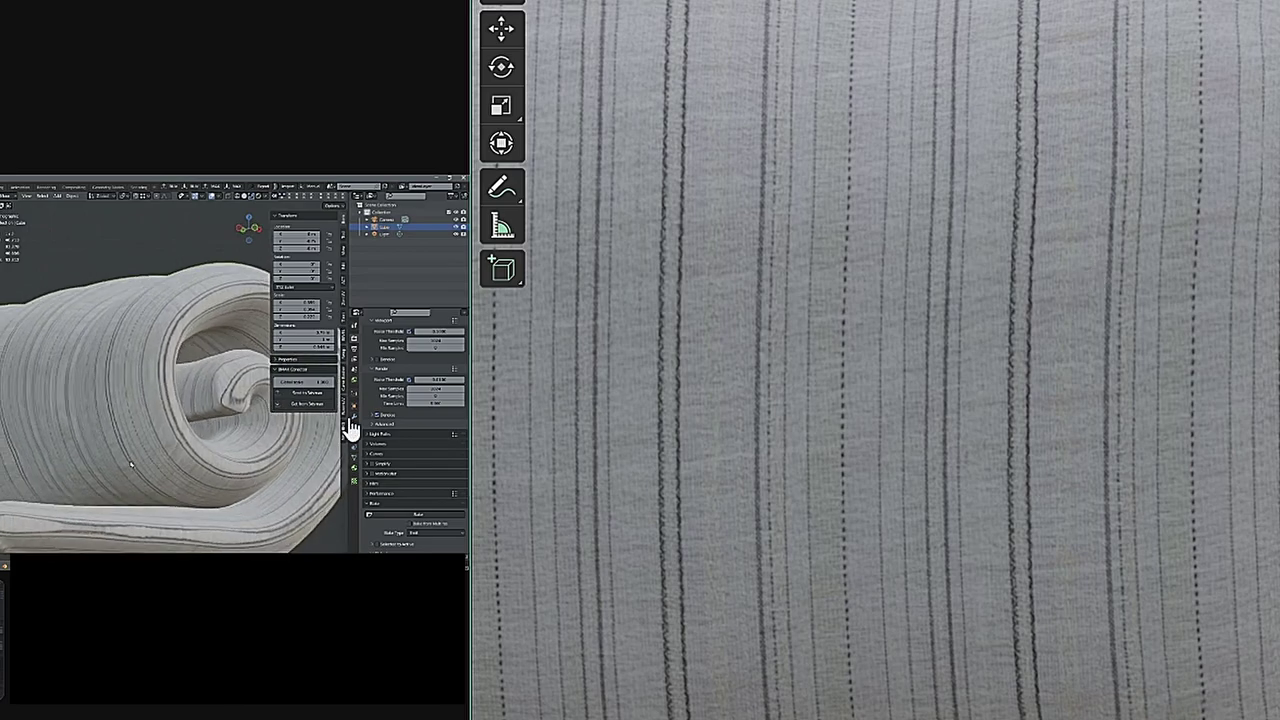
pyautogui.scroll(-2, 1055, 310)
pyautogui.moveTo(1016, 306)
pyautogui.mouseDown(button='middle')
pyautogui.moveTo(1006, 344)
pyautogui.moveTo(911, 313)
pyautogui.moveTo(1030, 303)
pyautogui.mouseUp(button='middle')
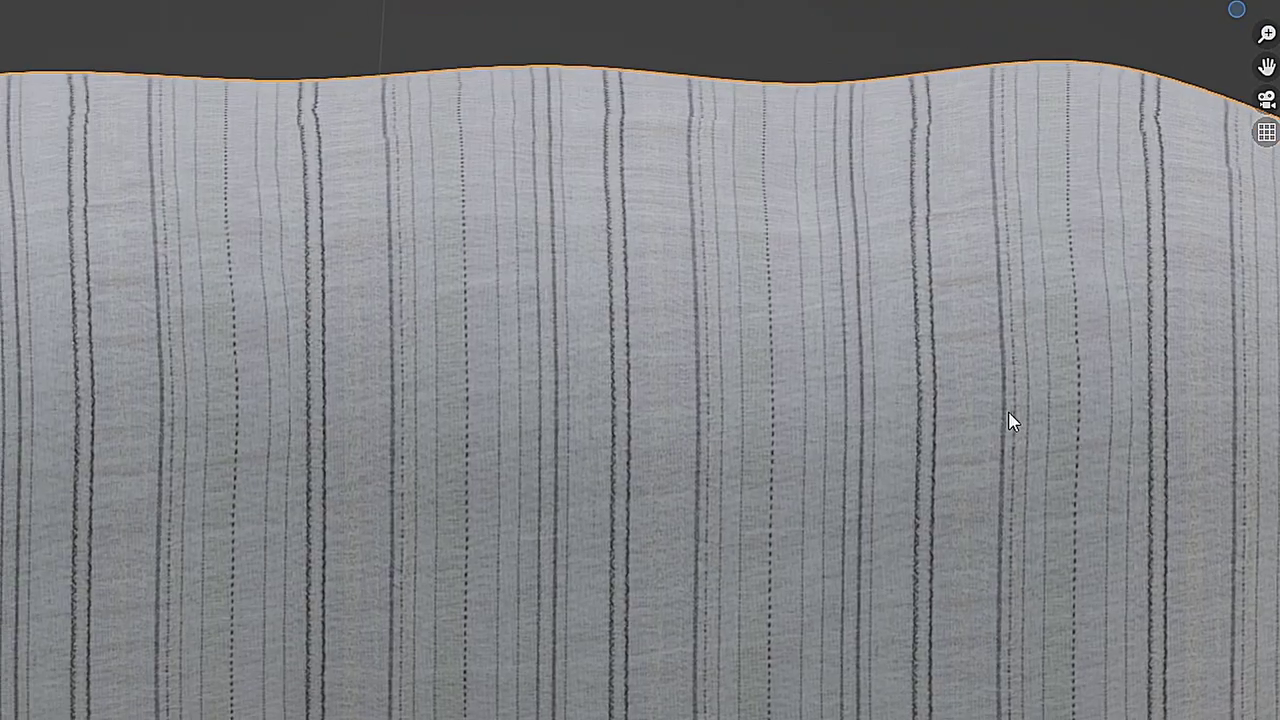
pyautogui.keyDown('shift'); pyautogui.moveTo(1009, 414); pyautogui.dragTo(944, 243, button='middle'); pyautogui.keyUp('shift')
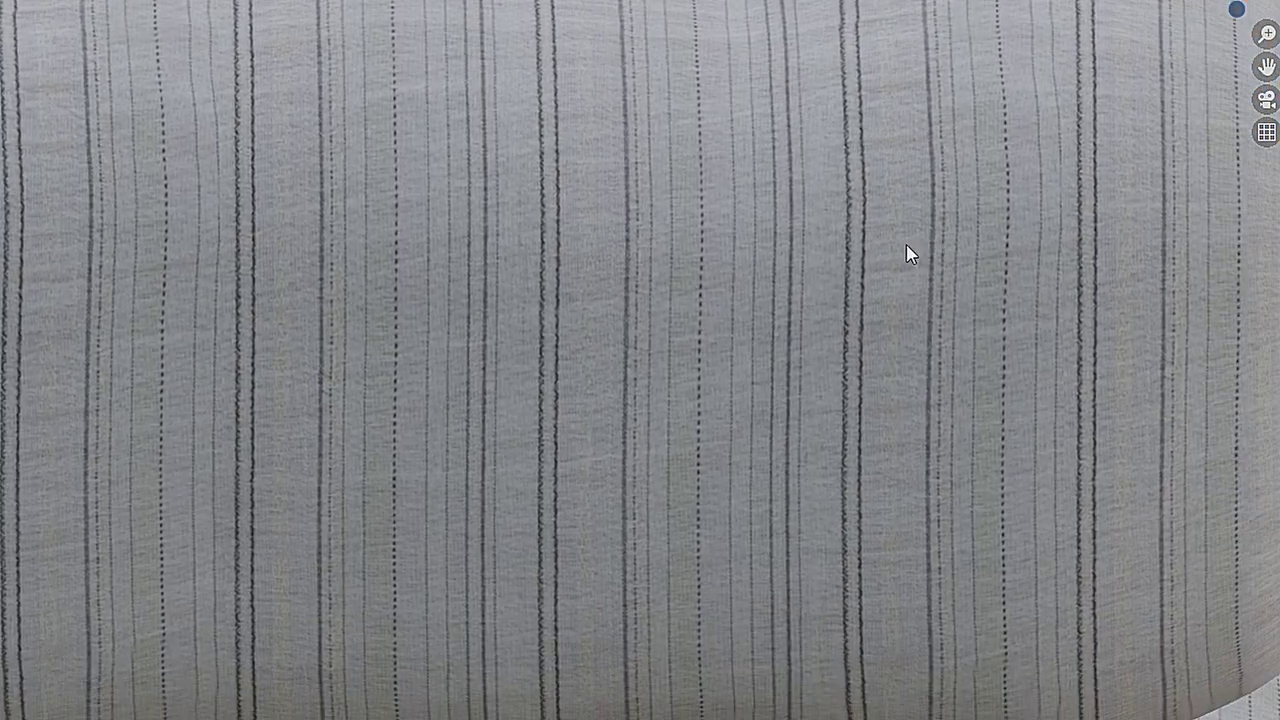
pyautogui.keyDown('shift'); pyautogui.moveTo(860, 256); pyautogui.dragTo(819, 283, button='middle'); pyautogui.keyUp('shift')
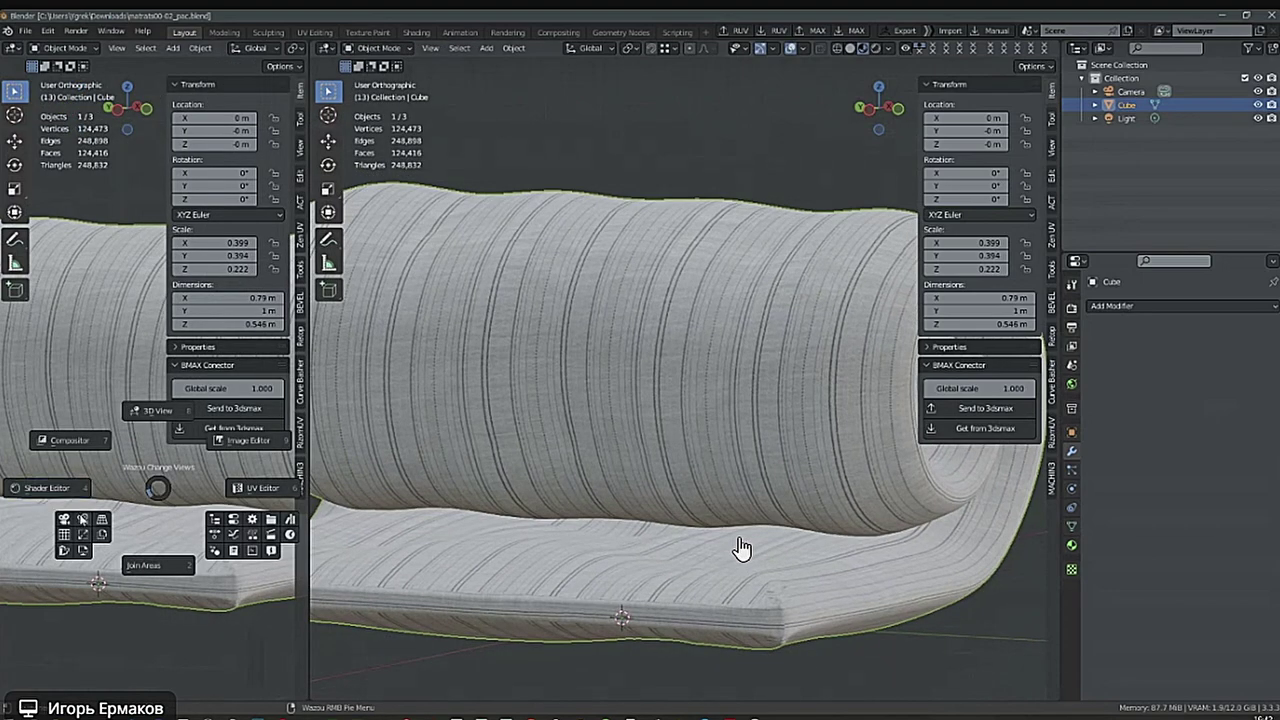
# Turn the small viewport beside the main one into a Shader Editor, hide its sidebar and maximize it to show the matras.jpg node.
pyautogui.click(51, 491)
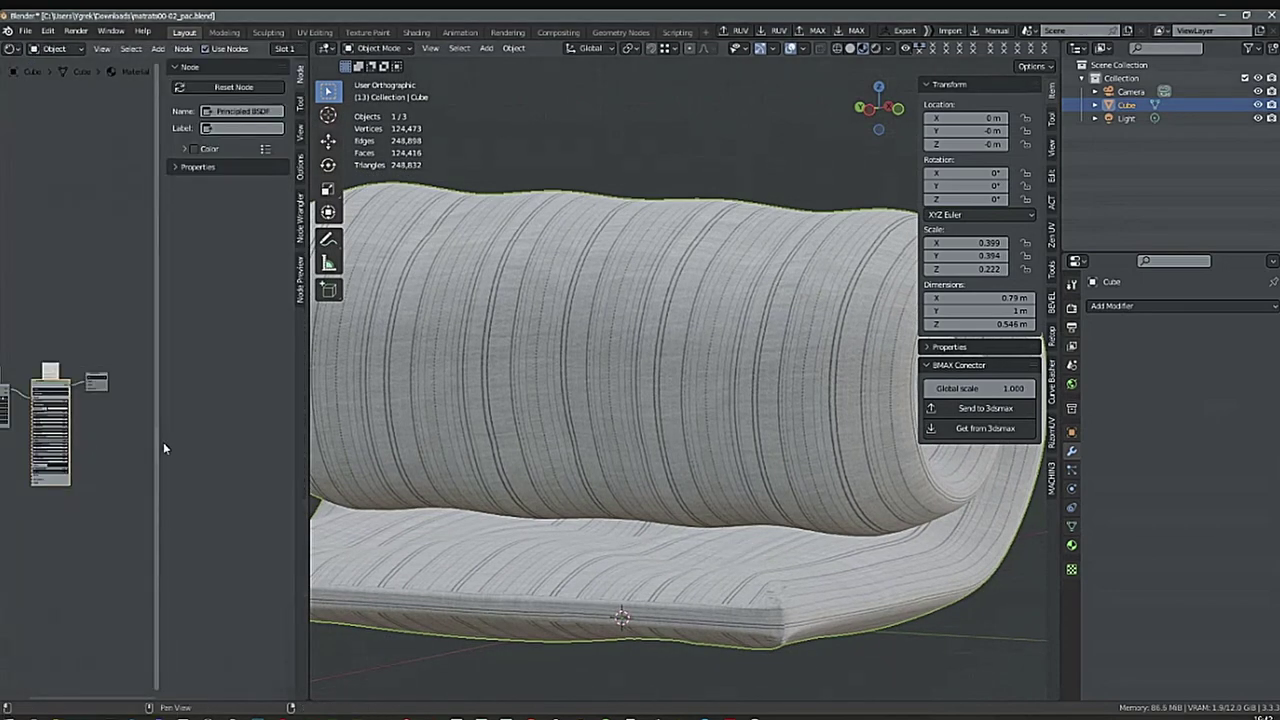
pyautogui.press('n')
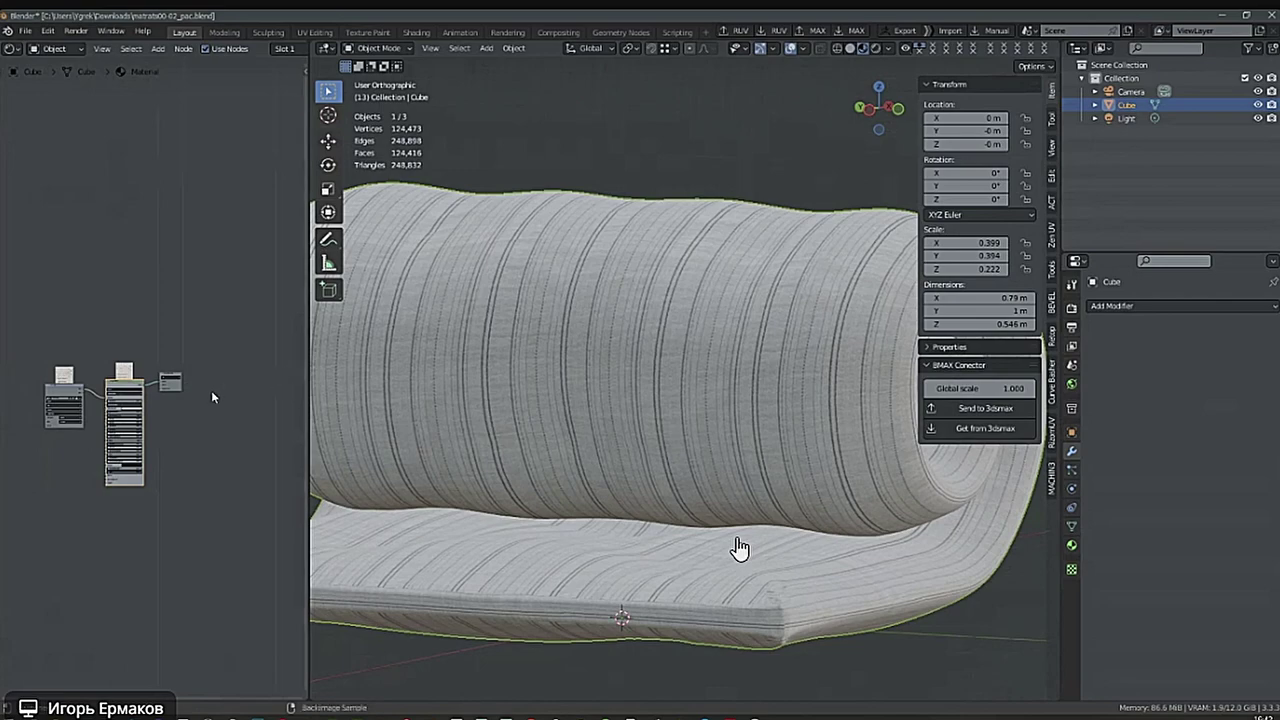
pyautogui.hotkey('ctrl', 'space')
pyautogui.scroll(6, 531, 420)
pyautogui.scroll(3, 737, 549)
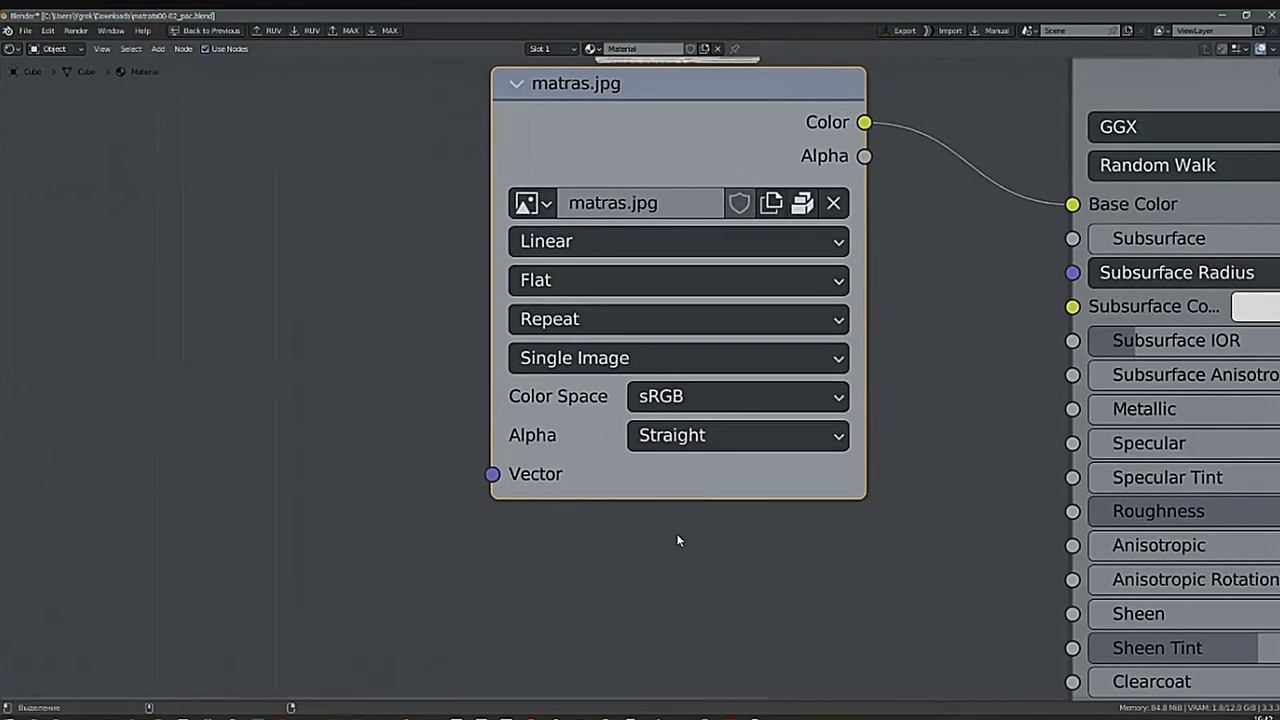
pyautogui.scroll(-4, 660, 540)
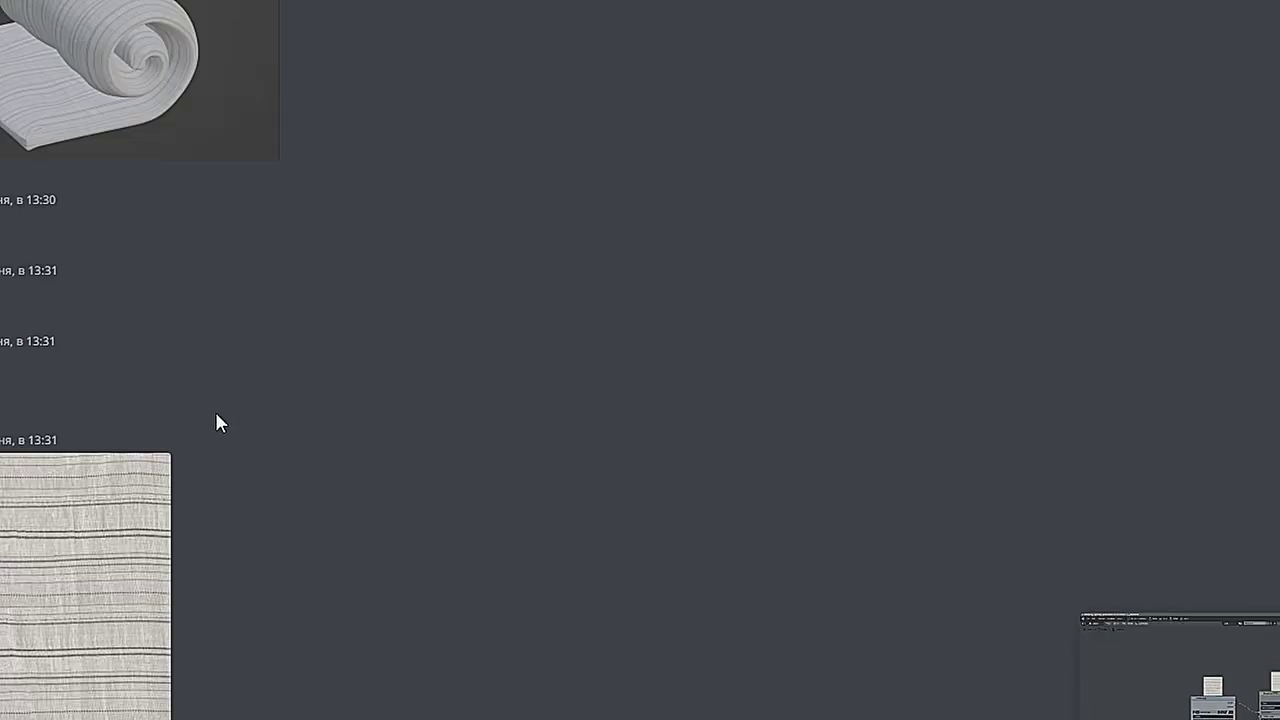
# Switch to the other Blender window and examine the mattress material's Texture Coordinate, Mapping and image nodes and the rolled model.
pyautogui.scroll(3, 140, 438)
pyautogui.scroll(-3, 132, 438)
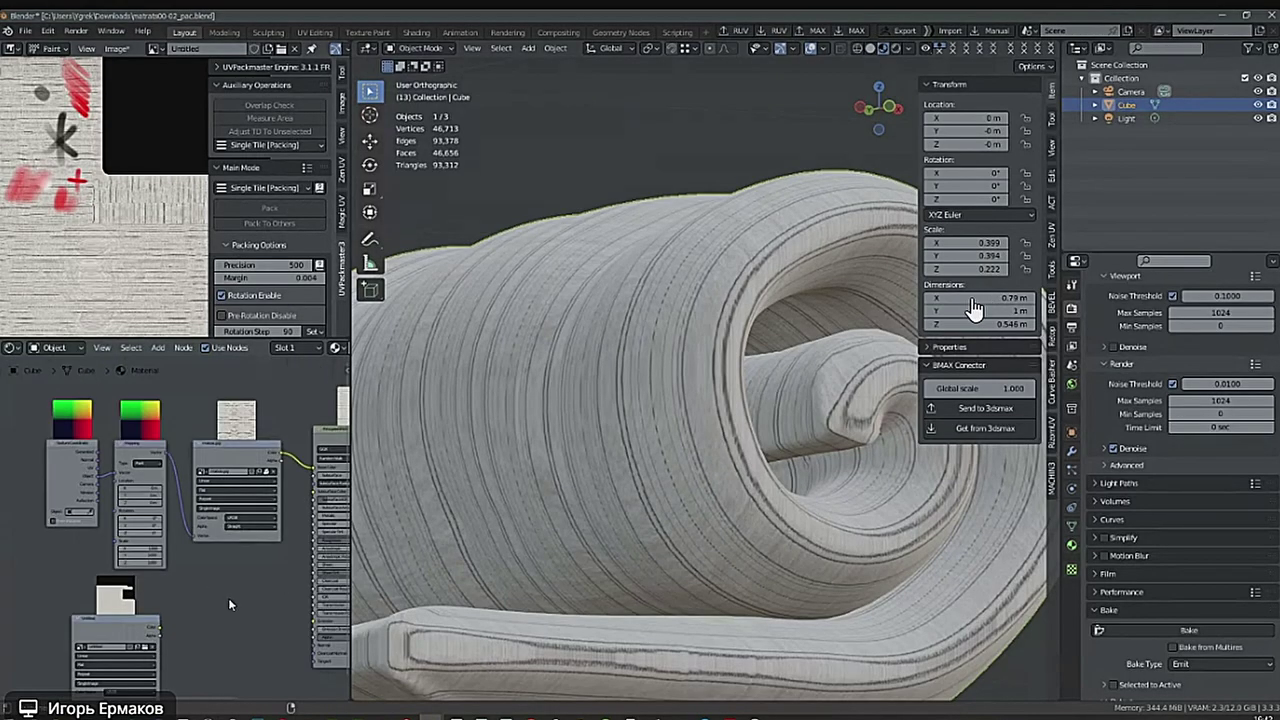
pyautogui.scroll(2, 228, 598)
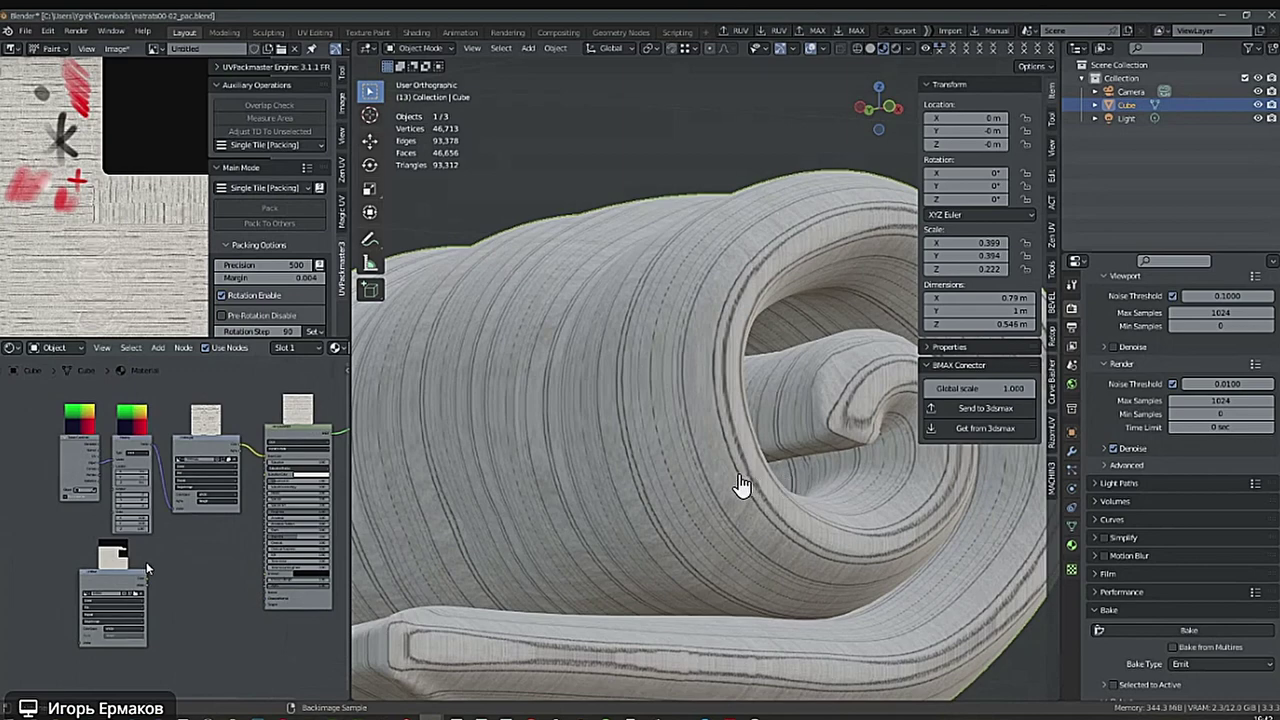
pyautogui.scroll(5, 52, 490)
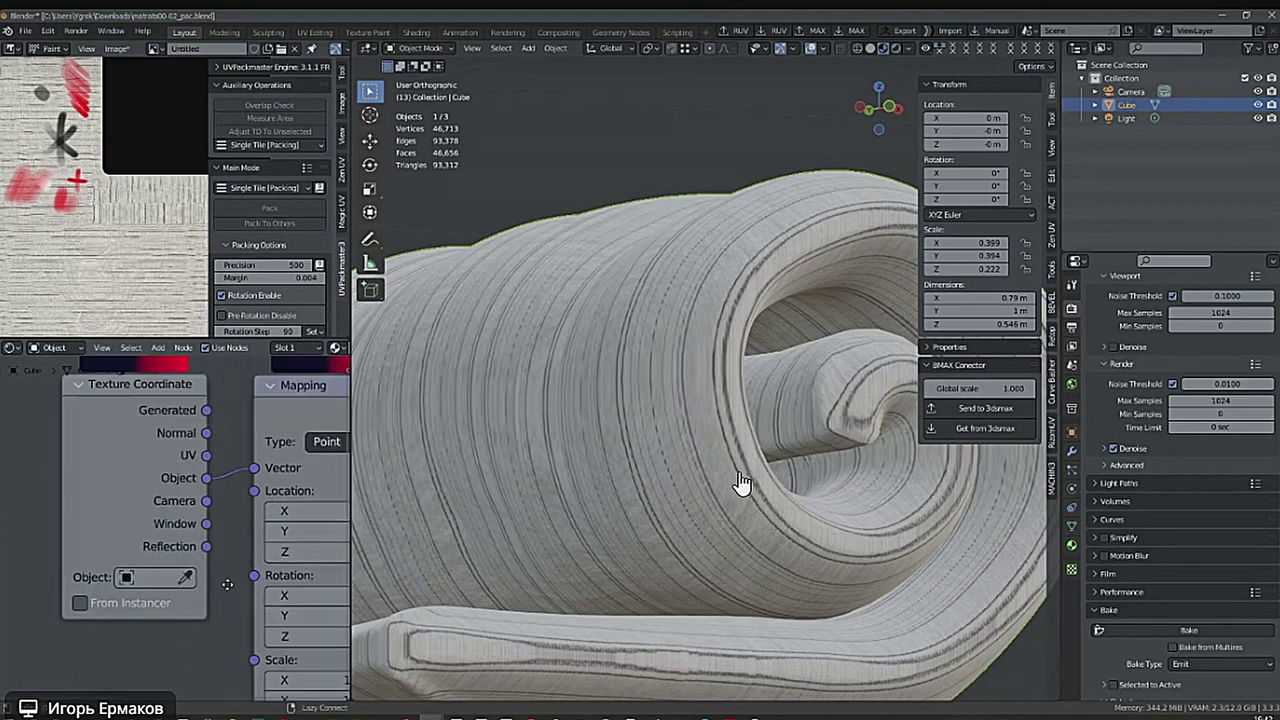
pyautogui.moveTo(217, 581); pyautogui.dragTo(200, 581, button='middle')
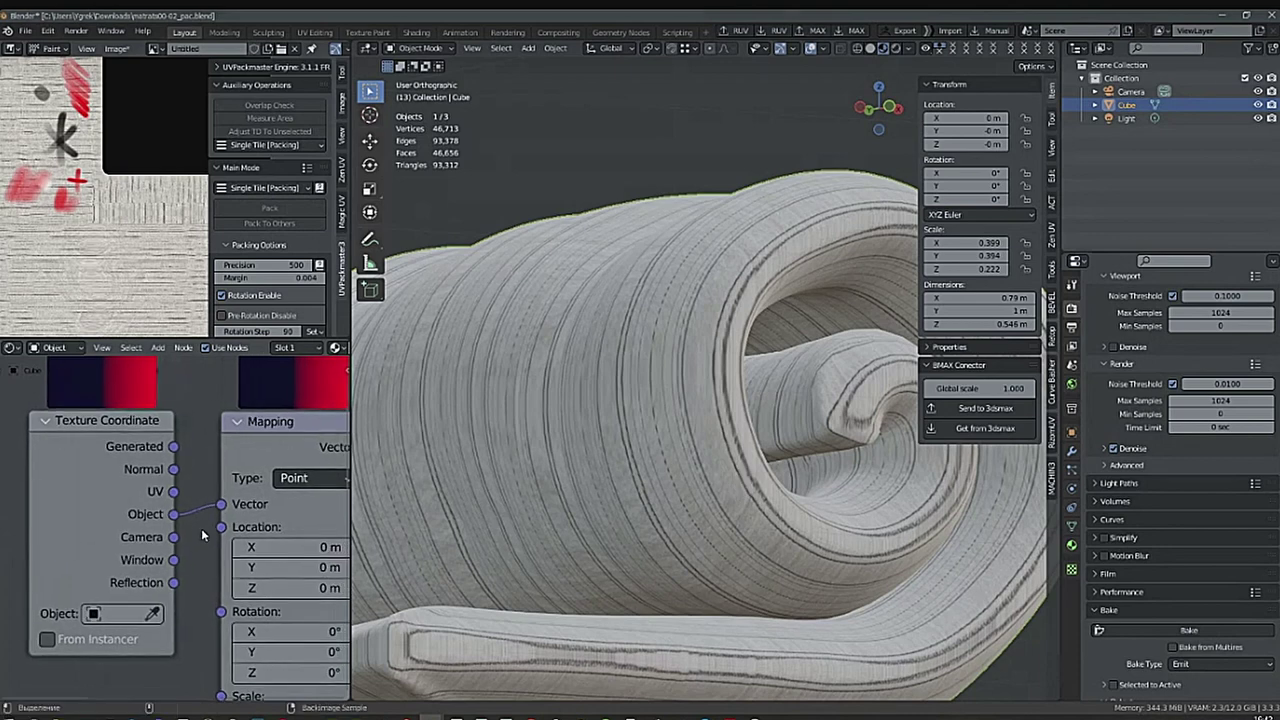
pyautogui.moveTo(184, 530); pyautogui.dragTo(178, 529, button='middle')
pyautogui.keyDown('ctrl'); pyautogui.hscroll(2, 177, 528); pyautogui.keyUp('ctrl')
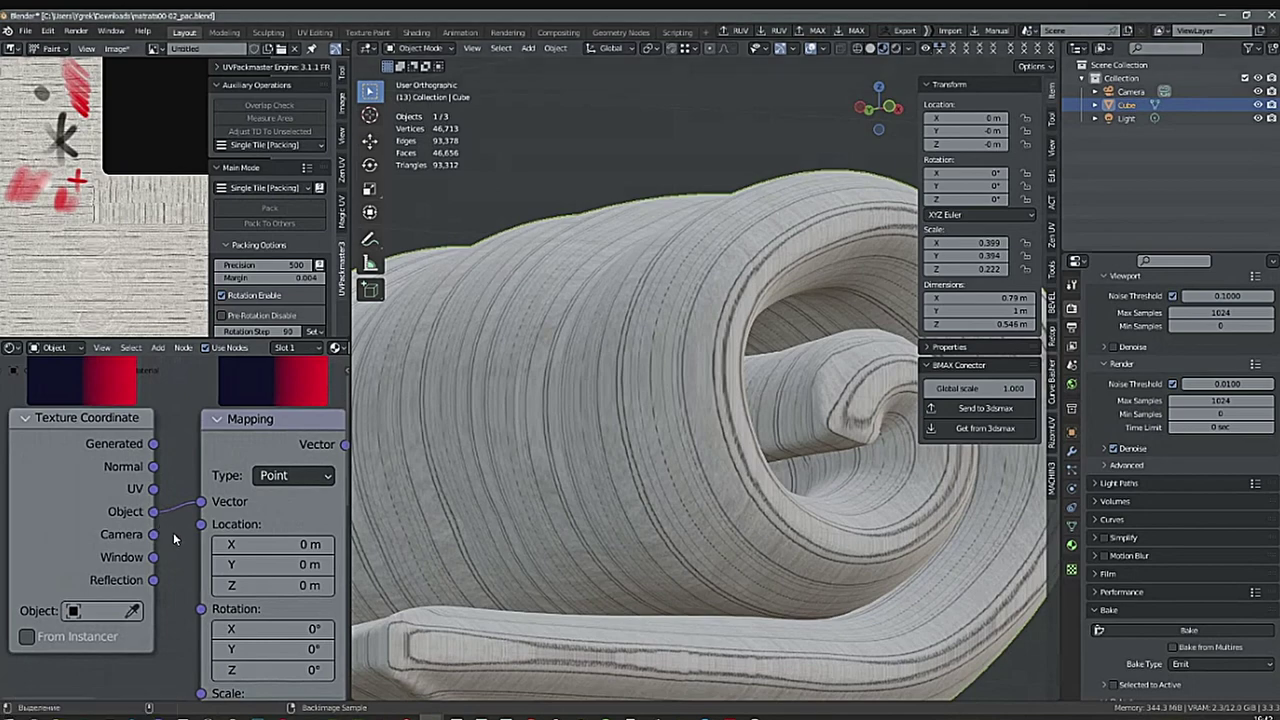
pyautogui.scroll(-5, 175, 538)
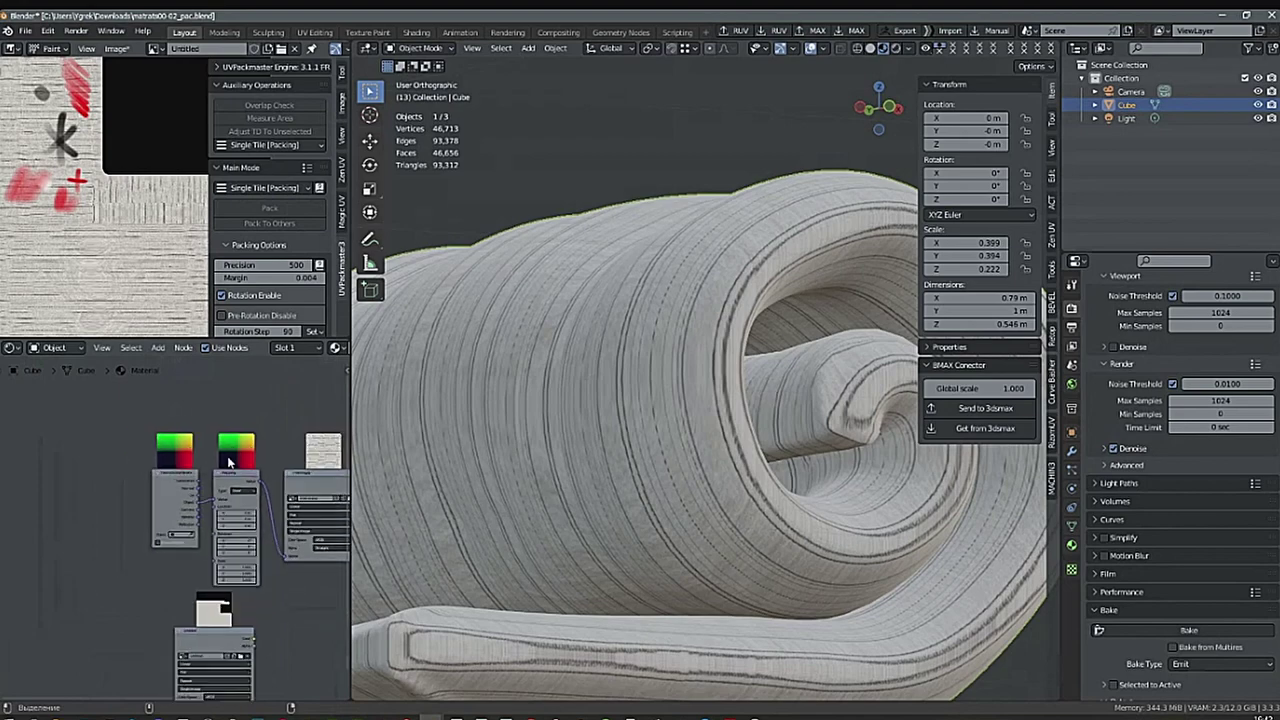
pyautogui.scroll(-3, 225, 500)
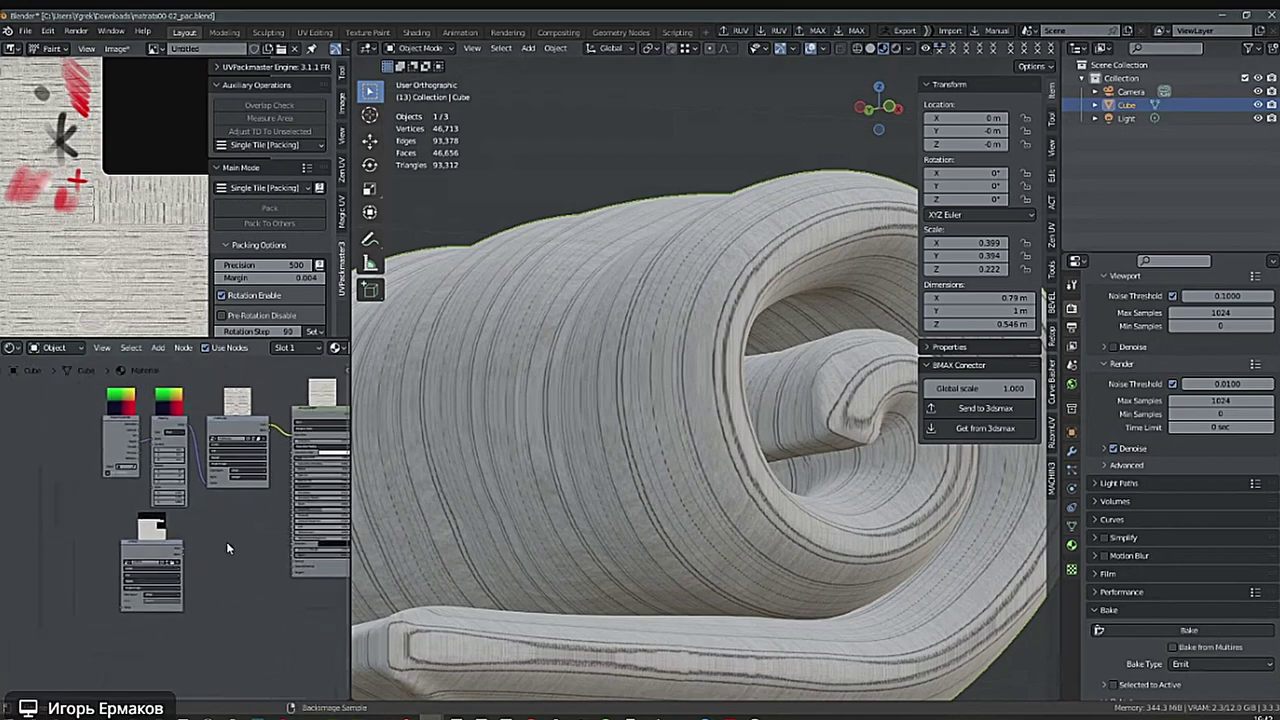
pyautogui.moveTo(226, 541); pyautogui.dragTo(176, 548, button='middle')
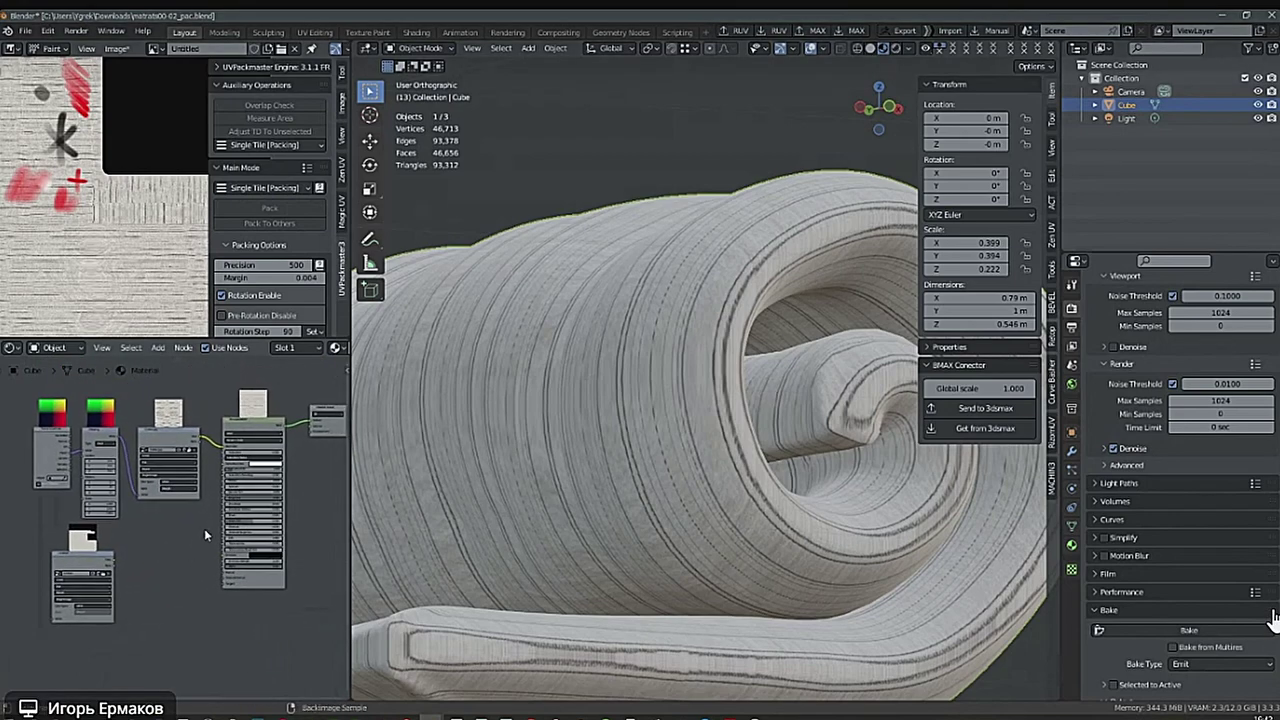
pyautogui.moveTo(560, 543); pyautogui.dragTo(738, 546, button='middle')
pyautogui.scroll(-5, 660, 550)
pyautogui.scroll(-2, 654, 526)
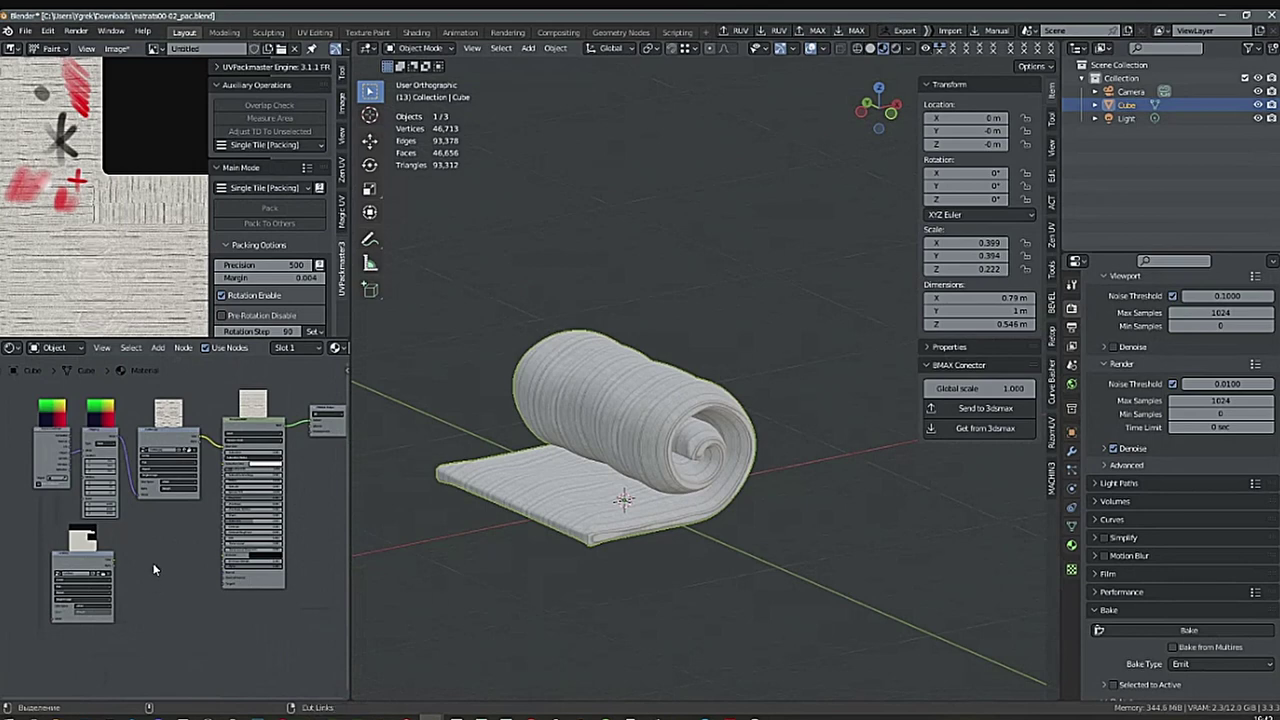
# Delete the Texture Coordinate, Mapping and striped image texture nodes from the mattress material.
pyautogui.keyDown('ctrl'); pyautogui.moveTo(154, 576); pyautogui.dragTo(162, 541, button='middle'); pyautogui.keyUp('ctrl')
pyautogui.keyDown('shift'); pyautogui.moveTo(162, 541); pyautogui.dragTo(224, 568, button='middle'); pyautogui.keyUp('shift')
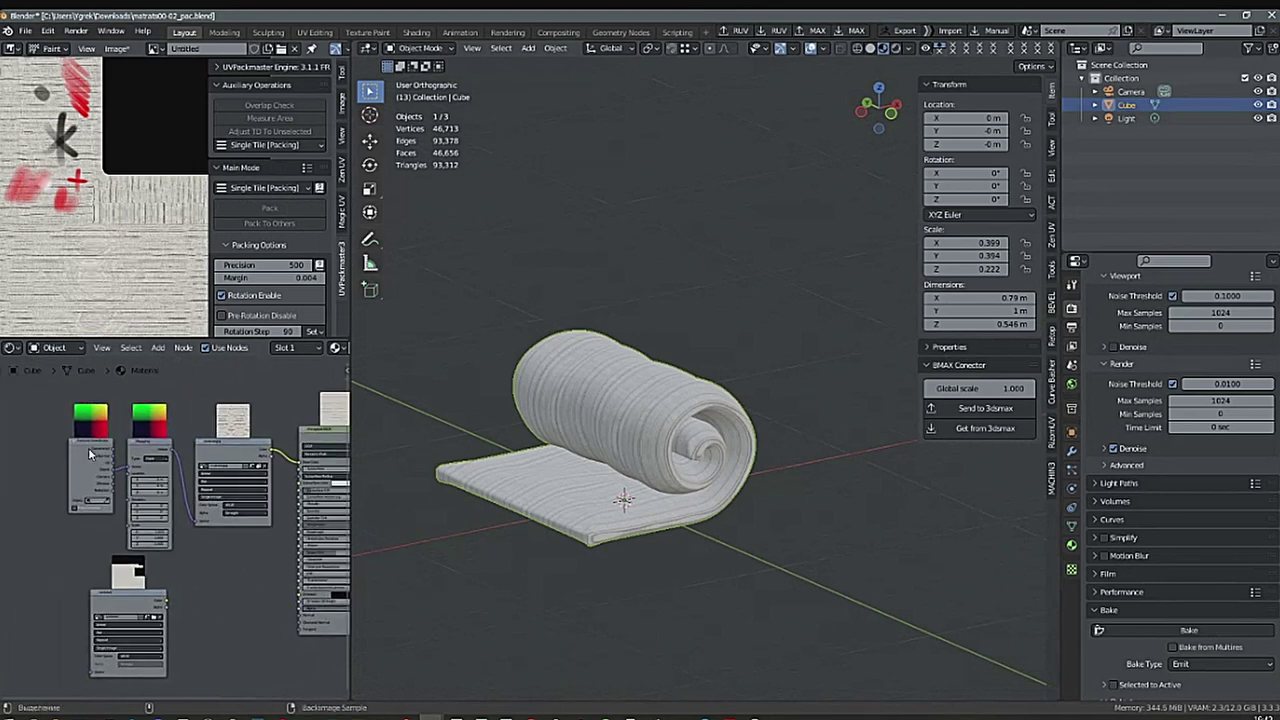
pyautogui.click(91, 452)
pyautogui.click(151, 448)
pyautogui.click(229, 450)
pyautogui.press('Delete')
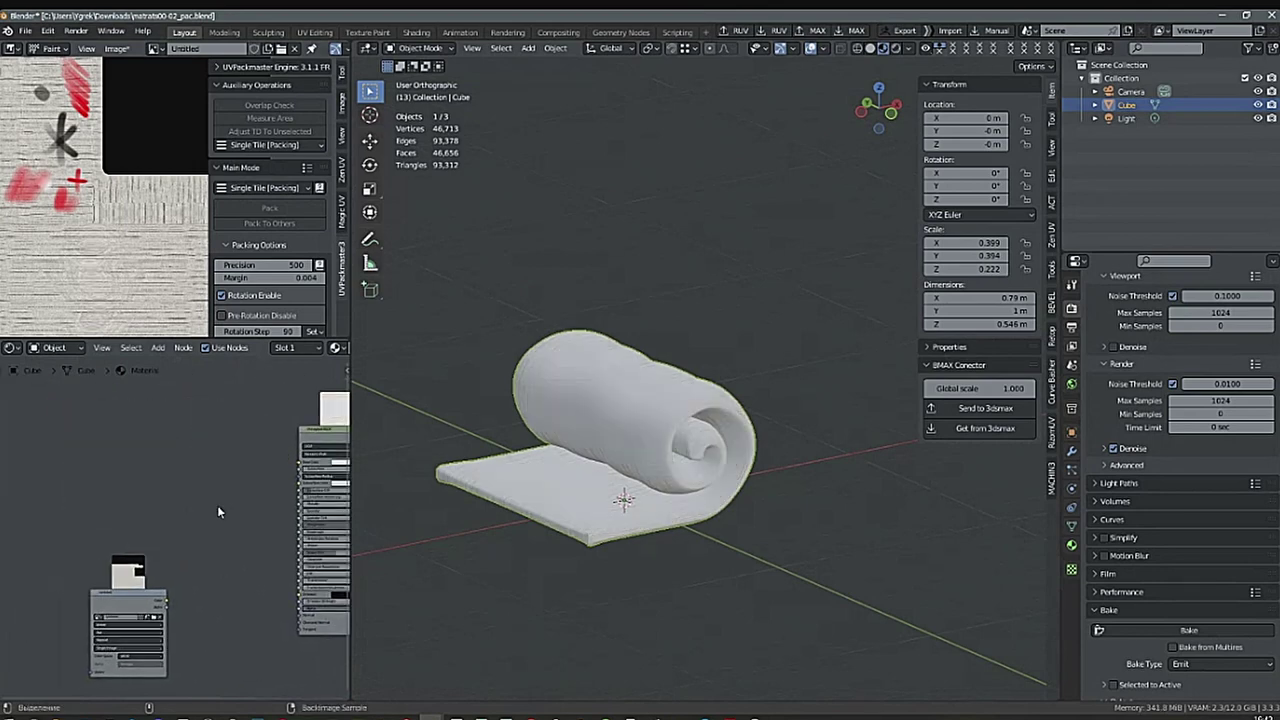
# Move the remaining Untitled image texture node beside the Principled BSDF and connect its Color to Base Color.
pyautogui.moveTo(134, 600); pyautogui.dragTo(204, 470)
pyautogui.scroll(2, 265, 560)
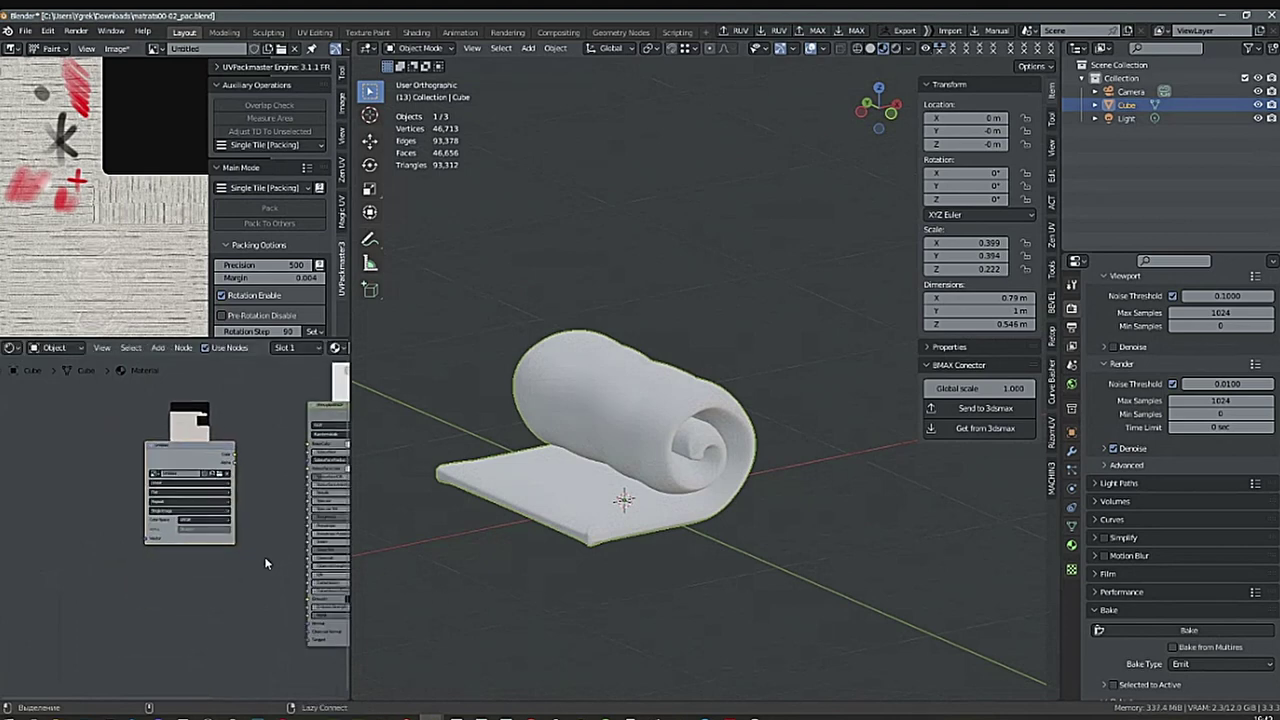
pyautogui.moveTo(266, 560); pyautogui.dragTo(202, 614, button='middle')
pyautogui.moveTo(173, 508); pyautogui.dragTo(245, 497)
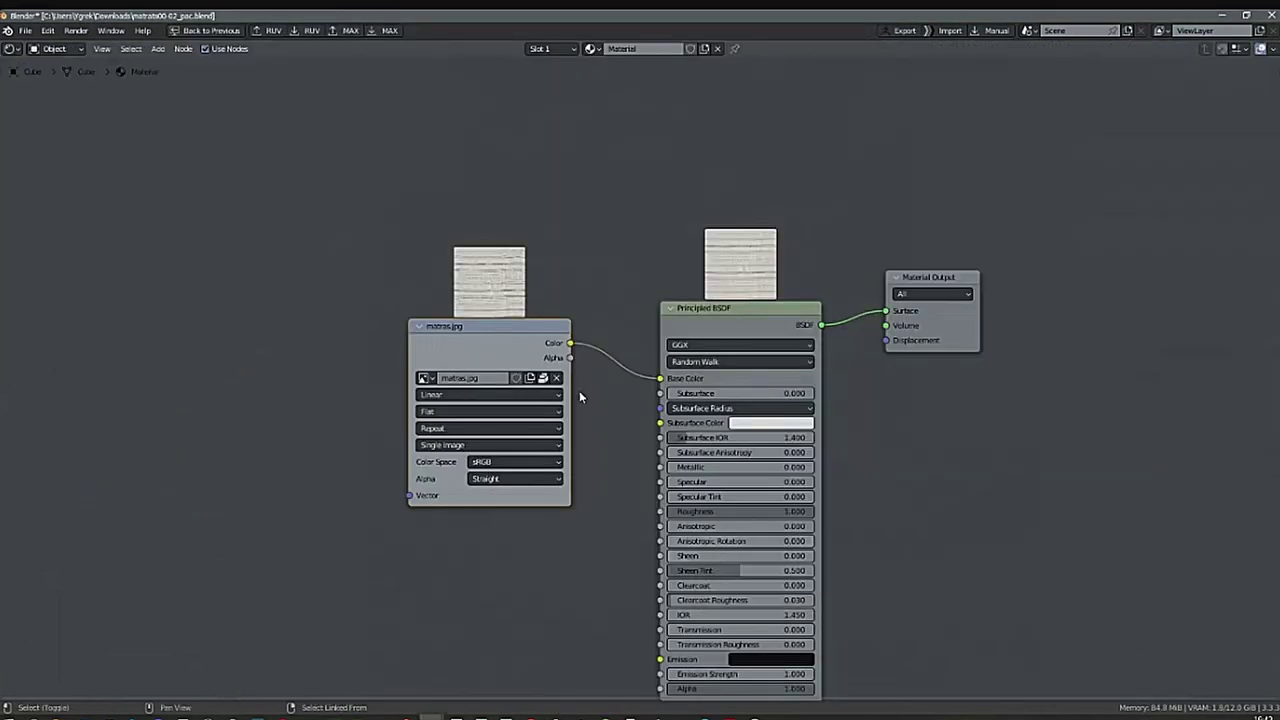
# In the matrats00-02_pac.blend window, restore the split layout and narrow the Shader Editor to enlarge the 3D viewport around the mattress.
pyautogui.hotkey('ctrl', 'space')
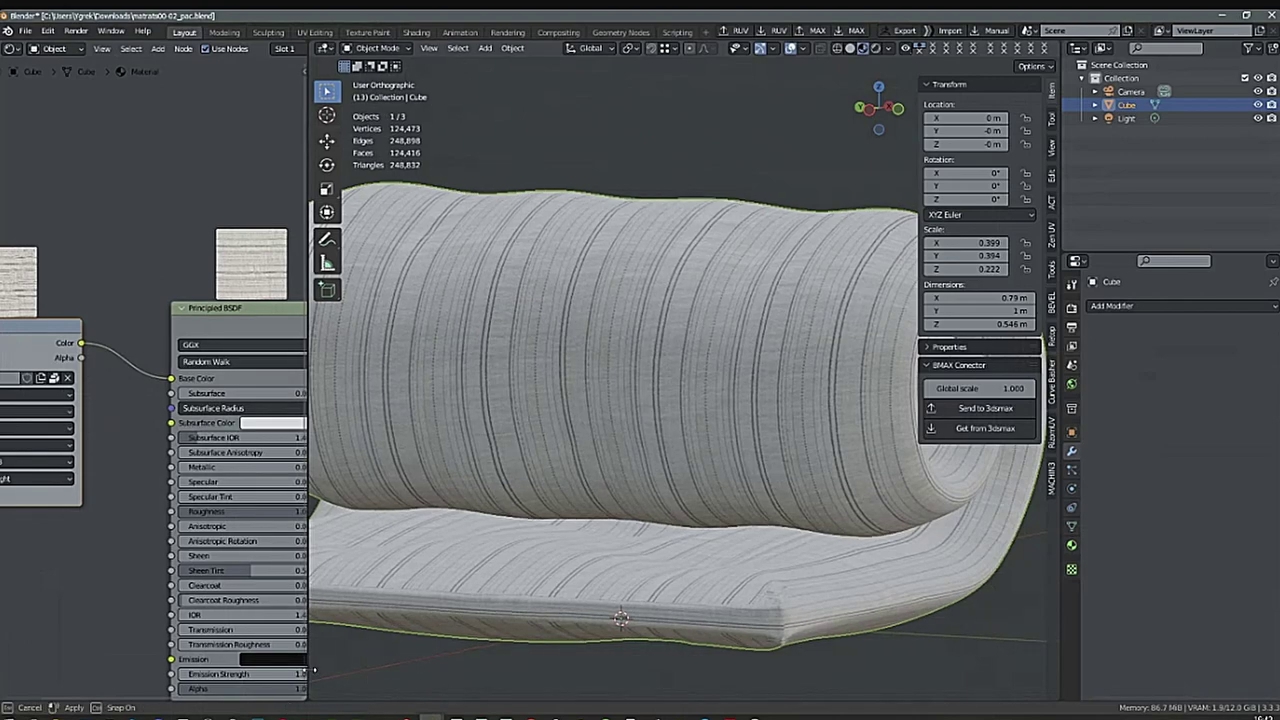
pyautogui.moveTo(313, 676); pyautogui.dragTo(56, 676)
pyautogui.moveTo(575, 514); pyautogui.dragTo(543, 508, button='middle')
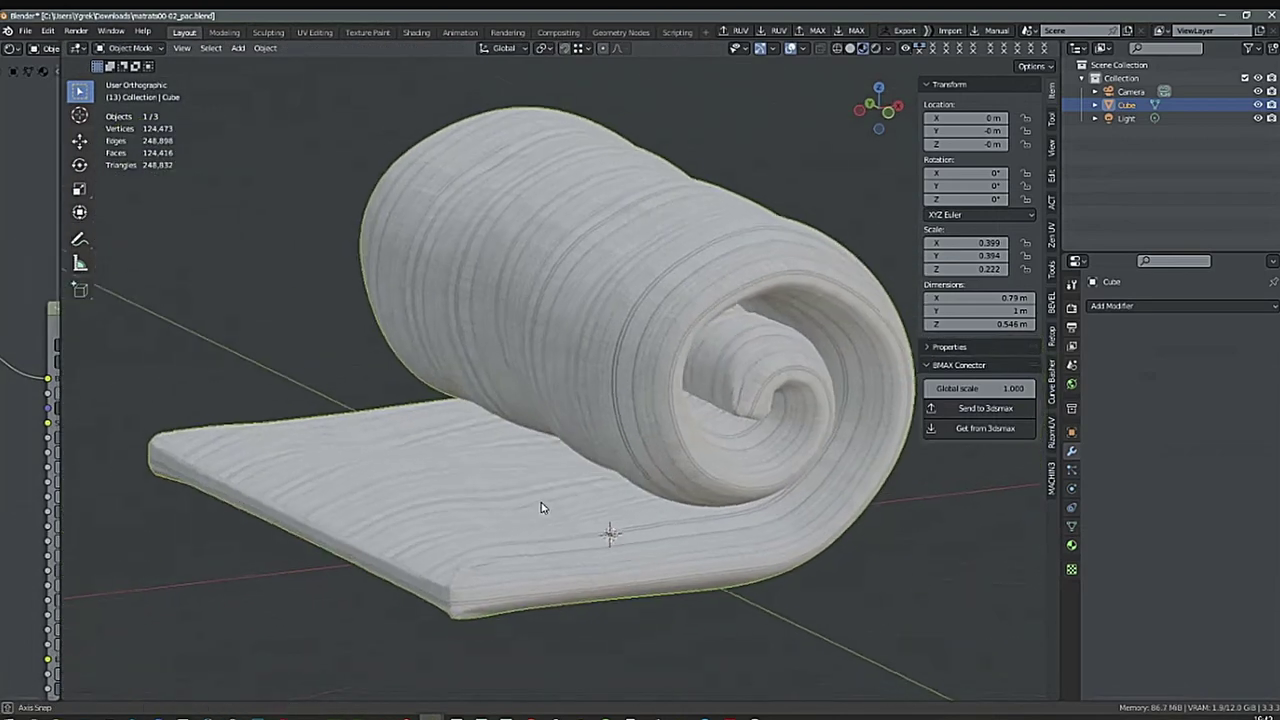
pyautogui.scroll(-2, 697, 552)
pyautogui.keyDown('shift'); pyautogui.moveTo(700, 556); pyautogui.dragTo(674, 536, button='middle'); pyautogui.keyUp('shift')
pyautogui.scroll(-2, 676, 553)
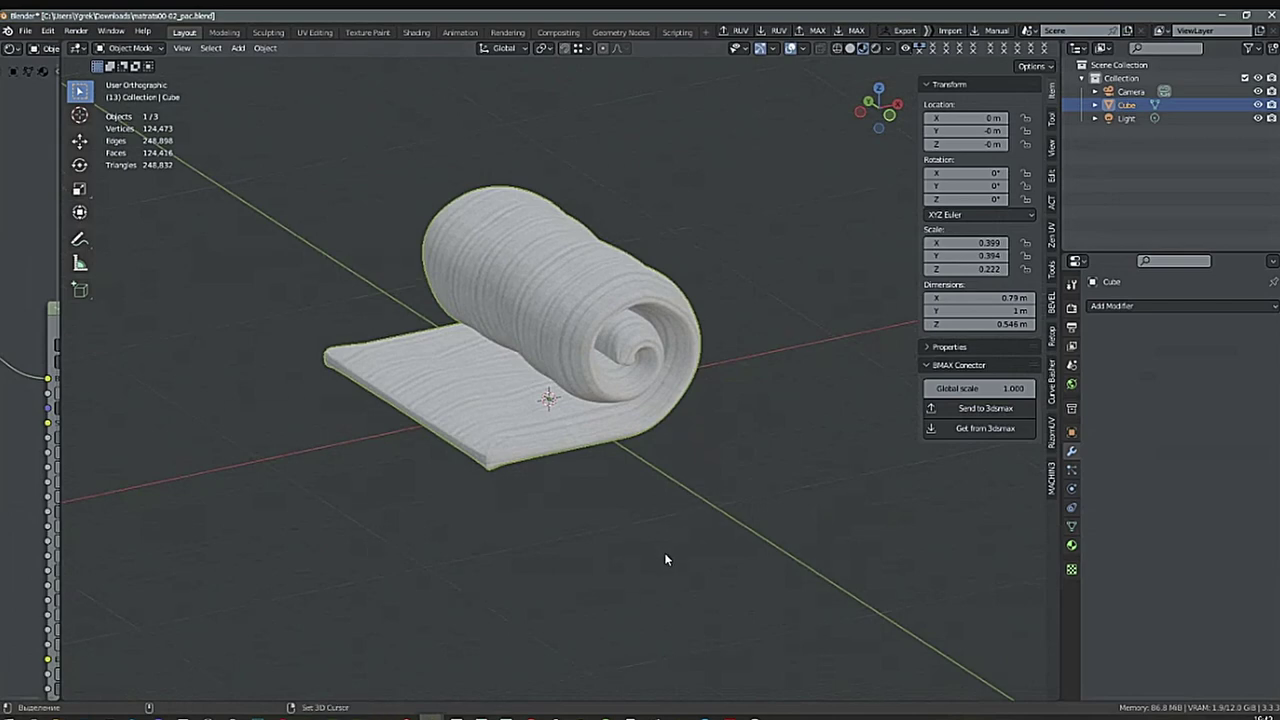
# Paste the copied mattress object into the scene and inspect it alone in local view, returning to the full scene.
pyautogui.hotkey('ctrl', 'v')
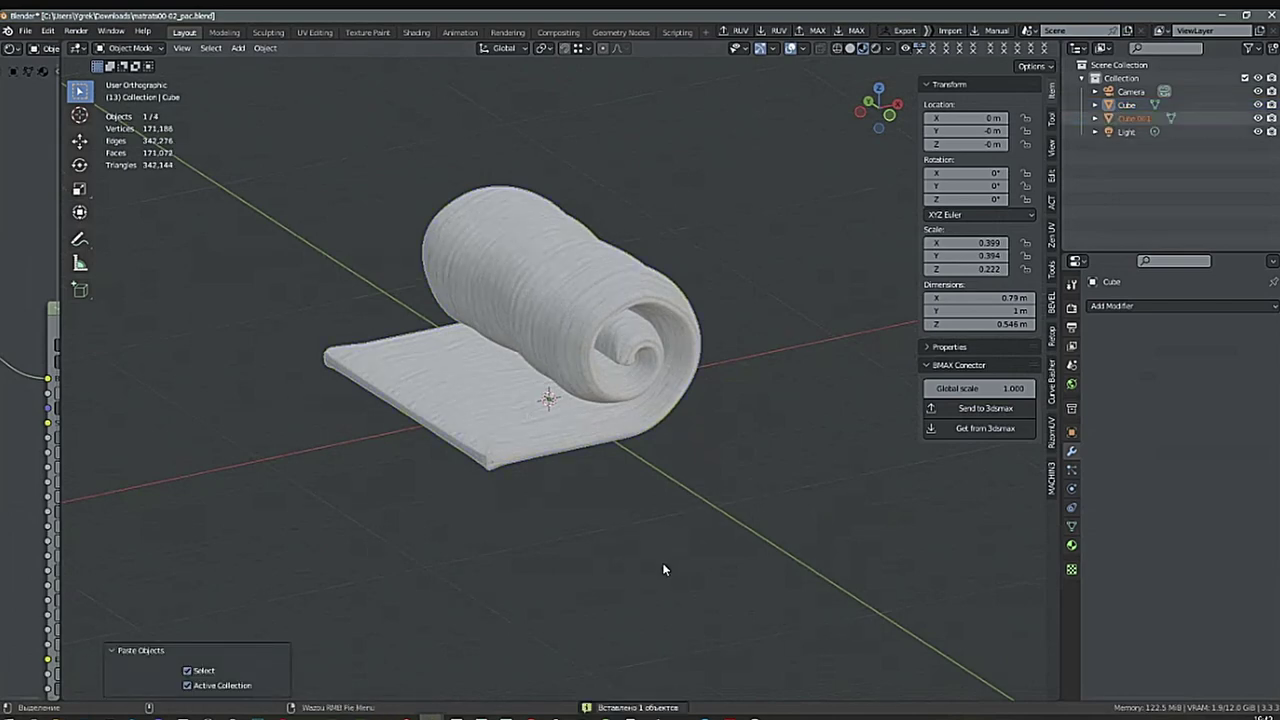
pyautogui.click(1131, 119)
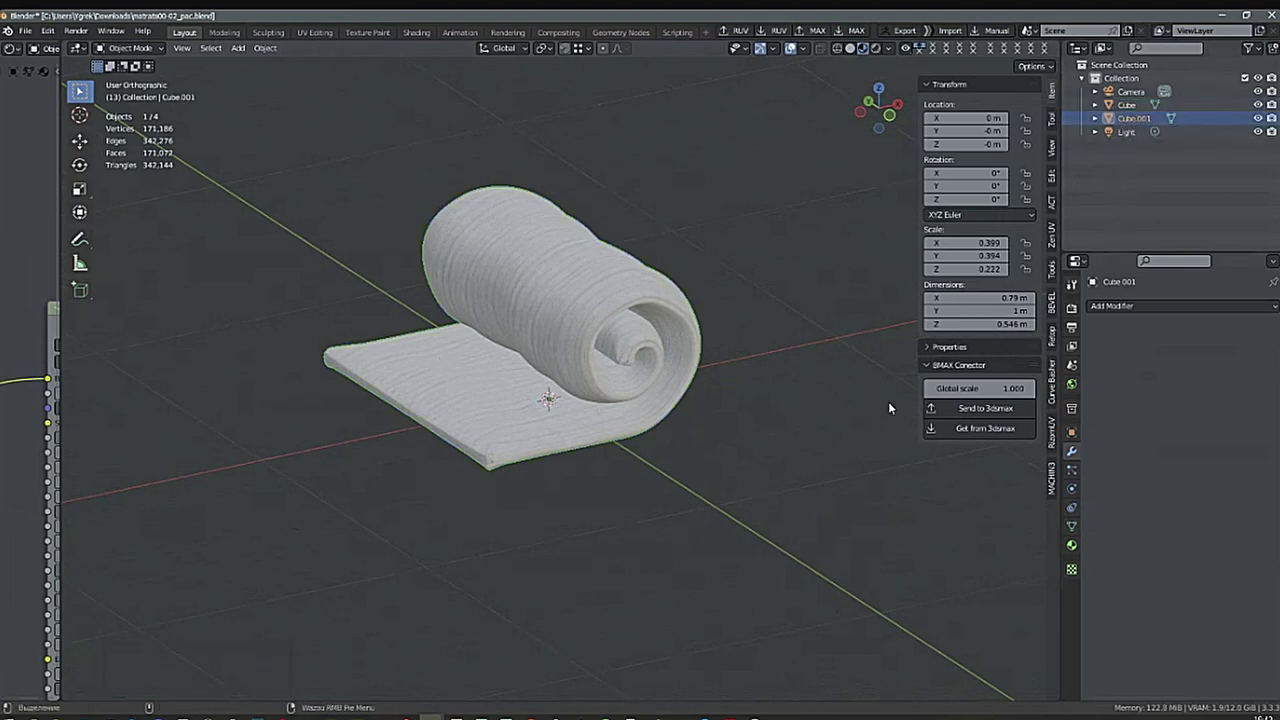
pyautogui.moveTo(700, 520); pyautogui.dragTo(703, 548, button='middle')
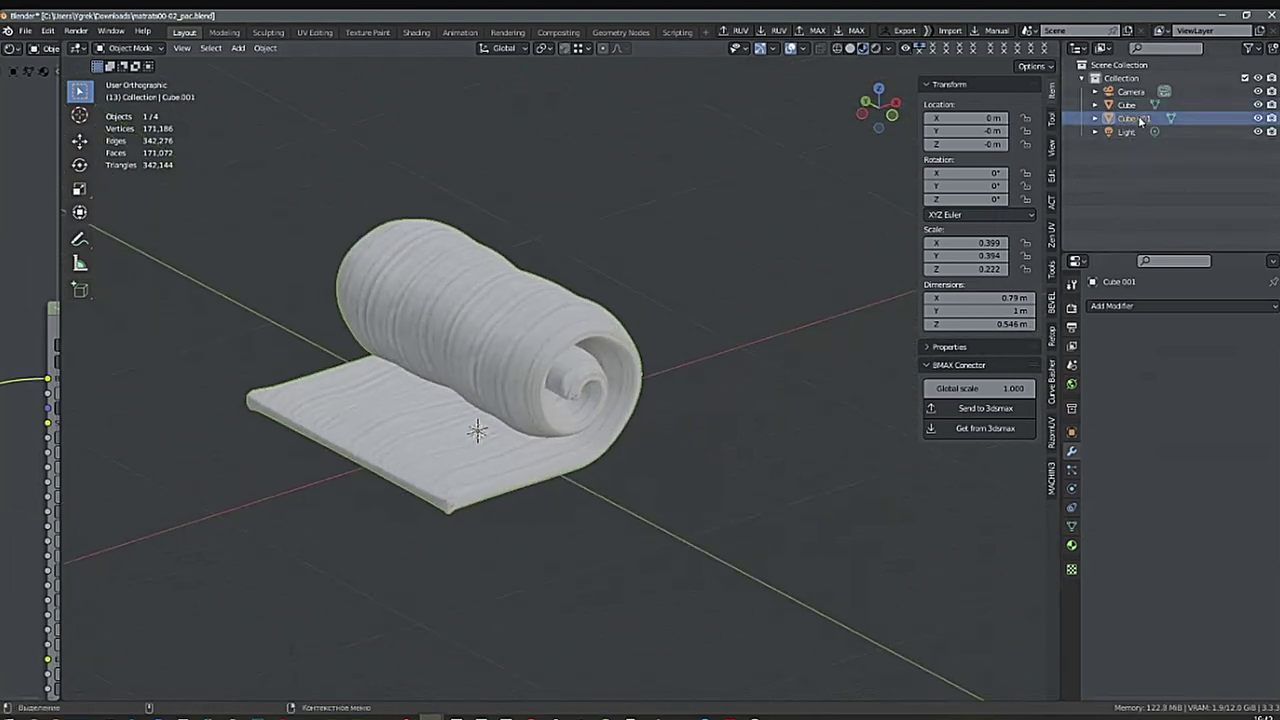
pyautogui.press('KP_Divide')
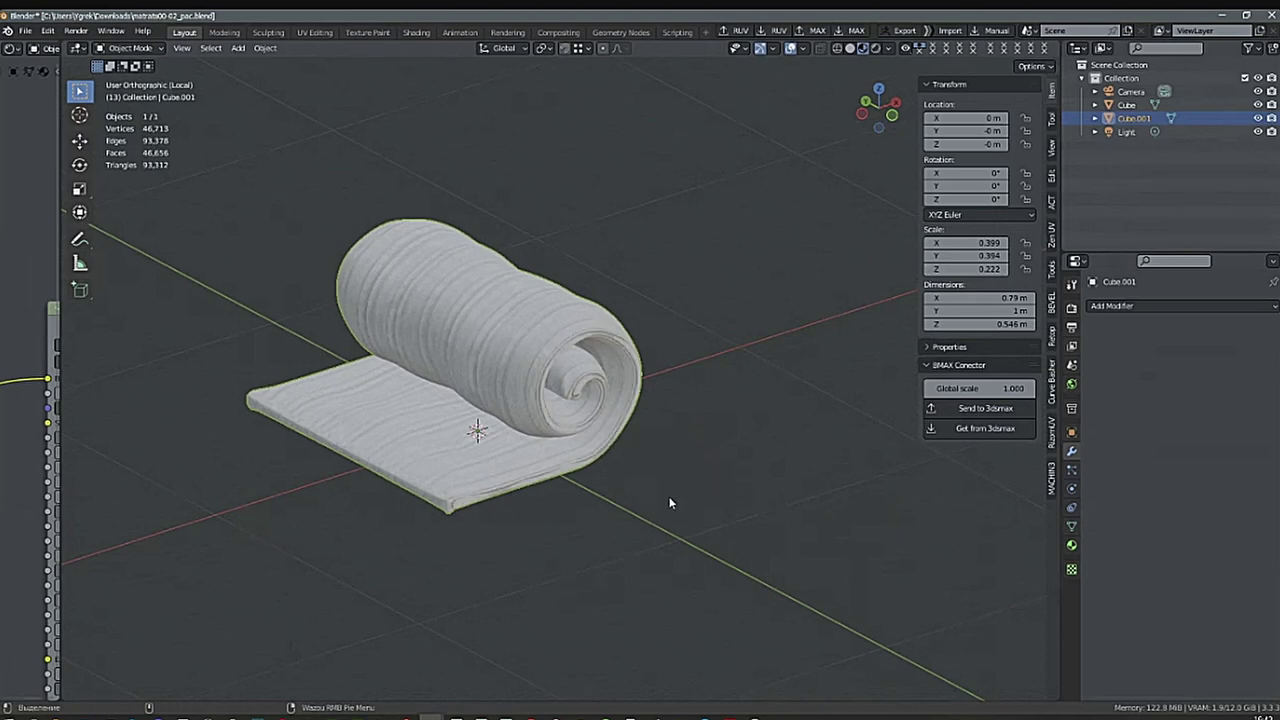
pyautogui.moveTo(646, 475); pyautogui.dragTo(753, 375, button='middle')
pyautogui.scroll(5, 753, 375)
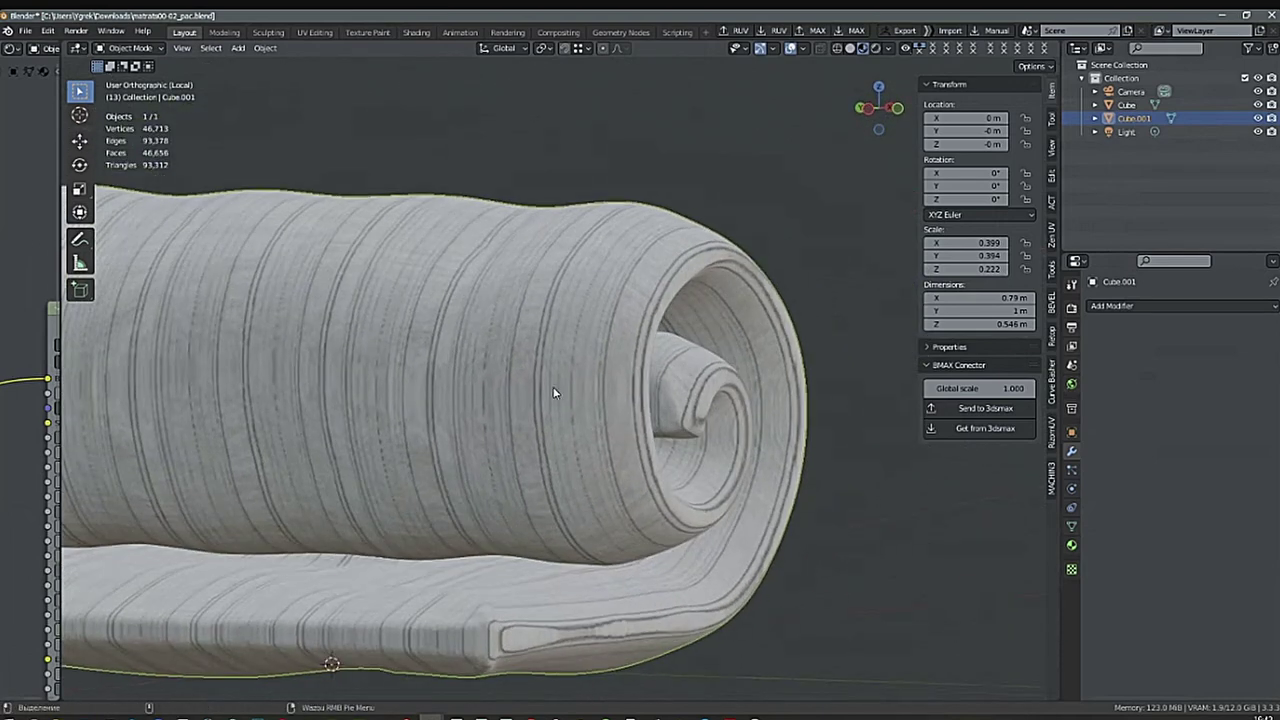
pyautogui.press('KP_Divide')
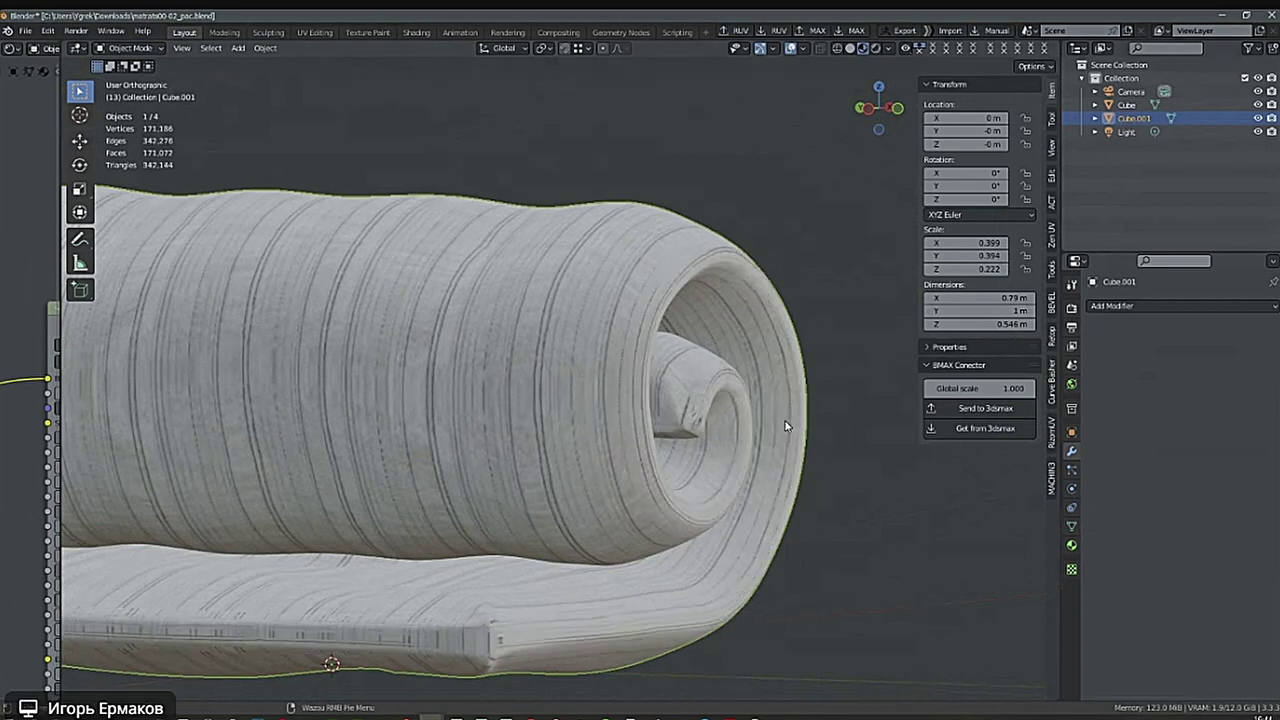
# Select the original Cube mattress and toggle local view to compare its stripes with the pasted copy.
pyautogui.click(1126, 104)
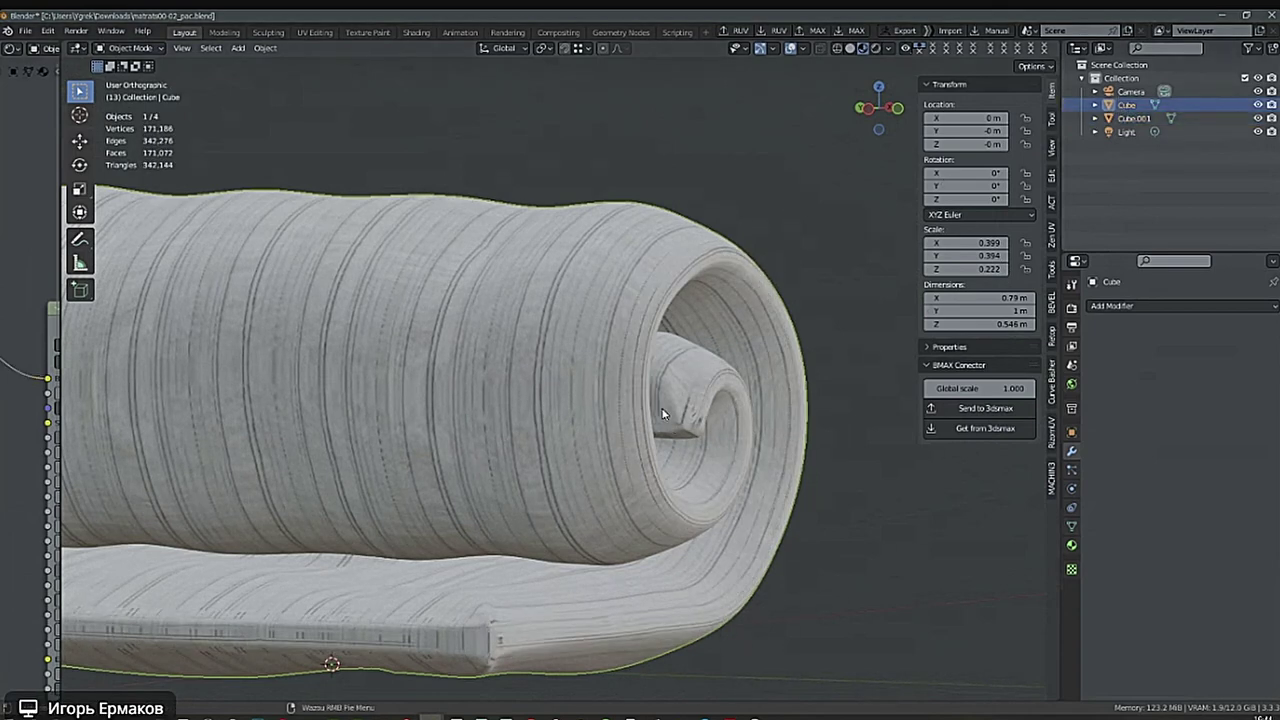
pyautogui.press('KP_Divide')
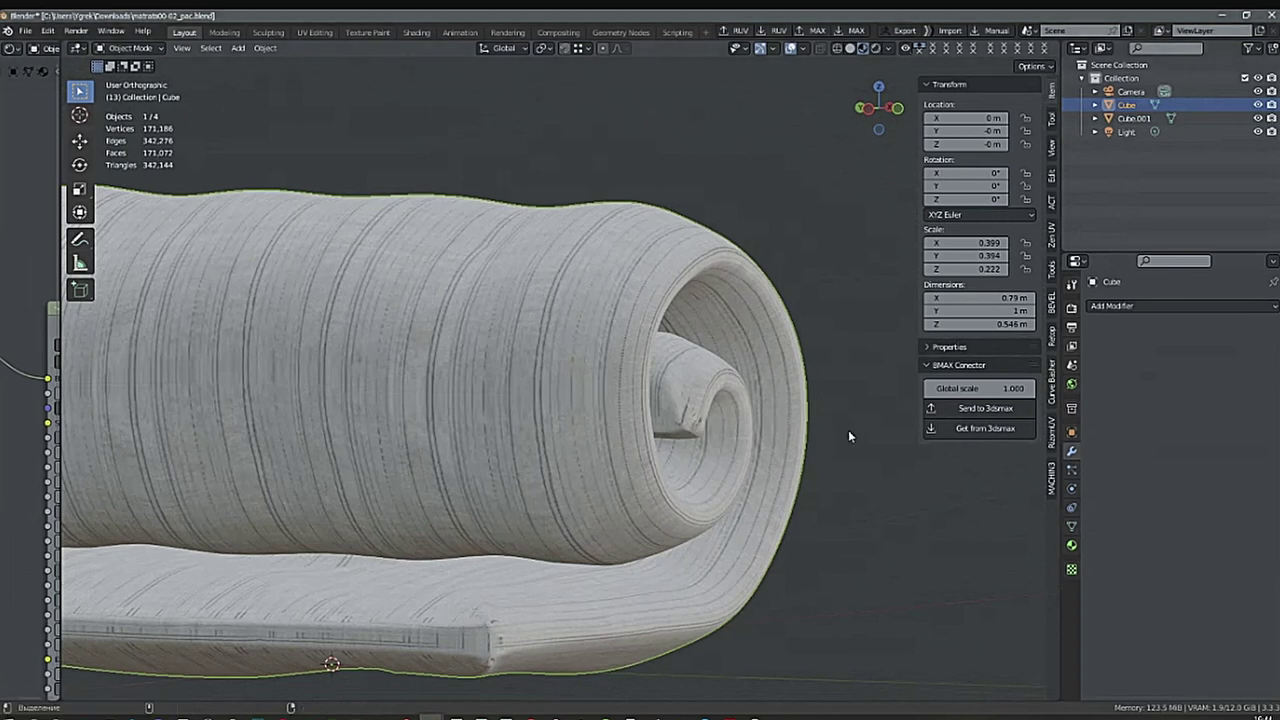
pyautogui.press('KP_Divide')
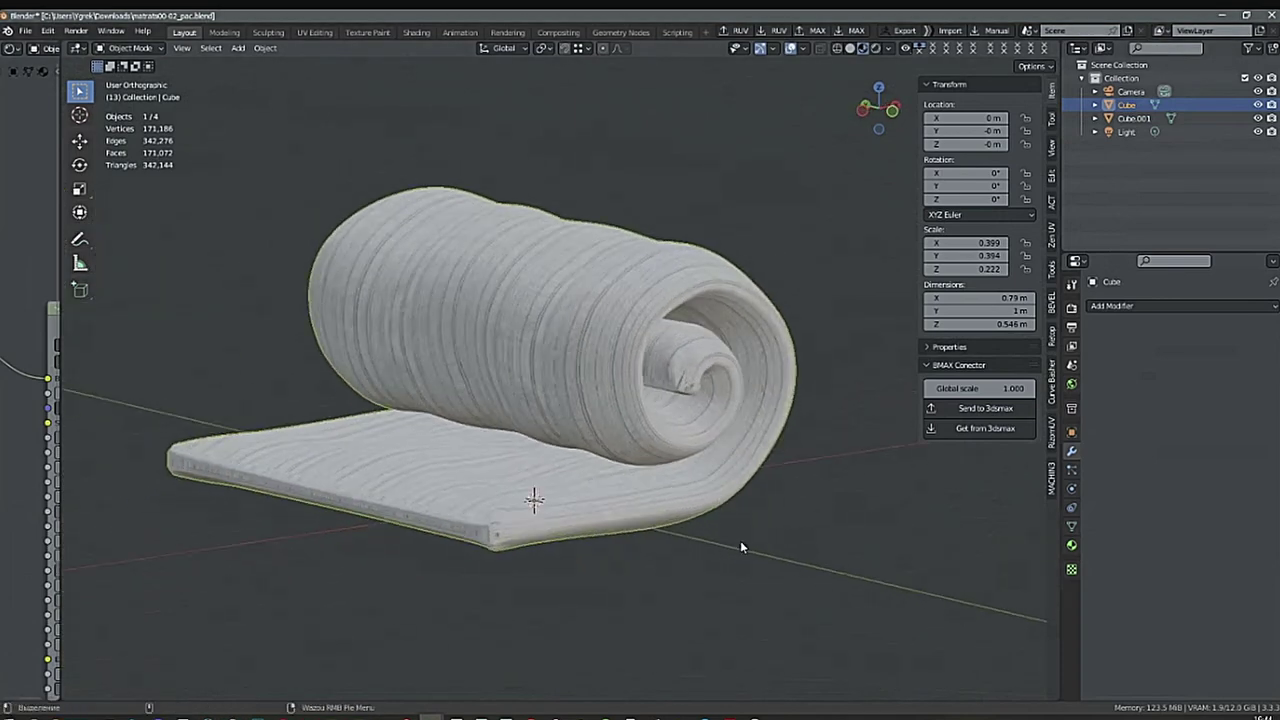
pyautogui.moveTo(790, 516); pyautogui.dragTo(766, 505, button='middle')
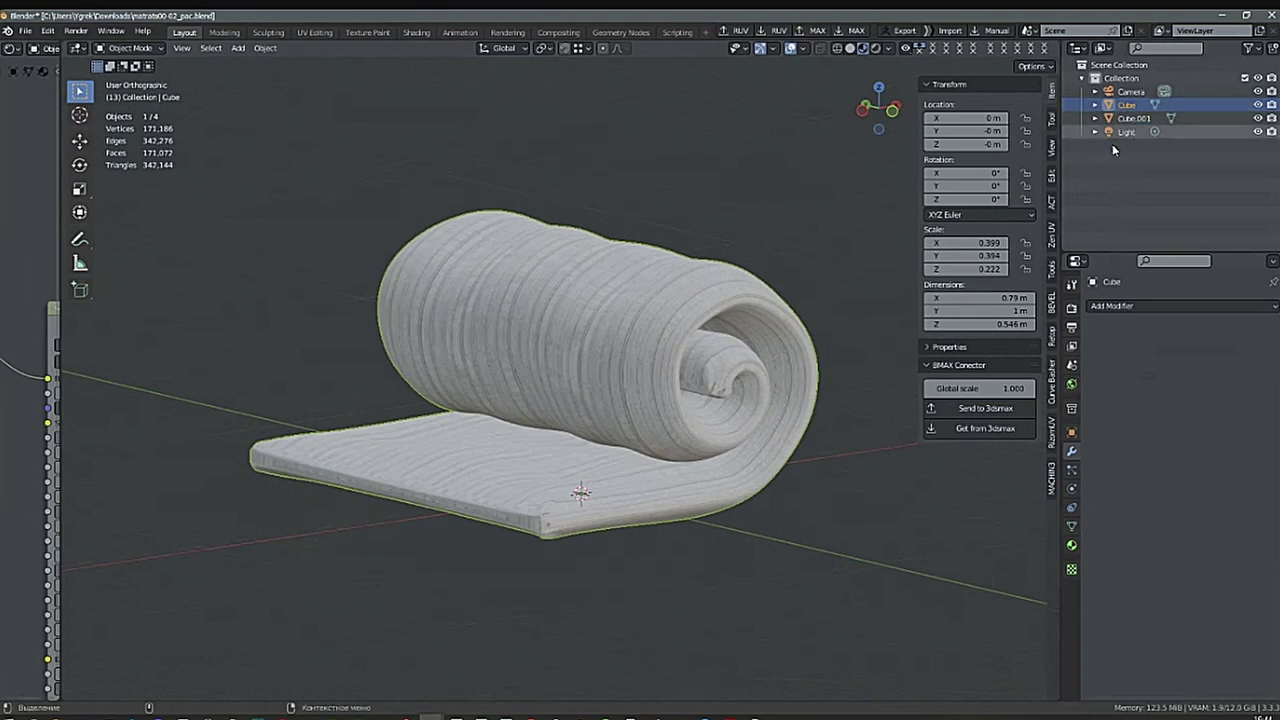
# Select Cube together with Cube.001 as the active object, switch the render engine to Cycles and change its compute device.
pyautogui.keyDown('ctrl'); pyautogui.click(1133, 119); pyautogui.keyUp('ctrl')
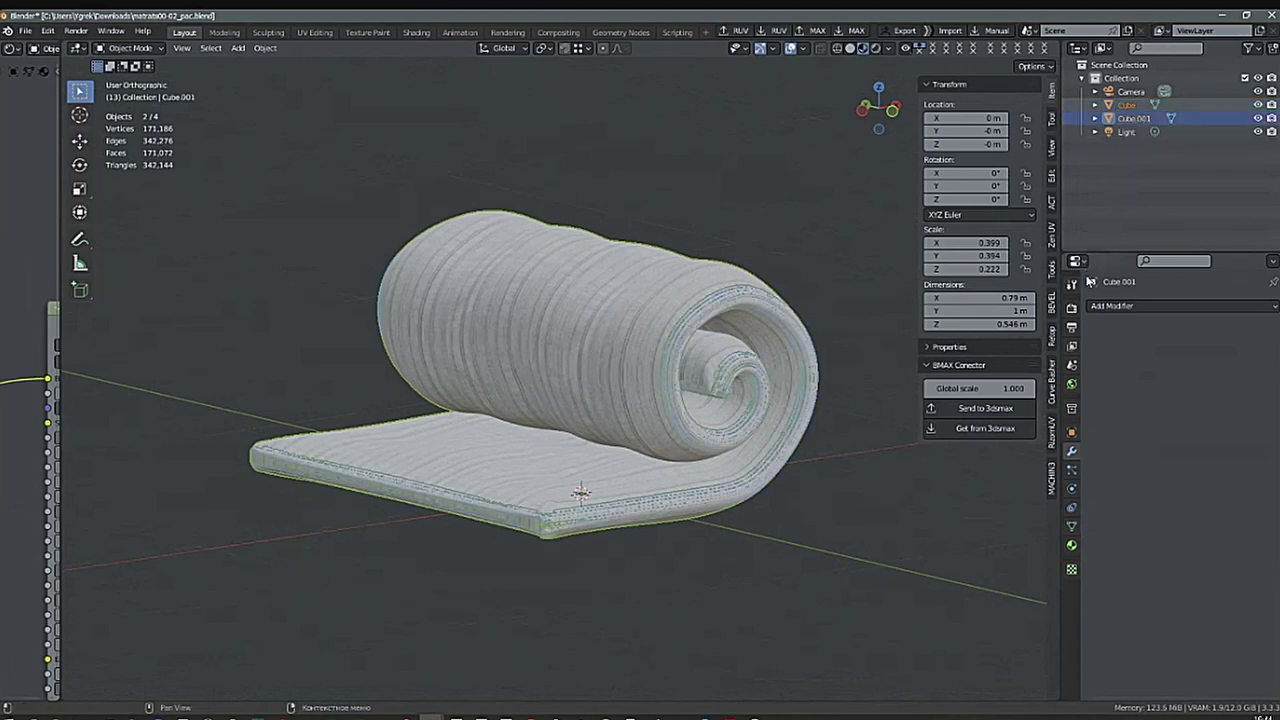
pyautogui.click(1071, 308)
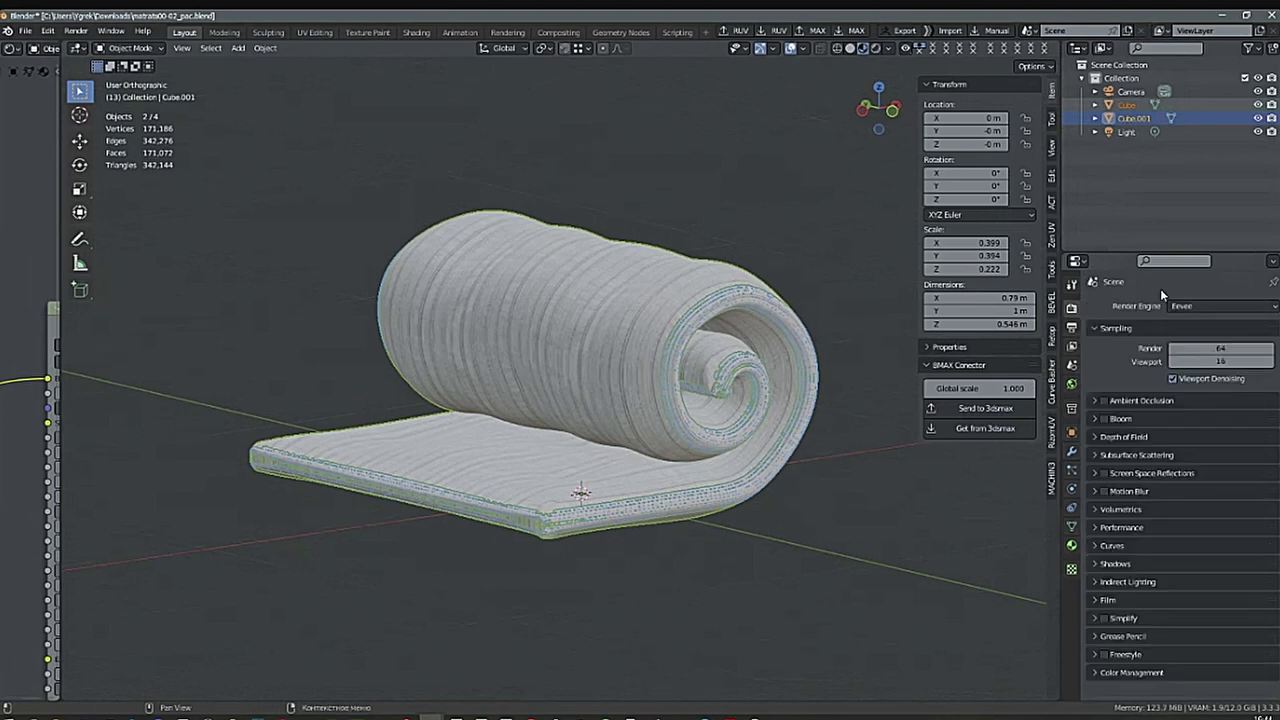
pyautogui.click(1217, 305)
pyautogui.click(1216, 362)
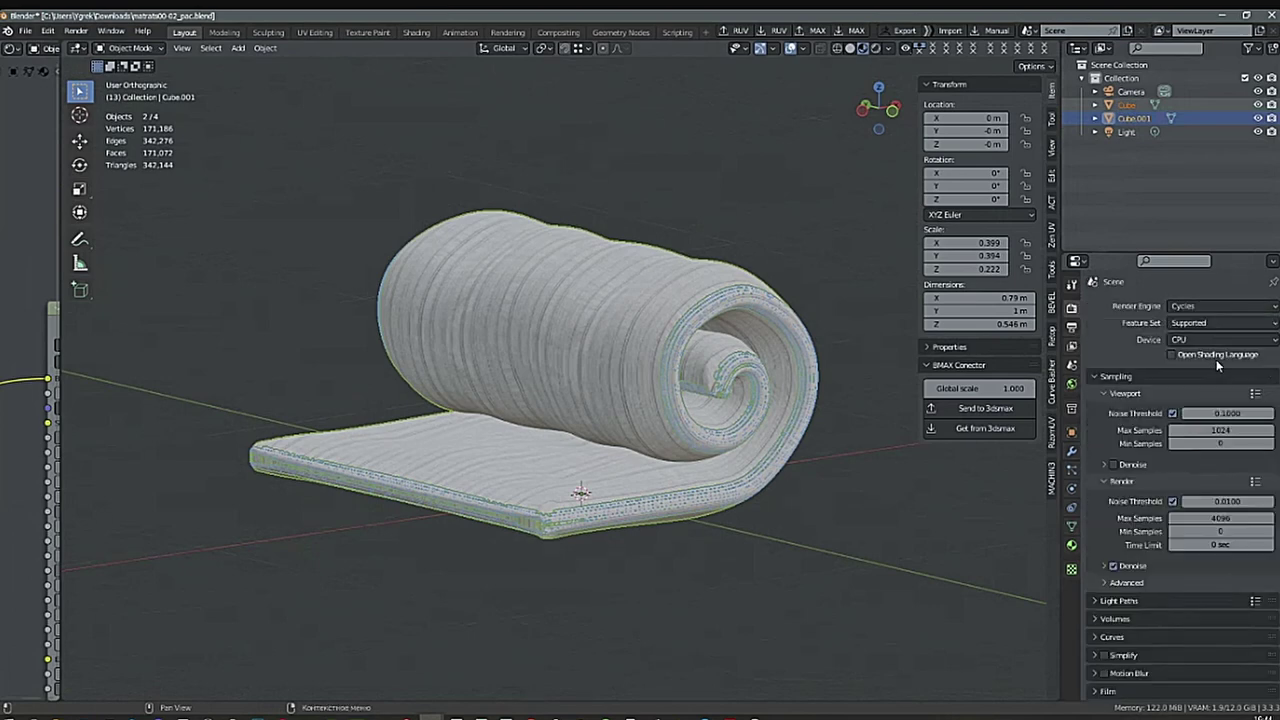
pyautogui.click(1220, 341)
pyautogui.click(1196, 370)
pyautogui.scroll(-3, 1268, 480)
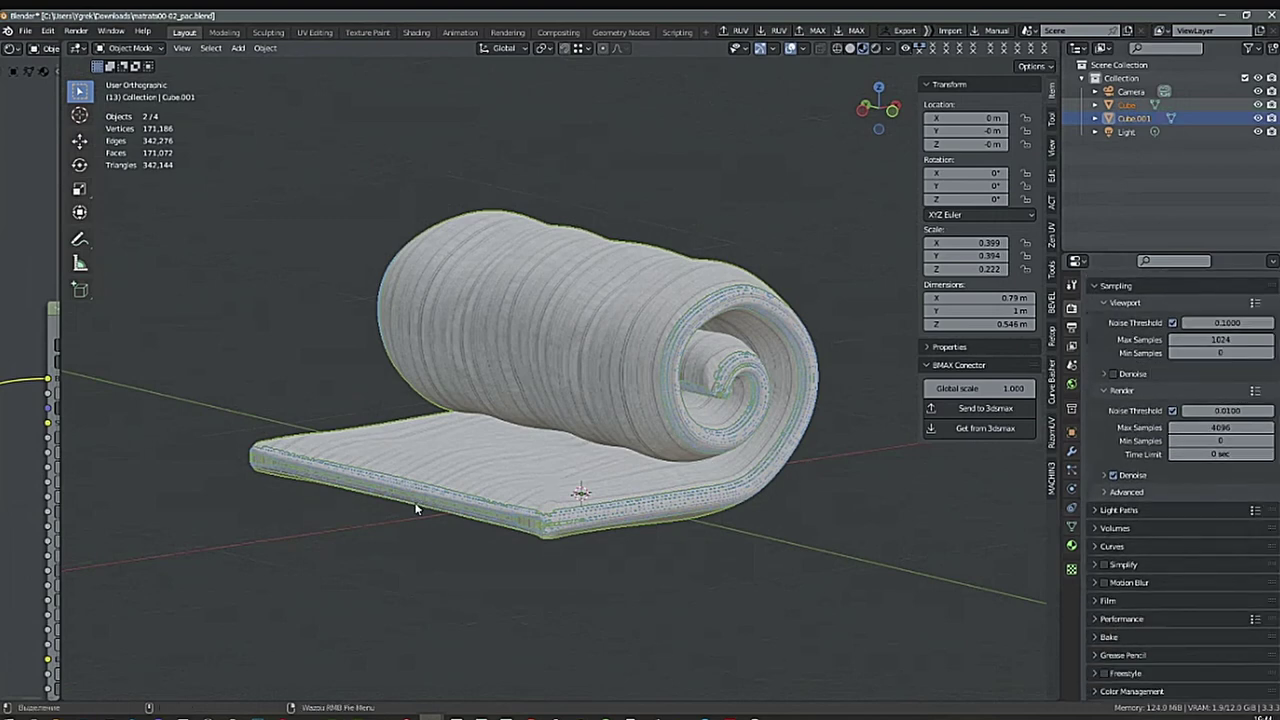
# Widen the Shader Editor to show the nodes of Cube.001's material beside the 3D viewport.
pyautogui.moveTo(62, 493); pyautogui.dragTo(368, 450)
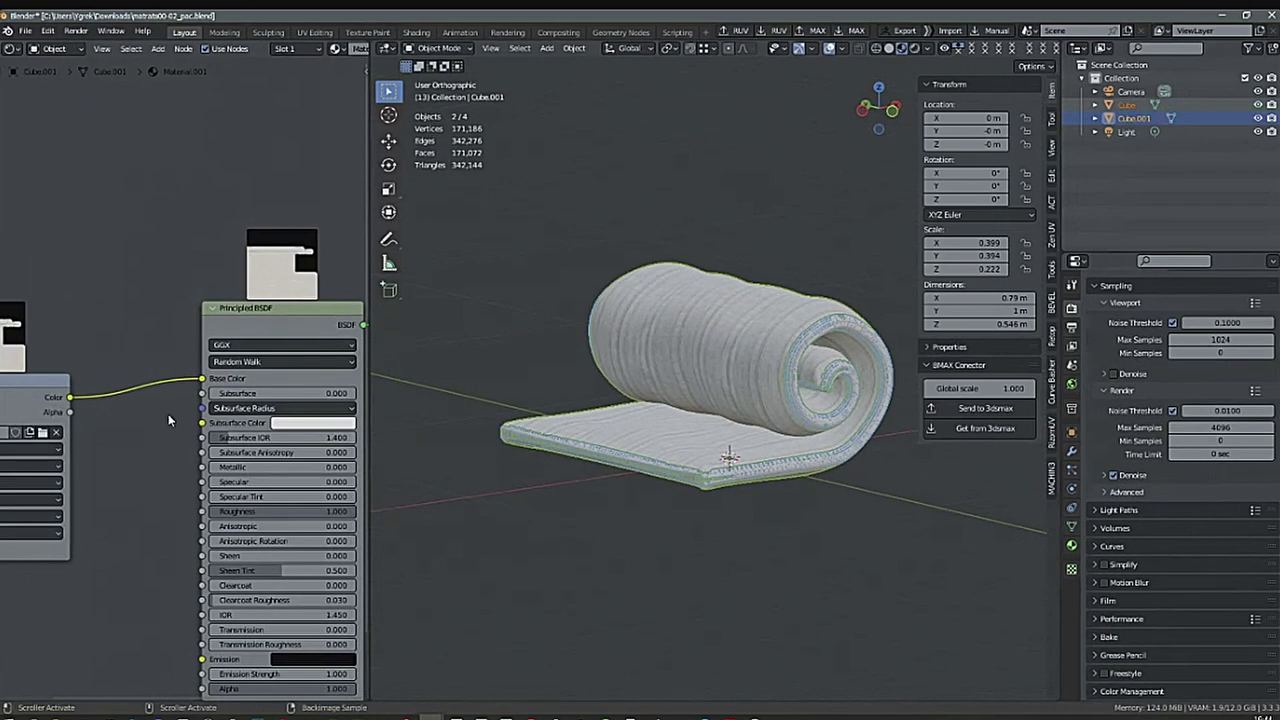
pyautogui.moveTo(70, 400)
pyautogui.mouseDown()
pyautogui.moveTo(110, 664)
pyautogui.moveTo(199, 664)
pyautogui.mouseUp()
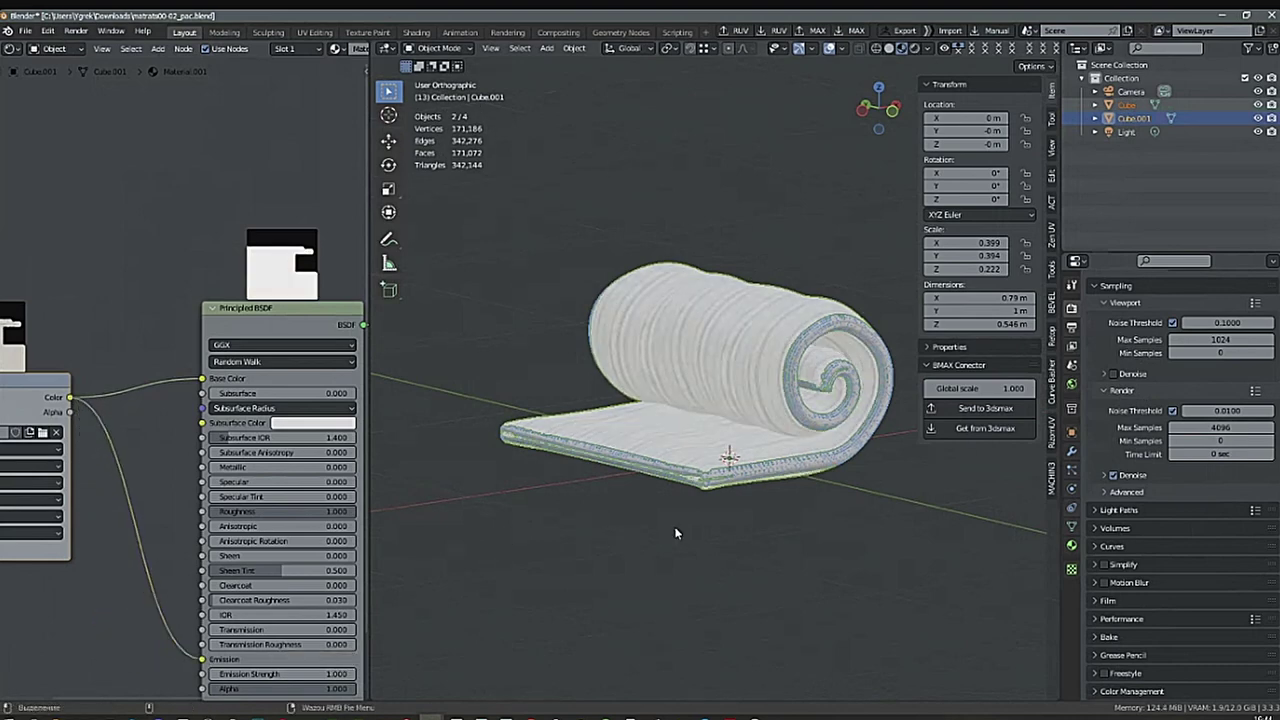
pyautogui.scroll(2, 848, 504)
pyautogui.keyDown('shift'); pyautogui.moveTo(868, 496); pyautogui.dragTo(798, 543, button='middle'); pyautogui.keyUp('shift')
pyautogui.moveTo(798, 543); pyautogui.dragTo(878, 557, button='middle')
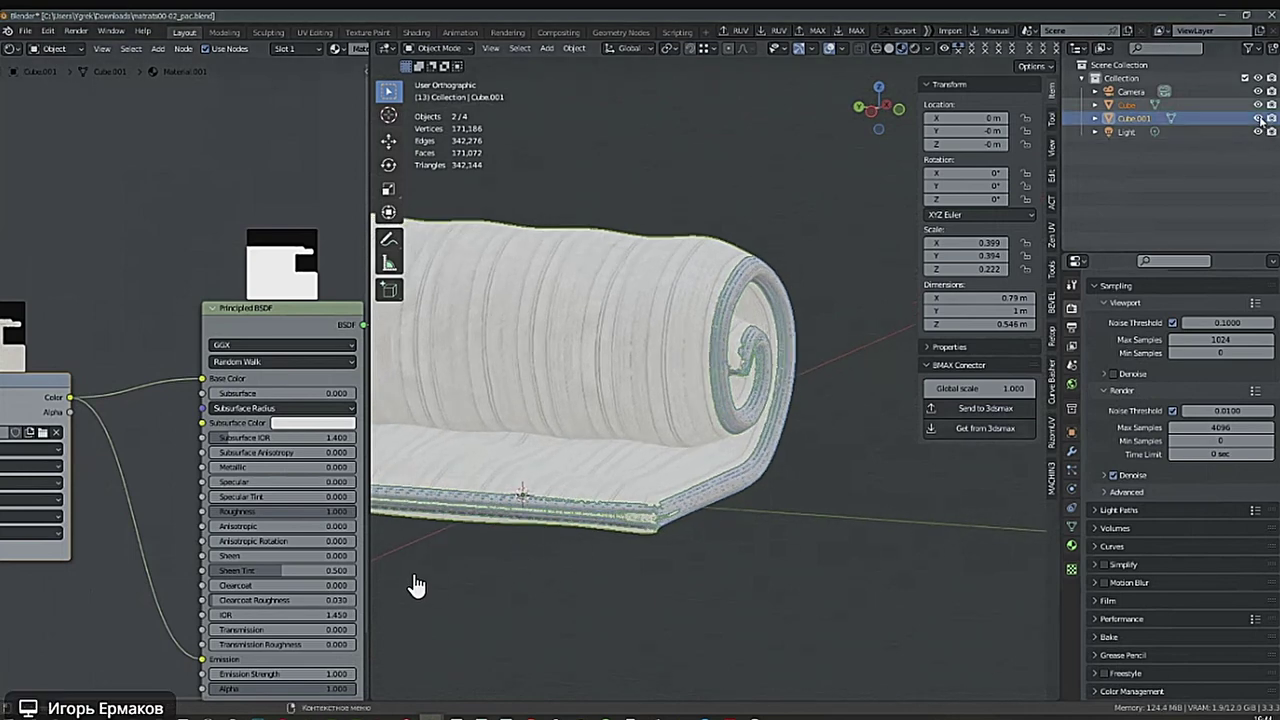
pyautogui.press('Delete')
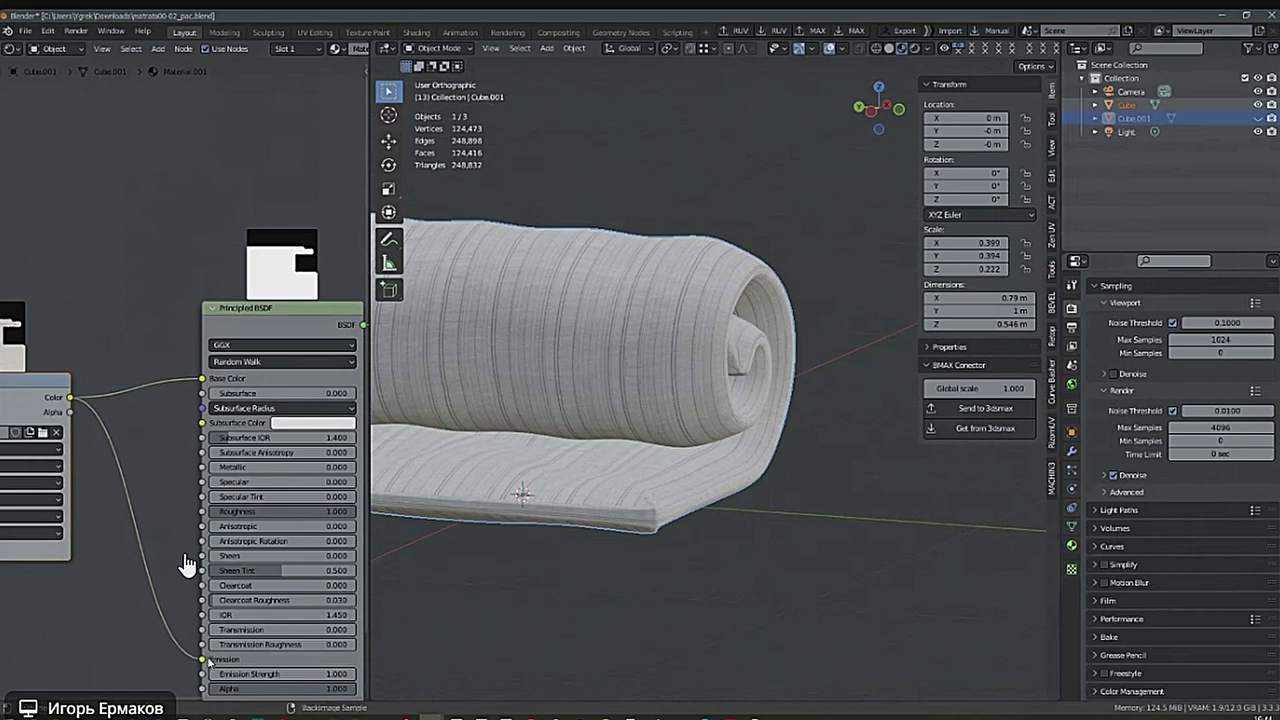
pyautogui.moveTo(205, 660); pyautogui.dragTo(155, 630)
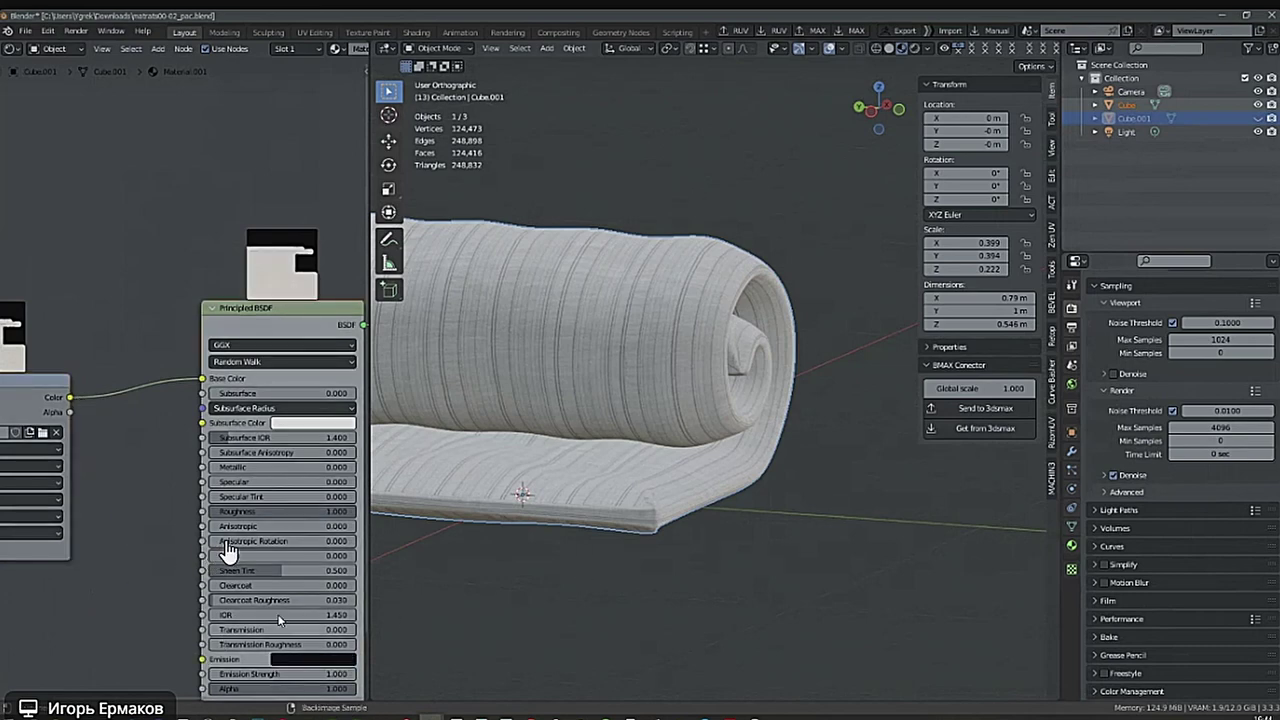
# Select the original Cube mattress and isolate it in local view.
pyautogui.click(1128, 105)
pyautogui.click(769, 524)
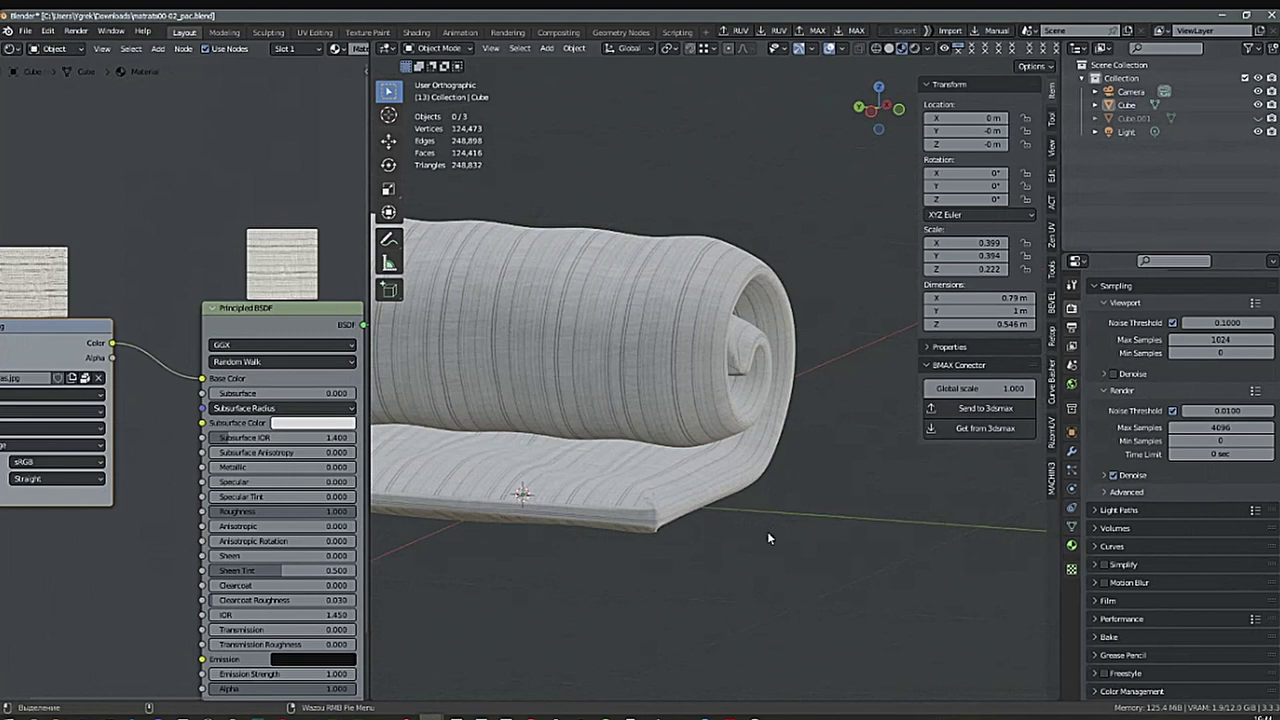
pyautogui.click(704, 492)
pyautogui.keyDown('shift'); pyautogui.moveTo(740, 518); pyautogui.dragTo(779, 521, button='middle'); pyautogui.keyUp('shift')
pyautogui.press('KP_Divide')
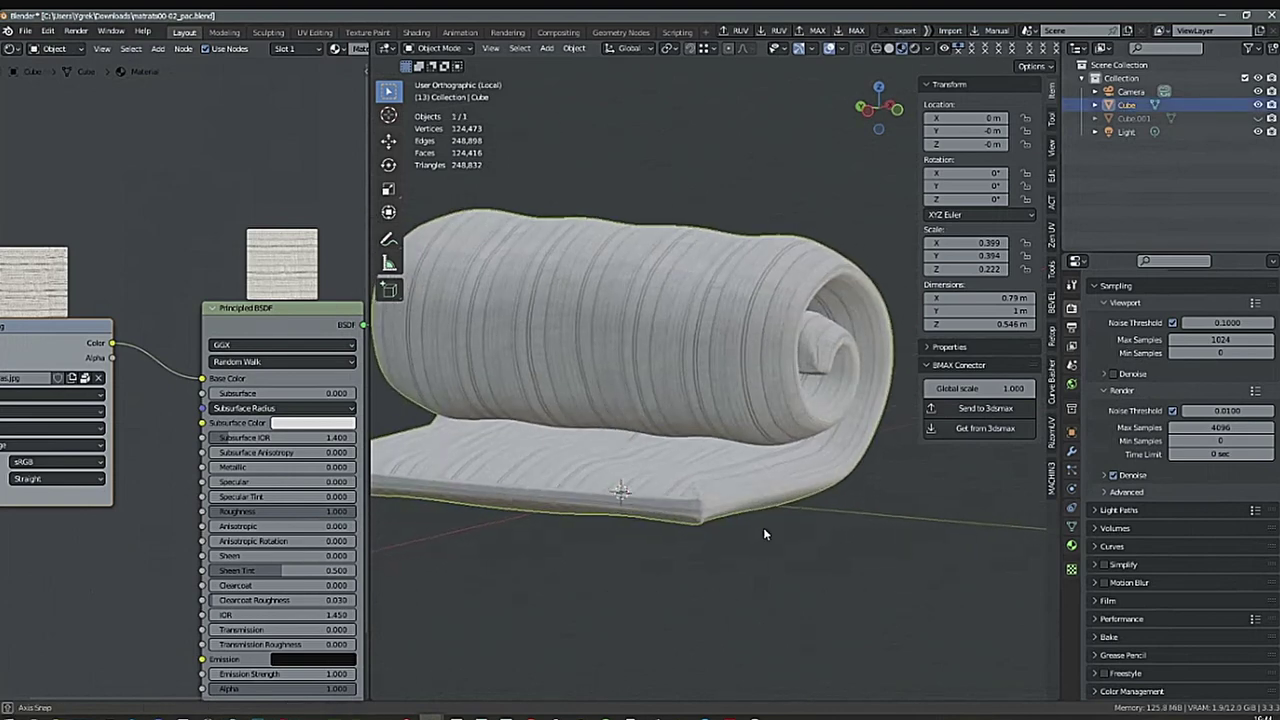
# Link the mattress image texture's Color output to the Principled BSDF's Emission input in Cube's material.
pyautogui.scroll(-2, 116, 574)
pyautogui.moveTo(116, 574); pyautogui.dragTo(110, 474, button='middle')
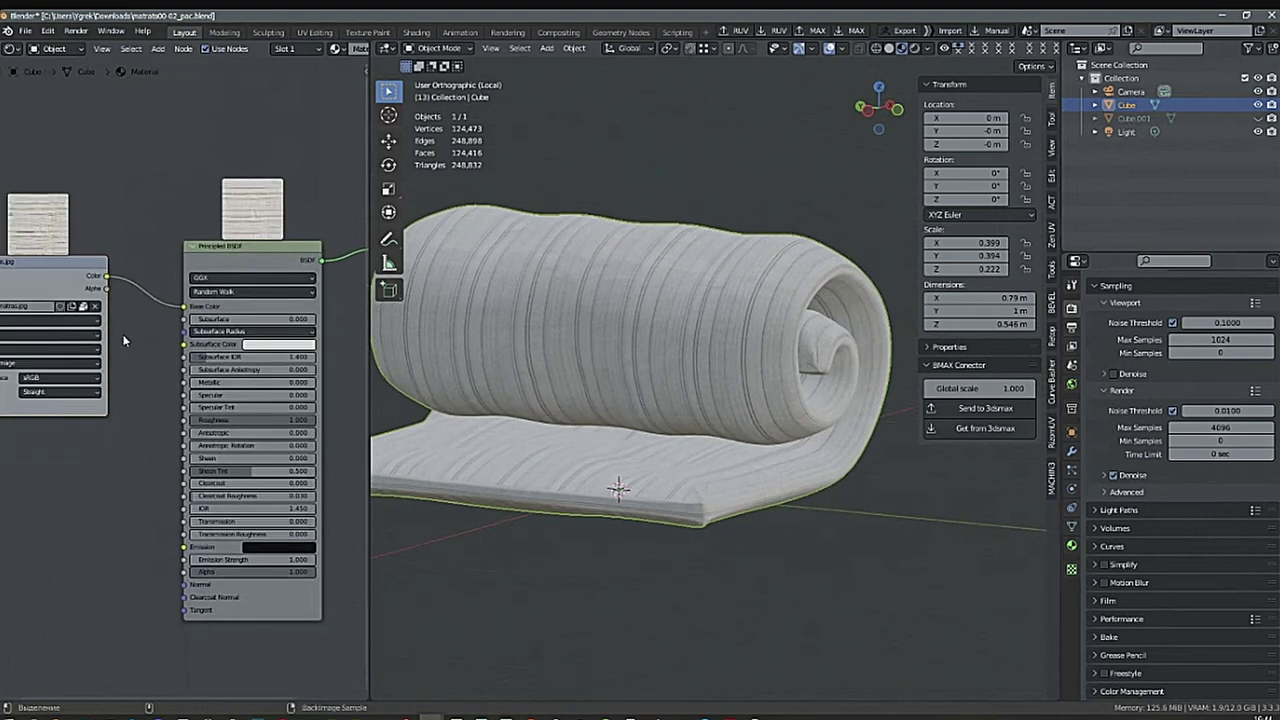
pyautogui.click(109, 278)
pyautogui.moveTo(110, 280); pyautogui.dragTo(184, 547)
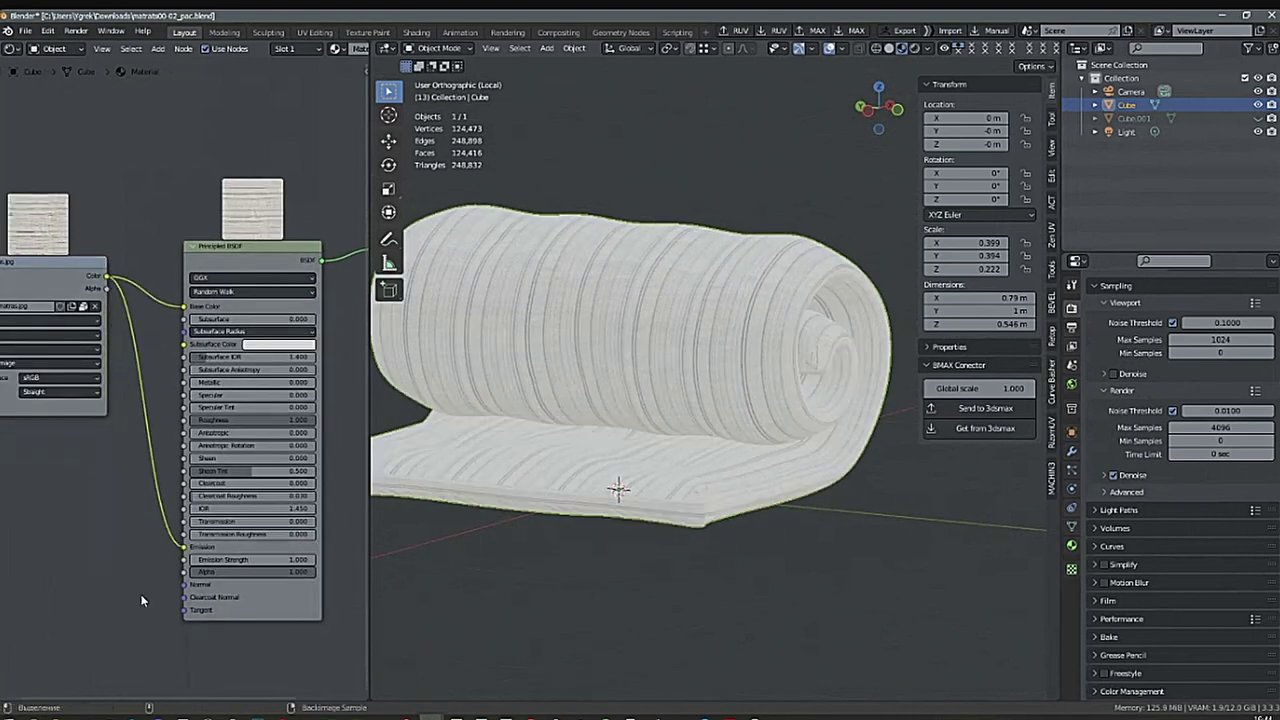
pyautogui.scroll(5, 831, 331)
pyautogui.scroll(-4, 786, 354)
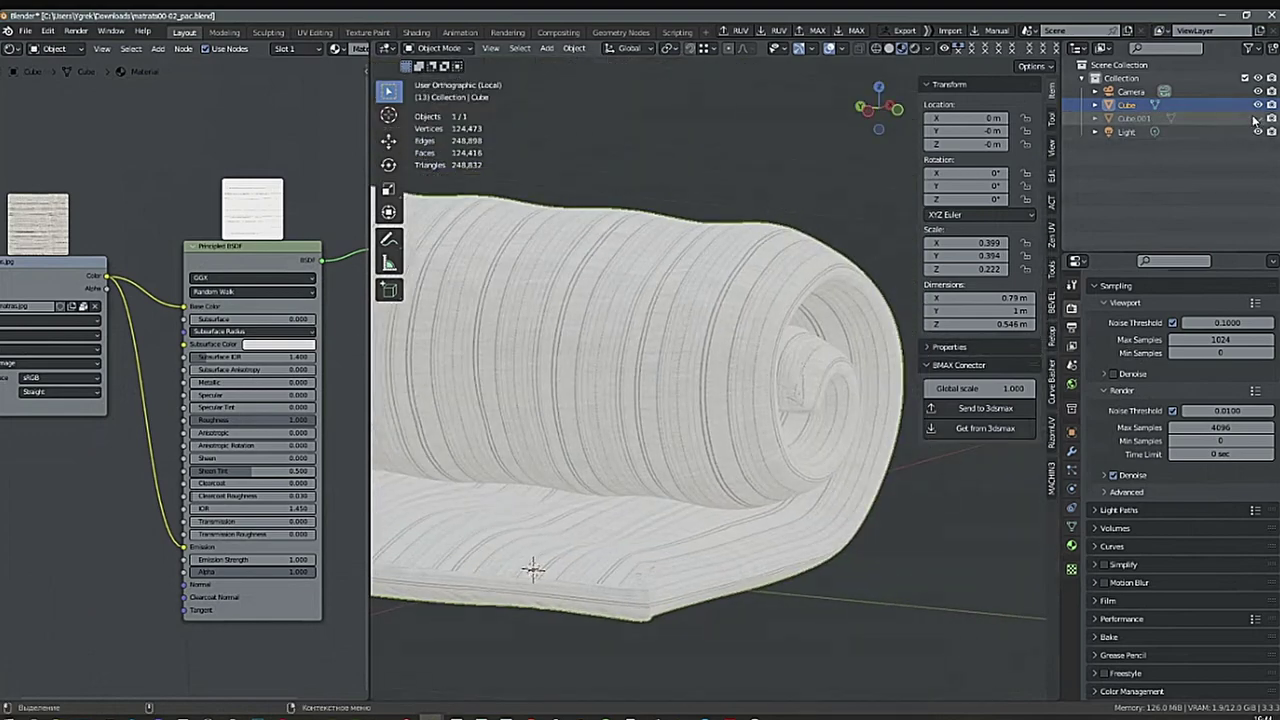
# Return to the full scene with Cube.001 shown again and add Cube.001 to the selection with Cube.
pyautogui.press('KP_Divide')
pyautogui.scroll(-1, 768, 528)
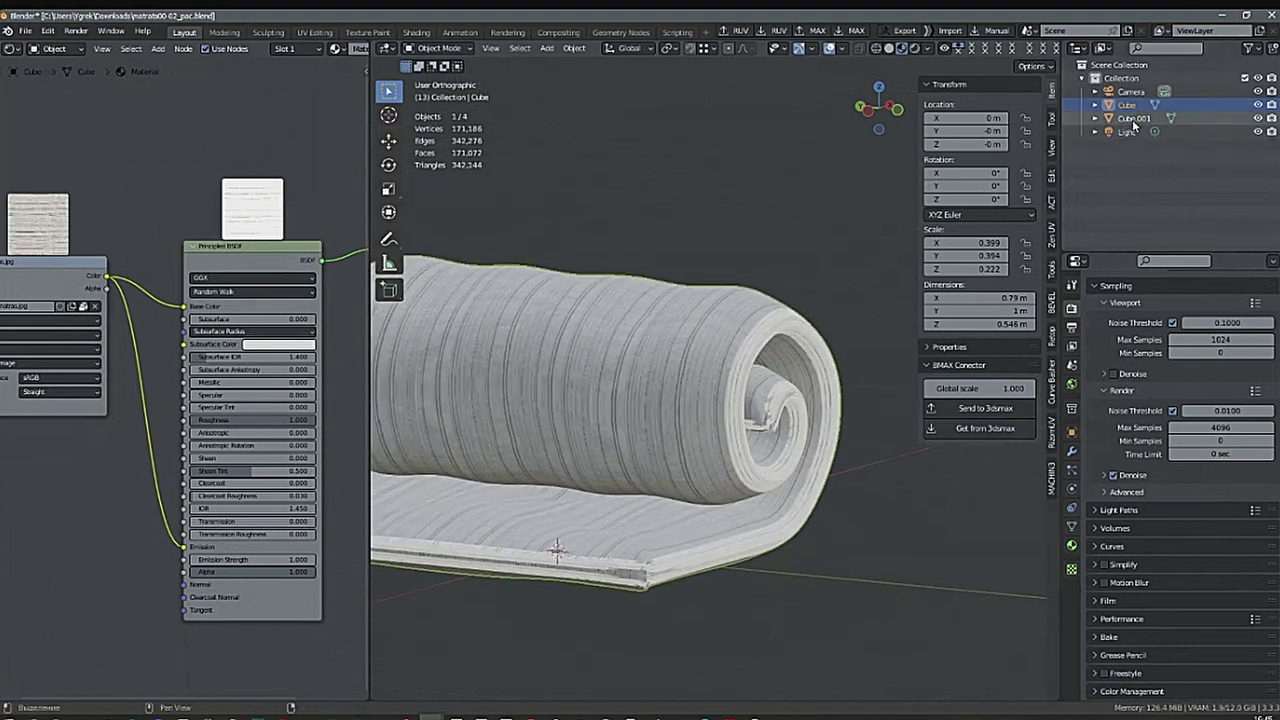
pyautogui.keyDown('shift'); pyautogui.click(1134, 118); pyautogui.keyUp('shift')
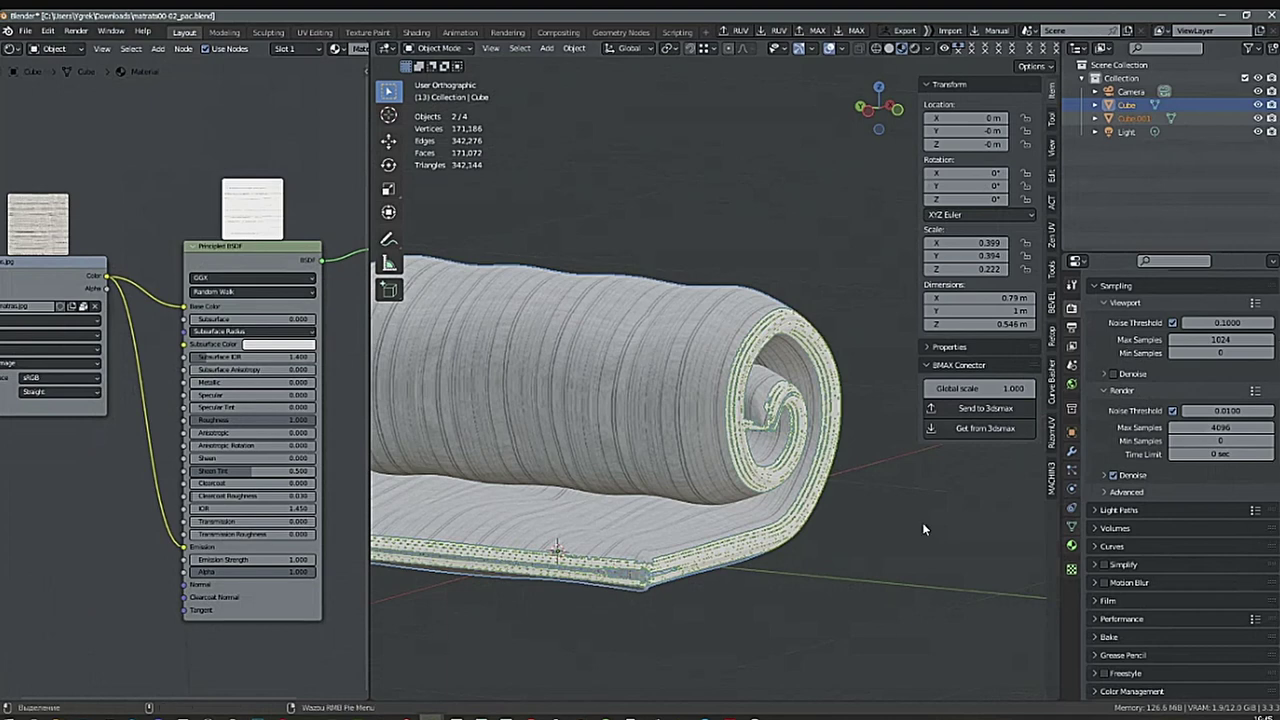
# Make Cube.001 the active object with Cube still selected, and select its Untitled image texture node as bake target.
pyautogui.scroll(-4, 248, 652)
pyautogui.moveTo(158, 649); pyautogui.dragTo(197, 609, button='middle')
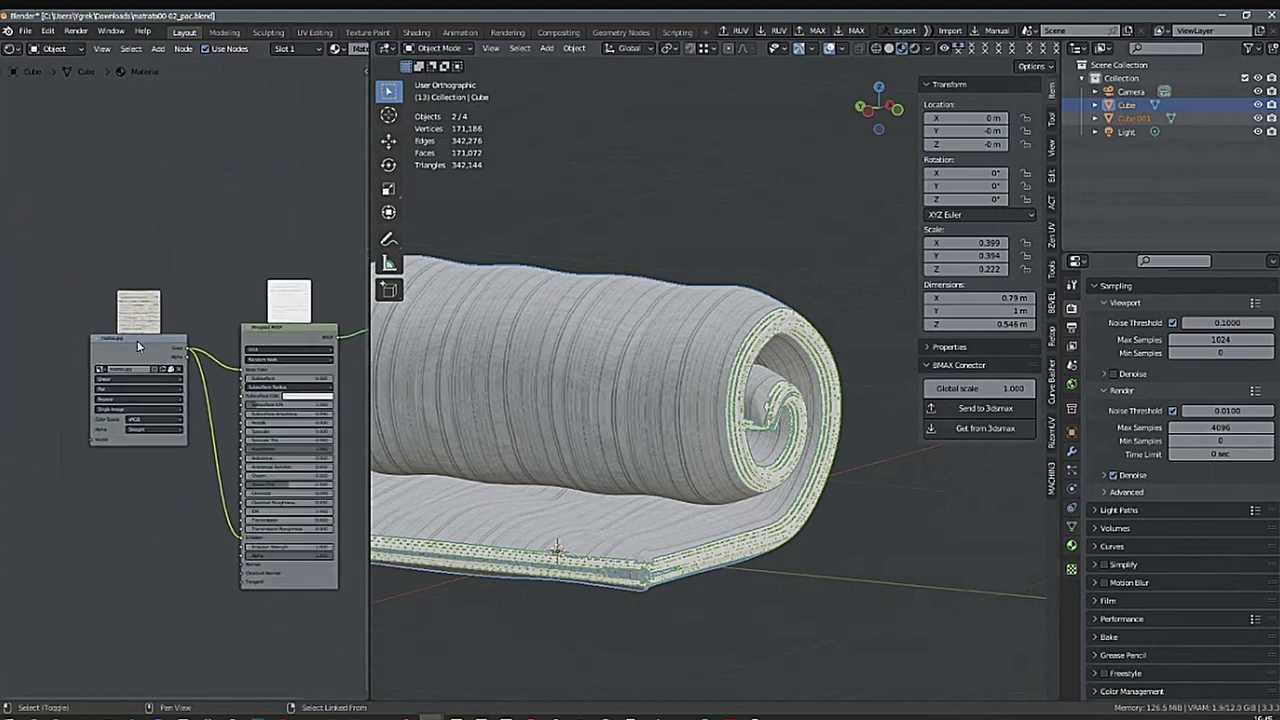
pyautogui.click(128, 343)
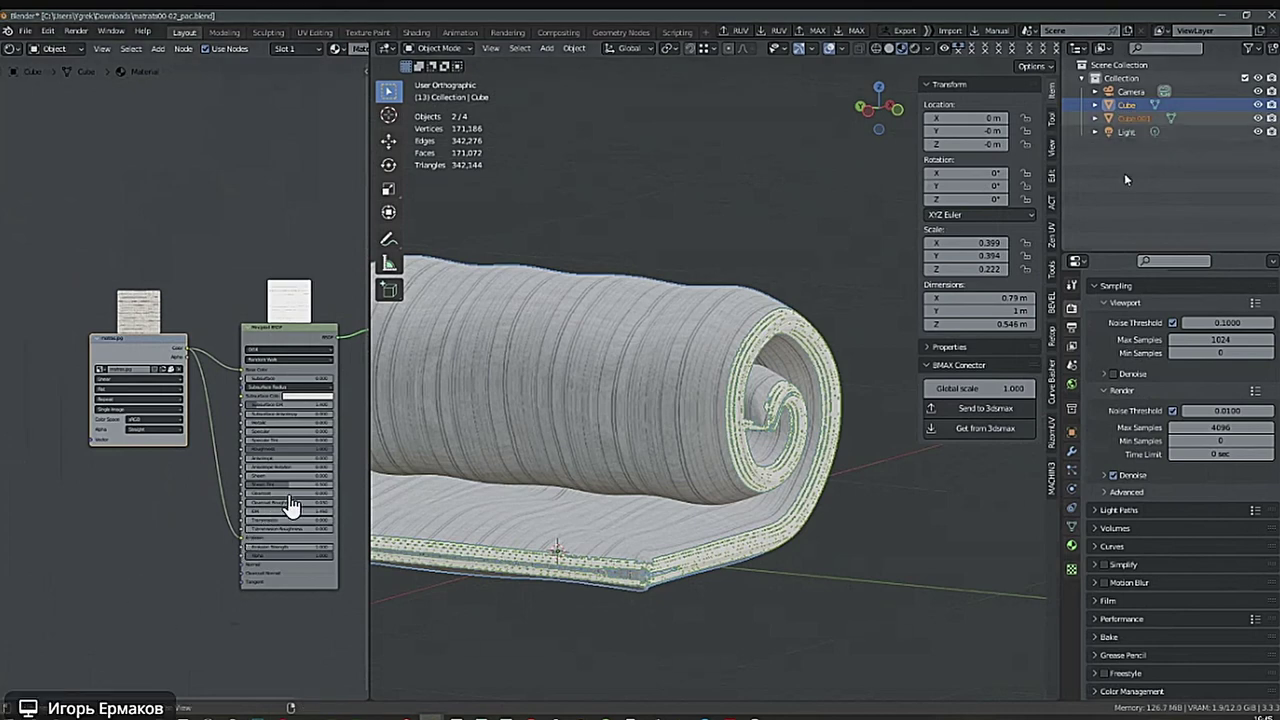
pyautogui.click(1130, 118)
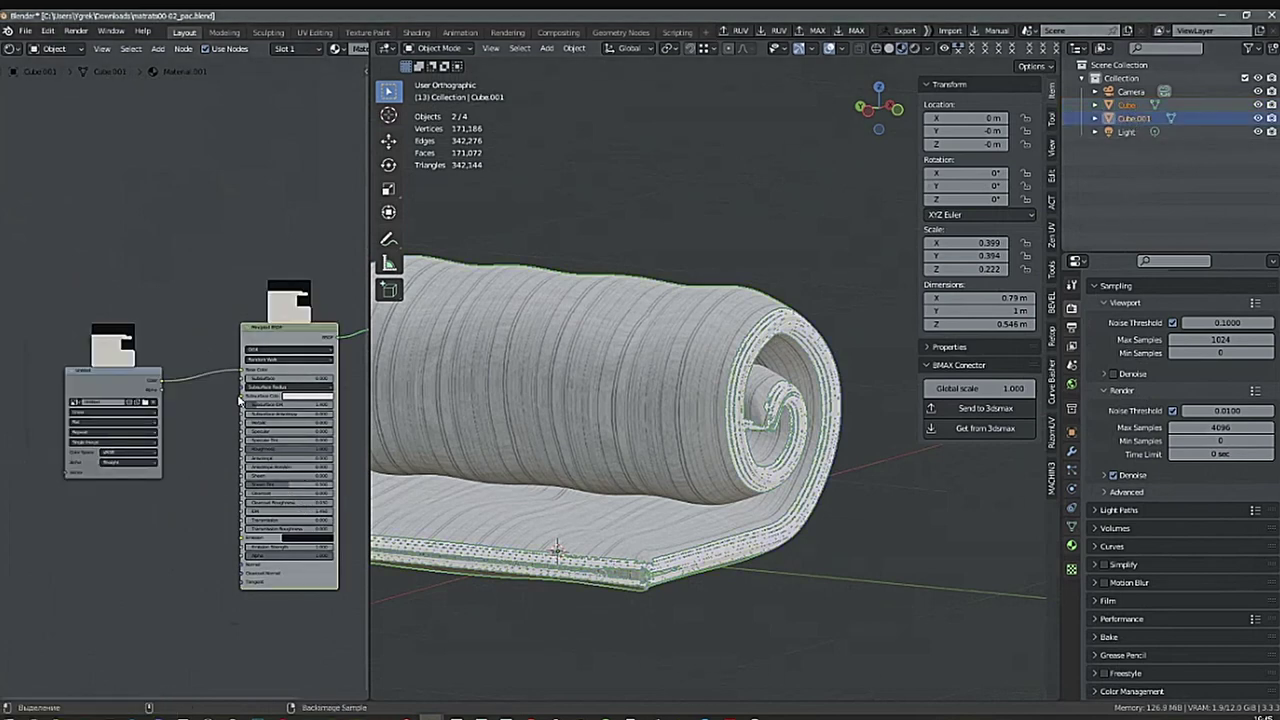
pyautogui.click(108, 376)
pyautogui.moveTo(133, 575); pyautogui.dragTo(107, 552, button='middle')
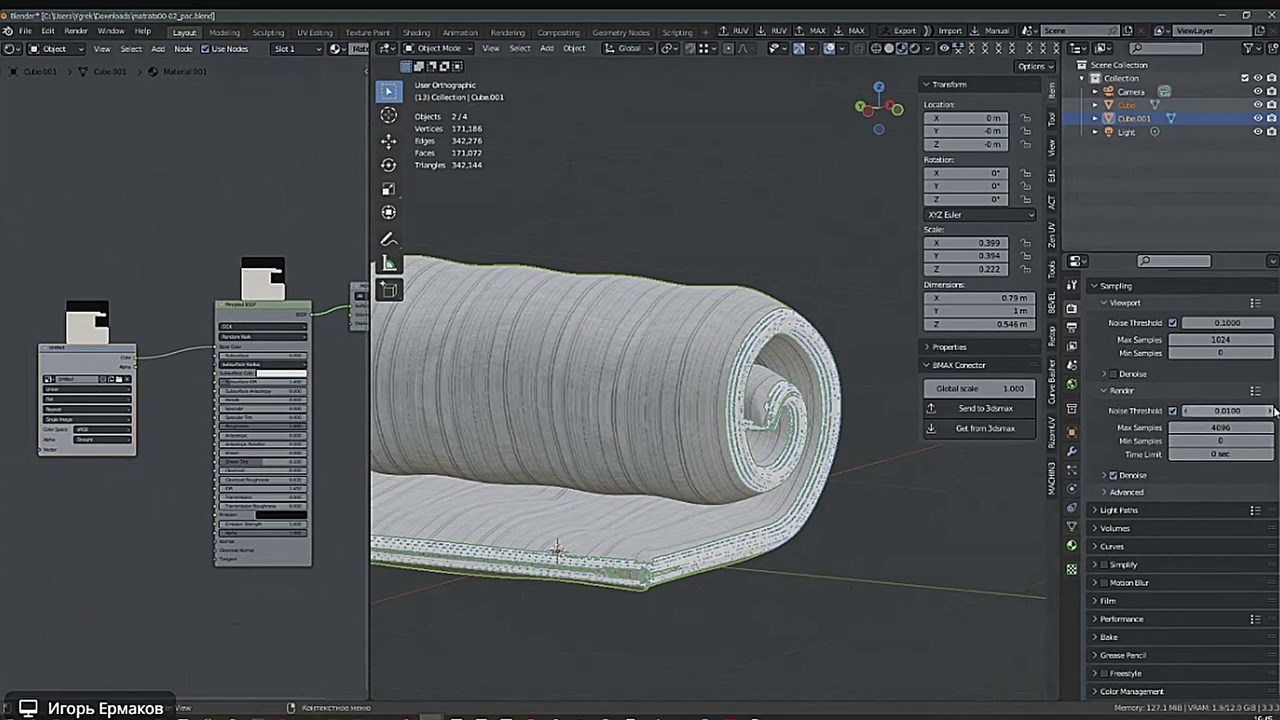
# Expand the Bake settings and set the bake type to Emit.
pyautogui.click(1096, 638)
pyautogui.scroll(-6, 1228, 521)
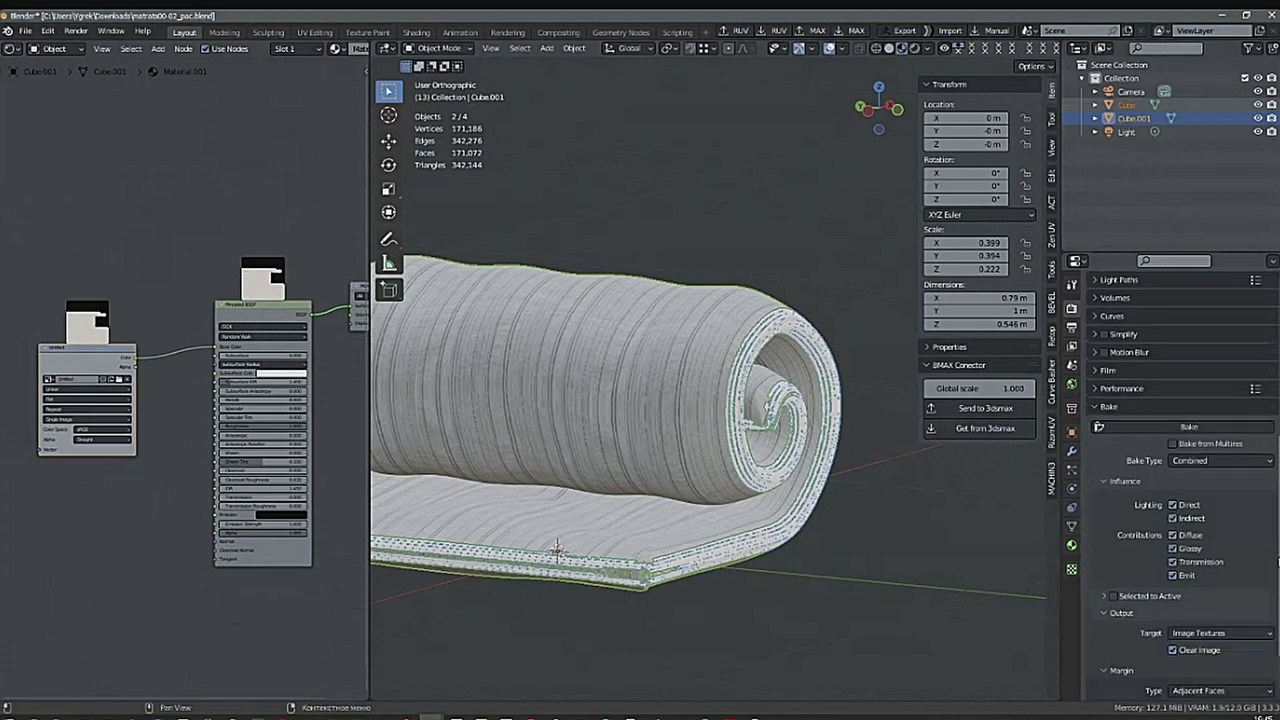
pyautogui.click(1220, 386)
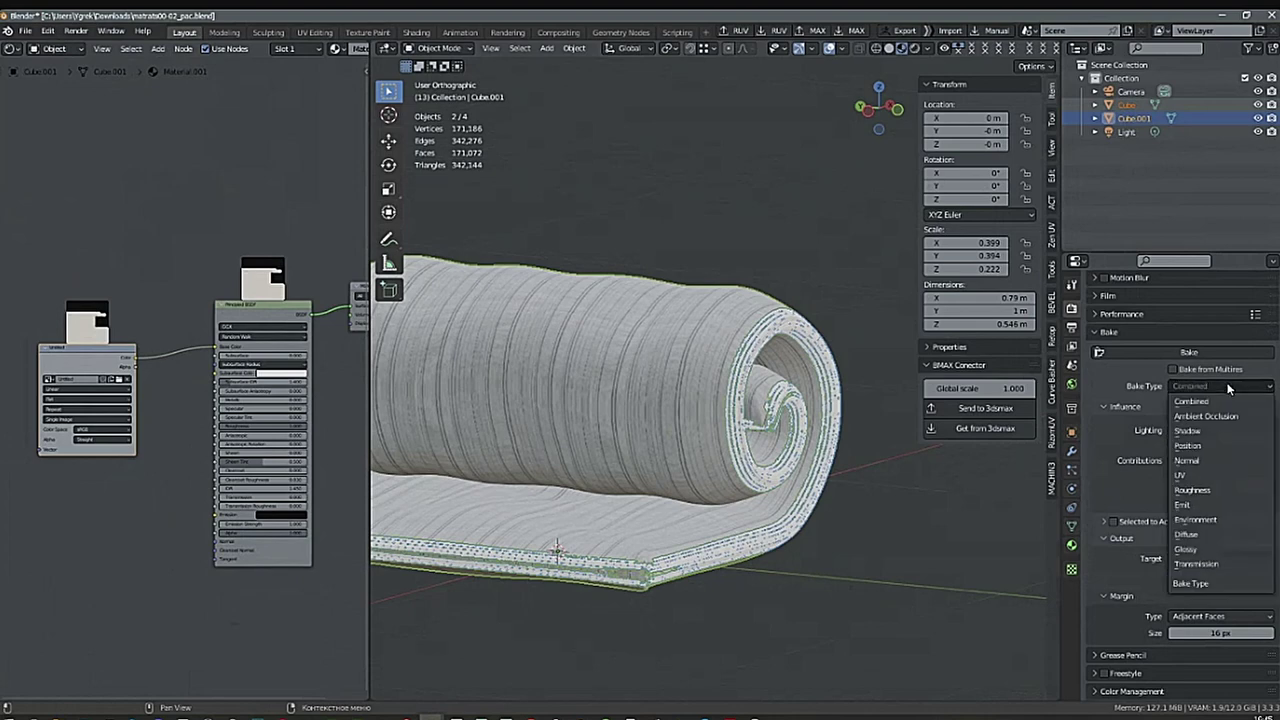
pyautogui.click(1198, 505)
# Set the render's maximum samples to 256 and turn off render denoising.
pyautogui.scroll(3, 1220, 480)
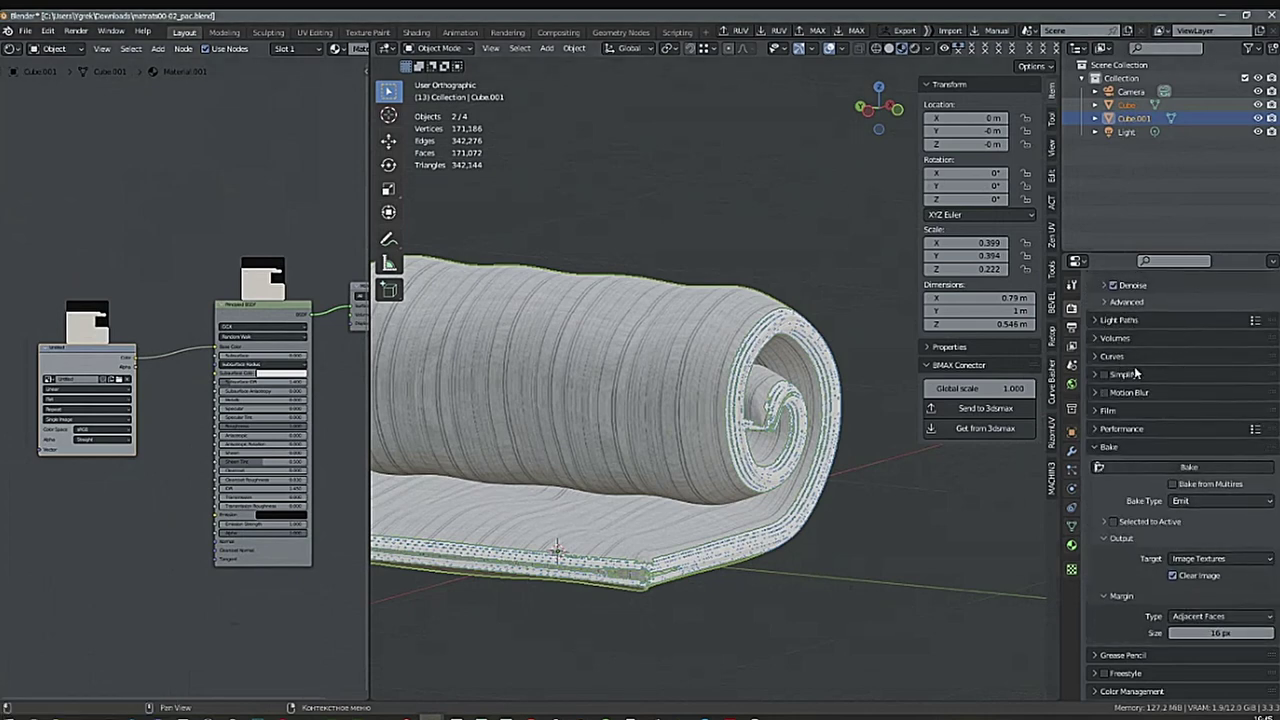
pyautogui.click(1096, 319)
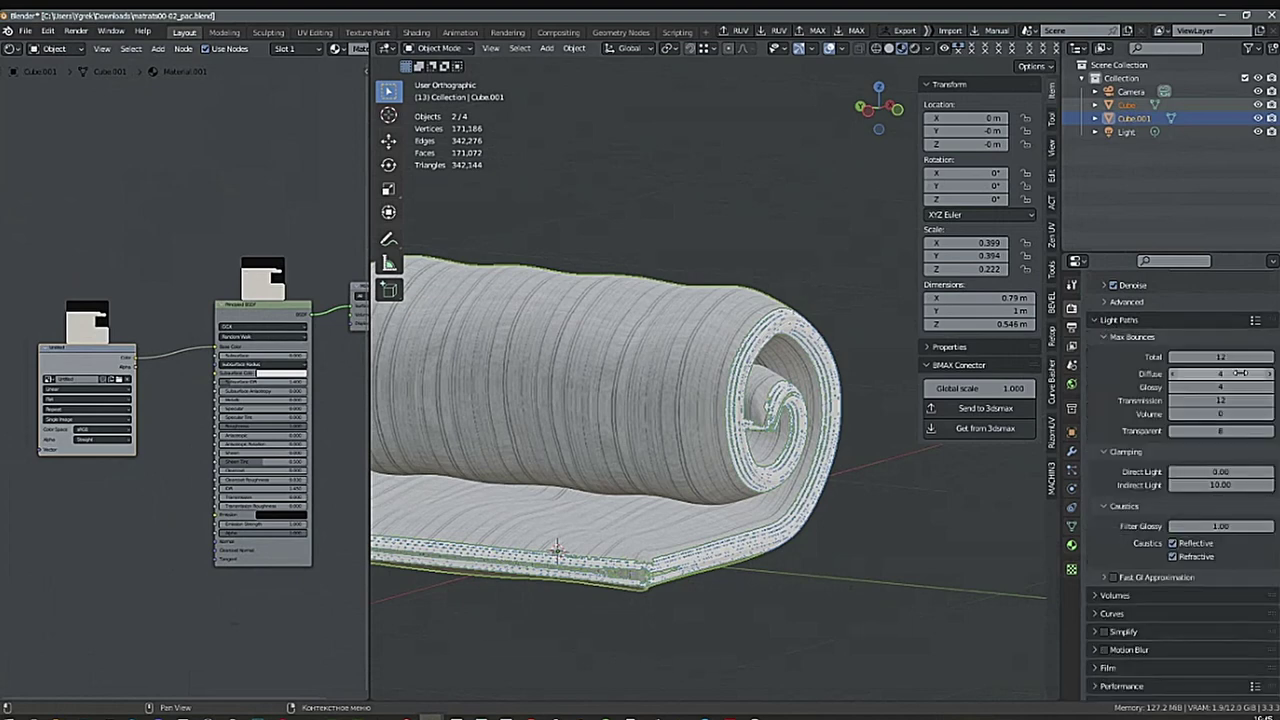
pyautogui.click(1097, 319)
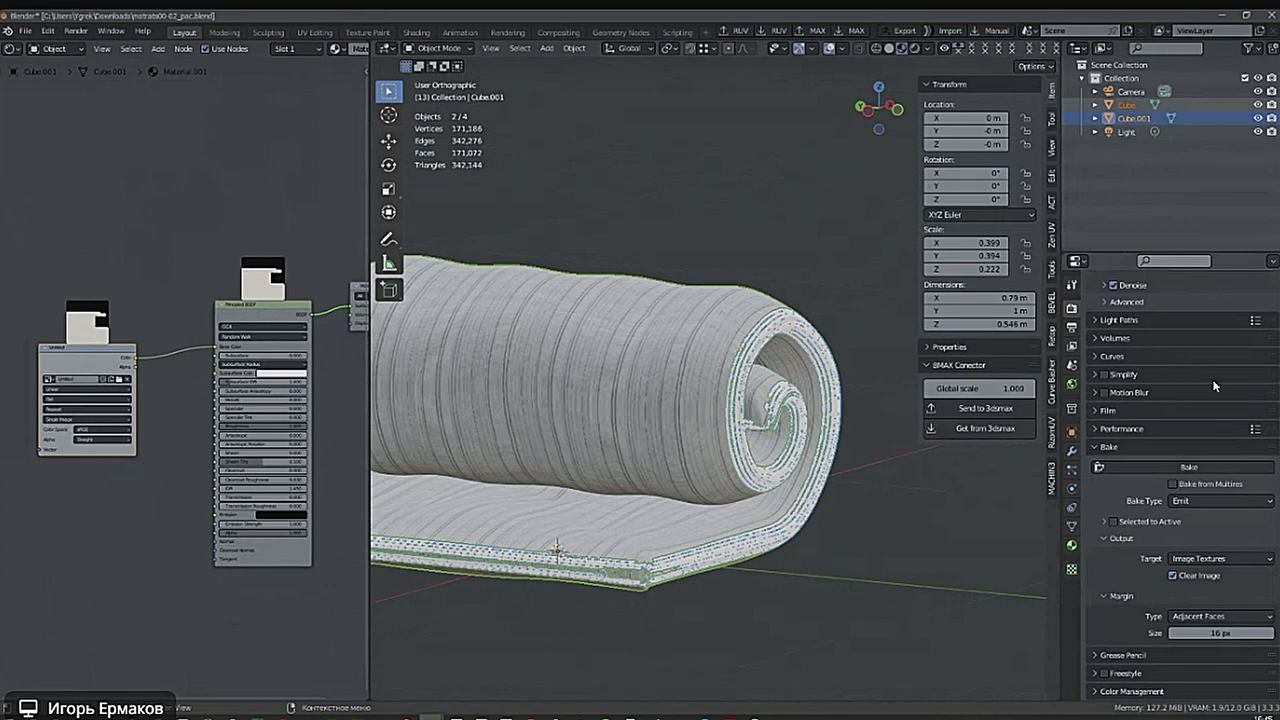
pyautogui.moveTo(1277, 451); pyautogui.dragTo(1275, 336)
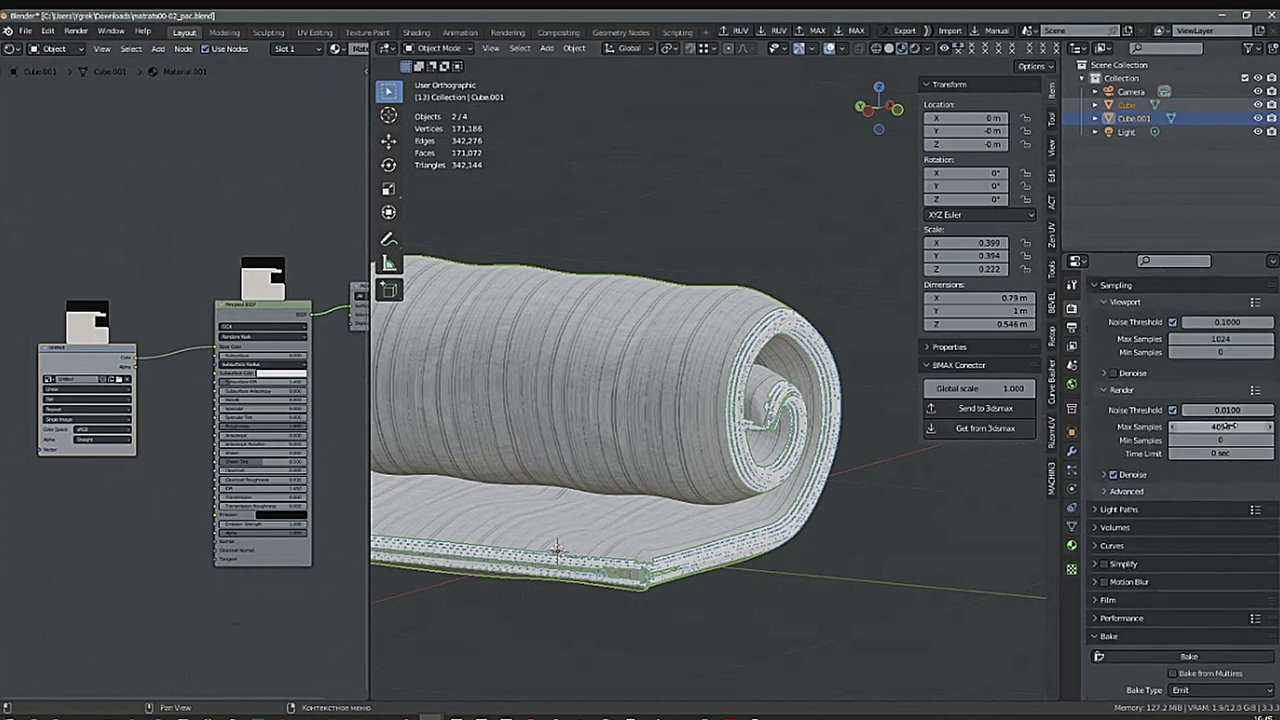
pyautogui.click(1232, 426)
pyautogui.press('Return')
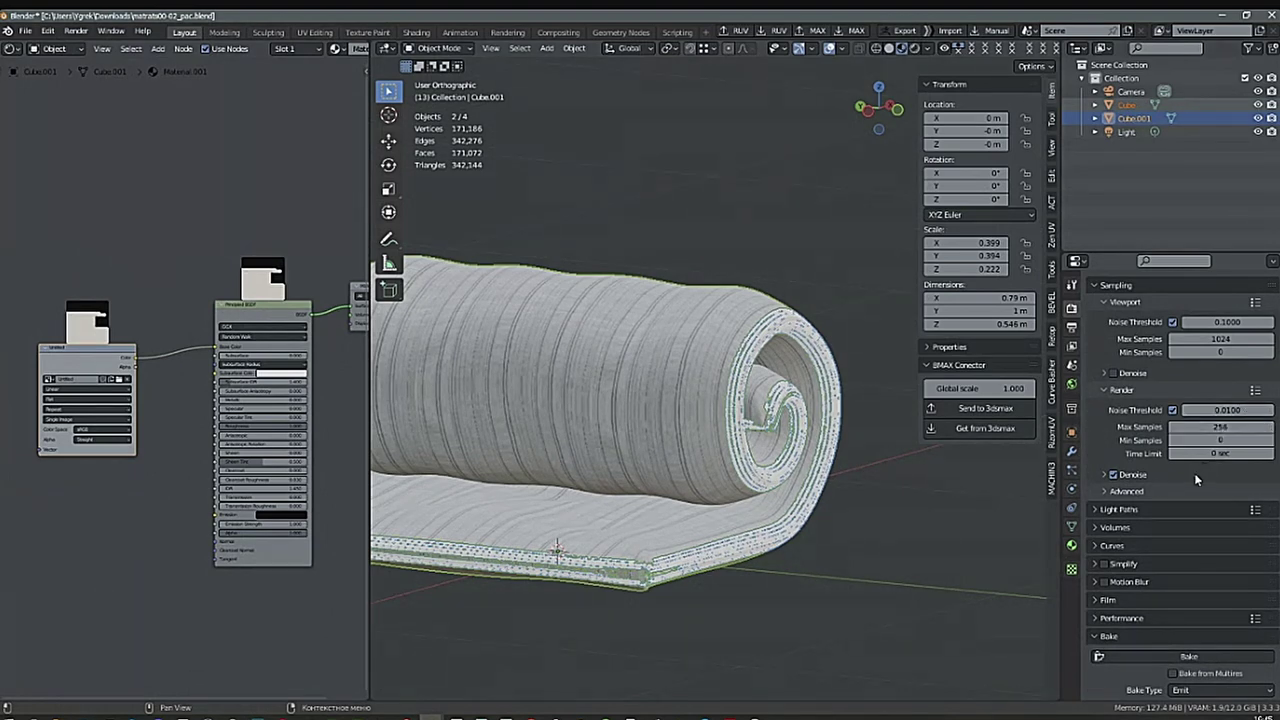
pyautogui.click(1113, 475)
# Enable Selected to Active and bake Cube's emission onto Cube.001's Untitled image.
pyautogui.scroll(-5, 1277, 562)
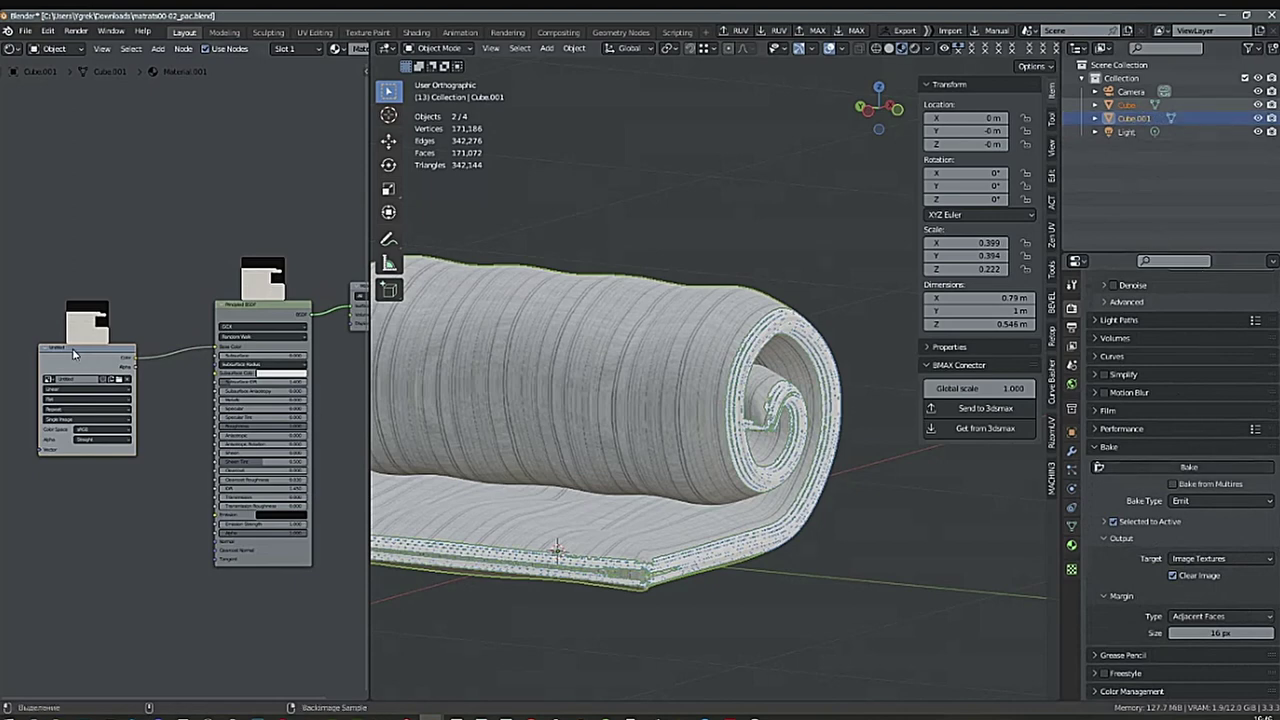
pyautogui.click(1226, 466)
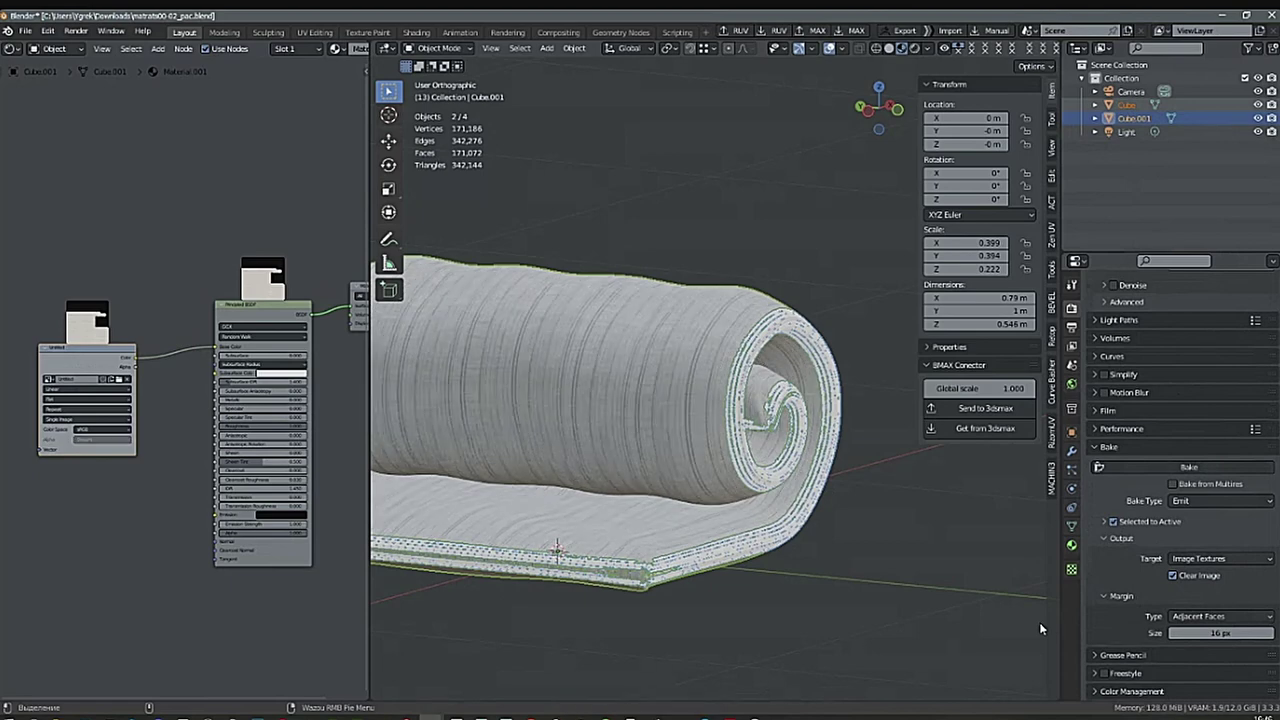
# Isolate Cube.001 in local view and inspect the baked stripes on the roll and the mattress corner.
pyautogui.click(1134, 118)
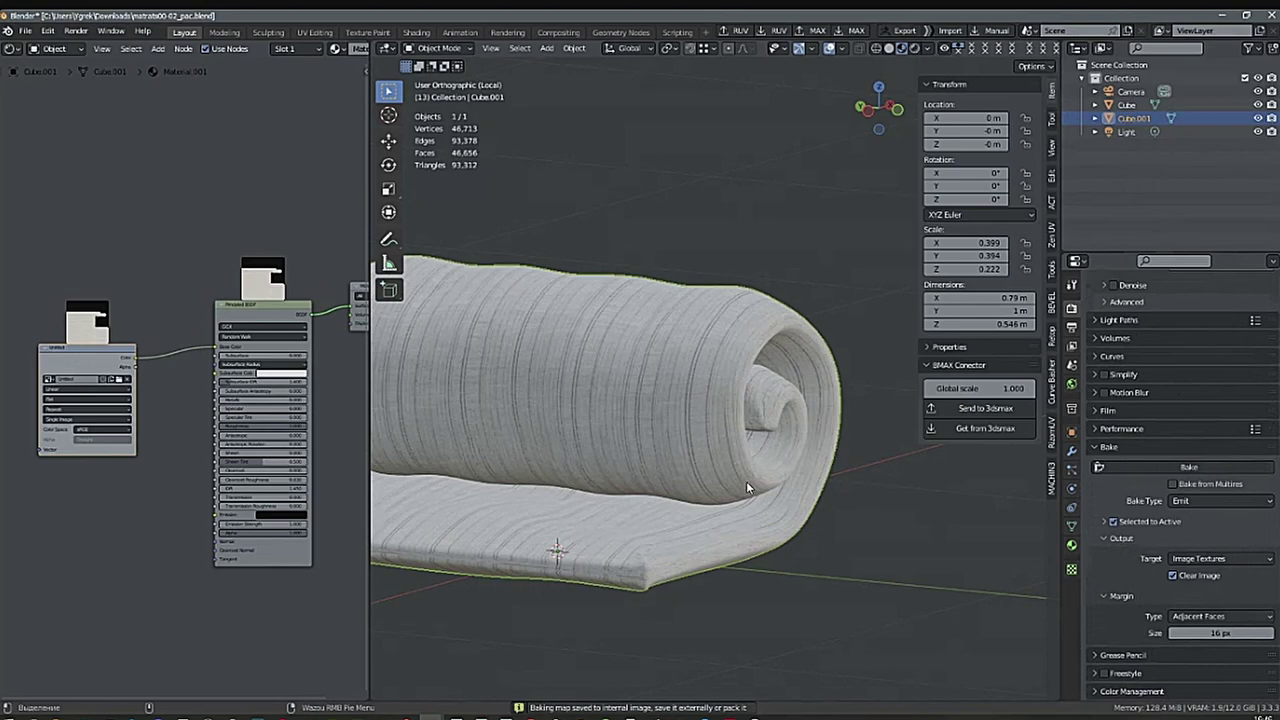
pyautogui.press('KP_Divide')
pyautogui.moveTo(808, 410); pyautogui.dragTo(677, 509, button='middle')
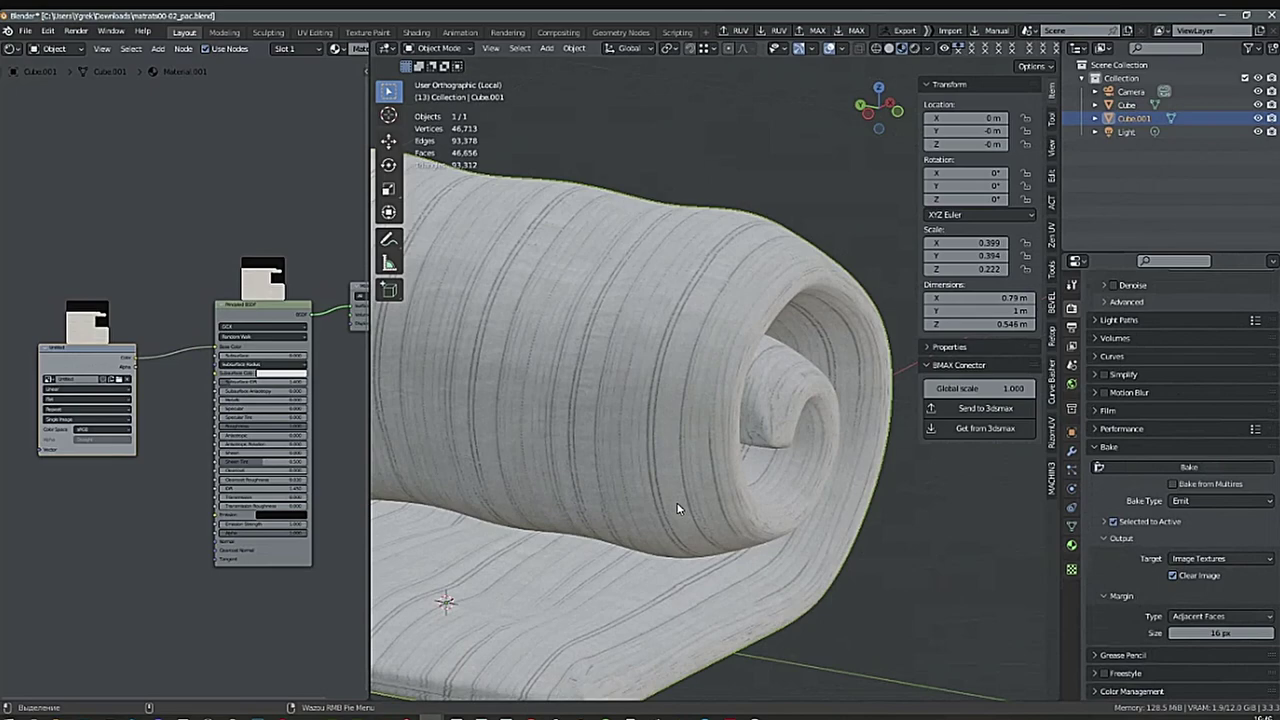
pyautogui.moveTo(677, 509); pyautogui.dragTo(745, 540, button='middle')
pyautogui.scroll(6, 790, 567)
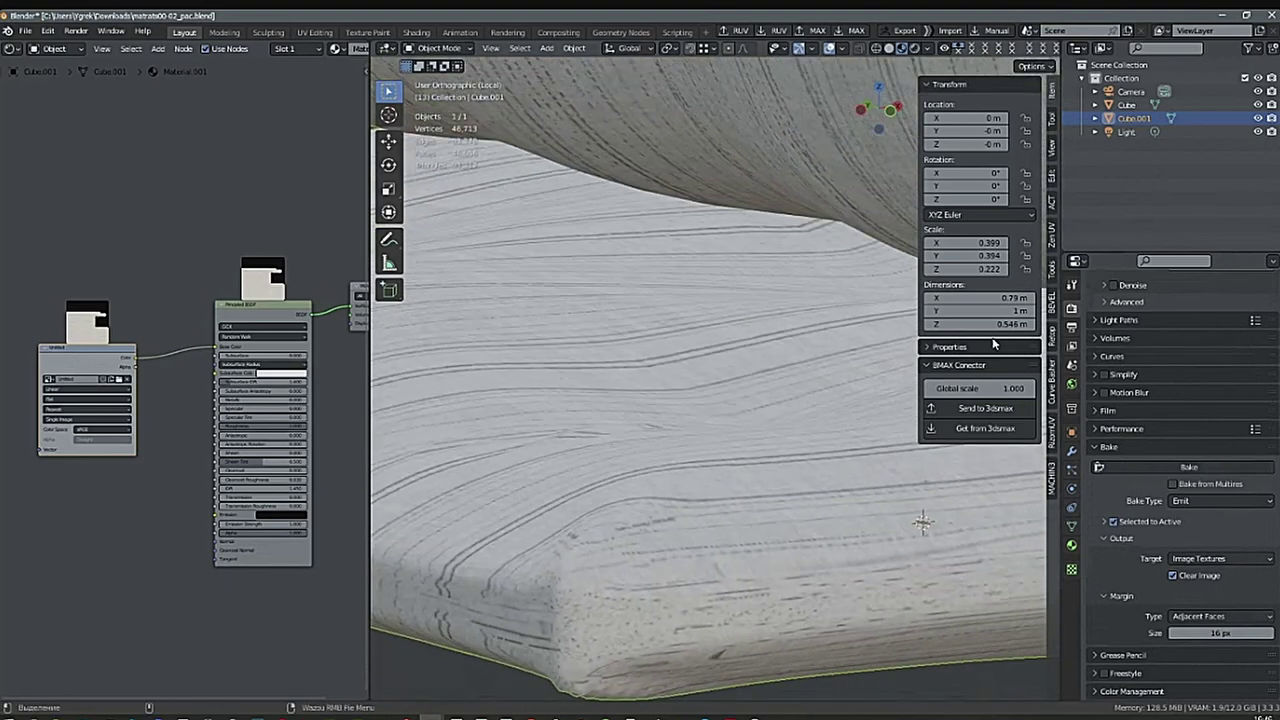
# Leave local view and toggle the visibility of Cube and Cube.001 to compare their corner textures, leaving only Cube.001 shown.
pyautogui.click(1258, 104)
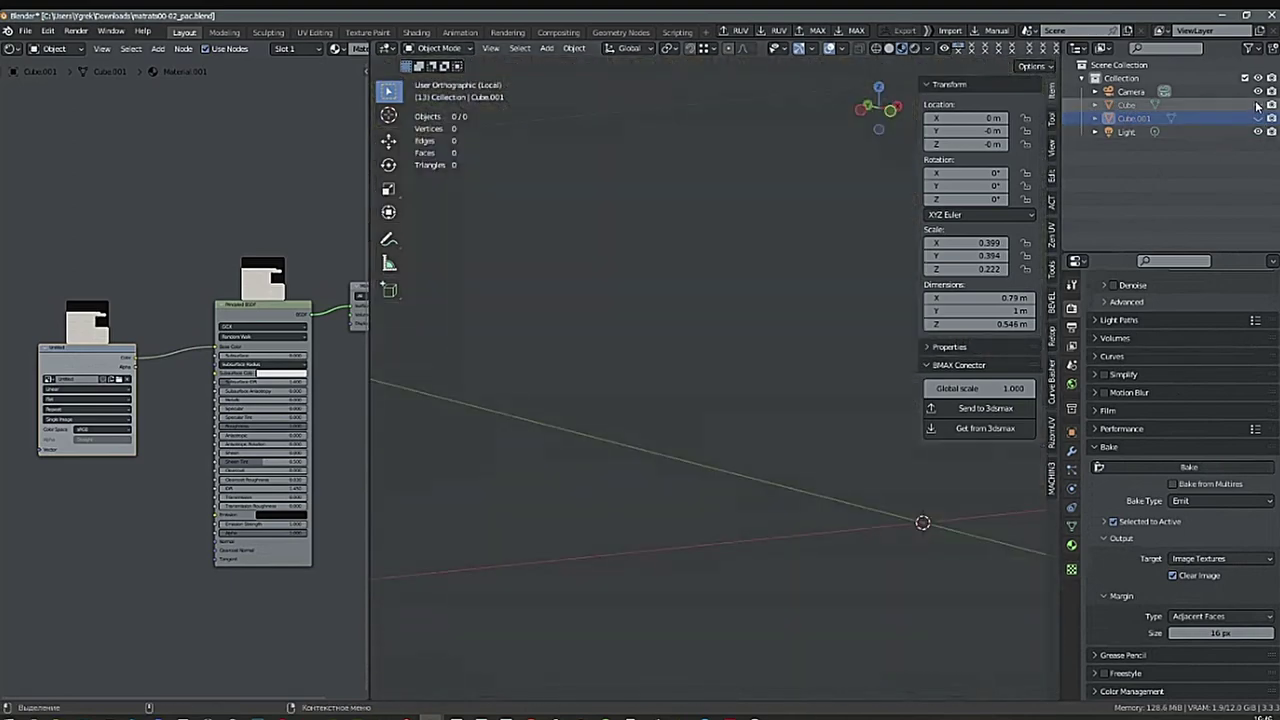
pyautogui.click(1258, 104)
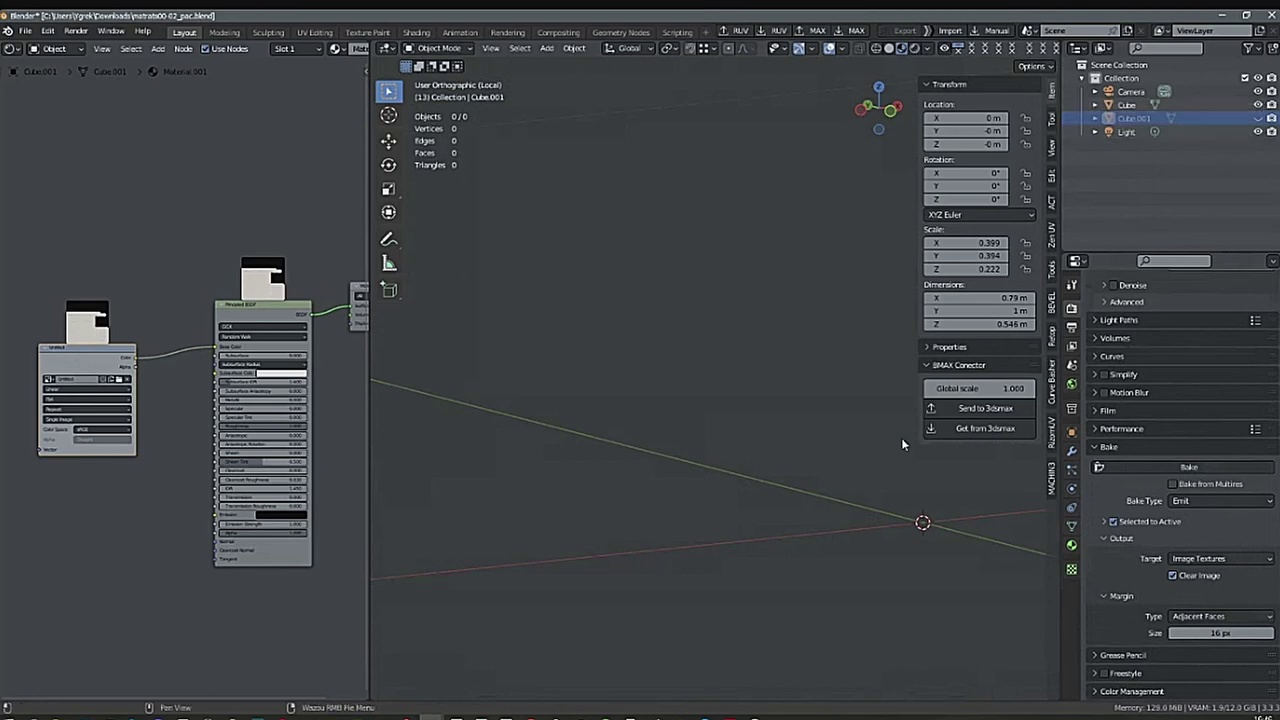
pyautogui.scroll(6, 797, 532)
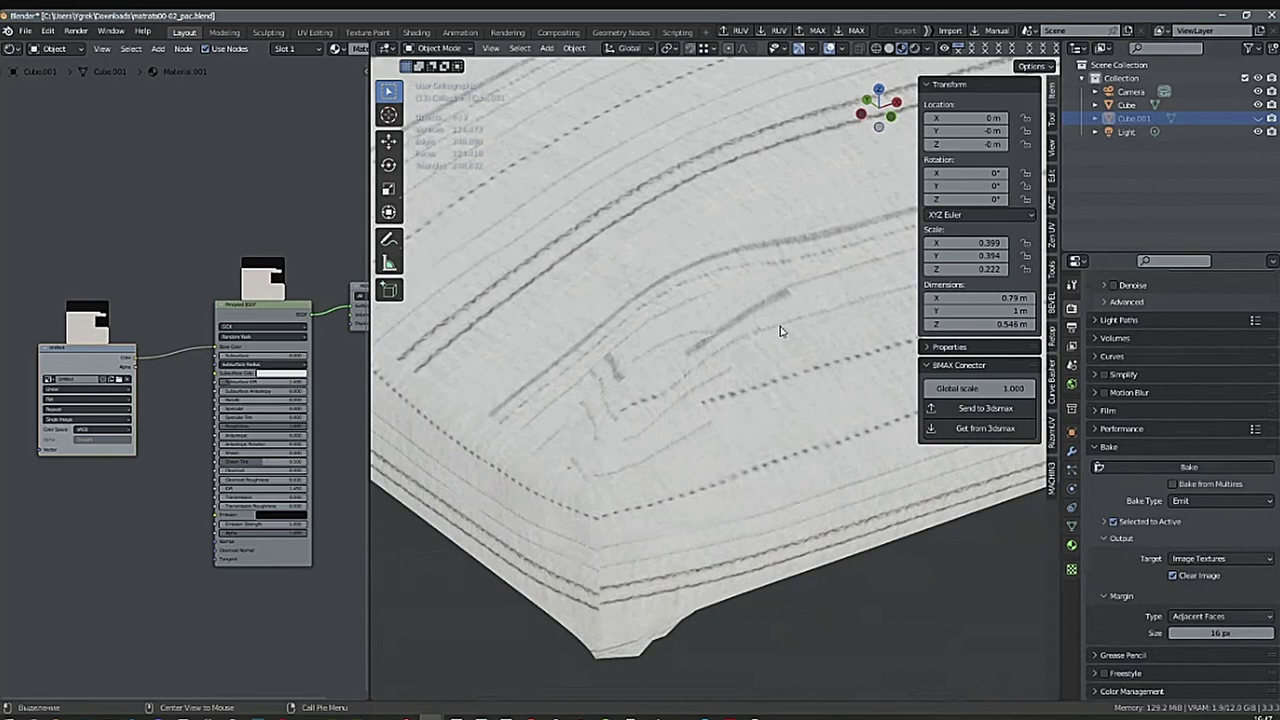
pyautogui.moveTo(778, 460); pyautogui.dragTo(823, 466, button='middle')
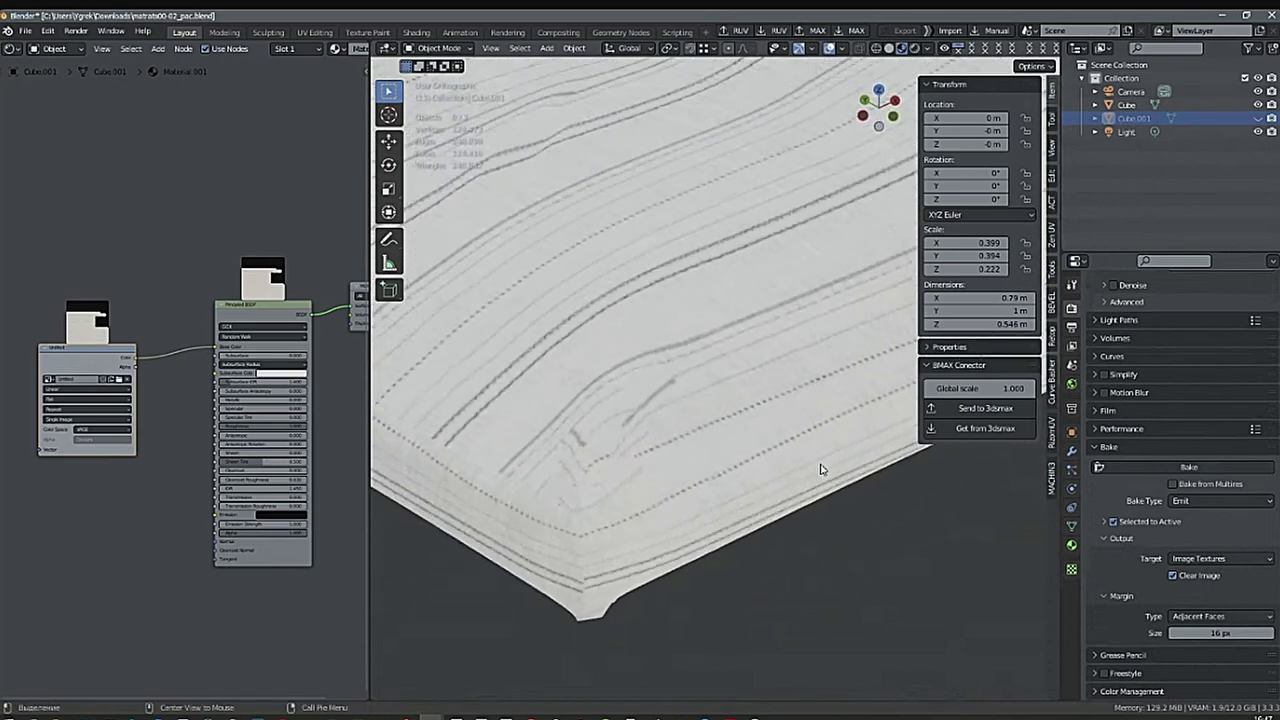
pyautogui.click(1259, 119)
pyautogui.click(1259, 105)
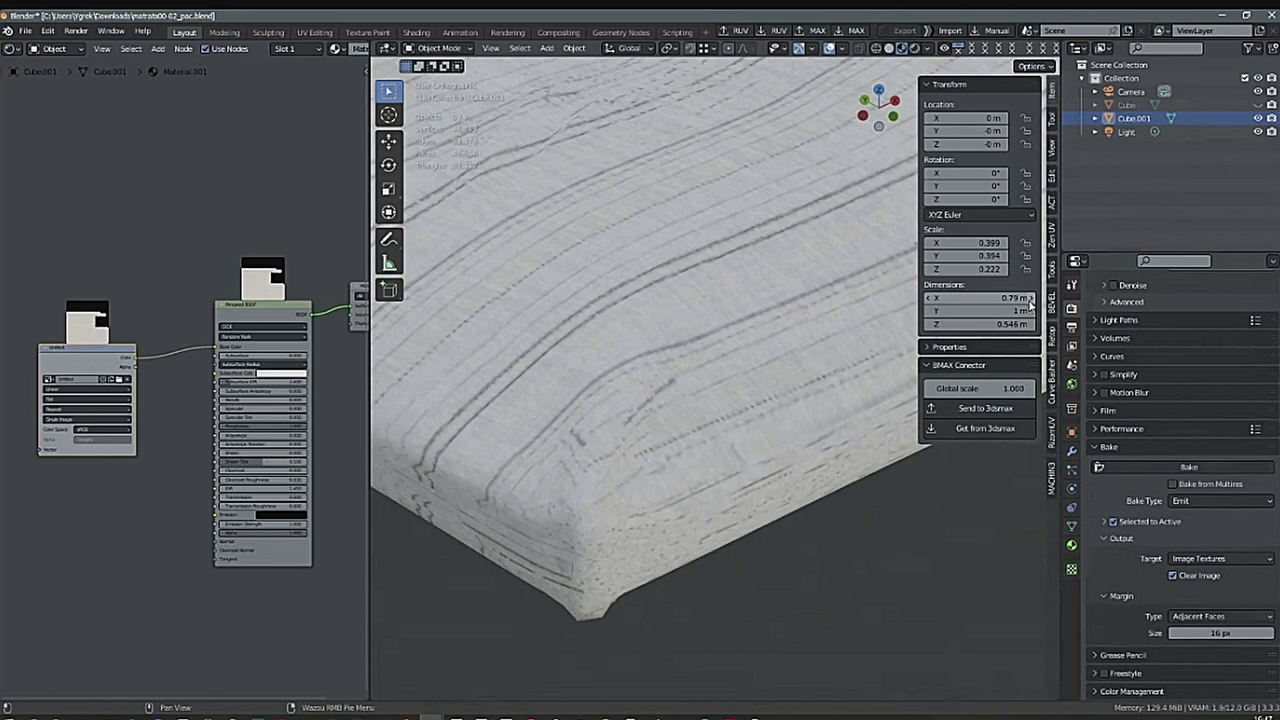
pyautogui.scroll(-6, 745, 503)
pyautogui.moveTo(684, 533)
pyautogui.mouseDown(button='middle')
pyautogui.moveTo(739, 507)
pyautogui.moveTo(762, 533)
pyautogui.moveTo(737, 511)
pyautogui.moveTo(746, 517)
pyautogui.moveTo(697, 550)
pyautogui.mouseUp(button='middle')
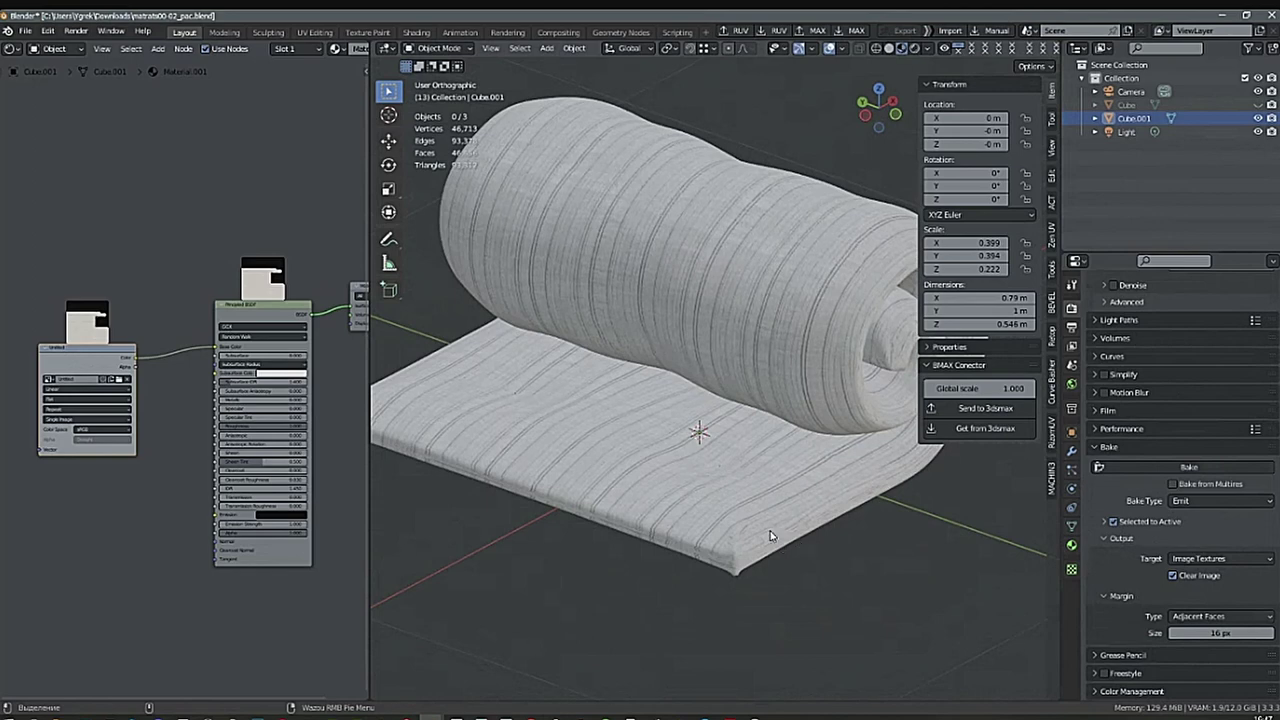
pyautogui.moveTo(770, 536); pyautogui.dragTo(703, 560, button='middle')
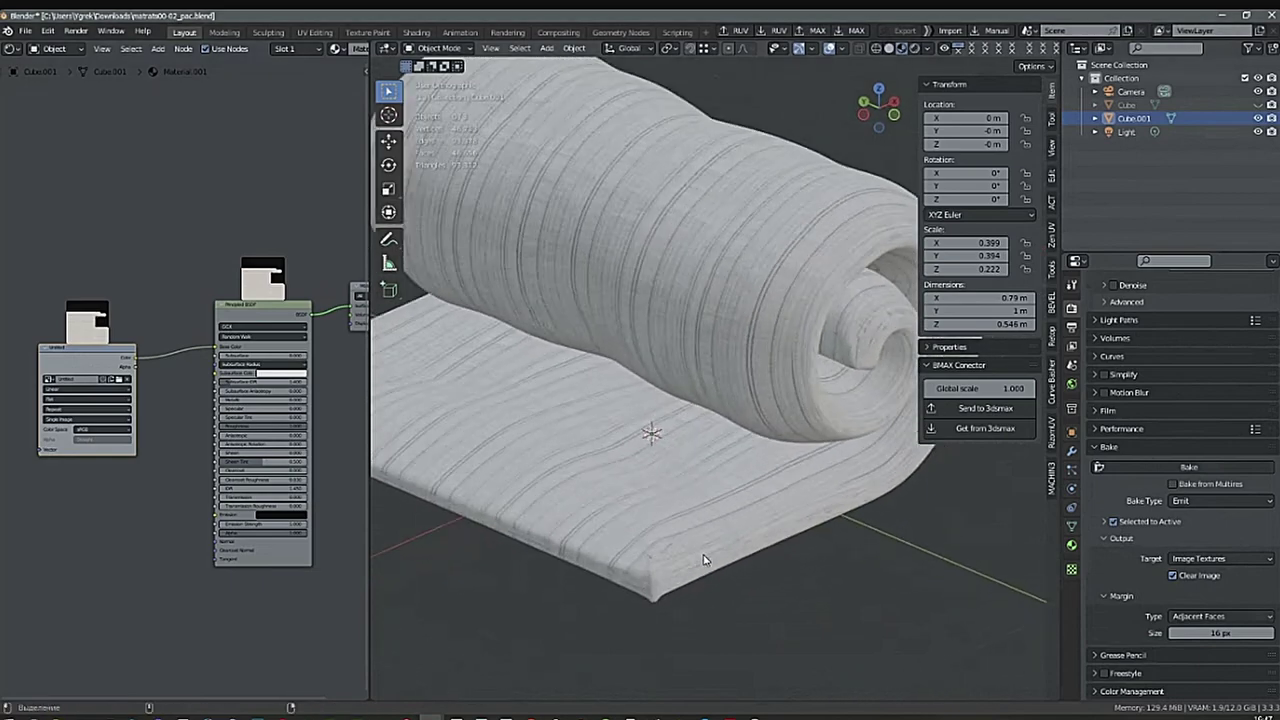
# Enter Edit Mode on Cube.001 and switch to edge selection at the mattress's front corner.
pyautogui.press('Tab')
pyautogui.scroll(8, 620, 566)
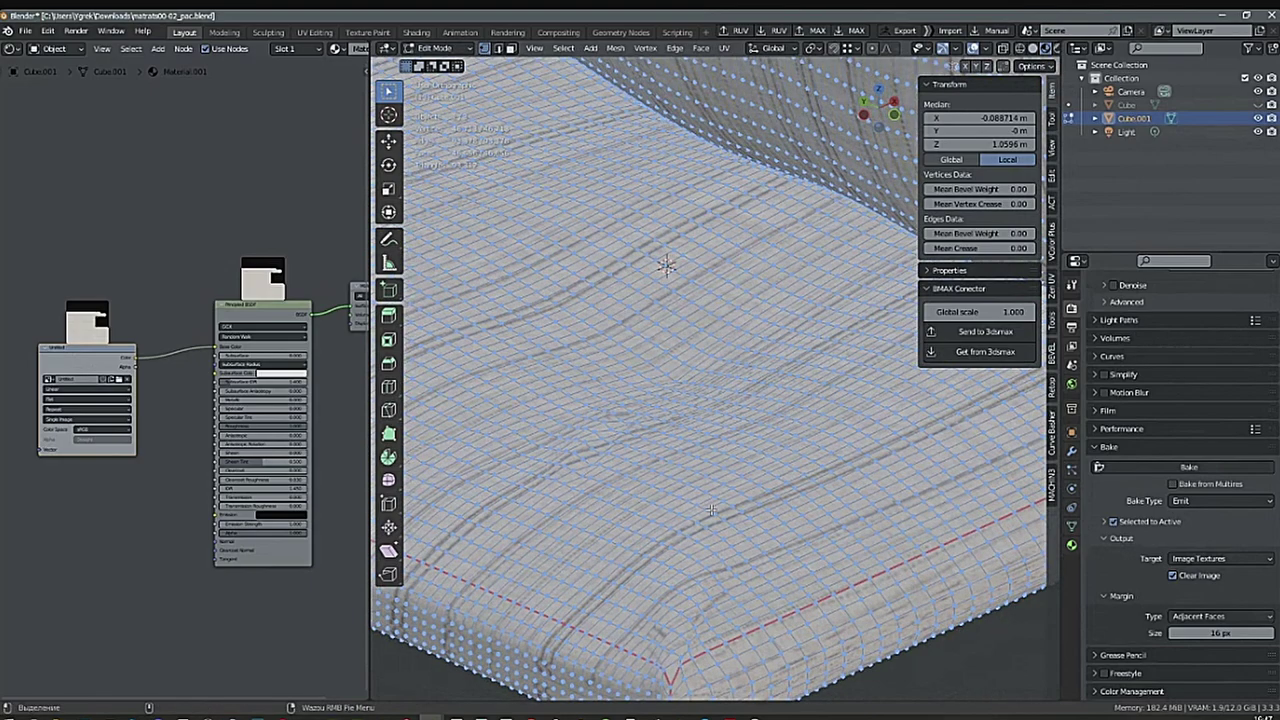
pyautogui.keyDown('ctrl'); pyautogui.keyDown('alt'); pyautogui.moveTo(731, 506); pyautogui.dragTo(537, 578, button='middle'); pyautogui.keyUp('alt'); pyautogui.keyUp('ctrl')
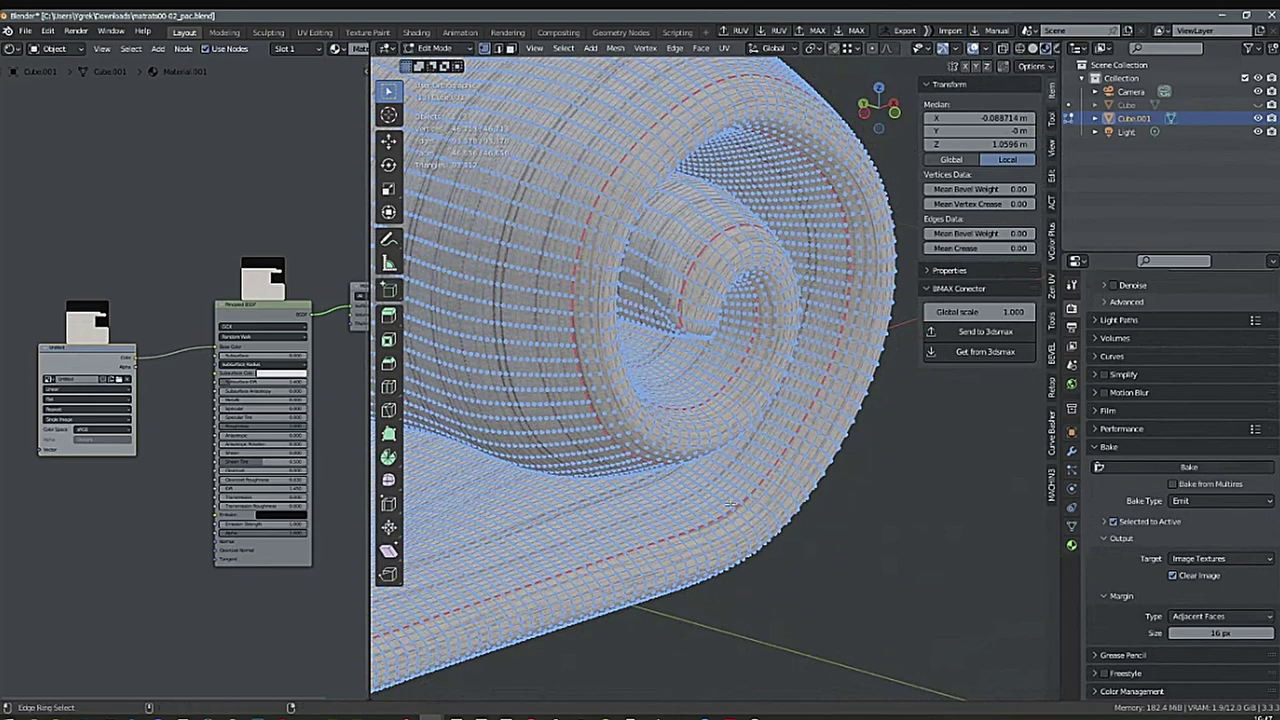
pyautogui.moveTo(731, 504); pyautogui.dragTo(683, 534, button='middle')
pyautogui.scroll(6, 576, 556)
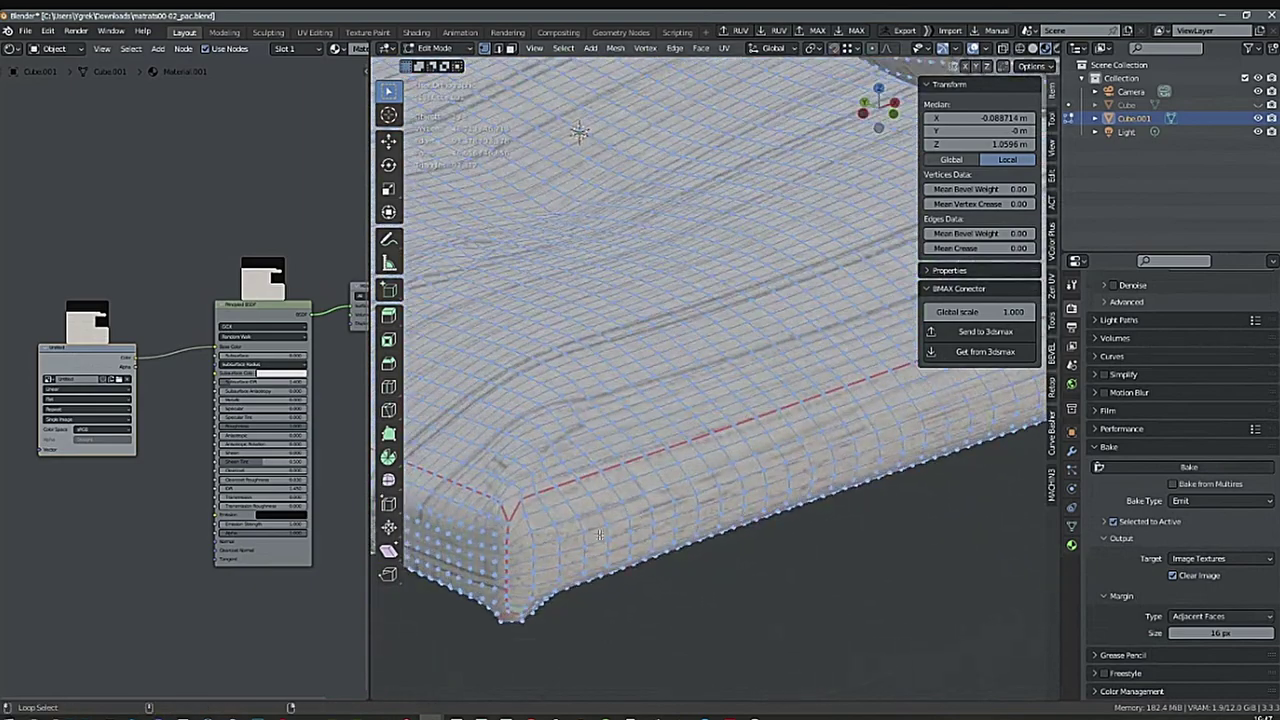
pyautogui.scroll(2, 681, 484)
pyautogui.rightClick(645, 561)
pyautogui.click(737, 574)
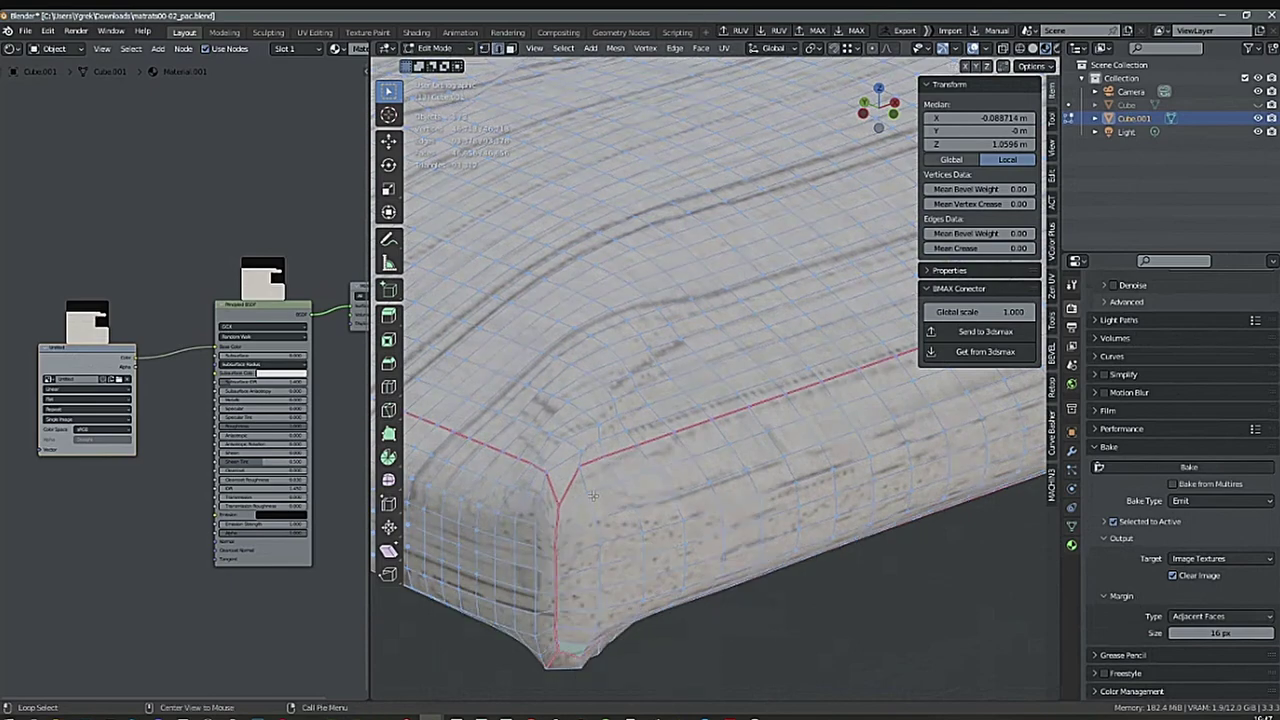
# Try dissolving all the edge loops that run along the mattress's side, undo it and clear the selection.
pyautogui.keyDown('alt'); pyautogui.click(608, 494); pyautogui.keyUp('alt')
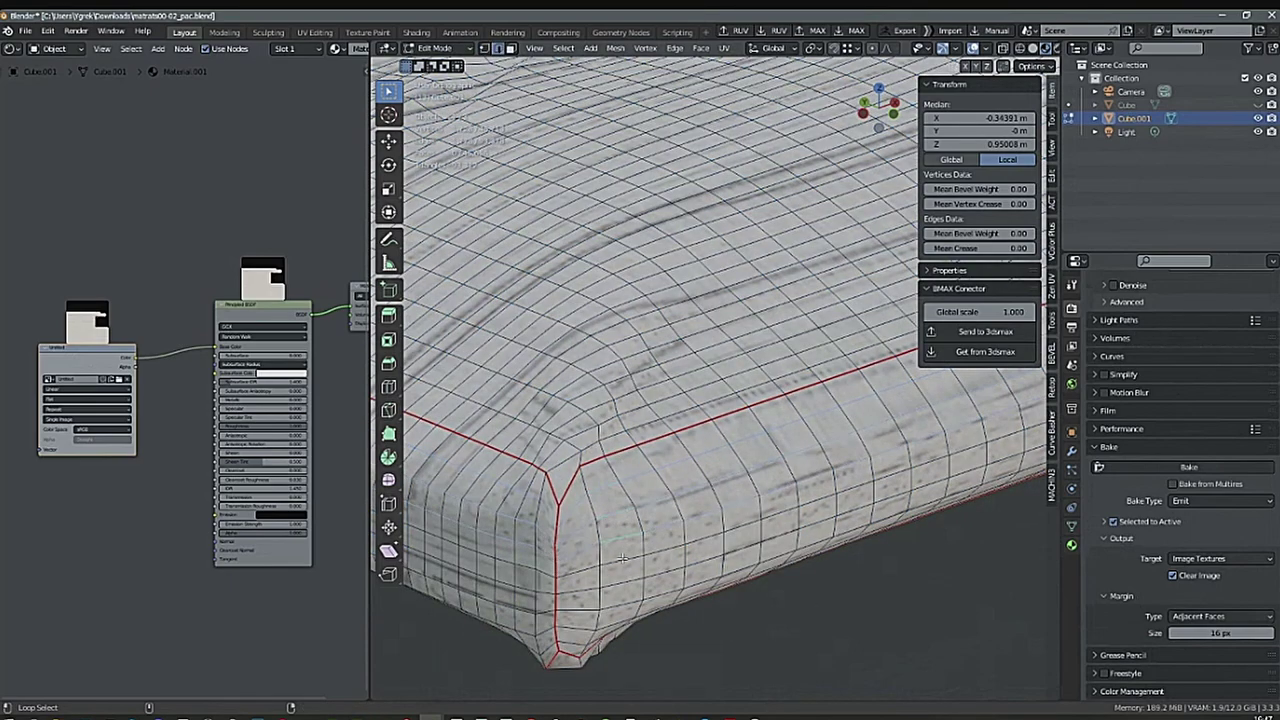
pyautogui.keyDown('alt'); pyautogui.keyDown('shift'); pyautogui.click(579, 627); pyautogui.keyUp('shift'); pyautogui.keyUp('alt')
pyautogui.keyDown('alt'); pyautogui.keyDown('shift'); pyautogui.click(577, 640); pyautogui.keyUp('shift'); pyautogui.keyUp('alt')
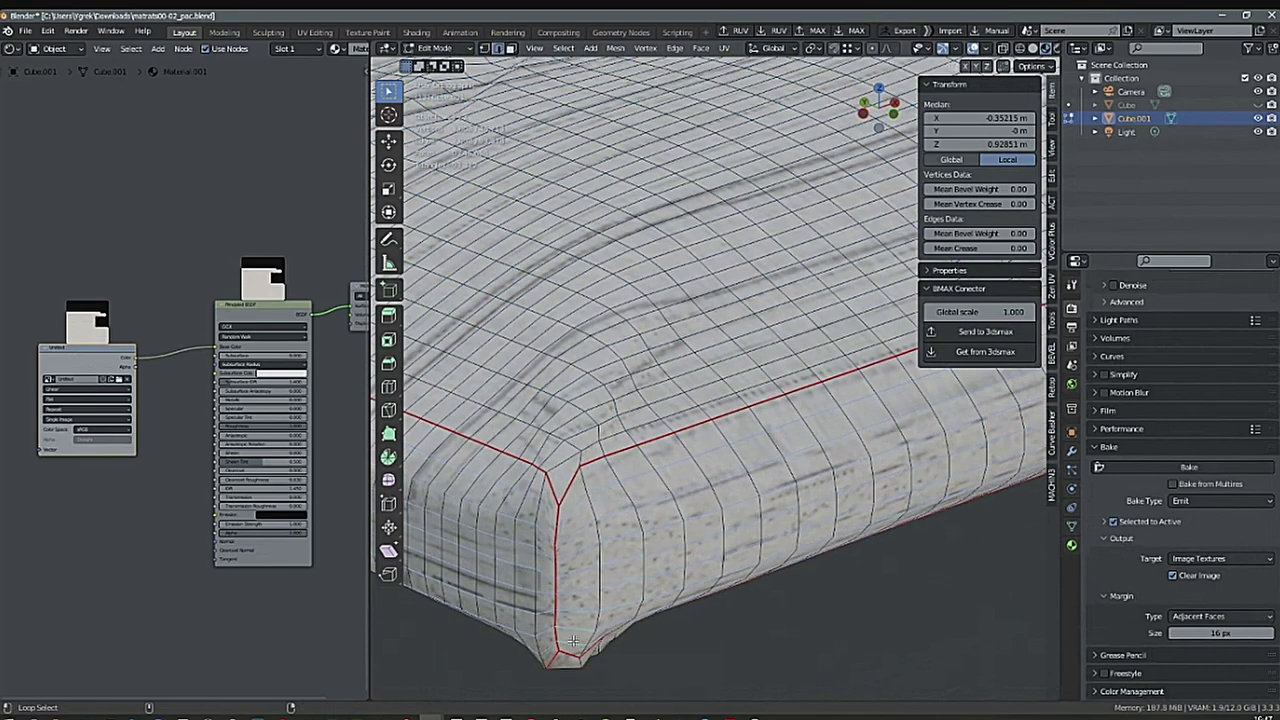
pyautogui.hotkey('ctrl', 'x')
pyautogui.scroll(-1, 712, 534)
pyautogui.moveTo(715, 531)
pyautogui.mouseDown(button='middle')
pyautogui.moveTo(769, 493)
pyautogui.moveTo(728, 523)
pyautogui.mouseUp(button='middle')
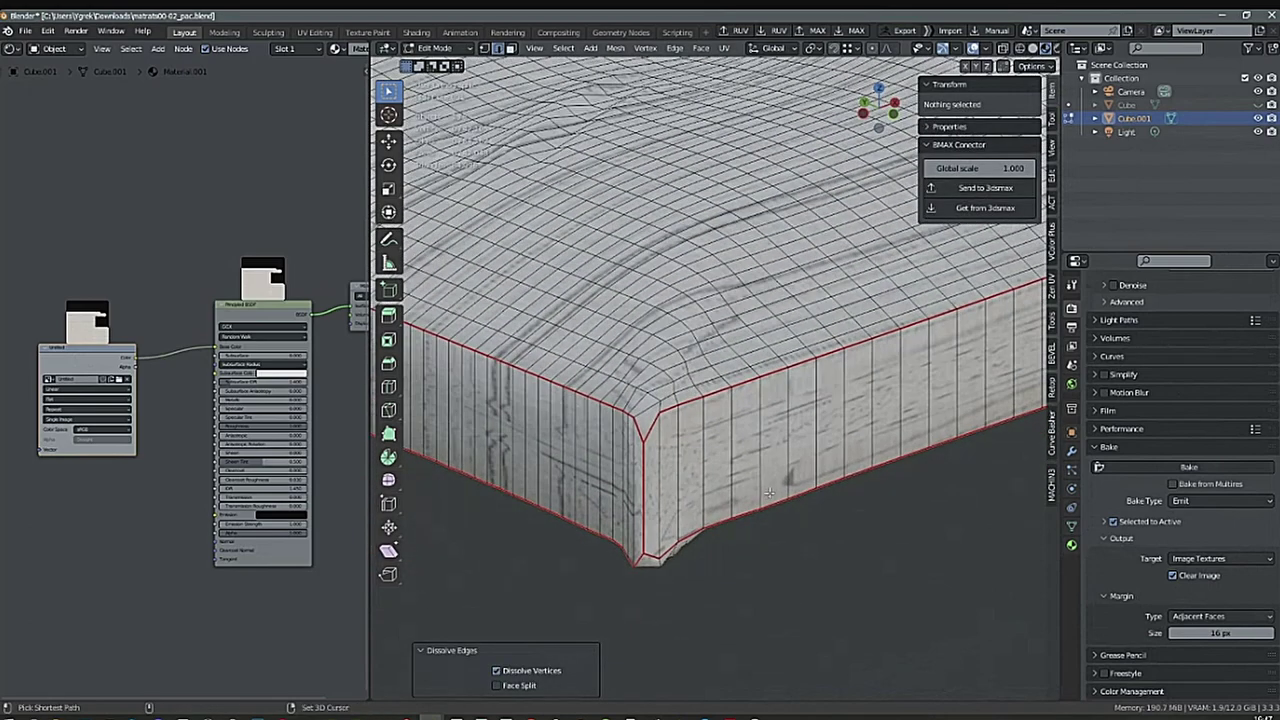
pyautogui.hotkey('ctrl', 'z')
pyautogui.hotkey('alt', 'a')
pyautogui.scroll(1, 645, 440)
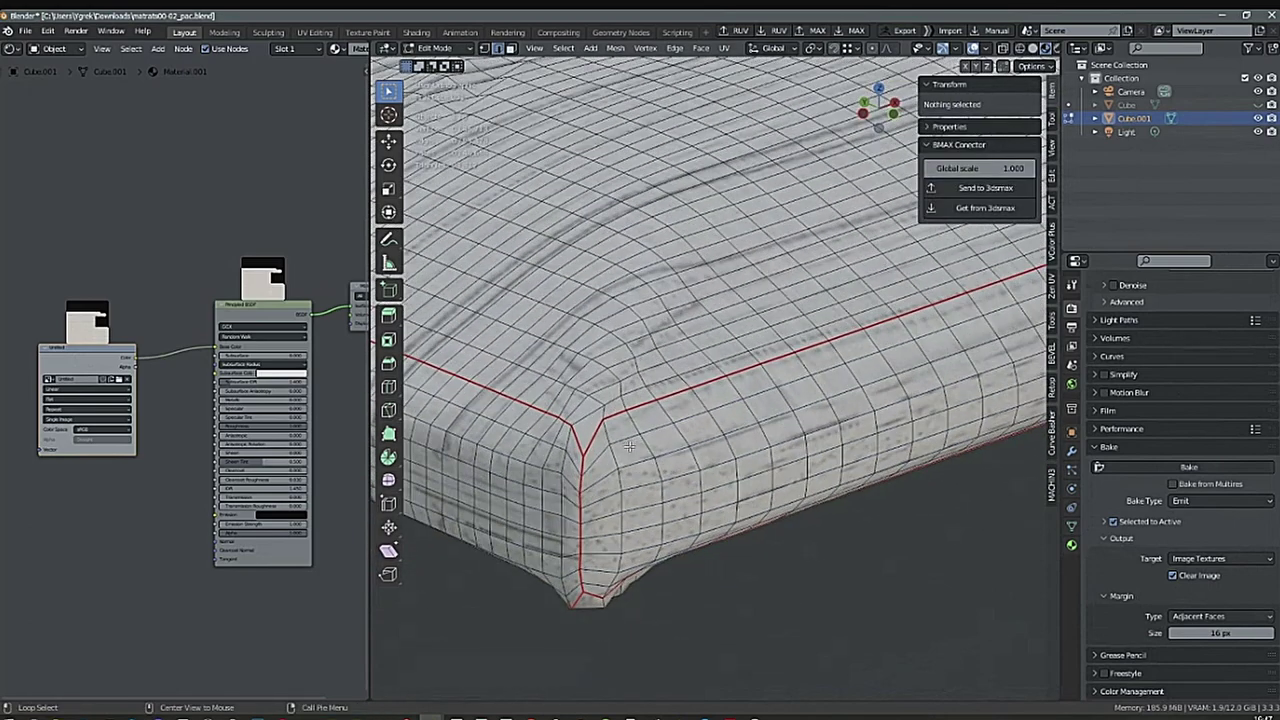
# Try thinning the mattress's side by dissolving individual edge loops: one near the upper seam, then two lower ones.
pyautogui.keyDown('alt'); pyautogui.click(629, 447); pyautogui.keyUp('alt')
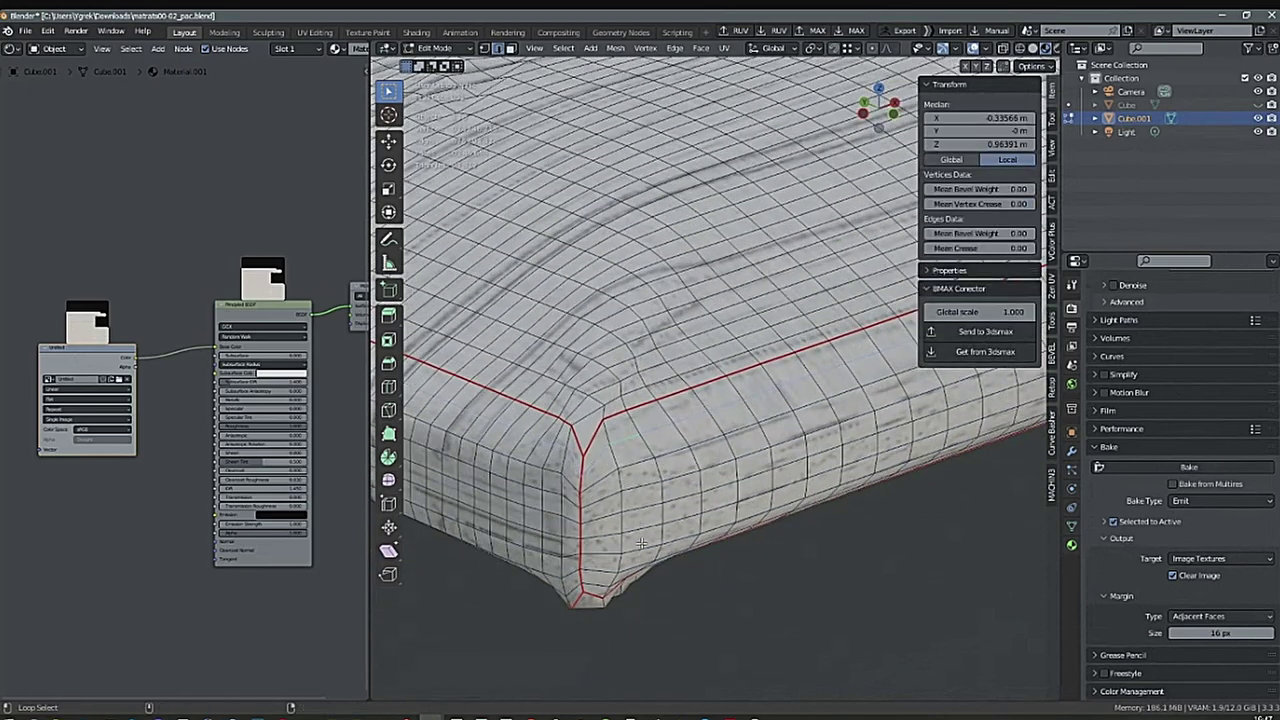
pyautogui.hotkey('ctrl', 'x')
pyautogui.keyDown('shift'); pyautogui.moveTo(627, 552); pyautogui.dragTo(660, 538, button='middle'); pyautogui.keyUp('shift')
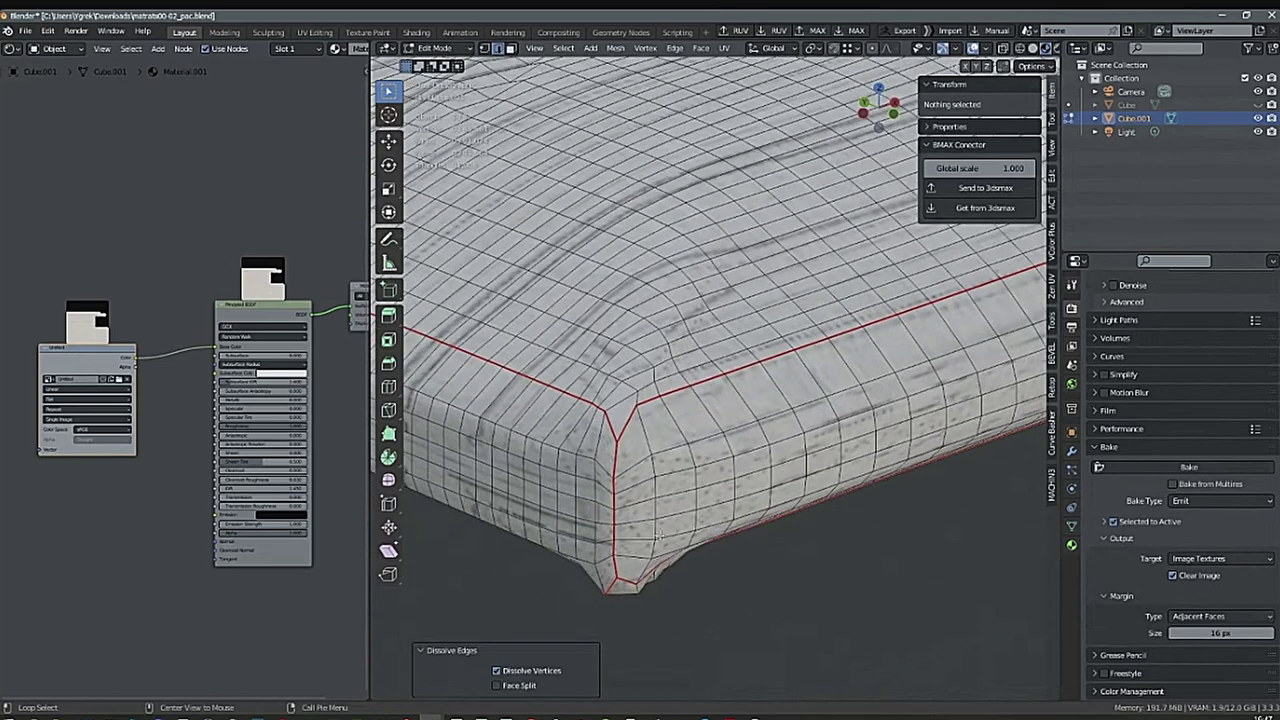
pyautogui.keyDown('alt'); pyautogui.click(637, 539); pyautogui.keyUp('alt')
pyautogui.keyDown('alt'); pyautogui.keyDown('shift'); pyautogui.click(639, 522); pyautogui.keyUp('shift'); pyautogui.keyUp('alt')
pyautogui.press('x')
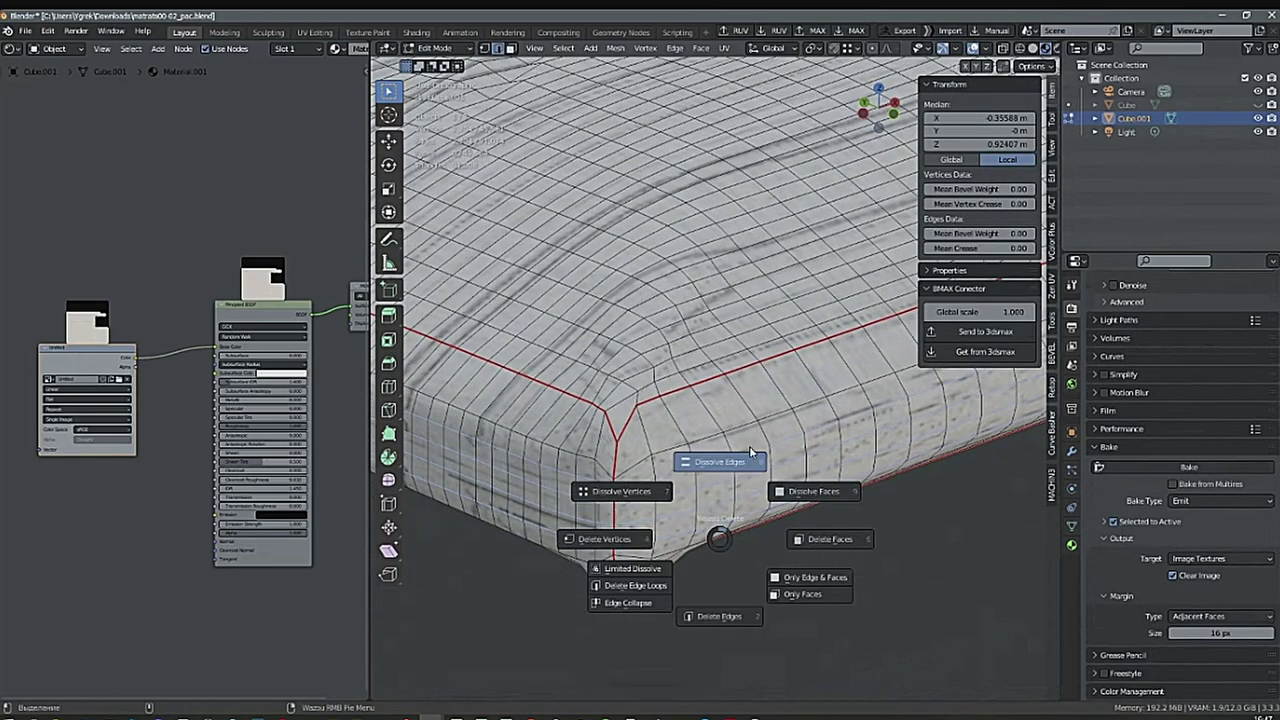
pyautogui.click(674, 457)
pyautogui.moveTo(674, 457); pyautogui.dragTo(773, 490, button='middle')
pyautogui.scroll(-6, 773, 490)
# Undo the edge loop dissolves on Cube.001 and return to Object Mode.
pyautogui.hotkey('ctrl', 'z')
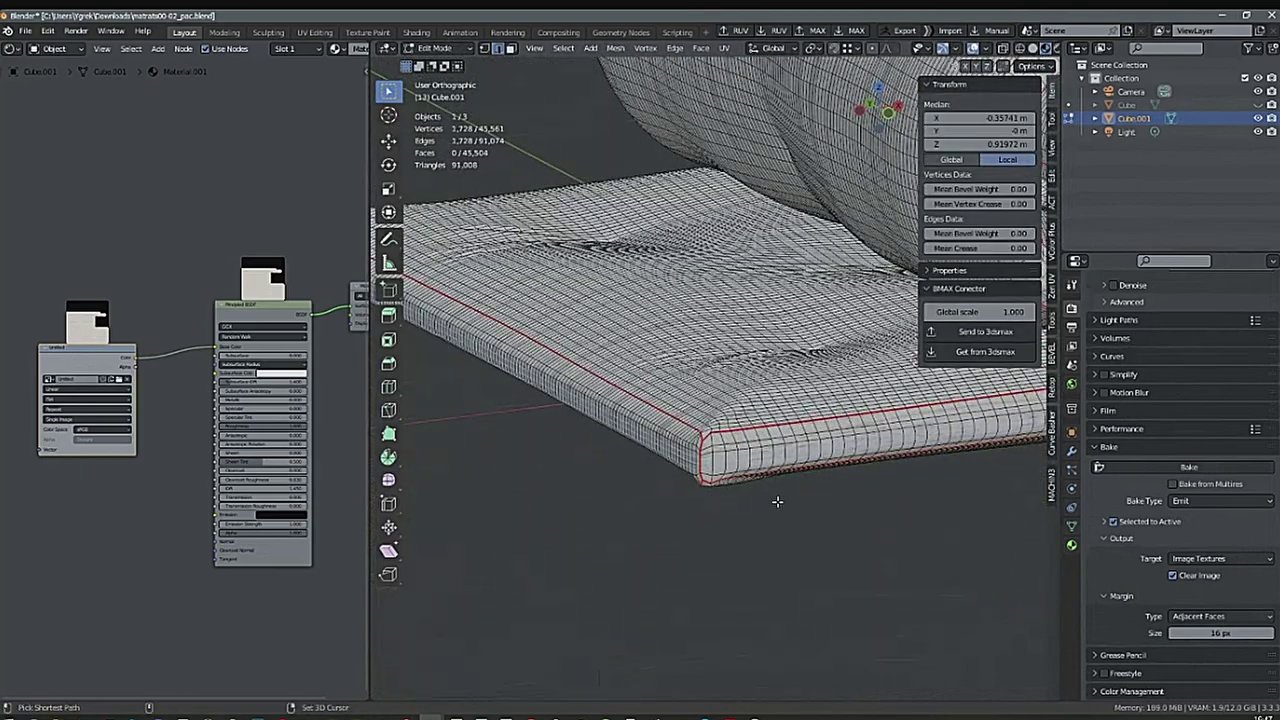
pyautogui.hotkey('ctrl', 'z')
pyautogui.hotkey('ctrl', 'z')
pyautogui.hotkey('ctrl', 'z')
pyautogui.press('Tab')
pyautogui.scroll(-3, 790, 510)
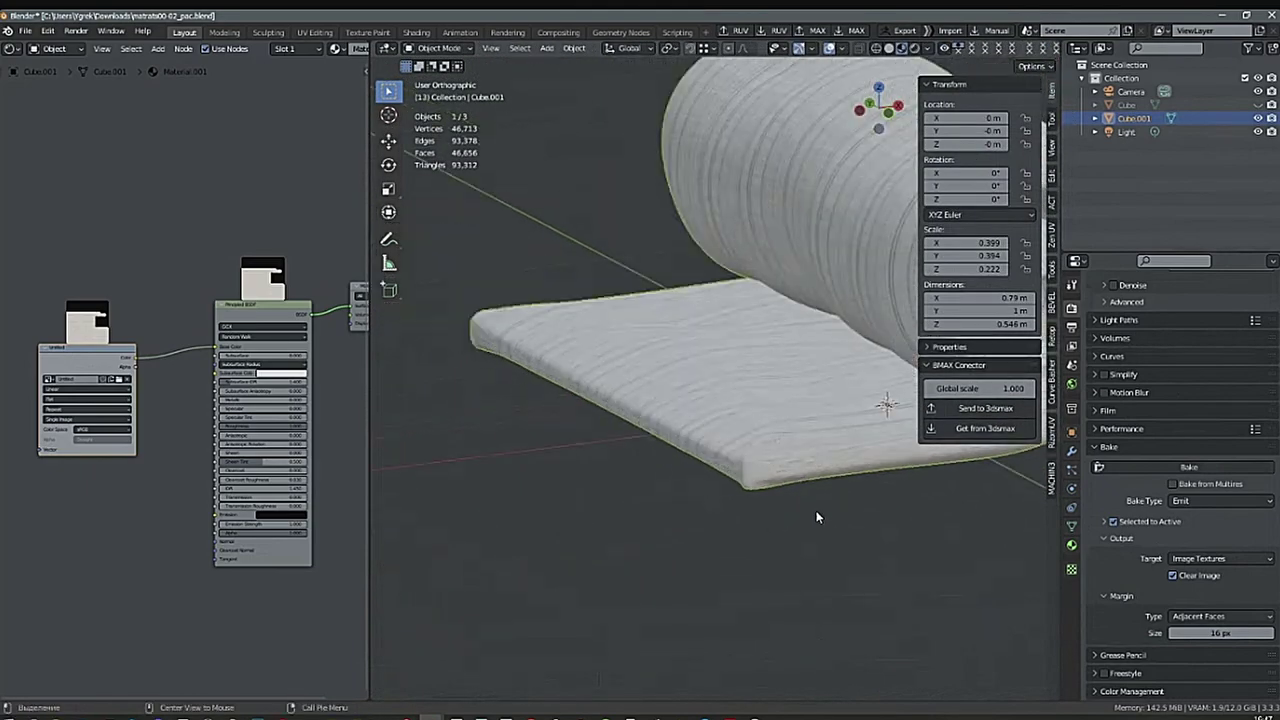
pyautogui.moveTo(817, 517); pyautogui.dragTo(709, 565, button='middle')
pyautogui.scroll(-3, 710, 560)
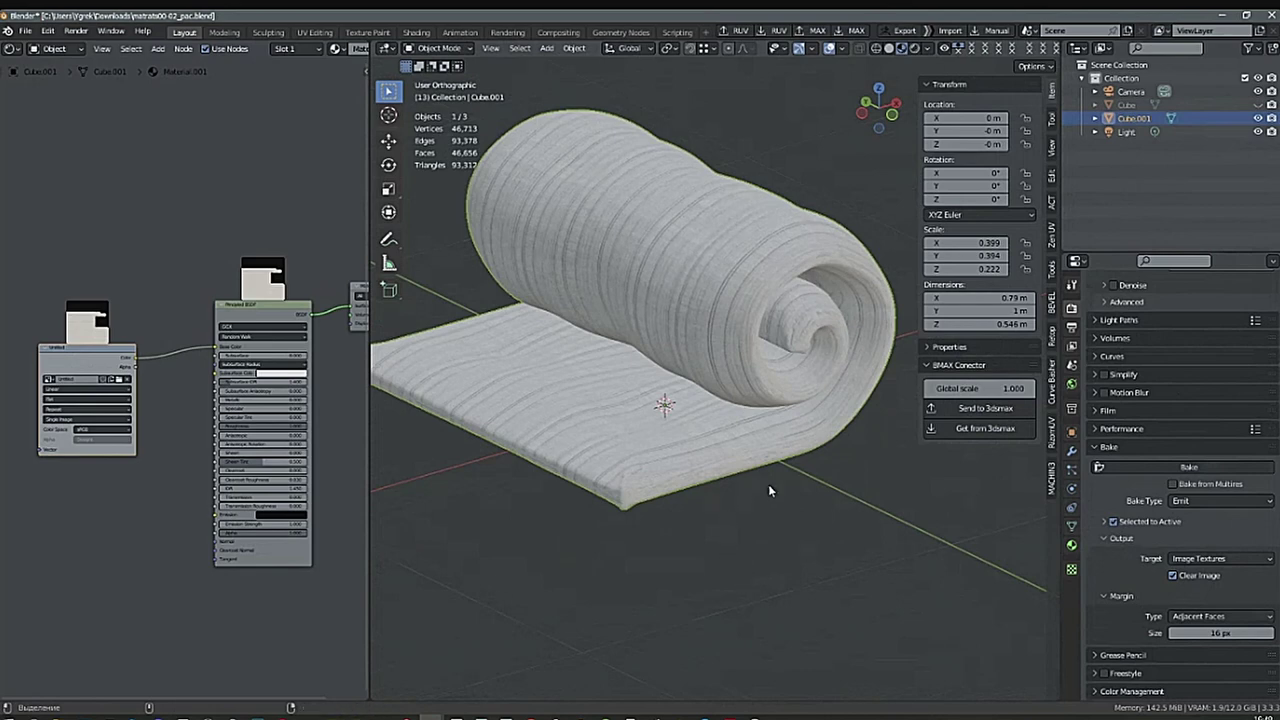
# Duplicate Cube.001 and move the copy about -1.37 m along the Y axis, beside the first mattress.
pyautogui.scroll(-2, 770, 490)
pyautogui.keyDown('shift'); pyautogui.moveTo(722, 500); pyautogui.dragTo(660, 483, button='middle'); pyautogui.keyUp('shift')
pyautogui.scroll(2, 706, 489)
pyautogui.scroll(-2, 690, 486)
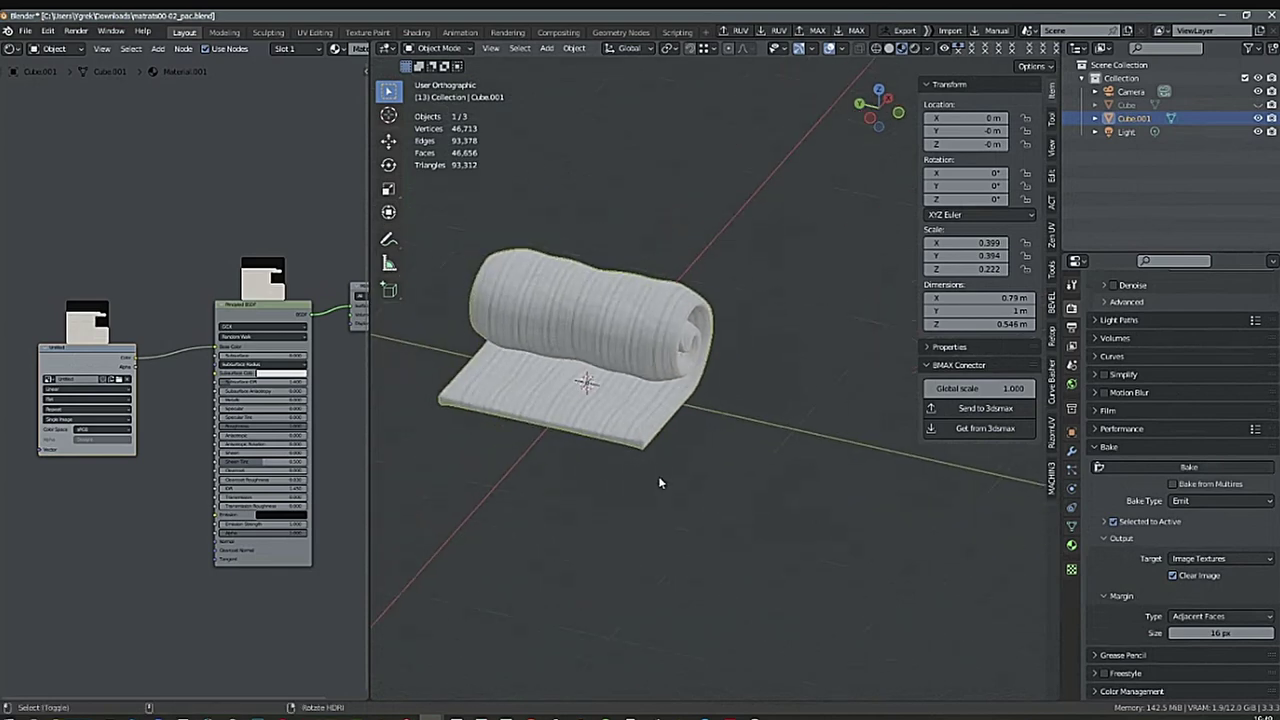
pyautogui.hotkey('shift', 'd')
pyautogui.rightClick(702, 470)
pyautogui.press('g')
pyautogui.press('x')
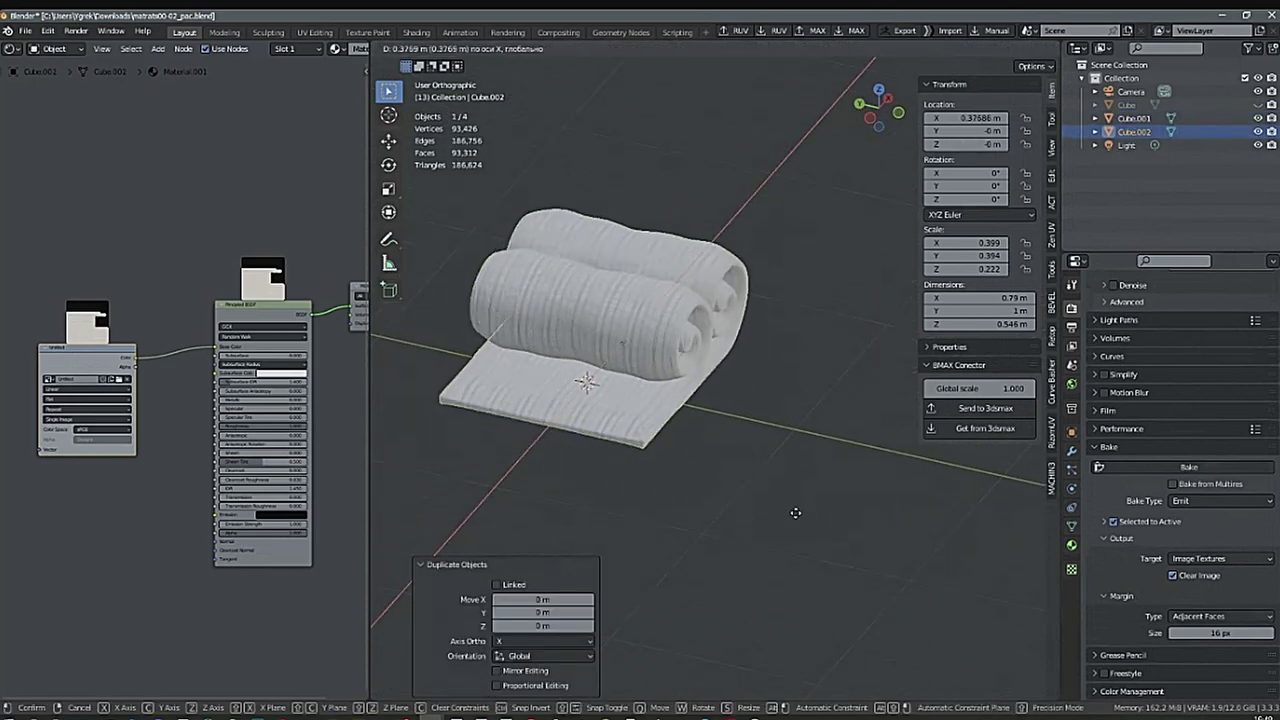
pyautogui.press('y')
pyautogui.click(878, 577)
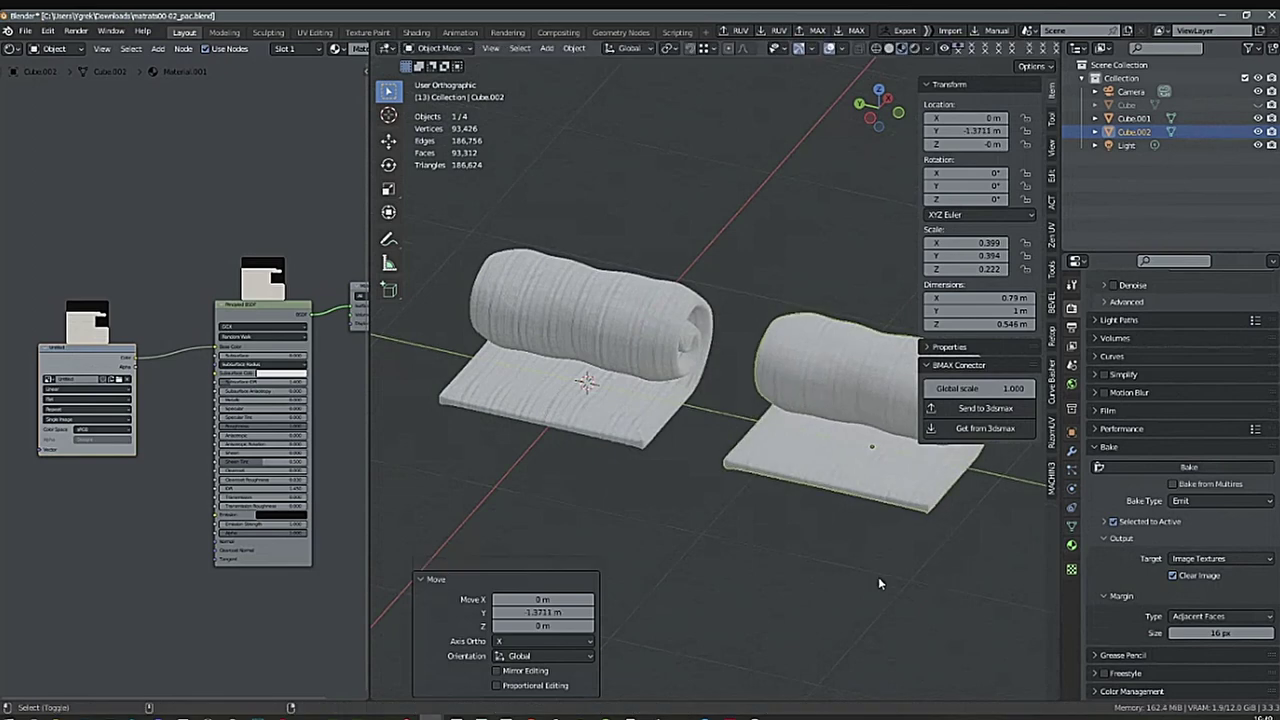
# Isolate the duplicated mattress Cube.002 in local view.
pyautogui.press('KP_Divide')
pyautogui.moveTo(821, 554); pyautogui.dragTo(755, 550, button='middle')
pyautogui.keyDown('shift'); pyautogui.moveTo(755, 550); pyautogui.dragTo(567, 504, button='middle'); pyautogui.keyUp('shift')
pyautogui.scroll(1, 600, 510)
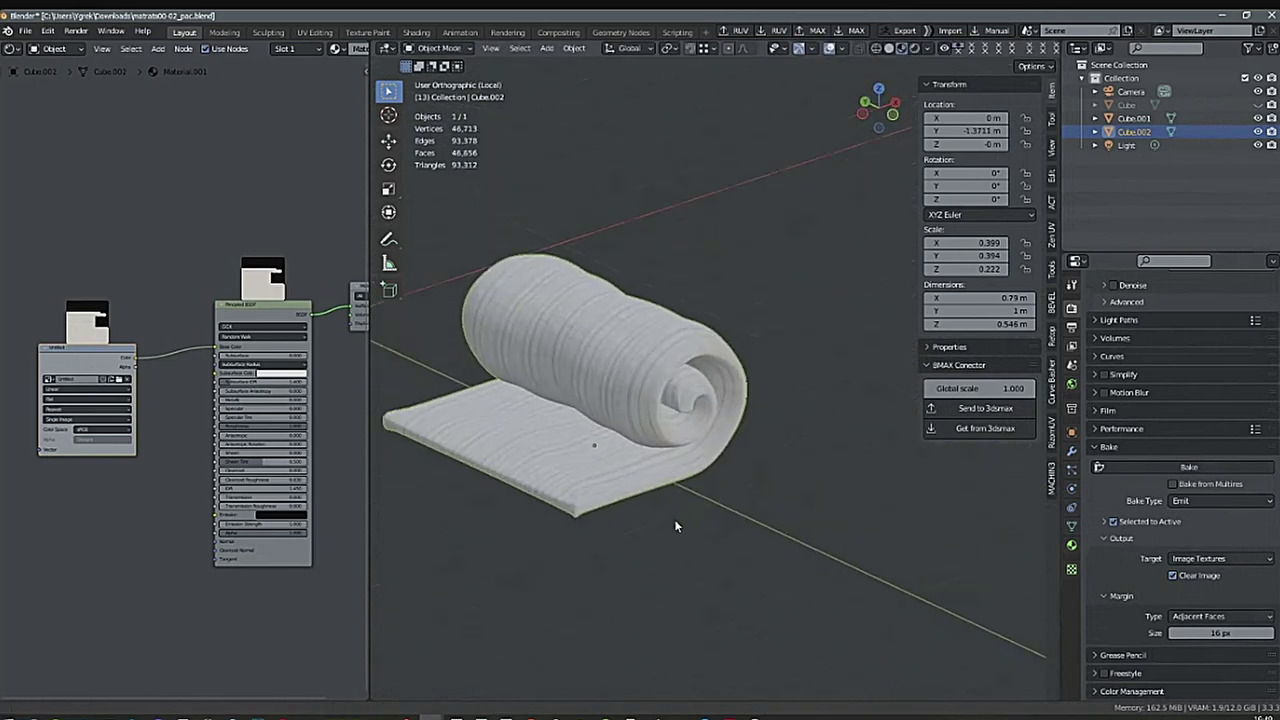
pyautogui.moveTo(682, 504); pyautogui.dragTo(745, 495, button='middle')
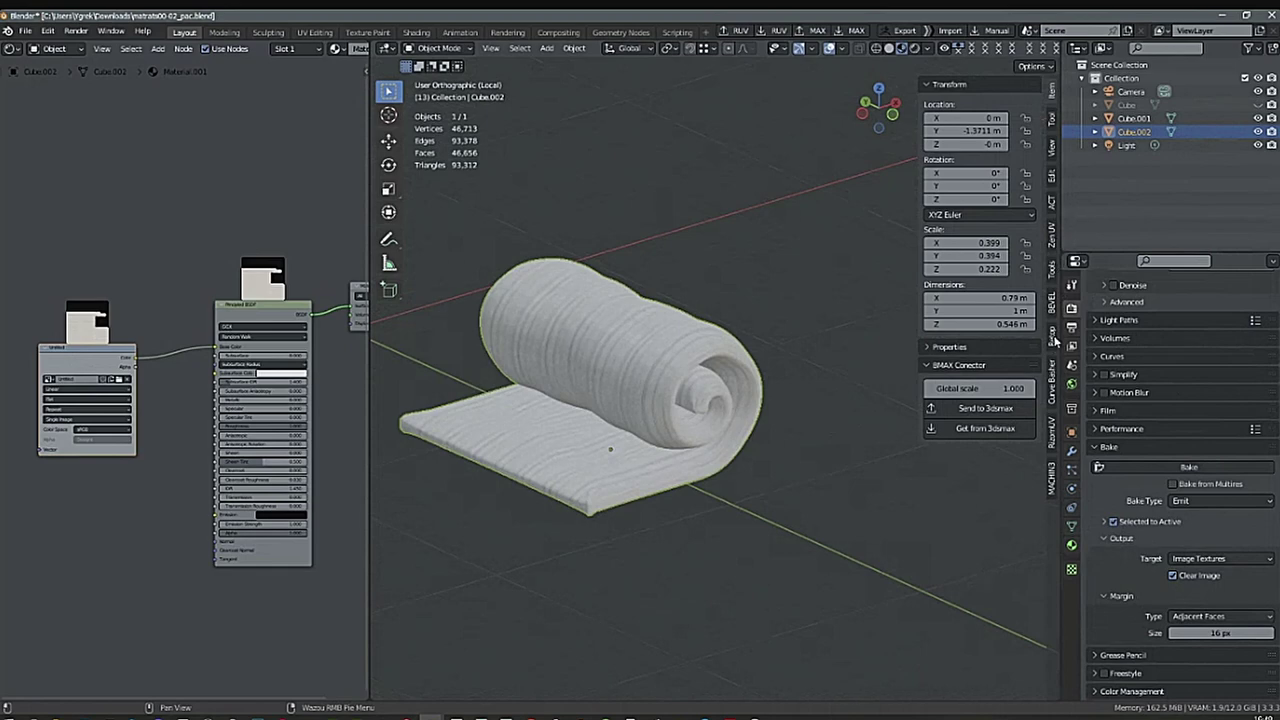
# Add a Decimate modifier to Cube.002 and show the mesh as wireframe.
pyautogui.click(1054, 176)
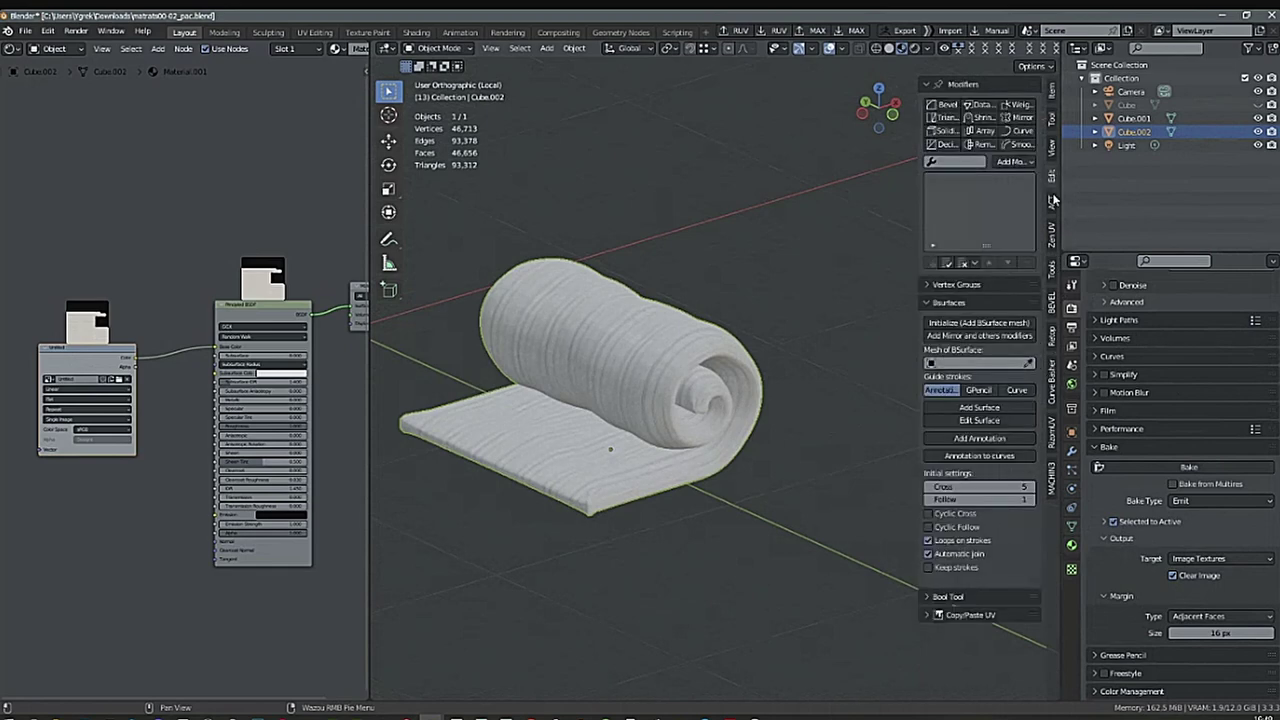
pyautogui.click(945, 145)
pyautogui.scroll(3, 647, 465)
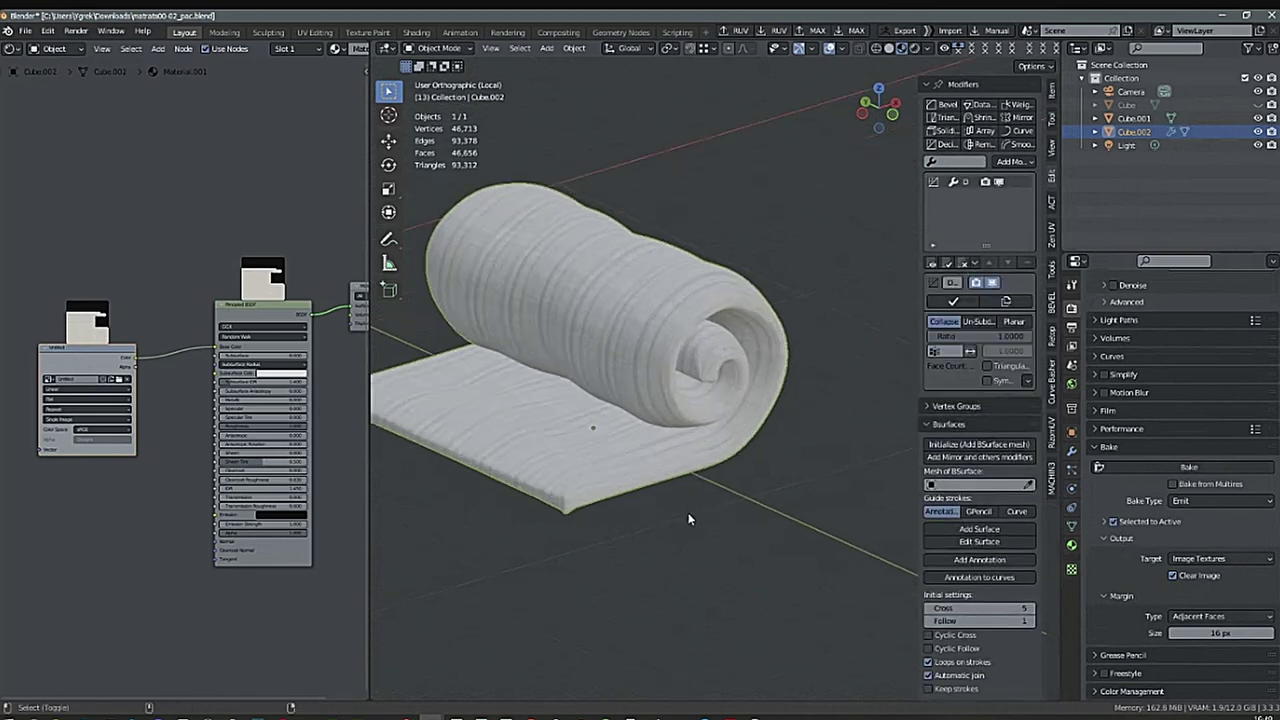
pyautogui.hotkey('shift', 'z')
pyautogui.scroll(4, 715, 510)
pyautogui.moveTo(731, 491); pyautogui.dragTo(797, 500, button='middle')
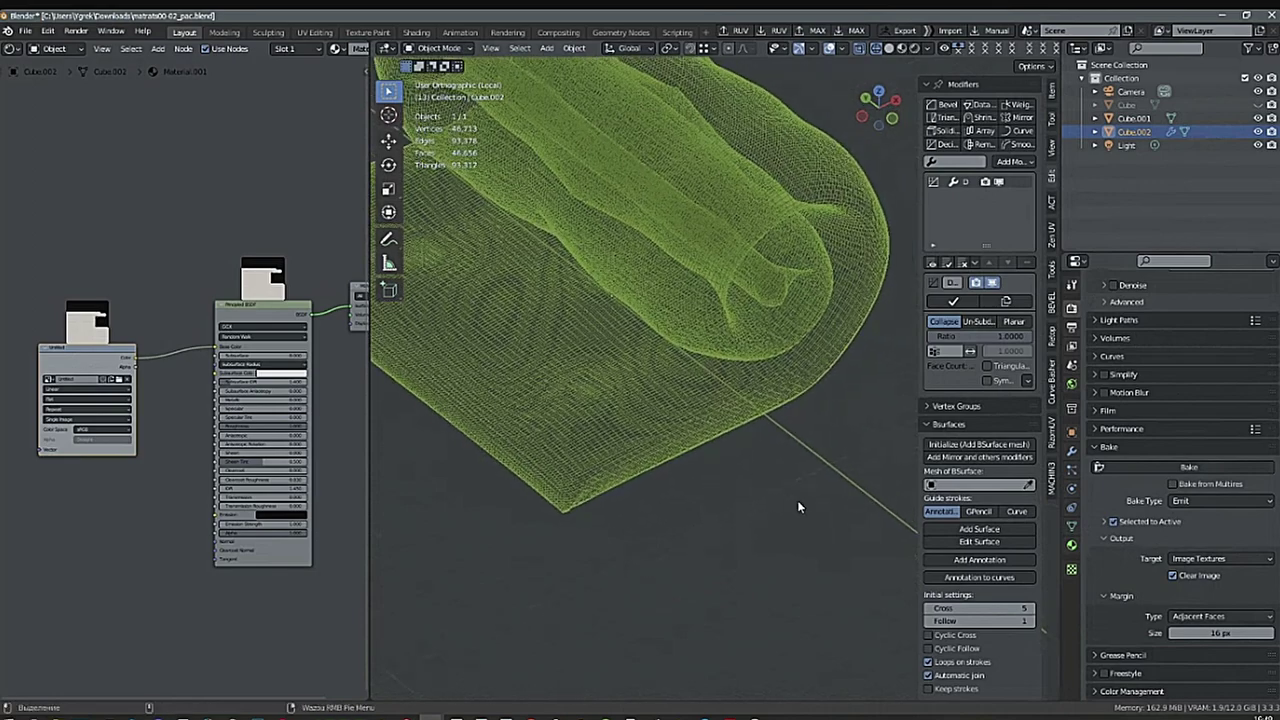
# Set the Decimate modifier to Un-Subdivide with 6 iterations and compare the reduced wireframe with the original mesh.
pyautogui.click(975, 323)
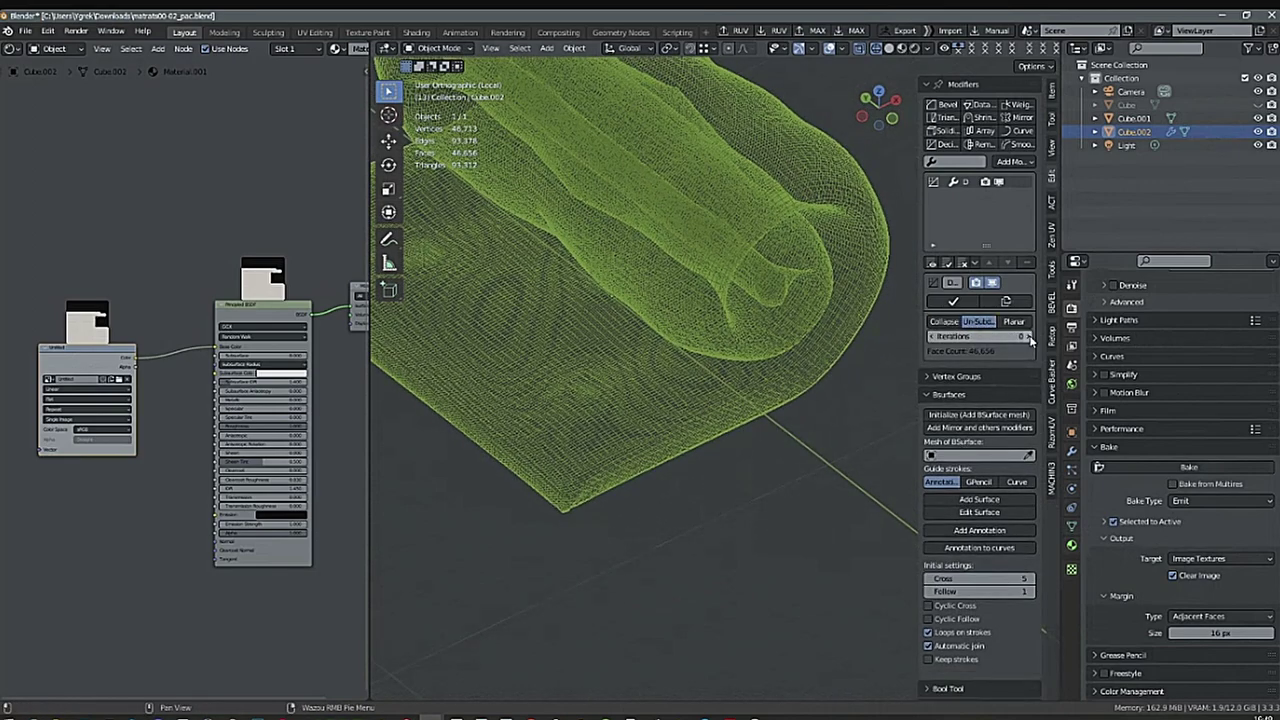
pyautogui.click(1029, 340)
pyautogui.click(1029, 340)
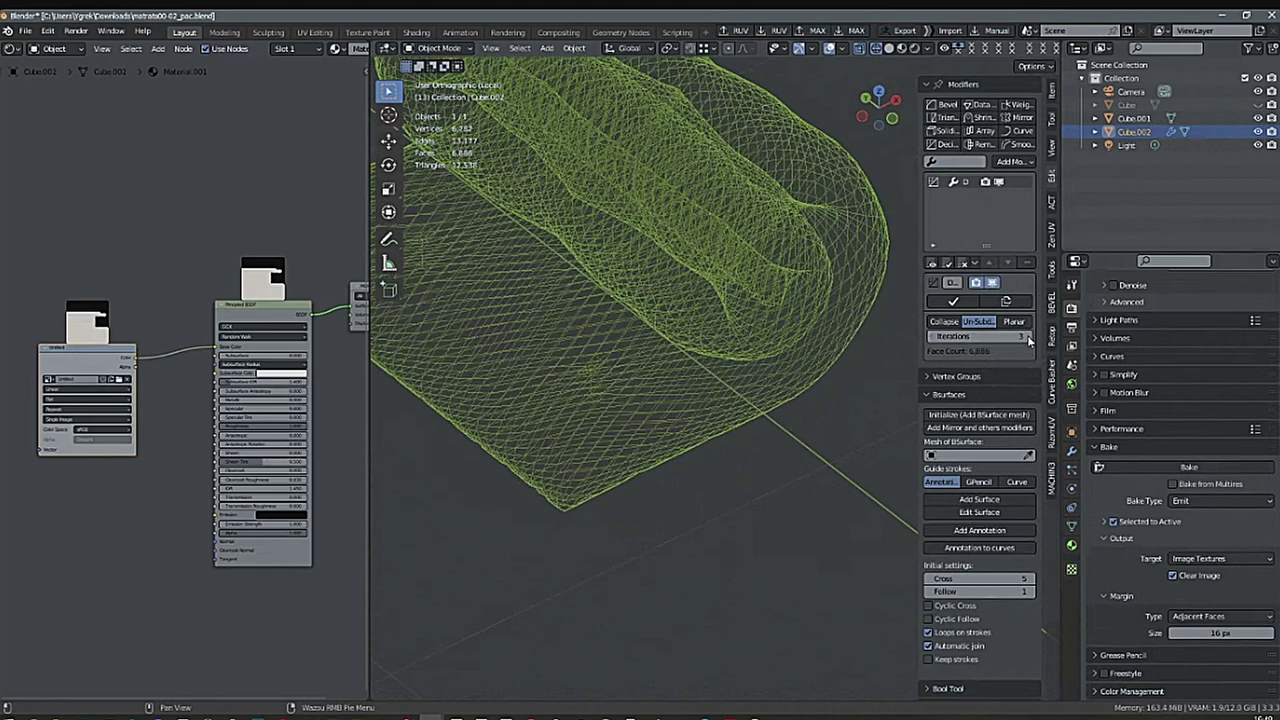
pyautogui.click(1029, 340)
pyautogui.click(1027, 340)
pyautogui.click(1027, 340)
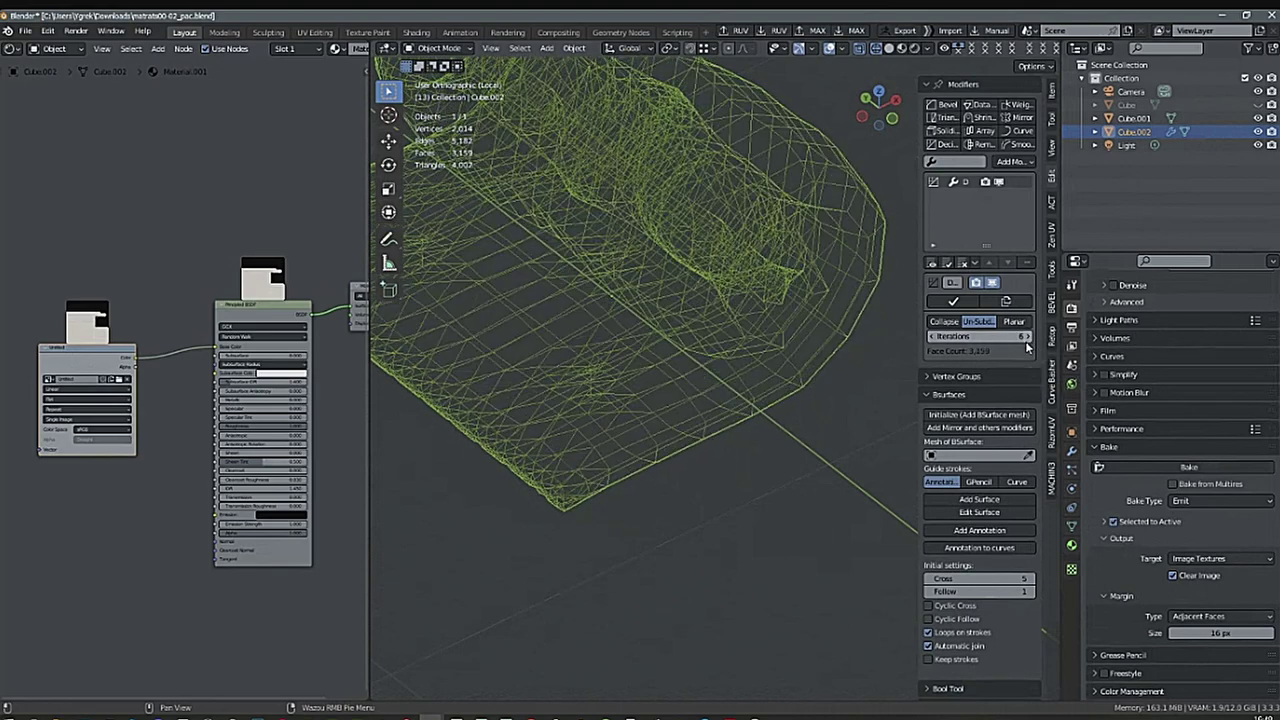
pyautogui.moveTo(691, 377); pyautogui.dragTo(666, 422, button='middle')
pyautogui.scroll(-3, 785, 434)
pyautogui.press('Tab')
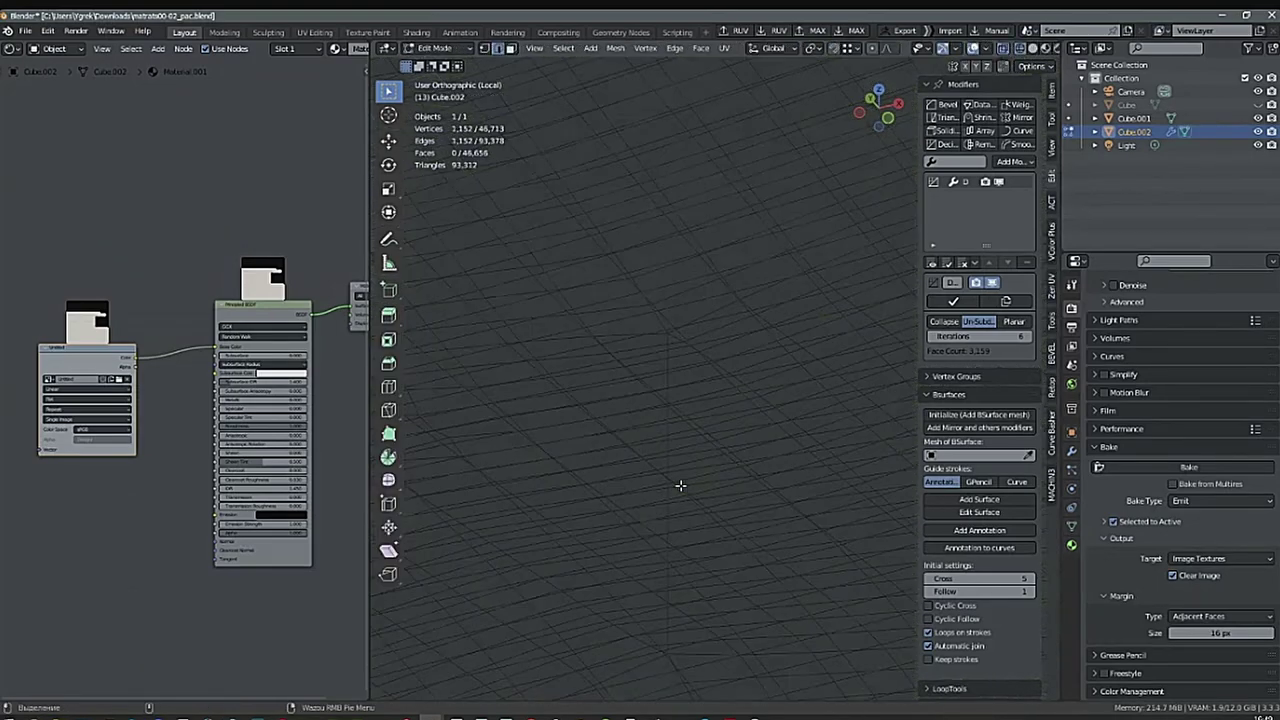
pyautogui.press('Tab')
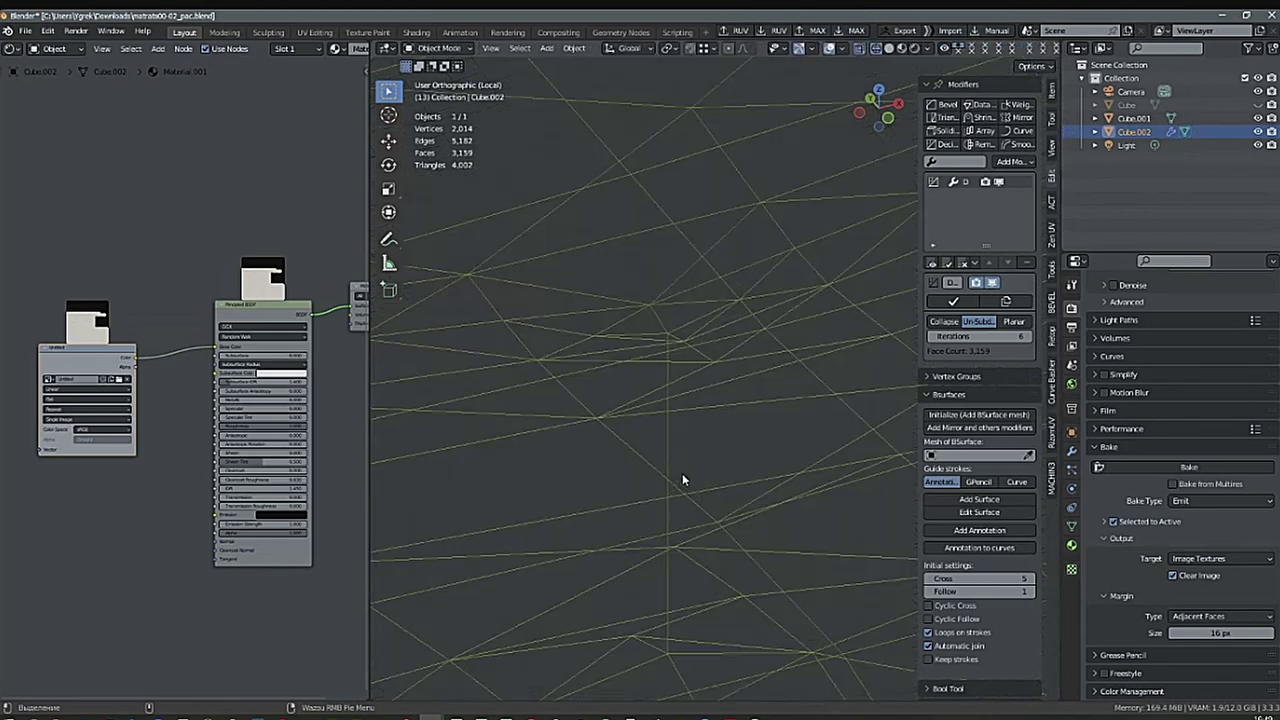
pyautogui.moveTo(682, 478); pyautogui.dragTo(700, 437, button='middle')
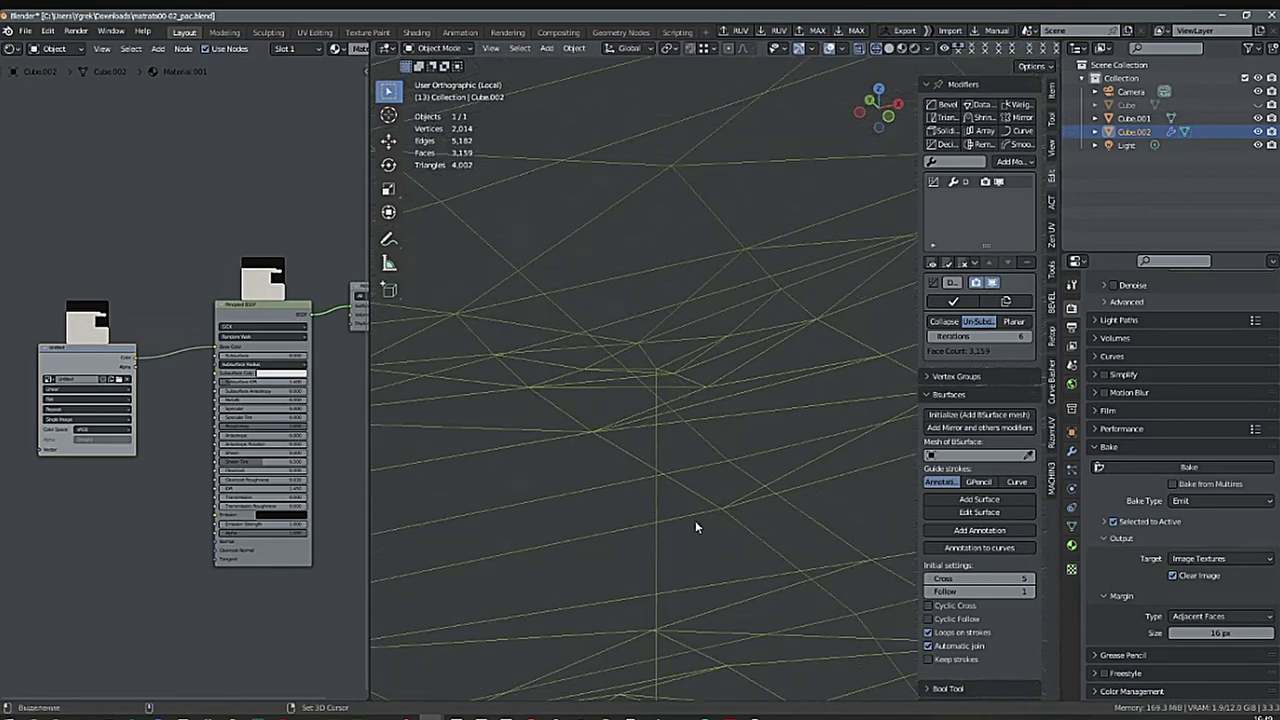
pyautogui.moveTo(725, 494); pyautogui.dragTo(610, 581, button='middle')
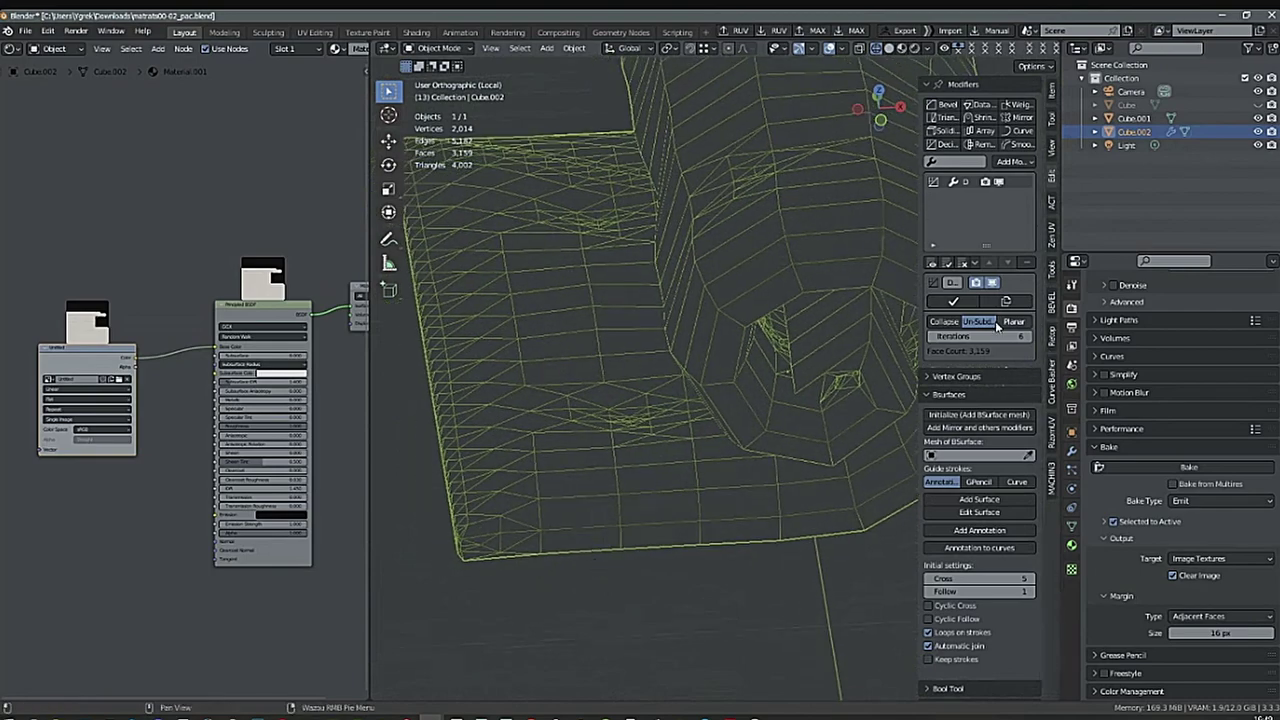
# Try different Un-Subdivide iteration counts on Cube.002, ending at 8, and view the resulting wireframe.
pyautogui.click(932, 337)
pyautogui.moveTo(703, 541); pyautogui.dragTo(733, 502, button='middle')
pyautogui.click(932, 338)
pyautogui.click(1024, 338)
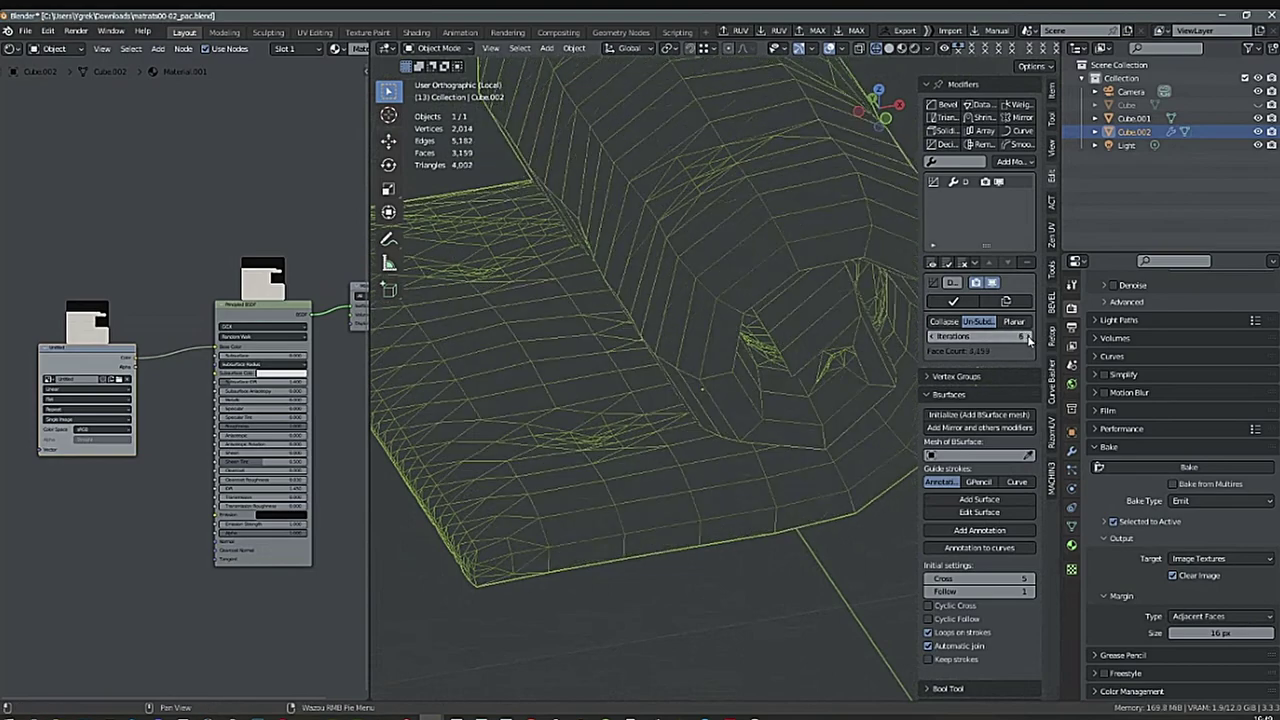
pyautogui.click(1024, 338)
pyautogui.click(1024, 338)
pyautogui.moveTo(805, 470); pyautogui.dragTo(780, 456, button='middle')
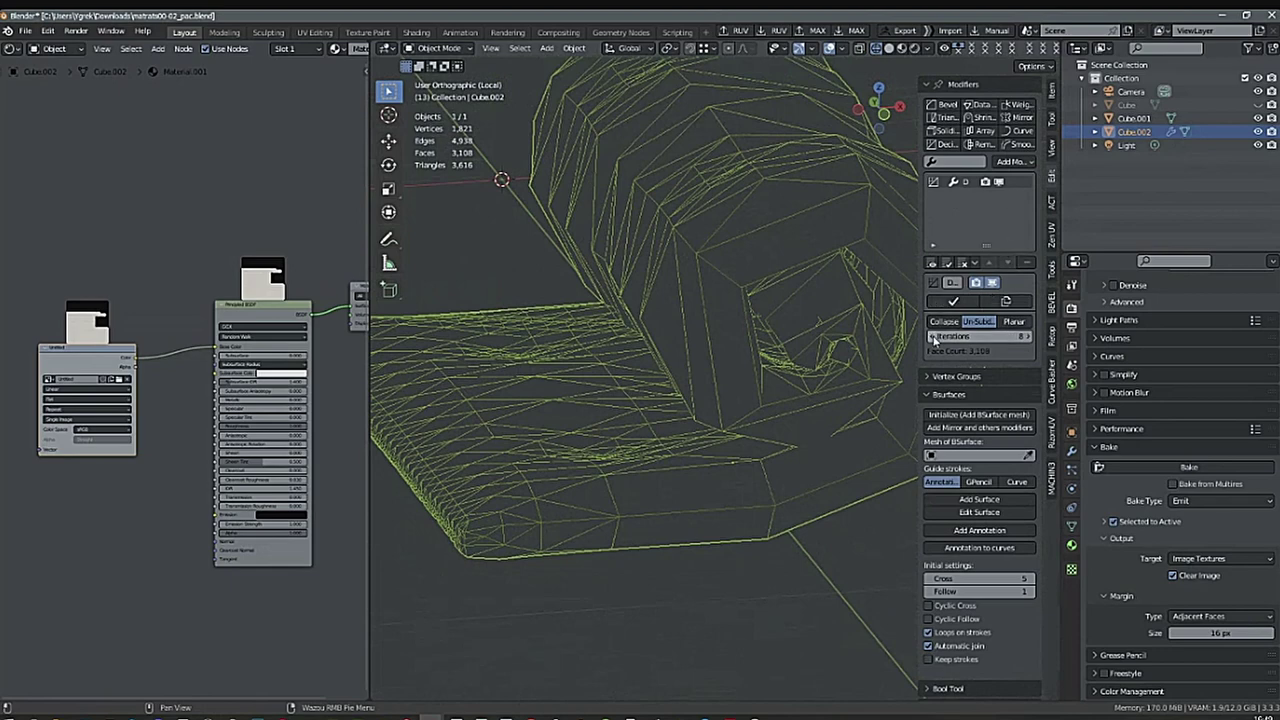
# Lower the Un-Subdivide iterations to 4 and inspect the wireframe around the fold and the mattress corner.
pyautogui.click(932, 337)
pyautogui.click(932, 337)
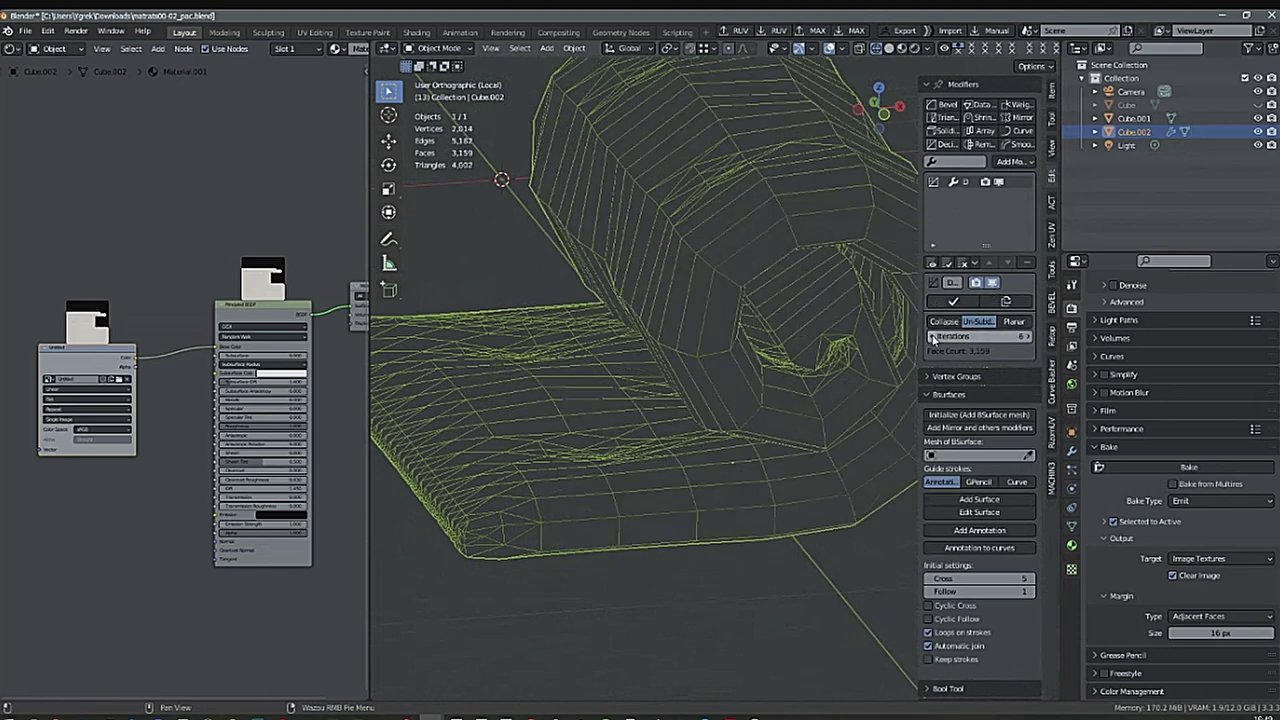
pyautogui.click(933, 338)
pyautogui.click(933, 338)
pyautogui.moveTo(811, 415); pyautogui.dragTo(737, 457, button='middle')
pyautogui.scroll(5, 760, 345)
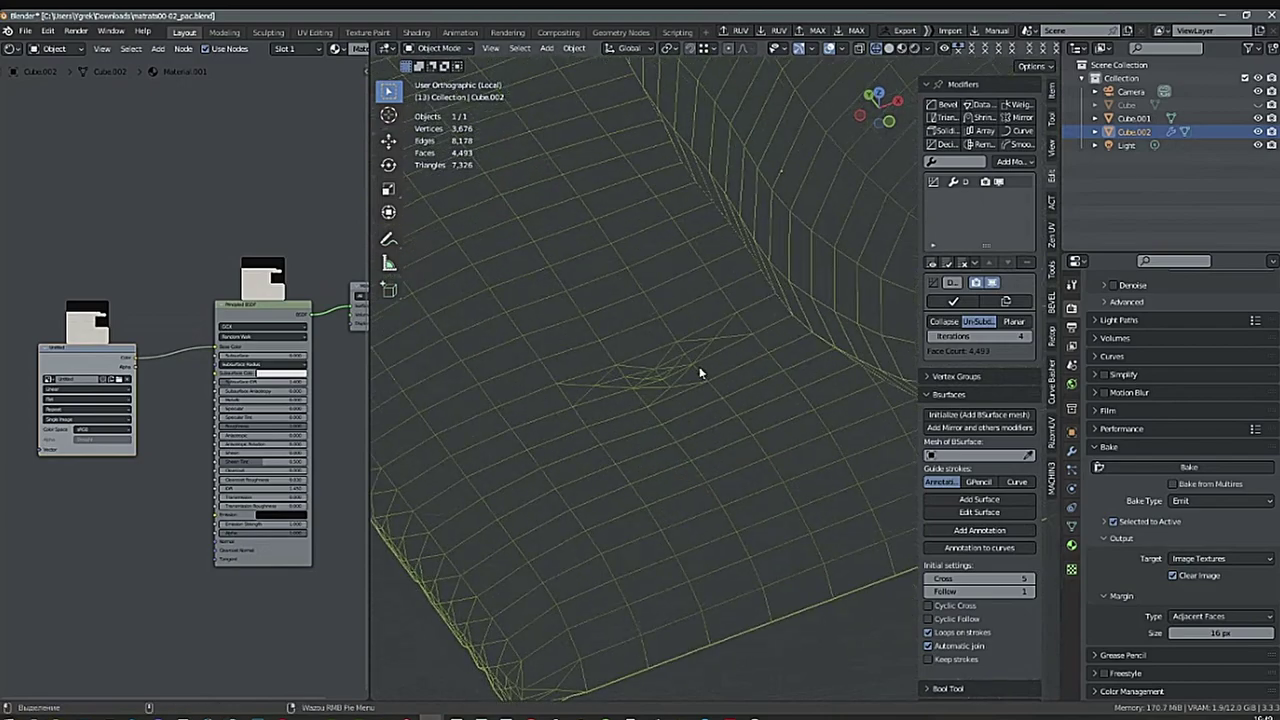
pyautogui.moveTo(738, 343); pyautogui.dragTo(704, 412, button='middle')
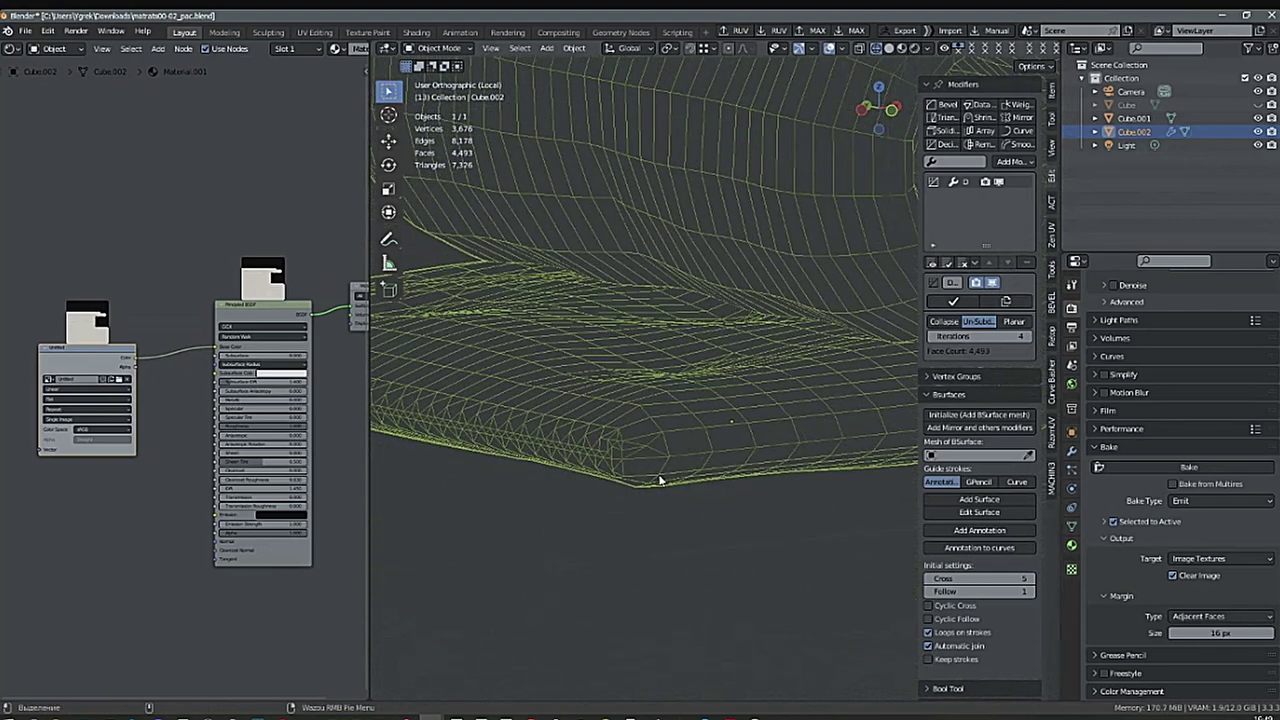
# Switch Cube.002's Decimate modifier to Collapse with a ratio of 0.1 and inspect the wireframe around the corner and roll.
pyautogui.click(946, 322)
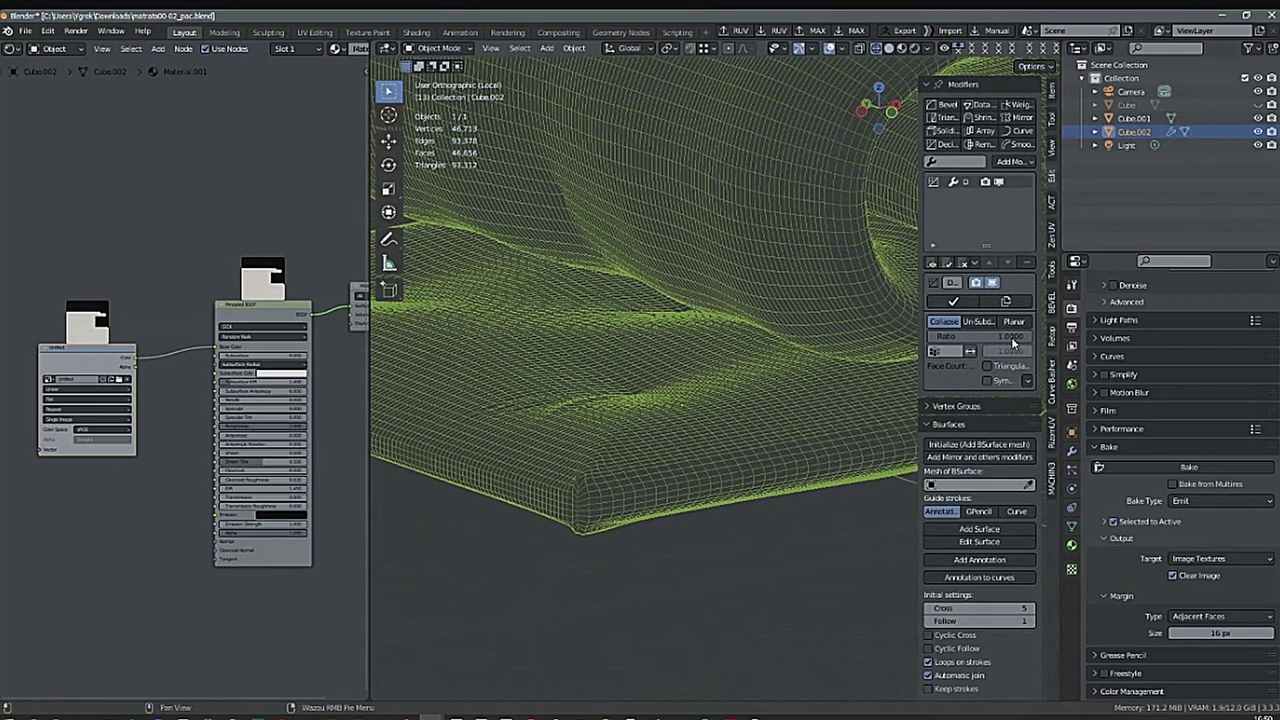
pyautogui.moveTo(965, 344); pyautogui.dragTo(881, 349)
pyautogui.moveTo(863, 356); pyautogui.dragTo(827, 461, button='middle')
pyautogui.moveTo(812, 545); pyautogui.dragTo(630, 402, button='middle')
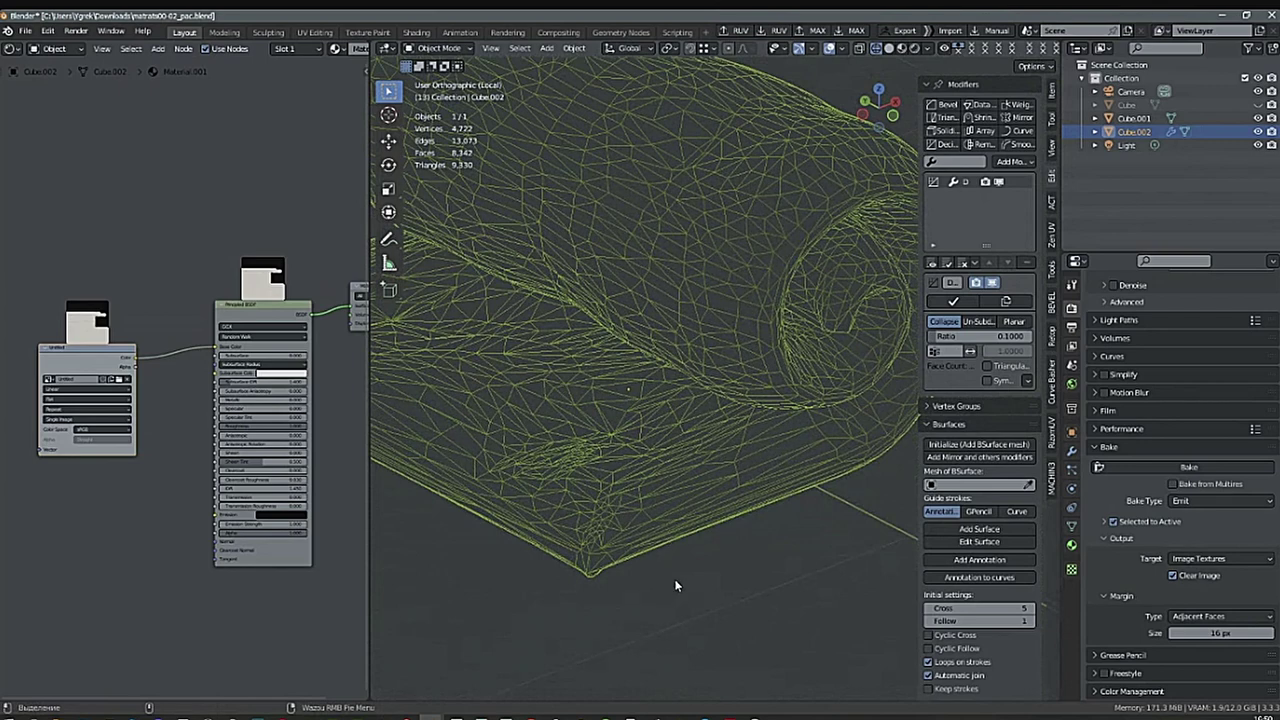
# Try the Decimate modifier's Planar mode with a 5° angle limit and inspect the resulting wireframe.
pyautogui.click(978, 321)
pyautogui.click(1013, 321)
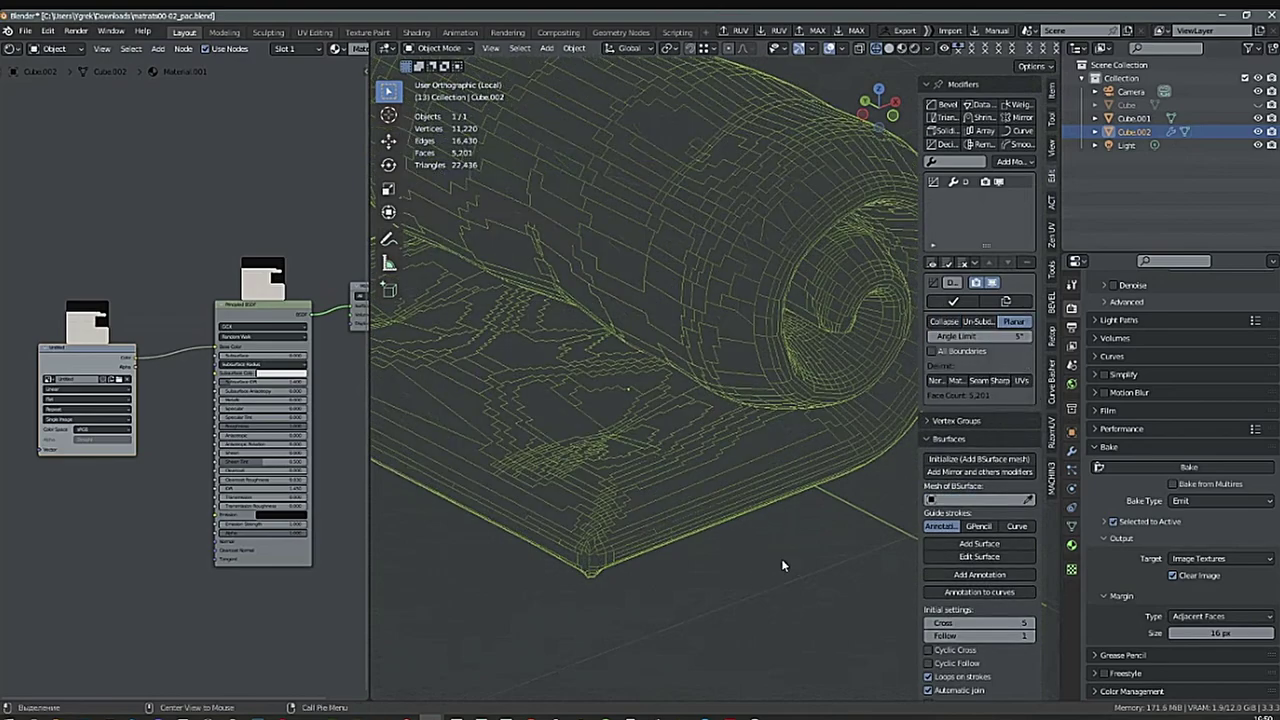
pyautogui.moveTo(783, 566); pyautogui.dragTo(766, 470, button='middle')
# Return the Decimate modifier to Un-Subdivide, inspect the rolled mattress, and remove the modifier from Cube.002.
pyautogui.click(978, 321)
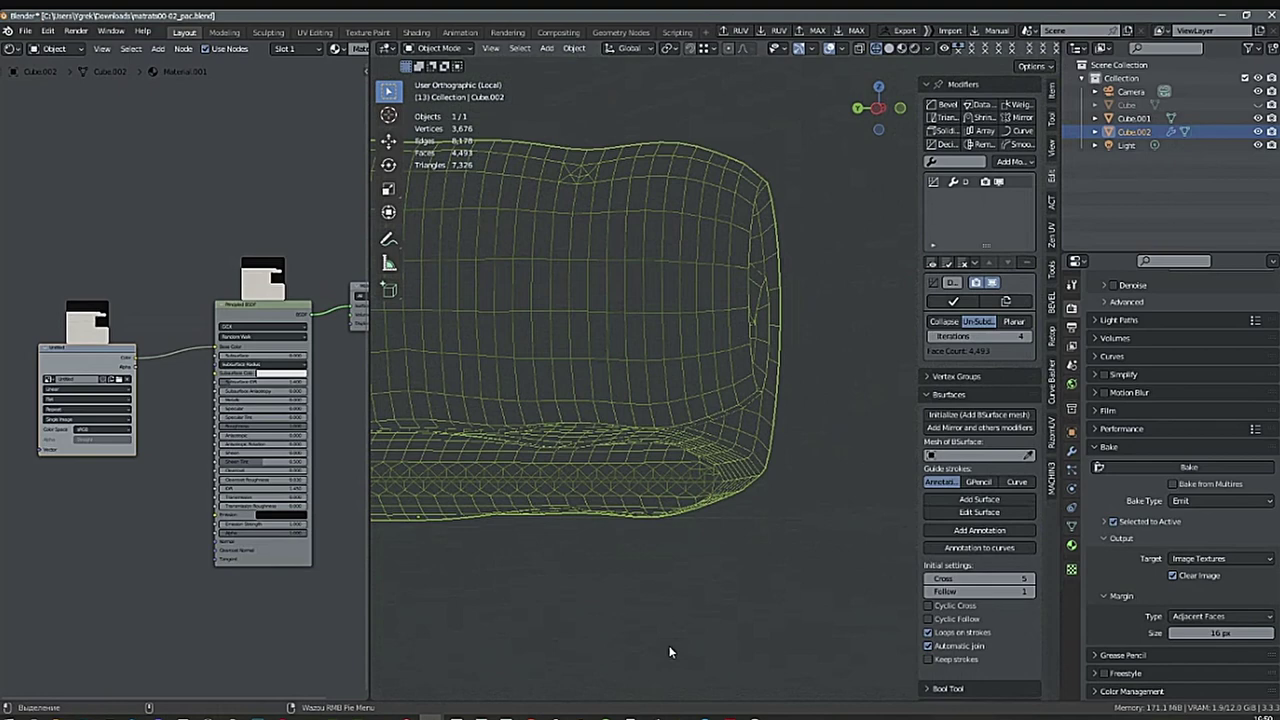
pyautogui.moveTo(771, 521); pyautogui.dragTo(568, 582, button='middle')
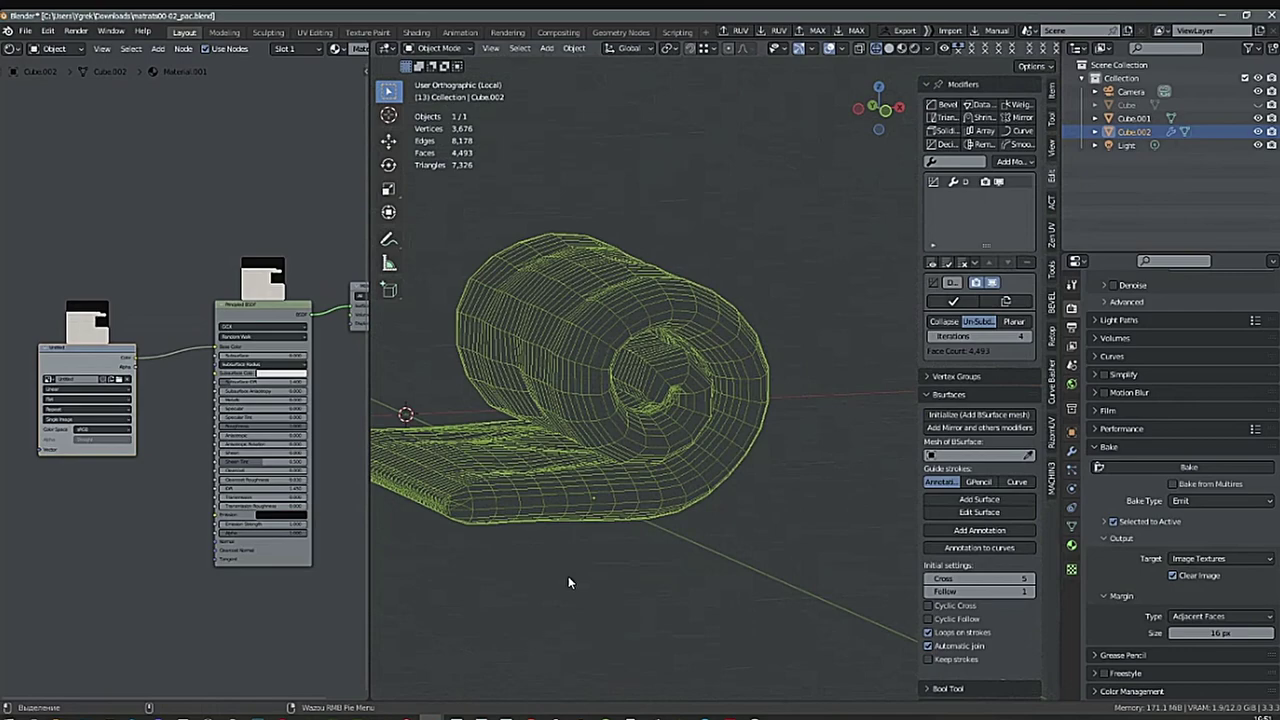
pyautogui.moveTo(568, 578); pyautogui.dragTo(715, 540, button='middle')
pyautogui.click(1025, 263)
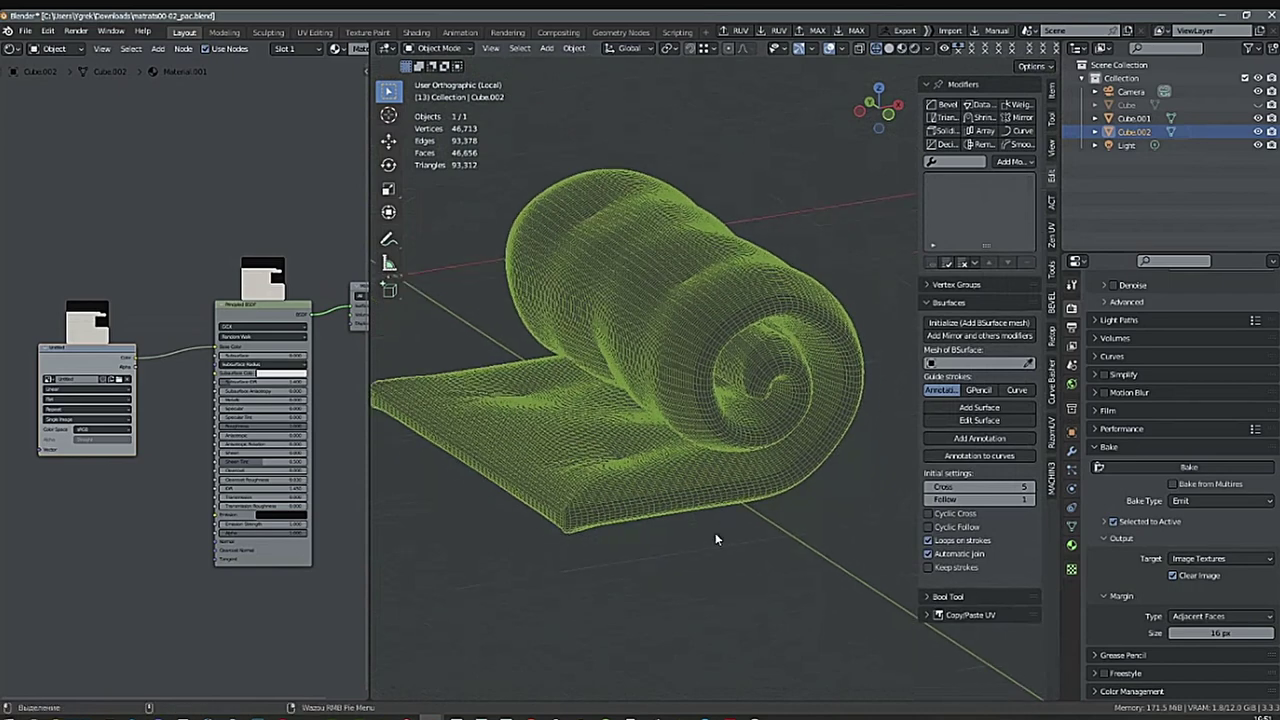
pyautogui.scroll(-4, 751, 522)
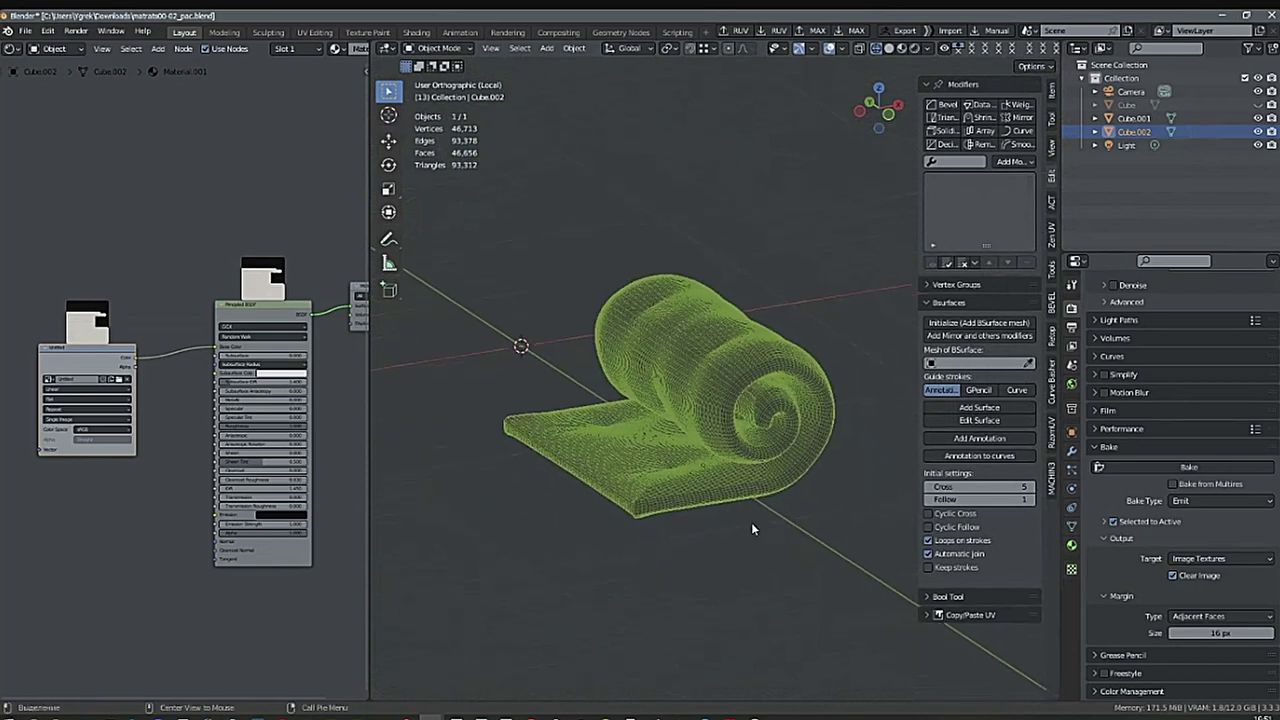
# Delete and restore Cube.002, and display it in solid shading in a widened 3D viewport.
pyautogui.press('Delete')
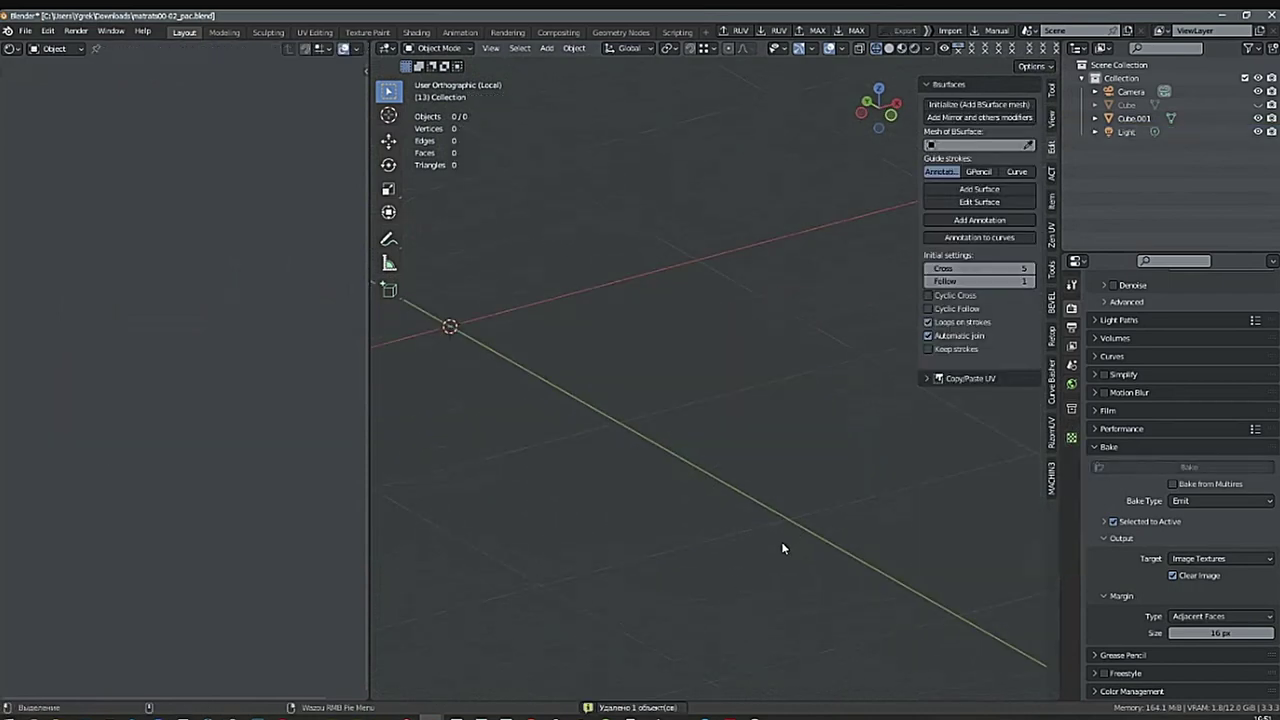
pyautogui.hotkey('ctrl', 'z')
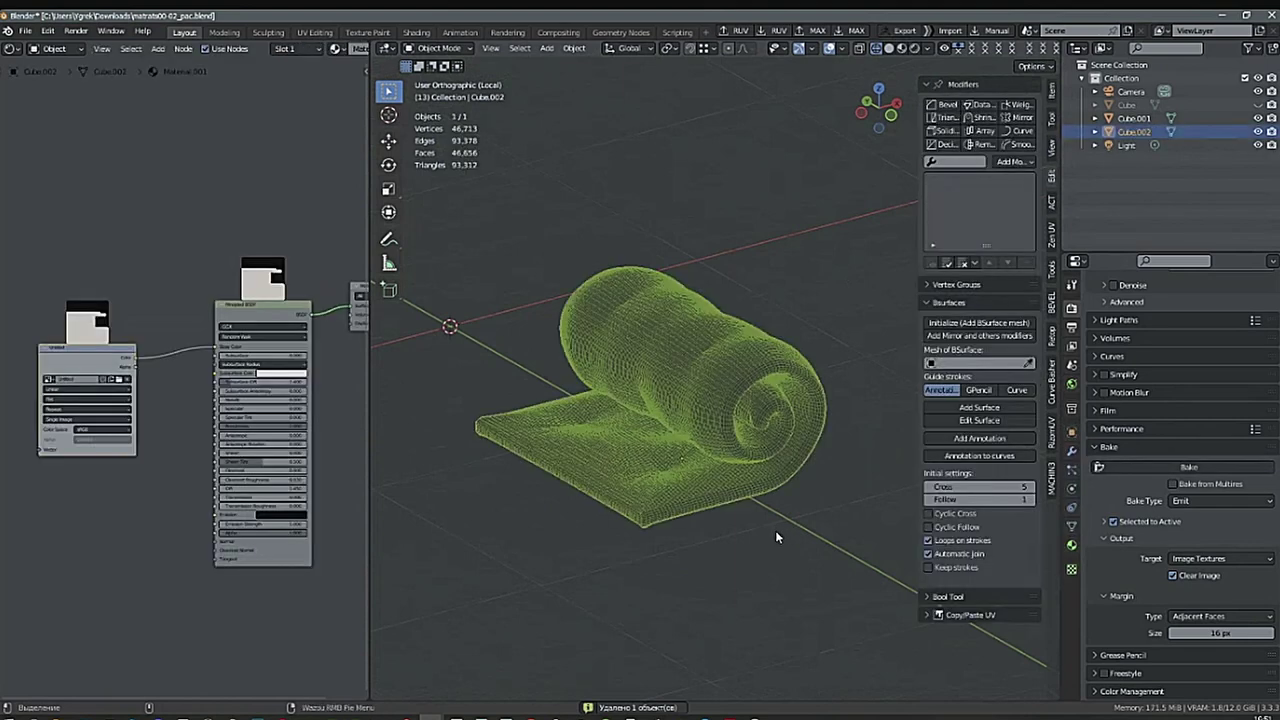
pyautogui.click(773, 538)
pyautogui.moveTo(781, 533)
pyautogui.mouseDown(button='middle')
pyautogui.moveTo(743, 526)
pyautogui.moveTo(751, 512)
pyautogui.moveTo(759, 567)
pyautogui.mouseUp(button='middle')
pyautogui.click(889, 48)
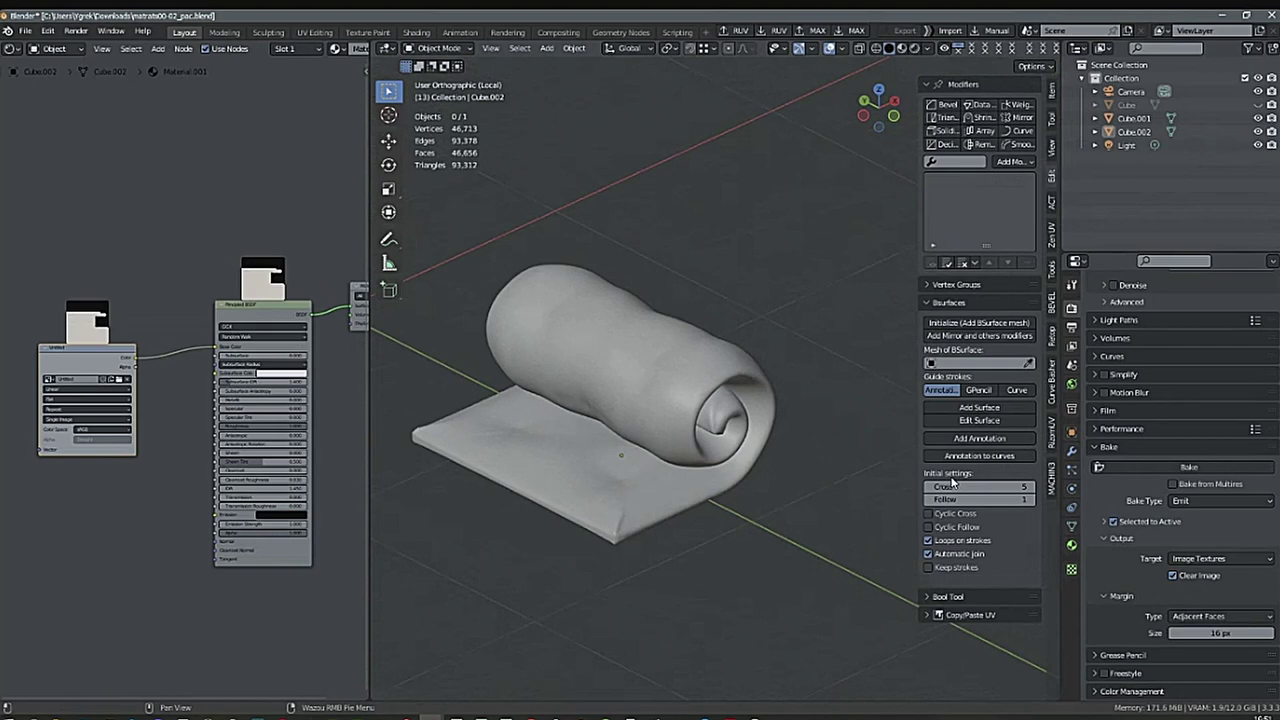
pyautogui.moveTo(368, 577); pyautogui.dragTo(55, 572)
pyautogui.keyDown('shift'); pyautogui.moveTo(671, 568); pyautogui.dragTo(678, 536, button='middle'); pyautogui.keyUp('shift')
# Add a 2 m mesh plane to the scene.
pyautogui.click(562, 494)
pyautogui.hotkey('shift', 'a')
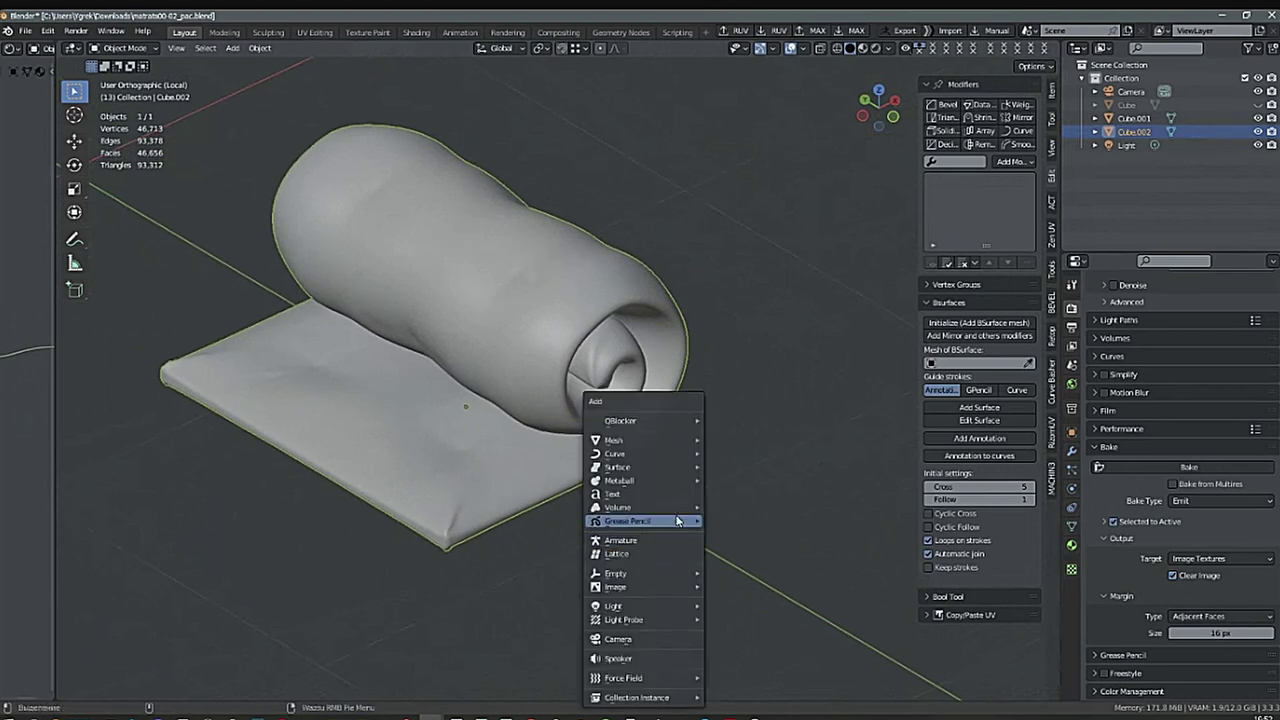
pyautogui.moveTo(640, 459)
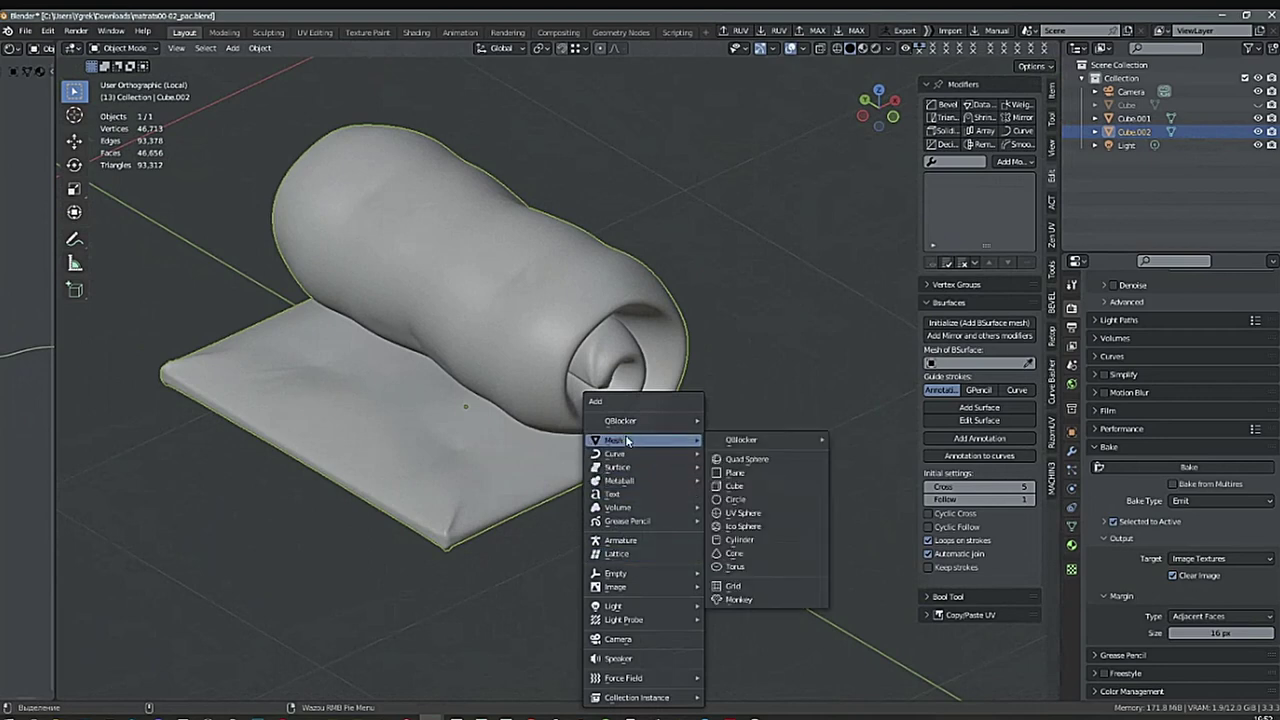
pyautogui.click(729, 475)
pyautogui.keyDown('shift'); pyautogui.moveTo(678, 507); pyautogui.dragTo(783, 511, button='middle'); pyautogui.keyUp('shift')
pyautogui.scroll(-5, 730, 458)
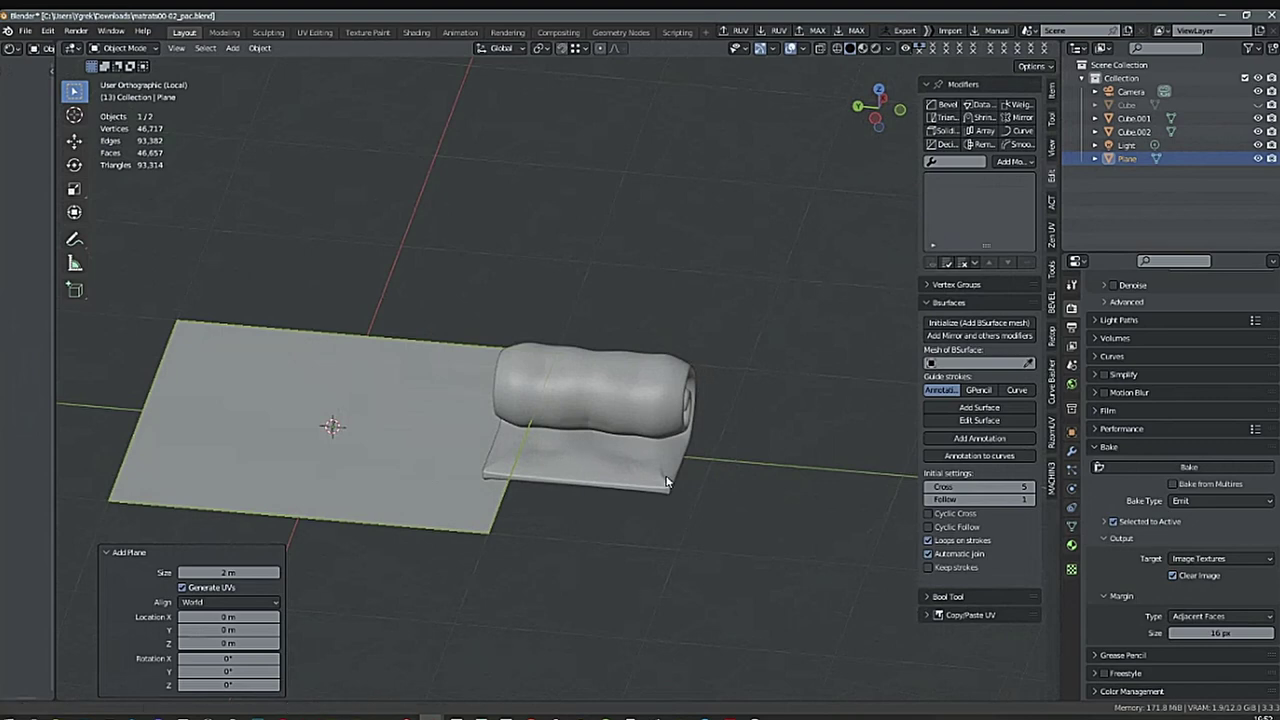
# Select the Cube.002 mattress and snap the 3D cursor to its origin.
pyautogui.moveTo(432, 471); pyautogui.dragTo(602, 443, button='middle')
pyautogui.click(604, 444)
pyautogui.keyDown('shift'); pyautogui.moveTo(693, 476); pyautogui.dragTo(688, 466, button='middle'); pyautogui.keyUp('shift')
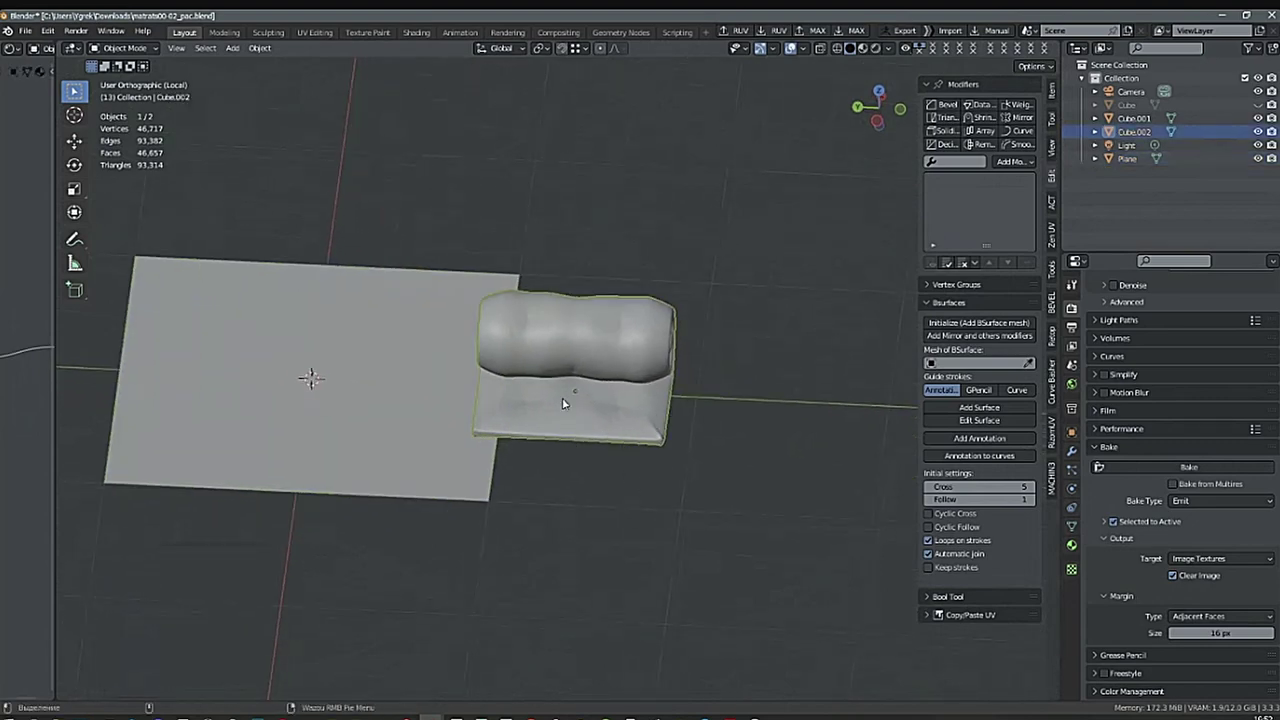
pyautogui.rightClick(629, 510)
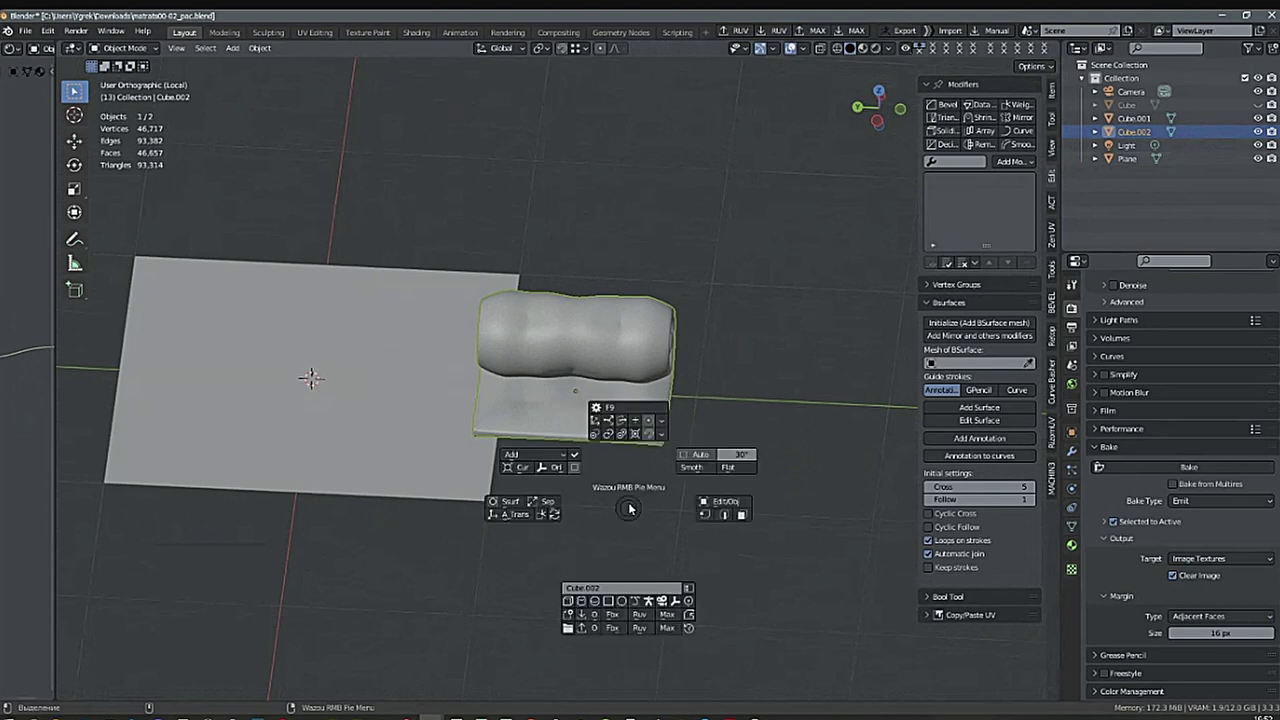
pyautogui.click(528, 467)
# Select the plane and move it to the 3D cursor at the mattress.
pyautogui.click(465, 478)
pyautogui.rightClick(540, 504)
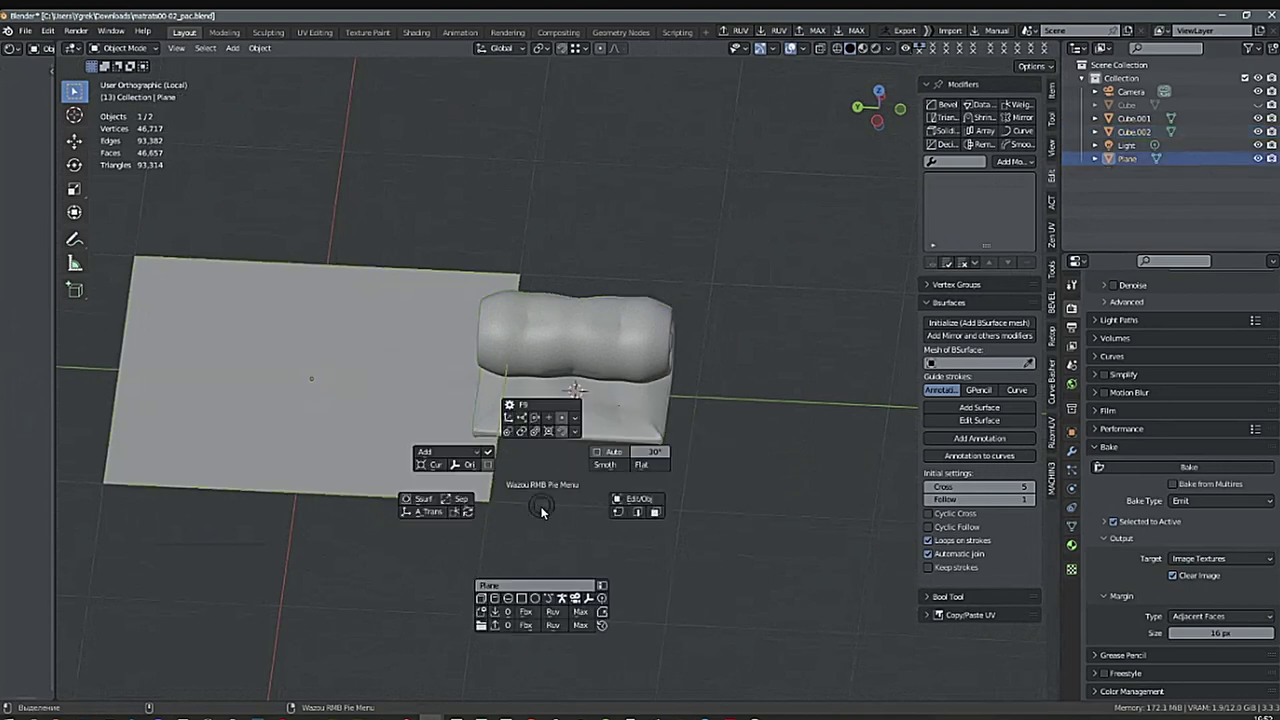
pyautogui.click(436, 465)
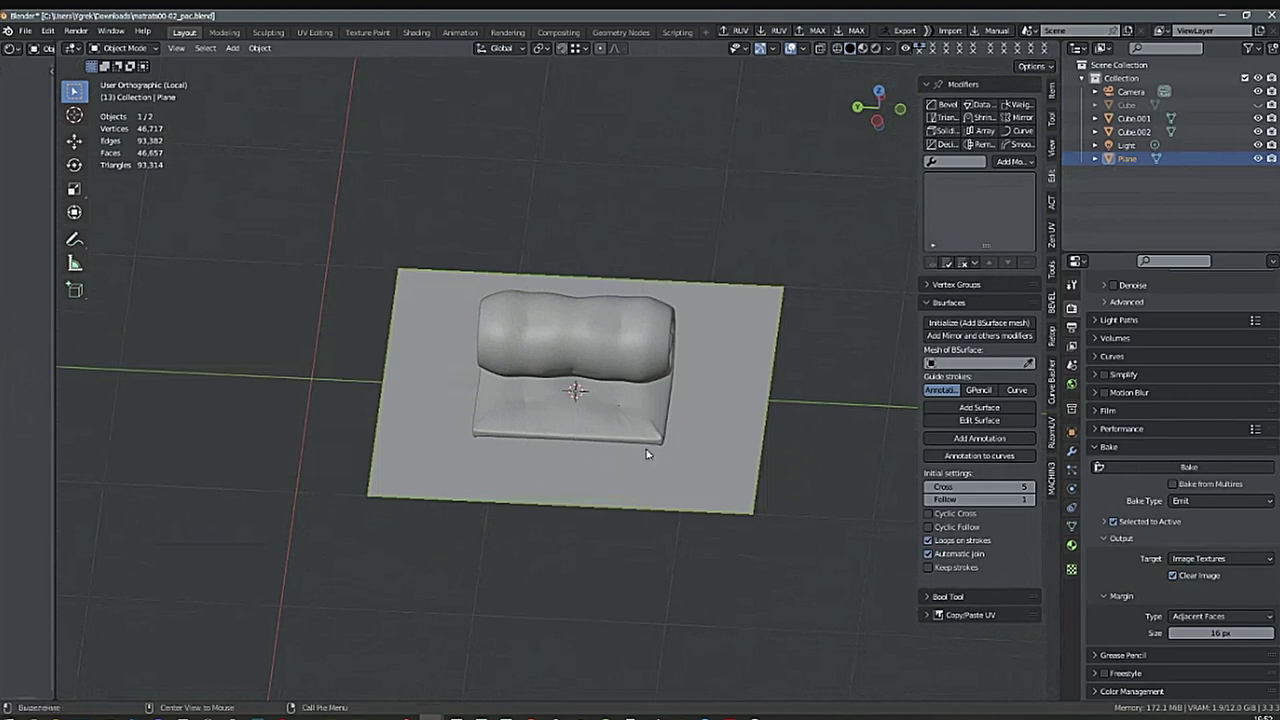
# In Edit Mode, scale the plane uniformly to about 0.304 and turn on X-ray display.
pyautogui.keyDown('alt'); pyautogui.moveTo(647, 451); pyautogui.dragTo(642, 407); pyautogui.keyUp('alt')
pyautogui.keyDown('alt'); pyautogui.moveTo(642, 407); pyautogui.dragTo(743, 407, button='right'); pyautogui.keyUp('alt')
pyautogui.keyDown('alt'); pyautogui.moveTo(742, 404); pyautogui.dragTo(675, 523); pyautogui.keyUp('alt')
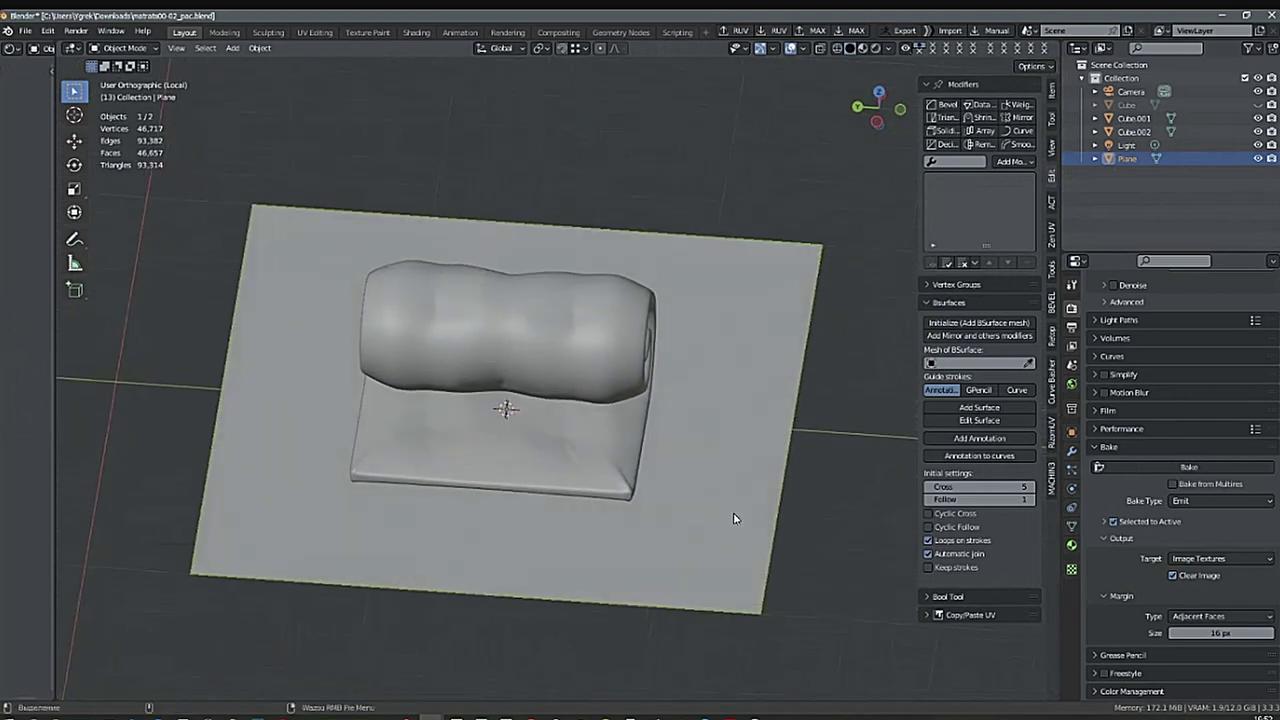
pyautogui.keyDown('alt'); pyautogui.moveTo(735, 515); pyautogui.dragTo(768, 325, button='middle'); pyautogui.keyUp('alt')
pyautogui.press('Tab')
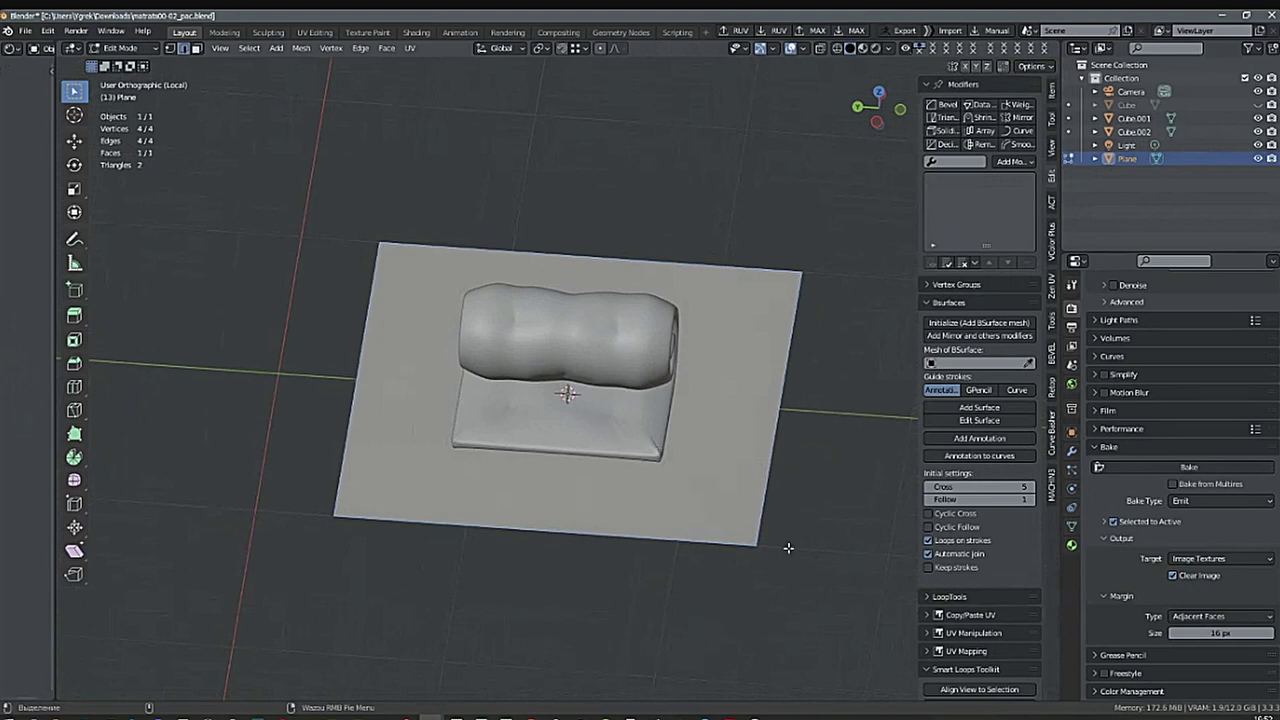
pyautogui.keyDown('shift'); pyautogui.moveTo(788, 548); pyautogui.dragTo(749, 514, button='middle'); pyautogui.keyUp('shift')
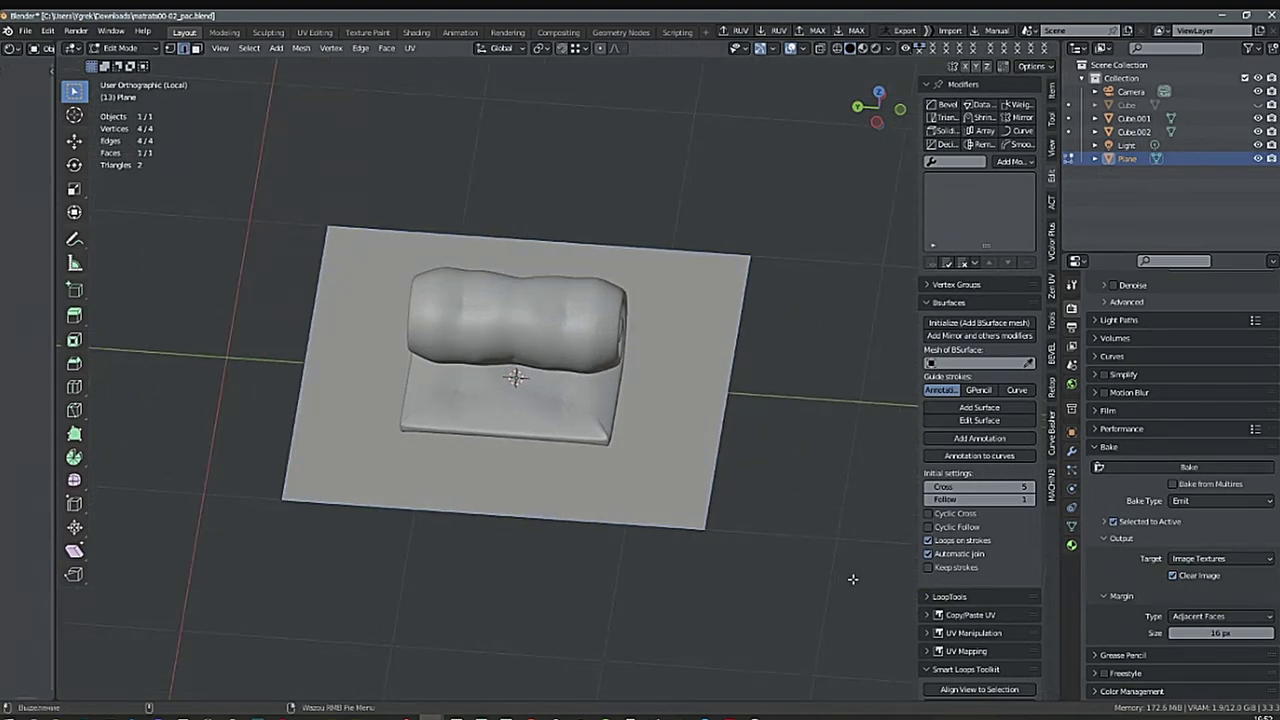
pyautogui.press('s')
pyautogui.click(620, 429)
pyautogui.hotkey('alt', 'z')
pyautogui.moveTo(674, 434); pyautogui.dragTo(710, 462, button='middle')
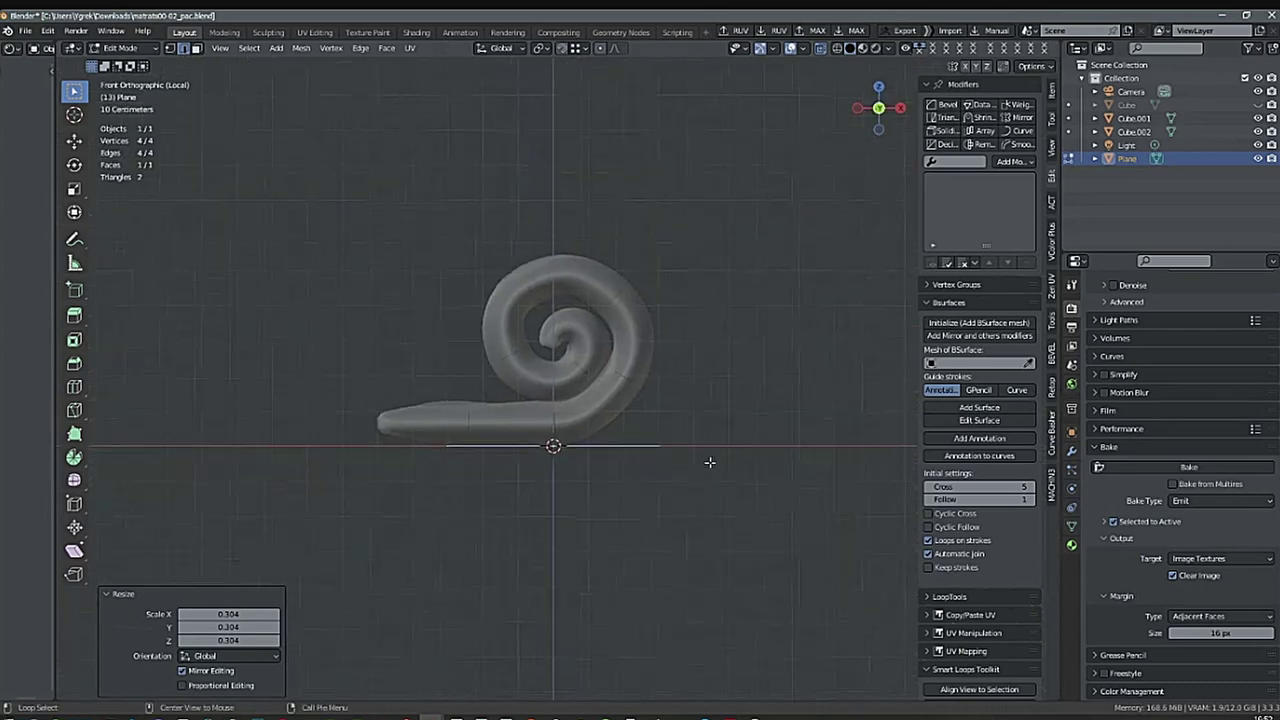
# In front view, scale the plane along X to about 0.428.
pyautogui.press('s')
pyautogui.press('x')
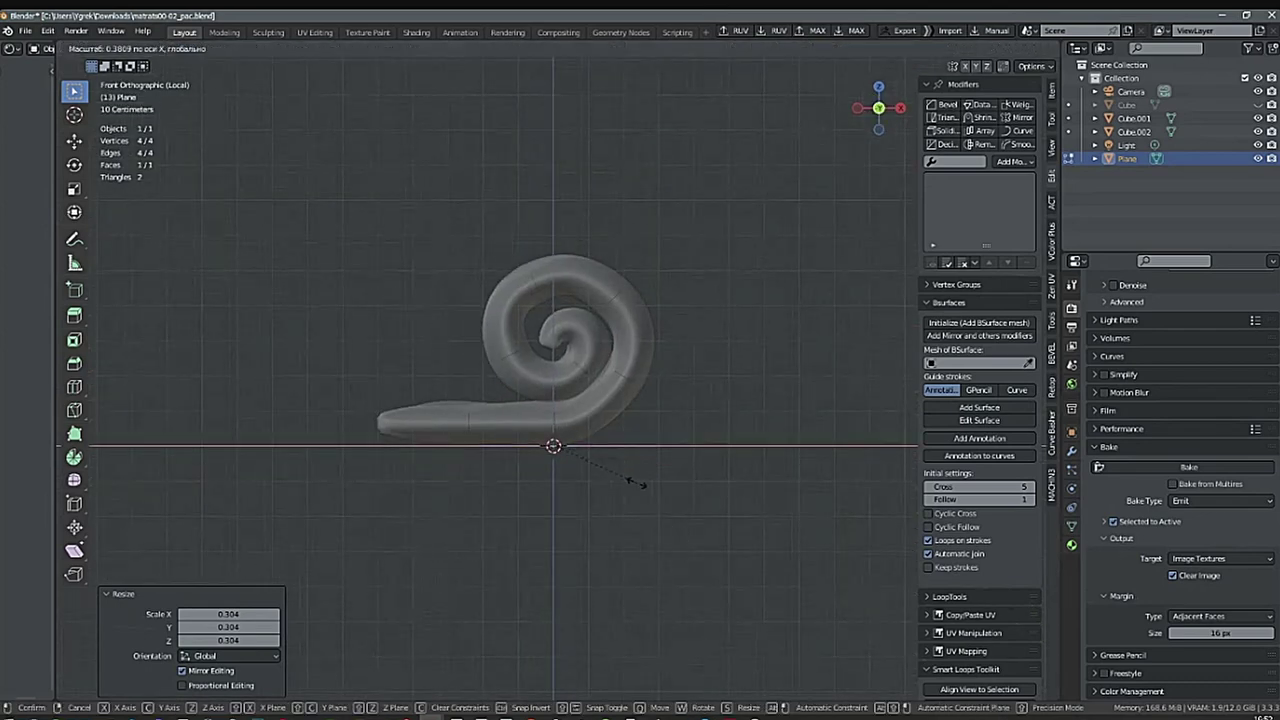
pyautogui.click(646, 486)
pyautogui.moveTo(666, 483); pyautogui.dragTo(717, 502, button='middle')
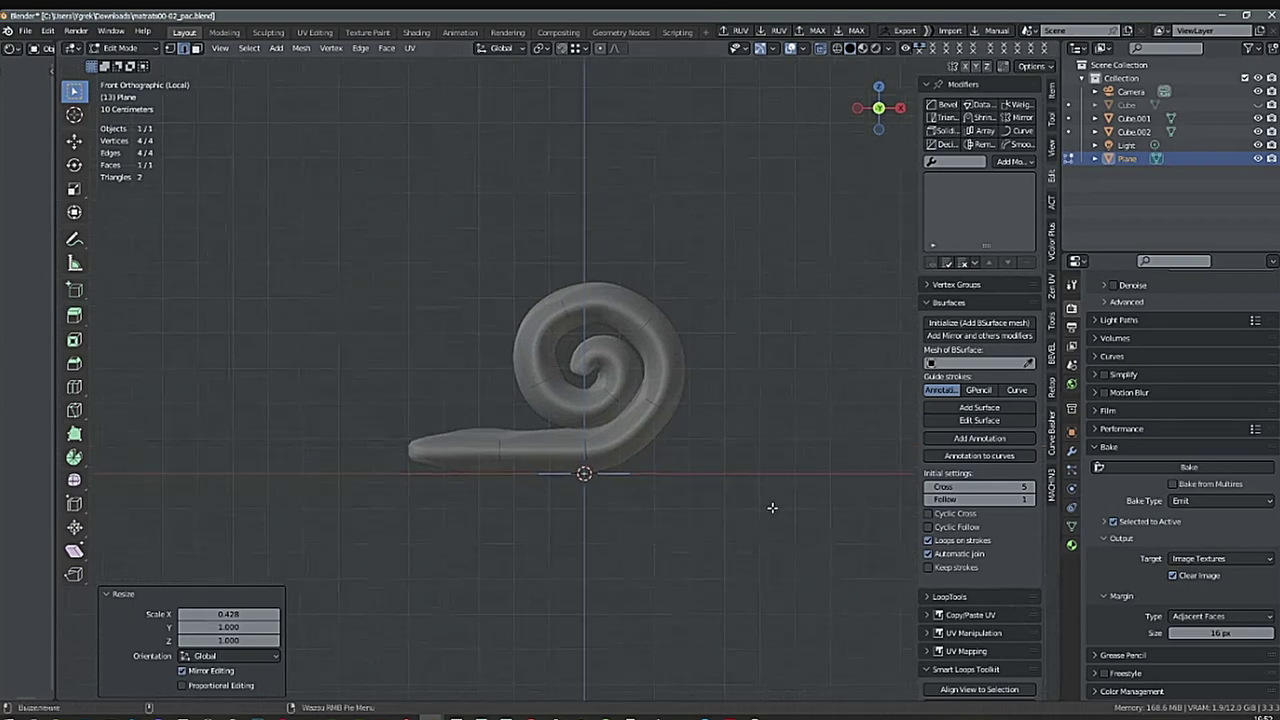
# Move the plane about -0.342 m in X and 0.159 m in Z, just above the mattress's flat part.
pyautogui.press('g')
pyautogui.click(648, 449)
pyautogui.moveTo(597, 475); pyautogui.dragTo(699, 523, button='middle')
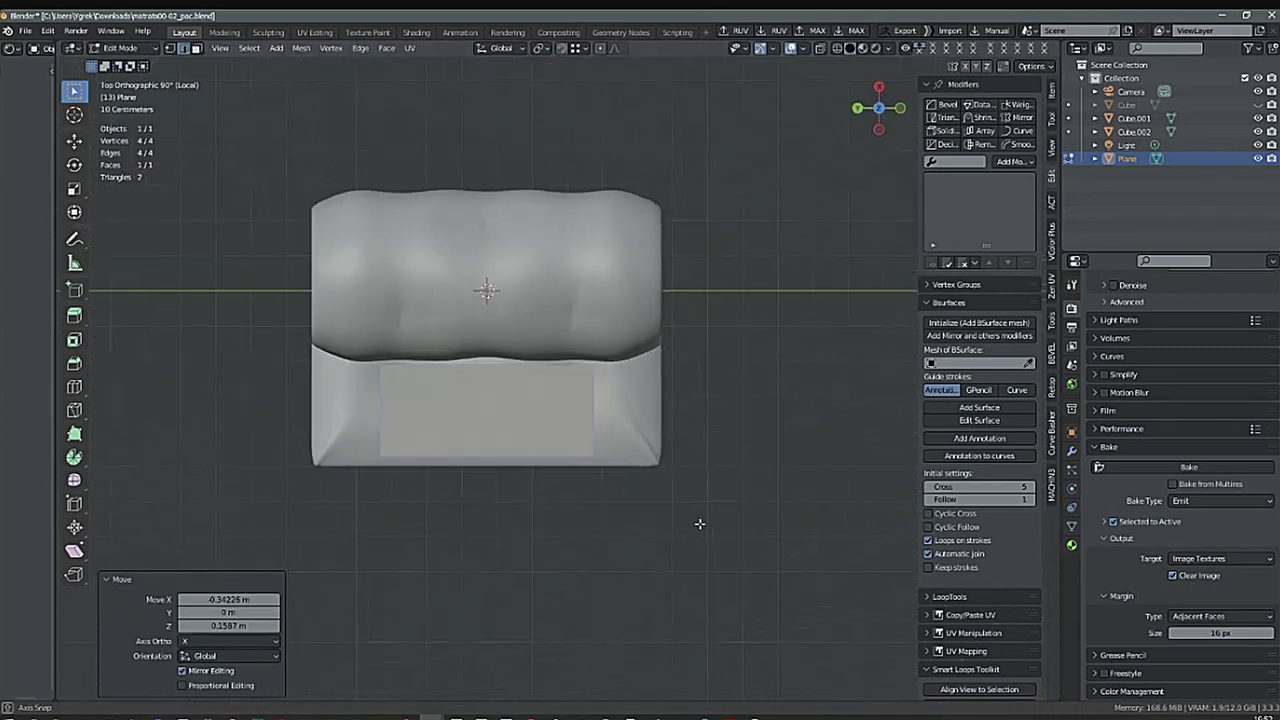
pyautogui.scroll(2, 691, 425)
pyautogui.keyDown('shift'); pyautogui.moveTo(691, 411); pyautogui.dragTo(728, 456, button='middle'); pyautogui.keyUp('shift')
pyautogui.moveTo(728, 456); pyautogui.dragTo(742, 417, button='middle')
# In top view, narrow the plane by scaling it along Y to about 0.297.
pyautogui.press('s')
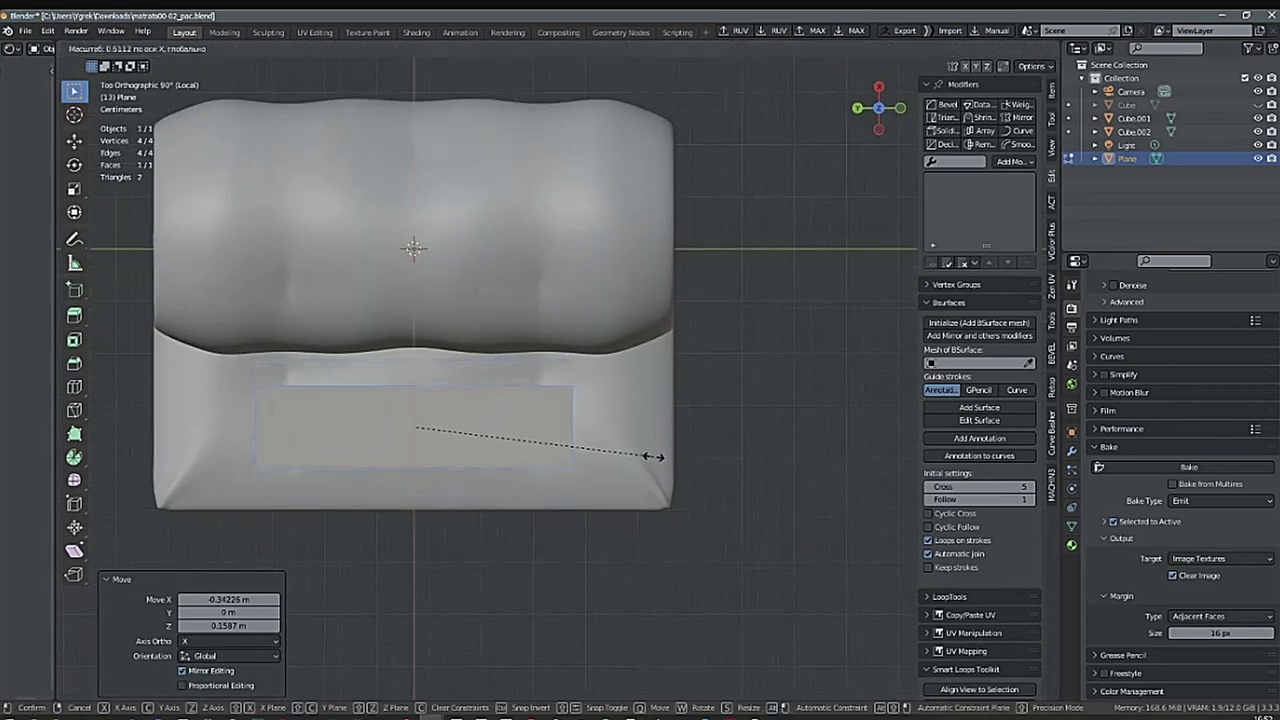
pyautogui.press('y')
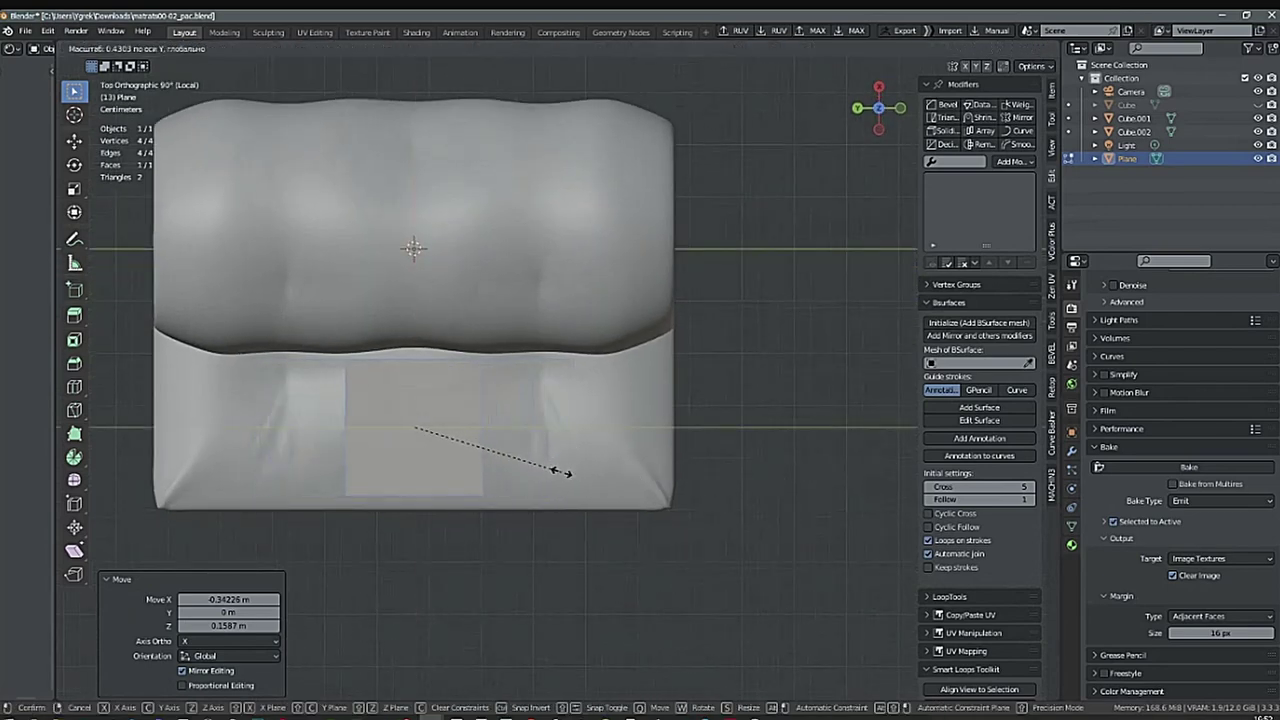
pyautogui.click(508, 468)
pyautogui.keyDown('shift'); pyautogui.moveTo(508, 468); pyautogui.dragTo(466, 470, button='middle'); pyautogui.keyUp('shift')
# Move the plane about -0.12 m in Y and -0.03 m in X, and scale it along X to about 0.575.
pyautogui.press('g')
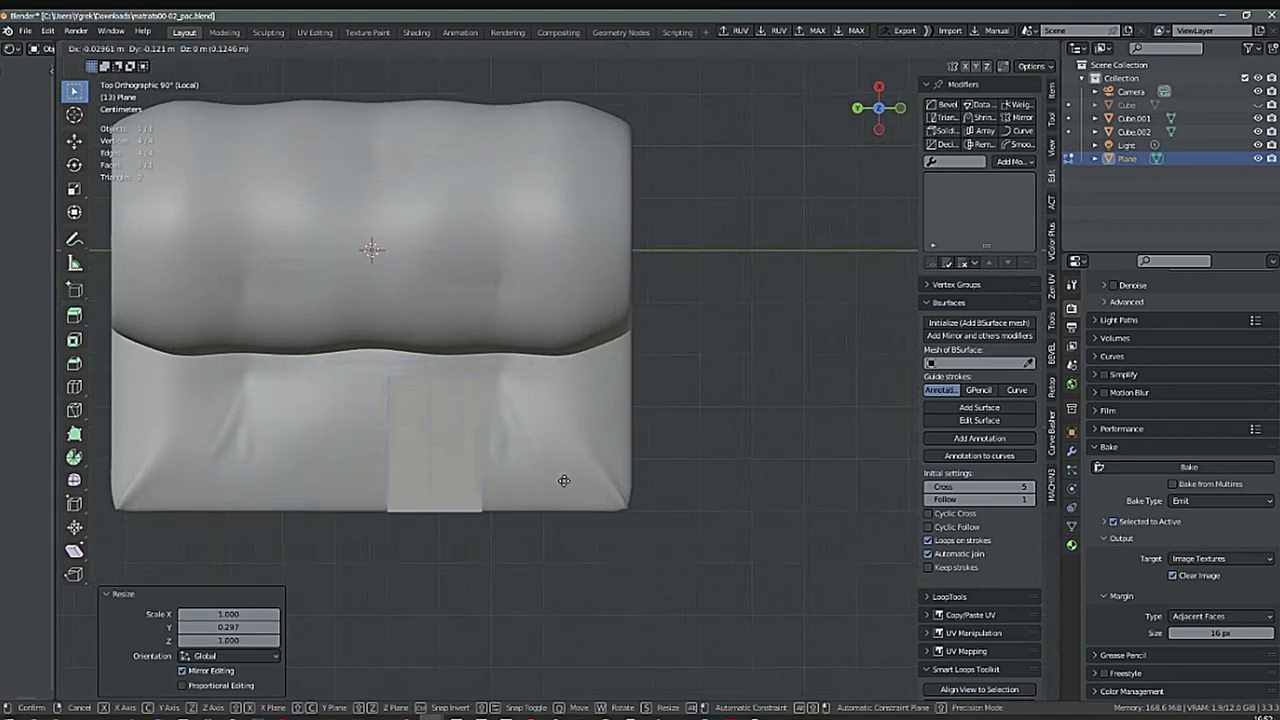
pyautogui.click(567, 480)
pyautogui.press('s')
pyautogui.press('x')
pyautogui.click(650, 470)
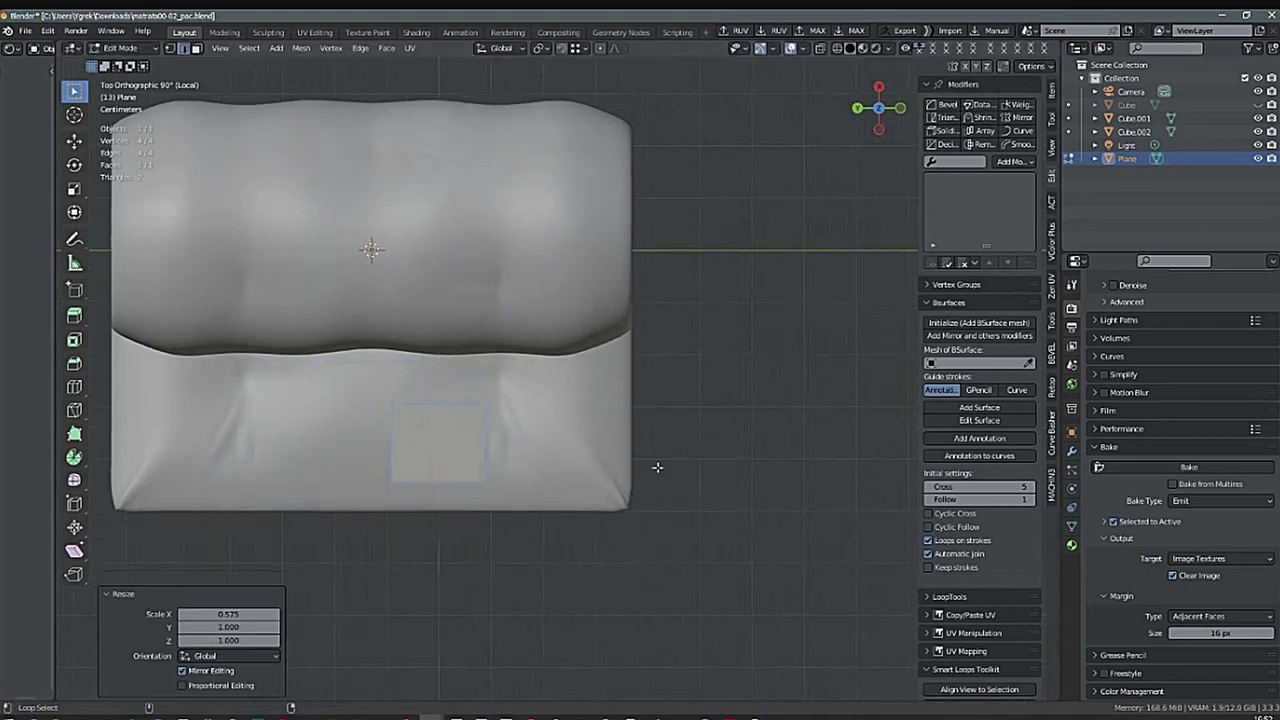
pyautogui.moveTo(657, 466); pyautogui.dragTo(642, 533, button='middle')
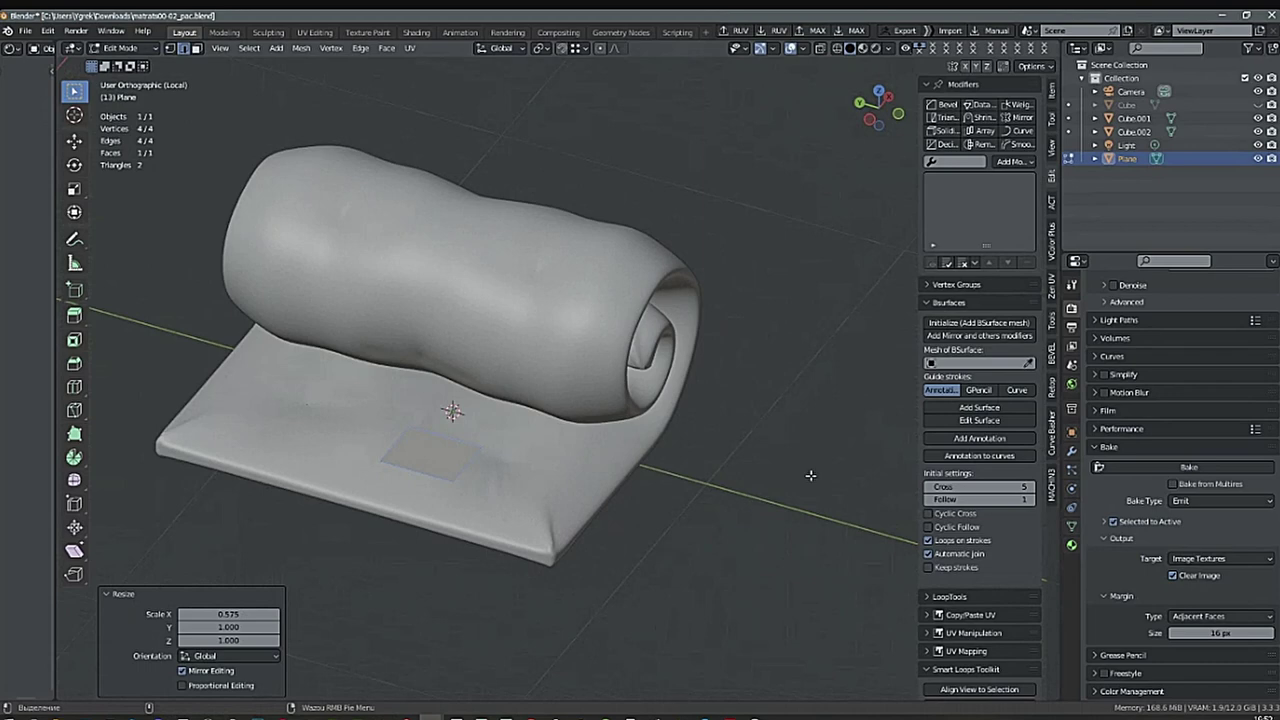
# Set the snap target to Face Project with Project Individual Elements on.
pyautogui.click(577, 48)
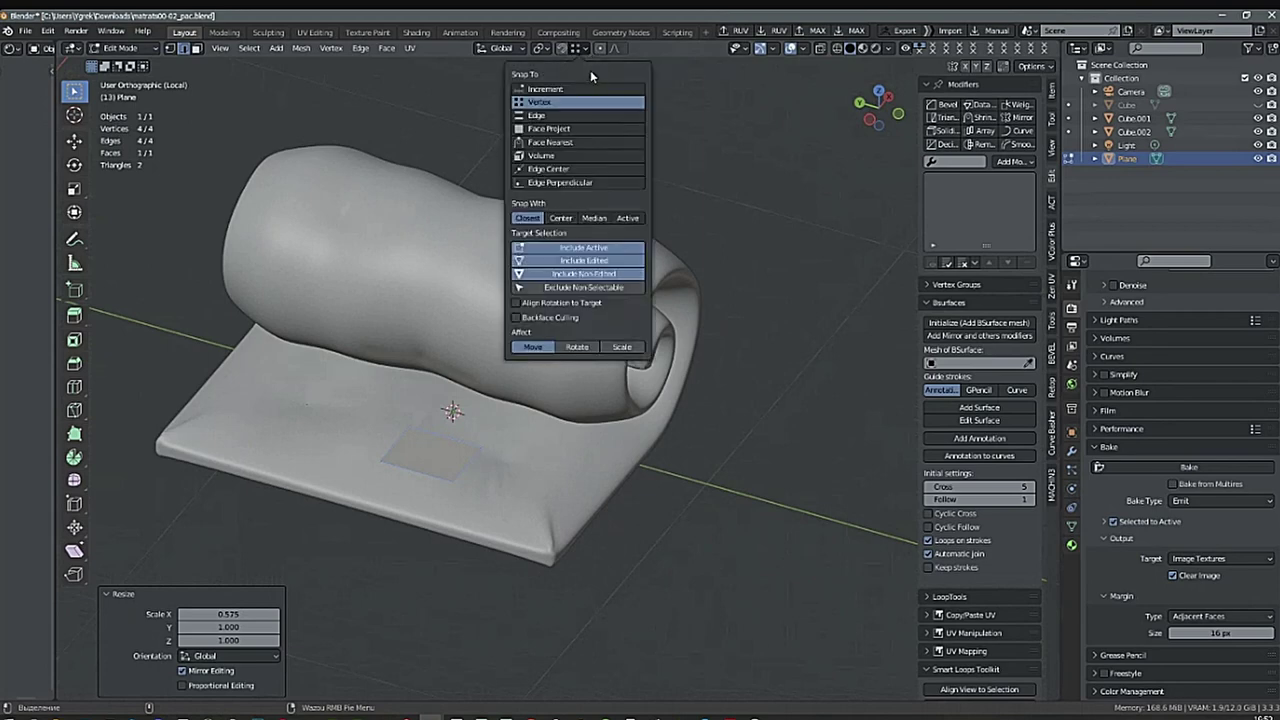
pyautogui.click(568, 129)
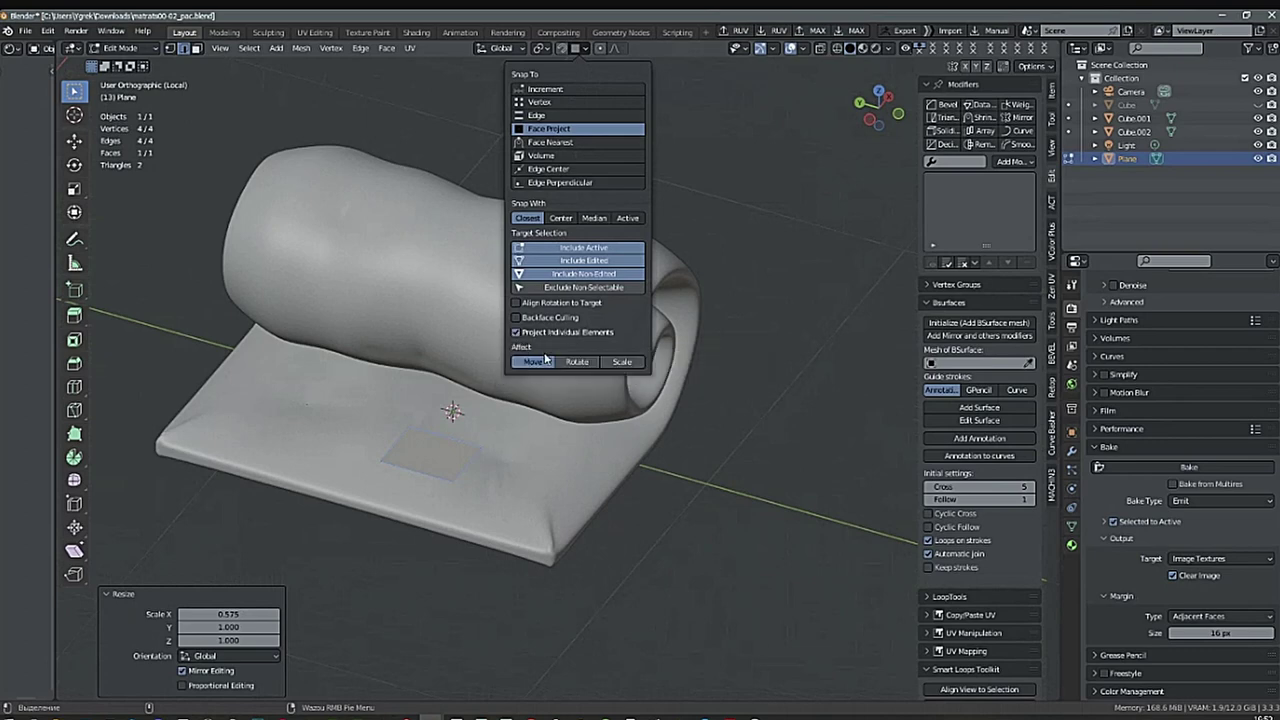
pyautogui.scroll(5, 600, 475)
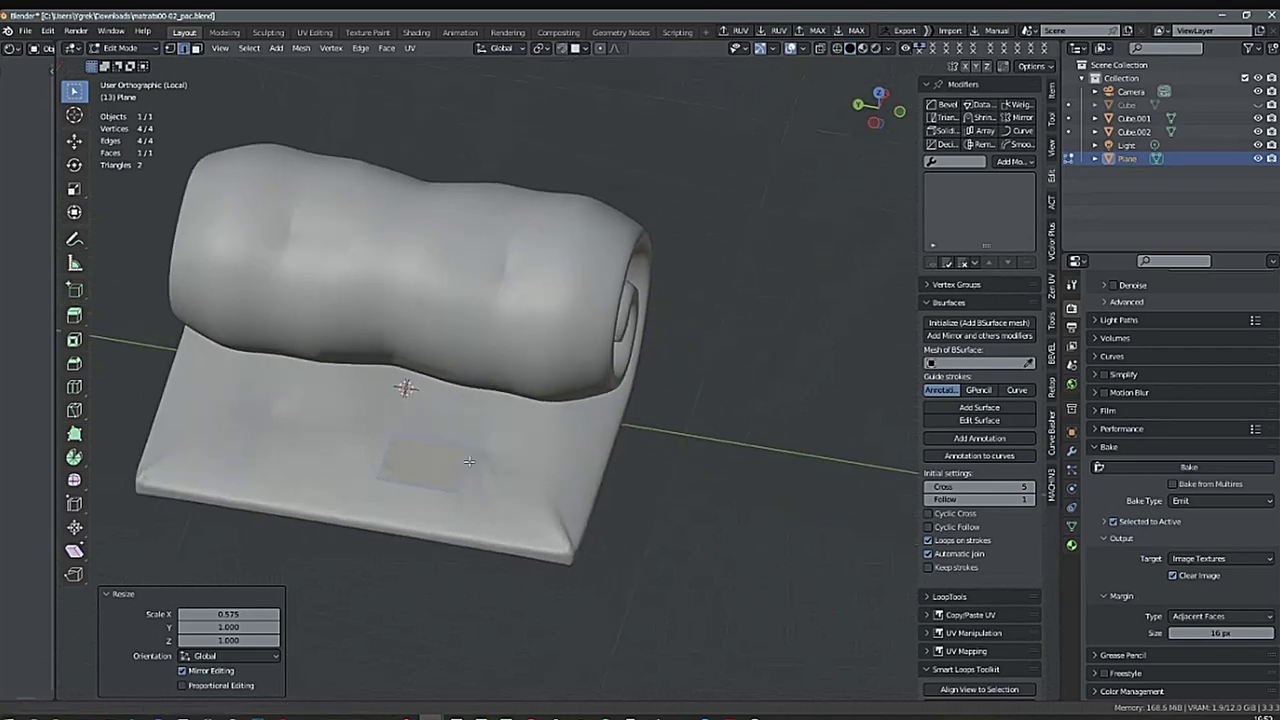
# In vertex select mode, move the plane's front corner vertex nearest the mattress's open roll end inward over the flat part.
pyautogui.rightClick(615, 493)
pyautogui.click(697, 500)
pyautogui.moveTo(690, 498); pyautogui.dragTo(703, 526, button='middle')
pyautogui.click(543, 485)
pyautogui.moveTo(543, 485); pyautogui.dragTo(551, 516, button='middle')
pyautogui.press('g')
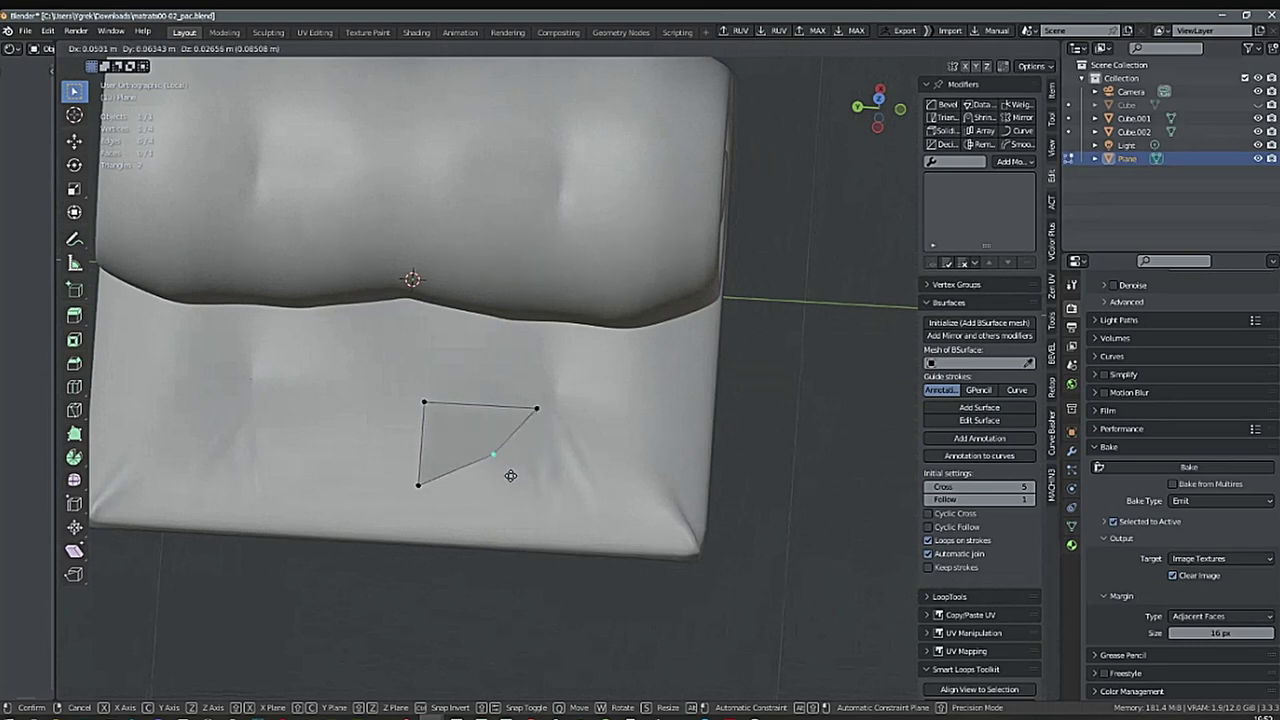
pyautogui.click(509, 474)
pyautogui.moveTo(509, 474); pyautogui.dragTo(611, 106, button='middle')
# Move the other front corner vertex about 0.028 m in X, -0.024 m in Y and 0.012 m in Z, and enable snapping.
pyautogui.press('g')
pyautogui.click(459, 494)
pyautogui.click(562, 48)
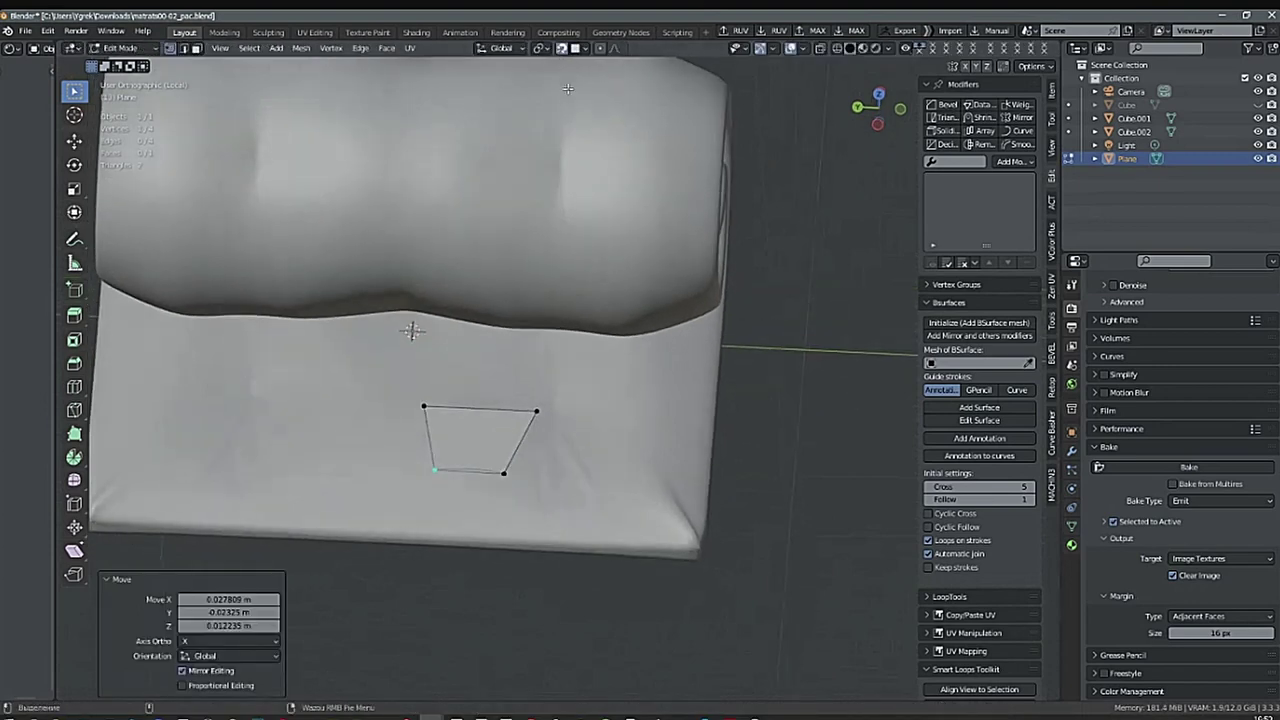
pyautogui.moveTo(564, 55); pyautogui.dragTo(452, 460, button='middle')
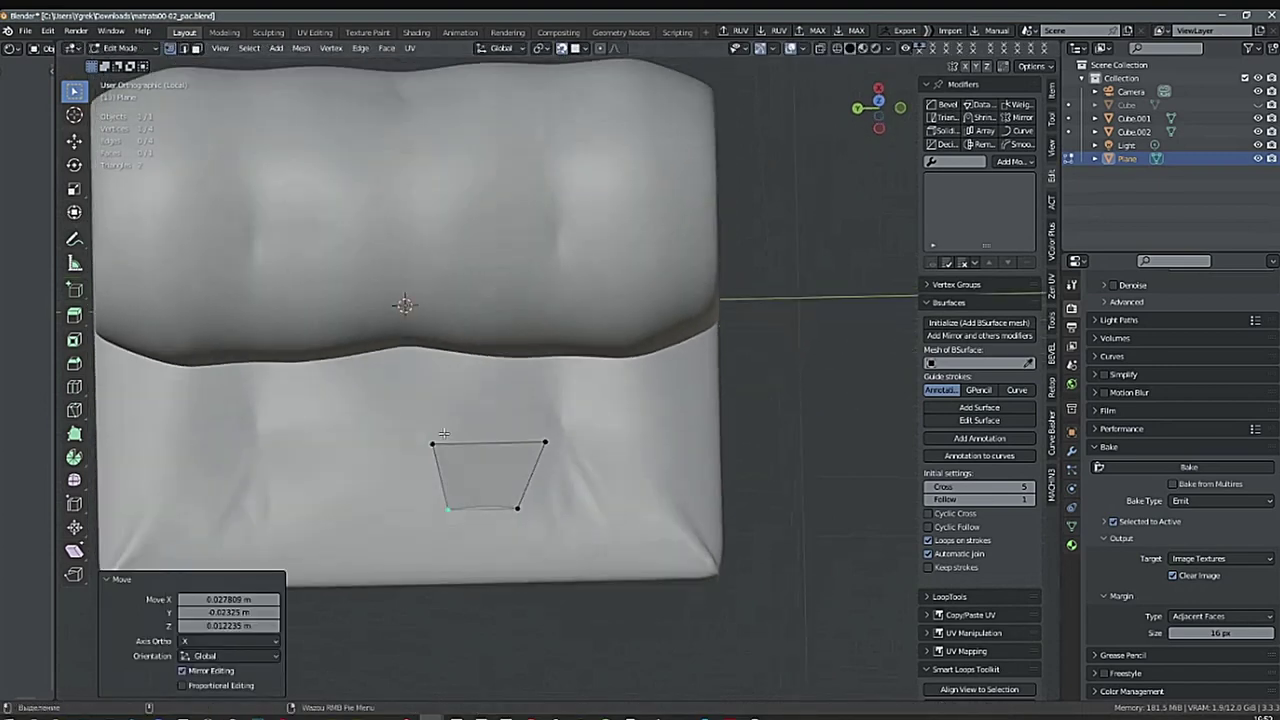
# Move the plane's two corner vertices on the roll side inward to square up the quad, the first about -0.0075 m in X and -0.022 m in Y.
pyautogui.press('g')
pyautogui.click(474, 463)
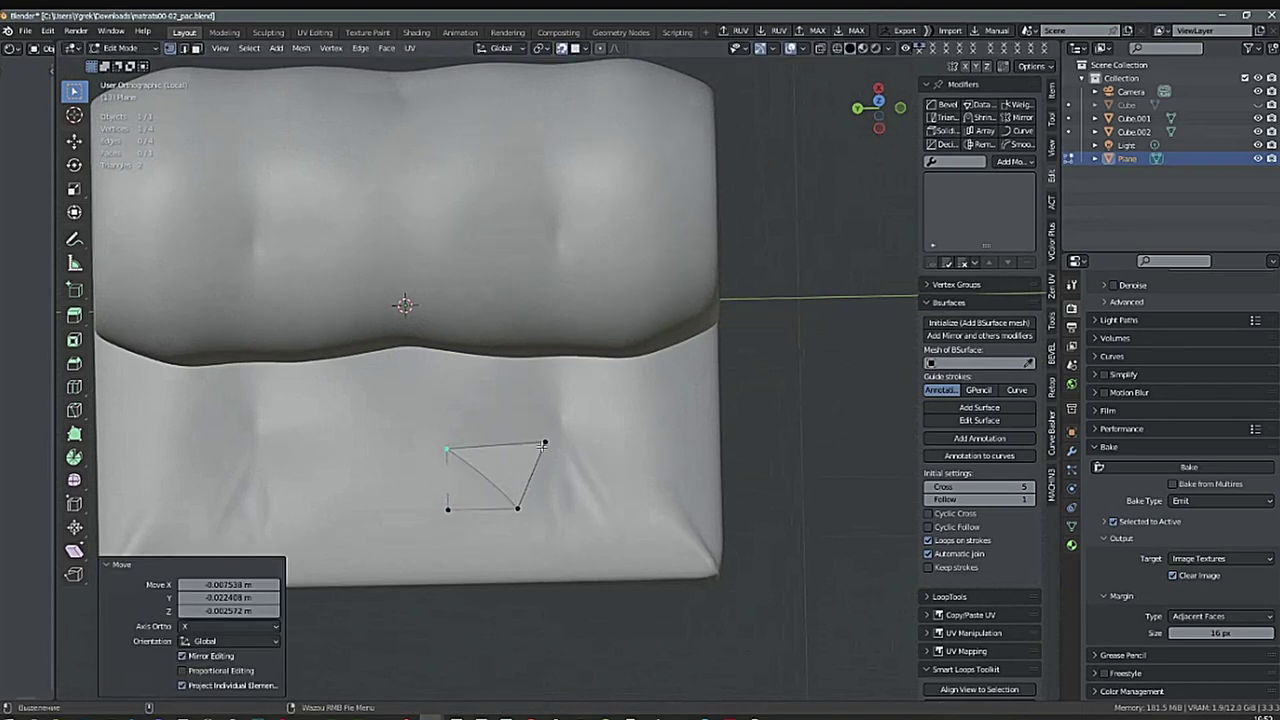
pyautogui.click(546, 444)
pyautogui.press('g')
pyautogui.click(541, 475)
pyautogui.moveTo(541, 476); pyautogui.dragTo(581, 71, button='middle')
# Select the whole plane and raise it about 0.012 m in Z without snapping.
pyautogui.keyDown('alt'); pyautogui.moveTo(635, 333); pyautogui.dragTo(612, 375); pyautogui.keyUp('alt')
pyautogui.press('l')
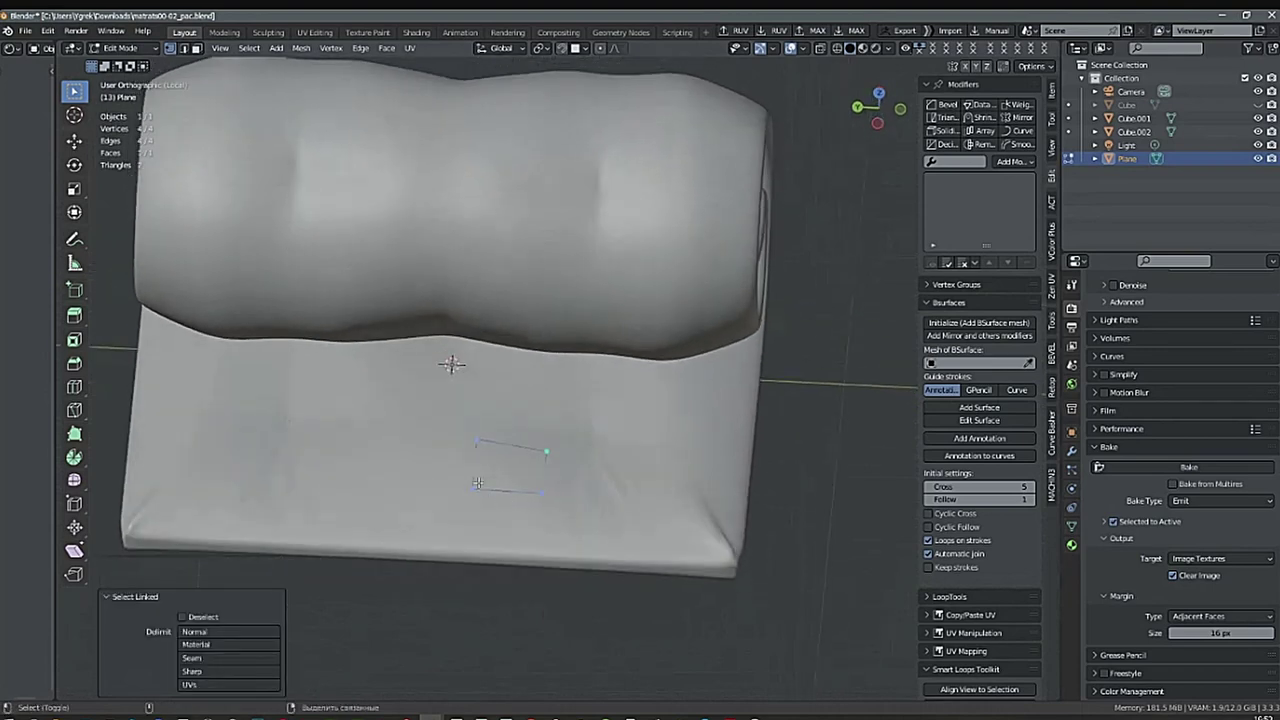
pyautogui.moveTo(545, 490); pyautogui.dragTo(629, 363, button='middle')
pyautogui.press('g')
pyautogui.click(644, 424)
pyautogui.click(585, 49)
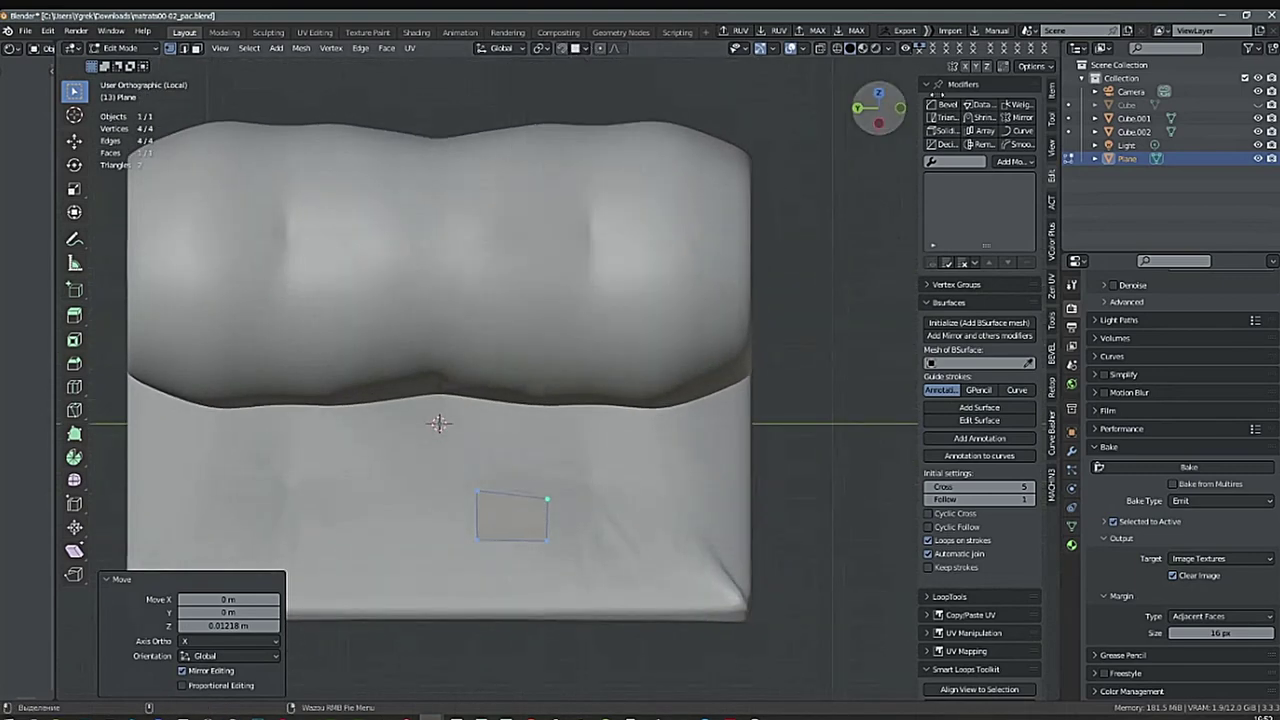
# Turn snapping back on and add a Shrinkwrap modifier to the plane with the mattress Cube.002 as its target.
pyautogui.keyDown('alt'); pyautogui.moveTo(747, 331); pyautogui.dragTo(742, 413, button='right'); pyautogui.keyUp('alt')
pyautogui.keyDown('alt'); pyautogui.moveTo(742, 413); pyautogui.dragTo(772, 362, button='middle'); pyautogui.keyUp('alt')
pyautogui.keyDown('alt'); pyautogui.moveTo(772, 362); pyautogui.dragTo(772, 355); pyautogui.keyUp('alt')
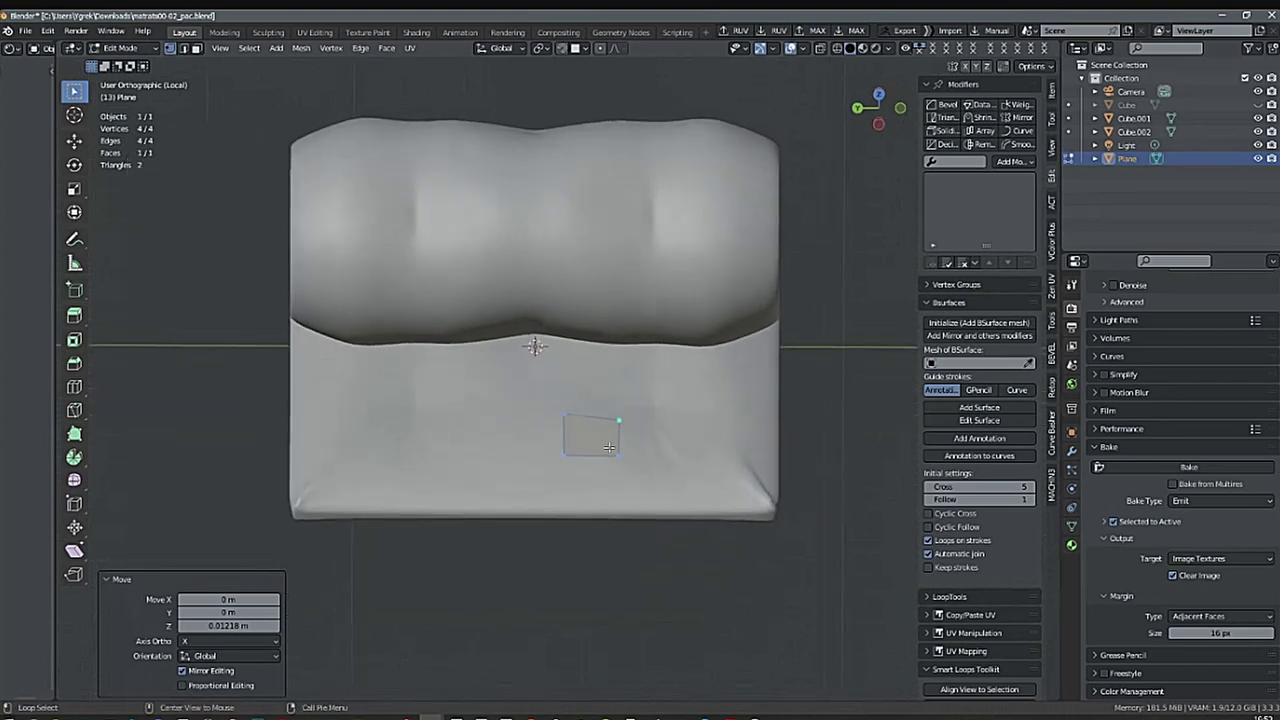
pyautogui.keyDown('alt'); pyautogui.moveTo(728, 403); pyautogui.dragTo(718, 419); pyautogui.keyUp('alt')
pyautogui.moveTo(695, 435); pyautogui.dragTo(627, 361, button='middle')
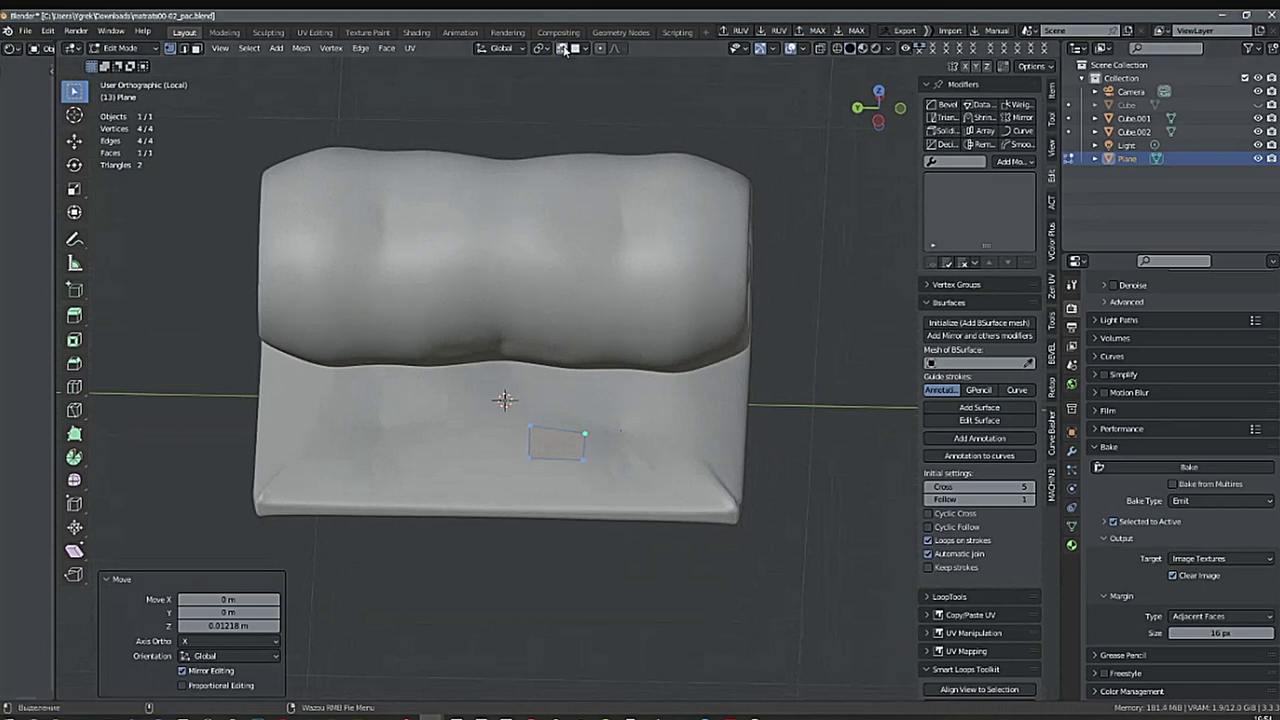
pyautogui.moveTo(684, 322); pyautogui.dragTo(668, 338, button='middle')
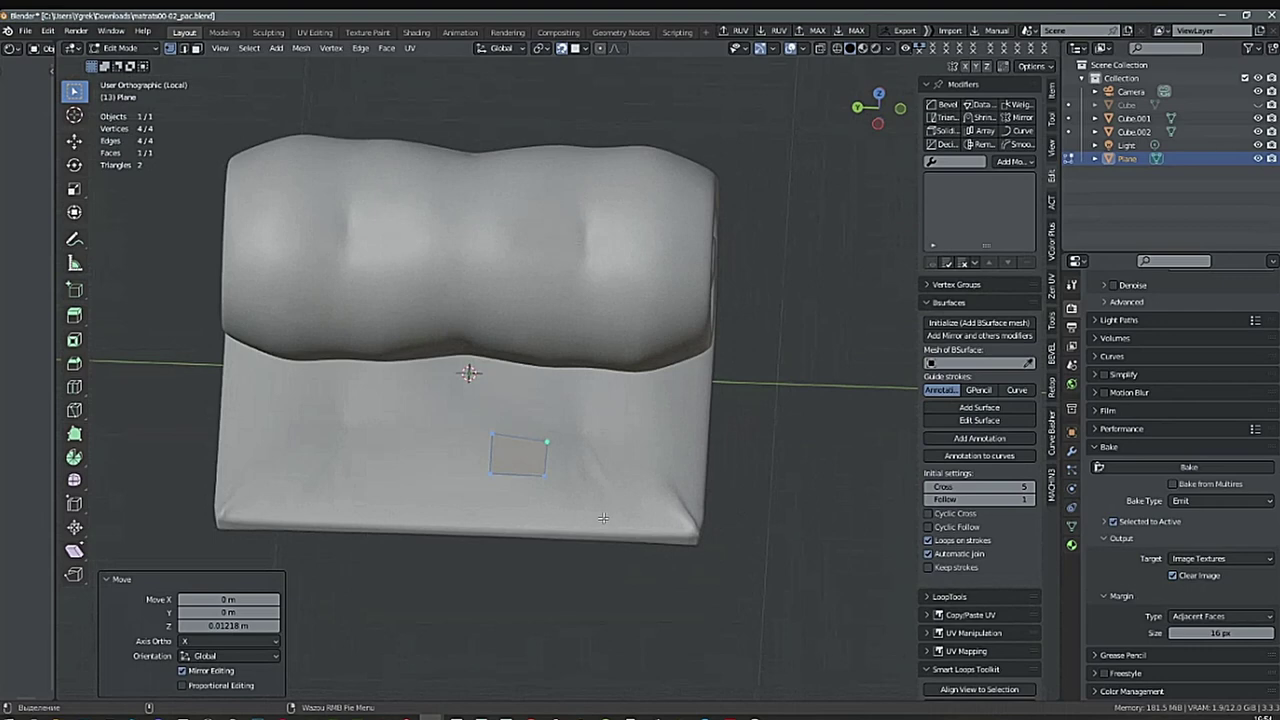
pyautogui.click(982, 118)
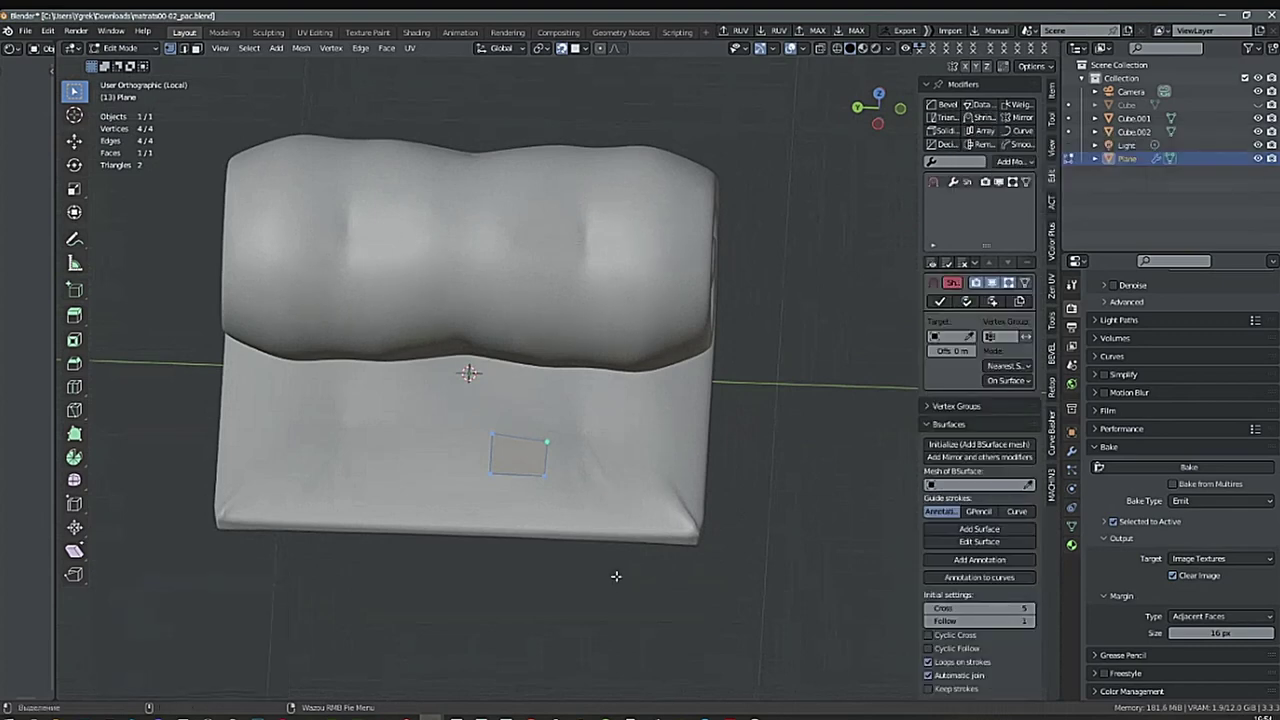
pyautogui.click(969, 336)
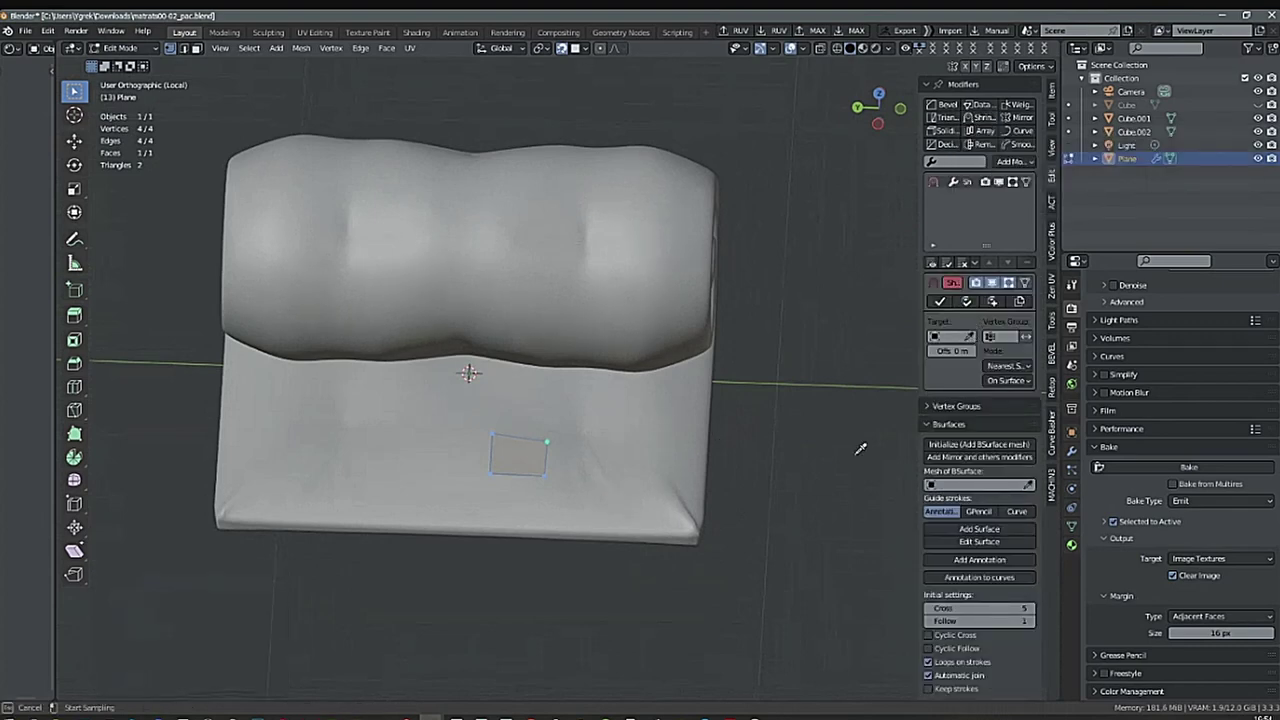
pyautogui.click(661, 401)
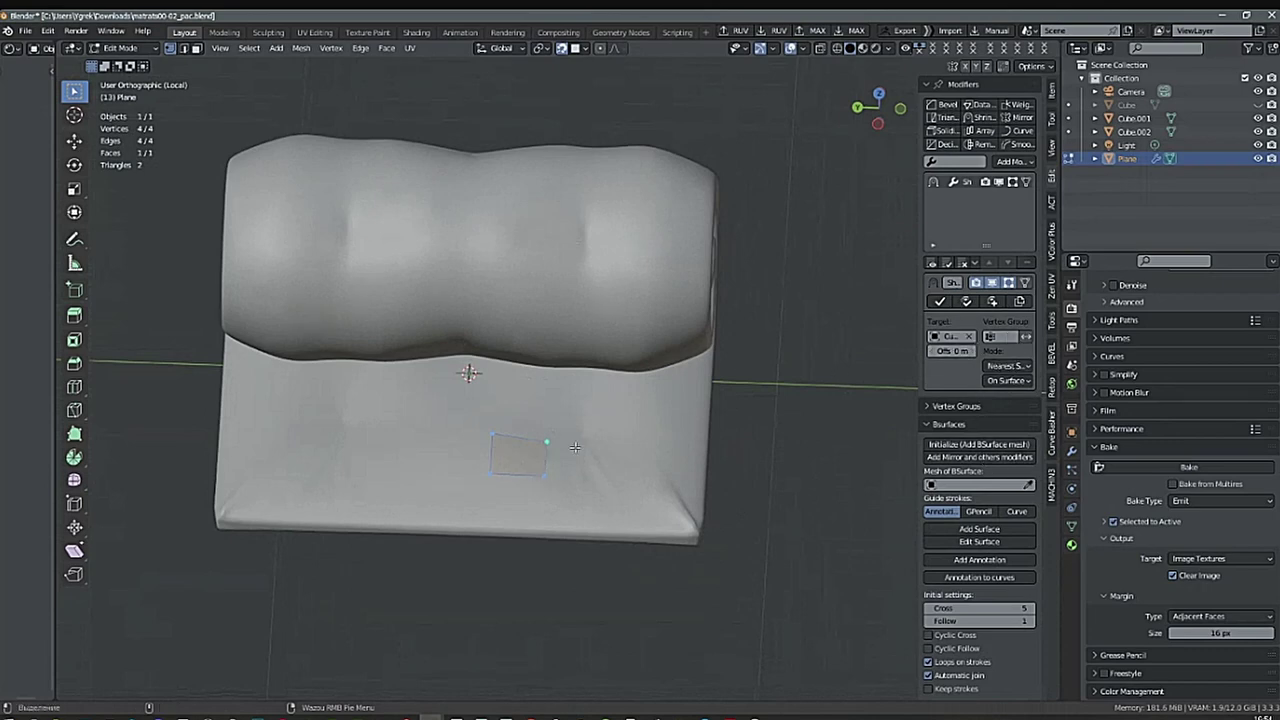
# Try a Shrinkwrap offset of 0.01 m, reset it to 0 m, and turn on the modifier's On Cage display.
pyautogui.scroll(5, 514, 491)
pyautogui.moveTo(677, 486); pyautogui.dragTo(512, 451, button='middle')
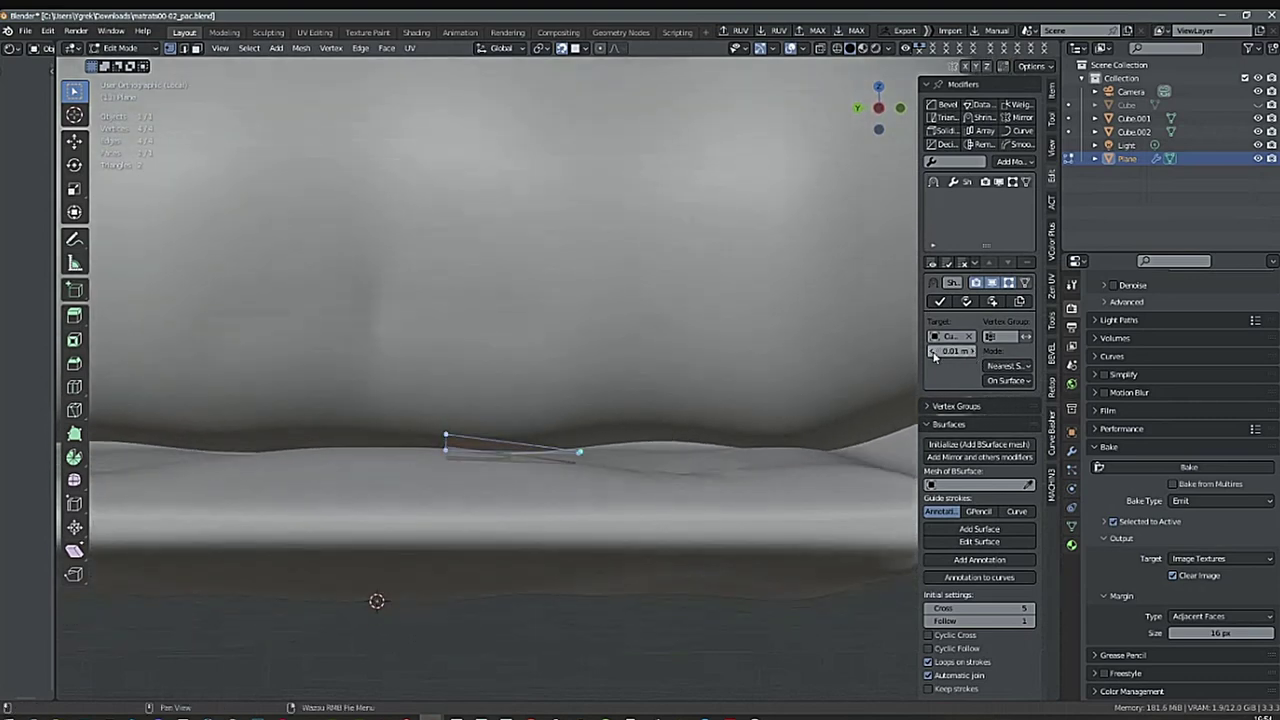
pyautogui.moveTo(750, 415); pyautogui.dragTo(596, 381, button='middle')
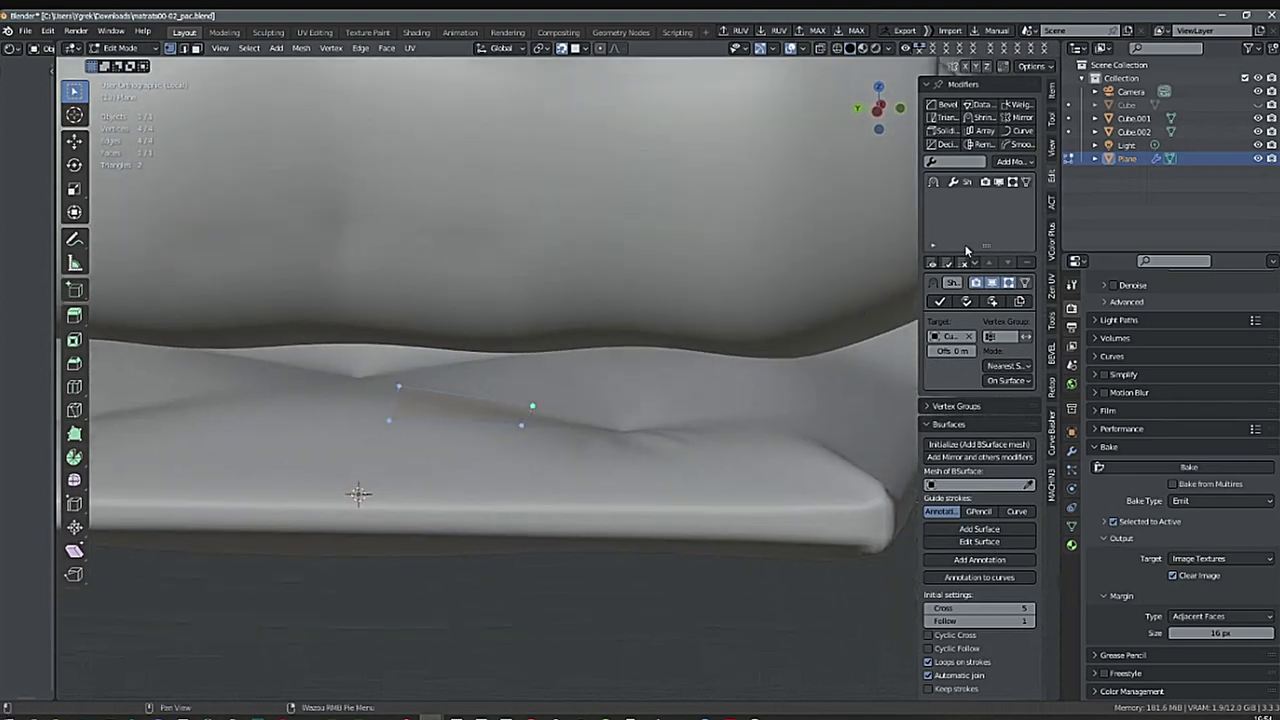
pyautogui.moveTo(520, 408); pyautogui.dragTo(576, 436, button='middle')
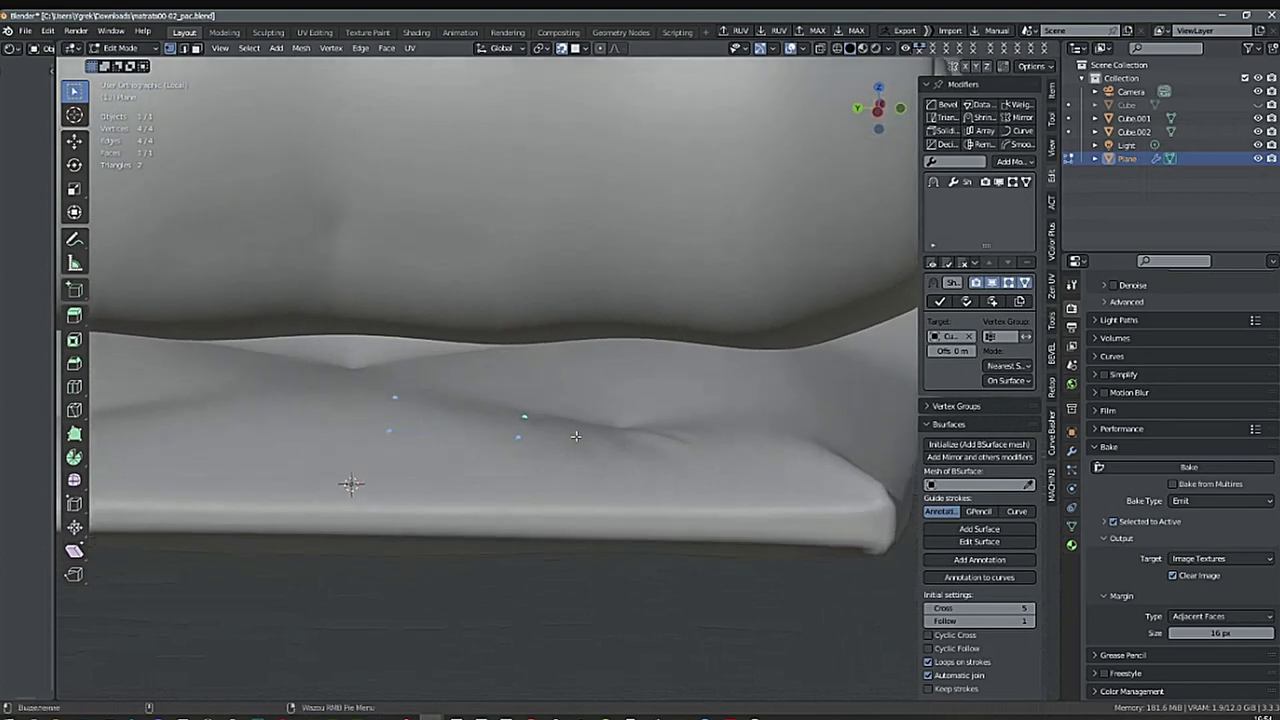
# Compare the plane with the Shrinkwrap's viewport display off and on, and set its offset to 0.01 m.
pyautogui.click(998, 182)
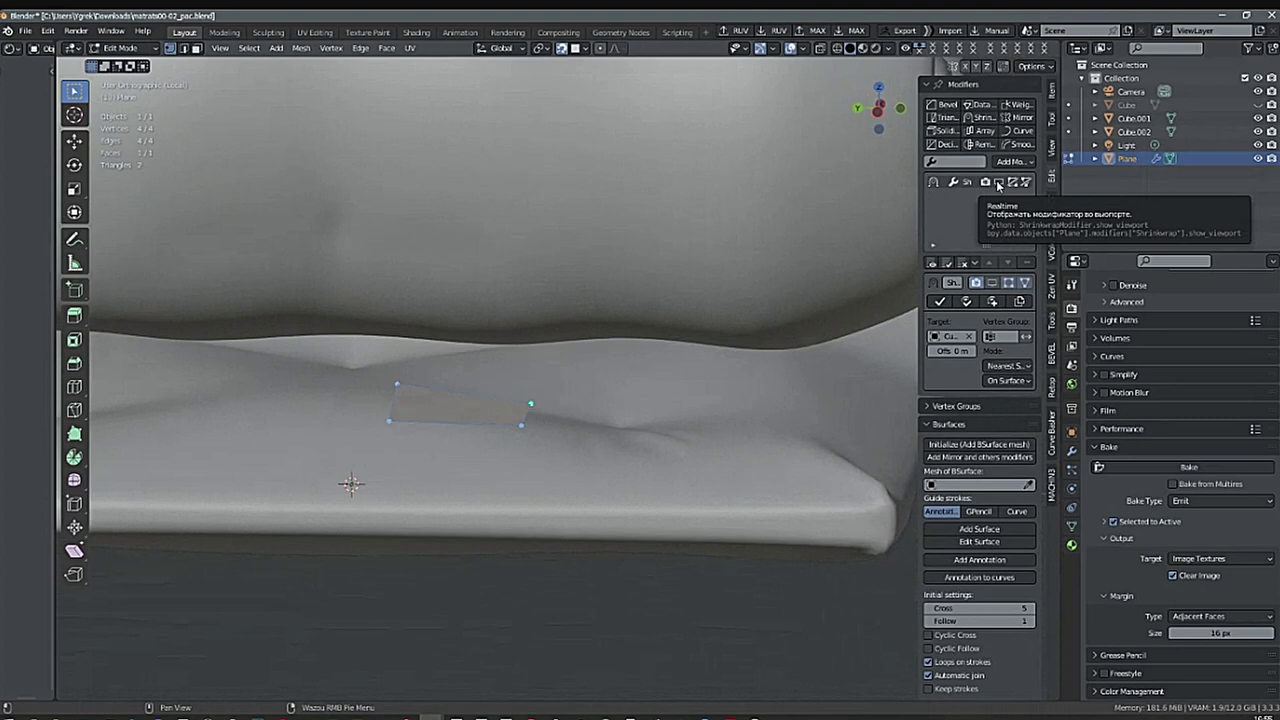
pyautogui.click(998, 183)
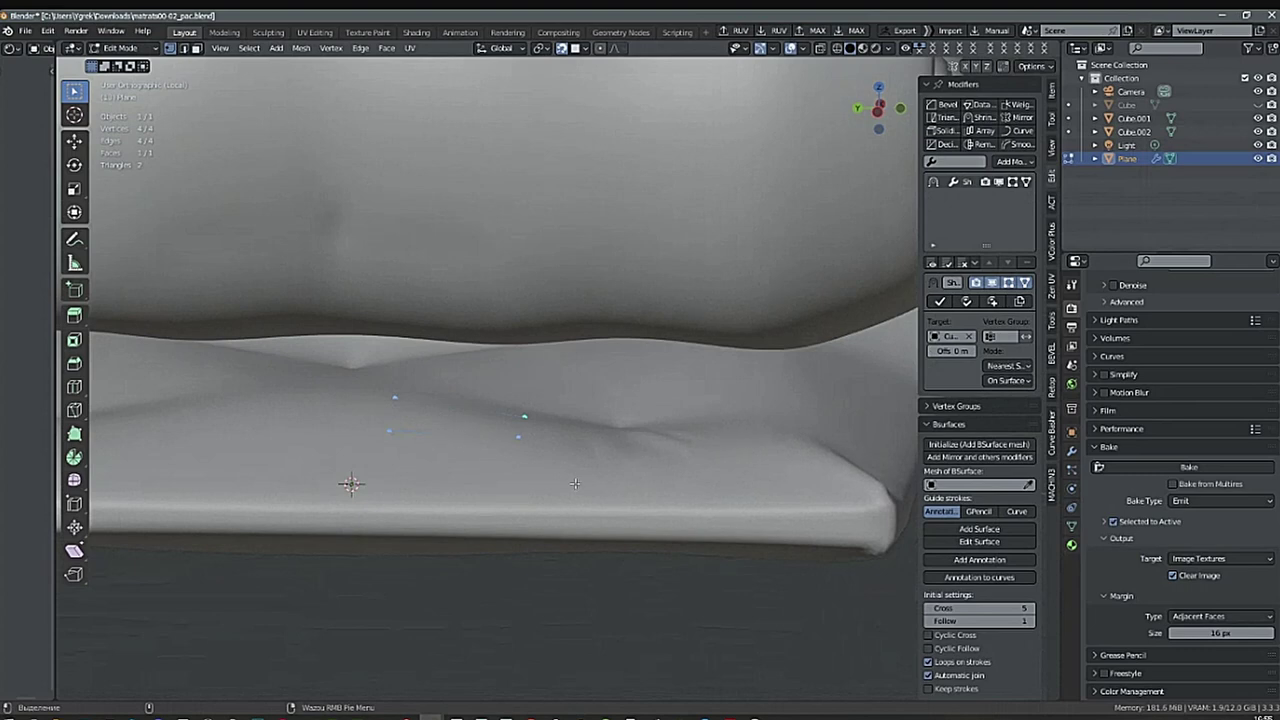
pyautogui.click(972, 353)
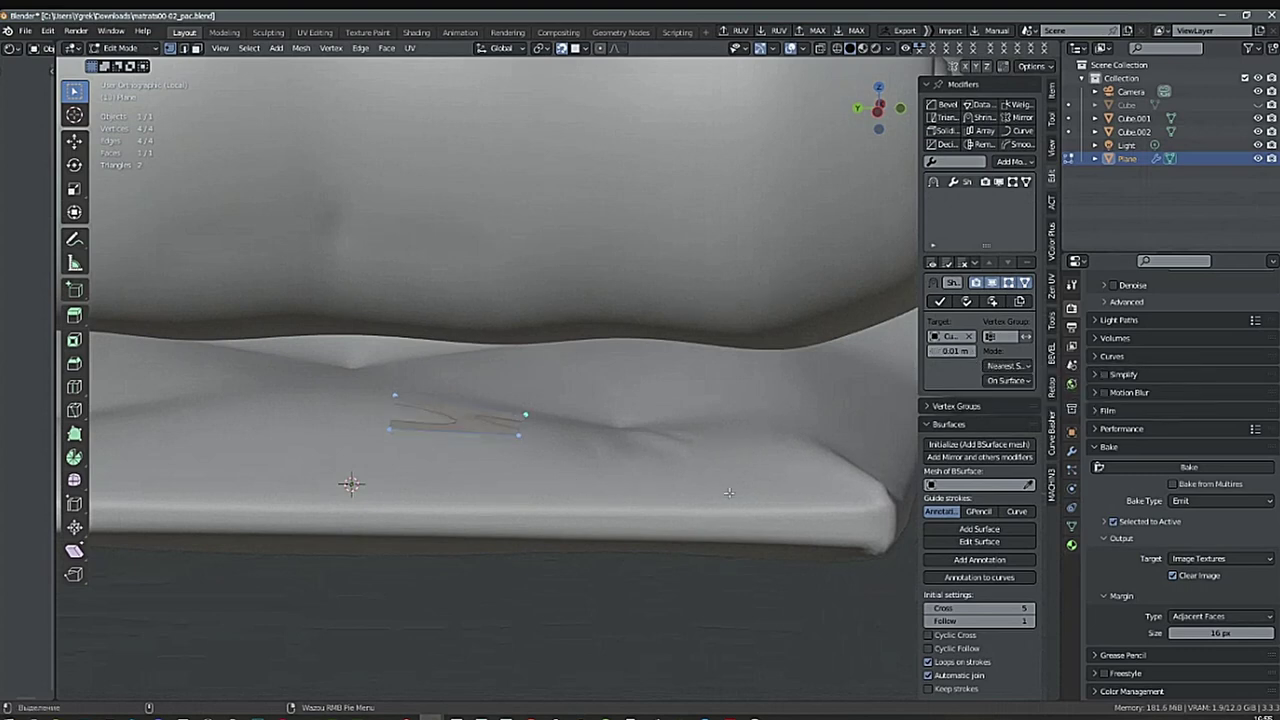
pyautogui.moveTo(752, 452)
pyautogui.keyDown('alt'); pyautogui.mouseDown()
pyautogui.moveTo(748, 412)
pyautogui.moveTo(755, 449)
pyautogui.mouseUp(); pyautogui.keyUp('alt')
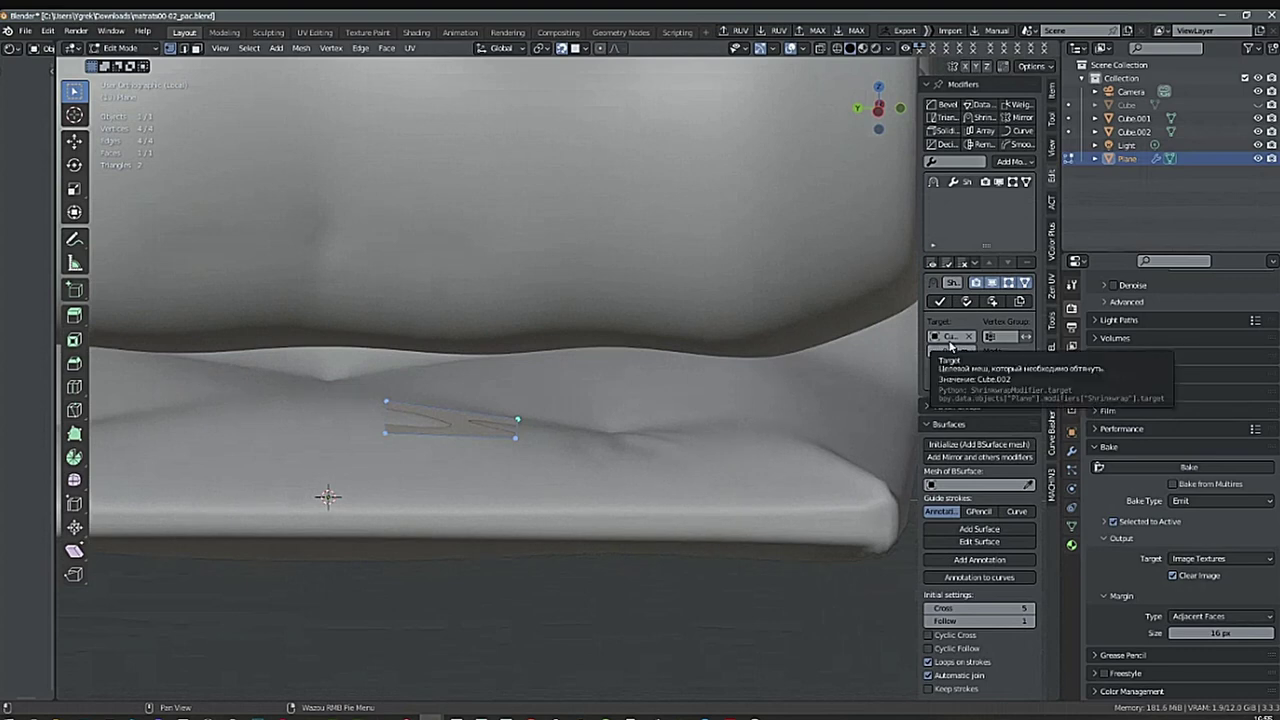
# Try to extrude the plane's front edge about -0.1 m in X toward the mattress's front border, and undo it.
pyautogui.moveTo(620, 434); pyautogui.dragTo(629, 549, button='middle')
pyautogui.scroll(-1, 627, 510)
pyautogui.moveTo(606, 503); pyautogui.dragTo(568, 370, button='middle')
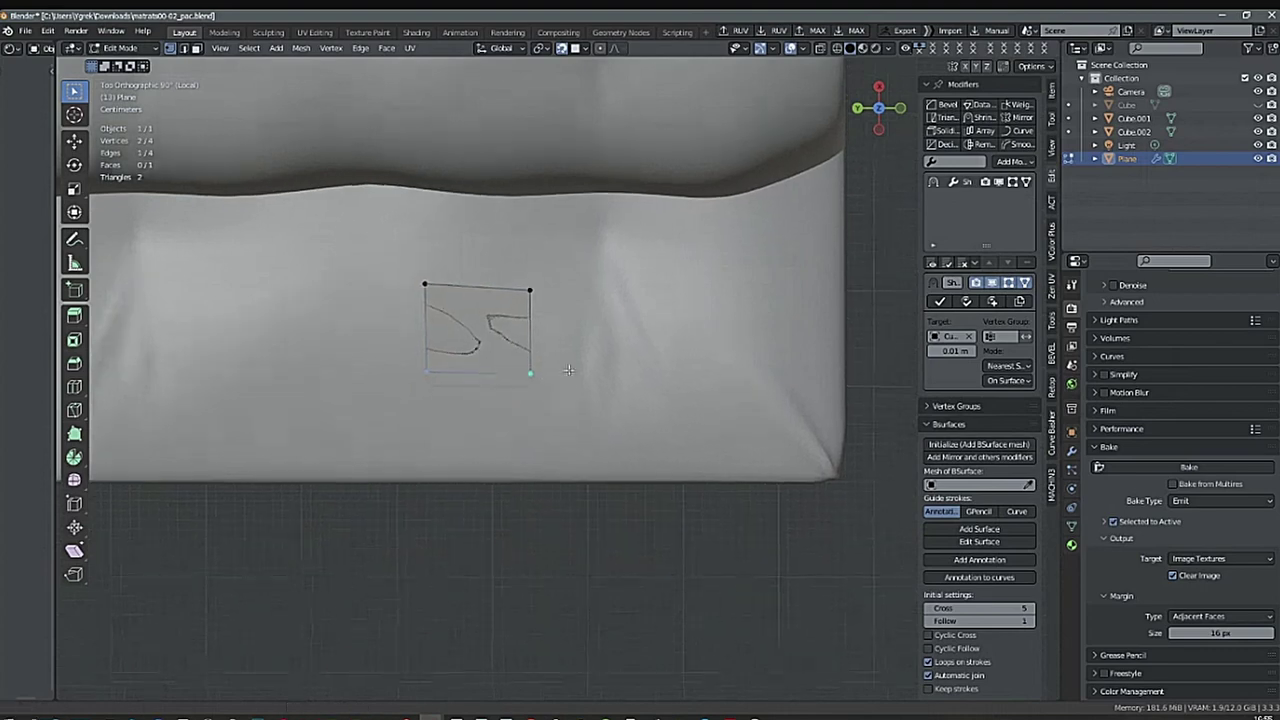
pyautogui.press('e')
pyautogui.click(574, 449)
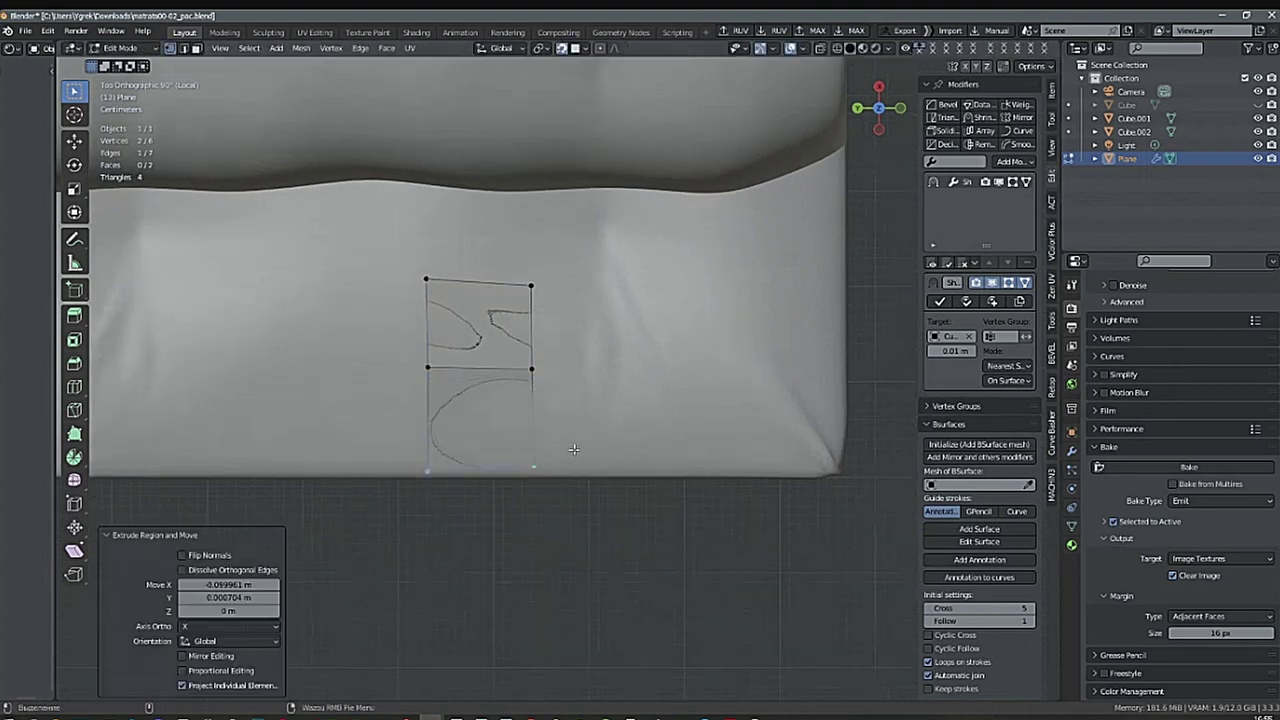
pyautogui.moveTo(574, 449); pyautogui.dragTo(608, 448, button='middle')
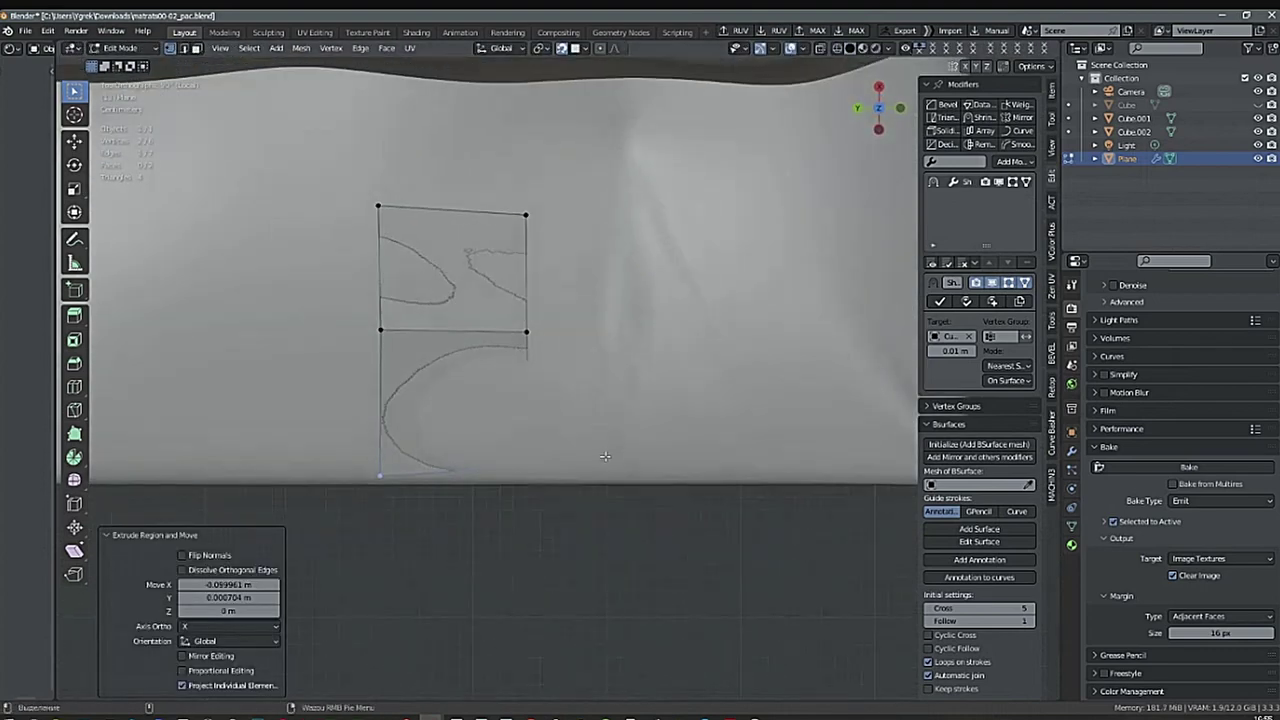
pyautogui.hotkey('ctrl', 'z')
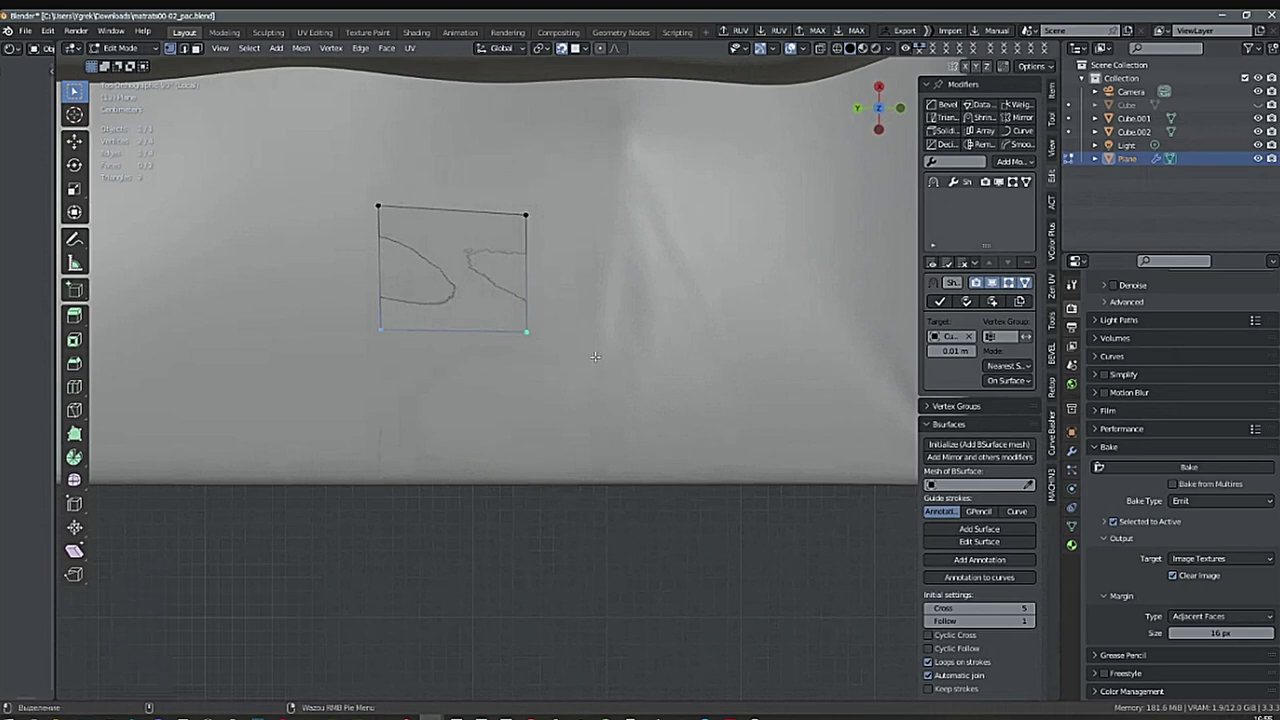
pyautogui.press('h')
pyautogui.hotkey('ctrl', 'z')
pyautogui.press('g')
pyautogui.rightClick(598, 418)
# Extrude the plane's front edge about -0.096 m in X, just short of the mattress's front border.
pyautogui.press('e')
pyautogui.click(587, 486)
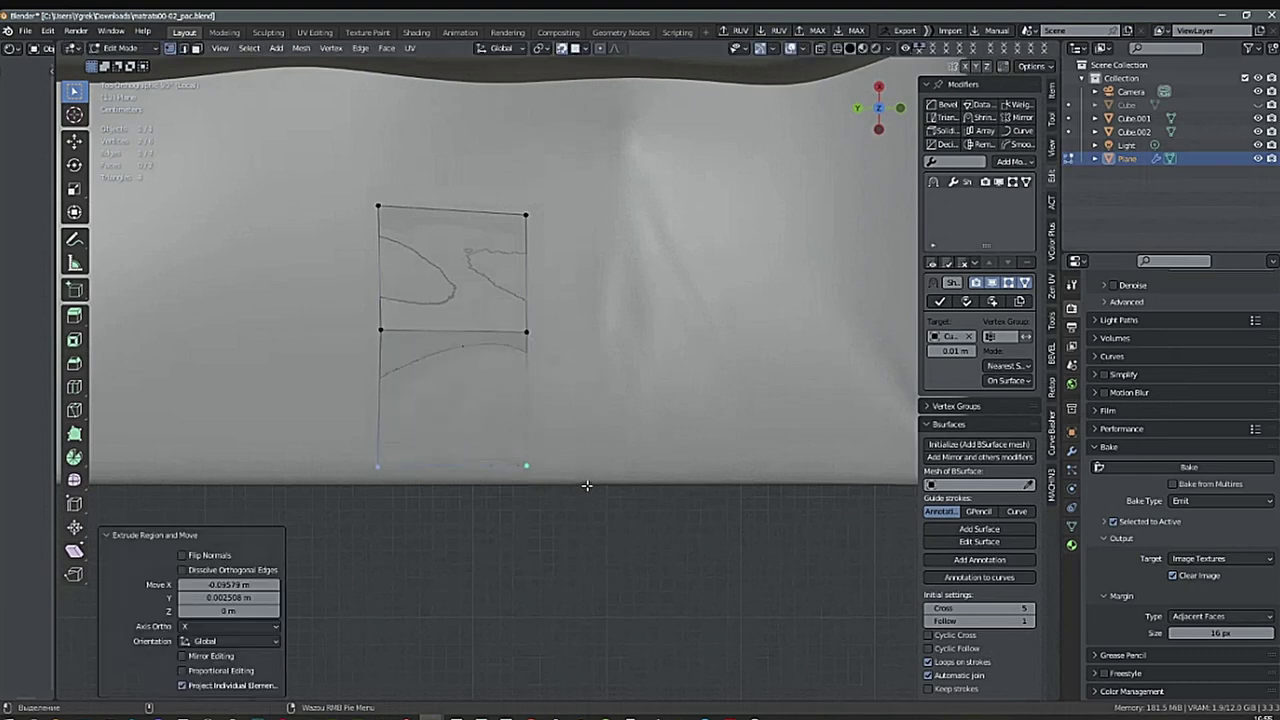
pyautogui.moveTo(581, 352); pyautogui.dragTo(589, 325, button='middle')
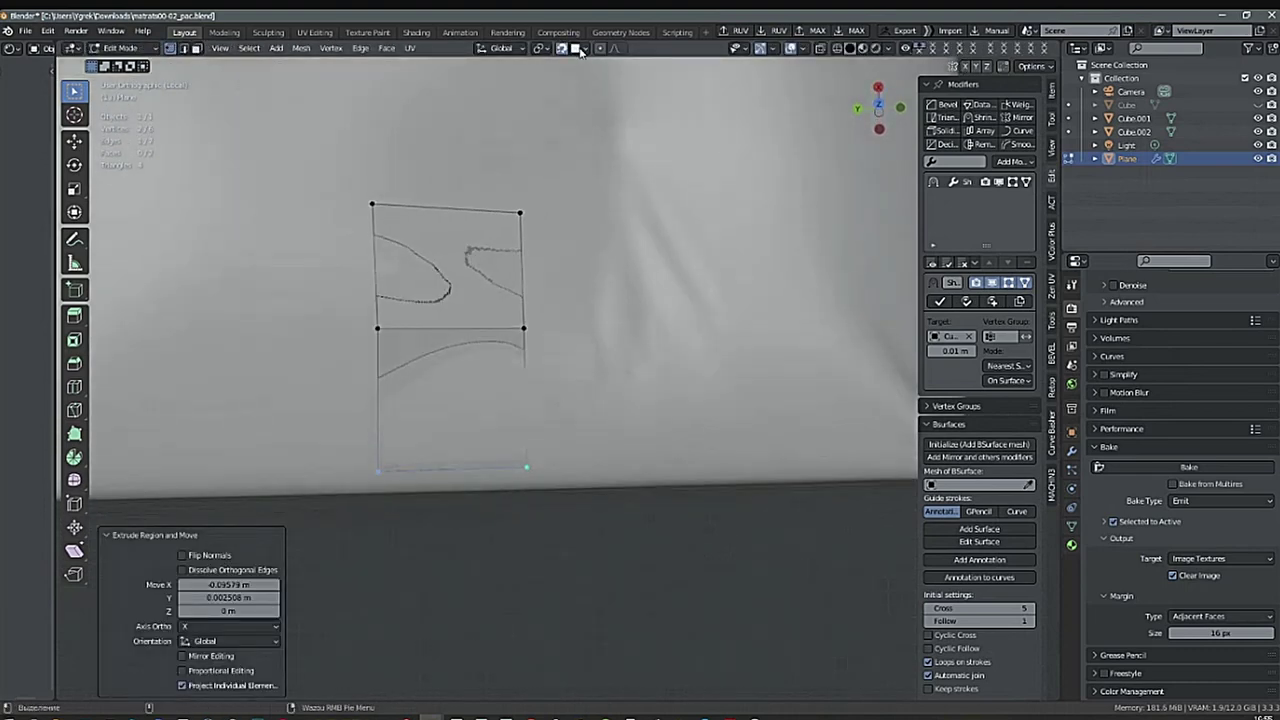
# Try to move the extruded edge back from the mattress's front border, undo the move, and review the snap settings.
pyautogui.click(578, 48)
pyautogui.press('g')
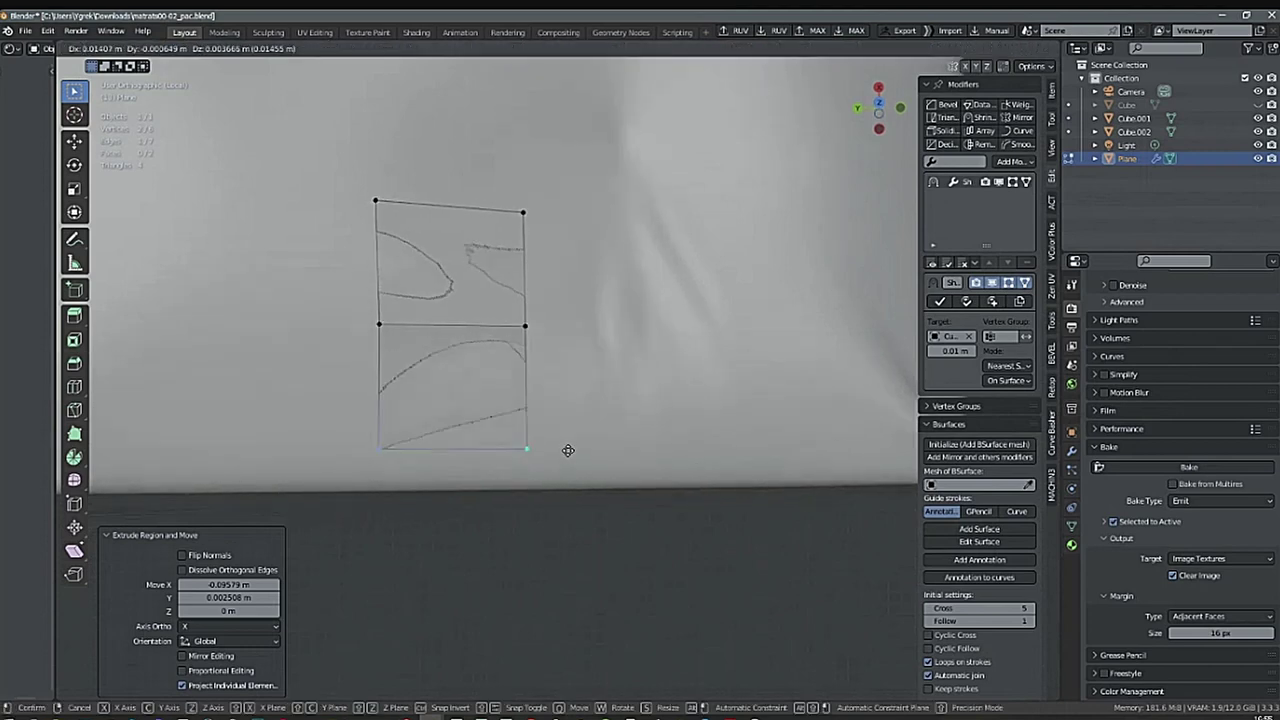
pyautogui.click(569, 462)
pyautogui.hotkey('ctrl', 'z')
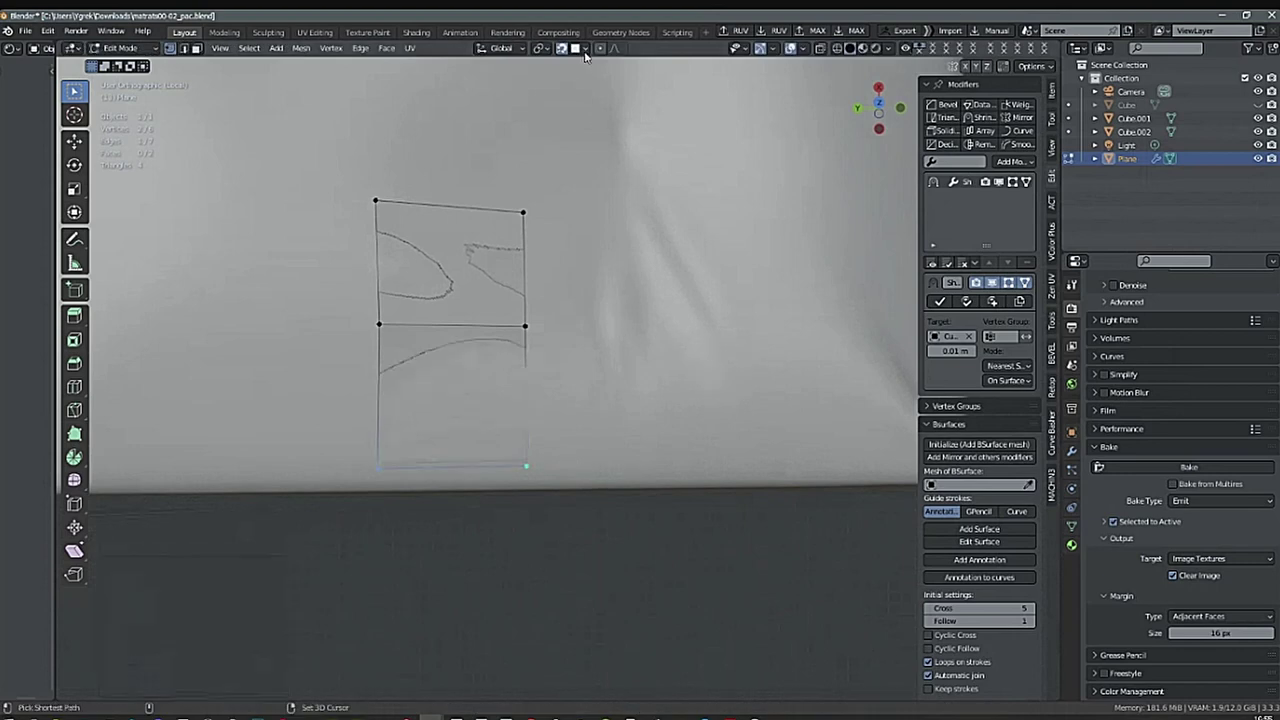
pyautogui.click(585, 48)
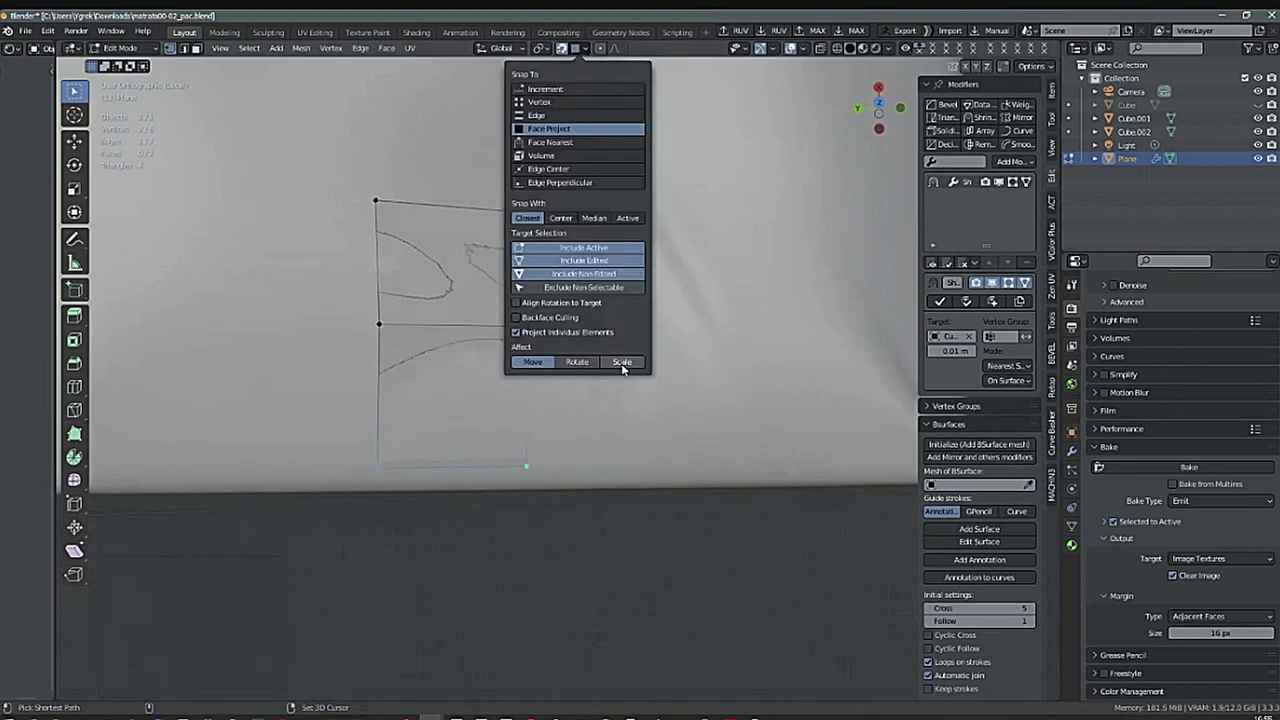
# In top view, select the three vertices along the strip's +Y side and extrude them about 0.154 m in Y.
pyautogui.press('KP_7')
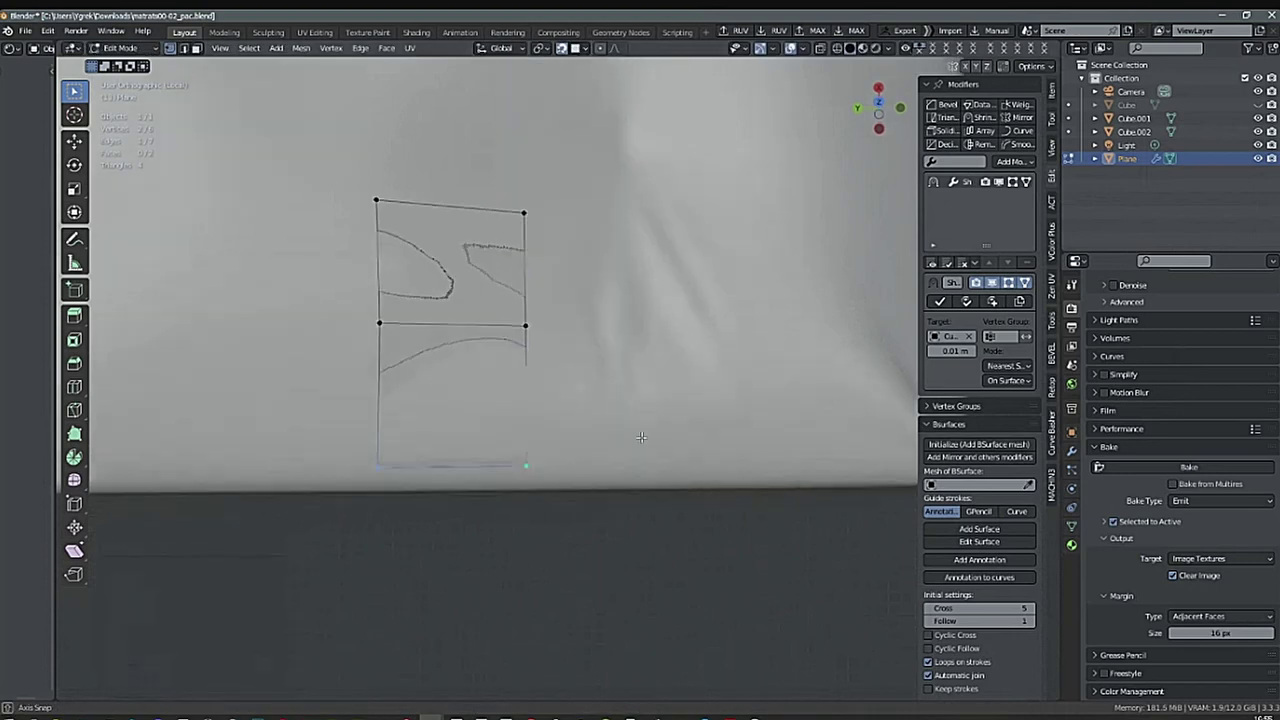
pyautogui.scroll(-2, 640, 435)
pyautogui.keyDown('shift'); pyautogui.moveTo(633, 421); pyautogui.dragTo(751, 421, button='middle'); pyautogui.keyUp('shift')
pyautogui.click(518, 230)
pyautogui.keyDown('shift'); pyautogui.click(518, 331); pyautogui.keyUp('shift')
pyautogui.keyDown('shift'); pyautogui.click(515, 446); pyautogui.keyUp('shift')
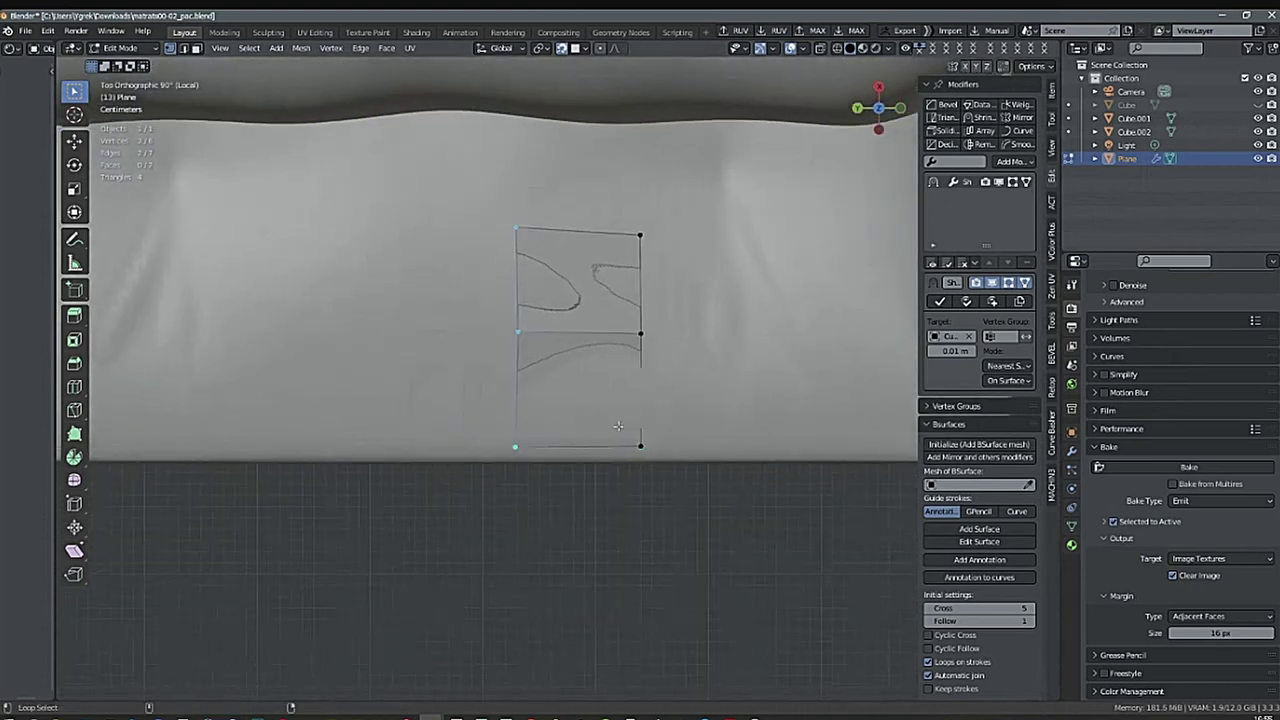
pyautogui.press('e')
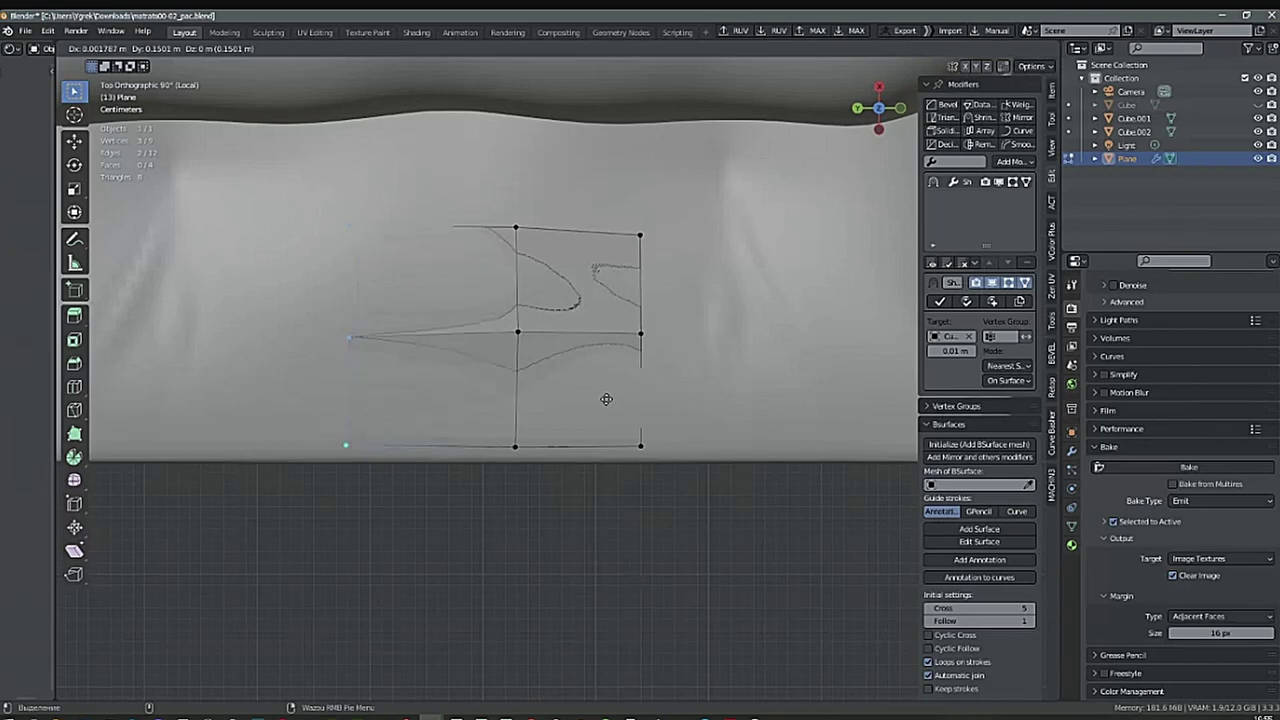
pyautogui.click(620, 403)
pyautogui.scroll(-1, 622, 410)
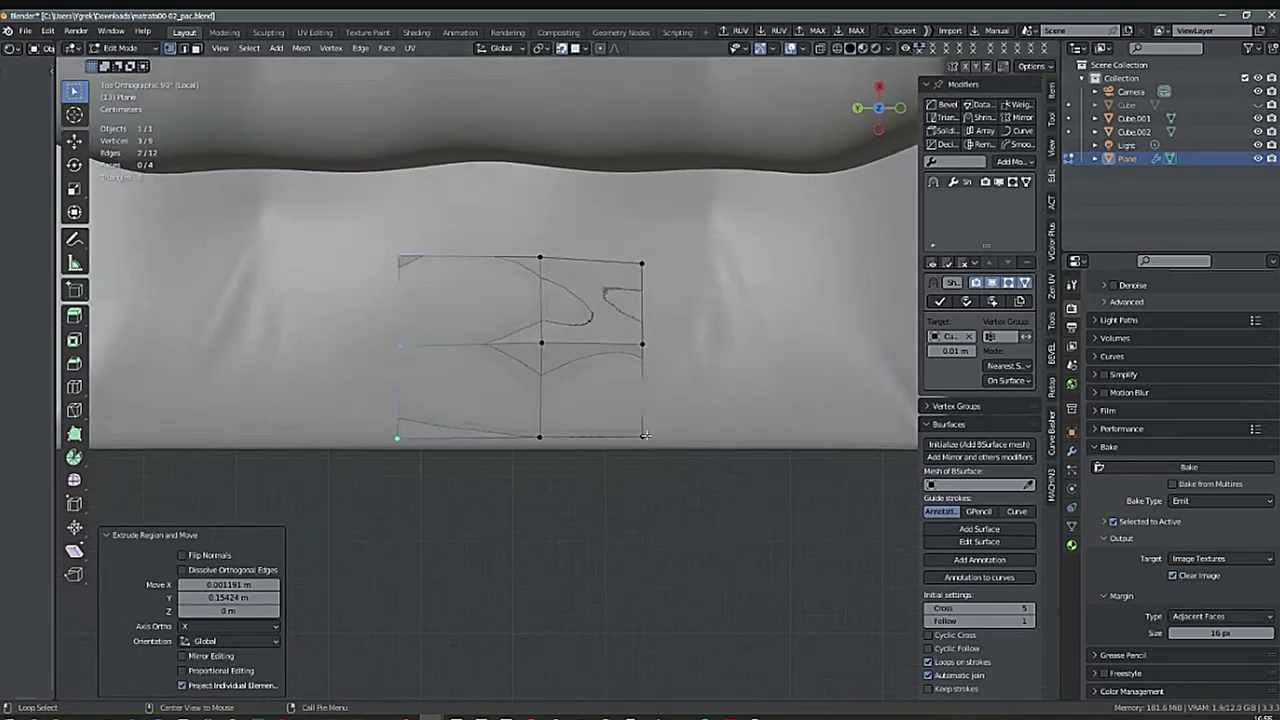
# Select the middle edge loop between the two columns of faces and move it about 0.02 m in Y to even them out.
pyautogui.moveTo(628, 426); pyautogui.dragTo(700, 428, button='middle')
pyautogui.keyDown('alt'); pyautogui.click(538, 401); pyautogui.keyUp('alt')
pyautogui.press('g')
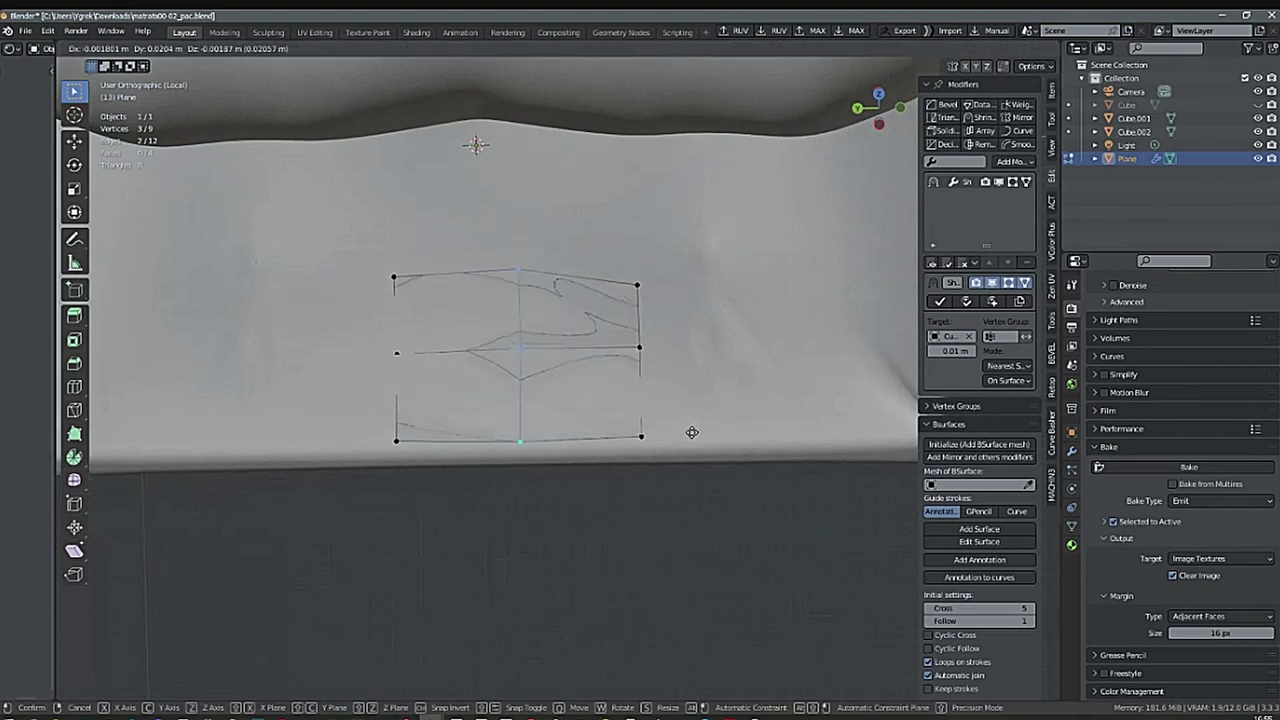
pyautogui.click(689, 431)
pyautogui.press('KP_7')
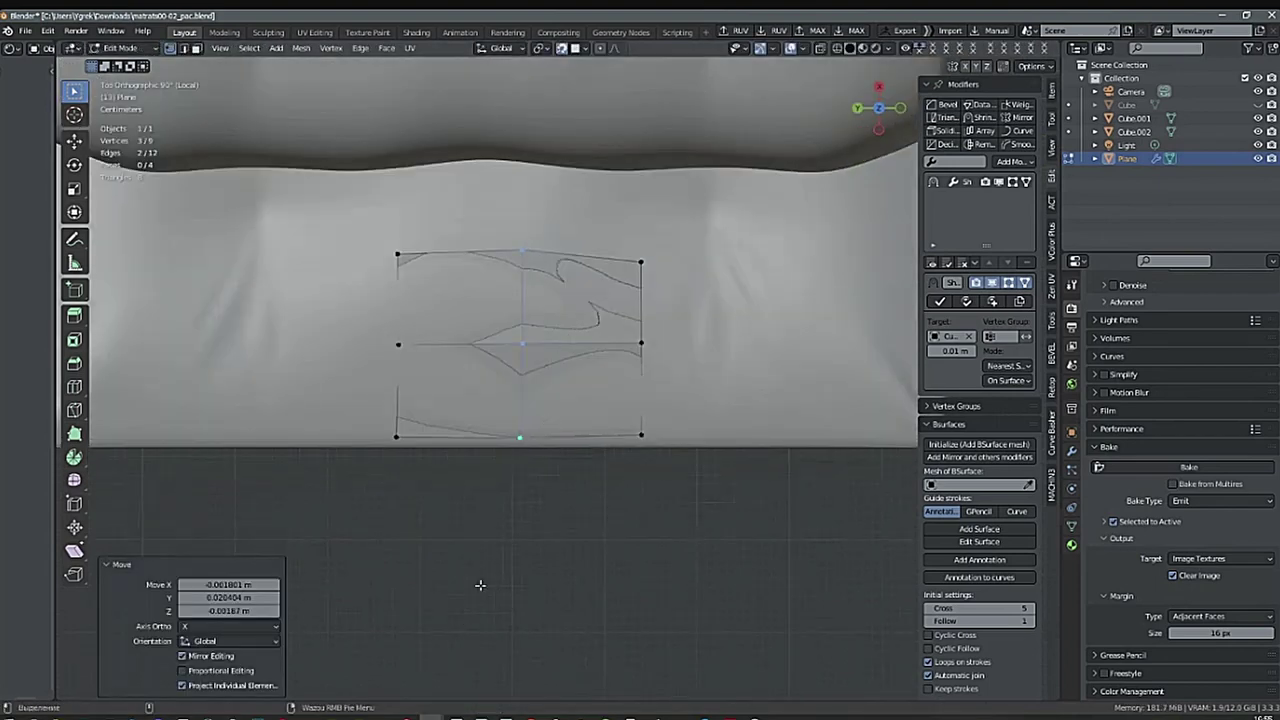
# Set the plane's viewport display color to a light red, about hue 0, saturation 0.77 and value 0.77.
pyautogui.scroll(2, 1180, 480)
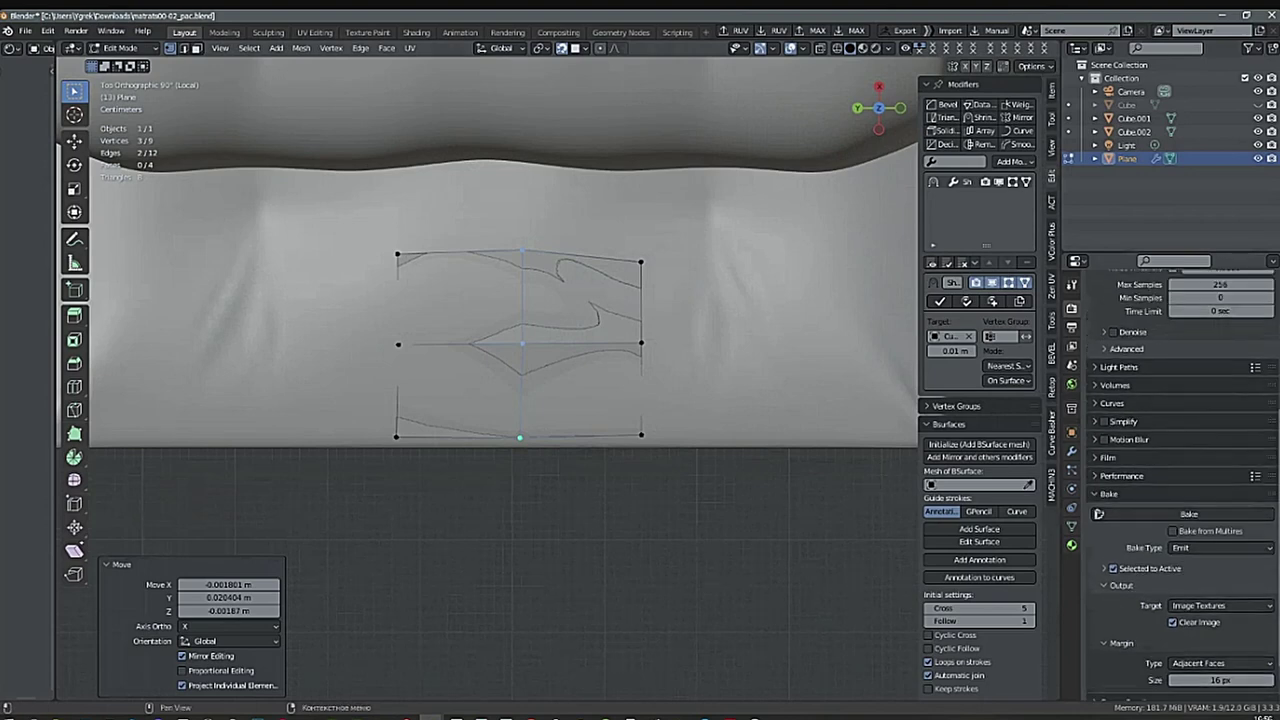
pyautogui.scroll(2, 1180, 480)
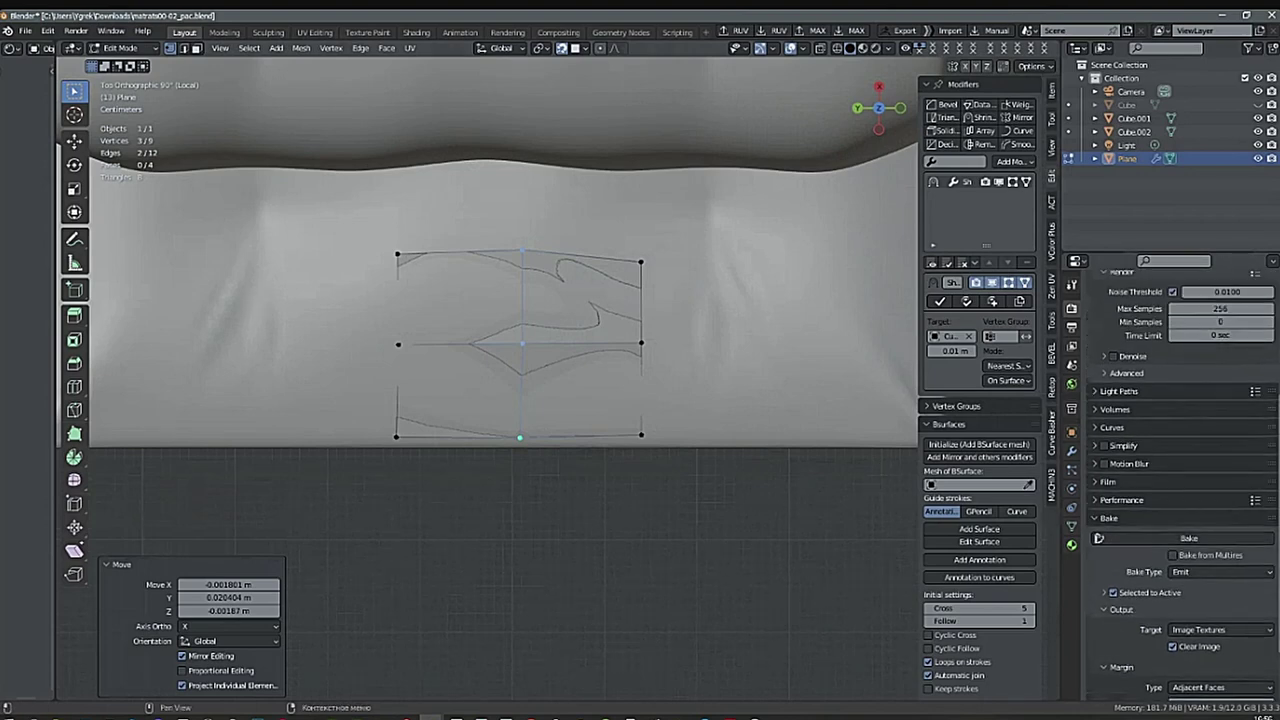
pyautogui.click(1071, 525)
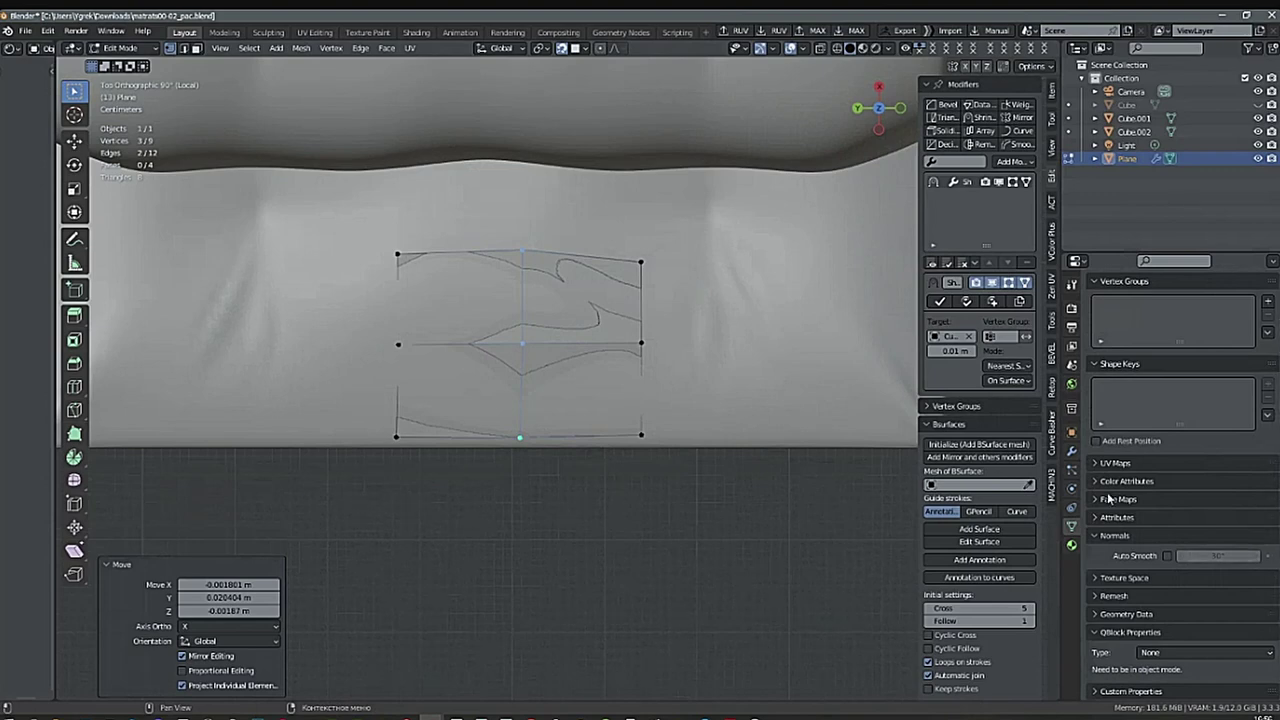
pyautogui.click(1071, 433)
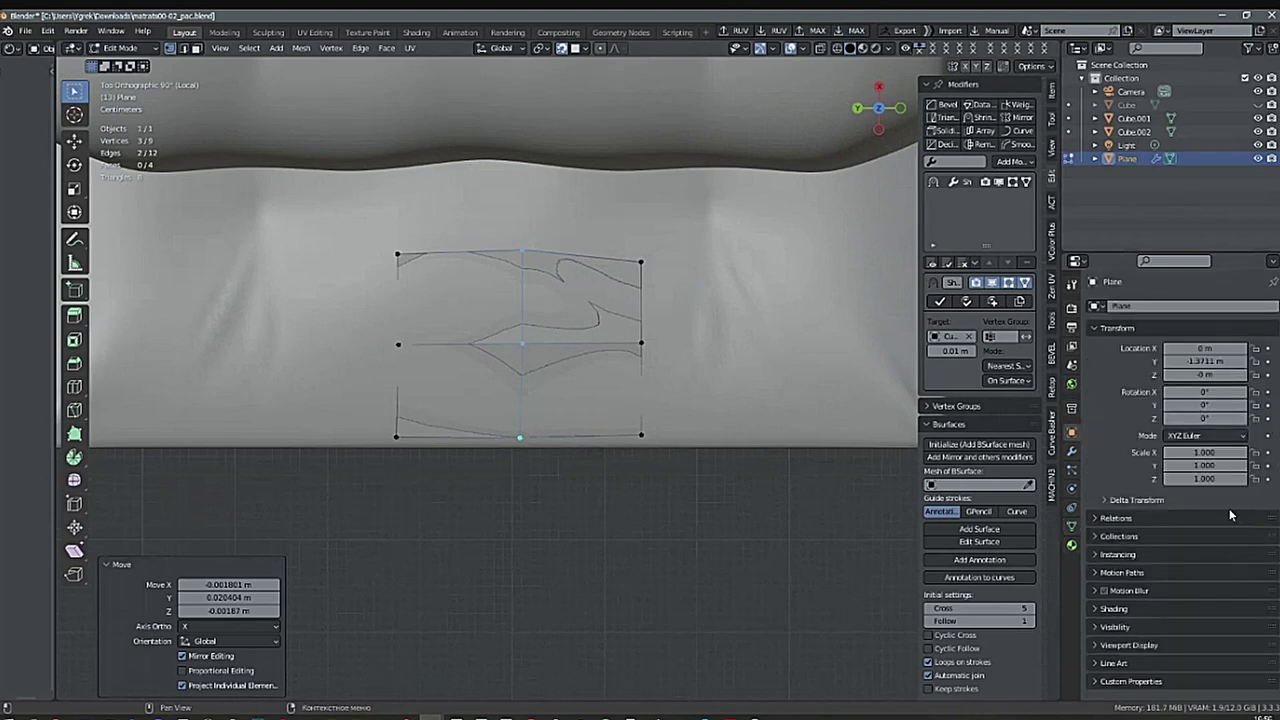
pyautogui.click(1097, 645)
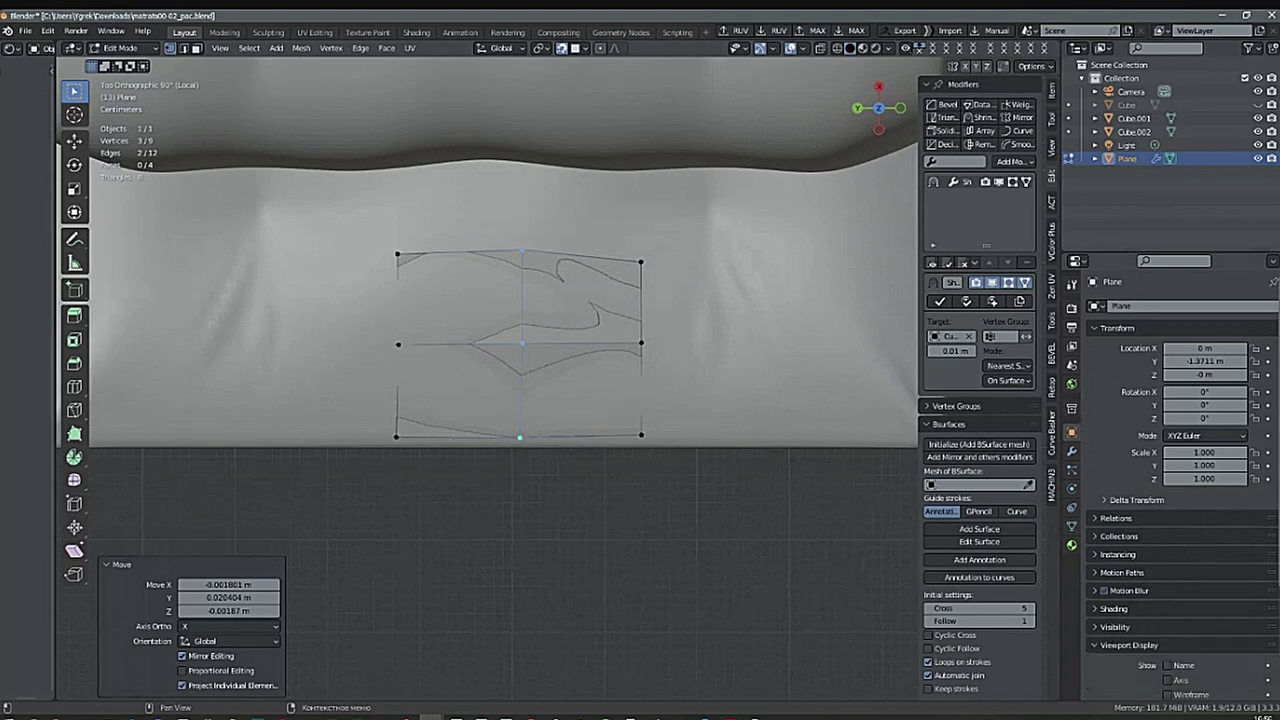
pyautogui.scroll(-4, 1192, 618)
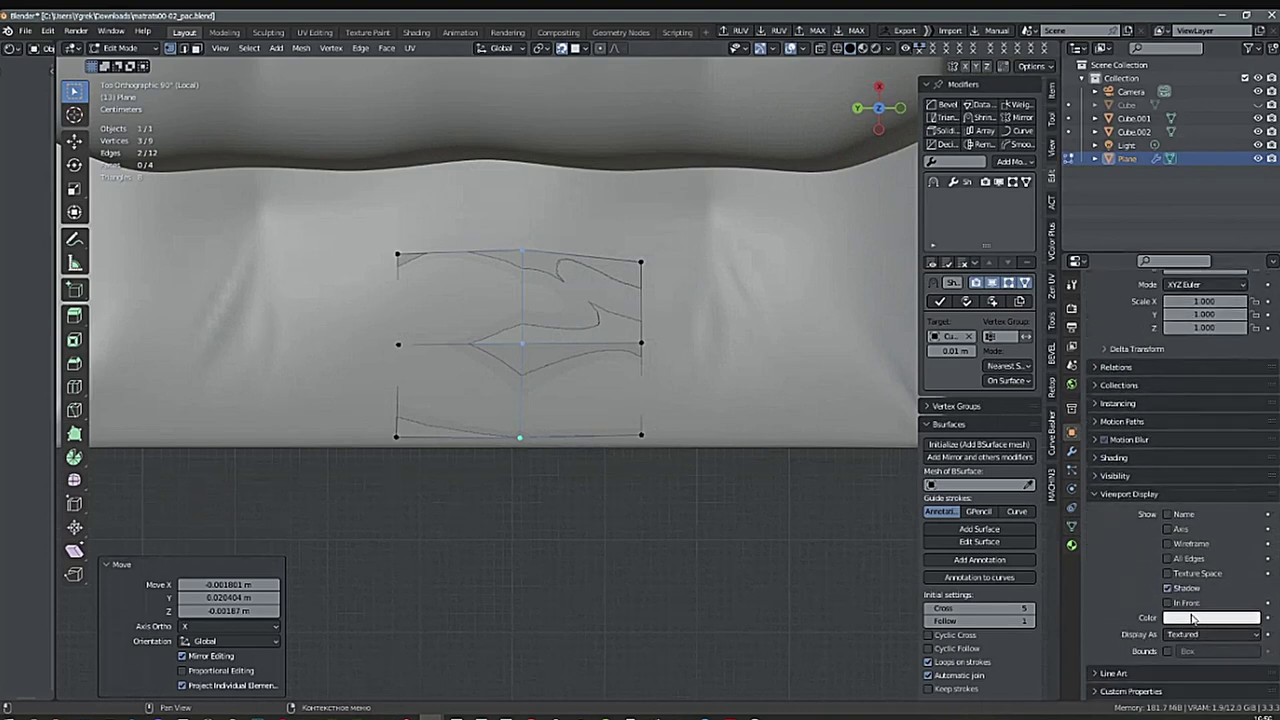
pyautogui.click(1188, 619)
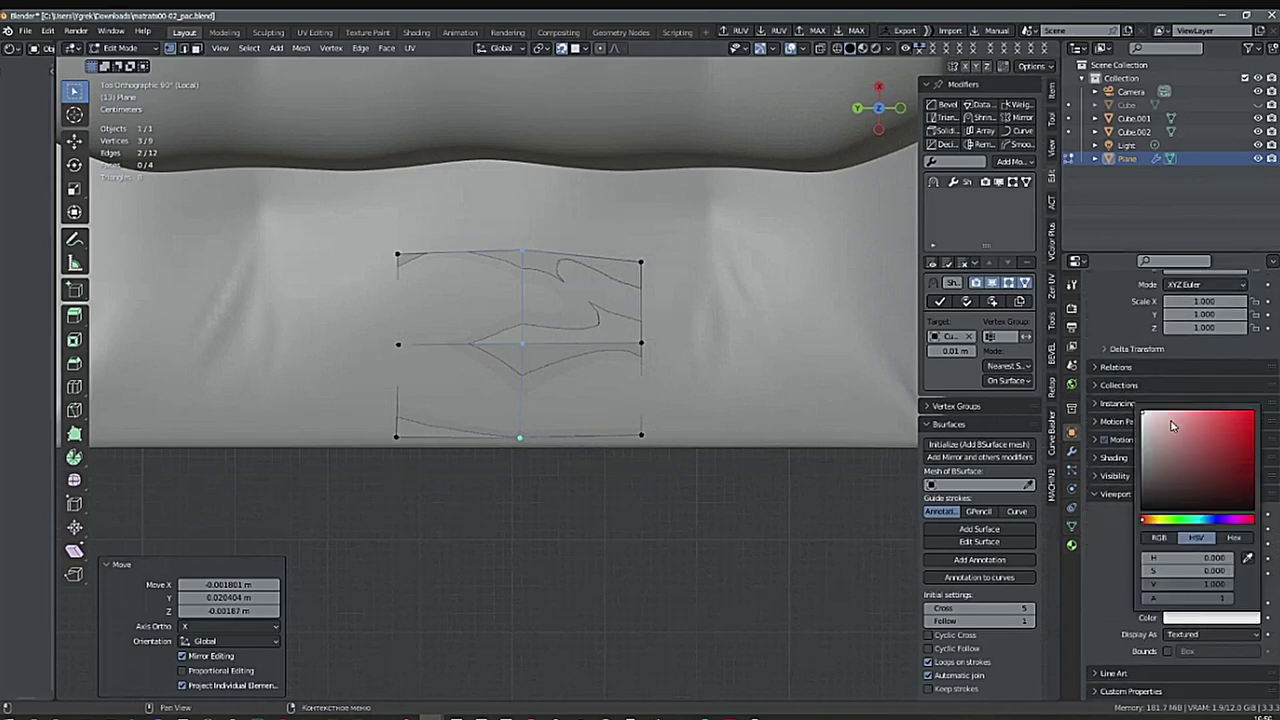
pyautogui.moveTo(1173, 427); pyautogui.dragTo(1202, 426)
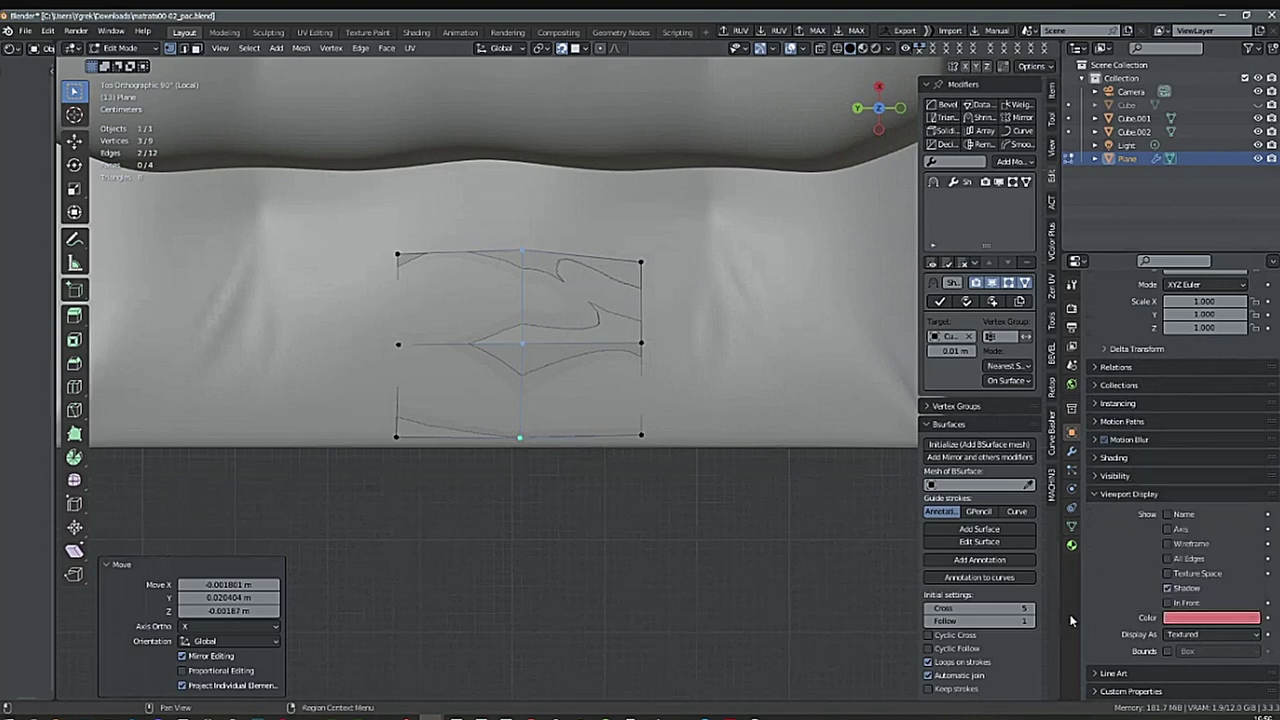
# Shade the viewport by object color and display the plane in front of the mattress.
pyautogui.moveTo(827, 541); pyautogui.dragTo(829, 523, button='middle')
pyautogui.click(889, 51)
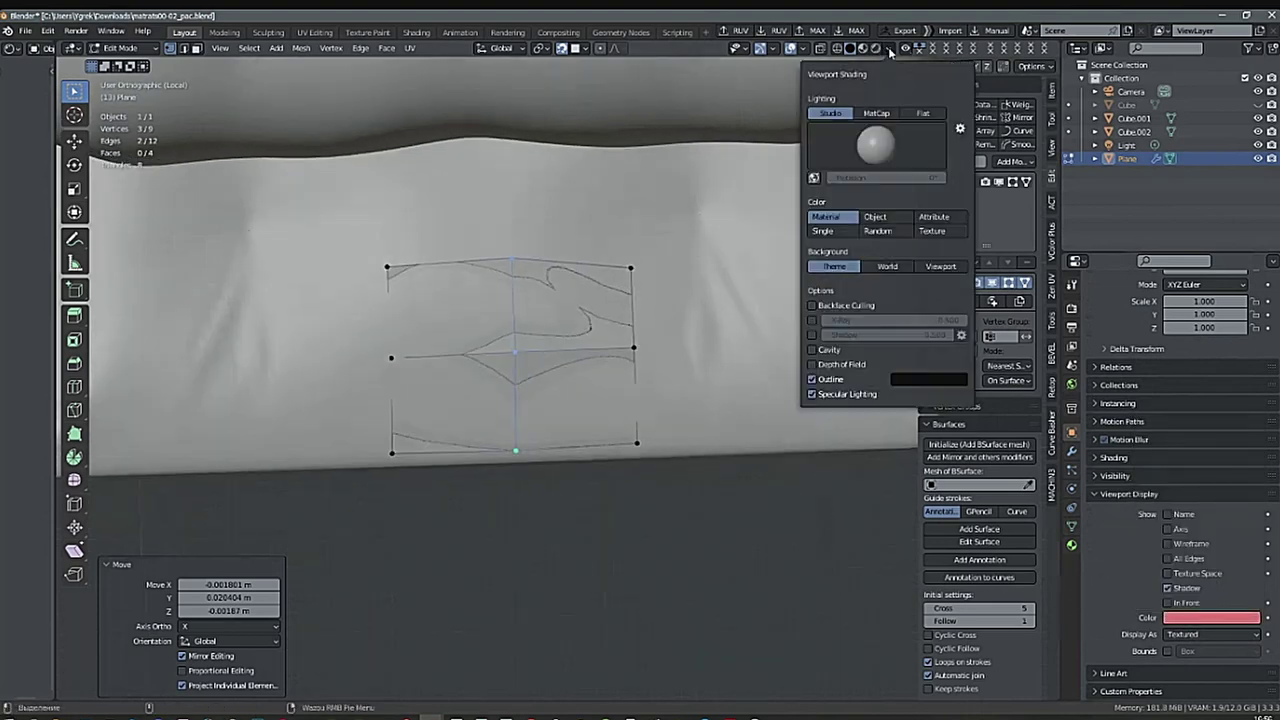
pyautogui.click(875, 217)
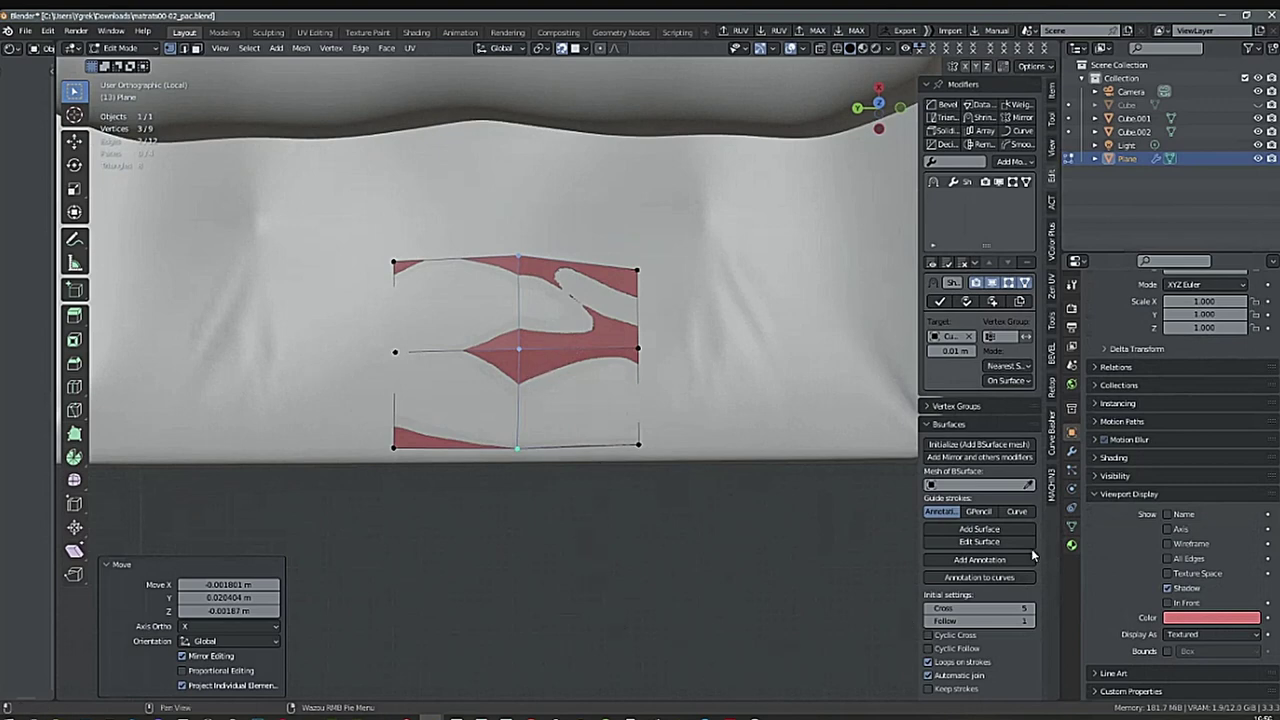
pyautogui.click(1166, 603)
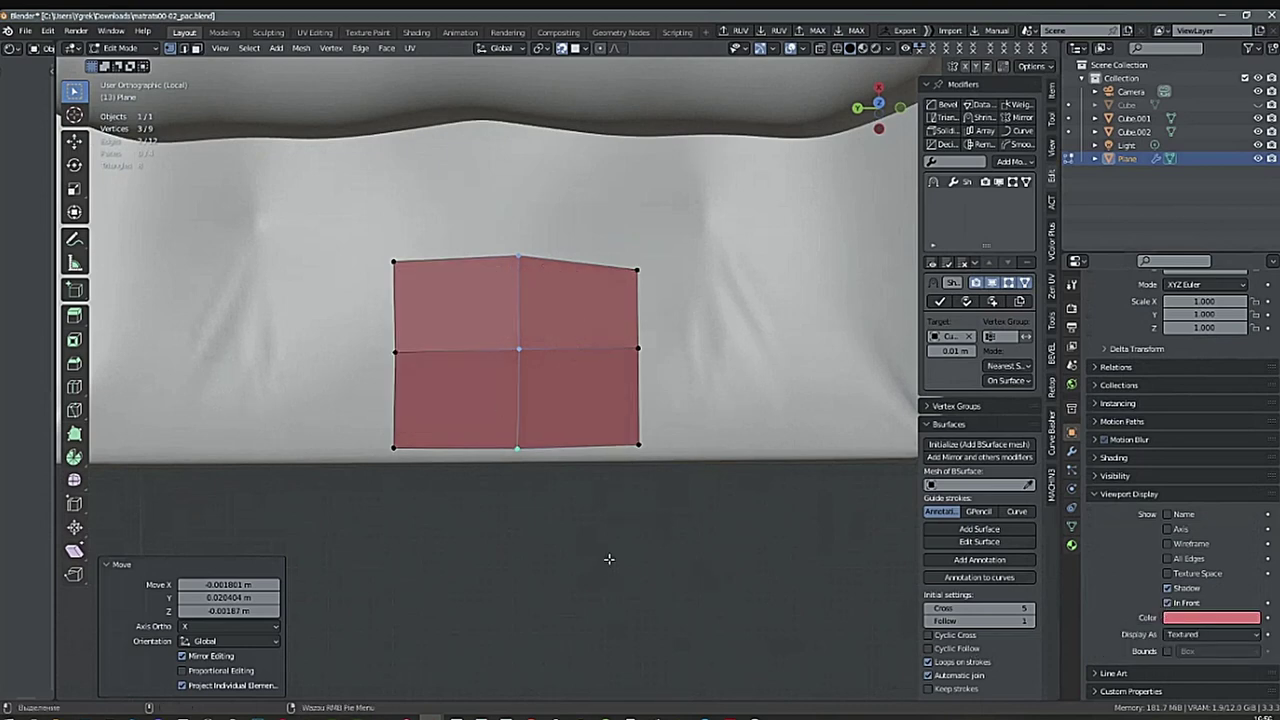
# Enable backface culling in the solid viewport shading and orbit around the plane to check its facing.
pyautogui.moveTo(609, 559); pyautogui.dragTo(594, 363, button='middle')
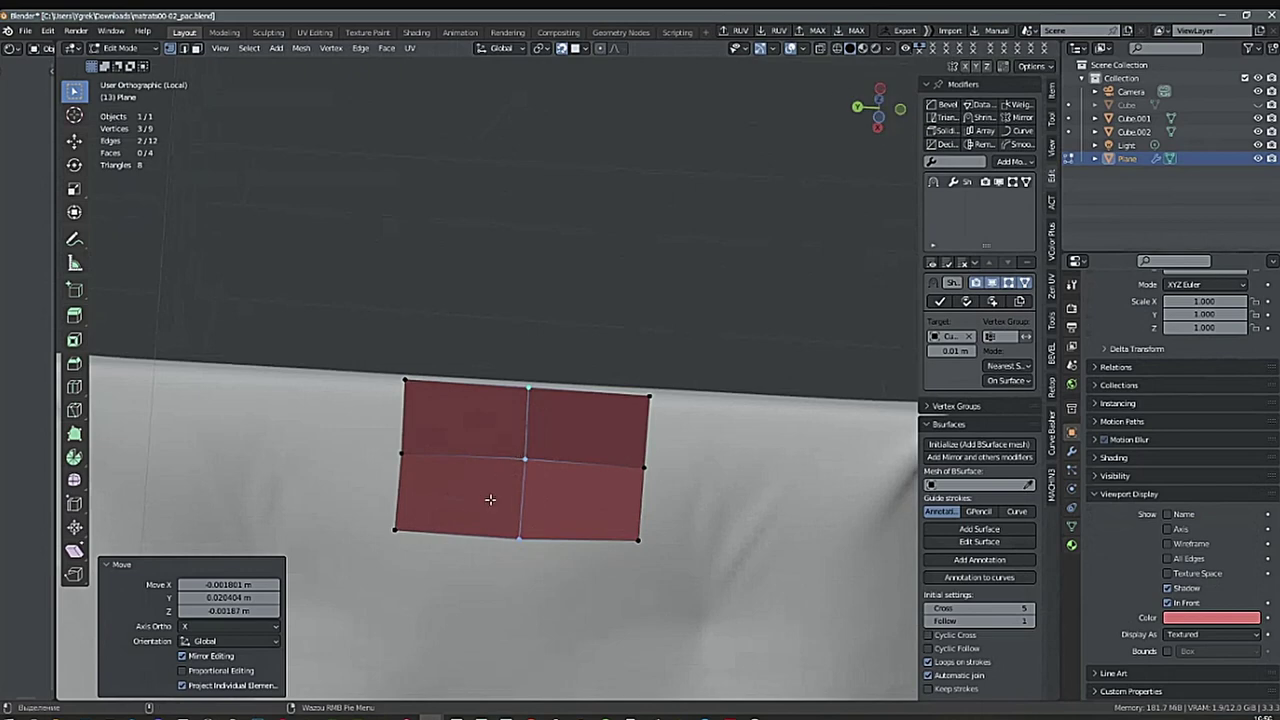
pyautogui.click(889, 47)
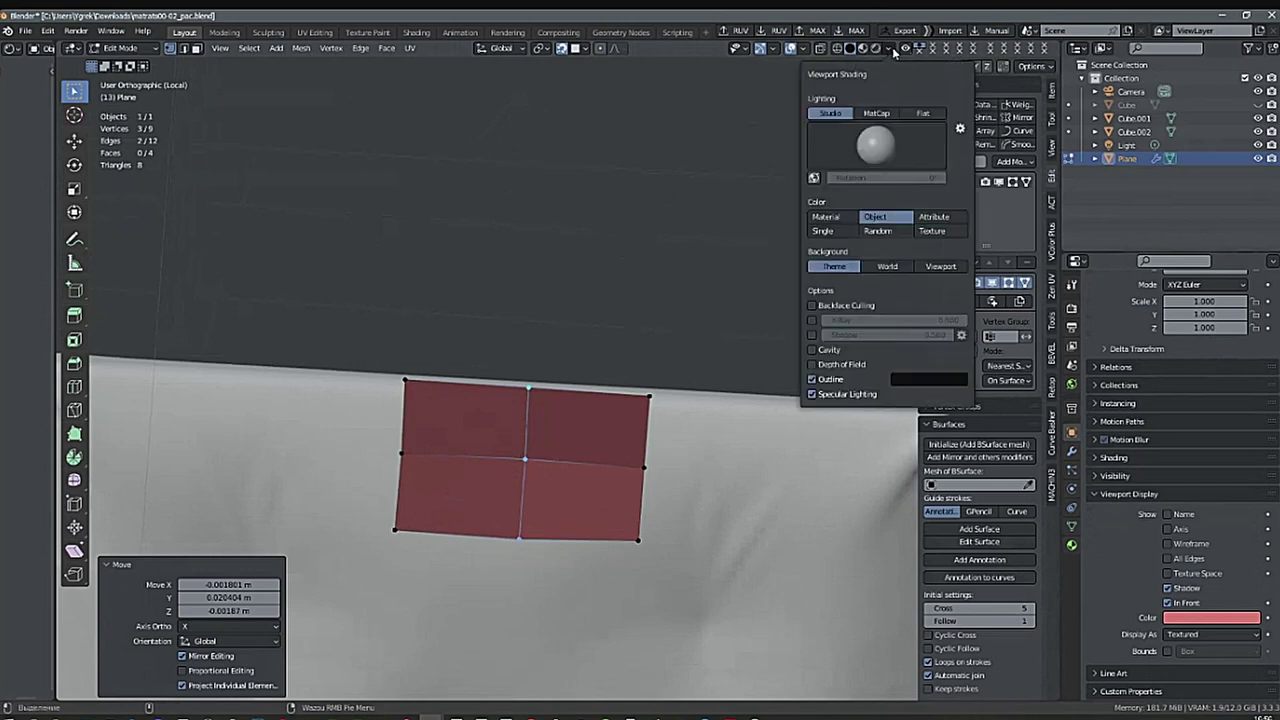
pyautogui.click(812, 306)
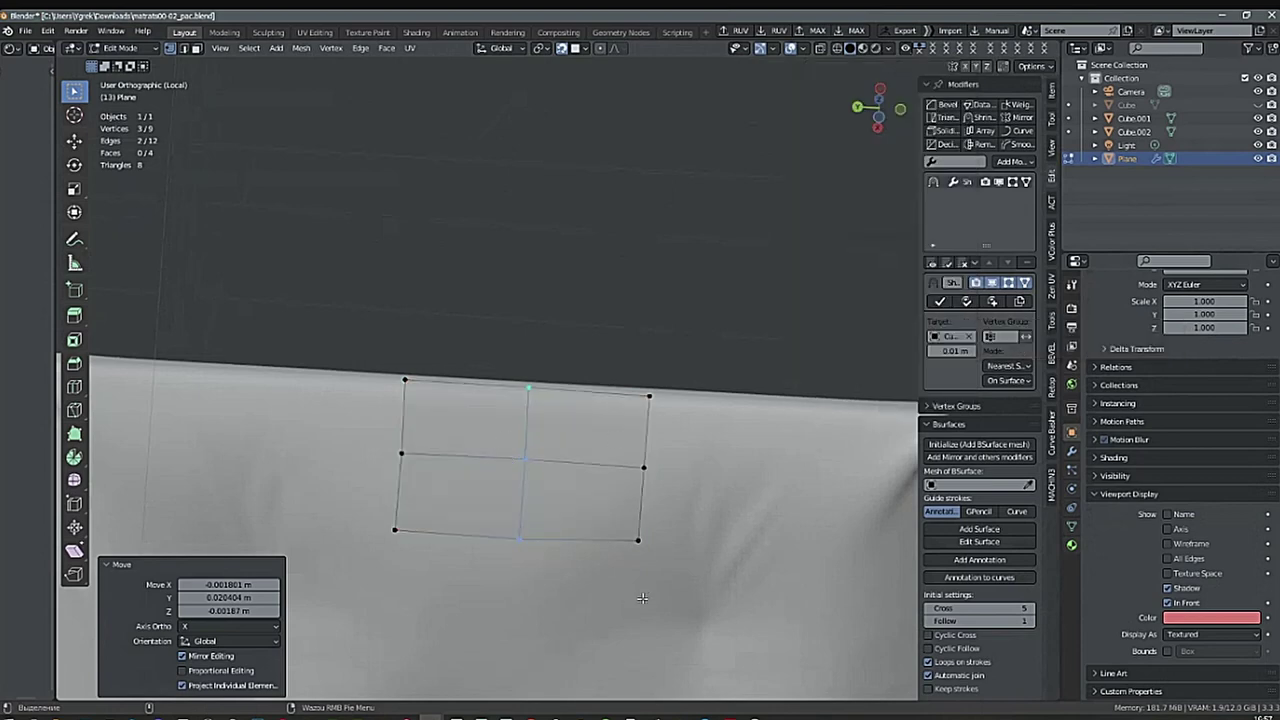
pyautogui.moveTo(642, 598); pyautogui.dragTo(572, 540, button='middle')
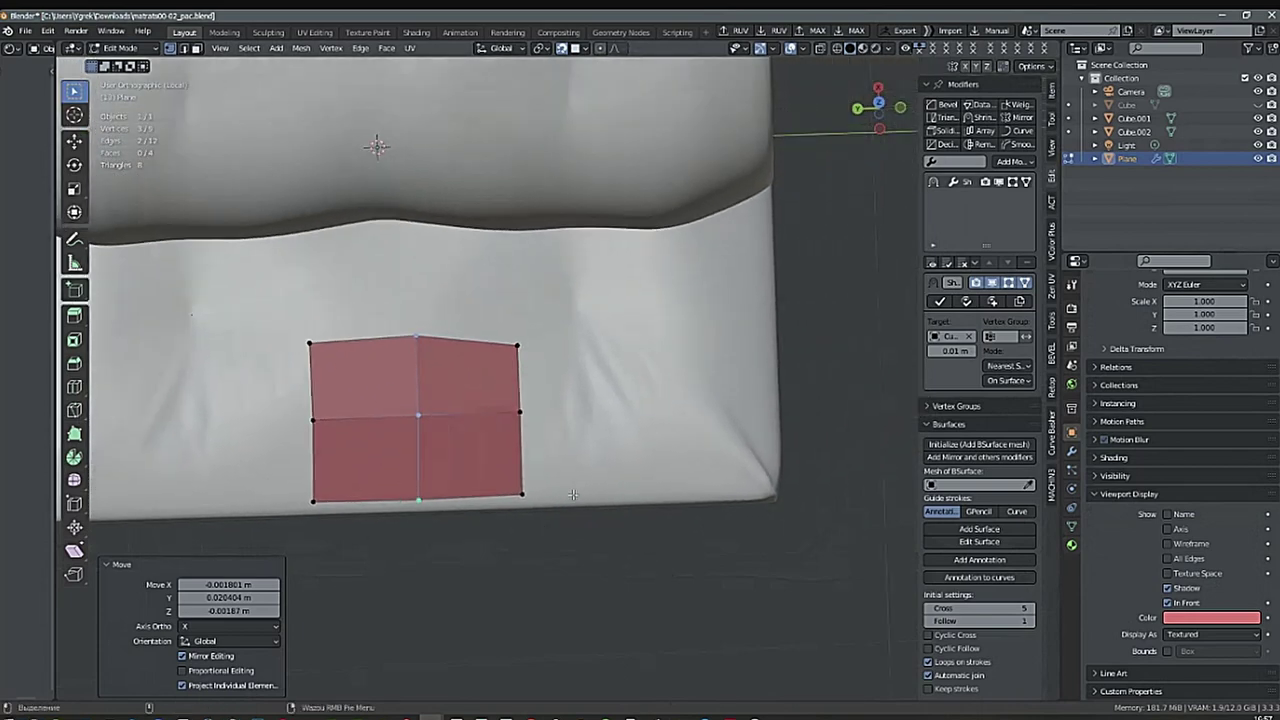
# Select the three vertices along the plane's -Y side and extrude them about -0.170 m in Y.
pyautogui.moveTo(573, 494); pyautogui.dragTo(602, 372, button='middle')
pyautogui.click(573, 312)
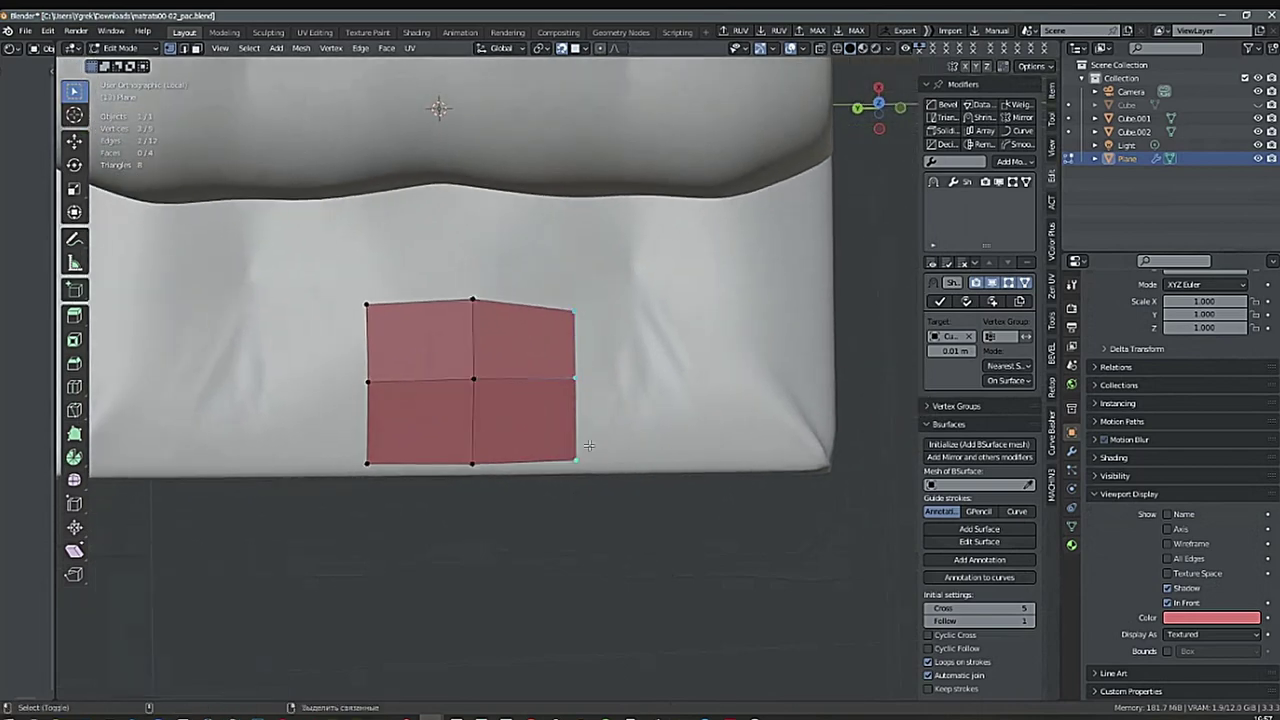
pyautogui.keyDown('shift'); pyautogui.moveTo(627, 476); pyautogui.dragTo(526, 494, button='middle'); pyautogui.keyUp('shift')
pyautogui.press('e')
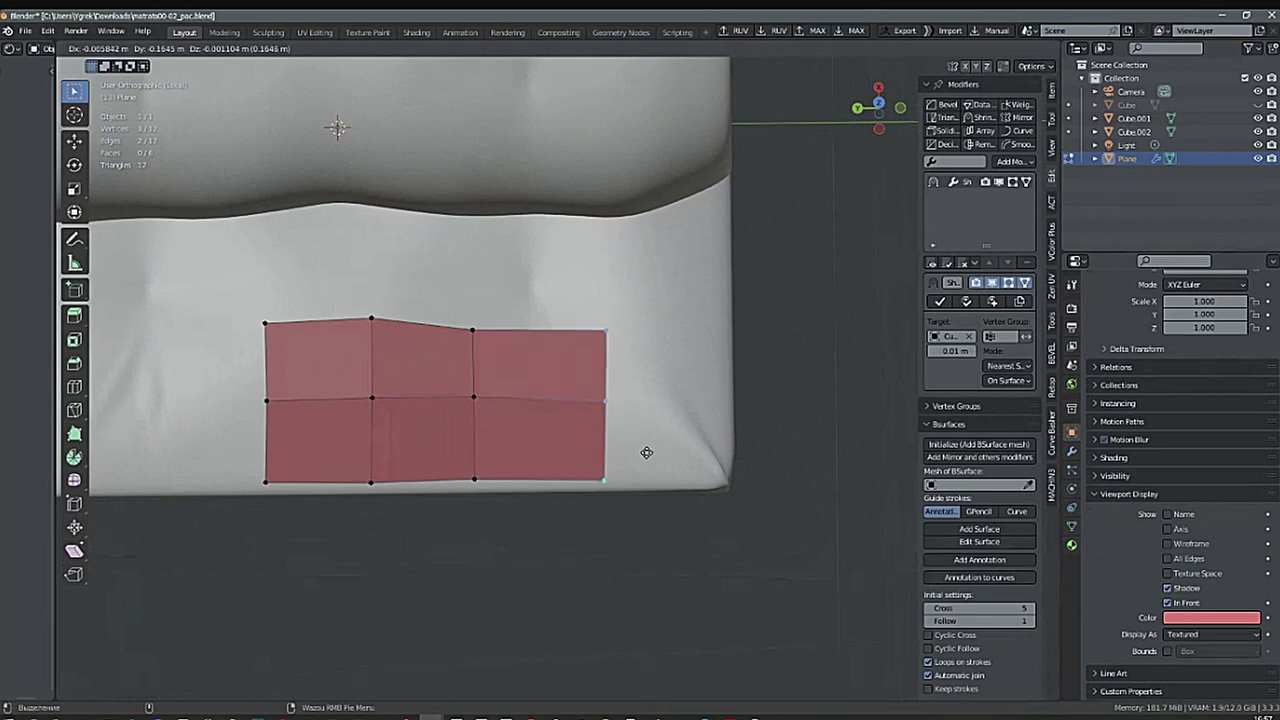
pyautogui.click(650, 452)
pyautogui.keyDown('shift'); pyautogui.moveTo(605, 412); pyautogui.dragTo(610, 398, button='middle'); pyautogui.keyUp('shift')
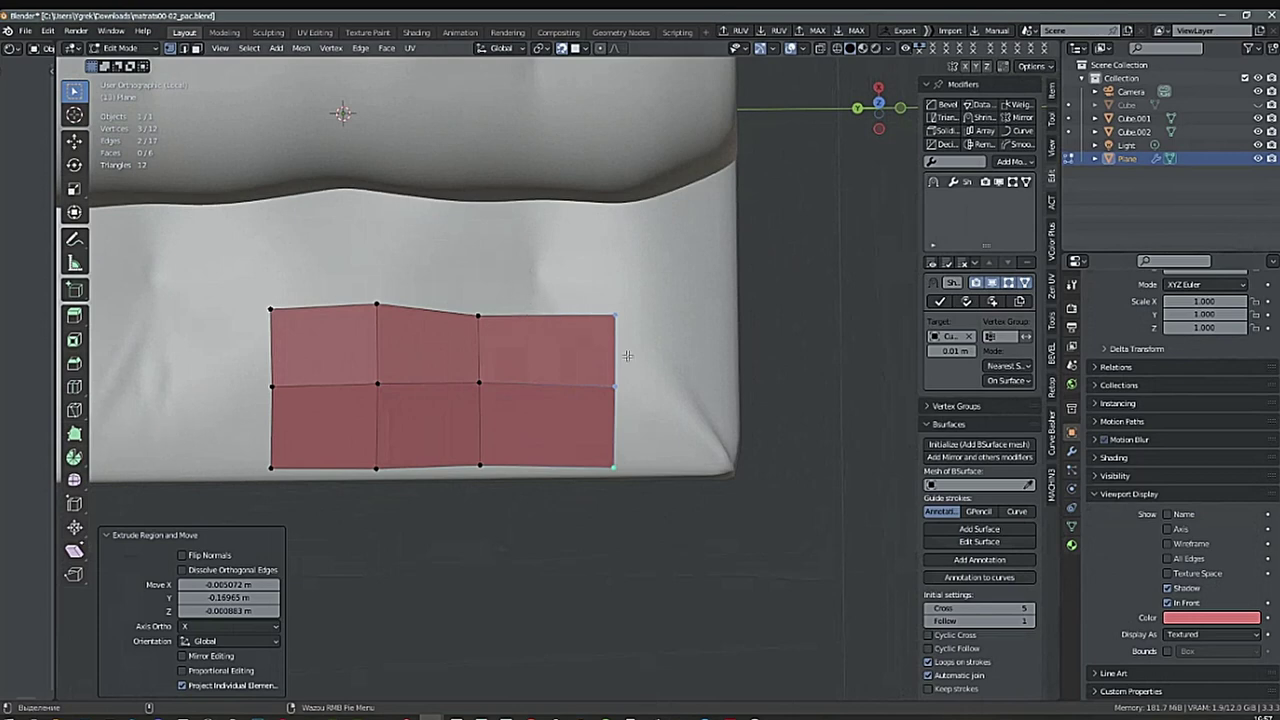
# Return to Object Mode and rename the mattress object Cube.002 as Cube_high.
pyautogui.scroll(-3, 628, 355)
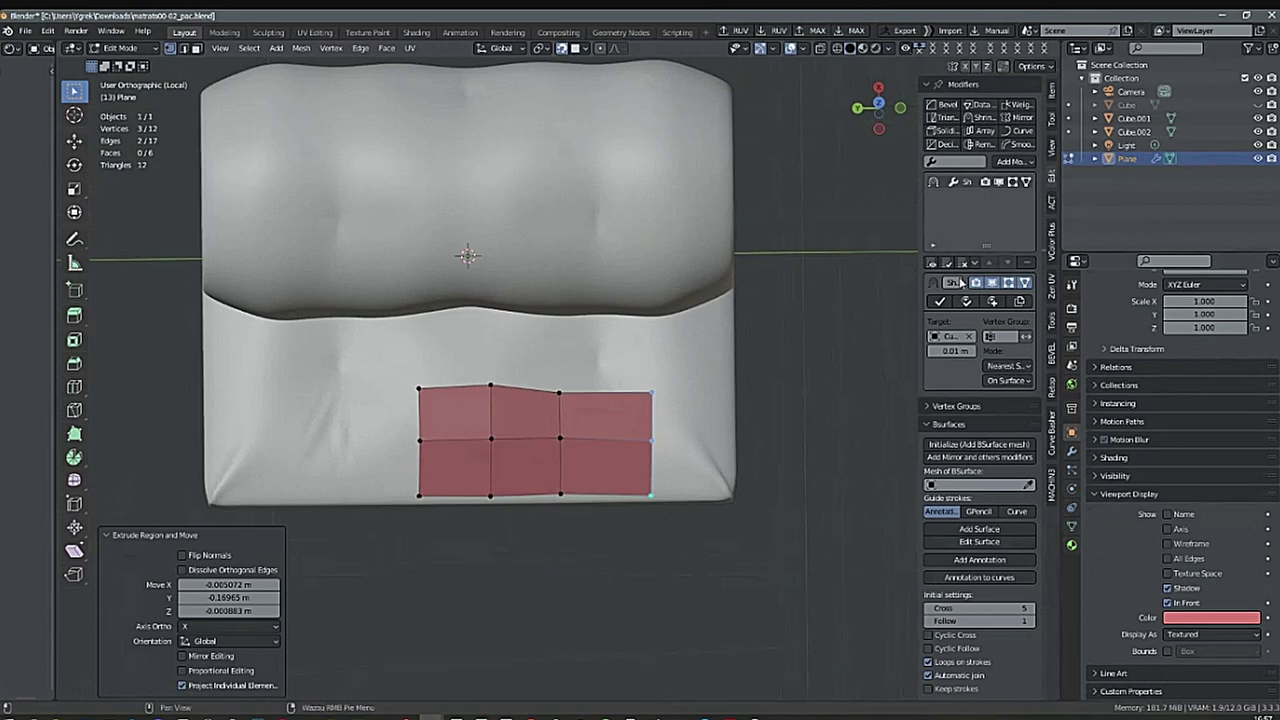
pyautogui.press('Tab')
pyautogui.click(706, 380)
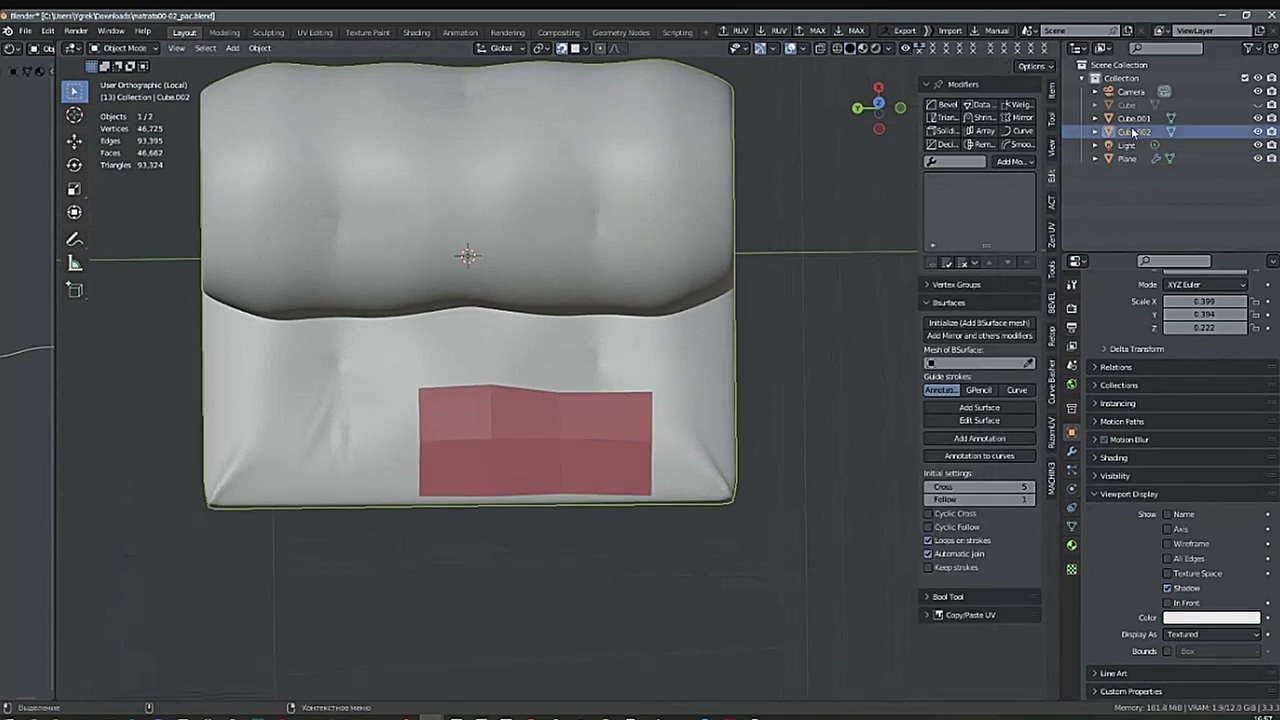
pyautogui.doubleClick(1134, 132)
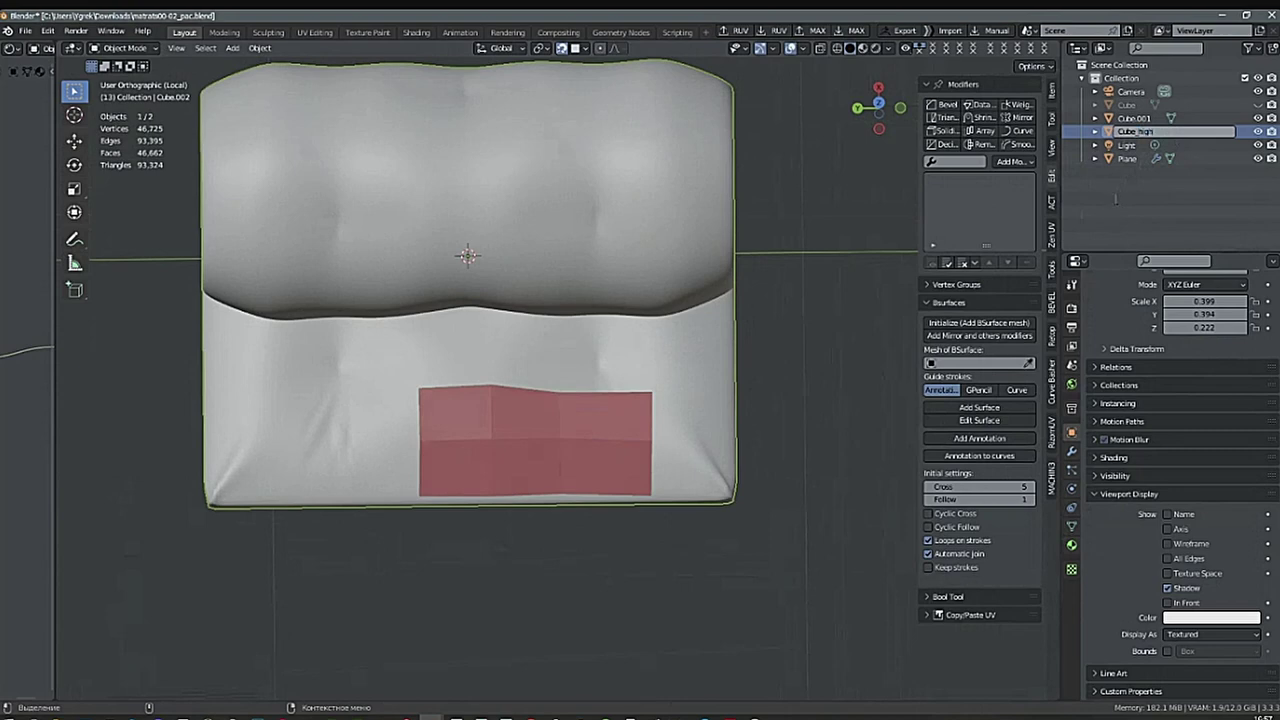
pyautogui.press('Return')
# Select the red plane and rename it as Cube_low.
pyautogui.click(585, 470)
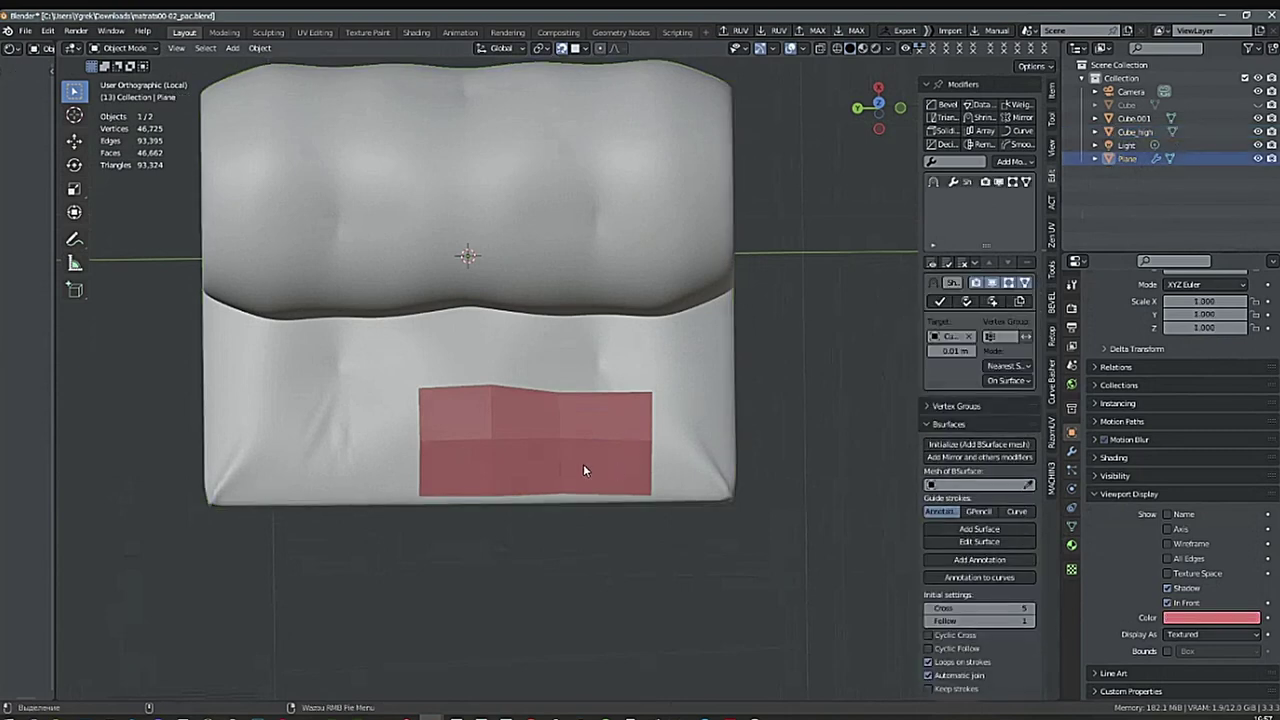
pyautogui.doubleClick(1132, 158)
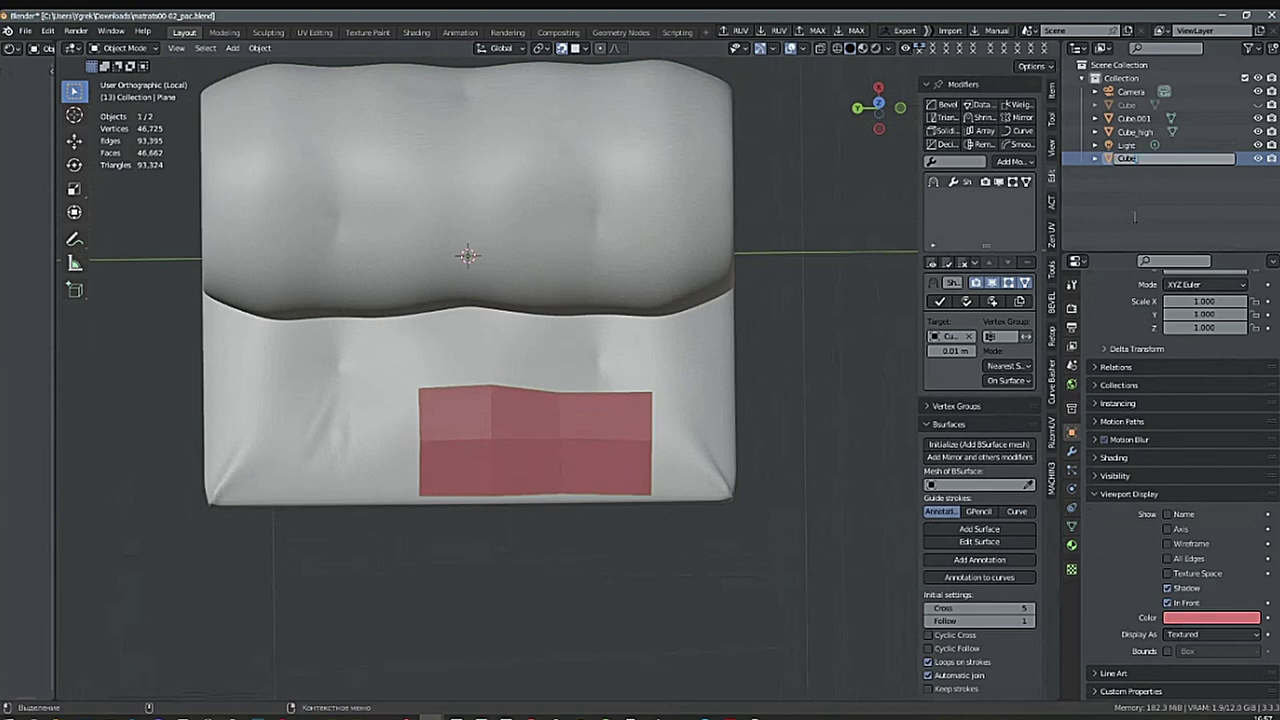
pyautogui.press('Return')
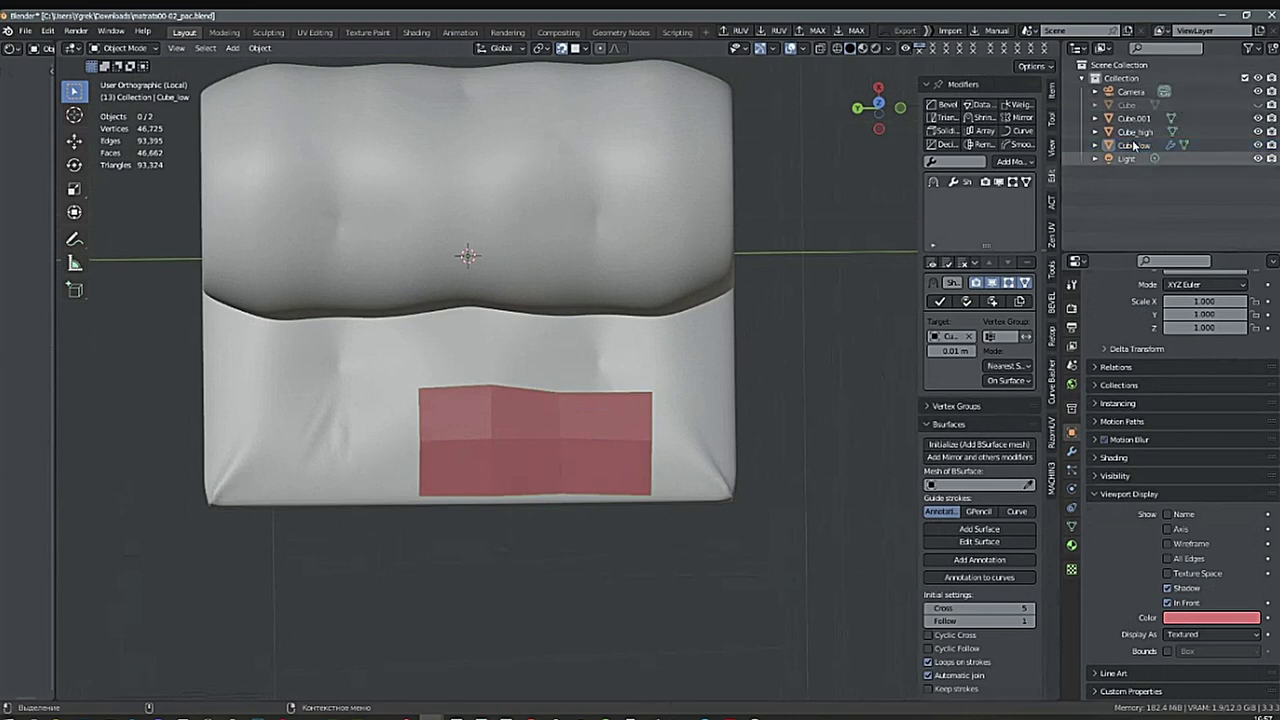
# Move Cube_high and Cube_low into a new collection, exclude the original Collection from the view layer and deselect everything.
pyautogui.click(1118, 64)
pyautogui.click(1270, 50)
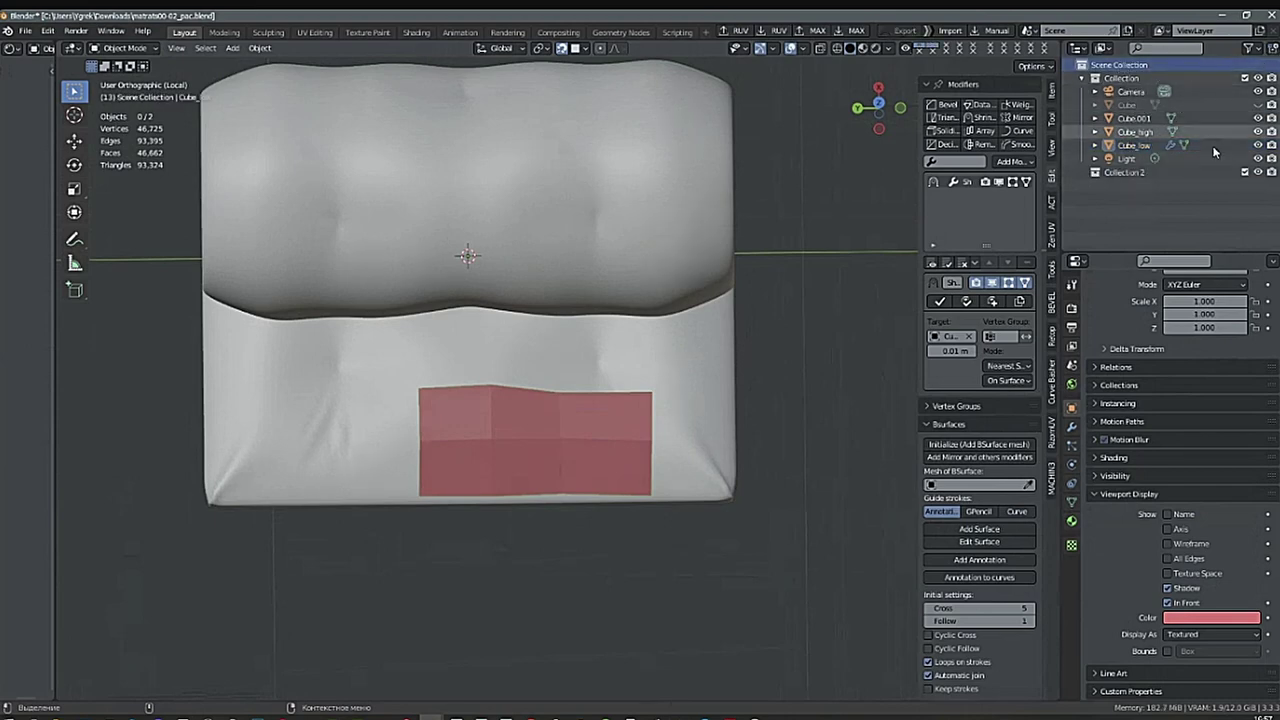
pyautogui.click(1125, 170)
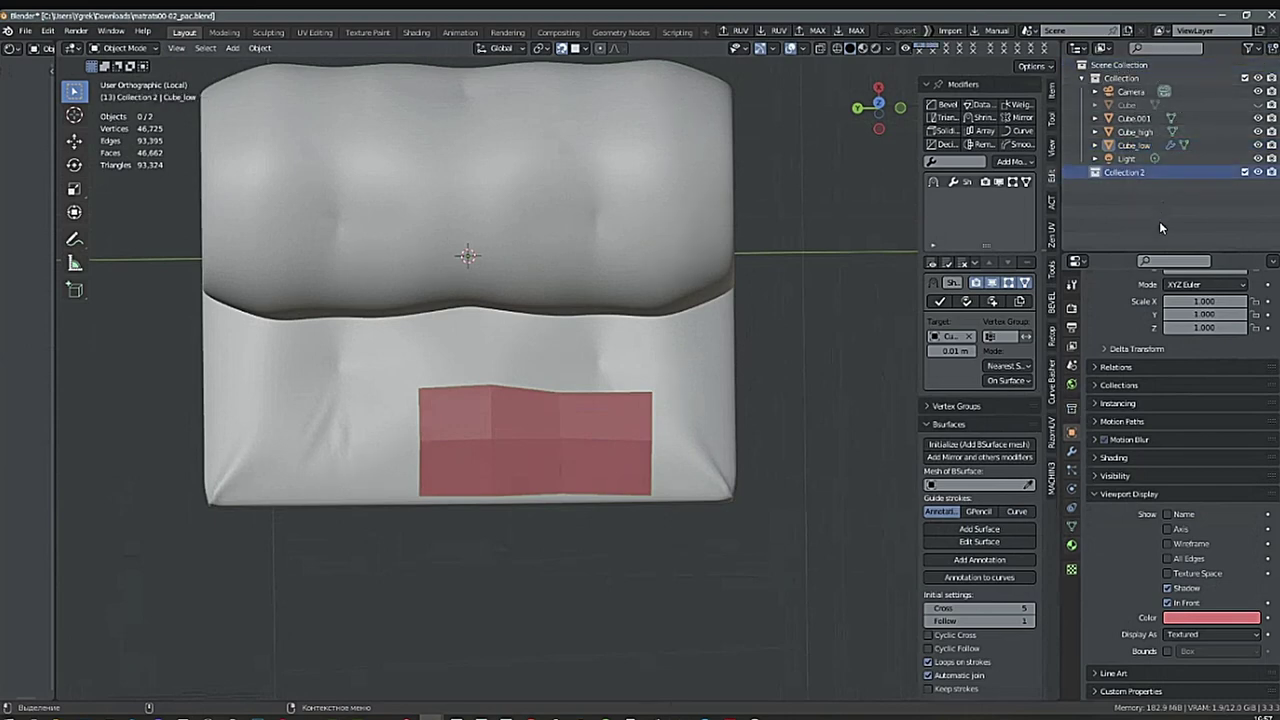
pyautogui.click(1142, 134)
pyautogui.keyDown('ctrl'); pyautogui.click(1138, 147); pyautogui.keyUp('ctrl')
pyautogui.moveTo(1138, 147); pyautogui.dragTo(1128, 174)
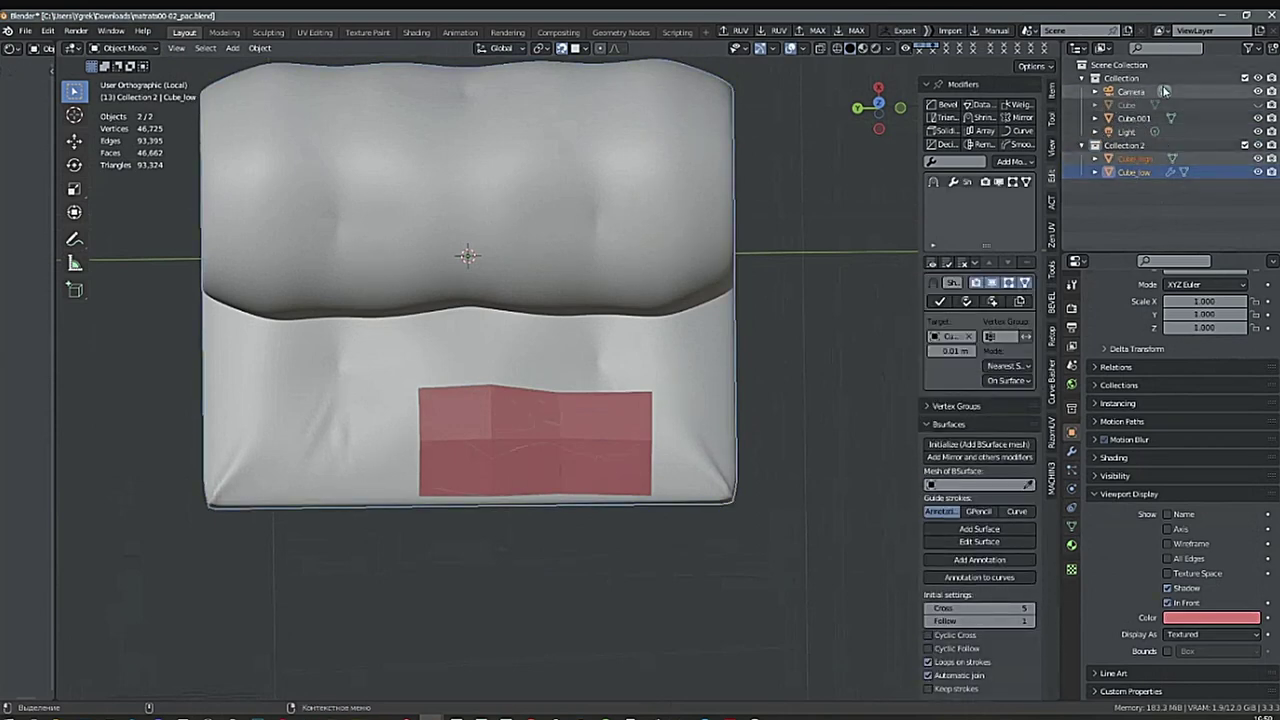
pyautogui.click(1245, 78)
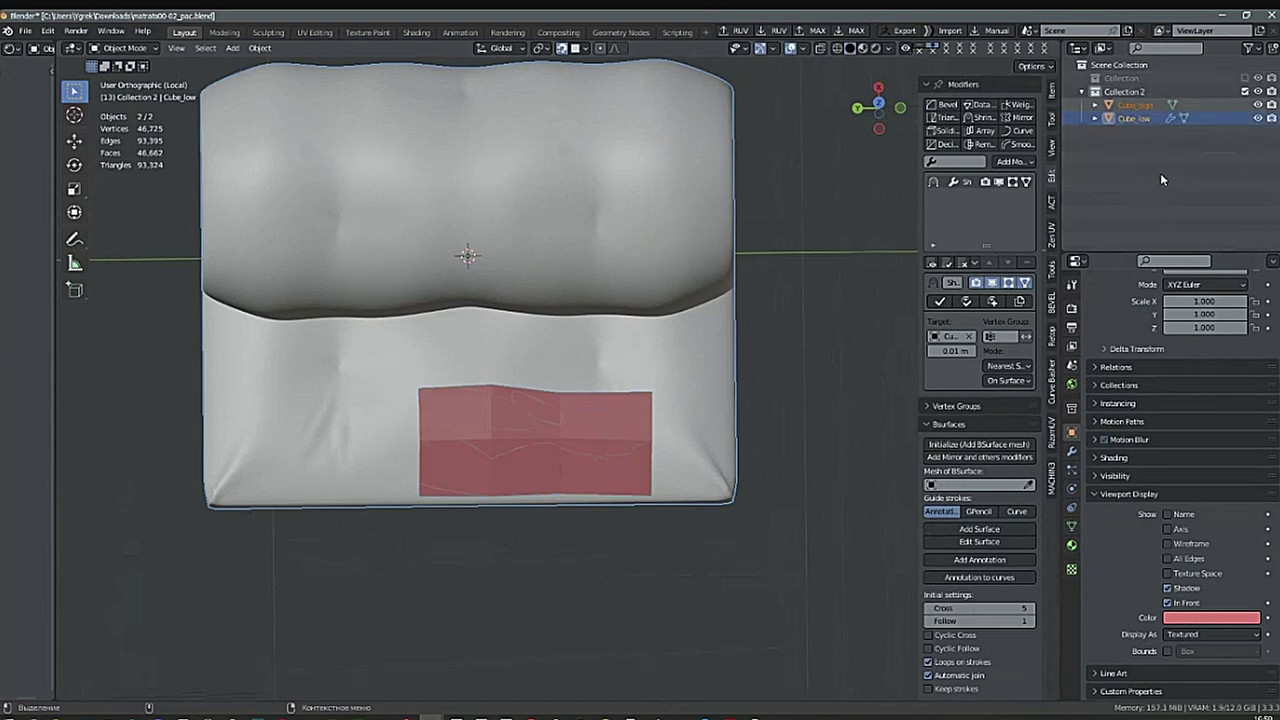
pyautogui.hotkey('alt', 'a')
# Select Cube_low and enter Edit Mode with its -Y side in view.
pyautogui.keyDown('shift'); pyautogui.moveTo(726, 561); pyautogui.dragTo(637, 526, button='middle'); pyautogui.keyUp('shift')
pyautogui.click(640, 472)
pyautogui.scroll(1, 598, 444)
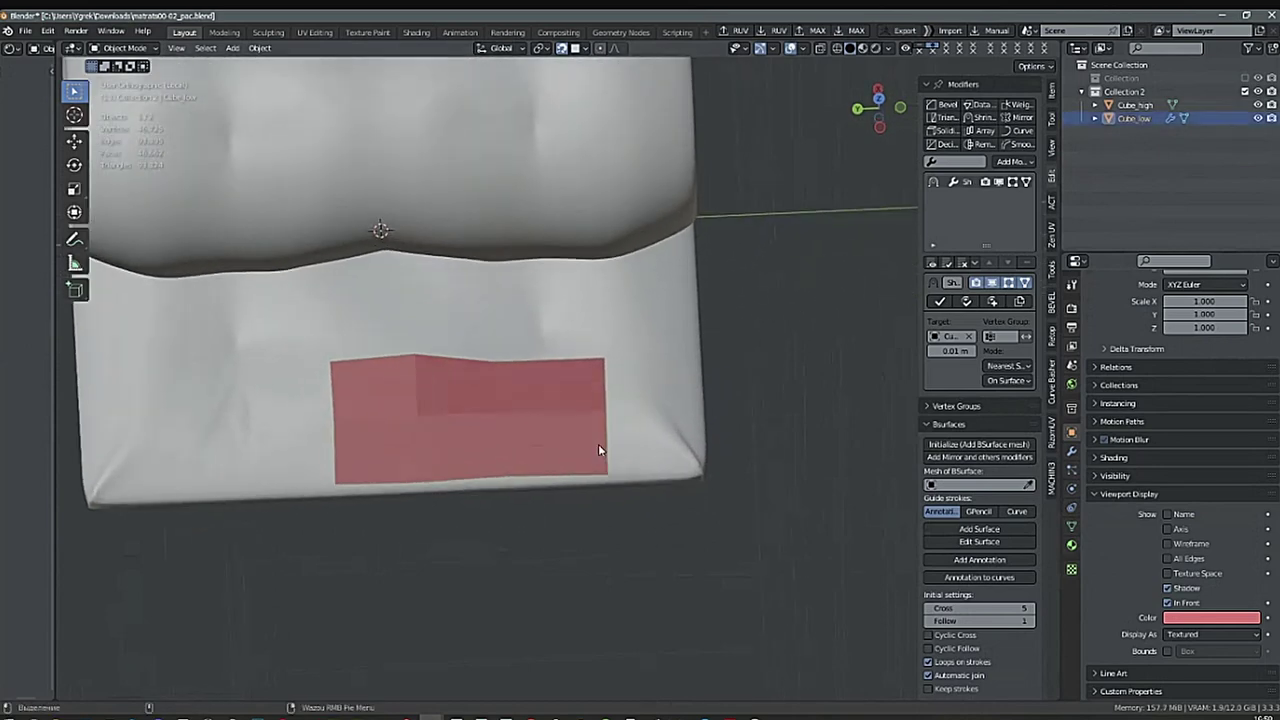
pyautogui.press('Tab')
pyautogui.moveTo(598, 450)
pyautogui.mouseDown(button='middle')
pyautogui.moveTo(660, 488)
pyautogui.moveTo(661, 422)
pyautogui.moveTo(579, 465)
pyautogui.mouseUp(button='middle')
pyautogui.scroll(2, 633, 439)
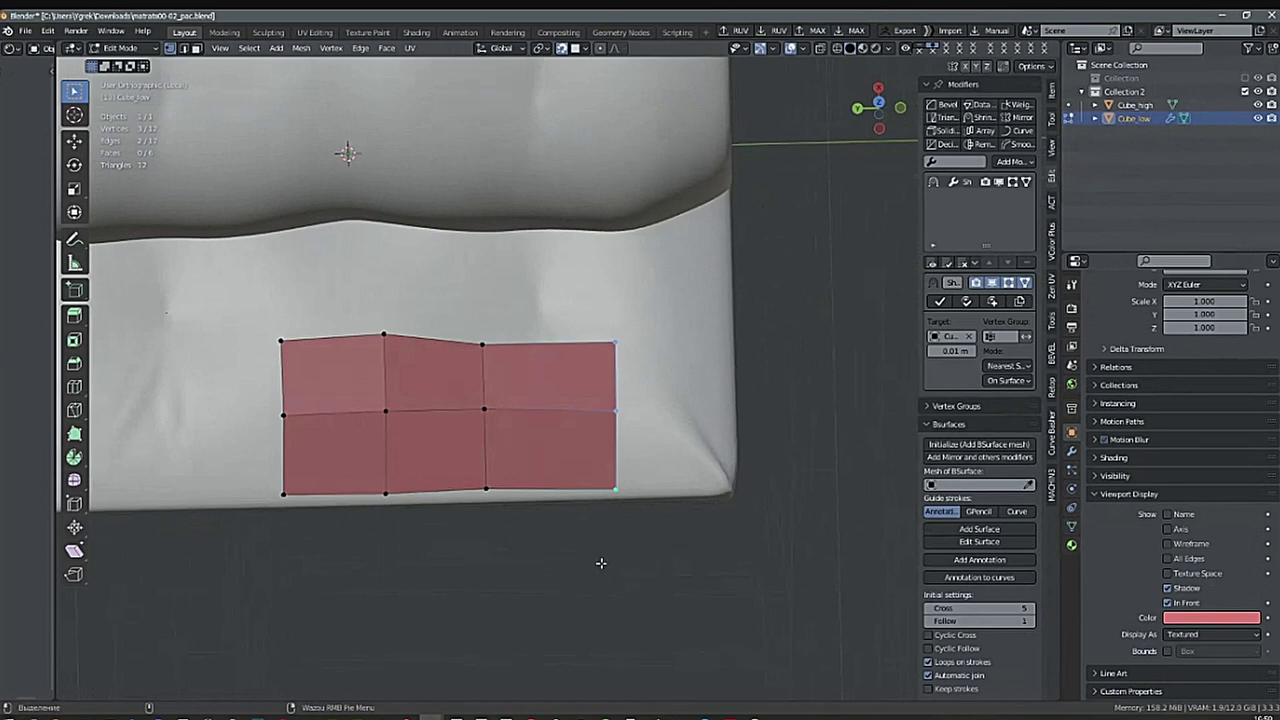
# Toggle X-ray on and off to compare the Cube_low faces with the mattress surface beneath.
pyautogui.hotkey('alt', 'z')
pyautogui.hotkey('alt', 'z')
pyautogui.hotkey('alt', 'z')
pyautogui.hotkey('alt', 'z')
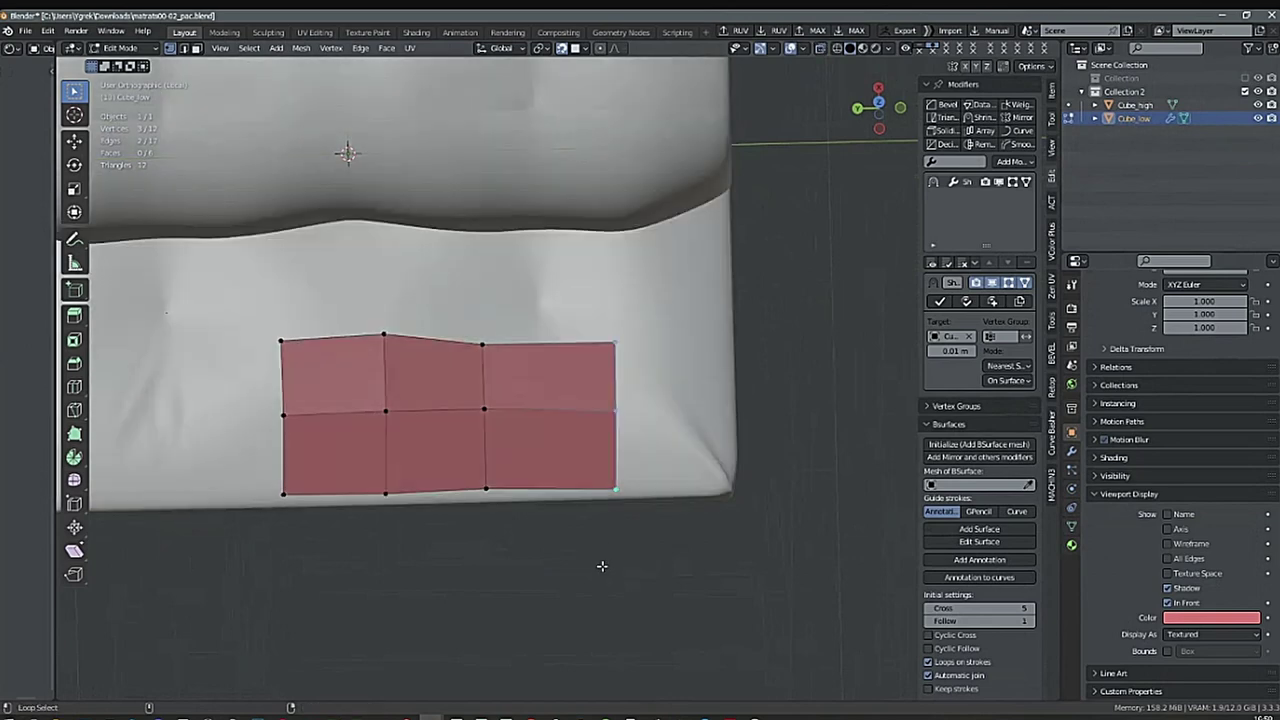
pyautogui.hotkey('alt', 'z')
pyautogui.hotkey('alt', 'z')
pyautogui.hotkey('alt', 'z')
pyautogui.hotkey('alt', 'z')
pyautogui.hotkey('alt', 'z')
pyautogui.hotkey('alt', 'z')
# Set the alpha of Cube_low's viewport display color to 0.5 so the mattress folds show through.
pyautogui.click(1249, 619)
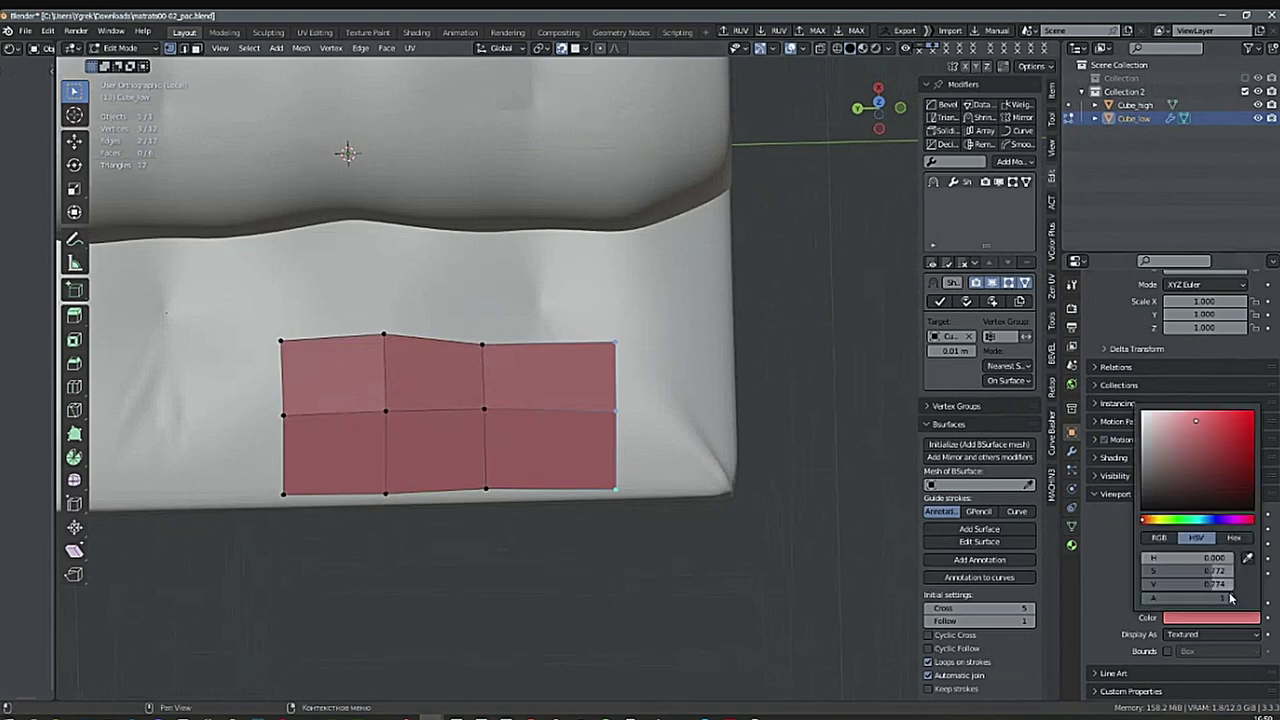
pyautogui.moveTo(1219, 601); pyautogui.dragTo(1162, 603)
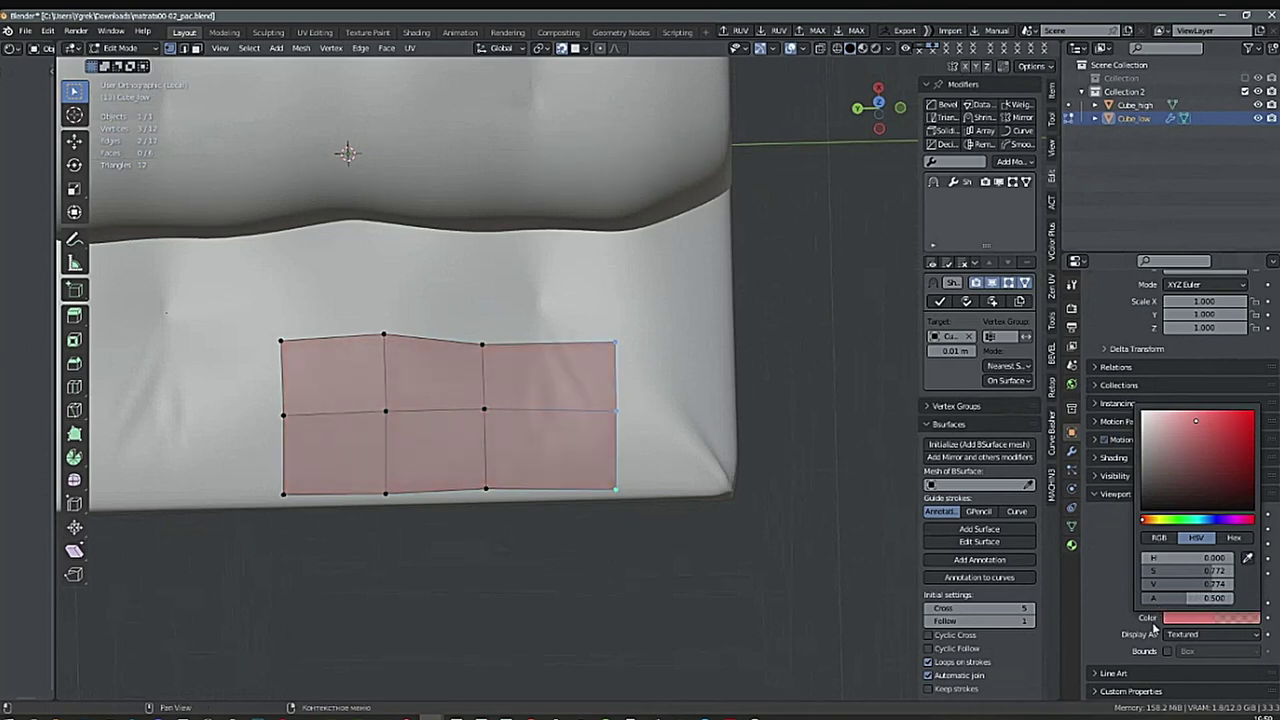
pyautogui.keyDown('shift'); pyautogui.moveTo(643, 469); pyautogui.dragTo(655, 427, button='middle'); pyautogui.keyUp('shift')
pyautogui.click(1230, 619)
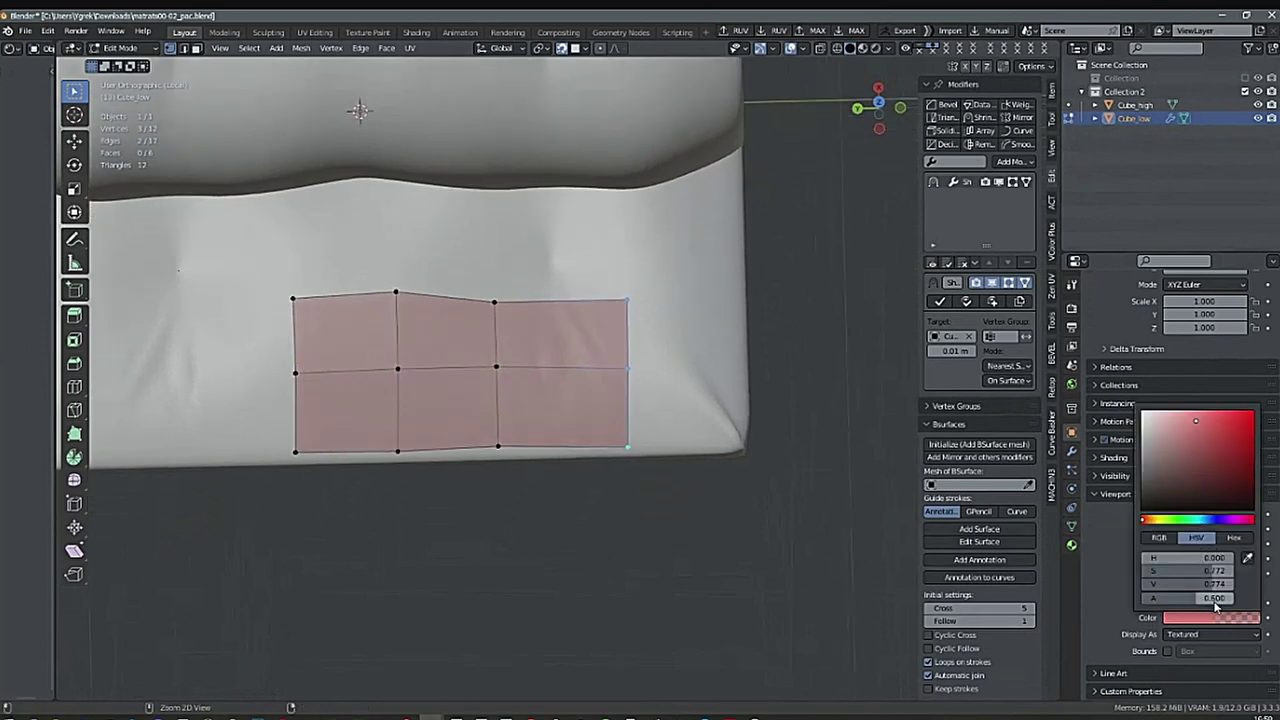
pyautogui.keyDown('shift'); pyautogui.moveTo(763, 525); pyautogui.dragTo(686, 525, button='middle'); pyautogui.keyUp('shift')
pyautogui.scroll(1, 560, 420)
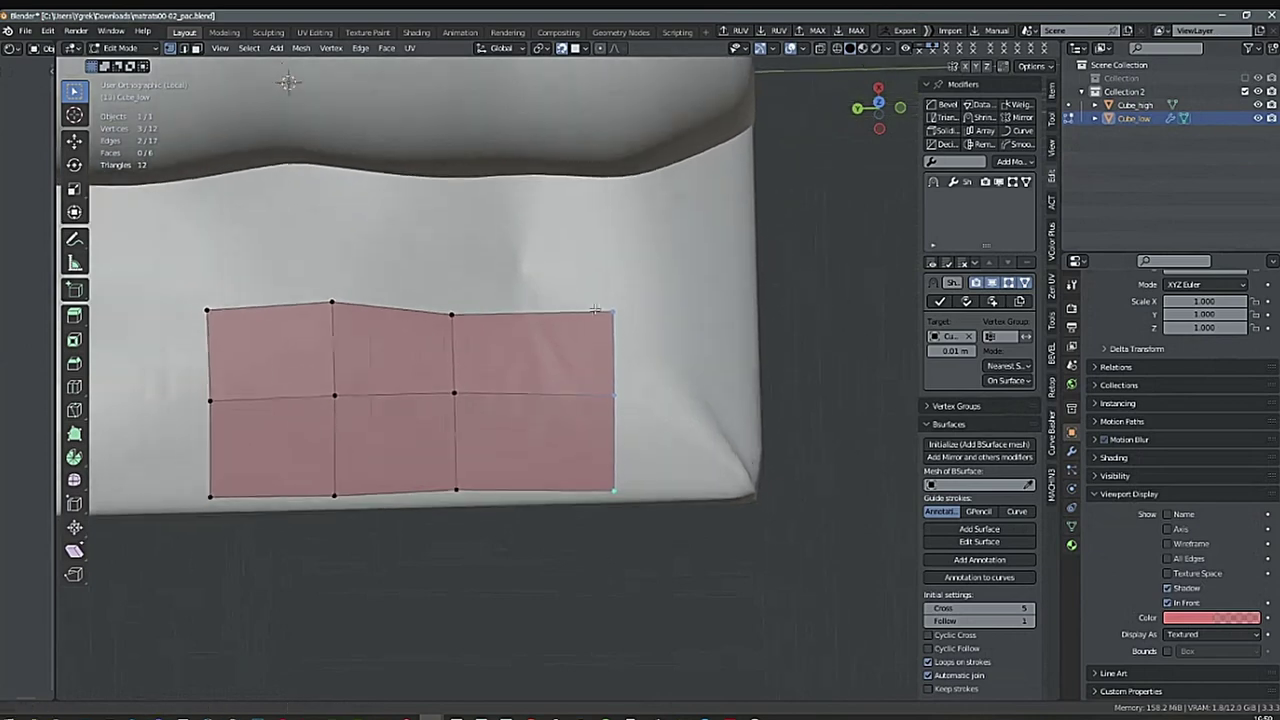
# Extrude the +Y end edges of the Cube_low strip three times along the mattress until the strip reaches the +Y side.
pyautogui.keyDown('ctrl'); pyautogui.keyDown('alt'); pyautogui.moveTo(621, 413); pyautogui.dragTo(568, 489, button='middle'); pyautogui.keyUp('alt'); pyautogui.keyUp('ctrl')
pyautogui.moveTo(568, 489); pyautogui.dragTo(698, 461, button='middle')
pyautogui.keyDown('shift'); pyautogui.click(468, 450); pyautogui.keyUp('shift')
pyautogui.press('e')
pyautogui.keyDown('shift'); pyautogui.moveTo(468, 450); pyautogui.dragTo(698, 474, button='middle'); pyautogui.keyUp('shift')
pyautogui.click(540, 483)
pyautogui.press('e')
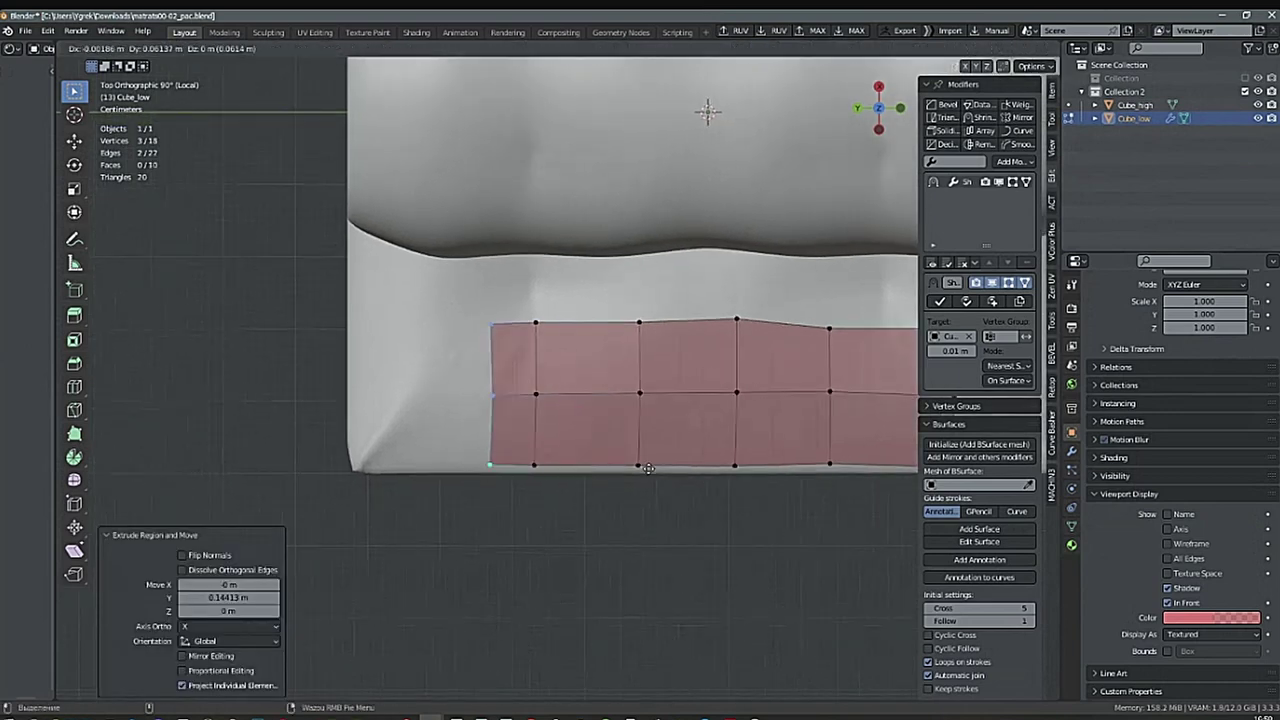
pyautogui.click(598, 469)
pyautogui.keyDown('shift'); pyautogui.moveTo(598, 469); pyautogui.dragTo(583, 468, button='middle'); pyautogui.keyUp('shift')
pyautogui.keyDown('ctrl'); pyautogui.moveTo(583, 468); pyautogui.dragTo(653, 457, button='middle'); pyautogui.keyUp('ctrl')
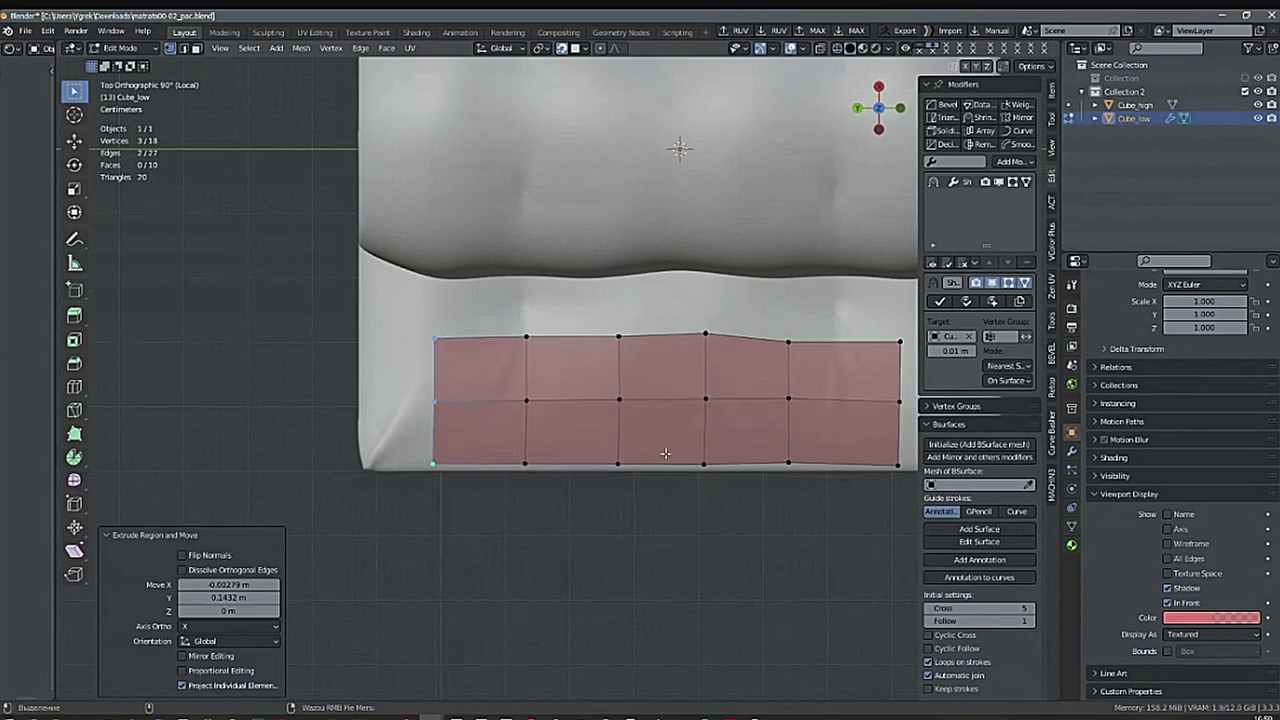
pyautogui.press('e')
pyautogui.click(589, 451)
# Move the strip's outer +Y corner vertex onto the mattress corner and the third outer border vertex closer to the mattress edge.
pyautogui.moveTo(589, 451); pyautogui.dragTo(451, 466, button='middle')
pyautogui.click(451, 466)
pyautogui.press('g')
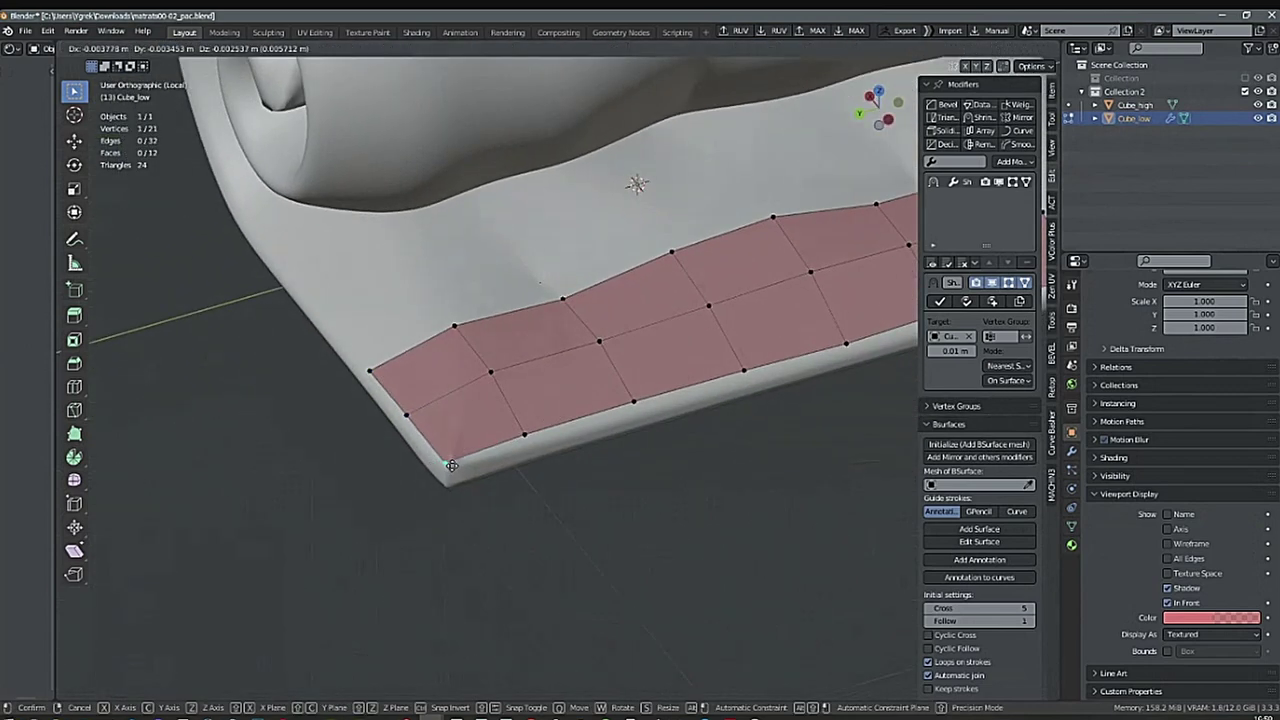
pyautogui.click(451, 466)
pyautogui.moveTo(528, 443)
pyautogui.keyDown('alt'); pyautogui.mouseDown(button='middle')
pyautogui.moveTo(577, 463)
pyautogui.moveTo(550, 445)
pyautogui.mouseUp(button='middle'); pyautogui.keyUp('alt')
pyautogui.click(553, 434)
pyautogui.press('g')
pyautogui.click(556, 440)
# Move the fourth and sixth outer border vertices of the strip closer to the mattress's outer edge.
pyautogui.keyDown('shift'); pyautogui.moveTo(678, 415); pyautogui.dragTo(528, 436, button='middle'); pyautogui.keyUp('shift')
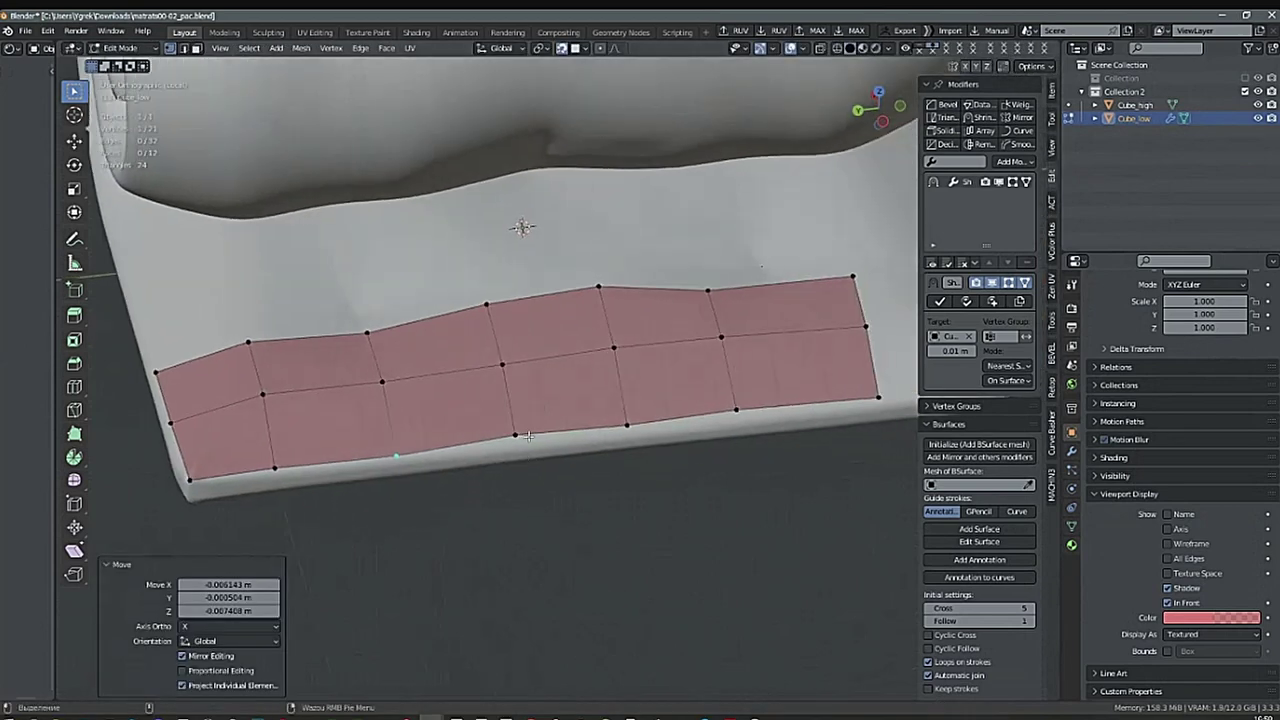
pyautogui.click(528, 437)
pyautogui.press('g')
pyautogui.click(530, 443)
pyautogui.keyDown('shift'); pyautogui.moveTo(643, 450); pyautogui.dragTo(430, 479, button='middle'); pyautogui.keyUp('shift')
pyautogui.click(530, 439)
pyautogui.press('g')
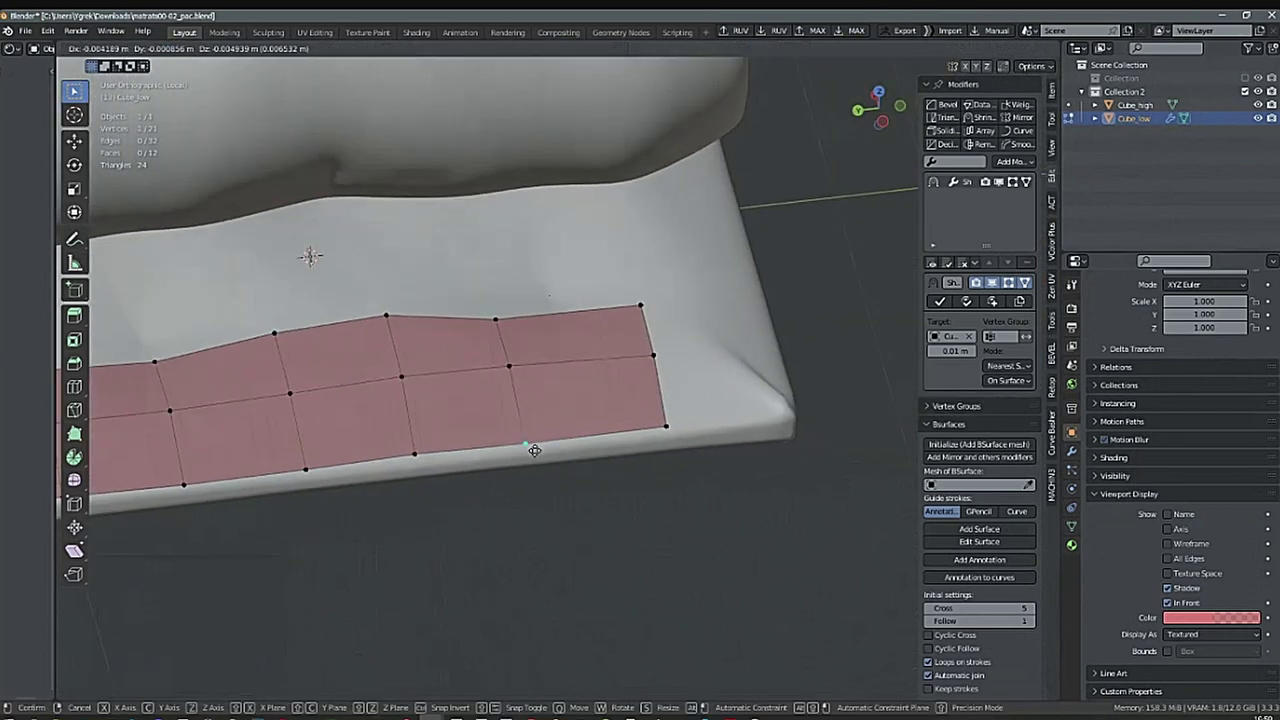
pyautogui.click(534, 450)
# Move the strip's second-to-last cross loop about 0.07 m toward the -Y end.
pyautogui.moveTo(534, 450); pyautogui.dragTo(608, 436, button='middle')
pyautogui.keyDown('alt'); pyautogui.click(528, 438); pyautogui.keyUp('alt')
pyautogui.press('g')
pyautogui.click(575, 444)
pyautogui.press('g')
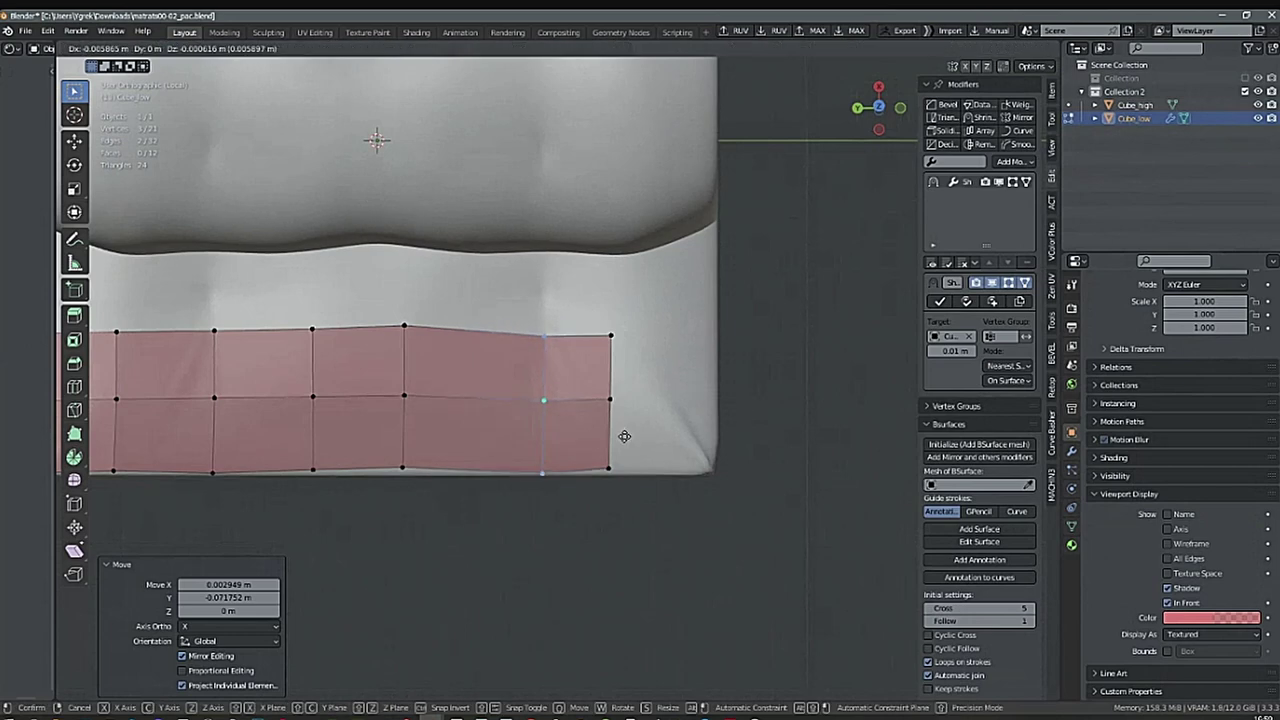
pyautogui.click(624, 436)
pyautogui.press('g')
pyautogui.click(624, 434)
# Move the next two cross loops about 0.05 m and 0.017 m toward the -Y end to even out the strip's faces.
pyautogui.keyDown('shift'); pyautogui.moveTo(548, 367); pyautogui.dragTo(605, 359, button='middle'); pyautogui.keyUp('shift')
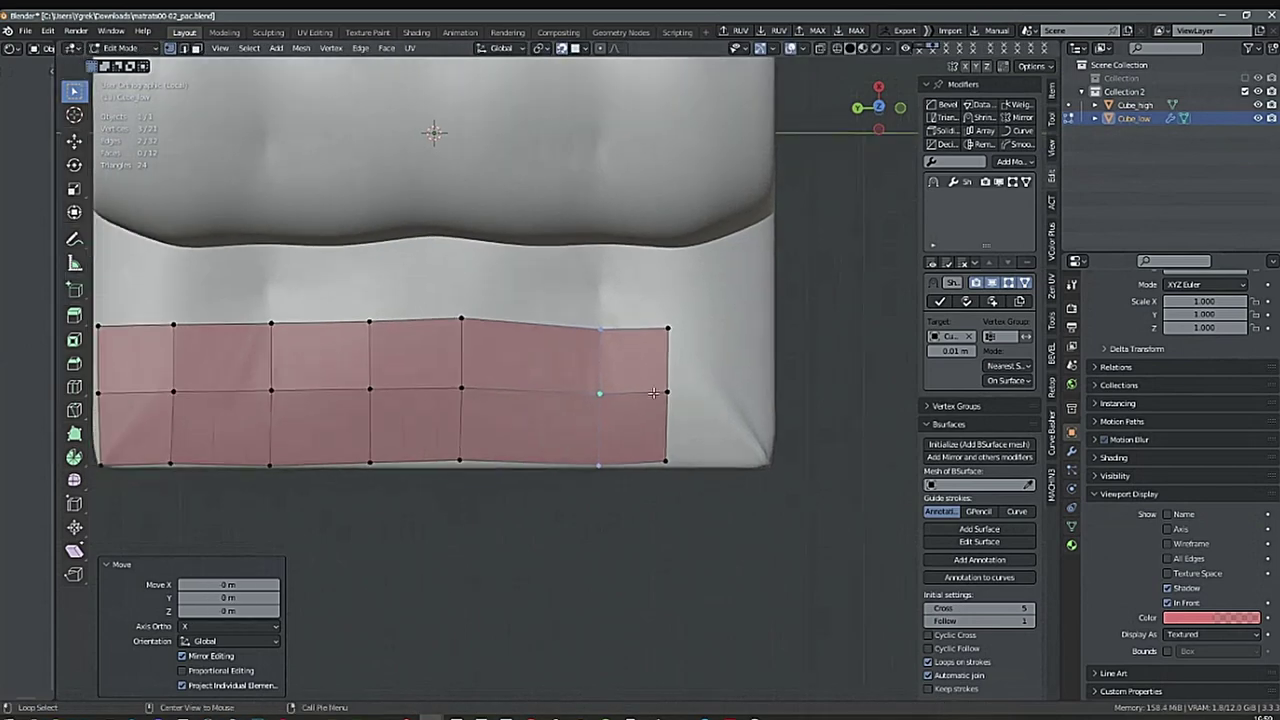
pyautogui.keyDown('alt'); pyautogui.click(464, 424); pyautogui.keyUp('alt')
pyautogui.keyDown('shift'); pyautogui.moveTo(464, 424); pyautogui.dragTo(498, 411, button='middle'); pyautogui.keyUp('shift')
pyautogui.press('g')
pyautogui.click(559, 431)
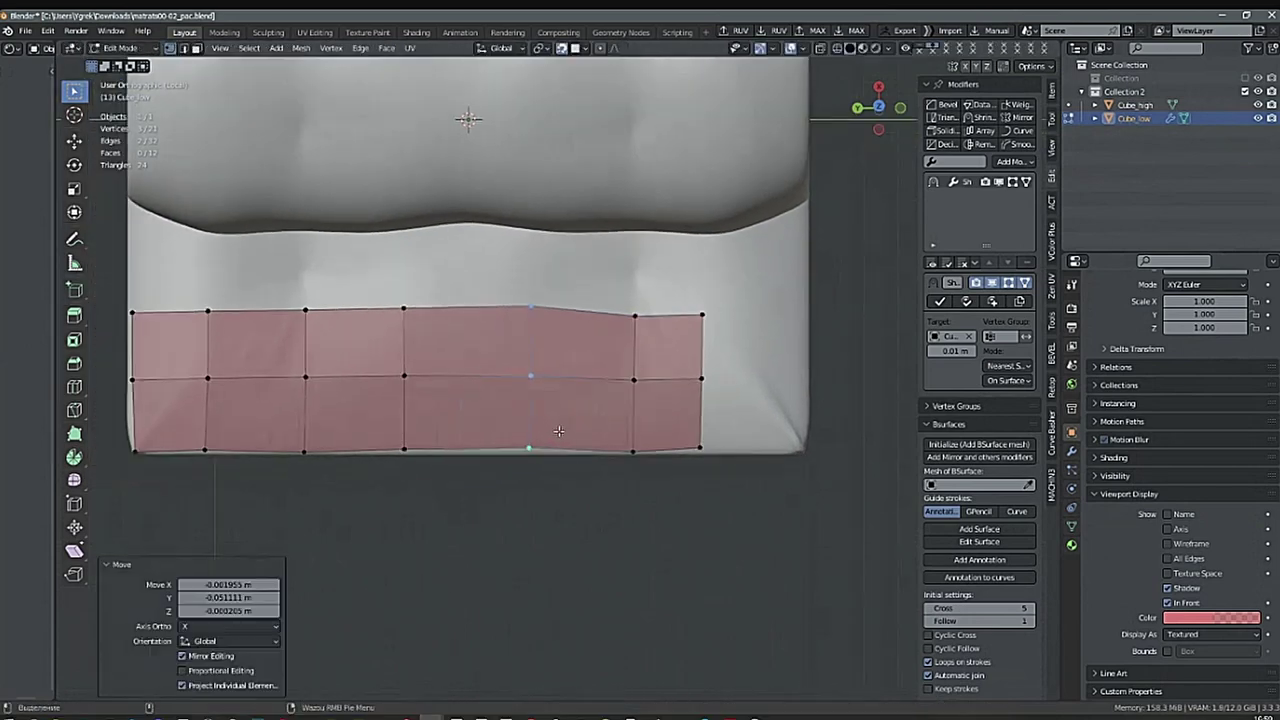
pyautogui.keyDown('alt'); pyautogui.click(407, 411); pyautogui.keyUp('alt')
pyautogui.press('g')
pyautogui.click(427, 420)
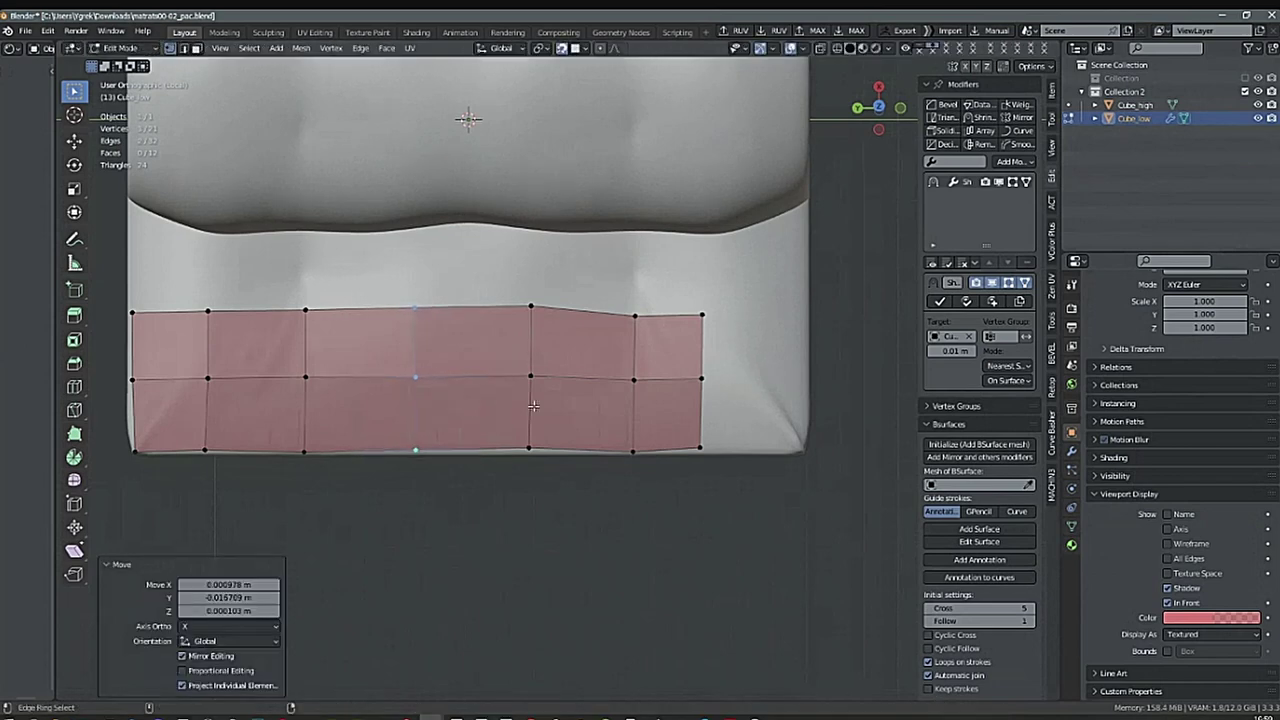
# Fine-tune the position of the third cross loop from the strip's -Y end.
pyautogui.keyDown('ctrl'); pyautogui.moveTo(478, 419); pyautogui.dragTo(485, 430, button='middle'); pyautogui.keyUp('ctrl')
pyautogui.moveTo(485, 430)
pyautogui.keyDown('shift'); pyautogui.mouseDown(button='middle')
pyautogui.moveTo(531, 429)
pyautogui.moveTo(471, 439)
pyautogui.mouseUp(button='middle'); pyautogui.keyUp('shift')
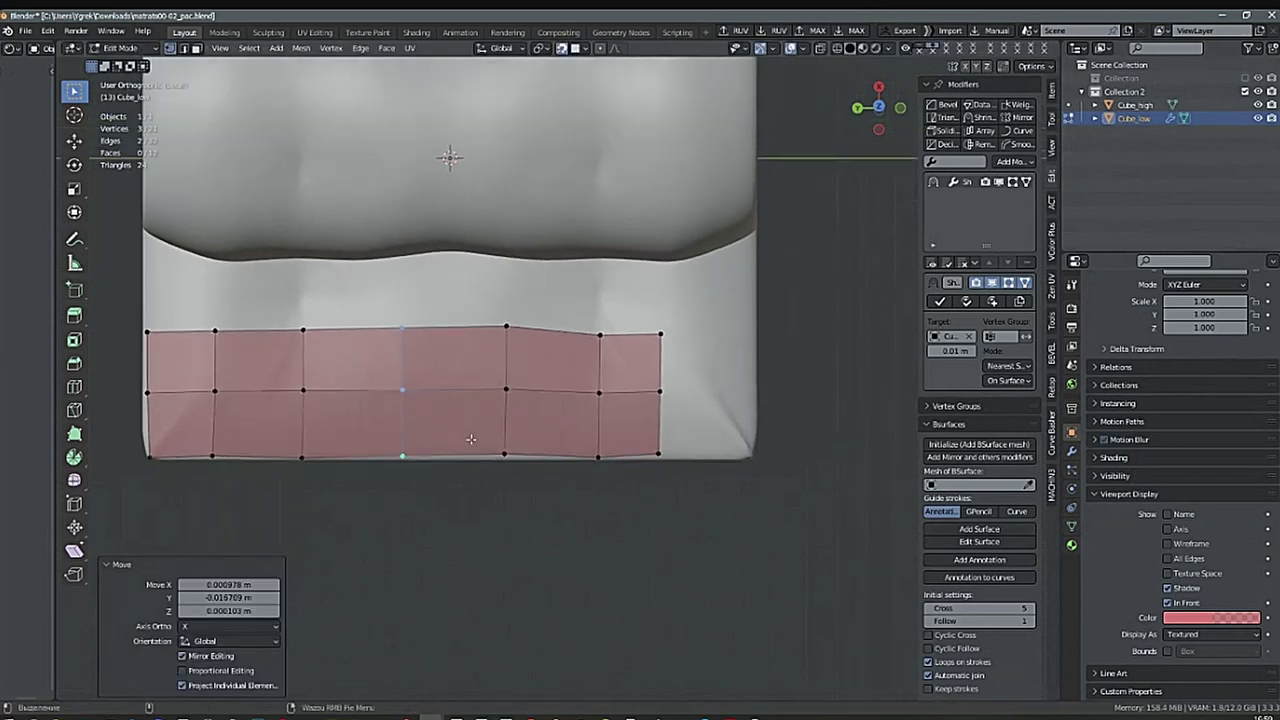
pyautogui.keyDown('alt'); pyautogui.click(524, 417); pyautogui.keyUp('alt')
pyautogui.press('g')
pyautogui.click(531, 427)
pyautogui.press('g')
pyautogui.click(563, 431)
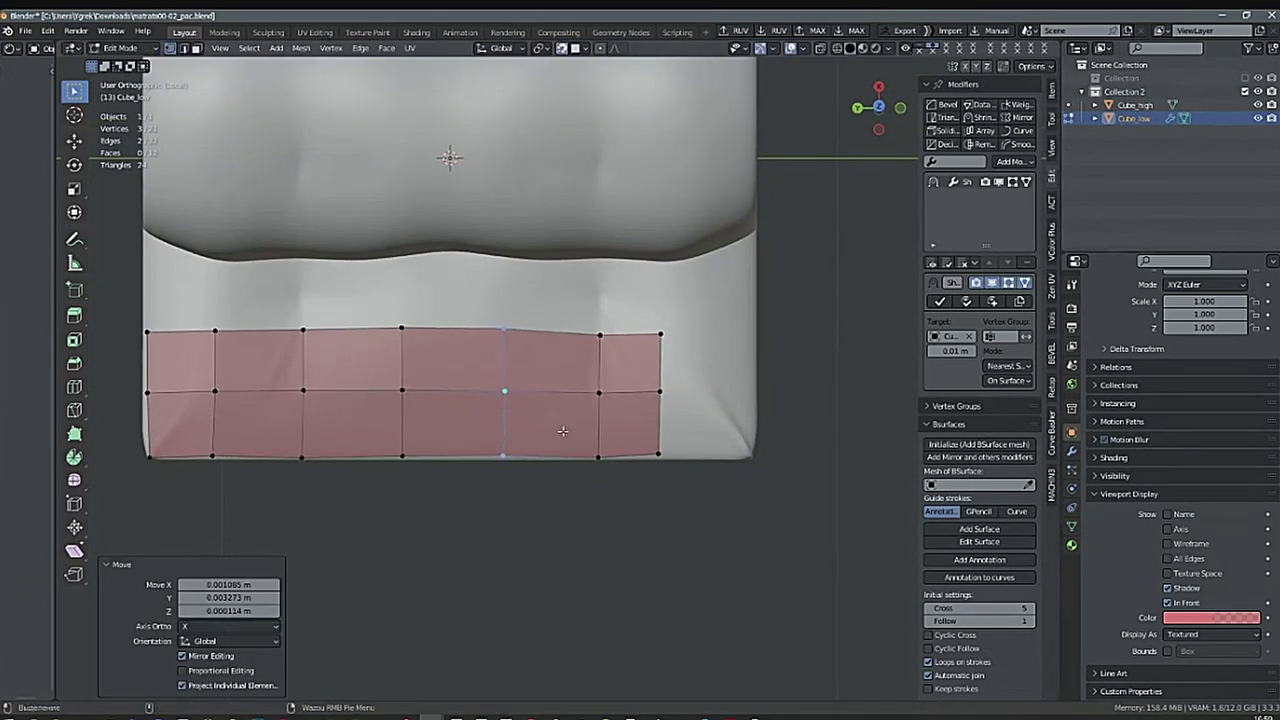
# Move the strip's -Y end edges about 0.034 m outward and extrude them about 0.113 m to the mattress's -Y side.
pyautogui.keyDown('shift'); pyautogui.moveTo(682, 427); pyautogui.dragTo(474, 454, button='middle'); pyautogui.keyUp('shift')
pyautogui.keyDown('alt'); pyautogui.click(608, 440); pyautogui.keyUp('alt')
pyautogui.press('g')
pyautogui.click(570, 448)
pyautogui.press('e')
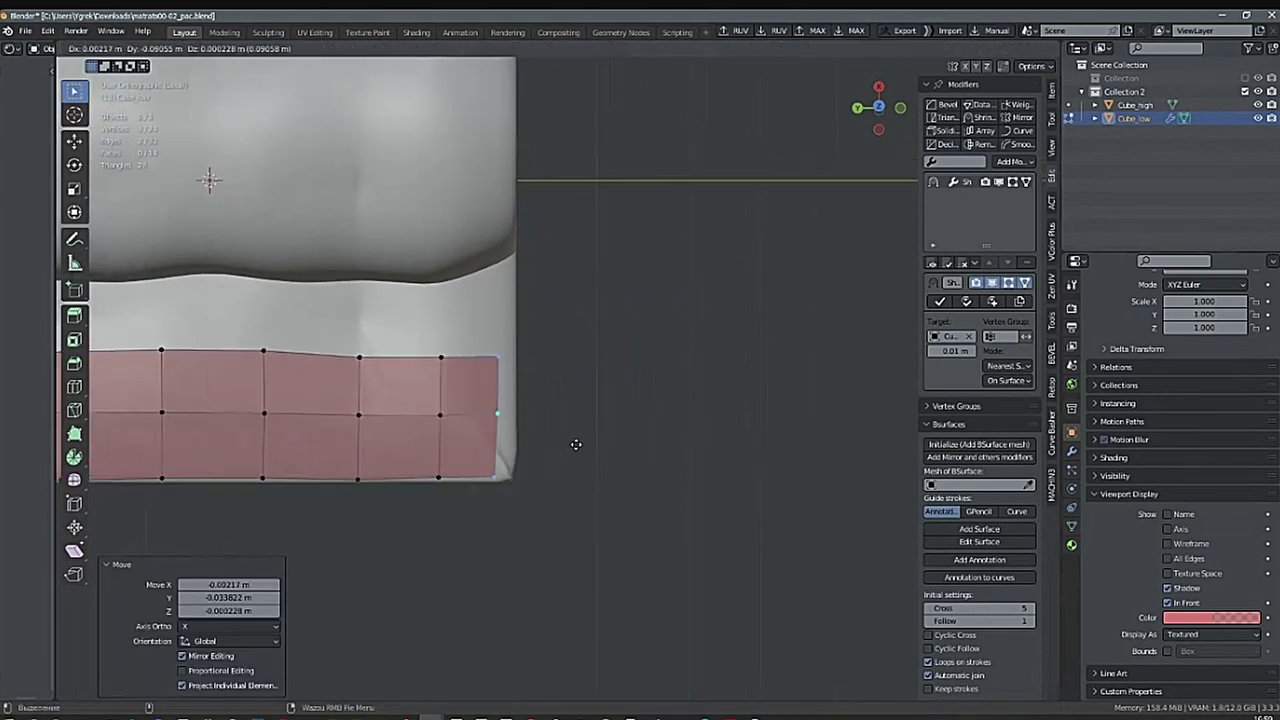
pyautogui.click(589, 445)
pyautogui.scroll(2, 541, 444)
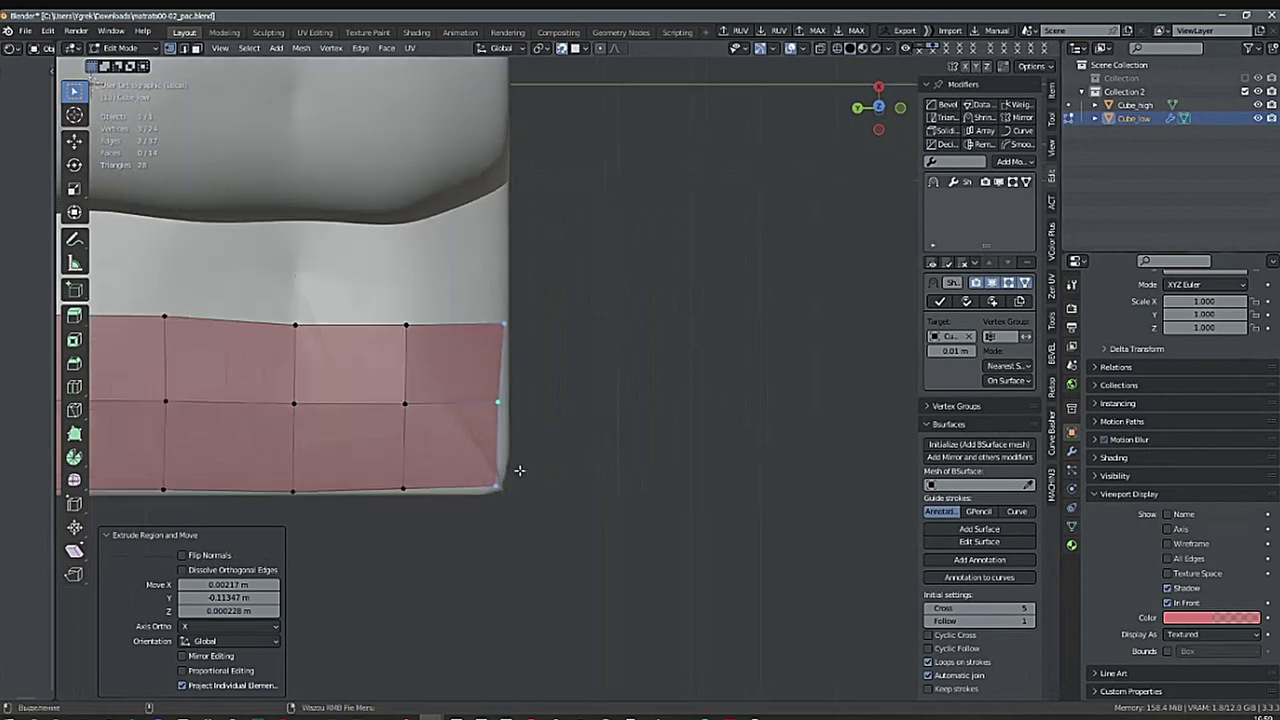
# Move the strip's outer -Y corner vertex onto the corner of the mattress.
pyautogui.click(501, 486)
pyautogui.press('g')
pyautogui.click(506, 486)
pyautogui.moveTo(506, 486); pyautogui.dragTo(608, 402, button='middle')
pyautogui.keyDown('ctrl'); pyautogui.keyDown('alt'); pyautogui.moveTo(612, 402); pyautogui.dragTo(760, 336); pyautogui.keyUp('alt'); pyautogui.keyUp('ctrl')
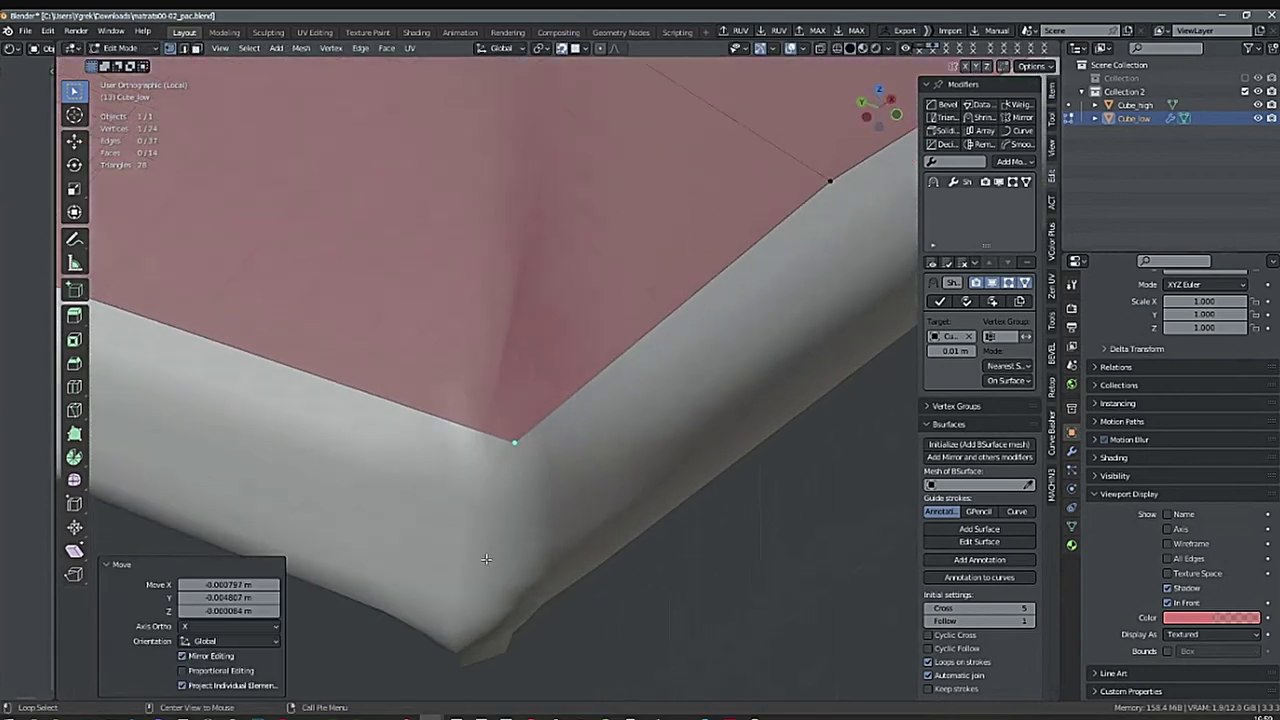
pyautogui.keyDown('ctrl'); pyautogui.keyDown('alt'); pyautogui.moveTo(605, 440); pyautogui.dragTo(559, 610); pyautogui.keyUp('alt'); pyautogui.keyUp('ctrl')
pyautogui.keyDown('alt'); pyautogui.keyDown('shift'); pyautogui.moveTo(606, 470); pyautogui.dragTo(624, 415); pyautogui.keyUp('shift'); pyautogui.keyUp('alt')
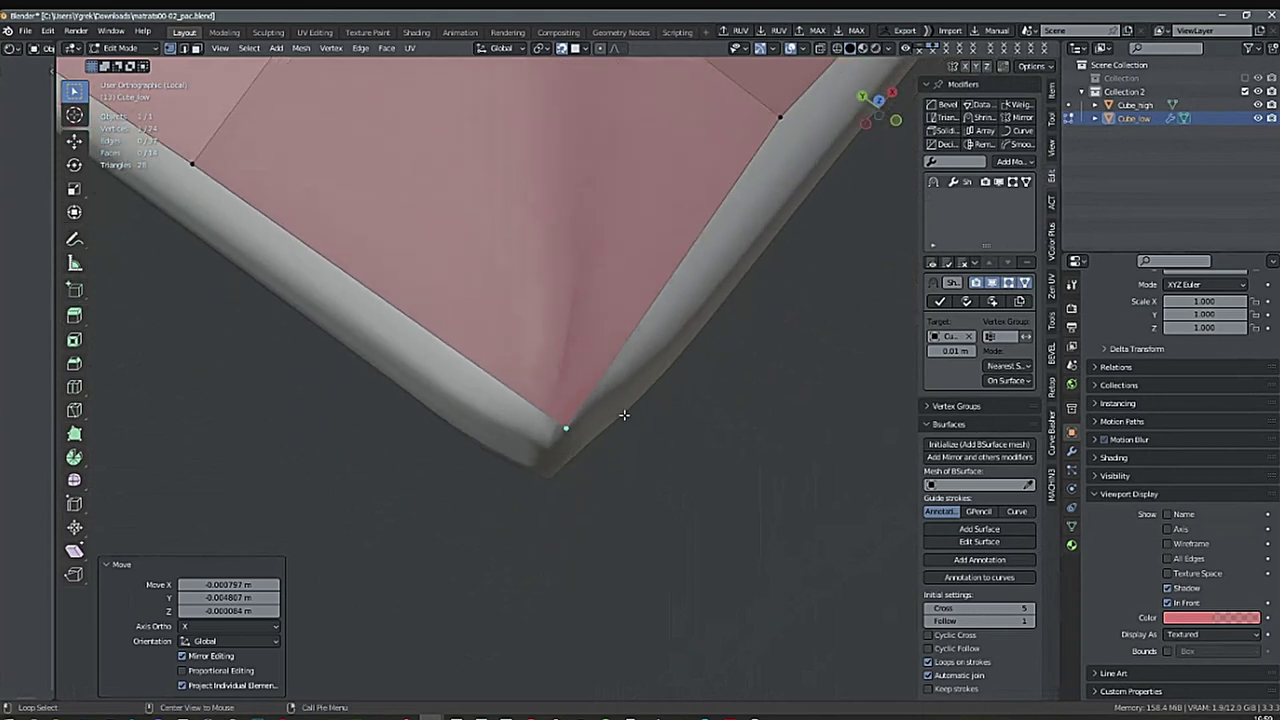
pyautogui.moveTo(624, 414); pyautogui.dragTo(594, 517, button='middle')
pyautogui.press('g')
pyautogui.click(667, 424)
# Move the middle vertex of the strip's -Y end closer to the mattress's side edge.
pyautogui.click(662, 298)
pyautogui.press('g')
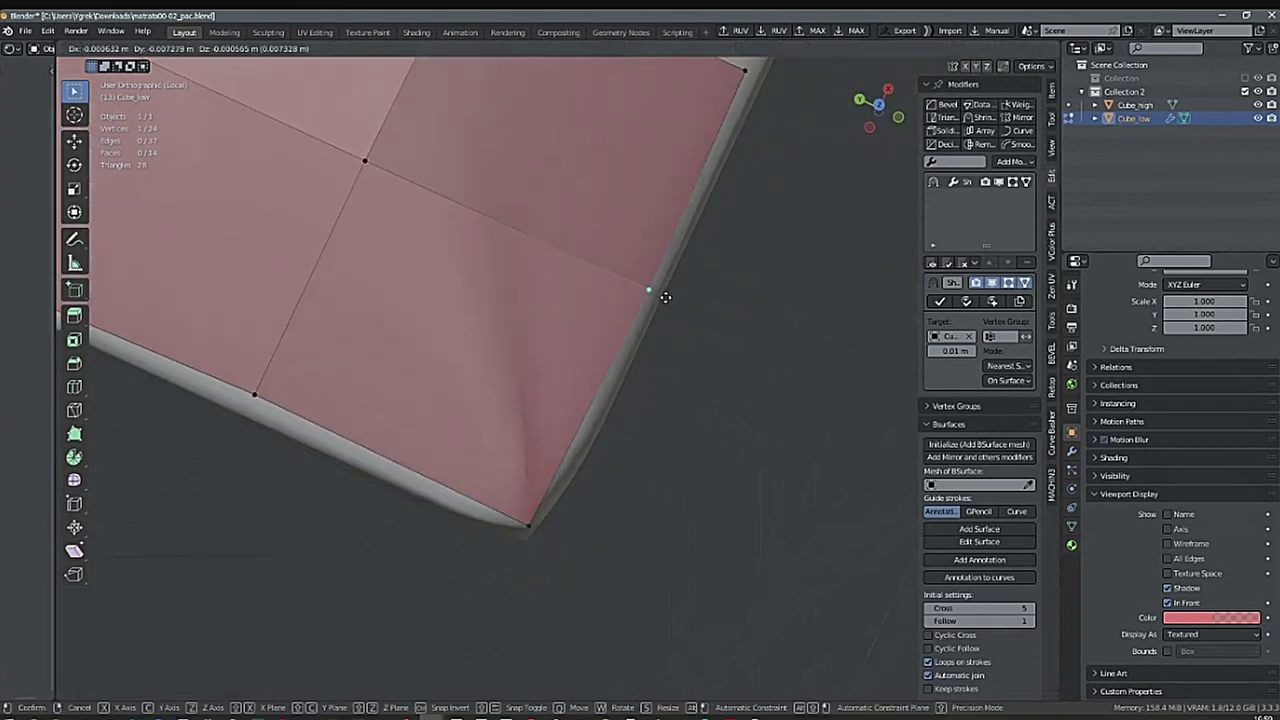
pyautogui.click(665, 297)
# Enable the Move object gizmo and shift the strip's inner lengthwise edge loop toward the mattress's outer edge in top view.
pyautogui.moveTo(665, 297); pyautogui.dragTo(543, 528, button='middle')
pyautogui.keyDown('alt'); pyautogui.click(486, 418); pyautogui.keyUp('alt')
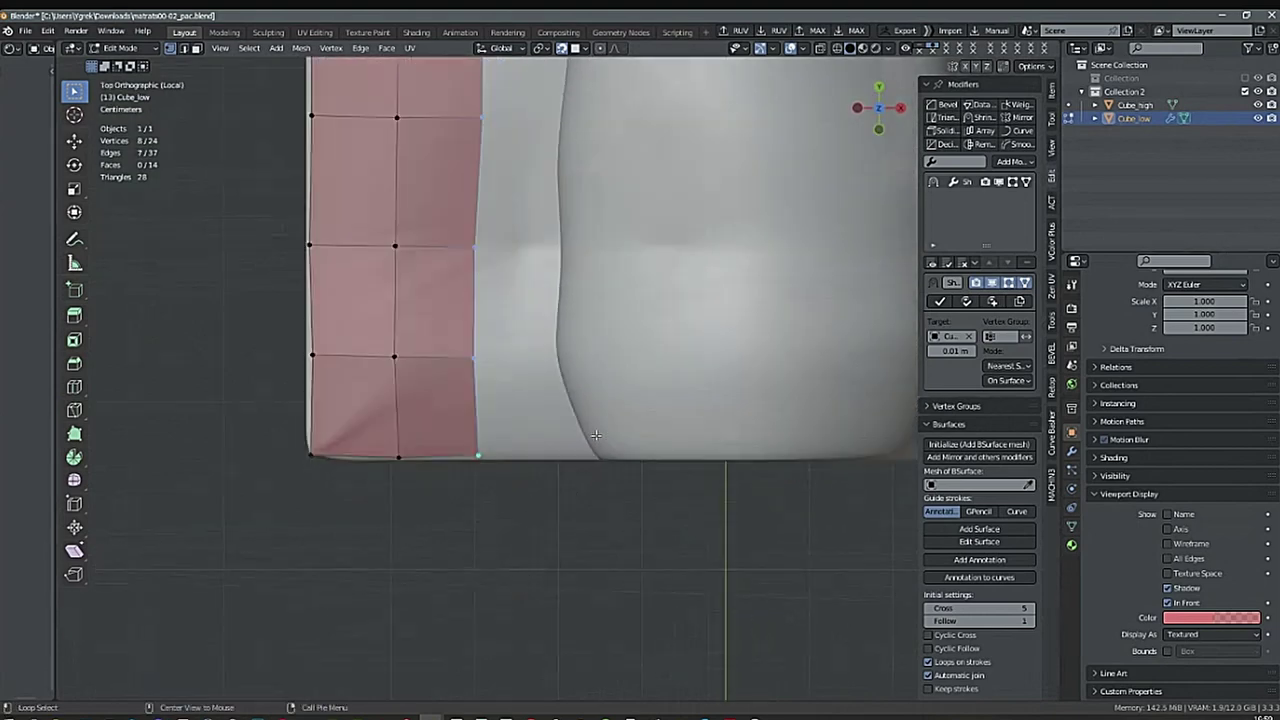
pyautogui.scroll(-3, 595, 435)
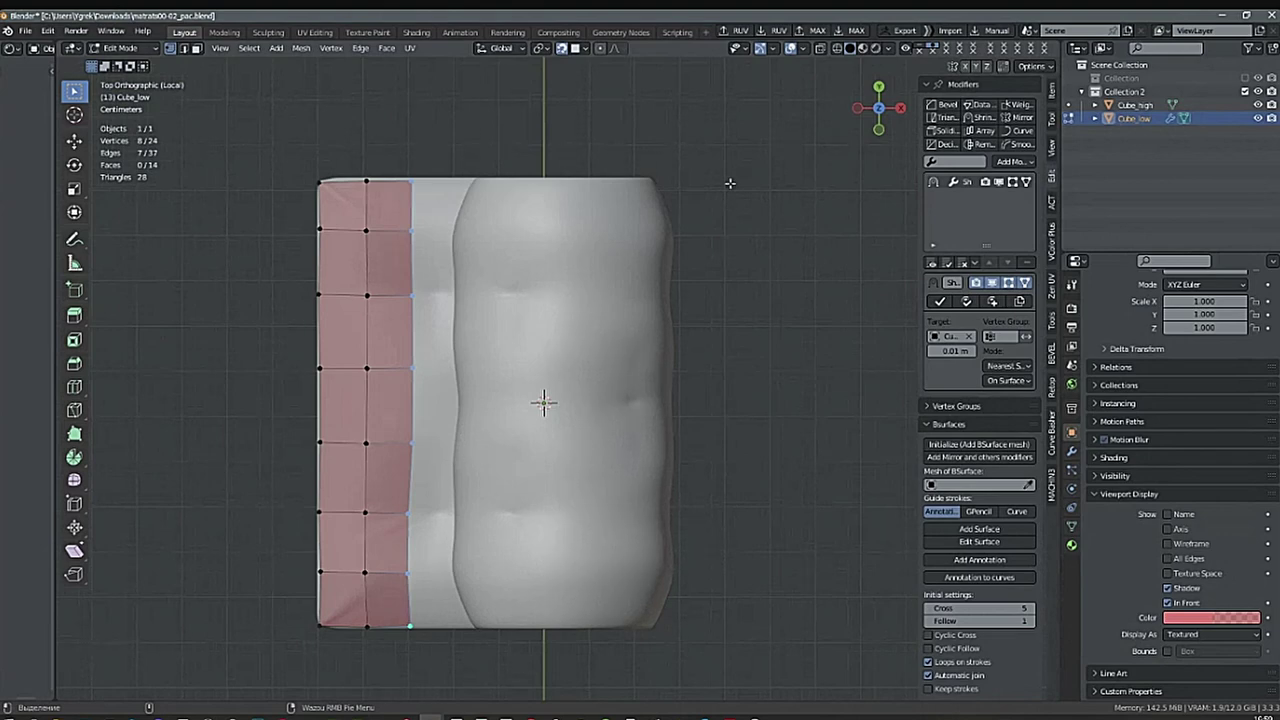
pyautogui.click(802, 49)
pyautogui.click(775, 49)
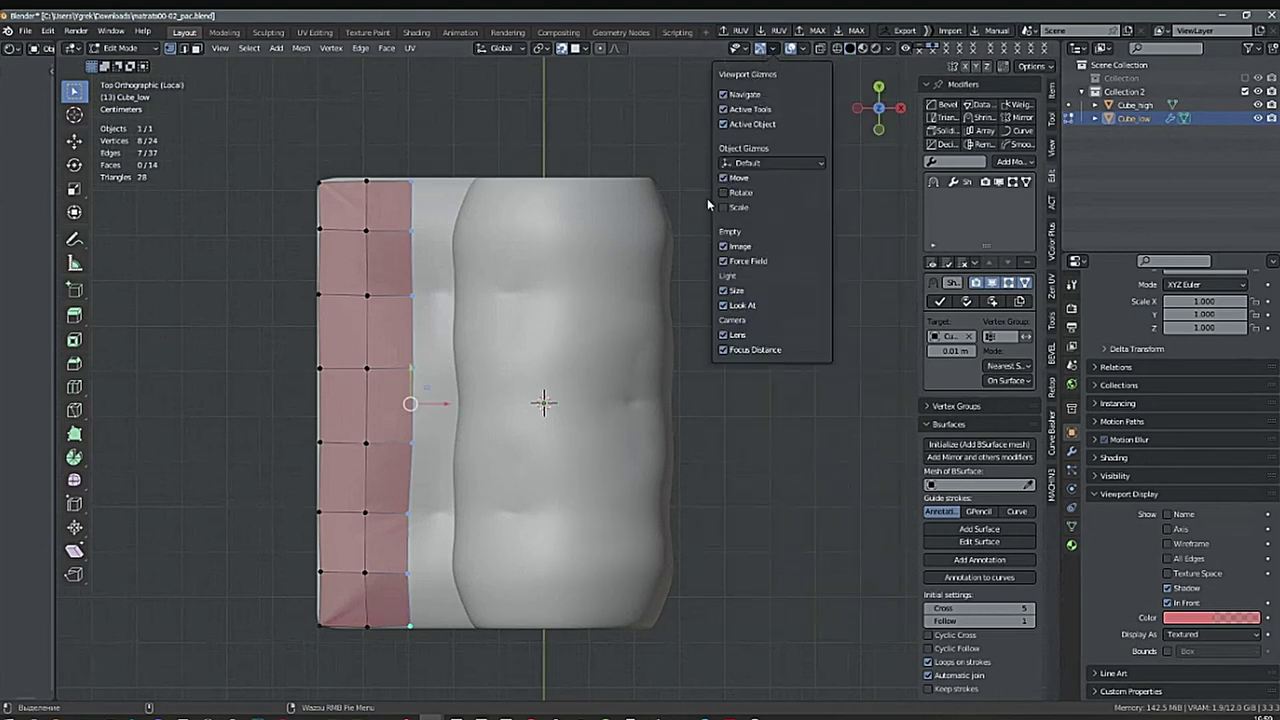
pyautogui.moveTo(448, 403); pyautogui.dragTo(419, 403)
pyautogui.keyDown('alt'); pyautogui.click(368, 432); pyautogui.keyUp('alt')
pyautogui.moveTo(419, 403); pyautogui.dragTo(743, 390, button='middle')
# Extrude the strip's inner lengthwise edge loop and move the new row about 0.113 m along Z so it advances toward the roll.
pyautogui.press('e')
pyautogui.rightClick(723, 432)
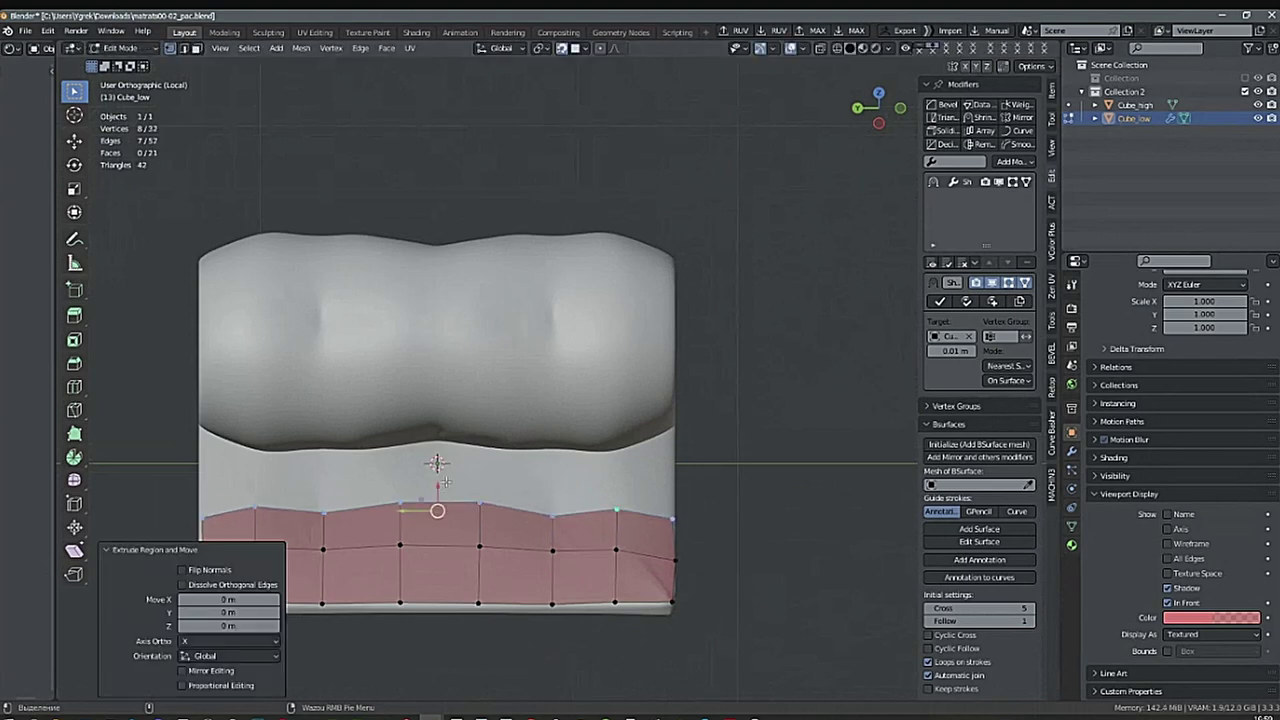
pyautogui.moveTo(445, 483); pyautogui.dragTo(472, 440)
pyautogui.moveTo(680, 376); pyautogui.dragTo(662, 191, button='middle')
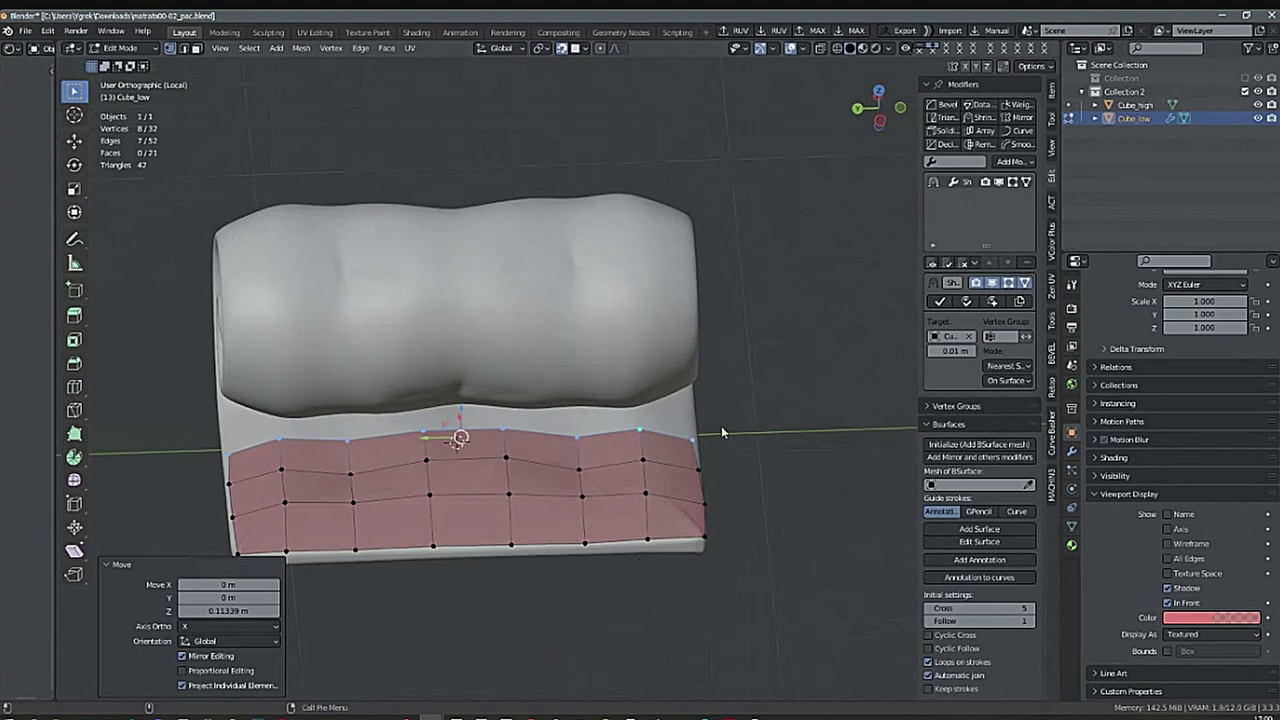
pyautogui.moveTo(723, 432); pyautogui.dragTo(640, 440, button='middle')
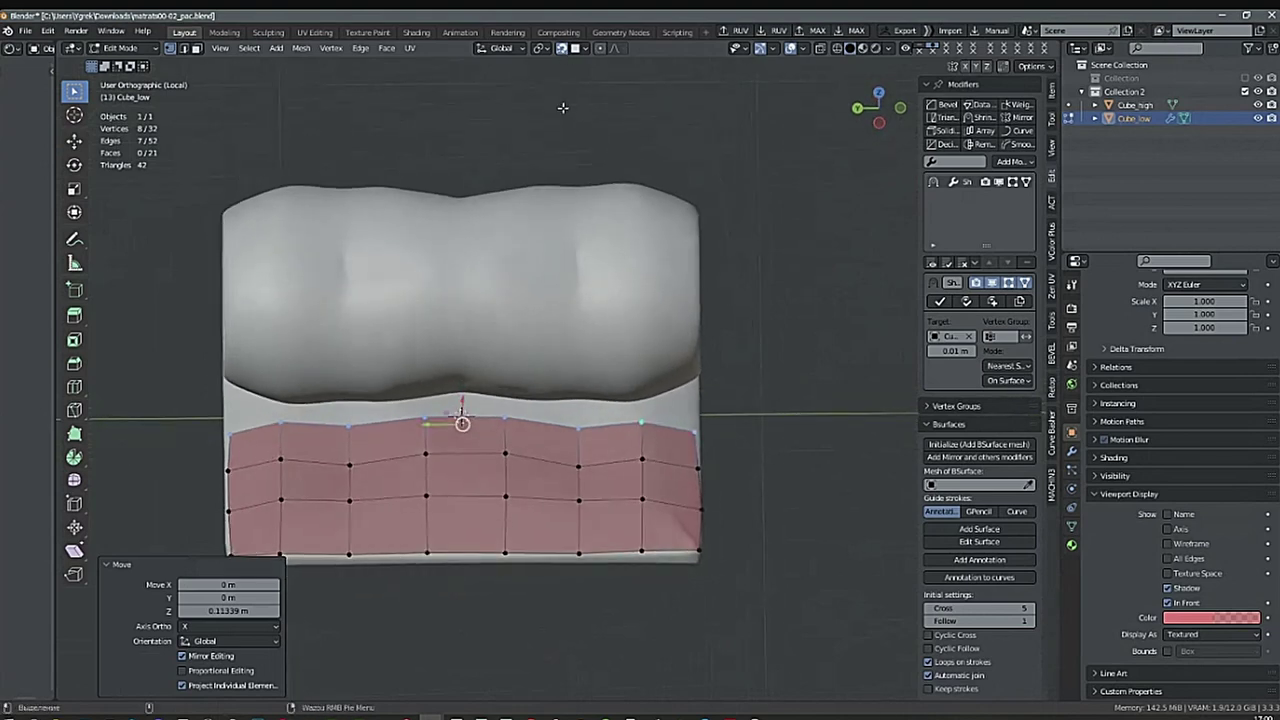
# Extrude the inner edge loop once more and move the new row about 0.052 m along Z, closer to the roll.
pyautogui.moveTo(633, 543); pyautogui.dragTo(427, 395, button='middle')
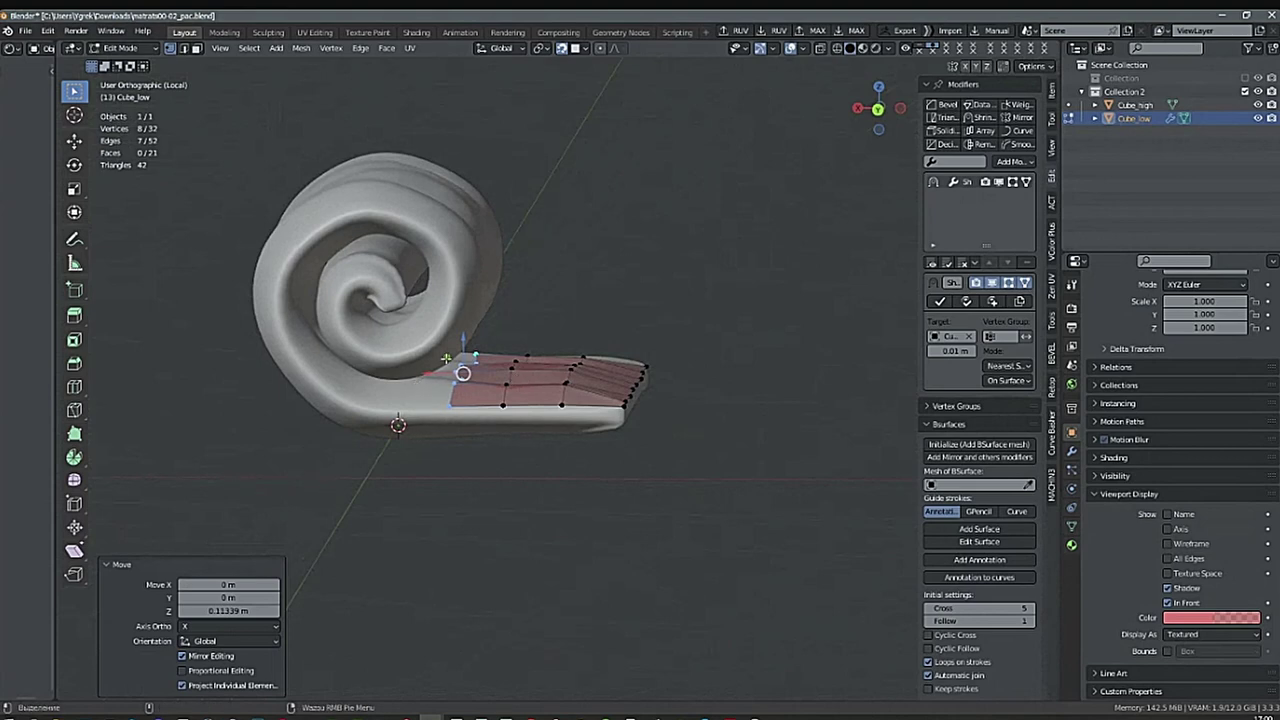
pyautogui.moveTo(464, 395); pyautogui.dragTo(468, 505, button='middle')
pyautogui.press('e')
pyautogui.click(730, 471)
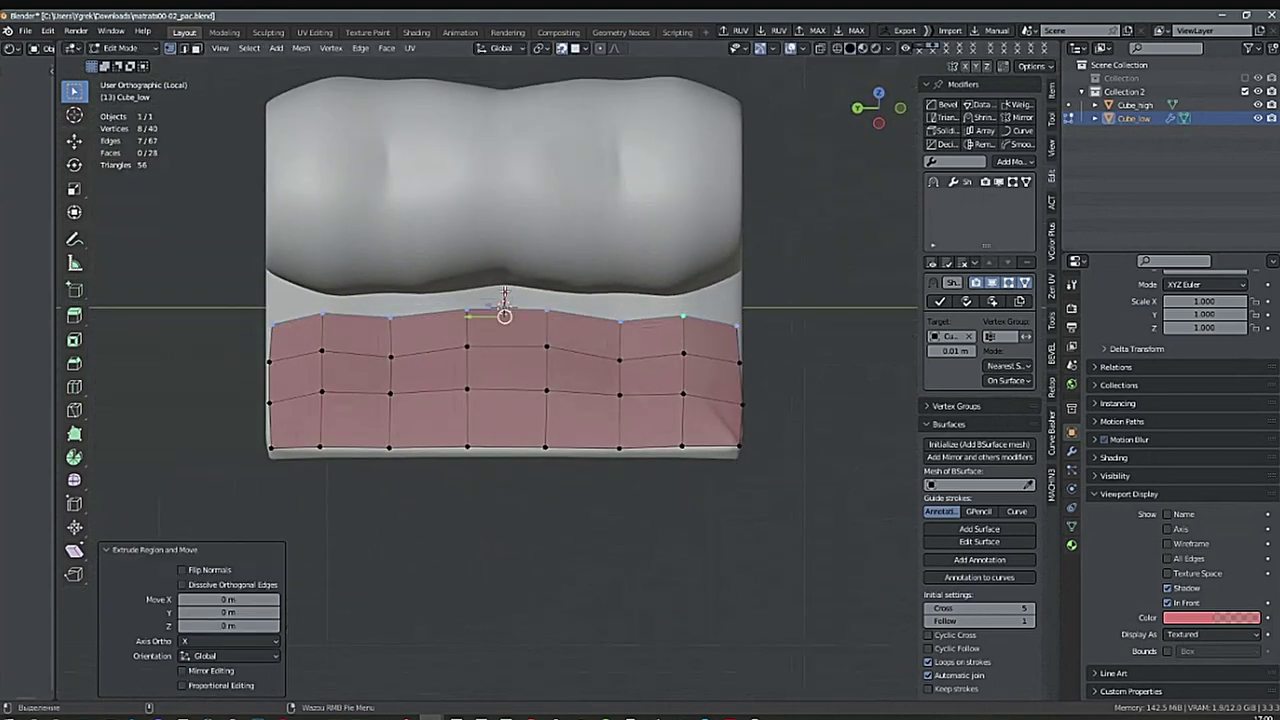
pyautogui.press('g')
pyautogui.press('z')
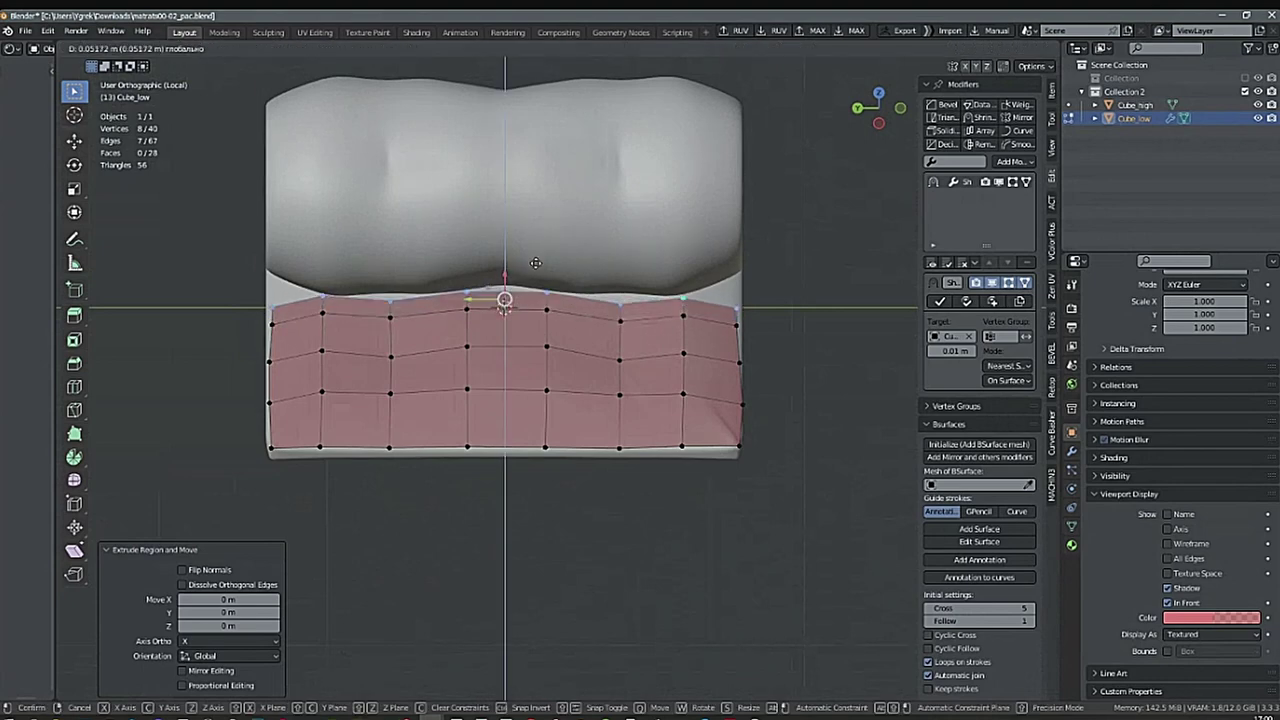
pyautogui.click(535, 263)
# Turn off snapping and move the first two vertices of the inner edge, starting from the +Y end, along X toward the roll.
pyautogui.moveTo(535, 263); pyautogui.dragTo(779, 165, button='middle')
pyautogui.scroll(4, 591, 399)
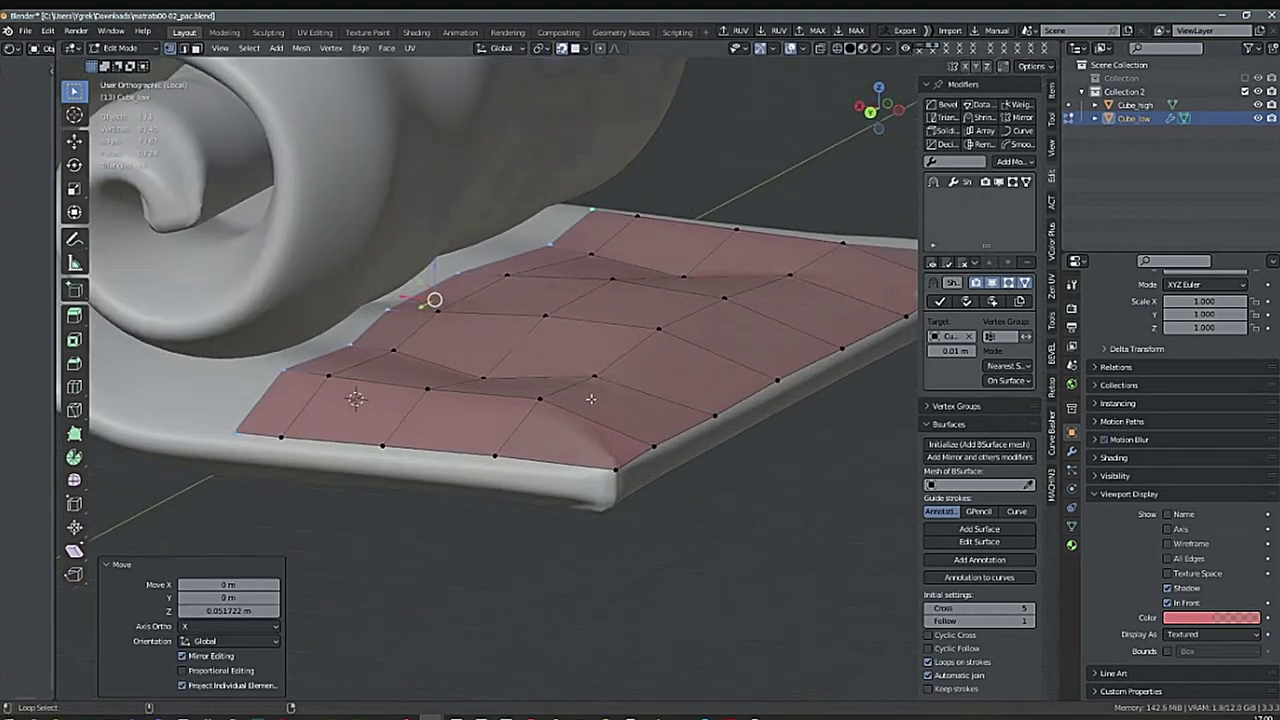
pyautogui.moveTo(591, 399); pyautogui.dragTo(706, 397, button='middle')
pyautogui.keyDown('alt'); pyautogui.moveTo(678, 390); pyautogui.dragTo(660, 377); pyautogui.keyUp('alt')
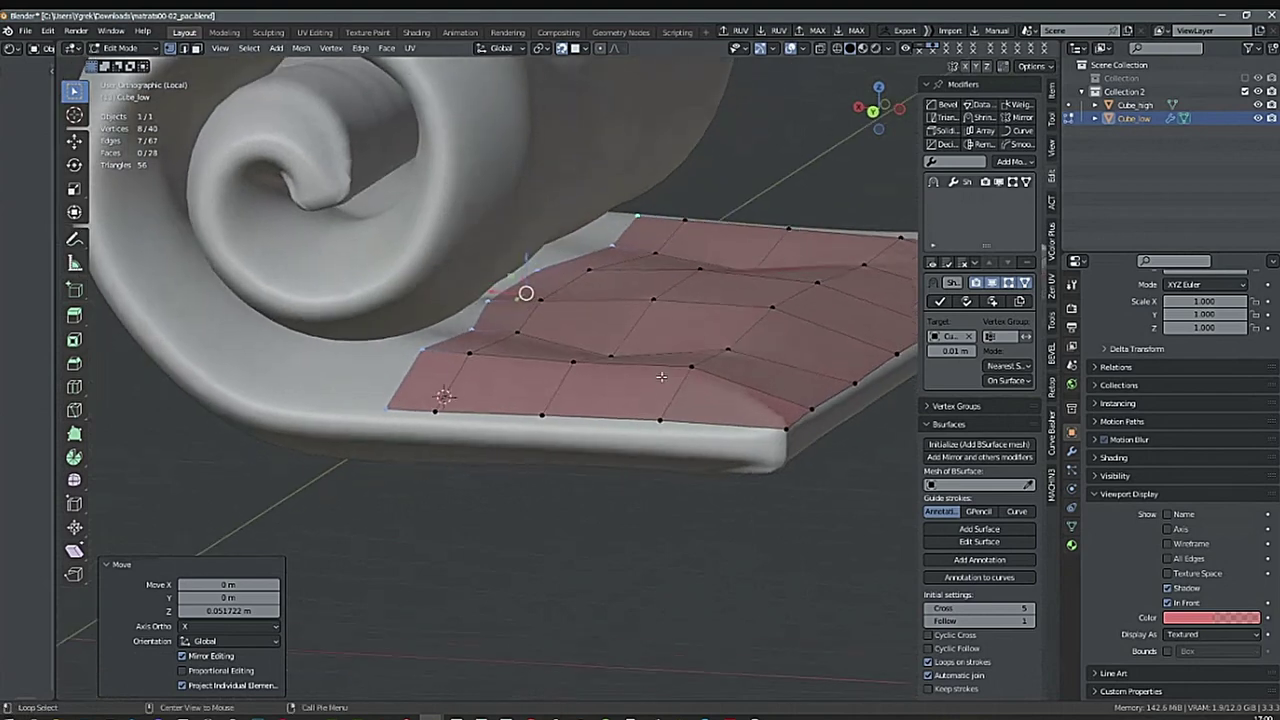
pyautogui.click(386, 407)
pyautogui.keyDown('alt'); pyautogui.moveTo(318, 399); pyautogui.dragTo(340, 414); pyautogui.keyUp('alt')
pyautogui.moveTo(345, 408); pyautogui.dragTo(367, 408, button='middle')
pyautogui.moveTo(453, 421); pyautogui.dragTo(508, 355, button='middle')
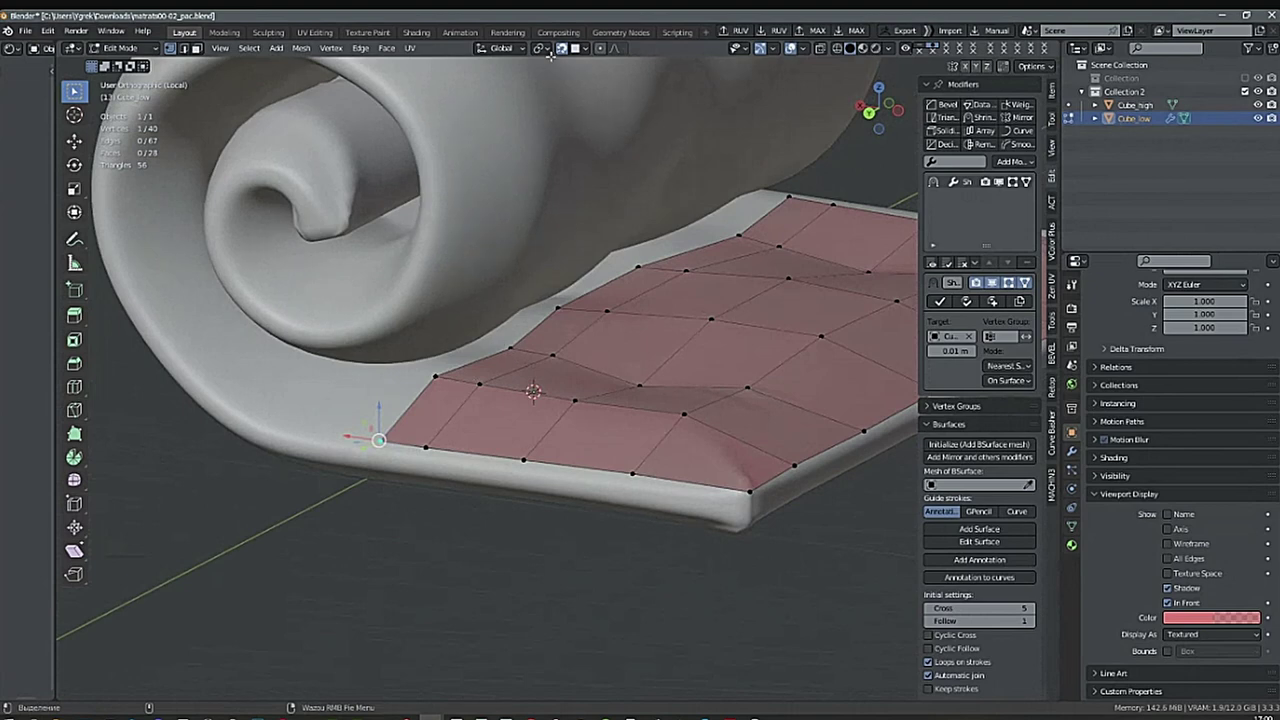
pyautogui.moveTo(494, 423)
pyautogui.mouseDown(button='middle')
pyautogui.moveTo(470, 412)
pyautogui.moveTo(500, 404)
pyautogui.mouseUp(button='middle')
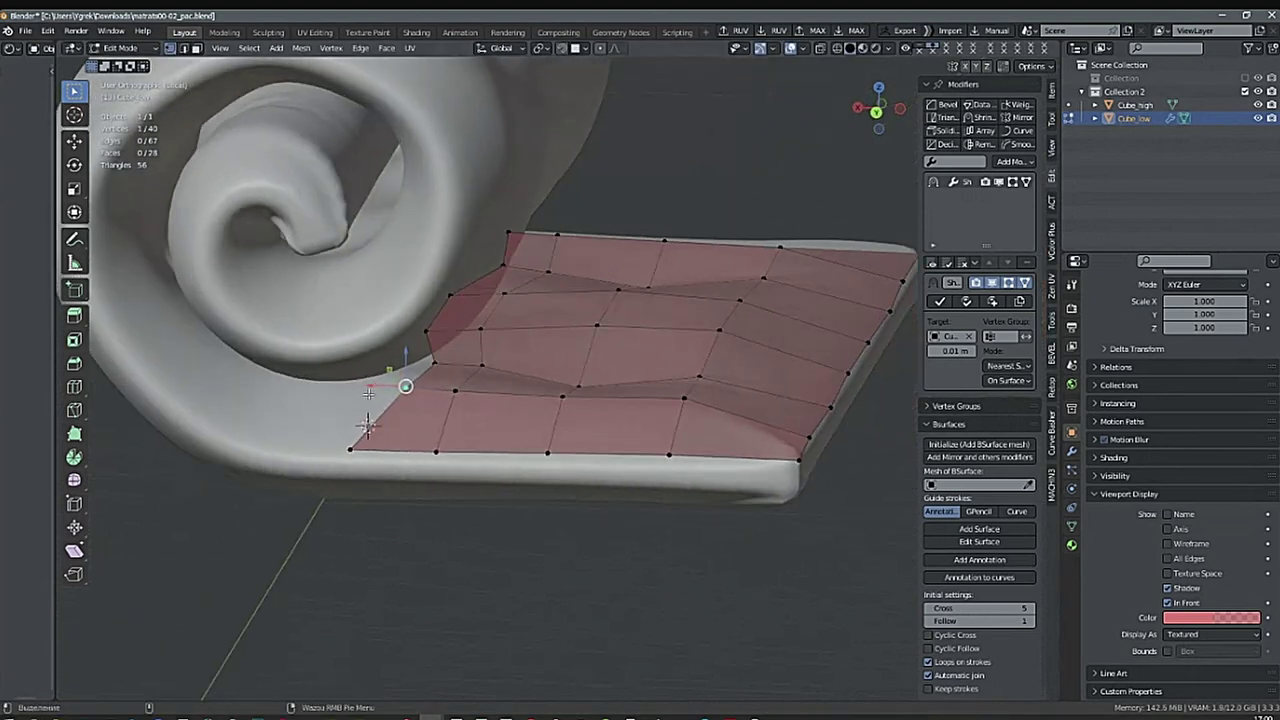
pyautogui.moveTo(368, 391); pyautogui.dragTo(336, 395)
# Move the third and fourth vertices of the inner edge toward the roll, the third finally by about 0.022 m along X.
pyautogui.moveTo(498, 370)
pyautogui.mouseDown(button='middle')
pyautogui.moveTo(468, 363)
pyautogui.moveTo(486, 365)
pyautogui.mouseUp(button='middle')
pyautogui.click(468, 363)
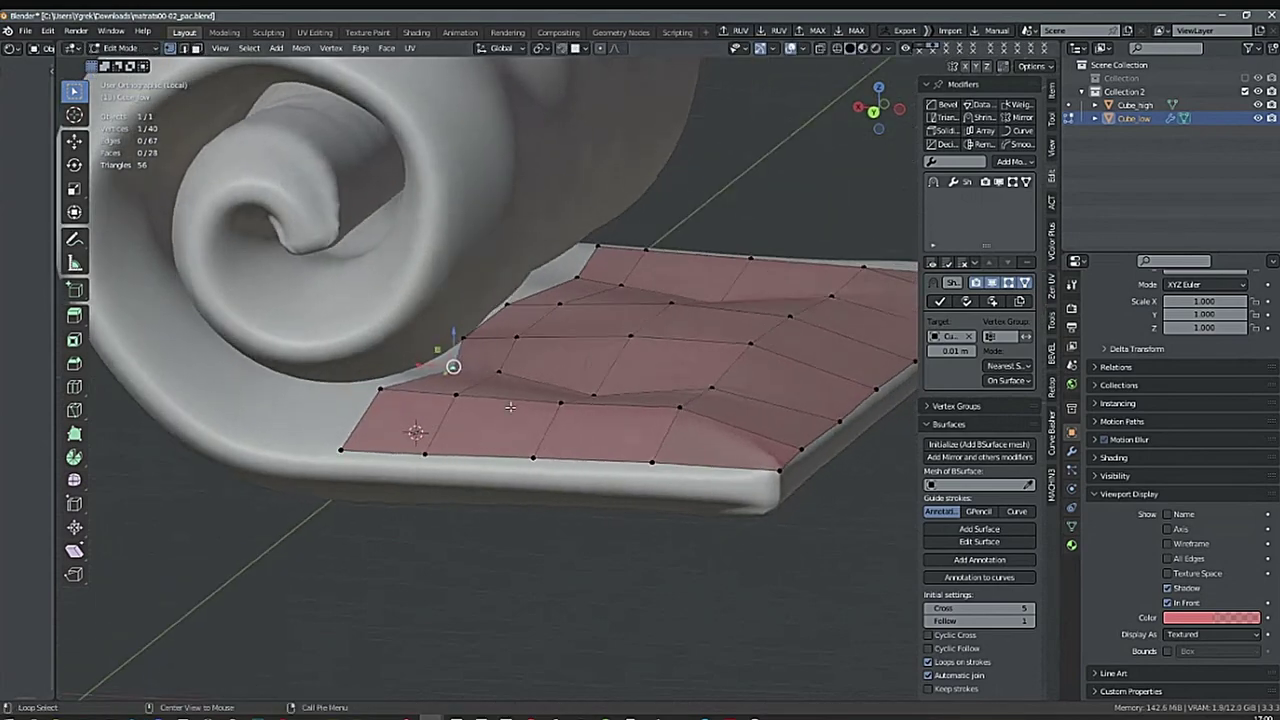
pyautogui.moveTo(416, 364); pyautogui.dragTo(392, 376)
pyautogui.moveTo(440, 406); pyautogui.dragTo(335, 399, button='middle')
pyautogui.press('g')
pyautogui.press('x')
pyautogui.moveTo(336, 396); pyautogui.dragTo(335, 396)
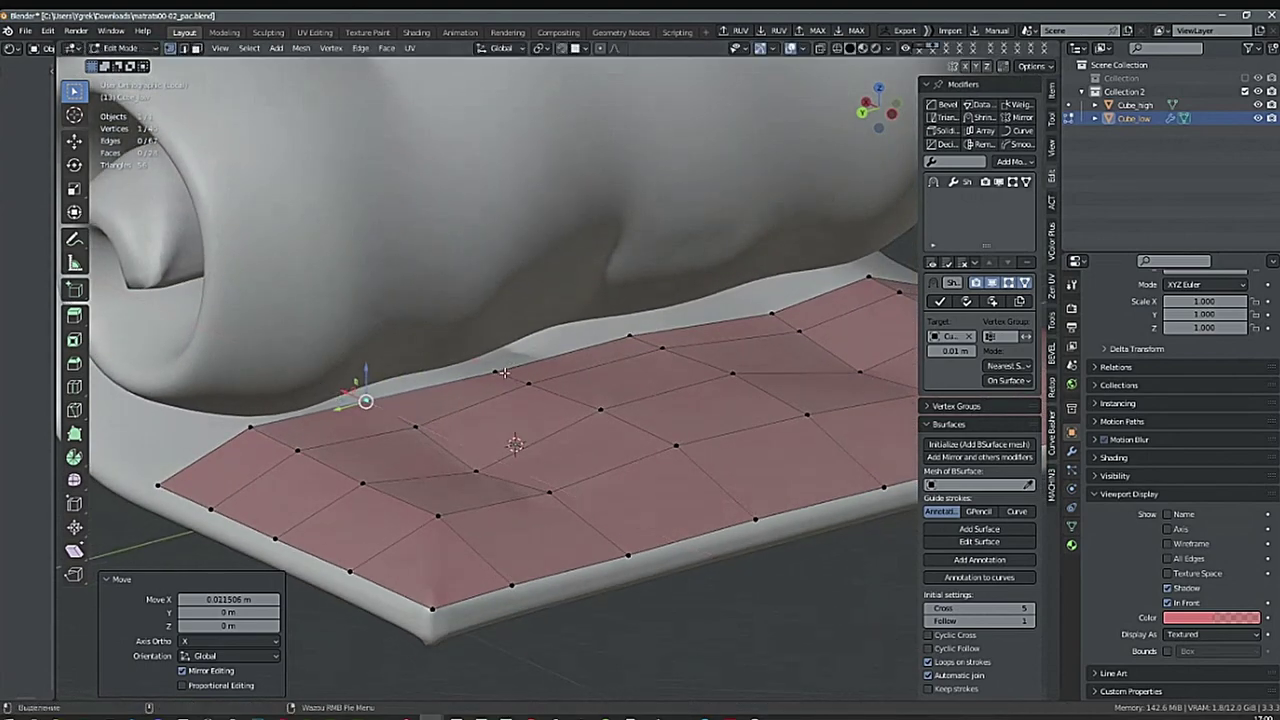
pyautogui.click(493, 388)
pyautogui.moveTo(474, 369); pyautogui.dragTo(447, 361)
# Select the open edge loop nearest the roll, align its vertices in X, and move it along X toward the roll.
pyautogui.keyDown('alt'); pyautogui.moveTo(516, 426); pyautogui.dragTo(667, 360, button='middle'); pyautogui.keyUp('alt')
pyautogui.hotkey('alt', 'z')
pyautogui.hotkey('alt', 'a')
pyautogui.press('a')
pyautogui.press('a')
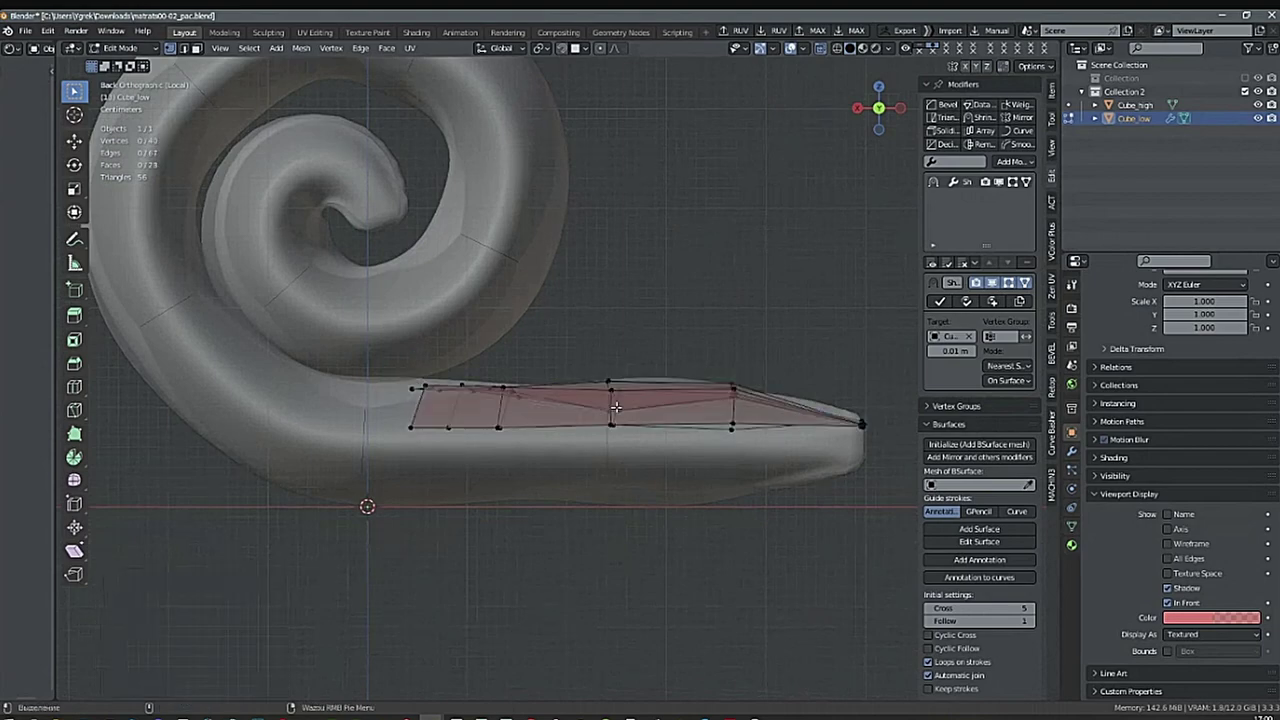
pyautogui.moveTo(616, 406)
pyautogui.mouseDown(button='middle')
pyautogui.moveTo(597, 470)
pyautogui.moveTo(609, 421)
pyautogui.mouseUp(button='middle')
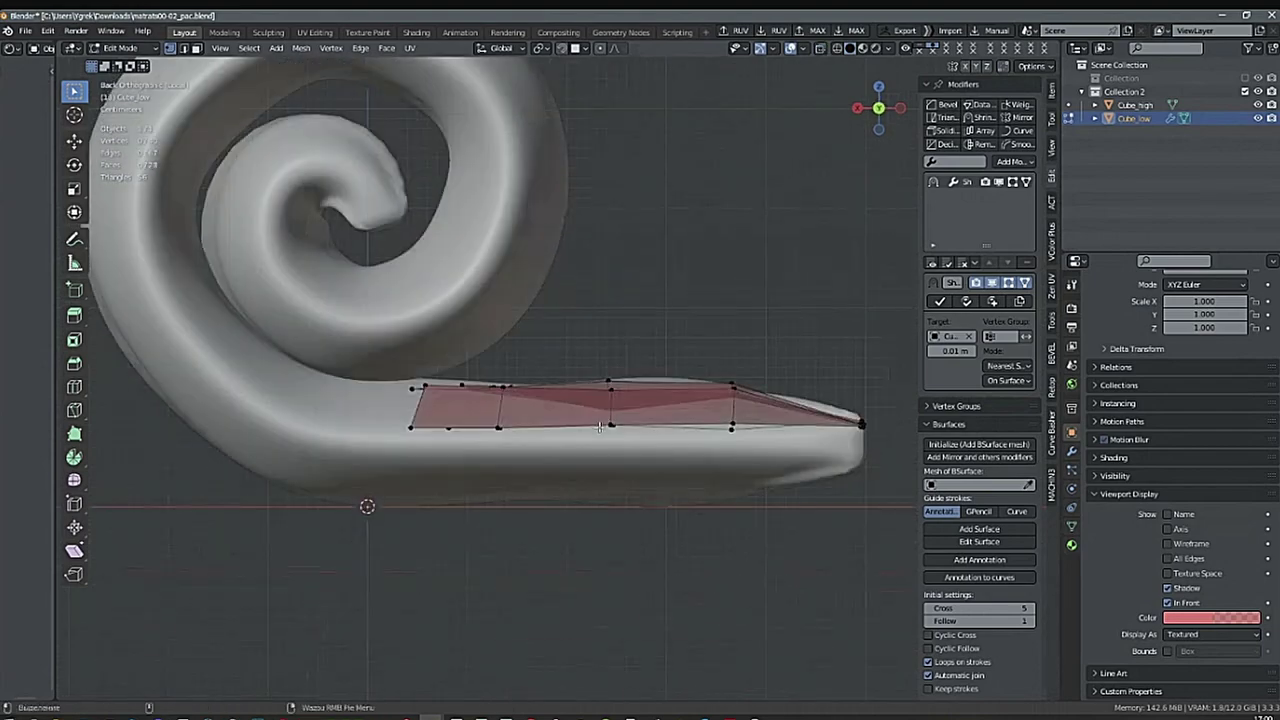
pyautogui.moveTo(372, 398); pyautogui.dragTo(474, 416)
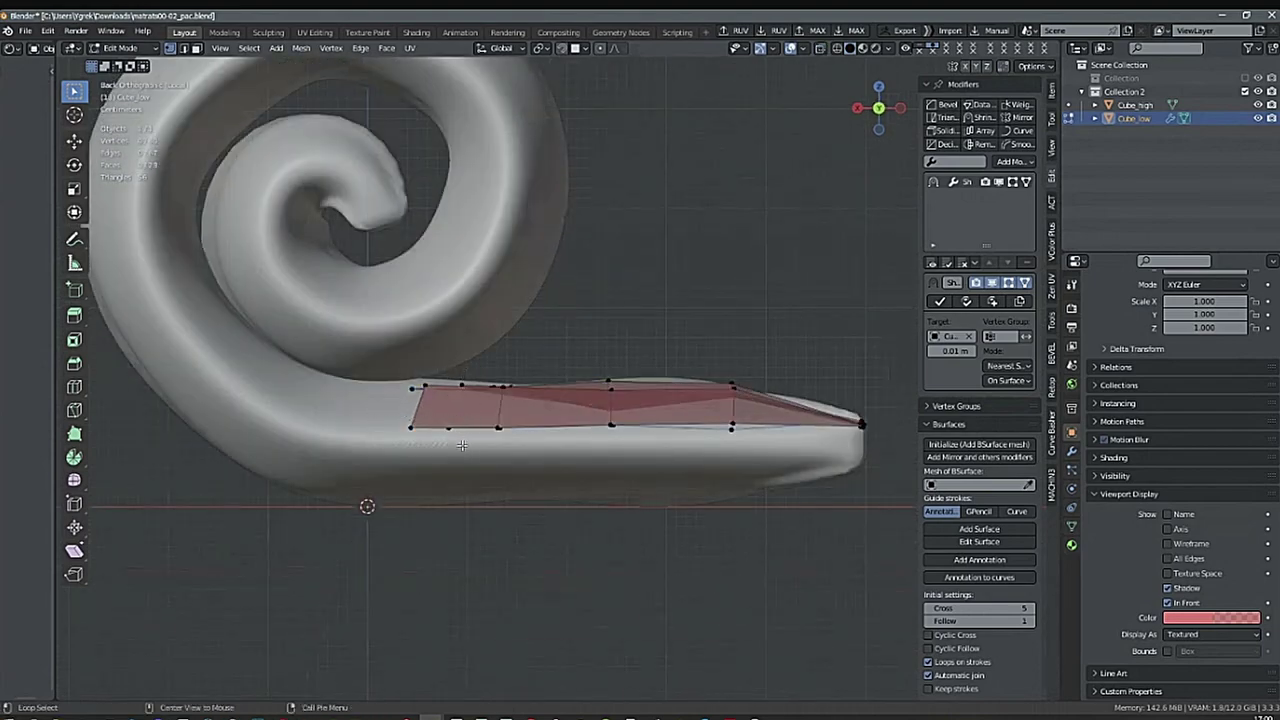
pyautogui.moveTo(78, 98); pyautogui.dragTo(121, 100)
pyautogui.keyDown('shift'); pyautogui.moveTo(416, 461); pyautogui.dragTo(451, 447, button='middle'); pyautogui.keyUp('shift')
pyautogui.keyDown('alt'); pyautogui.click(472, 381); pyautogui.keyUp('alt')
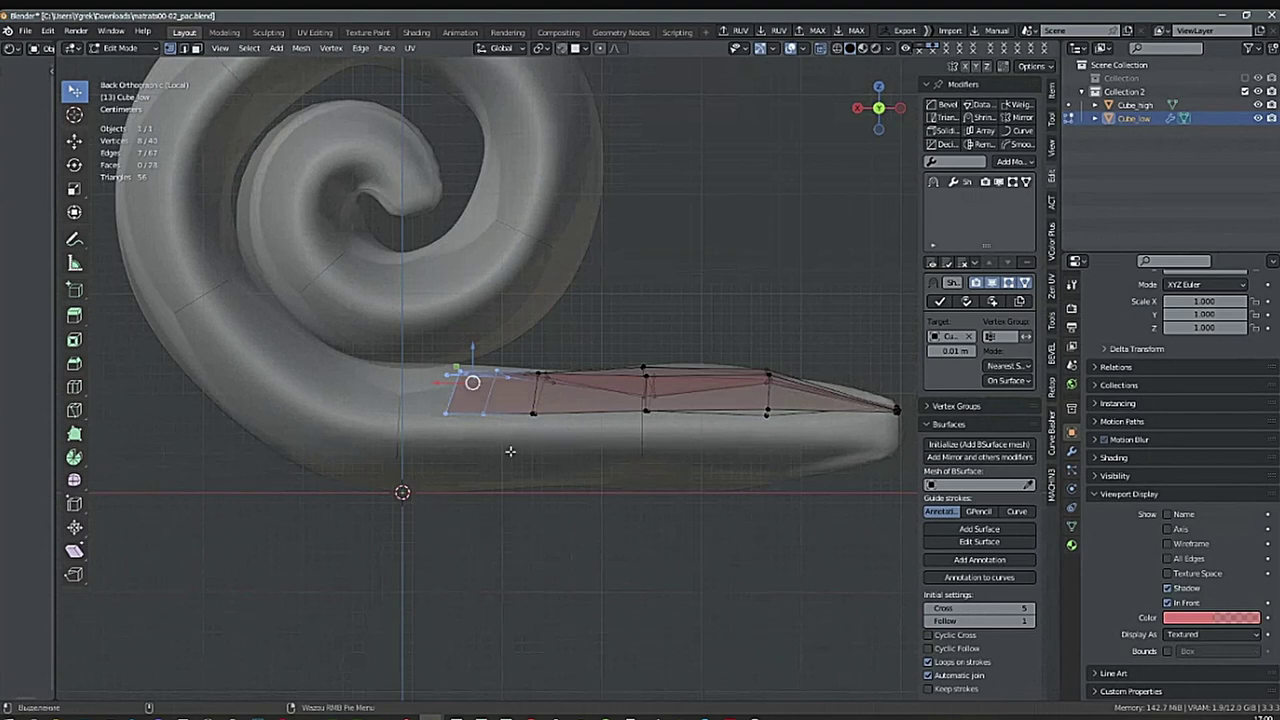
pyautogui.rightClick(502, 450)
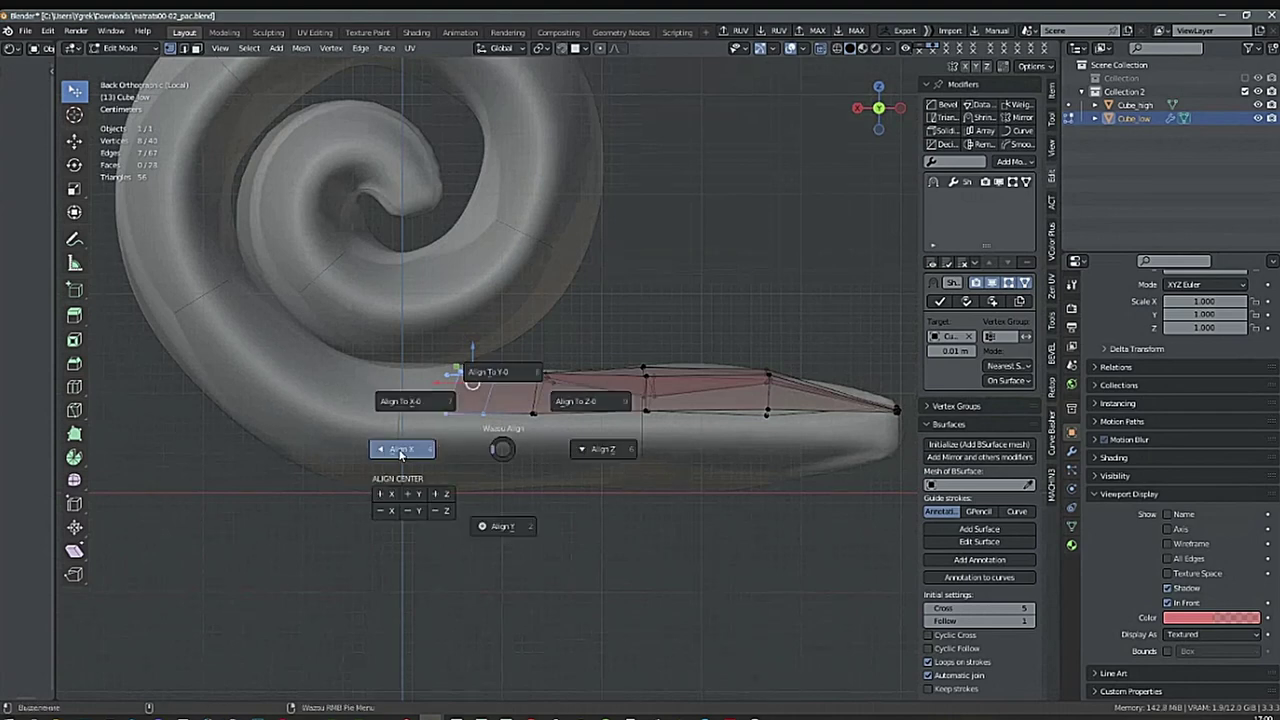
pyautogui.click(400, 451)
pyautogui.moveTo(438, 383); pyautogui.dragTo(411, 383)
# Select the six-vertex inner edge row beneath the roll and extrude it about 0.016 m upward along Z.
pyautogui.keyDown('alt'); pyautogui.moveTo(488, 425); pyautogui.dragTo(465, 448); pyautogui.keyUp('alt')
pyautogui.moveTo(504, 439); pyautogui.dragTo(665, 467, button='middle')
pyautogui.click(335, 460)
pyautogui.moveTo(545, 402); pyautogui.dragTo(582, 470, button='middle')
pyautogui.keyDown('ctrl'); pyautogui.click(508, 406); pyautogui.keyUp('ctrl')
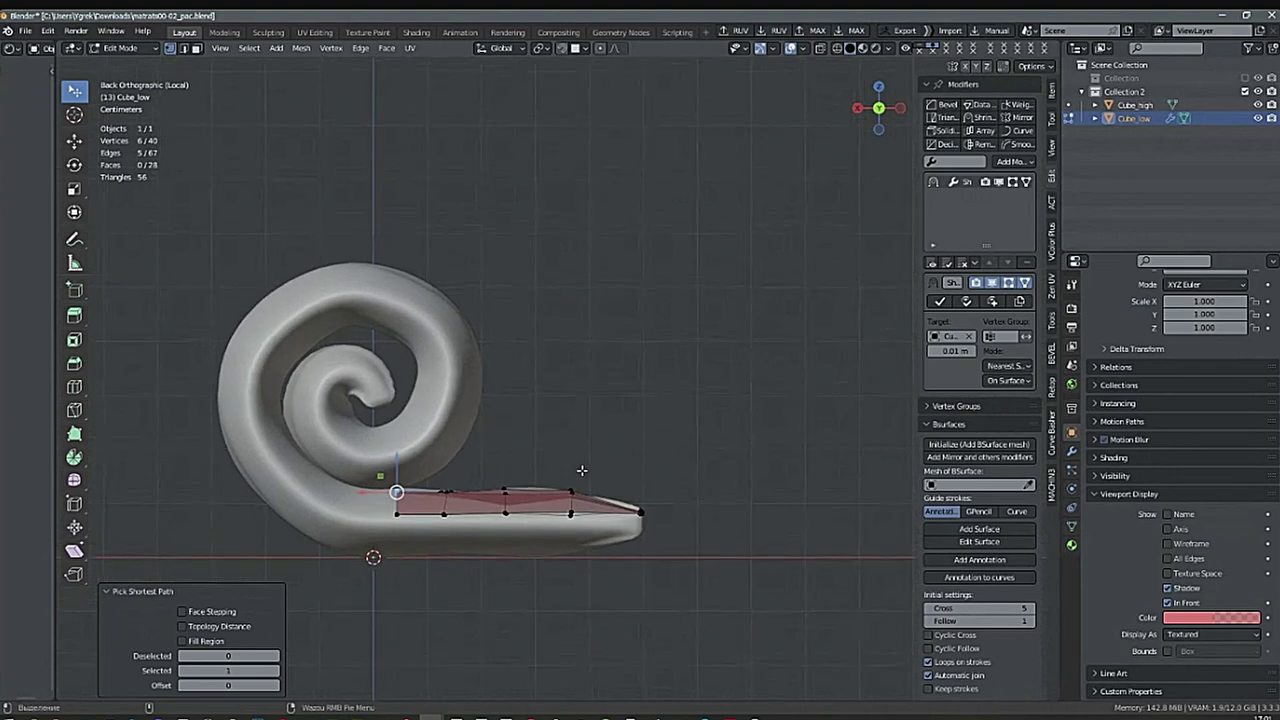
pyautogui.press('e')
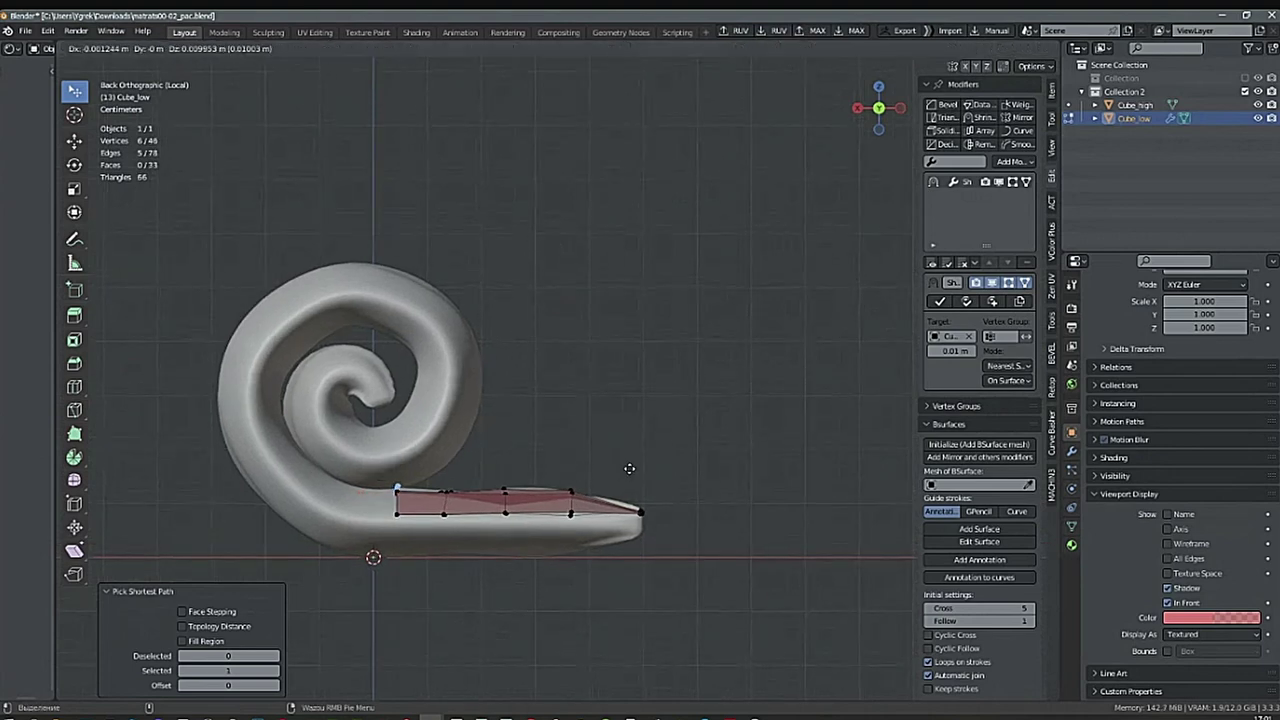
pyautogui.click(629, 465)
# Extrude the six-vertex row onto the roll's underside, moving it about -0.076 m in X and 0.032 m in Z.
pyautogui.moveTo(614, 457)
pyautogui.mouseDown(button='middle')
pyautogui.moveTo(586, 449)
pyautogui.moveTo(627, 467)
pyautogui.moveTo(739, 468)
pyautogui.moveTo(626, 459)
pyautogui.mouseUp(button='middle')
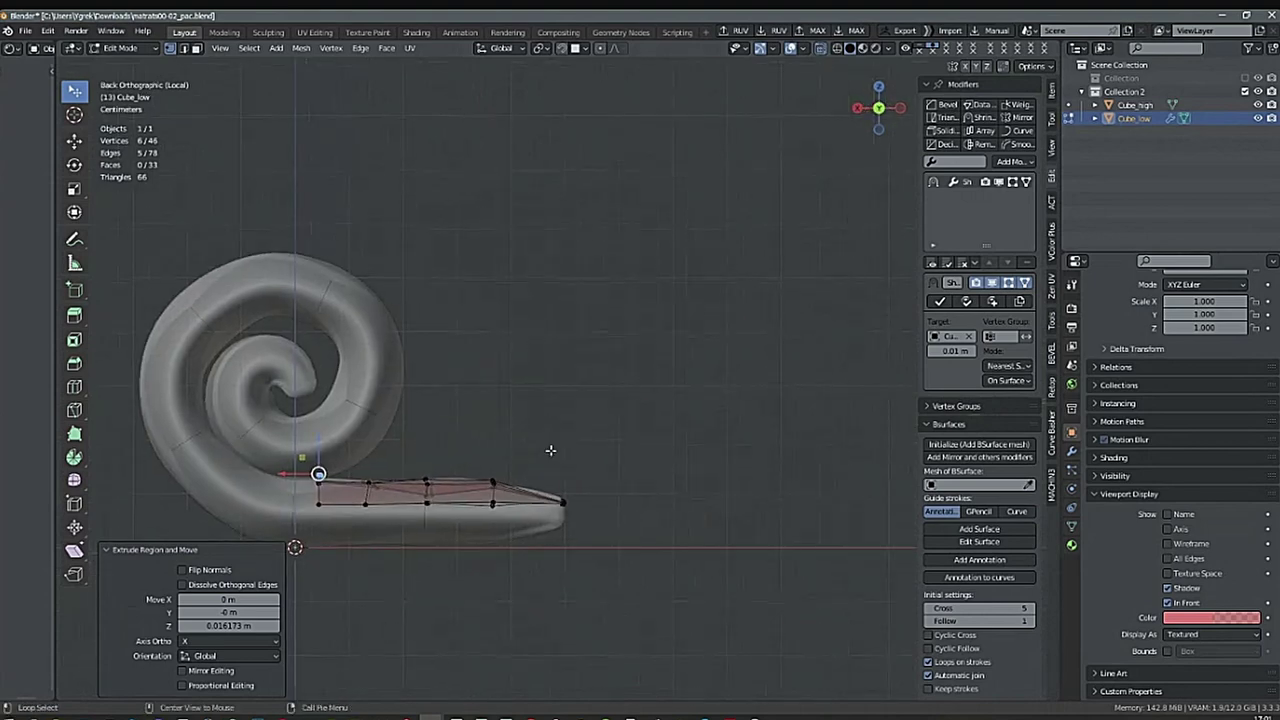
pyautogui.keyDown('shift'); pyautogui.moveTo(536, 455); pyautogui.dragTo(537, 468, button='middle'); pyautogui.keyUp('shift')
pyautogui.press('e')
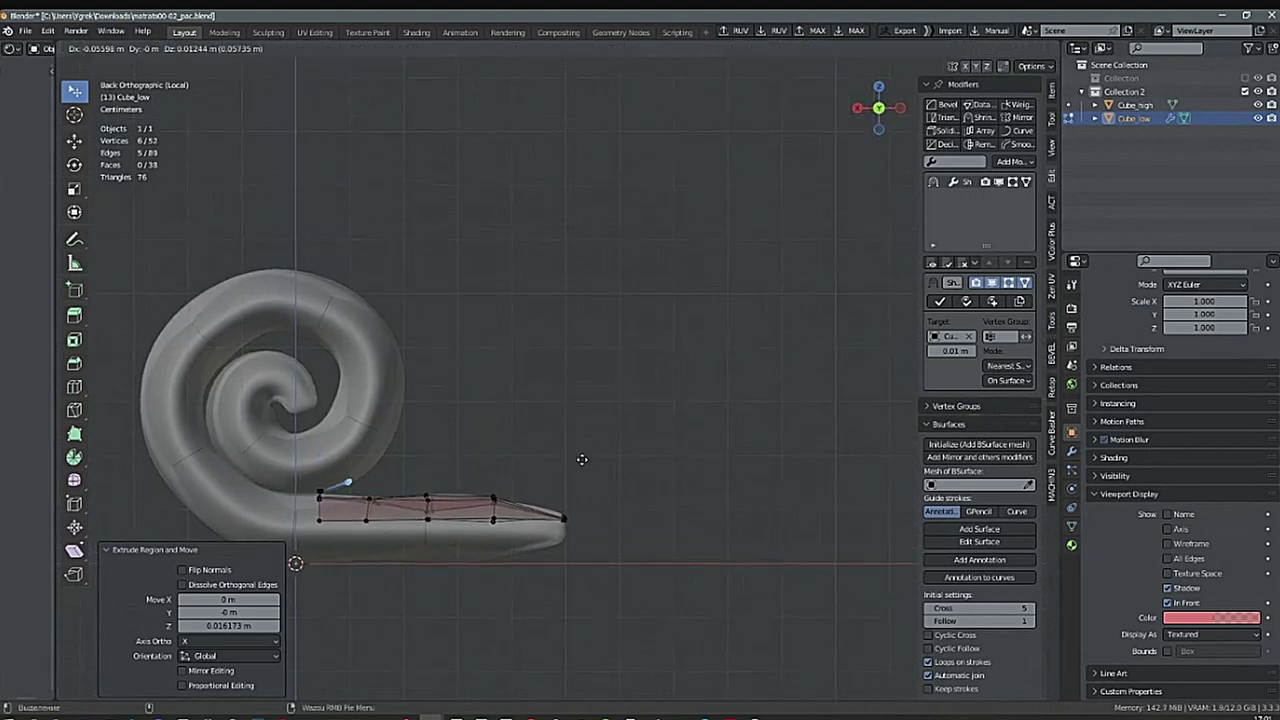
pyautogui.click(591, 451)
pyautogui.moveTo(590, 447); pyautogui.dragTo(745, 380, button='middle')
# Turn off the Shrinkwrap modifier's viewport display and move the new row about -0.002 m in X and -0.006 m in Z.
pyautogui.moveTo(994, 216)
pyautogui.mouseDown(button='middle')
pyautogui.moveTo(766, 337)
pyautogui.moveTo(1001, 194)
pyautogui.mouseUp(button='middle')
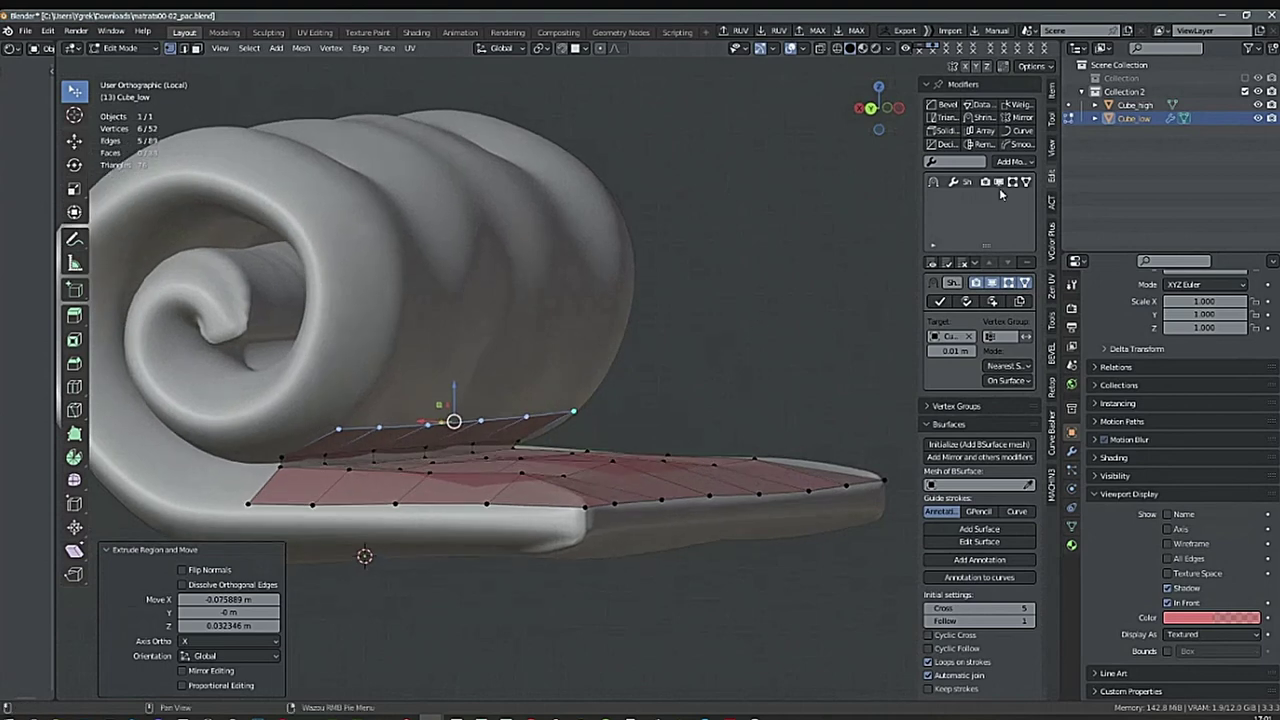
pyautogui.moveTo(700, 400); pyautogui.dragTo(837, 350, button='middle')
pyautogui.scroll(4, 631, 450)
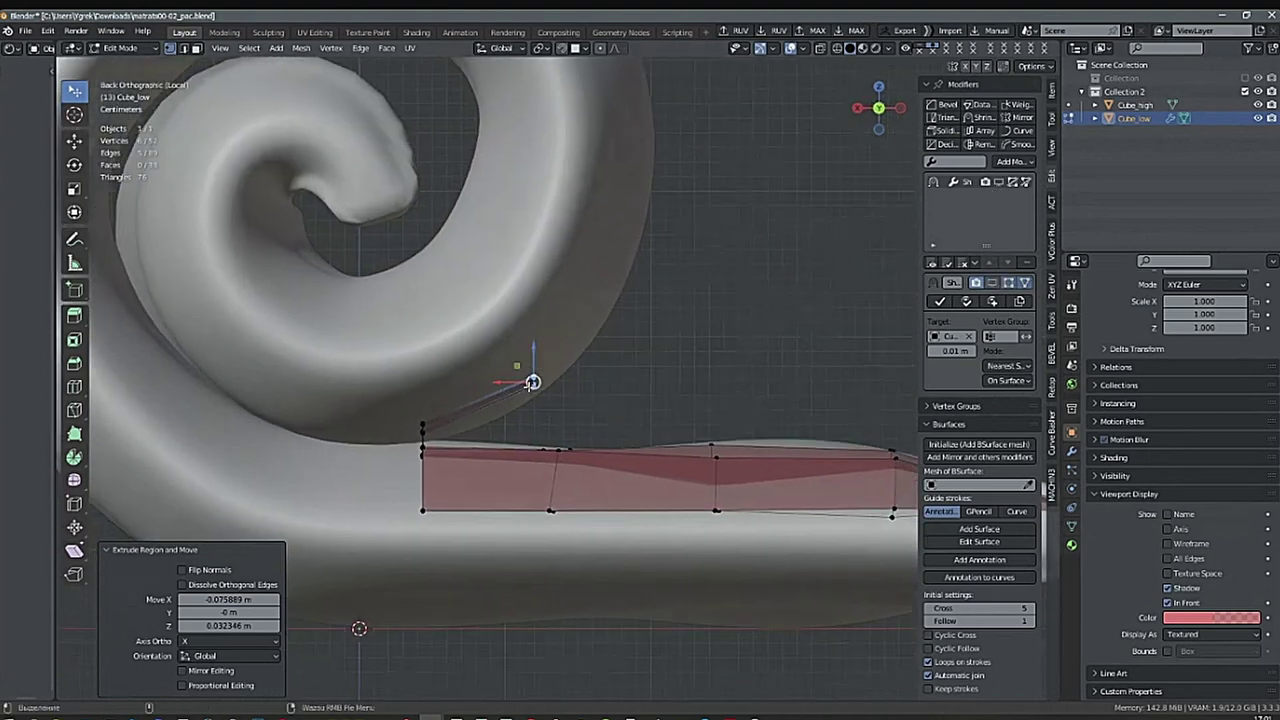
pyautogui.press('g')
pyautogui.click(616, 388)
pyautogui.moveTo(655, 392); pyautogui.dragTo(532, 446, button='middle')
# Extrude the next row up the roll's outer curve, rotate it about -45°, and move it about 0.004 m in X and -0.006 m in Z.
pyautogui.press('e')
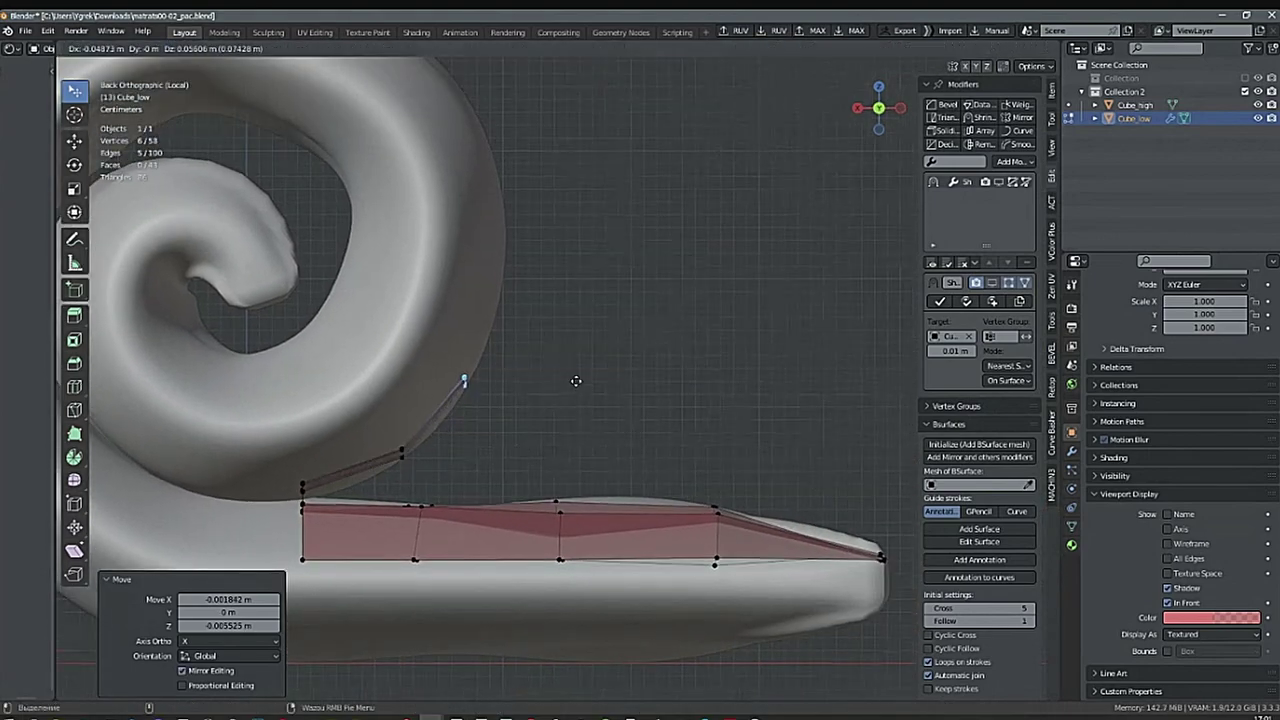
pyautogui.click(576, 381)
pyautogui.press('r')
pyautogui.click(592, 186)
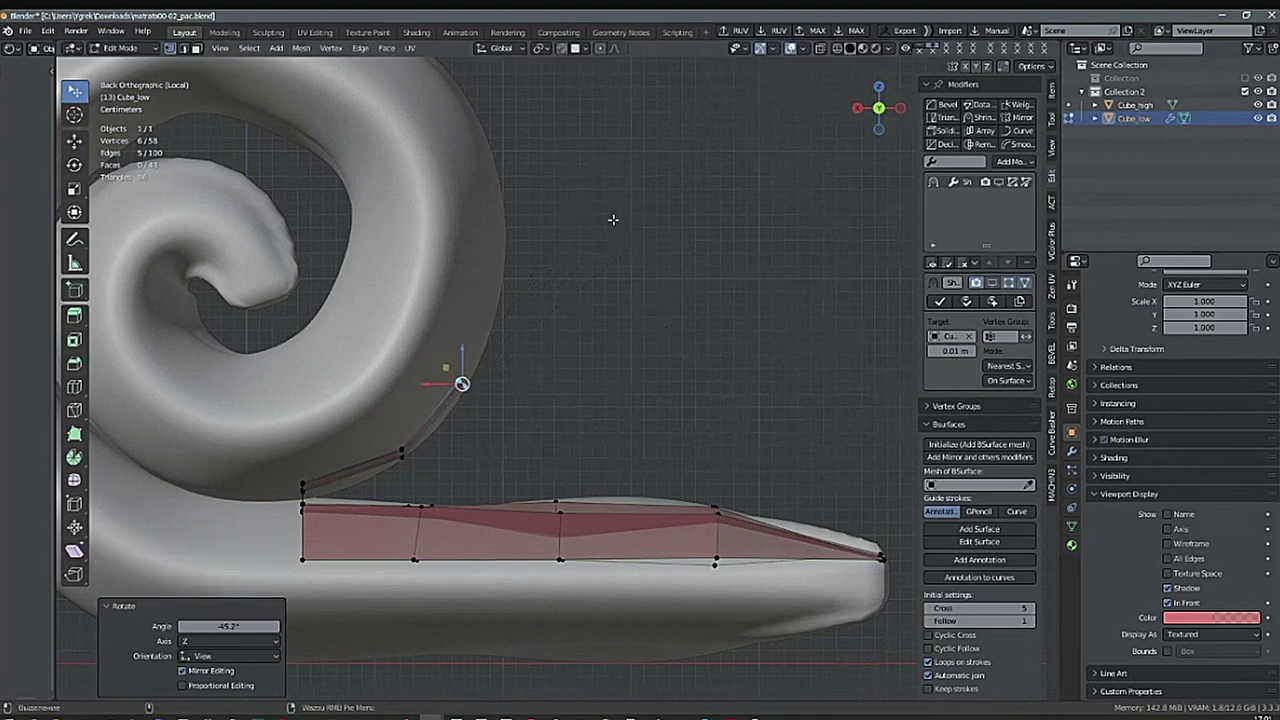
pyautogui.press('g')
pyautogui.click(609, 230)
# Extrude another row about -0.030 m in X and 0.078 m in Z along the roll, and rotate it about -24°.
pyautogui.keyDown('shift'); pyautogui.moveTo(623, 246); pyautogui.dragTo(606, 294, button='middle'); pyautogui.keyUp('shift')
pyautogui.press('e')
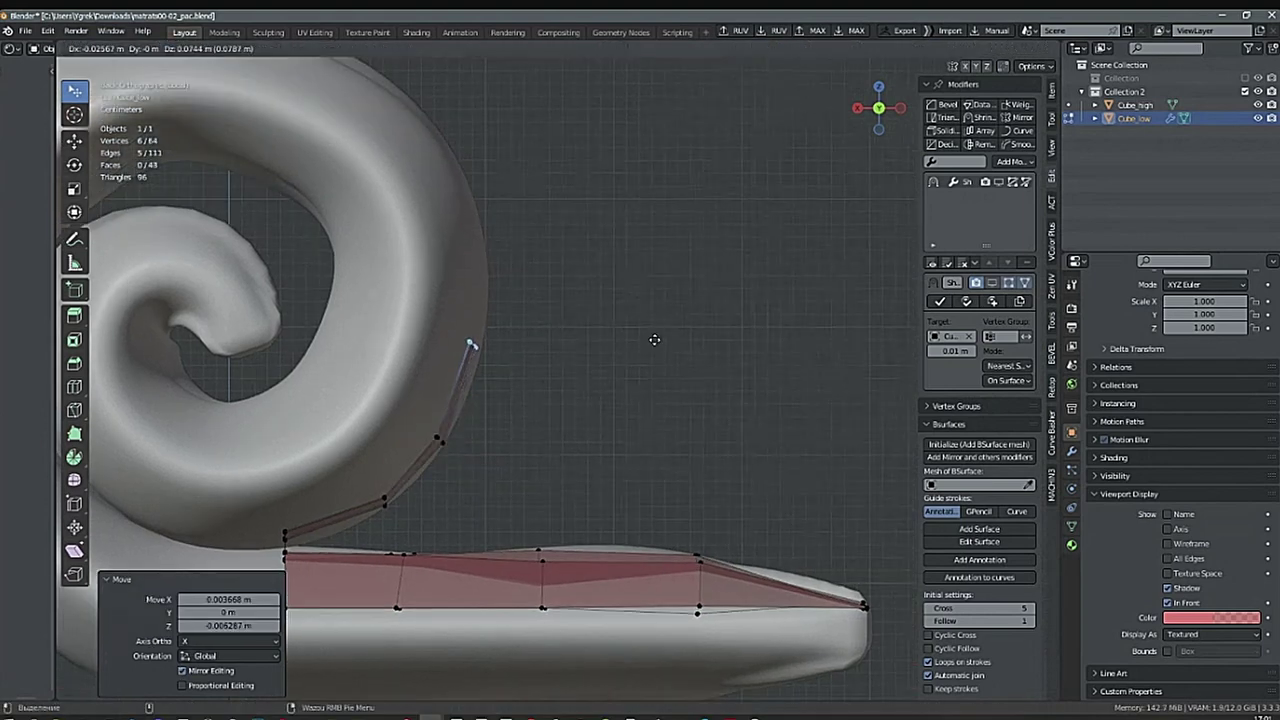
pyautogui.click(659, 334)
pyautogui.press('r')
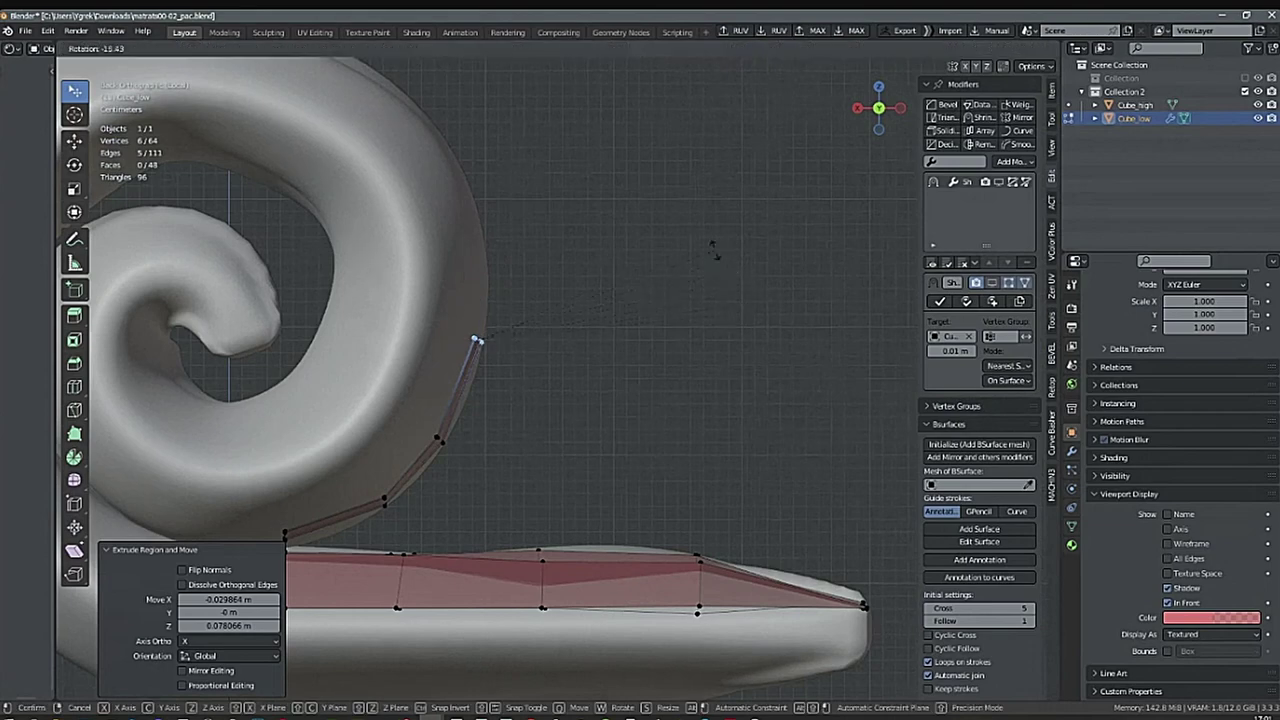
pyautogui.click(654, 257)
# Extrude a further row about 0.002 m in X and 0.09 m in Z up the roll's side, and rotate it about -41°.
pyautogui.scroll(2, 668, 386)
pyautogui.press('g')
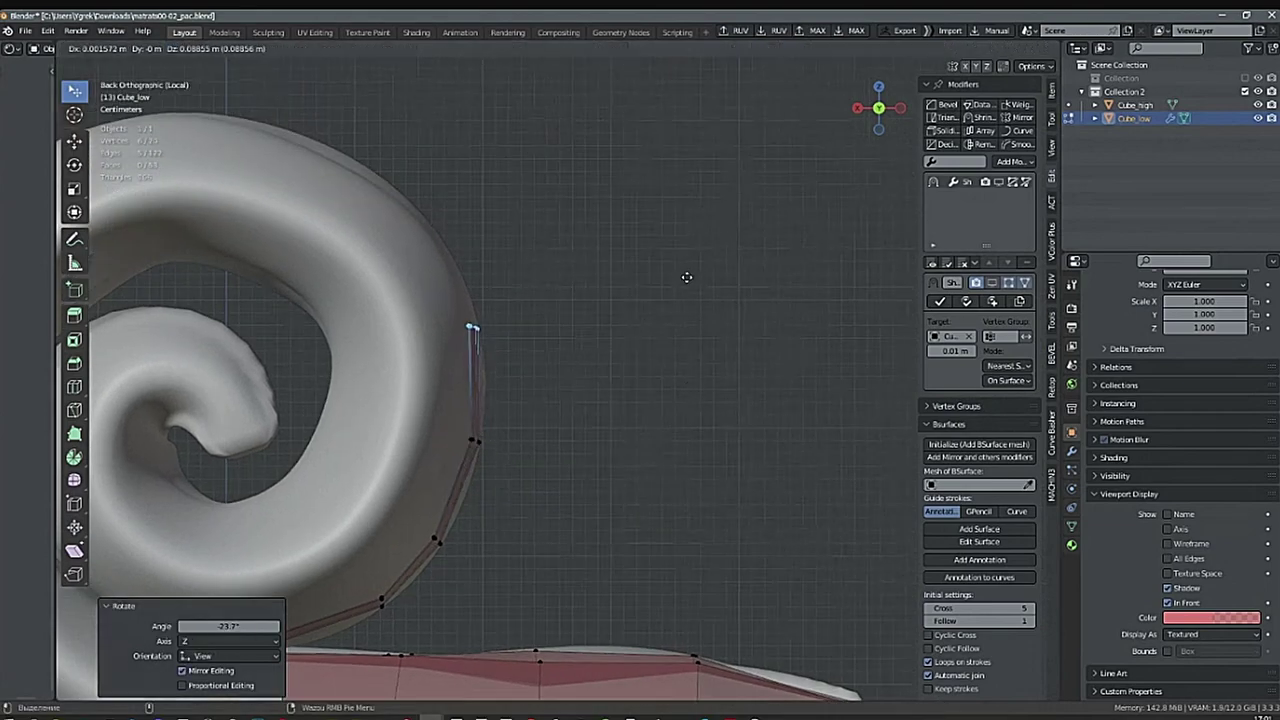
pyautogui.click(686, 277)
pyautogui.press('r')
pyautogui.click(636, 152)
# Turn the Shrinkwrap modifier's viewport display back on to fit the new rows to the roll's surface.
pyautogui.moveTo(660, 335); pyautogui.dragTo(534, 377, button='middle')
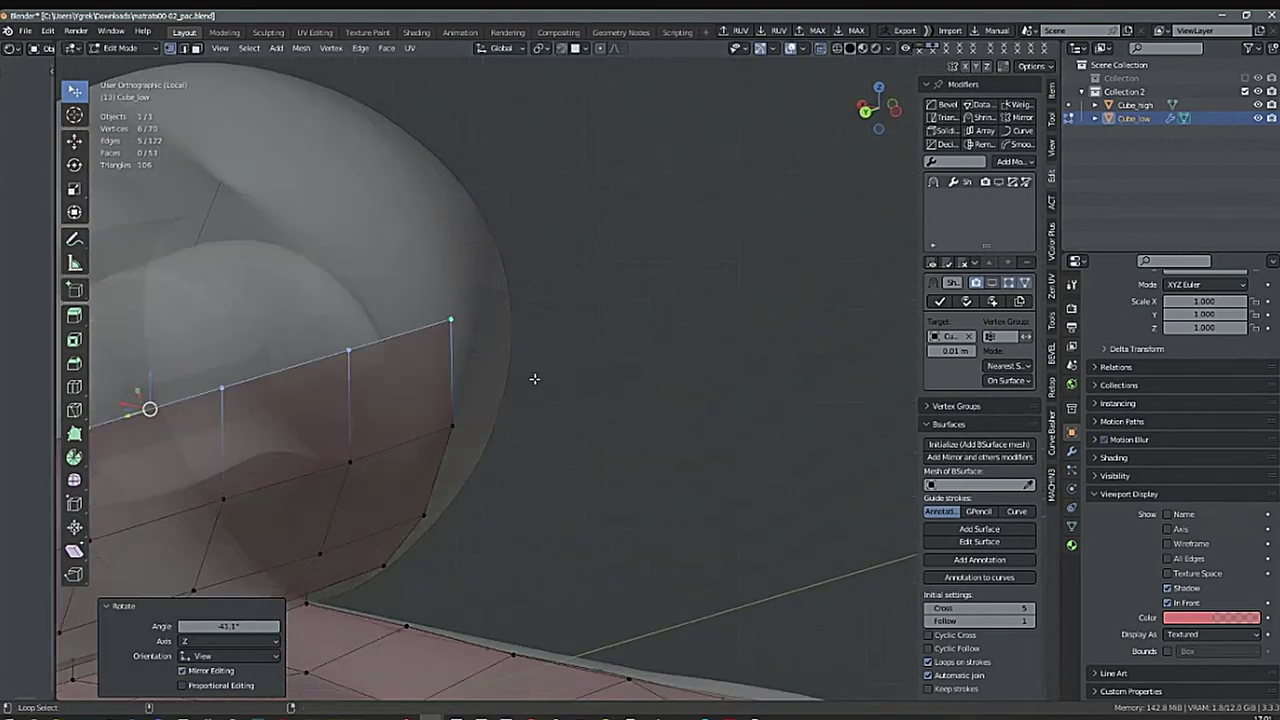
pyautogui.scroll(-2, 490, 460)
pyautogui.keyDown('shift'); pyautogui.moveTo(474, 494); pyautogui.dragTo(350, 398, button='middle'); pyautogui.keyUp('shift')
pyautogui.click(1001, 182)
pyautogui.moveTo(834, 323); pyautogui.dragTo(636, 409, button='middle')
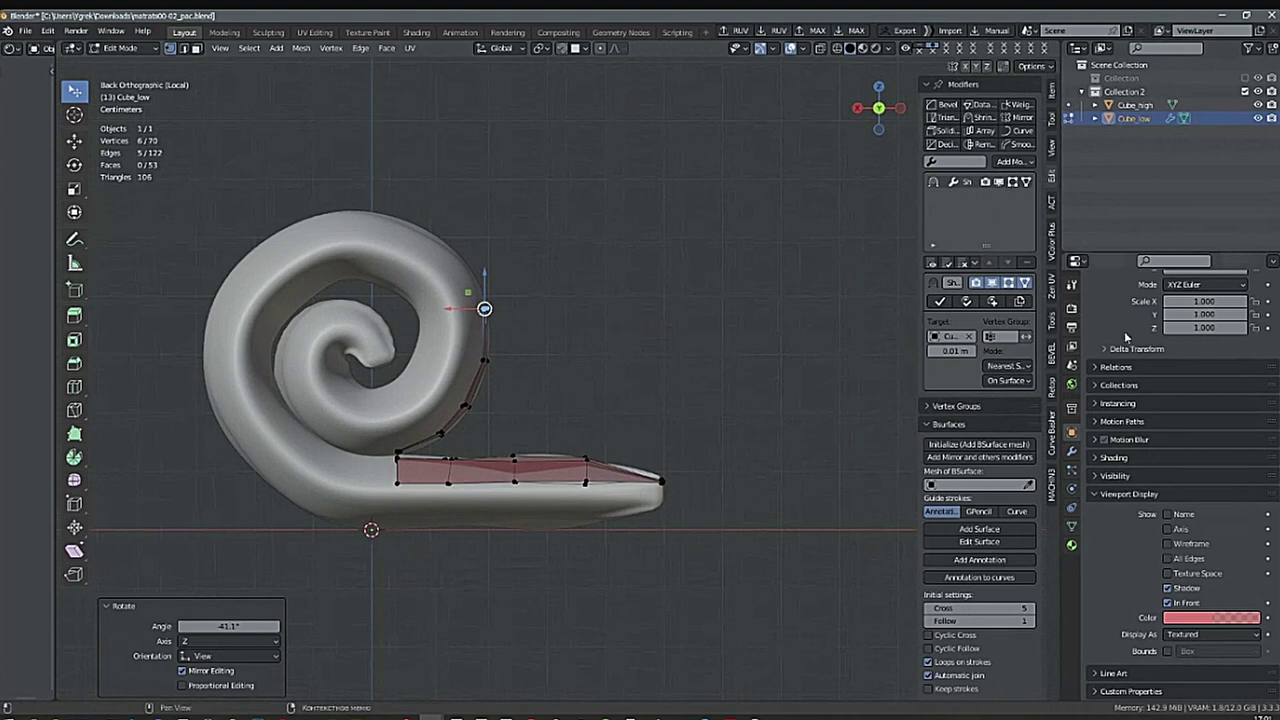
# Duplicate the Shrinkwrap modifier on Cube_low.
pyautogui.click(1072, 452)
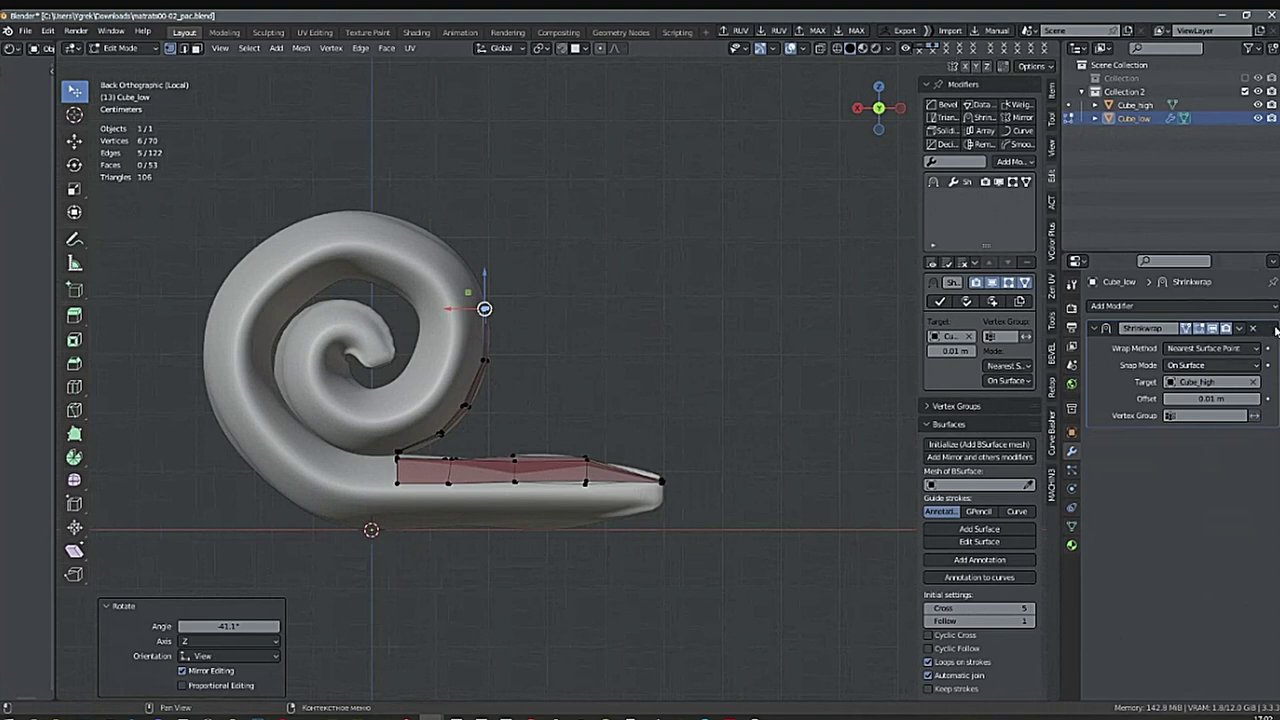
pyautogui.click(1239, 329)
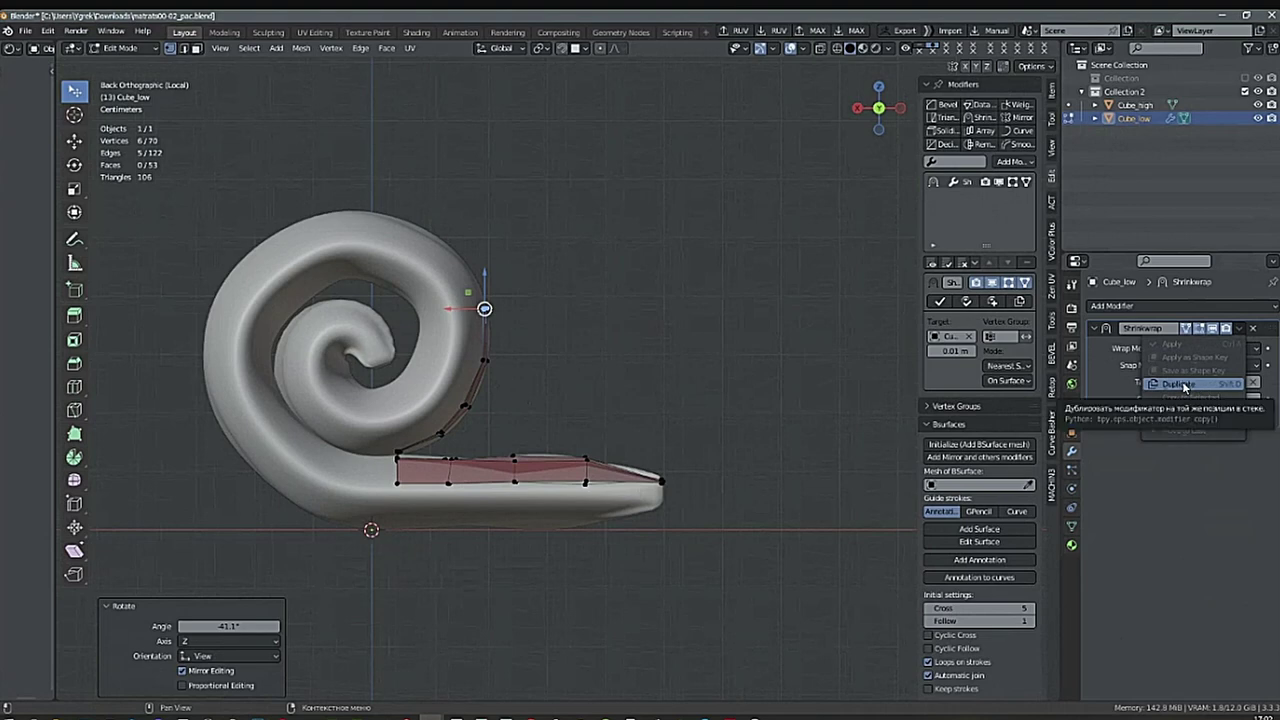
pyautogui.click(1182, 381)
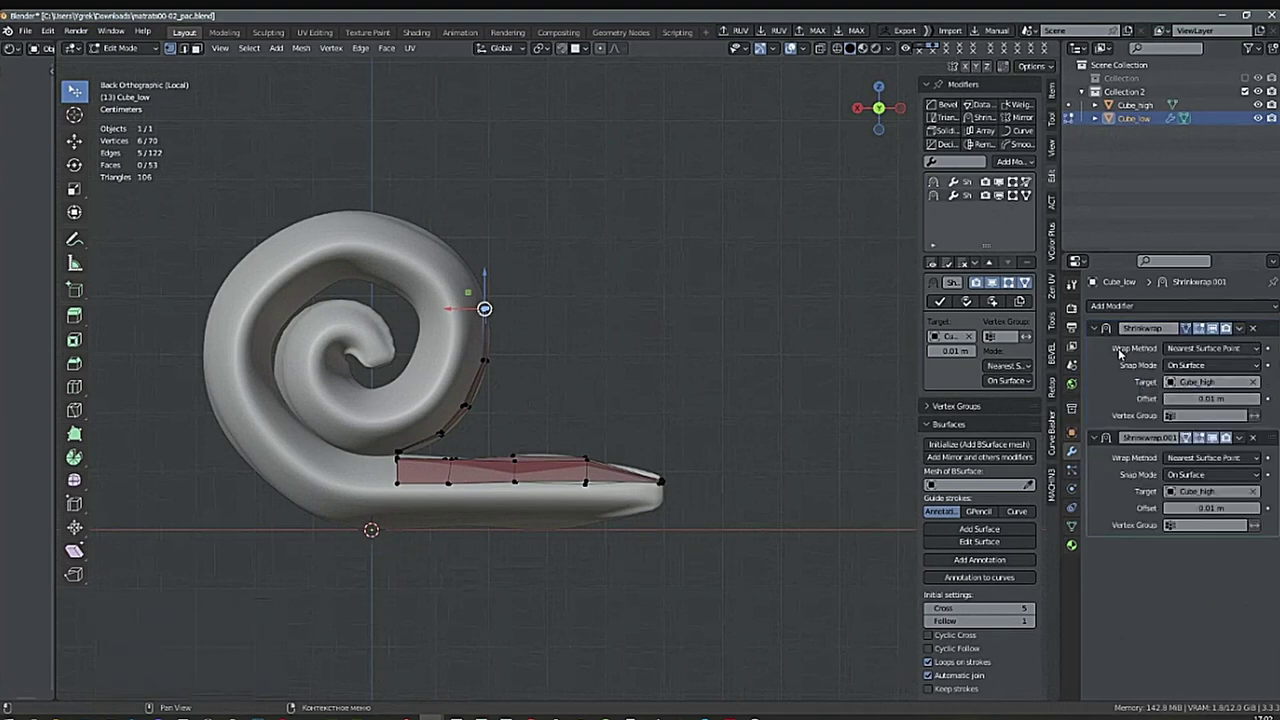
pyautogui.click(1239, 329)
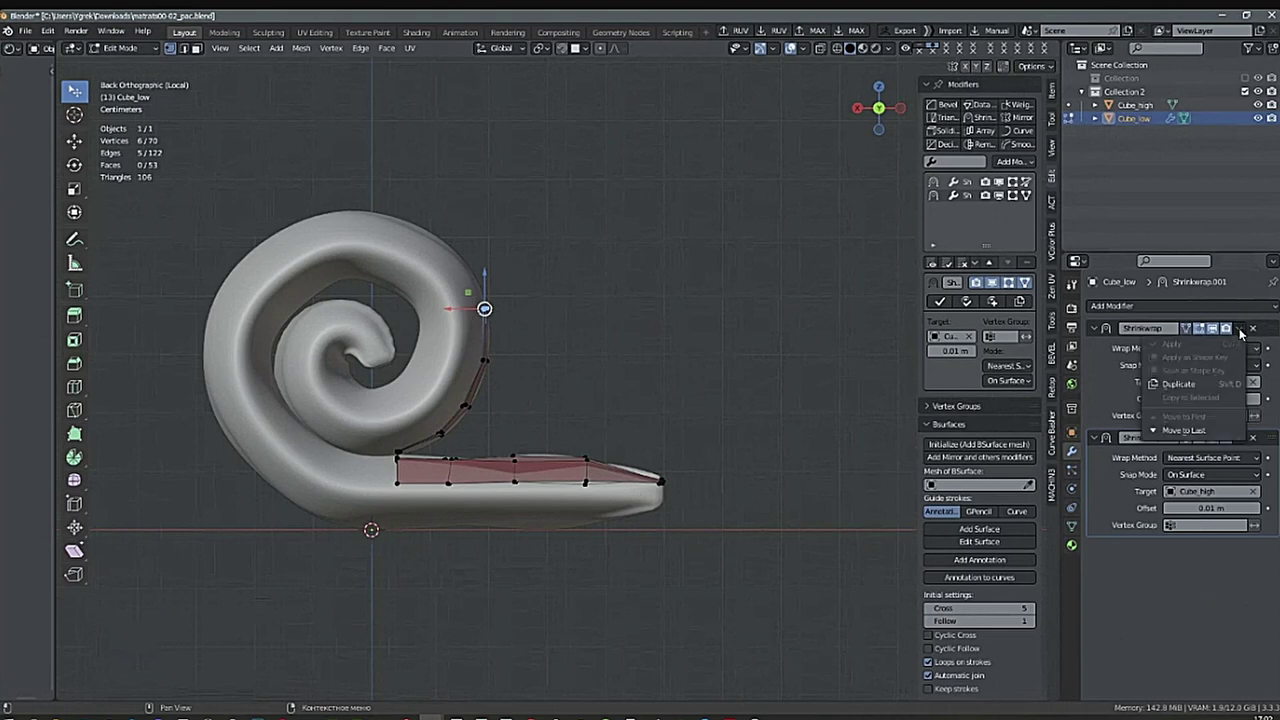
pyautogui.click(1244, 322)
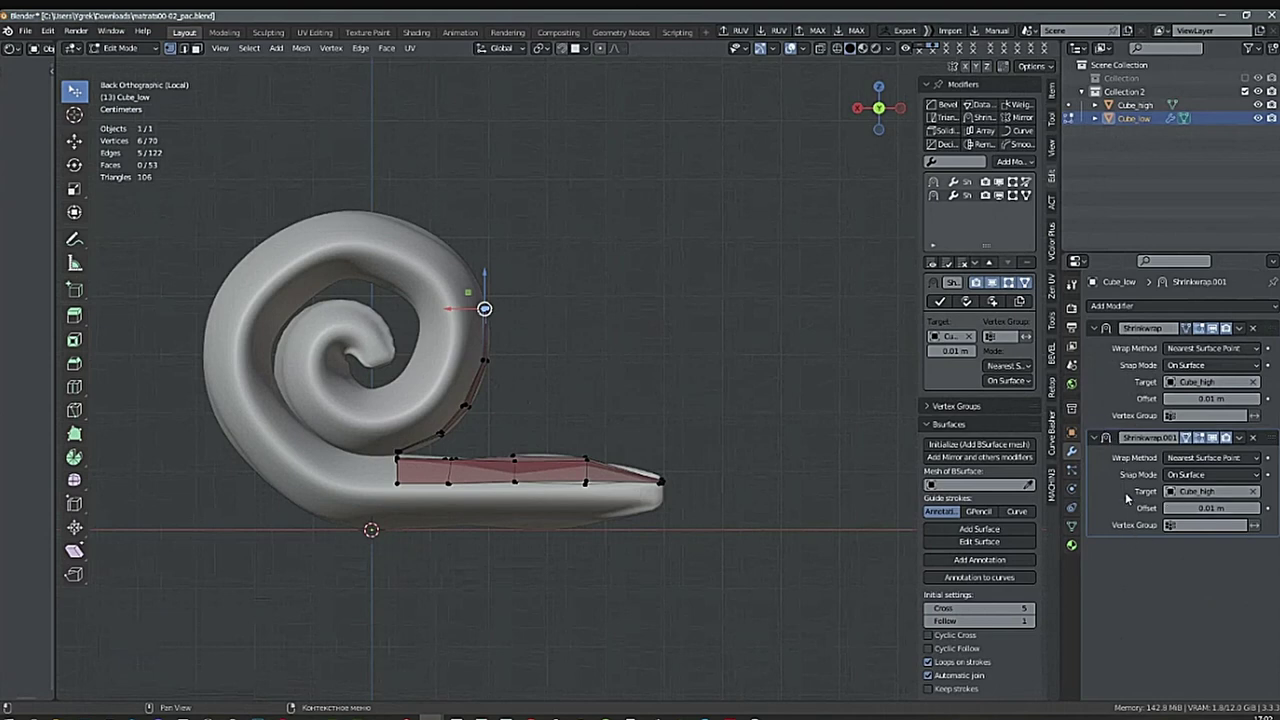
pyautogui.click(965, 182)
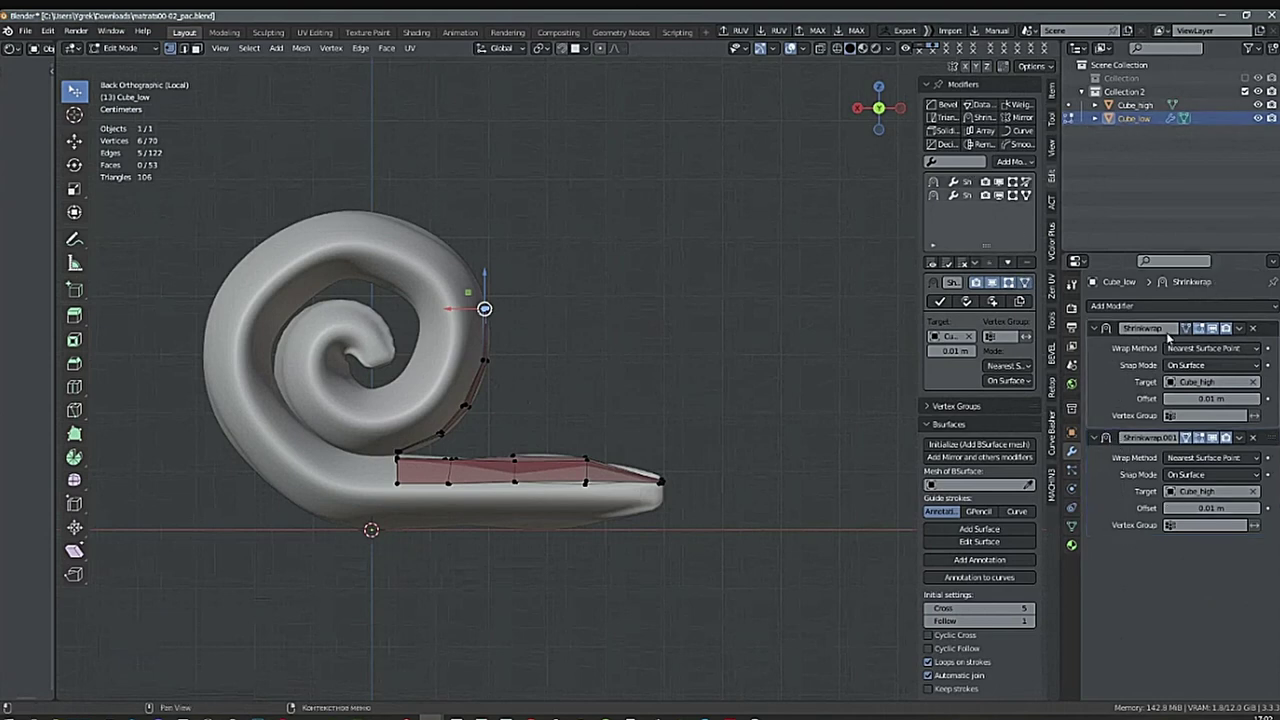
pyautogui.click(1096, 330)
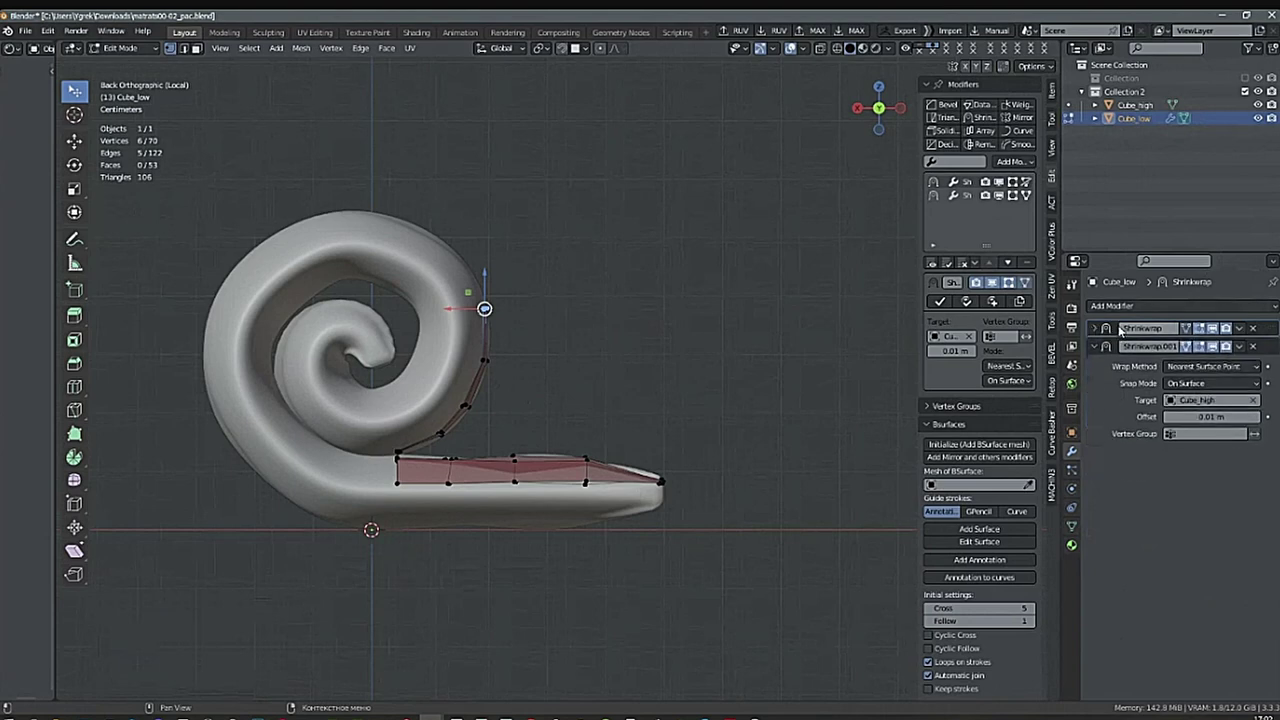
pyautogui.click(1096, 330)
# Apply the original Shrinkwrap modifier in Object Mode and return to Edit Mode.
pyautogui.press('Tab')
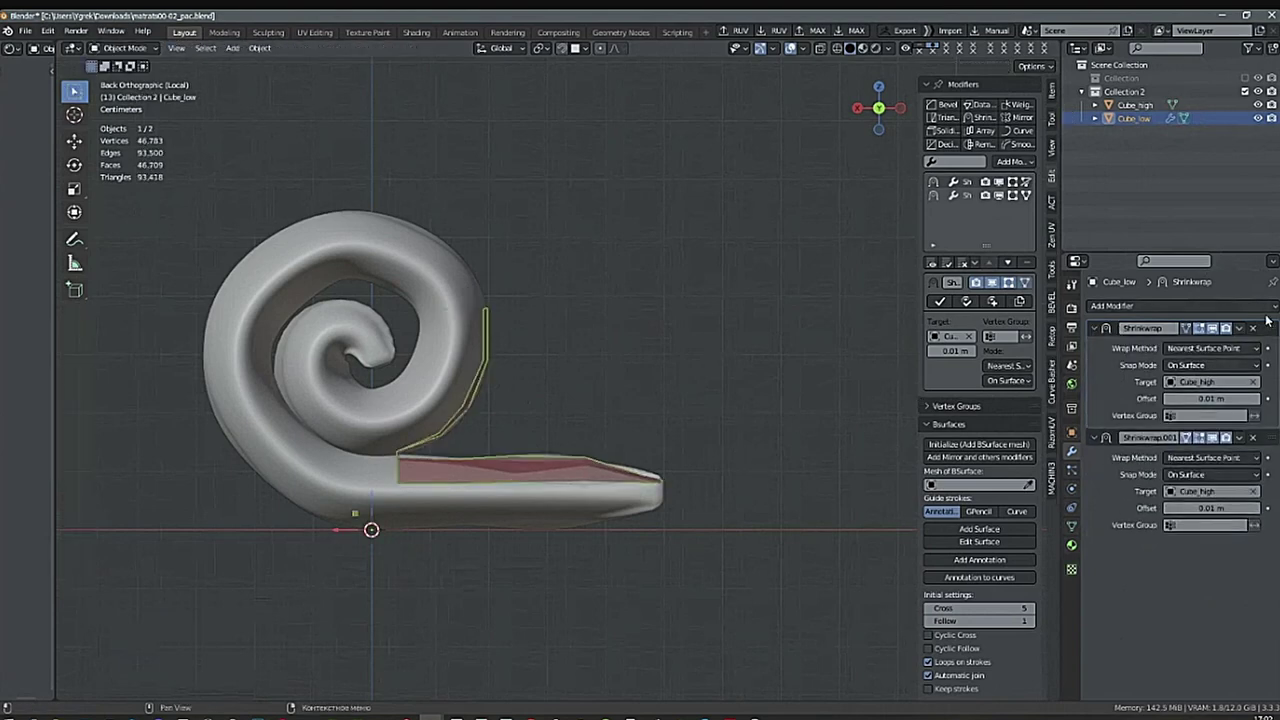
pyautogui.click(1240, 329)
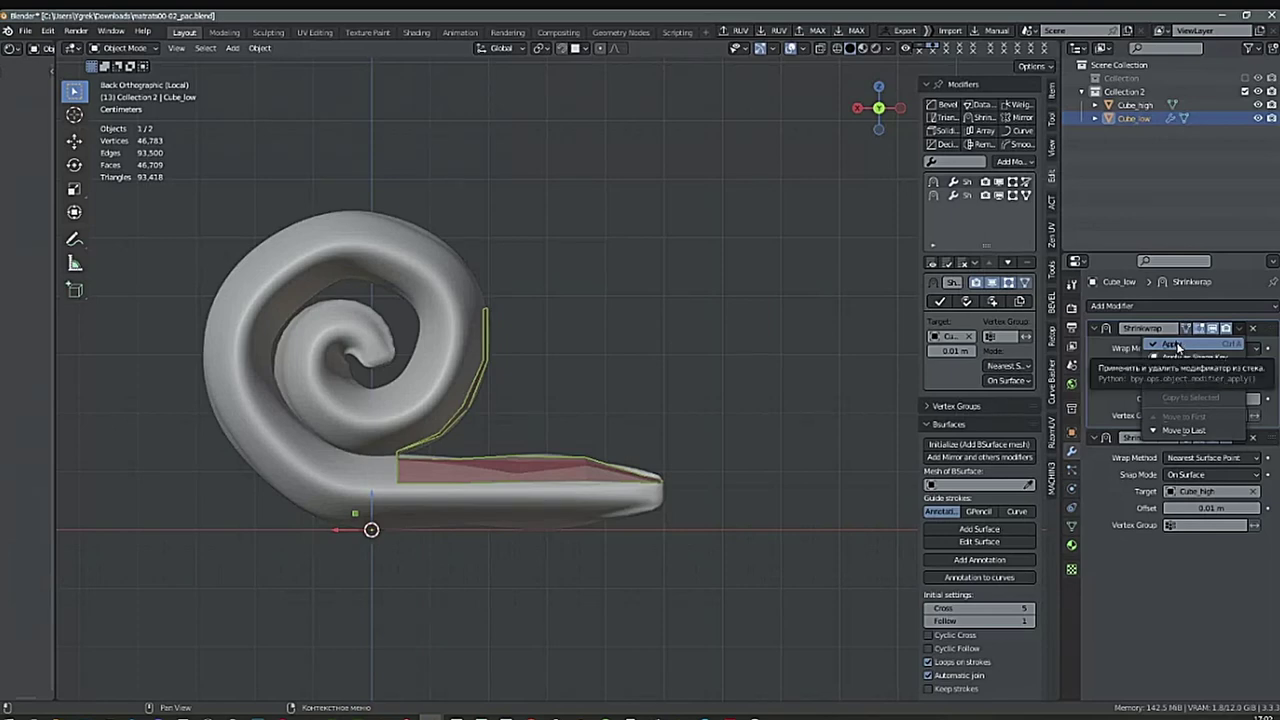
pyautogui.click(1178, 345)
pyautogui.press('Tab')
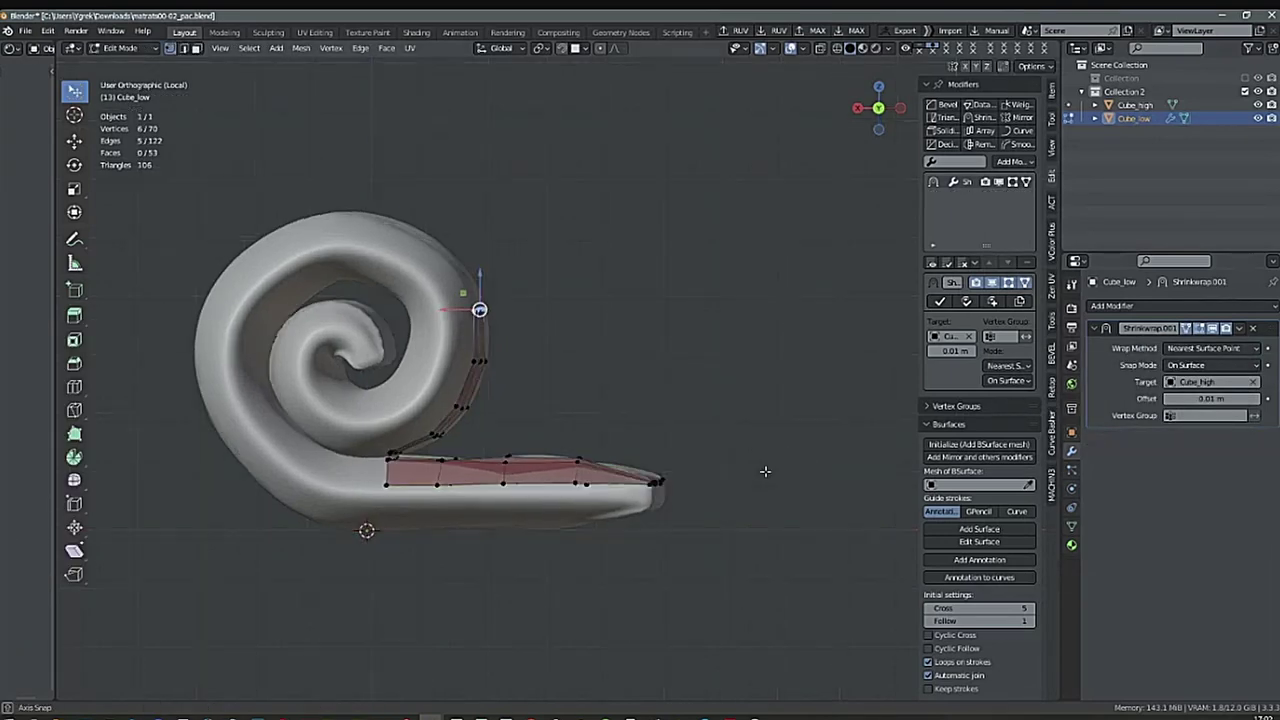
# Turn off the viewport display of the remaining Shrinkwrap.001 modifier.
pyautogui.moveTo(766, 471); pyautogui.dragTo(717, 474, button='middle')
pyautogui.keyDown('alt'); pyautogui.moveTo(272, 374); pyautogui.dragTo(622, 388, button='middle'); pyautogui.keyUp('alt')
pyautogui.click(1001, 182)
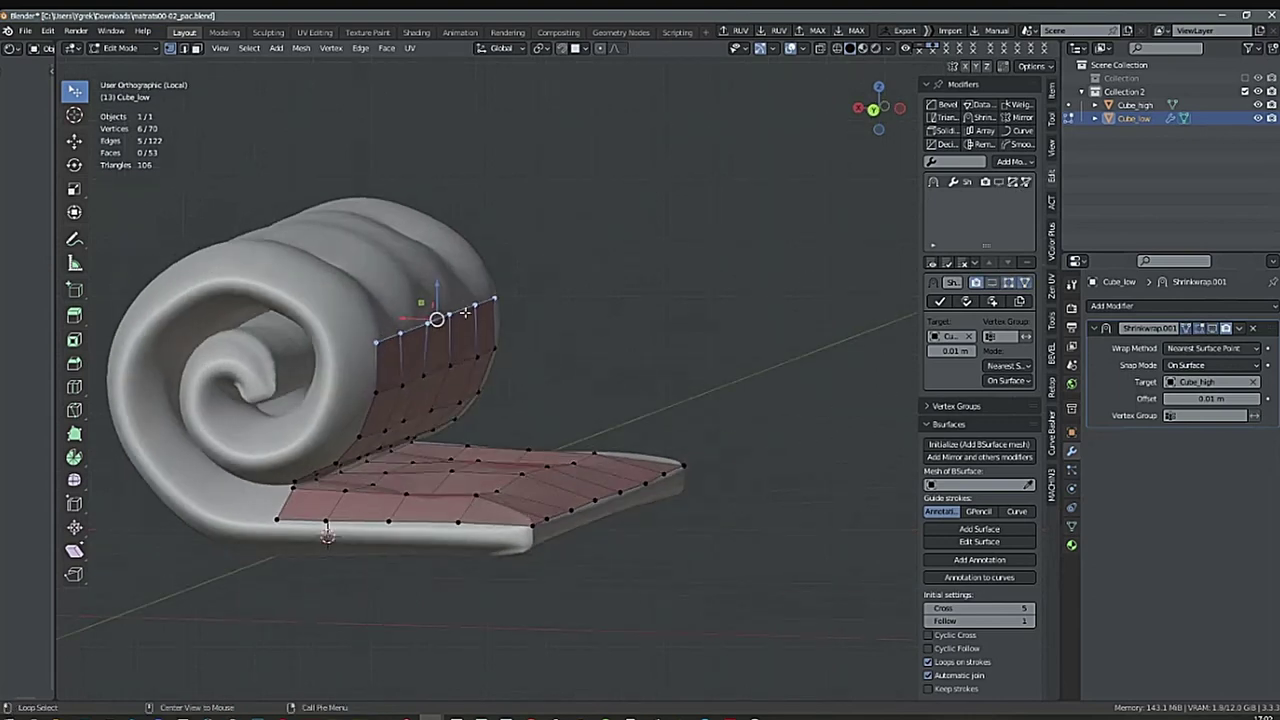
# Extrude the topmost row about 0.047 m in X and 0.088 m in Z, then rotate and shift it to follow the roll's curve.
pyautogui.keyDown('alt'); pyautogui.moveTo(491, 310); pyautogui.dragTo(686, 410, button='middle'); pyautogui.keyUp('alt')
pyautogui.press('e')
pyautogui.click(652, 340)
pyautogui.press('r')
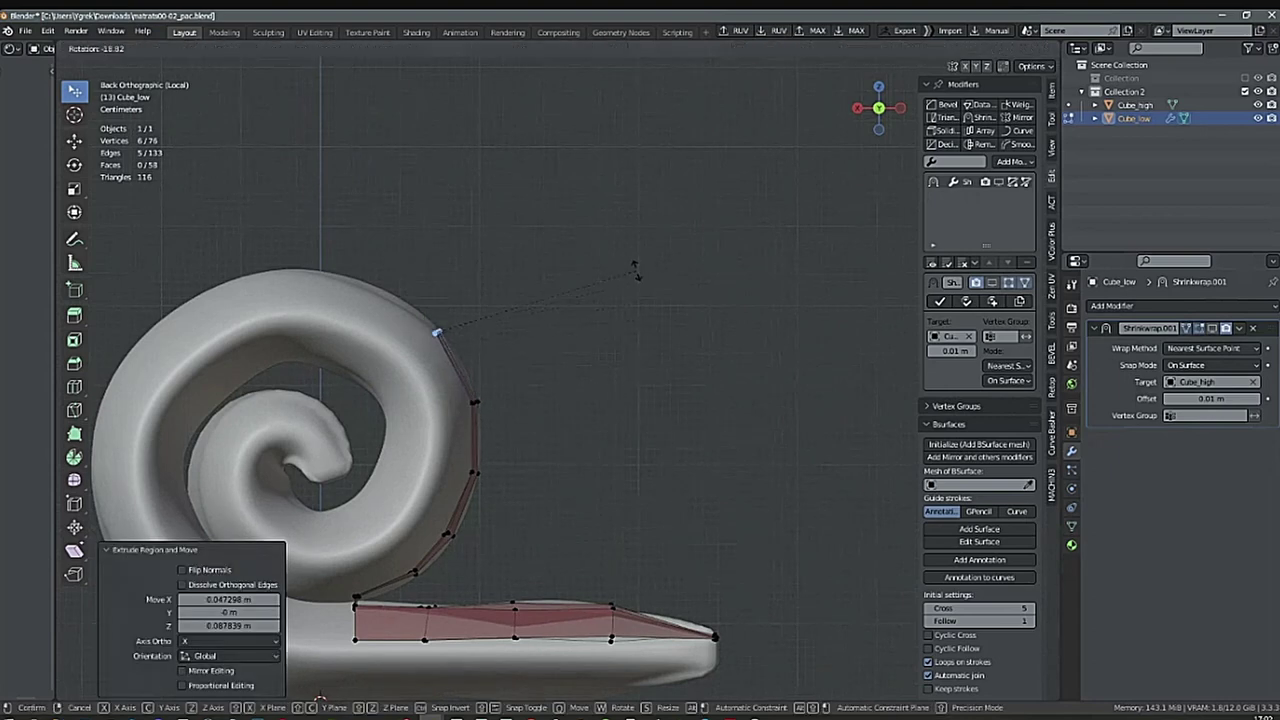
pyautogui.click(627, 267)
pyautogui.press('g')
pyautogui.click(622, 265)
# Extrude another row about 0.069 m in X and 0.068 m in Z, rotate it, and move it about 0.006 m in X and -0.014 m in Z.
pyautogui.keyDown('shift'); pyautogui.moveTo(708, 277); pyautogui.dragTo(740, 290, button='middle'); pyautogui.keyUp('shift')
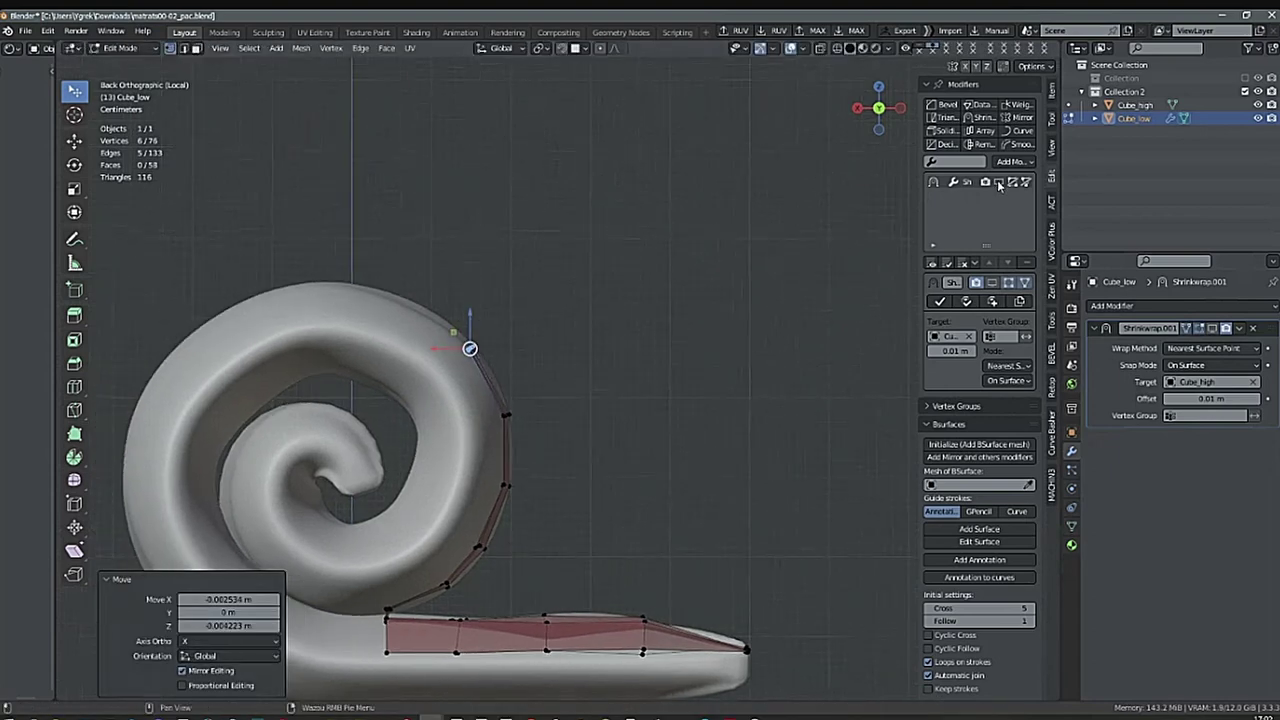
pyautogui.keyDown('shift'); pyautogui.moveTo(687, 337); pyautogui.dragTo(737, 329, button='middle'); pyautogui.keyUp('shift')
pyautogui.press('e')
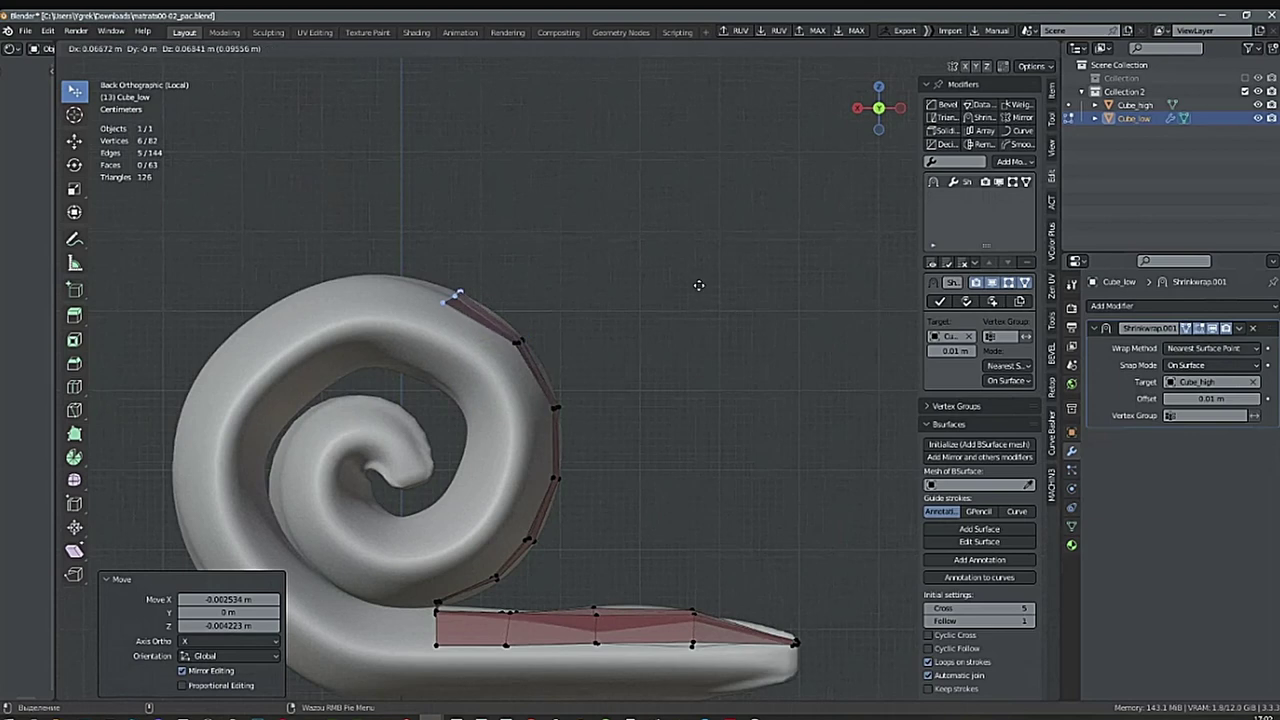
pyautogui.click(698, 284)
pyautogui.moveTo(698, 284); pyautogui.dragTo(697, 329, button='middle')
pyautogui.press('r')
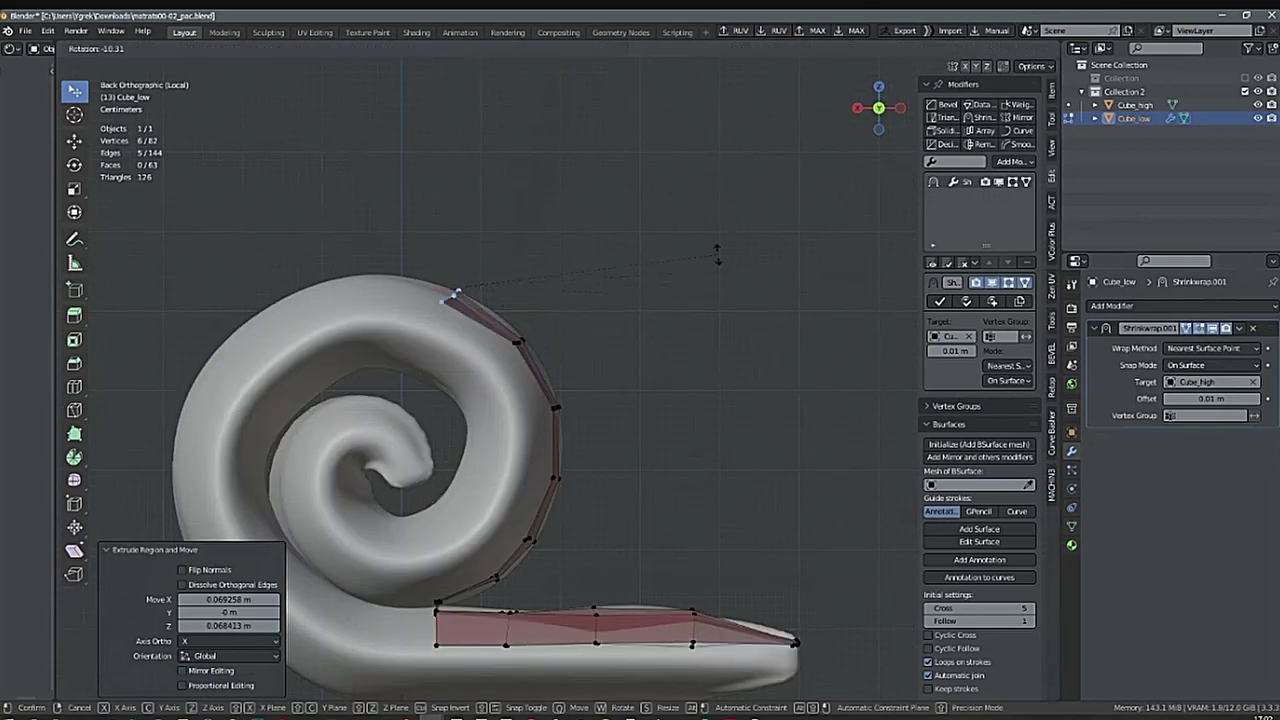
pyautogui.click(662, 210)
pyautogui.keyDown('shift'); pyautogui.moveTo(677, 283); pyautogui.dragTo(757, 333, button='middle'); pyautogui.keyUp('shift')
pyautogui.press('g')
pyautogui.click(737, 349)
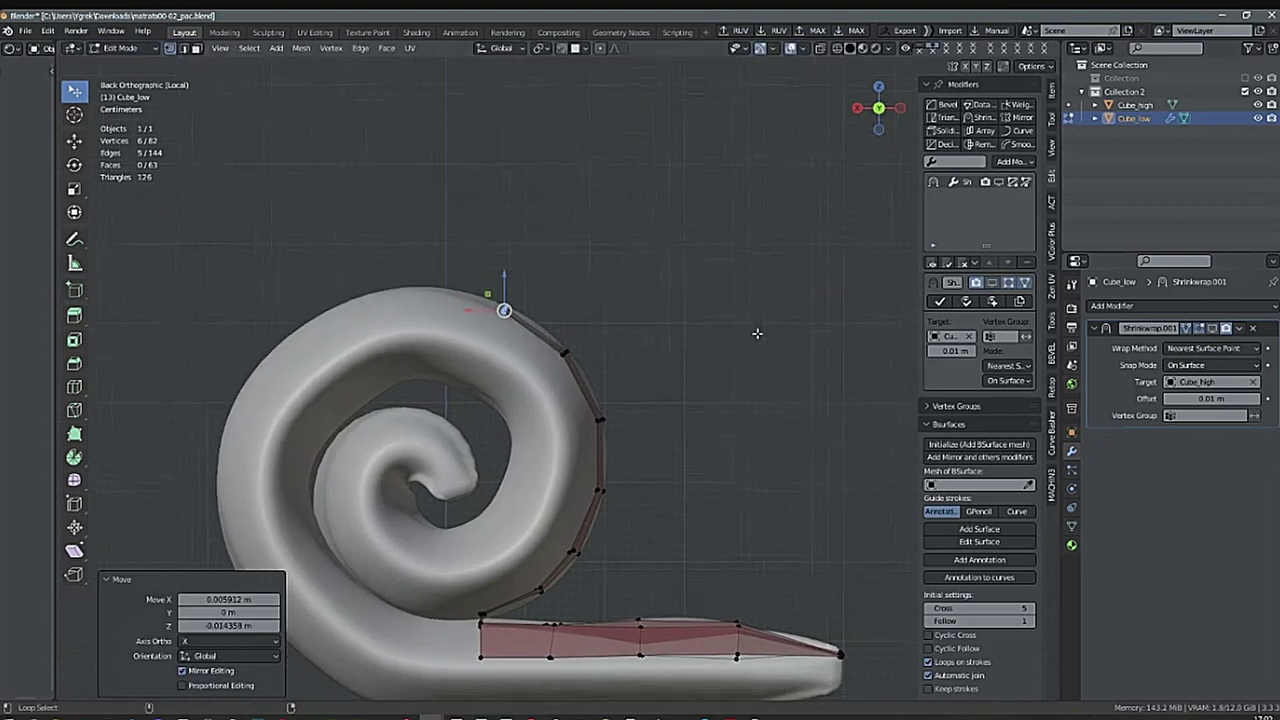
# Extrude the end row about 0.090 m in X and 0.025 m in Z to the roll's crown and rotate it about -21°.
pyautogui.press('e')
pyautogui.click(731, 319)
pyautogui.press('r')
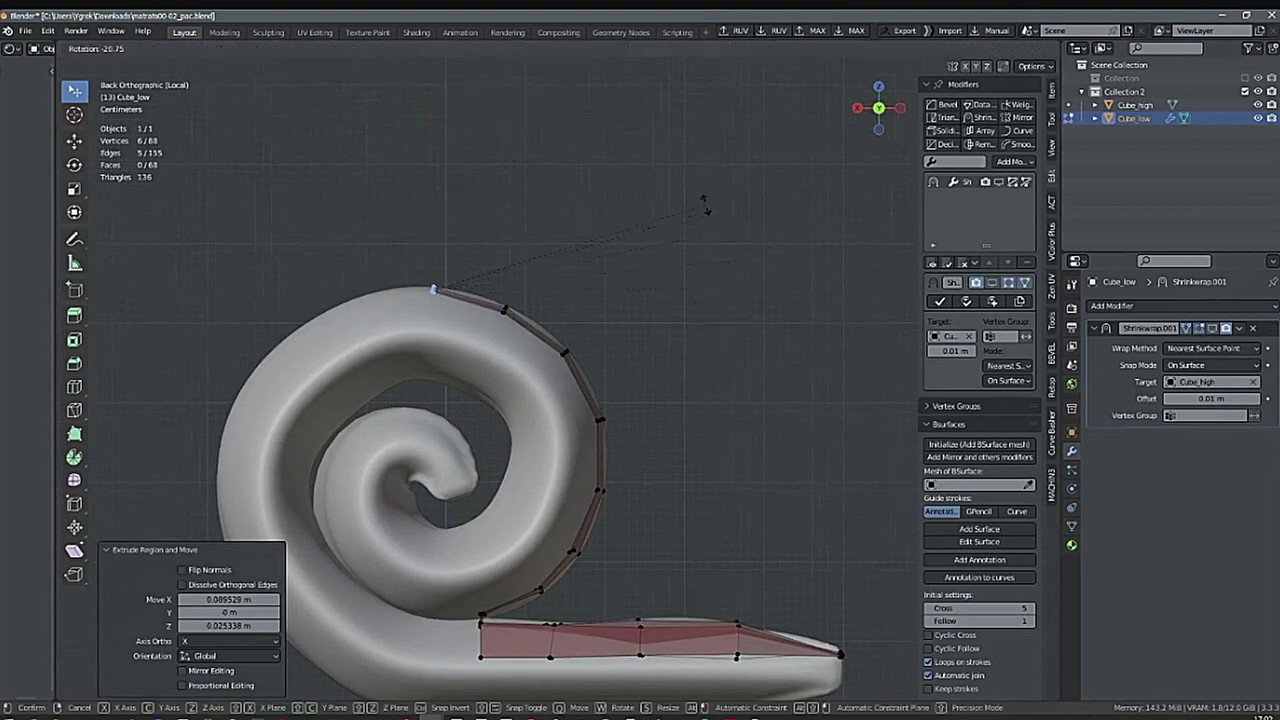
pyautogui.click(699, 203)
# Extrude another row past the crown, about 0.100 m in X and -0.016 m in Z, and rotate it about -24°.
pyautogui.press('e')
pyautogui.click(658, 238)
pyautogui.press('r')
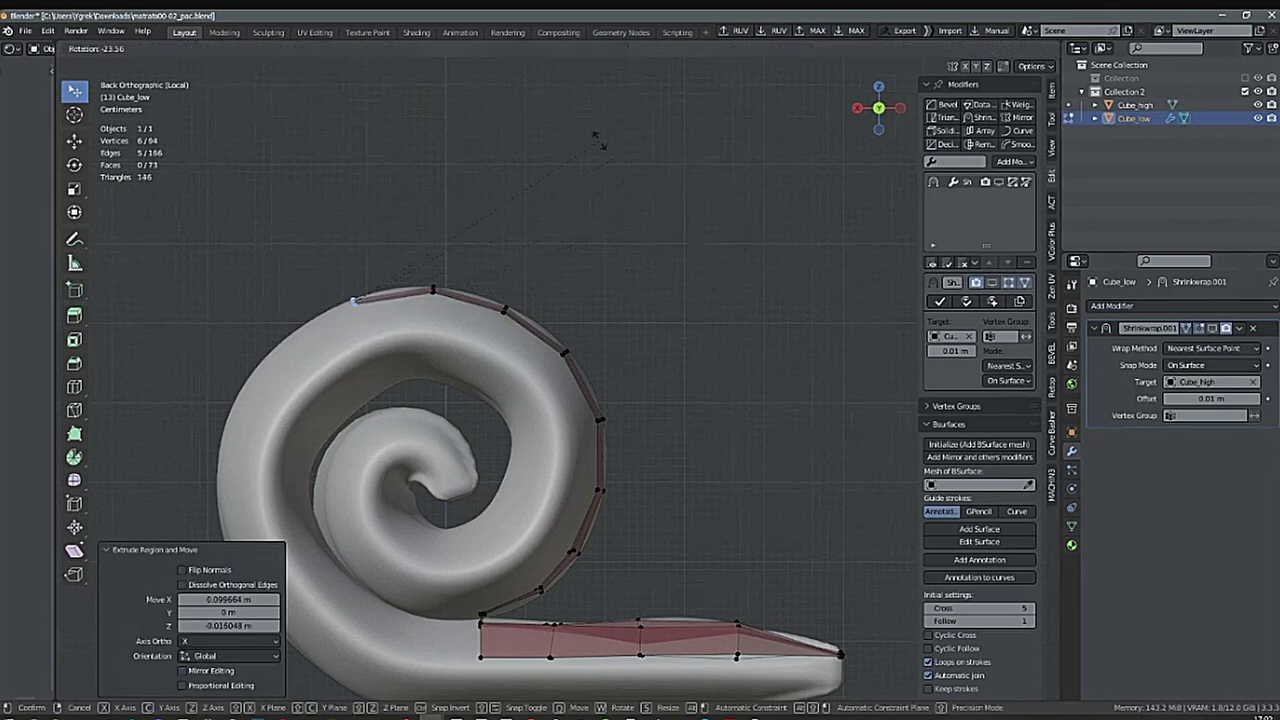
pyautogui.click(600, 137)
# Extrude another row about 0.092 m in X and -0.057 m in Z down the roll's far side and rotate it -14.8°.
pyautogui.keyDown('shift'); pyautogui.moveTo(633, 155); pyautogui.dragTo(680, 121, button='middle'); pyautogui.keyUp('shift')
pyautogui.press('e')
pyautogui.click(615, 174)
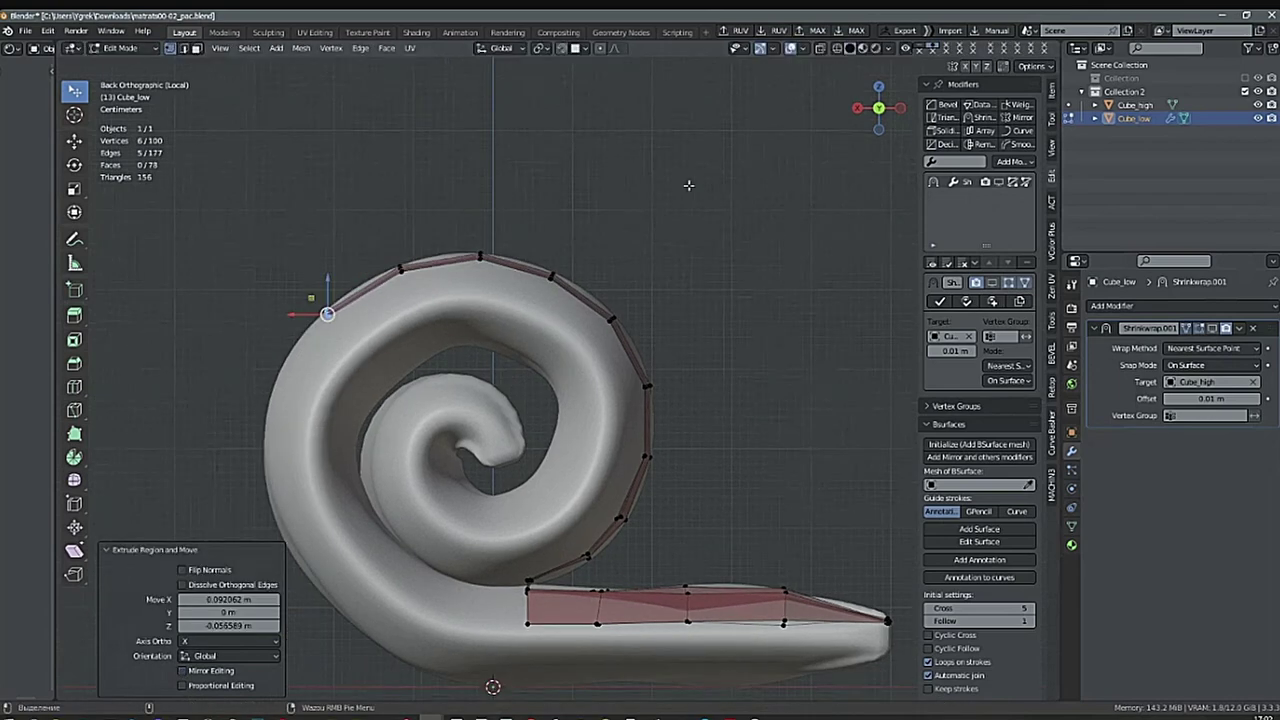
pyautogui.press('r')
pyautogui.click(704, 264)
# Extrude another row about 0.061 m in X and -0.084 m in Z along the outer curve and rotate it -35°.
pyautogui.keyDown('shift'); pyautogui.moveTo(704, 264); pyautogui.dragTo(724, 237, button='middle'); pyautogui.keyUp('shift')
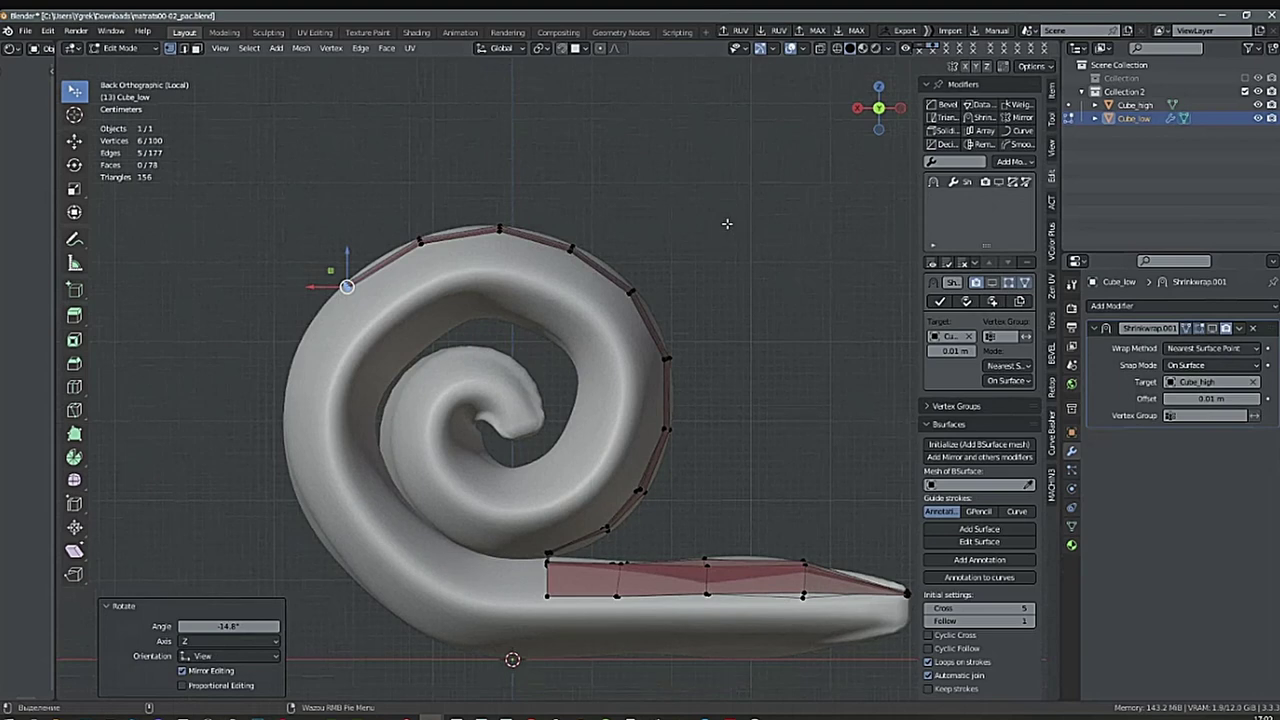
pyautogui.press('e')
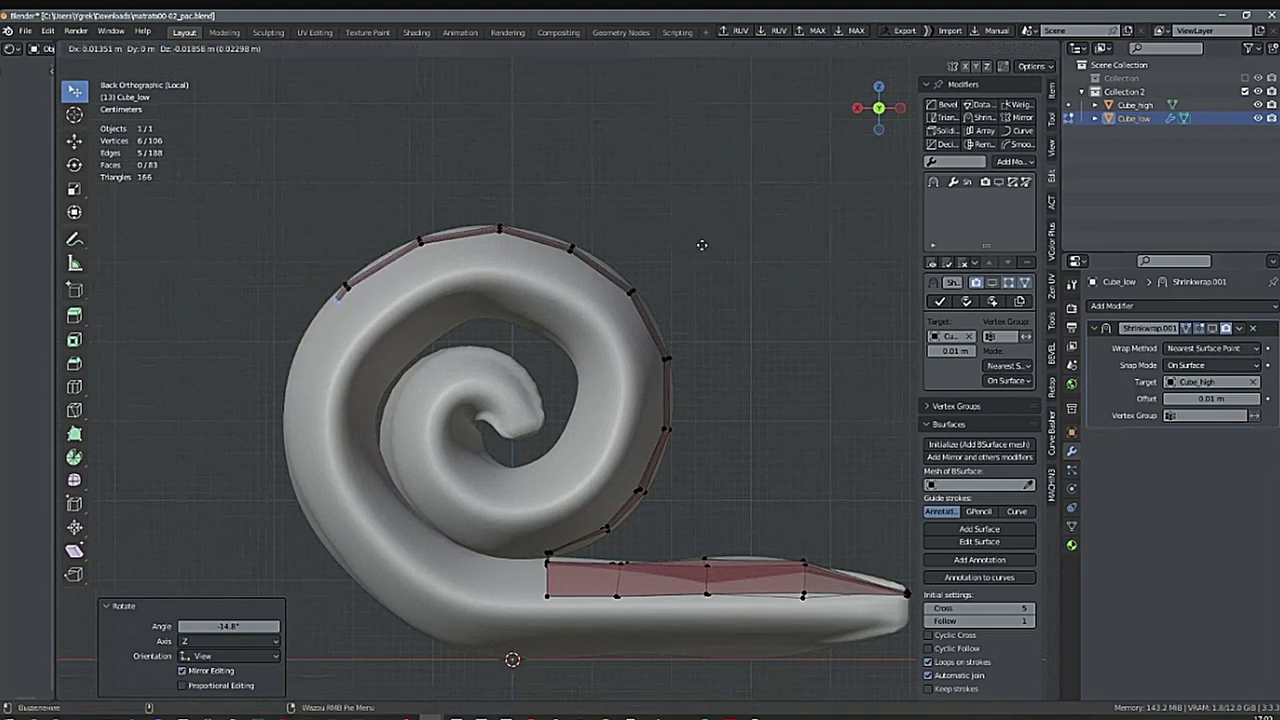
pyautogui.click(298, 348)
pyautogui.scroll(8, 300, 340)
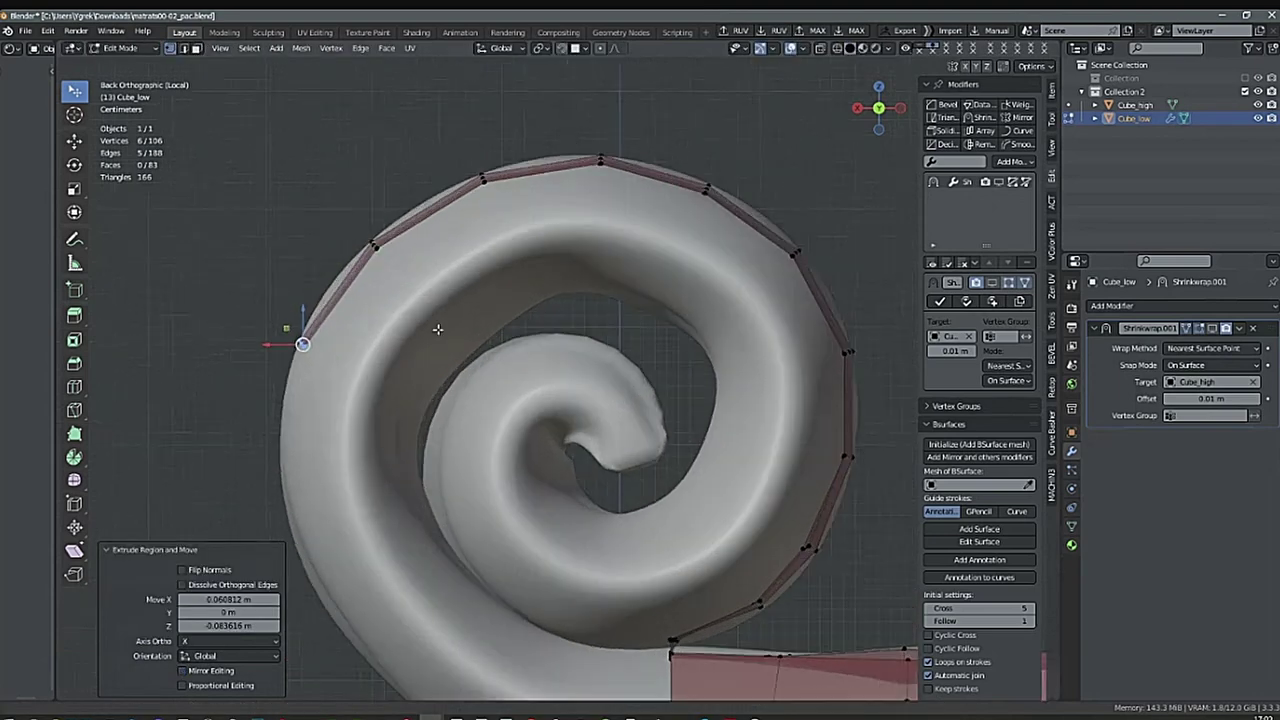
pyautogui.keyDown('shift'); pyautogui.moveTo(487, 325); pyautogui.dragTo(487, 357, button='middle'); pyautogui.keyUp('shift')
pyautogui.press('r')
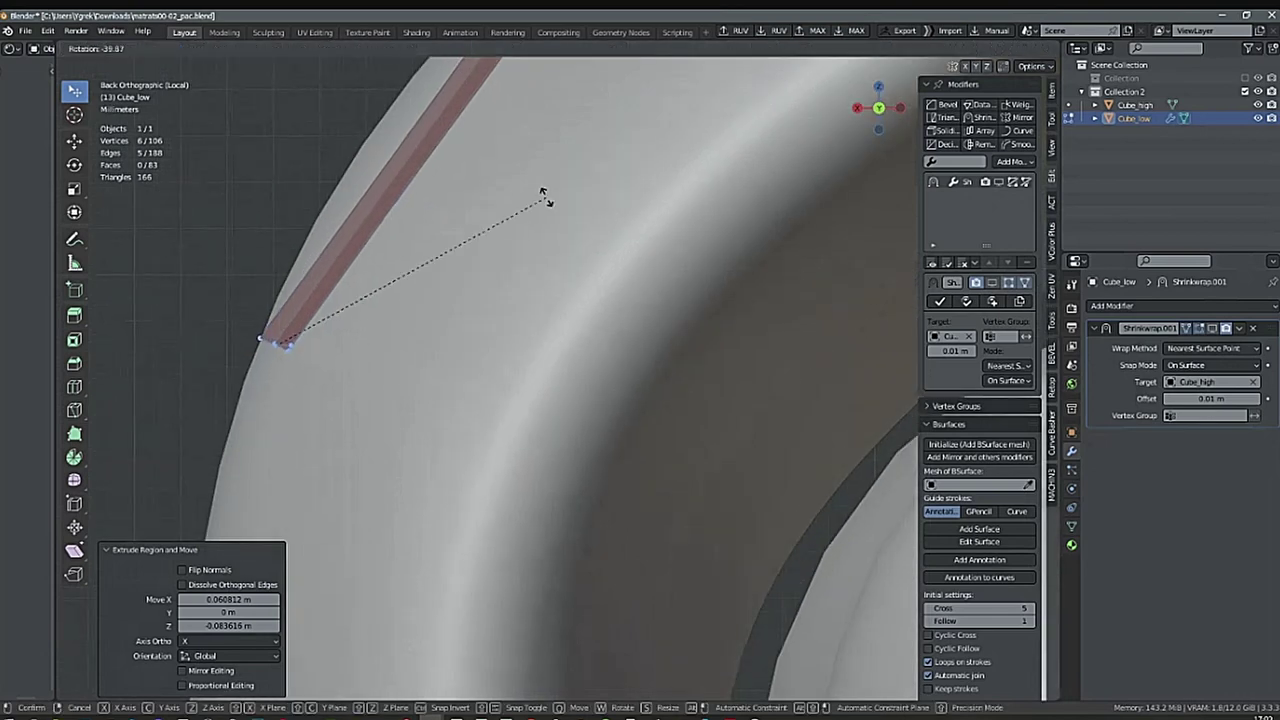
pyautogui.click(525, 232)
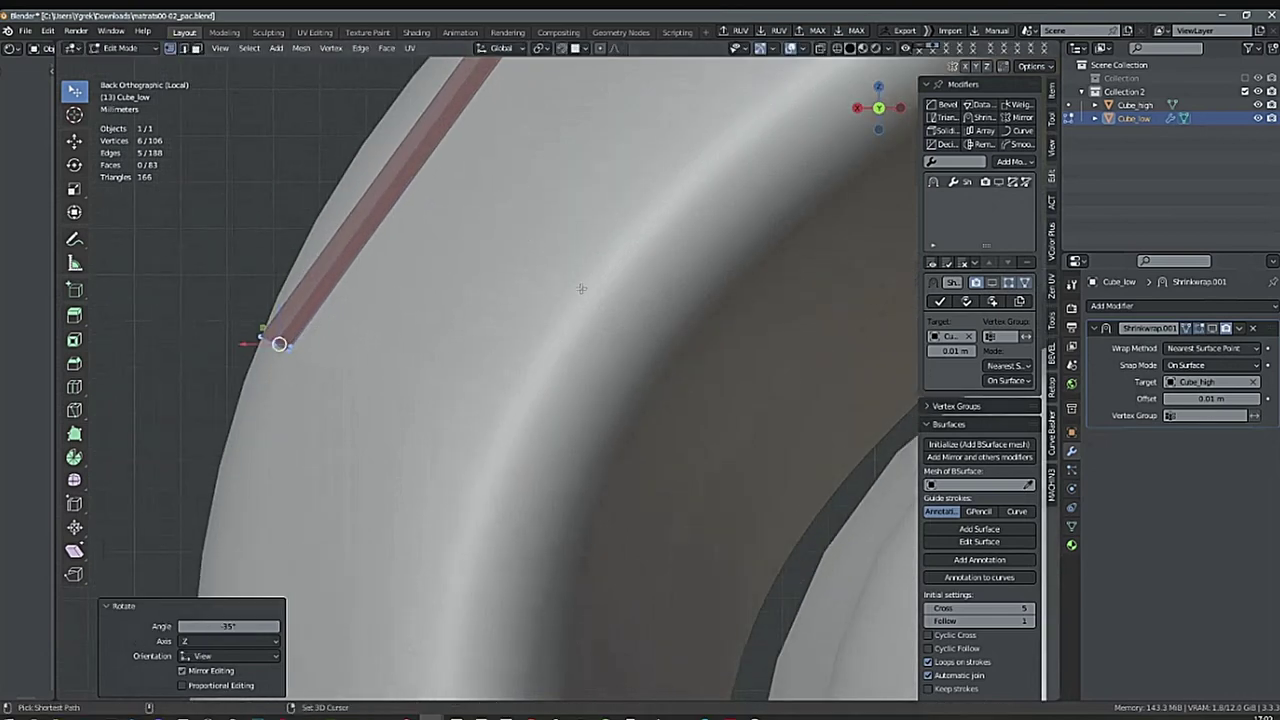
# Extrude another row about 0.014 m in X and -0.095 m in Z to the roll's outermost point and rotate it -32.1°.
pyautogui.keyDown('shift'); pyautogui.moveTo(339, 388); pyautogui.dragTo(454, 369, button='middle'); pyautogui.keyUp('shift')
pyautogui.scroll(-4, 596, 338)
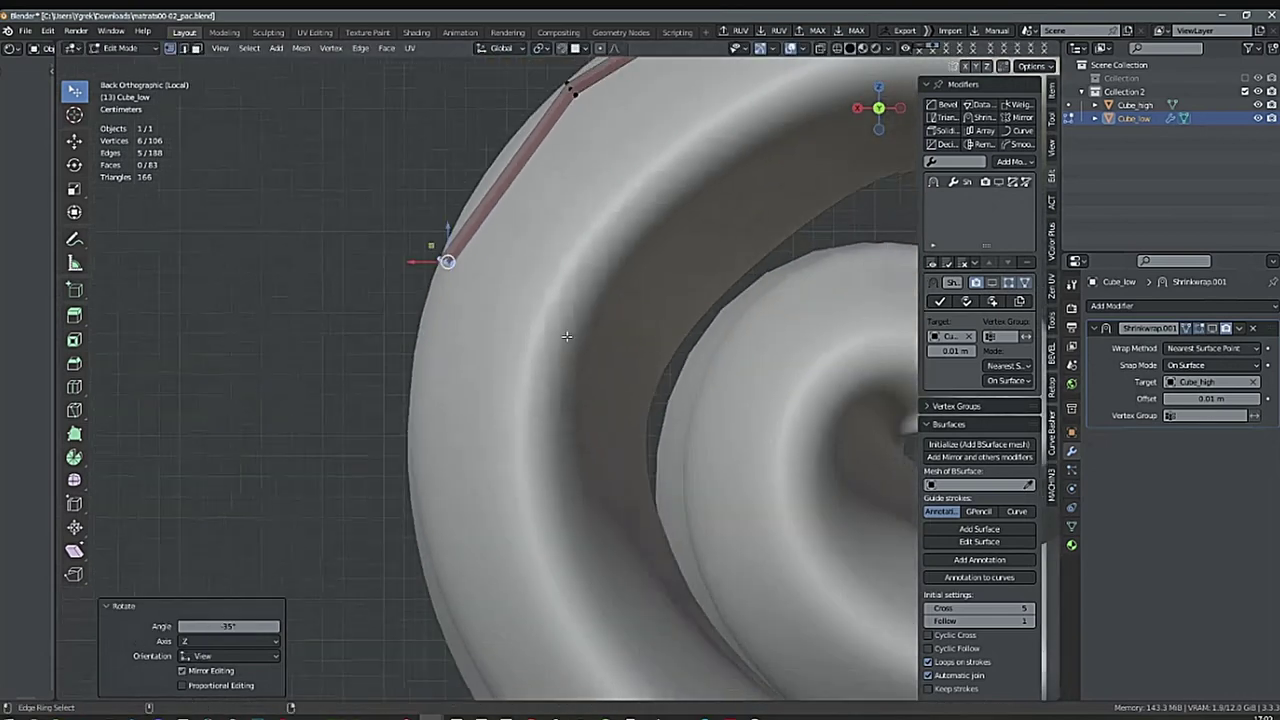
pyautogui.press('e')
pyautogui.click(443, 386)
pyautogui.press('r')
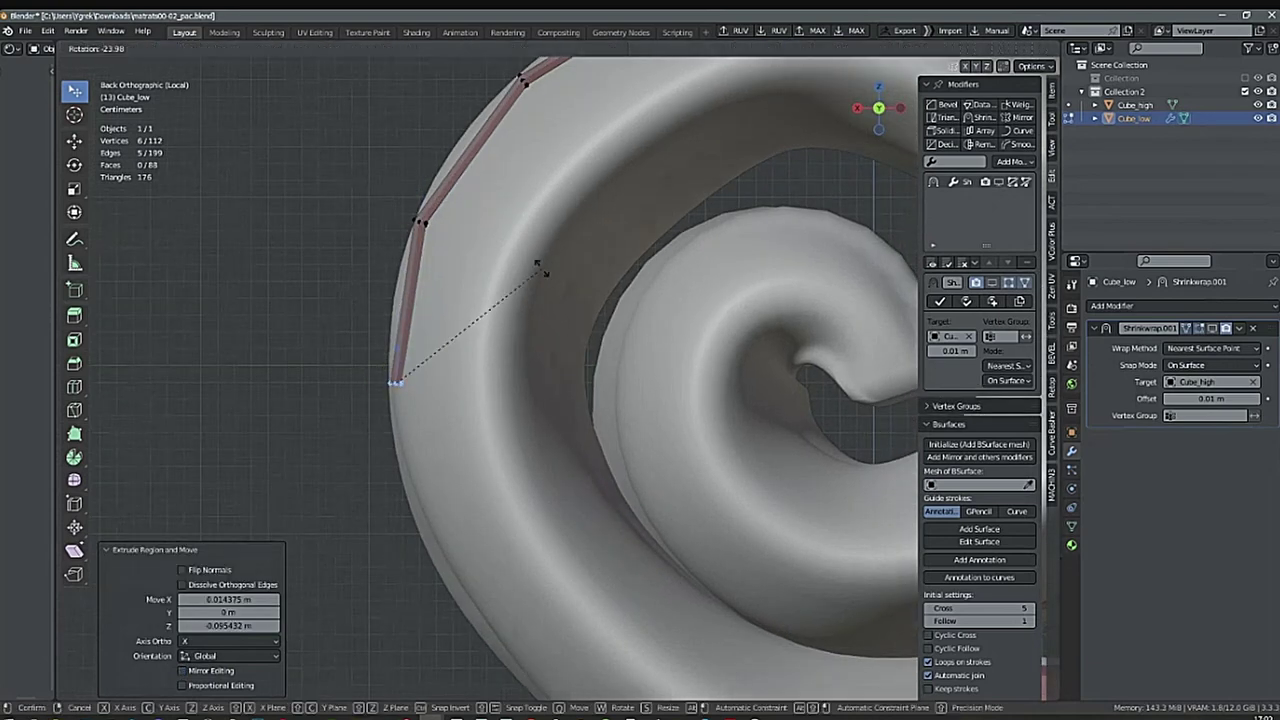
pyautogui.click(394, 374)
# Extrude another row about -0.027 m in X and -0.106 m in Z below the outermost point and rotate it -30.1°.
pyautogui.keyDown('shift'); pyautogui.moveTo(394, 374); pyautogui.dragTo(329, 251, button='middle'); pyautogui.keyUp('shift')
pyautogui.press('e')
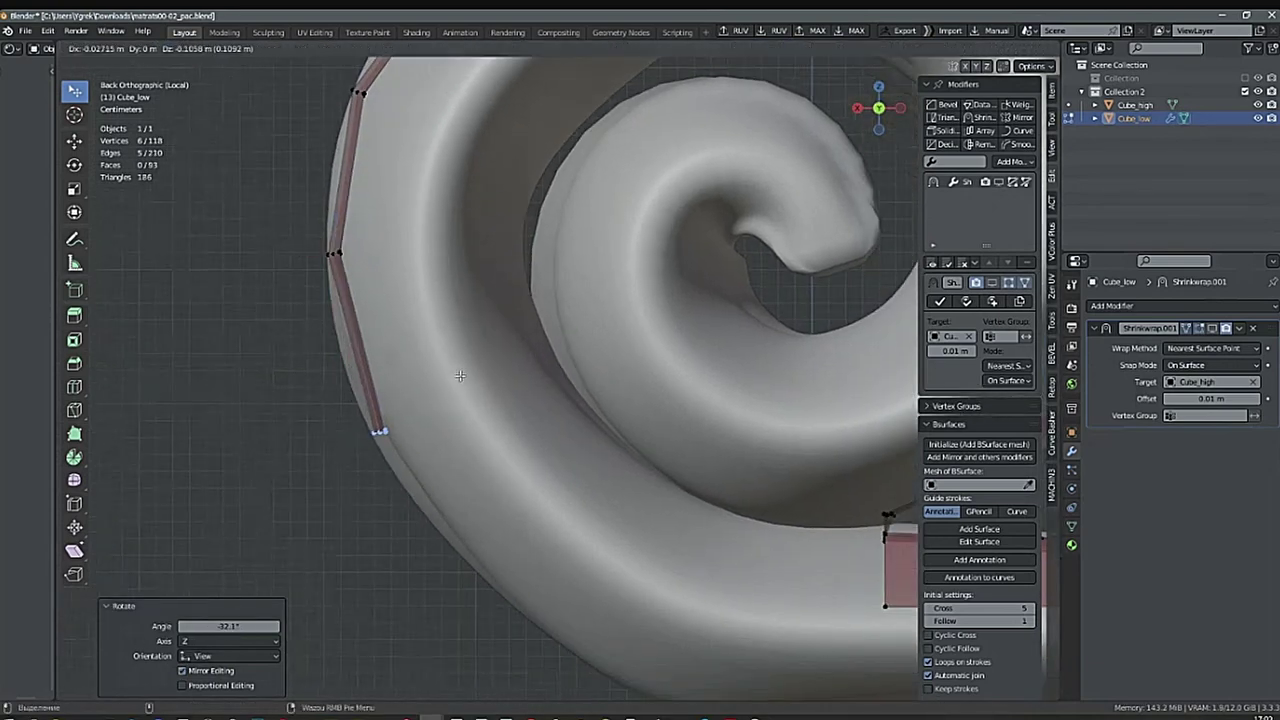
pyautogui.click(460, 375)
pyautogui.press('r')
pyautogui.click(503, 289)
# Extrude another row about 0.08 m down along the lower curve, keep only a single extrusion, and rotate it -13.5°.
pyautogui.keyDown('shift'); pyautogui.moveTo(503, 289); pyautogui.dragTo(309, 89, button='middle'); pyautogui.keyUp('shift')
pyautogui.press('e')
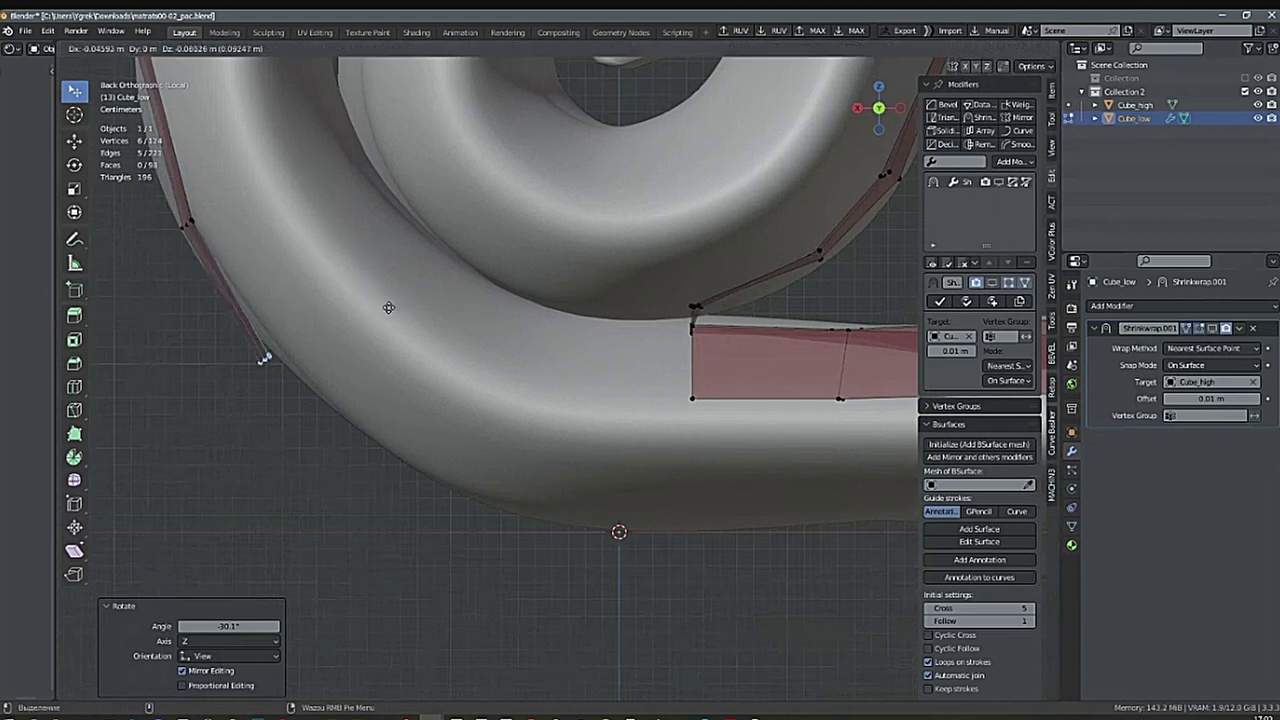
pyautogui.click(411, 305)
pyautogui.press('e')
pyautogui.click(283, 357)
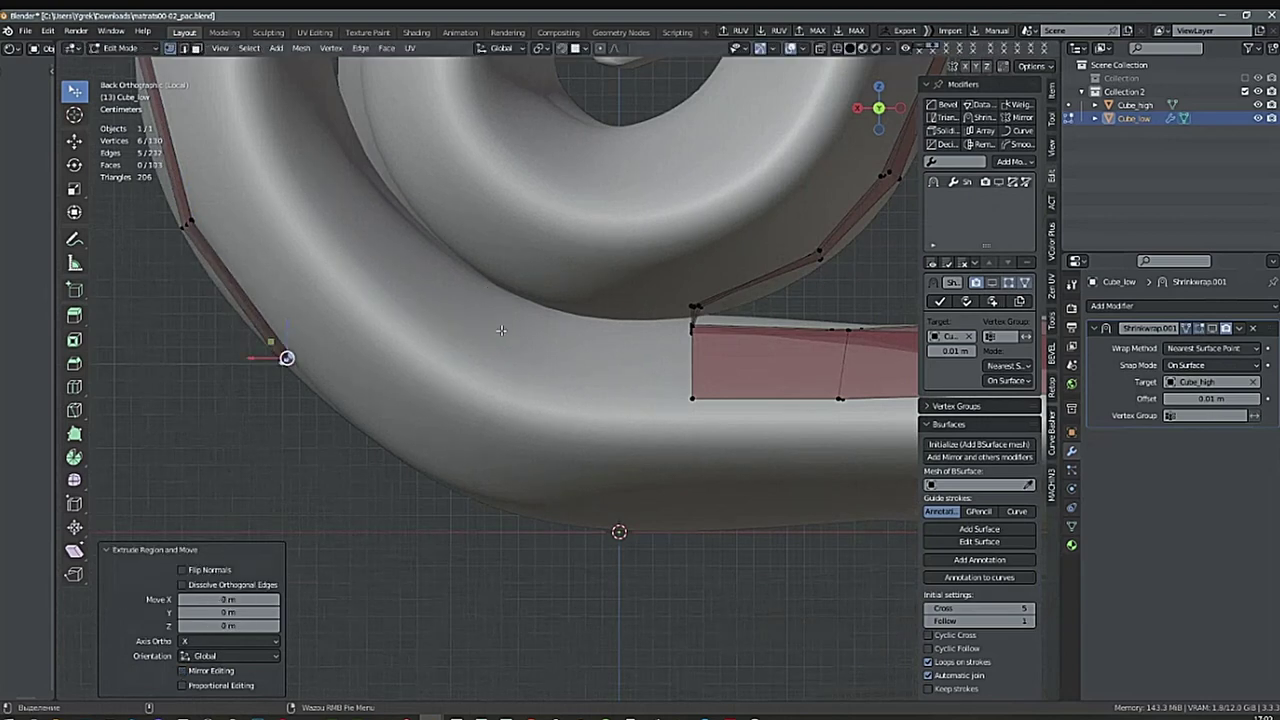
pyautogui.keyDown('shift'); pyautogui.moveTo(283, 357); pyautogui.dragTo(323, 291, button='middle'); pyautogui.keyUp('shift')
pyautogui.press('r')
pyautogui.click(535, 267)
# Extrude another row about -0.082 m in X and -0.064 m in Z toward the underside and rotate it -19.1°.
pyautogui.keyDown('shift'); pyautogui.moveTo(535, 267); pyautogui.dragTo(508, 225, button='middle'); pyautogui.keyUp('shift')
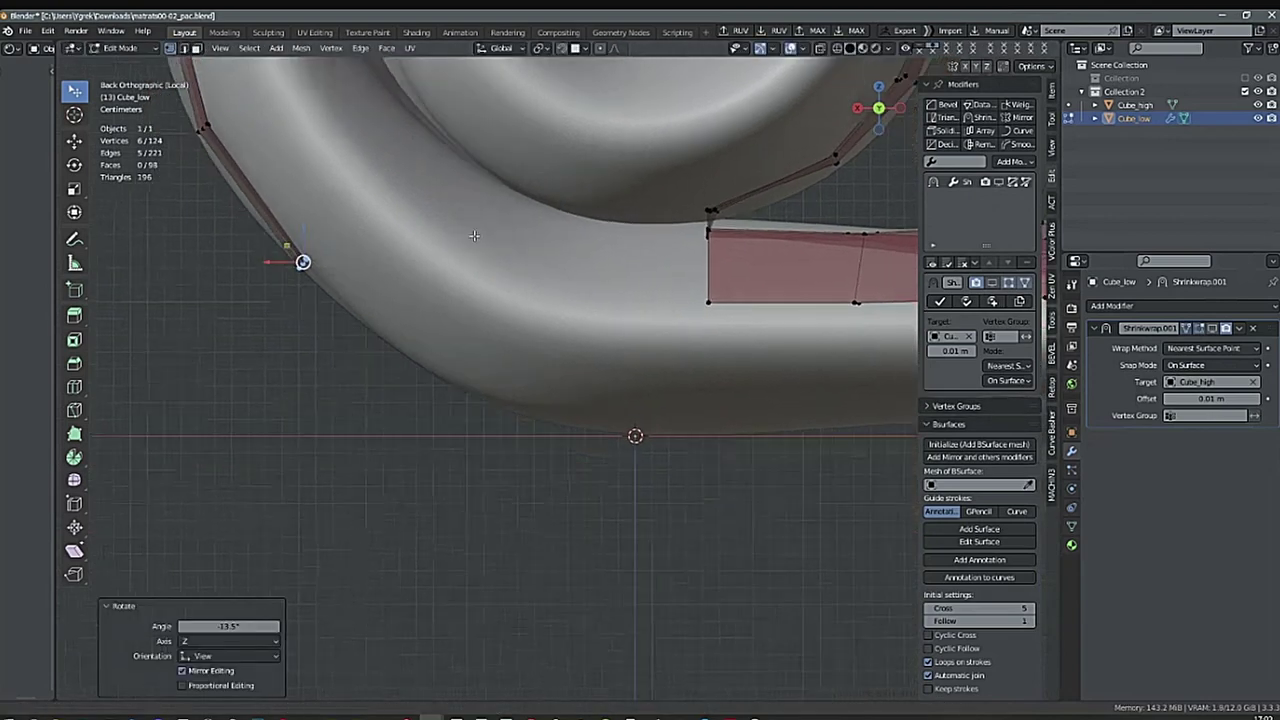
pyautogui.press('e')
pyautogui.click(542, 330)
pyautogui.press('r')
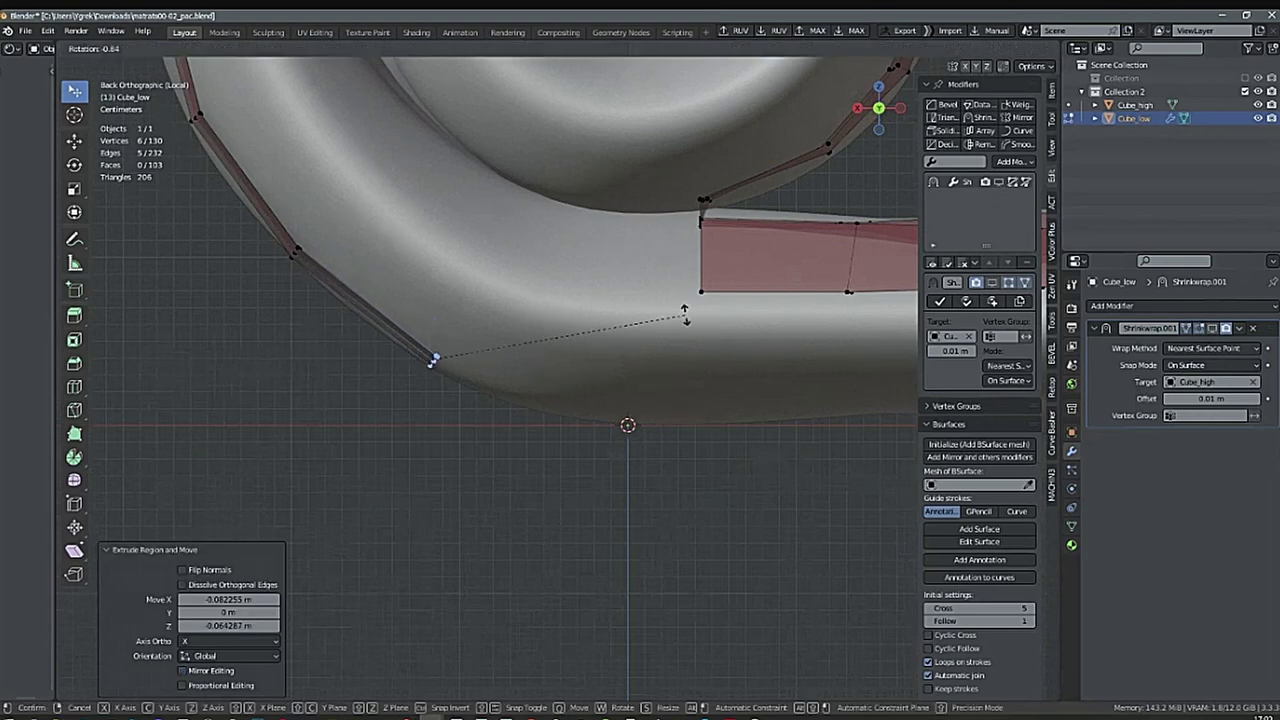
pyautogui.click(652, 266)
# Extrude another row about -0.088 m in X and -0.031 m in Z to the start of the flat underside.
pyautogui.keyDown('shift'); pyautogui.moveTo(595, 308); pyautogui.dragTo(511, 251, button='middle'); pyautogui.keyUp('shift')
pyautogui.press('e')
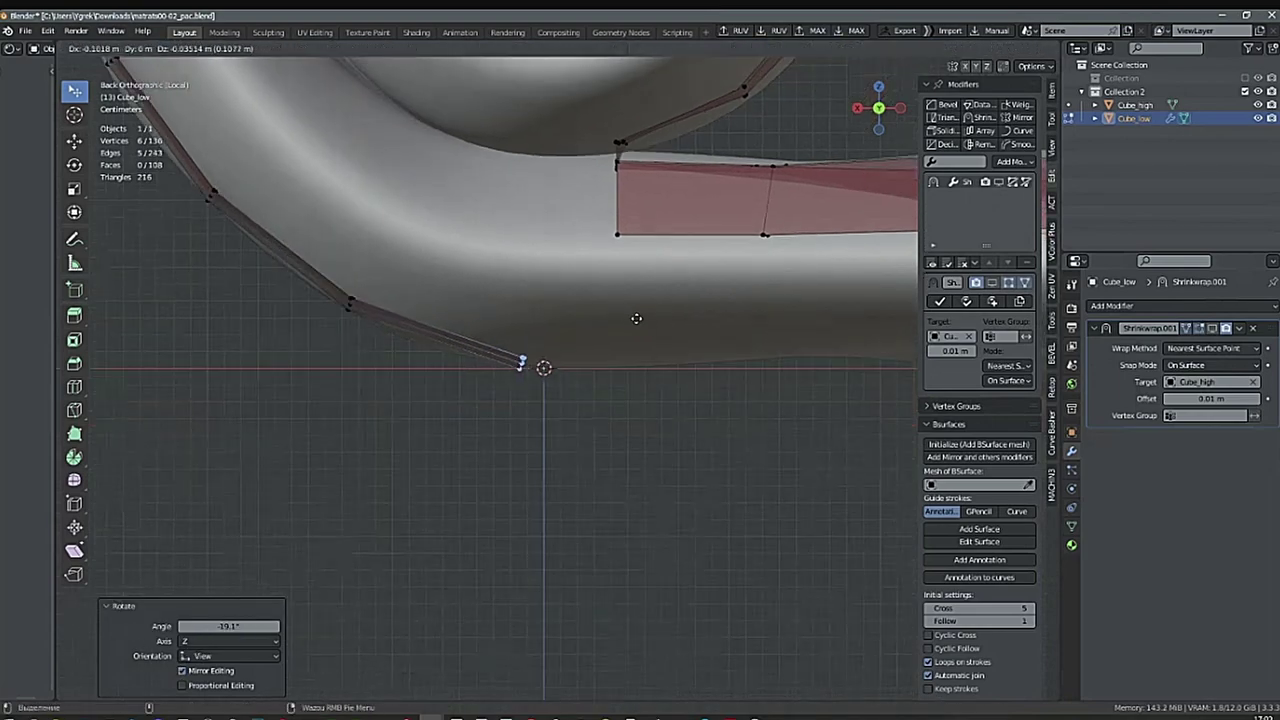
pyautogui.click(614, 311)
# Extrude a further row about -0.095 m in X along the flat underside and rotate it to follow the base.
pyautogui.scroll(-2, 614, 311)
pyautogui.keyDown('shift'); pyautogui.moveTo(614, 311); pyautogui.dragTo(414, 305, button='middle'); pyautogui.keyUp('shift')
pyautogui.press('e')
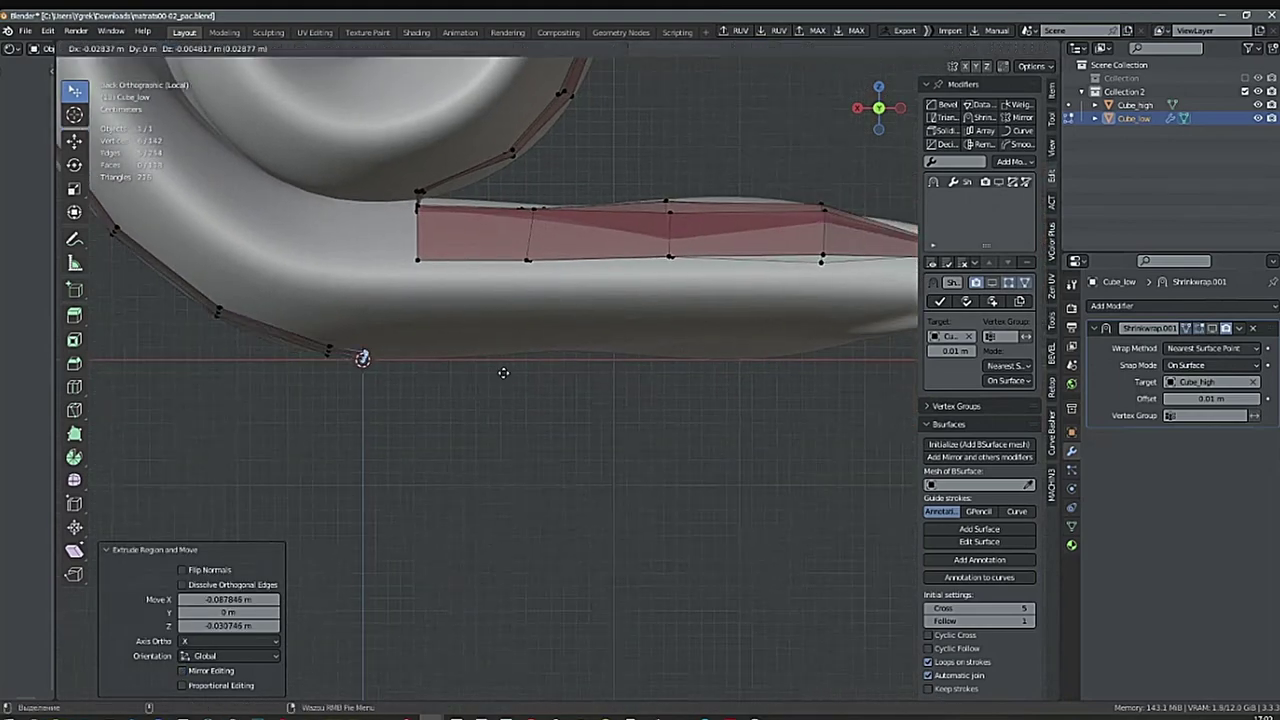
pyautogui.click(569, 367)
pyautogui.press('r')
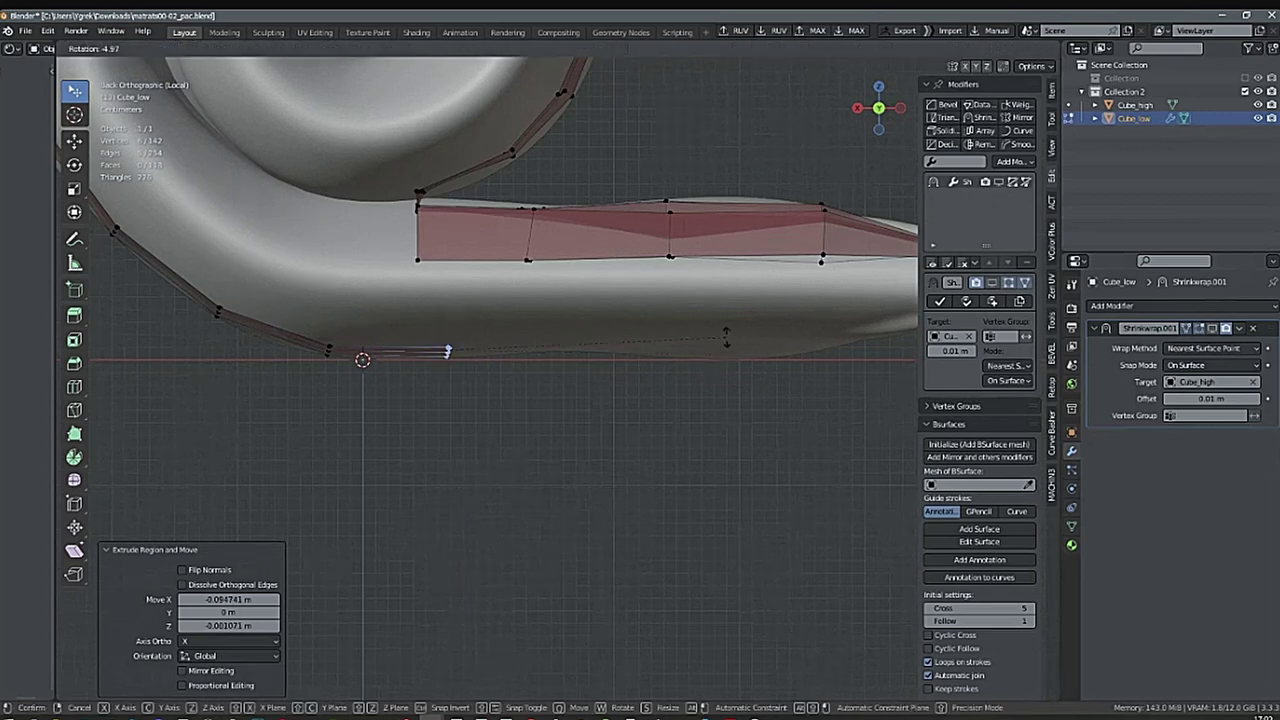
pyautogui.click(692, 280)
# Reposition the newest underside row, and delete its vertices.
pyautogui.scroll(-3, 525, 404)
pyautogui.keyDown('shift'); pyautogui.moveTo(508, 401); pyautogui.dragTo(416, 493, button='middle'); pyautogui.keyUp('shift')
pyautogui.press('g')
pyautogui.click(558, 411)
pyautogui.press('x')
pyautogui.click(622, 368)
# Select the 20-face block on top of the flat end in face mode, excluding the side columns.
pyautogui.moveTo(536, 332); pyautogui.dragTo(446, 557, button='middle')
pyautogui.moveTo(535, 535); pyautogui.dragTo(482, 497, button='middle')
pyautogui.rightClick(555, 500)
pyautogui.click(666, 512)
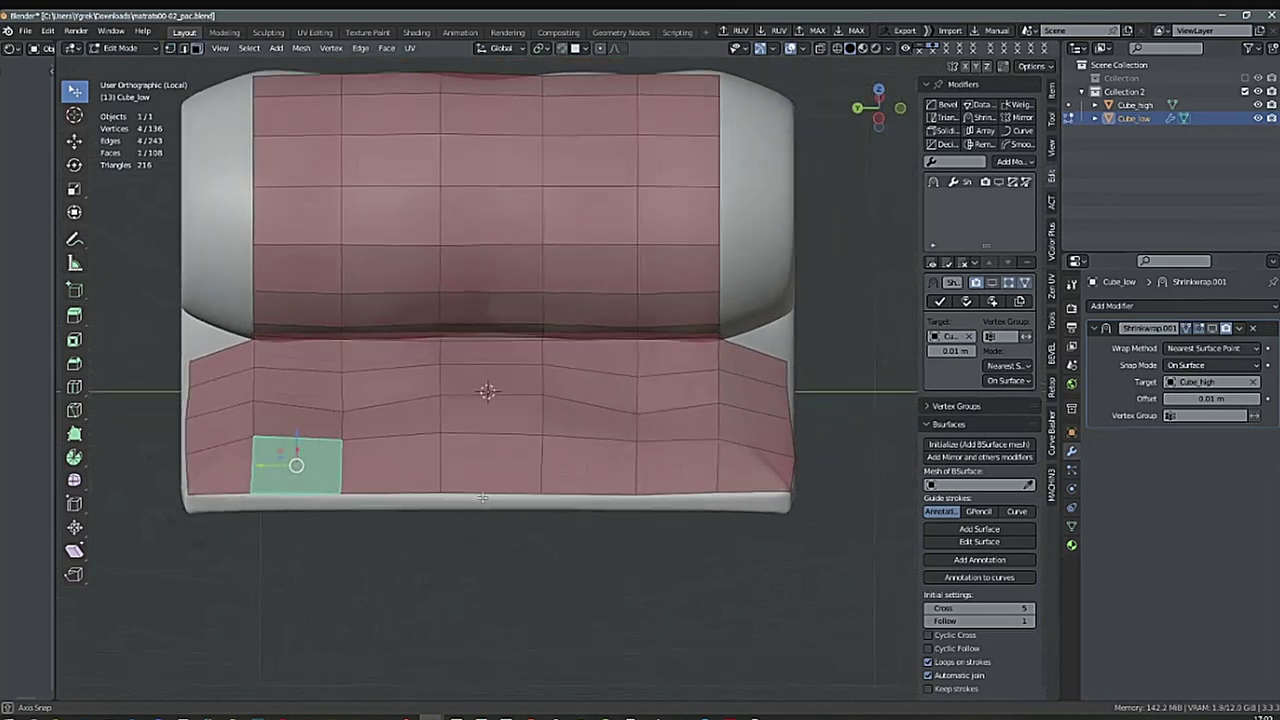
pyautogui.keyDown('ctrl'); pyautogui.keyDown('shift'); pyautogui.click(677, 360); pyautogui.keyUp('shift'); pyautogui.keyUp('ctrl')
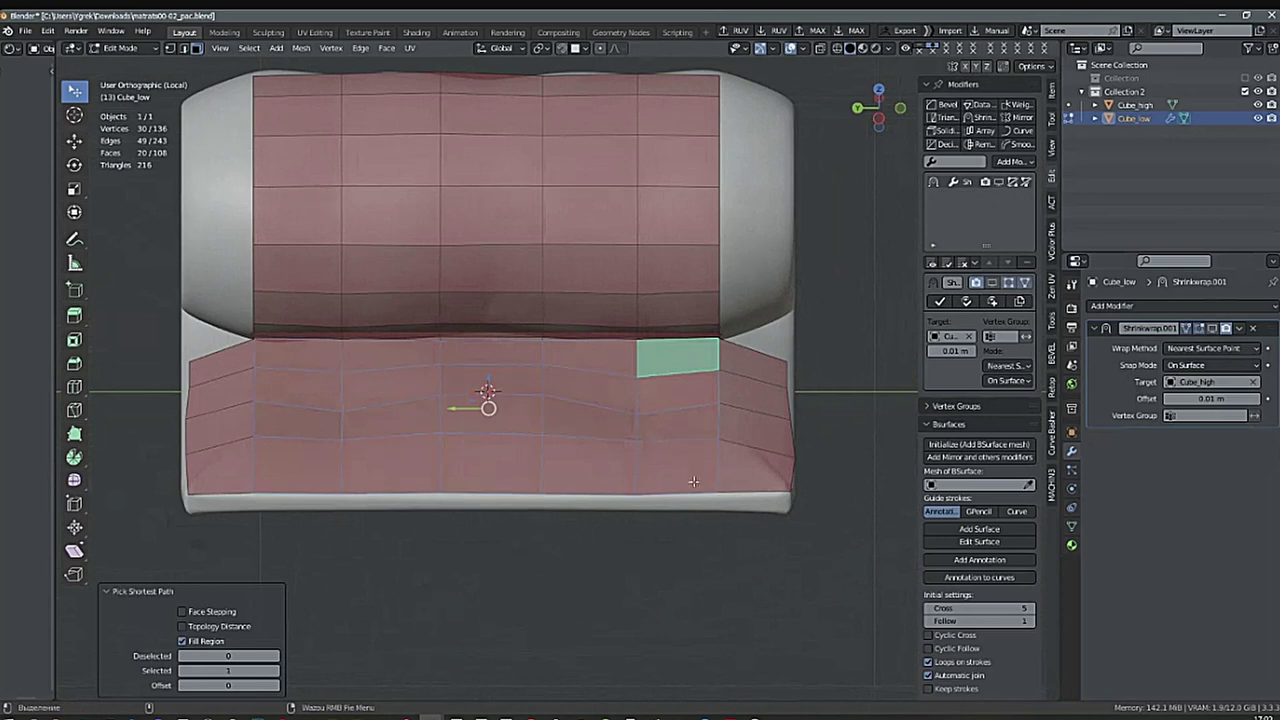
# Duplicate the selected faces and move the copy about 0.087 m down in Z to the mattress underside.
pyautogui.moveTo(693, 481); pyautogui.dragTo(306, 502, button='middle')
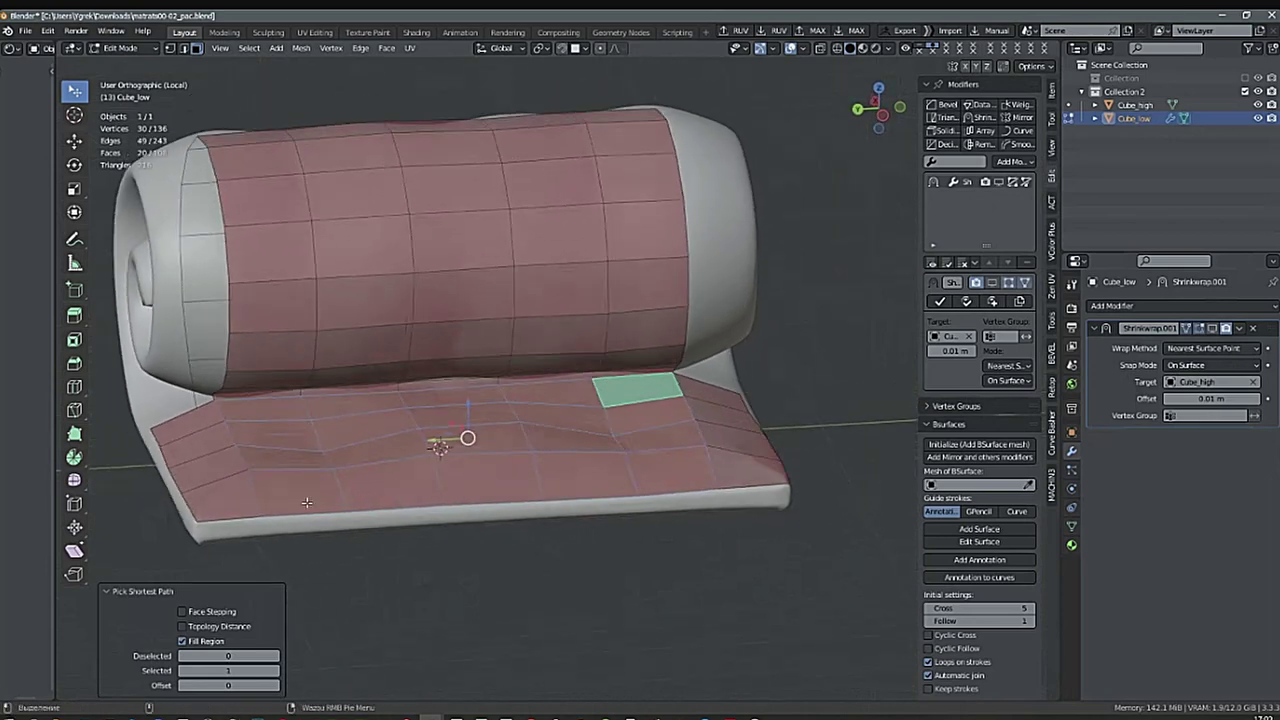
pyautogui.scroll(-2, 697, 450)
pyautogui.moveTo(671, 536); pyautogui.dragTo(630, 440, button='middle')
pyautogui.keyDown('shift'); pyautogui.moveTo(803, 437); pyautogui.dragTo(710, 401, button='middle'); pyautogui.keyUp('shift')
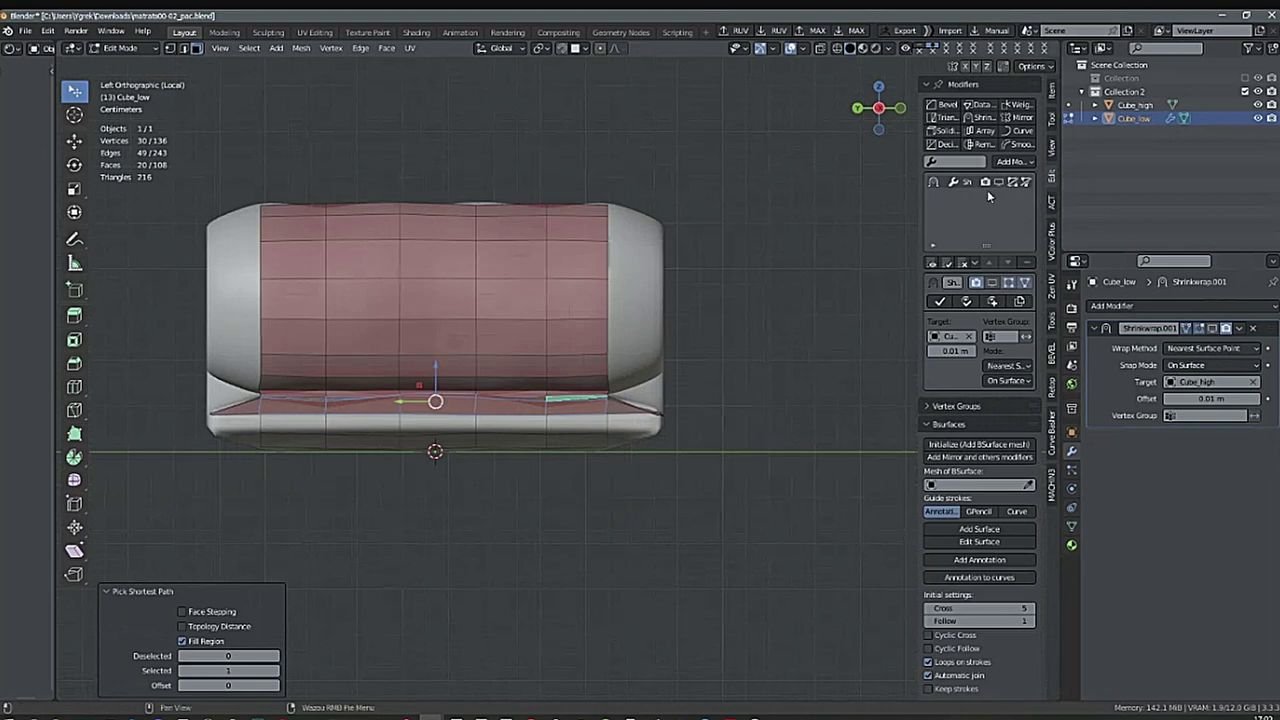
pyautogui.hotkey('shift', 'd')
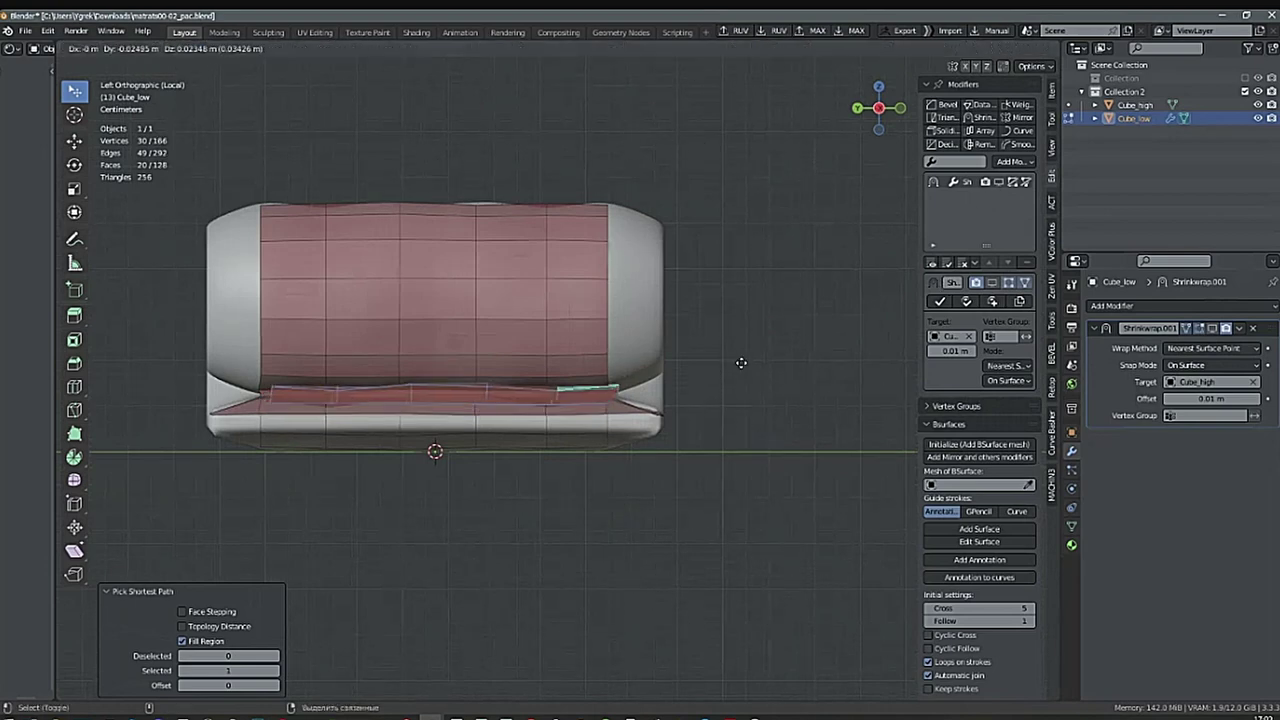
pyautogui.press('z')
pyautogui.moveTo(437, 402); pyautogui.dragTo(437, 407)
pyautogui.keyDown('shift'); pyautogui.moveTo(691, 352); pyautogui.dragTo(718, 298, button='middle'); pyautogui.keyUp('shift')
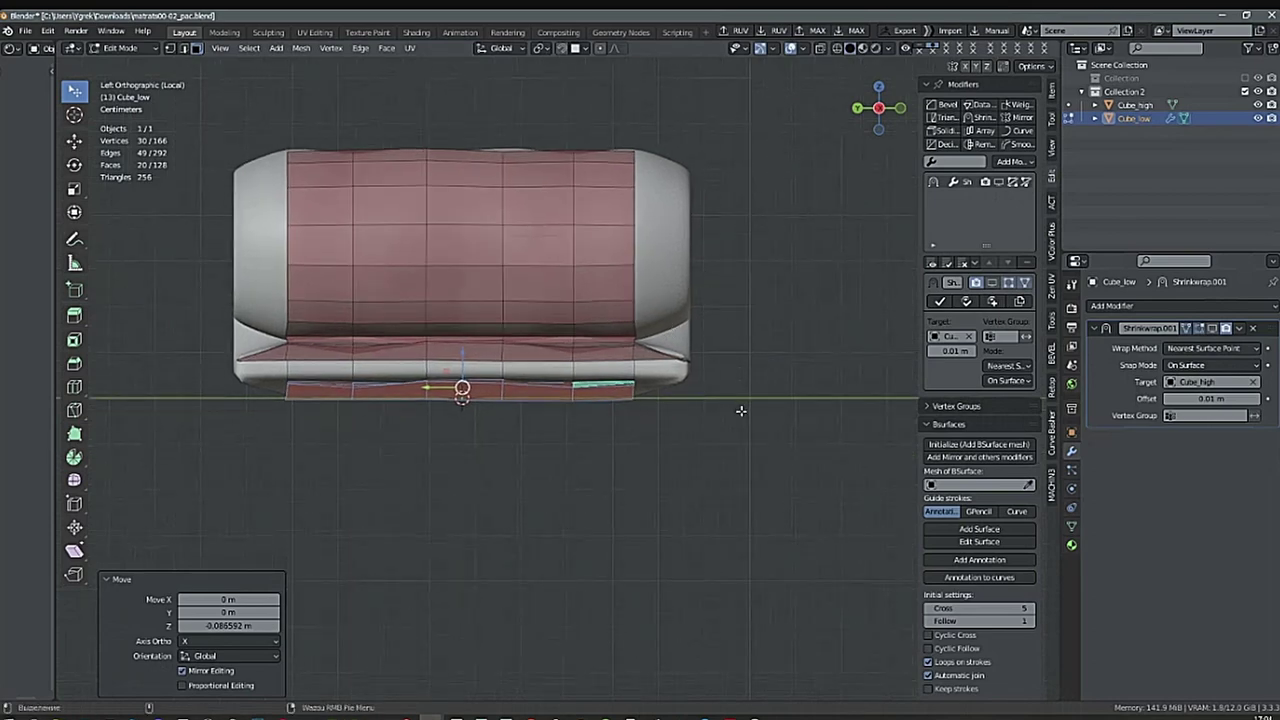
# Mirror the duplicated faces vertically by scaling them -1 along Z.
pyautogui.press('s')
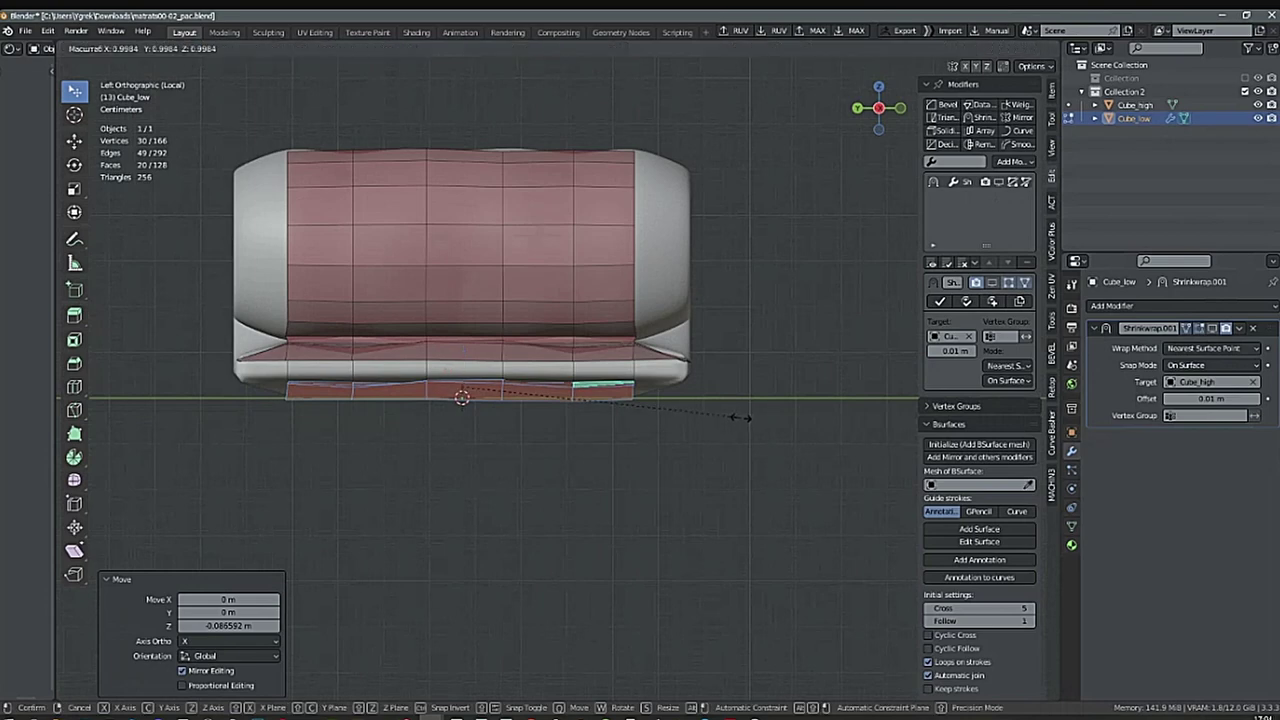
pyautogui.press('z')
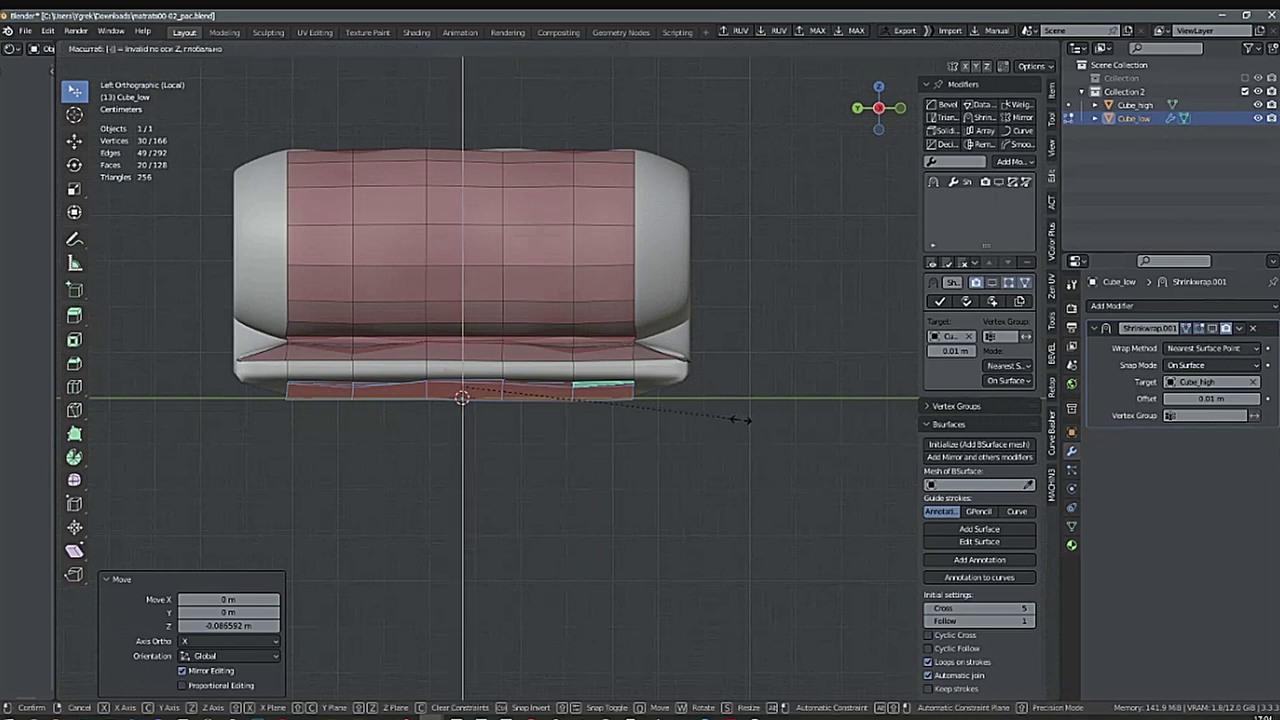
pyautogui.write('1')
pyautogui.press('Return')
# Lower the mirrored faces about 0.012 m in Z so they sit against the underside.
pyautogui.moveTo(723, 434); pyautogui.dragTo(700, 388, button='middle')
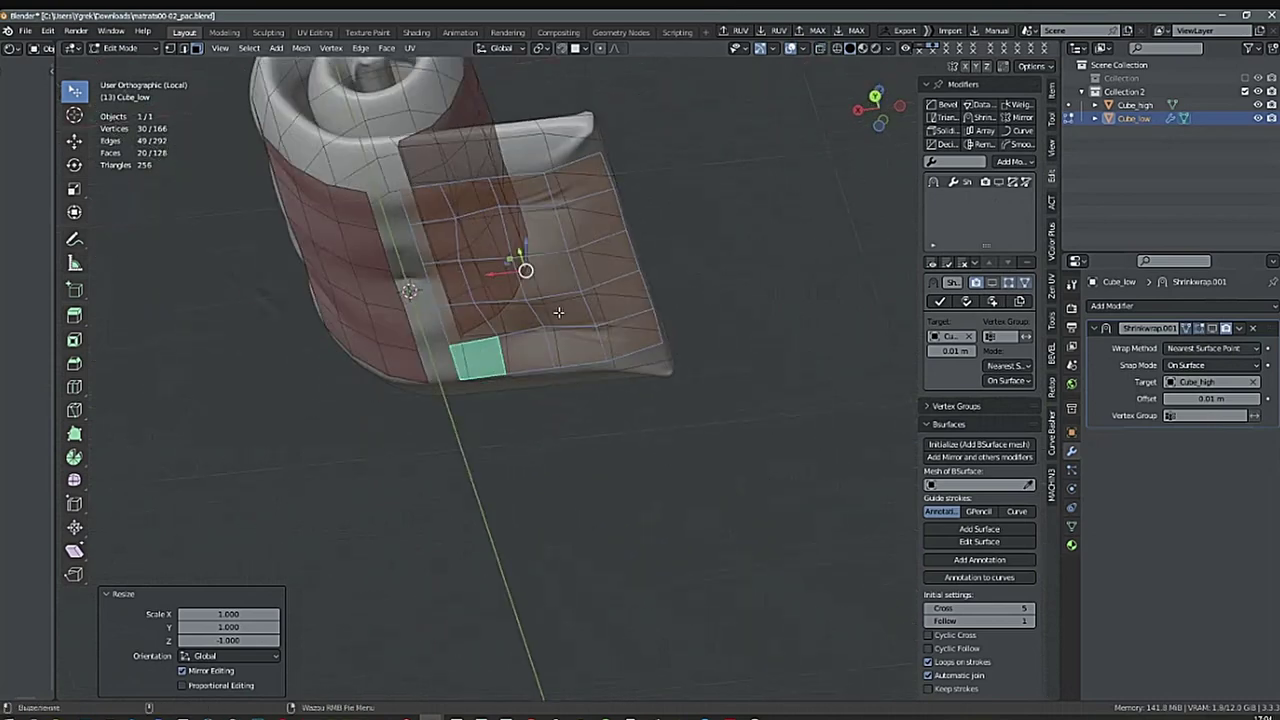
pyautogui.moveTo(558, 312); pyautogui.dragTo(653, 427, button='middle')
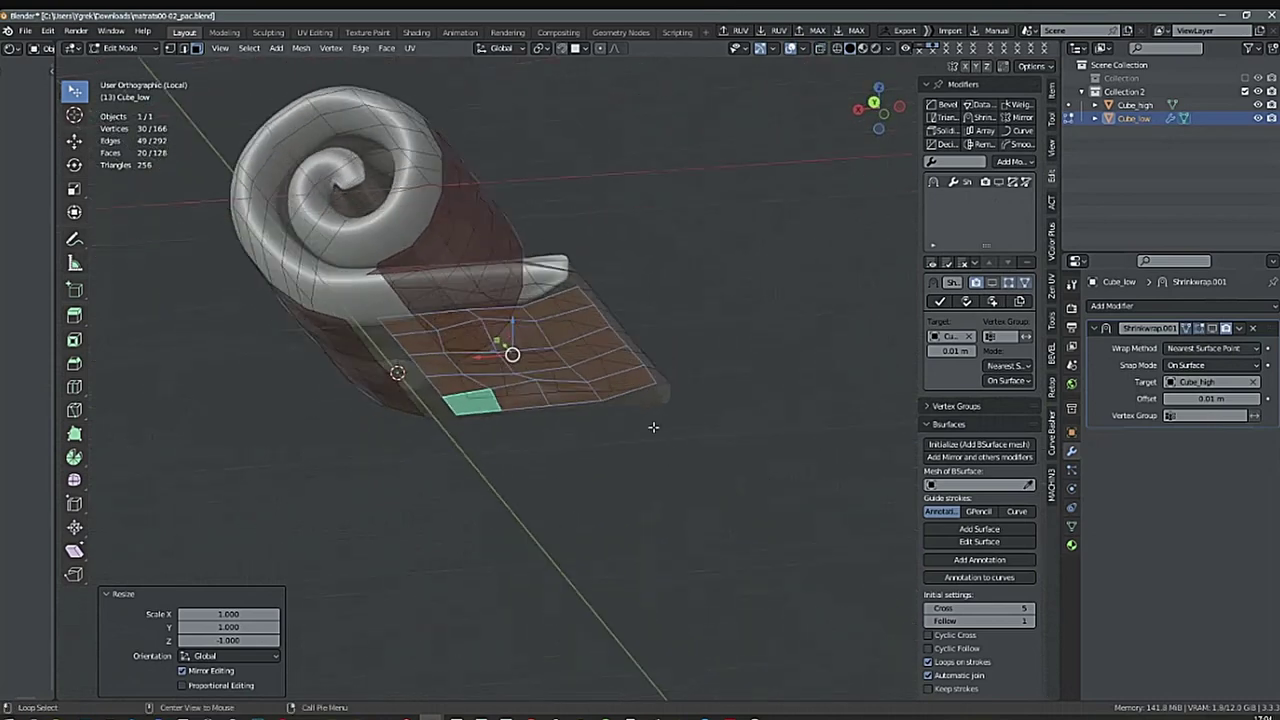
pyautogui.moveTo(512, 315); pyautogui.dragTo(513, 319)
pyautogui.moveTo(664, 324)
pyautogui.mouseDown(button='middle')
pyautogui.moveTo(714, 301)
pyautogui.moveTo(718, 211)
pyautogui.moveTo(735, 186)
pyautogui.moveTo(615, 300)
pyautogui.moveTo(605, 326)
pyautogui.moveTo(643, 336)
pyautogui.mouseUp(button='middle')
# Recalculate the normals of the duplicated underside faces to point outward.
pyautogui.hotkey('alt', 'z')
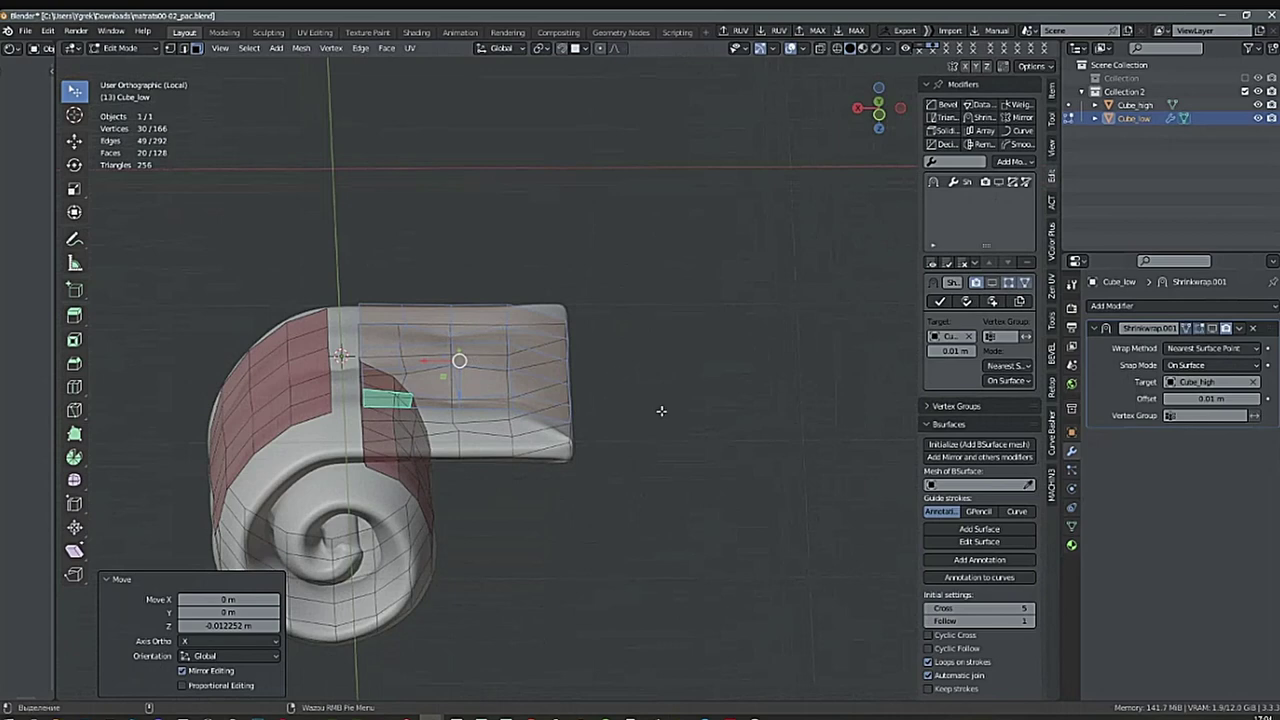
pyautogui.hotkey('shift', 'n')
pyautogui.moveTo(660, 414); pyautogui.dragTo(629, 397, button='middle')
pyautogui.hotkey('alt', 'z')
pyautogui.scroll(2, 430, 440)
pyautogui.keyDown('shift'); pyautogui.moveTo(431, 465); pyautogui.dragTo(500, 430, button='middle'); pyautogui.keyUp('shift')
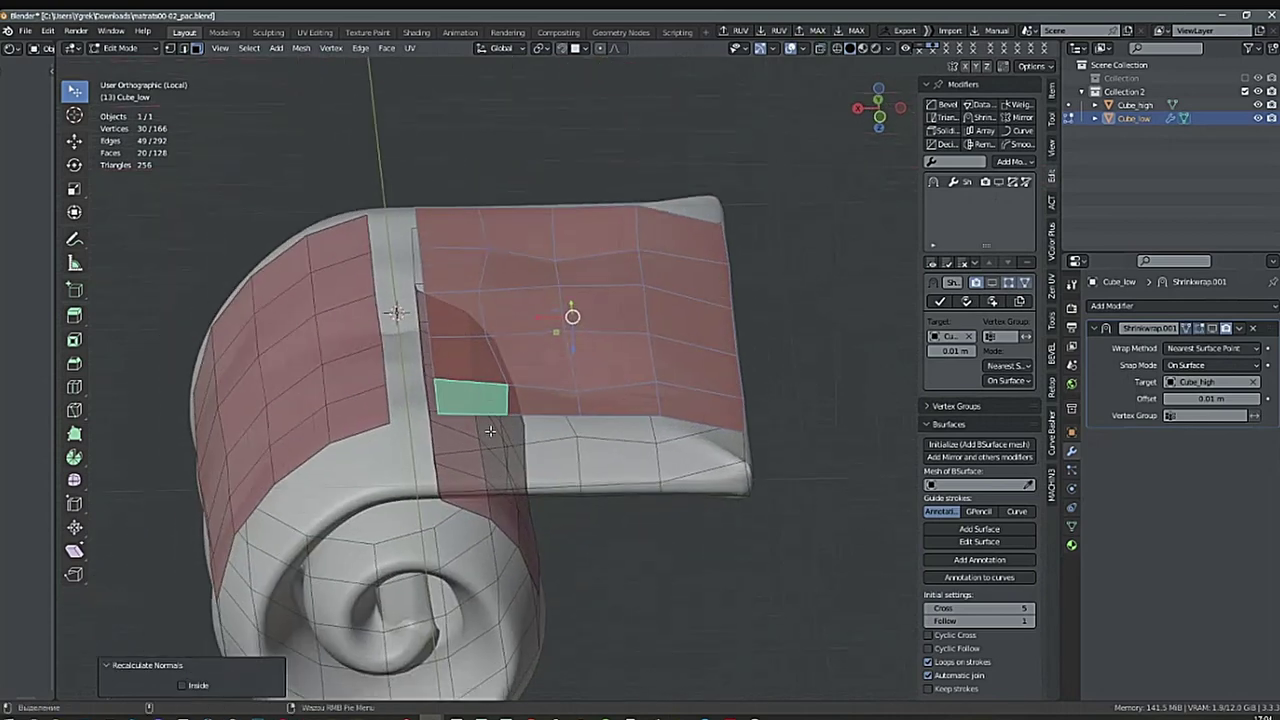
# Bridge the open edge loops between the roll's last row and the duplicated underside faces.
pyautogui.rightClick(500, 430)
pyautogui.click(596, 437)
pyautogui.scroll(2, 407, 400)
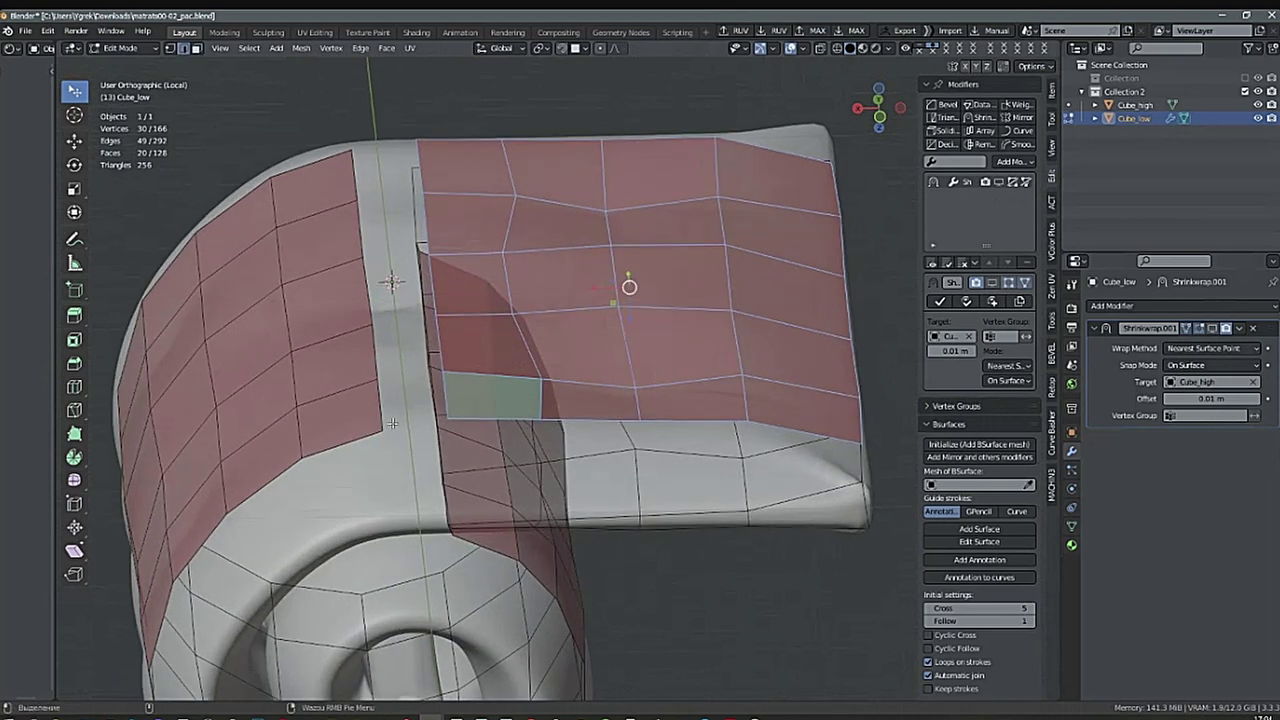
pyautogui.rightClick(391, 446)
pyautogui.click(491, 440)
pyautogui.keyDown('alt'); pyautogui.click(440, 345); pyautogui.keyUp('alt')
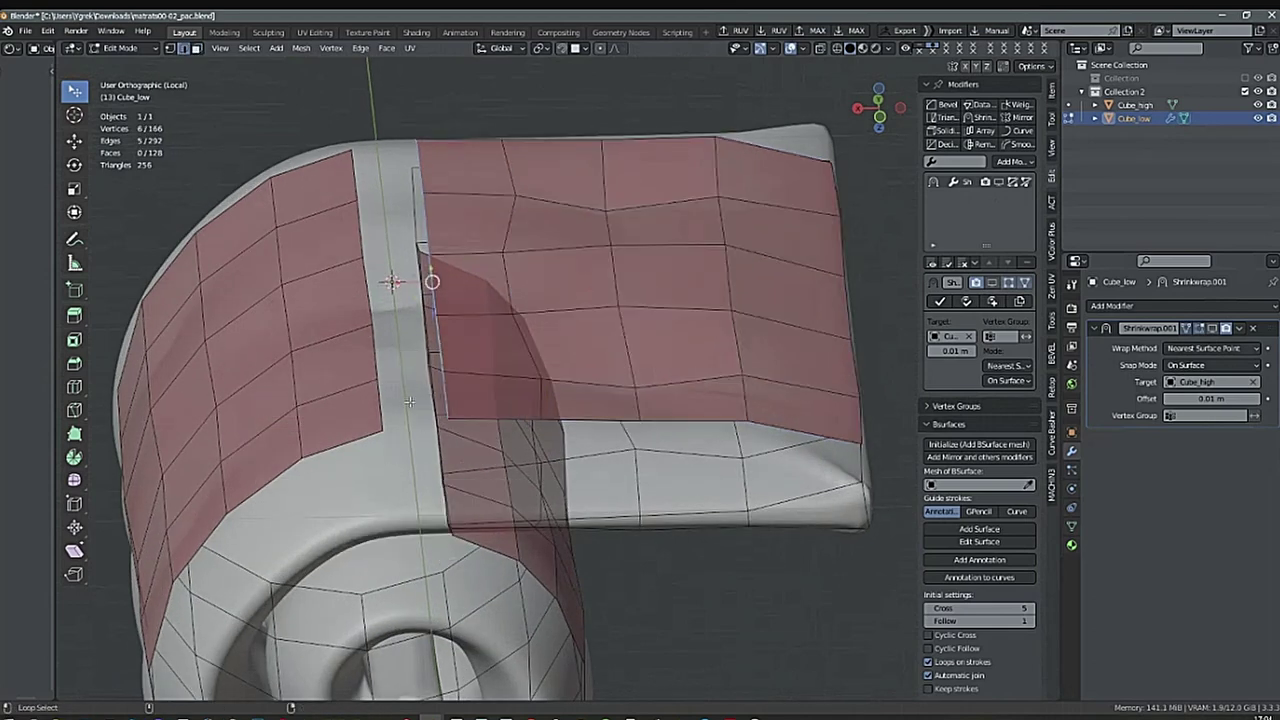
pyautogui.click(359, 48)
pyautogui.click(425, 91)
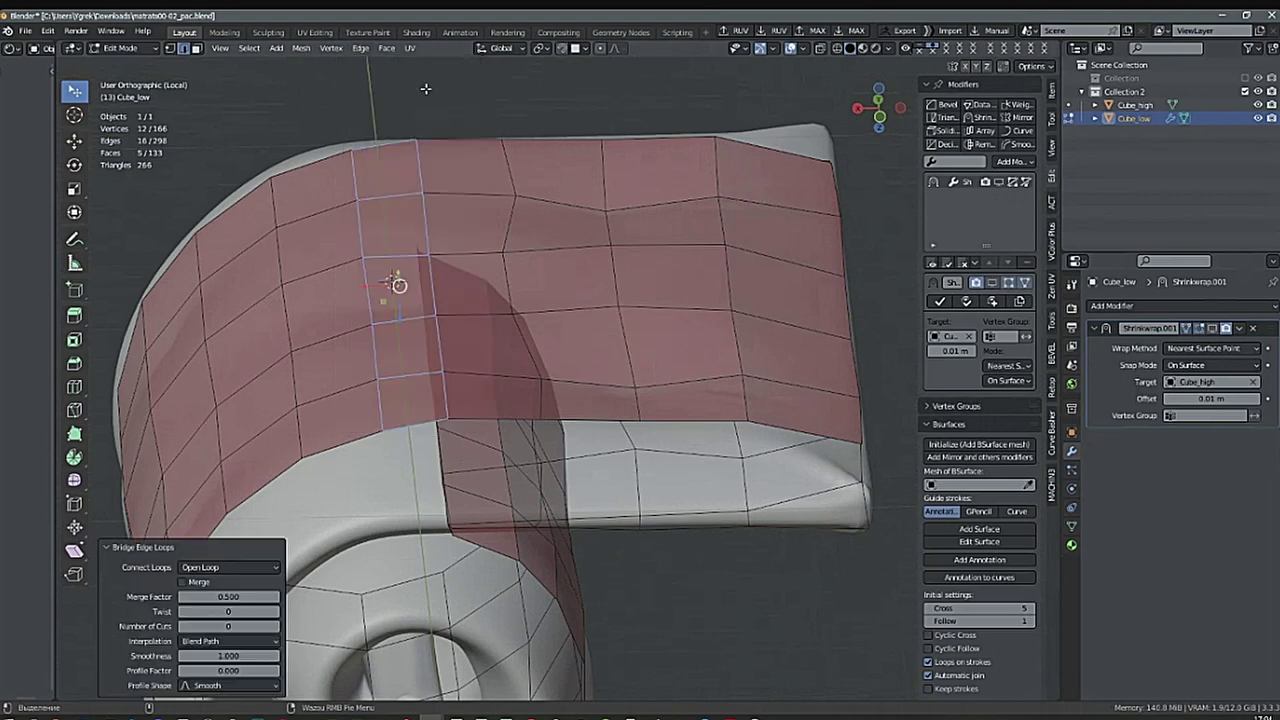
pyautogui.scroll(-2, 632, 336)
pyautogui.keyDown('shift'); pyautogui.moveTo(632, 336); pyautogui.dragTo(525, 328, button='middle'); pyautogui.keyUp('shift')
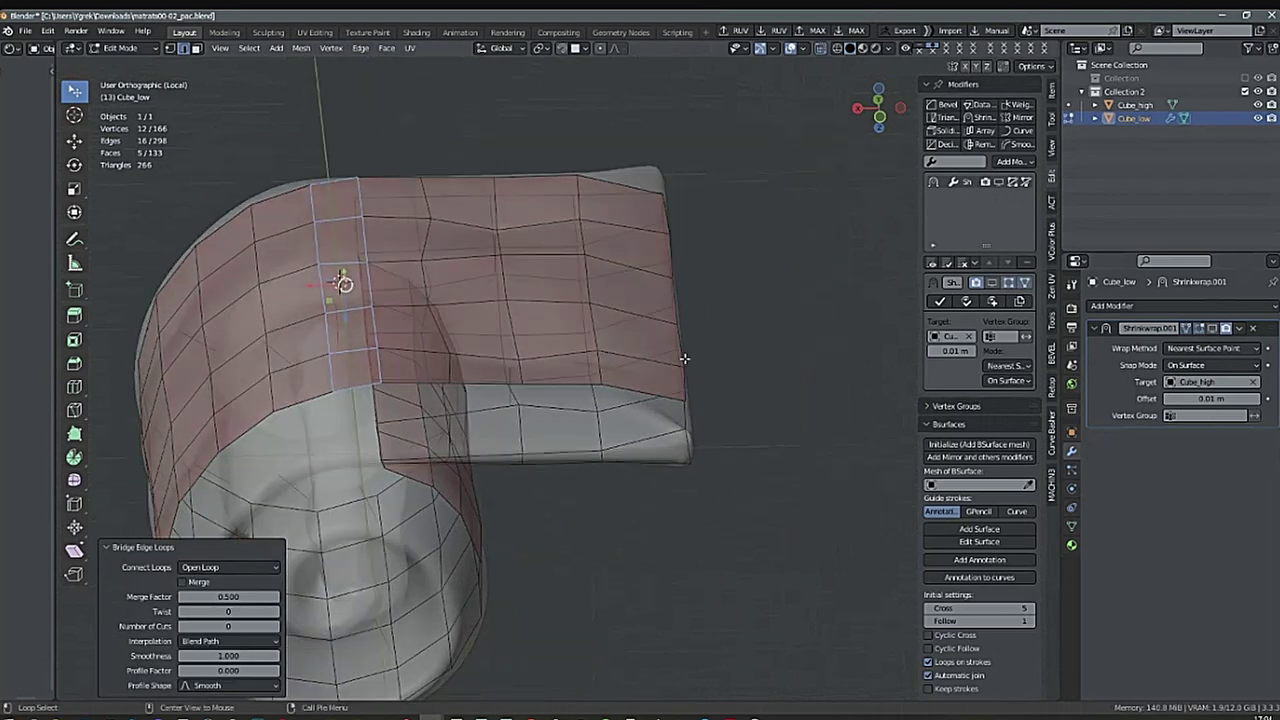
pyautogui.moveTo(685, 359); pyautogui.dragTo(652, 468, button='middle')
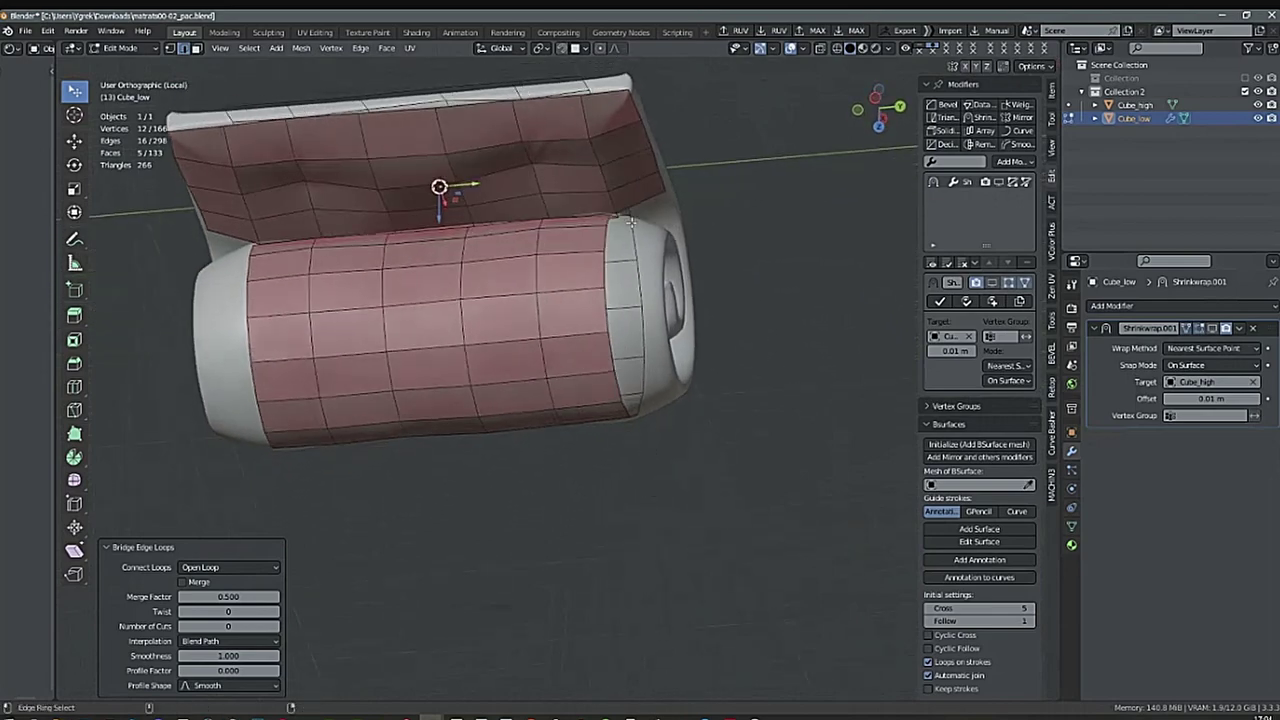
# Select the open edge path around one end of the roll and extrude it about 0.09 m outward along Y.
pyautogui.scroll(4, 650, 260)
pyautogui.moveTo(650, 260); pyautogui.dragTo(655, 298, button='middle')
pyautogui.rightClick(655, 298)
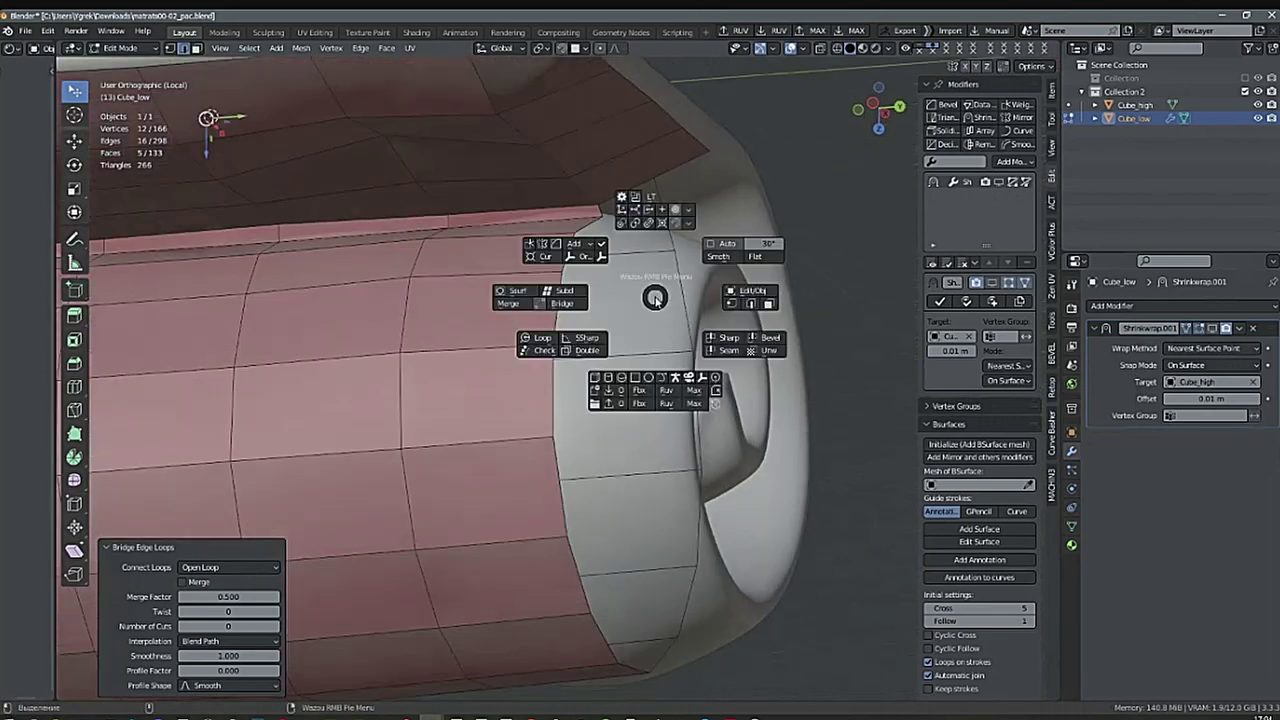
pyautogui.click(750, 305)
pyautogui.moveTo(624, 229); pyautogui.dragTo(593, 317, button='middle')
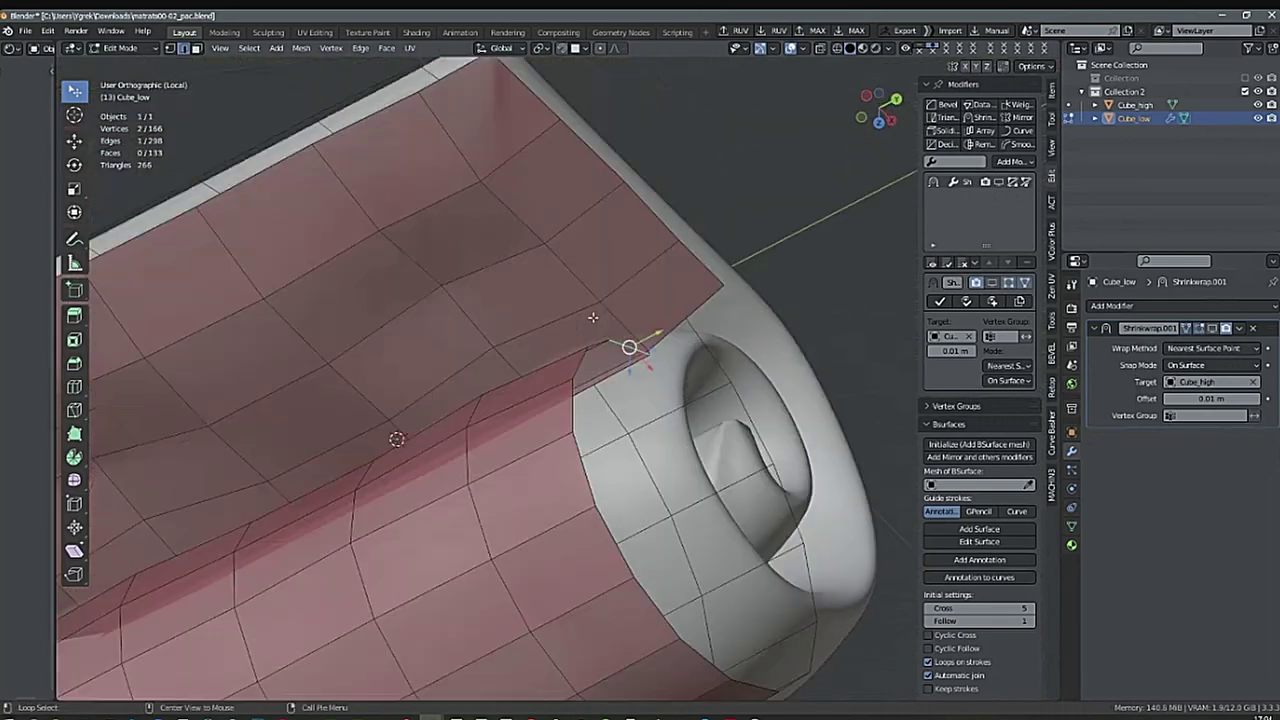
pyautogui.keyDown('ctrl'); pyautogui.click(687, 632); pyautogui.keyUp('ctrl')
pyautogui.moveTo(687, 632); pyautogui.dragTo(782, 310, button='middle')
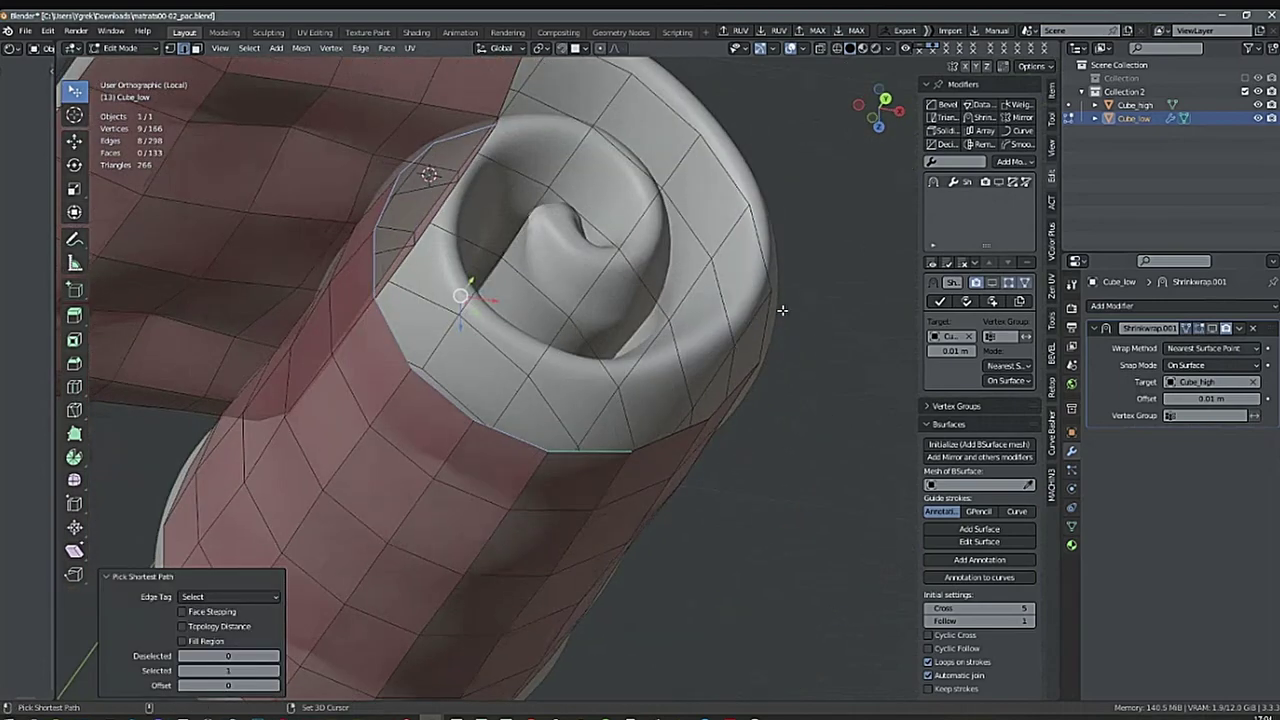
pyautogui.moveTo(796, 263); pyautogui.dragTo(698, 388, button='middle')
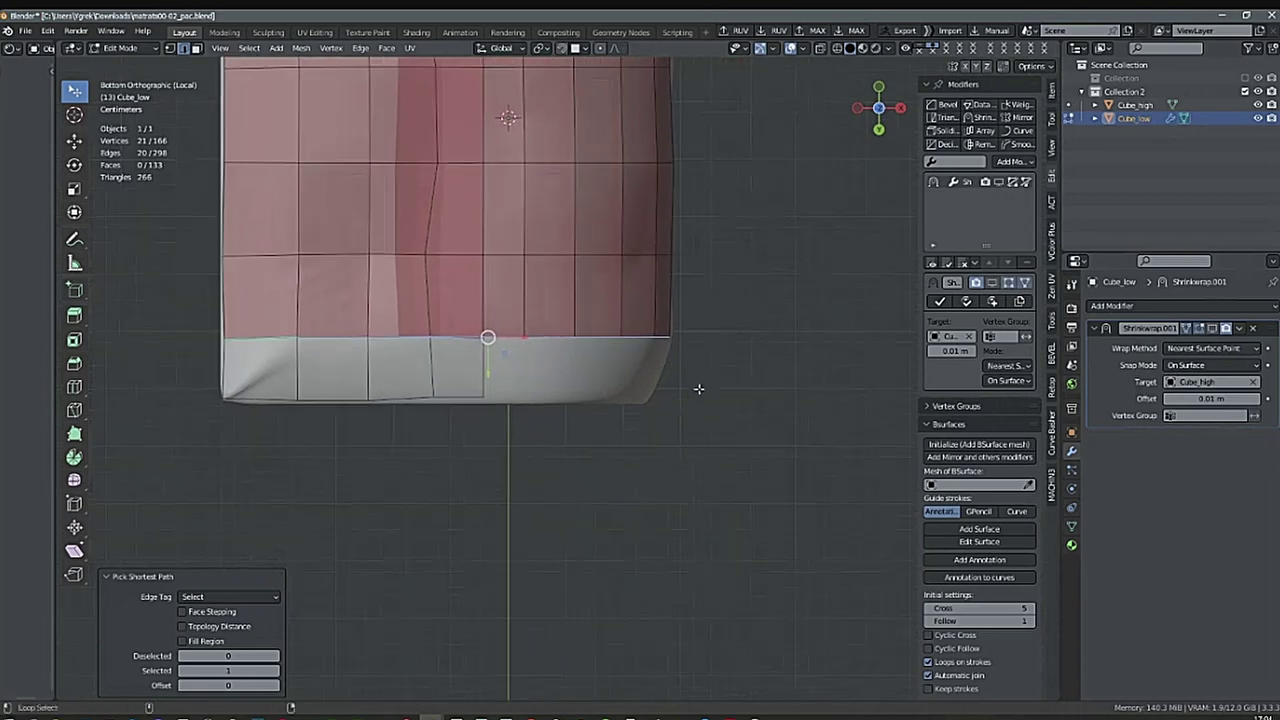
pyautogui.press('e')
pyautogui.rightClick(717, 348)
pyautogui.press('g')
pyautogui.press('y')
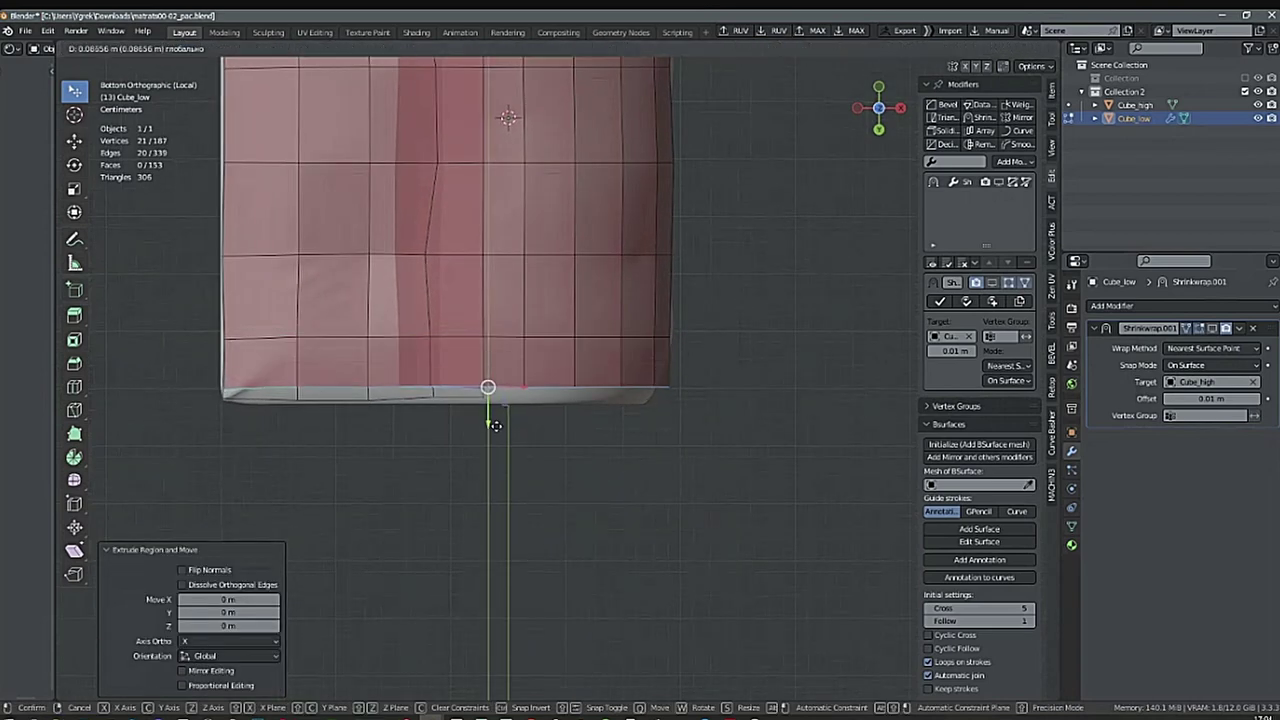
pyautogui.click(495, 433)
# Extrude the open edge loop at the opposite end of the roll by about -0.116 m along Y.
pyautogui.keyDown('alt'); pyautogui.moveTo(495, 433); pyautogui.dragTo(675, 424, button='middle'); pyautogui.keyUp('alt')
pyautogui.keyDown('alt'); pyautogui.moveTo(1003, 190); pyautogui.dragTo(569, 380, button='middle'); pyautogui.keyUp('alt')
pyautogui.keyDown('alt'); pyautogui.moveTo(720, 320); pyautogui.dragTo(666, 429, button='middle'); pyautogui.keyUp('alt')
pyautogui.keyDown('alt'); pyautogui.click(305, 376); pyautogui.keyUp('alt')
pyautogui.moveTo(305, 376); pyautogui.dragTo(392, 414, button='middle')
pyautogui.scroll(3, 270, 304)
pyautogui.keyDown('ctrl'); pyautogui.moveTo(303, 347); pyautogui.dragTo(502, 280, button='middle'); pyautogui.keyUp('ctrl')
pyautogui.keyDown('ctrl'); pyautogui.moveTo(510, 374); pyautogui.dragTo(486, 428, button='middle'); pyautogui.keyUp('ctrl')
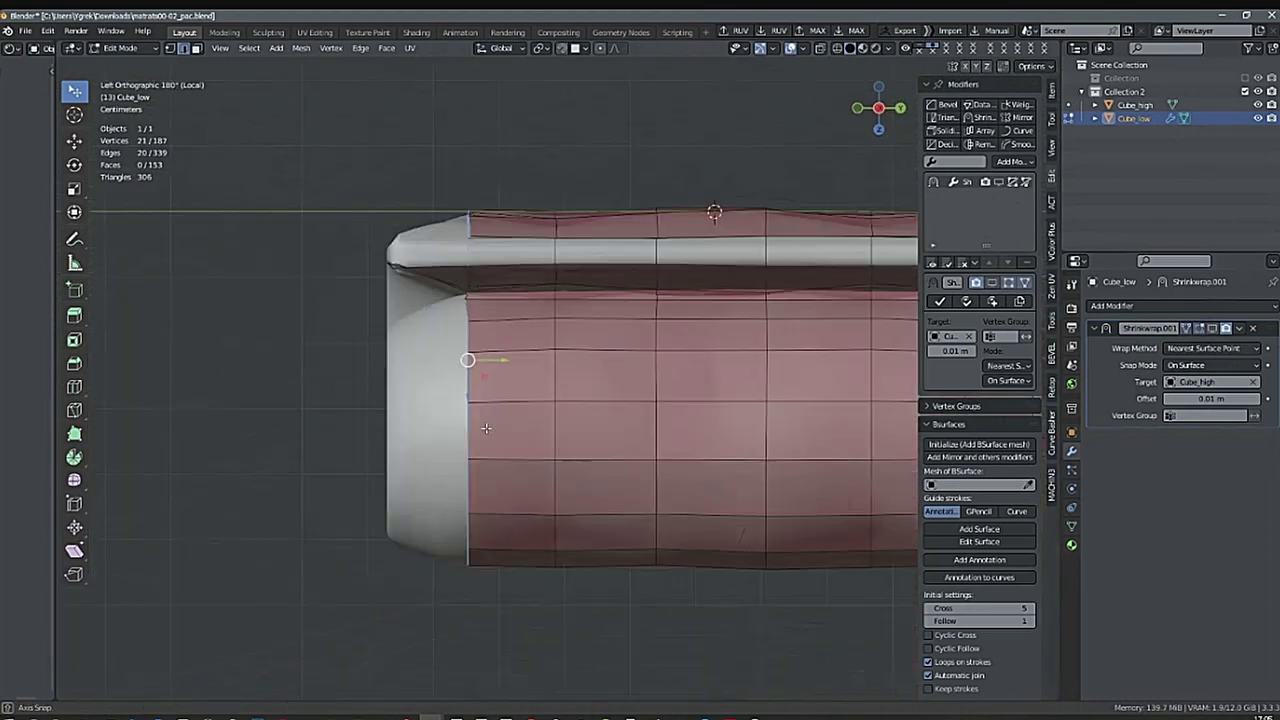
pyautogui.press('e')
pyautogui.rightClick(612, 434)
pyautogui.press('g')
pyautogui.press('y')
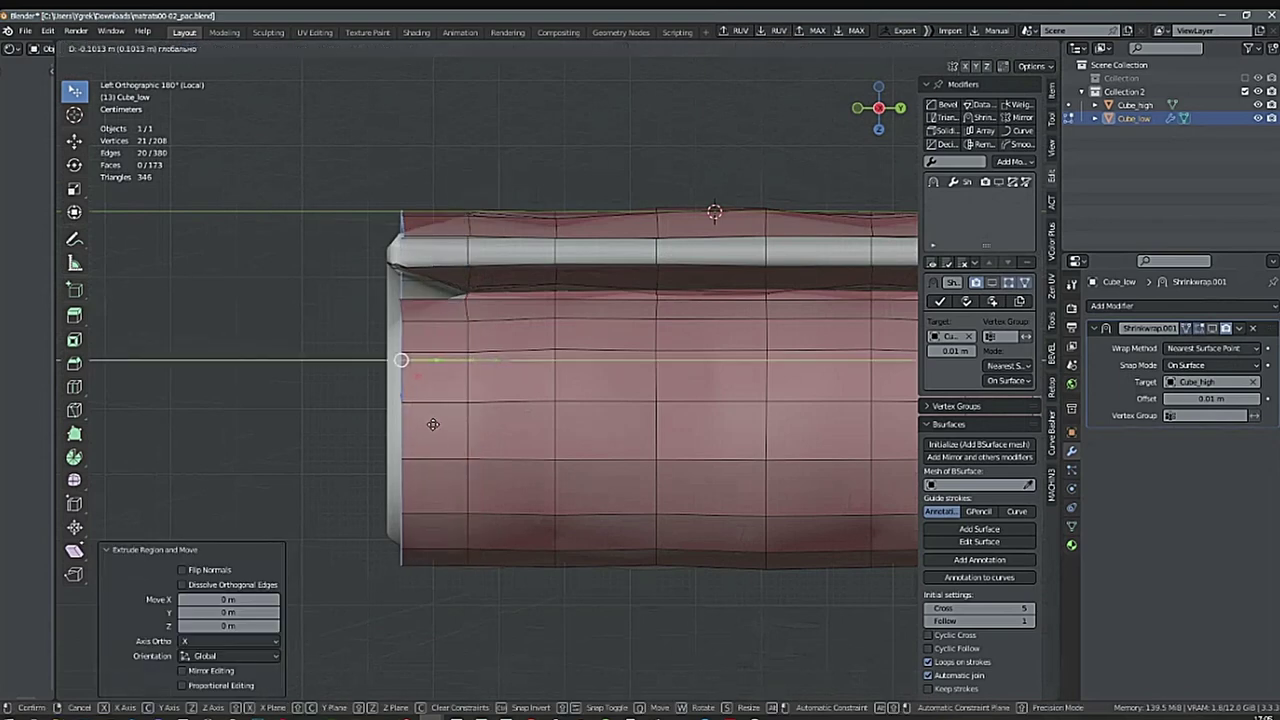
pyautogui.click(423, 430)
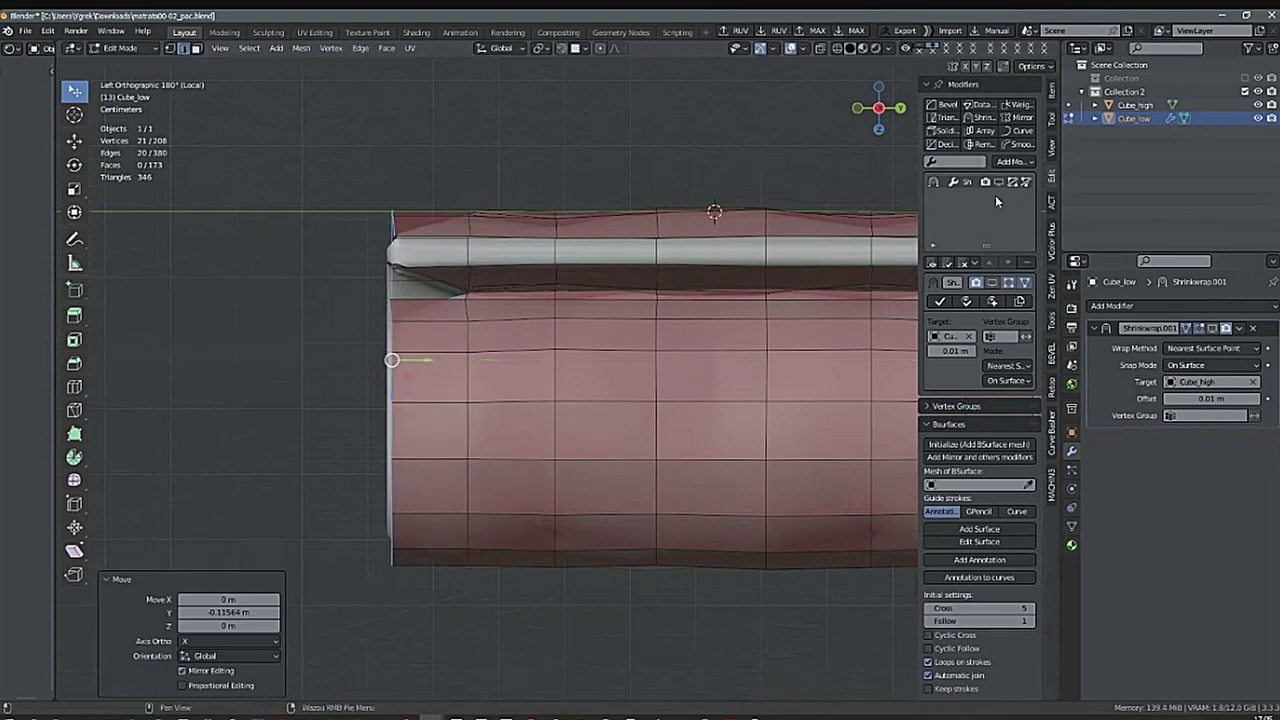
# Duplicate Cube_low's Shrinkwrap modifier and apply Shrinkwrap.001 to the mesh in Object Mode, returning to Edit Mode.
pyautogui.keyDown('alt'); pyautogui.moveTo(890, 278); pyautogui.dragTo(679, 487, button='middle'); pyautogui.keyUp('alt')
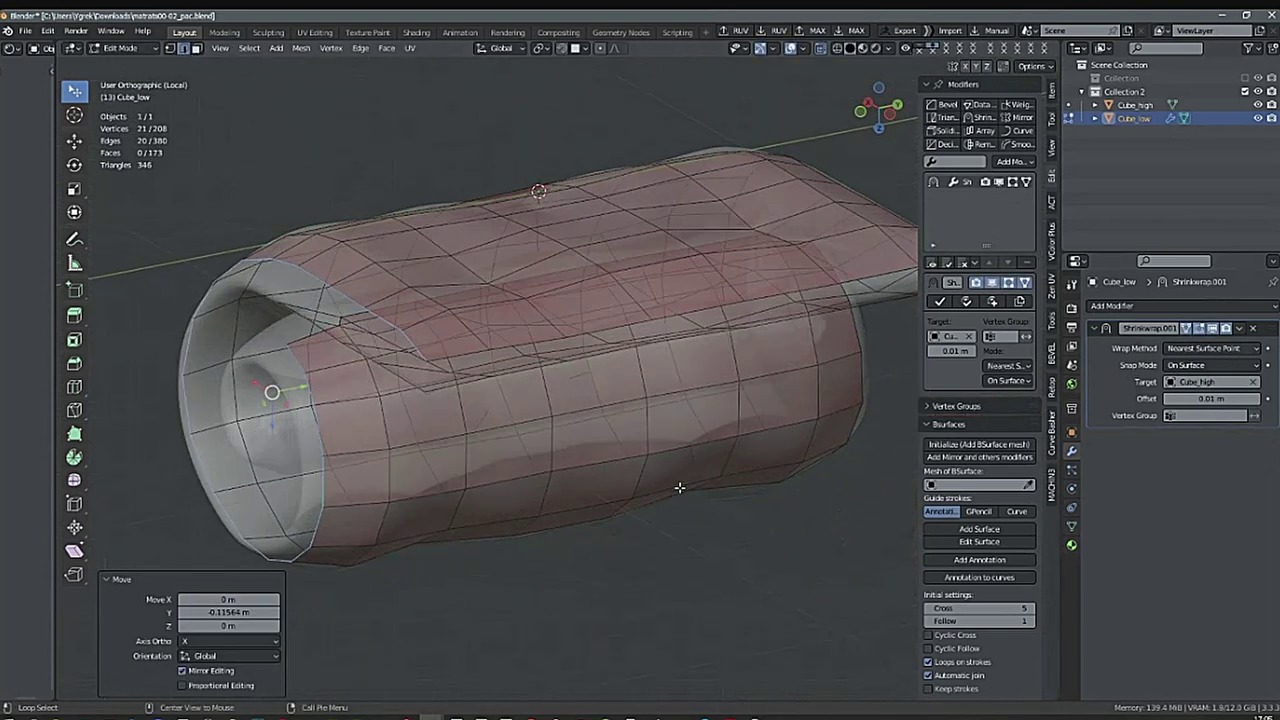
pyautogui.moveTo(677, 484)
pyautogui.keyDown('alt'); pyautogui.mouseDown()
pyautogui.moveTo(586, 631)
pyautogui.moveTo(646, 465)
pyautogui.moveTo(671, 497)
pyautogui.mouseUp(); pyautogui.keyUp('alt')
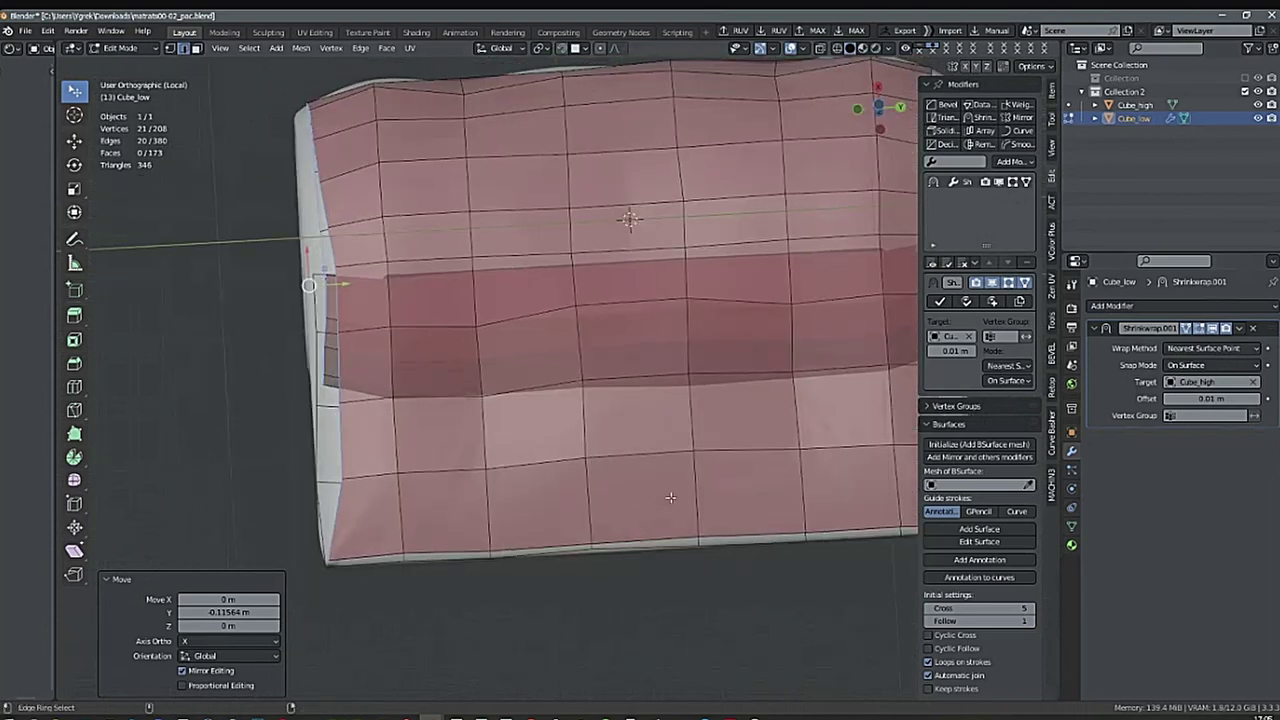
pyautogui.keyDown('alt'); pyautogui.moveTo(670, 497); pyautogui.dragTo(640, 547, button='middle'); pyautogui.keyUp('alt')
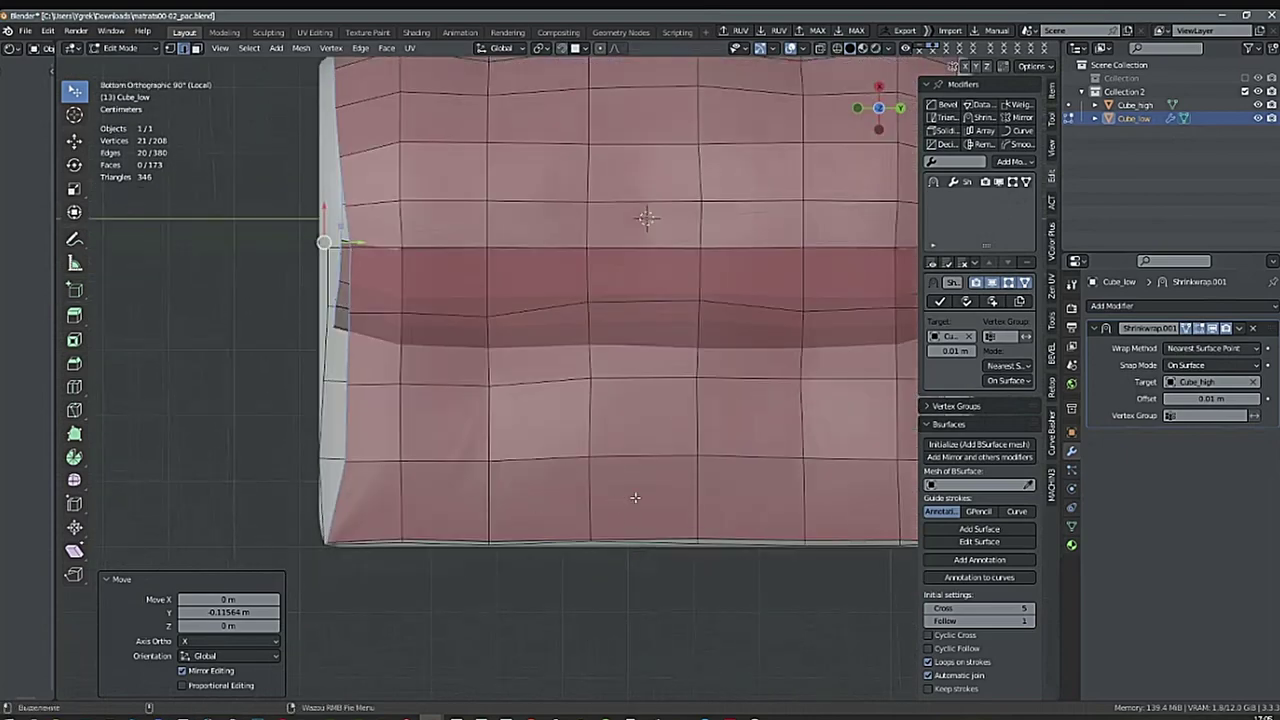
pyautogui.click(1240, 330)
pyautogui.click(1179, 384)
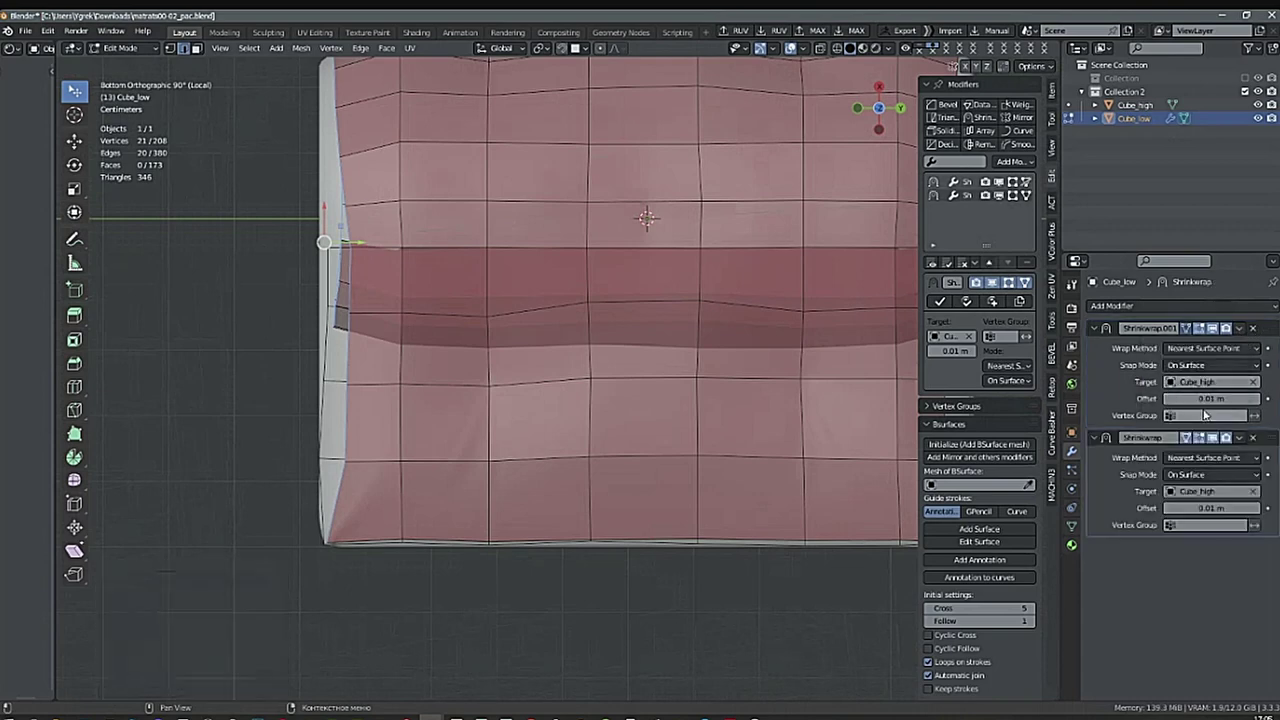
pyautogui.click(1242, 330)
pyautogui.click(1239, 332)
pyautogui.click(1242, 330)
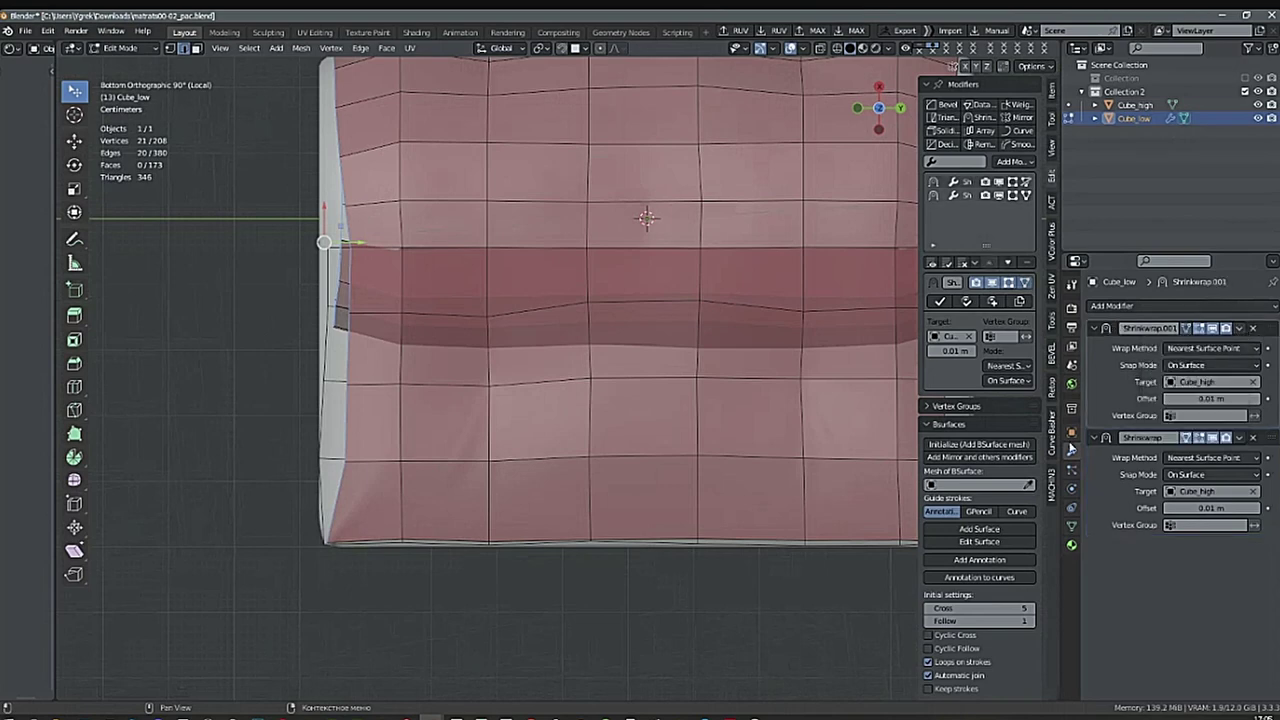
pyautogui.press('Tab')
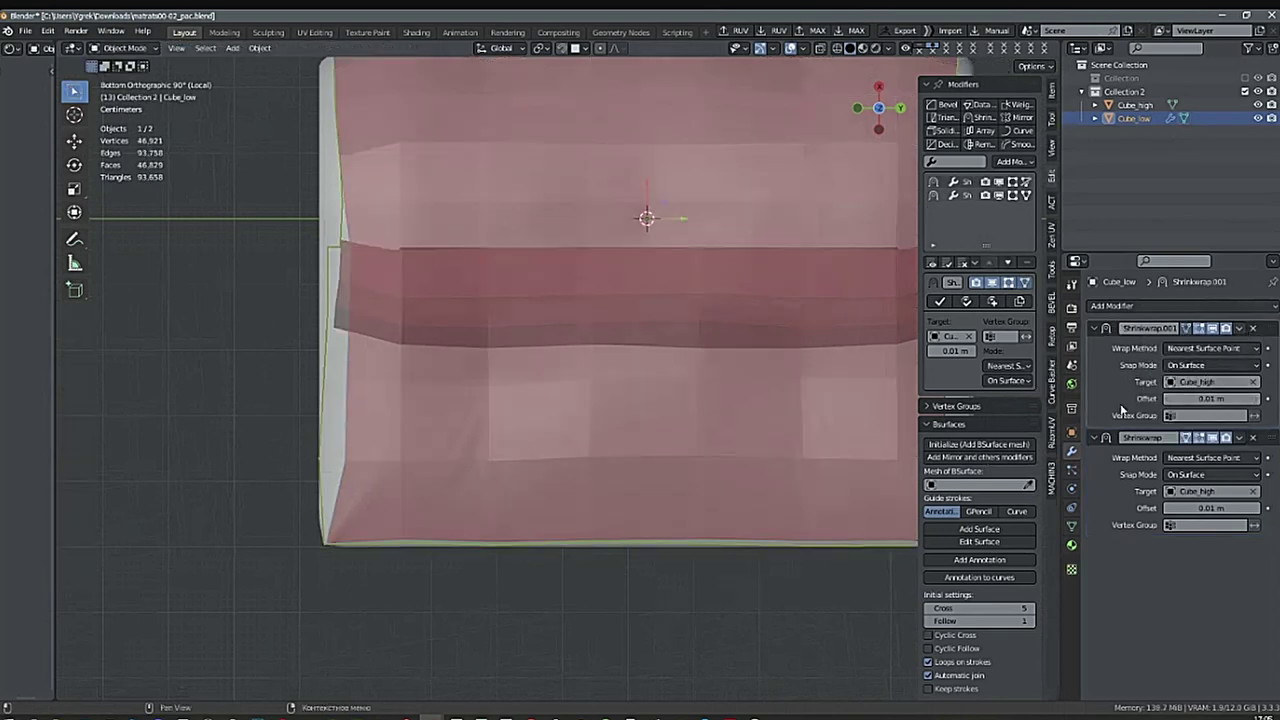
pyautogui.click(1239, 330)
pyautogui.click(1215, 346)
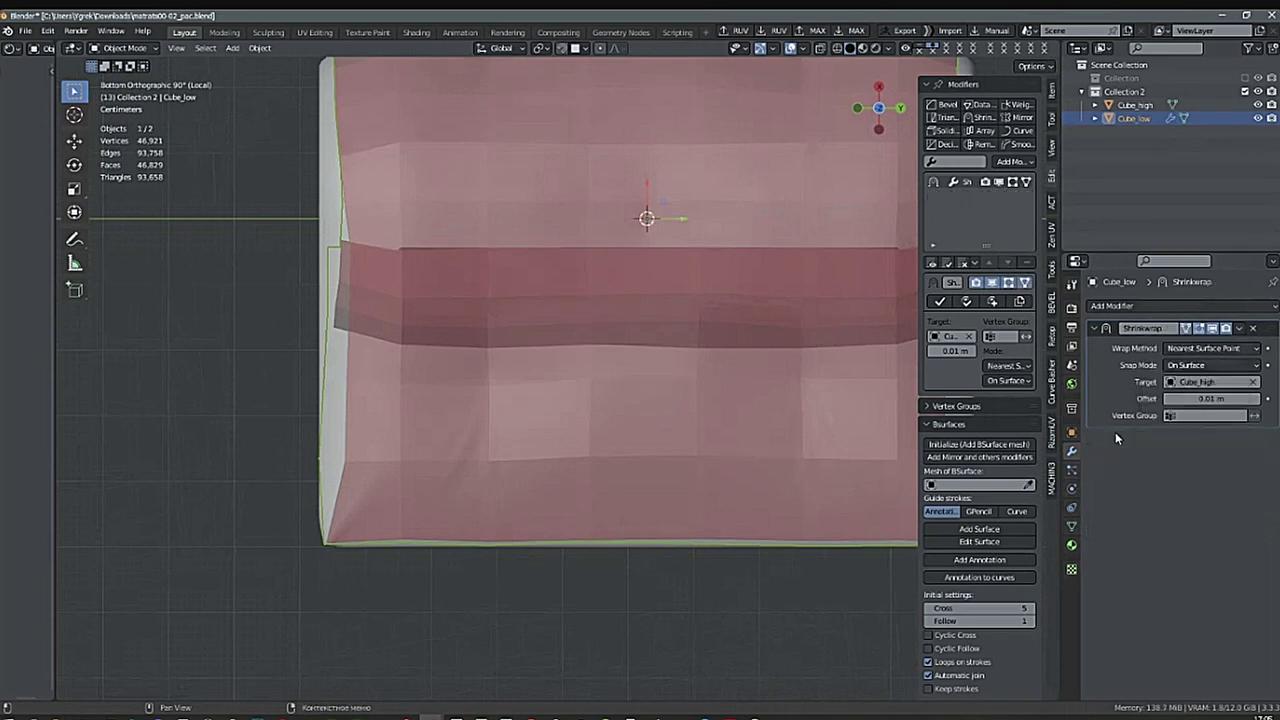
pyautogui.press('Tab')
# Select the open edge path at the roll's negative-Y end and align its vertices along Y.
pyautogui.keyDown('alt'); pyautogui.moveTo(661, 414); pyautogui.dragTo(627, 403, button='middle'); pyautogui.keyUp('alt')
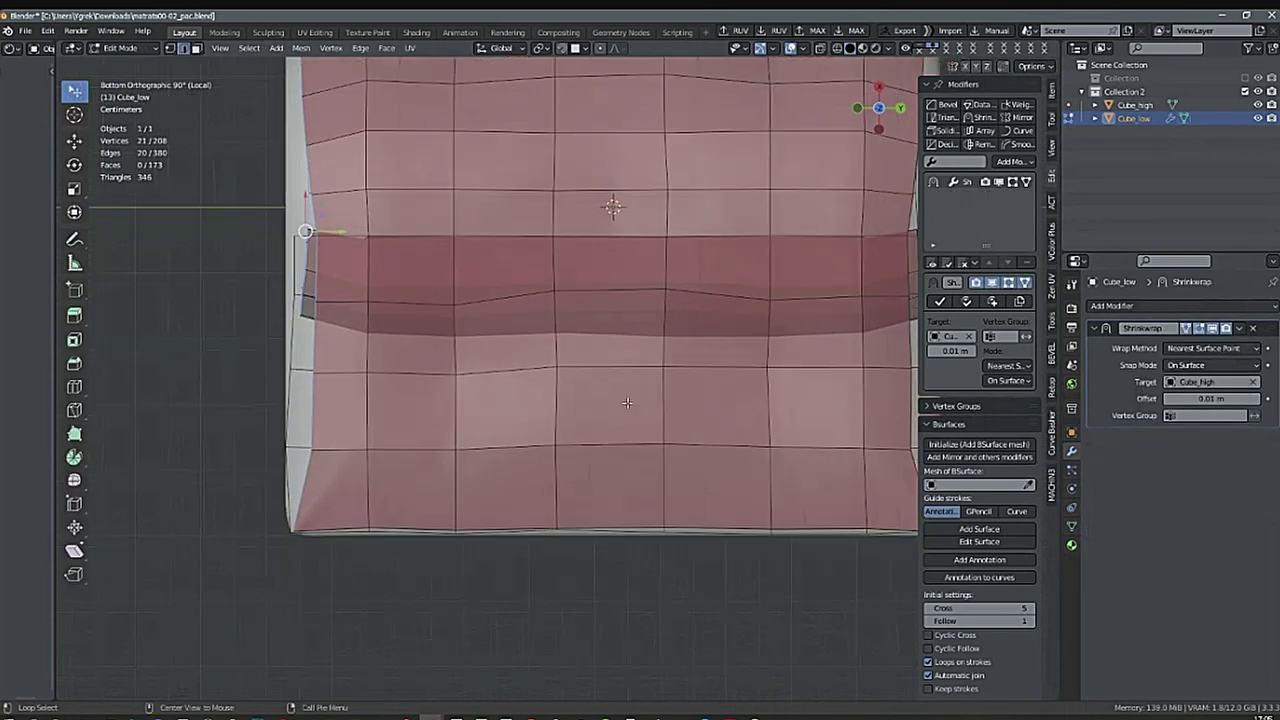
pyautogui.keyDown('alt'); pyautogui.click(314, 409); pyautogui.keyUp('alt')
pyautogui.moveTo(480, 185); pyautogui.dragTo(437, 289, button='middle')
pyautogui.keyDown('alt'); pyautogui.moveTo(430, 350); pyautogui.dragTo(464, 381, button='middle'); pyautogui.keyUp('alt')
pyautogui.hotkey('alt', 'a')
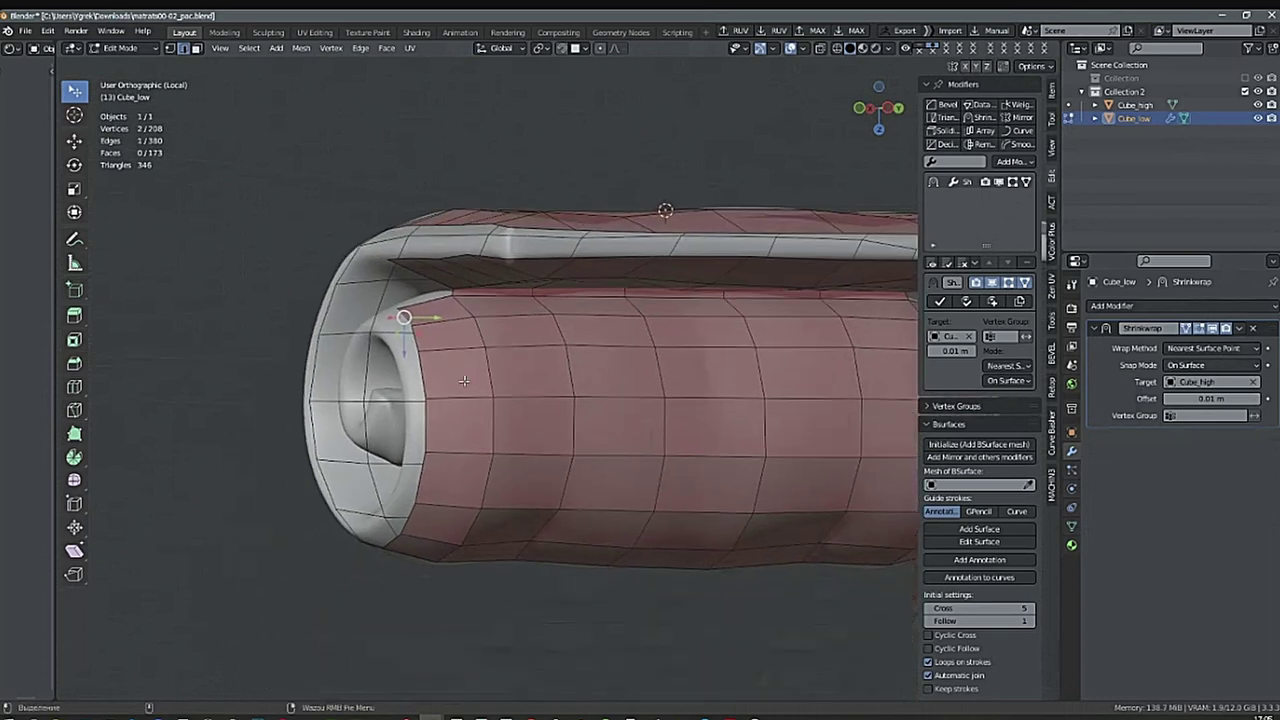
pyautogui.keyDown('ctrl'); pyautogui.click(390, 540); pyautogui.keyUp('ctrl')
pyautogui.keyDown('alt'); pyautogui.moveTo(390, 540); pyautogui.dragTo(494, 278, button='middle'); pyautogui.keyUp('alt')
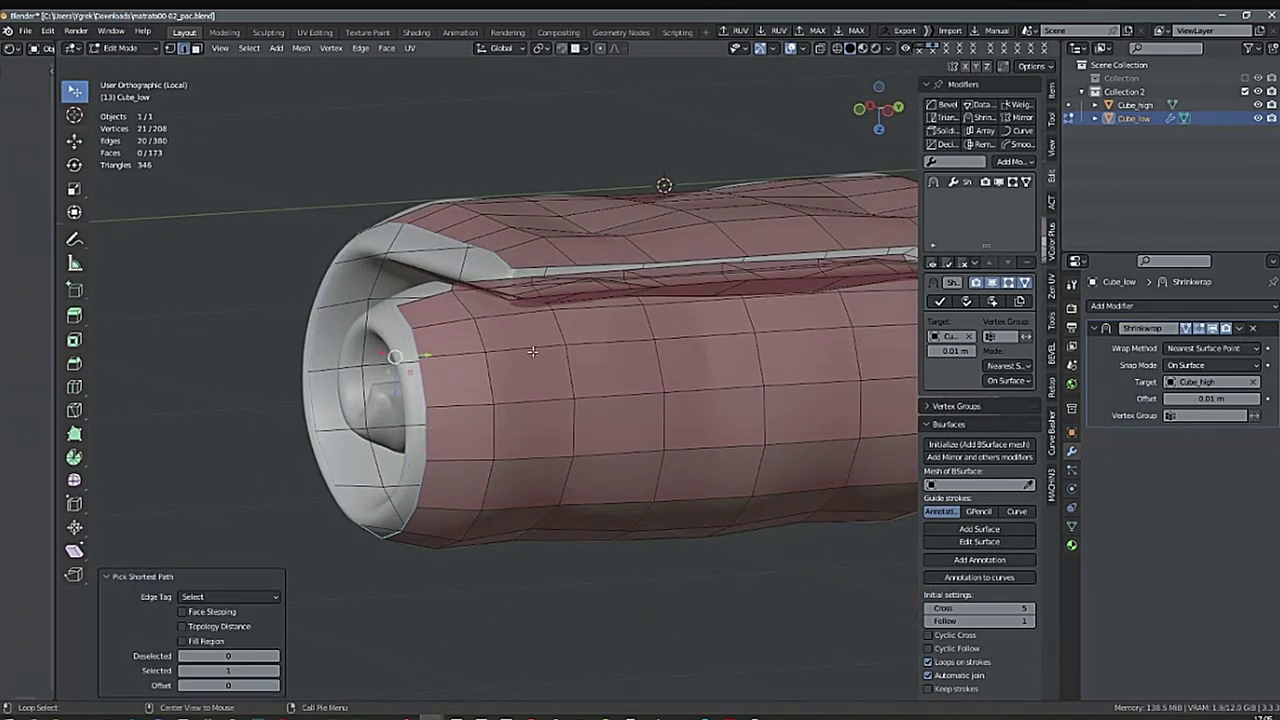
pyautogui.keyDown('alt'); pyautogui.moveTo(533, 351); pyautogui.dragTo(421, 477, button='middle'); pyautogui.keyUp('alt')
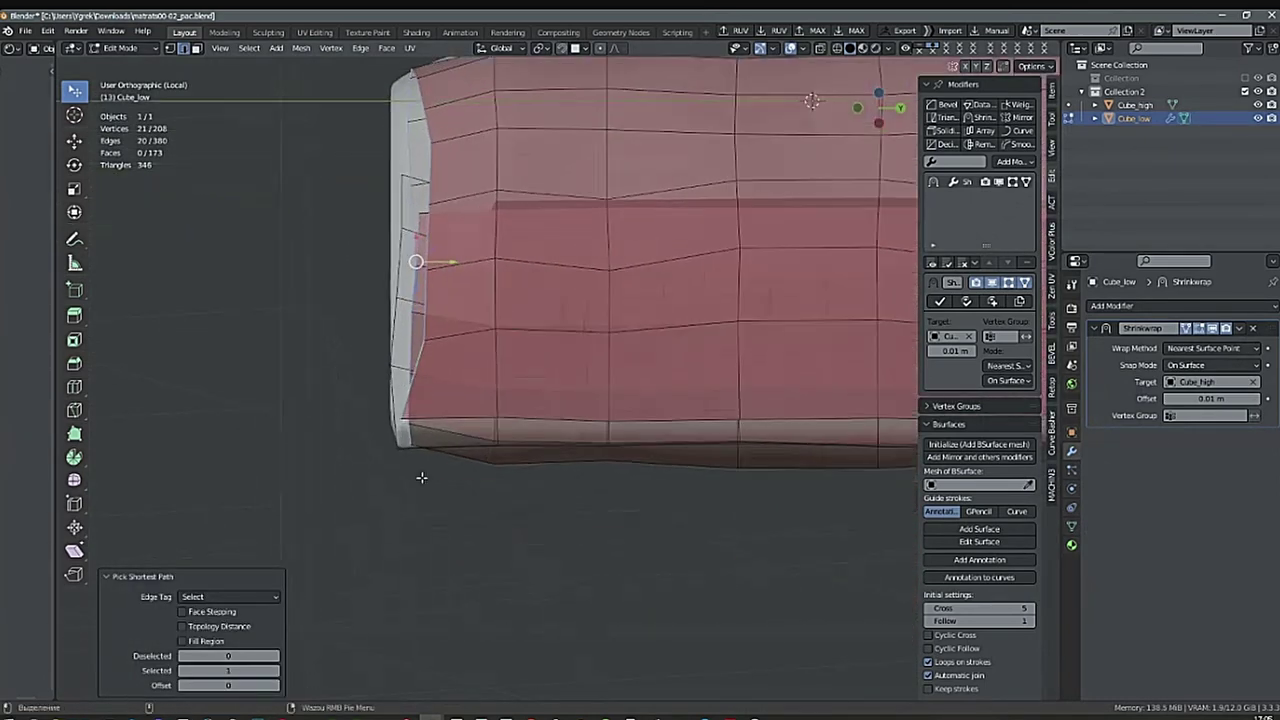
pyautogui.rightClick(426, 538)
pyautogui.click(493, 544)
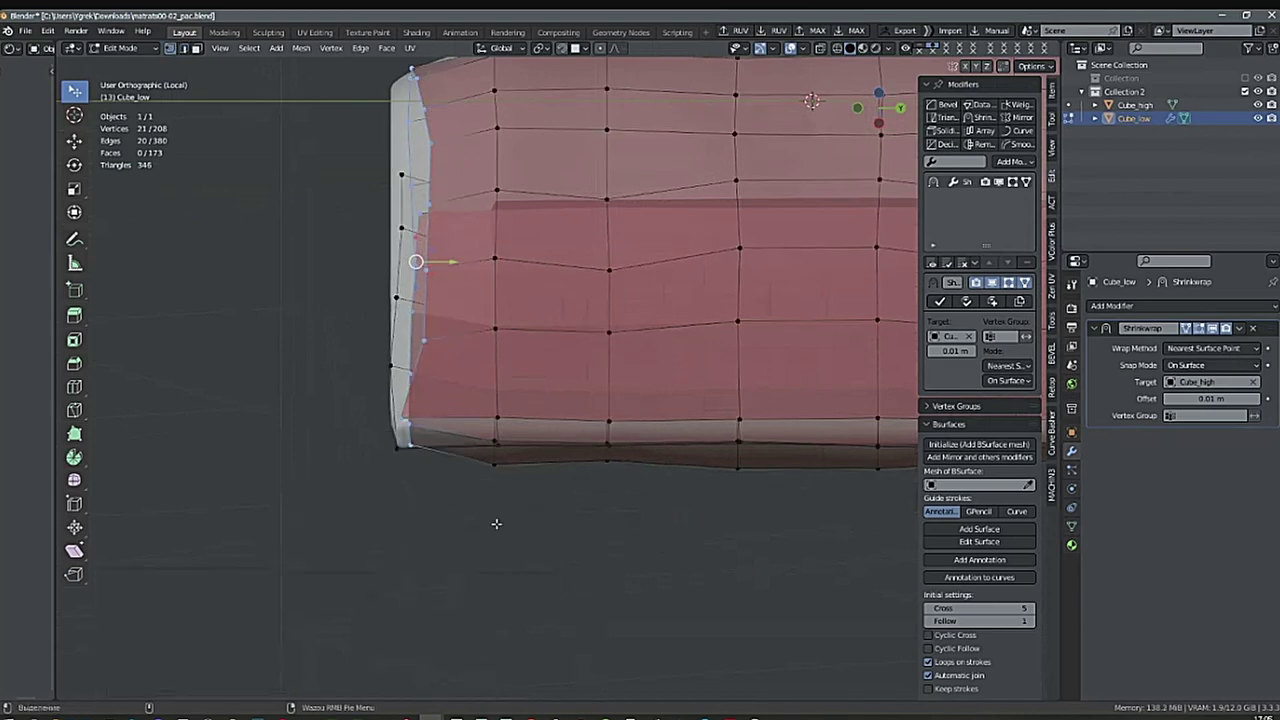
pyautogui.scroll(1, 428, 395)
pyautogui.keyDown('ctrl'); pyautogui.moveTo(410, 416); pyautogui.dragTo(500, 478, button='middle'); pyautogui.keyUp('ctrl')
pyautogui.keyDown('shift'); pyautogui.moveTo(508, 476); pyautogui.dragTo(560, 497, button='middle'); pyautogui.keyUp('shift')
pyautogui.hotkey('alt', 'x')
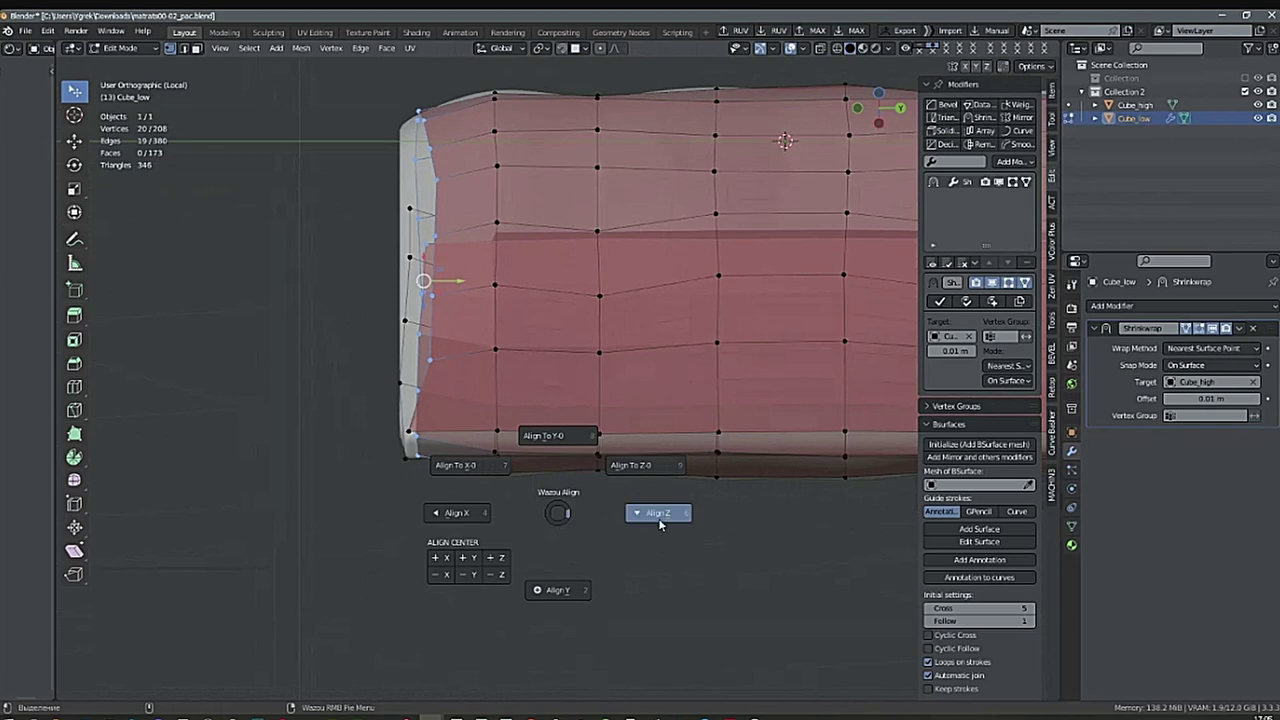
pyautogui.click(560, 593)
# Move the aligned end vertices about -0.028 m along Y toward the roll's outer rim.
pyautogui.keyDown('shift'); pyautogui.moveTo(621, 548); pyautogui.dragTo(649, 546, button='middle'); pyautogui.keyUp('shift')
pyautogui.moveTo(486, 283); pyautogui.dragTo(475, 304)
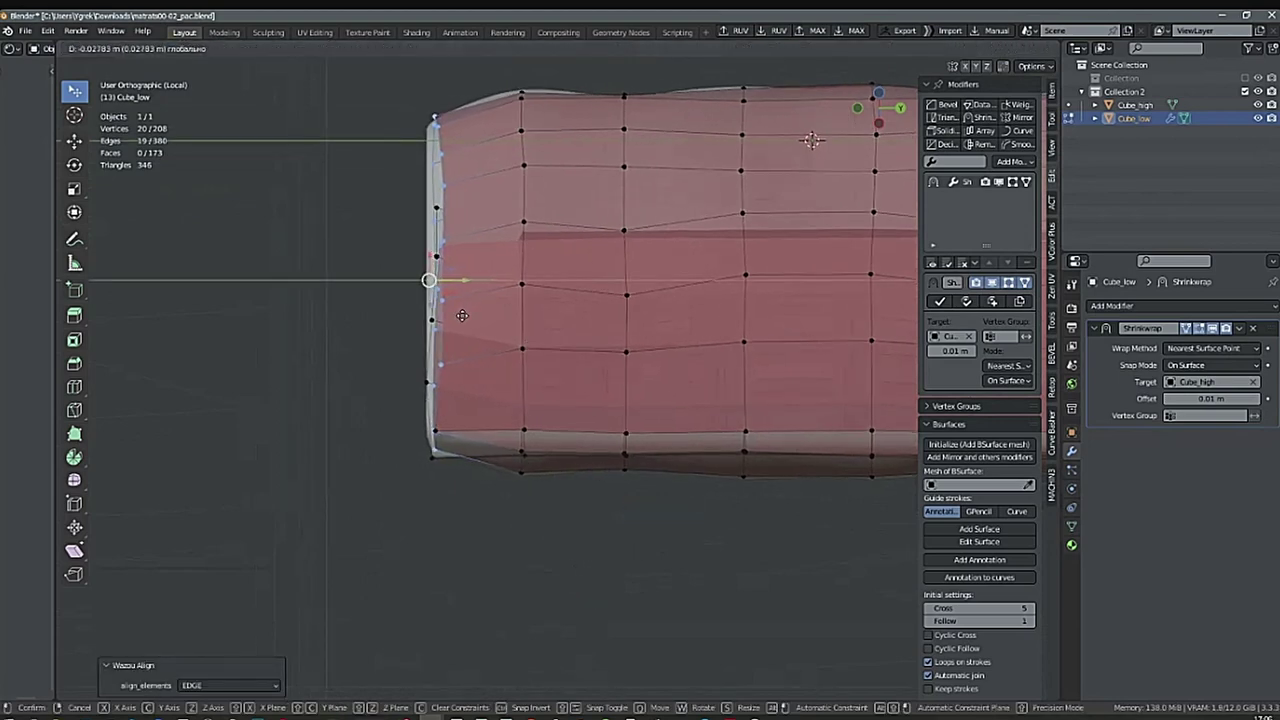
pyautogui.moveTo(459, 317); pyautogui.dragTo(459, 317)
pyautogui.keyDown('ctrl'); pyautogui.moveTo(546, 377); pyautogui.dragTo(650, 357, button='middle'); pyautogui.keyUp('ctrl')
# Select the four-vertex path on the underside at the roll's positive-Y end and move it outward along Y.
pyautogui.hotkey('alt', 'z')
pyautogui.scroll(-5, 573, 348)
pyautogui.click(543, 403)
pyautogui.moveTo(543, 403); pyautogui.dragTo(558, 494, button='middle')
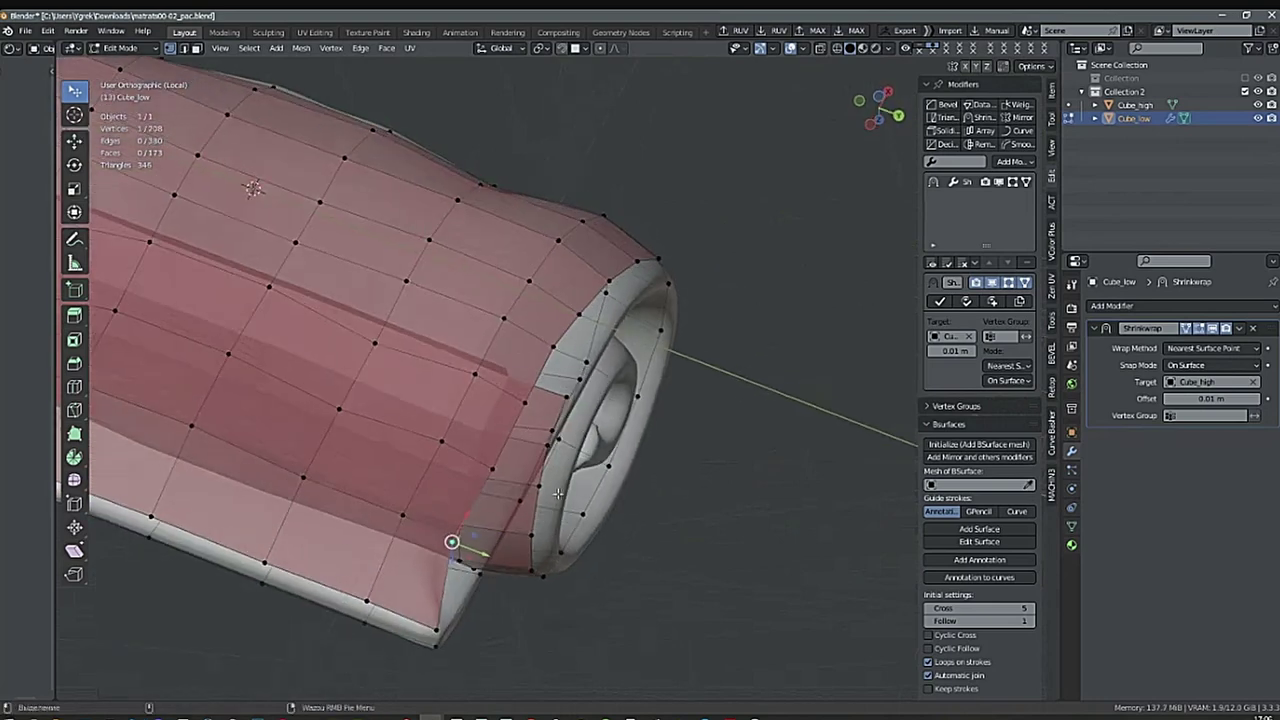
pyautogui.keyDown('ctrl'); pyautogui.click(557, 344); pyautogui.keyUp('ctrl')
pyautogui.keyDown('alt'); pyautogui.moveTo(557, 344); pyautogui.dragTo(586, 322, button='middle'); pyautogui.keyUp('alt')
pyautogui.moveTo(518, 441); pyautogui.dragTo(543, 442)
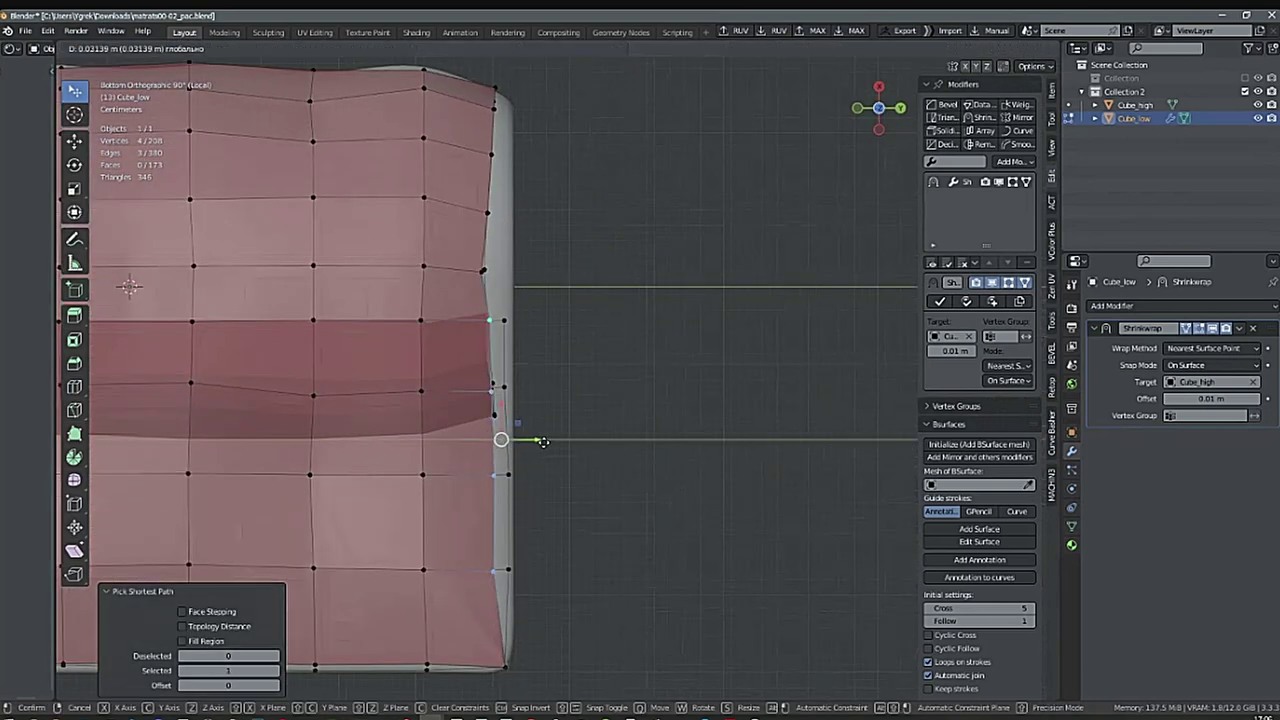
pyautogui.click(563, 441)
# Move the recessed vertex beside that path about 0.059 m outward in Y and reposition its end-rim neighbour freely.
pyautogui.moveTo(563, 441); pyautogui.dragTo(607, 450, button='middle')
pyautogui.click(486, 479)
pyautogui.moveTo(534, 473); pyautogui.dragTo(551, 471, button='middle')
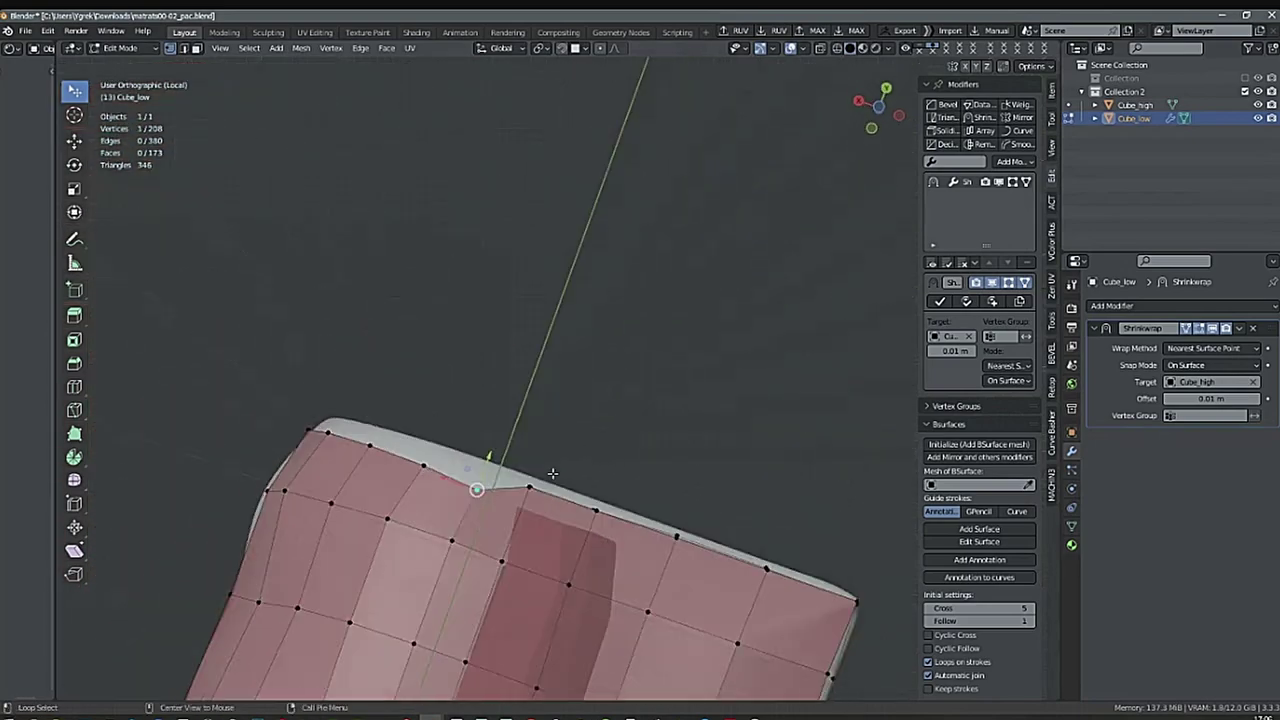
pyautogui.moveTo(490, 456); pyautogui.dragTo(499, 447)
pyautogui.click(520, 420)
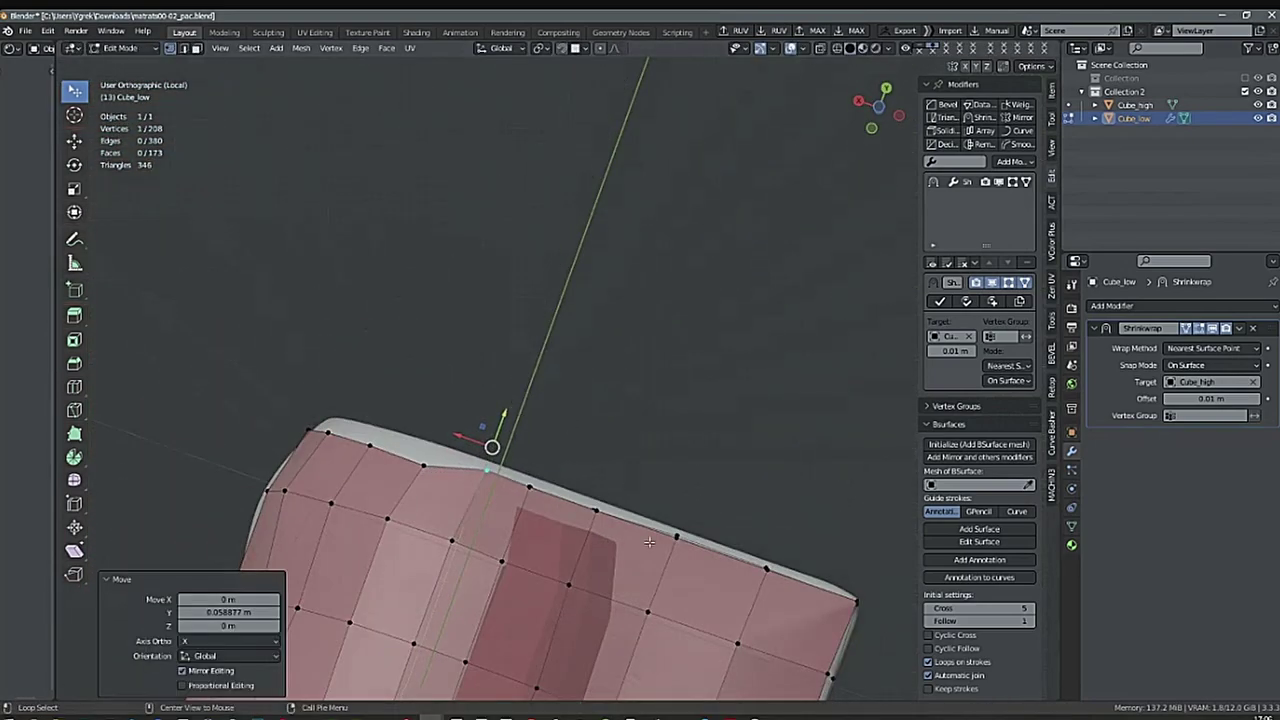
pyautogui.moveTo(520, 420)
pyautogui.mouseDown(button='middle')
pyautogui.moveTo(366, 455)
pyautogui.moveTo(510, 424)
pyautogui.mouseUp(button='middle')
pyautogui.press('g')
pyautogui.click(511, 443)
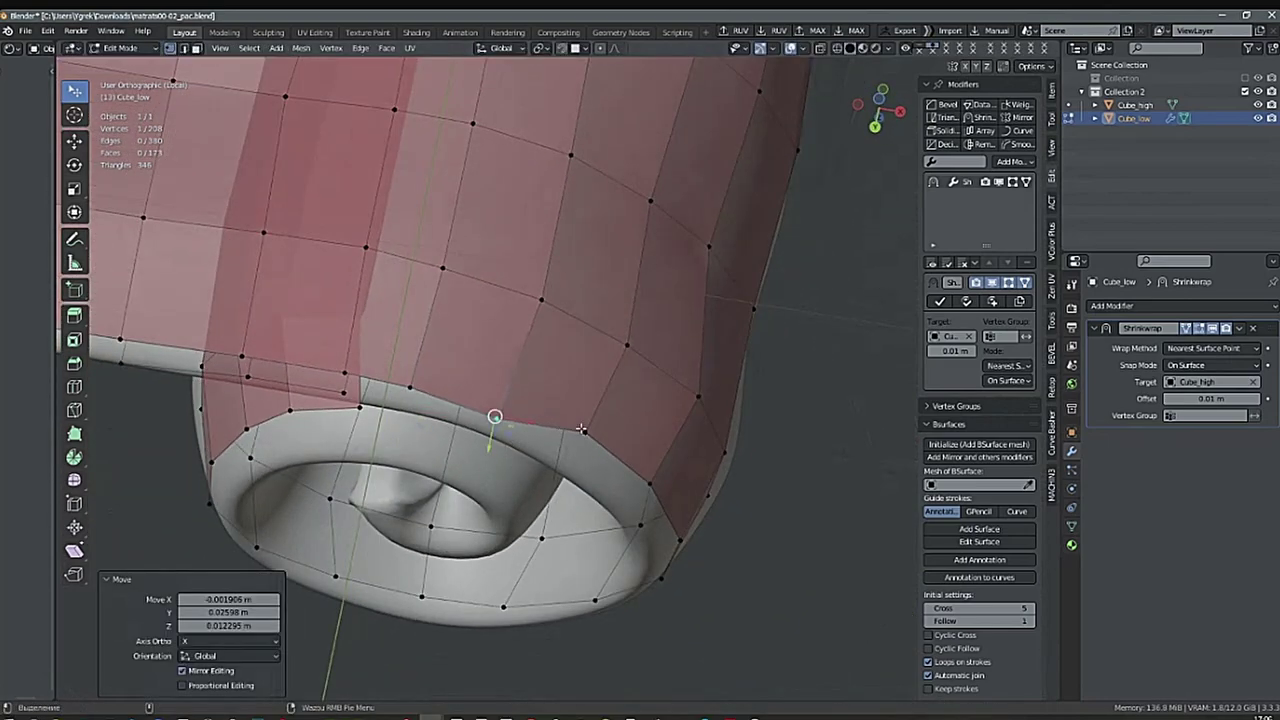
# Reposition the next end-rim vertices one by one so they follow the outer curve of the mattress roll.
pyautogui.moveTo(663, 424); pyautogui.dragTo(657, 300, button='middle')
pyautogui.keyDown('shift'); pyautogui.moveTo(678, 376); pyautogui.dragTo(638, 372, button='middle'); pyautogui.keyUp('shift')
pyautogui.moveTo(540, 398); pyautogui.dragTo(523, 423)
pyautogui.moveTo(630, 480); pyautogui.dragTo(610, 437, button='middle')
pyautogui.moveTo(587, 433); pyautogui.dragTo(556, 437)
pyautogui.keyDown('alt'); pyautogui.moveTo(622, 430); pyautogui.dragTo(665, 378, button='middle'); pyautogui.keyUp('alt')
pyautogui.moveTo(638, 413); pyautogui.dragTo(609, 412)
pyautogui.moveTo(650, 415); pyautogui.dragTo(722, 332, button='middle')
pyautogui.moveTo(680, 422); pyautogui.dragTo(654, 416)
# Move the vertices along the front of the rolled end onto the rounded rim around the spiral opening.
pyautogui.moveTo(653, 436); pyautogui.dragTo(691, 429, button='middle')
pyautogui.press('g')
pyautogui.click(649, 486)
pyautogui.press('g')
pyautogui.click(646, 456)
pyautogui.press('g')
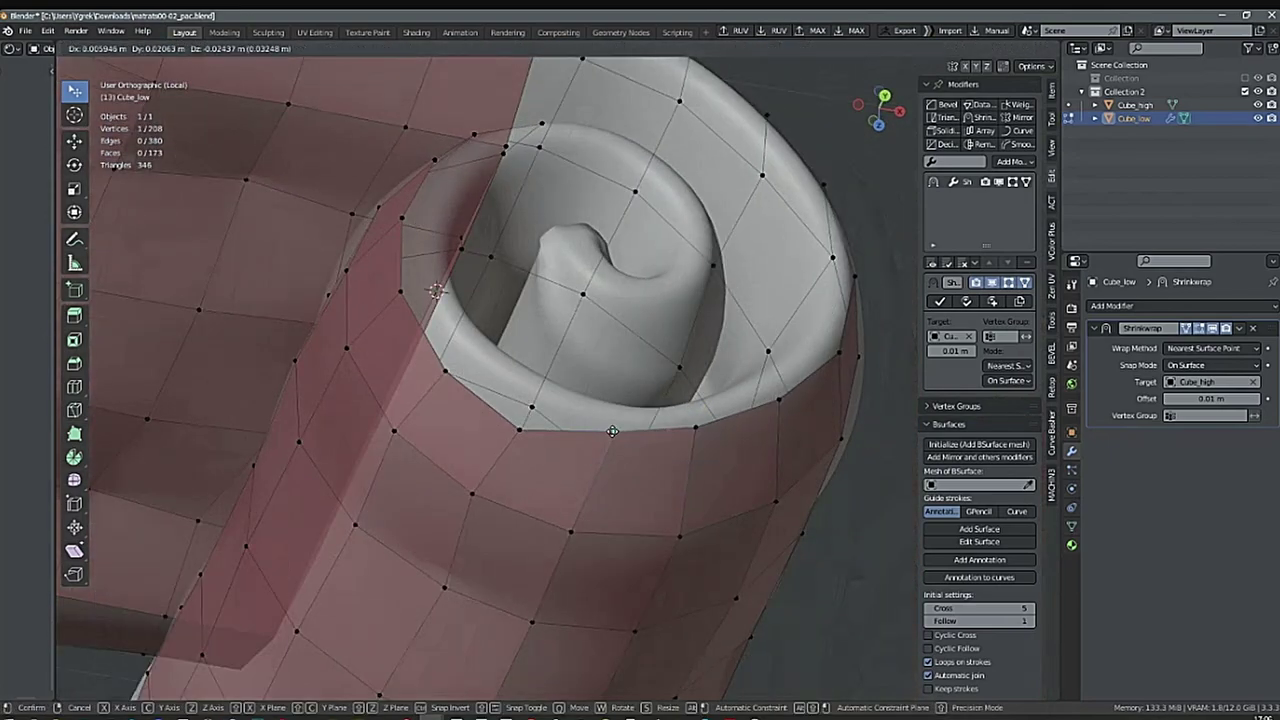
pyautogui.click(609, 429)
pyautogui.press('g')
pyautogui.click(537, 397)
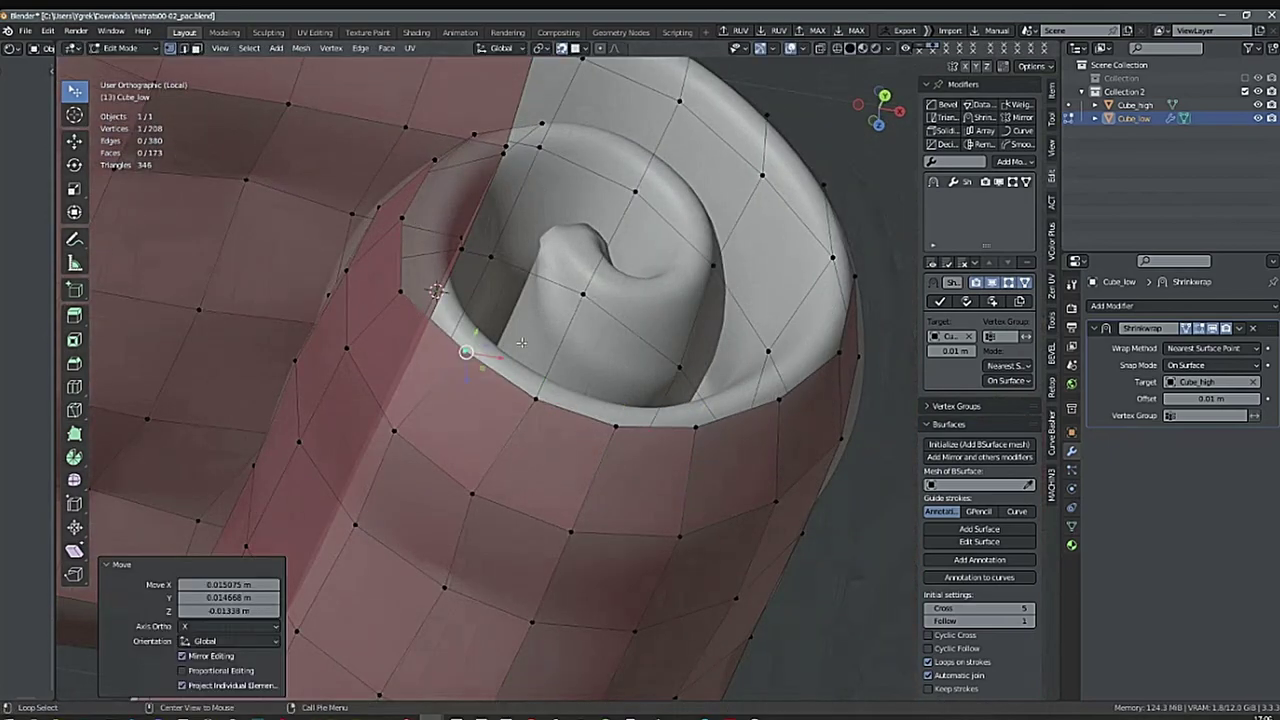
# Move the remaining vertices on the roll's outer side, up to the strip's upper corner, onto the spiral rim.
pyautogui.moveTo(534, 397); pyautogui.dragTo(586, 451, button='middle')
pyautogui.press('g')
pyautogui.click(567, 374)
pyautogui.press('g')
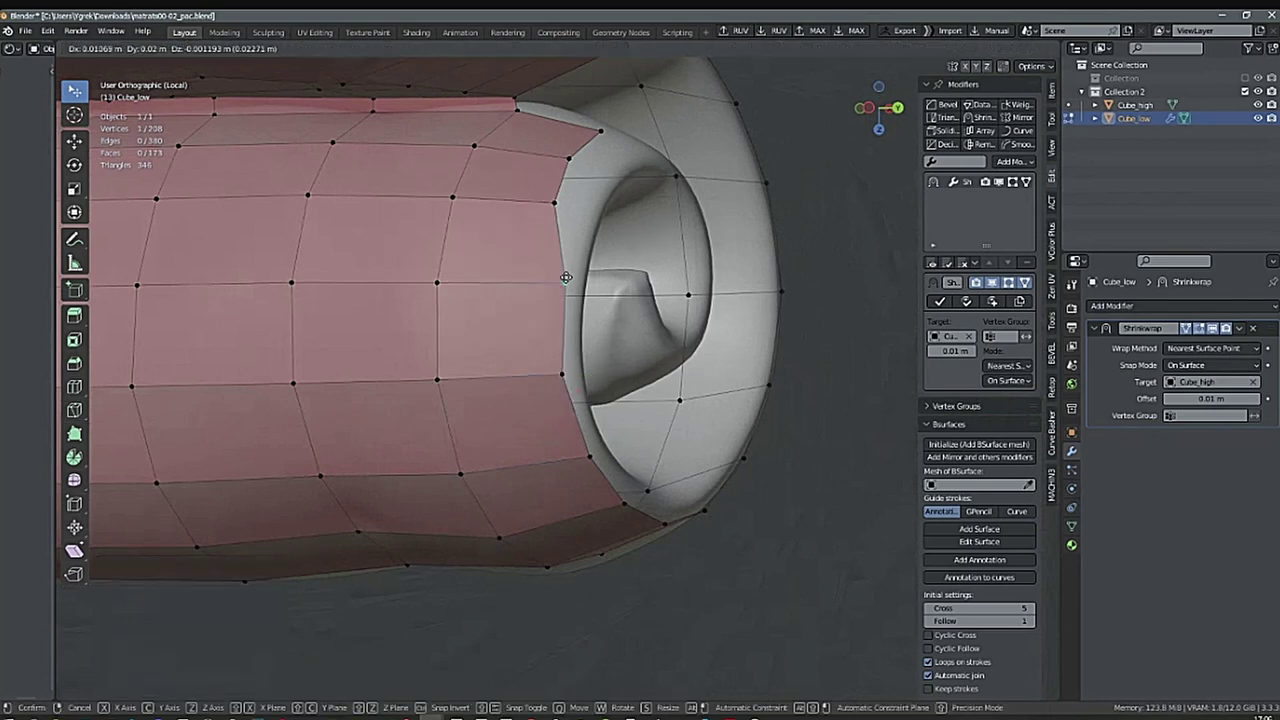
pyautogui.click(562, 352)
pyautogui.moveTo(562, 352)
pyautogui.mouseDown(button='middle')
pyautogui.moveTo(573, 384)
pyautogui.moveTo(548, 348)
pyautogui.mouseUp(button='middle')
pyautogui.moveTo(515, 286); pyautogui.dragTo(525, 281)
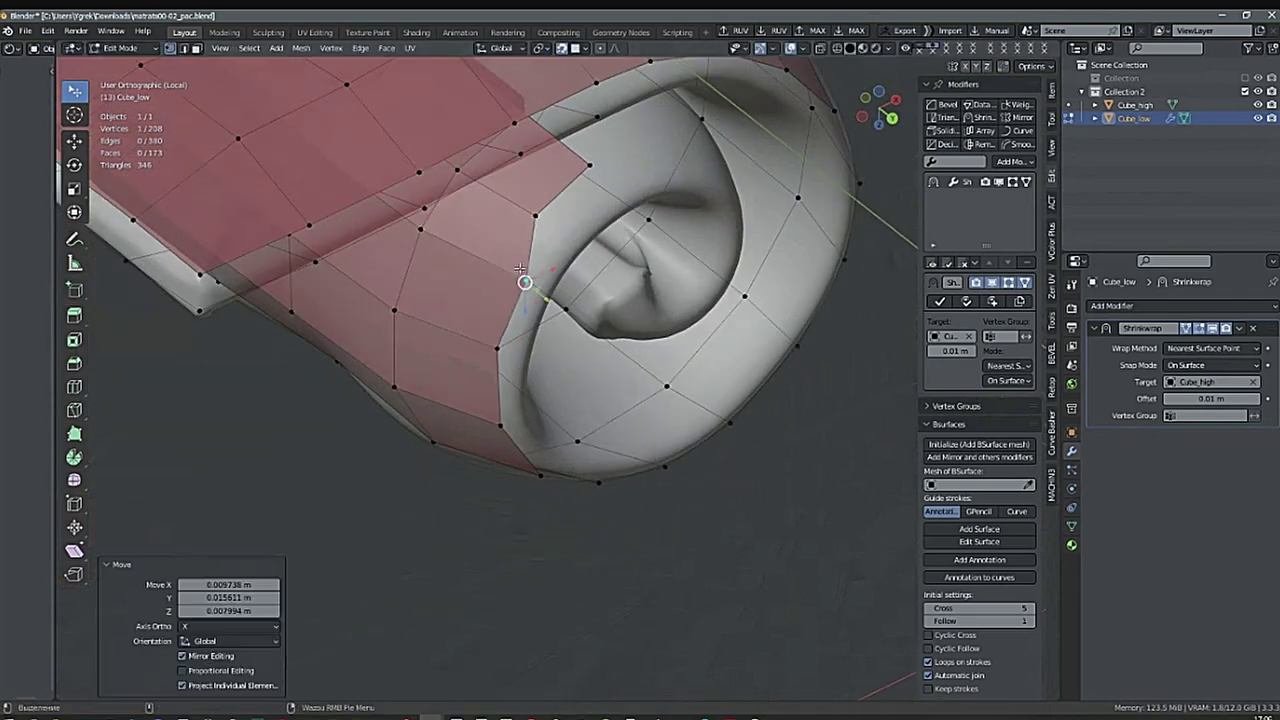
pyautogui.moveTo(538, 221); pyautogui.dragTo(556, 228)
pyautogui.moveTo(588, 165); pyautogui.dragTo(625, 182)
# Fill the gap between the flap's upper and lower long edges with four faces, from its middle to the roll's end.
pyautogui.scroll(-3, 626, 182)
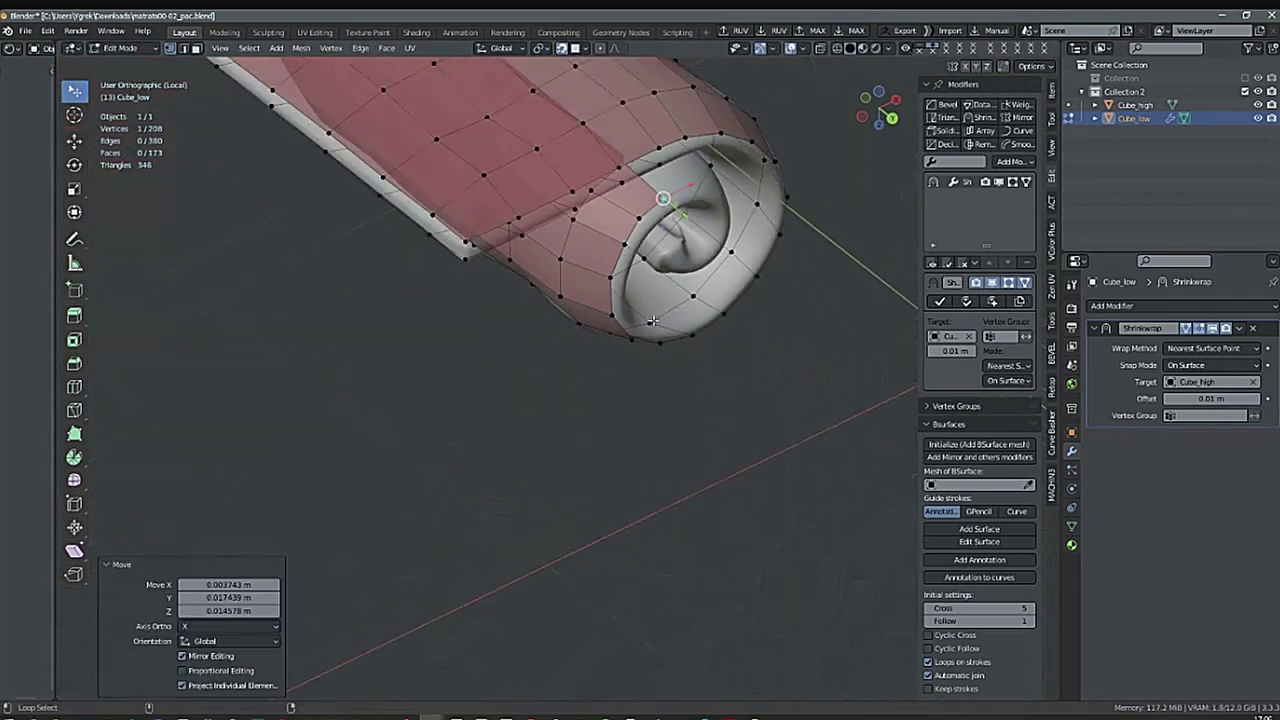
pyautogui.moveTo(626, 182); pyautogui.dragTo(694, 308, button='middle')
pyautogui.hotkey('alt', 'z')
pyautogui.hotkey('alt', 'z')
pyautogui.scroll(-3, 680, 330)
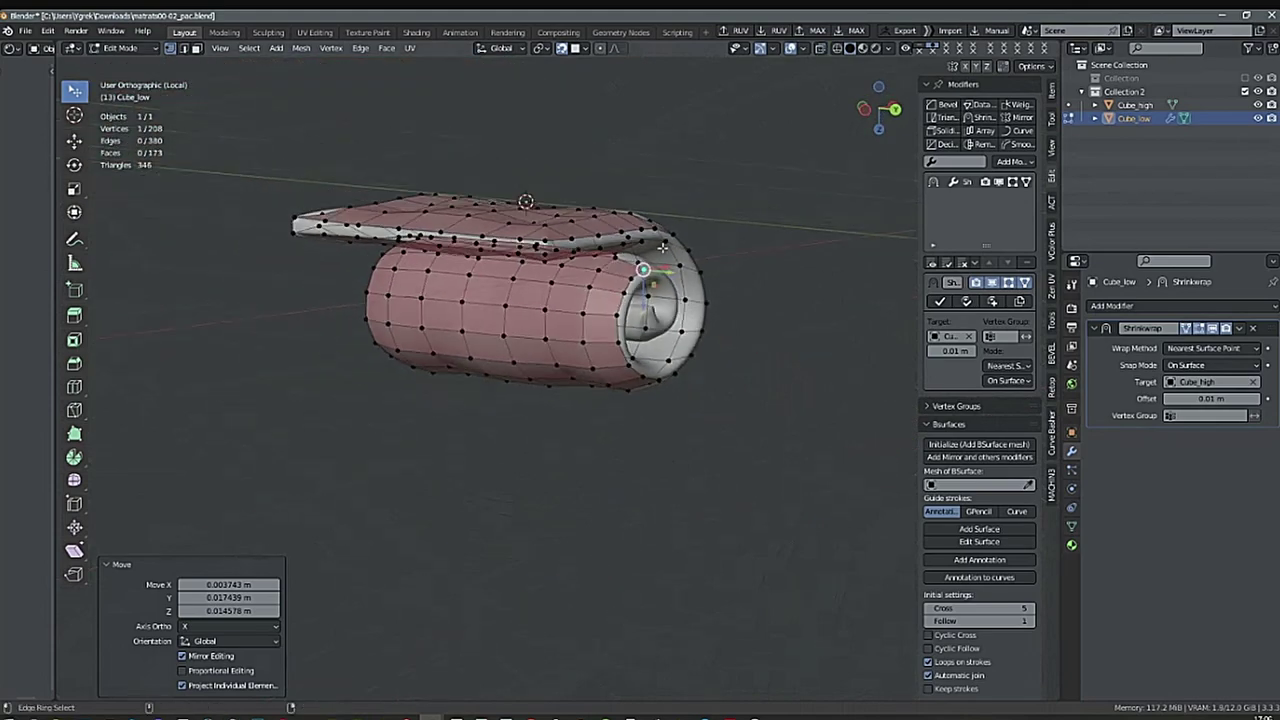
pyautogui.scroll(7, 638, 222)
pyautogui.moveTo(416, 294); pyautogui.dragTo(410, 274, button='middle')
pyautogui.click(329, 265)
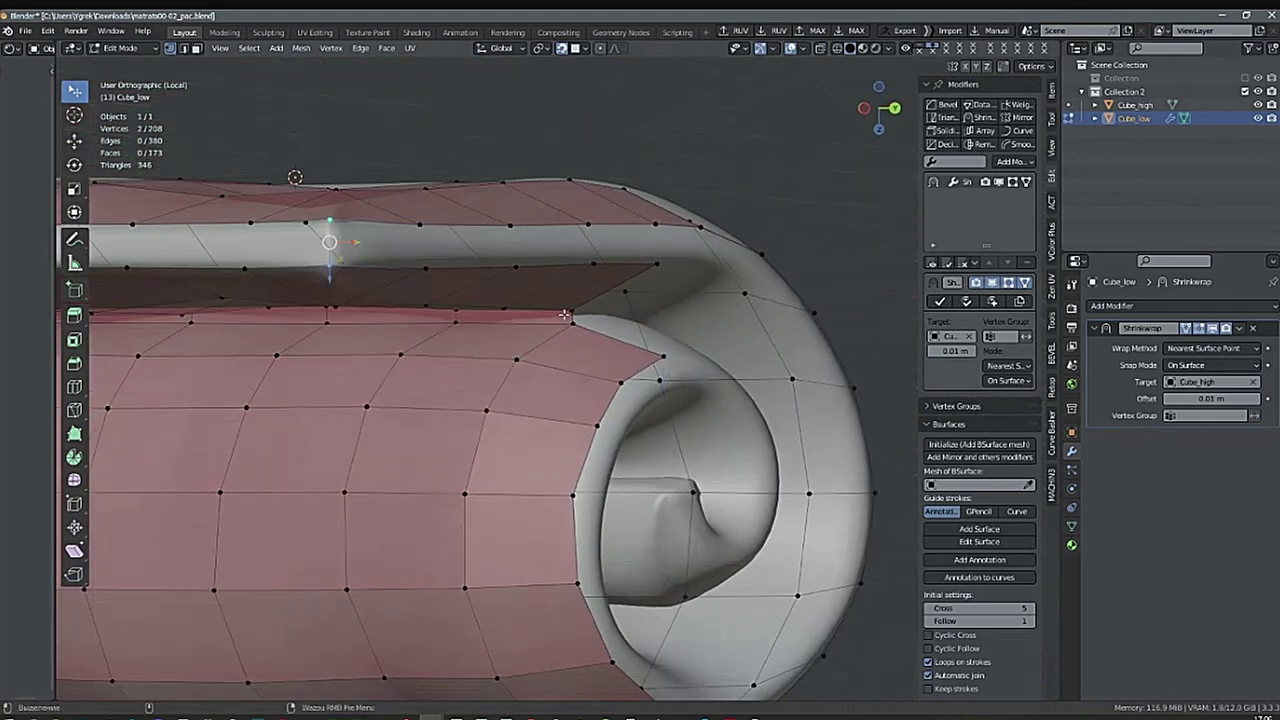
pyautogui.moveTo(568, 318); pyautogui.dragTo(790, 234, button='middle')
pyautogui.press('f')
pyautogui.press('f')
pyautogui.press('f')
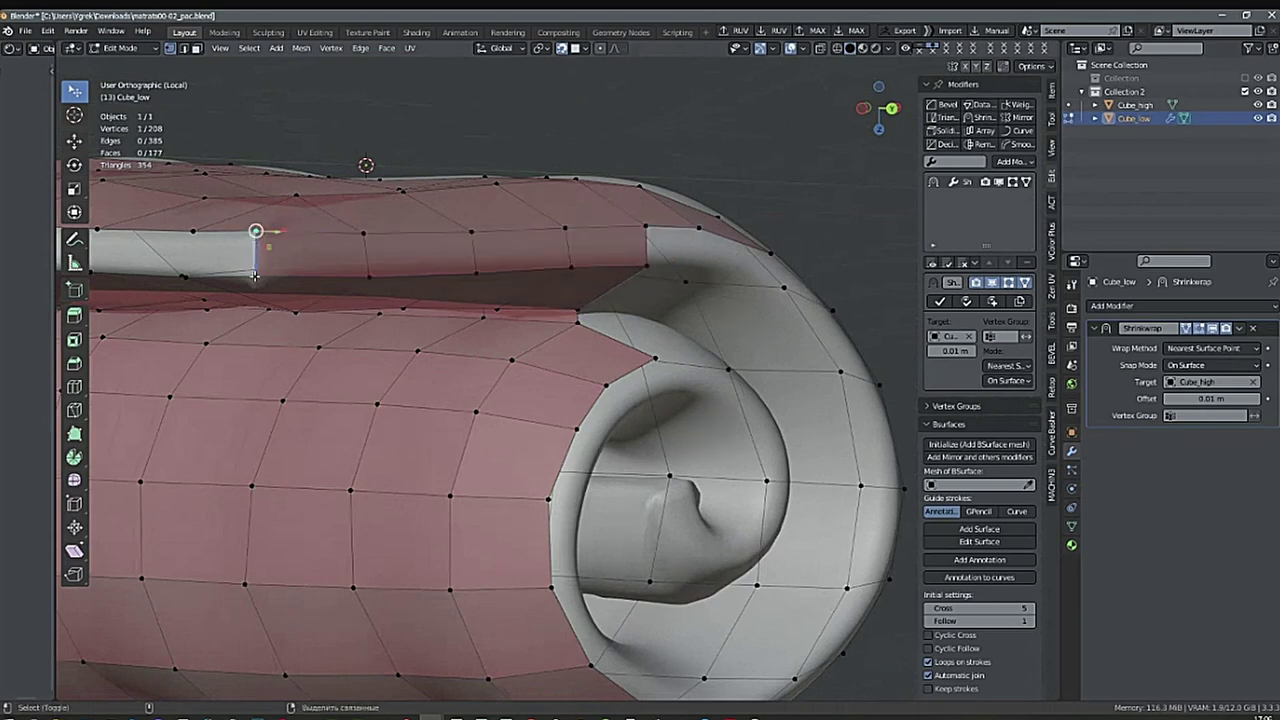
# Fill the remaining open gap between the flap's upper and lower long edges with faces, up to the flap's end.
pyautogui.keyDown('shift'); pyautogui.moveTo(254, 276); pyautogui.dragTo(762, 358, button='middle'); pyautogui.keyUp('shift')
pyautogui.press('f')
pyautogui.press('f')
pyautogui.press('f')
pyautogui.press('f')
pyautogui.press('f')
pyautogui.press('f')
# Extrude the three-edge chain at the flap's junction with the roll about 0.084 m along X, then fit the new corner vertices to the curve.
pyautogui.moveTo(474, 336); pyautogui.dragTo(370, 445, button='middle')
pyautogui.moveTo(565, 445); pyautogui.dragTo(437, 433, button='middle')
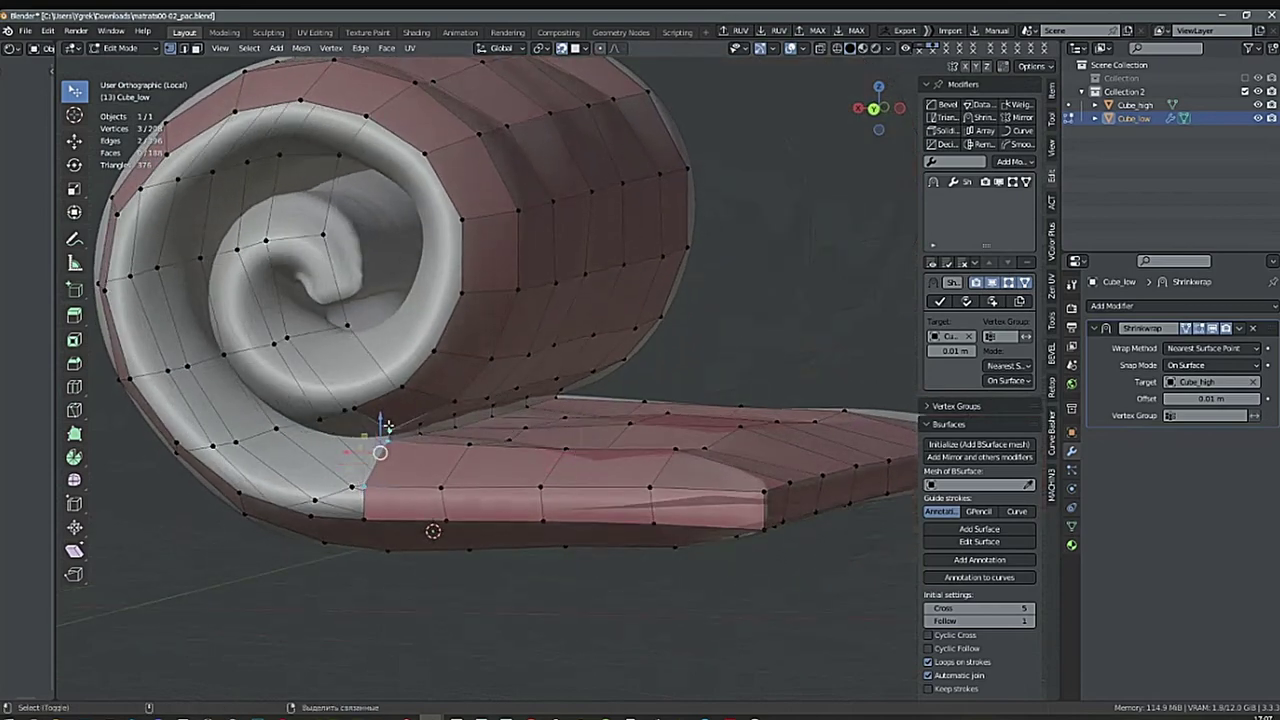
pyautogui.press('ctrl+KP_1')
pyautogui.press('g')
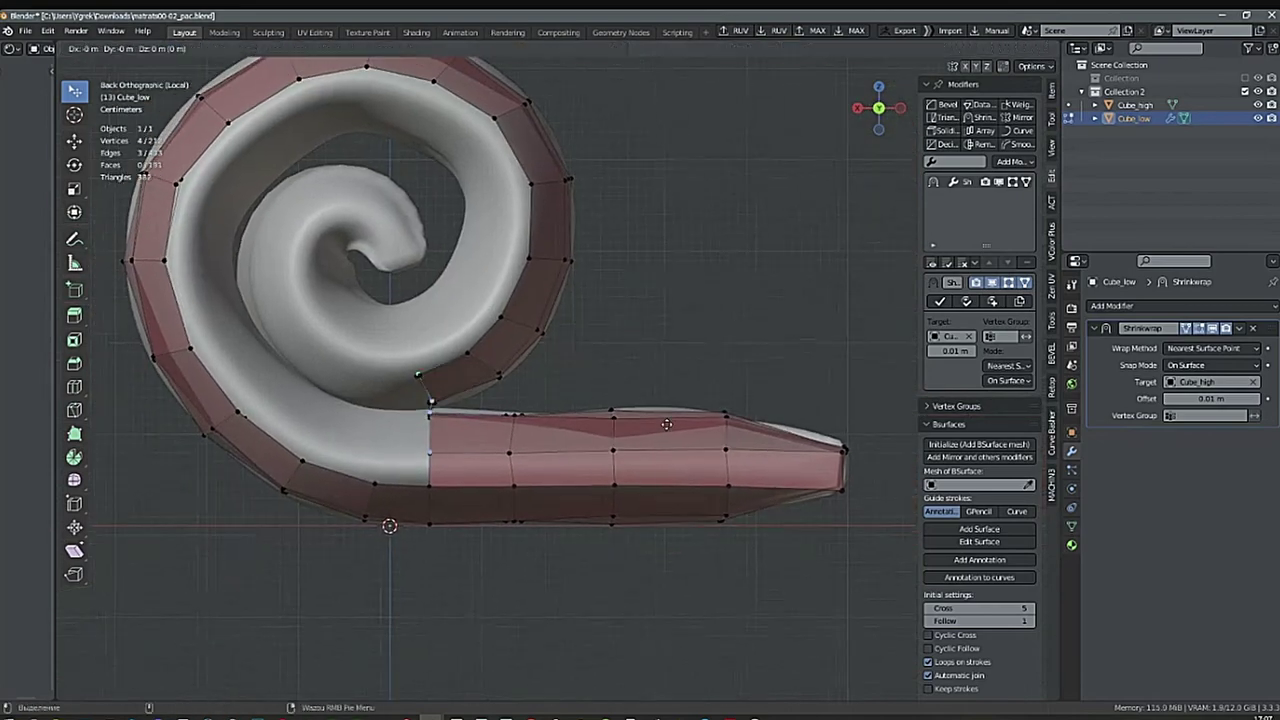
pyautogui.click(592, 422)
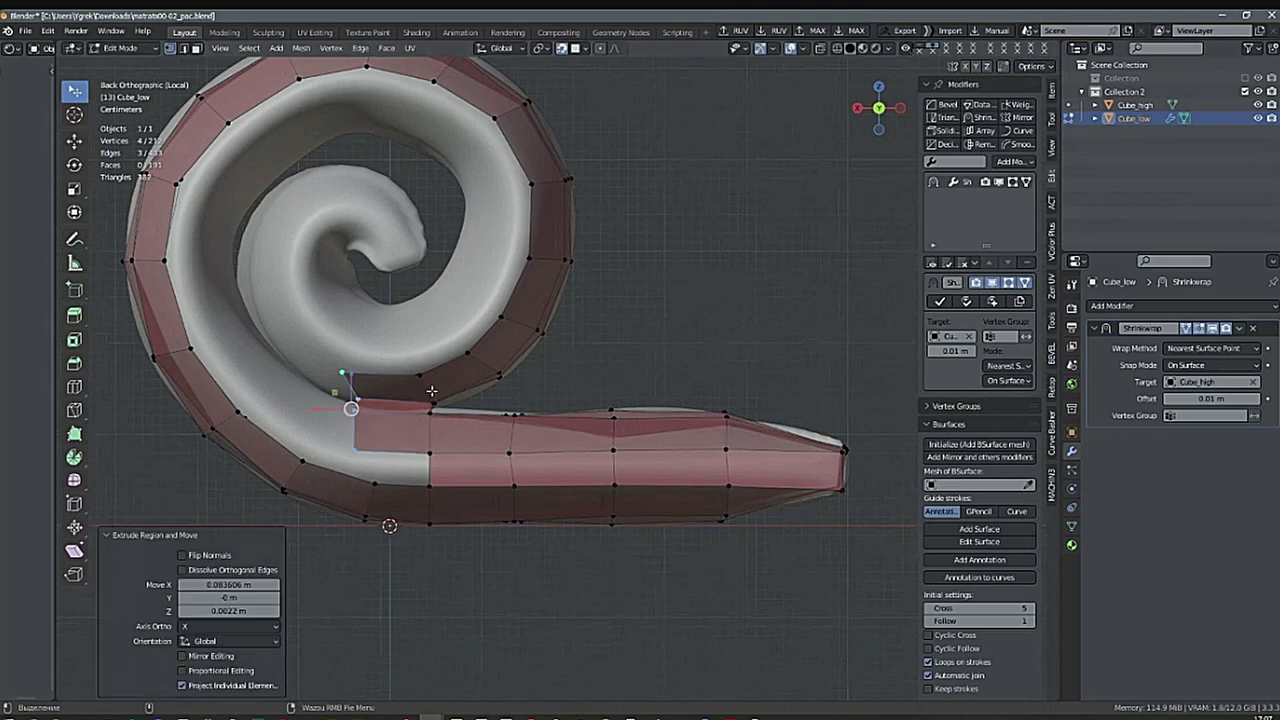
pyautogui.click(342, 373)
pyautogui.press('g')
pyautogui.click(362, 373)
pyautogui.click(354, 447)
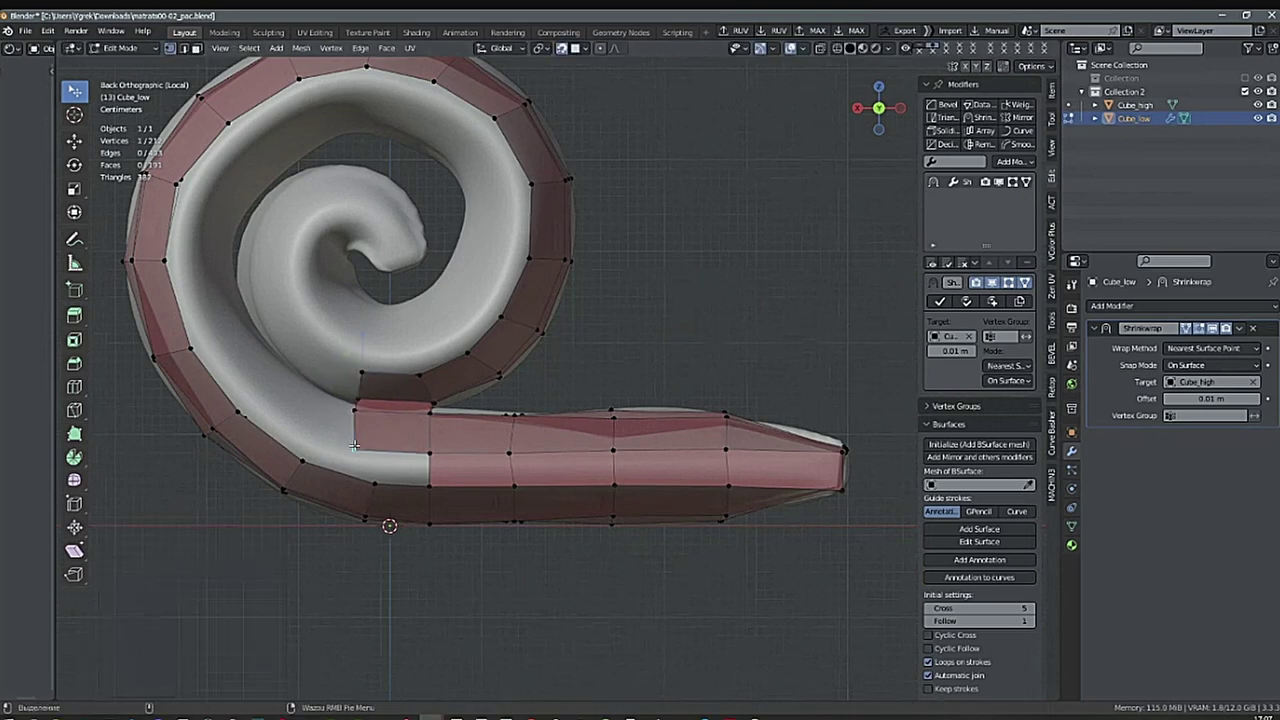
pyautogui.press('g')
pyautogui.click(374, 467)
# Extrude the strip's end edges twice further along the spiral, rotating and moving the last row to follow the curve.
pyautogui.keyDown('shift'); pyautogui.moveTo(350, 451); pyautogui.dragTo(399, 441, button='middle'); pyautogui.keyUp('shift')
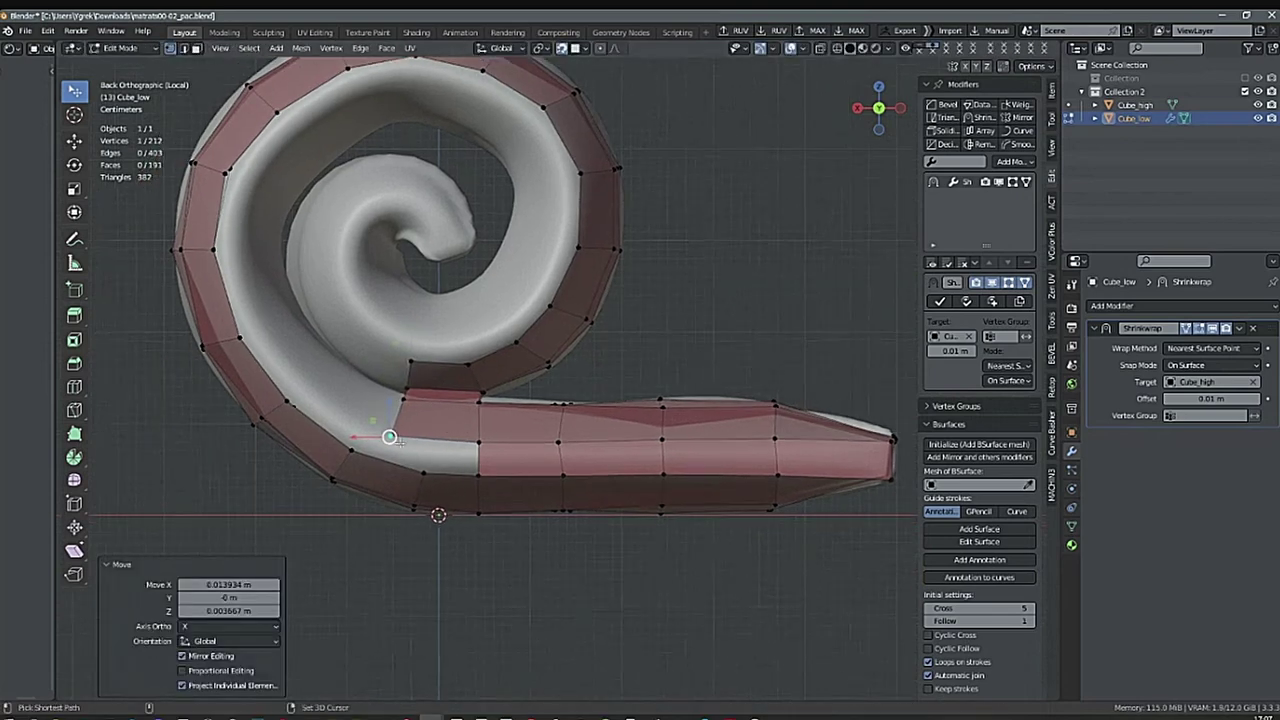
pyautogui.click(399, 417)
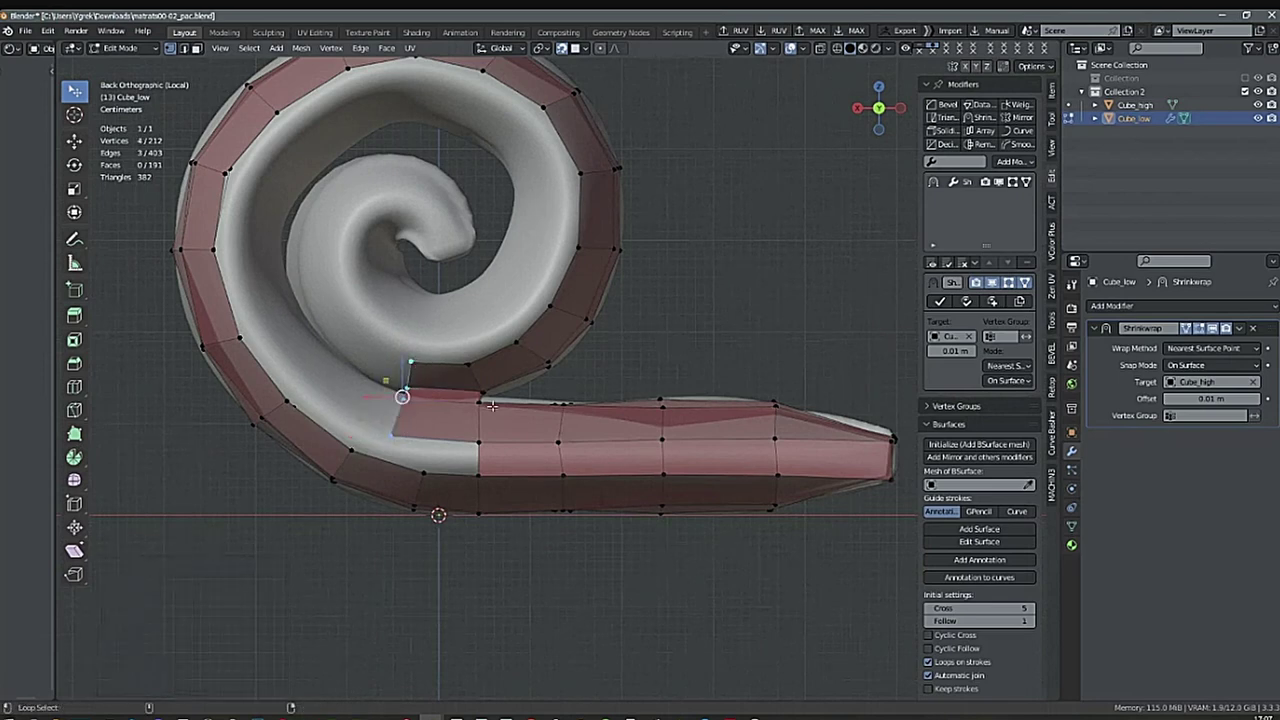
pyautogui.keyDown('shift'); pyautogui.moveTo(492, 405); pyautogui.dragTo(535, 410, button='middle'); pyautogui.keyUp('shift')
pyautogui.press('e')
pyautogui.click(540, 404)
pyautogui.press('e')
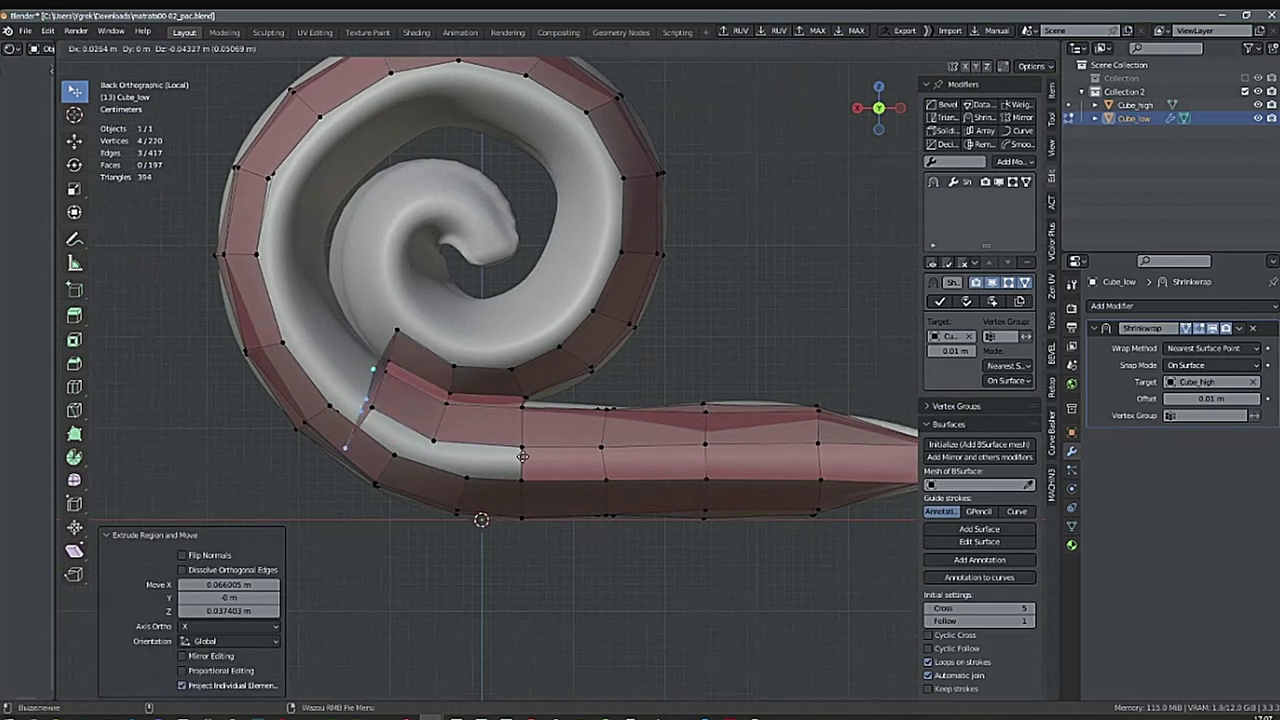
pyautogui.click(509, 373)
pyautogui.press('r')
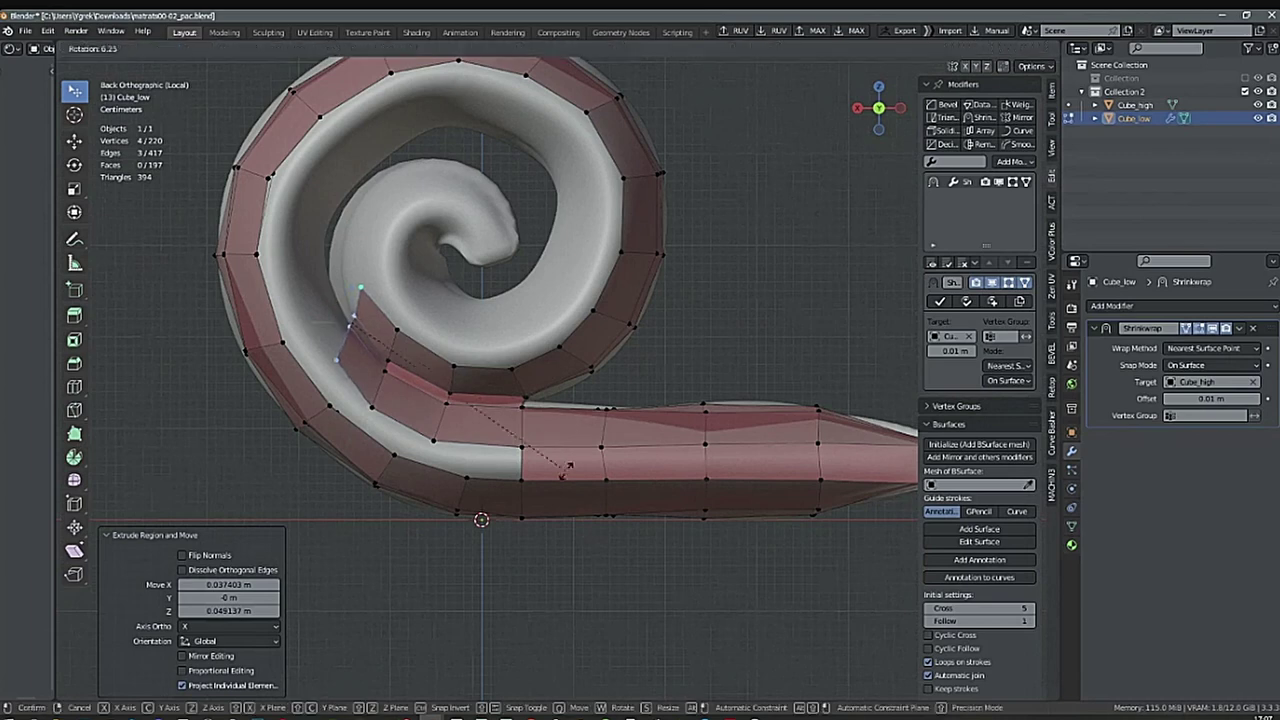
pyautogui.click(431, 516)
pyautogui.press('g')
pyautogui.click(422, 488)
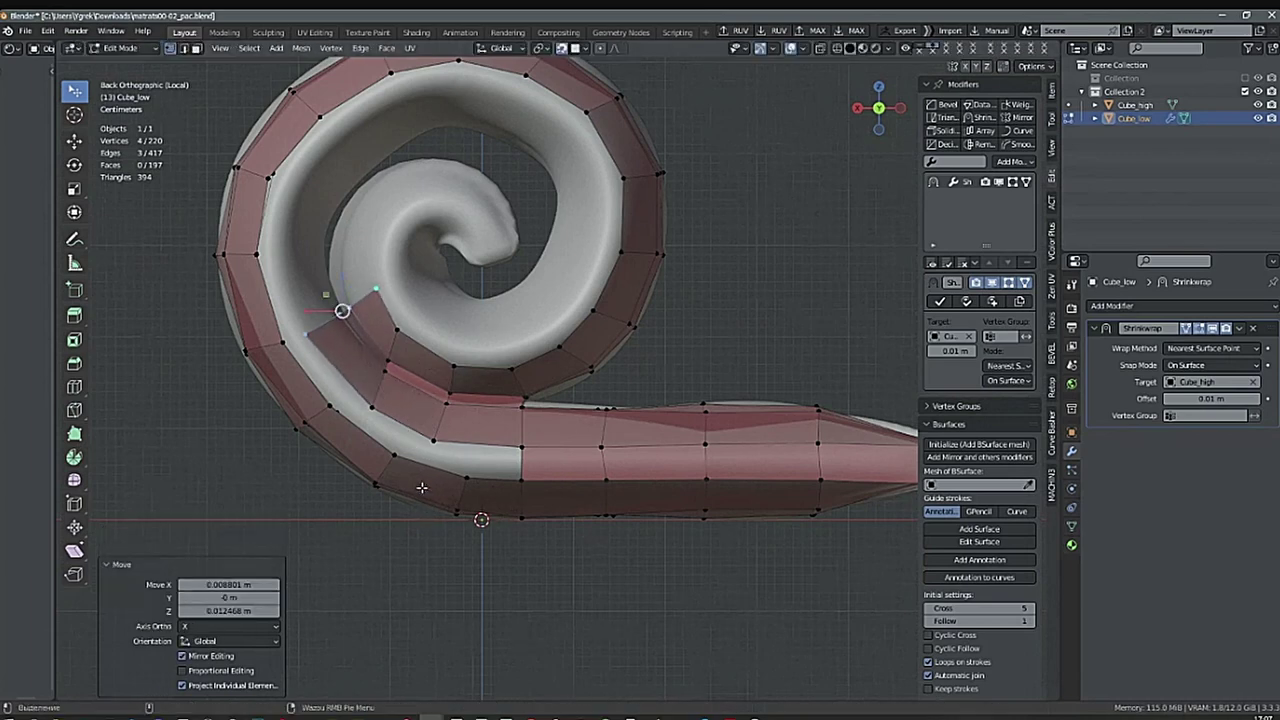
# Reposition the extruded strip's middle-row vertices one by one so they follow the bend between the roll's layers.
pyautogui.click(373, 406)
pyautogui.press('g')
pyautogui.click(397, 418)
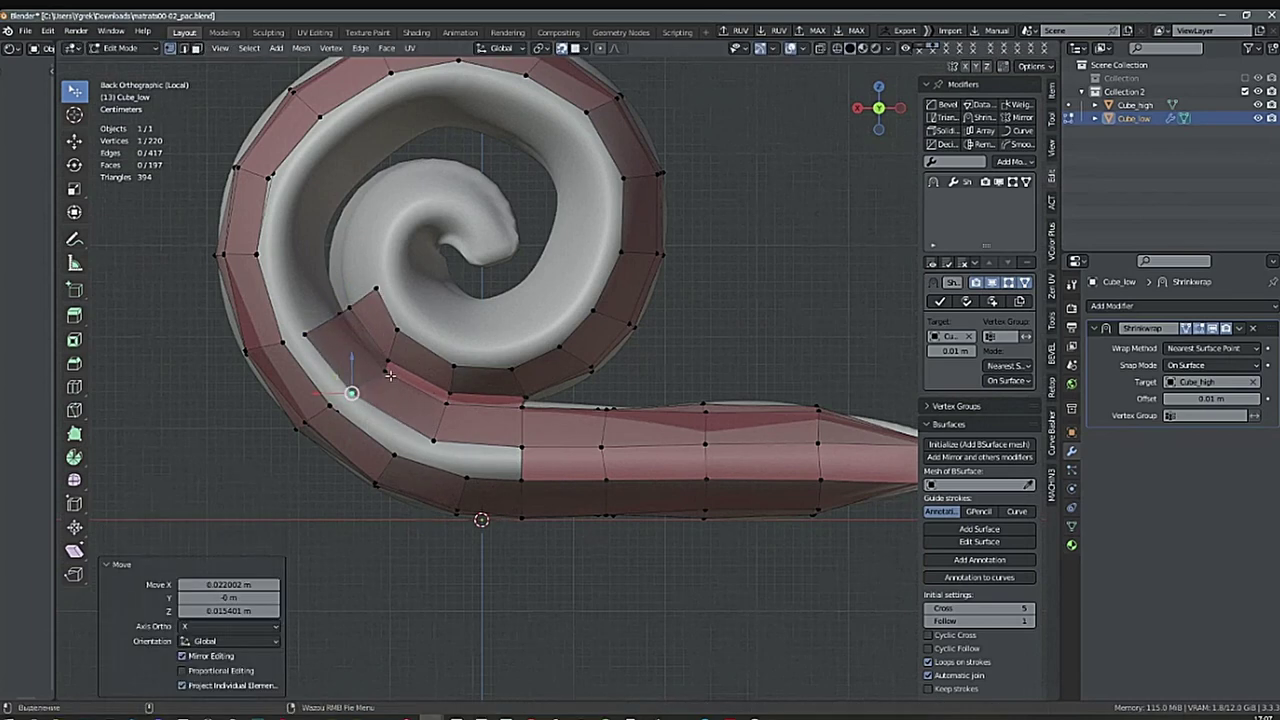
pyautogui.click(388, 374)
pyautogui.press('g')
pyautogui.click(390, 389)
pyautogui.click(391, 359)
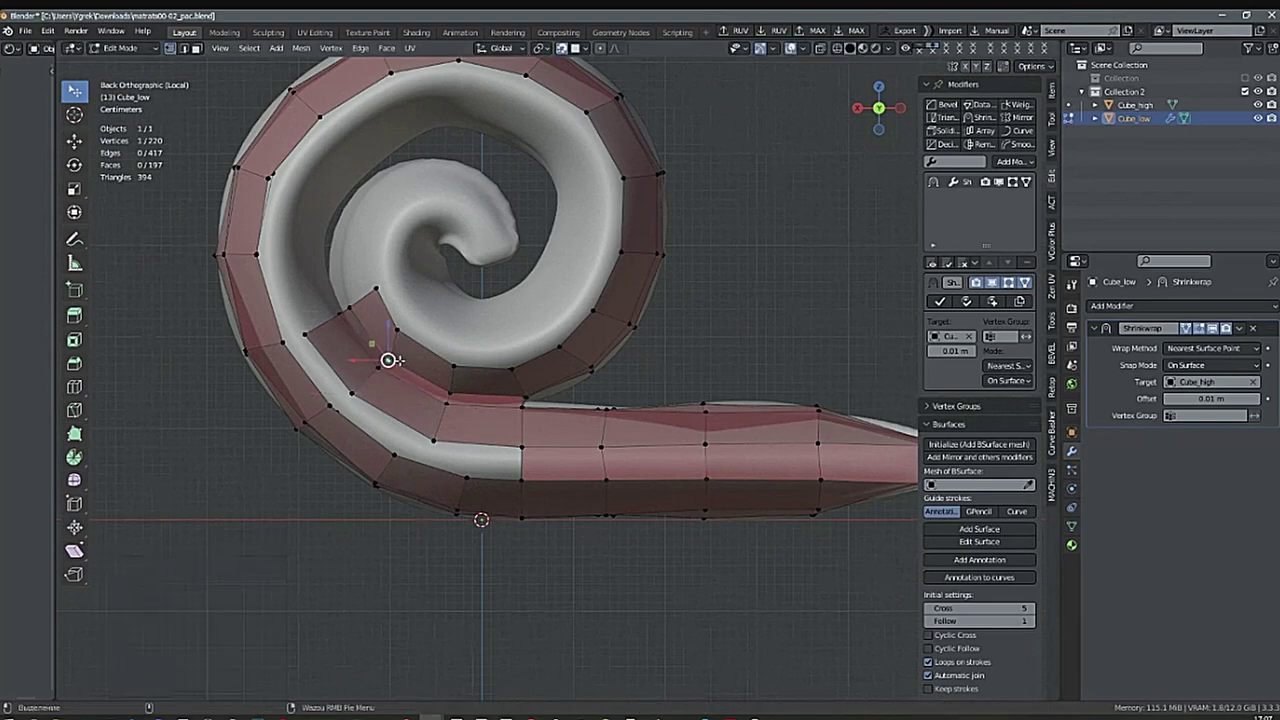
pyautogui.press('g')
pyautogui.click(399, 364)
pyautogui.click(400, 334)
pyautogui.press('g')
pyautogui.click(429, 352)
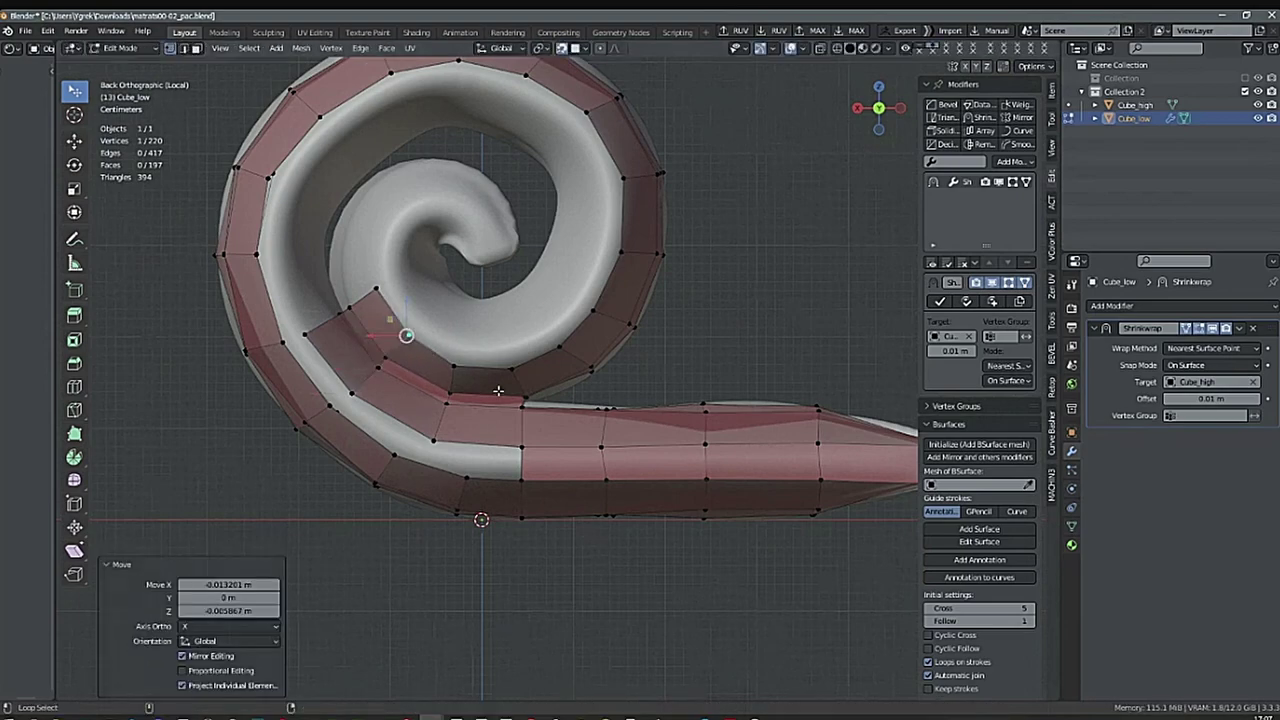
# Fill the narrow gap between the extruded strip and the roll's outer rim with faces, starting beside the flap.
pyautogui.moveTo(406, 334); pyautogui.dragTo(593, 443, button='middle')
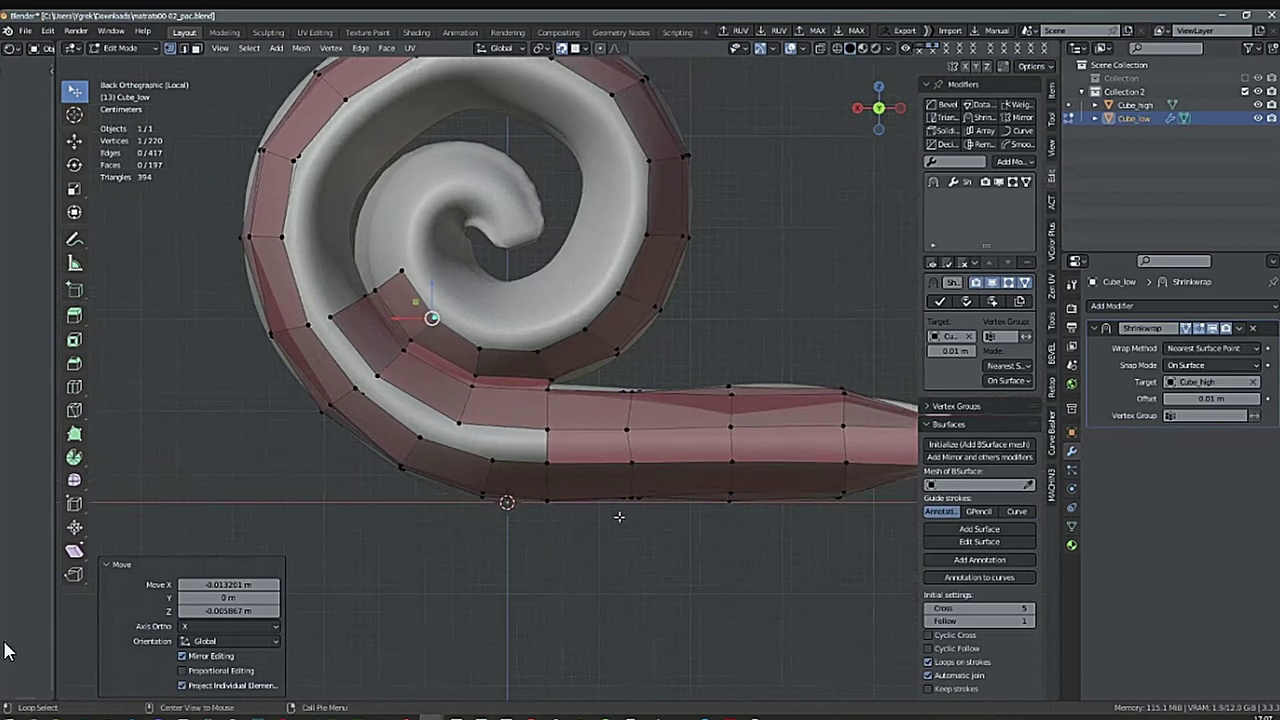
pyautogui.moveTo(619, 517)
pyautogui.mouseDown(button='middle')
pyautogui.moveTo(634, 466)
pyautogui.moveTo(628, 495)
pyautogui.mouseUp(button='middle')
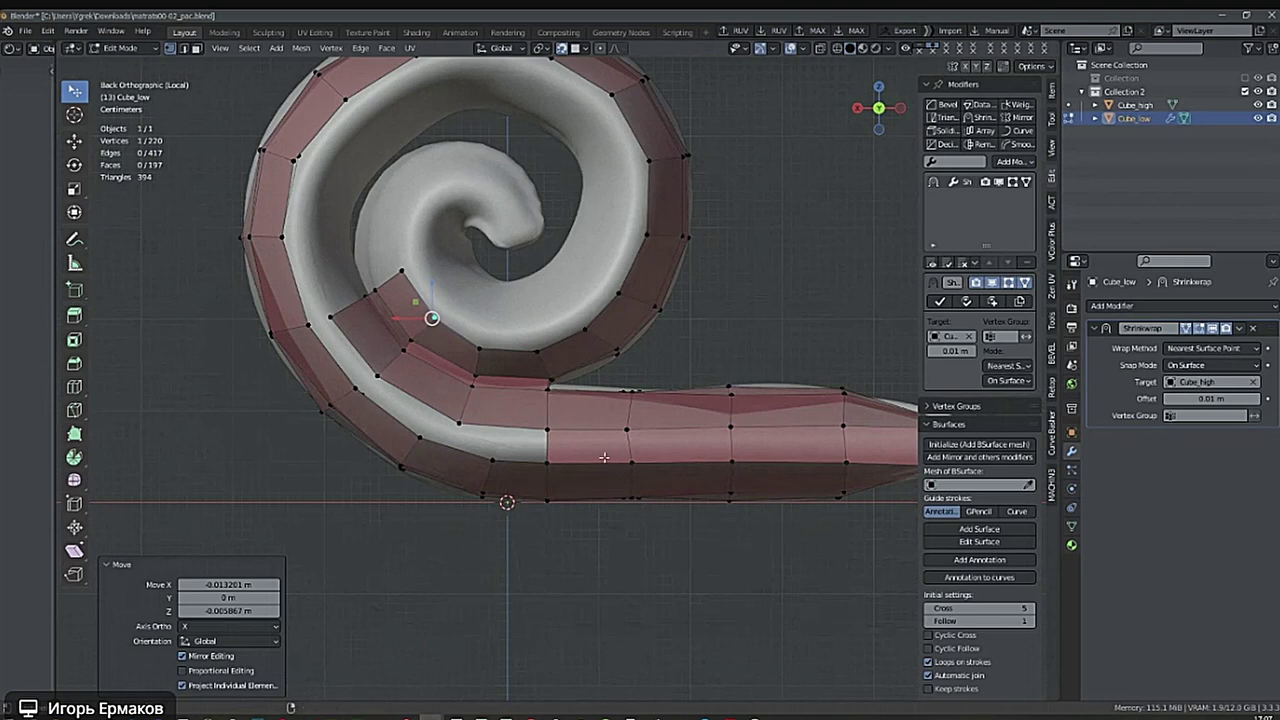
pyautogui.keyDown('shift'); pyautogui.moveTo(604, 457); pyautogui.dragTo(605, 435, button='middle'); pyautogui.keyUp('shift')
pyautogui.scroll(2, 540, 427)
pyautogui.moveTo(470, 443); pyautogui.dragTo(467, 459)
pyautogui.keyDown('shift'); pyautogui.click(547, 443); pyautogui.keyUp('shift')
pyautogui.keyDown('shift'); pyautogui.click(549, 403); pyautogui.keyUp('shift')
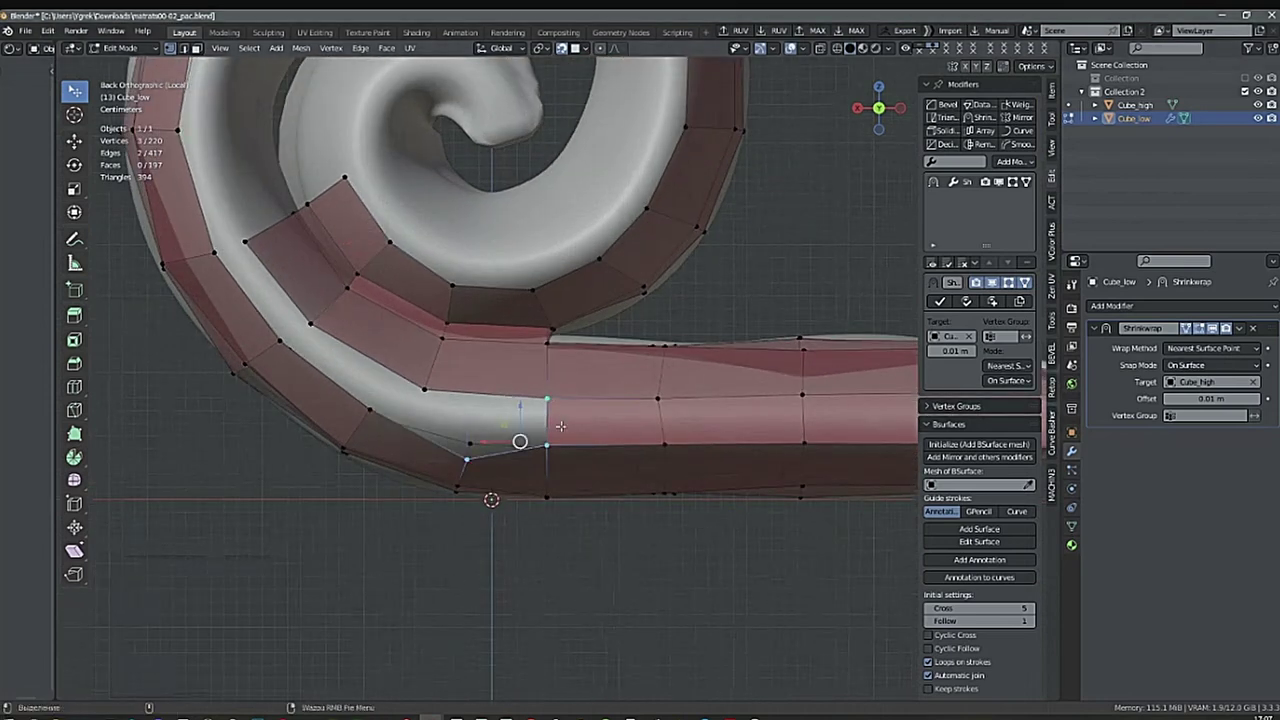
pyautogui.moveTo(594, 461); pyautogui.dragTo(575, 430, button='middle')
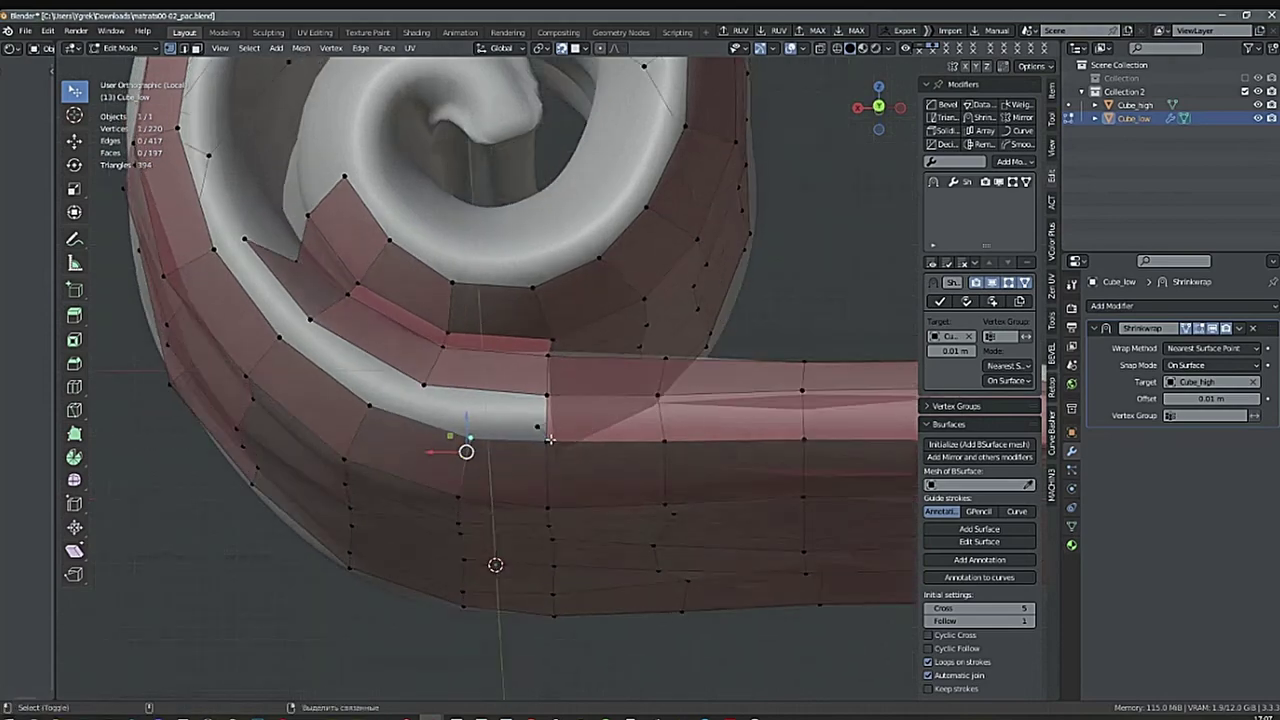
pyautogui.press('f')
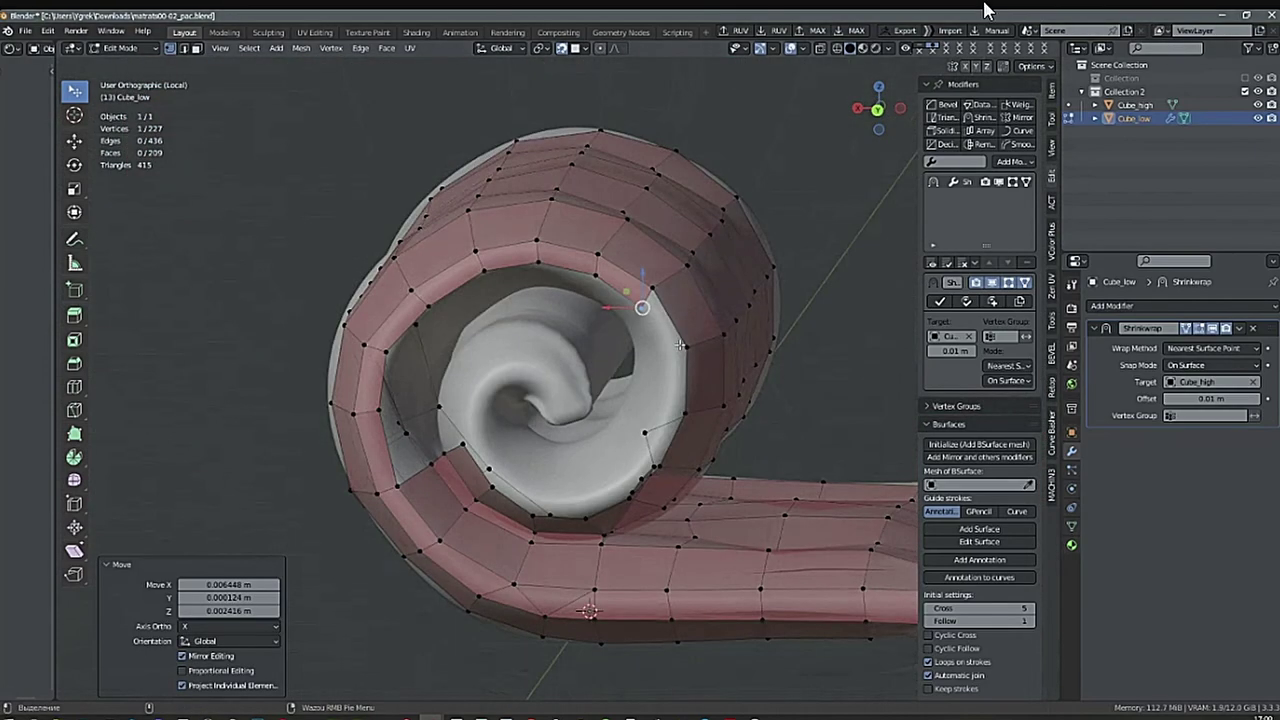
# Continue the narrow rim band of faces down the side of the spiral opening, moving each new vertex onto the inner edge.
pyautogui.press('g')
pyautogui.click(657, 361)
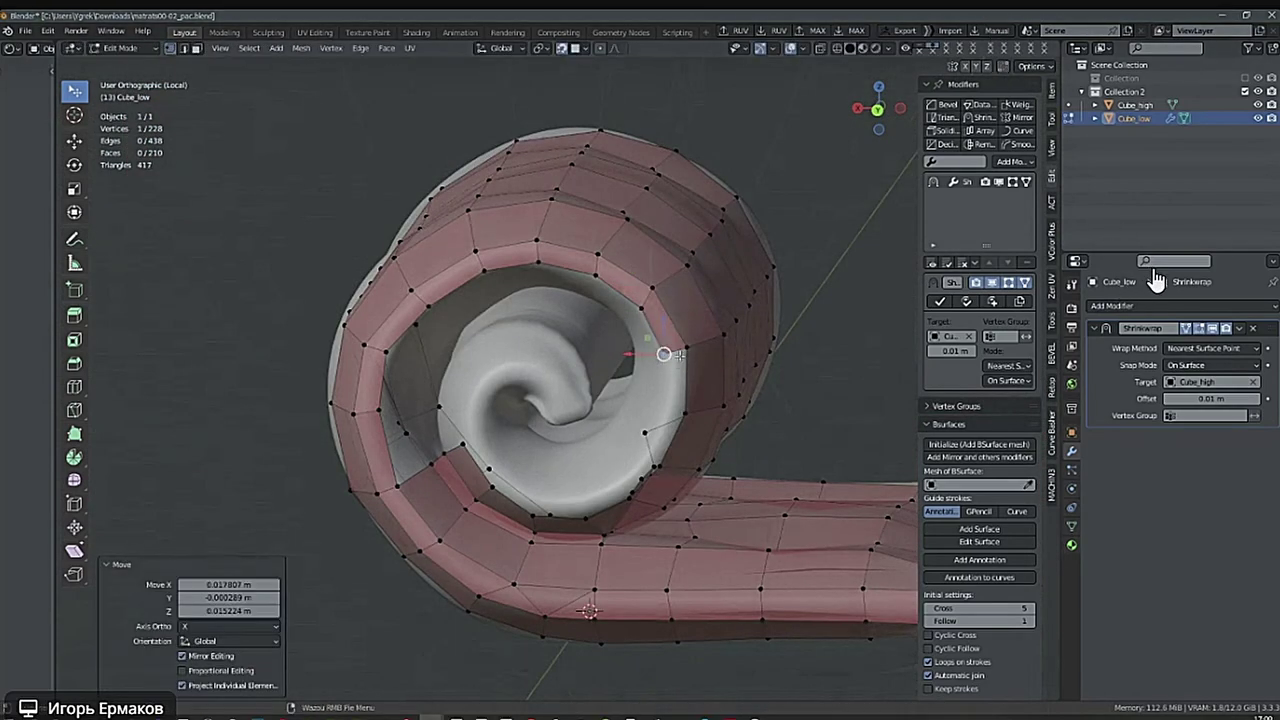
pyautogui.click(686, 349)
pyautogui.press('f')
pyautogui.press('g')
pyautogui.click(671, 418)
pyautogui.moveTo(690, 428); pyautogui.dragTo(697, 412, button='middle')
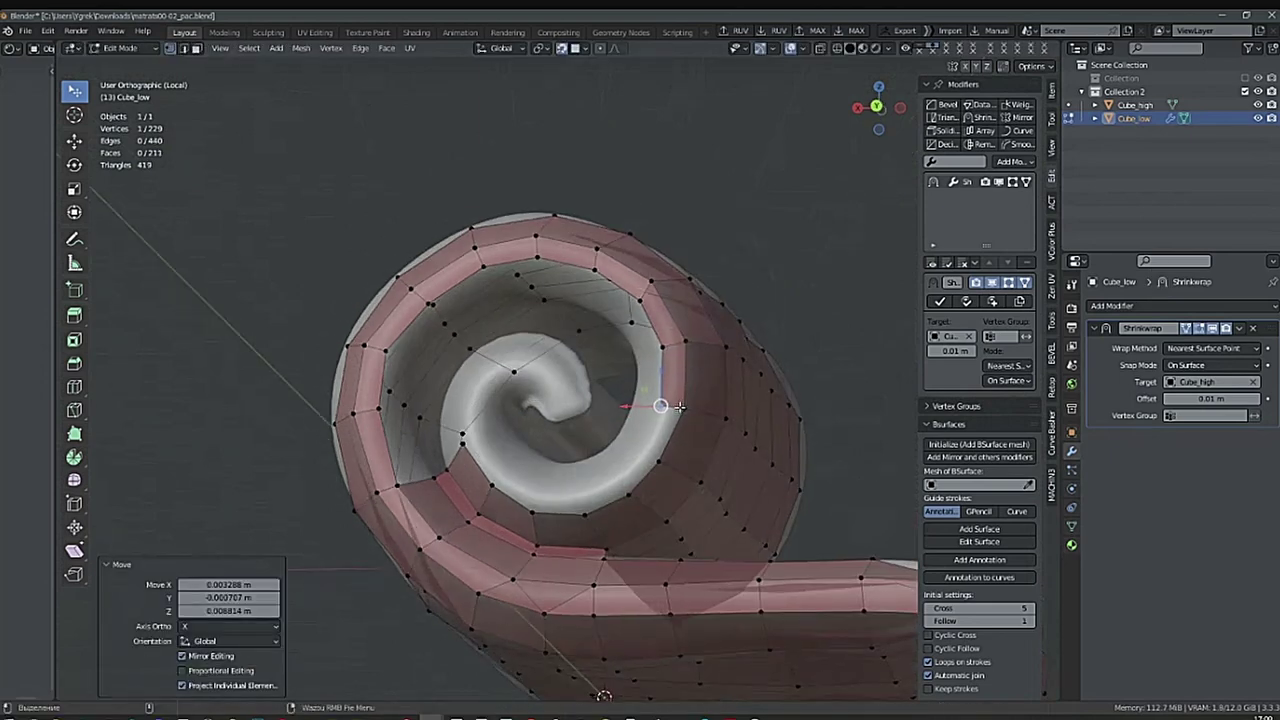
# Extend the rim band around the opening's lower curve, placing each new vertex on the rounded inner edge.
pyautogui.press('g')
pyautogui.click(652, 458)
pyautogui.click(657, 461)
pyautogui.press('f')
pyautogui.press('g')
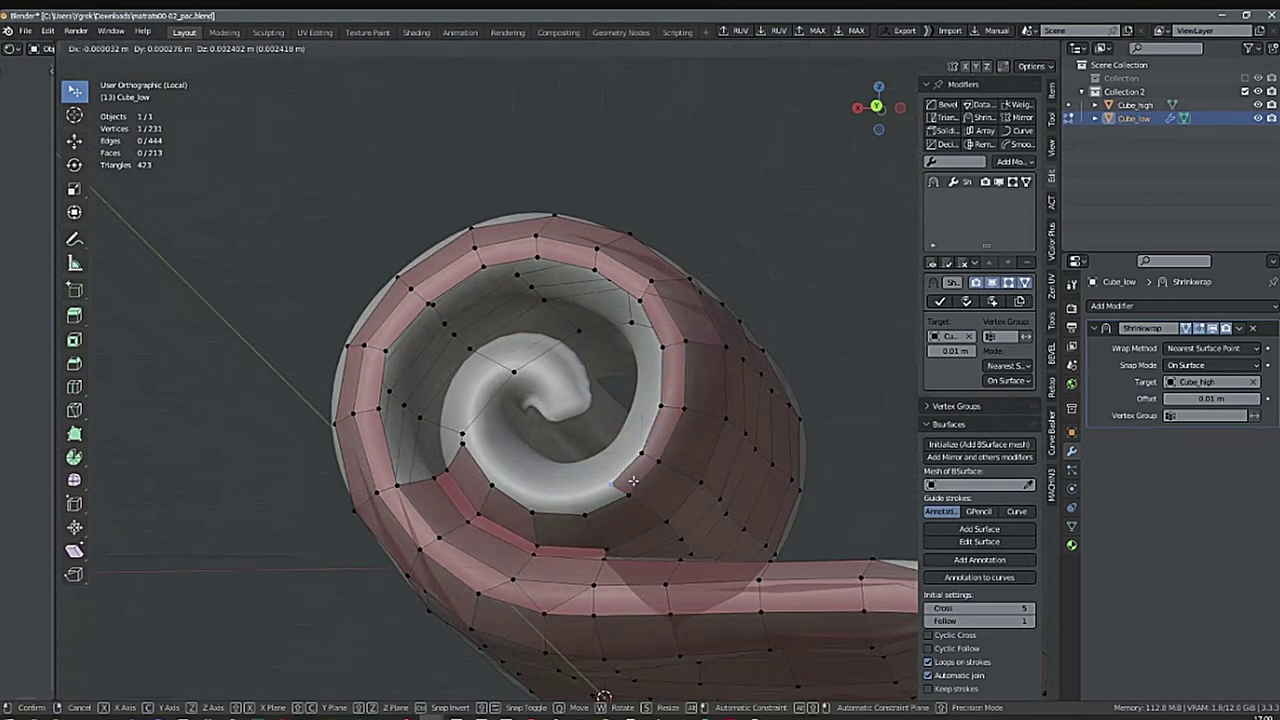
pyautogui.click(626, 492)
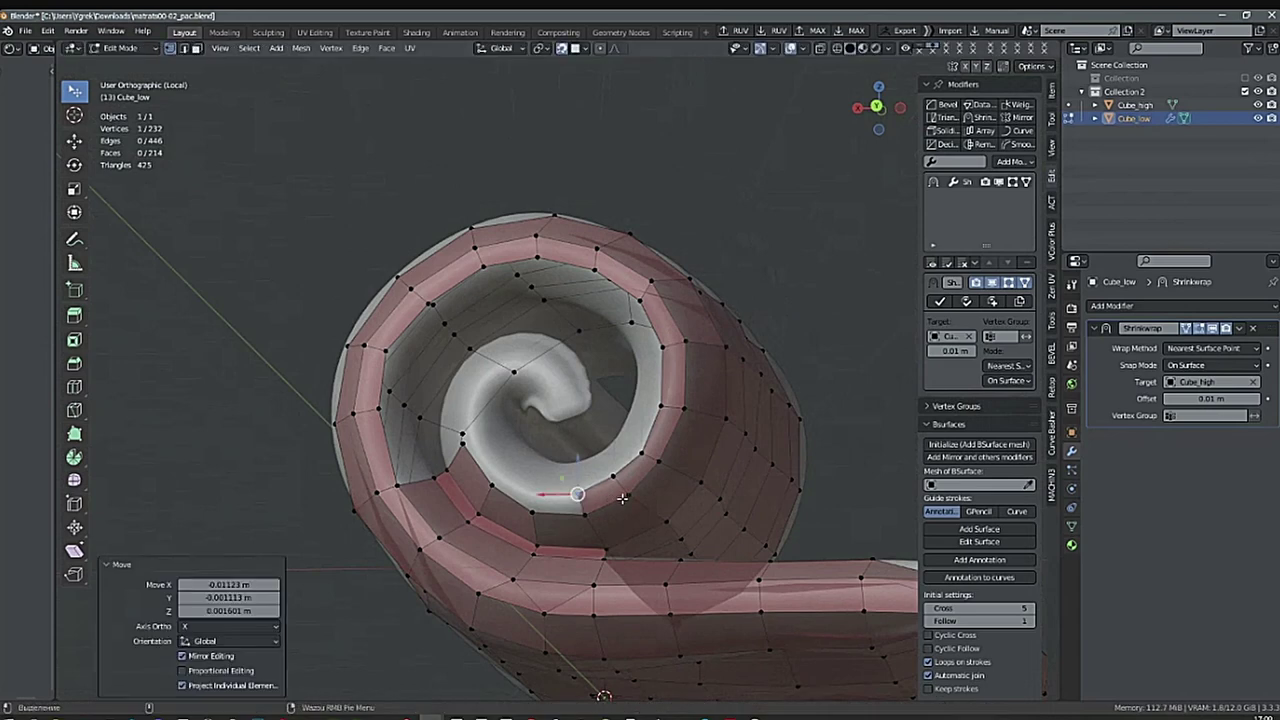
# Complete the rim band along the bottom of the spiral opening until it meets the extruded strip.
pyautogui.press('f')
pyautogui.press('f')
pyautogui.click(586, 512)
pyautogui.press('f')
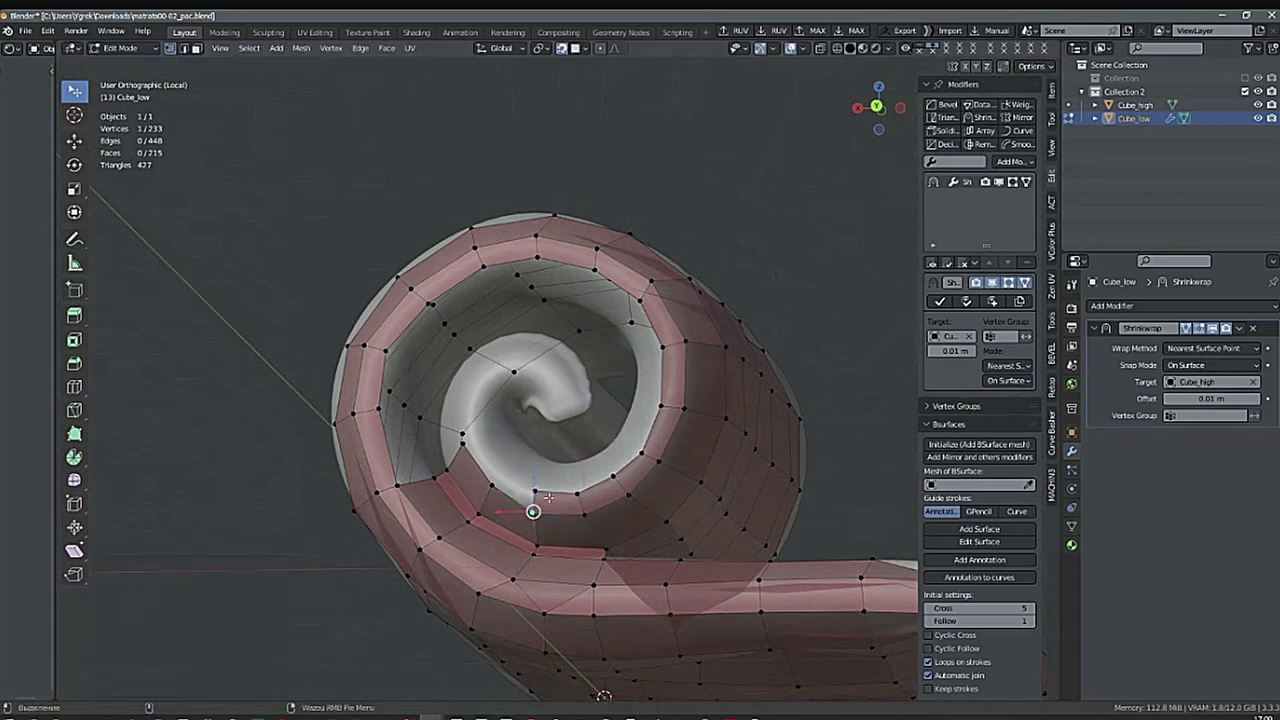
pyautogui.click(550, 498)
pyautogui.press('f')
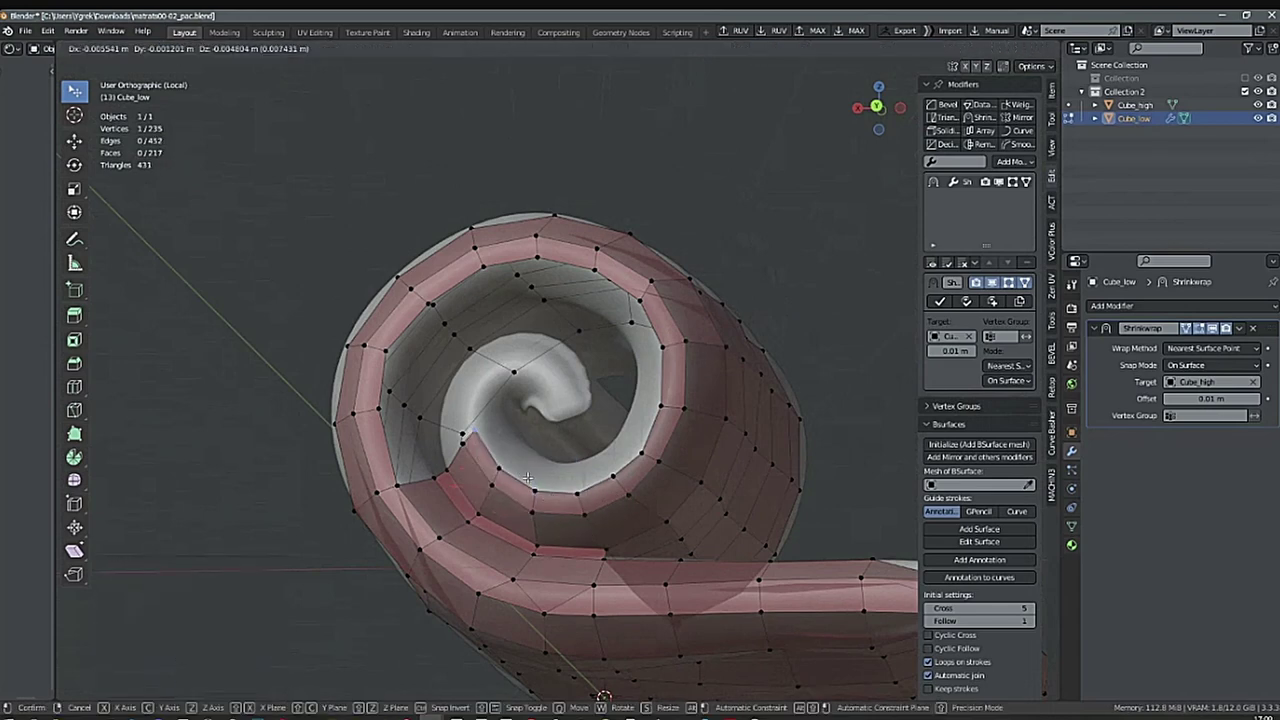
pyautogui.click(533, 476)
# Extrude a vertex inward from the strip's end row and build two faces along the inside of the rim band.
pyautogui.moveTo(533, 476); pyautogui.dragTo(617, 515, button='middle')
pyautogui.moveTo(786, 466); pyautogui.dragTo(748, 437, button='middle')
pyautogui.keyDown('shift'); pyautogui.moveTo(318, 520); pyautogui.dragTo(588, 437, button='middle'); pyautogui.keyUp('shift')
pyautogui.hotkey('ctrl', 'z')
pyautogui.moveTo(408, 408); pyautogui.dragTo(369, 422, button='middle')
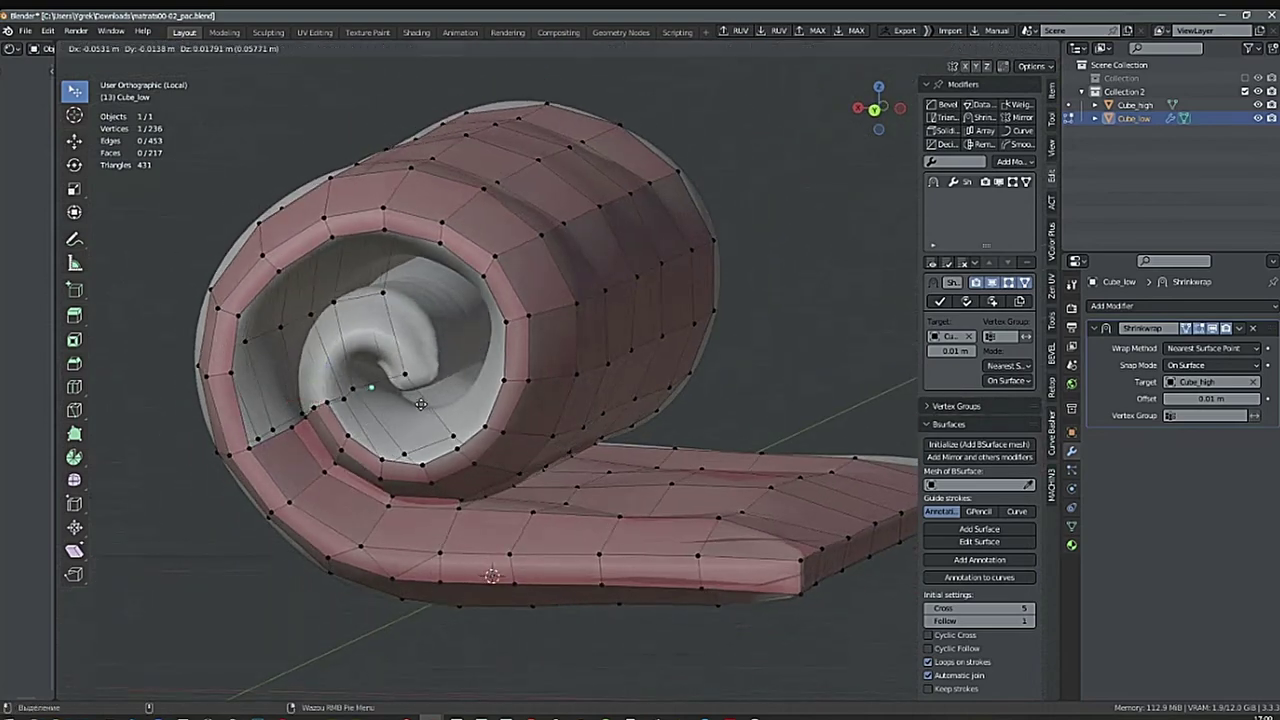
pyautogui.press('f')
pyautogui.press('g')
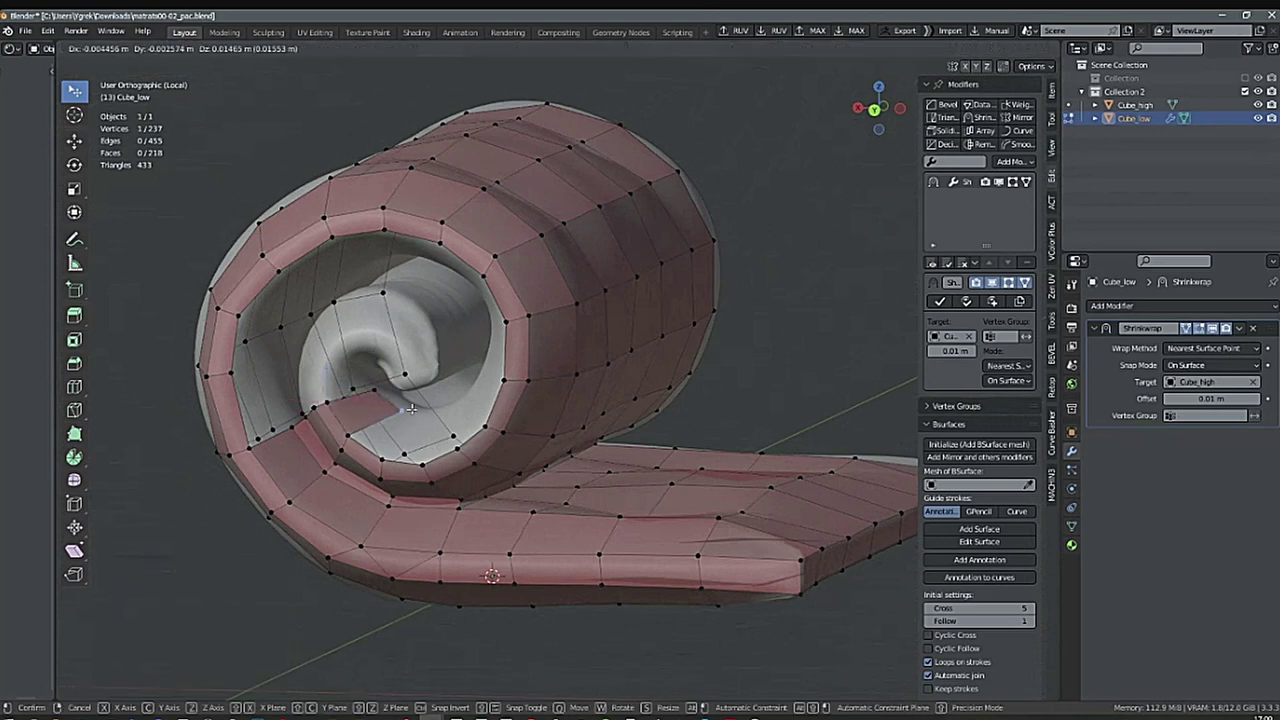
pyautogui.click(411, 409)
pyautogui.press('f')
pyautogui.press('g')
pyautogui.click(435, 418)
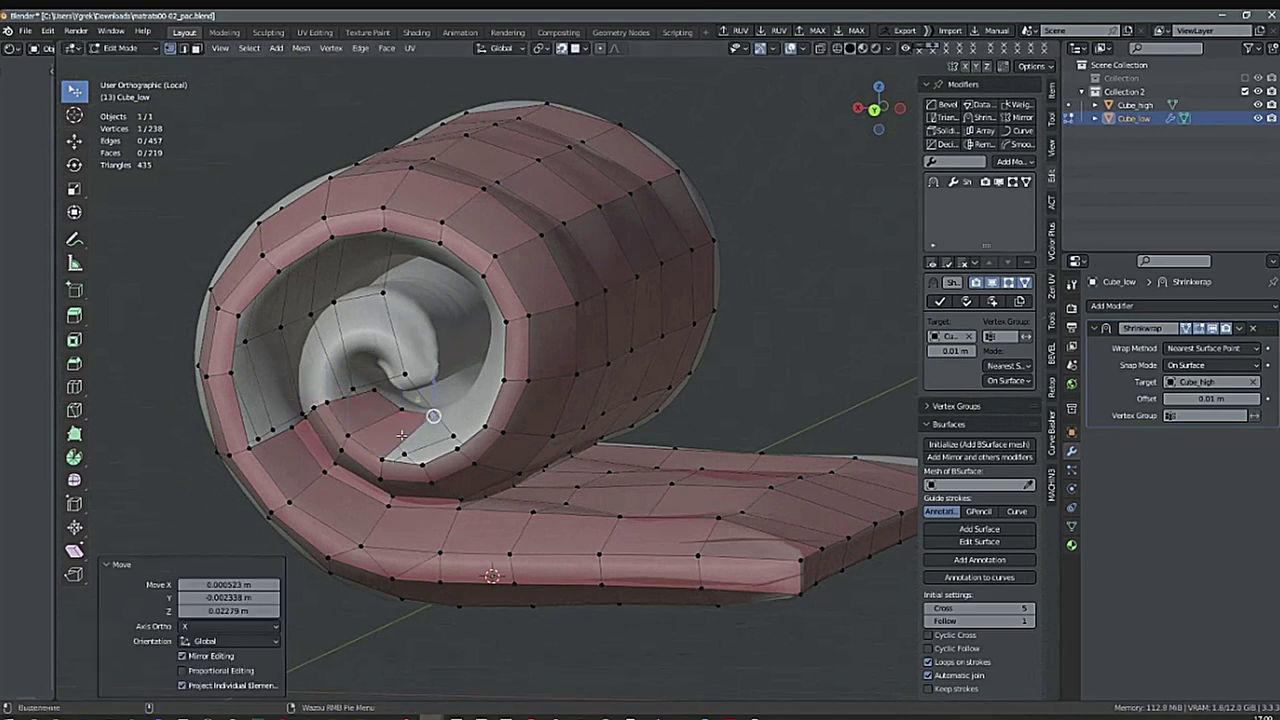
# Add further faces along the inner side of the rim band, moving the new vertices onto the surface inside the roll.
pyautogui.press('f')
pyautogui.press('g')
pyautogui.click(447, 416)
pyautogui.moveTo(447, 416); pyautogui.dragTo(512, 370, button='middle')
pyautogui.rightClick(363, 433)
pyautogui.click(466, 411)
pyautogui.click(349, 501)
pyautogui.press('f')
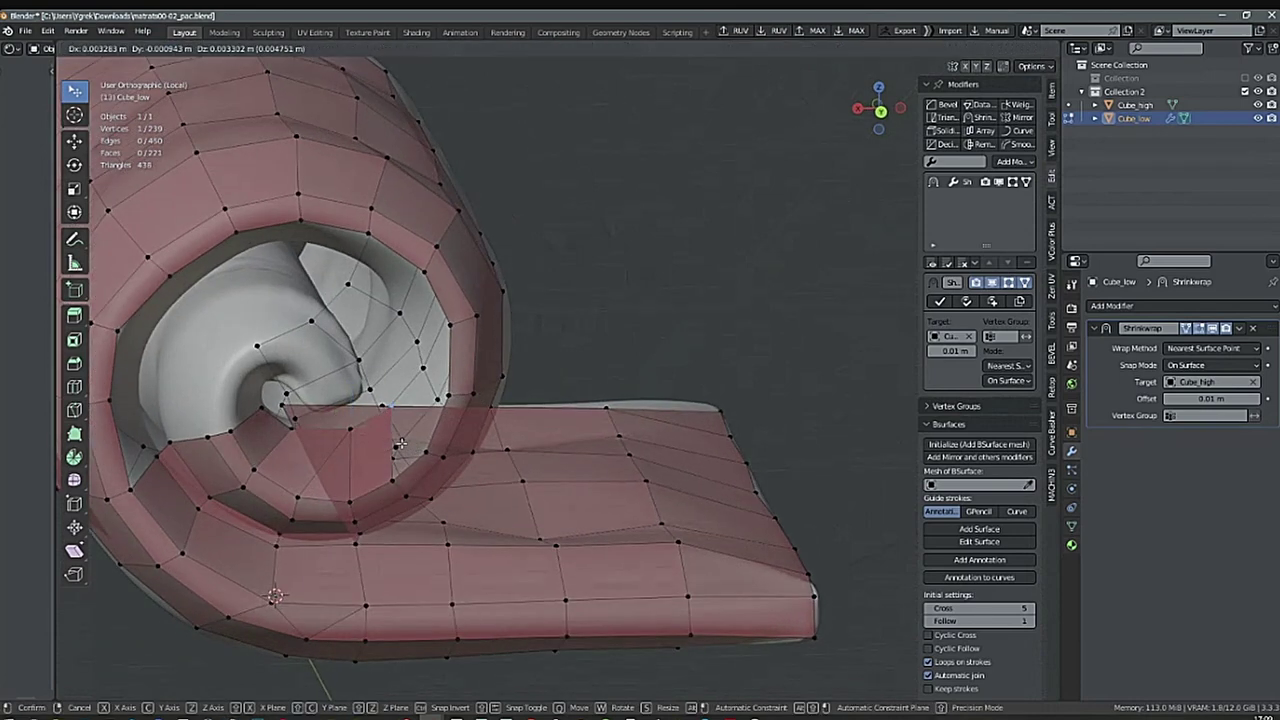
# Extend the inner strip along the bottom of the roll by one face and reposition its vertices on the high-poly surface.
pyautogui.click(384, 463)
pyautogui.moveTo(384, 463)
pyautogui.mouseDown(button='middle')
pyautogui.moveTo(351, 439)
pyautogui.moveTo(350, 478)
pyautogui.moveTo(352, 422)
pyautogui.moveTo(368, 460)
pyautogui.mouseUp(button='middle')
pyautogui.click(351, 439)
pyautogui.press('g')
pyautogui.click(332, 452)
pyautogui.click(380, 424)
pyautogui.press('g')
pyautogui.click(362, 431)
pyautogui.click(390, 482)
pyautogui.press('f')
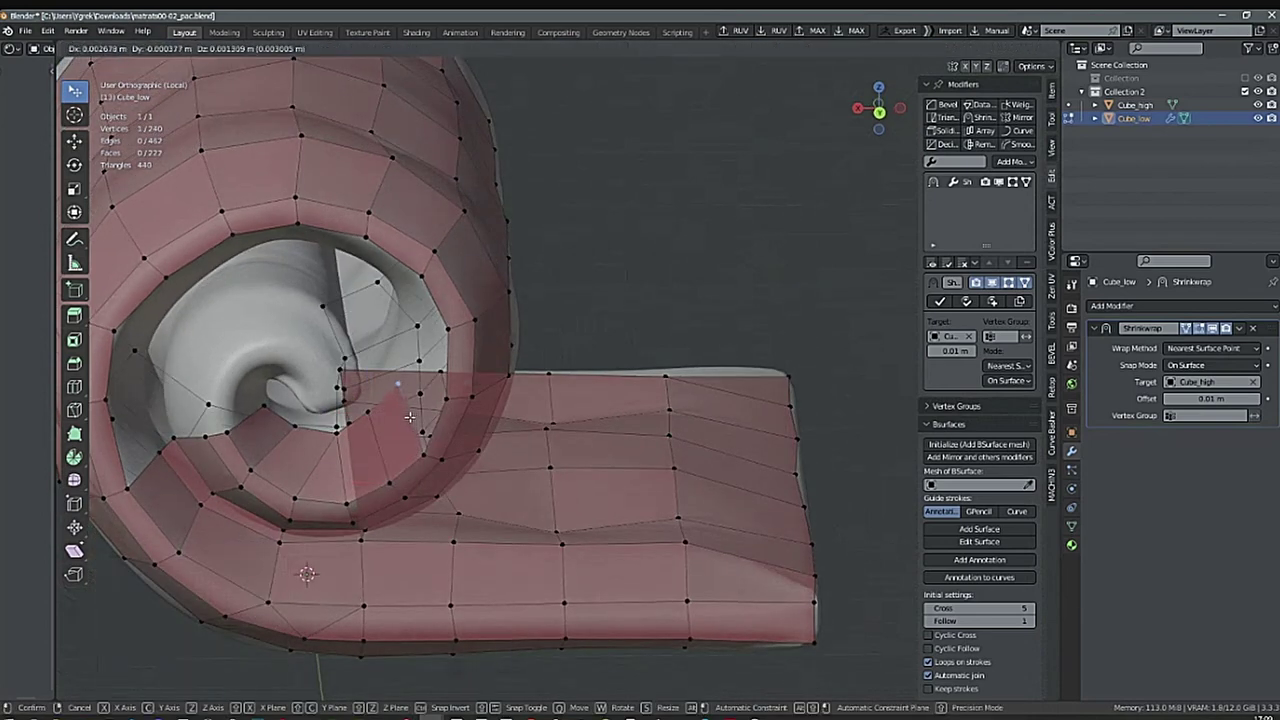
pyautogui.click(370, 412)
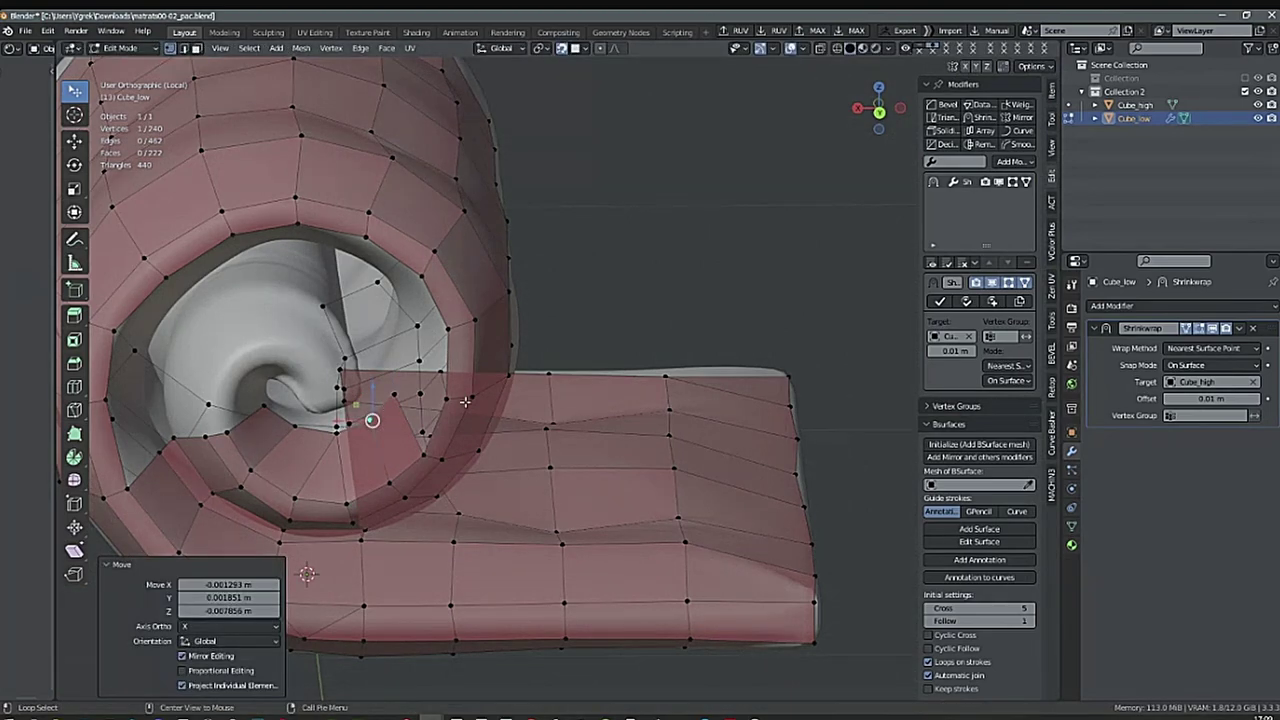
# Adjust the strip's end vertex and fill more faces up the side of the roll's inner wall.
pyautogui.moveTo(371, 420); pyautogui.dragTo(477, 404, button='middle')
pyautogui.click(388, 403)
pyautogui.press('g')
pyautogui.click(394, 399)
pyautogui.keyDown('shift'); pyautogui.click(430, 449); pyautogui.keyUp('shift')
pyautogui.press('f')
pyautogui.click(433, 384)
pyautogui.press('f')
pyautogui.click(477, 404)
# Continue the inner-wall strip over the upper part of the roll, placing each new face's vertex on the surface.
pyautogui.click(457, 351)
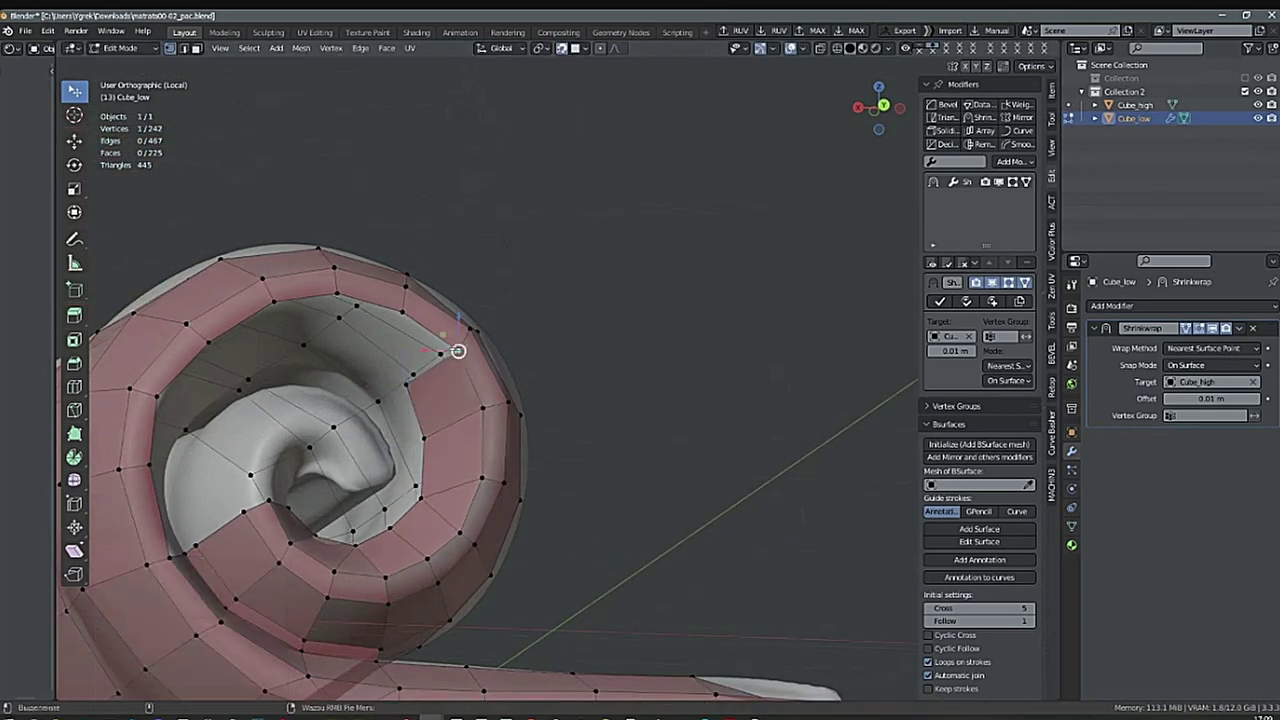
pyautogui.press('f')
pyautogui.click(462, 362)
pyautogui.moveTo(462, 362); pyautogui.dragTo(447, 376, button='middle')
pyautogui.press('f')
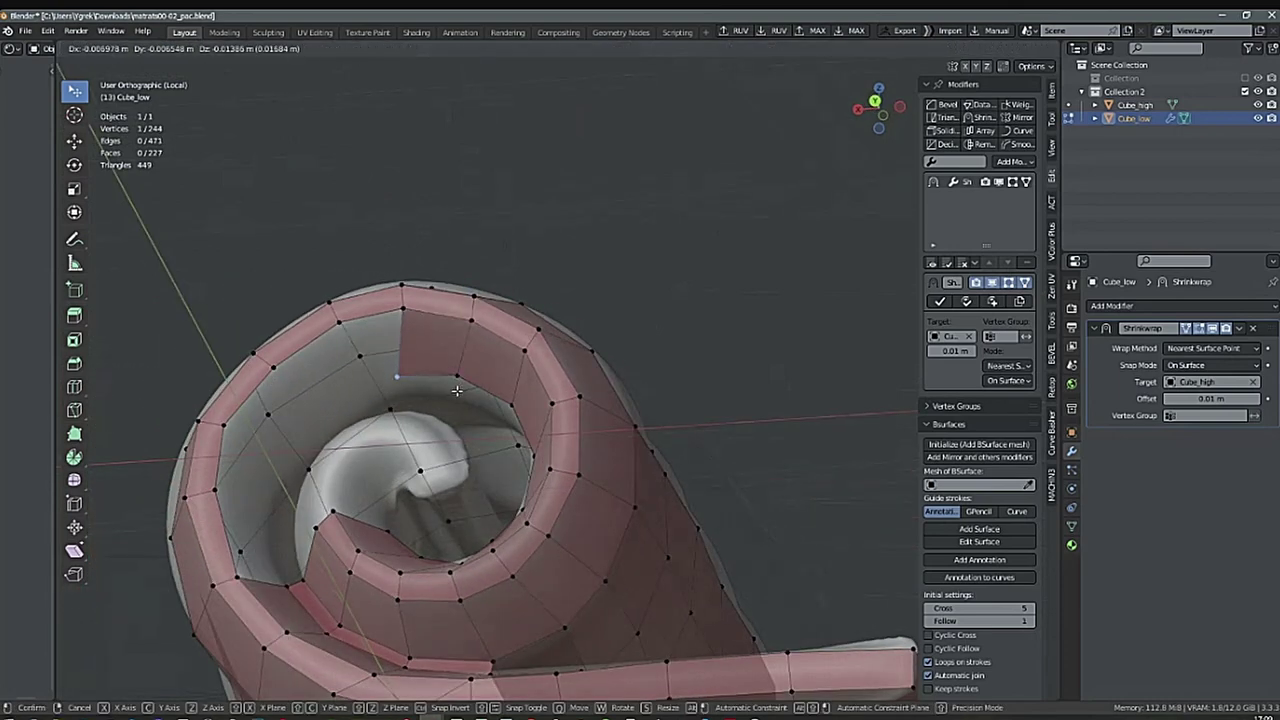
pyautogui.click(453, 394)
# Fill two more faces past the top of the roll's inner wall and position the end vertex.
pyautogui.click(405, 313)
pyautogui.keyDown('shift'); pyautogui.click(355, 320); pyautogui.keyUp('shift')
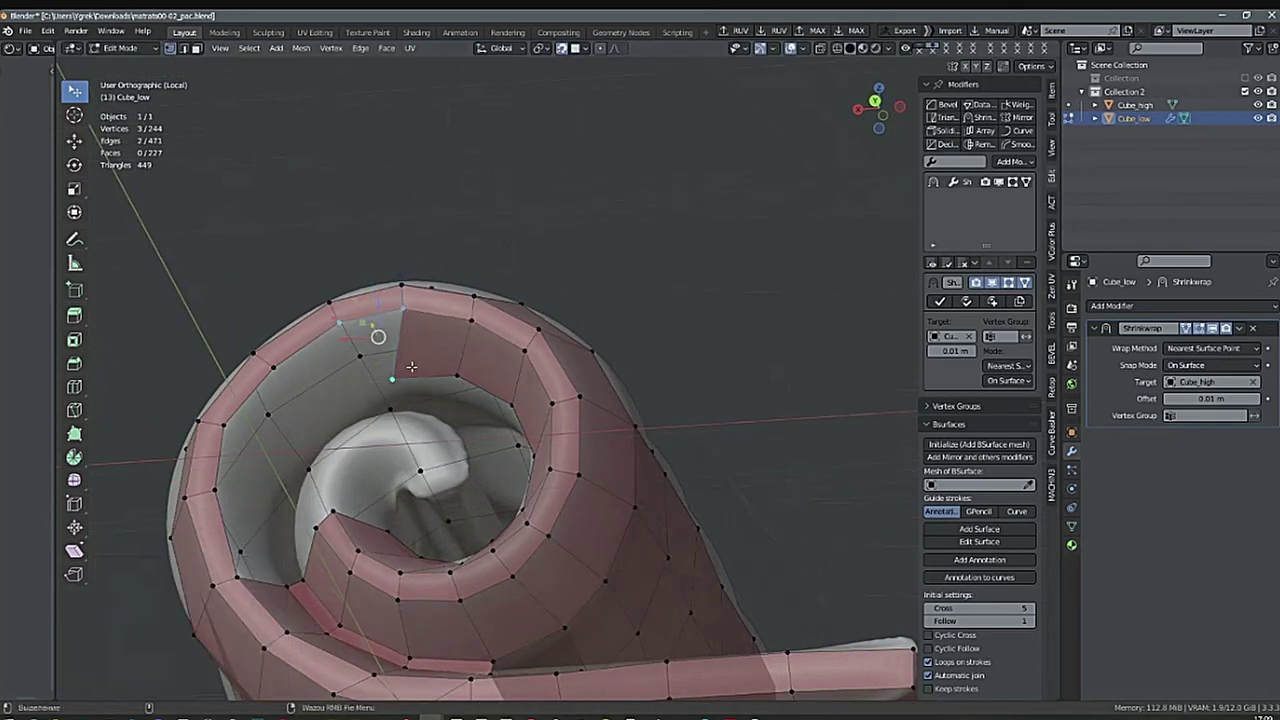
pyautogui.press('f')
pyautogui.click(351, 420)
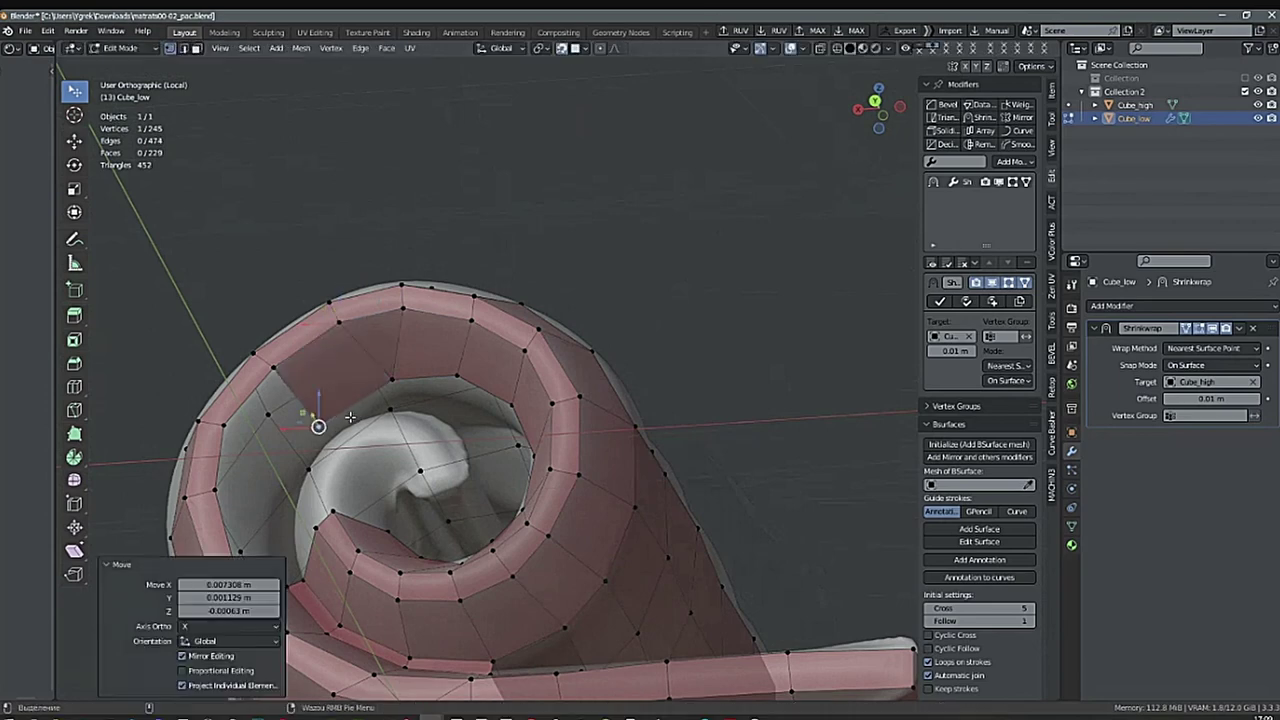
# Fill two faces upward from the inner wall's lower strip and select the rim edge of the remaining gap.
pyautogui.keyDown('shift'); pyautogui.moveTo(428, 406); pyautogui.dragTo(588, 208, button='middle'); pyautogui.keyUp('shift')
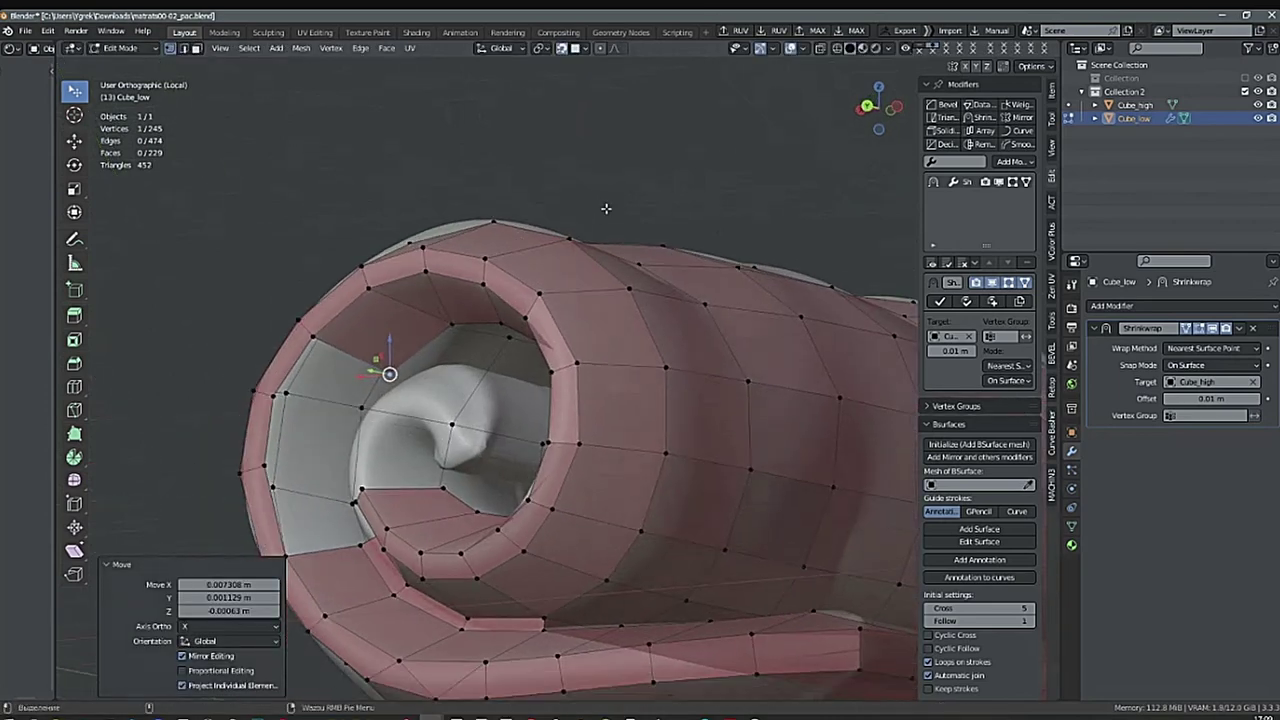
pyautogui.rightClick(604, 210)
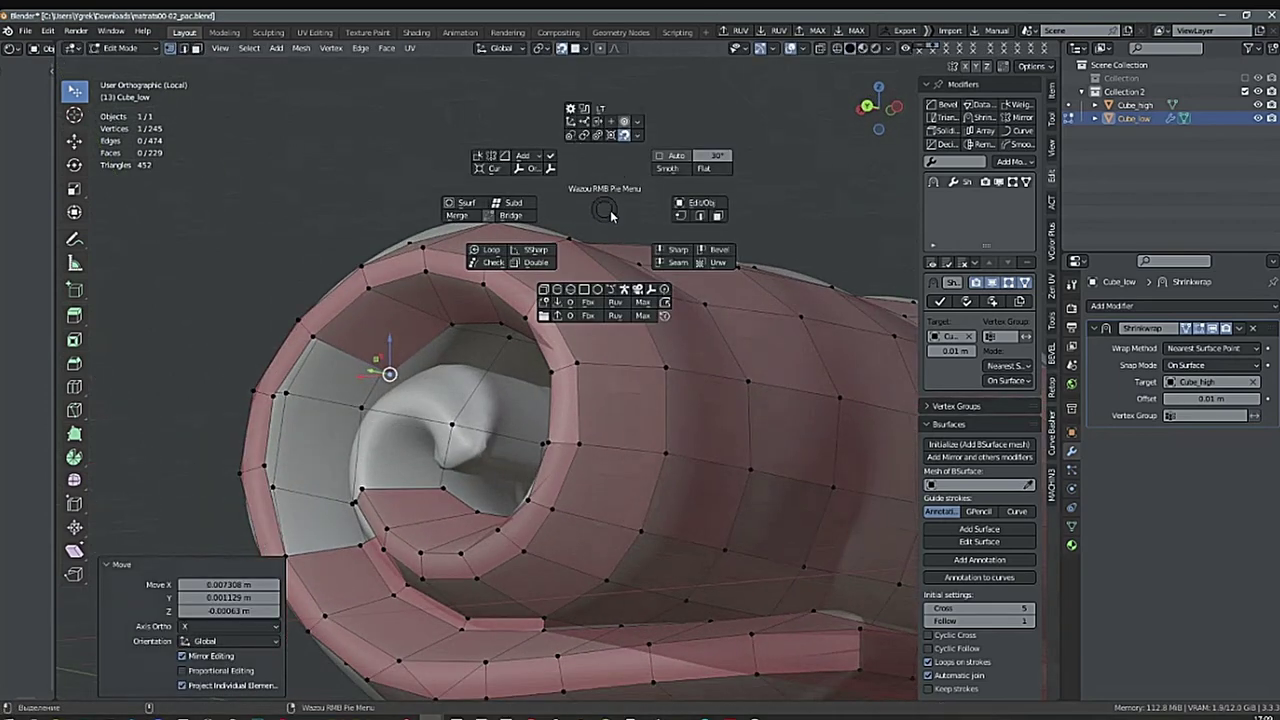
pyautogui.rightClick(614, 220)
pyautogui.keyDown('shift'); pyautogui.moveTo(400, 505); pyautogui.dragTo(444, 467, button='middle'); pyautogui.keyUp('shift')
pyautogui.press('f')
pyautogui.click(368, 378)
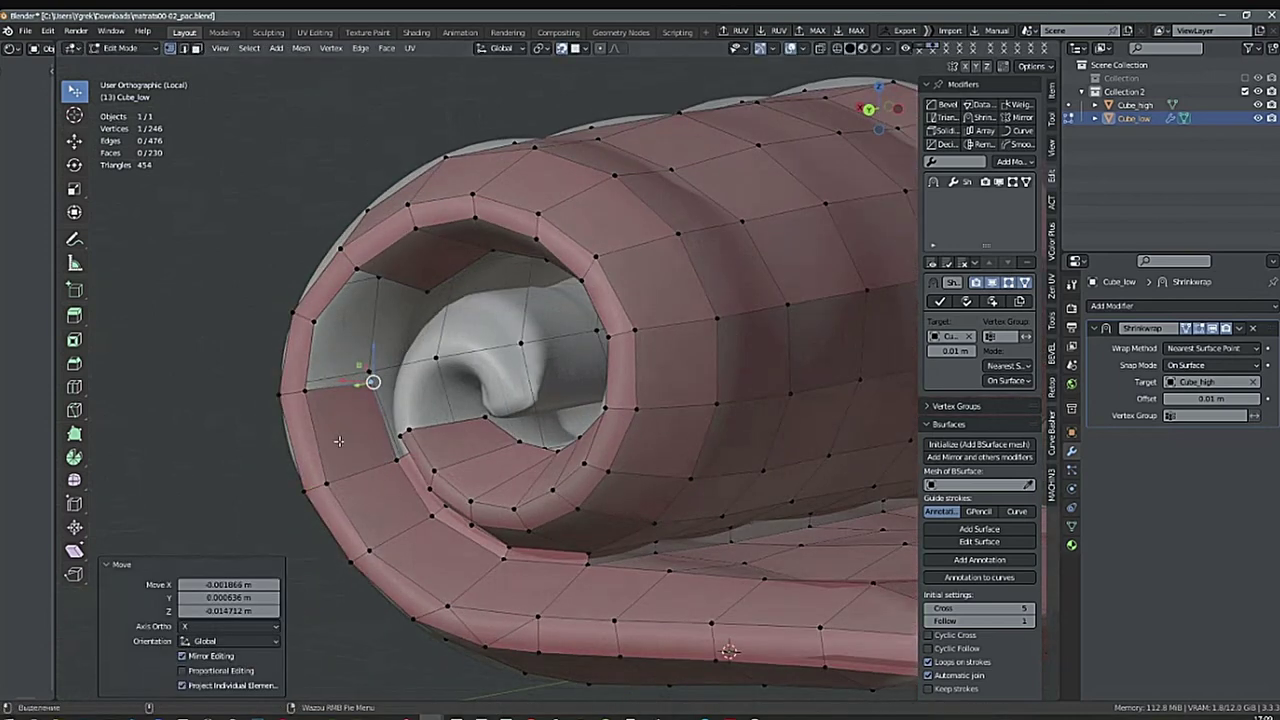
pyautogui.press('f')
pyautogui.click(383, 435)
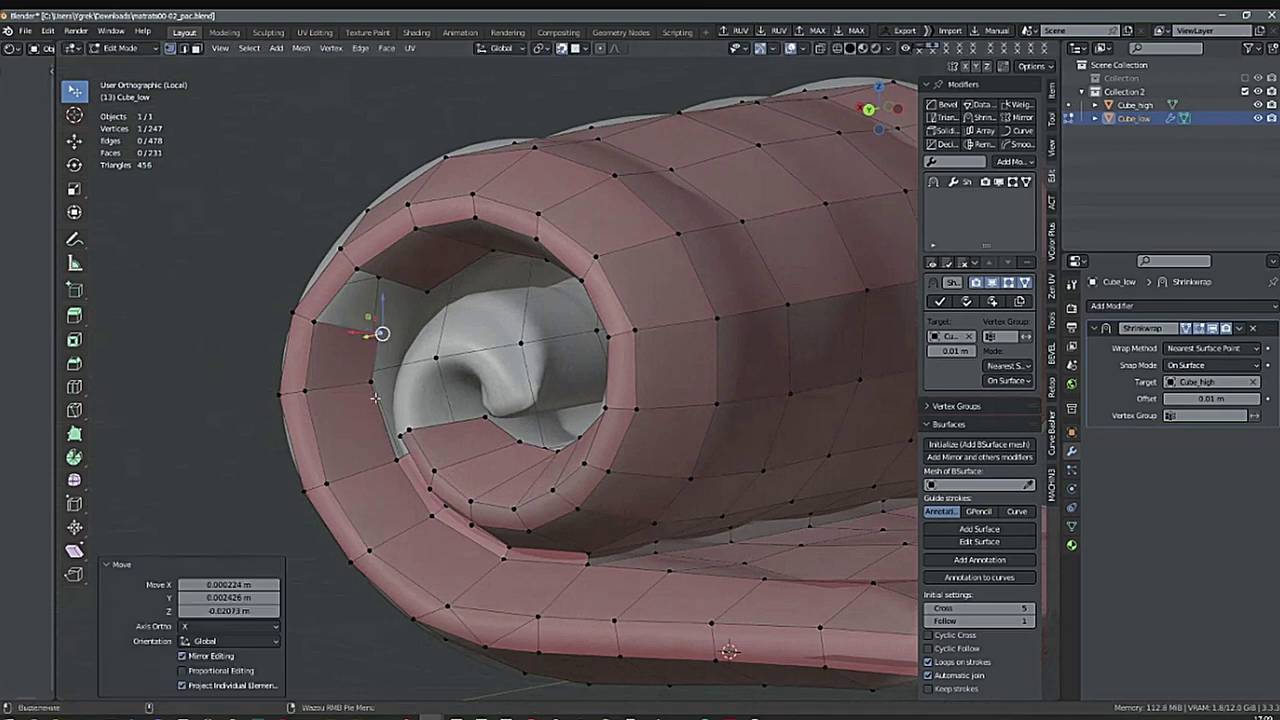
pyautogui.click(311, 321)
pyautogui.keyDown('shift'); pyautogui.click(357, 270); pyautogui.keyUp('shift')
# Try a level 2 Subdivision modifier on the low-poly mesh and undo it.
pyautogui.hotkey('ctrl', '2')
pyautogui.moveTo(530, 340); pyautogui.dragTo(543, 332, button='middle')
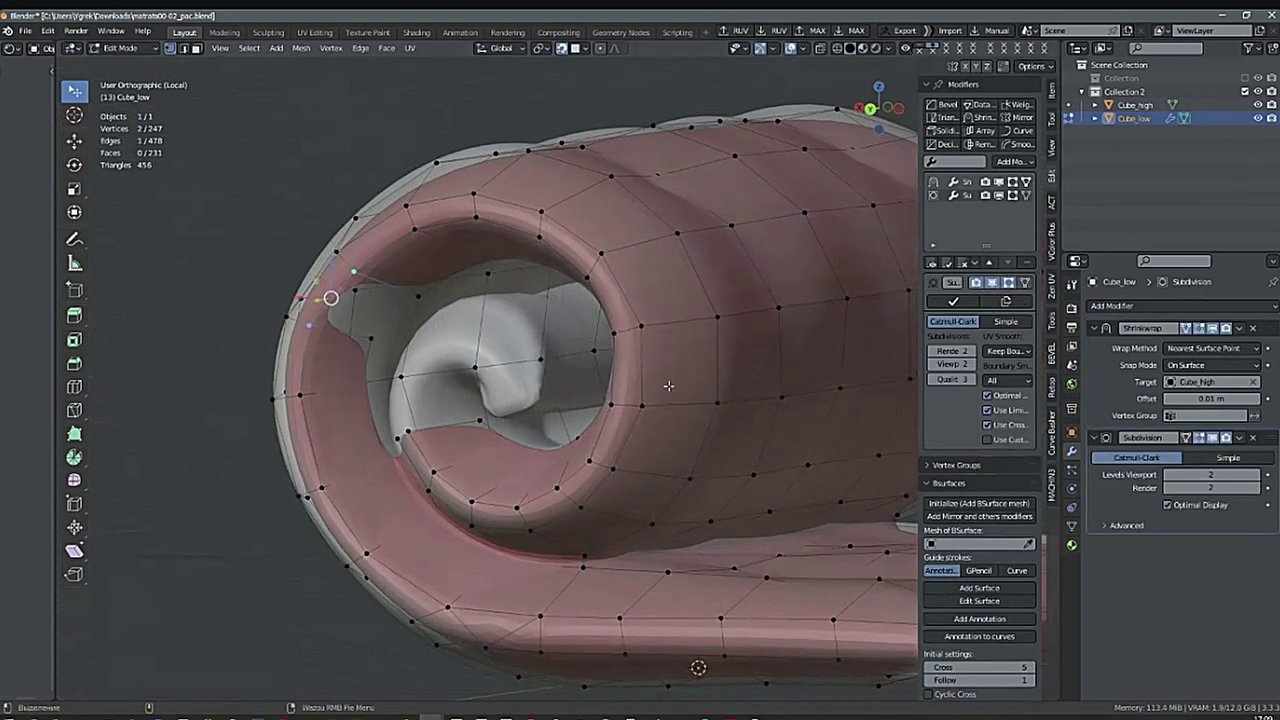
pyautogui.hotkey('ctrl', 'z')
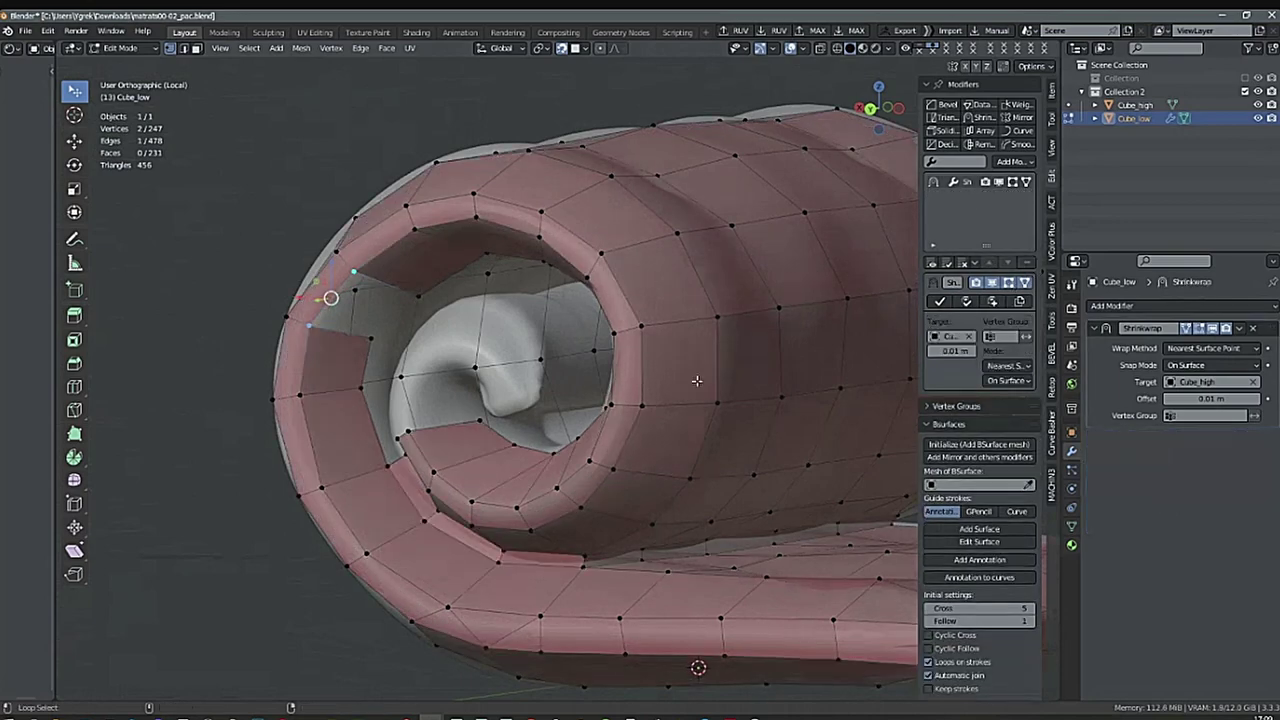
# Close the last gap in the roll's inner wall with a face and move its corner vertex onto the surface.
pyautogui.scroll(2, 546, 325)
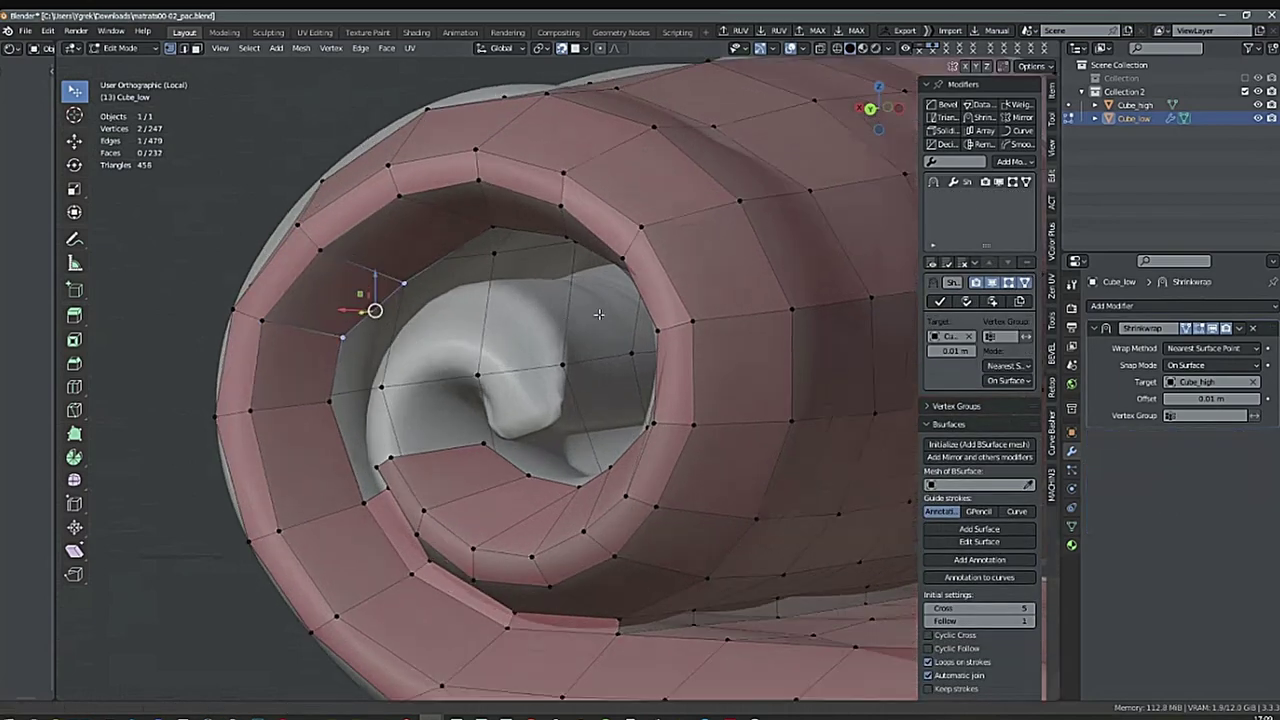
pyautogui.hotkey('alt', 'a')
pyautogui.scroll(-2, 624, 345)
pyautogui.moveTo(637, 377); pyautogui.dragTo(520, 345, button='middle')
pyautogui.click(340, 305)
pyautogui.press('g')
pyautogui.click(378, 322)
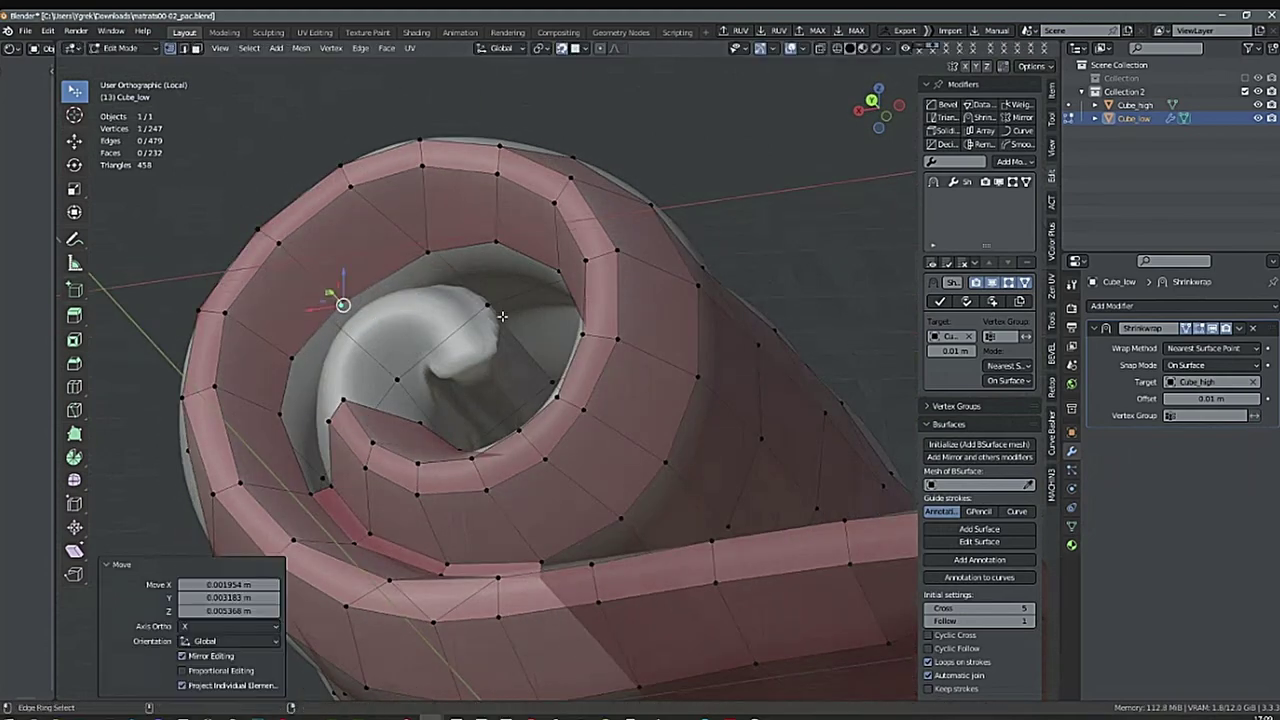
# Extrude the end edge of the inner curl's strip into one new face and adjust its corner vertex.
pyautogui.moveTo(378, 322); pyautogui.dragTo(447, 496, button='middle')
pyautogui.click(336, 508)
pyautogui.keyDown('shift'); pyautogui.click(365, 488); pyautogui.keyUp('shift')
pyautogui.press('e')
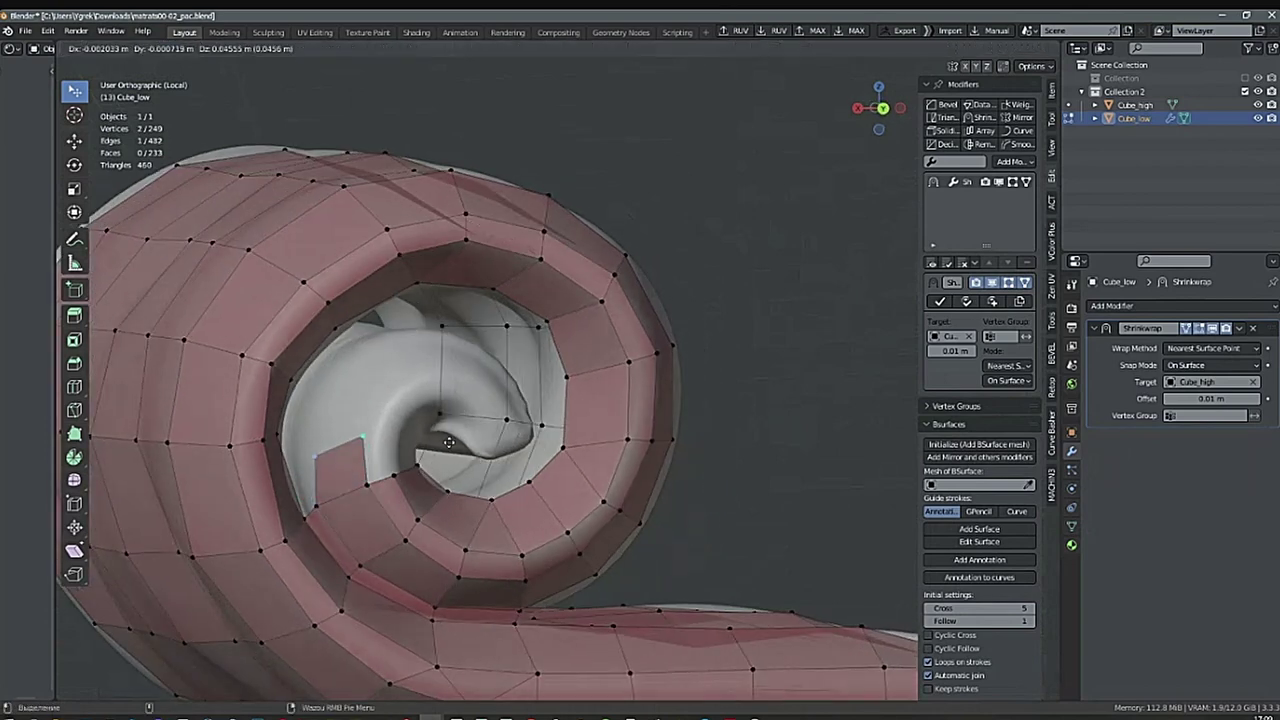
pyautogui.click(437, 428)
pyautogui.click(356, 419)
pyautogui.press('g')
pyautogui.click(380, 432)
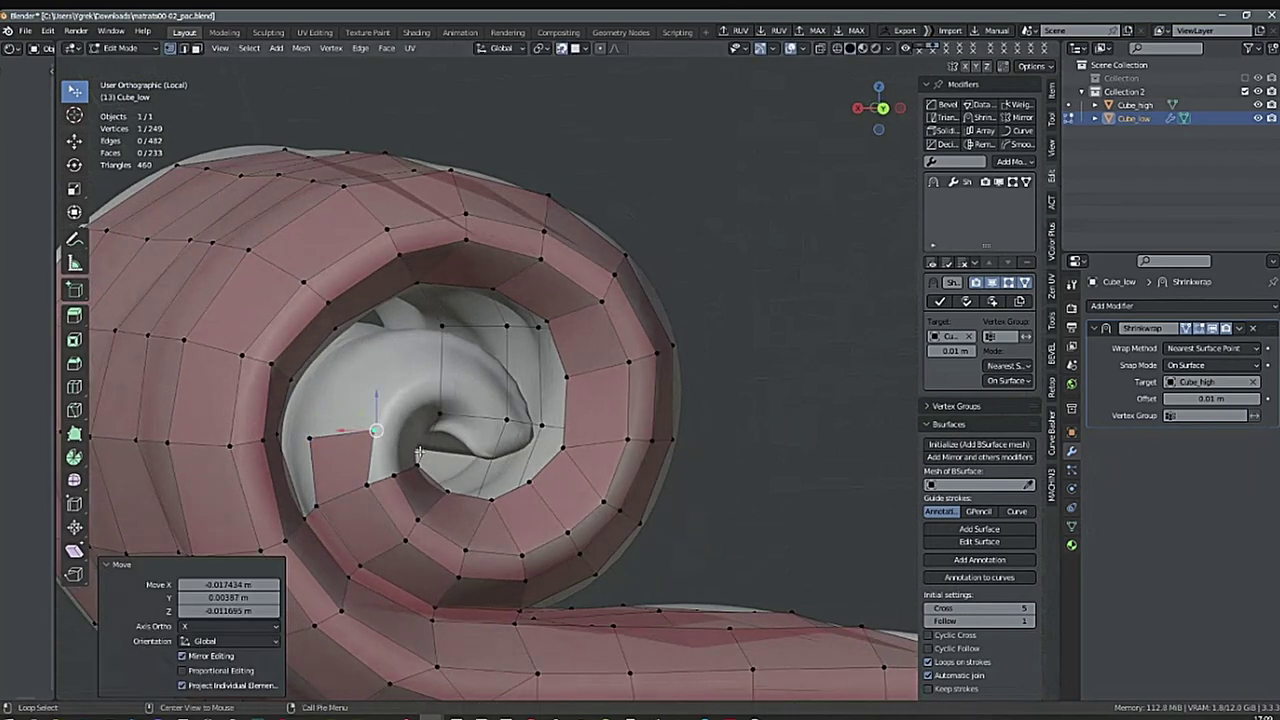
# Extrude a second face along the inner curl and reposition both of its end vertices.
pyautogui.keyDown('shift'); pyautogui.moveTo(320, 437); pyautogui.dragTo(319, 467, button='middle'); pyautogui.keyUp('shift')
pyautogui.keyDown('shift'); pyautogui.click(317, 467); pyautogui.keyUp('shift')
pyautogui.press('e')
pyautogui.click(344, 410)
pyautogui.click(409, 406)
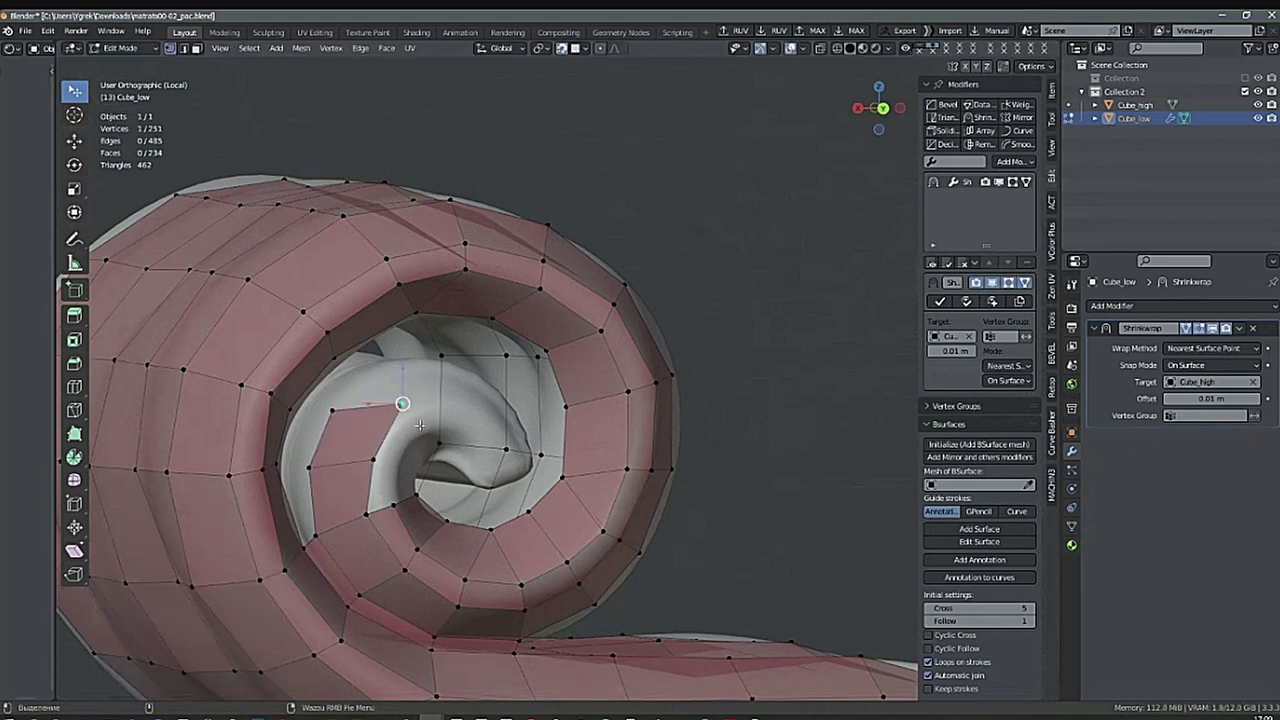
pyautogui.press('r')
pyautogui.click(418, 437)
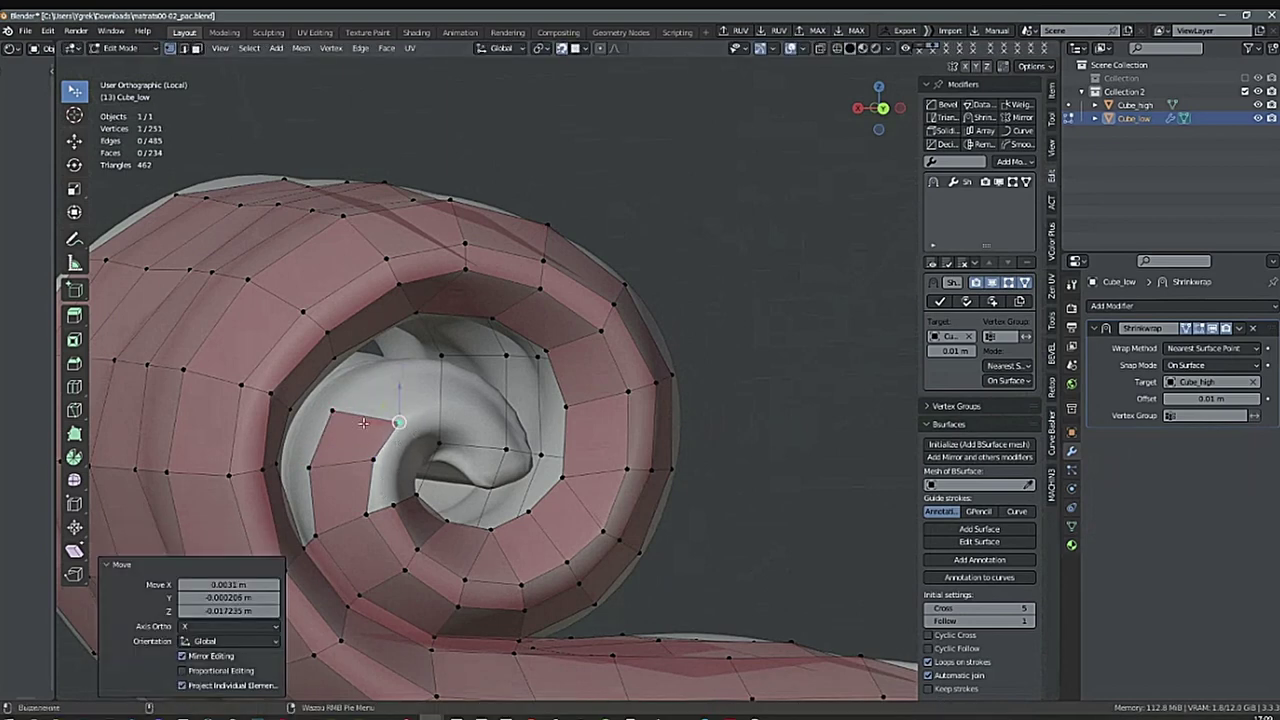
pyautogui.click(338, 411)
pyautogui.press('g')
pyautogui.press('c')
pyautogui.click(352, 385)
pyautogui.moveTo(352, 385); pyautogui.dragTo(390, 420, button='middle')
# Extrude a chain of four vertices from the strip's outer corner around the inner curl to its tip.
pyautogui.press('e')
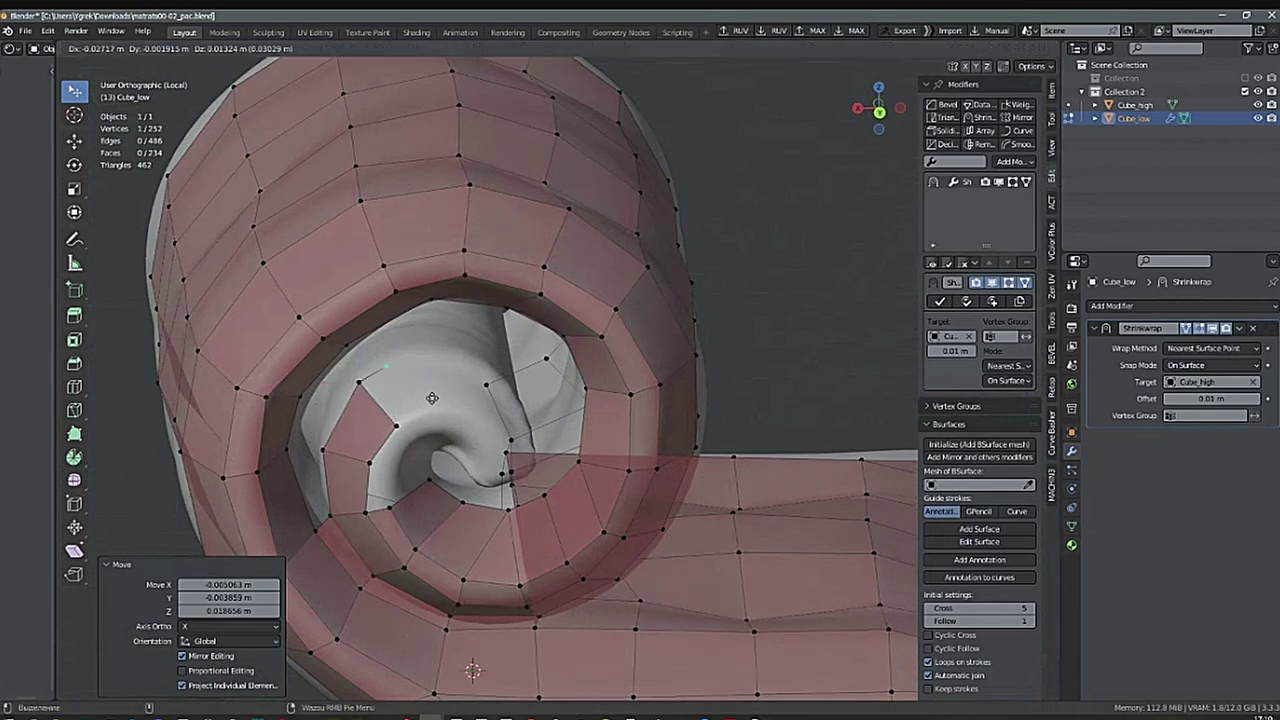
pyautogui.click(452, 388)
pyautogui.moveTo(452, 388); pyautogui.dragTo(503, 418, button='middle')
pyautogui.press('e')
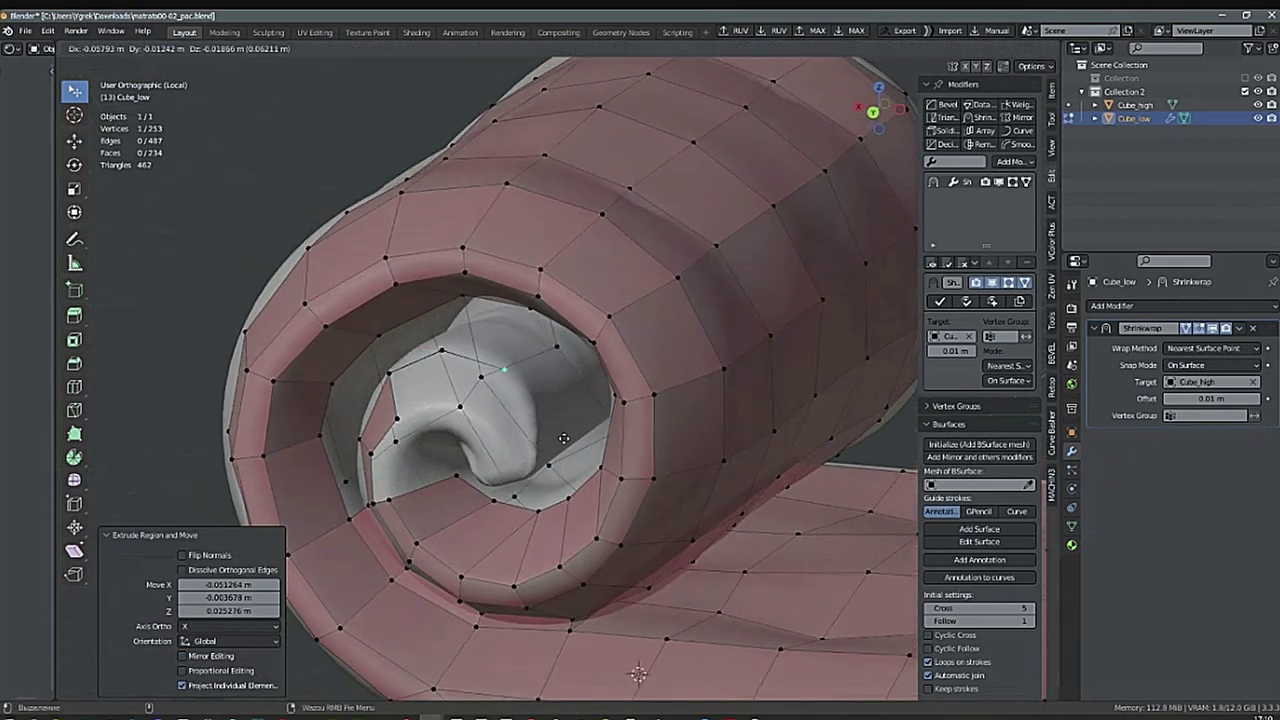
pyautogui.click(564, 438)
pyautogui.press('e')
pyautogui.click(595, 478)
pyautogui.press('e')
pyautogui.click(594, 532)
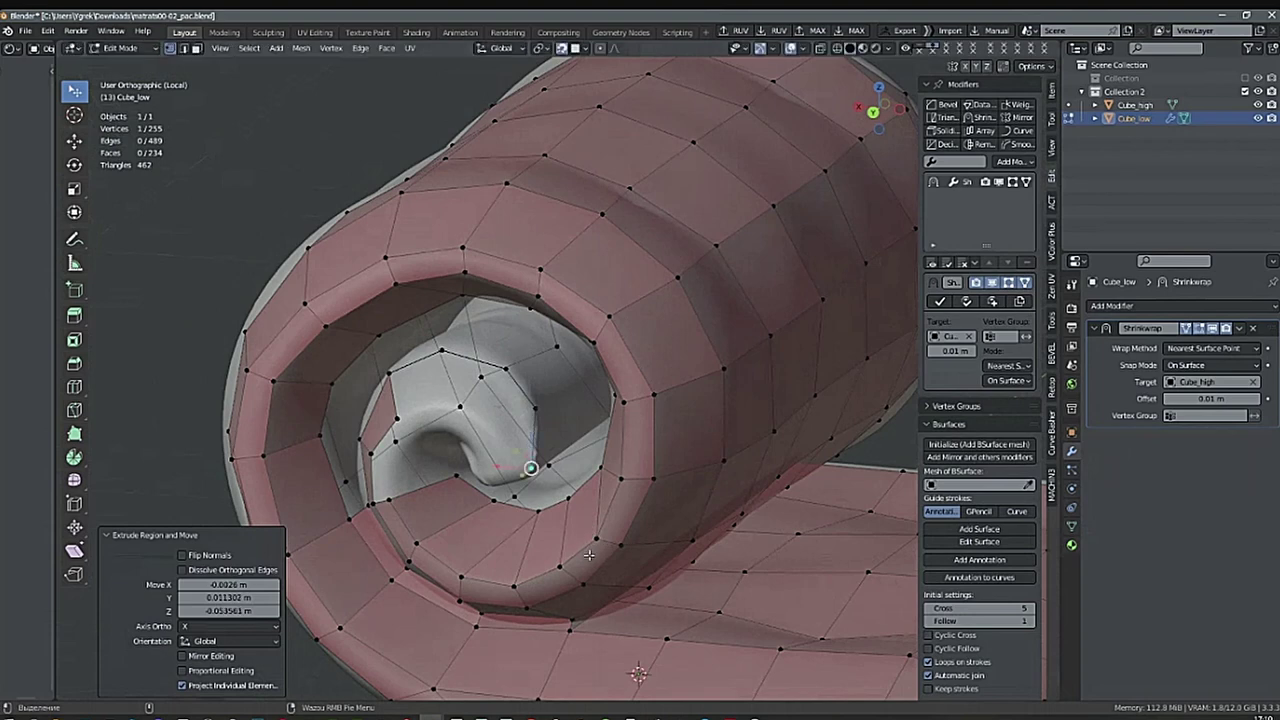
# Fill four faces along the extruded vertex chain to the curl's tip and position their inner vertices.
pyautogui.moveTo(594, 530); pyautogui.dragTo(587, 439, button='middle')
pyautogui.click(392, 430)
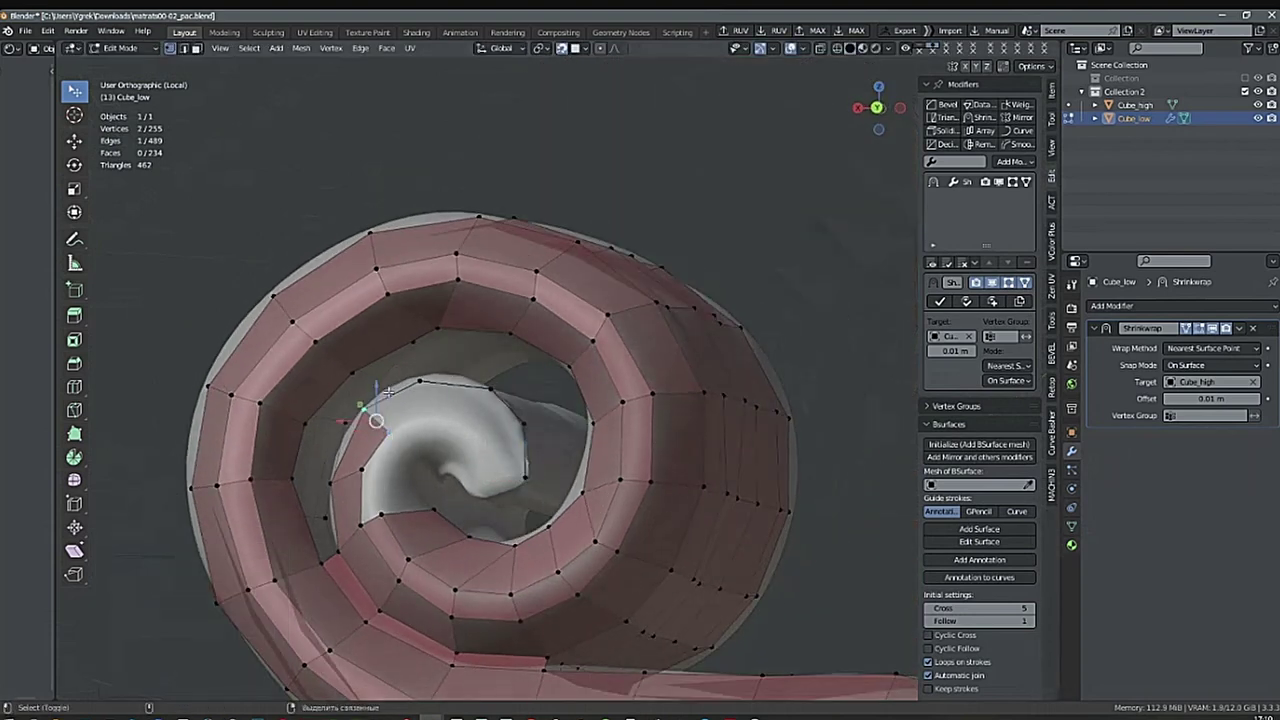
pyautogui.press('f')
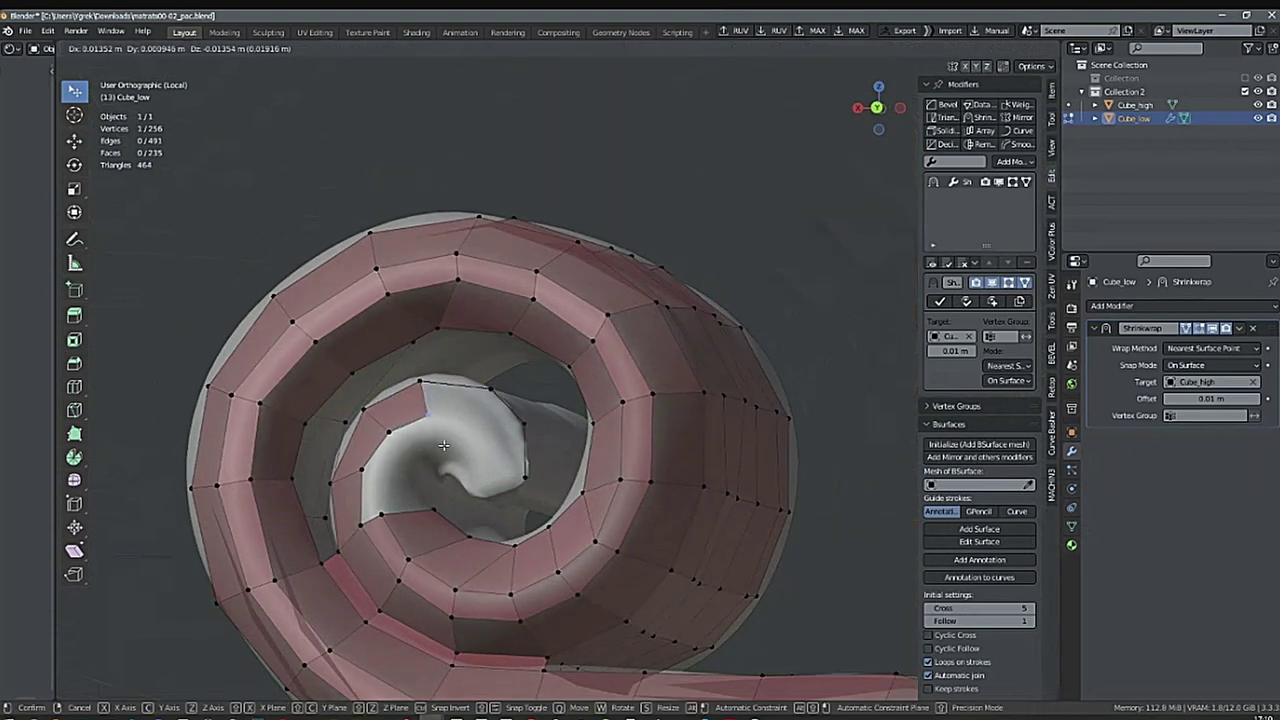
pyautogui.click(443, 445)
pyautogui.press('f')
pyautogui.click(471, 442)
pyautogui.moveTo(471, 442); pyautogui.dragTo(551, 397, button='middle')
pyautogui.keyDown('shift'); pyautogui.click(451, 432); pyautogui.keyUp('shift')
pyautogui.press('f')
pyautogui.click(452, 466)
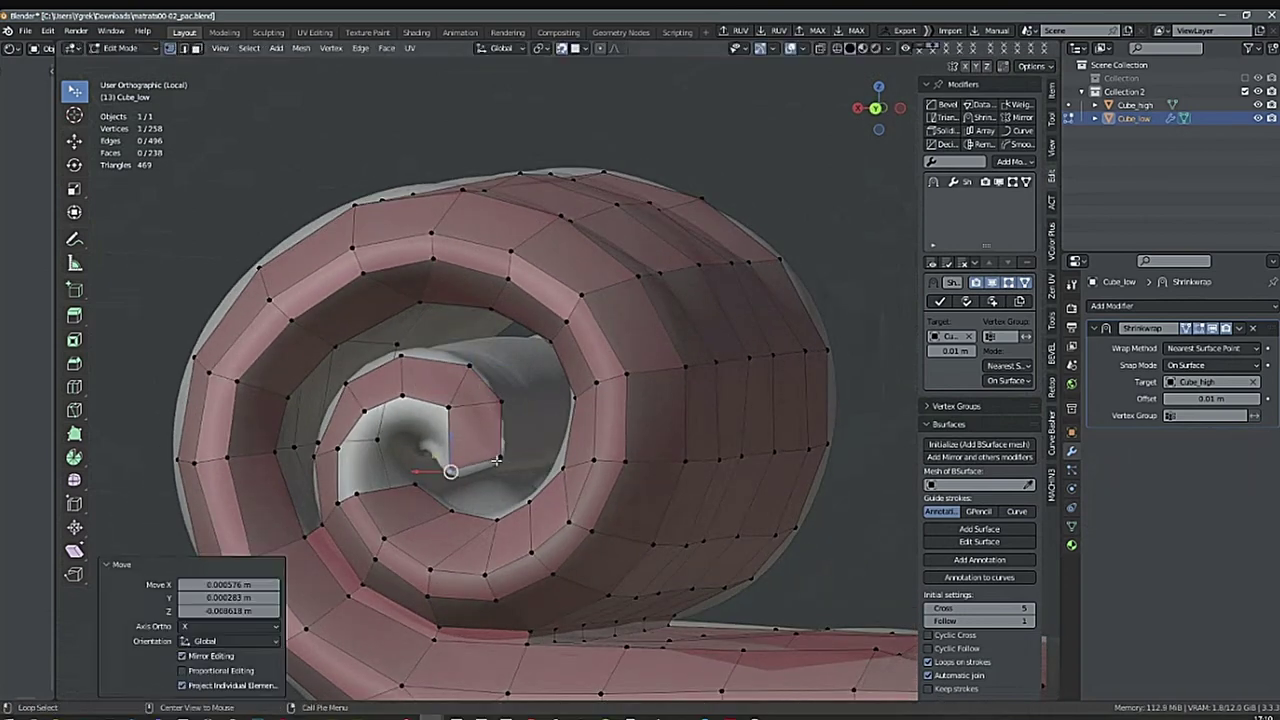
# Fill two faces along the inner side of the curl and place their free vertices on the surface.
pyautogui.moveTo(452, 466); pyautogui.dragTo(452, 555, button='middle')
pyautogui.click(391, 540)
pyautogui.press('f')
pyautogui.click(413, 538)
pyautogui.press('g')
pyautogui.click(443, 544)
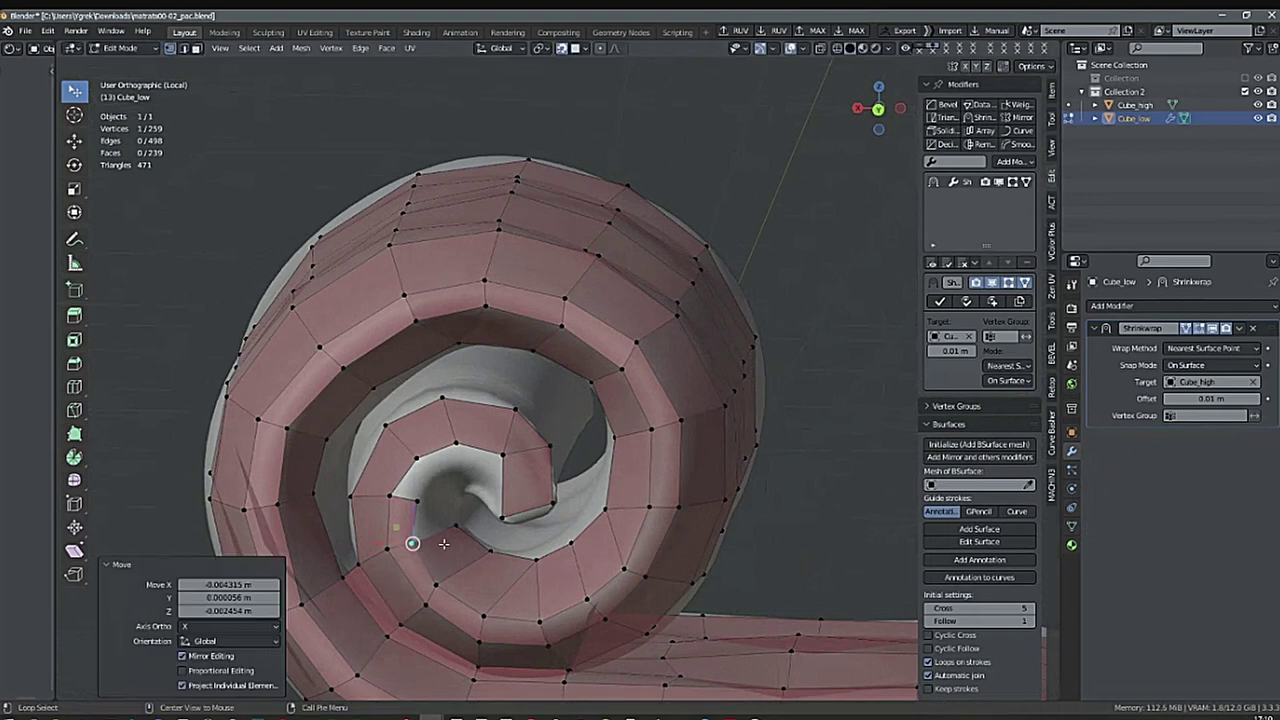
pyautogui.press('f')
pyautogui.click(436, 499)
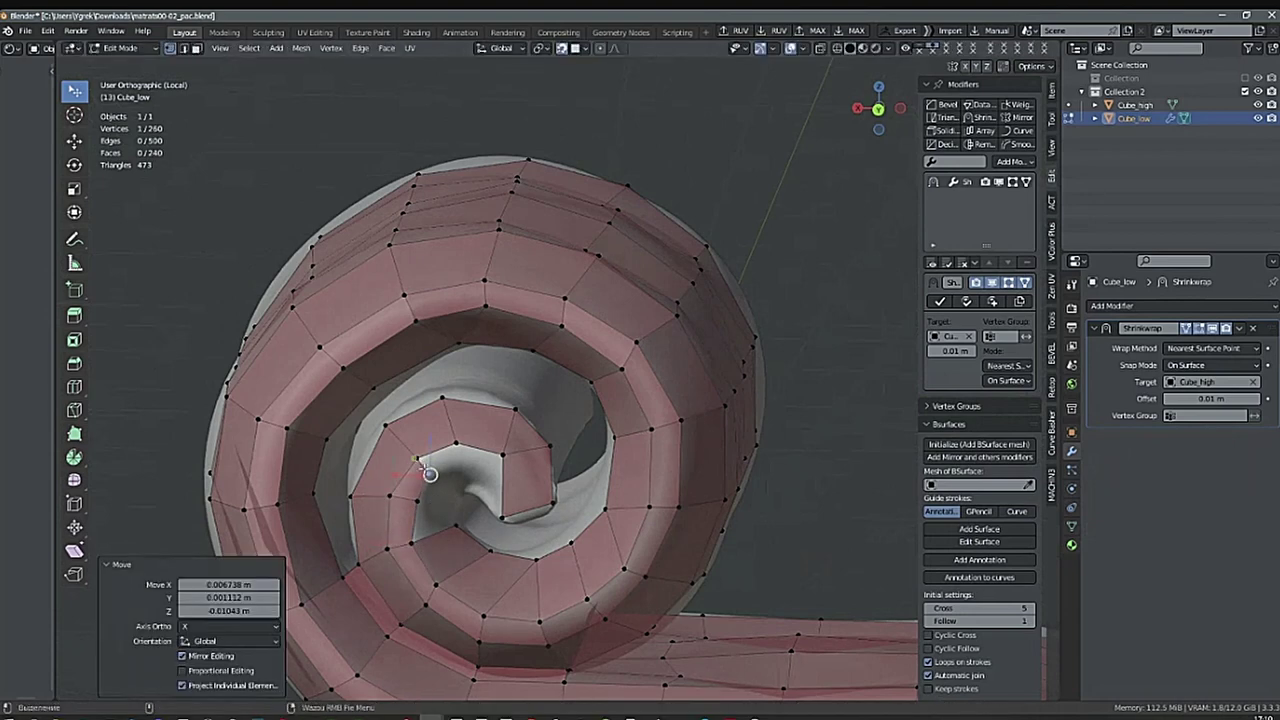
# Extend the curl's inner-side strip by two more faces toward the tip.
pyautogui.click(421, 462)
pyautogui.press('f')
pyautogui.click(525, 465)
pyautogui.moveTo(525, 465); pyautogui.dragTo(468, 459, button='middle')
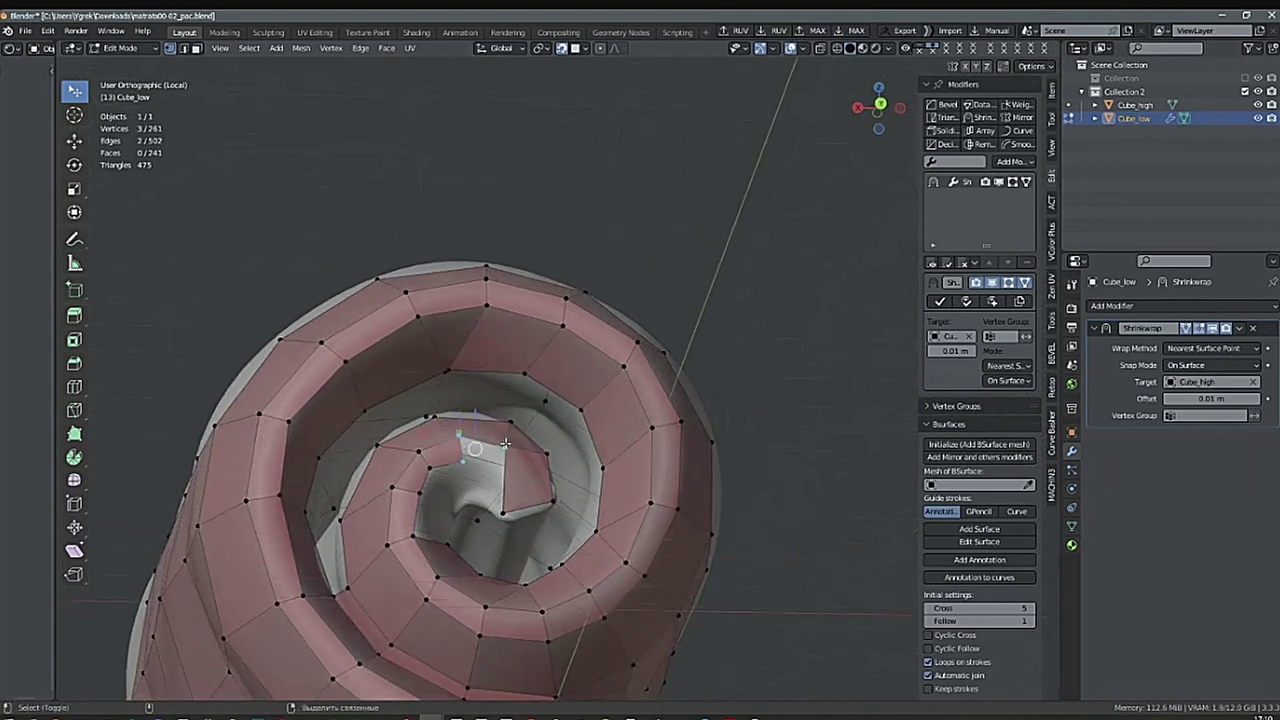
pyautogui.press('f')
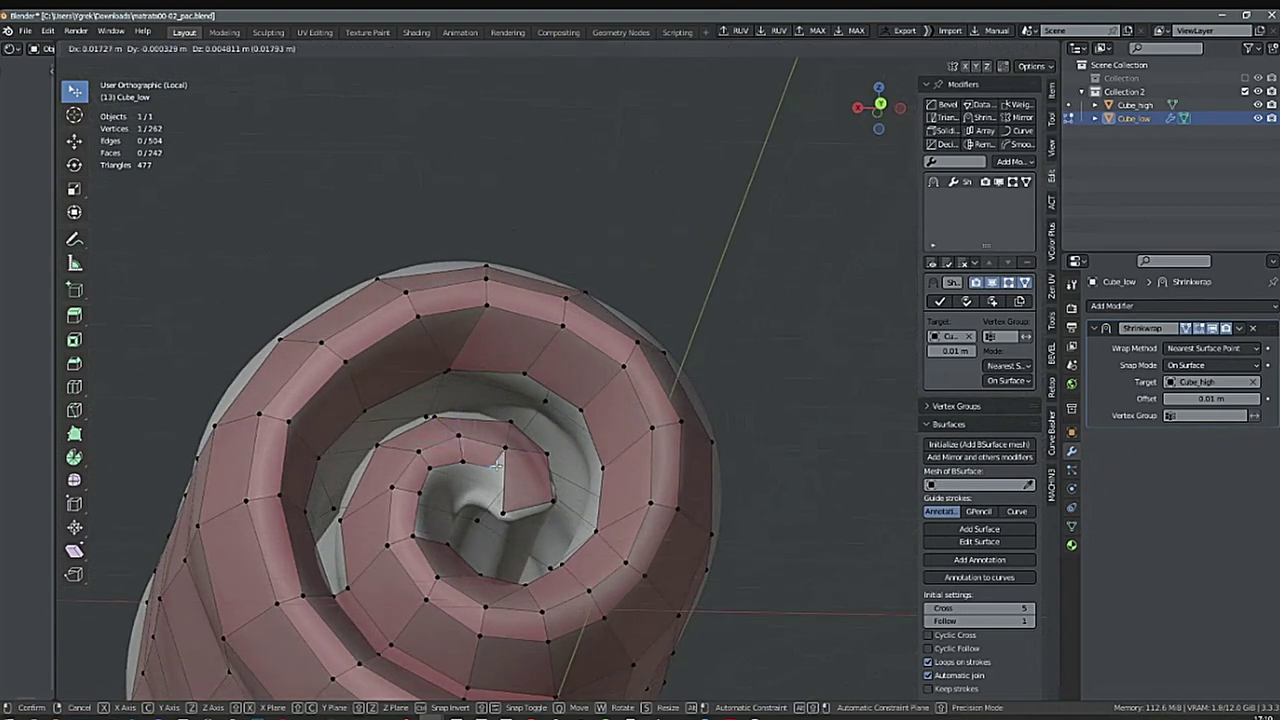
pyautogui.click(497, 462)
# Merge the inner-side strip's end vertex with the neighbouring vertex near the curl's tip and adjust the merged area.
pyautogui.moveTo(497, 462)
pyautogui.mouseDown(button='middle')
pyautogui.moveTo(540, 455)
pyautogui.moveTo(545, 470)
pyautogui.moveTo(514, 503)
pyautogui.moveTo(488, 462)
pyautogui.mouseUp(button='middle')
pyautogui.click(520, 502)
pyautogui.press('g')
pyautogui.click(530, 499)
pyautogui.keyDown('shift'); pyautogui.click(497, 465); pyautogui.keyUp('shift')
pyautogui.rightClick(530, 495)
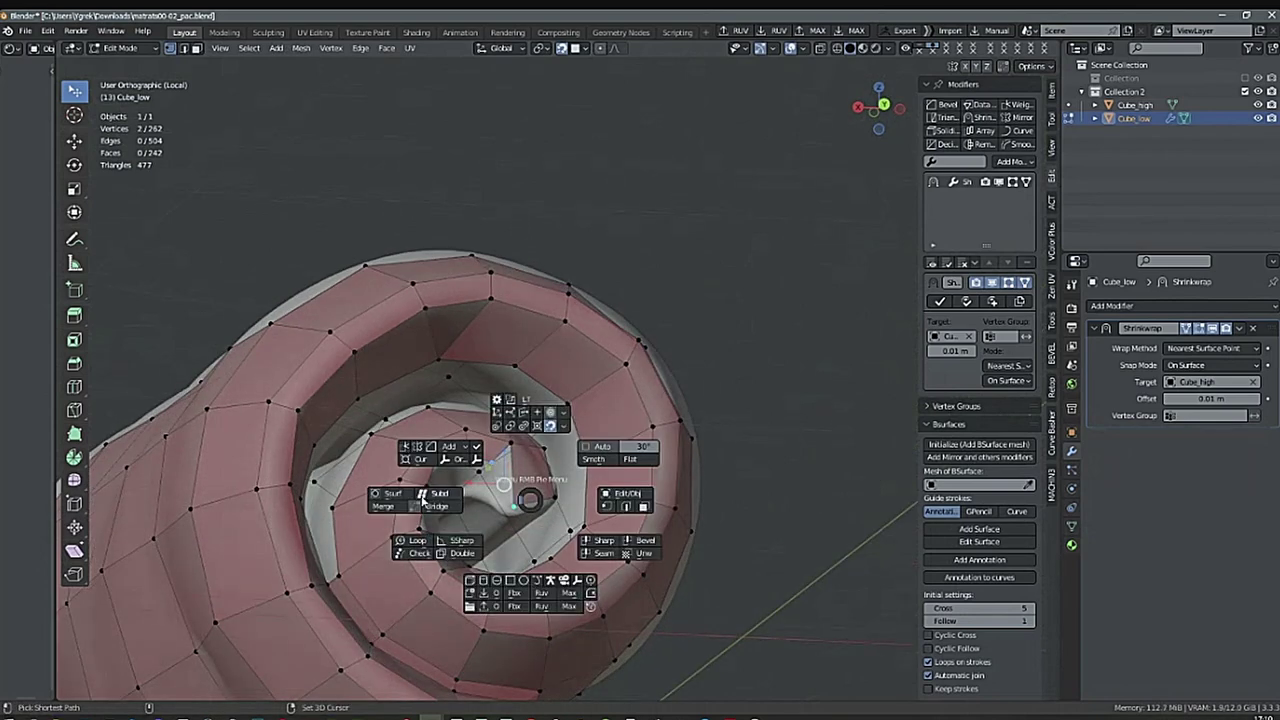
pyautogui.click(430, 495)
pyautogui.moveTo(592, 456)
pyautogui.mouseDown(button='middle')
pyautogui.moveTo(598, 480)
pyautogui.moveTo(563, 466)
pyautogui.moveTo(559, 419)
pyautogui.moveTo(592, 443)
pyautogui.mouseUp(button='middle')
pyautogui.press('g')
pyautogui.click(557, 450)
# Fill a face inside the curl's central hollow and move its new vertex into place.
pyautogui.click(420, 461)
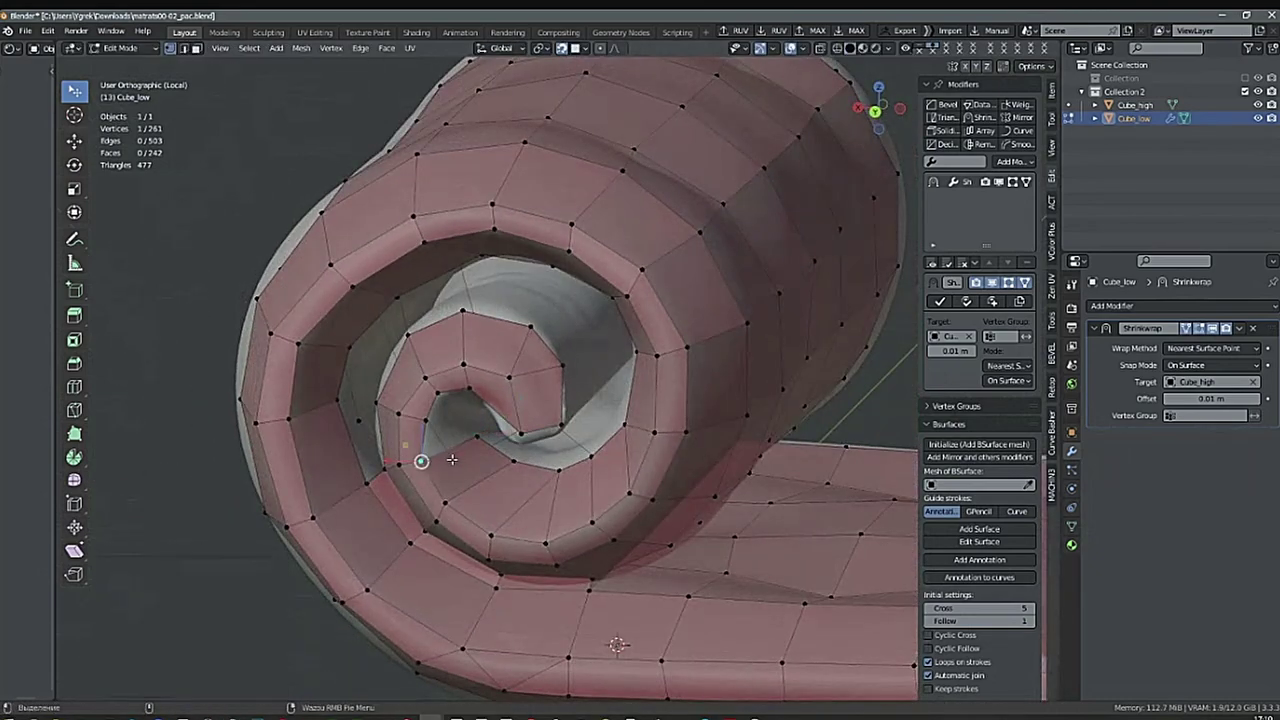
pyautogui.press('f')
pyautogui.press('g')
pyautogui.click(443, 470)
pyautogui.moveTo(537, 408); pyautogui.dragTo(518, 450, button='middle')
pyautogui.press('g')
pyautogui.click(516, 457)
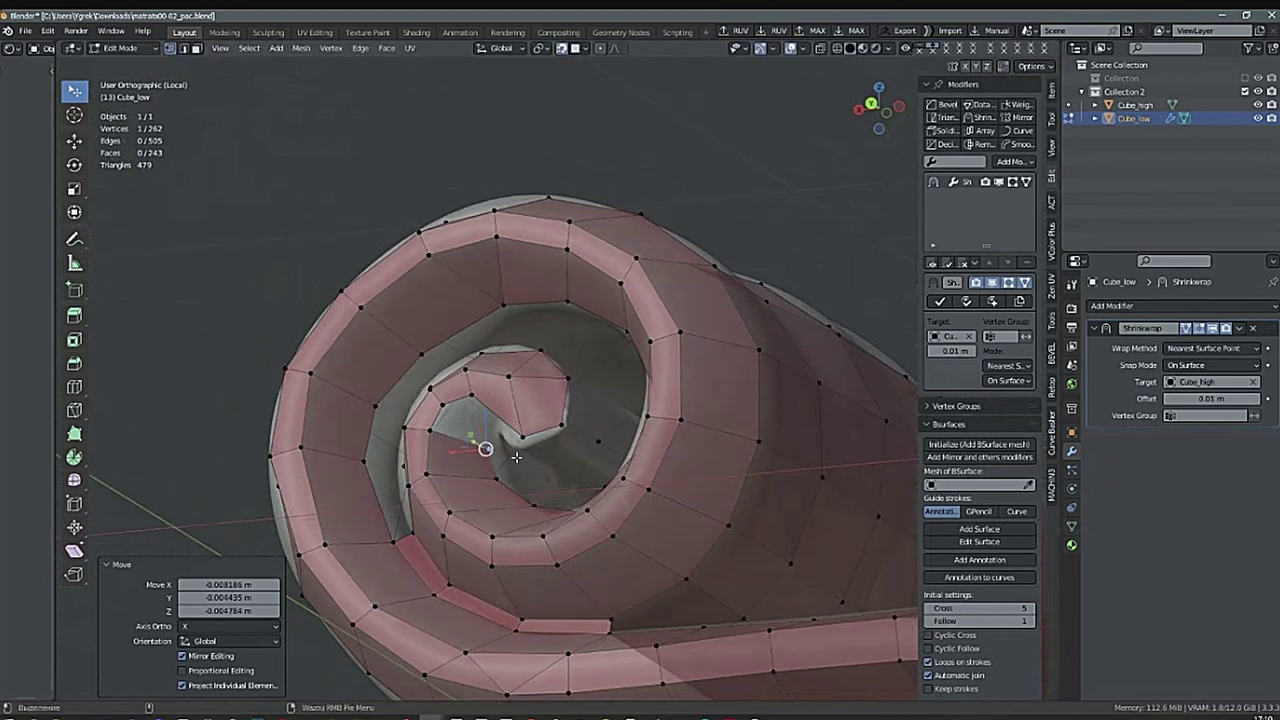
# Fill additional faces across the curl's central hollow, joining the opposite sides beneath the tip.
pyautogui.keyDown('shift'); pyautogui.click(429, 429); pyautogui.keyUp('shift')
pyautogui.keyDown('shift'); pyautogui.click(442, 406); pyautogui.keyUp('shift')
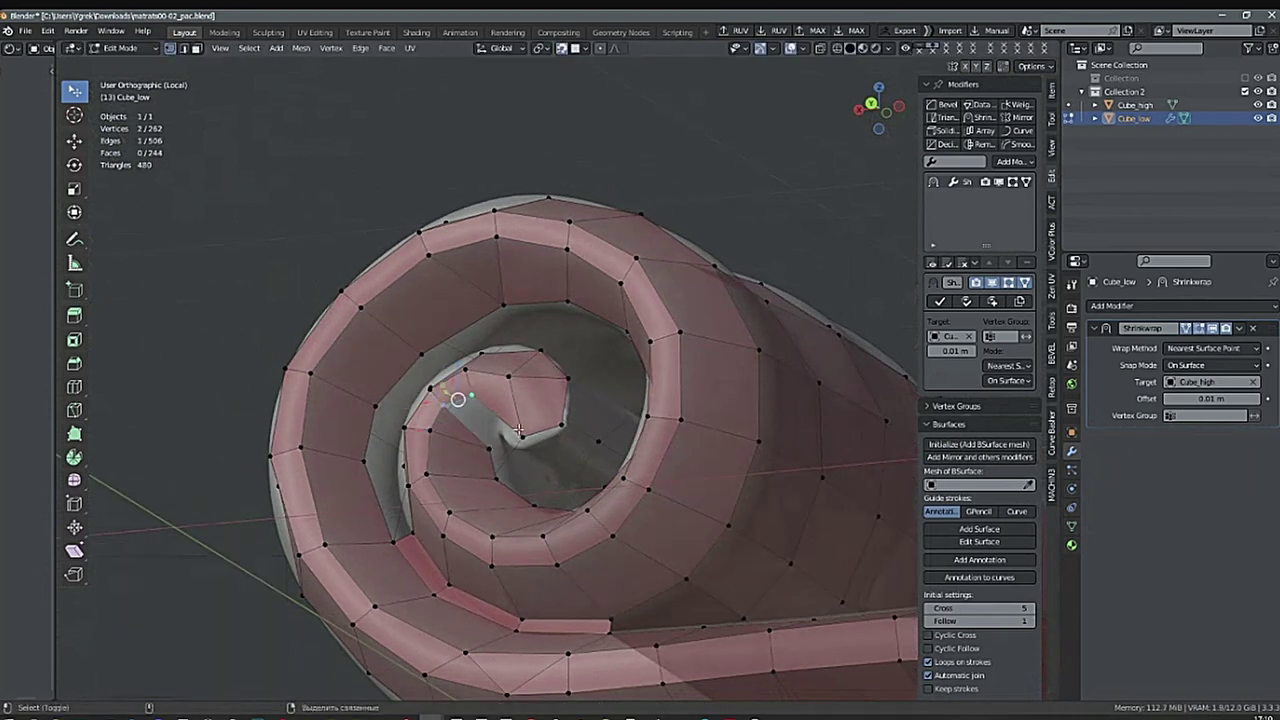
pyautogui.moveTo(519, 430); pyautogui.dragTo(529, 393, button='middle')
pyautogui.press('f')
pyautogui.click(467, 388)
pyautogui.press('f')
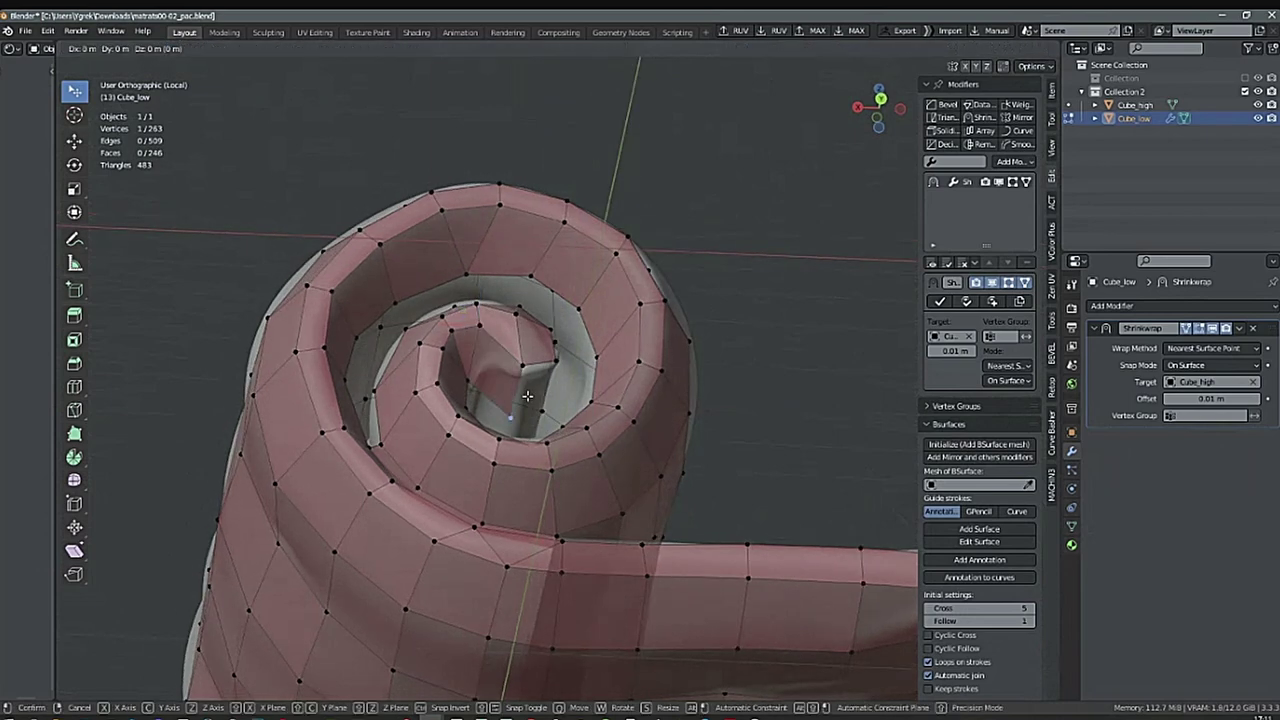
pyautogui.click(538, 383)
# Add another face beneath the curl's tip and reposition its free vertex on the surface.
pyautogui.click(459, 391)
pyautogui.moveTo(526, 423)
pyautogui.mouseDown(button='middle')
pyautogui.moveTo(508, 420)
pyautogui.moveTo(484, 486)
pyautogui.moveTo(675, 318)
pyautogui.moveTo(626, 360)
pyautogui.moveTo(587, 268)
pyautogui.moveTo(591, 435)
pyautogui.moveTo(548, 425)
pyautogui.mouseUp(button='middle')
pyautogui.press('f')
pyautogui.press('g')
pyautogui.click(515, 416)
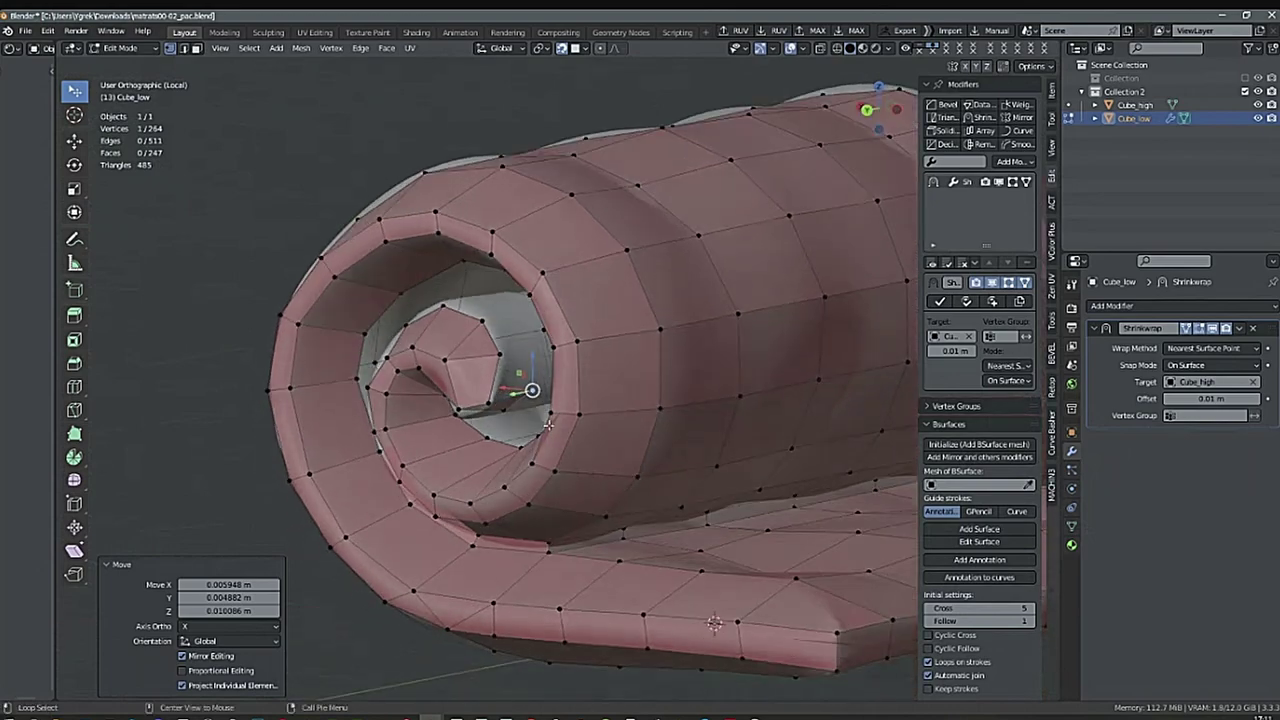
pyautogui.moveTo(507, 356); pyautogui.dragTo(454, 463, button='middle')
pyautogui.press('g')
pyautogui.click(527, 407)
# Fill more faces in the gap between the inner curl and the surrounding roll.
pyautogui.keyDown('shift'); pyautogui.click(490, 409); pyautogui.keyUp('shift')
pyautogui.keyDown('shift'); pyautogui.click(498, 367); pyautogui.keyUp('shift')
pyautogui.press('f')
pyautogui.keyDown('shift'); pyautogui.click(384, 458); pyautogui.keyUp('shift')
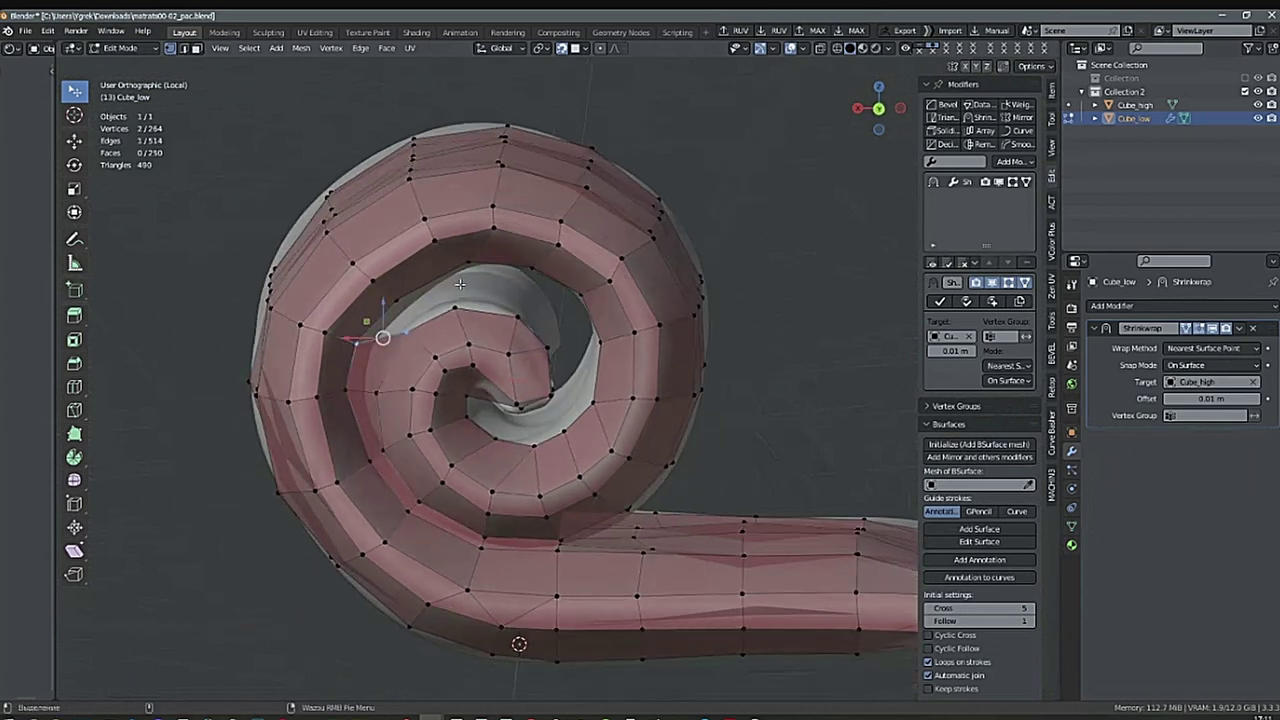
# Add a Subdivision modifier to Cube_low with viewport level 0 and render level 2.
pyautogui.hotkey('ctrl', '2')
pyautogui.hotkey('ctrl', '0')
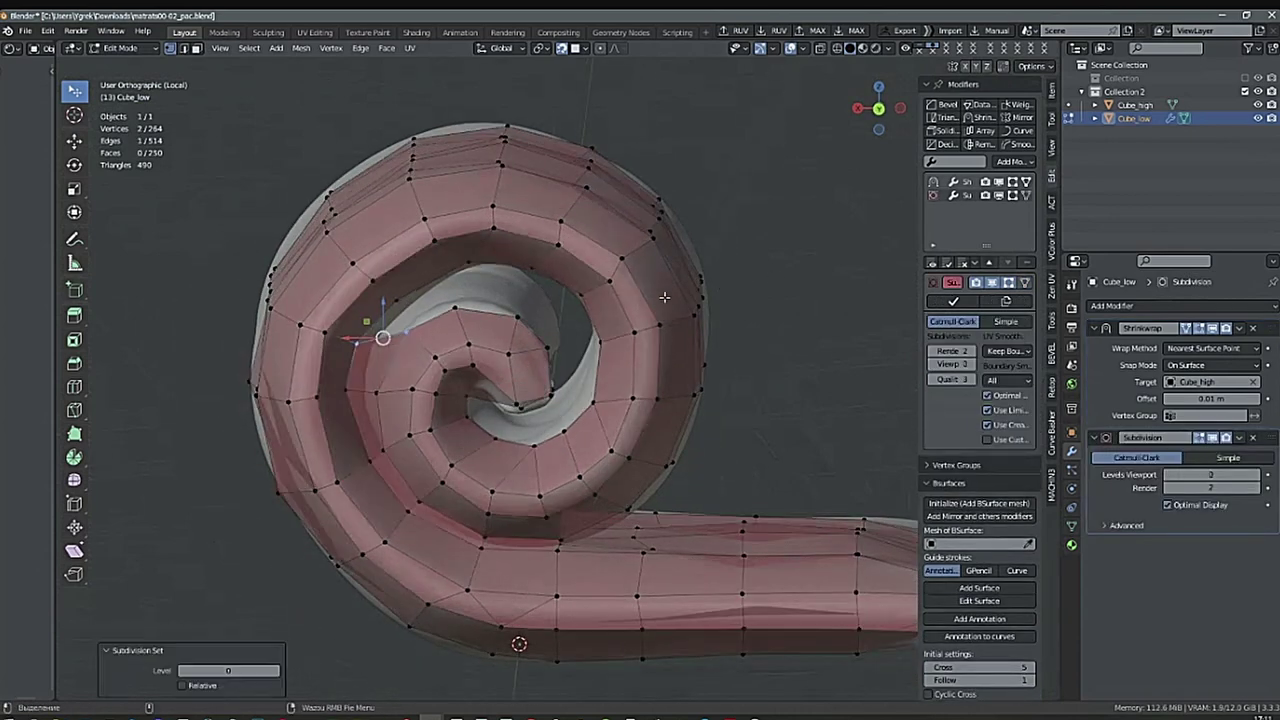
# Fill the remaining faces around the inner curl and below its tip to close the central hollow.
pyautogui.moveTo(582, 328); pyautogui.dragTo(407, 382, button='middle')
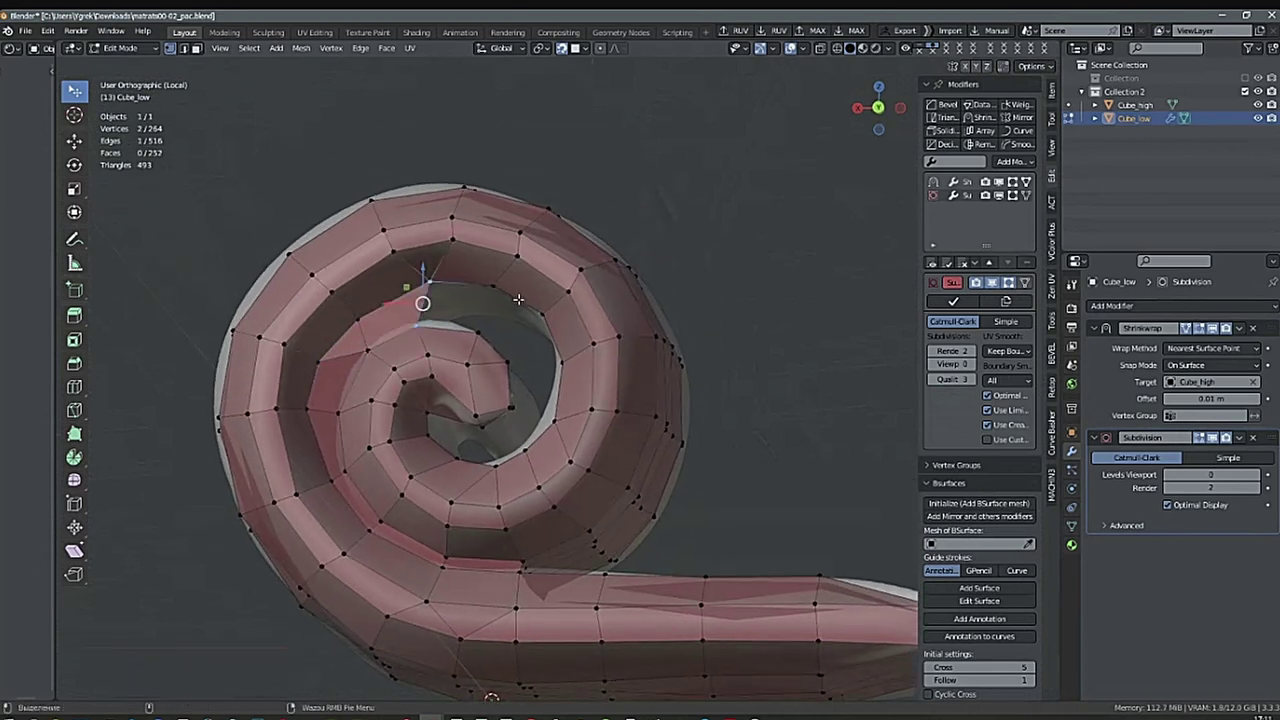
pyautogui.moveTo(546, 309); pyautogui.dragTo(563, 353, button='middle')
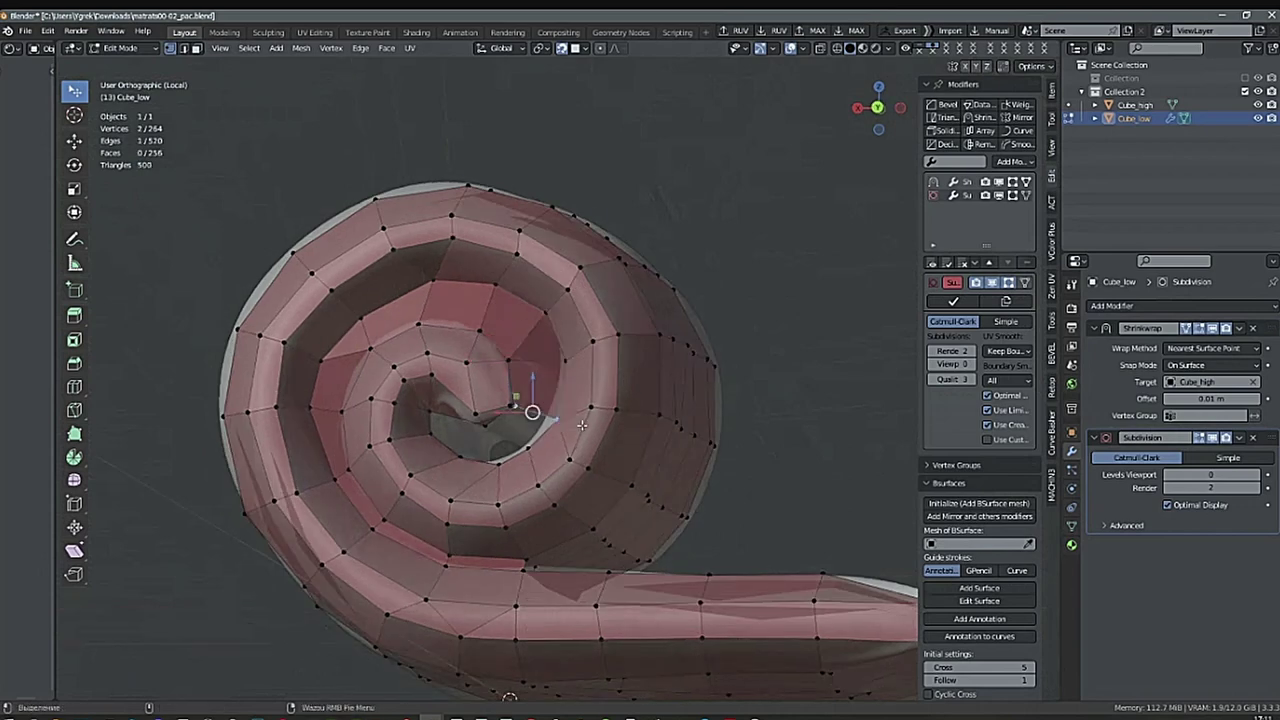
pyautogui.moveTo(582, 425)
pyautogui.mouseDown(button='middle')
pyautogui.moveTo(540, 415)
pyautogui.moveTo(588, 416)
pyautogui.mouseUp(button='middle')
pyautogui.press('f')
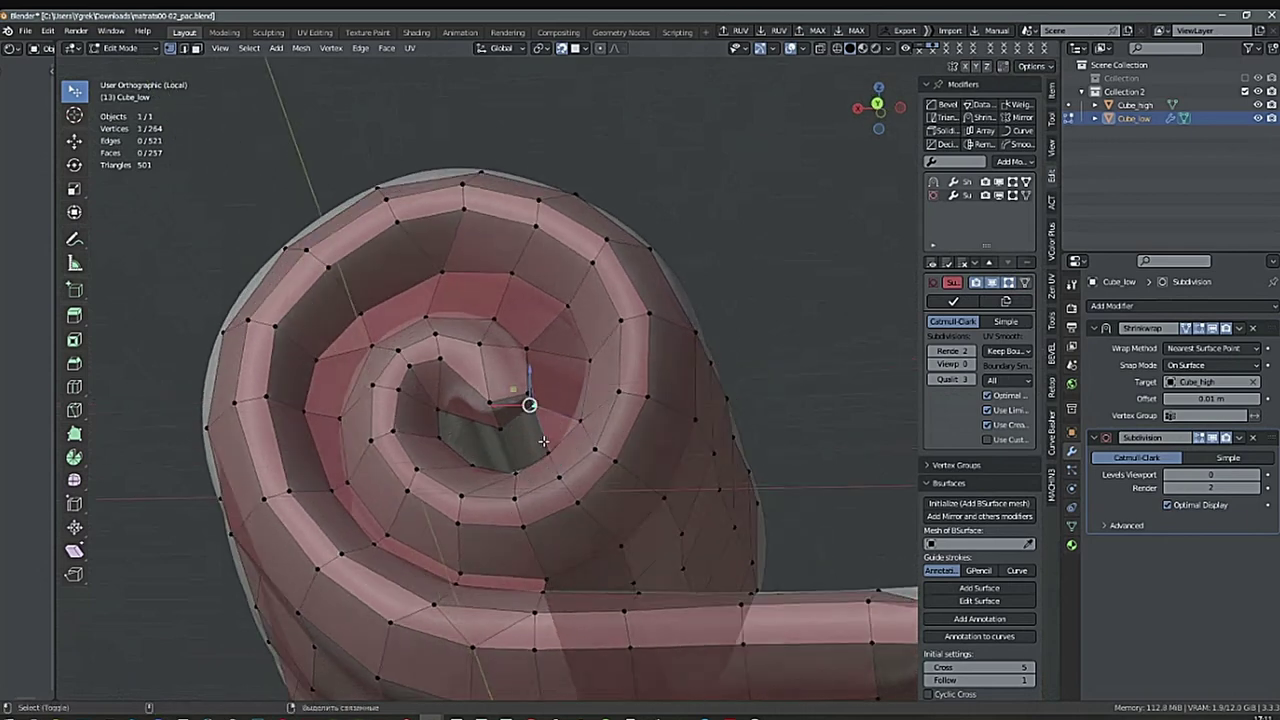
pyautogui.moveTo(540, 479); pyautogui.dragTo(477, 427, button='middle')
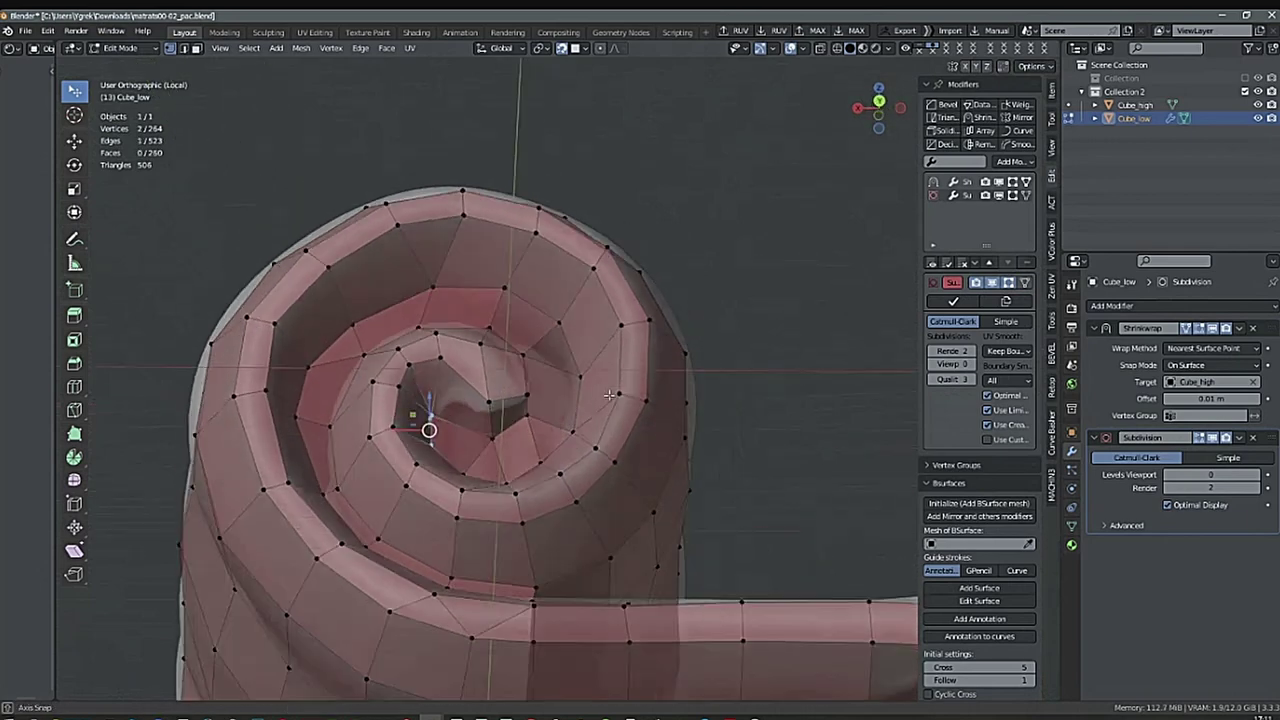
# Try symmetrizing the low-poly mesh along the Y axis and inspect the mirrored end of the roll.
pyautogui.hotkey('alt', 'a')
pyautogui.press('a')
pyautogui.hotkey('alt', 'a')
pyautogui.scroll(-1, 548, 486)
pyautogui.moveTo(548, 486); pyautogui.dragTo(497, 441, button='middle')
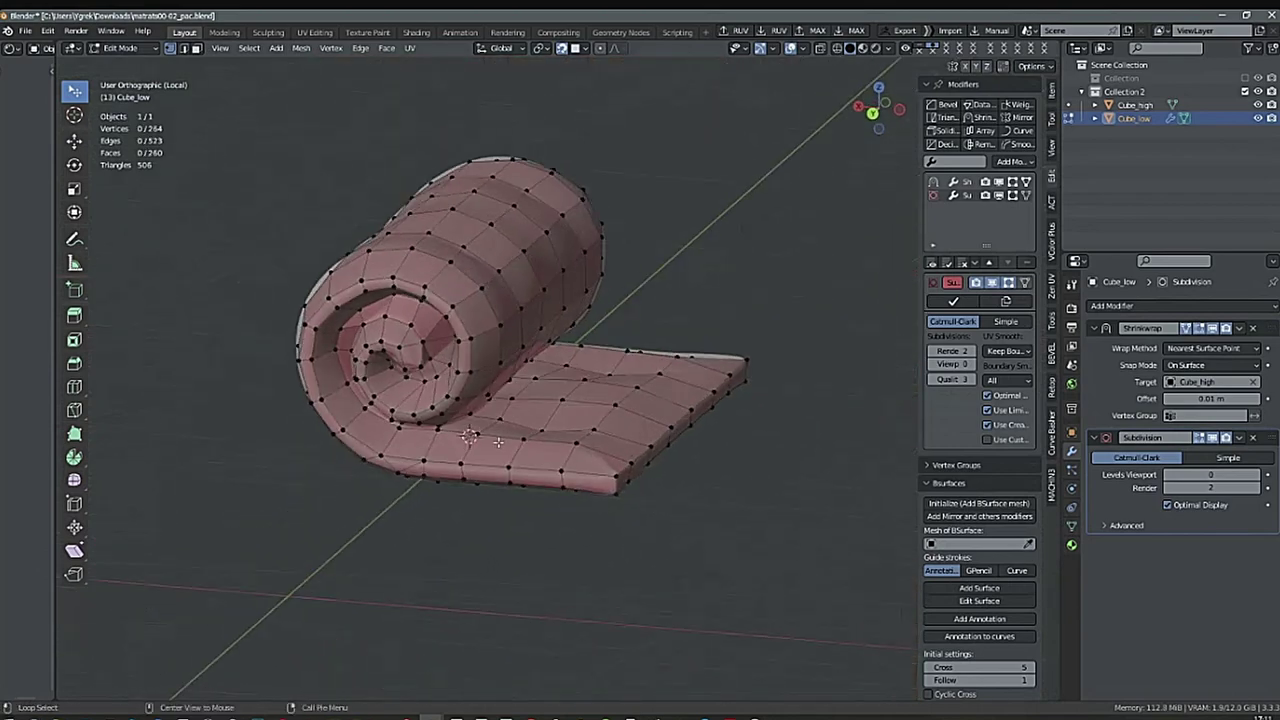
pyautogui.keyDown('ctrl'); pyautogui.moveTo(631, 417); pyautogui.dragTo(625, 480, button='middle'); pyautogui.keyUp('ctrl')
pyautogui.keyDown('shift'); pyautogui.moveTo(625, 480); pyautogui.dragTo(560, 540, button='middle'); pyautogui.keyUp('shift')
pyautogui.moveTo(640, 530); pyautogui.dragTo(450, 520, button='middle')
pyautogui.keyDown('shift'); pyautogui.moveTo(600, 530); pyautogui.dragTo(554, 509, button='middle'); pyautogui.keyUp('shift')
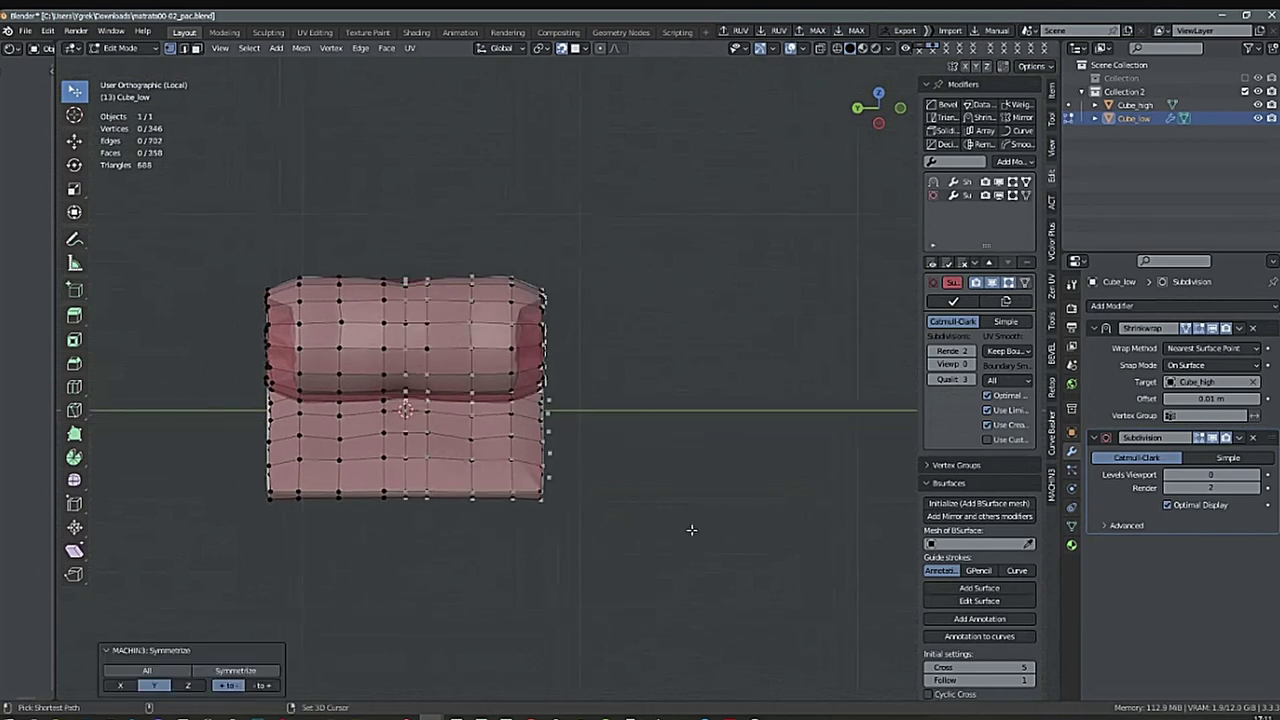
pyautogui.moveTo(692, 540); pyautogui.dragTo(668, 463, button='middle')
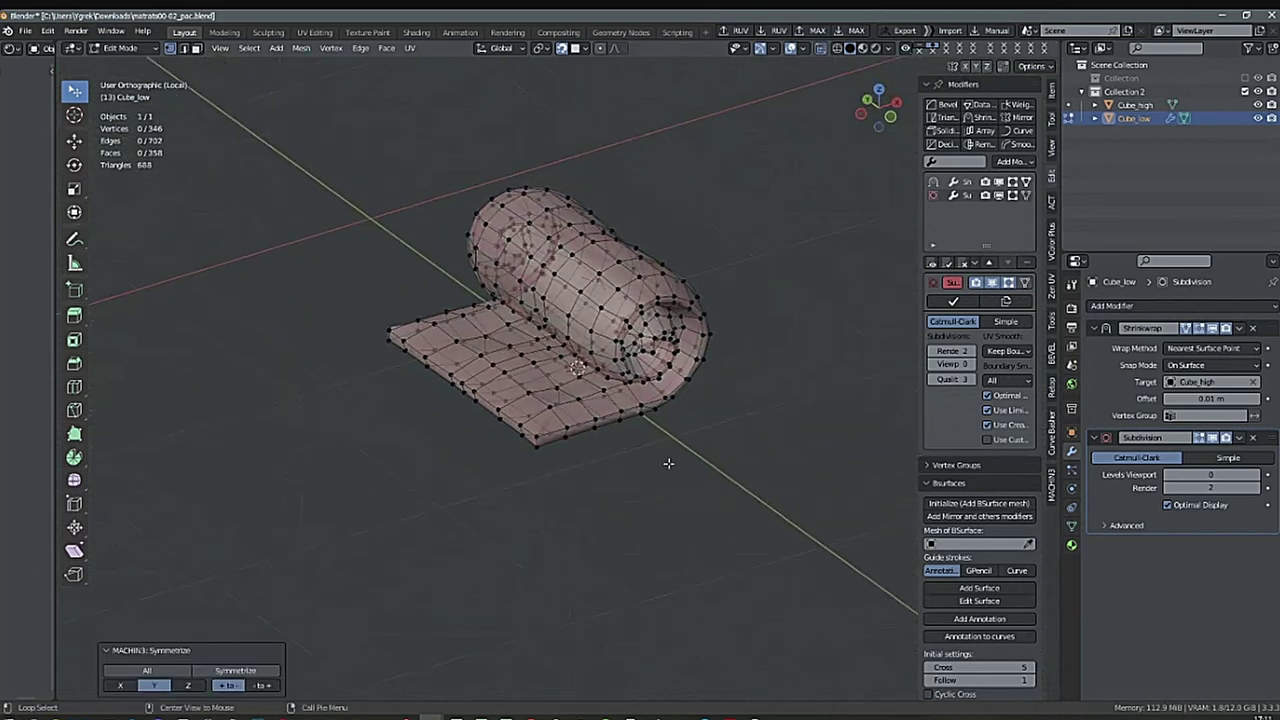
pyautogui.moveTo(667, 366); pyautogui.dragTo(634, 366, button='middle')
pyautogui.scroll(3, 634, 366)
pyautogui.moveTo(654, 420); pyautogui.dragTo(686, 394, button='middle')
# Try moving a vertex in the mirrored curl, and undo the move together with the symmetrize.
pyautogui.click(572, 406)
pyautogui.press('g')
pyautogui.click(625, 452)
pyautogui.hotkey('ctrl', 'z')
pyautogui.hotkey('ctrl', 'z')
# Cut new edges with the Knife through the faces beside the curl's tip.
pyautogui.scroll(-4, 711, 387)
pyautogui.scroll(5, 500, 365)
pyautogui.moveTo(618, 370); pyautogui.dragTo(700, 345, button='middle')
pyautogui.moveTo(531, 347)
pyautogui.mouseDown(button='middle')
pyautogui.moveTo(503, 353)
pyautogui.moveTo(512, 370)
pyautogui.moveTo(535, 358)
pyautogui.mouseUp(button='middle')
pyautogui.press('k')
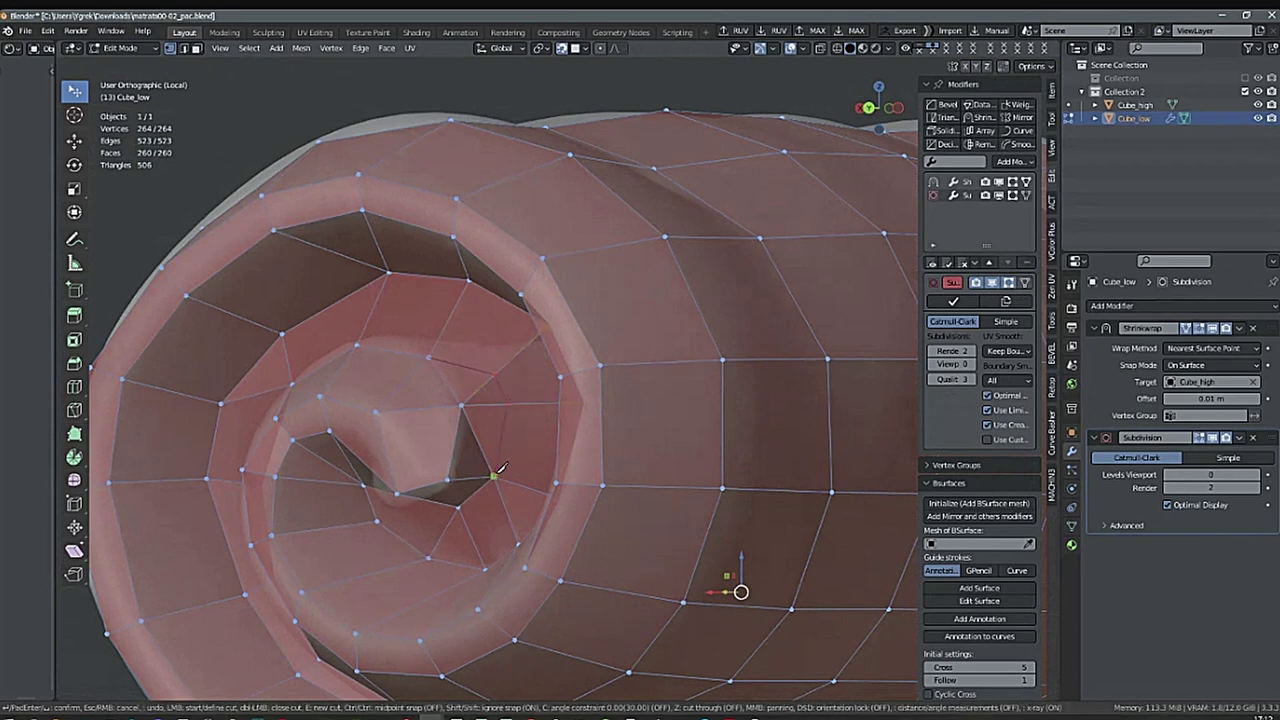
pyautogui.press('Return')
# Move the two newly cut vertices closer to the curl's tip and merge them into one.
pyautogui.moveTo(498, 442); pyautogui.dragTo(500, 468, button='middle')
pyautogui.click(488, 382)
pyautogui.press('g')
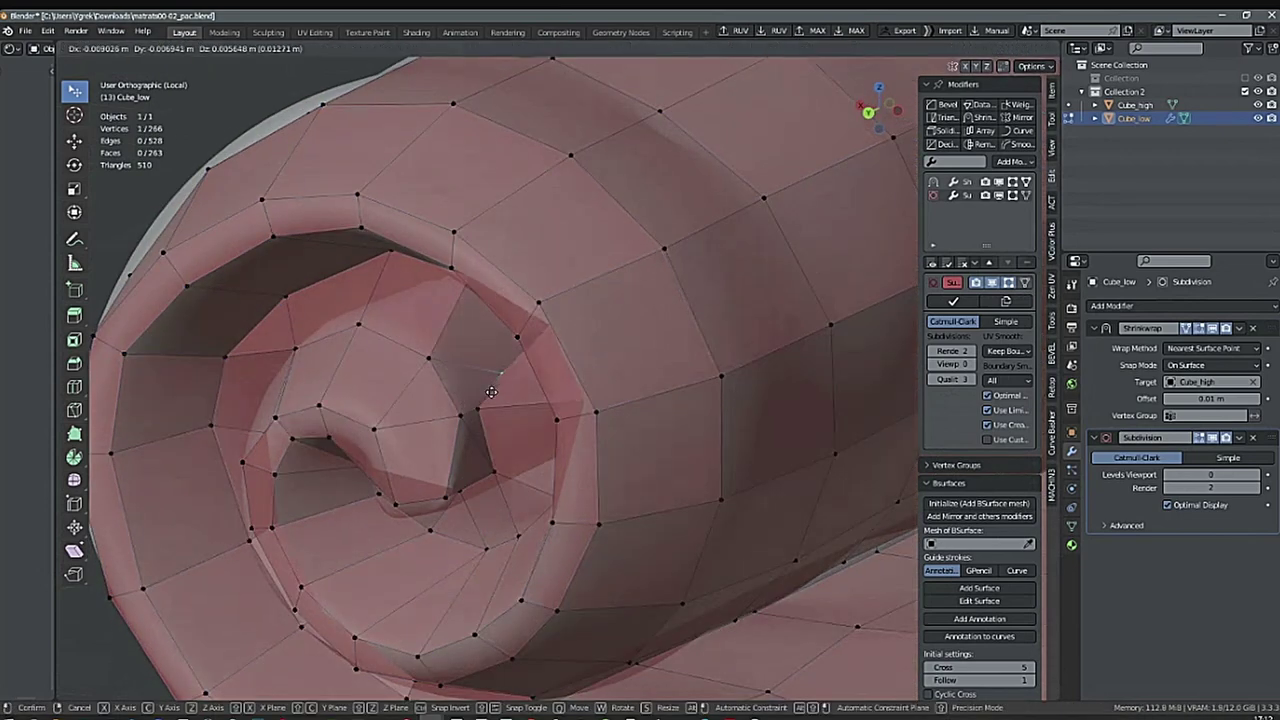
pyautogui.click(486, 378)
pyautogui.press('g')
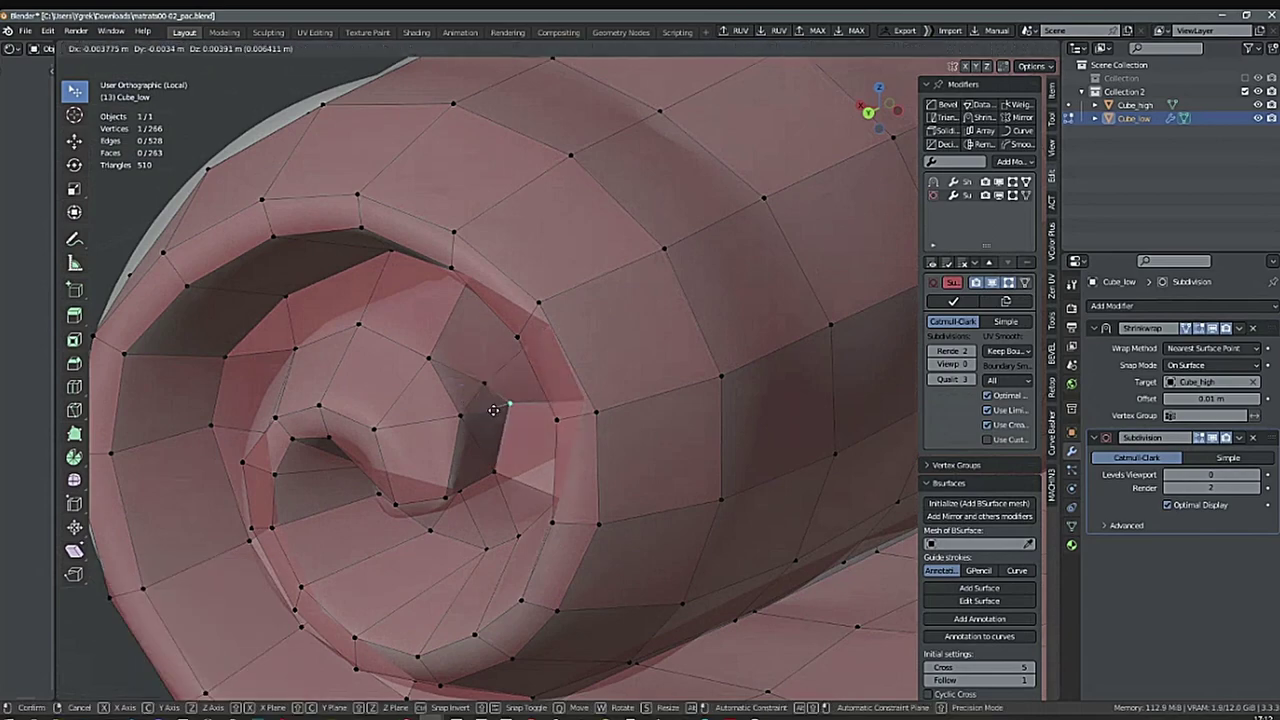
pyautogui.click(482, 411)
pyautogui.keyDown('shift'); pyautogui.click(484, 384); pyautogui.keyUp('shift')
pyautogui.rightClick(510, 421)
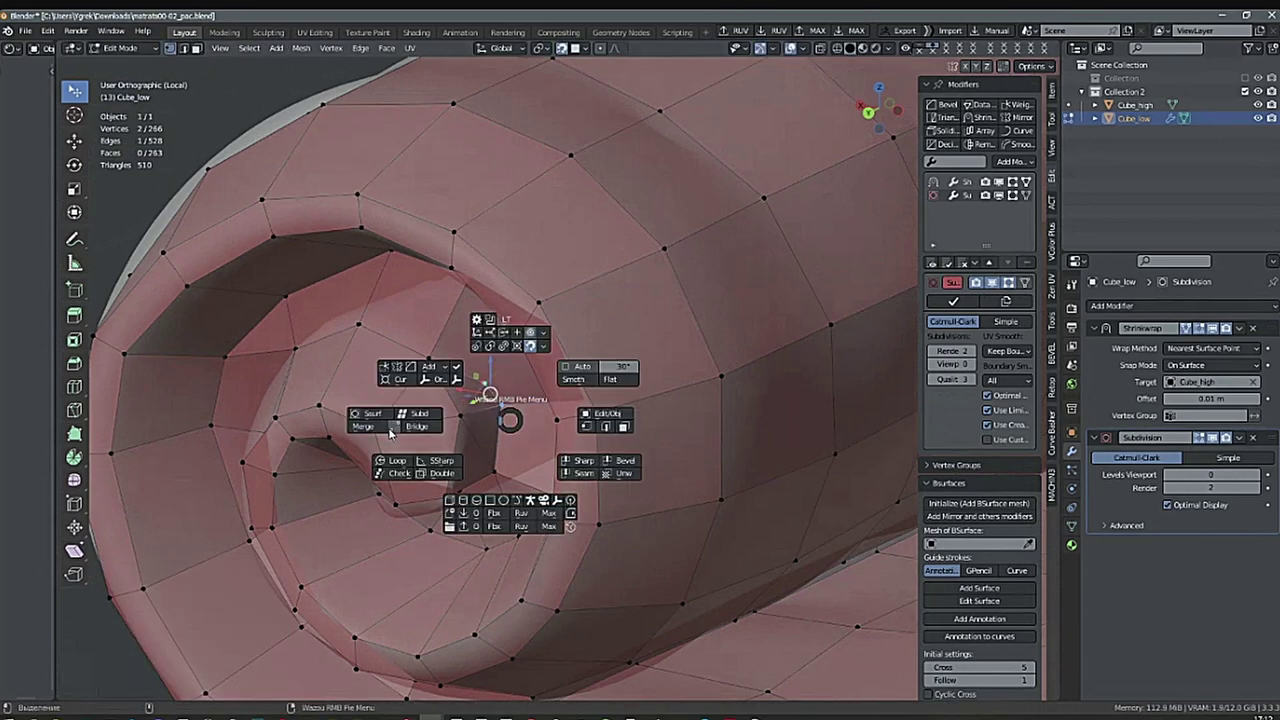
pyautogui.click(390, 432)
pyautogui.moveTo(390, 432); pyautogui.dragTo(540, 423, button='middle')
pyautogui.keyDown('alt'); pyautogui.moveTo(452, 344); pyautogui.dragTo(463, 314, button='middle'); pyautogui.keyUp('alt')
# Cut another line of edges across the faces above the curl's tip and move the new vertex onto the surface.
pyautogui.click(306, 278)
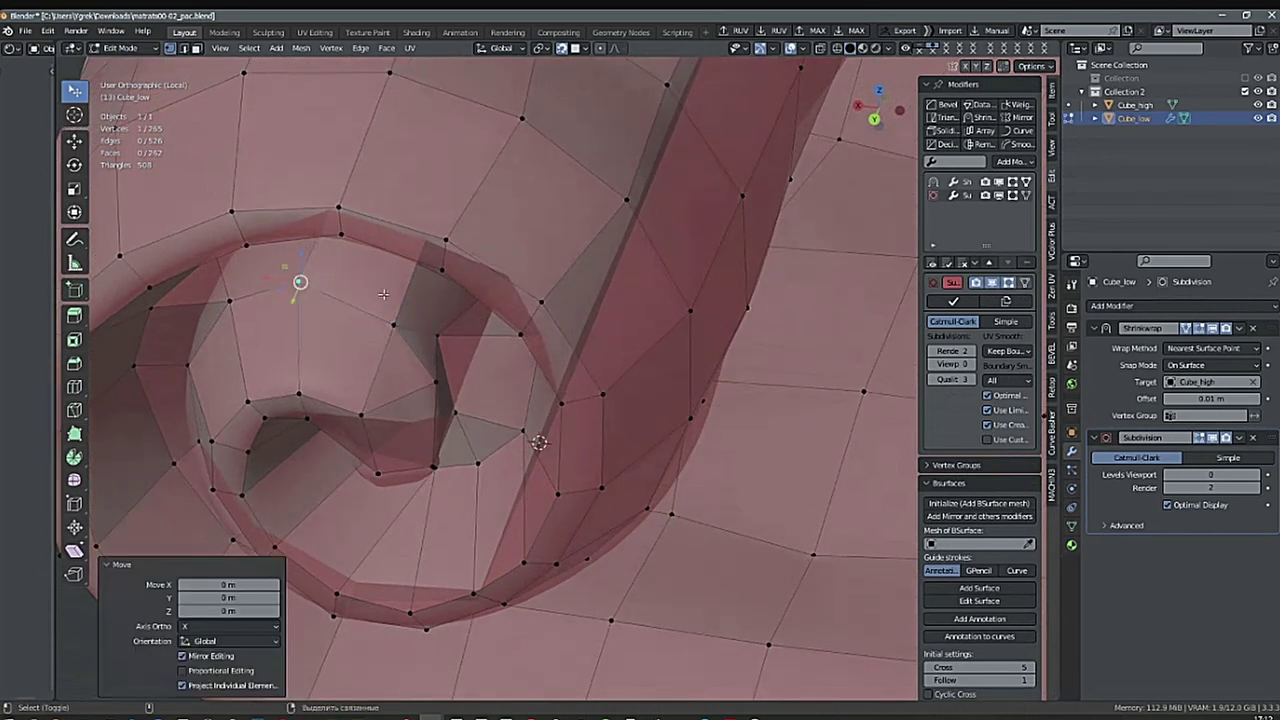
pyautogui.keyDown('shift'); pyautogui.click(445, 328); pyautogui.keyUp('shift')
pyautogui.press('g')
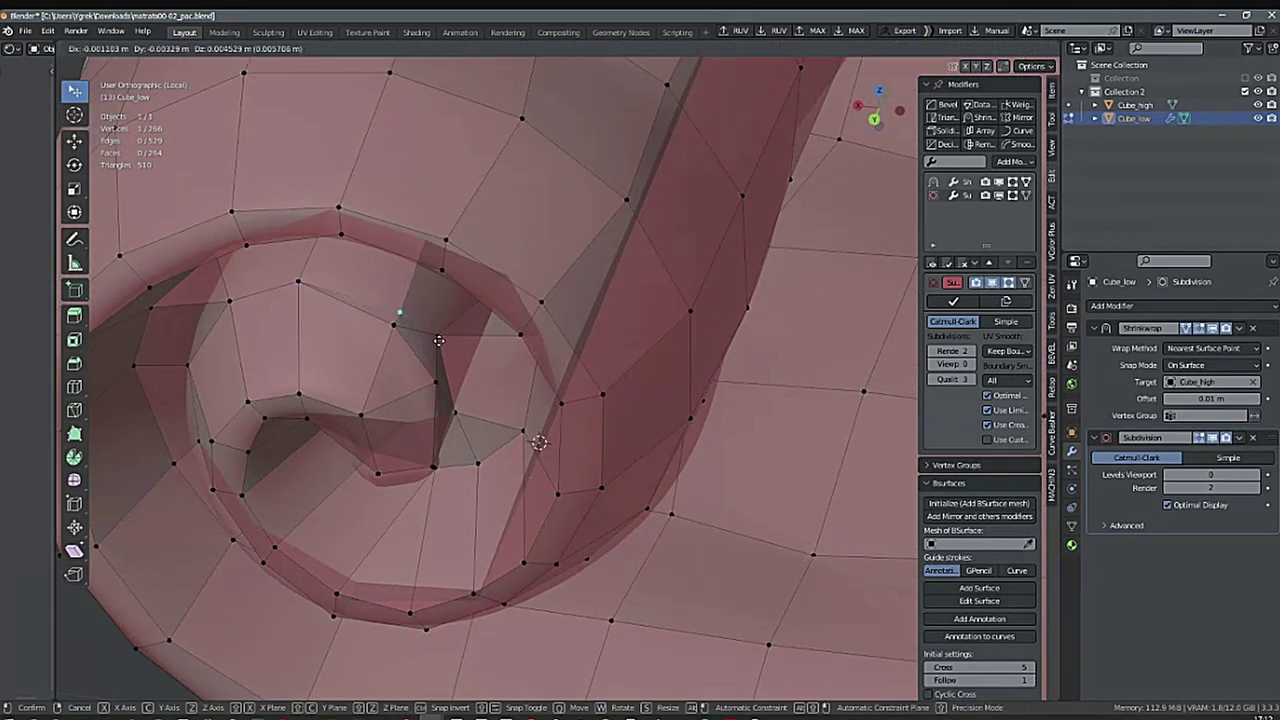
pyautogui.click(459, 323)
pyautogui.moveTo(462, 322); pyautogui.dragTo(564, 285, button='middle')
pyautogui.scroll(-4, 444, 347)
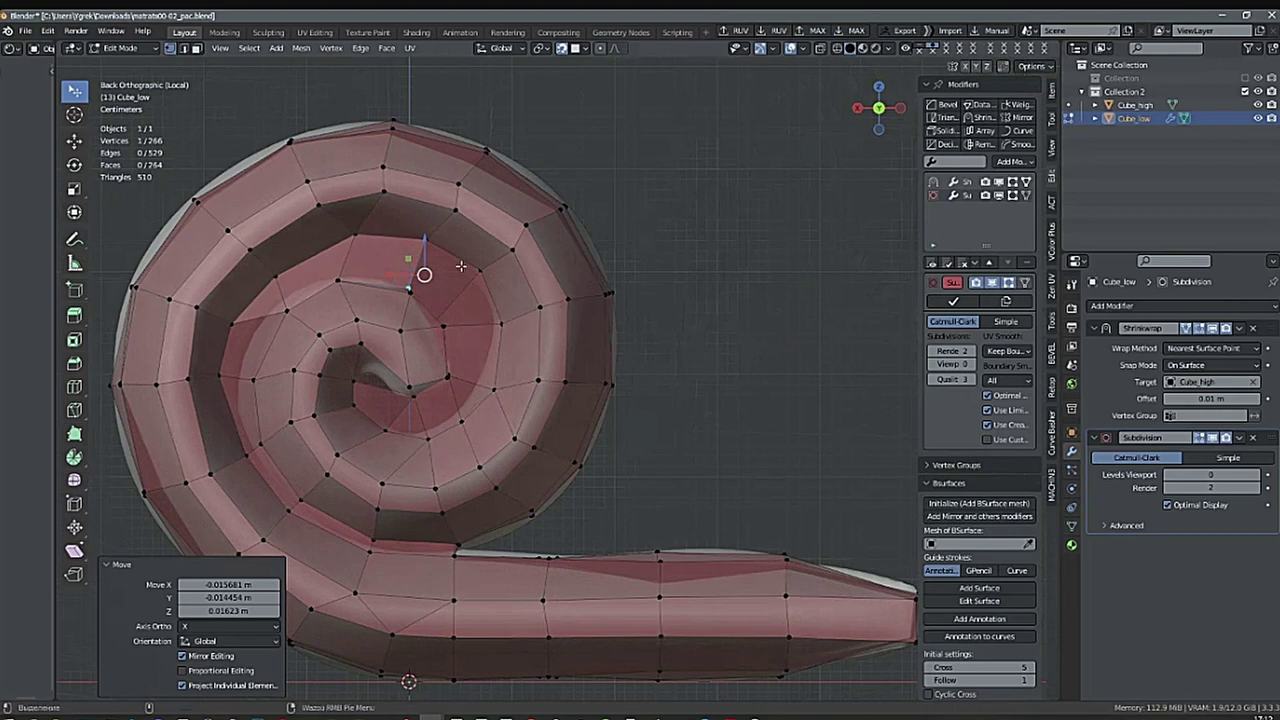
# Examine the topology of the rolled end from the back and at an angle.
pyautogui.moveTo(446, 395); pyautogui.dragTo(471, 340, button='middle')
pyautogui.keyDown('ctrl'); pyautogui.moveTo(478, 334); pyautogui.dragTo(554, 354, button='middle'); pyautogui.keyUp('ctrl')
pyautogui.scroll(-3, 554, 354)
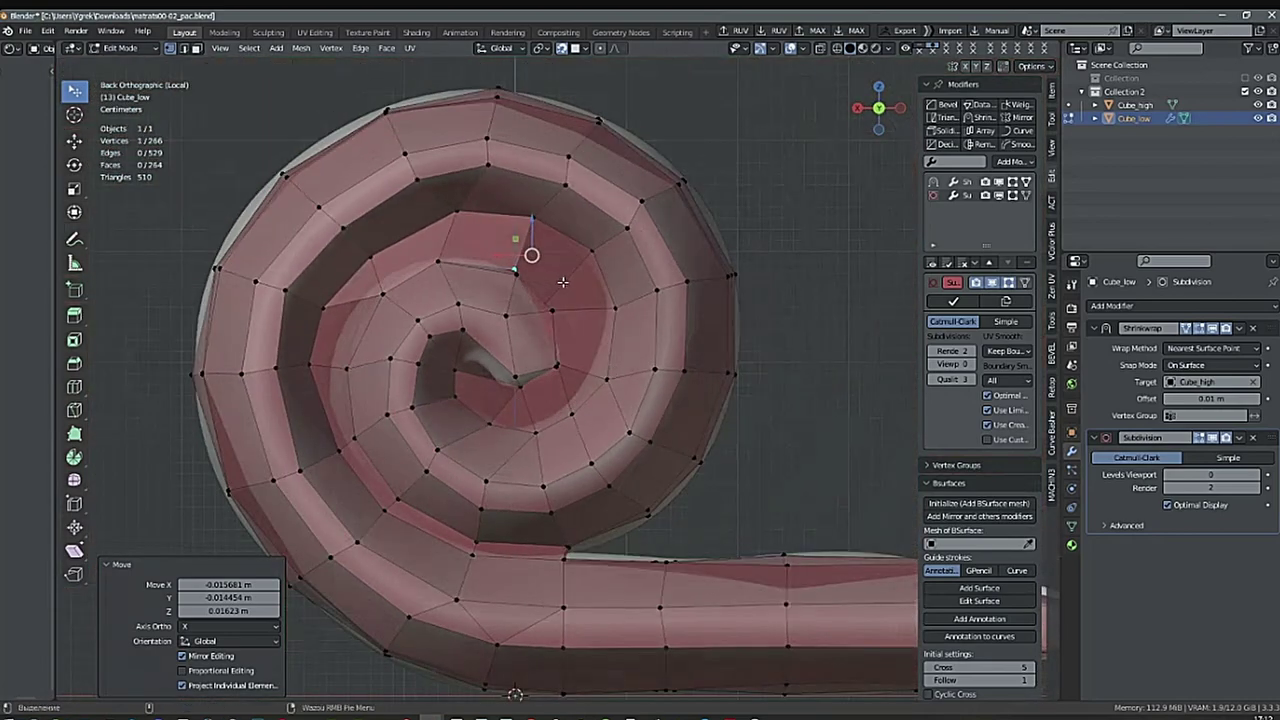
pyautogui.keyDown('alt'); pyautogui.moveTo(558, 285); pyautogui.dragTo(463, 437, button='middle'); pyautogui.keyUp('alt')
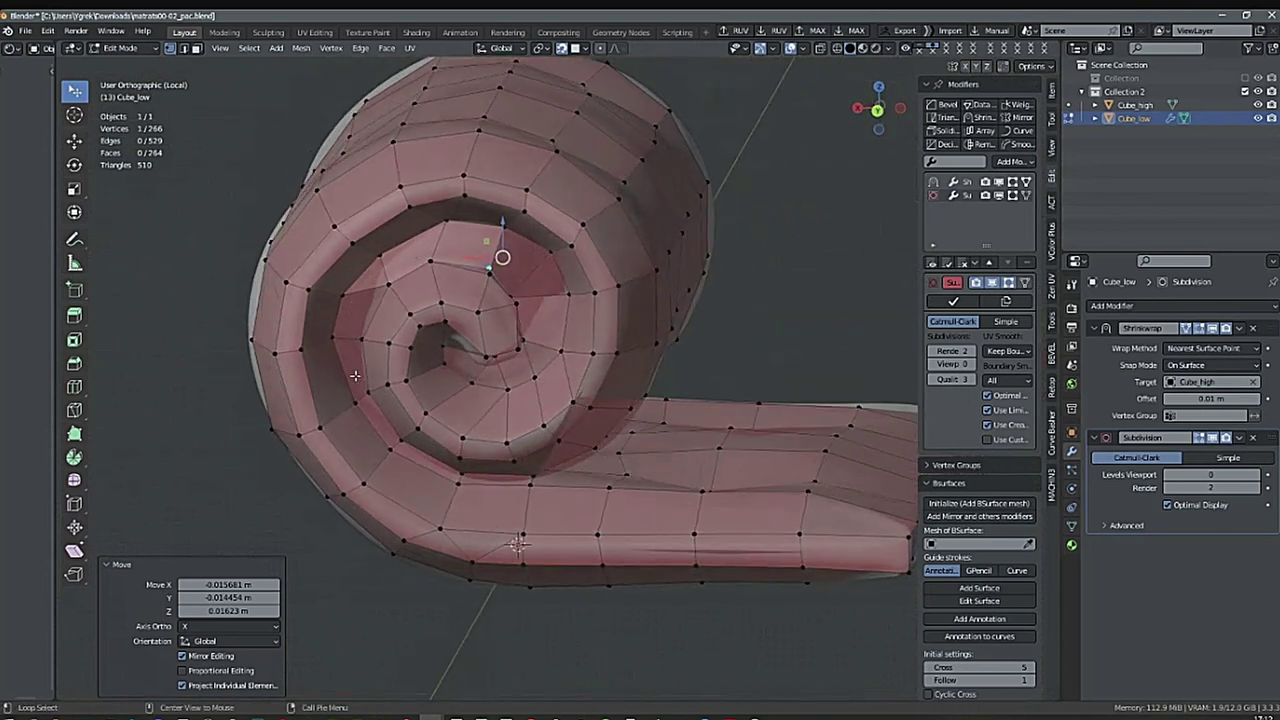
pyautogui.keyDown('alt'); pyautogui.moveTo(525, 282); pyautogui.dragTo(439, 309, button='middle'); pyautogui.keyUp('alt')
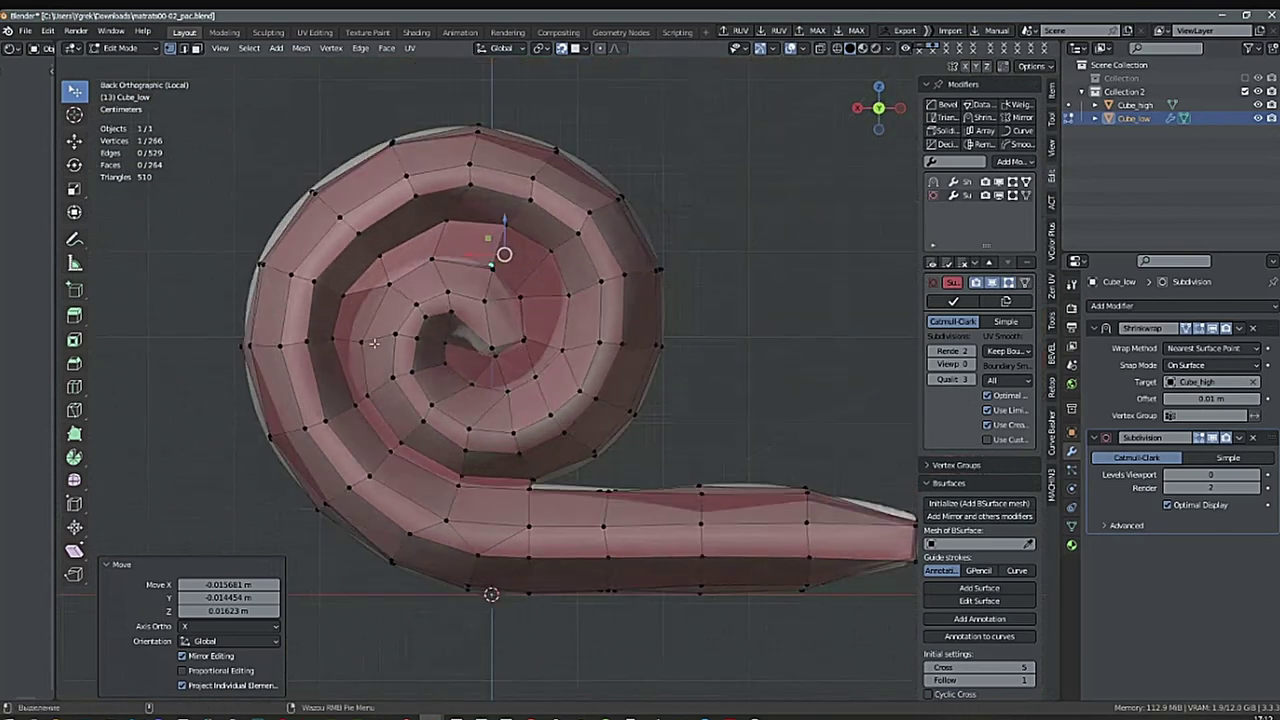
pyautogui.moveTo(523, 450)
pyautogui.keyDown('alt'); pyautogui.mouseDown(button='middle')
pyautogui.moveTo(491, 416)
pyautogui.moveTo(523, 480)
pyautogui.moveTo(497, 456)
pyautogui.moveTo(508, 453)
pyautogui.moveTo(476, 475)
pyautogui.moveTo(574, 444)
pyautogui.moveTo(530, 452)
pyautogui.moveTo(486, 427)
pyautogui.moveTo(514, 461)
pyautogui.moveTo(532, 440)
pyautogui.mouseUp(button='middle'); pyautogui.keyUp('alt')
pyautogui.scroll(1, 490, 455)
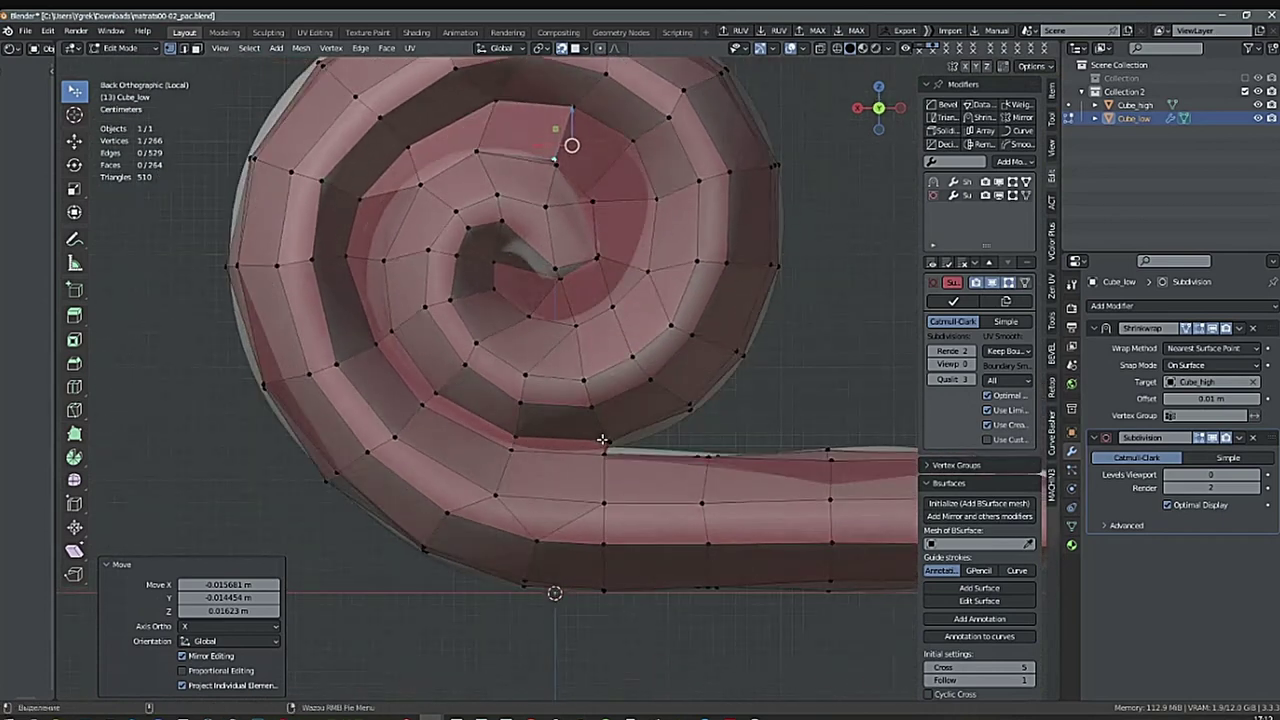
# Hide the whole low-poly mesh to examine the high-poly spiral, and reveal it again.
pyautogui.press('a')
pyautogui.press('h')
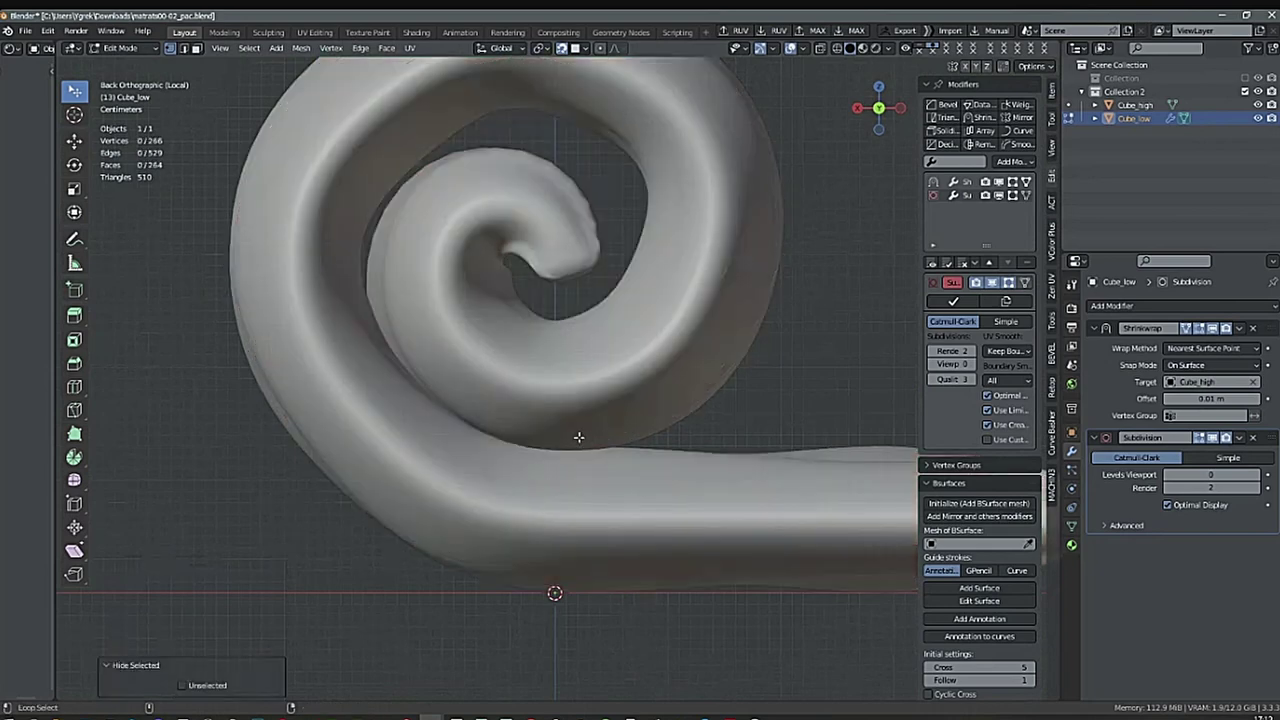
pyautogui.keyDown('alt'); pyautogui.moveTo(577, 437); pyautogui.dragTo(600, 437, button='middle'); pyautogui.keyUp('alt')
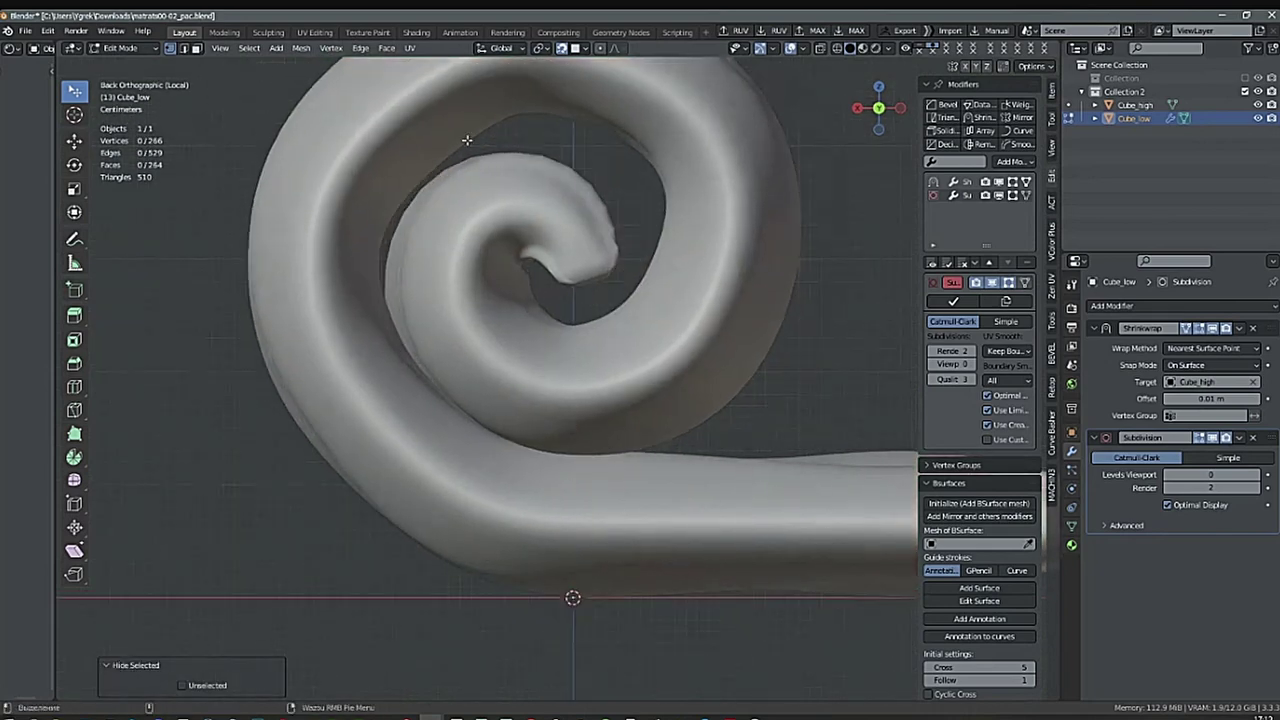
pyautogui.keyDown('alt'); pyautogui.moveTo(584, 146); pyautogui.dragTo(643, 176, button='middle'); pyautogui.keyUp('alt')
pyautogui.moveTo(605, 184); pyautogui.dragTo(613, 232, button='middle')
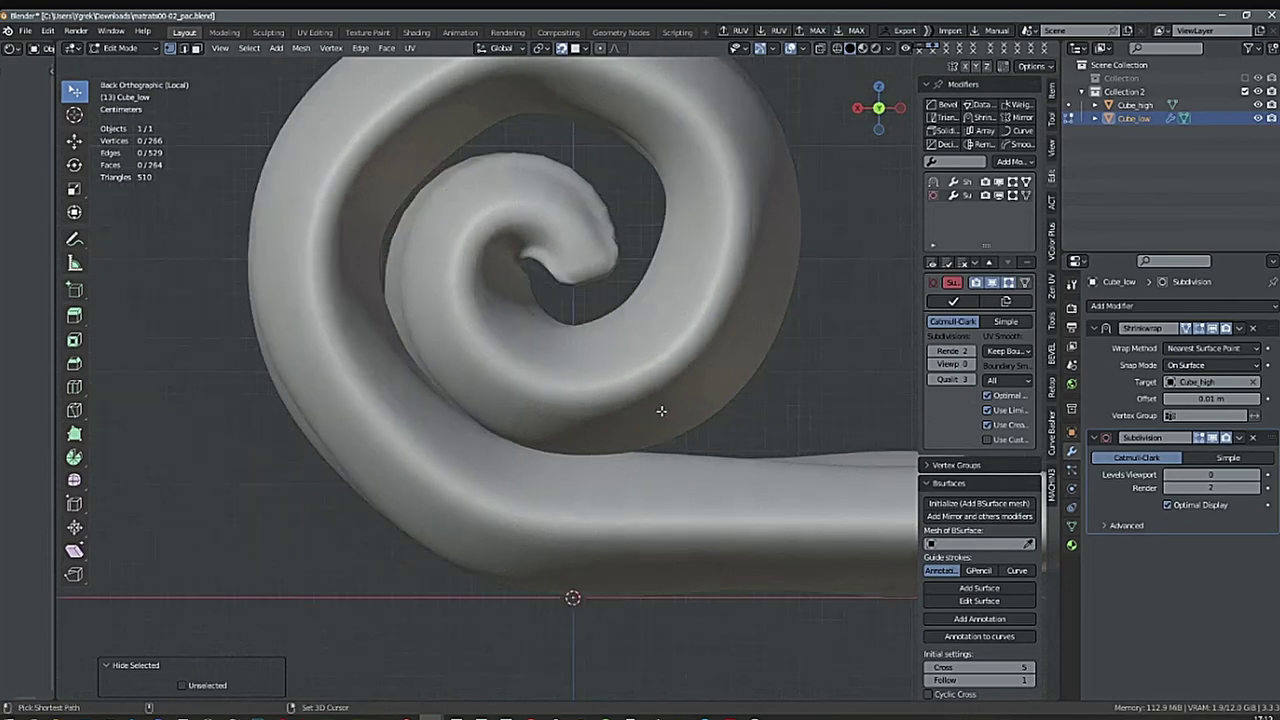
pyautogui.hotkey('alt', 'h')
pyautogui.keyDown('shift'); pyautogui.moveTo(708, 418); pyautogui.dragTo(684, 432, button='middle'); pyautogui.keyUp('shift')
pyautogui.press('a')
pyautogui.press('a')
pyautogui.press('a')
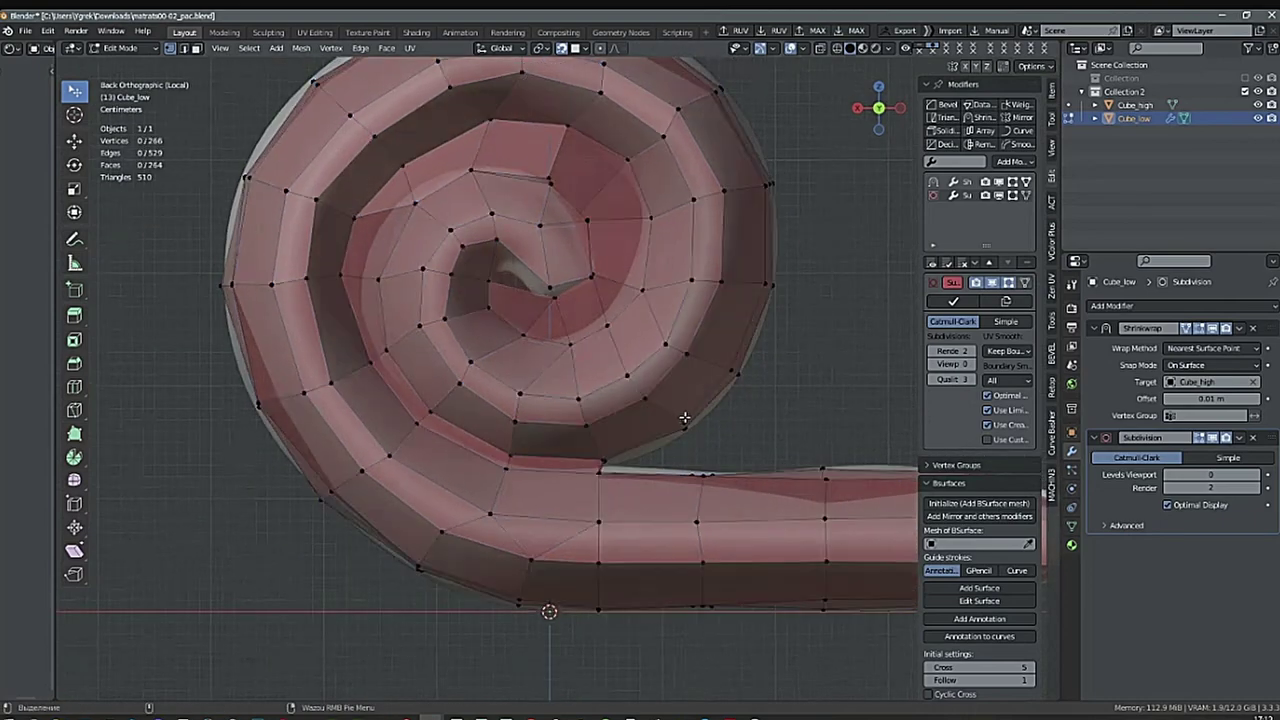
# Symmetrize the low-poly mesh along the Y axis and dissolve the edge loop at the middle of the roll.
pyautogui.moveTo(702, 376); pyautogui.dragTo(556, 440, button='middle')
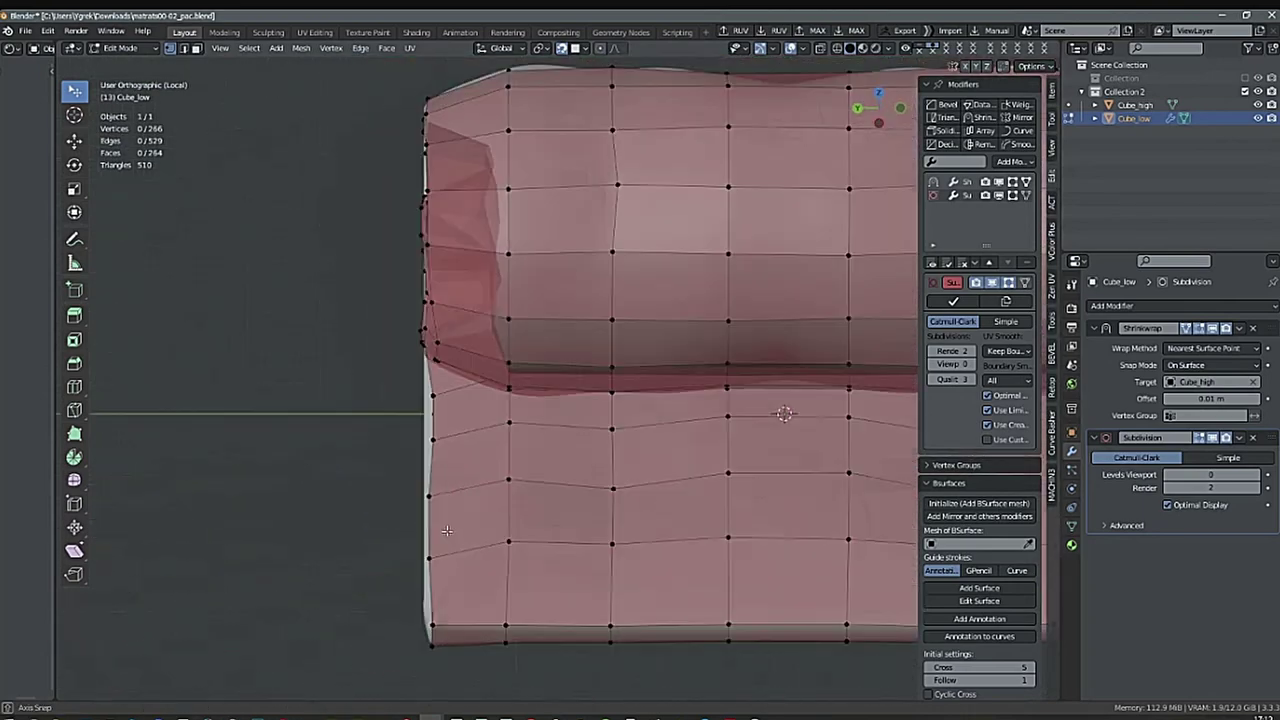
pyautogui.keyDown('shift'); pyautogui.moveTo(664, 458); pyautogui.dragTo(311, 508, button='middle'); pyautogui.keyUp('shift')
pyautogui.hotkey('alt', 'x')
pyautogui.keyDown('alt'); pyautogui.click(311, 508); pyautogui.keyUp('alt')
pyautogui.hotkey('ctrl', 'x')
pyautogui.moveTo(748, 408); pyautogui.dragTo(434, 411, button='middle')
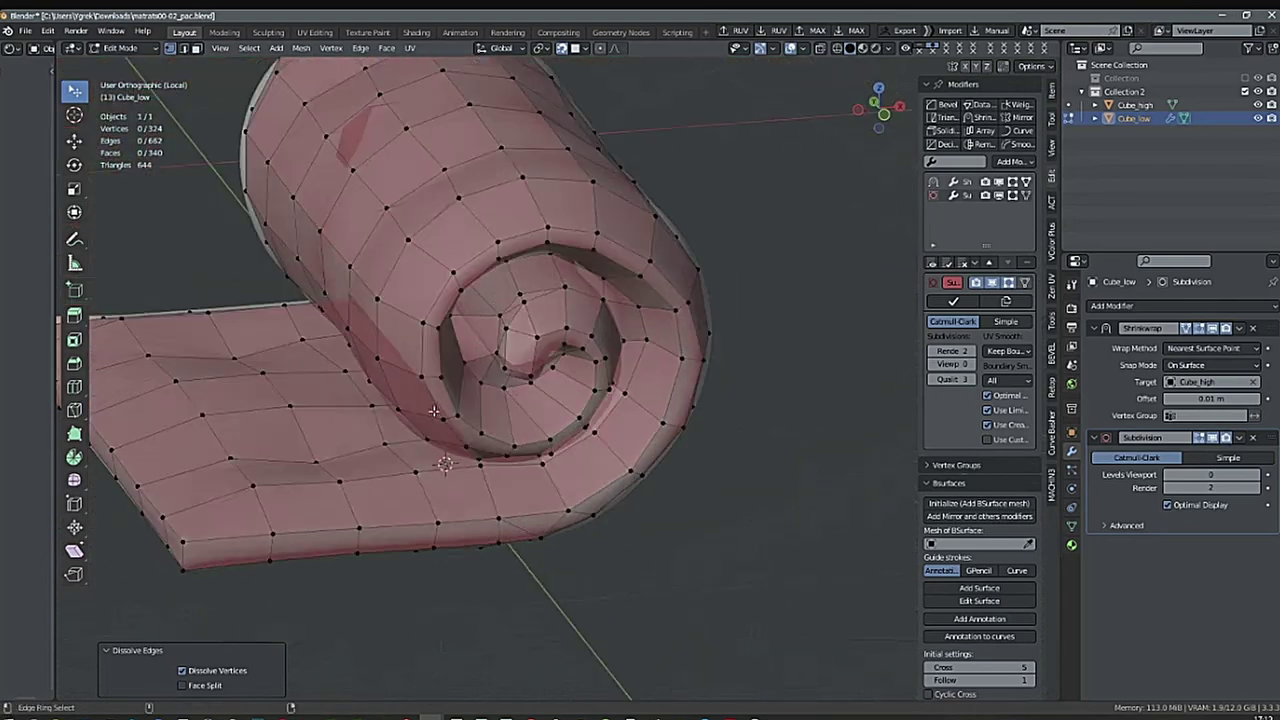
# Cut an edge across the large face in the mirrored curl's hollow and move its new vertex along the gap.
pyautogui.scroll(2, 434, 411)
pyautogui.moveTo(592, 412); pyautogui.dragTo(593, 385, button='middle')
pyautogui.scroll(2, 563, 377)
pyautogui.rightClick(599, 445)
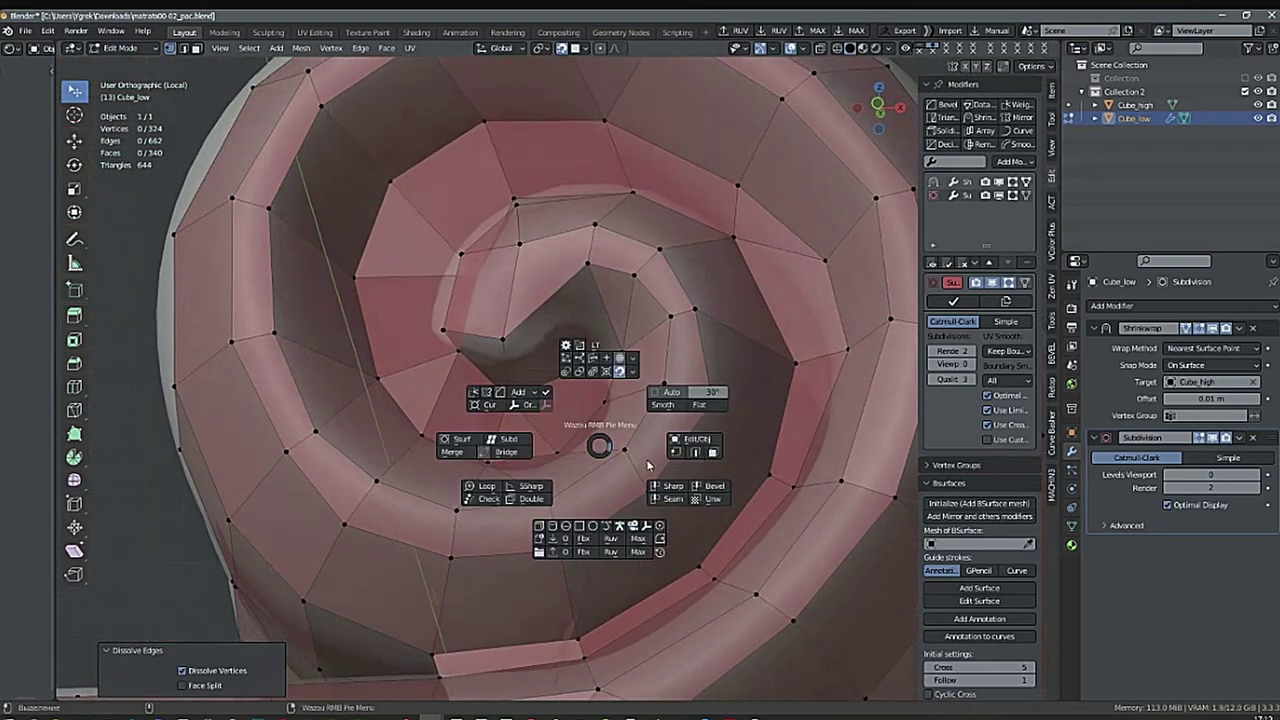
pyautogui.moveTo(652, 439); pyautogui.dragTo(621, 367, button='middle')
pyautogui.click(596, 383)
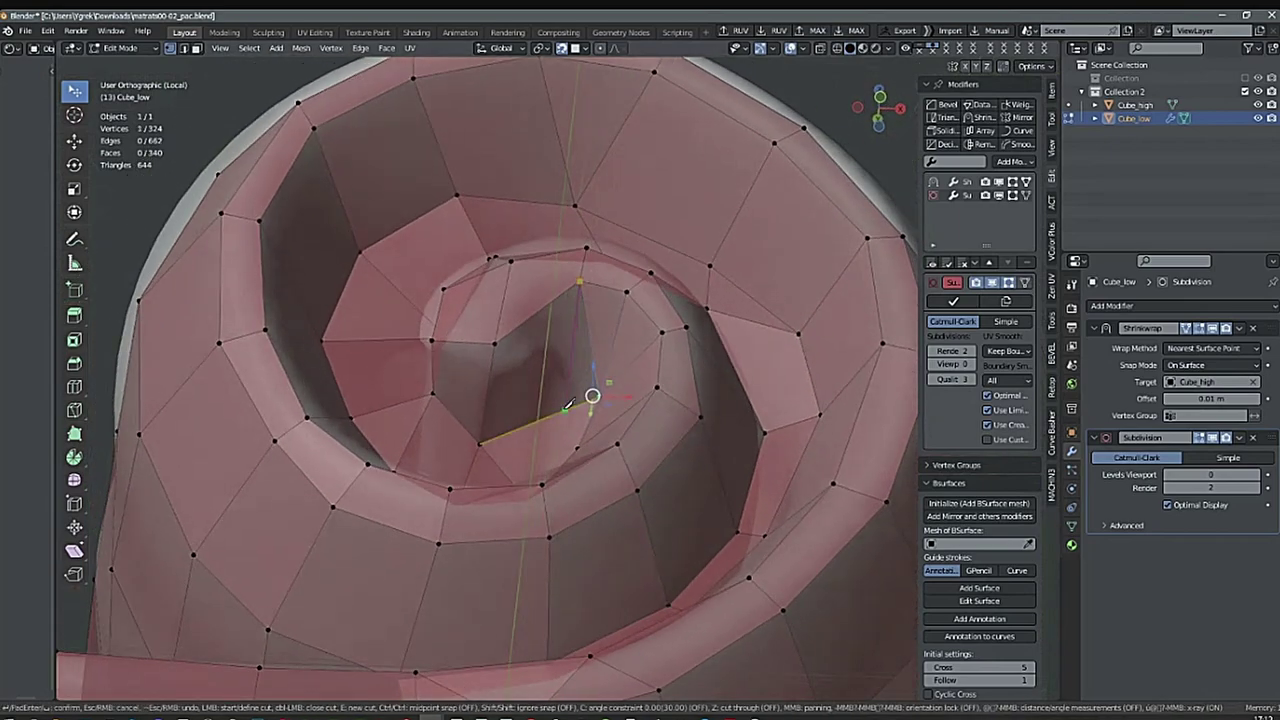
pyautogui.moveTo(585, 409); pyautogui.dragTo(641, 481, button='middle')
pyautogui.click(600, 343)
pyautogui.press('g')
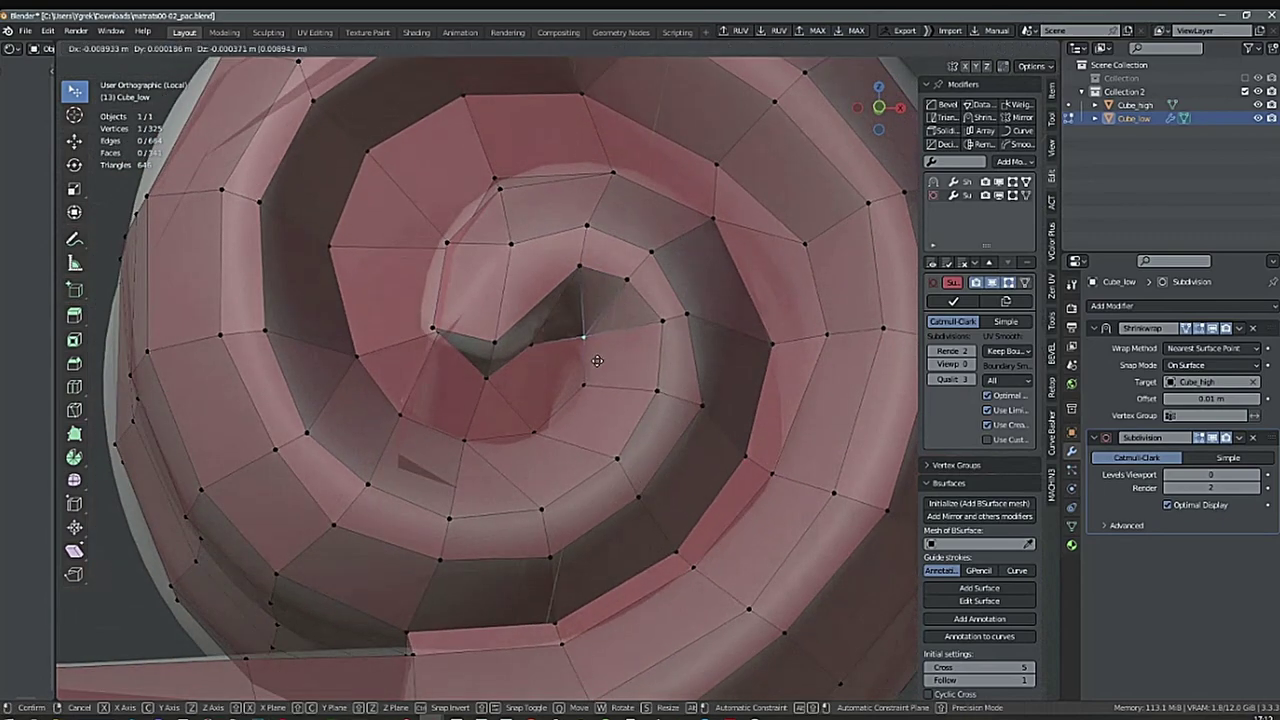
pyautogui.click(581, 350)
# Cut a matching edge across the large face in the hollow at the opposite end of the roll.
pyautogui.moveTo(585, 352); pyautogui.dragTo(858, 427, button='middle')
pyautogui.scroll(5, 723, 309)
pyautogui.moveTo(723, 309); pyautogui.dragTo(699, 331, button='middle')
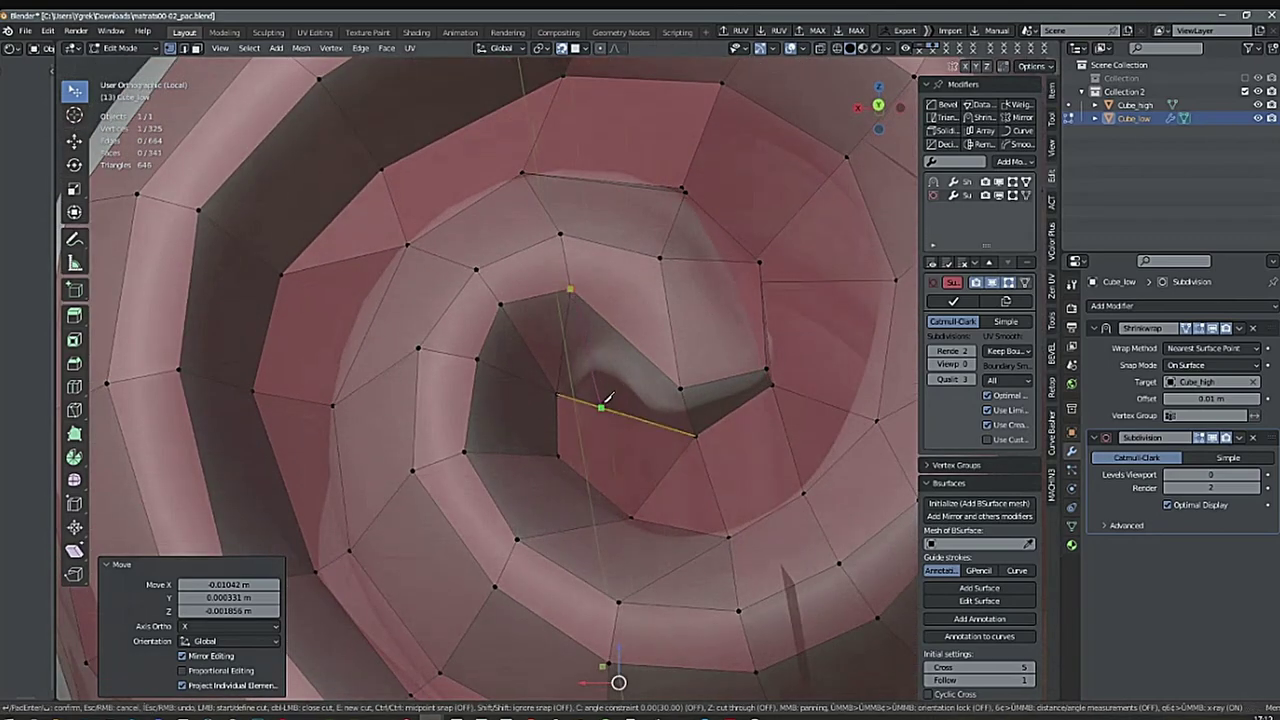
pyautogui.press('Escape')
pyautogui.moveTo(690, 434); pyautogui.dragTo(647, 392, button='middle')
pyautogui.hotkey('alt', 'z')
pyautogui.moveTo(744, 415); pyautogui.dragTo(588, 300, button='middle')
pyautogui.press('k')
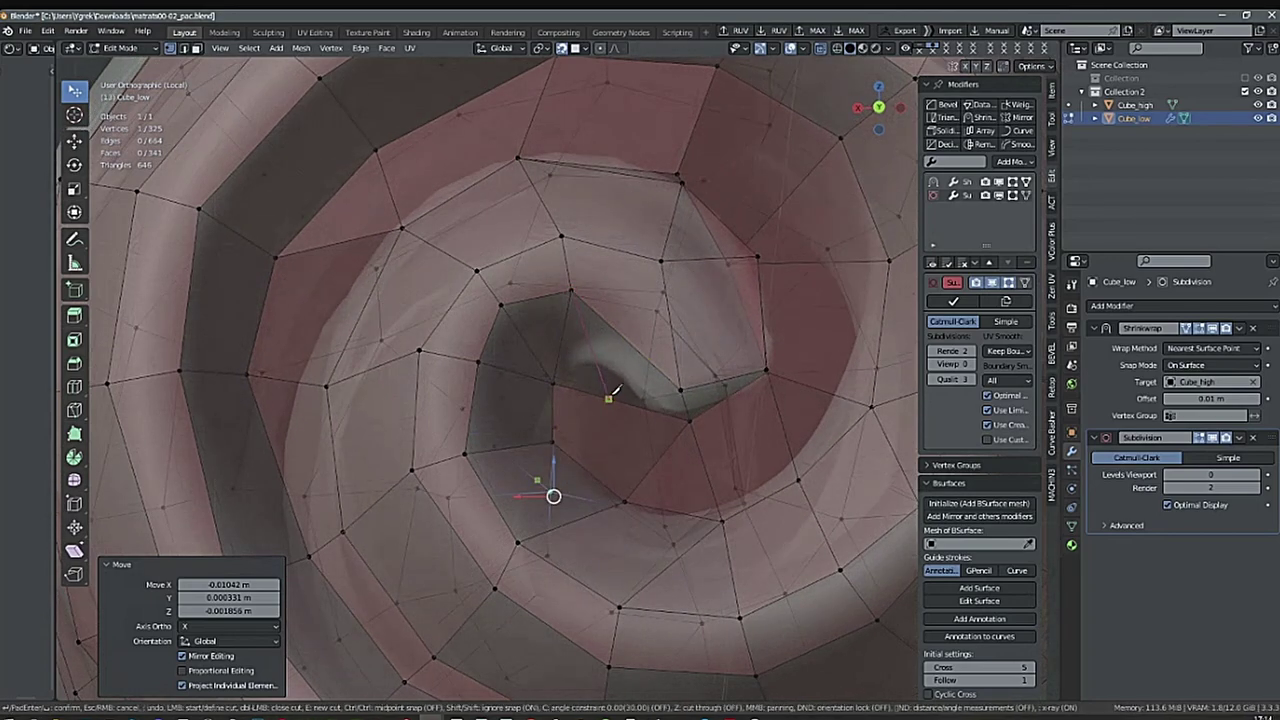
pyautogui.click(608, 398)
pyautogui.press('Return')
# Reposition the new cut's vertex inside the hollow, below the curl's tip.
pyautogui.moveTo(610, 396); pyautogui.dragTo(685, 361, button='middle')
pyautogui.press('g')
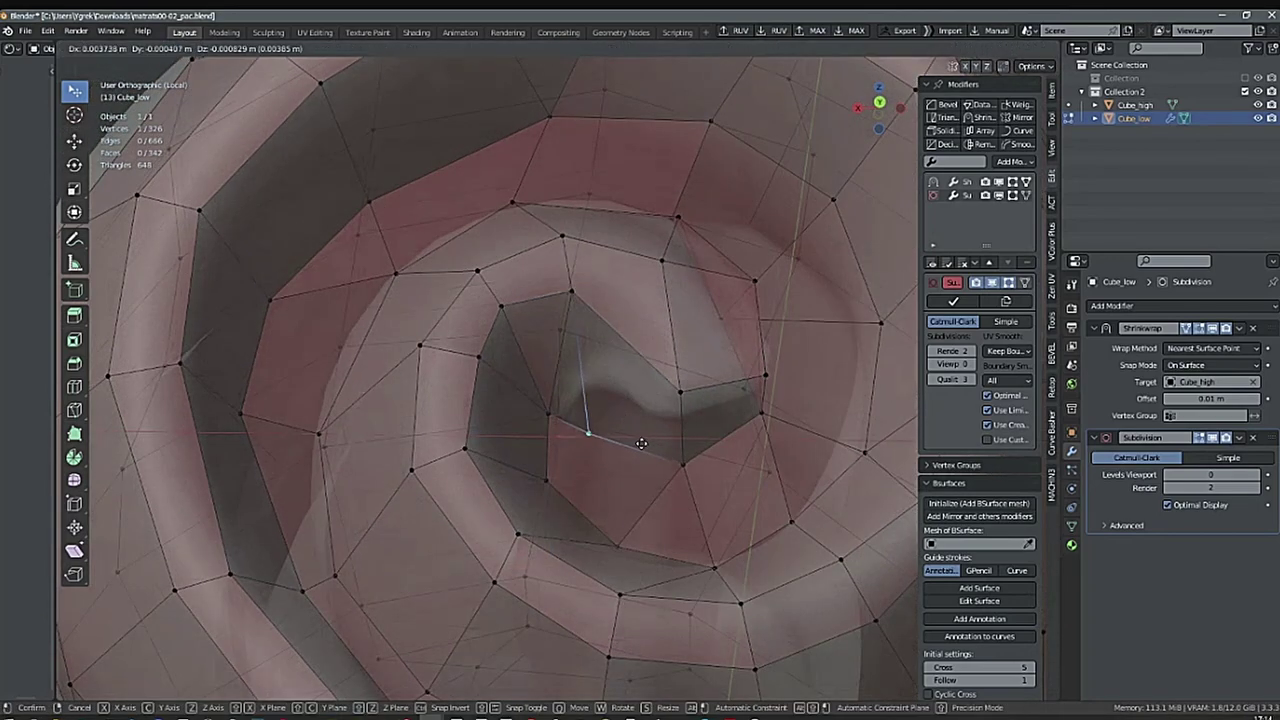
pyautogui.click(690, 437)
pyautogui.moveTo(700, 437); pyautogui.dragTo(717, 501, button='middle')
pyautogui.press('g')
pyautogui.click(681, 423)
# In face selection mode, select the faces inside the curl's hollow and along the gap up to the upper side of the inner roll.
pyautogui.rightClick(717, 502)
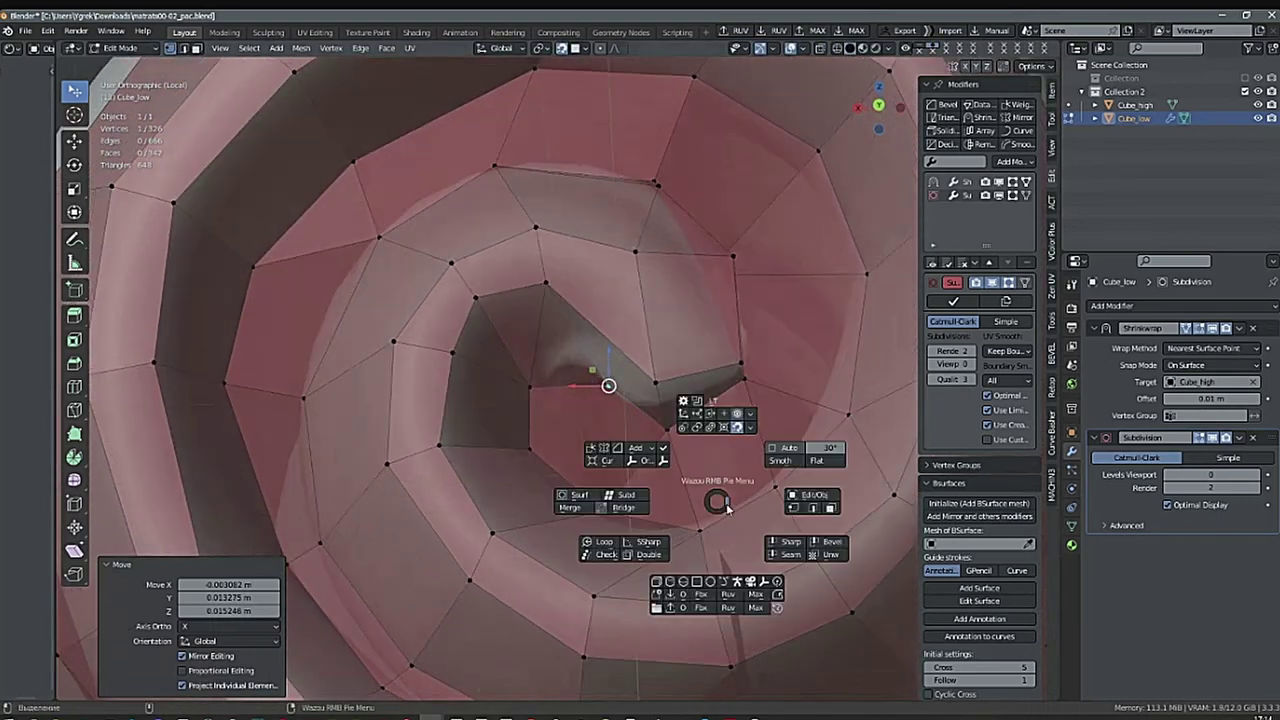
pyautogui.click(828, 508)
pyautogui.click(632, 447)
pyautogui.moveTo(738, 441); pyautogui.dragTo(700, 438, button='middle')
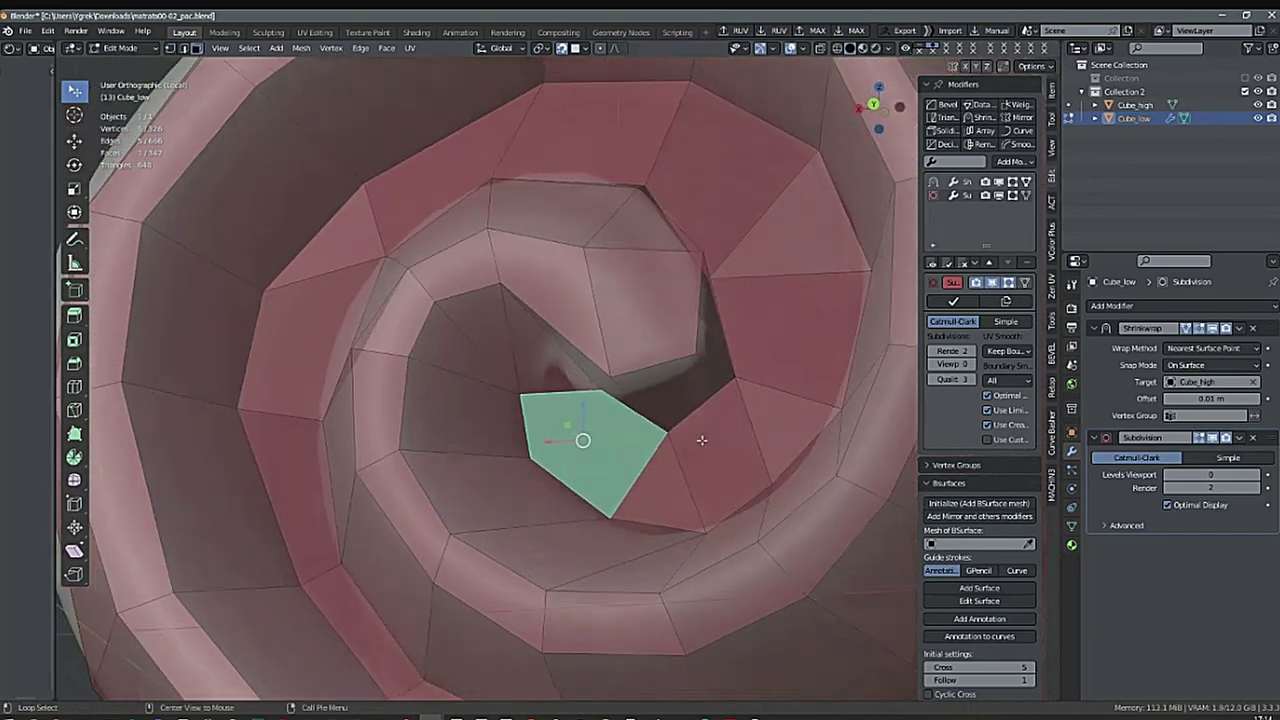
pyautogui.keyDown('ctrl'); pyautogui.moveTo(805, 436); pyautogui.dragTo(536, 415, button='middle'); pyautogui.keyUp('ctrl')
pyautogui.keyDown('shift'); pyautogui.click(518, 370); pyautogui.keyUp('shift')
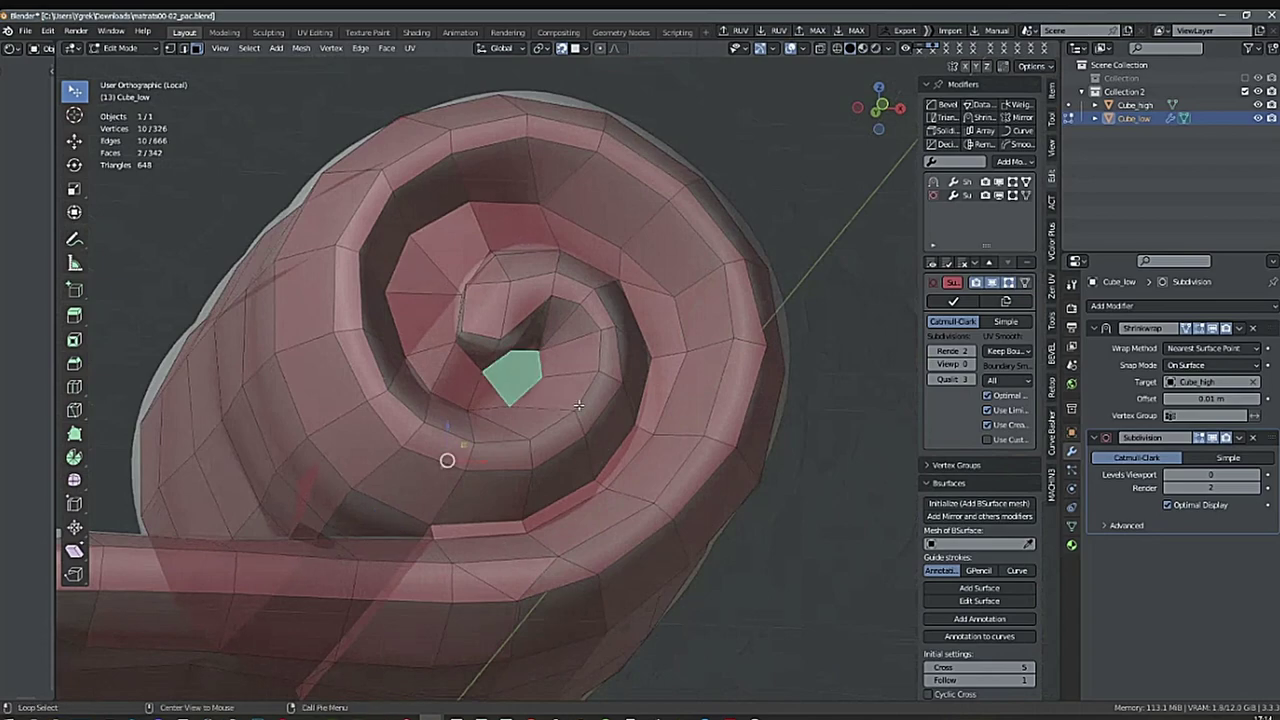
pyautogui.keyDown('alt'); pyautogui.moveTo(518, 370); pyautogui.dragTo(488, 381); pyautogui.keyUp('alt')
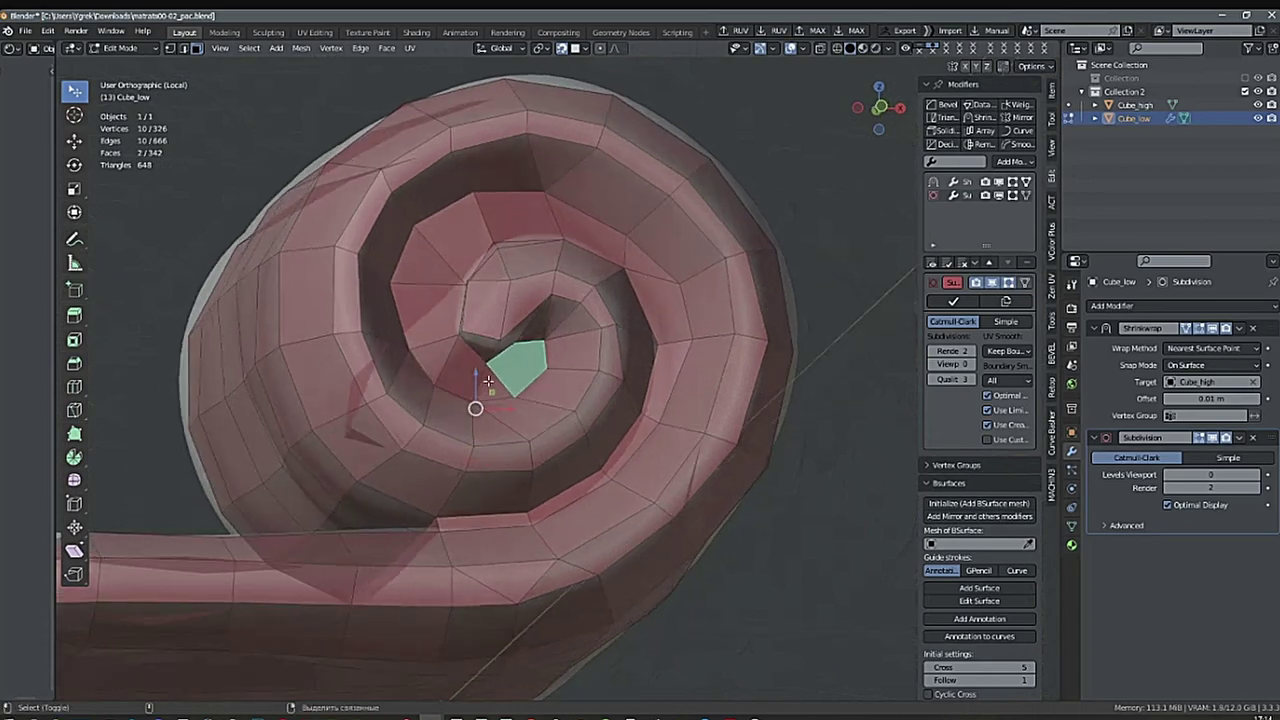
pyautogui.keyDown('shift'); pyautogui.click(428, 266); pyautogui.keyUp('shift')
pyautogui.keyDown('shift'); pyautogui.click(458, 230); pyautogui.keyUp('shift')
pyautogui.keyDown('shift'); pyautogui.click(519, 218); pyautogui.keyUp('shift')
pyautogui.keyDown('alt'); pyautogui.moveTo(521, 219); pyautogui.dragTo(534, 325); pyautogui.keyUp('alt')
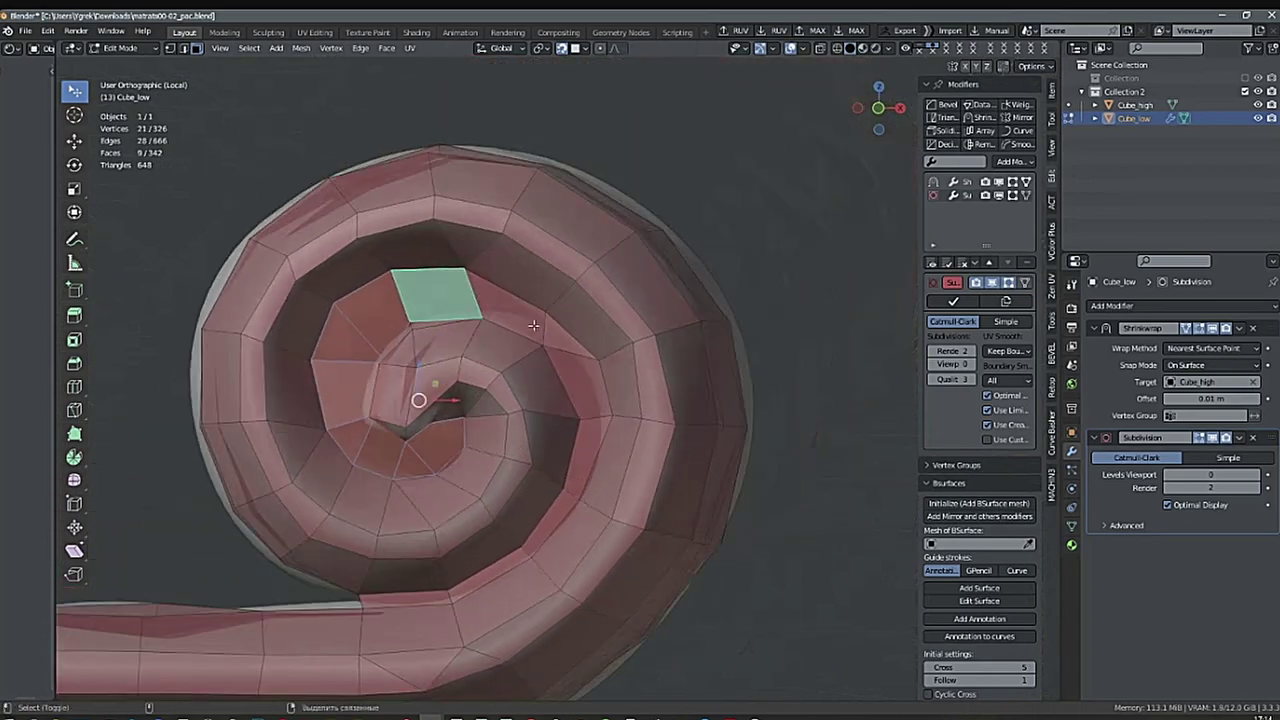
# Extend the face selection along the spiral gap to the remaining faces at this end of the roll.
pyautogui.keyDown('shift'); pyautogui.click(534, 325); pyautogui.keyUp('shift')
pyautogui.moveTo(622, 358)
pyautogui.keyDown('alt'); pyautogui.mouseDown()
pyautogui.moveTo(694, 386)
pyautogui.moveTo(620, 385)
pyautogui.moveTo(627, 371)
pyautogui.mouseUp(); pyautogui.keyUp('alt')
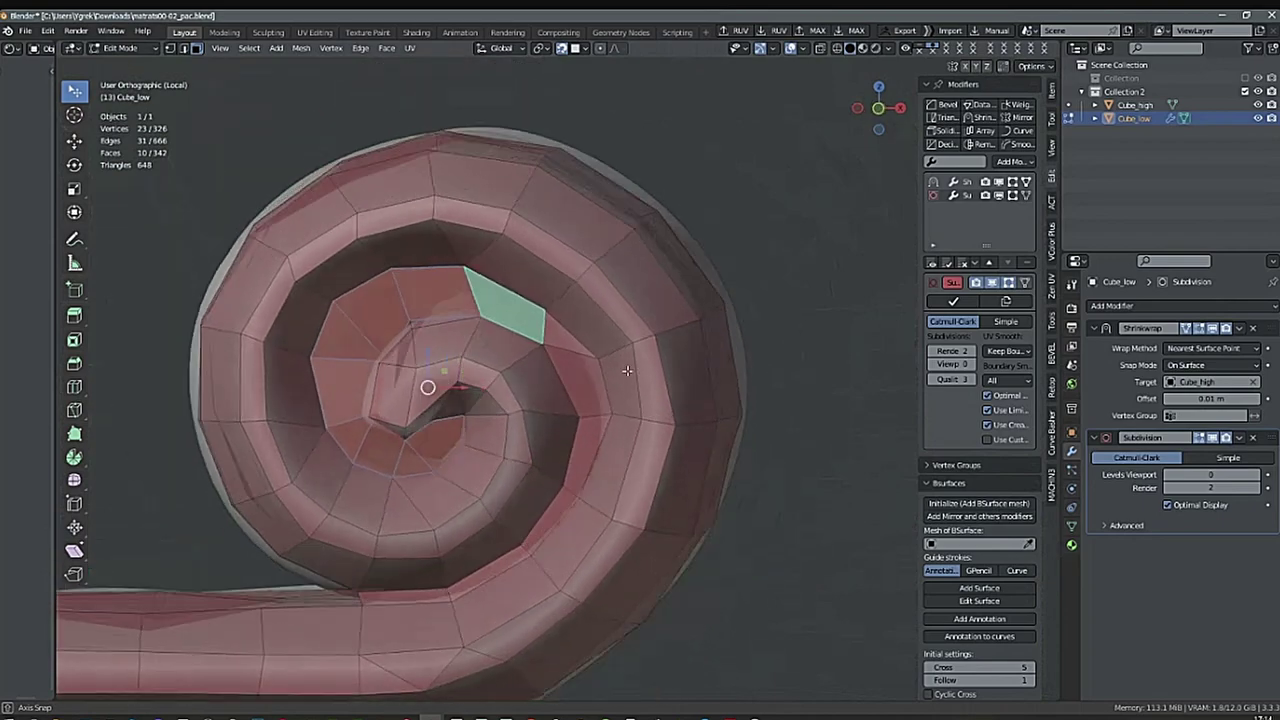
pyautogui.moveTo(626, 371); pyautogui.dragTo(565, 345, button='middle')
pyautogui.keyDown('shift'); pyautogui.click(564, 342); pyautogui.keyUp('shift')
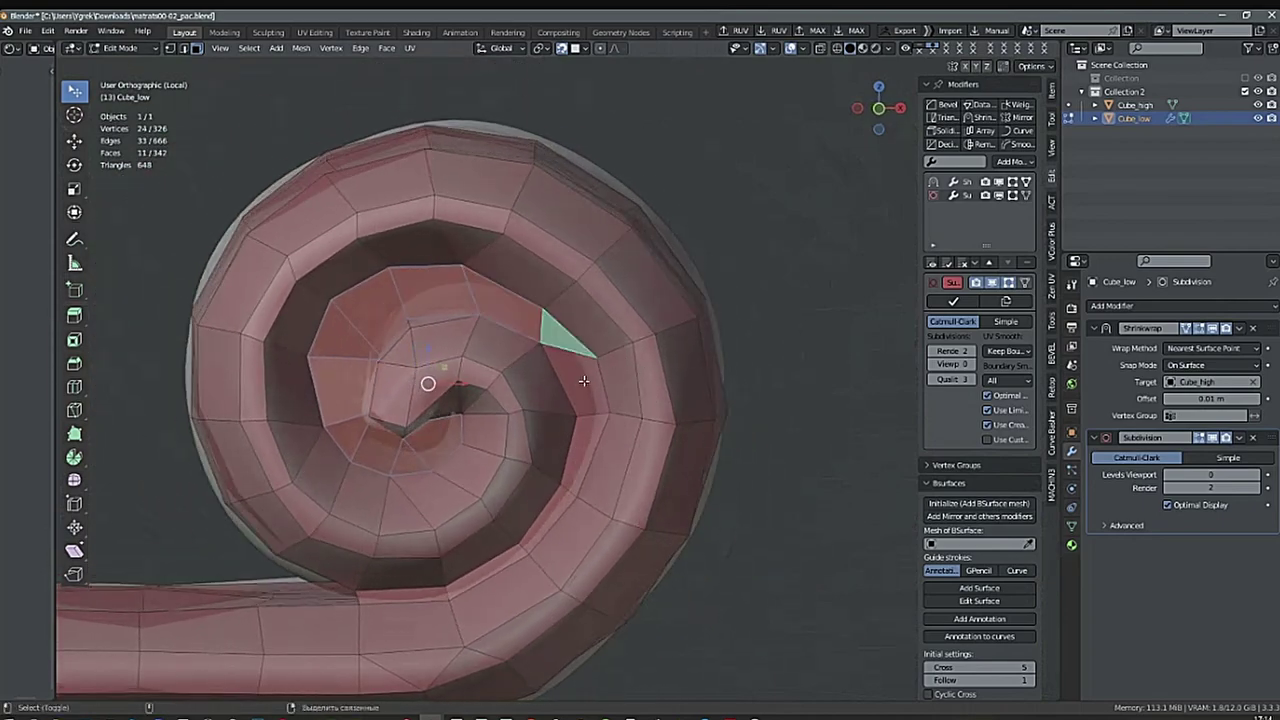
pyautogui.keyDown('shift'); pyautogui.click(590, 385); pyautogui.keyUp('shift')
pyautogui.moveTo(694, 420); pyautogui.dragTo(732, 389, button='middle')
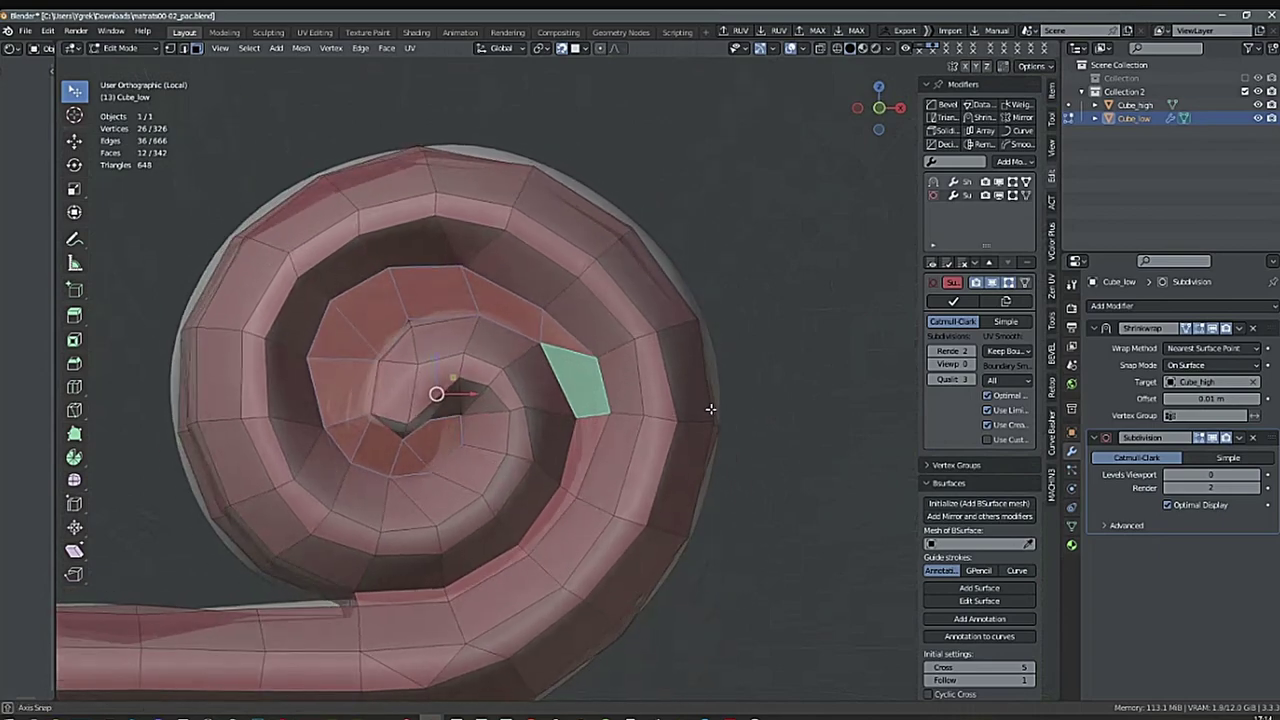
# Add the matching strip of gap faces at the opposite end of the roll to the selection.
pyautogui.scroll(-3, 736, 388)
pyautogui.moveTo(433, 470); pyautogui.dragTo(880, 472, button='middle')
pyautogui.moveTo(494, 452); pyautogui.dragTo(543, 406, button='middle')
pyautogui.keyDown('shift'); pyautogui.click(405, 412); pyautogui.keyUp('shift')
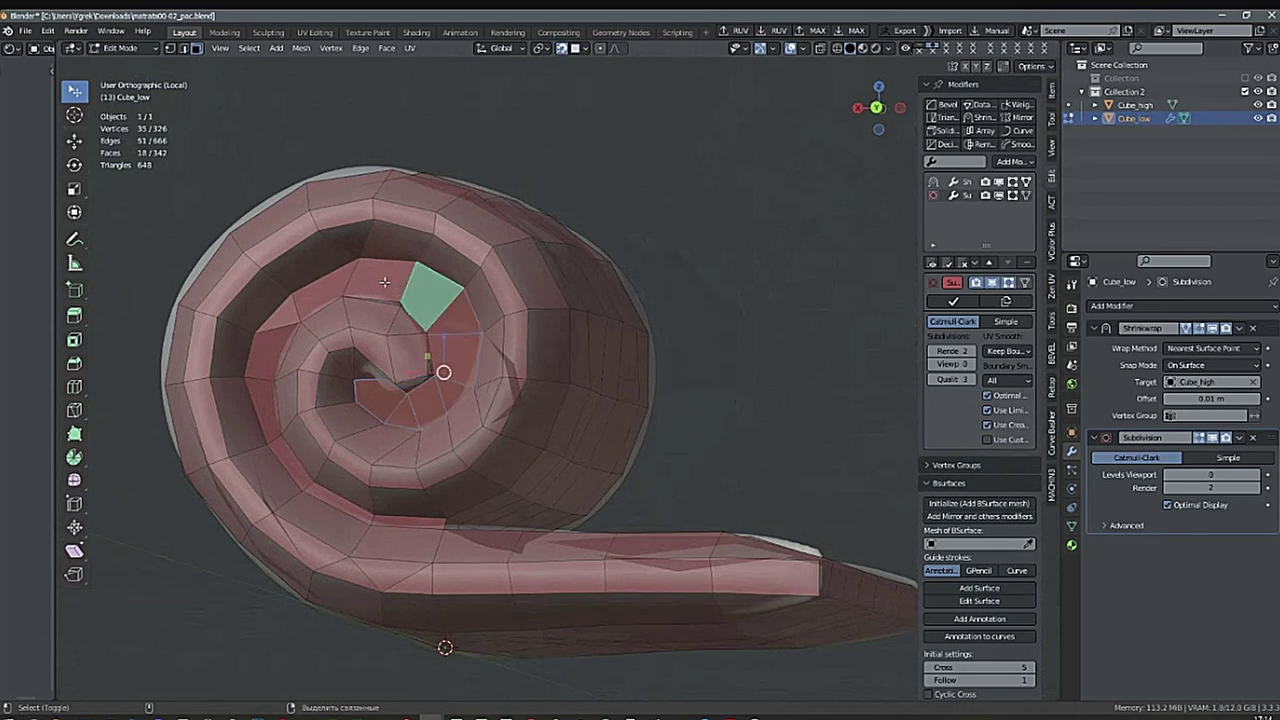
pyautogui.keyDown('shift'); pyautogui.click(264, 356); pyautogui.keyUp('shift')
pyautogui.moveTo(264, 356); pyautogui.dragTo(521, 454, button='middle')
# Bridge the selected face strips at both ends with Bridge Edge Loops to form a passage through the roll.
pyautogui.hotkey('alt', 'z')
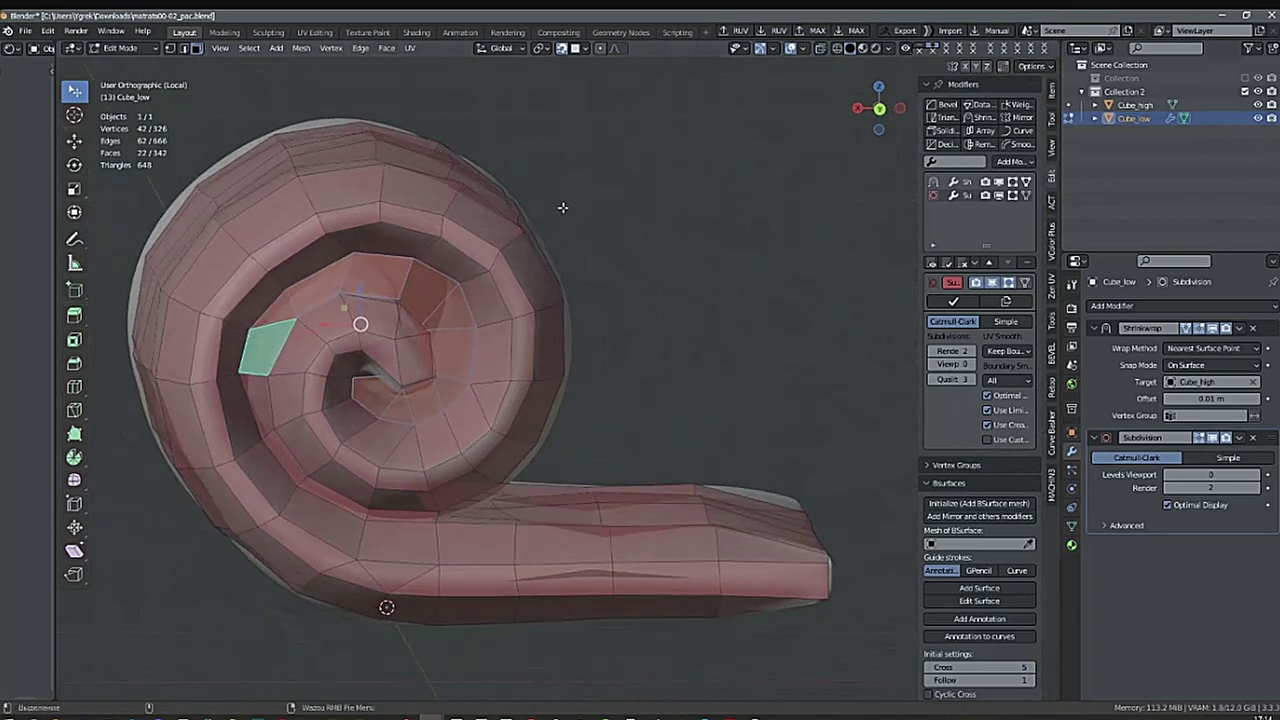
pyautogui.click(366, 50)
pyautogui.click(361, 50)
pyautogui.click(360, 51)
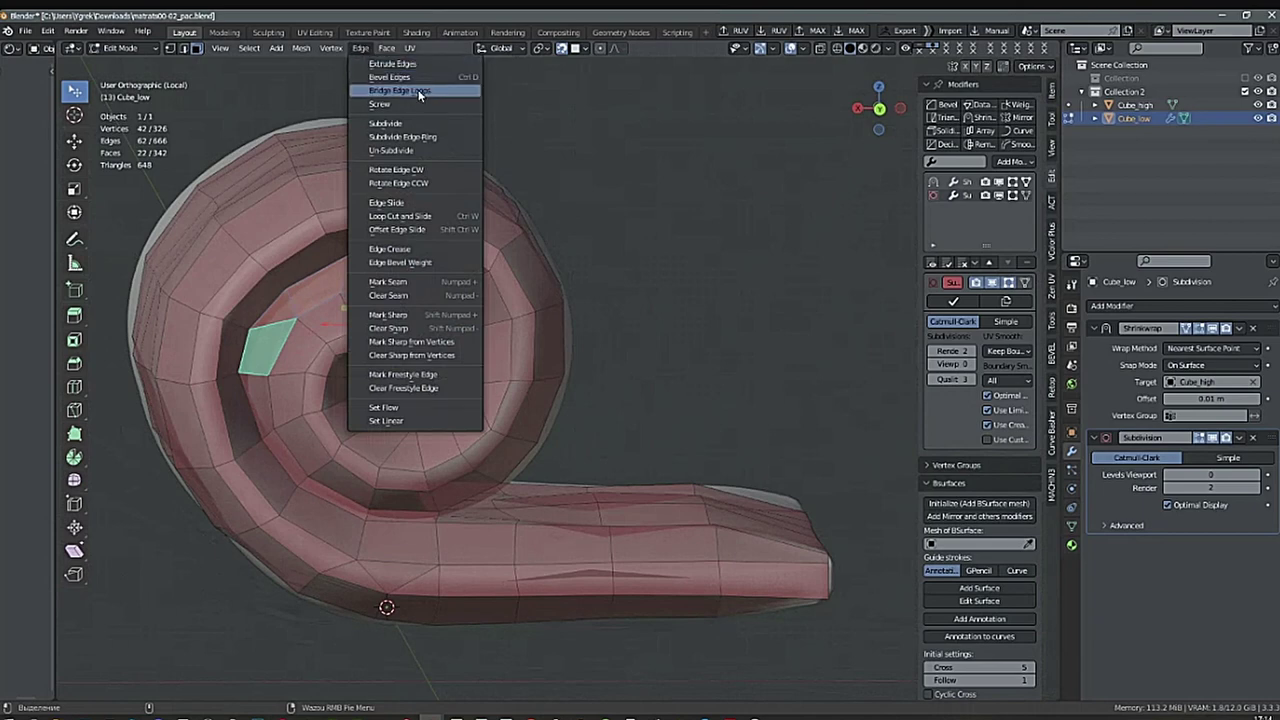
pyautogui.click(418, 91)
pyautogui.moveTo(580, 285); pyautogui.dragTo(587, 298, button='middle')
pyautogui.keyDown('ctrl'); pyautogui.moveTo(671, 340); pyautogui.dragTo(641, 377, button='middle'); pyautogui.keyUp('ctrl')
pyautogui.keyDown('shift'); pyautogui.moveTo(641, 377); pyautogui.dragTo(651, 357, button='middle'); pyautogui.keyUp('shift')
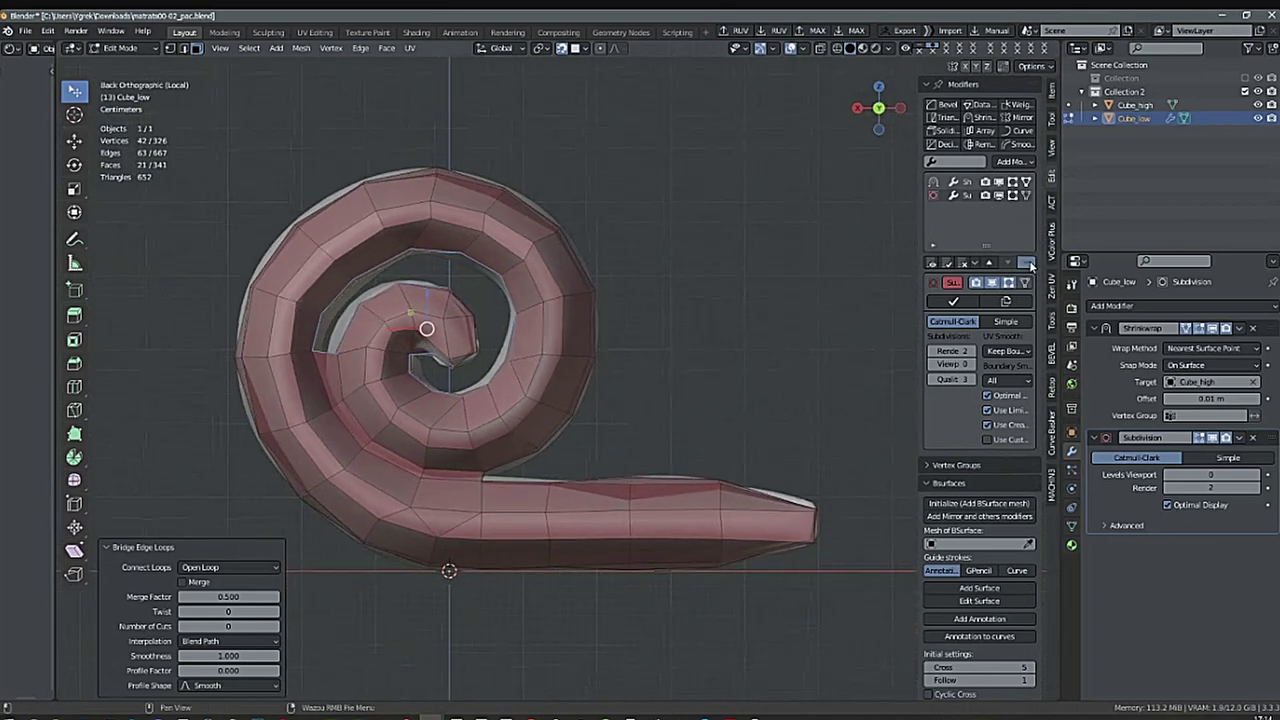
# Remove the Subdivision modifier from Cube_low and switch to vertex selection mode.
pyautogui.click(1030, 265)
pyautogui.moveTo(746, 346); pyautogui.dragTo(664, 390, button='middle')
pyautogui.scroll(6, 546, 353)
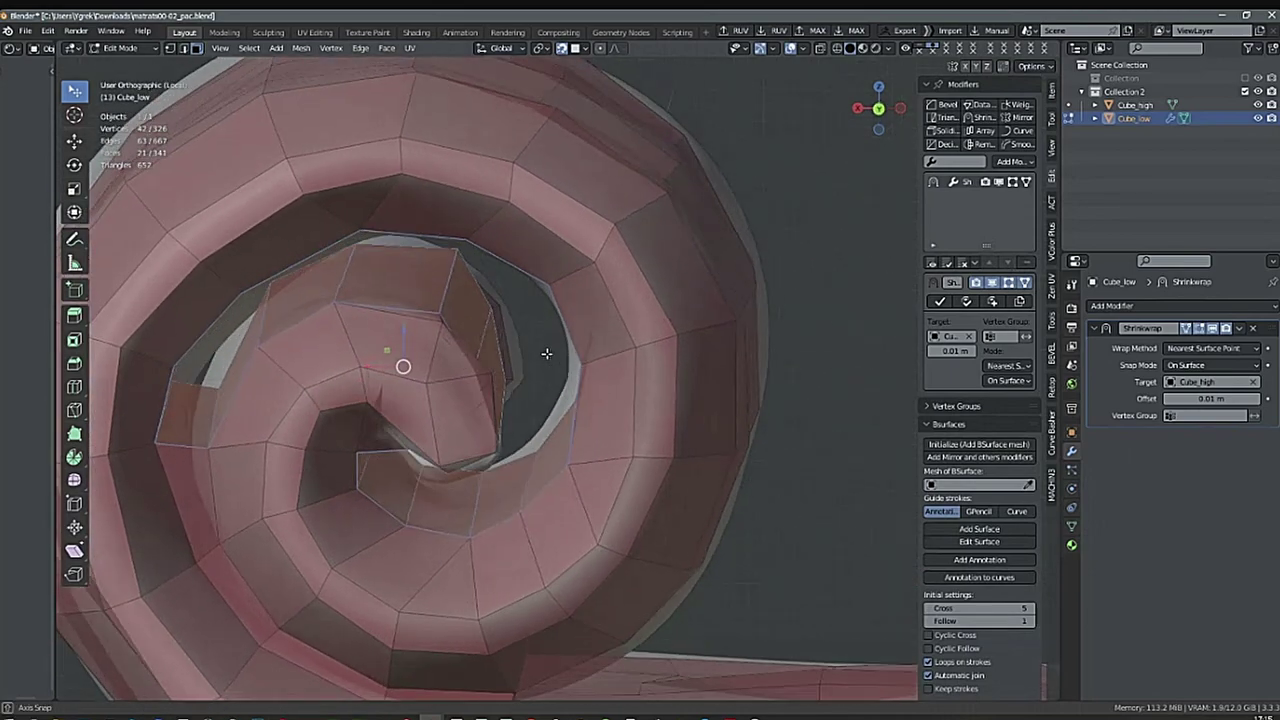
pyautogui.keyDown('alt'); pyautogui.moveTo(546, 353); pyautogui.dragTo(651, 300, button='middle'); pyautogui.keyUp('alt')
pyautogui.rightClick(394, 411)
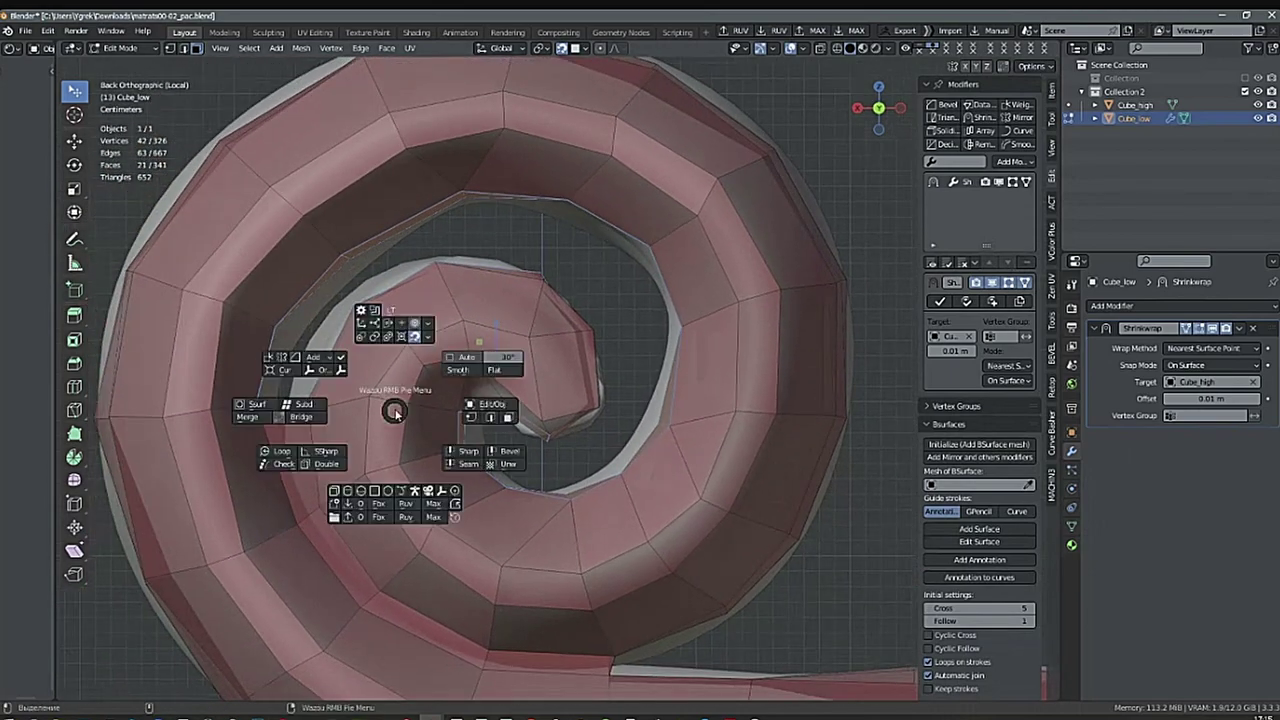
pyautogui.click(472, 418)
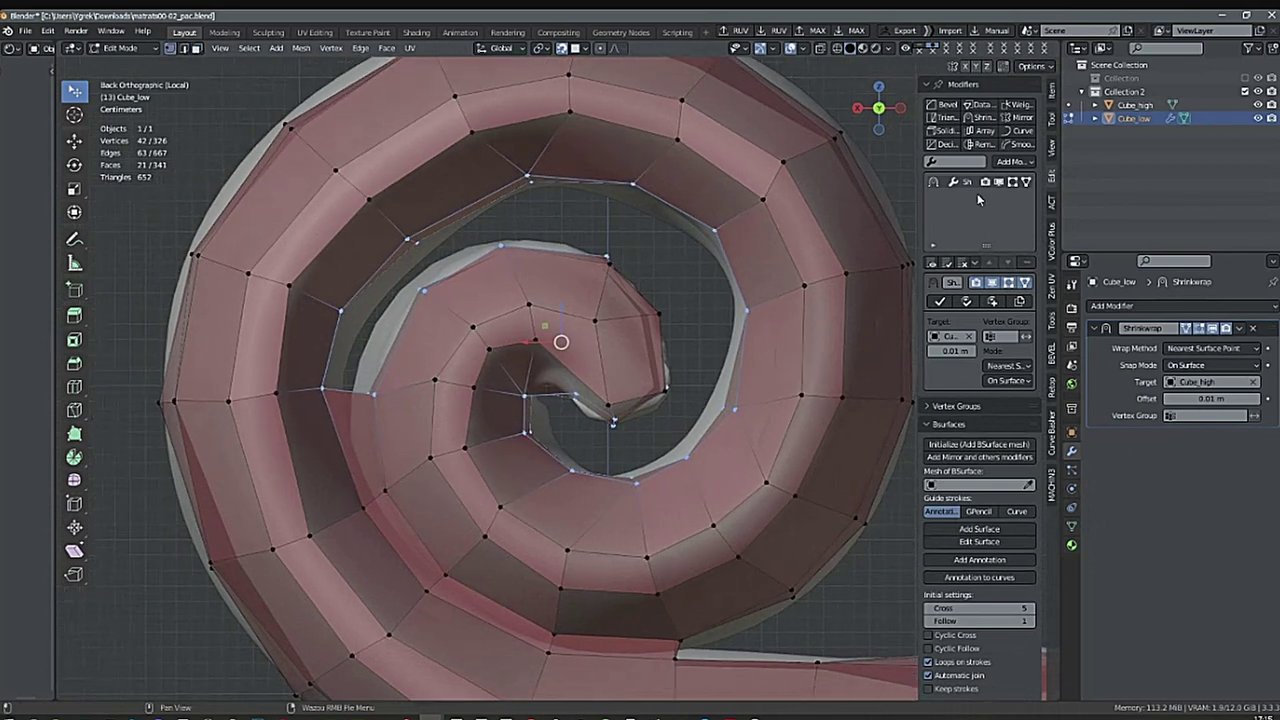
# Duplicate the Shrinkwrap modifier on Cube_low, apply the original in Object Mode, and return to Edit Mode.
pyautogui.click(998, 183)
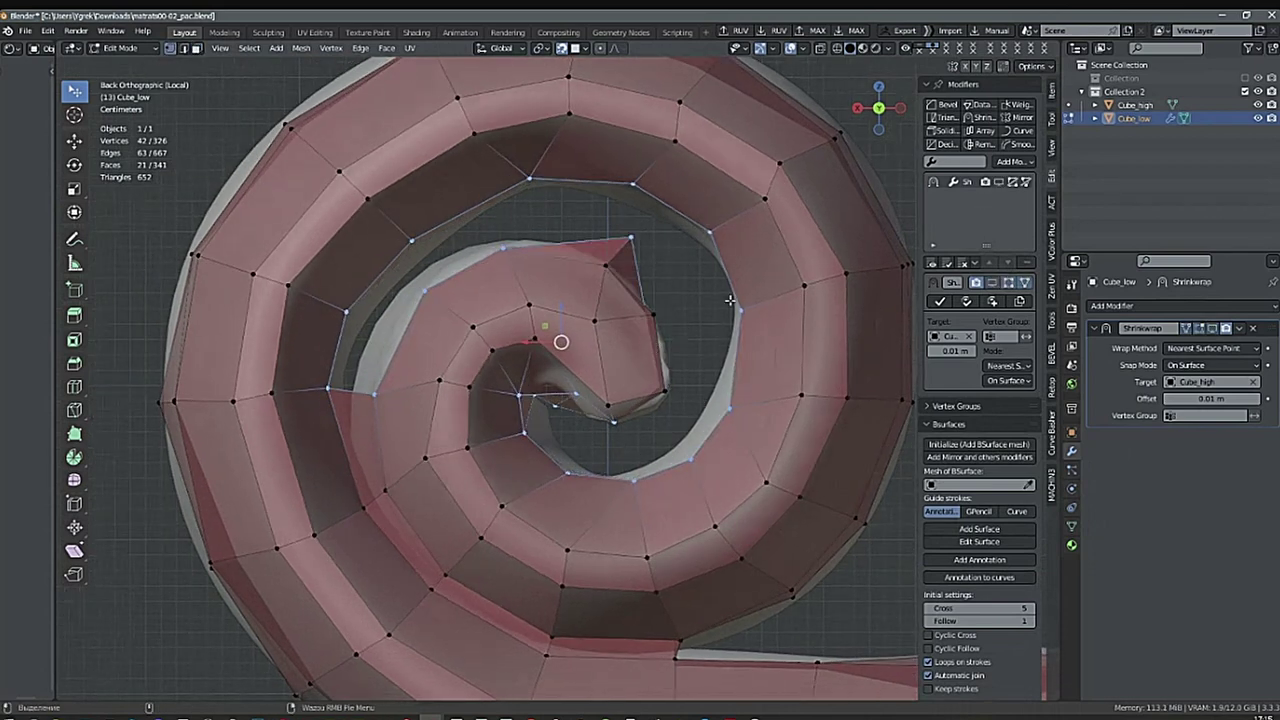
pyautogui.click(998, 183)
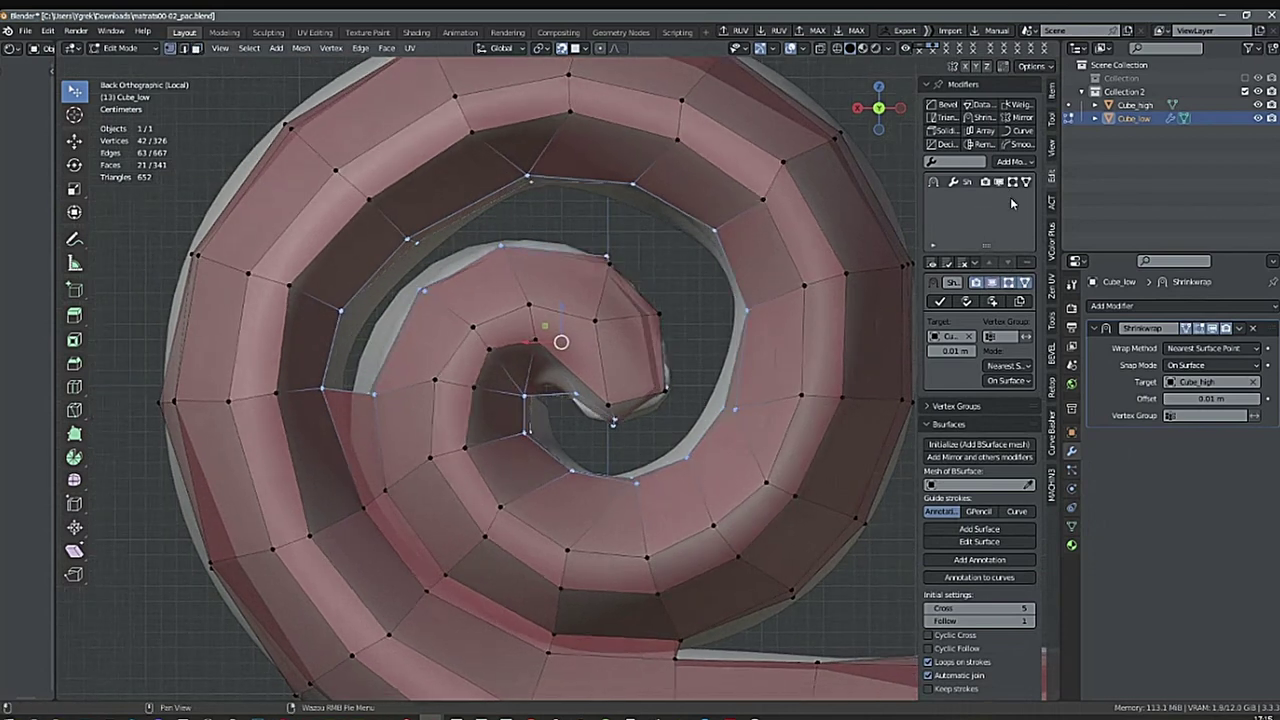
pyautogui.click(1094, 329)
pyautogui.click(1110, 330)
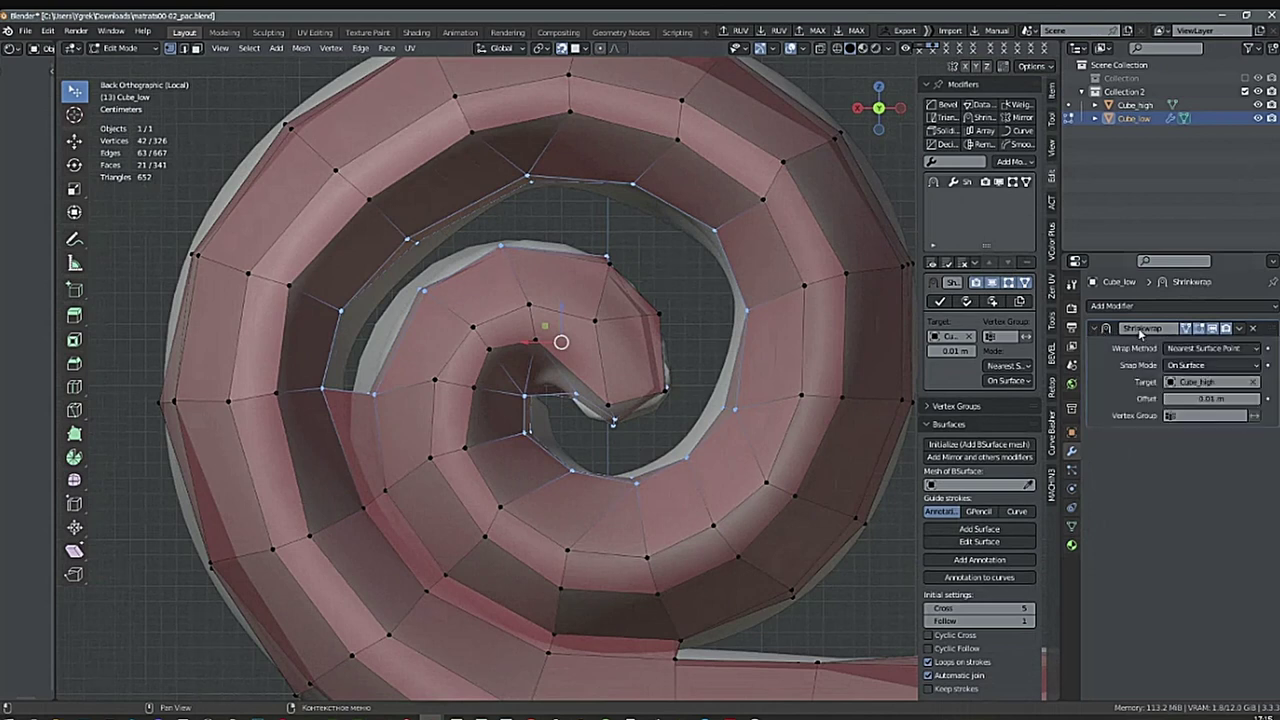
pyautogui.click(1240, 329)
pyautogui.click(1180, 383)
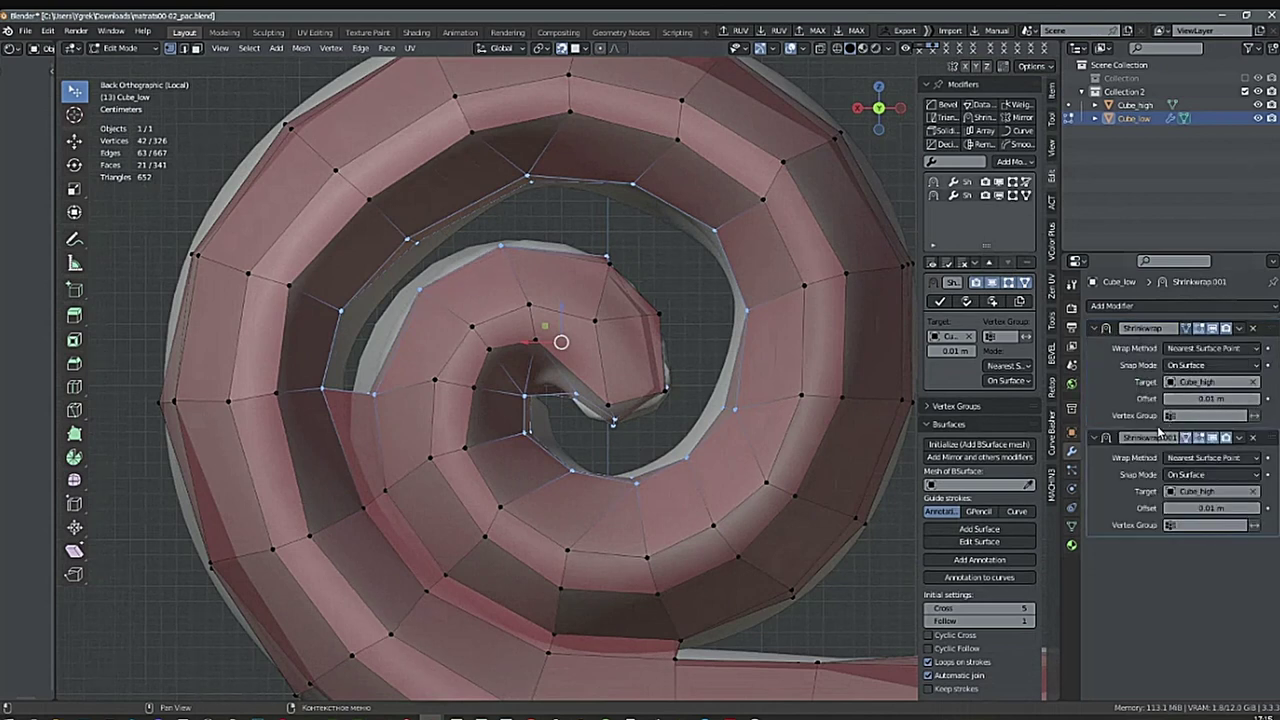
pyautogui.press('Tab')
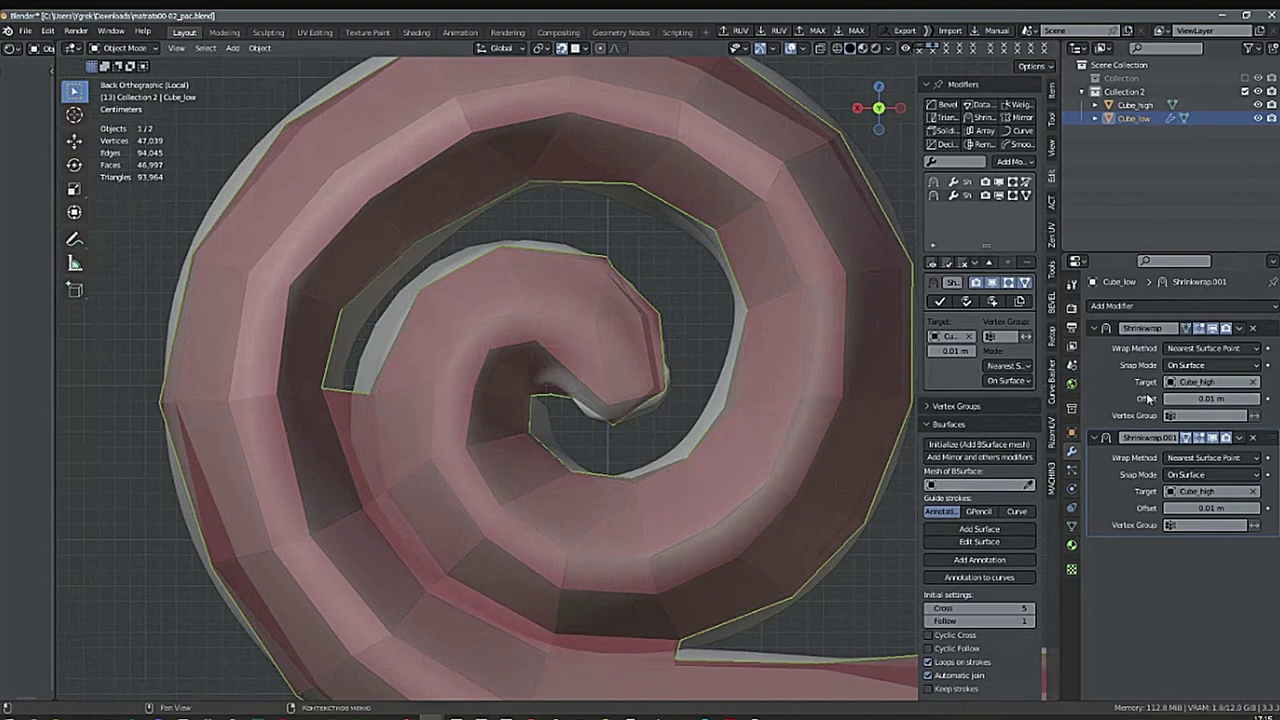
pyautogui.click(1240, 329)
pyautogui.click(1182, 345)
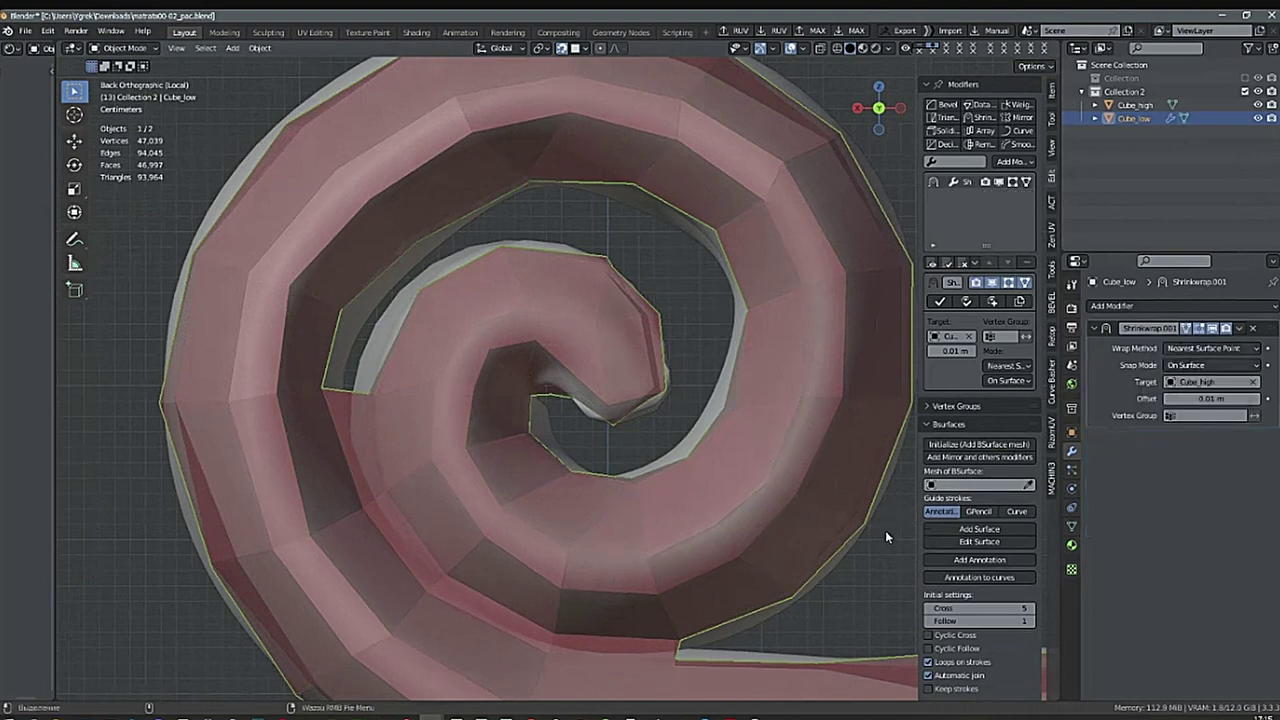
pyautogui.press('Tab')
# Add two evenly spaced edge loops around the bridged faces inside the roll, without sliding them.
pyautogui.moveTo(885, 537); pyautogui.dragTo(633, 381, button='middle')
pyautogui.hotkey('ctrl', 'r')
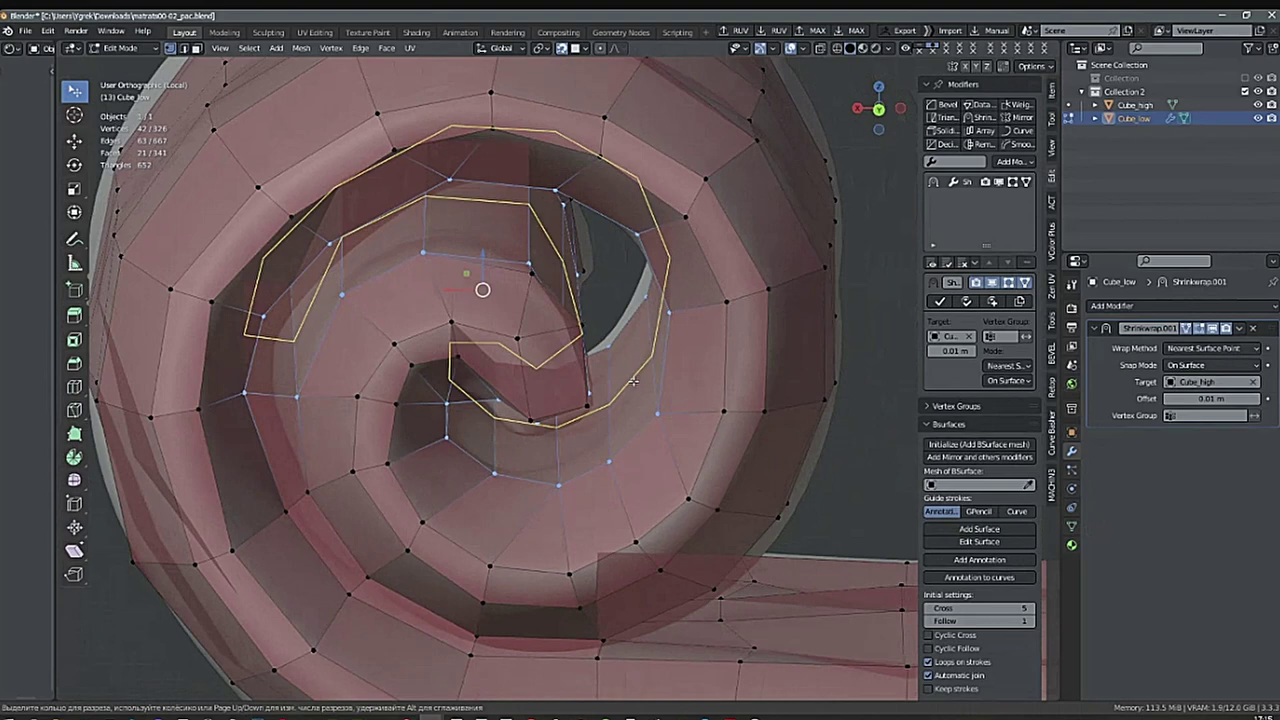
pyautogui.scroll(1, 633, 381)
pyautogui.click(635, 381)
pyautogui.rightClick(637, 381)
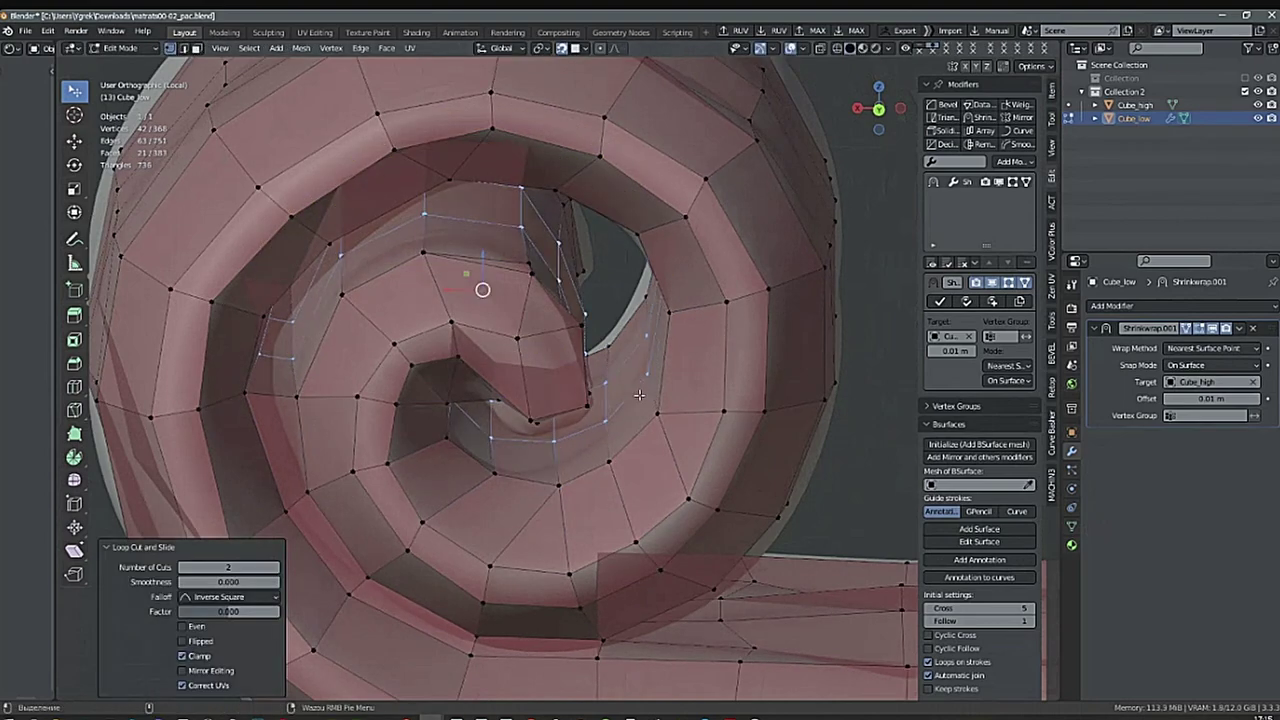
# Try to spread the two new edge loops apart by scaling them along Y by about 2.35.
pyautogui.moveTo(638, 395); pyautogui.dragTo(638, 464, button='middle')
pyautogui.scroll(-2, 625, 463)
pyautogui.keyDown('shift'); pyautogui.moveTo(490, 462); pyautogui.dragTo(643, 383, button='middle'); pyautogui.keyUp('shift')
pyautogui.scroll(-1, 560, 380)
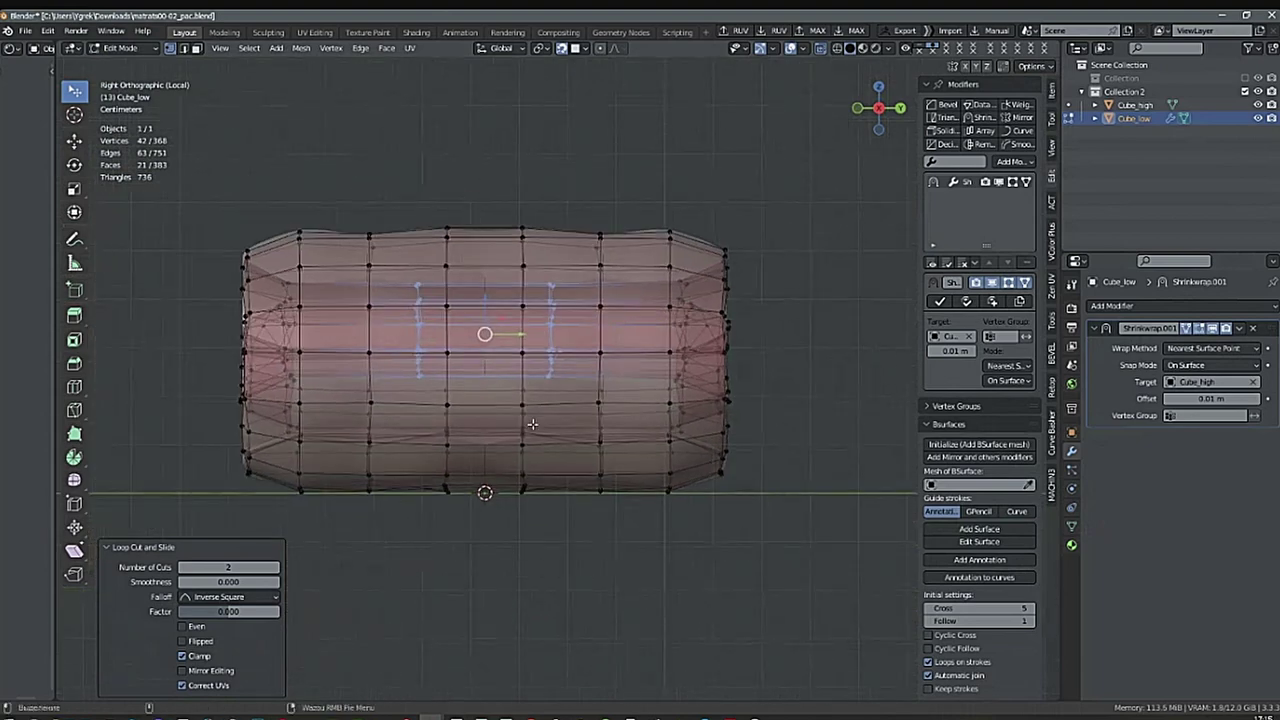
pyautogui.press('s')
pyautogui.press('y')
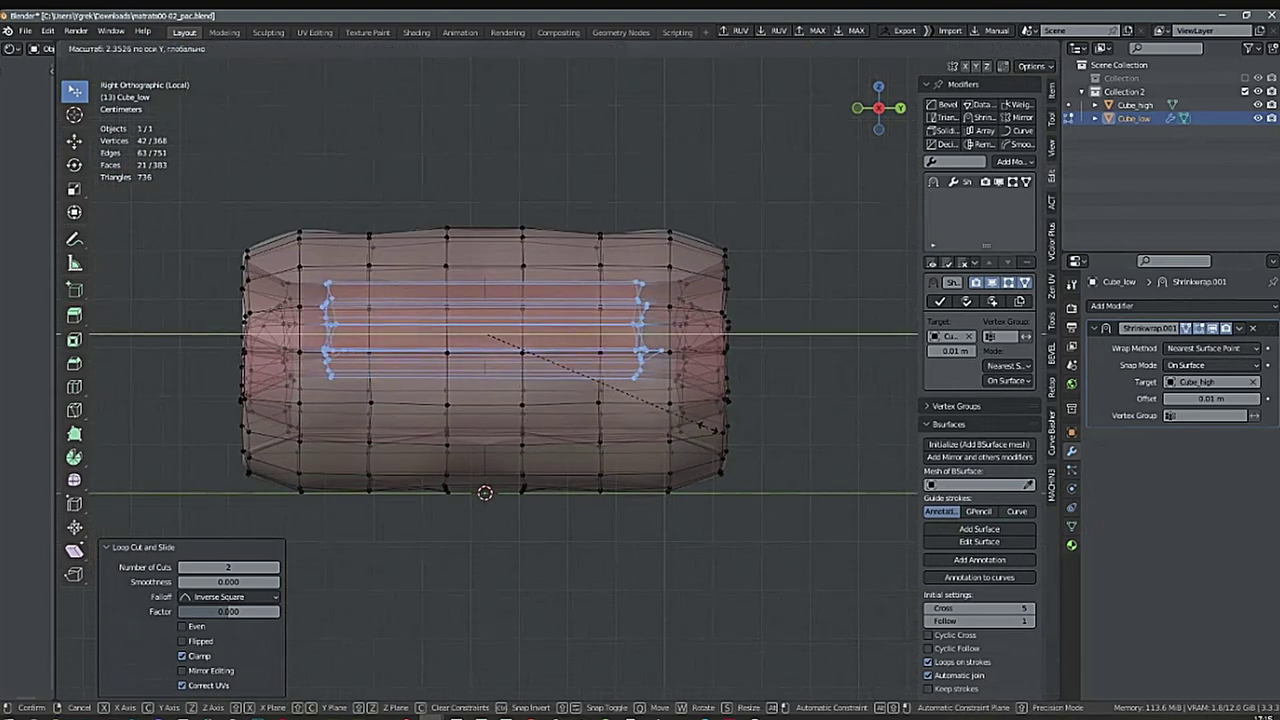
pyautogui.click(708, 428)
pyautogui.hotkey('alt', 'z')
pyautogui.moveTo(714, 430)
pyautogui.mouseDown(button='middle')
pyautogui.moveTo(654, 451)
pyautogui.moveTo(705, 441)
pyautogui.moveTo(409, 458)
pyautogui.moveTo(720, 447)
pyautogui.mouseUp(button='middle')
pyautogui.hotkey('ctrl', 'z')
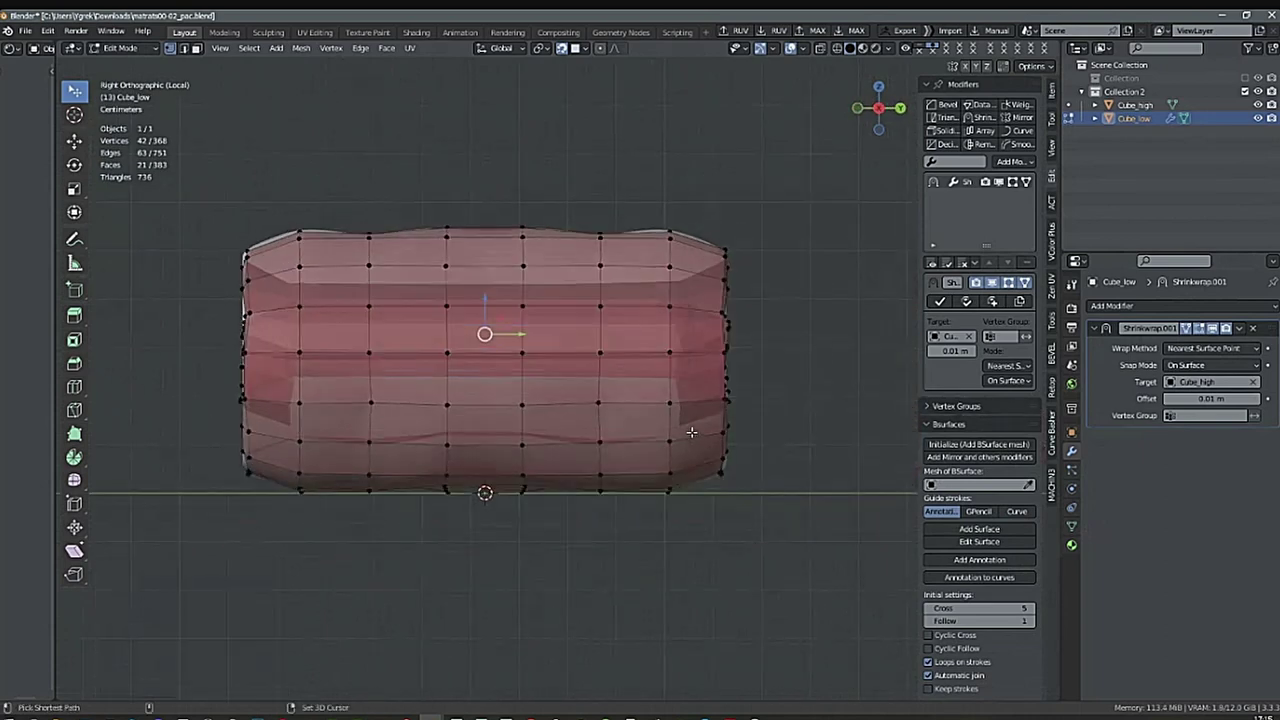
pyautogui.hotkey('ctrl', 'z')
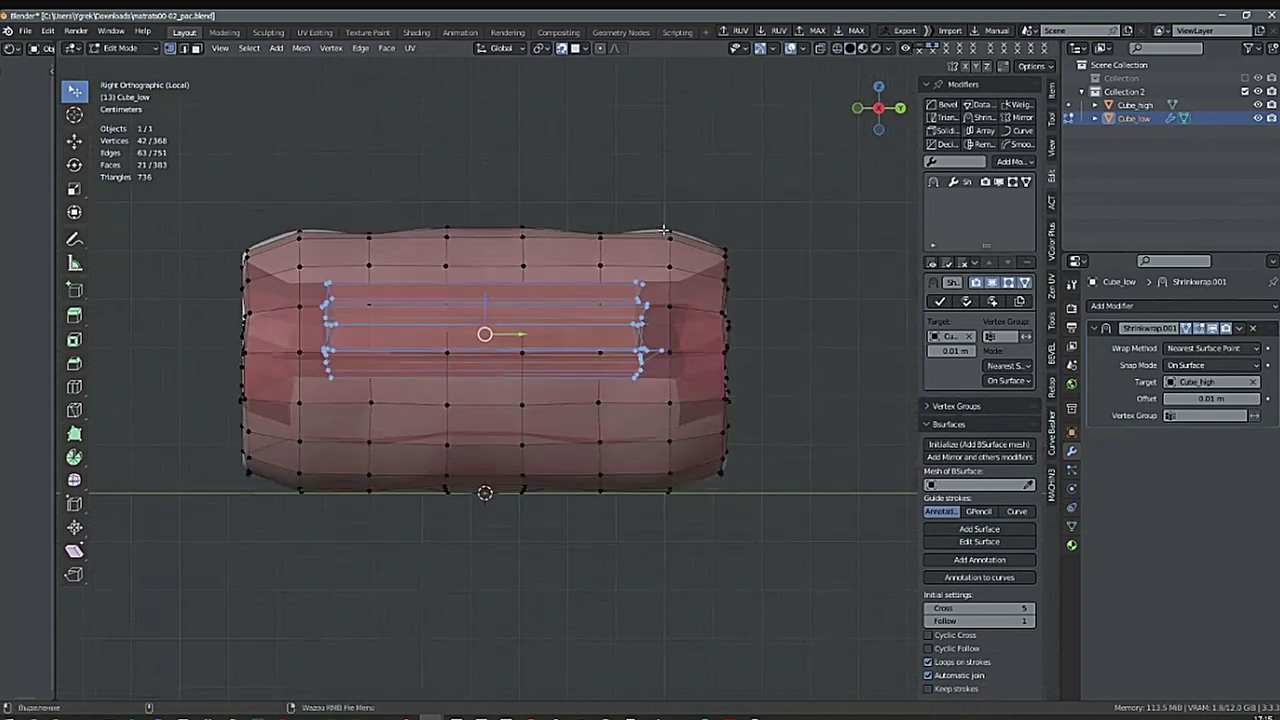
pyautogui.moveTo(737, 320); pyautogui.dragTo(664, 345, button='middle')
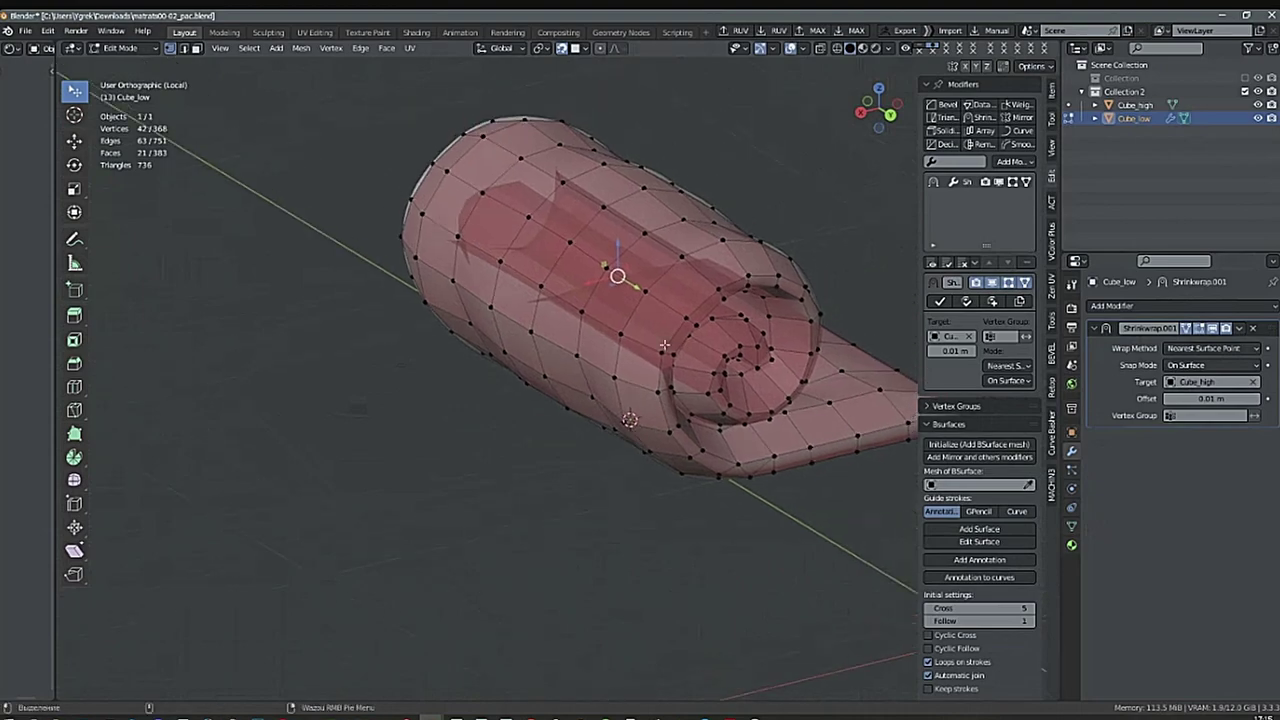
pyautogui.moveTo(760, 335); pyautogui.dragTo(712, 445, button='middle')
# Flatten each of the two new inner edge loops separately by aligning its vertices on the Y axis.
pyautogui.scroll(5, 790, 340)
pyautogui.hotkey('alt', 'z')
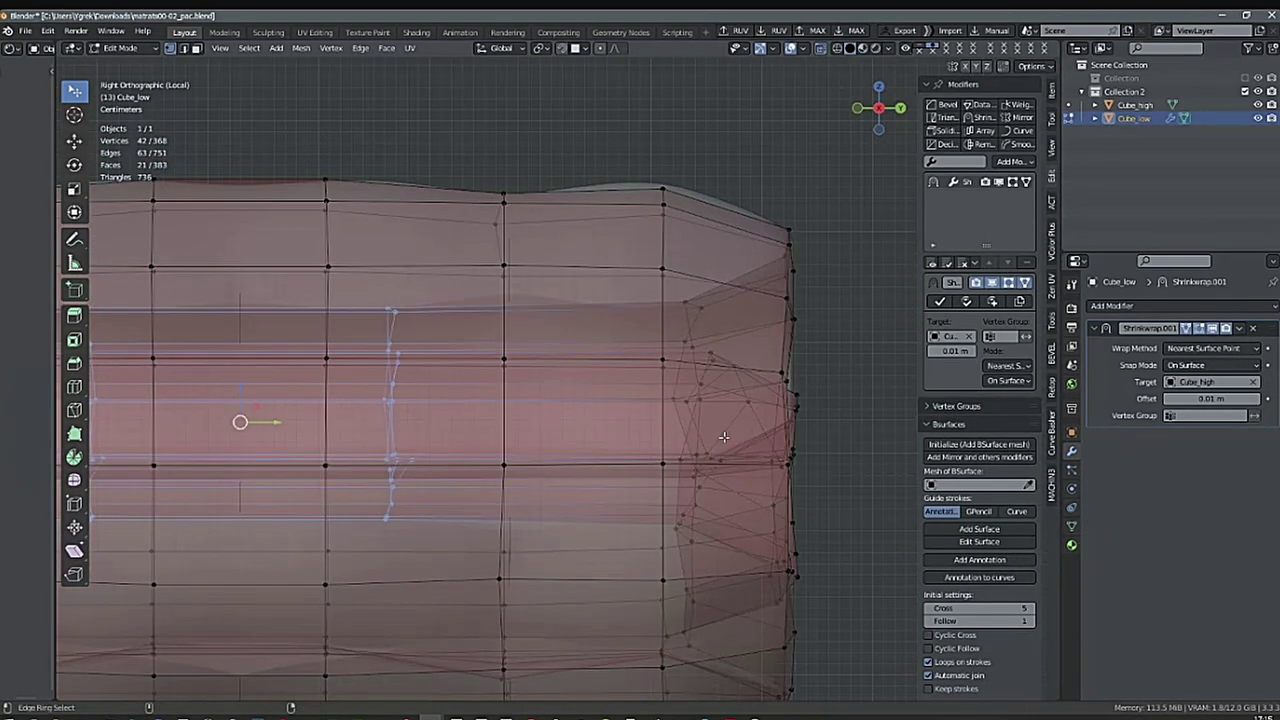
pyautogui.keyDown('shift'); pyautogui.moveTo(500, 440); pyautogui.dragTo(650, 375, button='middle'); pyautogui.keyUp('shift')
pyautogui.keyDown('ctrl'); pyautogui.moveTo(650, 375); pyautogui.dragTo(598, 469, button='middle'); pyautogui.keyUp('ctrl')
pyautogui.hotkey('alt', 'a')
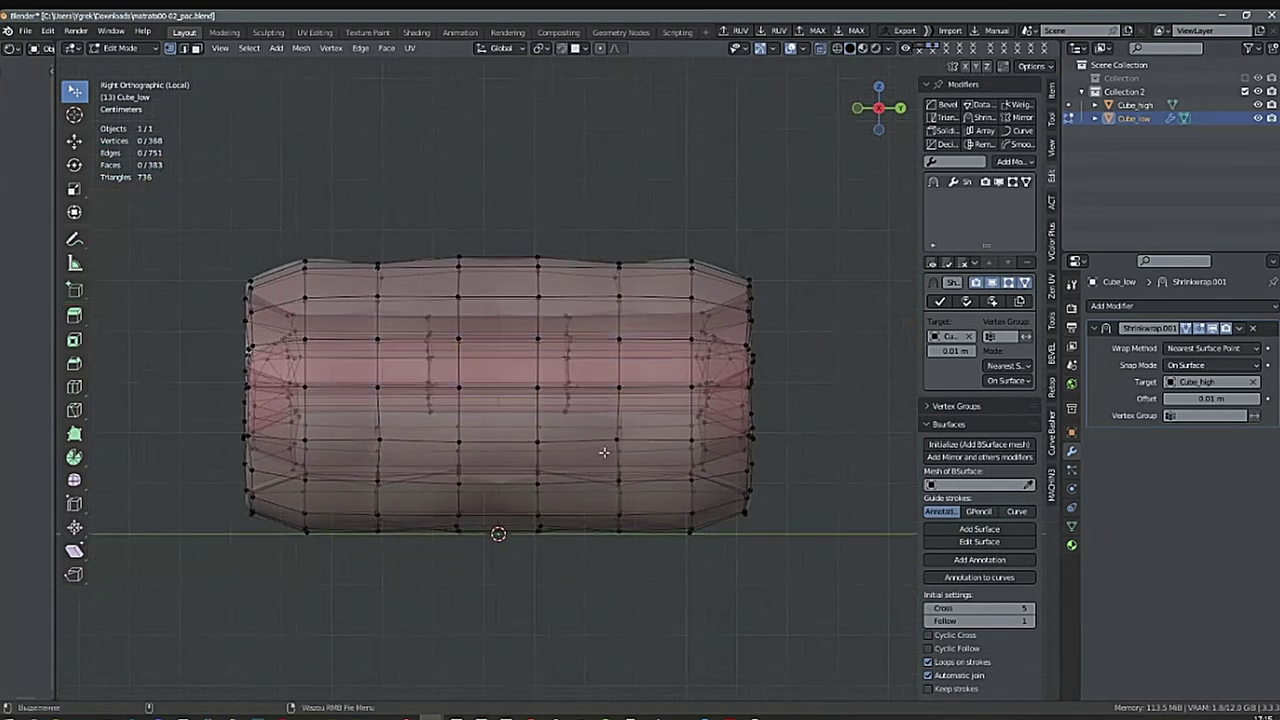
pyautogui.keyDown('alt'); pyautogui.click(580, 300); pyautogui.keyUp('alt')
pyautogui.rightClick(574, 448)
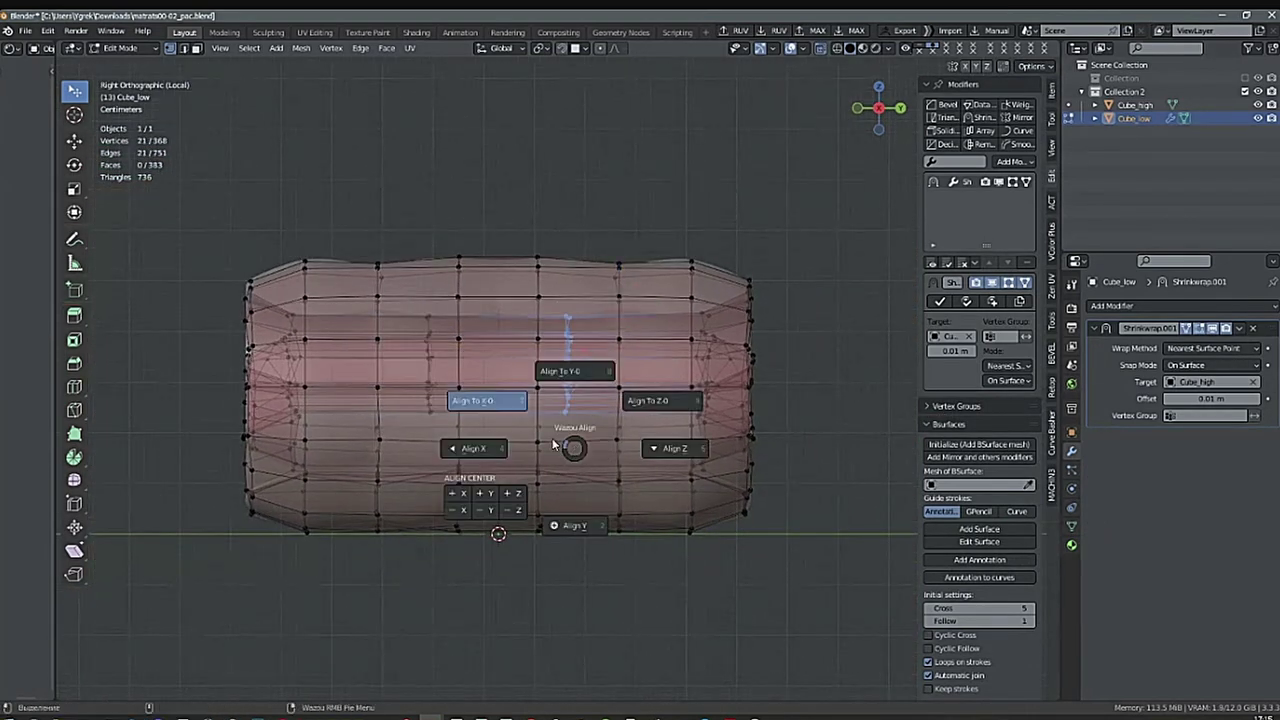
pyautogui.click(599, 516)
pyautogui.moveTo(409, 308); pyautogui.dragTo(451, 443)
pyautogui.rightClick(451, 443)
pyautogui.click(446, 520)
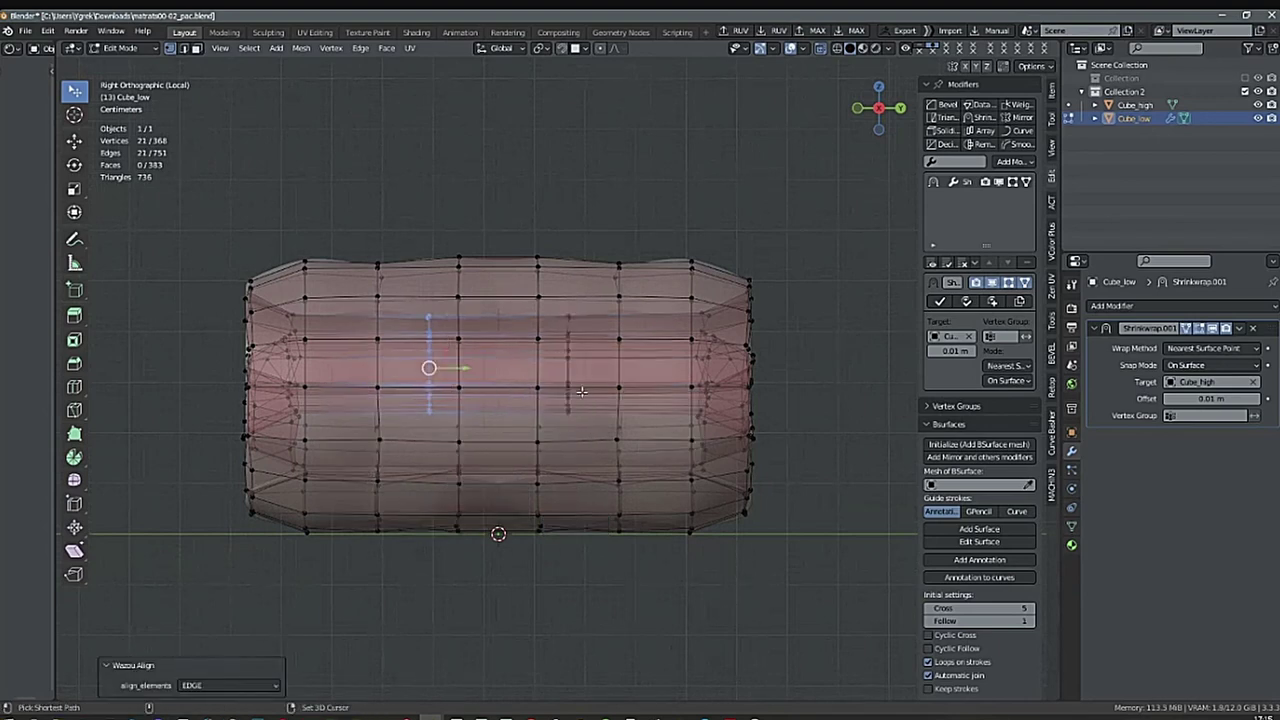
# Select both straightened inner loops and scale them apart along Y by about 2.52 toward the roll's ends.
pyautogui.keyDown('ctrl'); pyautogui.moveTo(558, 423); pyautogui.dragTo(588, 424, button='right'); pyautogui.keyUp('ctrl')
pyautogui.keyDown('shift'); pyautogui.moveTo(647, 439); pyautogui.dragTo(596, 424, button='middle'); pyautogui.keyUp('shift')
pyautogui.press('s')
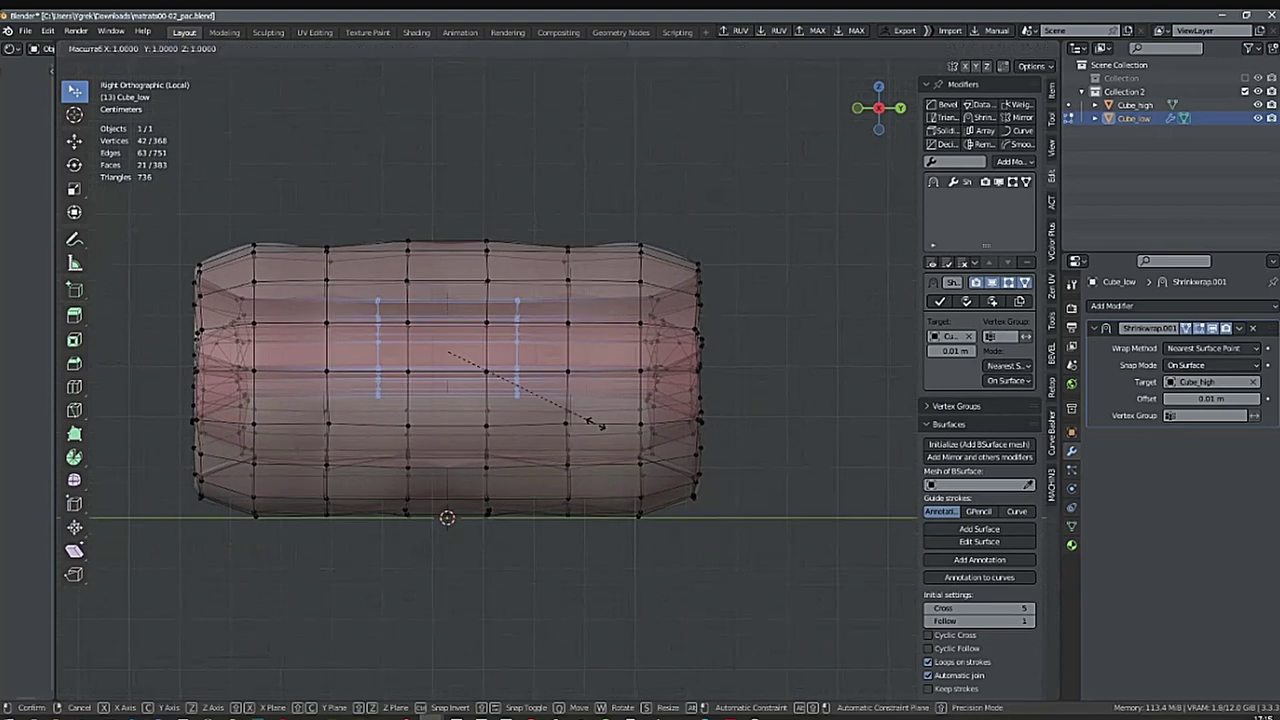
pyautogui.press('y')
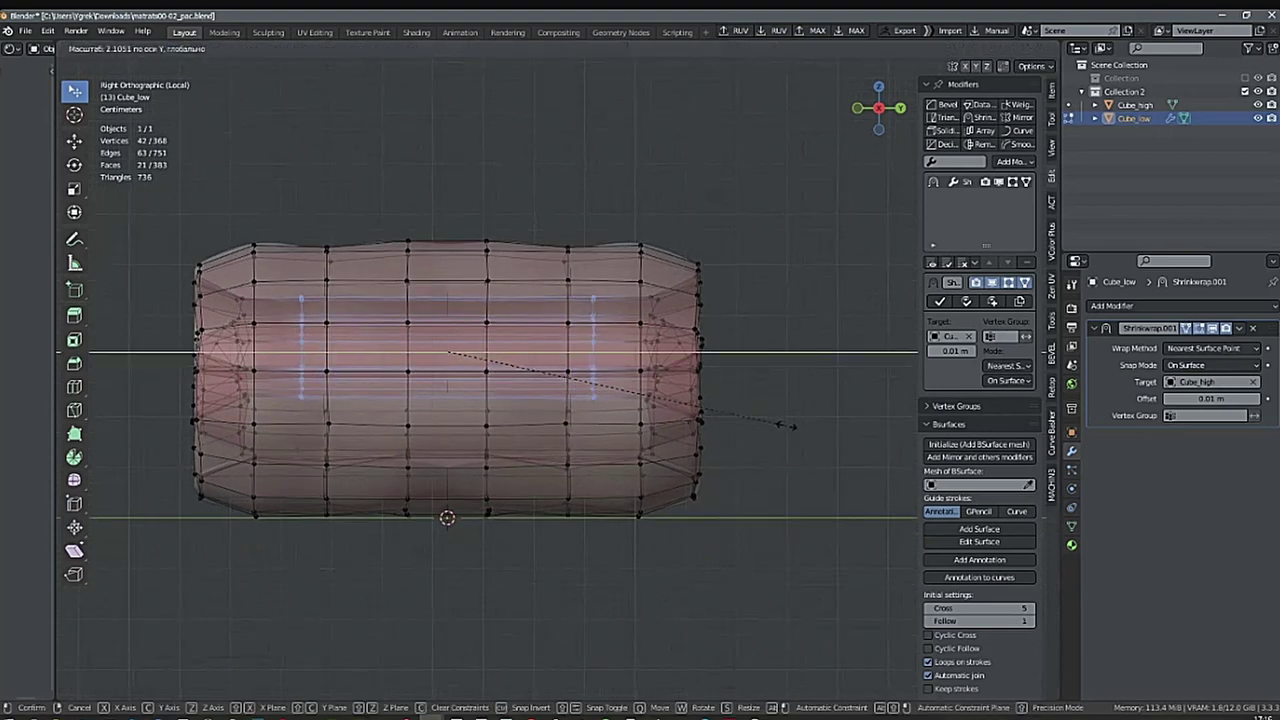
pyautogui.click(855, 428)
pyautogui.moveTo(846, 423); pyautogui.dragTo(600, 480, button='middle')
pyautogui.scroll(6, 697, 483)
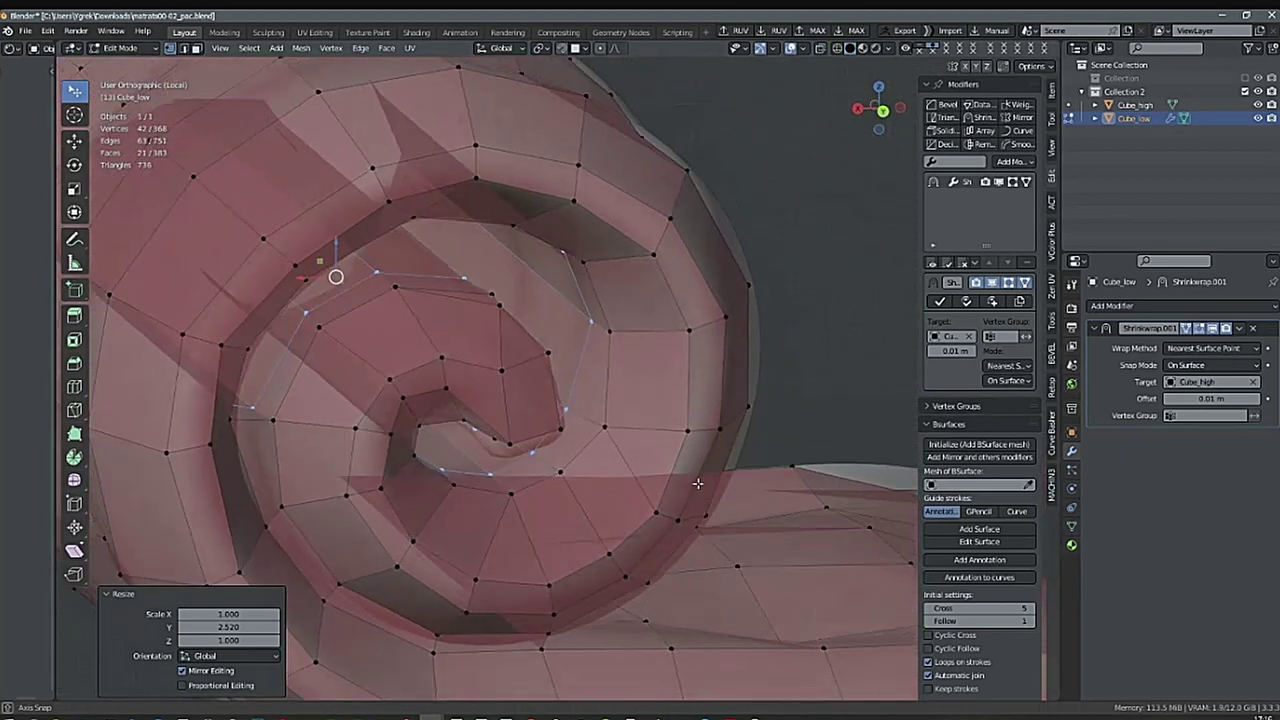
# Rescale the two selected inner edge loops along Y, first by 0.698 and again by 1.179.
pyautogui.press('s')
pyautogui.press('y')
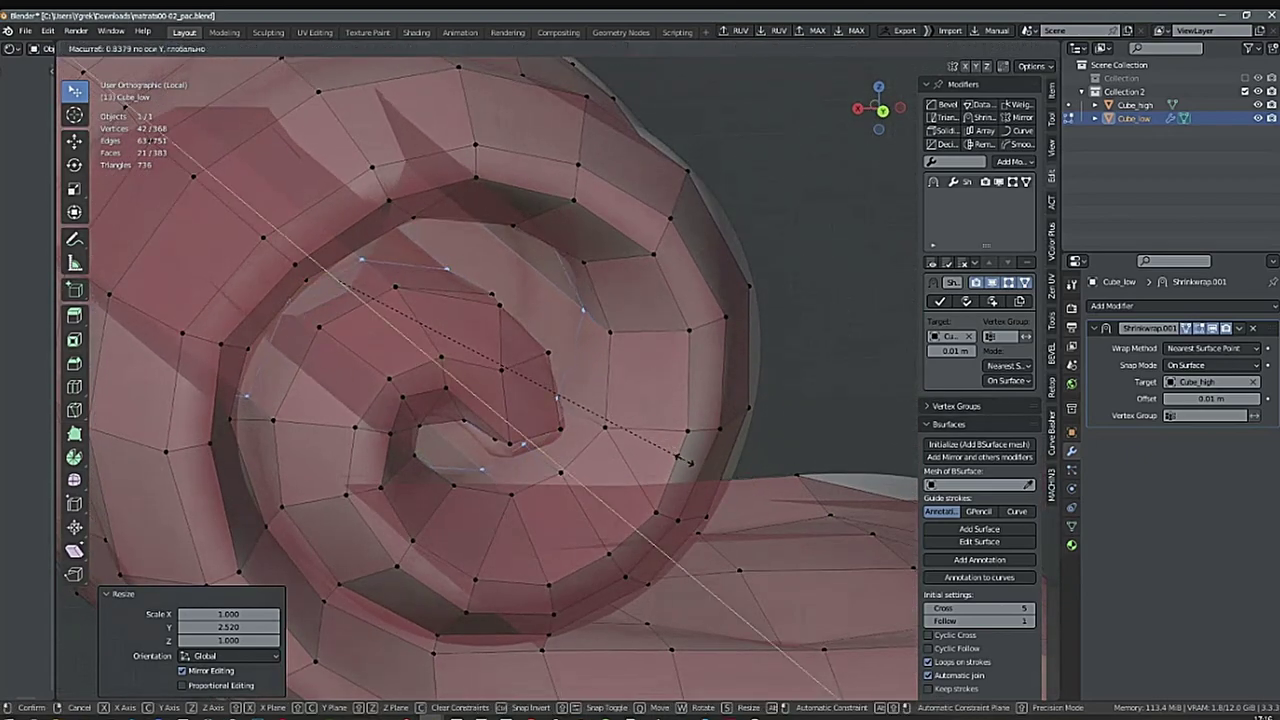
pyautogui.click(636, 435)
pyautogui.moveTo(636, 435); pyautogui.dragTo(773, 453, button='middle')
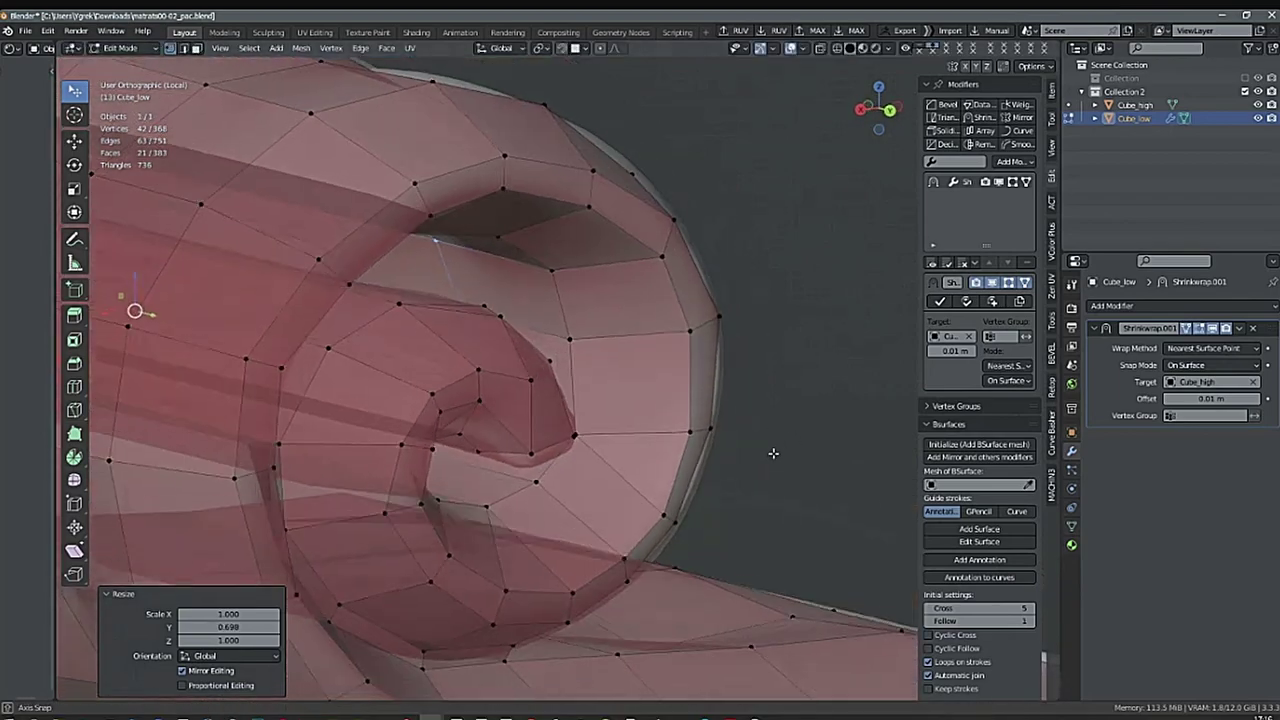
pyautogui.press('s')
pyautogui.press('y')
pyautogui.click(768, 473)
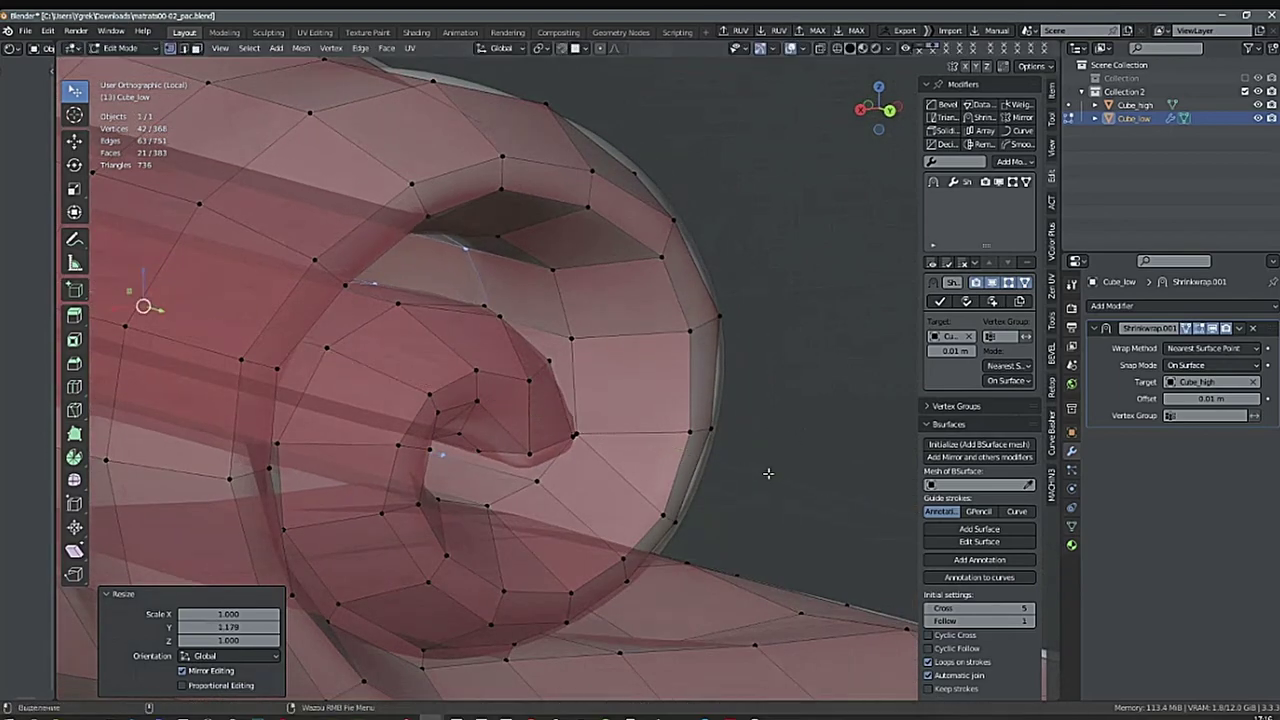
pyautogui.scroll(-4, 768, 473)
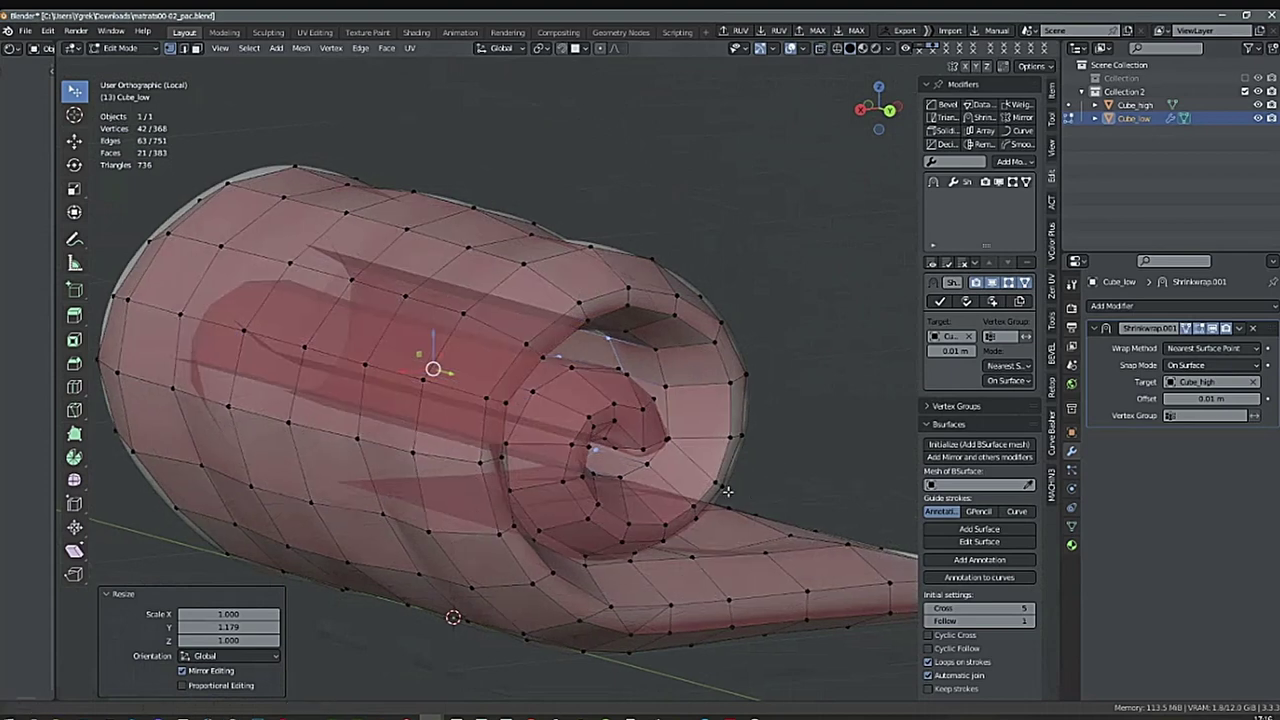
# Leave mesh editing and change Cube_low's viewport display color to opaque white, with saturation 0 and value 1.
pyautogui.press('Tab')
pyautogui.moveTo(729, 480); pyautogui.dragTo(634, 580, button='middle')
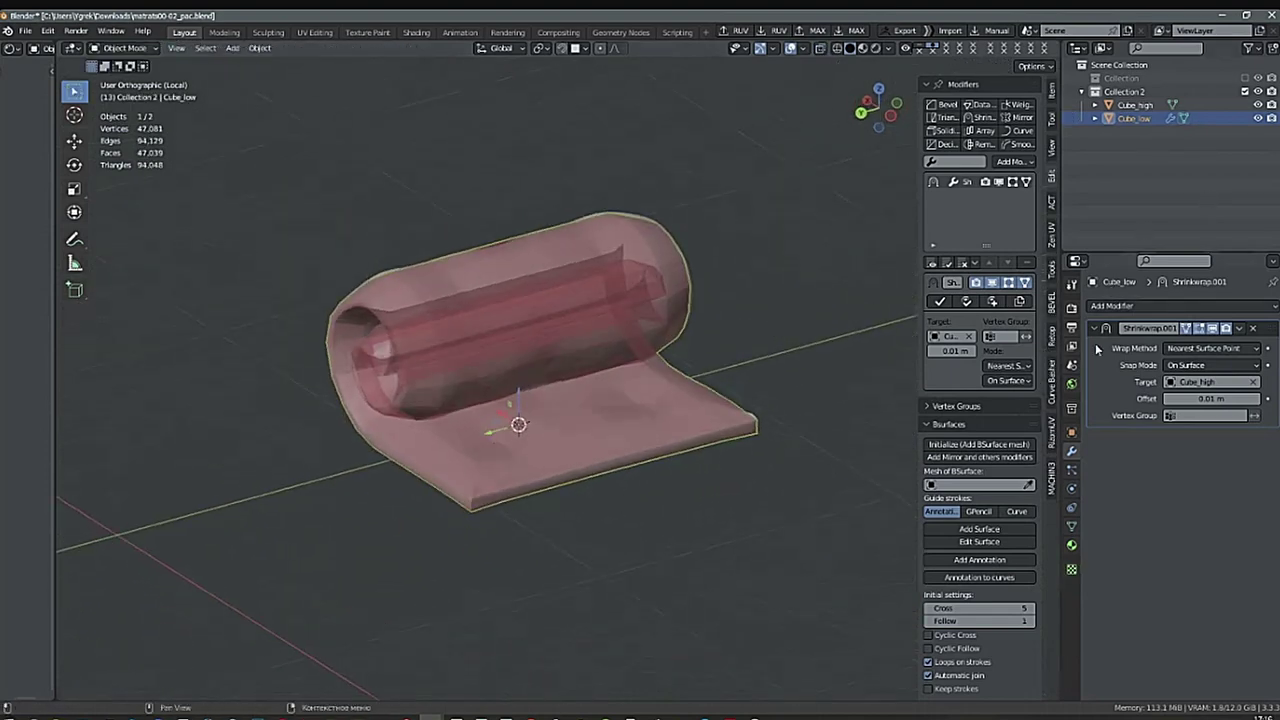
pyautogui.click(1072, 433)
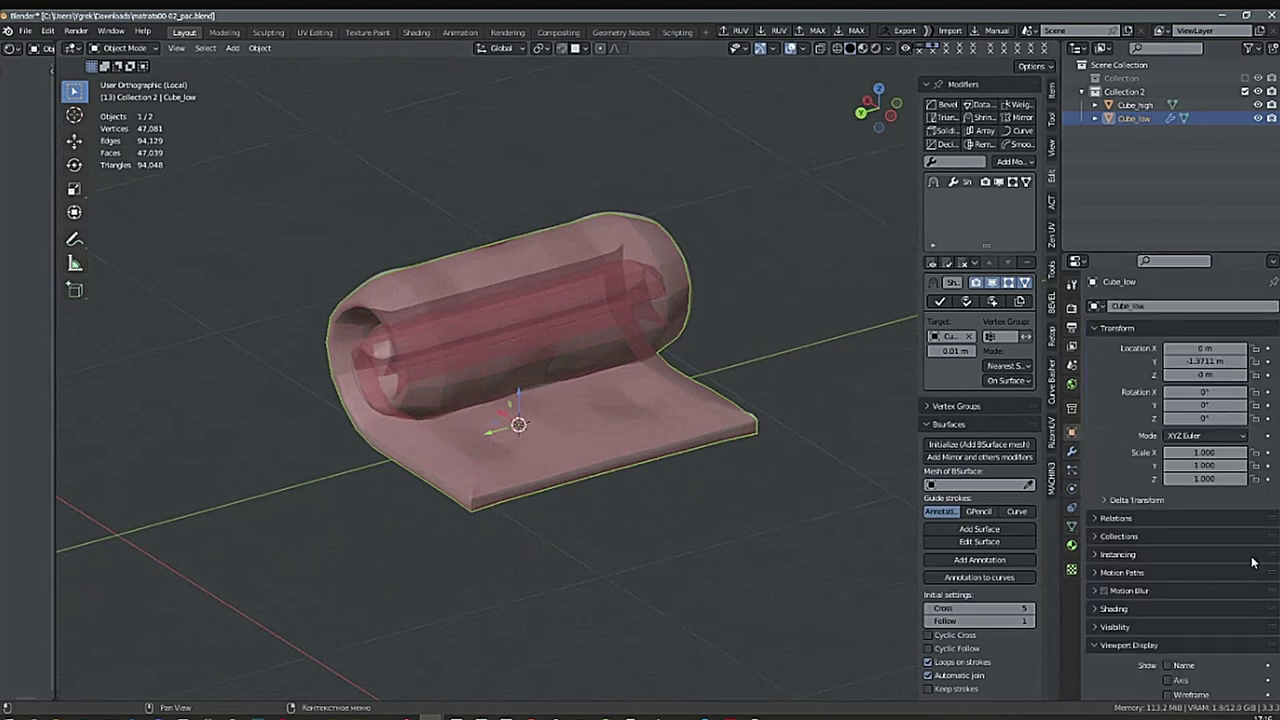
pyautogui.scroll(-1, 1180, 480)
pyautogui.scroll(-5, 1238, 665)
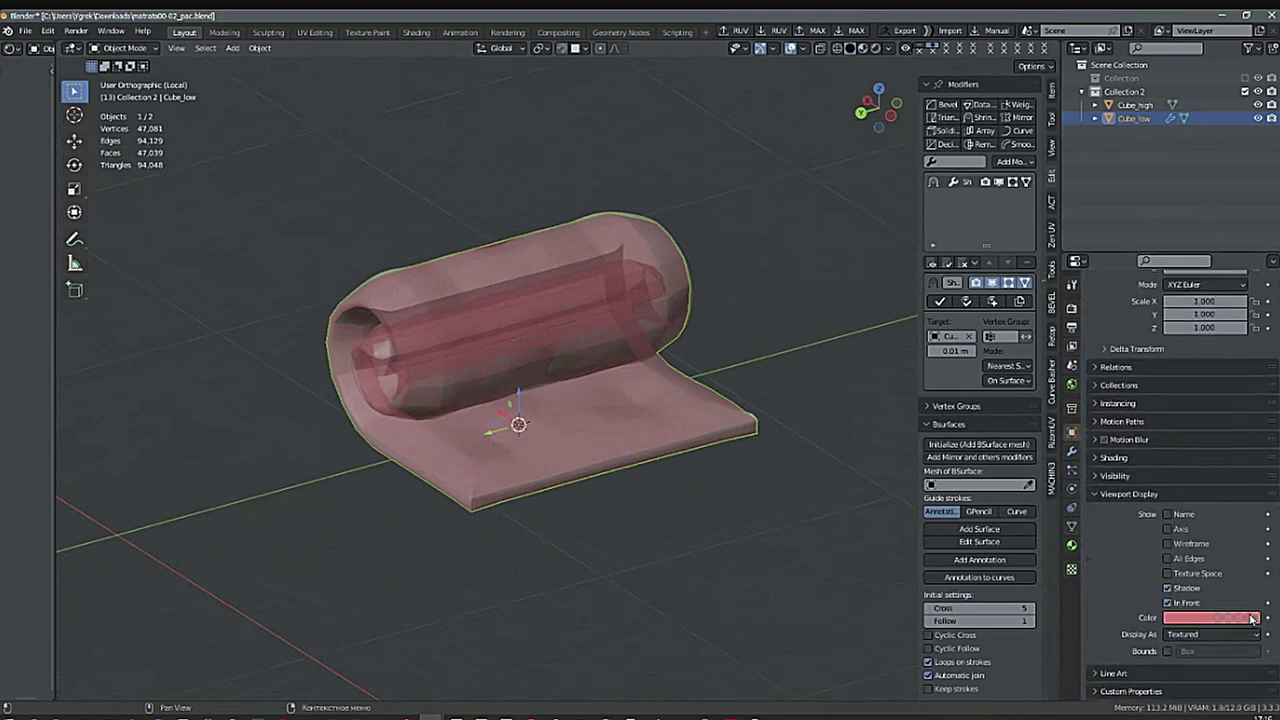
pyautogui.click(1252, 619)
pyautogui.moveTo(1180, 431); pyautogui.dragTo(1122, 398)
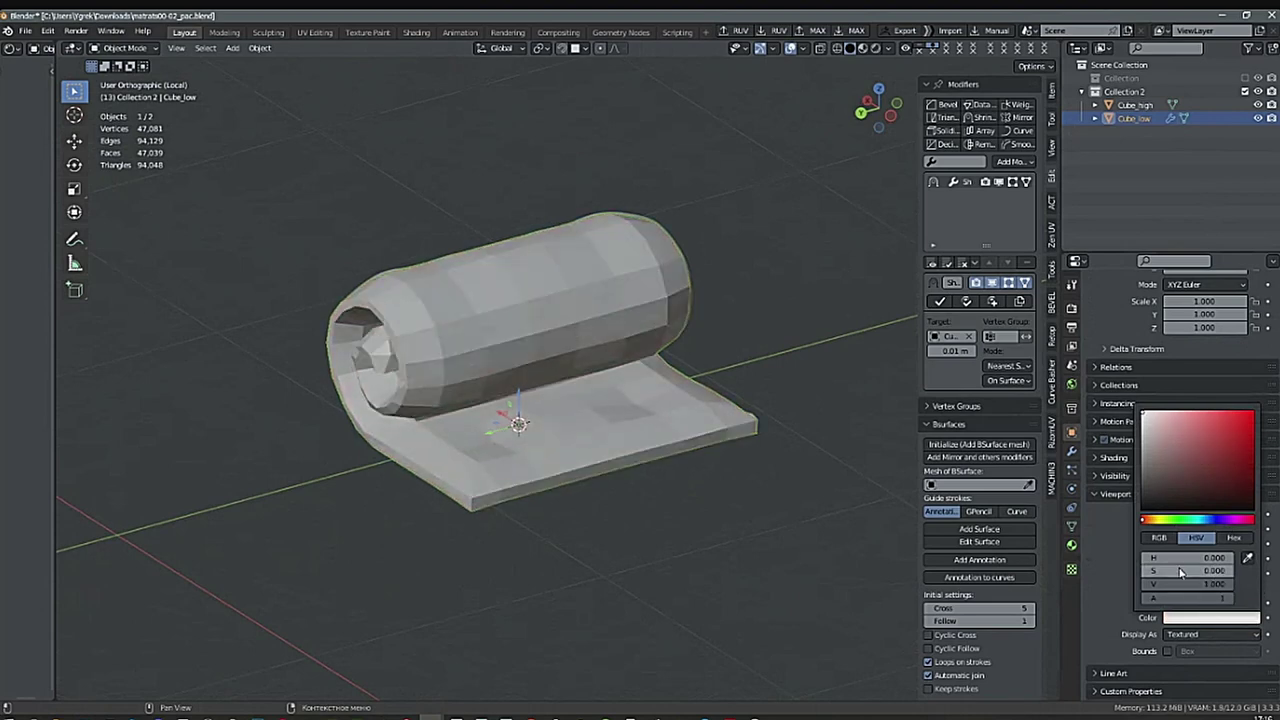
# Shade Cube_low smooth with Auto Smooth enabled at 30°.
pyautogui.moveTo(740, 490); pyautogui.dragTo(560, 478, button='middle')
pyautogui.press('a')
pyautogui.press('a')
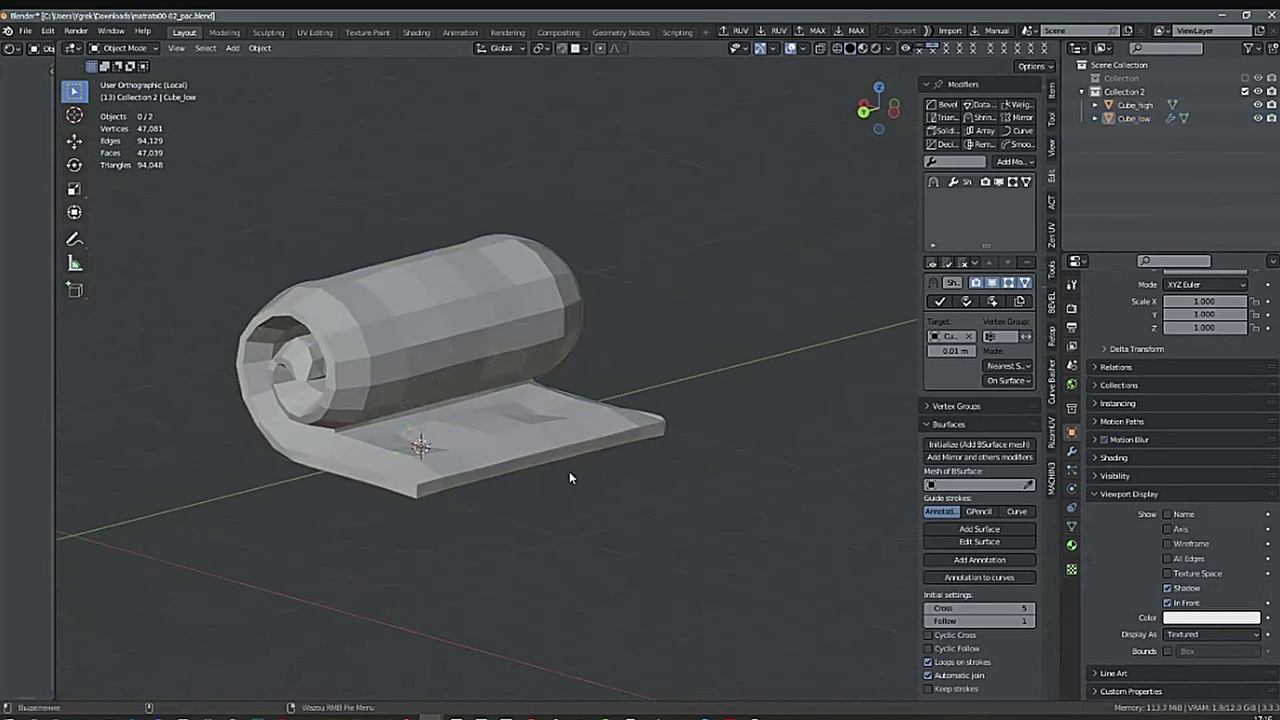
pyautogui.click(567, 458)
pyautogui.rightClick(600, 488)
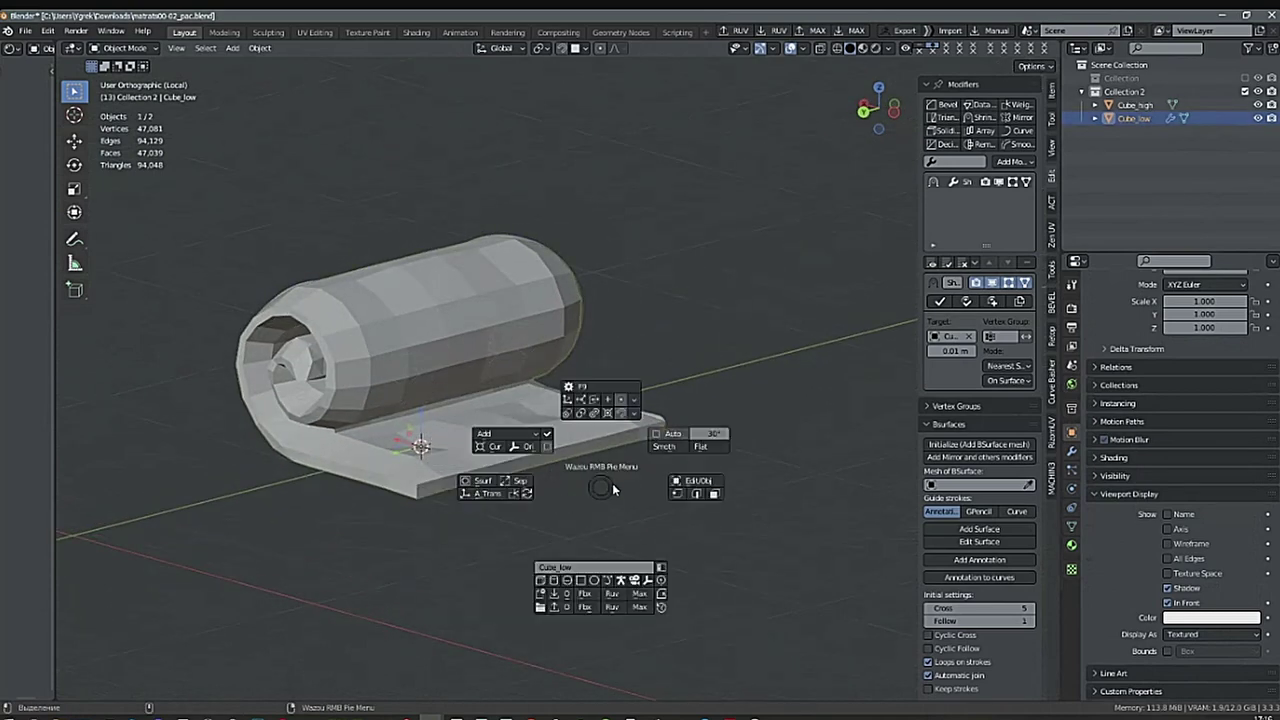
pyautogui.click(664, 452)
pyautogui.moveTo(671, 443)
pyautogui.mouseDown(button='middle')
pyautogui.moveTo(725, 471)
pyautogui.moveTo(617, 409)
pyautogui.moveTo(611, 494)
pyautogui.moveTo(606, 416)
pyautogui.mouseUp(button='middle')
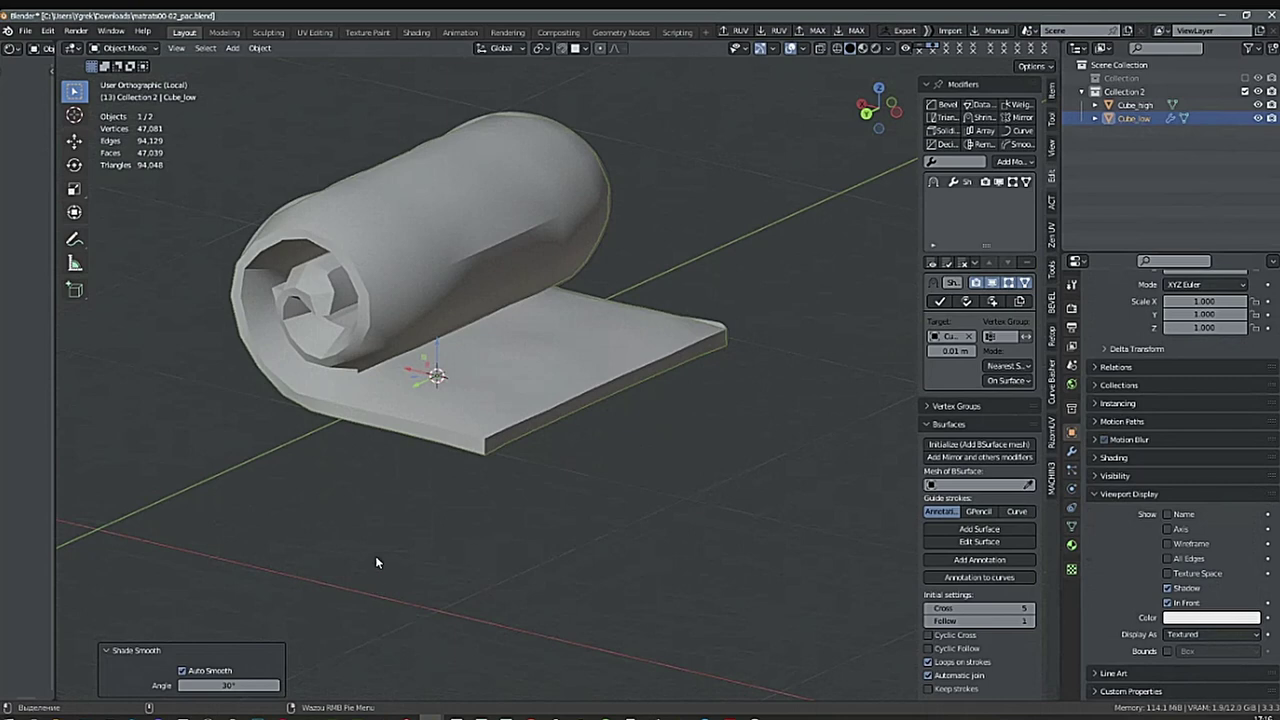
pyautogui.moveTo(666, 329); pyautogui.dragTo(632, 493, button='middle')
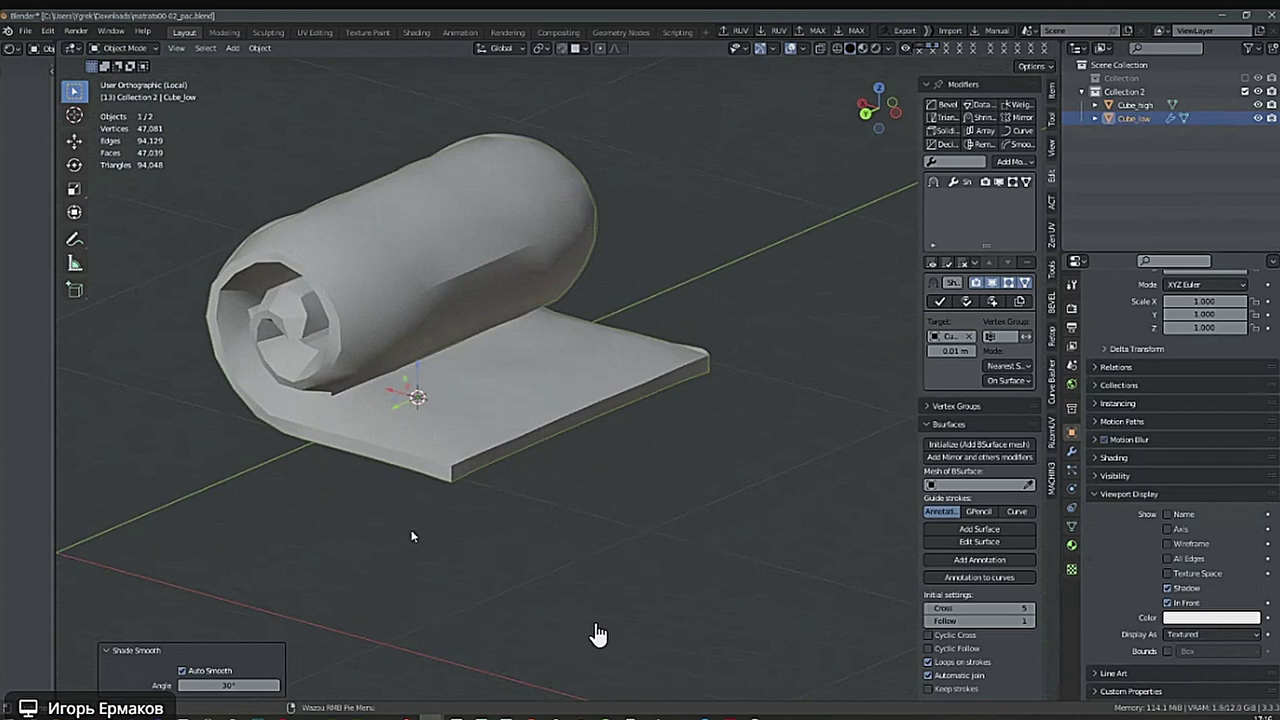
pyautogui.rightClick(653, 414)
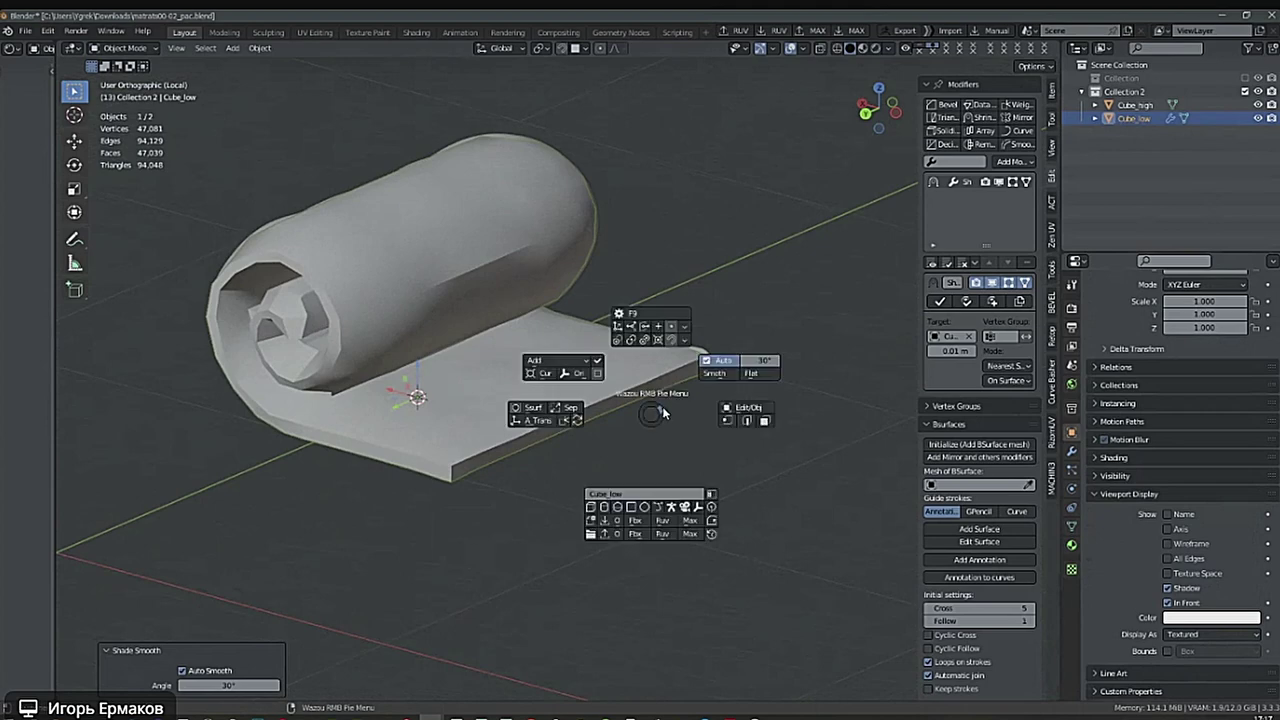
pyautogui.rightClick(644, 423)
pyautogui.rightClick(676, 425)
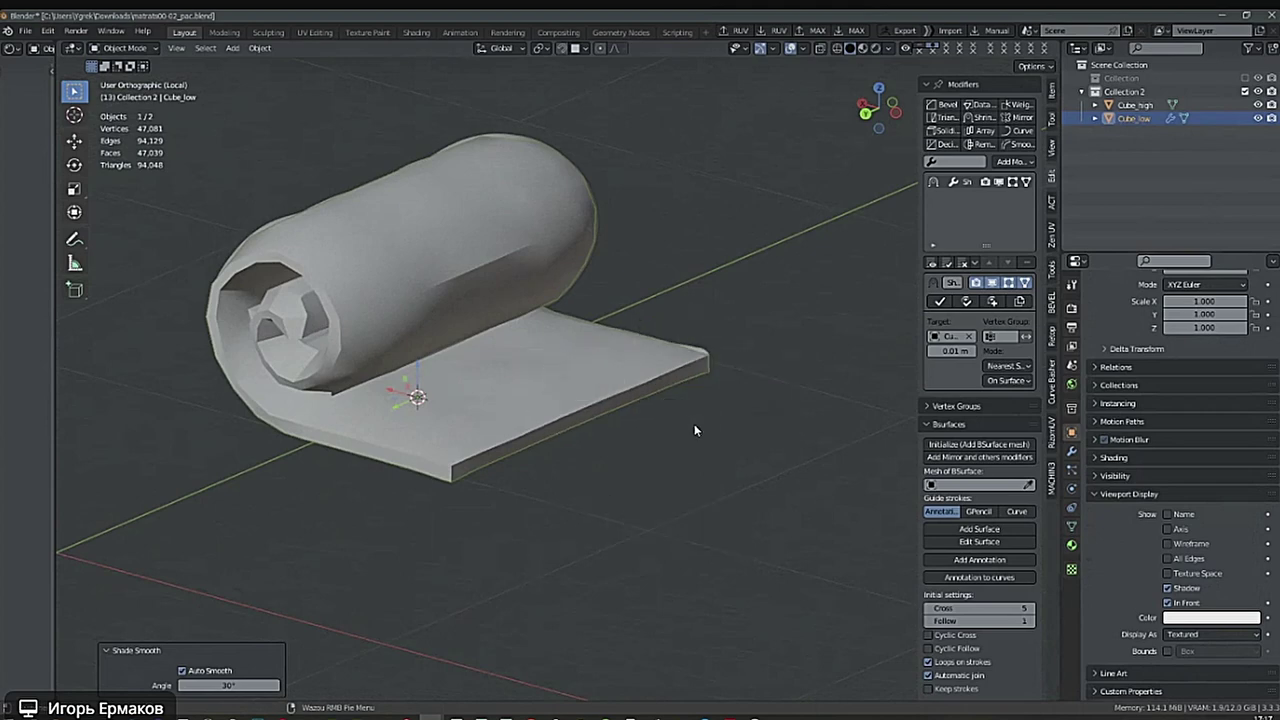
pyautogui.rightClick(692, 428)
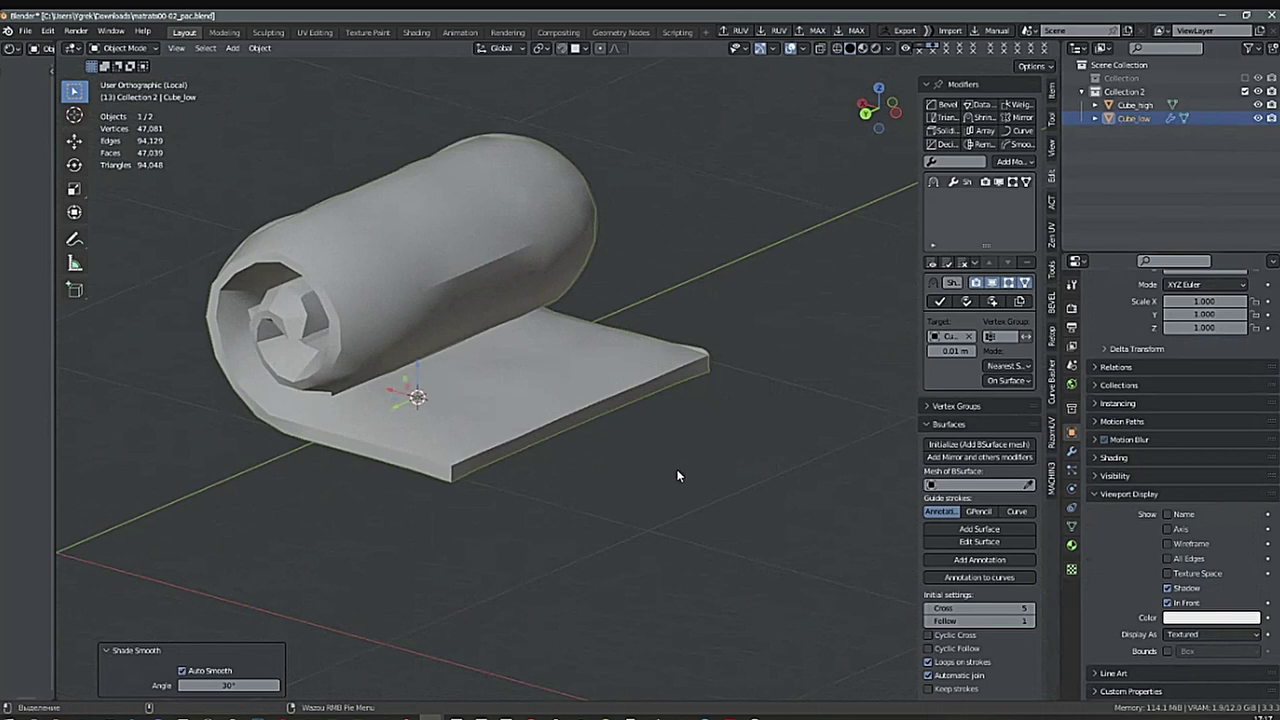
pyautogui.rightClick(699, 472)
pyautogui.rightClick(722, 493)
pyautogui.press('w')
pyautogui.rightClick(707, 261)
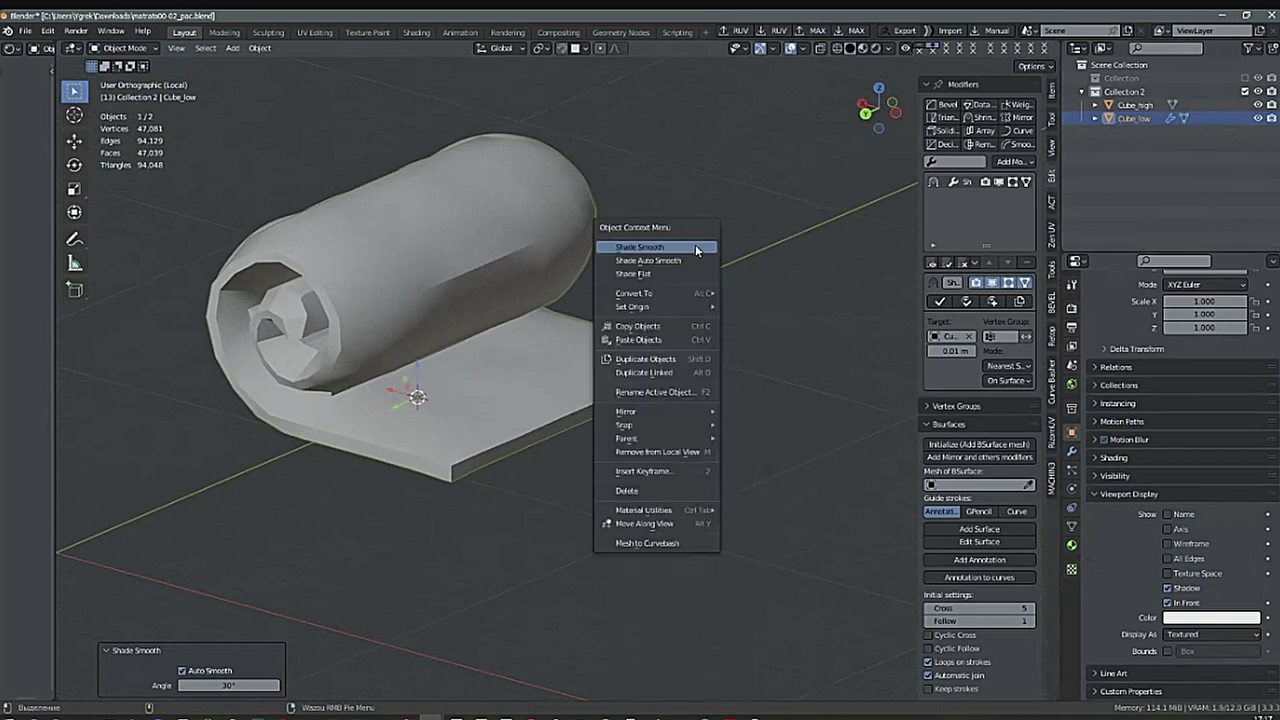
# Turn off Auto Smooth for Cube_low's smooth shading.
pyautogui.rightClick(632, 377)
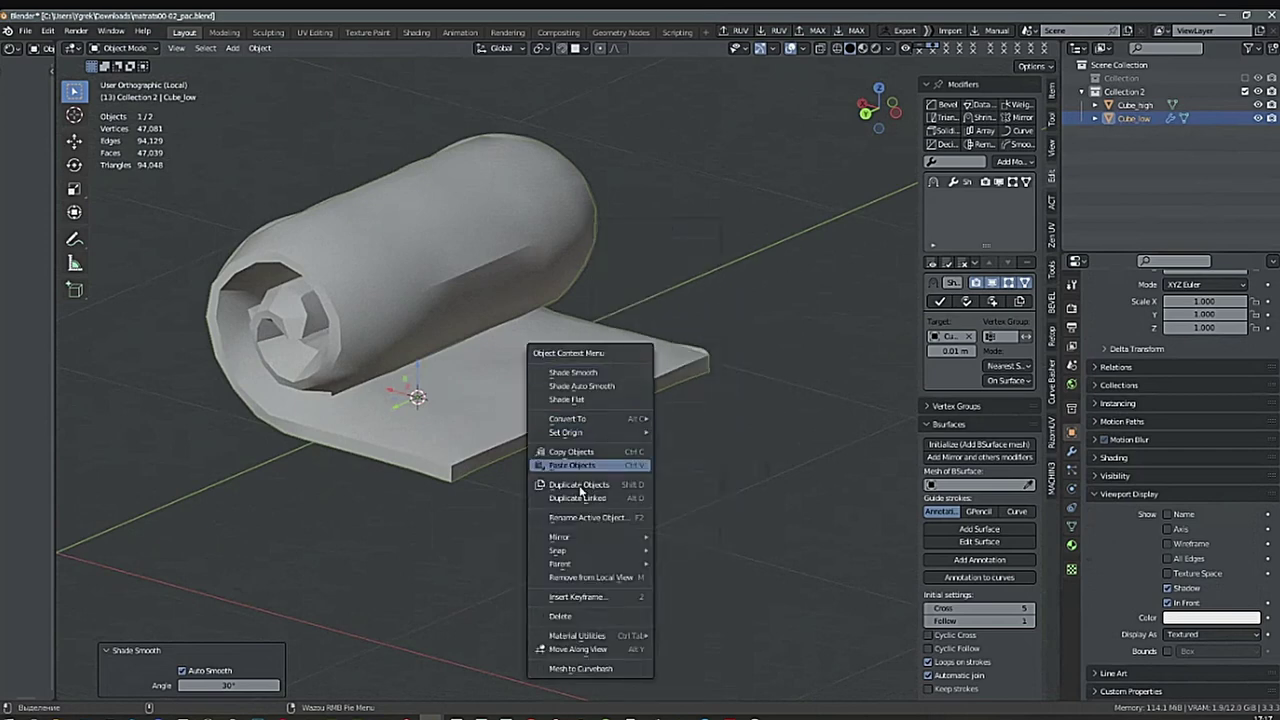
pyautogui.click(595, 371)
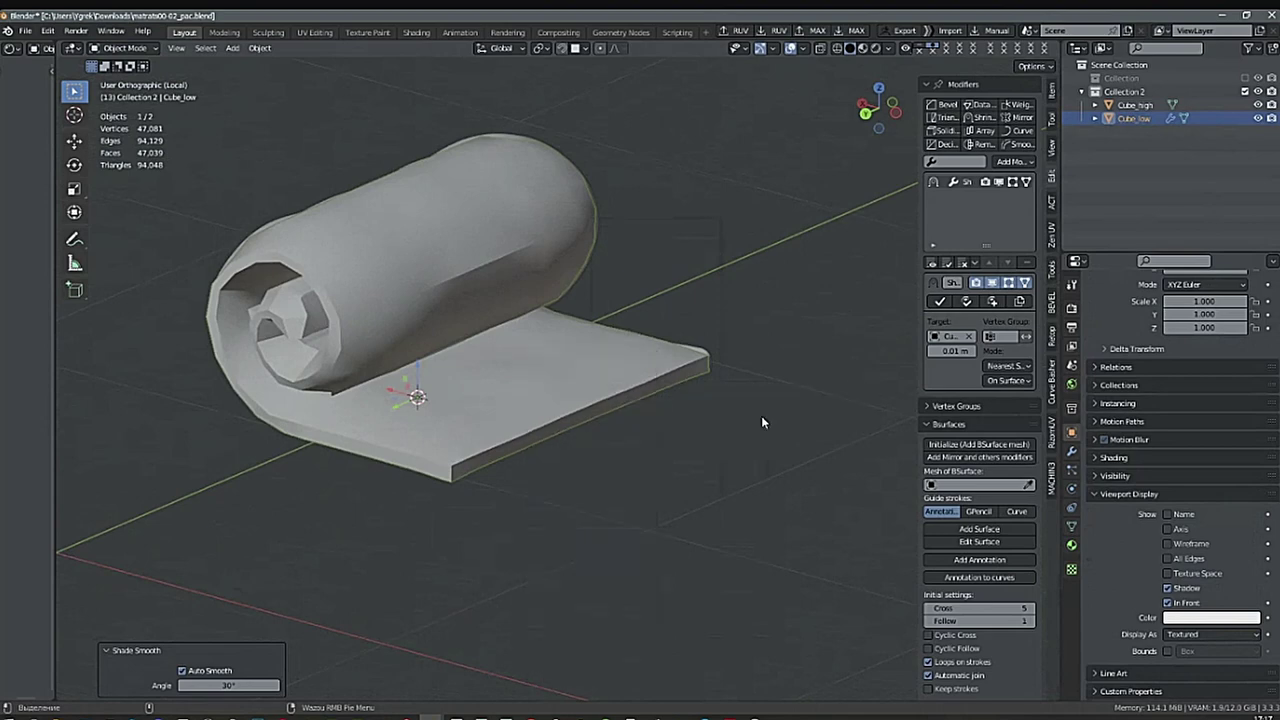
pyautogui.click(190, 670)
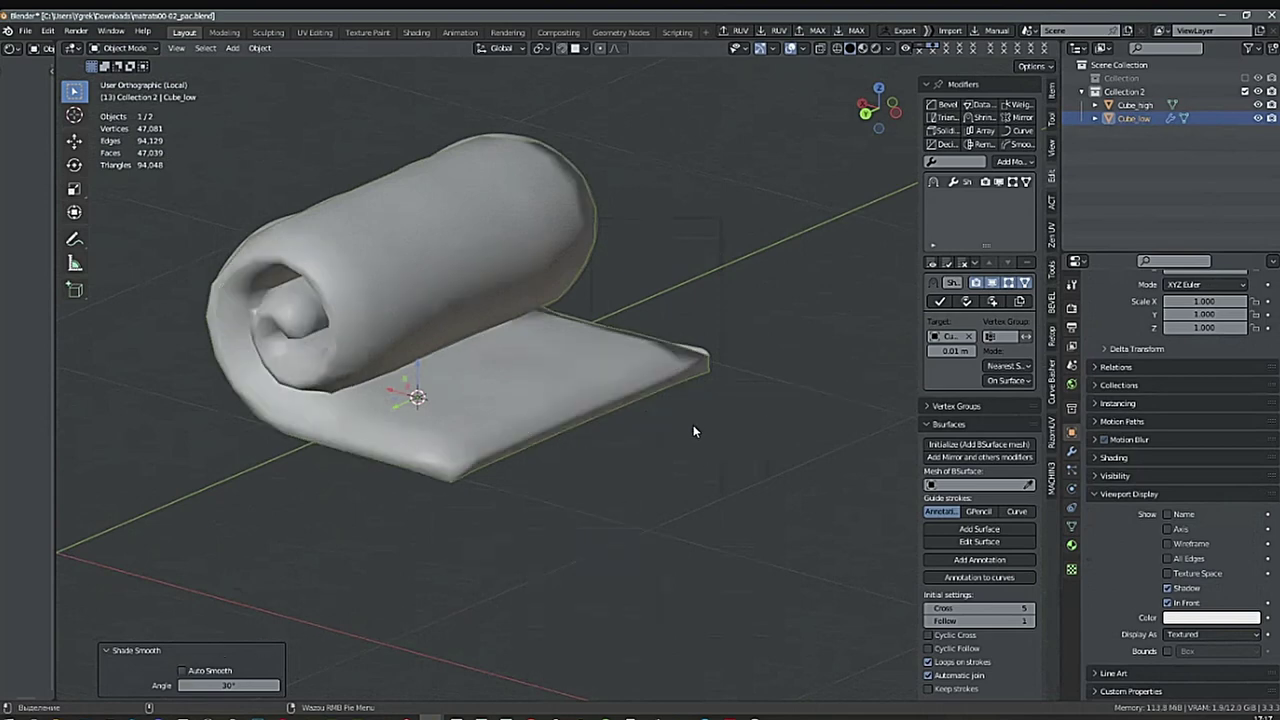
pyautogui.moveTo(691, 429); pyautogui.dragTo(660, 445, button='middle')
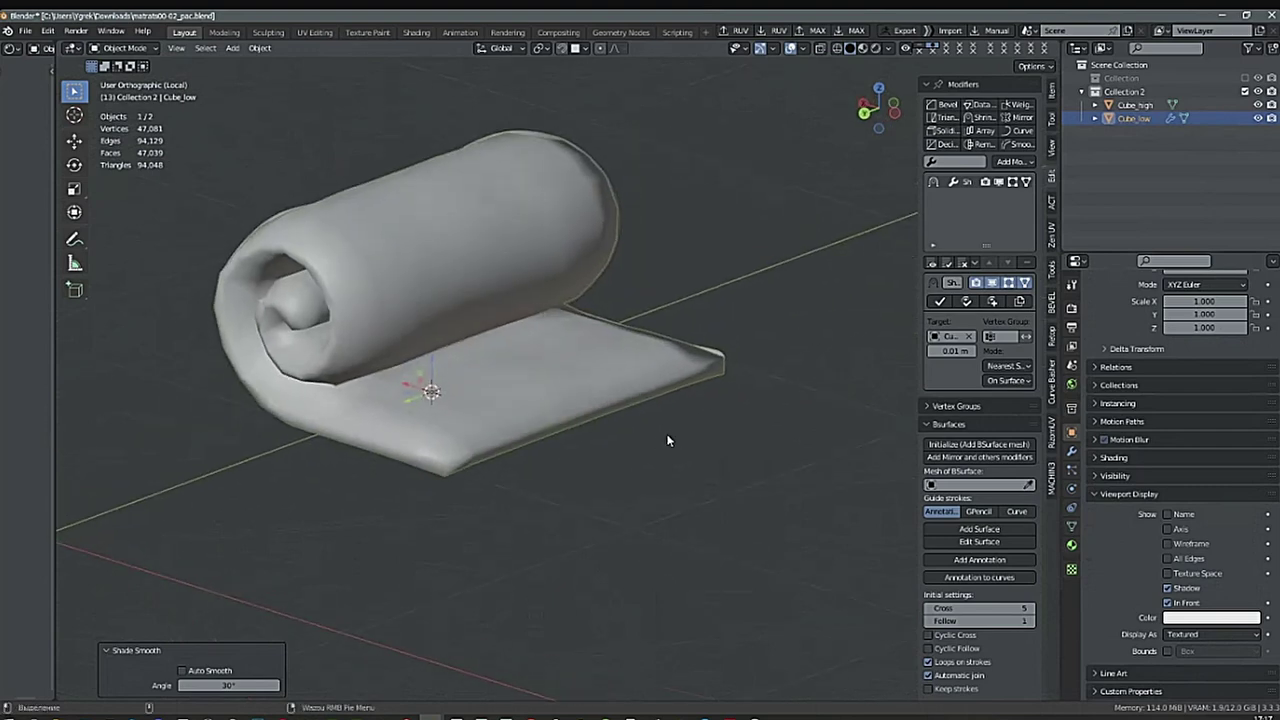
# Apply Shade Auto Smooth to Cube_low and set the smoothing angle to 180°.
pyautogui.press('y')
pyautogui.moveTo(652, 440)
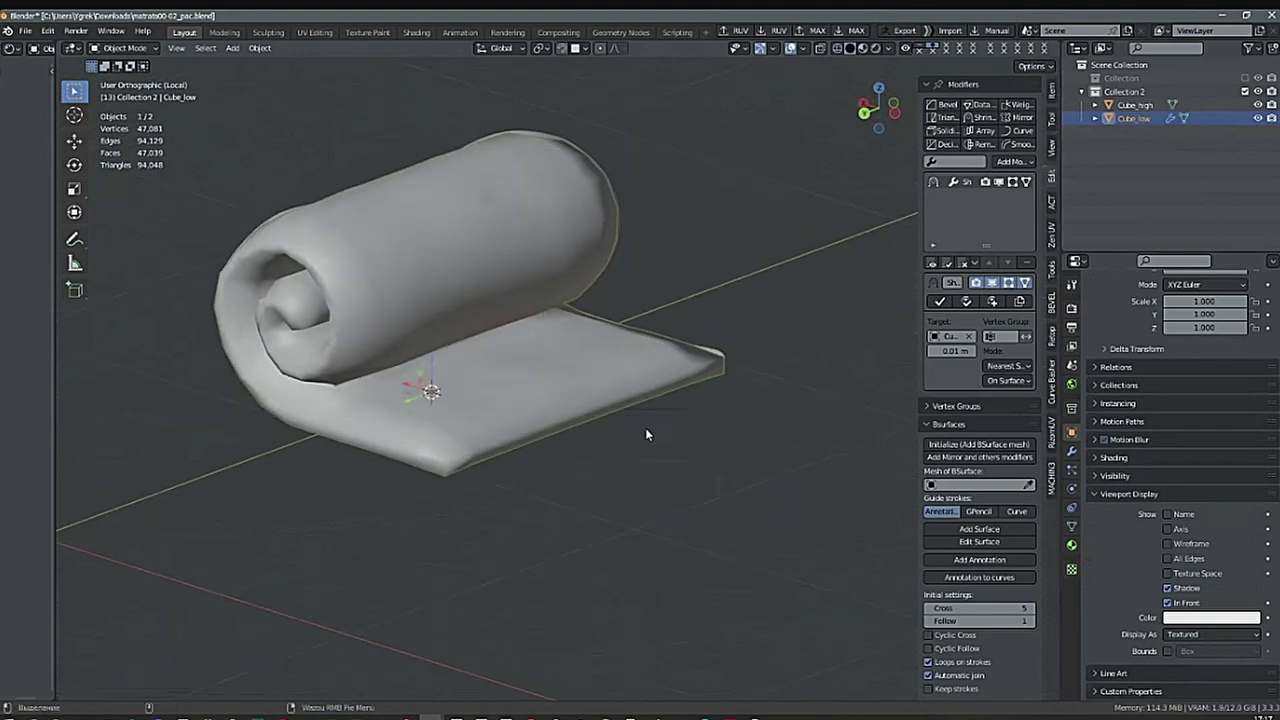
pyautogui.rightClick(645, 434)
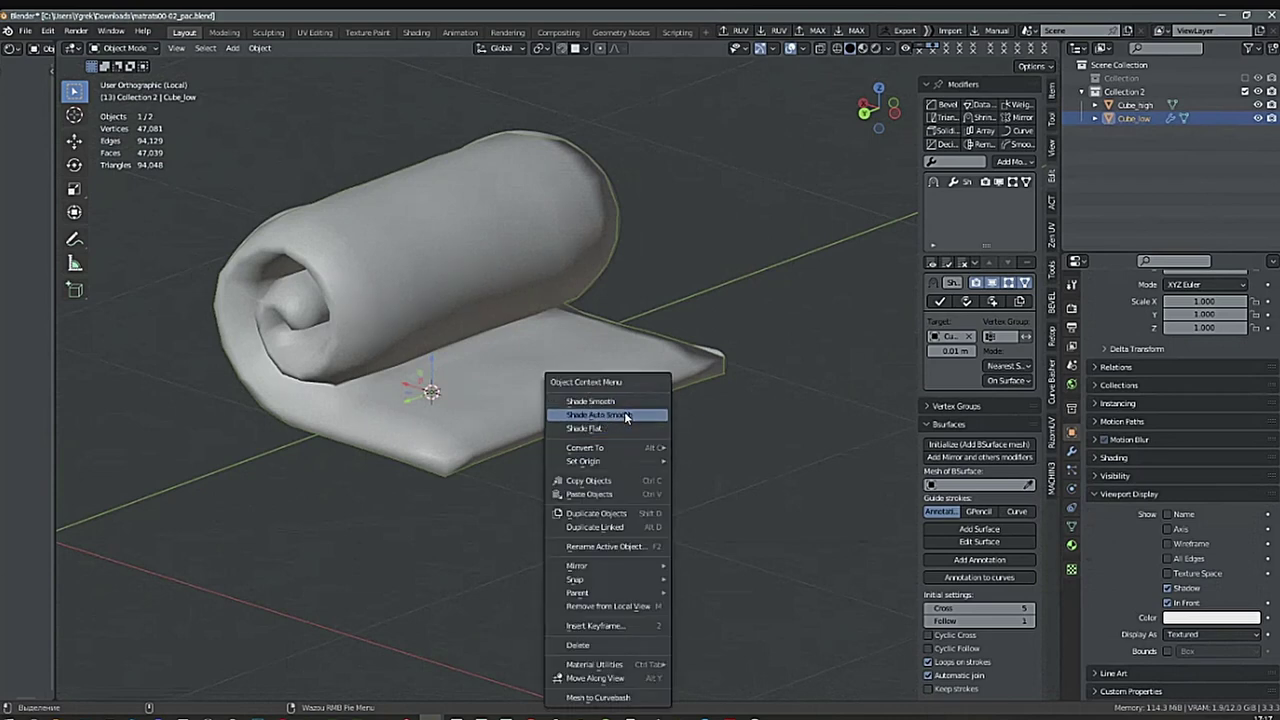
pyautogui.click(624, 414)
pyautogui.moveTo(621, 425)
pyautogui.mouseDown(button='middle')
pyautogui.moveTo(663, 407)
pyautogui.moveTo(395, 547)
pyautogui.mouseUp(button='middle')
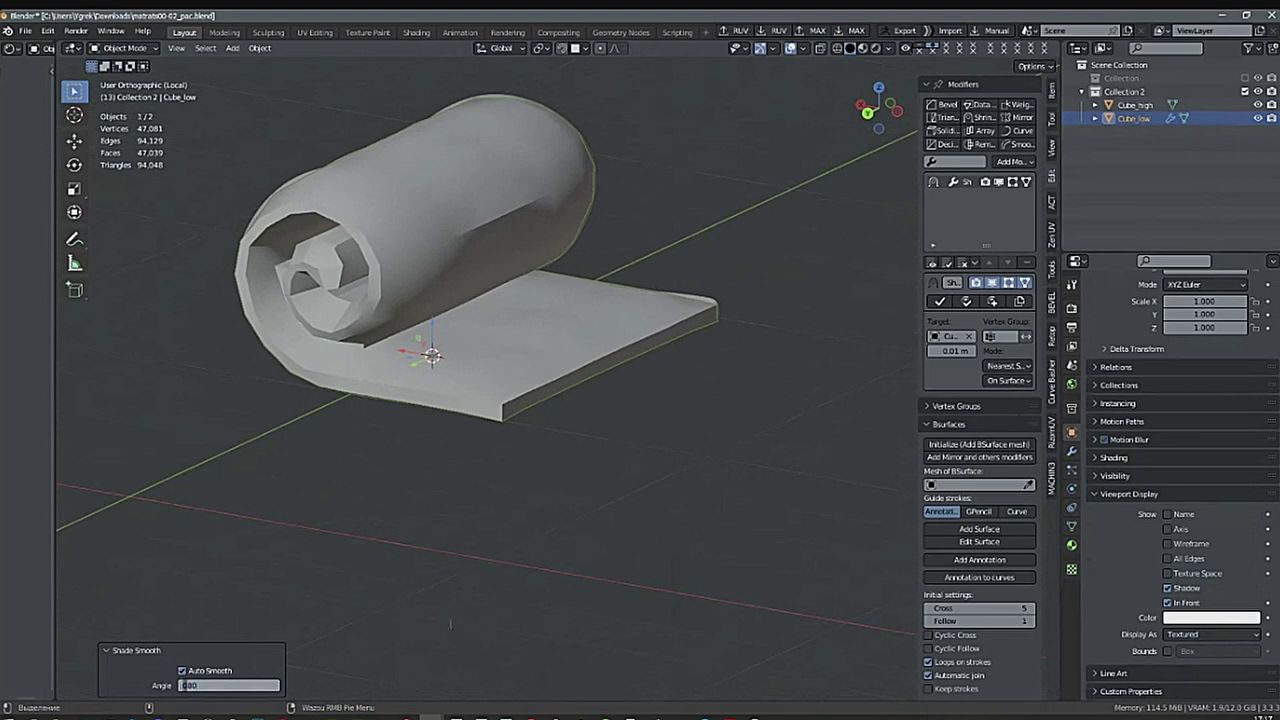
pyautogui.press('Return')
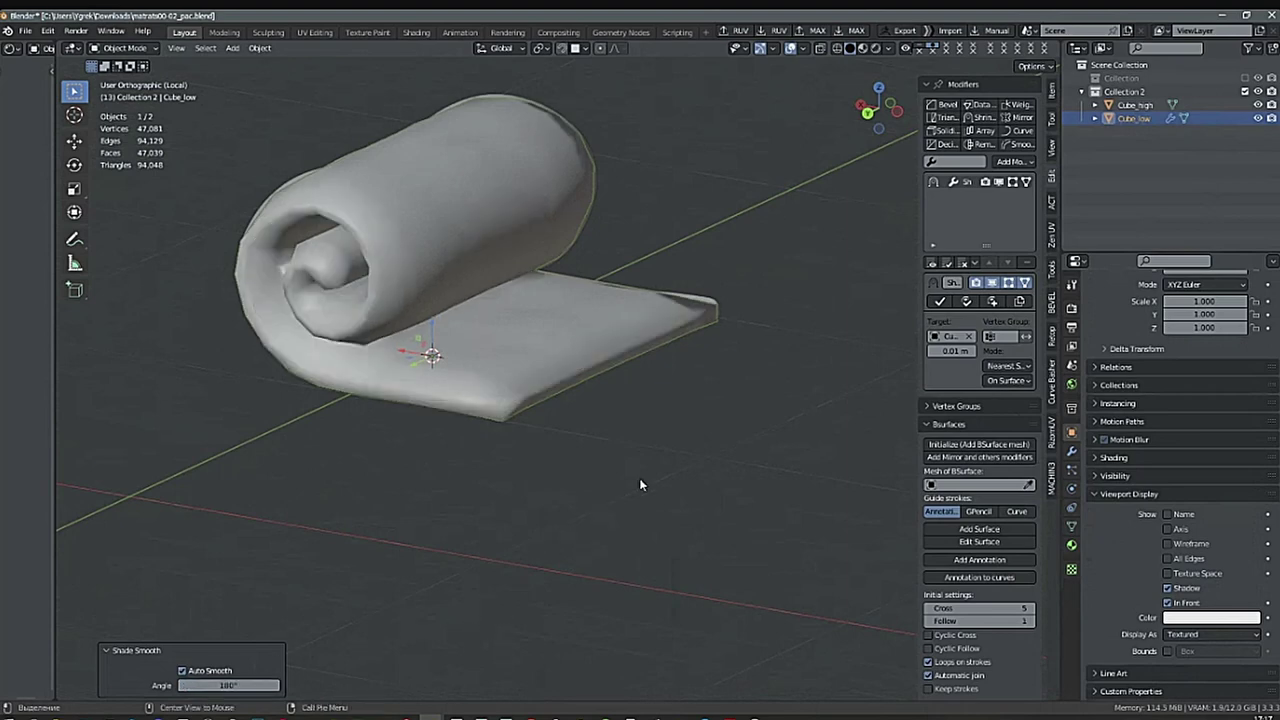
pyautogui.moveTo(641, 485); pyautogui.dragTo(635, 475, button='middle')
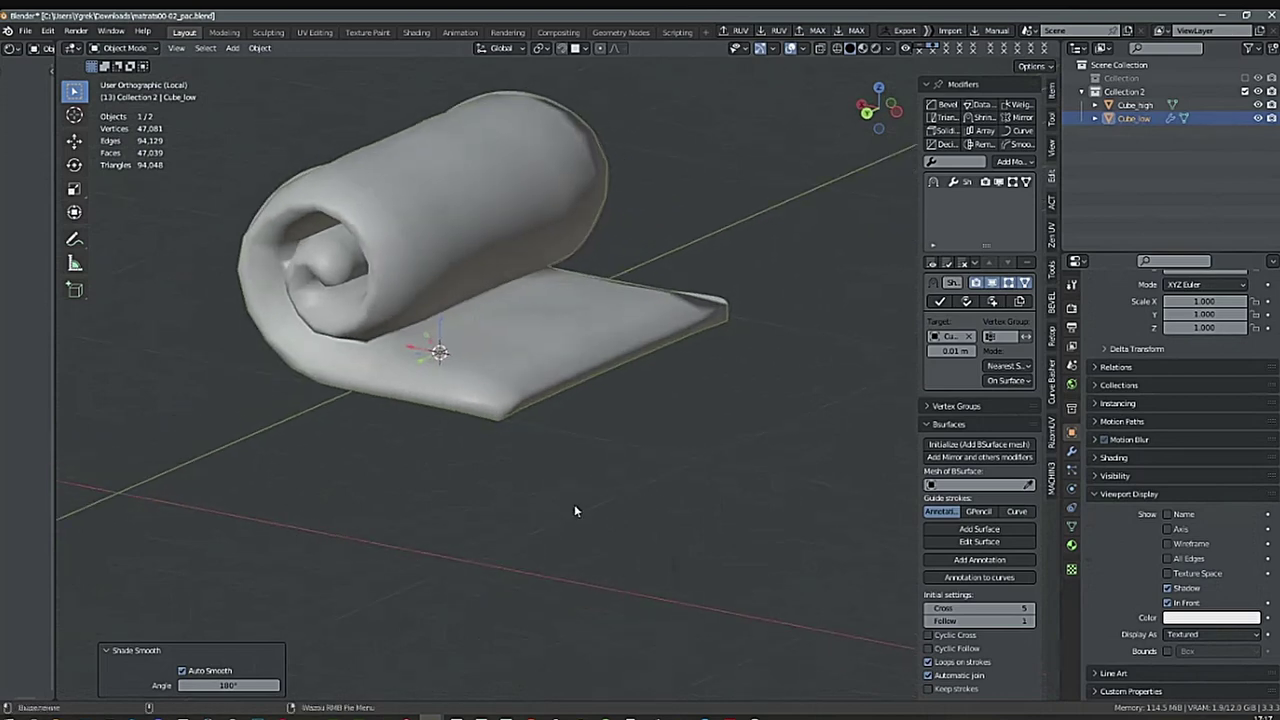
pyautogui.moveTo(574, 504); pyautogui.dragTo(617, 350, button='middle')
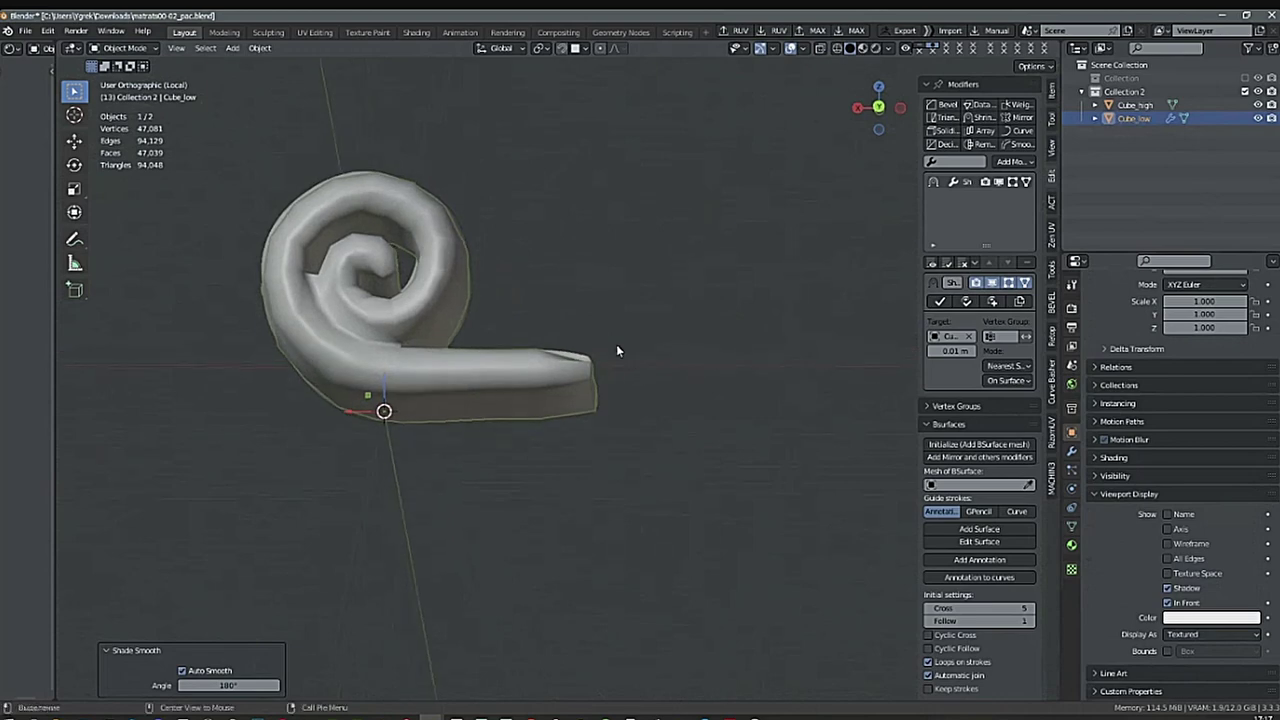
# Select the three-edge run on the outer side of the gap inside the roll's end and mark it sharp.
pyautogui.scroll(3, 441, 310)
pyautogui.keyDown('shift'); pyautogui.moveTo(445, 310); pyautogui.dragTo(563, 355, button='middle'); pyautogui.keyUp('shift')
pyautogui.moveTo(563, 355); pyautogui.dragTo(547, 405, button='middle')
pyautogui.press('Tab')
pyautogui.scroll(4, 333, 310)
pyautogui.rightClick(381, 356)
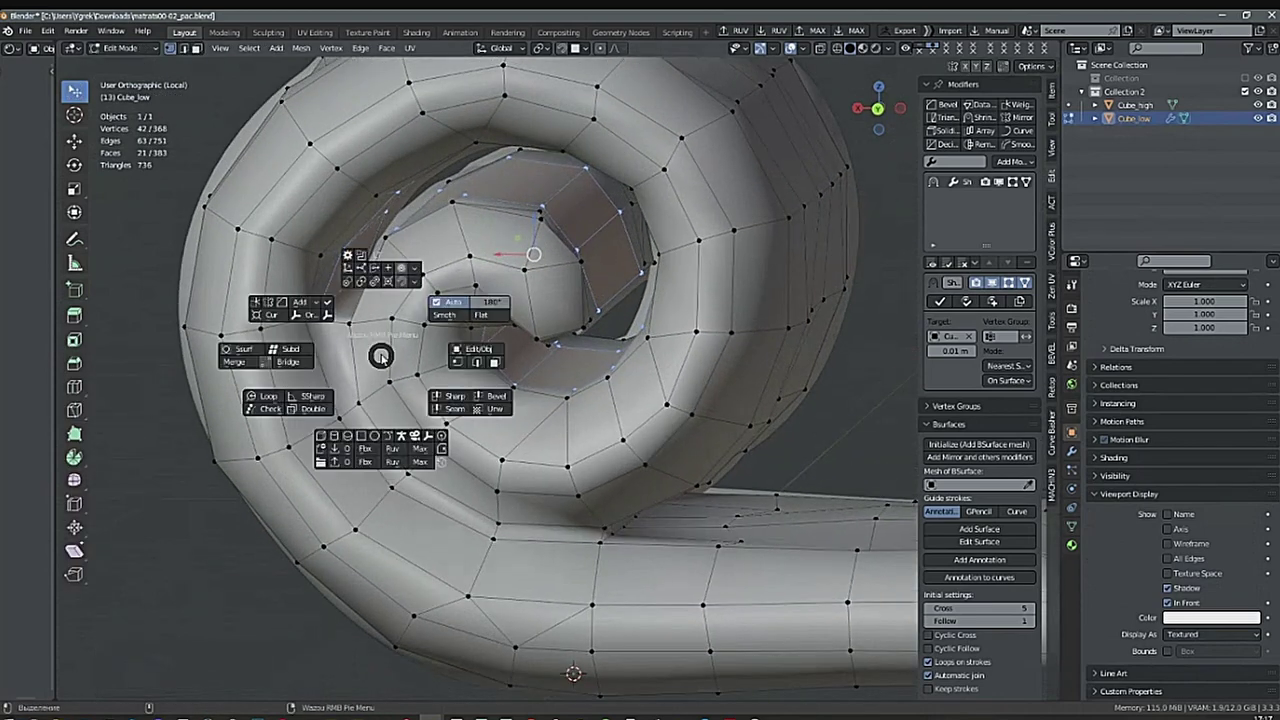
pyautogui.click(475, 368)
pyautogui.scroll(2, 354, 300)
pyautogui.moveTo(354, 300); pyautogui.dragTo(342, 328, button='middle')
pyautogui.keyDown('alt'); pyautogui.click(345, 277); pyautogui.keyUp('alt')
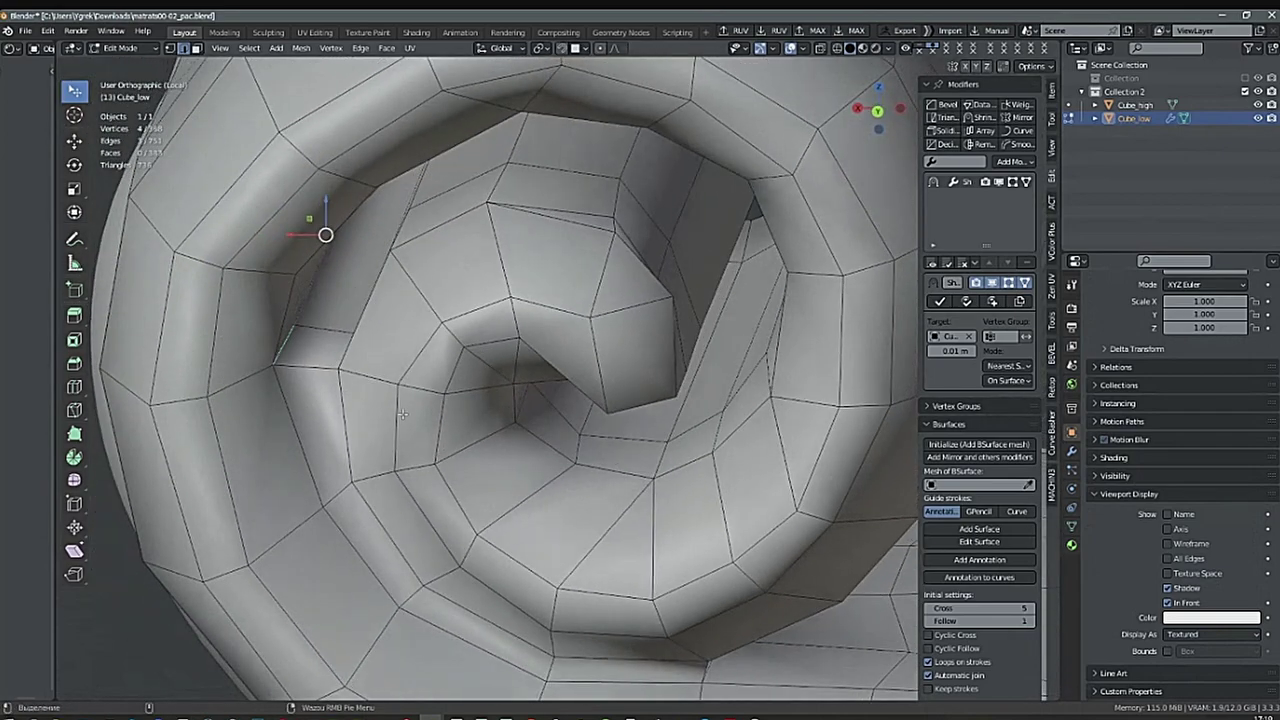
pyautogui.moveTo(403, 414); pyautogui.dragTo(594, 455, button='middle')
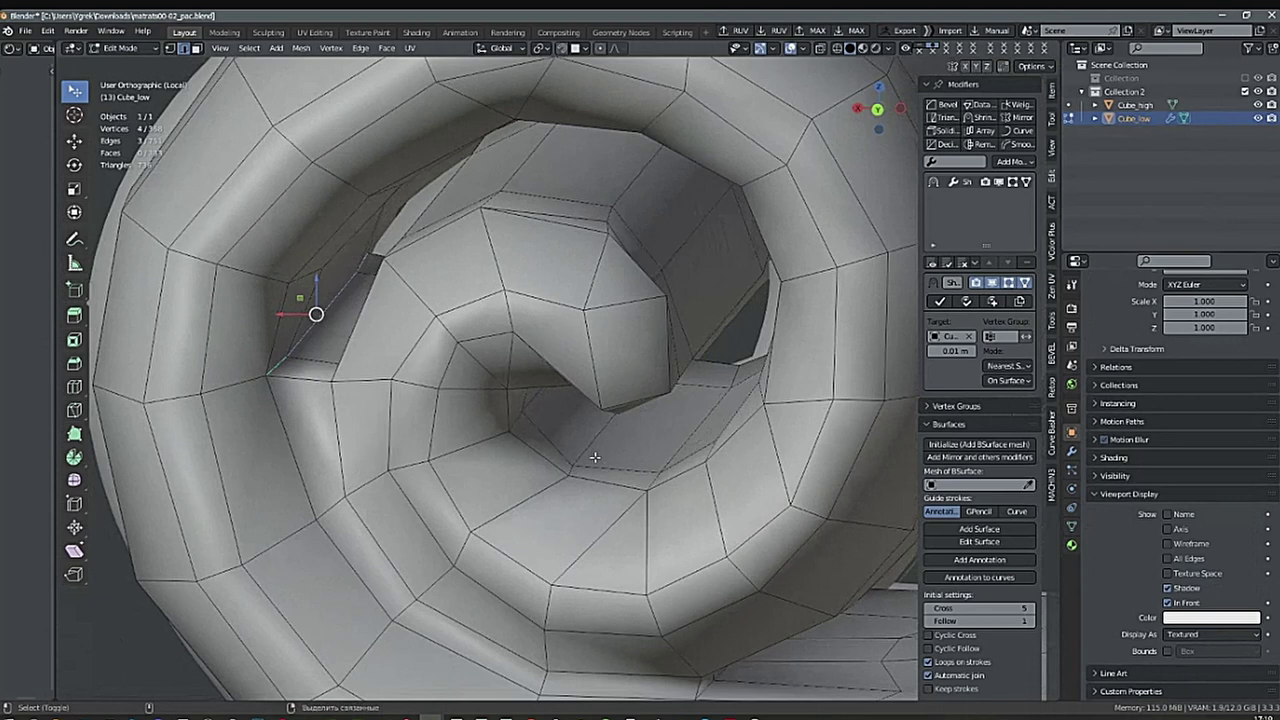
pyautogui.hotkey('ctrl', 'e')
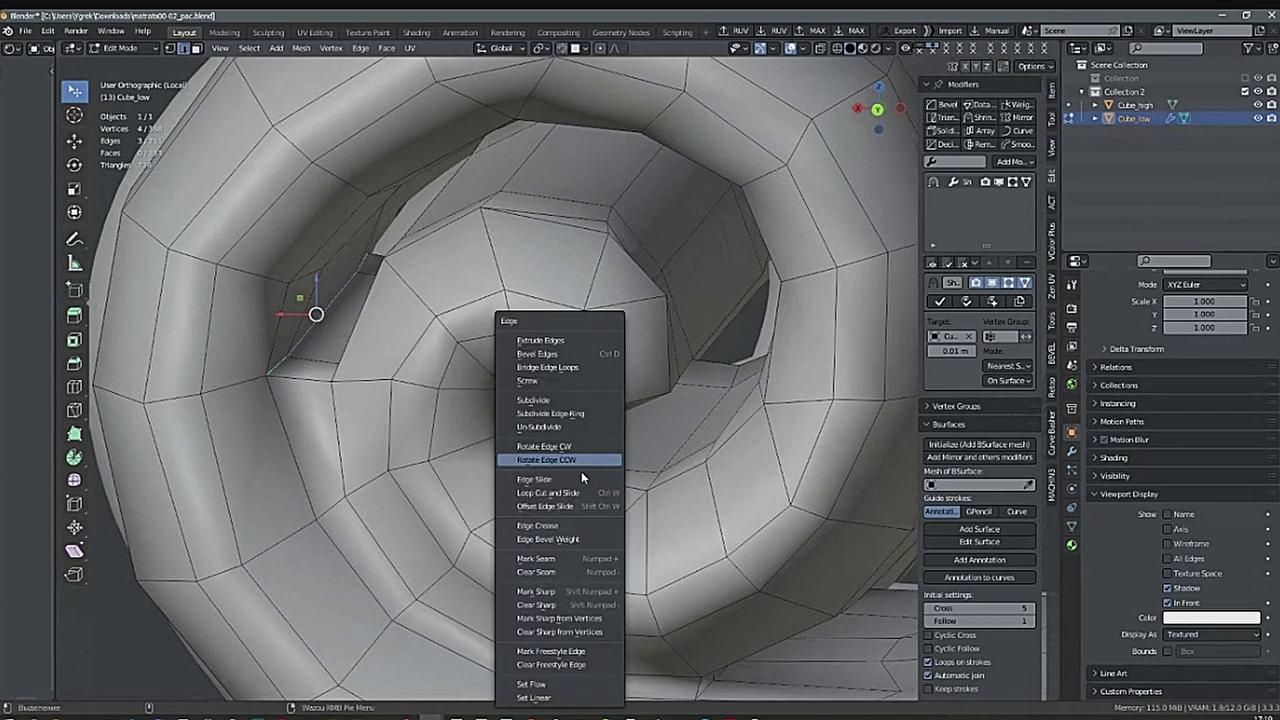
pyautogui.click(553, 593)
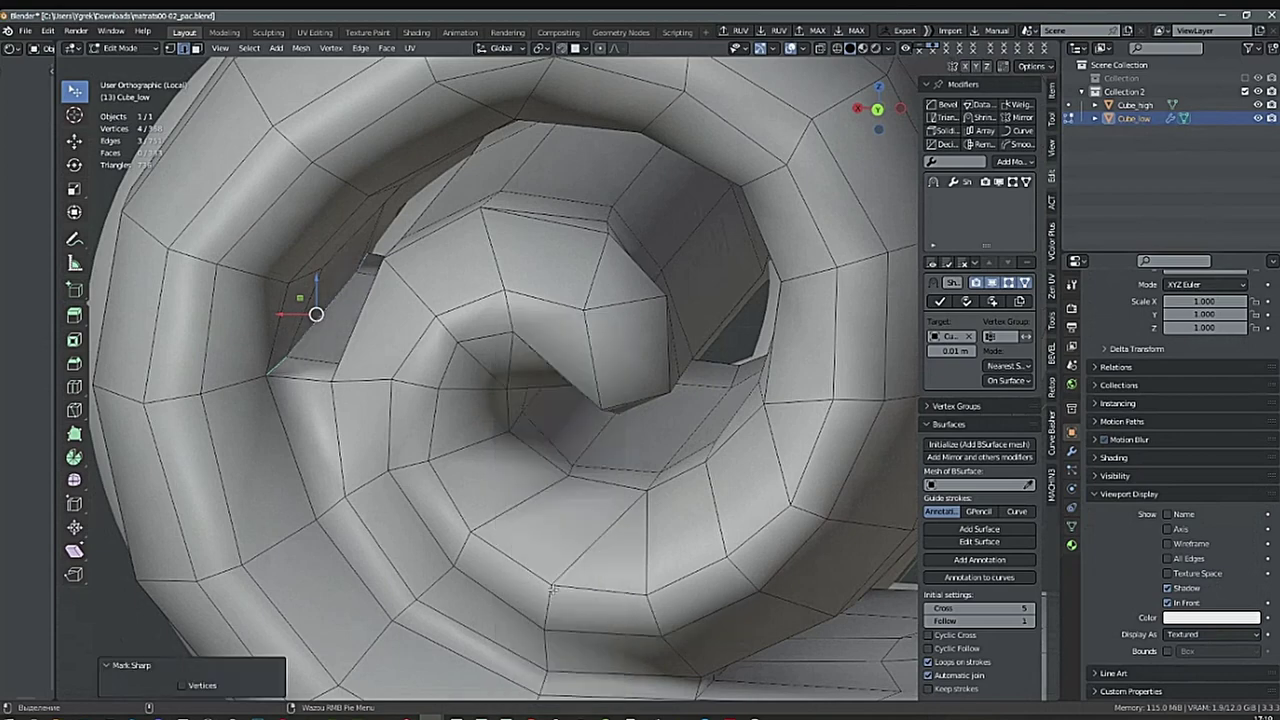
pyautogui.moveTo(588, 540); pyautogui.dragTo(626, 430, button='middle')
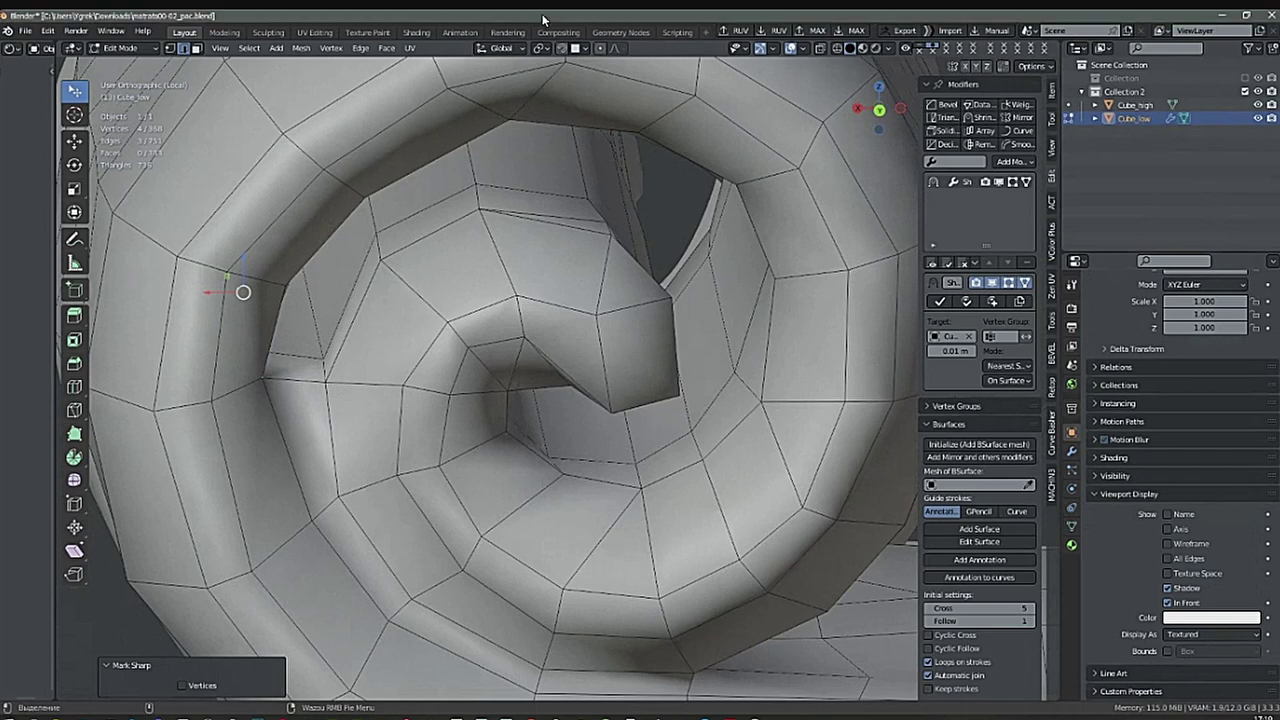
pyautogui.moveTo(452, 390); pyautogui.dragTo(401, 415, button='middle')
pyautogui.press('ctrl+KP_Subtract')
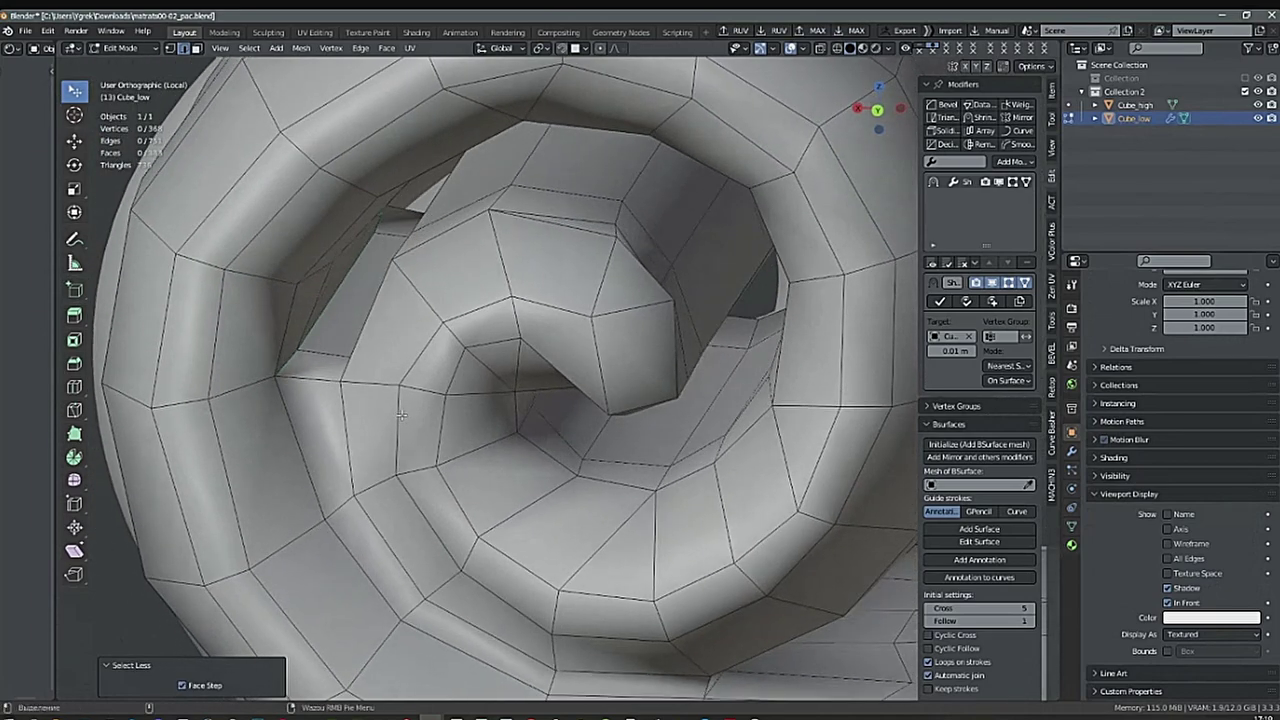
pyautogui.hotkey('ctrl', 'z')
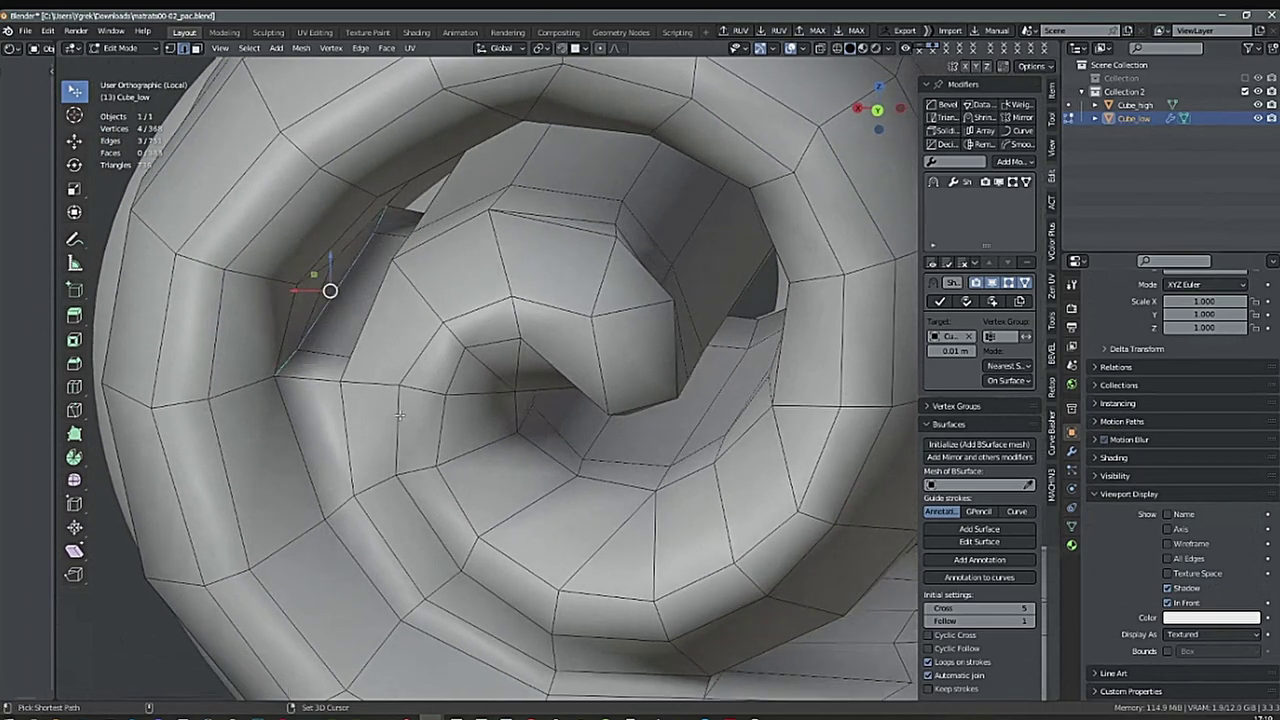
# Return to Object Mode and examine the shading around the spiral opening at the roll's end.
pyautogui.press('Tab')
pyautogui.moveTo(400, 423)
pyautogui.mouseDown(button='middle')
pyautogui.moveTo(400, 440)
pyautogui.moveTo(423, 423)
pyautogui.mouseUp(button='middle')
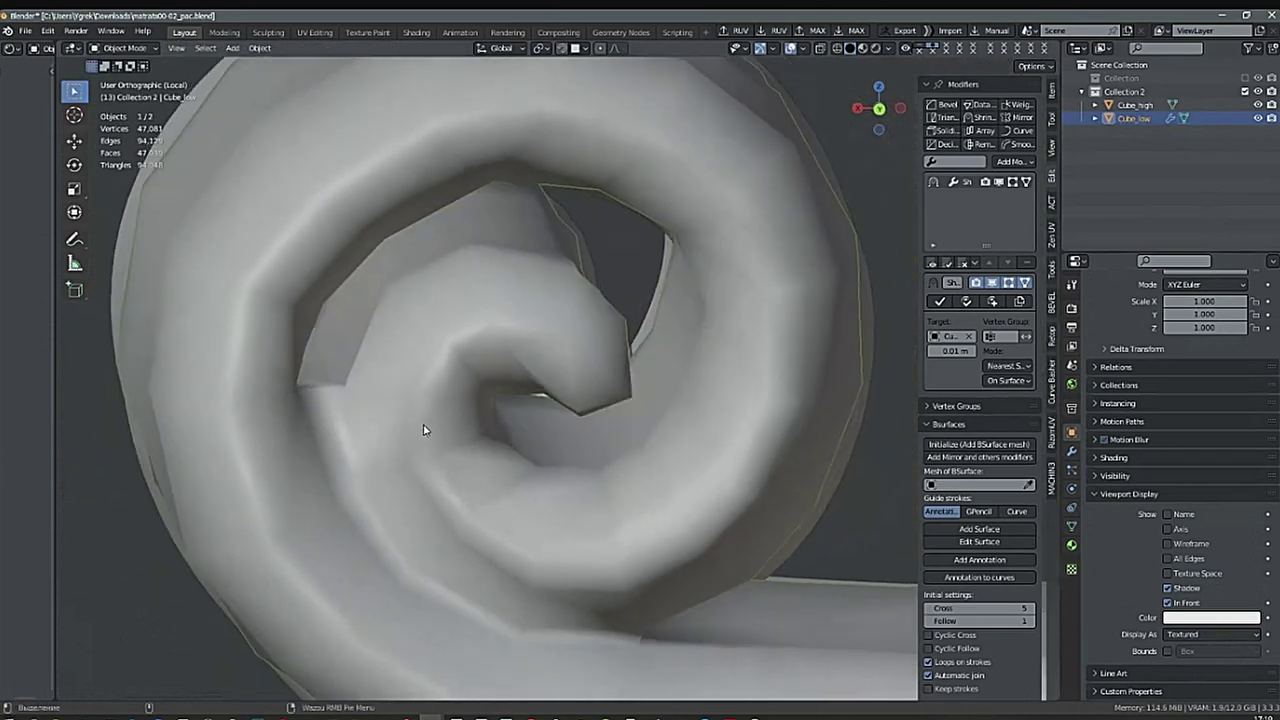
# Examine the edge flow and shading around the gap in the roll's end, alternating between Object and Edit Mode.
pyautogui.press('Tab')
pyautogui.keyDown('ctrl'); pyautogui.moveTo(340, 378); pyautogui.dragTo(531, 472, button='middle'); pyautogui.keyUp('ctrl')
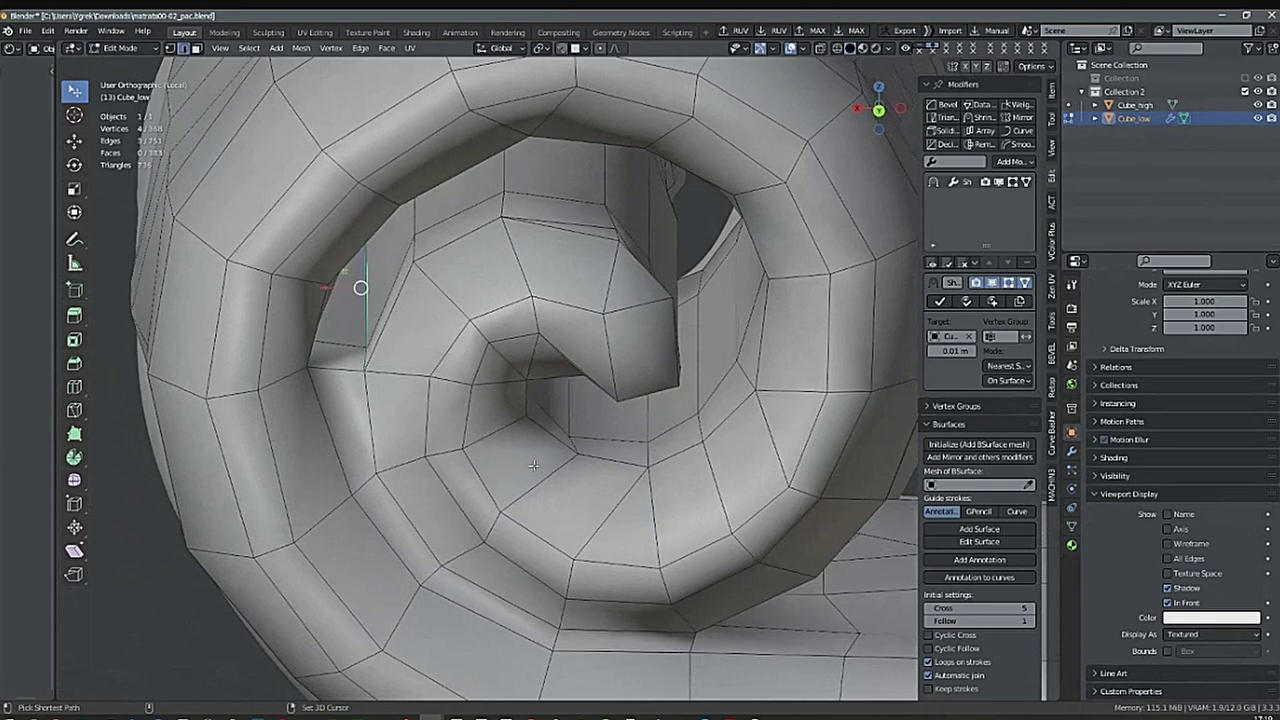
pyautogui.press('Tab')
pyautogui.press('Tab')
pyautogui.moveTo(550, 464); pyautogui.dragTo(347, 310, button='middle')
pyautogui.scroll(3, 448, 316)
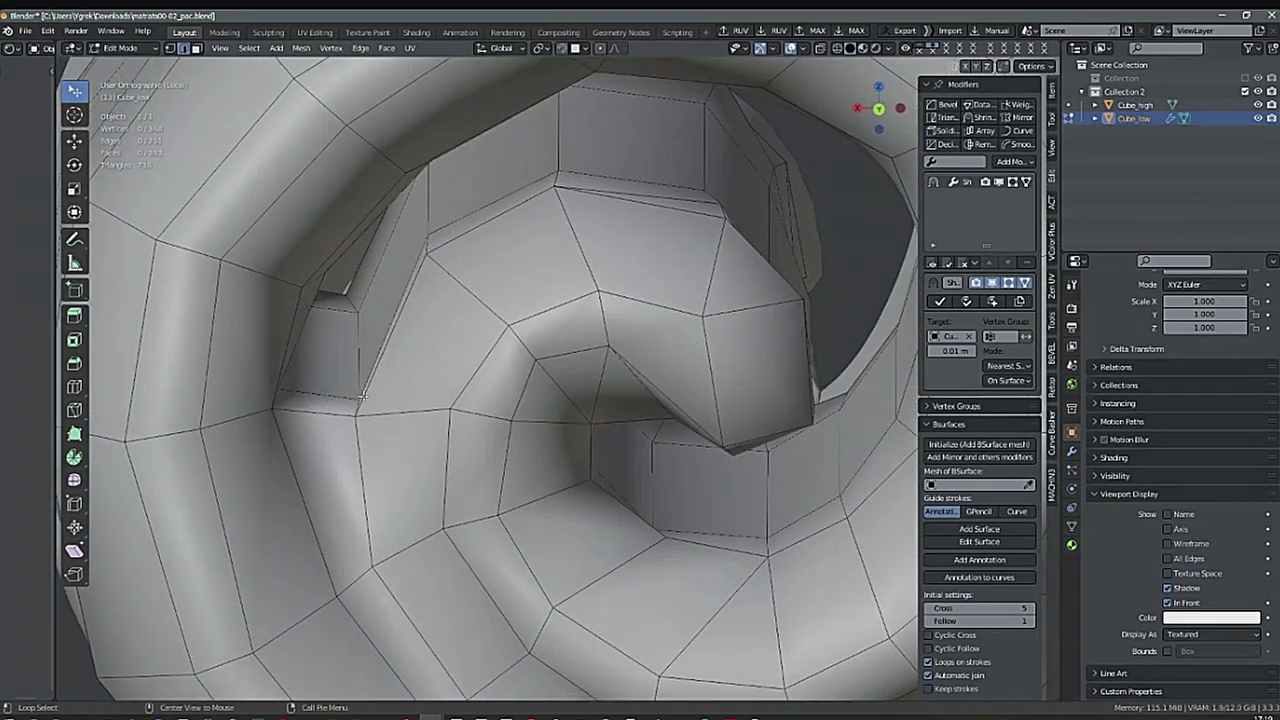
pyautogui.moveTo(362, 397); pyautogui.dragTo(343, 400, button='middle')
pyautogui.press('Tab')
pyautogui.scroll(1, 348, 400)
pyautogui.press('Tab')
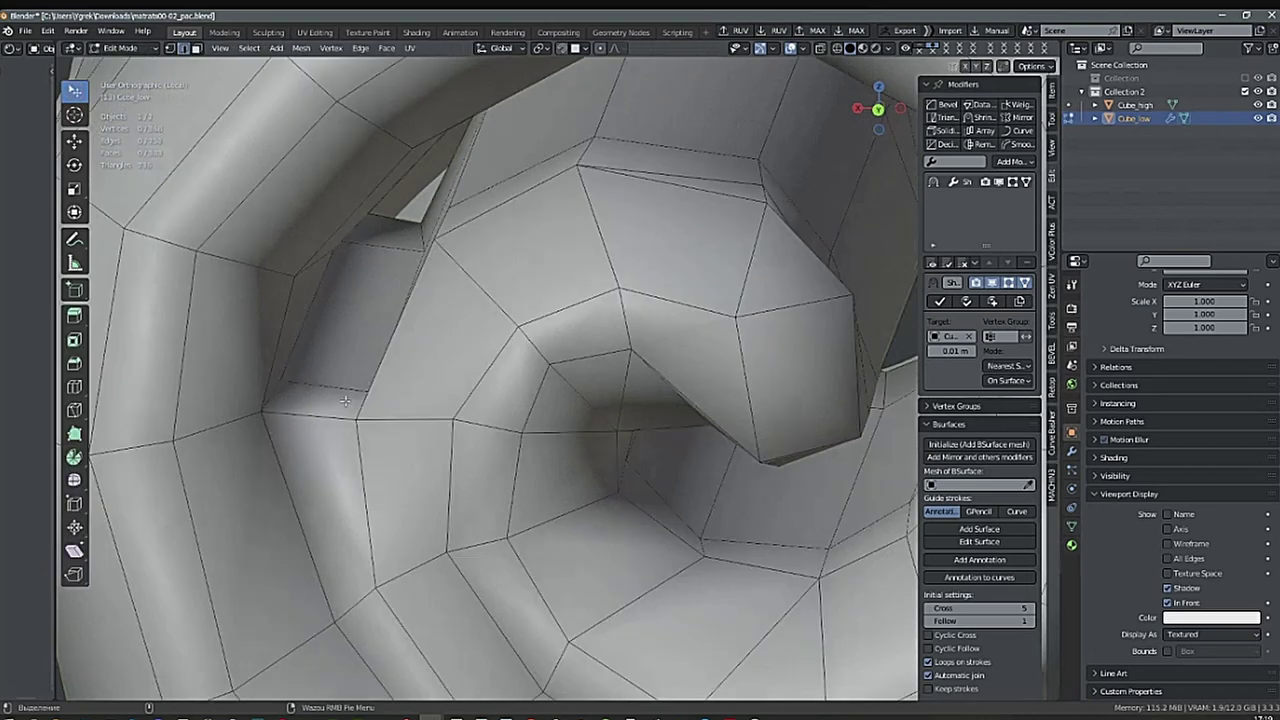
# Try a single centred loop cut along the inner edge strip that starts at the gap's step.
pyautogui.hotkey('ctrl', 'r')
pyautogui.click(335, 405)
pyautogui.click(322, 405)
pyautogui.moveTo(322, 405); pyautogui.dragTo(349, 320, button='middle')
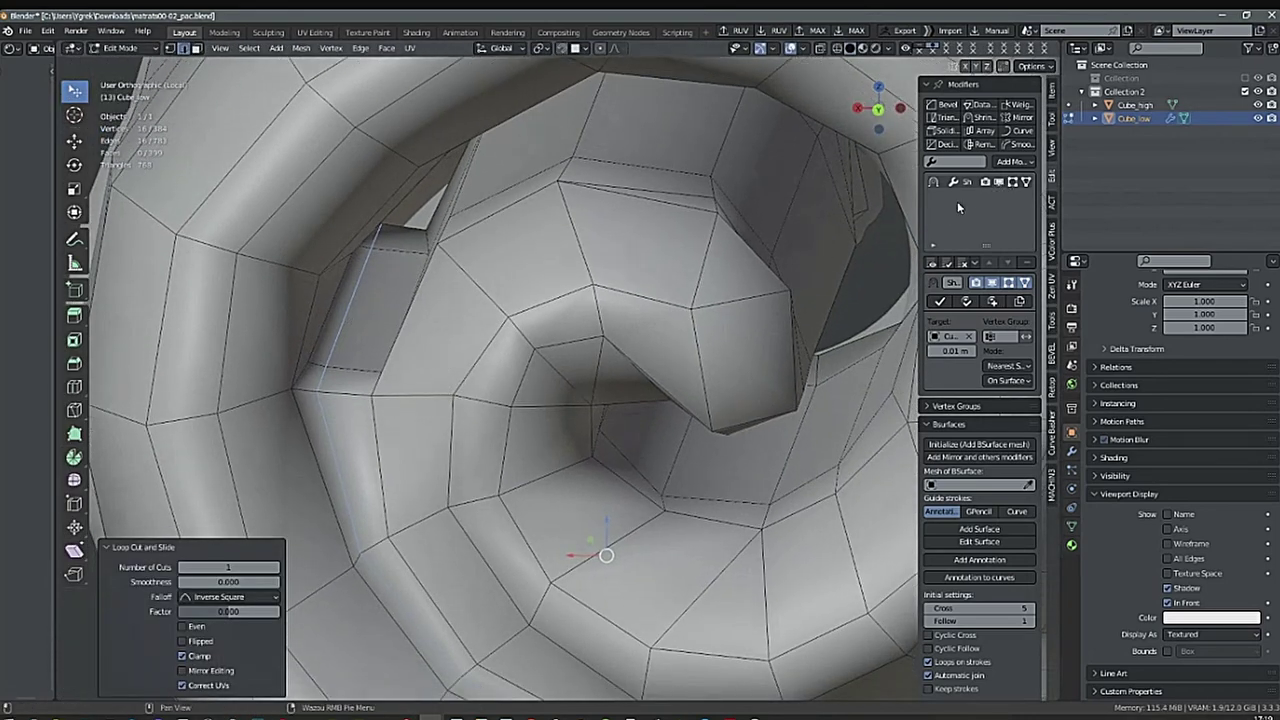
pyautogui.hotkey('alt', 'a')
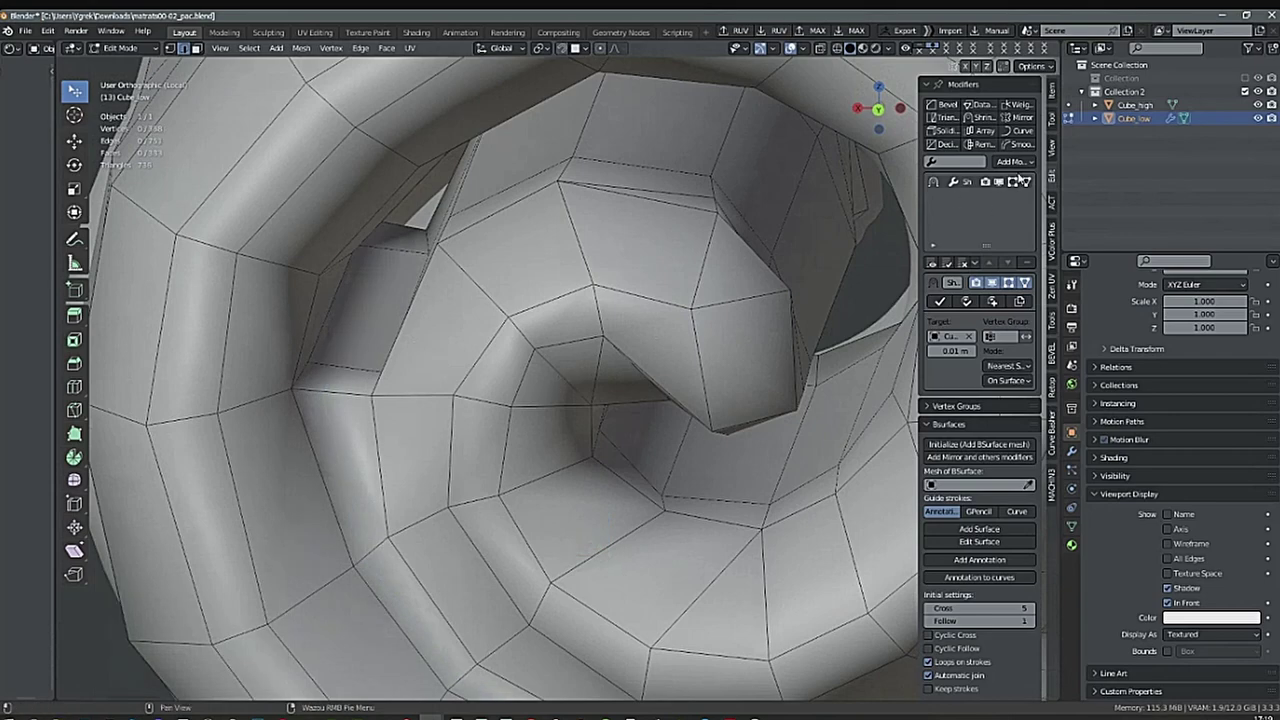
# Apply Cube_low's Shrinkwrap modifier and check the inner coil in Object Mode before resuming editing.
pyautogui.scroll(-4, 662, 330)
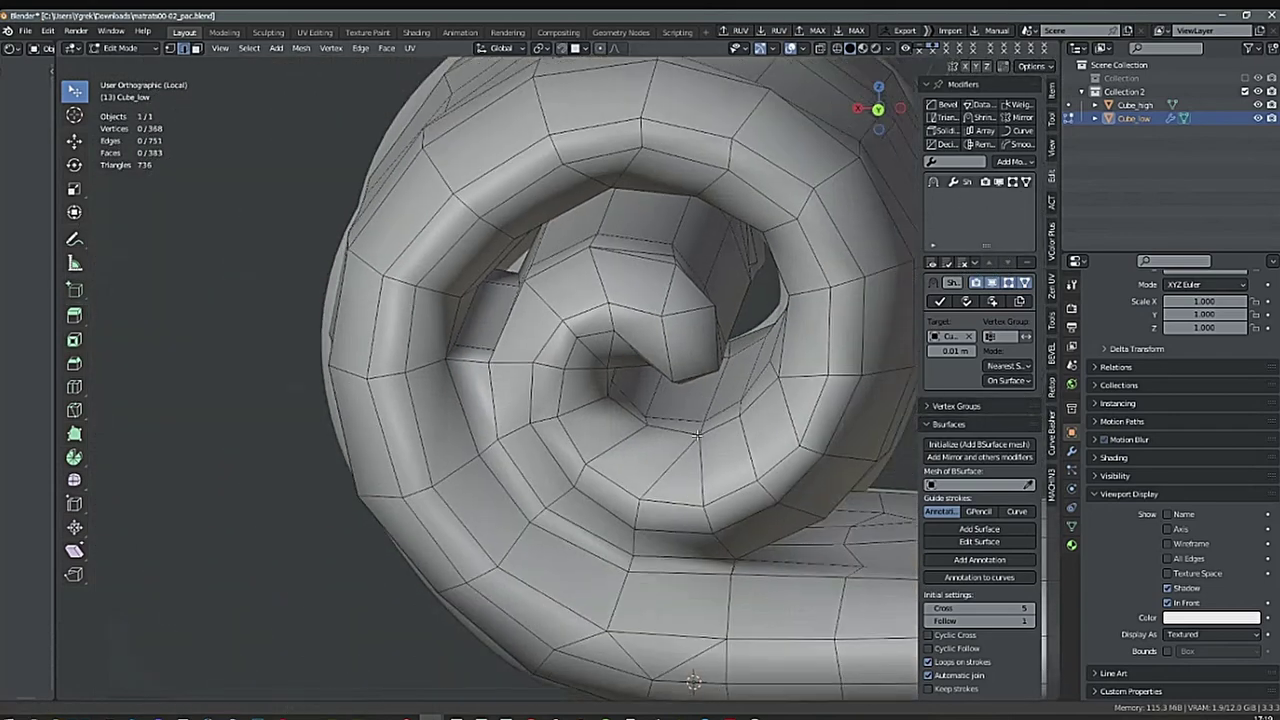
pyautogui.moveTo(662, 345); pyautogui.dragTo(680, 471, button='middle')
pyautogui.scroll(-2, 669, 466)
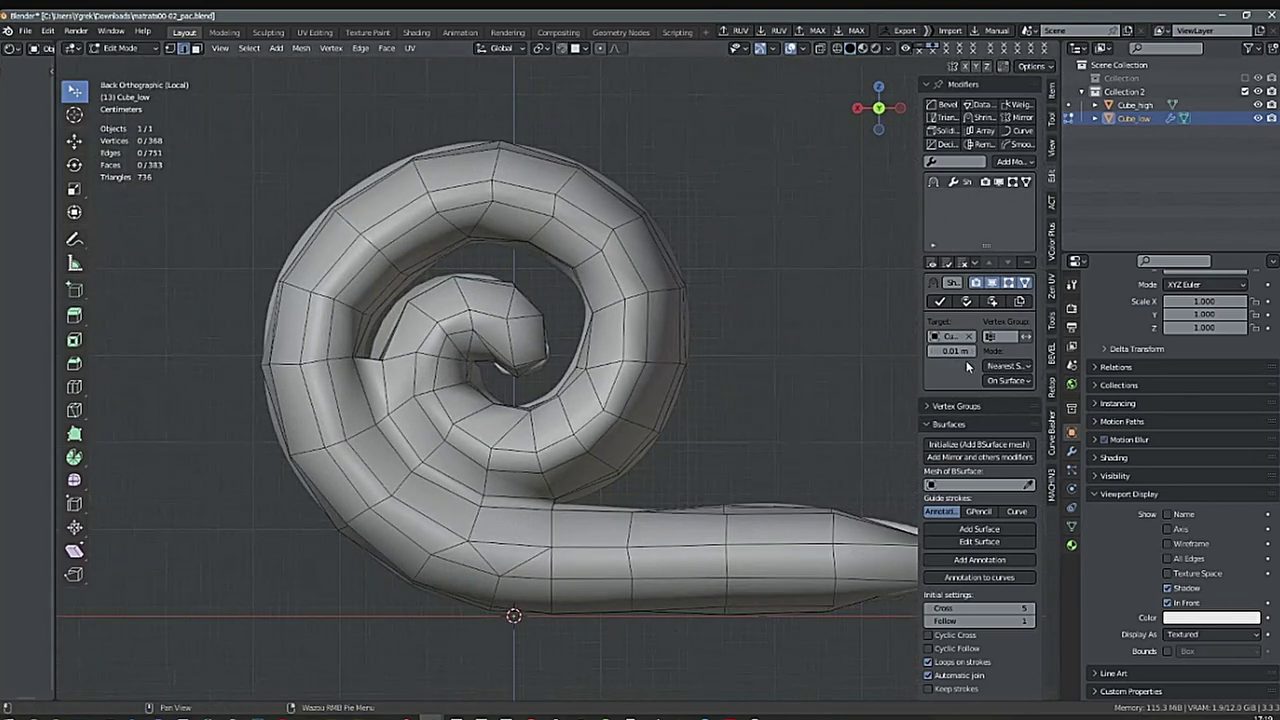
pyautogui.click(940, 301)
pyautogui.moveTo(726, 452); pyautogui.dragTo(446, 331, button='middle')
pyautogui.scroll(4, 452, 350)
pyautogui.scroll(3, 451, 333)
pyautogui.press('Tab')
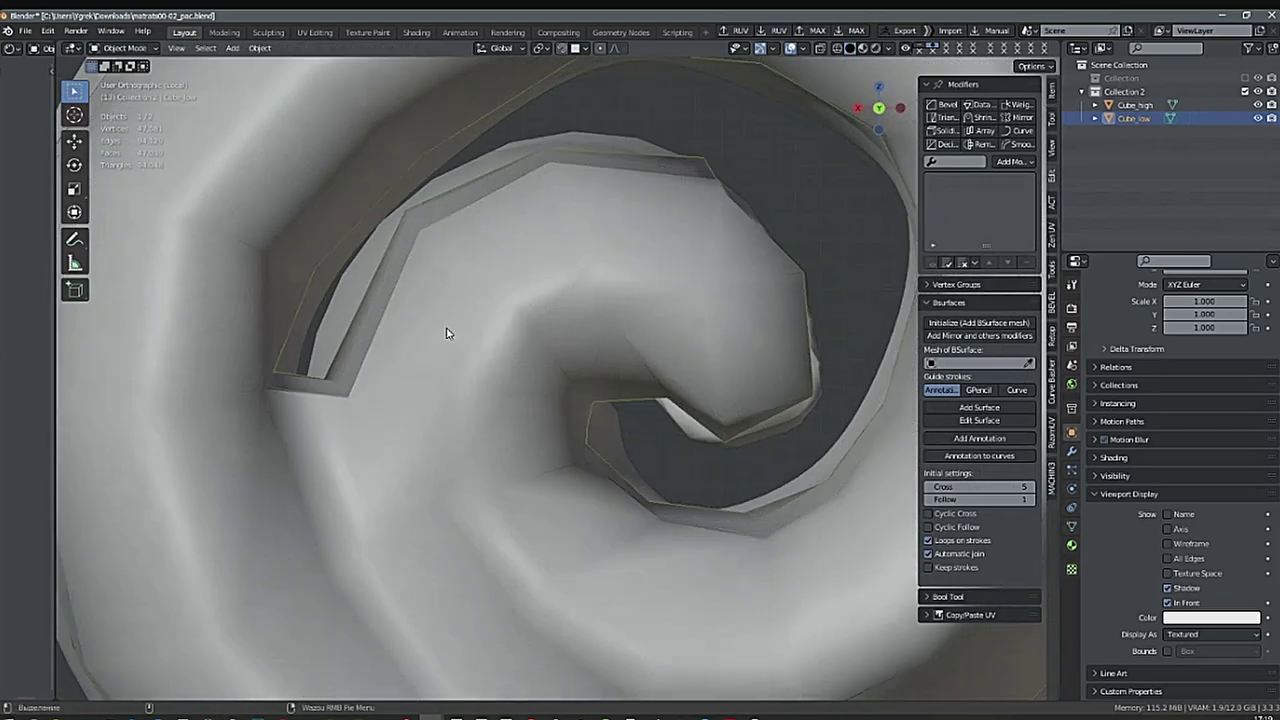
pyautogui.scroll(1, 436, 316)
pyautogui.press('Tab')
# Select the straight edges on the inner coil's outer side above the gap's step and subdivide them with one cut.
pyautogui.rightClick(436, 344)
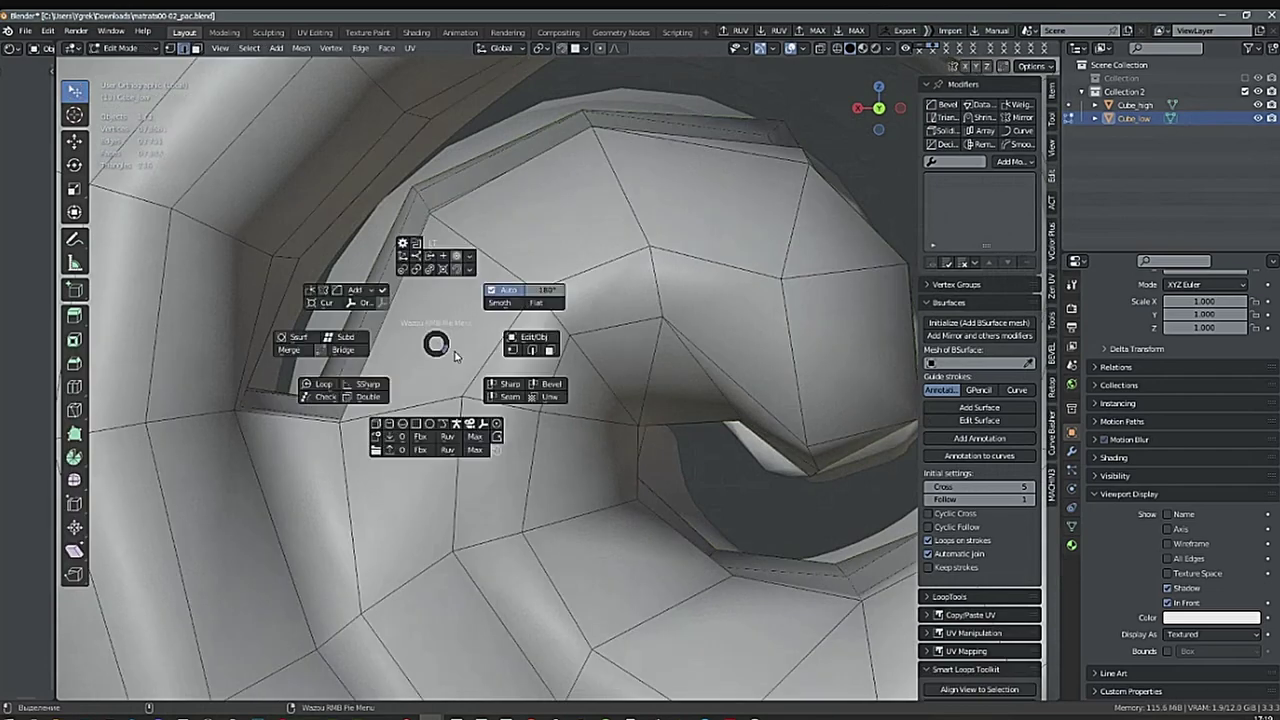
pyautogui.click(512, 350)
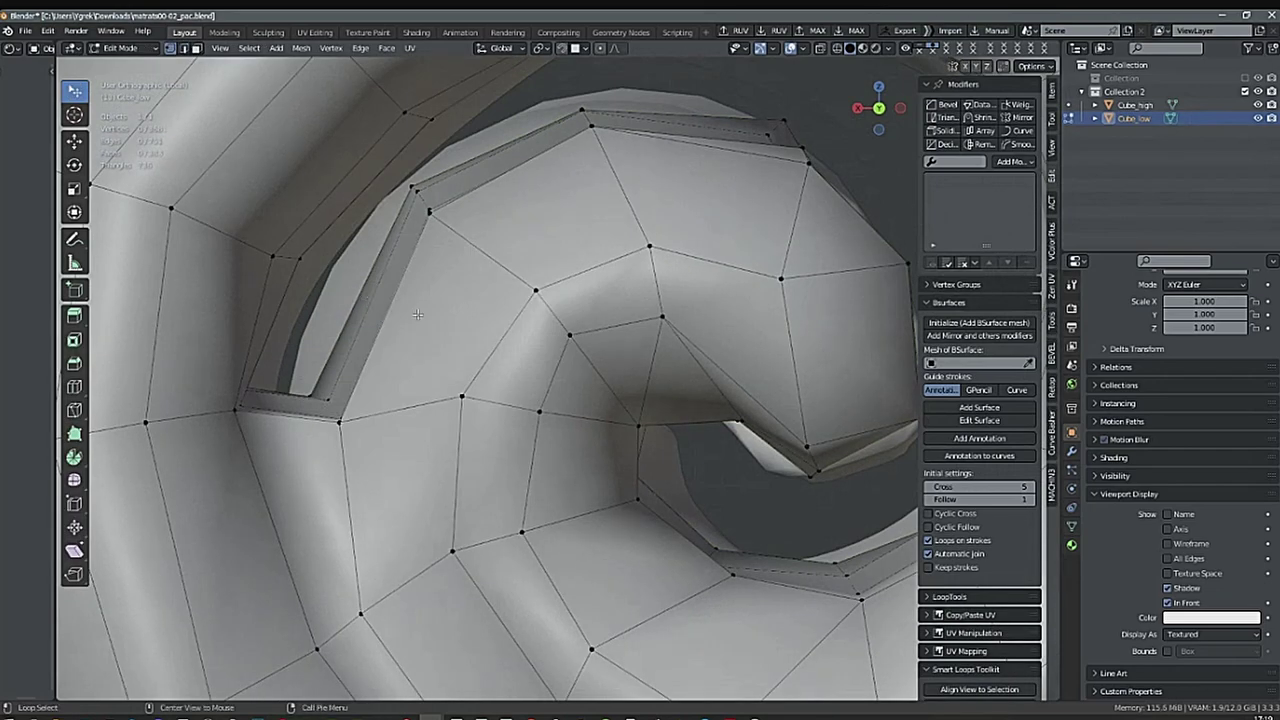
pyautogui.moveTo(418, 314); pyautogui.dragTo(466, 353, button='middle')
pyautogui.hotkey('alt', 'z')
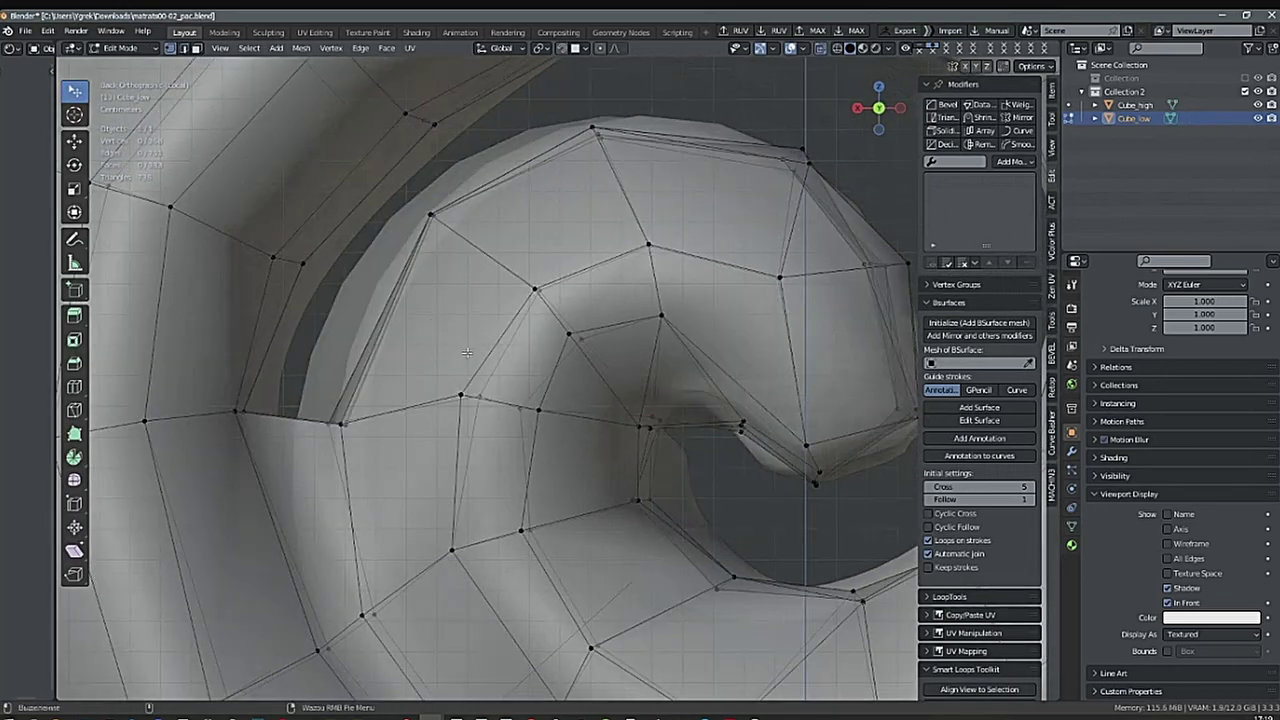
pyautogui.rightClick(556, 380)
pyautogui.click(652, 390)
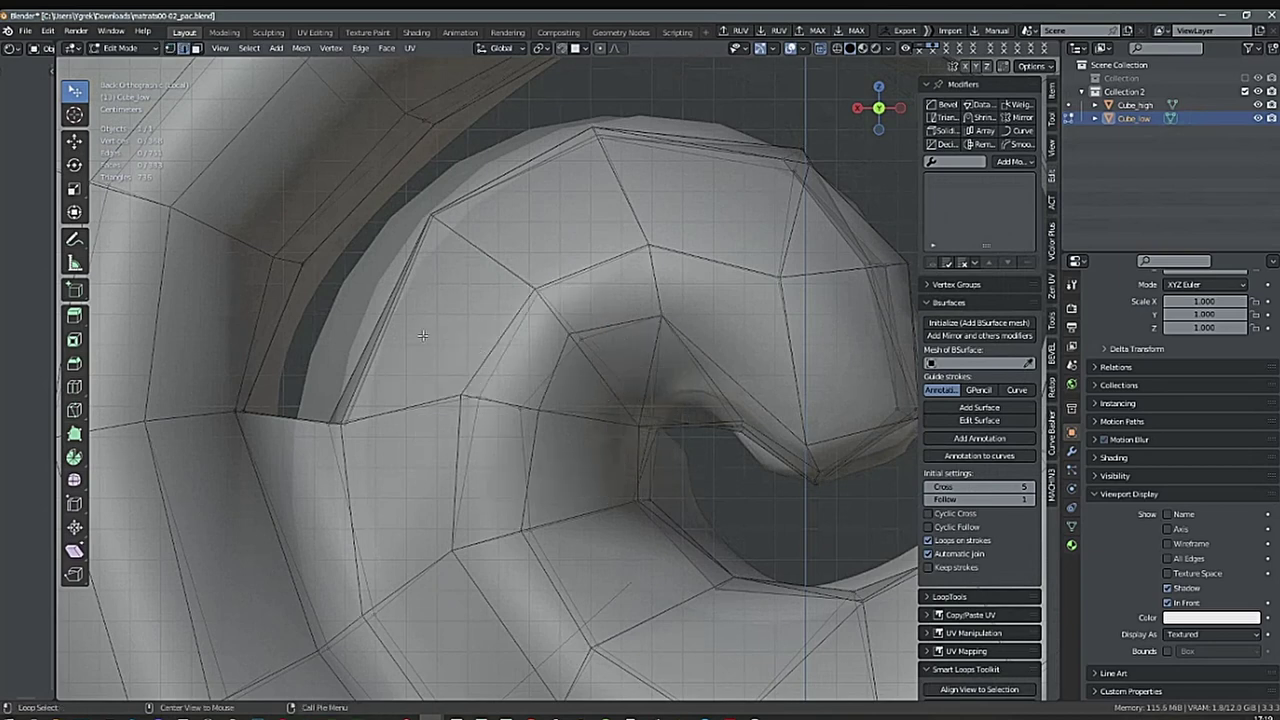
pyautogui.moveTo(426, 286); pyautogui.dragTo(354, 347)
pyautogui.keyDown('shift'); pyautogui.moveTo(449, 348); pyautogui.dragTo(455, 326, button='middle'); pyautogui.keyUp('shift')
pyautogui.rightClick(442, 403)
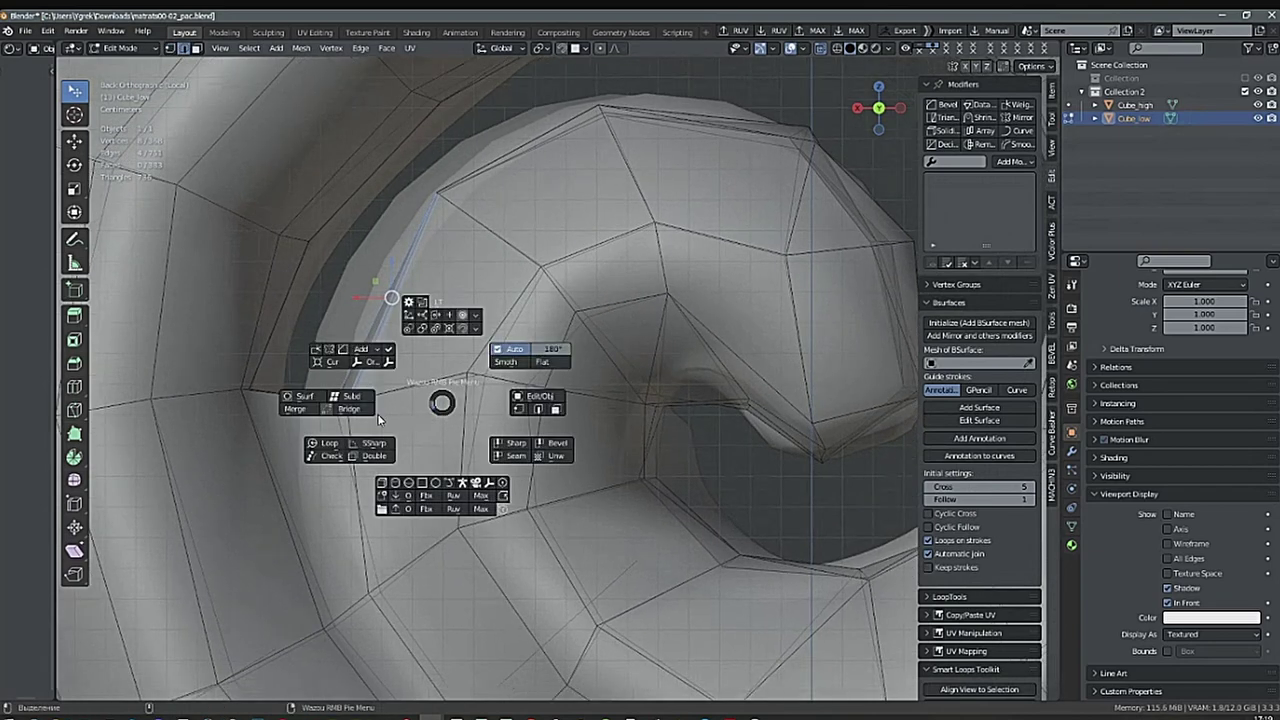
pyautogui.click(350, 398)
# Move the subdivided midpoints outward by 0.008311 m in X and 0.002625 m in Z to follow the high-poly curve.
pyautogui.moveTo(334, 350); pyautogui.dragTo(379, 332, button='middle')
pyautogui.keyDown('alt'); pyautogui.click(321, 290); pyautogui.keyUp('alt')
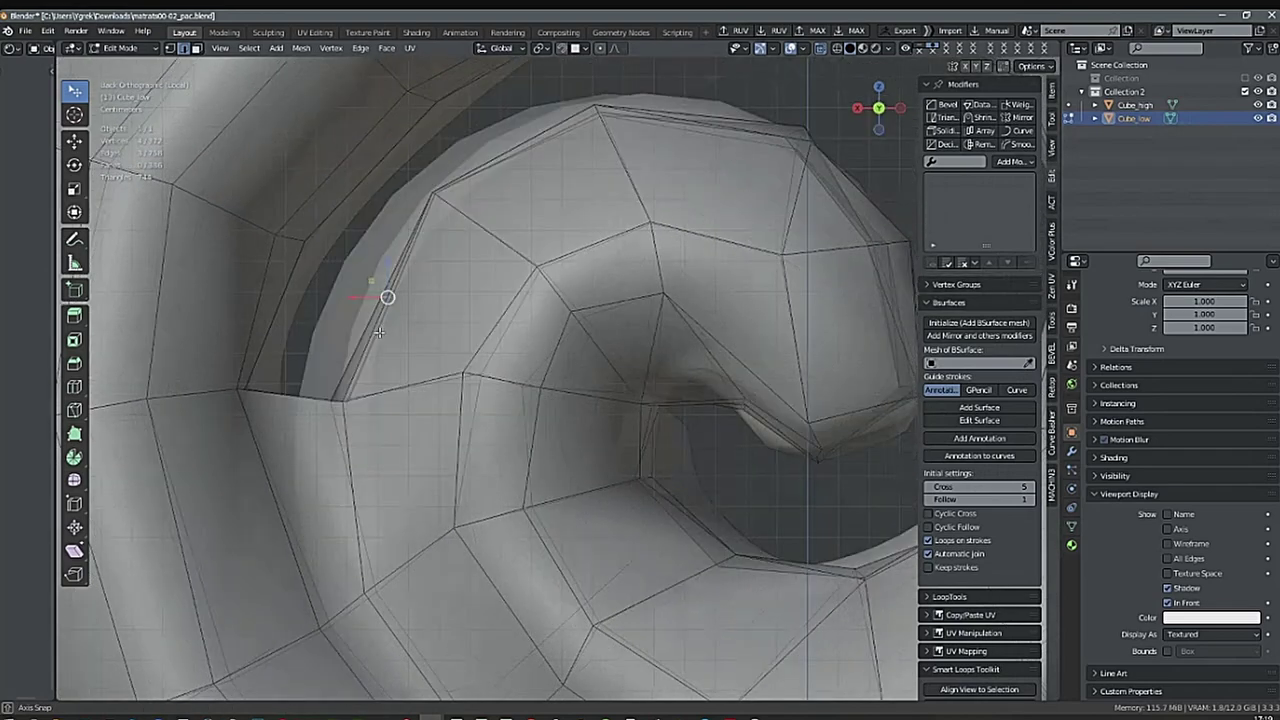
pyautogui.press('g')
pyautogui.click(466, 340)
pyautogui.hotkey('alt', 'z')
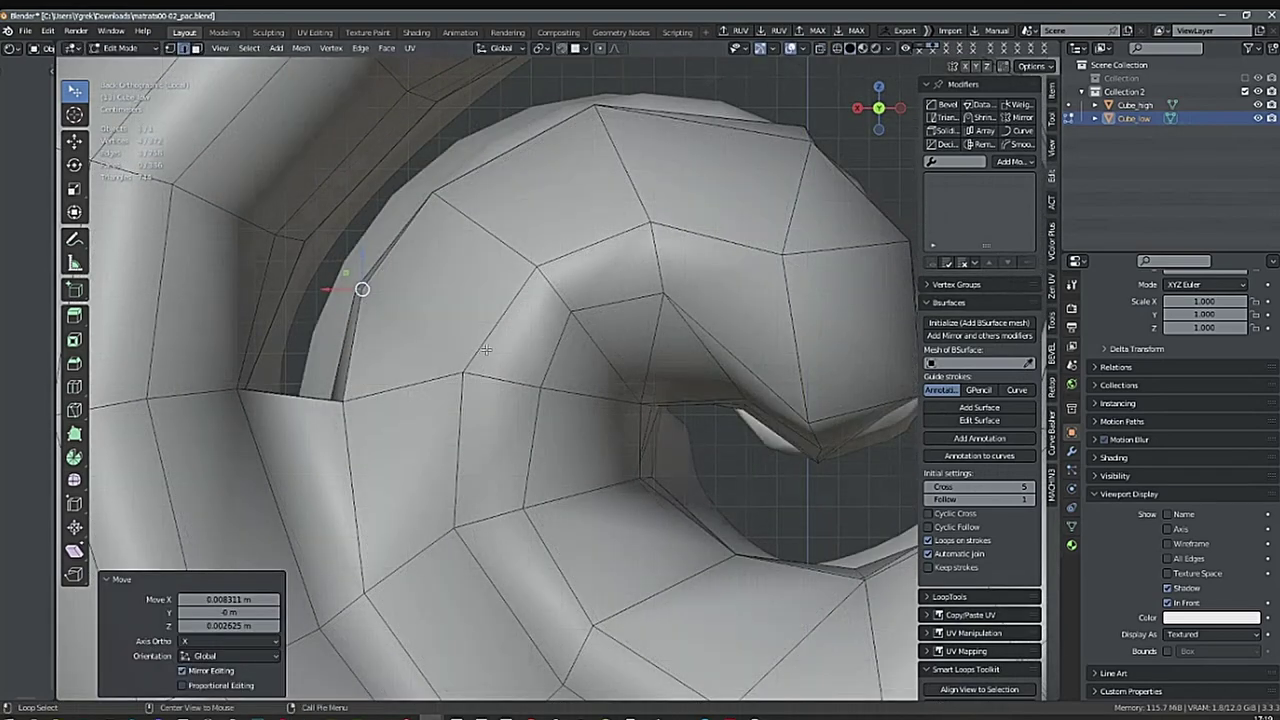
# Connect the subdivided midpoints to the adjacent inner vertex on both end faces of the coil using Vertex mode.
pyautogui.moveTo(560, 368); pyautogui.dragTo(494, 392, button='middle')
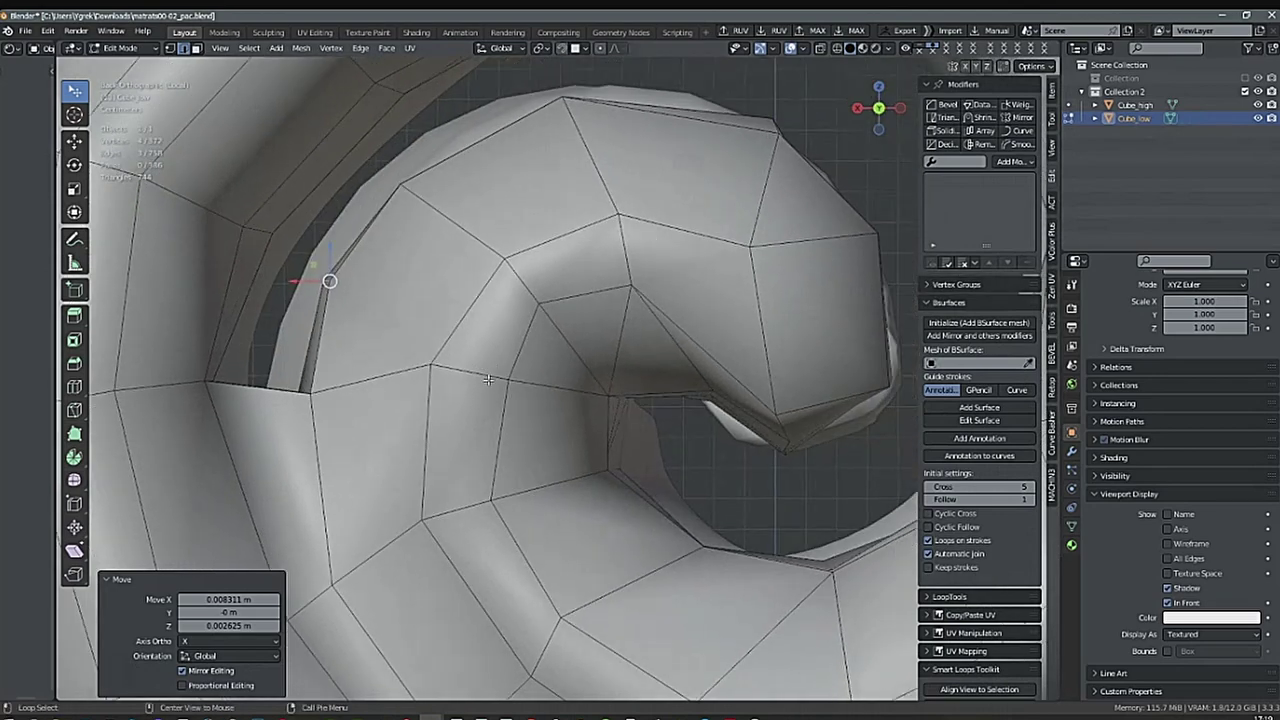
pyautogui.rightClick(494, 395)
pyautogui.click(355, 300)
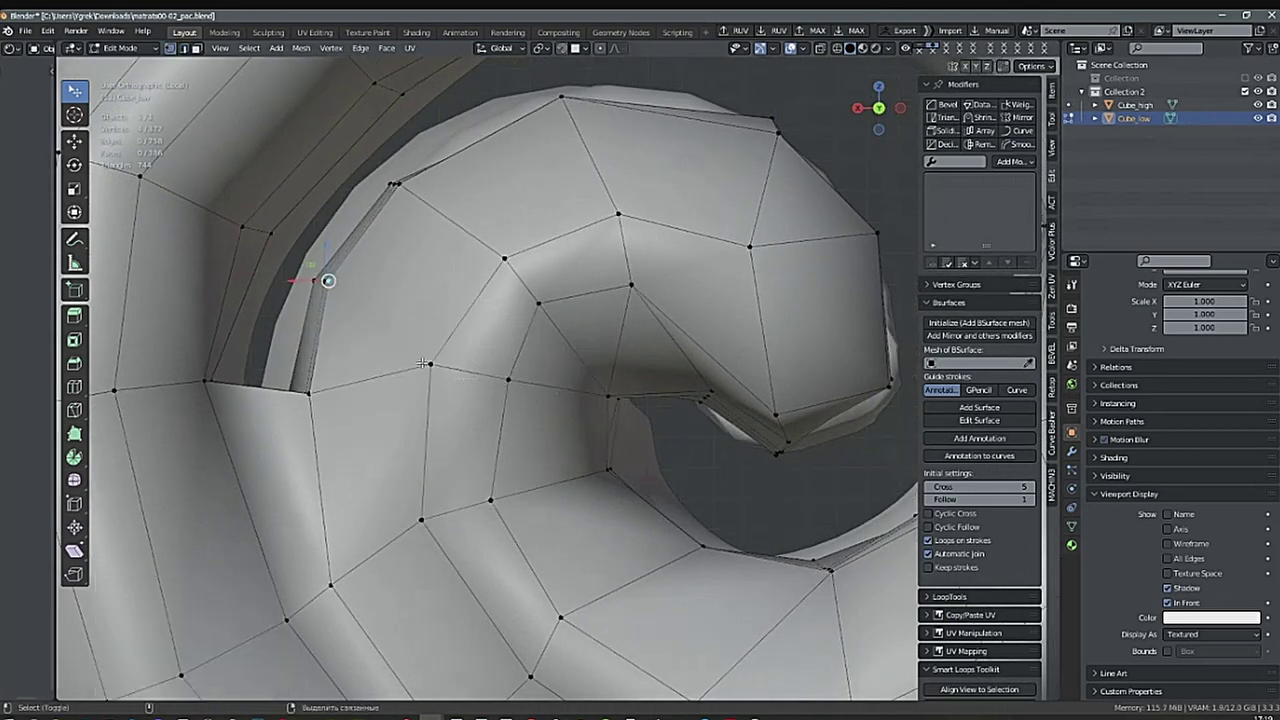
pyautogui.moveTo(439, 370); pyautogui.dragTo(723, 451, button='middle')
pyautogui.scroll(-3, 500, 374)
pyautogui.keyDown('shift'); pyautogui.moveTo(506, 324); pyautogui.dragTo(641, 329, button='middle'); pyautogui.keyUp('shift')
pyautogui.scroll(3, 520, 345)
pyautogui.keyDown('shift'); pyautogui.click(551, 308); pyautogui.keyUp('shift')
pyautogui.press('j')
pyautogui.scroll(1, 665, 337)
# Add one centred loop cut with factor 0 along the narrow strip between the inner and outer coils.
pyautogui.hotkey('ctrl', 'r')
pyautogui.click(561, 326)
pyautogui.rightClick(561, 326)
pyautogui.scroll(5, 641, 330)
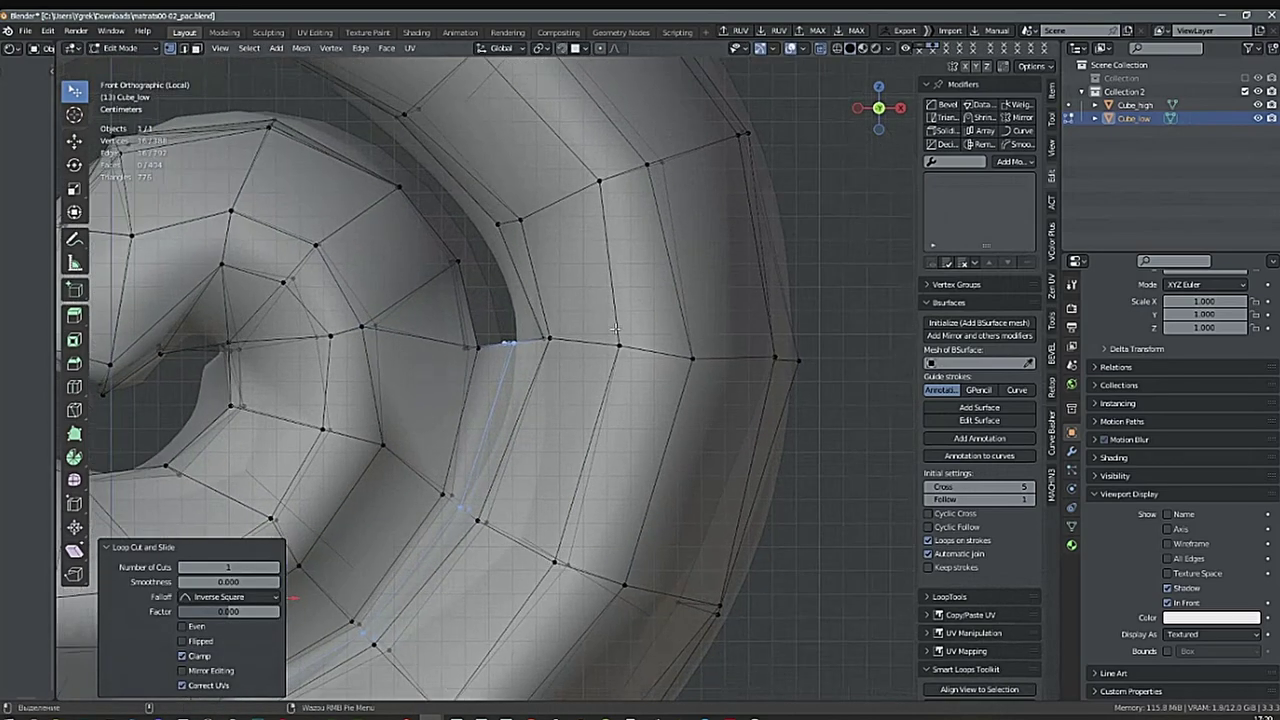
# Select the new loop's vertices at the gap's step and move them -0.003883 m in X and -0.013979 m in Z.
pyautogui.rightClick(607, 364)
pyautogui.click(683, 371)
pyautogui.hotkey('alt', 'z')
pyautogui.keyDown('ctrl'); pyautogui.moveTo(530, 339); pyautogui.dragTo(586, 335, button='middle'); pyautogui.keyUp('ctrl')
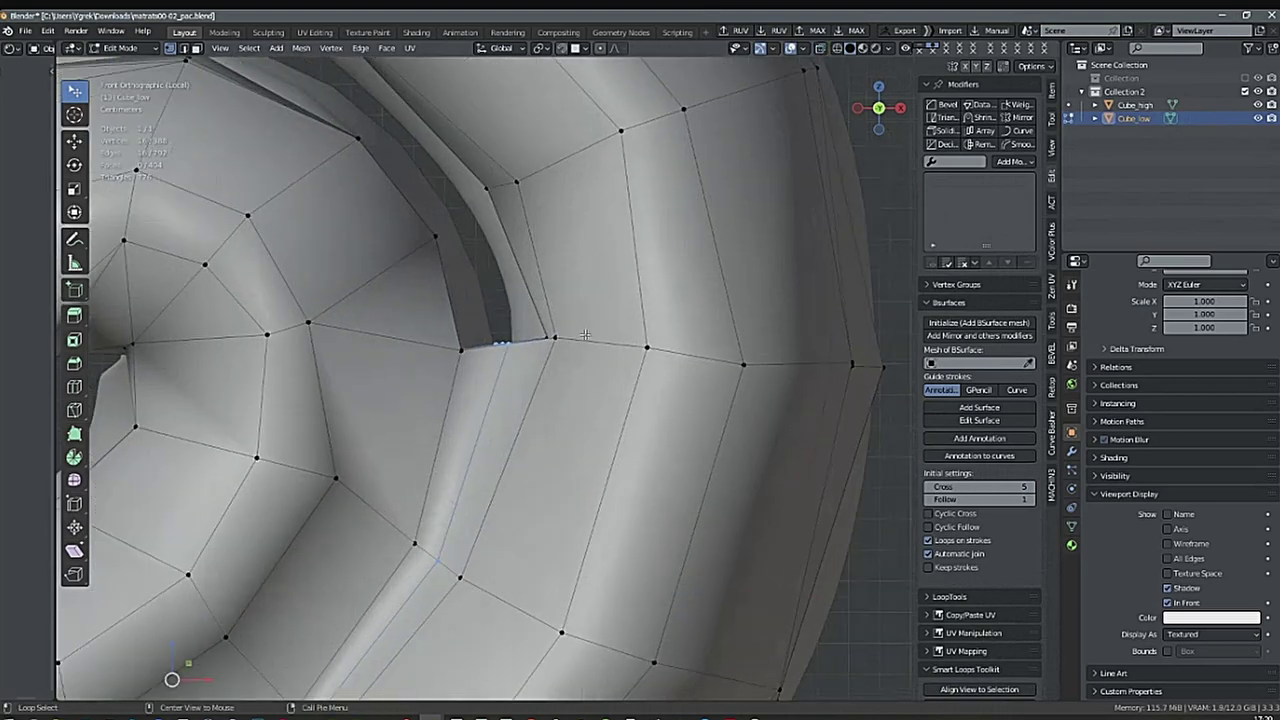
pyautogui.hotkey('alt', 'z')
pyautogui.scroll(2, 557, 349)
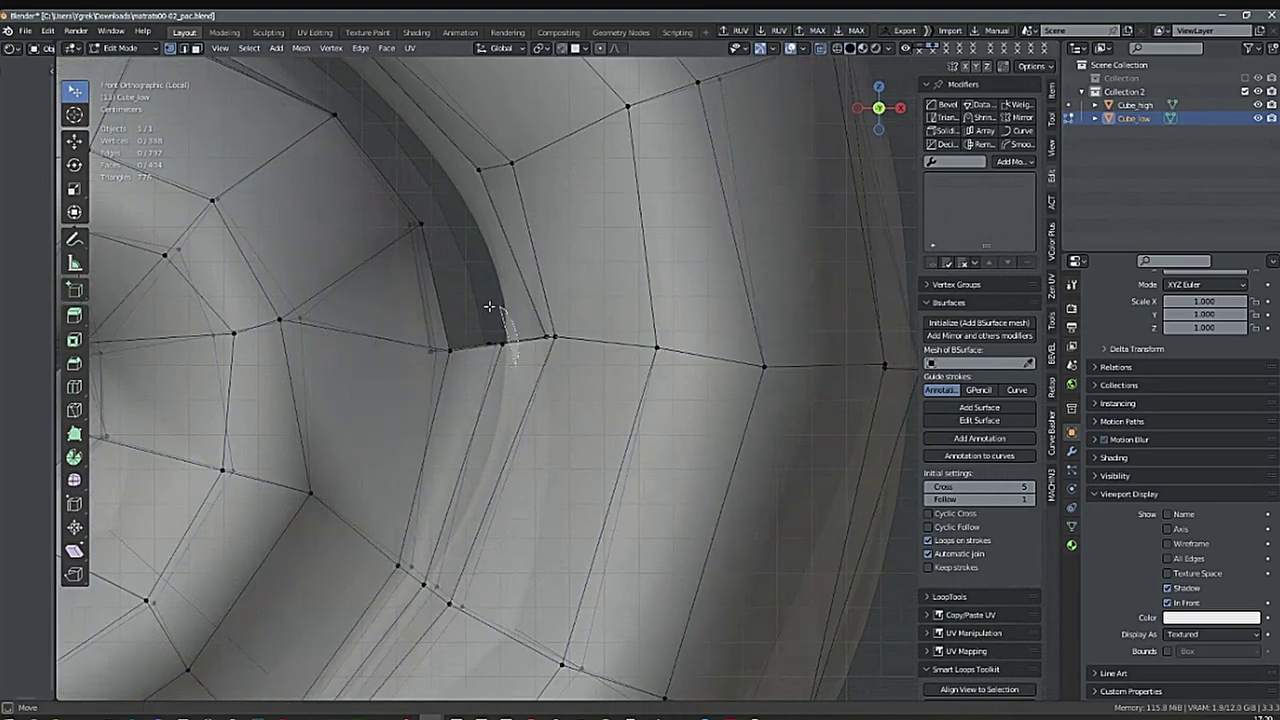
pyautogui.keyDown('ctrl'); pyautogui.moveTo(489, 306); pyautogui.dragTo(483, 358, button='right'); pyautogui.keyUp('ctrl')
pyautogui.keyDown('shift'); pyautogui.moveTo(588, 383); pyautogui.dragTo(584, 365, button='middle'); pyautogui.keyUp('shift')
pyautogui.press('g')
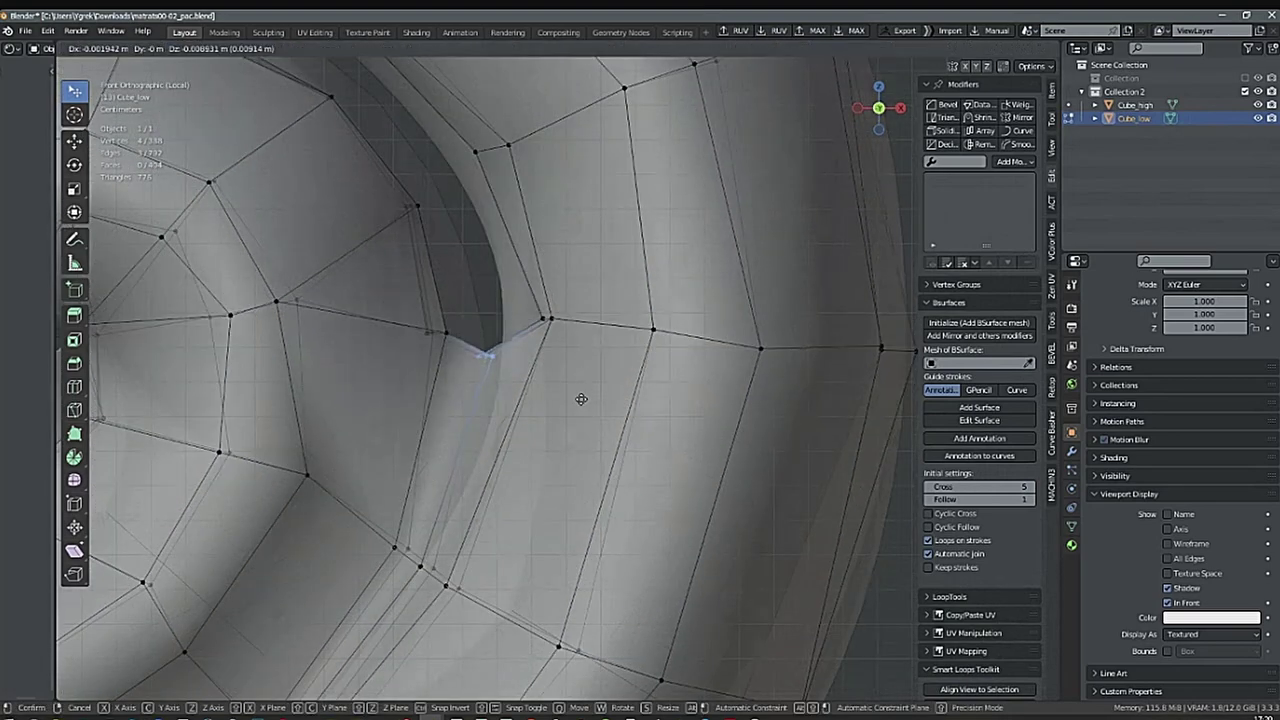
pyautogui.click(575, 415)
pyautogui.scroll(-4, 572, 412)
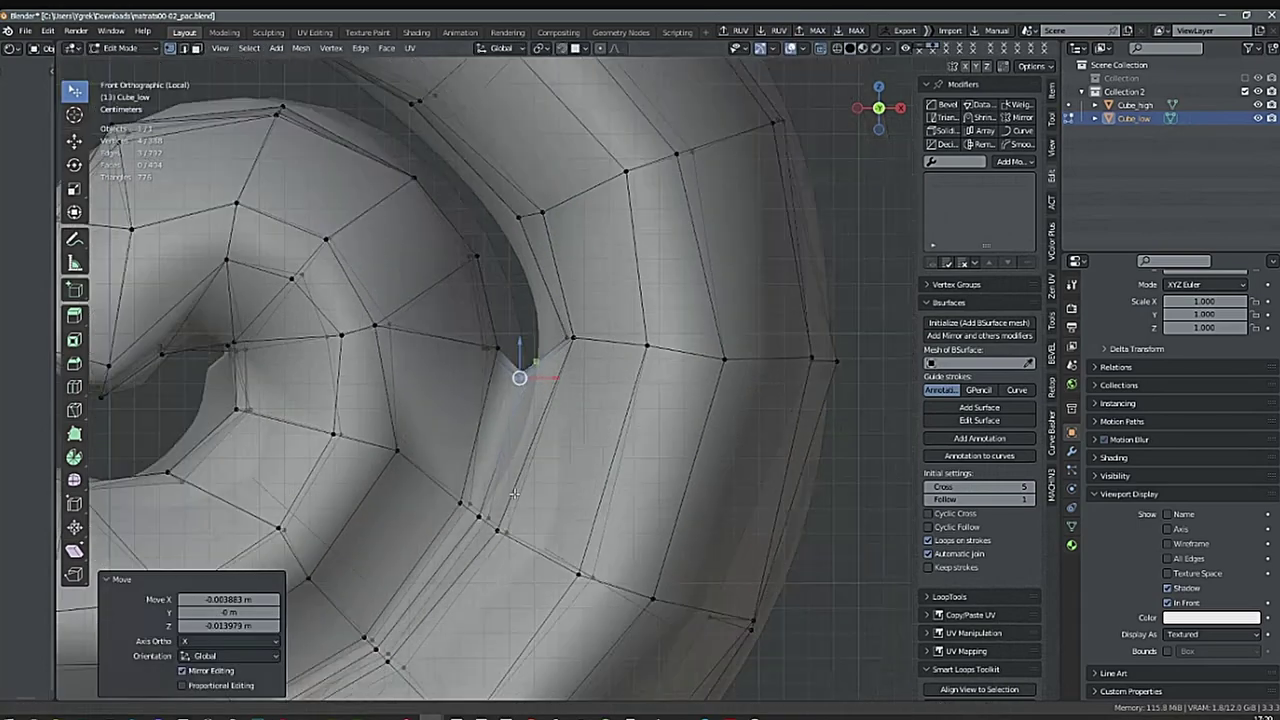
# Select the new loop's vertex run where the roll meets the flat part and move it about 0.0095 m in X.
pyautogui.keyDown('shift'); pyautogui.moveTo(430, 520); pyautogui.dragTo(644, 294, button='middle'); pyautogui.keyUp('shift')
pyautogui.keyDown('shift'); pyautogui.moveTo(310, 470); pyautogui.dragTo(517, 394, button='middle'); pyautogui.keyUp('shift')
pyautogui.scroll(4, 474, 442)
pyautogui.moveTo(474, 442); pyautogui.dragTo(428, 436, button='middle')
pyautogui.click(359, 435)
pyautogui.keyDown('ctrl'); pyautogui.click(208, 392); pyautogui.keyUp('ctrl')
pyautogui.press('g')
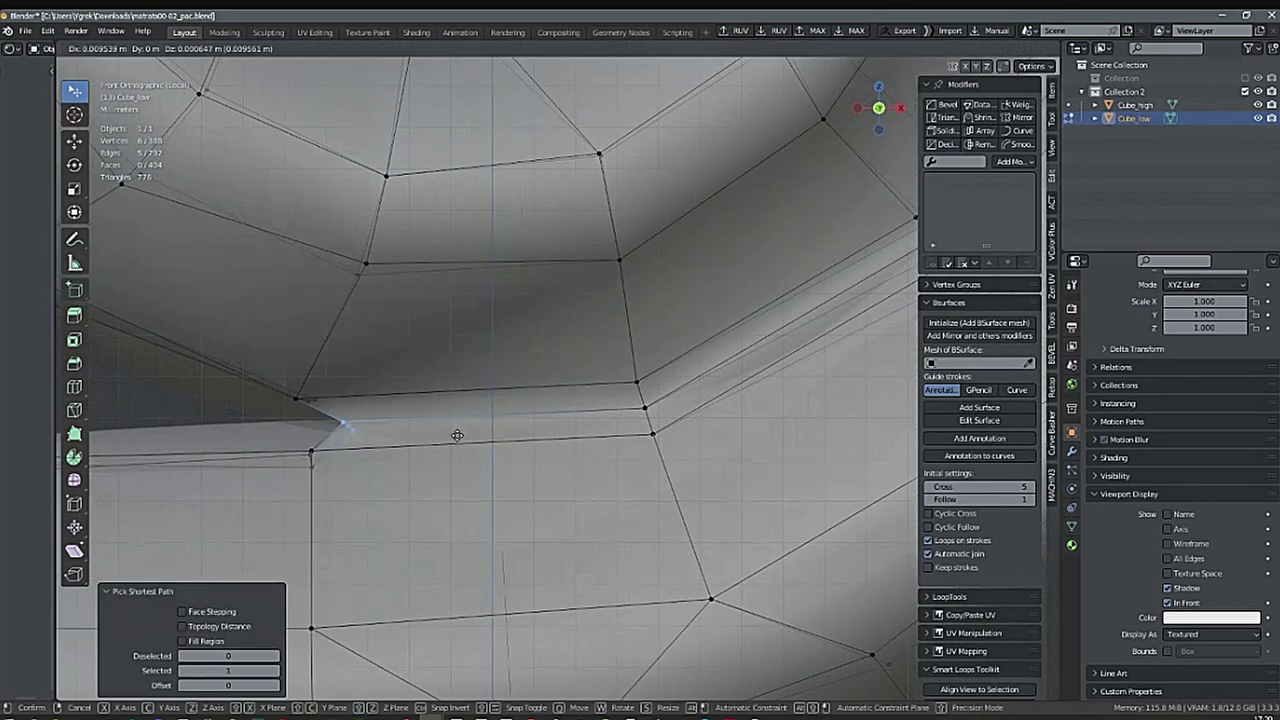
pyautogui.click(457, 435)
# Select the new loop in the crease between the coils and scale it to 0.963 along Y.
pyautogui.moveTo(346, 429); pyautogui.dragTo(520, 476, button='middle')
pyautogui.keyDown('alt'); pyautogui.click(545, 392); pyautogui.keyUp('alt')
pyautogui.scroll(-3, 608, 383)
pyautogui.scroll(-1, 703, 449)
pyautogui.scroll(-2, 654, 449)
pyautogui.press('s')
pyautogui.press('y')
pyautogui.click(770, 451)
# Fine-tune the crease loop's width with another slight scale along Y from the side view.
pyautogui.scroll(2, 520, 476)
pyautogui.moveTo(680, 454); pyautogui.dragTo(723, 463, button='middle')
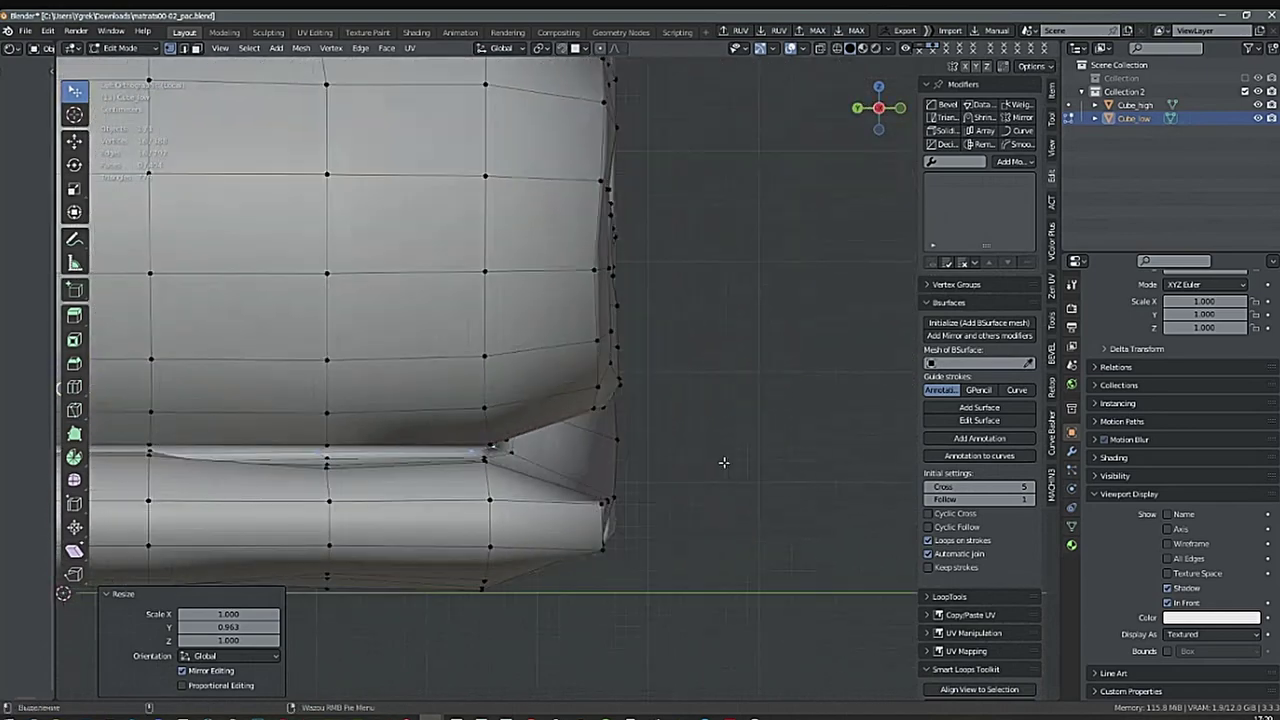
pyautogui.press('s')
pyautogui.press('y')
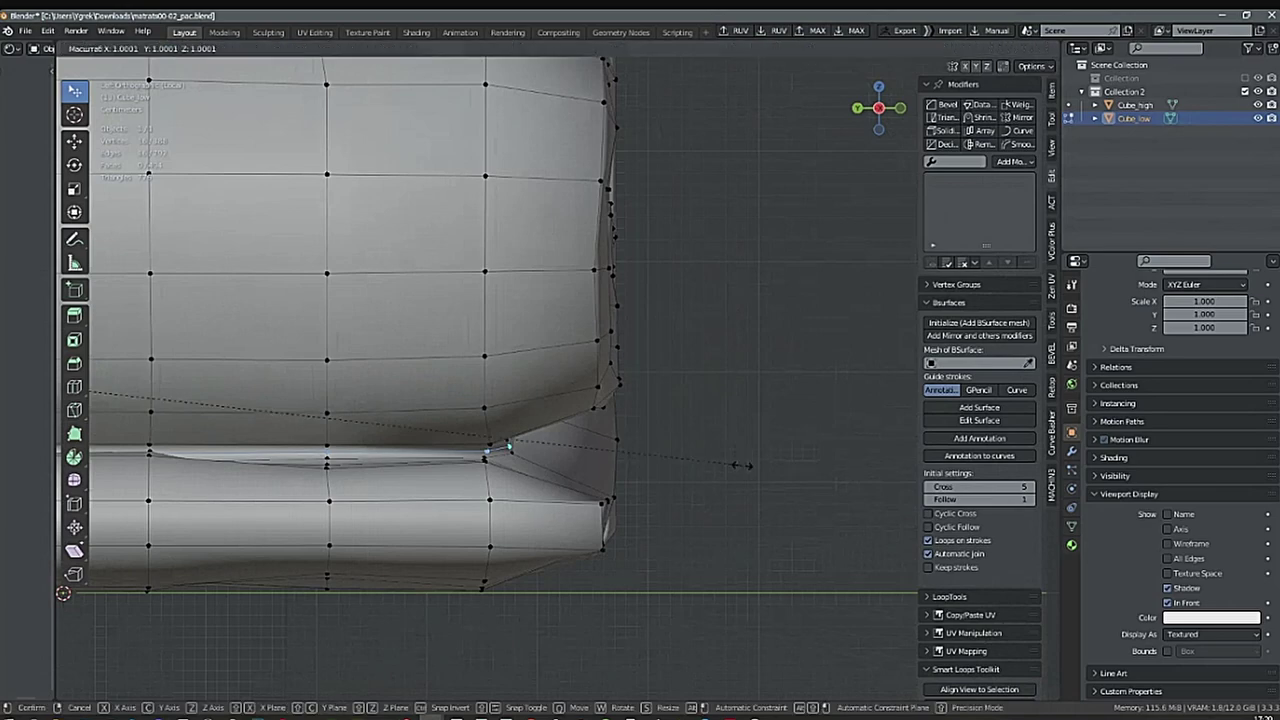
pyautogui.click(737, 460)
pyautogui.moveTo(737, 460); pyautogui.dragTo(606, 409, button='middle')
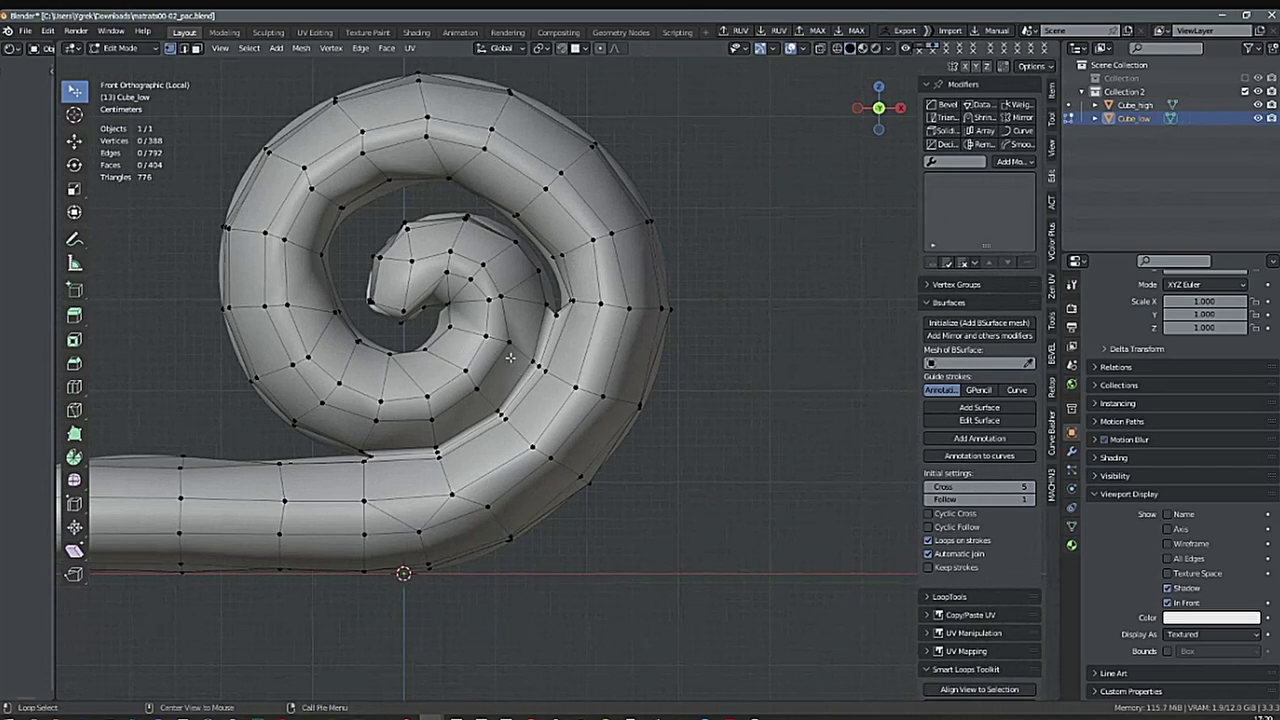
# Select the lengthwise group of edges under the innermost coil's tip and subdivide it with one cut.
pyautogui.moveTo(510, 357); pyautogui.dragTo(568, 278, button='middle')
pyautogui.scroll(3, 355, 324)
pyautogui.scroll(2, 508, 307)
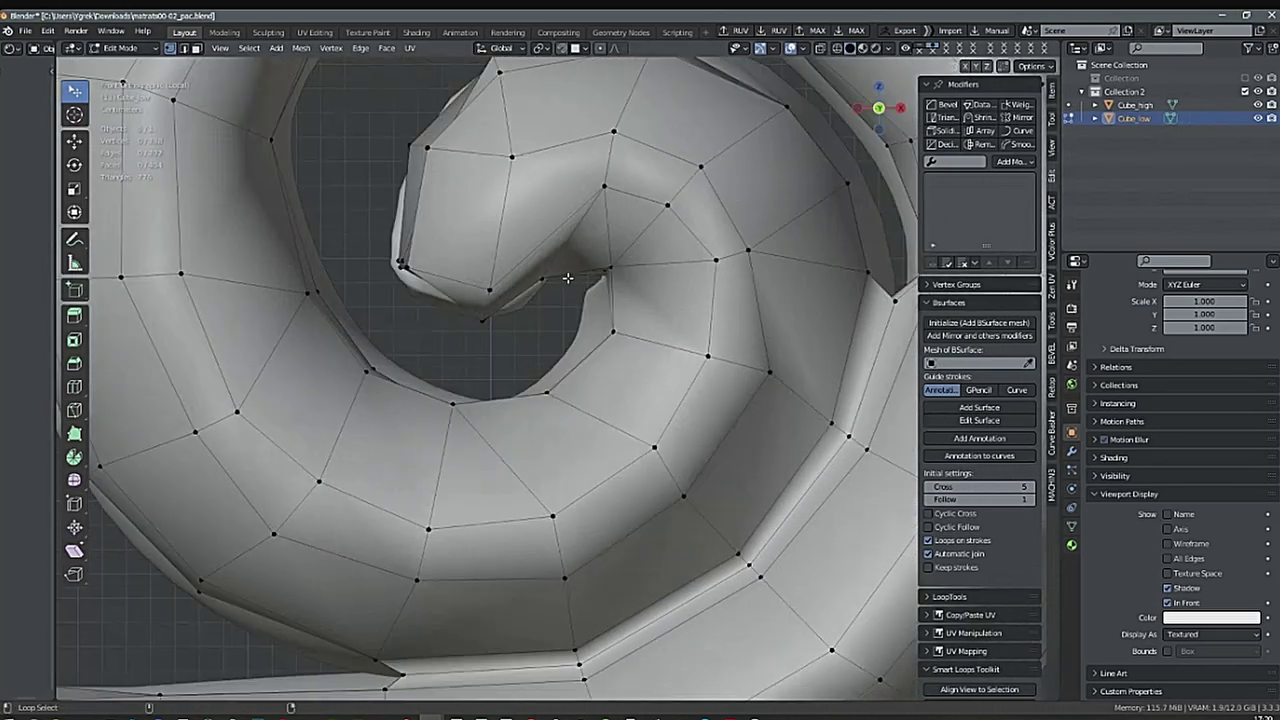
pyautogui.rightClick(512, 347)
pyautogui.click(613, 352)
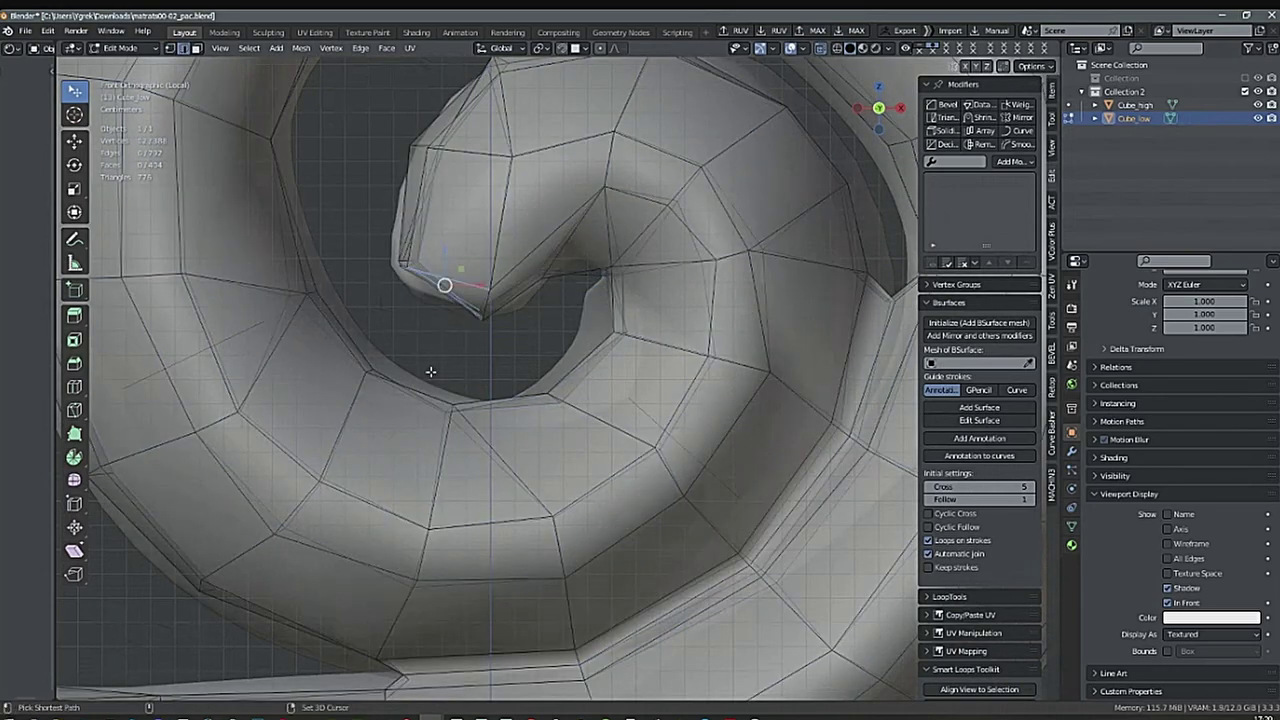
pyautogui.rightClick(496, 359)
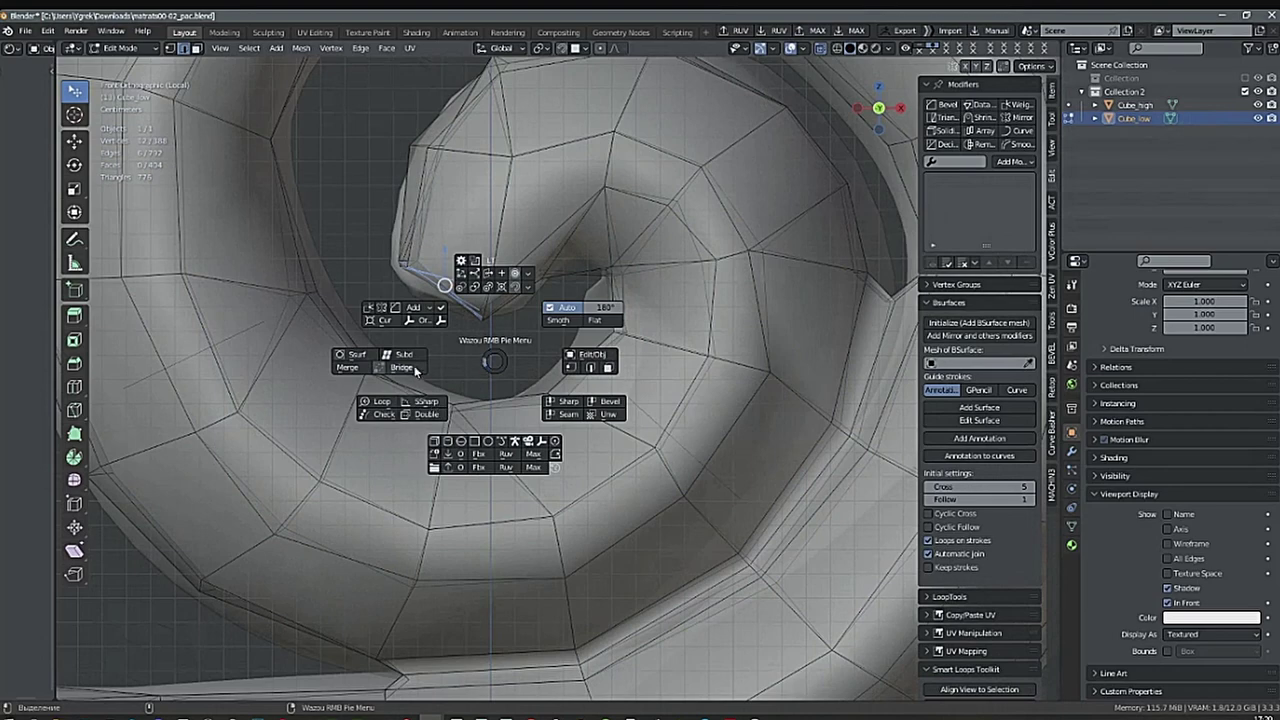
pyautogui.click(404, 356)
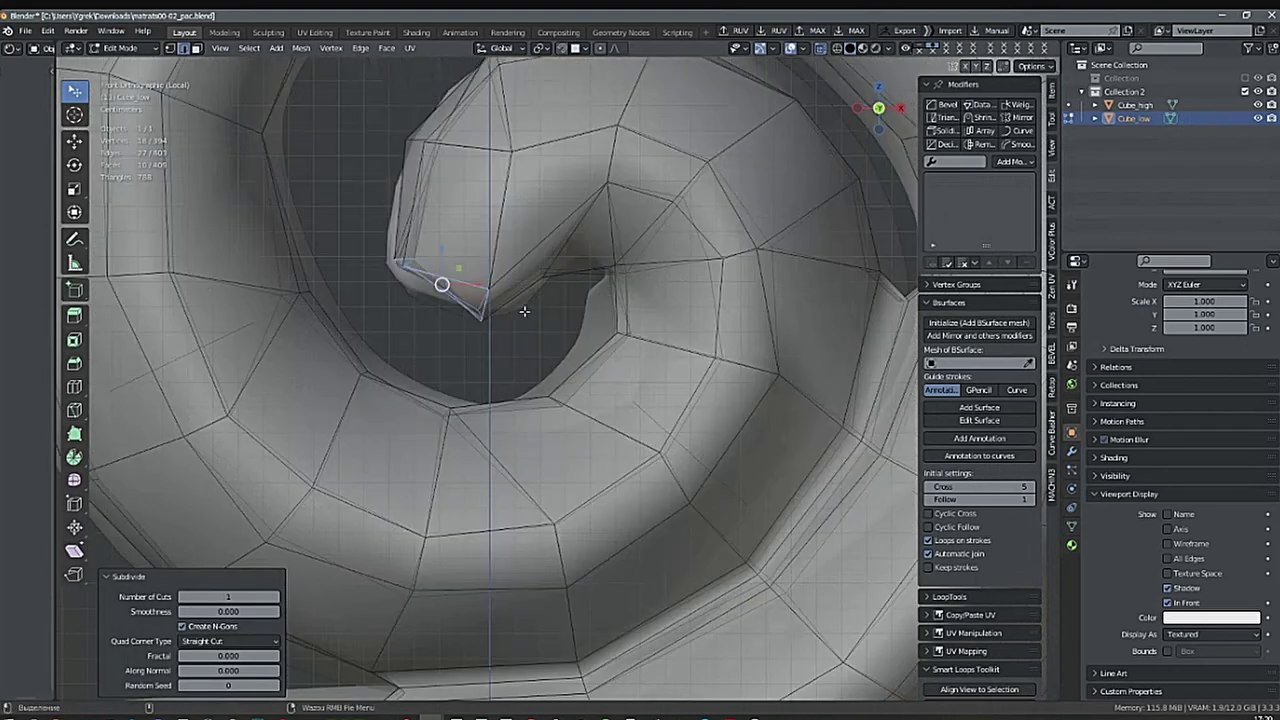
# Select the new middle edge run under the coil's tip and move it to follow the high-poly outline.
pyautogui.rightClick(527, 323)
pyautogui.click(634, 339)
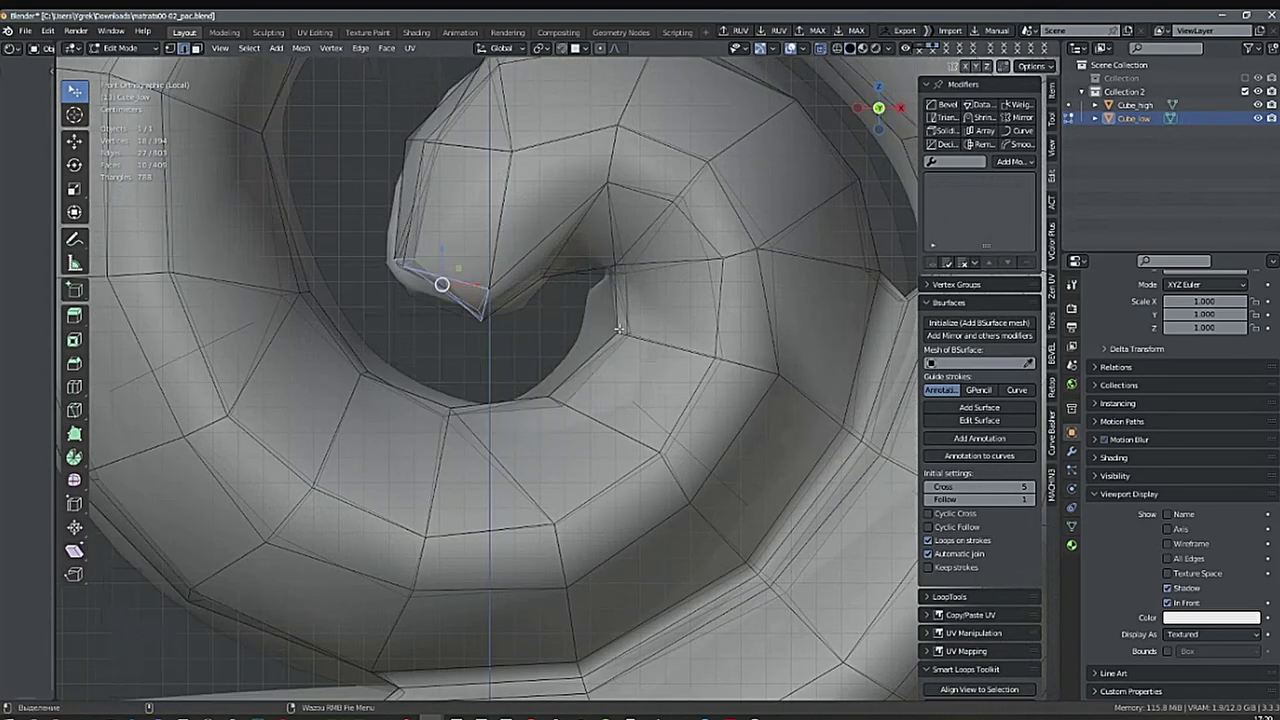
pyautogui.keyDown('alt'); pyautogui.moveTo(545, 326); pyautogui.dragTo(687, 367, button='middle'); pyautogui.keyUp('alt')
pyautogui.keyDown('alt'); pyautogui.click(464, 257); pyautogui.keyUp('alt')
pyautogui.press('g')
pyautogui.click(560, 290)
# Clear the selection and add a Triangulate modifier to Cube_low.
pyautogui.scroll(-5, 640, 350)
pyautogui.hotkey('alt', 'a')
pyautogui.keyDown('shift'); pyautogui.moveTo(638, 424); pyautogui.dragTo(543, 376, button='middle'); pyautogui.keyUp('shift')
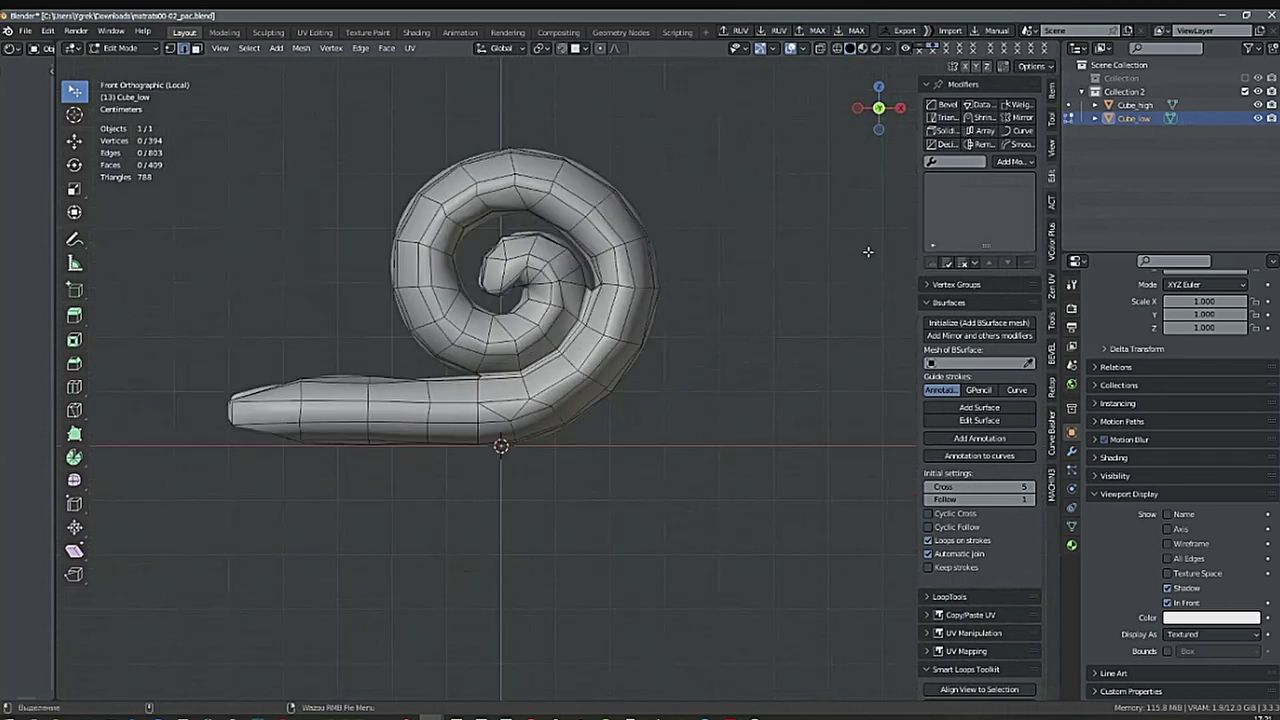
pyautogui.click(943, 118)
pyautogui.moveTo(709, 306); pyautogui.dragTo(749, 298, button='middle')
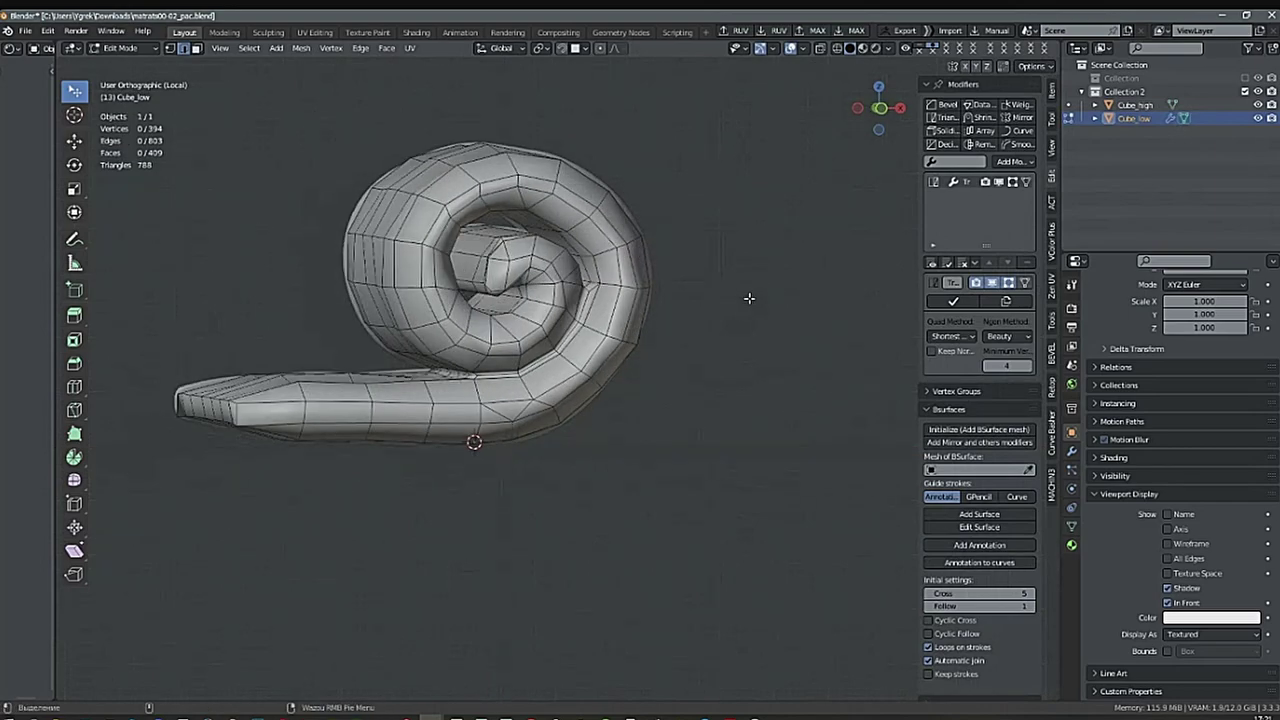
# Delete Cube_low in Object Mode and undo the deletion.
pyautogui.press('Tab')
pyautogui.press('Delete')
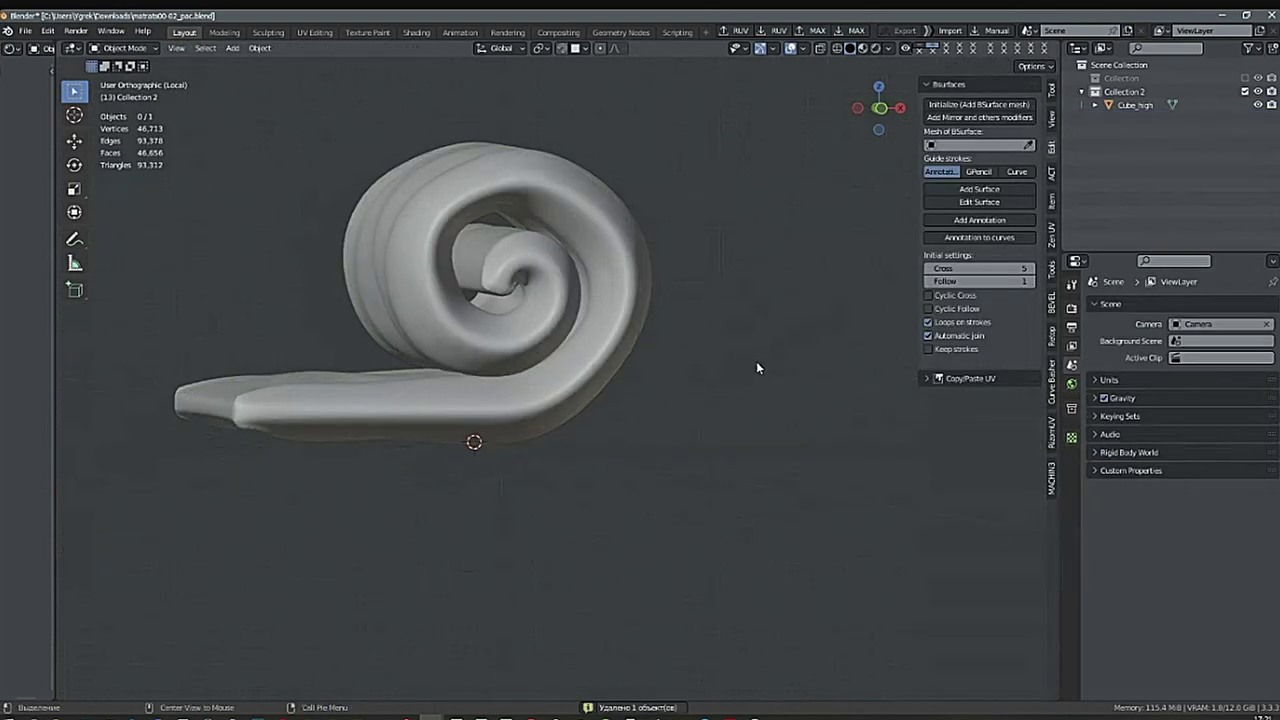
pyautogui.hotkey('ctrl', 'z')
# Examine the triangulated roll in wireframe display from another angle and return to Edit Mode in solid shading.
pyautogui.hotkey('shift', 'z')
pyautogui.moveTo(749, 355)
pyautogui.mouseDown(button='middle')
pyautogui.moveTo(779, 420)
pyautogui.moveTo(720, 309)
pyautogui.moveTo(697, 408)
pyautogui.moveTo(654, 363)
pyautogui.moveTo(630, 426)
pyautogui.moveTo(697, 457)
pyautogui.moveTo(640, 449)
pyautogui.moveTo(689, 439)
pyautogui.mouseUp(button='middle')
pyautogui.hotkey('shift', 'z')
pyautogui.press('Tab')
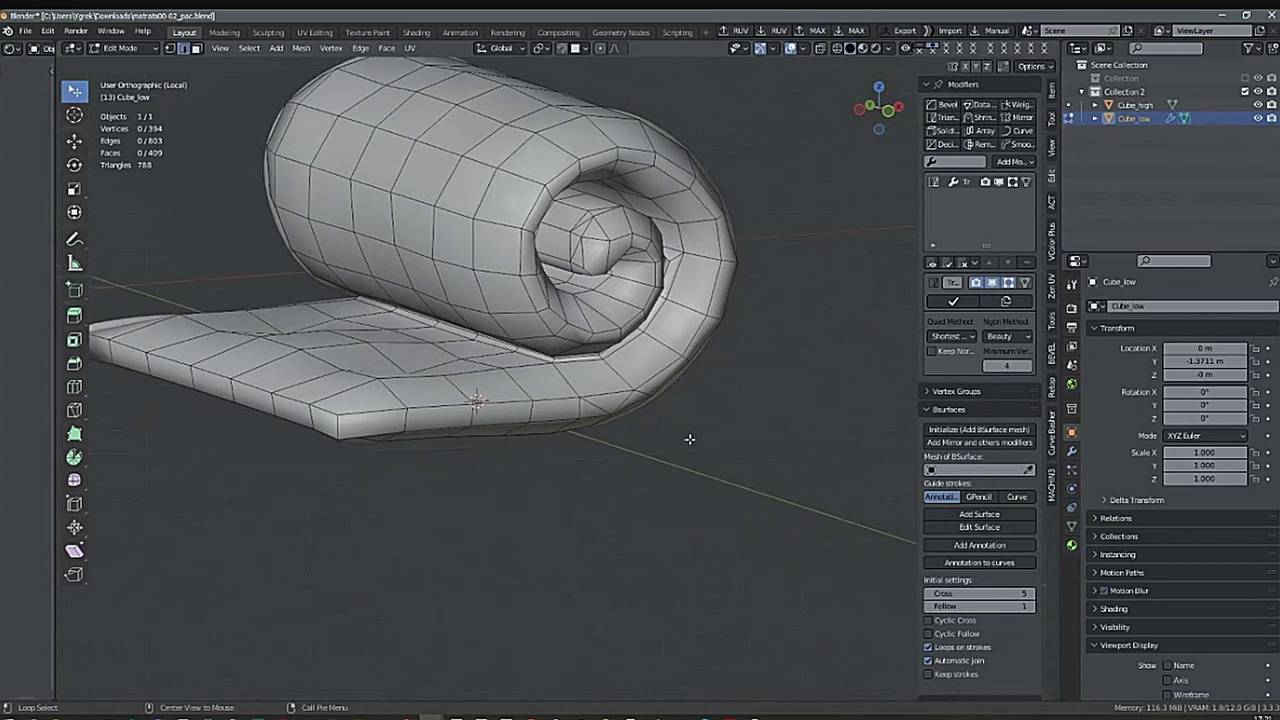
pyautogui.rightClick(679, 498)
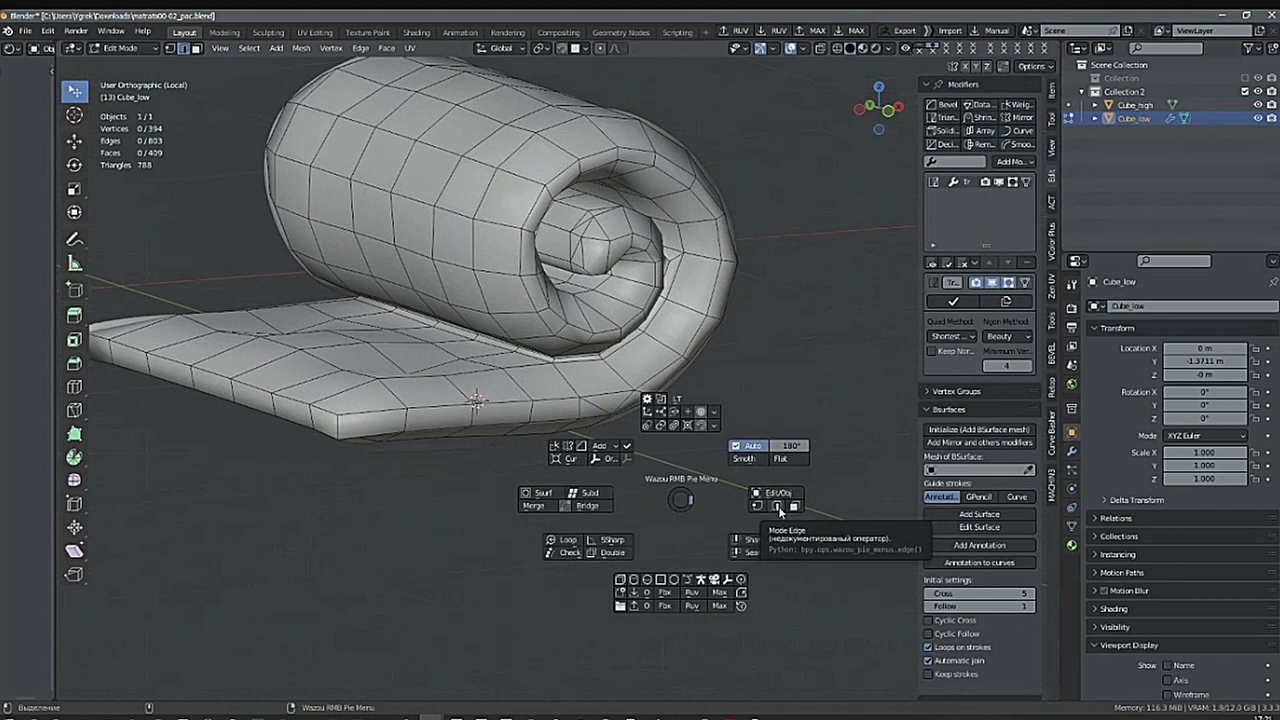
pyautogui.click(780, 508)
pyautogui.moveTo(689, 500); pyautogui.dragTo(551, 463, button='middle')
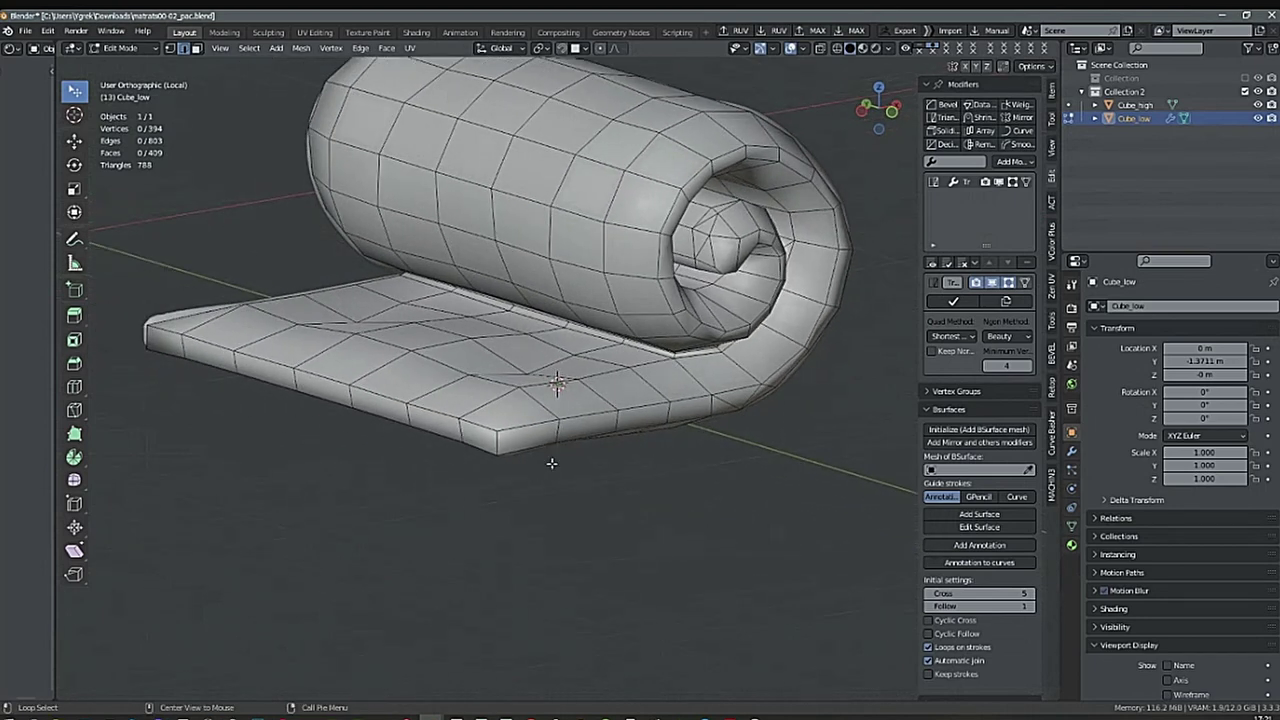
pyautogui.keyDown('alt'); pyautogui.click(538, 424); pyautogui.keyUp('alt')
pyautogui.moveTo(670, 461)
pyautogui.mouseDown(button='middle')
pyautogui.moveTo(657, 463)
pyautogui.moveTo(686, 449)
pyautogui.moveTo(754, 466)
pyautogui.moveTo(706, 454)
pyautogui.moveTo(737, 503)
pyautogui.moveTo(696, 457)
pyautogui.moveTo(711, 458)
pyautogui.mouseUp(button='middle')
pyautogui.keyDown('alt'); pyautogui.click(690, 450); pyautogui.keyUp('alt')
pyautogui.hotkey('alt', 'z')
pyautogui.hotkey('alt', 'z')
# Triangulate all faces of Cube_low and convert them back to quads.
pyautogui.scroll(-1, 709, 457)
pyautogui.click(696, 457)
pyautogui.press('a')
pyautogui.hotkey('ctrl', 't')
pyautogui.hotkey('alt', 'a')
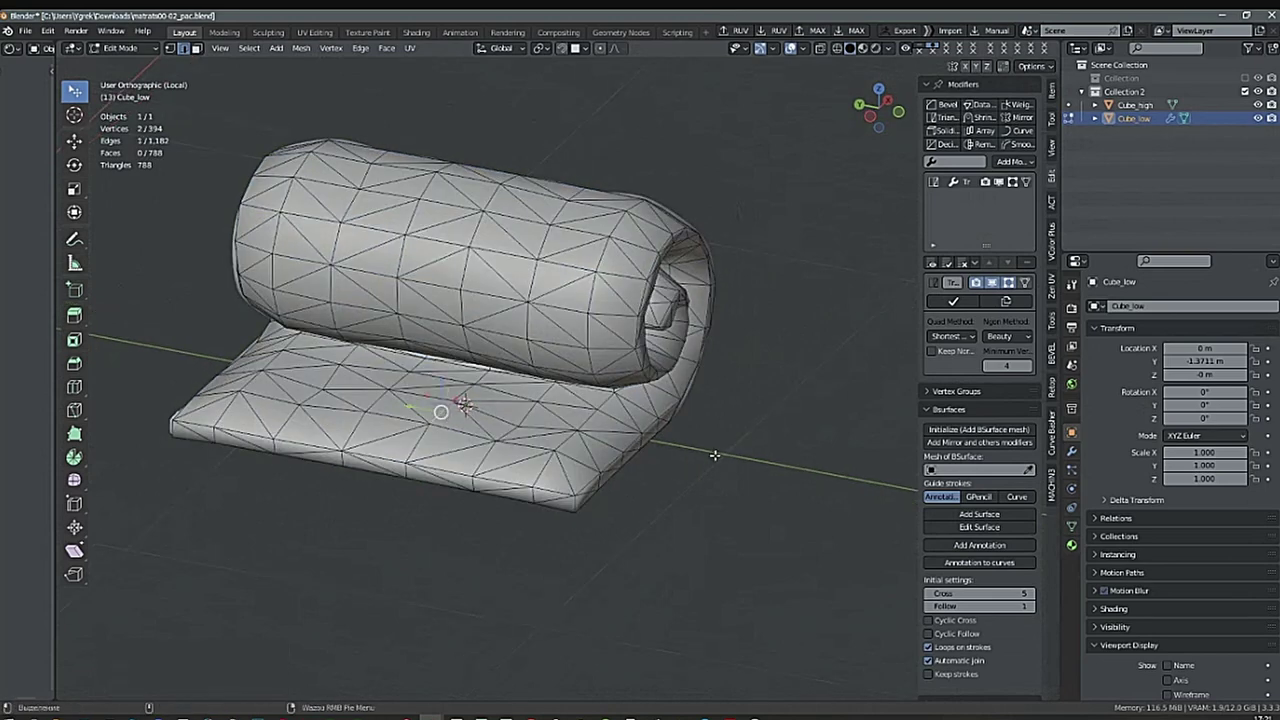
pyautogui.press('a')
pyautogui.hotkey('alt', 'j')
pyautogui.moveTo(713, 456); pyautogui.dragTo(686, 449, button='middle')
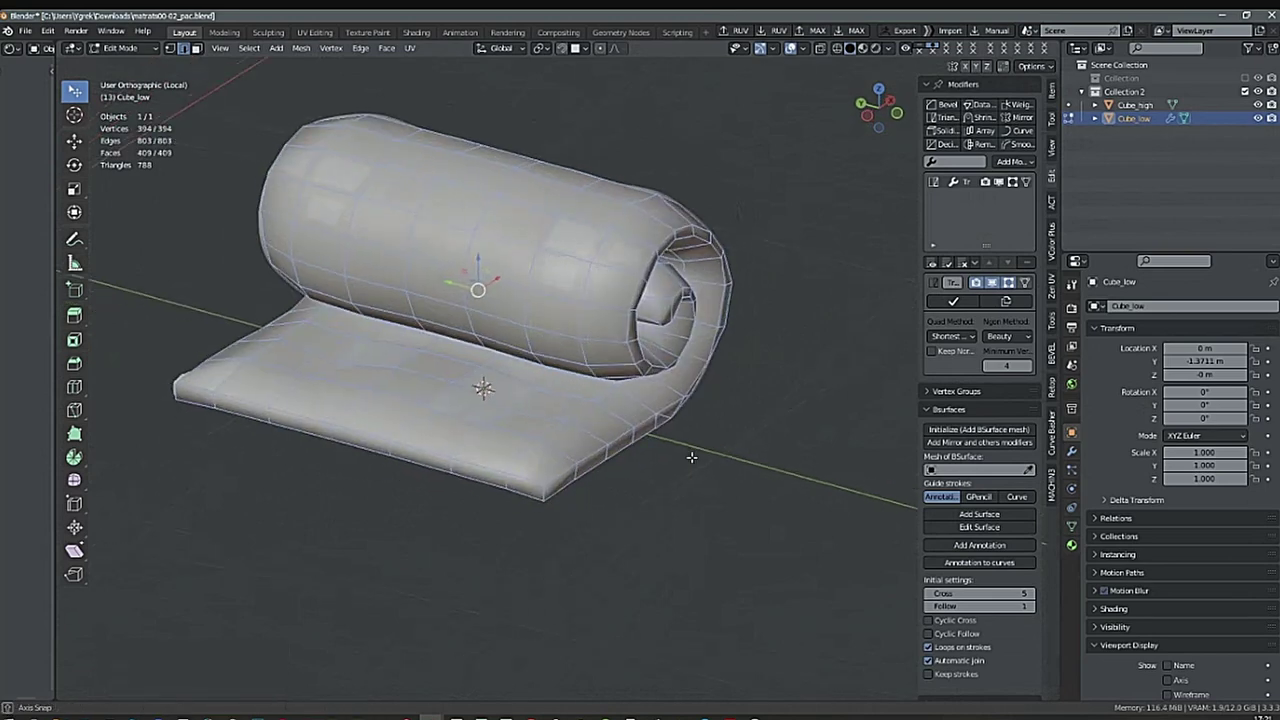
# Examine Cube_low's shading in Object Mode and wireframe display, and return to Edit Mode.
pyautogui.press('Tab')
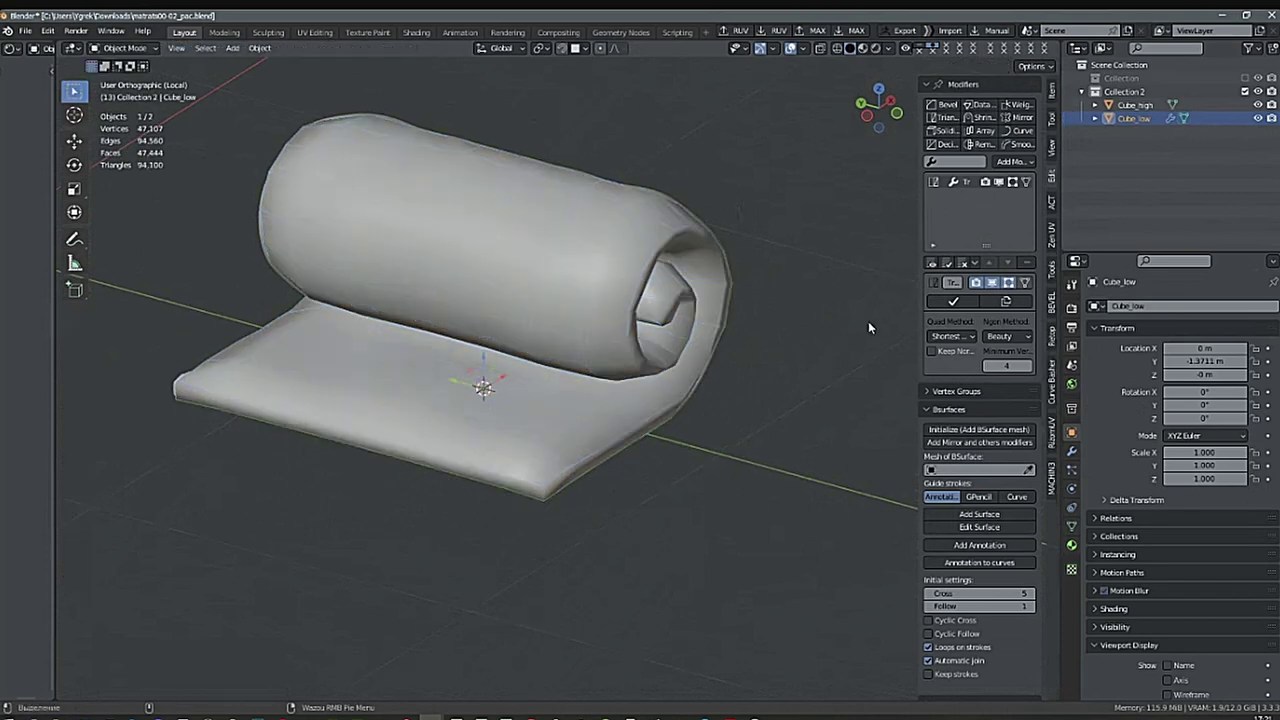
pyautogui.hotkey('shift', 'z')
pyautogui.hotkey('shift', 'z')
pyautogui.moveTo(776, 387); pyautogui.dragTo(701, 413, button='middle')
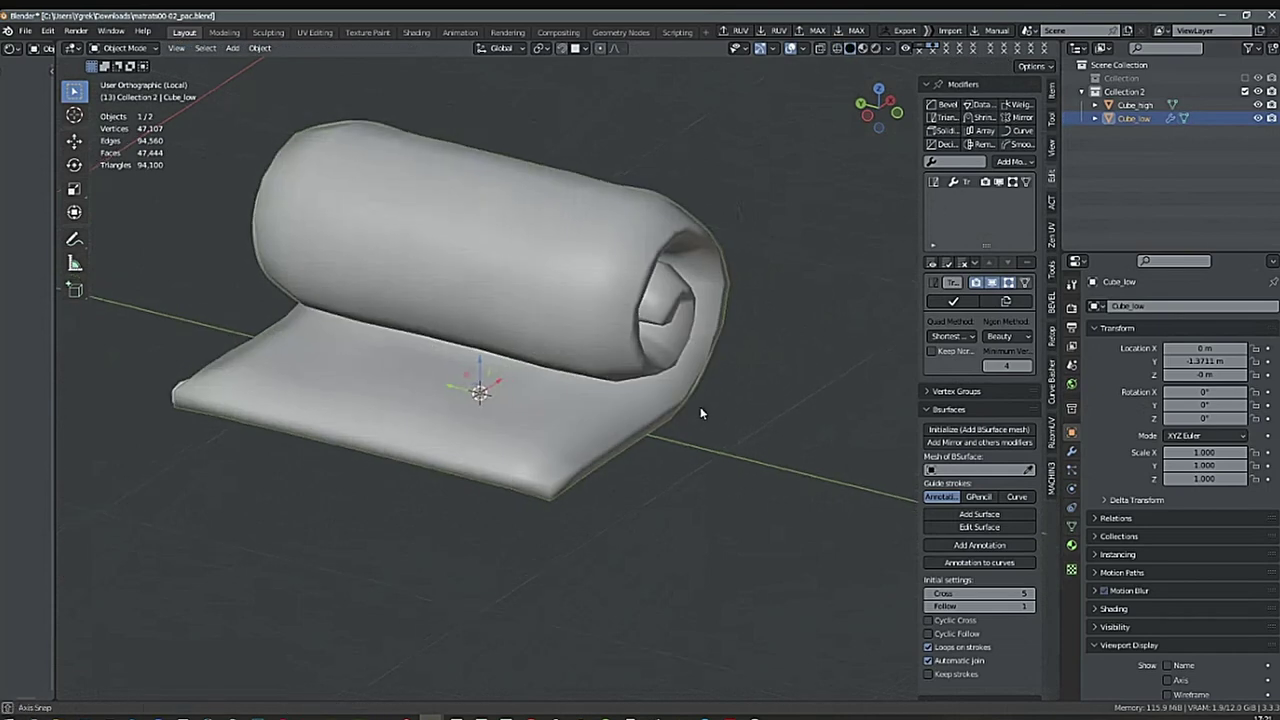
pyautogui.press('Tab')
pyautogui.scroll(2, 690, 430)
pyautogui.moveTo(665, 490); pyautogui.dragTo(585, 472, button='middle')
pyautogui.keyDown('shift'); pyautogui.moveTo(570, 525); pyautogui.dragTo(460, 495, button='middle'); pyautogui.keyUp('shift')
# Try a loop cut on the mattress in edge selection mode and undo it.
pyautogui.rightClick(605, 514)
pyautogui.click(692, 521)
pyautogui.click(557, 470)
pyautogui.keyDown('shift'); pyautogui.moveTo(450, 490); pyautogui.dragTo(758, 465, button='middle'); pyautogui.keyUp('shift')
pyautogui.keyDown('shift'); pyautogui.moveTo(671, 441); pyautogui.dragTo(360, 499, button='middle'); pyautogui.keyUp('shift')
pyautogui.keyDown('ctrl'); pyautogui.moveTo(566, 477); pyautogui.dragTo(621, 447, button='middle'); pyautogui.keyUp('ctrl')
pyautogui.hotkey('ctrl', 'r')
pyautogui.click(584, 472)
pyautogui.rightClick(586, 474)
pyautogui.hotkey('ctrl', 'z')
# Mark the two short vertical corner edges at the mattress's flat free end as seams.
pyautogui.click(690, 438)
pyautogui.moveTo(621, 447); pyautogui.dragTo(612, 487, button='middle')
pyautogui.click(592, 433)
pyautogui.keyDown('shift'); pyautogui.moveTo(350, 438); pyautogui.dragTo(475, 439, button='middle'); pyautogui.keyUp('shift')
pyautogui.keyDown('shift'); pyautogui.click(418, 367); pyautogui.keyUp('shift')
pyautogui.hotkey('ctrl', 'e')
# Mark the upper and lower edge runs between the two corners of the flat free end as seams.
pyautogui.click(347, 367)
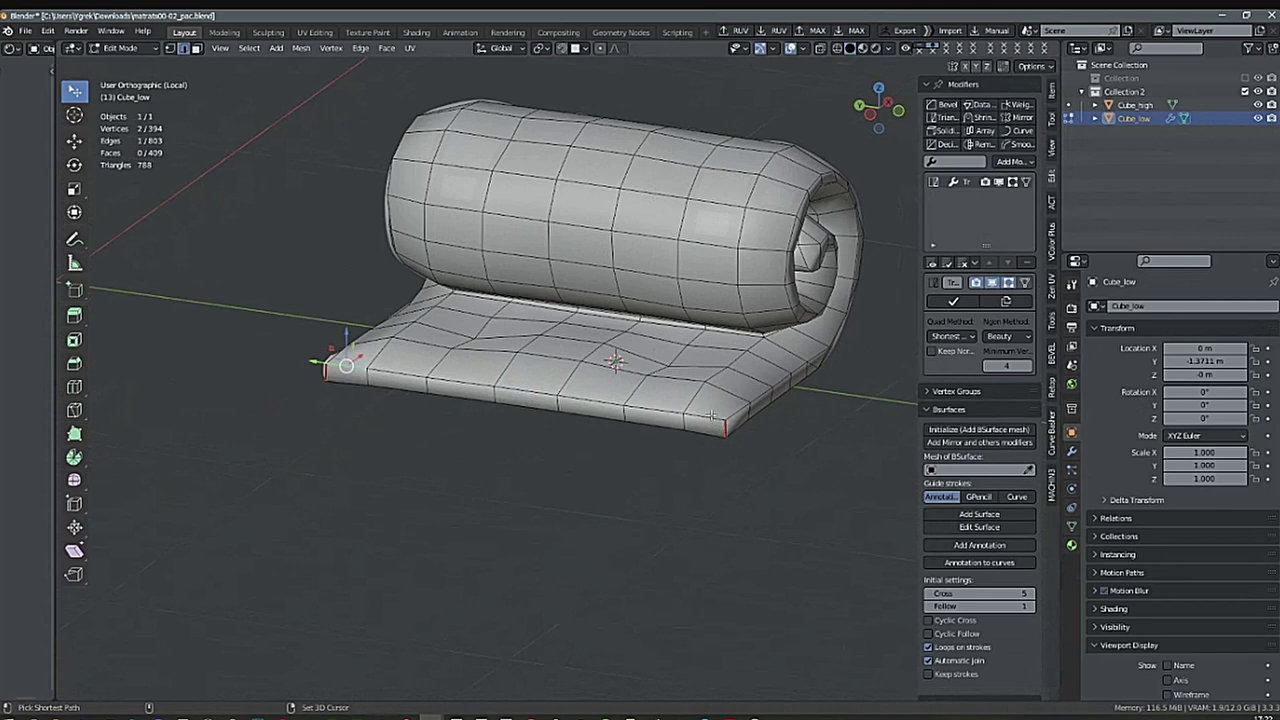
pyautogui.keyDown('ctrl'); pyautogui.click(721, 424); pyautogui.keyUp('ctrl')
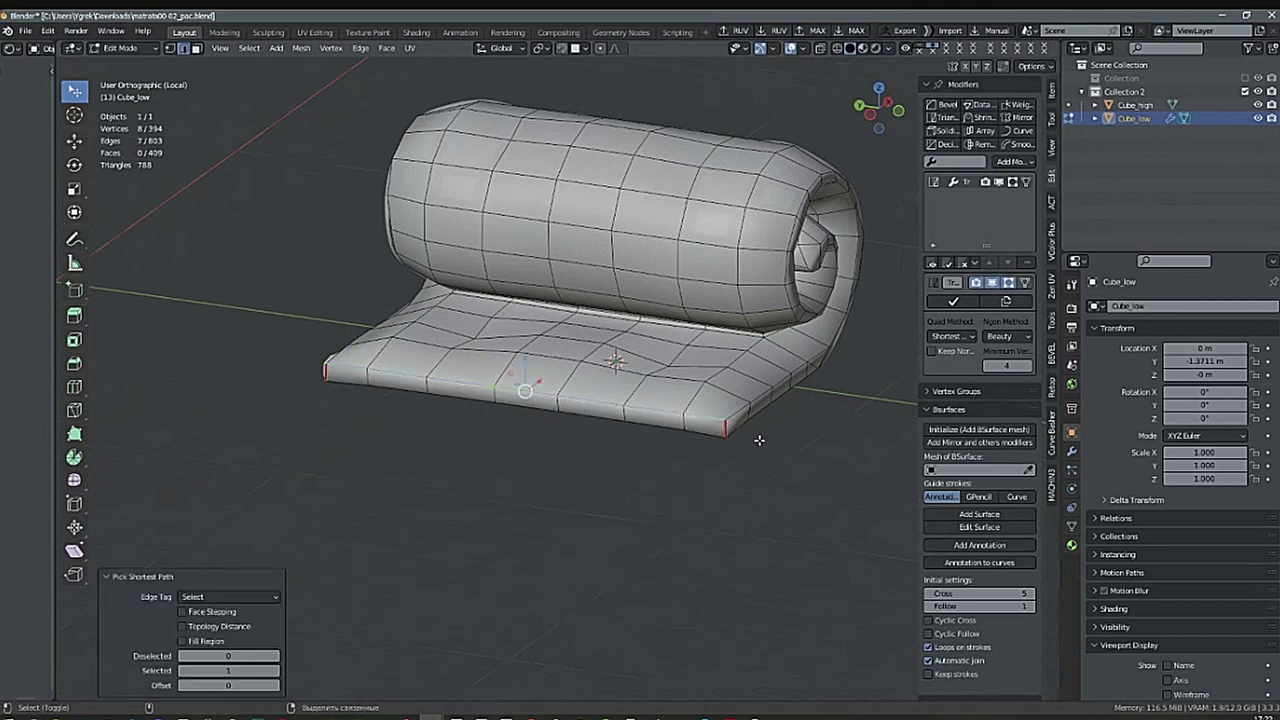
pyautogui.hotkey('shift', 's')
pyautogui.hotkey('shift', 'e')
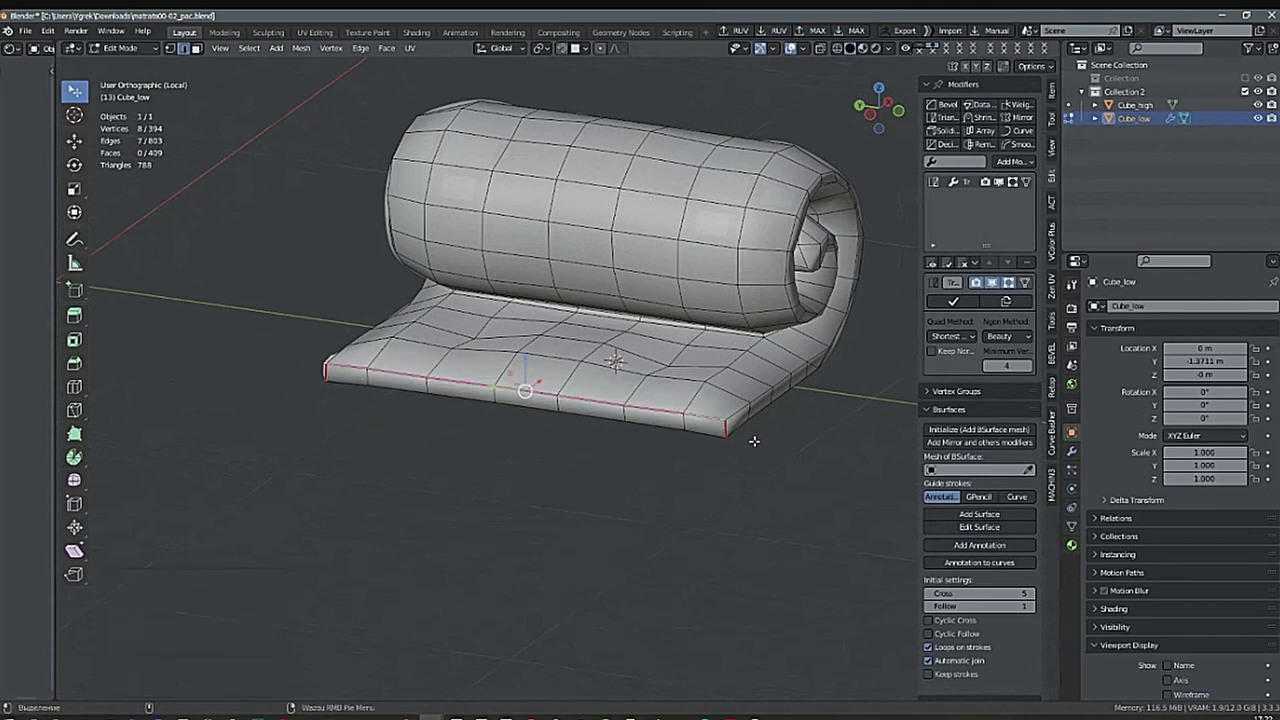
pyautogui.click(378, 387)
pyautogui.keyDown('ctrl'); pyautogui.click(698, 432); pyautogui.keyUp('ctrl')
pyautogui.hotkey('shift', 'e')
# Mark the inner long edge loop following the spiral side of the mattress as a seam.
pyautogui.keyDown('shift'); pyautogui.moveTo(807, 426); pyautogui.dragTo(558, 437, button='middle'); pyautogui.keyUp('shift')
pyautogui.keyDown('alt'); pyautogui.click(724, 431); pyautogui.keyUp('alt')
pyautogui.keyDown('alt'); pyautogui.click(586, 464); pyautogui.keyUp('alt')
pyautogui.scroll(2, 610, 405)
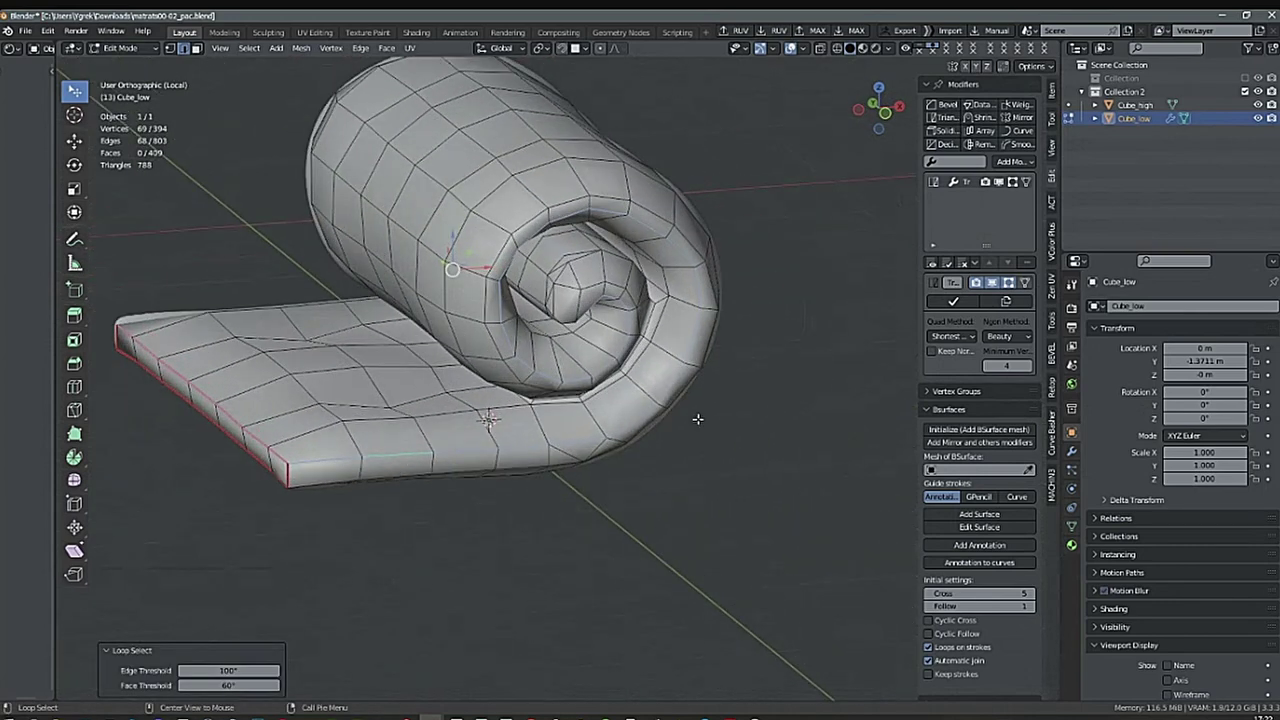
pyautogui.hotkey('shift', 'e')
# Mark the outer edge loop of the same spiral side as a seam.
pyautogui.moveTo(638, 458); pyautogui.dragTo(570, 475, button='middle')
pyautogui.keyDown('ctrl'); pyautogui.click(657, 454); pyautogui.keyUp('ctrl')
pyautogui.scroll(3, 653, 506)
pyautogui.scroll(2, 570, 420)
pyautogui.moveTo(560, 400); pyautogui.dragTo(608, 351, button='middle')
pyautogui.keyDown('alt'); pyautogui.moveTo(608, 351); pyautogui.dragTo(606, 346); pyautogui.keyUp('alt')
pyautogui.keyDown('alt'); pyautogui.moveTo(596, 398); pyautogui.dragTo(592, 375); pyautogui.keyUp('alt')
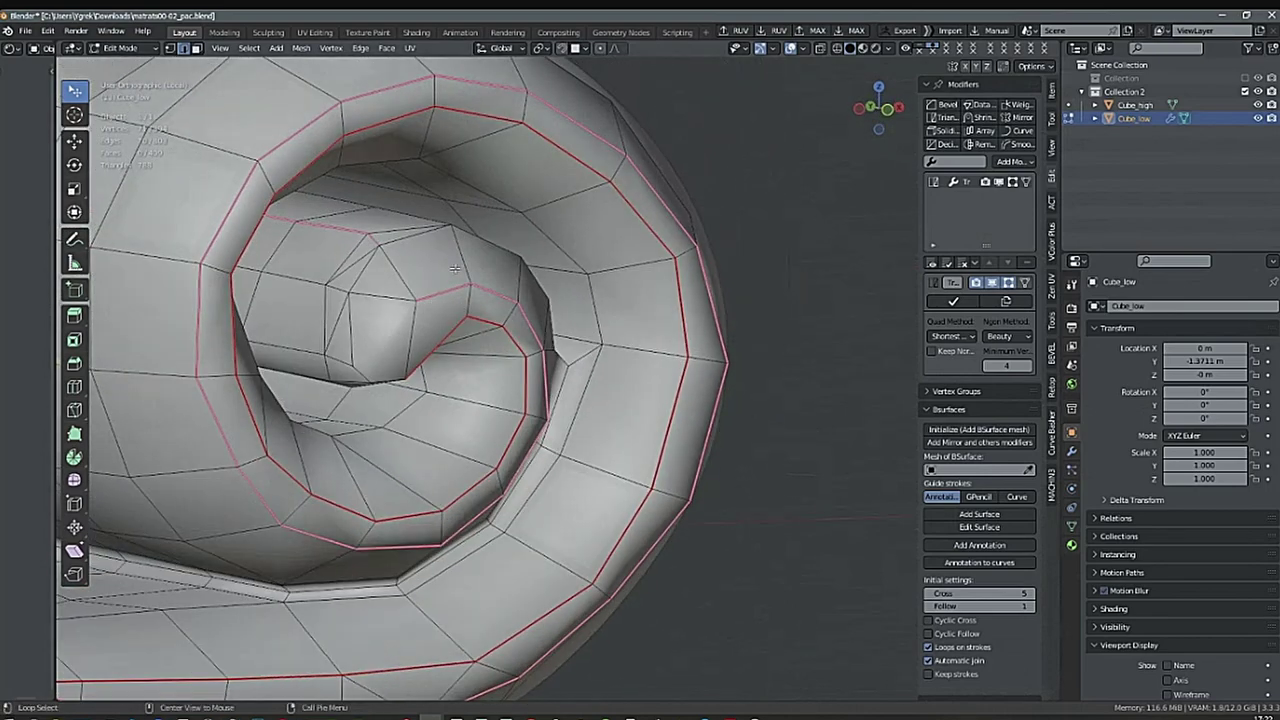
# Mark the short edge at the inner coil's tip as a seam and connect two vertices across the tip's end face.
pyautogui.click(411, 340)
pyautogui.moveTo(521, 333); pyautogui.dragTo(464, 364, button='middle')
pyautogui.rightClick(496, 383)
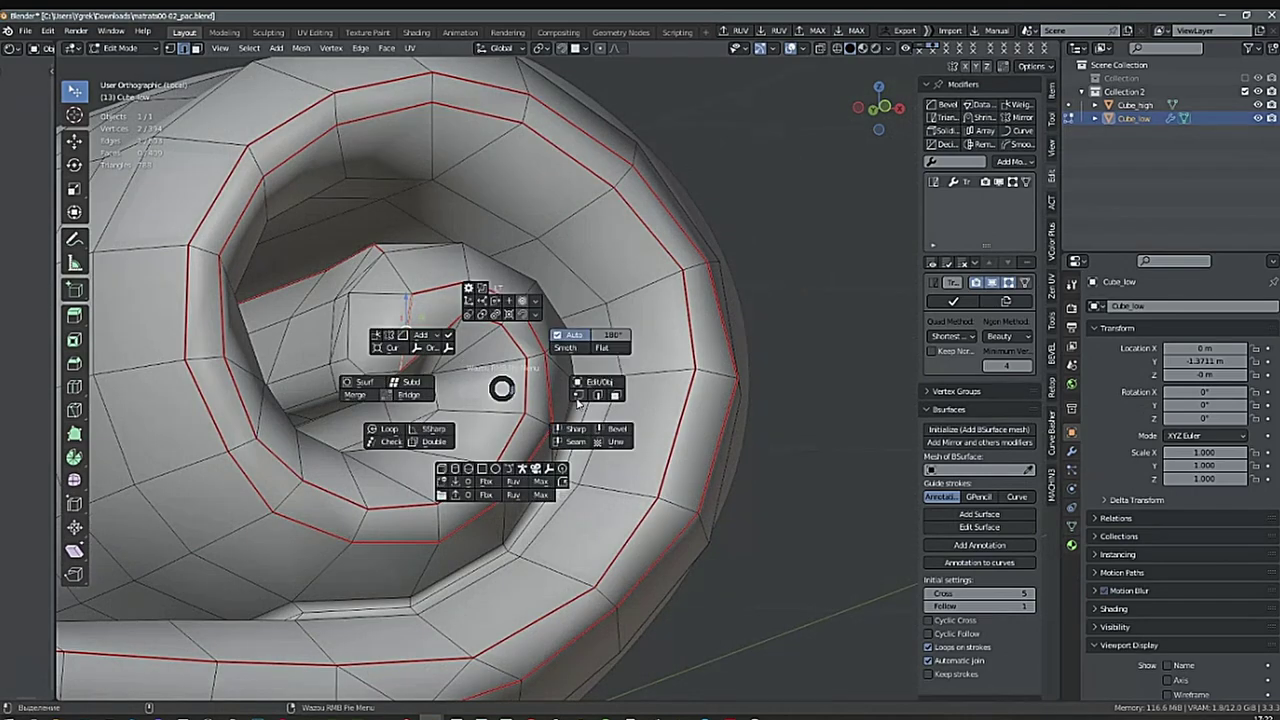
pyautogui.click(427, 311)
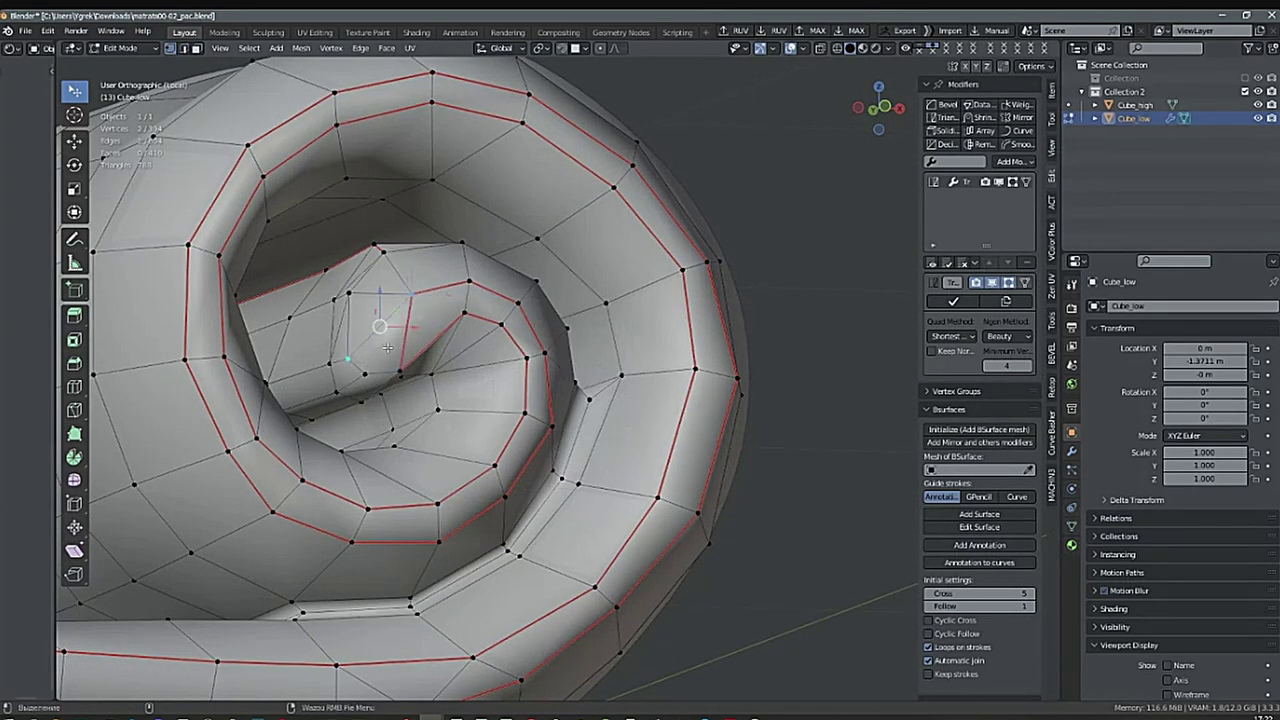
pyautogui.moveTo(387, 347); pyautogui.dragTo(467, 318, button='middle')
pyautogui.keyDown('alt'); pyautogui.click(347, 380); pyautogui.keyUp('alt')
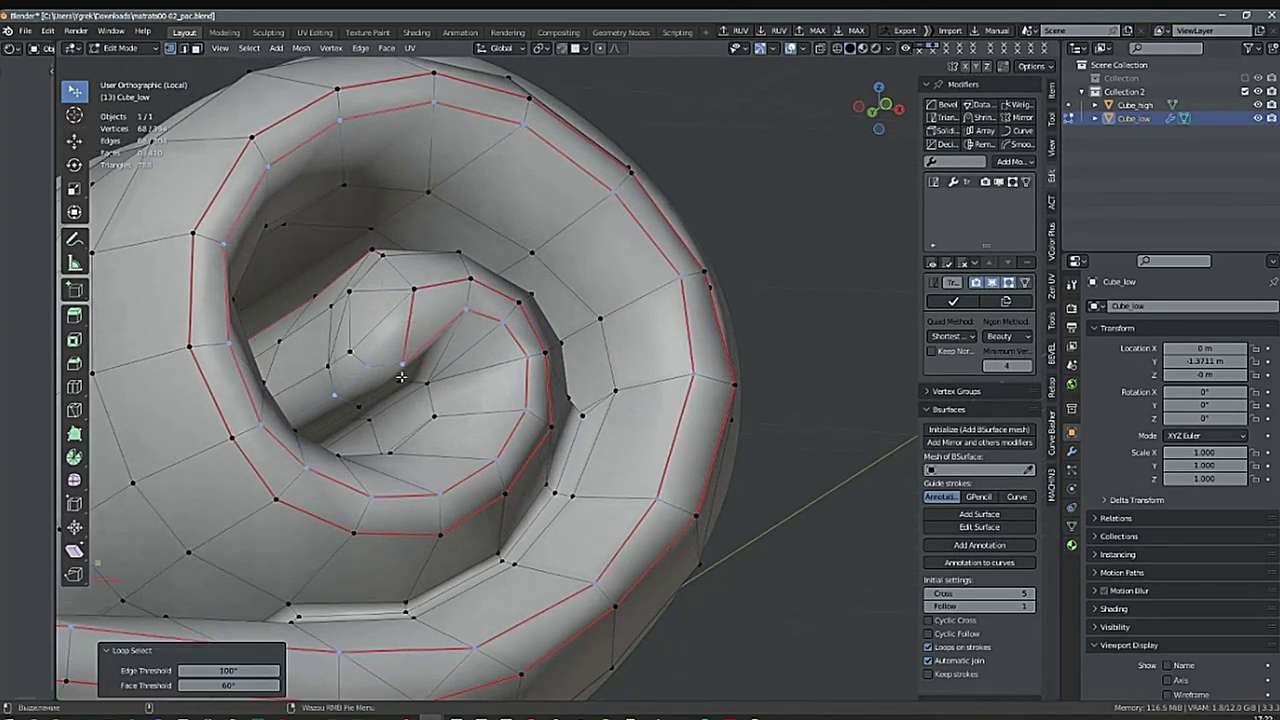
pyautogui.hotkey('alt', 'a')
# Clear the seam from the short edge crossing the coil tip and mark the tip's outline edges instead.
pyautogui.moveTo(459, 360); pyautogui.dragTo(558, 340, button='middle')
pyautogui.rightClick(558, 340)
pyautogui.click(652, 345)
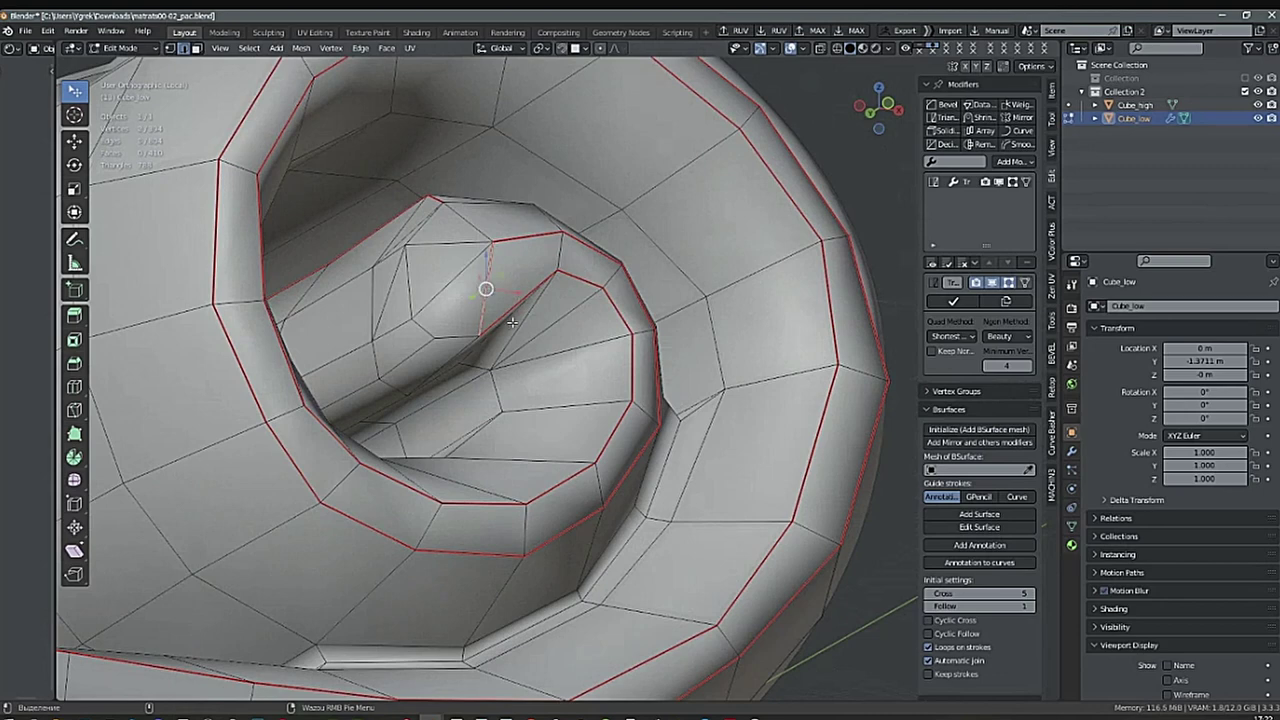
pyautogui.click(452, 280)
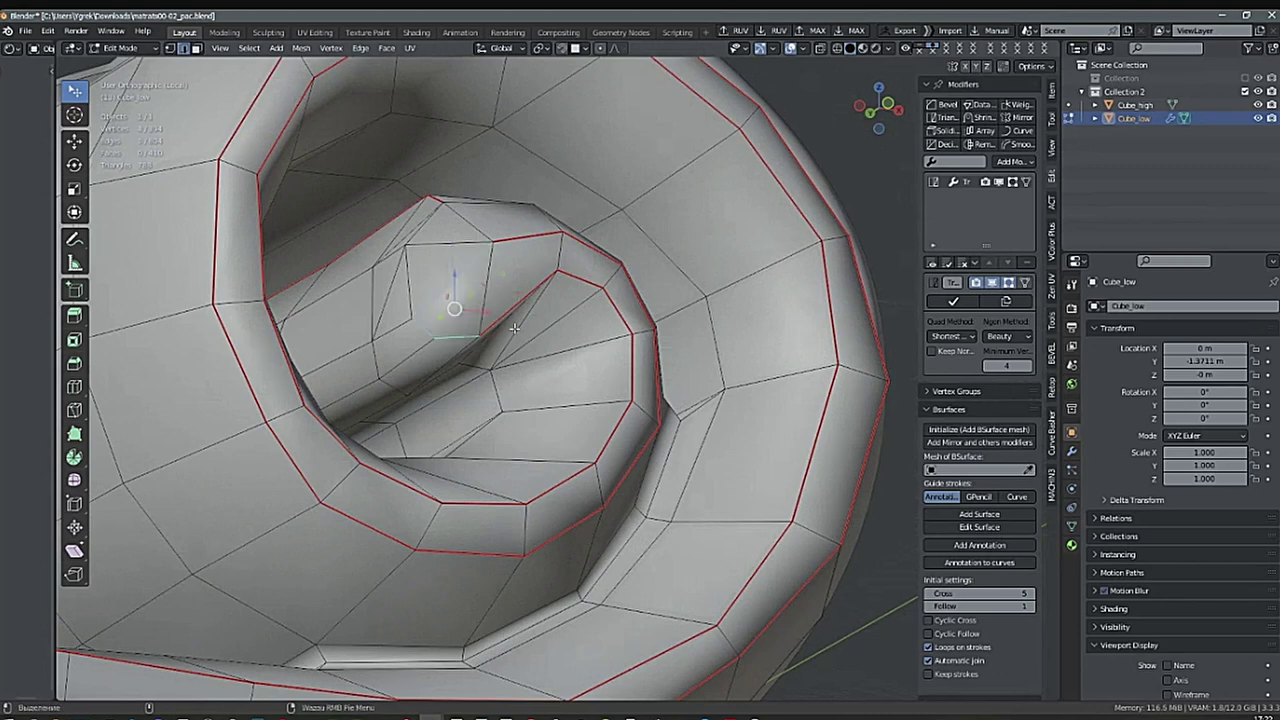
pyautogui.moveTo(523, 331); pyautogui.dragTo(527, 363, button='middle')
pyautogui.rightClick(527, 363)
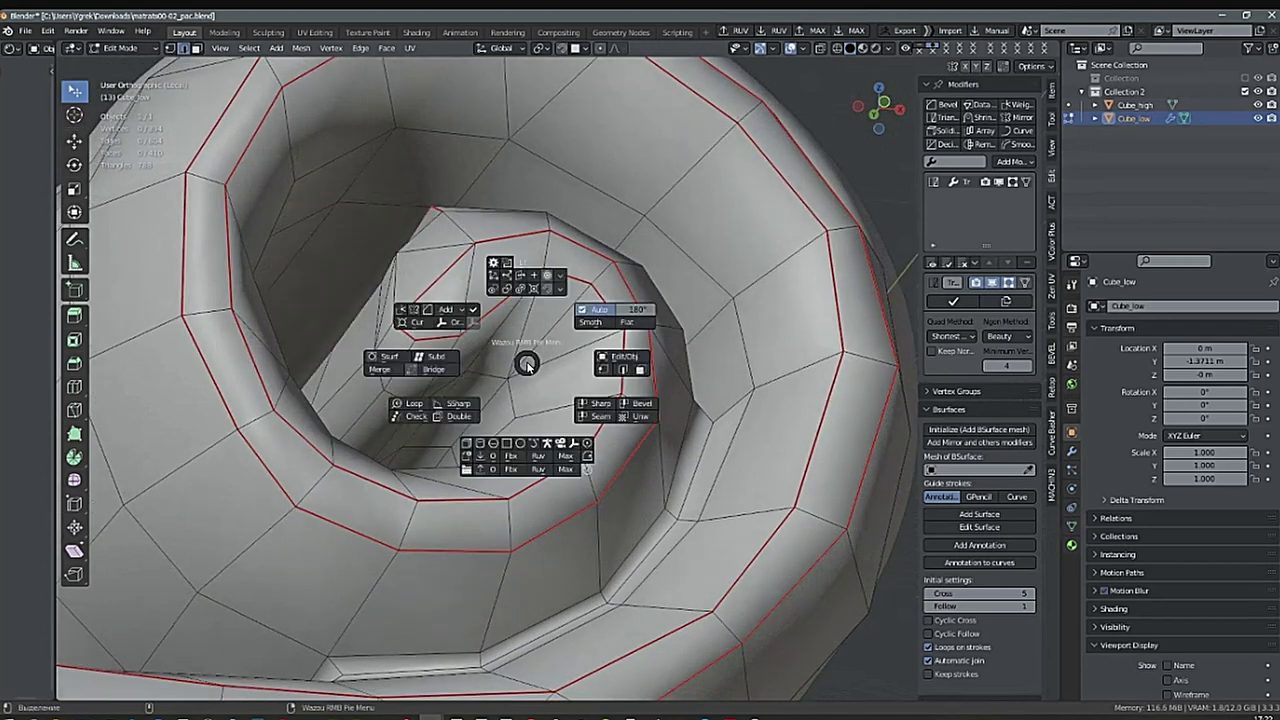
# Mark the lengthwise edge run under the inner coil's tip as a seam.
pyautogui.click(620, 371)
pyautogui.keyDown('alt'); pyautogui.click(396, 367); pyautogui.keyUp('alt')
pyautogui.scroll(-5, 590, 368)
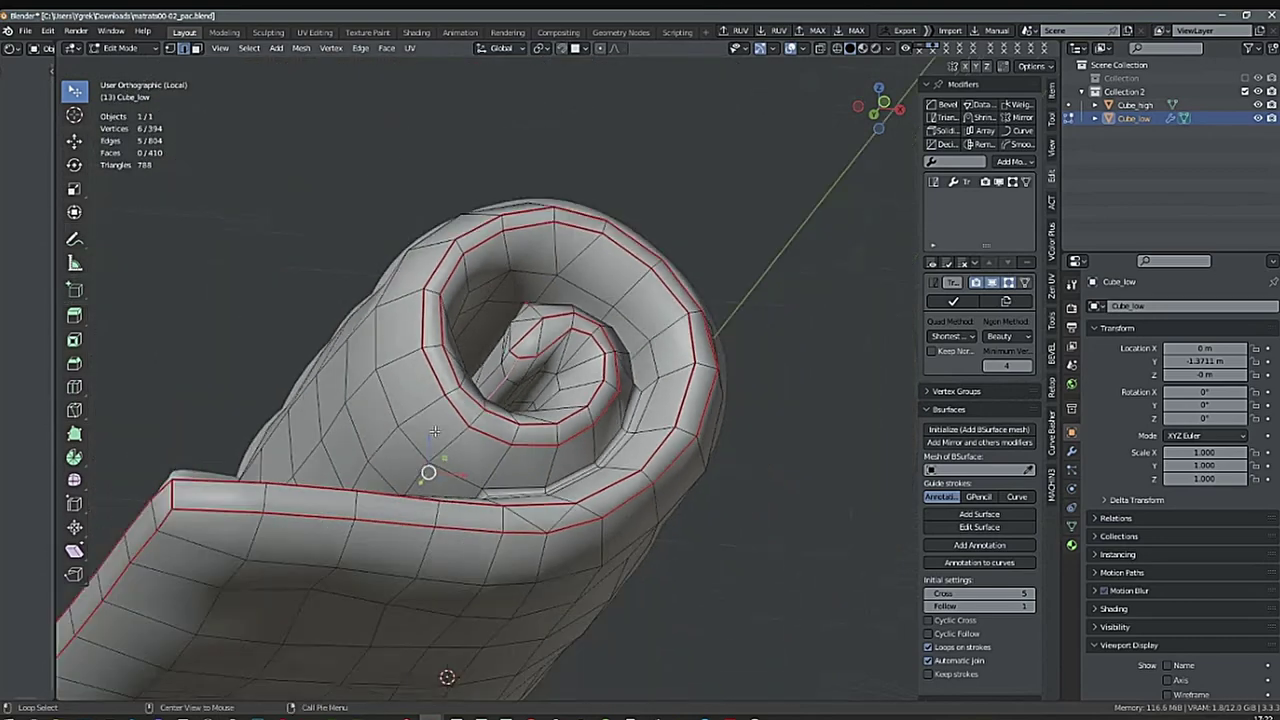
# Connect two vertices across the coil tip's end face on the opposite side of the roll.
pyautogui.moveTo(434, 431); pyautogui.dragTo(777, 523, button='middle')
pyautogui.scroll(-3, 777, 523)
pyautogui.moveTo(540, 440); pyautogui.dragTo(617, 460, button='middle')
pyautogui.moveTo(510, 393); pyautogui.dragTo(534, 378, button='middle')
pyautogui.scroll(6, 550, 400)
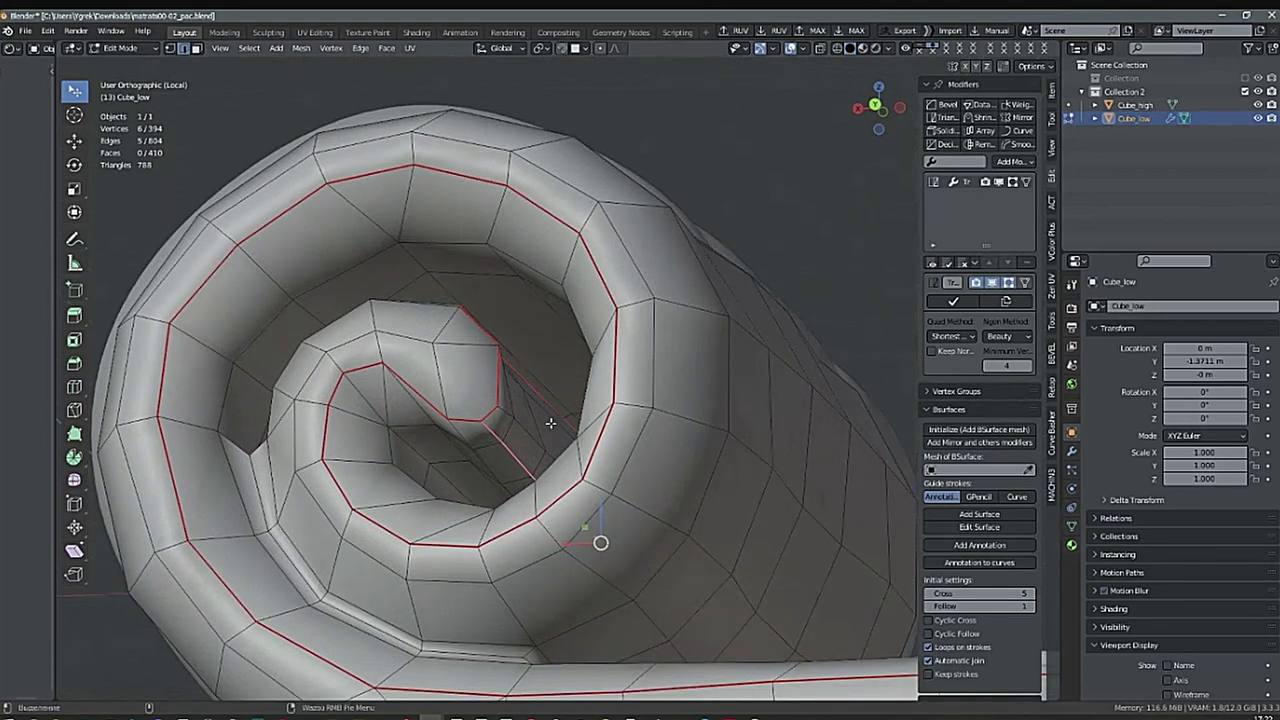
pyautogui.rightClick(550, 424)
pyautogui.click(588, 414)
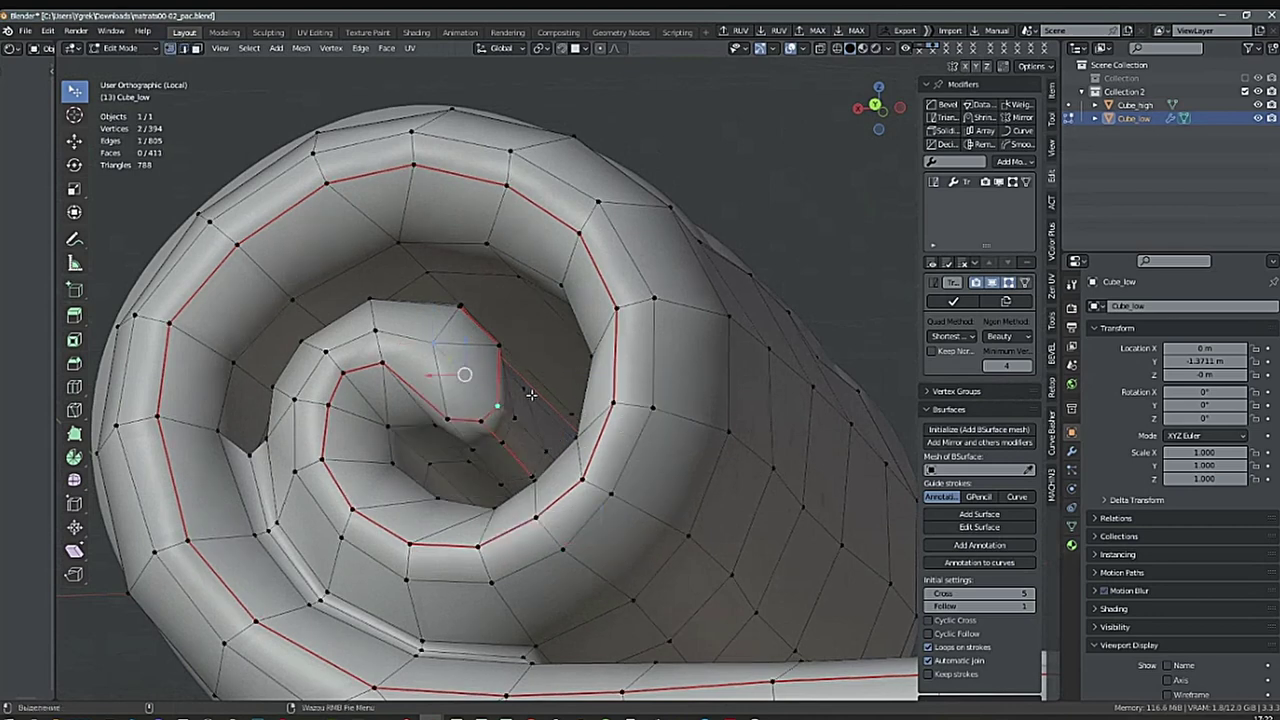
# Select the outer edge loop of the opposite spiral side from the coil tip around the roll and mark it as a seam.
pyautogui.rightClick(559, 411)
pyautogui.click(643, 428)
pyautogui.scroll(-1, 532, 401)
pyautogui.keyDown('alt'); pyautogui.click(471, 377); pyautogui.keyUp('alt')
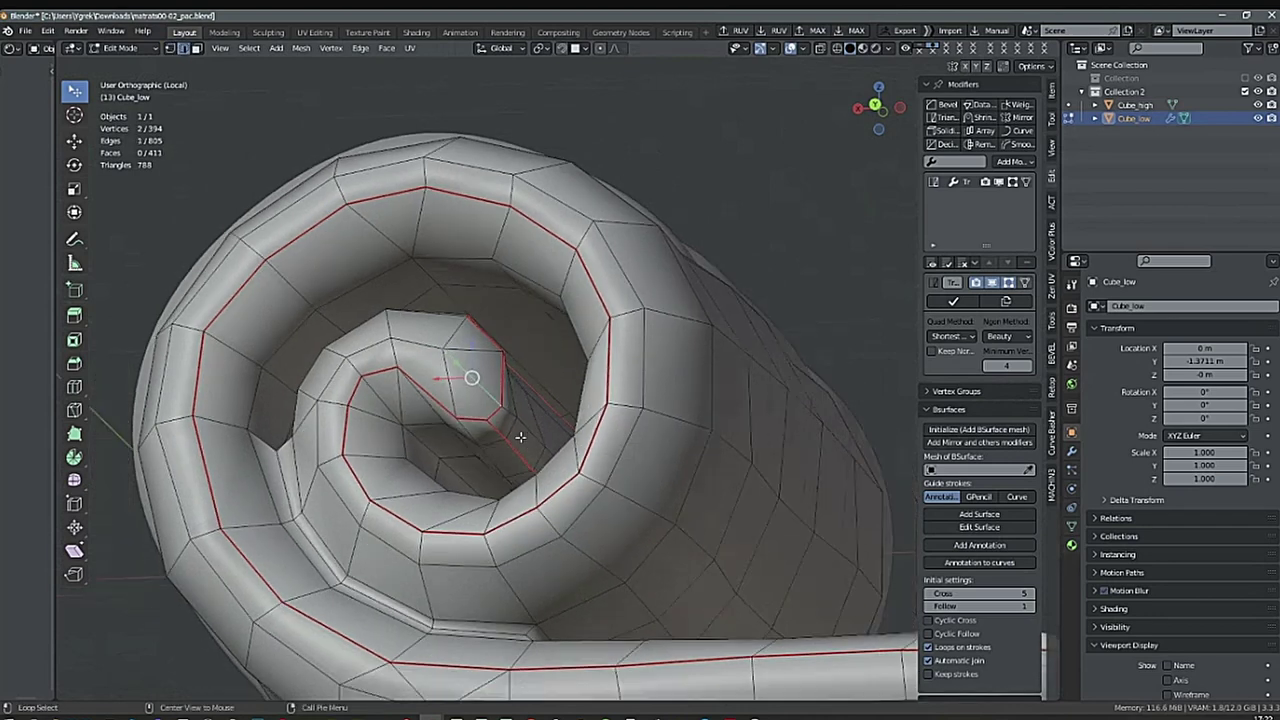
pyautogui.keyDown('shift'); pyautogui.moveTo(471, 377); pyautogui.dragTo(514, 340, button='middle'); pyautogui.keyUp('shift')
pyautogui.keyDown('ctrl'); pyautogui.click(390, 352); pyautogui.keyUp('ctrl')
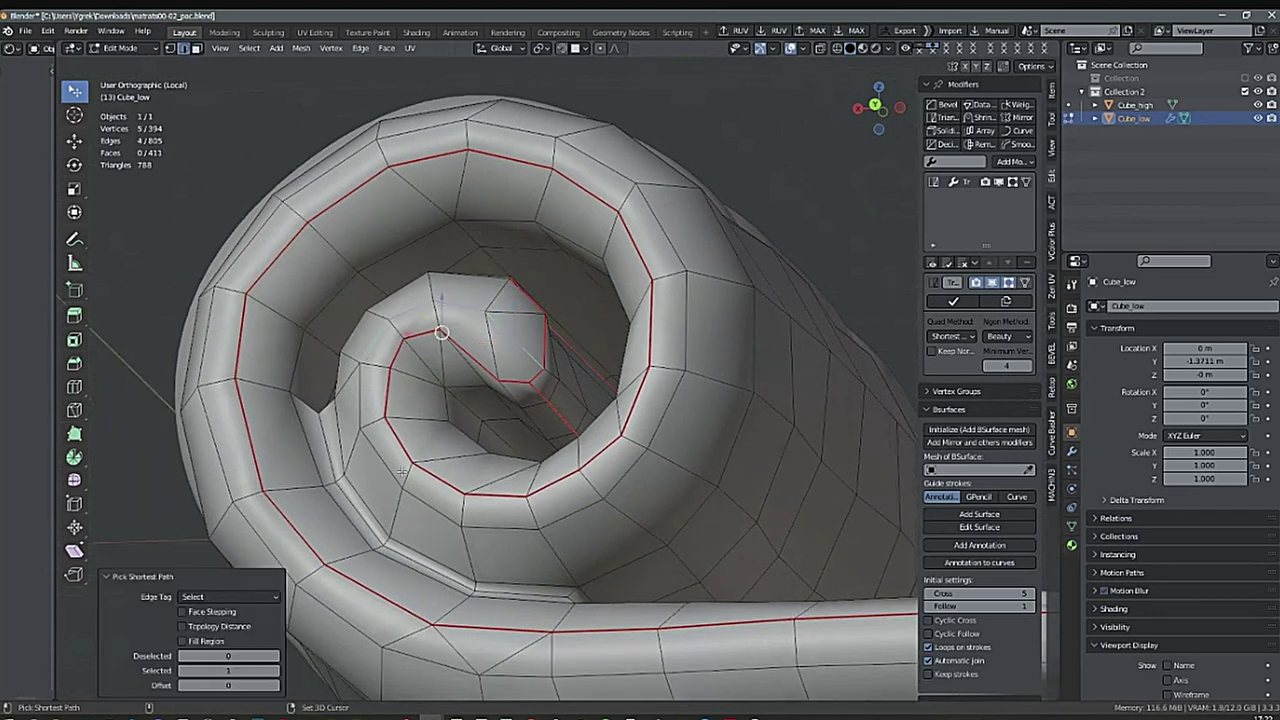
pyautogui.keyDown('ctrl'); pyautogui.click(628, 468); pyautogui.keyUp('ctrl')
pyautogui.keyDown('alt'); pyautogui.keyDown('shift'); pyautogui.click(659, 426); pyautogui.keyUp('shift'); pyautogui.keyUp('alt')
pyautogui.scroll(-2, 674, 450)
pyautogui.keyDown('shift'); pyautogui.moveTo(674, 486); pyautogui.dragTo(620, 458, button='middle'); pyautogui.keyUp('shift')
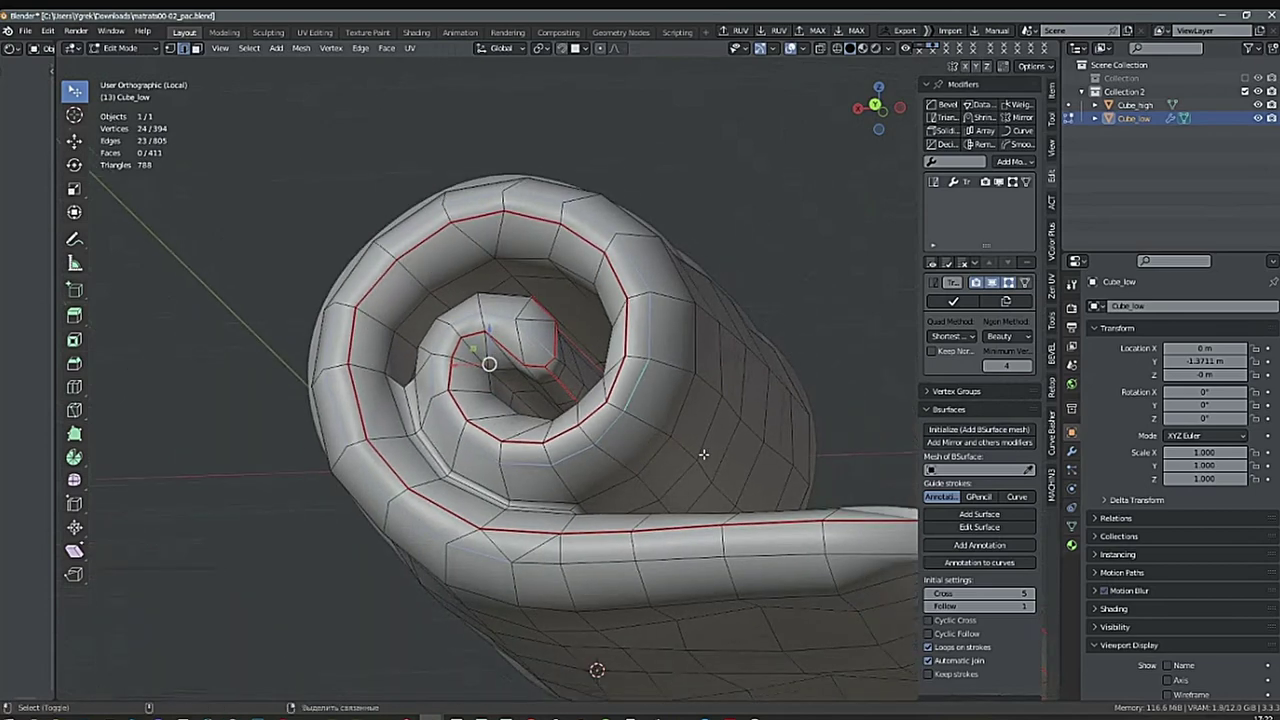
pyautogui.hotkey('ctrl', 'e')
pyautogui.keyDown('shift'); pyautogui.moveTo(663, 494); pyautogui.dragTo(576, 474, button='middle'); pyautogui.keyUp('shift')
# Mark the remaining lower straight edge run on the side of the flat part as a seam and clear the selection.
pyautogui.keyDown('alt'); pyautogui.click(461, 546); pyautogui.keyUp('alt')
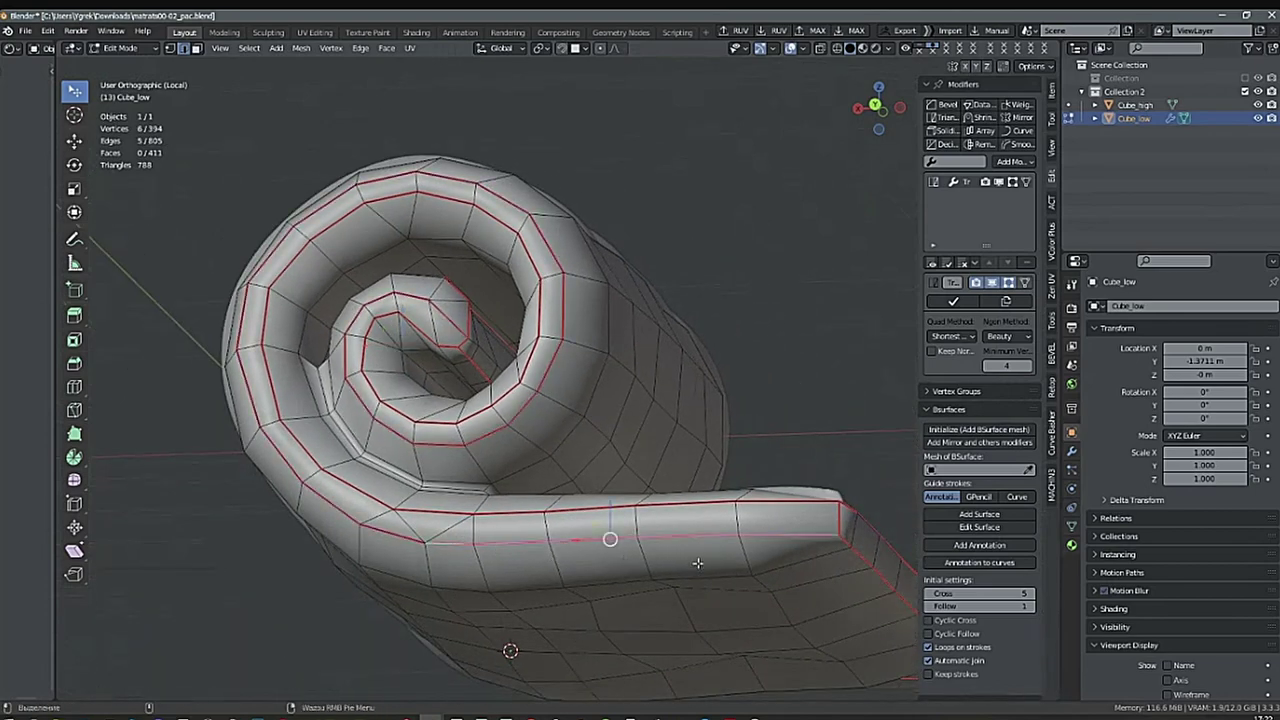
pyautogui.scroll(-2, 695, 564)
pyautogui.moveTo(692, 572); pyautogui.dragTo(551, 586, button='middle')
pyautogui.scroll(3, 506, 472)
pyautogui.keyDown('alt'); pyautogui.click(506, 472); pyautogui.keyUp('alt')
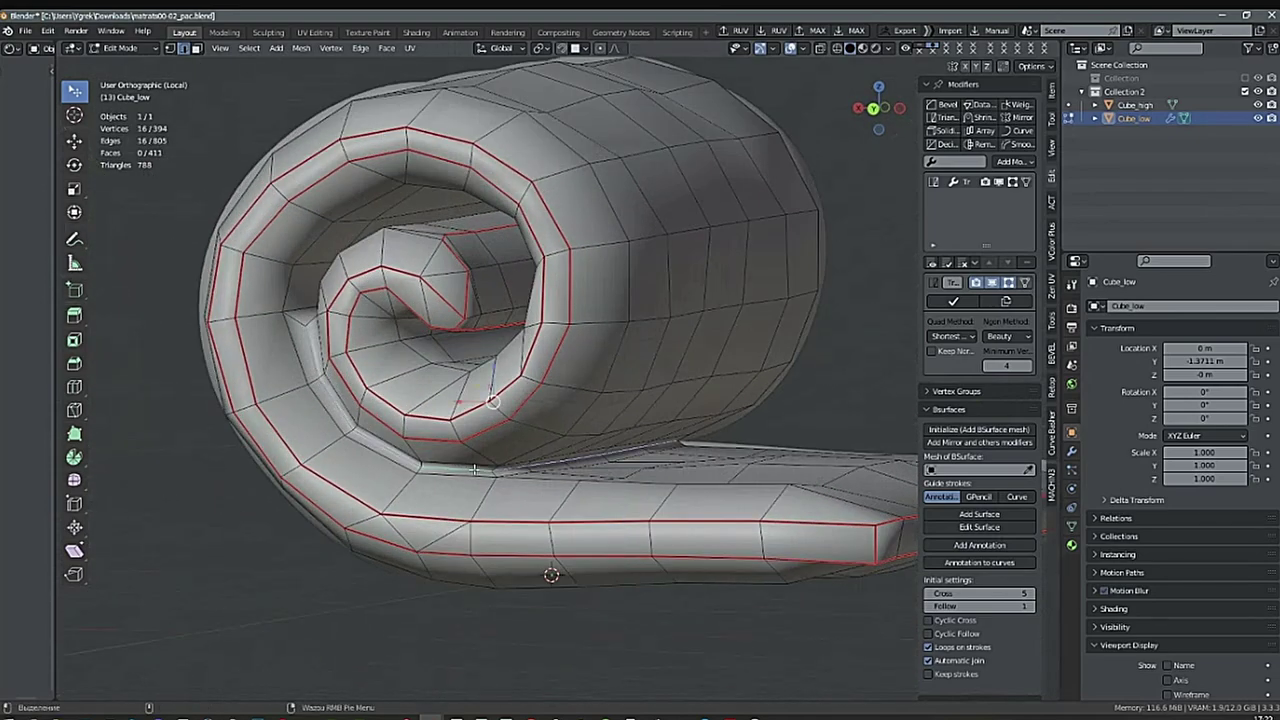
pyautogui.moveTo(506, 472); pyautogui.dragTo(674, 503, button='middle')
pyautogui.hotkey('alt', 'a')
# Select the whole mesh, widen the narrow area beside the viewport and switch it to the UV Editor.
pyautogui.press('a')
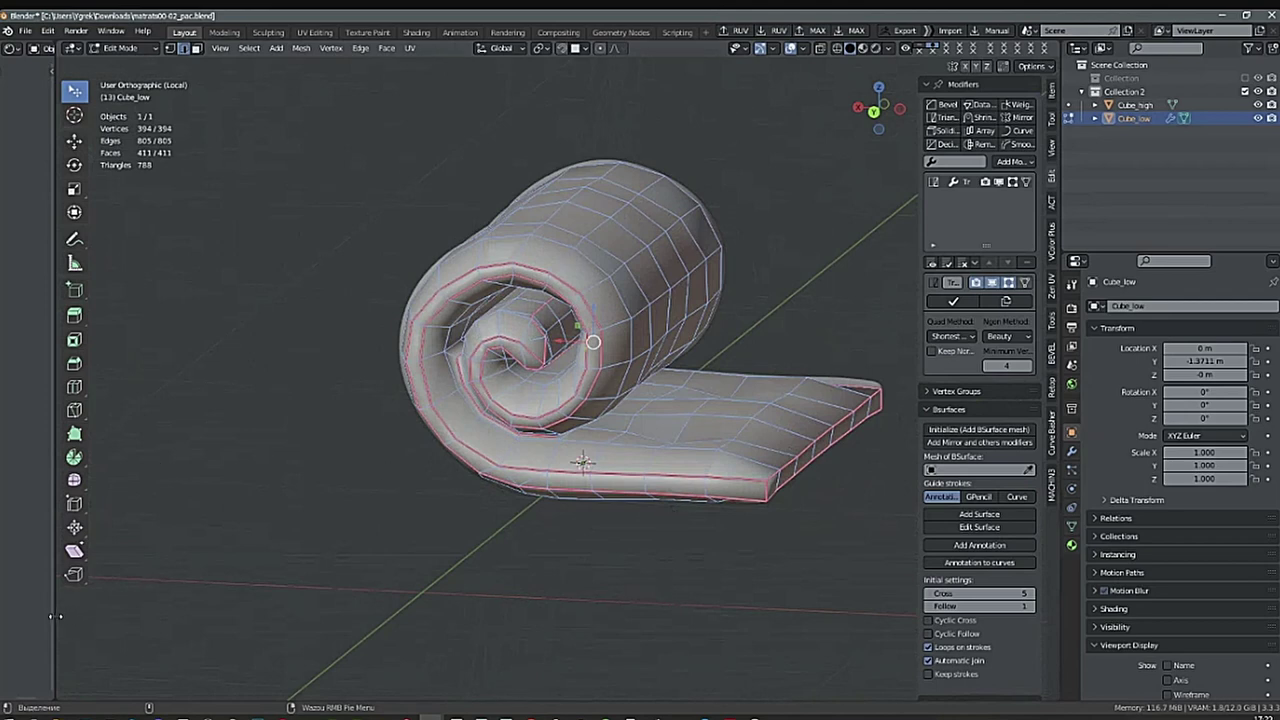
pyautogui.moveTo(51, 616); pyautogui.dragTo(396, 493)
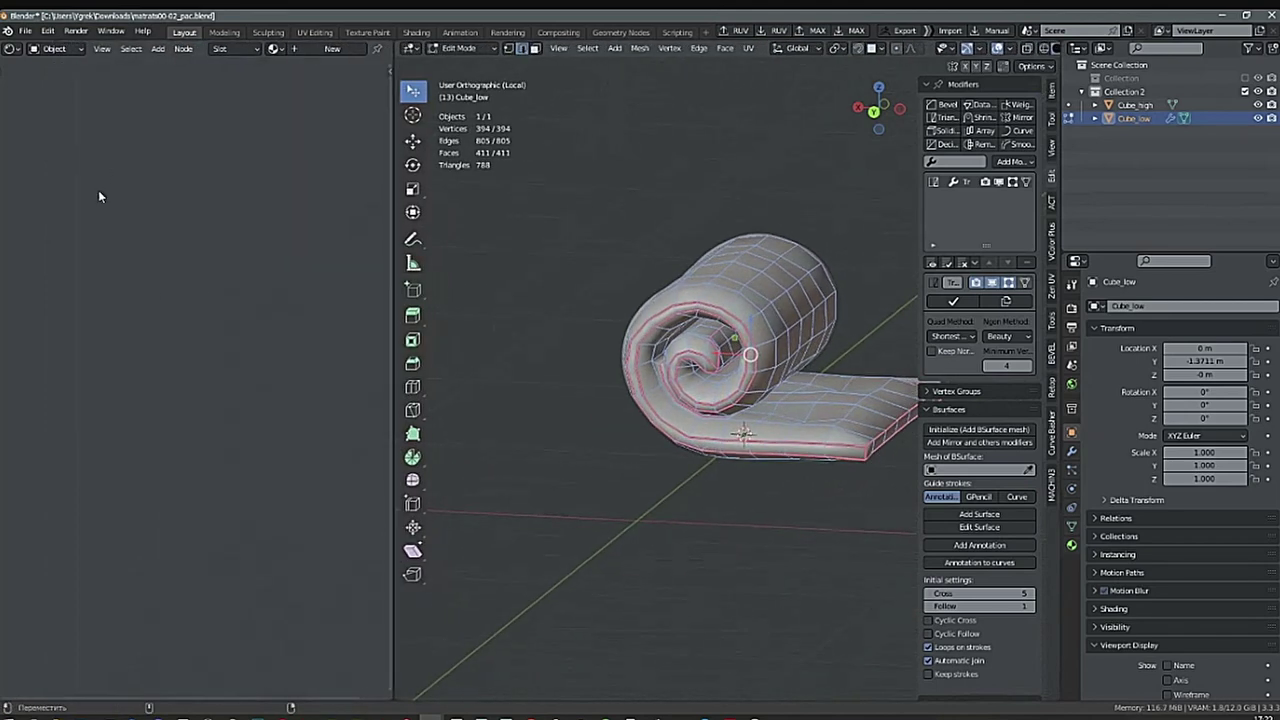
pyautogui.hotkey('ctrl', 'space')
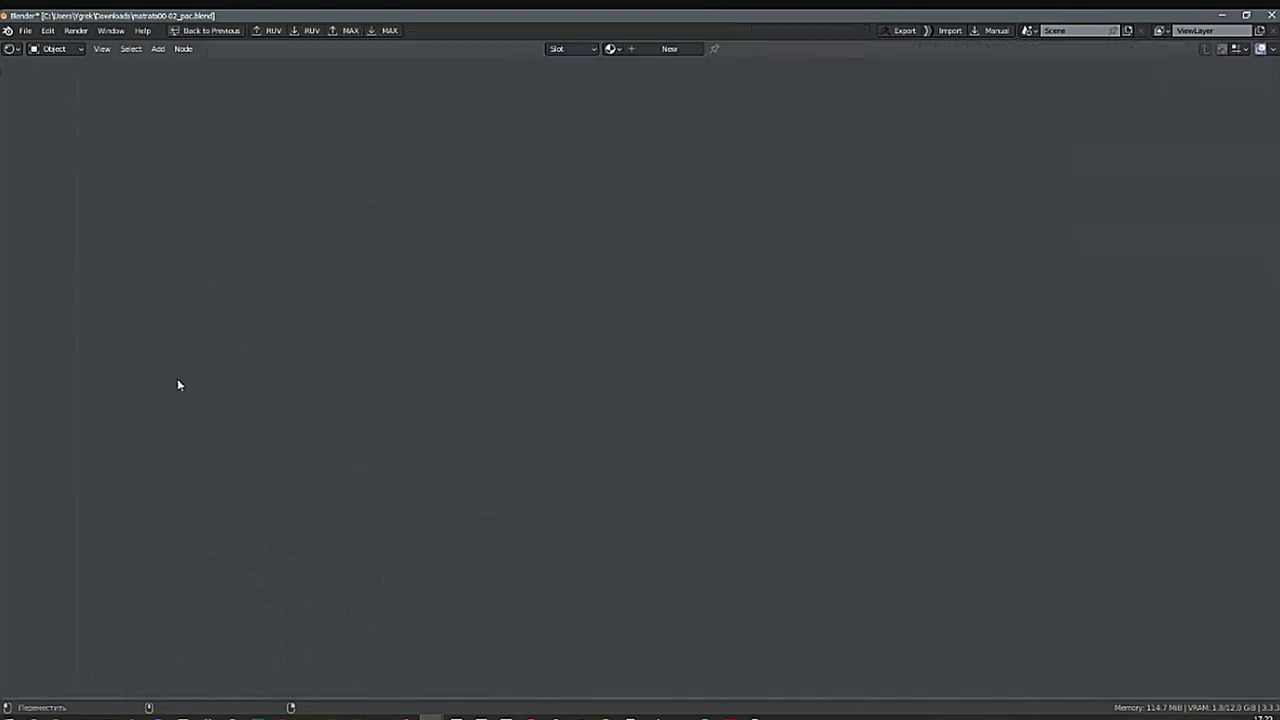
pyautogui.hotkey('ctrl', 'space')
pyautogui.hotkey('shift', 'space')
pyautogui.click(282, 416)
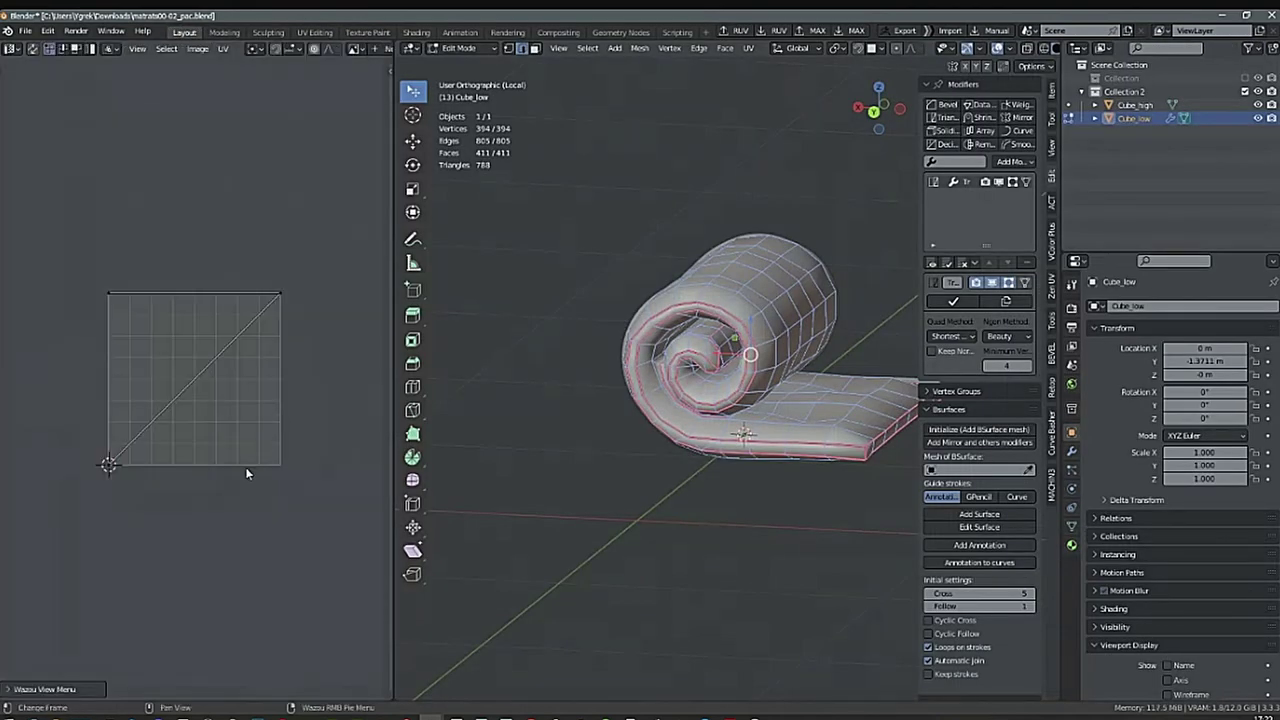
pyautogui.moveTo(279, 497); pyautogui.dragTo(259, 495, button='middle')
# Clear the mesh selection, enable UV Sculpt and turn it off again.
pyautogui.hotkey('alt', 'a')
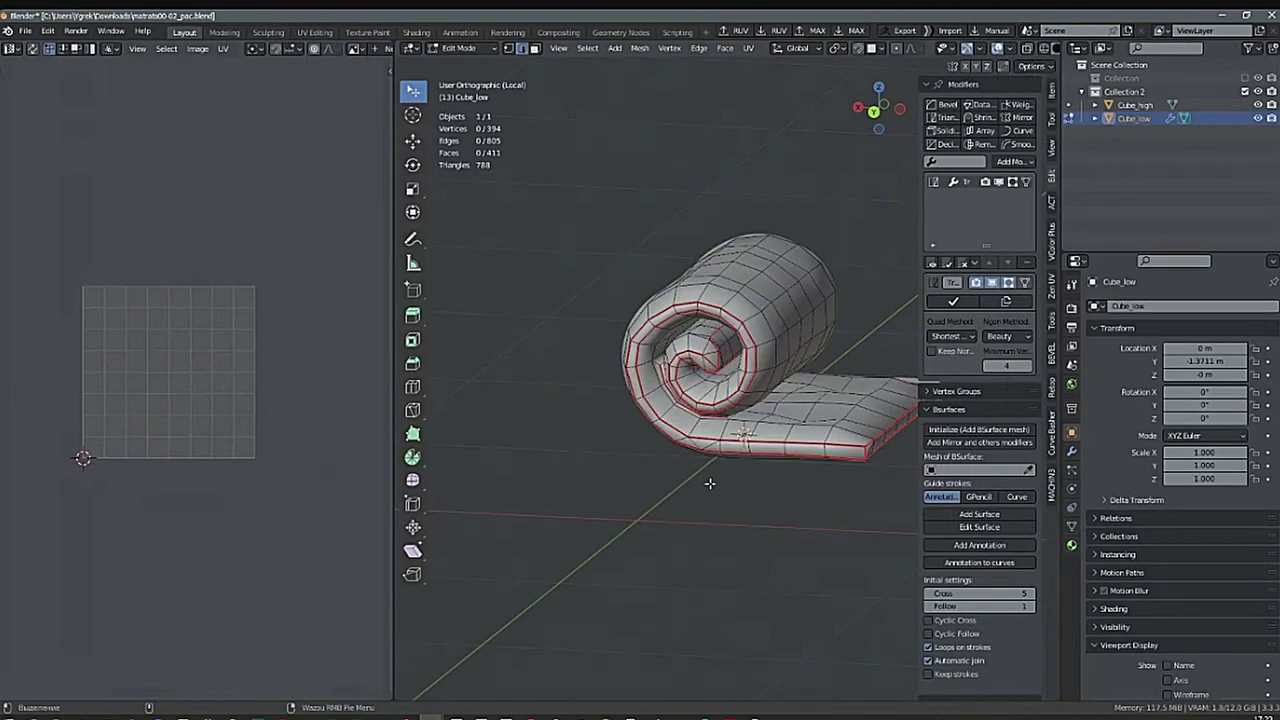
pyautogui.press('a')
pyautogui.hotkey('alt', 'a')
pyautogui.moveTo(713, 417); pyautogui.dragTo(885, 276, button='middle')
pyautogui.click(749, 48)
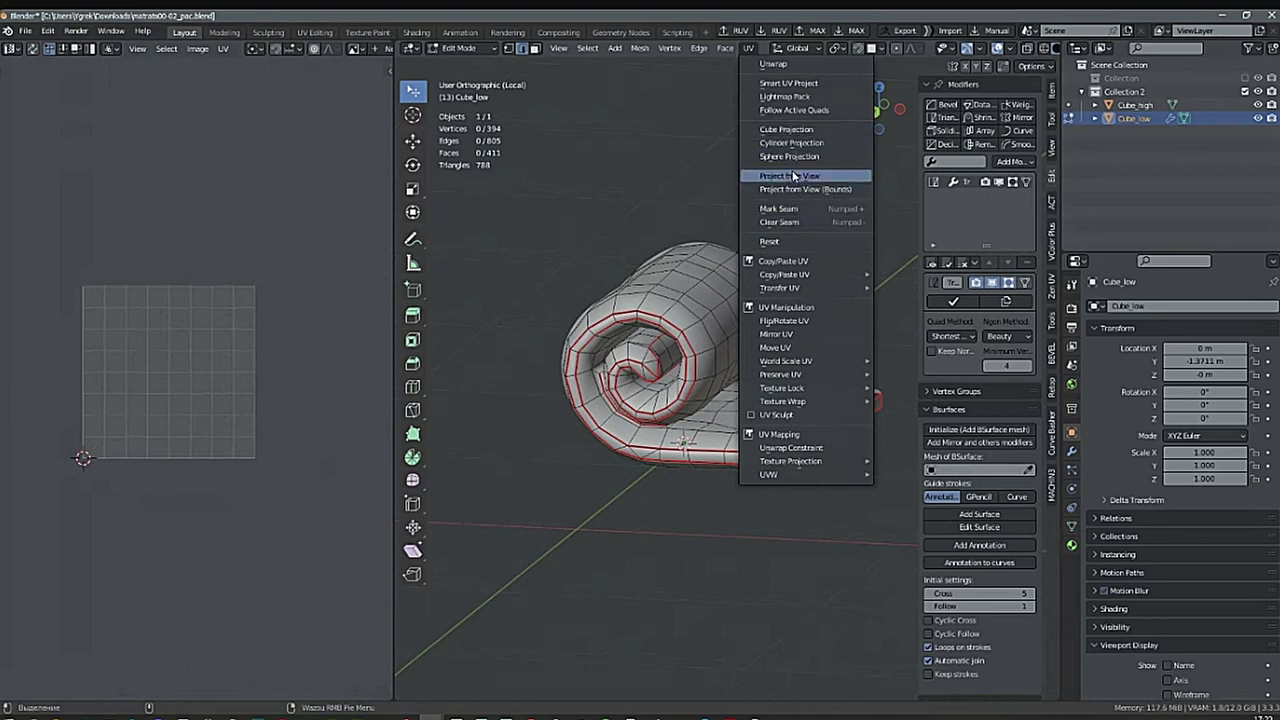
pyautogui.click(751, 415)
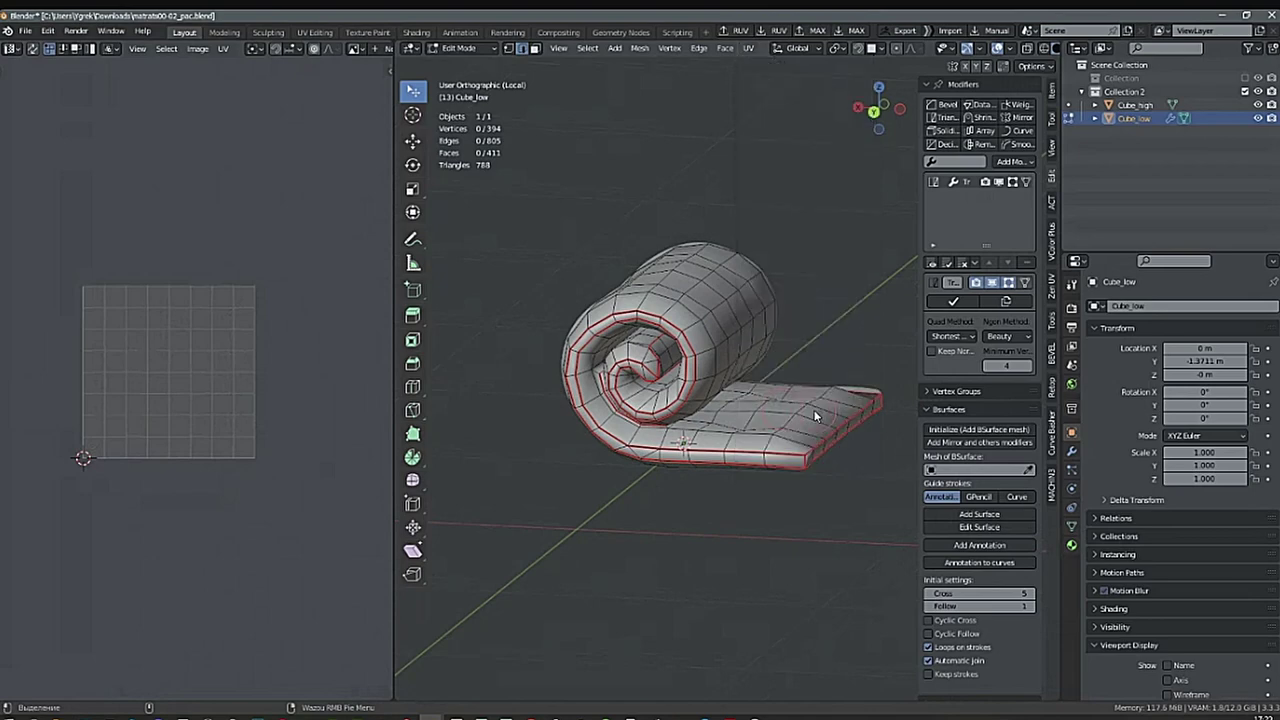
pyautogui.click(749, 49)
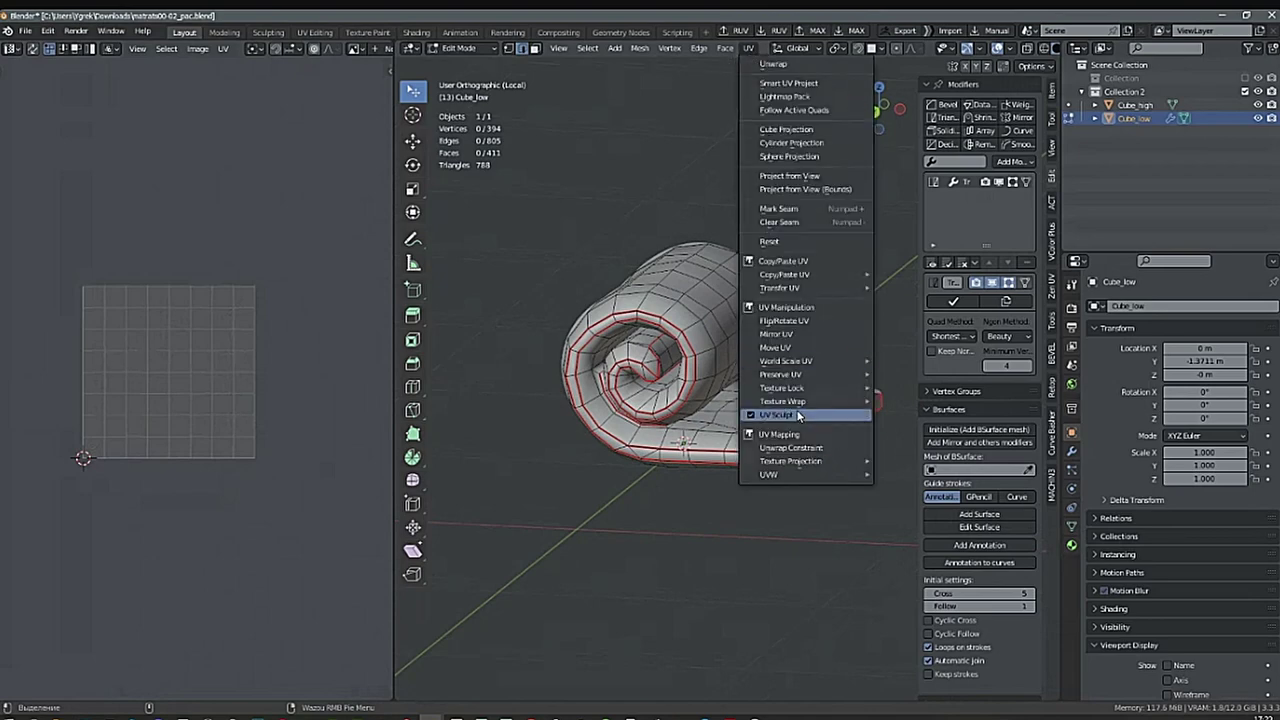
pyautogui.click(751, 414)
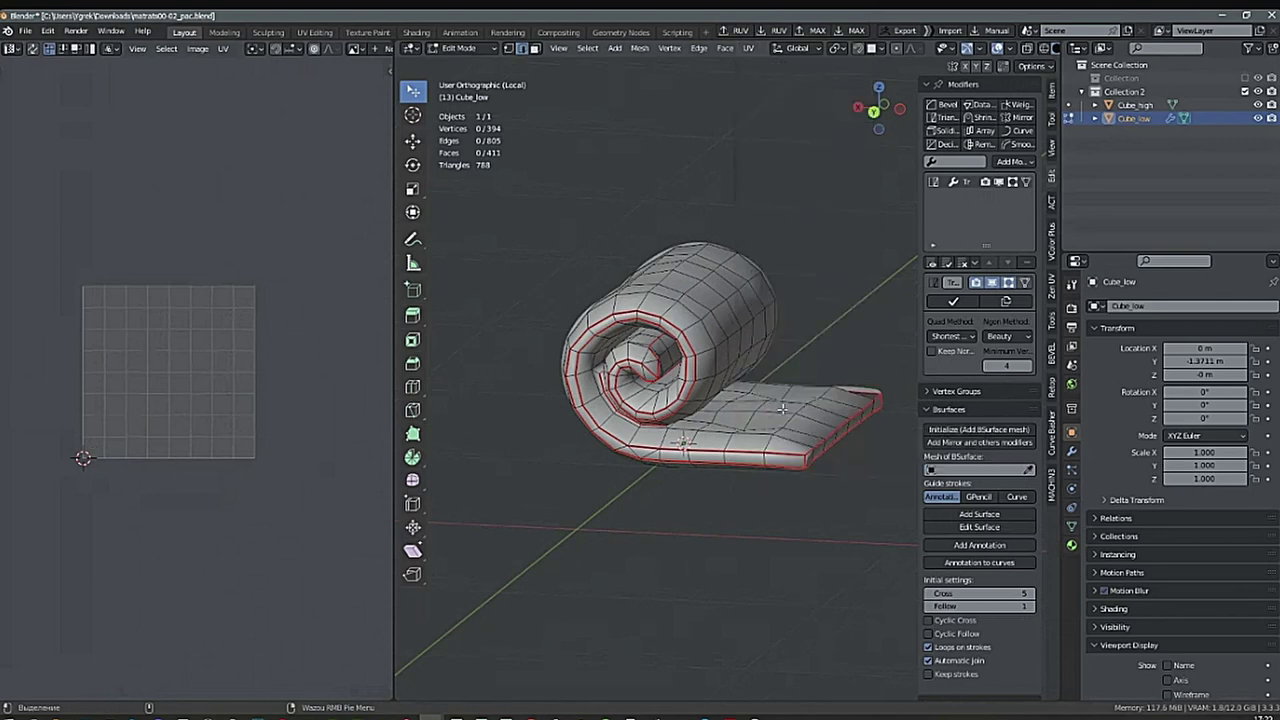
pyautogui.click(749, 50)
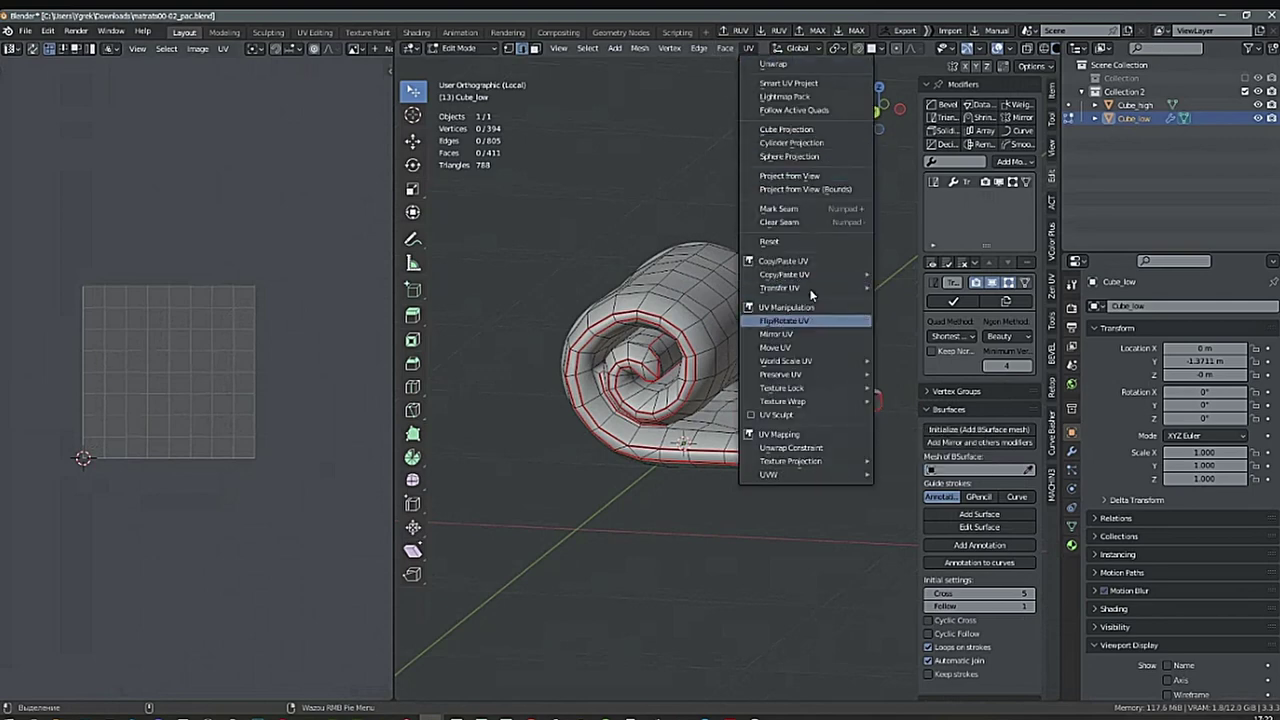
pyautogui.click(1050, 66)
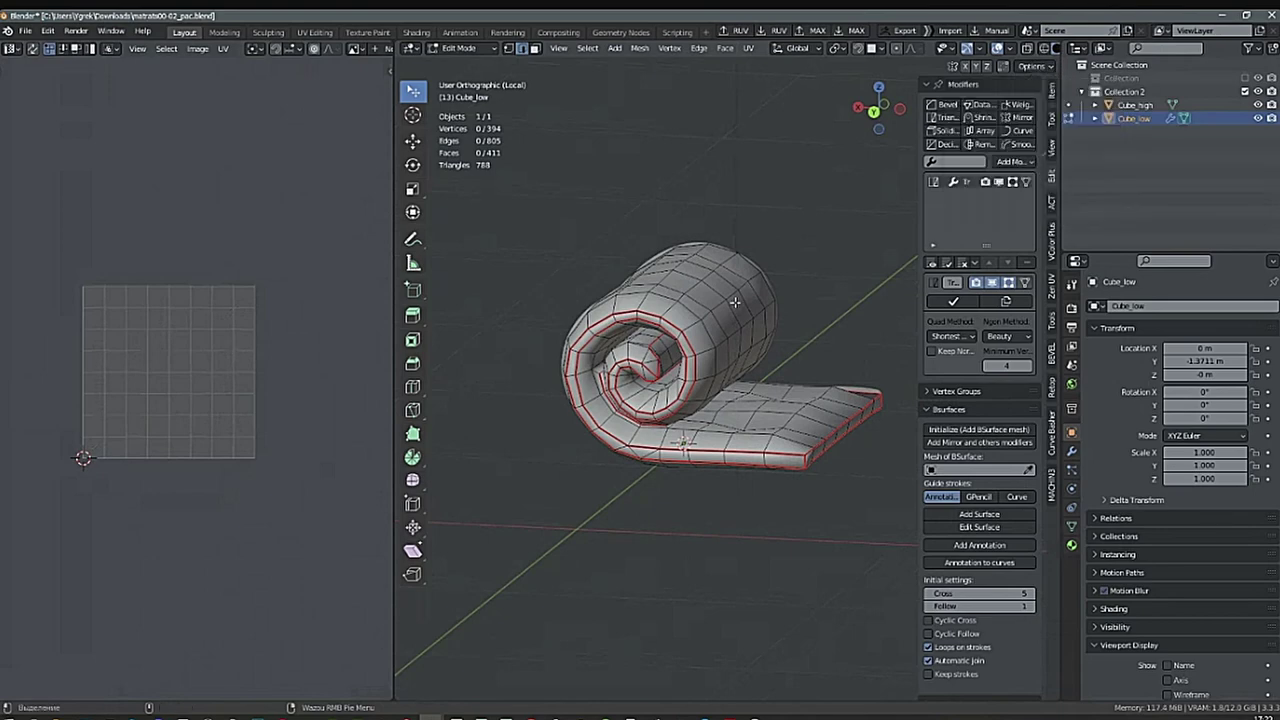
# Select an edge on the coil's inner rim and enable UV sync selection in the UV Editor.
pyautogui.keyDown('shift'); pyautogui.moveTo(752, 482); pyautogui.dragTo(696, 498, button='middle'); pyautogui.keyUp('shift')
pyautogui.scroll(3, 690, 480)
pyautogui.click(651, 367)
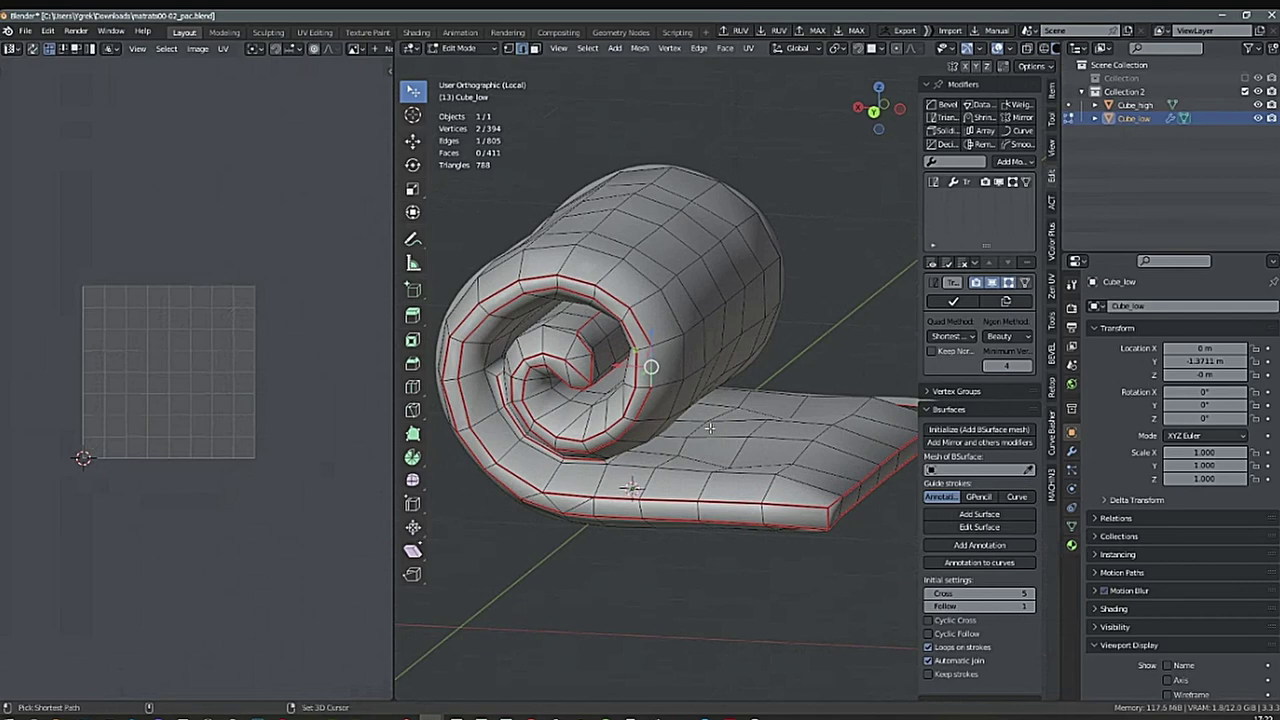
pyautogui.click(32, 49)
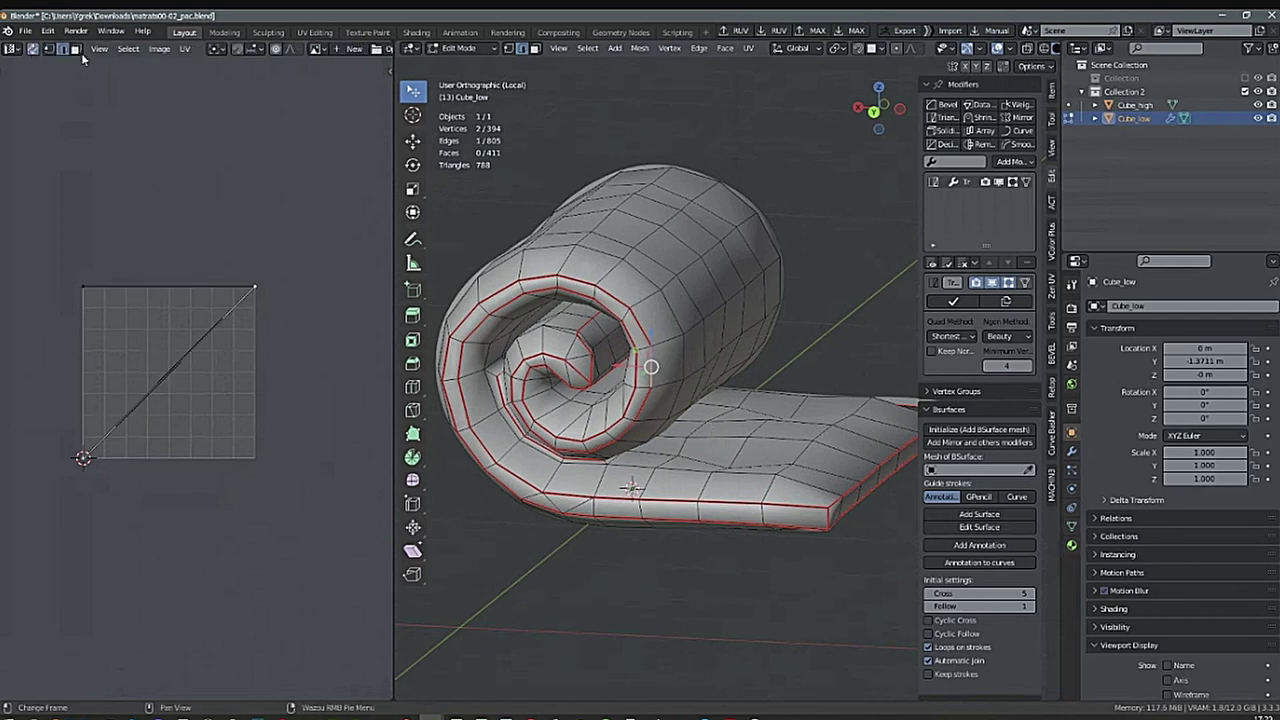
pyautogui.moveTo(225, 466); pyautogui.dragTo(231, 438, button='middle')
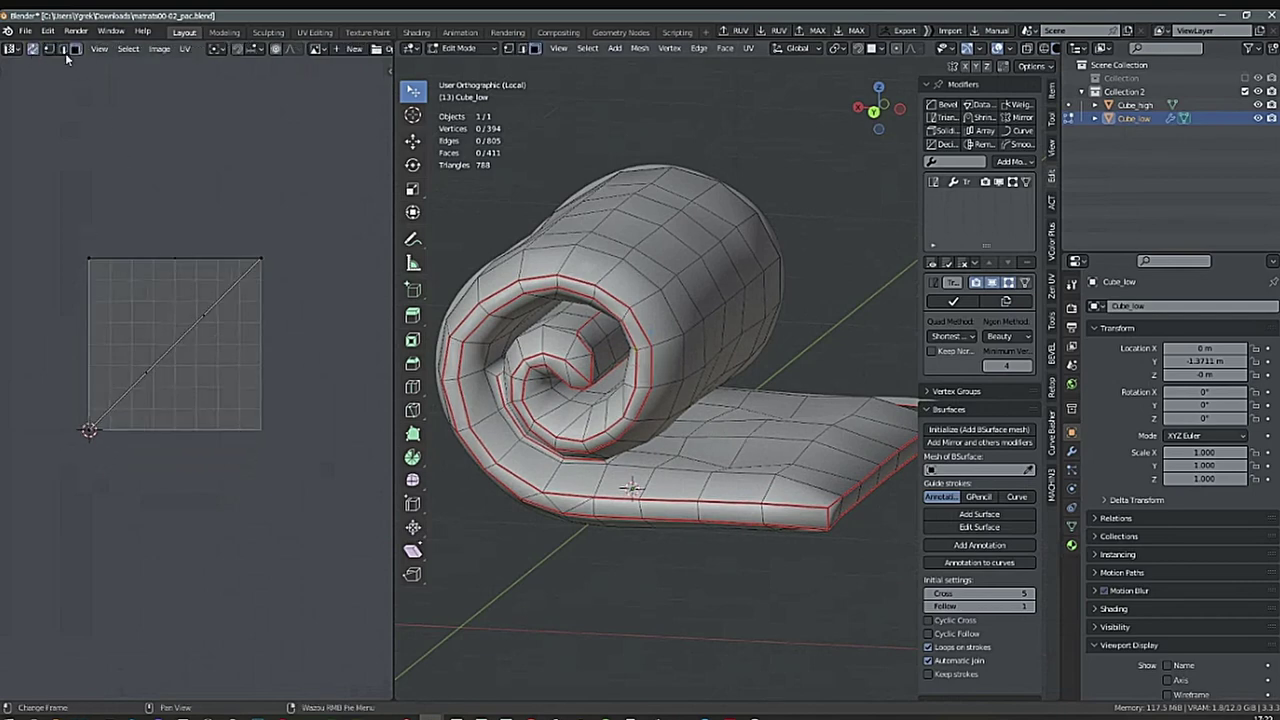
pyautogui.click(37, 51)
pyautogui.click(30, 52)
# Switch to edge selection, select an edge on the coil's rim and unwrap the mattress mesh along its seams.
pyautogui.click(666, 369)
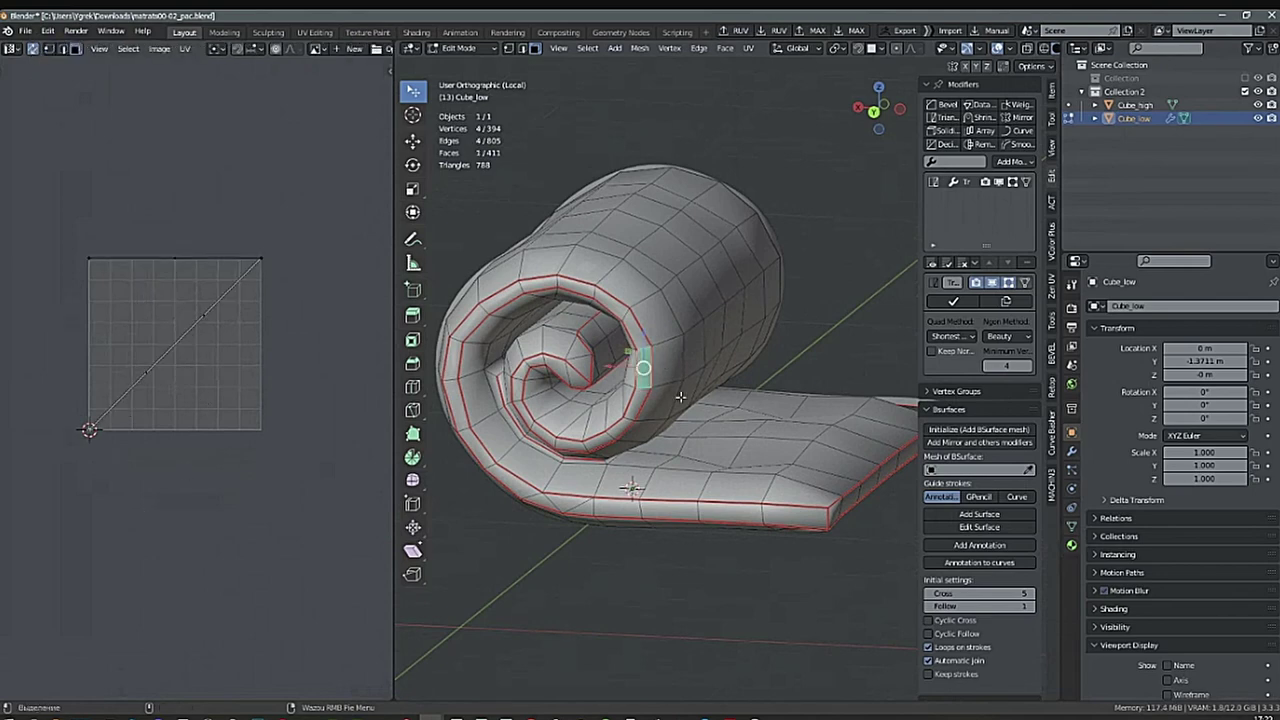
pyautogui.rightClick(749, 414)
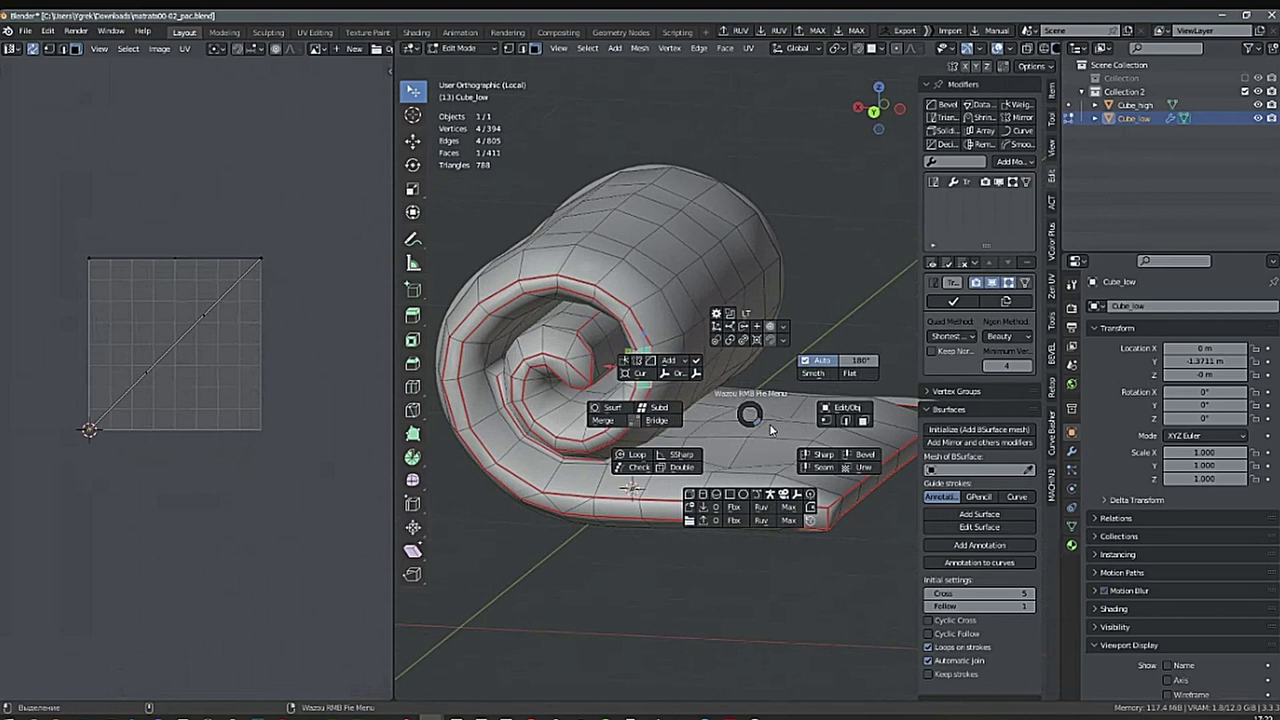
pyautogui.click(846, 422)
pyautogui.click(667, 340)
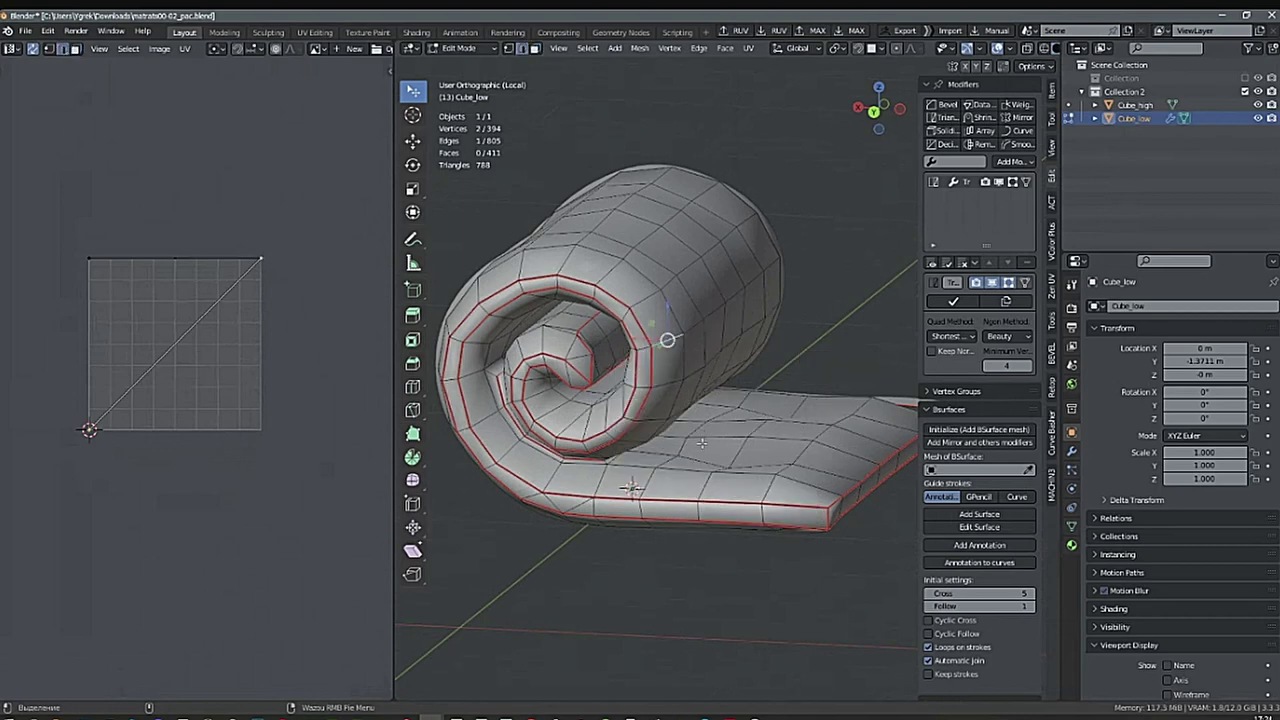
pyautogui.press('u')
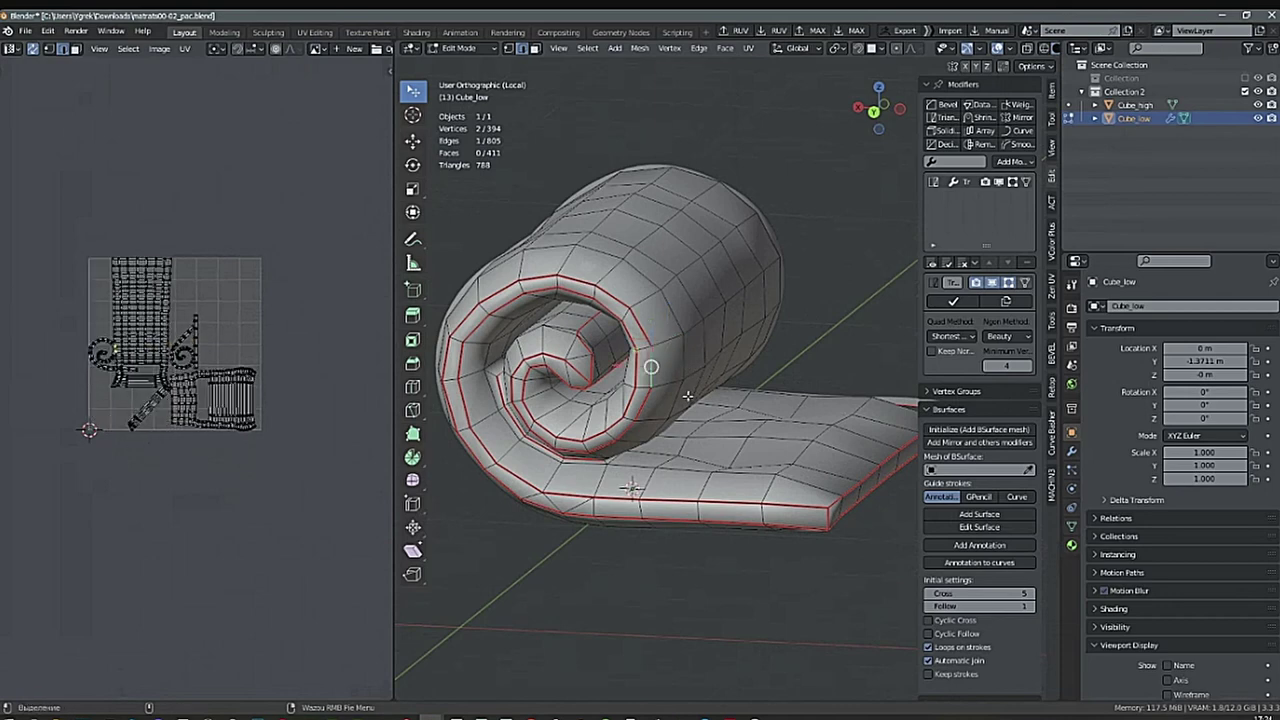
# Examine the unwrapped UV islands where the narrow end strip joins the corner of the large sheet.
pyautogui.scroll(5, 124, 339)
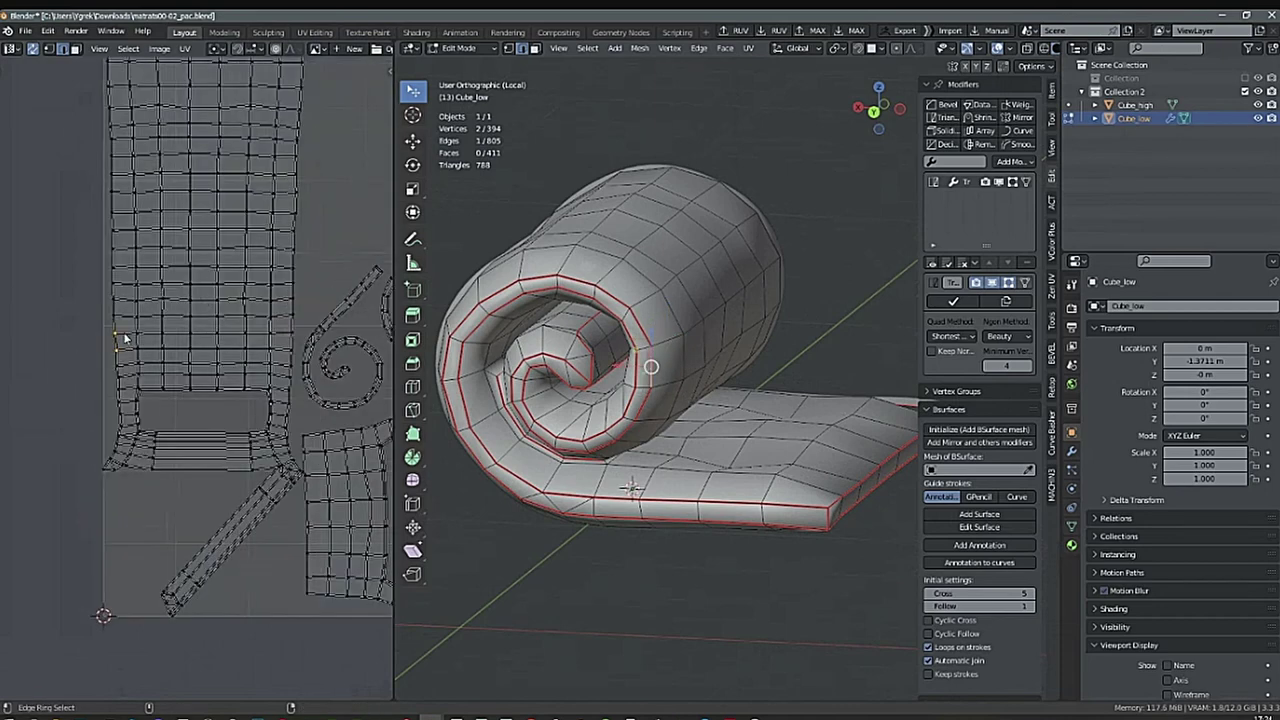
pyautogui.scroll(2, 124, 339)
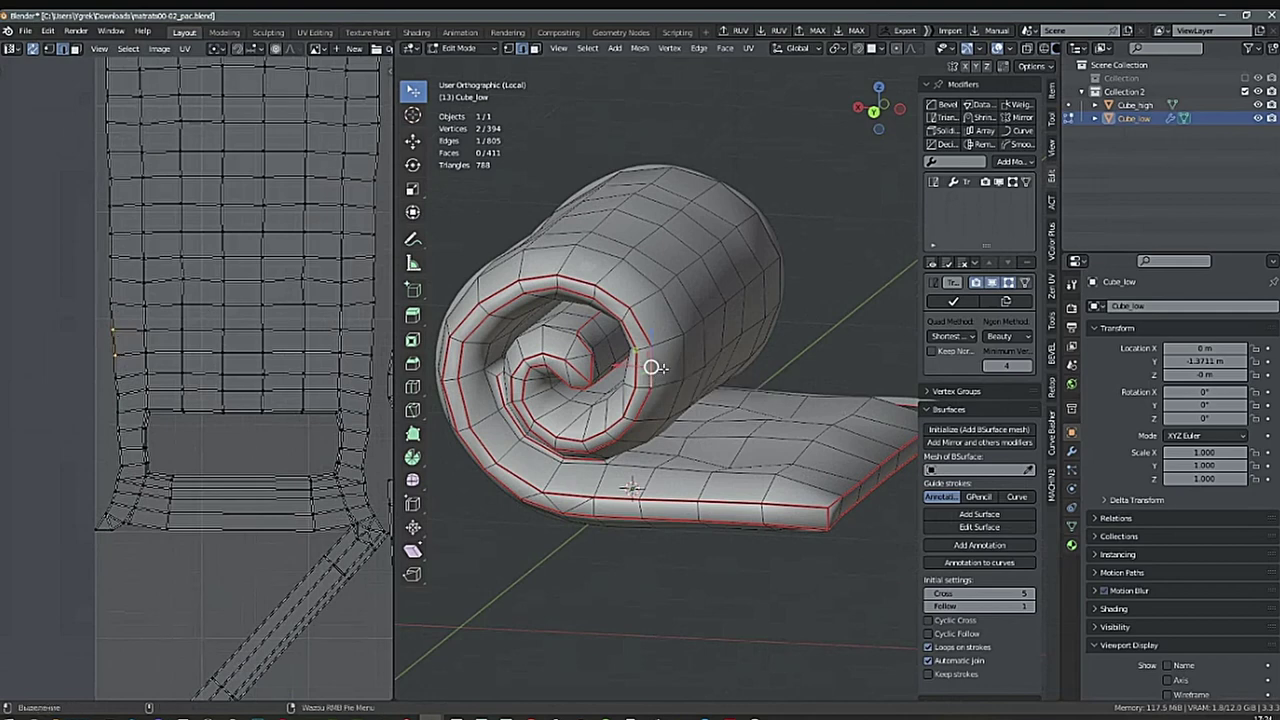
pyautogui.hotkey('ctrl', 'shift', 'z')
pyautogui.hotkey('ctrl', 'z')
pyautogui.scroll(5, 208, 424)
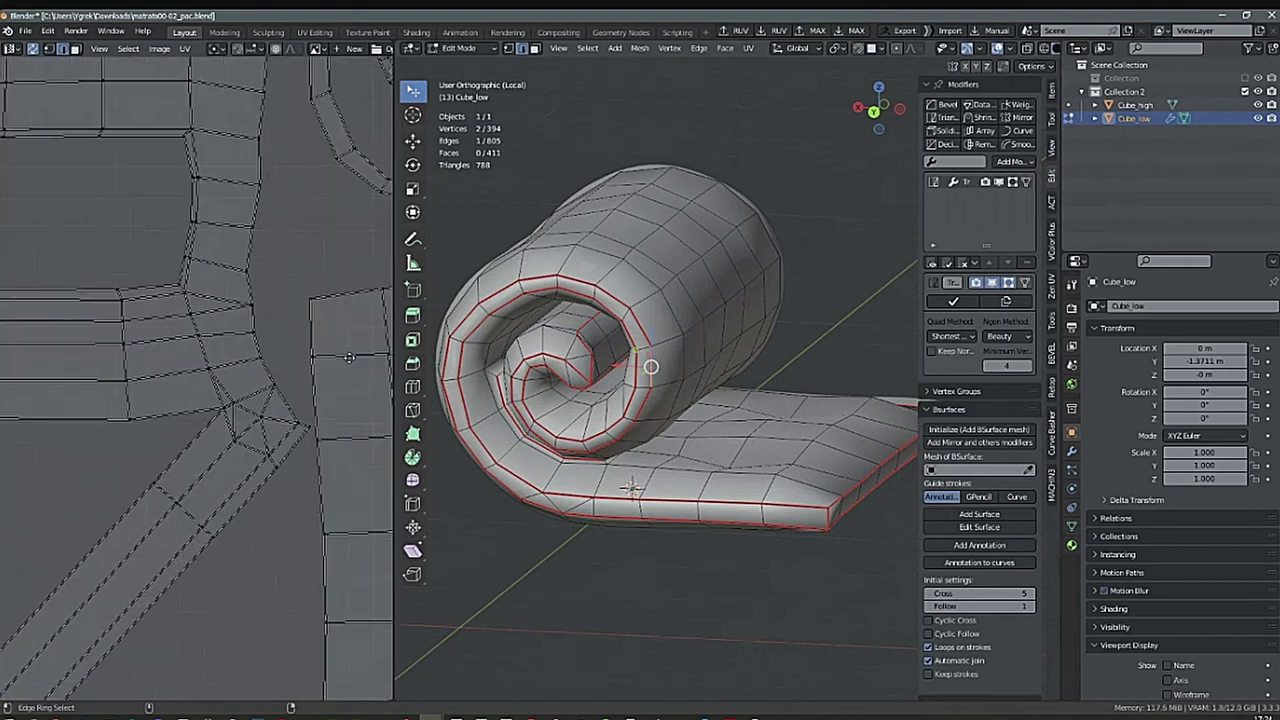
pyautogui.scroll(2, 208, 424)
pyautogui.moveTo(208, 424); pyautogui.dragTo(187, 457, button='middle')
pyautogui.keyDown('alt'); pyautogui.click(173, 456); pyautogui.keyUp('alt')
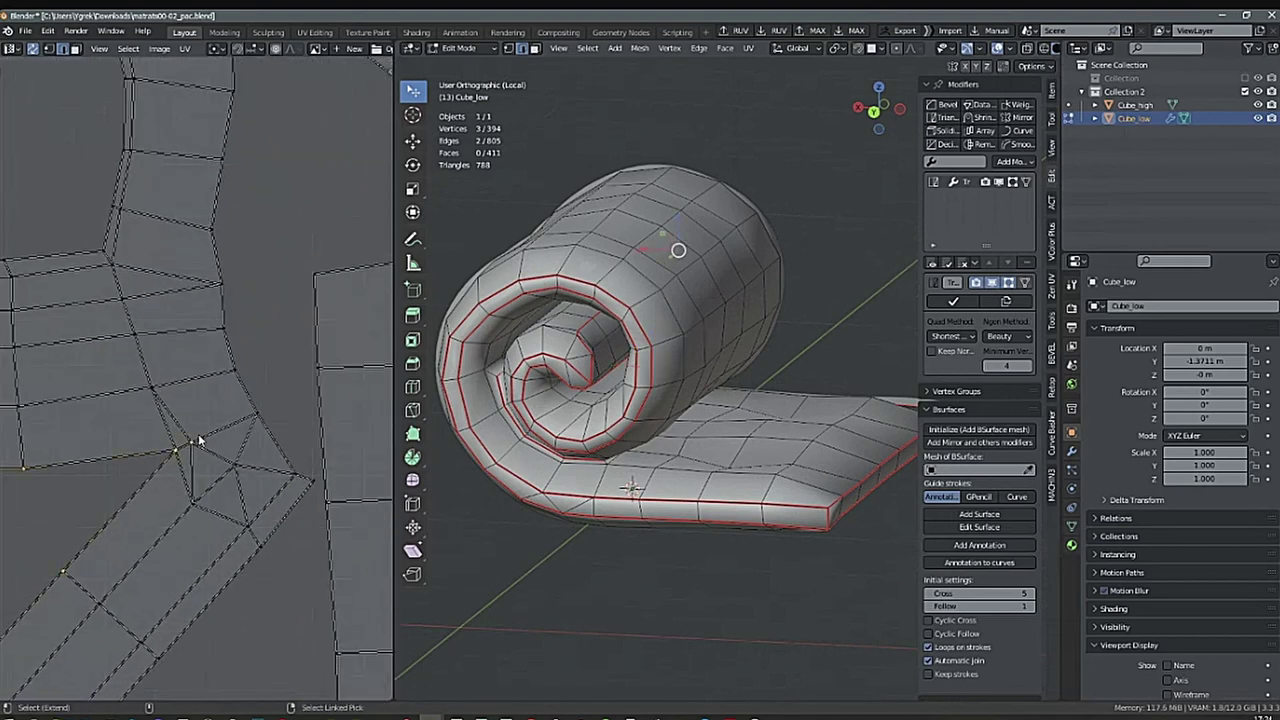
# Try to mark a seam through the vertices joining the narrow strip to the large UV sheet, and undo it.
pyautogui.hotkey('alt', 'a')
pyautogui.keyDown('shift'); pyautogui.click(188, 447); pyautogui.keyUp('shift')
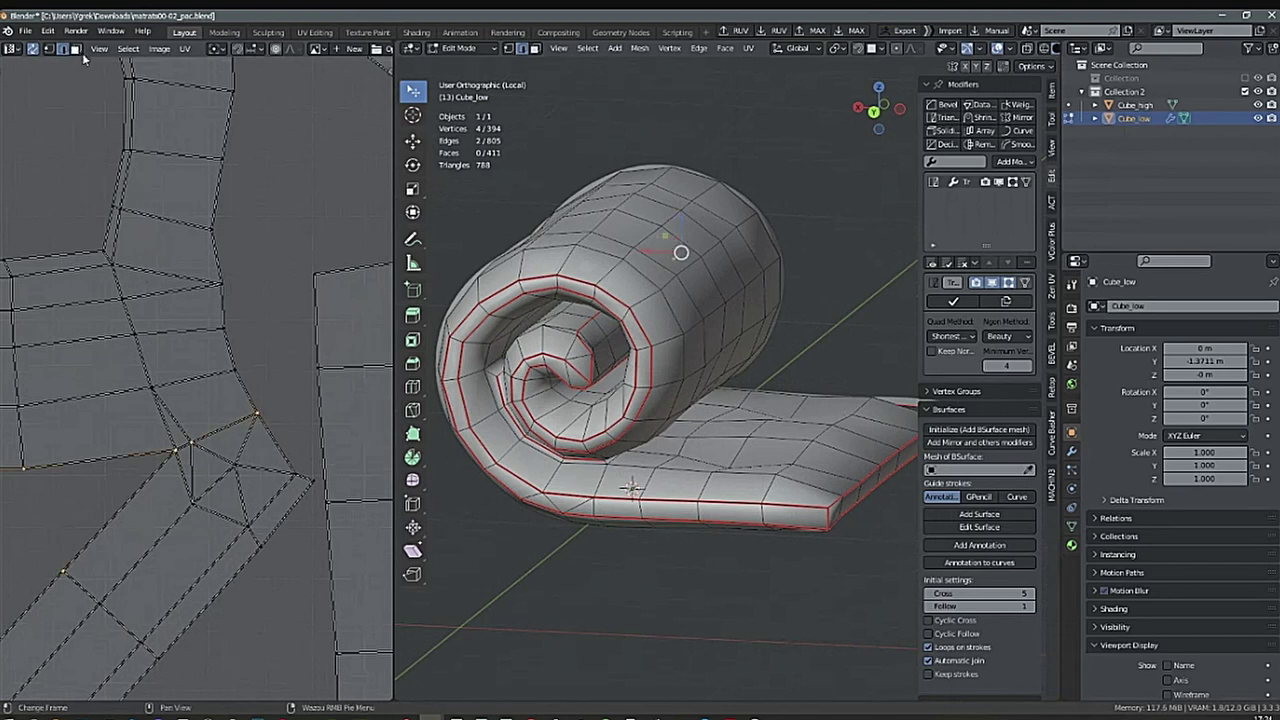
pyautogui.click(47, 48)
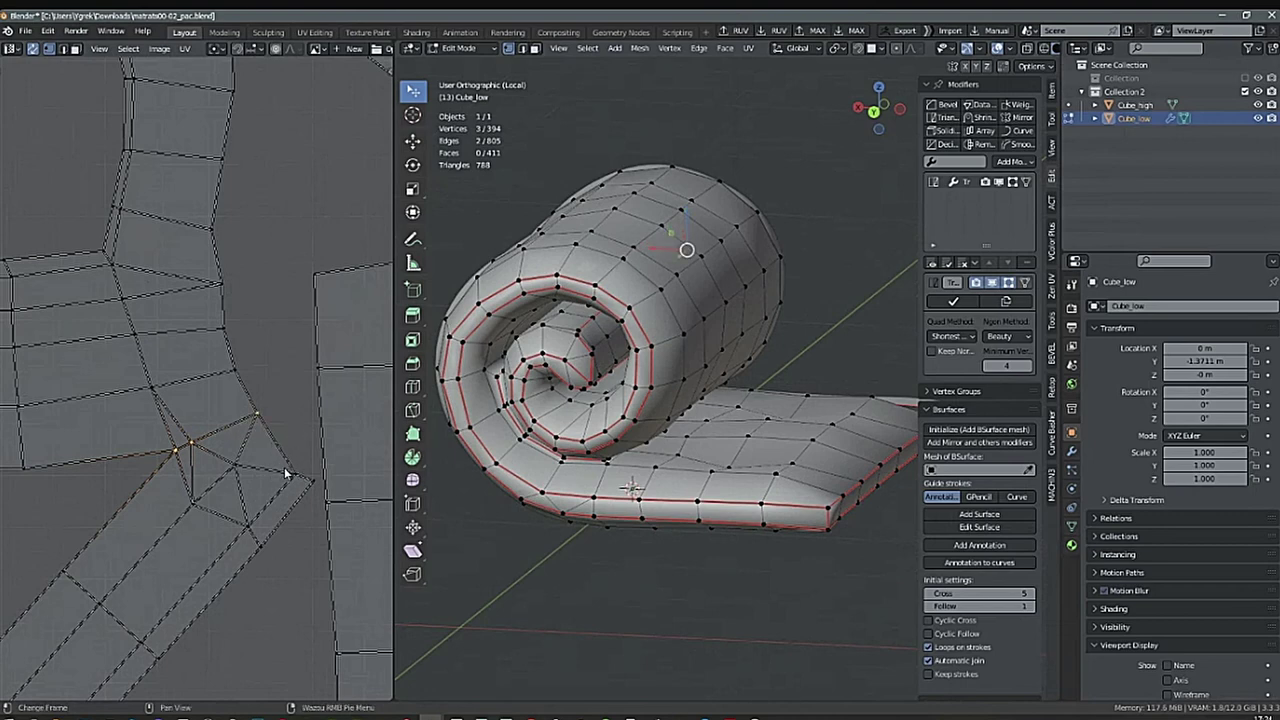
pyautogui.hotkey('ctrl', 'e')
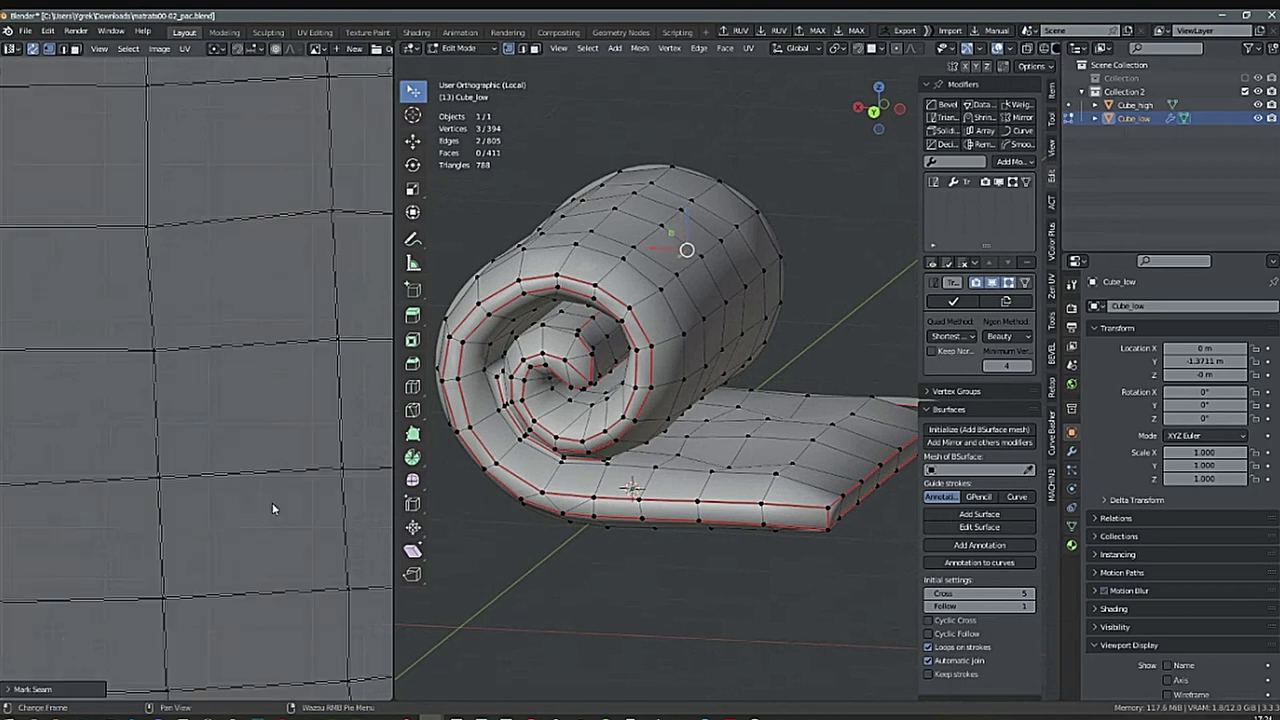
pyautogui.keyDown('ctrl'); pyautogui.keyDown('alt'); pyautogui.moveTo(316, 447); pyautogui.dragTo(262, 511); pyautogui.keyUp('alt'); pyautogui.keyUp('ctrl')
pyautogui.keyDown('alt'); pyautogui.moveTo(262, 511); pyautogui.dragTo(195, 525, button='middle'); pyautogui.keyUp('alt')
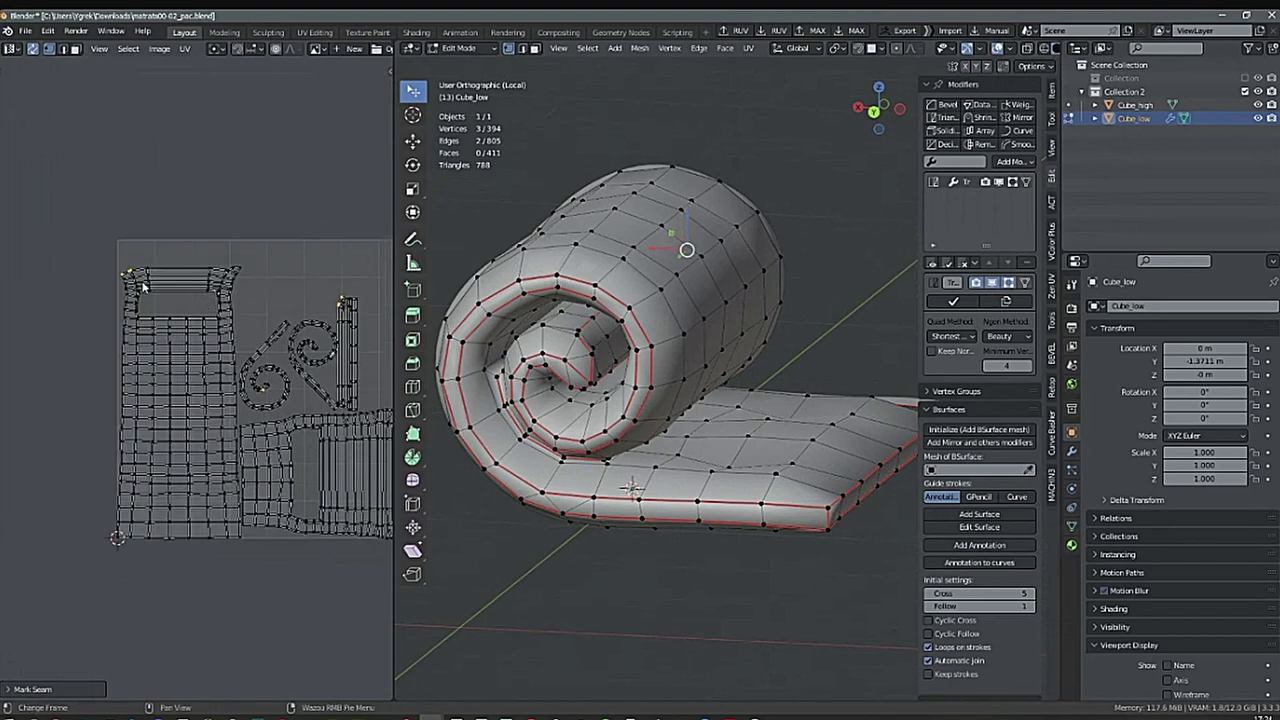
pyautogui.keyDown('alt'); pyautogui.moveTo(323, 477); pyautogui.dragTo(228, 493, button='middle'); pyautogui.keyUp('alt')
pyautogui.scroll(3, 271, 321)
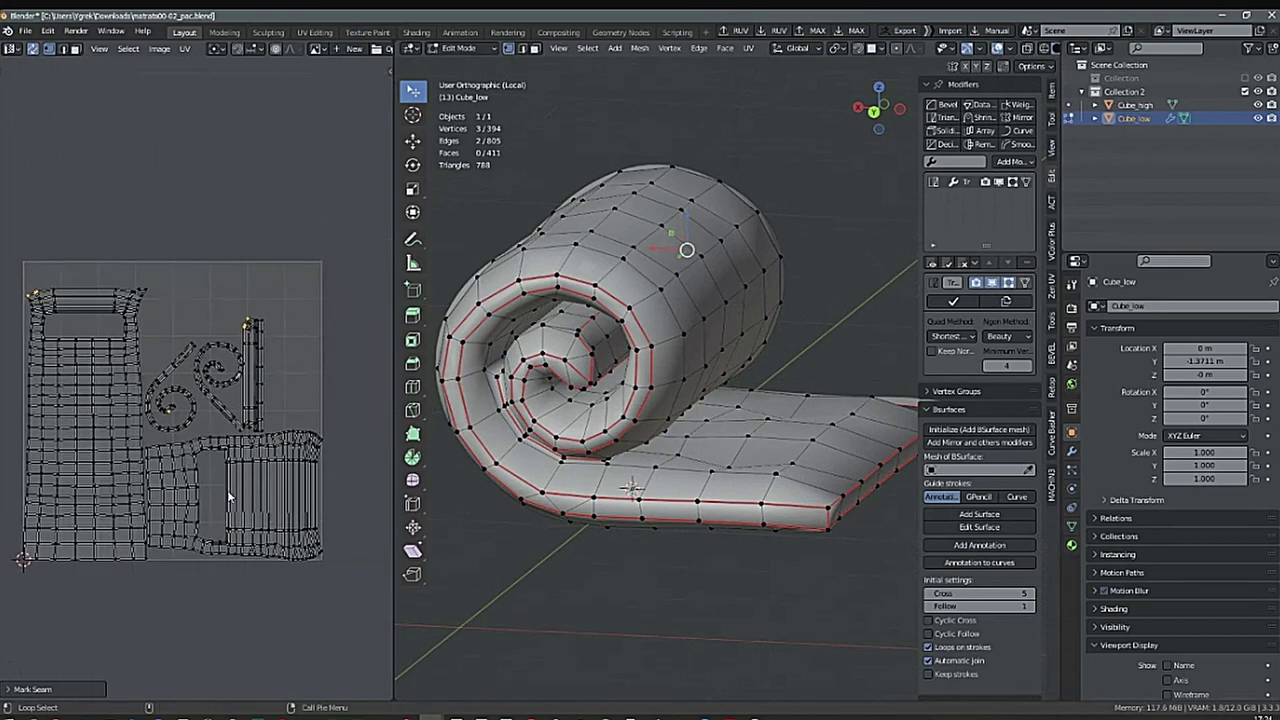
pyautogui.hotkey('ctrl', 'z')
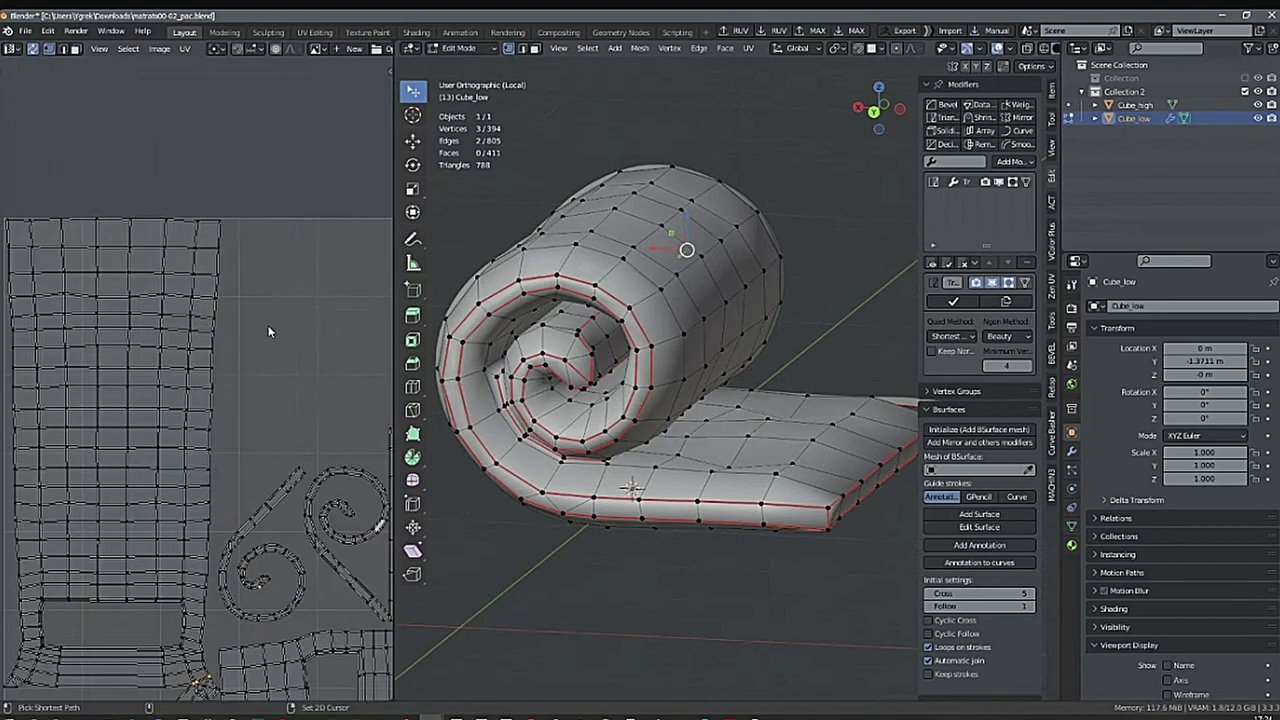
# Select the vertices at the inner coil tip's corner, mark the edge between them as a seam and clear the selection.
pyautogui.keyDown('alt'); pyautogui.moveTo(262, 640); pyautogui.dragTo(246, 444); pyautogui.keyUp('alt')
pyautogui.keyDown('ctrl'); pyautogui.keyDown('alt'); pyautogui.moveTo(246, 444); pyautogui.dragTo(216, 491); pyautogui.keyUp('alt'); pyautogui.keyUp('ctrl')
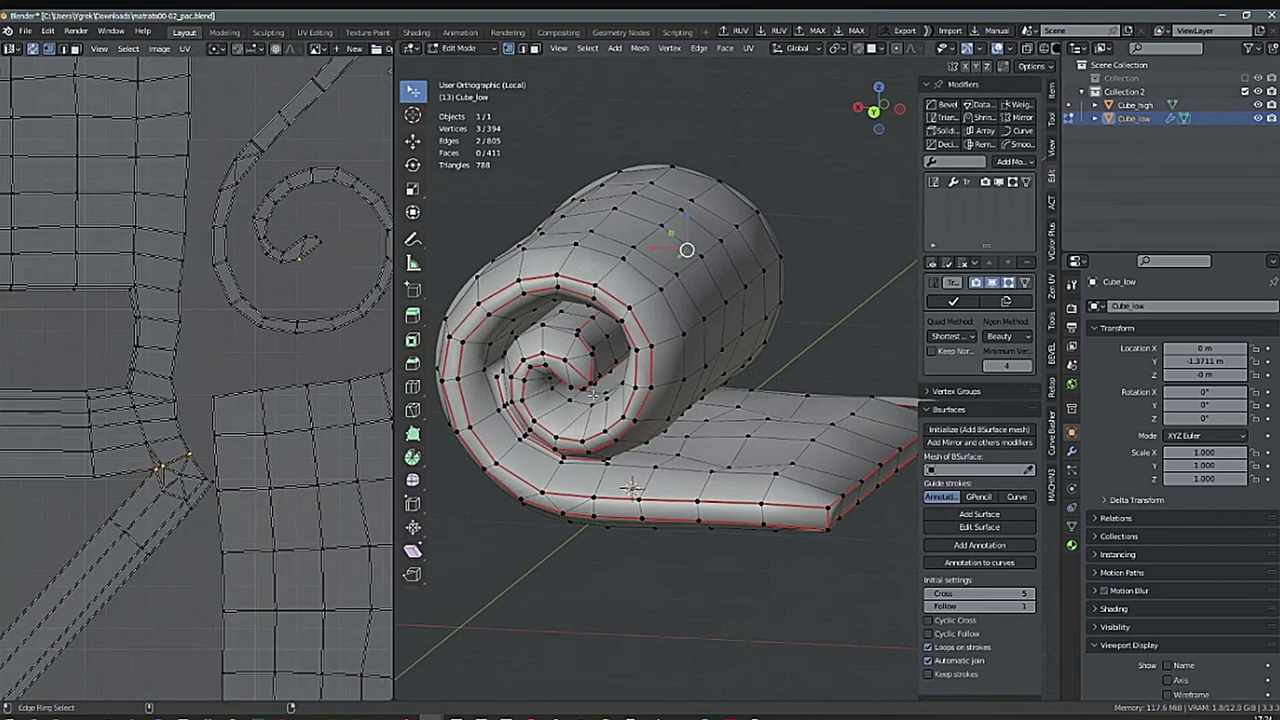
pyautogui.keyDown('ctrl'); pyautogui.keyDown('alt'); pyautogui.moveTo(593, 380); pyautogui.dragTo(714, 373); pyautogui.keyUp('alt'); pyautogui.keyUp('ctrl')
pyautogui.keyDown('alt'); pyautogui.moveTo(714, 373); pyautogui.dragTo(707, 375); pyautogui.keyUp('alt')
pyautogui.moveTo(706, 375); pyautogui.dragTo(520, 404, button='middle')
pyautogui.keyDown('ctrl'); pyautogui.moveTo(682, 354); pyautogui.dragTo(742, 340, button='middle'); pyautogui.keyUp('ctrl')
pyautogui.moveTo(742, 340); pyautogui.dragTo(689, 466, button='middle')
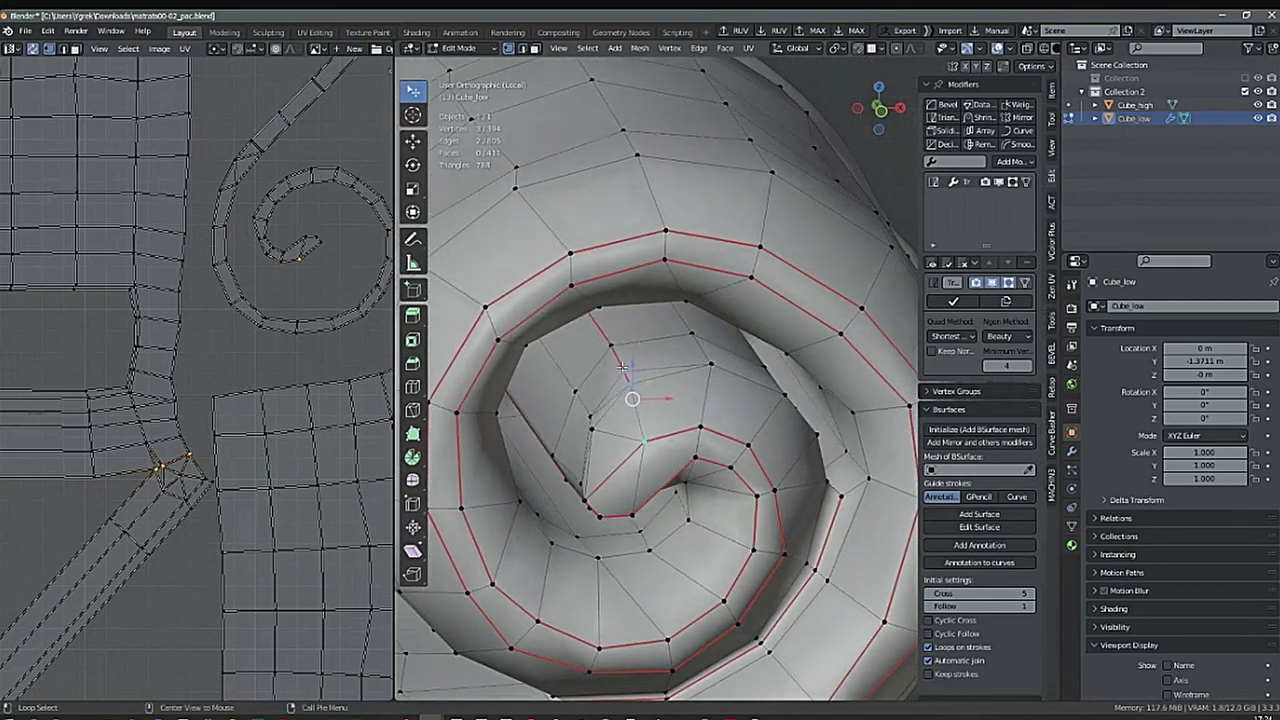
pyautogui.keyDown('alt'); pyautogui.click(623, 368); pyautogui.keyUp('alt')
pyautogui.press('KP_Decimal')
pyautogui.keyDown('ctrl'); pyautogui.moveTo(578, 345); pyautogui.dragTo(745, 400, button='middle'); pyautogui.keyUp('ctrl')
pyautogui.keyDown('ctrl'); pyautogui.moveTo(745, 400); pyautogui.dragTo(760, 470, button='middle'); pyautogui.keyUp('ctrl')
pyautogui.moveTo(805, 410); pyautogui.dragTo(914, 395, button='middle')
pyautogui.keyDown('ctrl'); pyautogui.moveTo(768, 425); pyautogui.dragTo(758, 322, button='middle'); pyautogui.keyUp('ctrl')
pyautogui.moveTo(750, 345); pyautogui.dragTo(653, 336, button='middle')
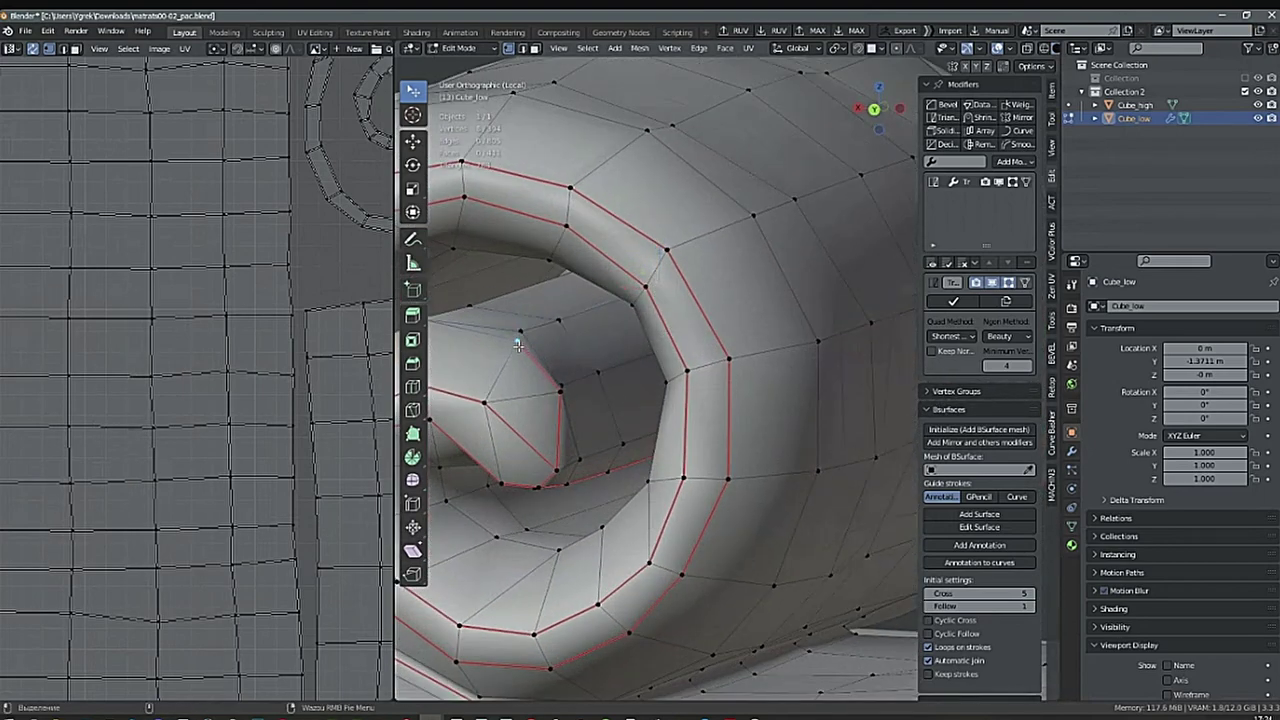
pyautogui.keyDown('shift'); pyautogui.click(560, 393); pyautogui.keyUp('shift')
pyautogui.hotkey('ctrl', 'e')
pyautogui.hotkey('alt', 'a')
# Examine the updated UV islands and compare them with the seams around the roll and the mattress's free end.
pyautogui.moveTo(620, 436); pyautogui.dragTo(720, 415, button='middle')
pyautogui.scroll(-6, 300, 445)
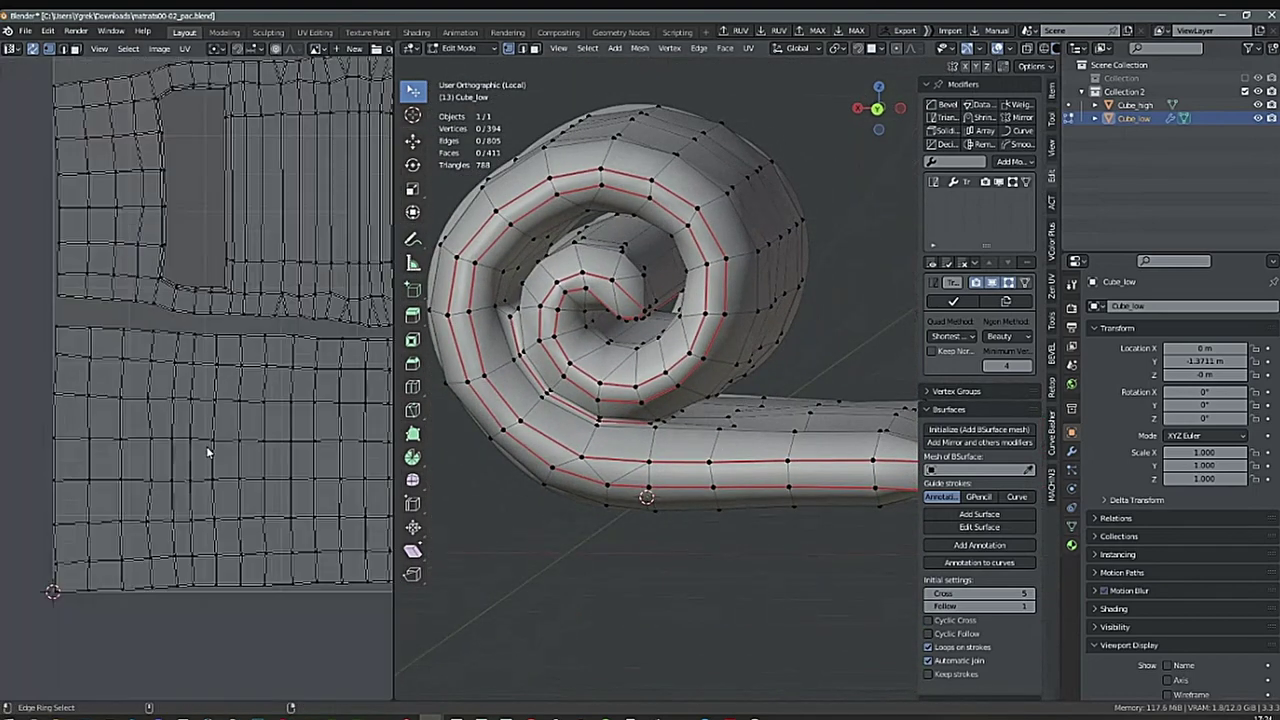
pyautogui.moveTo(292, 467); pyautogui.dragTo(254, 488, button='middle')
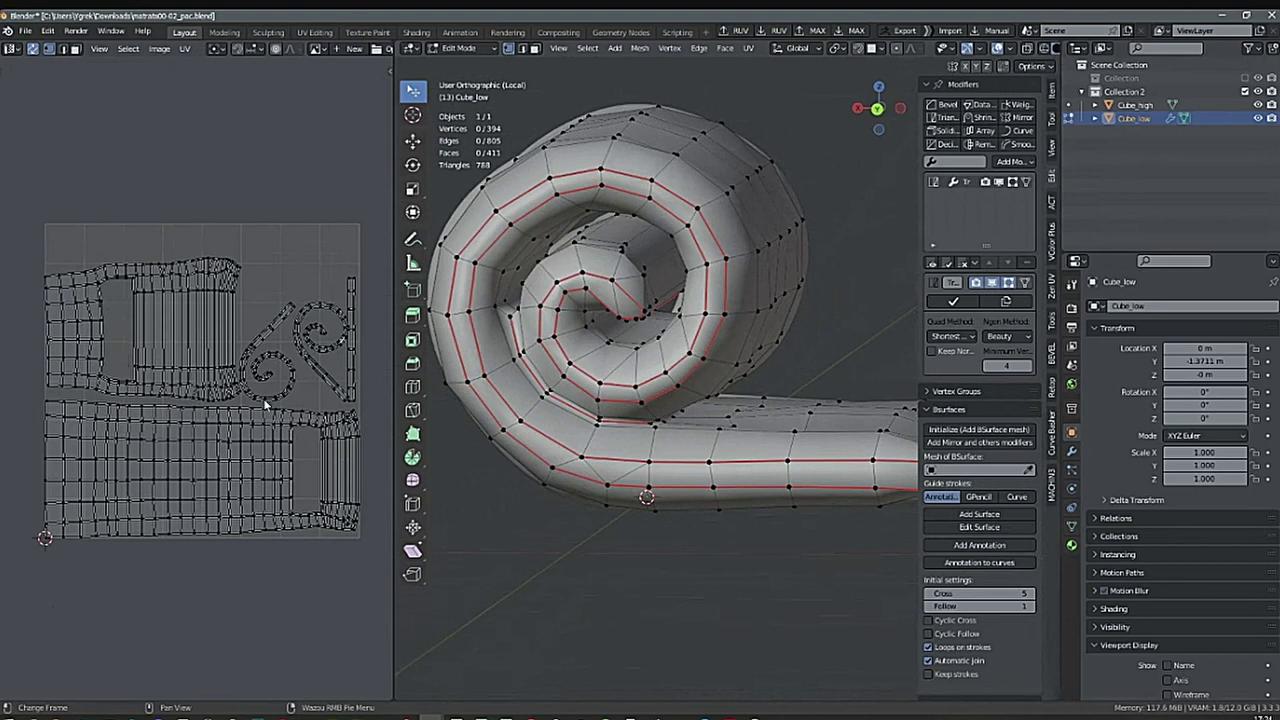
pyautogui.moveTo(531, 319); pyautogui.dragTo(549, 334, button='middle')
pyautogui.moveTo(592, 411); pyautogui.dragTo(459, 469, button='middle')
pyautogui.moveTo(285, 460); pyautogui.dragTo(204, 474, button='middle')
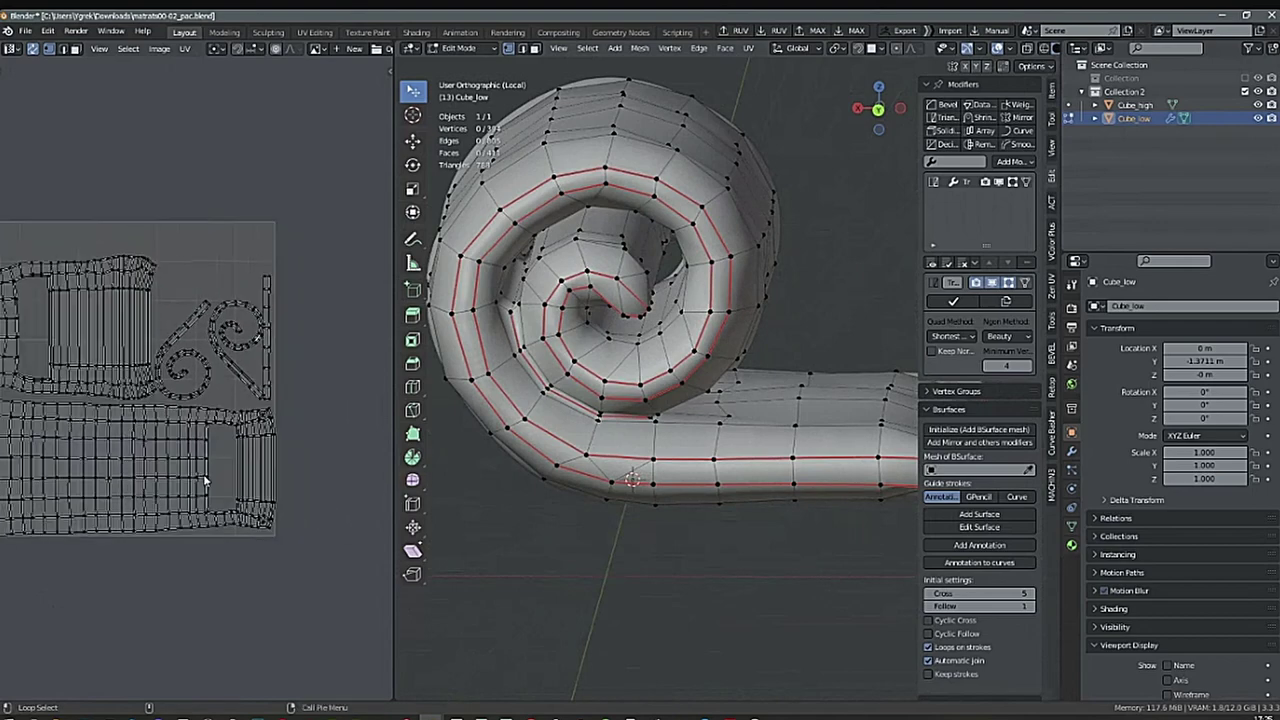
pyautogui.scroll(2, 230, 412)
pyautogui.moveTo(284, 319); pyautogui.dragTo(264, 262, button='middle')
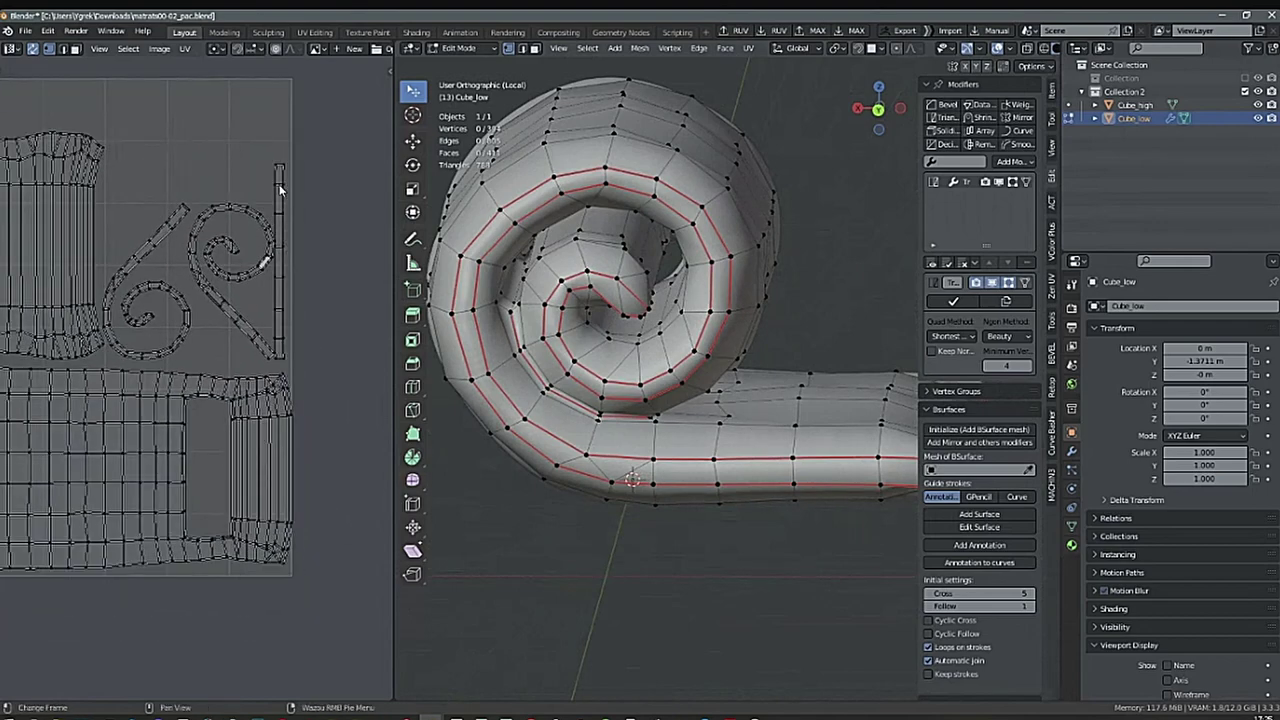
pyautogui.scroll(-3, 732, 453)
pyautogui.moveTo(777, 497); pyautogui.dragTo(585, 452, button='middle')
pyautogui.scroll(2, 781, 451)
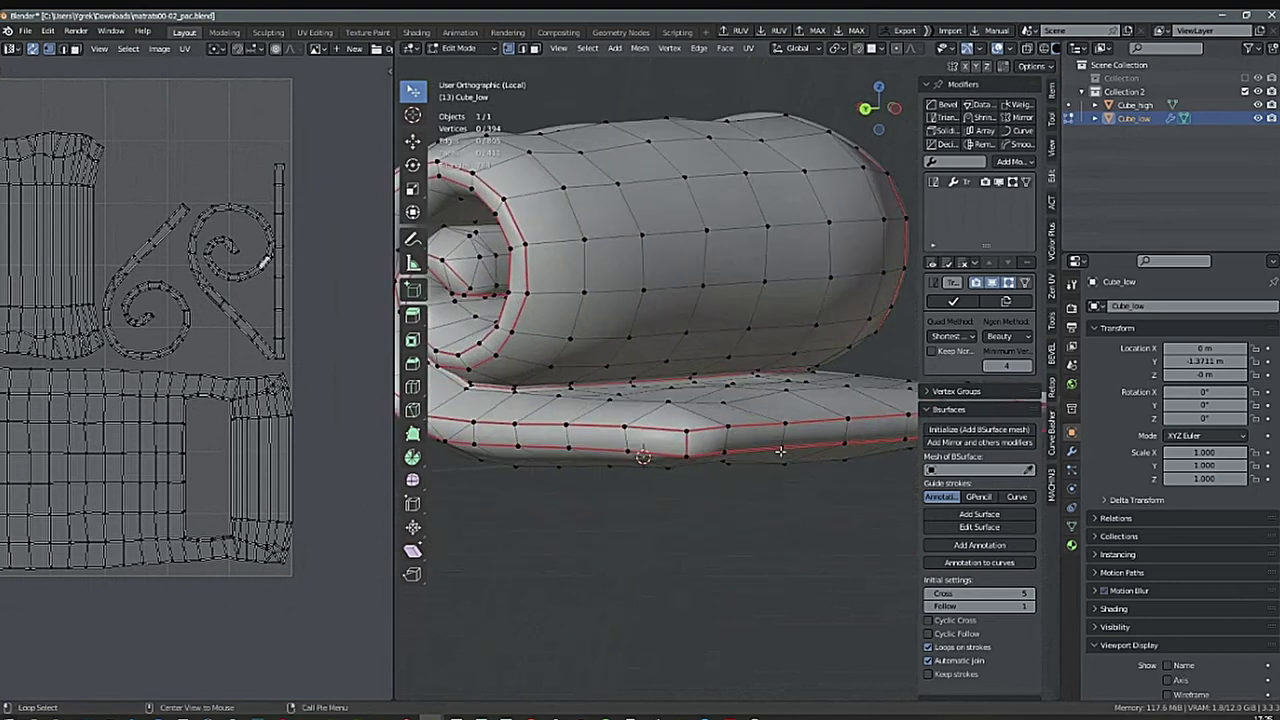
pyautogui.moveTo(780, 452); pyautogui.dragTo(673, 486, button='middle')
# Switch to edge selection, select the short vertical edge at the free end's corner and clear its seam.
pyautogui.rightClick(740, 517)
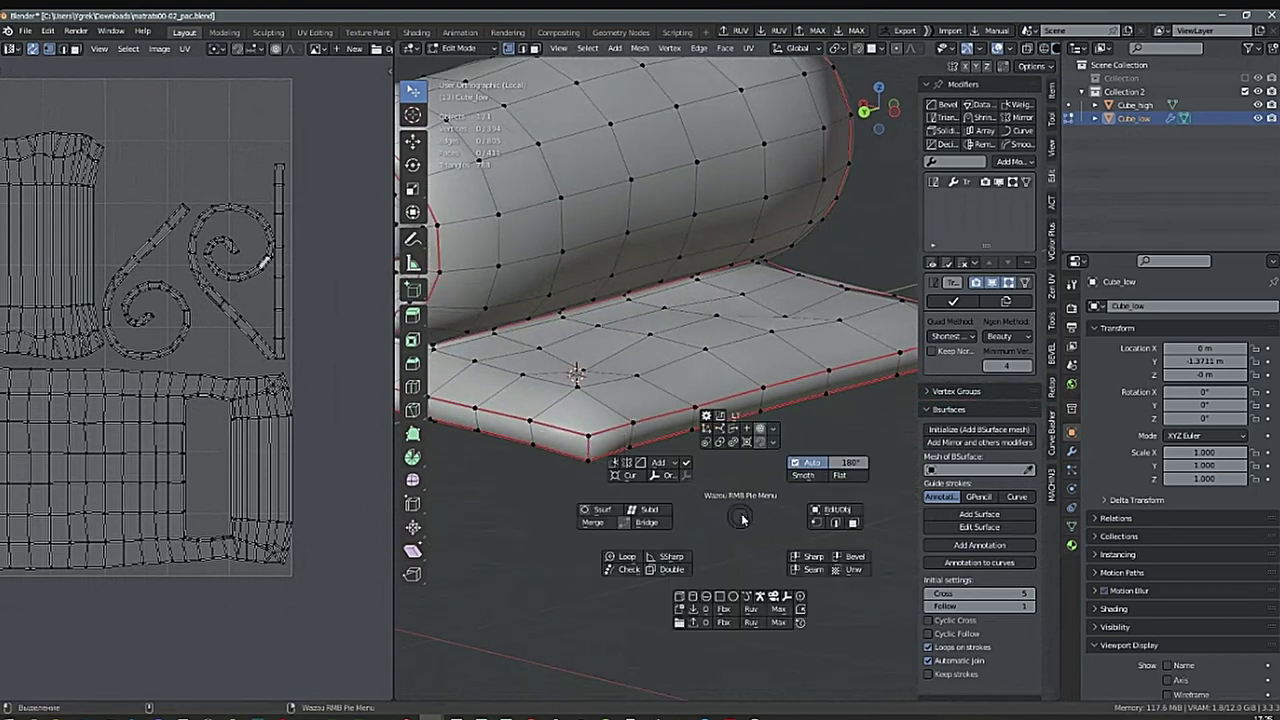
pyautogui.click(836, 523)
pyautogui.moveTo(707, 468); pyautogui.dragTo(610, 330, button='middle')
pyautogui.scroll(2, 634, 306)
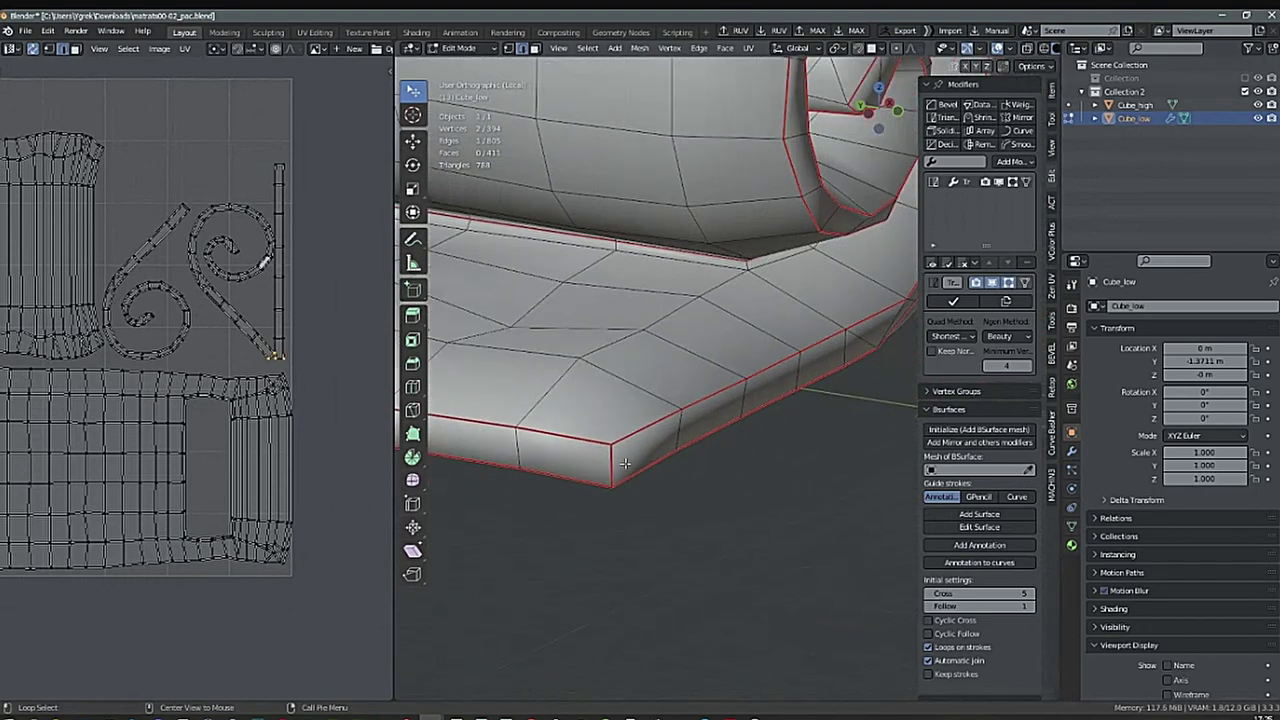
pyautogui.click(615, 464)
pyautogui.keyDown('shift'); pyautogui.moveTo(651, 486); pyautogui.dragTo(708, 425, button='middle'); pyautogui.keyUp('shift')
pyautogui.scroll(2, 652, 452)
pyautogui.hotkey('shift', 'r')
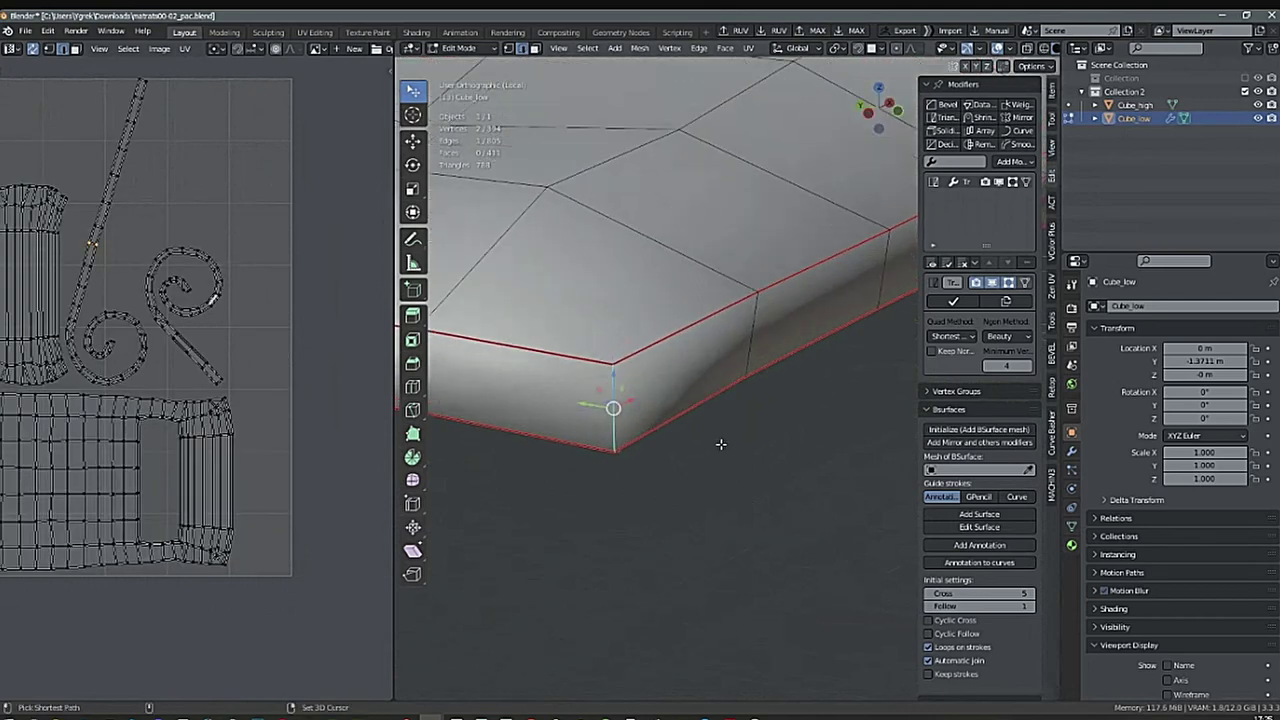
# Bevel the vertical corner edge of the free end about 0.006 m wide with one segment.
pyautogui.hotkey('ctrl', 'b')
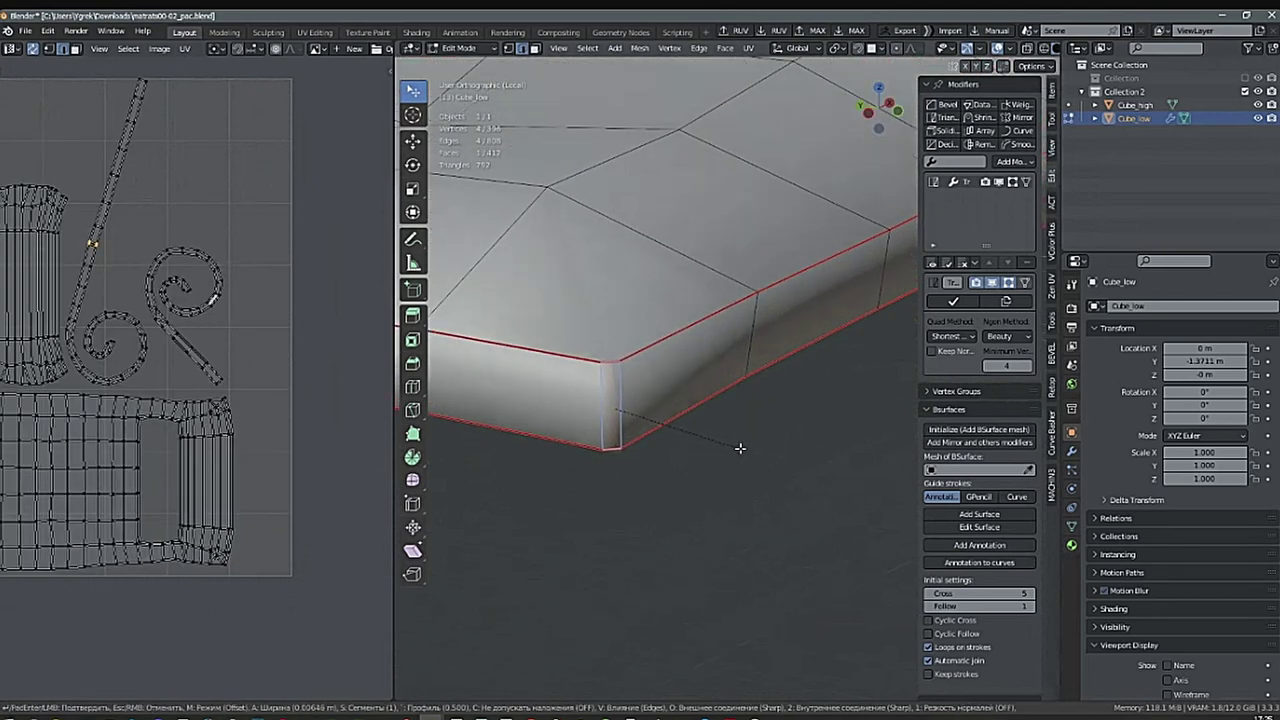
pyautogui.click(745, 447)
pyautogui.scroll(-3, 740, 448)
pyautogui.keyDown('alt'); pyautogui.moveTo(720, 449); pyautogui.dragTo(780, 437, button='middle'); pyautogui.keyUp('alt')
pyautogui.scroll(-2, 760, 440)
# Switch to vertex selection and connect both upper vertices of the beveled corner to the nearest inner vertex on the mattress top.
pyautogui.moveTo(744, 470); pyautogui.dragTo(810, 465, button='right')
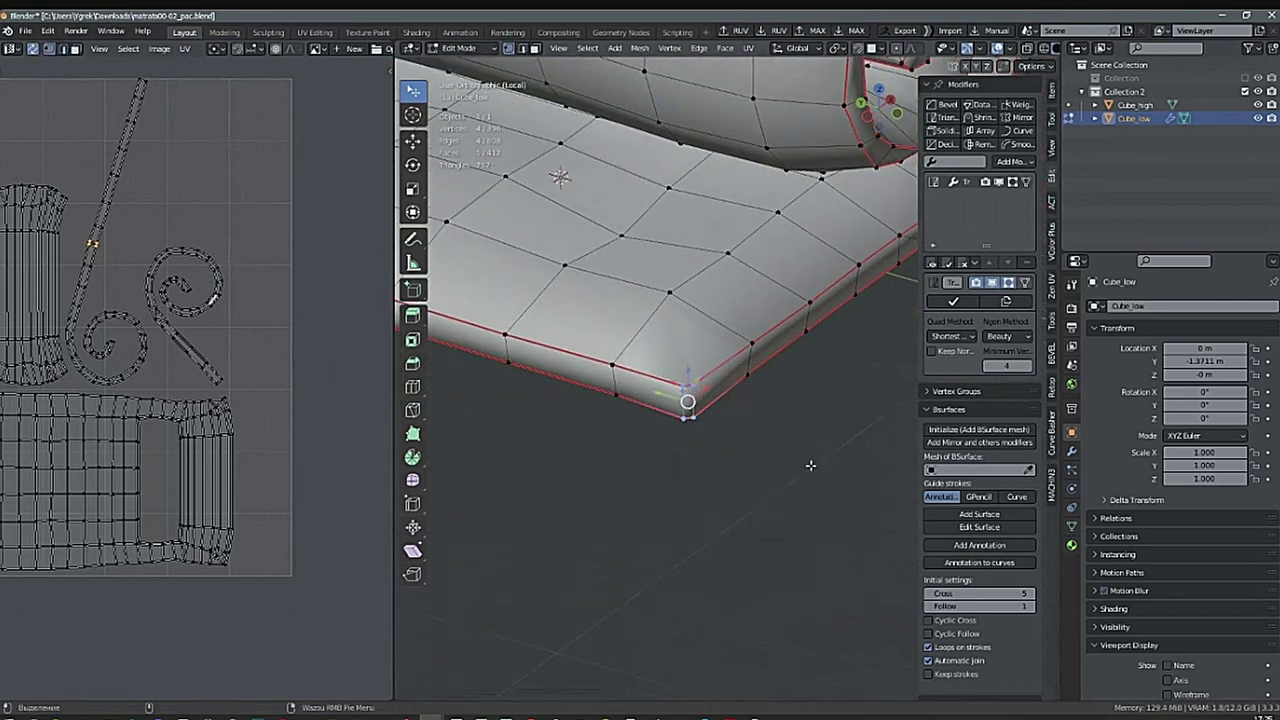
pyautogui.keyDown('shift'); pyautogui.click(684, 383); pyautogui.keyUp('shift')
pyautogui.press('j')
pyautogui.keyDown('shift'); pyautogui.click(675, 304); pyautogui.keyUp('shift')
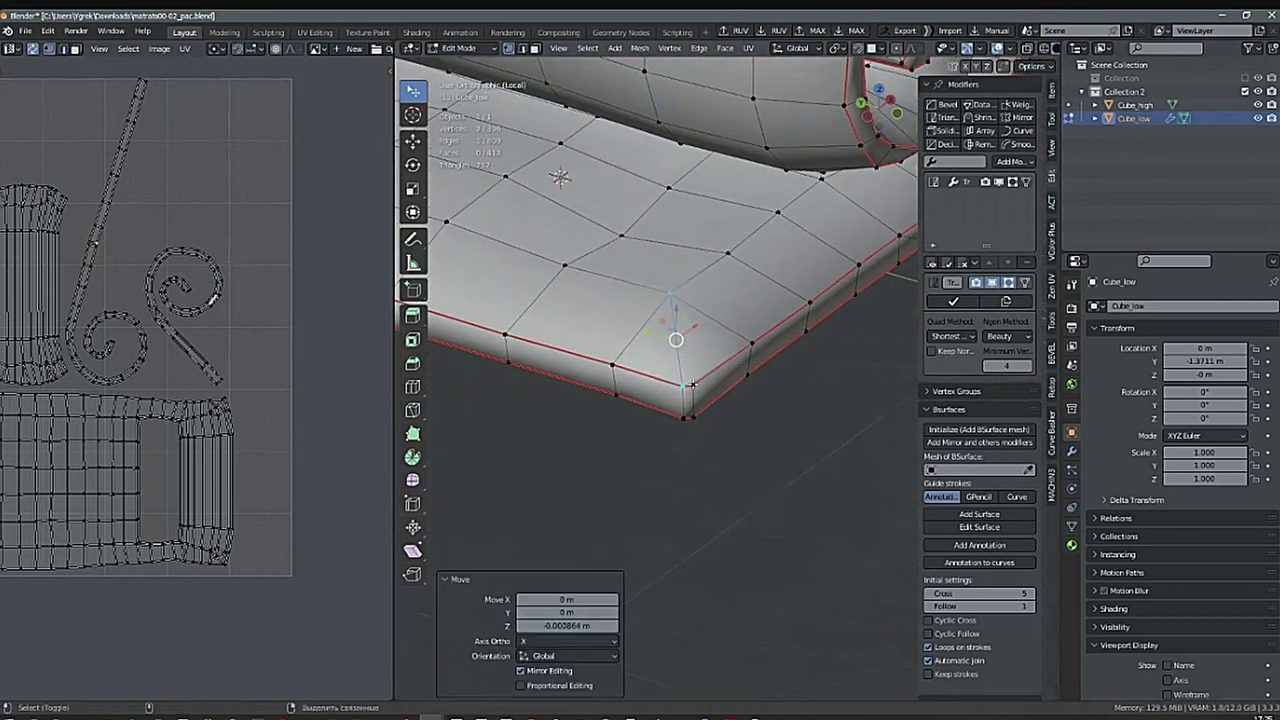
pyautogui.keyDown('shift'); pyautogui.click(694, 384); pyautogui.keyUp('shift')
pyautogui.press('j')
# Connect both lower vertices of the beveled corner to the nearest inner vertex on the mattress underside.
pyautogui.moveTo(758, 390); pyautogui.dragTo(730, 322, button='middle')
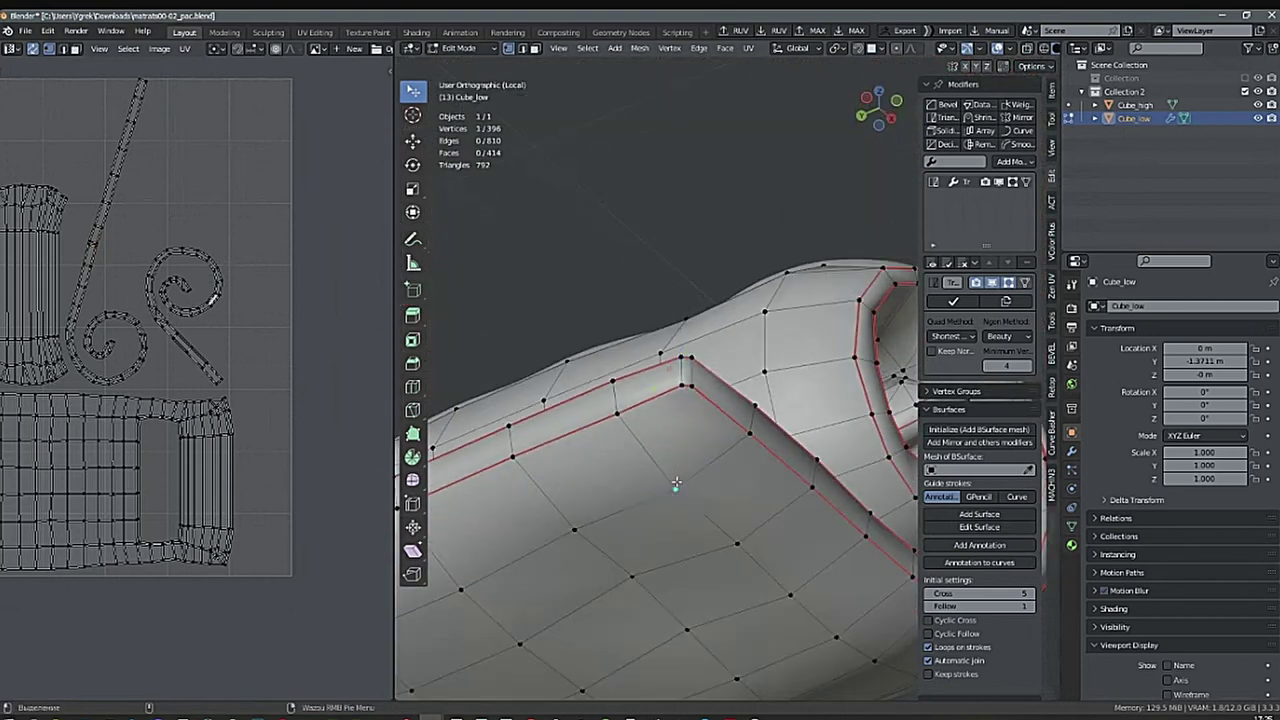
pyautogui.keyDown('shift'); pyautogui.click(695, 389); pyautogui.keyUp('shift')
pyautogui.press('j')
pyautogui.scroll(-4, 786, 398)
pyautogui.scroll(2, 549, 509)
pyautogui.keyDown('shift'); pyautogui.moveTo(549, 509); pyautogui.dragTo(762, 398, button='middle'); pyautogui.keyUp('shift')
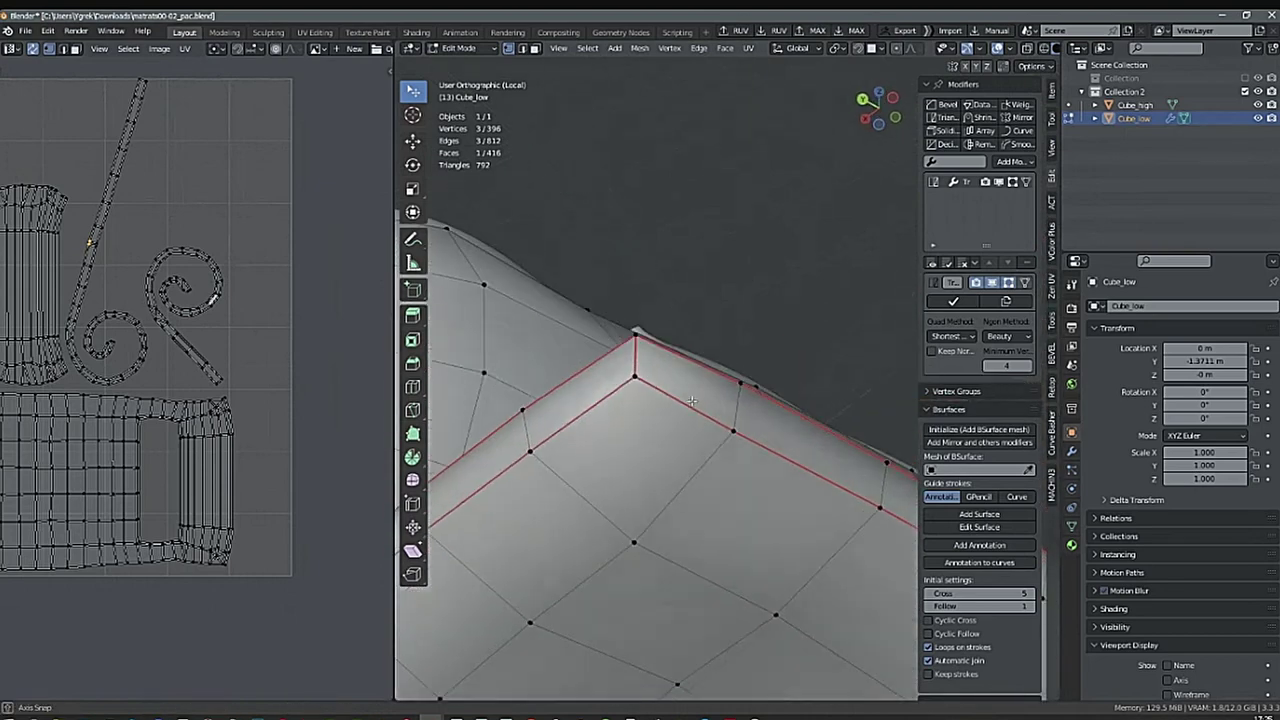
# Select the vertical edge at the free end's other corner and bevel it about 0.006 m wide with one segment.
pyautogui.click(636, 377)
pyautogui.keyDown('shift'); pyautogui.click(636, 334); pyautogui.keyUp('shift')
pyautogui.moveTo(640, 338); pyautogui.dragTo(691, 446, button='middle')
pyautogui.scroll(1, 691, 446)
pyautogui.keyDown('shift'); pyautogui.moveTo(729, 405); pyautogui.dragTo(697, 478, button='middle'); pyautogui.keyUp('shift')
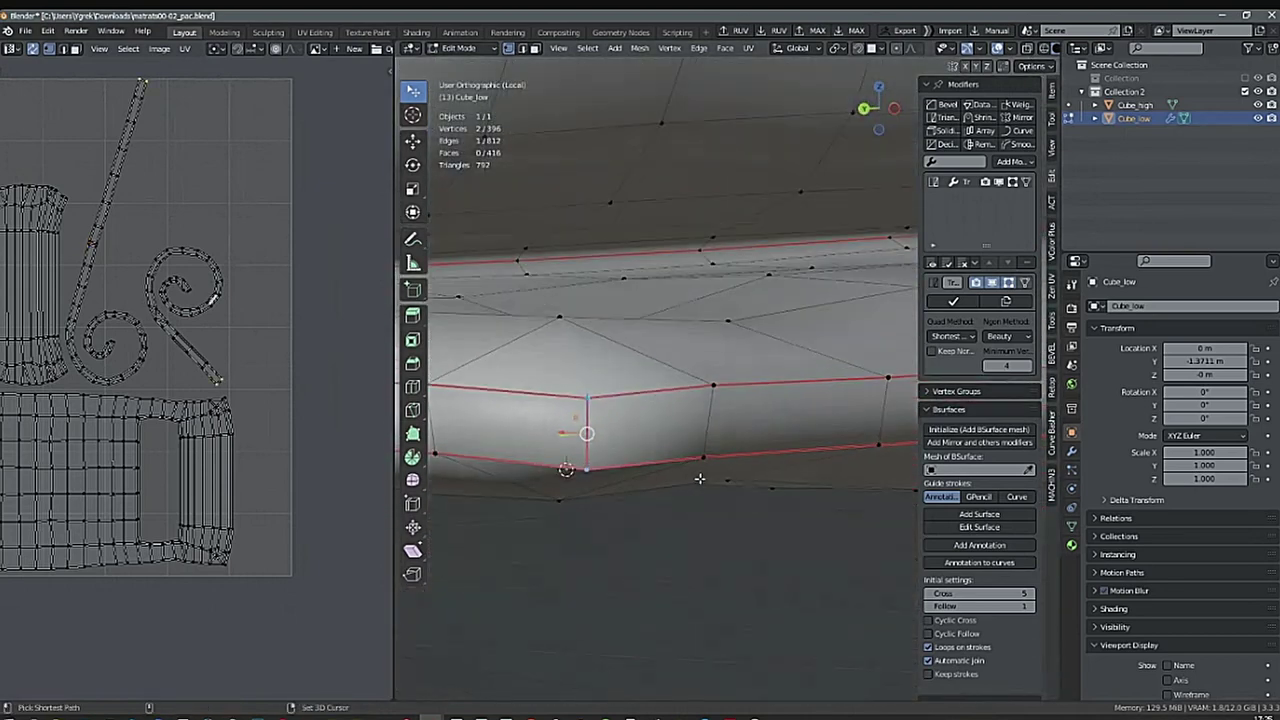
pyautogui.hotkey('ctrl', 'b')
pyautogui.click(728, 485)
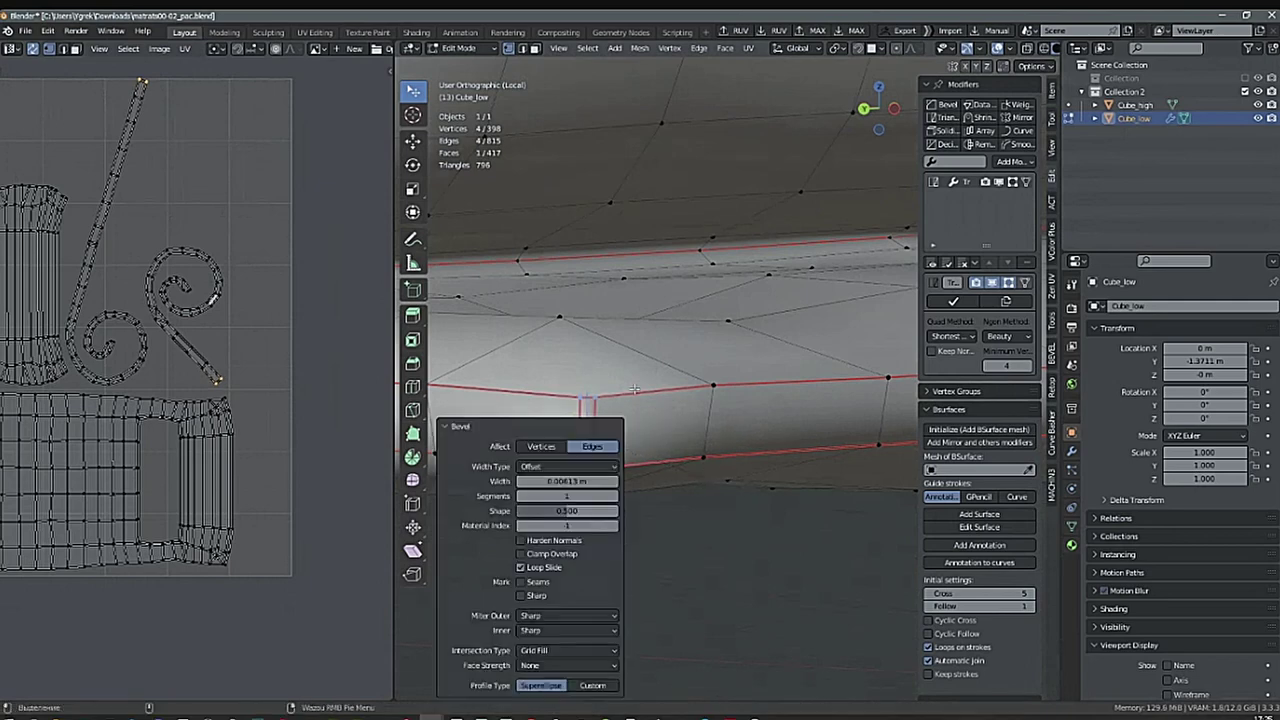
# Join one side of the newly beveled corner to the nearest inner vertices on the mattress top and underside with a fill.
pyautogui.keyDown('shift'); pyautogui.moveTo(636, 390); pyautogui.dragTo(701, 268, button='middle'); pyautogui.keyUp('shift')
pyautogui.moveTo(701, 268); pyautogui.dragTo(714, 337, button='middle')
pyautogui.click(624, 404)
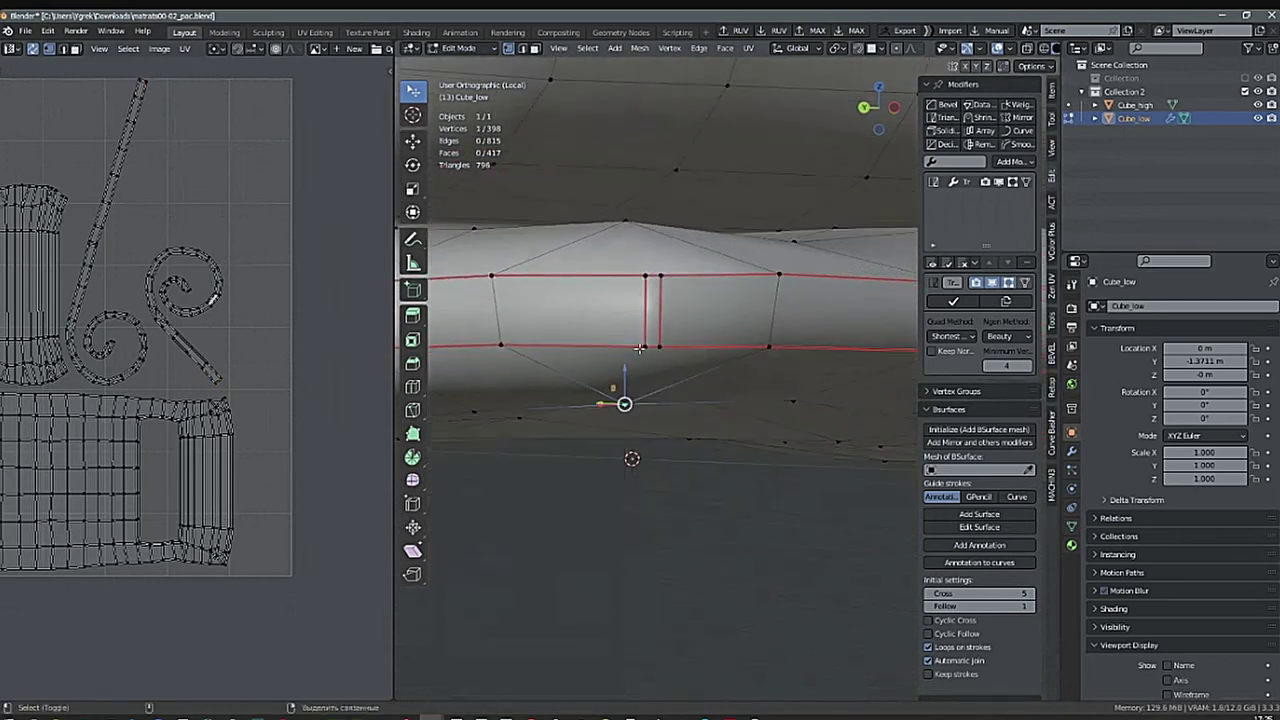
pyautogui.keyDown('shift'); pyautogui.click(645, 347); pyautogui.keyUp('shift')
pyautogui.keyDown('shift'); pyautogui.click(625, 221); pyautogui.keyUp('shift')
pyautogui.hotkey('ctrl', 'z')
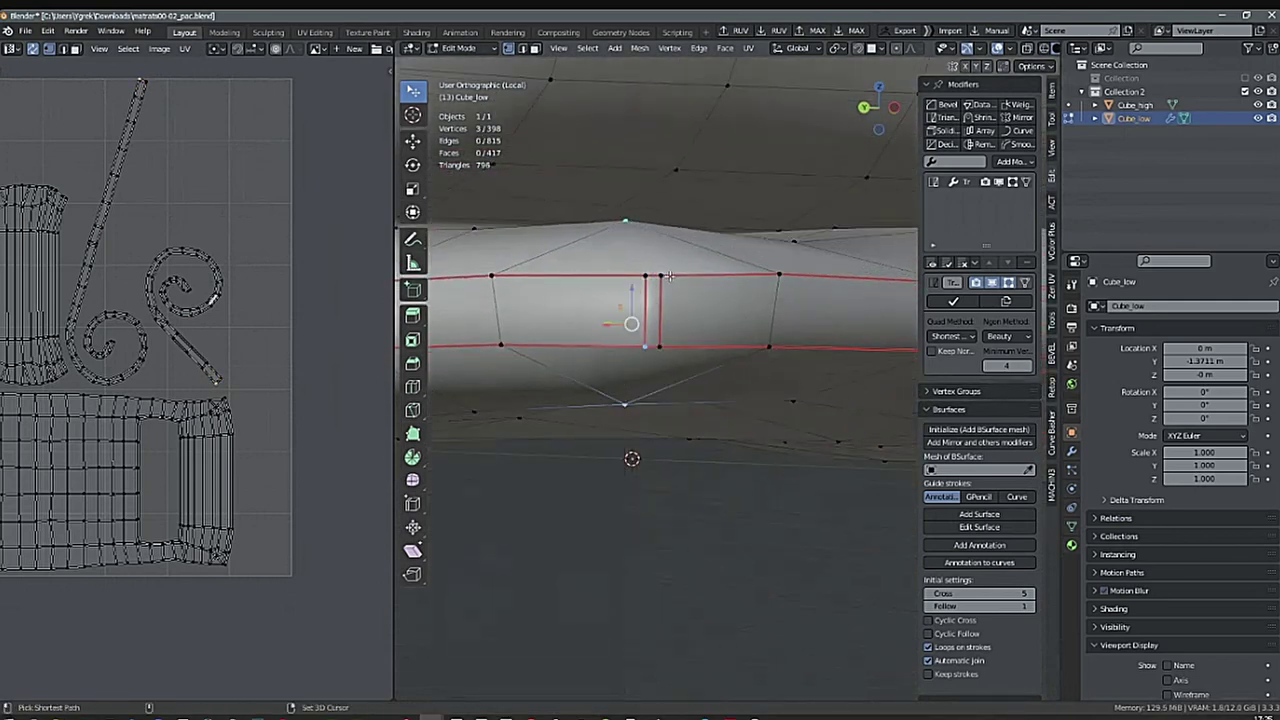
pyautogui.keyDown('shift'); pyautogui.click(642, 348); pyautogui.keyUp('shift')
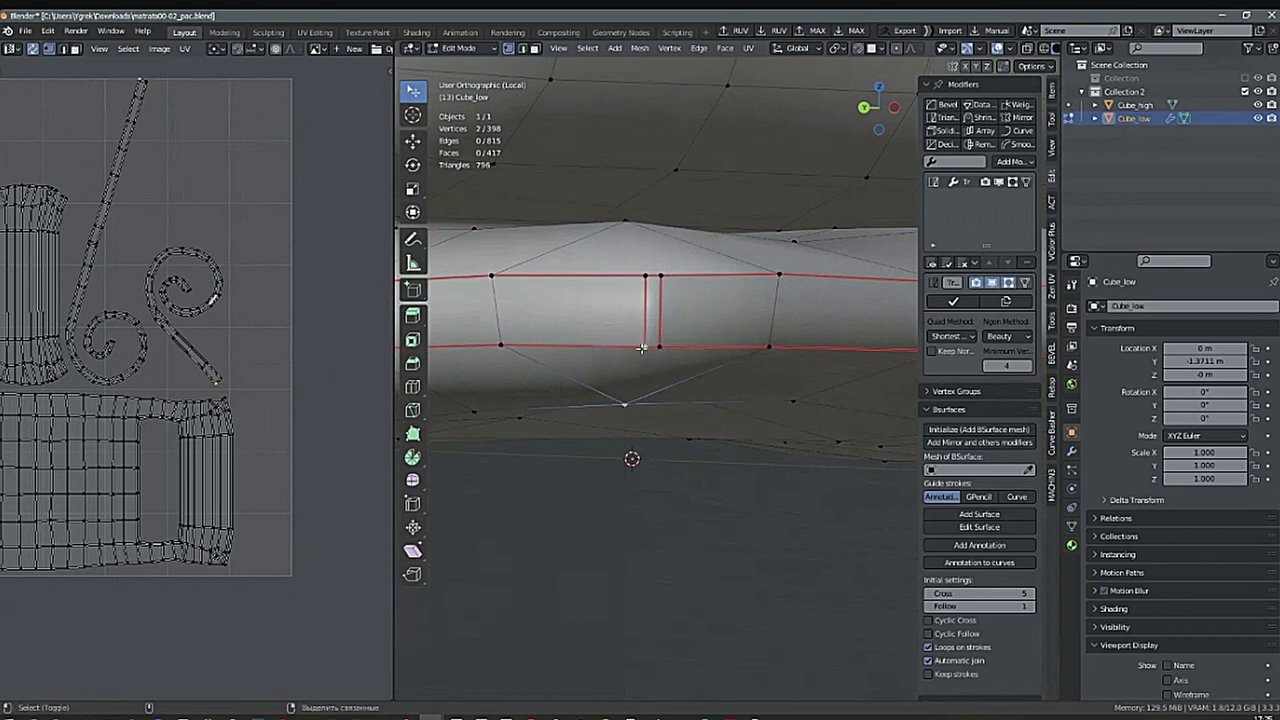
pyautogui.press('f')
# Connect the other side's upper and lower bevel vertices to the same inner vertices on the mattress top and underside.
pyautogui.click(625, 221)
pyautogui.keyDown('shift'); pyautogui.click(660, 275); pyautogui.keyUp('shift')
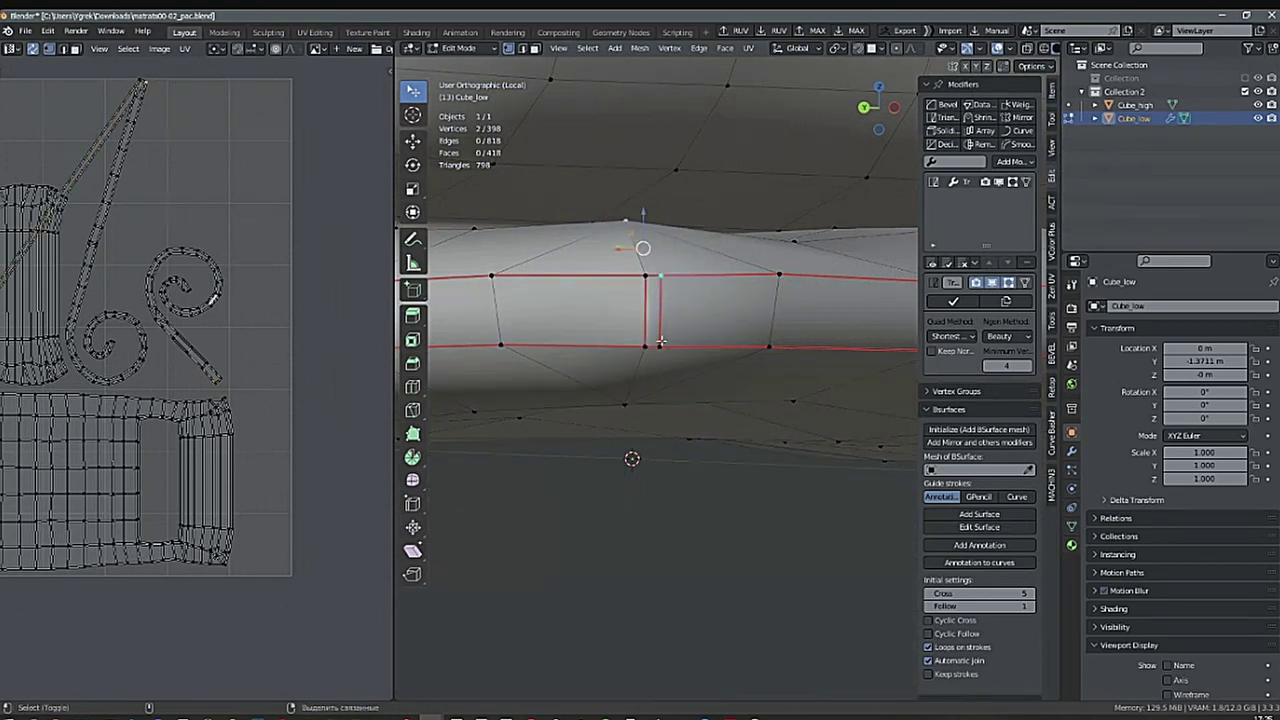
pyautogui.keyDown('shift'); pyautogui.click(638, 395); pyautogui.keyUp('shift')
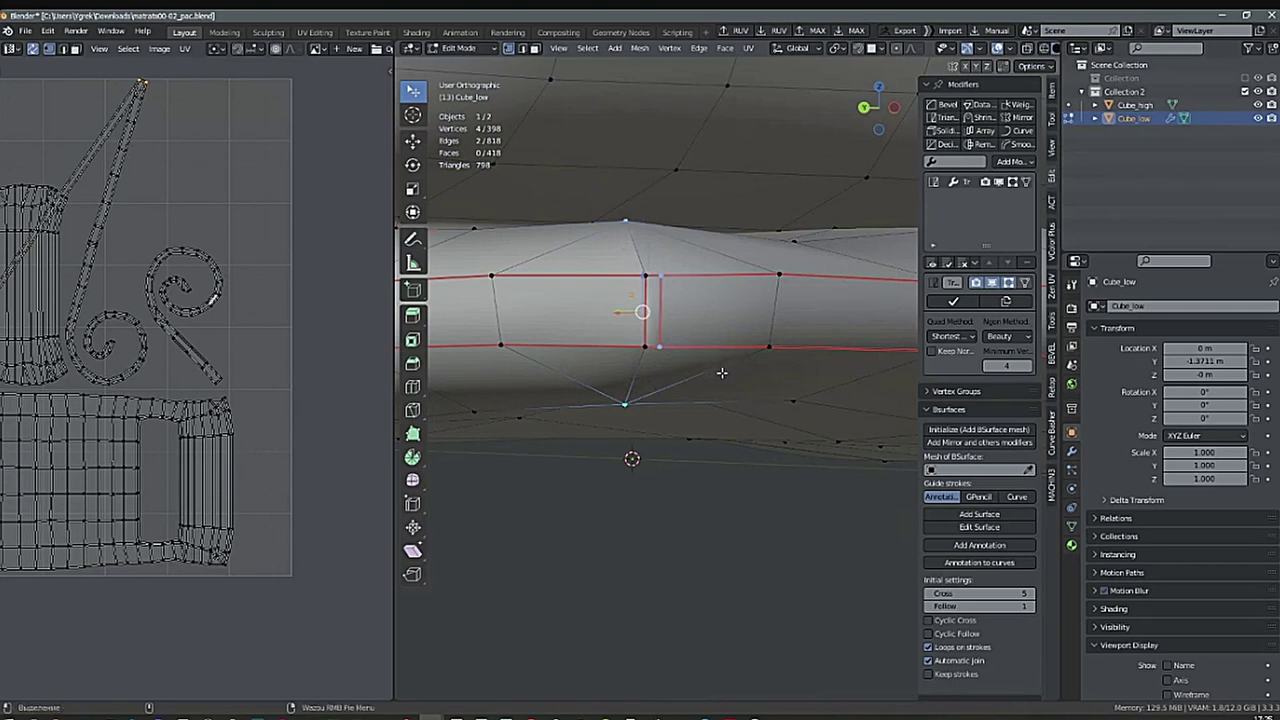
pyautogui.press('j')
pyautogui.hotkey('alt', 'a')
# Connect the remaining upper vertex of the beveled corner to the nearest inner vertex on the mattress top.
pyautogui.scroll(-3, 769, 376)
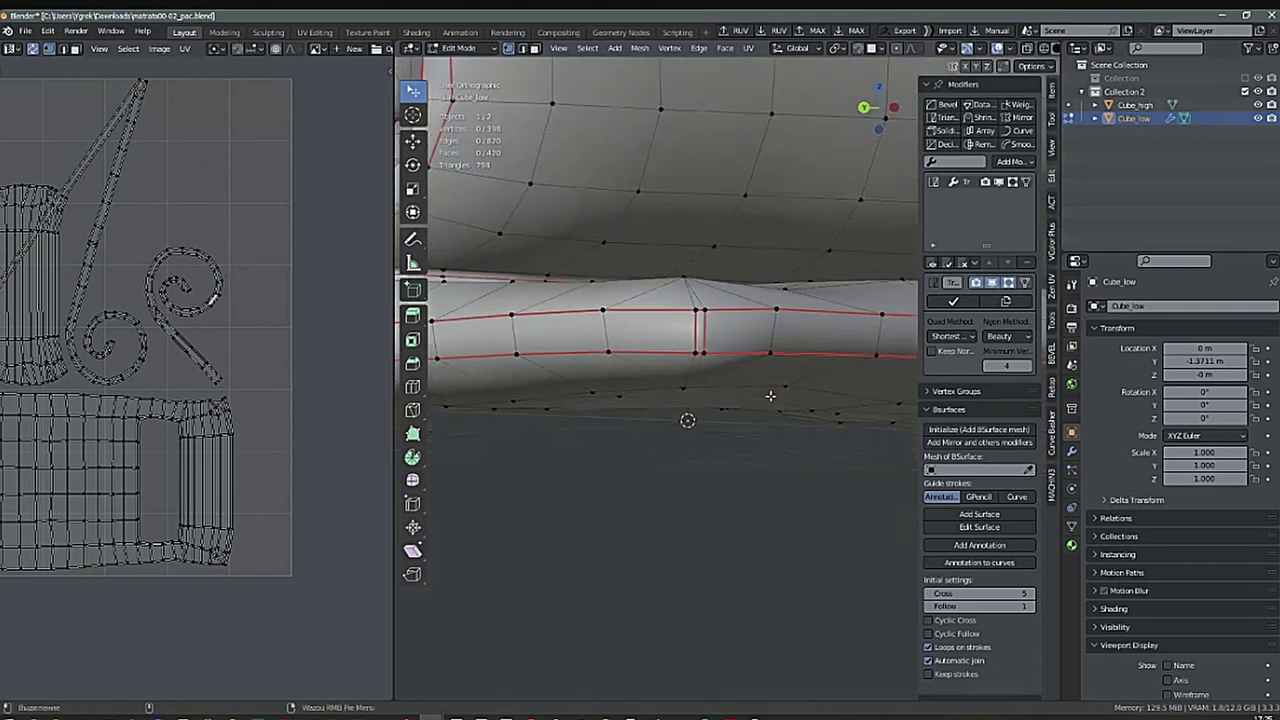
pyautogui.scroll(-3, 769, 412)
pyautogui.press('Tab')
pyautogui.scroll(-2, 770, 430)
pyautogui.moveTo(714, 468); pyautogui.dragTo(783, 487, button='middle')
pyautogui.scroll(6, 824, 373)
pyautogui.moveTo(824, 373); pyautogui.dragTo(622, 465, button='middle')
pyautogui.press('Tab')
pyautogui.scroll(2, 645, 461)
pyautogui.click(596, 468)
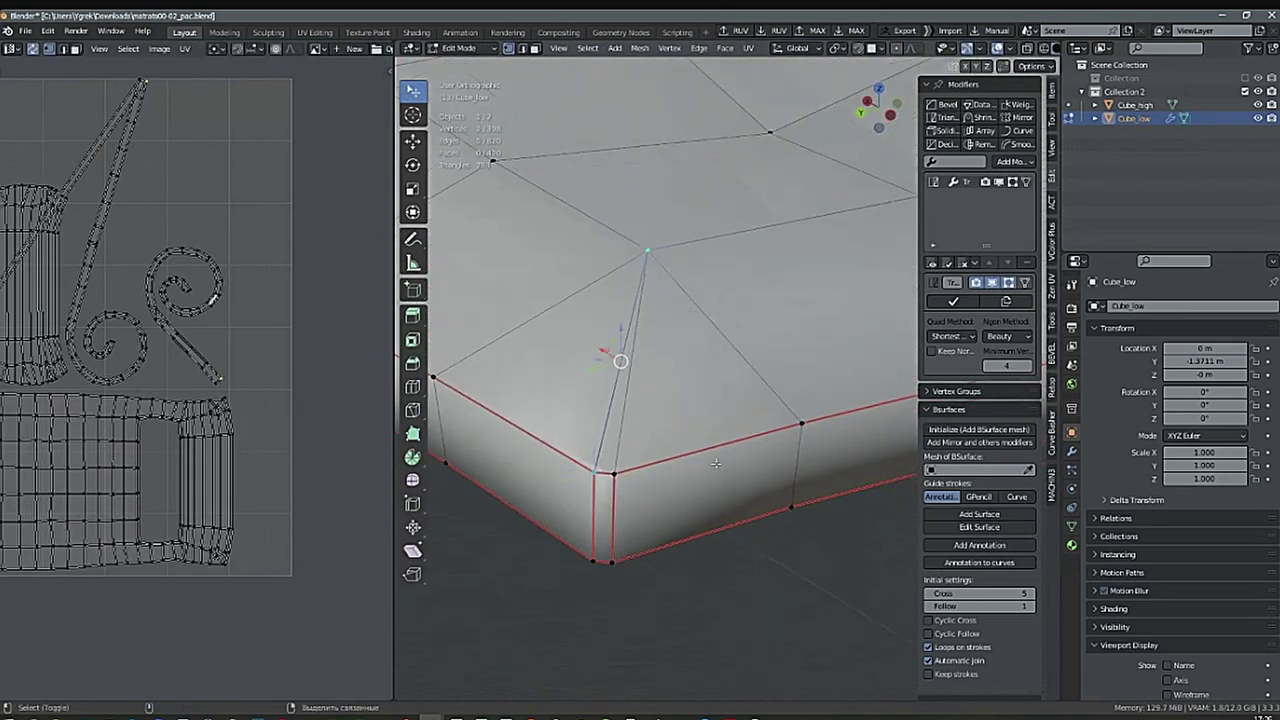
pyautogui.moveTo(717, 458); pyautogui.dragTo(725, 430, button='middle')
# Examine the beveled corners and the enlarged UV layout, and view the corner's inner geometry with X-ray display.
pyautogui.press('Tab')
pyautogui.press('Tab')
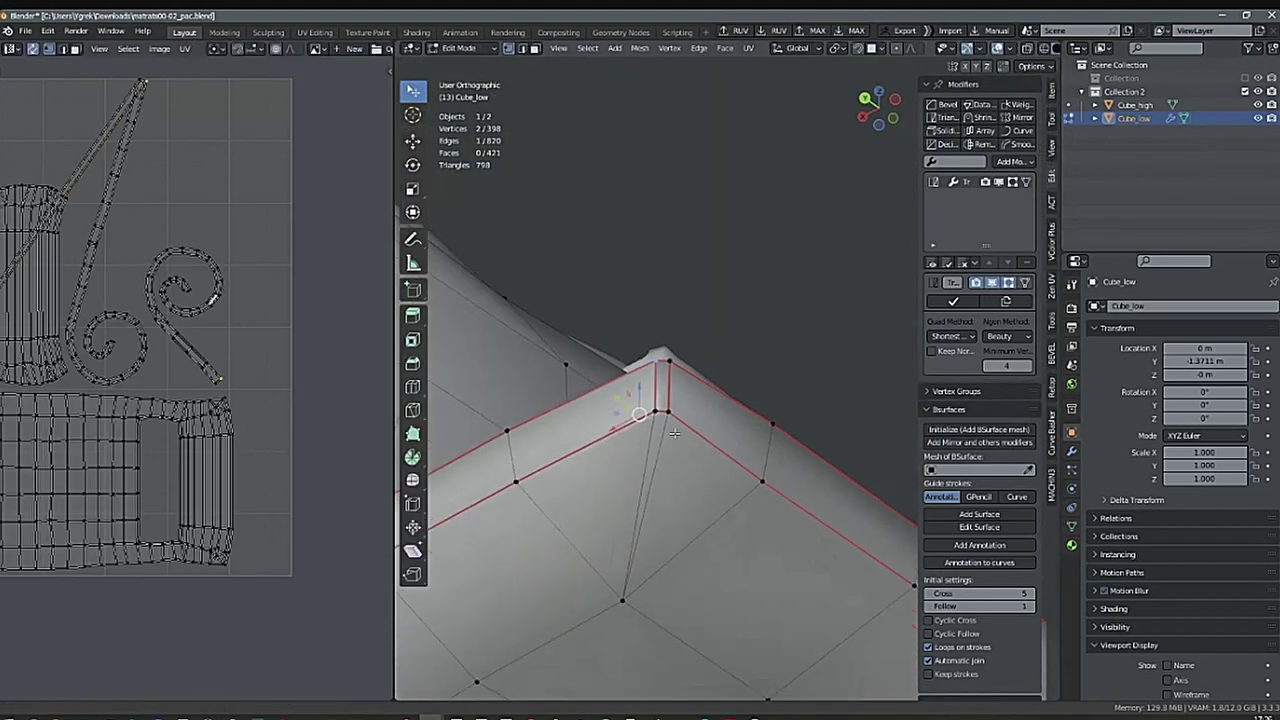
pyautogui.press('Tab')
pyautogui.press('Tab')
pyautogui.scroll(-8, 740, 465)
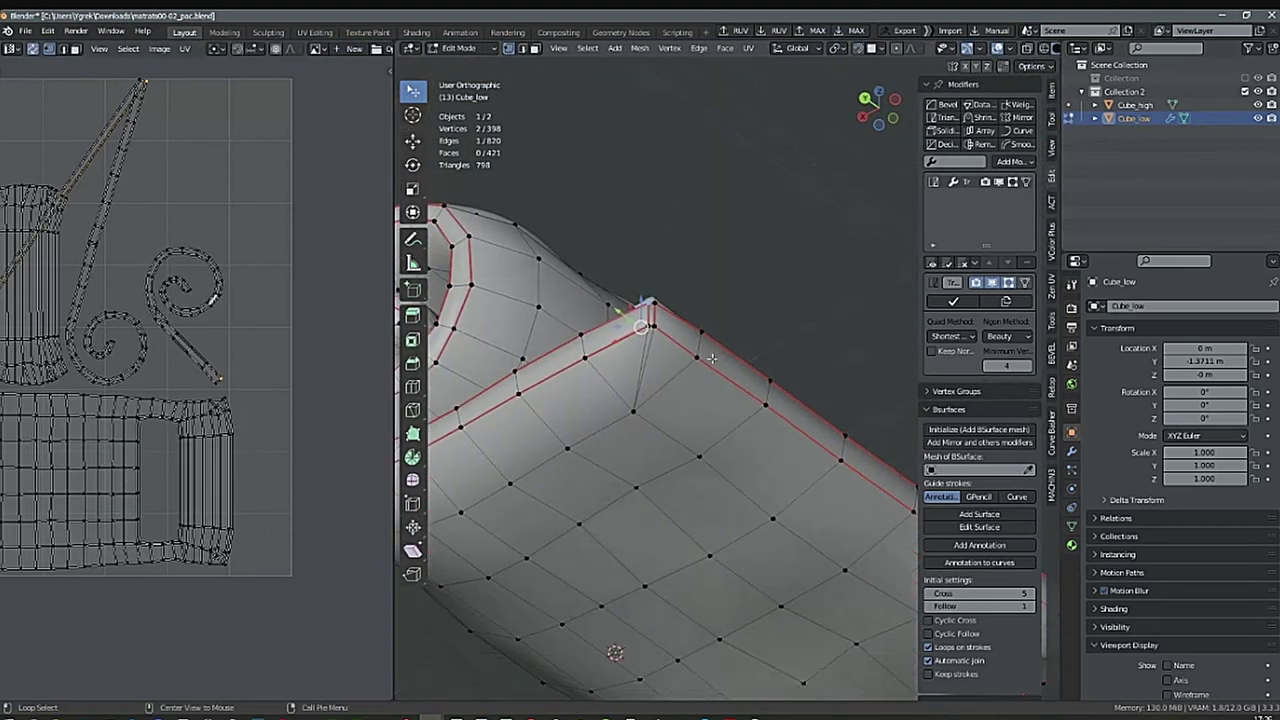
pyautogui.moveTo(772, 483); pyautogui.dragTo(638, 489, button='middle')
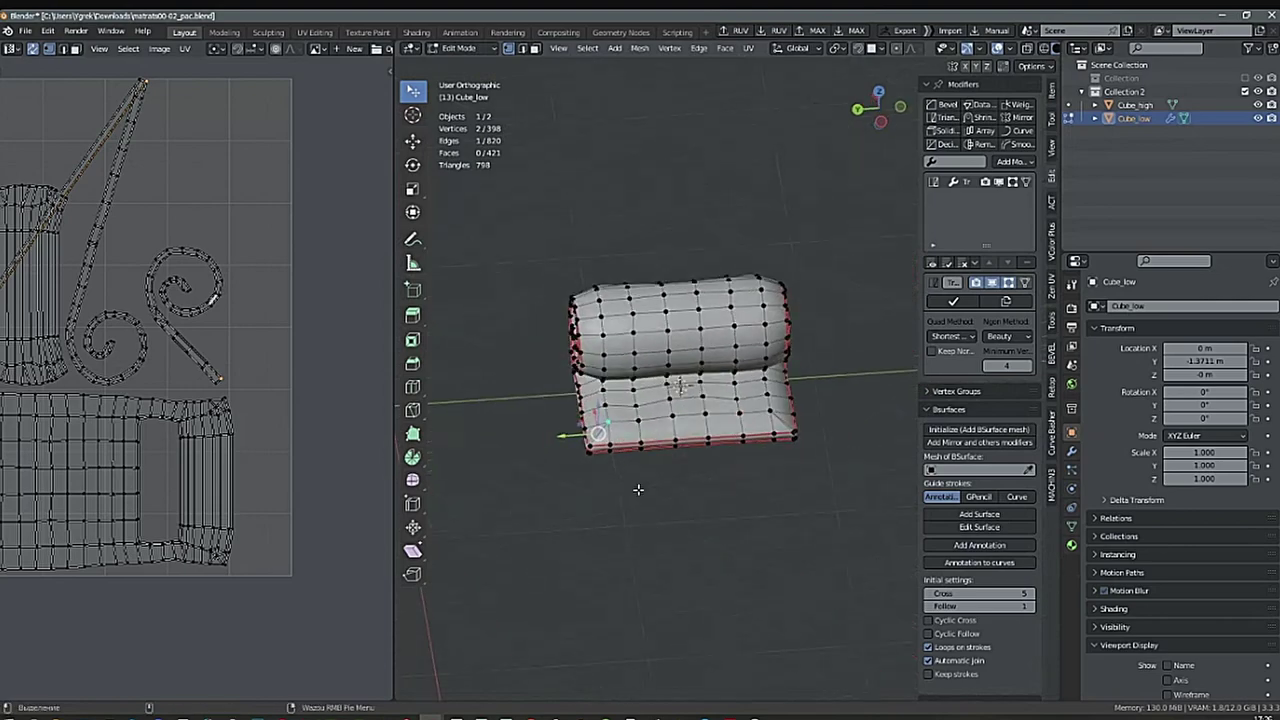
pyautogui.hotkey('ctrl', 'space')
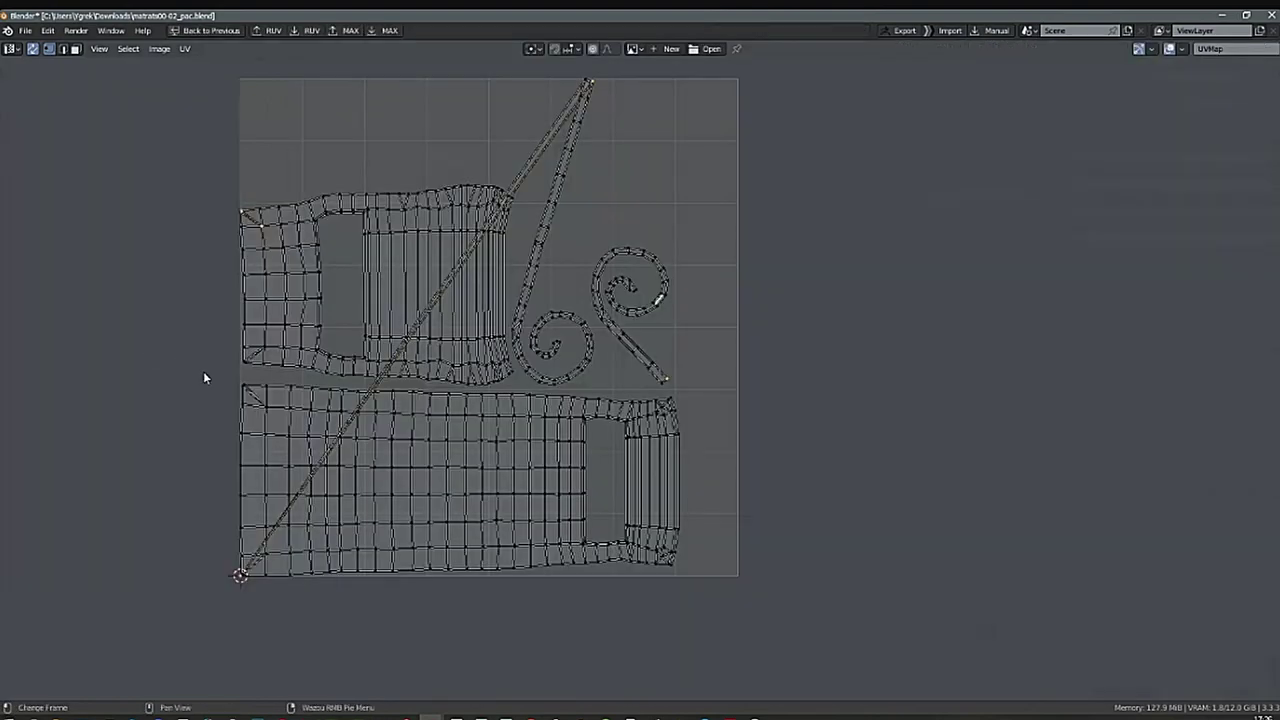
pyautogui.scroll(5, 300, 540)
pyautogui.scroll(2, 287, 515)
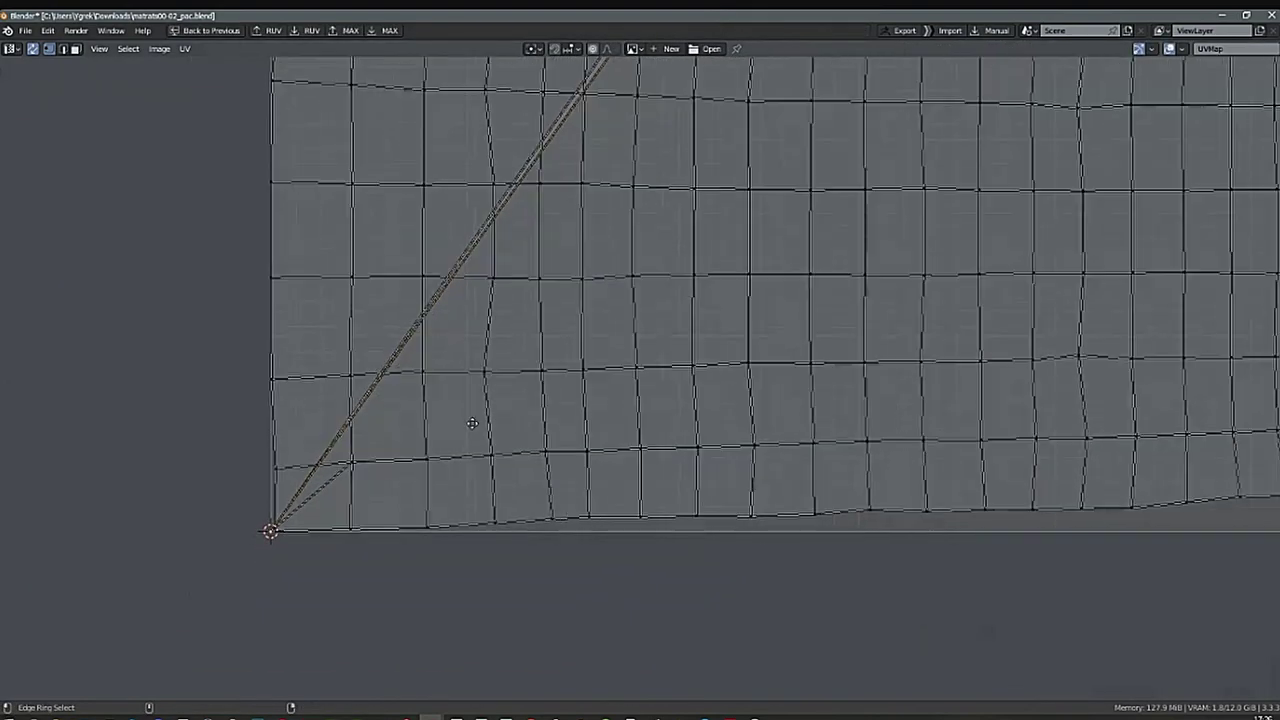
pyautogui.scroll(-7, 471, 430)
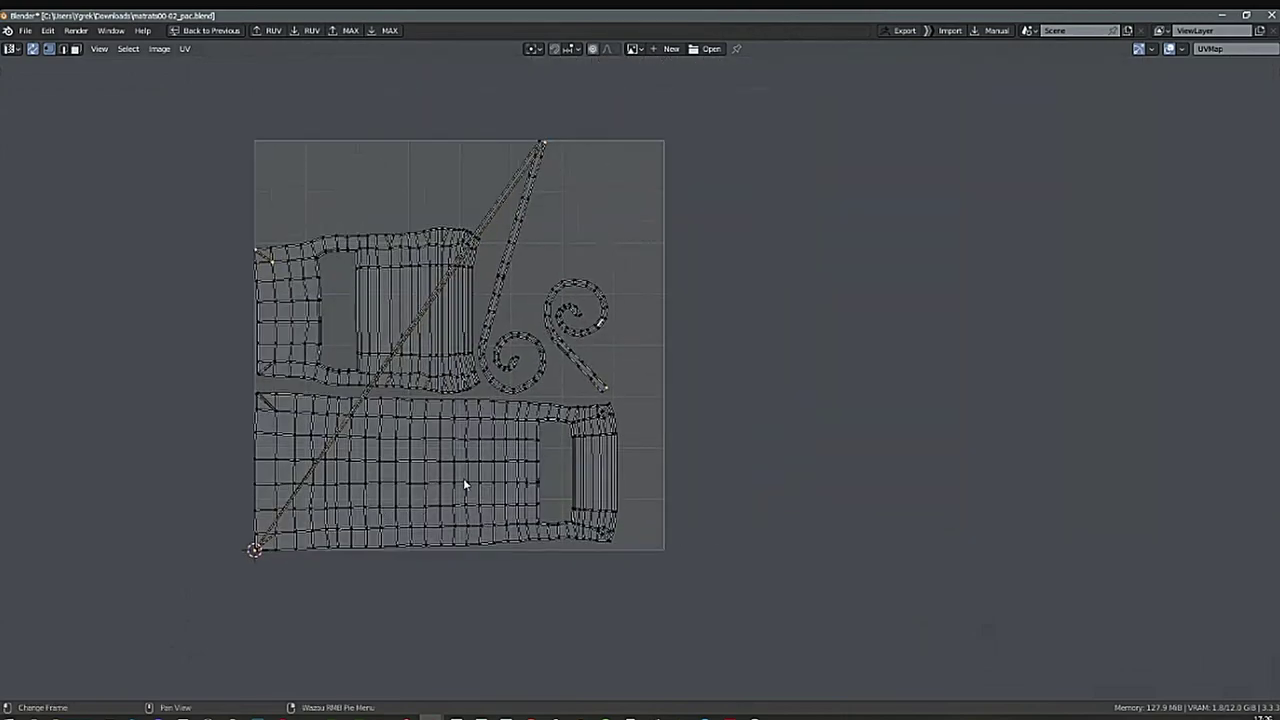
pyautogui.hotkey('ctrl', 'space')
pyautogui.scroll(10, 680, 385)
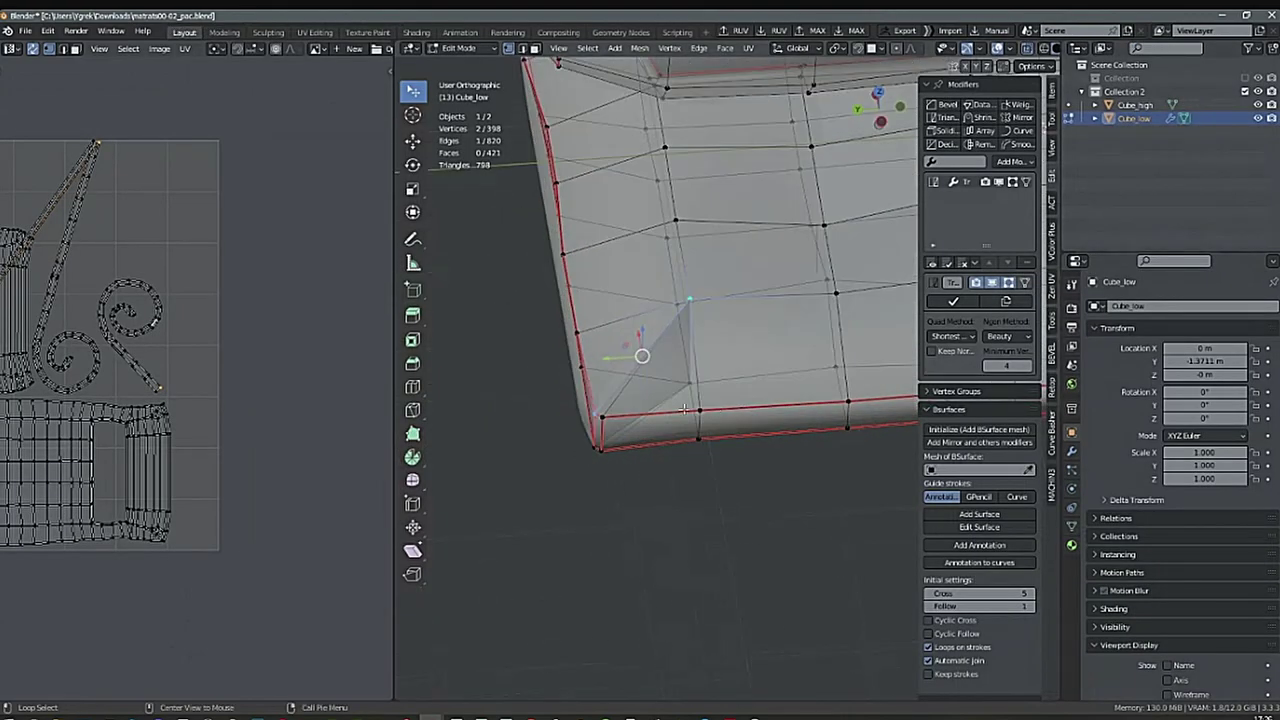
pyautogui.moveTo(755, 363); pyautogui.dragTo(744, 369, button='middle')
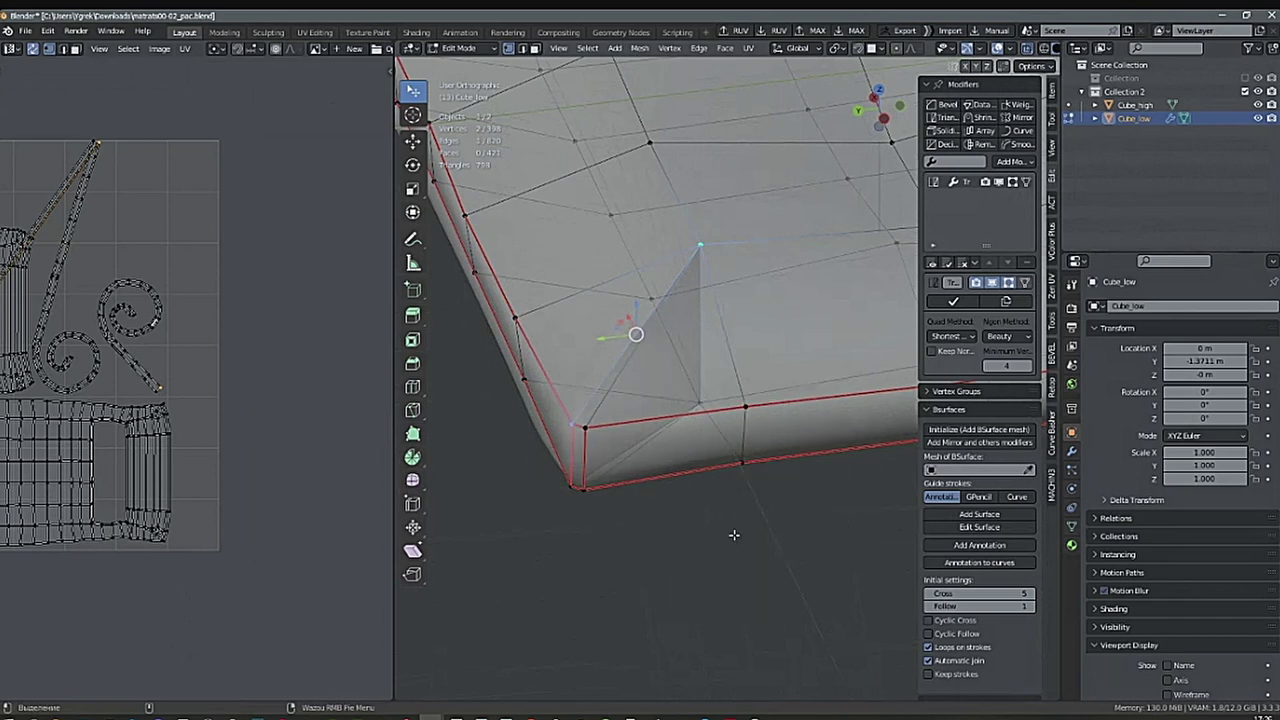
# Switch to face selection and delete the internal triangular face inside the beveled corner.
pyautogui.rightClick(697, 550)
pyautogui.click(809, 558)
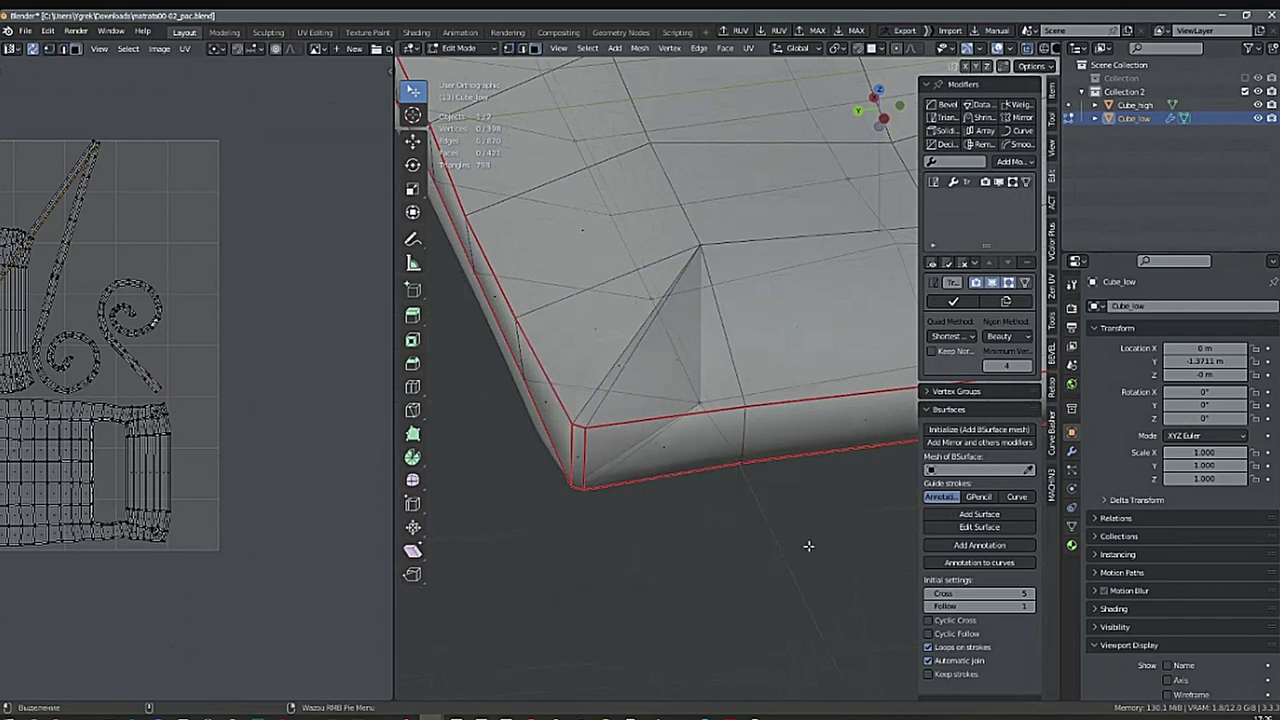
pyautogui.rightClick(680, 400)
pyautogui.click(776, 436)
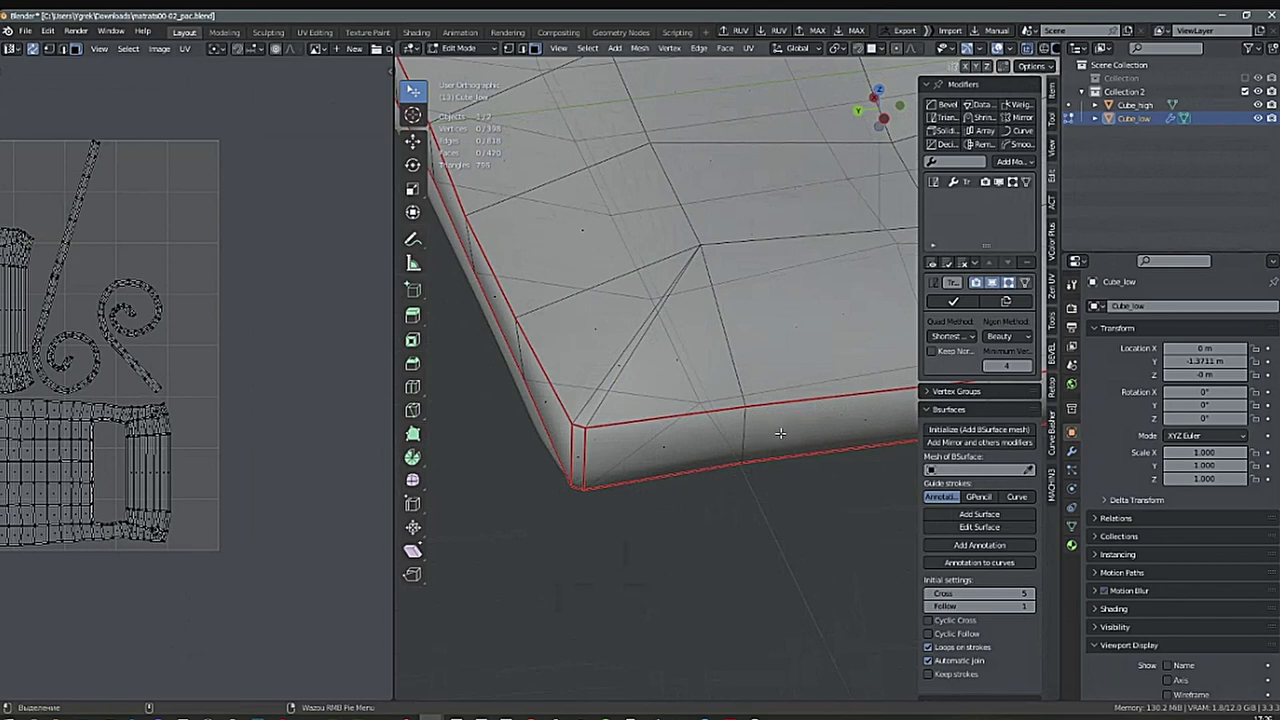
# Switch to edge selection, select both vertical edges of the beveled corner and clear their seams.
pyautogui.rightClick(706, 507)
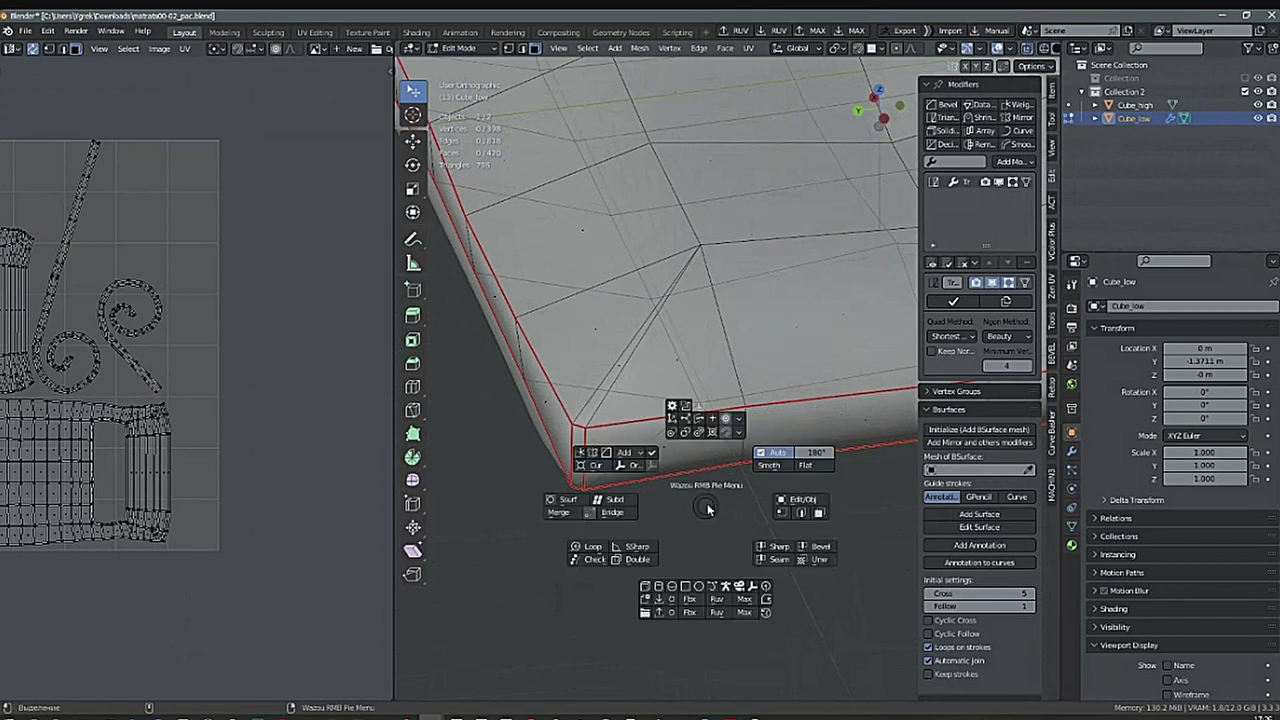
pyautogui.click(800, 514)
pyautogui.click(572, 457)
pyautogui.keyDown('shift'); pyautogui.click(585, 460); pyautogui.keyUp('shift')
pyautogui.hotkey('ctrl', 'alt', 's')
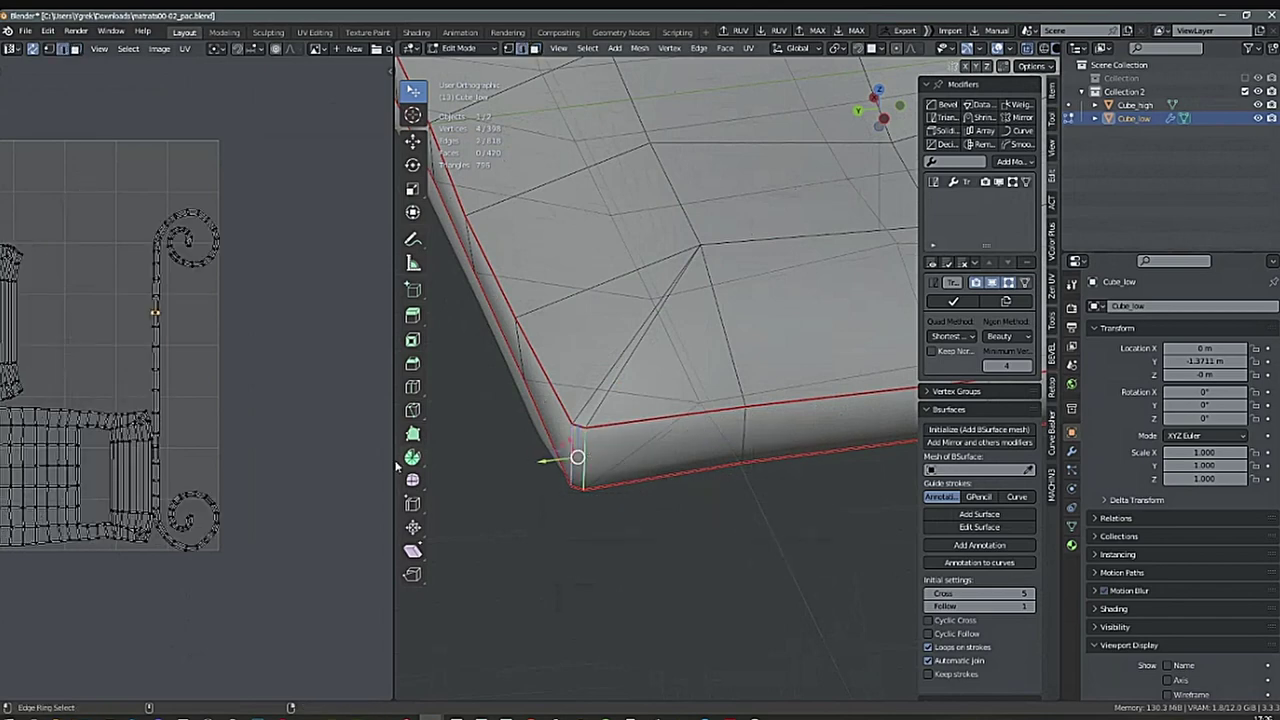
pyautogui.keyDown('ctrl'); pyautogui.moveTo(314, 444); pyautogui.dragTo(276, 444, button='middle'); pyautogui.keyUp('ctrl')
pyautogui.keyDown('ctrl'); pyautogui.moveTo(163, 435); pyautogui.dragTo(150, 478, button='middle'); pyautogui.keyUp('ctrl')
pyautogui.moveTo(150, 478); pyautogui.dragTo(214, 413, button='middle')
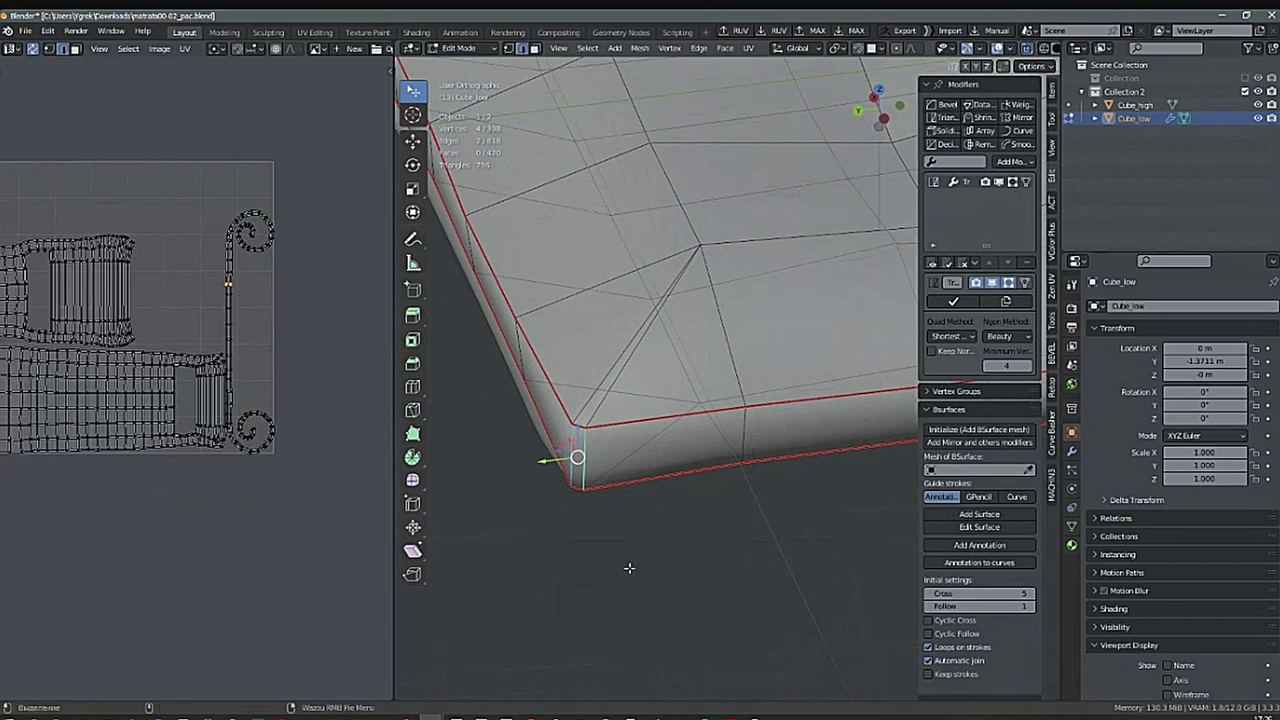
# Examine the free end's opposite corner and the side strips in the UV layout.
pyautogui.moveTo(665, 475); pyautogui.dragTo(731, 480, button='middle')
pyautogui.keyDown('shift'); pyautogui.moveTo(731, 480); pyautogui.dragTo(783, 483, button='middle'); pyautogui.keyUp('shift')
pyautogui.click(783, 482)
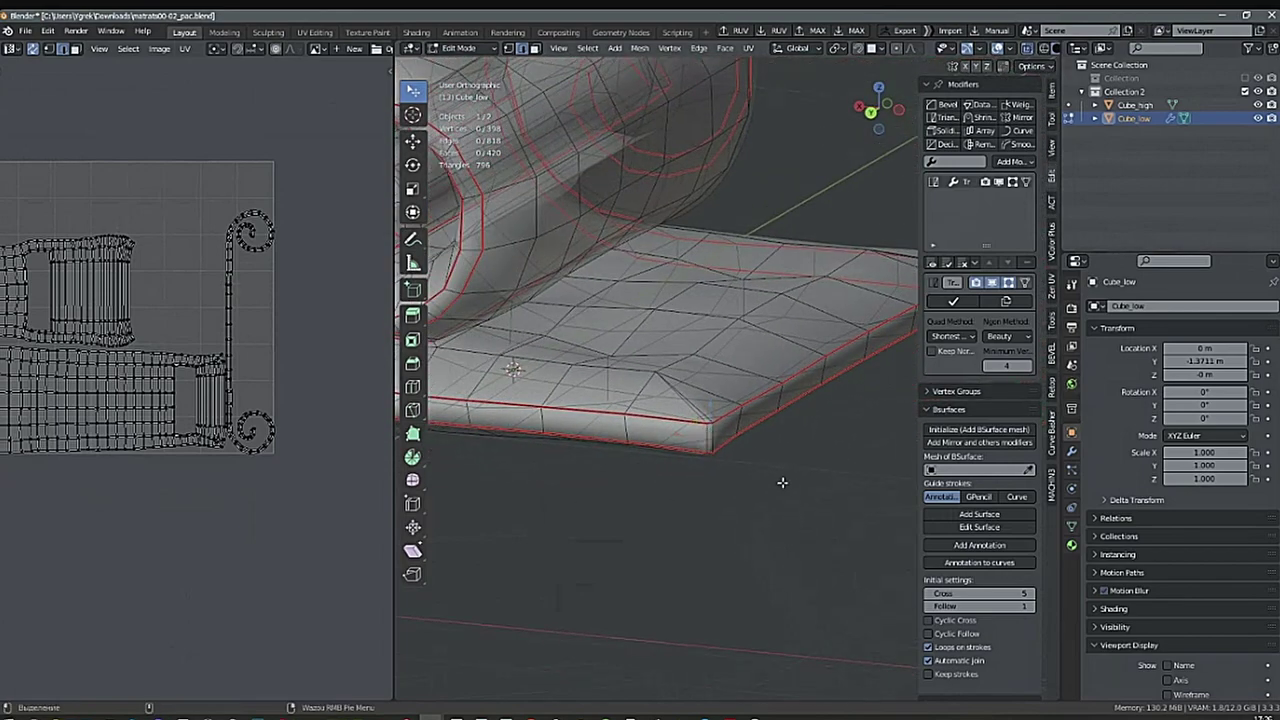
pyautogui.press('a')
pyautogui.click(774, 490)
pyautogui.moveTo(270, 463); pyautogui.dragTo(255, 425, button='middle')
pyautogui.moveTo(255, 425); pyautogui.dragTo(281, 424, button='middle')
pyautogui.keyDown('alt'); pyautogui.moveTo(756, 458); pyautogui.dragTo(734, 471, button='middle'); pyautogui.keyUp('alt')
# Maximize the 3D view, turn off X-ray, and mark one vertical edge at each of the free end's beveled corners as a seam.
pyautogui.hotkey('ctrl', 'space')
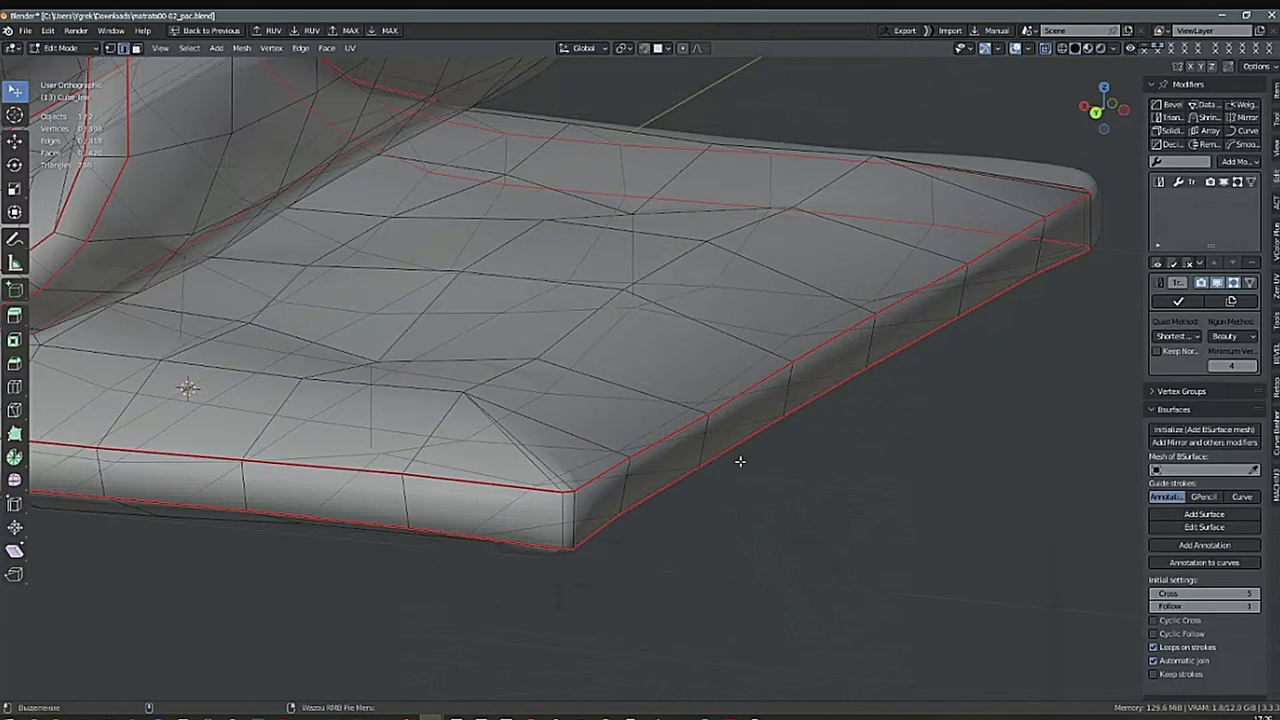
pyautogui.keyDown('alt'); pyautogui.moveTo(740, 460); pyautogui.dragTo(694, 506); pyautogui.keyUp('alt')
pyautogui.moveTo(693, 505); pyautogui.dragTo(530, 505, button='middle')
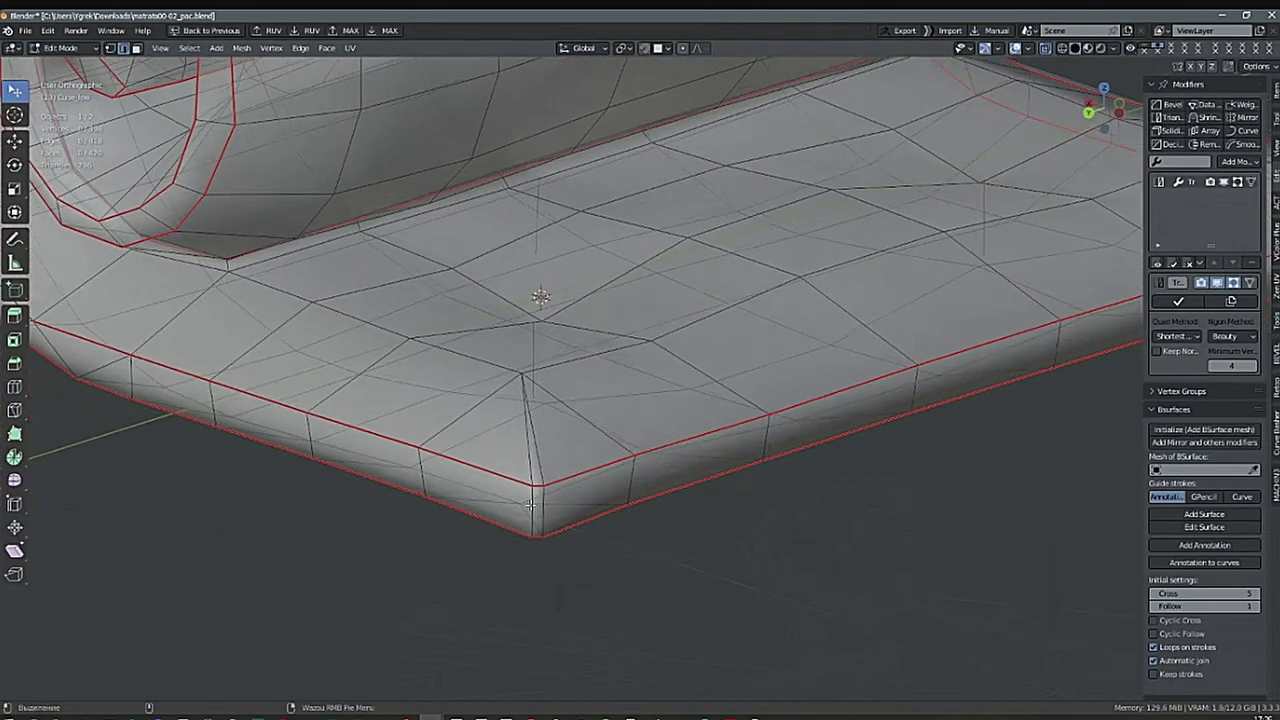
pyautogui.click(533, 510)
pyautogui.hotkey('alt', 'z')
pyautogui.keyDown('alt'); pyautogui.moveTo(702, 503); pyautogui.dragTo(600, 494, button='middle'); pyautogui.keyUp('alt')
pyautogui.keyDown('ctrl'); pyautogui.keyDown('alt'); pyautogui.moveTo(676, 476); pyautogui.dragTo(734, 494, button='middle'); pyautogui.keyUp('alt'); pyautogui.keyUp('ctrl')
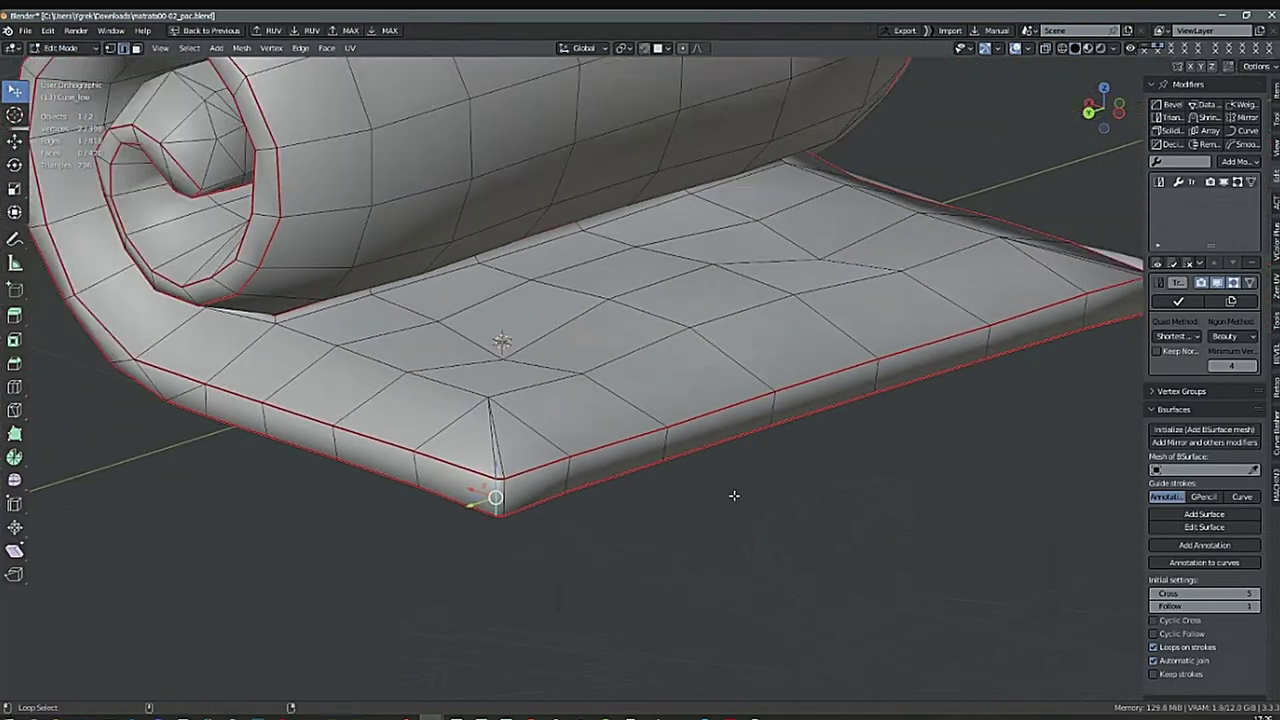
pyautogui.keyDown('alt'); pyautogui.moveTo(1083, 427); pyautogui.dragTo(356, 430, button='middle'); pyautogui.keyUp('alt')
pyautogui.moveTo(356, 430); pyautogui.dragTo(466, 423, button='middle')
pyautogui.keyDown('ctrl'); pyautogui.keyDown('alt'); pyautogui.moveTo(903, 479); pyautogui.dragTo(860, 495, button='middle'); pyautogui.keyUp('alt'); pyautogui.keyUp('ctrl')
pyautogui.scroll(-3, 894, 464)
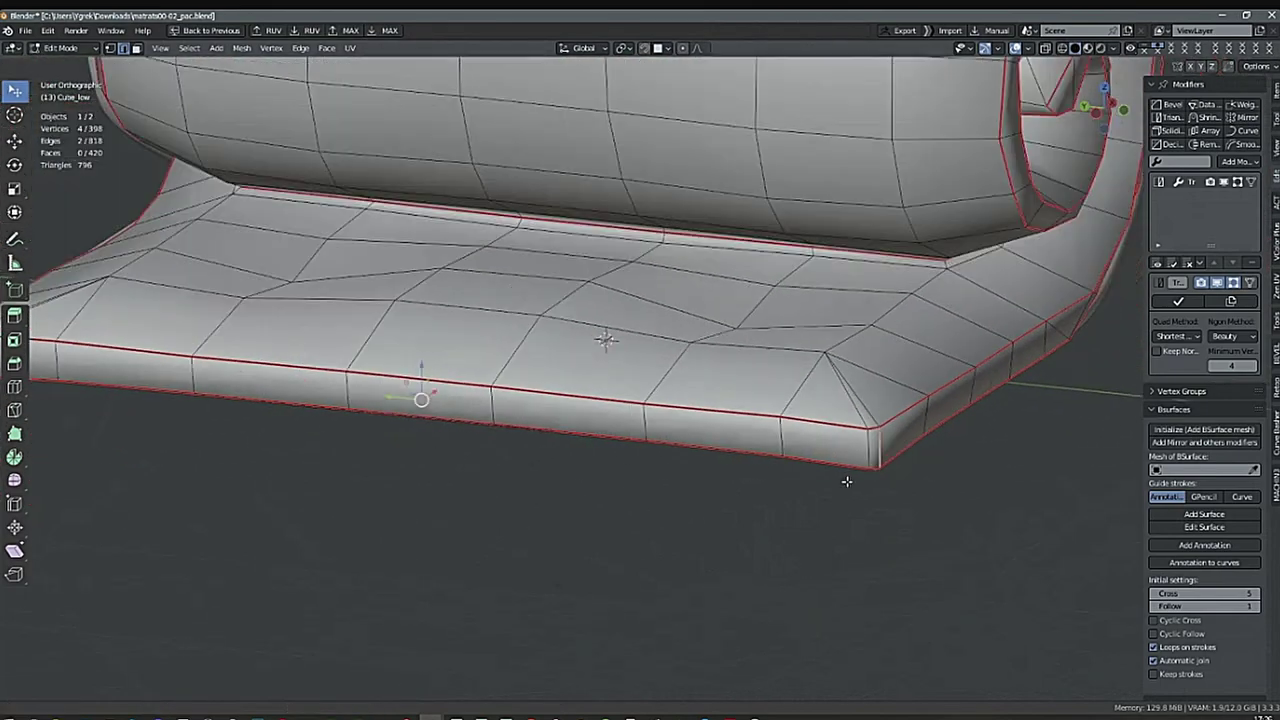
pyautogui.scroll(1, 846, 480)
pyautogui.keyDown('shift'); pyautogui.moveTo(918, 476); pyautogui.dragTo(866, 477, button='middle'); pyautogui.keyUp('shift')
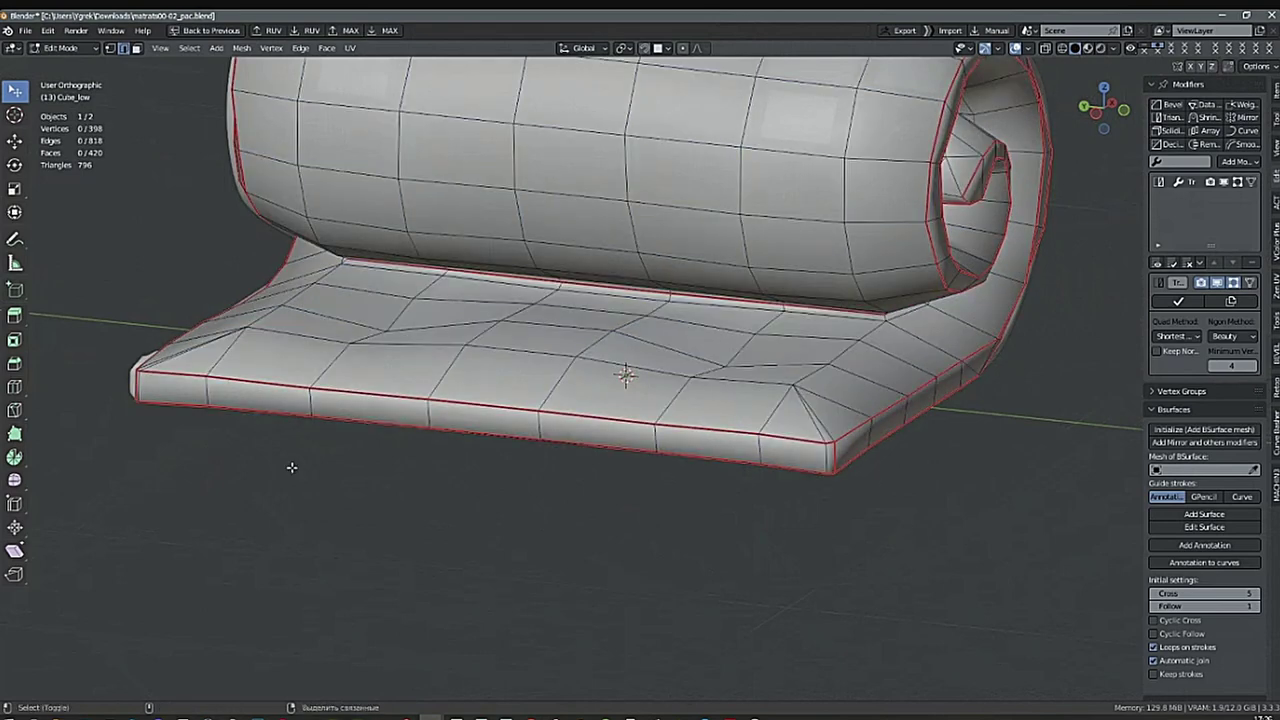
# Select the whole mesh, return to the split layout and check all UV islands of the mattress.
pyautogui.press('a')
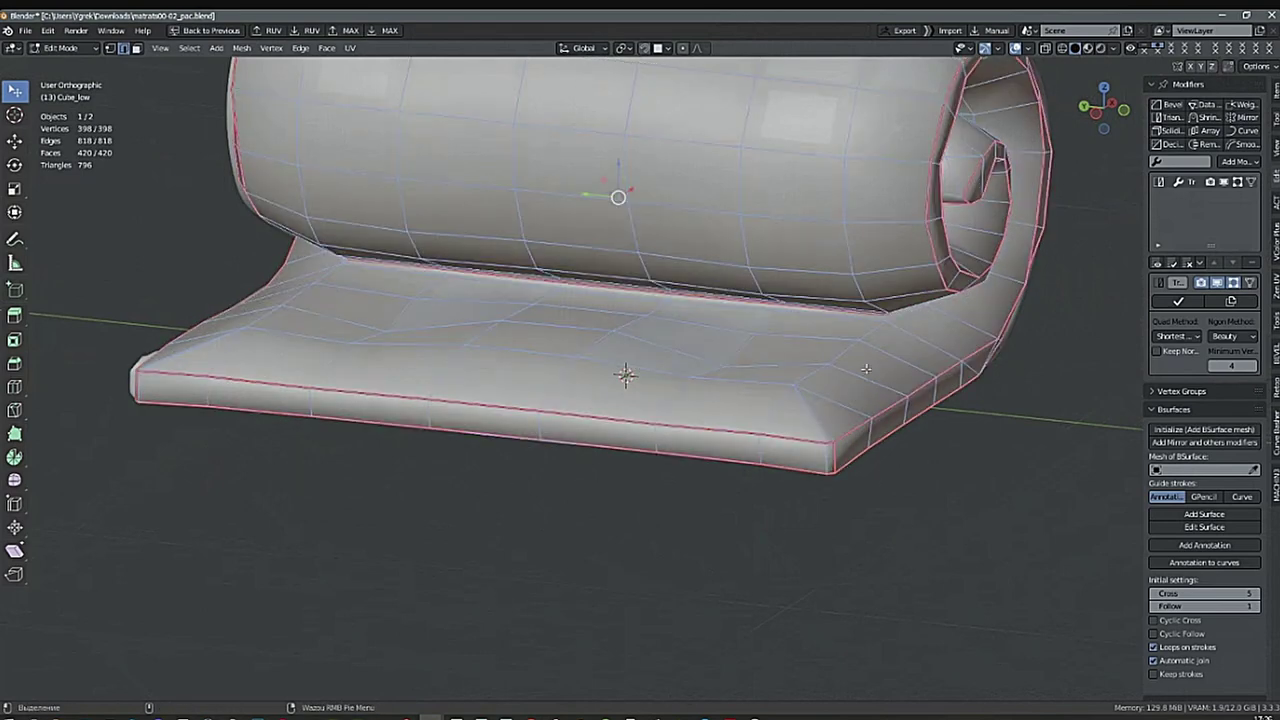
pyautogui.click(1257, 66)
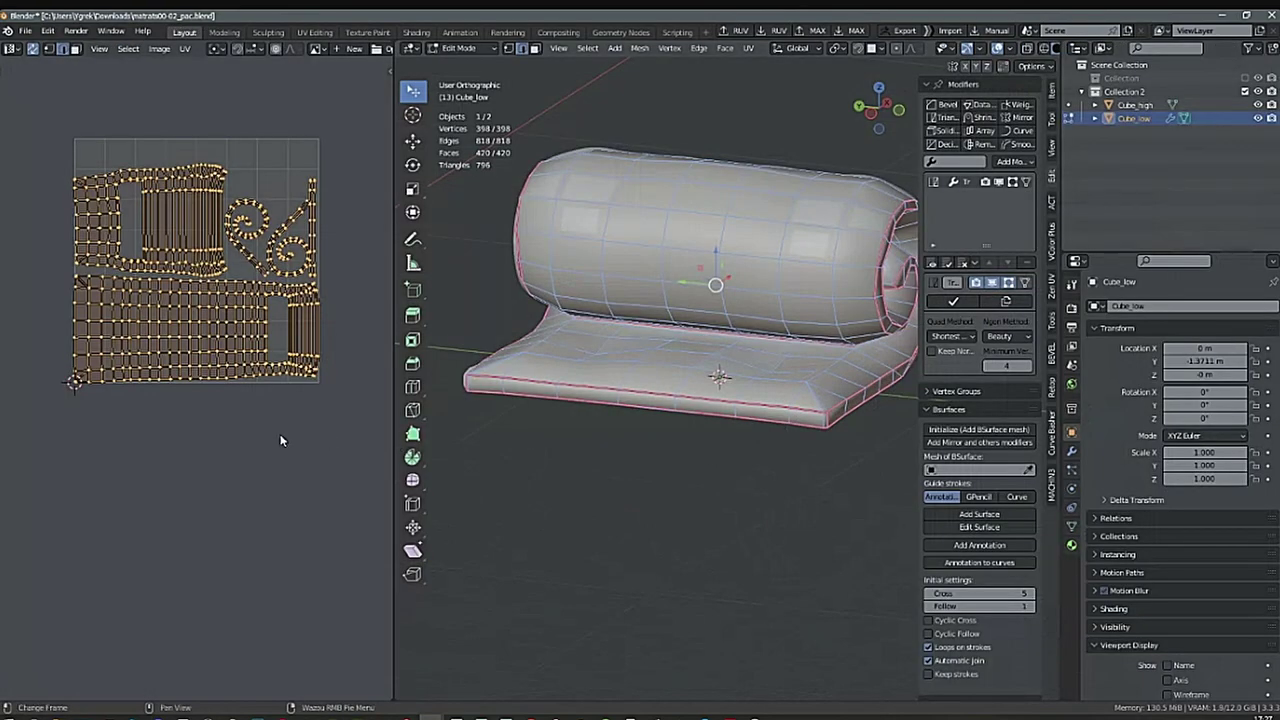
pyautogui.hotkey('alt', 'a')
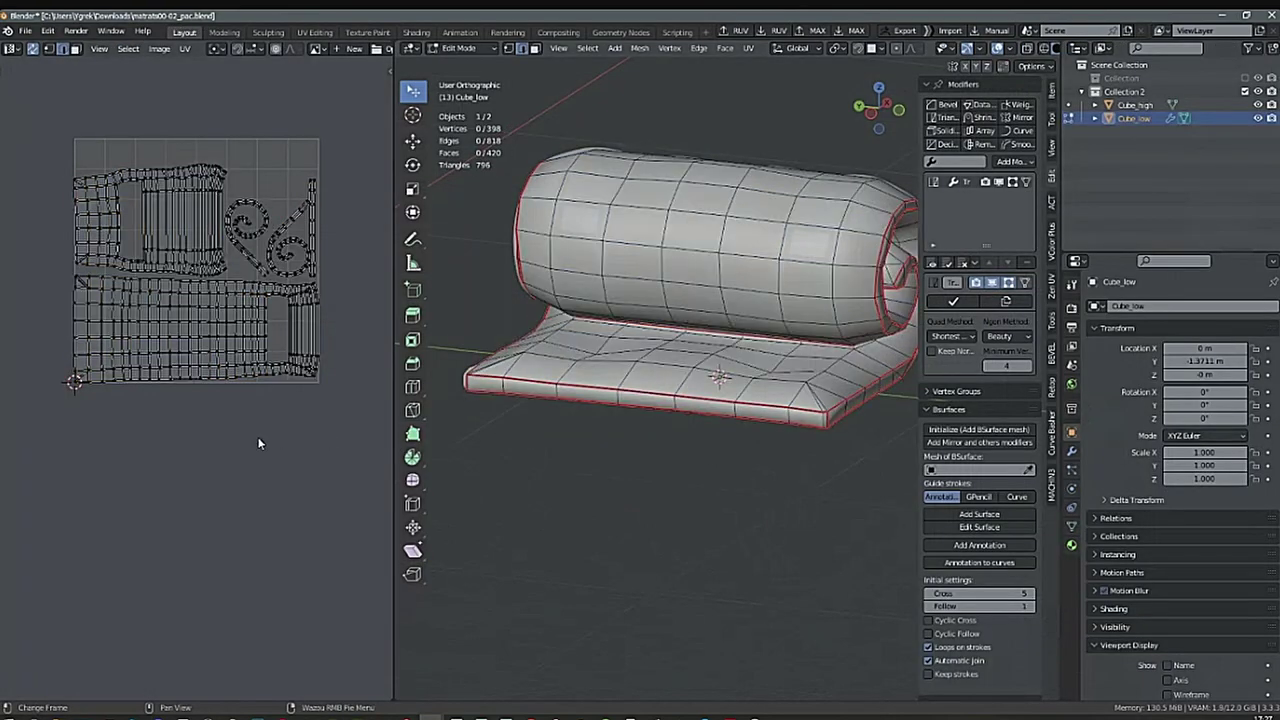
pyautogui.press('a')
pyautogui.hotkey('alt', 'a')
pyautogui.moveTo(258, 428); pyautogui.dragTo(237, 432, button='middle')
pyautogui.press('a')
pyautogui.click(257, 429)
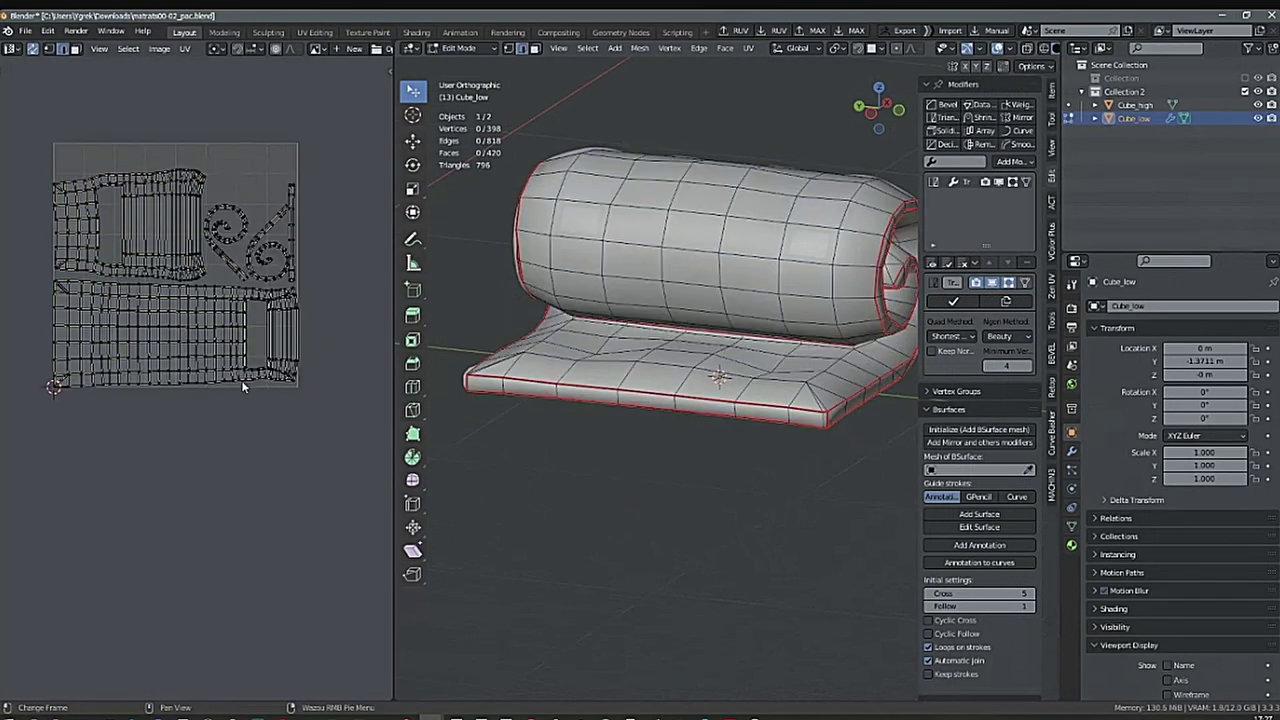
# Maximize the UV editor and turn on its Live Unwrap option.
pyautogui.moveTo(241, 380); pyautogui.dragTo(227, 458, button='middle')
pyautogui.hotkey('ctrl', 'space')
pyautogui.scroll(4, 724, 268)
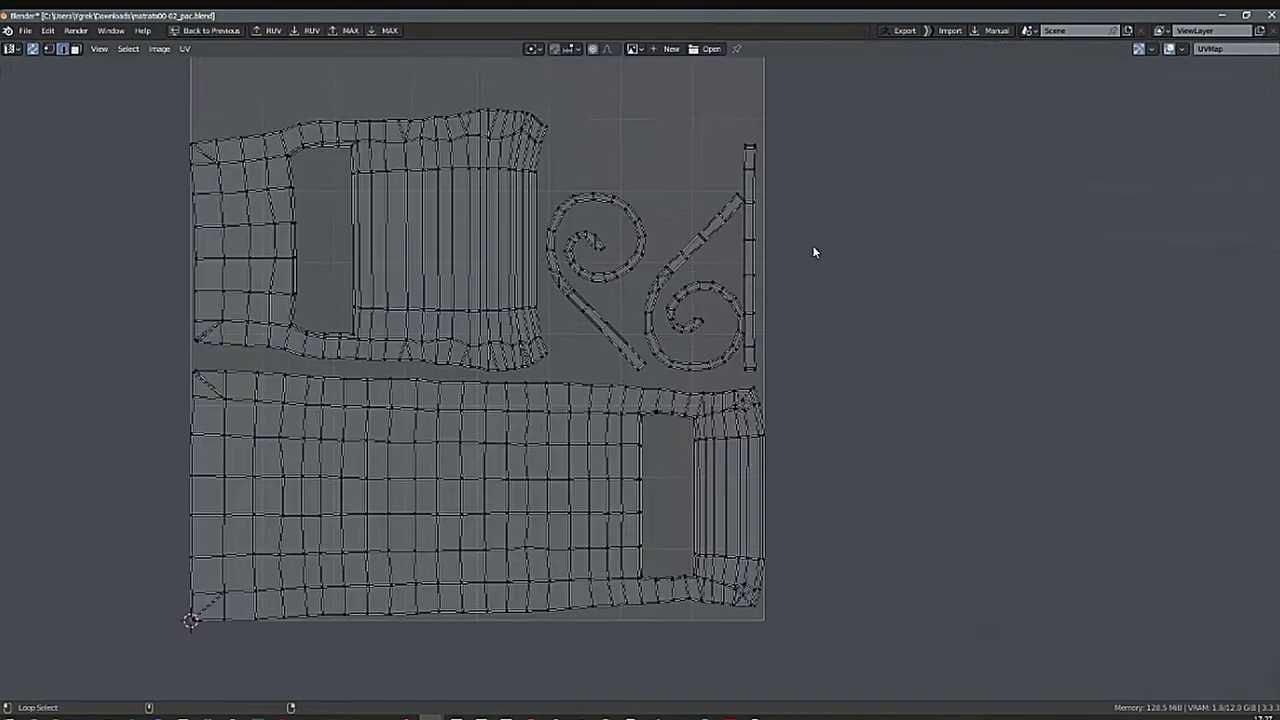
pyautogui.moveTo(754, 288); pyautogui.dragTo(749, 305, button='middle')
pyautogui.click(185, 49)
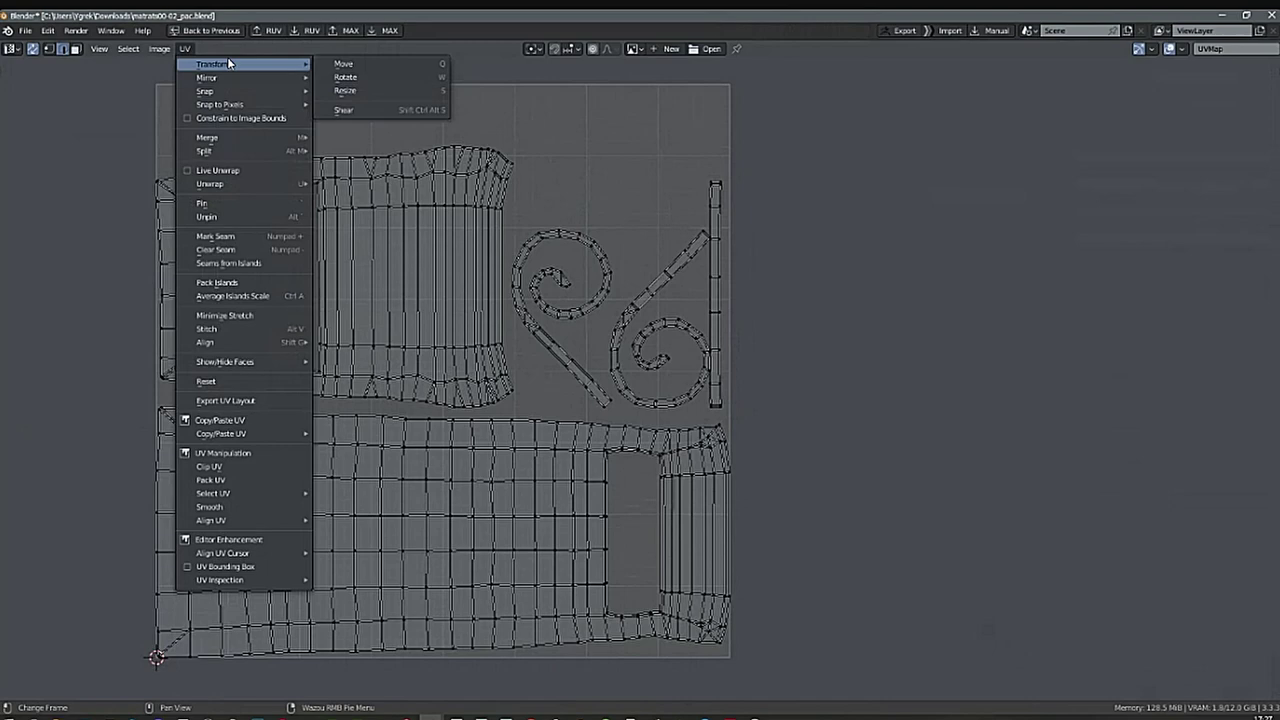
pyautogui.click(187, 173)
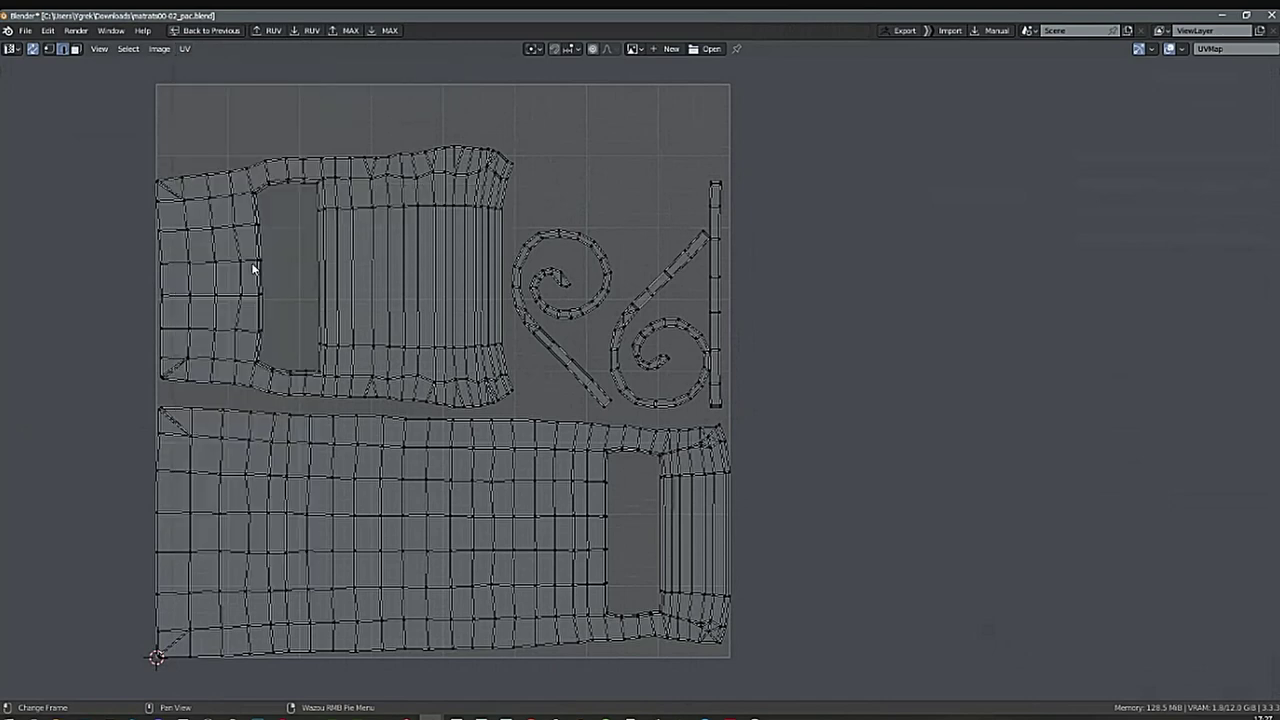
# Select all of the mattress UVs and turn off UV Sync Selection so islands can be selected independently.
pyautogui.moveTo(715, 363); pyautogui.dragTo(668, 358, button='middle')
pyautogui.press('a')
pyautogui.hotkey('alt', 'a')
pyautogui.press('l')
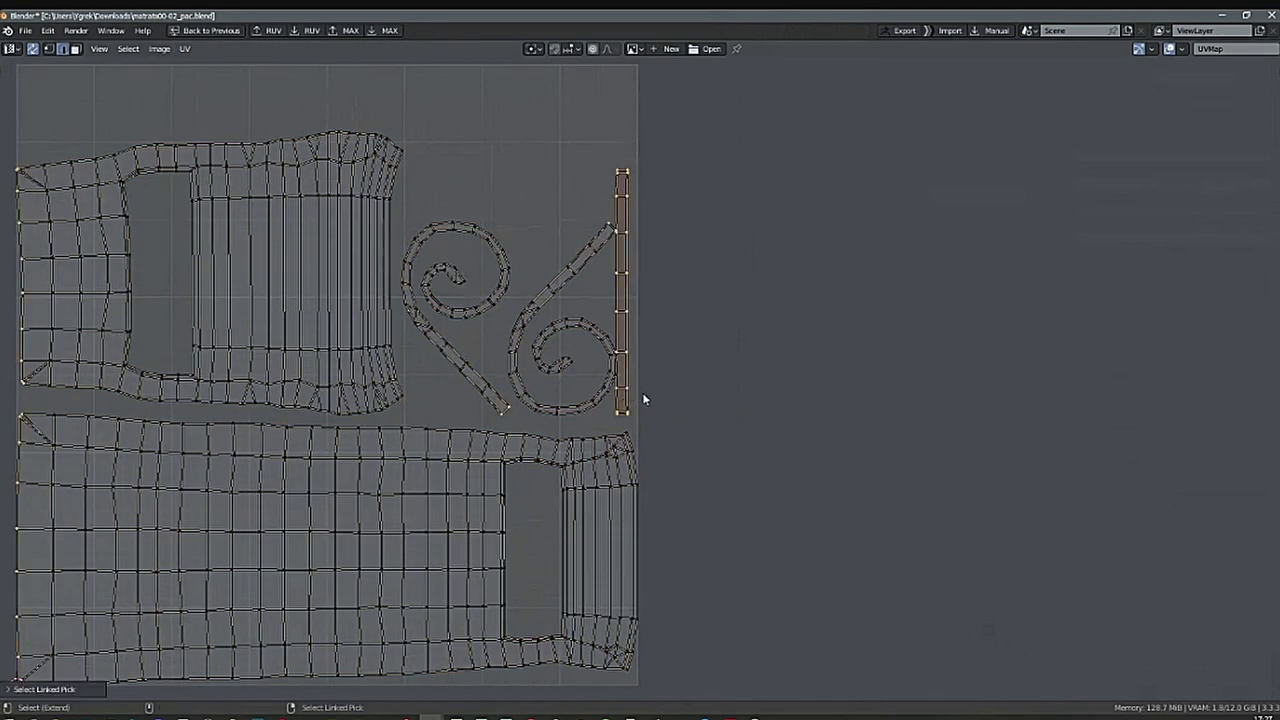
pyautogui.keyDown('ctrl'); pyautogui.hscroll(2, 646, 397); pyautogui.keyUp('ctrl')
pyautogui.click(167, 104)
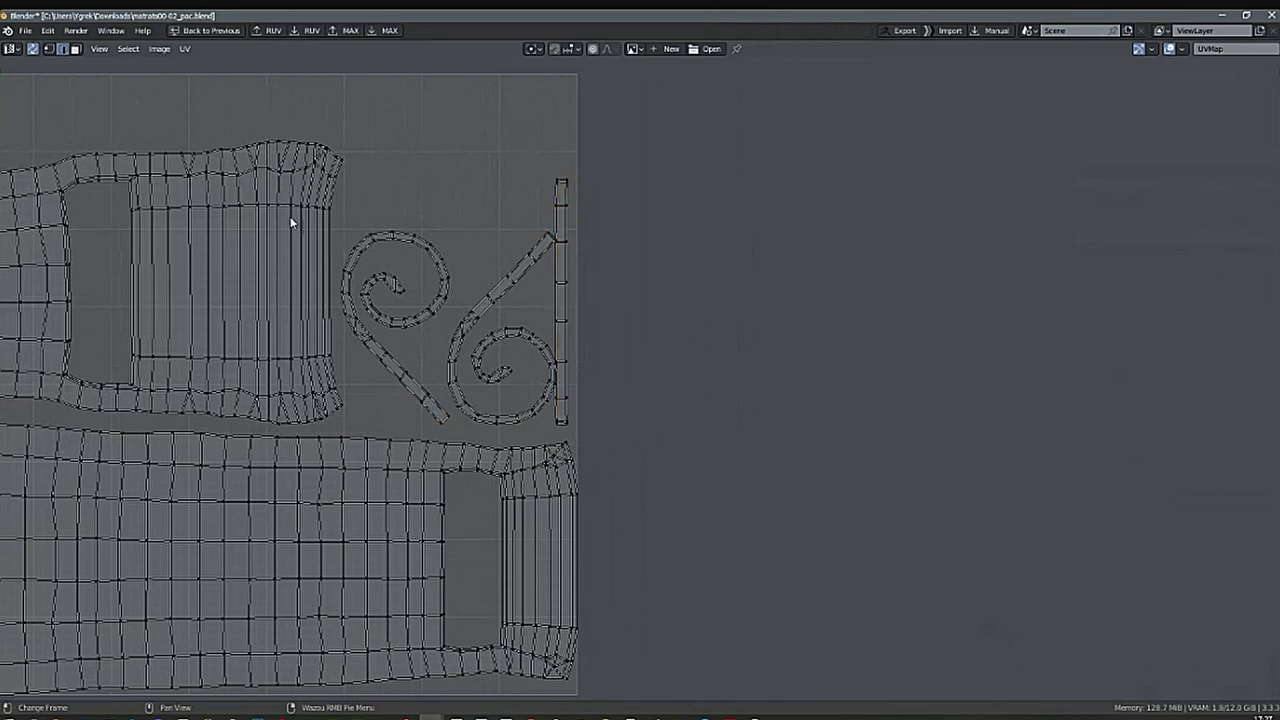
pyautogui.press('a')
pyautogui.click(36, 49)
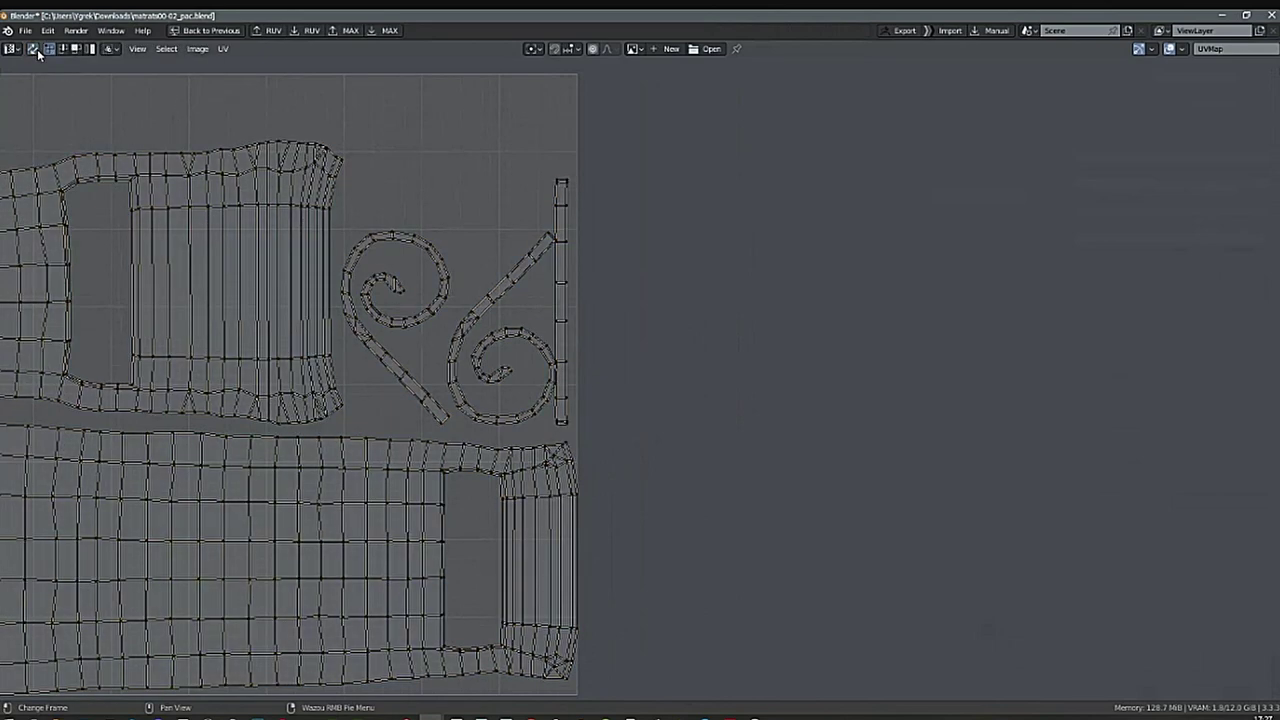
# Select the narrow straight strip island and move it into the empty space outside the UV square.
pyautogui.moveTo(630, 371); pyautogui.dragTo(602, 351, button='middle')
pyautogui.press('a')
pyautogui.hotkey('alt', 'a')
pyautogui.press('l')
pyautogui.keyDown('alt'); pyautogui.moveTo(586, 386); pyautogui.dragTo(482, 398); pyautogui.keyUp('alt')
pyautogui.press('g')
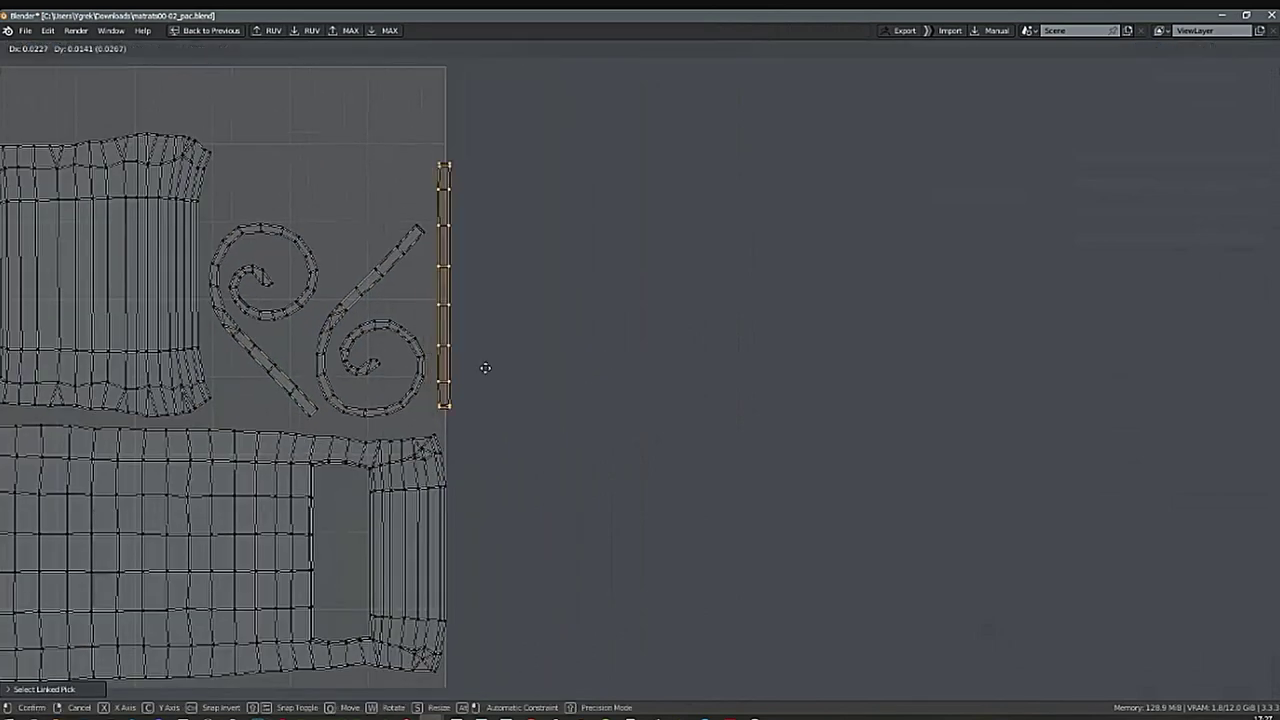
pyautogui.click(656, 385)
pyautogui.keyDown('ctrl'); pyautogui.keyDown('alt'); pyautogui.moveTo(670, 335); pyautogui.dragTo(715, 305); pyautogui.keyUp('alt'); pyautogui.keyUp('ctrl')
pyautogui.keyDown('alt'); pyautogui.moveTo(721, 305); pyautogui.dragTo(680, 304); pyautogui.keyUp('alt')
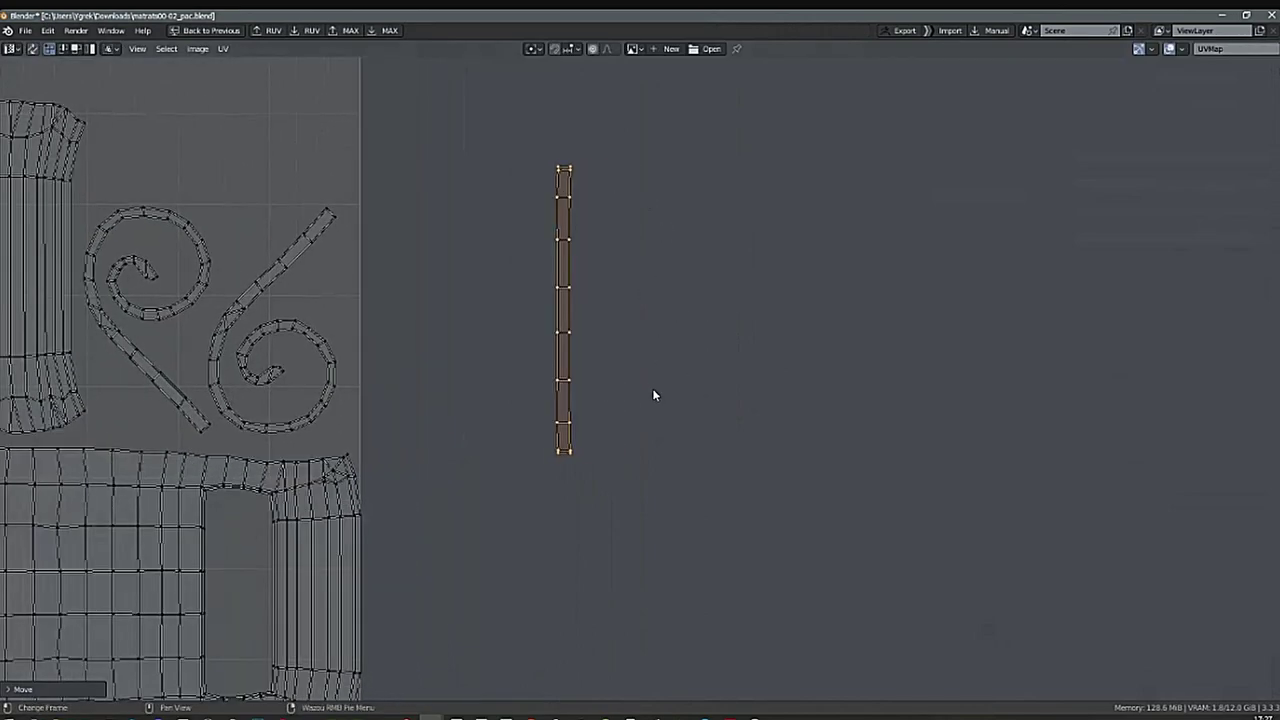
# Pin the vertices along the straight strip's long edge farther from the UV square.
pyautogui.moveTo(636, 108); pyautogui.dragTo(566, 527)
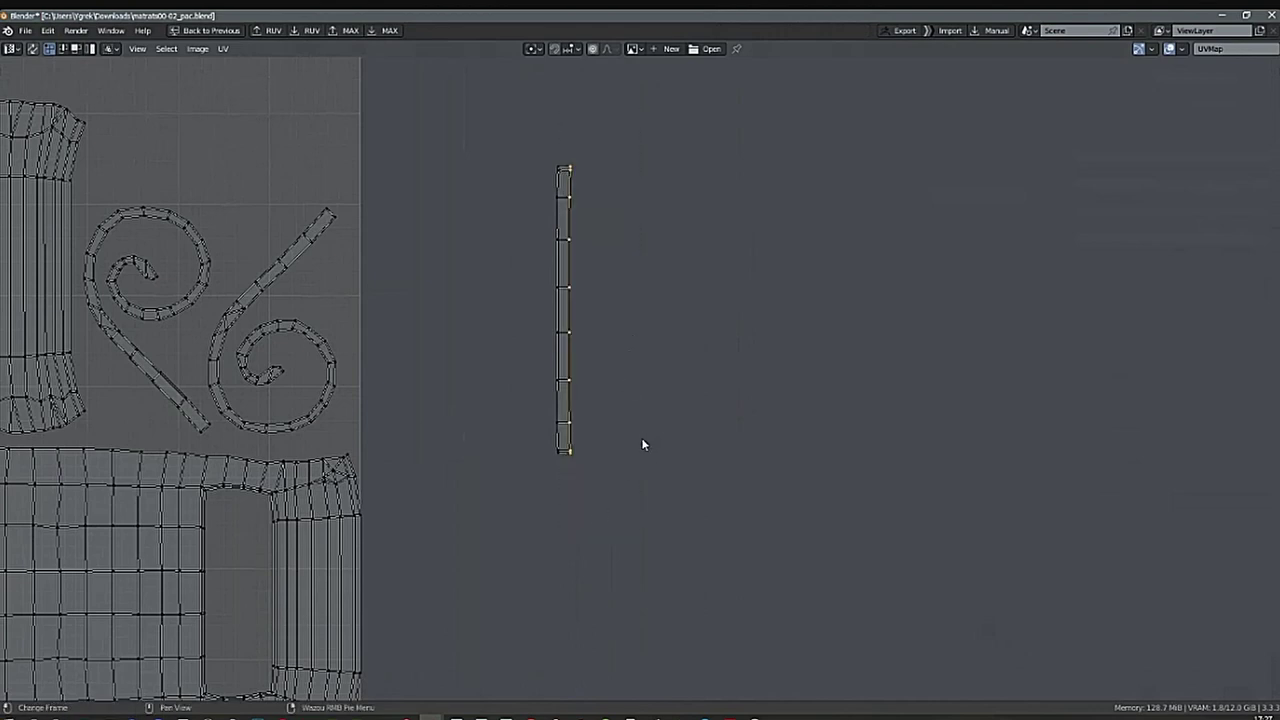
pyautogui.press('Tab')
pyautogui.press('Tab')
pyautogui.press('p')
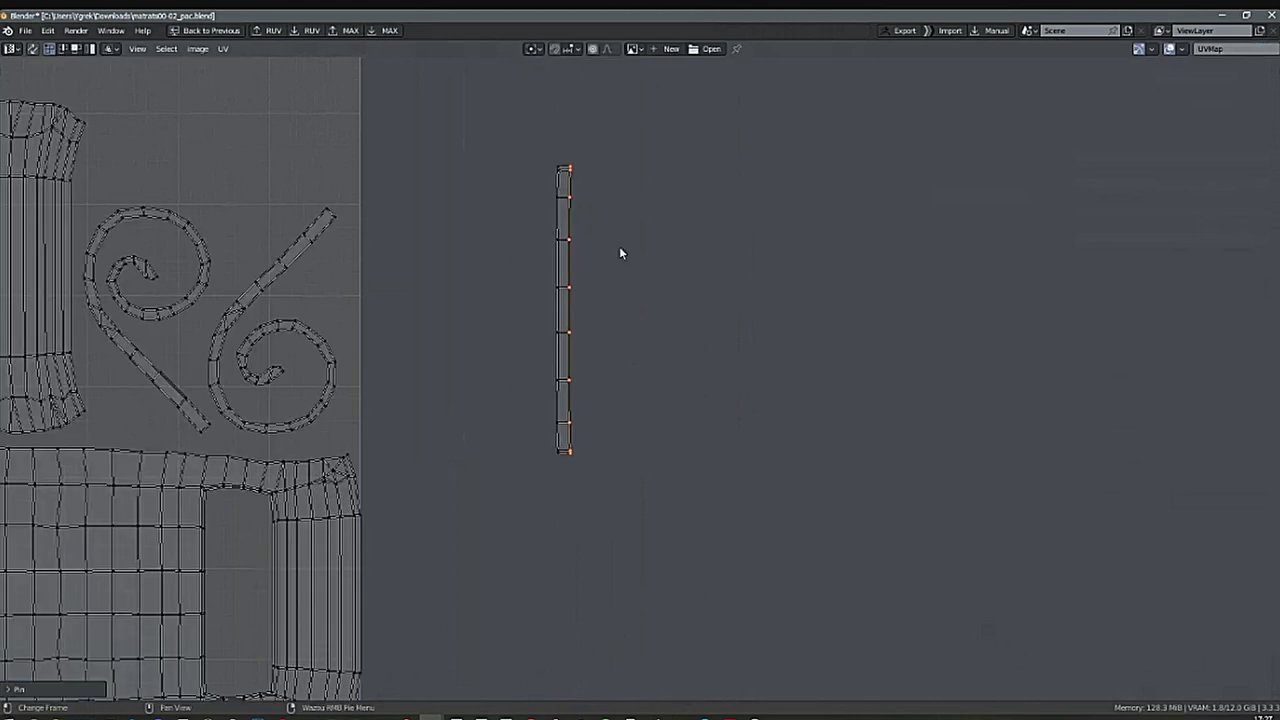
pyautogui.moveTo(667, 325); pyautogui.dragTo(727, 295, button='middle')
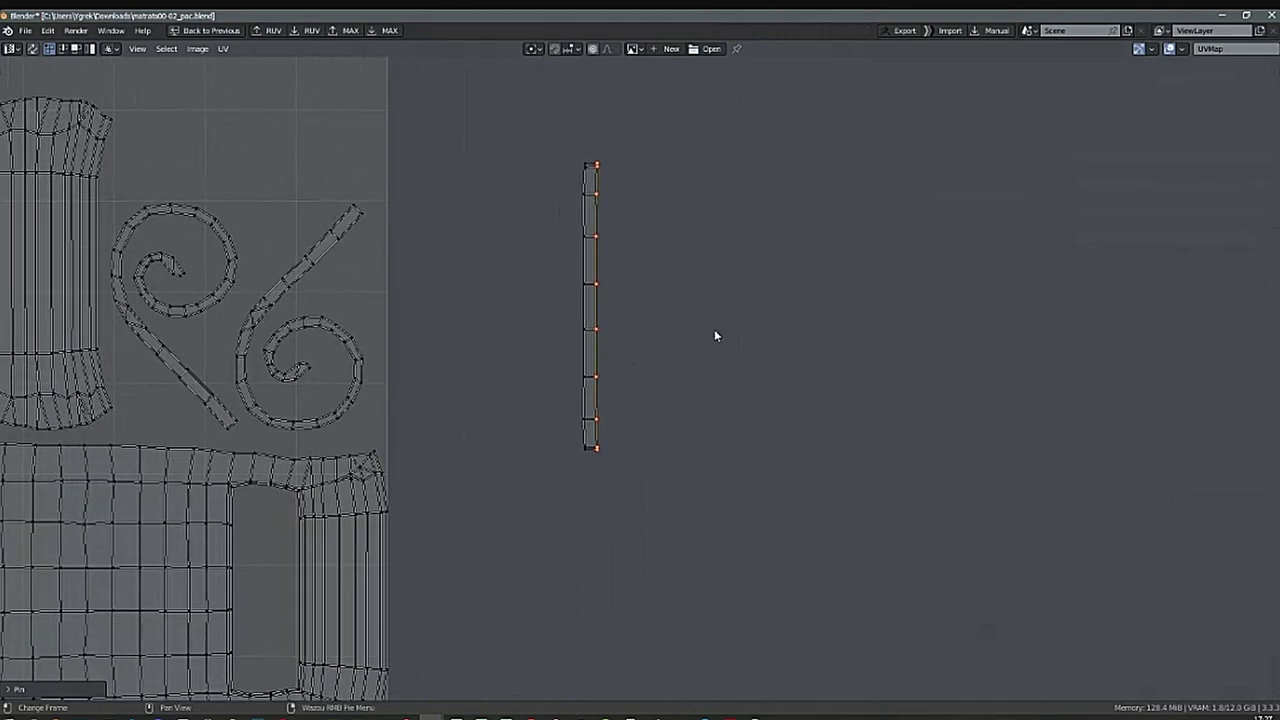
# Align both long edges of the straight strip vertically and pin the vertices of the second edge.
pyautogui.click(223, 48)
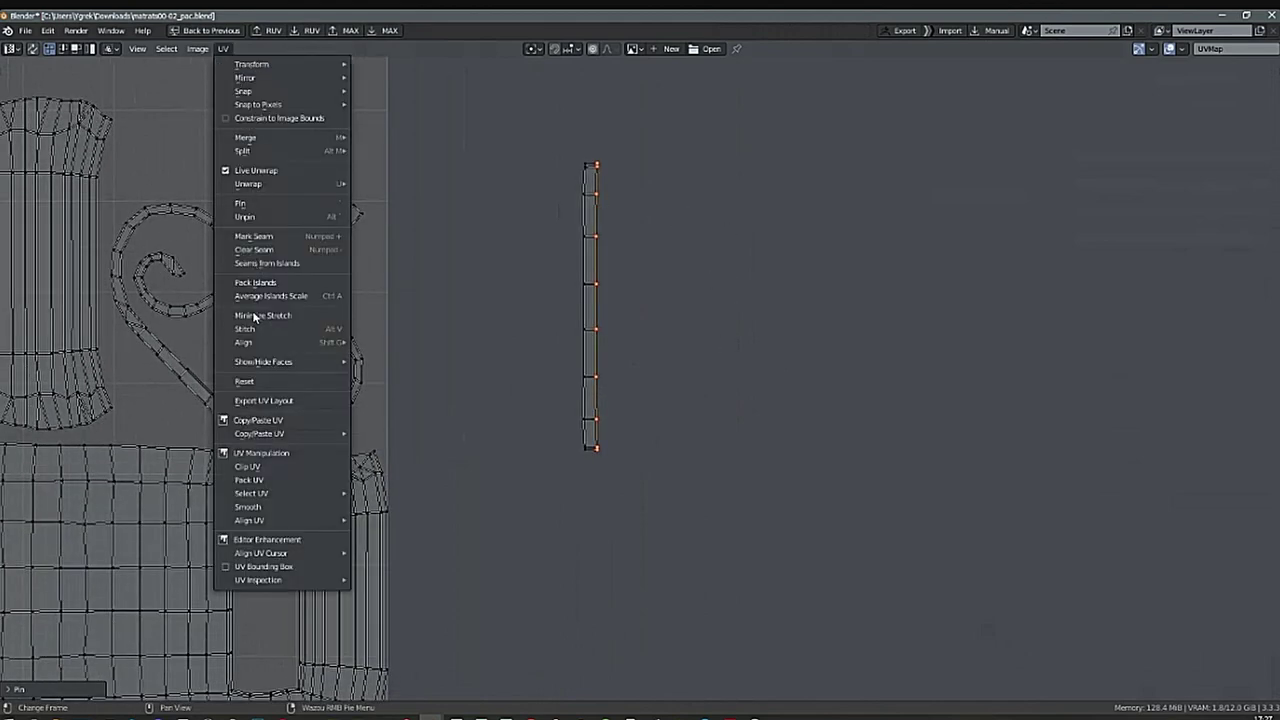
pyautogui.moveTo(268, 345)
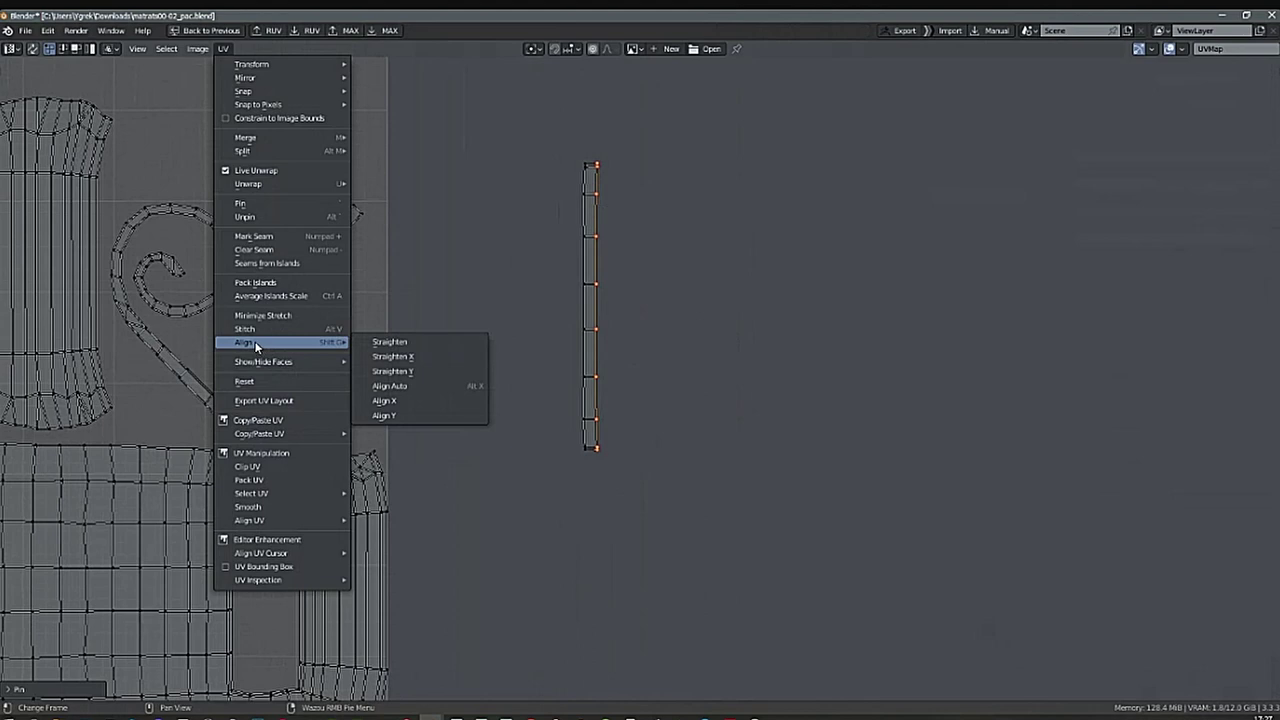
pyautogui.click(422, 387)
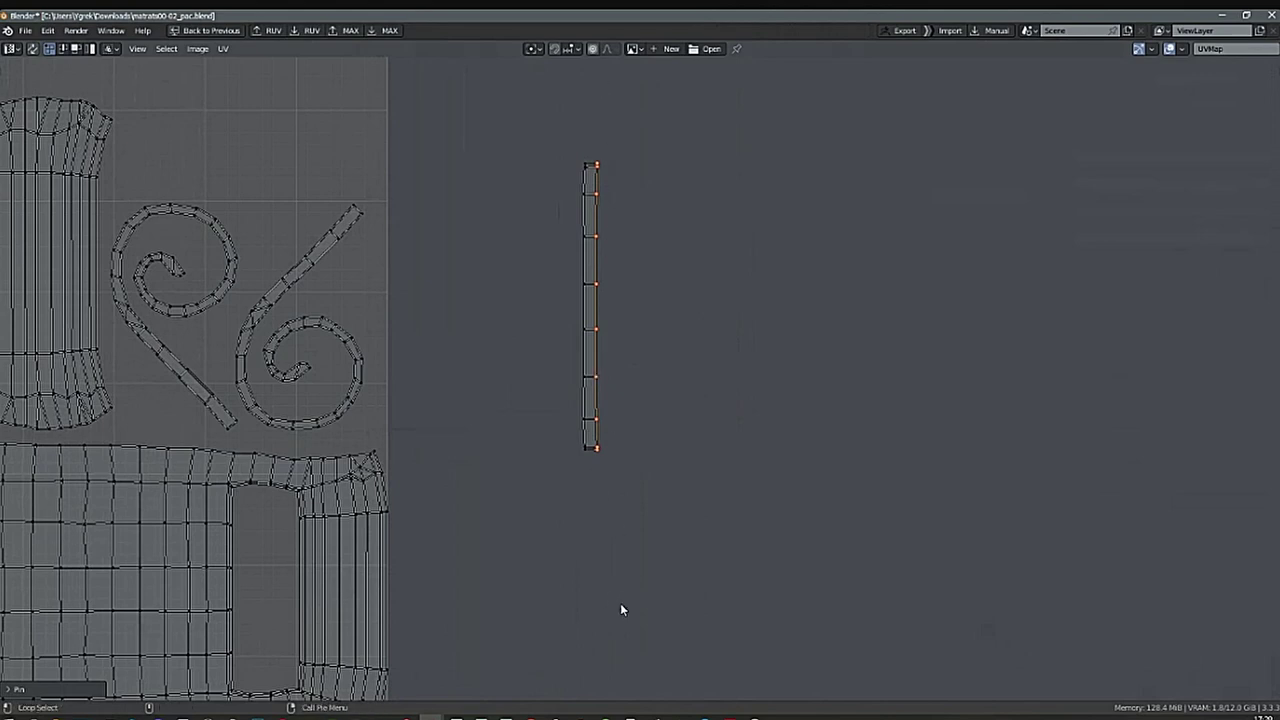
pyautogui.hotkey('shift', 'w')
pyautogui.keyDown('ctrl'); pyautogui.moveTo(626, 404); pyautogui.dragTo(621, 457, button='middle'); pyautogui.keyUp('ctrl')
pyautogui.click(646, 457)
pyautogui.moveTo(508, 137); pyautogui.dragTo(579, 520)
pyautogui.hotkey('alt', 'p')
pyautogui.press('p')
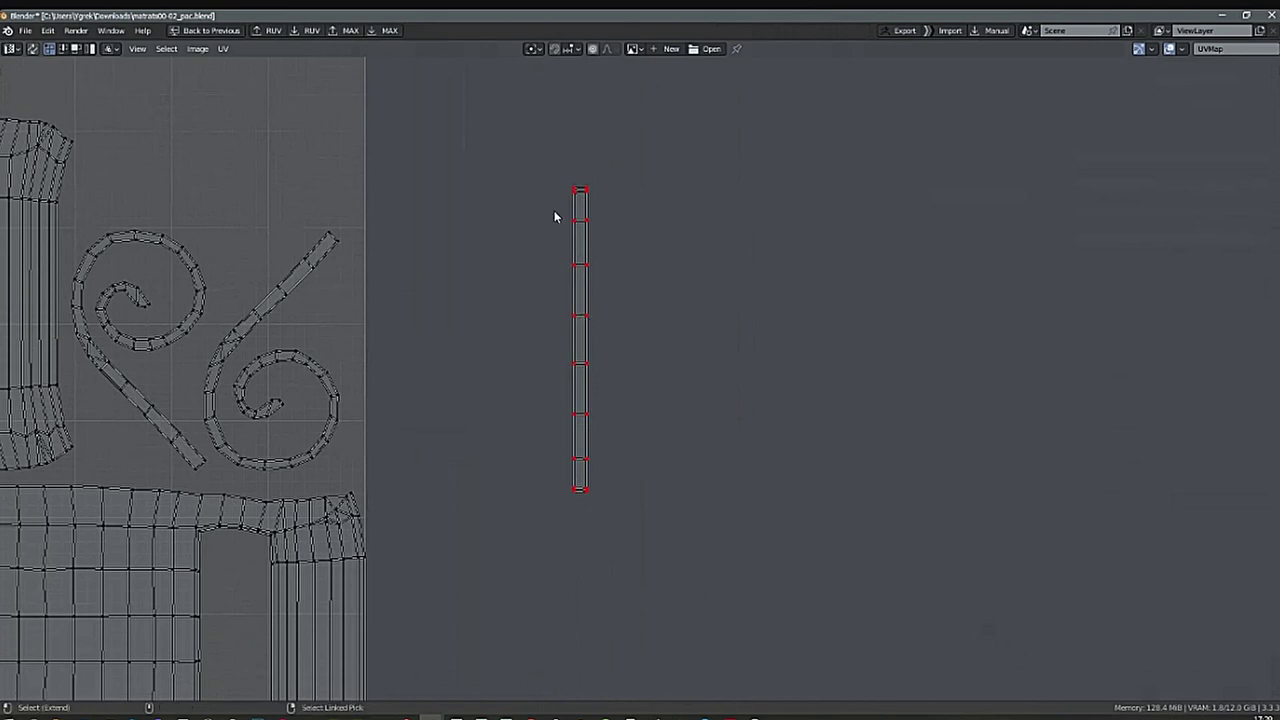
# Align the vertices at both short ends of the straight strip horizontally, keeping them pinned.
pyautogui.moveTo(532, 145); pyautogui.dragTo(635, 193)
pyautogui.hotkey('shift', 'w')
pyautogui.moveTo(514, 565); pyautogui.dragTo(644, 488)
pyautogui.scroll(3, 663, 480)
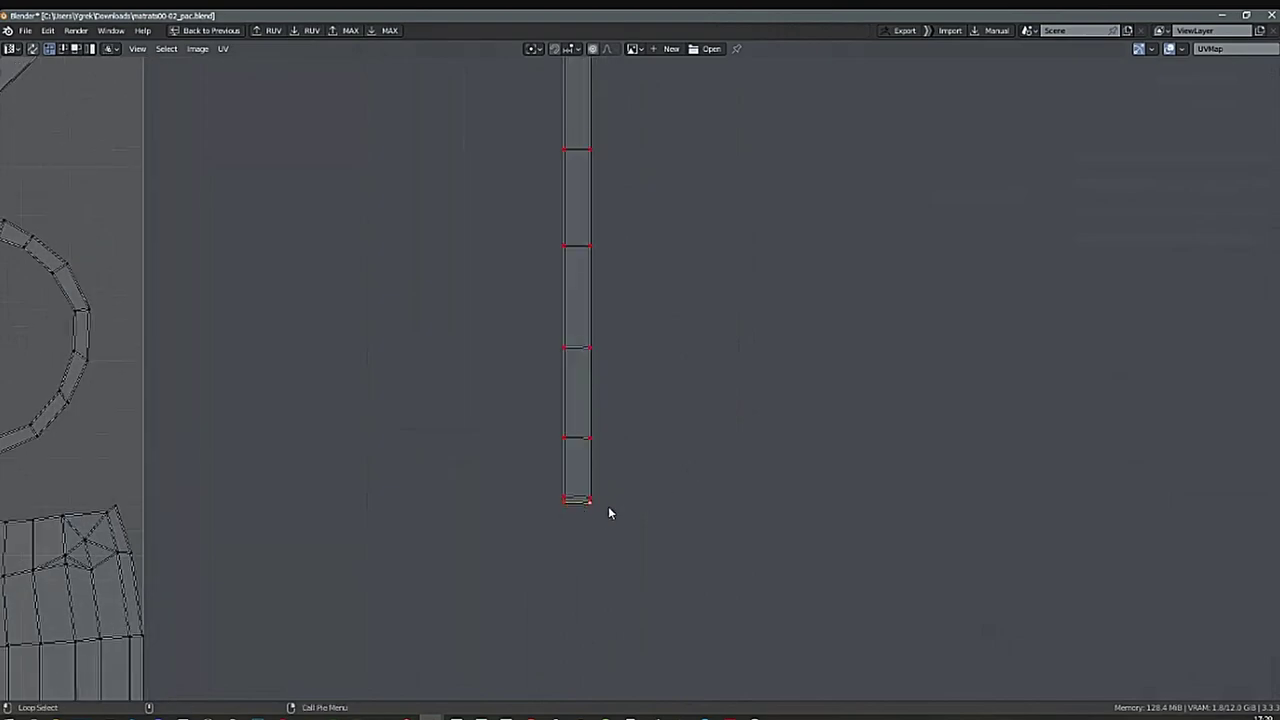
pyautogui.press('p')
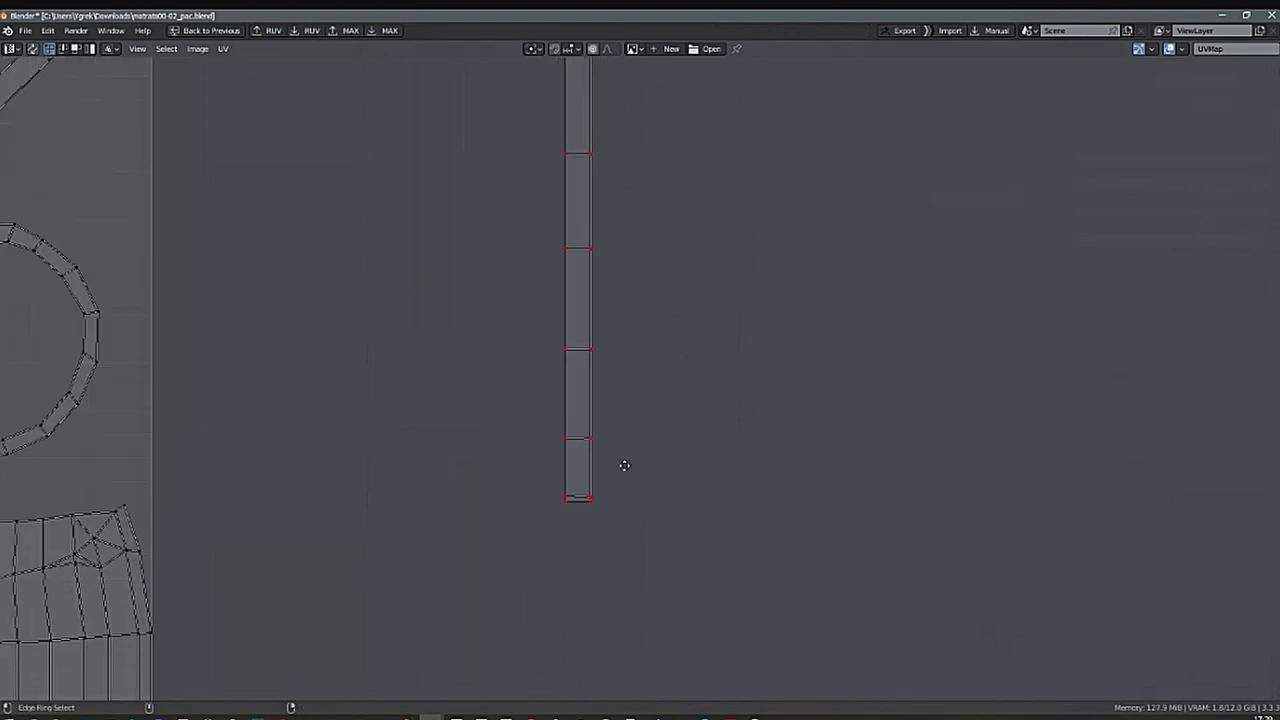
pyautogui.scroll(-3, 625, 472)
pyautogui.moveTo(652, 474); pyautogui.dragTo(696, 462, button='middle')
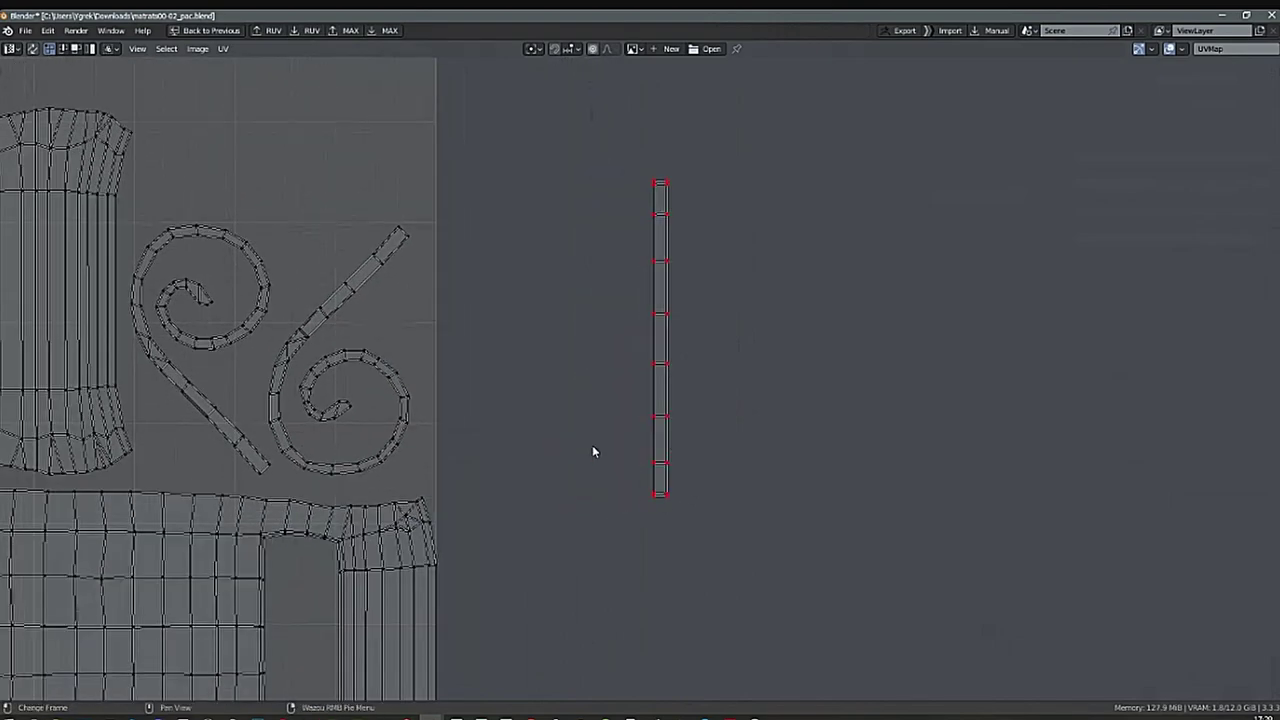
# Select the spiral strip island nearest the UV square's edge and move it beside the straightened strip.
pyautogui.press('a')
pyautogui.hotkey('alt', 'a')
pyautogui.press('l')
pyautogui.moveTo(396, 445); pyautogui.dragTo(358, 406, button='middle')
pyautogui.press('g')
pyautogui.click(774, 445)
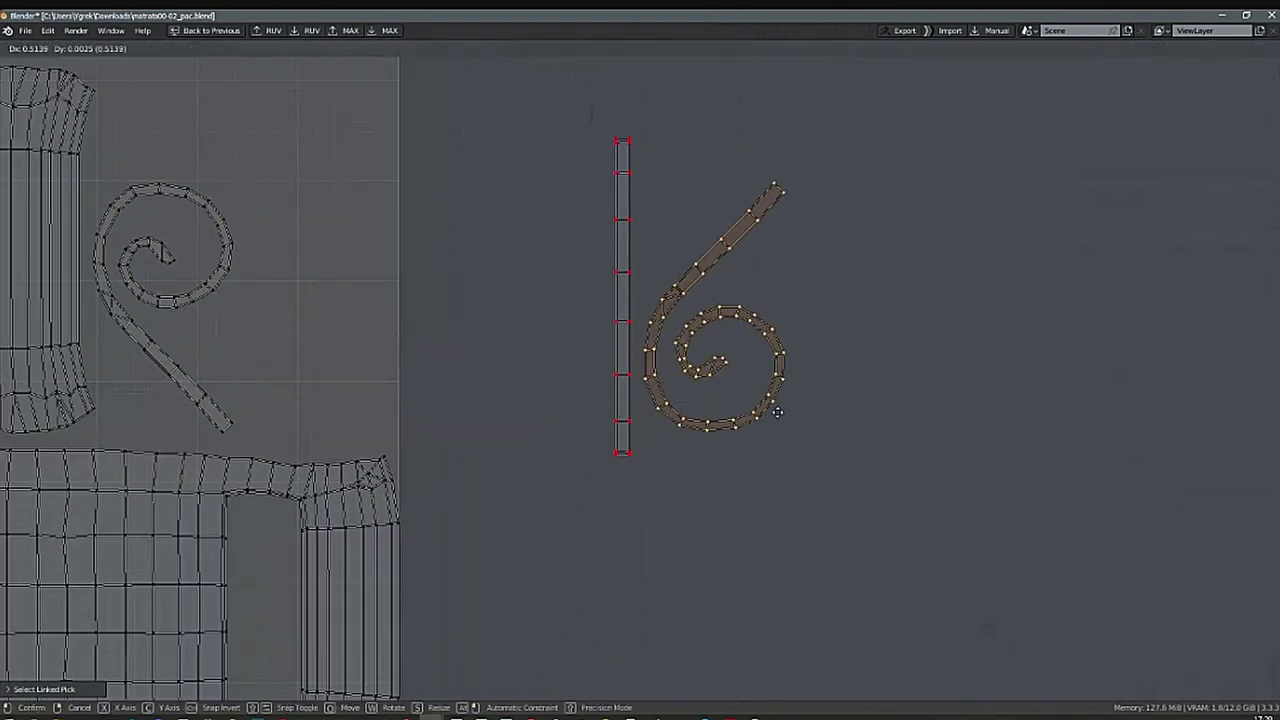
# Rotate the moved spiral island until its straight section stands vertical, and clear the selection.
pyautogui.moveTo(843, 389); pyautogui.dragTo(745, 418, button='middle')
pyautogui.press('r')
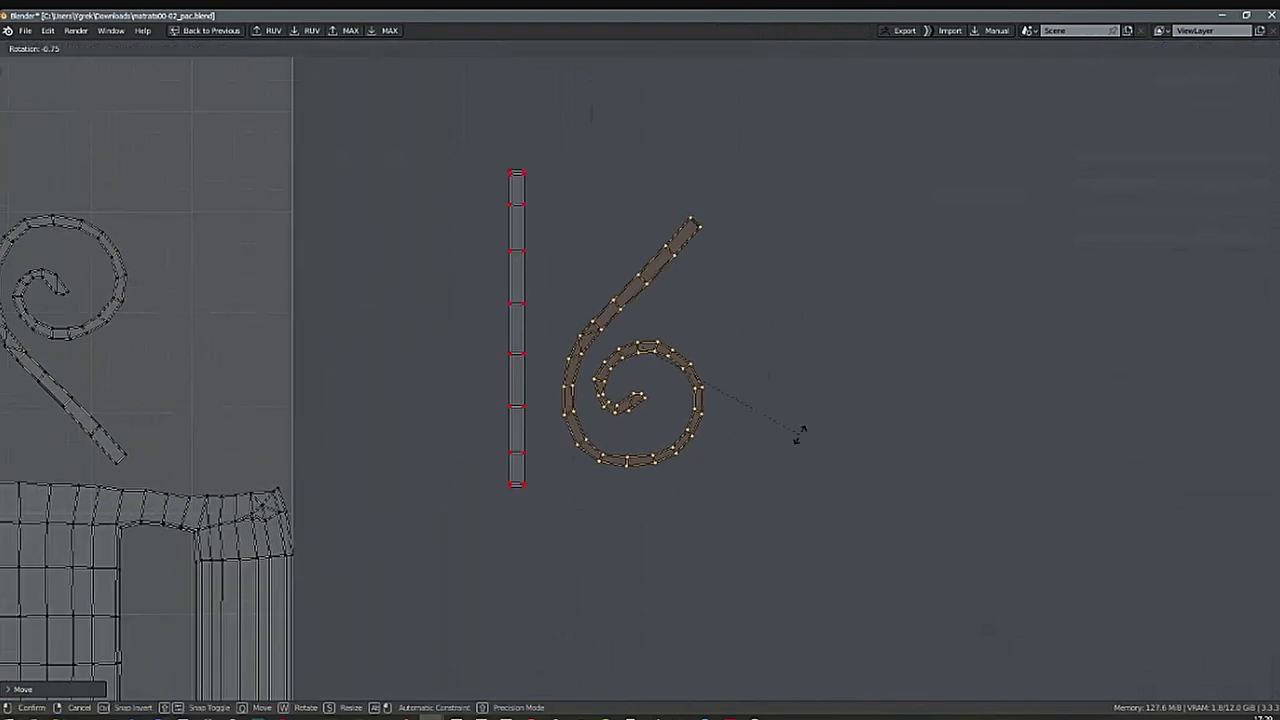
pyautogui.click(825, 294)
pyautogui.moveTo(798, 268); pyautogui.dragTo(739, 243, button='middle')
pyautogui.moveTo(653, 214); pyautogui.dragTo(669, 204, button='middle')
pyautogui.hotkey('alt', 'a')
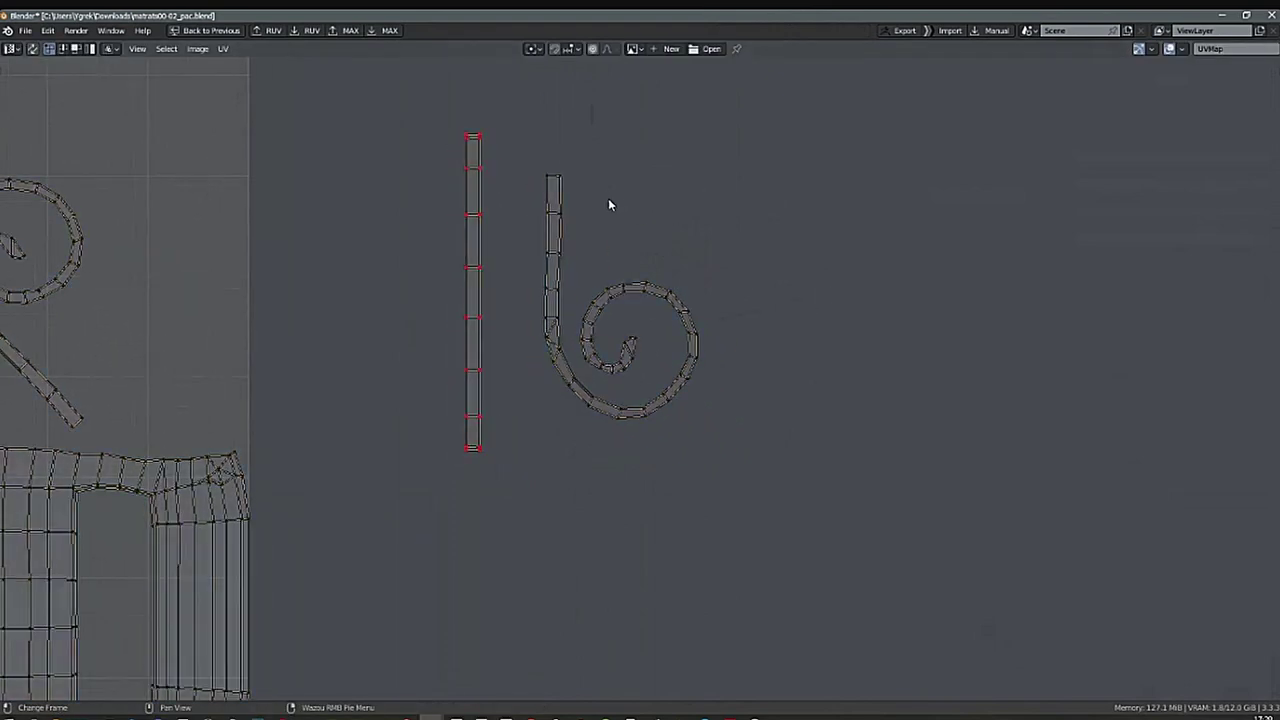
# Select and pin the vertices along the outer edge of the spiral island's straight section.
pyautogui.scroll(1, 556, 181)
pyautogui.moveTo(517, 238); pyautogui.dragTo(537, 221)
pyautogui.moveTo(522, 348); pyautogui.dragTo(549, 200)
pyautogui.moveTo(517, 152); pyautogui.dragTo(553, 362)
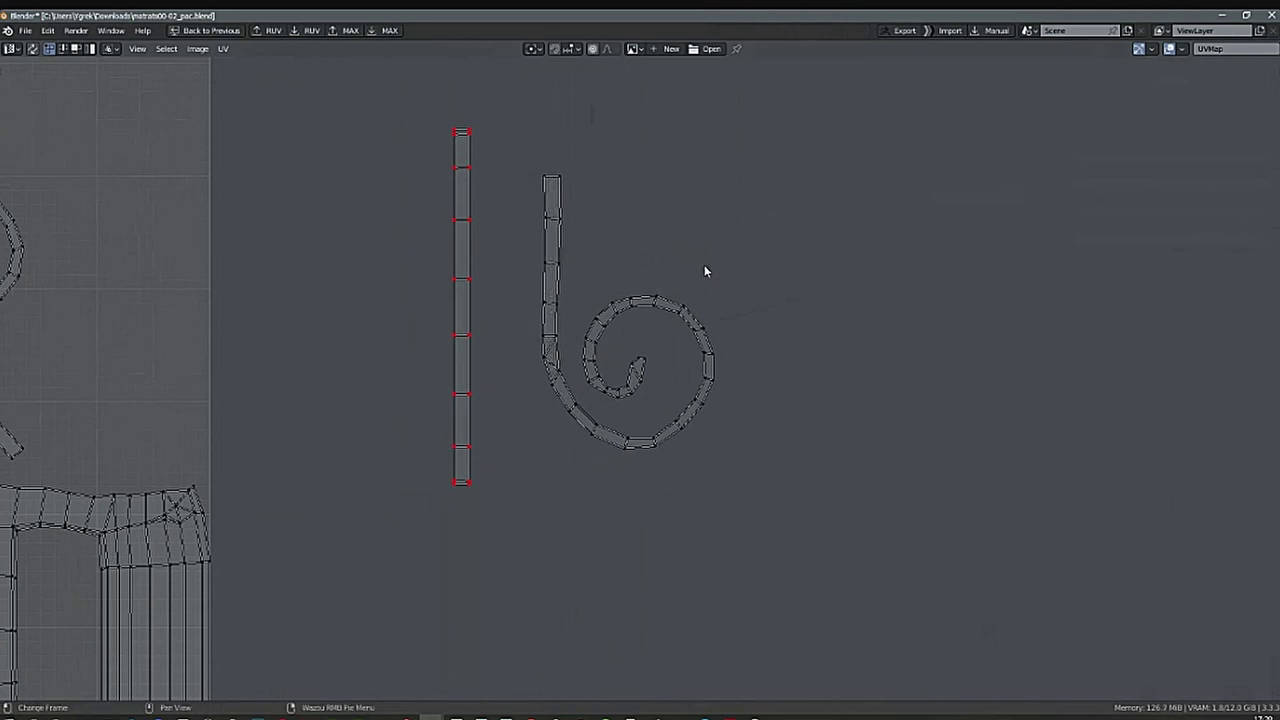
pyautogui.moveTo(517, 140); pyautogui.dragTo(552, 364)
pyautogui.press('Tab')
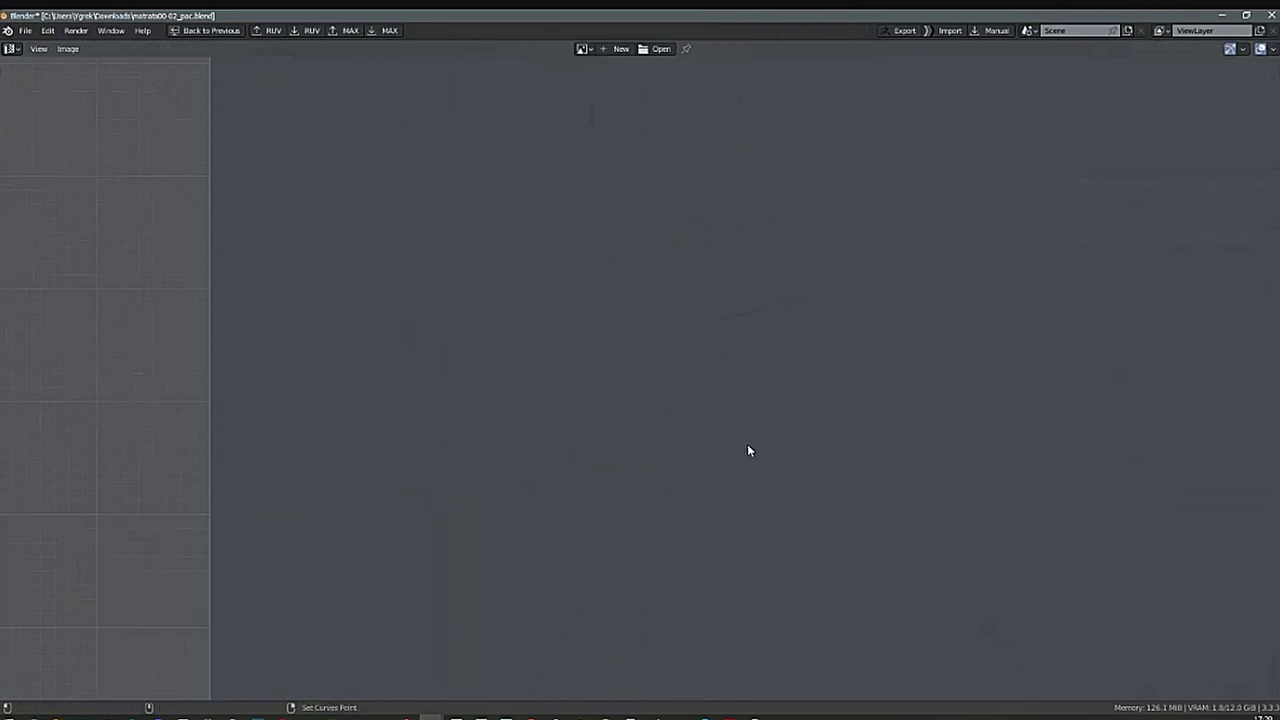
pyautogui.press('Tab')
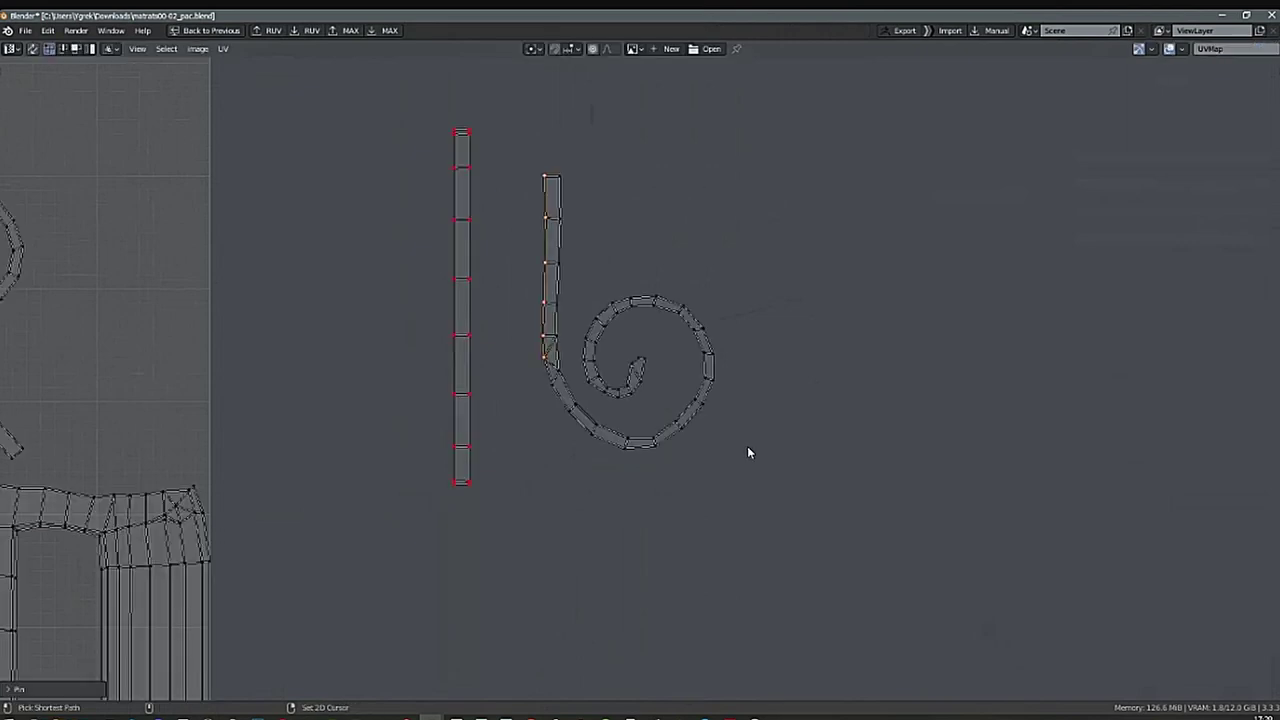
pyautogui.press('p')
# Align the pinned outer-edge vertices vertically and pin the next outer vertex where the spiral starts to curve.
pyautogui.hotkey('ctrl', 'z')
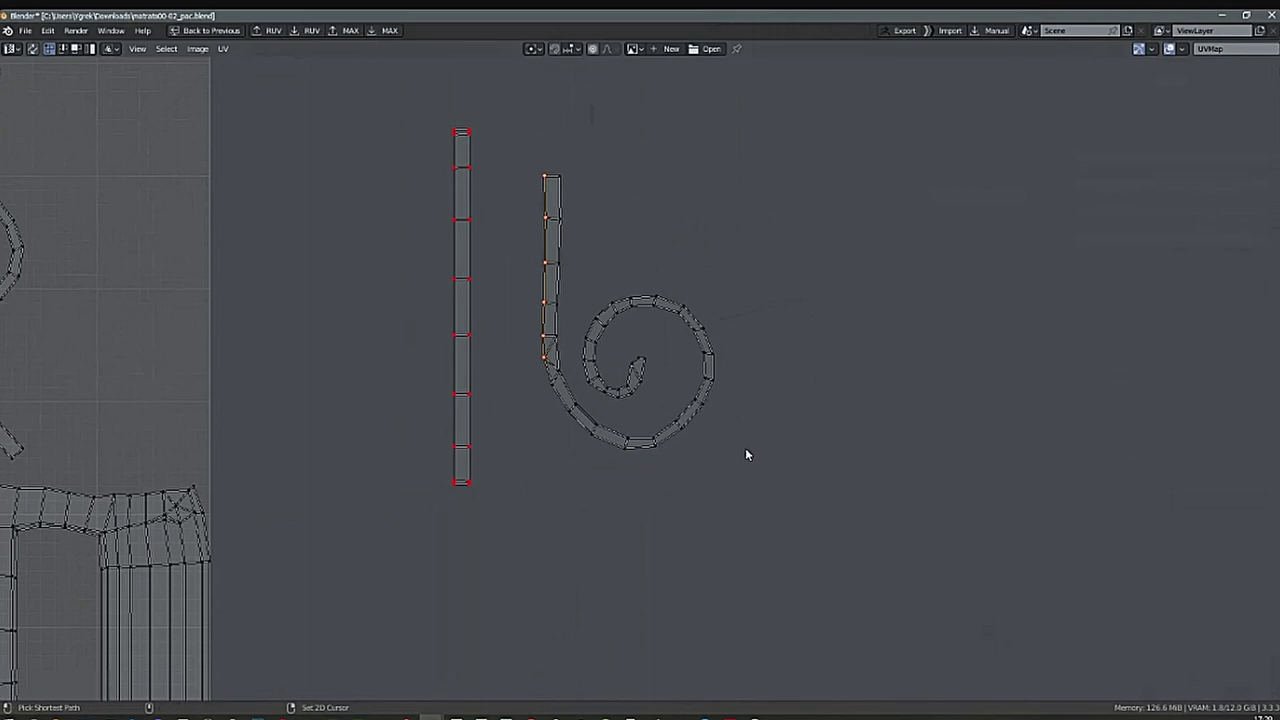
pyautogui.moveTo(745, 449); pyautogui.dragTo(767, 446, button='middle')
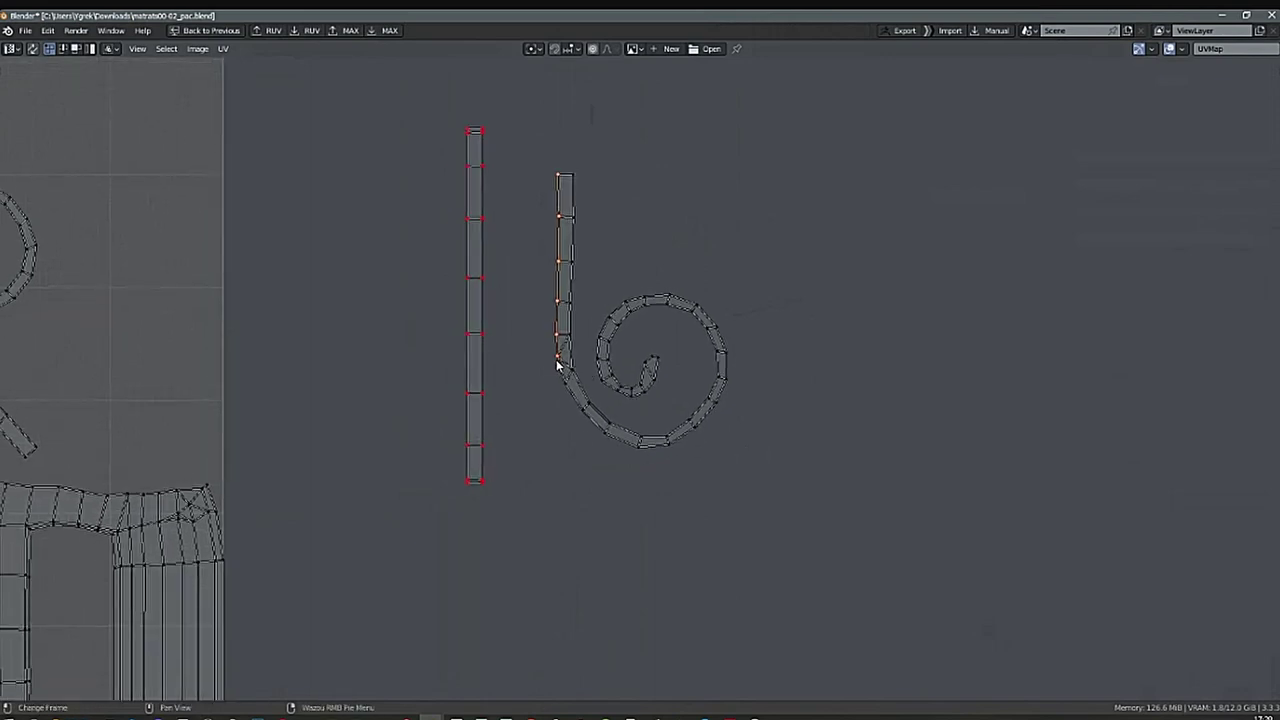
pyautogui.press('p')
pyautogui.hotkey('ctrl', 'z')
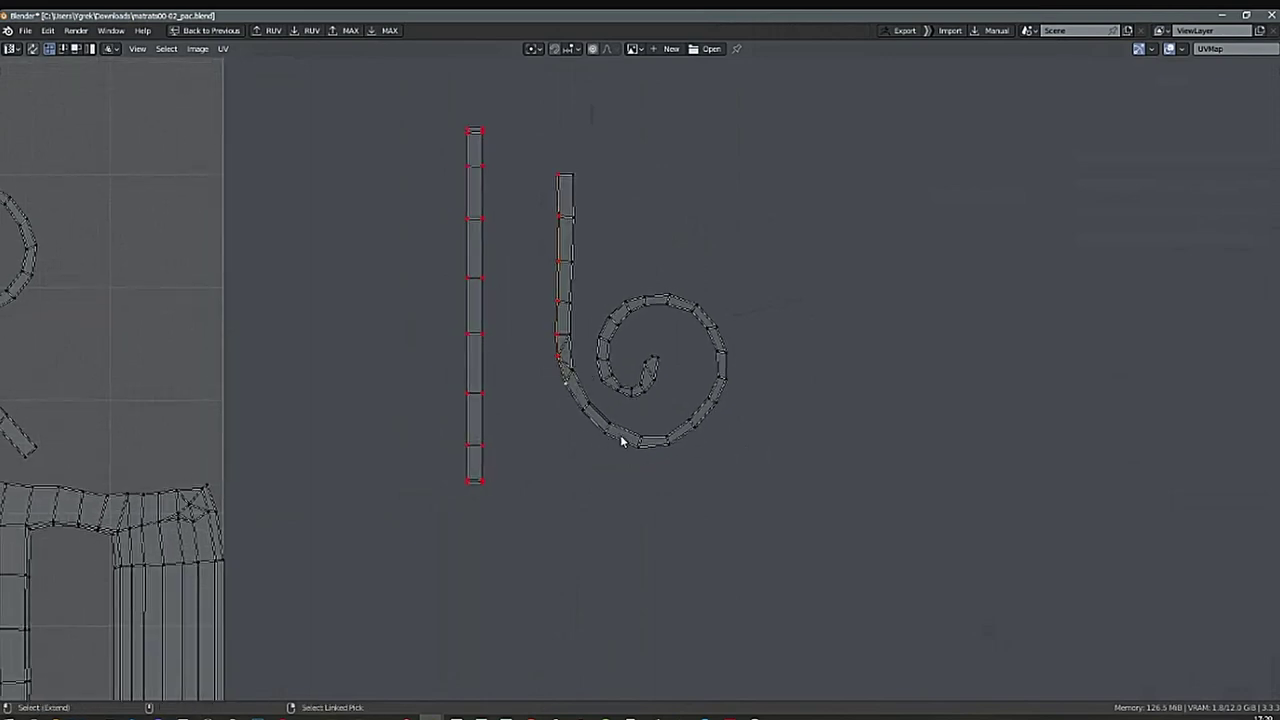
pyautogui.moveTo(623, 443); pyautogui.dragTo(635, 433, button='middle')
pyautogui.press('p')
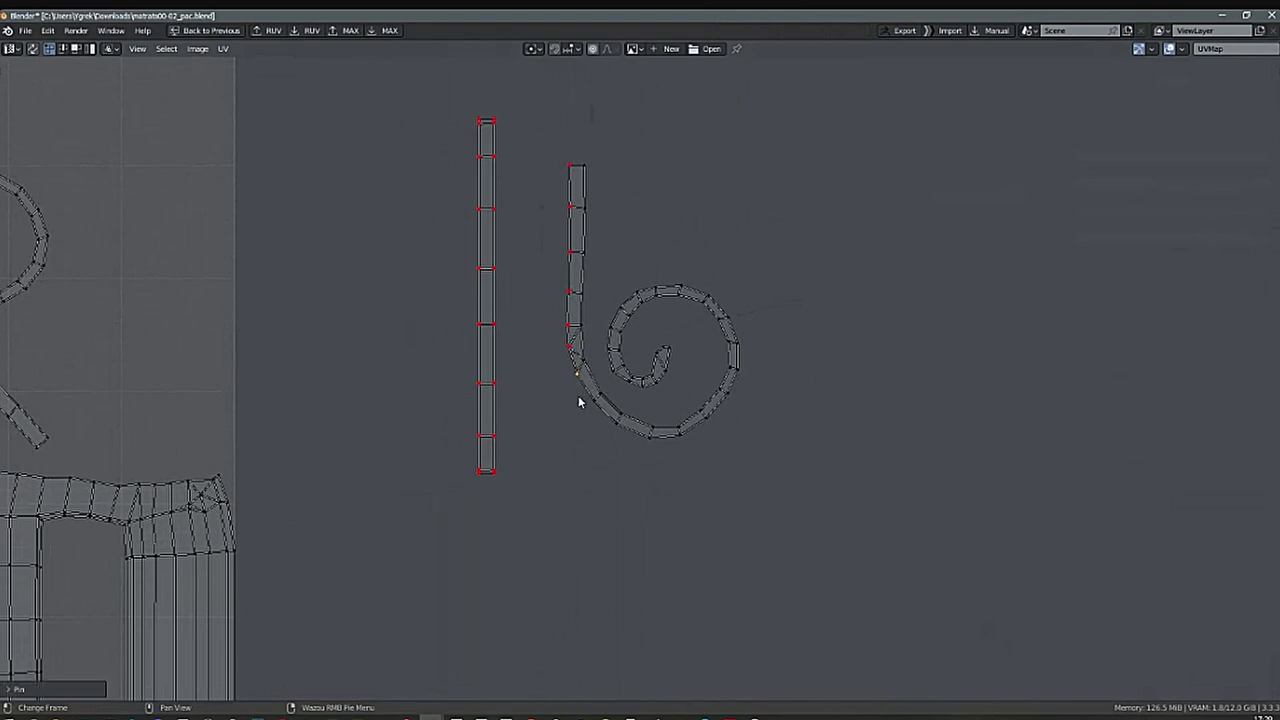
pyautogui.press('g')
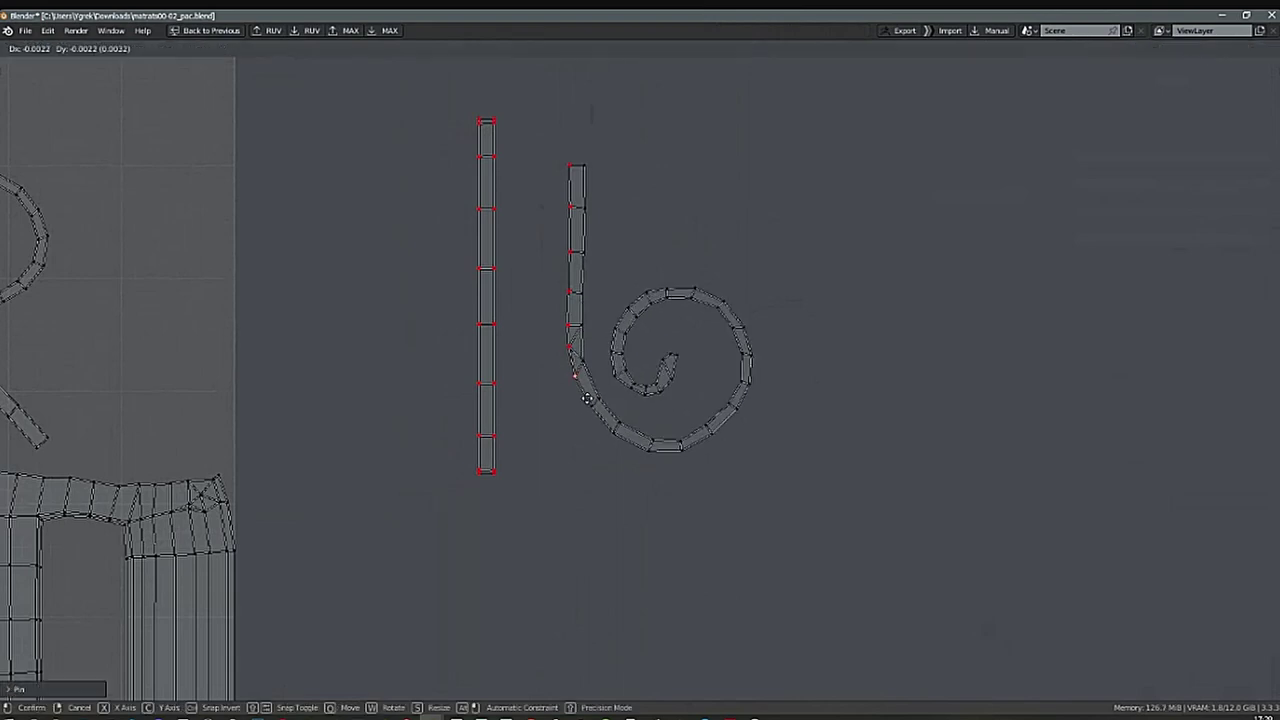
pyautogui.press('x')
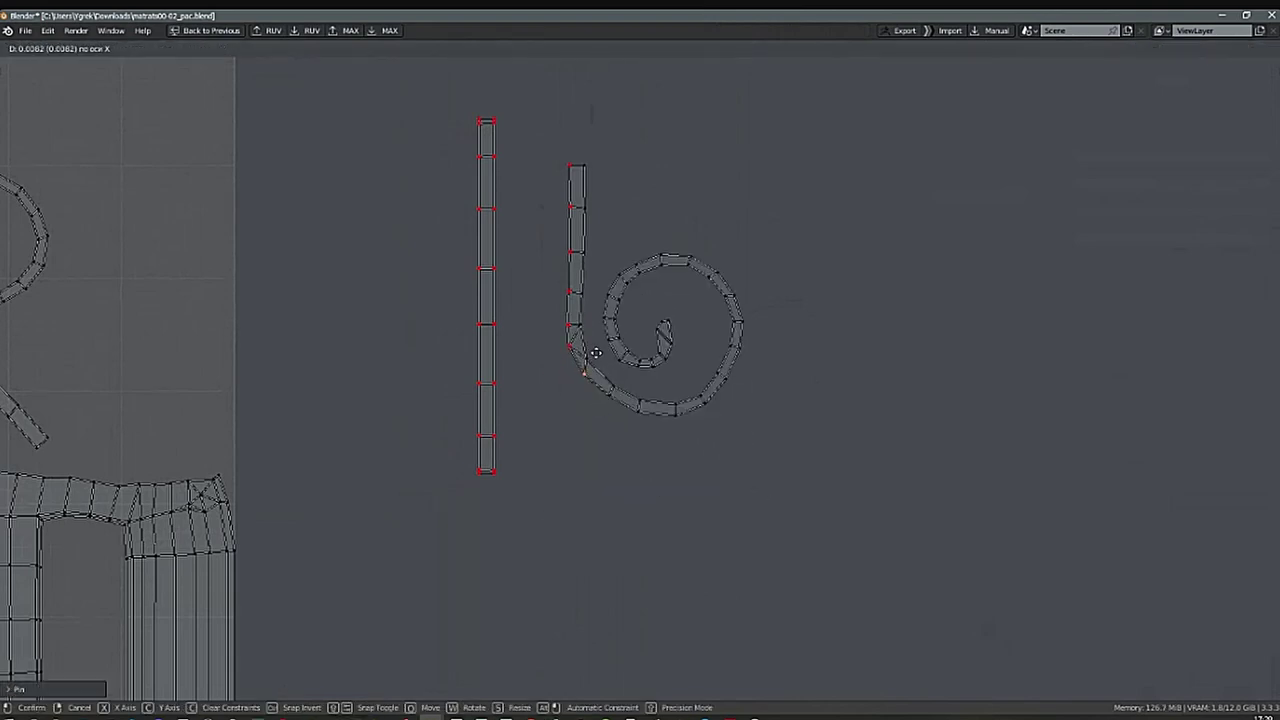
pyautogui.rightClick(596, 361)
# Set UV snapping to Vertex and move the newly pinned vertex along X into line with the pinned vertical edge.
pyautogui.click(572, 49)
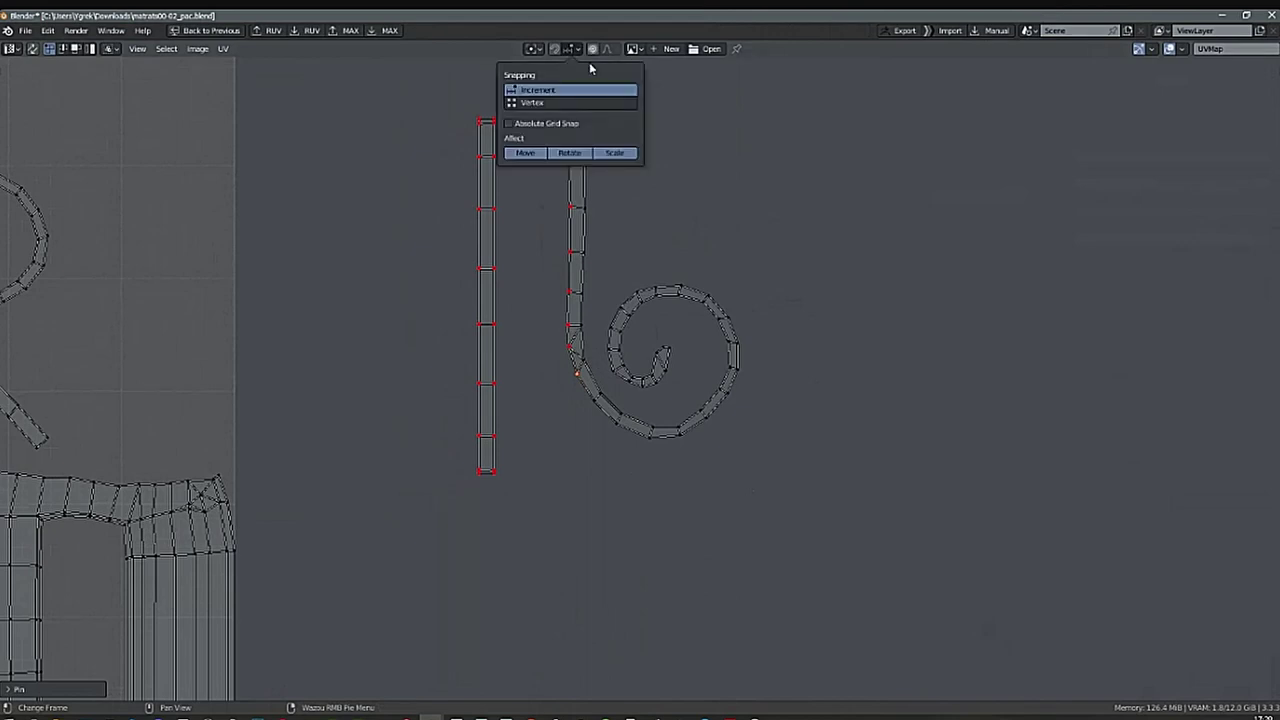
pyautogui.click(530, 103)
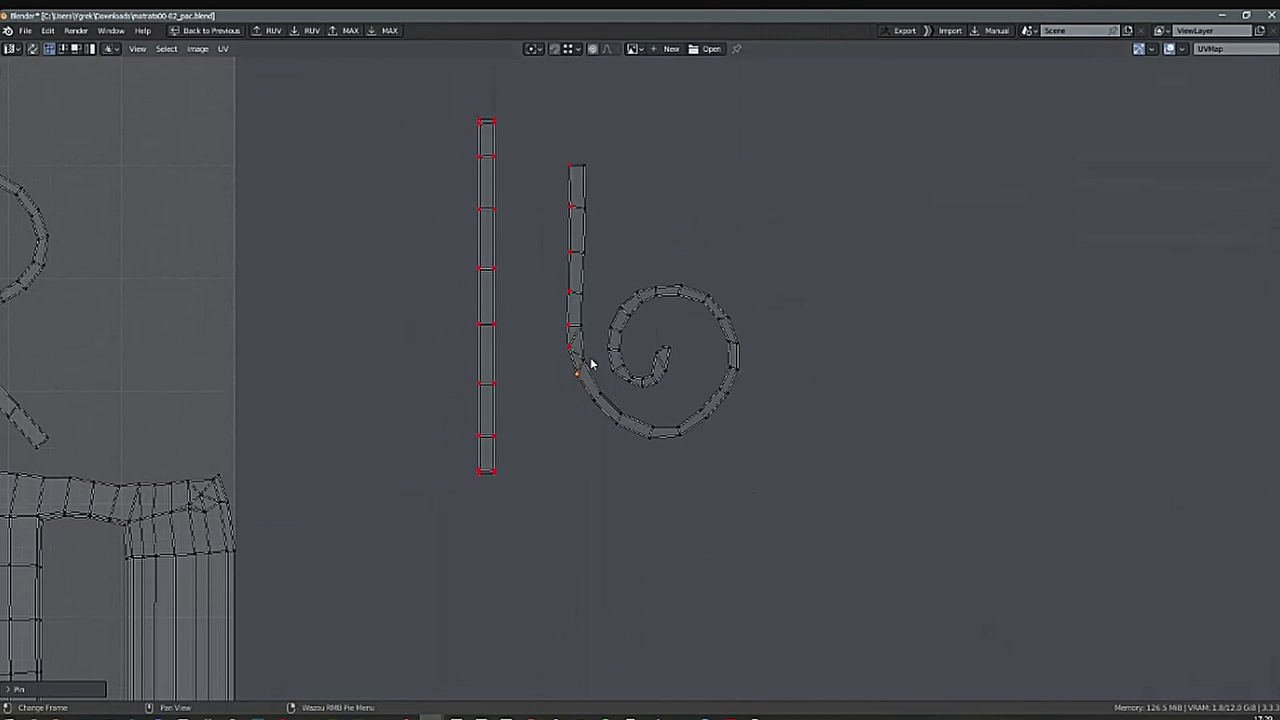
pyautogui.press('g')
pyautogui.press('x')
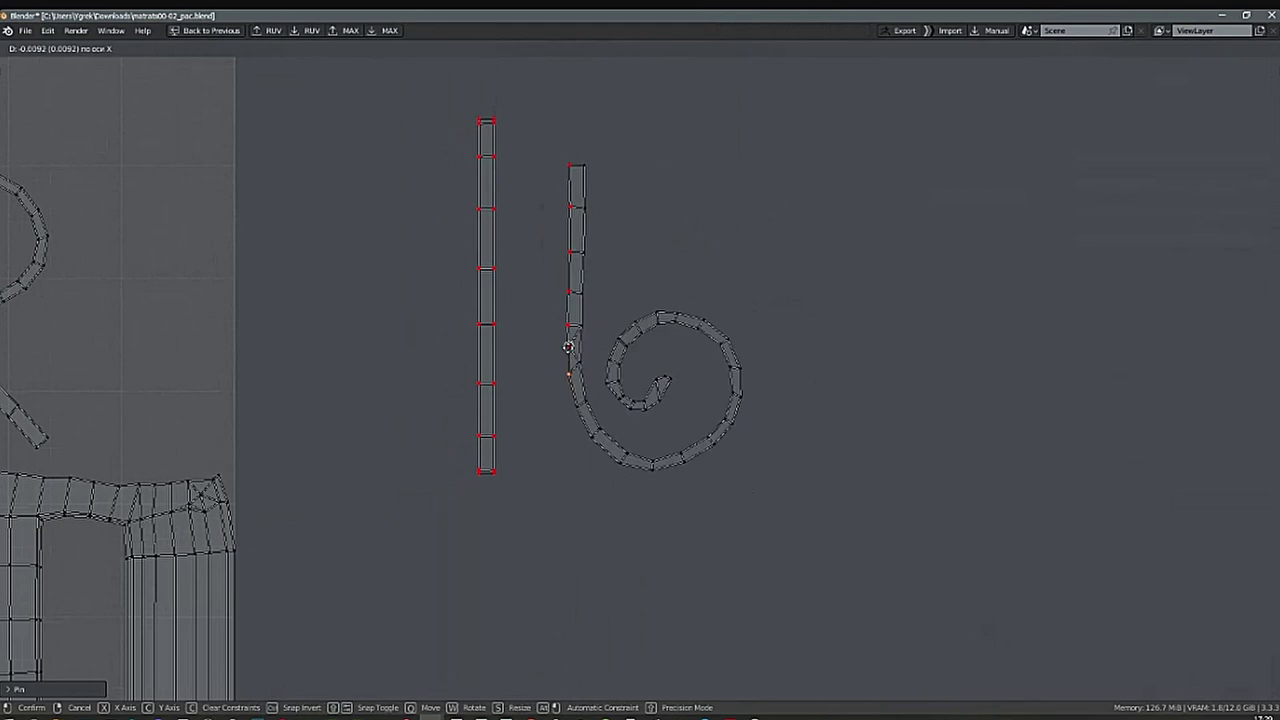
pyautogui.keyDown('ctrl'); pyautogui.click(571, 348); pyautogui.keyUp('ctrl')
pyautogui.moveTo(637, 399); pyautogui.dragTo(643, 370, button='middle')
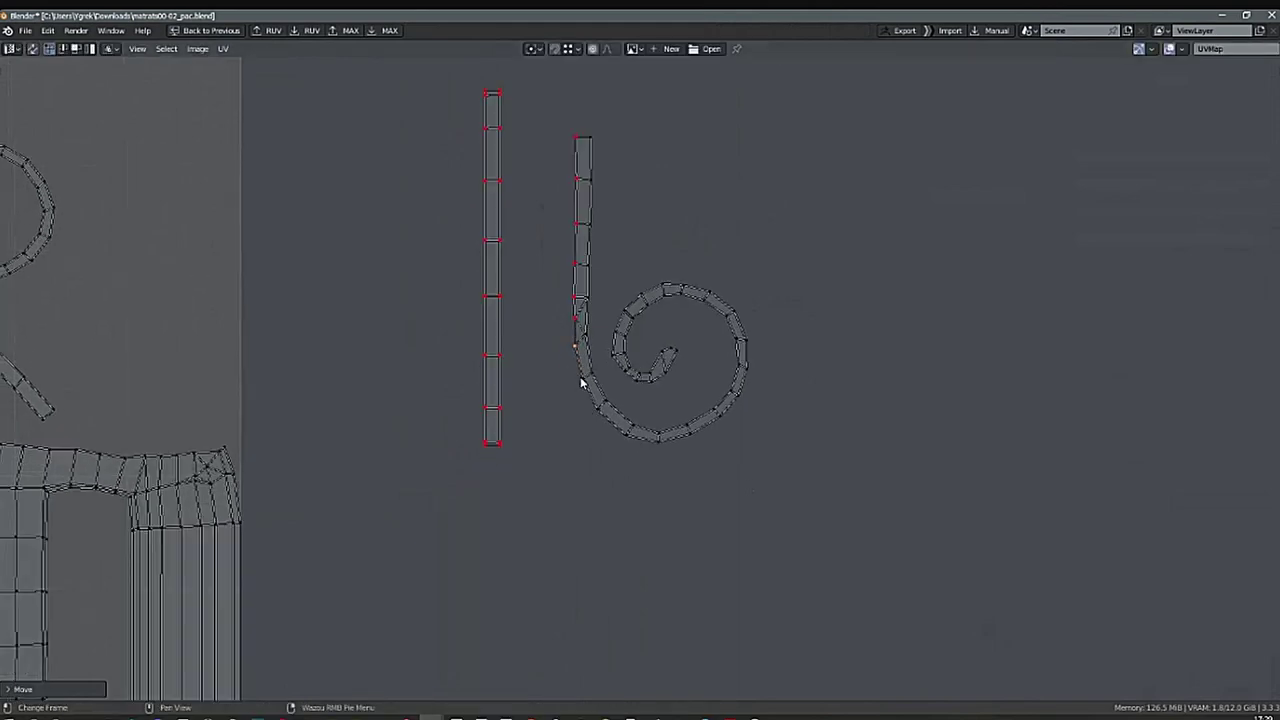
# Pin the next two outer-edge vertices down the spiral and snap each one along X to the pinned vertical edge.
pyautogui.press('p')
pyautogui.press('g')
pyautogui.press('x')
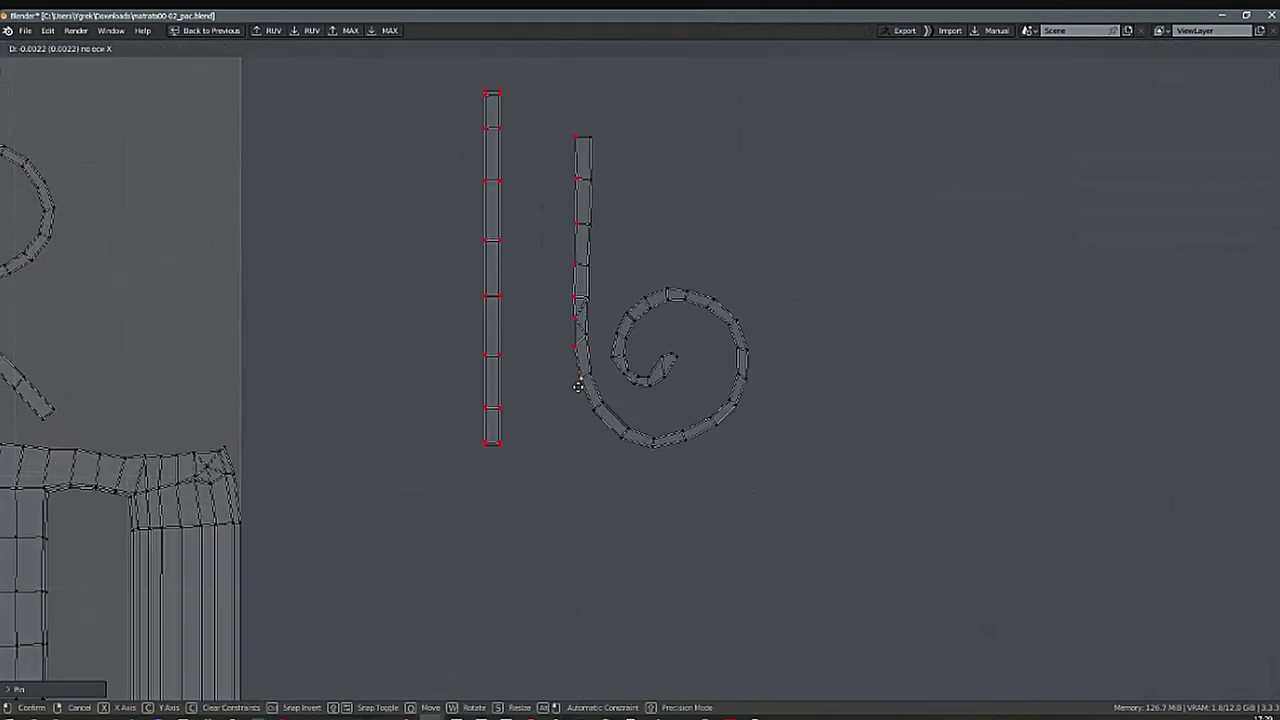
pyautogui.keyDown('ctrl'); pyautogui.click(577, 352); pyautogui.keyUp('ctrl')
pyautogui.moveTo(600, 402); pyautogui.dragTo(608, 371, button='middle')
pyautogui.click(592, 389)
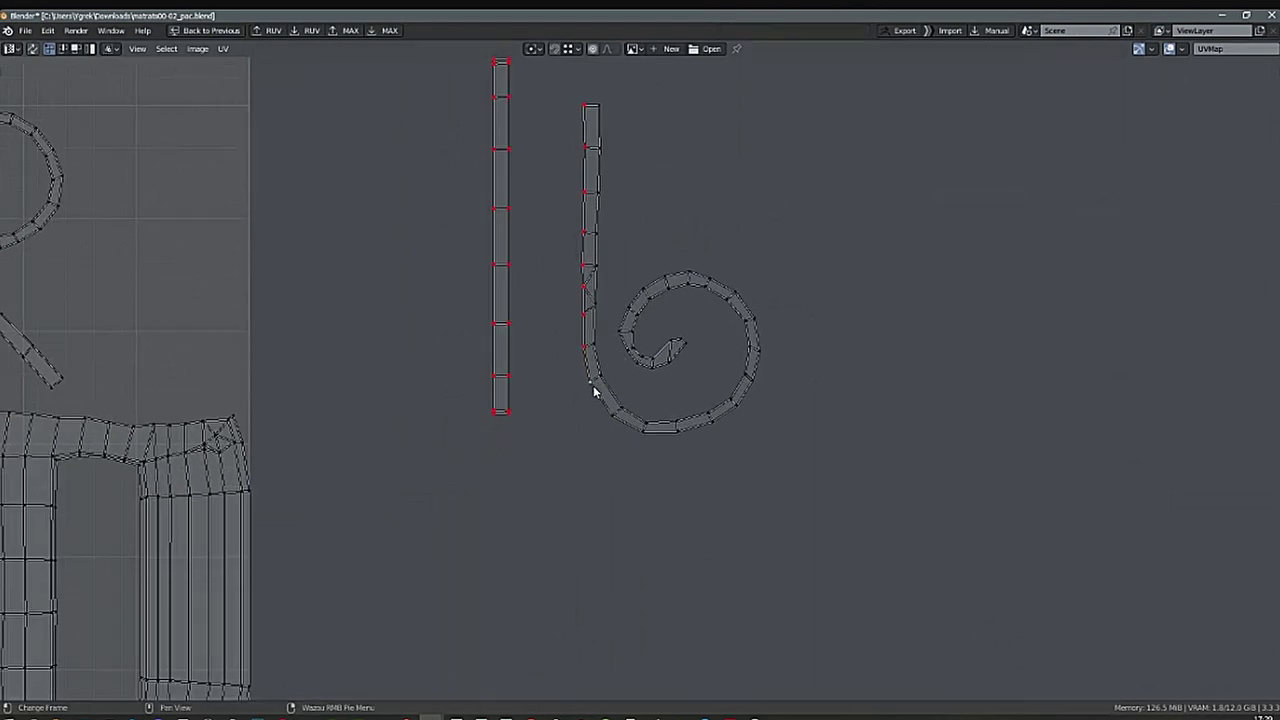
pyautogui.press('g')
pyautogui.click(587, 354)
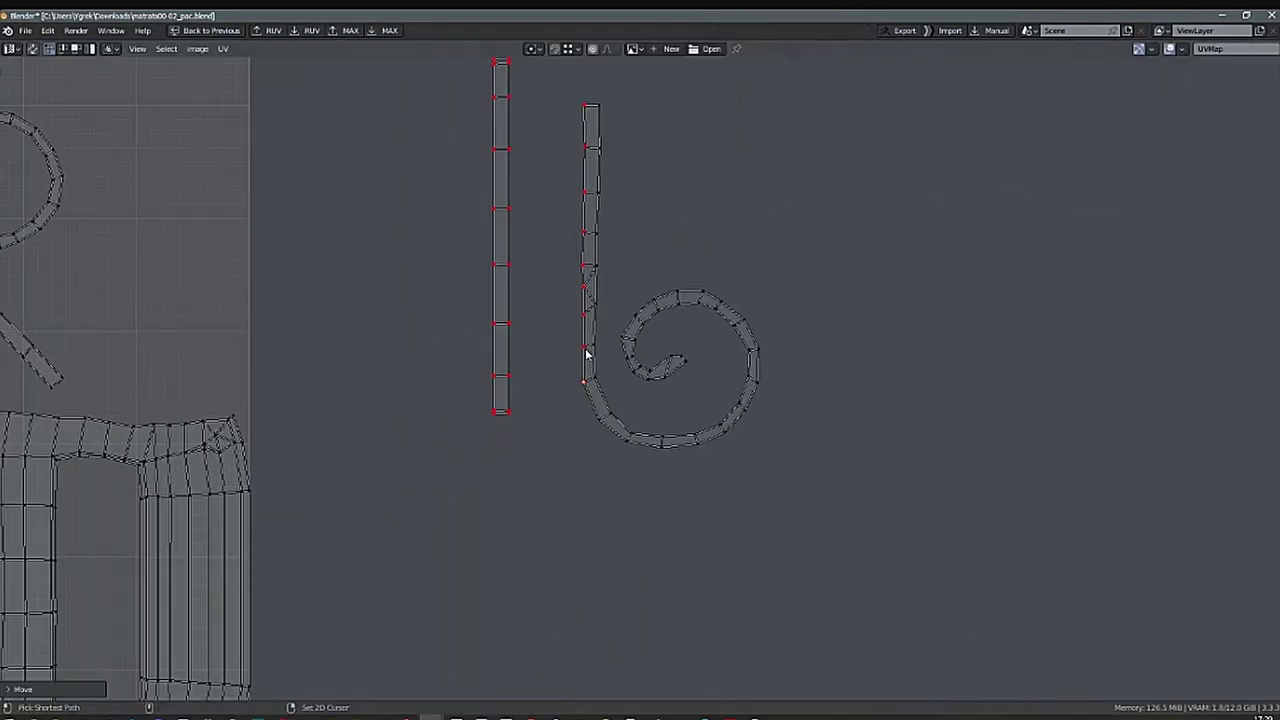
pyautogui.moveTo(695, 413); pyautogui.dragTo(663, 351, button='middle')
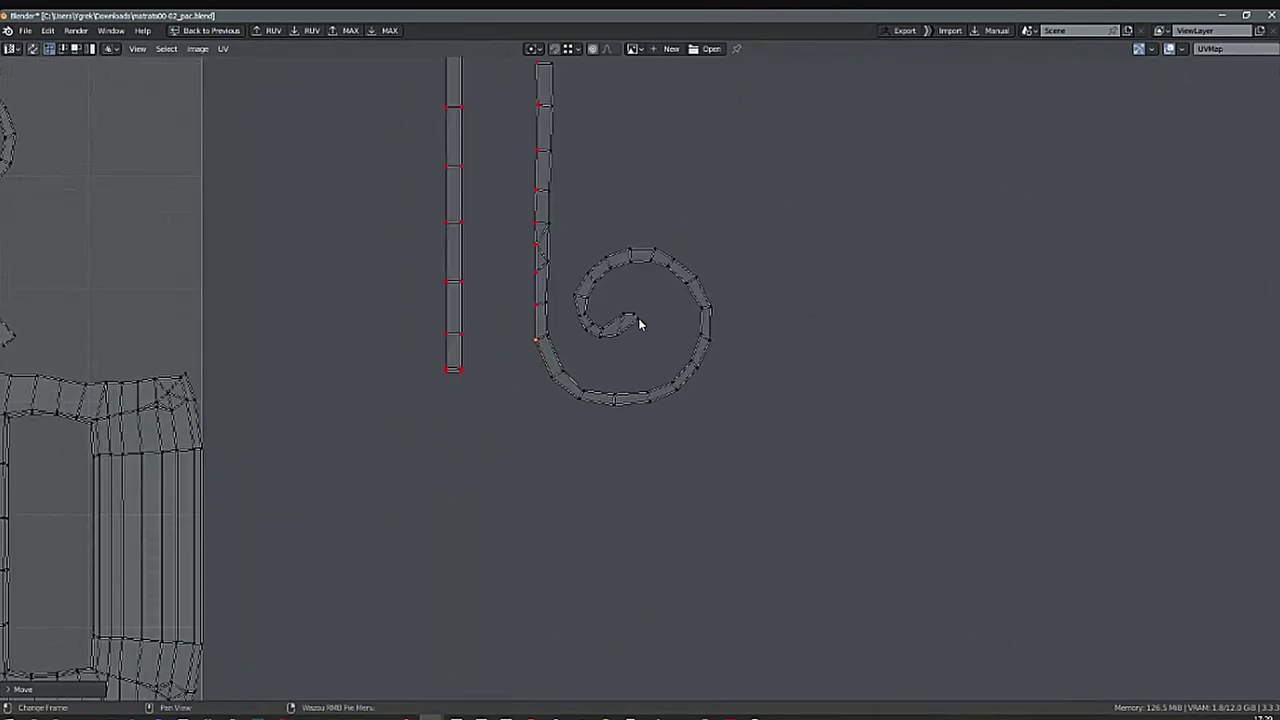
# Try to unroll the spiral by pinning and moving its inner end vertex, and unpin that vertex.
pyautogui.click(628, 324)
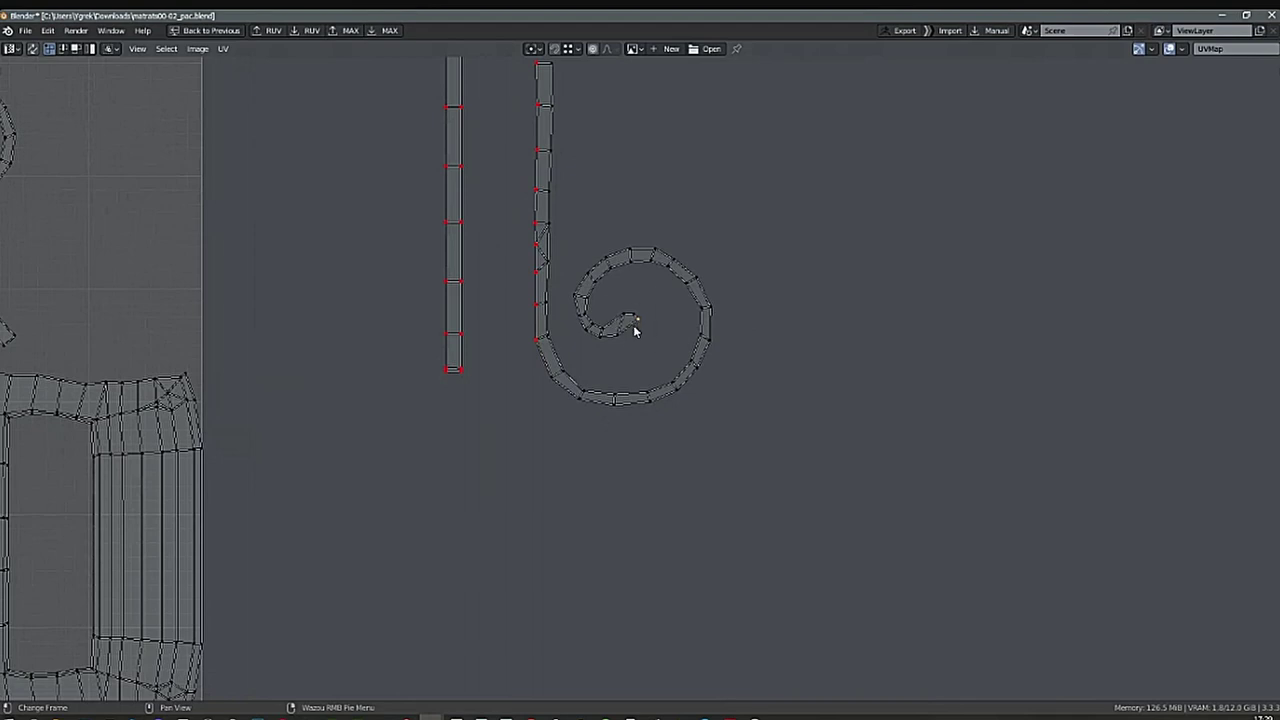
pyautogui.press('p')
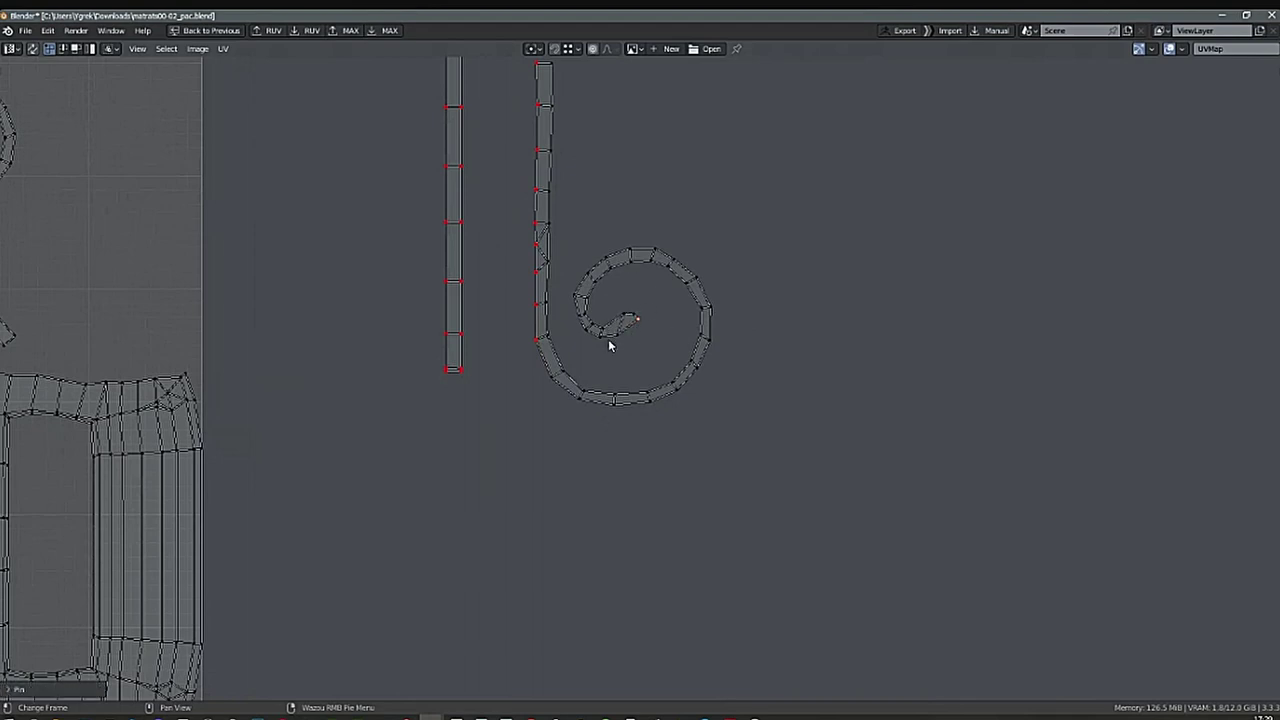
pyautogui.press('g')
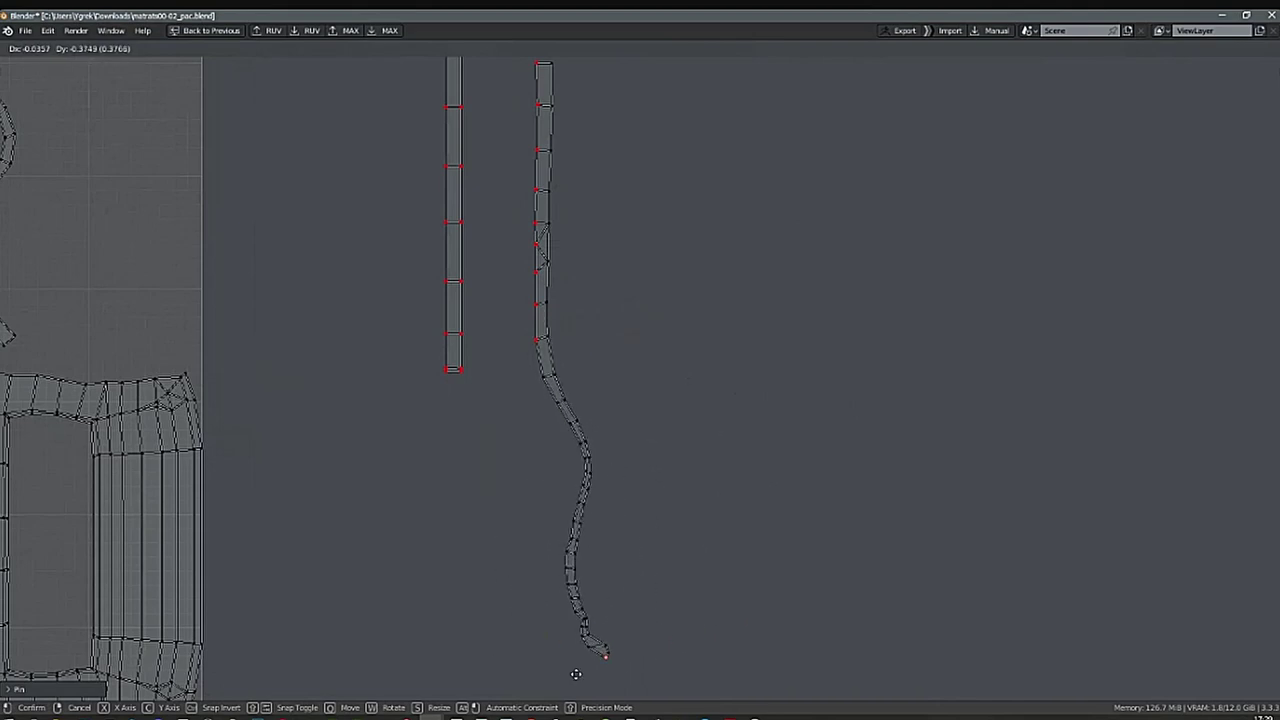
pyautogui.rightClick(785, 540)
pyautogui.scroll(-3, 760, 414)
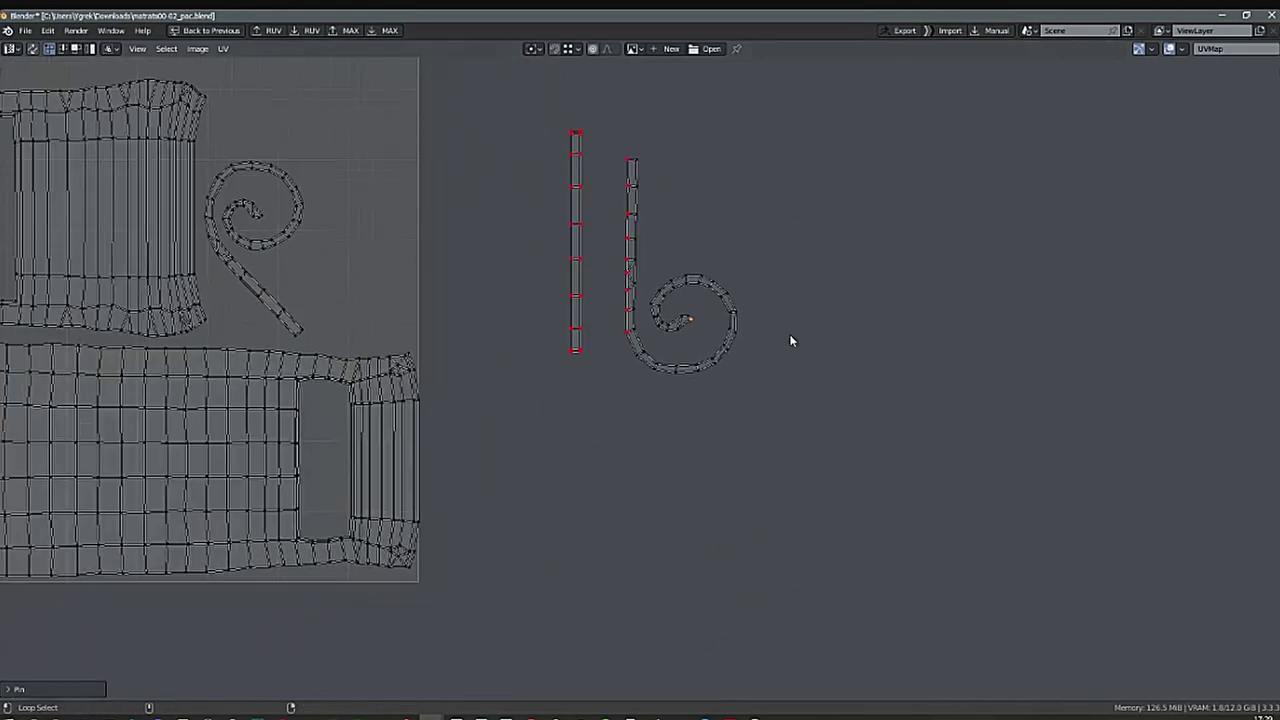
pyautogui.click(636, 356)
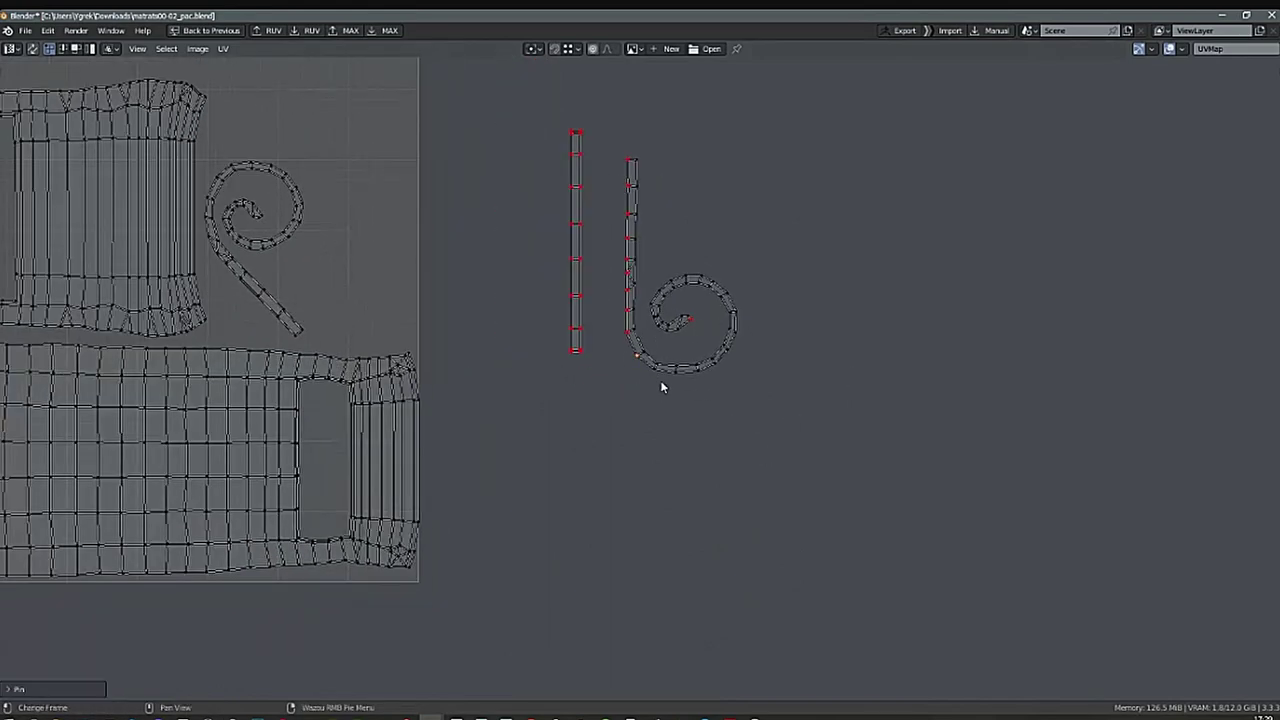
pyautogui.click(689, 323)
pyautogui.hotkey('alt', 'p')
# Move the next two outer-edge vertices where the spiral starts to curve into line below the pinned vertical edge.
pyautogui.click(636, 359)
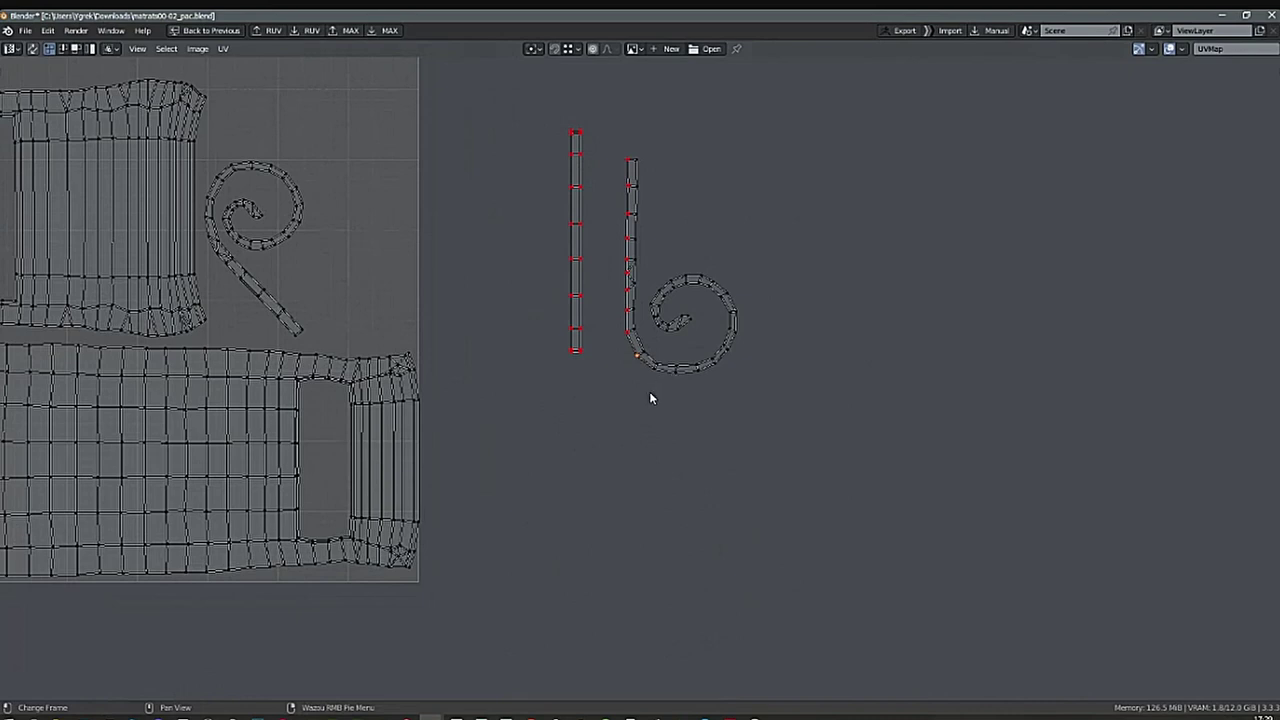
pyautogui.press('g')
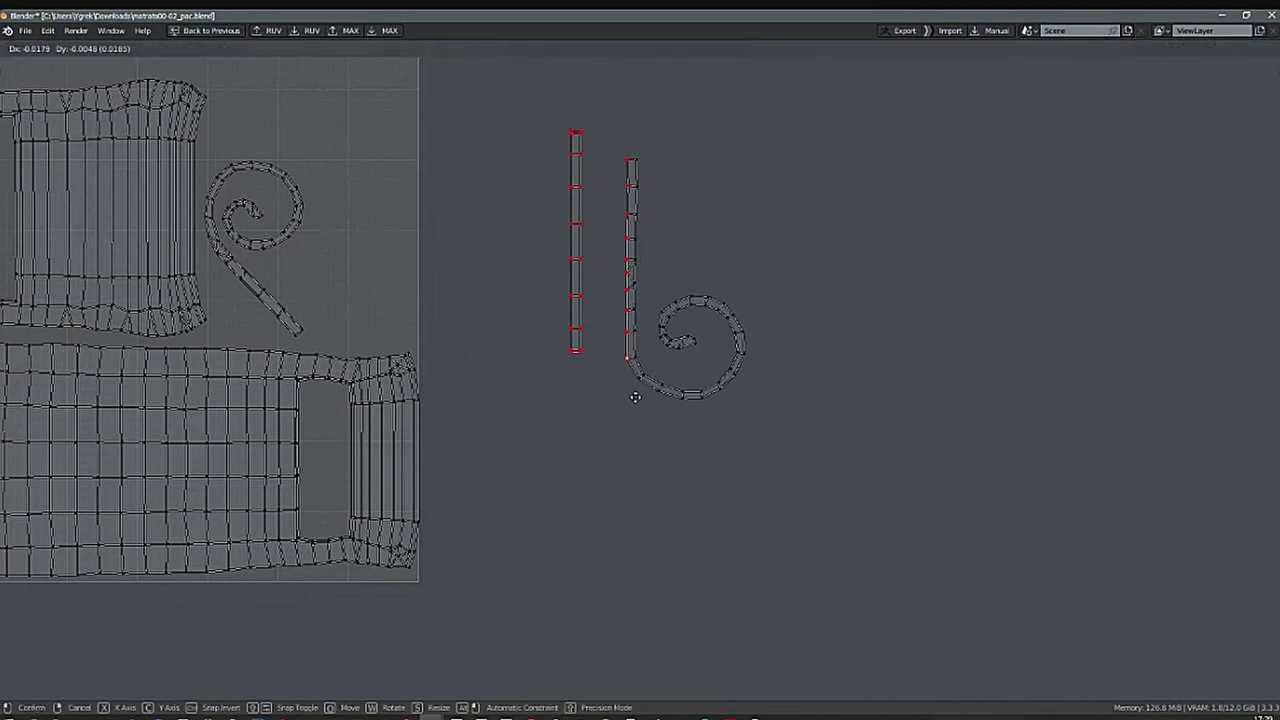
pyautogui.click(640, 388)
pyautogui.press('g')
pyautogui.click(637, 410)
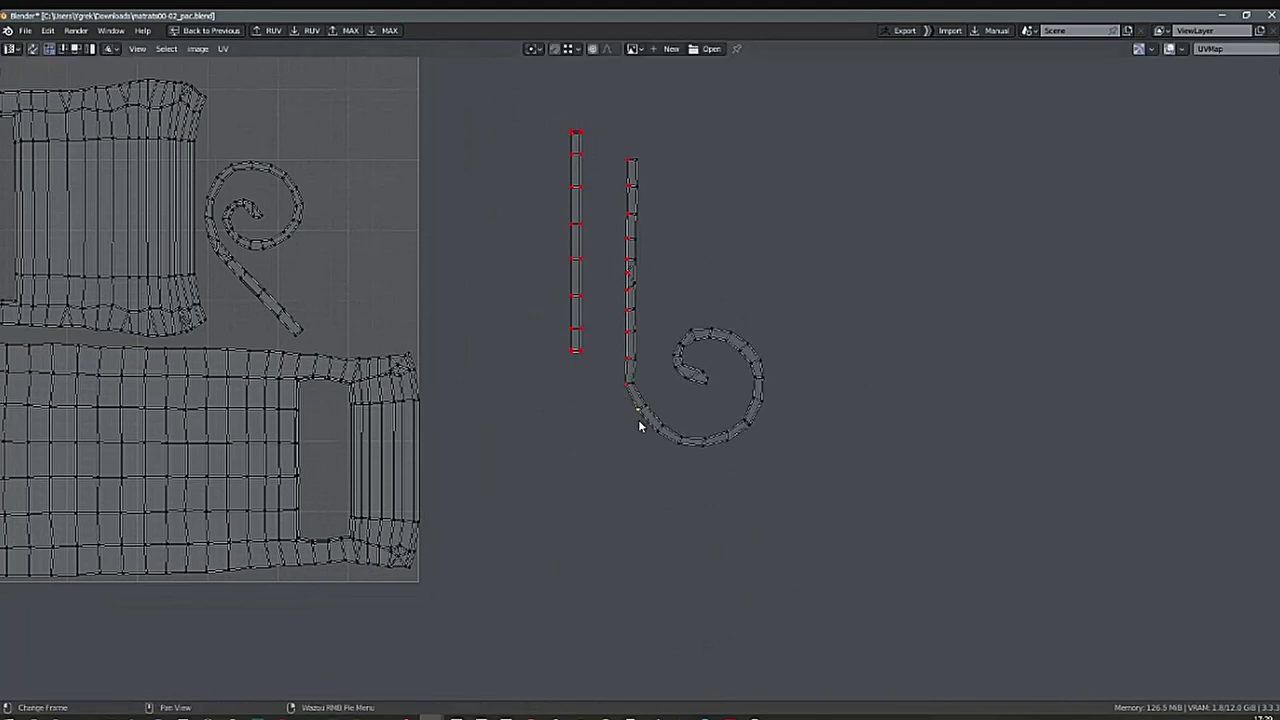
# Select the spiral island's whole outer edge loop and unroll it into a vertical strip with Straighten Island.
pyautogui.keyDown('ctrl'); pyautogui.keyDown('alt'); pyautogui.moveTo(710, 441); pyautogui.dragTo(712, 455, button='middle'); pyautogui.keyUp('alt'); pyautogui.keyUp('ctrl')
pyautogui.moveTo(712, 455)
pyautogui.mouseDown(button='middle')
pyautogui.moveTo(671, 437)
pyautogui.moveTo(694, 460)
pyautogui.mouseUp(button='middle')
pyautogui.keyDown('alt'); pyautogui.click(612, 409); pyautogui.keyUp('alt')
pyautogui.moveTo(694, 460); pyautogui.dragTo(671, 413, button='middle')
pyautogui.scroll(2, 691, 434)
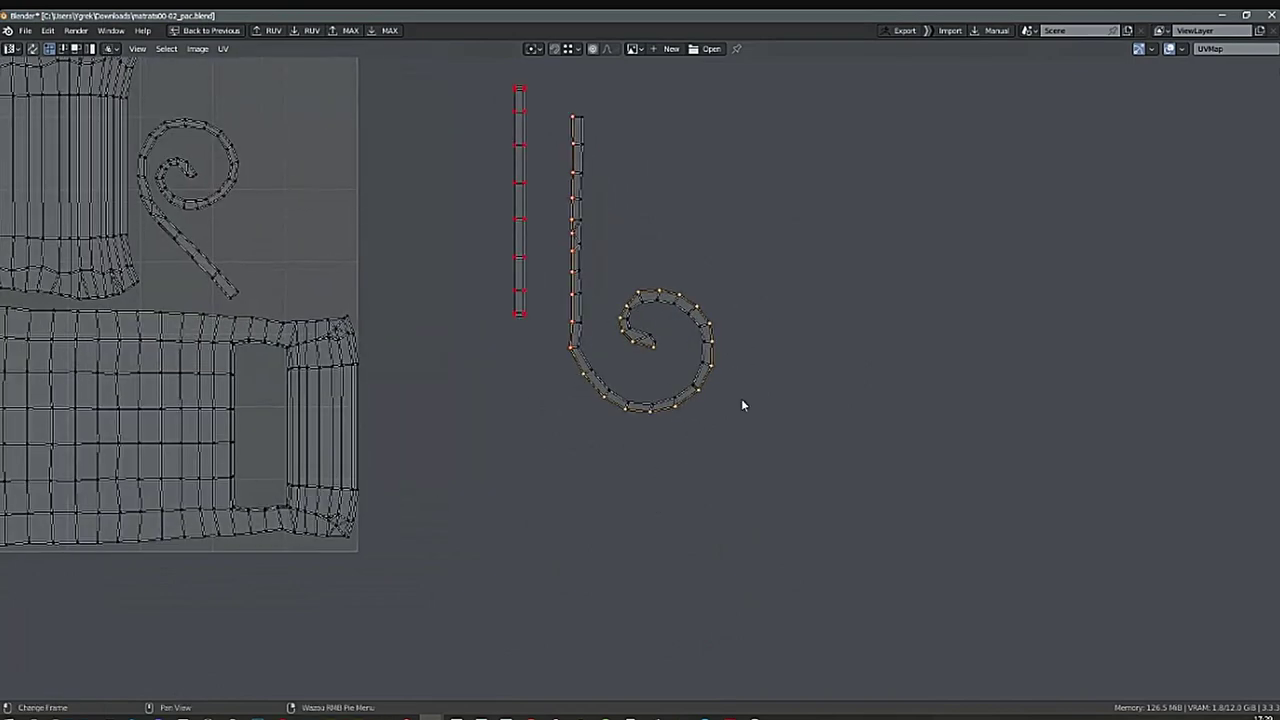
pyautogui.rightClick(772, 417)
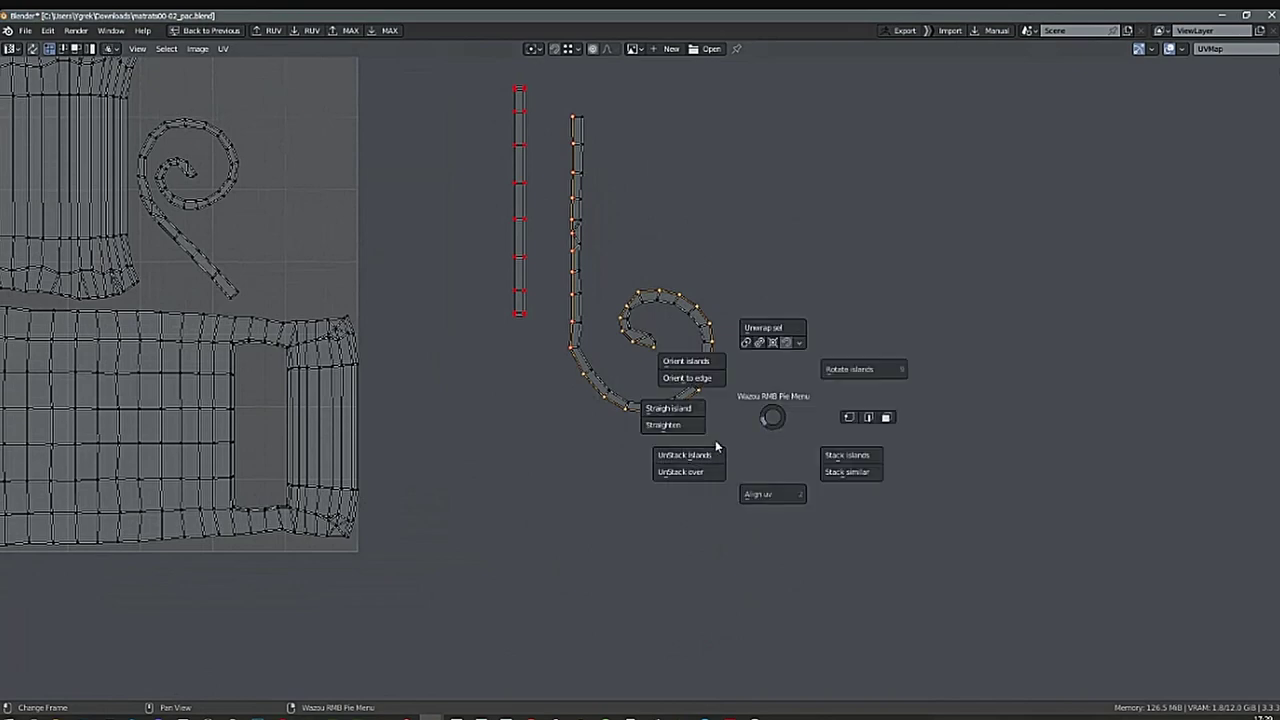
pyautogui.click(668, 409)
pyautogui.press('KP_Decimal')
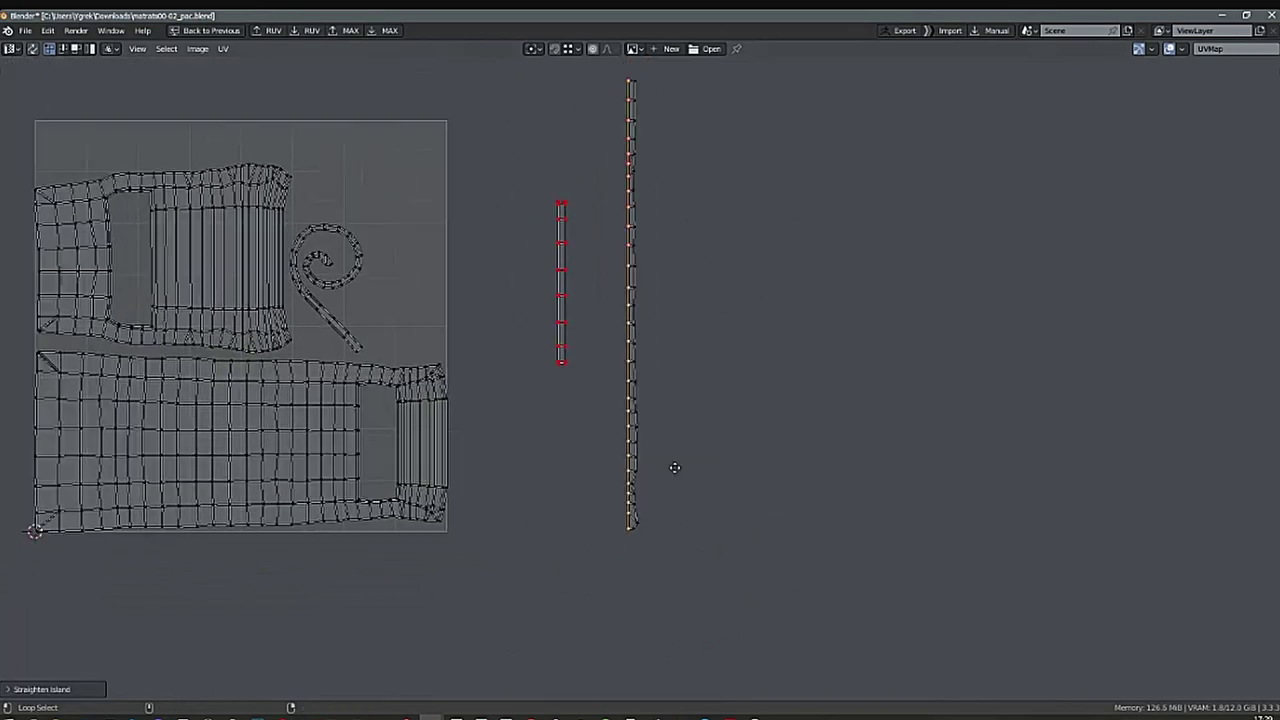
# Pin the straightened strip's vertices and align the vertex pairs at its lower and upper ends horizontally.
pyautogui.press('p')
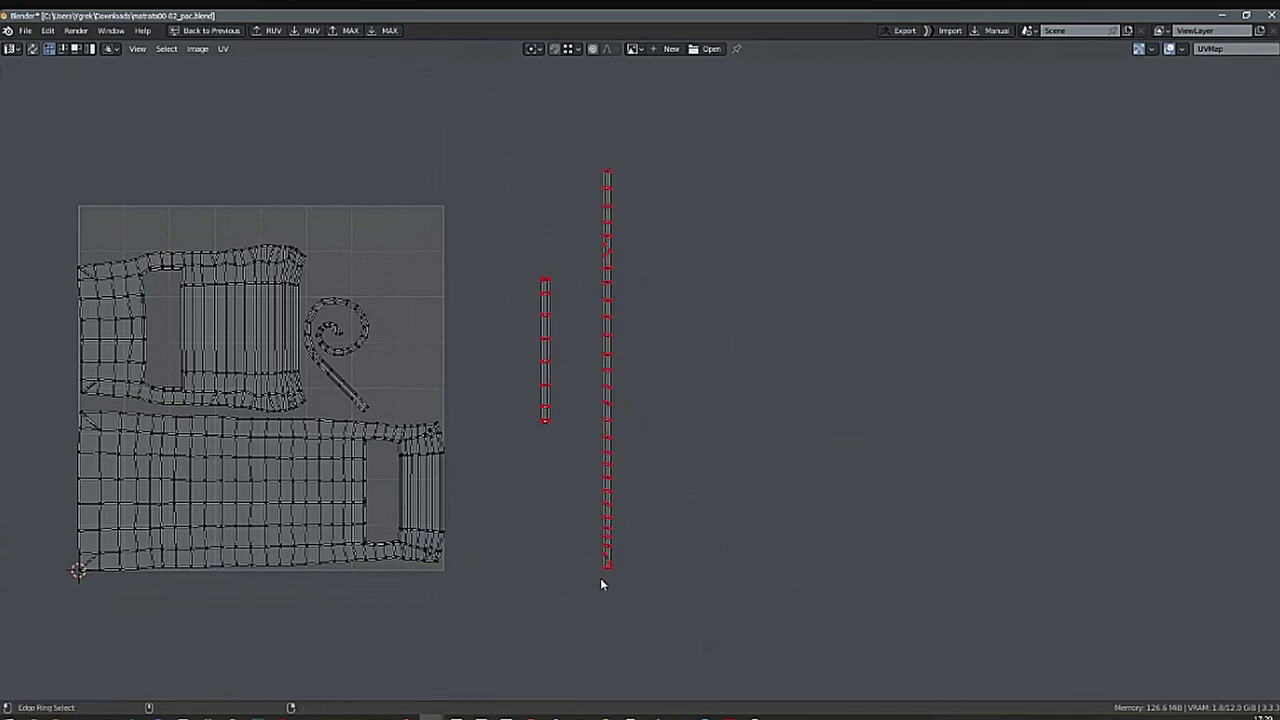
pyautogui.scroll(3, 604, 578)
pyautogui.moveTo(562, 594); pyautogui.dragTo(631, 549)
pyautogui.hotkey('shift', 'w')
pyautogui.keyDown('ctrl'); pyautogui.moveTo(695, 433); pyautogui.dragTo(573, 466, button='middle'); pyautogui.keyUp('ctrl')
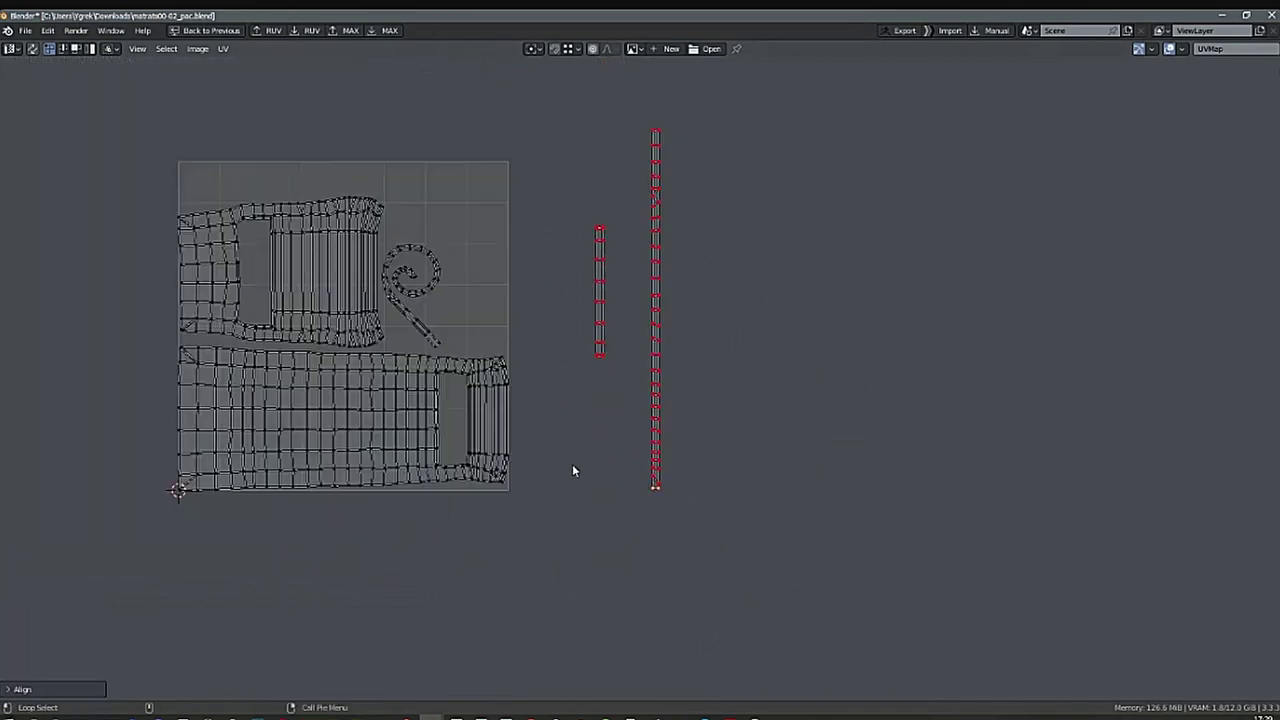
pyautogui.keyDown('shift'); pyautogui.moveTo(666, 188); pyautogui.dragTo(610, 377, button='middle'); pyautogui.keyUp('shift')
pyautogui.moveTo(574, 290); pyautogui.dragTo(636, 328)
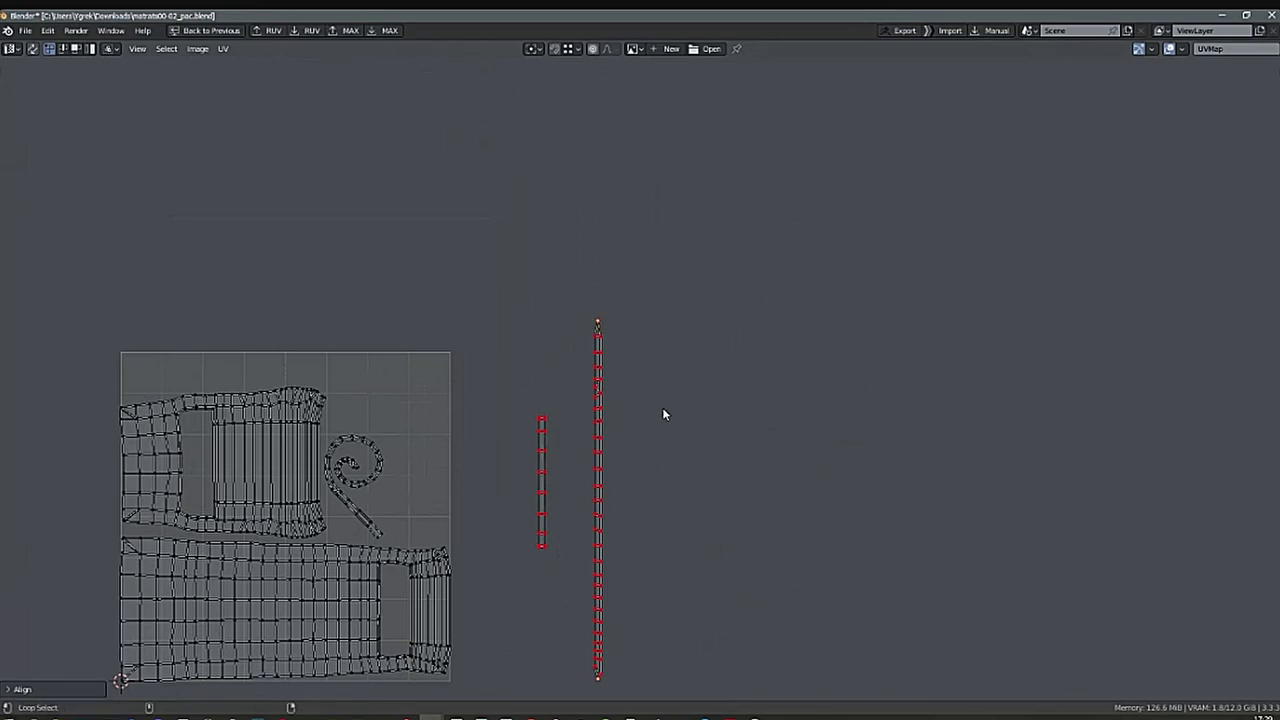
pyautogui.moveTo(662, 418); pyautogui.dragTo(678, 392, button='middle')
pyautogui.moveTo(577, 263); pyautogui.dragTo(643, 300)
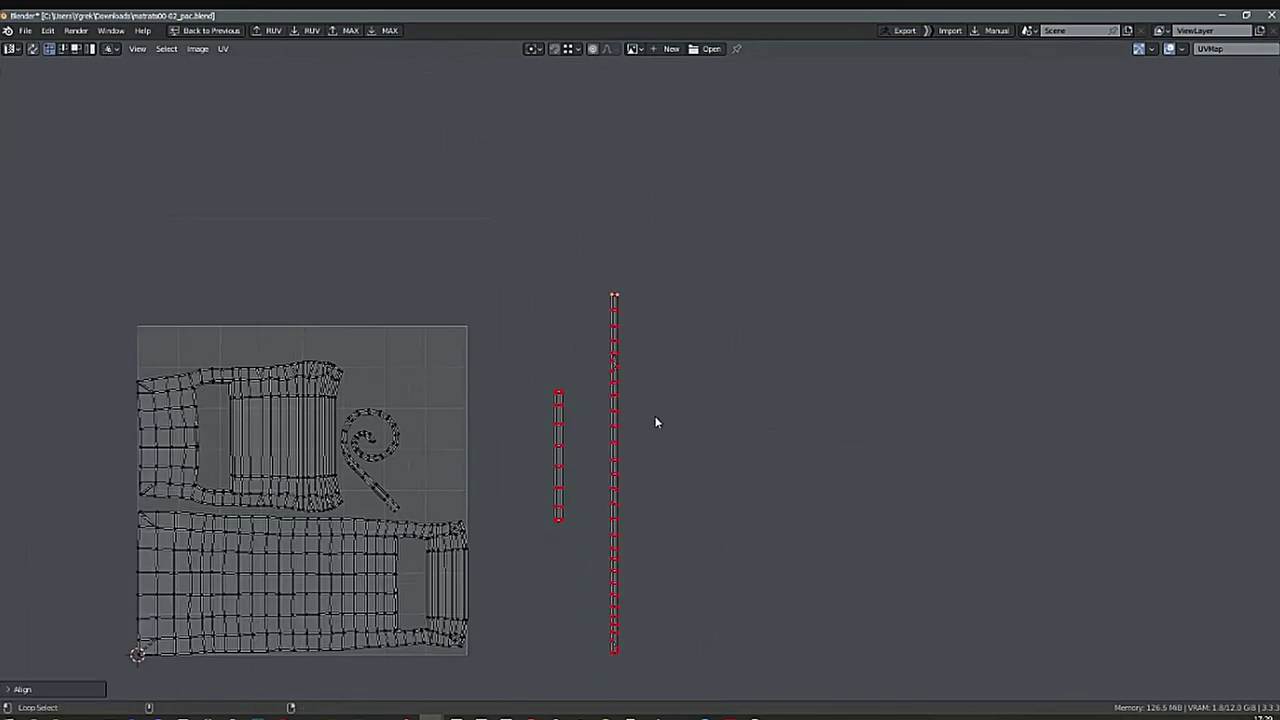
pyautogui.moveTo(654, 423); pyautogui.dragTo(673, 387, button='middle')
# Move the remaining spiral island out of the UV square, beside the straightened strips, and rotate its tail closer to vertical.
pyautogui.press('l')
pyautogui.moveTo(476, 422); pyautogui.dragTo(446, 428, button='middle')
pyautogui.press('g')
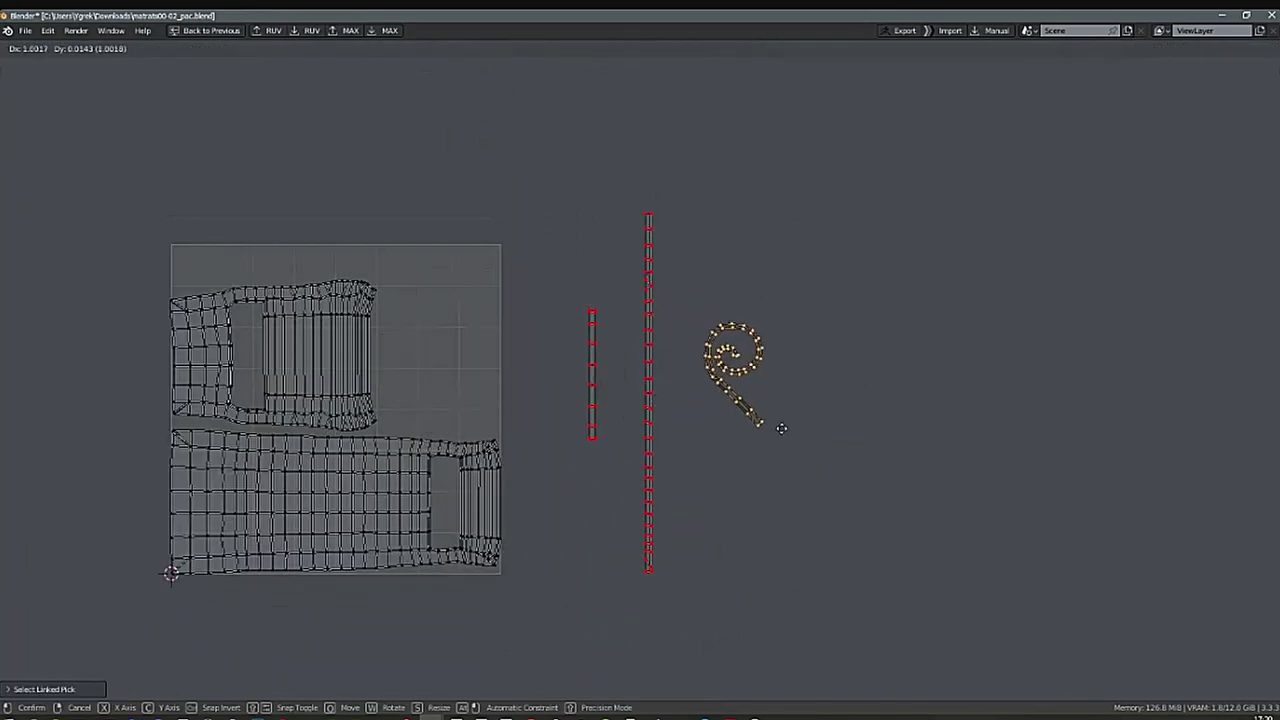
pyautogui.click(784, 438)
pyautogui.moveTo(769, 454); pyautogui.dragTo(727, 407, button='middle')
pyautogui.press('r')
pyautogui.click(718, 476)
# Select the second spiral's outer edge loop and unroll the island into a vertical strip with Straighten Island.
pyautogui.scroll(1, 720, 456)
pyautogui.keyDown('alt'); pyautogui.click(677, 440); pyautogui.keyUp('alt')
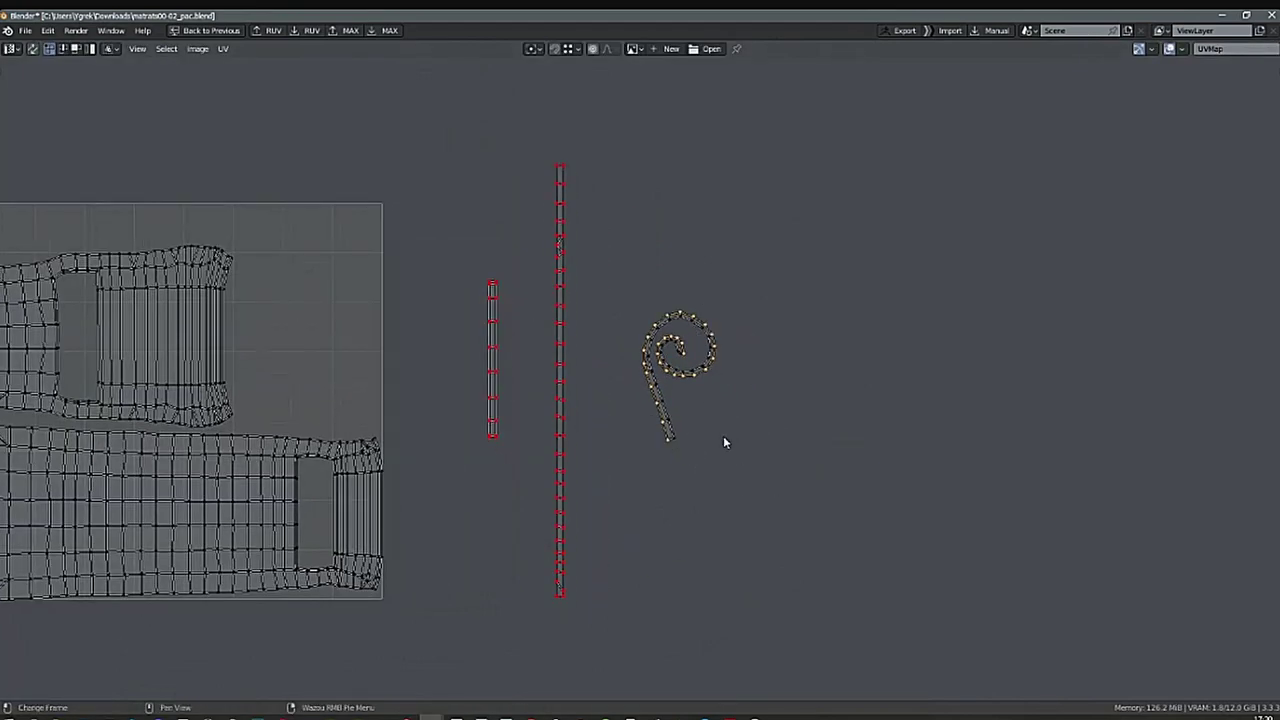
pyautogui.rightClick(729, 429)
pyautogui.click(634, 422)
pyautogui.scroll(1, 759, 398)
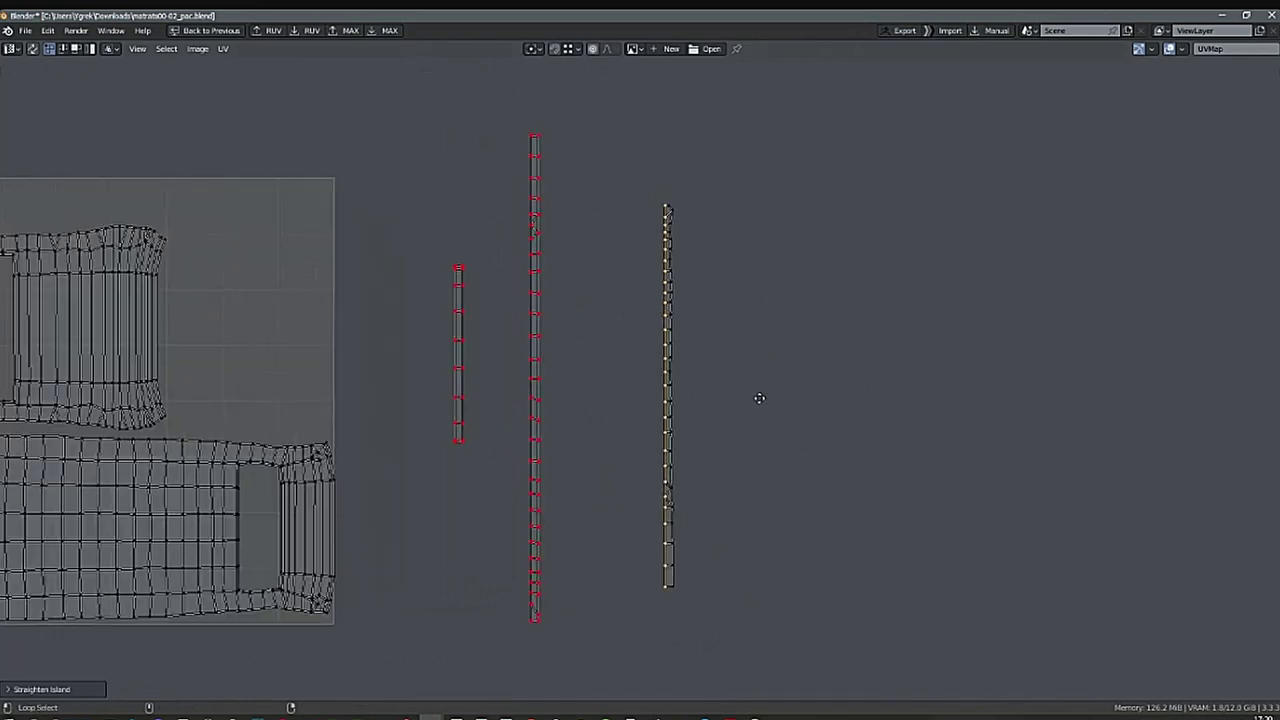
pyautogui.moveTo(759, 398); pyautogui.dragTo(732, 377, button='middle')
pyautogui.click(740, 397)
# Select the newly straightened strip and move it closer to the long pinned strip.
pyautogui.moveTo(688, 480); pyautogui.dragTo(667, 454, button='middle')
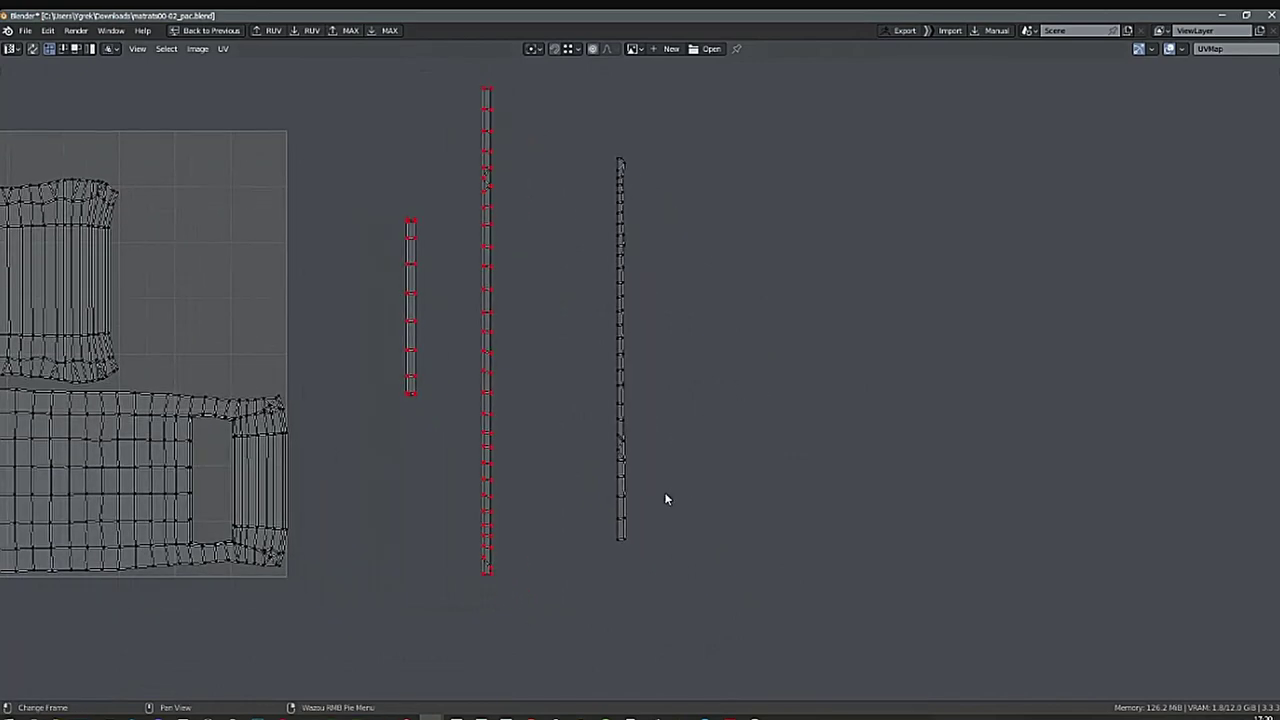
pyautogui.press('l')
pyautogui.scroll(-1, 640, 506)
pyautogui.moveTo(646, 506); pyautogui.dragTo(610, 506, button='middle')
pyautogui.press('g')
pyautogui.click(592, 465)
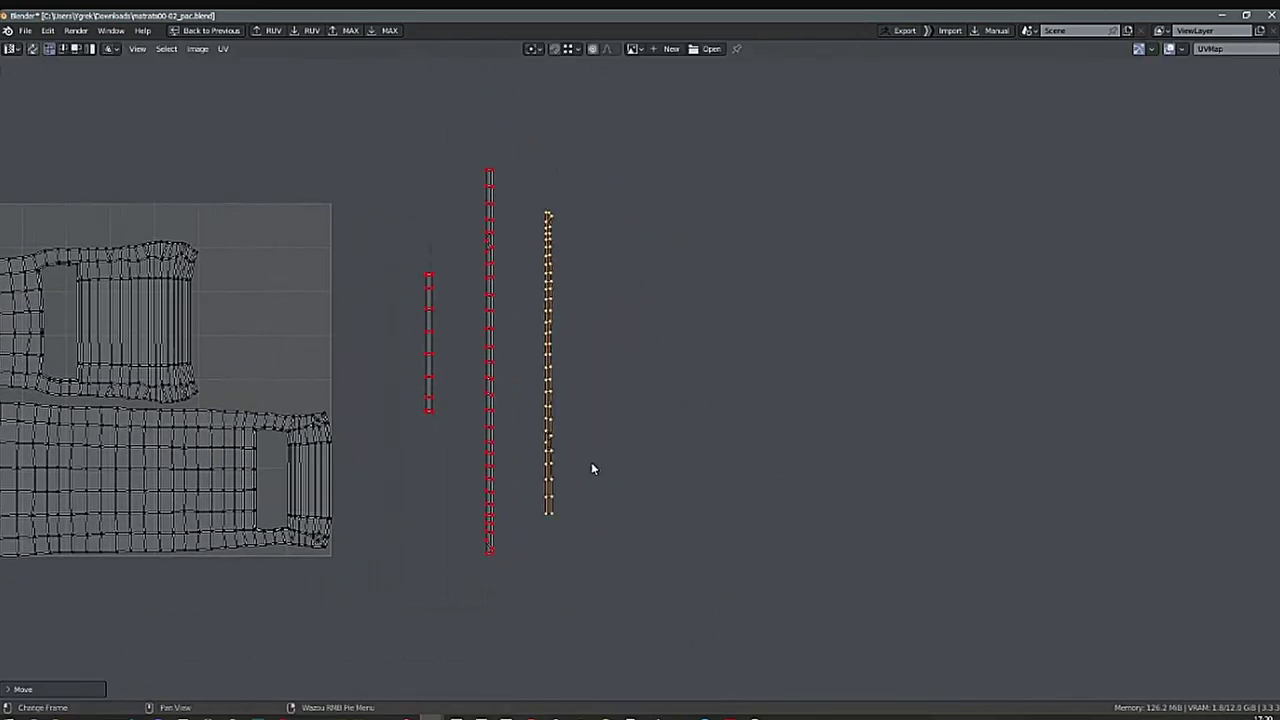
# Pin the new strip's vertices and align both of its long edges vertically.
pyautogui.click(591, 468)
pyautogui.moveTo(514, 171); pyautogui.dragTo(549, 531)
pyautogui.hotkey('shift', 'w')
pyautogui.moveTo(613, 162); pyautogui.dragTo(549, 532)
pyautogui.hotkey('shift', 'w')
pyautogui.click(563, 511)
pyautogui.scroll(1, 564, 305)
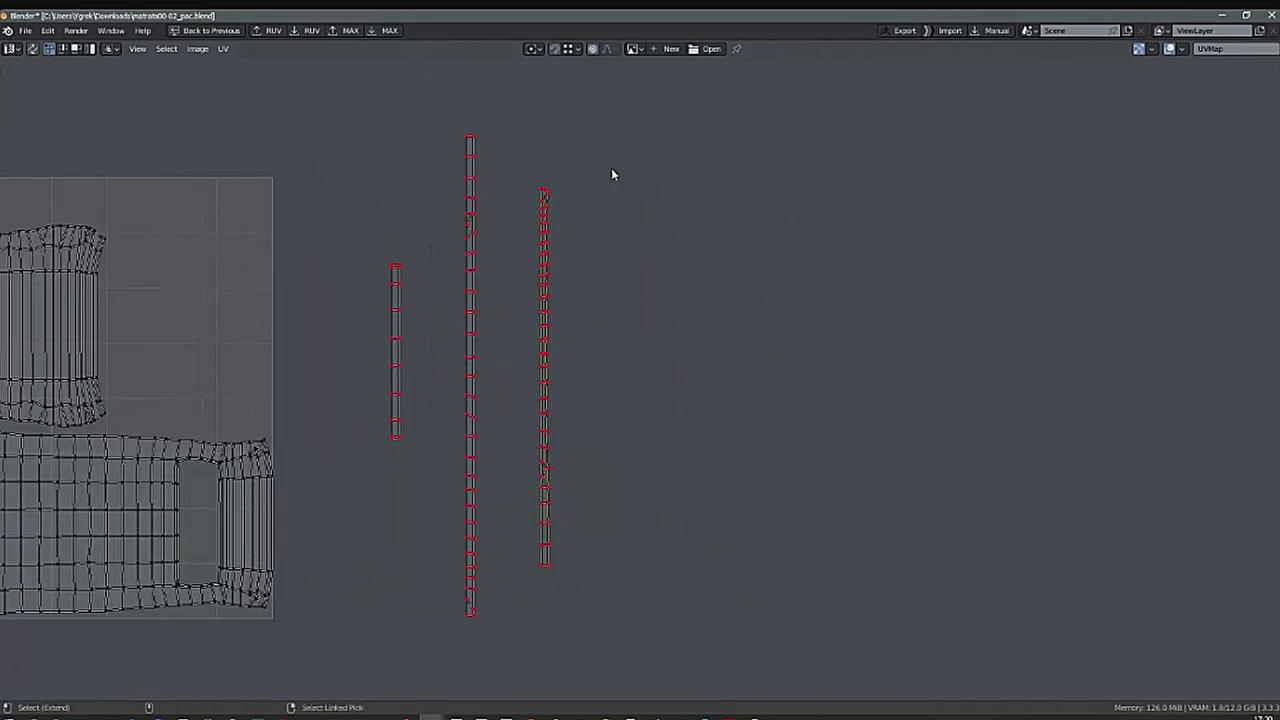
pyautogui.scroll(1, 578, 236)
pyautogui.moveTo(584, 133); pyautogui.dragTo(541, 648)
pyautogui.hotkey('shift', 'w')
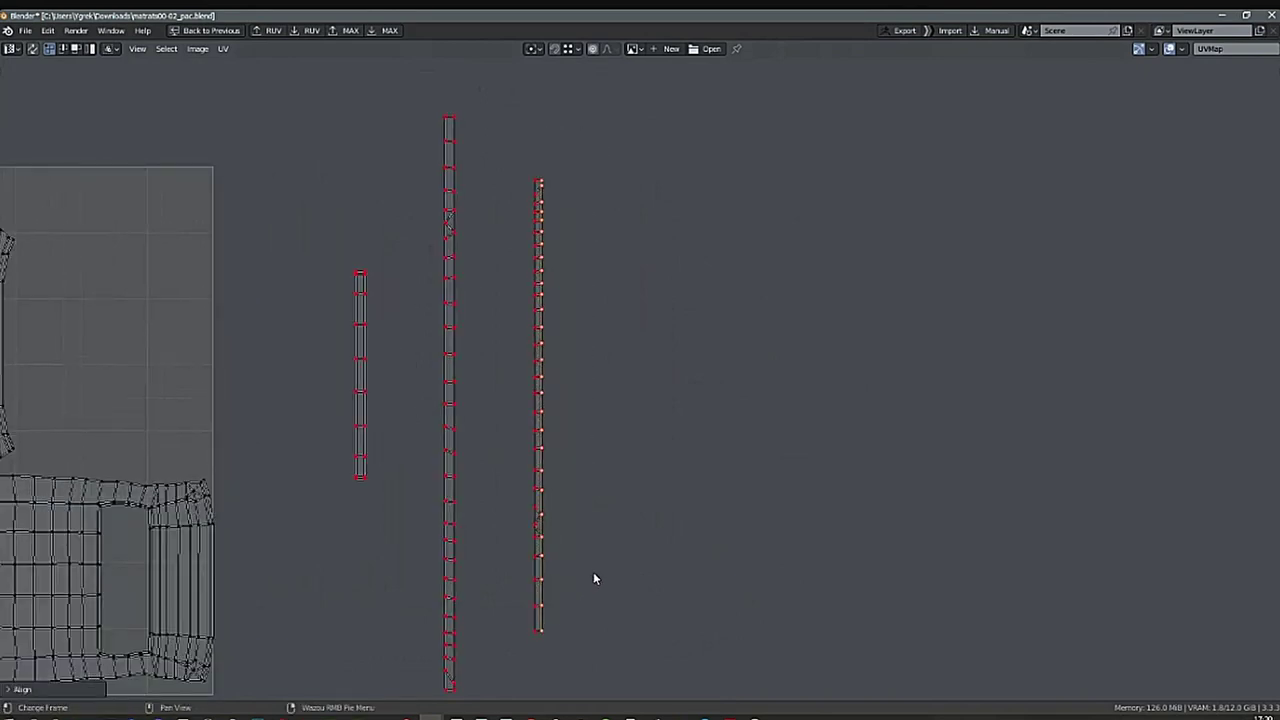
pyautogui.click(598, 568)
# Align the vertex pairs at the new strip's upper and lower ends horizontally, undoing any wrong alignment.
pyautogui.moveTo(643, 501); pyautogui.dragTo(659, 478, button='middle')
pyautogui.moveTo(524, 124); pyautogui.dragTo(587, 161)
pyautogui.hotkey('shift', 'w')
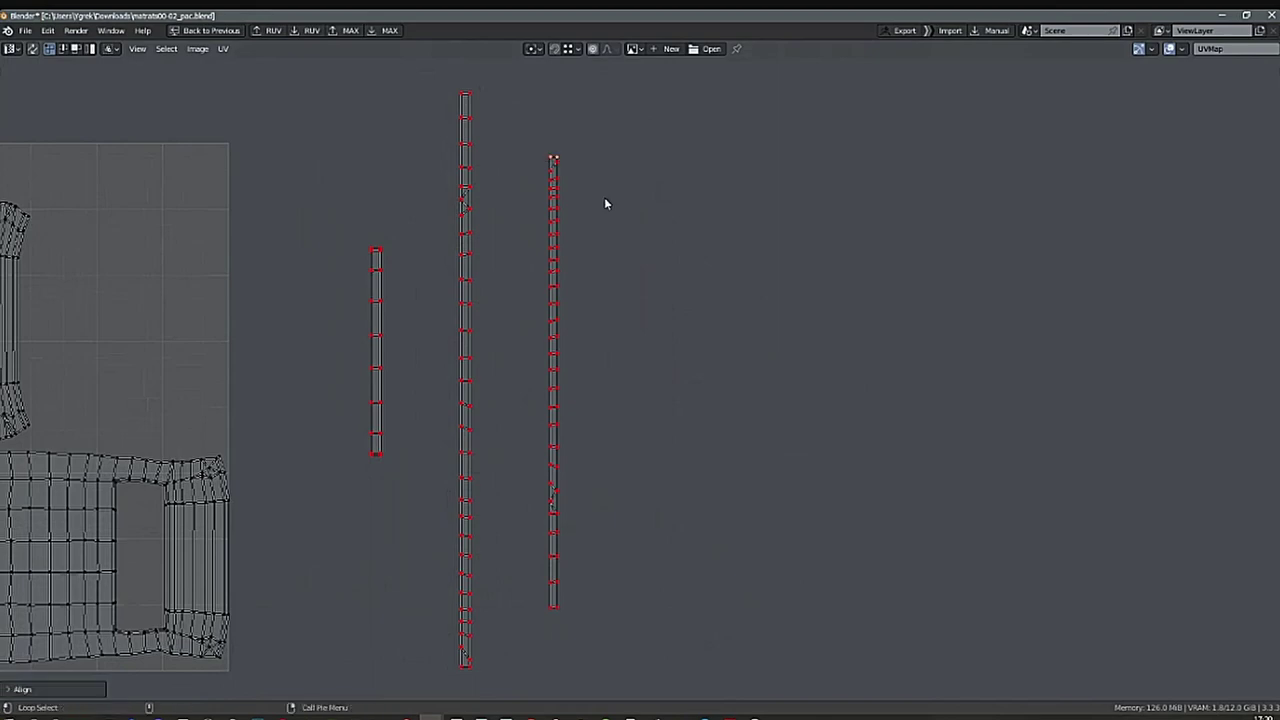
pyautogui.moveTo(660, 432); pyautogui.dragTo(657, 345, button='middle')
pyautogui.moveTo(503, 588); pyautogui.dragTo(578, 520)
pyautogui.hotkey('alt', 'a')
pyautogui.scroll(-1, 600, 525)
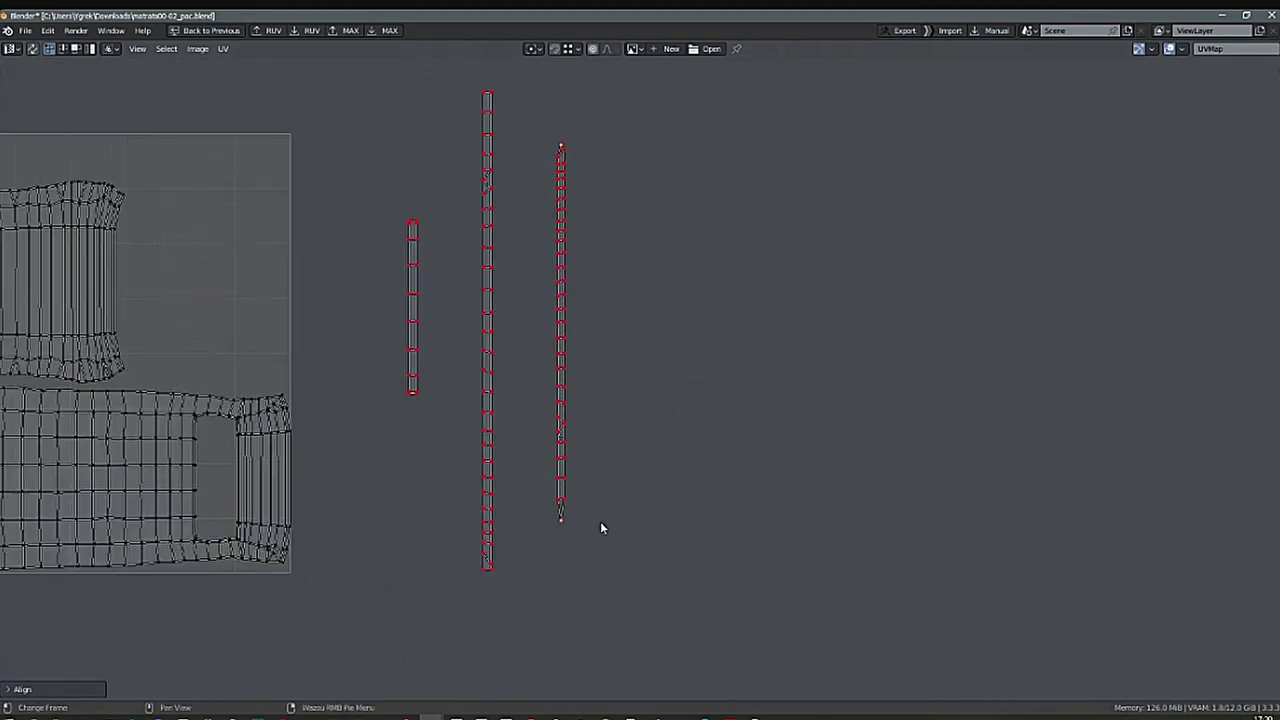
pyautogui.hotkey('ctrl', 'z')
pyautogui.hotkey('alt', 'a')
pyautogui.moveTo(538, 566); pyautogui.dragTo(587, 519)
pyautogui.hotkey('shift', 'w')
pyautogui.hotkey('alt', 'a')
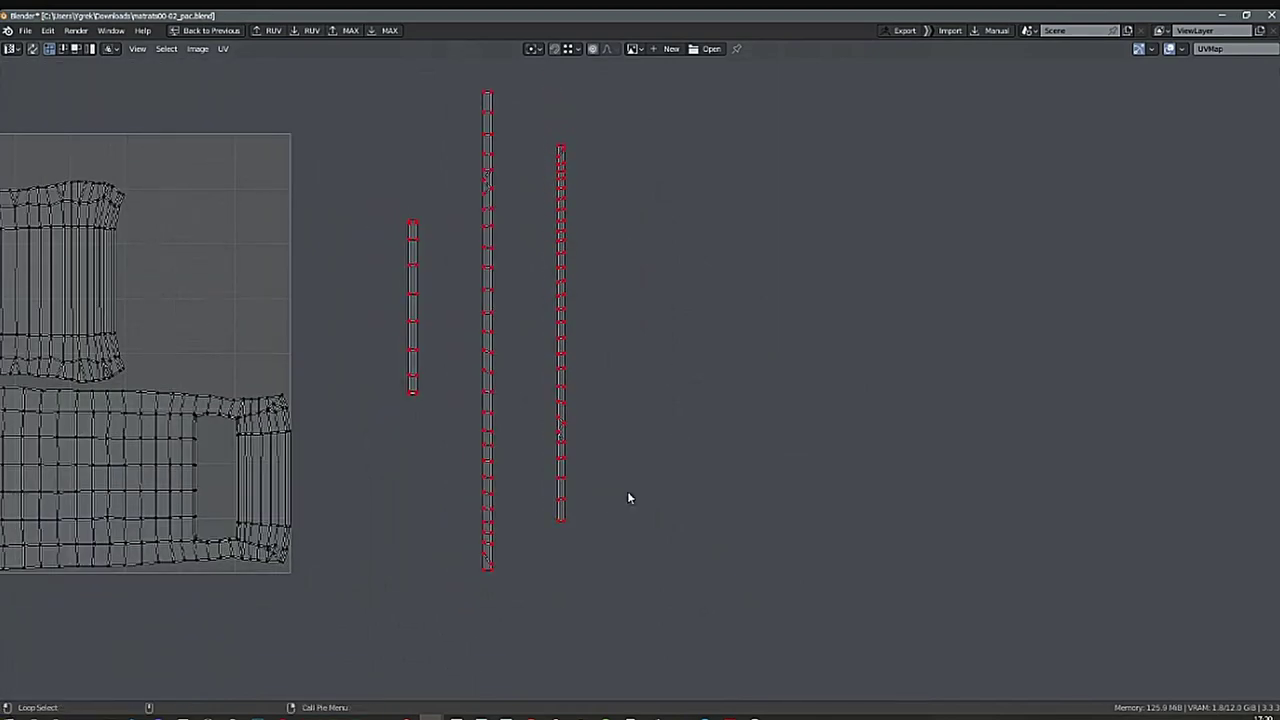
# Move the new strip directly beside the long pinned strip and scale it up to about the same length.
pyautogui.scroll(-1, 628, 495)
pyautogui.moveTo(628, 483); pyautogui.dragTo(622, 502, button='middle')
pyautogui.press('l')
pyautogui.press('g')
pyautogui.click(610, 471)
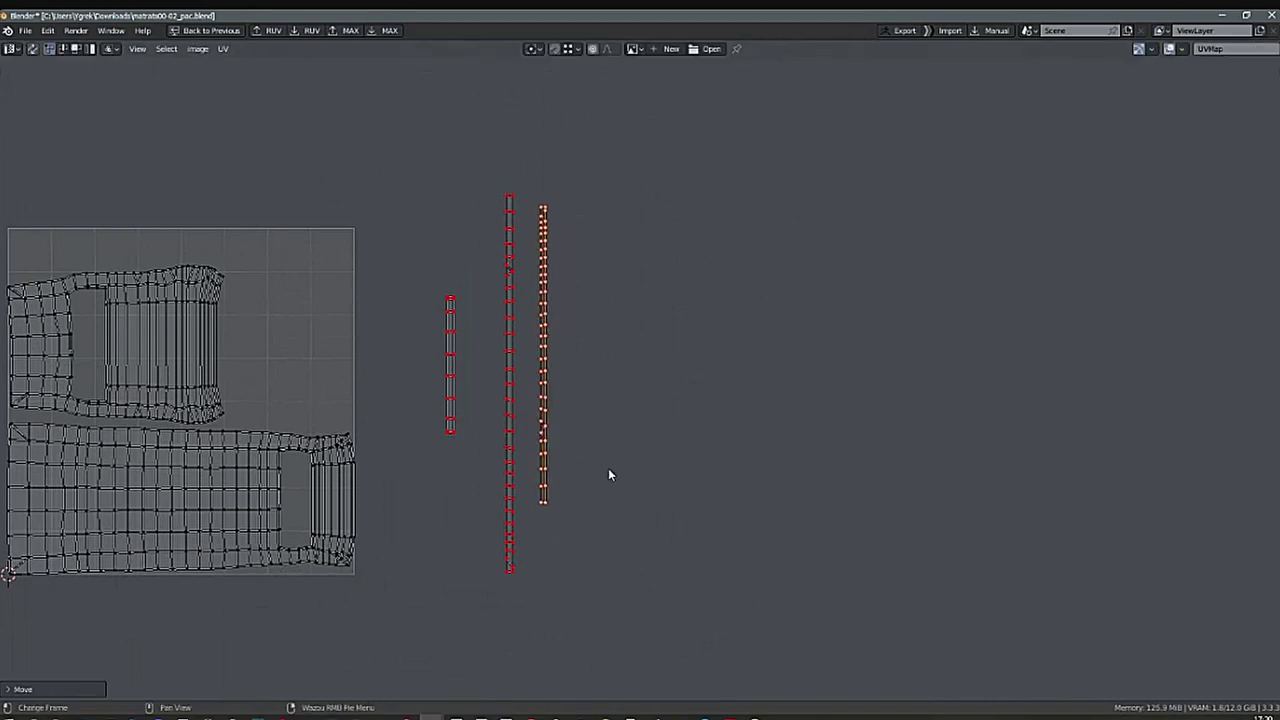
pyautogui.press('s')
pyautogui.click(640, 496)
pyautogui.press('g')
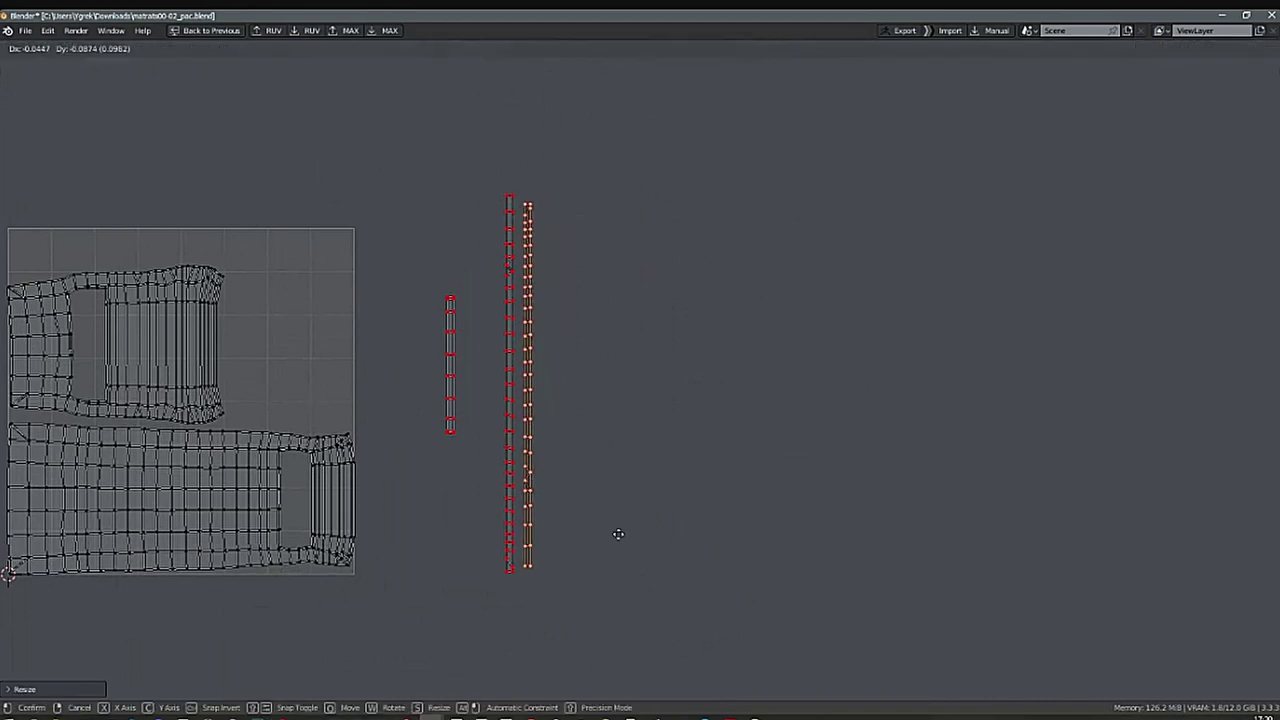
pyautogui.click(618, 531)
pyautogui.press('s')
pyautogui.click(623, 499)
pyautogui.moveTo(626, 481); pyautogui.dragTo(711, 453, button='middle')
pyautogui.hotkey('alt', 'a')
# Select the large mattress island and move it below the UV square.
pyautogui.moveTo(496, 541); pyautogui.dragTo(661, 363, button='middle')
pyautogui.press('l')
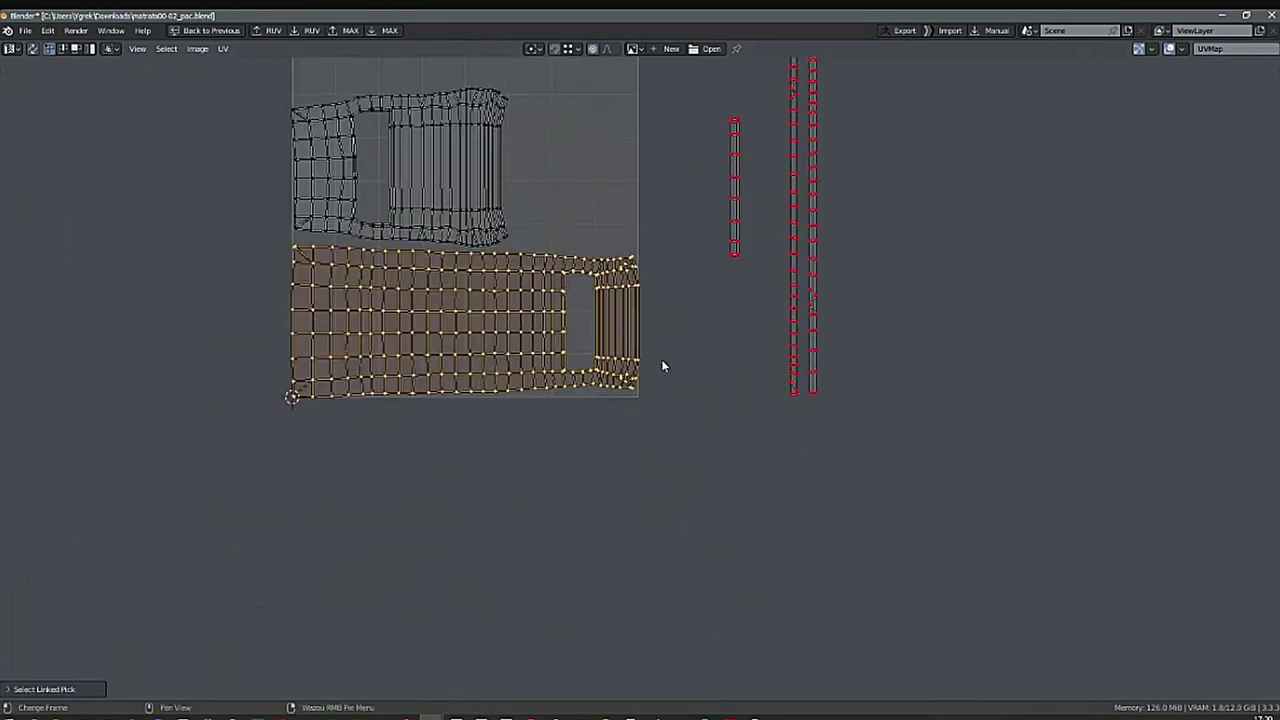
pyautogui.press('g')
pyautogui.click(650, 535)
pyautogui.scroll(-1, 654, 529)
pyautogui.moveTo(654, 529); pyautogui.dragTo(723, 457, button='middle')
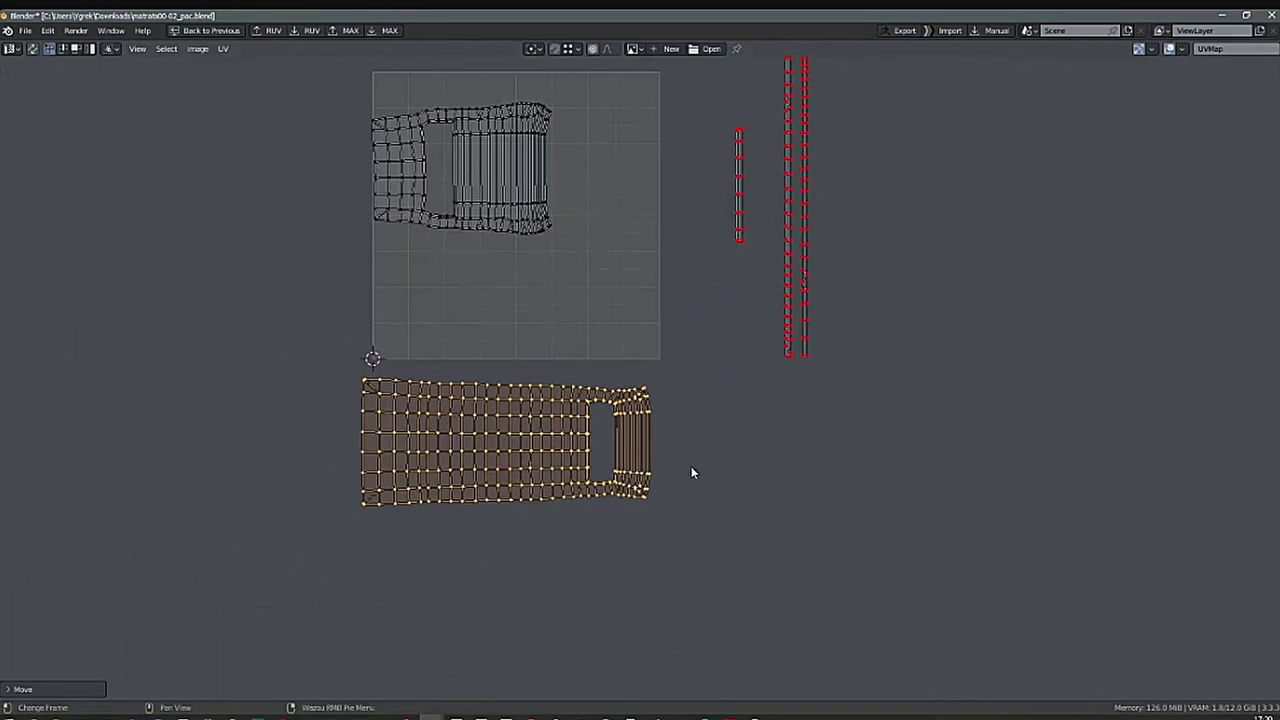
# Select the large island's left edge vertices from corner to corner, pin them and align them vertically.
pyautogui.scroll(1, 691, 466)
pyautogui.moveTo(733, 414); pyautogui.dragTo(791, 386, button='middle')
pyautogui.scroll(1, 513, 487)
pyautogui.moveTo(622, 499); pyautogui.dragTo(668, 496, button='middle')
pyautogui.moveTo(535, 506); pyautogui.dragTo(587, 506, button='middle')
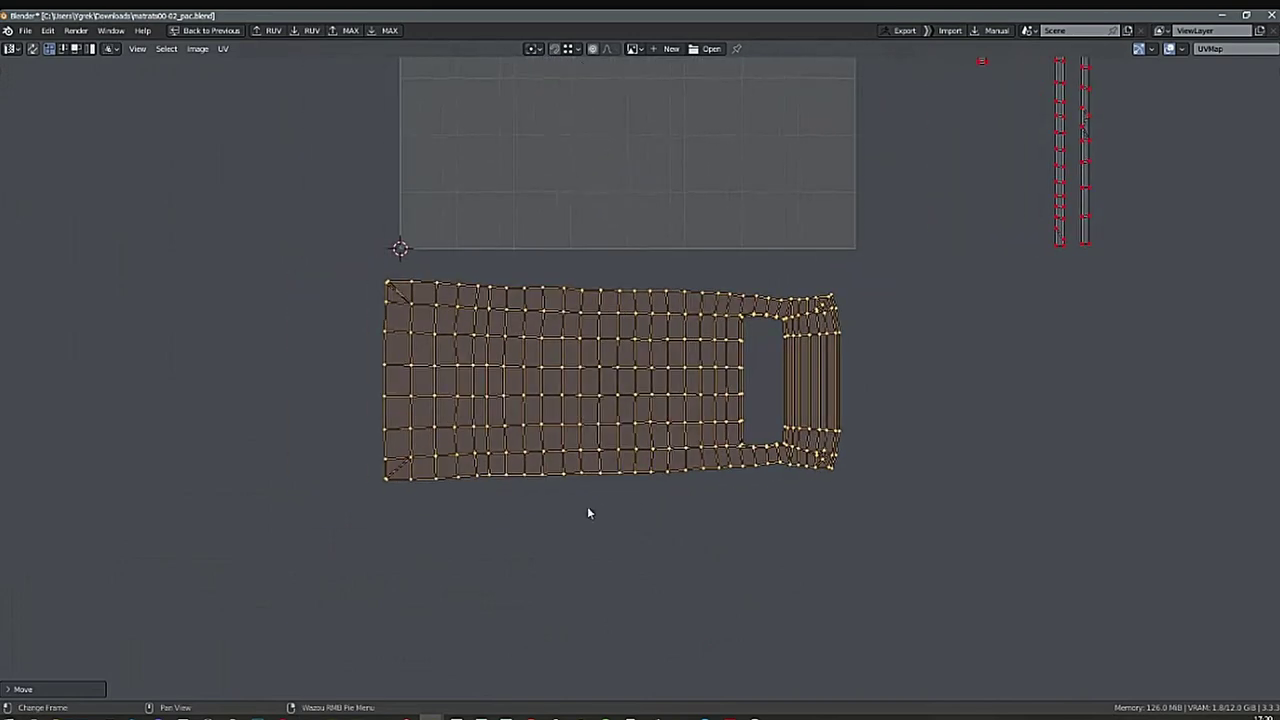
pyautogui.keyDown('ctrl'); pyautogui.moveTo(359, 296); pyautogui.dragTo(520, 251, button='middle'); pyautogui.keyUp('ctrl')
pyautogui.keyDown('alt'); pyautogui.click(409, 277); pyautogui.keyUp('alt')
pyautogui.moveTo(409, 277); pyautogui.dragTo(417, 257, button='middle')
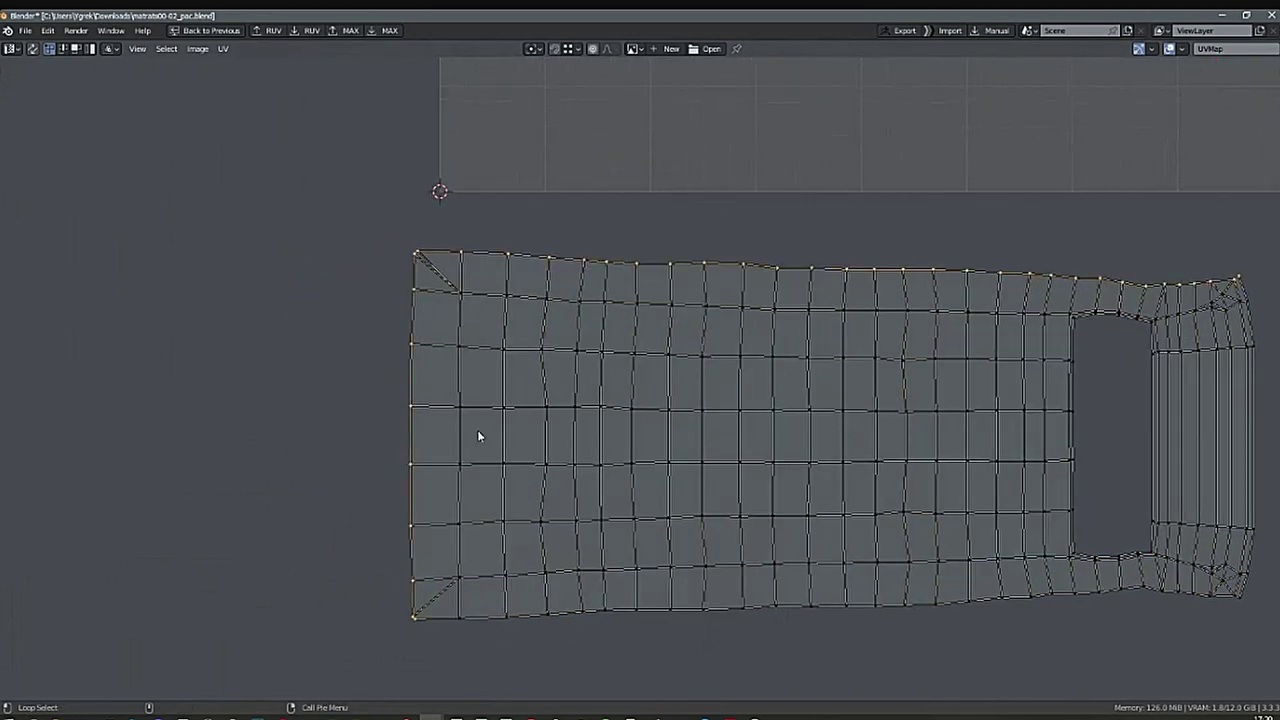
pyautogui.moveTo(571, 441); pyautogui.dragTo(409, 415, button='middle')
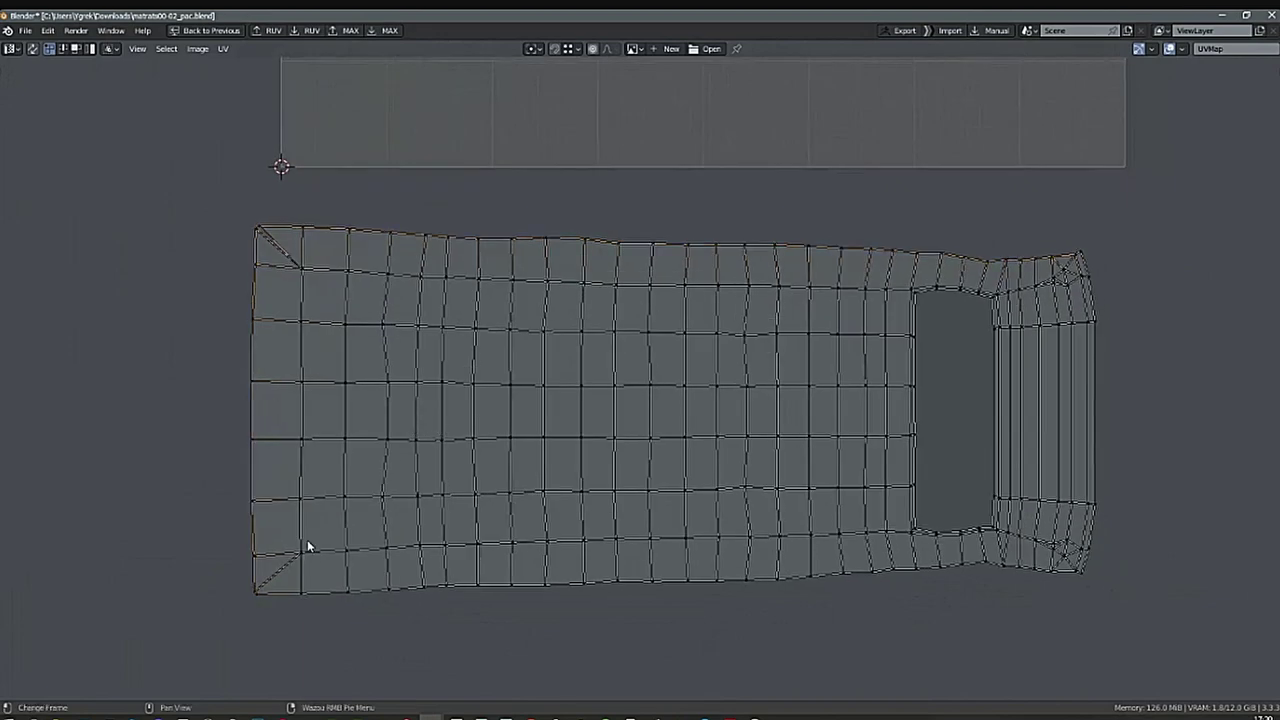
pyautogui.click(252, 591)
pyautogui.moveTo(360, 489); pyautogui.dragTo(397, 485, button='middle')
pyautogui.keyDown('ctrl'); pyautogui.click(291, 230); pyautogui.keyUp('ctrl')
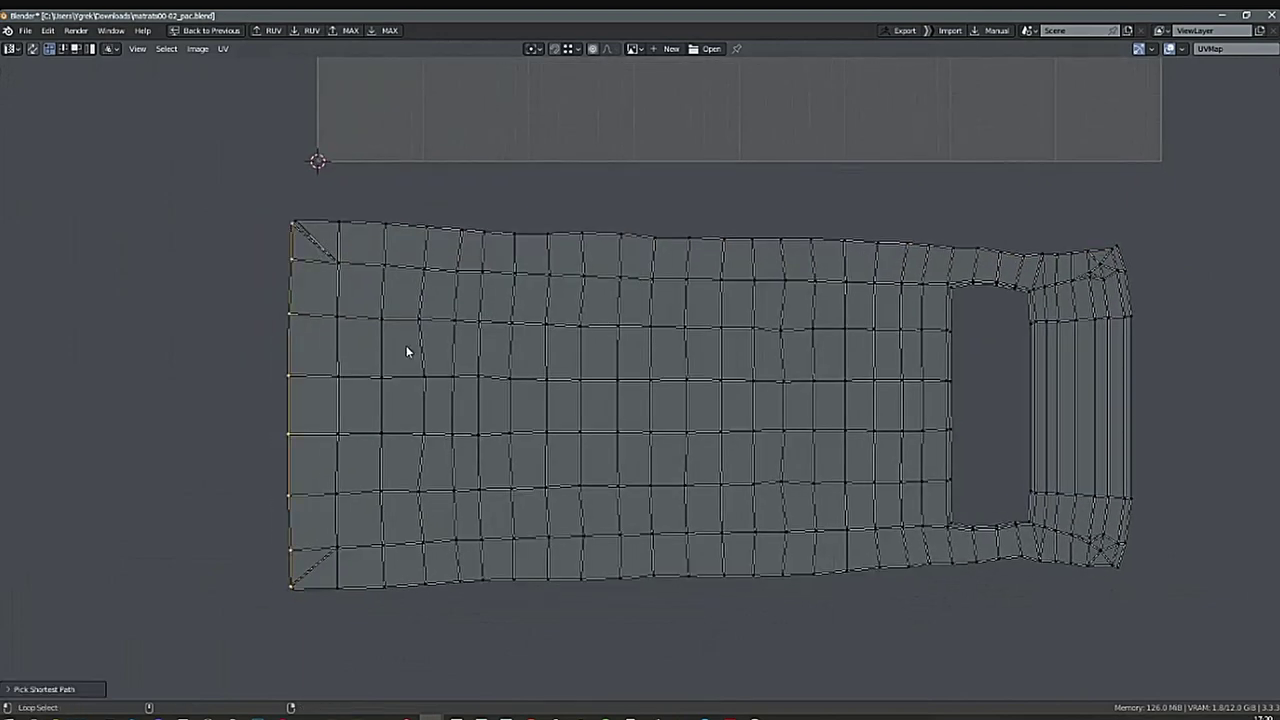
pyautogui.moveTo(535, 430); pyautogui.dragTo(603, 399, button='middle')
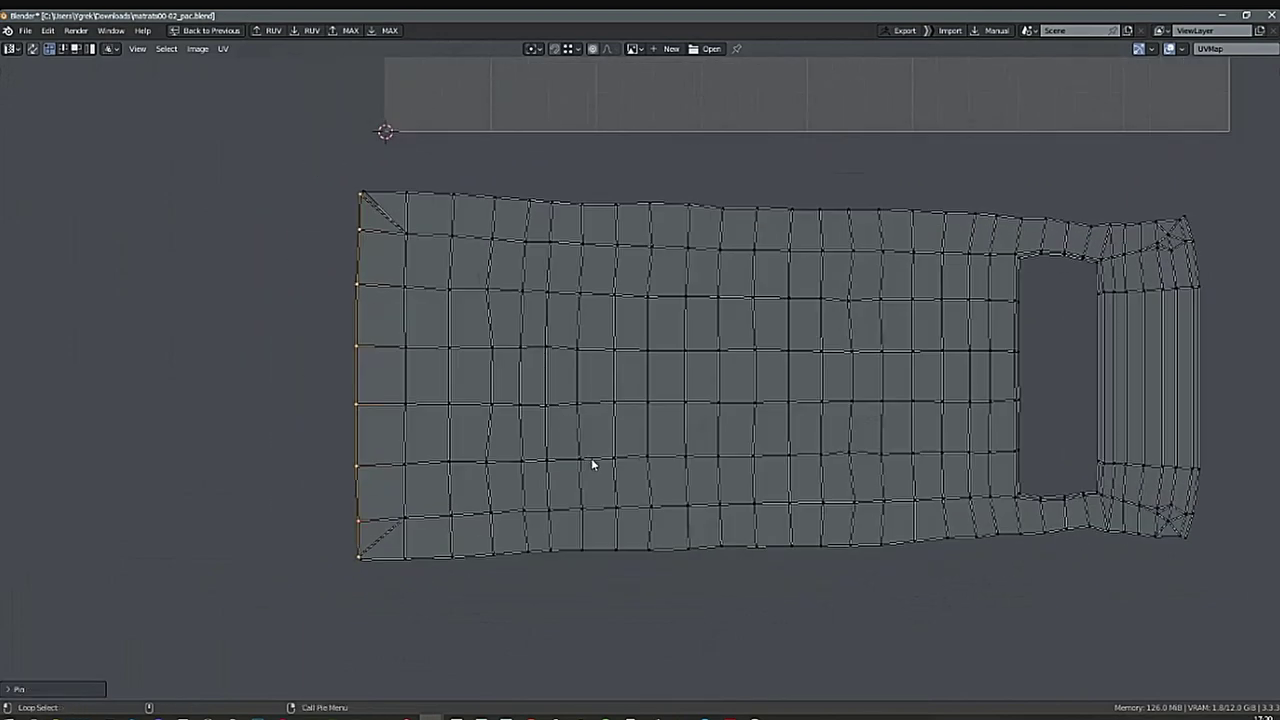
pyautogui.hotkey('alt', 'w')
pyautogui.keyDown('ctrl'); pyautogui.moveTo(629, 454); pyautogui.dragTo(628, 466, button='middle'); pyautogui.keyUp('ctrl')
pyautogui.moveTo(628, 460); pyautogui.dragTo(541, 468, button='middle')
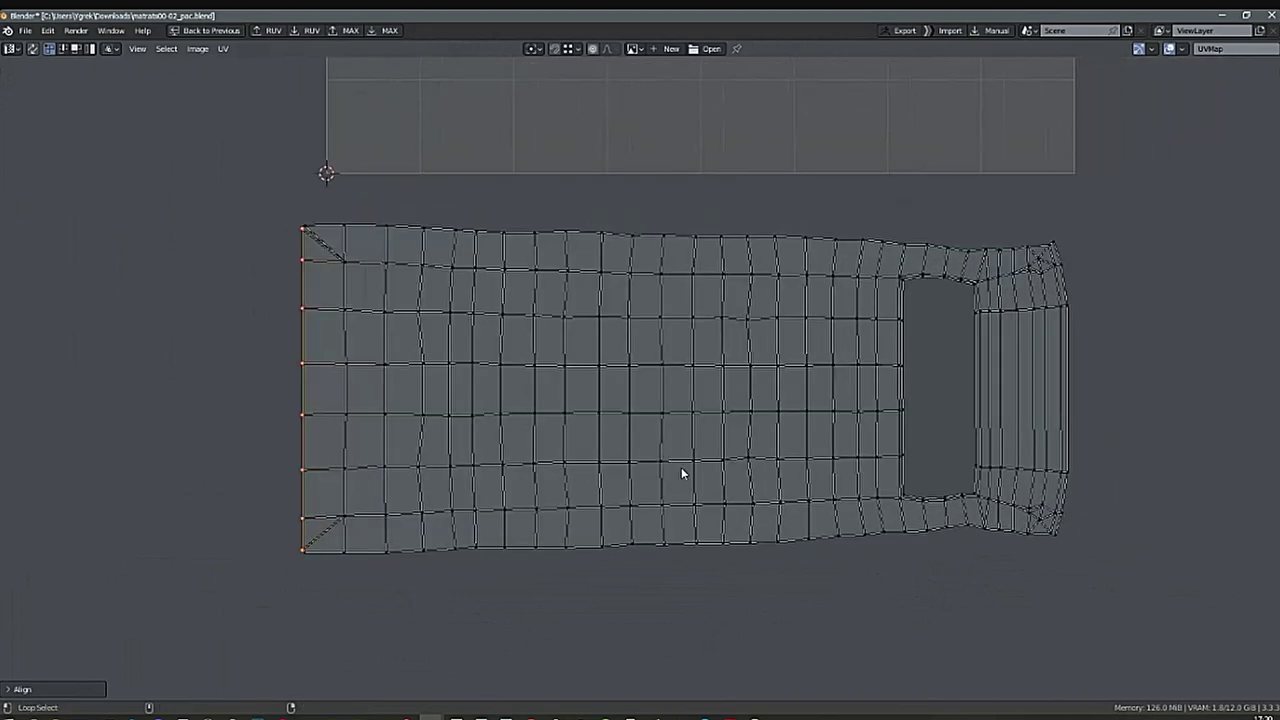
# Try to pin the large island's right edge vertices from corner to corner and align them vertically.
pyautogui.moveTo(682, 470); pyautogui.dragTo(357, 430, button='middle')
pyautogui.click(754, 235)
pyautogui.moveTo(734, 518); pyautogui.dragTo(719, 472, button='middle')
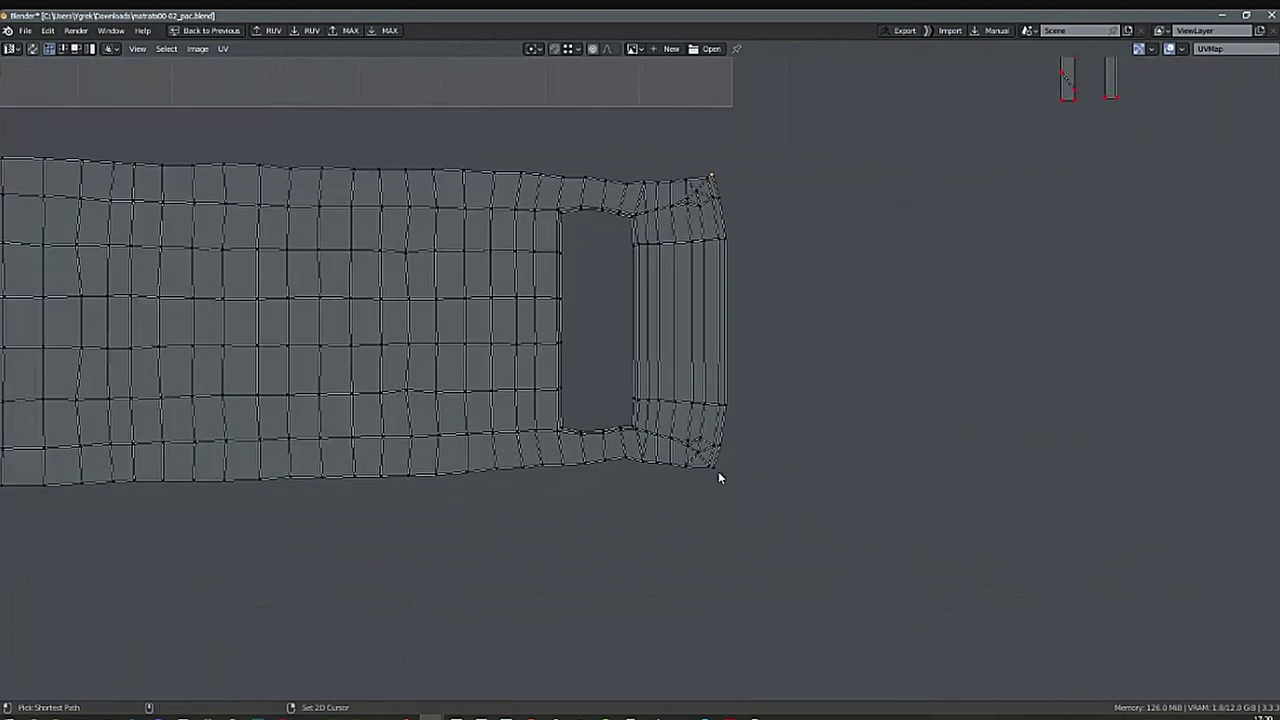
pyautogui.keyDown('ctrl'); pyautogui.click(718, 471); pyautogui.keyUp('ctrl')
pyautogui.hotkey('shift', 'w')
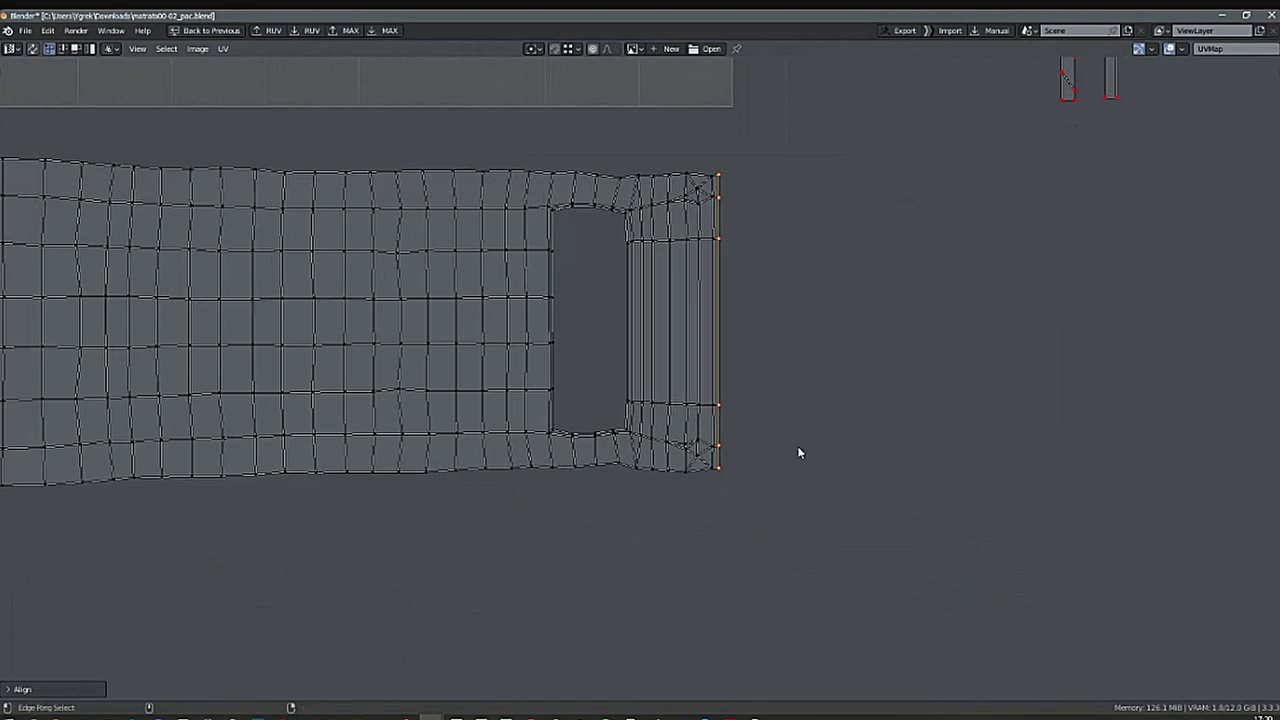
pyautogui.scroll(-2, 798, 453)
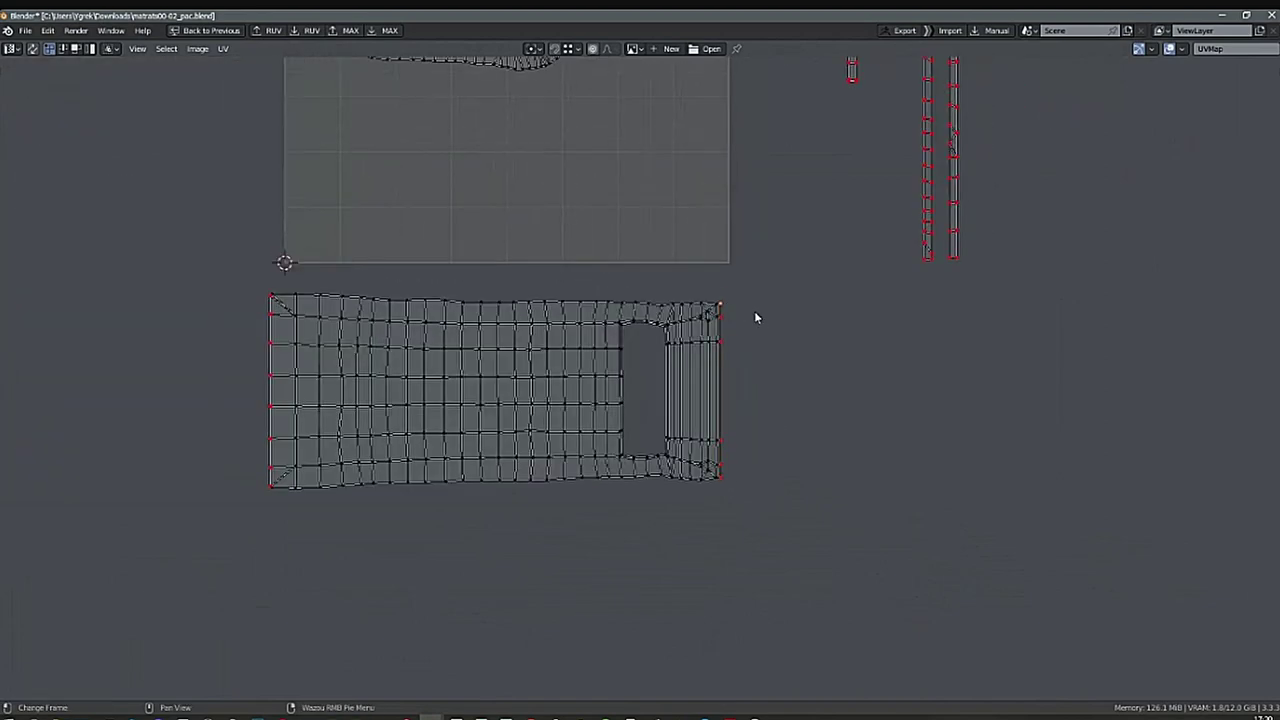
pyautogui.scroll(1, 760, 312)
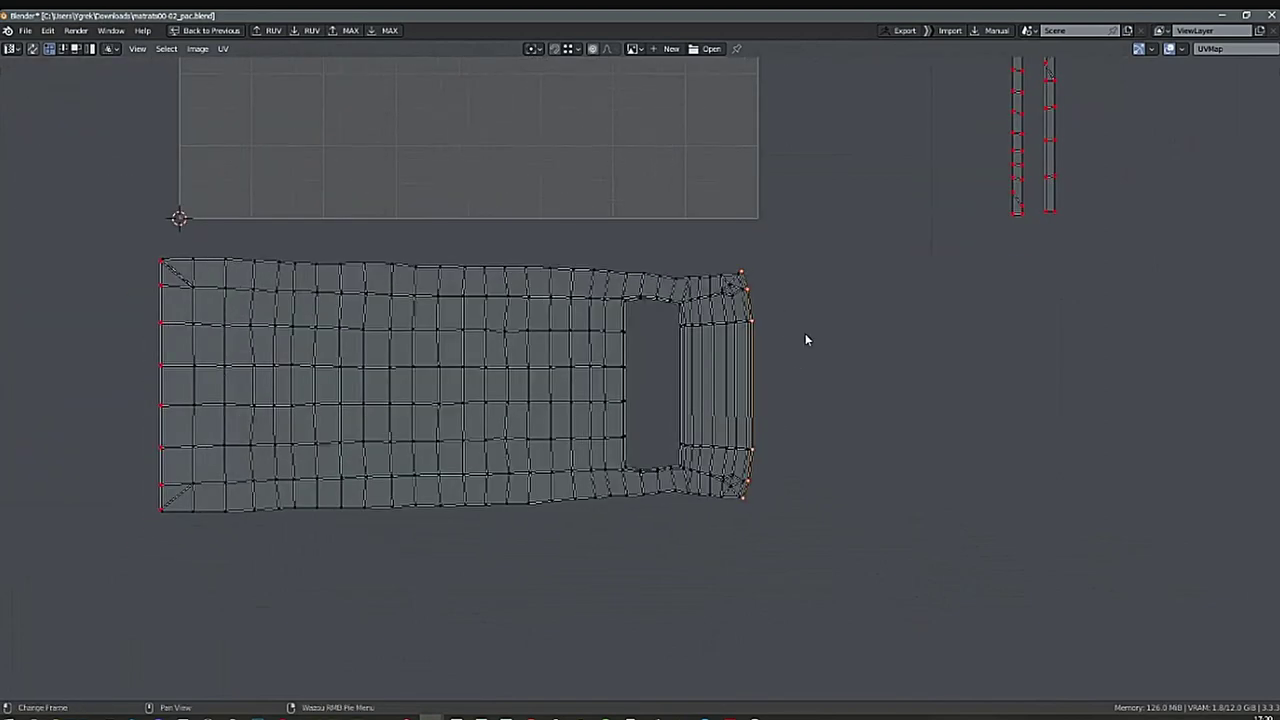
# Pin the large island's two right corner vertices and move the upper-right one up along Y, level with the upper-left corner.
pyautogui.click(744, 268)
pyautogui.keyDown('shift'); pyautogui.click(747, 494); pyautogui.keyUp('shift')
pyautogui.click(753, 274)
pyautogui.press('g')
pyautogui.press('y')
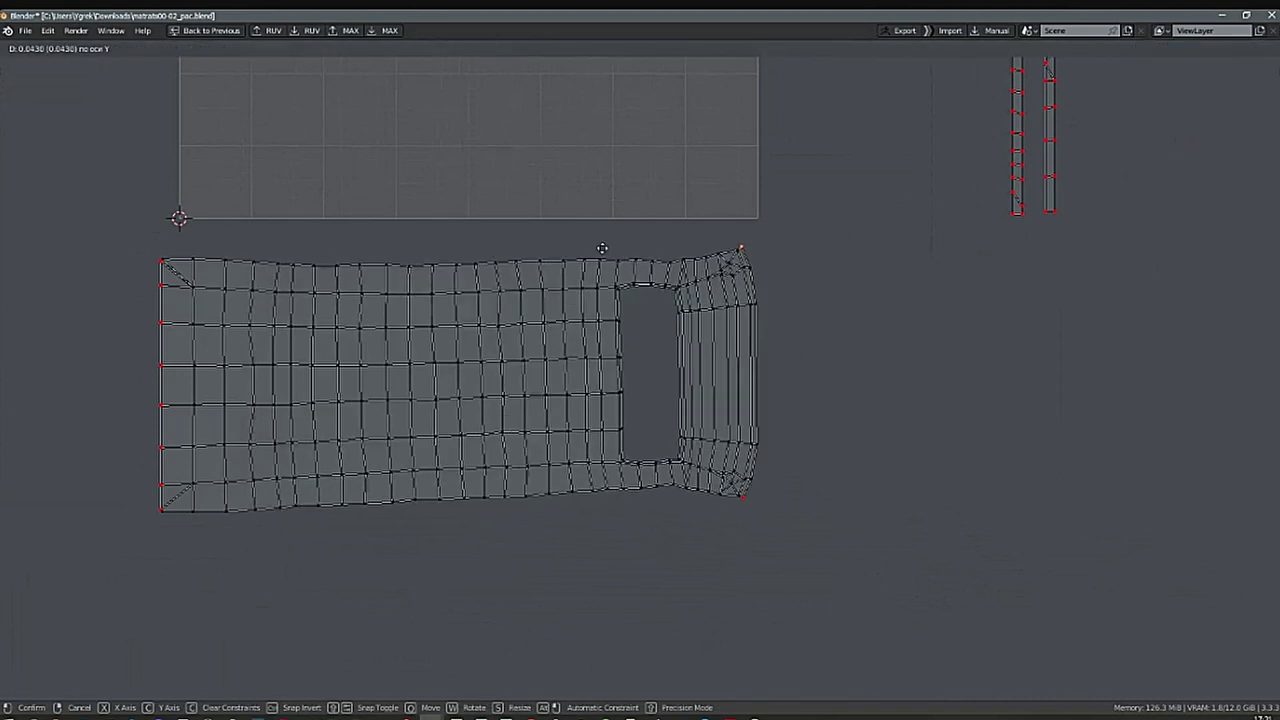
# Select the large island's upper-left corner together with the upper-right corner and pin them.
pyautogui.keyDown('ctrl'); pyautogui.click(169, 257); pyautogui.keyUp('ctrl')
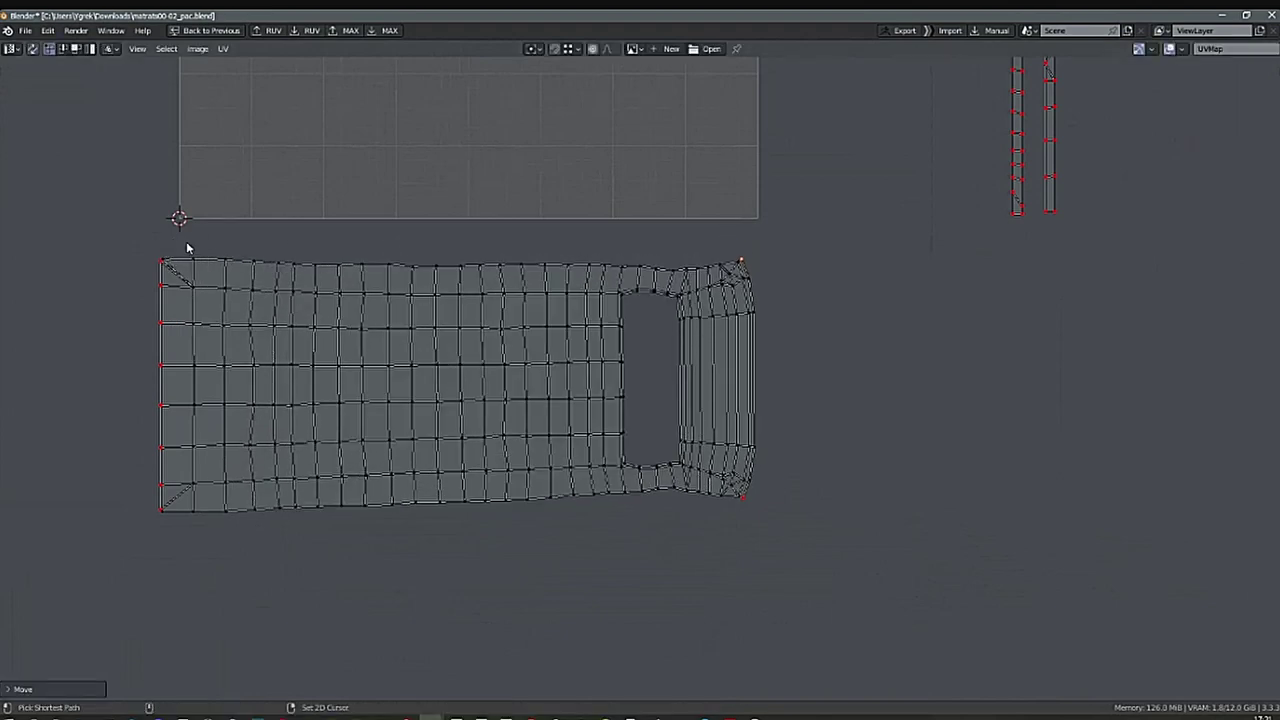
pyautogui.scroll(3, 166, 255)
pyautogui.press('p')
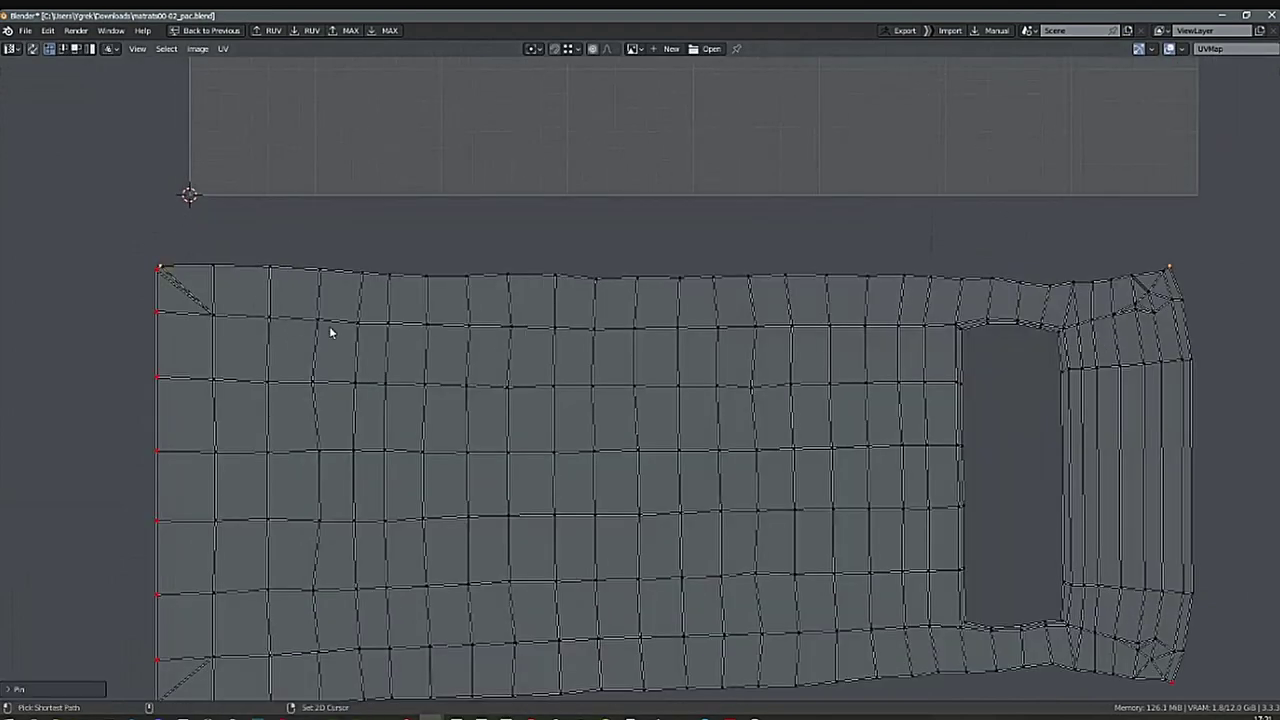
pyautogui.scroll(-3, 565, 444)
pyautogui.moveTo(564, 439); pyautogui.dragTo(516, 334, button='middle')
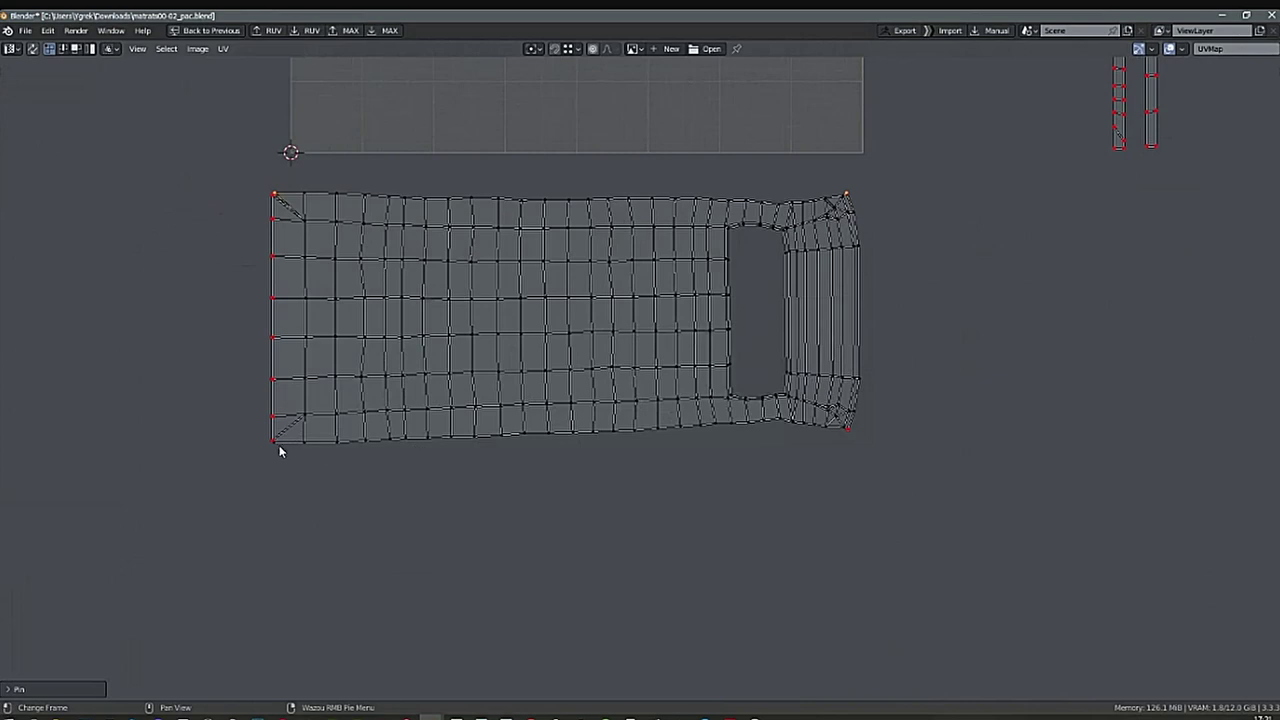
# Align the large island's two lower corner vertices horizontally and move them slightly down along Y.
pyautogui.keyDown('shift'); pyautogui.click(855, 431); pyautogui.keyUp('shift')
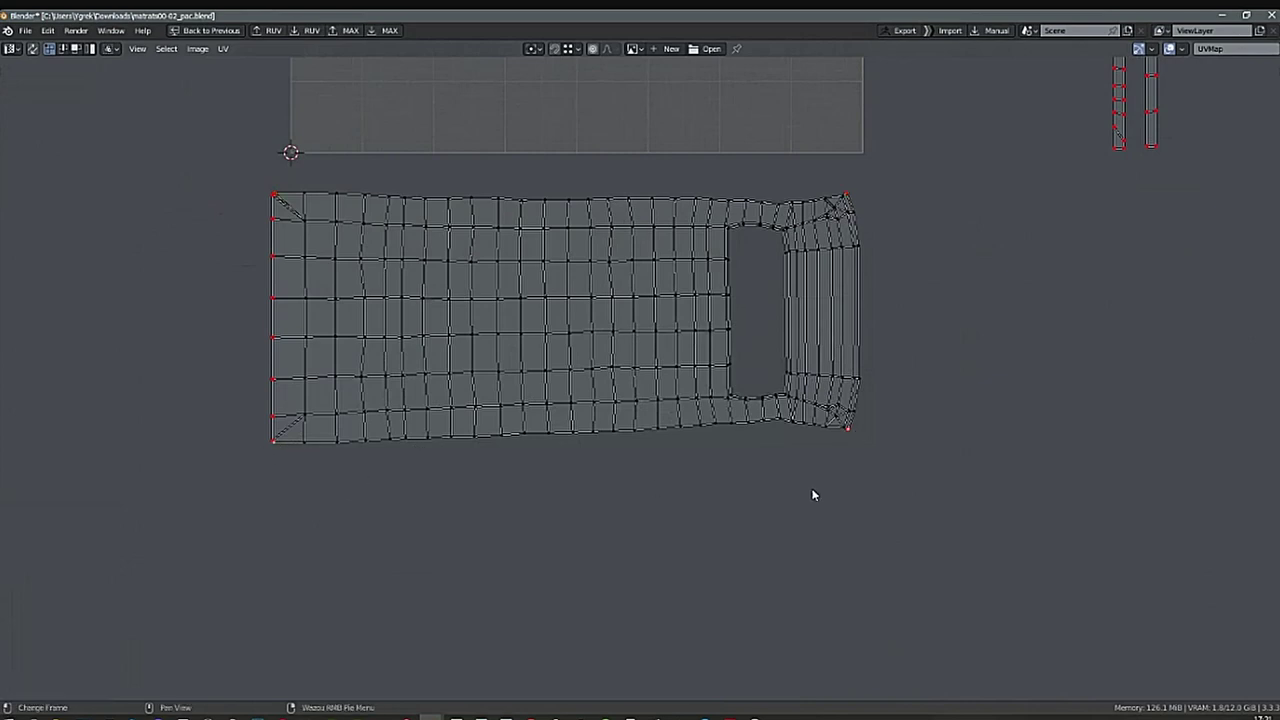
pyautogui.hotkey('alt', 'y')
pyautogui.hotkey('ctrl', 'z')
pyautogui.hotkey('shift', 'w')
pyautogui.press('g')
pyautogui.press('y')
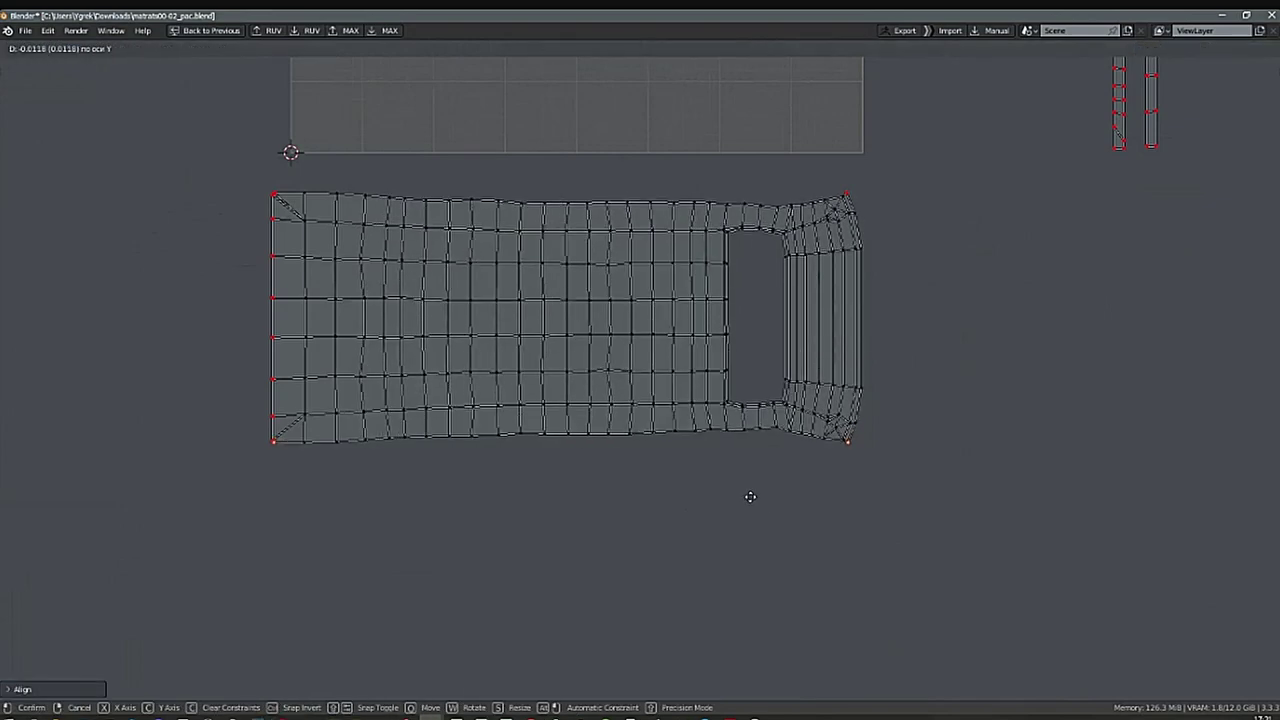
pyautogui.click(752, 494)
# Turn on the Display Stretch overlay for the UVs.
pyautogui.scroll(5, 275, 445)
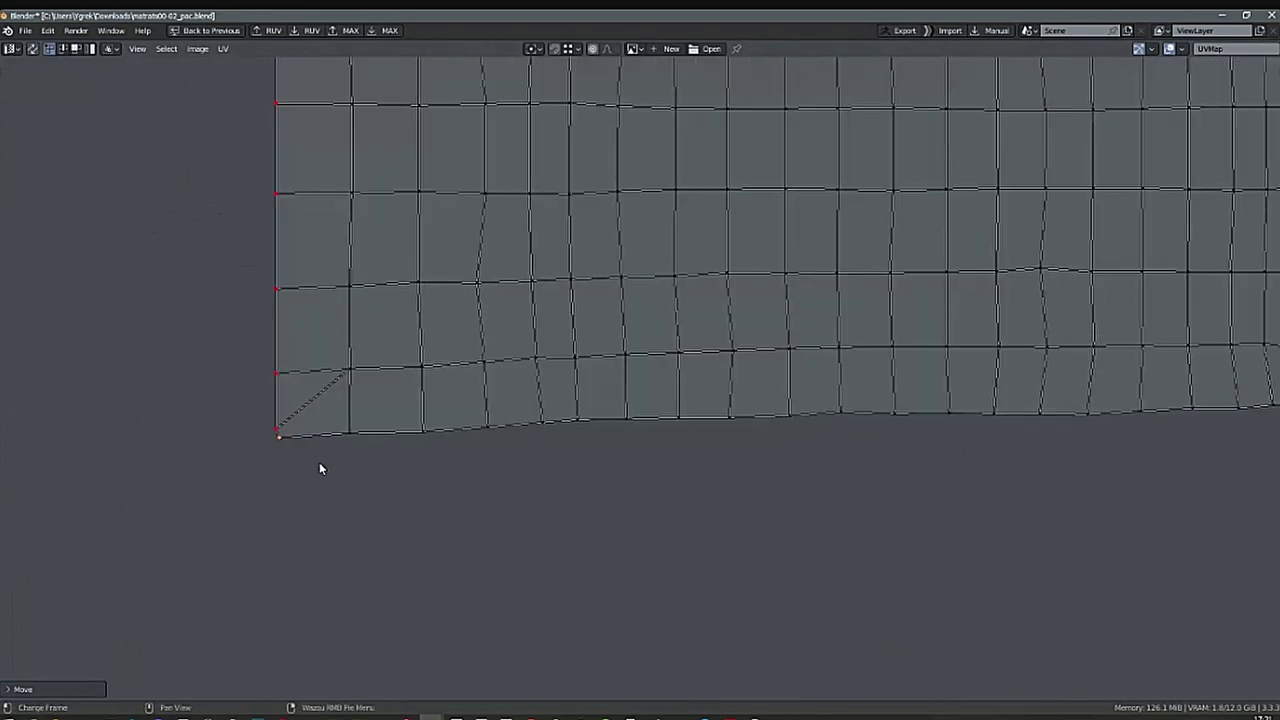
pyautogui.scroll(-2, 511, 529)
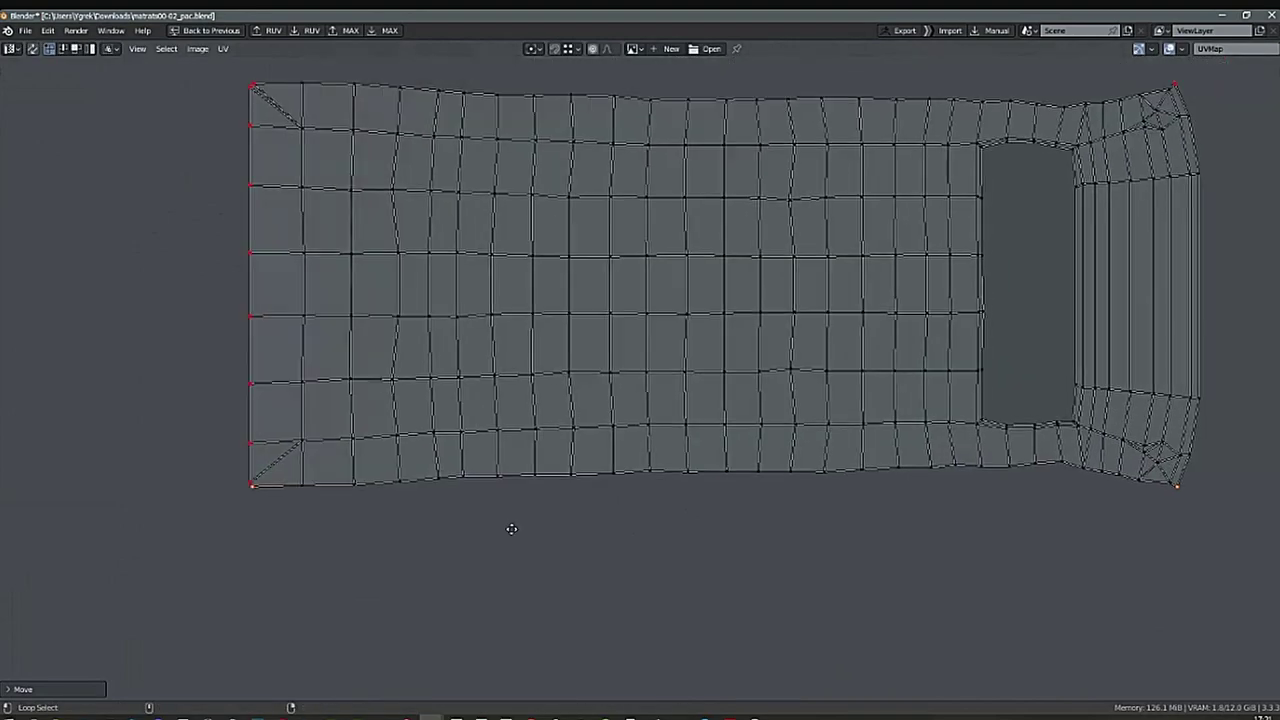
pyautogui.moveTo(511, 529); pyautogui.dragTo(489, 541, button='middle')
pyautogui.click(1182, 49)
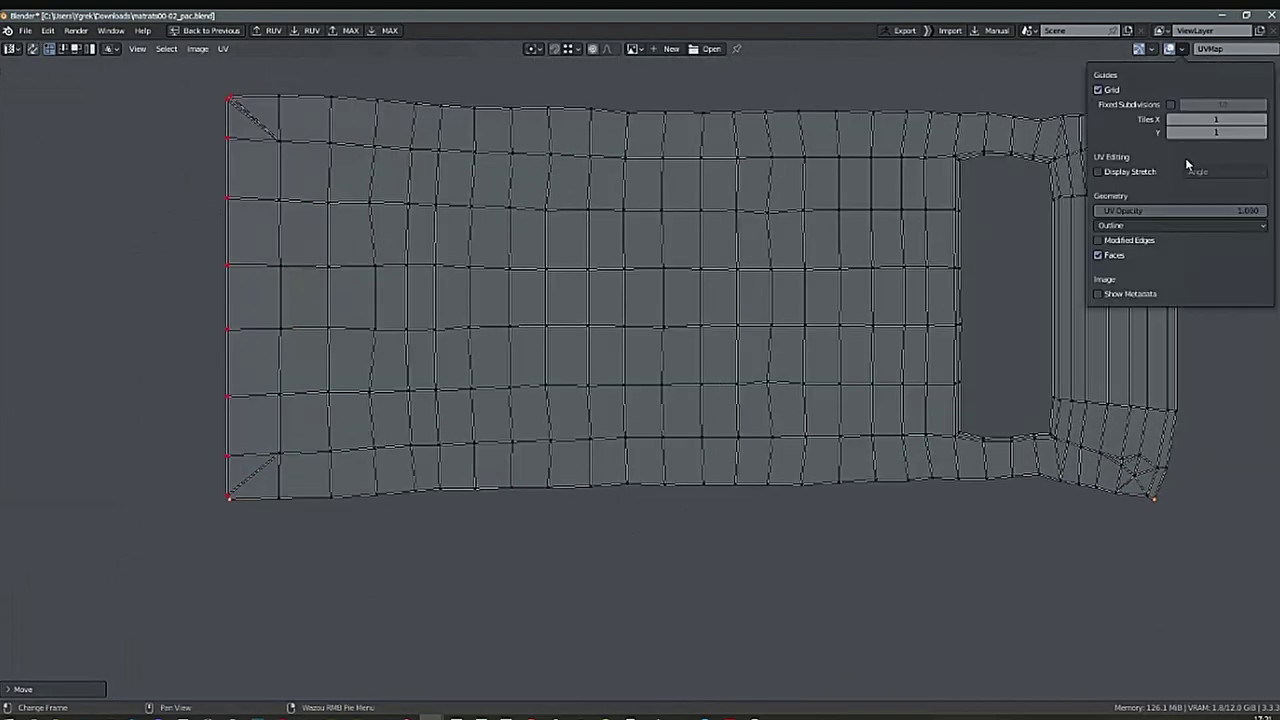
pyautogui.click(1100, 172)
pyautogui.scroll(-2, 760, 534)
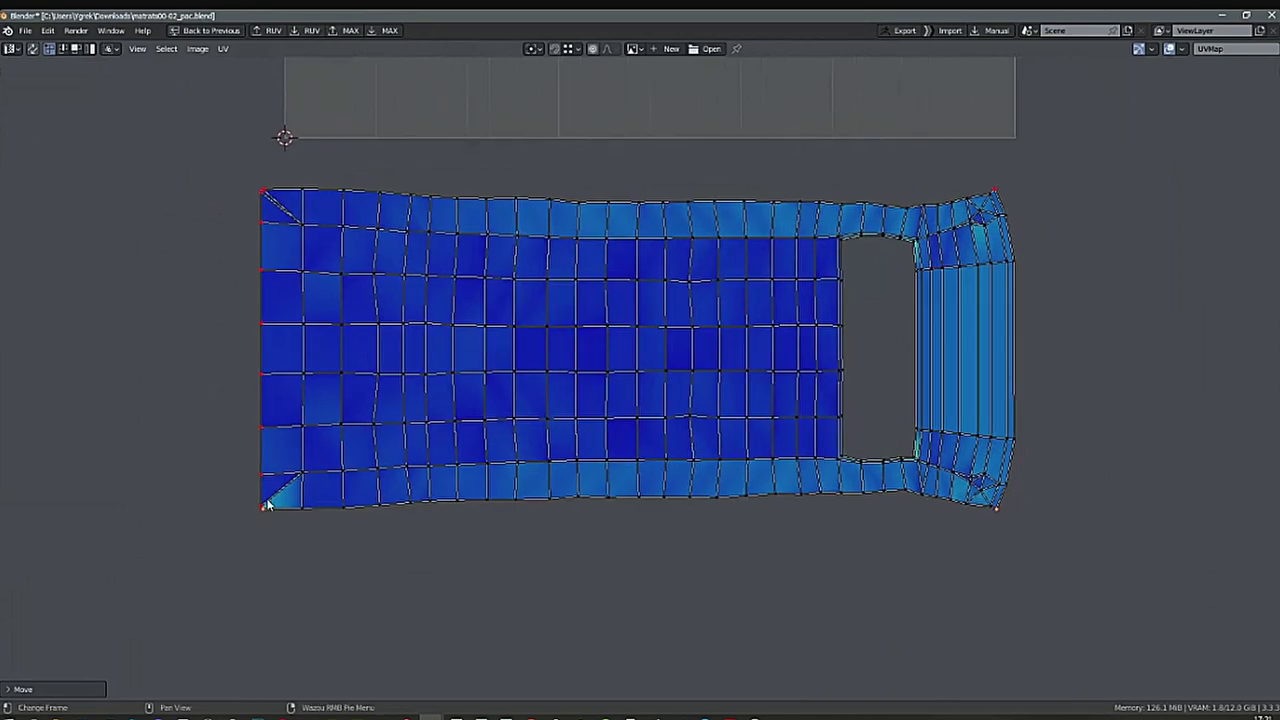
# Examine the stretch colours around the large island's lower-left corner and along its lower edge.
pyautogui.scroll(4, 448, 460)
pyautogui.scroll(1, 253, 492)
pyautogui.scroll(-2, 482, 532)
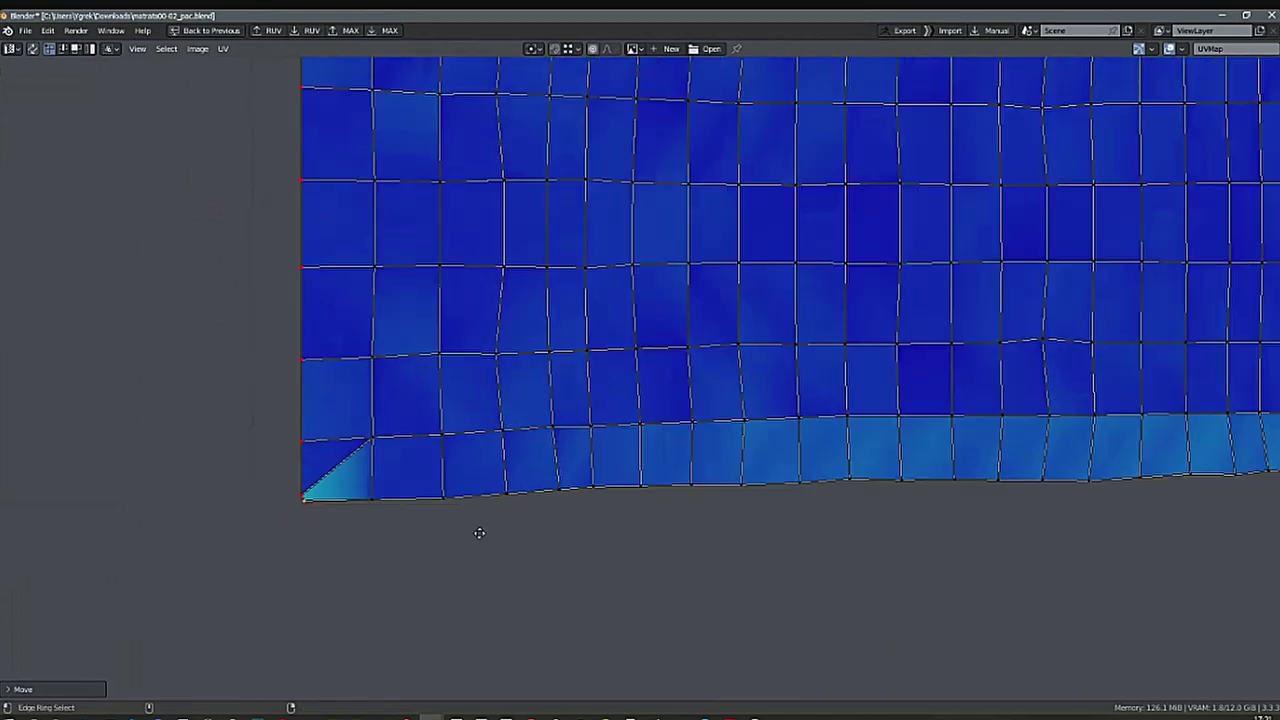
pyautogui.moveTo(568, 516); pyautogui.dragTo(494, 536, button='middle')
pyautogui.moveTo(425, 396); pyautogui.dragTo(490, 424)
pyautogui.rightClick(490, 424)
pyautogui.keyDown('alt'); pyautogui.moveTo(780, 437); pyautogui.dragTo(831, 474, button='right'); pyautogui.keyUp('alt')
pyautogui.keyDown('alt'); pyautogui.moveTo(831, 474); pyautogui.dragTo(600, 449, button='middle'); pyautogui.keyUp('alt')
pyautogui.keyDown('alt'); pyautogui.moveTo(797, 452); pyautogui.dragTo(707, 476, button='middle'); pyautogui.keyUp('alt')
pyautogui.keyDown('alt'); pyautogui.moveTo(746, 470); pyautogui.dragTo(710, 474, button='right'); pyautogui.keyUp('alt')
pyautogui.keyDown('alt'); pyautogui.moveTo(730, 479); pyautogui.dragTo(676, 488, button='middle'); pyautogui.keyUp('alt')
# Pin the right edge vertices between the corners, align them vertically and move them along X in line with the corners.
pyautogui.scroll(1, 681, 368)
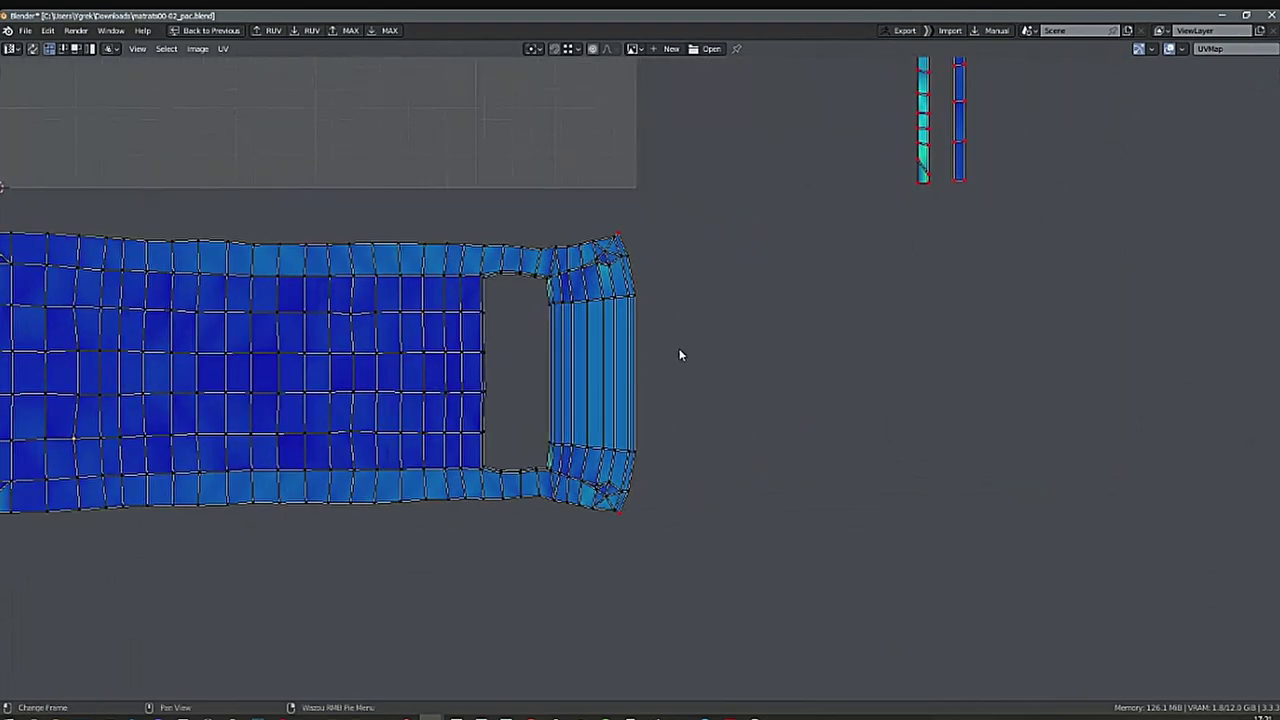
pyautogui.scroll(1, 680, 331)
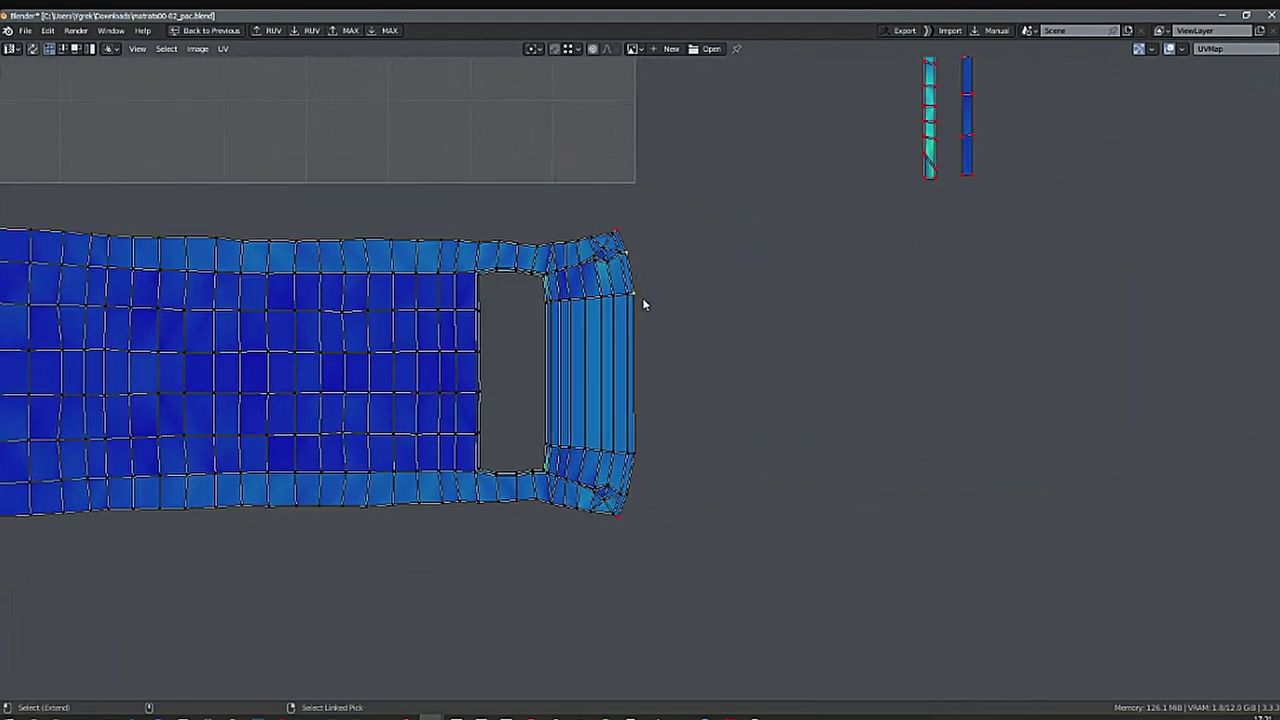
pyautogui.keyDown('shift'); pyautogui.click(632, 493); pyautogui.keyUp('shift')
pyautogui.press('p')
pyautogui.hotkey('ctrl', 'x')
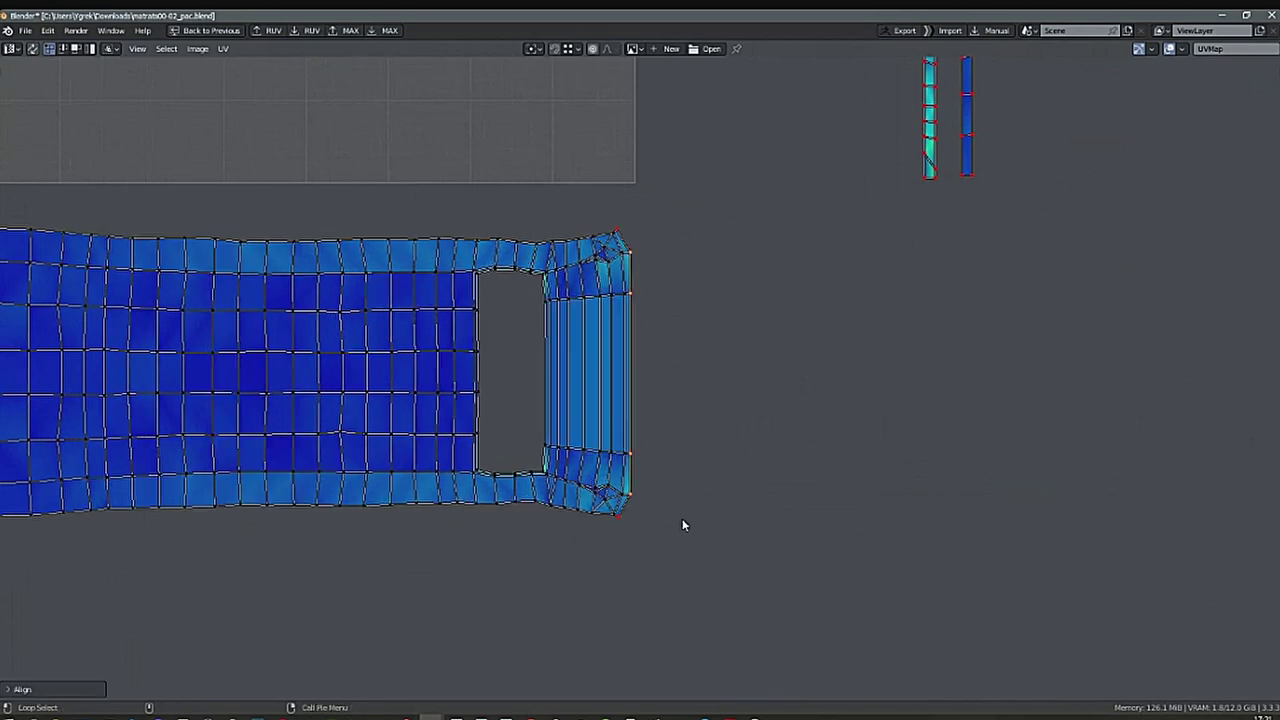
pyautogui.press('g')
pyautogui.press('x')
pyautogui.click(629, 520)
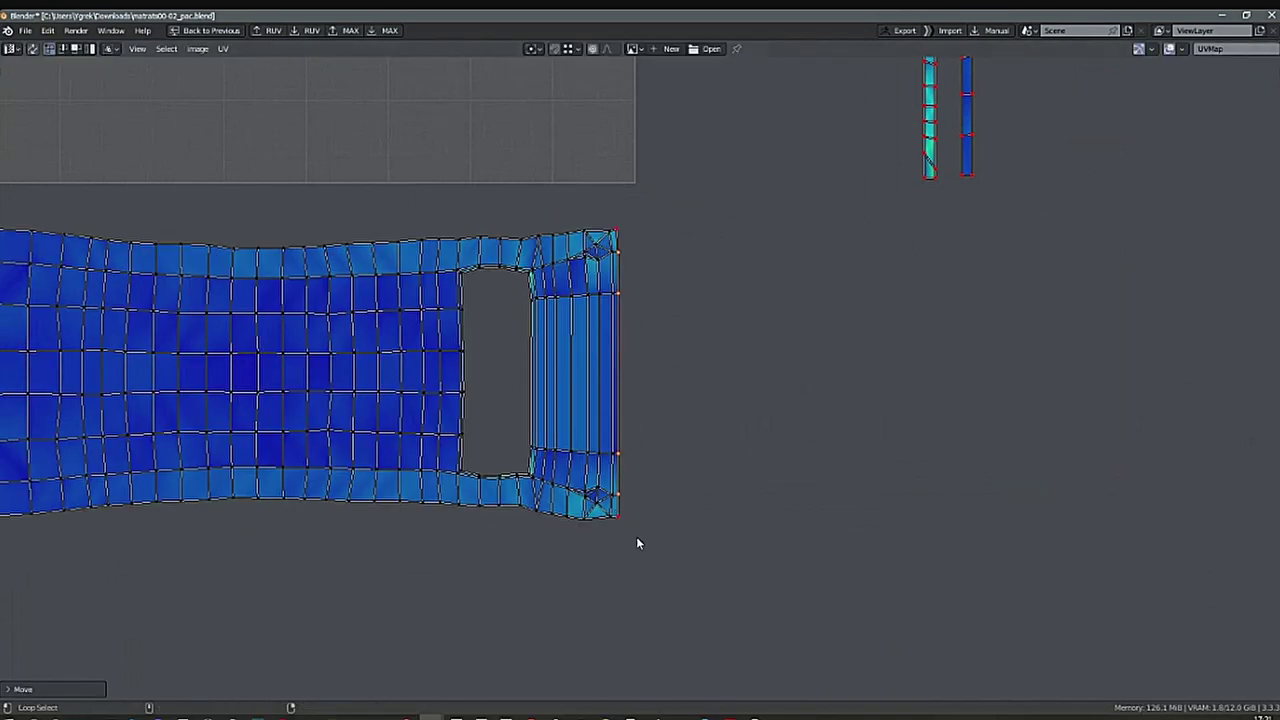
# Select the large island's upper edge vertices between the two corners and pin them.
pyautogui.scroll(-2, 618, 552)
pyautogui.moveTo(618, 552); pyautogui.dragTo(749, 539, button='middle')
pyautogui.click(308, 308)
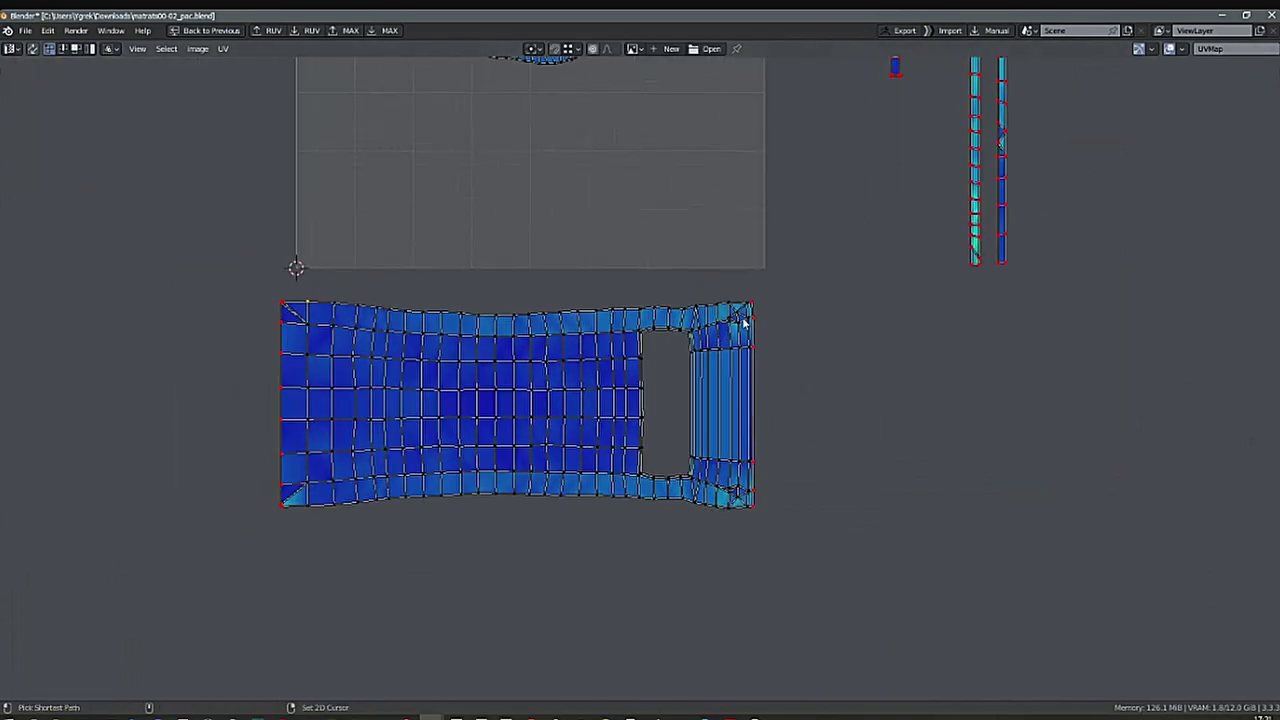
pyautogui.keyDown('ctrl'); pyautogui.click(733, 311); pyautogui.keyUp('ctrl')
pyautogui.scroll(1, 805, 318)
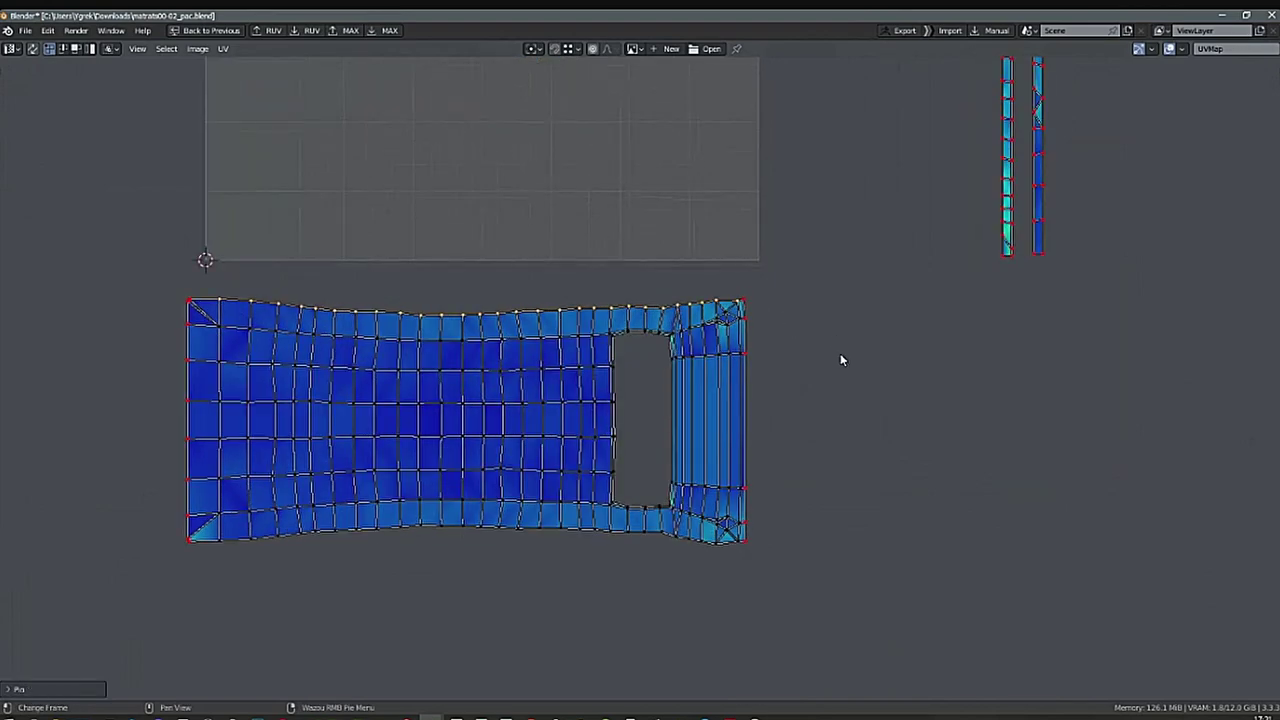
pyautogui.hotkey('alt', 'y')
pyautogui.press('g')
pyautogui.press('y')
pyautogui.keyDown('ctrl'); pyautogui.click(755, 297); pyautogui.keyUp('ctrl')
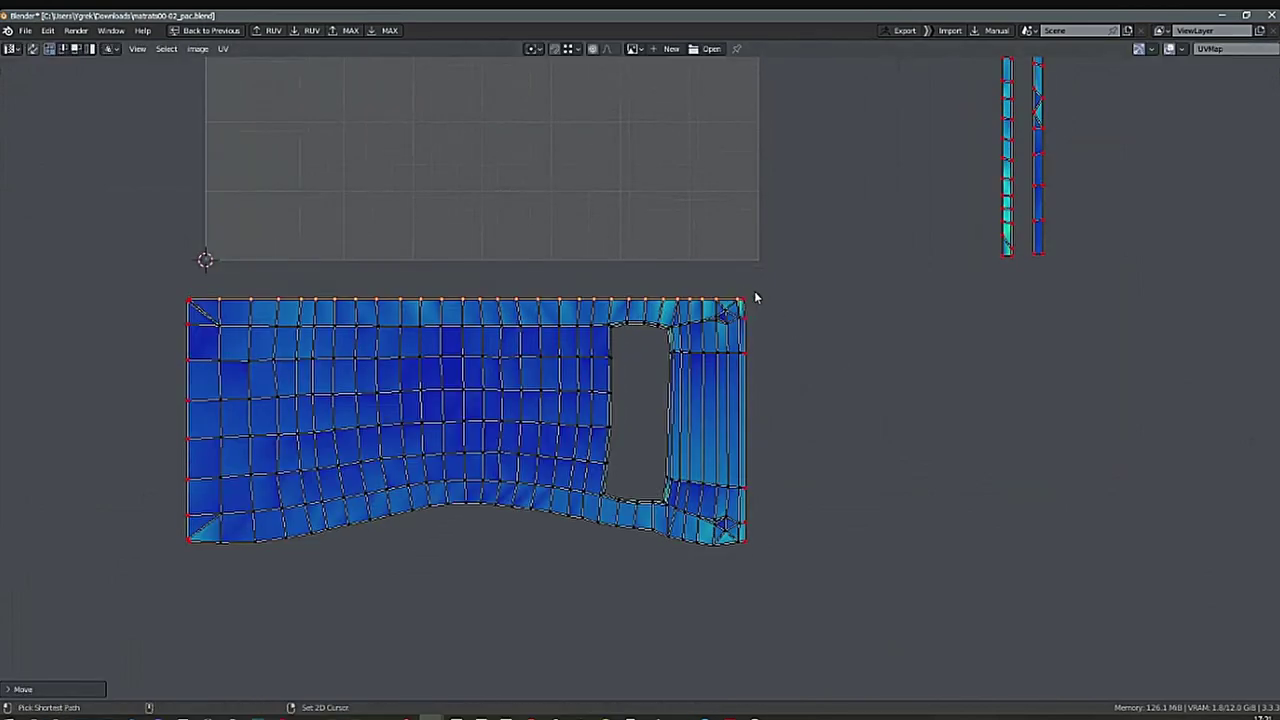
pyautogui.moveTo(777, 420); pyautogui.dragTo(831, 373, button='middle')
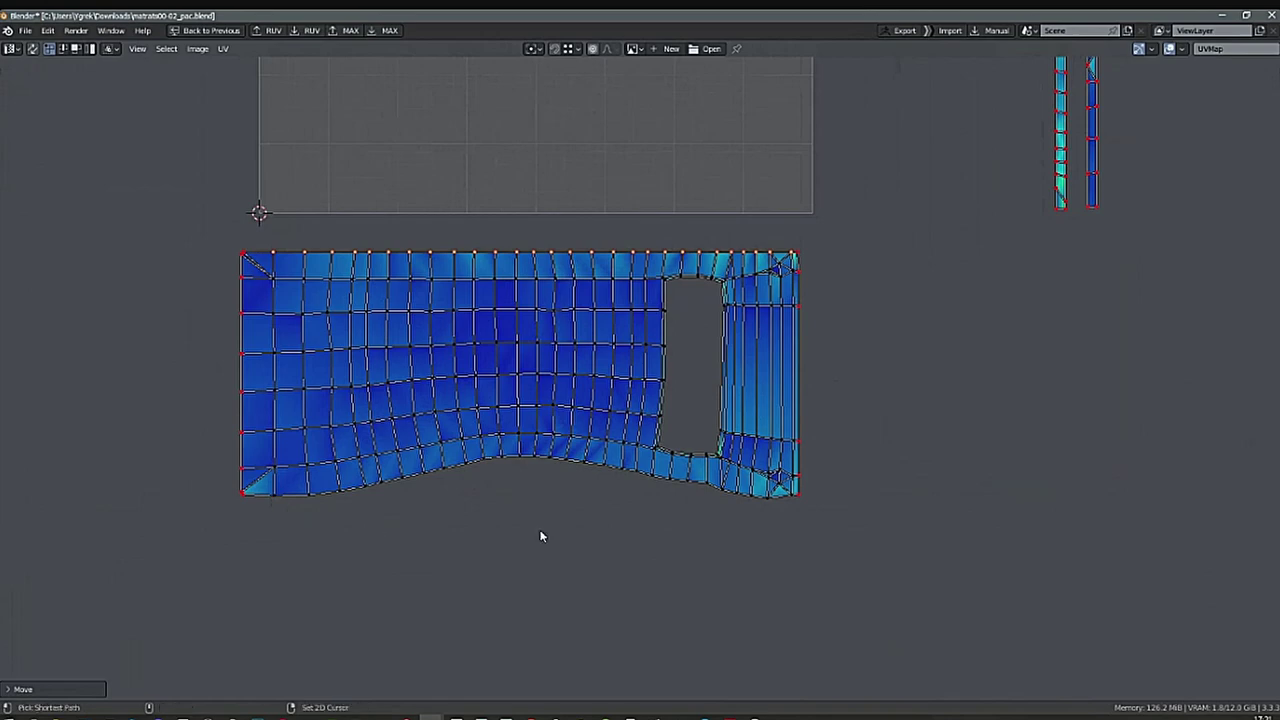
pyautogui.hotkey('ctrl', 'z')
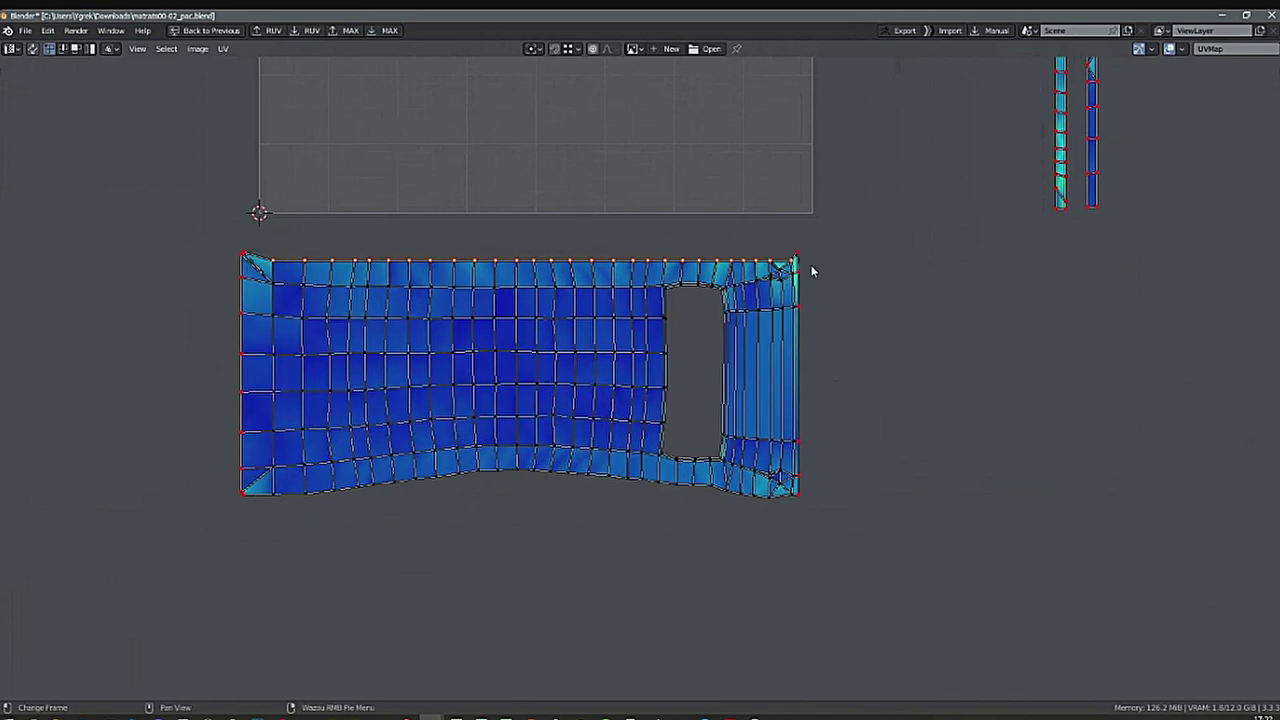
pyautogui.hotkey('ctrl', 'z')
pyautogui.moveTo(817, 288); pyautogui.dragTo(792, 271, button='middle')
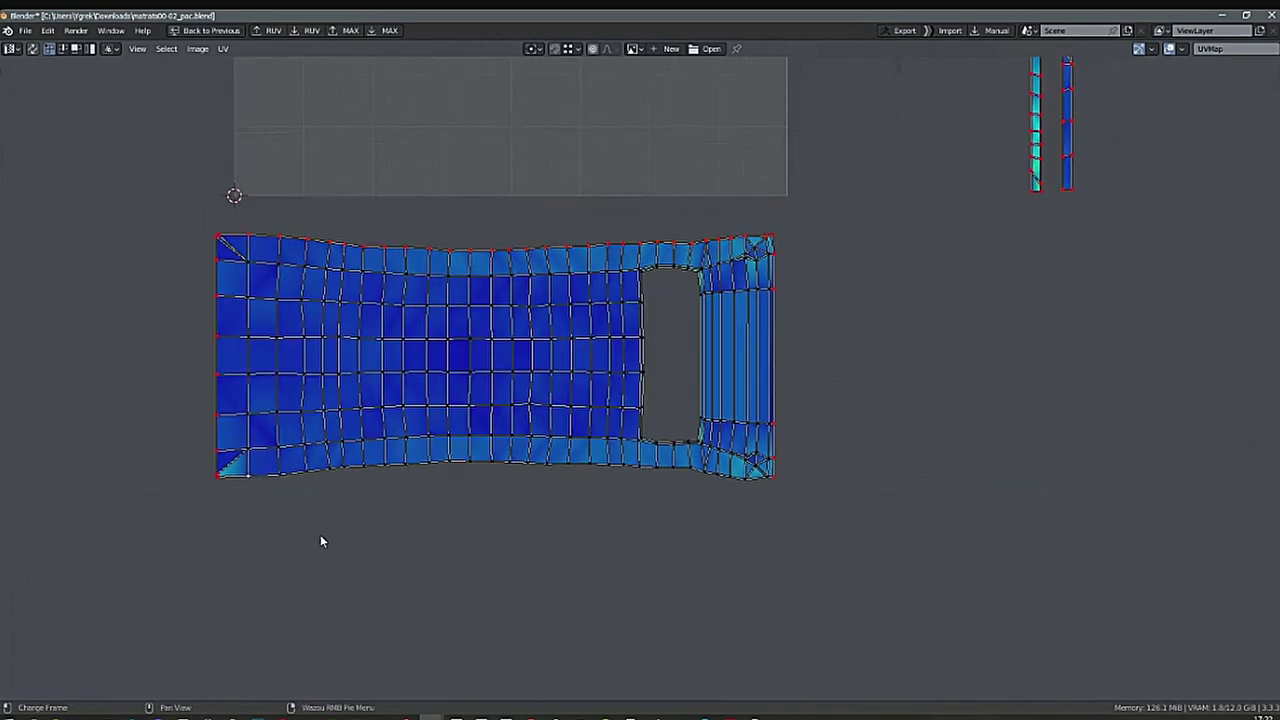
# Pin the lower boundary of the UV island below the tile and straighten it horizontally, level with the corner vertices.
pyautogui.keyDown('ctrl'); pyautogui.click(760, 493); pyautogui.keyUp('ctrl')
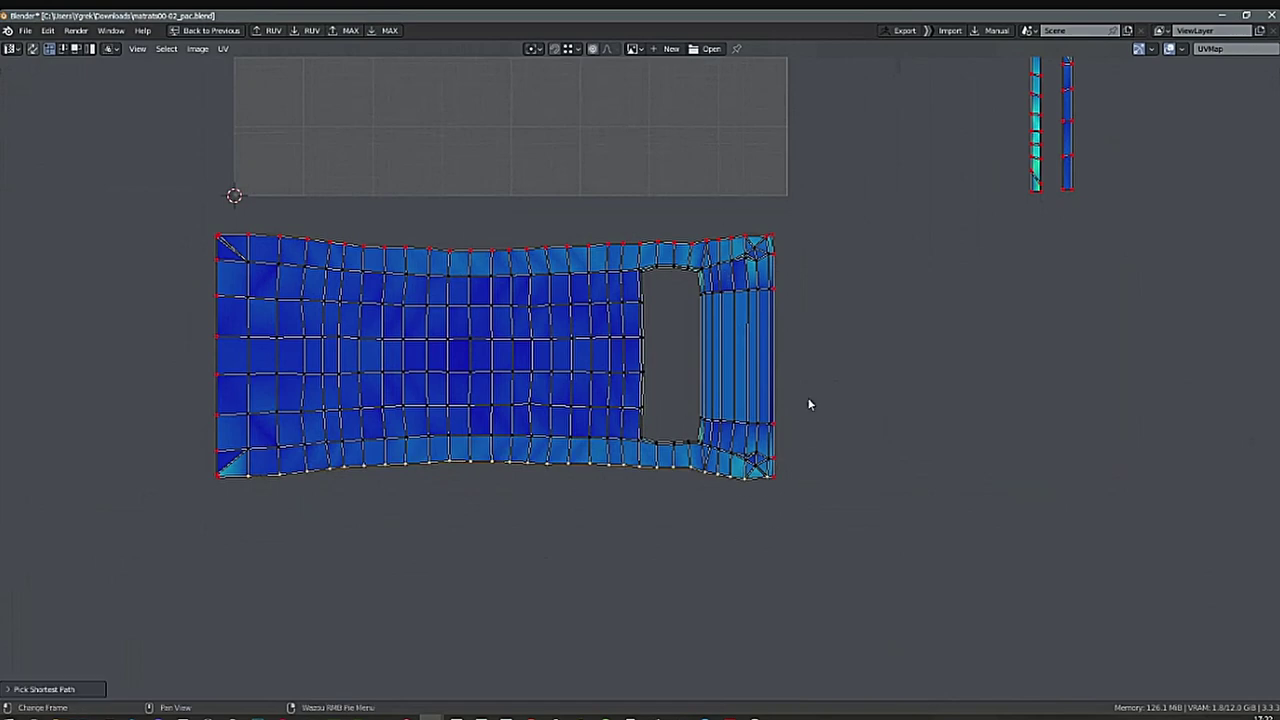
pyautogui.press('p')
pyautogui.hotkey('shift', 'w')
pyautogui.press('g')
pyautogui.press('y')
pyautogui.click(775, 474)
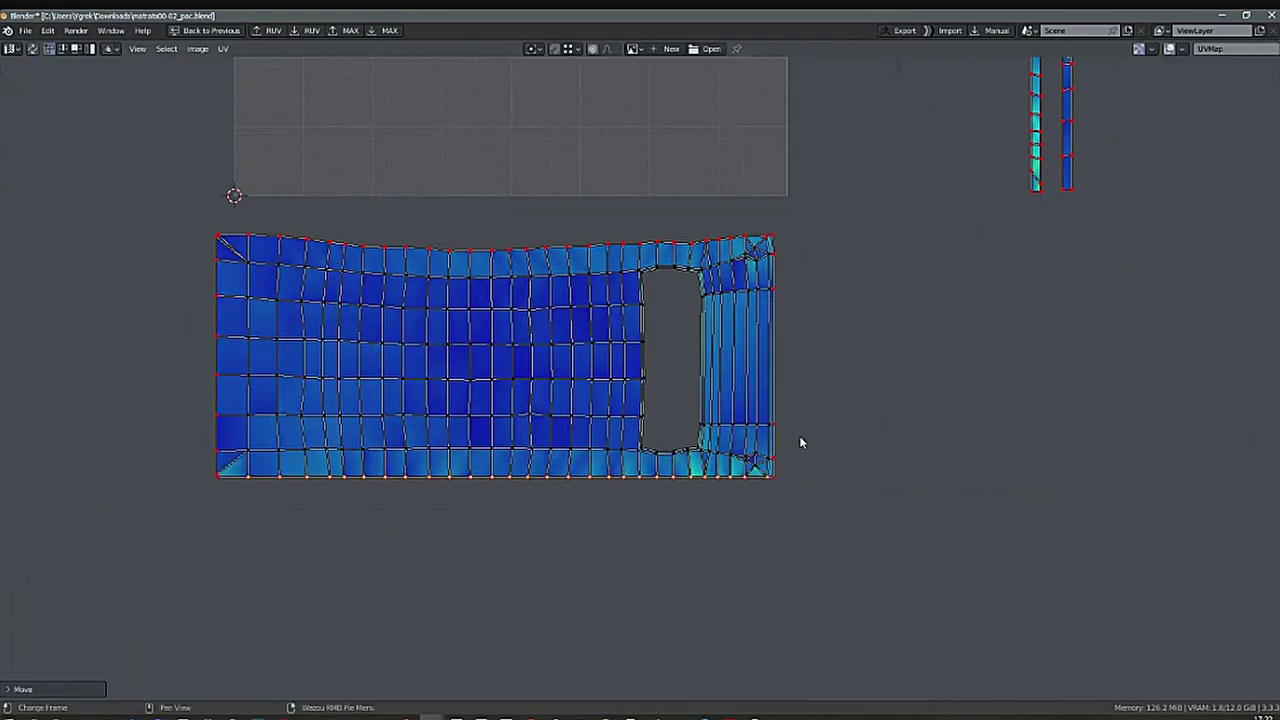
# Straighten the same island's upper boundary horizontally and move it up level with the island's corners.
pyautogui.moveTo(625, 310); pyautogui.dragTo(640, 340, button='middle')
pyautogui.keyDown('ctrl'); pyautogui.click(279, 270); pyautogui.keyUp('ctrl')
pyautogui.keyDown('ctrl'); pyautogui.click(787, 271); pyautogui.keyUp('ctrl')
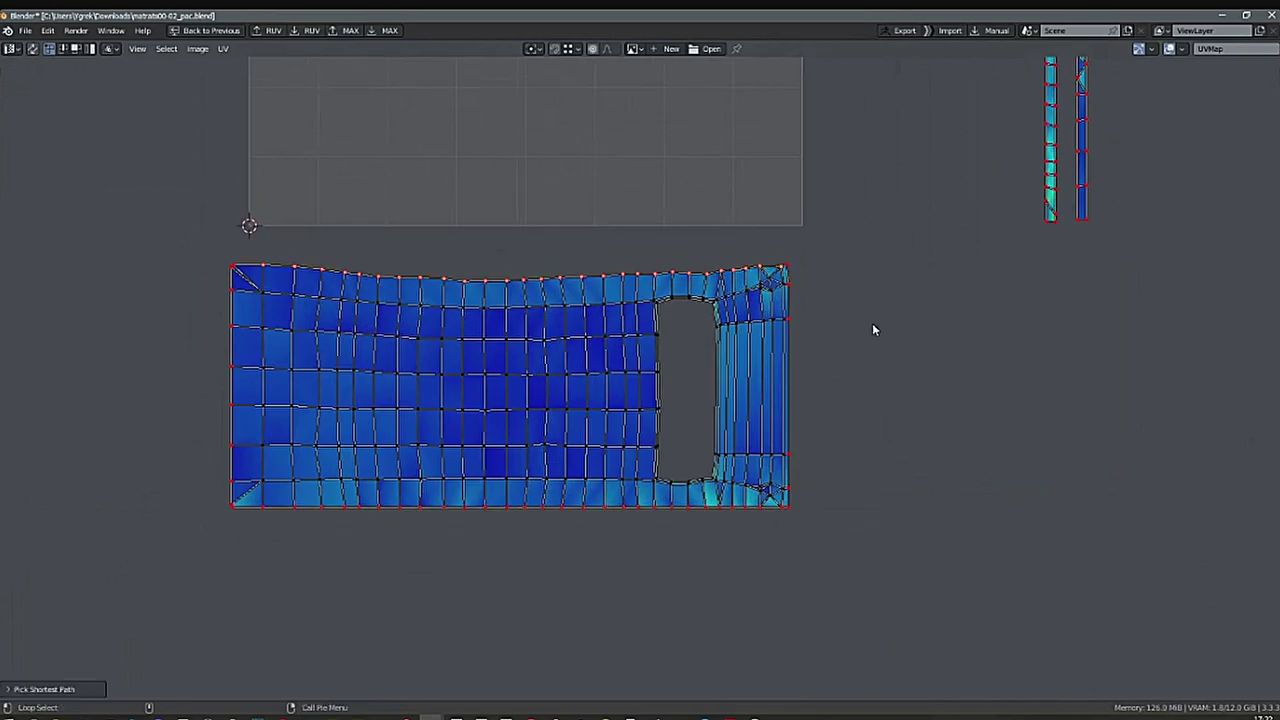
pyautogui.hotkey('alt', 'Up')
pyautogui.press('g')
pyautogui.press('y')
pyautogui.keyDown('ctrl'); pyautogui.click(788, 261); pyautogui.keyUp('ctrl')
pyautogui.moveTo(862, 299); pyautogui.dragTo(873, 291, button='middle')
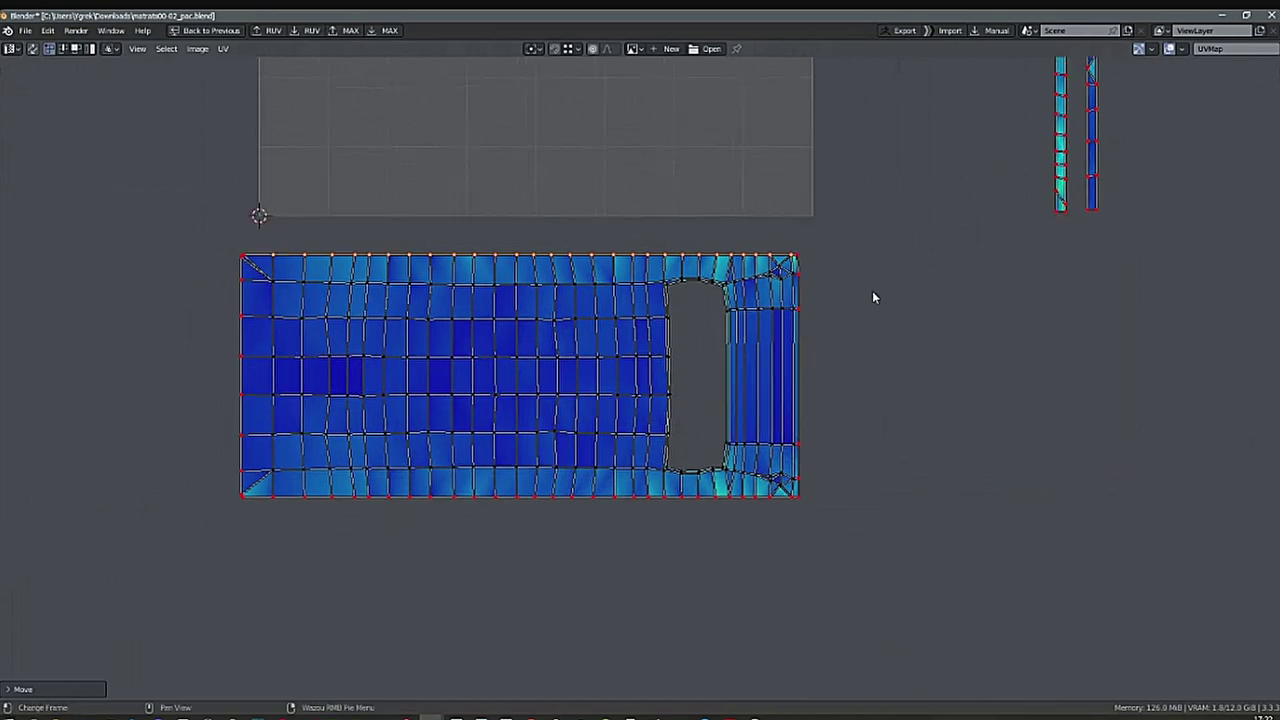
pyautogui.click(873, 291)
# Align the left edge of the island's rectangular opening vertically and pin its vertices.
pyautogui.keyDown('ctrl'); pyautogui.keyDown('alt'); pyautogui.moveTo(797, 299); pyautogui.dragTo(807, 307, button='middle'); pyautogui.keyUp('alt'); pyautogui.keyUp('ctrl')
pyautogui.moveTo(705, 370); pyautogui.dragTo(648, 370, button='middle')
pyautogui.scroll(2, 647, 370)
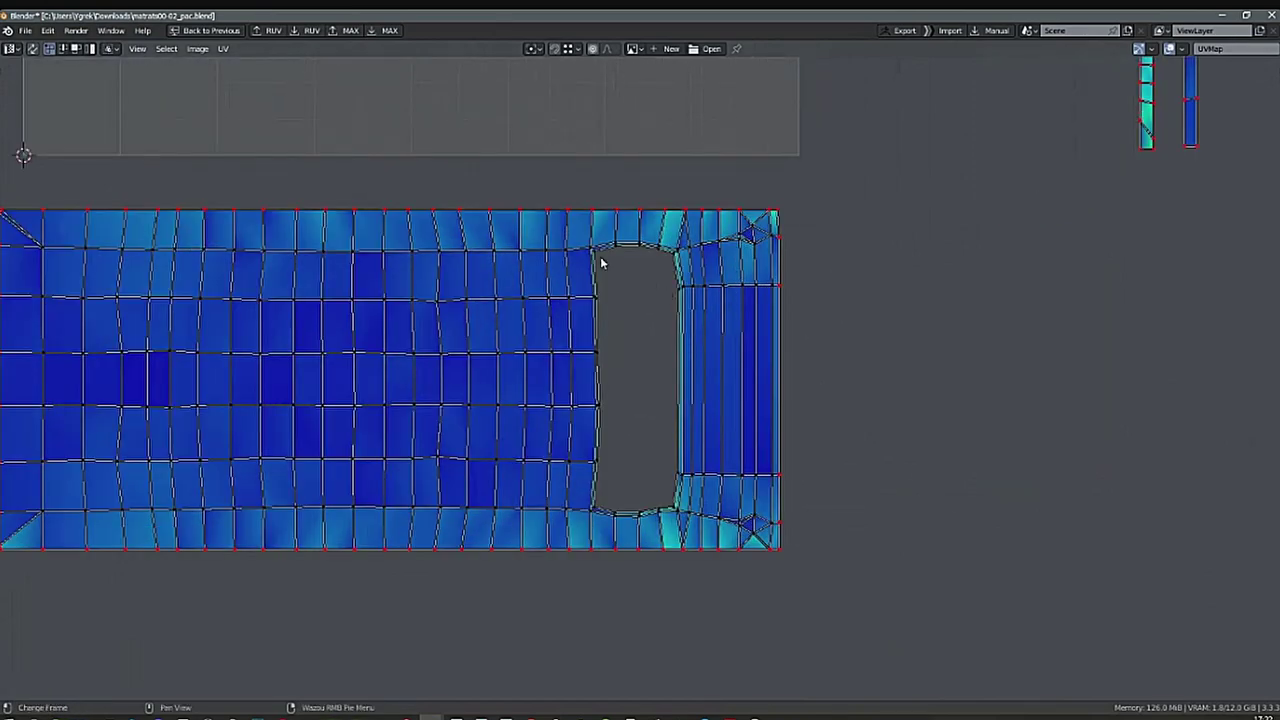
pyautogui.keyDown('ctrl'); pyautogui.click(601, 501); pyautogui.keyUp('ctrl')
pyautogui.hotkey('alt', 'Right')
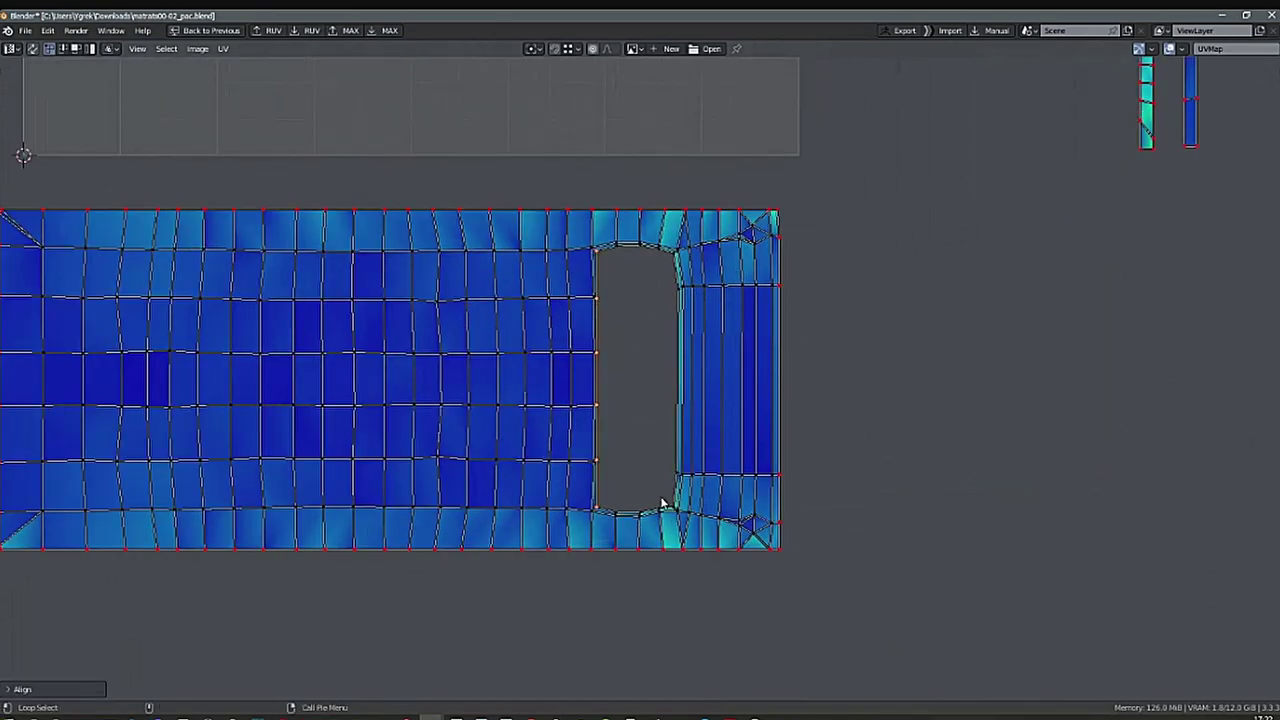
pyautogui.press('p')
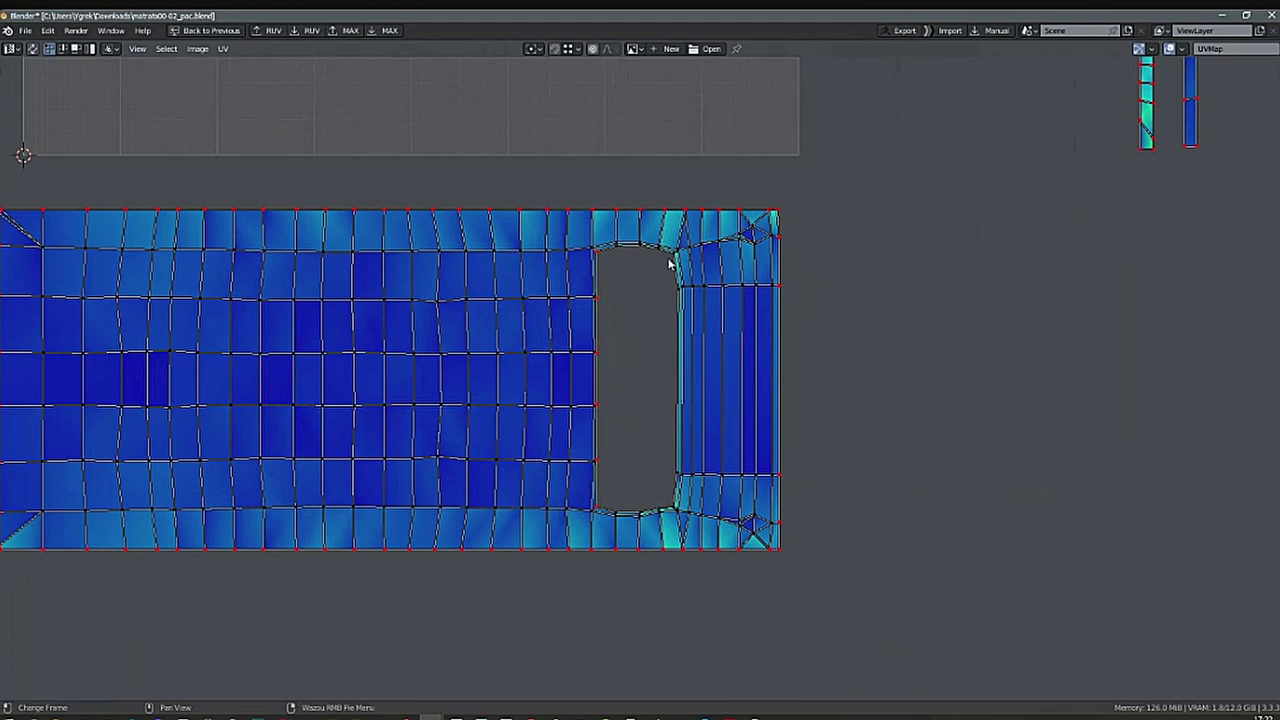
# Align the right edge of the rectangular opening into a straight vertical line and pin it.
pyautogui.keyDown('ctrl'); pyautogui.click(668, 503); pyautogui.keyUp('ctrl')
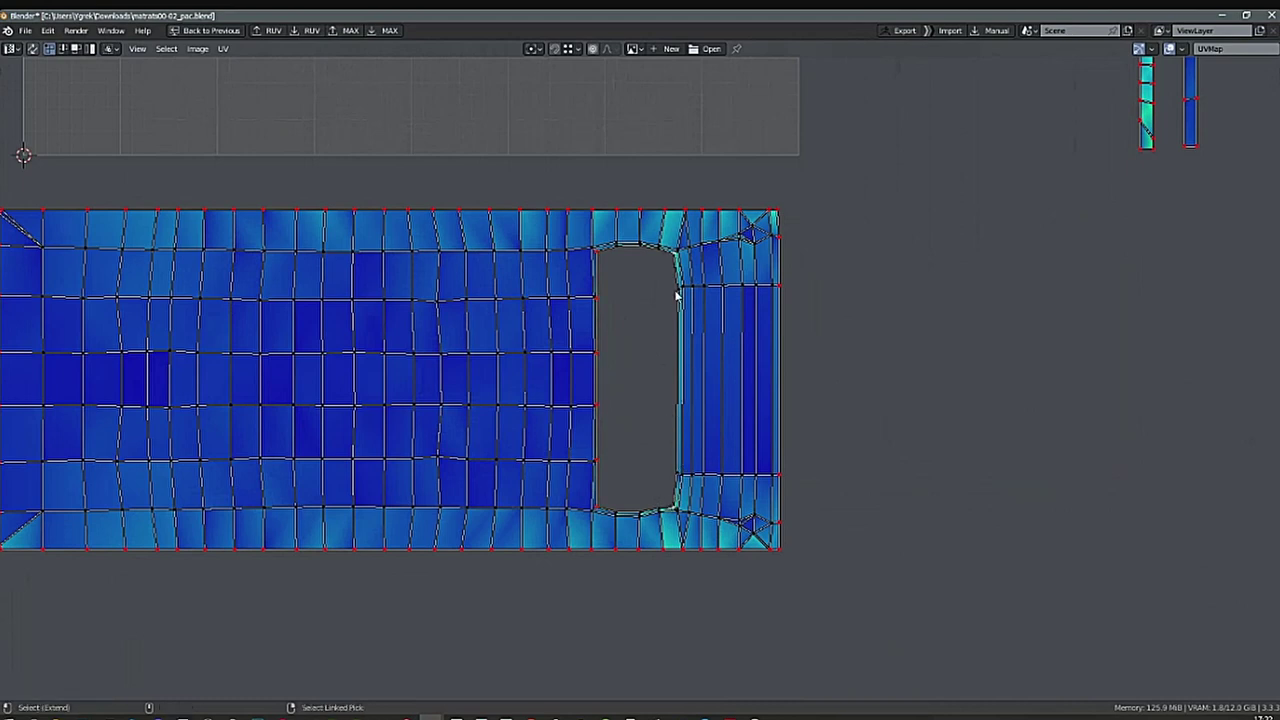
pyautogui.hotkey('shift', 'w')
pyautogui.press('p')
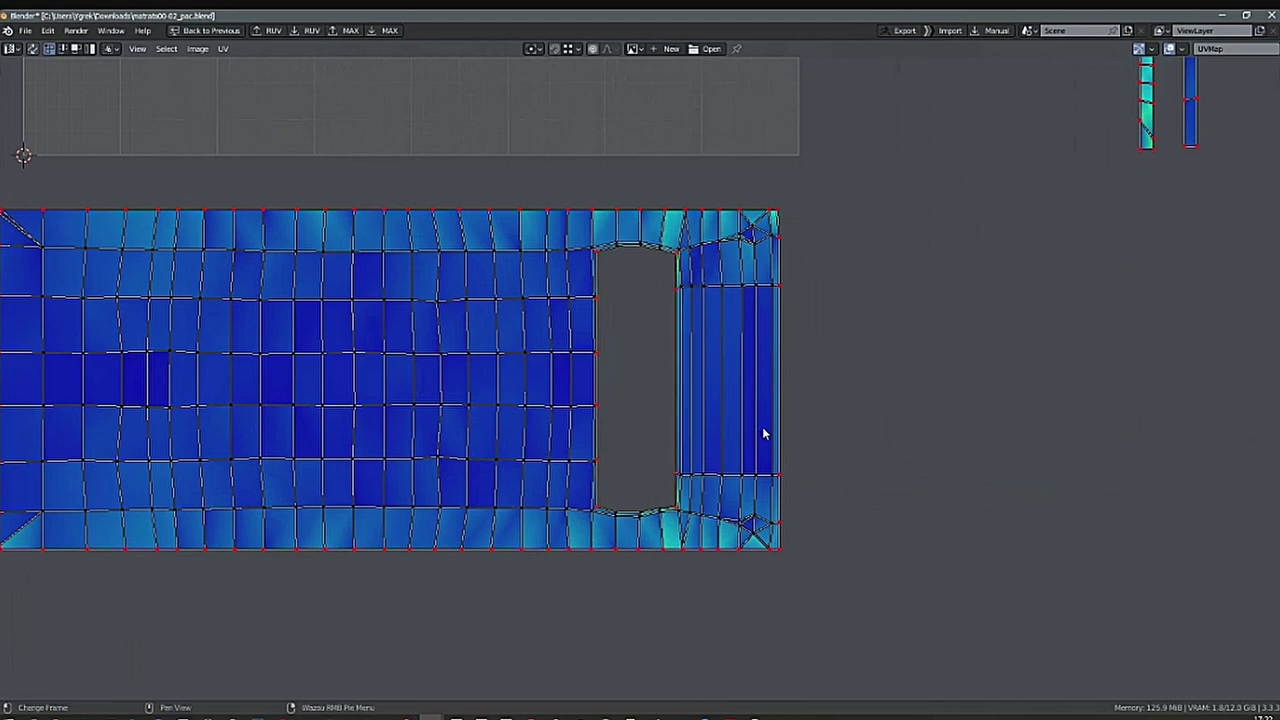
pyautogui.keyDown('shift'); pyautogui.click(659, 252); pyautogui.keyUp('shift')
pyautogui.hotkey('alt', 'w')
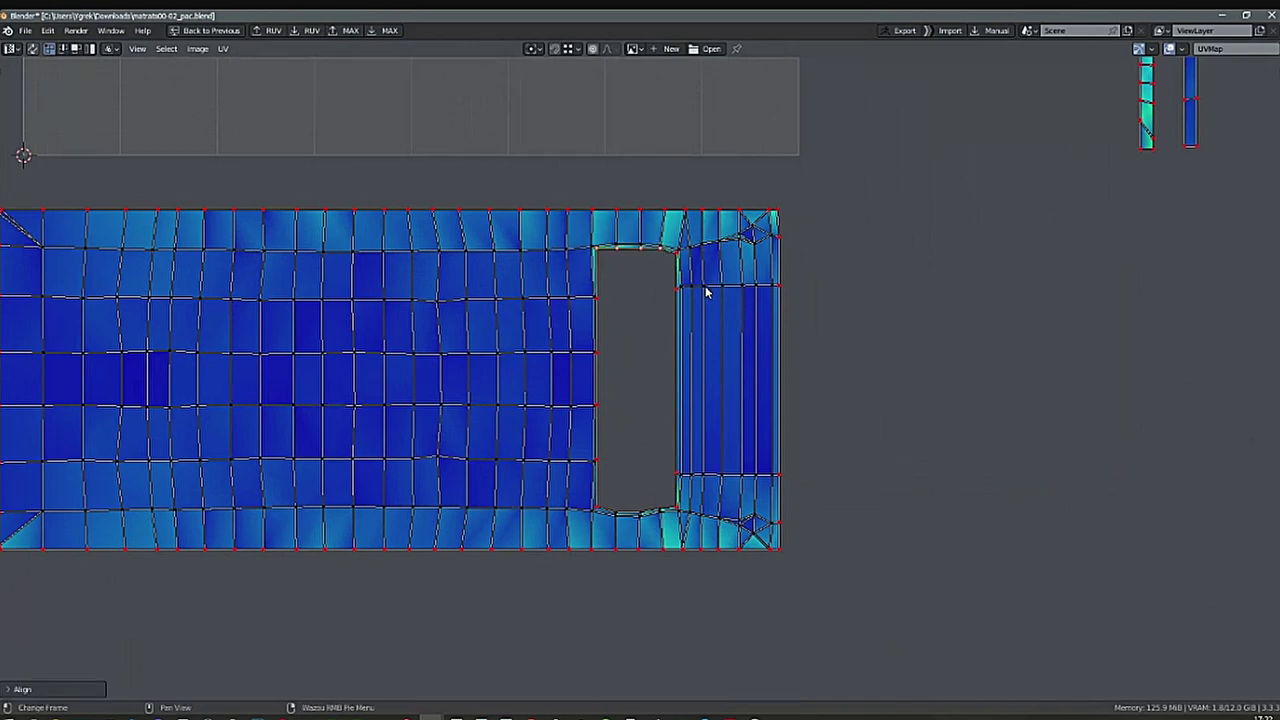
pyautogui.hotkey('ctrl', 'z')
# Align the upper edge of the opening horizontally, including its two corner vertices.
pyautogui.keyDown('ctrl'); pyautogui.keyDown('alt'); pyautogui.moveTo(702, 253); pyautogui.dragTo(773, 220, button='middle'); pyautogui.keyUp('alt'); pyautogui.keyUp('ctrl')
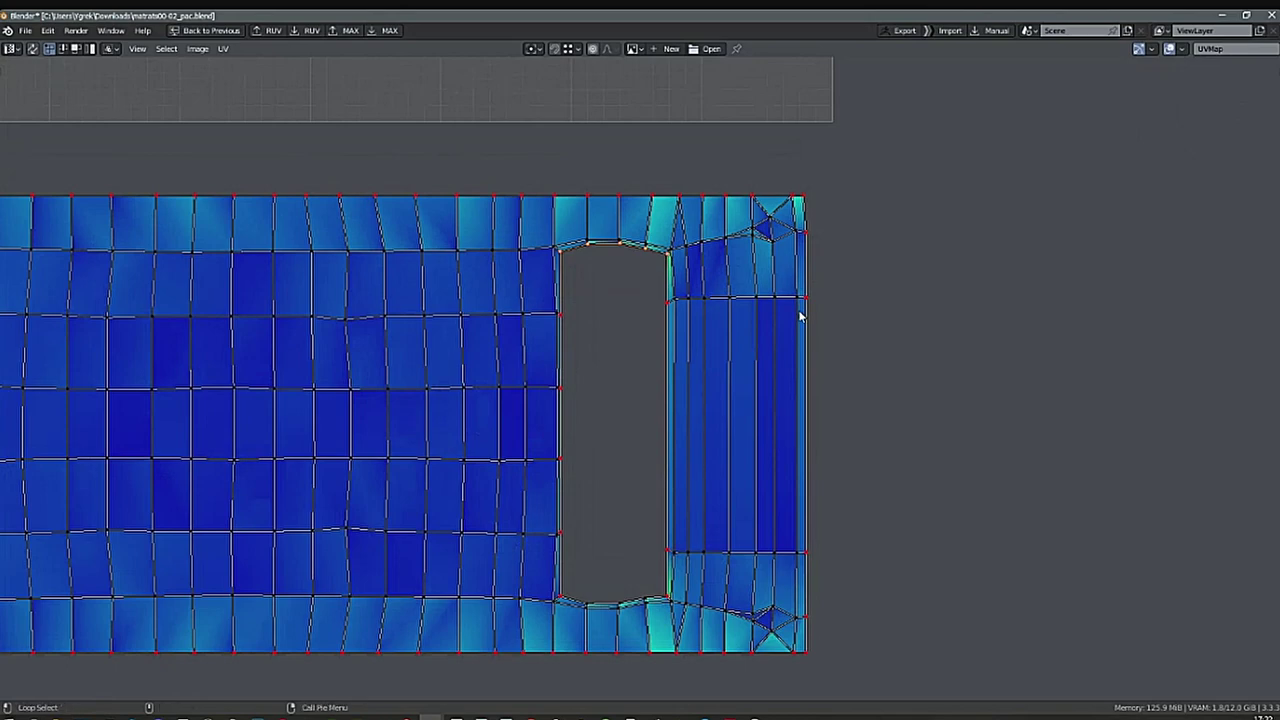
pyautogui.hotkey('shift', 'w')
pyautogui.keyDown('alt'); pyautogui.moveTo(837, 380); pyautogui.dragTo(825, 314, button='middle'); pyautogui.keyUp('alt')
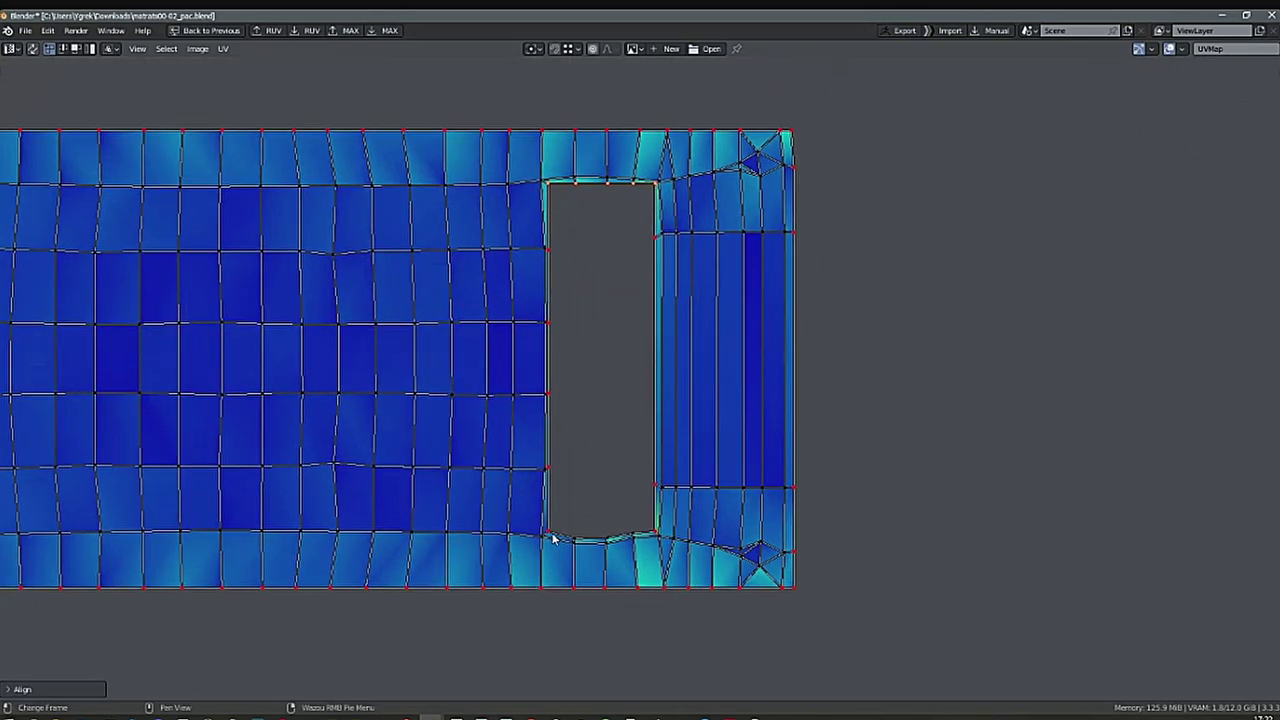
# Align the lower edge of the opening horizontally between its two corners and clear the selection.
pyautogui.click(550, 532)
pyautogui.hotkey('shift', 'w')
pyautogui.keyDown('shift'); pyautogui.click(659, 530); pyautogui.keyUp('shift')
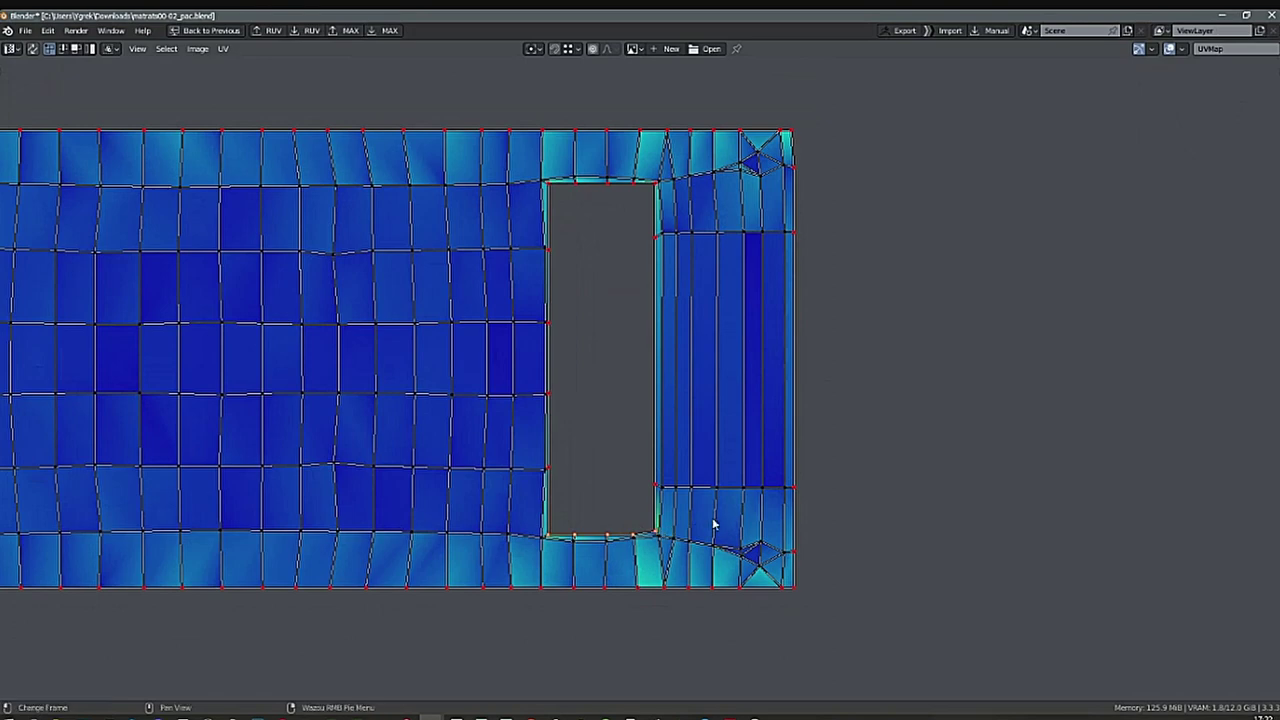
pyautogui.hotkey('shift', 'w')
pyautogui.hotkey('alt', 'a')
# Pin the vertices along the lower boundary of the unstraightened UV island inside the tile.
pyautogui.scroll(-5, 797, 449)
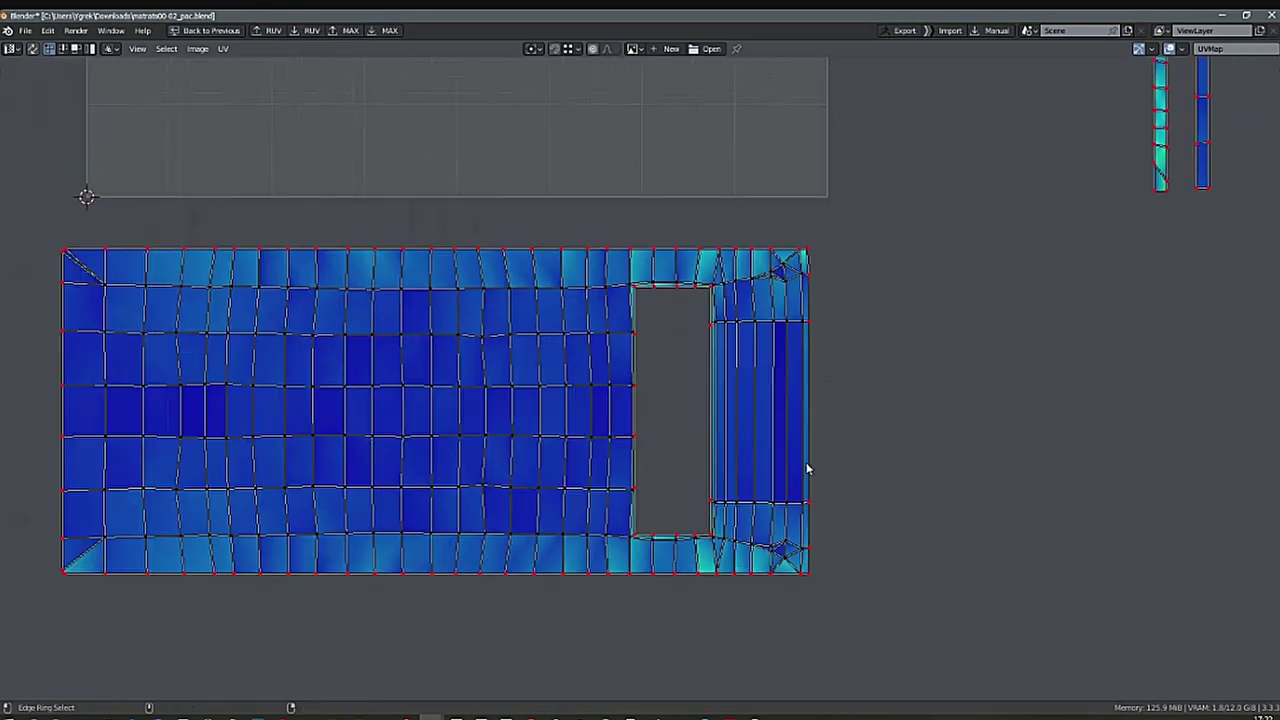
pyautogui.scroll(-1, 838, 457)
pyautogui.keyDown('shift'); pyautogui.moveTo(838, 457); pyautogui.dragTo(699, 541, button='middle'); pyautogui.keyUp('shift')
pyautogui.scroll(2, 544, 304)
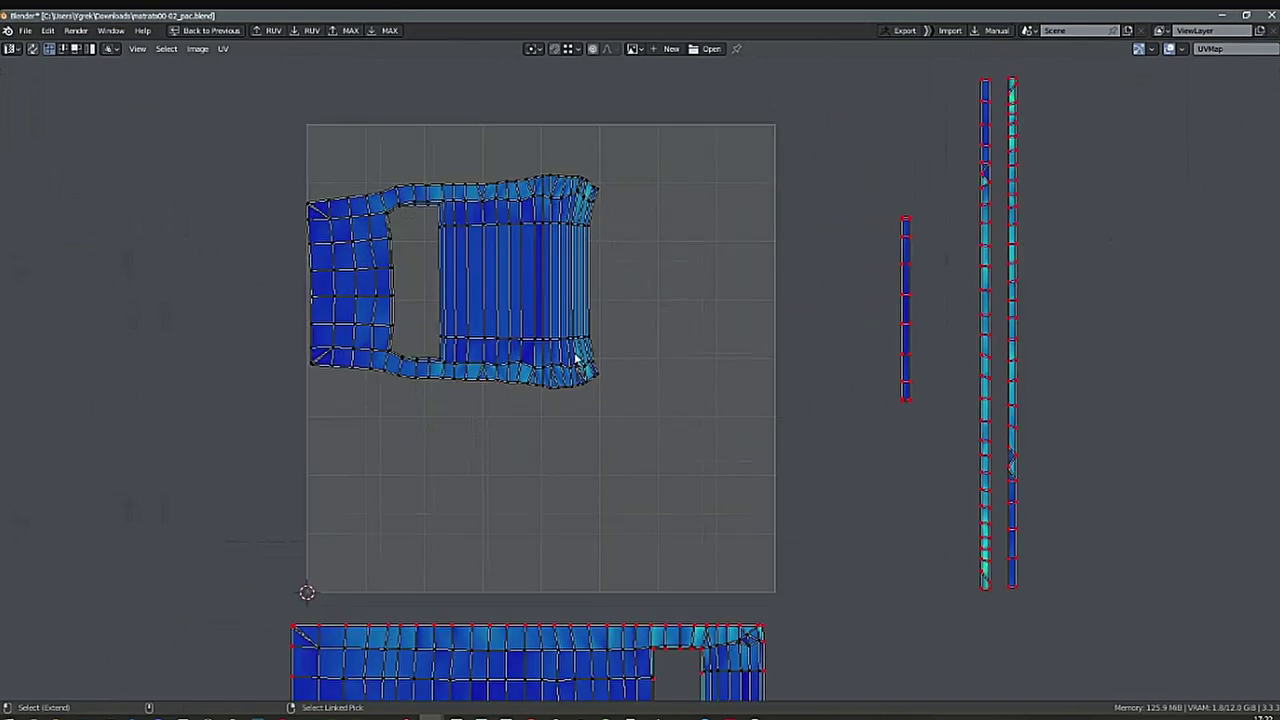
pyautogui.press('l')
pyautogui.hotkey('ctrl', 'z')
pyautogui.keyDown('ctrl'); pyautogui.keyDown('alt'); pyautogui.moveTo(596, 343); pyautogui.dragTo(645, 356); pyautogui.keyUp('alt'); pyautogui.keyUp('ctrl')
pyautogui.keyDown('alt'); pyautogui.moveTo(651, 360); pyautogui.dragTo(673, 393); pyautogui.keyUp('alt')
pyautogui.keyDown('alt'); pyautogui.moveTo(584, 396); pyautogui.dragTo(608, 398); pyautogui.keyUp('alt')
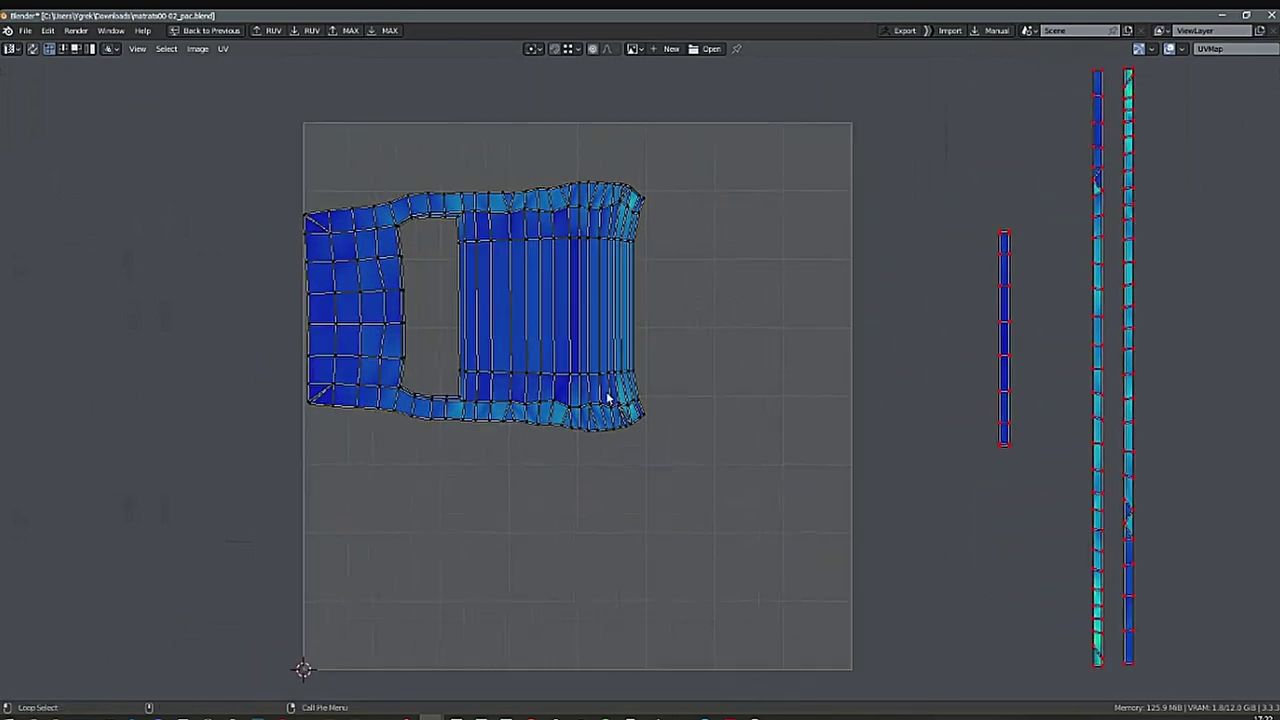
pyautogui.keyDown('ctrl'); pyautogui.click(645, 420); pyautogui.keyUp('ctrl')
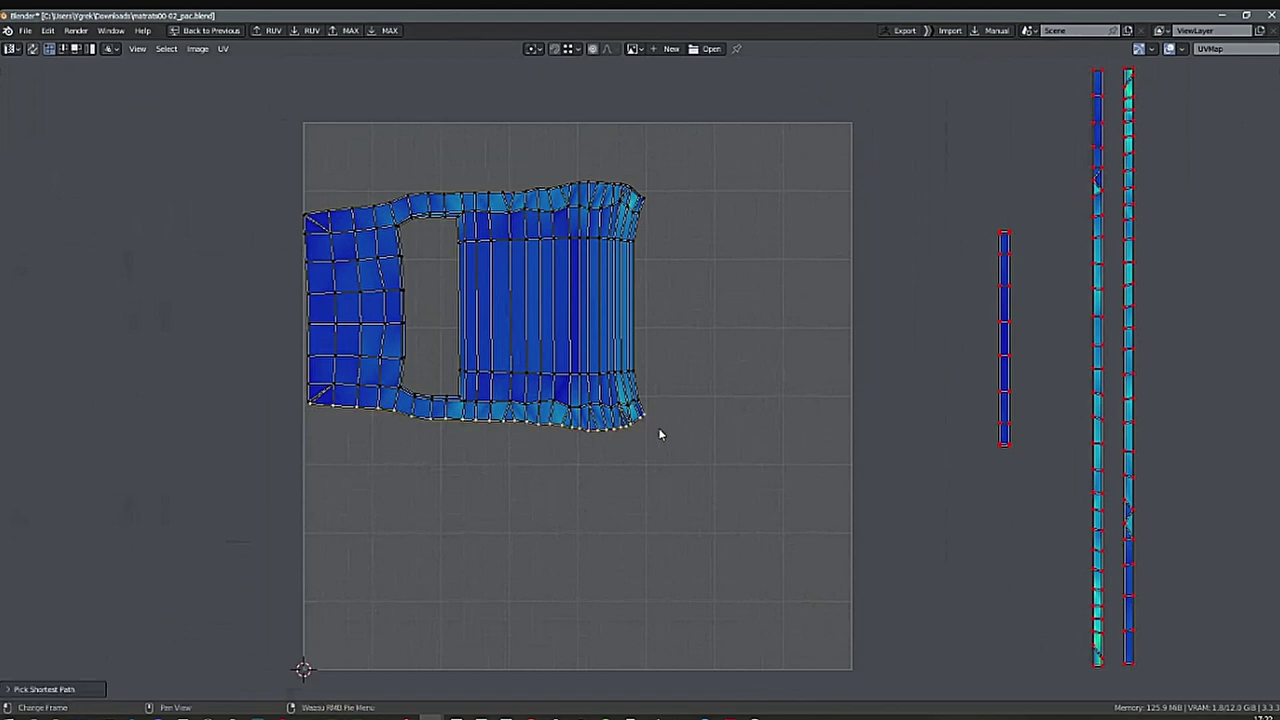
pyautogui.press('p')
pyautogui.moveTo(692, 438); pyautogui.dragTo(709, 421, button='middle')
pyautogui.hotkey('shift', 'w')
pyautogui.hotkey('ctrl', 'z')
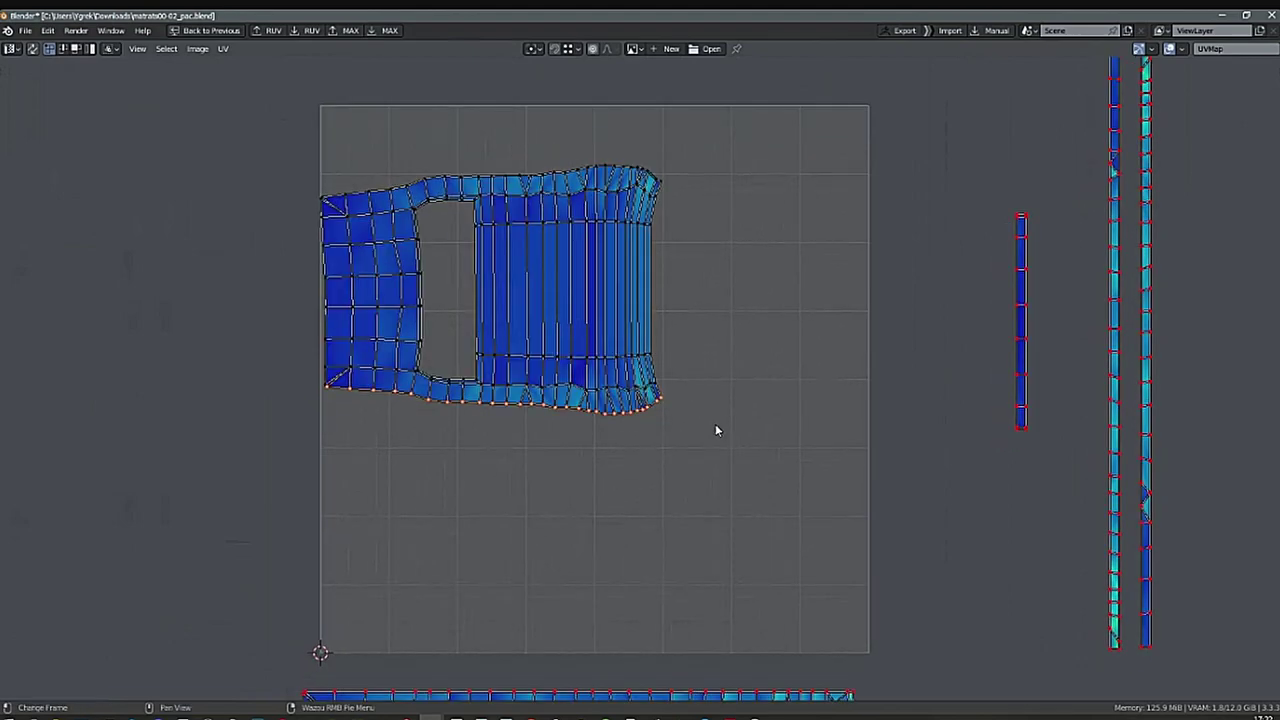
pyautogui.click(716, 424)
# Pin the upper boundary of the island inside the tile and align it into a straight horizontal line.
pyautogui.keyDown('alt'); pyautogui.click(374, 188); pyautogui.keyUp('alt')
pyautogui.moveTo(731, 265); pyautogui.dragTo(763, 303, button='middle')
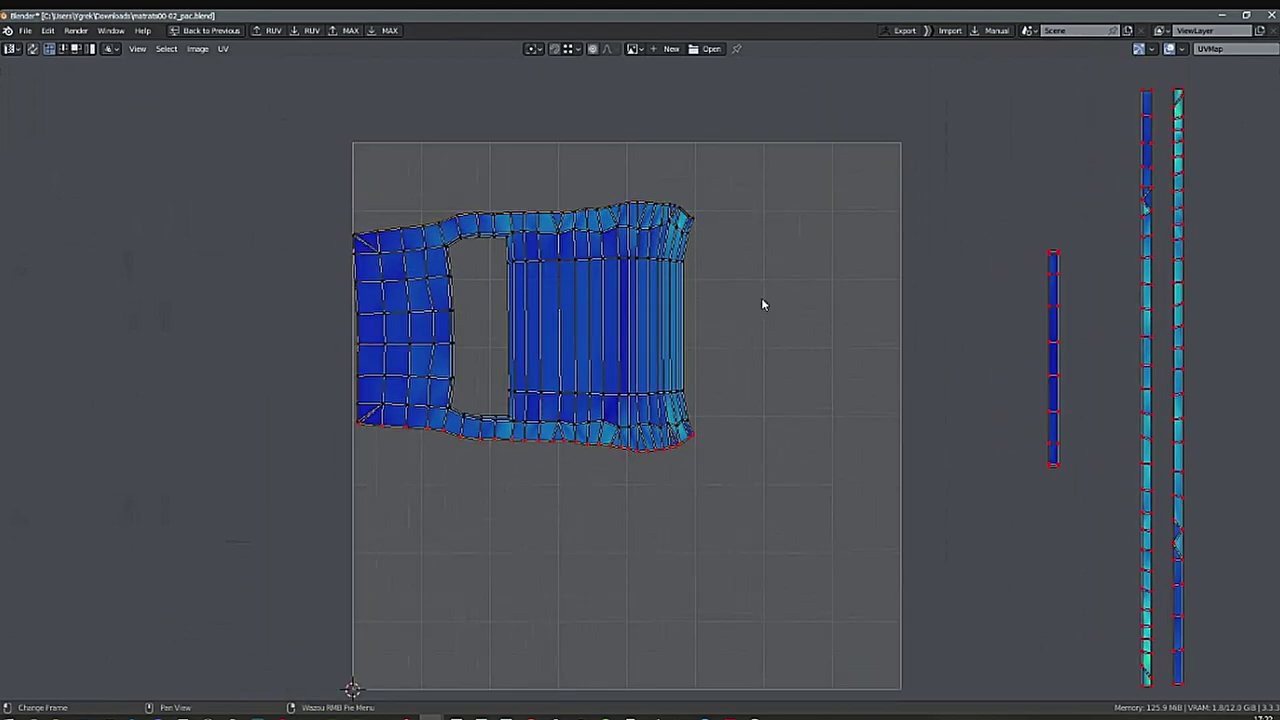
pyautogui.keyDown('ctrl'); pyautogui.click(411, 224); pyautogui.keyUp('ctrl')
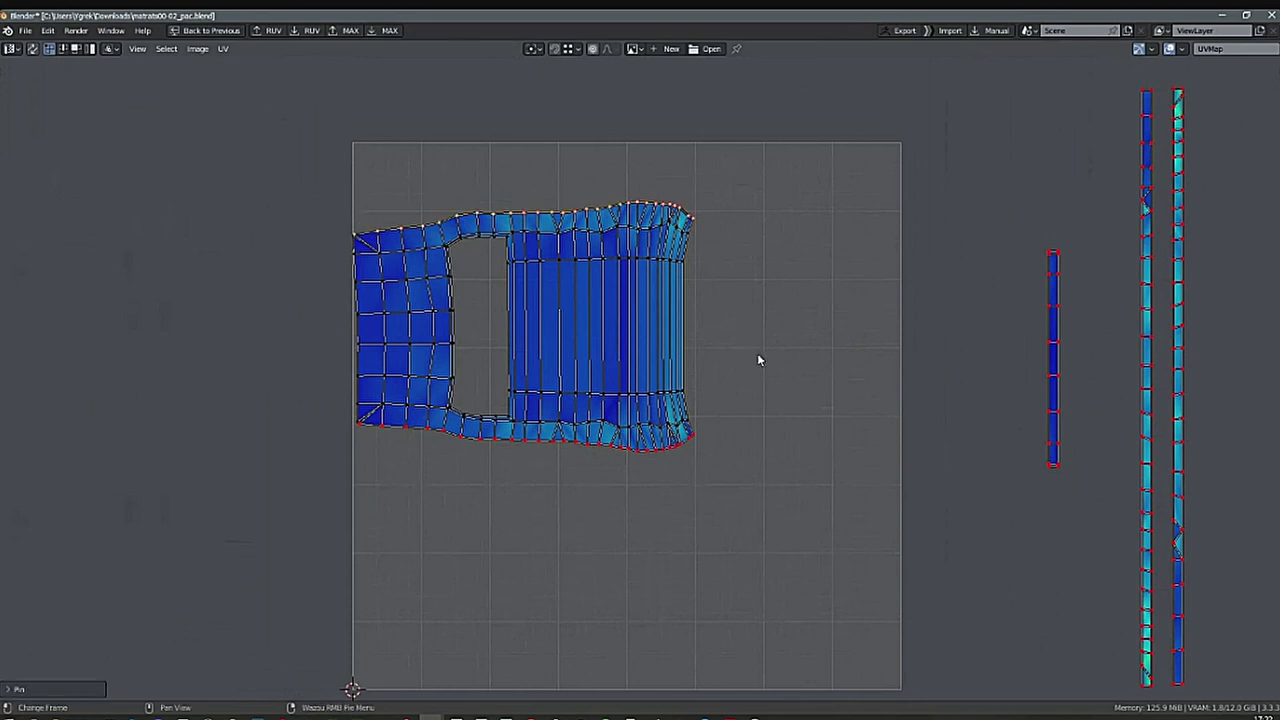
pyautogui.hotkey('shift', 'w')
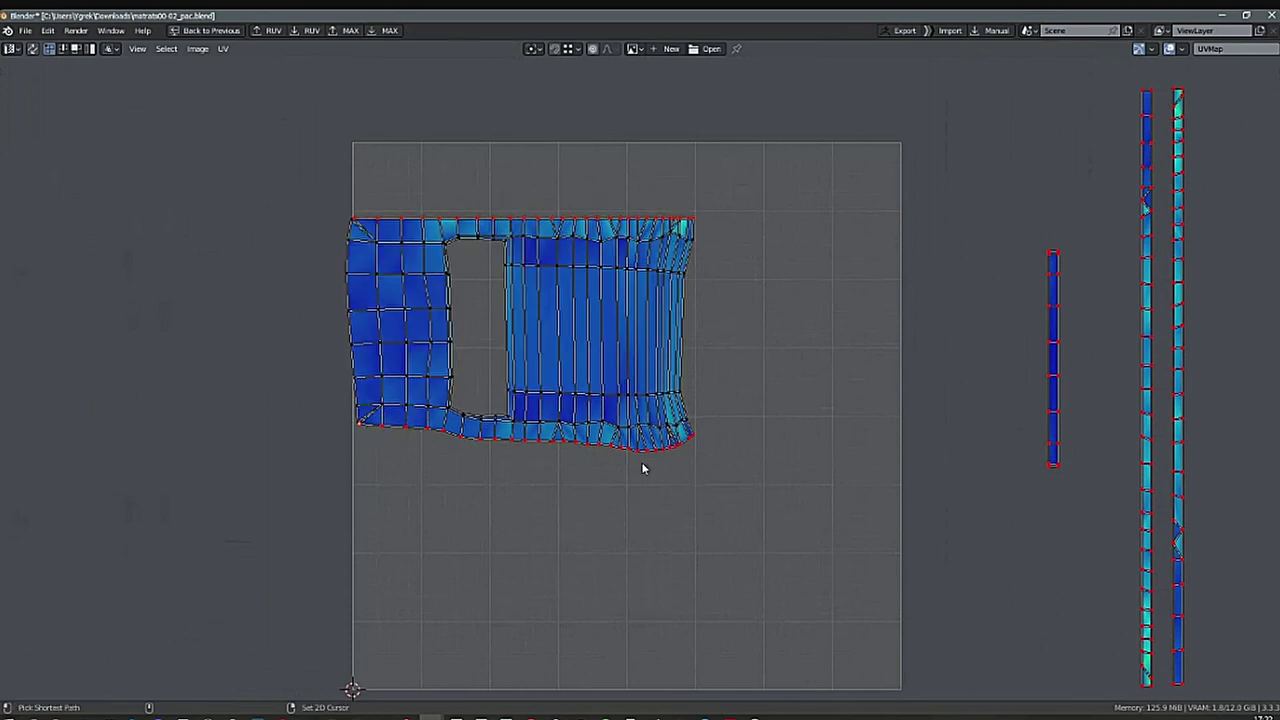
# Align the lower boundary of the island inside the tile into a straight horizontal line.
pyautogui.hotkey('shift', 'w')
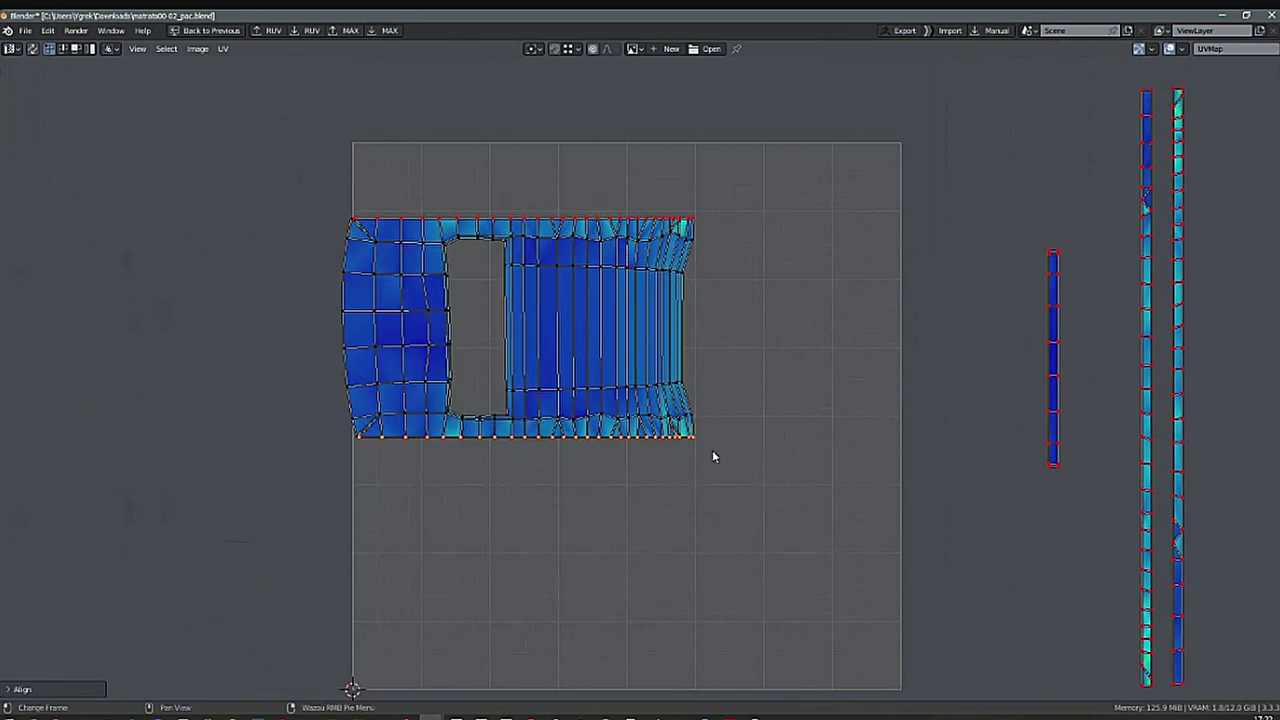
pyautogui.click(715, 456)
pyautogui.keyDown('alt'); pyautogui.moveTo(717, 457); pyautogui.dragTo(746, 446, button='middle'); pyautogui.keyUp('alt')
# Select the right end boundary of the island from corner to corner and pin its vertices.
pyautogui.keyDown('alt'); pyautogui.moveTo(789, 366); pyautogui.dragTo(752, 367, button='middle'); pyautogui.keyUp('alt')
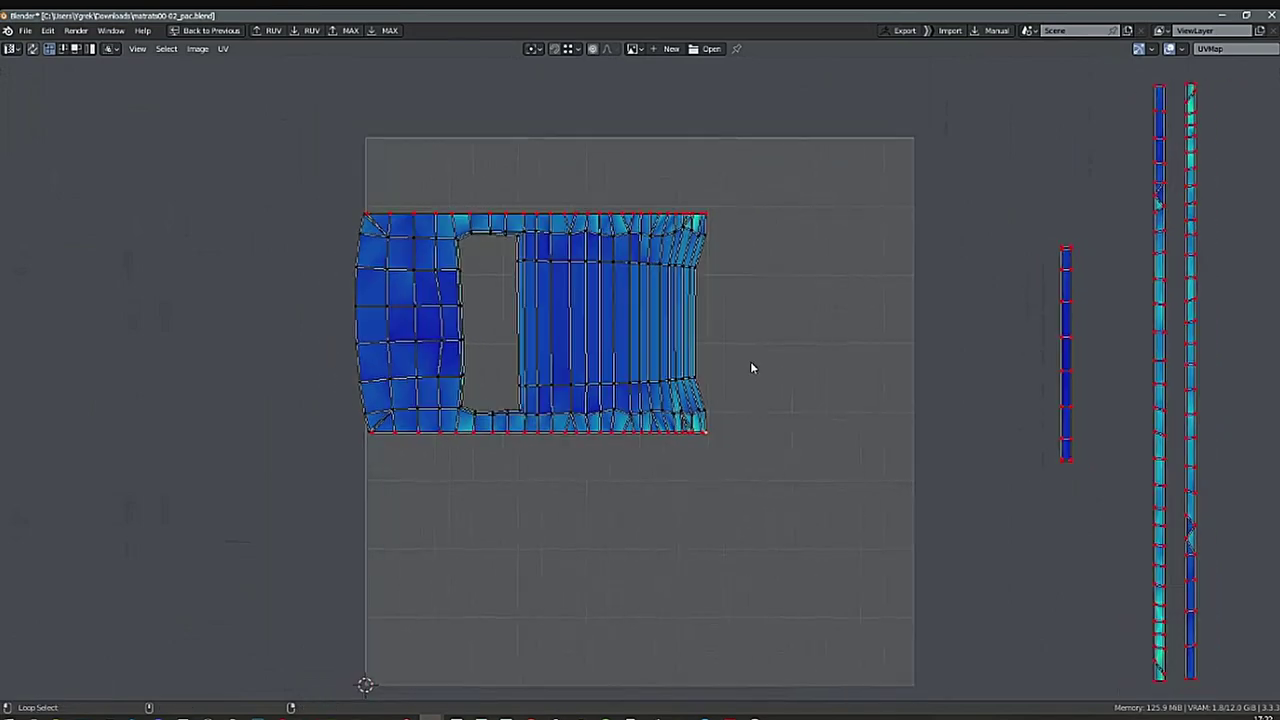
pyautogui.keyDown('ctrl'); pyautogui.click(730, 417); pyautogui.keyUp('ctrl')
pyautogui.moveTo(774, 427); pyautogui.dragTo(751, 437, button='middle')
pyautogui.press('p')
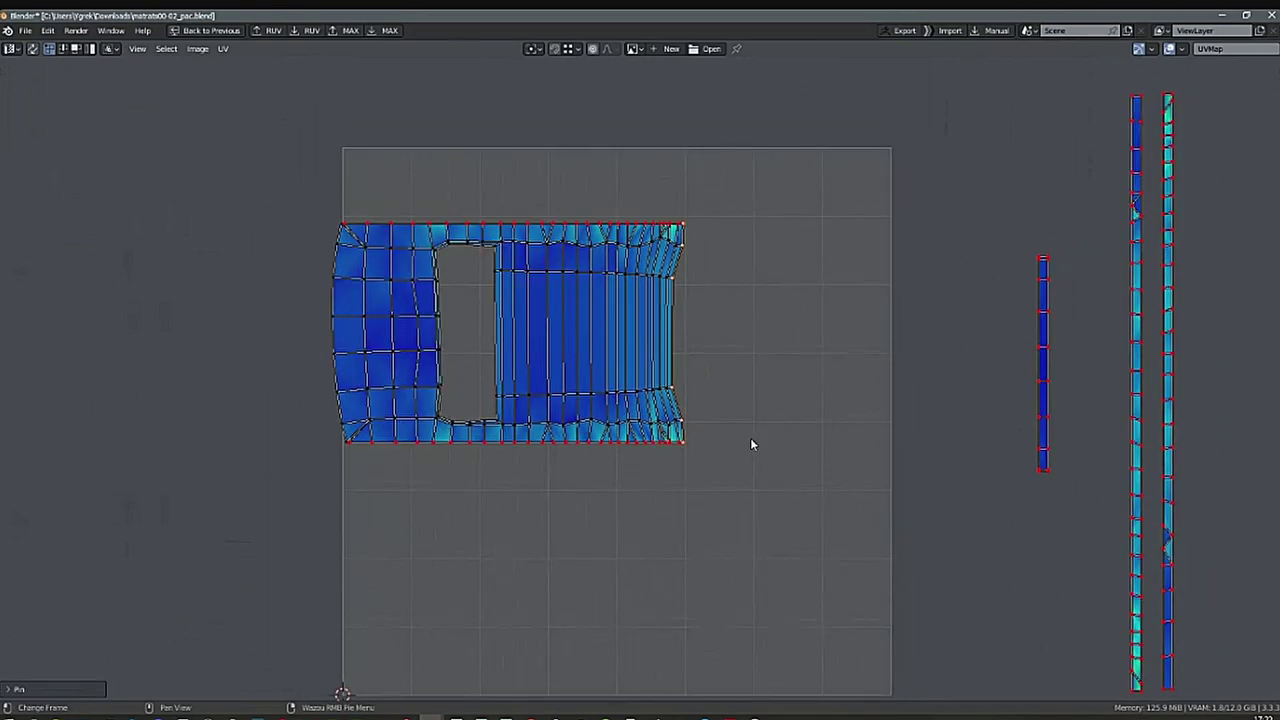
pyautogui.hotkey('alt', 'u')
pyautogui.hotkey('ctrl', 'z')
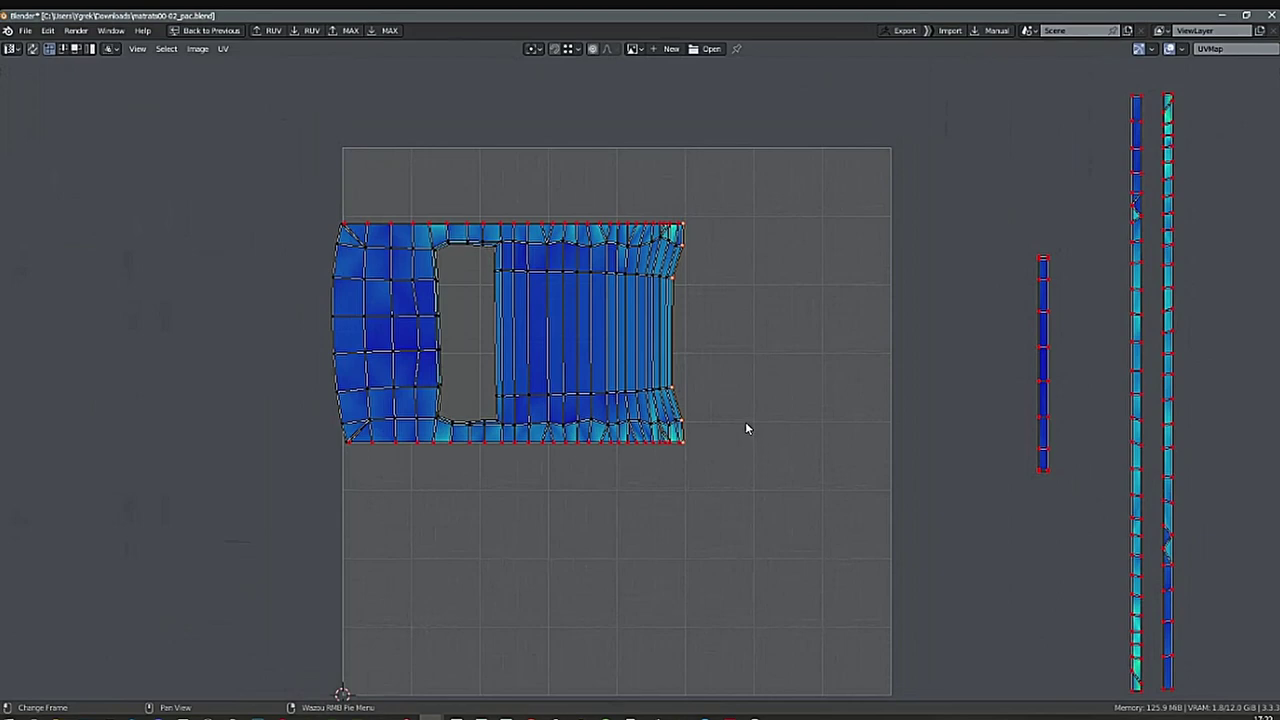
pyautogui.scroll(3, 742, 423)
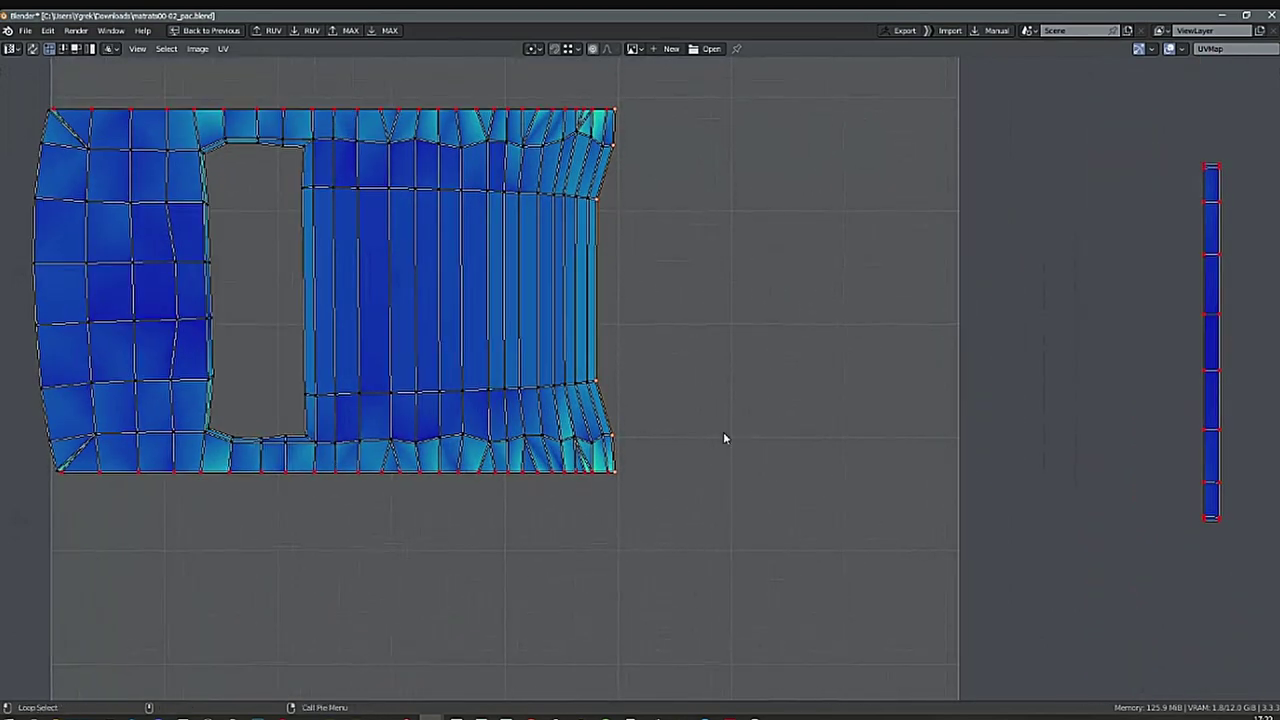
pyautogui.hotkey('alt', 'u')
pyautogui.hotkey('ctrl', 'z')
pyautogui.keyDown('alt'); pyautogui.moveTo(724, 434); pyautogui.dragTo(965, 415, button='middle'); pyautogui.keyUp('alt')
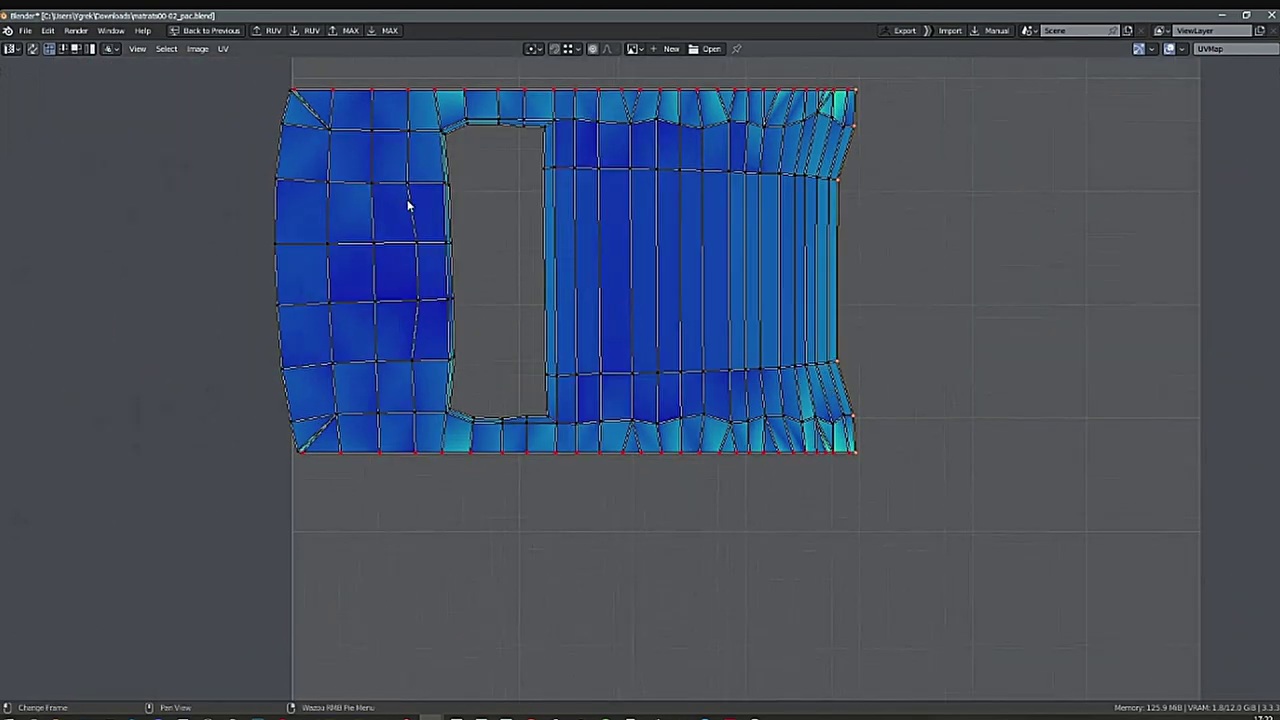
# Align the island's left end boundary into a straight vertical line and adjust its horizontal position.
pyautogui.click(287, 94)
pyautogui.moveTo(402, 334); pyautogui.dragTo(486, 326, button='middle')
pyautogui.keyDown('ctrl'); pyautogui.click(381, 442); pyautogui.keyUp('ctrl')
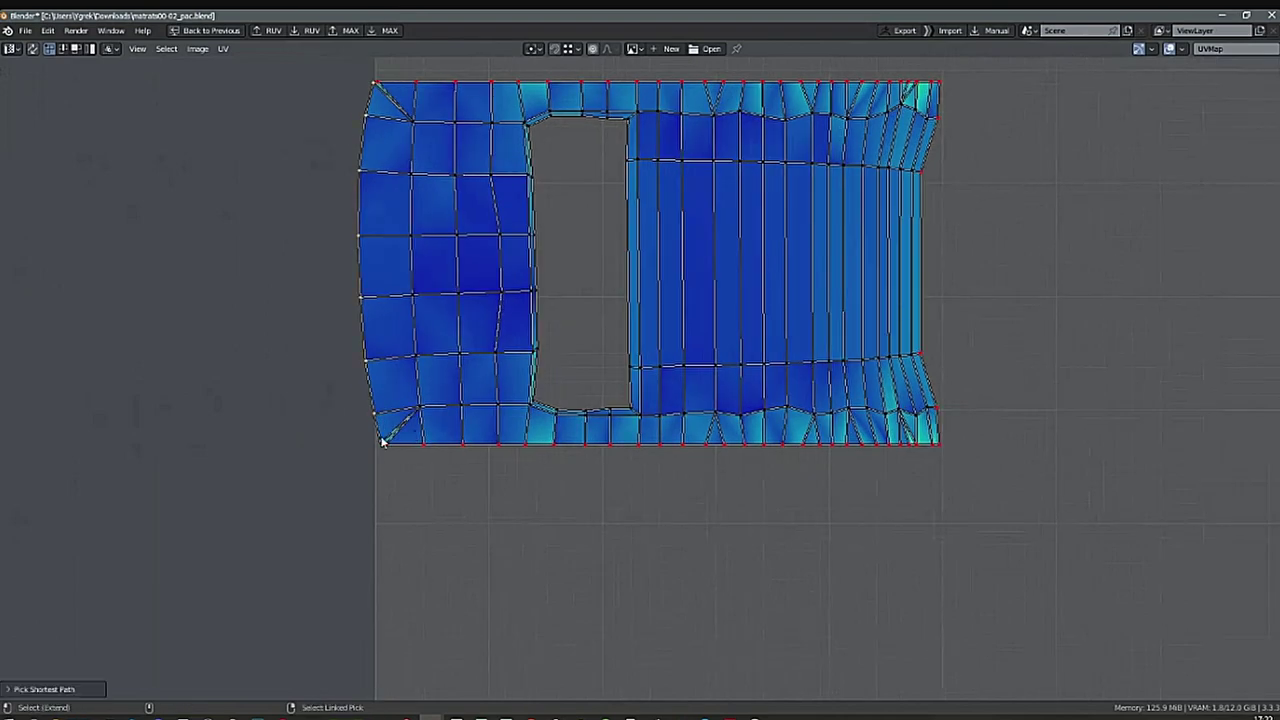
pyautogui.hotkey('alt', 'u')
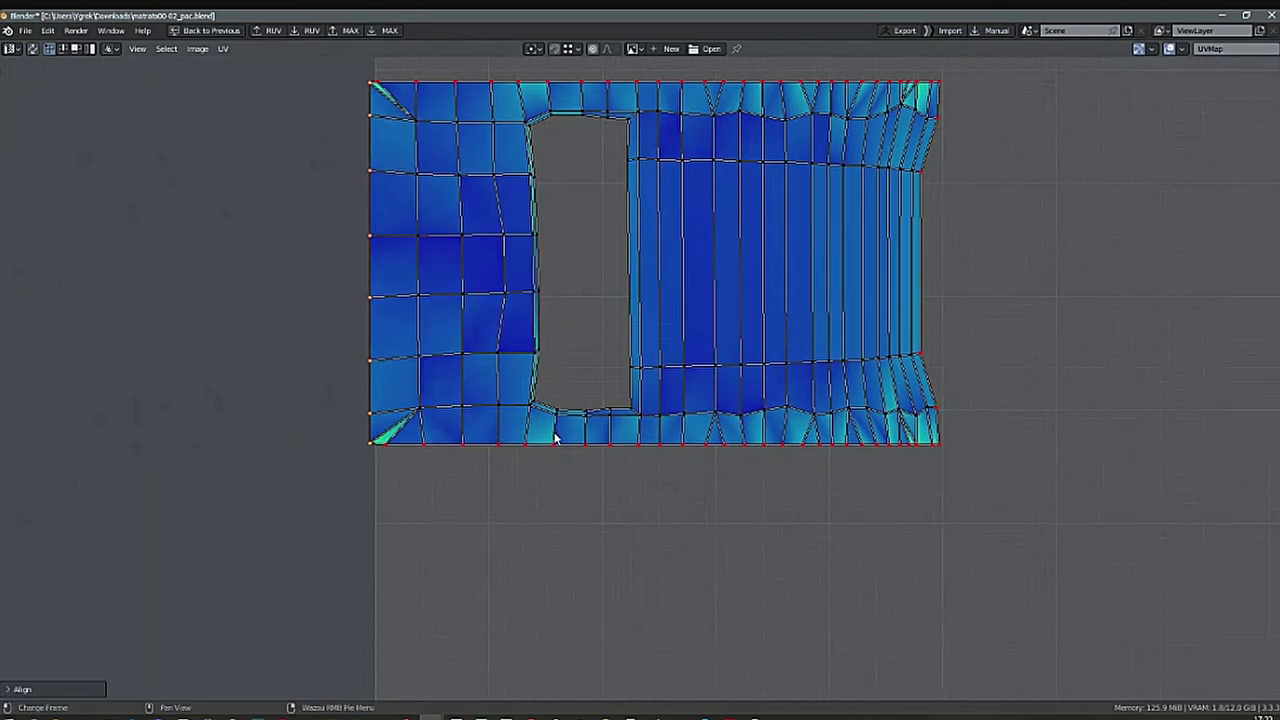
pyautogui.press('g')
pyautogui.press('x')
pyautogui.click(557, 434)
pyautogui.hotkey('alt', 'a')
# Pin the right edge of the opening in the island inside the tile.
pyautogui.keyDown('alt'); pyautogui.moveTo(575, 436); pyautogui.dragTo(559, 482, button='middle'); pyautogui.keyUp('alt')
pyautogui.keyDown('alt'); pyautogui.click(499, 423); pyautogui.keyUp('alt')
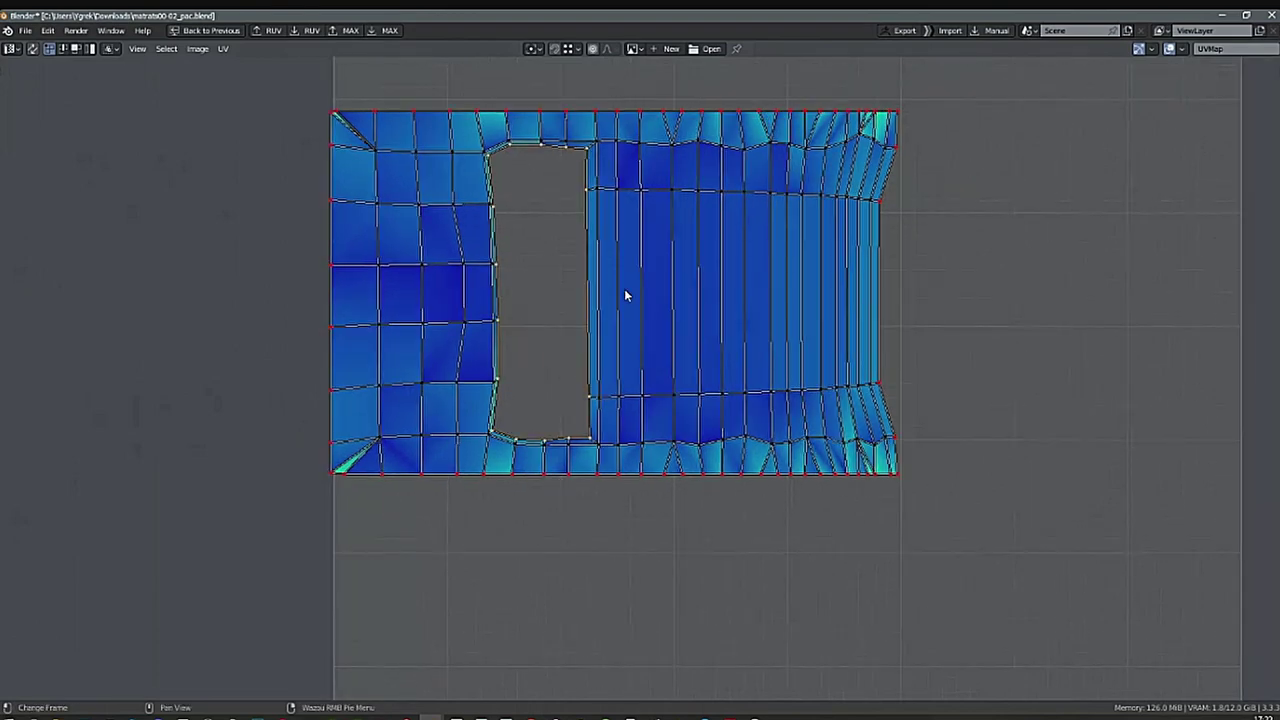
pyautogui.keyDown('ctrl'); pyautogui.click(590, 437); pyautogui.keyUp('ctrl')
pyautogui.press('p')
# Align the left edge of the island's opening into a straight vertical line and pin its vertices.
pyautogui.click(490, 157)
pyautogui.keyDown('ctrl'); pyautogui.click(497, 427); pyautogui.keyUp('ctrl')
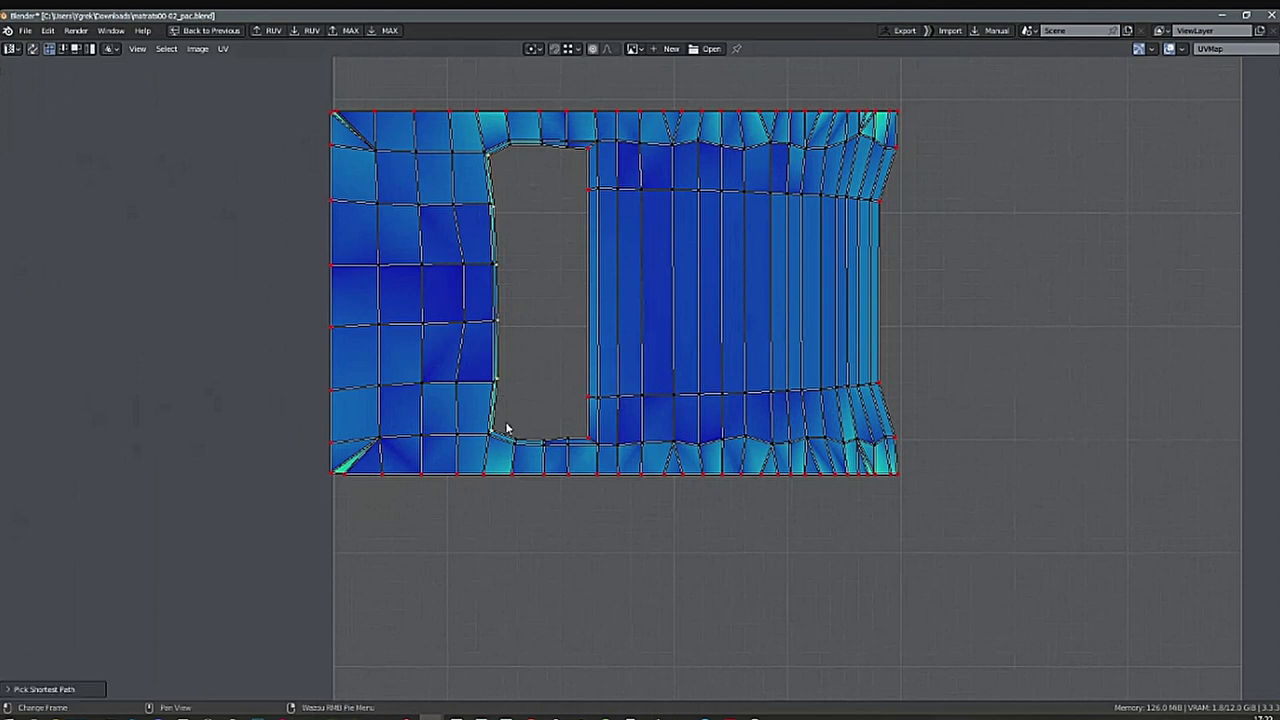
pyautogui.press('p')
# Pin the opening's lower edge and align both its lower and upper edges into straight horizontal lines.
pyautogui.click(495, 427)
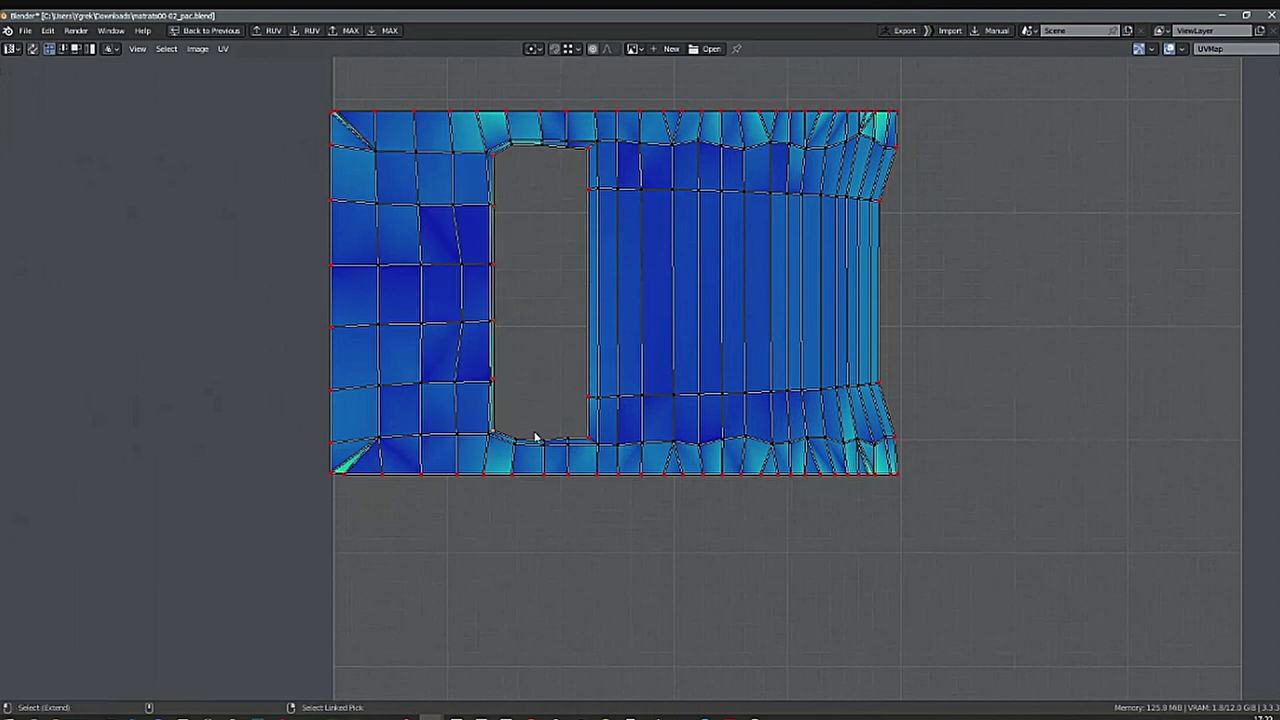
pyautogui.keyDown('ctrl'); pyautogui.click(586, 436); pyautogui.keyUp('ctrl')
pyautogui.press('p')
pyautogui.hotkey('shift', 'w')
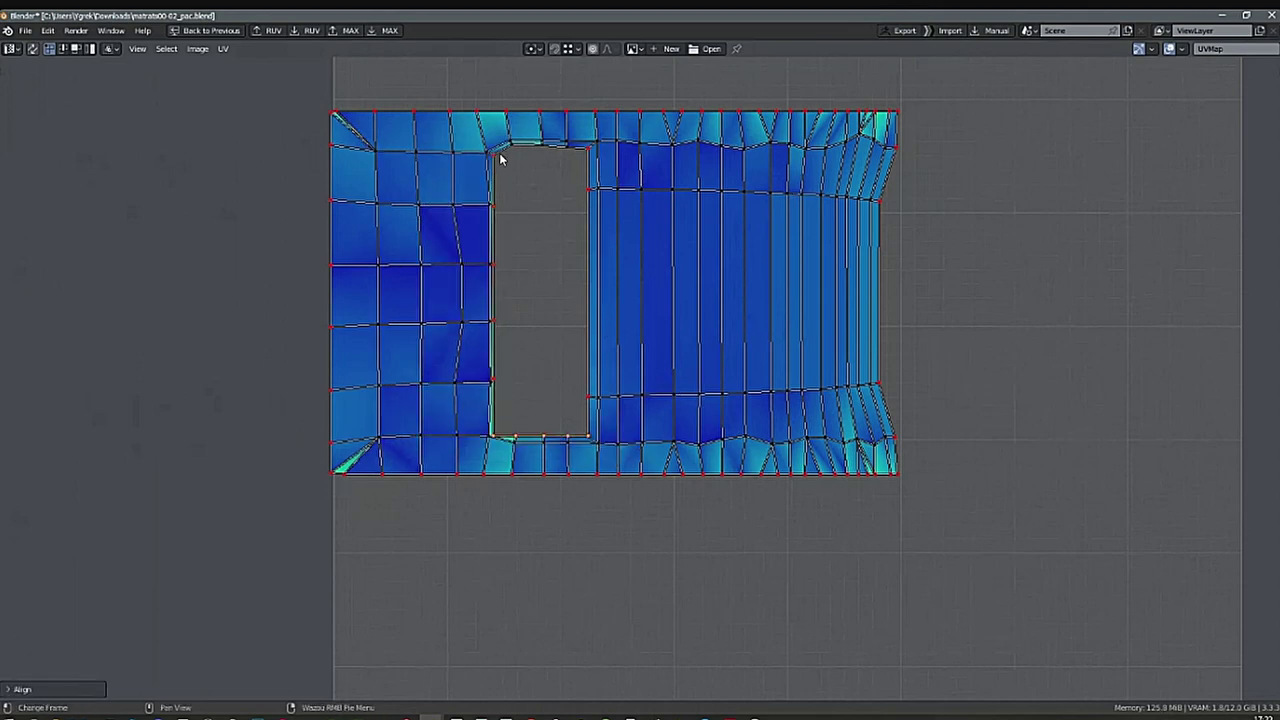
pyautogui.keyDown('ctrl'); pyautogui.click(563, 152); pyautogui.keyUp('ctrl')
pyautogui.hotkey('shift', 'w')
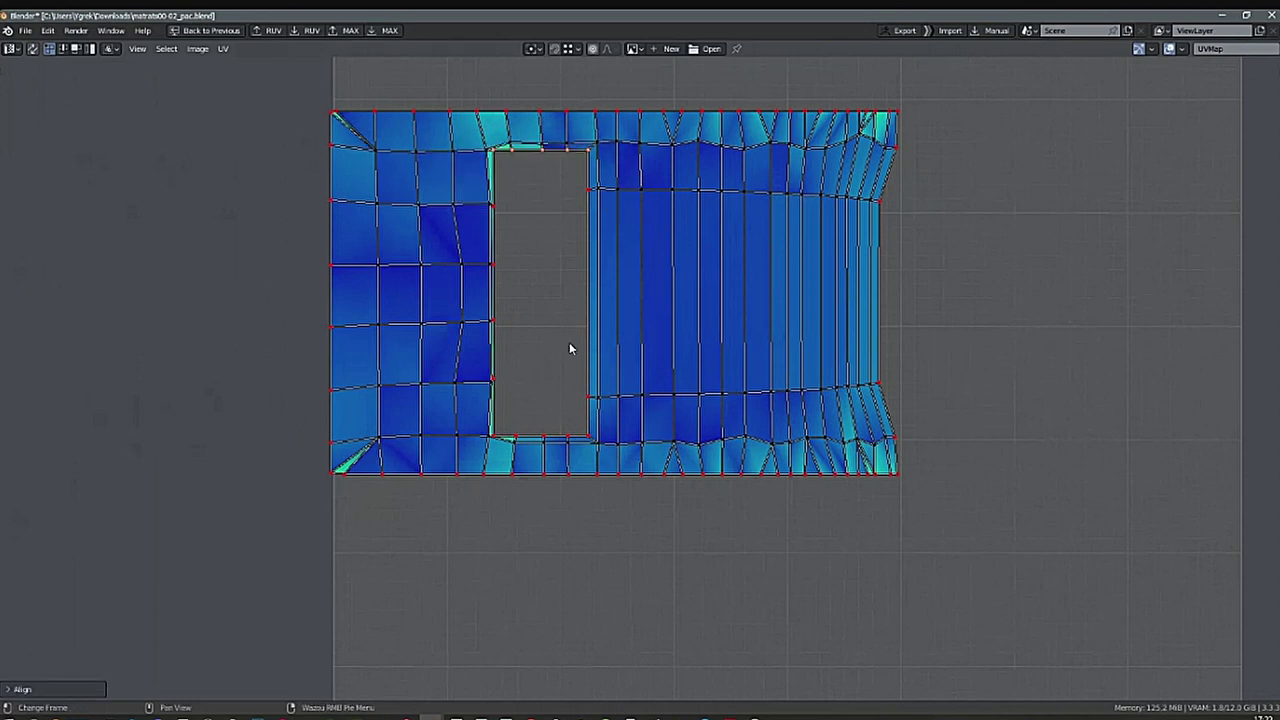
# Pin the opening's left edge and scale it slightly along X and Y.
pyautogui.click(487, 440)
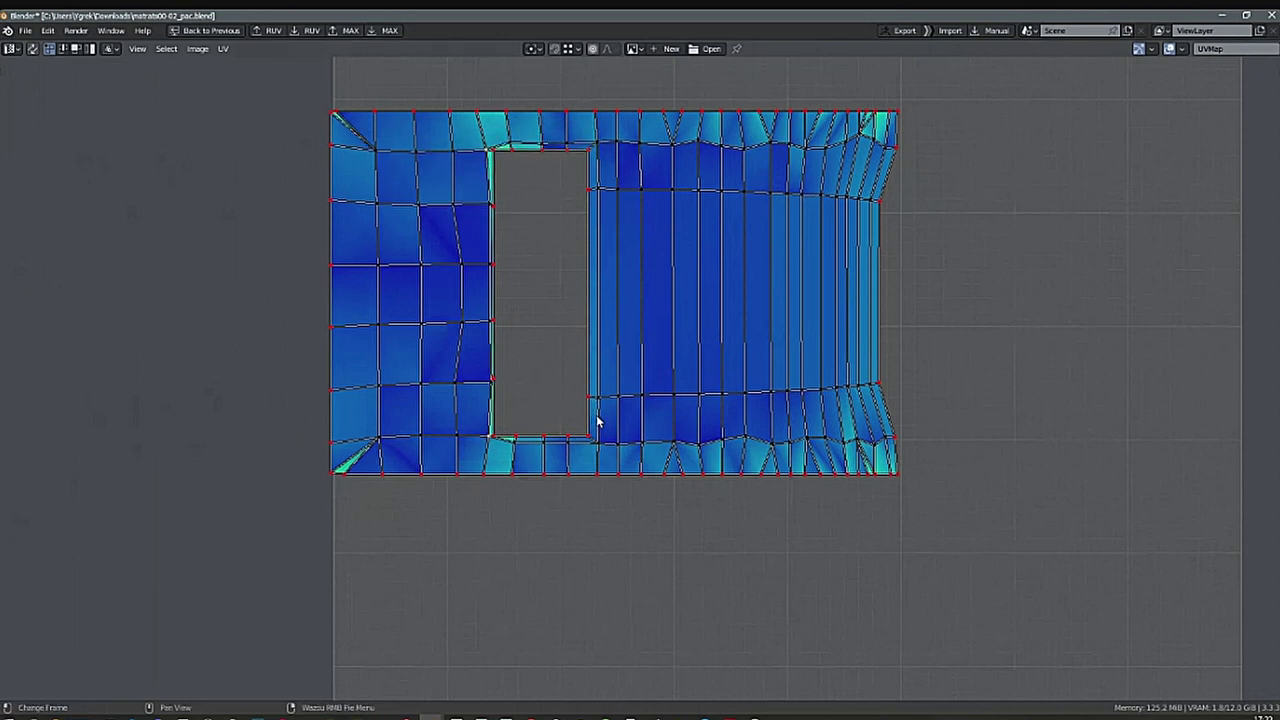
pyautogui.press('p')
pyautogui.press('s')
pyautogui.press('x')
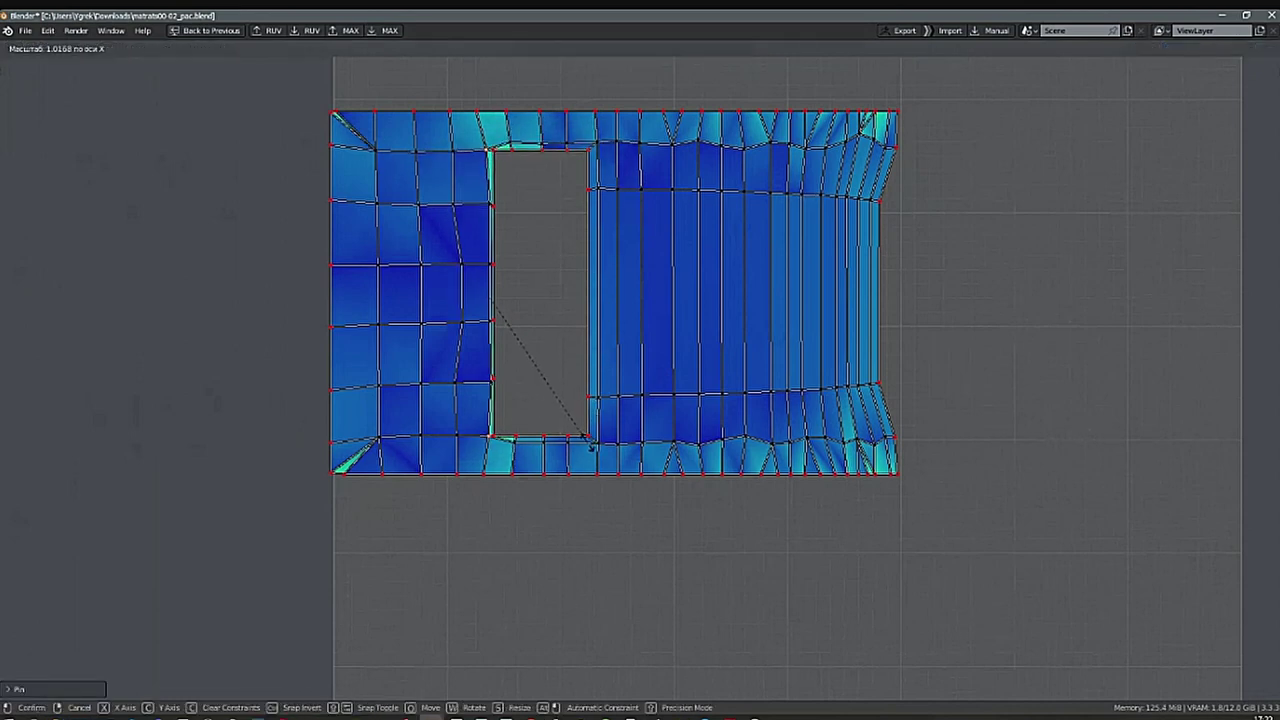
pyautogui.click(603, 452)
pyautogui.press('s')
pyautogui.press('y')
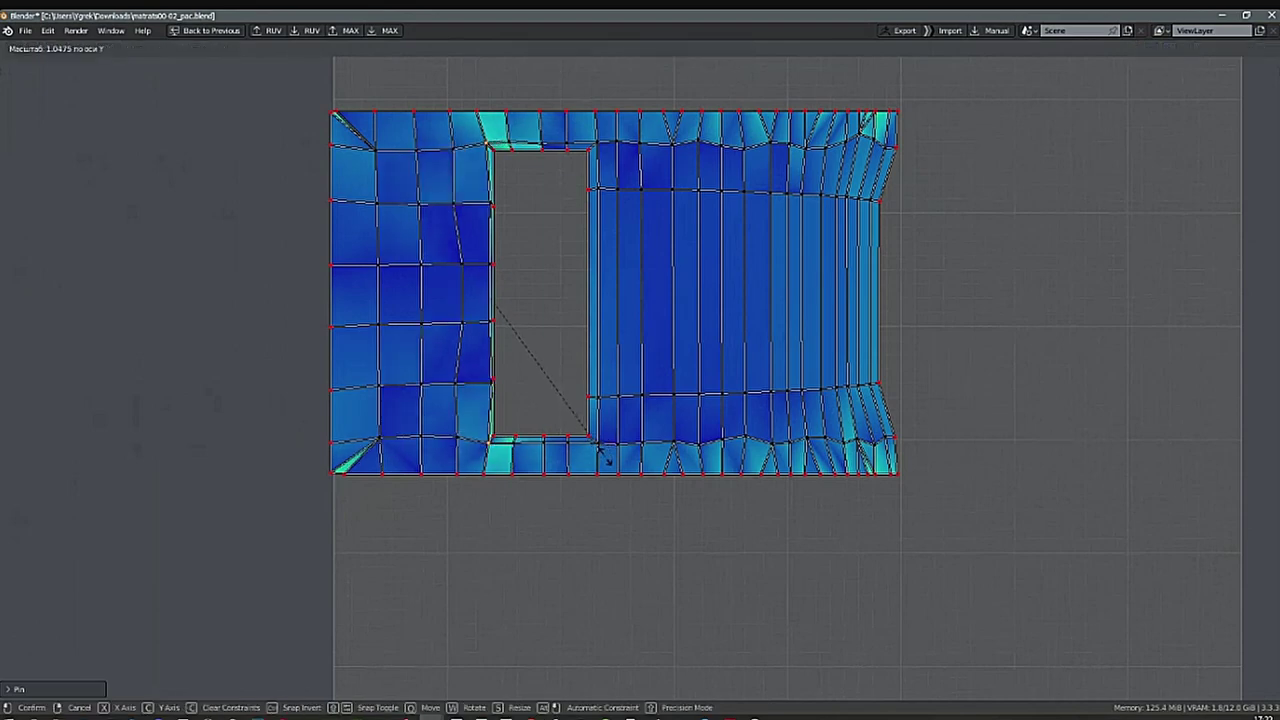
pyautogui.click(605, 457)
# Switch the UV editor's active selection tool from Select Box to Tweak.
pyautogui.keyDown('shift'); pyautogui.moveTo(683, 441); pyautogui.dragTo(655, 449, button='middle'); pyautogui.keyUp('shift')
pyautogui.keyDown('shift'); pyautogui.moveTo(891, 443); pyautogui.dragTo(718, 461, button='middle'); pyautogui.keyUp('shift')
pyautogui.scroll(-1, 738, 447)
pyautogui.press('b')
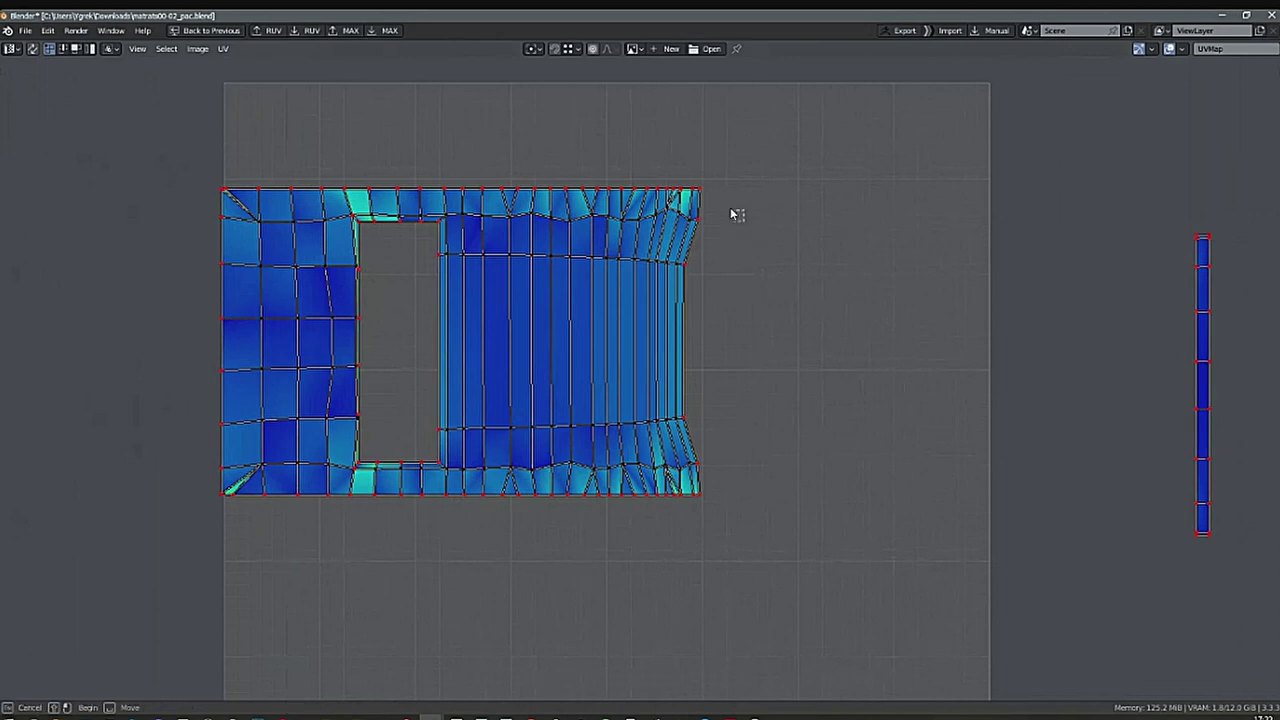
pyautogui.moveTo(694, 222); pyautogui.dragTo(690, 240)
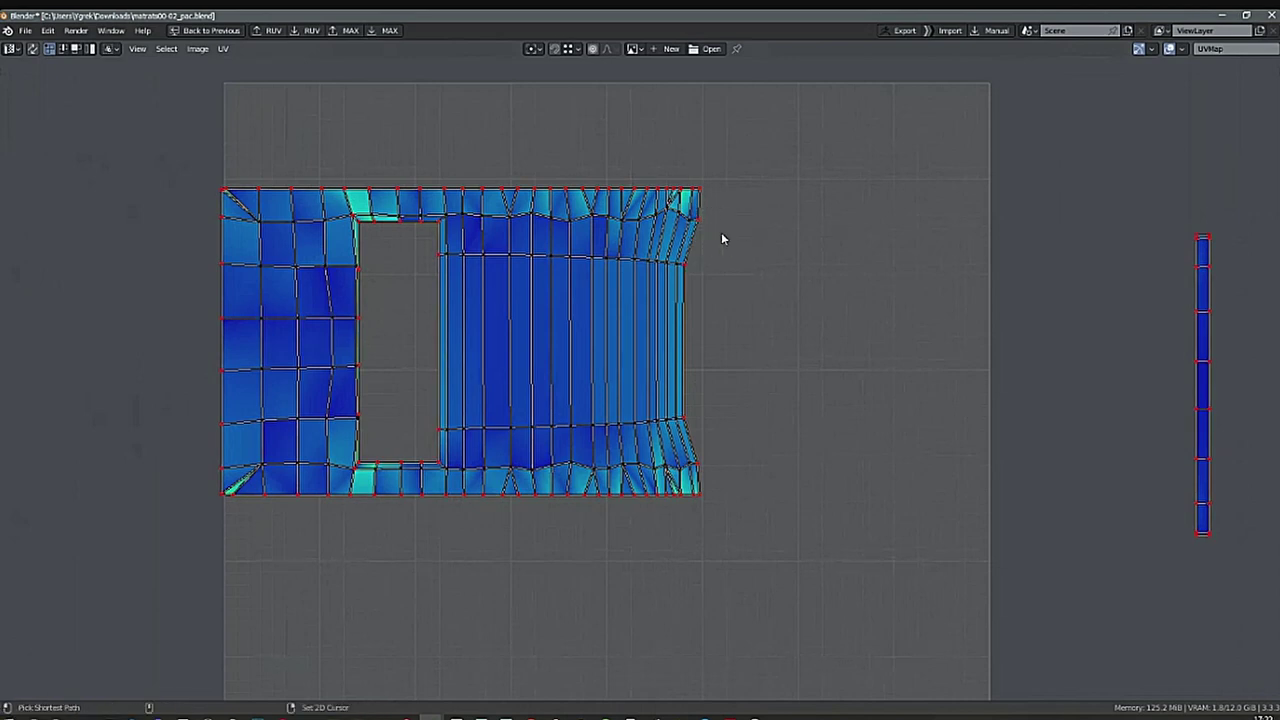
pyautogui.click(4, 66)
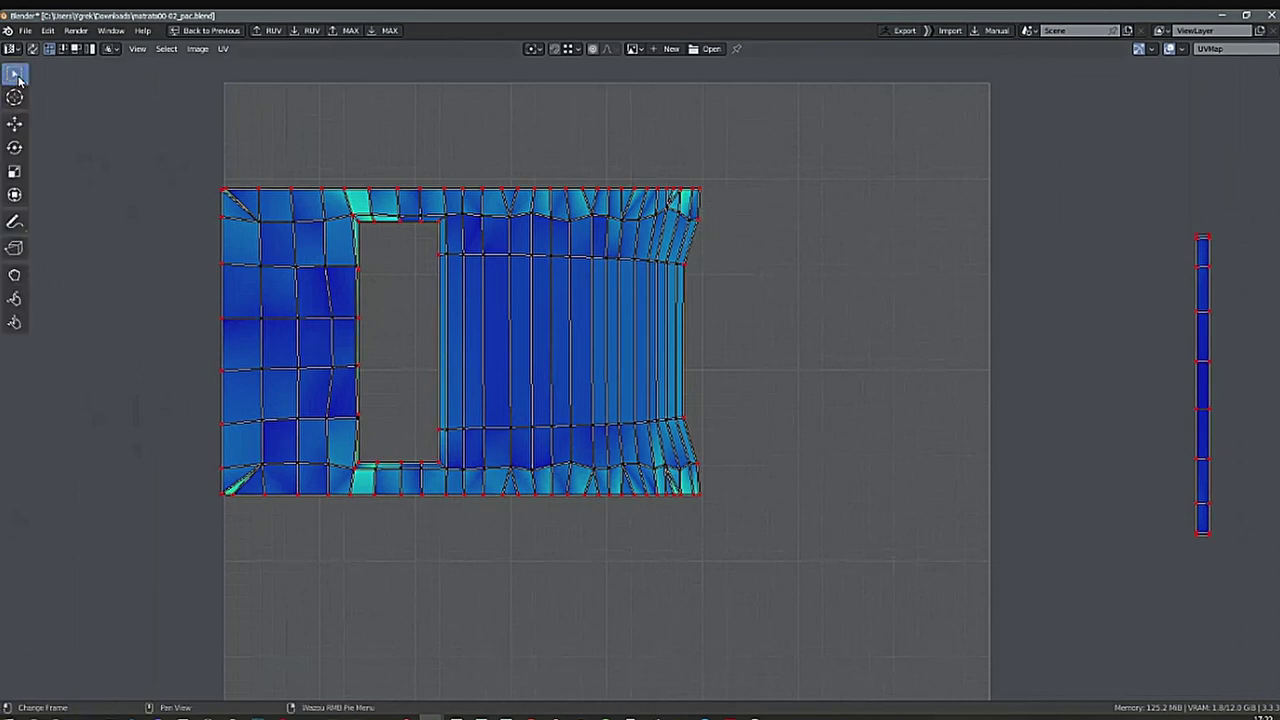
pyautogui.moveTo(18, 78); pyautogui.dragTo(71, 80)
# Align the recessed vertices of the island's right end vertically and move them along X flush with the outer corners.
pyautogui.keyDown('ctrl'); pyautogui.moveTo(721, 214); pyautogui.dragTo(690, 225, button='right'); pyautogui.keyUp('ctrl')
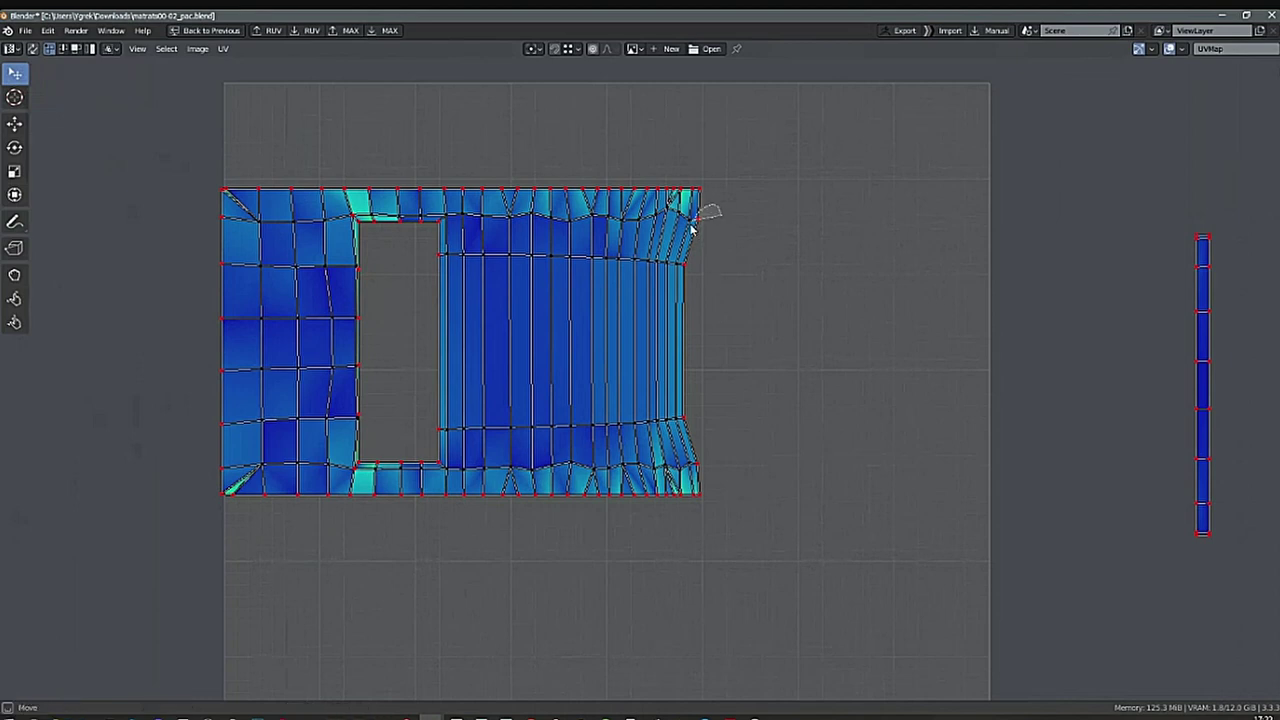
pyautogui.moveTo(678, 293)
pyautogui.mouseDown()
pyautogui.moveTo(691, 452)
pyautogui.moveTo(728, 481)
pyautogui.mouseUp()
pyautogui.hotkey('shift', 'w')
pyautogui.press('g')
pyautogui.press('x')
pyautogui.keyDown('ctrl'); pyautogui.click(713, 492); pyautogui.keyUp('ctrl')
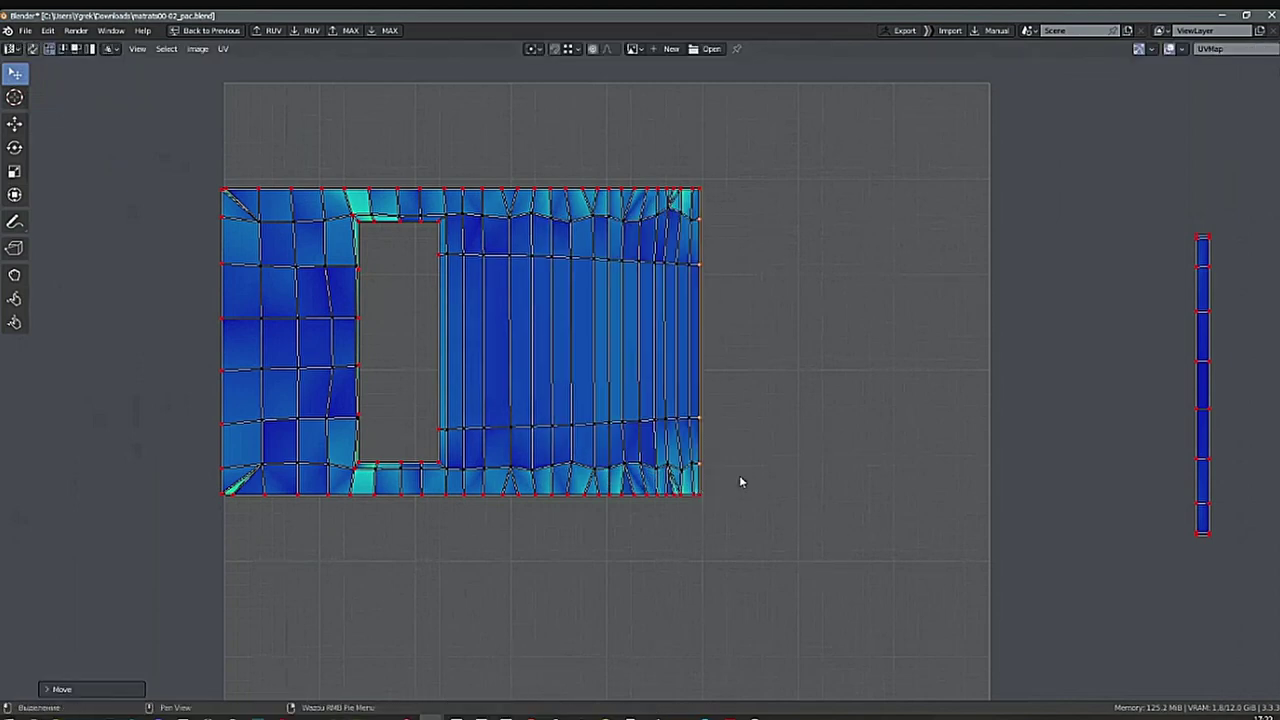
pyautogui.click(742, 480)
# Select all UV islands and pack them into the UV tile.
pyautogui.scroll(-5, 853, 438)
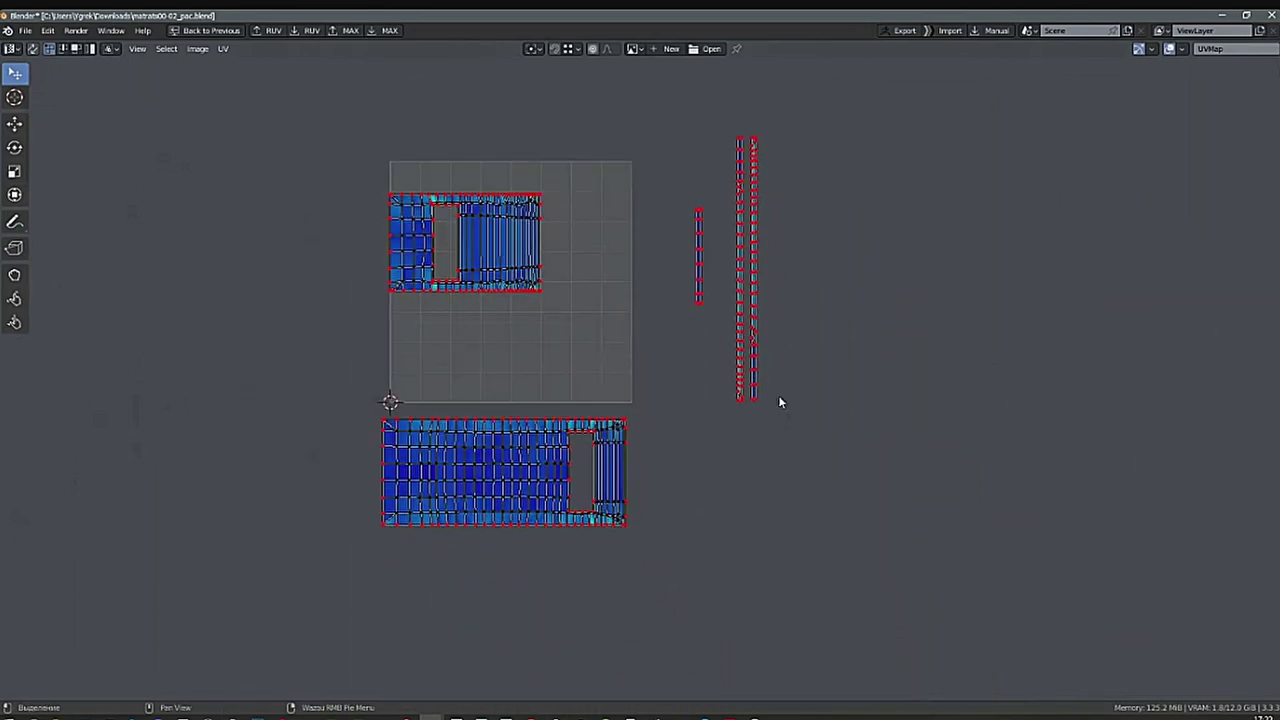
pyautogui.moveTo(825, 368); pyautogui.dragTo(856, 361, button='middle')
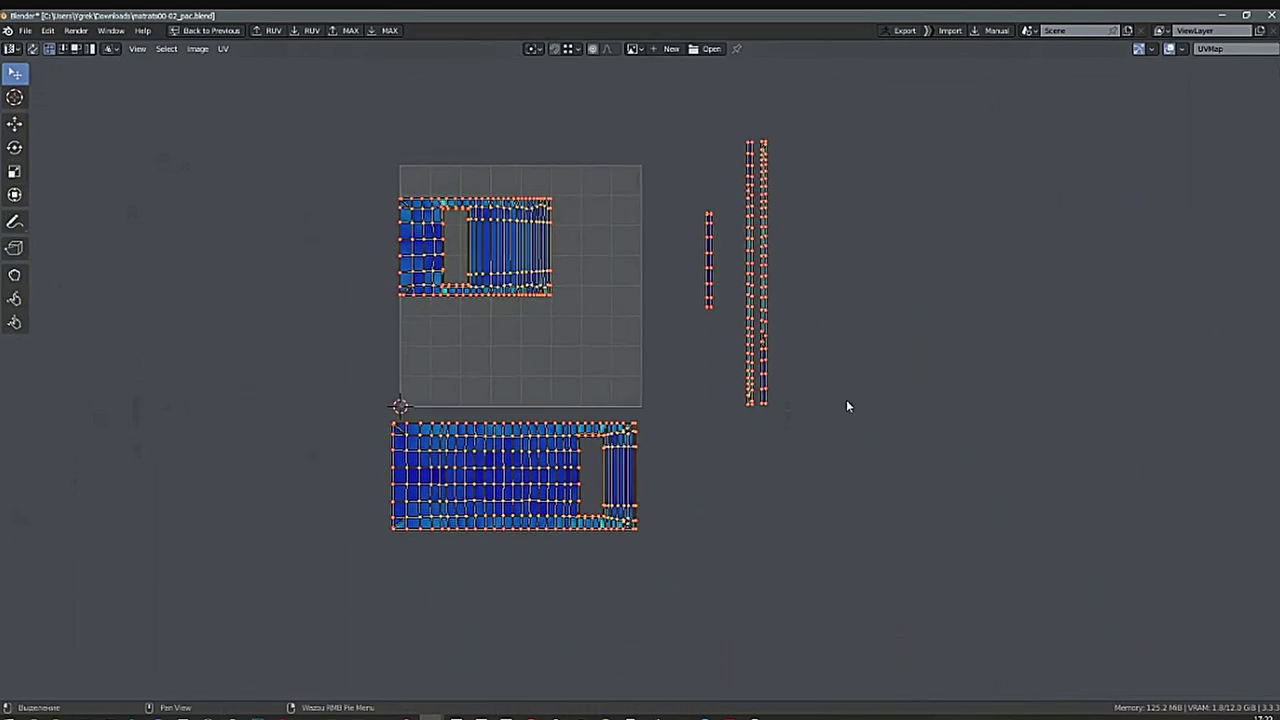
pyautogui.scroll(-1, 845, 395)
pyautogui.press('a')
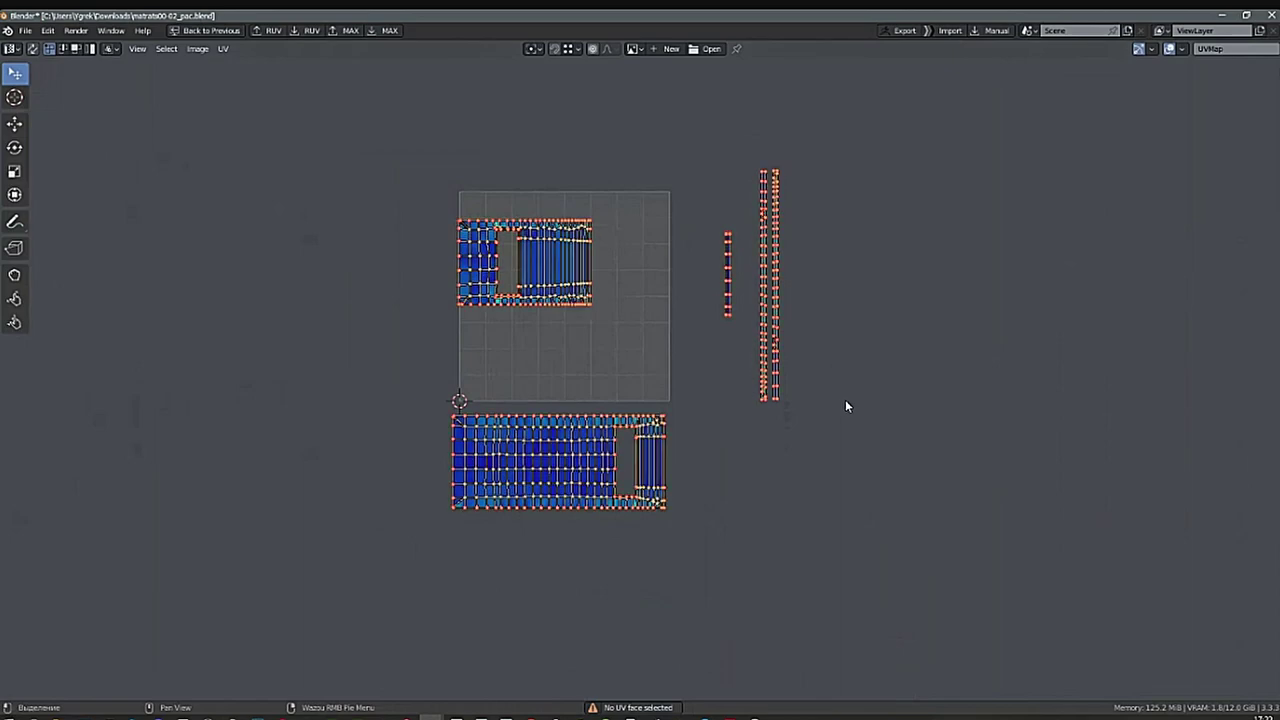
pyautogui.hotkey('ctrl', 'p')
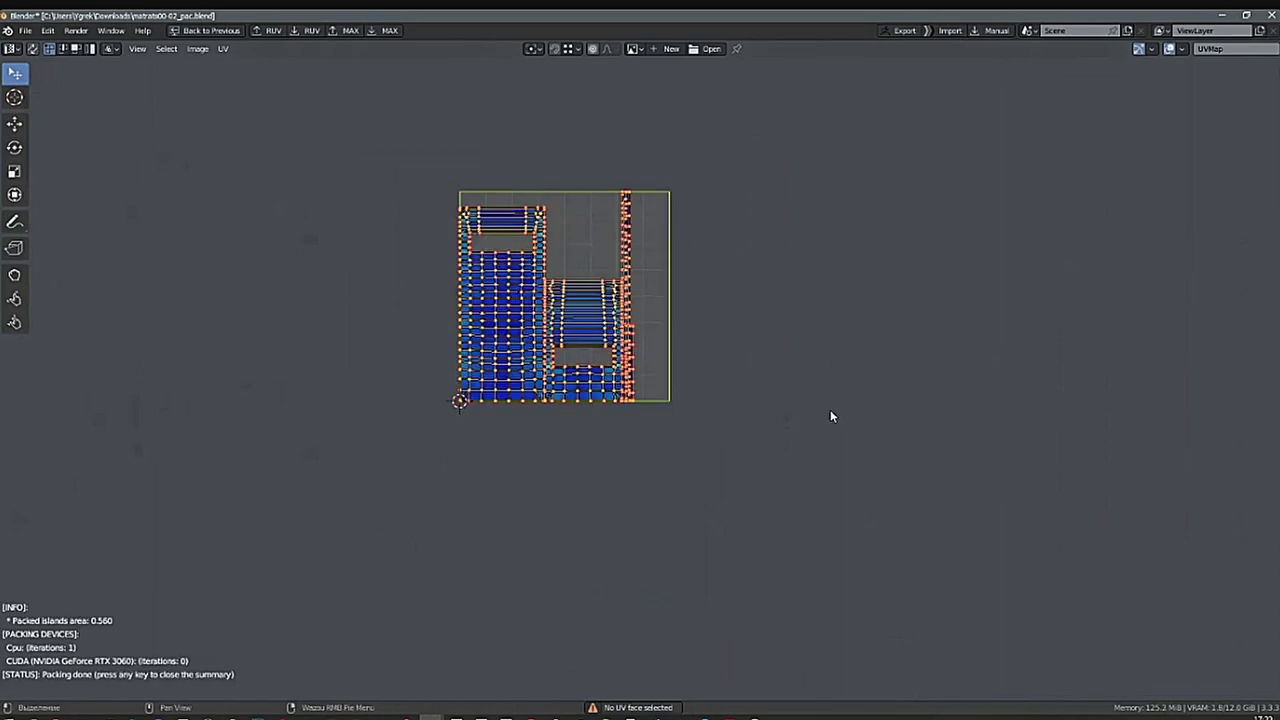
# Apply a uniform texel density of 8.71 px/cm to all UV islands with Zen UV in Island Mode.
pyautogui.hotkey('ctrl', 'space')
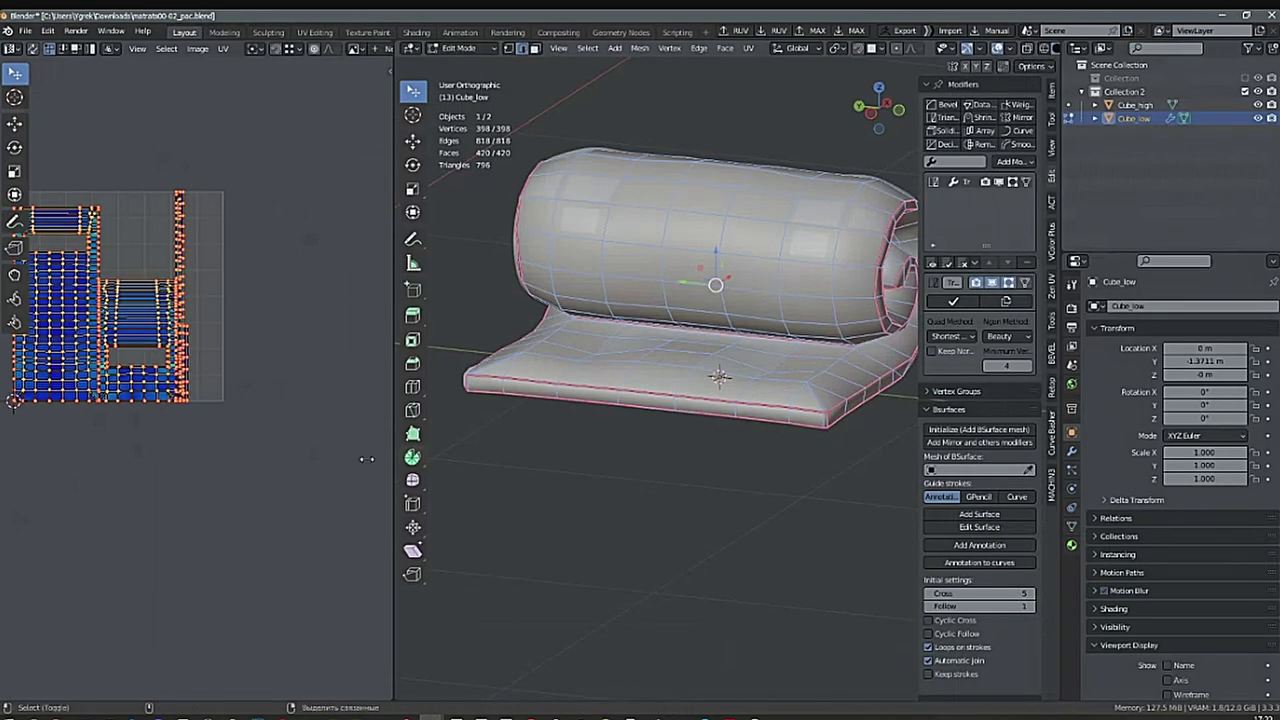
pyautogui.hotkey('ctrl', 'space')
pyautogui.click(1276, 88)
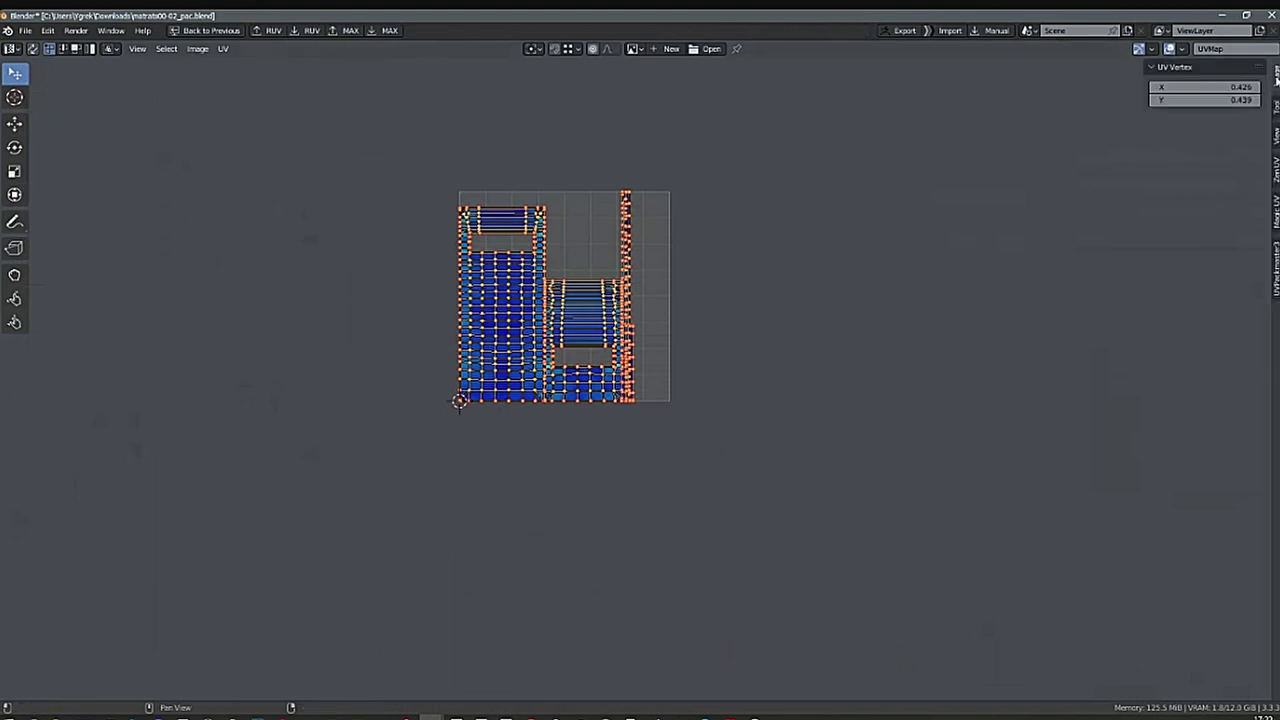
pyautogui.click(1275, 172)
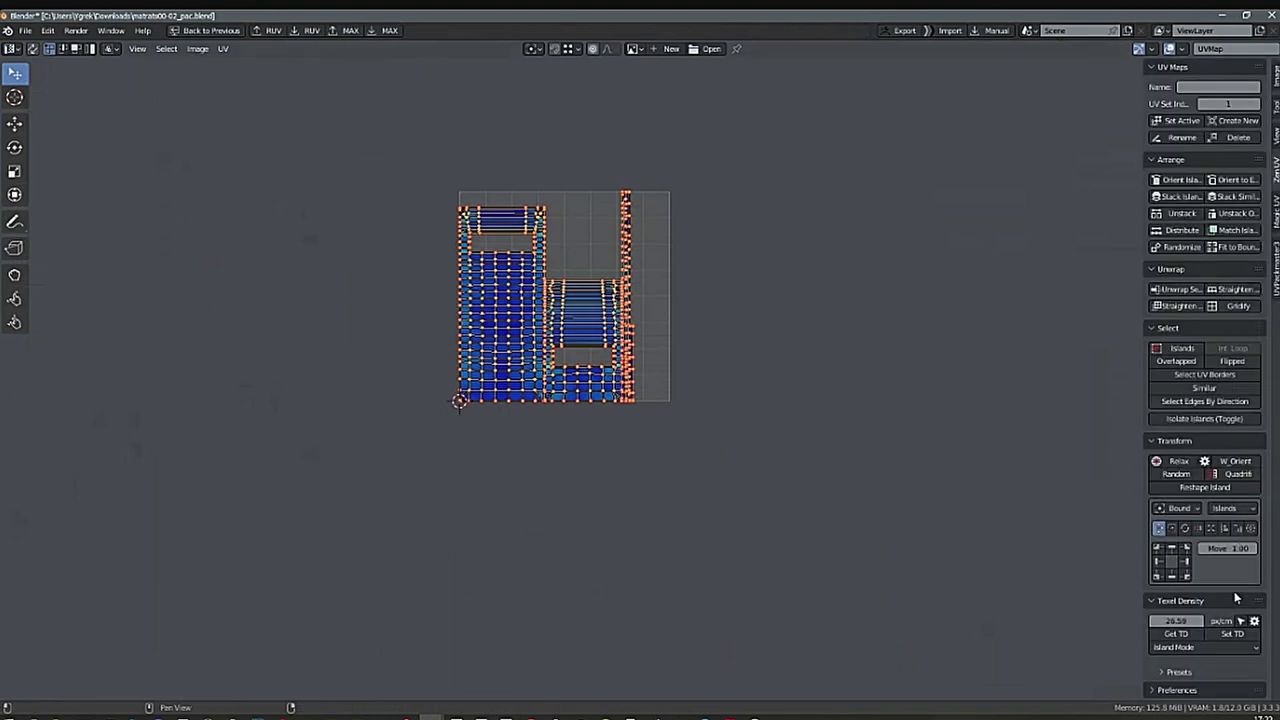
pyautogui.click(1232, 635)
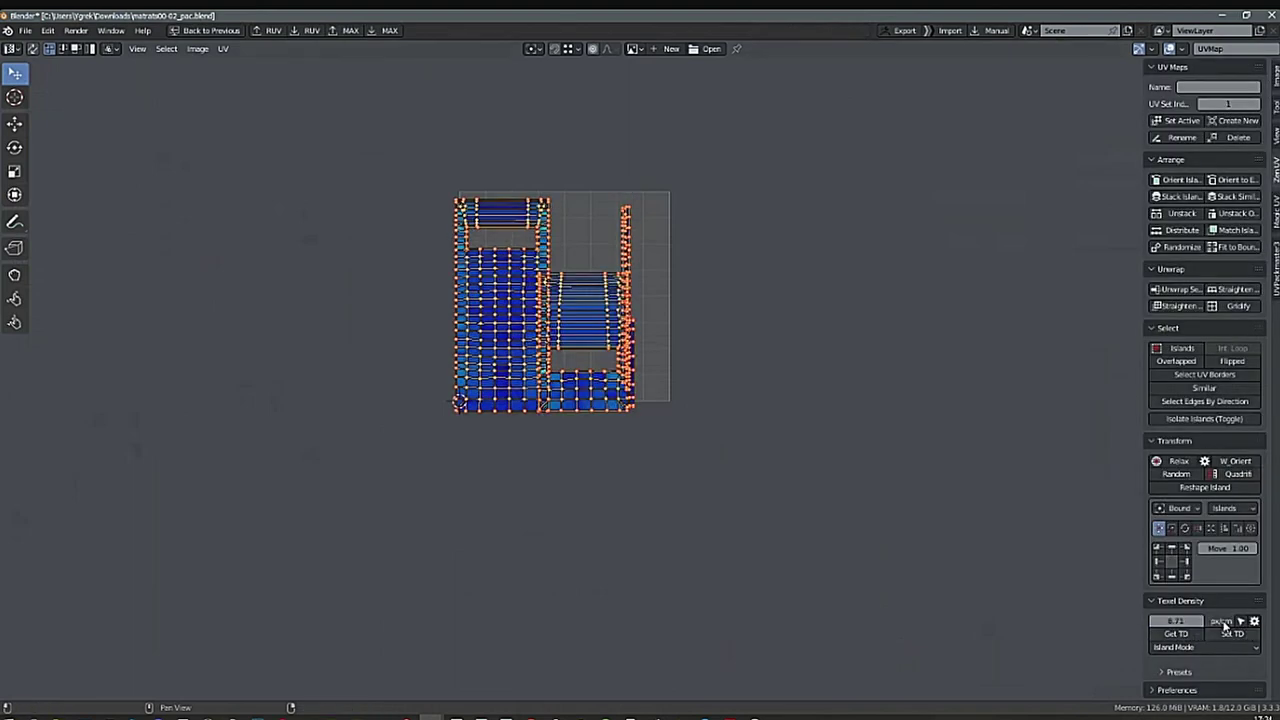
# Repack all the UV islands into the tile at their equalized scale.
pyautogui.moveTo(719, 296); pyautogui.dragTo(693, 318, button='middle')
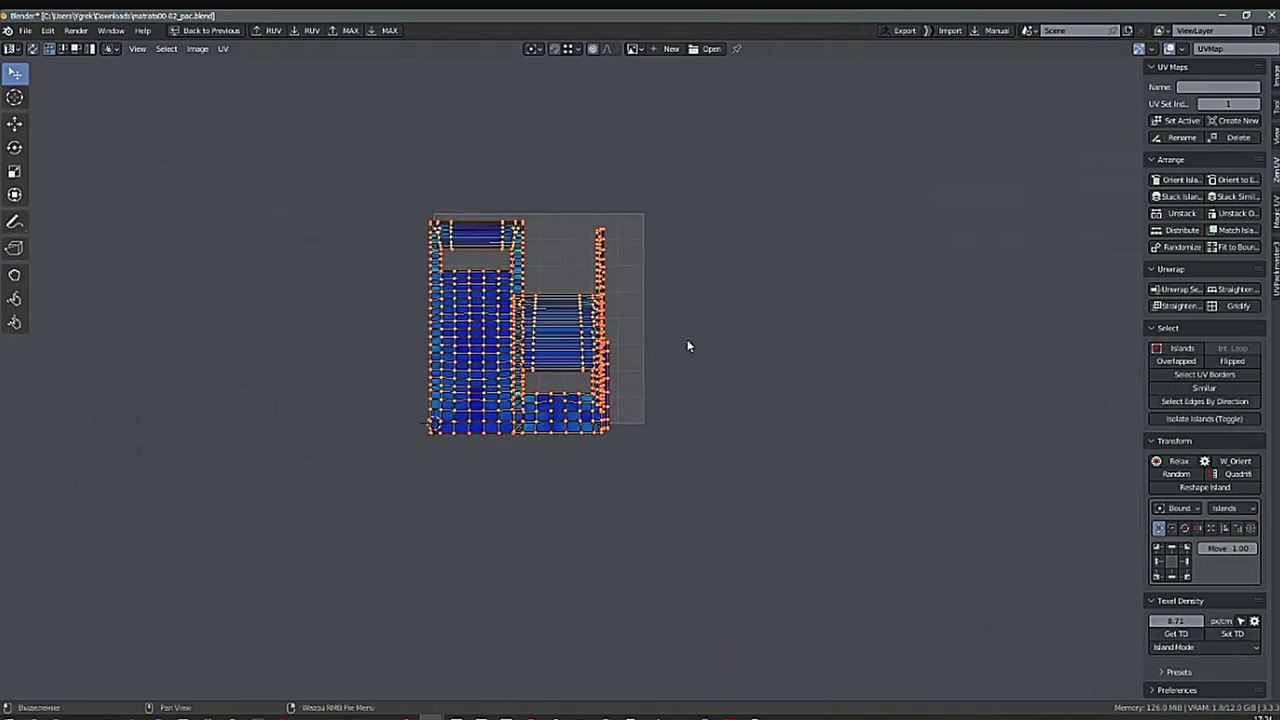
pyautogui.hotkey('ctrl', 'p')
pyautogui.scroll(3, 684, 358)
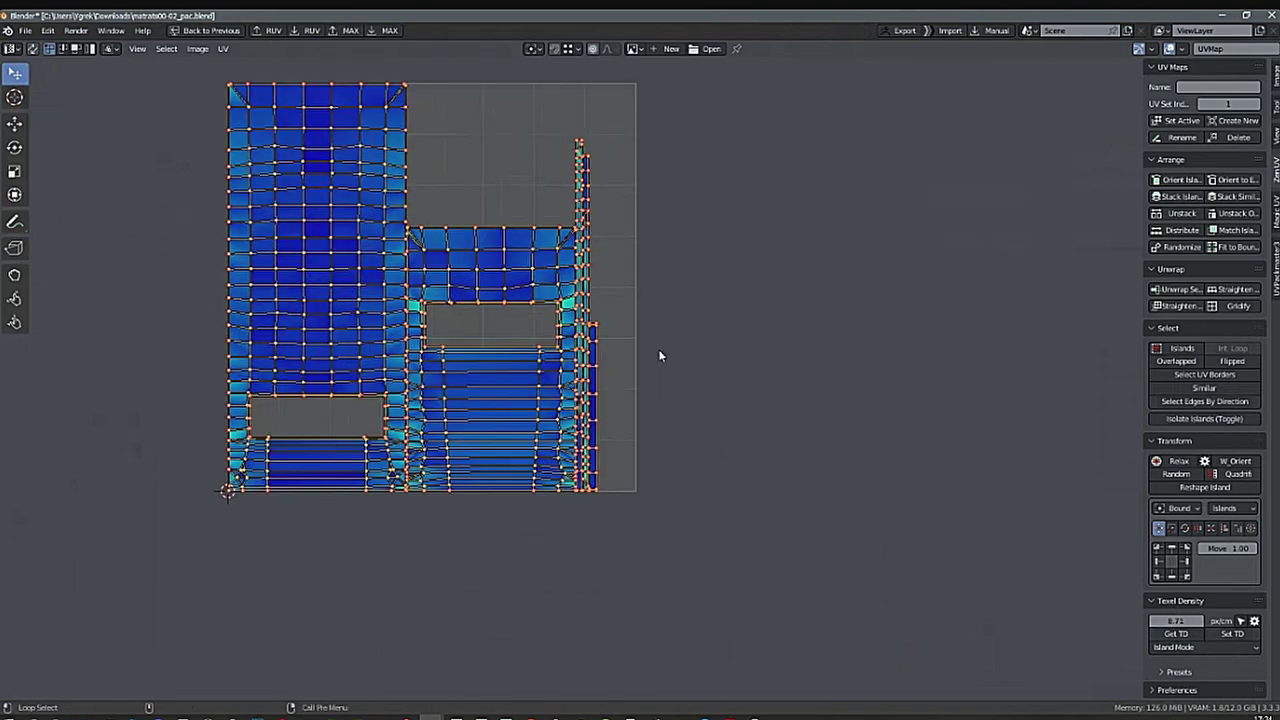
pyautogui.scroll(2, 675, 300)
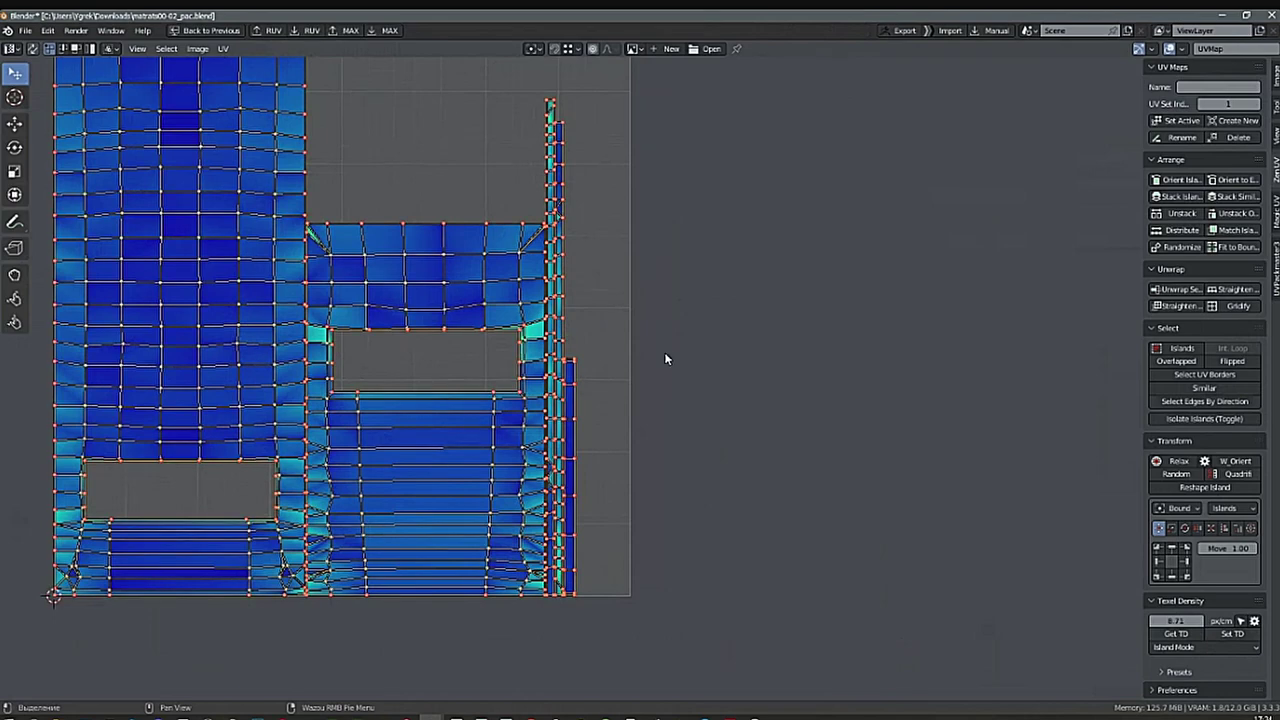
# Select the thin strip islands beside the wide ones and move them out of the tile to the right.
pyautogui.scroll(-1, 640, 410)
pyautogui.keyDown('alt'); pyautogui.moveTo(630, 438); pyautogui.dragTo(656, 400, button='middle'); pyautogui.keyUp('alt')
pyautogui.keyDown('shift'); pyautogui.rightClick(606, 384); pyautogui.keyUp('shift')
pyautogui.keyDown('shift'); pyautogui.rightClick(614, 372); pyautogui.keyUp('shift')
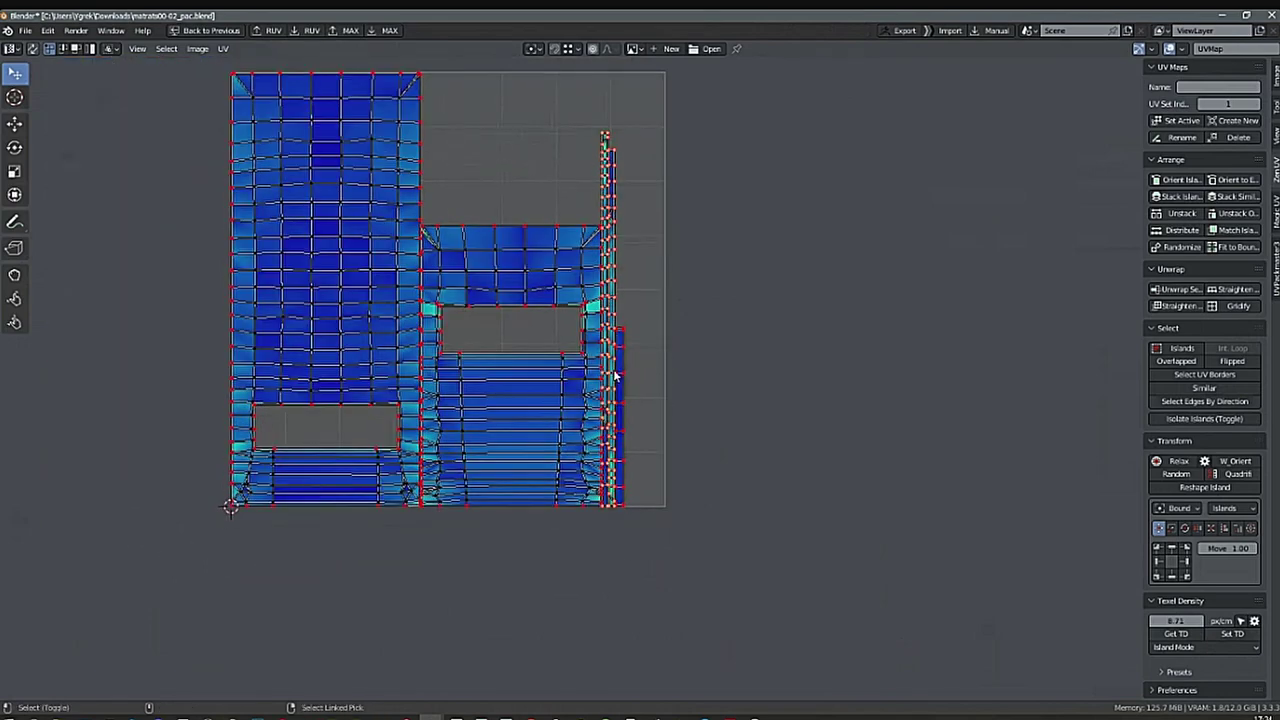
pyautogui.press('g')
pyautogui.click(880, 365)
# Shift the shorter wide island slightly right to leave a gap beside the tall island.
pyautogui.rightClick(573, 449)
pyautogui.press('g')
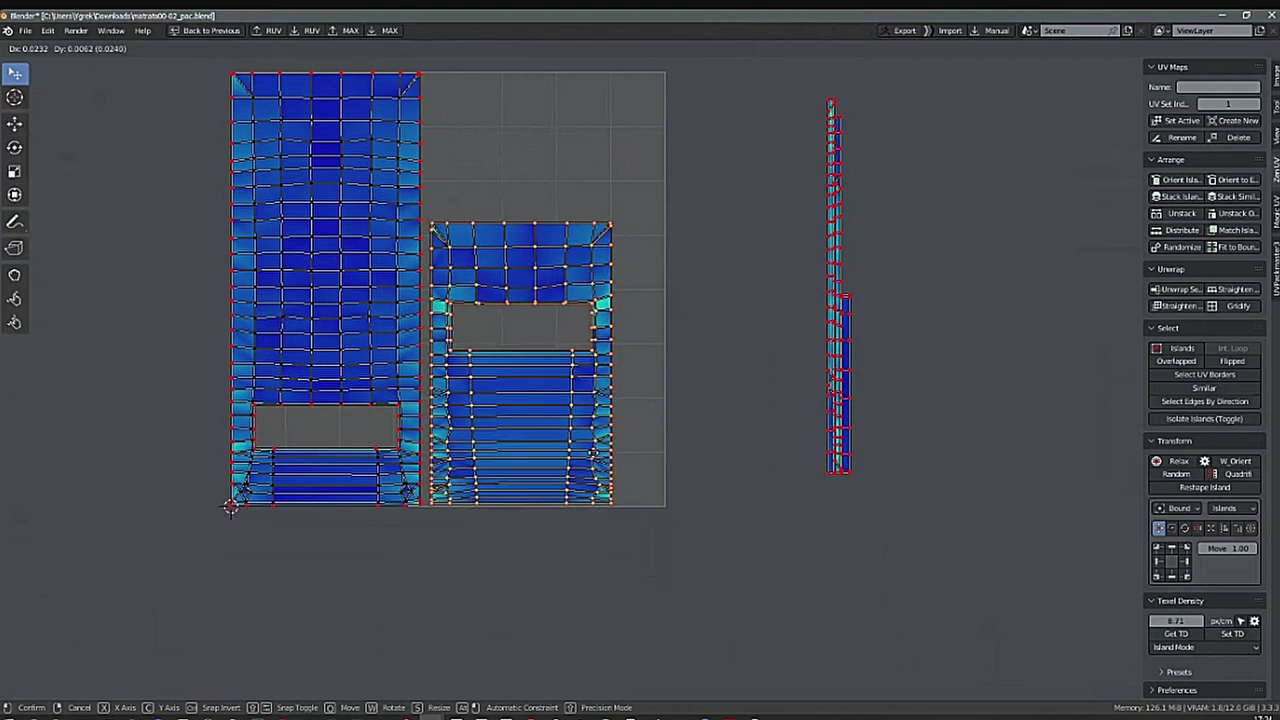
pyautogui.click(628, 448)
# Move the three thin strip islands back into the tile one by one, spaced apart right of the wide island.
pyautogui.hotkey('alt', 'a')
pyautogui.press('l')
pyautogui.press('g')
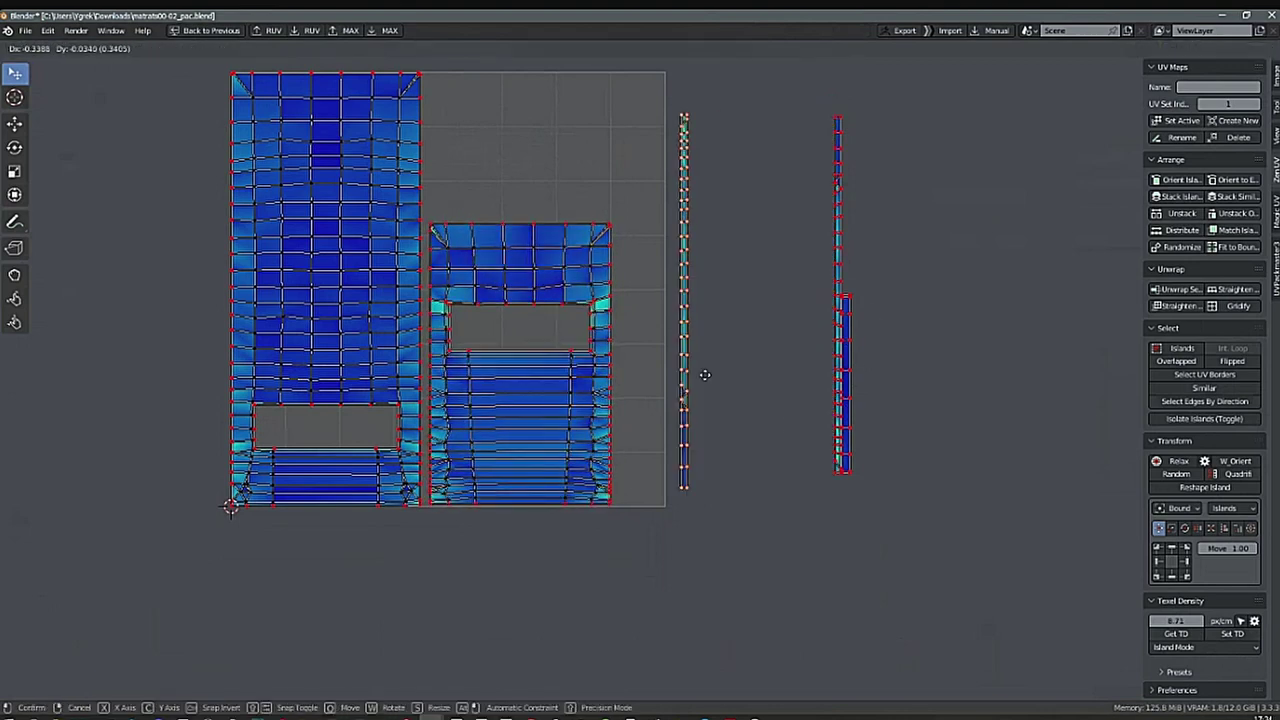
pyautogui.click(660, 388)
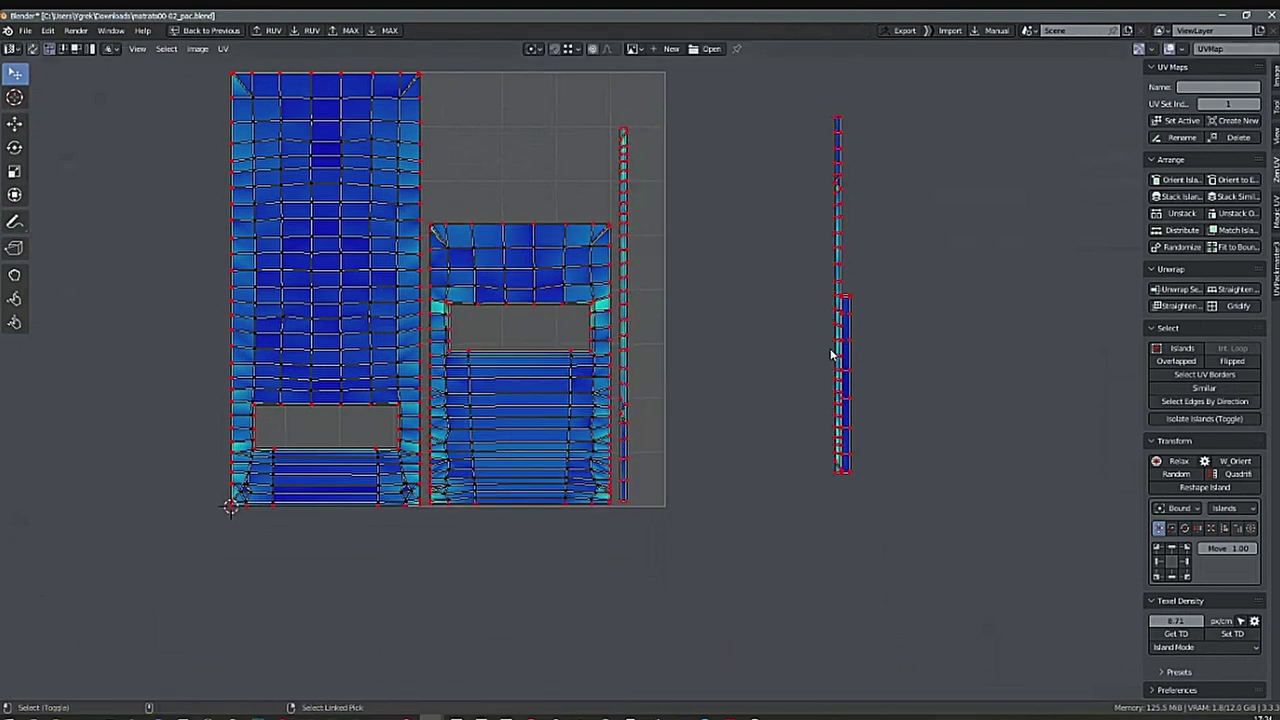
pyautogui.click(847, 372)
pyautogui.press('g')
pyautogui.click(600, 398)
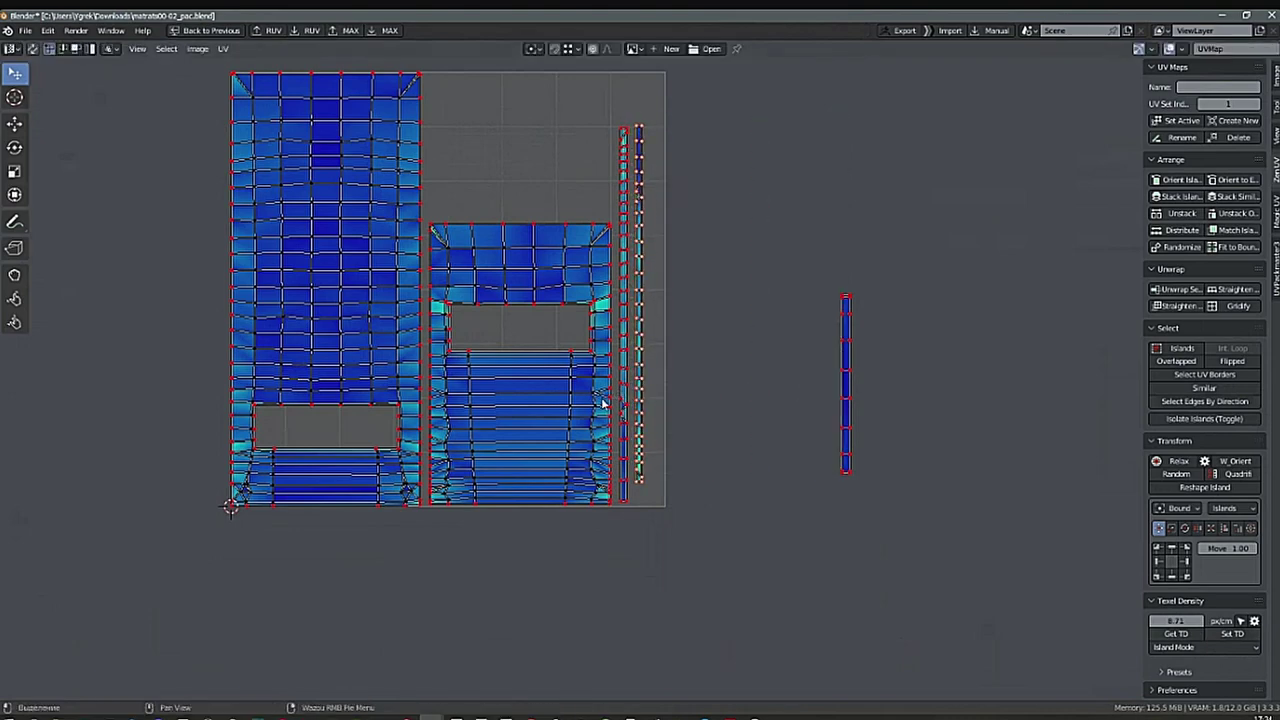
pyautogui.press('g')
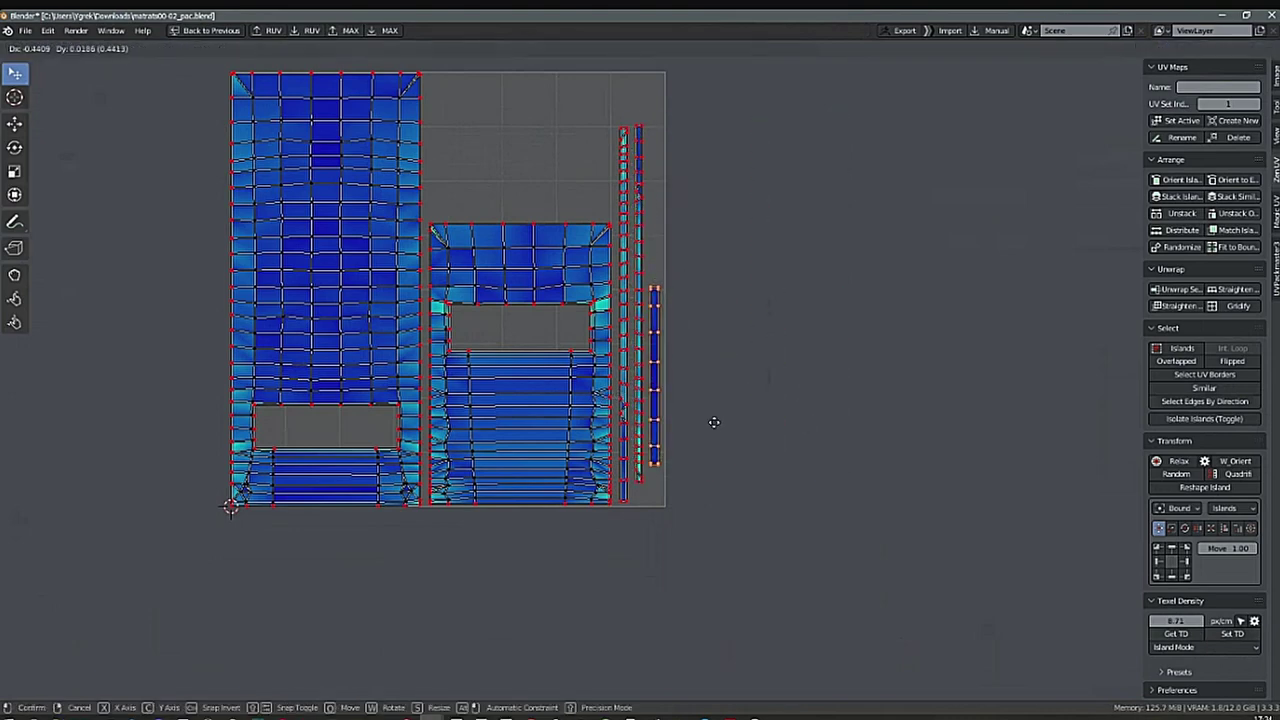
pyautogui.click(715, 431)
# Return to the full layout in Object Mode and view the whole low-poly roll from a raised angle.
pyautogui.scroll(-2, 750, 446)
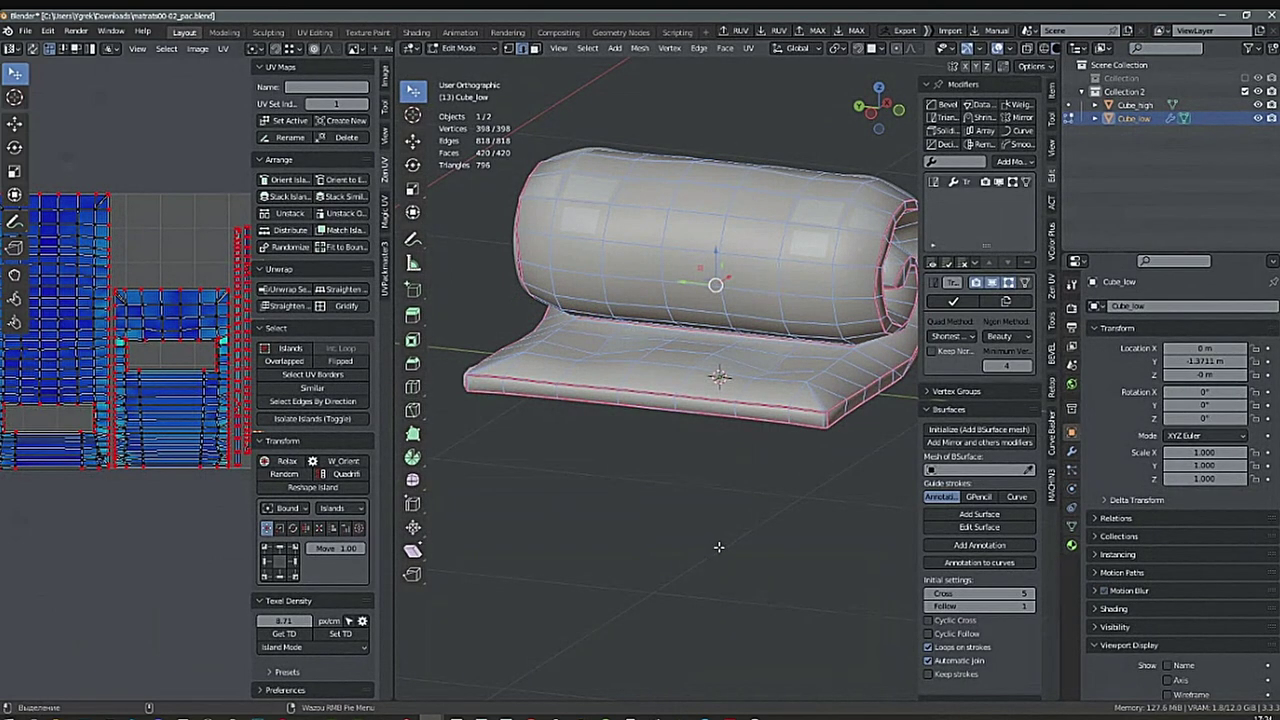
pyautogui.press('Tab')
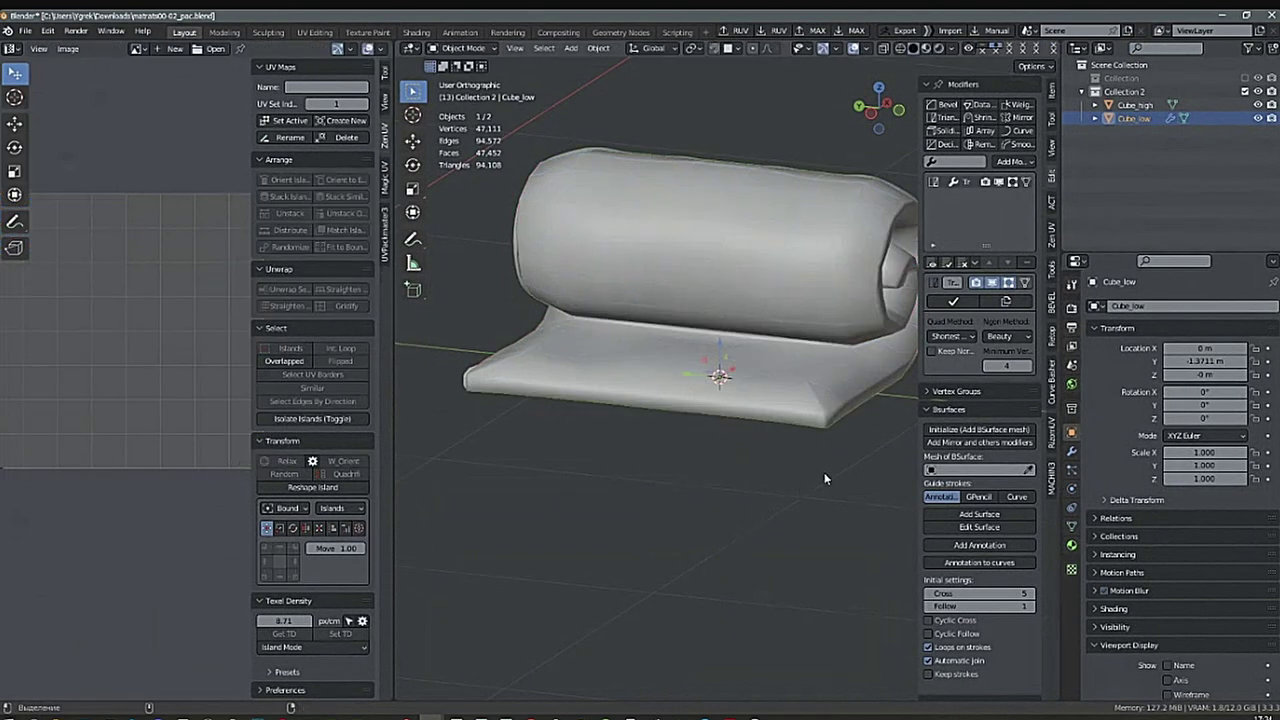
pyautogui.moveTo(824, 472); pyautogui.dragTo(693, 551, button='middle')
pyautogui.keyDown('shift'); pyautogui.moveTo(789, 482); pyautogui.dragTo(709, 438, button='middle'); pyautogui.keyUp('shift')
pyautogui.scroll(-3, 751, 434)
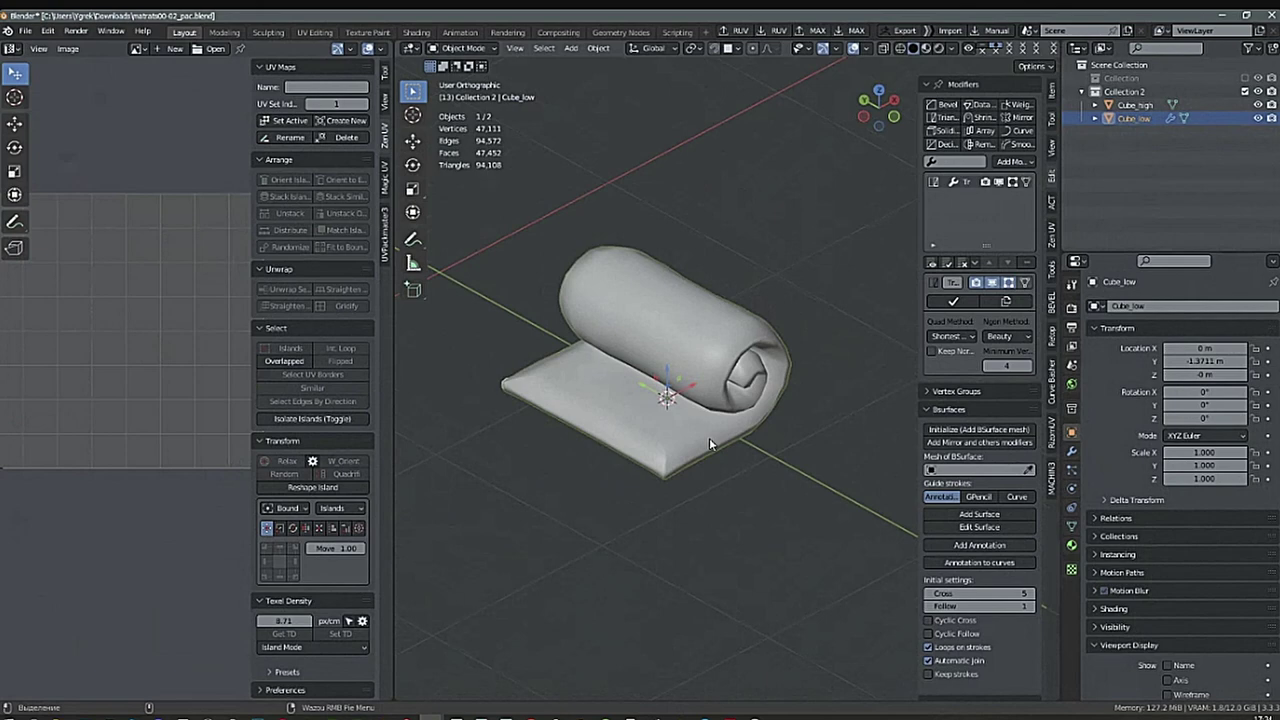
# Hide Cube_low, keep Cube_high visible, and inspect the high-poly roll in Material Preview shading.
pyautogui.click(1258, 119)
pyautogui.click(1258, 105)
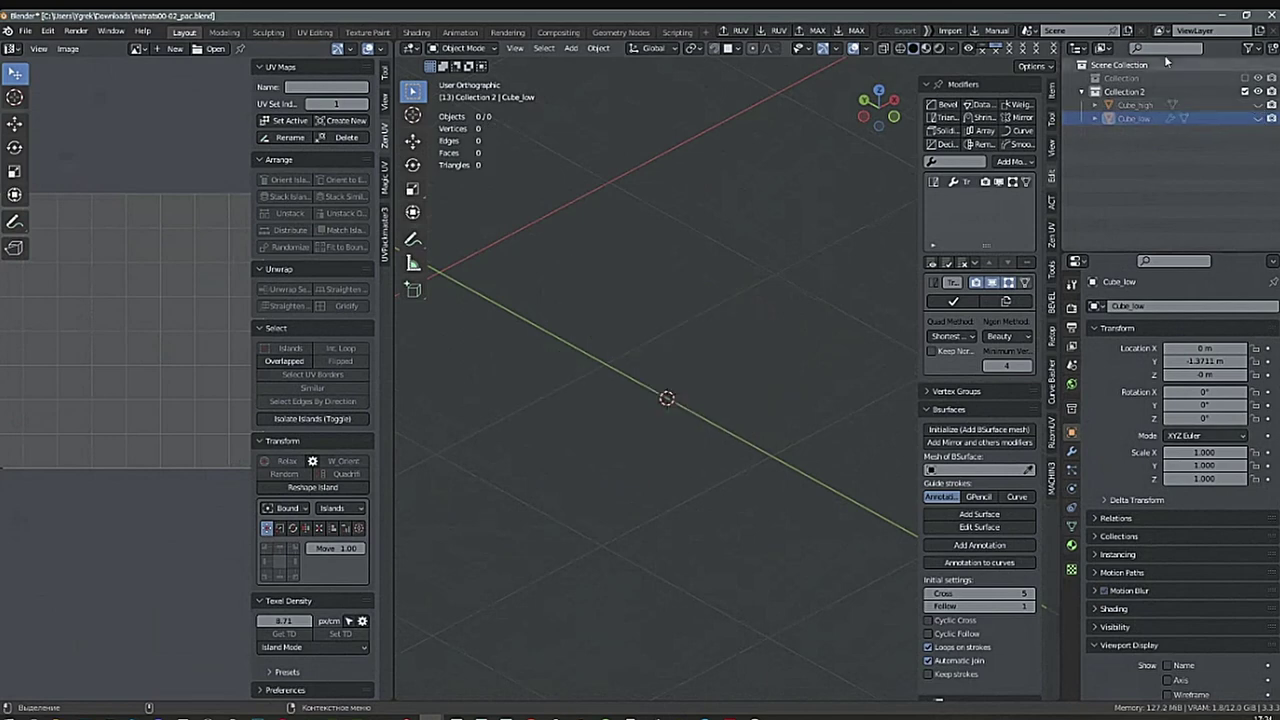
pyautogui.click(1258, 105)
pyautogui.click(926, 48)
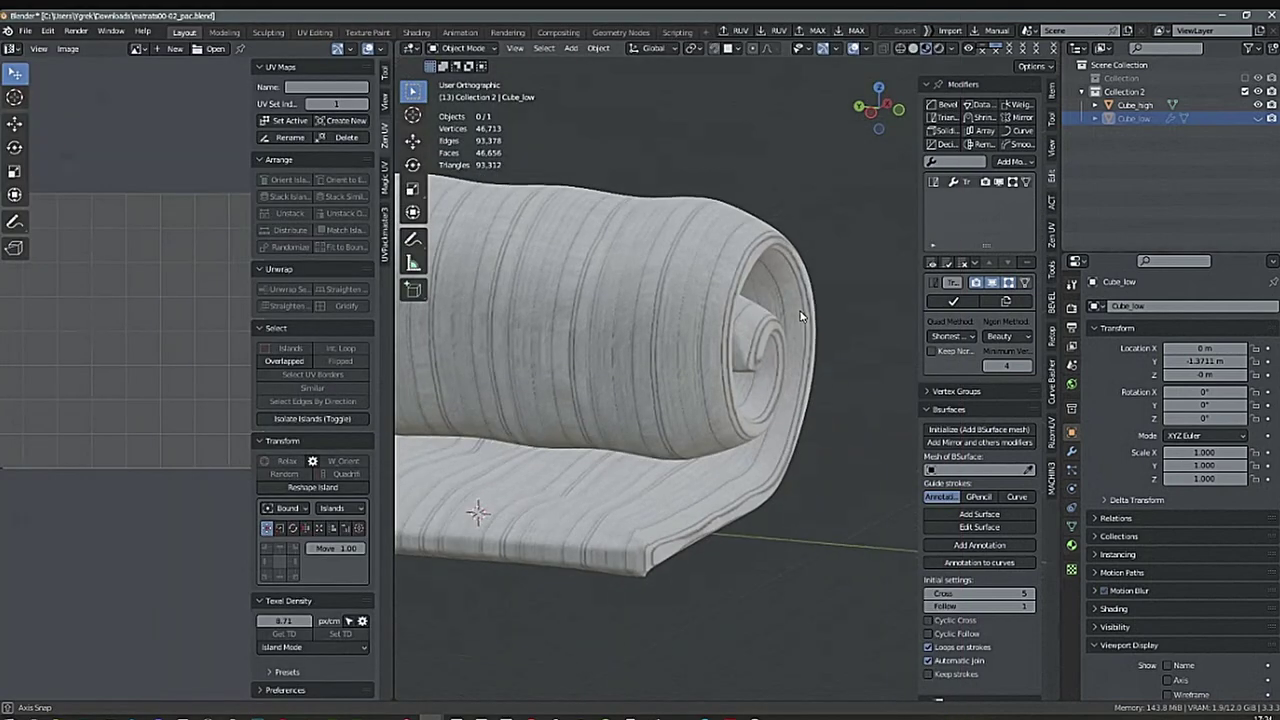
pyautogui.moveTo(803, 314); pyautogui.dragTo(771, 335, button='middle')
pyautogui.scroll(-2, 762, 366)
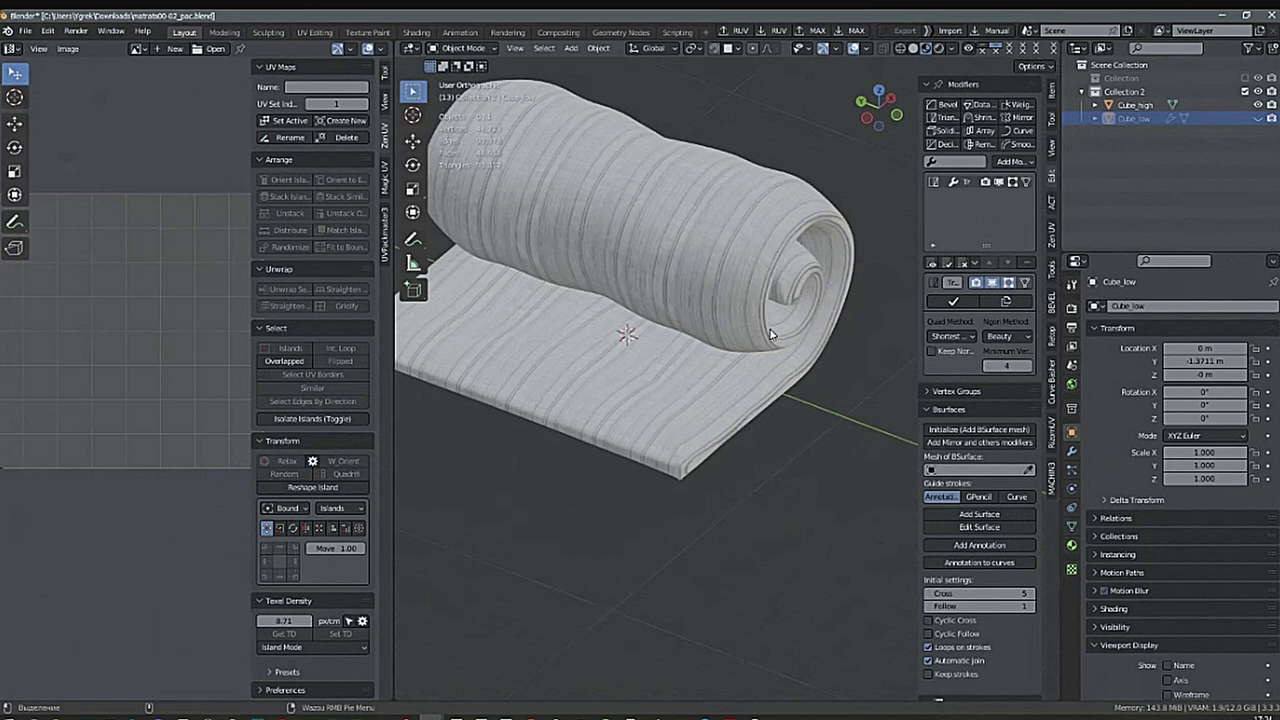
# Select the high-poly roll and split the UV editor area, showing its material nodes in a Shader Editor below.
pyautogui.click(612, 396)
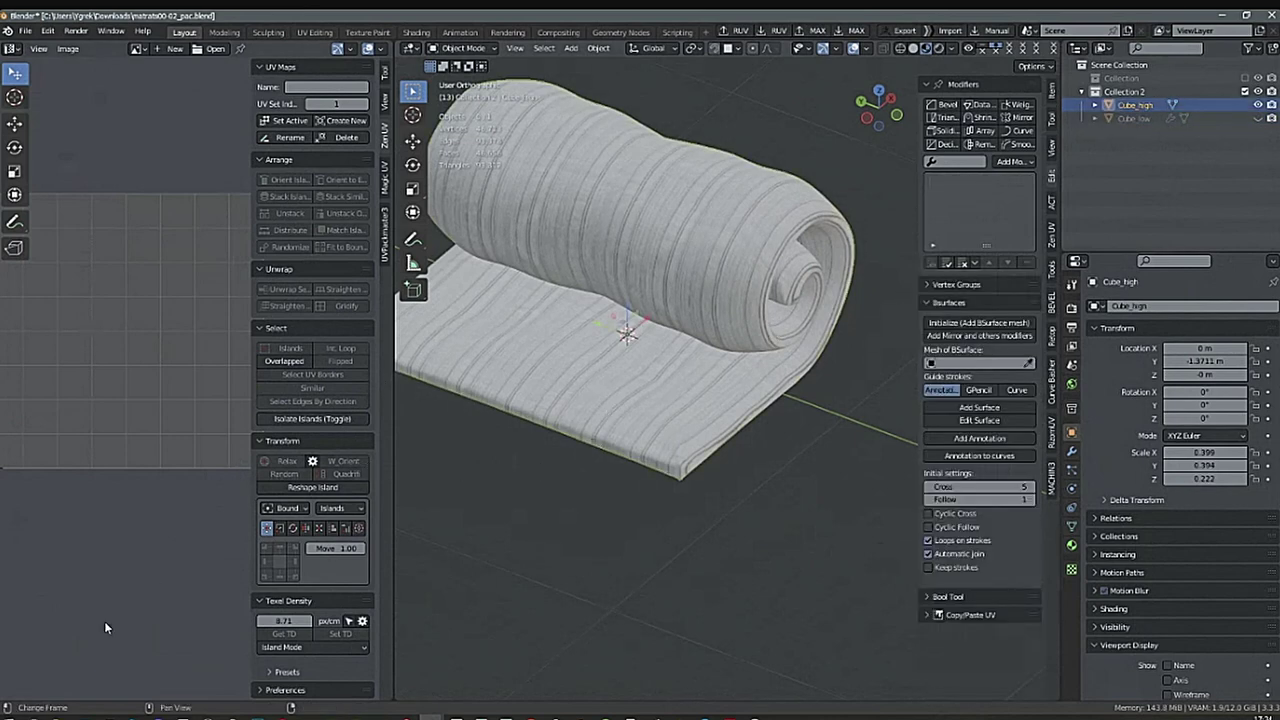
pyautogui.moveTo(4, 697); pyautogui.dragTo(110, 298)
pyautogui.press('space')
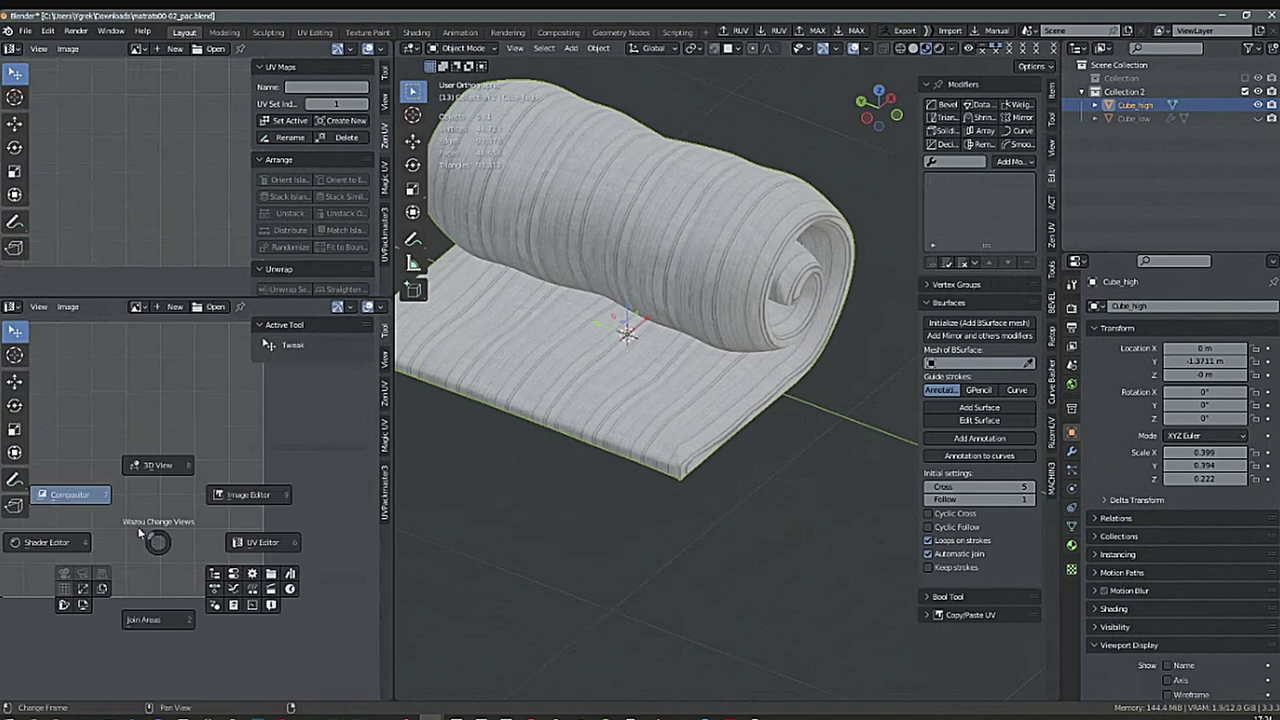
pyautogui.click(60, 545)
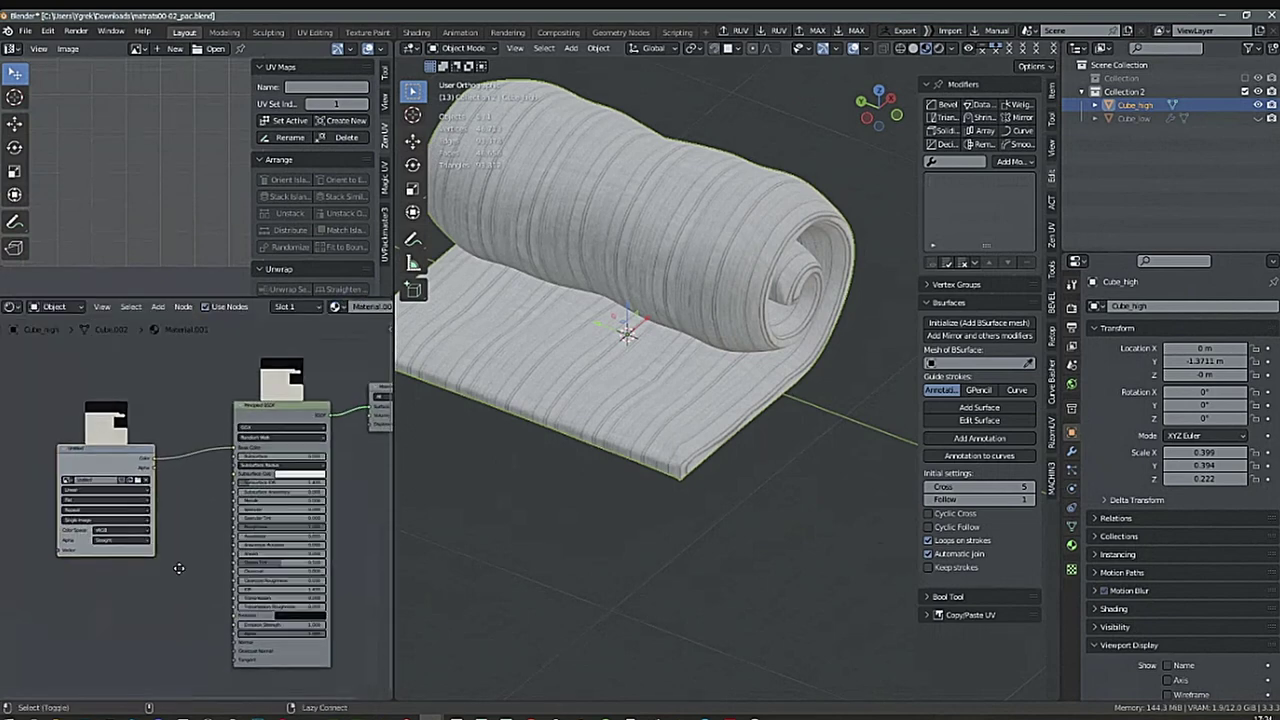
pyautogui.scroll(-1, 180, 558)
pyautogui.moveTo(179, 568)
pyautogui.keyDown('shift'); pyautogui.mouseDown(button='middle')
pyautogui.moveTo(177, 529)
pyautogui.moveTo(206, 530)
pyautogui.moveTo(203, 558)
pyautogui.moveTo(182, 560)
pyautogui.mouseUp(button='middle'); pyautogui.keyUp('shift')
pyautogui.scroll(6, 140, 554)
pyautogui.scroll(-4, 205, 530)
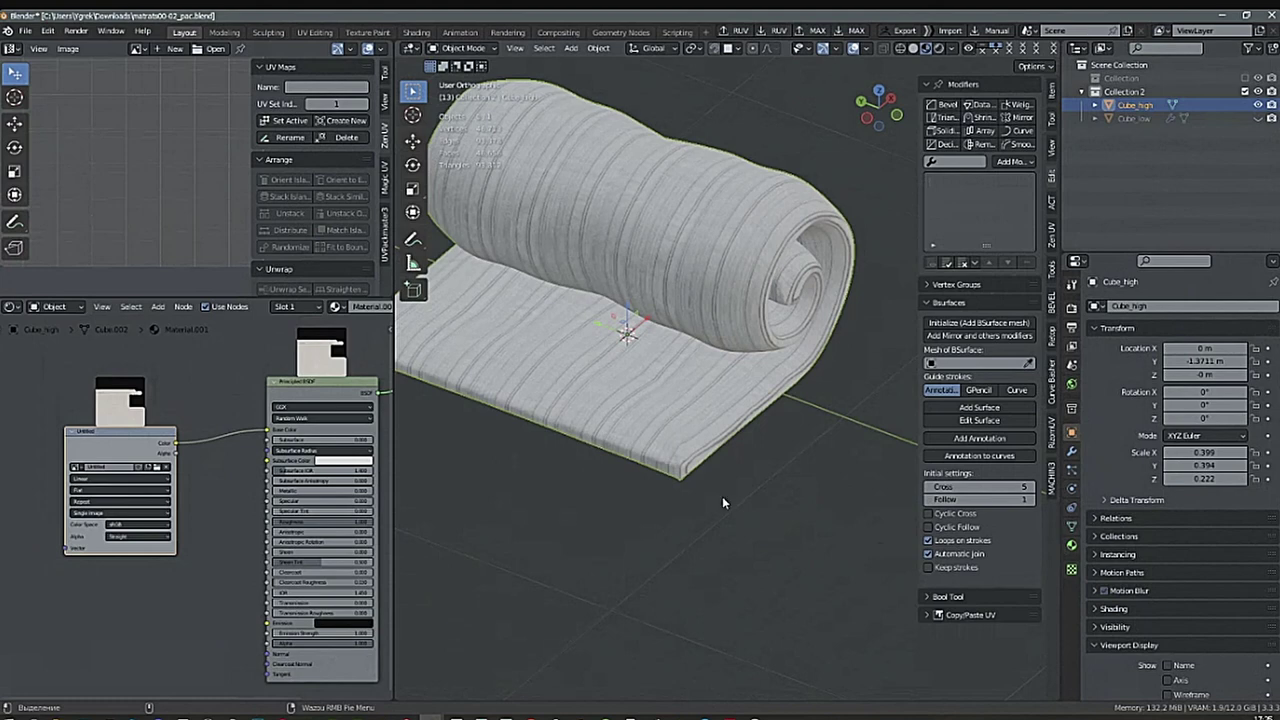
# Exclude Collection 2, enable Collection, and select Cube together with Cube.001 as the active object.
pyautogui.click(1245, 92)
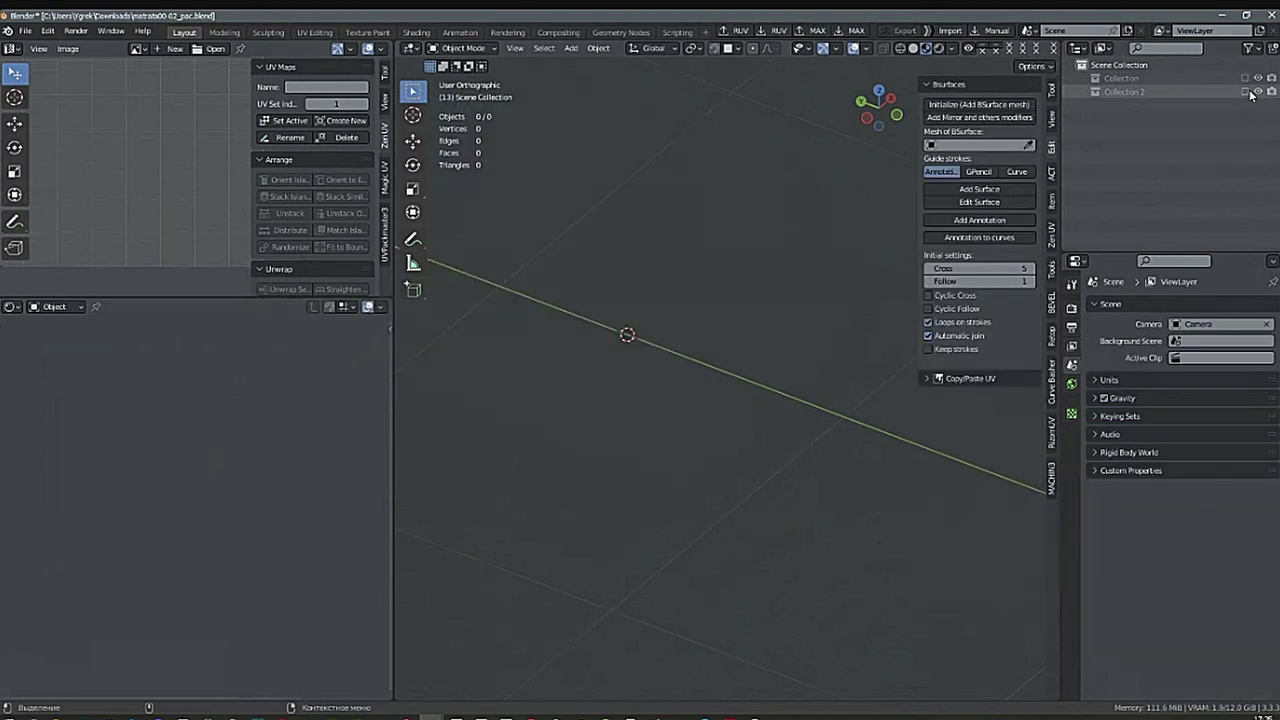
pyautogui.keyDown('ctrl'); pyautogui.moveTo(773, 251); pyautogui.dragTo(605, 325, button='middle'); pyautogui.keyUp('ctrl')
pyautogui.keyDown('shift'); pyautogui.moveTo(605, 325); pyautogui.dragTo(703, 403, button='middle'); pyautogui.keyUp('shift')
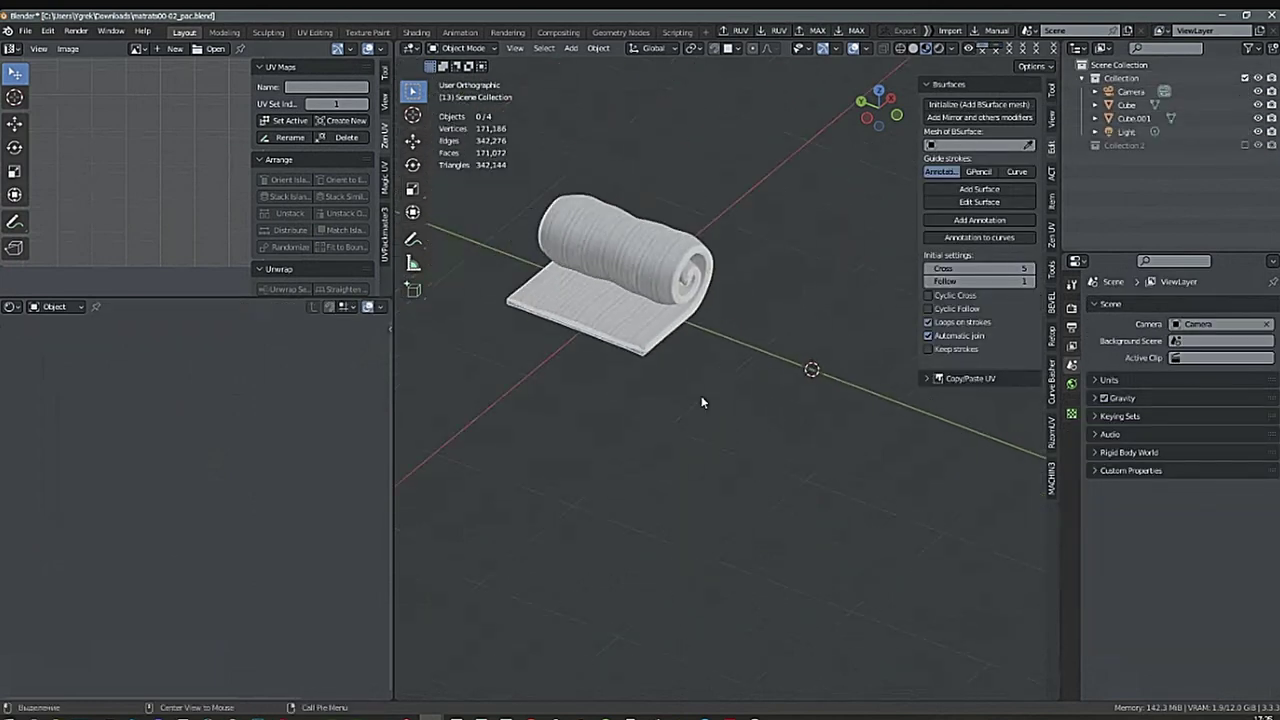
pyautogui.keyDown('ctrl'); pyautogui.moveTo(625, 268); pyautogui.dragTo(761, 518, button='middle'); pyautogui.keyUp('ctrl')
pyautogui.click(736, 471)
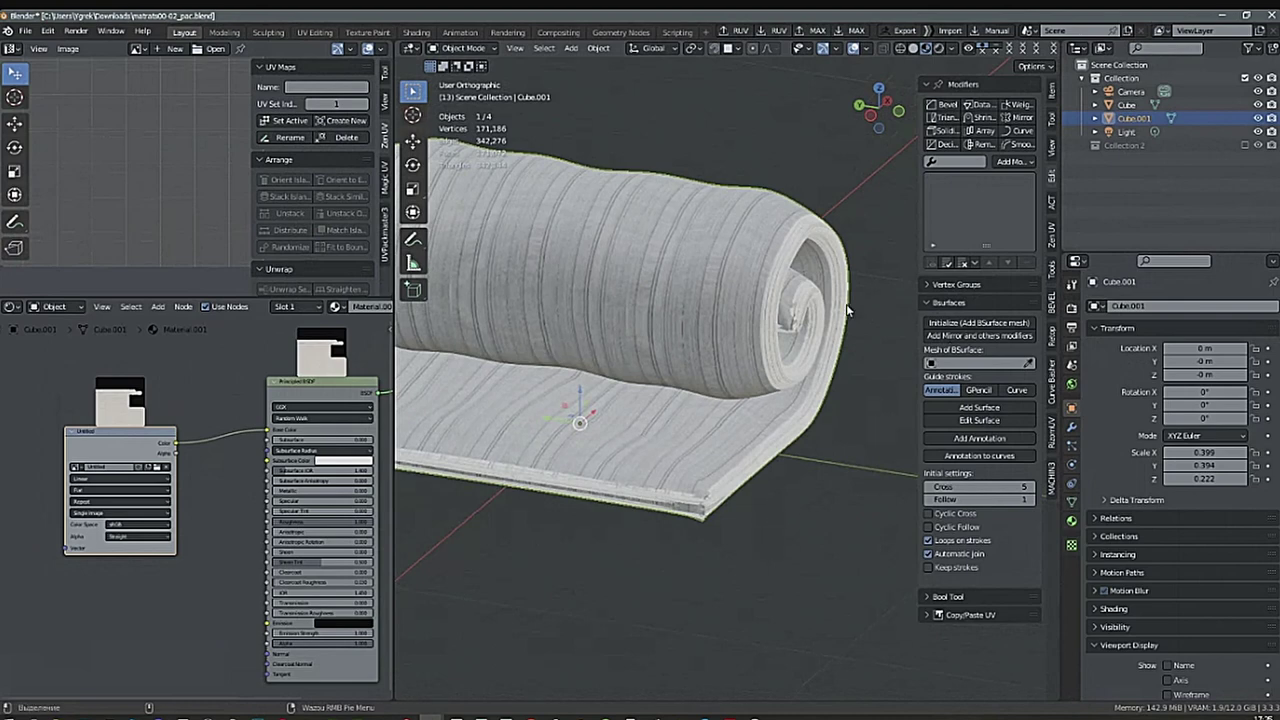
pyautogui.click(1125, 104)
pyautogui.keyDown('ctrl'); pyautogui.click(1132, 118); pyautogui.keyUp('ctrl')
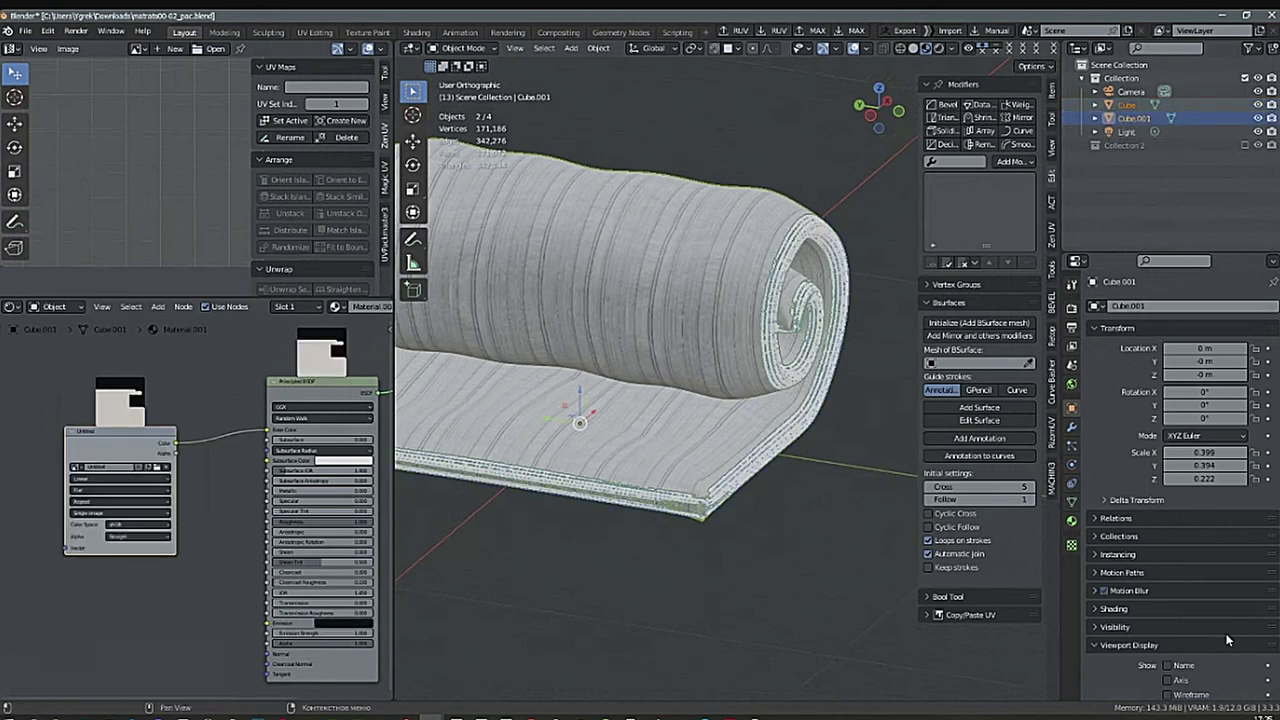
# Bake the Emit map from the selected Cube to the active Cube.001 and save the baked image.
pyautogui.scroll(-2, 1272, 460)
pyautogui.scroll(-3, 1270, 560)
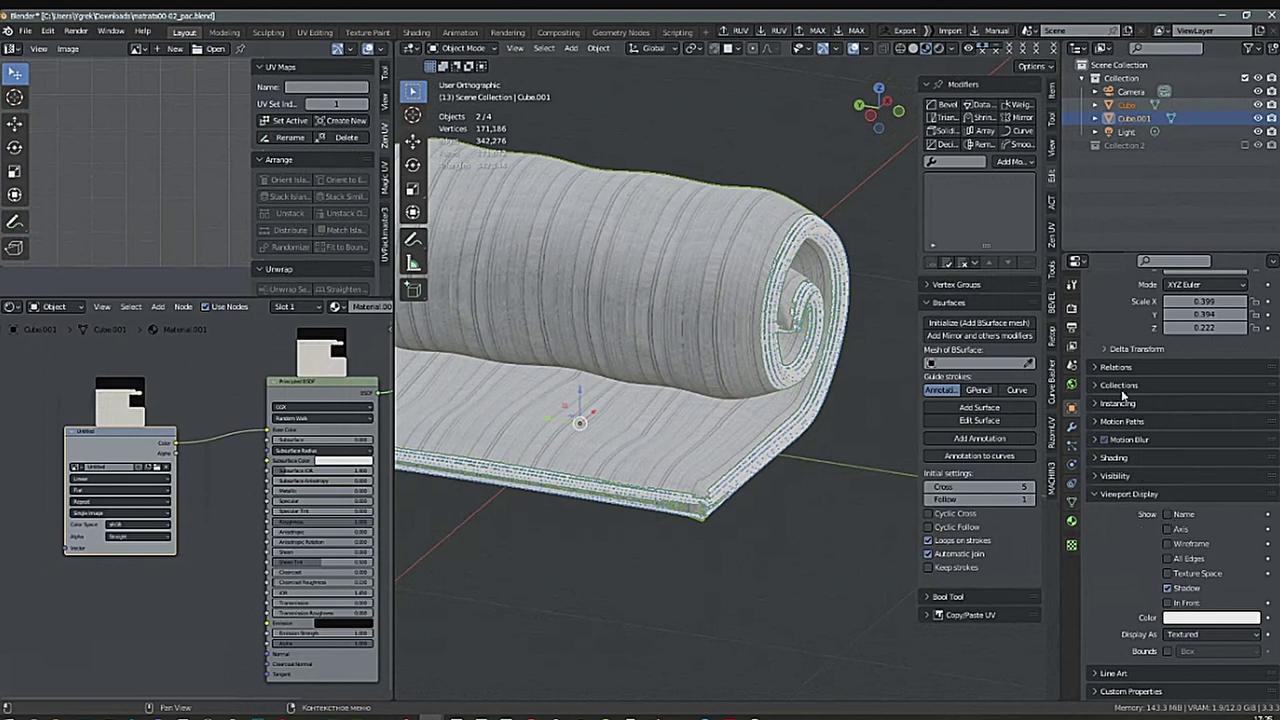
pyautogui.click(1071, 306)
pyautogui.click(1203, 582)
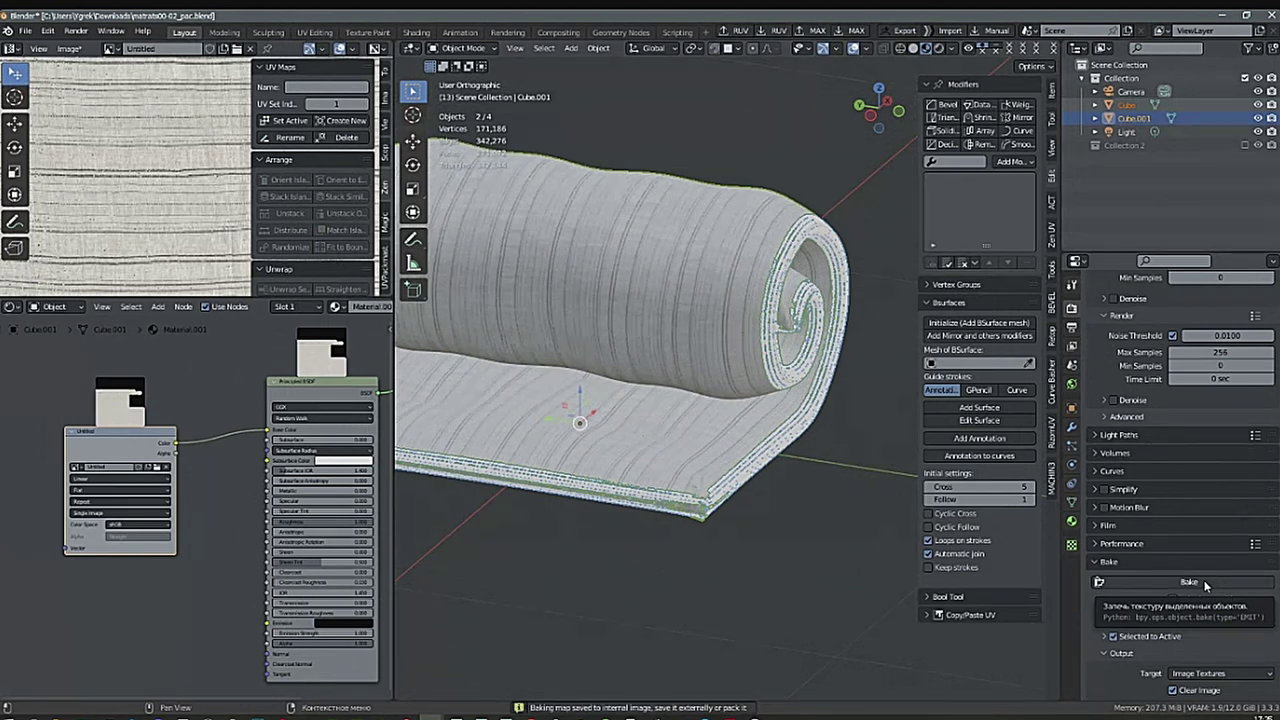
pyautogui.click(69, 49)
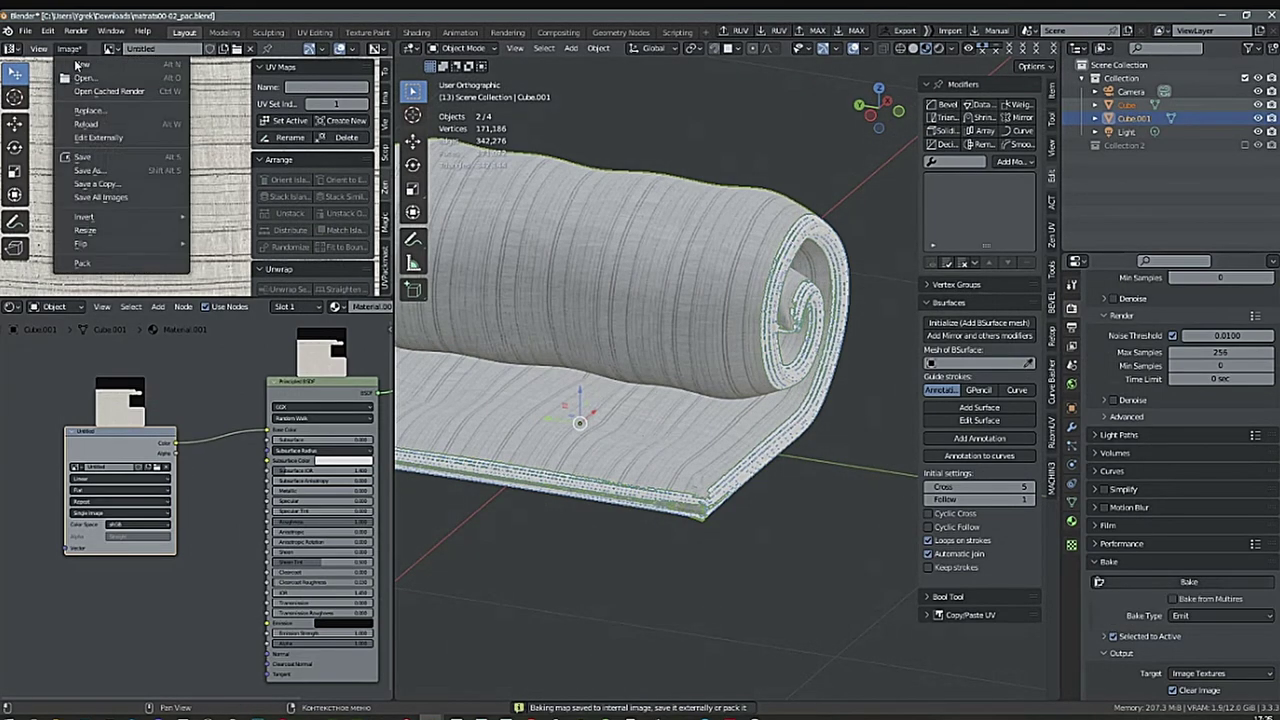
pyautogui.click(100, 160)
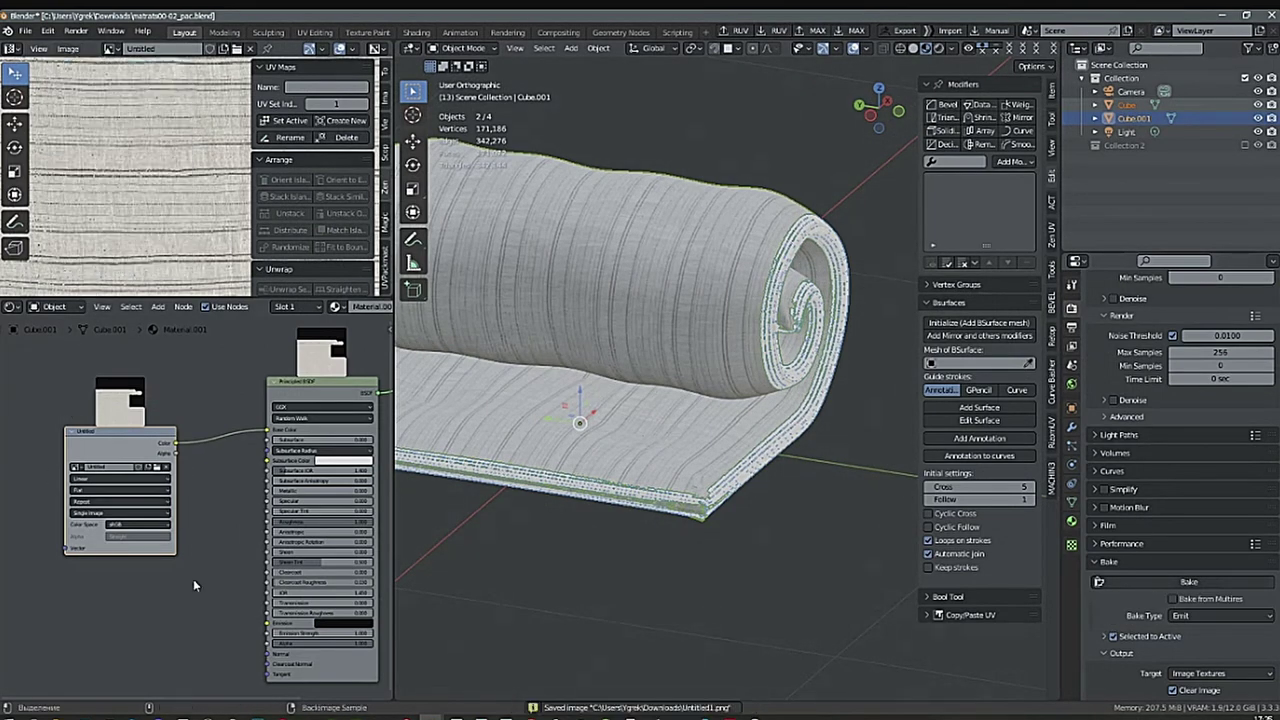
# Exclude Collection and enable Collection 2 again, bringing its overlapping low- and high-poly rolls into view.
pyautogui.click(1245, 78)
pyautogui.click(1245, 91)
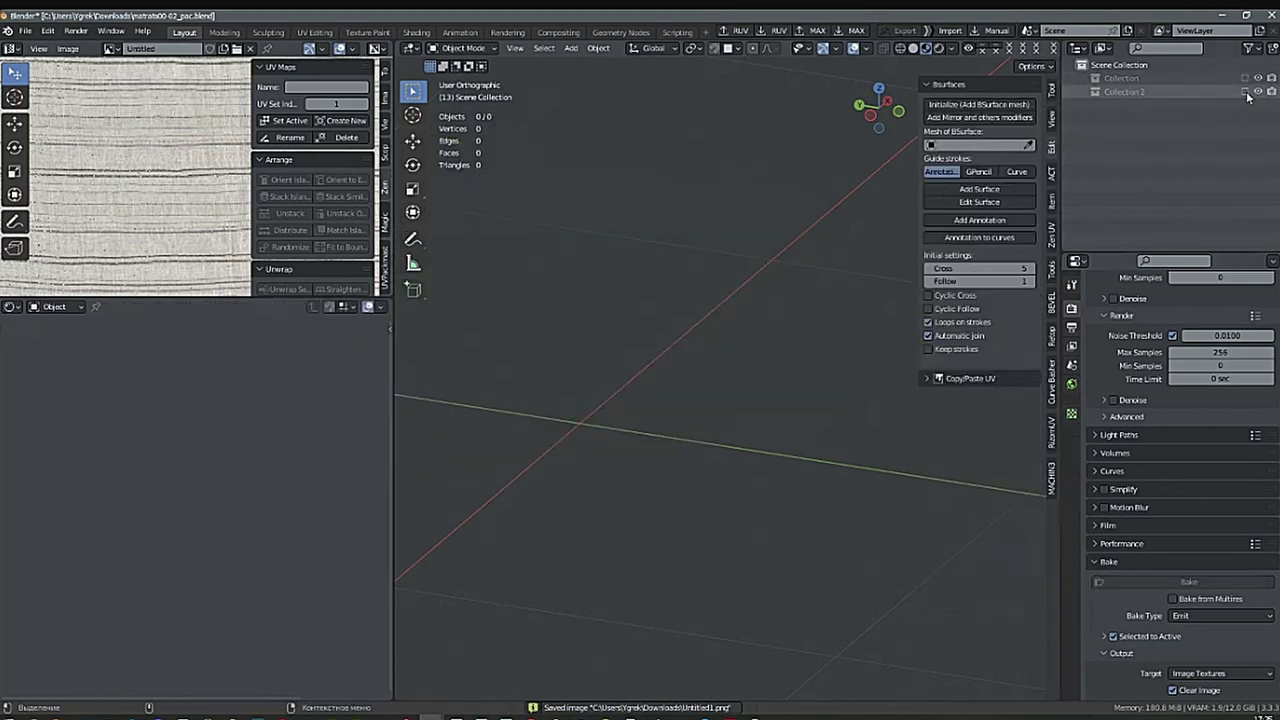
pyautogui.keyDown('shift'); pyautogui.moveTo(740, 466); pyautogui.dragTo(401, 437, button='middle'); pyautogui.keyUp('shift')
pyautogui.keyDown('shift'); pyautogui.moveTo(914, 503); pyautogui.dragTo(757, 489, button='middle'); pyautogui.keyUp('shift')
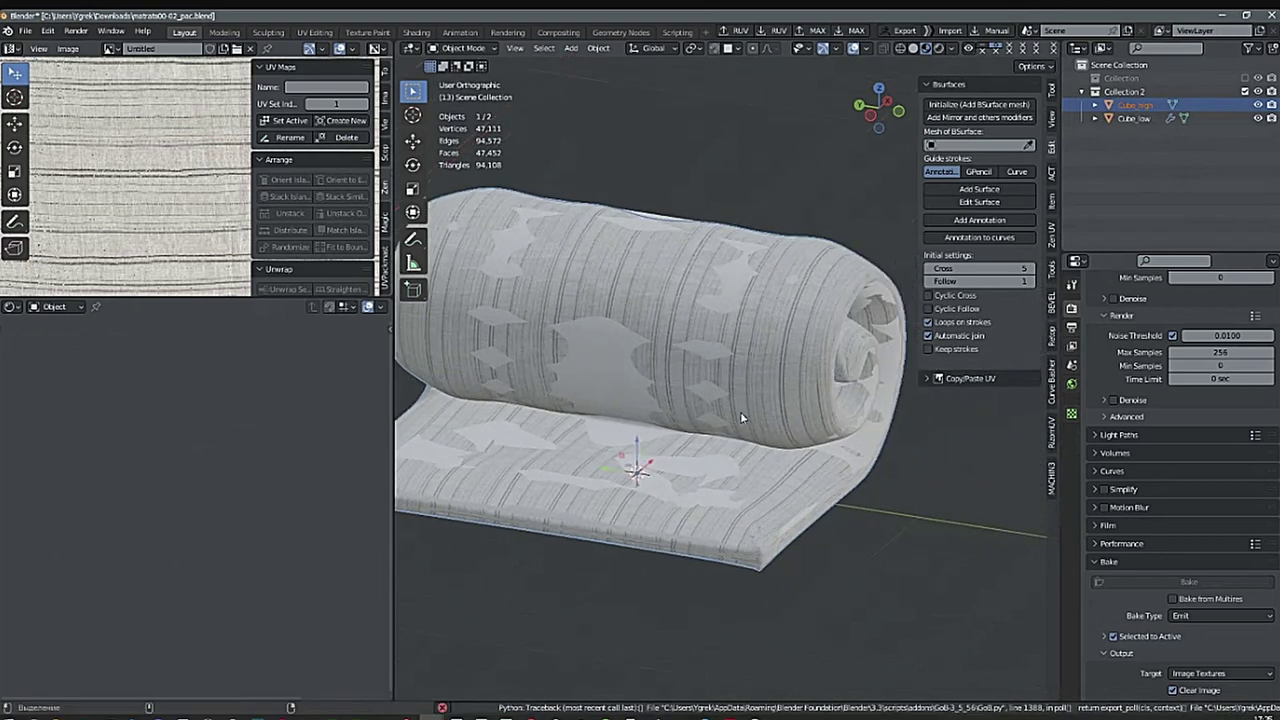
pyautogui.keyDown('ctrl'); pyautogui.moveTo(760, 400); pyautogui.dragTo(776, 485, button='middle'); pyautogui.keyUp('ctrl')
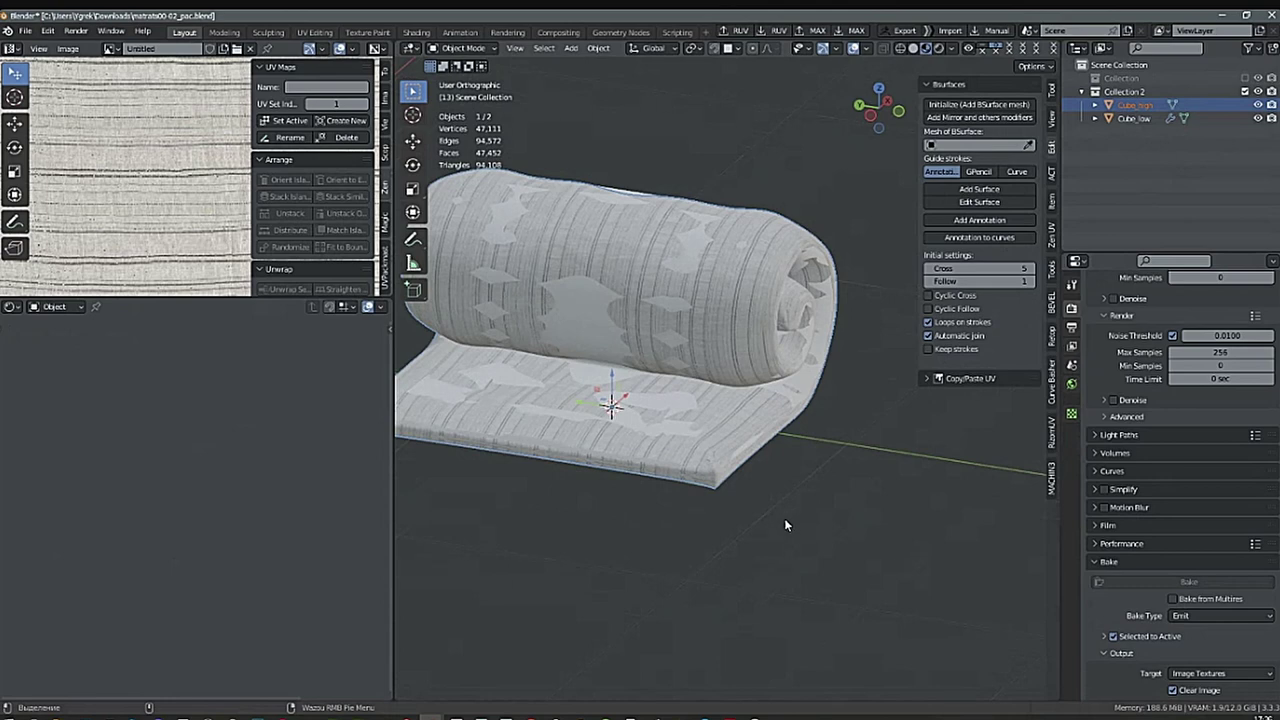
# Create a new material for Cube_low.
pyautogui.click(1132, 118)
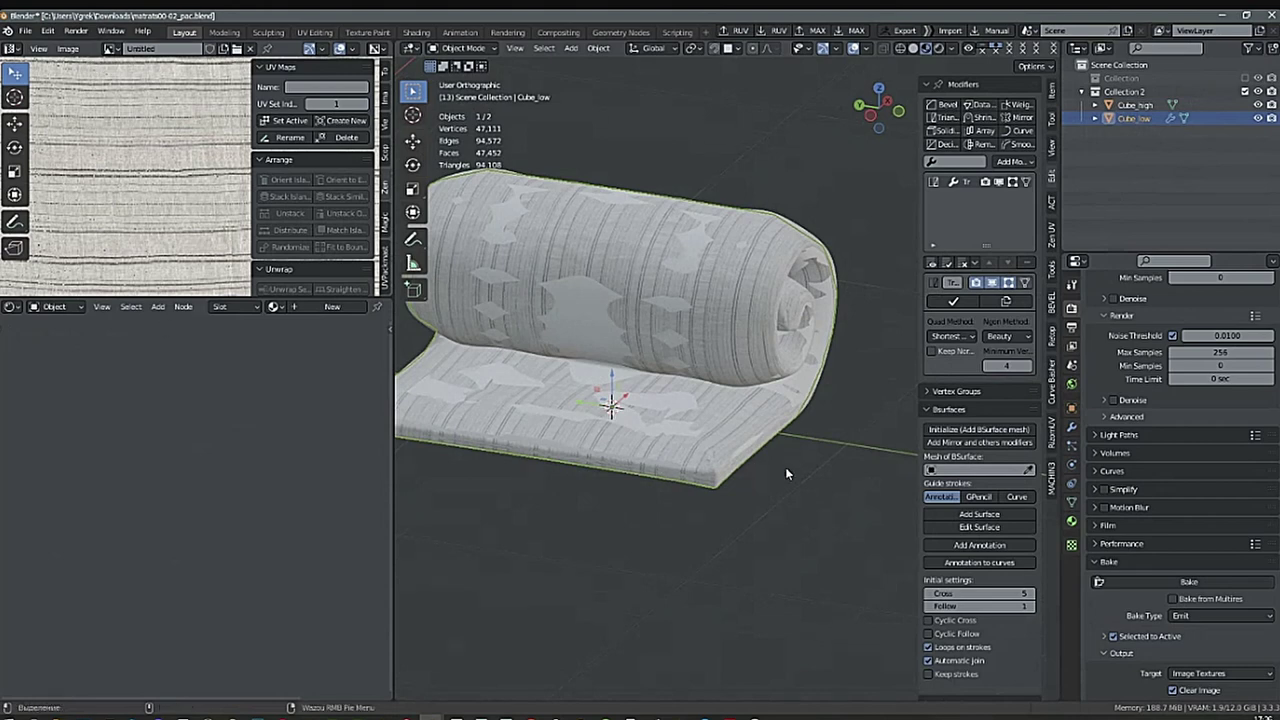
pyautogui.click(318, 307)
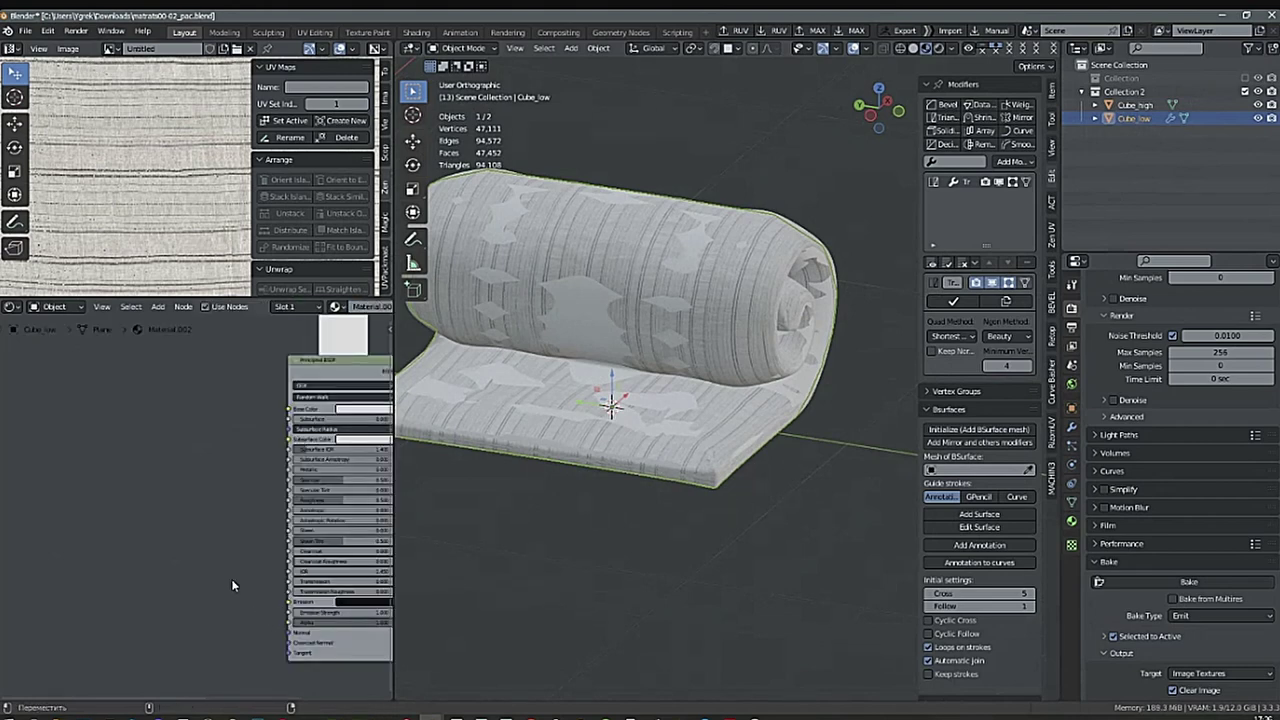
pyautogui.scroll(-3, 220, 514)
pyautogui.moveTo(189, 520); pyautogui.dragTo(200, 527, button='middle')
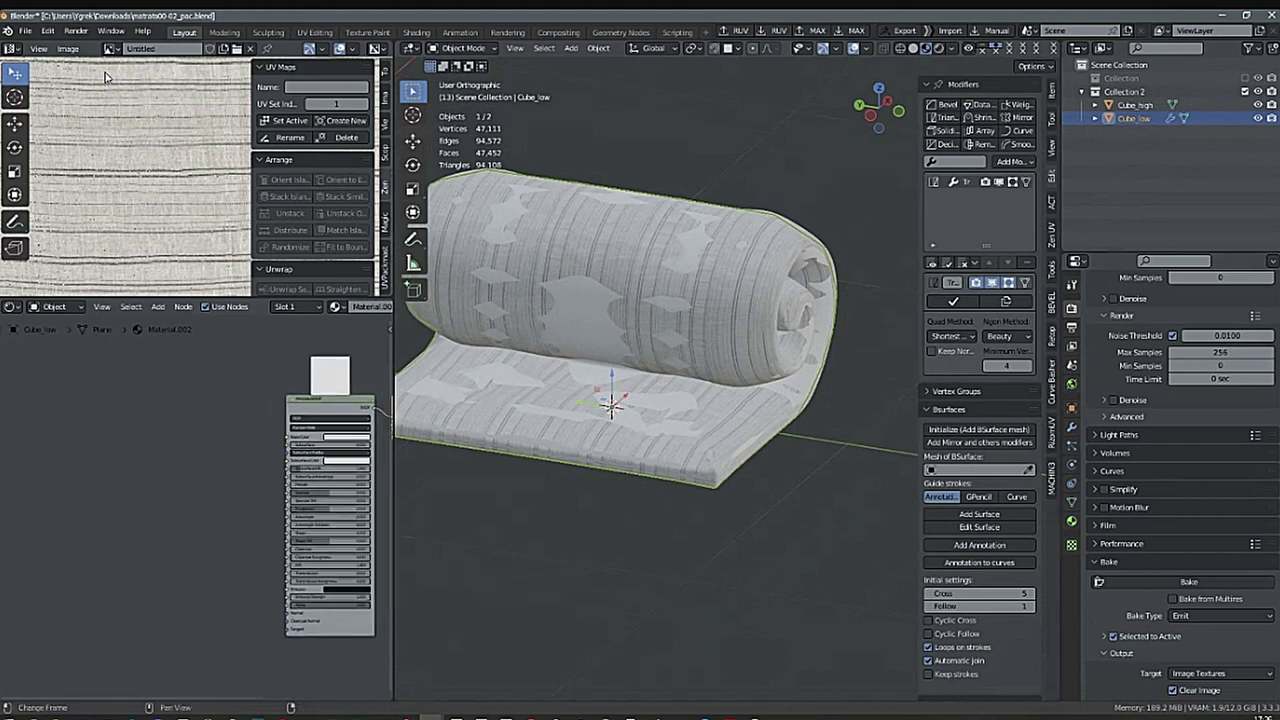
# Create a blank 2048 × 2048 px image and place it as a texture node in Cube_low's material.
pyautogui.click(68, 49)
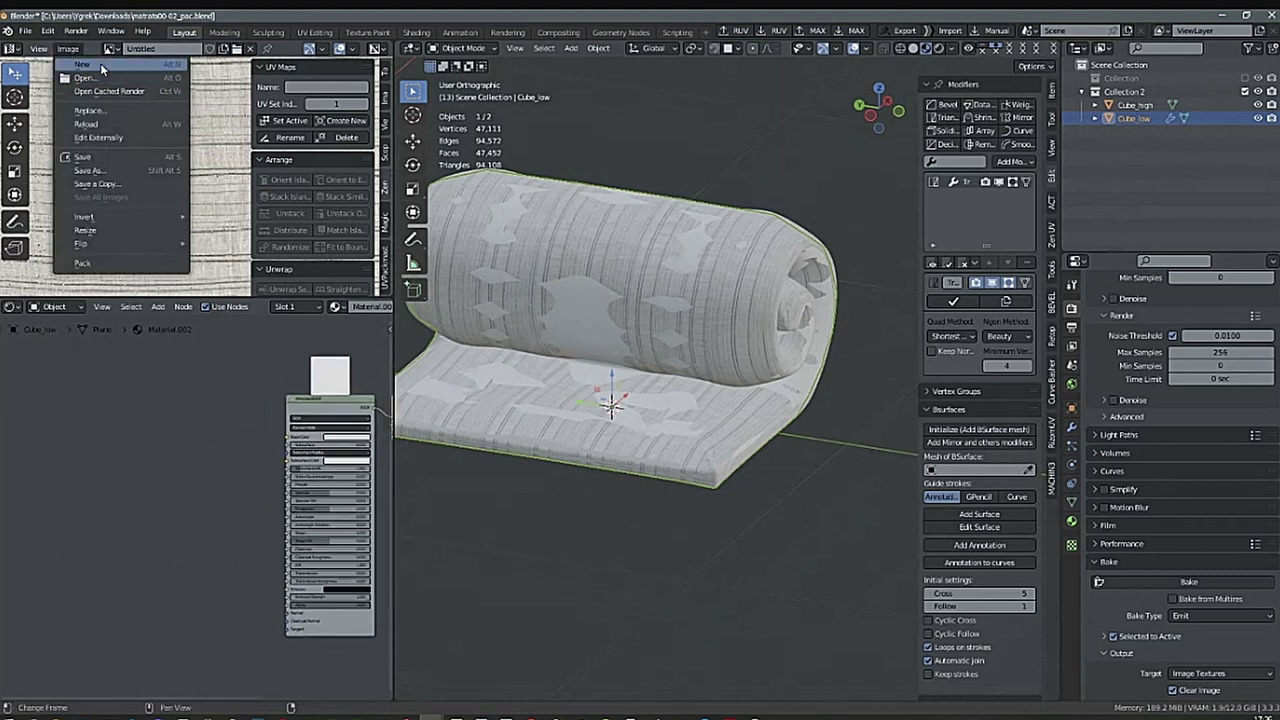
pyautogui.click(103, 67)
pyautogui.moveTo(146, 103); pyautogui.dragTo(146, 118)
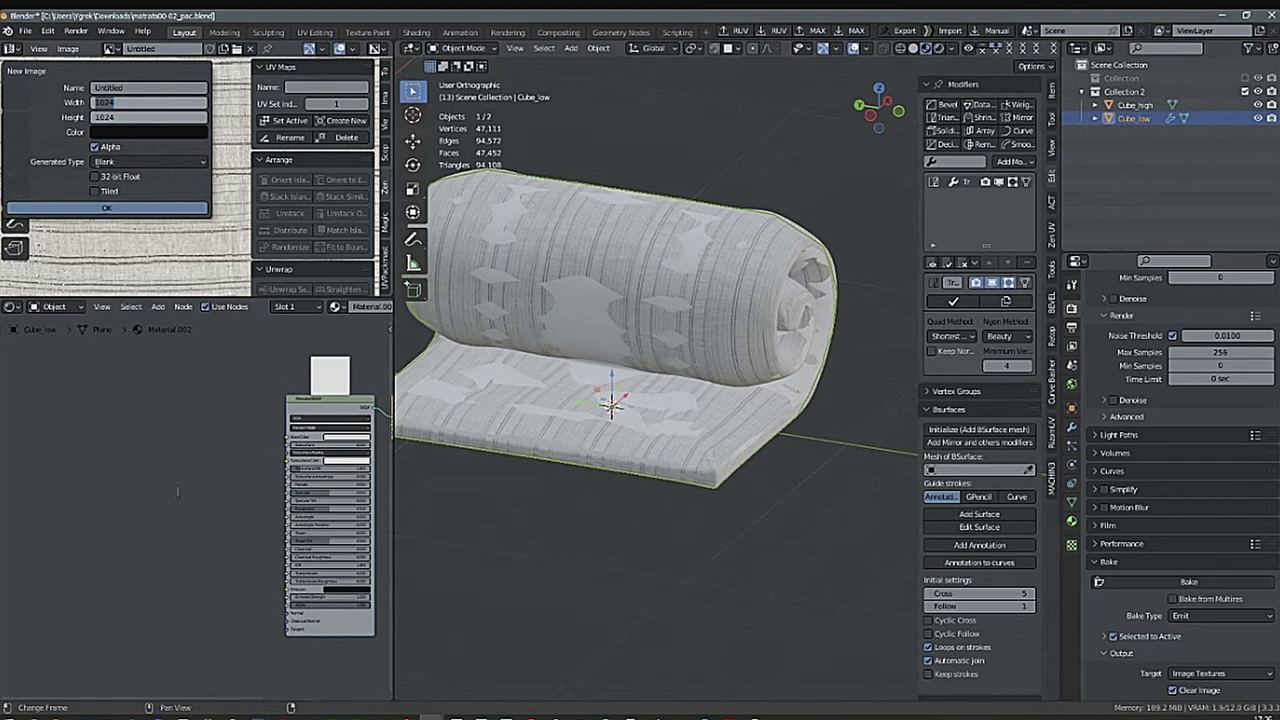
pyautogui.write('5')
pyautogui.write('2048')
pyautogui.press('Return')
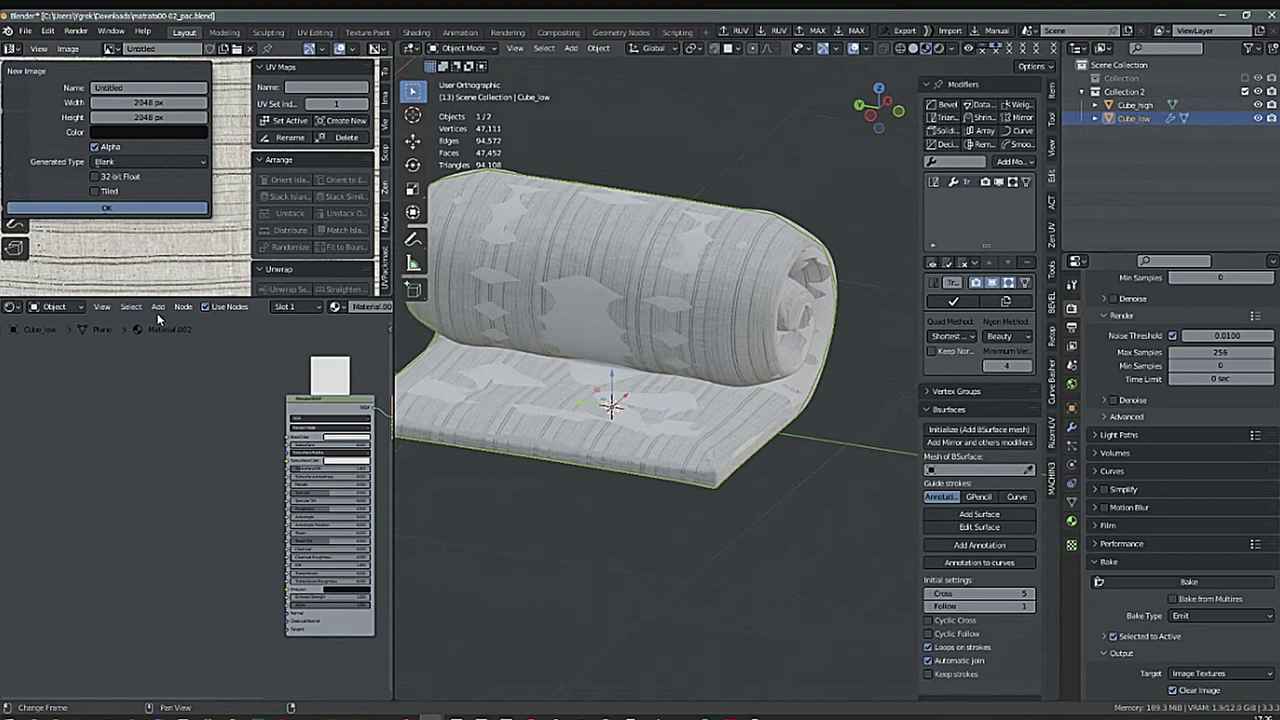
pyautogui.click(125, 208)
pyautogui.moveTo(108, 49); pyautogui.dragTo(134, 431)
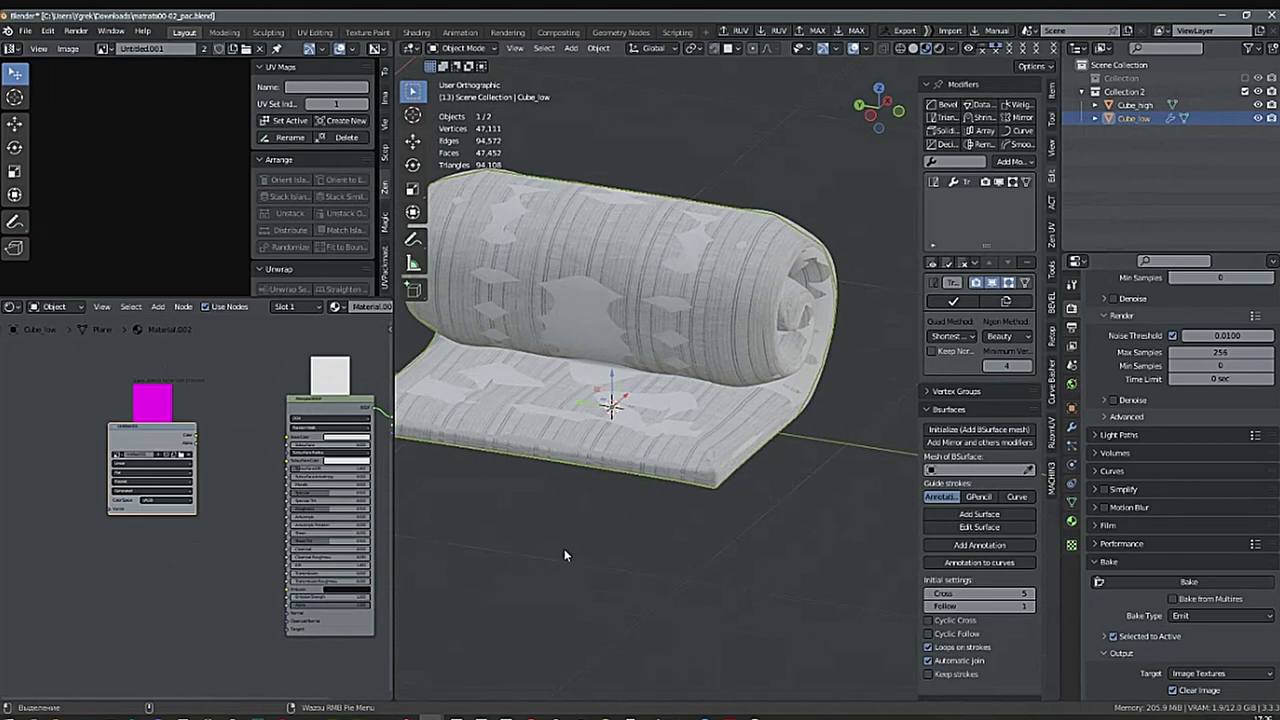
pyautogui.keyDown('ctrl'); pyautogui.moveTo(196, 605); pyautogui.dragTo(126, 600, button='middle'); pyautogui.keyUp('ctrl')
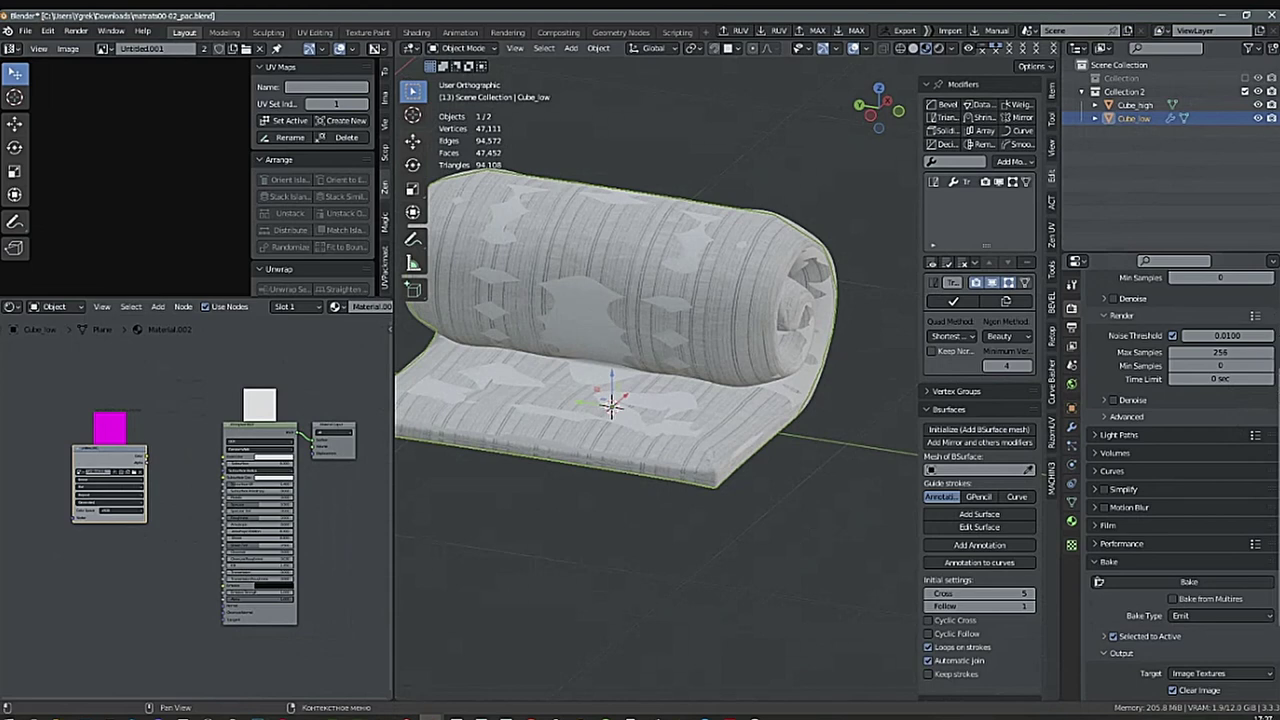
# Set the bake type to Normal and select Cube_high together with Cube_low as the active object.
pyautogui.scroll(-2, 1183, 480)
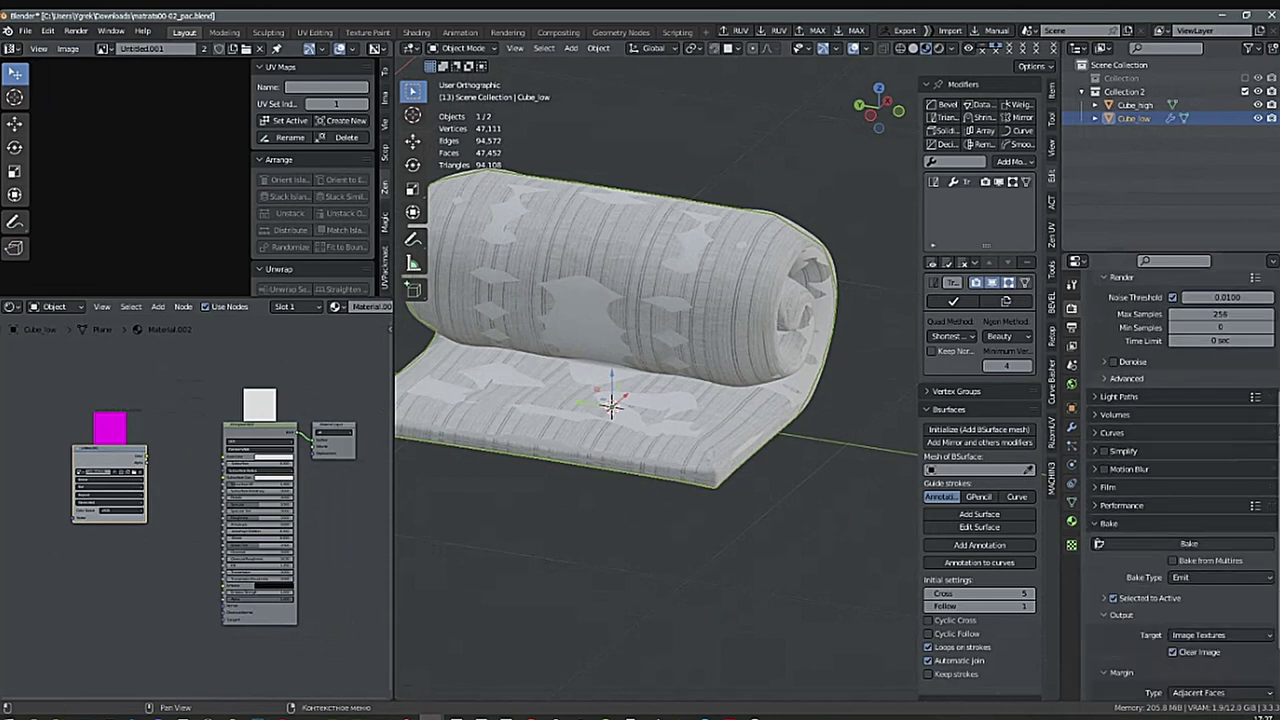
pyautogui.scroll(-4, 1183, 480)
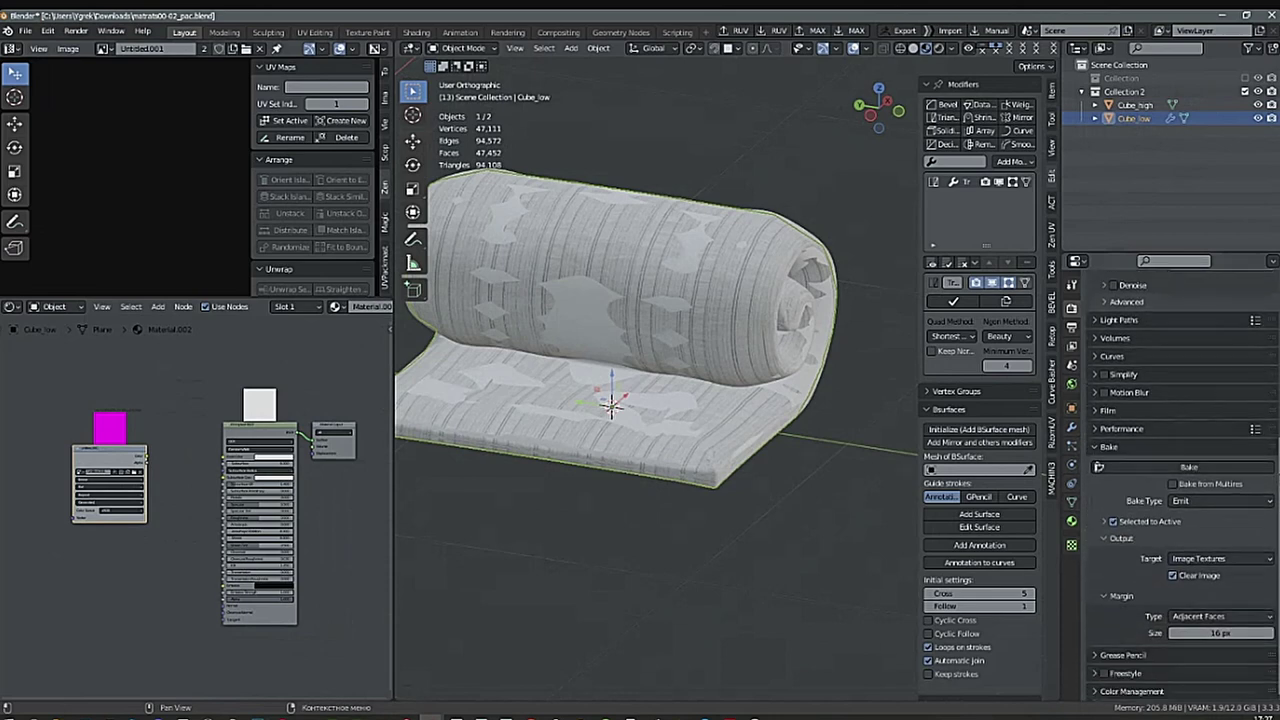
pyautogui.click(1221, 504)
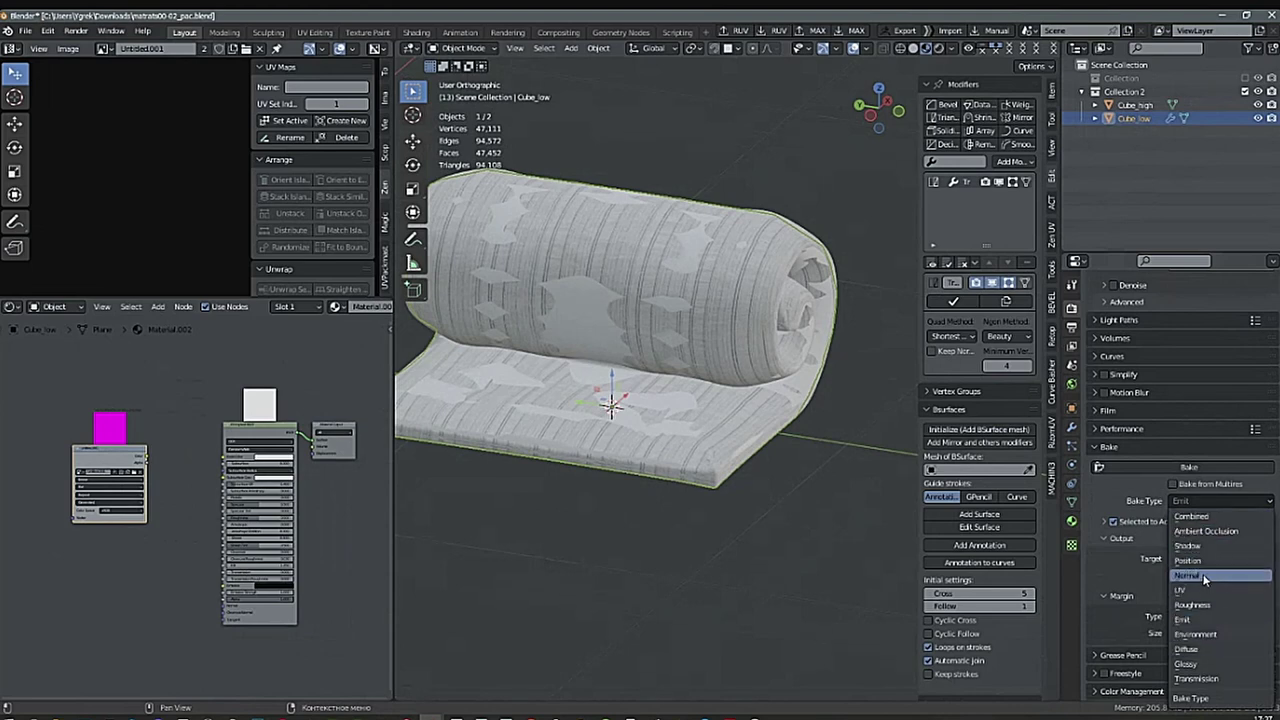
pyautogui.click(1204, 576)
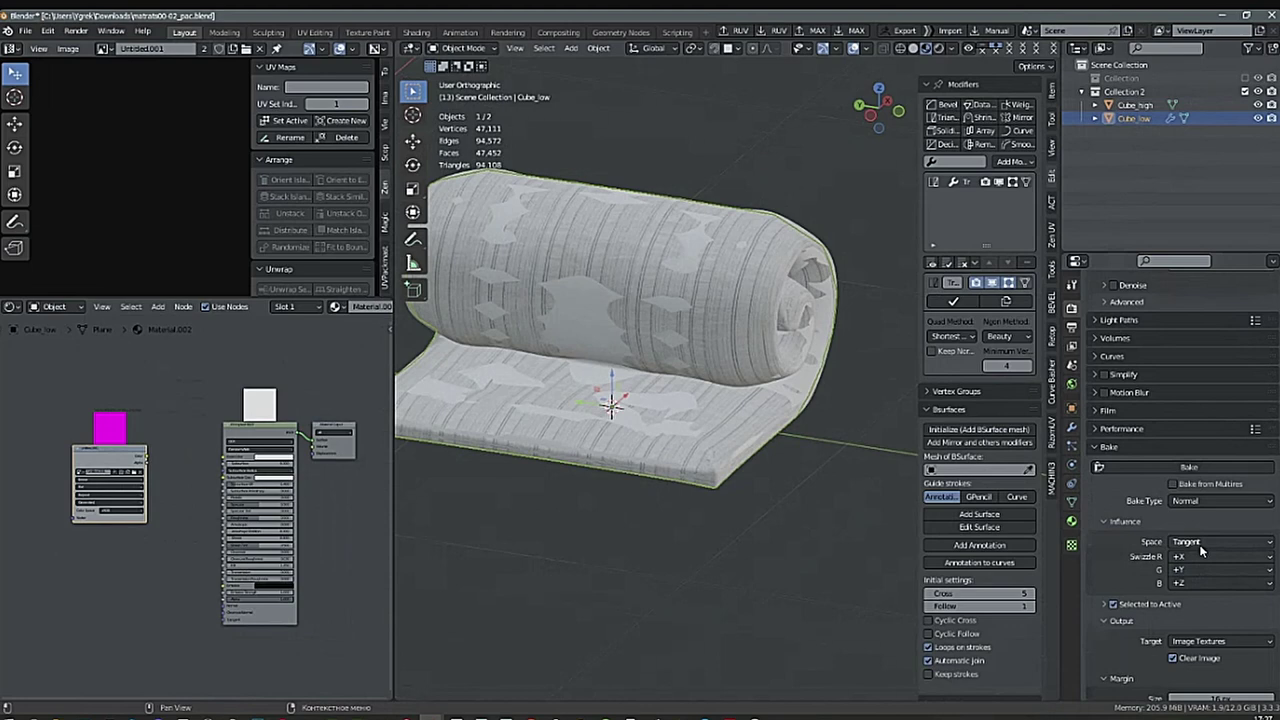
pyautogui.click(1135, 105)
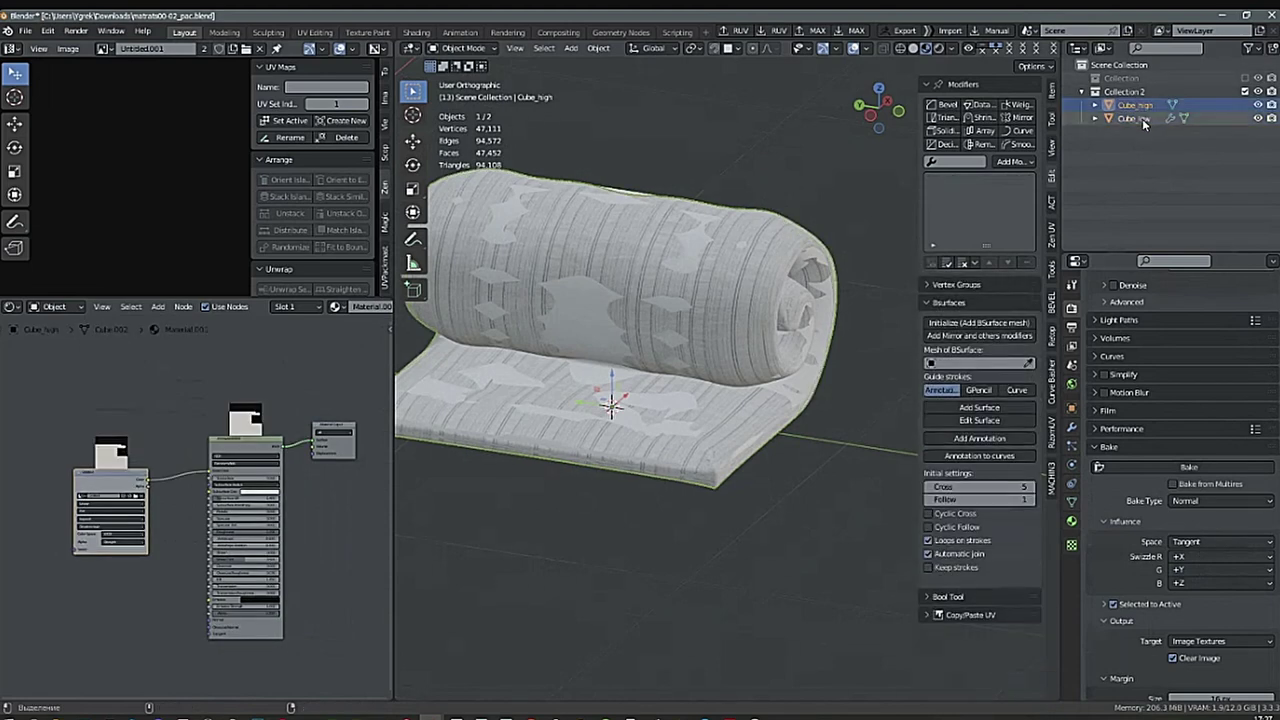
pyautogui.keyDown('ctrl'); pyautogui.click(1142, 118); pyautogui.keyUp('ctrl')
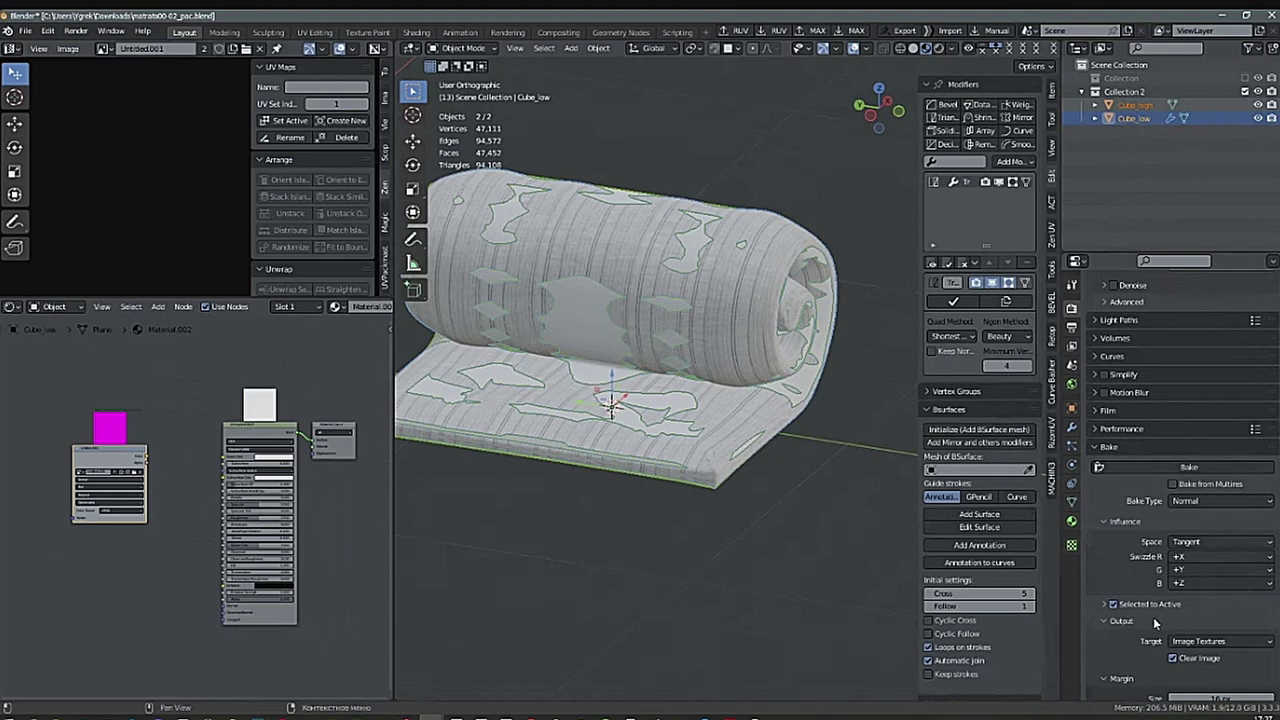
# Bake the normal map from Cube_high to Cube_low and examine the whole baked image.
pyautogui.click(1192, 467)
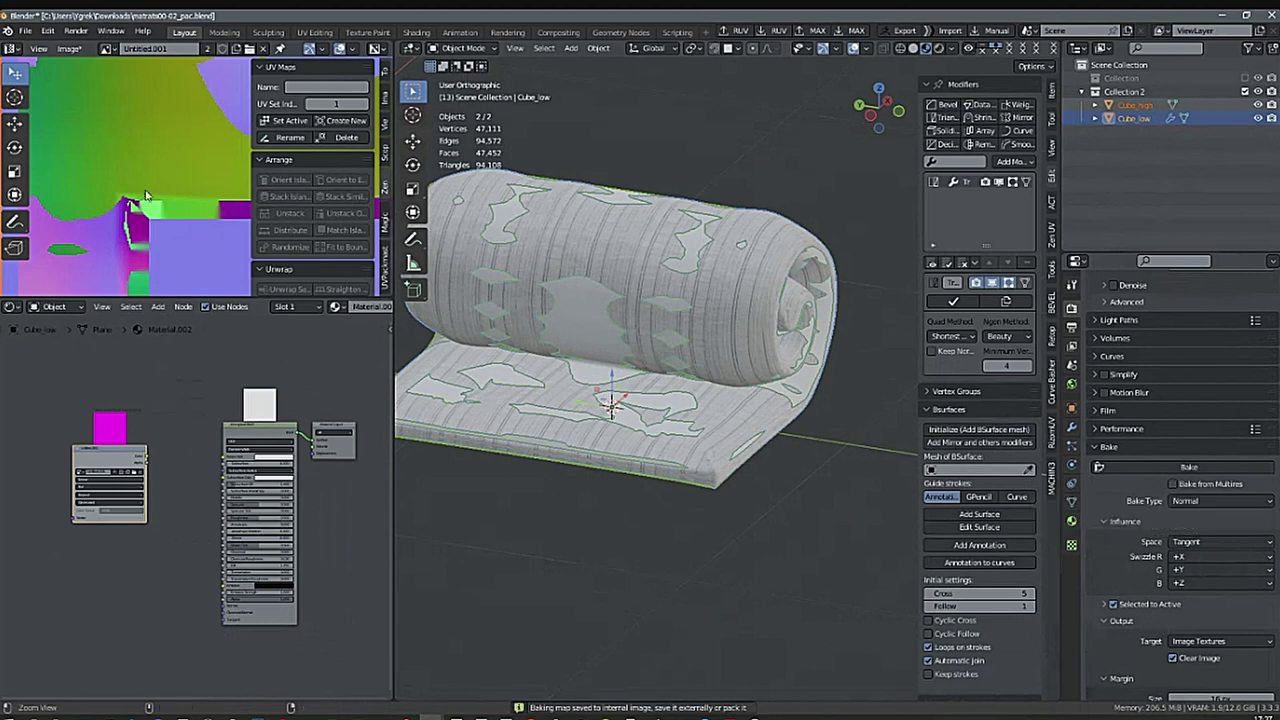
pyautogui.scroll(-5, 145, 210)
pyautogui.scroll(-1, 136, 201)
pyautogui.moveTo(145, 210); pyautogui.dragTo(122, 182, button='middle')
pyautogui.scroll(-1, 112, 162)
pyautogui.scroll(1, 110, 156)
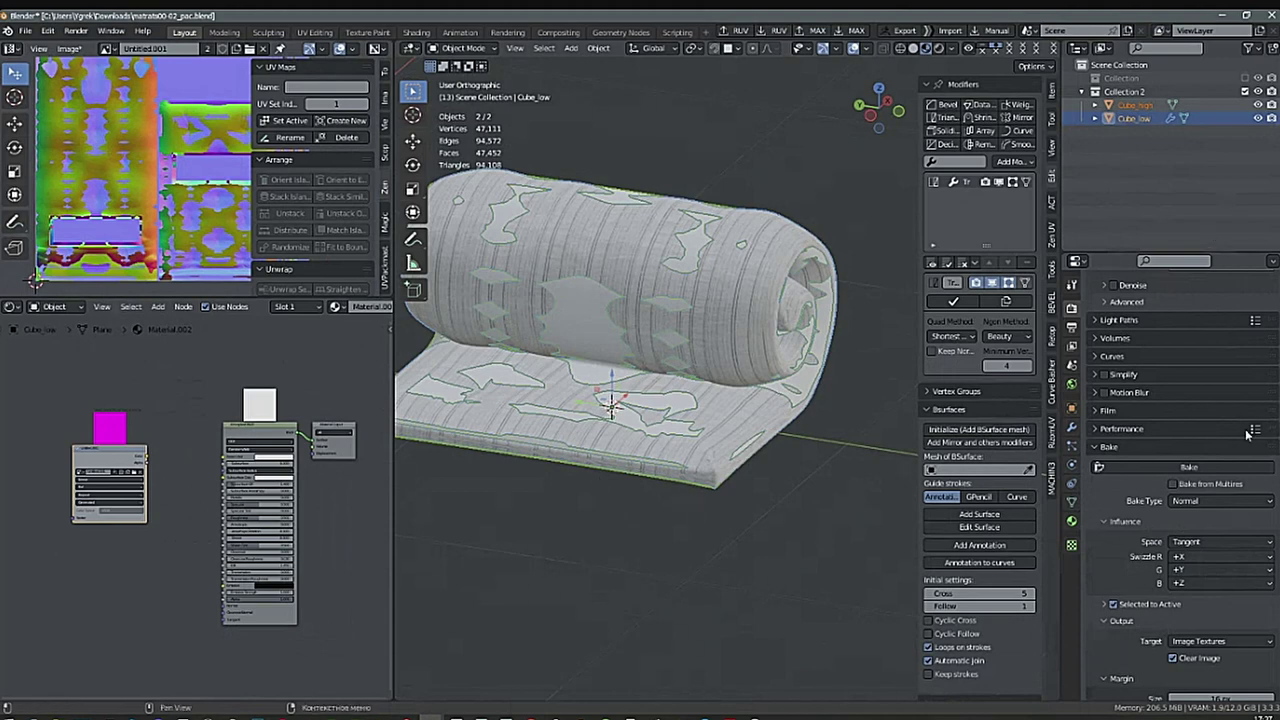
# Set the bake's Extrusion and Max Ray Distance to 0.01 m and rebake the normal map onto Cube_low.
pyautogui.scroll(-2, 1275, 595)
pyautogui.click(1111, 538)
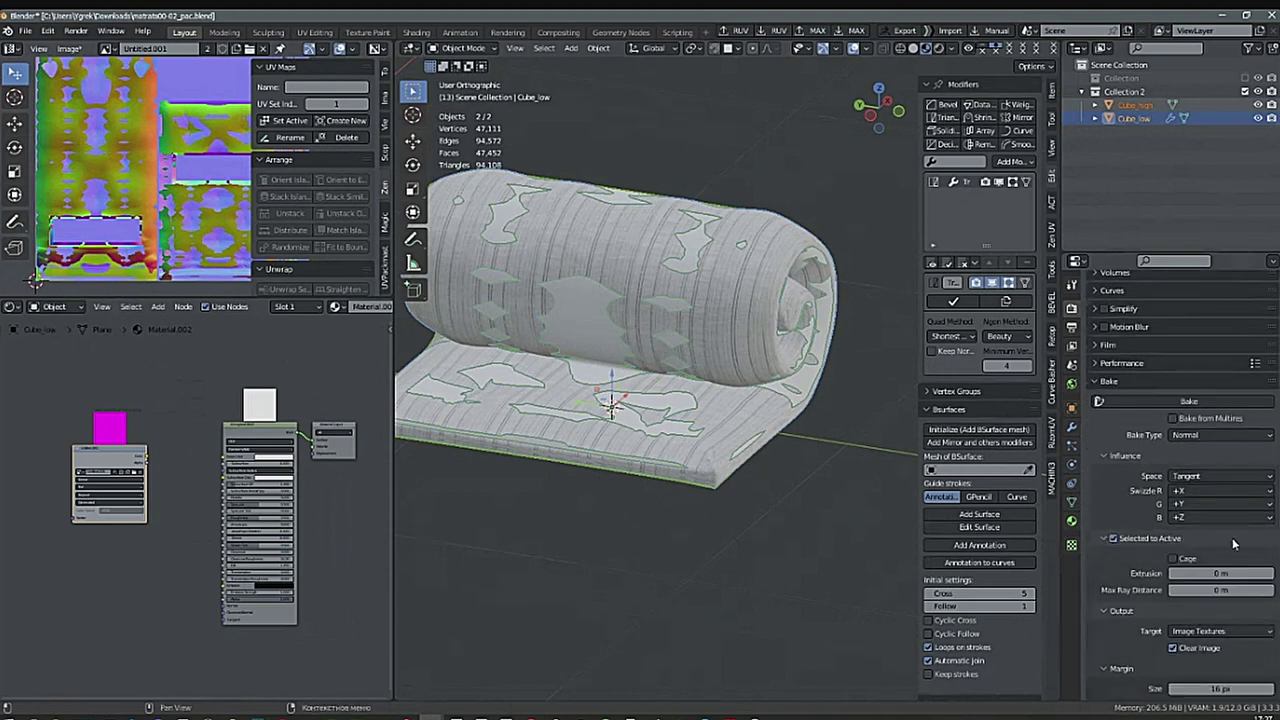
pyautogui.click(1269, 572)
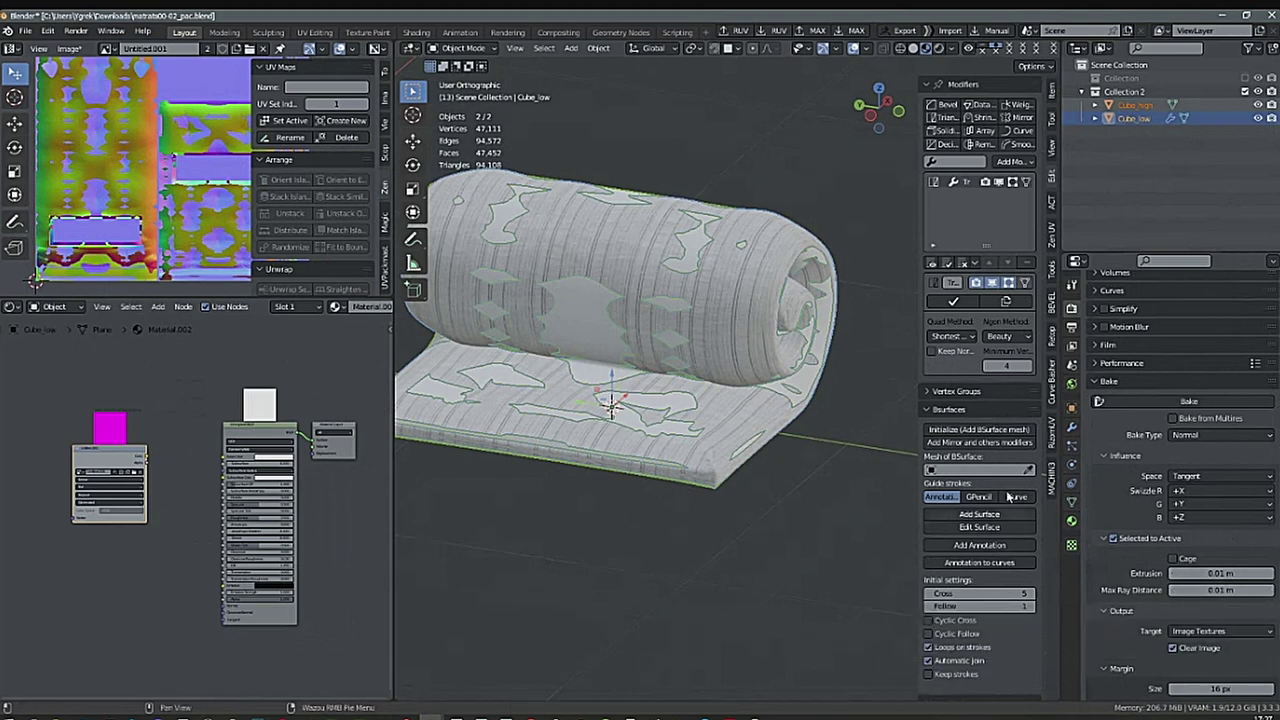
pyautogui.click(1188, 401)
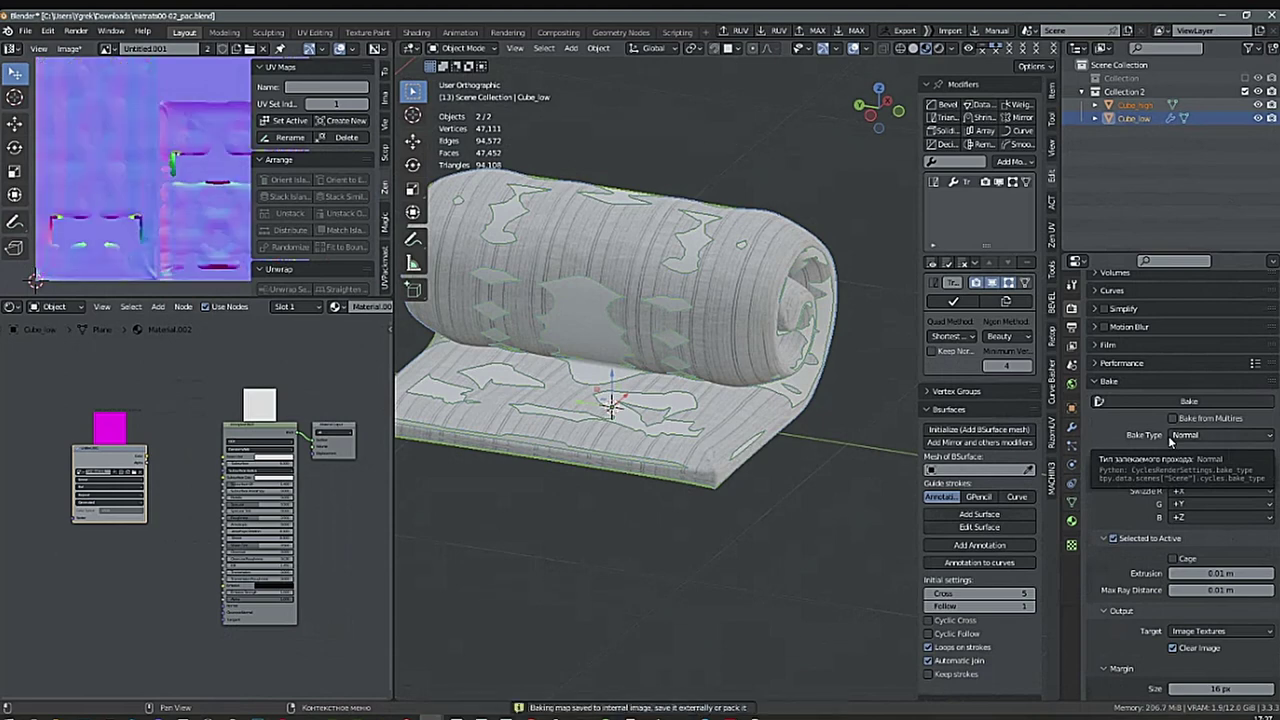
pyautogui.scroll(5, 112, 239)
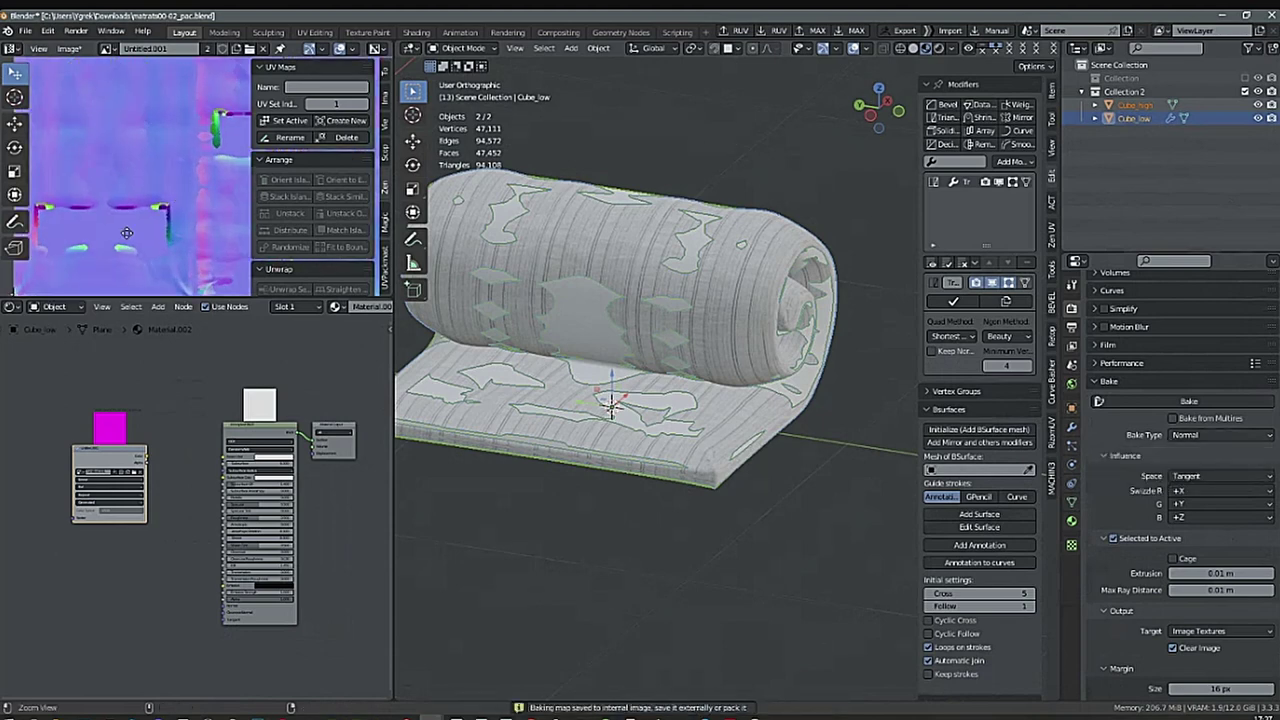
# Set the bake's Max Ray Distance to 0.02 m, rebake the normal map onto Cube_low and examine the baked image.
pyautogui.scroll(-5, 112, 239)
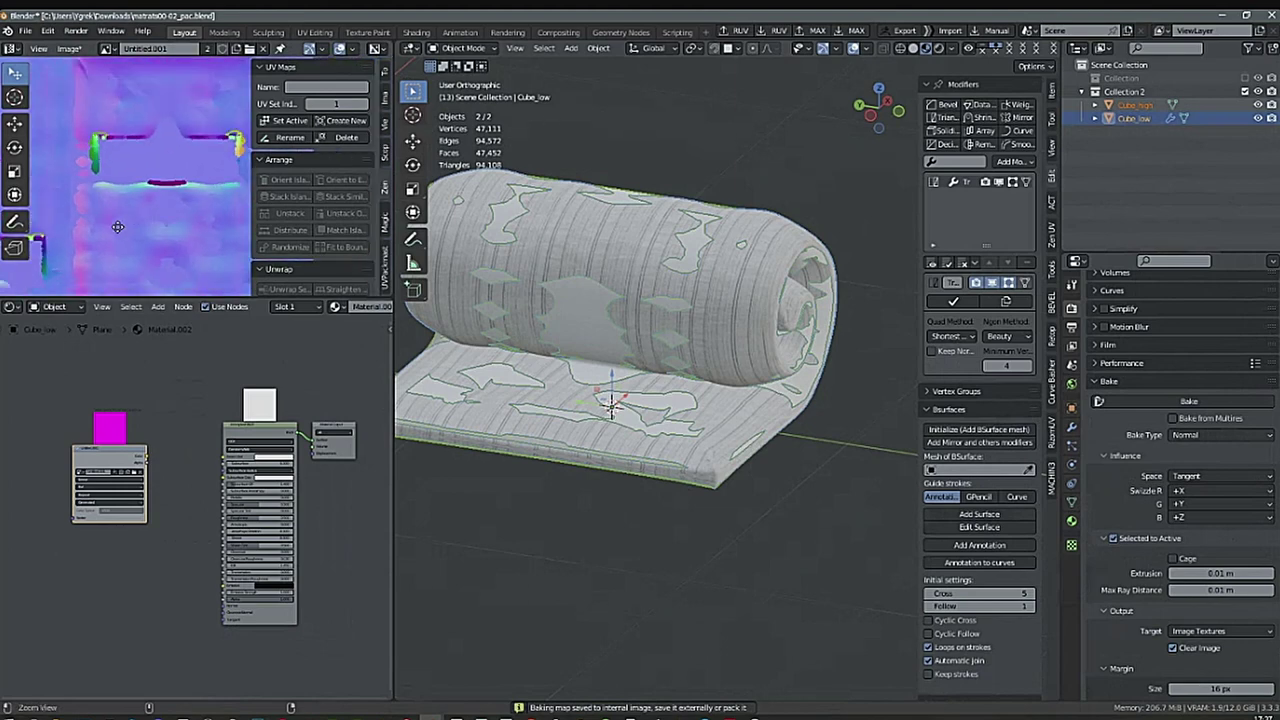
pyautogui.scroll(3, 181, 180)
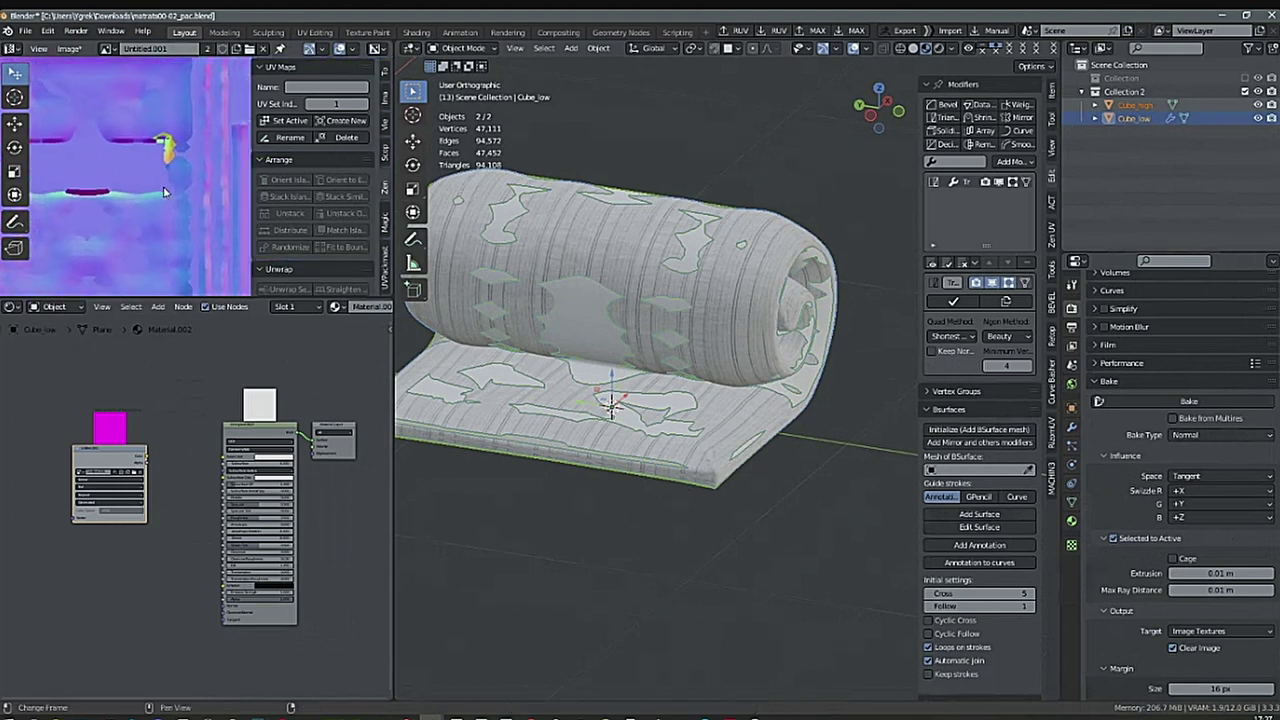
pyautogui.moveTo(640, 480); pyautogui.dragTo(790, 497, button='middle')
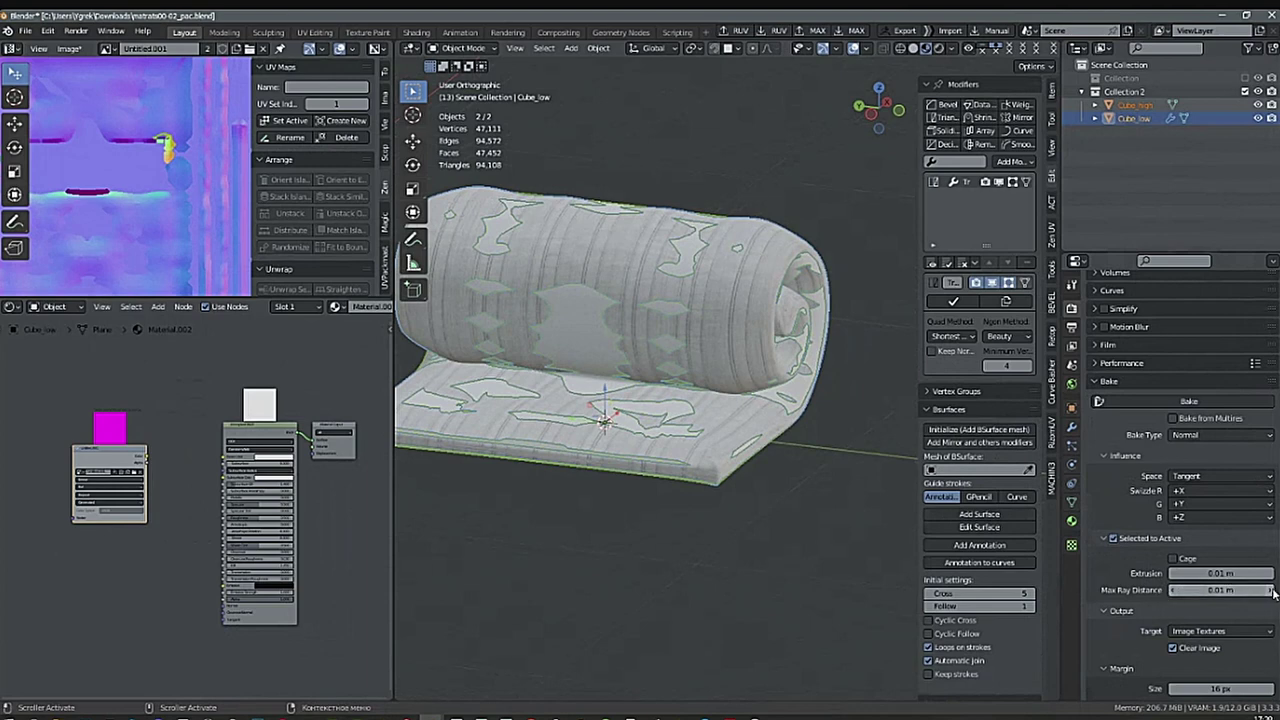
pyautogui.click(1190, 401)
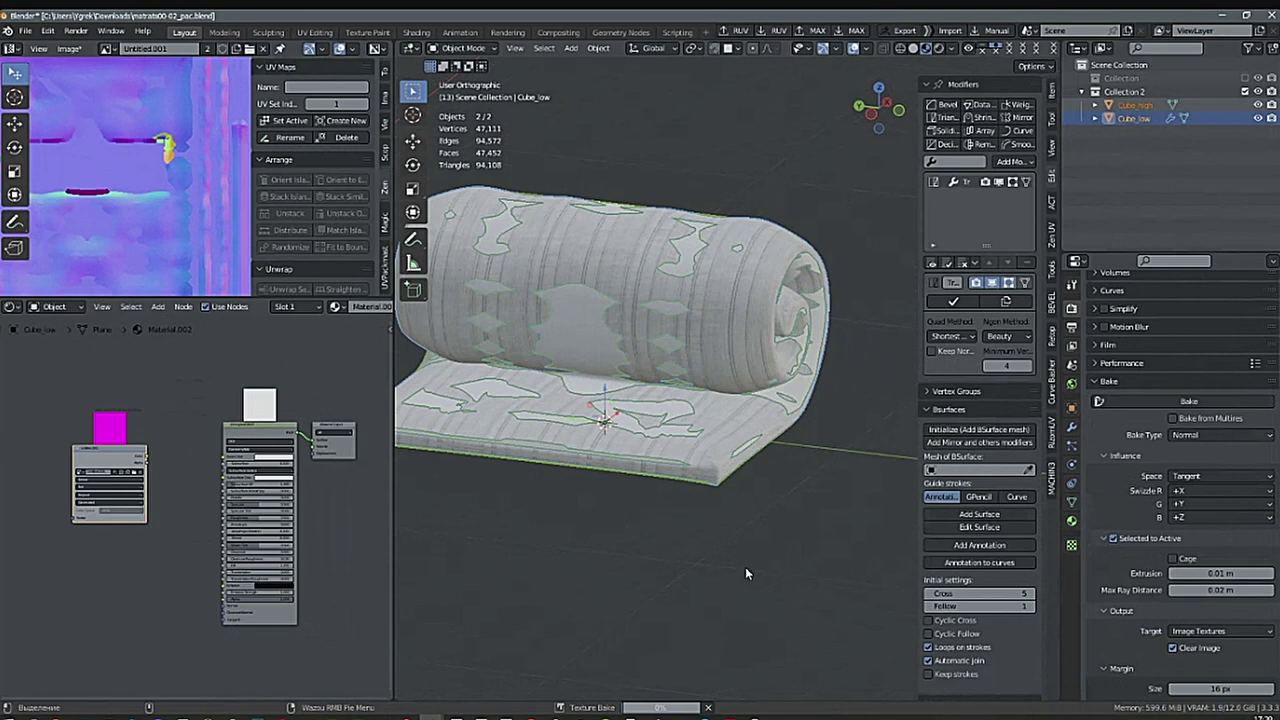
pyautogui.scroll(-3, 196, 234)
pyautogui.moveTo(100, 256); pyautogui.dragTo(187, 185, button='middle')
pyautogui.scroll(1, 129, 216)
pyautogui.scroll(-1, 129, 216)
pyautogui.moveTo(169, 229); pyautogui.dragTo(141, 234, button='middle')
# Select only Cube_low and save the baked normal map as a PNG file in the Downloads folder.
pyautogui.click(700, 534)
pyautogui.click(1134, 118)
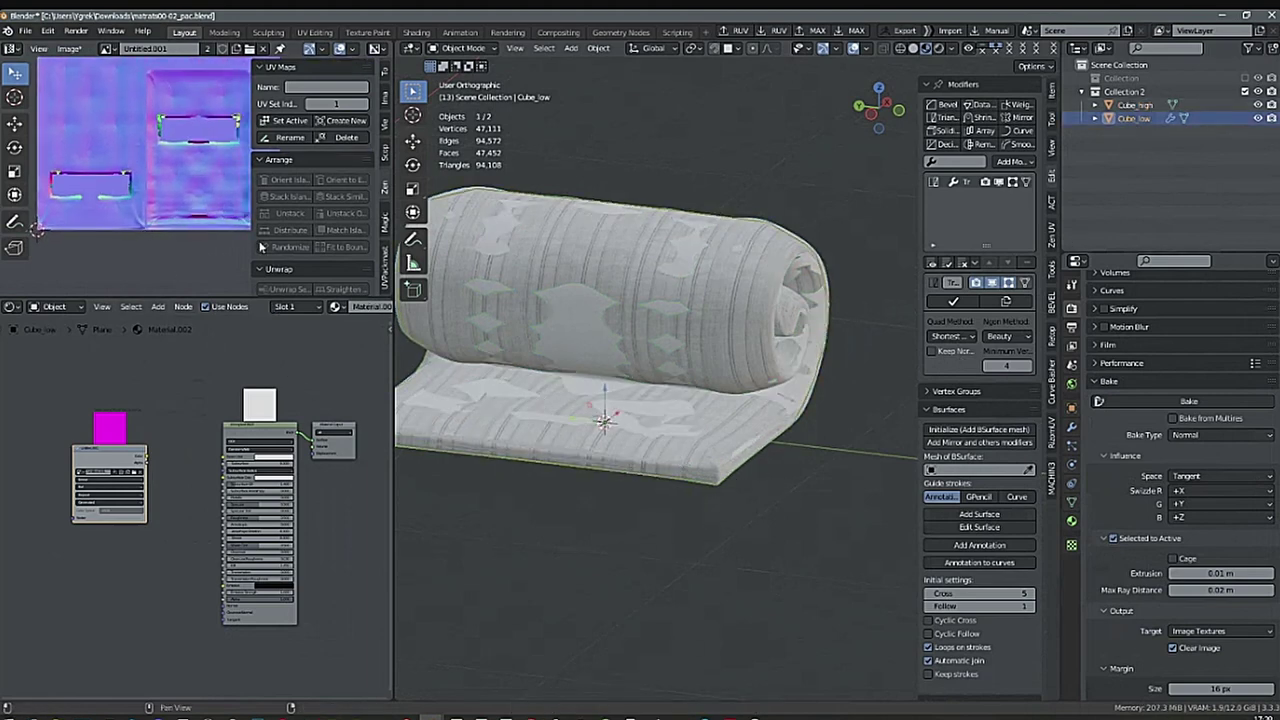
pyautogui.click(69, 48)
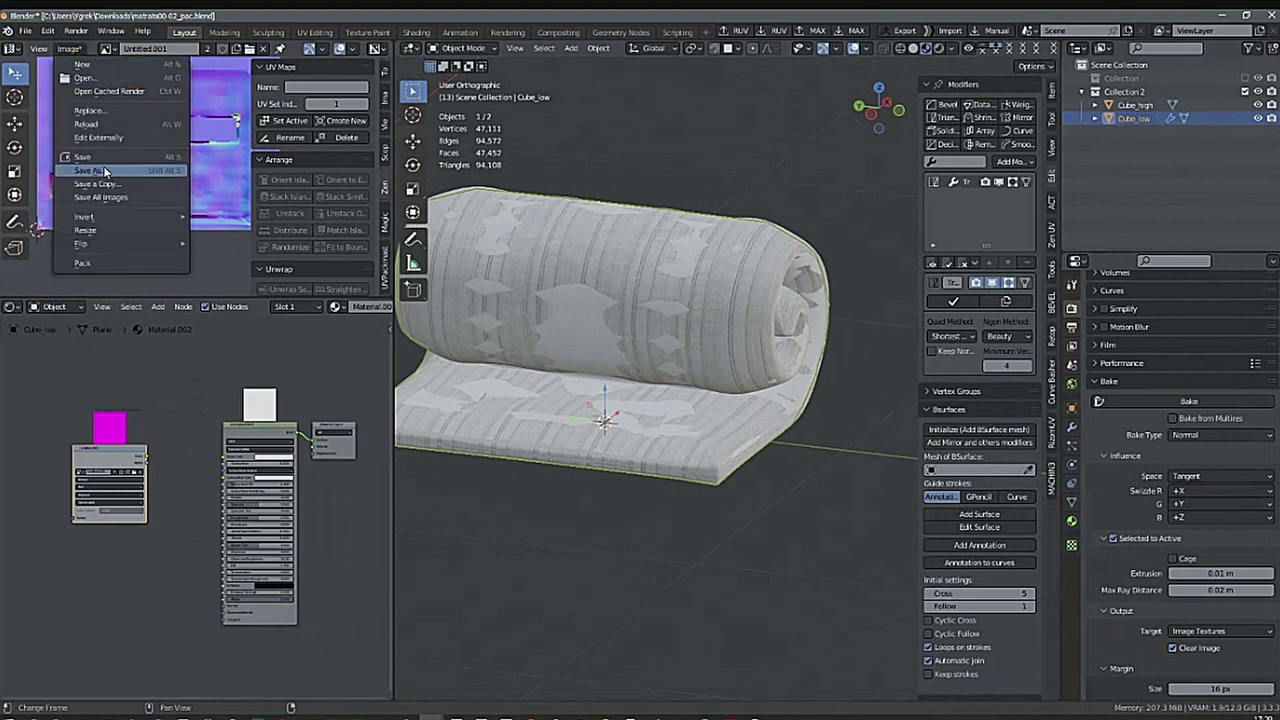
pyautogui.click(105, 172)
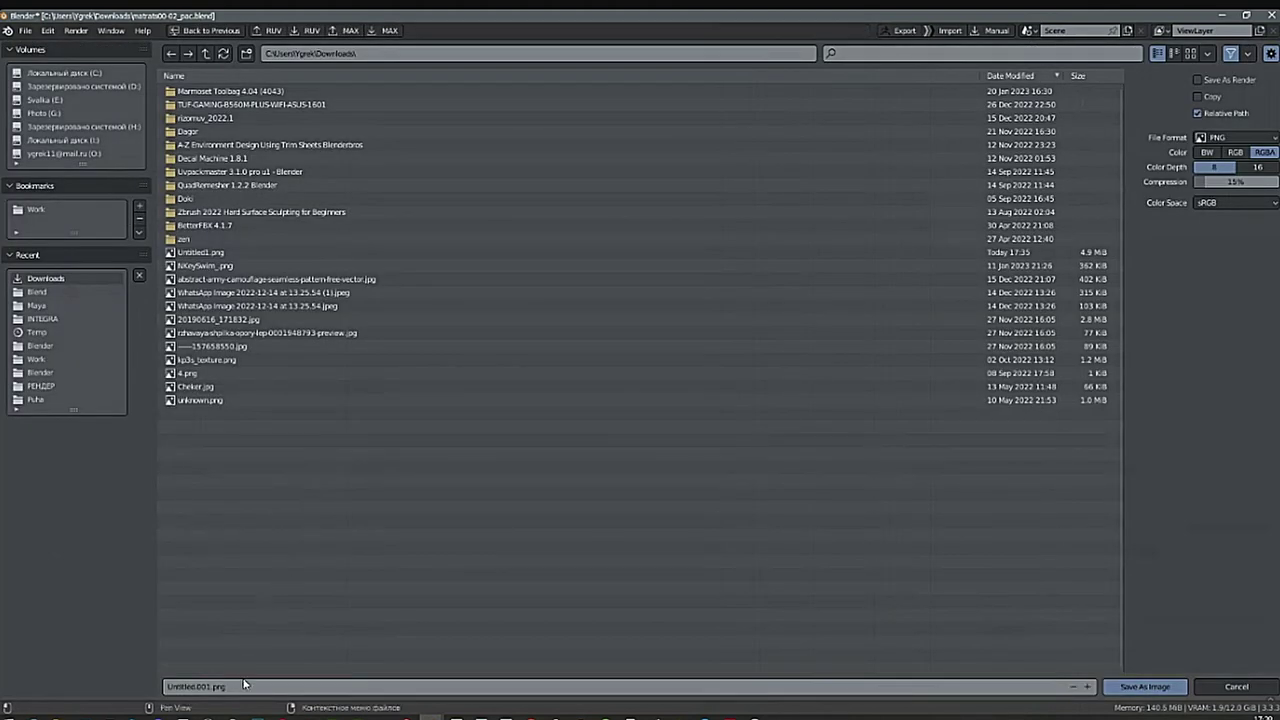
pyautogui.click(200, 686)
pyautogui.click(199, 686)
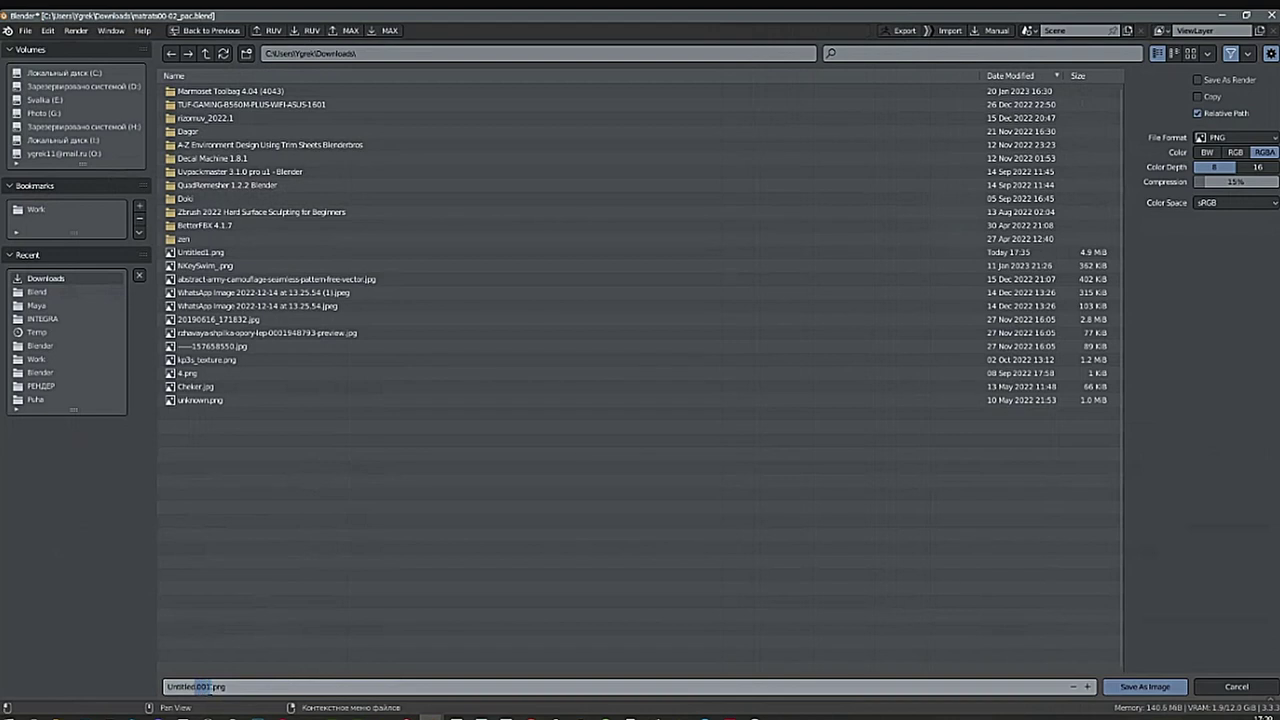
pyautogui.click(316, 647)
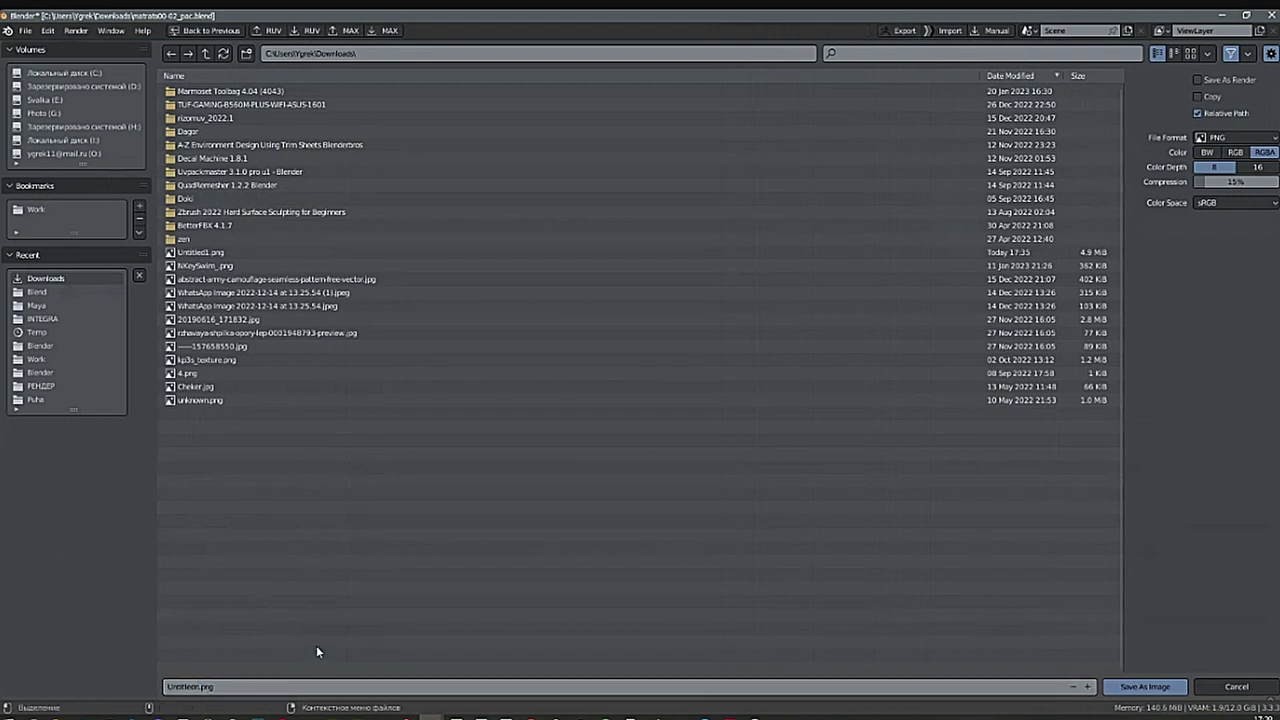
pyautogui.click(1145, 687)
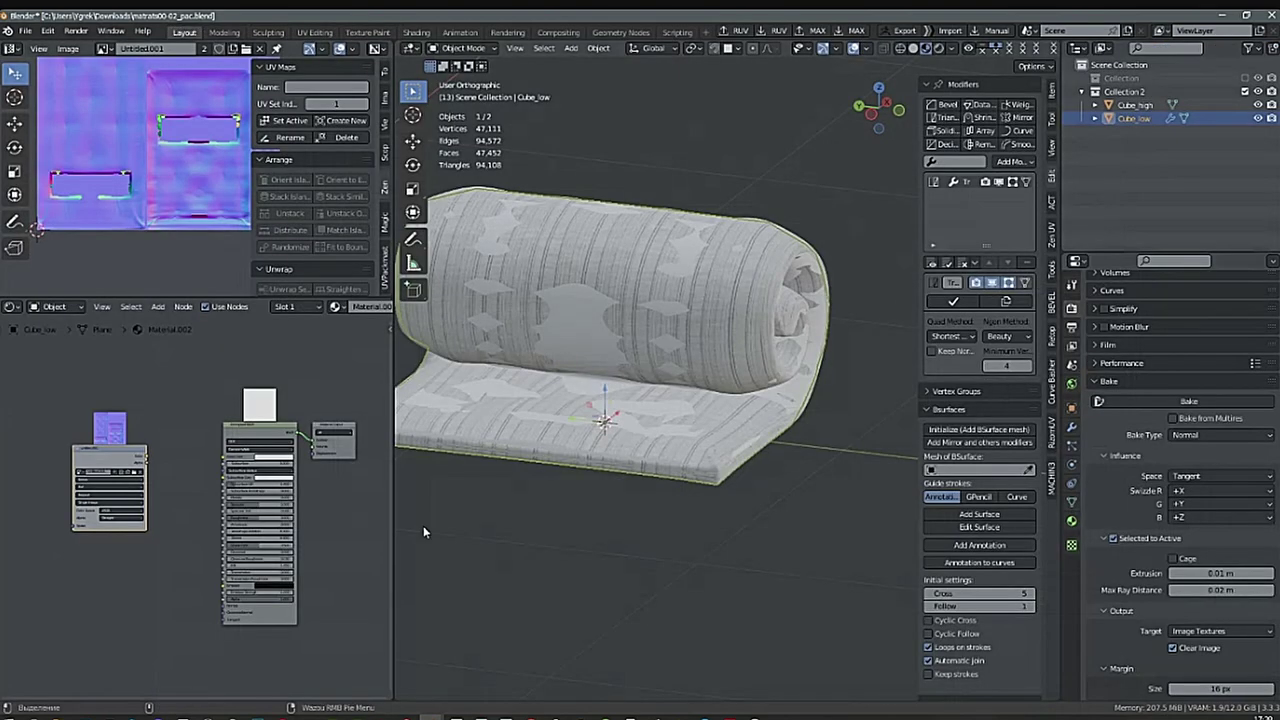
# Set the colour space of the baked image's texture node in Cube_low's material to Non-Color.
pyautogui.moveTo(99, 450); pyautogui.dragTo(60, 558)
pyautogui.scroll(7, 152, 628)
pyautogui.moveTo(152, 628); pyautogui.dragTo(235, 585, button='middle')
pyautogui.click(97, 568)
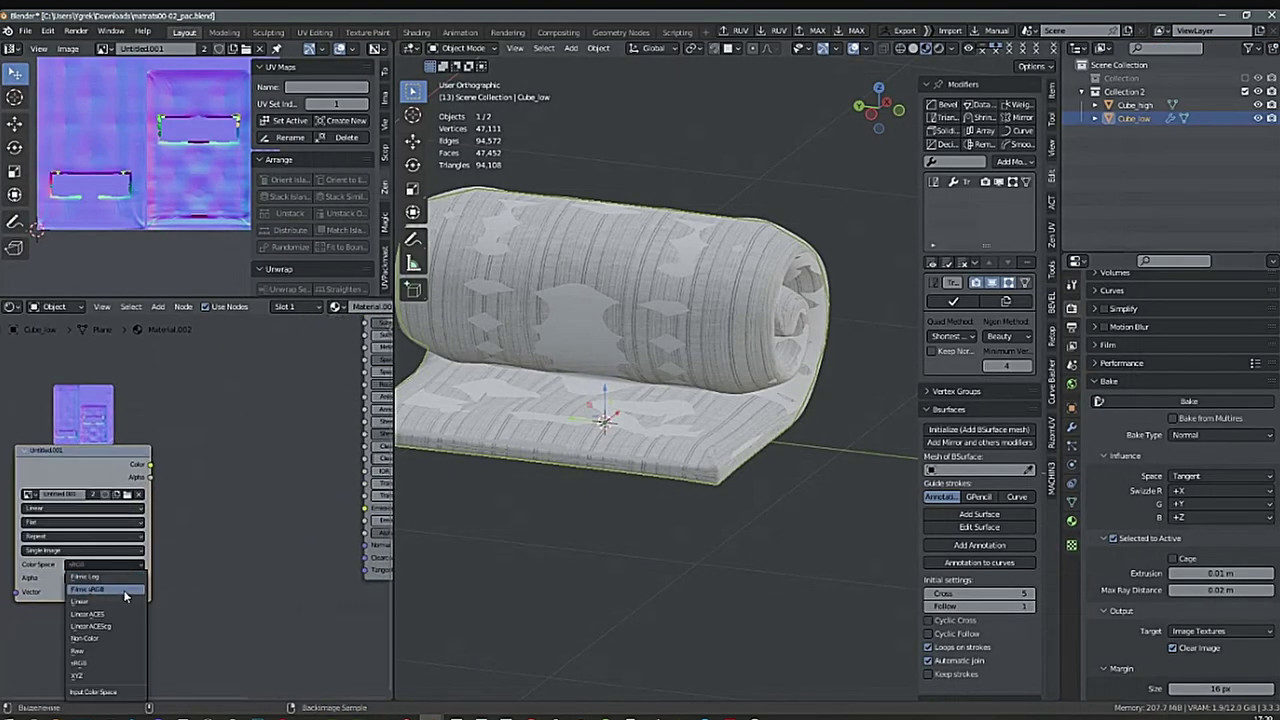
pyautogui.click(100, 642)
pyautogui.scroll(-2, 227, 605)
# Add a Normal Map node and wire the baked texture's Color through it into the Principled shader's Normal input.
pyautogui.hotkey('shift', 'a')
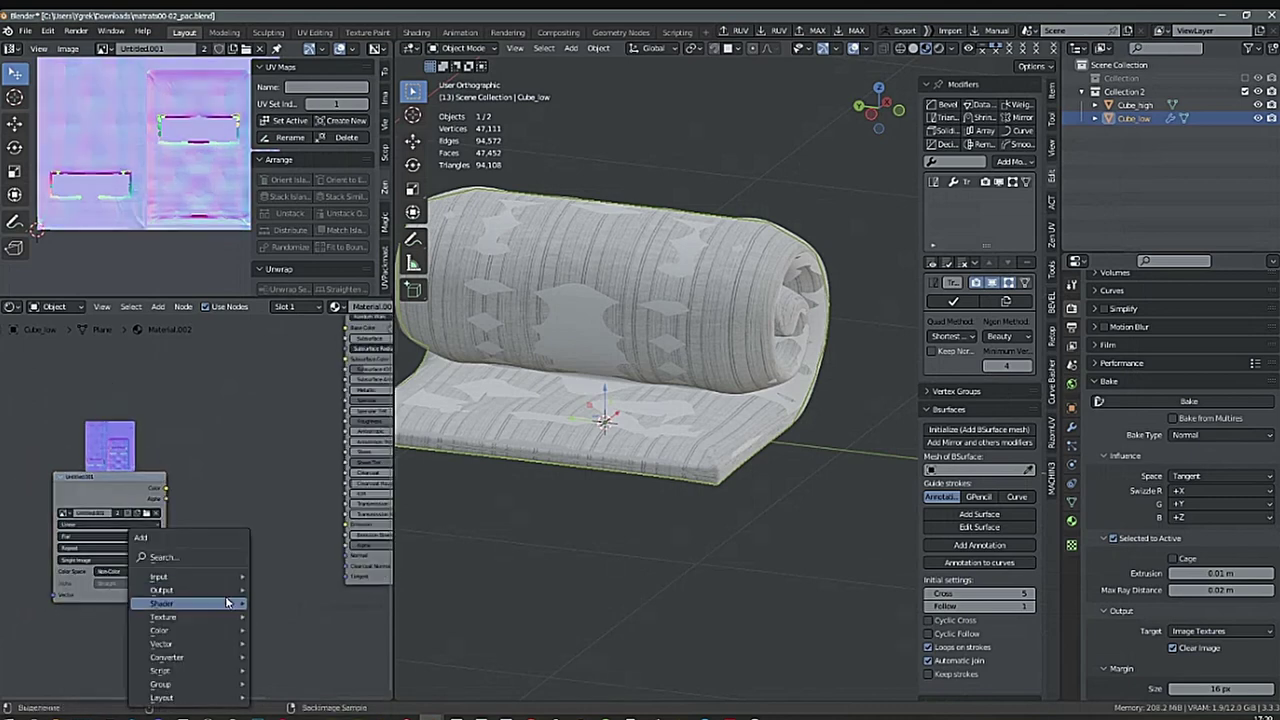
pyautogui.moveTo(187, 607)
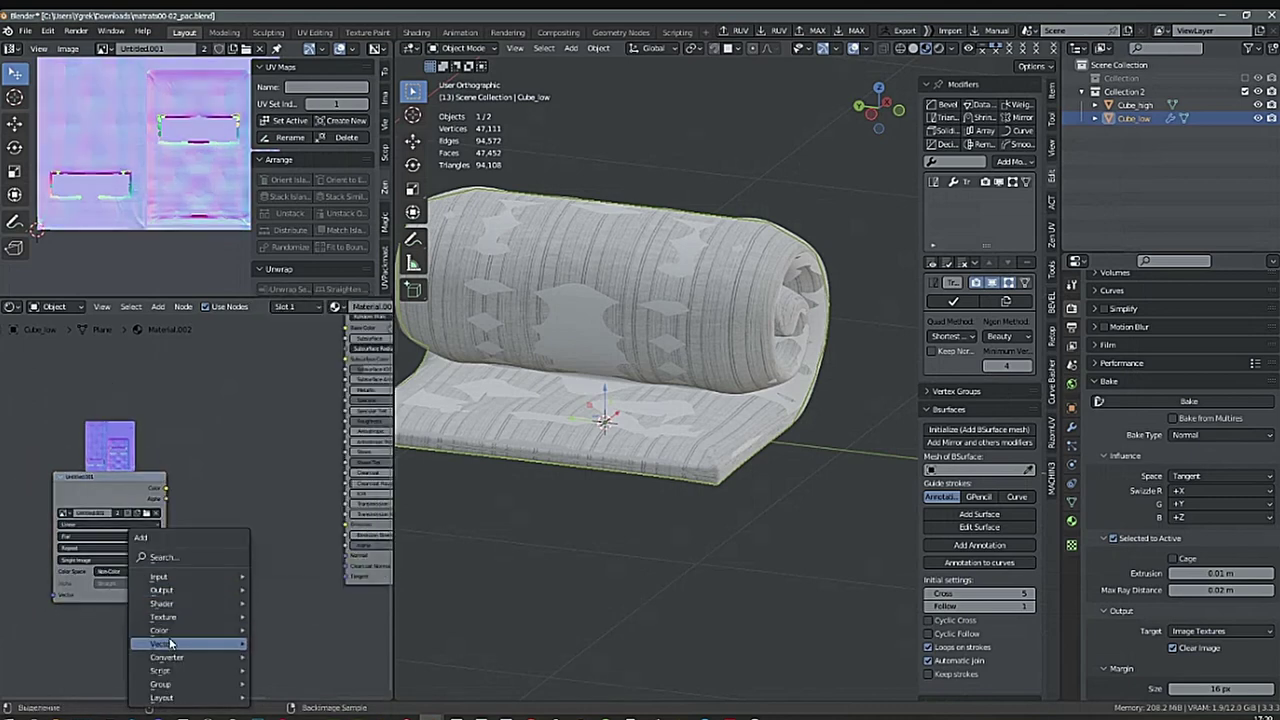
pyautogui.moveTo(185, 643)
pyautogui.click(291, 589)
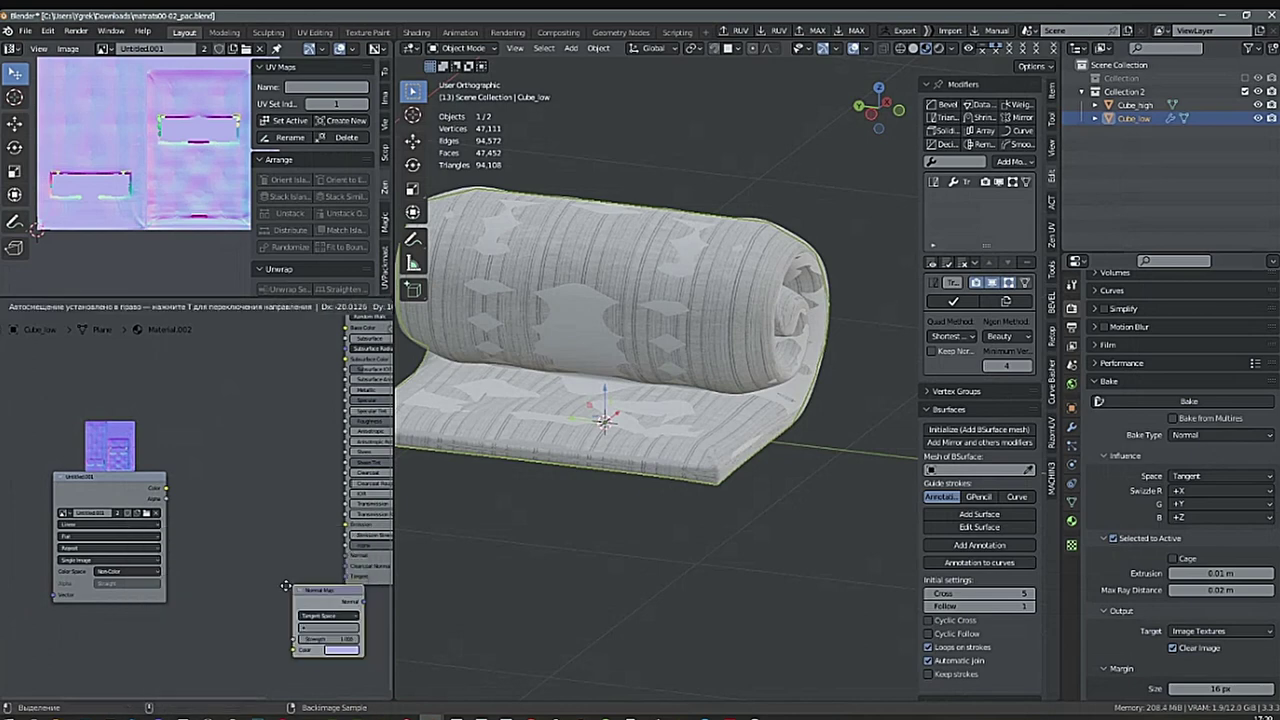
pyautogui.click(205, 537)
pyautogui.moveTo(276, 552); pyautogui.dragTo(348, 558)
pyautogui.moveTo(128, 495); pyautogui.dragTo(207, 599)
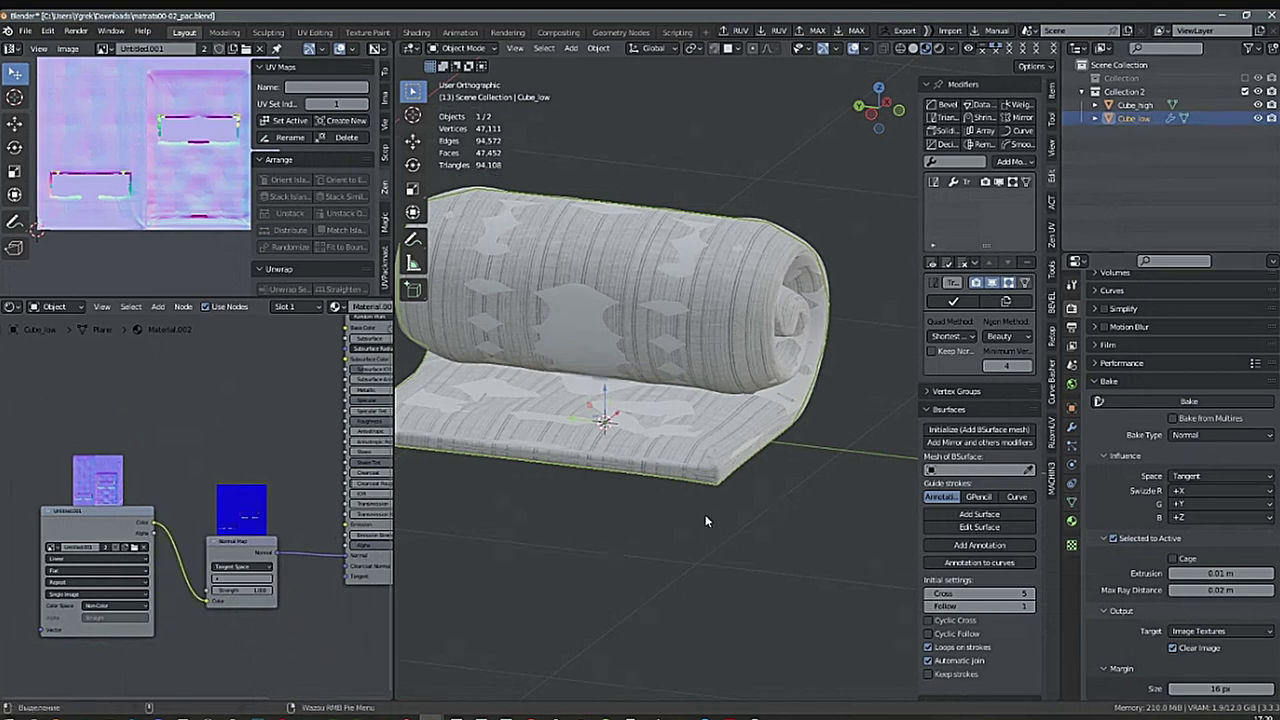
# Isolate Cube_low in local view and inspect its normal-mapped shading under the roll while rotating the HDRI lighting.
pyautogui.press('KP_Divide')
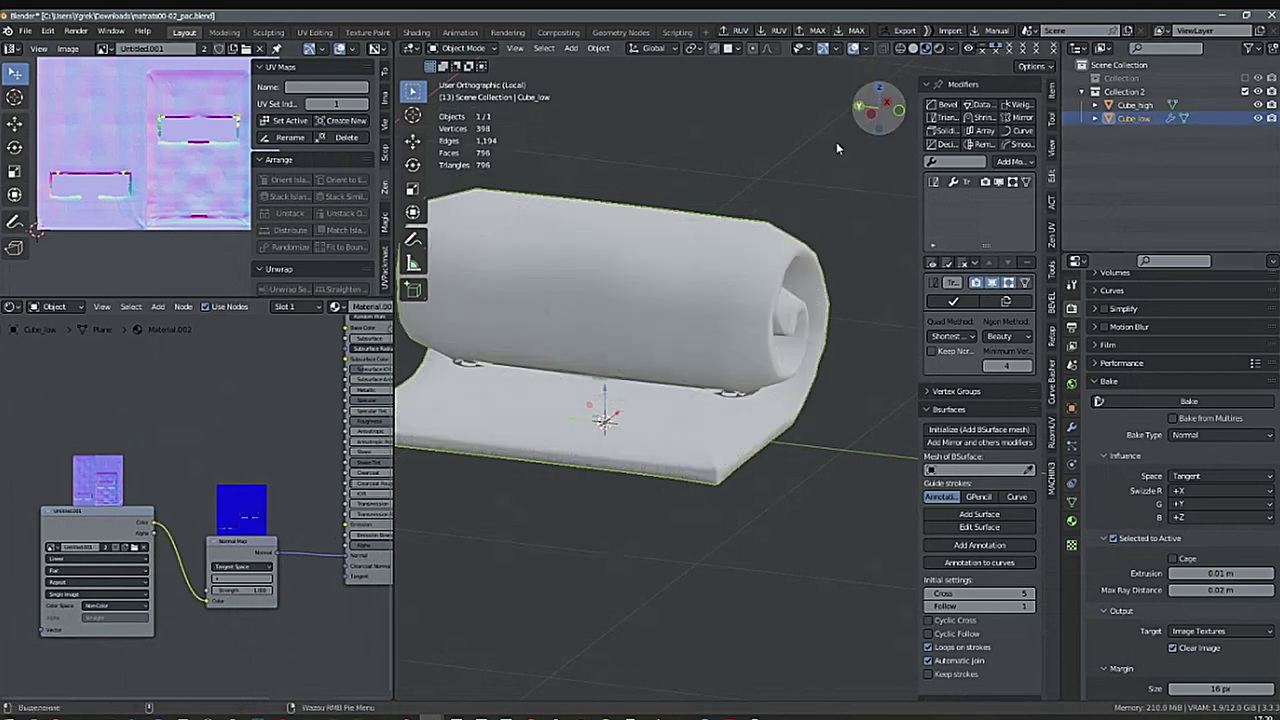
pyautogui.scroll(5, 772, 439)
pyautogui.moveTo(772, 439); pyautogui.dragTo(685, 432, button='middle')
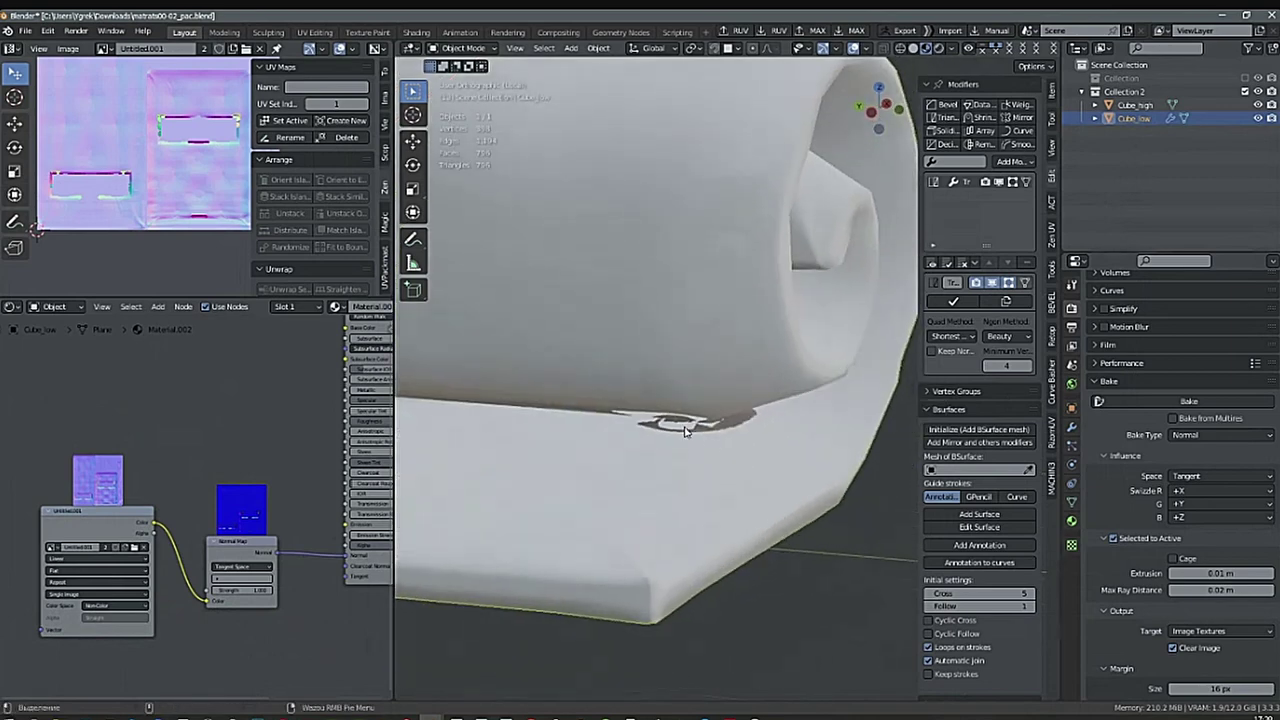
pyautogui.moveTo(760, 358)
pyautogui.mouseDown(button='middle')
pyautogui.moveTo(737, 446)
pyautogui.moveTo(679, 443)
pyautogui.moveTo(760, 440)
pyautogui.moveTo(773, 373)
pyautogui.mouseUp(button='middle')
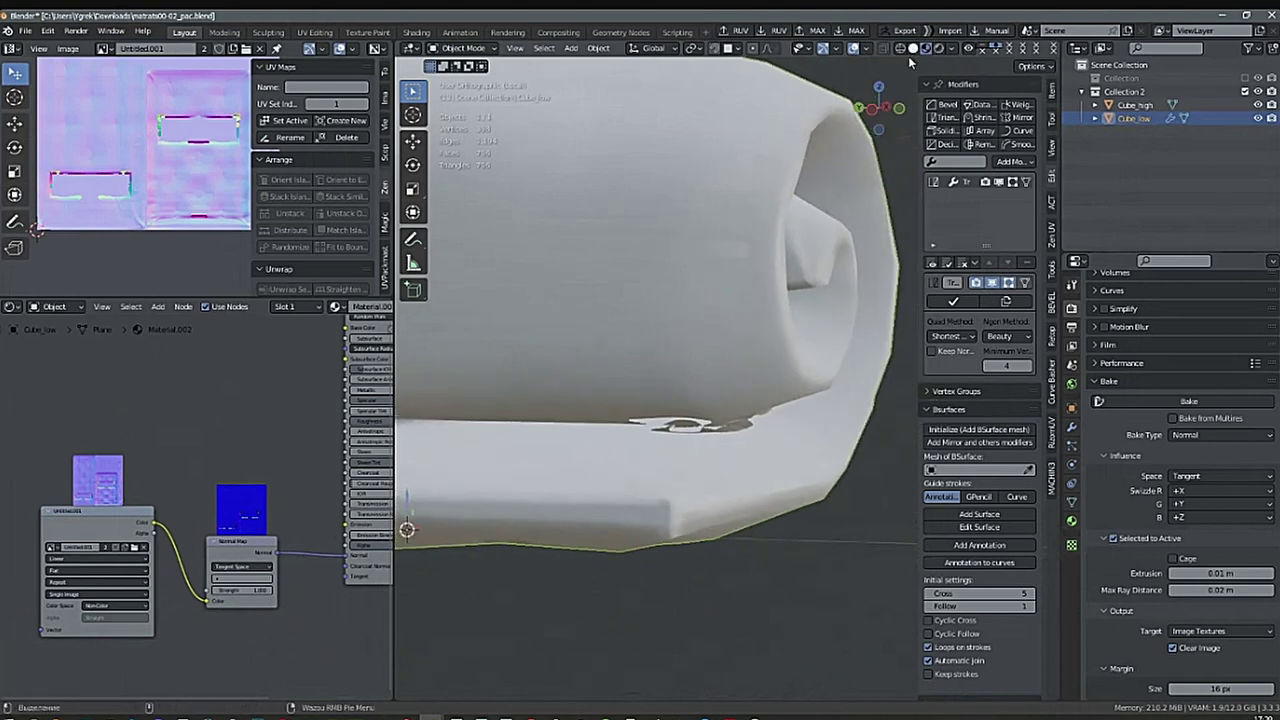
pyautogui.moveTo(771, 397); pyautogui.dragTo(783, 423, button='middle')
pyautogui.scroll(-3, 772, 436)
pyautogui.keyDown('shift'); pyautogui.moveTo(713, 478); pyautogui.dragTo(758, 517, button='middle'); pyautogui.keyUp('shift')
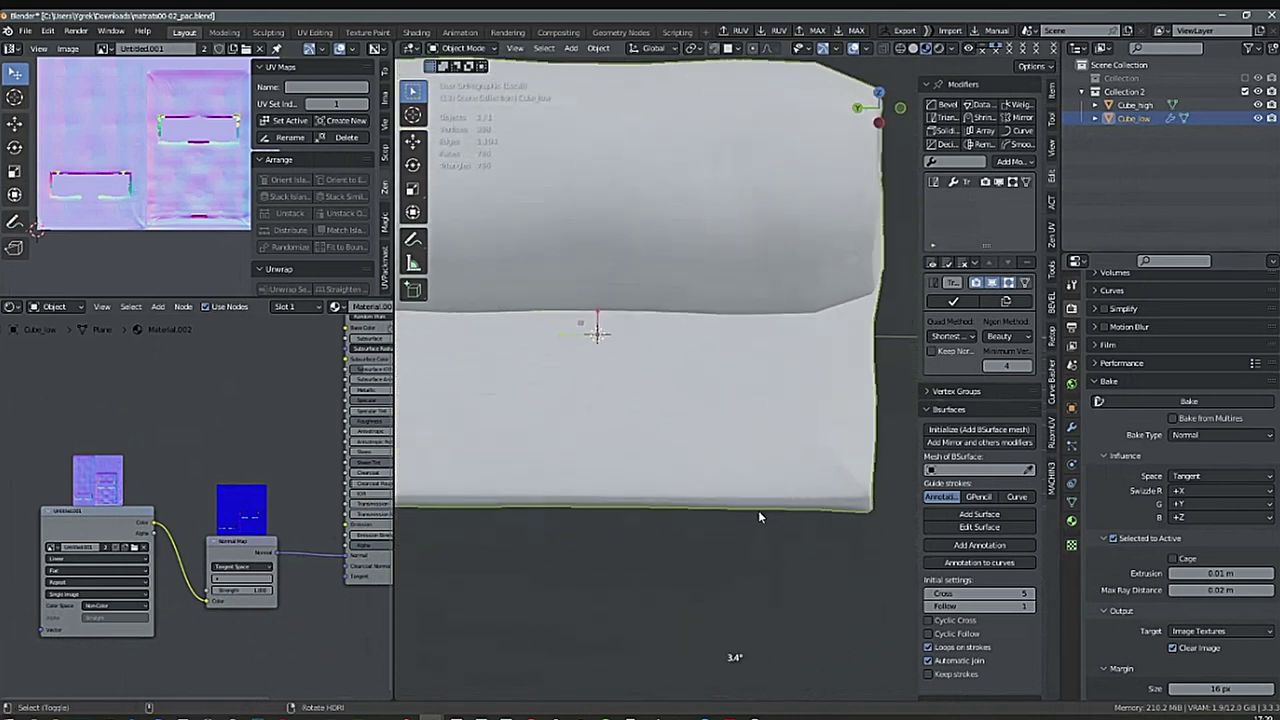
pyautogui.keyDown('shift'); pyautogui.moveTo(758, 511); pyautogui.dragTo(699, 522, button='right'); pyautogui.keyUp('shift')
# Darken the Principled shader's Base Color to grey and inspect the roll's shading from the other side.
pyautogui.moveTo(329, 626); pyautogui.dragTo(189, 661, button='middle')
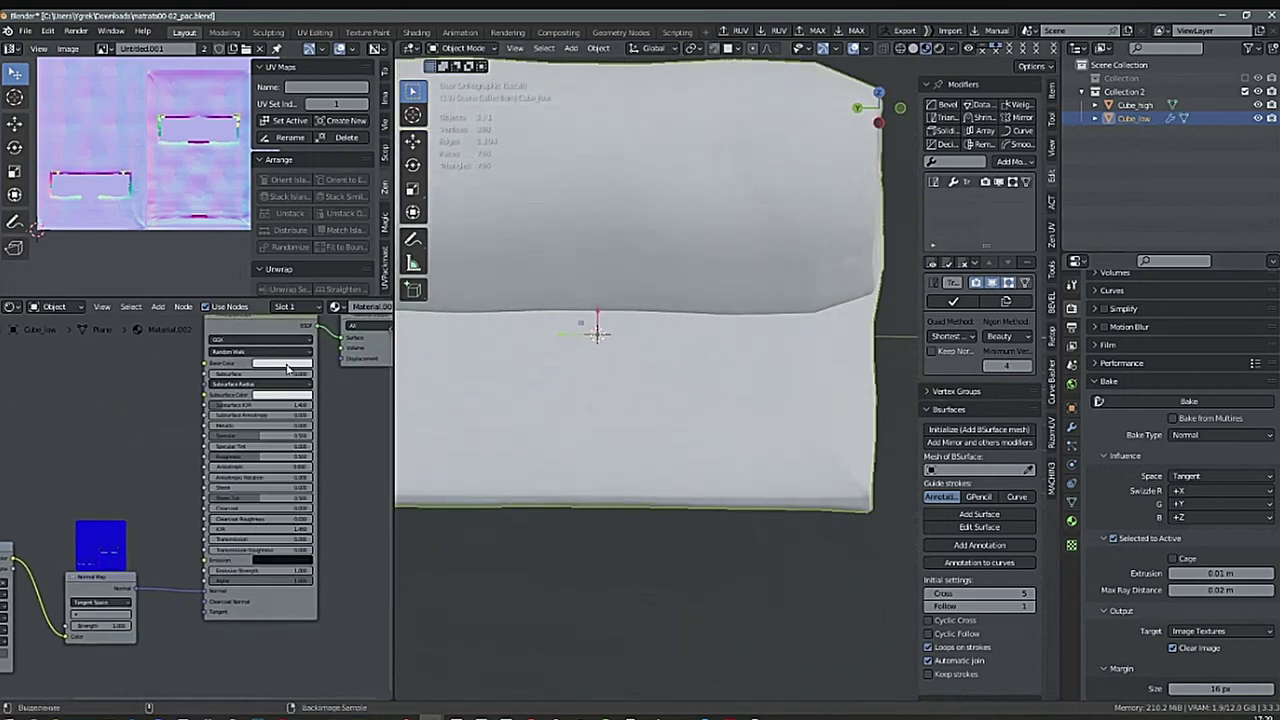
pyautogui.click(303, 396)
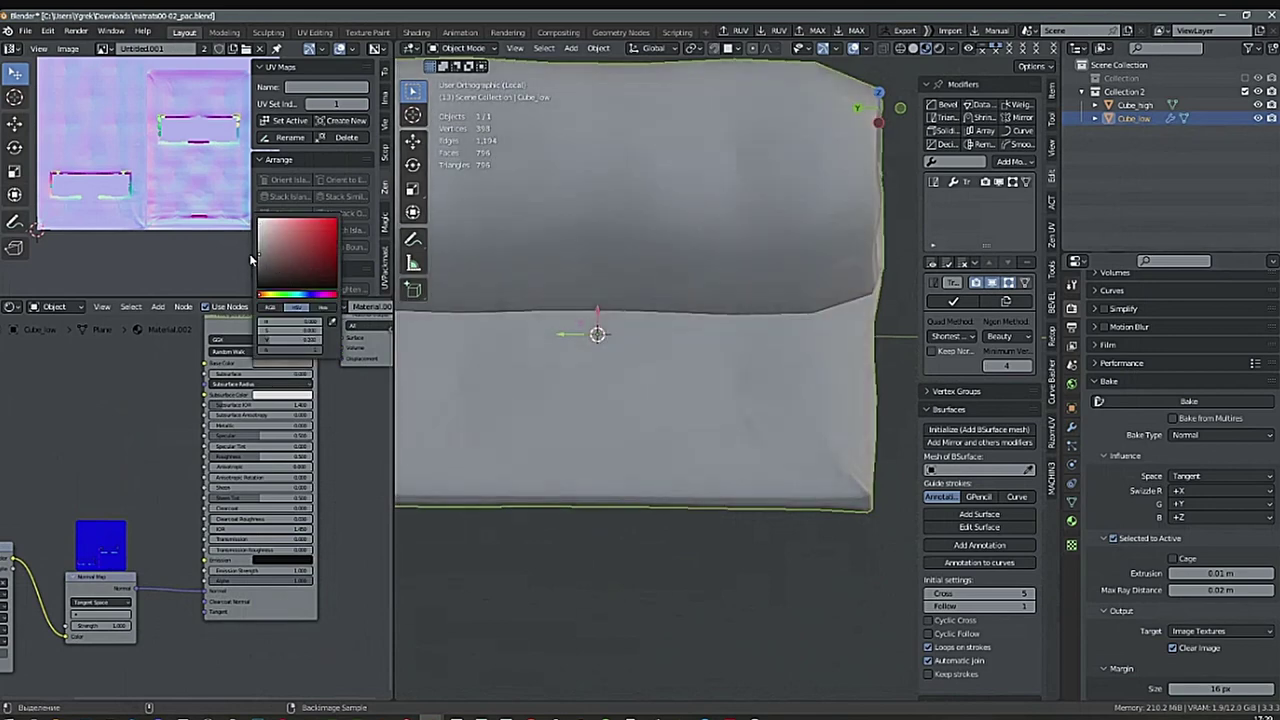
pyautogui.moveTo(740, 580); pyautogui.dragTo(622, 500, button='middle')
pyautogui.moveTo(622, 500); pyautogui.dragTo(683, 446, button='middle')
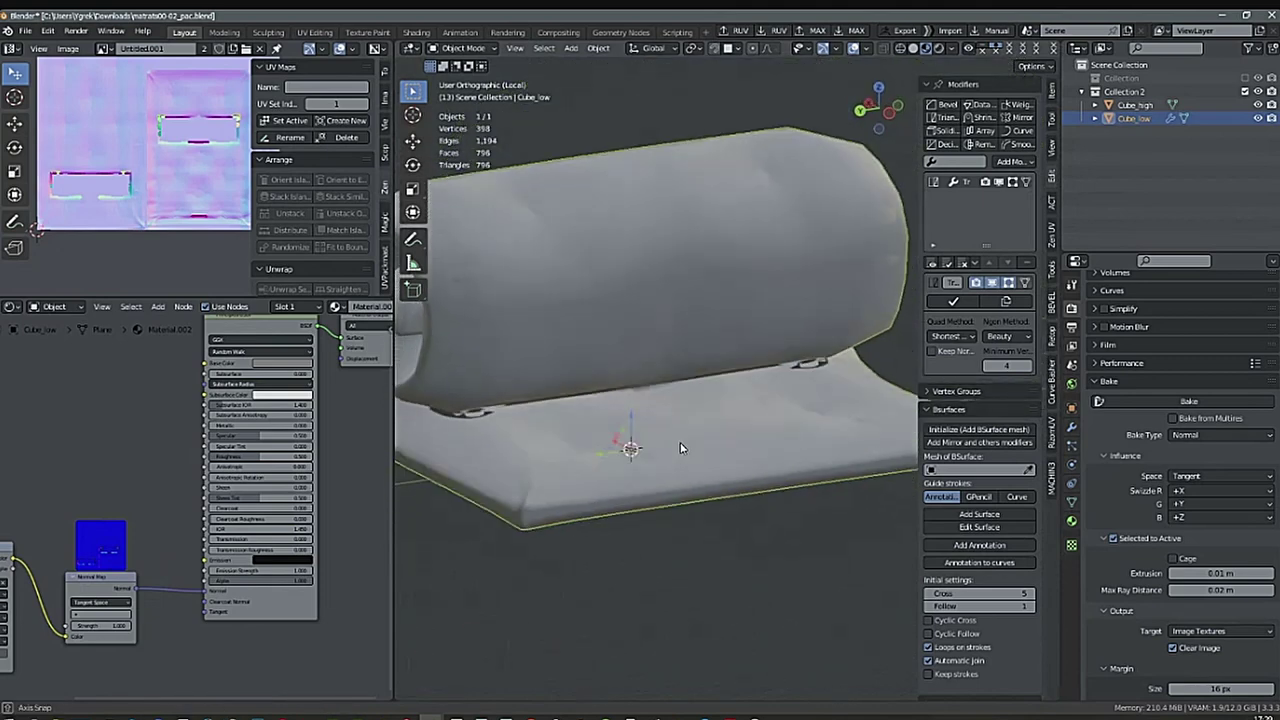
# Set Max Ray Distance to 0.01 m and rebake the normal map from Cube_high onto Cube_low as the active object.
pyautogui.moveTo(227, 118); pyautogui.dragTo(148, 141, button='middle')
pyautogui.scroll(6, 148, 142)
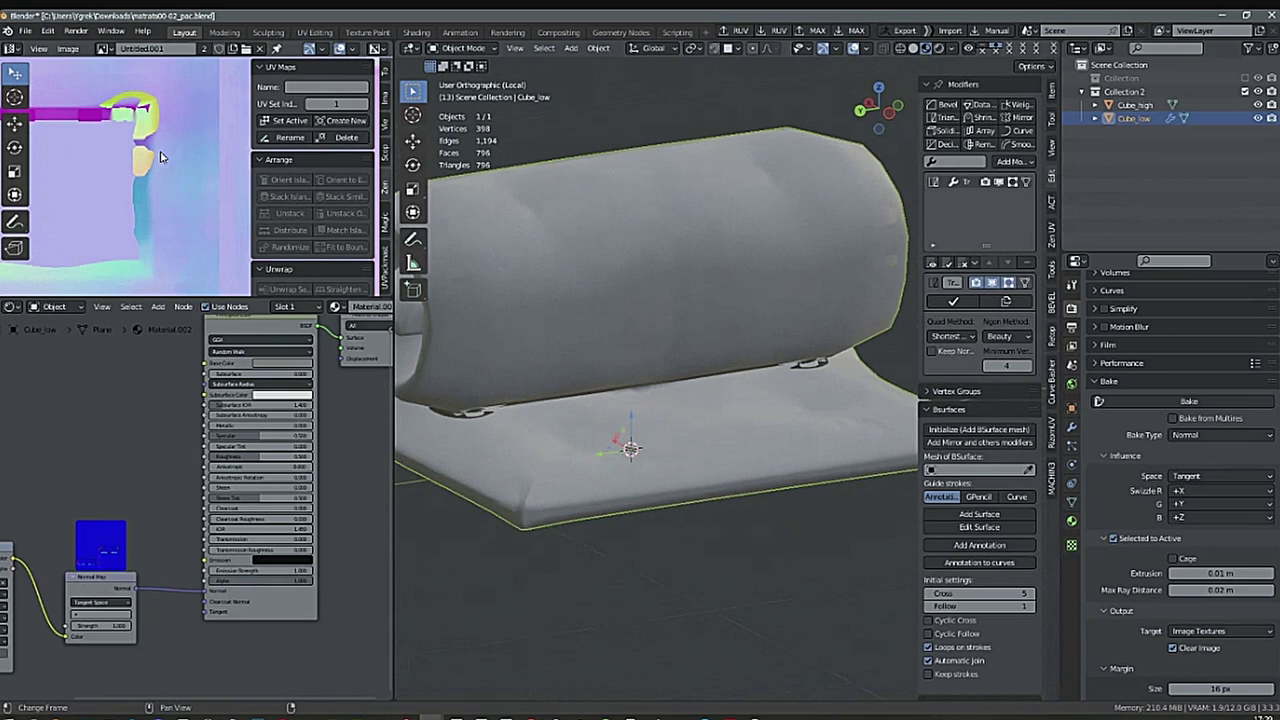
pyautogui.click(1236, 590)
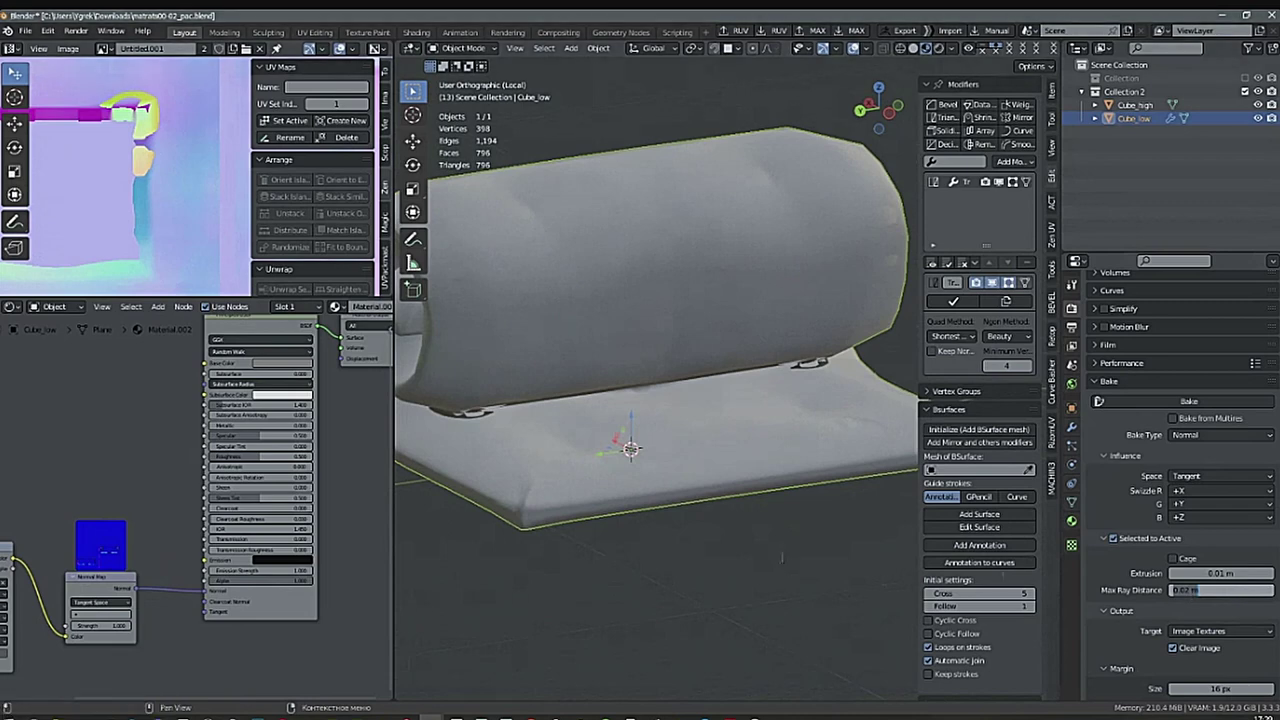
pyautogui.press('super+e')
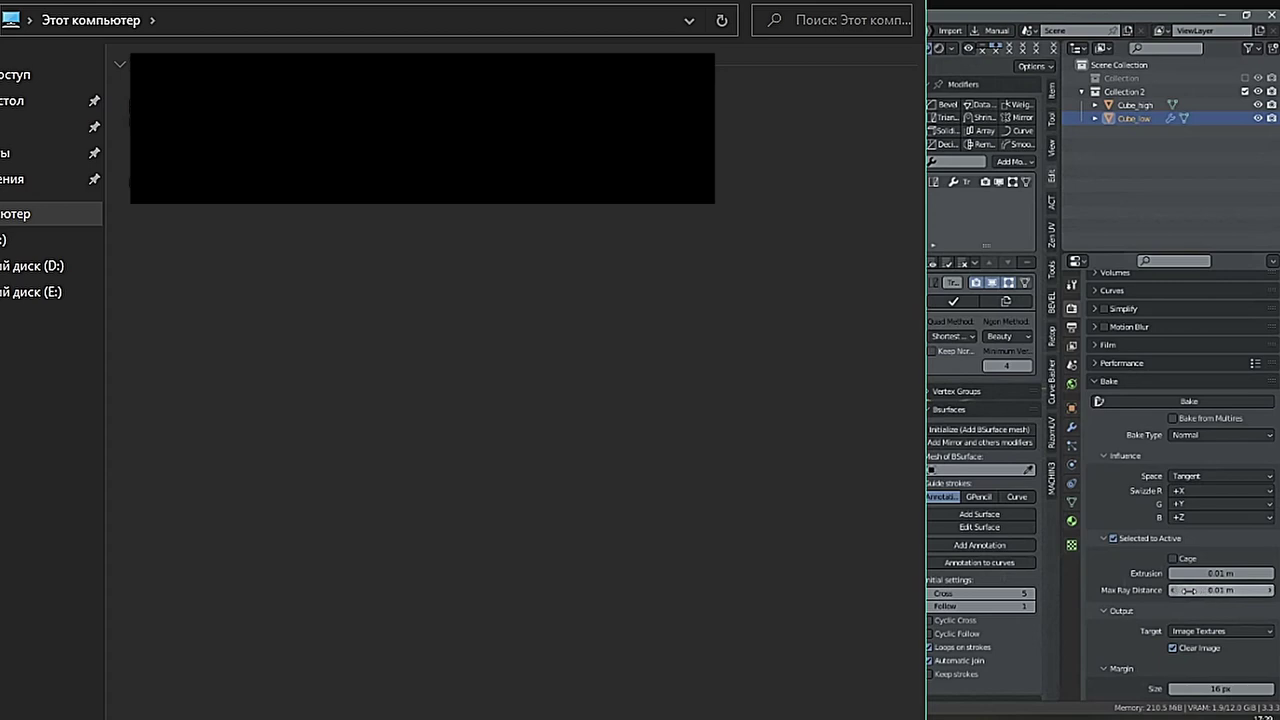
pyautogui.click(1144, 106)
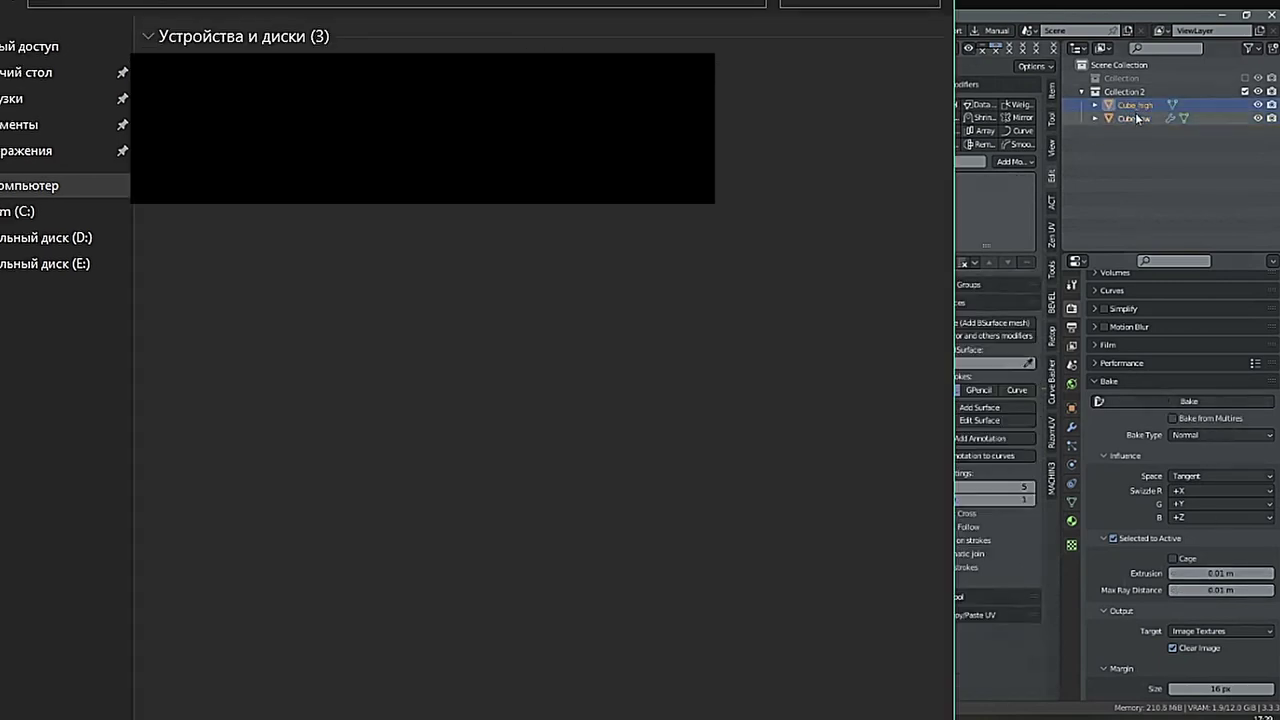
pyautogui.keyDown('ctrl'); pyautogui.click(1134, 118); pyautogui.keyUp('ctrl')
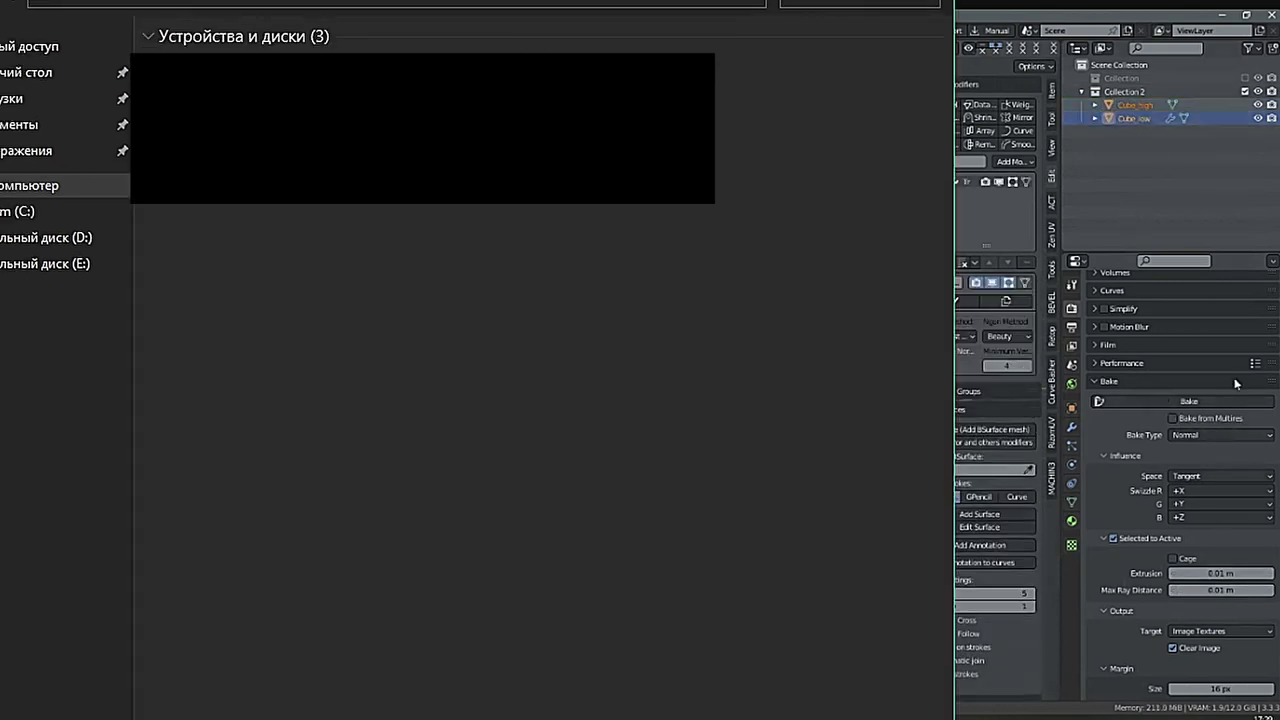
pyautogui.click(1174, 405)
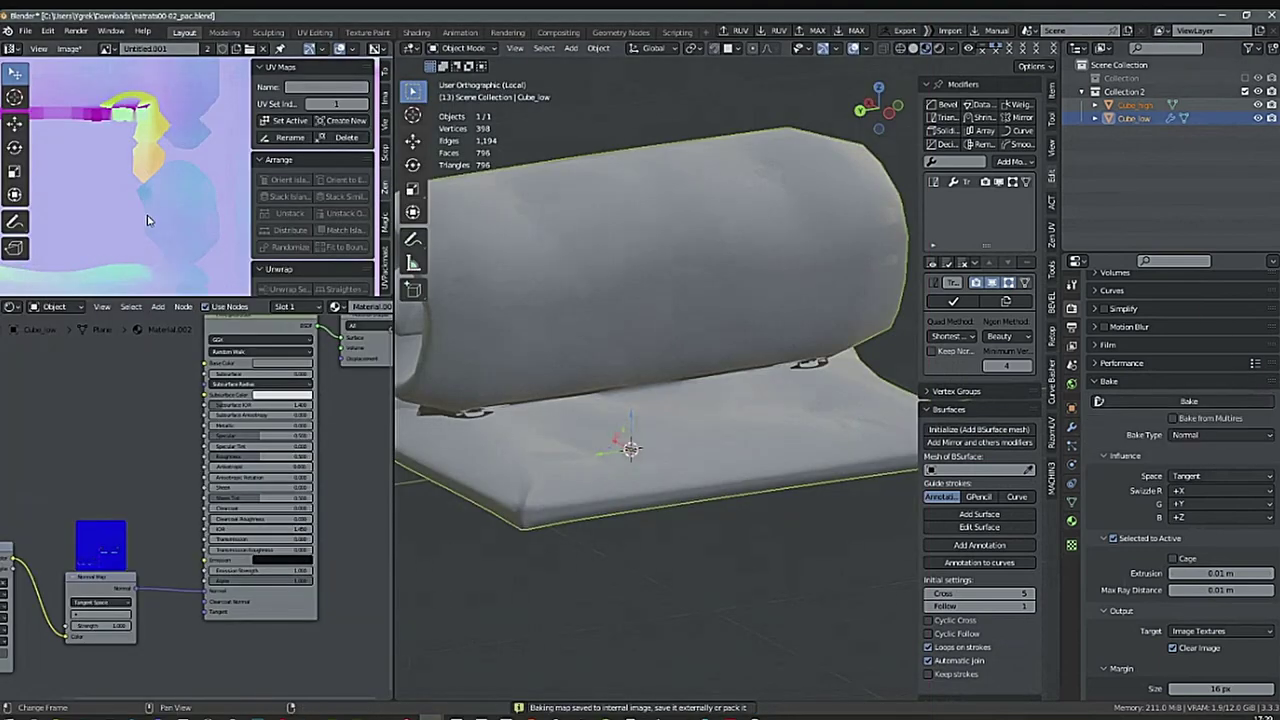
# Save the rebaked normal image and inspect the shading at the mat's flat front corner.
pyautogui.moveTo(151, 466); pyautogui.dragTo(265, 446, button='middle')
pyautogui.click(70, 50)
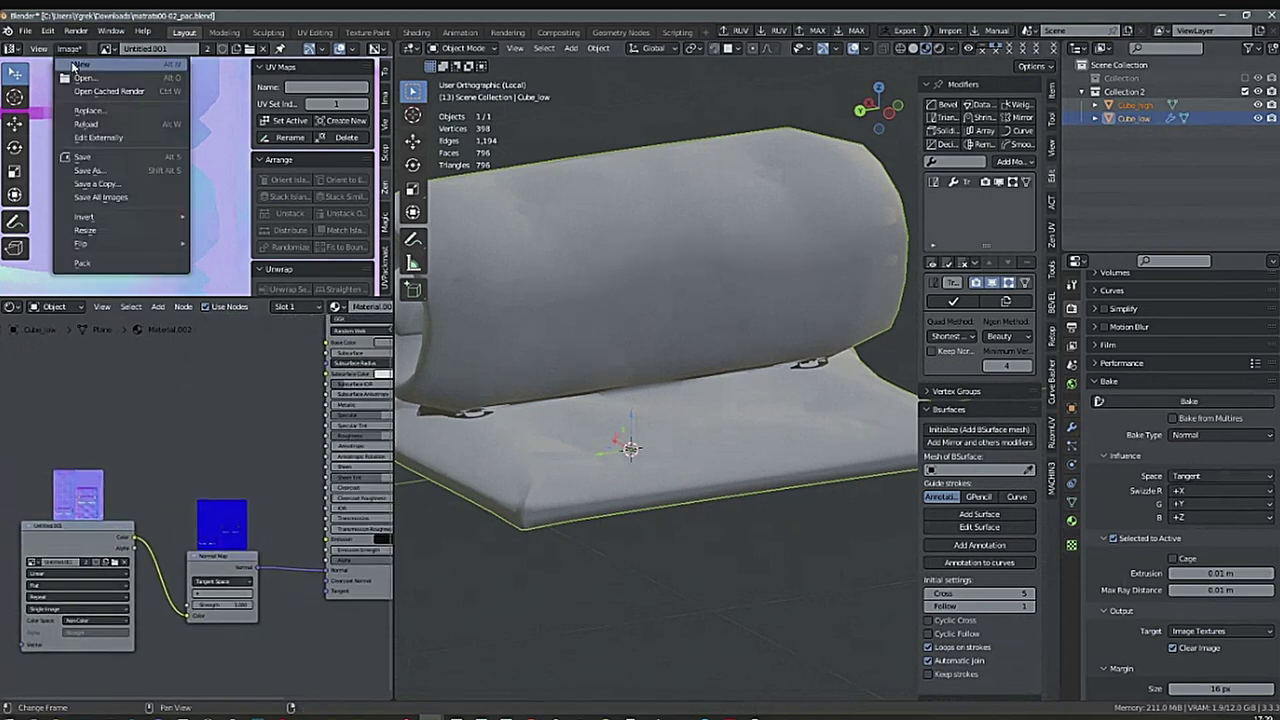
pyautogui.click(98, 162)
pyautogui.moveTo(711, 563); pyautogui.dragTo(627, 622, button='middle')
pyautogui.scroll(2, 671, 566)
pyautogui.scroll(1, 643, 451)
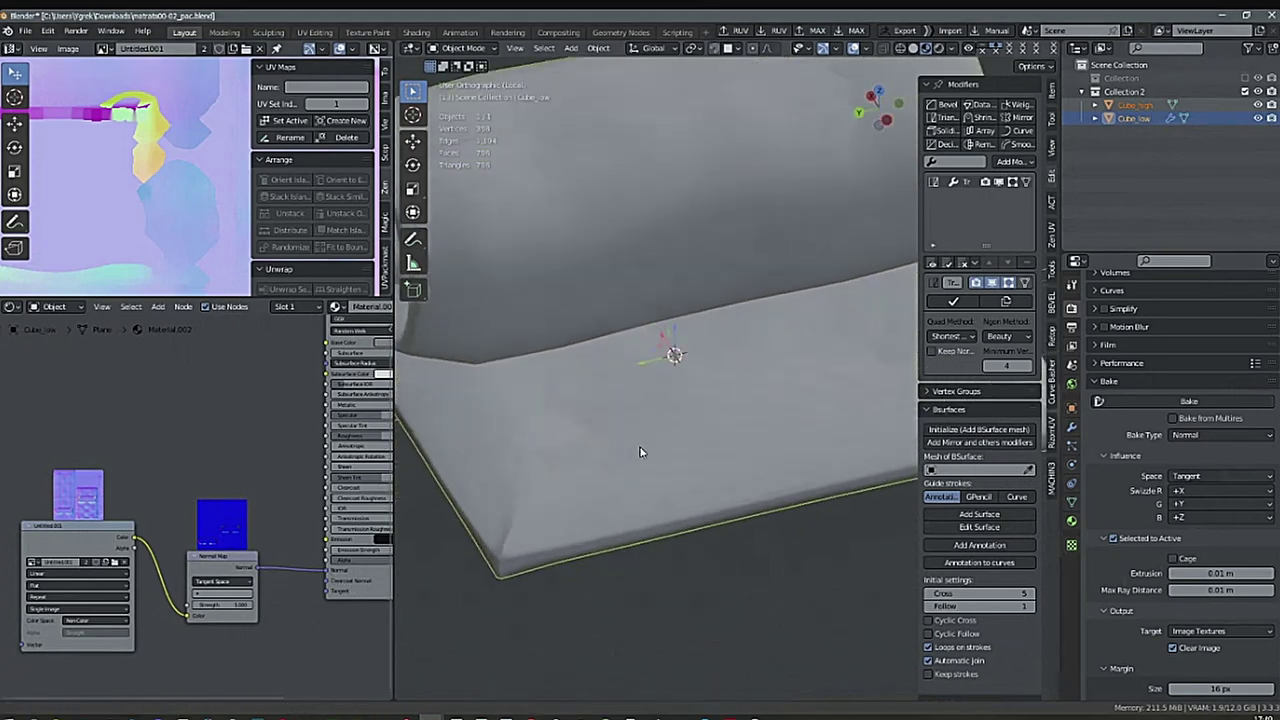
pyautogui.moveTo(643, 451); pyautogui.dragTo(584, 450, button='middle')
pyautogui.keyDown('shift'); pyautogui.moveTo(675, 566); pyautogui.dragTo(642, 554, button='middle'); pyautogui.keyUp('shift')
# Set Max Ray Distance to 0.03 m, rebake the normal map onto Cube_low and examine the result on the image and model.
pyautogui.click(1238, 590)
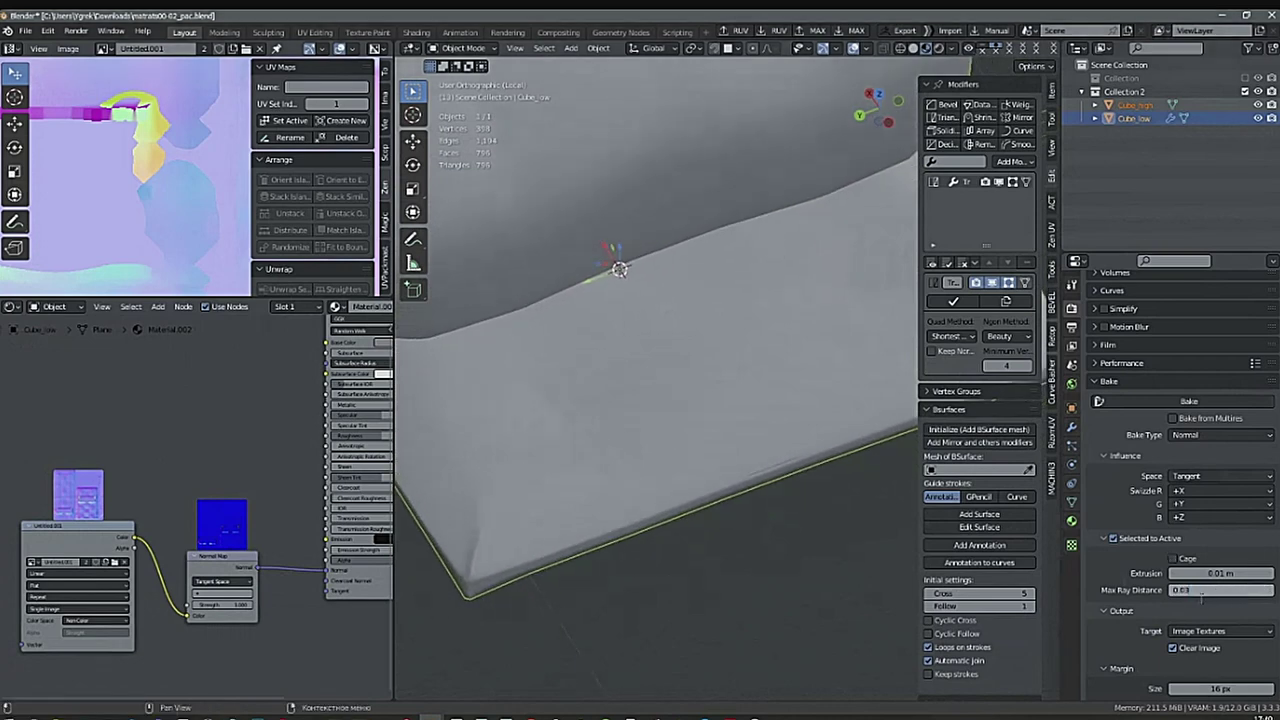
pyautogui.press('Return')
pyautogui.click(1178, 400)
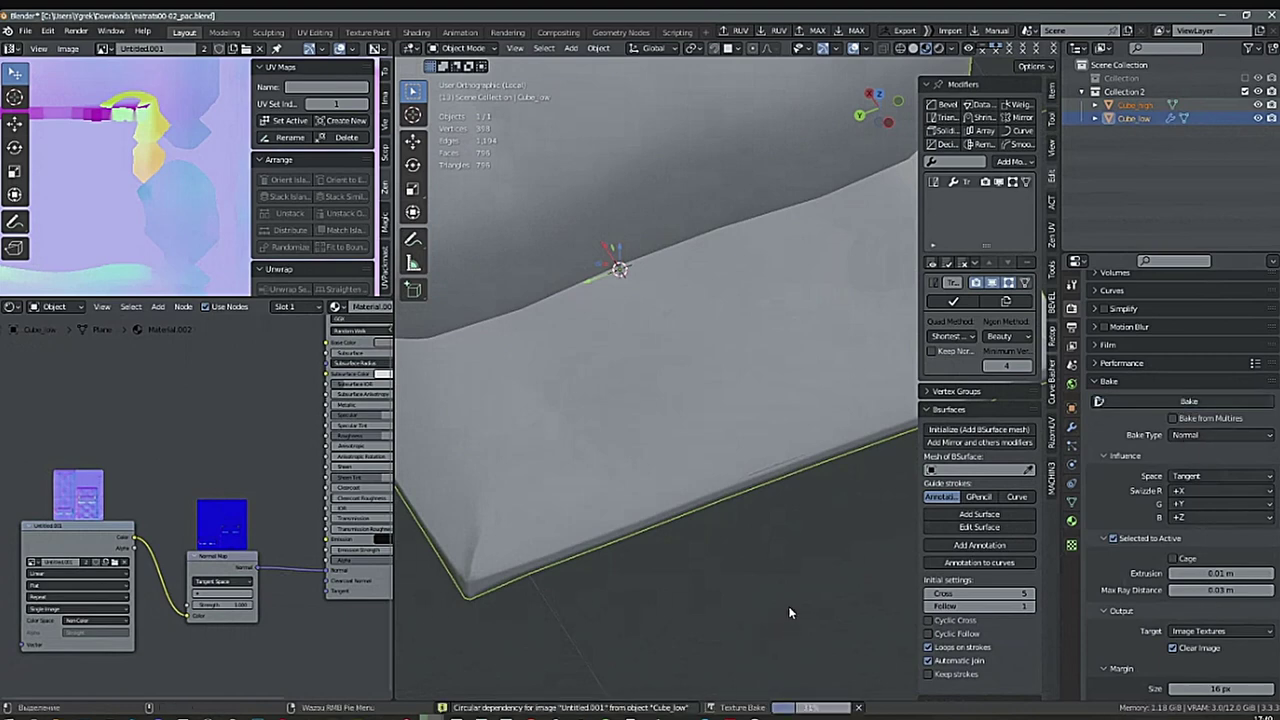
pyautogui.moveTo(773, 586); pyautogui.dragTo(666, 500, button='middle')
pyautogui.scroll(-6, 160, 215)
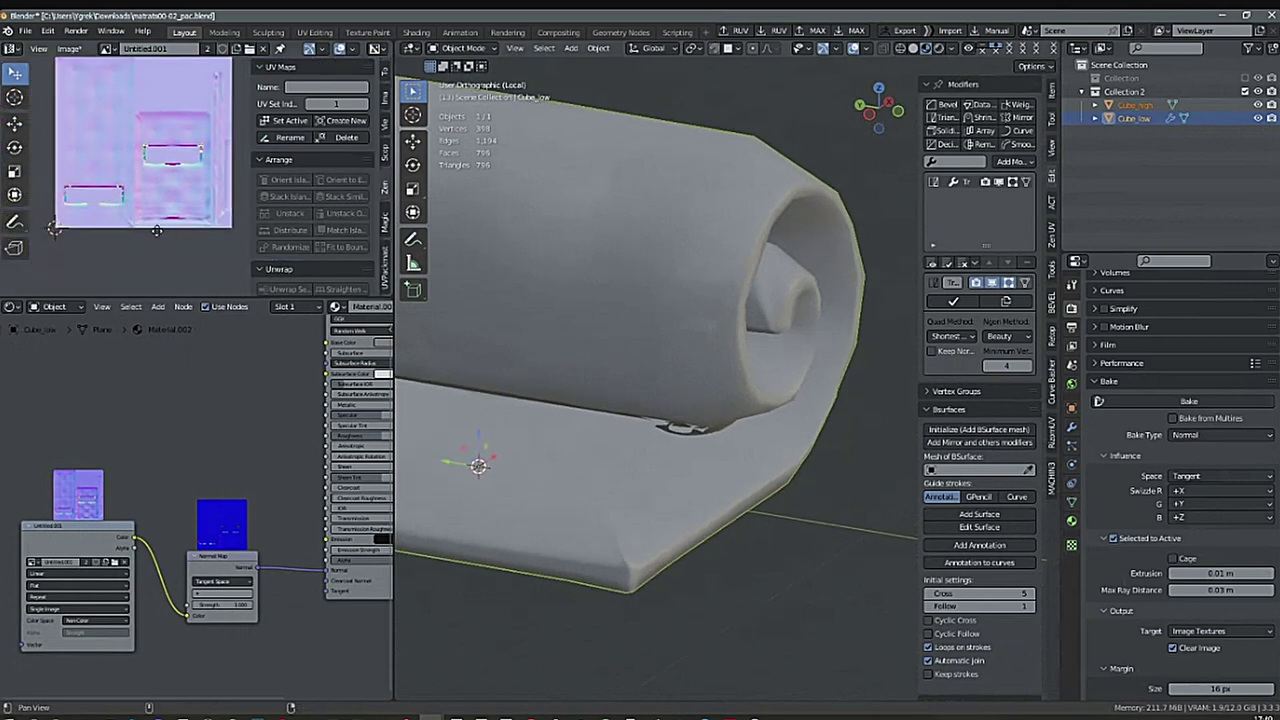
pyautogui.scroll(7, 157, 231)
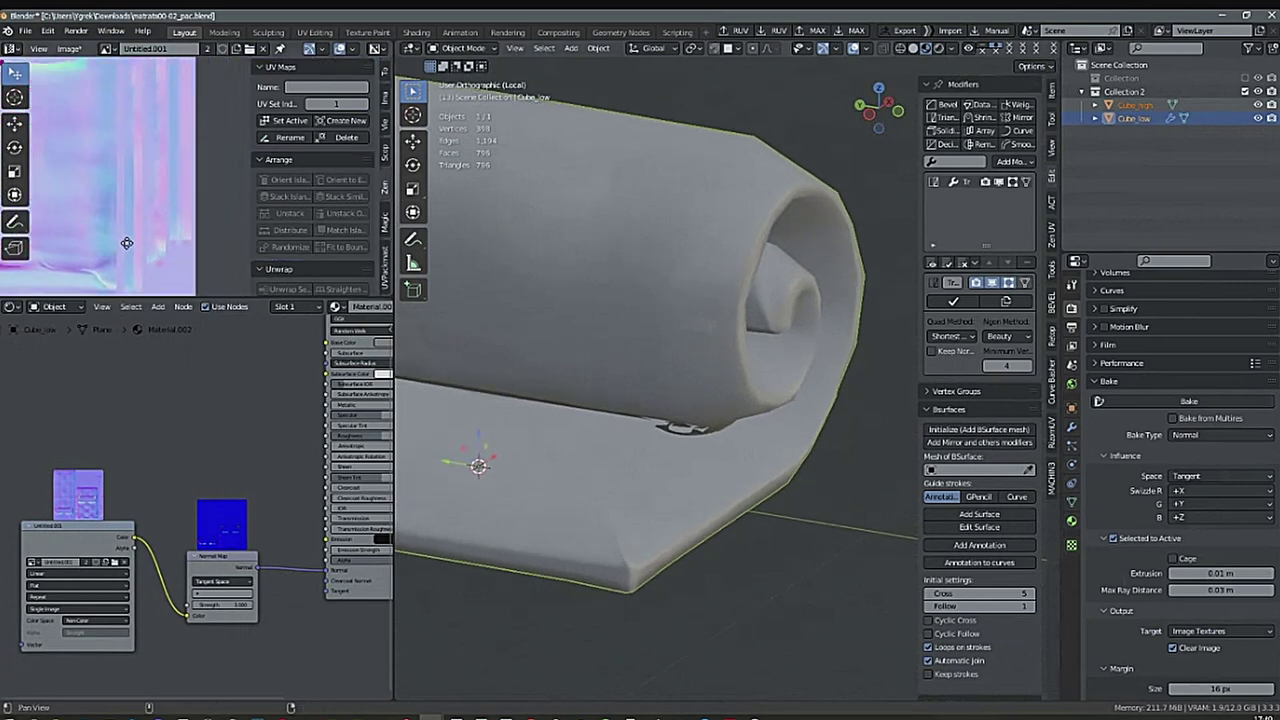
pyautogui.moveTo(127, 243)
pyautogui.mouseDown(button='middle')
pyautogui.moveTo(143, 226)
pyautogui.moveTo(128, 229)
pyautogui.moveTo(180, 208)
pyautogui.moveTo(89, 229)
pyautogui.moveTo(163, 223)
pyautogui.moveTo(117, 222)
pyautogui.mouseUp(button='middle')
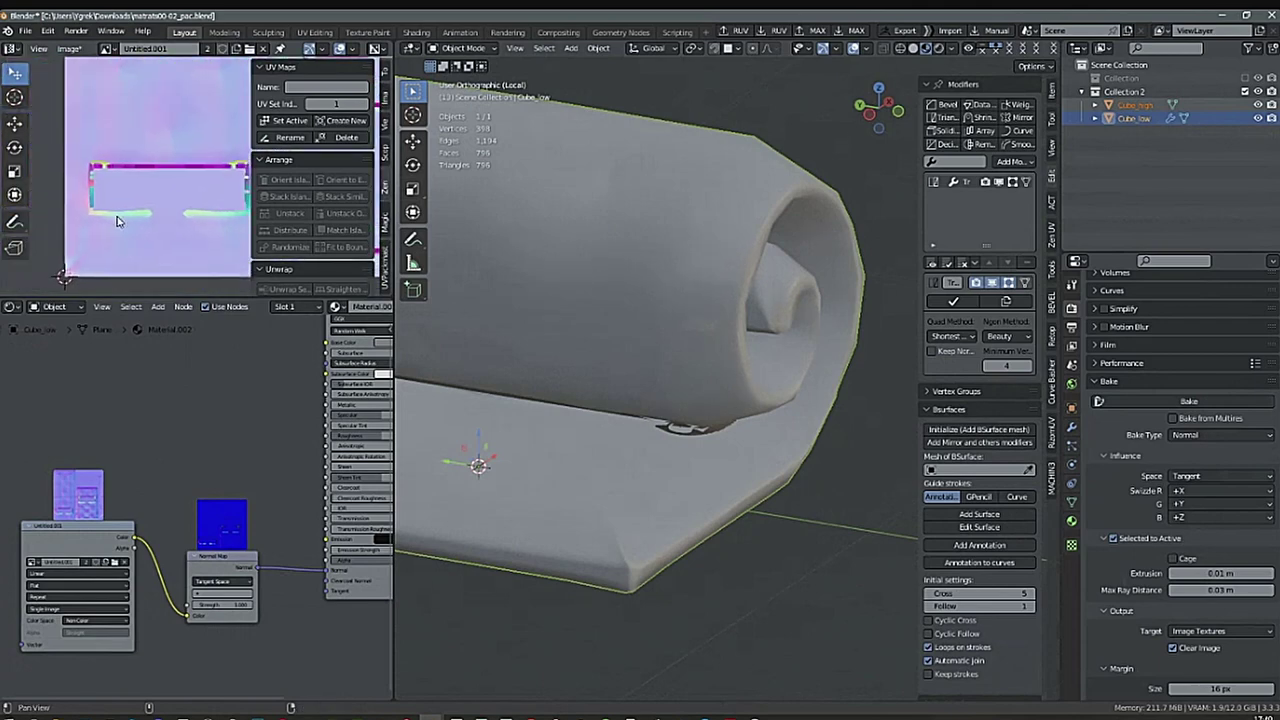
# Save the normal image baked at 0.03 m ray distance and inspect the shading around the roll's spiral end.
pyautogui.moveTo(127, 129); pyautogui.dragTo(138, 260, button='middle')
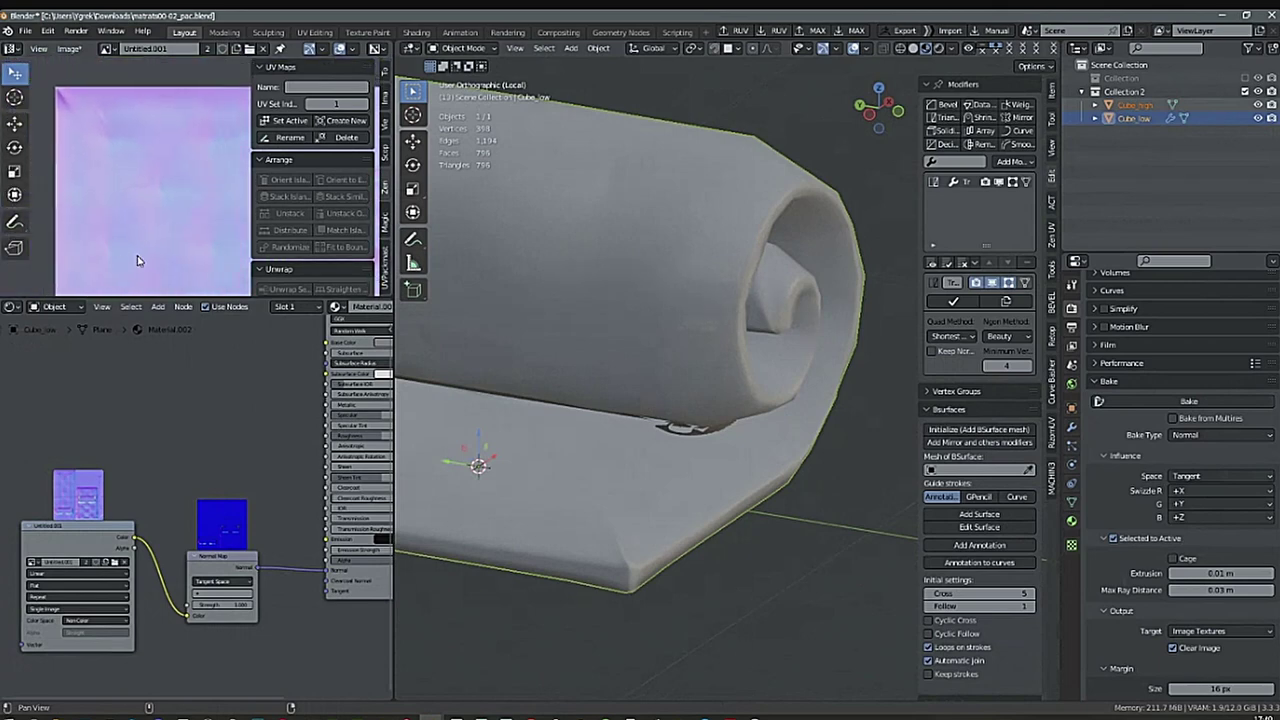
pyautogui.click(69, 48)
pyautogui.click(82, 157)
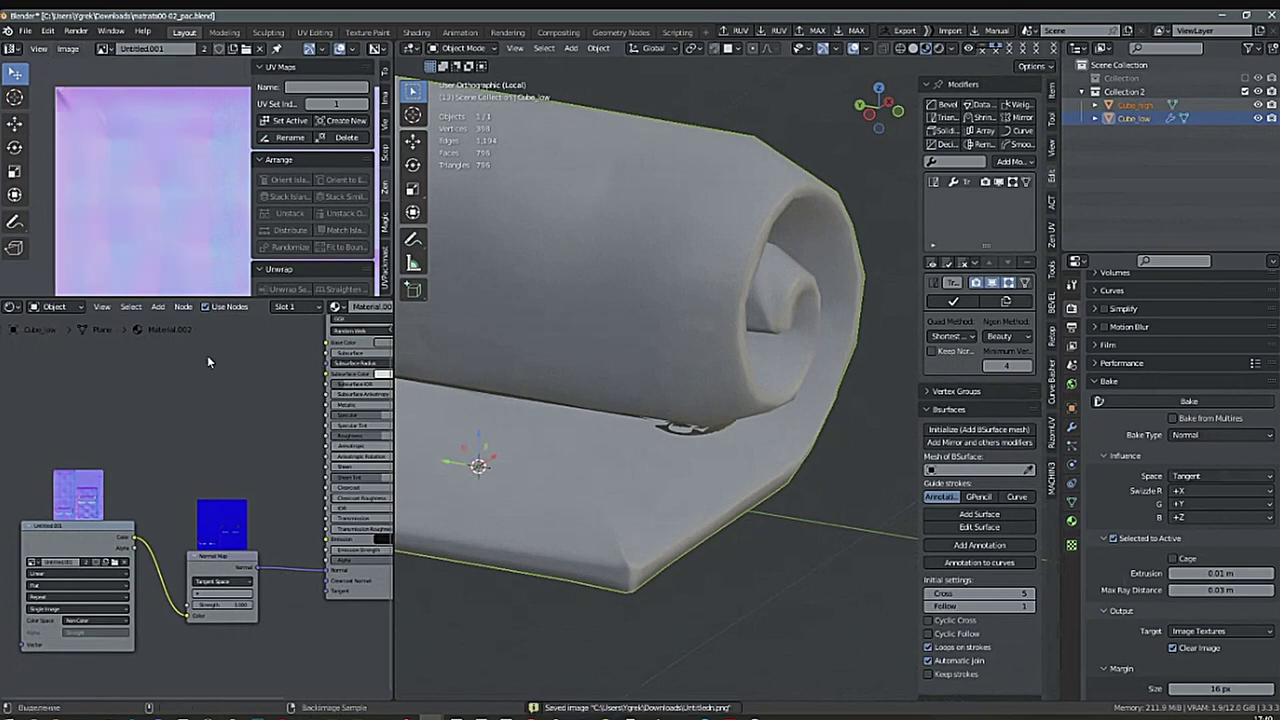
pyautogui.moveTo(667, 581); pyautogui.dragTo(820, 518, button='middle')
pyautogui.scroll(-1, 798, 525)
pyautogui.moveTo(757, 541)
pyautogui.keyDown('shift'); pyautogui.mouseDown(button='right')
pyautogui.moveTo(766, 561)
pyautogui.moveTo(684, 573)
pyautogui.moveTo(712, 573)
pyautogui.mouseUp(button='right'); pyautogui.keyUp('shift')
pyautogui.moveTo(748, 545); pyautogui.dragTo(683, 579, button='middle')
pyautogui.keyDown('shift'); pyautogui.moveTo(722, 426); pyautogui.dragTo(666, 474, button='middle'); pyautogui.keyUp('shift')
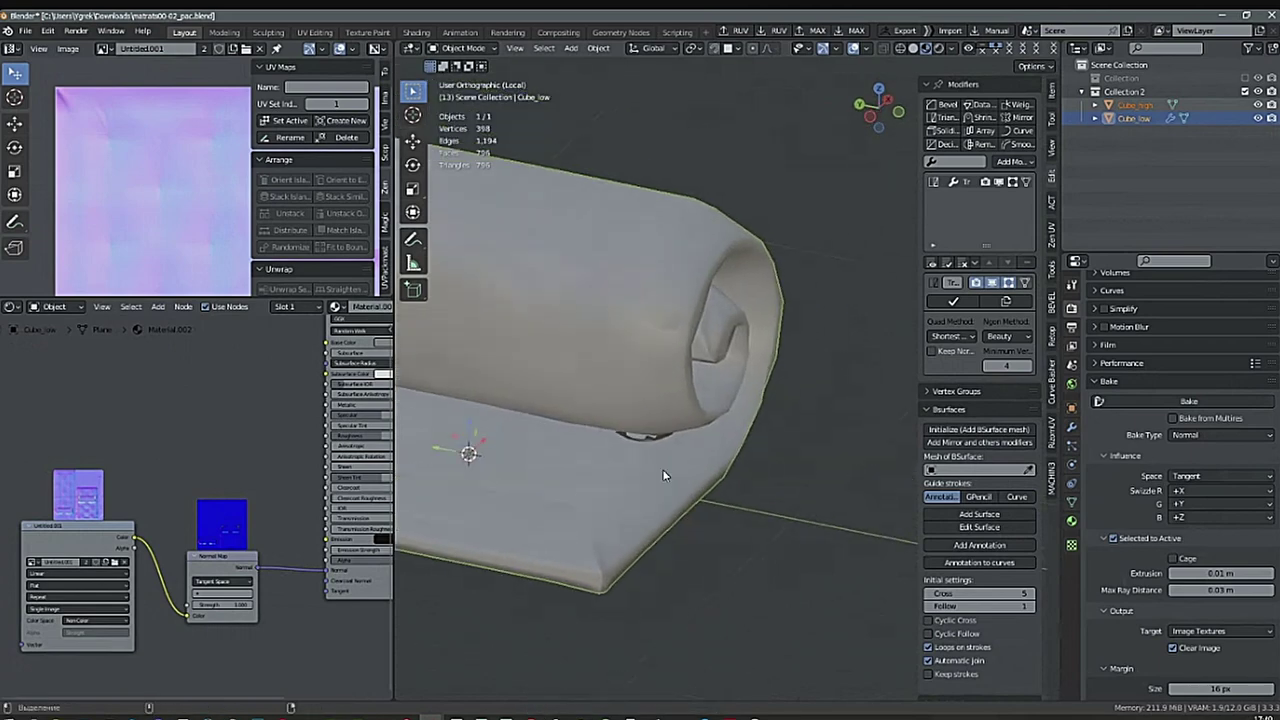
pyautogui.scroll(3, 756, 313)
pyautogui.scroll(2, 755, 313)
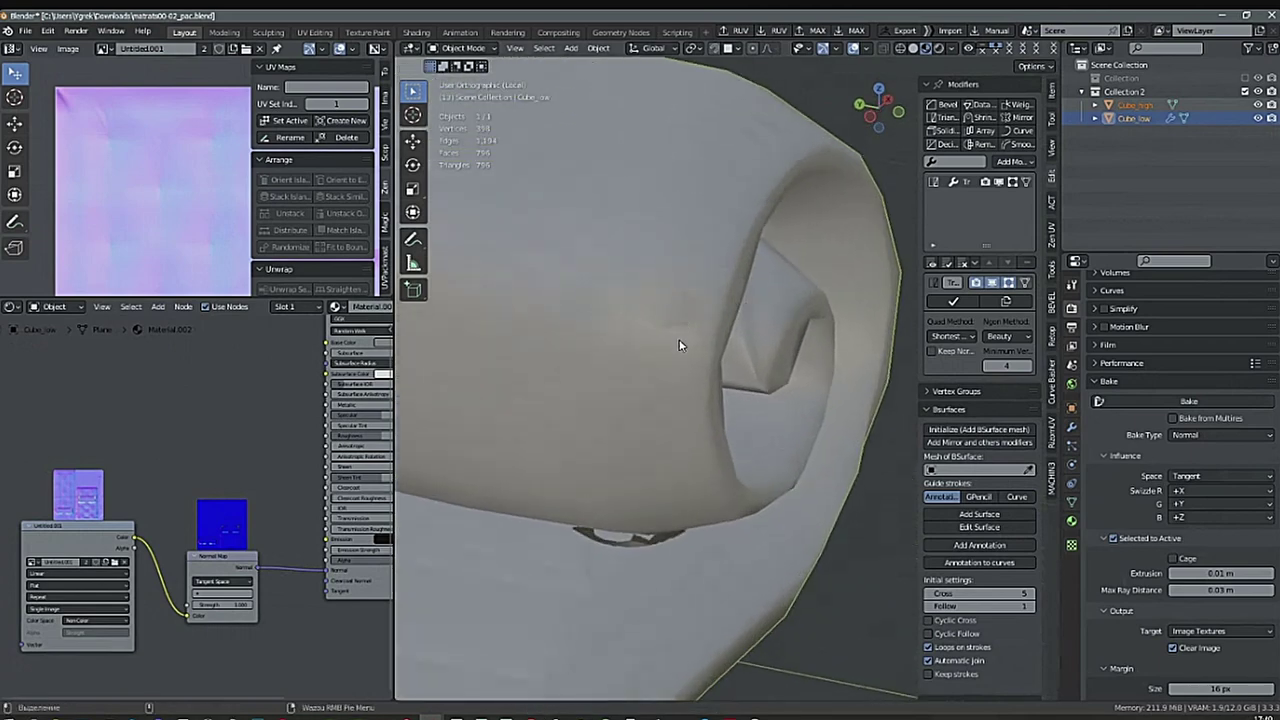
# Leave only Cube_low selected and inspect its shading around the roll's end and the mat's front corner.
pyautogui.click(1145, 133)
pyautogui.click(1138, 119)
pyautogui.click(1219, 119)
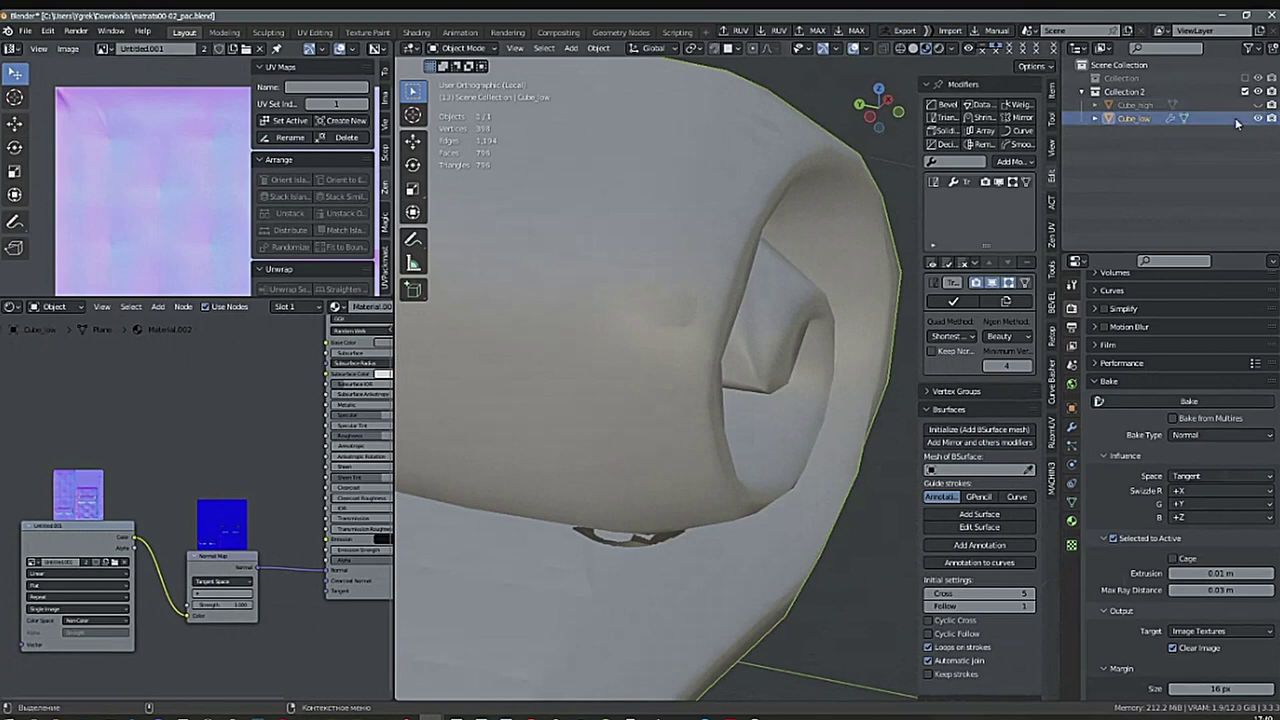
pyautogui.moveTo(759, 472)
pyautogui.mouseDown(button='middle')
pyautogui.moveTo(777, 477)
pyautogui.moveTo(745, 476)
pyautogui.mouseUp(button='middle')
pyautogui.click(786, 576)
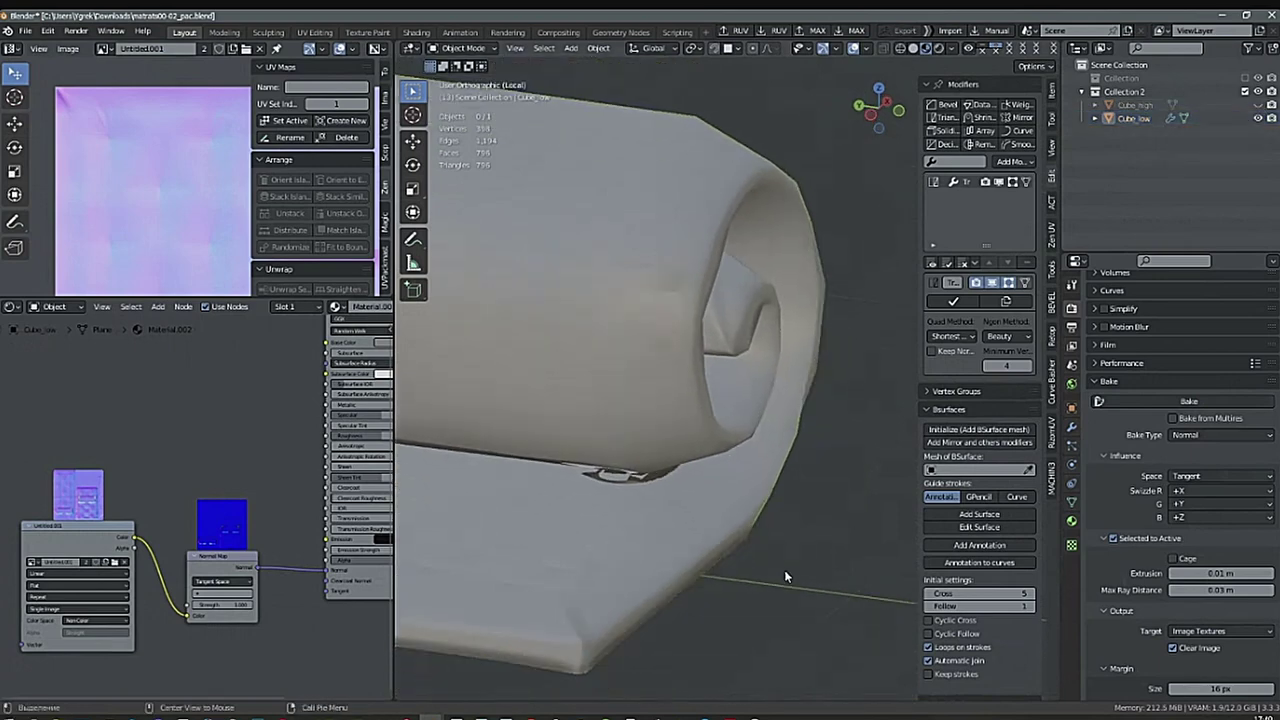
pyautogui.moveTo(786, 576); pyautogui.dragTo(750, 598, button='middle')
pyautogui.moveTo(757, 525); pyautogui.dragTo(799, 550, button='middle')
pyautogui.click(752, 447)
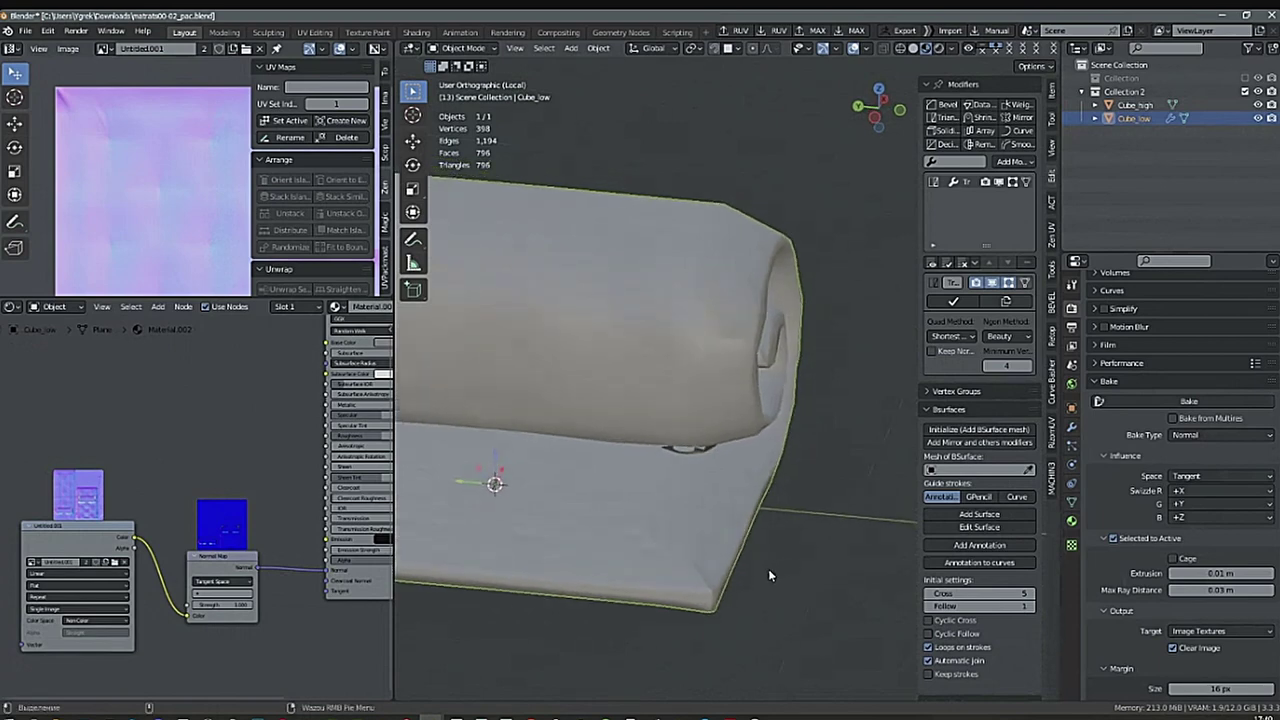
# Create a blank 2048 × 2048 px image and add it as an unconnected image texture node in Cube_low's material.
pyautogui.scroll(-4, 240, 445)
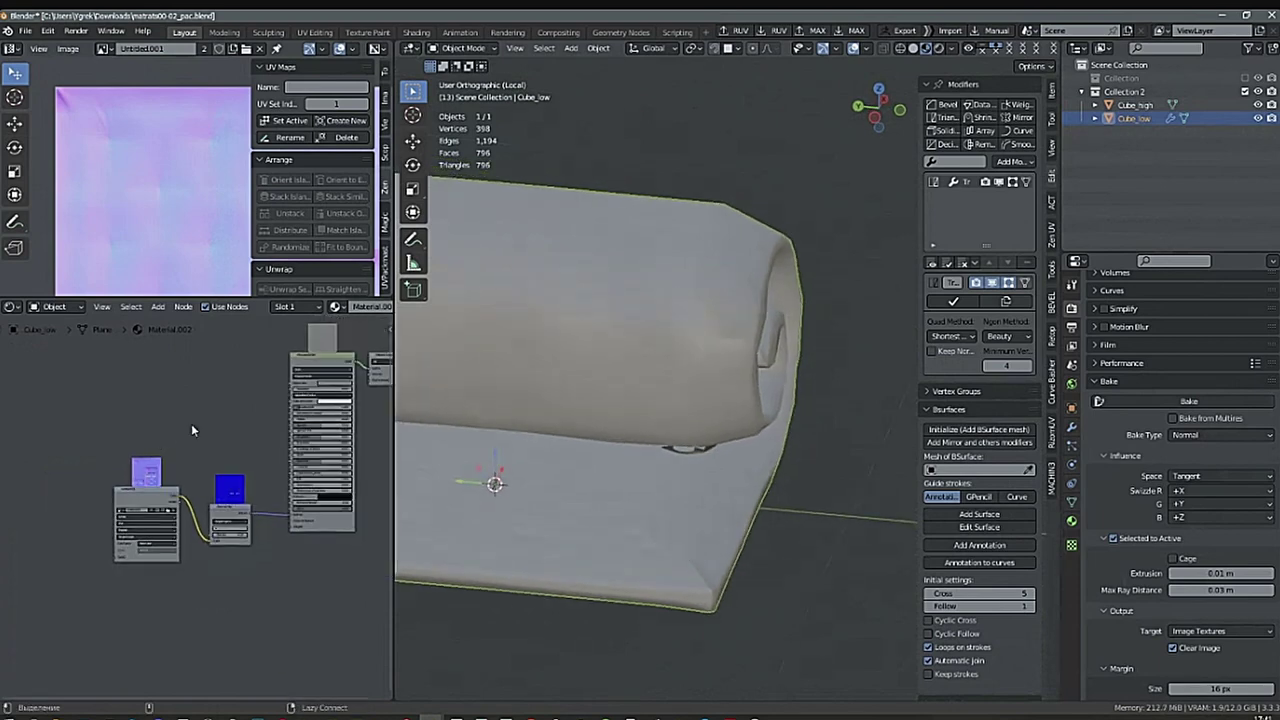
pyautogui.scroll(-2, 205, 460)
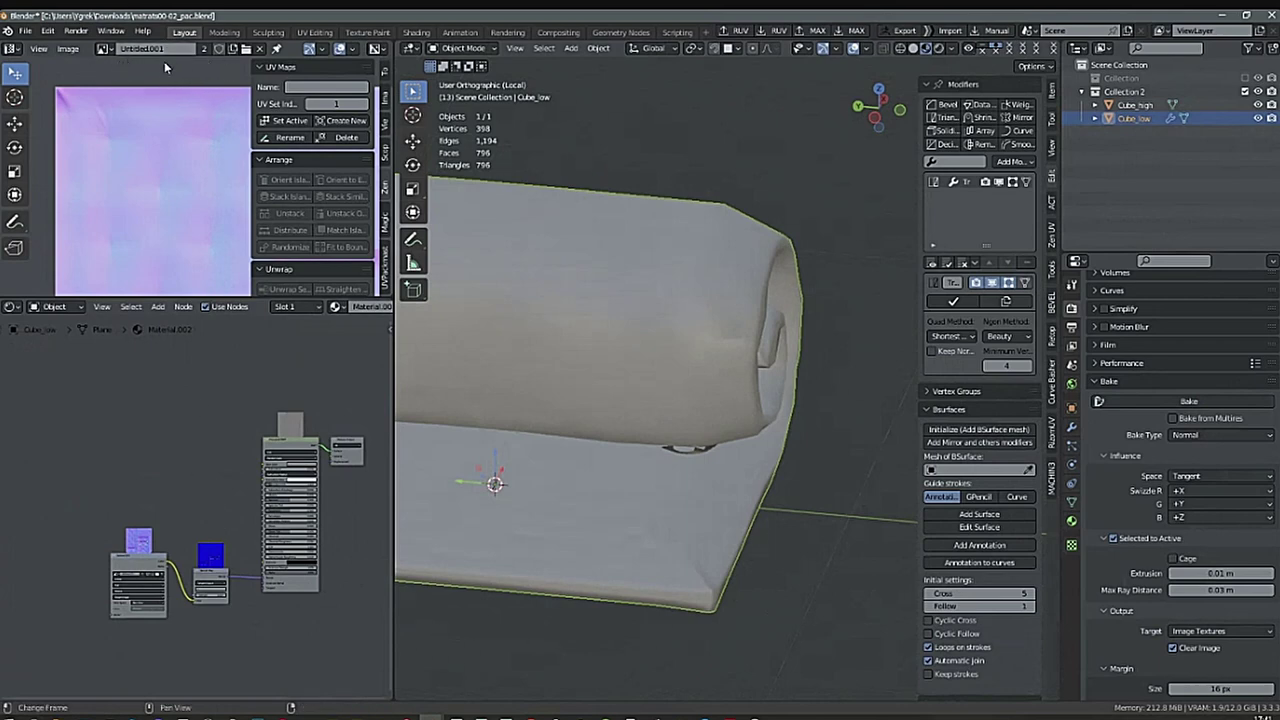
pyautogui.click(67, 54)
pyautogui.click(100, 66)
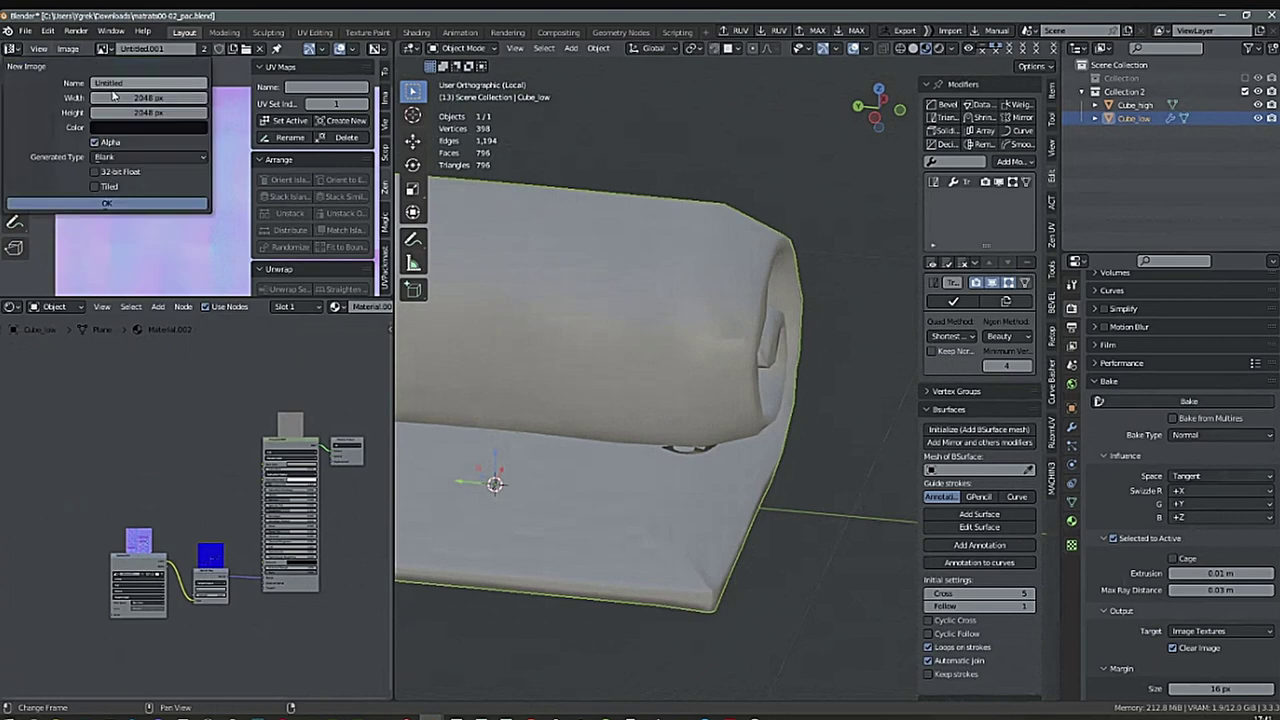
pyautogui.click(110, 204)
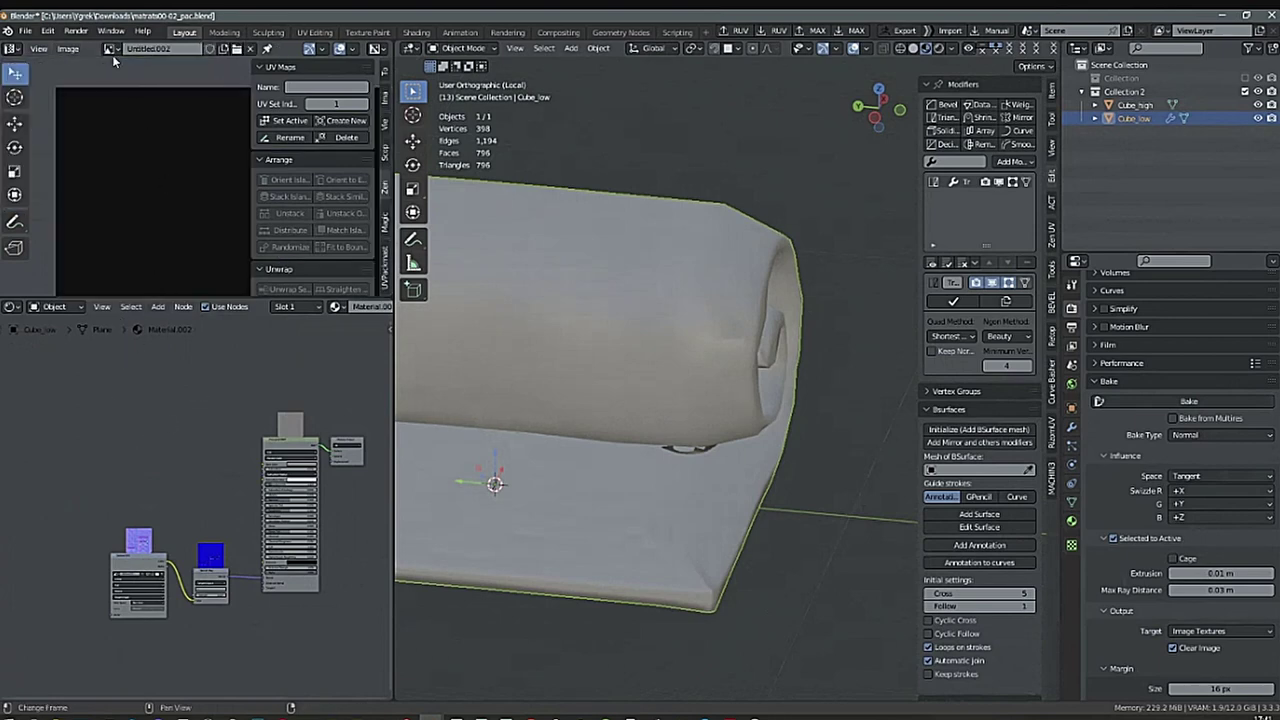
pyautogui.moveTo(109, 50); pyautogui.dragTo(80, 420)
# In Cube_high's material, connect the image texture's Color output to the Principled BSDF's Emission input as well.
pyautogui.moveTo(780, 515)
pyautogui.mouseDown(button='middle')
pyautogui.moveTo(808, 520)
pyautogui.moveTo(795, 535)
pyautogui.mouseUp(button='middle')
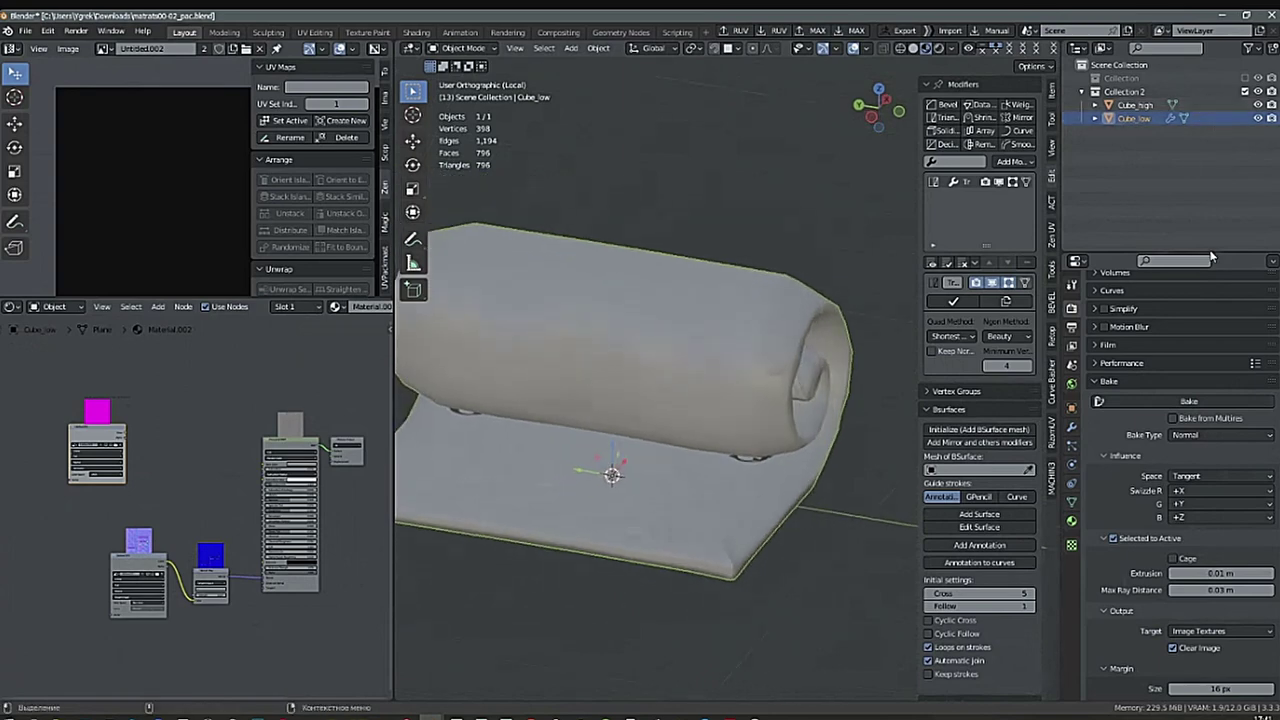
pyautogui.click(1136, 105)
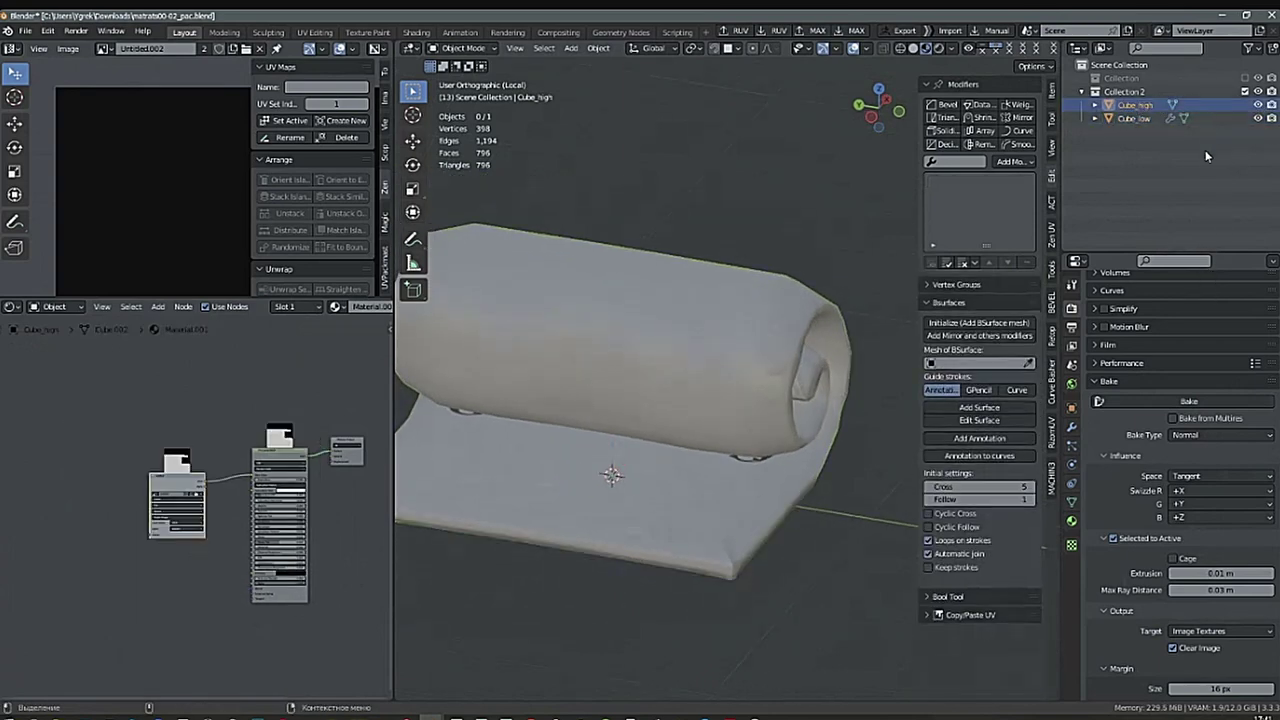
pyautogui.moveTo(188, 584); pyautogui.dragTo(157, 574, button='middle')
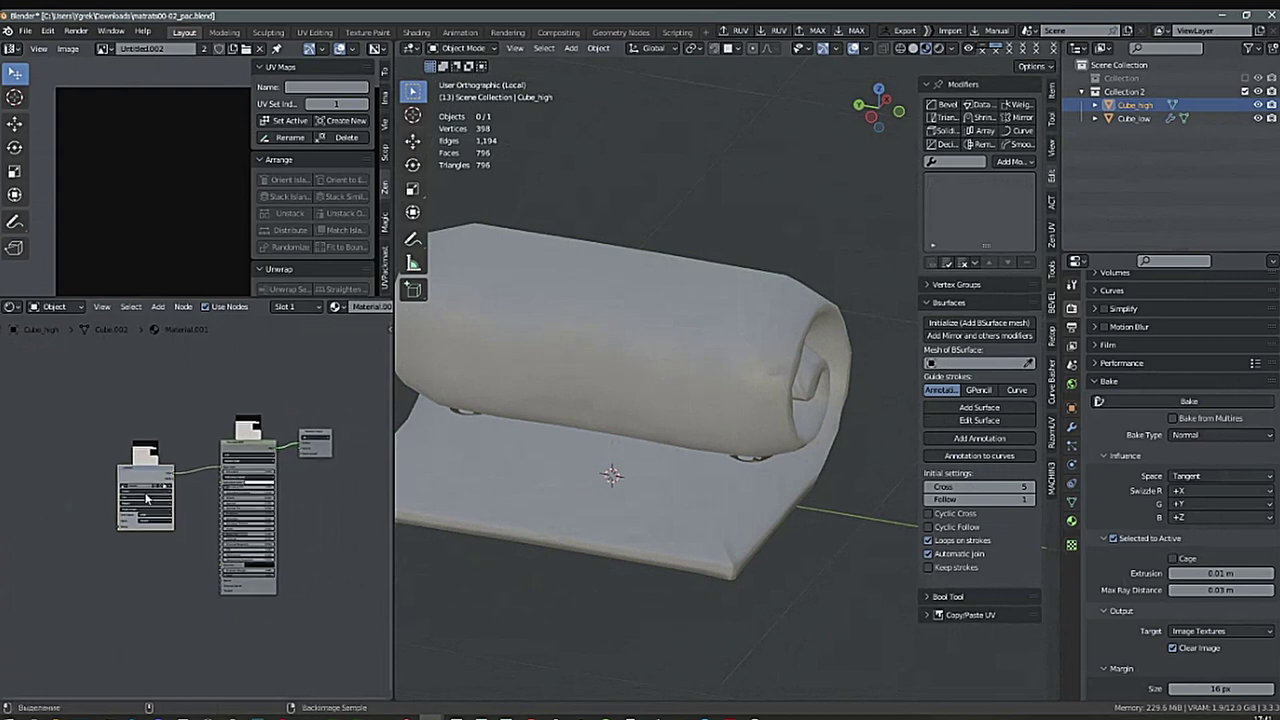
pyautogui.scroll(3, 166, 545)
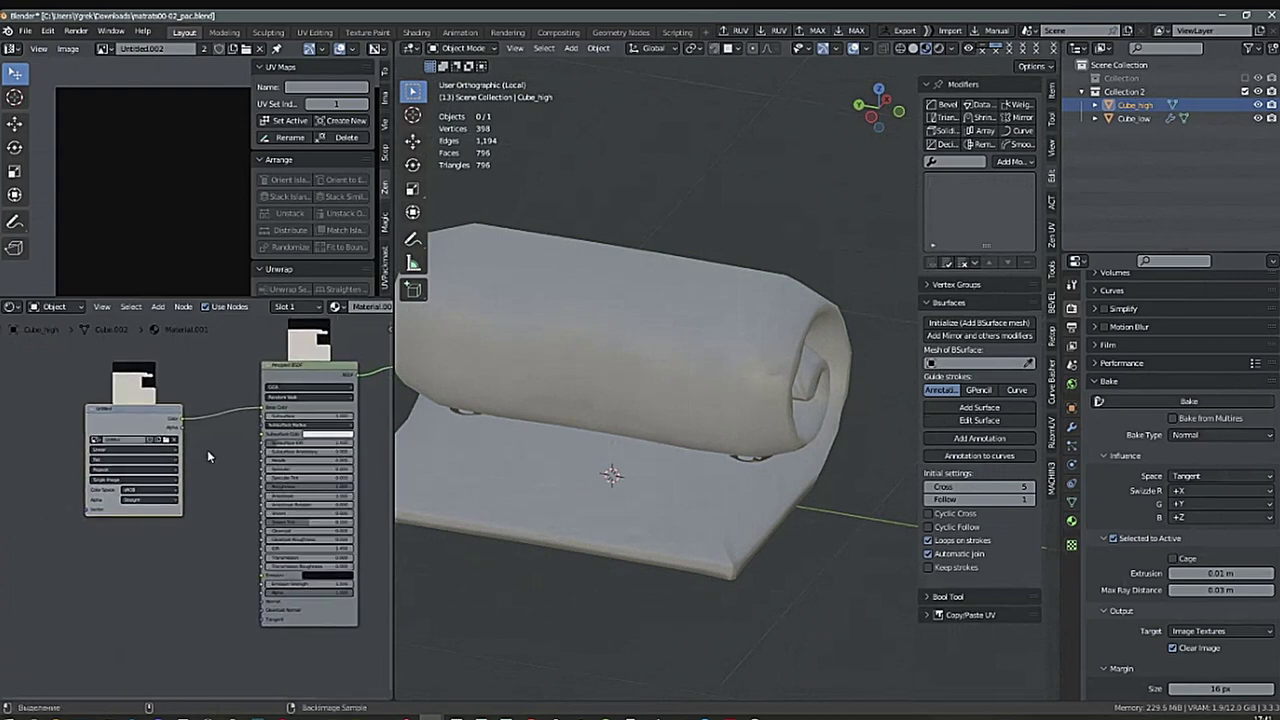
pyautogui.moveTo(180, 420); pyautogui.dragTo(266, 560)
pyautogui.scroll(4, 195, 381)
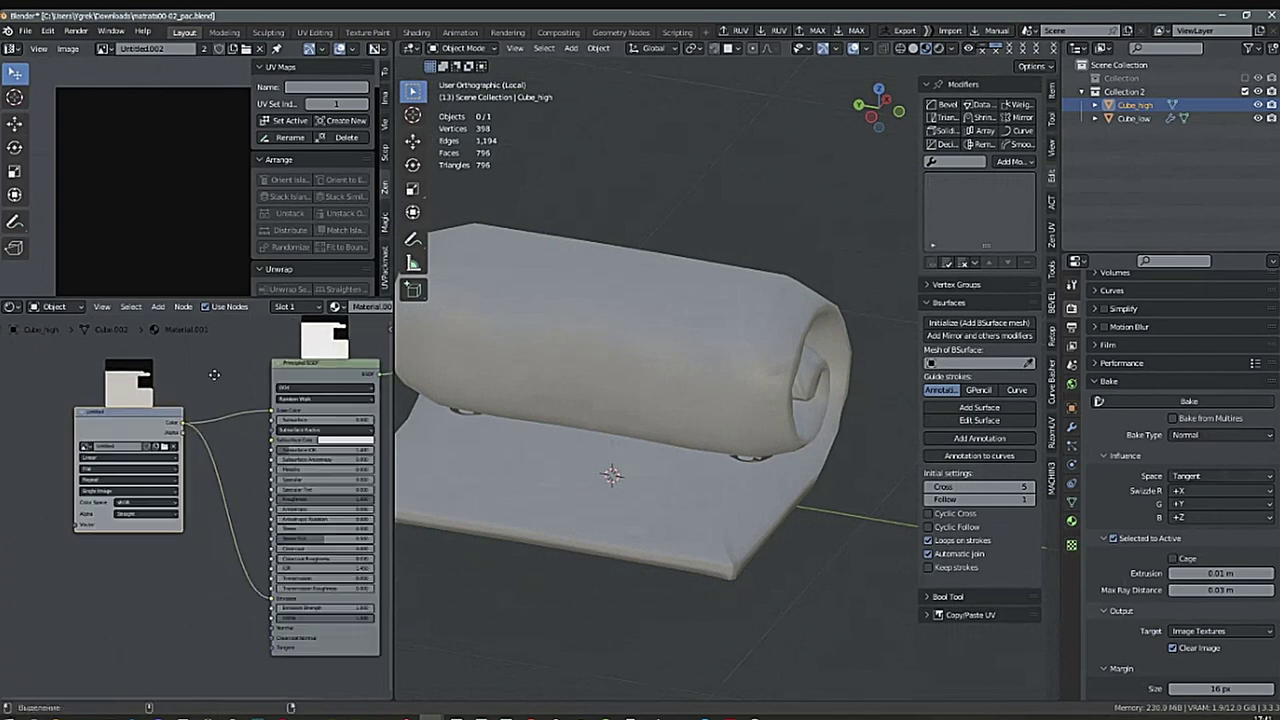
pyautogui.scroll(-5, 240, 395)
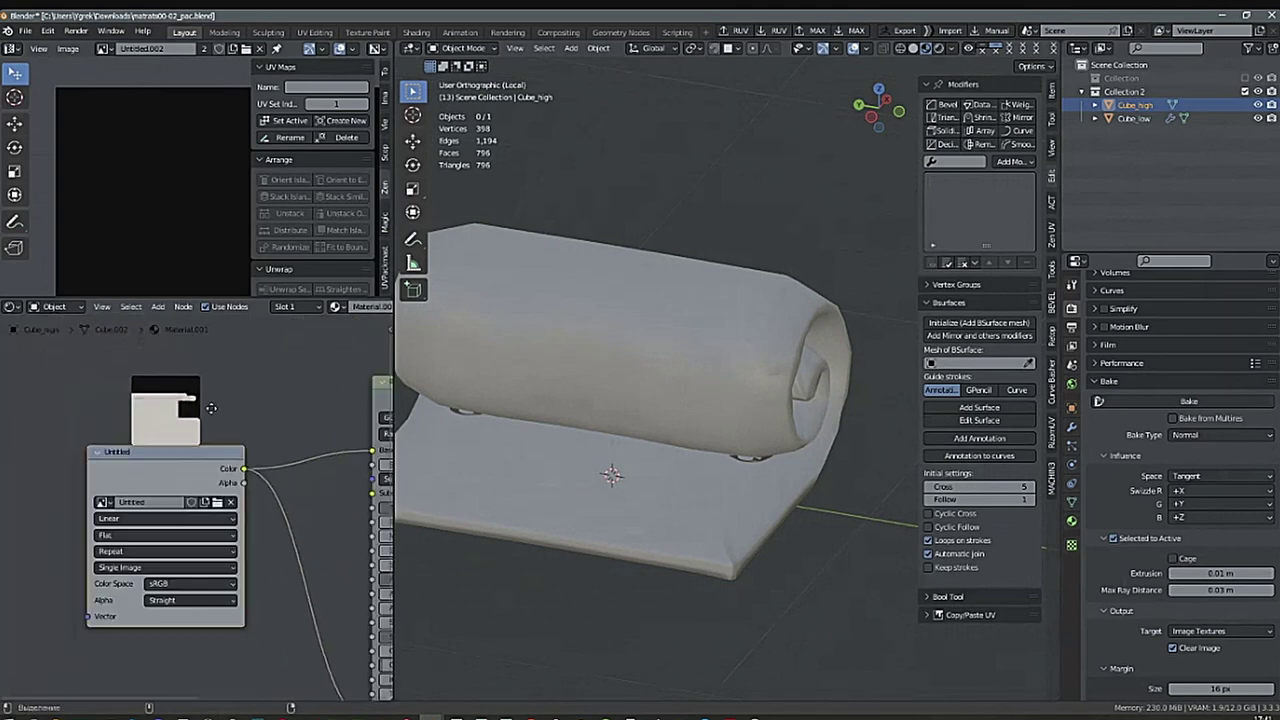
pyautogui.moveTo(254, 398); pyautogui.dragTo(213, 373, button='middle')
pyautogui.scroll(-2, 209, 628)
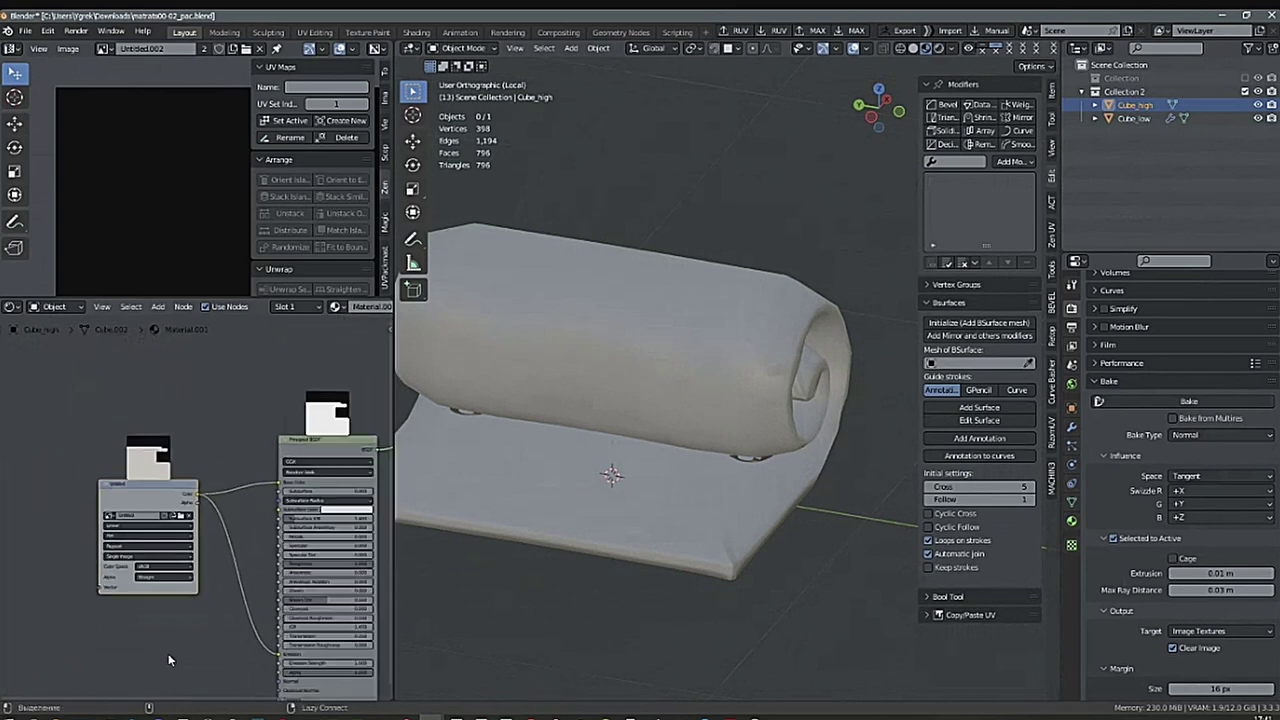
pyautogui.moveTo(168, 654); pyautogui.dragTo(116, 594, button='middle')
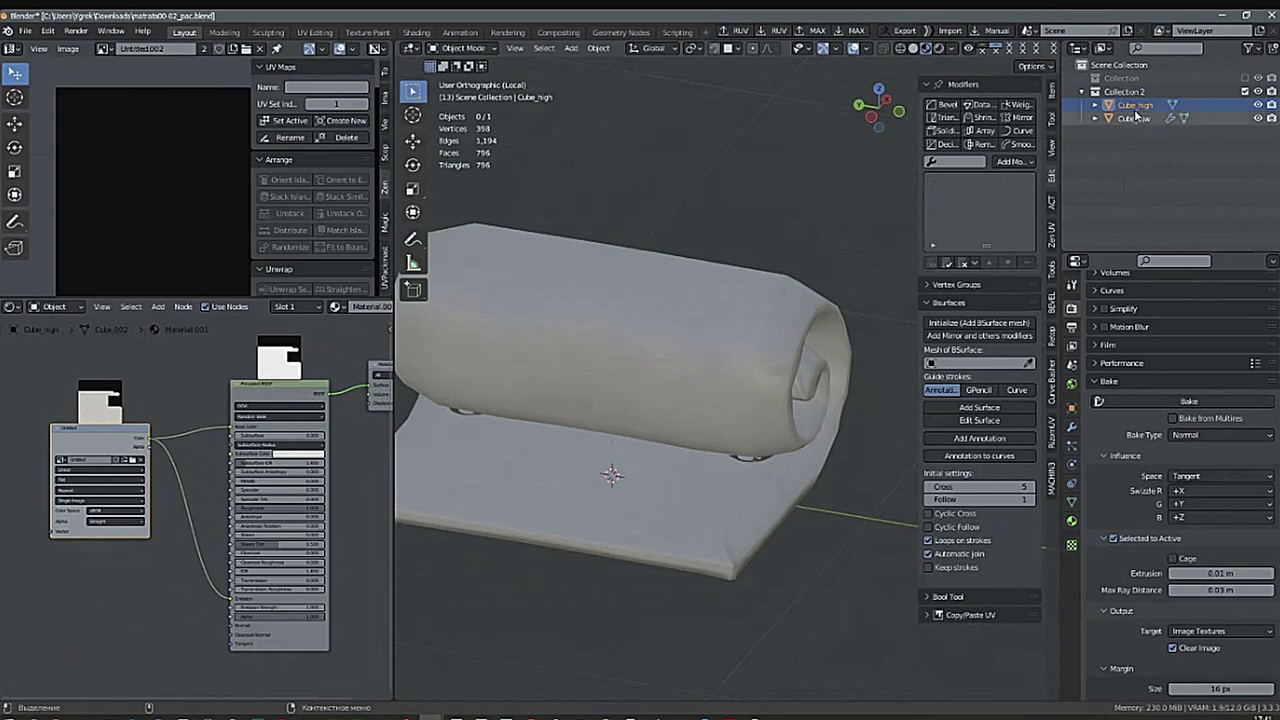
# Leave local view in solid shading, select both rolls and try an Emit bake with Cube_high as the active object.
pyautogui.click(914, 48)
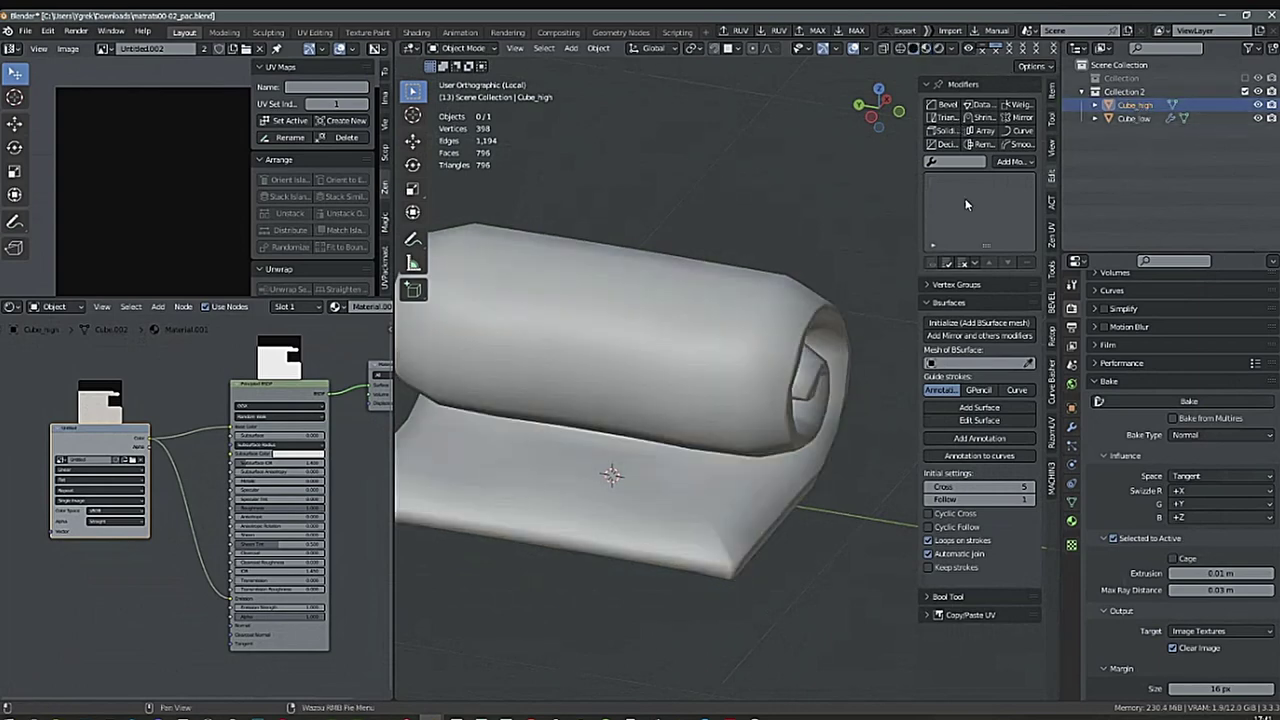
pyautogui.press('KP_Divide')
pyautogui.keyDown('ctrl'); pyautogui.click(1168, 116); pyautogui.keyUp('ctrl')
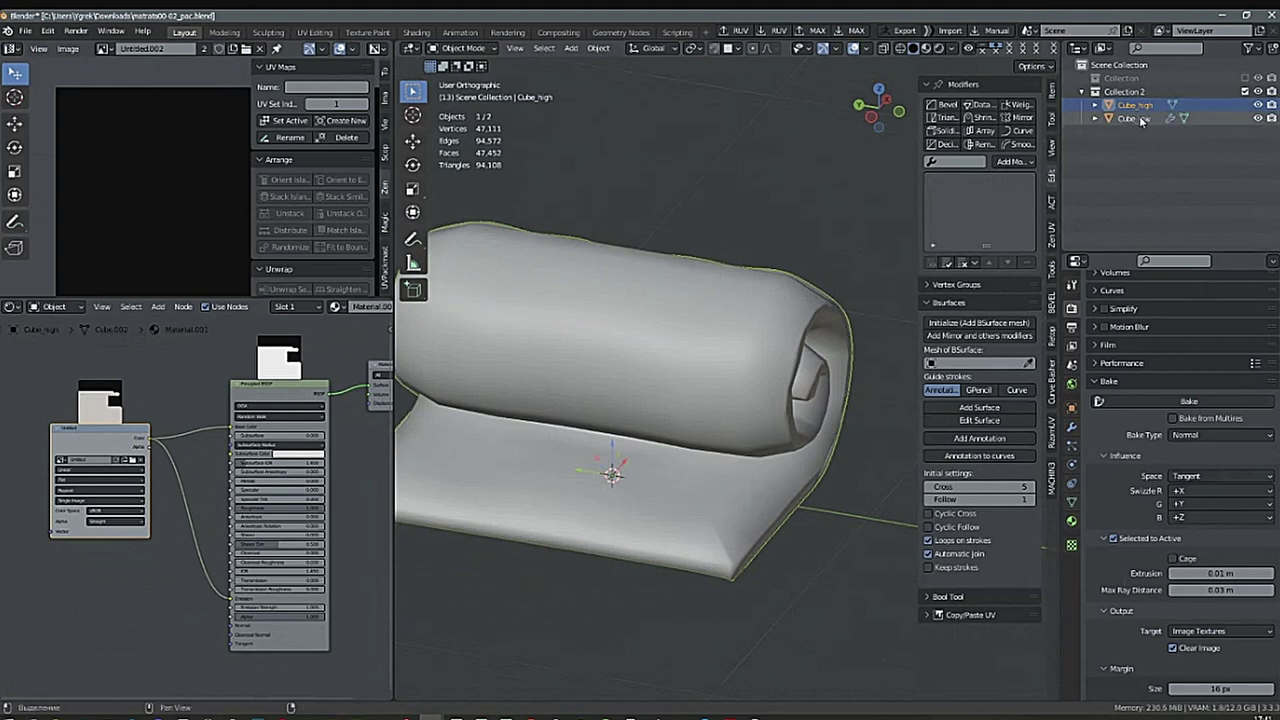
pyautogui.click(1230, 436)
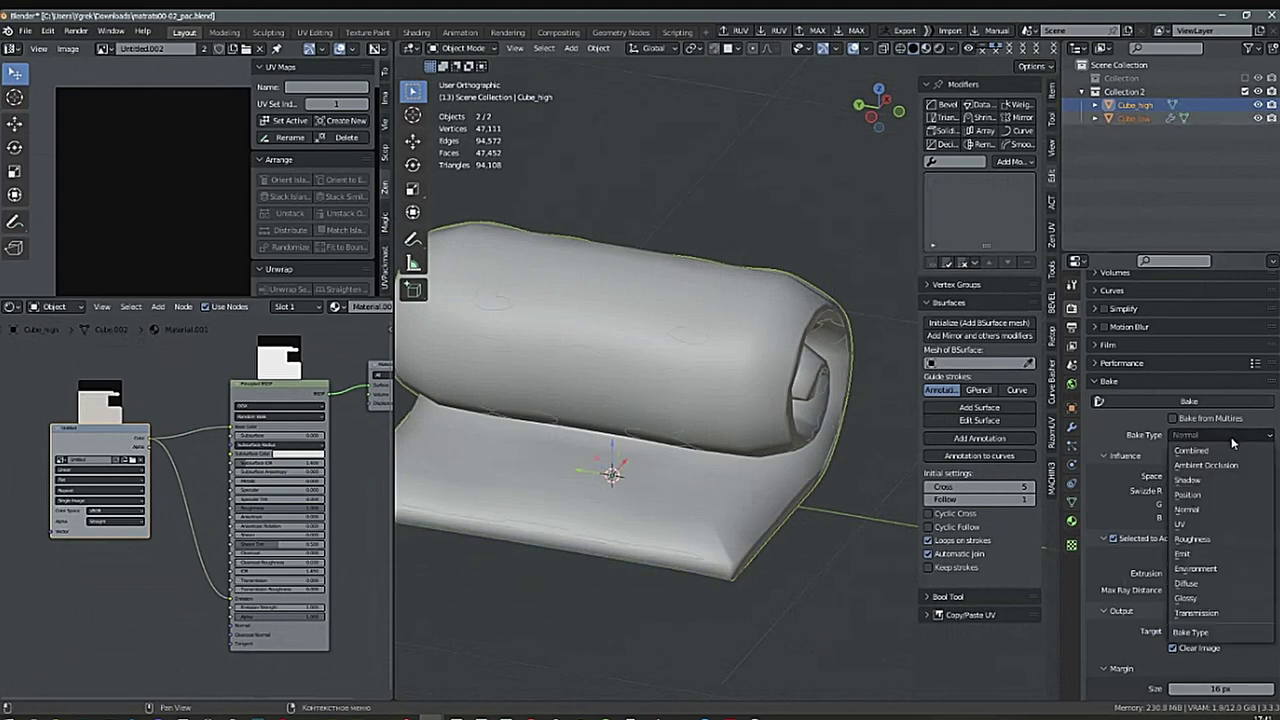
pyautogui.click(1205, 555)
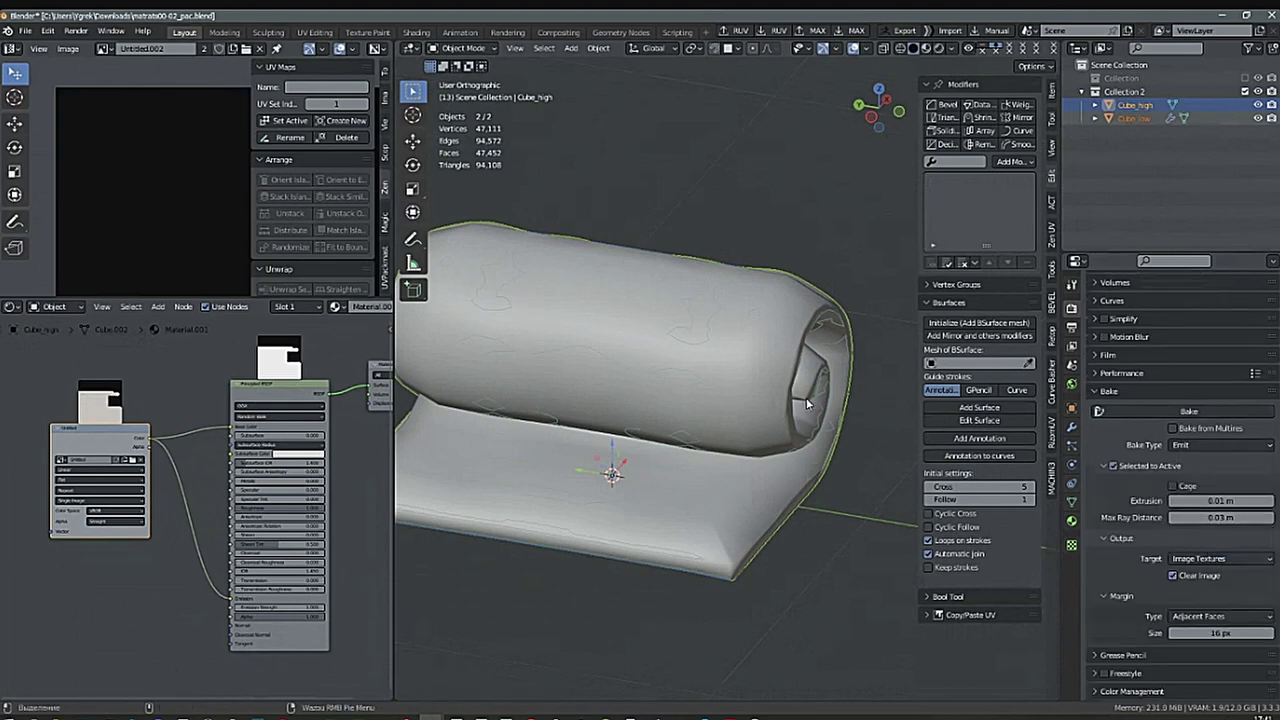
pyautogui.click(1200, 411)
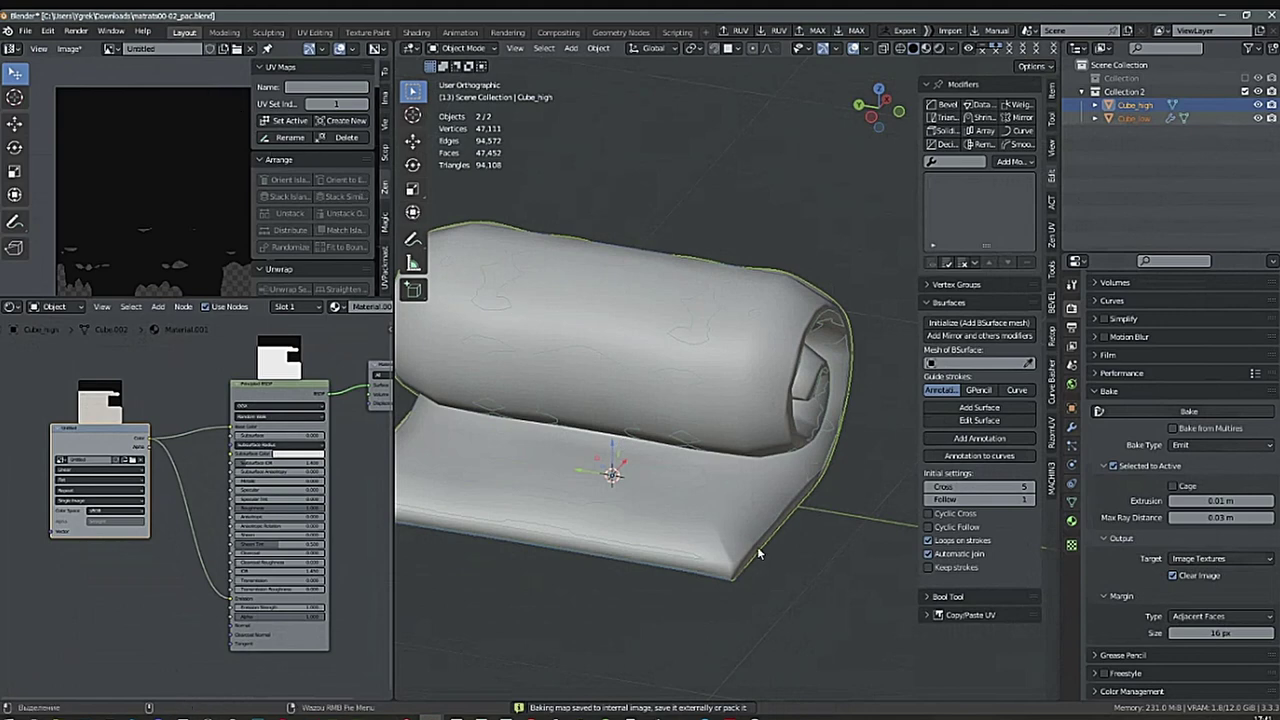
# Reselect both rolls with Cube_low as the active object, bake the Emit map and examine the resulting texture.
pyautogui.click(1136, 148)
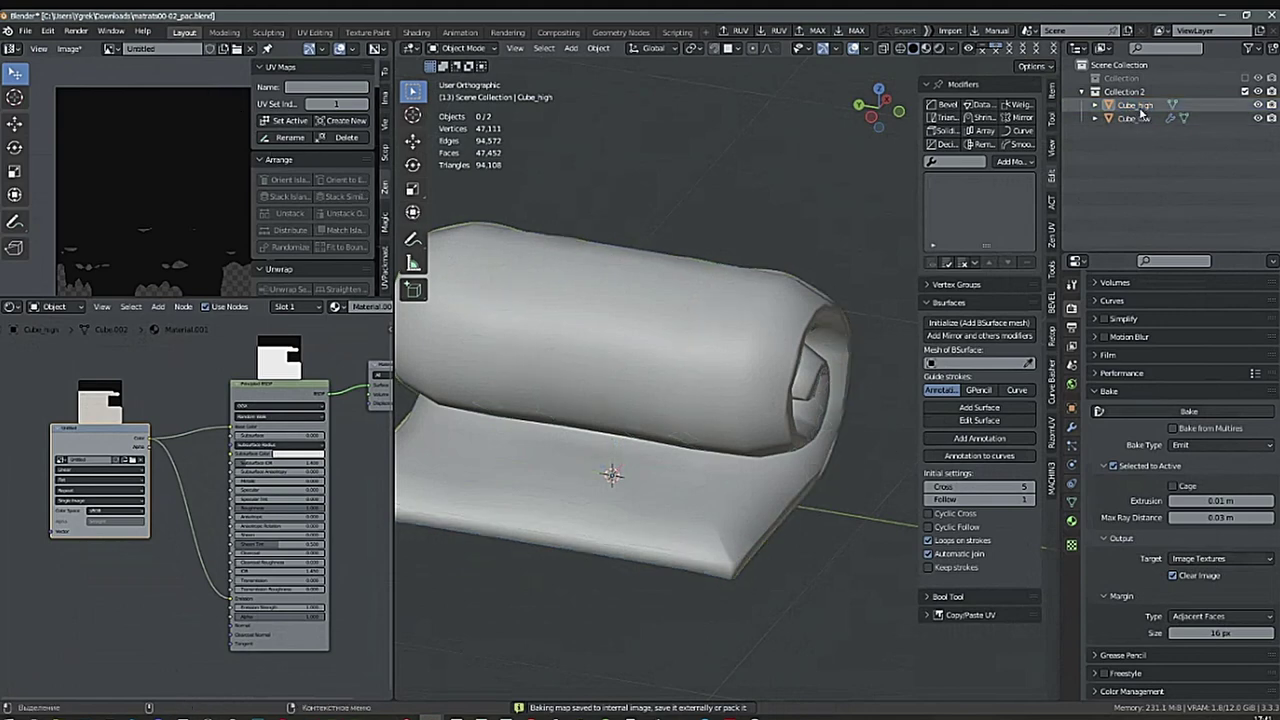
pyautogui.click(1139, 106)
pyautogui.keyDown('ctrl'); pyautogui.click(1139, 118); pyautogui.keyUp('ctrl')
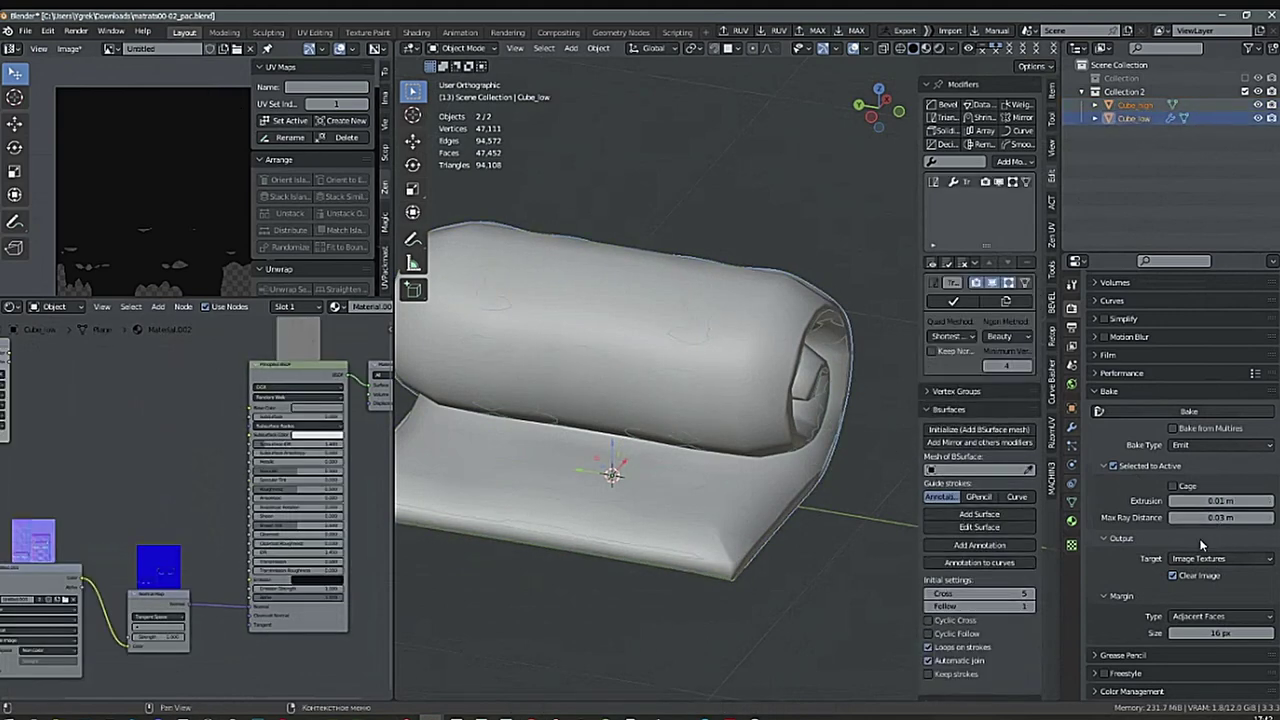
pyautogui.scroll(-2, 98, 448)
pyautogui.moveTo(98, 448); pyautogui.dragTo(168, 458, button='middle')
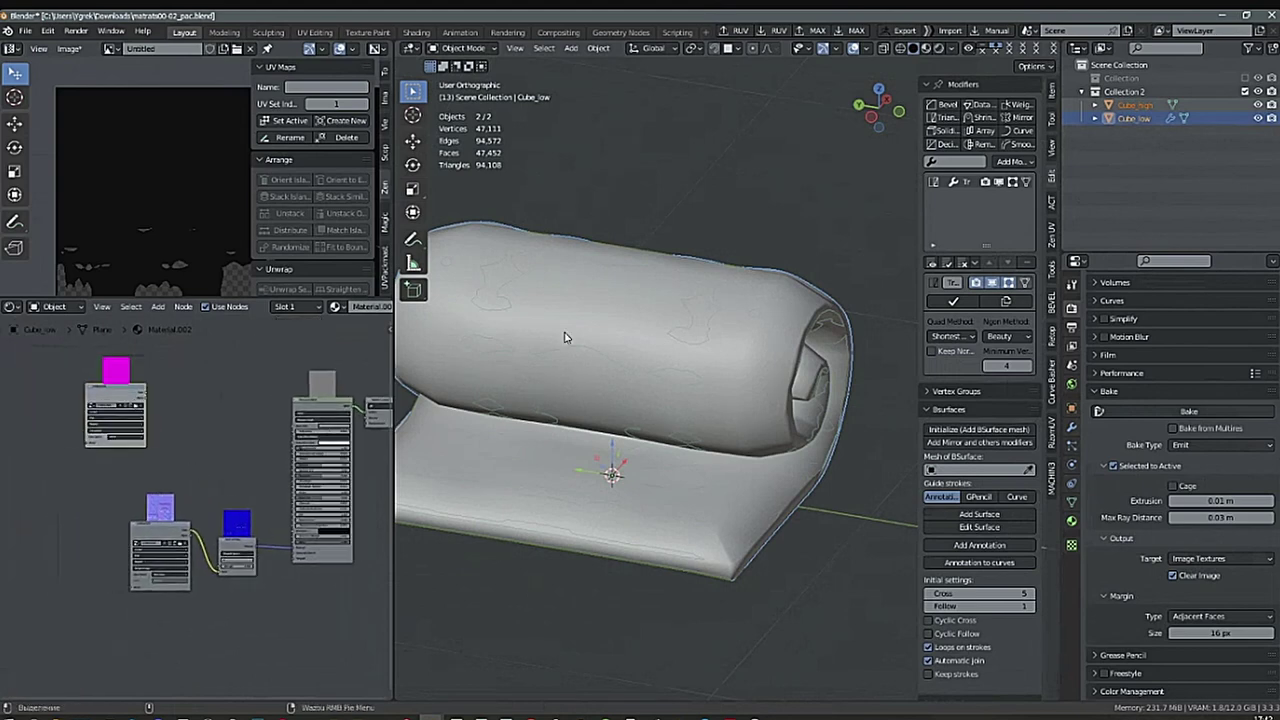
pyautogui.click(1211, 412)
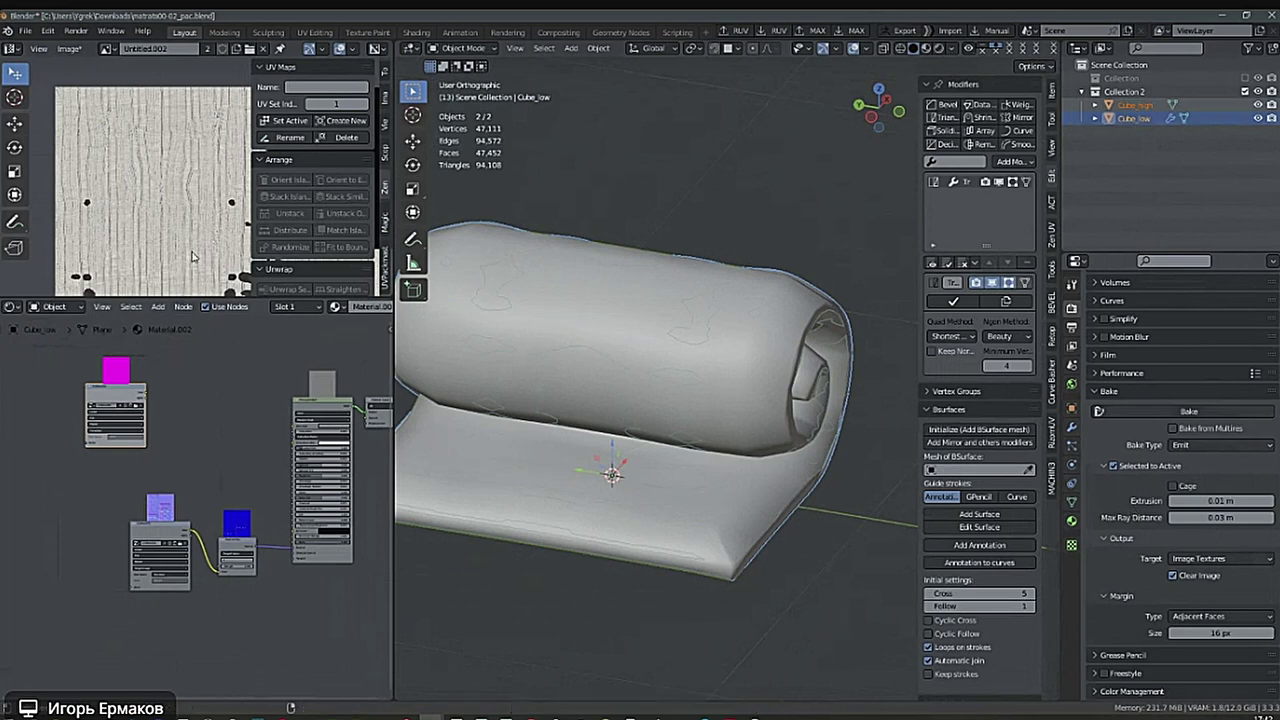
pyautogui.moveTo(198, 249); pyautogui.dragTo(172, 205, button='middle')
pyautogui.scroll(-3, 157, 240)
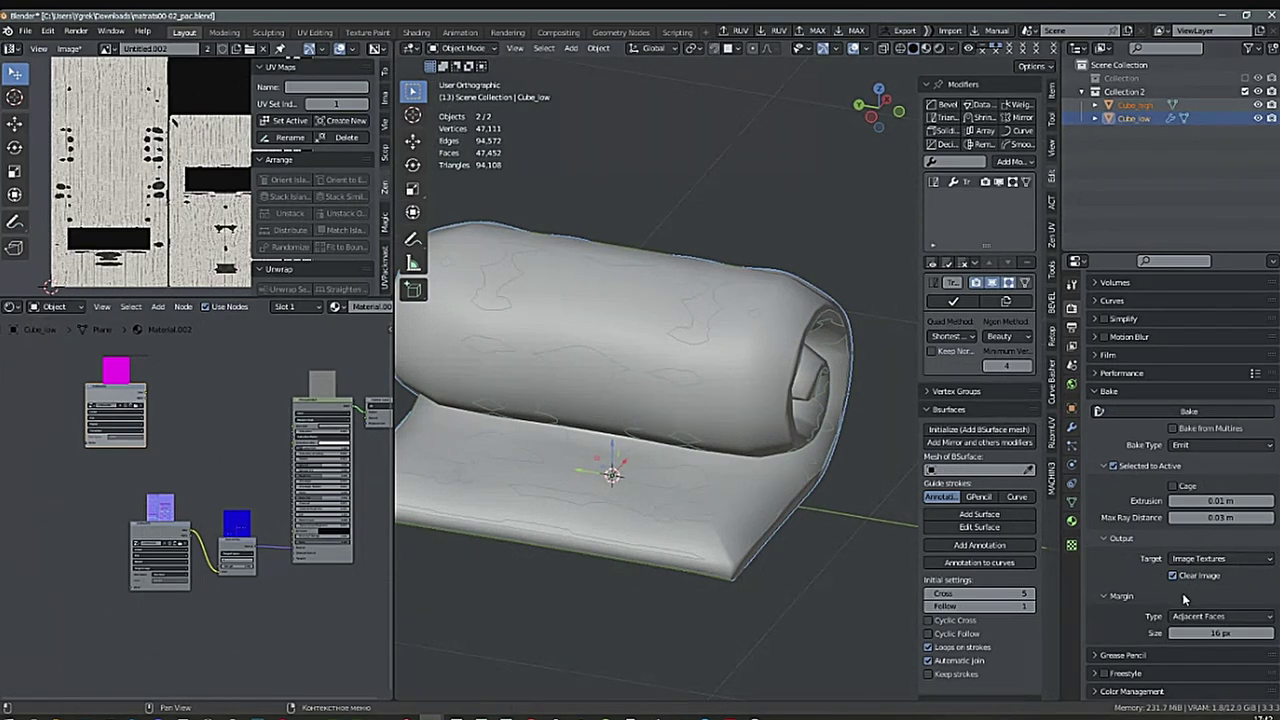
# Rebake the Emit map with Max Ray Distance at 0.04 m and again with Extrusion at 0.02 m, examining the dark patches.
pyautogui.click(1271, 518)
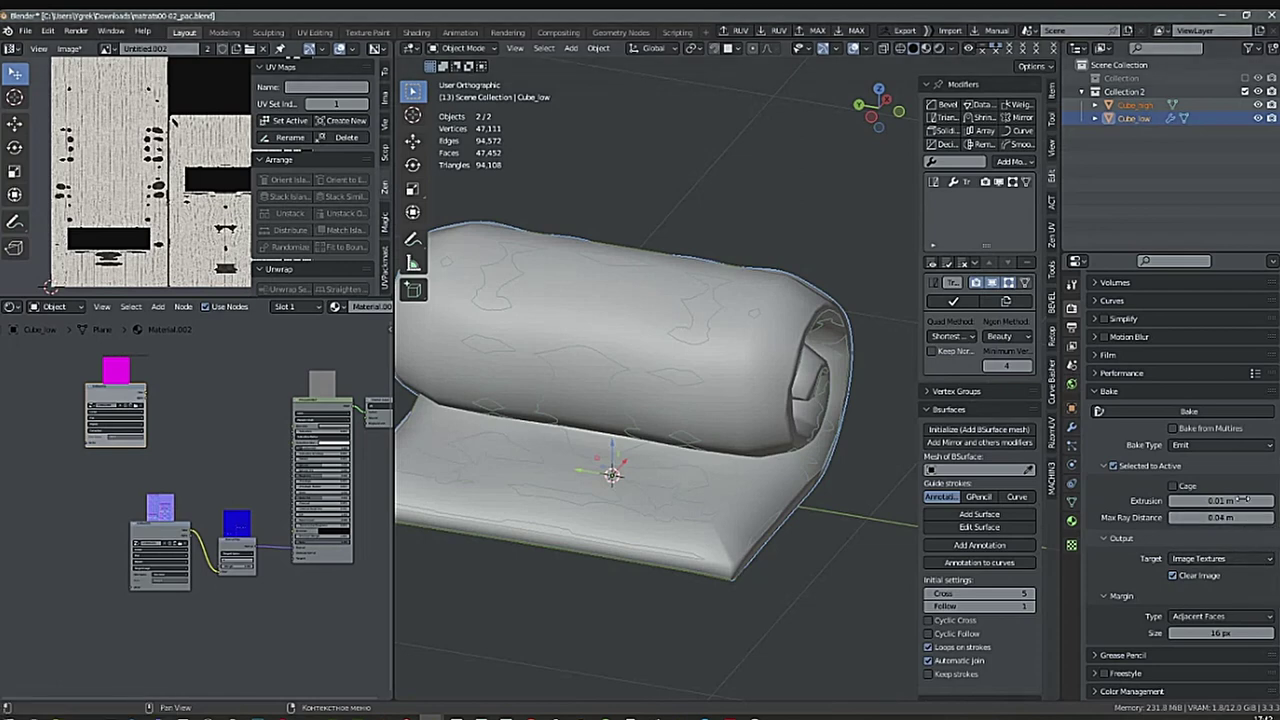
pyautogui.click(1201, 410)
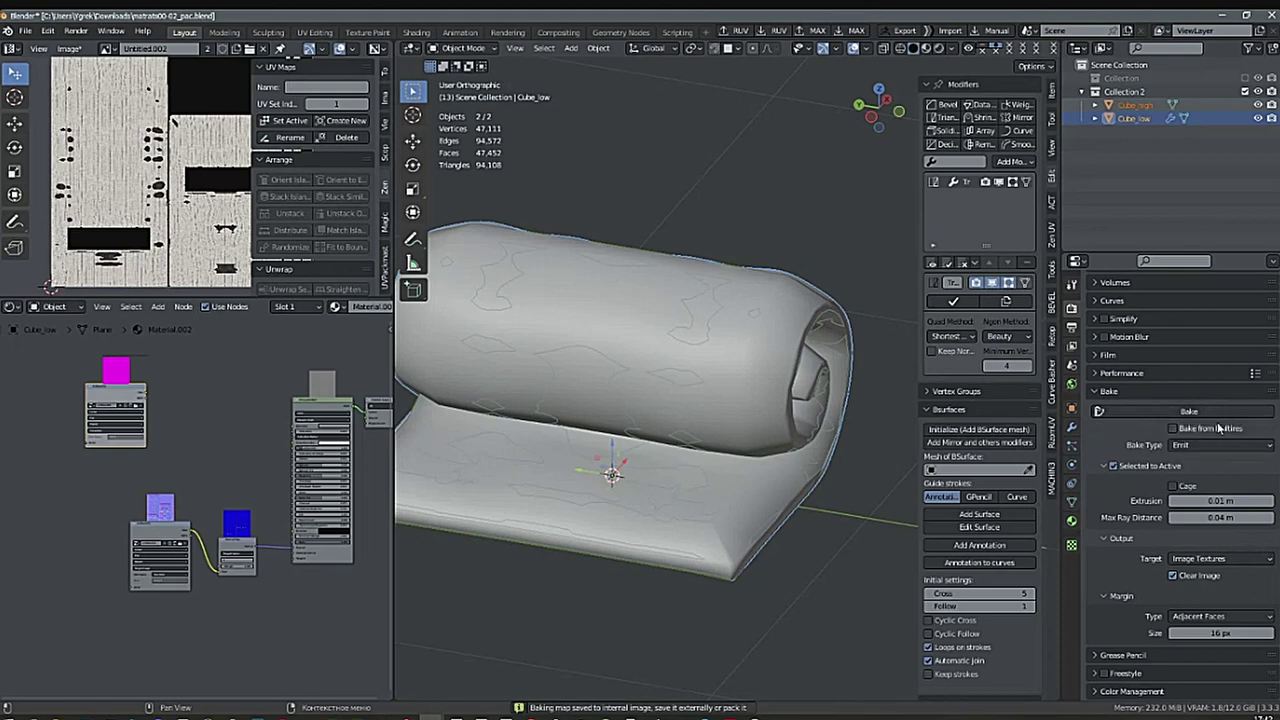
pyautogui.click(1271, 502)
pyautogui.click(1214, 411)
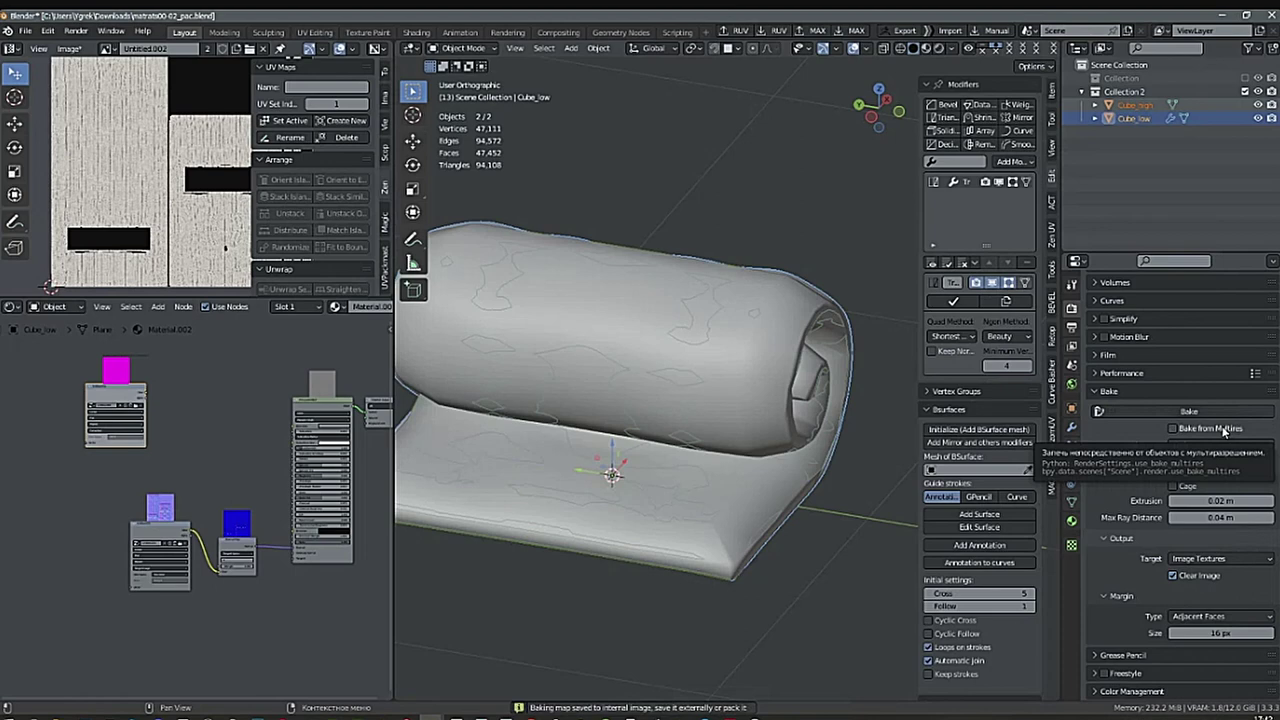
pyautogui.scroll(4, 210, 202)
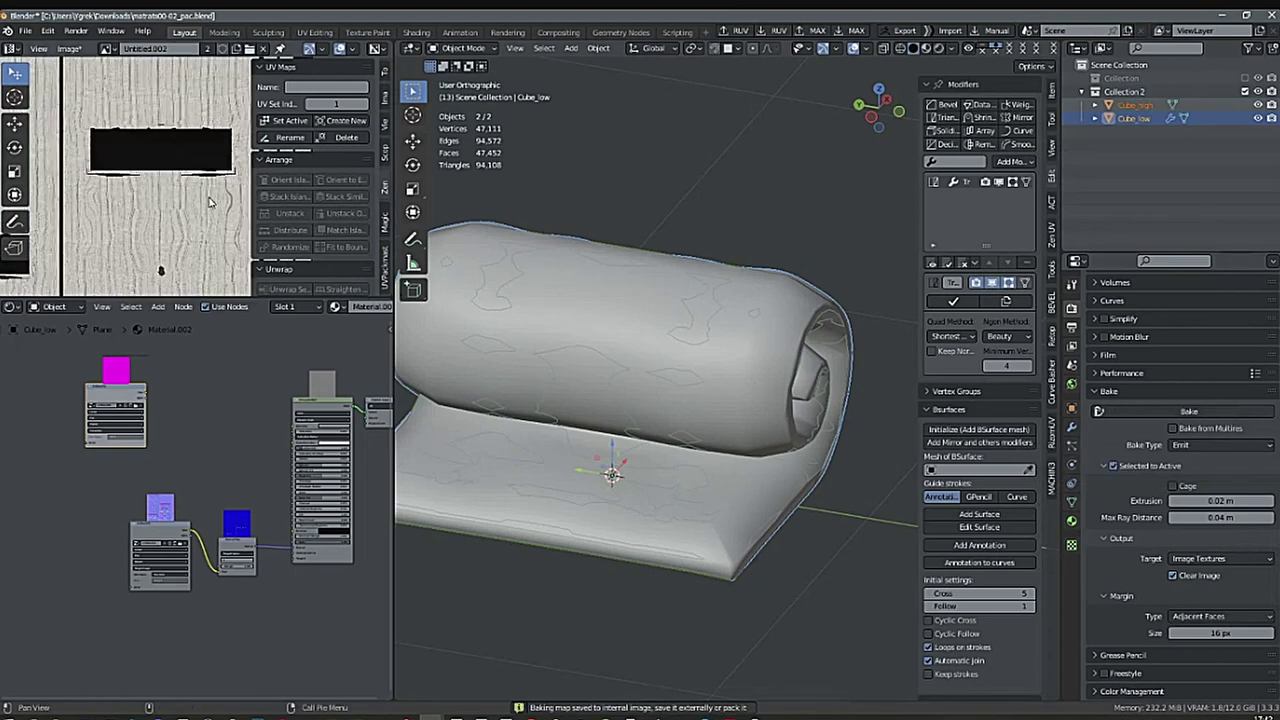
pyautogui.moveTo(161, 271); pyautogui.dragTo(116, 209, button='middle')
pyautogui.scroll(1, 116, 208)
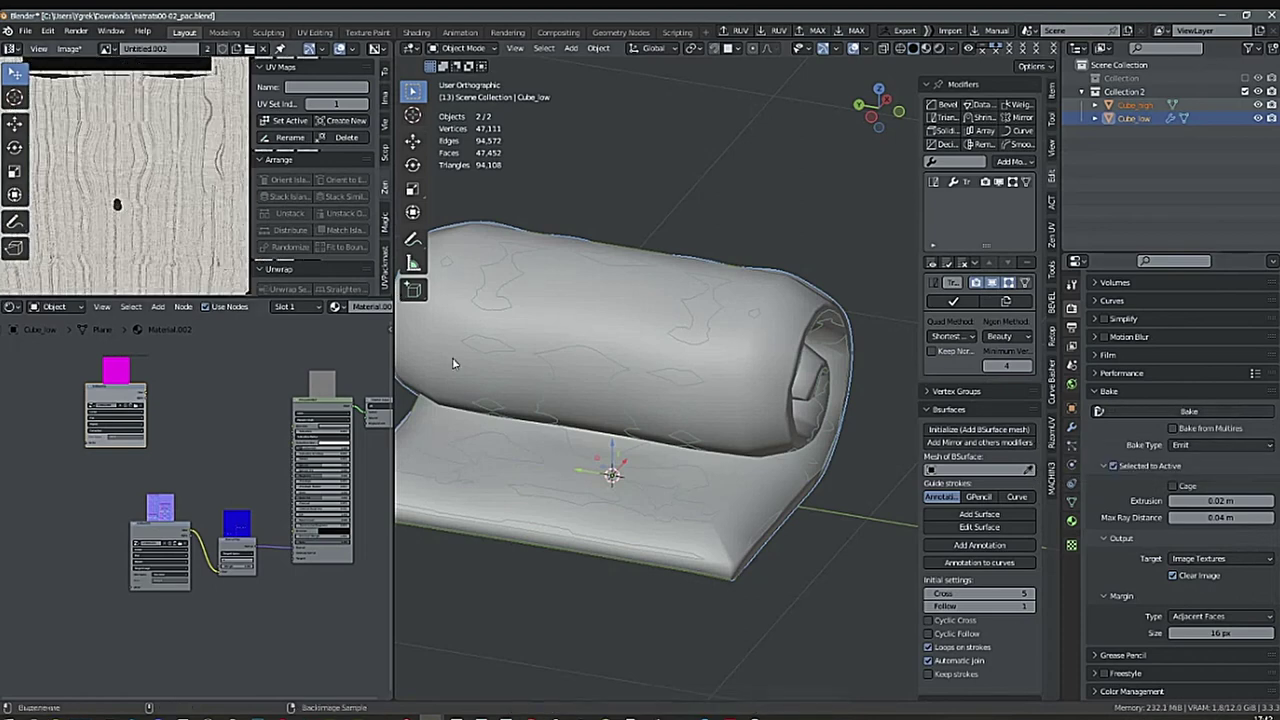
# Set the bake Extrusion to 0.03 m, rebake the Emit map and examine the dark patches in the texture.
pyautogui.click(1270, 501)
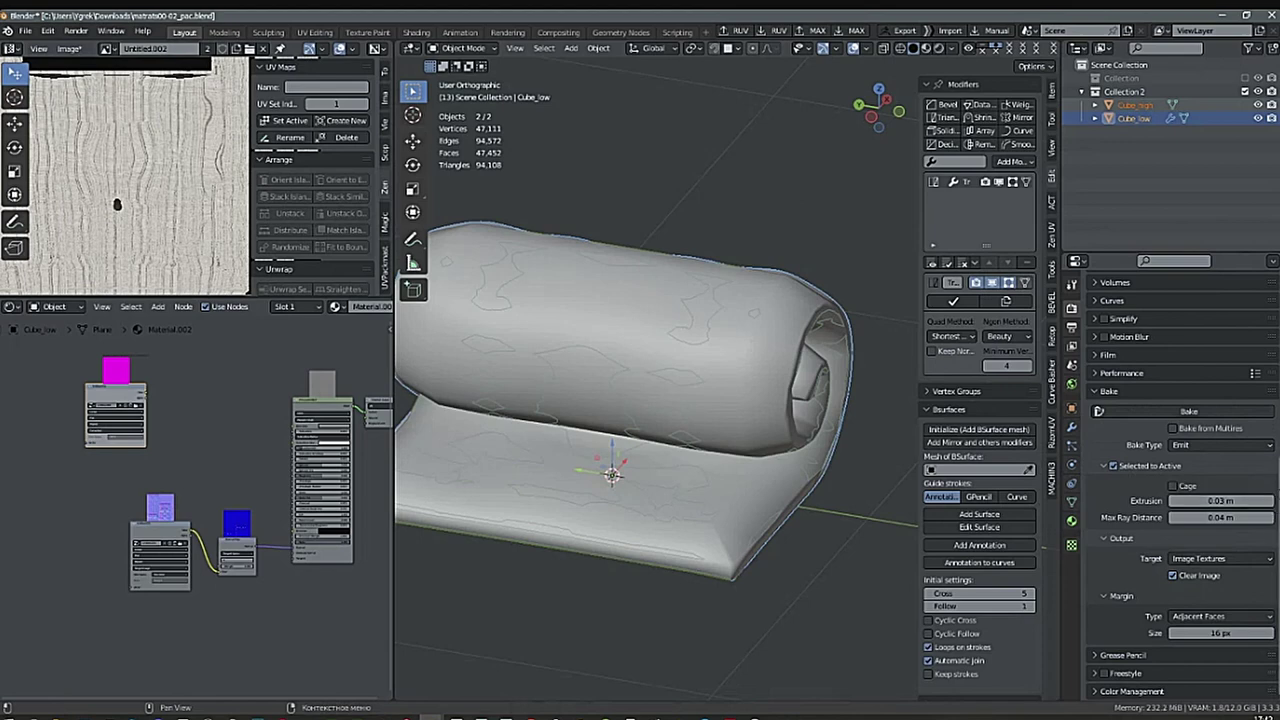
pyautogui.click(1212, 413)
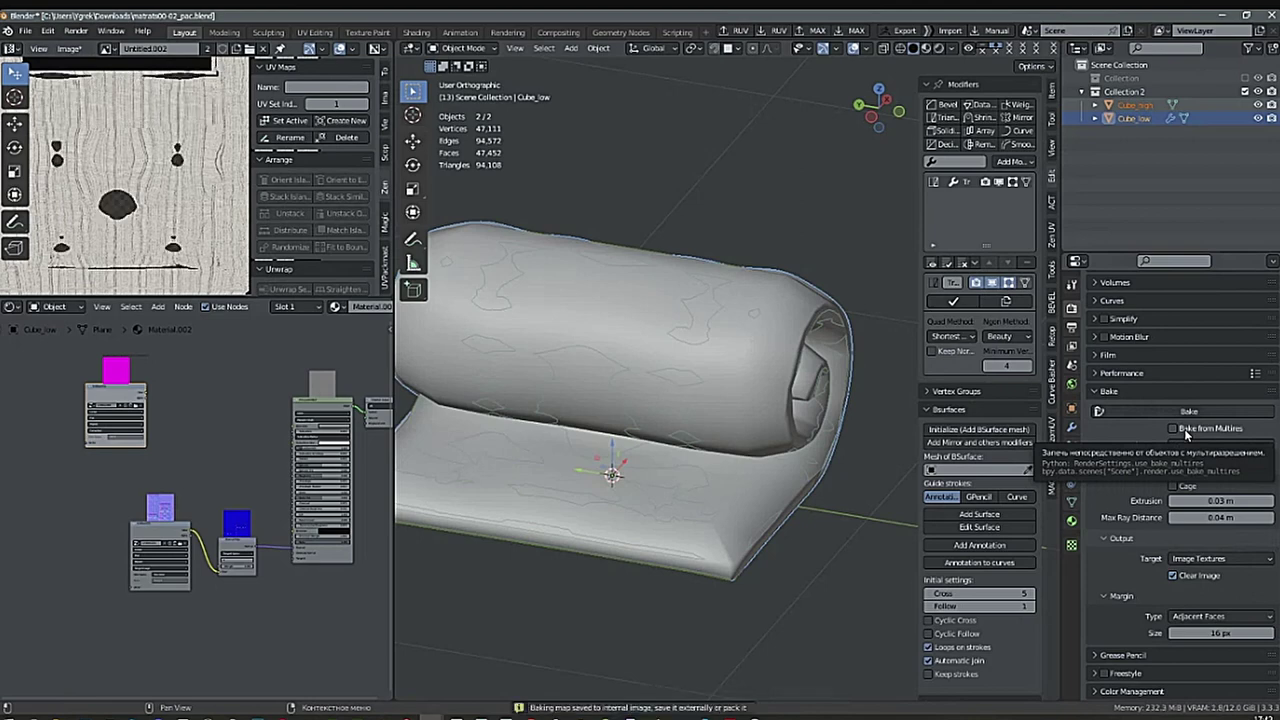
pyautogui.scroll(-4, 168, 210)
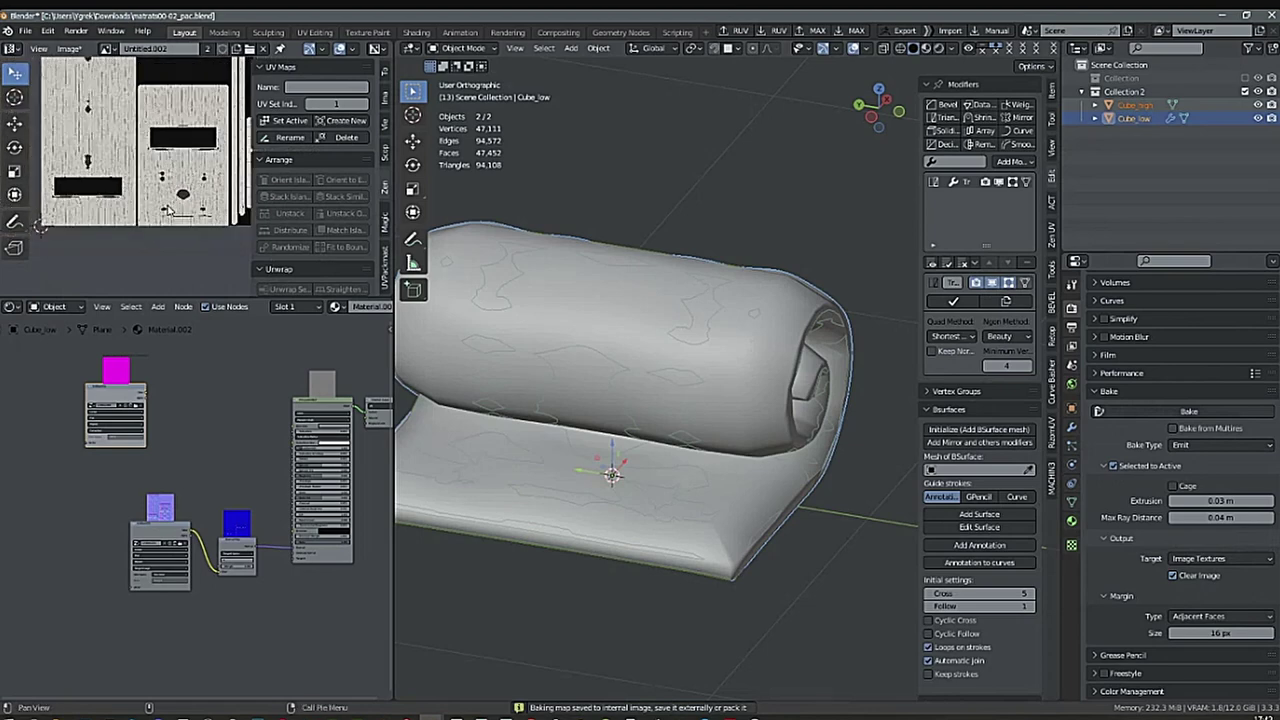
pyautogui.keyDown('alt'); pyautogui.moveTo(168, 210); pyautogui.dragTo(194, 267); pyautogui.keyUp('alt')
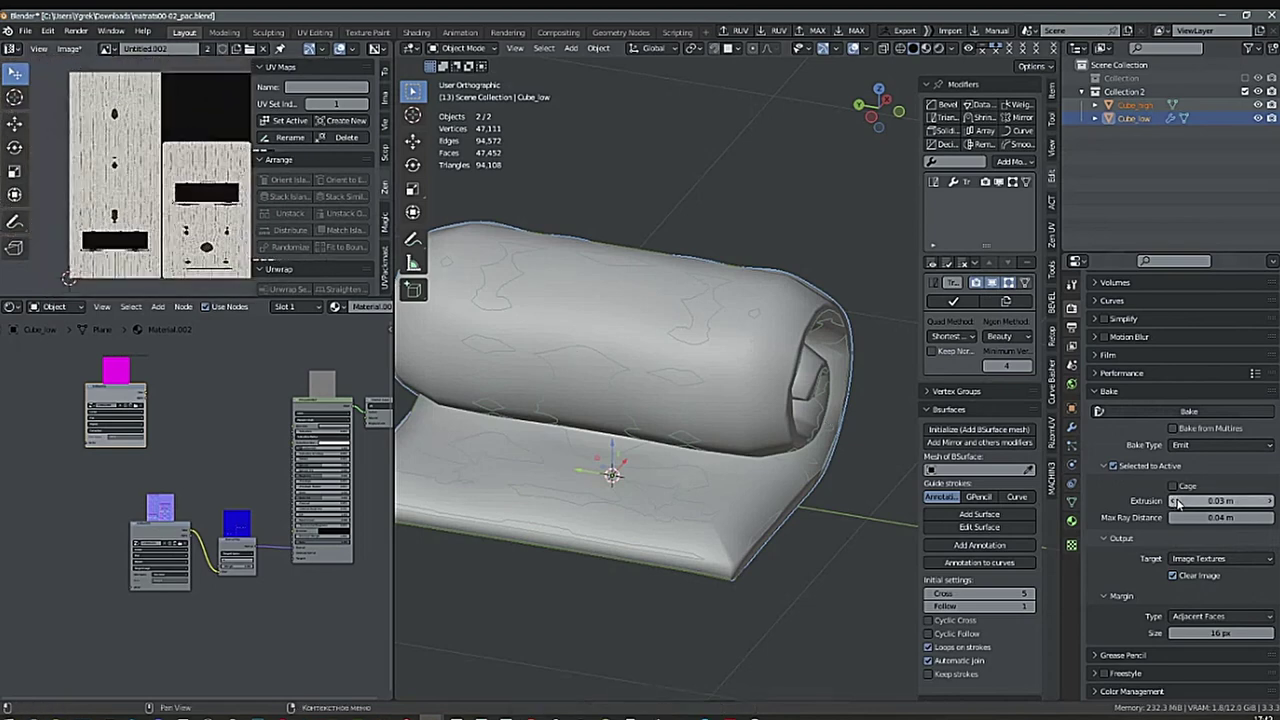
# Set the Extrusion back to 0.02 m, rebake the Emit map and inspect the wood texture closely.
pyautogui.click(1186, 411)
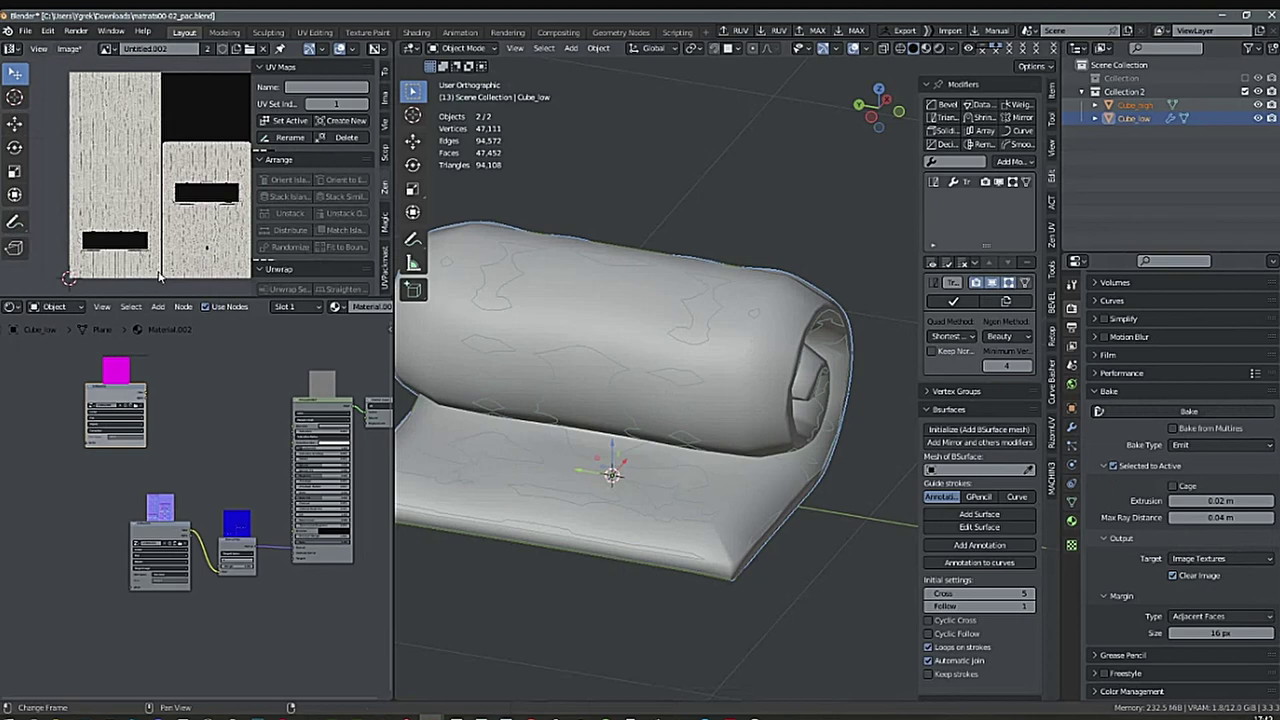
pyautogui.scroll(5, 192, 233)
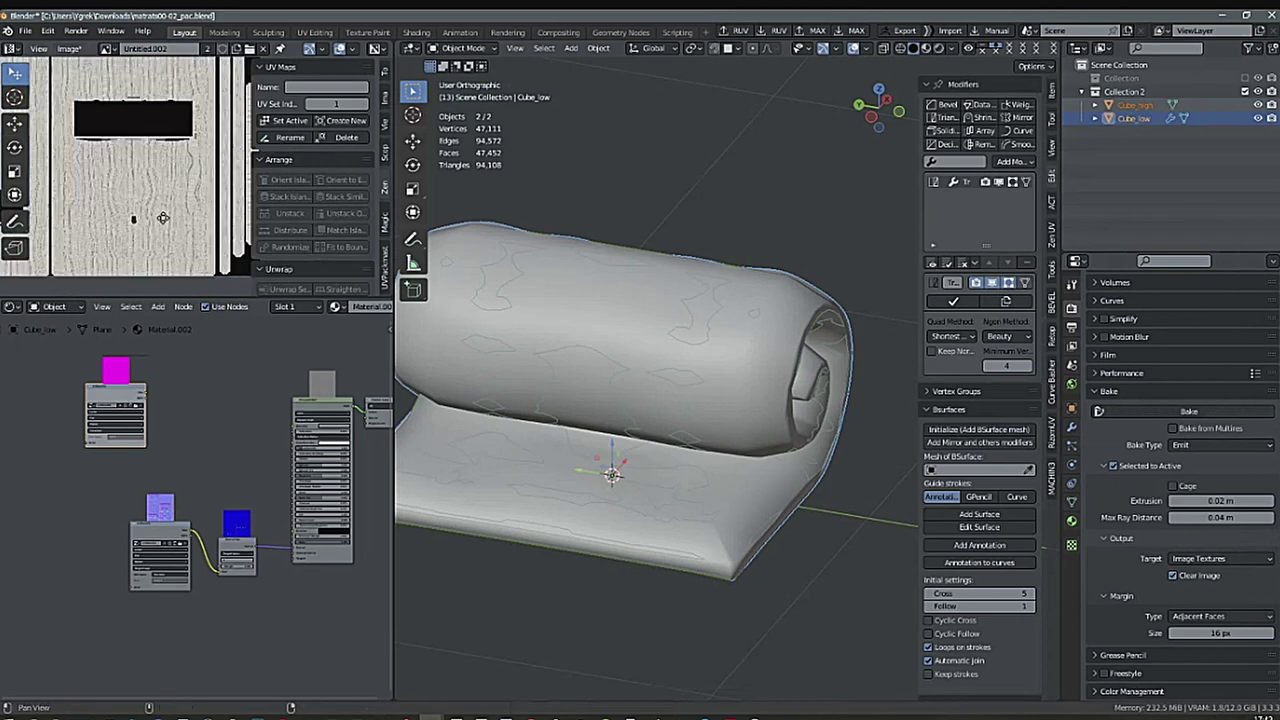
pyautogui.scroll(-1, 178, 209)
pyautogui.moveTo(178, 209)
pyautogui.mouseDown(button='middle')
pyautogui.moveTo(188, 223)
pyautogui.moveTo(174, 206)
pyautogui.mouseUp(button='middle')
pyautogui.scroll(-2, 176, 166)
pyautogui.click(68, 48)
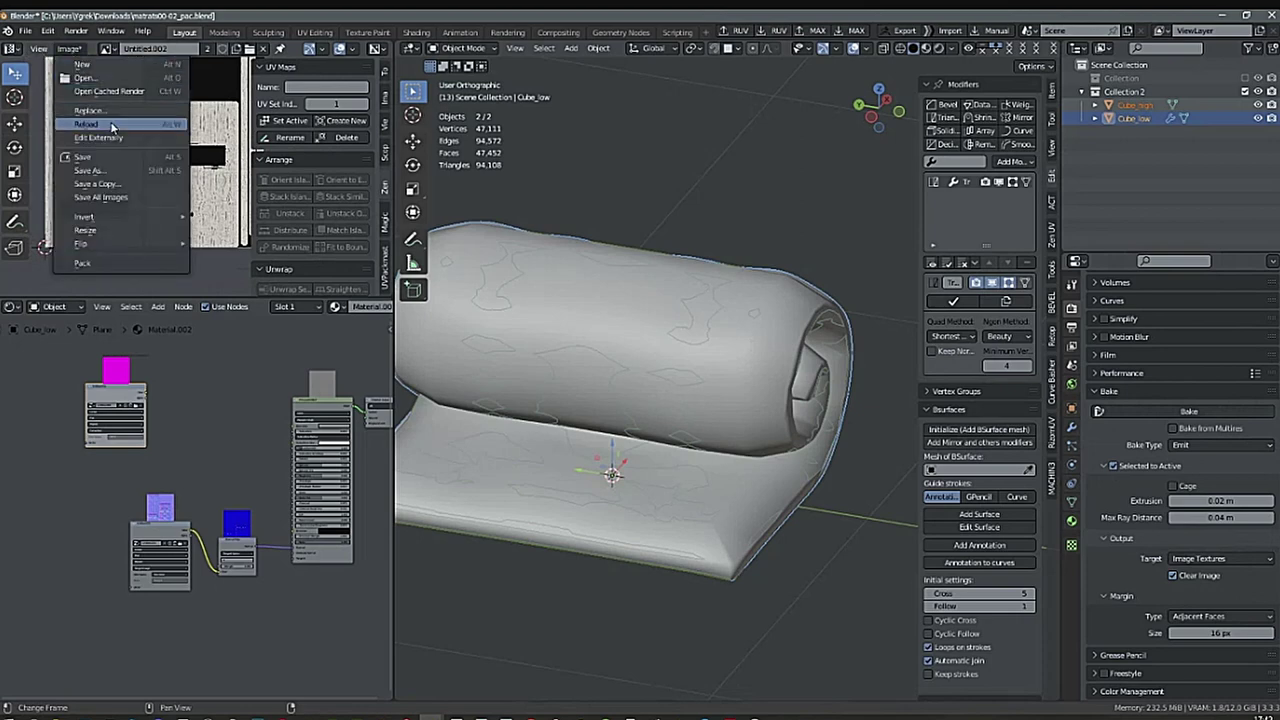
pyautogui.click(88, 170)
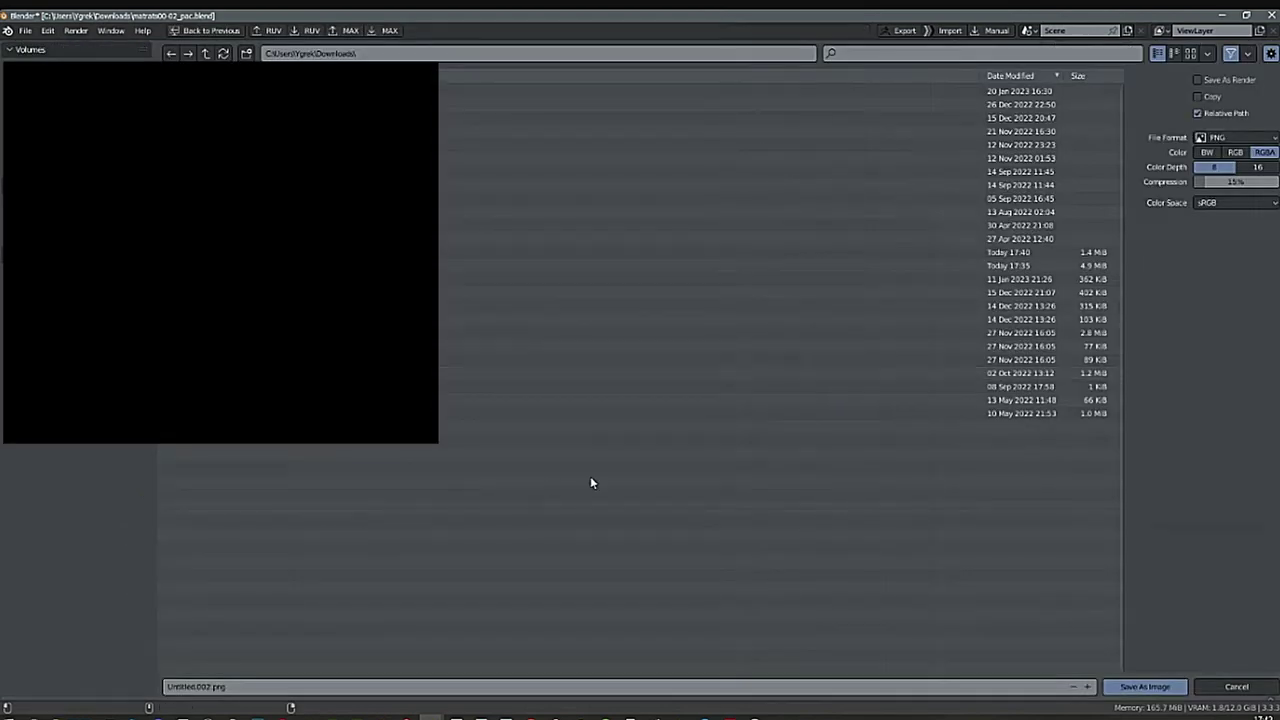
pyautogui.click(250, 686)
pyautogui.click(200, 686)
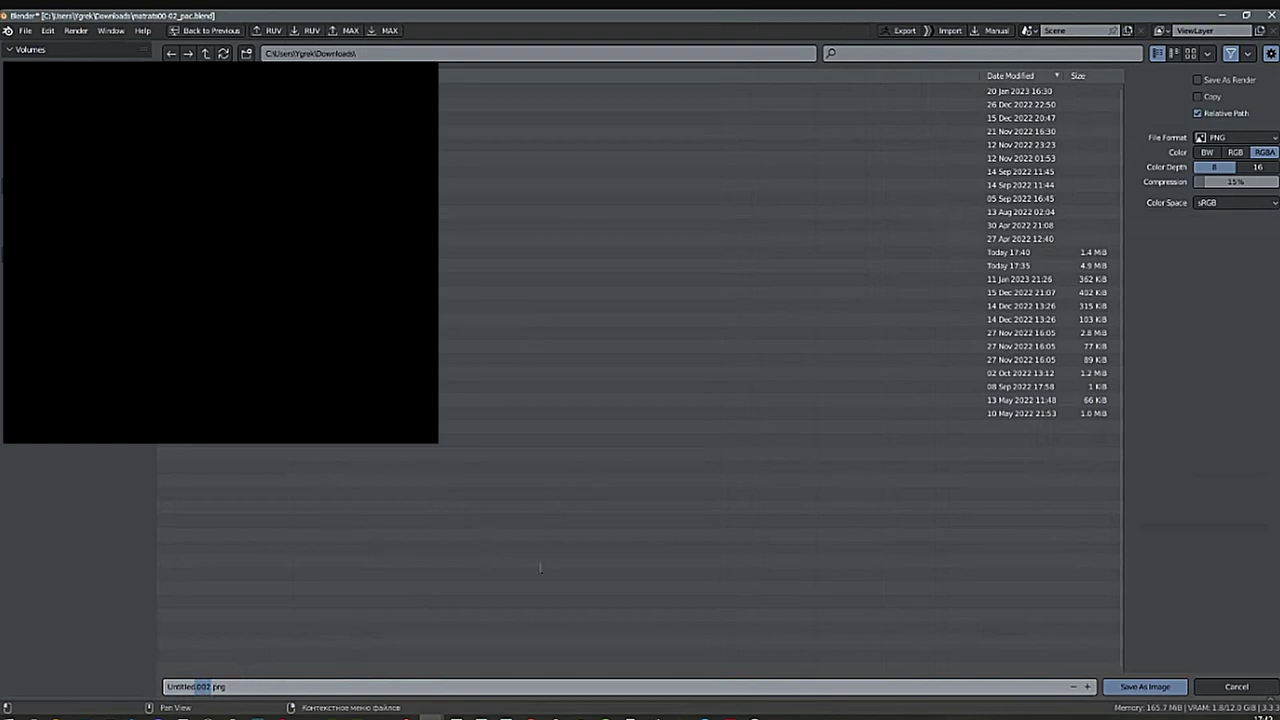
pyautogui.write('c')
pyautogui.click(1147, 688)
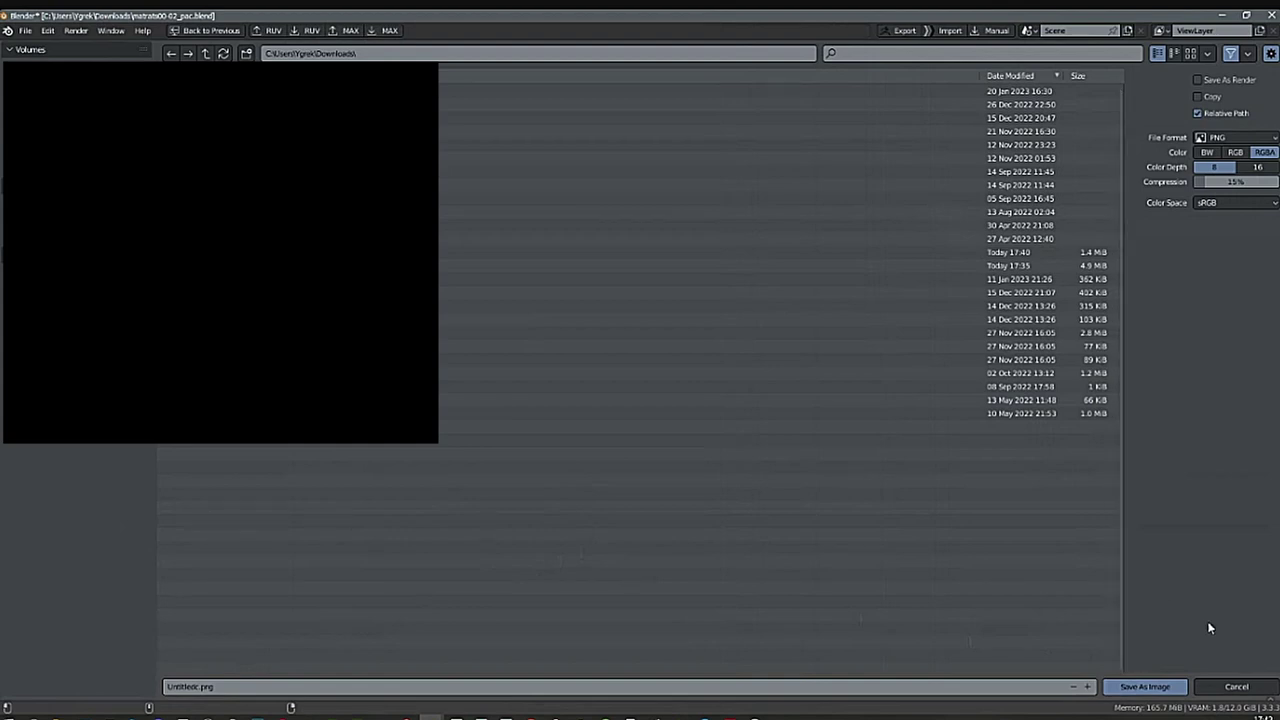
pyautogui.click(1238, 686)
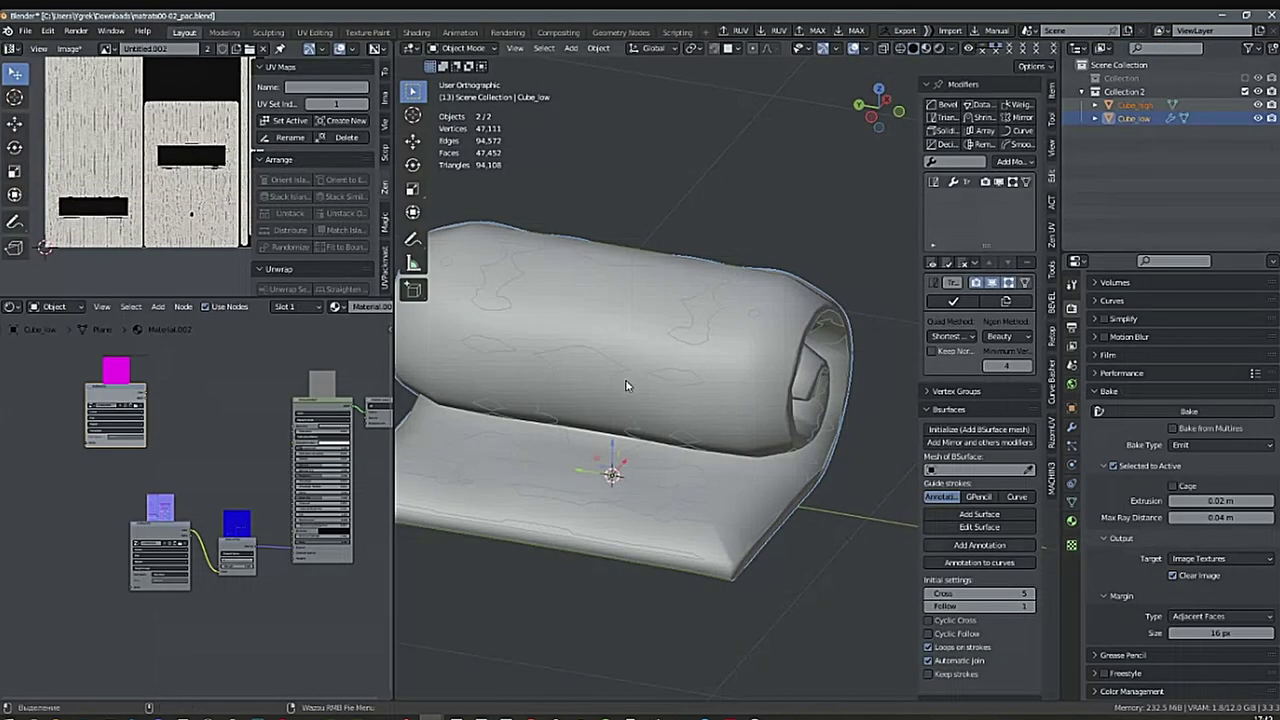
# Save the baked wood color texture as a PNG under a new name in the Downloads folder.
pyautogui.click(67, 48)
pyautogui.click(88, 170)
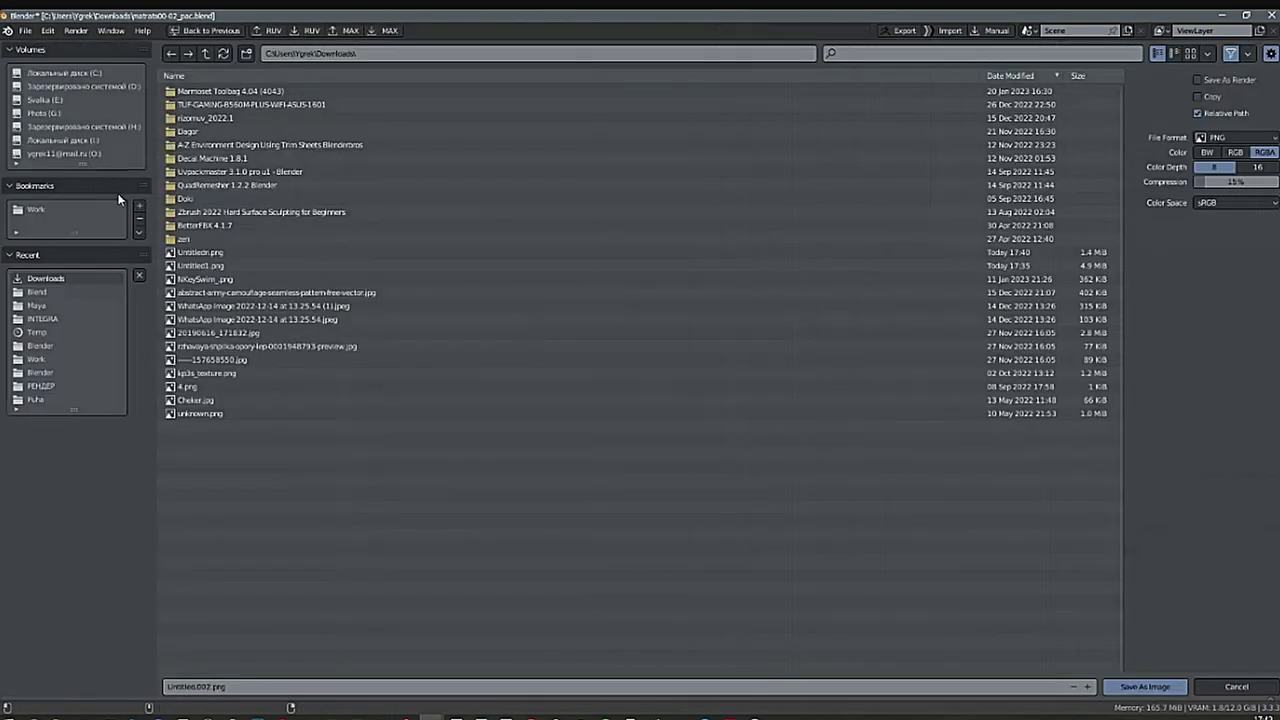
pyautogui.click(241, 687)
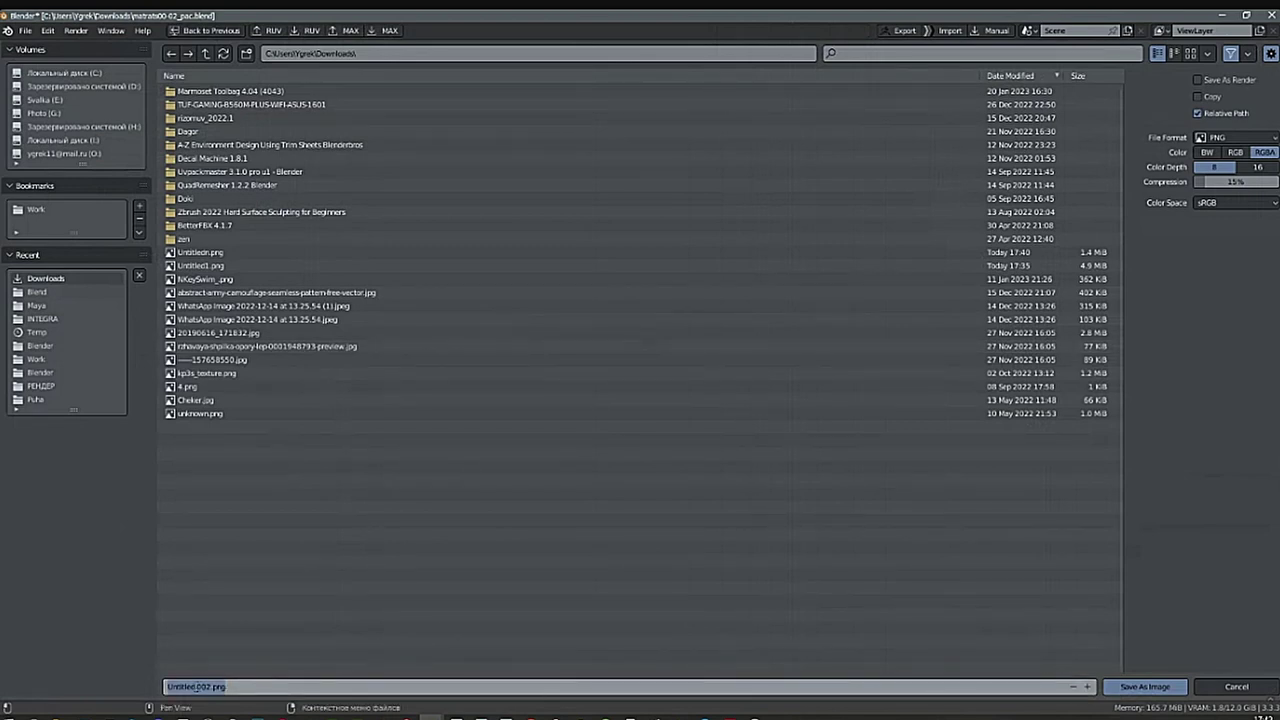
pyautogui.moveTo(196, 688); pyautogui.dragTo(206, 688)
pyautogui.write('3')
pyautogui.click(1148, 686)
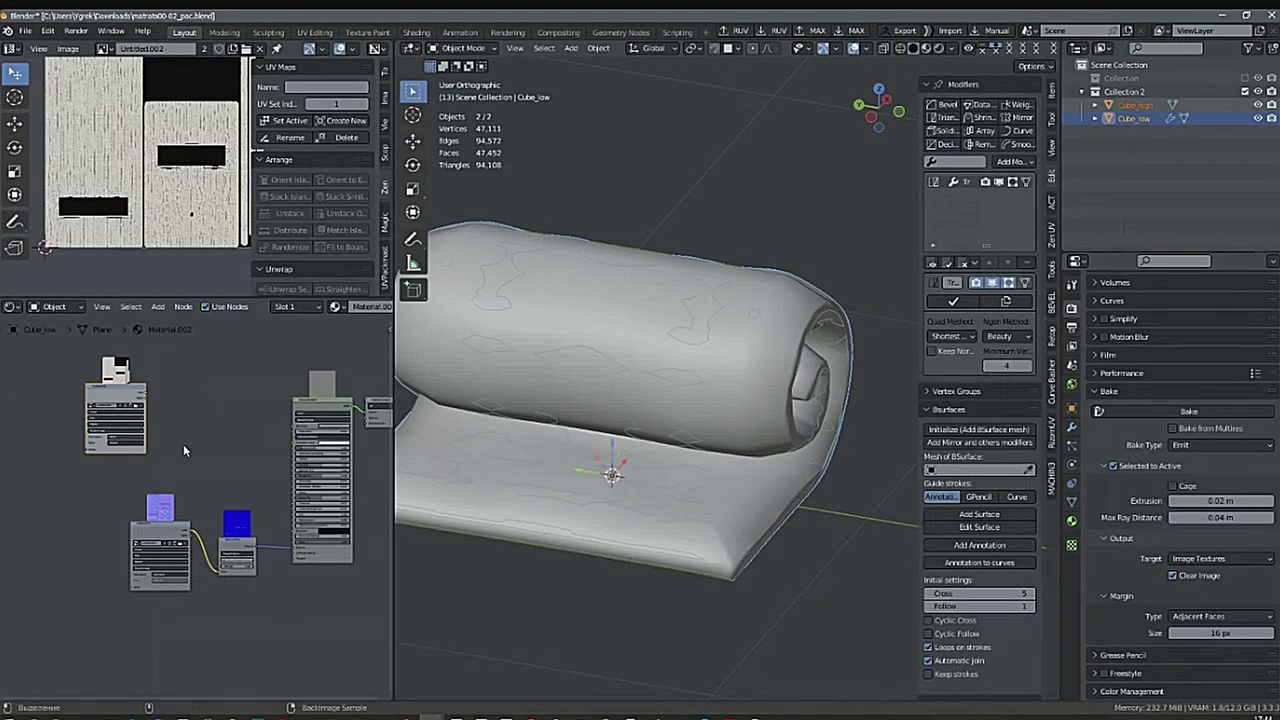
# In Cube_low's material, connect the baked wood texture's Color output to the Principled BSDF's Base Color input.
pyautogui.scroll(3, 178, 411)
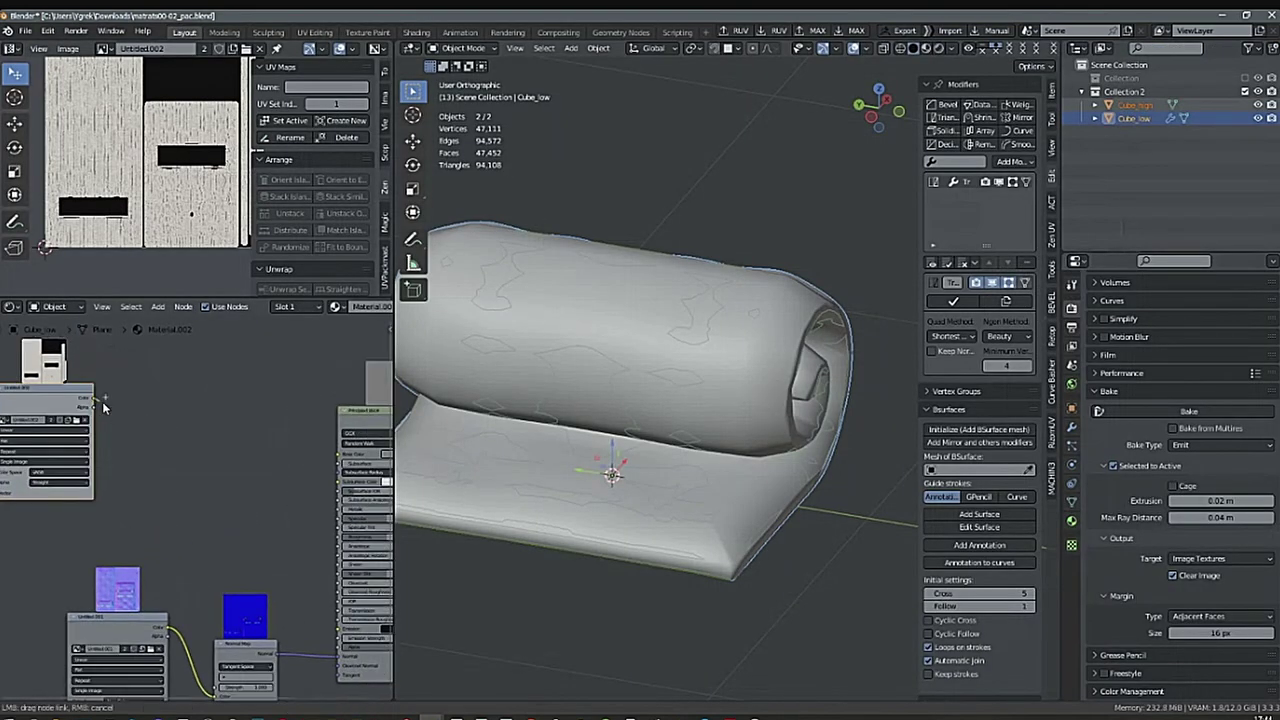
pyautogui.moveTo(102, 401); pyautogui.dragTo(338, 453)
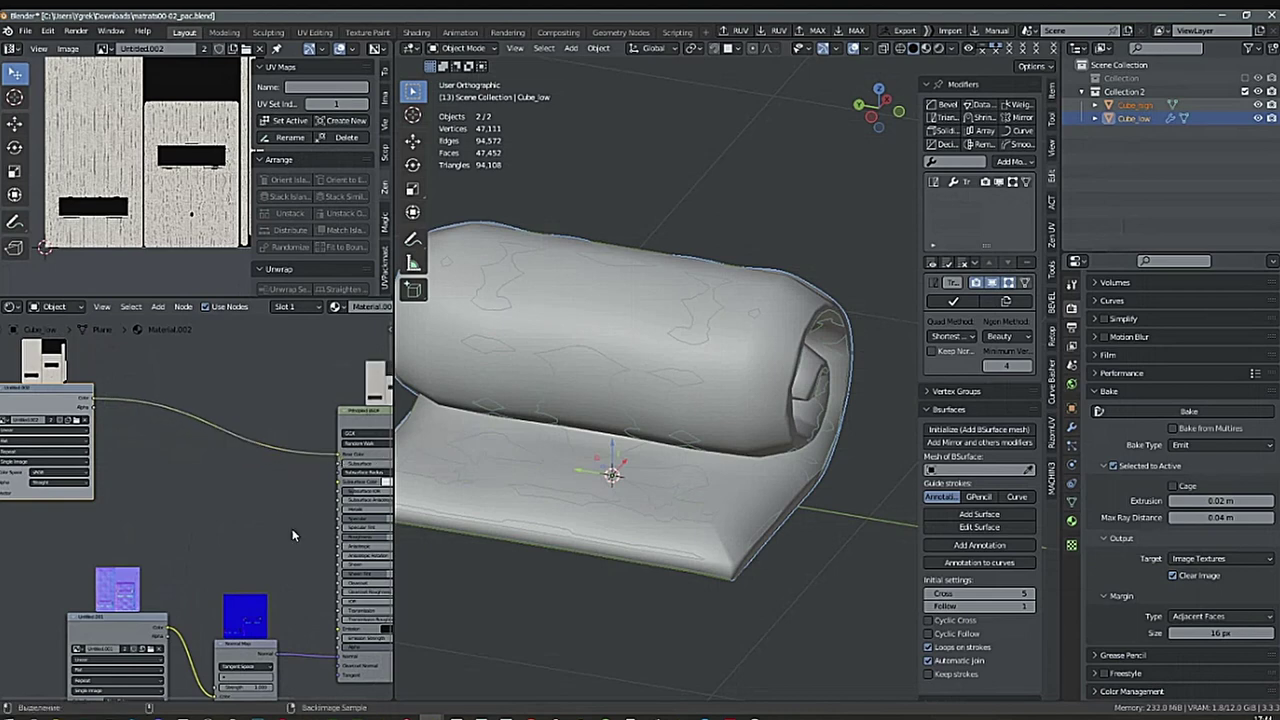
pyautogui.scroll(-3, 292, 535)
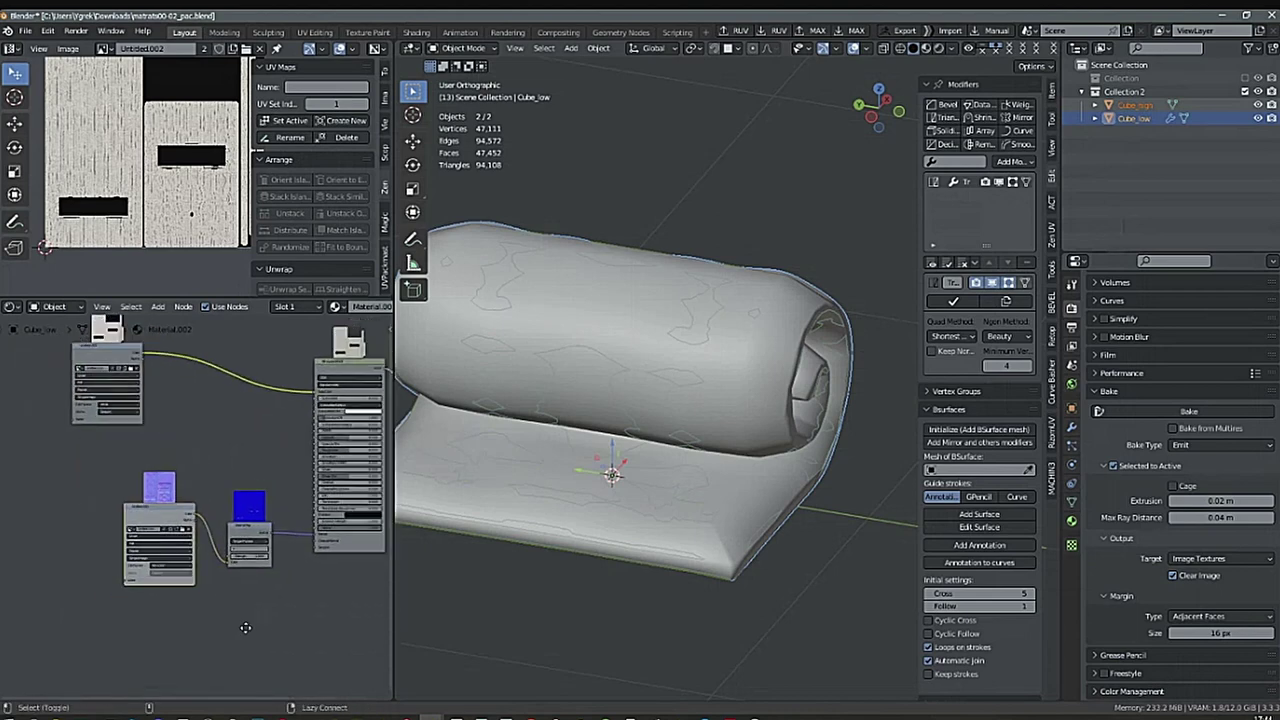
# Switch the Bake Type to Normal and bake onto the normal map's image texture node with Extrusion at 0.02 m.
pyautogui.scroll(-1, 258, 622)
pyautogui.moveTo(274, 615); pyautogui.dragTo(254, 622, button='middle')
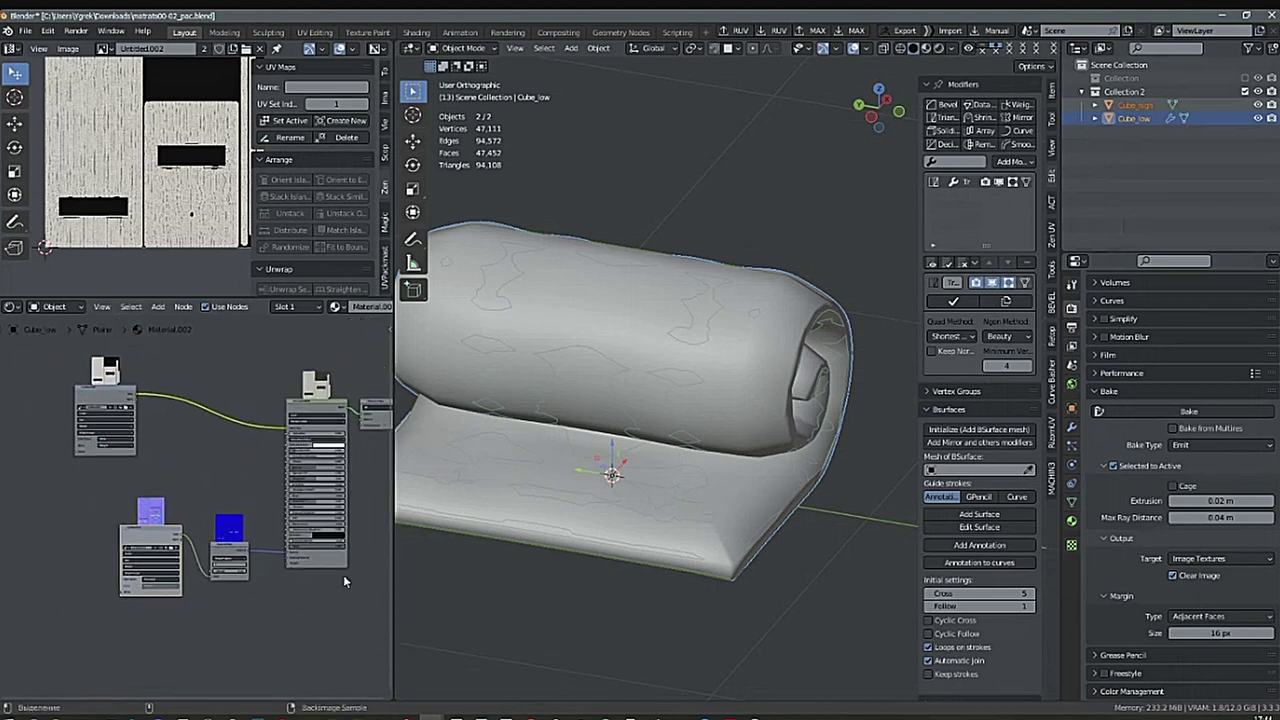
pyautogui.click(1219, 447)
pyautogui.click(1219, 524)
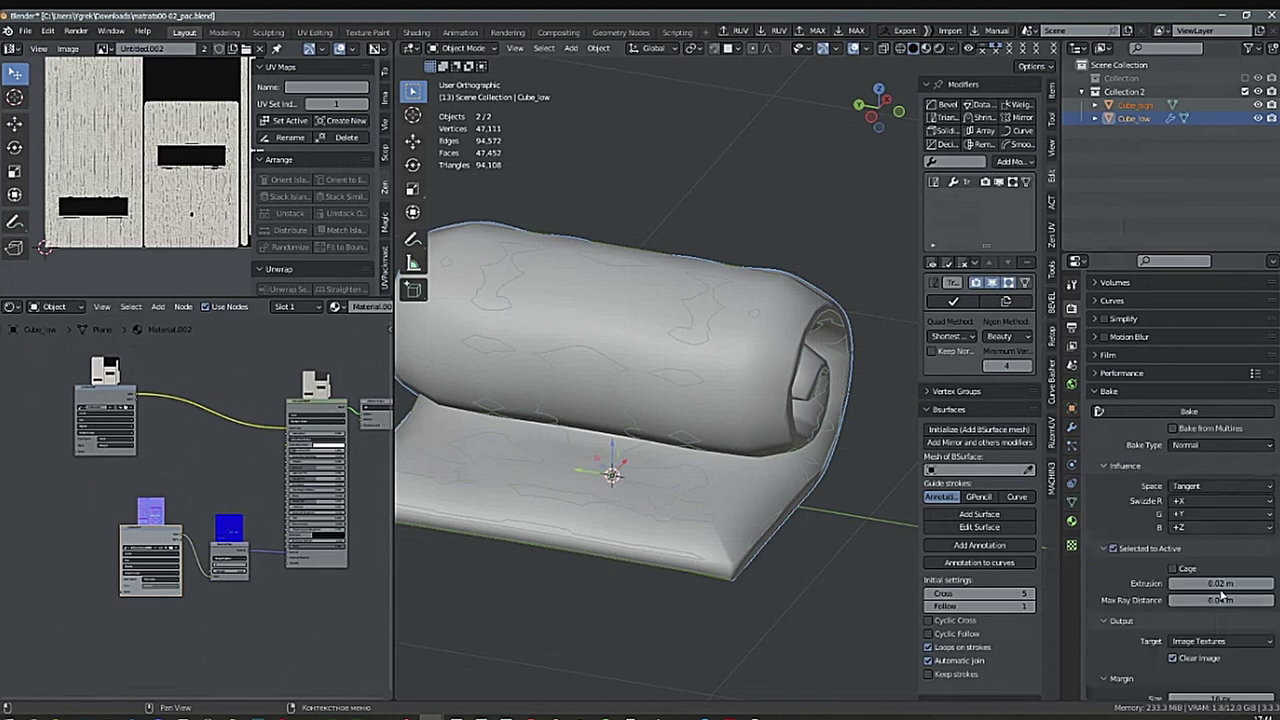
pyautogui.click(1205, 411)
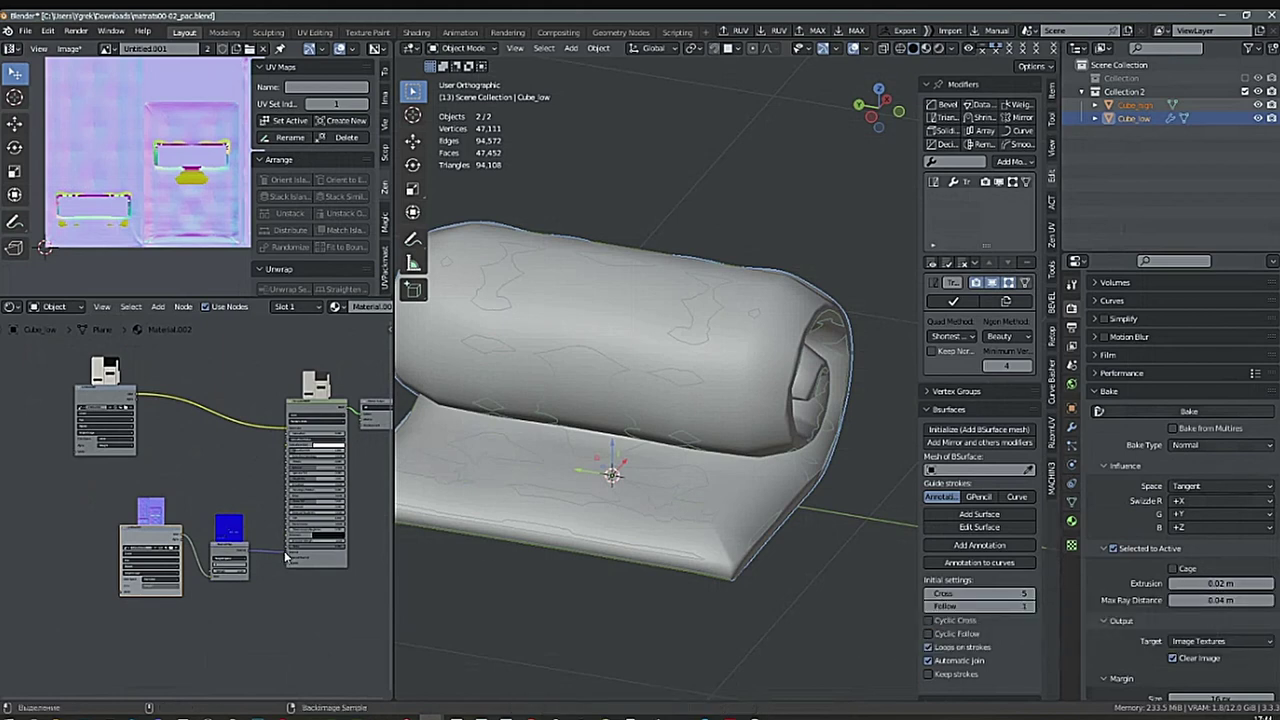
# Disconnect the Normal Map node from the Principled BSDF and rebake the normals, then again with Extrusion at 0.03 m.
pyautogui.click(1189, 411)
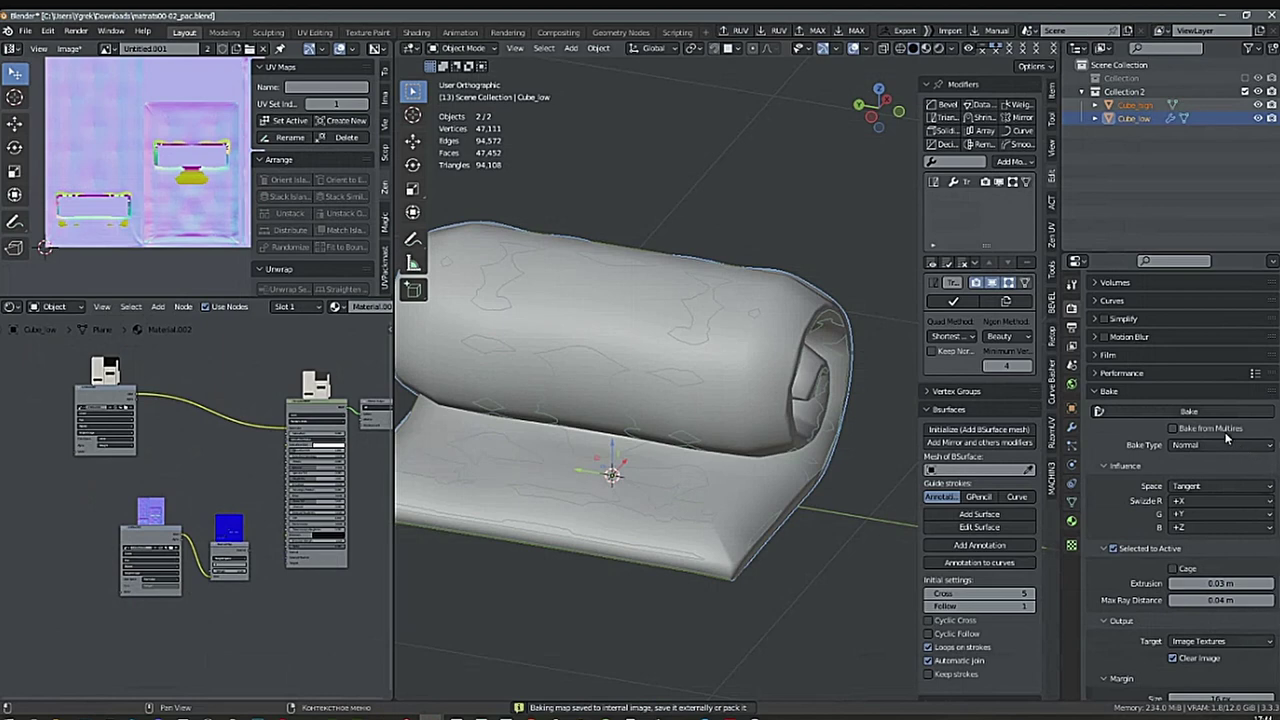
pyautogui.click(1189, 412)
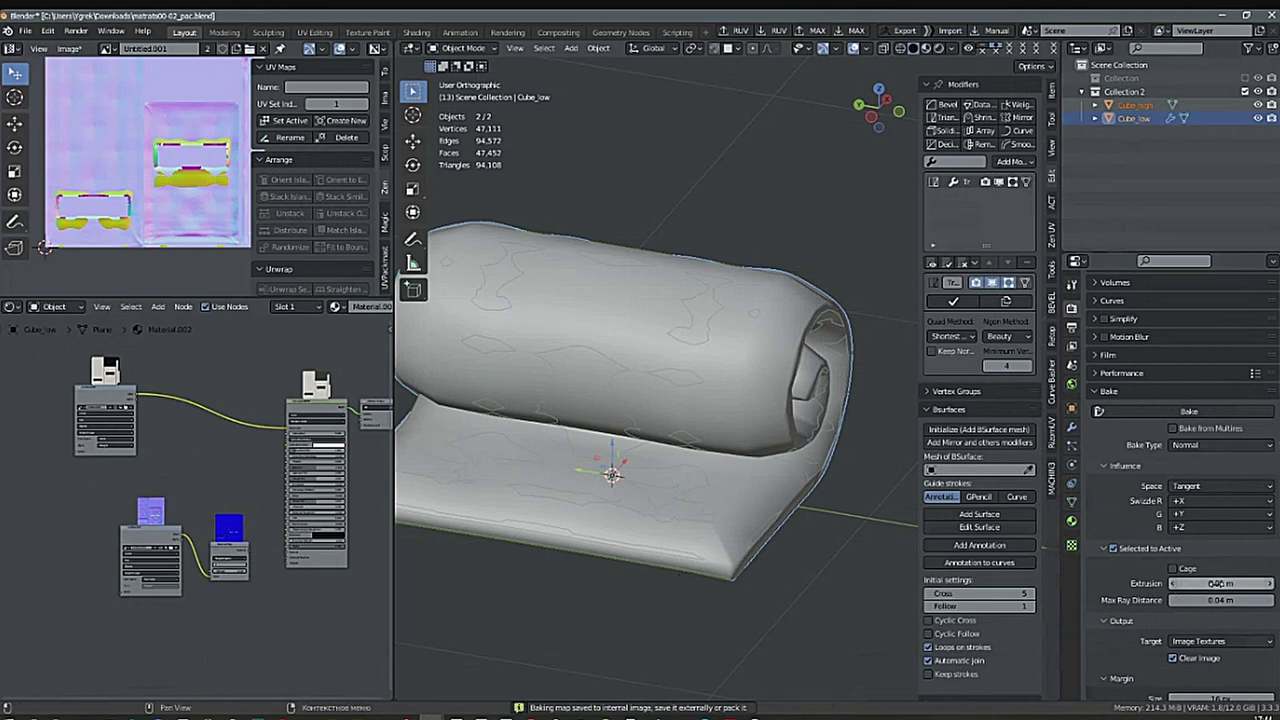
# Set the Extrusion to 0.015 m and rebake the normal map.
pyautogui.click(1237, 583)
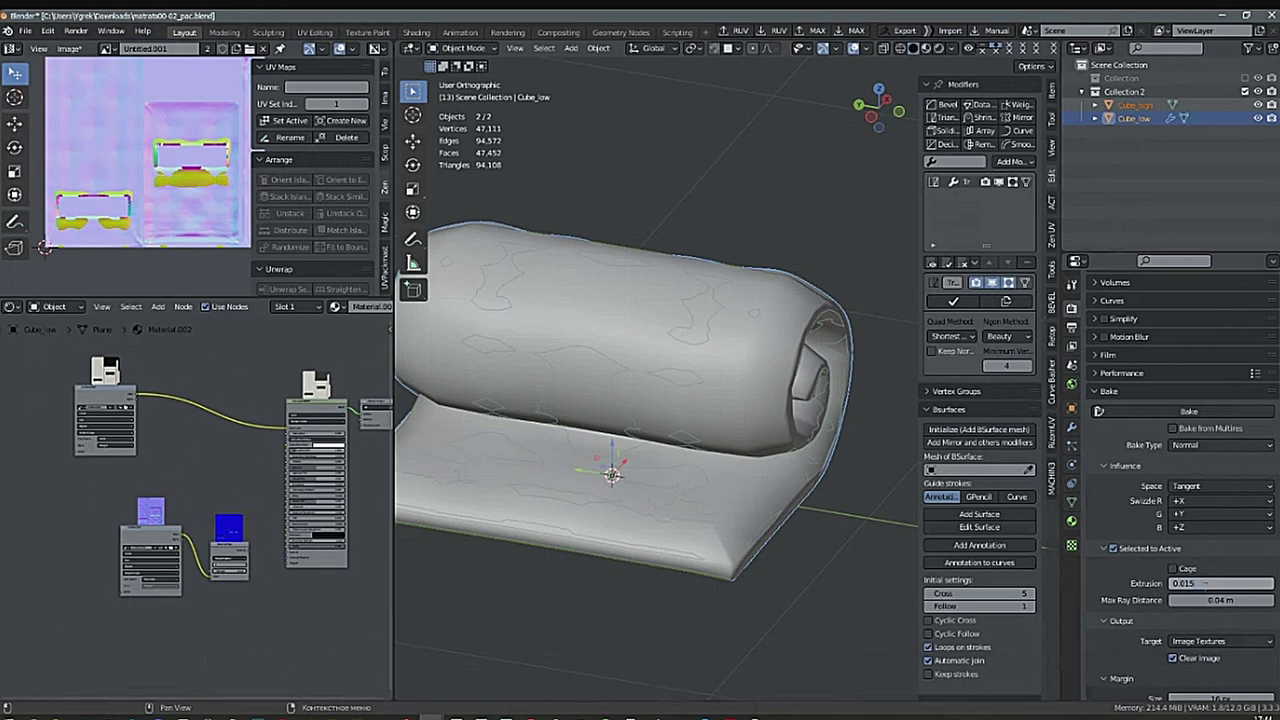
pyautogui.write('0.015')
pyautogui.press('Return')
pyautogui.click(1189, 412)
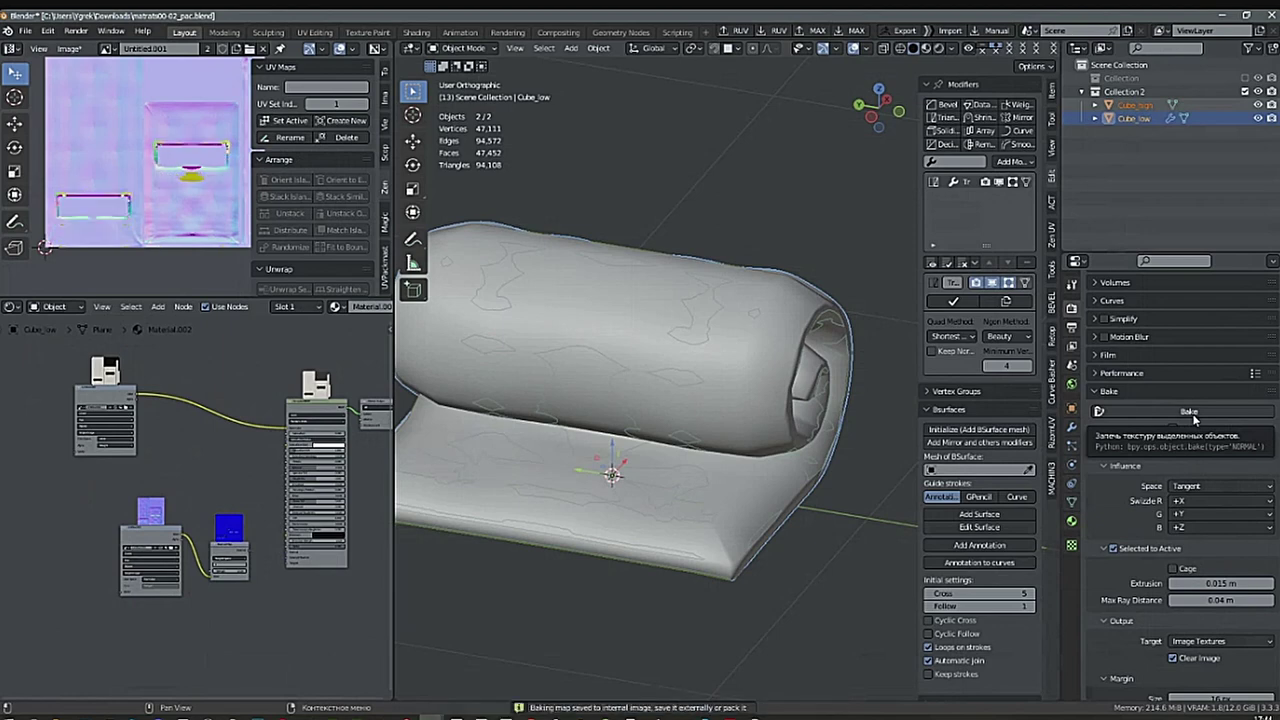
# Set the Extrusion to 0.012 m, rebake the normal map and examine the artifacts around the rectangular islands.
pyautogui.click(1191, 583)
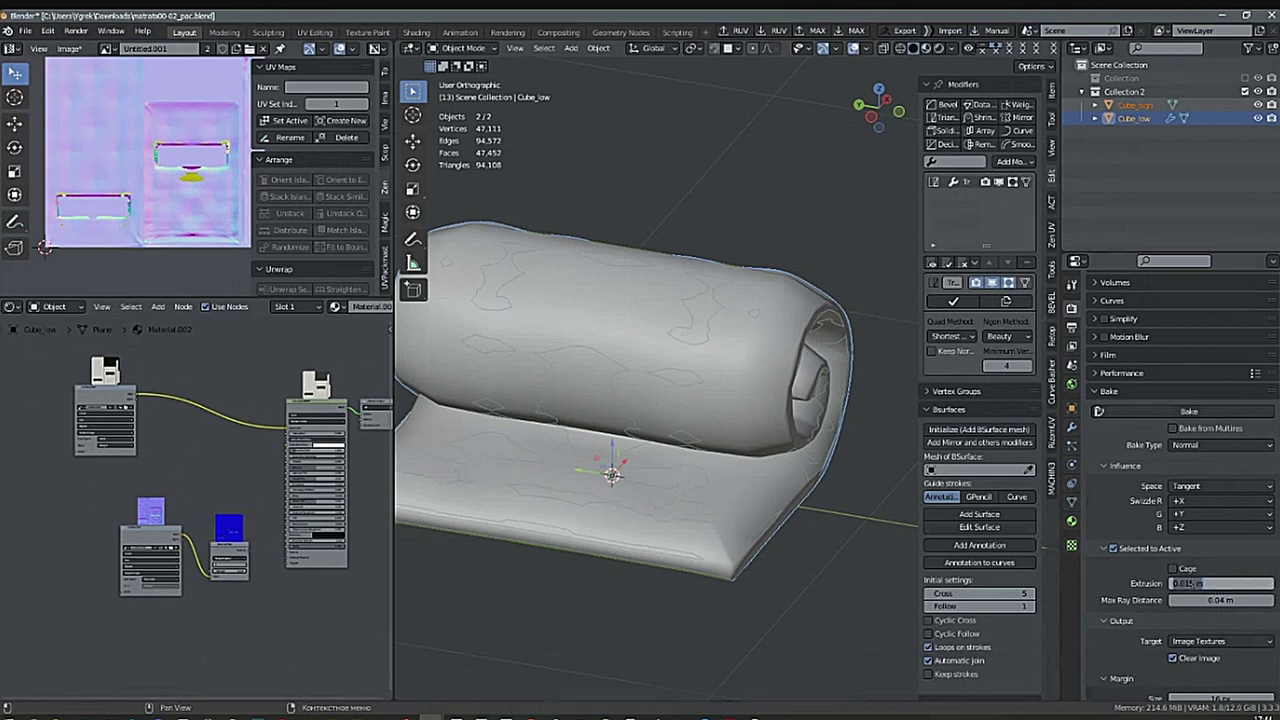
pyautogui.moveTo(1190, 583); pyautogui.dragTo(1208, 583)
pyautogui.press('Return')
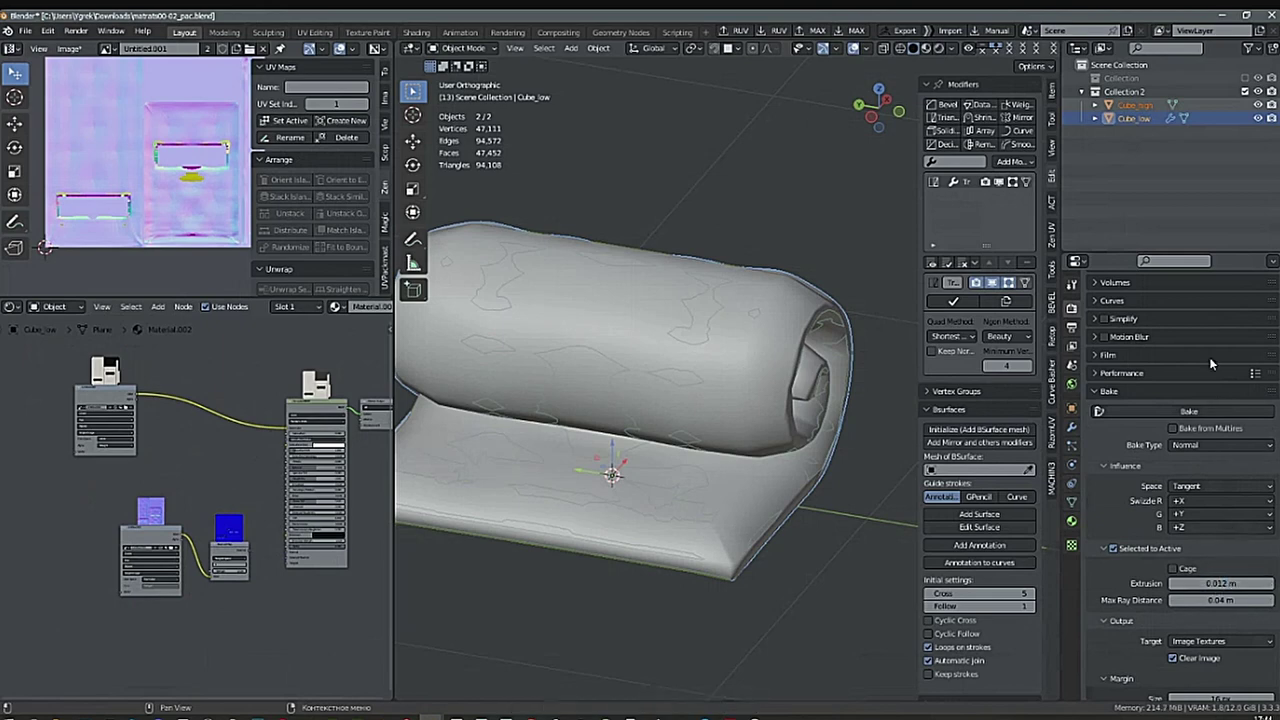
pyautogui.click(1188, 412)
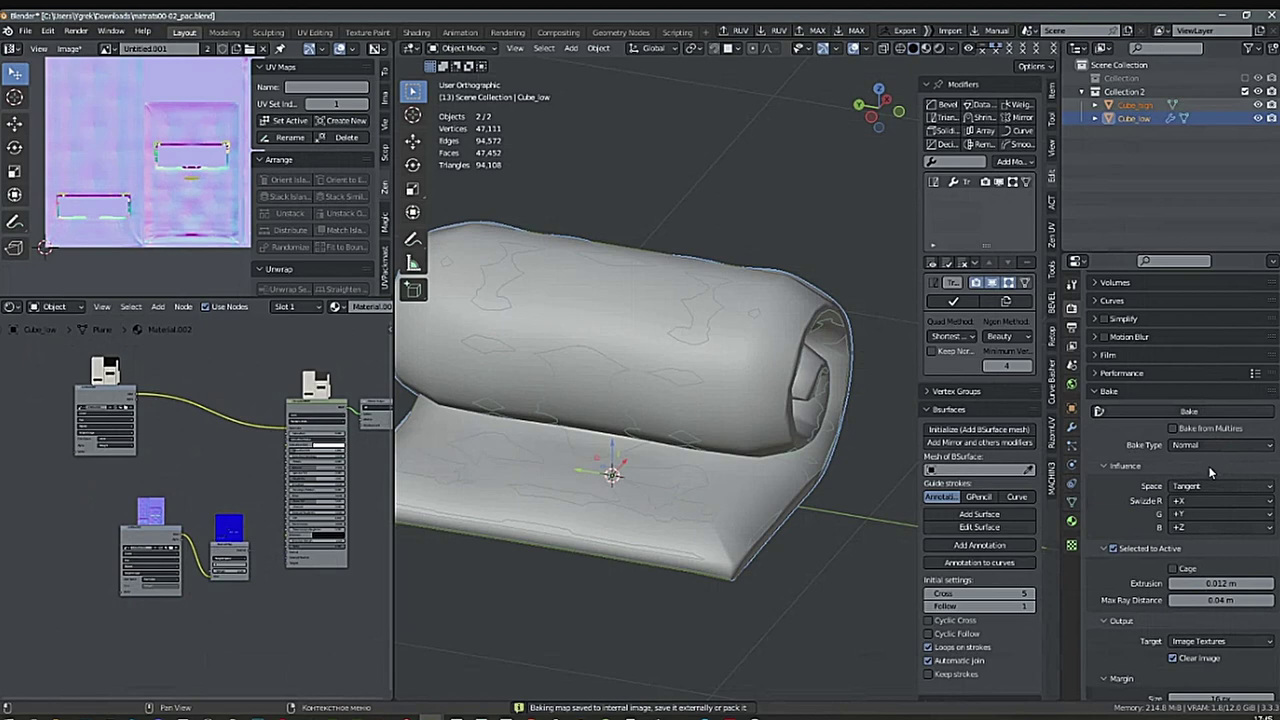
pyautogui.scroll(4, 186, 167)
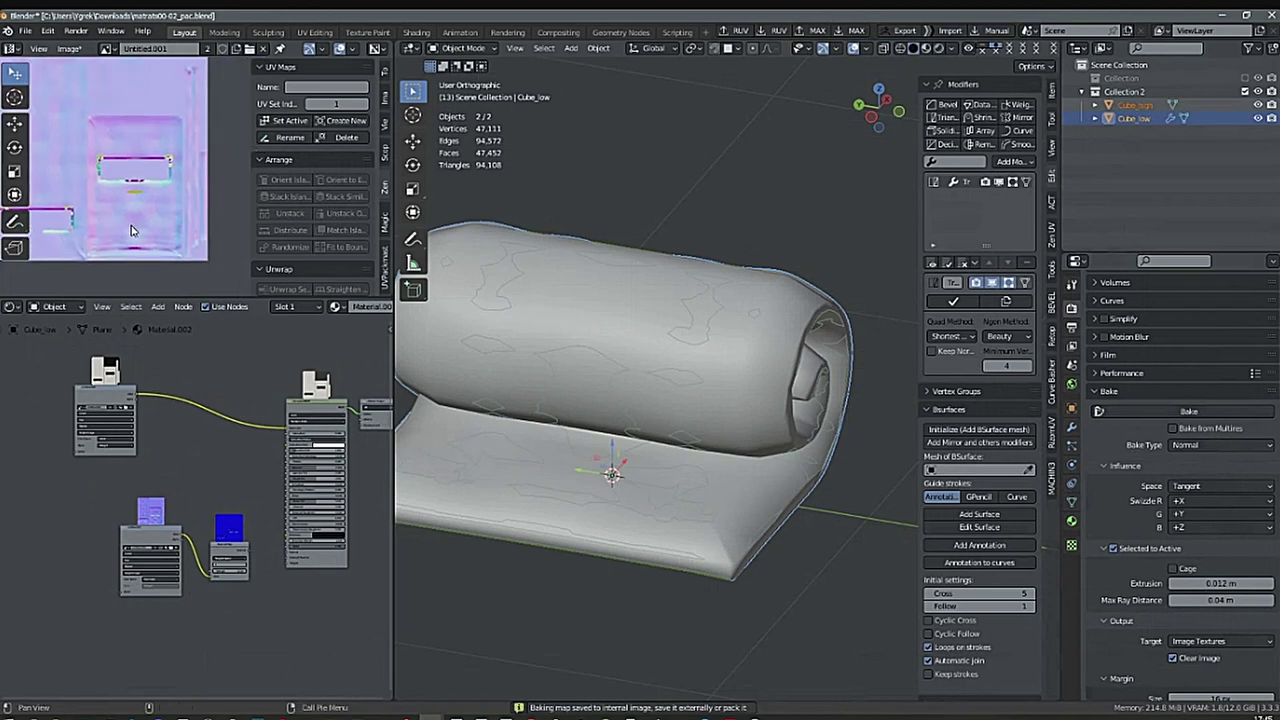
pyautogui.scroll(3, 186, 167)
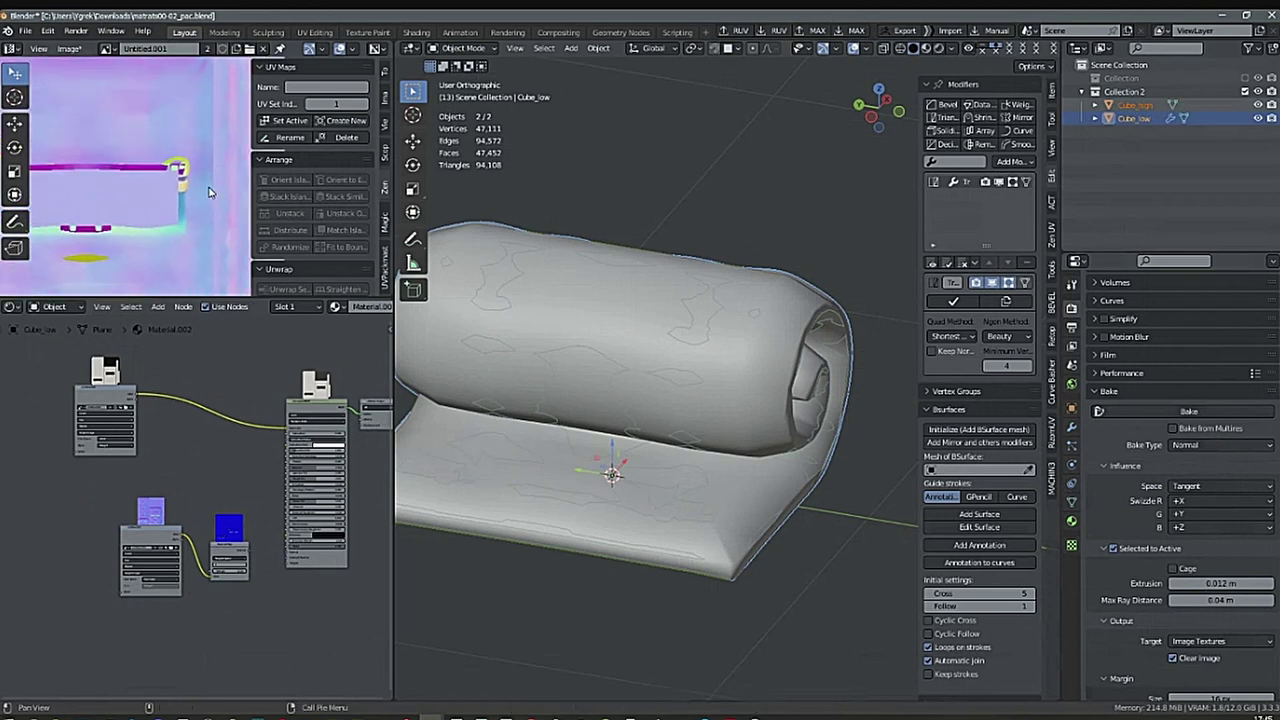
pyautogui.moveTo(198, 200); pyautogui.dragTo(202, 203, button='middle')
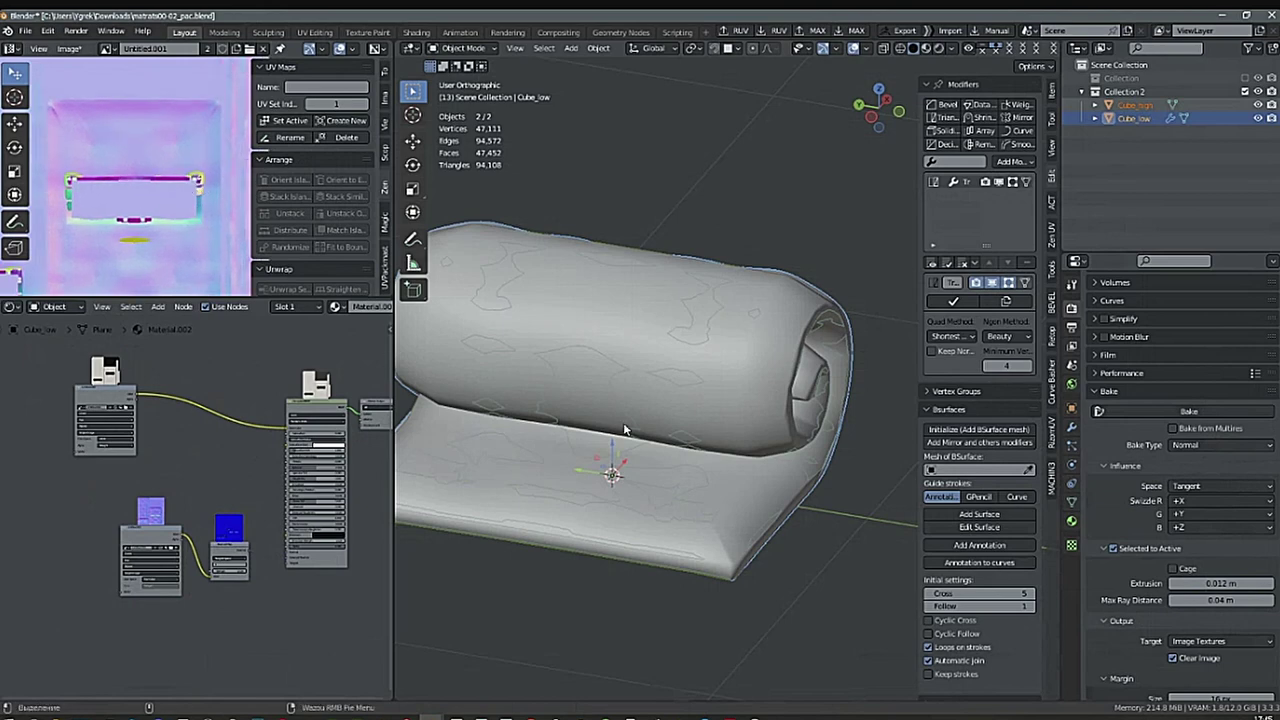
# Set the Extrusion to 0.013 m and rebake the normal map.
pyautogui.click(1237, 583)
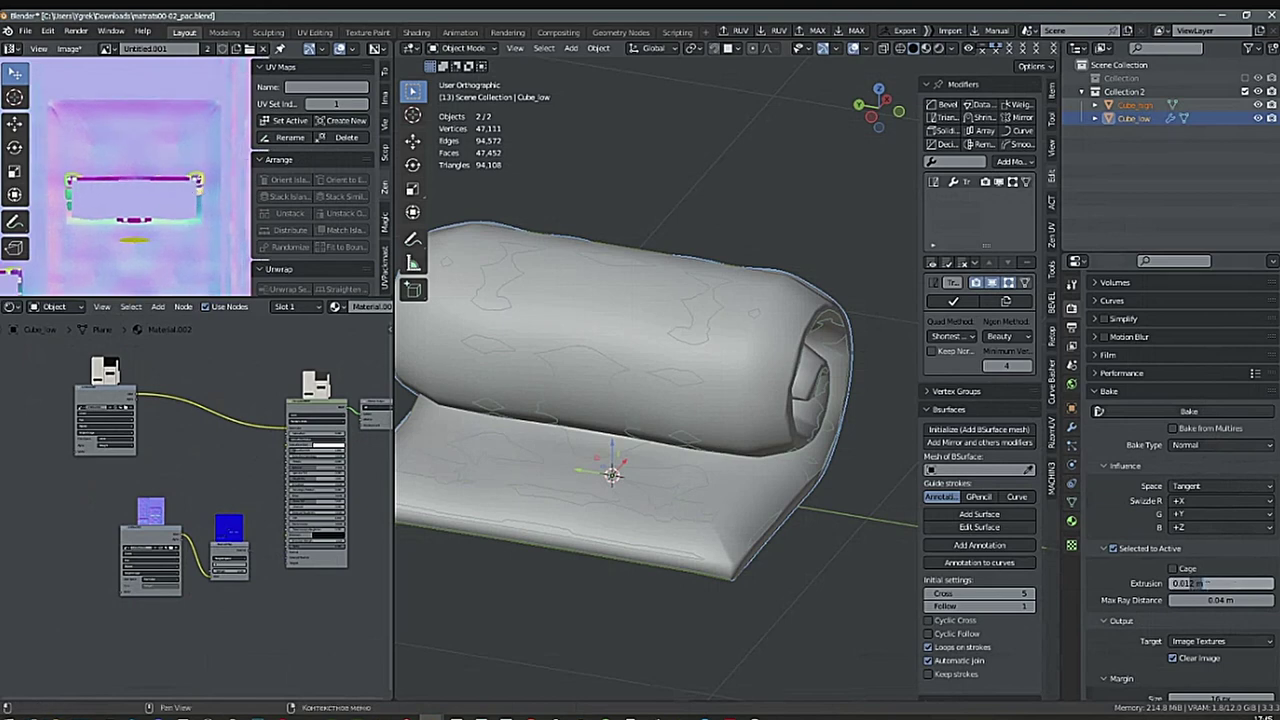
pyautogui.write('0.013')
pyautogui.press('Return')
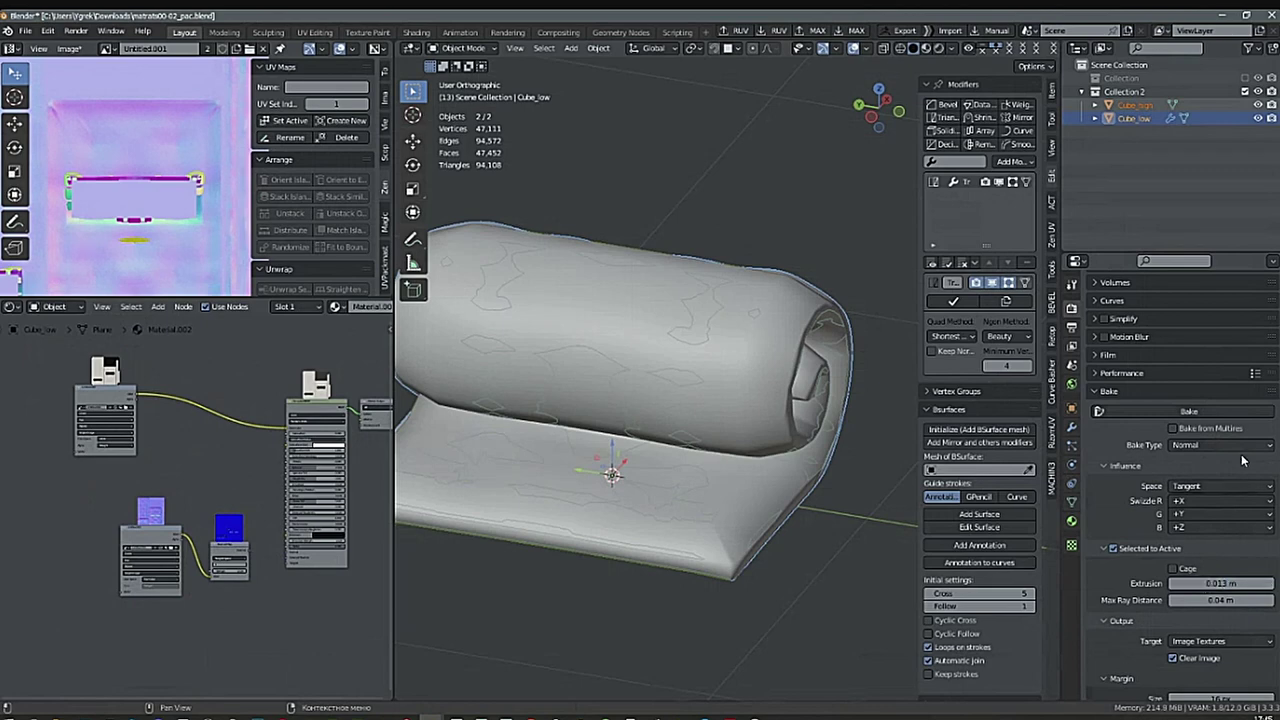
pyautogui.click(1192, 411)
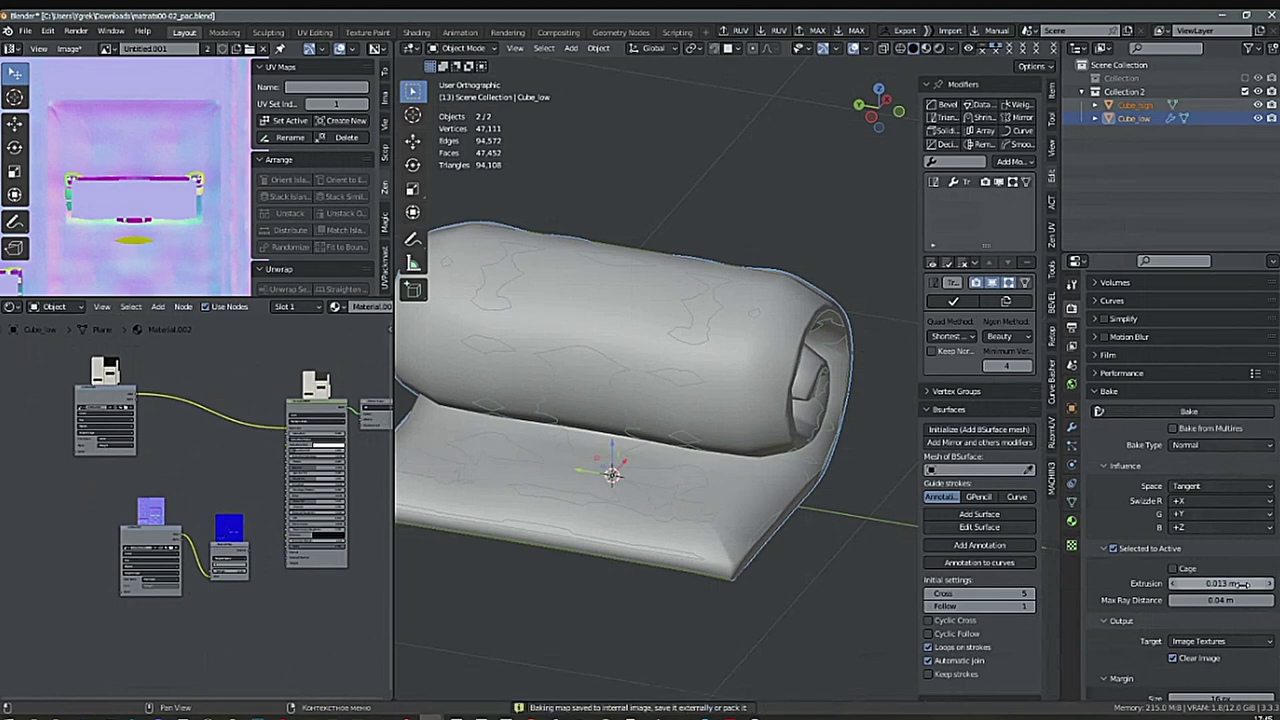
# Set the Extrusion to 0.011 m, rebake the normal map and examine the whole texture in the maximized image editor.
pyautogui.doubleClick(1211, 582)
pyautogui.moveTo(1190, 585); pyautogui.dragTo(1226, 583)
pyautogui.write('0.011')
pyautogui.press('Return')
pyautogui.click(1188, 411)
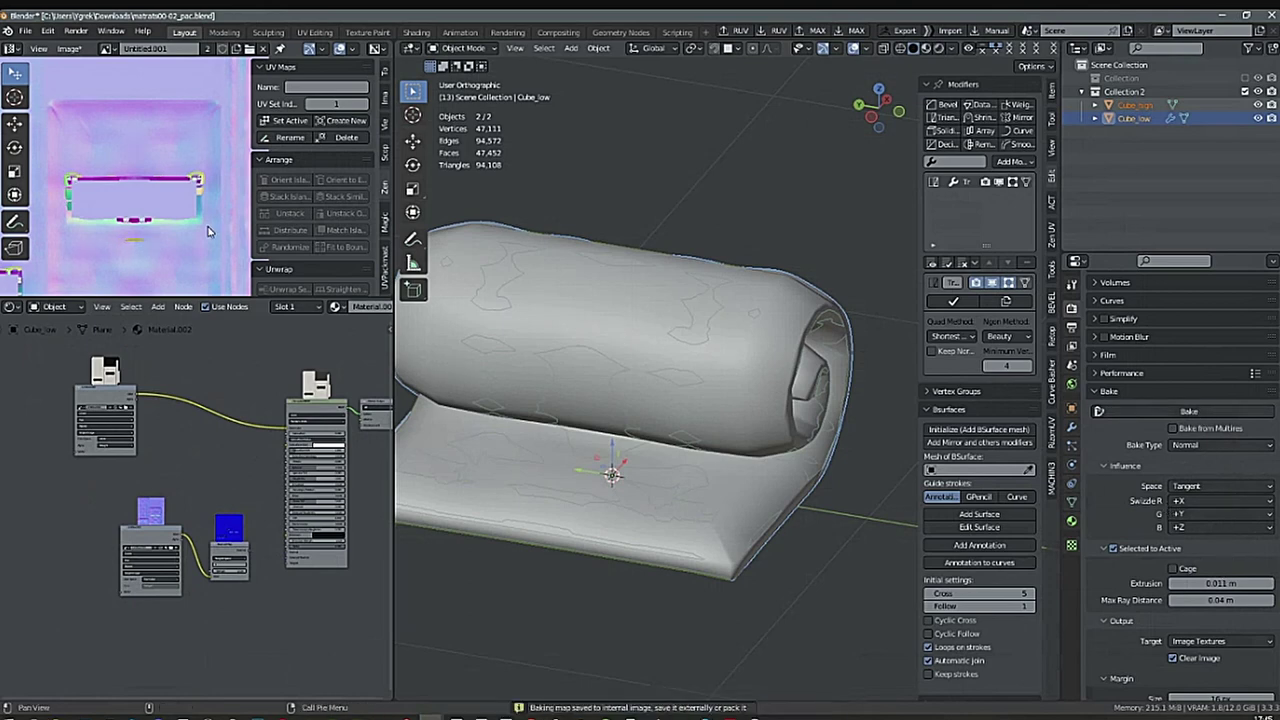
pyautogui.scroll(-2, 198, 231)
pyautogui.moveTo(129, 240); pyautogui.dragTo(152, 206, button='middle')
pyautogui.hotkey('ctrl', 'space')
pyautogui.scroll(4, 826, 254)
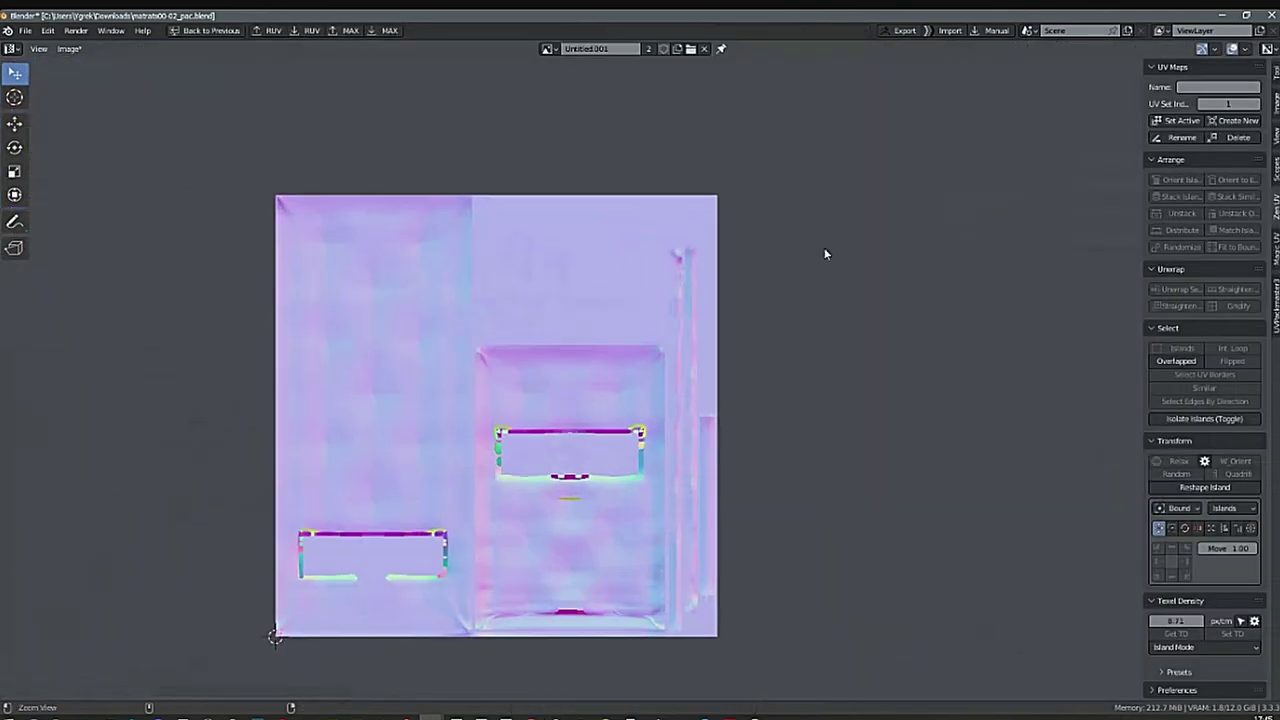
# Examine the baked normal map's artifacts around both rectangular islands up close, and restore the normal editor layout.
pyautogui.keyDown('alt'); pyautogui.moveTo(724, 410); pyautogui.dragTo(712, 420); pyautogui.keyUp('alt')
pyautogui.scroll(2, 649, 467)
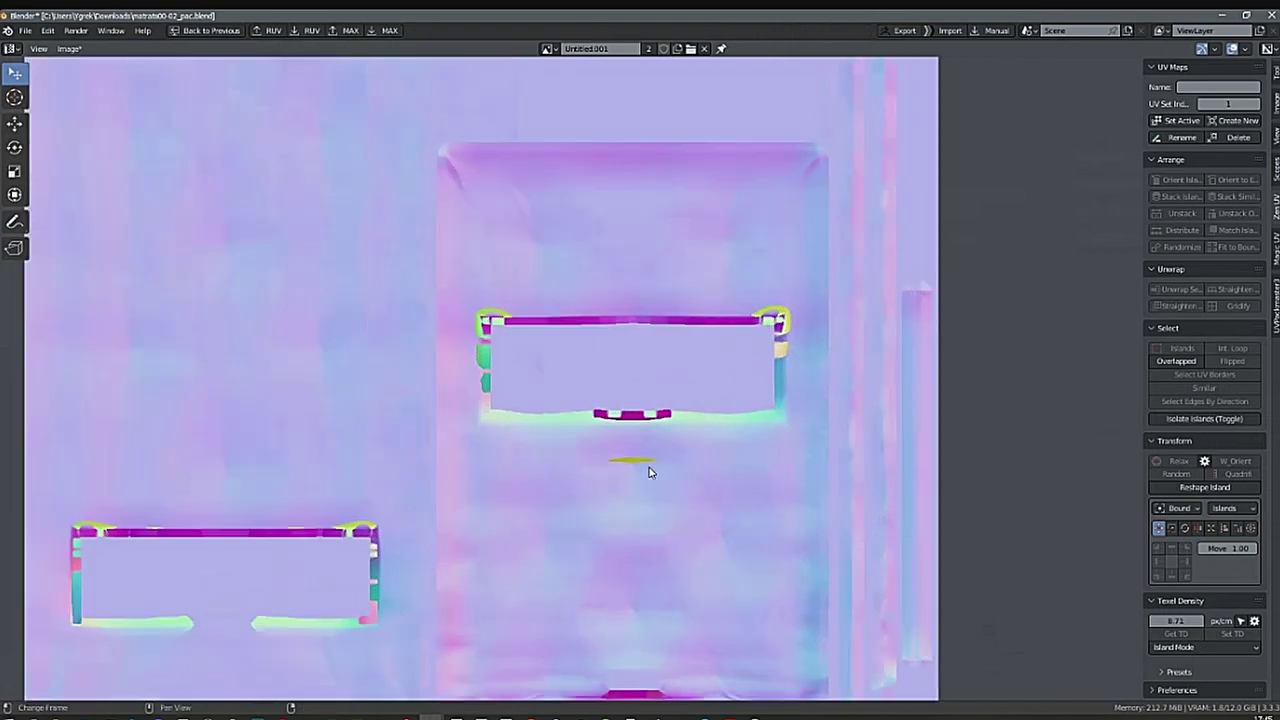
pyautogui.keyDown('alt'); pyautogui.moveTo(640, 494); pyautogui.dragTo(697, 506); pyautogui.keyUp('alt')
pyautogui.scroll(-1, 697, 449)
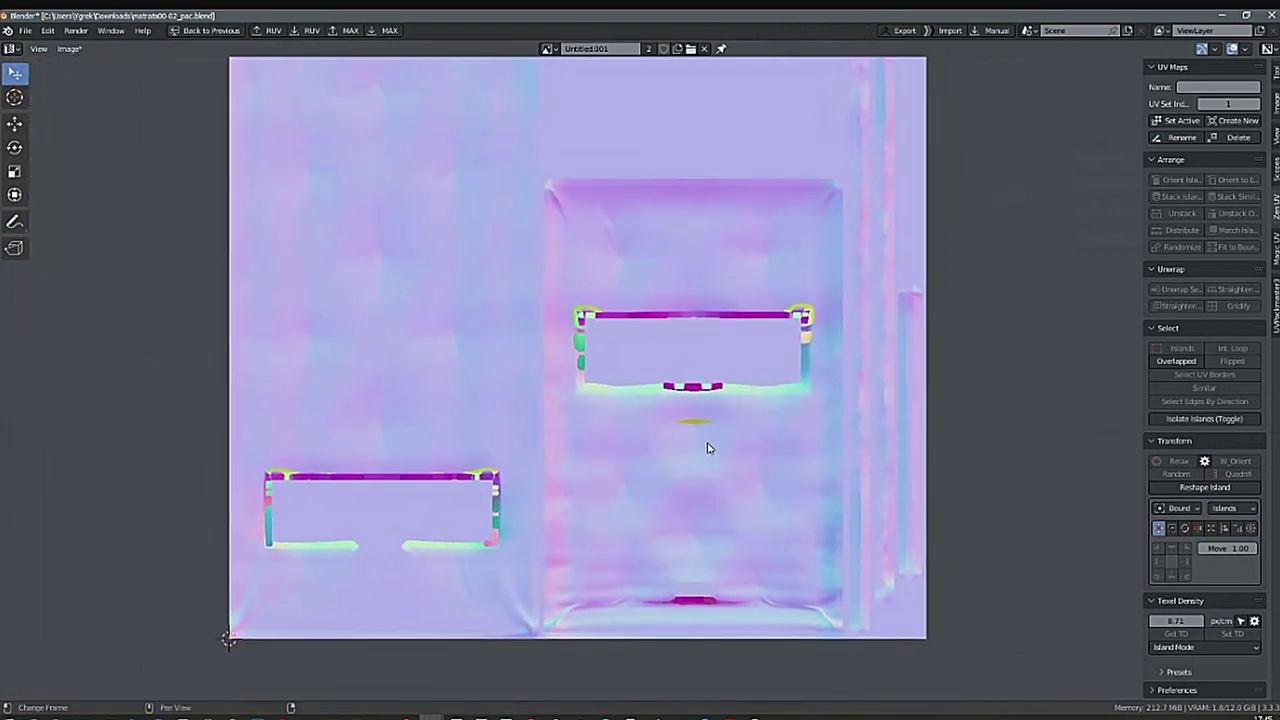
pyautogui.moveTo(785, 494); pyautogui.dragTo(734, 466, button='middle')
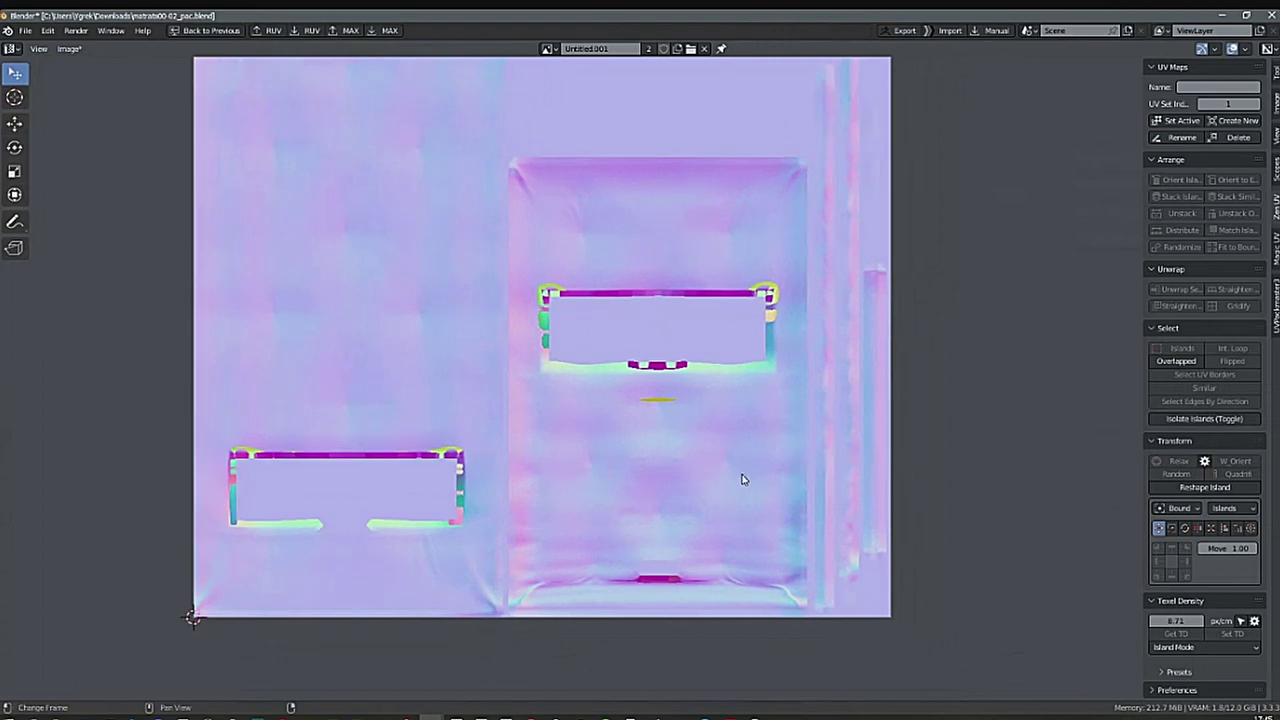
pyautogui.scroll(3, 450, 462)
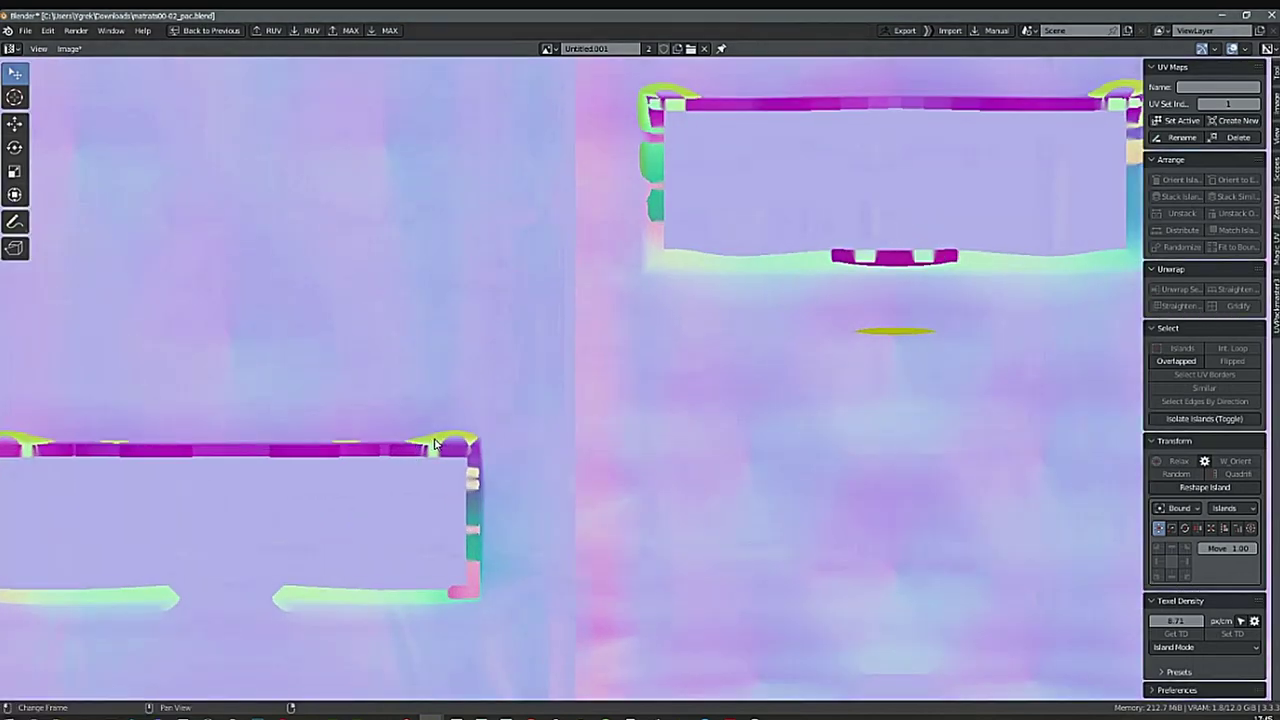
pyautogui.scroll(-6, 669, 429)
pyautogui.hotkey('ctrl', 'space')
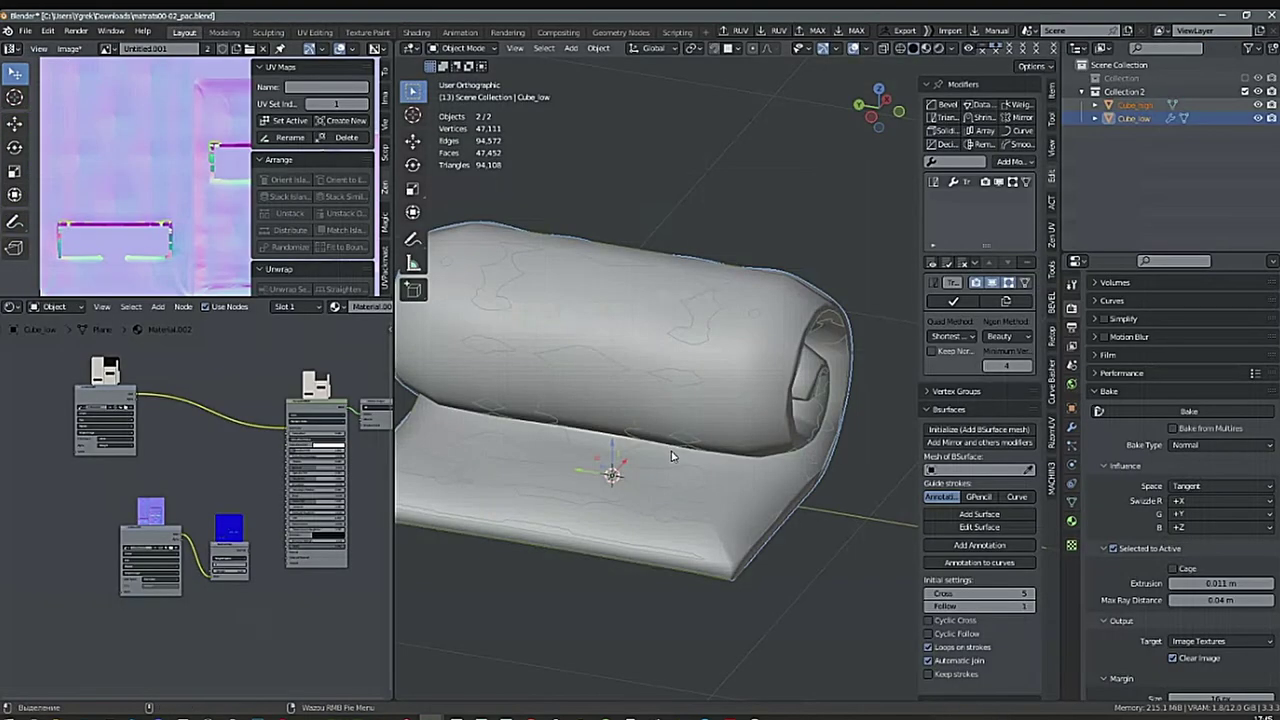
# Inspect the end of the roll where the spiral meets the flat part on the overlapping high- and low-poly meshes.
pyautogui.moveTo(848, 460); pyautogui.dragTo(605, 403, button='middle')
pyautogui.scroll(6, 686, 429)
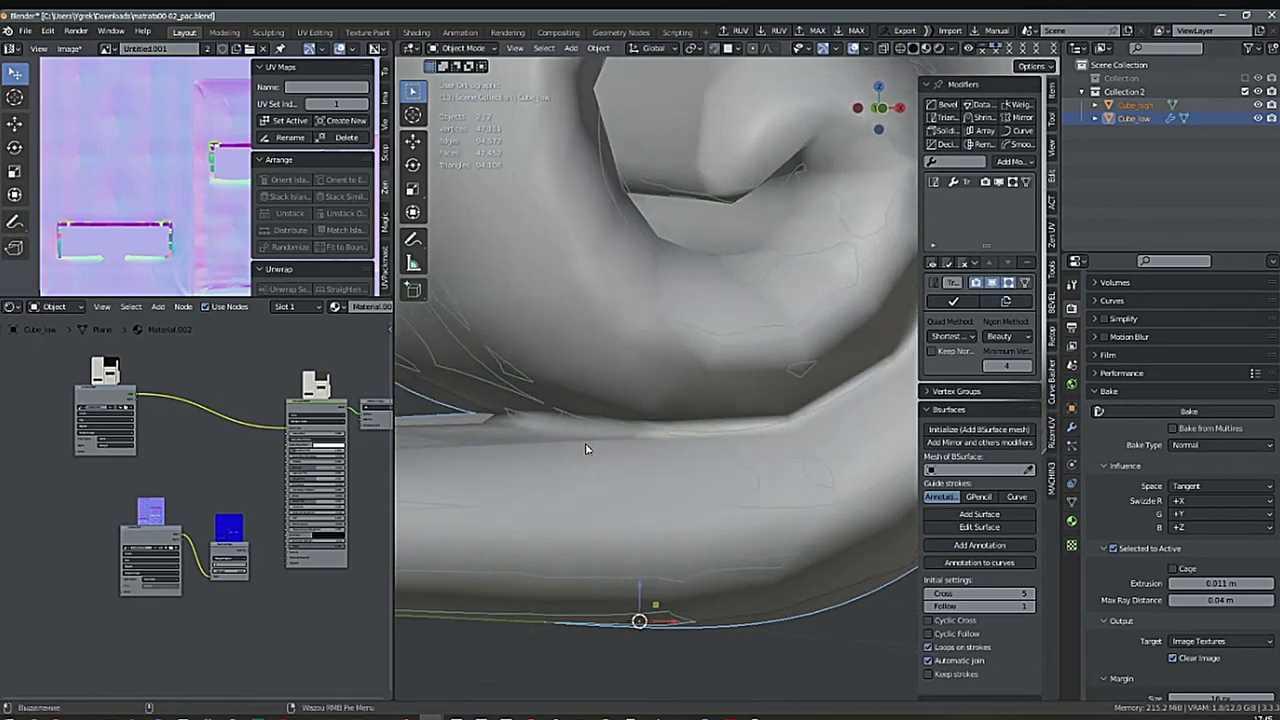
pyautogui.moveTo(694, 474); pyautogui.dragTo(669, 486, button='middle')
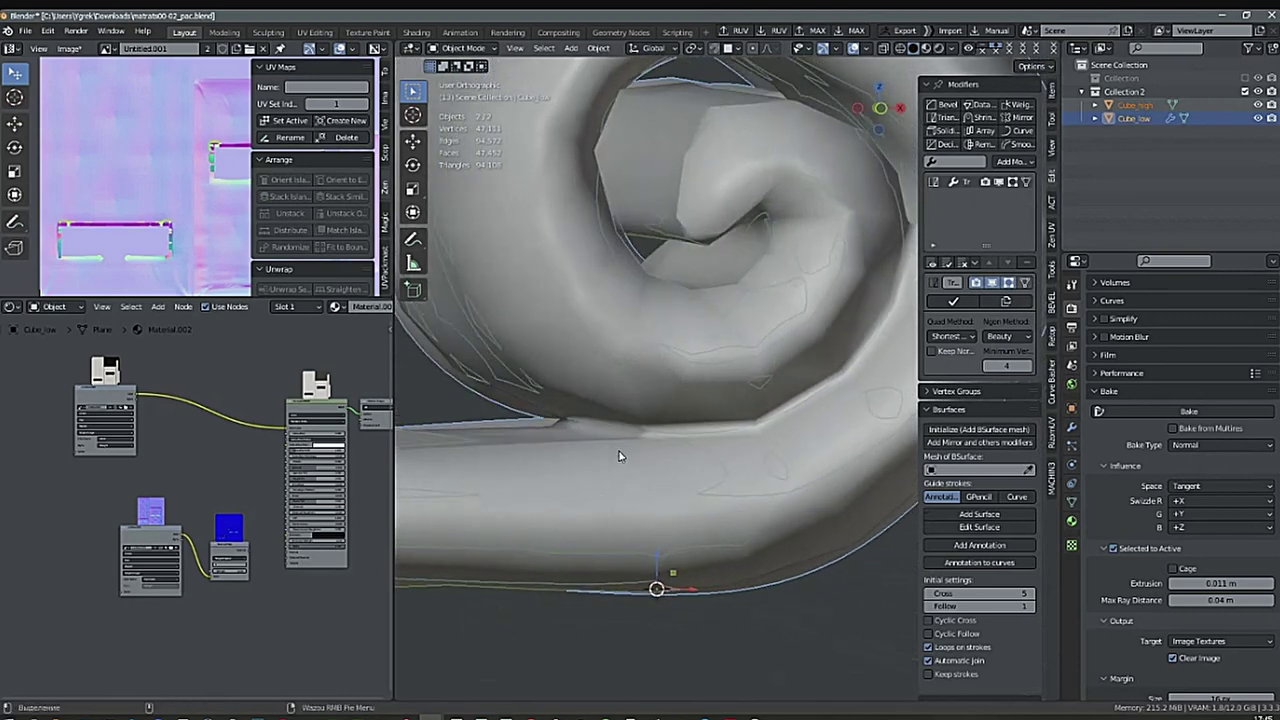
pyautogui.scroll(-2, 613, 435)
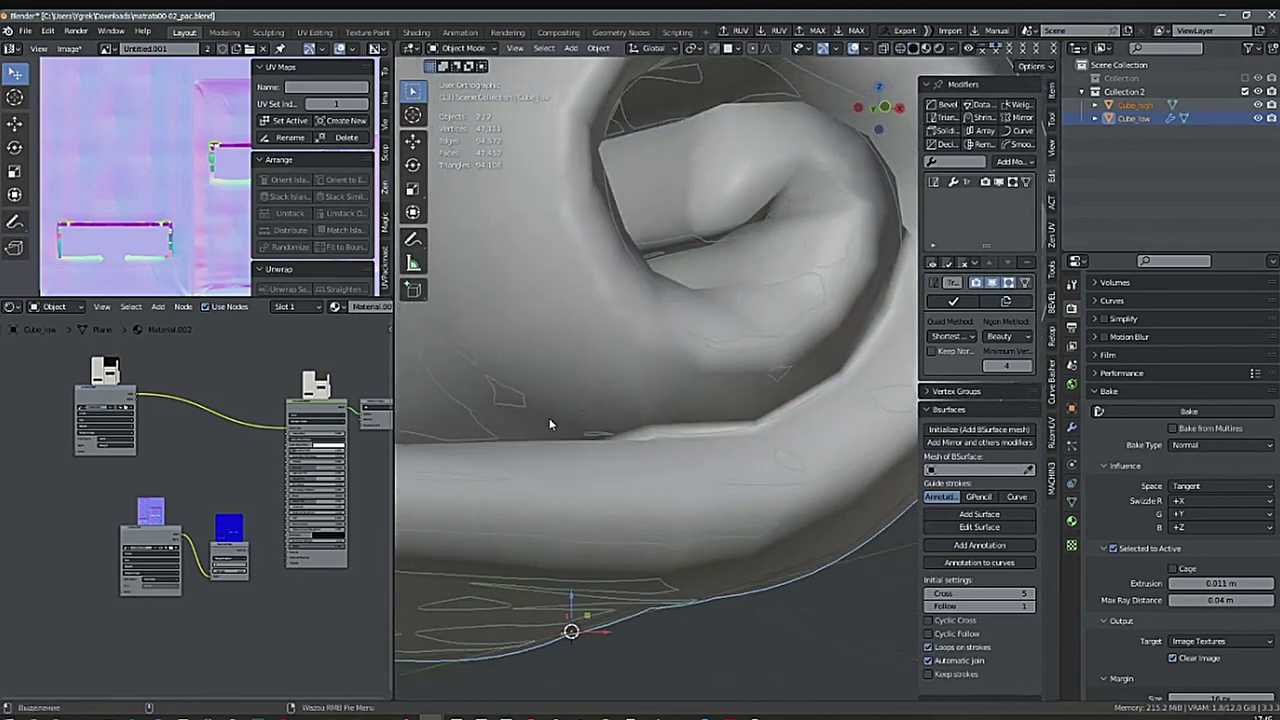
pyautogui.scroll(-4, 560, 425)
pyautogui.moveTo(659, 436); pyautogui.dragTo(700, 432, button='middle')
# Save the baked normal map as a PNG image and connect the Normal Map node to the Principled shader's Normal input.
pyautogui.click(69, 48)
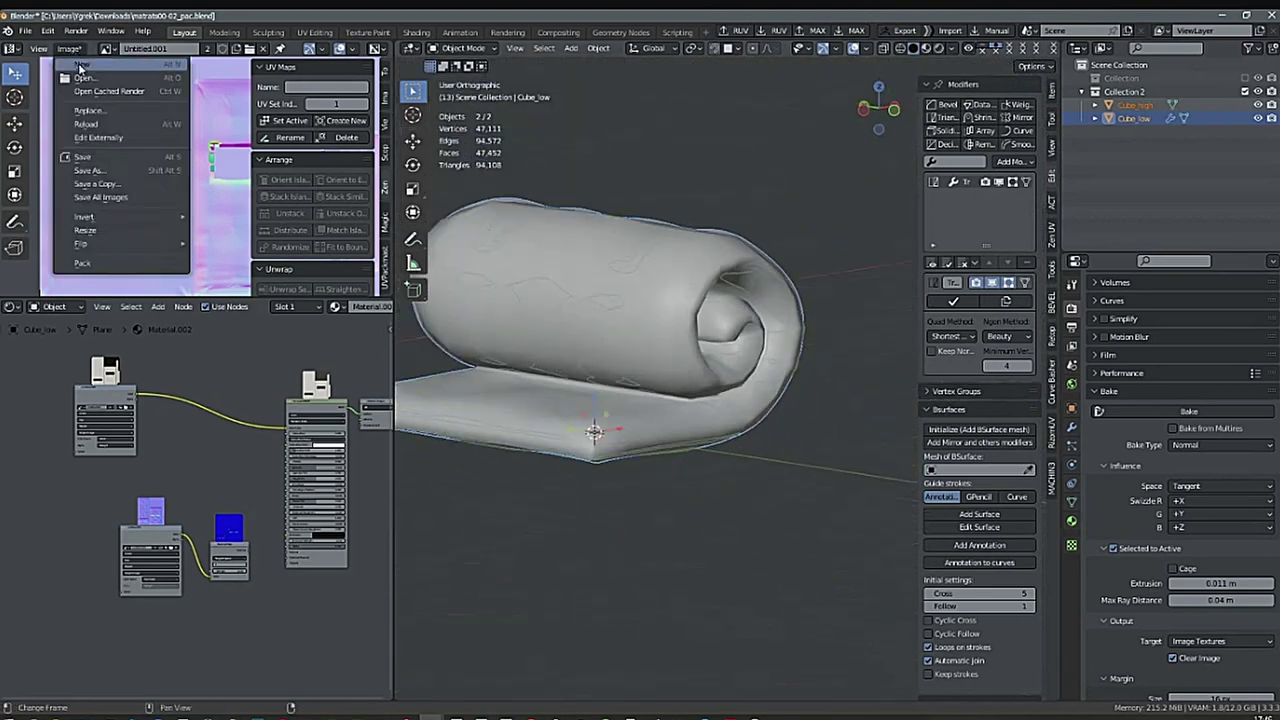
pyautogui.click(110, 172)
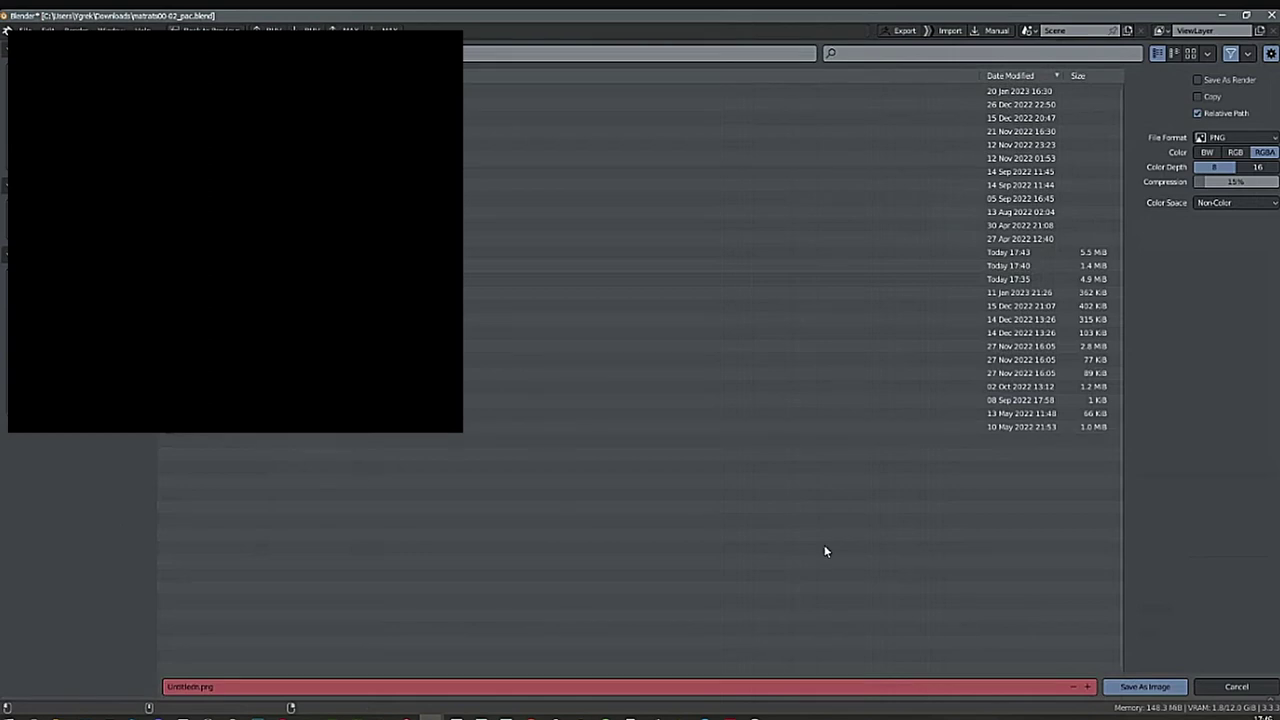
pyautogui.click(1125, 686)
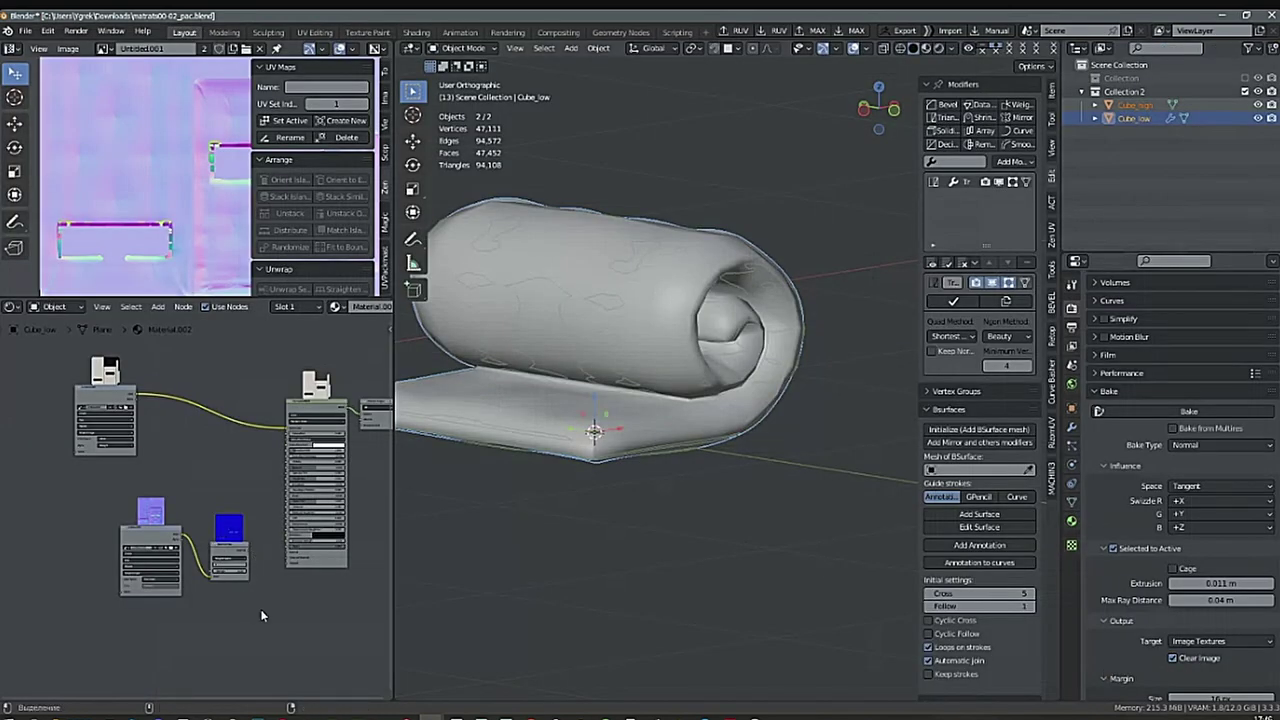
pyautogui.scroll(2, 260, 609)
pyautogui.moveTo(241, 522); pyautogui.dragTo(299, 521)
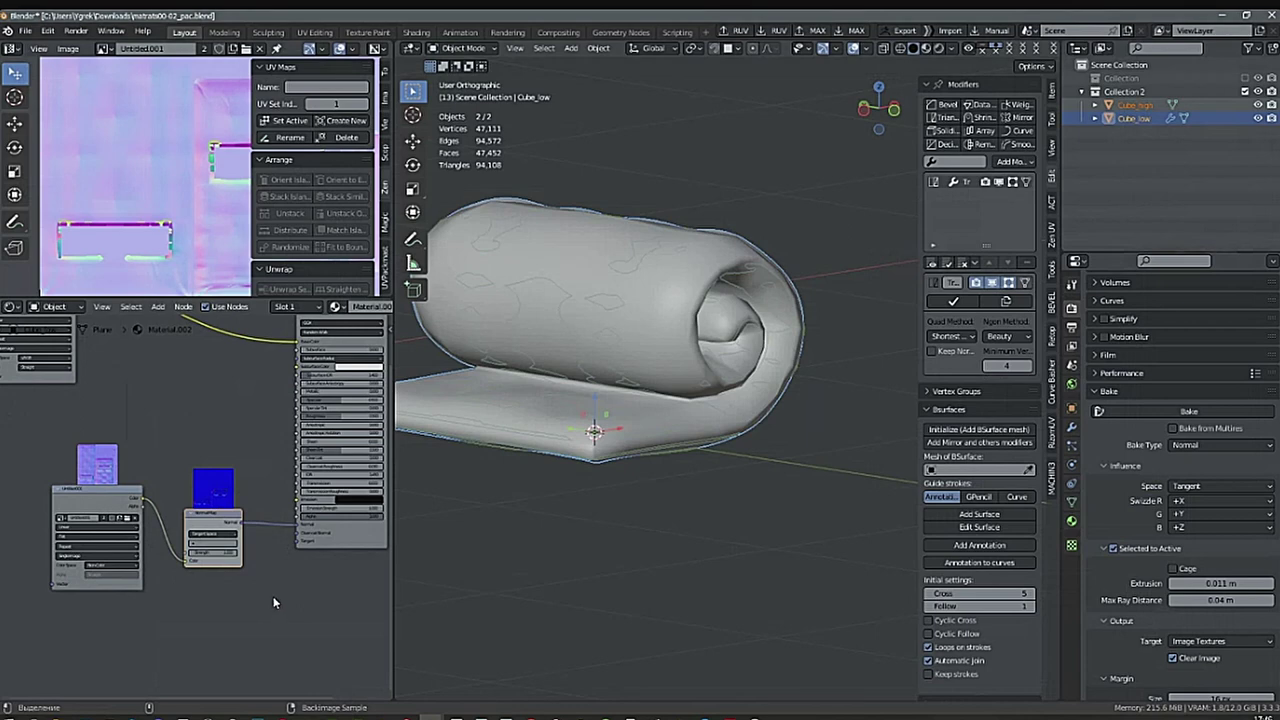
# Isolate Cube_low in local view, display it in material preview shading and examine the baked wood and normal detail.
pyautogui.press('super+e')
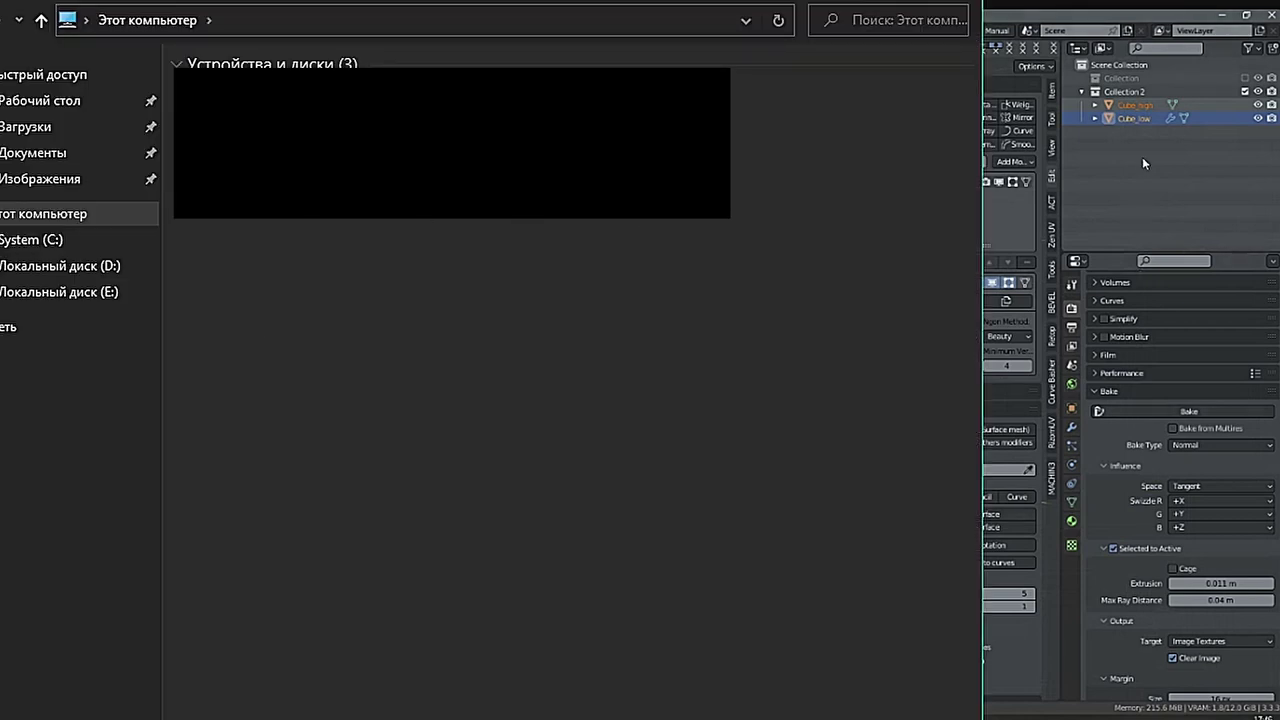
pyautogui.click(1131, 119)
pyautogui.hotkey('alt', 'Tab')
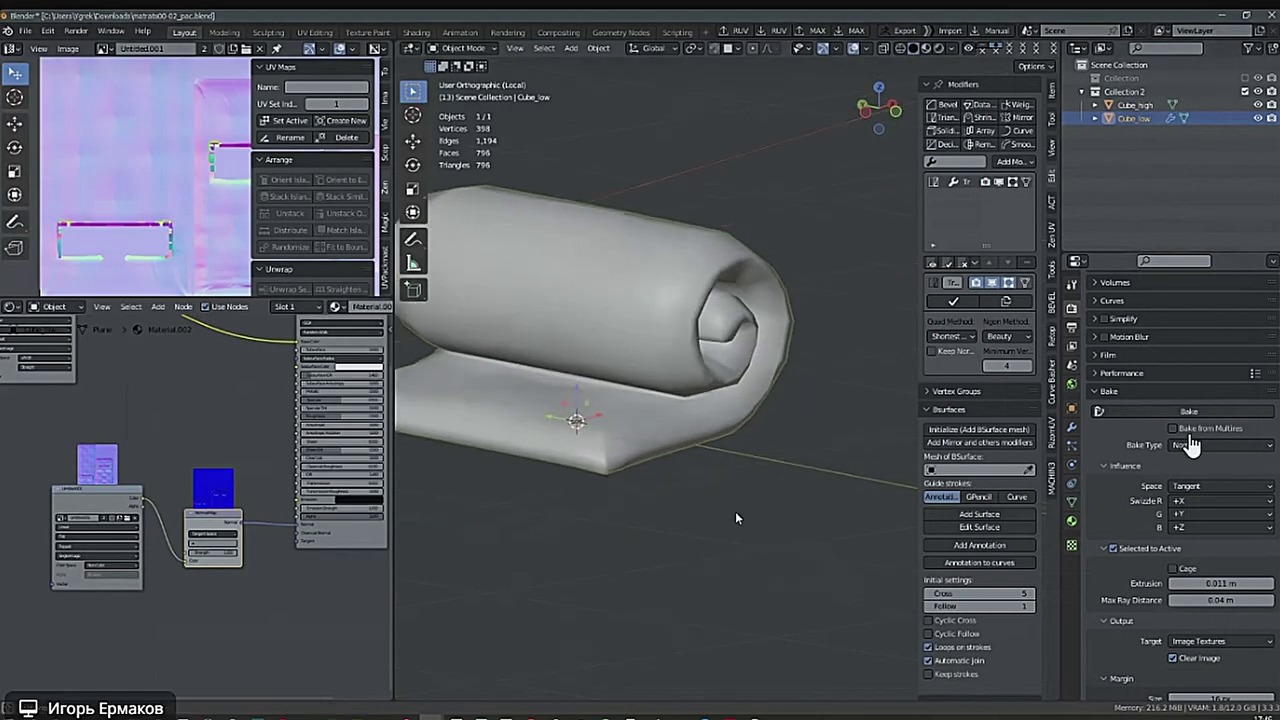
pyautogui.click(926, 49)
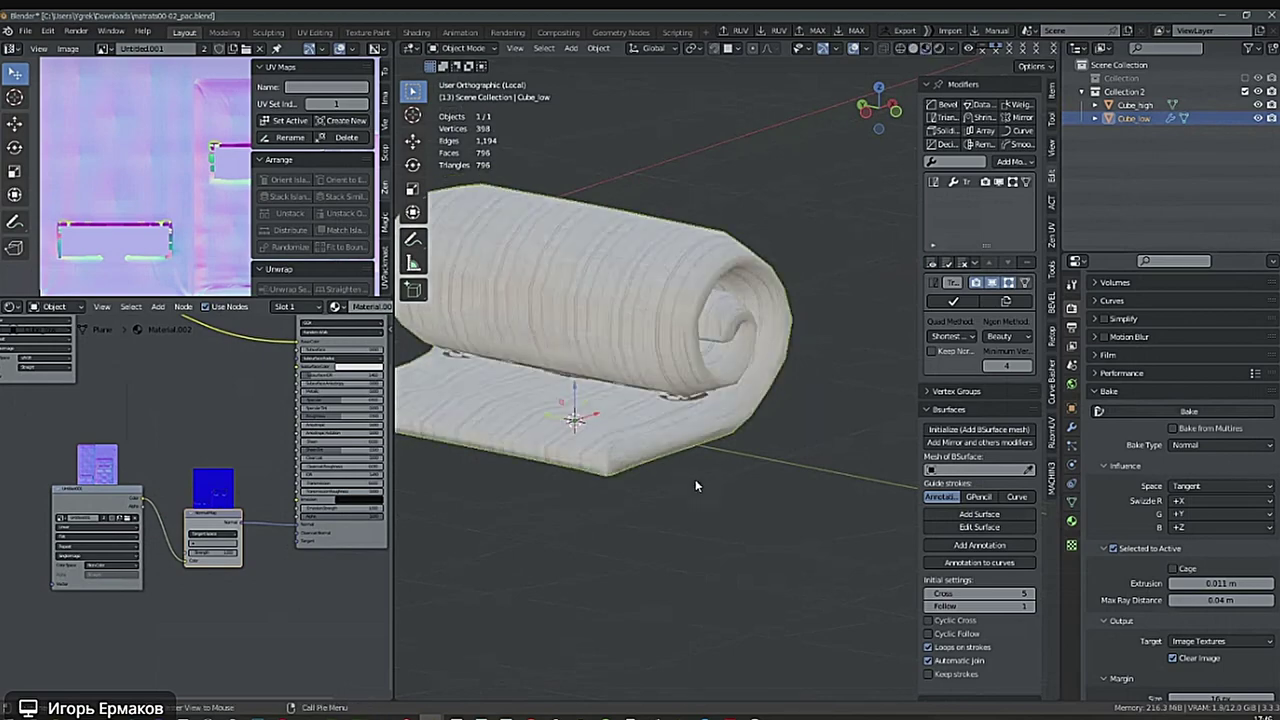
pyautogui.moveTo(653, 496)
pyautogui.mouseDown(button='middle')
pyautogui.moveTo(698, 470)
pyautogui.moveTo(926, 519)
pyautogui.moveTo(797, 489)
pyautogui.moveTo(826, 480)
pyautogui.moveTo(829, 451)
pyautogui.moveTo(808, 498)
pyautogui.moveTo(886, 471)
pyautogui.moveTo(517, 457)
pyautogui.moveTo(623, 486)
pyautogui.moveTo(711, 401)
pyautogui.moveTo(467, 443)
pyautogui.mouseUp(button='middle')
pyautogui.hotkey('ctrl', 'space')
pyautogui.scroll(-2, 712, 484)
pyautogui.scroll(1, 517, 457)
pyautogui.moveTo(830, 575); pyautogui.dragTo(699, 535, button='middle')
pyautogui.hotkey('ctrl', 'space')
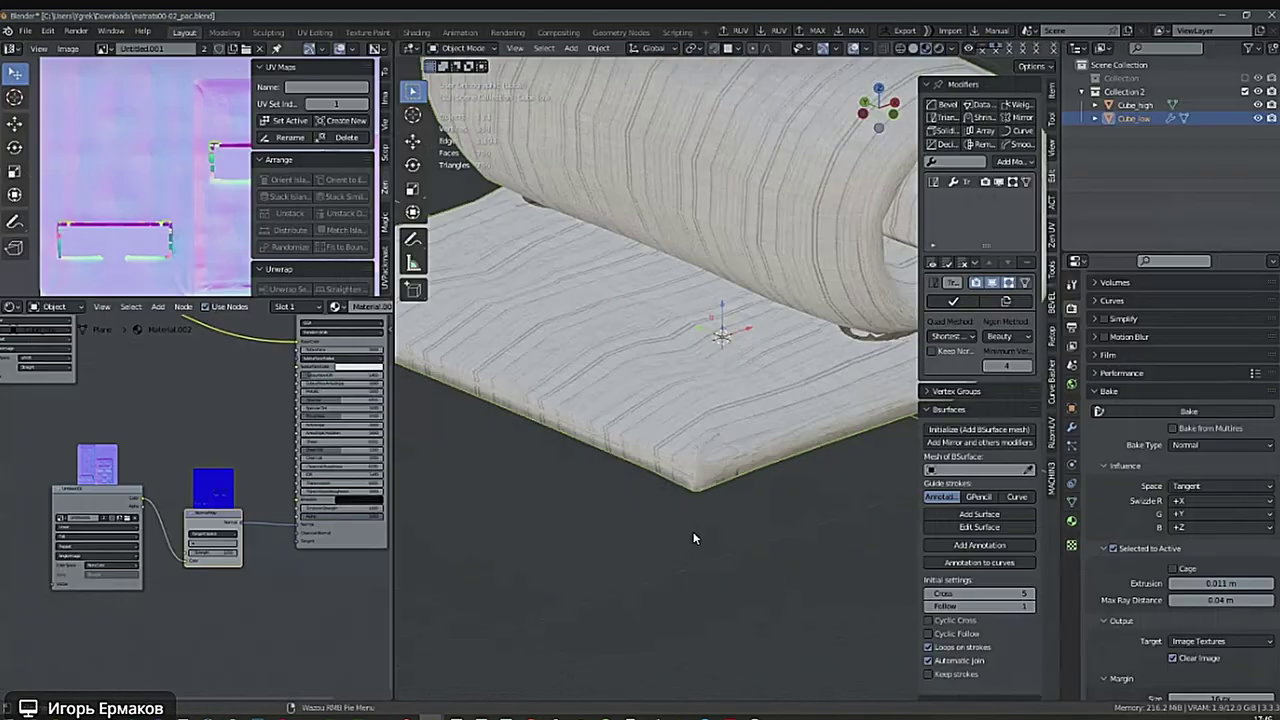
# Set the low-poly material's Roughness to 0.455 and Metallic to 0.823.
pyautogui.moveTo(240, 412); pyautogui.dragTo(134, 440, button='middle')
pyautogui.scroll(10, 375, 424)
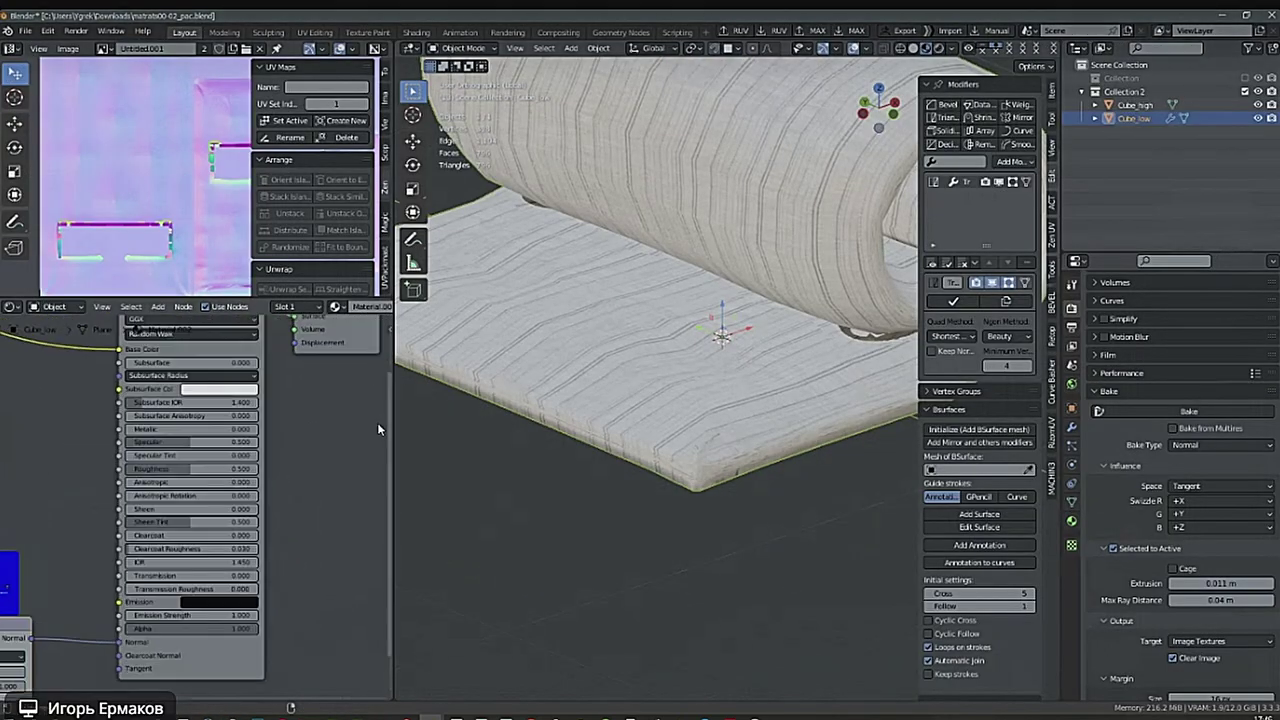
pyautogui.moveTo(274, 452); pyautogui.dragTo(342, 427, button='middle')
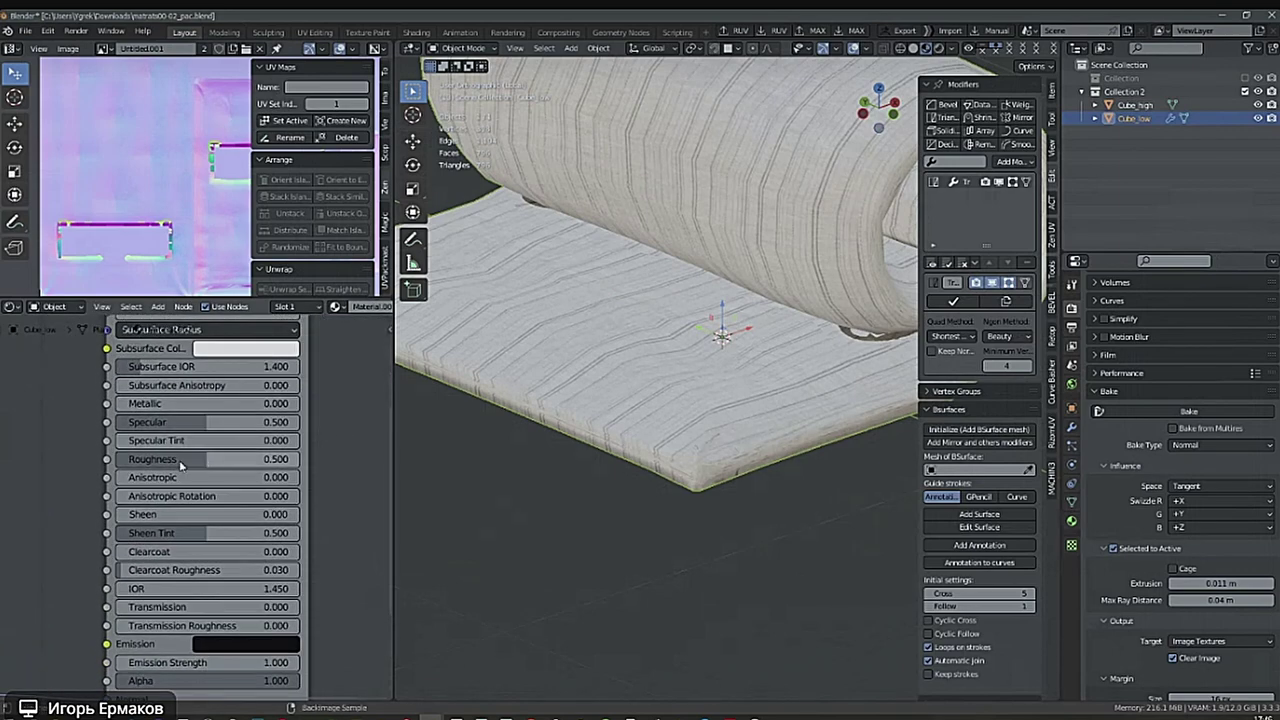
pyautogui.moveTo(201, 458)
pyautogui.mouseDown()
pyautogui.moveTo(189, 467)
pyautogui.moveTo(265, 467)
pyautogui.moveTo(191, 467)
pyautogui.mouseUp()
pyautogui.moveTo(165, 404)
pyautogui.mouseDown()
pyautogui.moveTo(369, 391)
pyautogui.moveTo(310, 411)
pyautogui.mouseUp()
pyautogui.moveTo(172, 462)
pyautogui.mouseDown()
pyautogui.moveTo(235, 463)
pyautogui.moveTo(221, 463)
pyautogui.mouseUp()
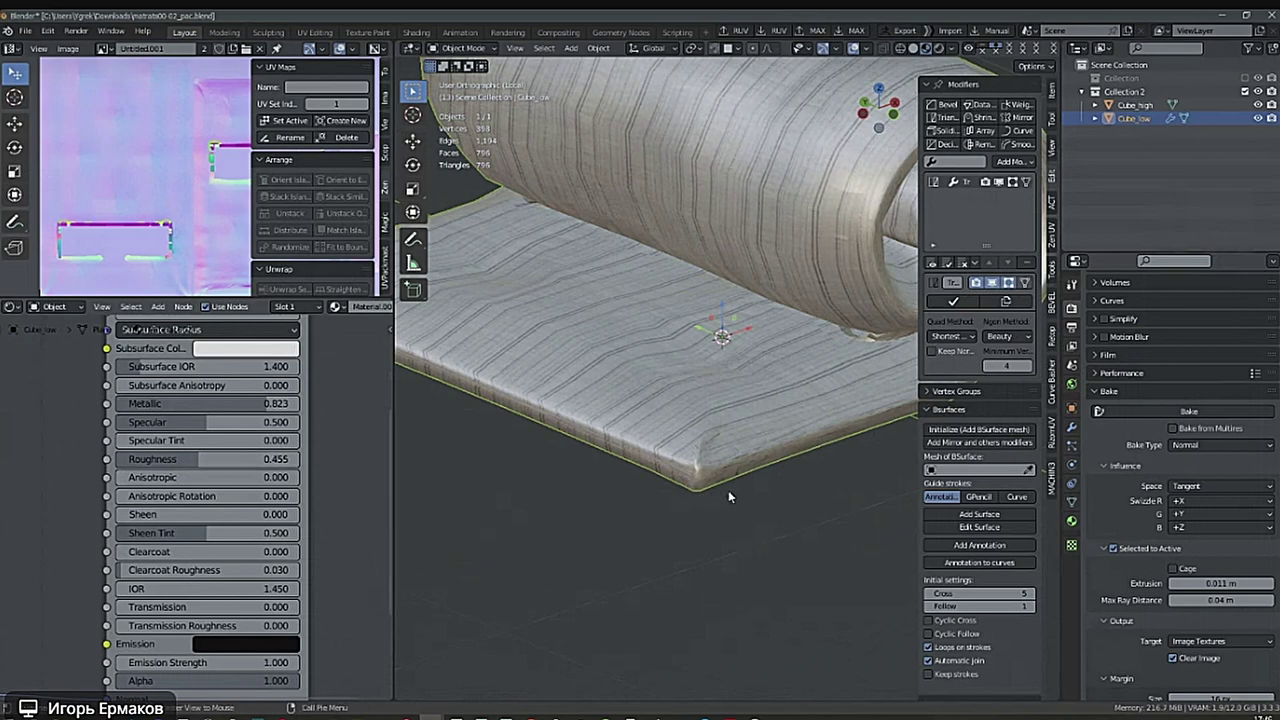
# Examine the low-poly roll's reflections and surface relief from several angles in the maximized viewport.
pyautogui.moveTo(728, 490); pyautogui.dragTo(809, 506, button='middle')
pyautogui.hotkey('ctrl', 'space')
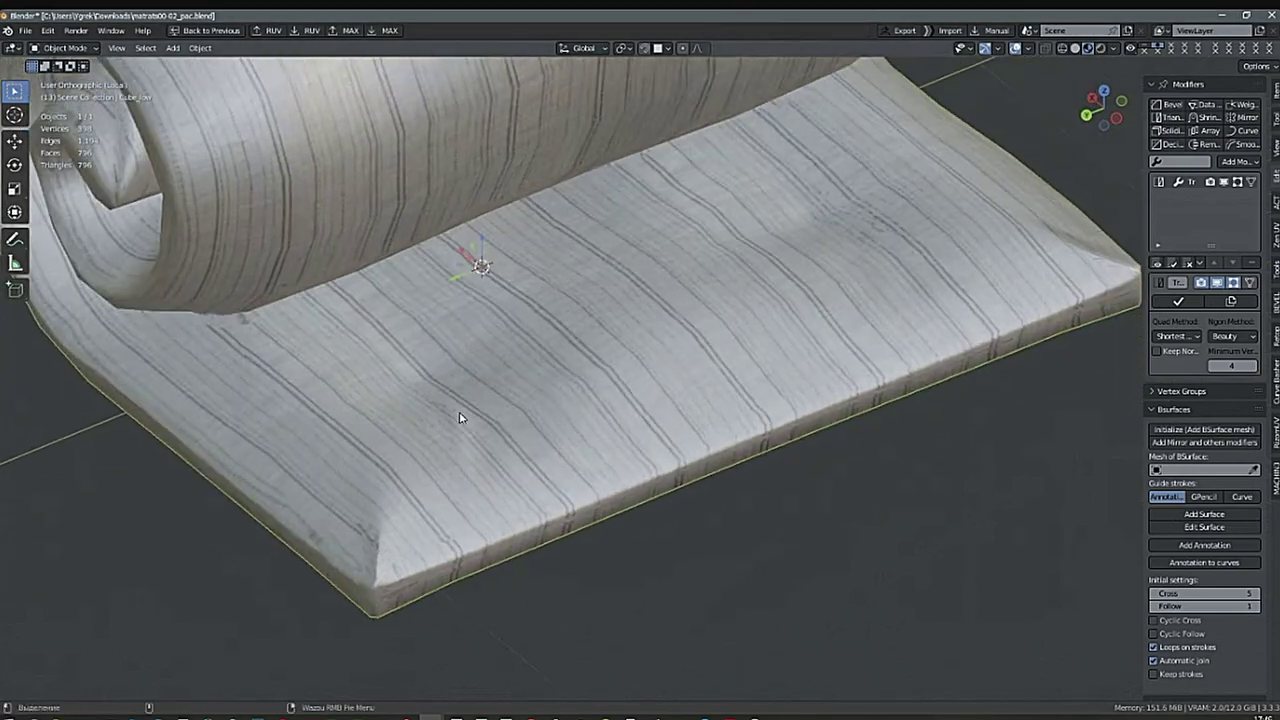
pyautogui.moveTo(470, 460); pyautogui.dragTo(798, 516, button='middle')
pyautogui.moveTo(798, 516)
pyautogui.keyDown('shift'); pyautogui.mouseDown(button='right')
pyautogui.moveTo(812, 519)
pyautogui.moveTo(767, 538)
pyautogui.moveTo(786, 535)
pyautogui.mouseUp(button='right'); pyautogui.keyUp('shift')
pyautogui.moveTo(786, 540); pyautogui.dragTo(805, 510, button='middle')
pyautogui.scroll(-5, 821, 539)
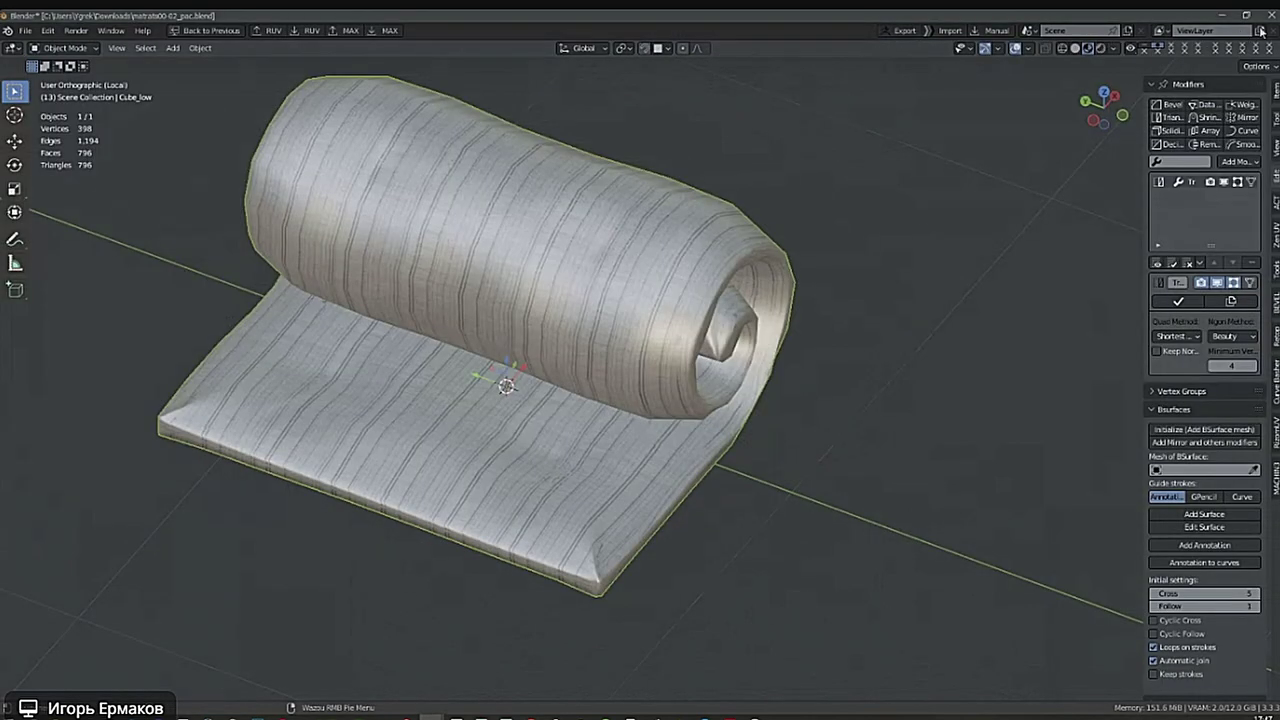
# Close the file without saving the changes and recover its most recent auto-save.
pyautogui.click(1268, 15)
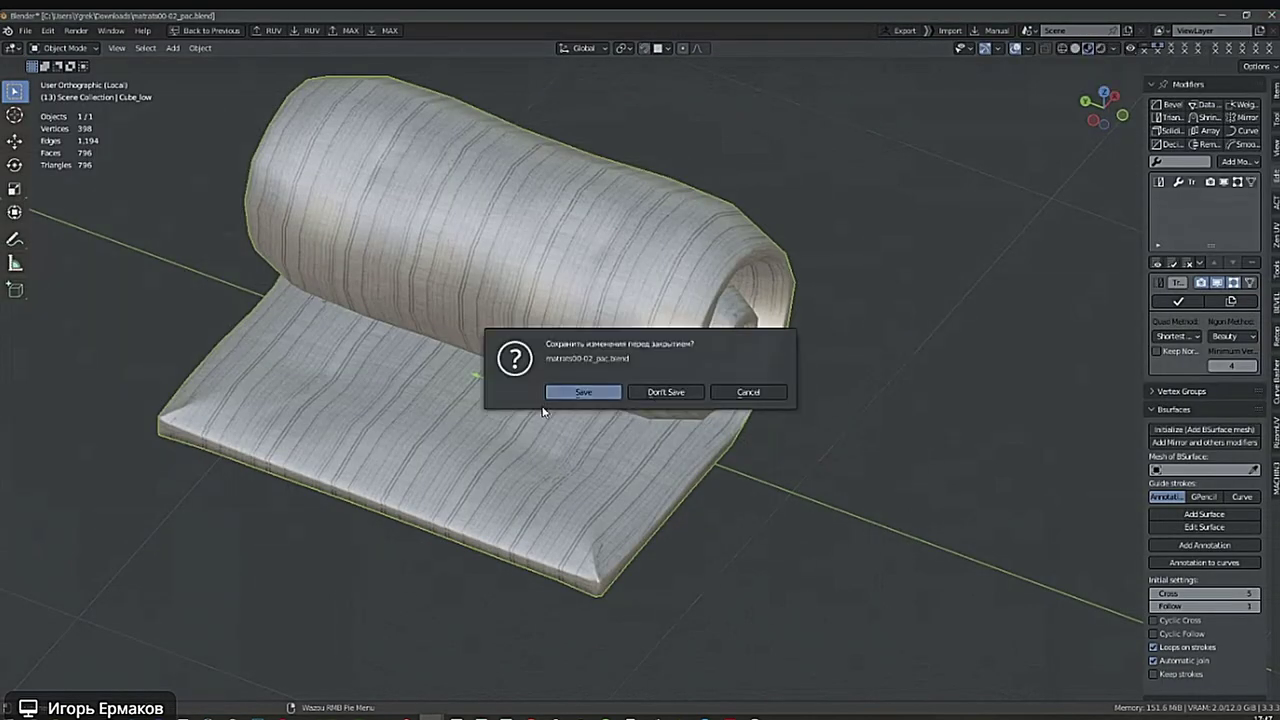
pyautogui.click(660, 393)
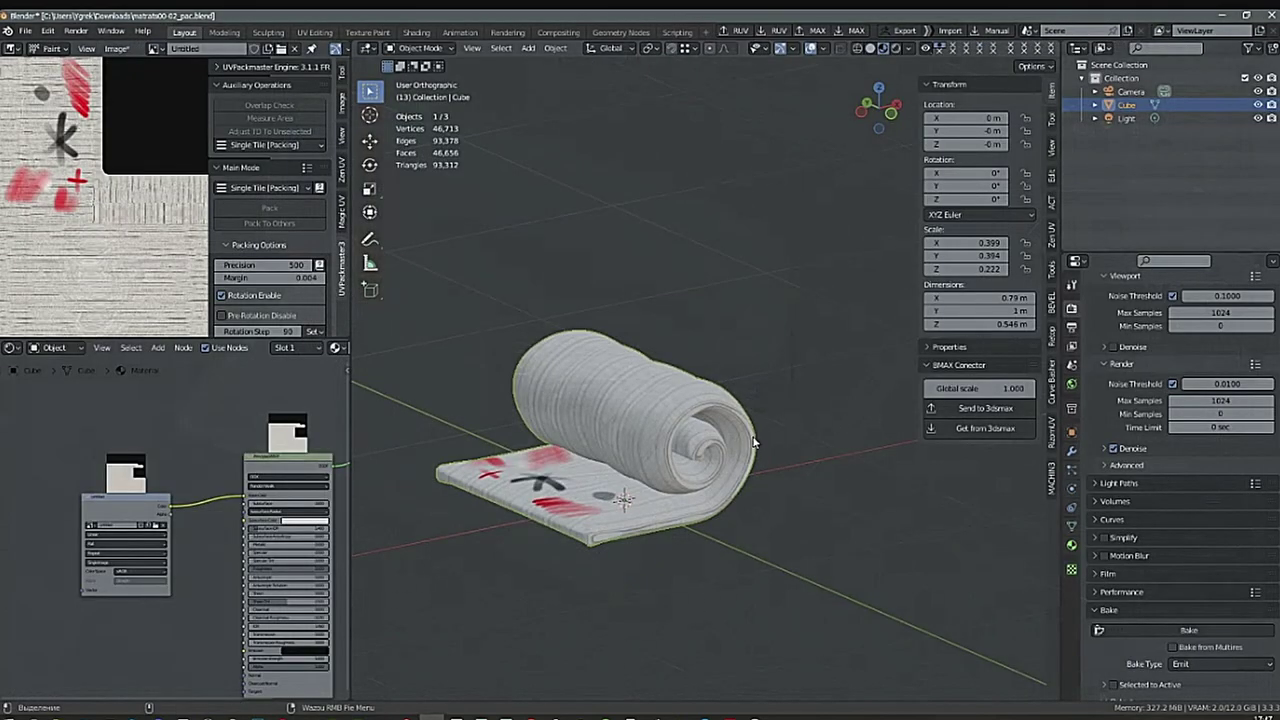
pyautogui.rightClick(755, 441)
pyautogui.click(699, 623)
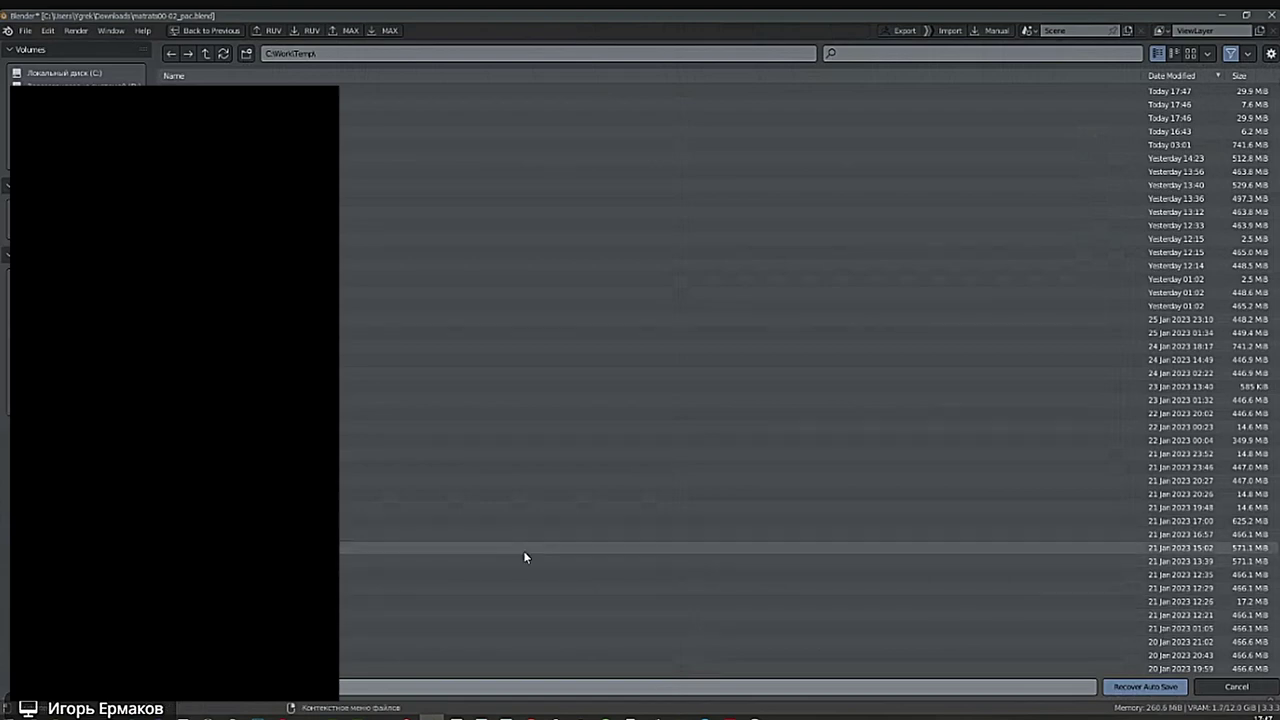
pyautogui.click(700, 91)
pyautogui.click(1142, 686)
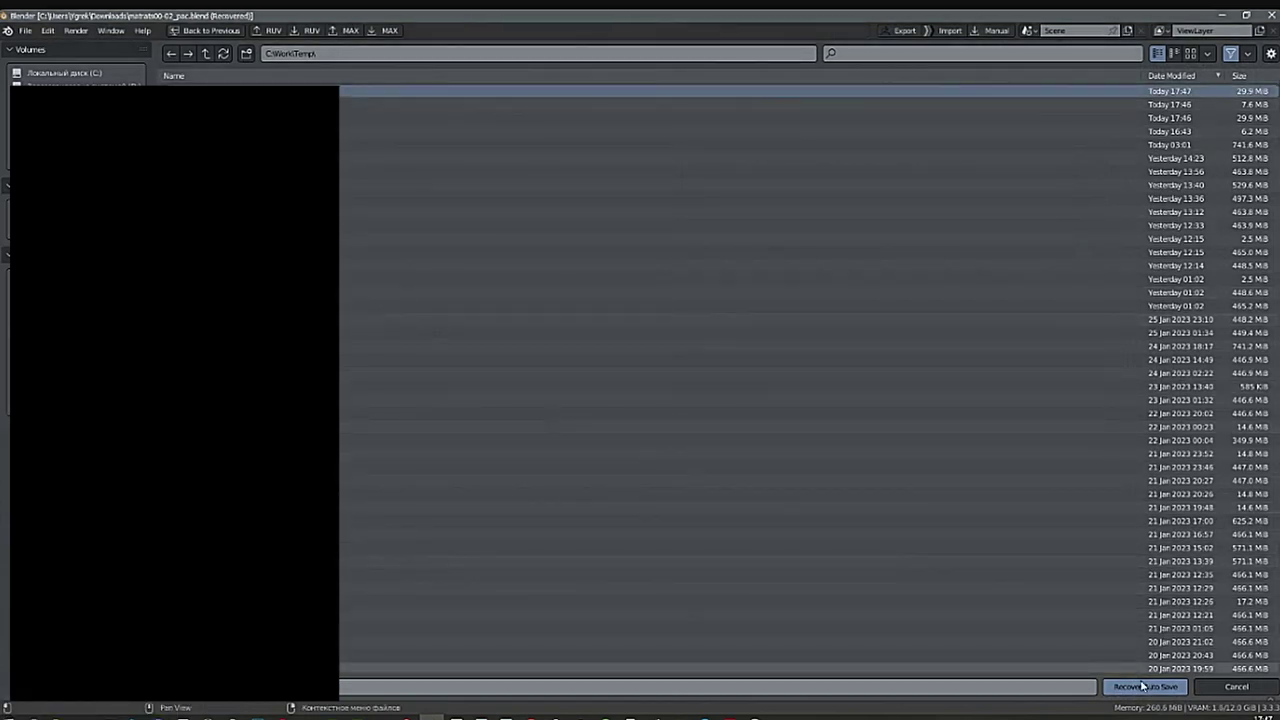
# Select Cube_high together with Cube_low, keeping Cube_low as the active object.
pyautogui.scroll(-3, 745, 522)
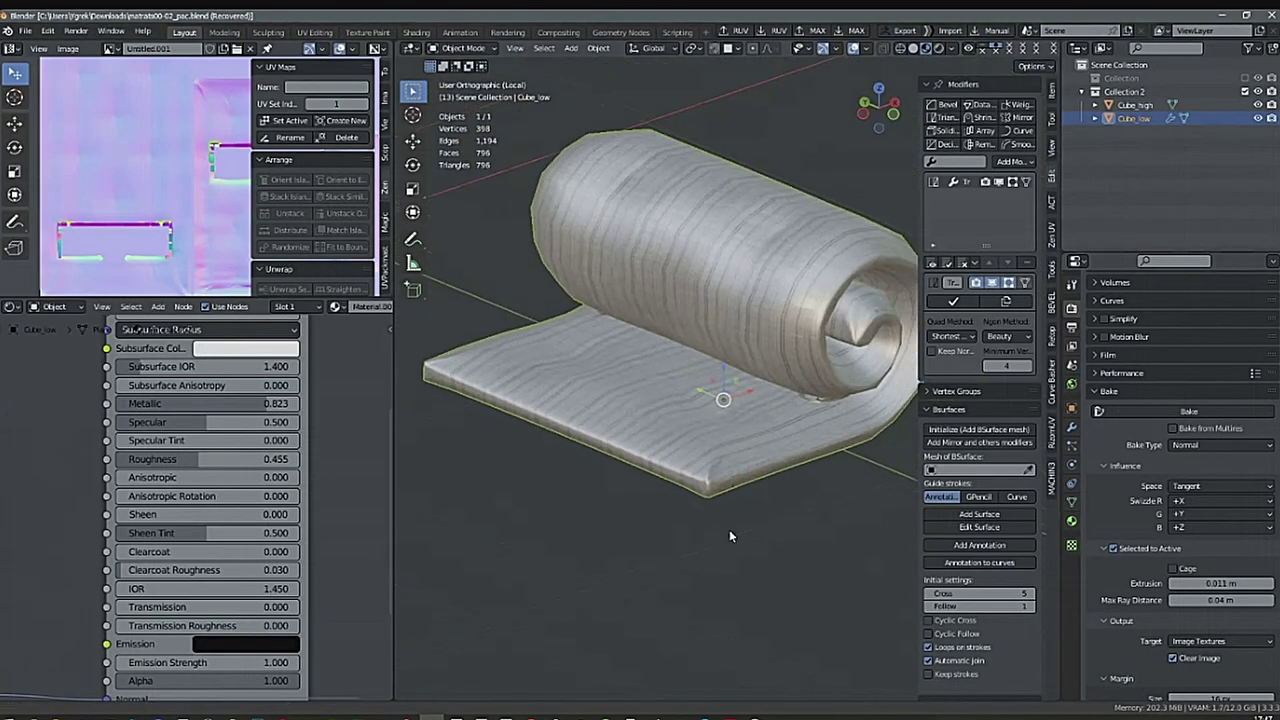
pyautogui.keyDown('alt'); pyautogui.moveTo(729, 530); pyautogui.dragTo(713, 560, button='middle'); pyautogui.keyUp('alt')
pyautogui.scroll(-3, 780, 553)
pyautogui.click(1135, 107)
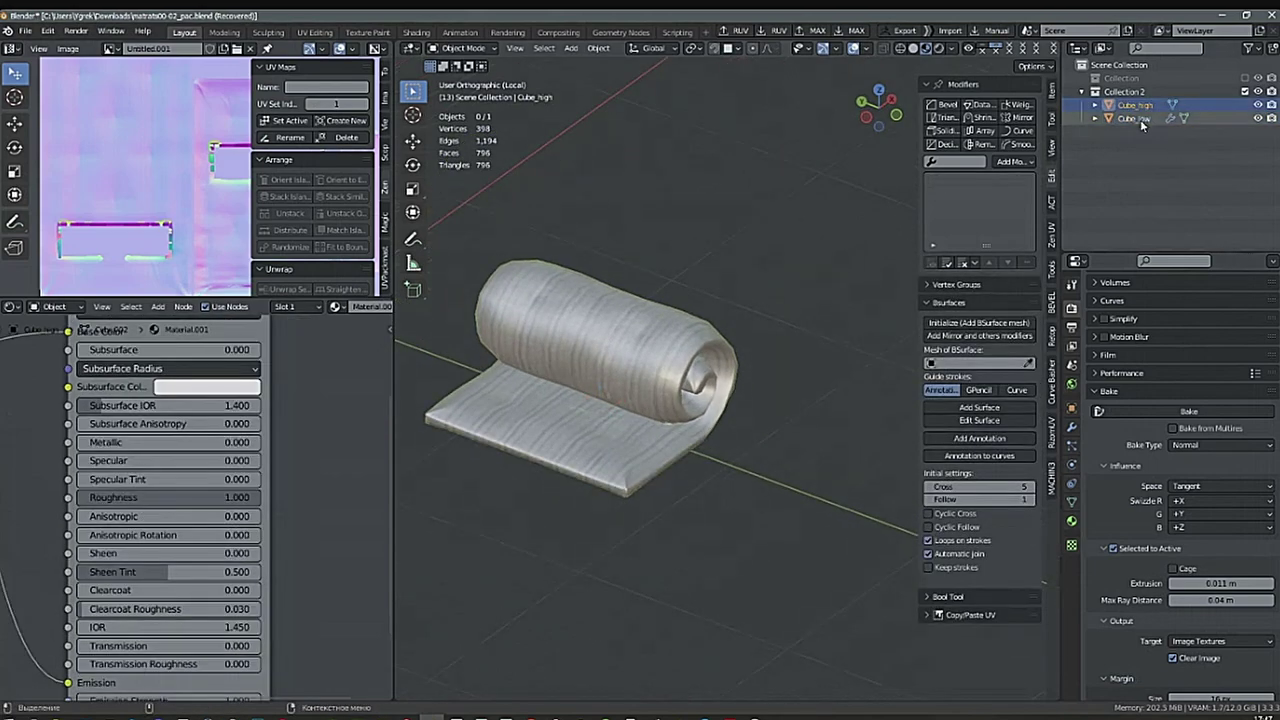
pyautogui.click(1144, 121)
pyautogui.click(1142, 108)
pyautogui.keyDown('ctrl'); pyautogui.click(1136, 118); pyautogui.keyUp('ctrl')
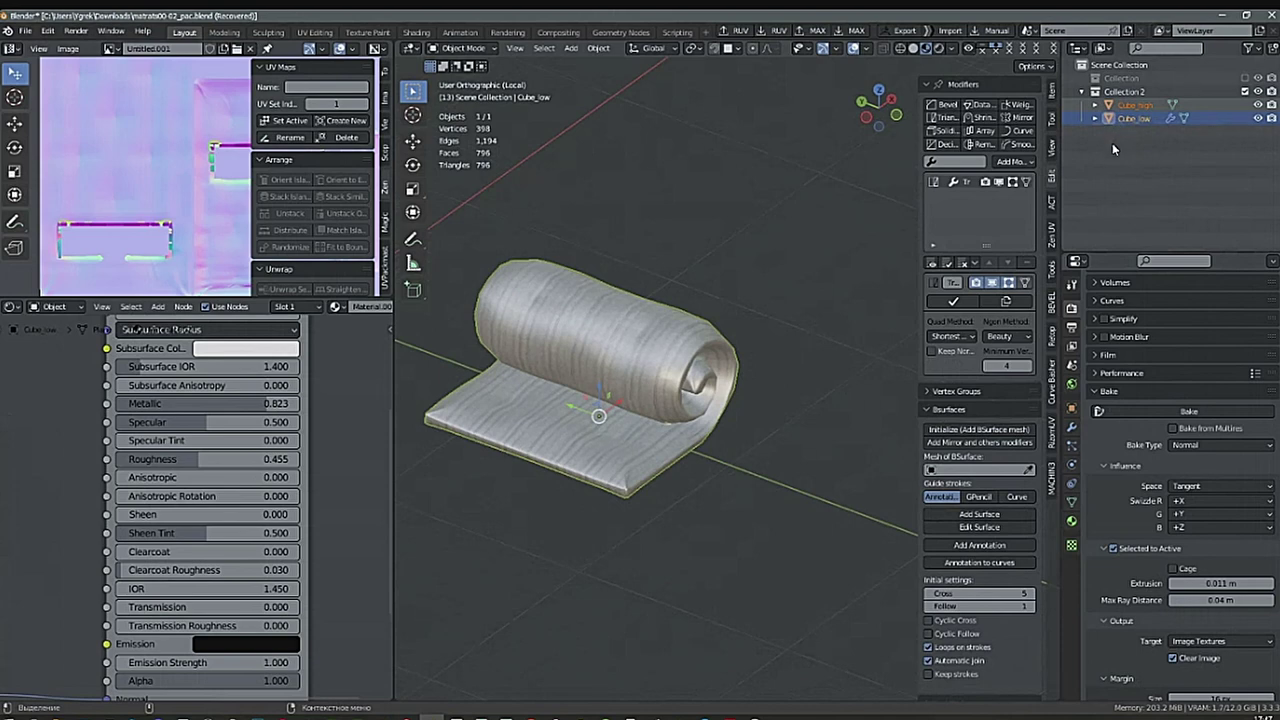
pyautogui.click(24, 31)
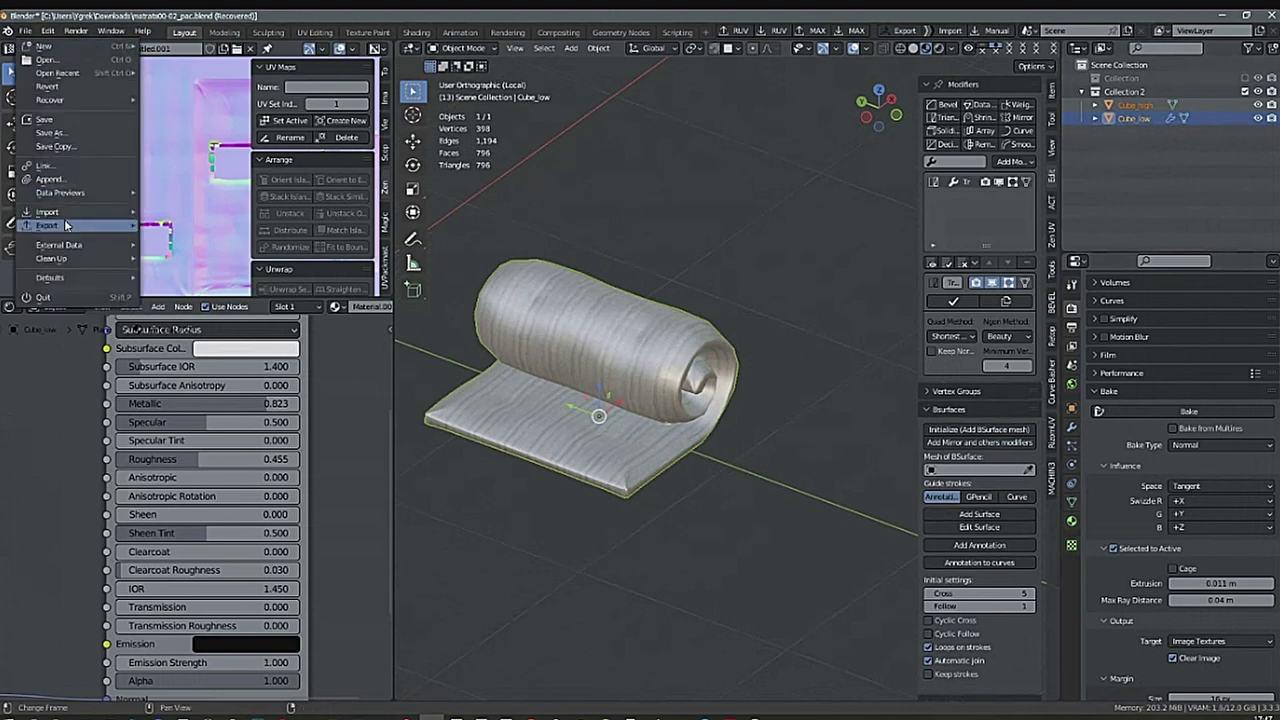
pyautogui.moveTo(66, 225)
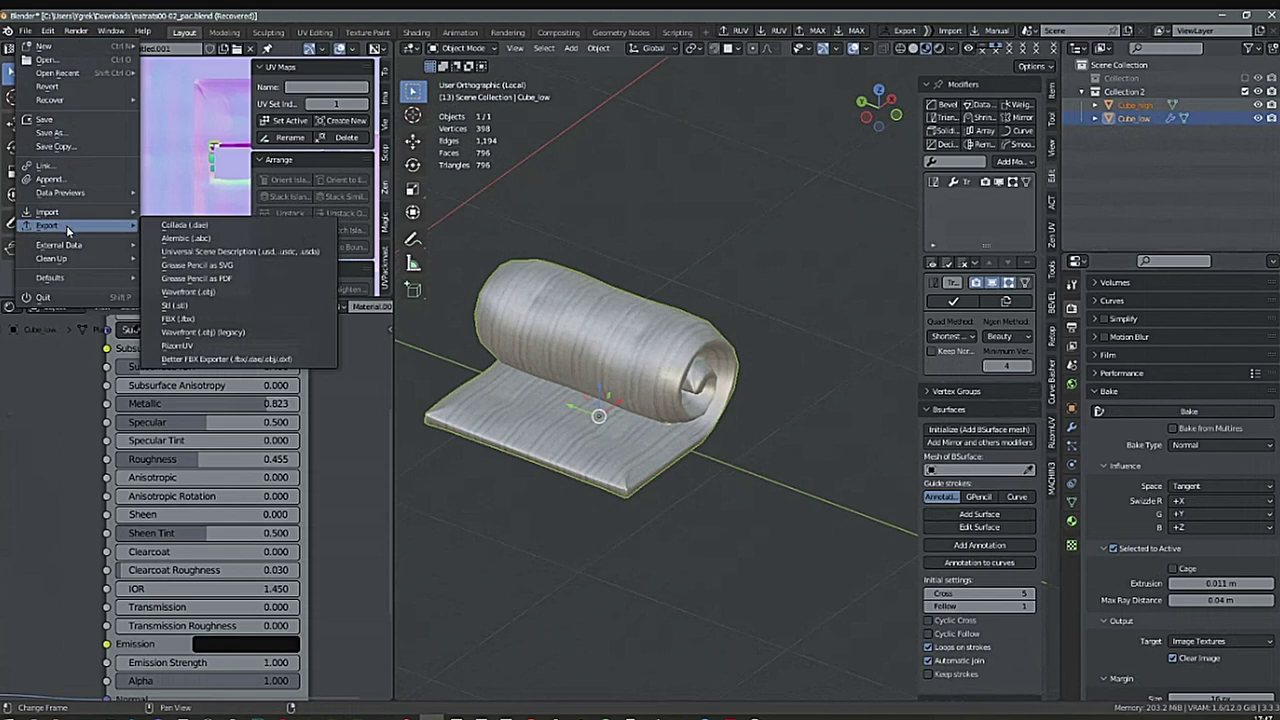
pyautogui.click(218, 320)
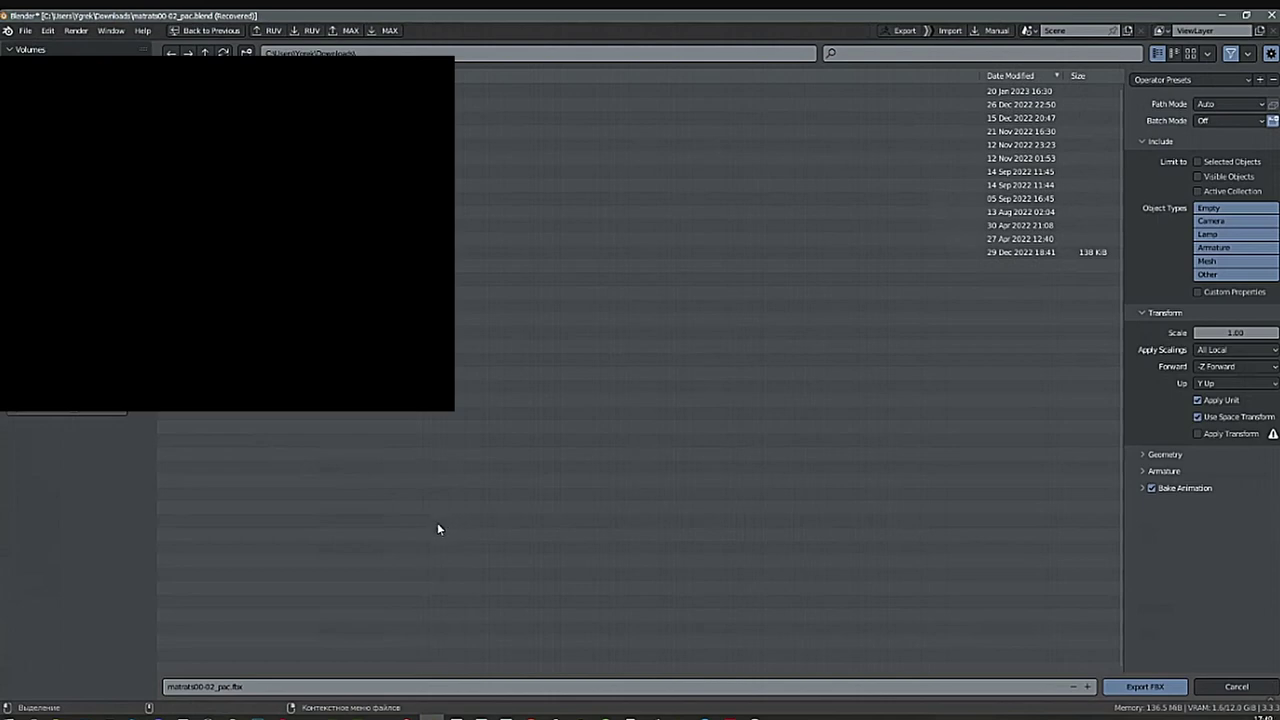
pyautogui.click(1237, 686)
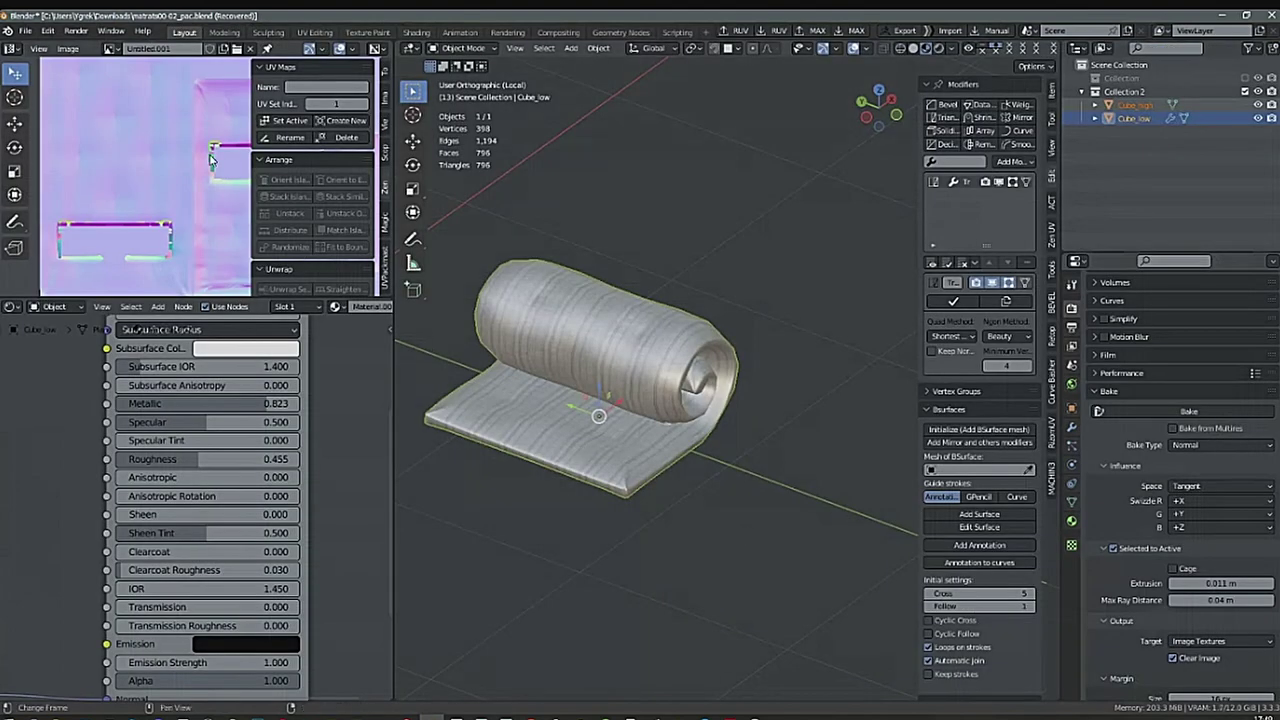
pyautogui.click(67, 48)
pyautogui.moveTo(122, 218)
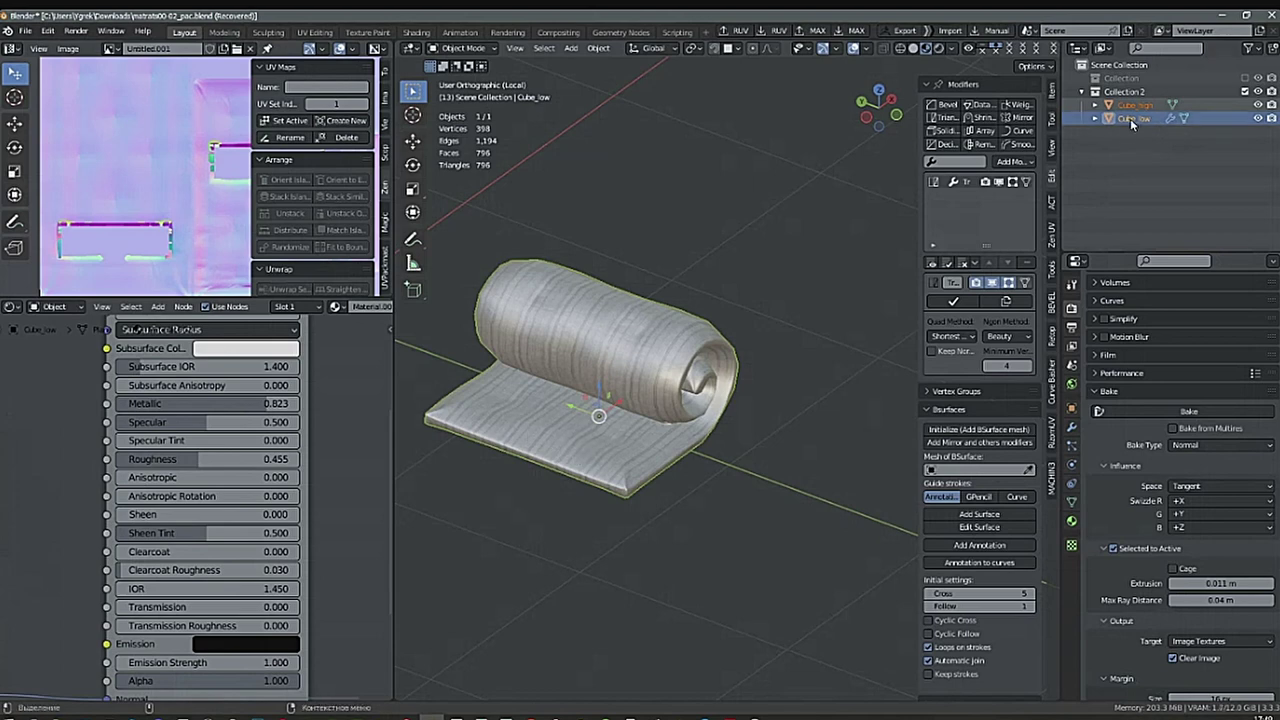
# Hide Cube_low and exit local view so that only Cube_high is displayed.
pyautogui.press('h')
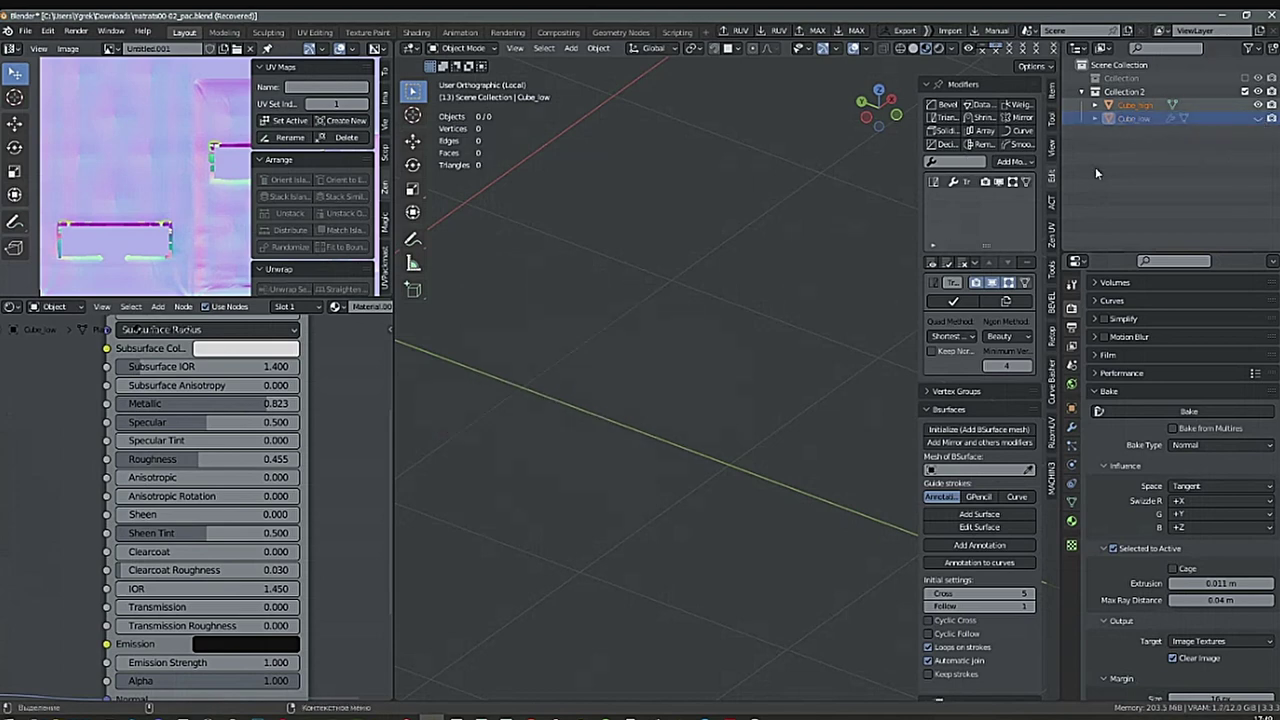
pyautogui.click(1141, 108)
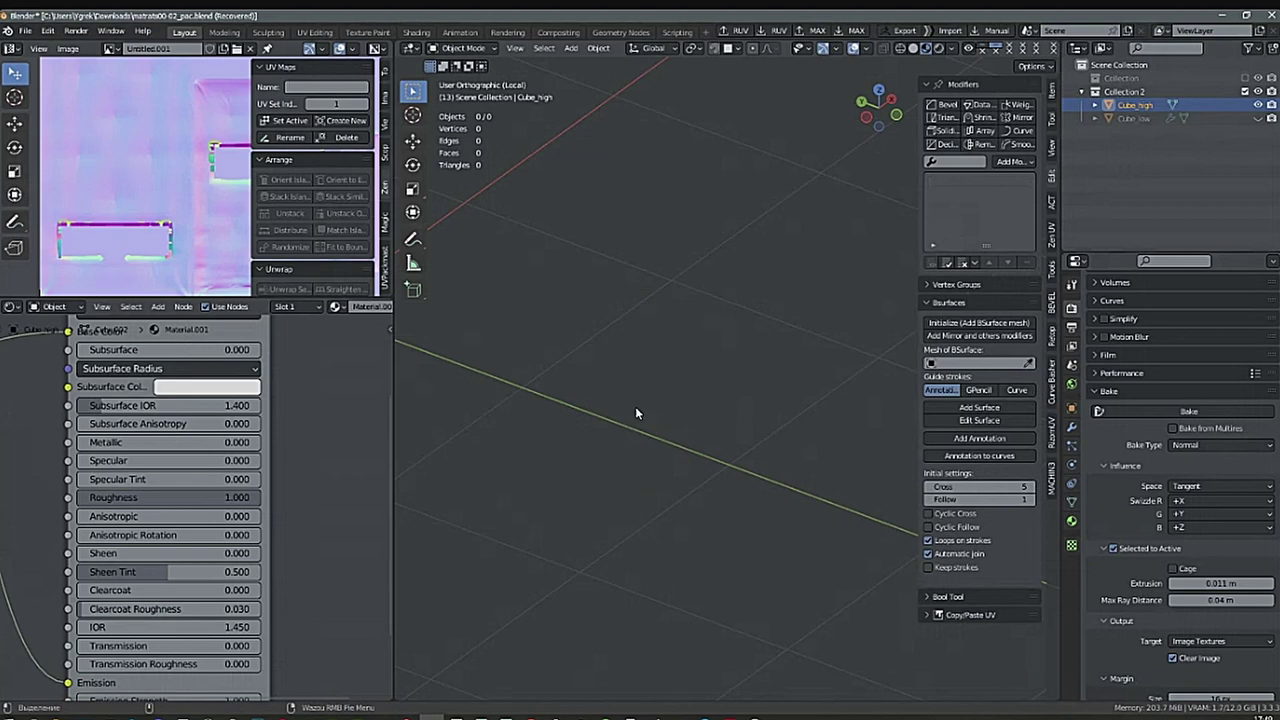
pyautogui.press('/')
pyautogui.click(660, 497)
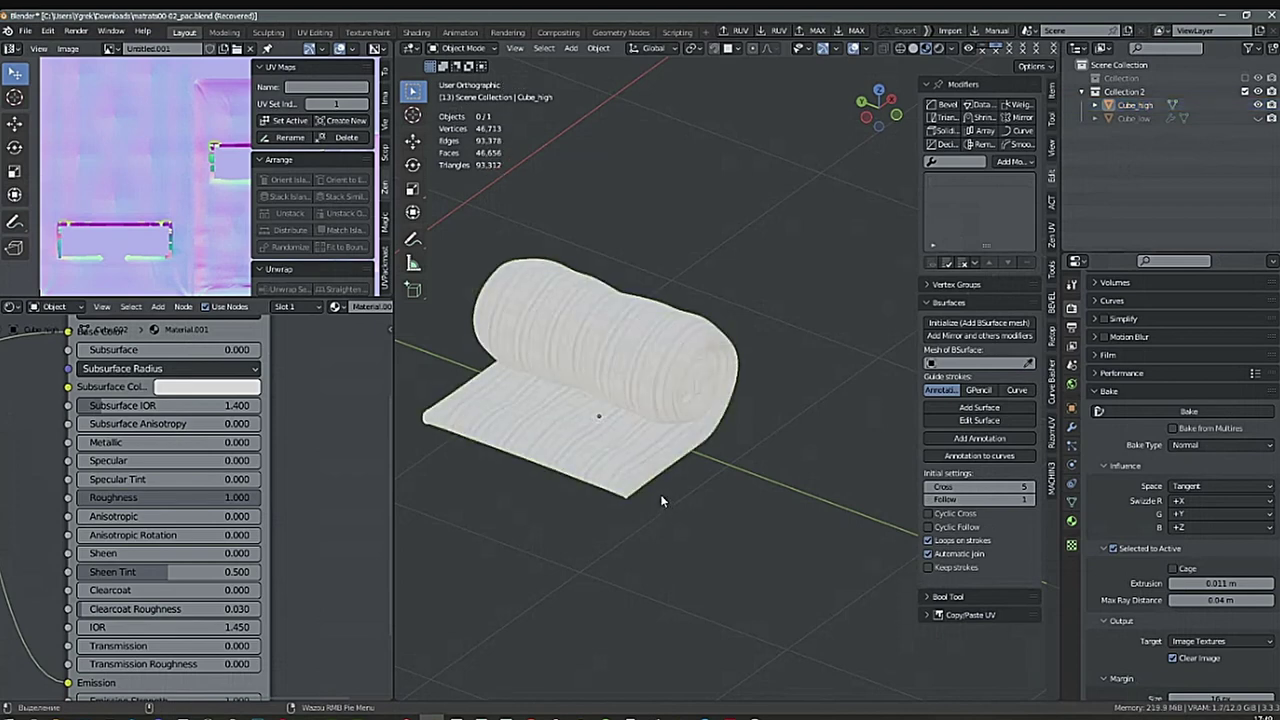
pyautogui.scroll(2, 731, 462)
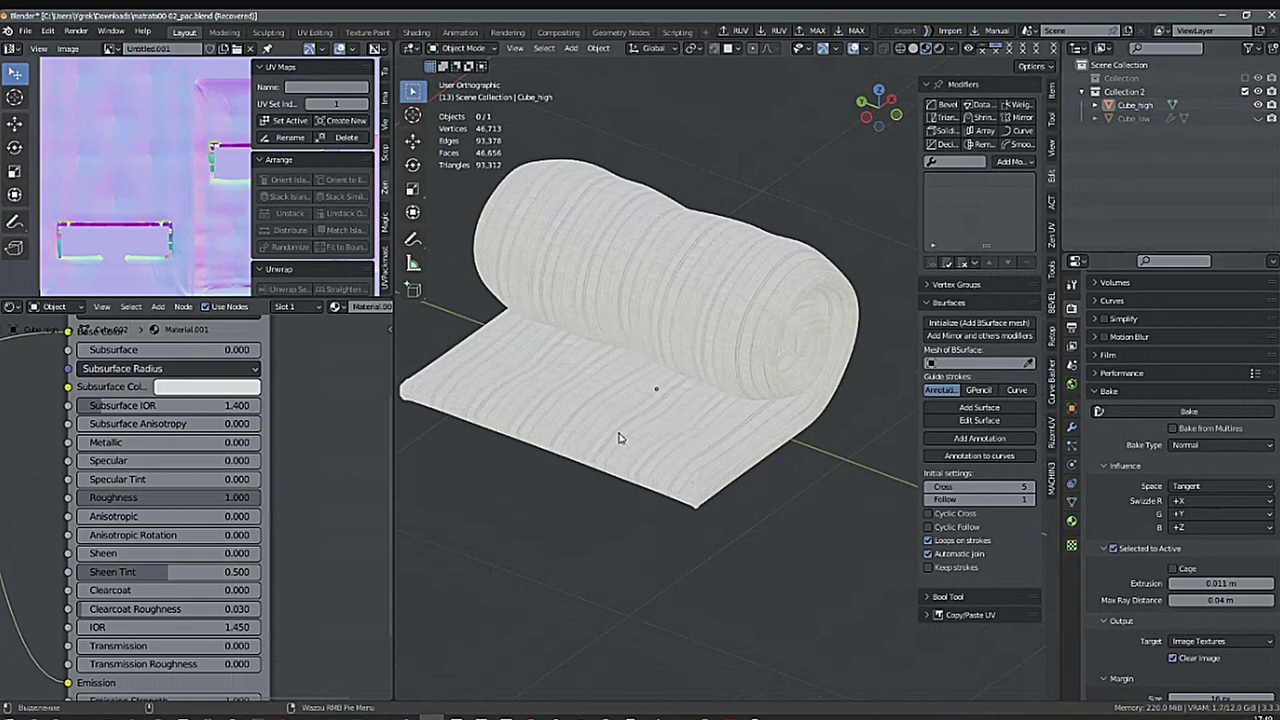
# Unhide Cube_low and select it together with Cube_high.
pyautogui.click(1258, 118)
pyautogui.click(1128, 107)
pyautogui.keyDown('shift'); pyautogui.click(1129, 118); pyautogui.keyUp('shift')
pyautogui.moveTo(713, 517)
pyautogui.keyDown('shift'); pyautogui.mouseDown(button='middle')
pyautogui.moveTo(697, 499)
pyautogui.moveTo(729, 507)
pyautogui.mouseUp(button='middle'); pyautogui.keyUp('shift')
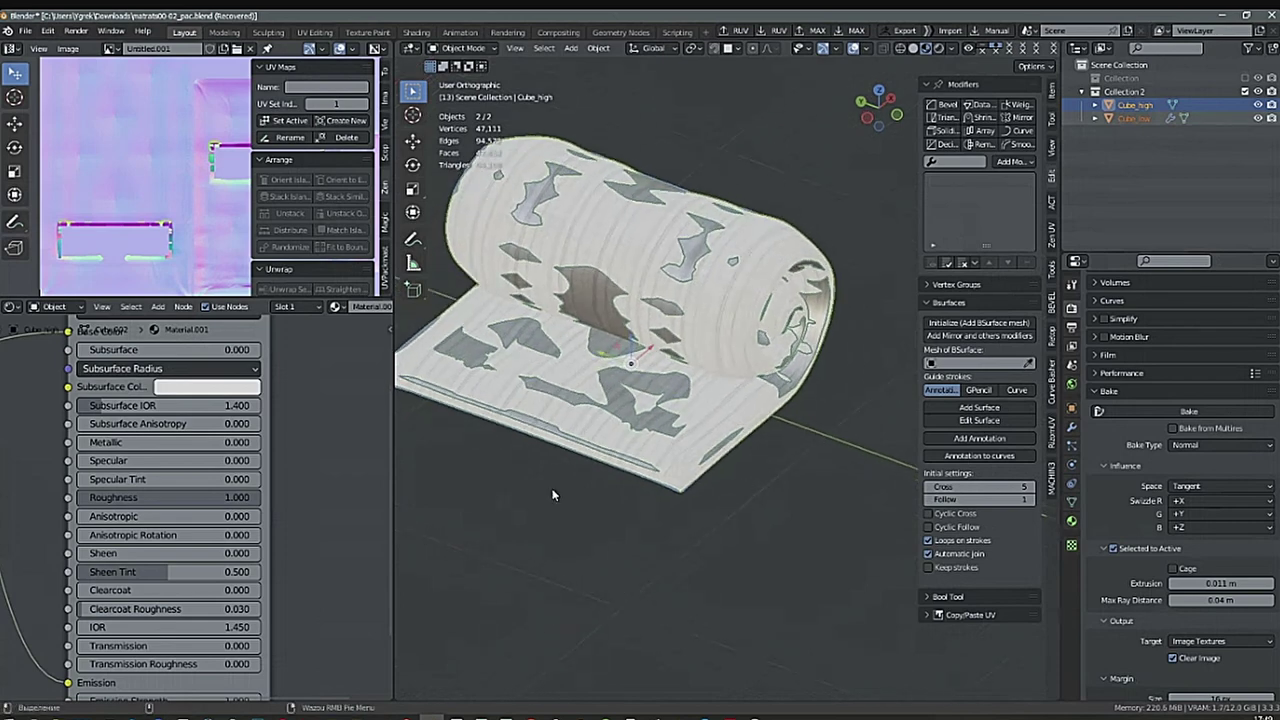
pyautogui.click(33, 38)
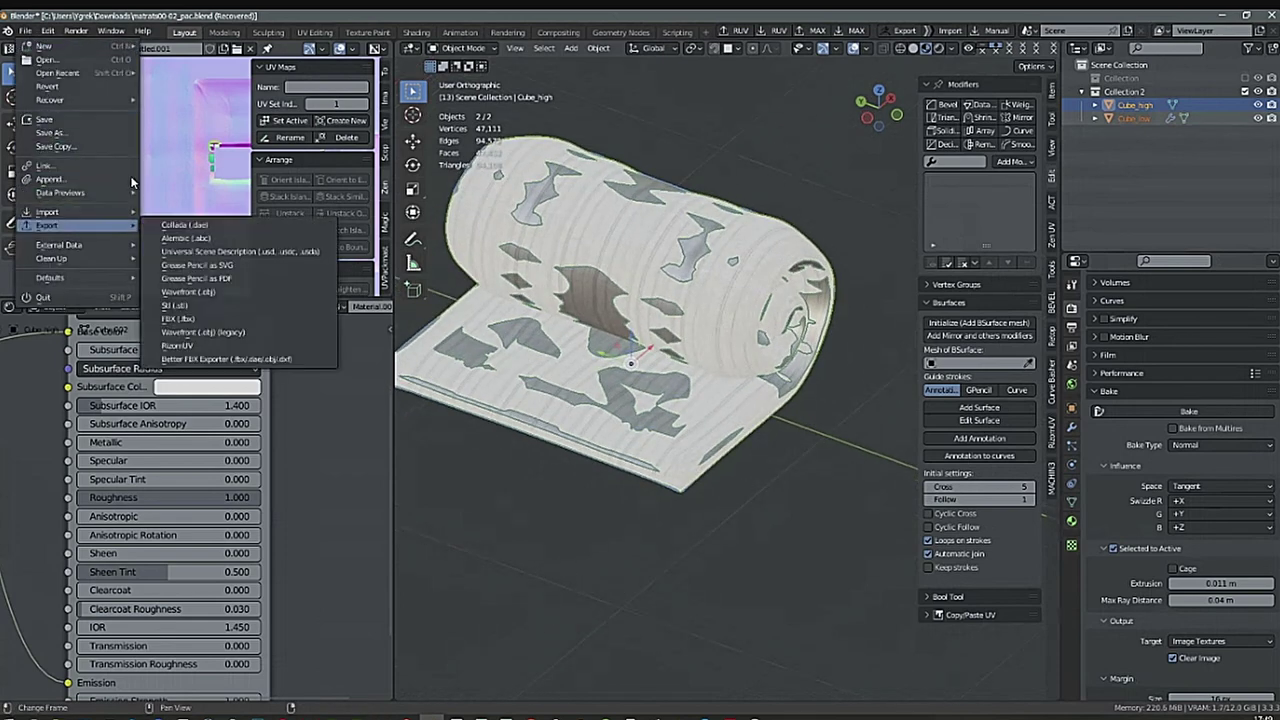
pyautogui.click(68, 48)
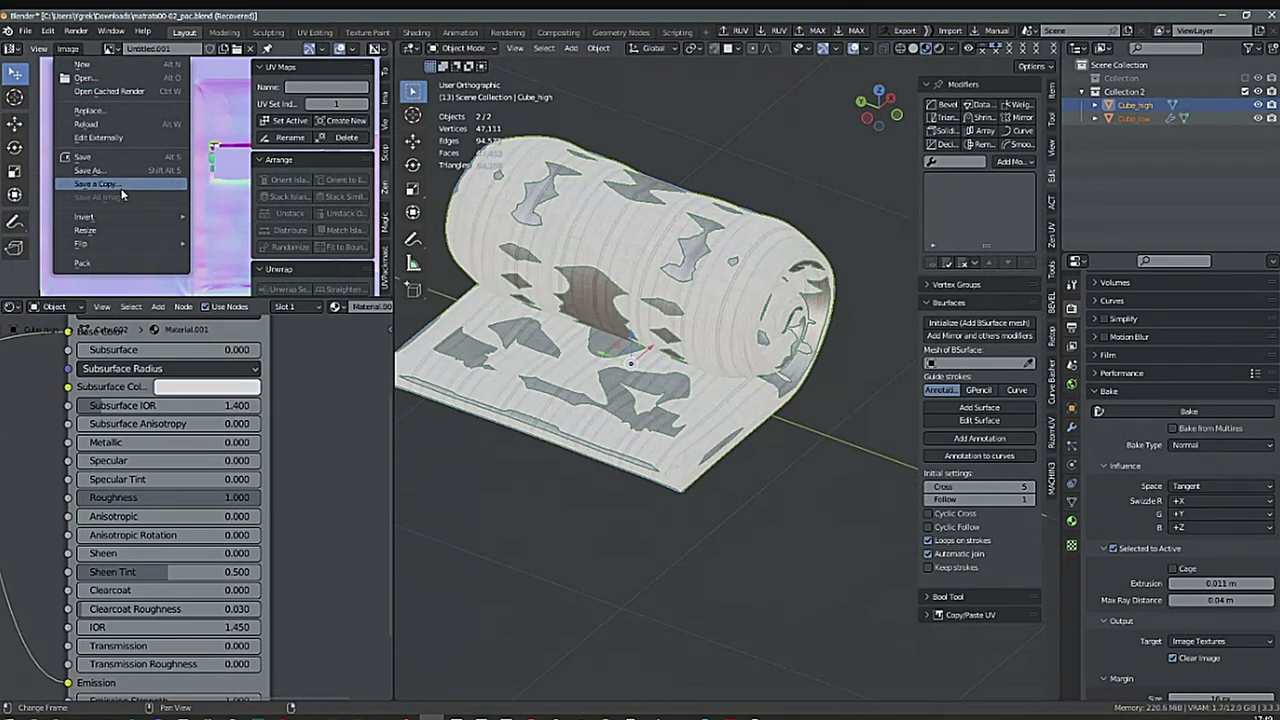
pyautogui.moveTo(107, 241)
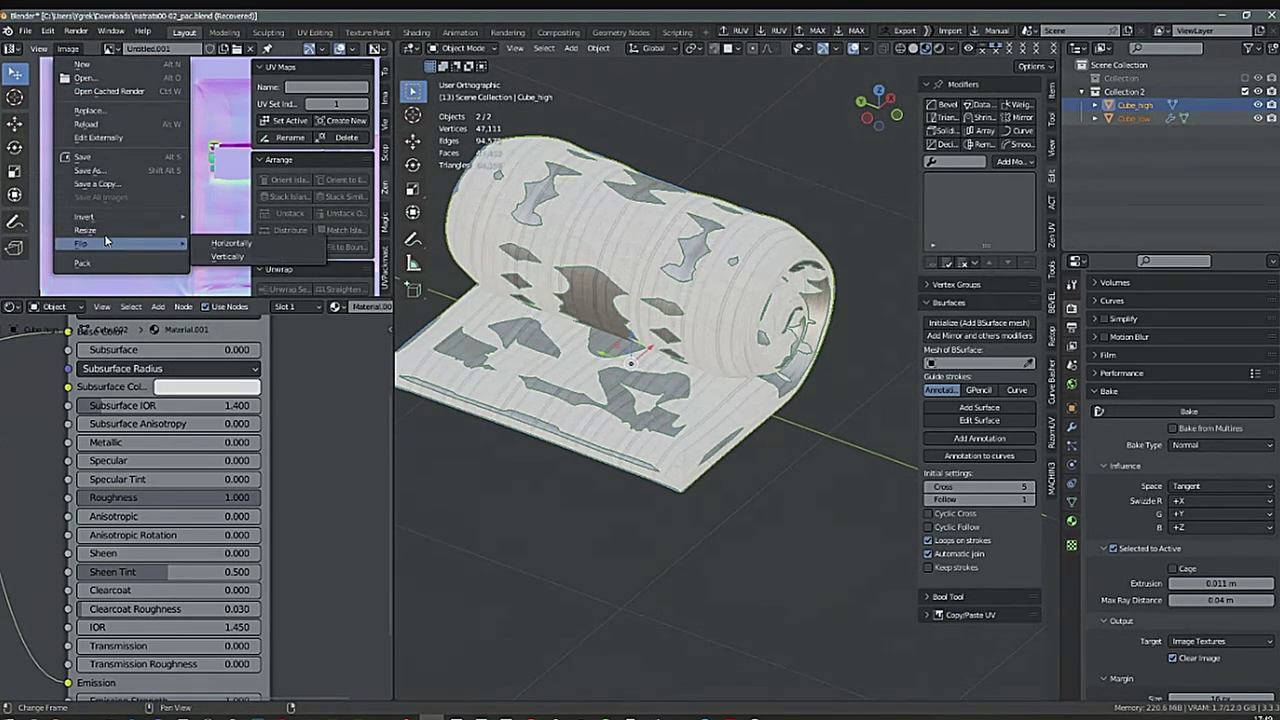
pyautogui.click(111, 172)
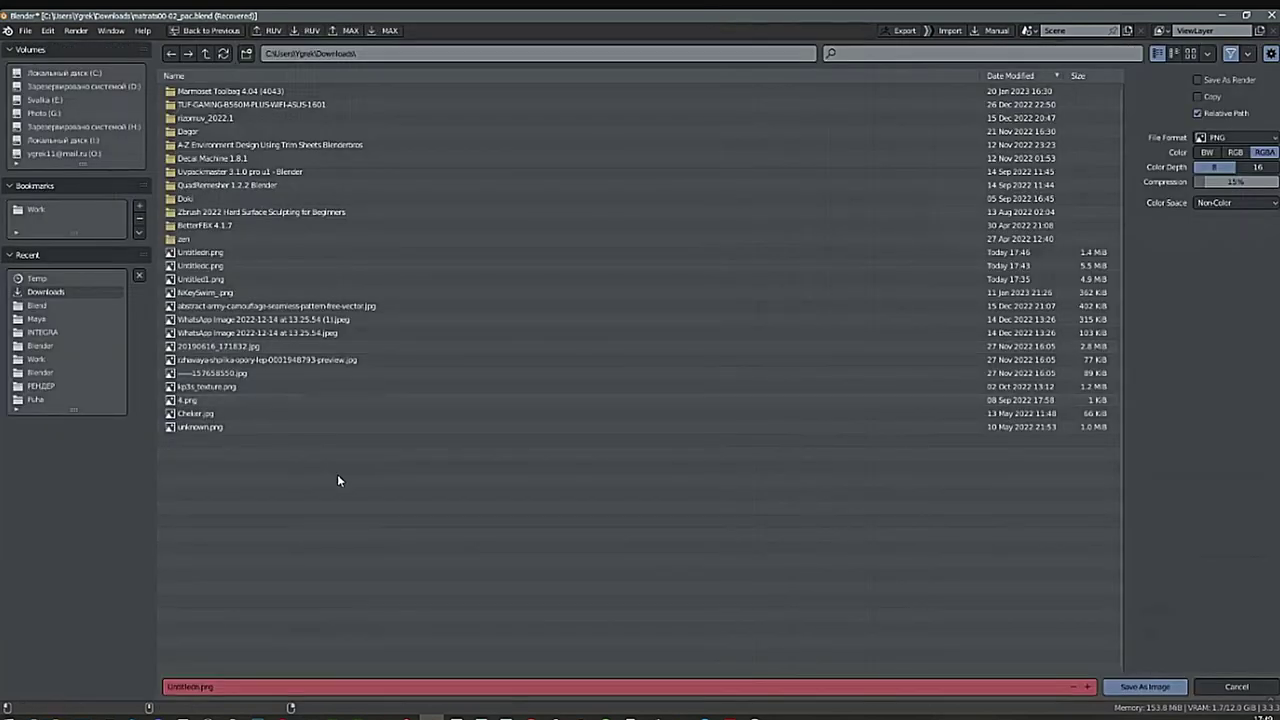
pyautogui.click(1236, 686)
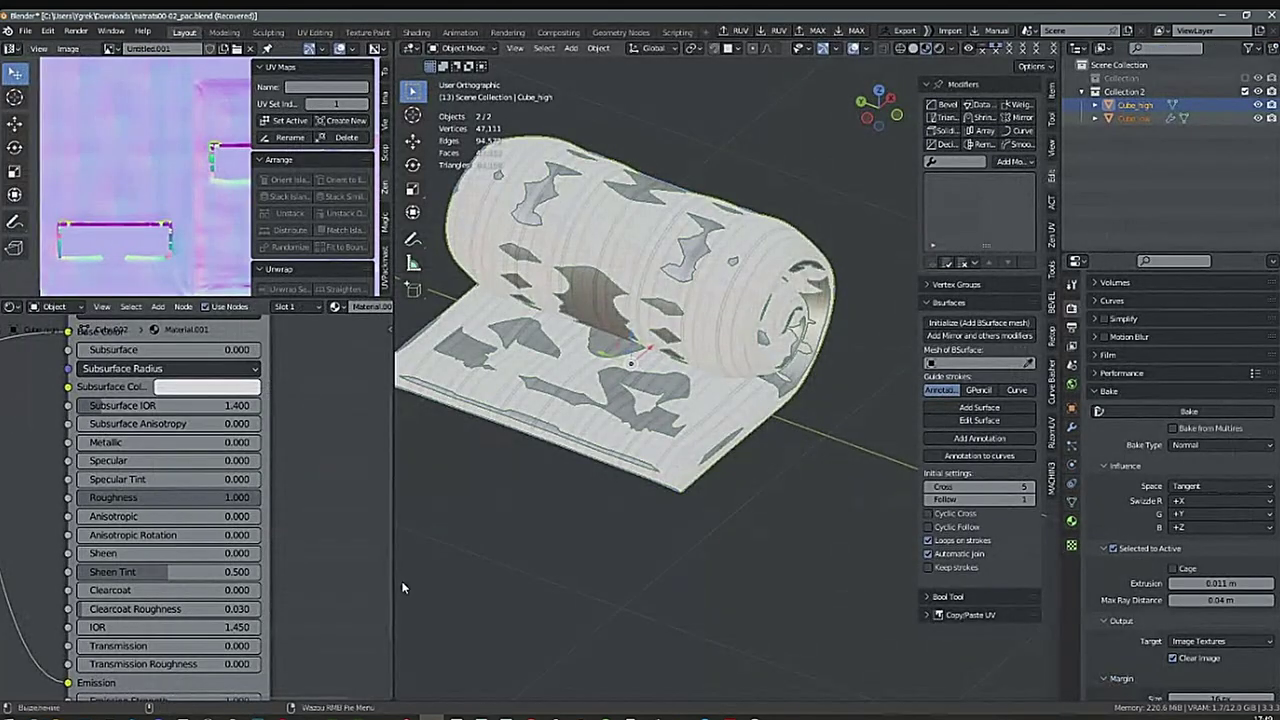
# Export the selected objects as matrats00-02_pac.fbx, limited to Mesh types, with Apply Scalings set to FBX All.
pyautogui.click(25, 31)
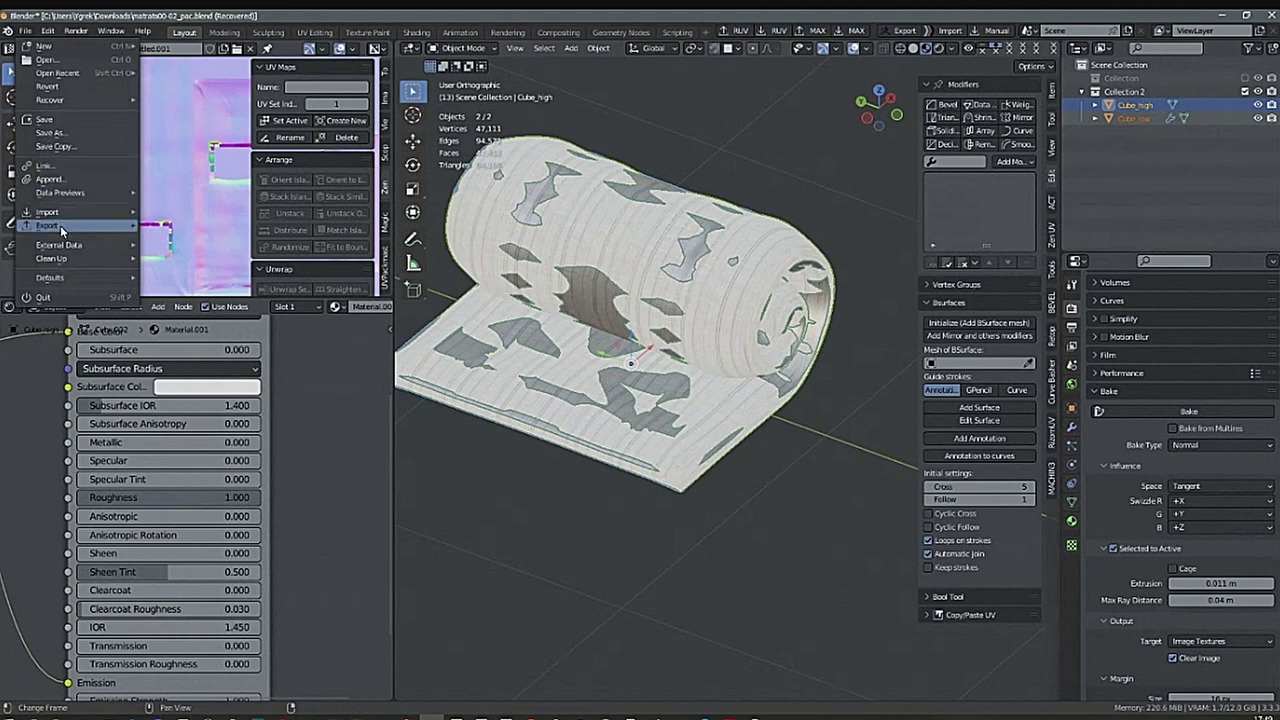
pyautogui.moveTo(62, 229)
pyautogui.click(214, 317)
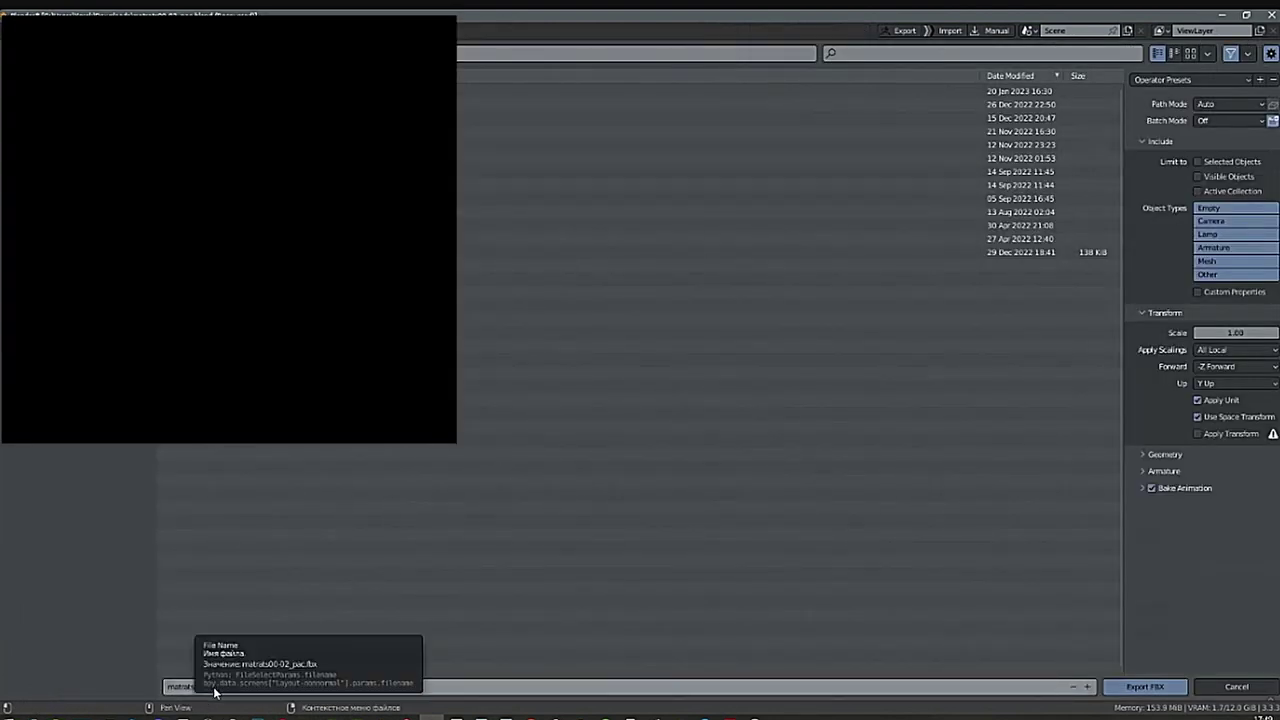
pyautogui.click(1198, 162)
pyautogui.click(1221, 262)
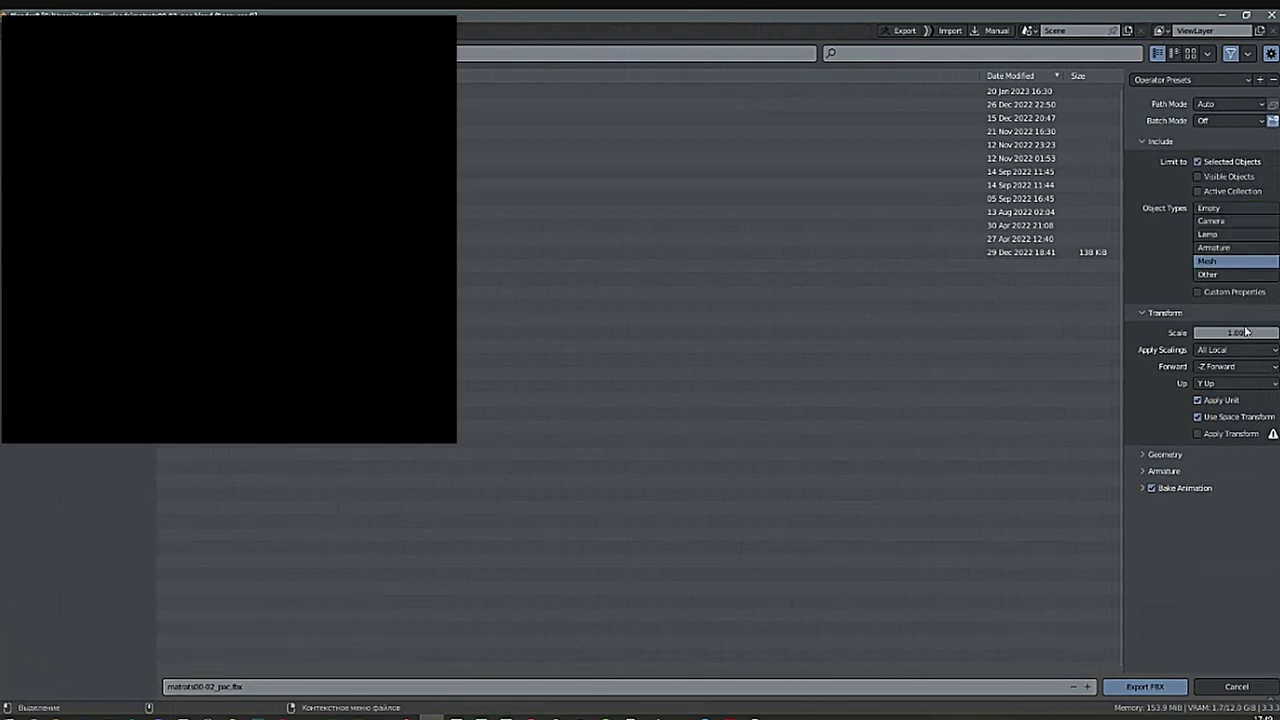
pyautogui.click(1222, 349)
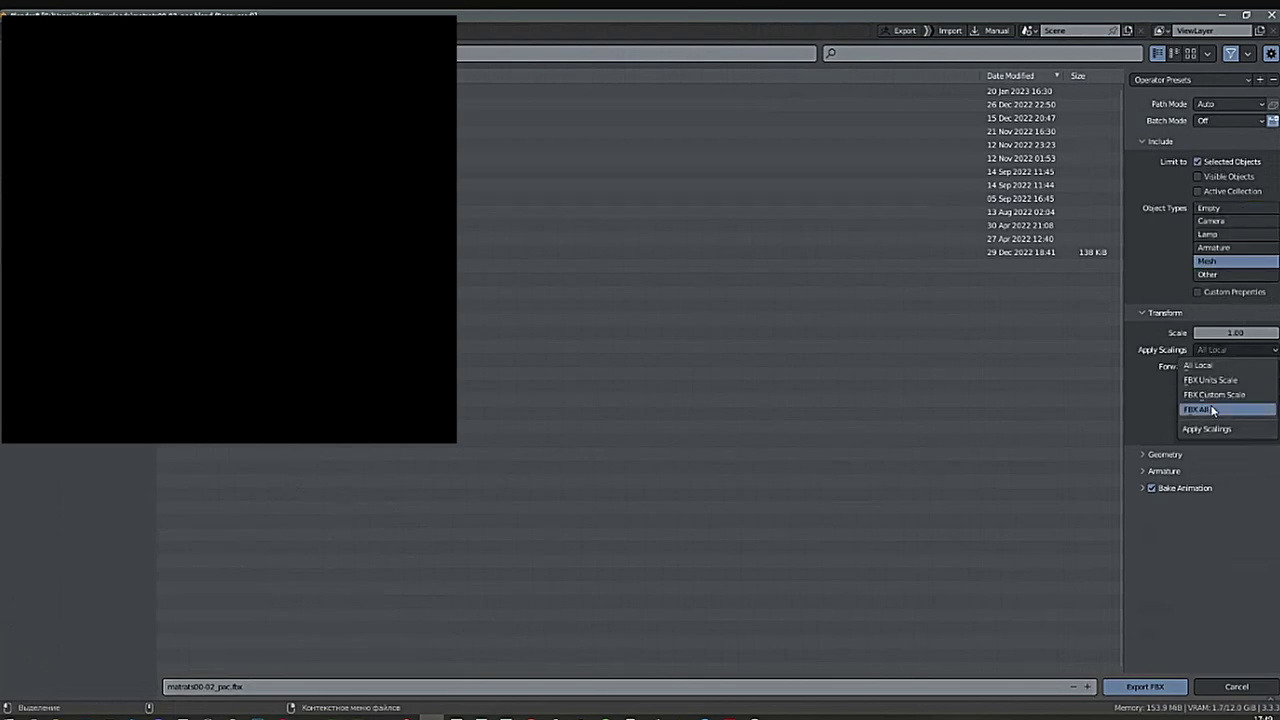
pyautogui.click(1212, 409)
pyautogui.press('Escape')
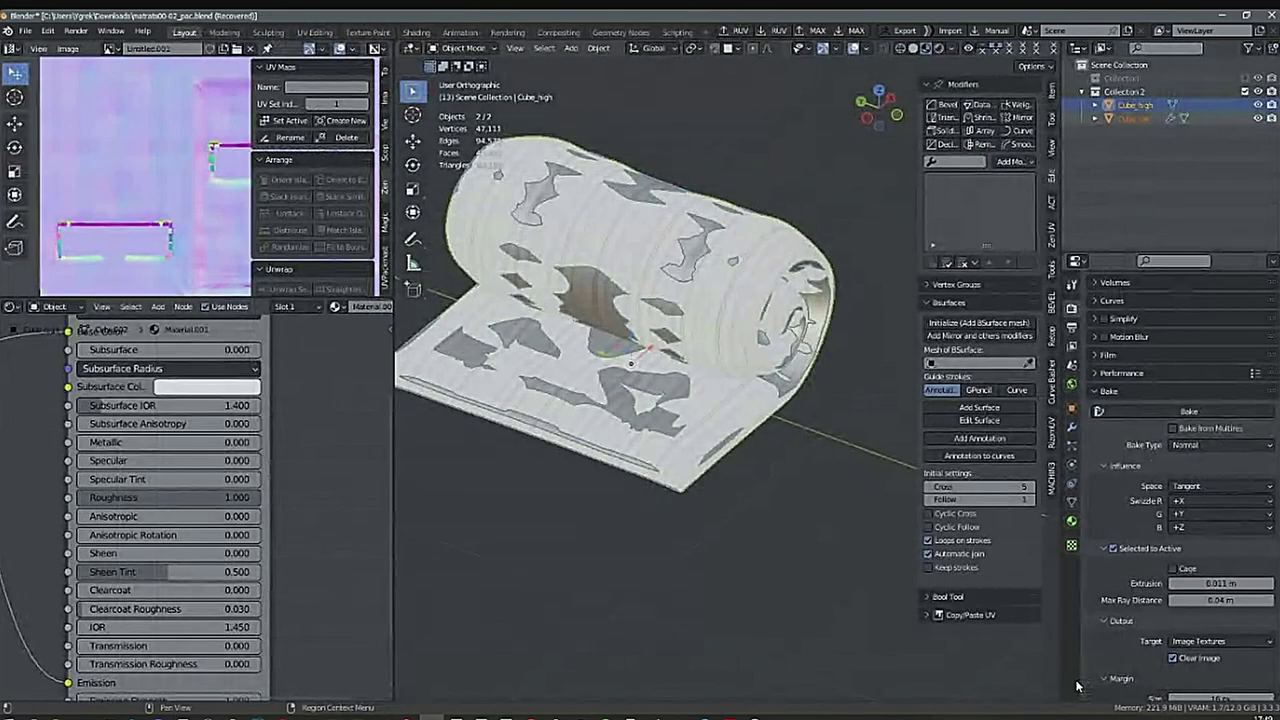
# Apply the scale of the selected high-poly and low-poly rolls.
pyautogui.click(1051, 91)
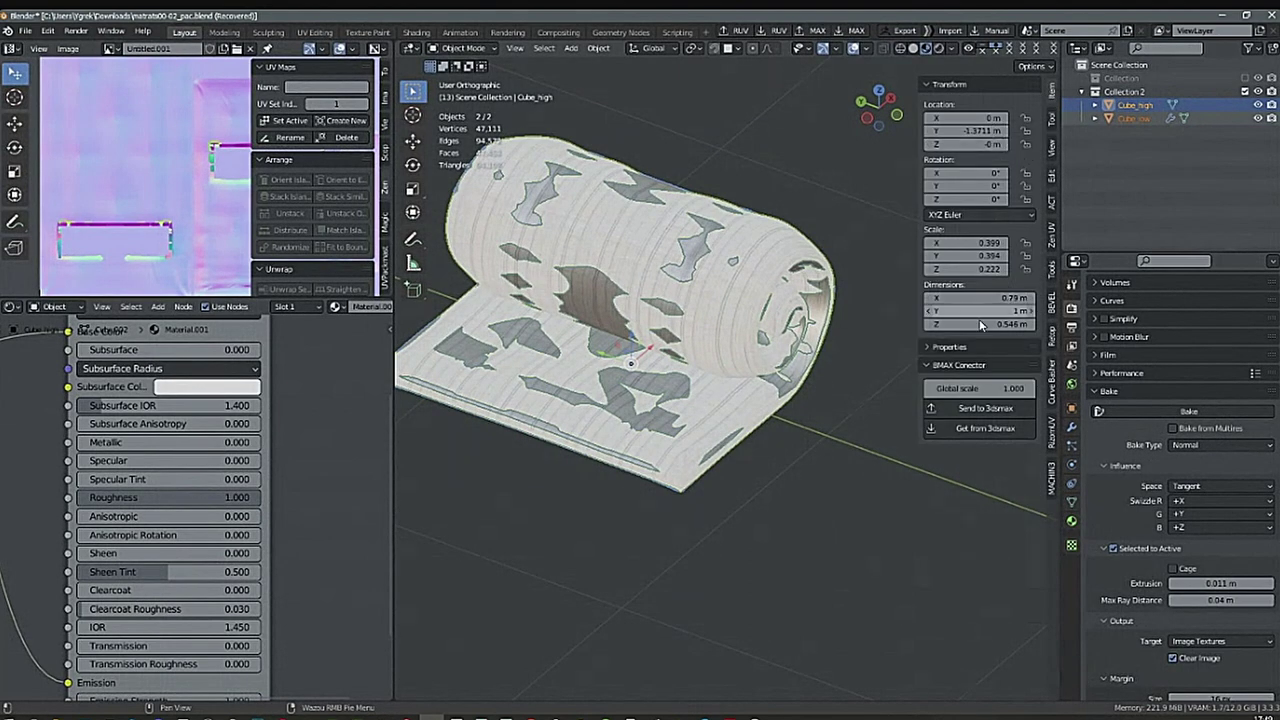
pyautogui.moveTo(892, 329); pyautogui.dragTo(741, 519, button='middle')
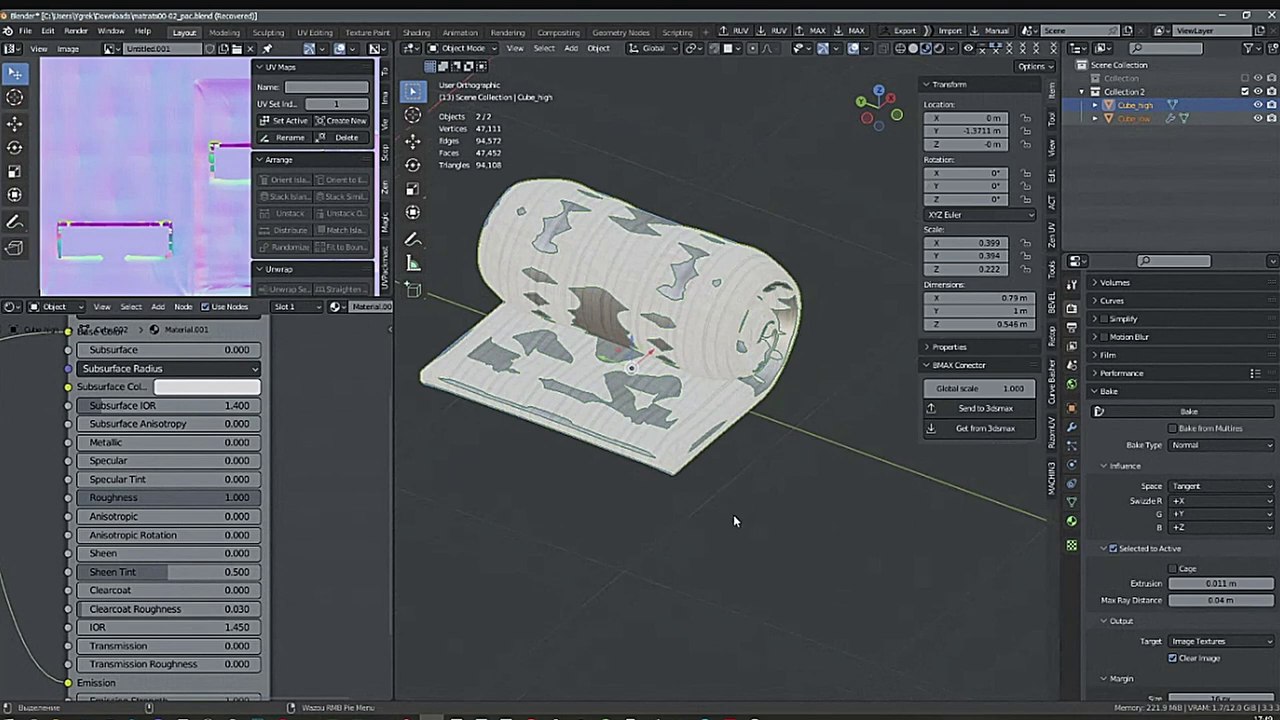
pyautogui.hotkey('ctrl', 'a')
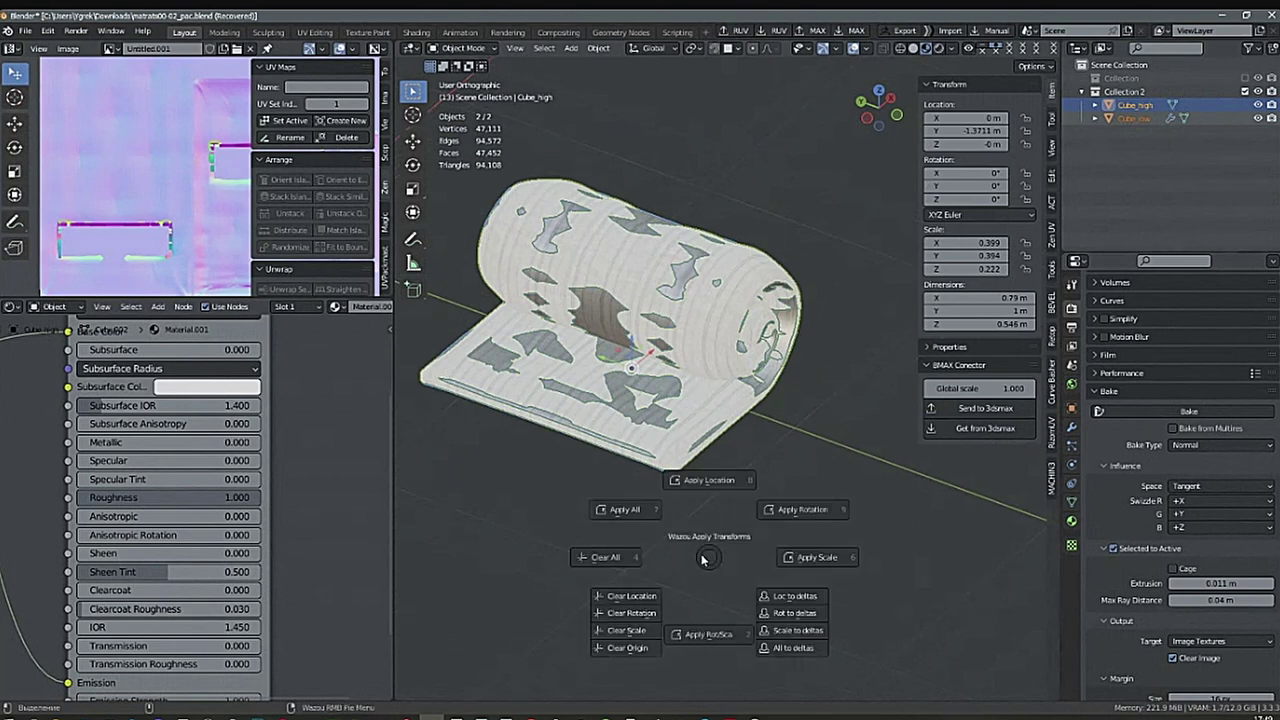
pyautogui.click(846, 563)
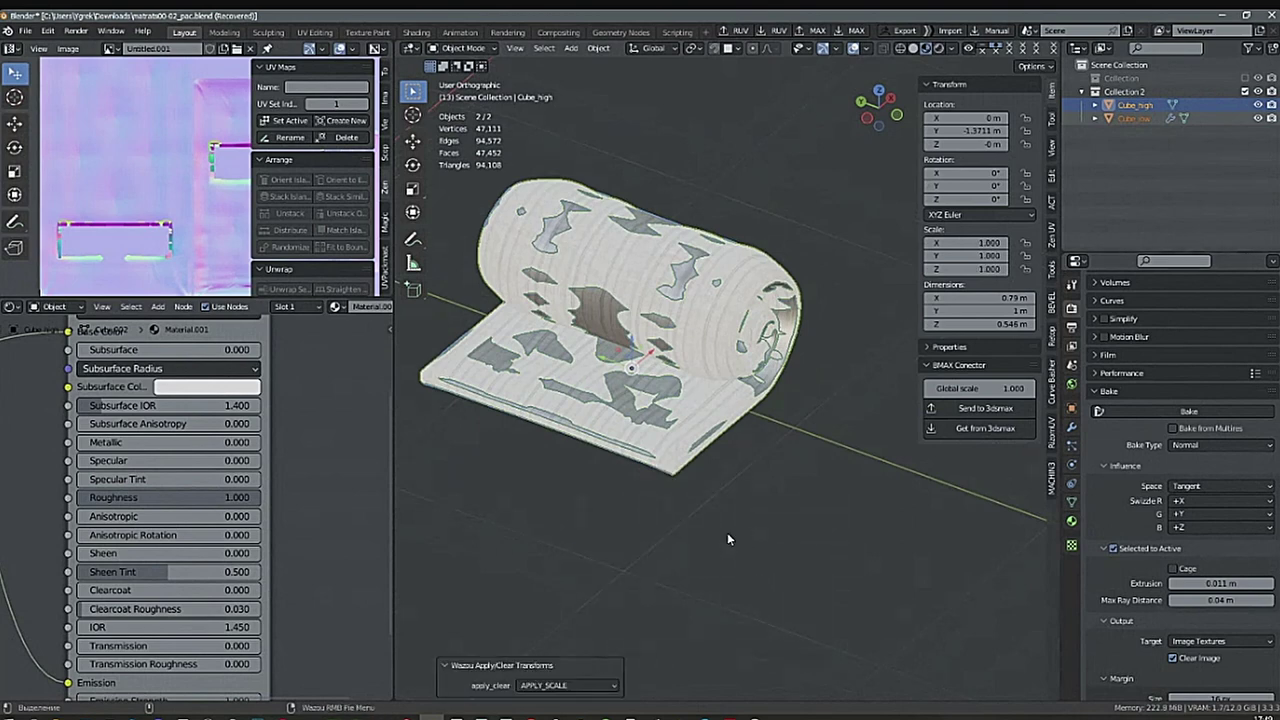
# Export the selected meshes to FBX again, overwriting matrats00-02_pac.fbx with the same settings.
pyautogui.click(24, 30)
pyautogui.moveTo(62, 226)
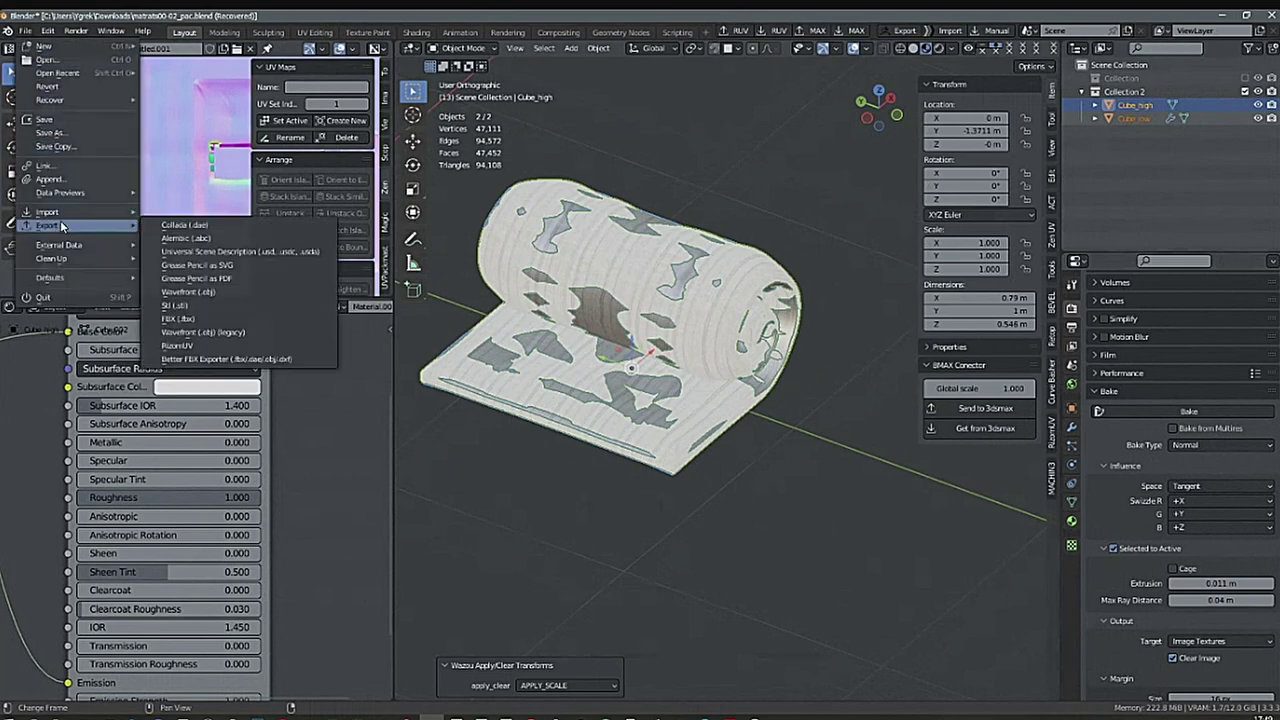
pyautogui.click(200, 318)
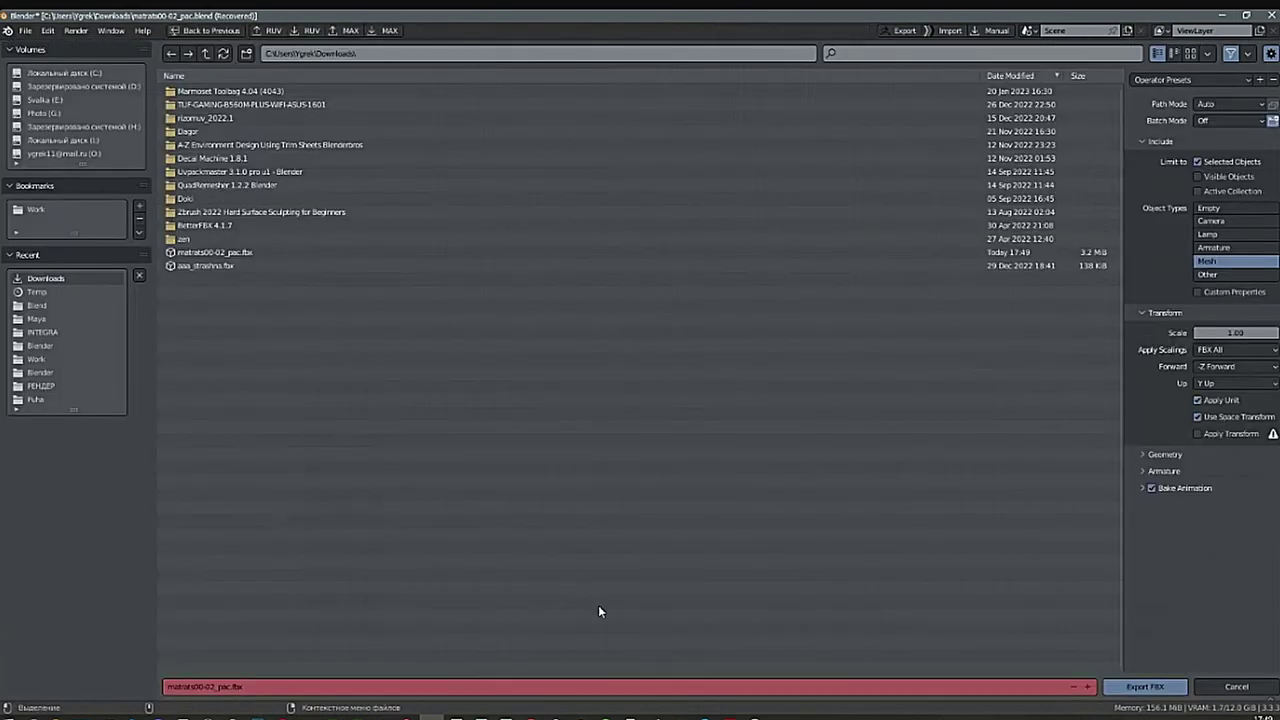
pyautogui.click(1143, 687)
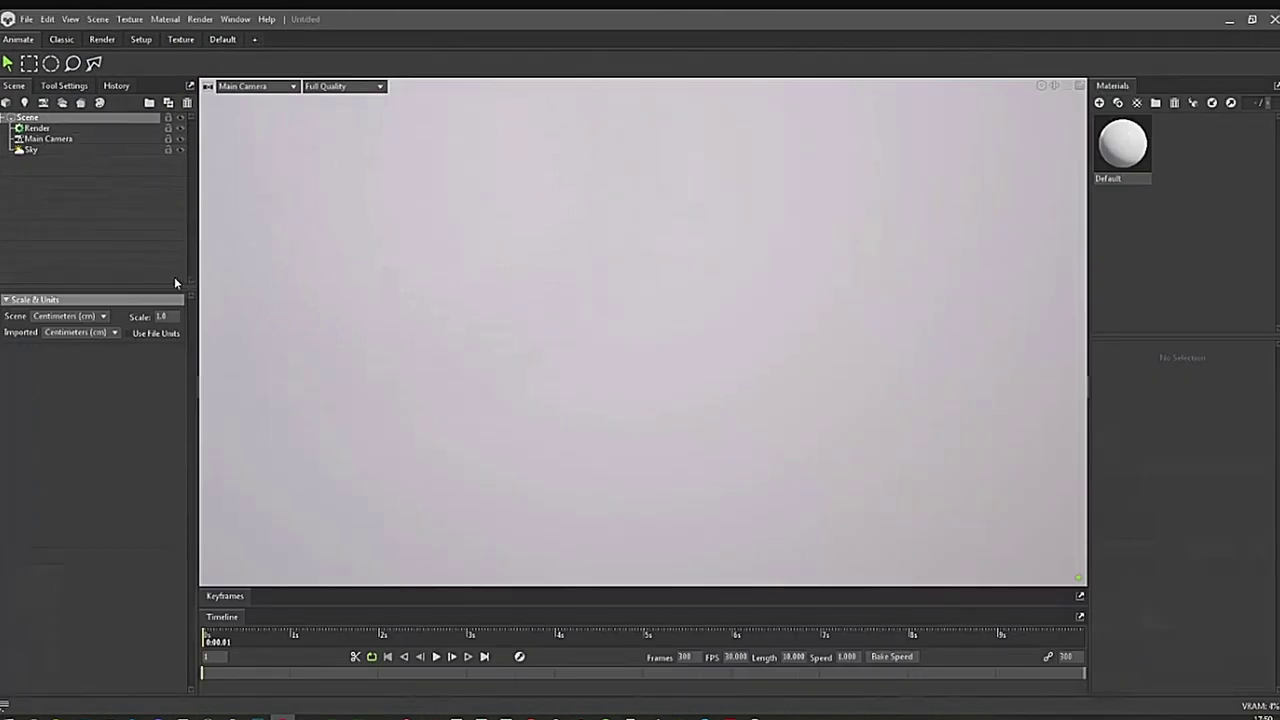
# In Marmoset Toolbag, create a bake project and load the exported roll FBX from Downloads with the Quick Loader.
pyautogui.click(81, 102)
pyautogui.click(24, 437)
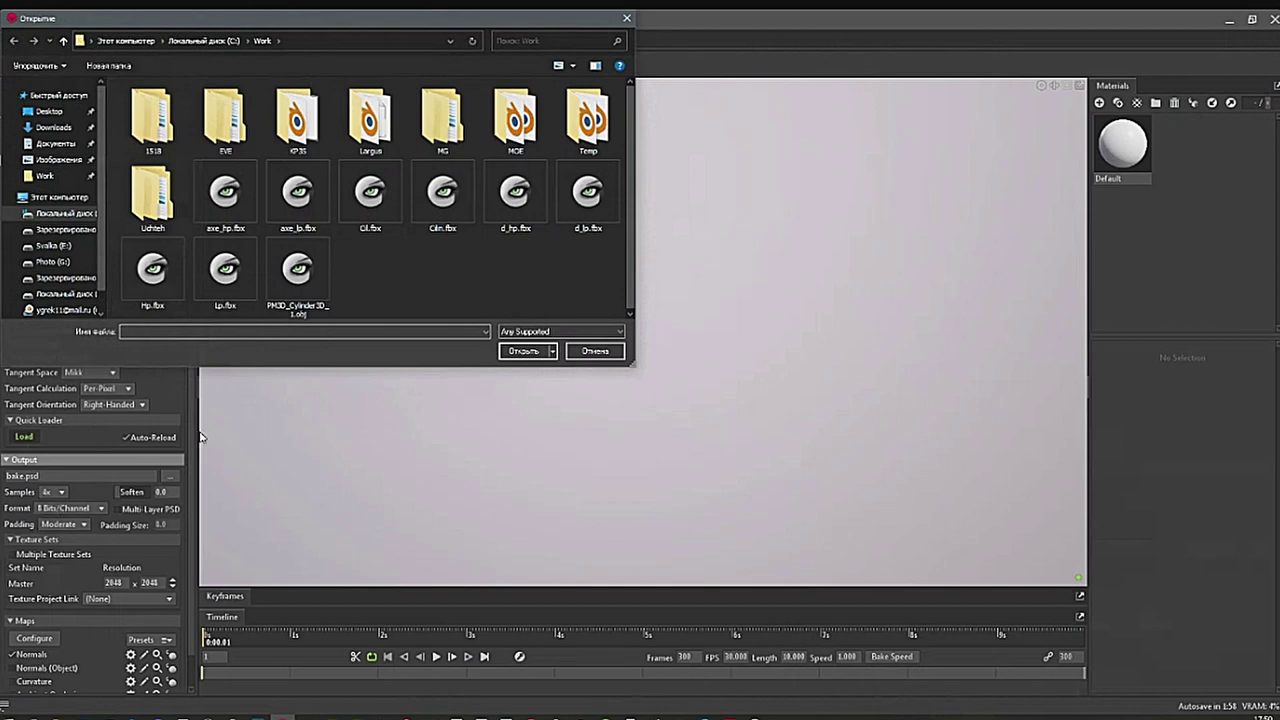
pyautogui.click(52, 143)
pyautogui.click(53, 127)
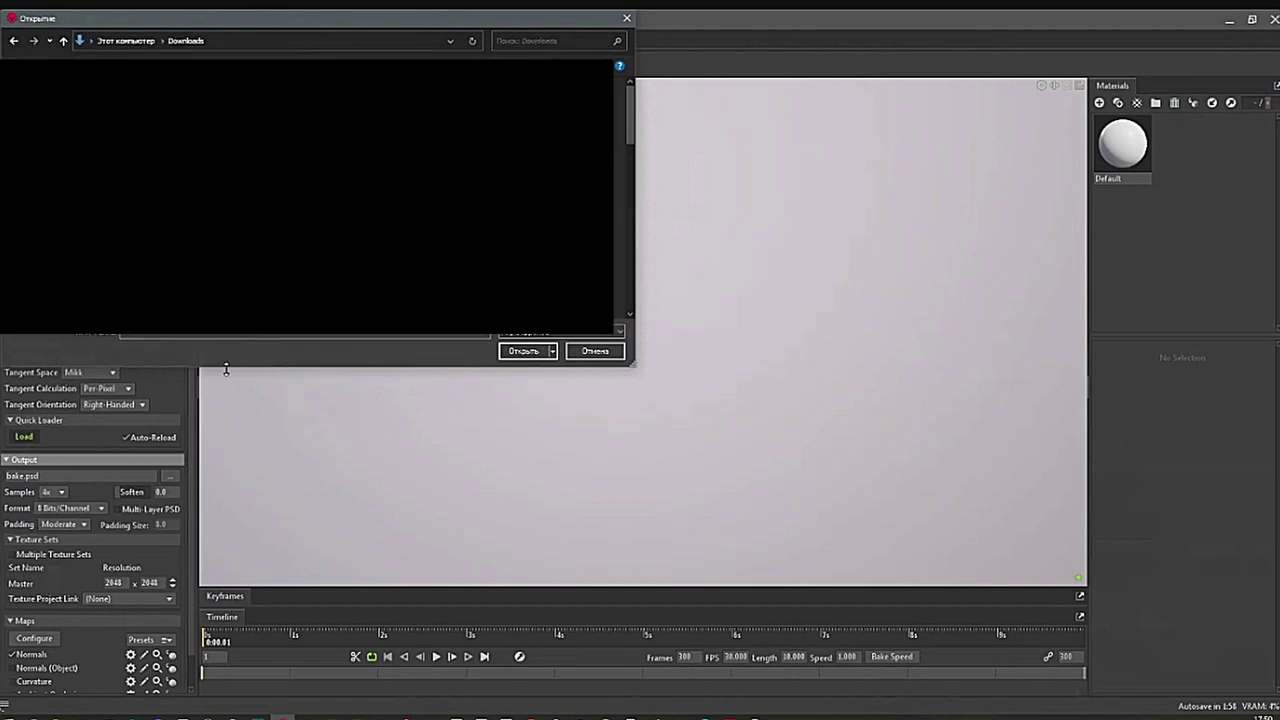
pyautogui.click(523, 351)
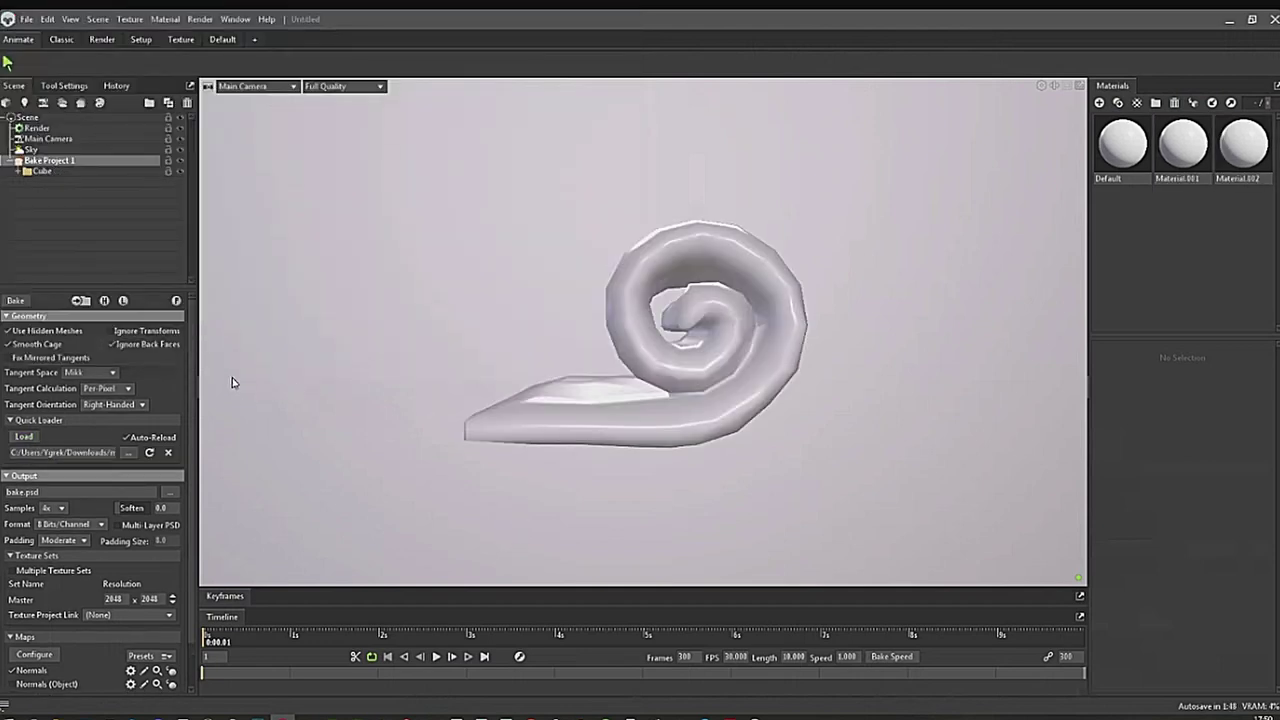
# Expand the Cube bake group and switch the display from the low-poly to the high-poly roll.
pyautogui.click(17, 171)
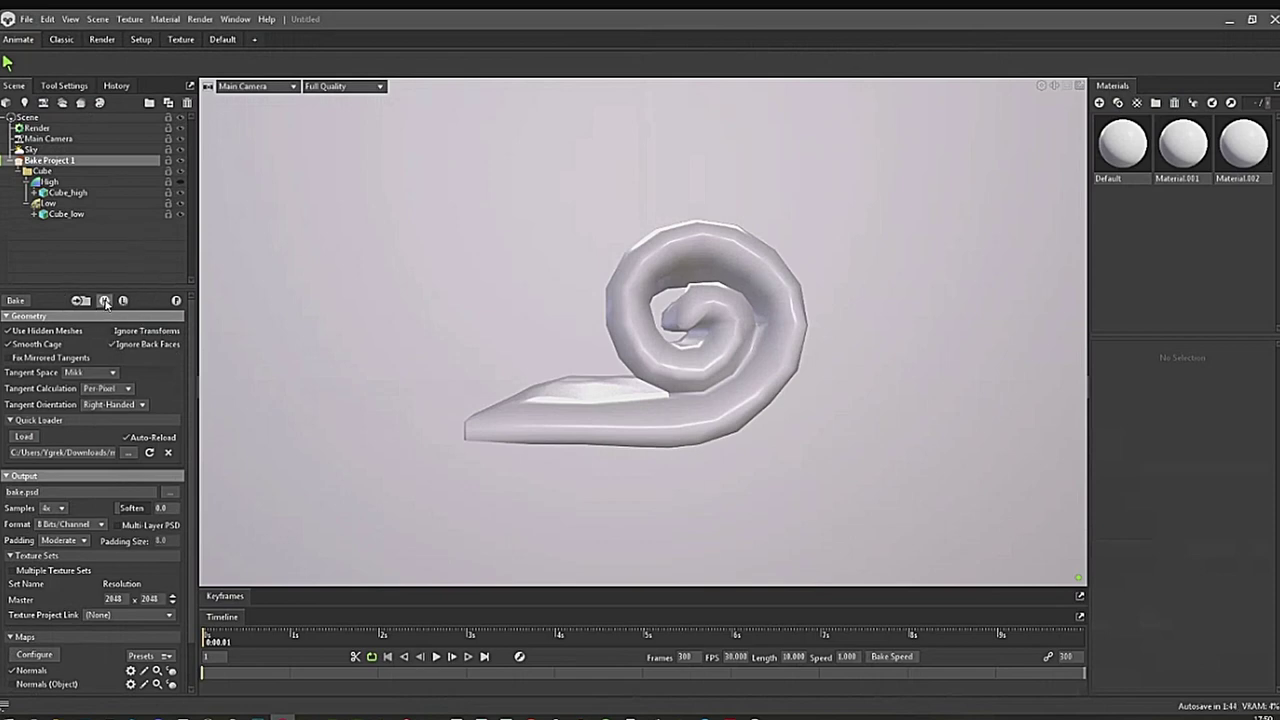
pyautogui.moveTo(681, 433); pyautogui.dragTo(738, 455)
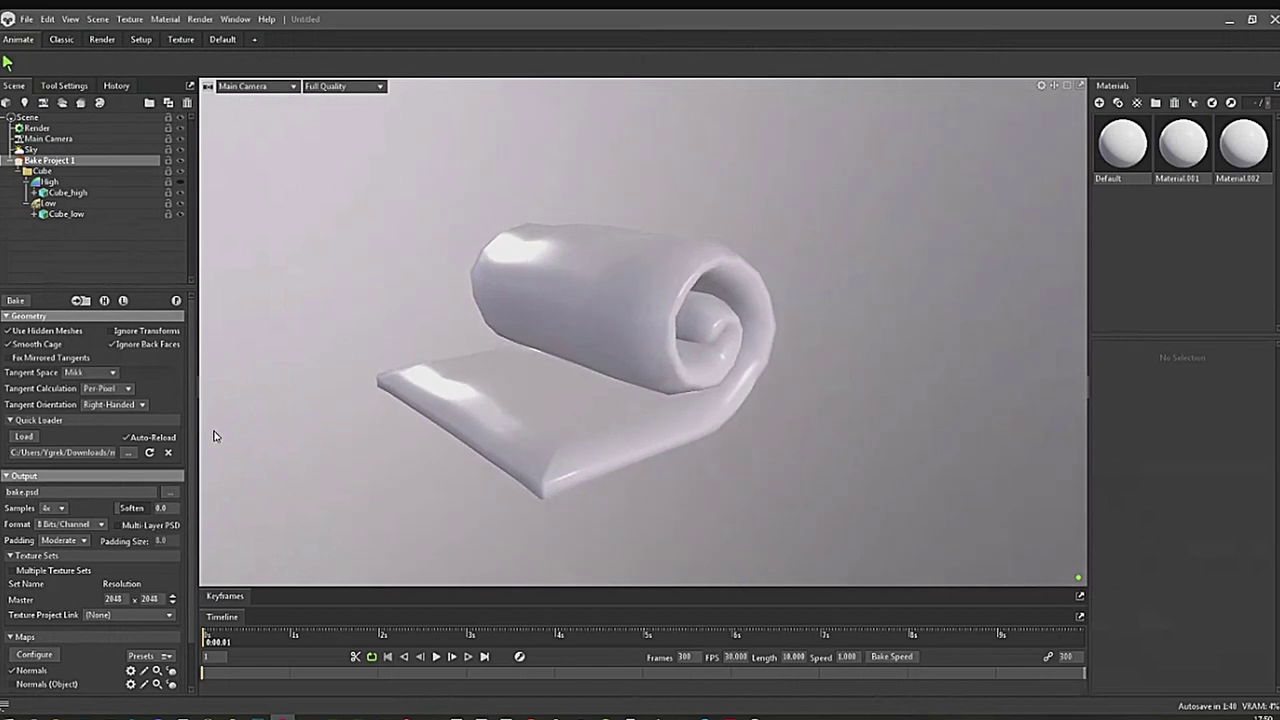
pyautogui.click(105, 301)
pyautogui.click(123, 300)
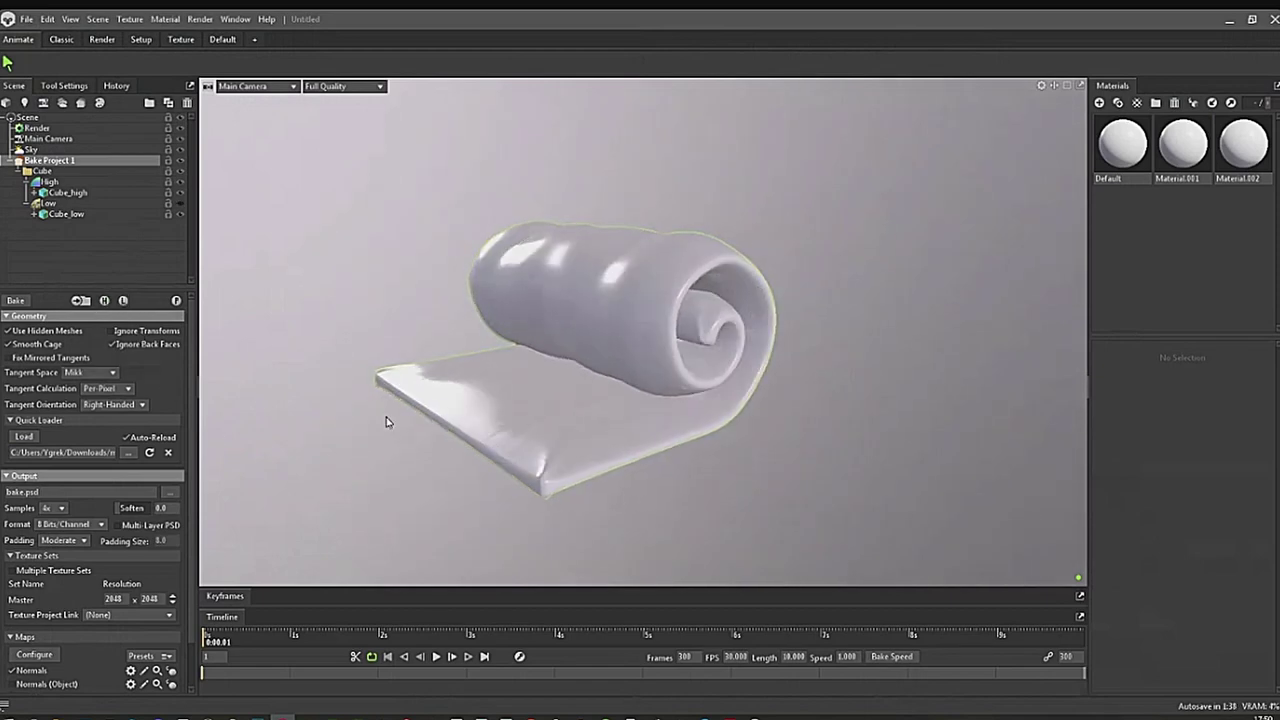
pyautogui.moveTo(696, 457)
pyautogui.mouseDown()
pyautogui.moveTo(725, 478)
pyautogui.moveTo(698, 464)
pyautogui.mouseUp()
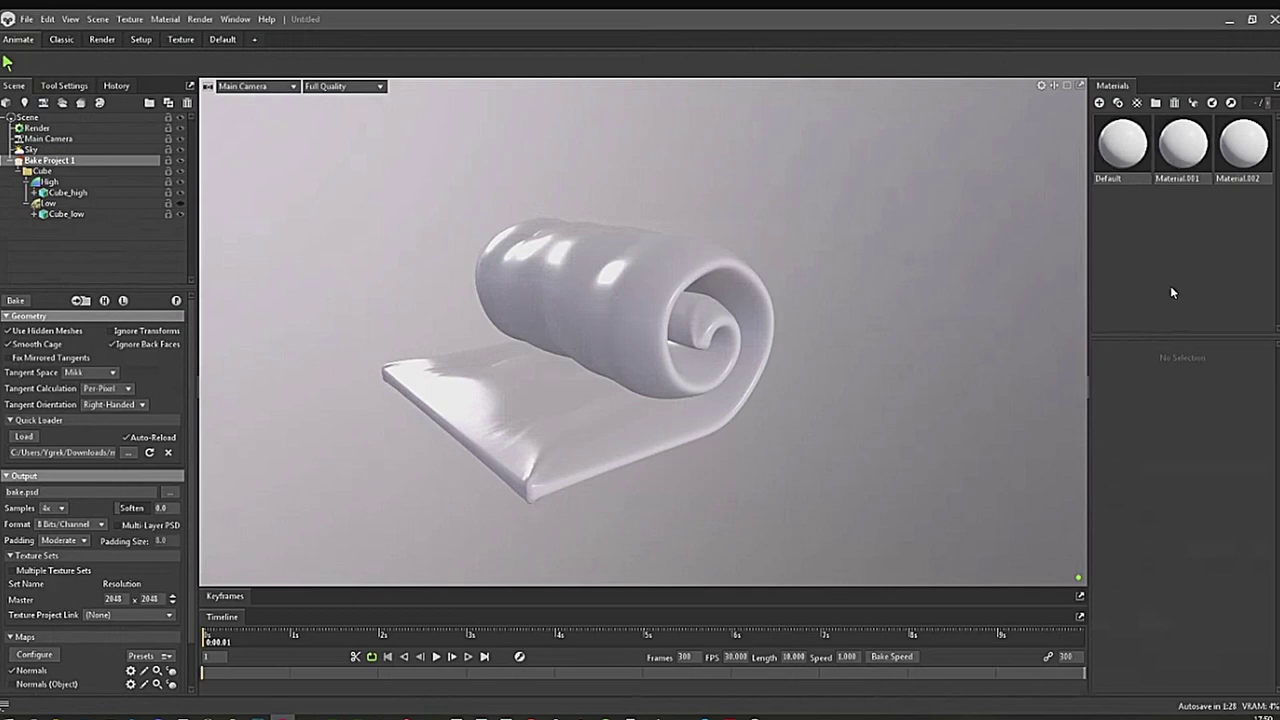
# Load Untitled1.png as the albedo map of Material.001 used by Cube_high.
pyautogui.click(34, 193)
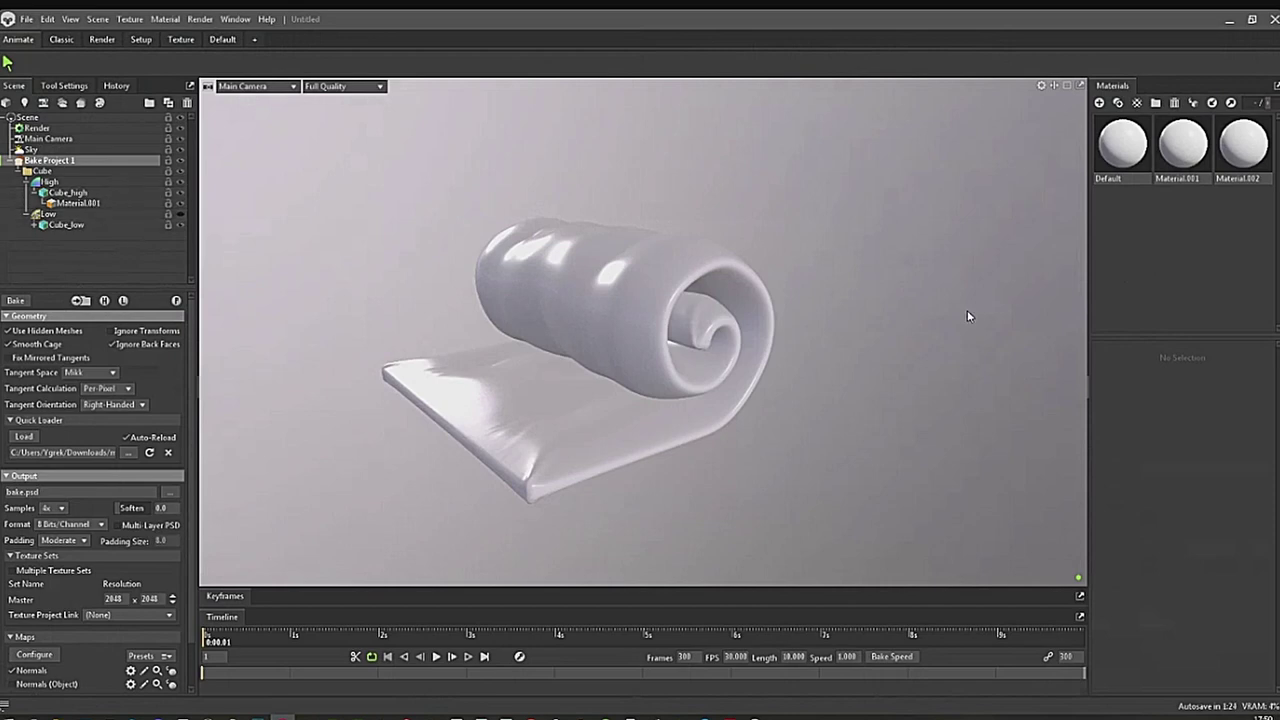
pyautogui.click(1183, 145)
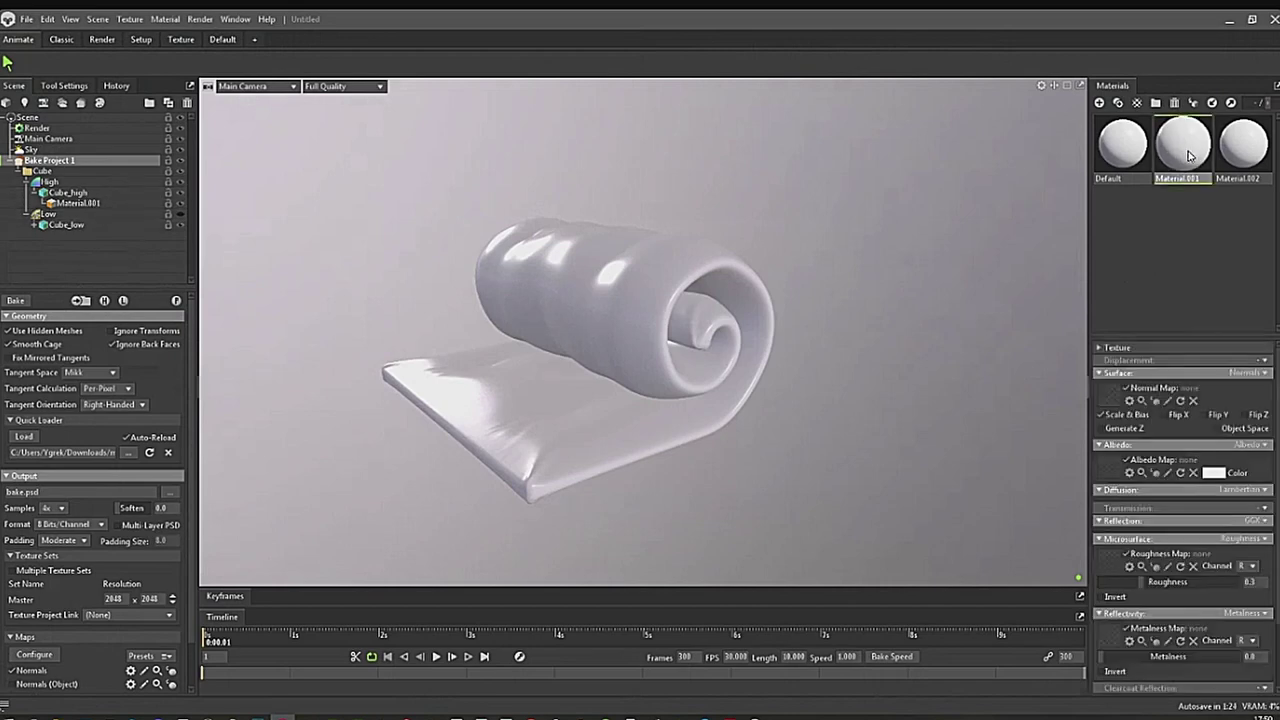
pyautogui.click(1111, 472)
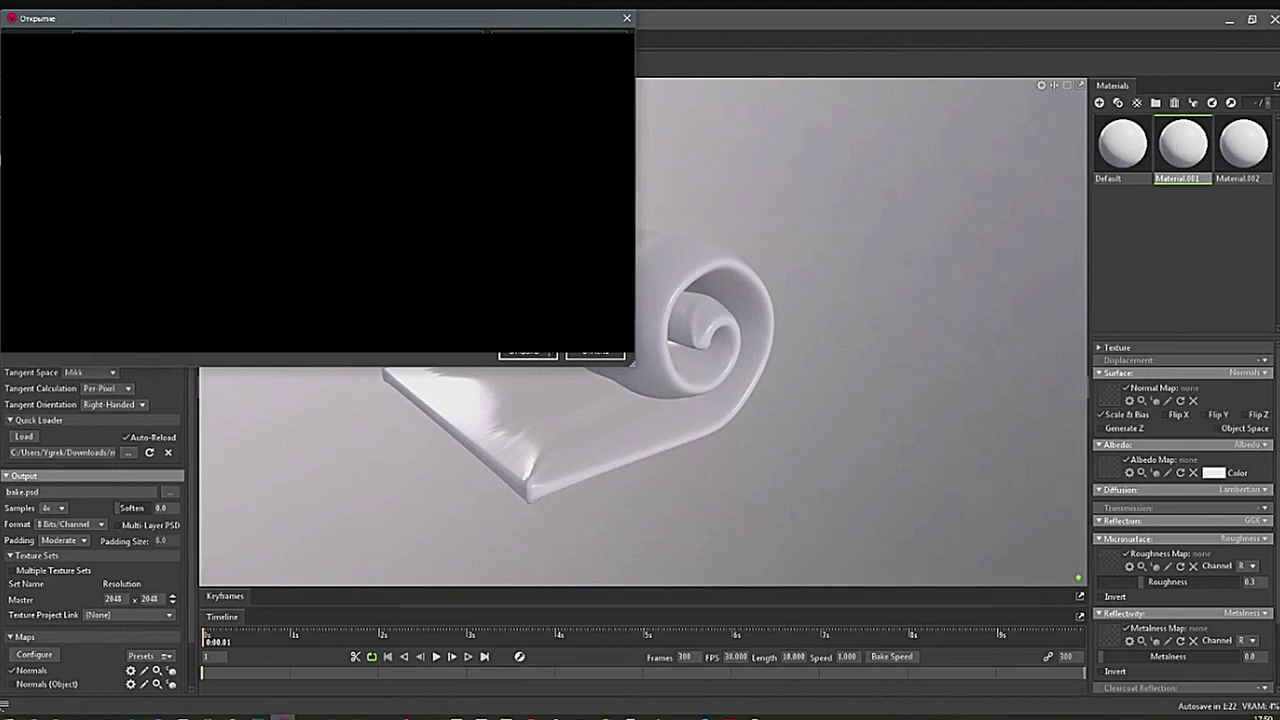
pyautogui.click(524, 354)
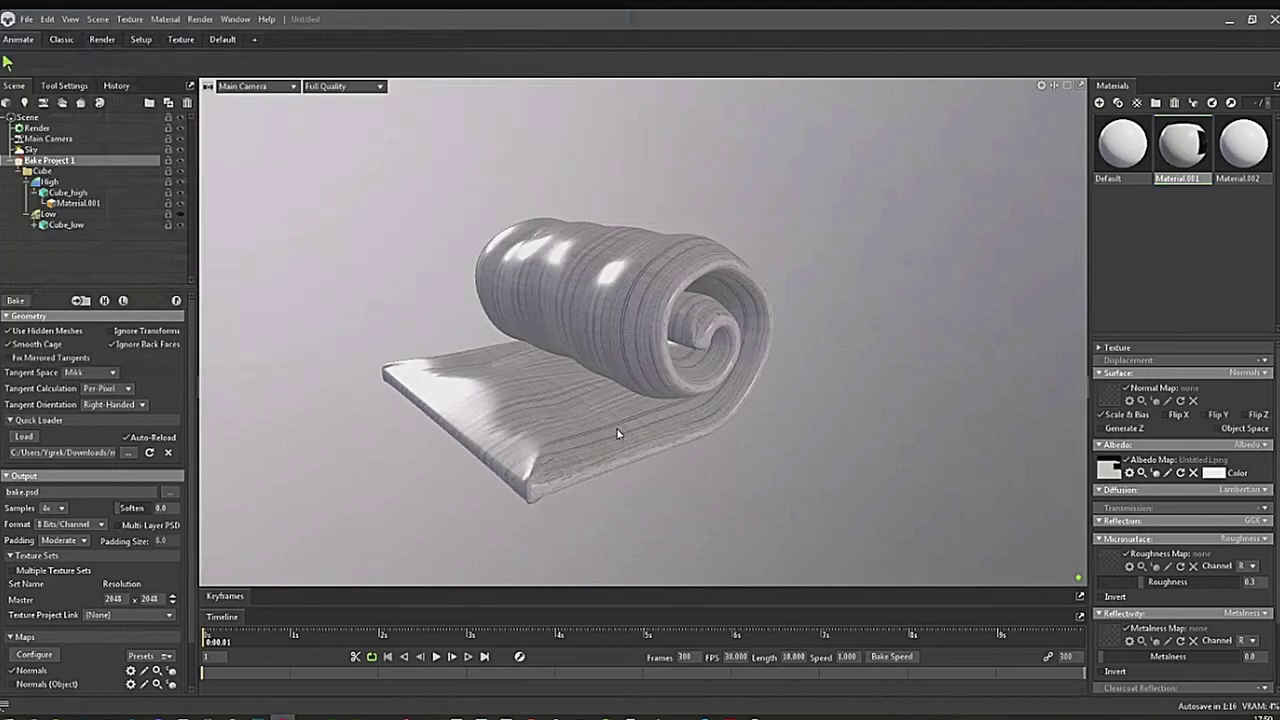
# Hide the high-poly roll of the bake project and show the low-poly roll instead.
pyautogui.moveTo(661, 483)
pyautogui.mouseDown()
pyautogui.moveTo(754, 491)
pyautogui.moveTo(709, 480)
pyautogui.moveTo(727, 493)
pyautogui.moveTo(760, 469)
pyautogui.moveTo(771, 509)
pyautogui.moveTo(743, 423)
pyautogui.moveTo(768, 442)
pyautogui.mouseUp()
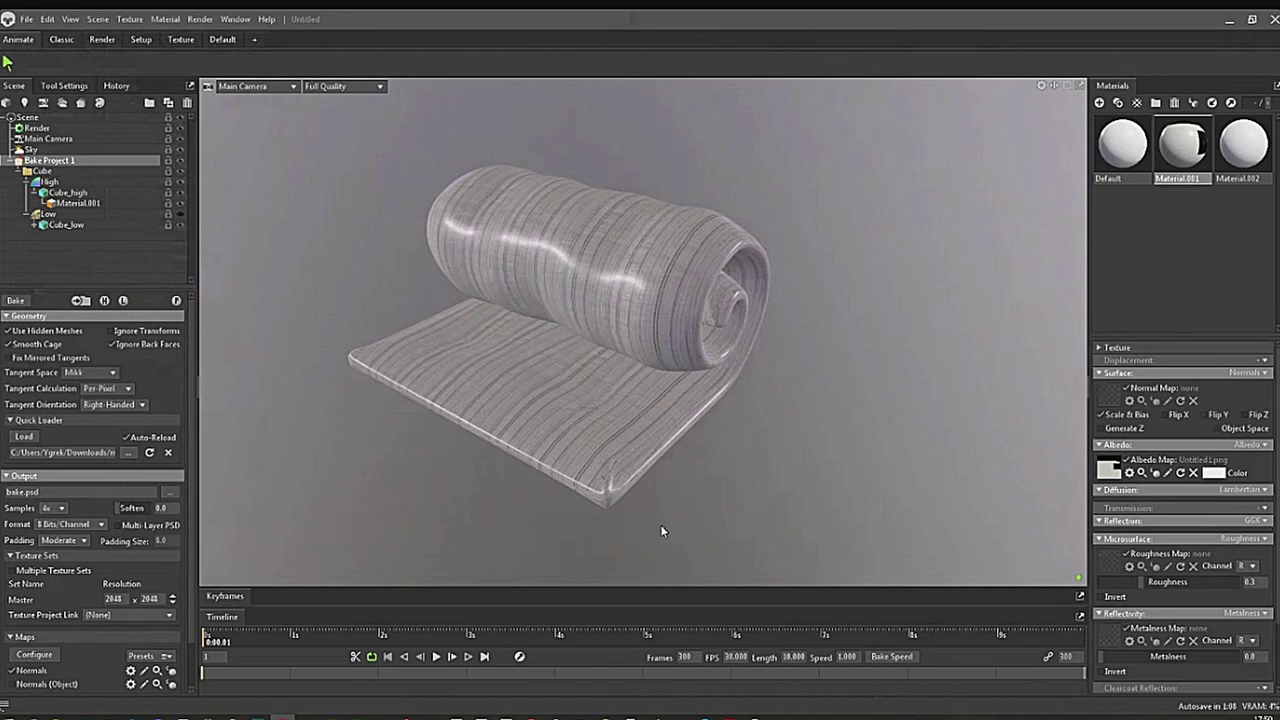
pyautogui.click(104, 300)
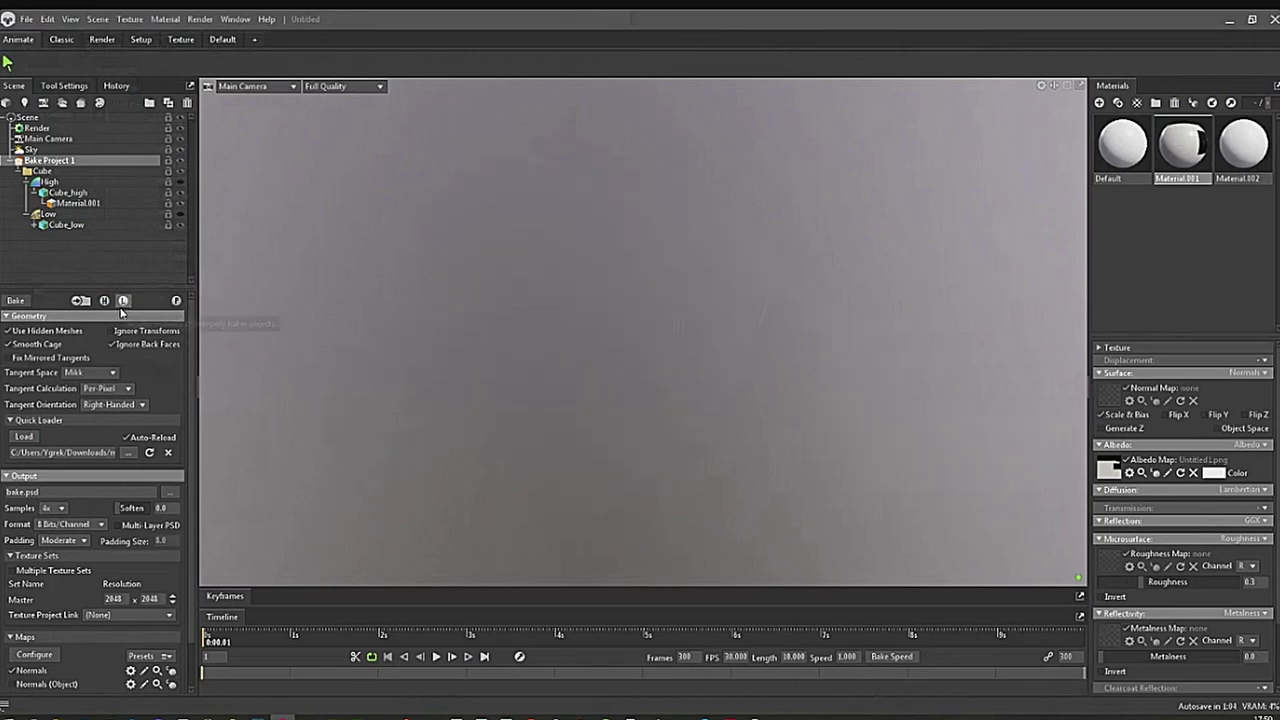
pyautogui.click(123, 301)
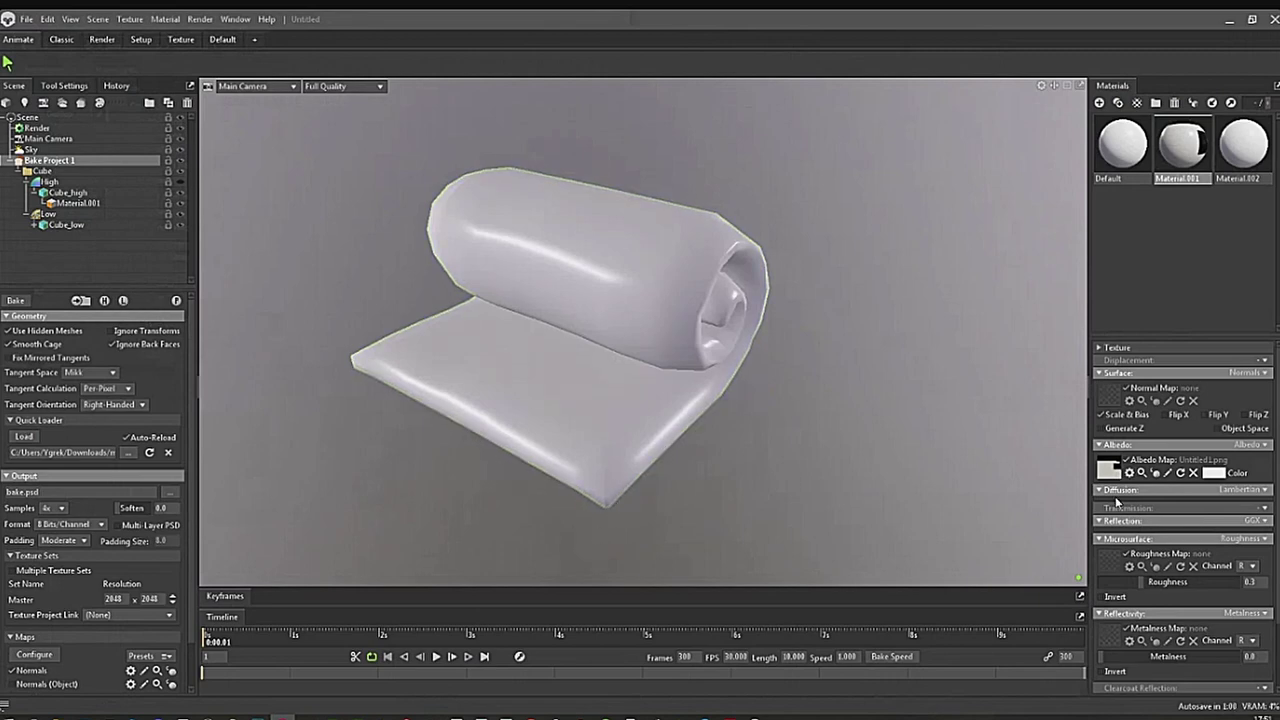
# Load Untitledc.png as the albedo map of Material.002 for the low-poly roll.
pyautogui.click(1243, 152)
pyautogui.click(1115, 468)
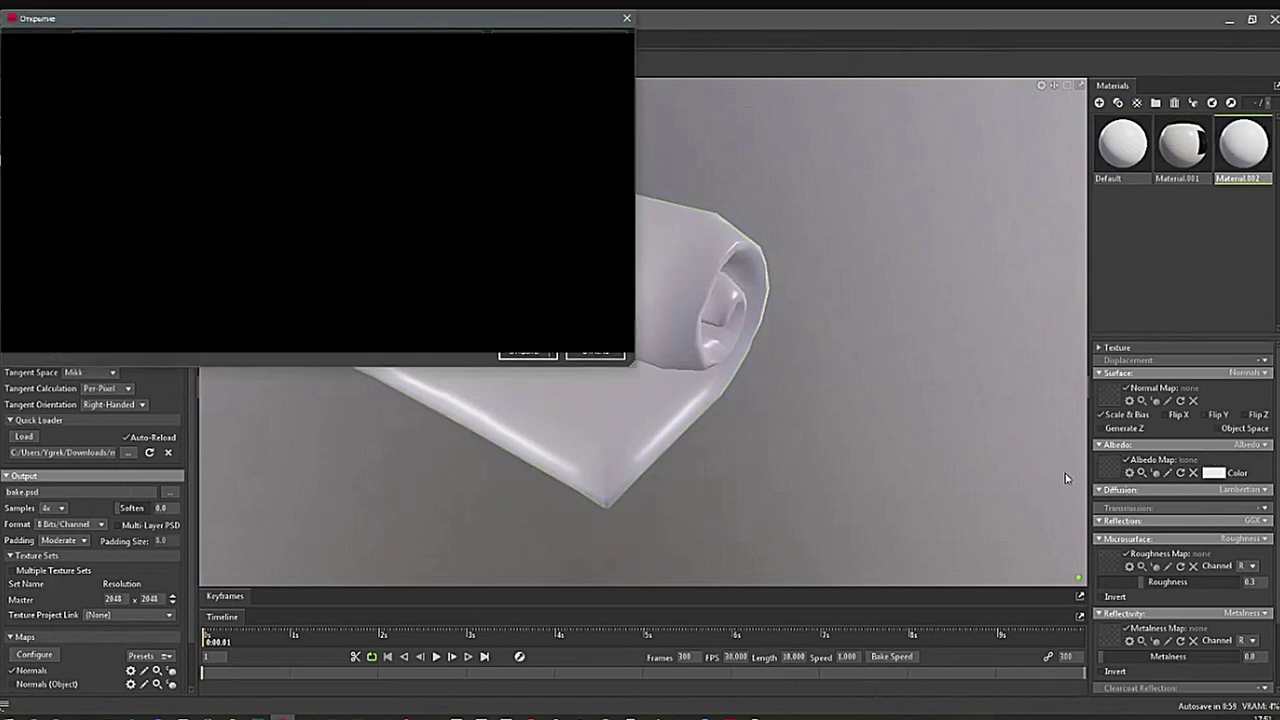
pyautogui.click(526, 354)
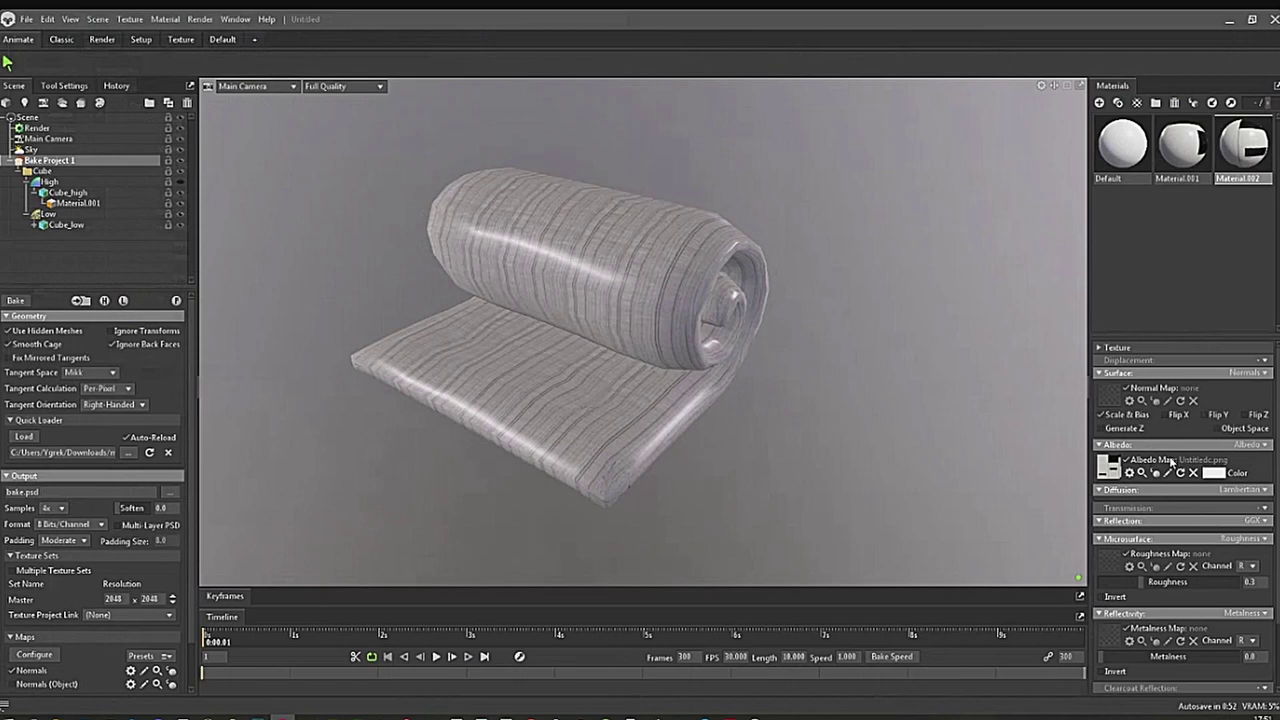
# Disable the albedo map of Material.002 and load the baked normal map into its Normals surface.
pyautogui.click(1126, 460)
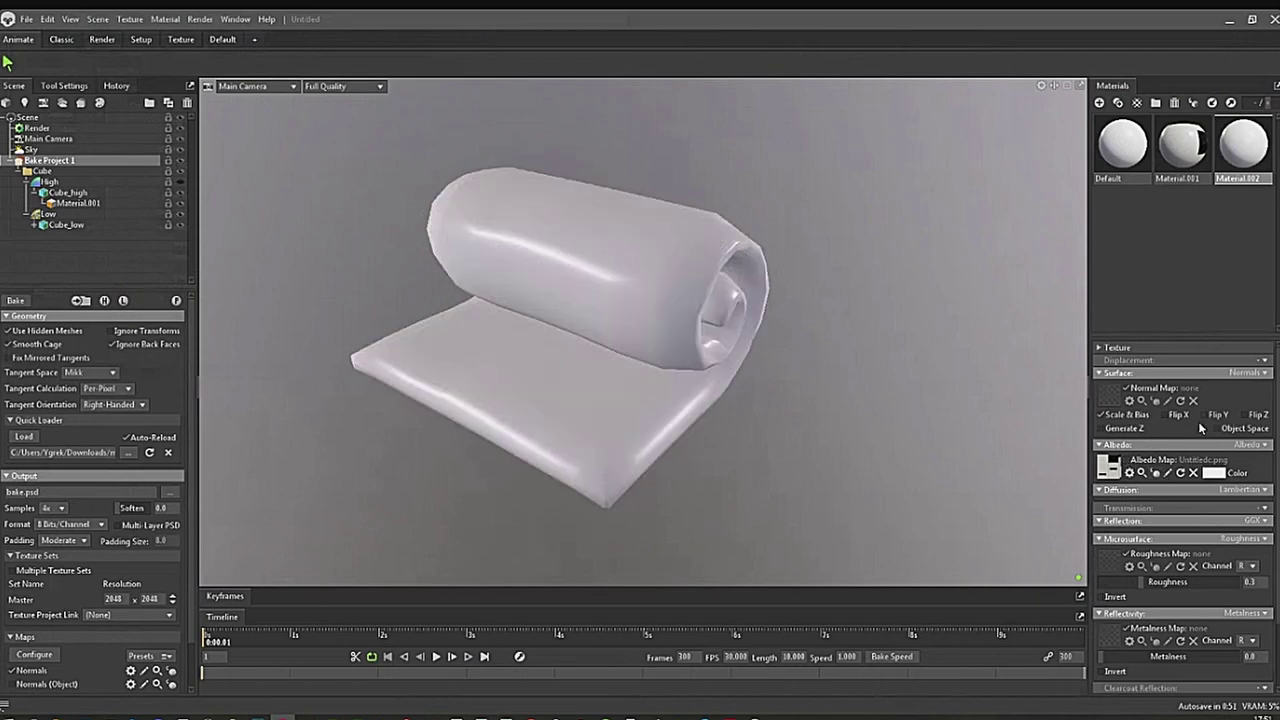
pyautogui.click(1116, 400)
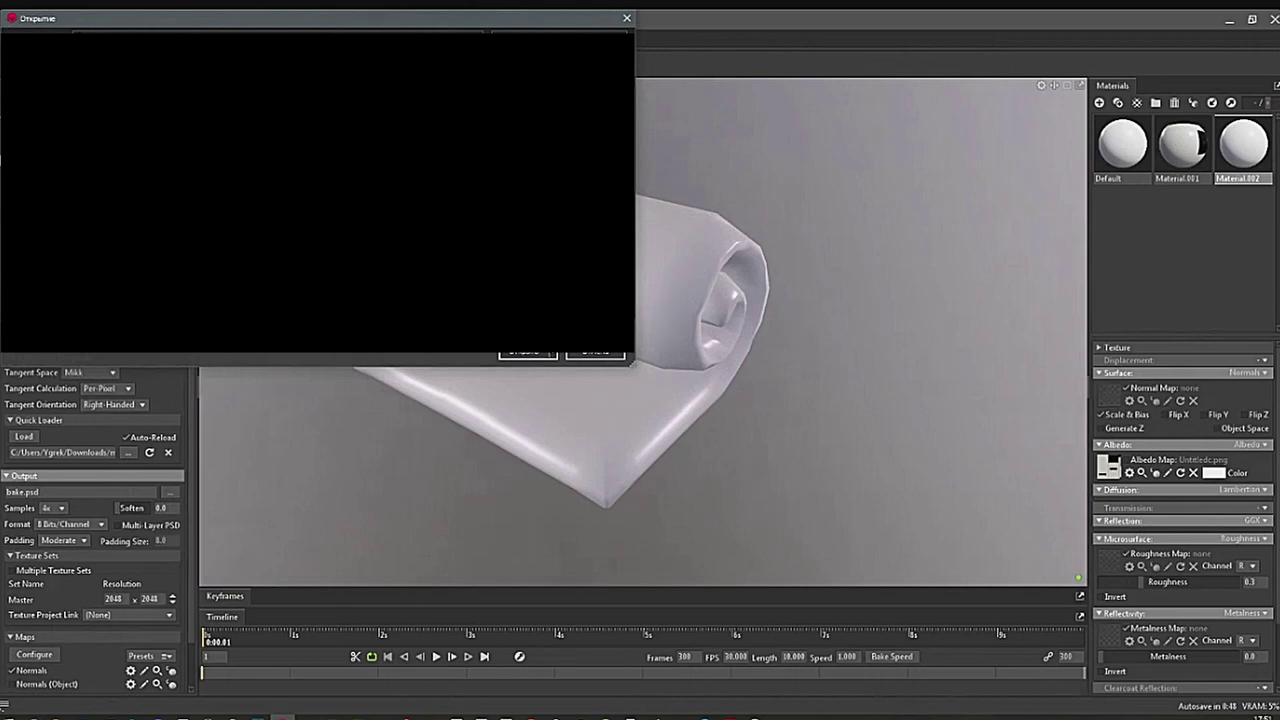
pyautogui.click(527, 354)
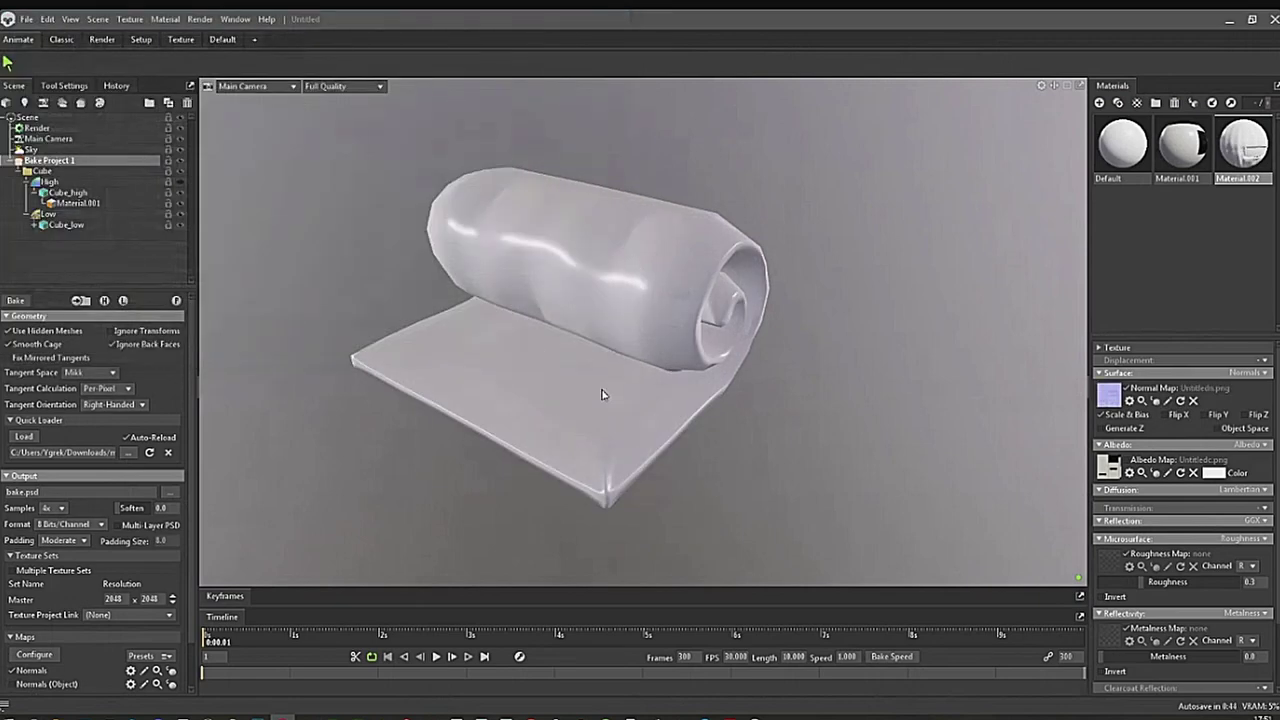
# Re-enable the albedo map of Material.002 and inspect the low-poly roll with both maps applied.
pyautogui.moveTo(602, 394)
pyautogui.mouseDown()
pyautogui.moveTo(846, 437)
pyautogui.moveTo(746, 454)
pyautogui.moveTo(766, 423)
pyautogui.moveTo(861, 436)
pyautogui.moveTo(785, 425)
pyautogui.moveTo(804, 537)
pyautogui.mouseUp()
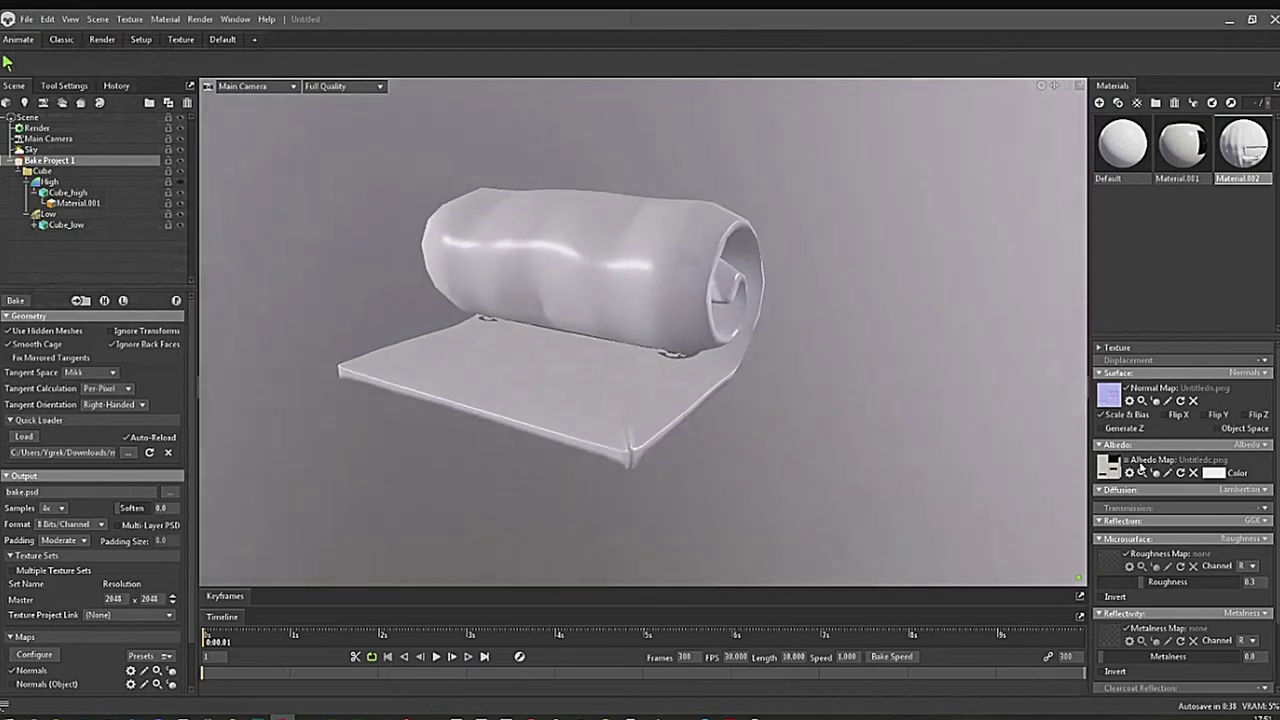
pyautogui.click(1127, 461)
pyautogui.moveTo(728, 430); pyautogui.dragTo(727, 482)
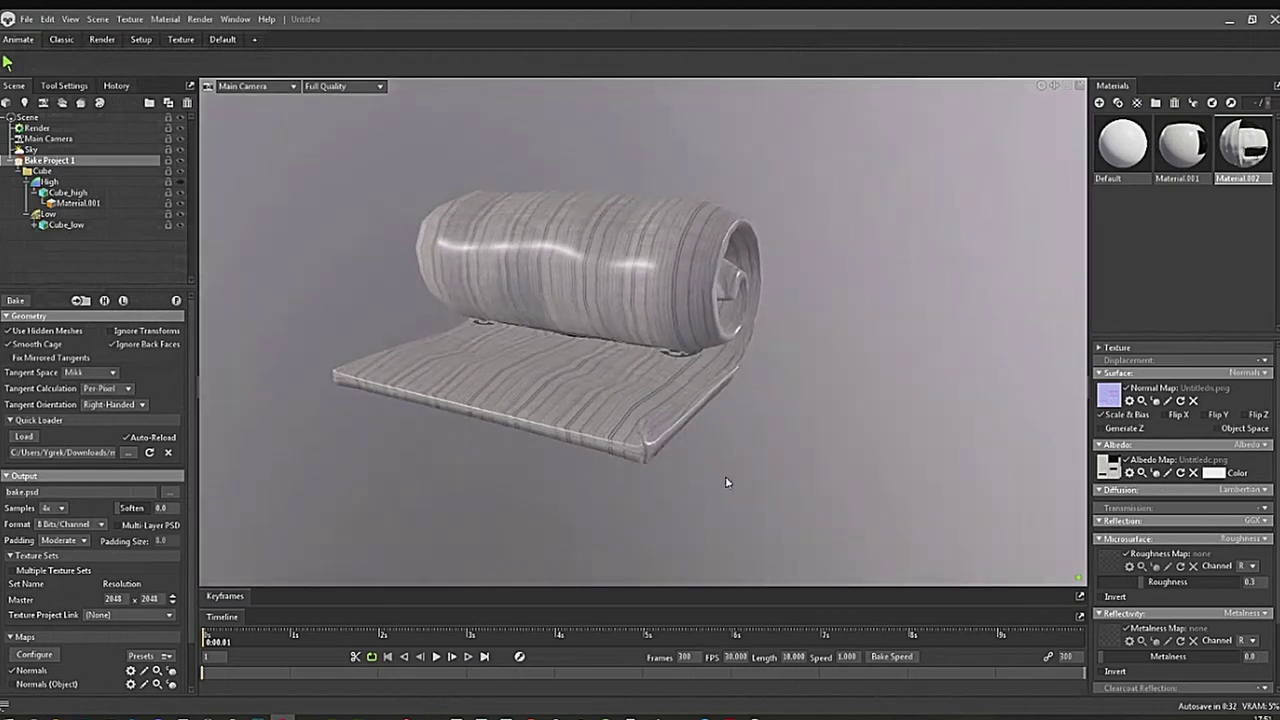
pyautogui.moveTo(796, 440); pyautogui.dragTo(839, 440)
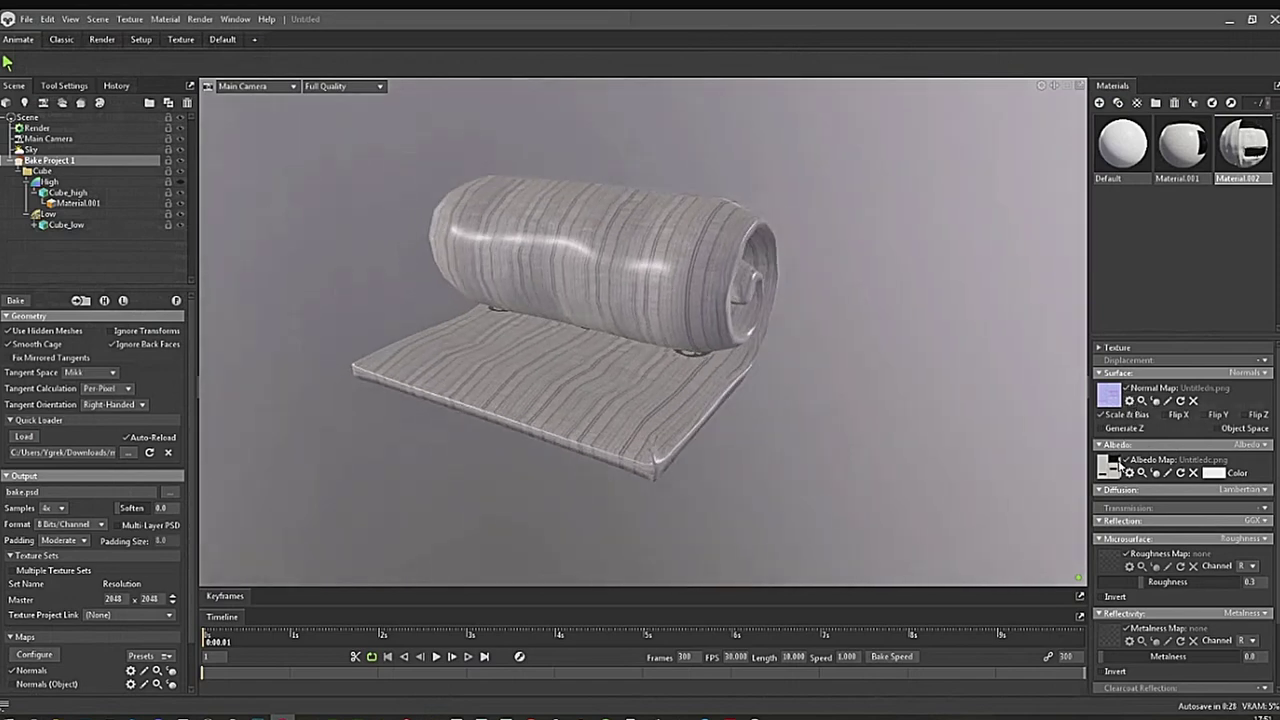
# Clear both the albedo map and the normal map from Material.002.
pyautogui.click(1111, 467)
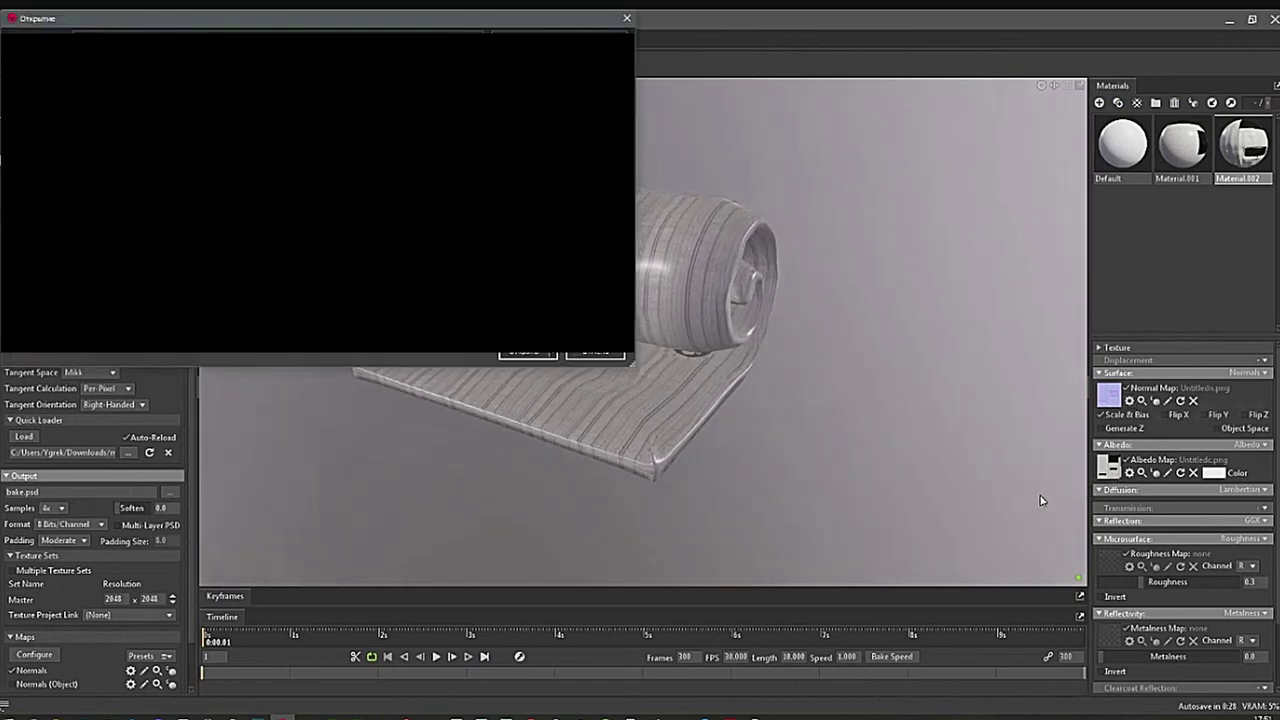
pyautogui.click(626, 18)
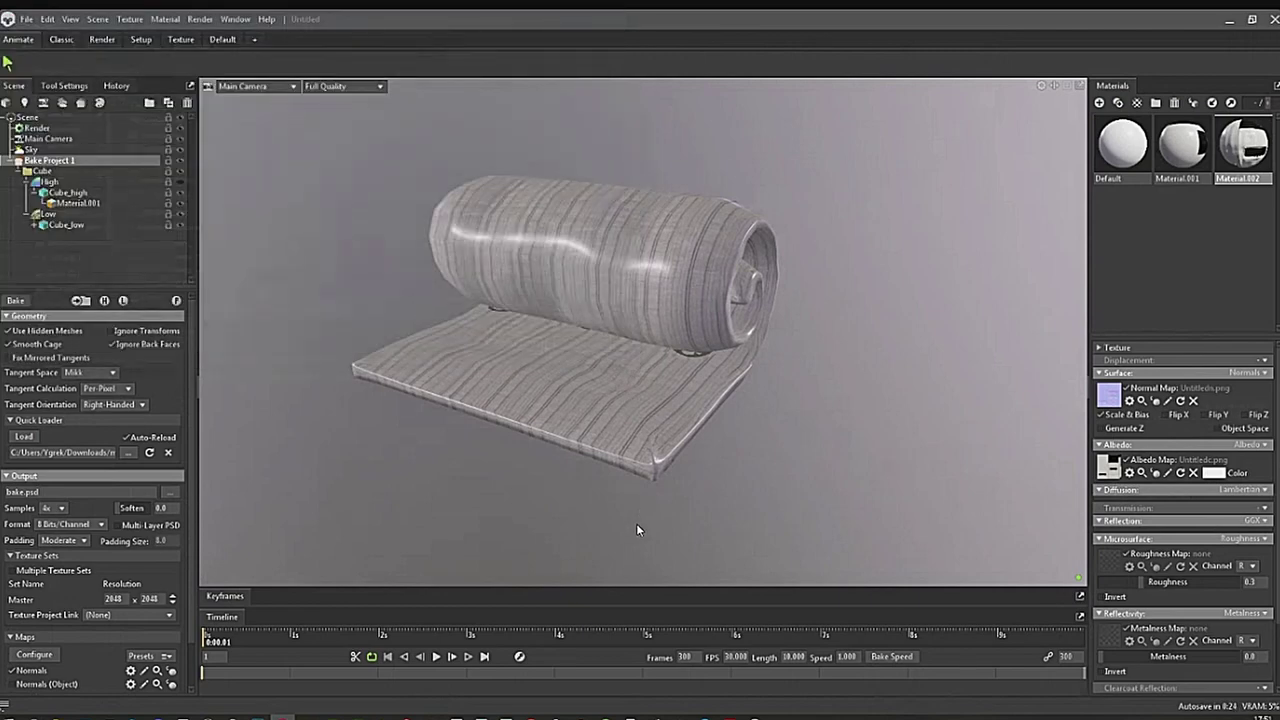
pyautogui.click(1193, 472)
pyautogui.click(1193, 401)
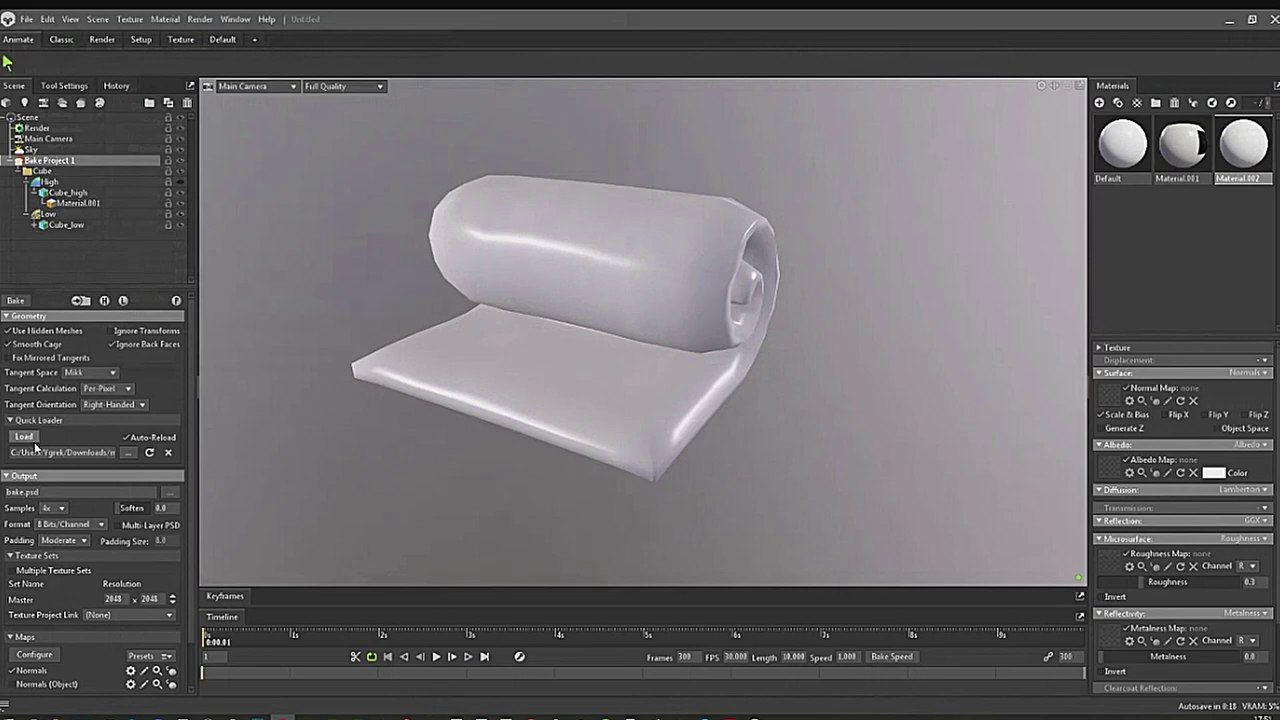
# Set the bake output to 64x samples with a soften value of 0.1, keeping 8 Bits/Channel.
pyautogui.click(58, 508)
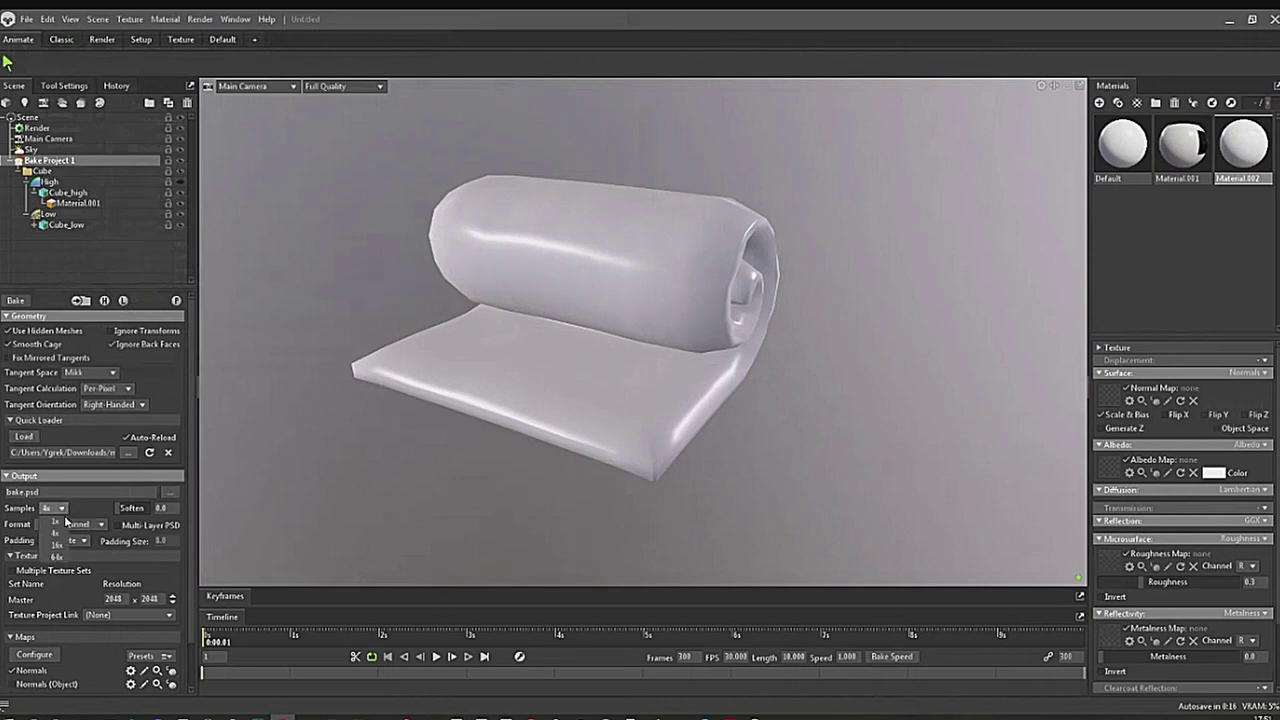
pyautogui.click(62, 555)
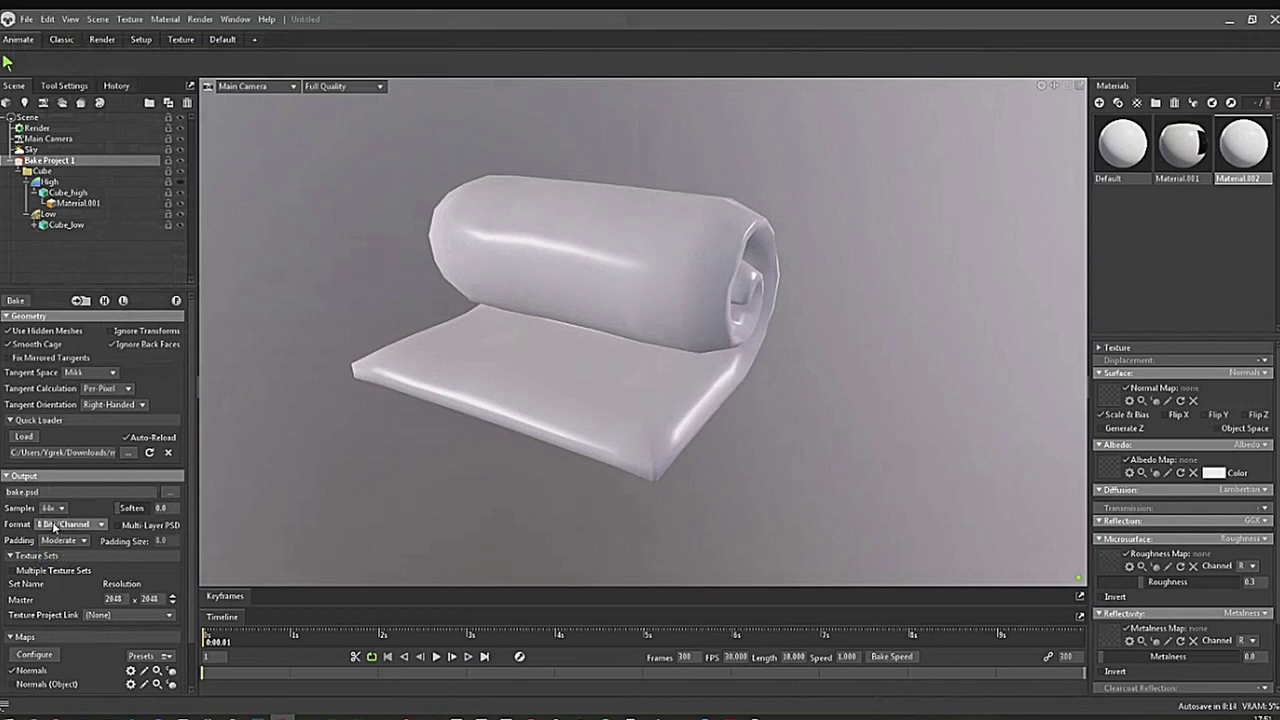
pyautogui.click(51, 525)
pyautogui.click(65, 524)
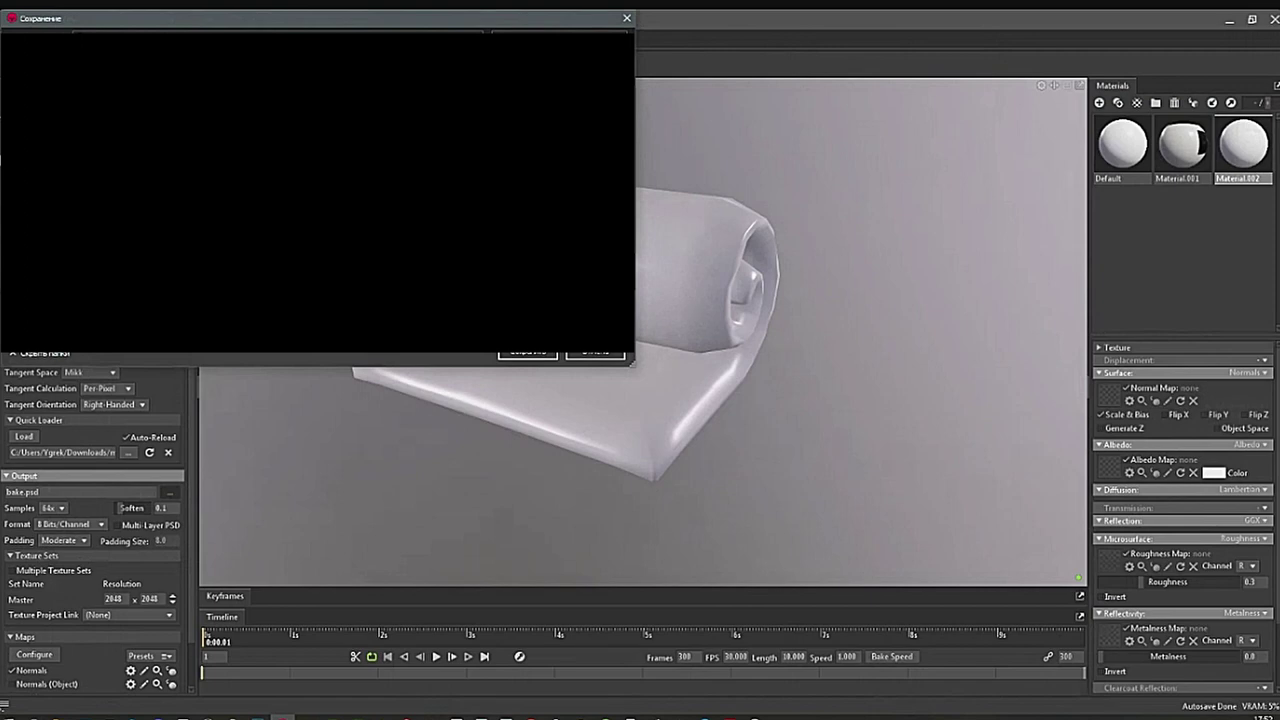
# Set the bake output file to 123.png in the Downloads folder, choosing PNG as the file type.
pyautogui.click(184, 327)
pyautogui.click(183, 358)
pyautogui.write('123')
pyautogui.press('Return')
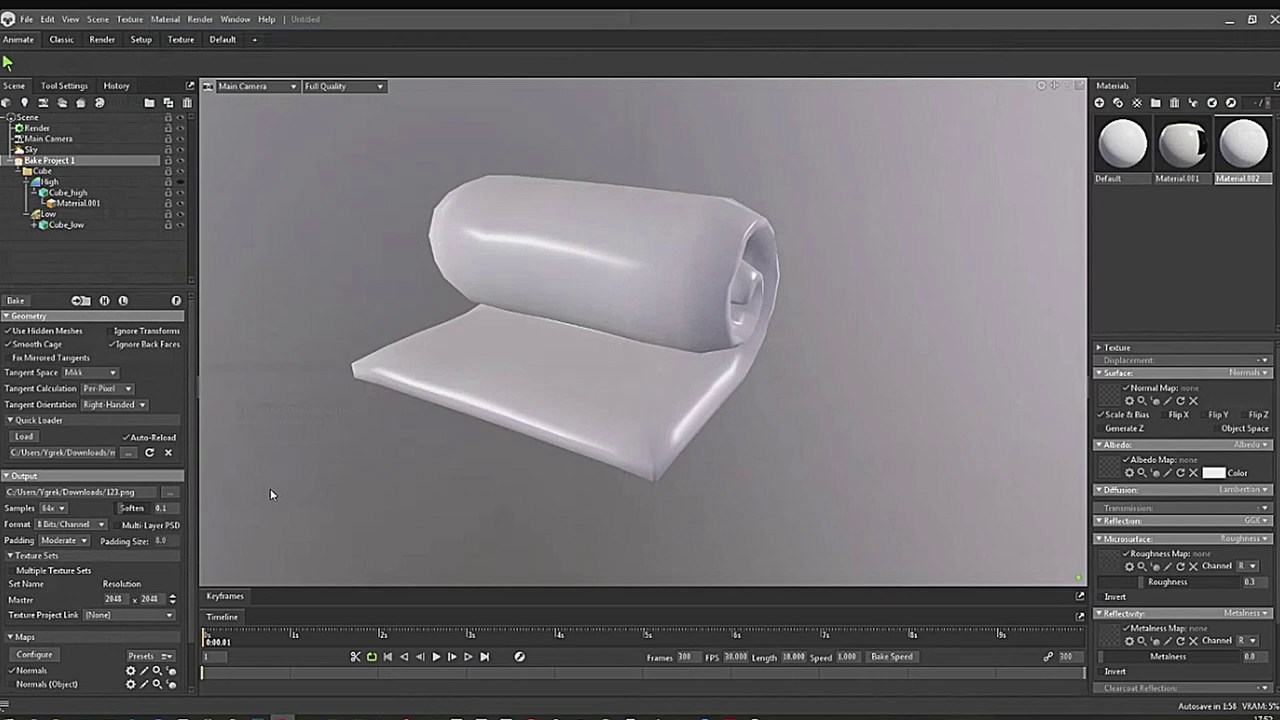
# Select the Low group and lower its cage max offset to 0.022, checking the fold where the roll meets the mat.
pyautogui.click(48, 214)
pyautogui.moveTo(815, 450); pyautogui.dragTo(697, 362)
pyautogui.scroll(6, 739, 423)
pyautogui.moveTo(738, 437); pyautogui.dragTo(683, 429)
pyautogui.scroll(4, 578, 396)
pyautogui.moveTo(578, 399); pyautogui.dragTo(416, 327)
pyautogui.moveTo(450, 368); pyautogui.dragTo(395, 398)
pyautogui.moveTo(55, 414); pyautogui.dragTo(46, 411)
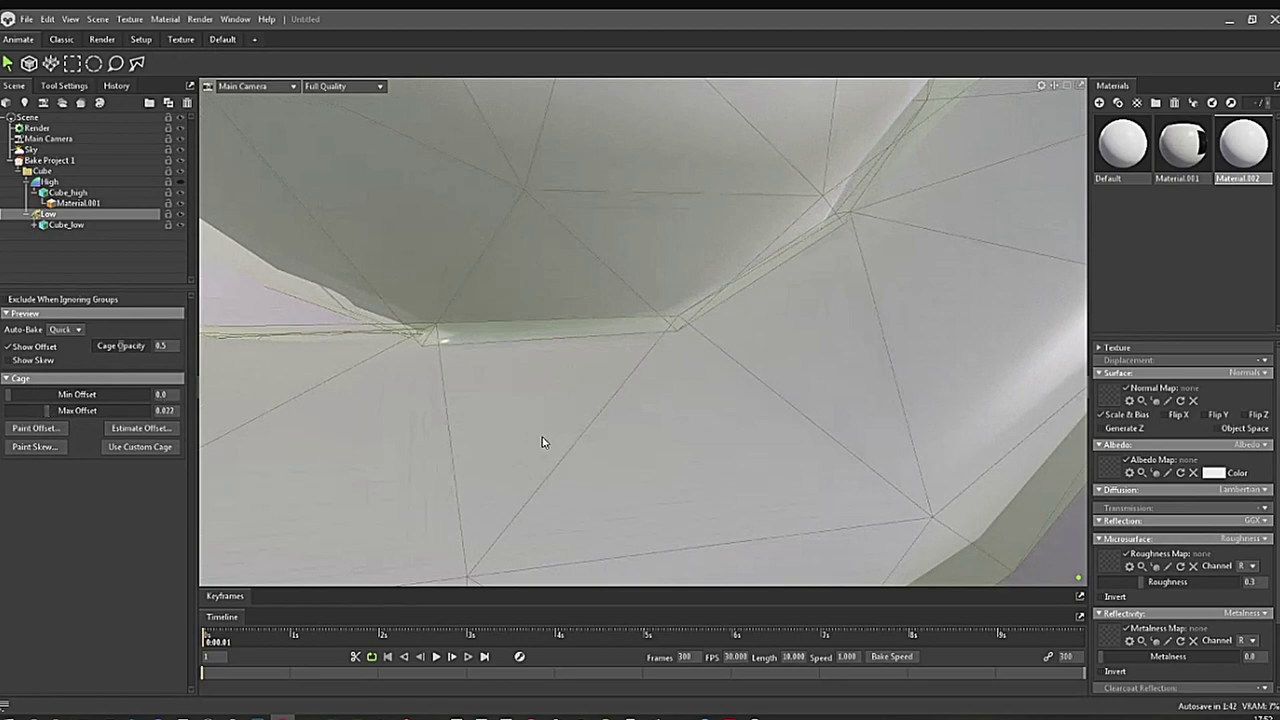
# Reduce the Low group's cage max offset to 0.015 after checking the cage from the side of the roll.
pyautogui.moveTo(542, 442); pyautogui.dragTo(445, 368)
pyautogui.moveTo(617, 425); pyautogui.dragTo(553, 374, button='right')
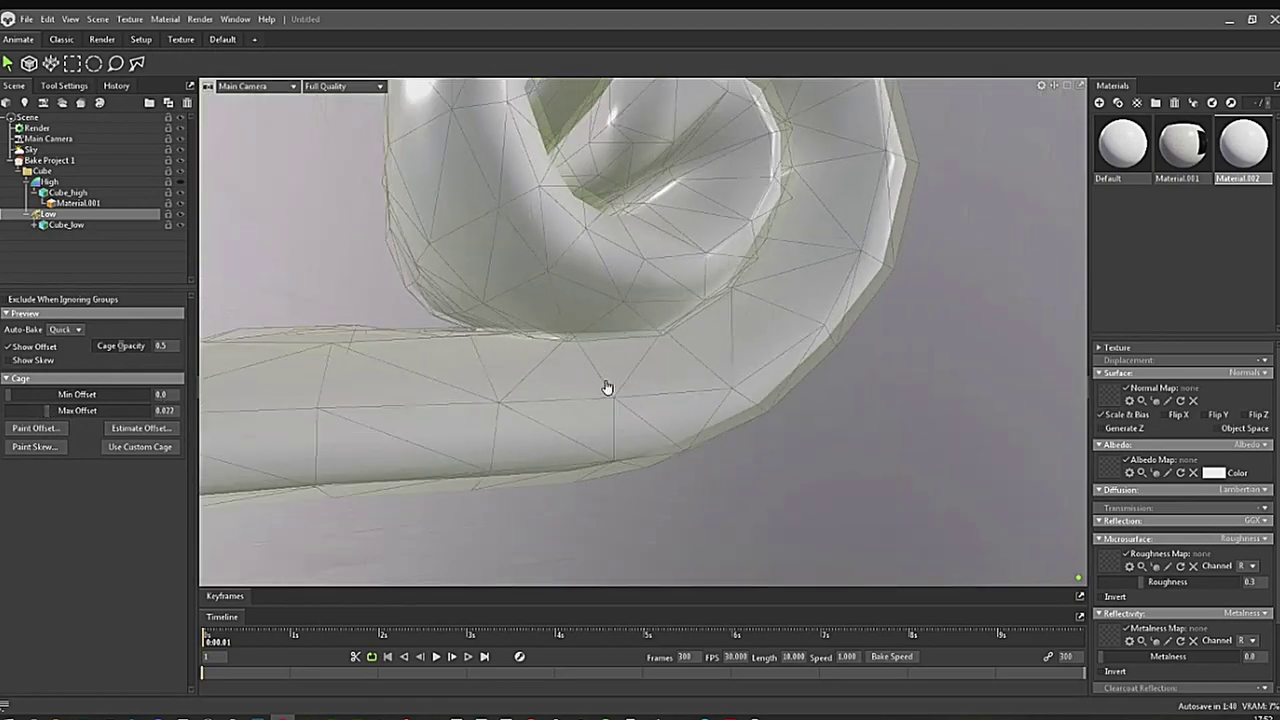
pyautogui.moveTo(604, 380); pyautogui.dragTo(645, 386)
pyautogui.moveTo(645, 388); pyautogui.dragTo(596, 374, button='right')
pyautogui.moveTo(596, 374); pyautogui.dragTo(659, 420)
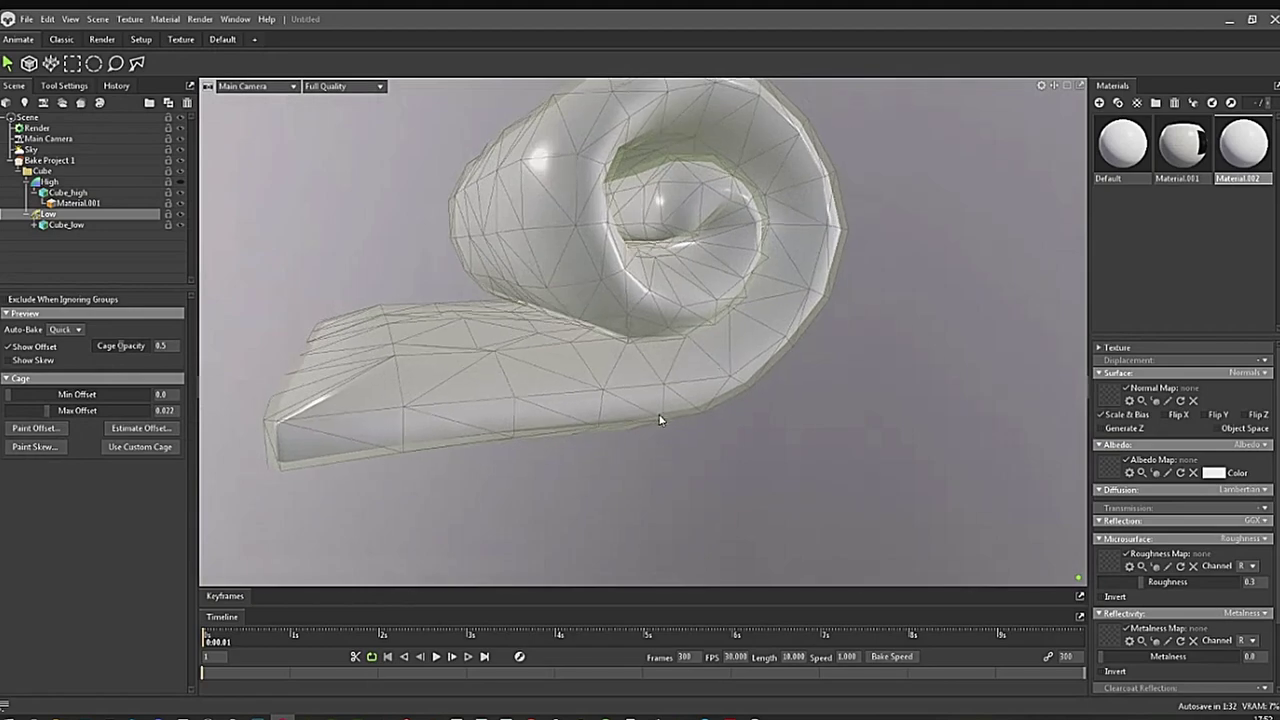
pyautogui.moveTo(48, 408); pyautogui.dragTo(42, 410)
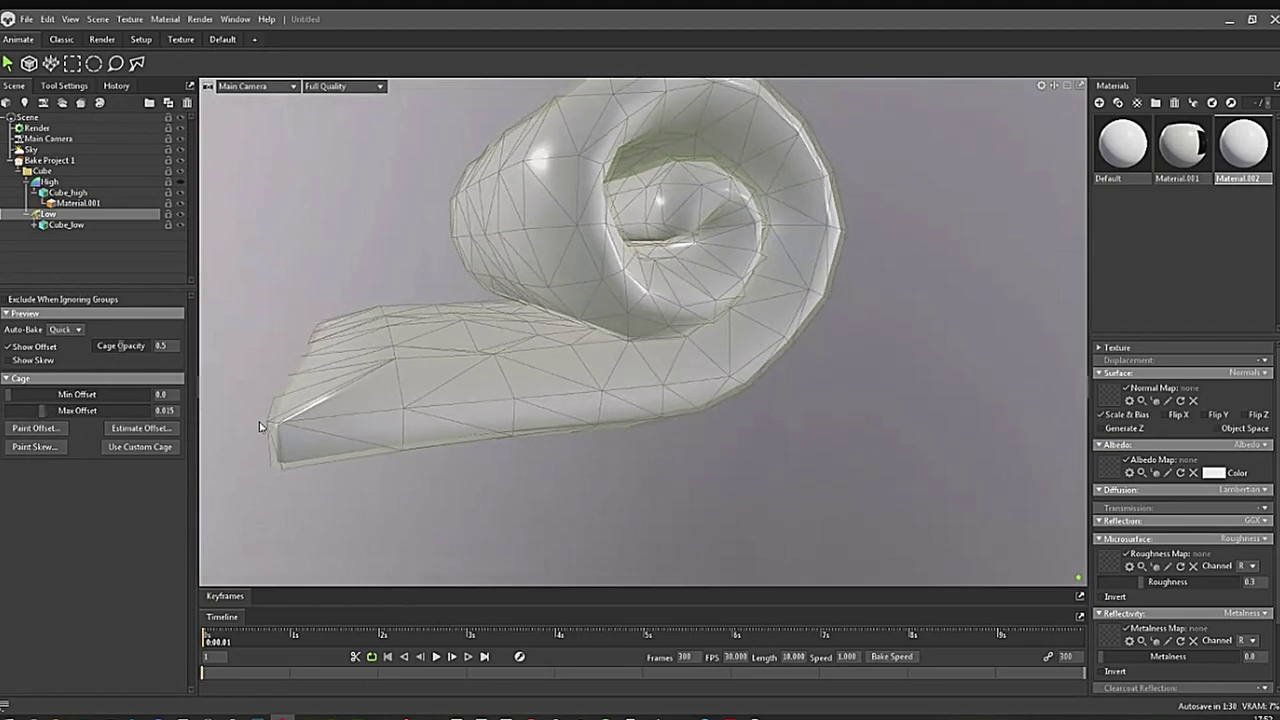
# Set the Low group's cage max offset to 0.009, judging it by the gap under the roll.
pyautogui.moveTo(684, 418)
pyautogui.mouseDown()
pyautogui.moveTo(740, 417)
pyautogui.moveTo(701, 415)
pyautogui.mouseUp()
pyautogui.moveTo(649, 337); pyautogui.dragTo(717, 426, button='right')
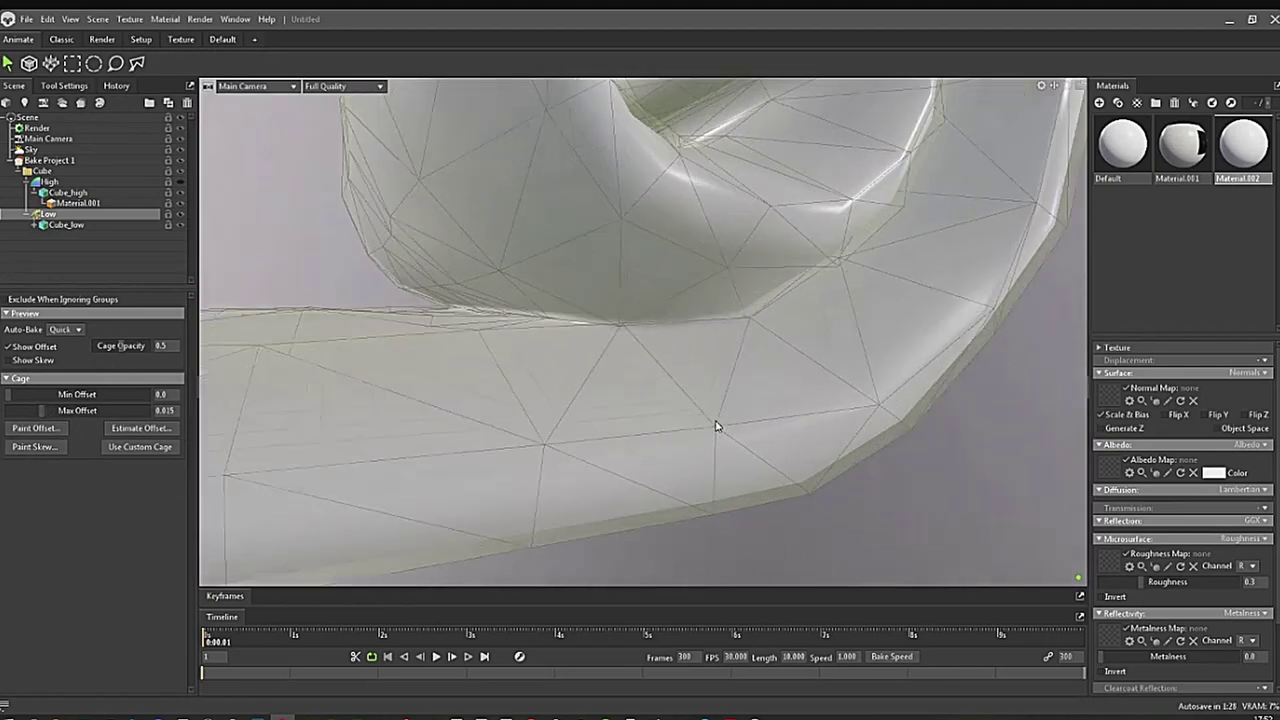
pyautogui.moveTo(716, 427); pyautogui.dragTo(583, 374)
pyautogui.moveTo(41, 410); pyautogui.dragTo(37, 411)
# Examine the offset cage around the low-poly roll from several angles for overlaps between the roll and the mat.
pyautogui.moveTo(606, 427); pyautogui.dragTo(721, 430)
pyautogui.scroll(-10, 673, 345)
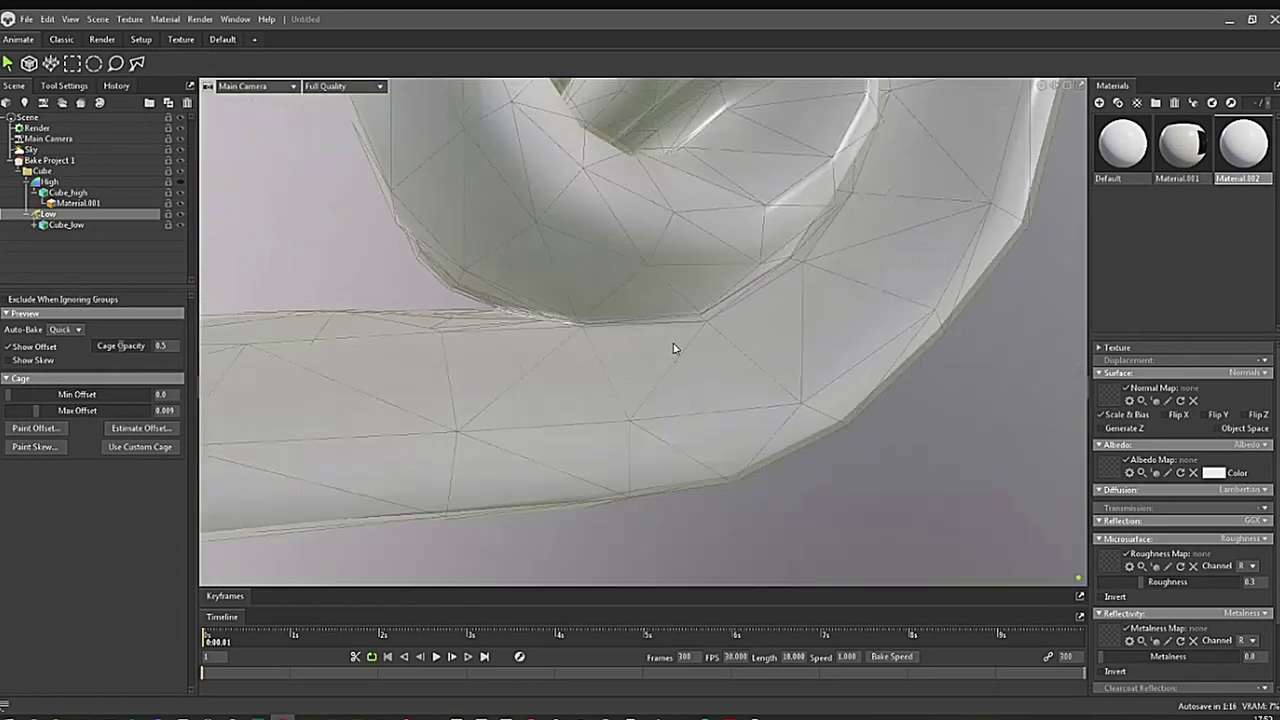
pyautogui.moveTo(661, 362); pyautogui.dragTo(608, 384)
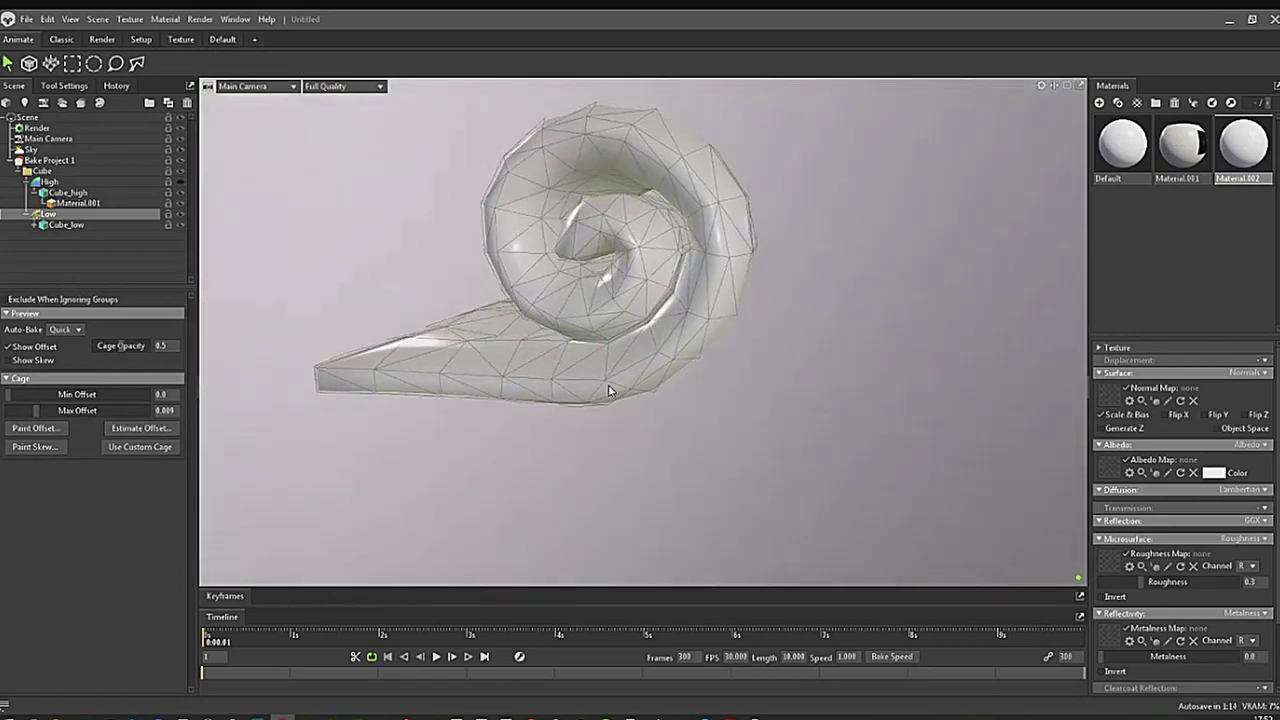
pyautogui.scroll(5, 740, 290)
pyautogui.moveTo(740, 290); pyautogui.dragTo(700, 295)
pyautogui.scroll(3, 580, 350)
pyautogui.moveTo(595, 373); pyautogui.dragTo(732, 427)
pyautogui.scroll(-6, 700, 380)
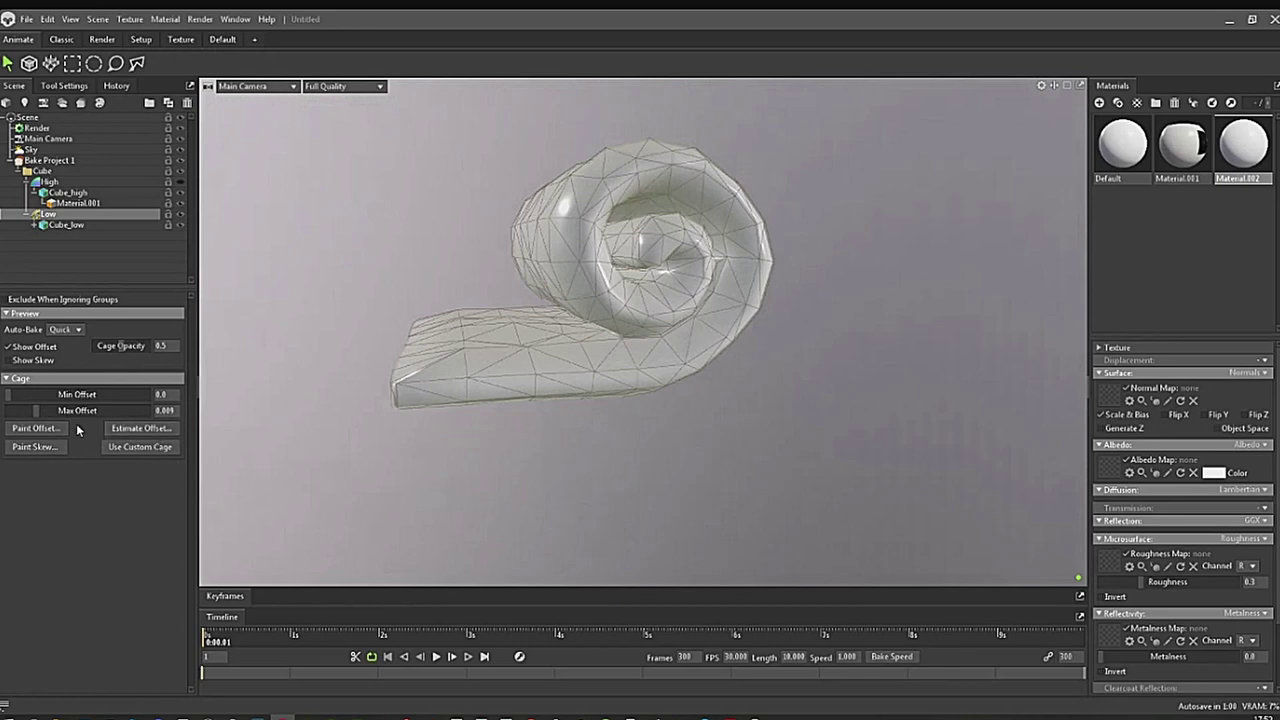
# Turn on the bake preview for Bake Project 1 and inspect the result on the low-poly roll.
pyautogui.click(44, 161)
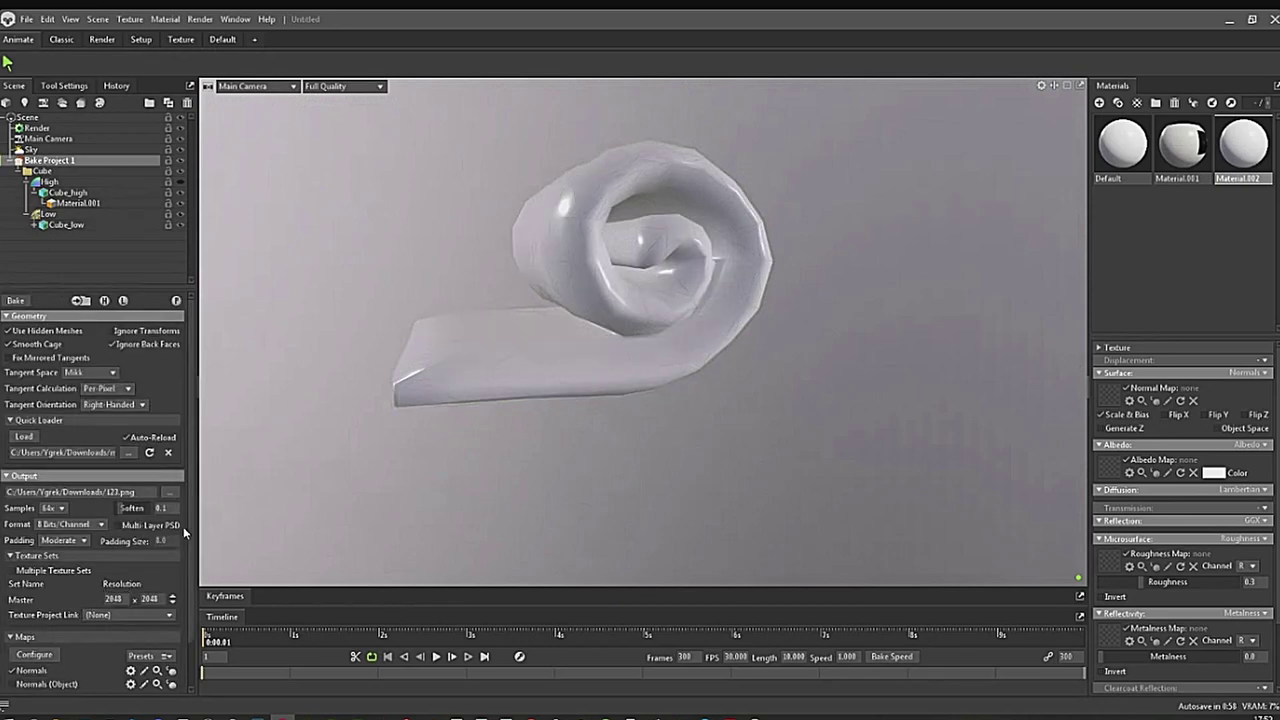
pyautogui.scroll(-2, 185, 560)
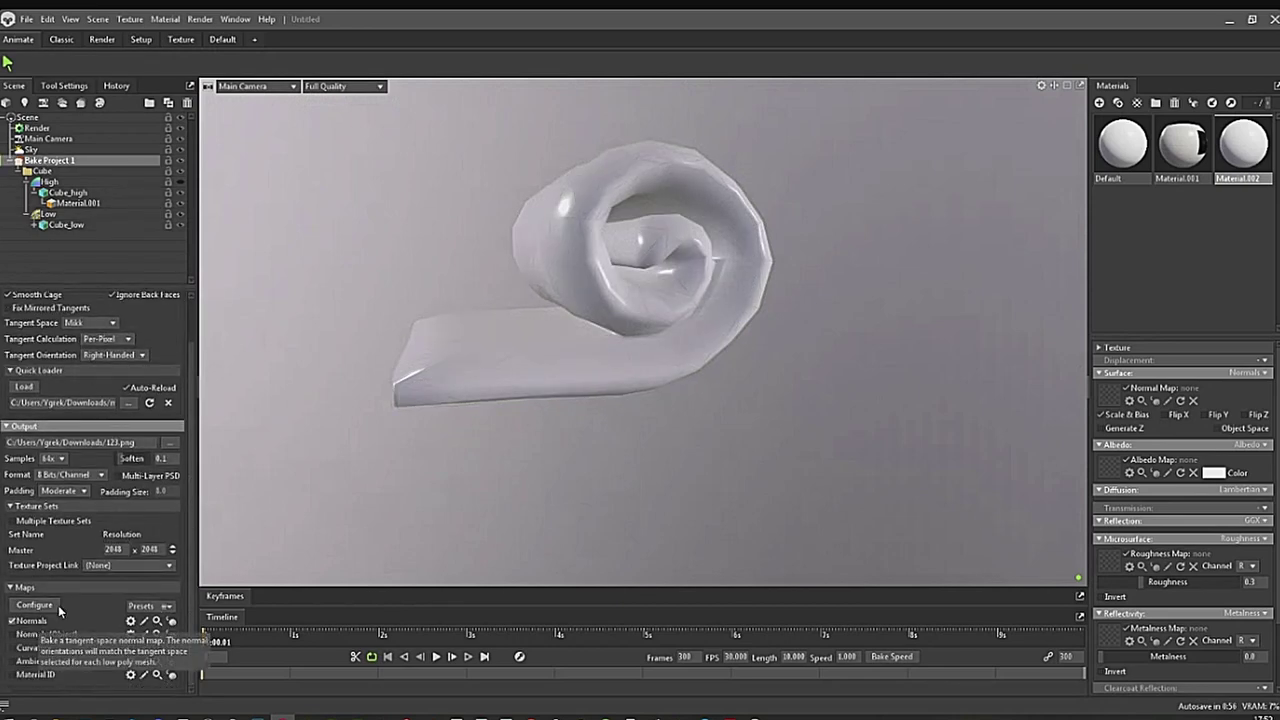
pyautogui.scroll(2, 177, 310)
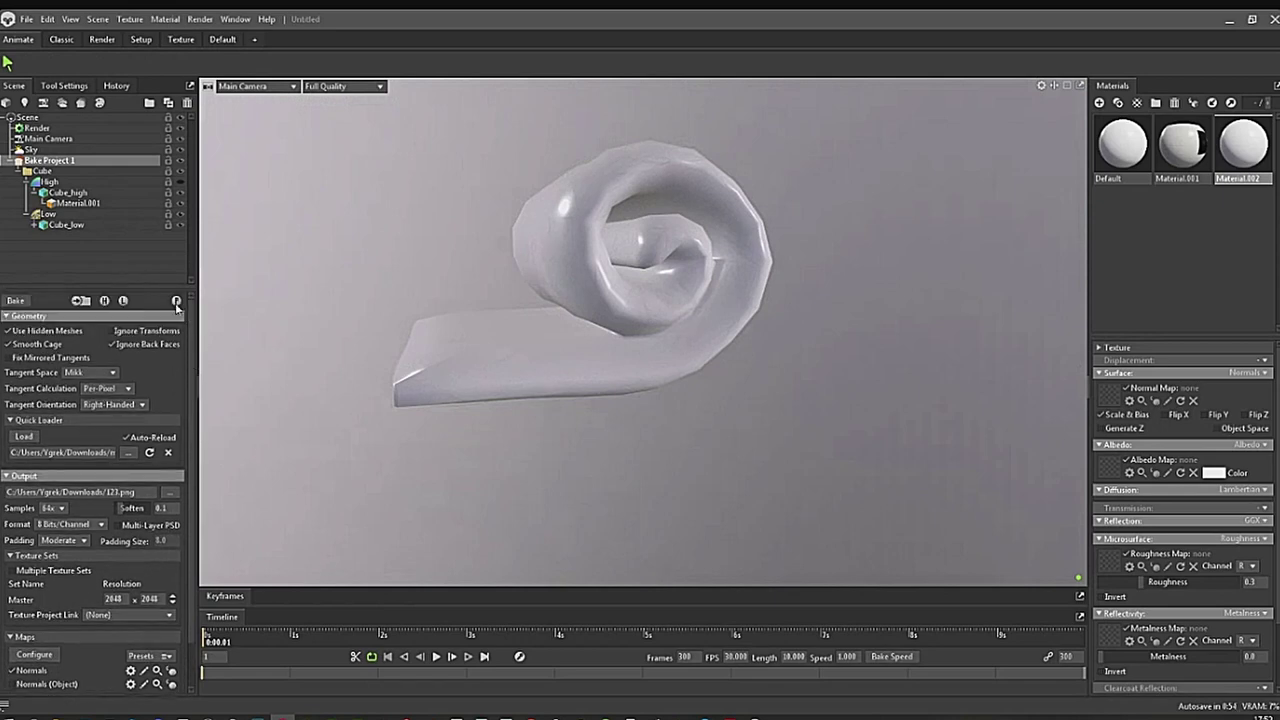
pyautogui.click(177, 302)
pyautogui.moveTo(643, 420); pyautogui.dragTo(686, 370)
pyautogui.moveTo(681, 333); pyautogui.dragTo(748, 380, button='right')
pyautogui.moveTo(750, 384); pyautogui.dragTo(362, 405)
# Select the Low group, open its offset painter, set the paint map size to 2048 x 2048 and close the painter.
pyautogui.click(749, 466)
pyautogui.click(362, 405)
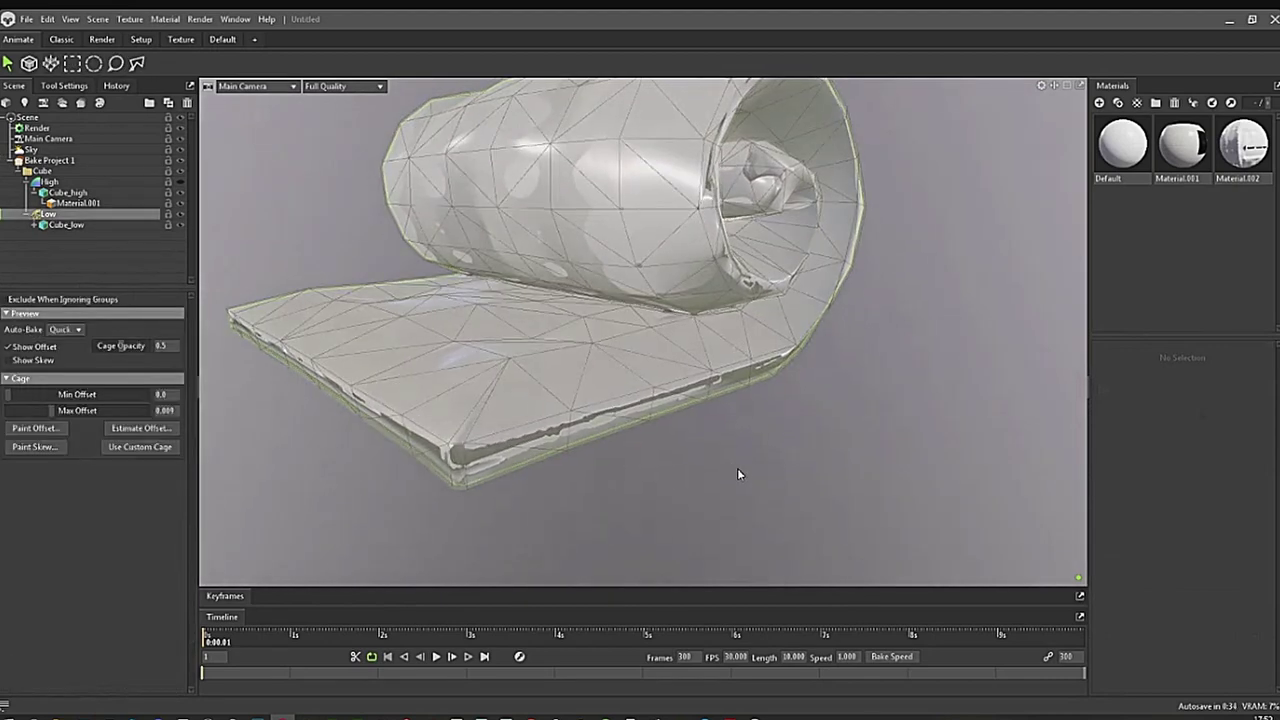
pyautogui.moveTo(737, 468); pyautogui.dragTo(594, 456)
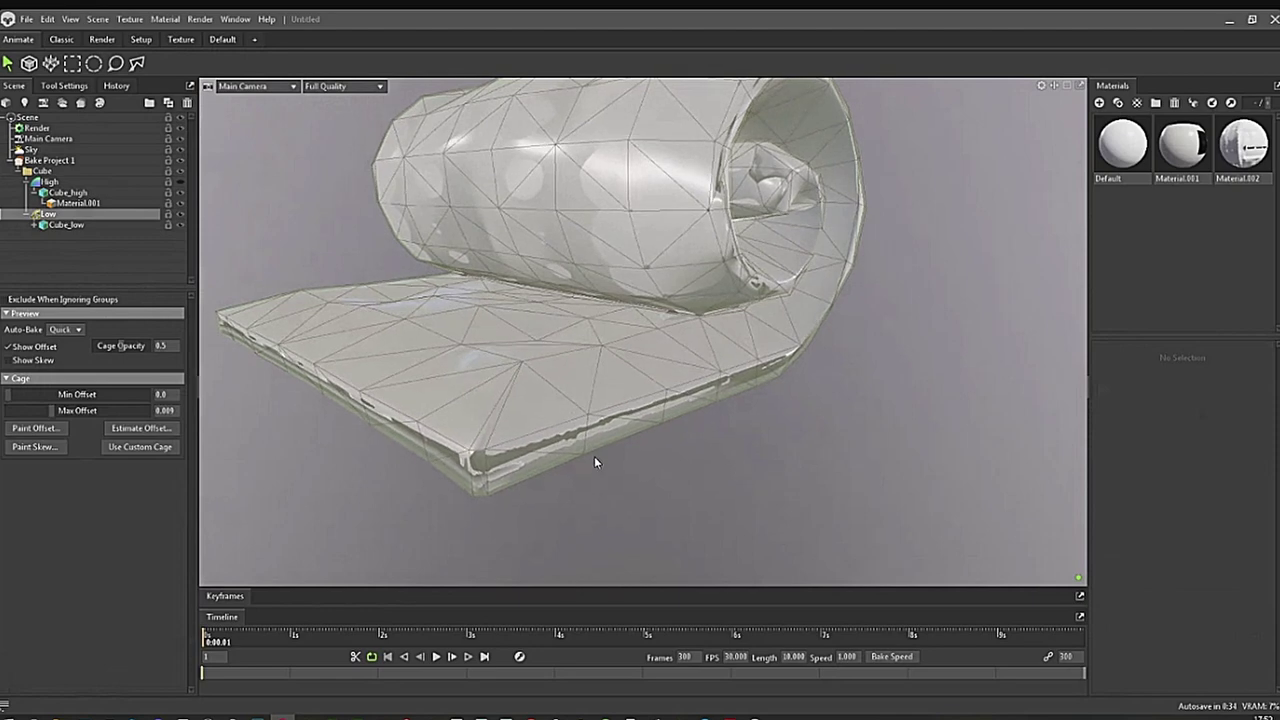
pyautogui.click(35, 430)
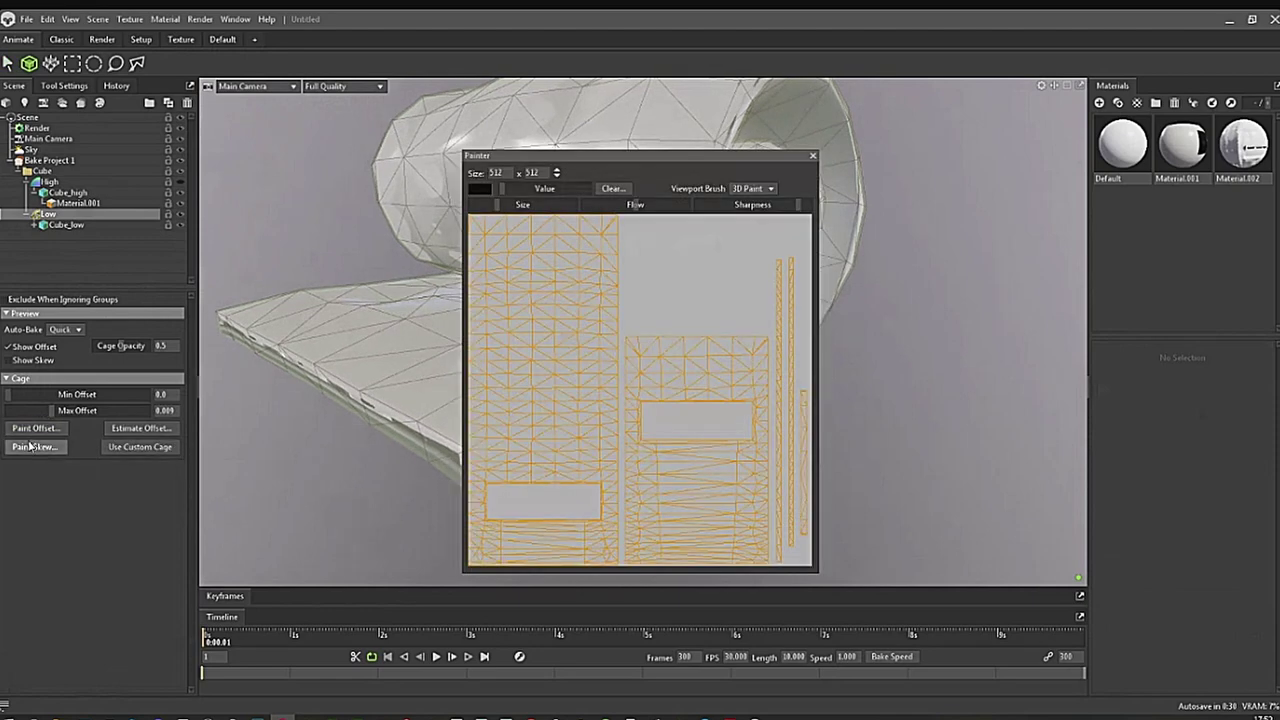
pyautogui.moveTo(633, 156); pyautogui.dragTo(909, 150)
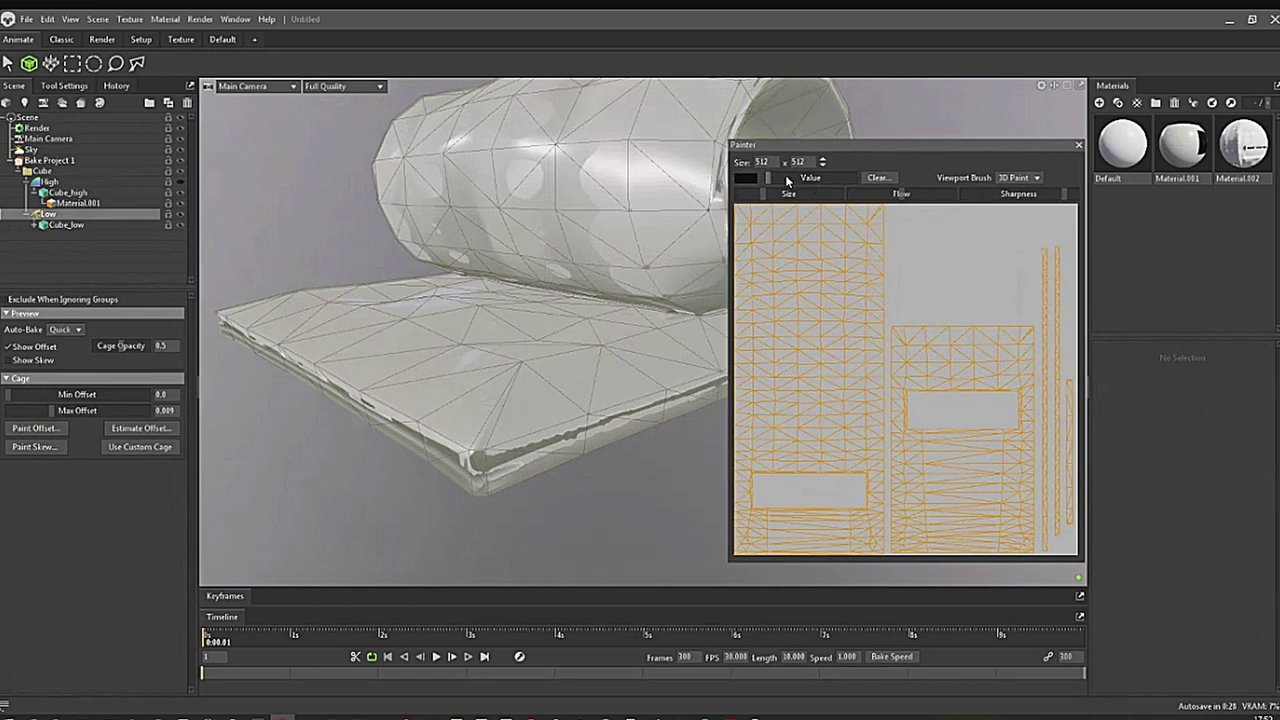
pyautogui.click(823, 162)
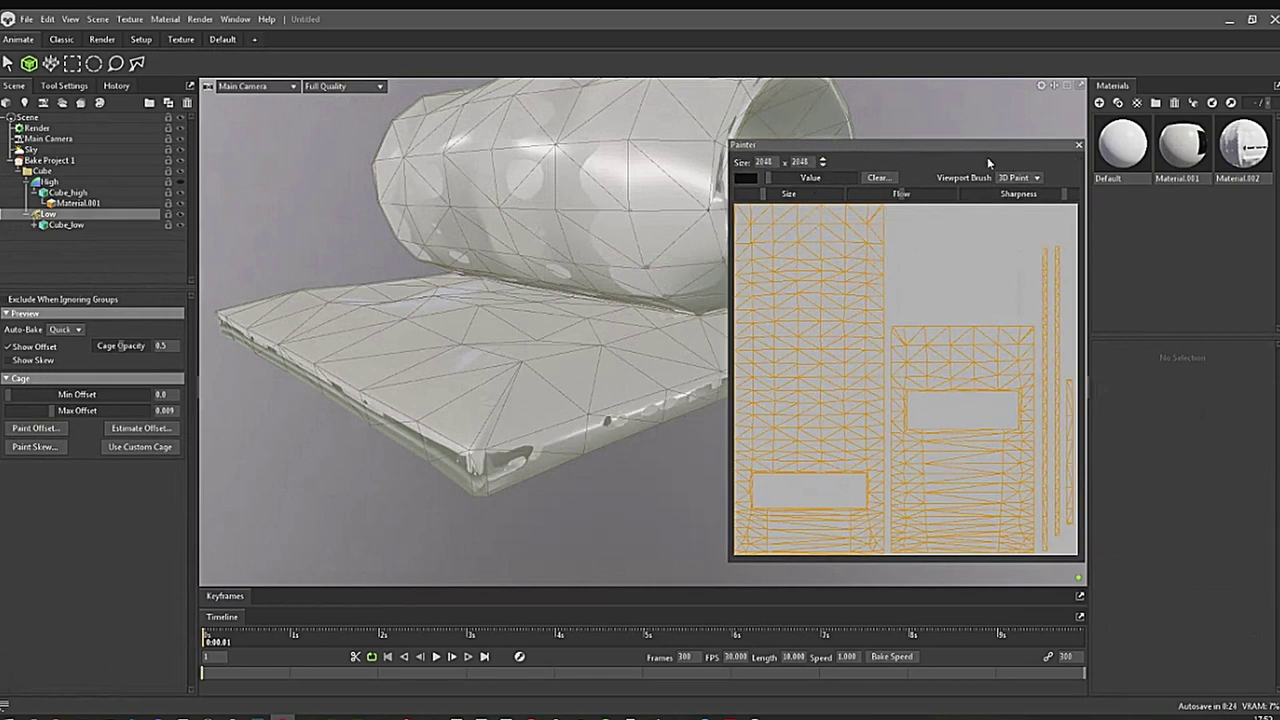
pyautogui.click(1076, 147)
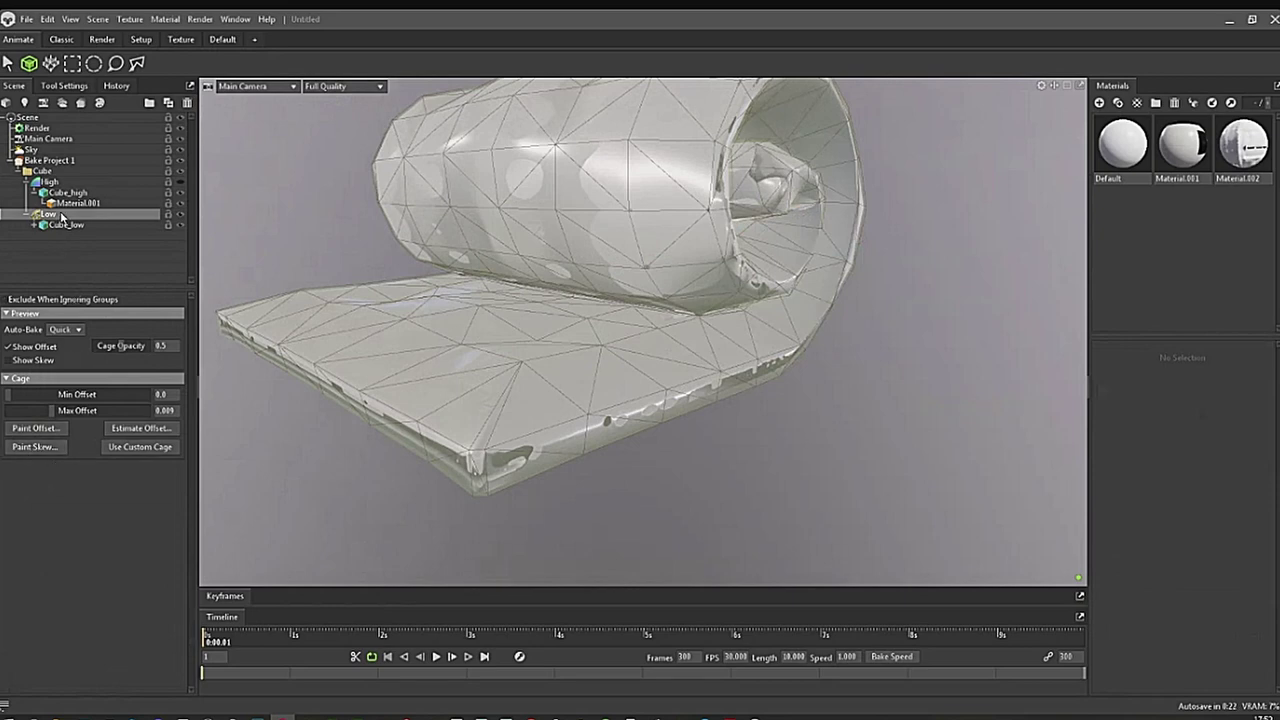
# Open the offset painter for the Low group and set its brush value to white, keeping the model uncovered by the painter window.
pyautogui.click(50, 160)
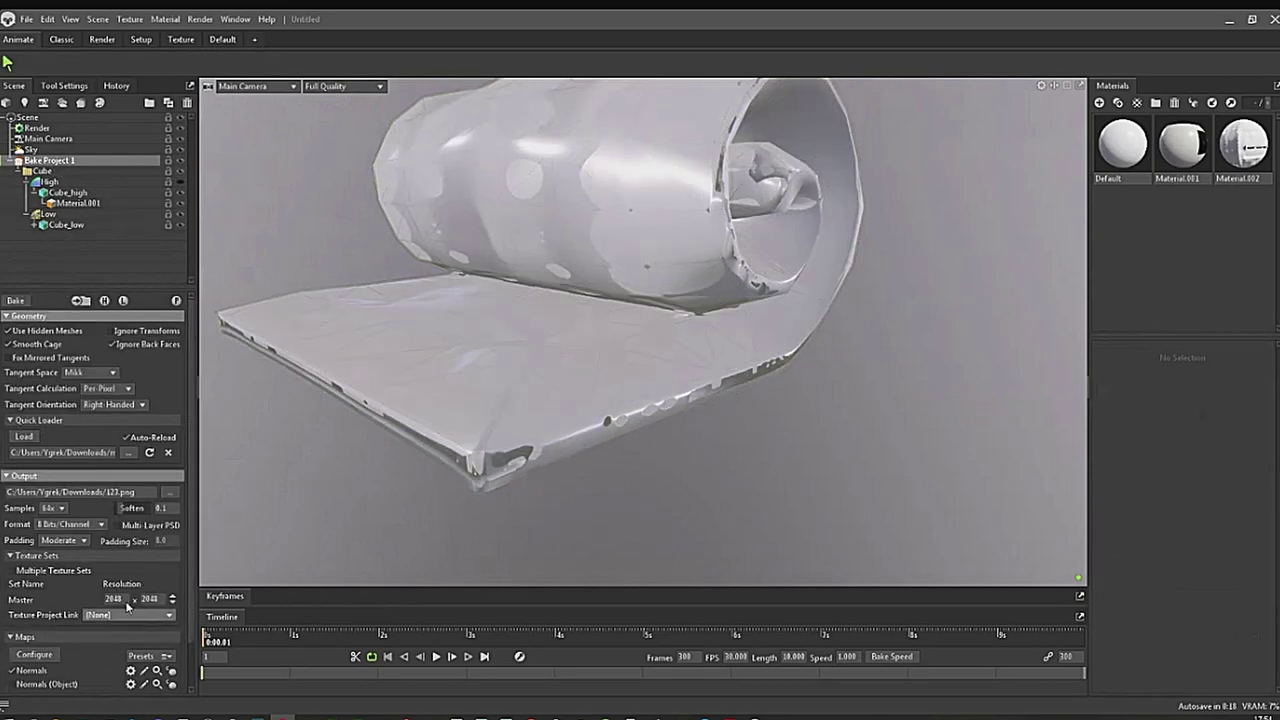
pyautogui.click(47, 214)
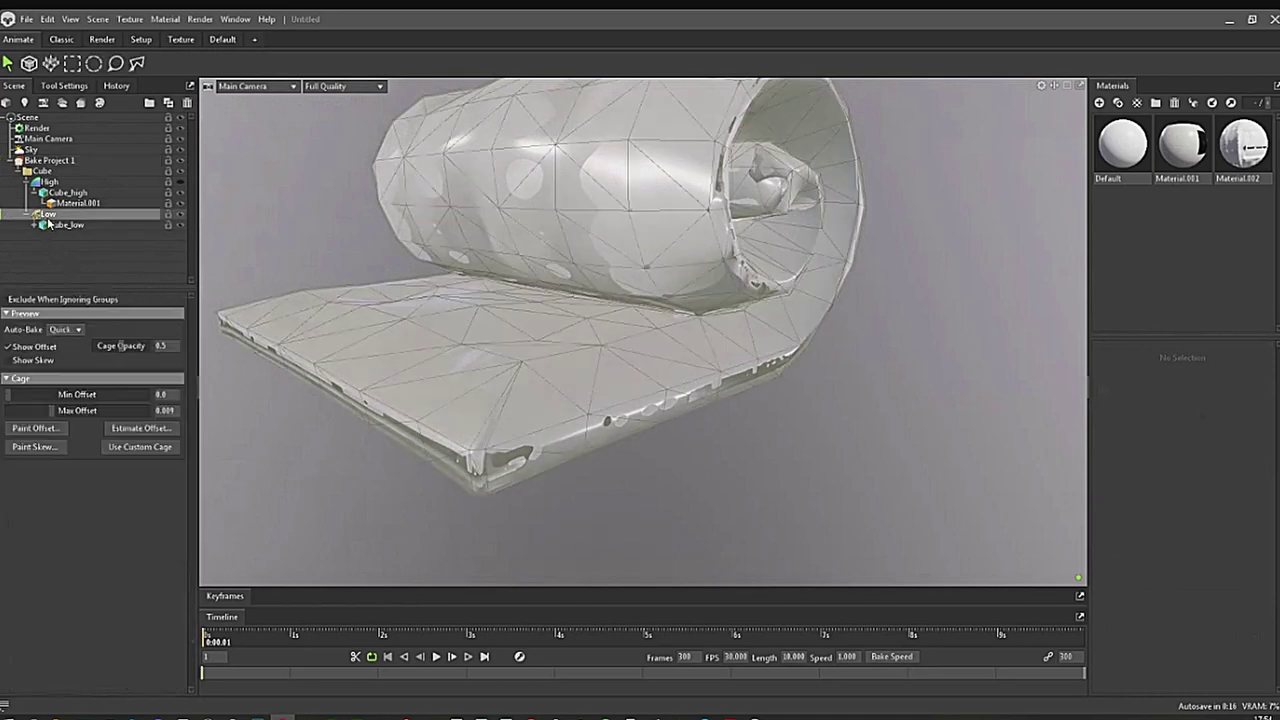
pyautogui.click(33, 429)
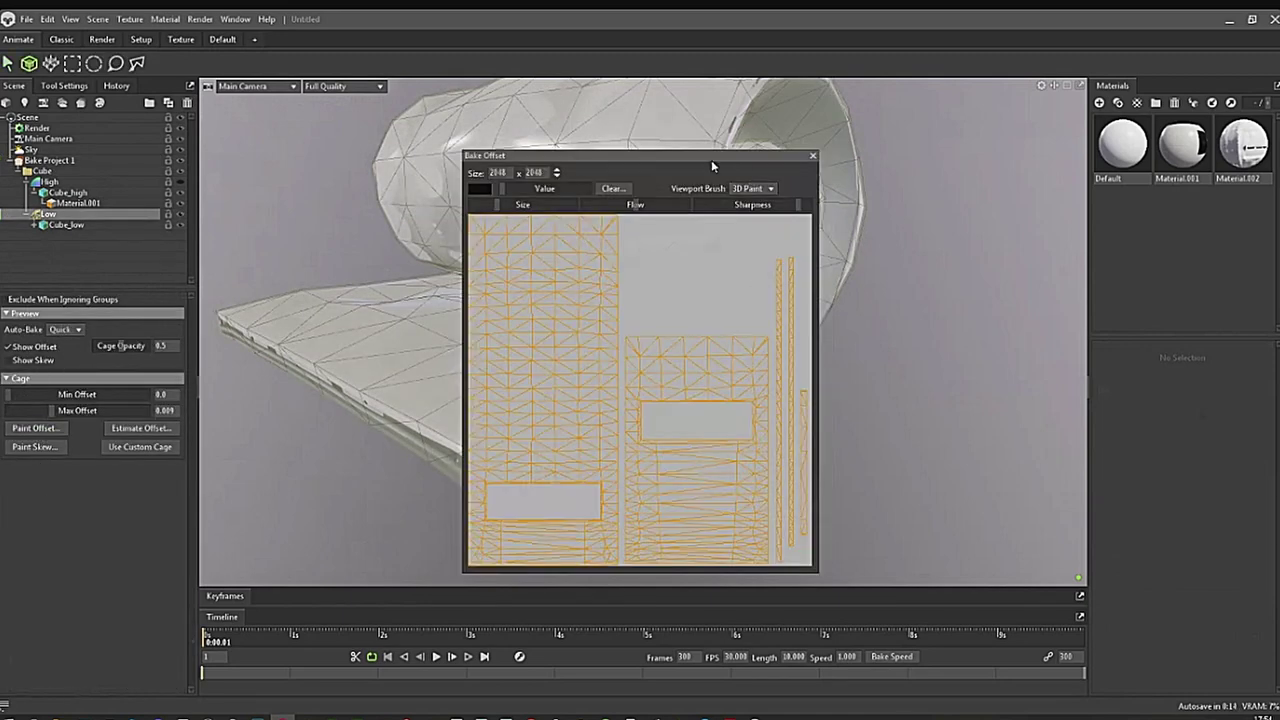
pyautogui.moveTo(655, 156); pyautogui.dragTo(919, 134)
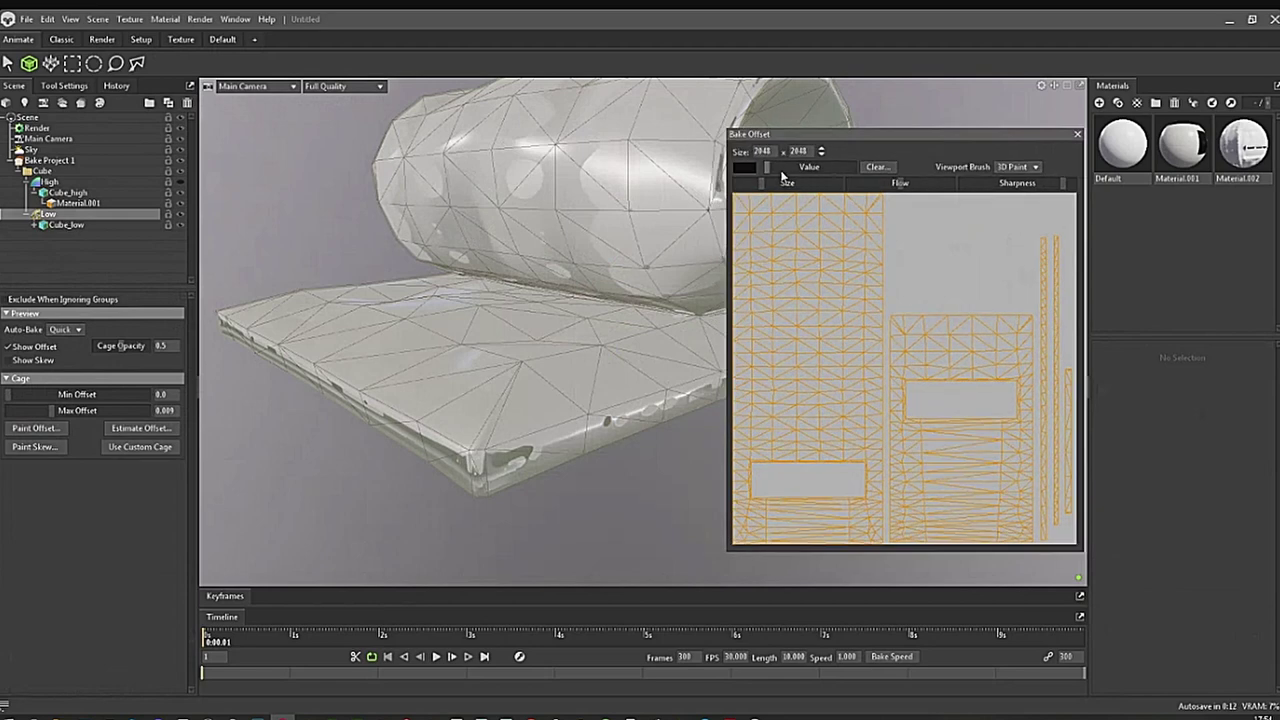
pyautogui.moveTo(785, 167); pyautogui.dragTo(902, 163)
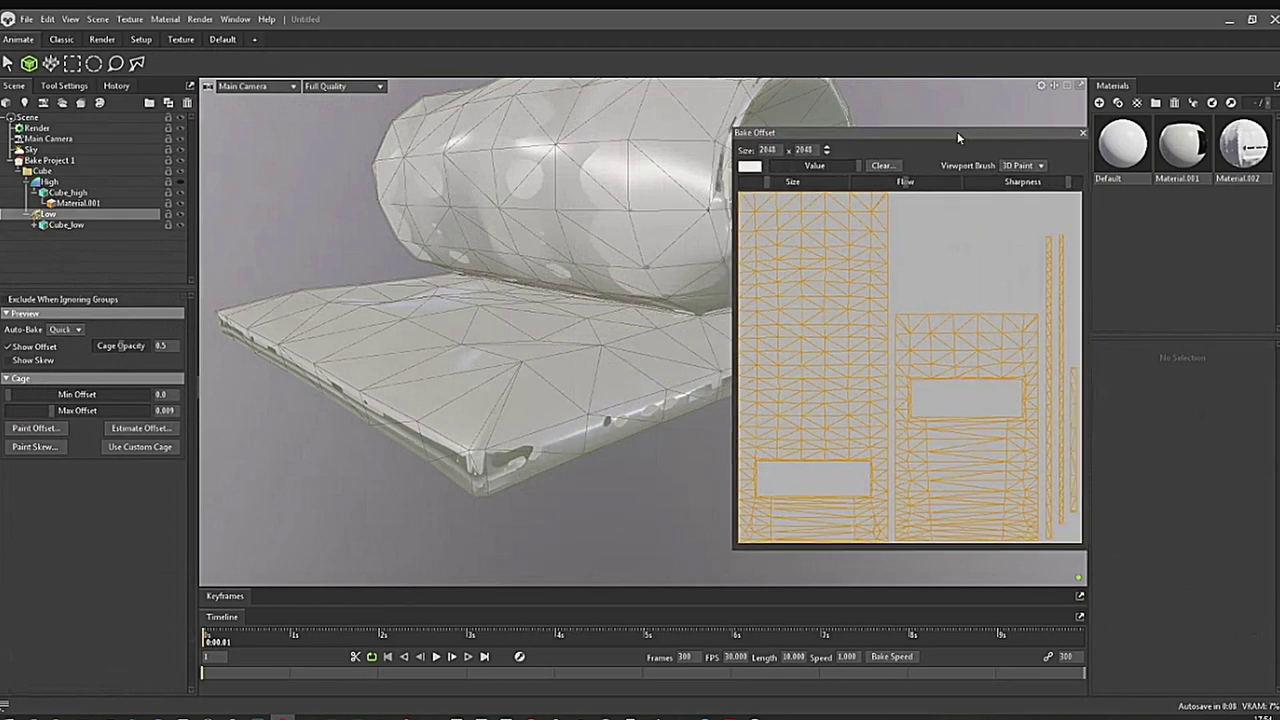
pyautogui.moveTo(957, 133); pyautogui.dragTo(1159, 136)
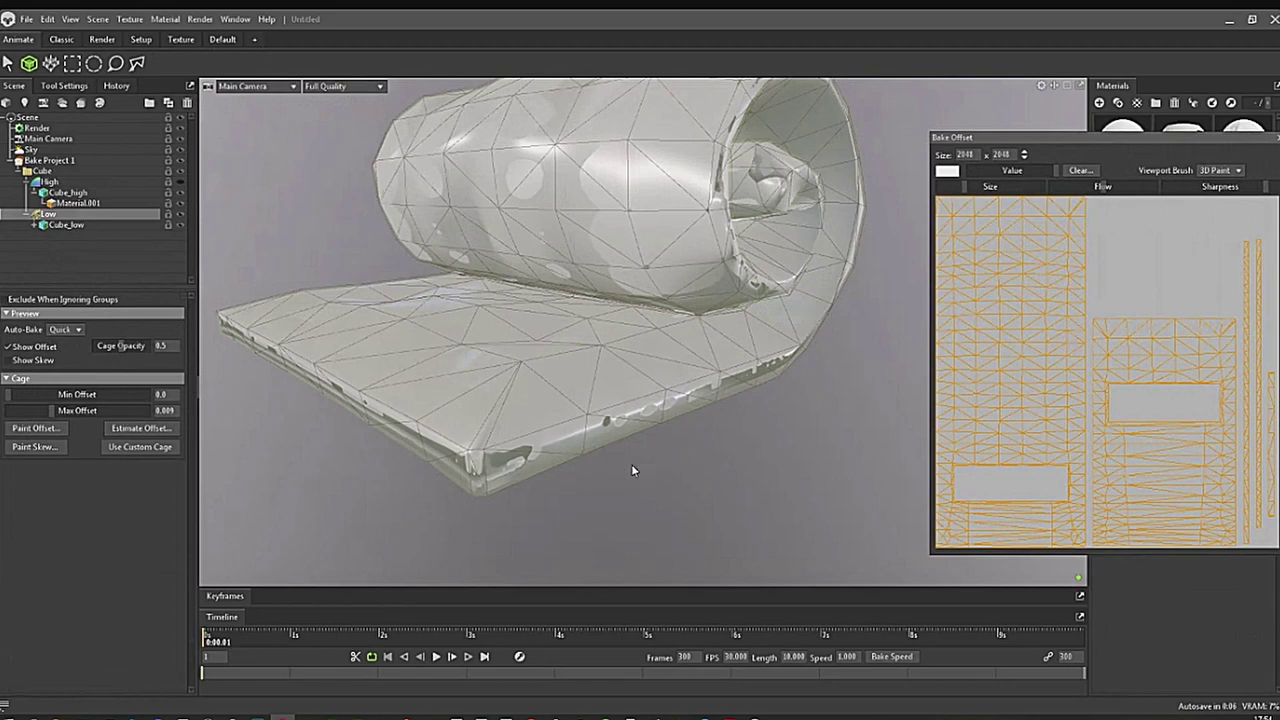
# Paint white offset along the mat's side edge and around the adjoining roll end, including the roll's underside near the rim.
pyautogui.keyDown('alt'); pyautogui.moveTo(631, 465); pyautogui.dragTo(610, 465); pyautogui.keyUp('alt')
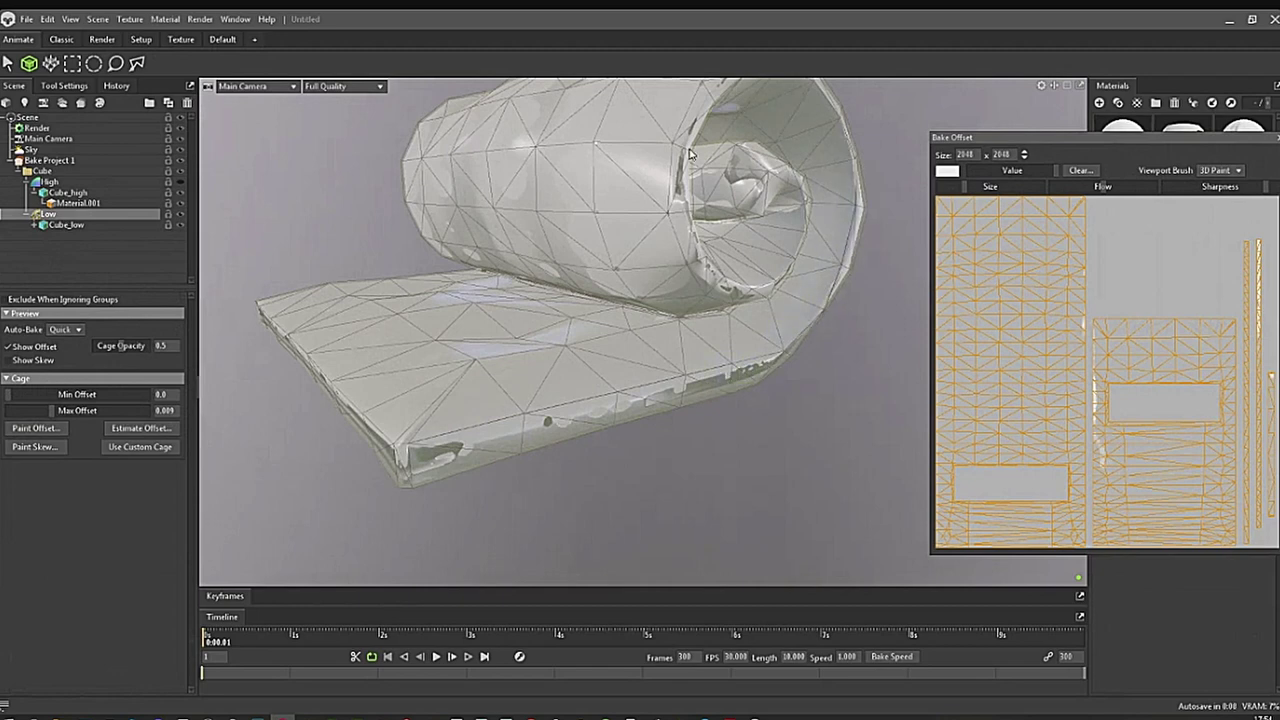
pyautogui.moveTo(736, 292)
pyautogui.mouseDown()
pyautogui.moveTo(792, 215)
pyautogui.moveTo(775, 175)
pyautogui.moveTo(800, 207)
pyautogui.mouseUp()
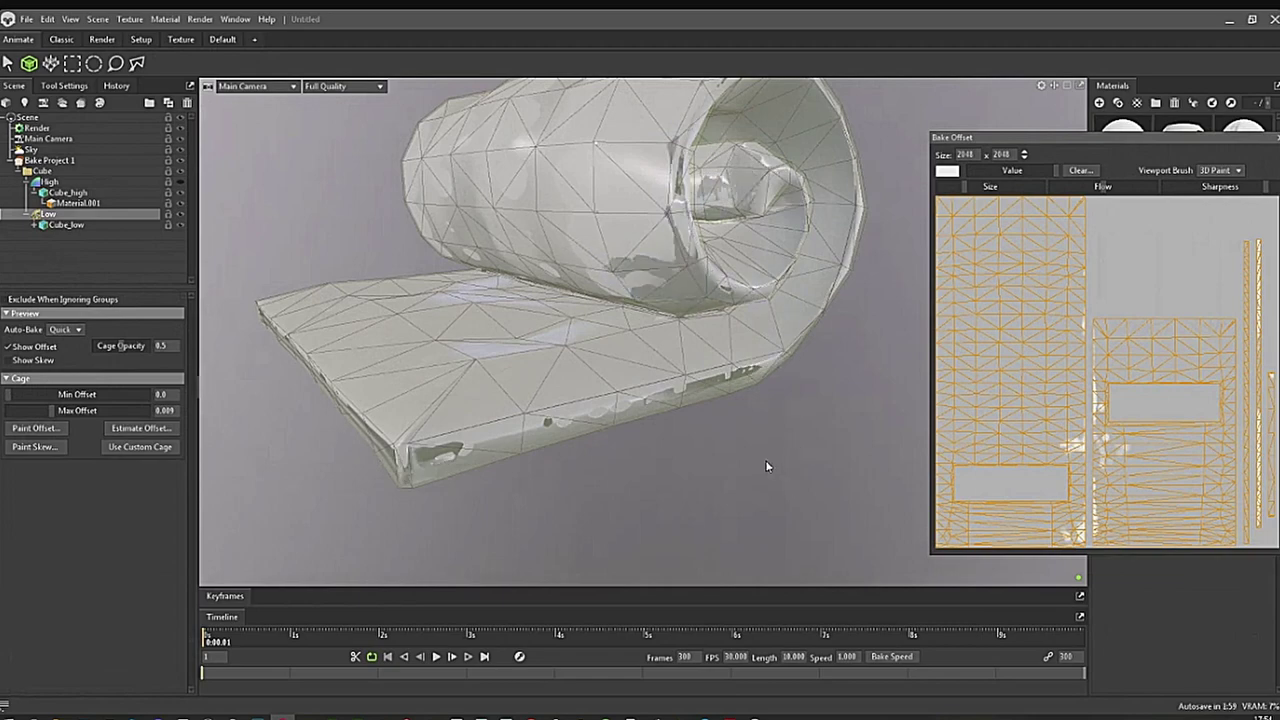
pyautogui.moveTo(767, 466); pyautogui.dragTo(641, 426)
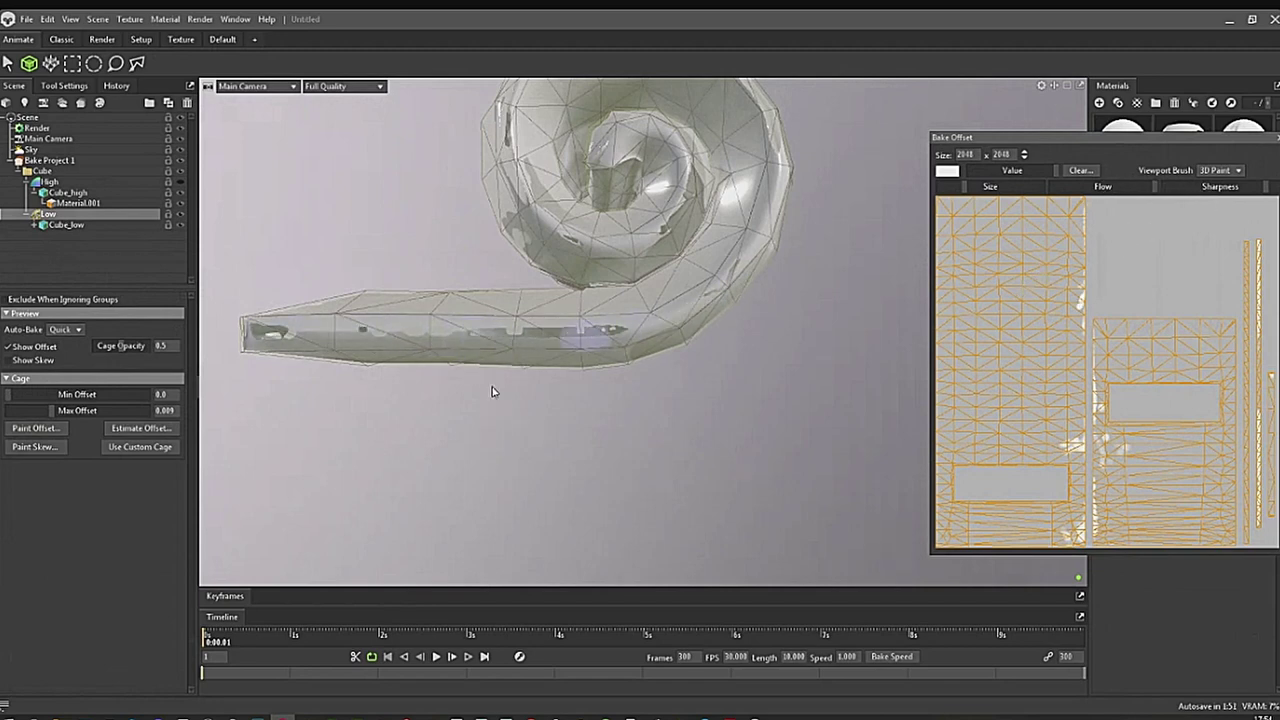
pyautogui.moveTo(582, 435); pyautogui.dragTo(590, 428)
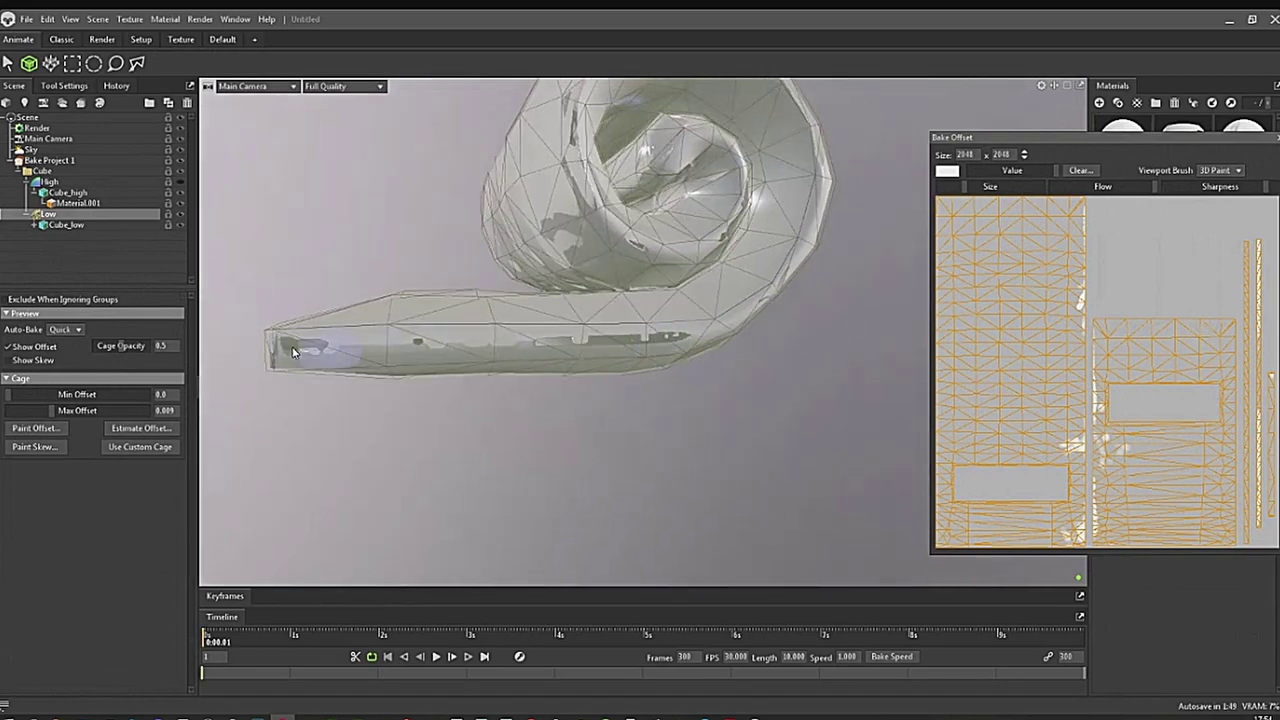
# Paint white offset along the mat's front edge and onto its opposite side edge up to the corner.
pyautogui.moveTo(491, 400)
pyautogui.mouseDown()
pyautogui.moveTo(646, 460)
pyautogui.moveTo(675, 420)
pyautogui.mouseUp()
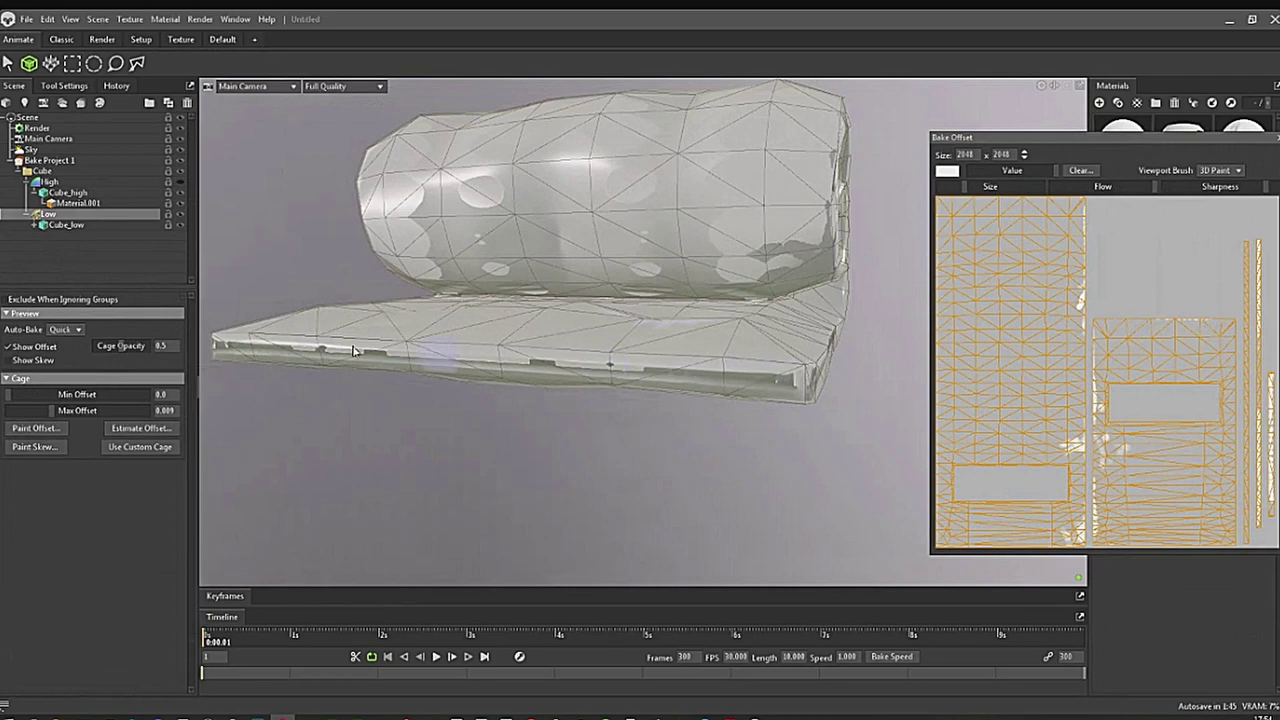
pyautogui.moveTo(514, 449); pyautogui.dragTo(616, 446)
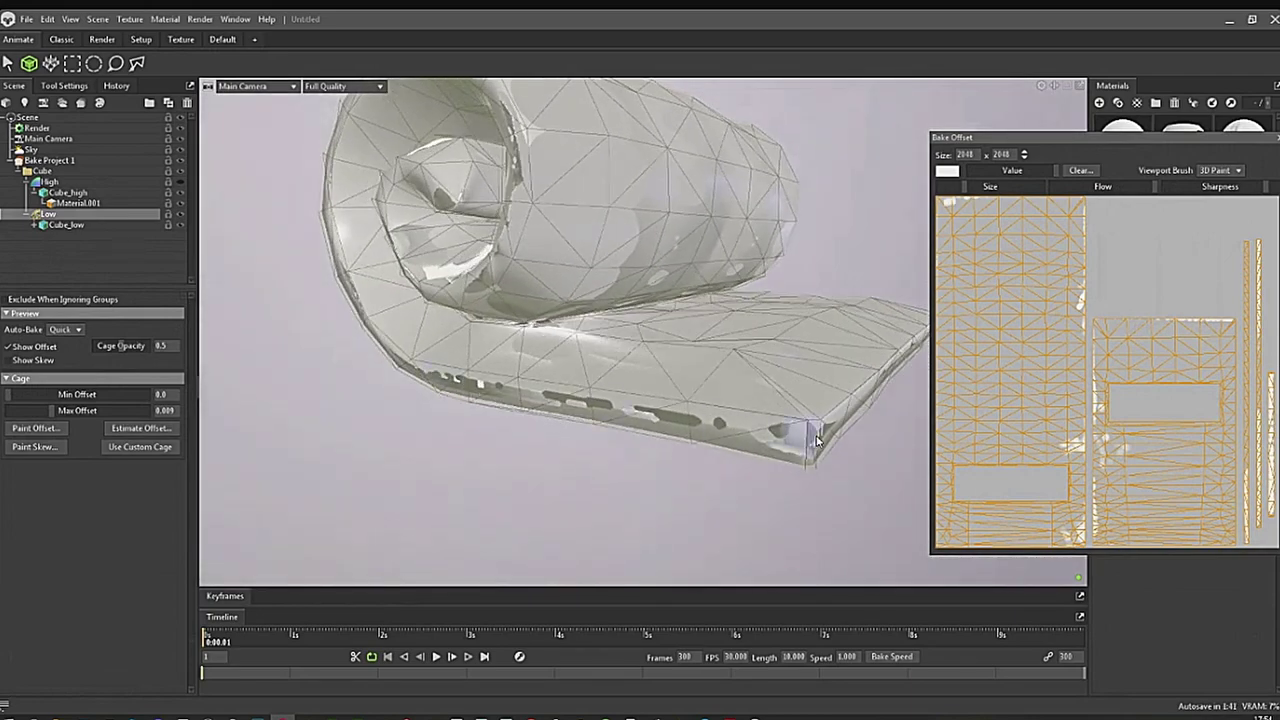
pyautogui.moveTo(816, 440); pyautogui.dragTo(726, 484)
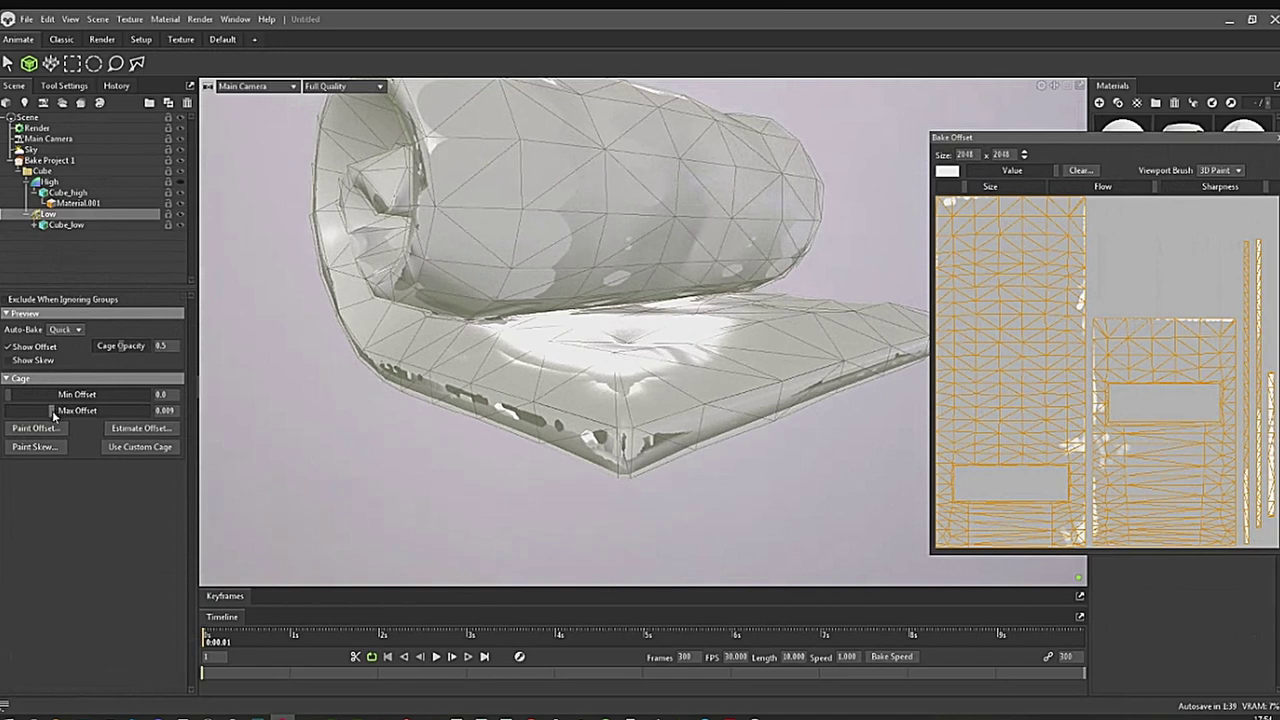
# Set the cage max offset to 0.011 and continue painting white along the opposite side edge and that roll end's outer rim.
pyautogui.moveTo(53, 410); pyautogui.dragTo(115, 443)
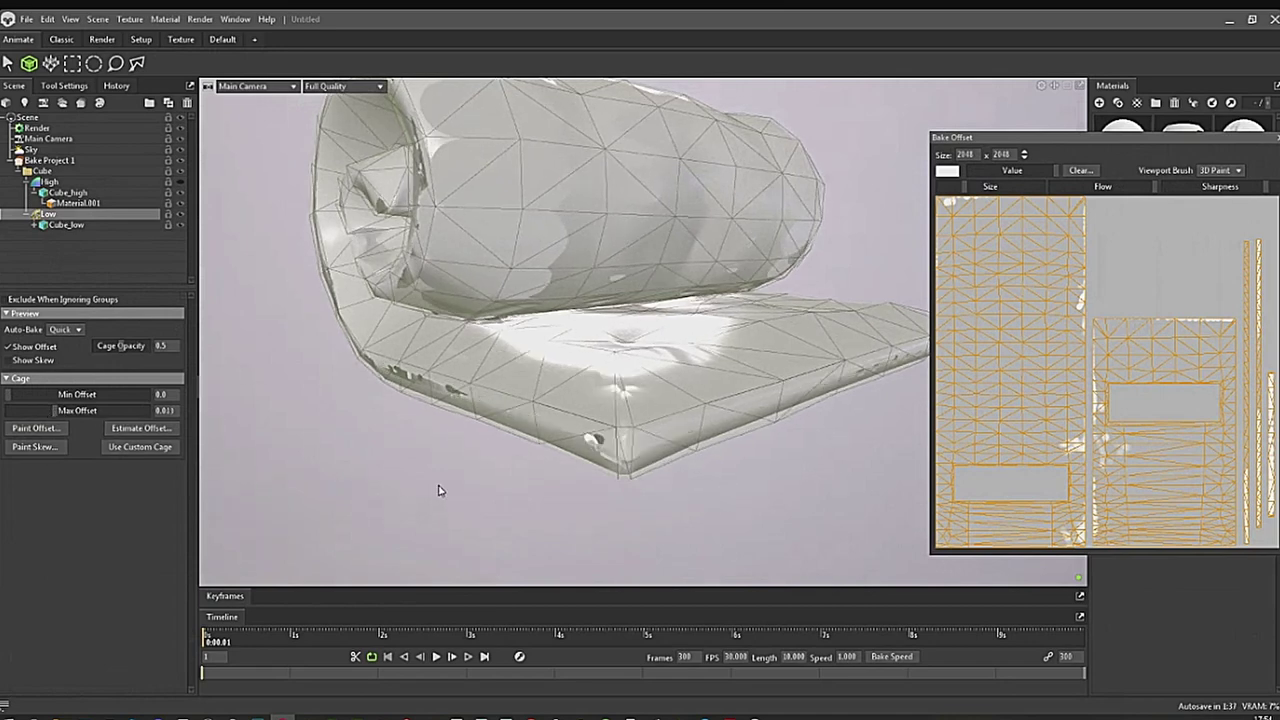
pyautogui.moveTo(472, 484); pyautogui.dragTo(601, 468)
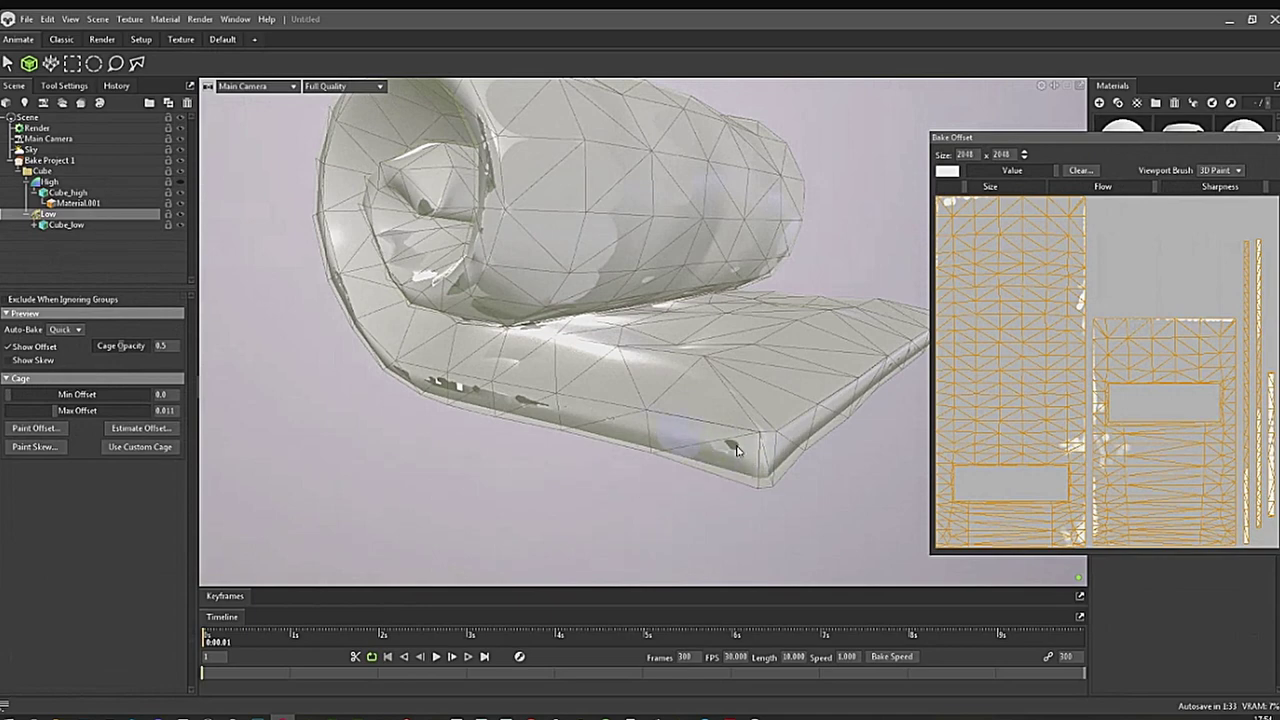
pyautogui.moveTo(557, 491); pyautogui.dragTo(559, 401)
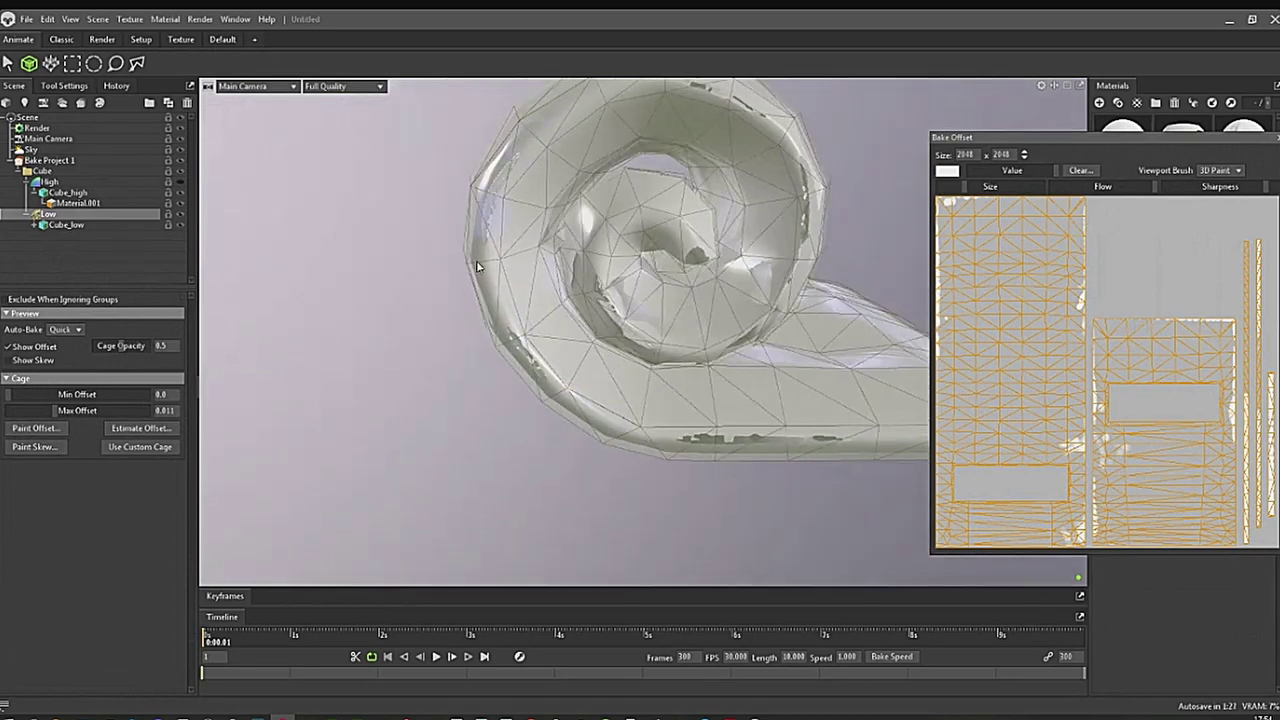
# Paint white offset over the dark artifact spots on the inner spiral of the opposite roll end.
pyautogui.moveTo(830, 458); pyautogui.dragTo(679, 465)
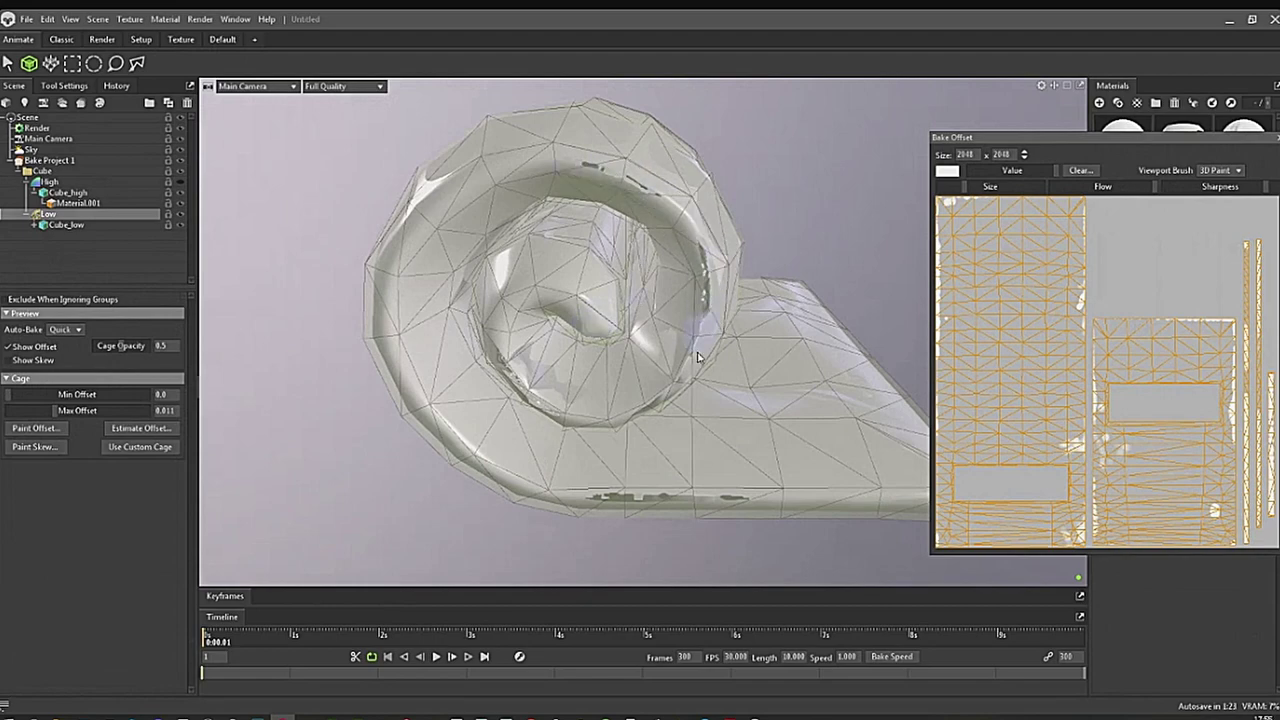
pyautogui.moveTo(680, 386); pyautogui.dragTo(660, 198)
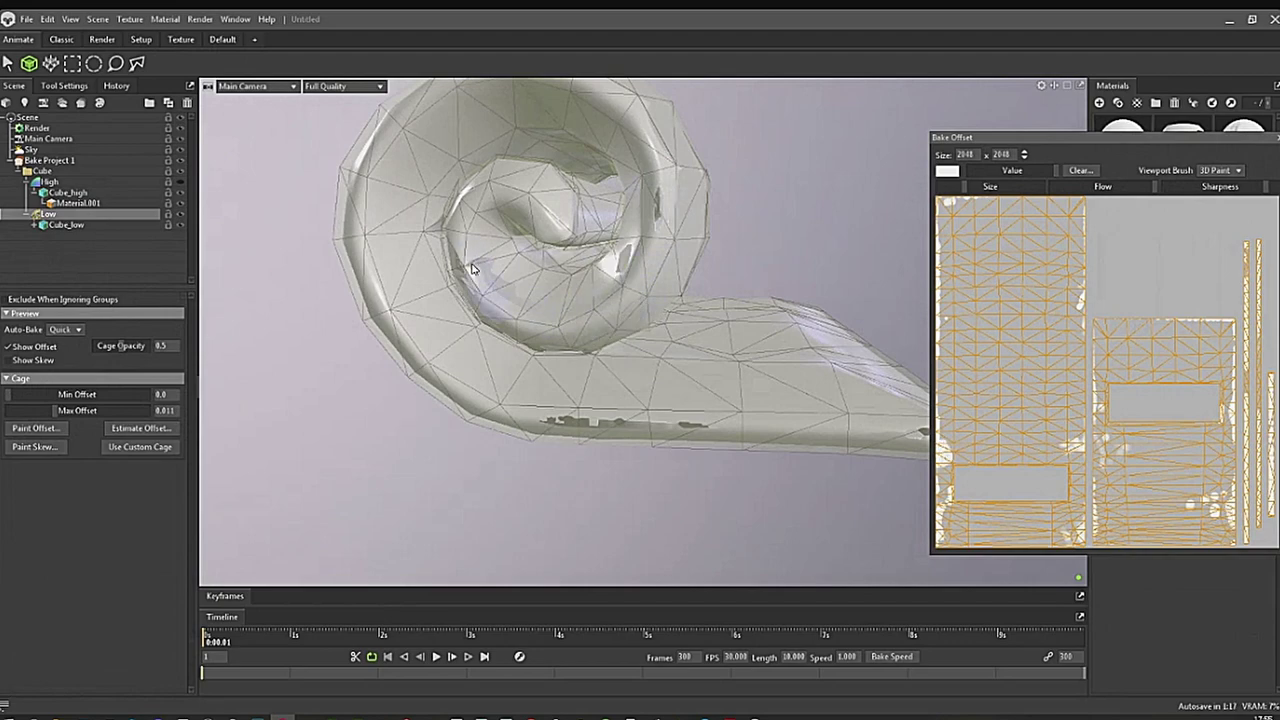
pyautogui.moveTo(663, 353); pyautogui.dragTo(663, 238)
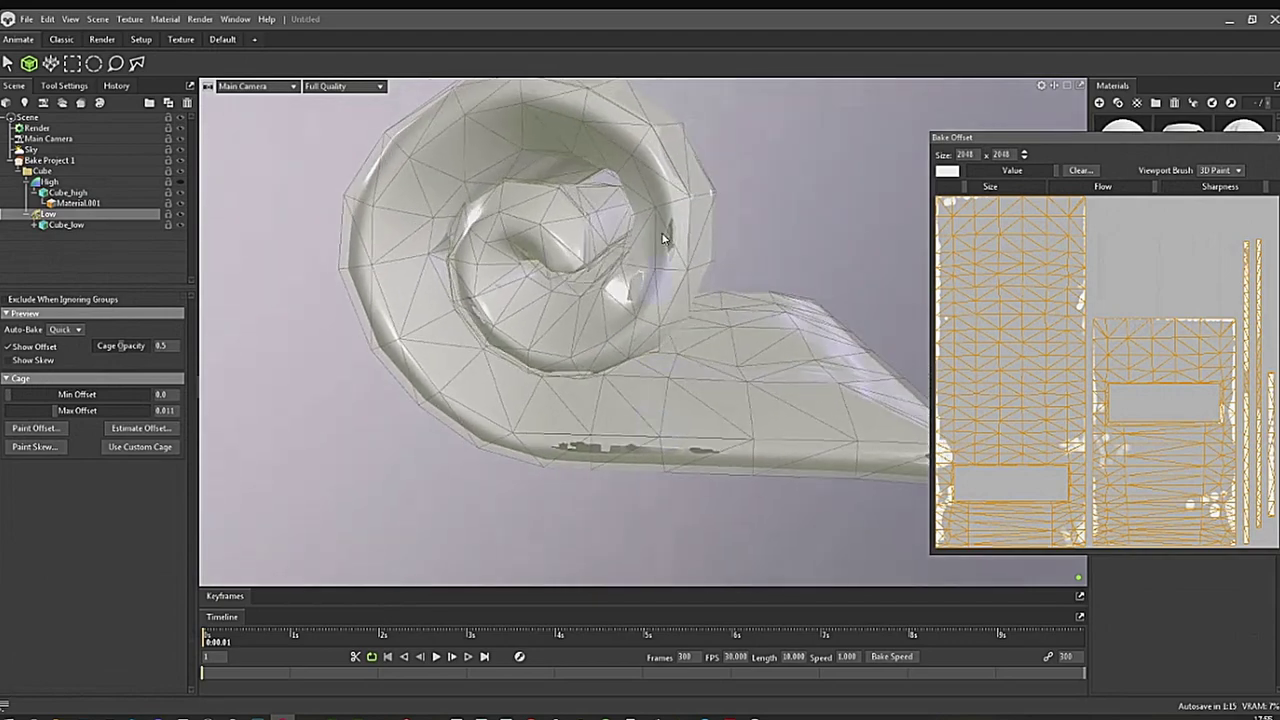
pyautogui.moveTo(637, 440); pyautogui.dragTo(692, 240)
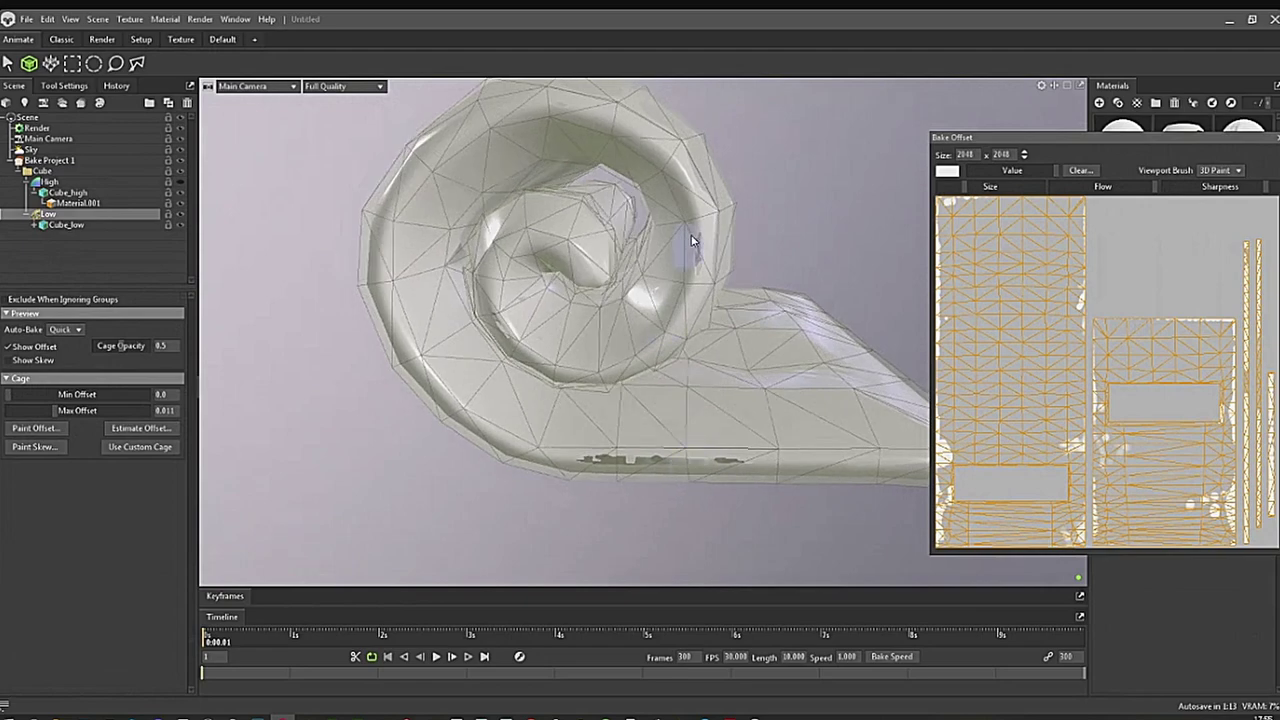
# Set the Low group's cage max offset to 0.02, judging it by the artifacts along the mat's side edge.
pyautogui.moveTo(685, 437); pyautogui.dragTo(585, 383)
pyautogui.scroll(5, 588, 390)
pyautogui.moveTo(603, 449); pyautogui.dragTo(634, 403)
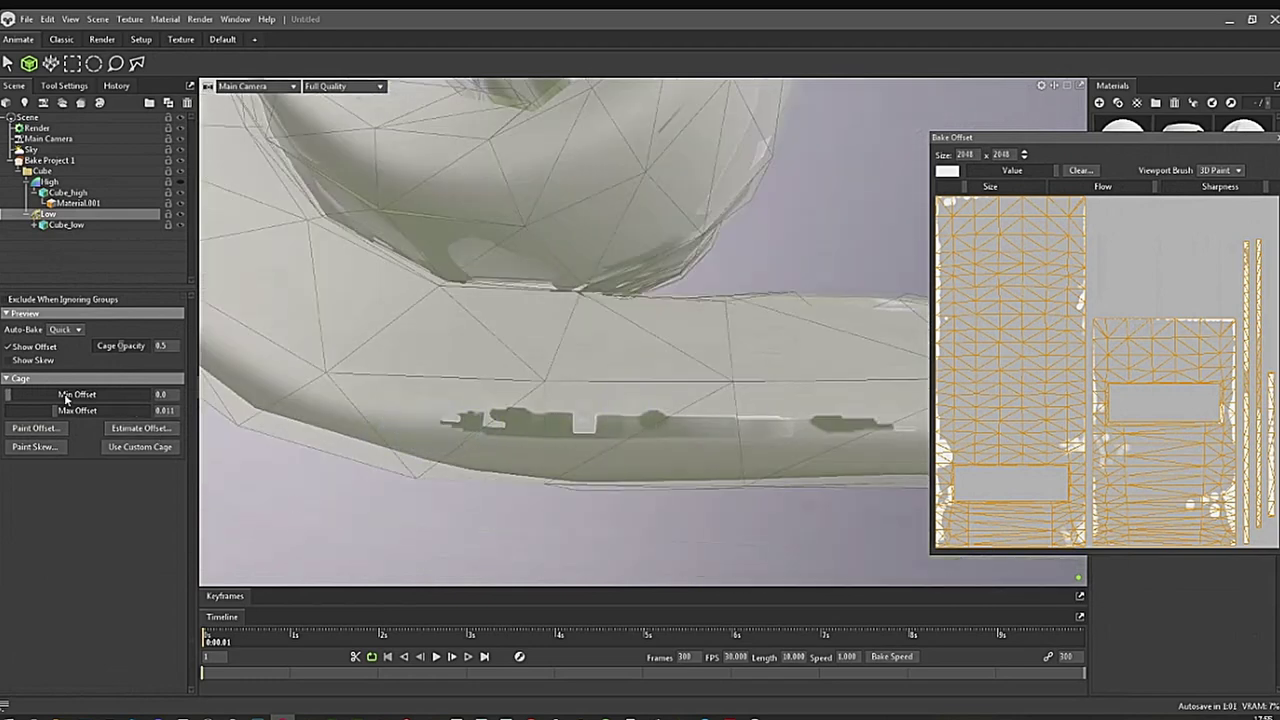
pyautogui.moveTo(57, 412); pyautogui.dragTo(64, 412)
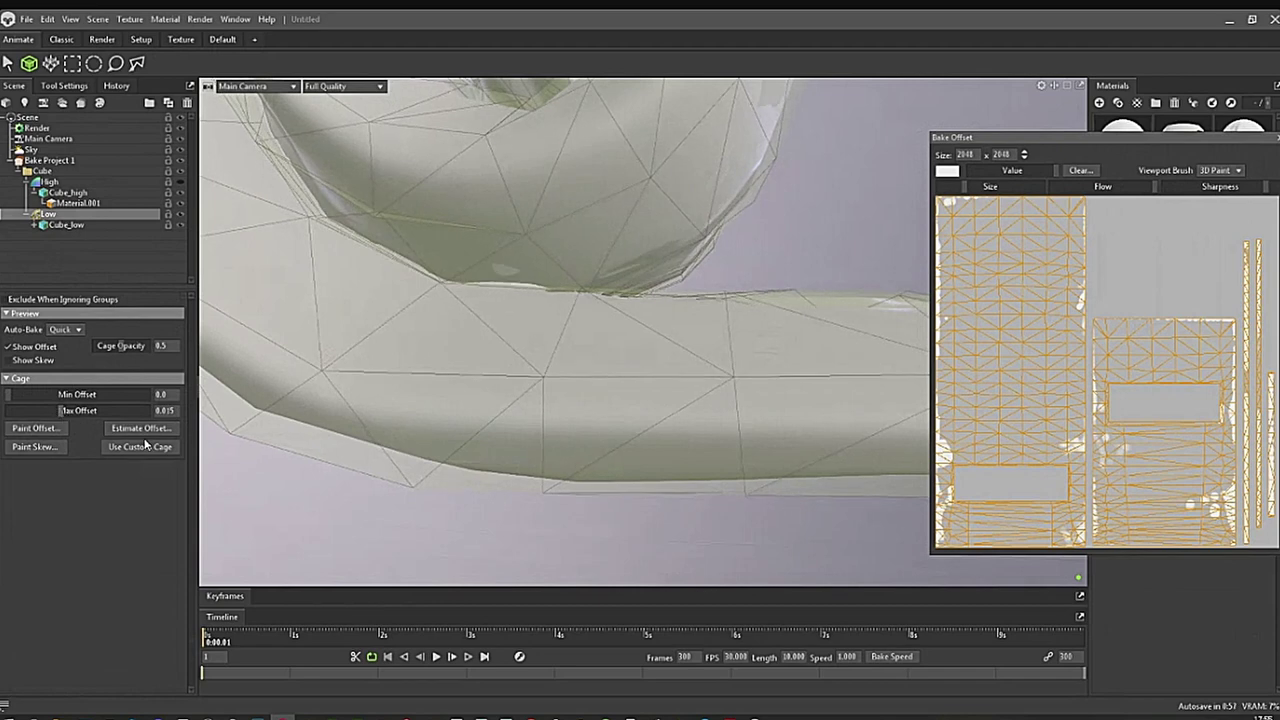
pyautogui.keyDown('alt'); pyautogui.moveTo(720, 471); pyautogui.dragTo(706, 458); pyautogui.keyUp('alt')
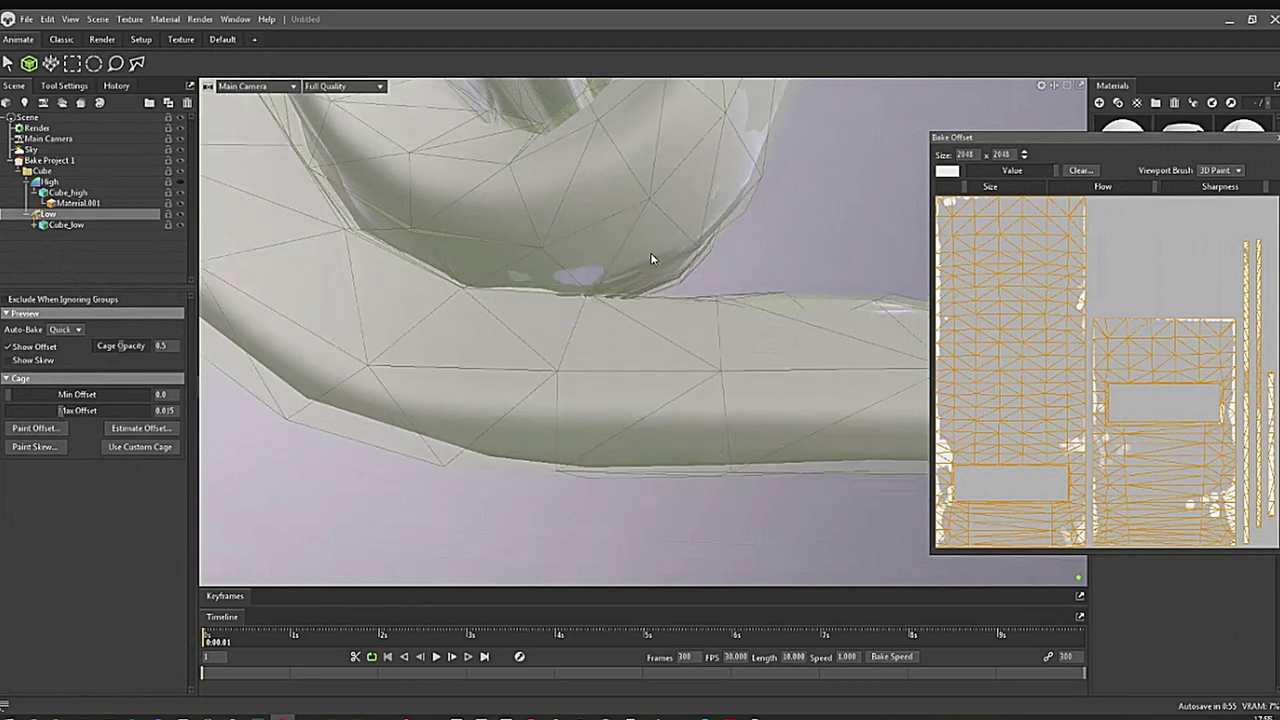
pyautogui.moveTo(68, 414); pyautogui.dragTo(70, 414)
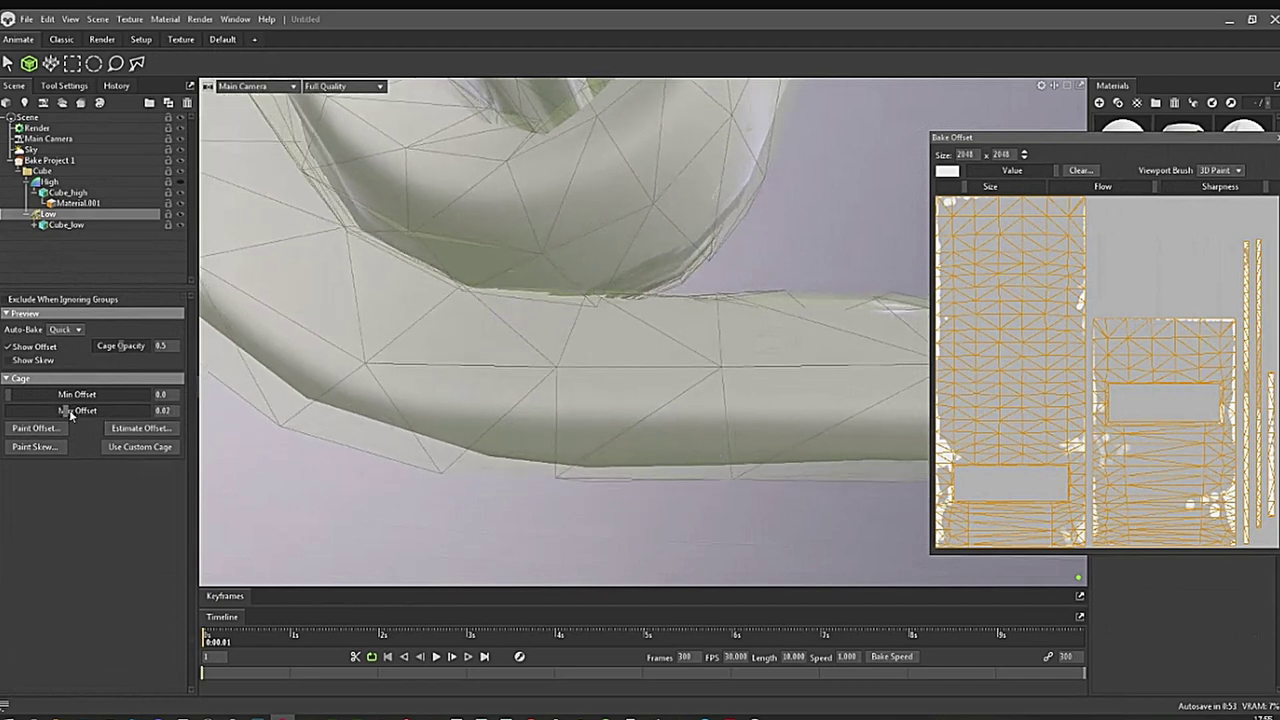
# Paint white offset along the lower side of the roll, just above where it meets the mat.
pyautogui.scroll(-5, 736, 495)
pyautogui.keyDown('alt'); pyautogui.moveTo(640, 391); pyautogui.dragTo(611, 440); pyautogui.keyUp('alt')
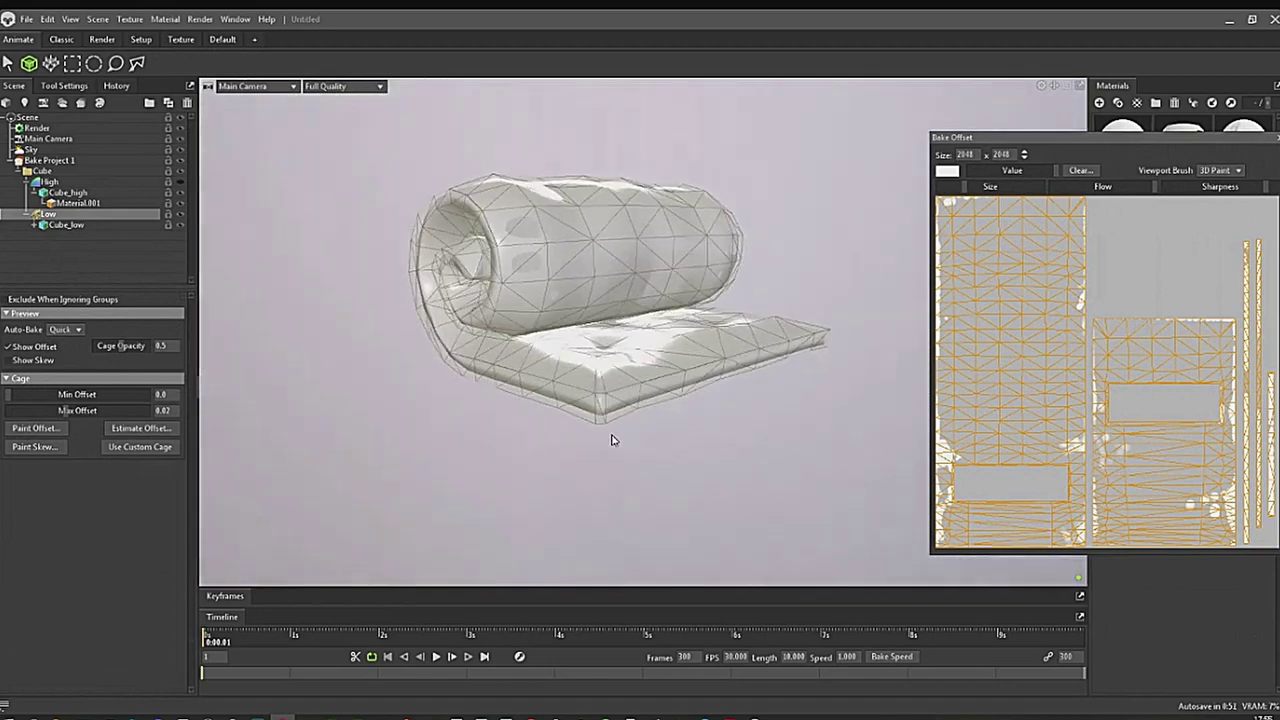
pyautogui.moveTo(673, 341); pyautogui.dragTo(629, 310)
pyautogui.scroll(5, 534, 314)
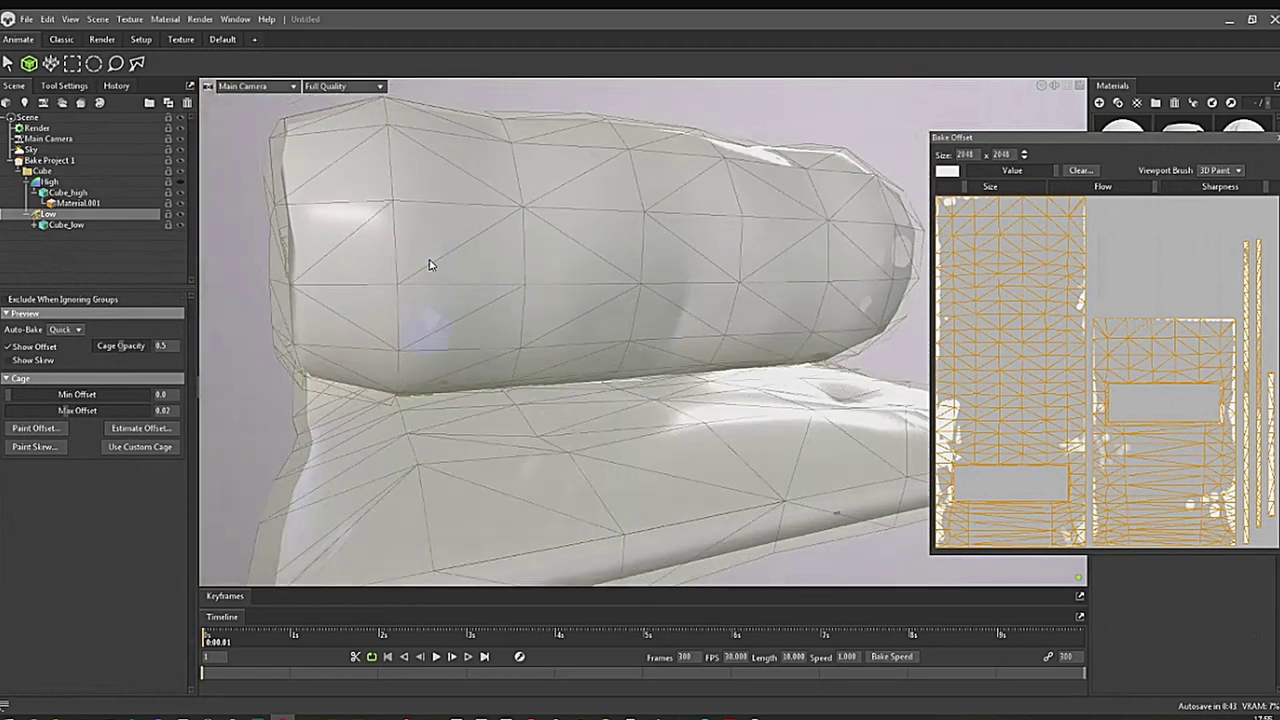
pyautogui.moveTo(519, 352); pyautogui.dragTo(421, 219)
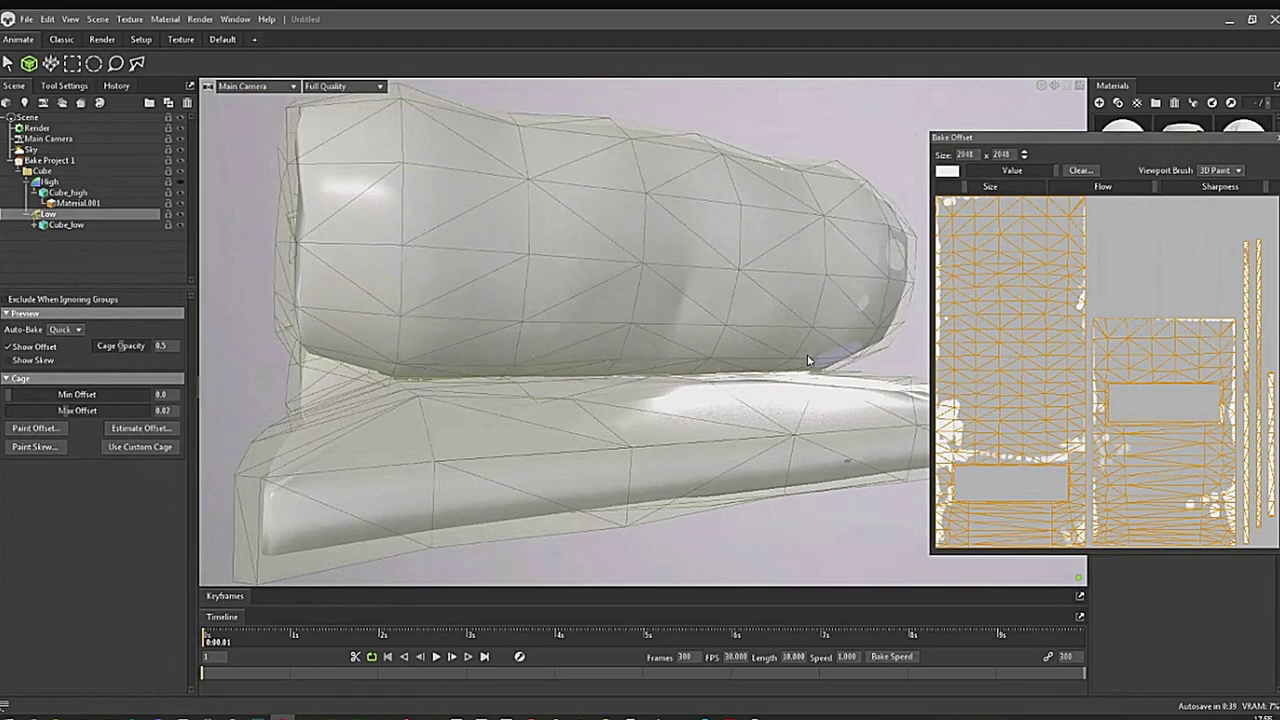
pyautogui.moveTo(808, 360); pyautogui.dragTo(738, 314)
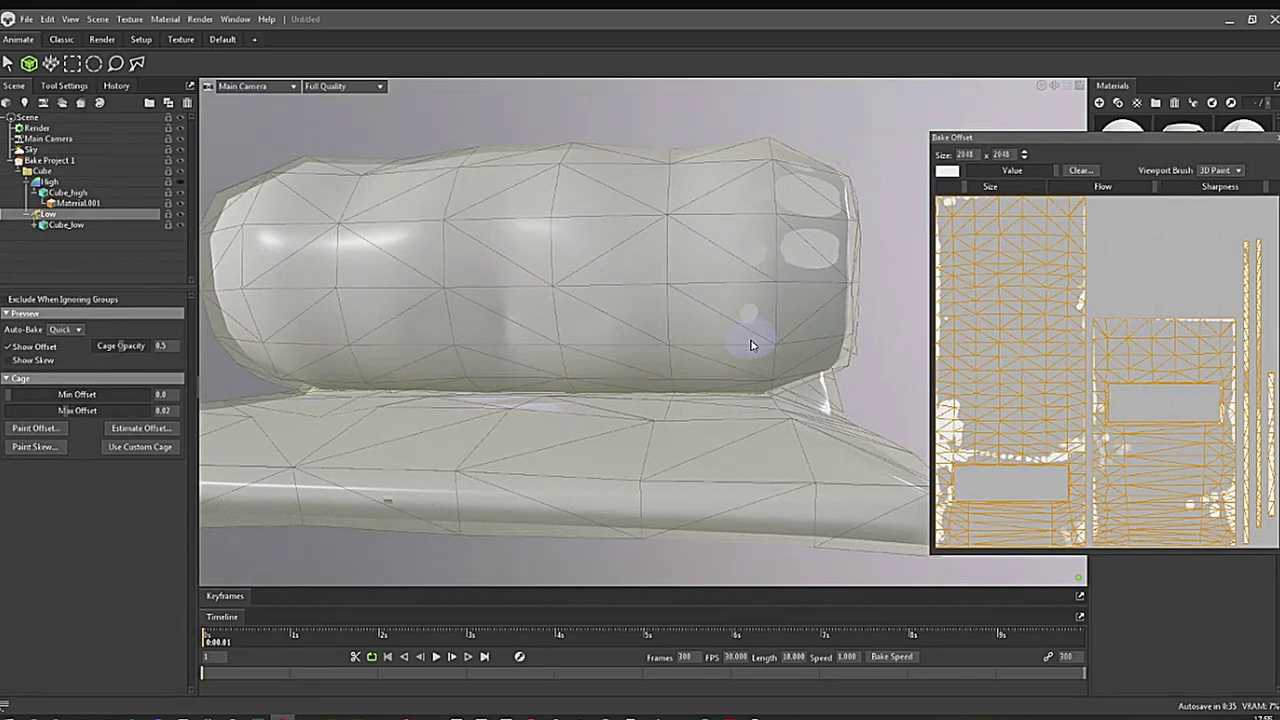
pyautogui.moveTo(769, 344); pyautogui.dragTo(572, 335)
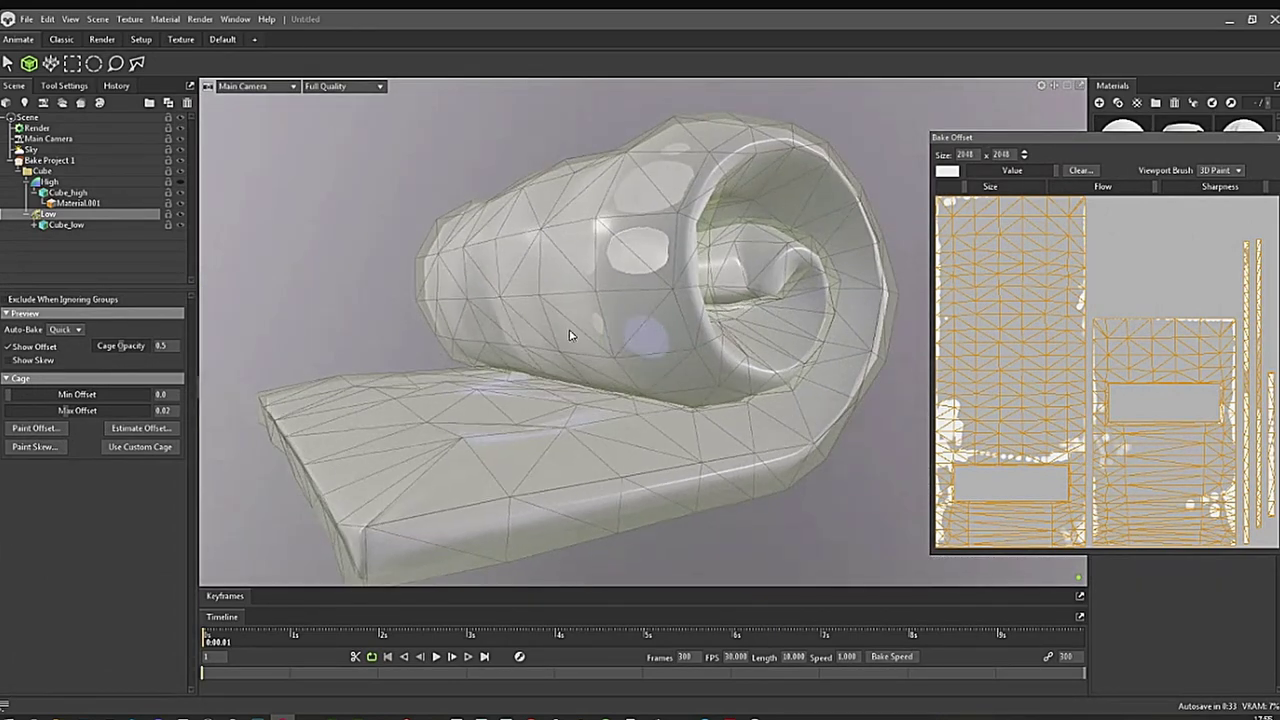
# Show the High group, hide the Low group and examine how the offset cage encloses the high-poly roll.
pyautogui.click(179, 182)
pyautogui.moveTo(625, 372); pyautogui.dragTo(660, 385)
pyautogui.moveTo(640, 260); pyautogui.dragTo(666, 334, button='right')
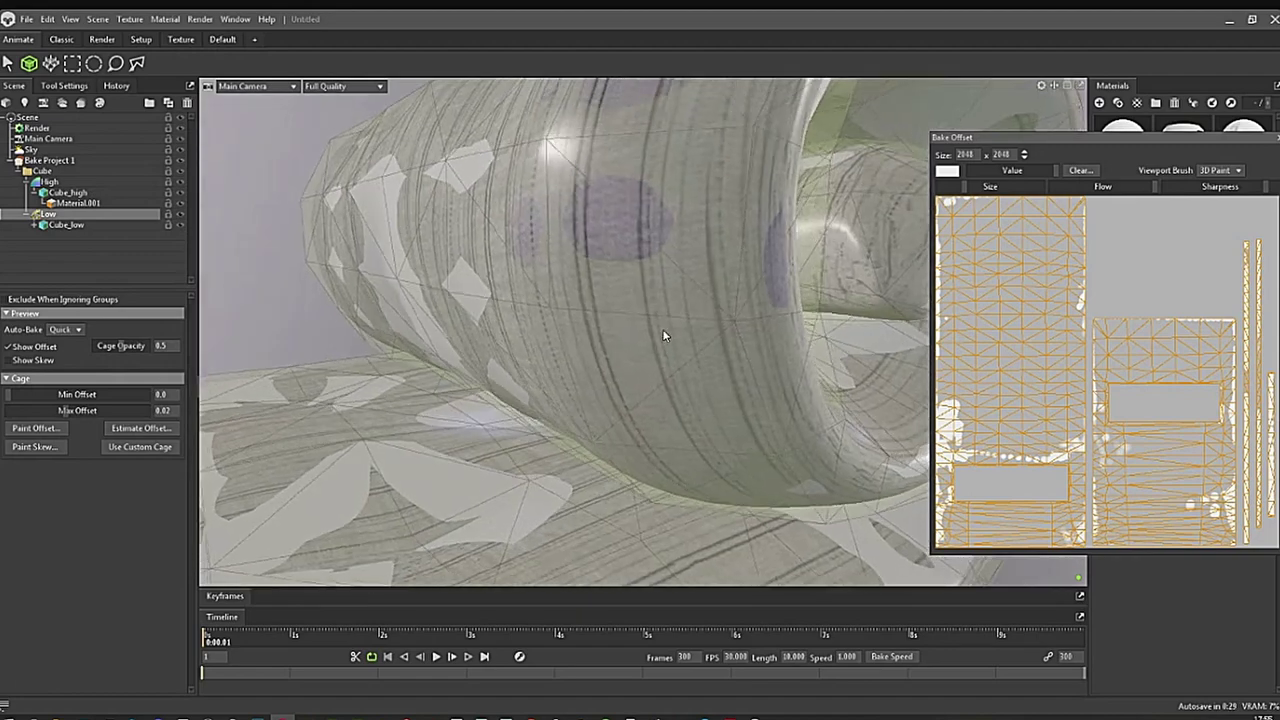
pyautogui.click(179, 214)
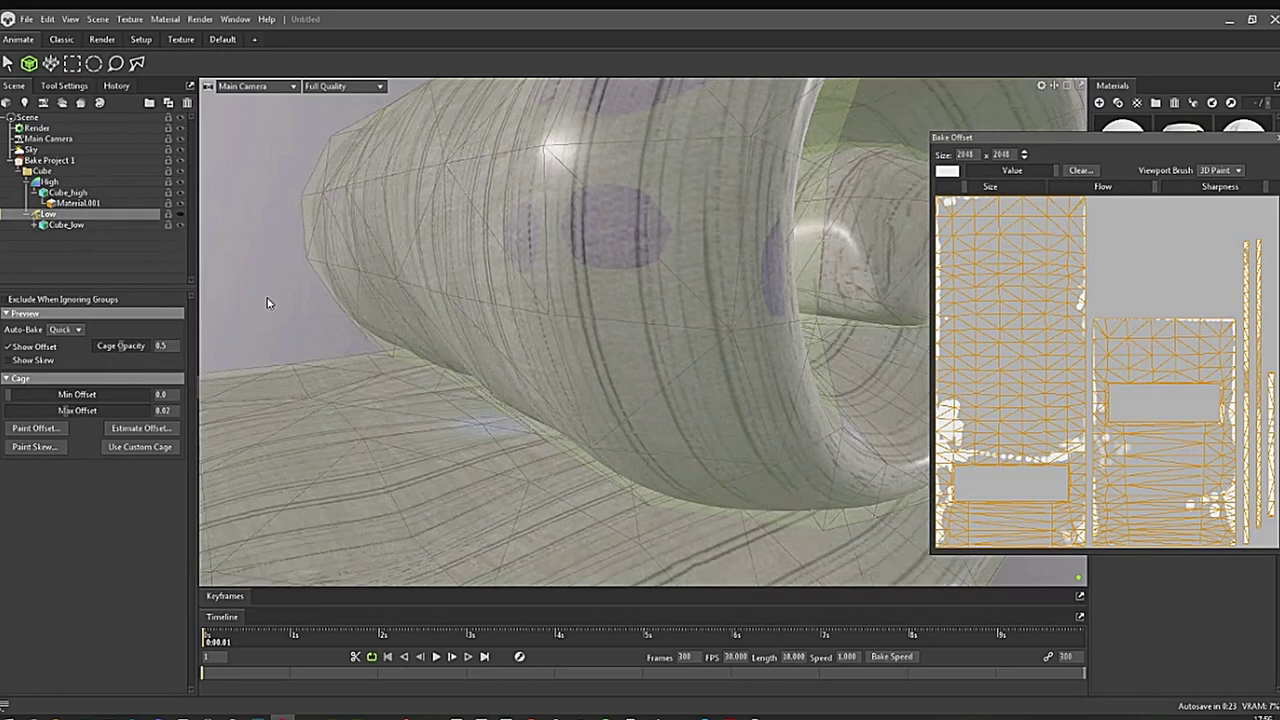
pyautogui.moveTo(266, 300); pyautogui.dragTo(600, 346)
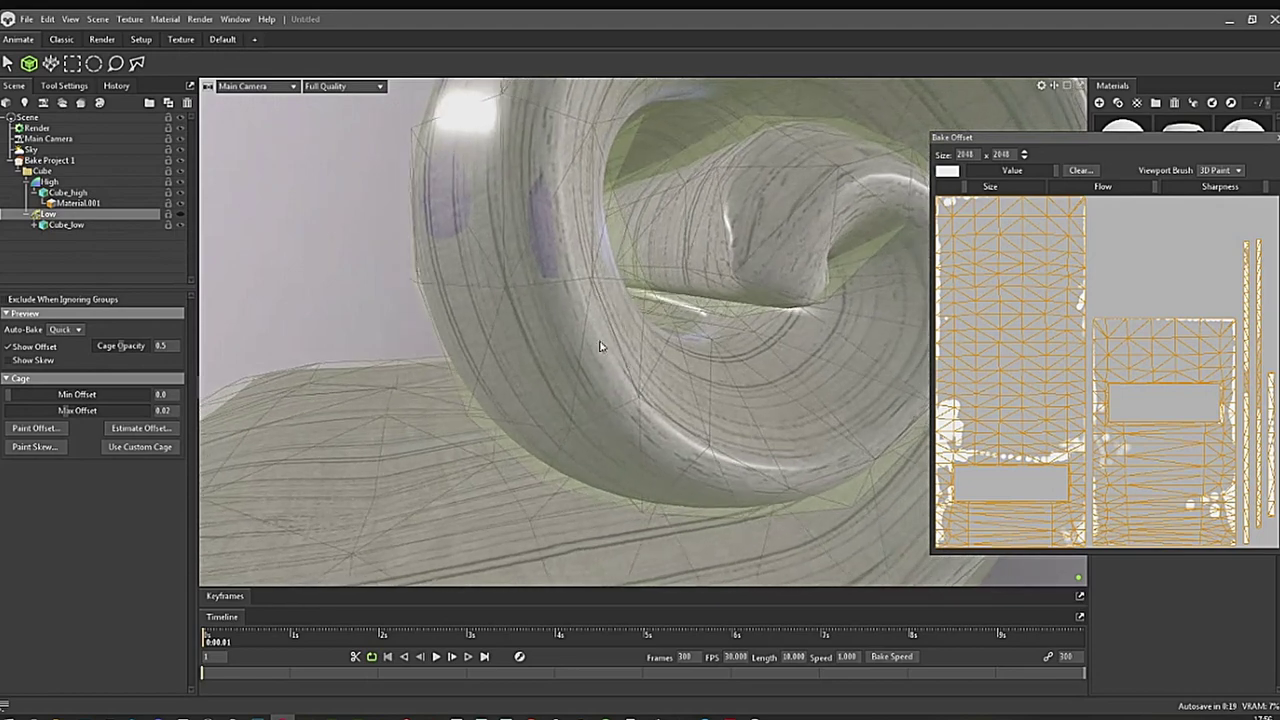
pyautogui.moveTo(415, 188); pyautogui.dragTo(432, 200)
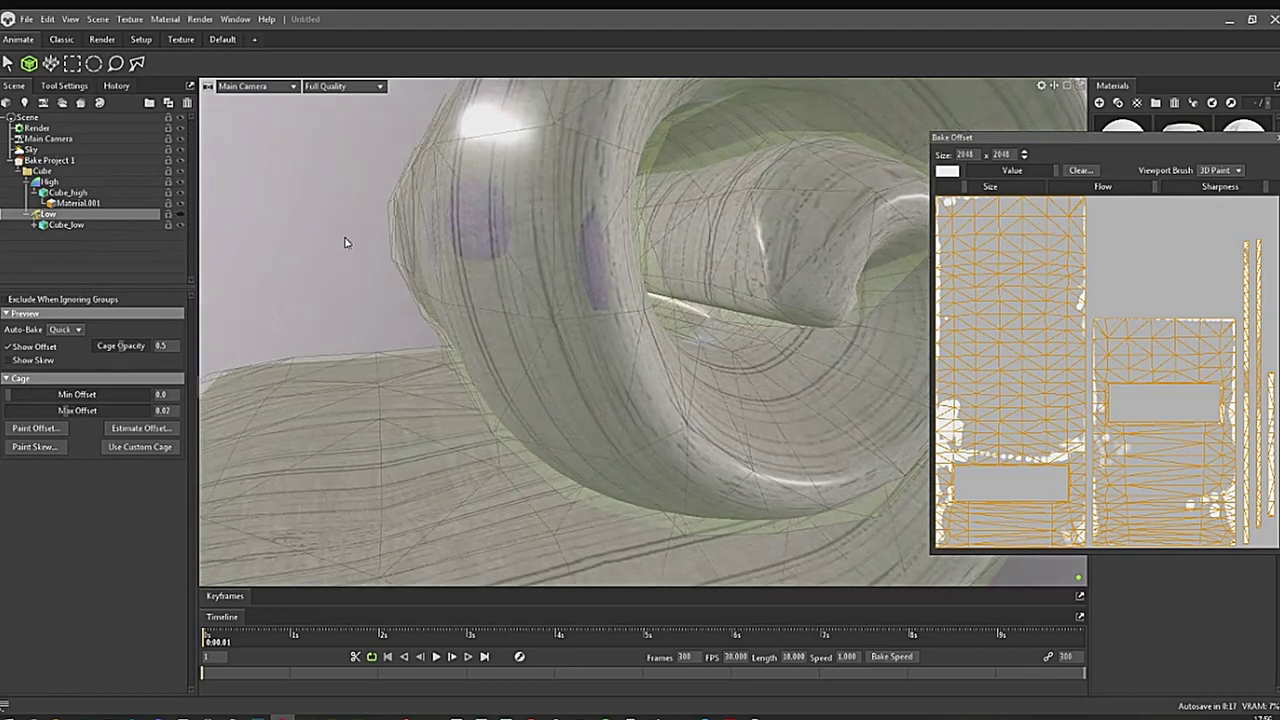
pyautogui.moveTo(345, 242); pyautogui.dragTo(581, 291)
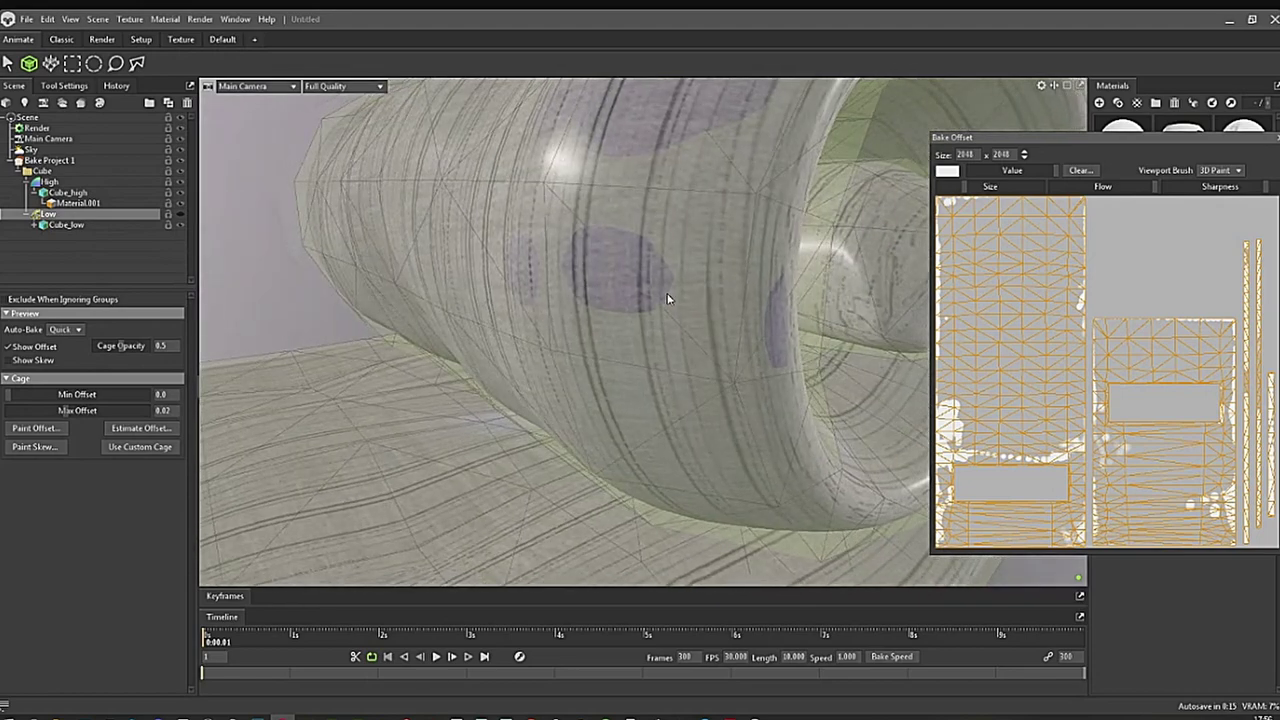
pyautogui.moveTo(668, 298); pyautogui.dragTo(690, 293)
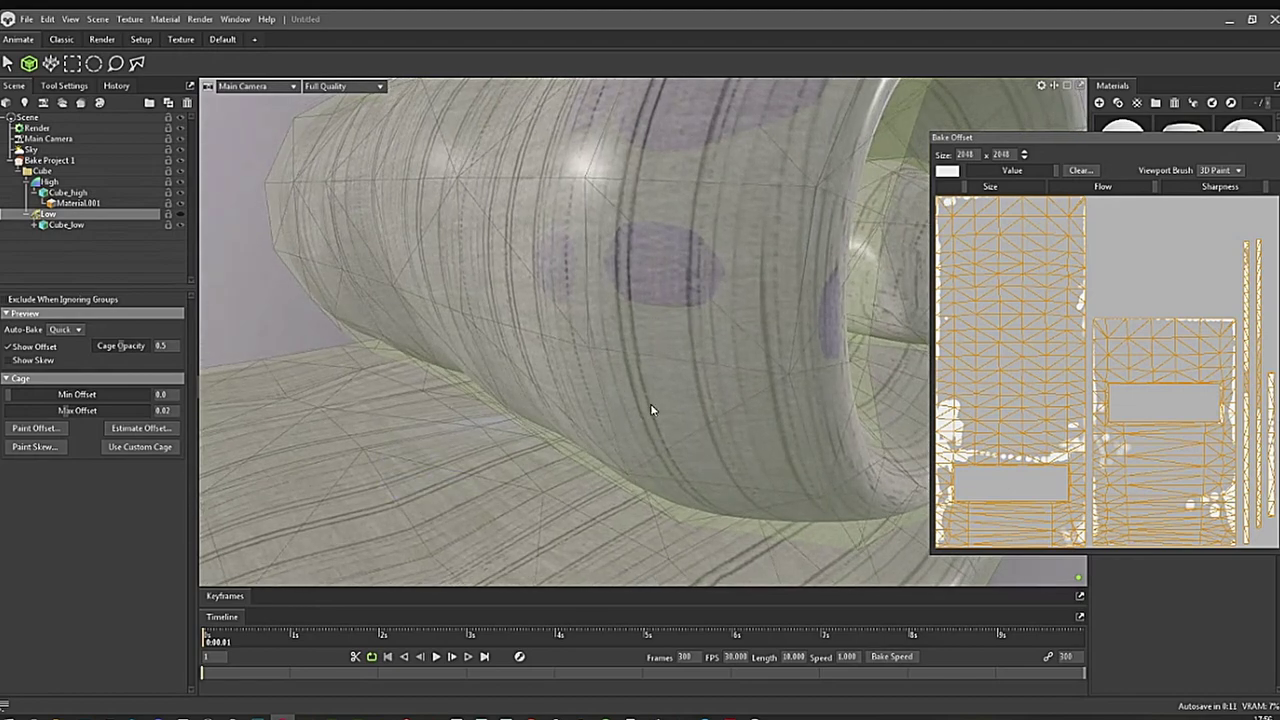
# Show the Low group, hide the High group and paint white offset over the artifact spot near the roll's spiral end.
pyautogui.click(180, 214)
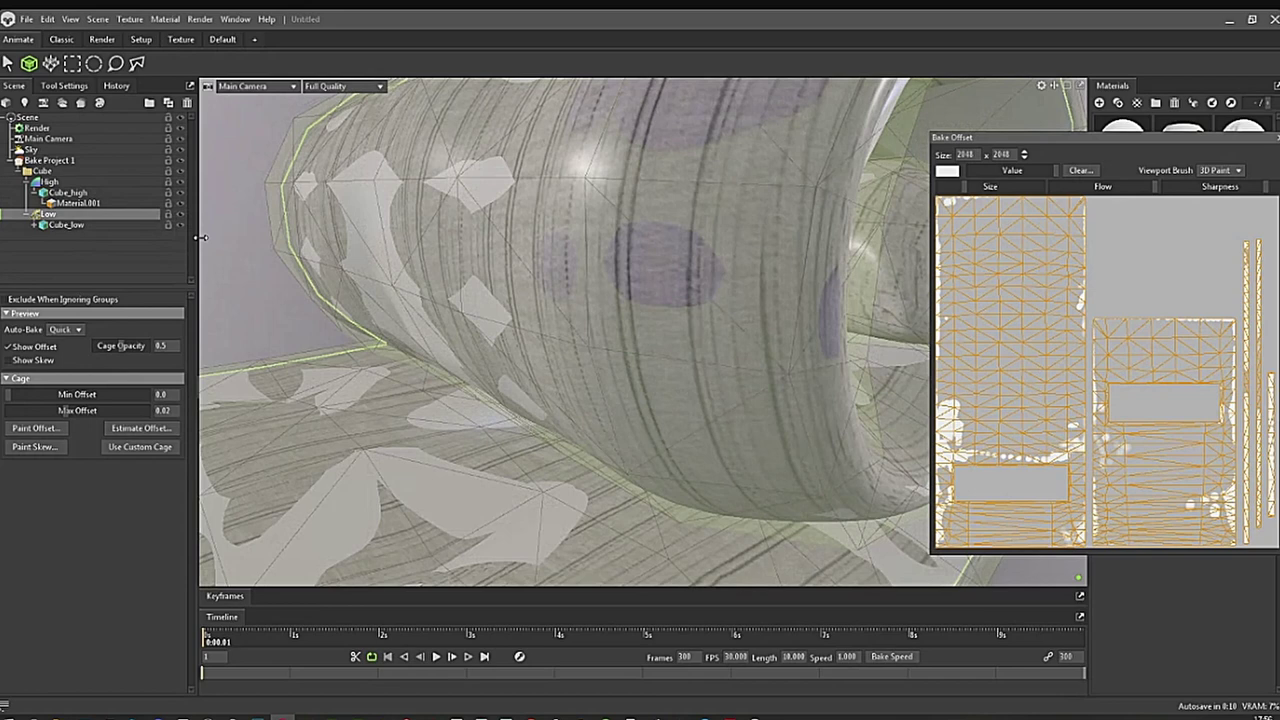
pyautogui.click(181, 182)
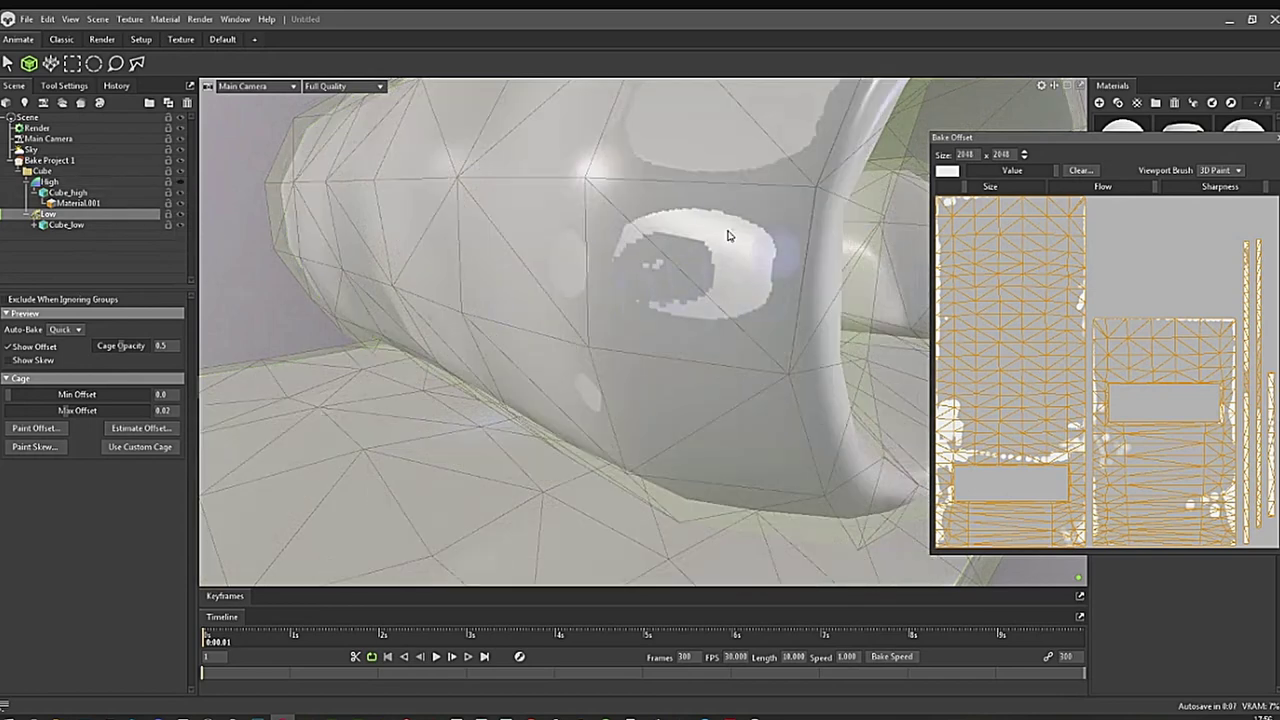
pyautogui.moveTo(686, 292); pyautogui.dragTo(688, 396)
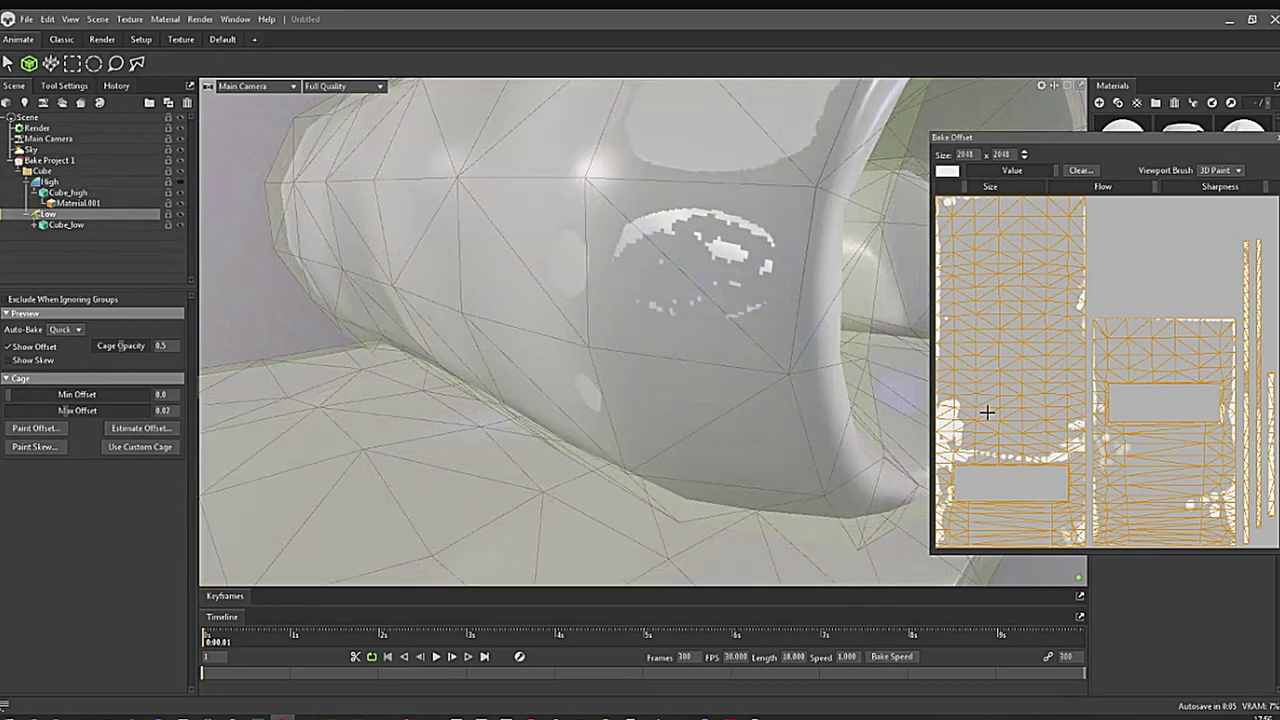
# Paint white offset over the remaining spots near both ends of the roll's outer surface, including its back side.
pyautogui.scroll(-5, 679, 333)
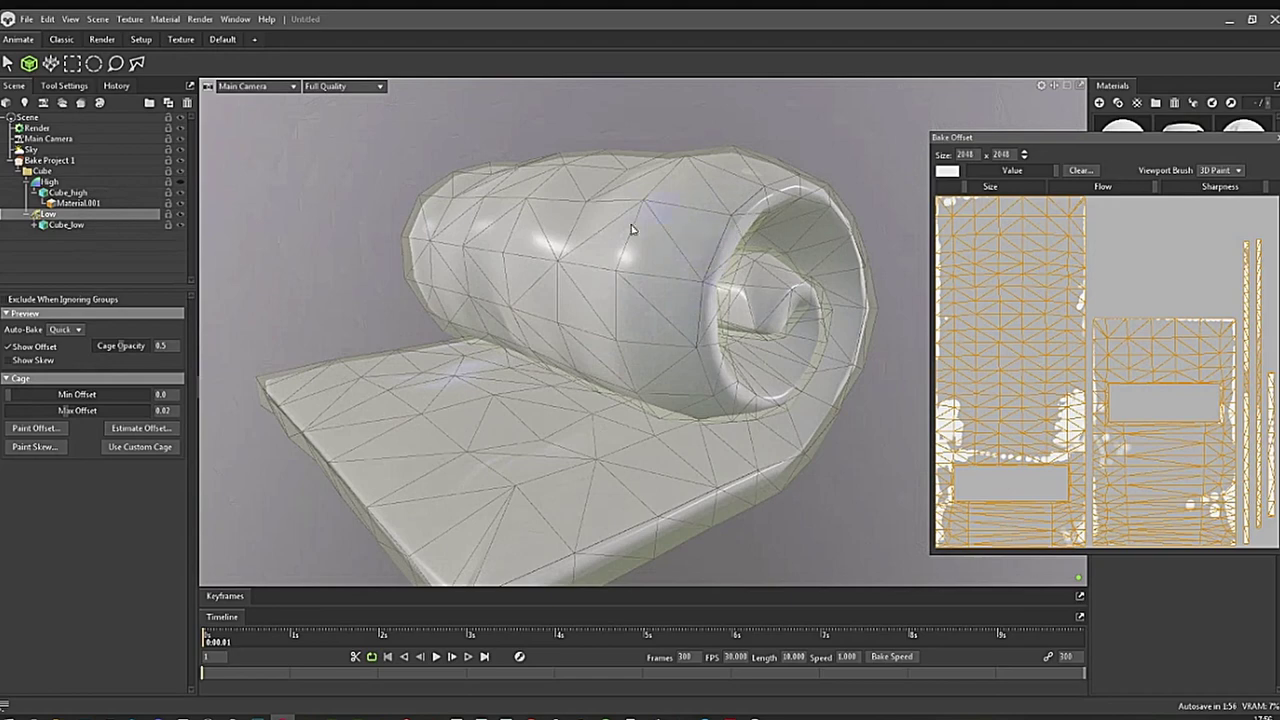
pyautogui.moveTo(689, 351); pyautogui.dragTo(563, 428)
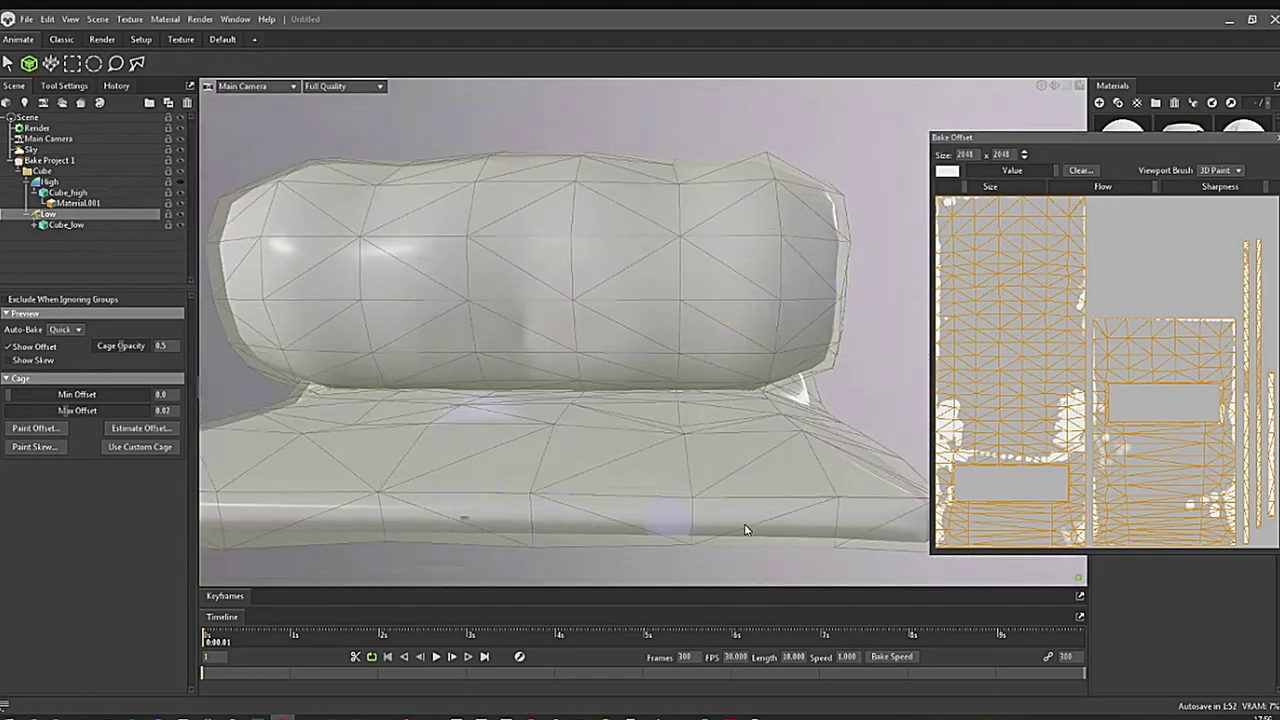
pyautogui.moveTo(651, 517); pyautogui.dragTo(672, 295)
pyautogui.moveTo(490, 286); pyautogui.dragTo(450, 256)
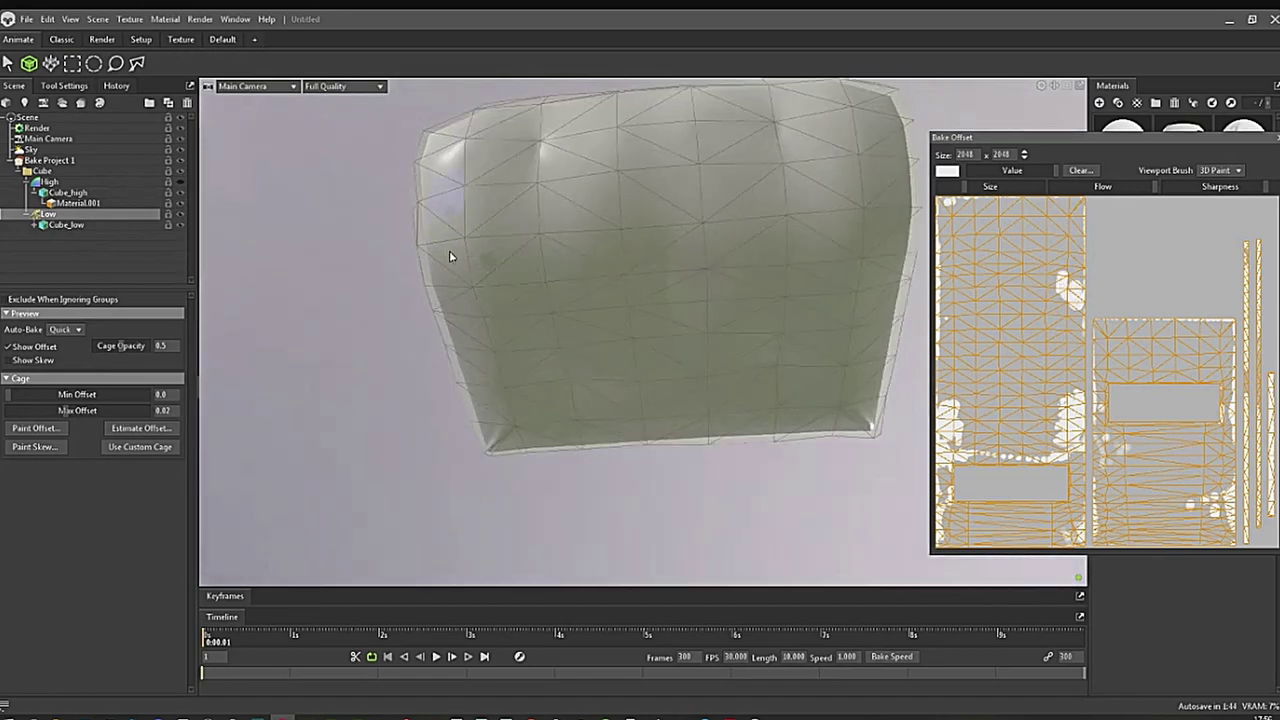
pyautogui.moveTo(745, 362)
pyautogui.mouseDown()
pyautogui.moveTo(580, 393)
pyautogui.moveTo(743, 420)
pyautogui.moveTo(648, 296)
pyautogui.moveTo(766, 329)
pyautogui.moveTo(780, 240)
pyautogui.moveTo(589, 277)
pyautogui.moveTo(743, 350)
pyautogui.moveTo(745, 322)
pyautogui.mouseUp()
pyautogui.moveTo(638, 318); pyautogui.dragTo(674, 370)
pyautogui.moveTo(749, 394)
pyautogui.keyDown('alt'); pyautogui.mouseDown()
pyautogui.moveTo(717, 423)
pyautogui.moveTo(717, 390)
pyautogui.moveTo(520, 426)
pyautogui.moveTo(749, 420)
pyautogui.moveTo(709, 409)
pyautogui.moveTo(760, 540)
pyautogui.moveTo(529, 414)
pyautogui.moveTo(623, 360)
pyautogui.moveTo(763, 351)
pyautogui.moveTo(797, 389)
pyautogui.mouseUp(); pyautogui.keyUp('alt')
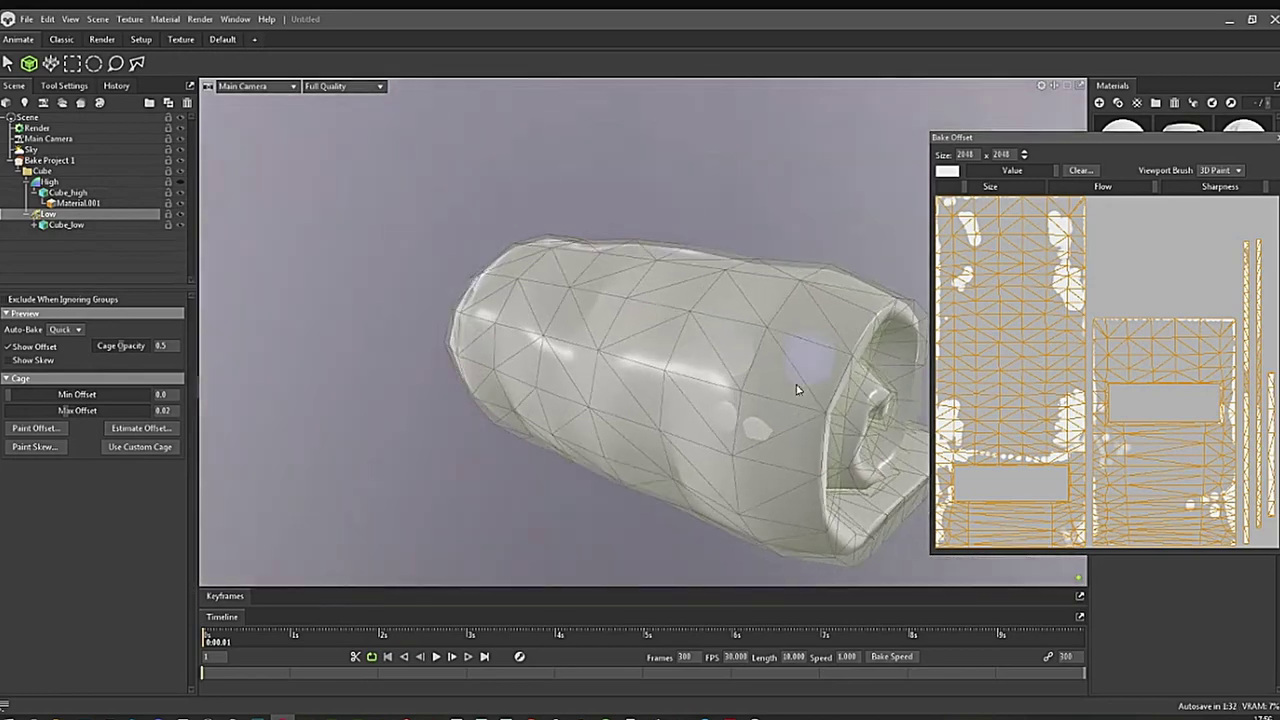
pyautogui.moveTo(708, 502); pyautogui.dragTo(440, 342)
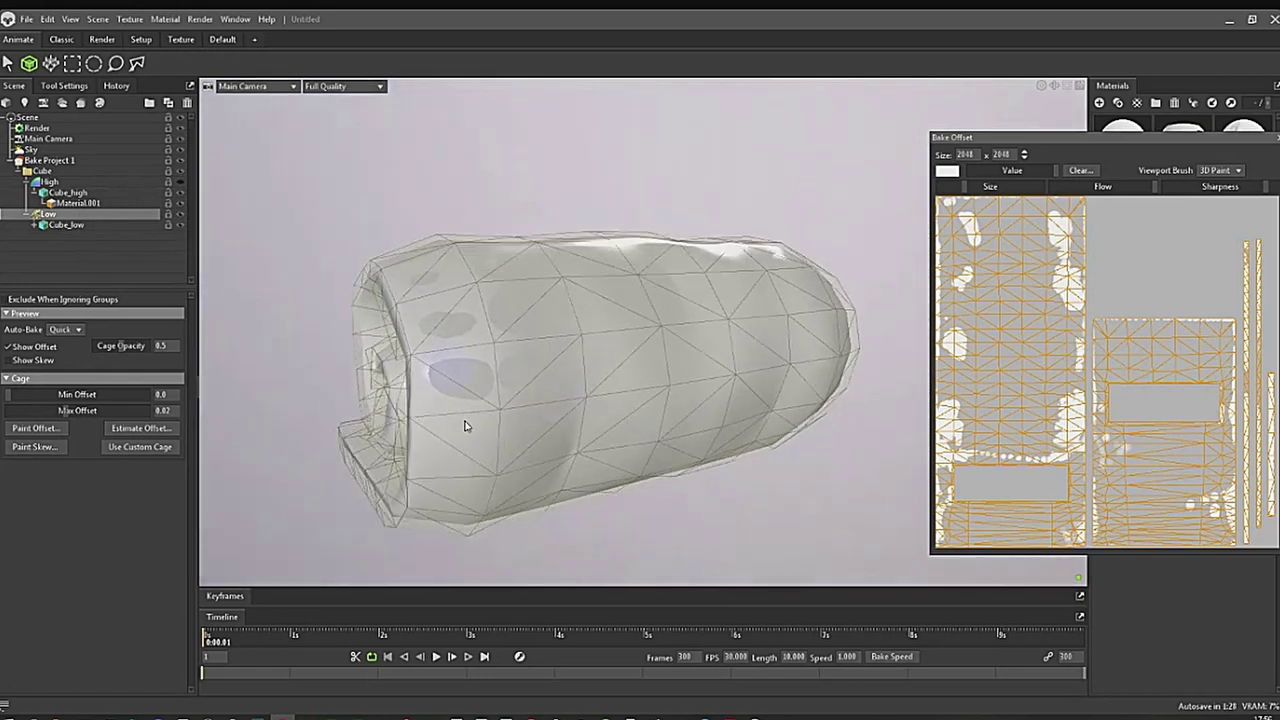
pyautogui.moveTo(603, 403); pyautogui.dragTo(536, 409)
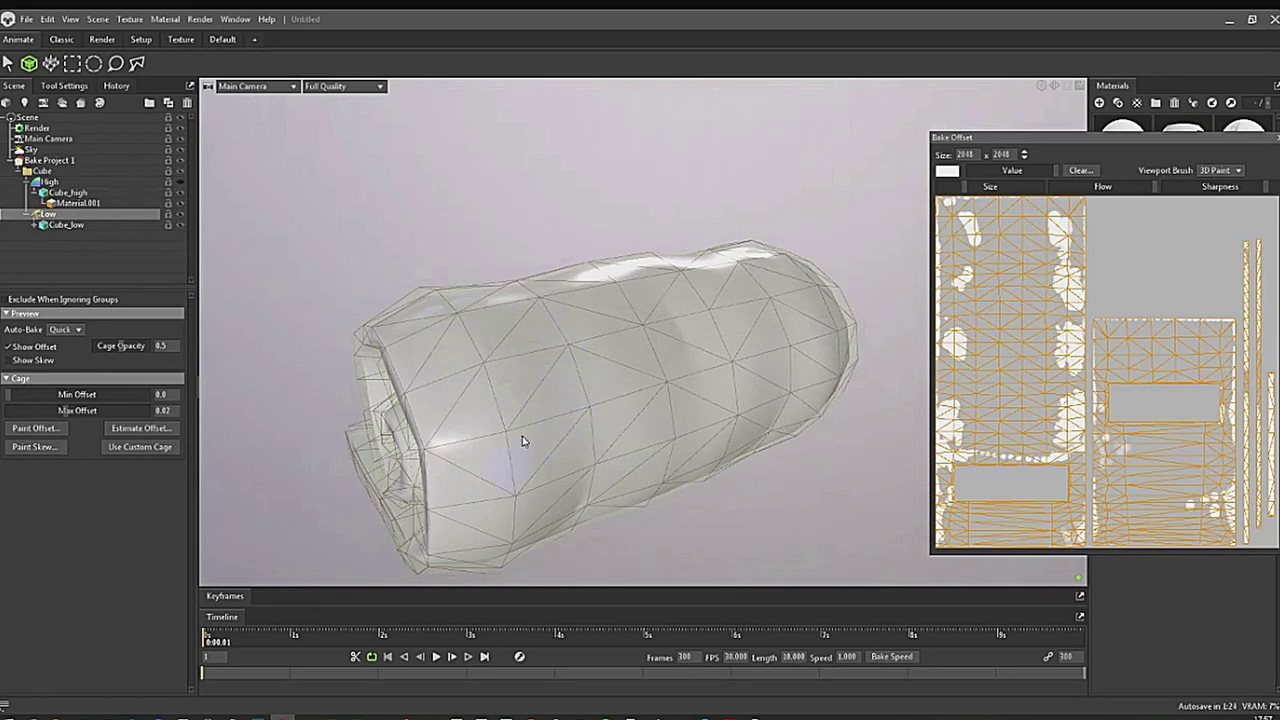
# Examine the low-poly roll's outer surface, inner spiral and flat mat for remaining bake artifacts.
pyautogui.keyDown('alt'); pyautogui.moveTo(666, 475); pyautogui.dragTo(572, 414); pyautogui.keyUp('alt')
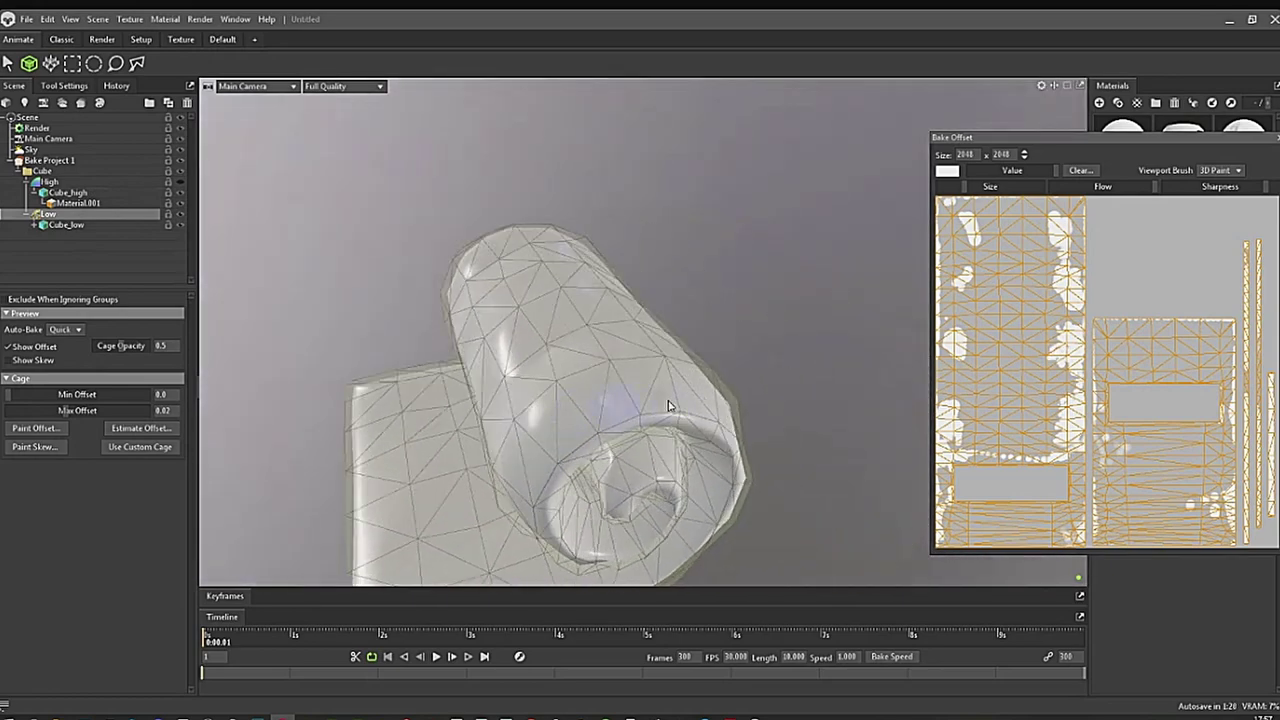
pyautogui.moveTo(734, 433); pyautogui.dragTo(632, 328)
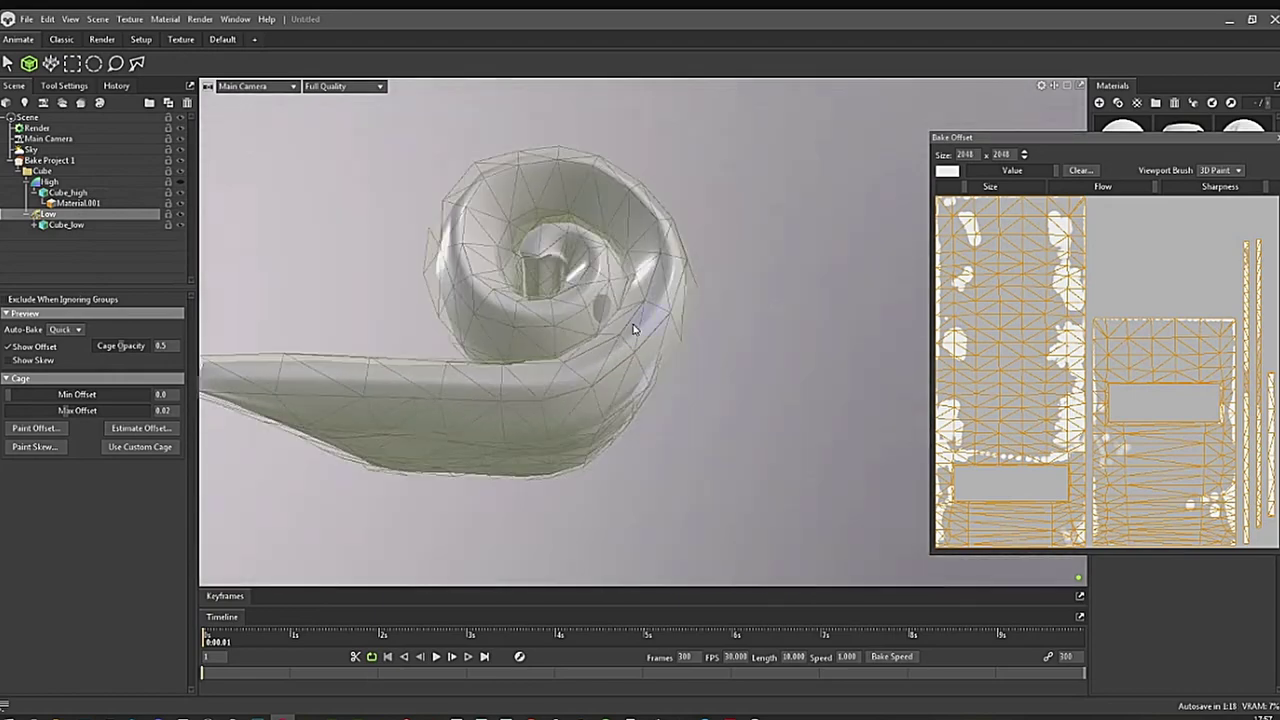
pyautogui.moveTo(665, 411); pyautogui.dragTo(552, 337)
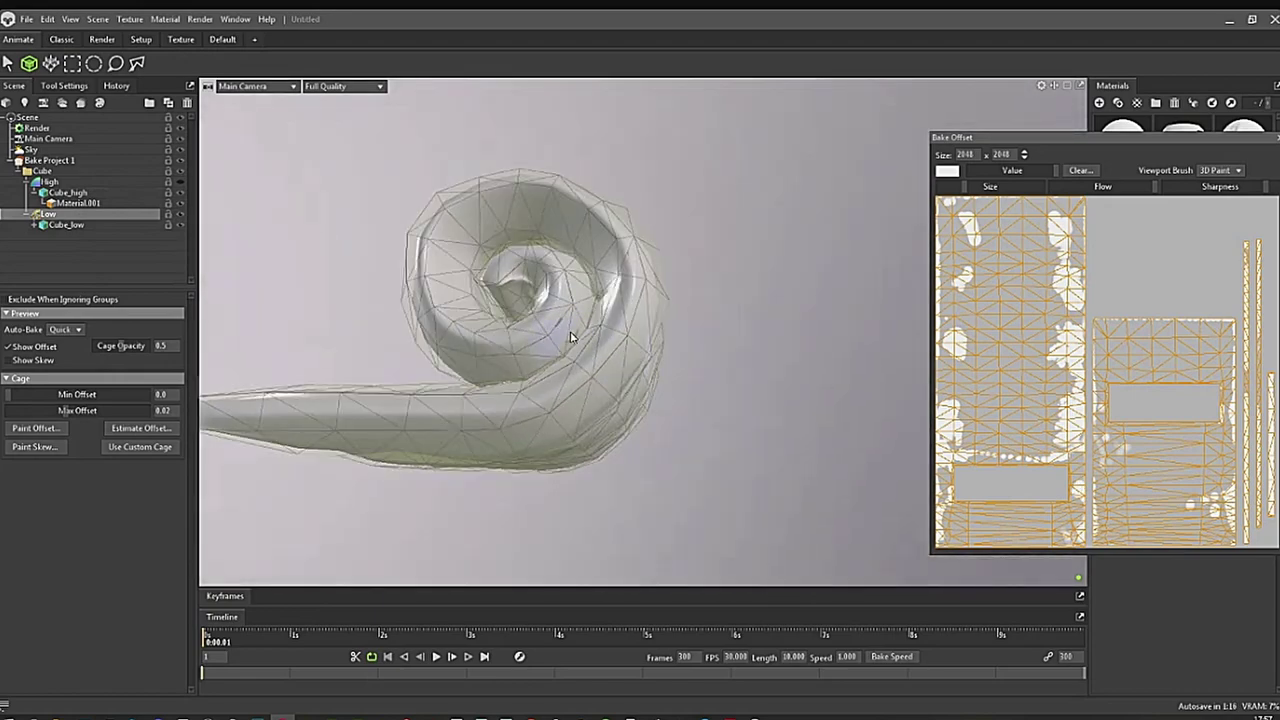
pyautogui.moveTo(652, 403); pyautogui.dragTo(486, 290)
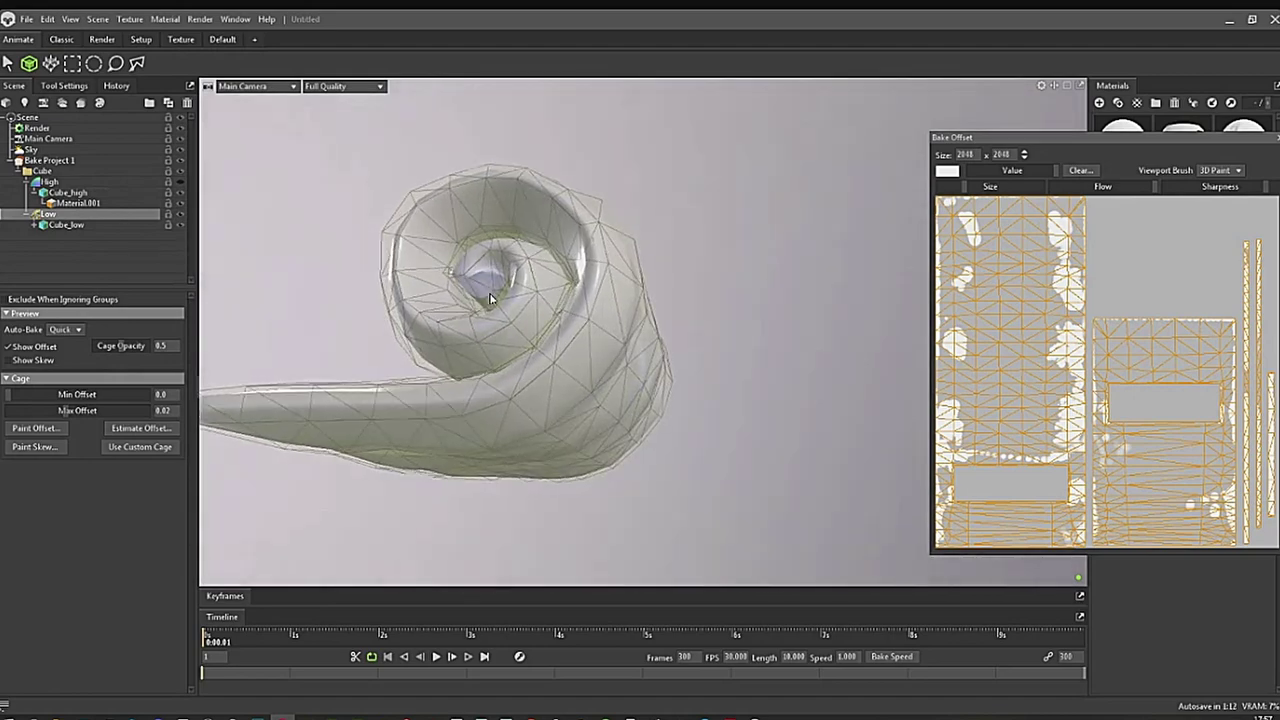
pyautogui.scroll(5, 512, 364)
pyautogui.moveTo(514, 366); pyautogui.dragTo(335, 240)
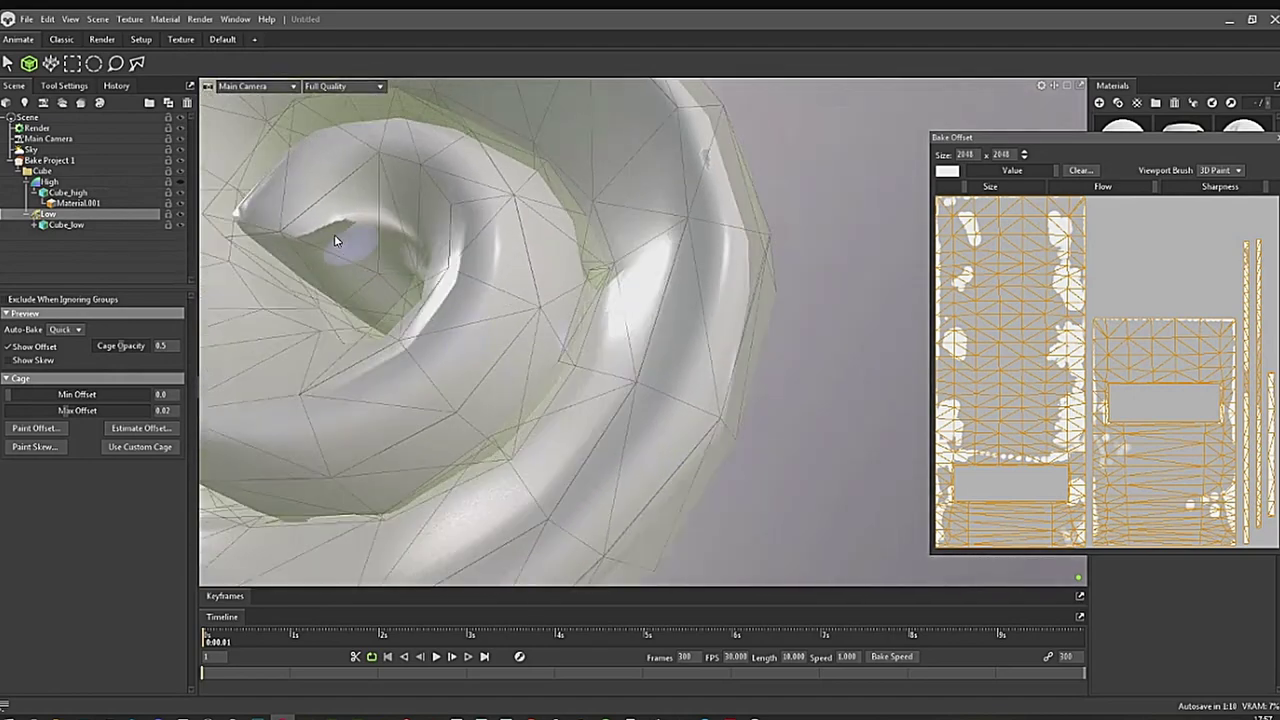
pyautogui.scroll(-5, 757, 392)
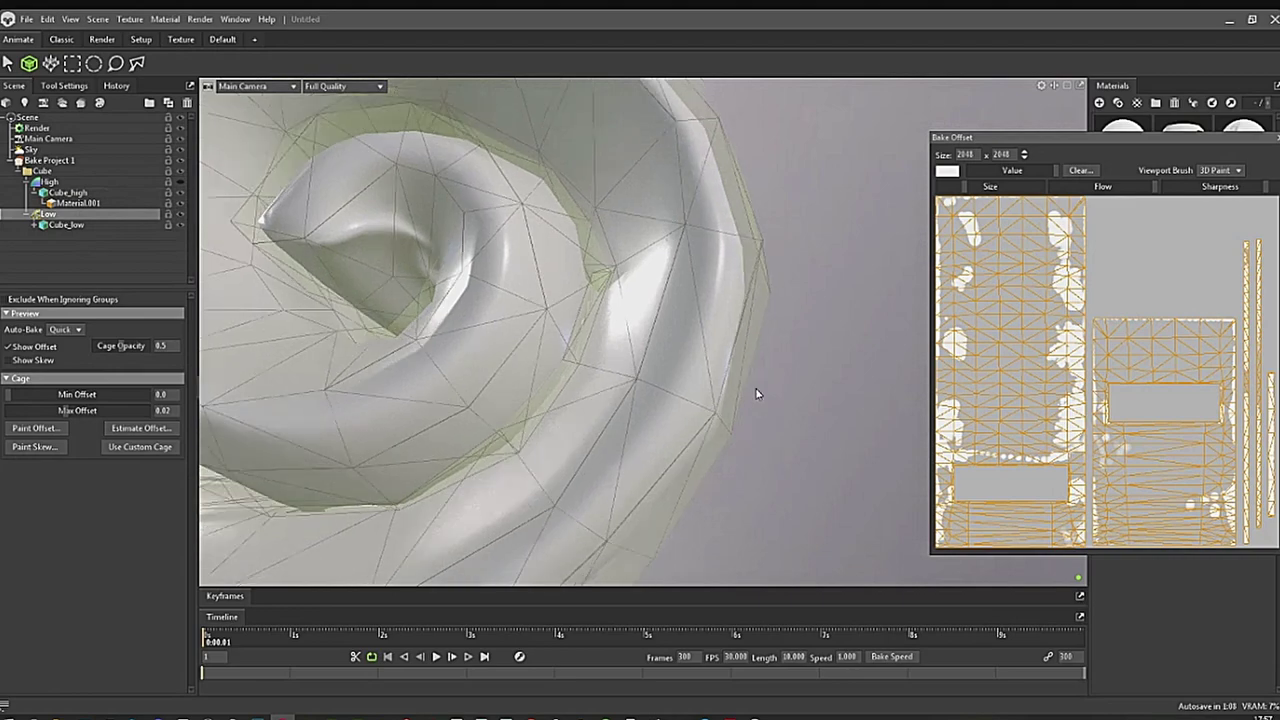
pyautogui.moveTo(754, 392); pyautogui.dragTo(508, 298)
pyautogui.moveTo(607, 415); pyautogui.dragTo(471, 446)
pyautogui.scroll(5, 471, 446)
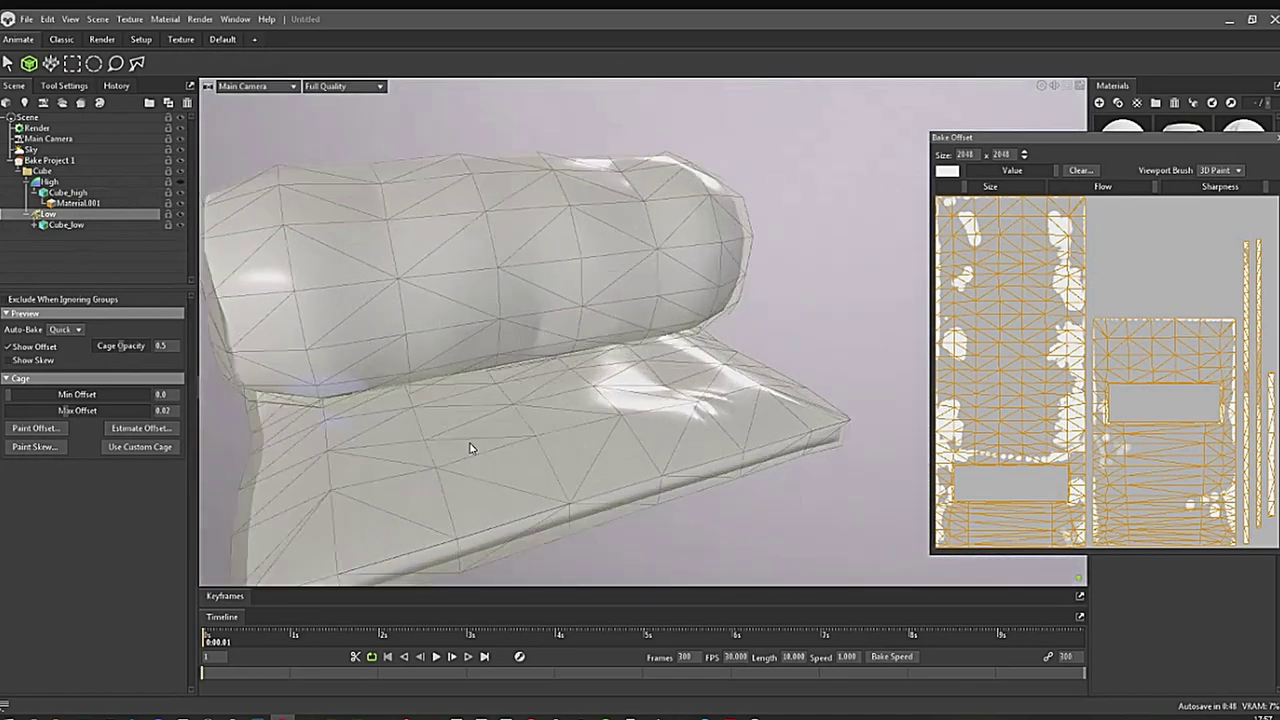
pyautogui.moveTo(597, 474); pyautogui.dragTo(524, 449)
pyautogui.moveTo(552, 460)
pyautogui.keyDown('alt'); pyautogui.mouseDown()
pyautogui.moveTo(529, 440)
pyautogui.moveTo(557, 420)
pyautogui.moveTo(534, 411)
pyautogui.mouseUp(); pyautogui.keyUp('alt')
pyautogui.moveTo(510, 388); pyautogui.dragTo(722, 462, button='middle')
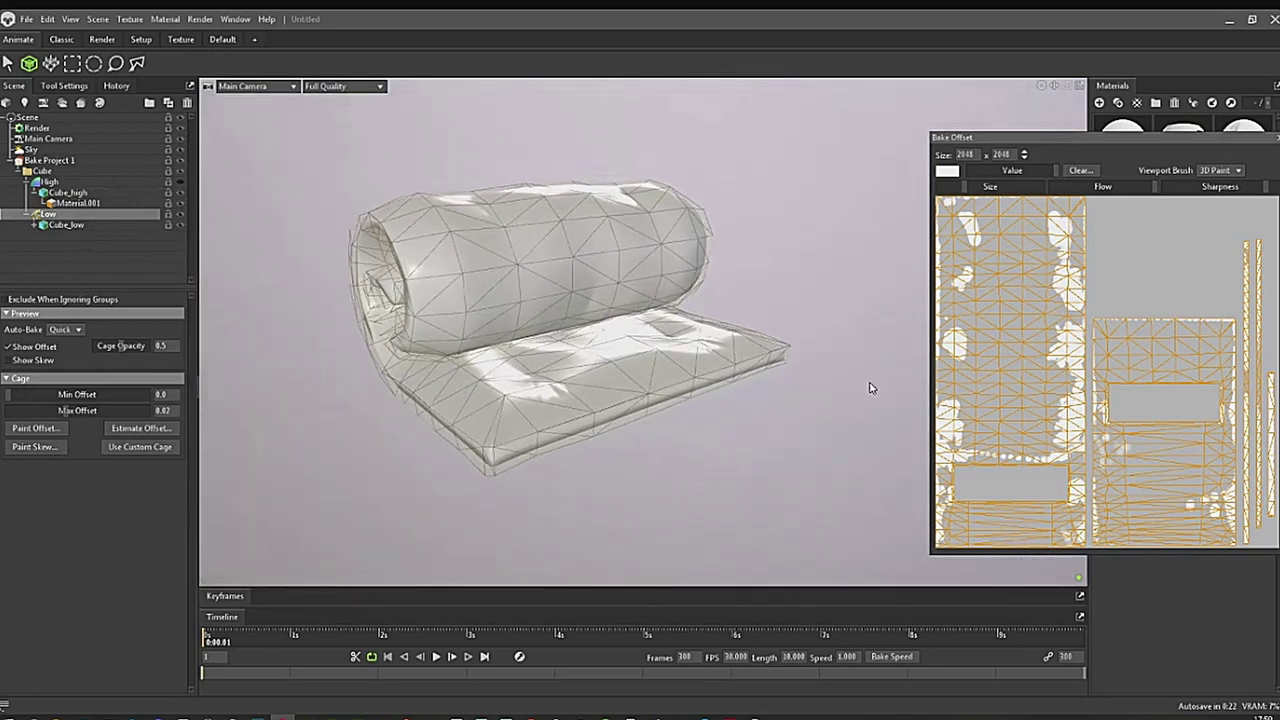
# Close the offset painting window and open the map configuration of Bake Project 1.
pyautogui.click(1276, 138)
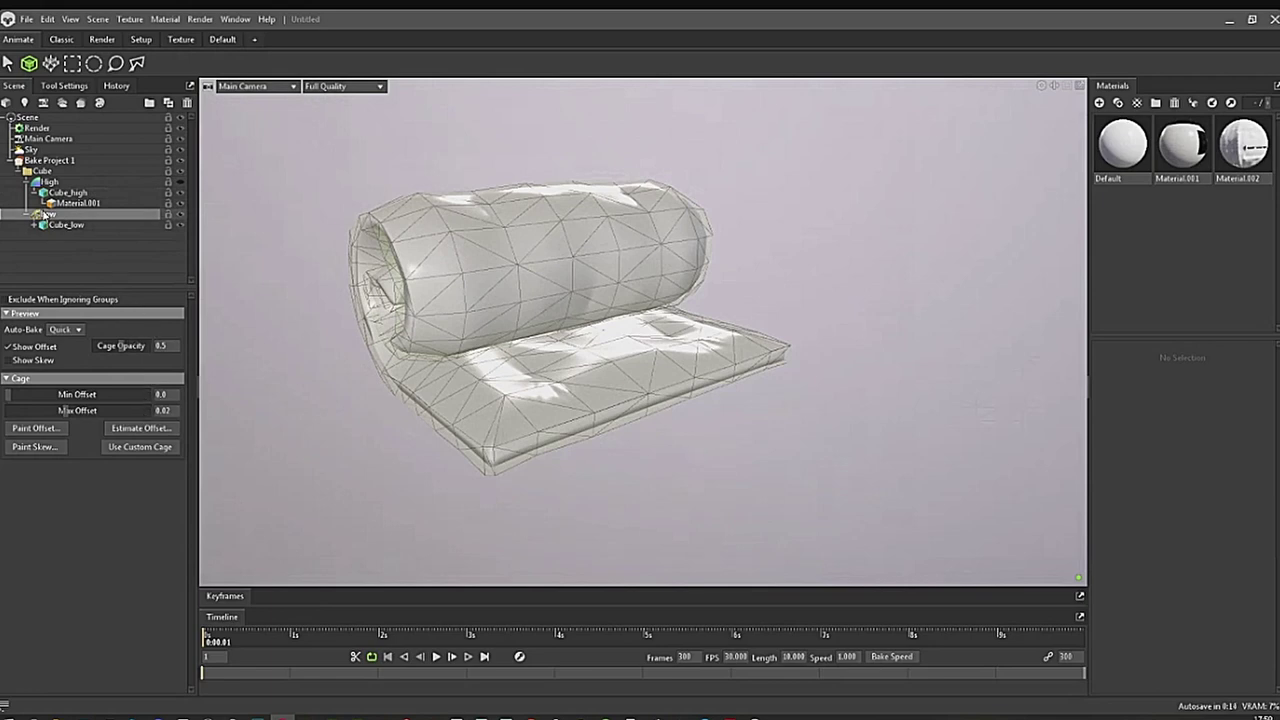
pyautogui.click(40, 172)
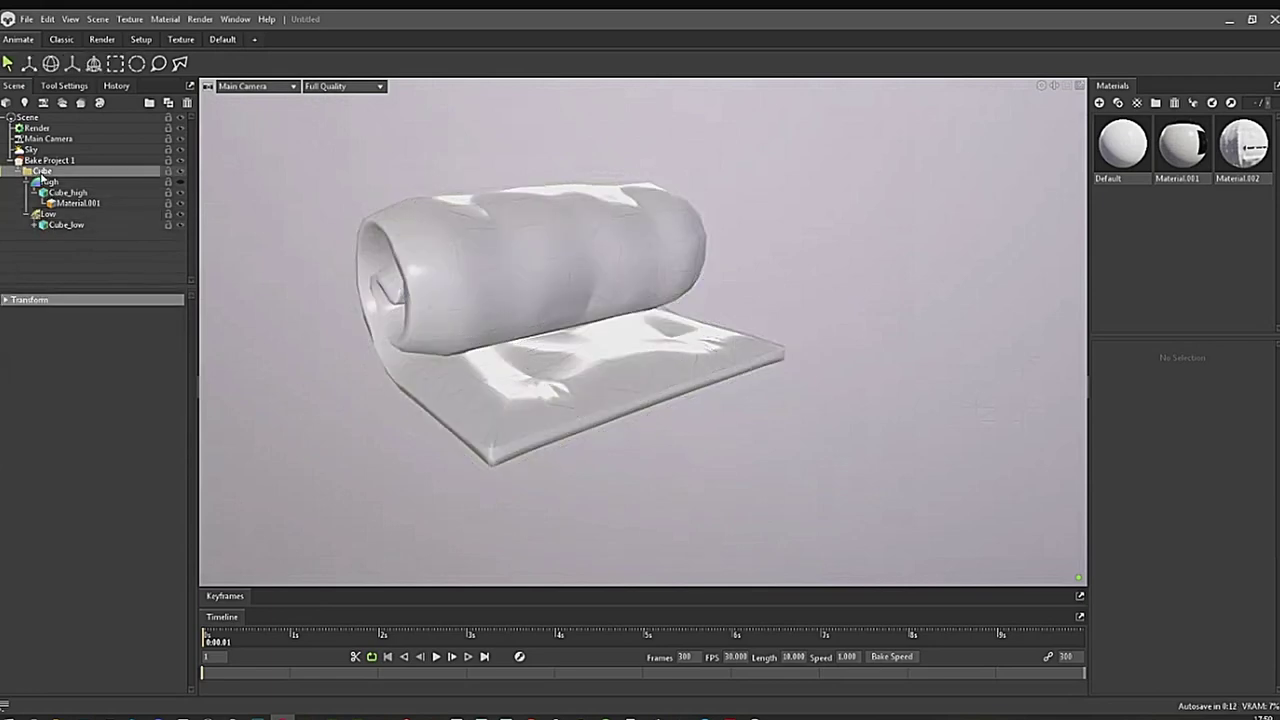
pyautogui.click(48, 160)
pyautogui.moveTo(738, 452); pyautogui.dragTo(688, 524)
pyautogui.moveTo(644, 440); pyautogui.dragTo(803, 452, button='right')
pyautogui.moveTo(802, 452); pyautogui.dragTo(931, 363)
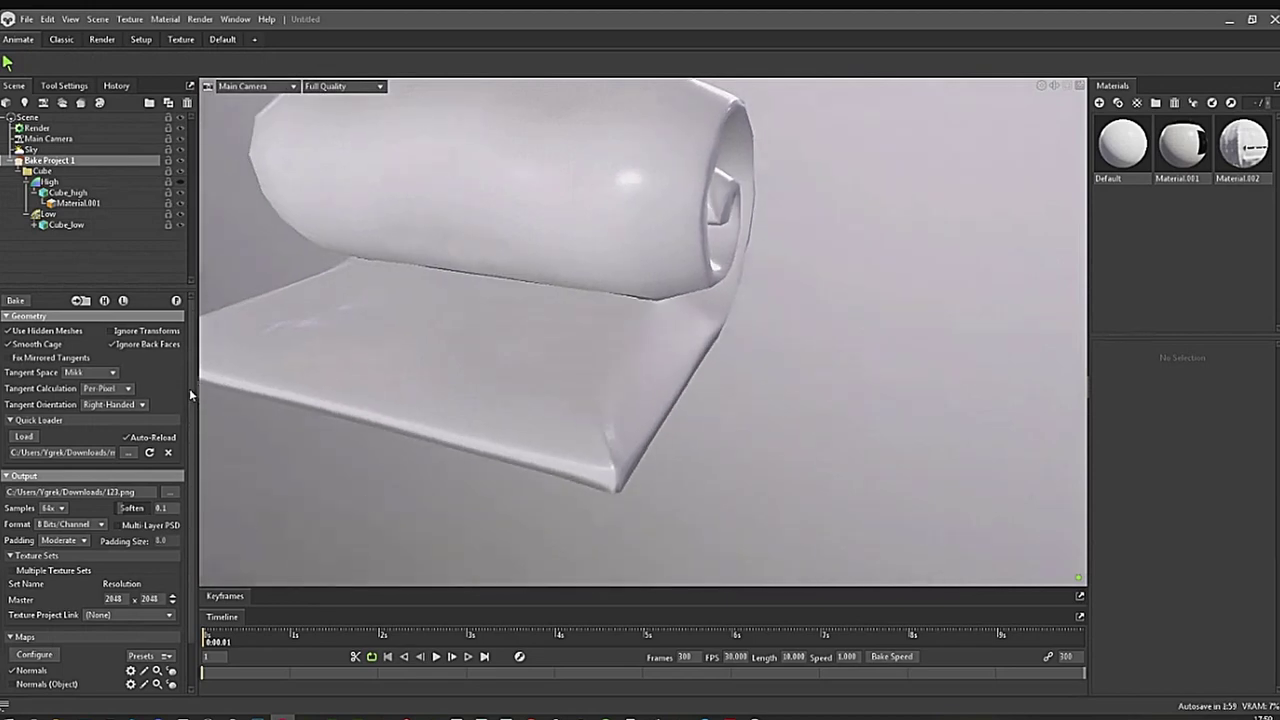
pyautogui.scroll(-1, 189, 388)
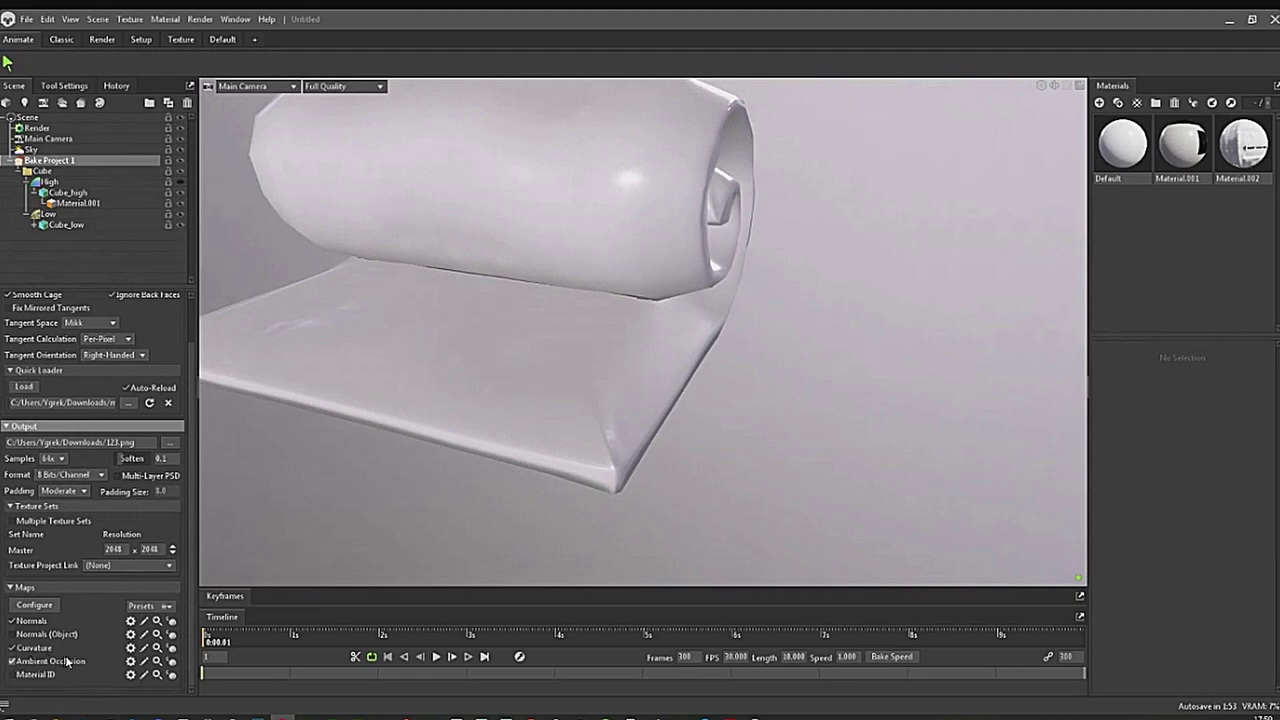
pyautogui.click(33, 605)
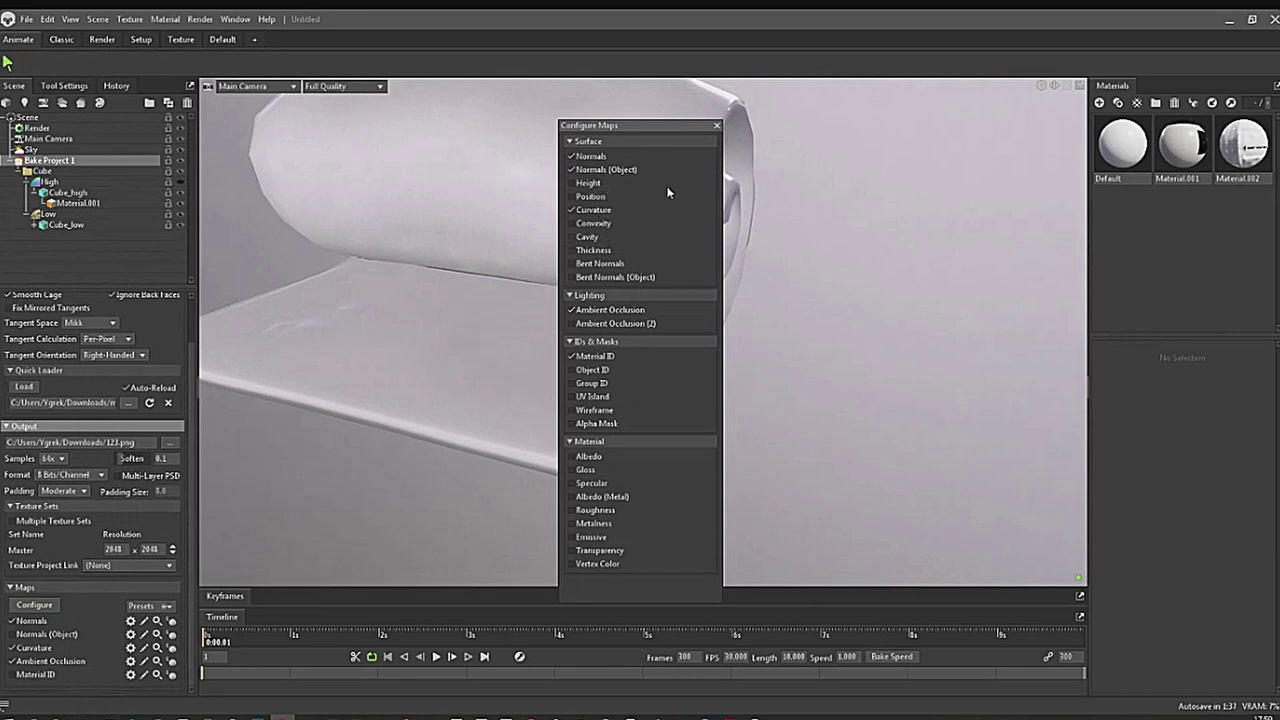
# Add the Albedo map to the bake project's output maps and turn off the Normals map.
pyautogui.click(716, 125)
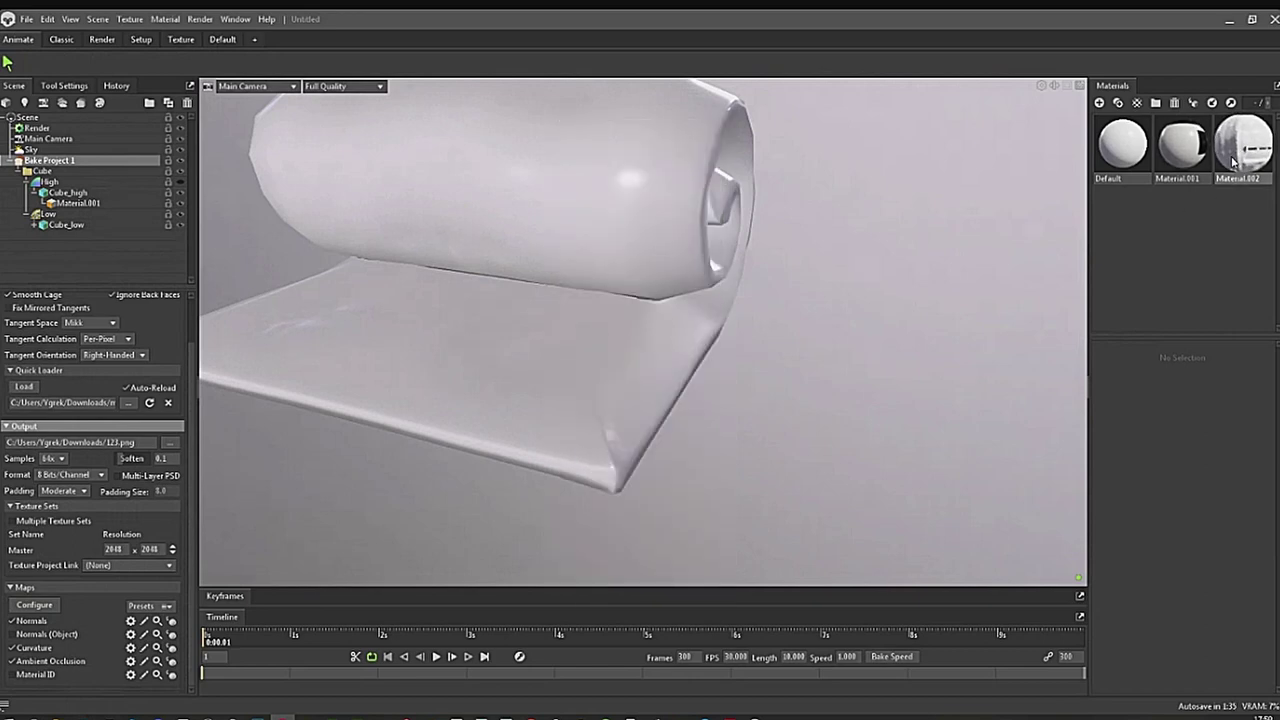
pyautogui.click(36, 605)
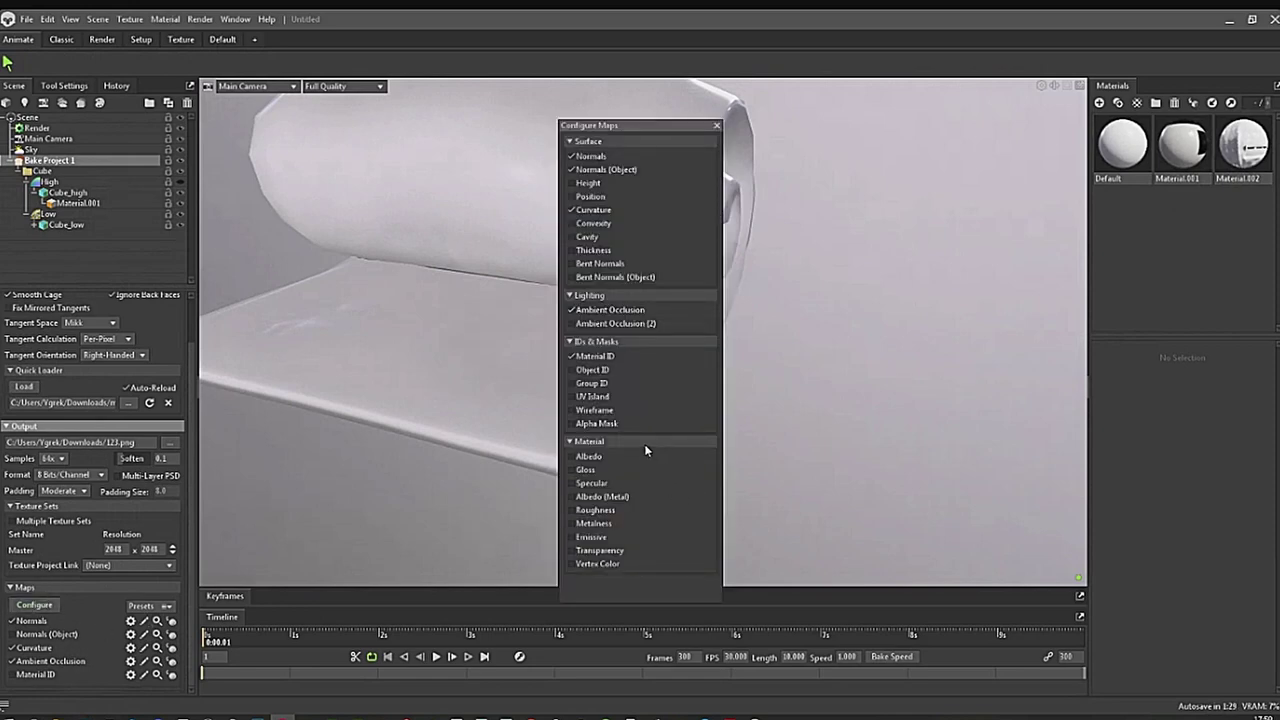
pyautogui.click(573, 457)
pyautogui.click(717, 126)
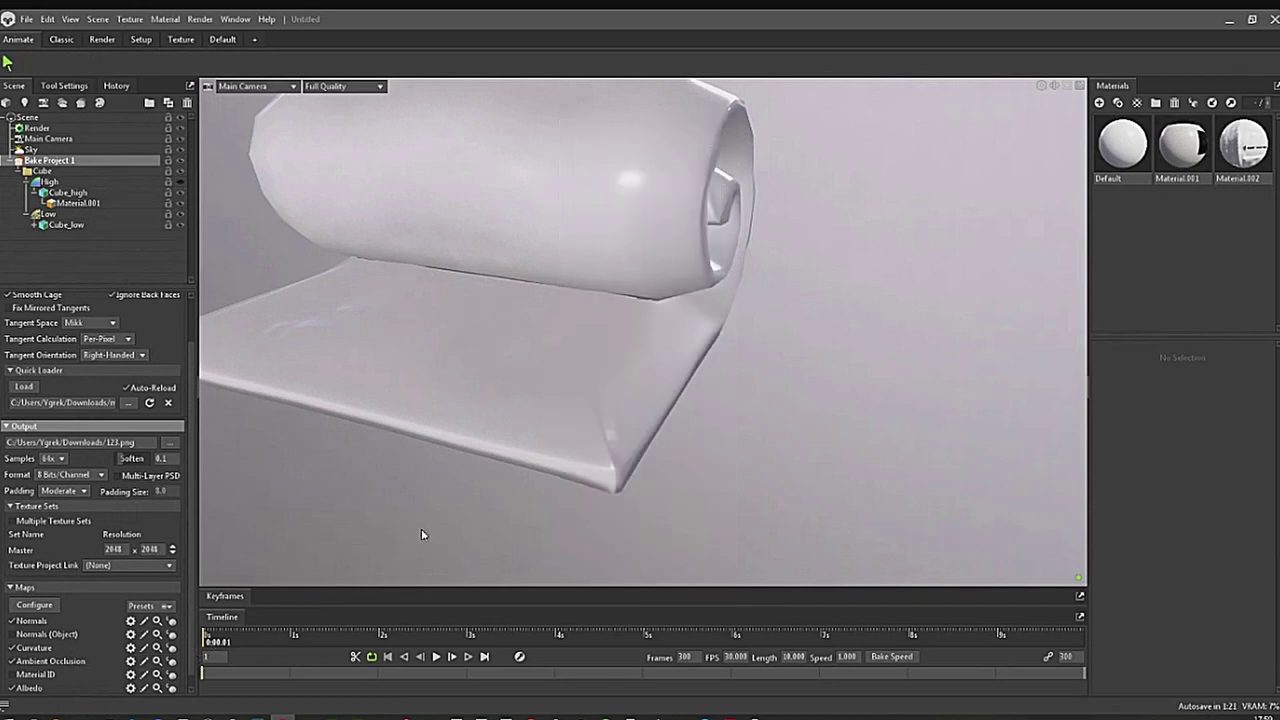
pyautogui.click(11, 621)
# Preview the baked maps on the low-poly roll and check the striped texture from another angle.
pyautogui.moveTo(677, 353); pyautogui.dragTo(568, 405)
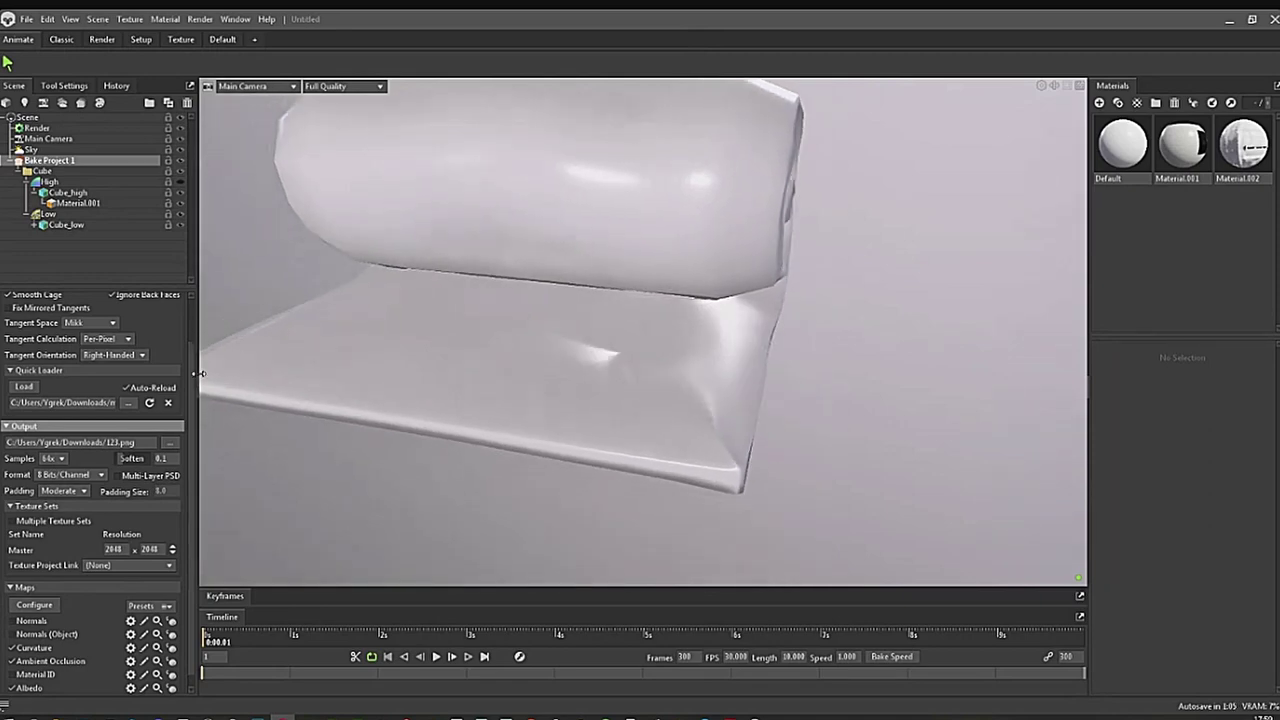
pyautogui.scroll(2, 100, 400)
pyautogui.click(176, 300)
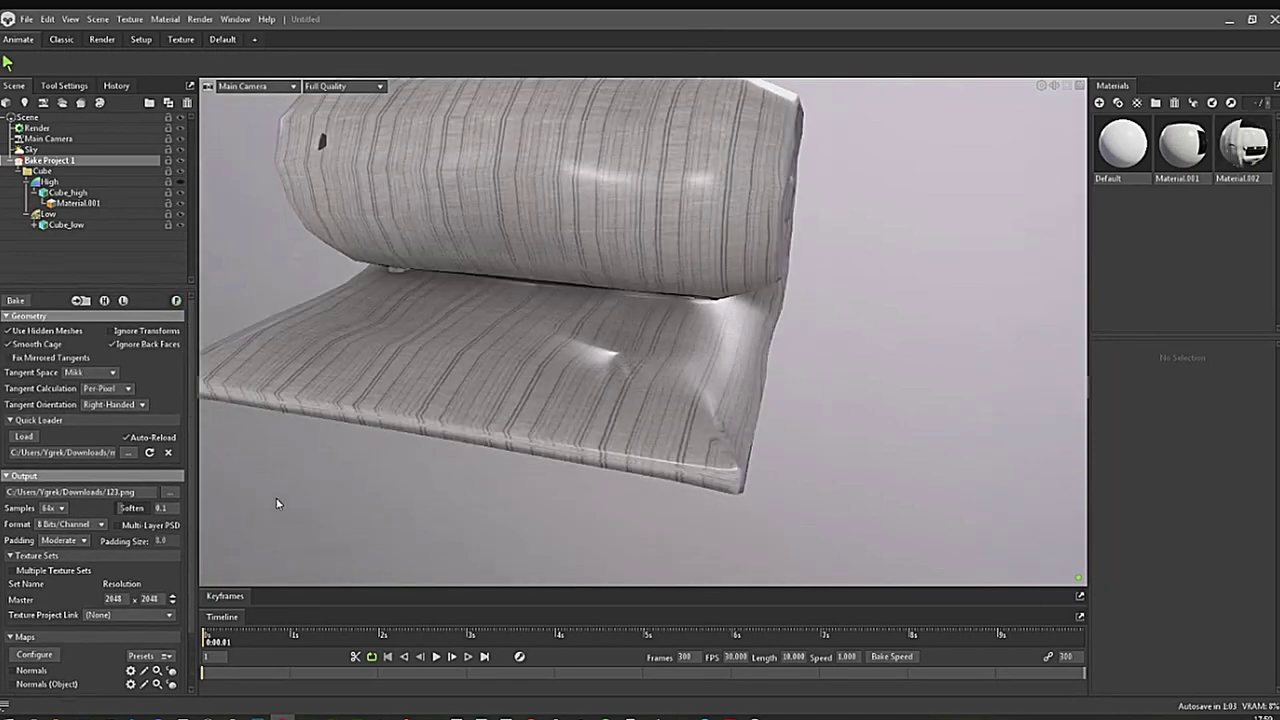
pyautogui.moveTo(278, 503); pyautogui.dragTo(762, 432)
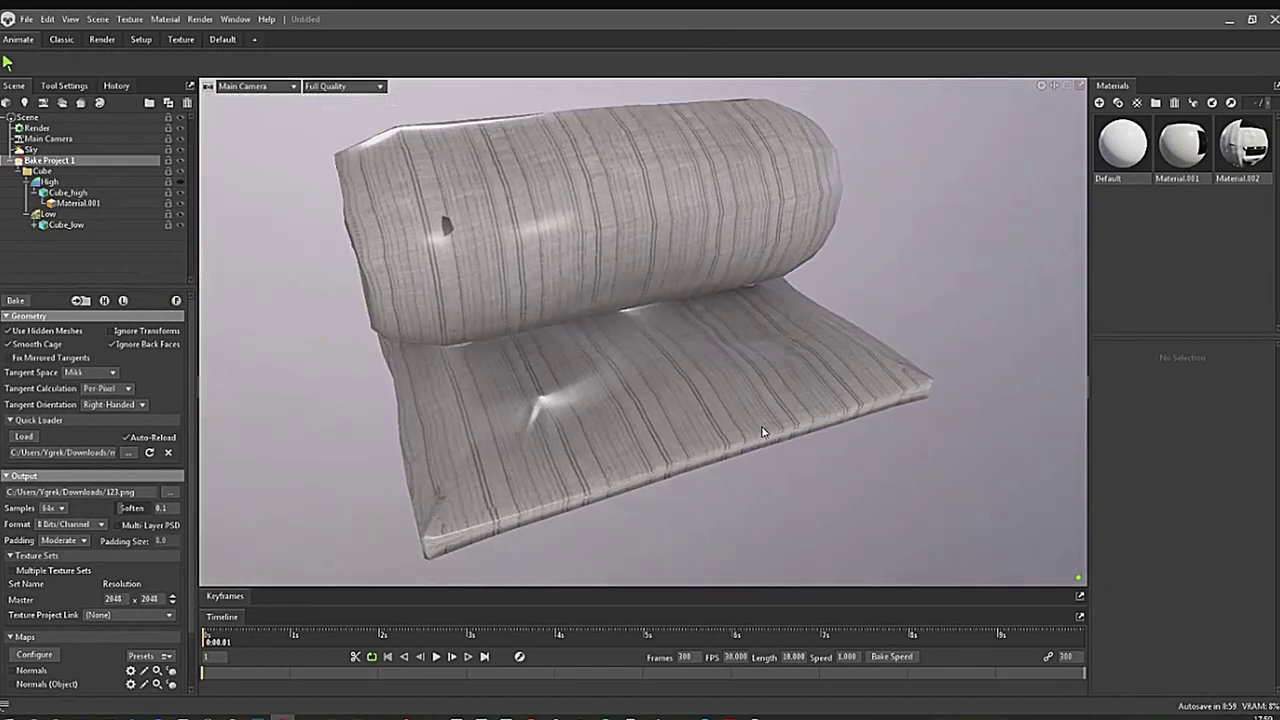
# Open the cage offset paint map of the Low group, examine the painted areas and close it.
pyautogui.click(47, 215)
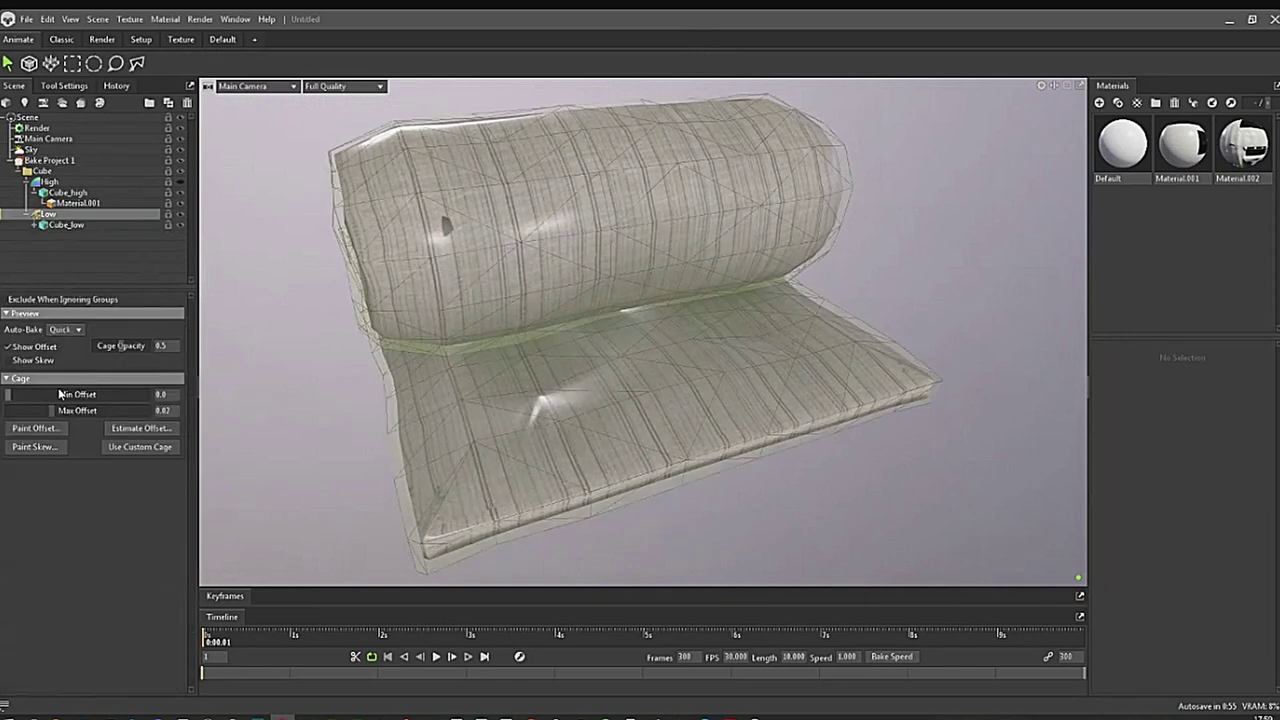
pyautogui.click(40, 428)
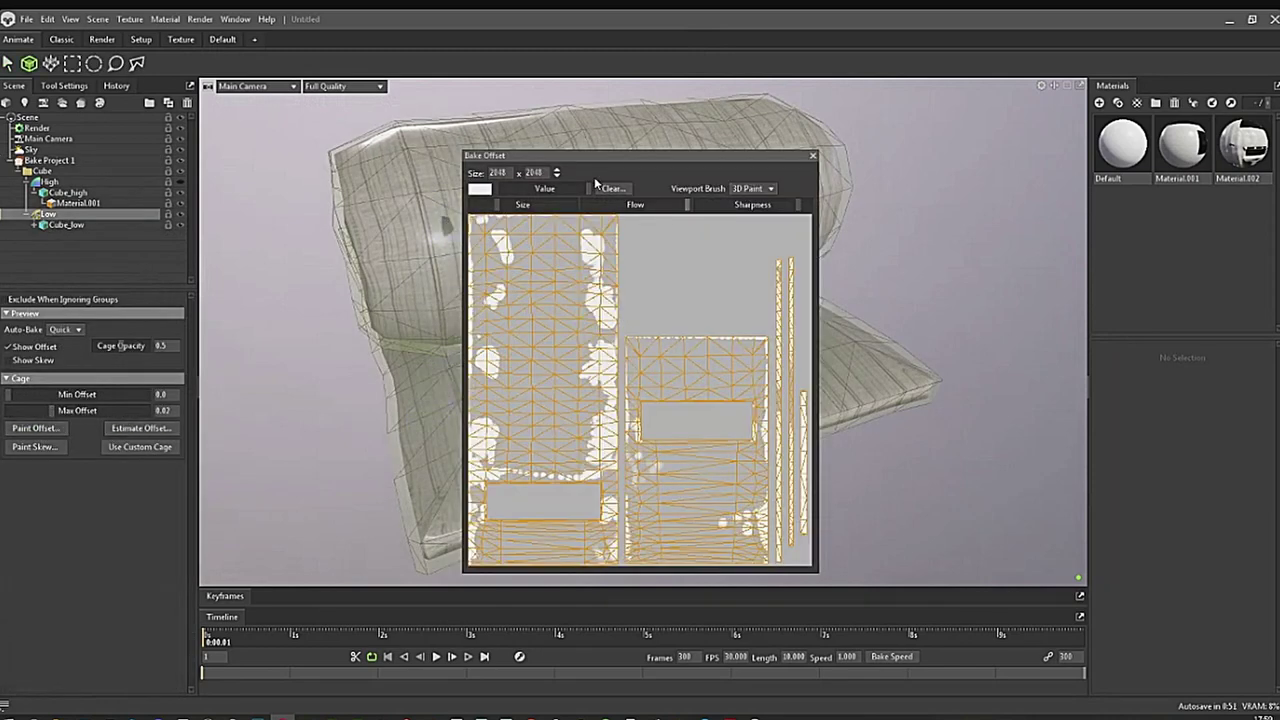
pyautogui.moveTo(641, 155); pyautogui.dragTo(792, 165)
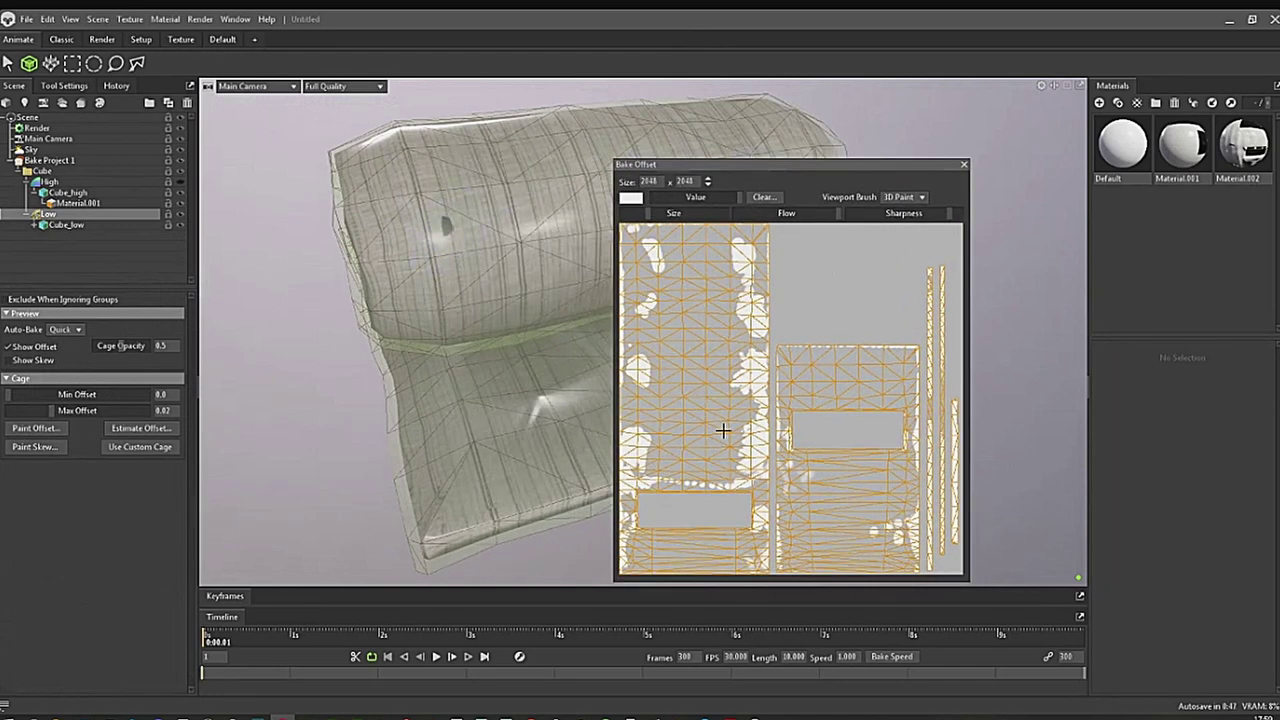
pyautogui.click(964, 165)
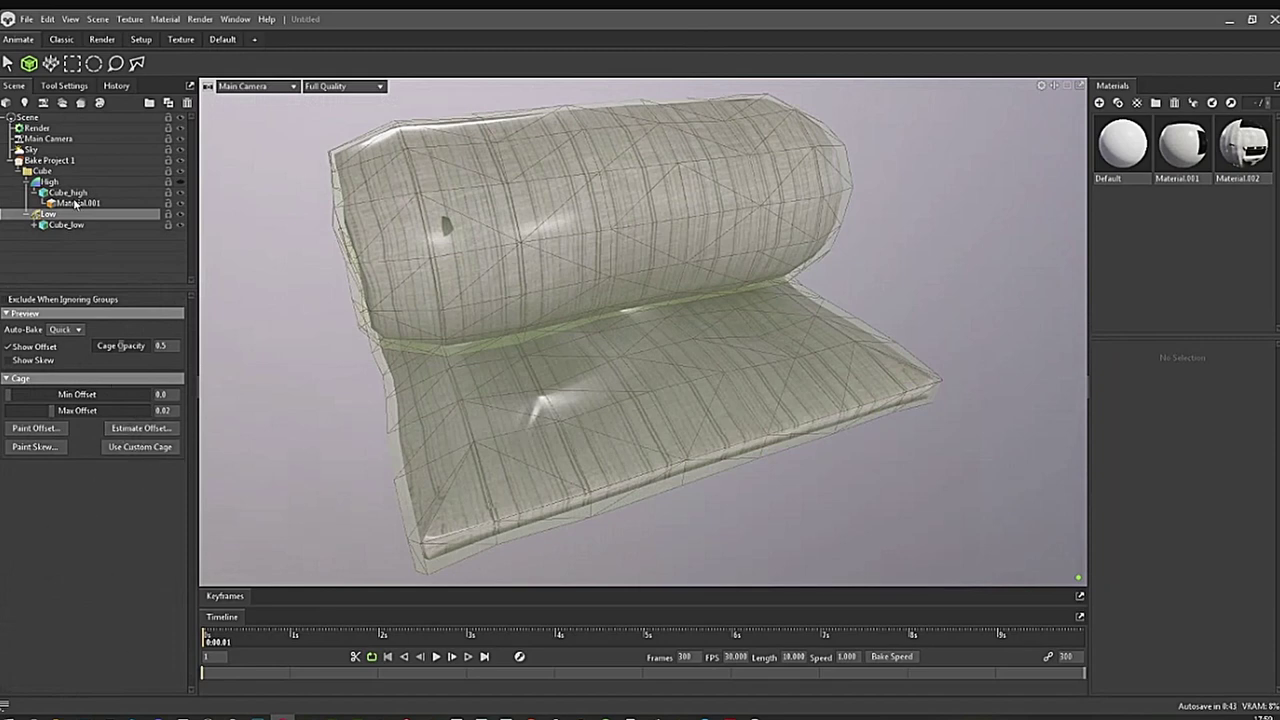
# Review the geometry, loader, output and map settings of Bake Project 1.
pyautogui.click(54, 161)
pyautogui.moveTo(192, 532); pyautogui.dragTo(190, 635)
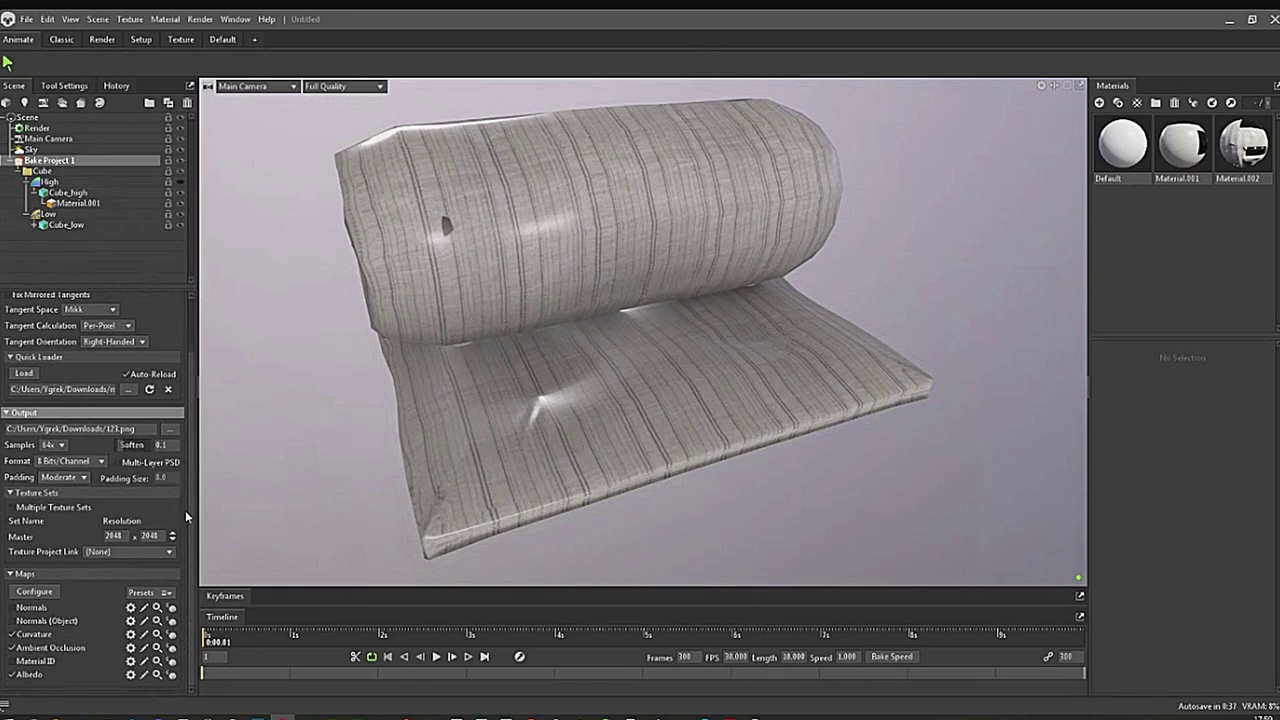
pyautogui.moveTo(193, 543); pyautogui.dragTo(194, 486)
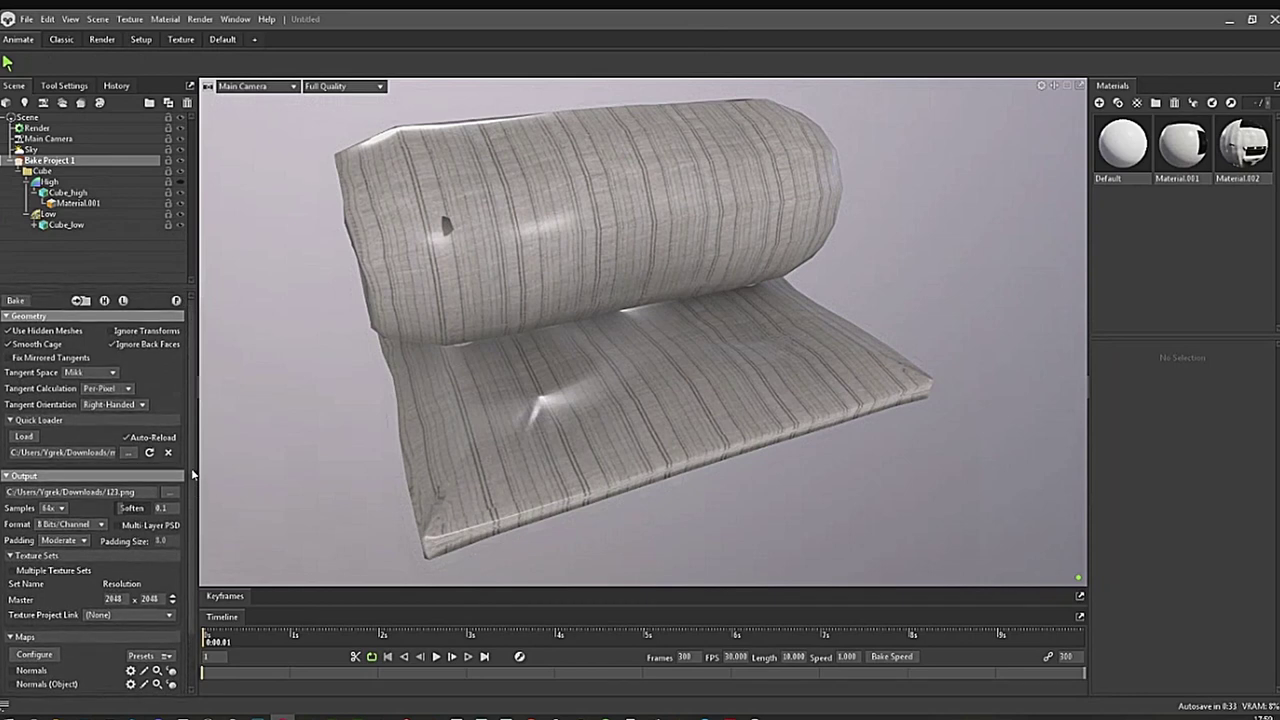
pyautogui.click(8, 421)
pyautogui.click(10, 421)
pyautogui.moveTo(120, 393)
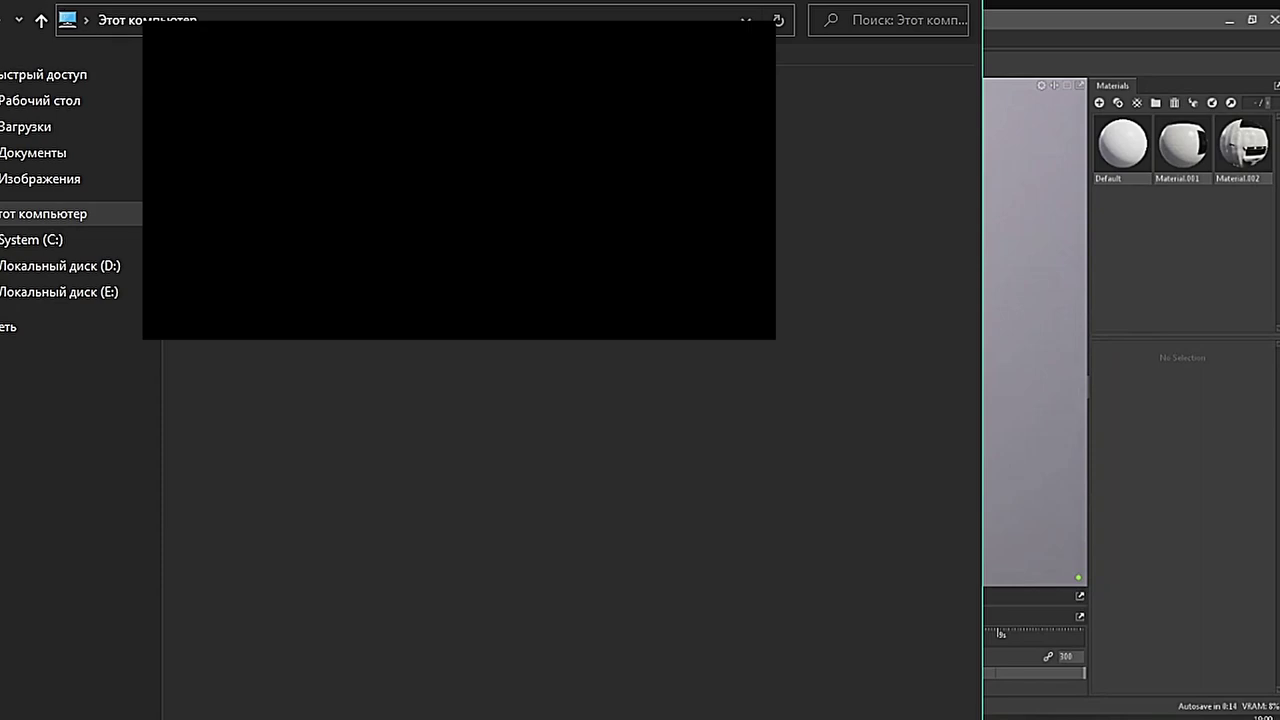
pyautogui.click(778, 24)
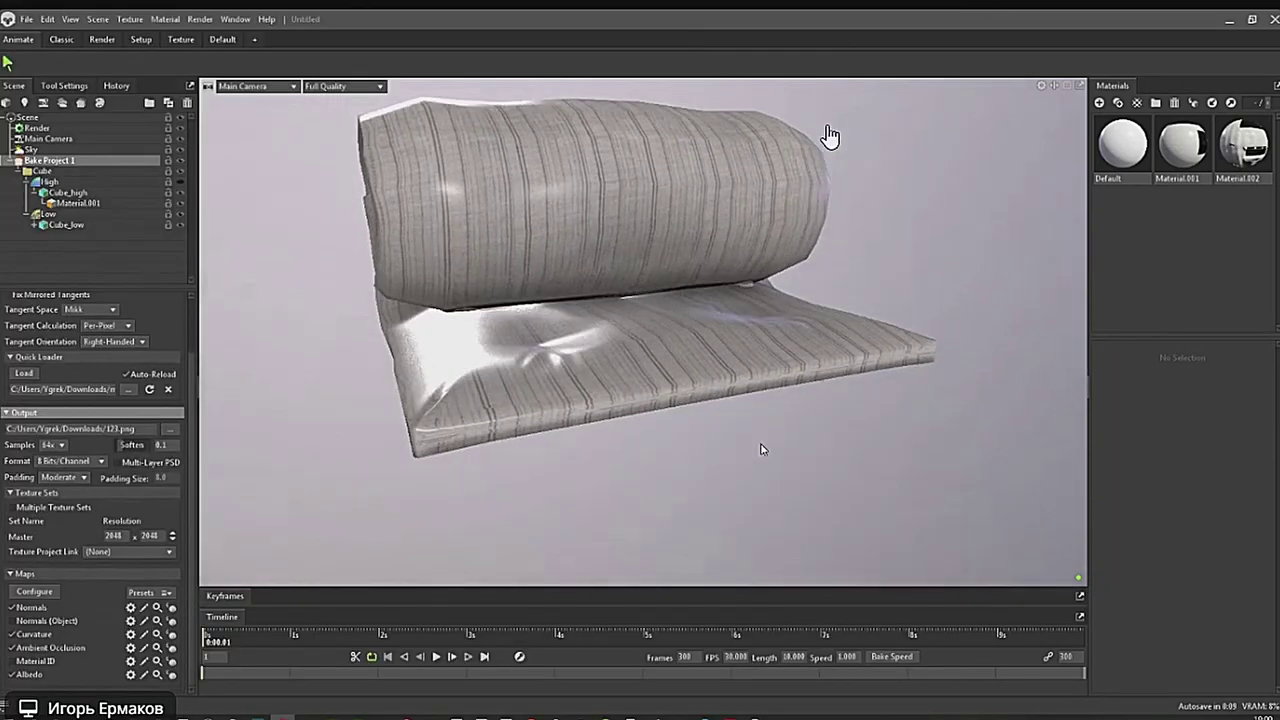
# Open the Low group's cage offset map and paint white offset across the back of the roll.
pyautogui.moveTo(826, 134); pyautogui.dragTo(1026, 514)
pyautogui.keyDown('shift'); pyautogui.moveTo(716, 471); pyautogui.dragTo(566, 433); pyautogui.keyUp('shift')
pyautogui.click(47, 214)
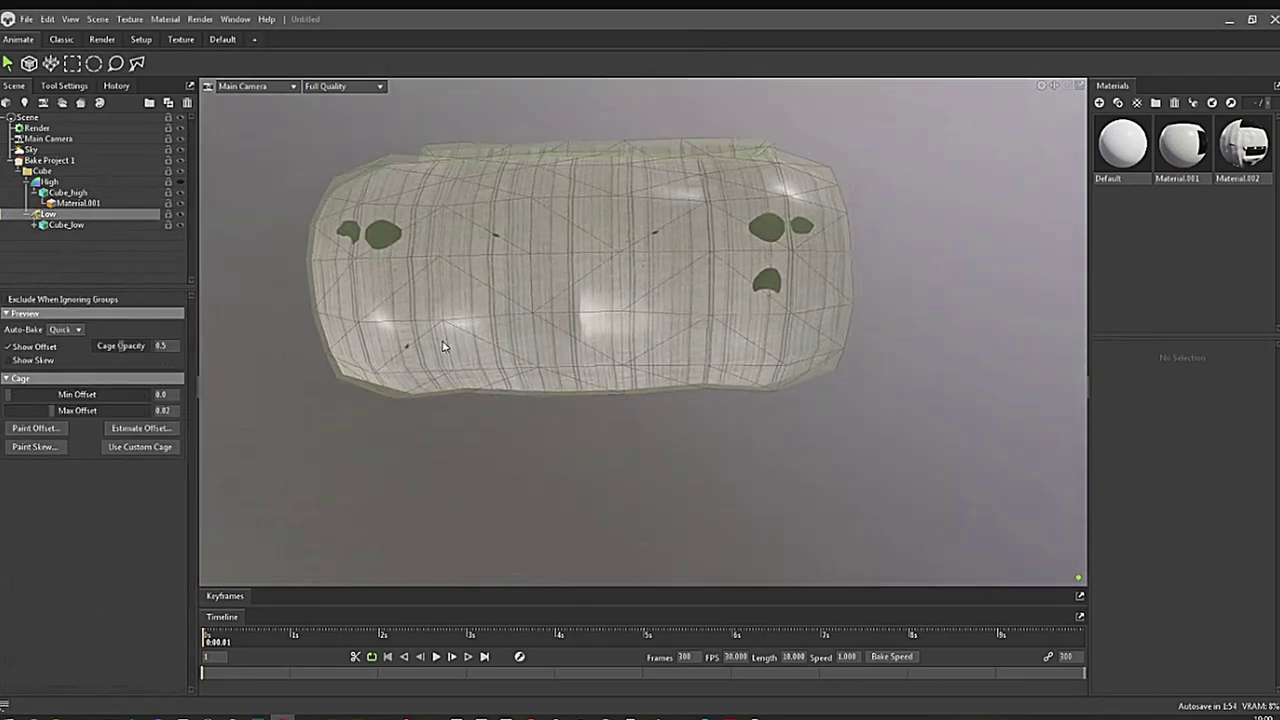
pyautogui.click(399, 352)
pyautogui.click(47, 214)
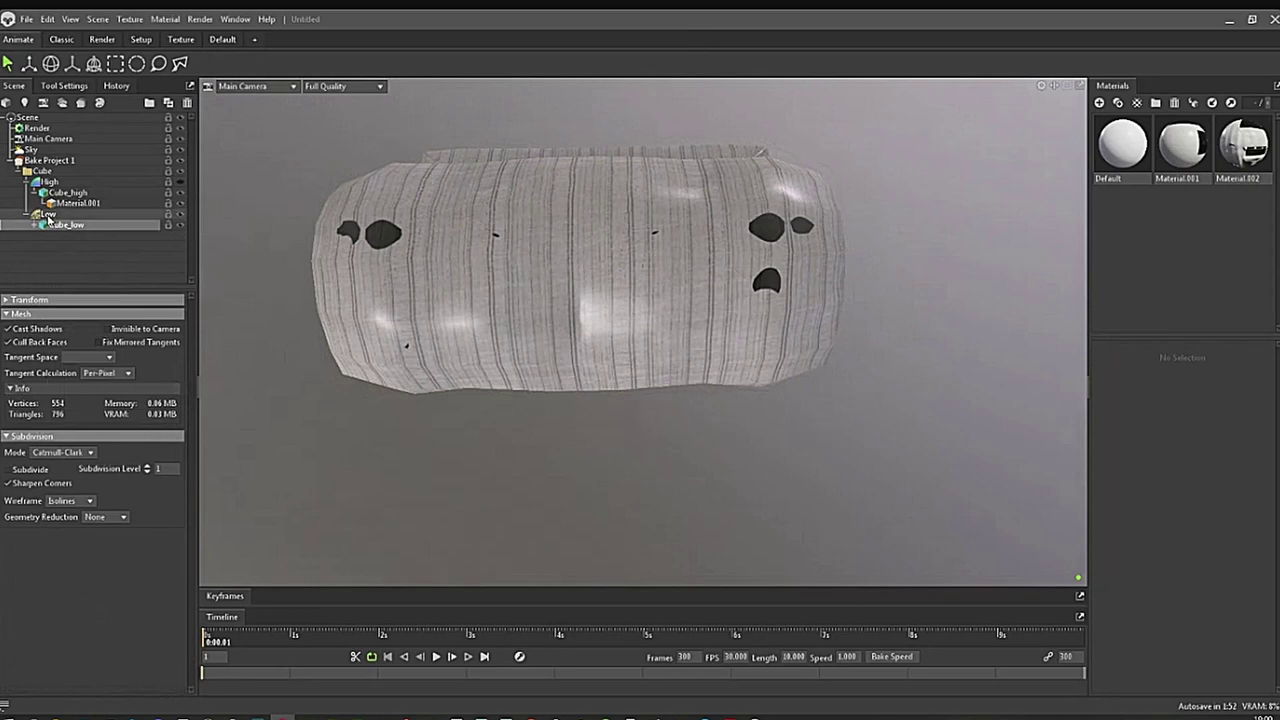
pyautogui.click(36, 428)
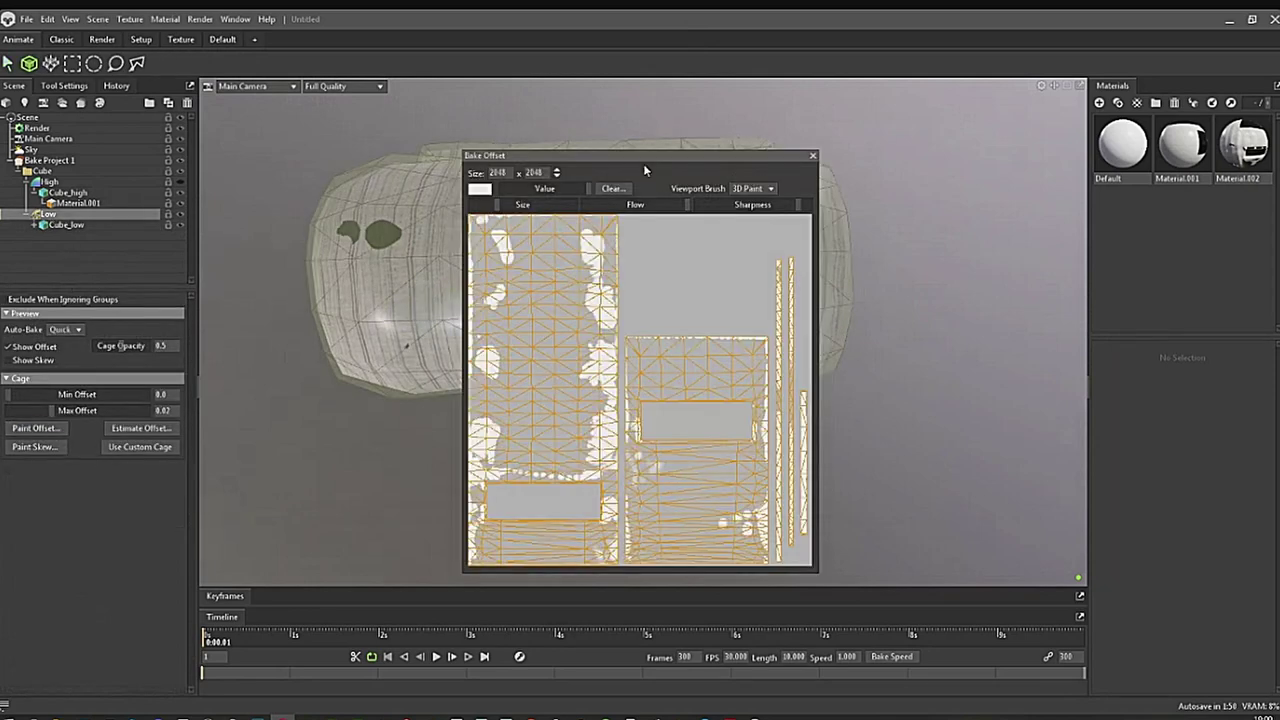
pyautogui.moveTo(643, 158); pyautogui.dragTo(1021, 162)
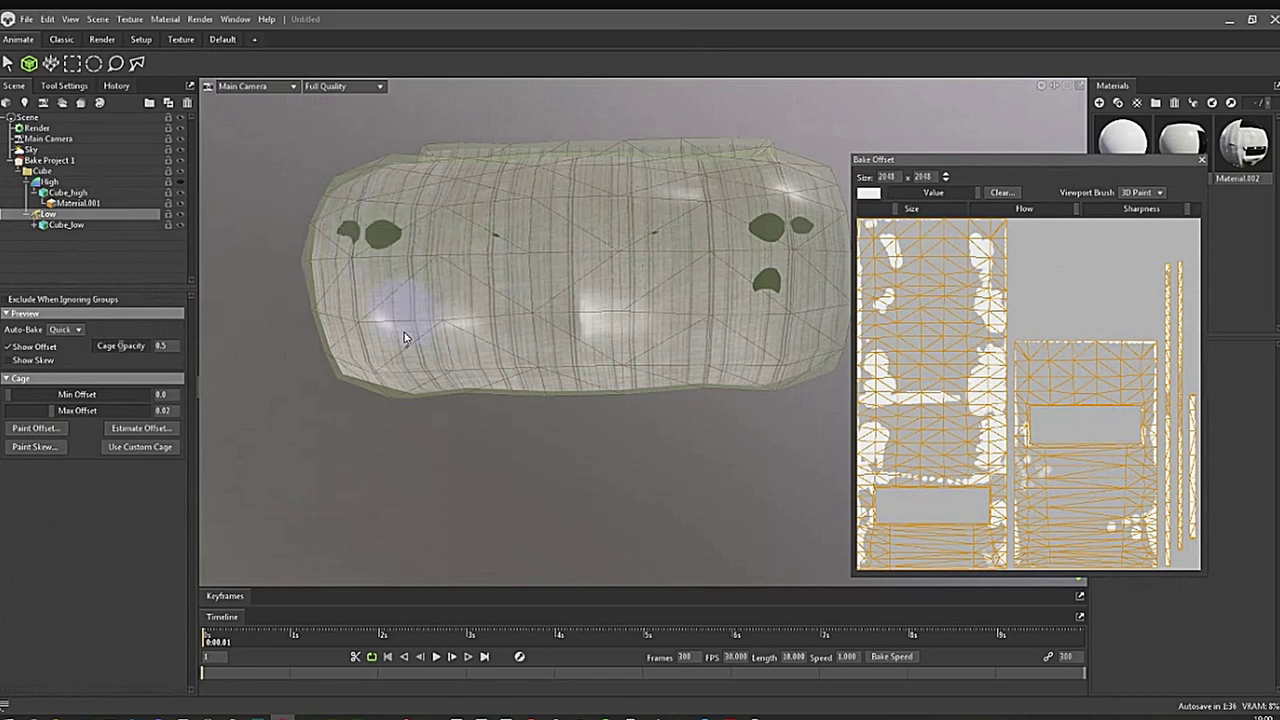
pyautogui.moveTo(404, 337)
pyautogui.mouseDown()
pyautogui.moveTo(486, 277)
pyautogui.moveTo(555, 324)
pyautogui.moveTo(737, 295)
pyautogui.moveTo(813, 223)
pyautogui.mouseUp()
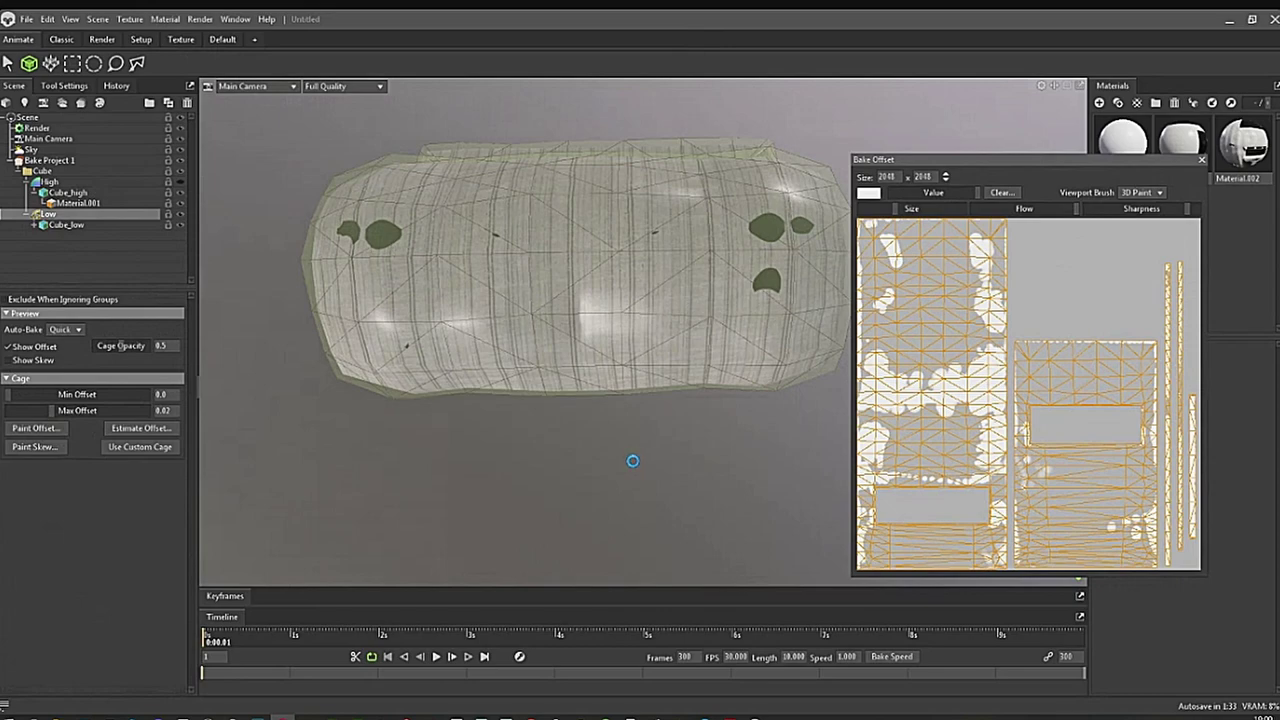
# Examine the spiral ends of the roll for gaps between the cage and the baked surface.
pyautogui.moveTo(630, 461); pyautogui.dragTo(553, 467, button='middle')
pyautogui.keyDown('alt'); pyautogui.moveTo(560, 460); pyautogui.dragTo(582, 162); pyautogui.keyUp('alt')
pyautogui.moveTo(620, 218); pyautogui.dragTo(613, 456)
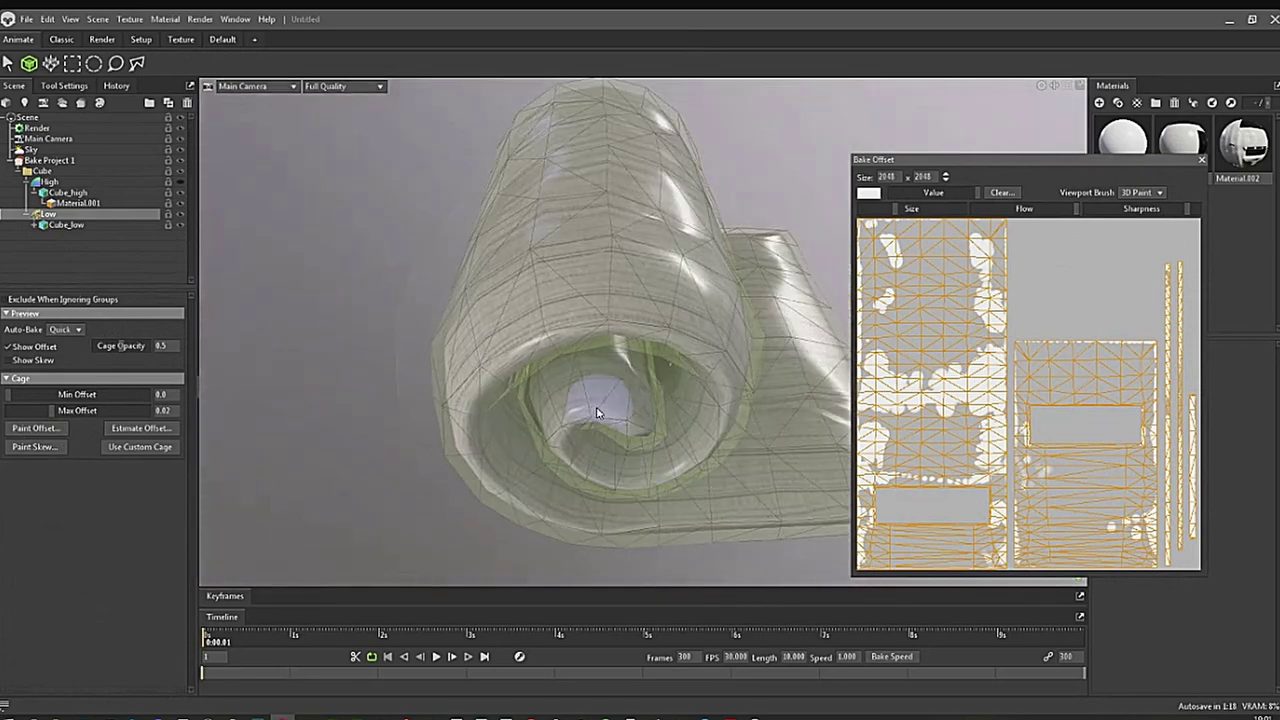
pyautogui.keyDown('alt'); pyautogui.moveTo(602, 414); pyautogui.dragTo(657, 476, button='right'); pyautogui.keyUp('alt')
pyautogui.scroll(-5, 657, 479)
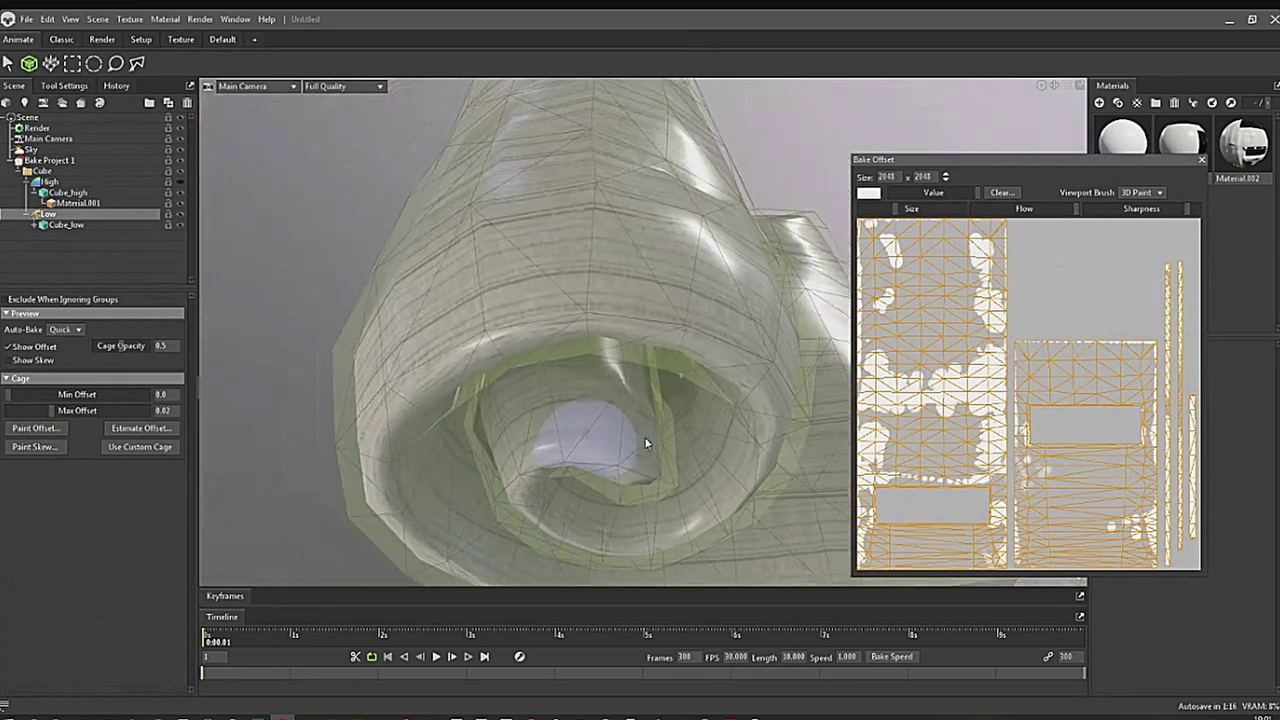
pyautogui.moveTo(649, 443)
pyautogui.mouseDown()
pyautogui.moveTo(674, 392)
pyautogui.moveTo(689, 394)
pyautogui.moveTo(617, 375)
pyautogui.moveTo(277, 374)
pyautogui.moveTo(354, 371)
pyautogui.moveTo(364, 358)
pyautogui.mouseUp()
pyautogui.moveTo(638, 385); pyautogui.dragTo(455, 387, button='middle')
pyautogui.keyDown('alt'); pyautogui.moveTo(455, 387); pyautogui.dragTo(580, 372); pyautogui.keyUp('alt')
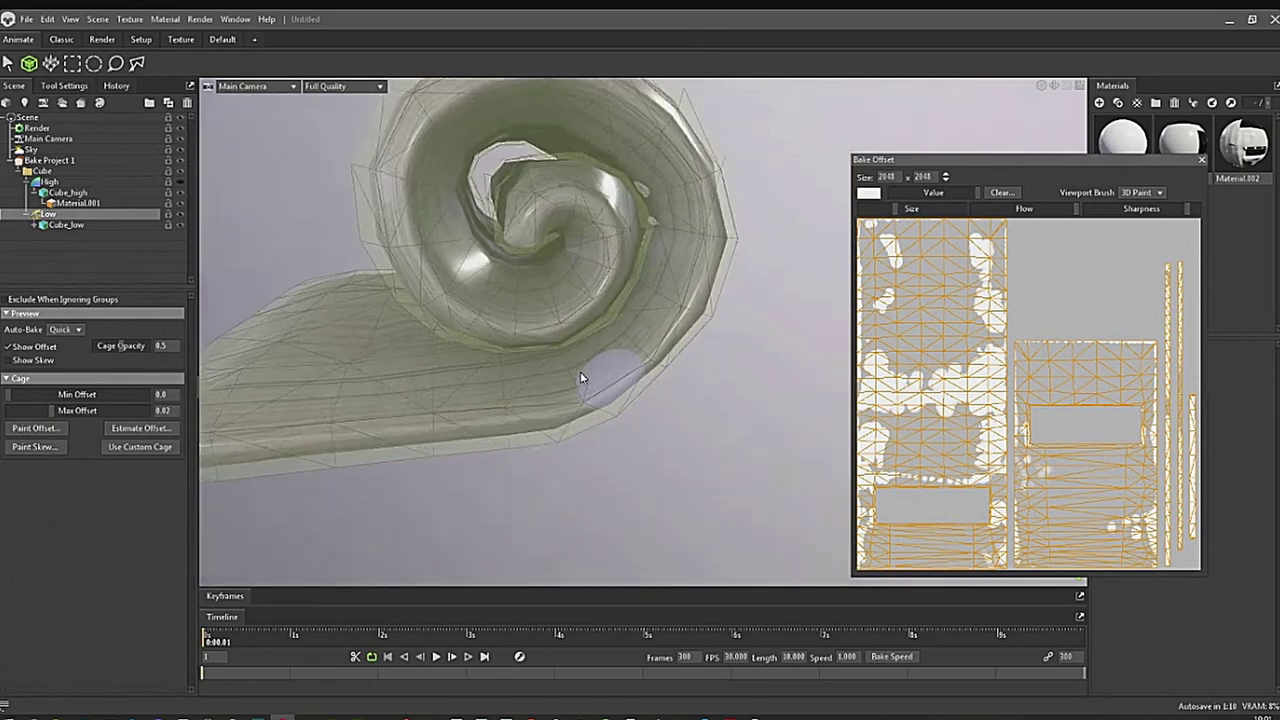
# Lower the offset brush value to near black and try painting the gap beside the inner spiral.
pyautogui.scroll(4, 668, 225)
pyautogui.keyDown('alt'); pyautogui.moveTo(677, 243); pyautogui.dragTo(669, 218); pyautogui.keyUp('alt')
pyautogui.moveTo(669, 218); pyautogui.dragTo(657, 306, button='middle')
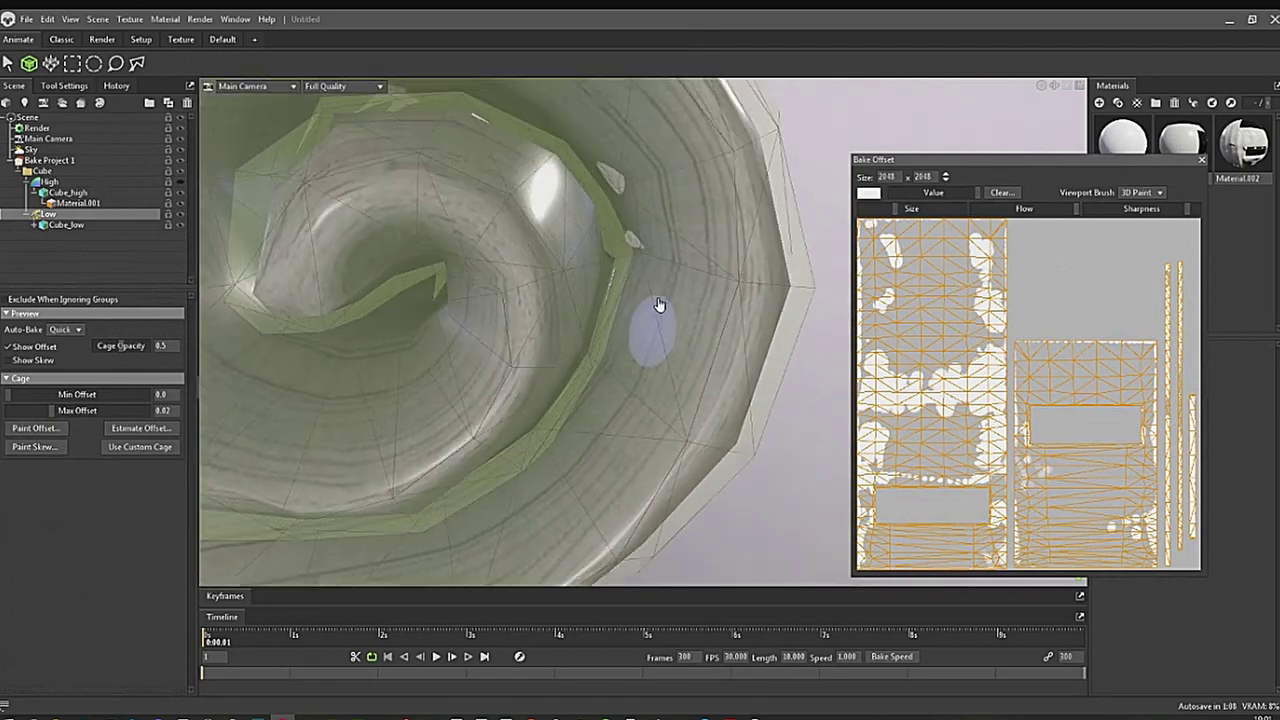
pyautogui.keyDown('alt'); pyautogui.moveTo(657, 306); pyautogui.dragTo(611, 277); pyautogui.keyUp('alt')
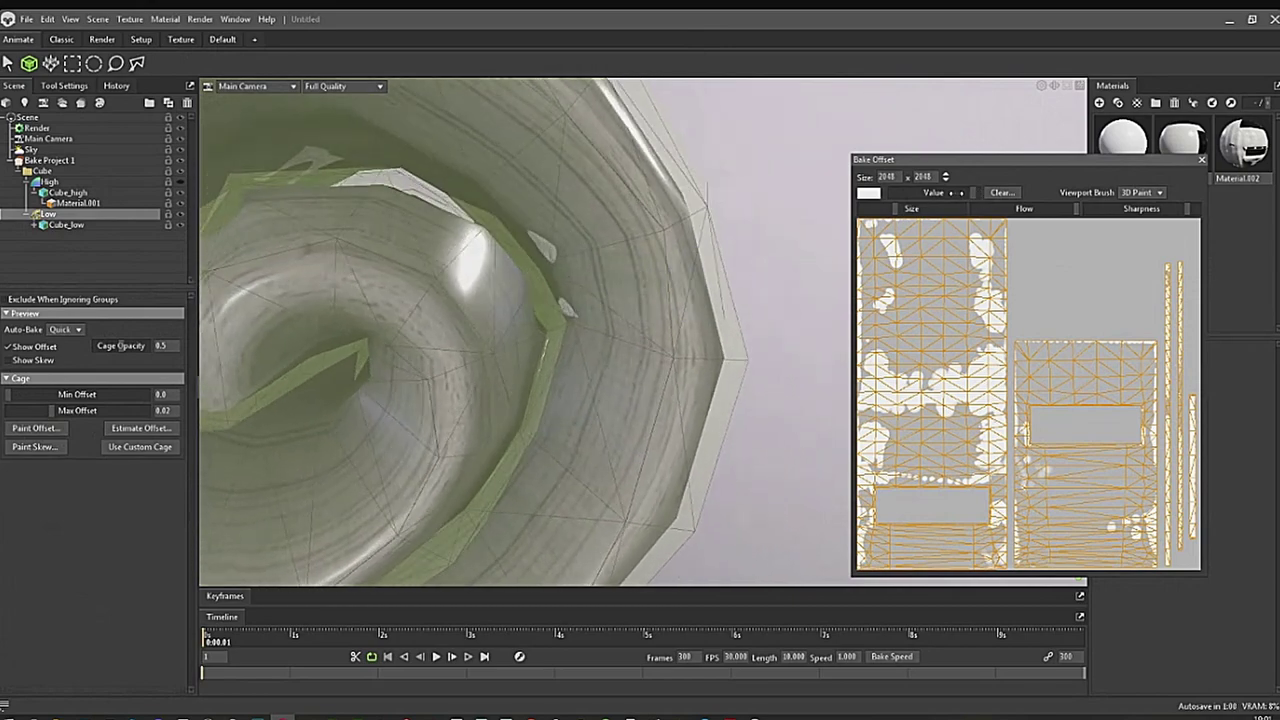
pyautogui.moveTo(957, 193); pyautogui.dragTo(890, 196)
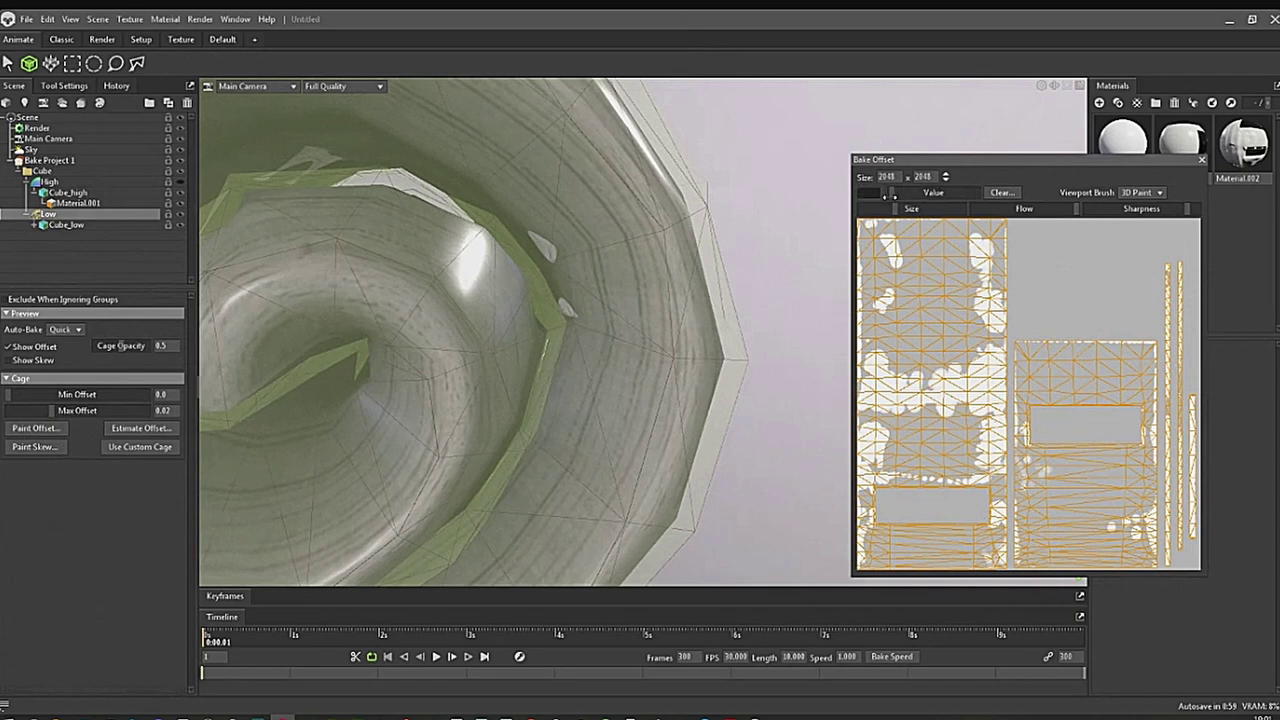
pyautogui.click(548, 252)
# Set the offset brush value to white and paint over the gaps inside the roll's spiral end.
pyautogui.moveTo(933, 192); pyautogui.dragTo(1014, 193)
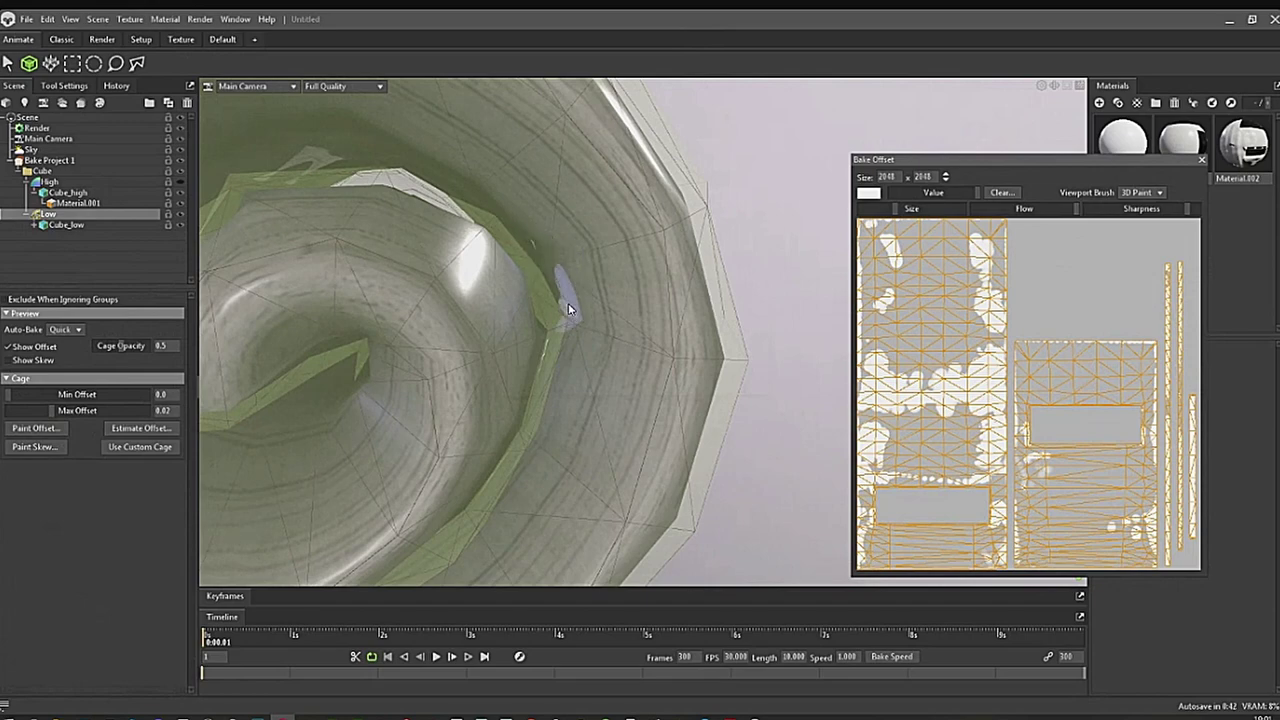
pyautogui.keyDown('alt'); pyautogui.moveTo(600, 349); pyautogui.dragTo(603, 355); pyautogui.keyUp('alt')
pyautogui.moveTo(603, 355); pyautogui.dragTo(551, 314, button='middle')
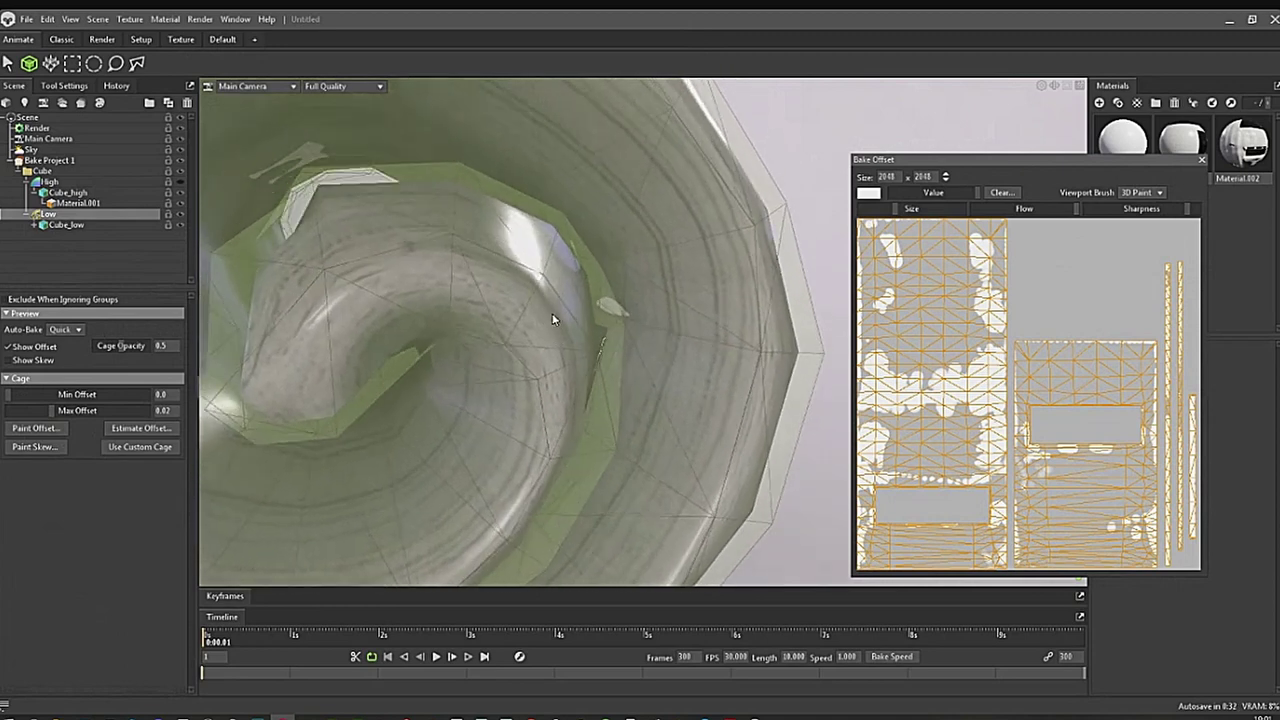
pyautogui.moveTo(295, 149); pyautogui.dragTo(310, 168)
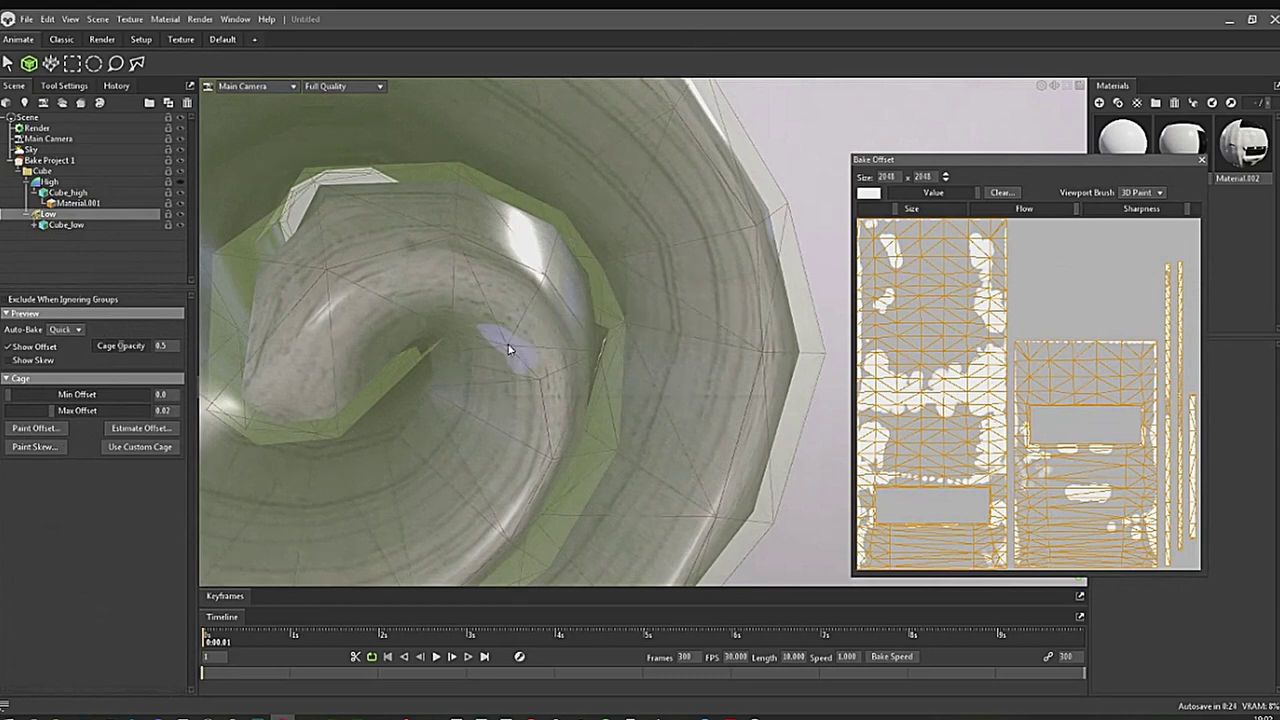
# Paint white offset over the gaps in the roll's opposite spiral end and close the Bake Offset window.
pyautogui.moveTo(614, 390)
pyautogui.keyDown('alt'); pyautogui.mouseDown()
pyautogui.moveTo(603, 413)
pyautogui.moveTo(347, 394)
pyautogui.moveTo(674, 374)
pyautogui.moveTo(360, 400)
pyautogui.moveTo(409, 406)
pyautogui.moveTo(366, 421)
pyautogui.moveTo(387, 416)
pyautogui.mouseUp(); pyautogui.keyUp('alt')
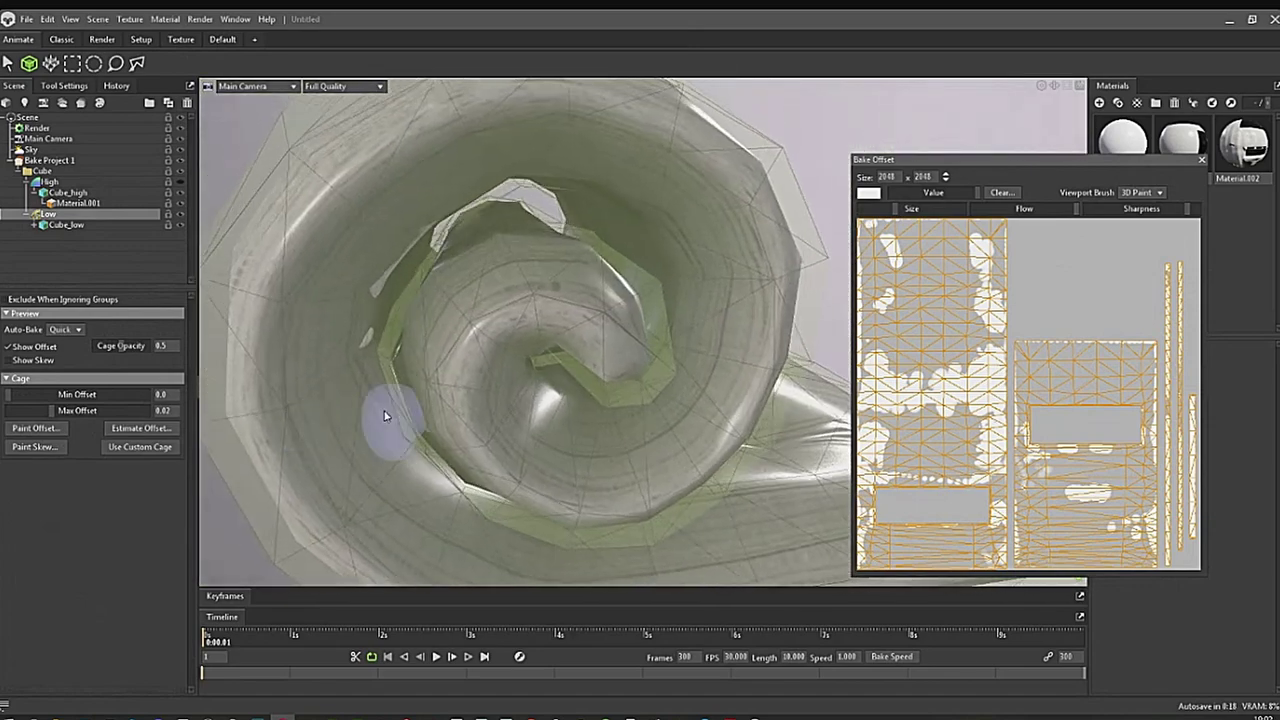
pyautogui.moveTo(357, 337); pyautogui.dragTo(366, 286)
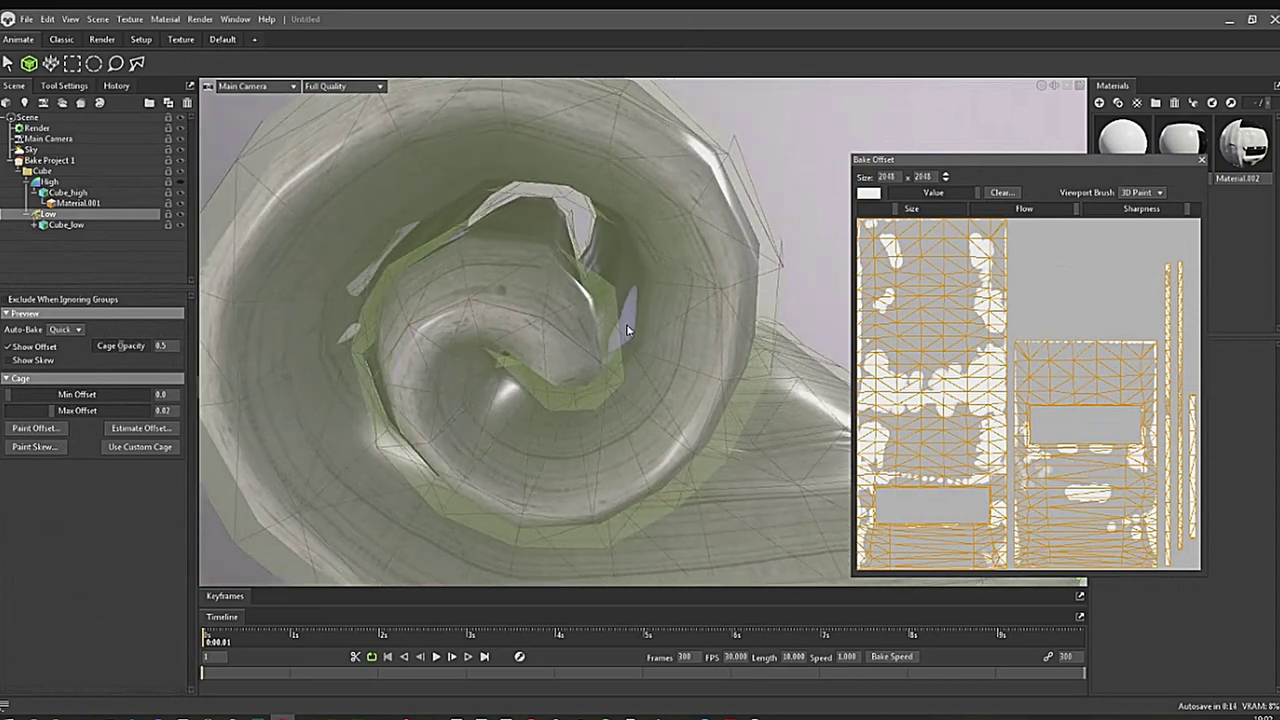
pyautogui.moveTo(618, 380); pyautogui.dragTo(618, 410)
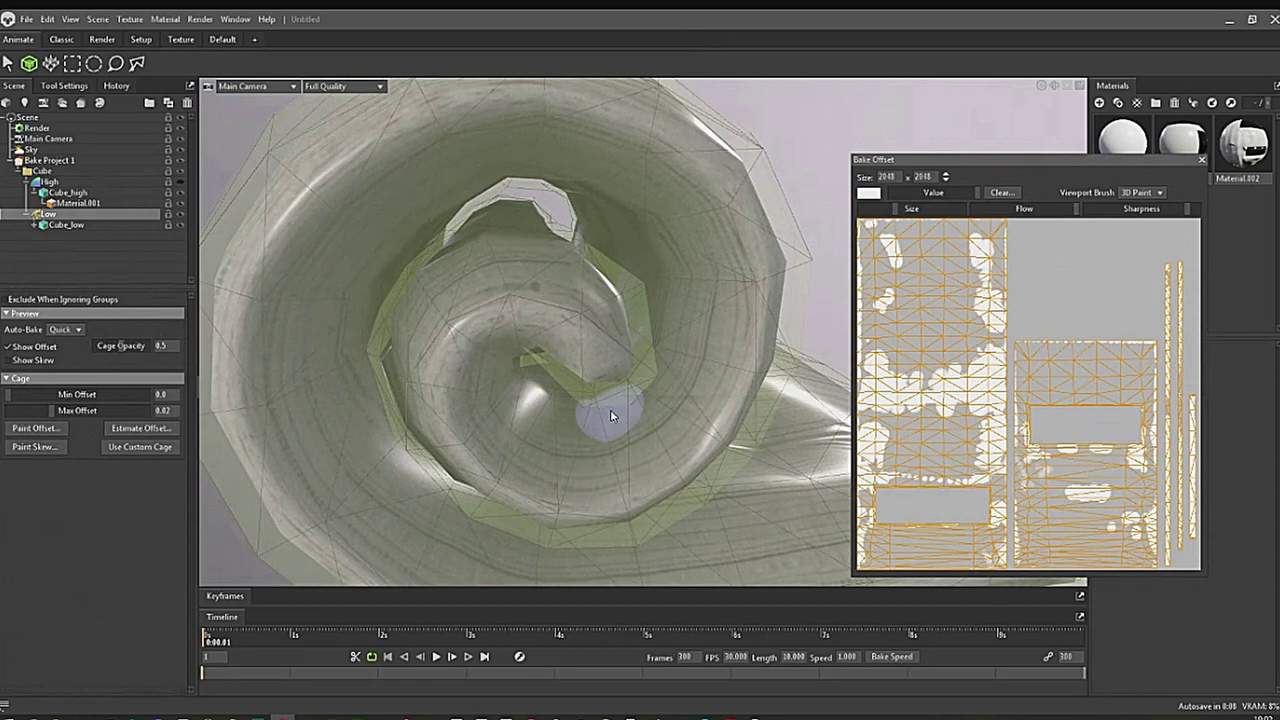
pyautogui.scroll(-5, 720, 480)
pyautogui.keyDown('alt'); pyautogui.moveTo(680, 400); pyautogui.dragTo(650, 410); pyautogui.keyUp('alt')
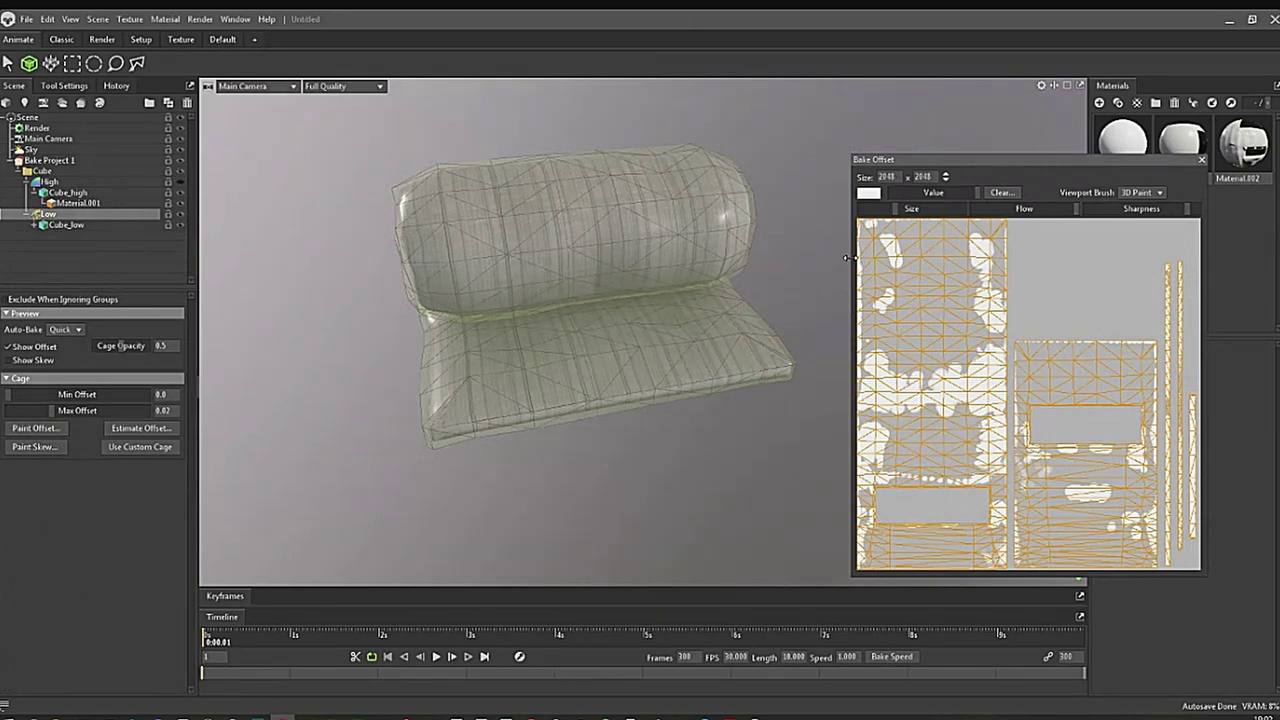
pyautogui.click(1201, 161)
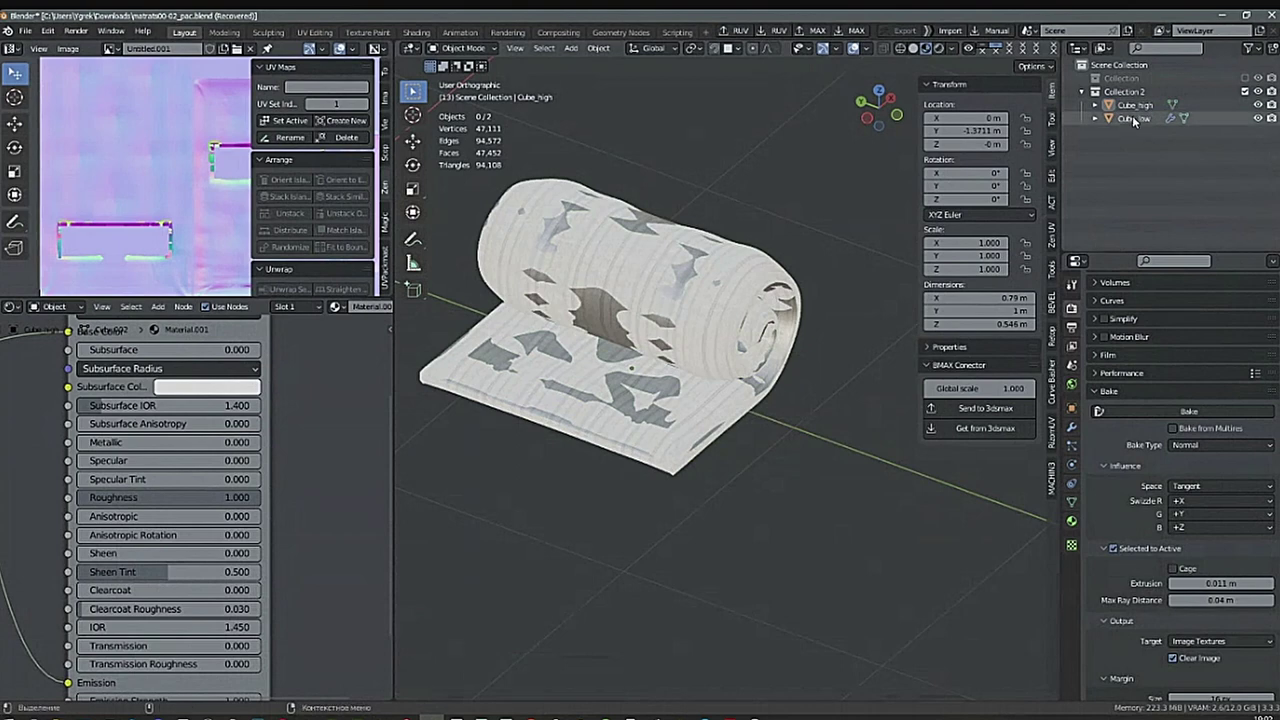
# Export only the Cube_low mesh as an FBX file named matrats00-03_pac.fbx.
pyautogui.click(1133, 118)
pyautogui.moveTo(720, 440); pyautogui.dragTo(769, 462, button='middle')
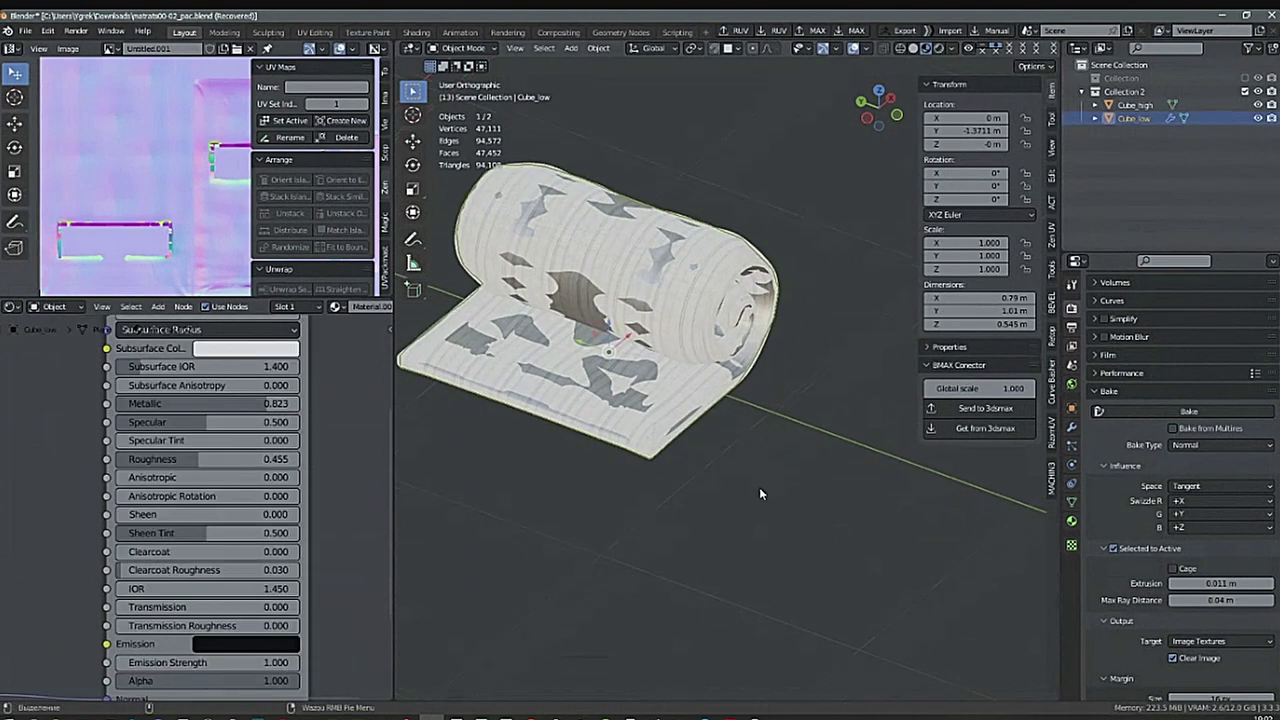
pyautogui.click(25, 31)
pyautogui.moveTo(60, 225)
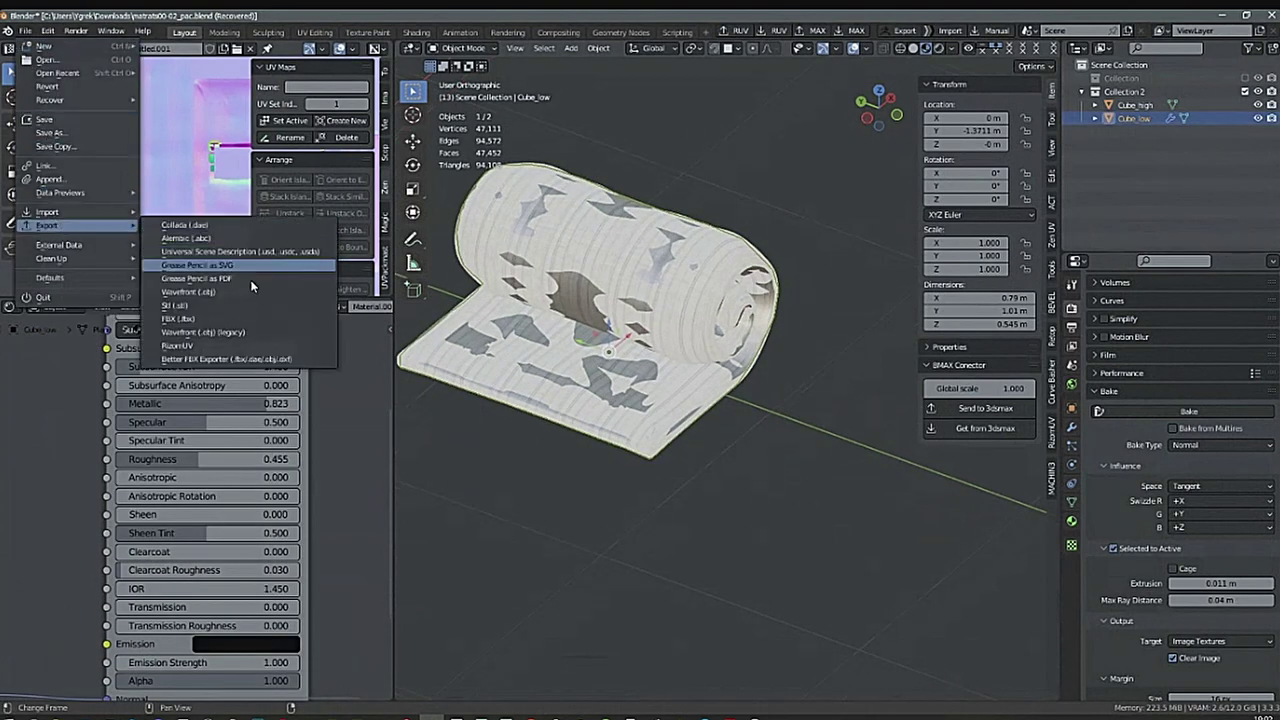
pyautogui.click(230, 320)
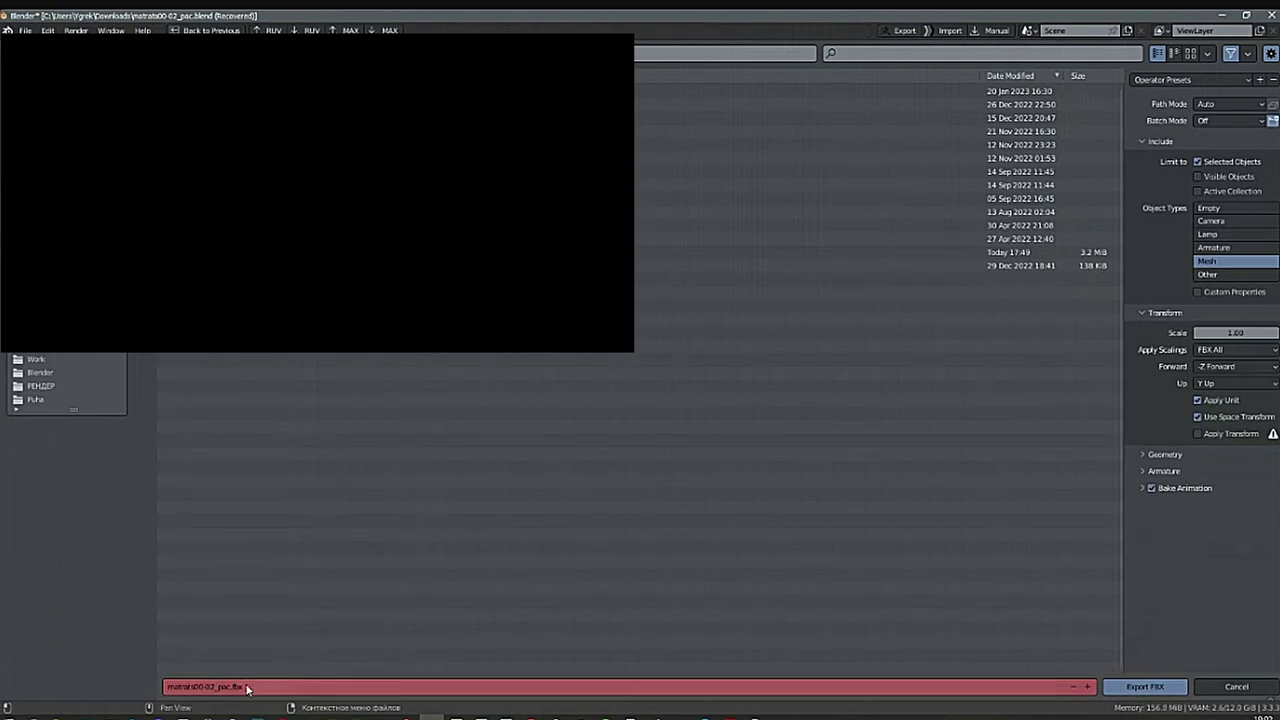
pyautogui.click(1088, 688)
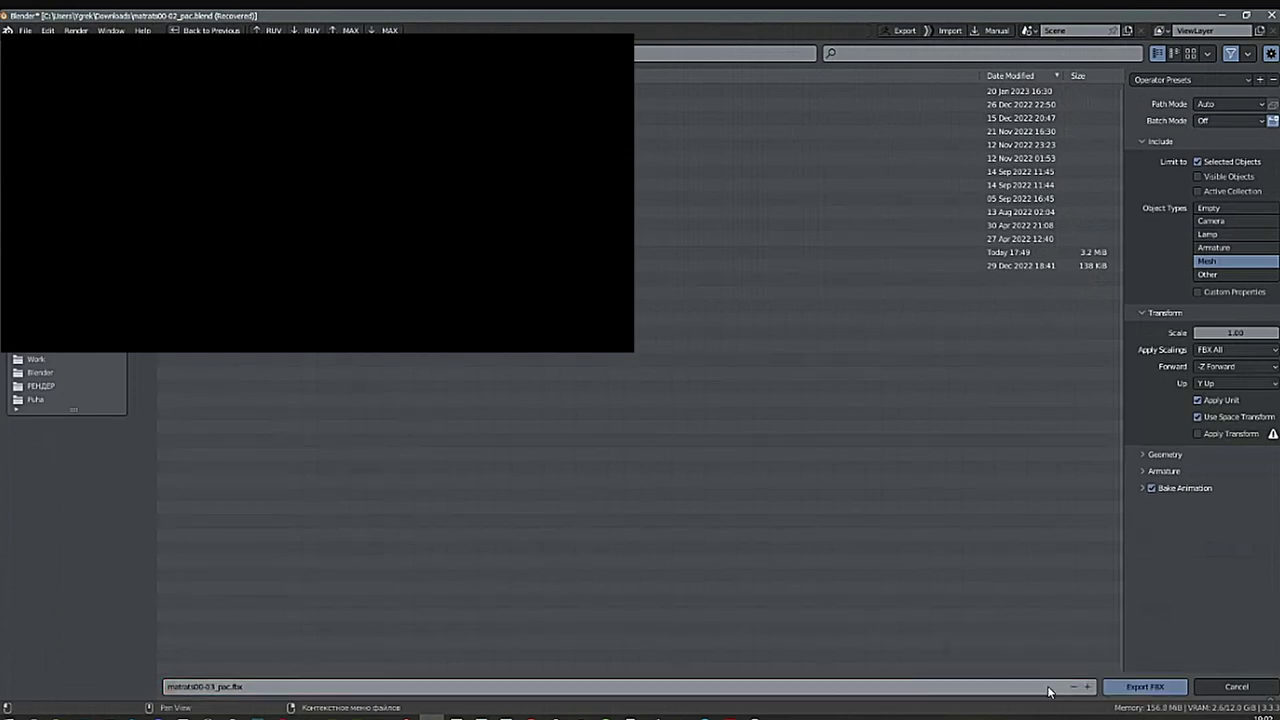
pyautogui.click(1145, 687)
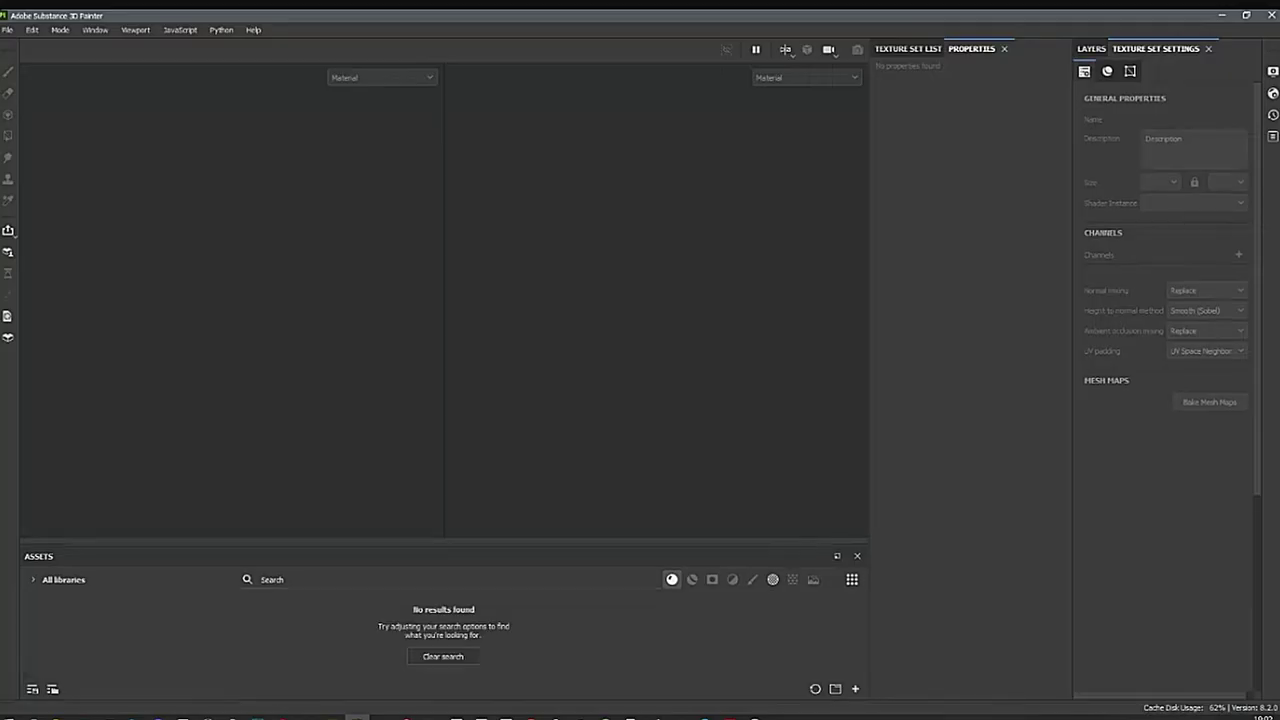
# Switch to Substance 3D Painter and create a new project from the exported low-poly FBX with the OpenGL normal map format.
pyautogui.click(8, 30)
pyautogui.moveTo(38, 73)
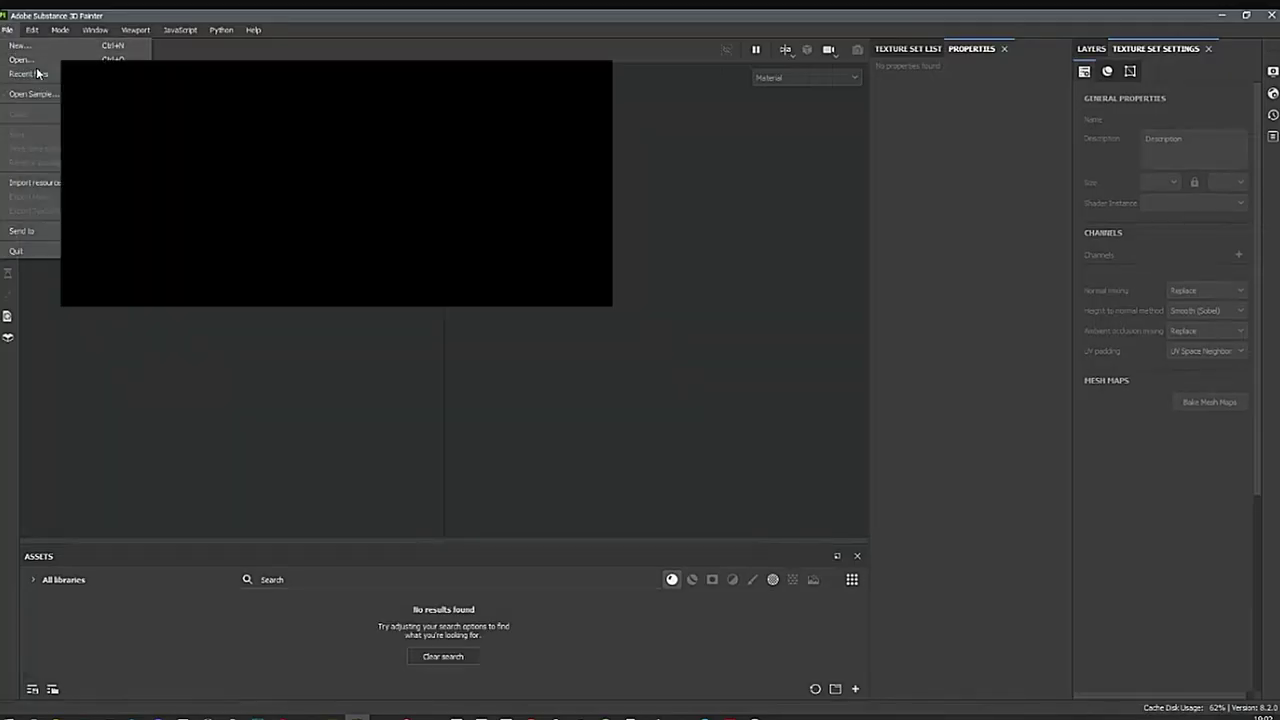
pyautogui.click(20, 45)
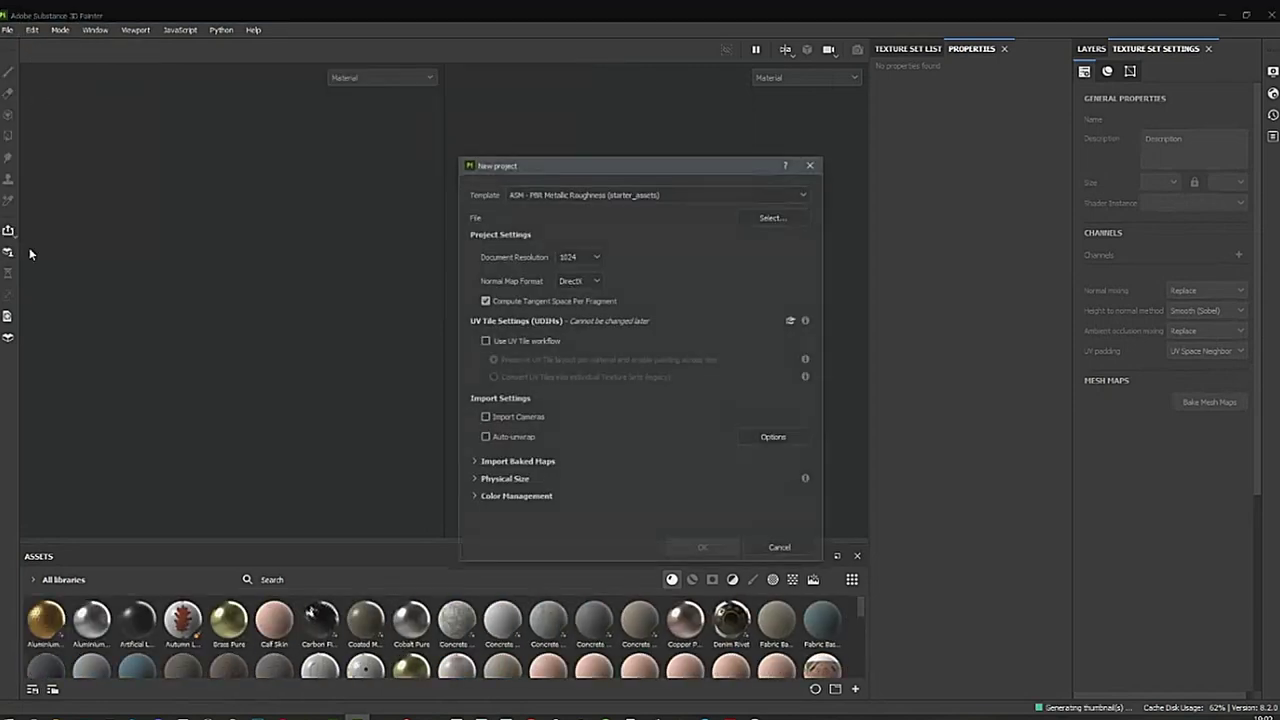
pyautogui.click(580, 280)
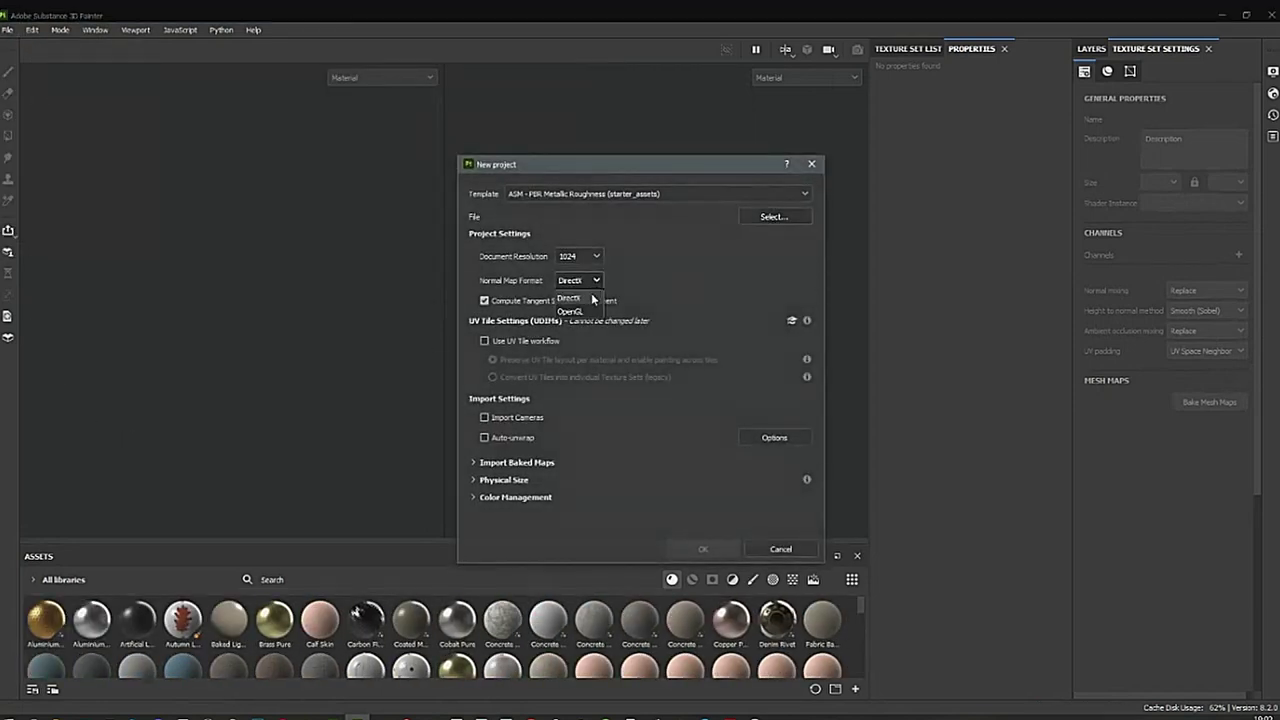
pyautogui.click(593, 316)
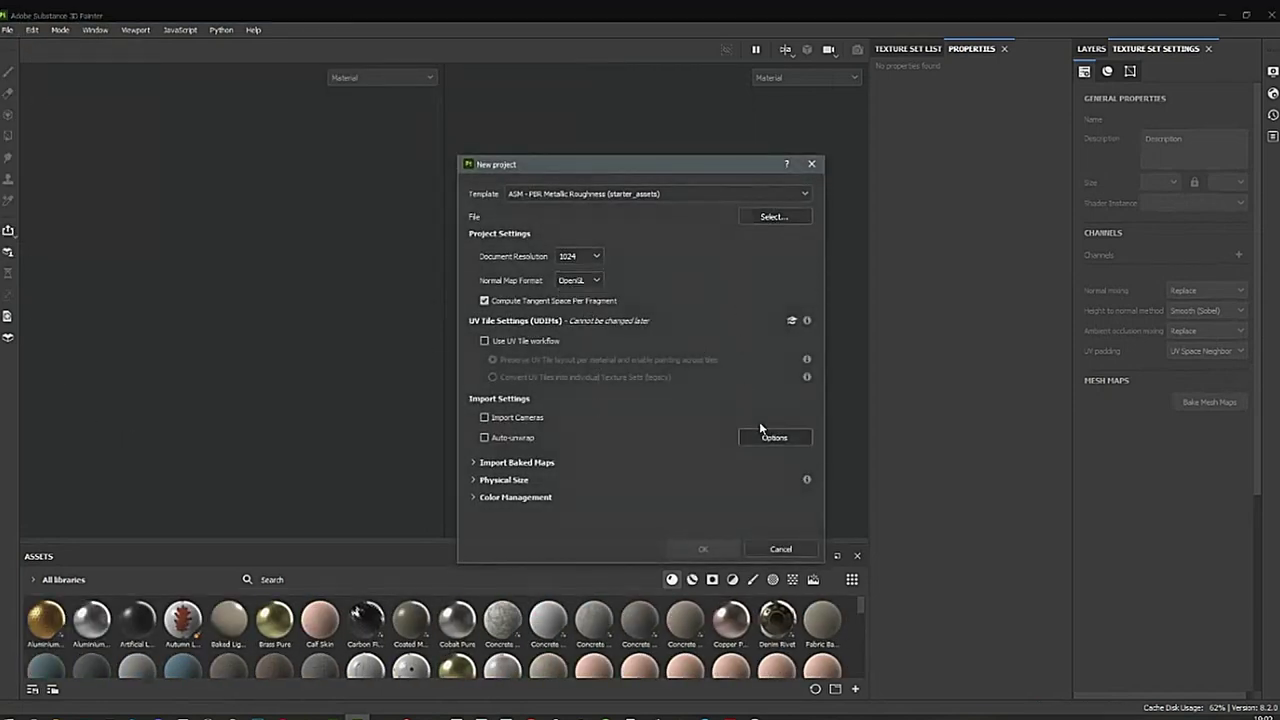
pyautogui.click(774, 216)
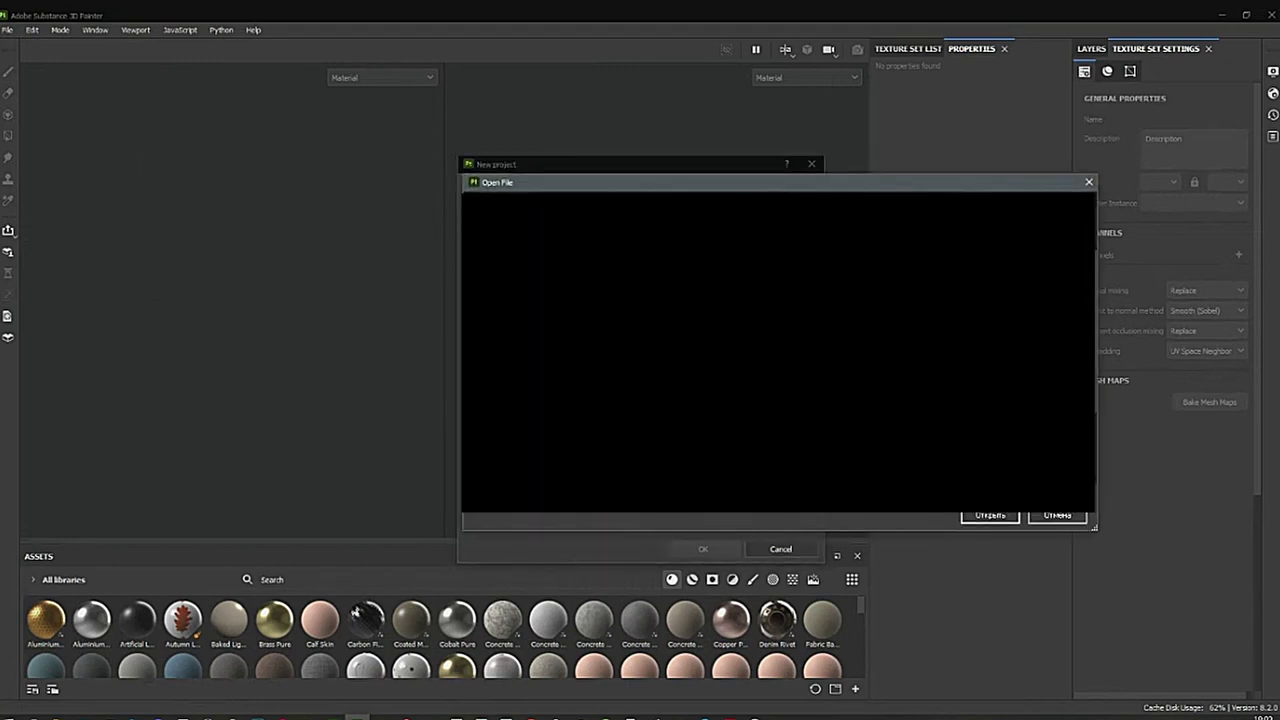
pyautogui.click(963, 516)
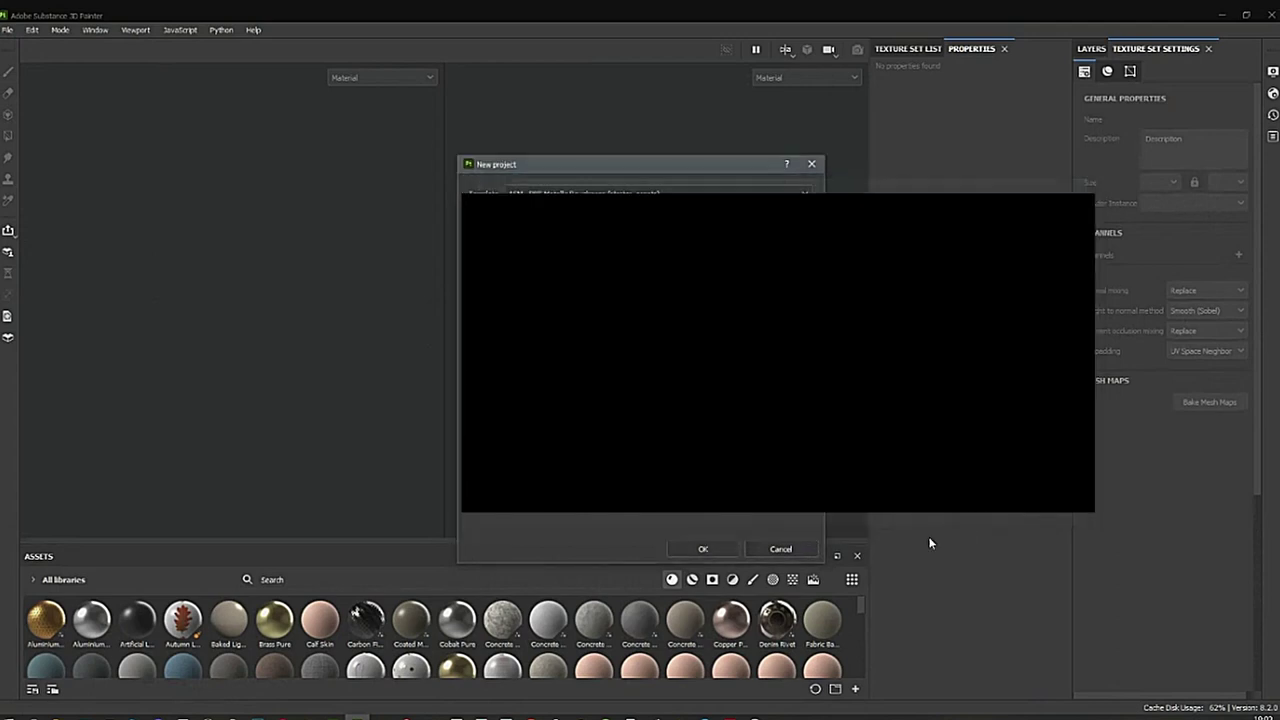
pyautogui.click(702, 551)
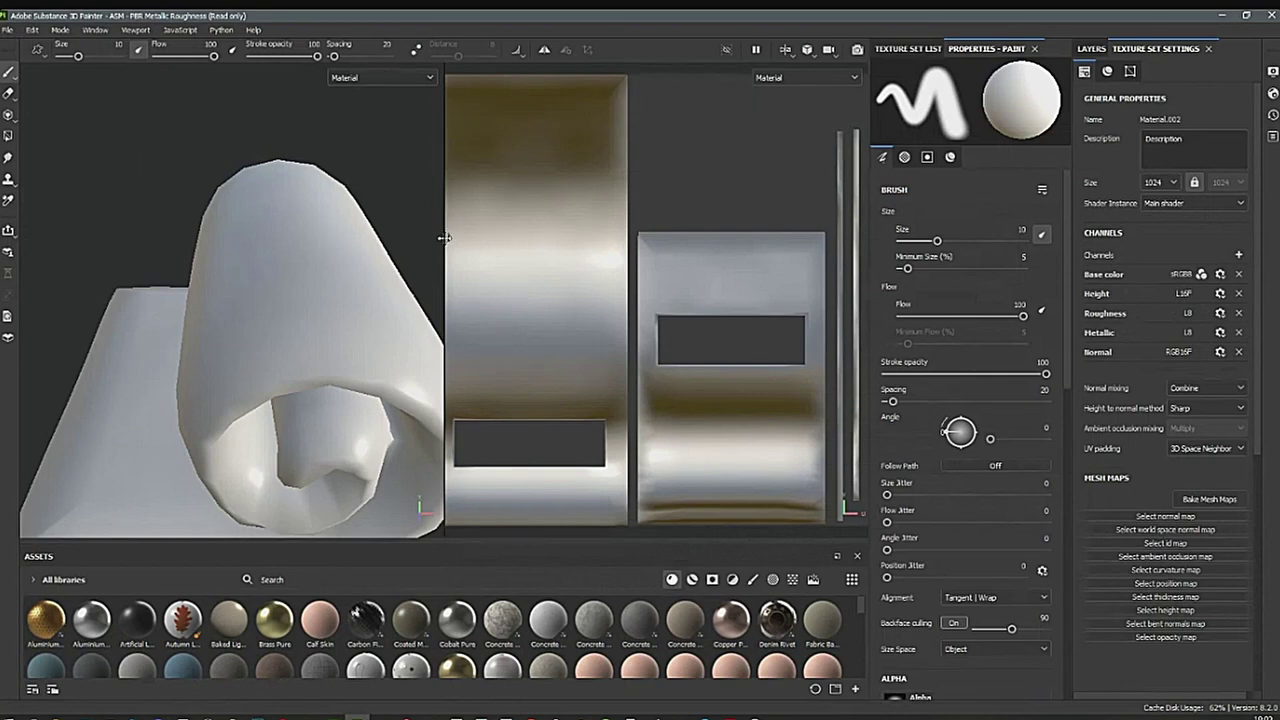
# Widen the 3D viewport against the UV view and inspect the loaded rolled mattress from several sides.
pyautogui.moveTo(444, 237); pyautogui.dragTo(772, 230)
pyautogui.keyDown('alt'); pyautogui.moveTo(690, 425); pyautogui.dragTo(669, 408); pyautogui.keyUp('alt')
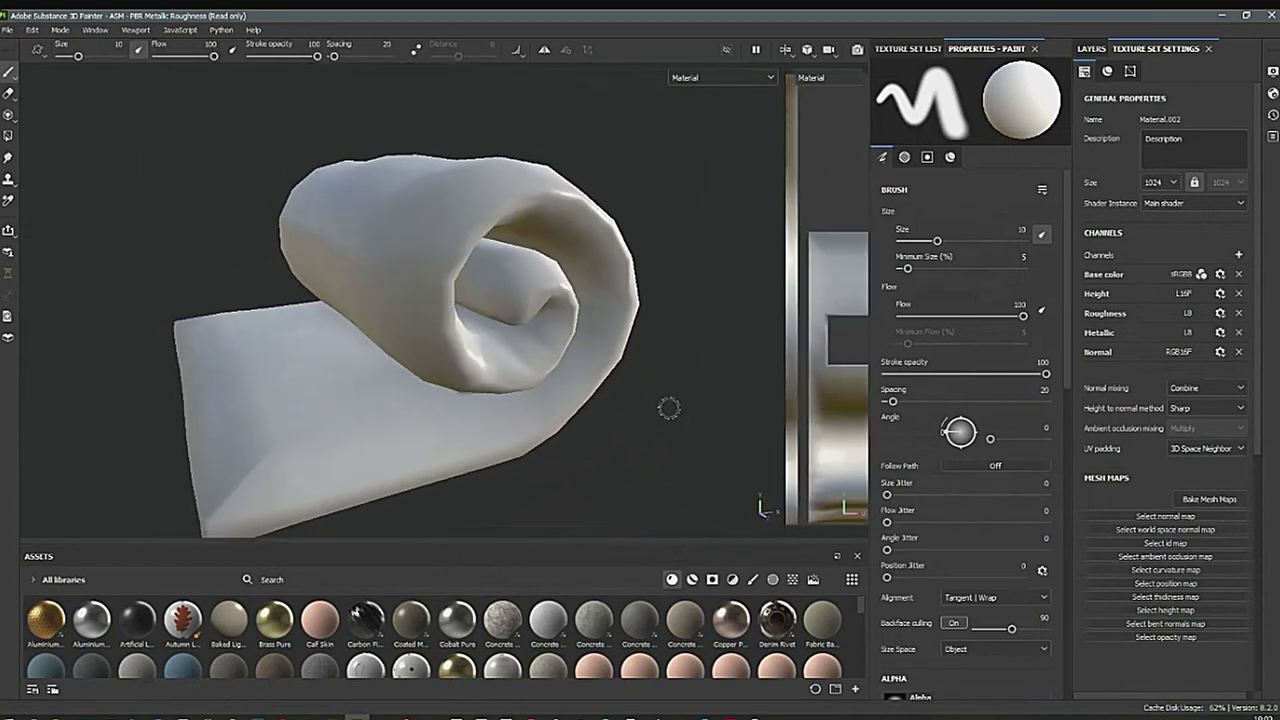
pyautogui.keyDown('alt'); pyautogui.moveTo(600, 449); pyautogui.dragTo(666, 391); pyautogui.keyUp('alt')
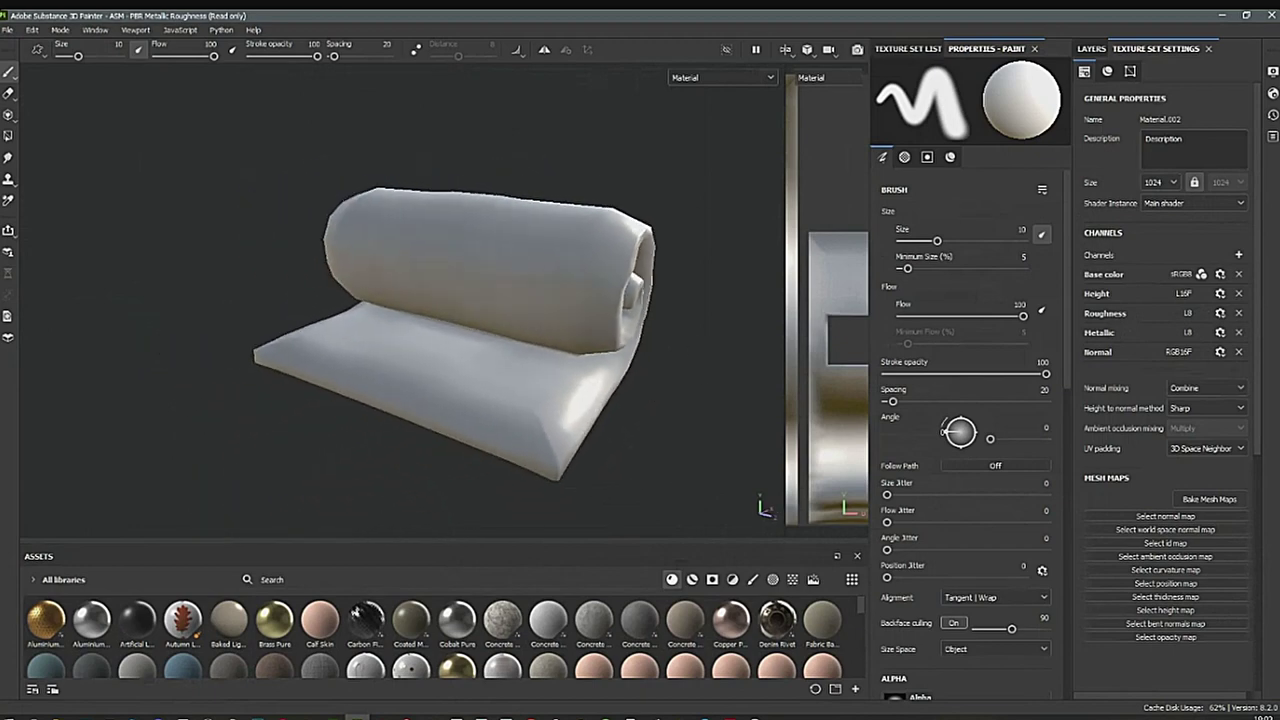
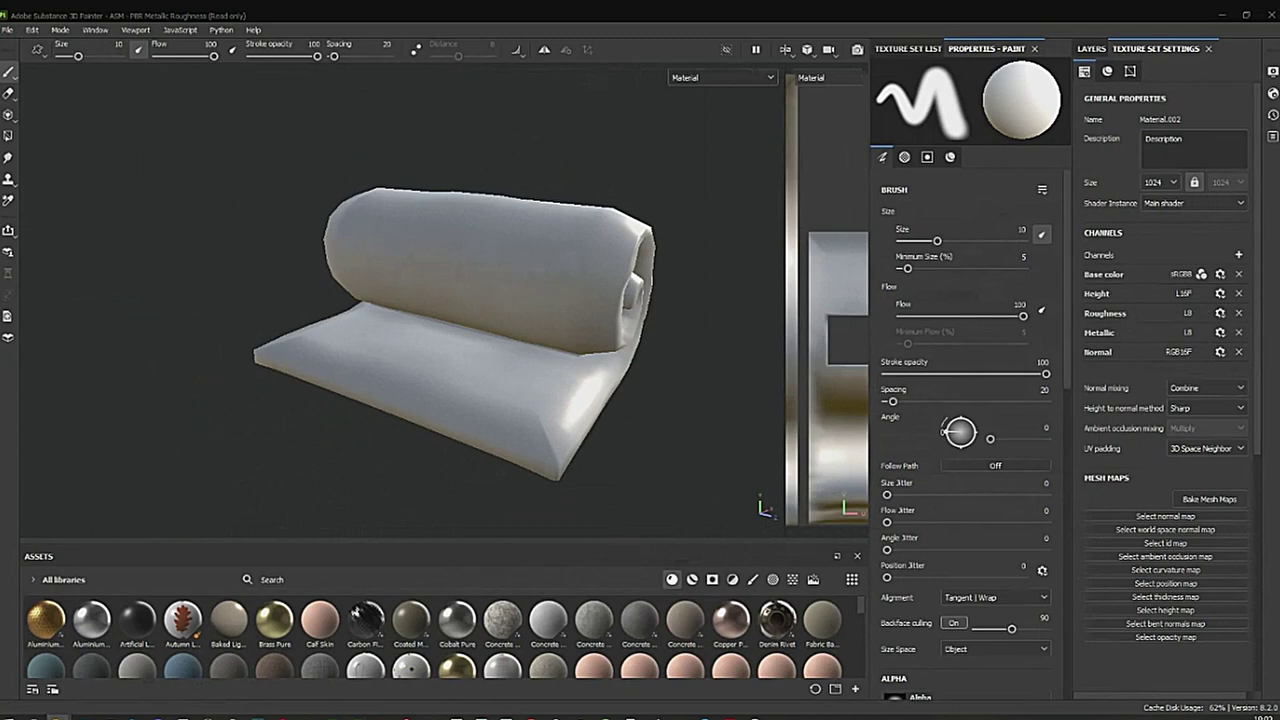
# Import the 123_albedo, 123_ao, 123_curve and 123_normal images as textures into the current project.
pyautogui.moveTo(858, 258); pyautogui.dragTo(484, 634)
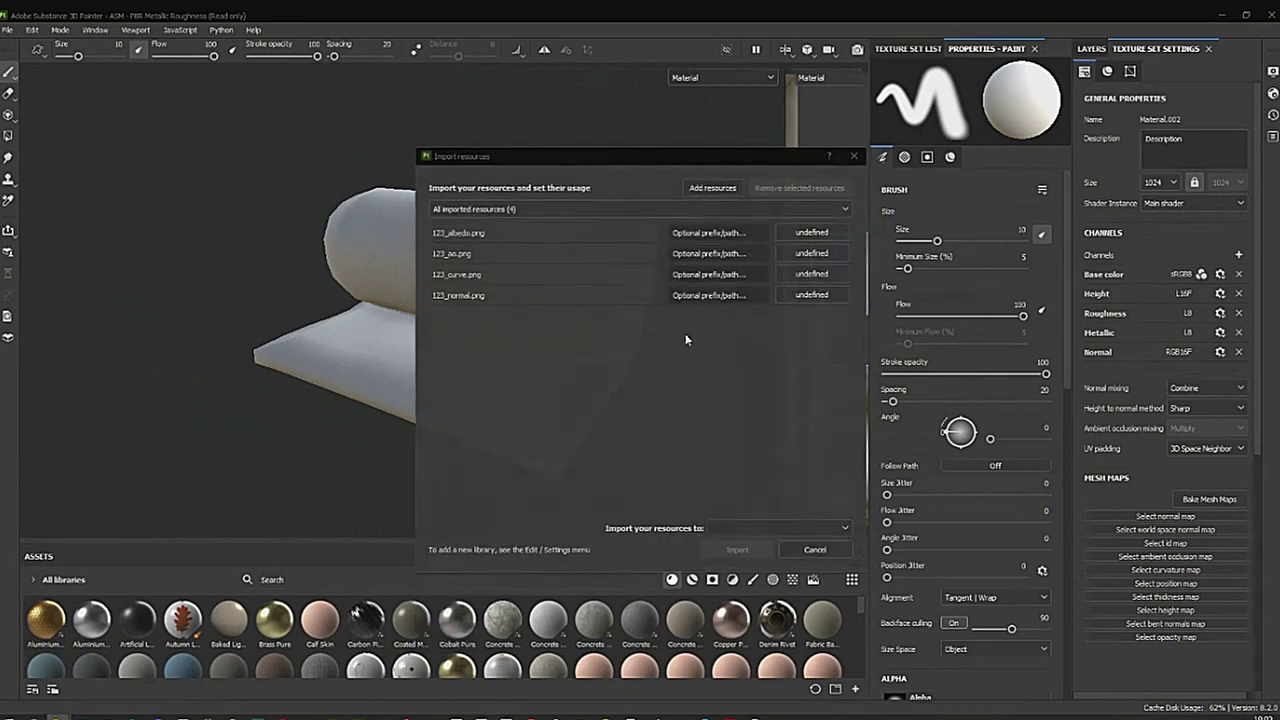
pyautogui.click(814, 296)
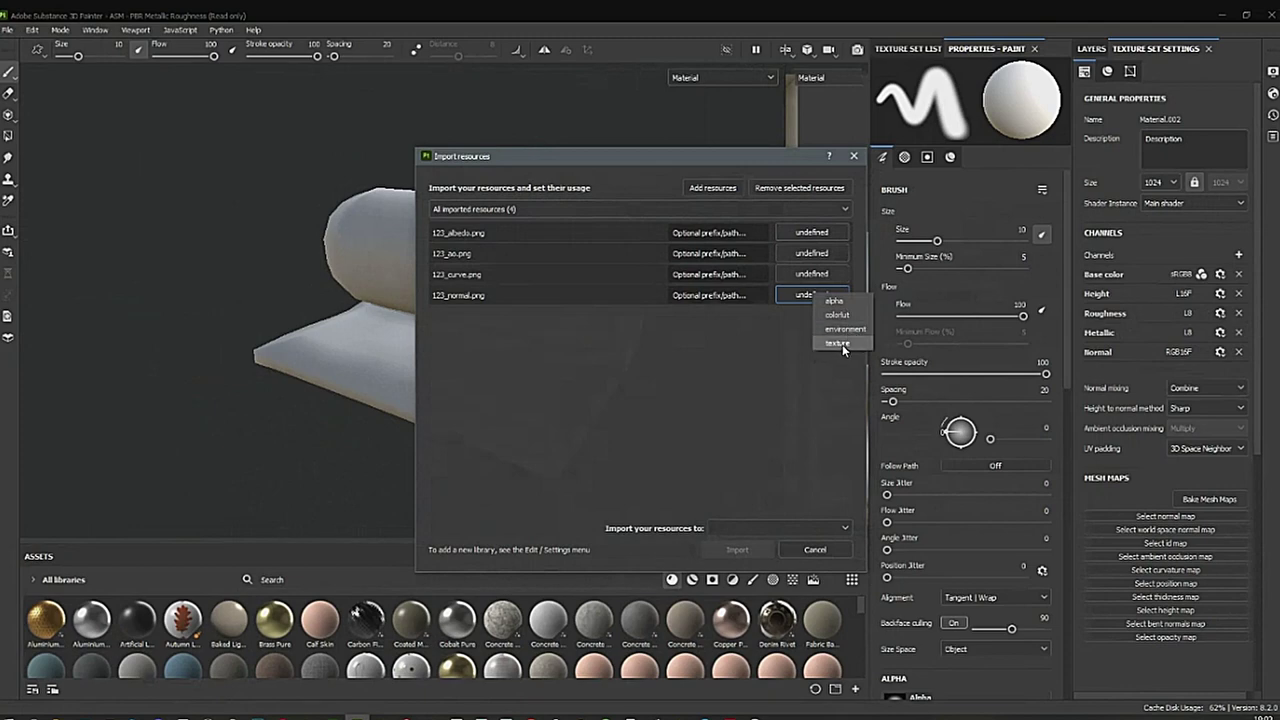
pyautogui.click(845, 344)
pyautogui.click(805, 528)
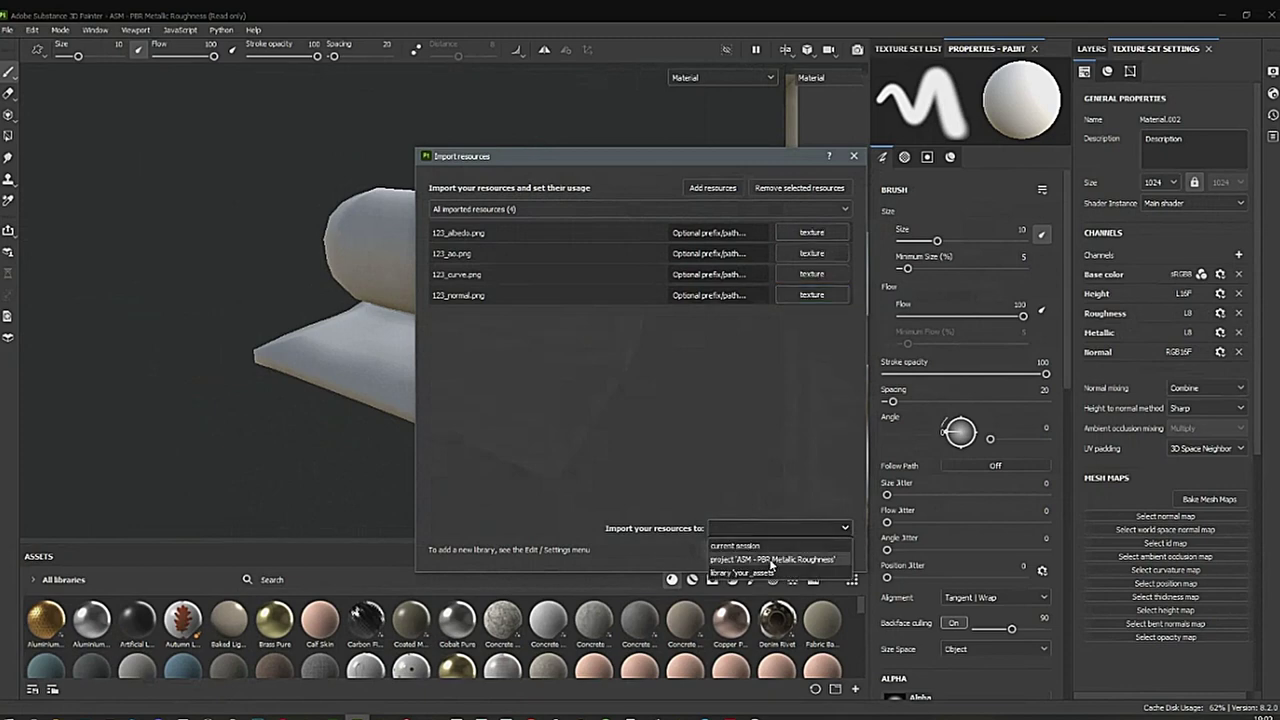
pyautogui.click(772, 559)
pyautogui.click(742, 555)
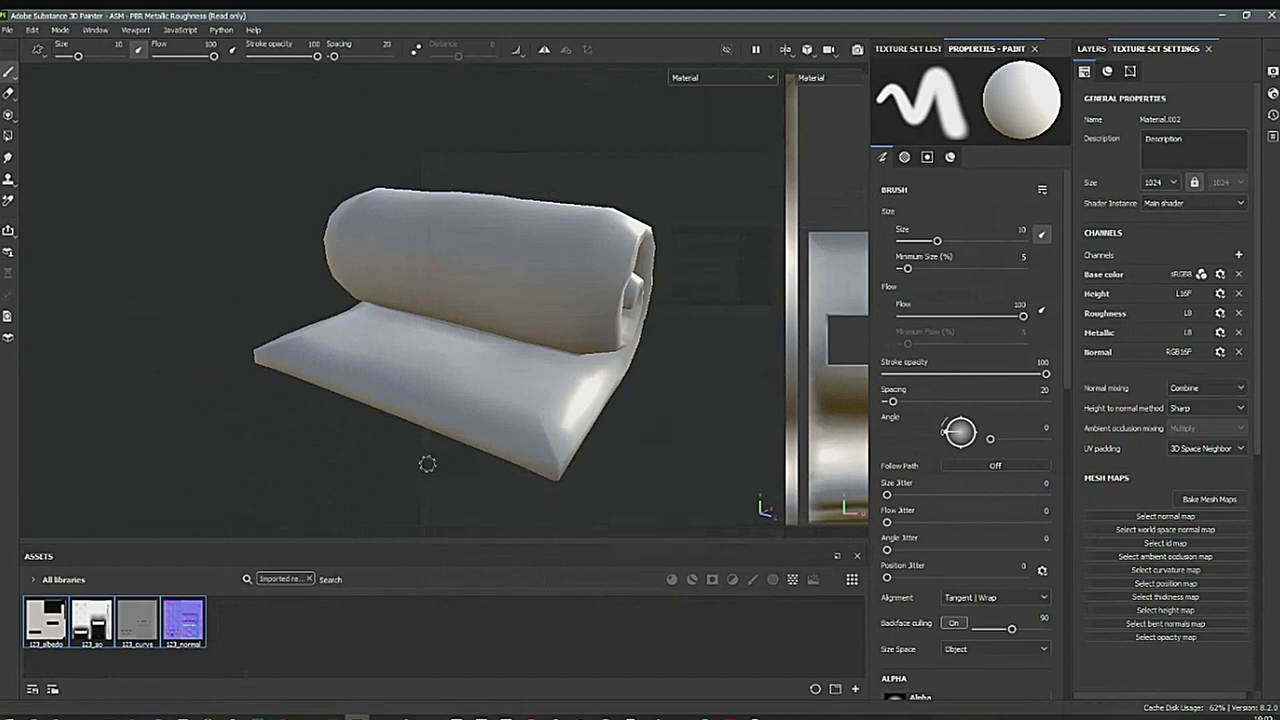
# Assign 123_normal, 123_curve and 123_ao as the texture set's normal, curvature and ambient occlusion mesh maps.
pyautogui.keyDown('alt'); pyautogui.moveTo(427, 464); pyautogui.dragTo(648, 487); pyautogui.keyUp('alt')
pyautogui.moveTo(183, 622); pyautogui.dragTo(1150, 520)
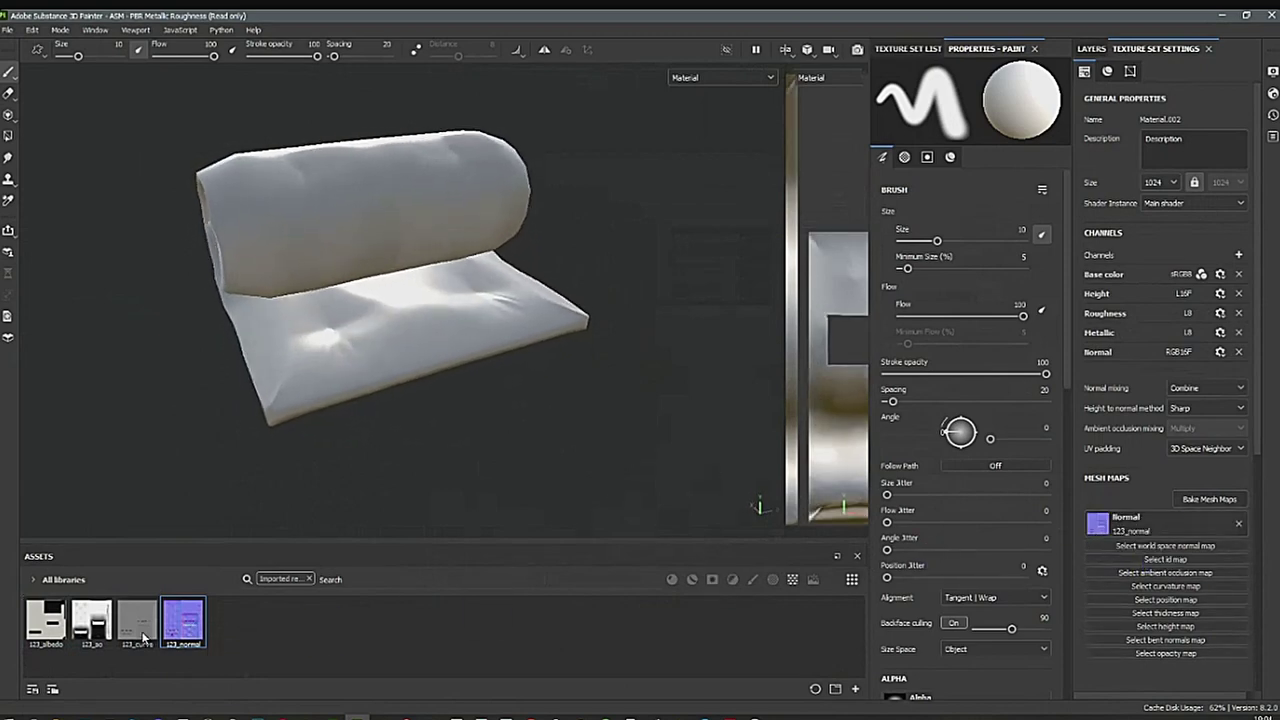
pyautogui.moveTo(143, 632); pyautogui.dragTo(1175, 587)
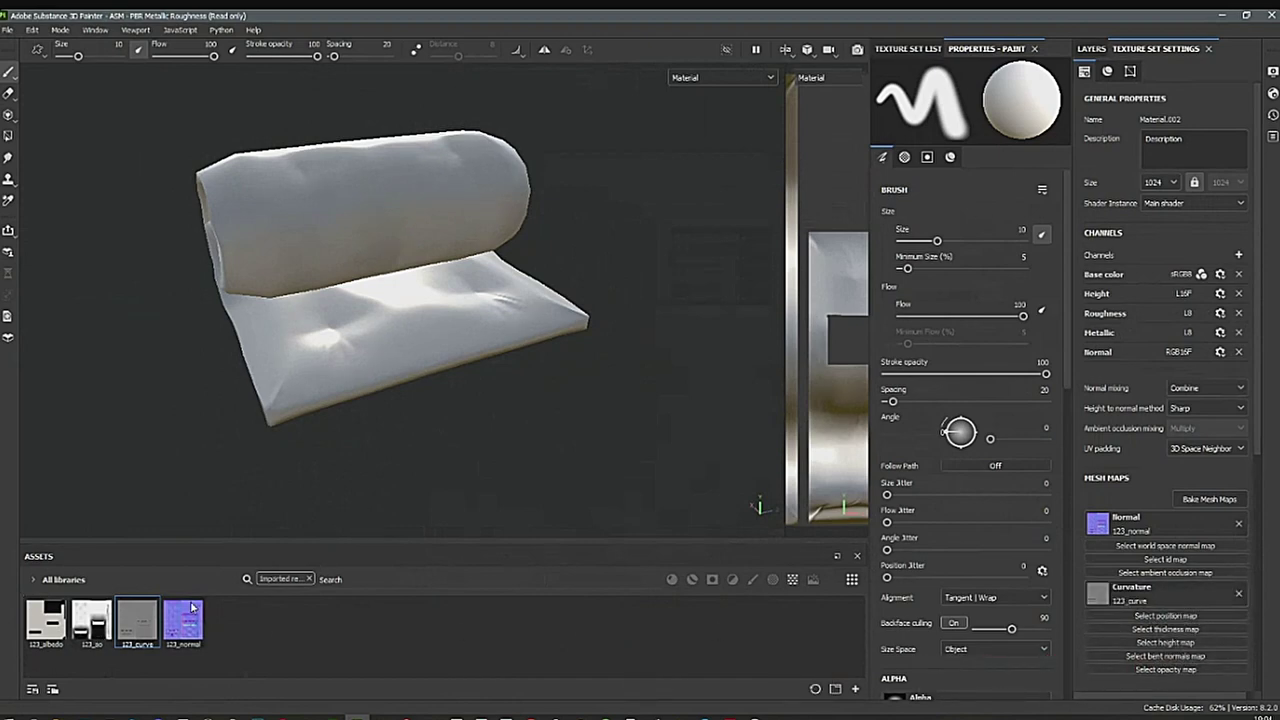
pyautogui.moveTo(91, 620); pyautogui.dragTo(1190, 578)
pyautogui.moveTo(571, 437)
pyautogui.keyDown('alt'); pyautogui.mouseDown()
pyautogui.moveTo(586, 363)
pyautogui.moveTo(551, 417)
pyautogui.moveTo(604, 390)
pyautogui.moveTo(591, 417)
pyautogui.mouseUp(); pyautogui.keyUp('alt')
pyautogui.moveTo(545, 435)
pyautogui.keyDown('shift'); pyautogui.mouseDown(button='right')
pyautogui.moveTo(629, 426)
pyautogui.moveTo(610, 435)
pyautogui.mouseUp(button='right'); pyautogui.keyUp('shift')
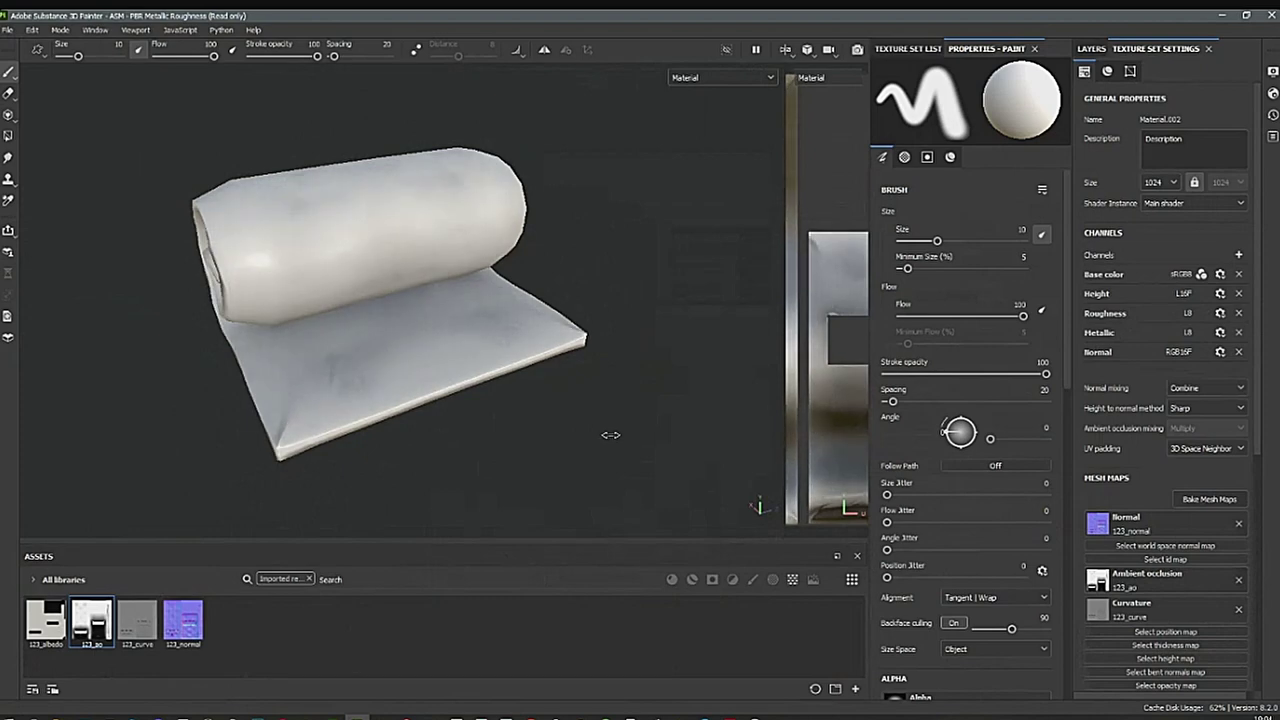
pyautogui.keyDown('alt'); pyautogui.moveTo(610, 435); pyautogui.dragTo(532, 386); pyautogui.keyUp('alt')
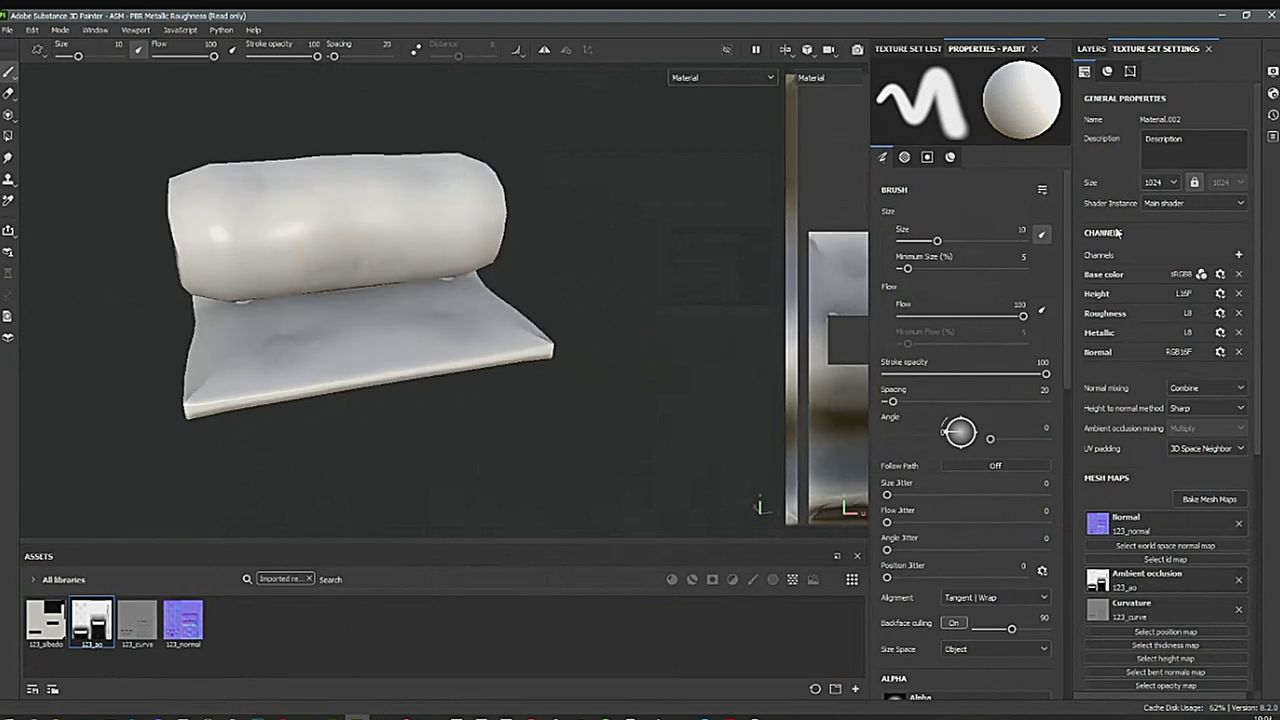
# Replace Layer 1 with a fill layer that uses 123_albedo as its base color.
pyautogui.click(1091, 48)
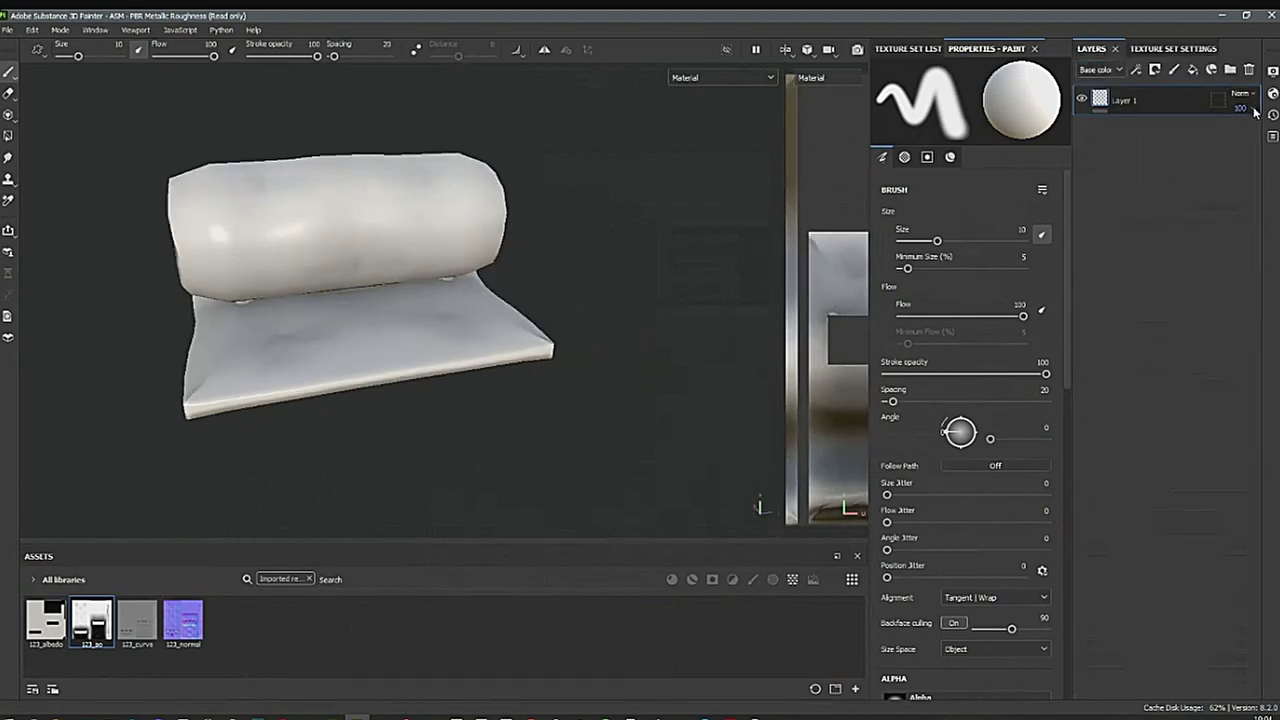
pyautogui.click(1249, 70)
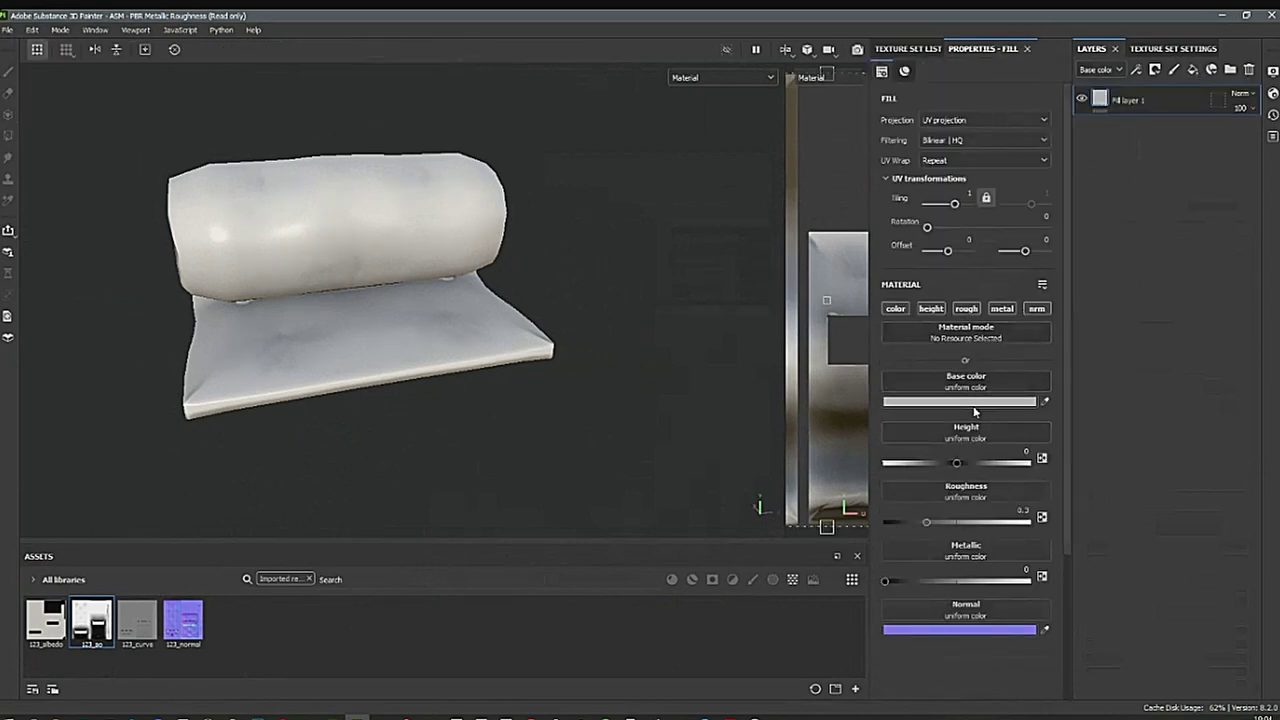
pyautogui.moveTo(38, 627); pyautogui.dragTo(955, 395)
pyautogui.keyDown('alt'); pyautogui.moveTo(677, 554); pyautogui.dragTo(563, 484); pyautogui.keyUp('alt')
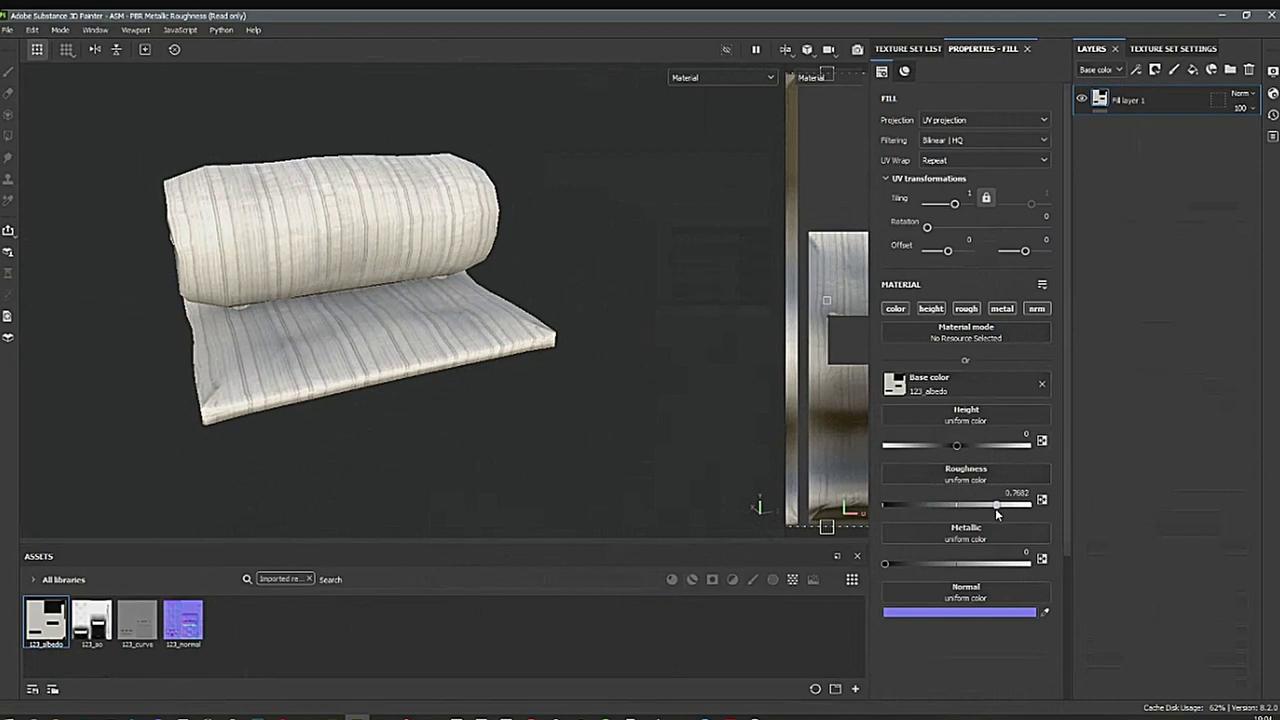
# Set the albedo fill layer's roughness to about 0.9 and turn off its metallic, normal and height channels.
pyautogui.moveTo(1003, 508)
pyautogui.mouseDown()
pyautogui.moveTo(989, 511)
pyautogui.moveTo(1016, 512)
pyautogui.mouseUp()
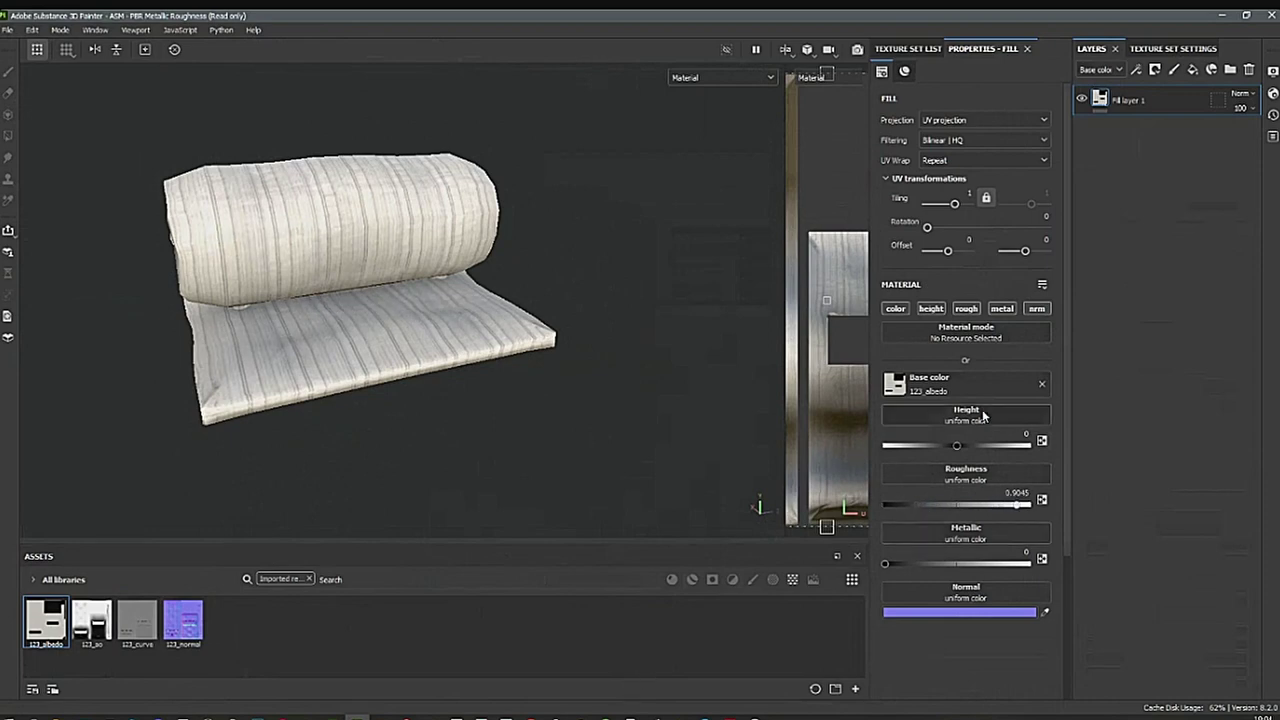
pyautogui.click(1003, 309)
pyautogui.click(1037, 309)
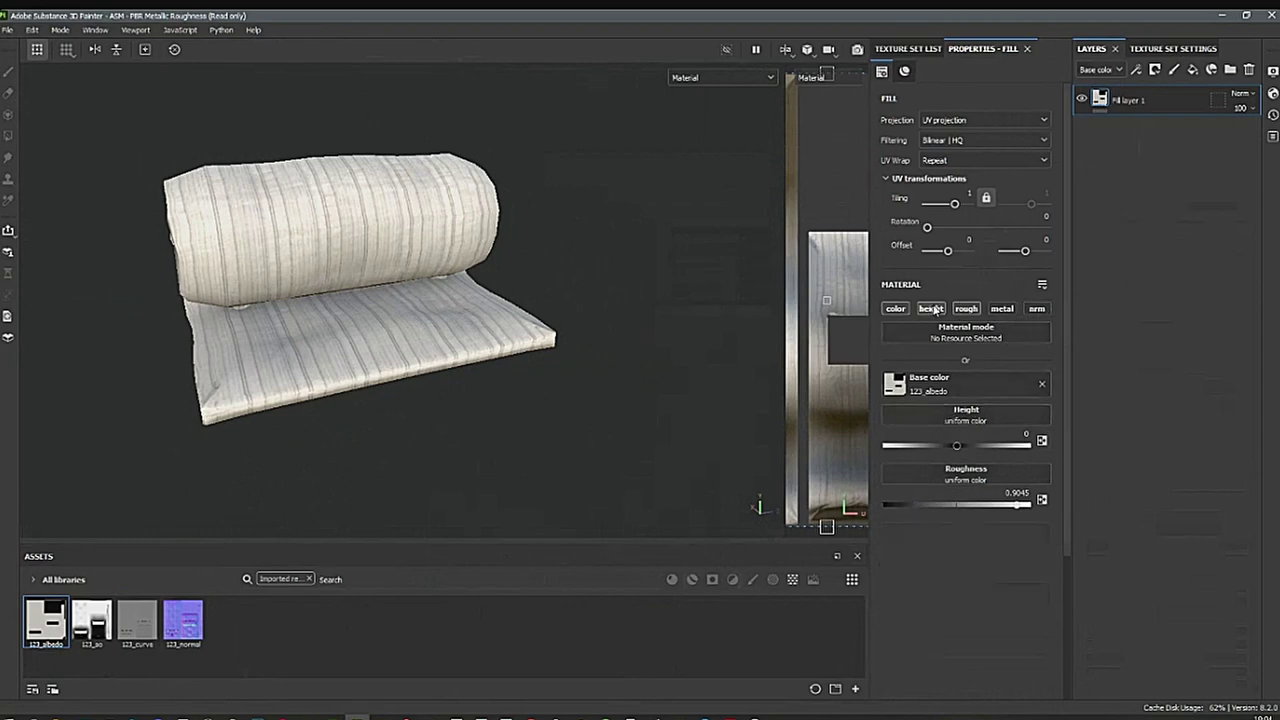
pyautogui.click(932, 309)
pyautogui.click(932, 309)
pyautogui.keyDown('alt'); pyautogui.moveTo(585, 400); pyautogui.dragTo(587, 434); pyautogui.keyUp('alt')
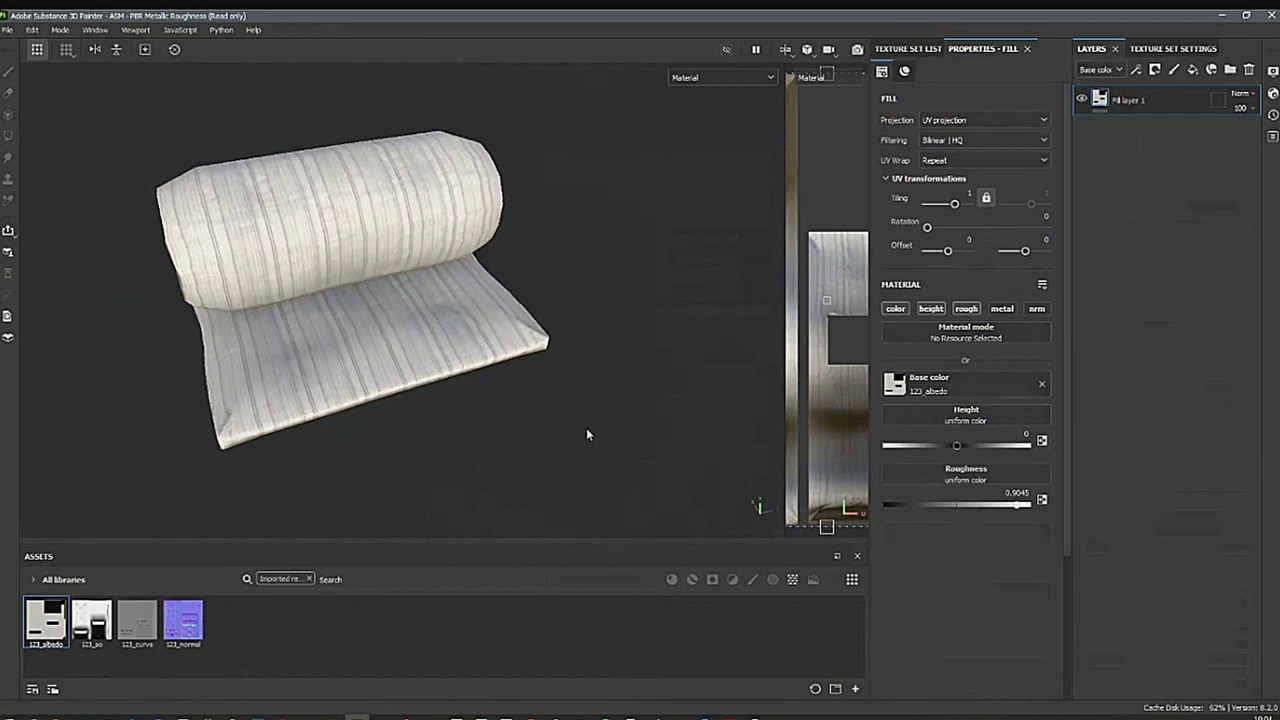
pyautogui.click(931, 309)
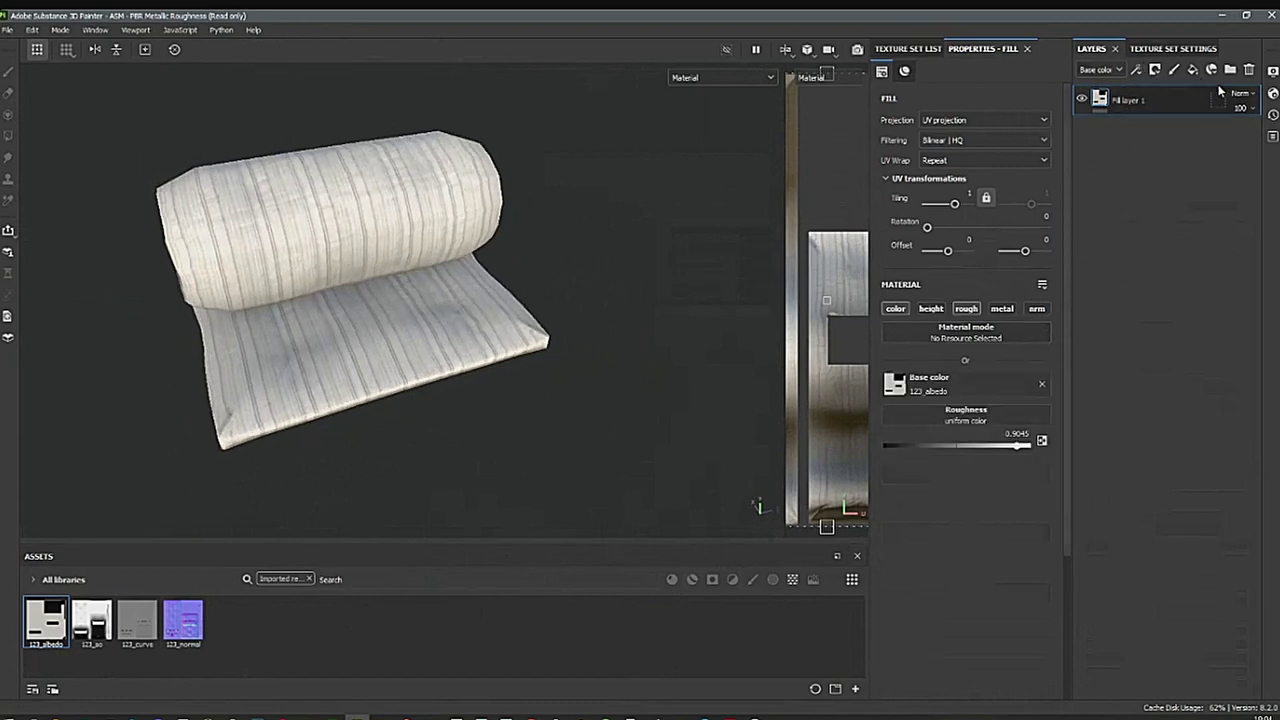
# Add a second fill layer above the albedo layer and set its base color to dusty pink A27D7D.
pyautogui.click(1192, 69)
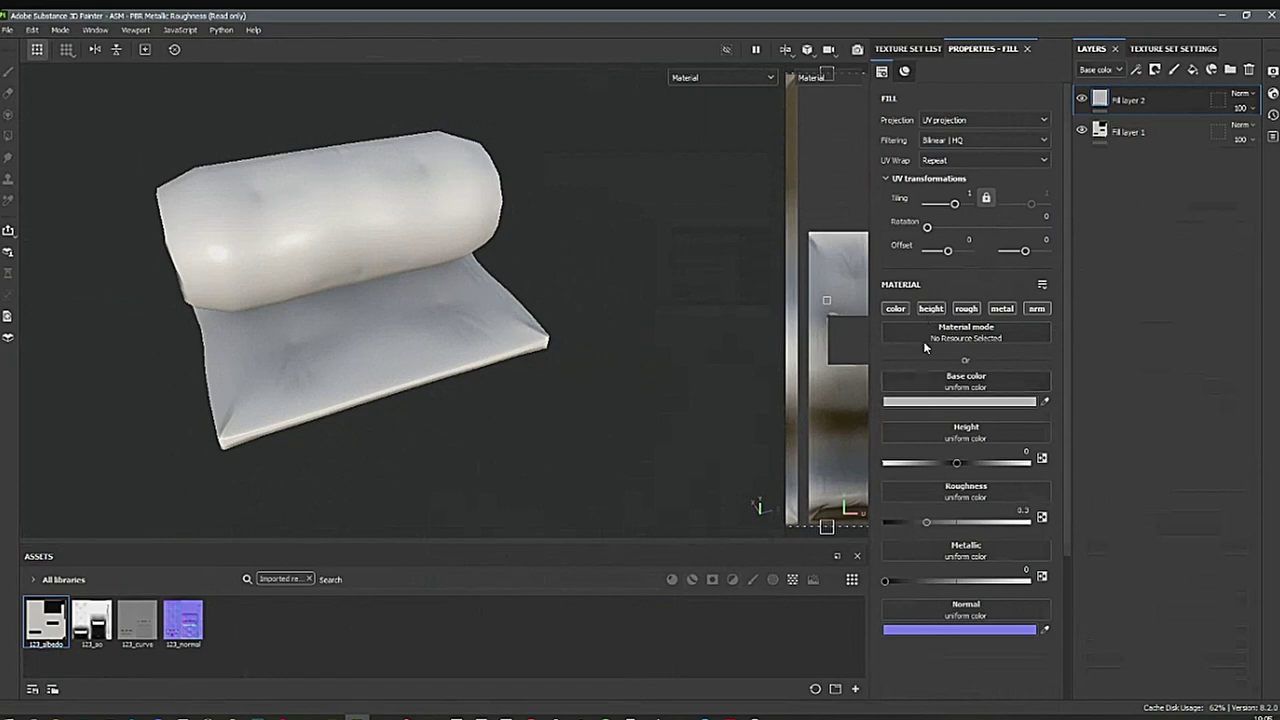
pyautogui.click(930, 308)
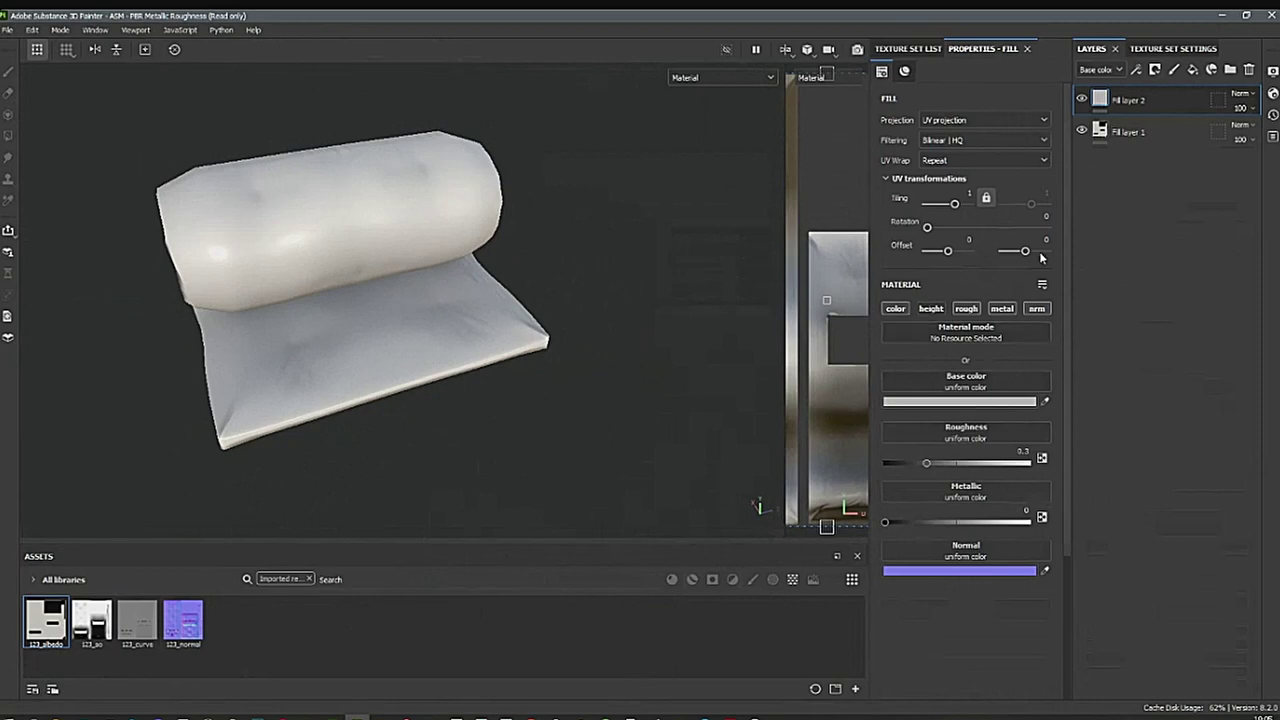
pyautogui.click(975, 401)
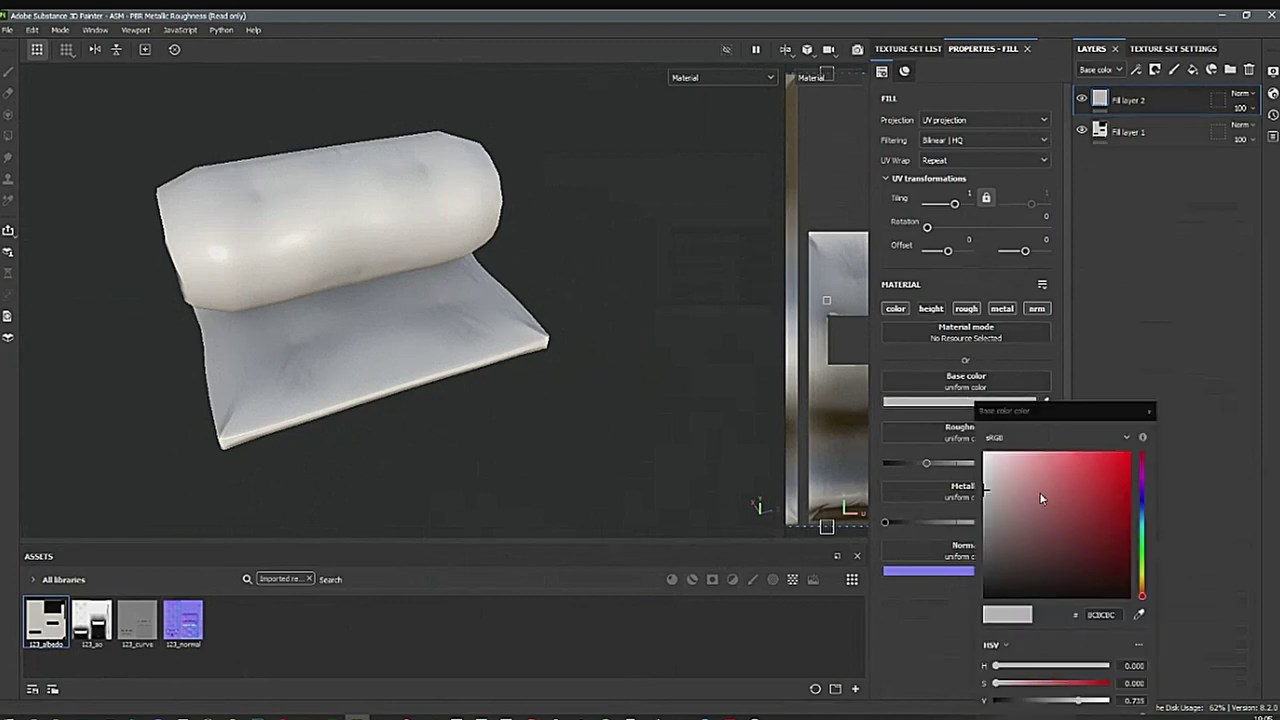
pyautogui.moveTo(991, 489); pyautogui.dragTo(1016, 504)
pyautogui.click(522, 682)
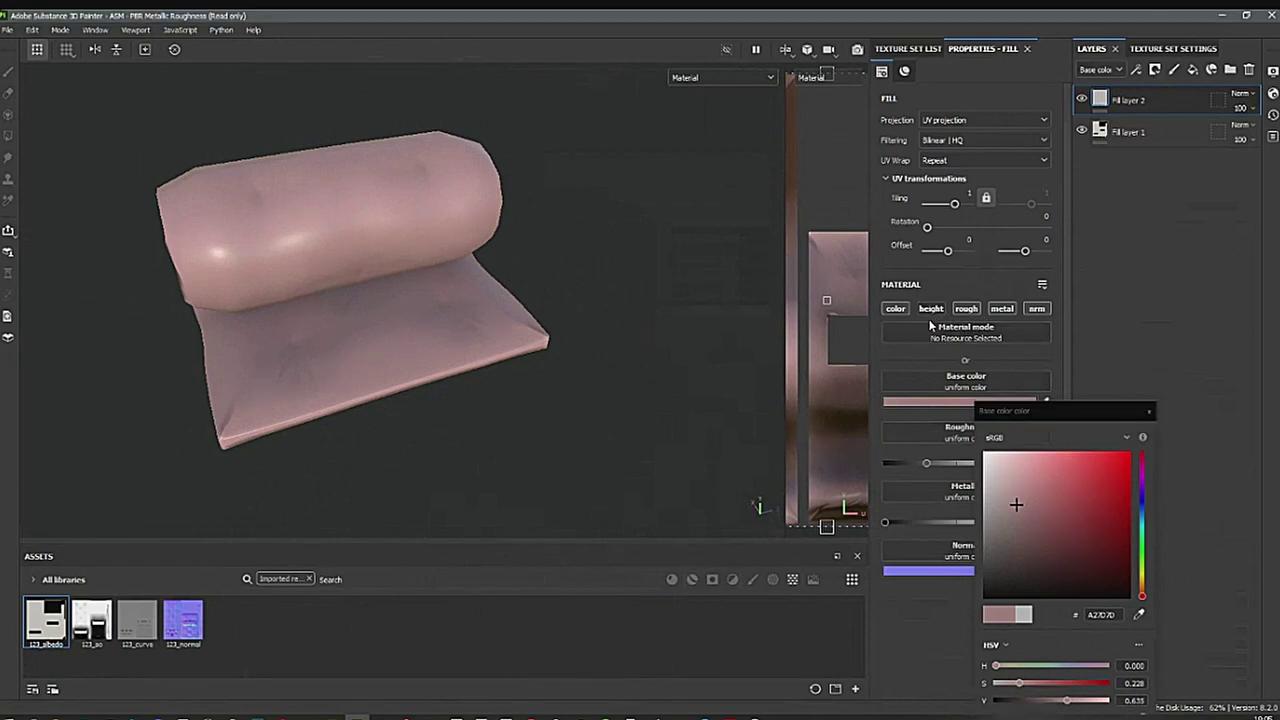
# Leave only the color and height channels active on Fill layer 2 and set its height to about 0.17.
pyautogui.click(935, 314)
pyautogui.click(968, 312)
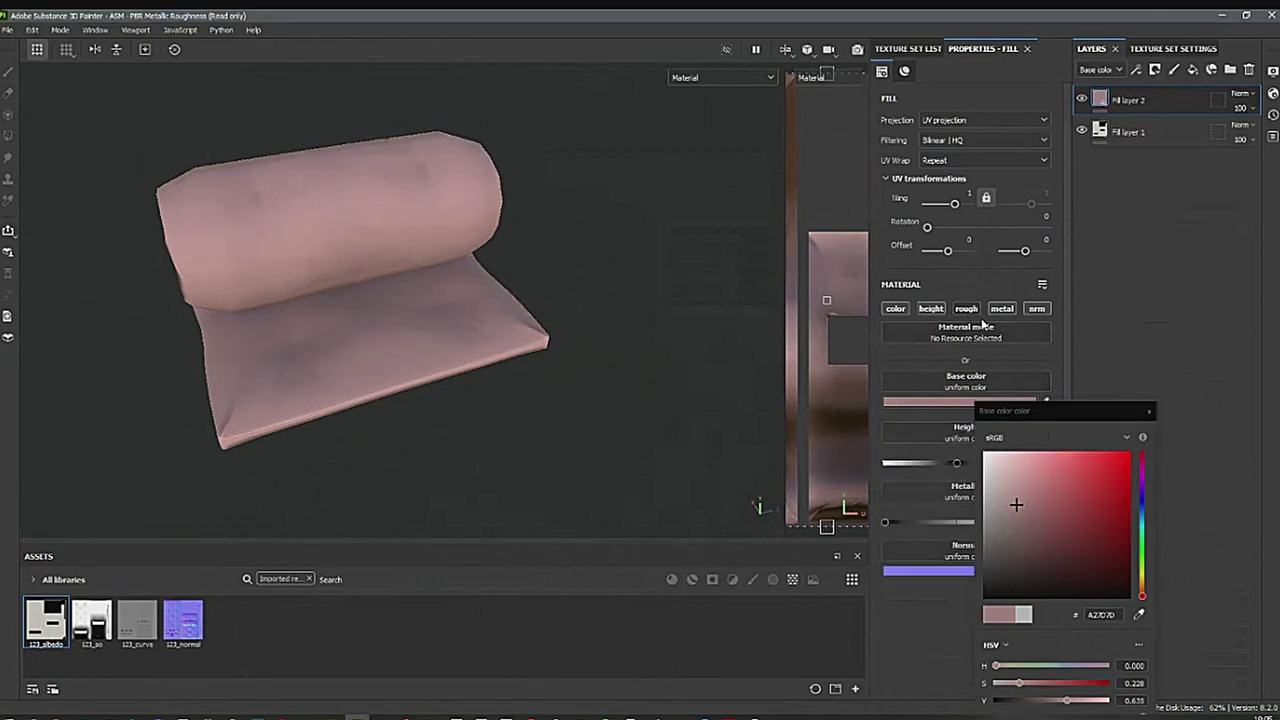
pyautogui.click(1005, 314)
pyautogui.click(1037, 312)
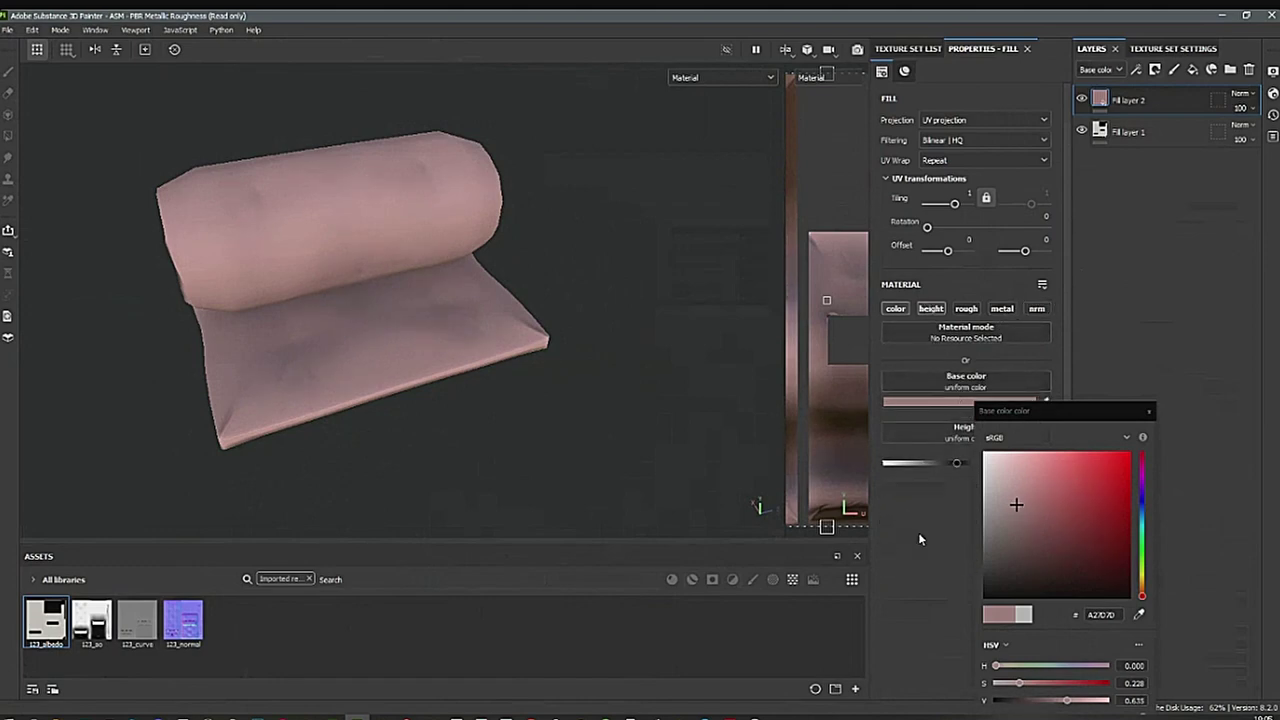
pyautogui.click(1149, 411)
pyautogui.moveTo(956, 465); pyautogui.dragTo(968, 470)
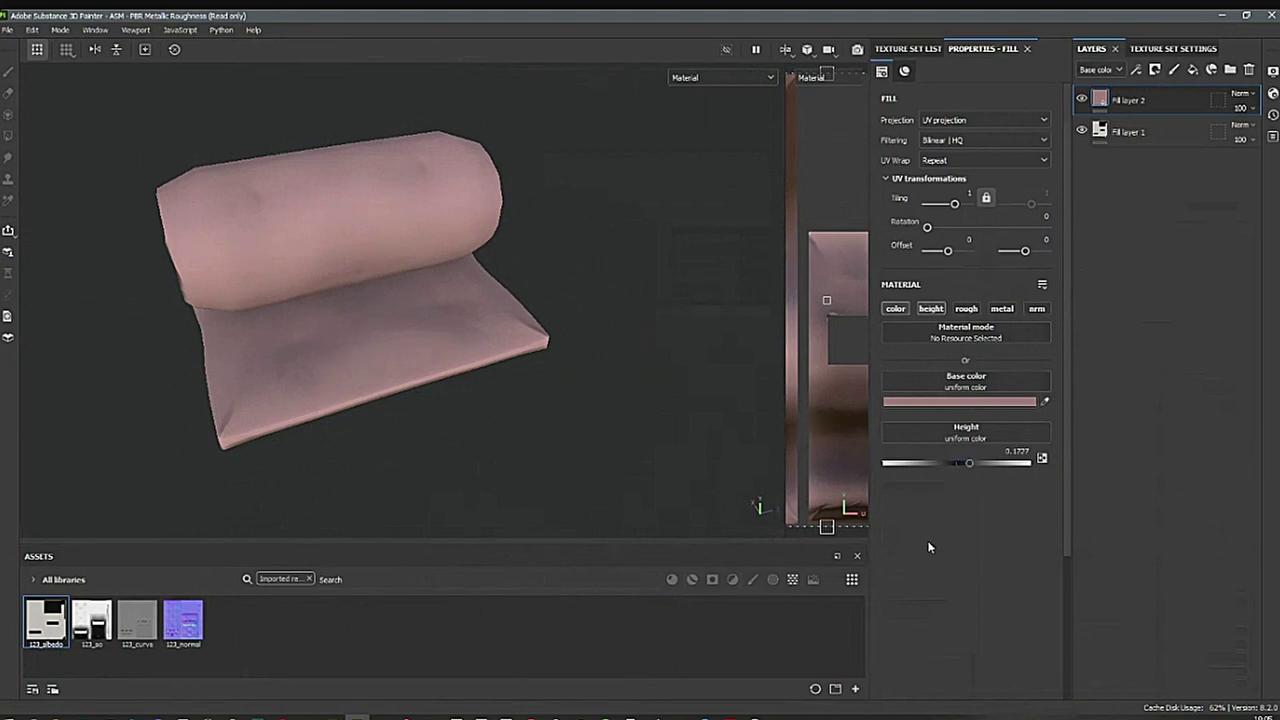
# Change Fill layer 2's base color to pale blue A7AACF.
pyautogui.click(1155, 69)
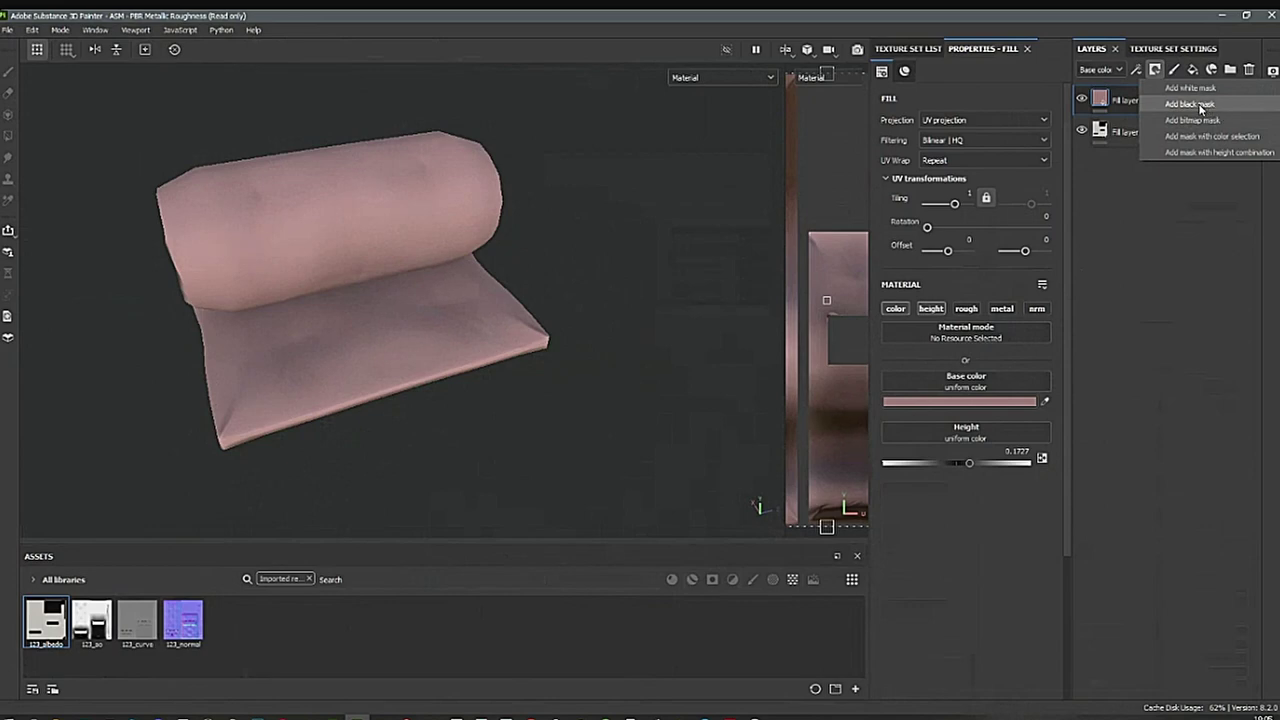
pyautogui.click(966, 402)
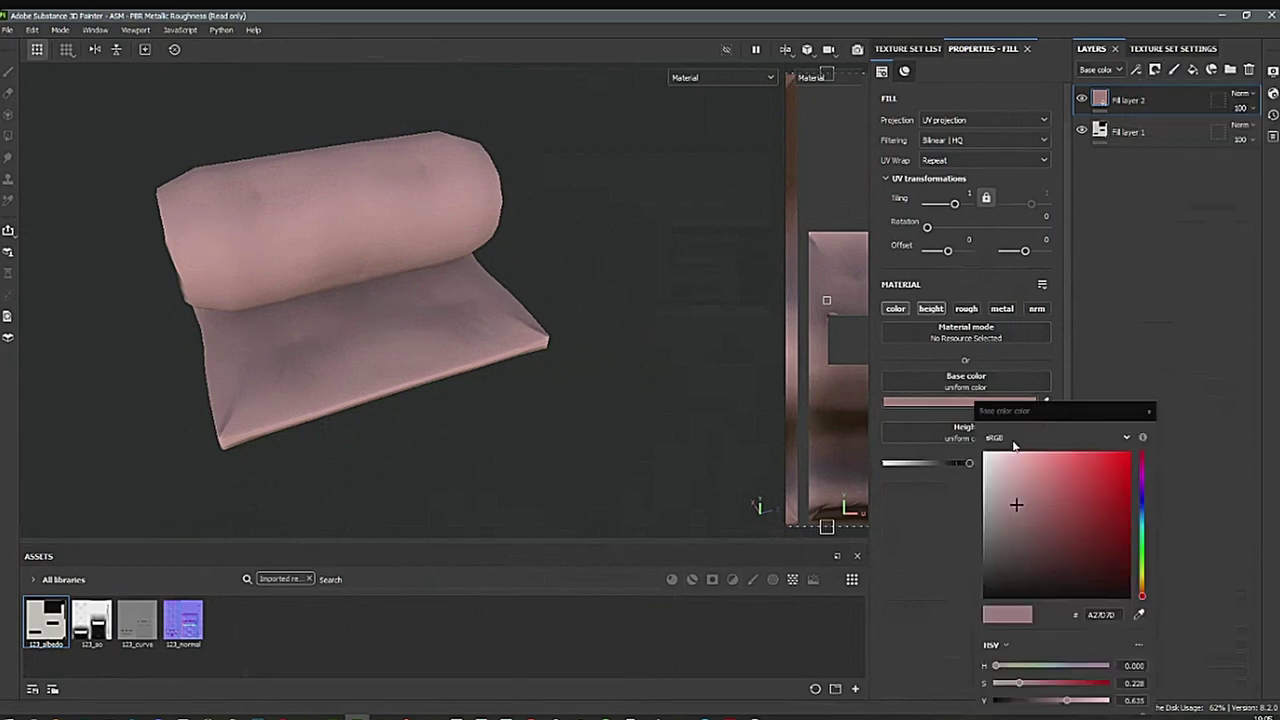
pyautogui.moveTo(1017, 506); pyautogui.dragTo(1015, 482)
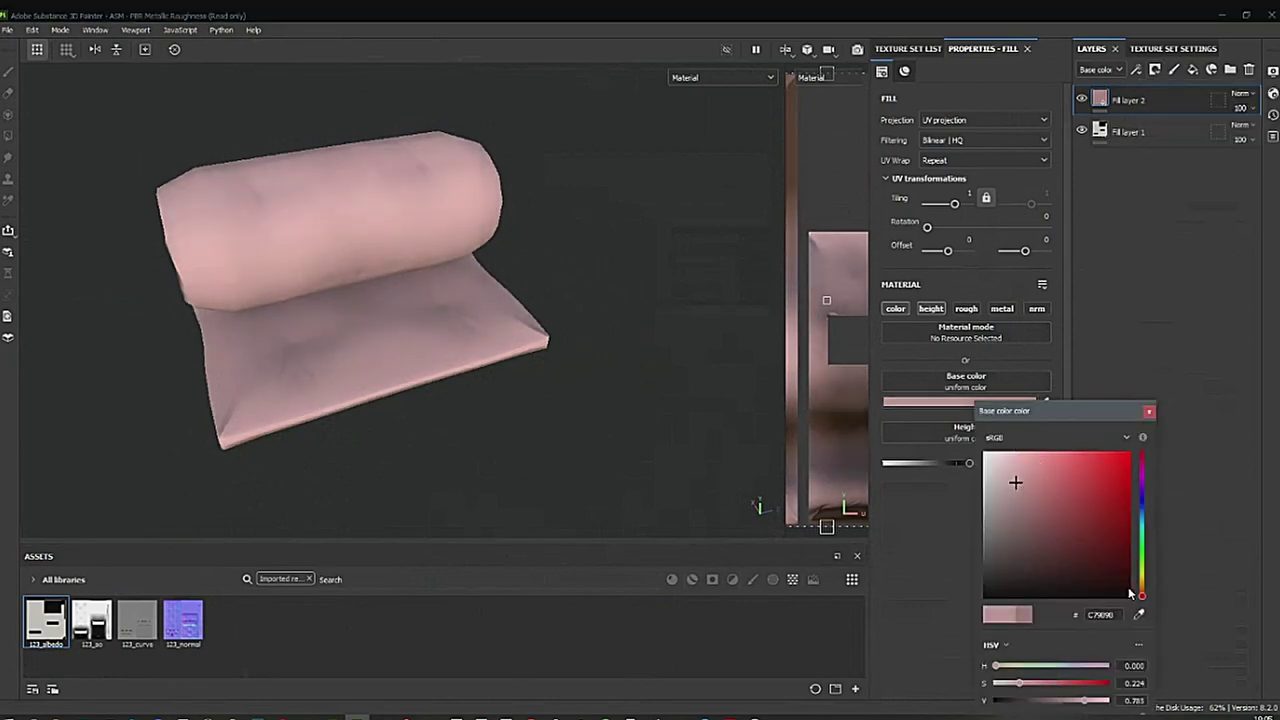
pyautogui.moveTo(1144, 524)
pyautogui.mouseDown()
pyautogui.moveTo(1144, 538)
pyautogui.moveTo(1141, 502)
pyautogui.mouseUp()
pyautogui.moveTo(1015, 482); pyautogui.dragTo(1011, 478)
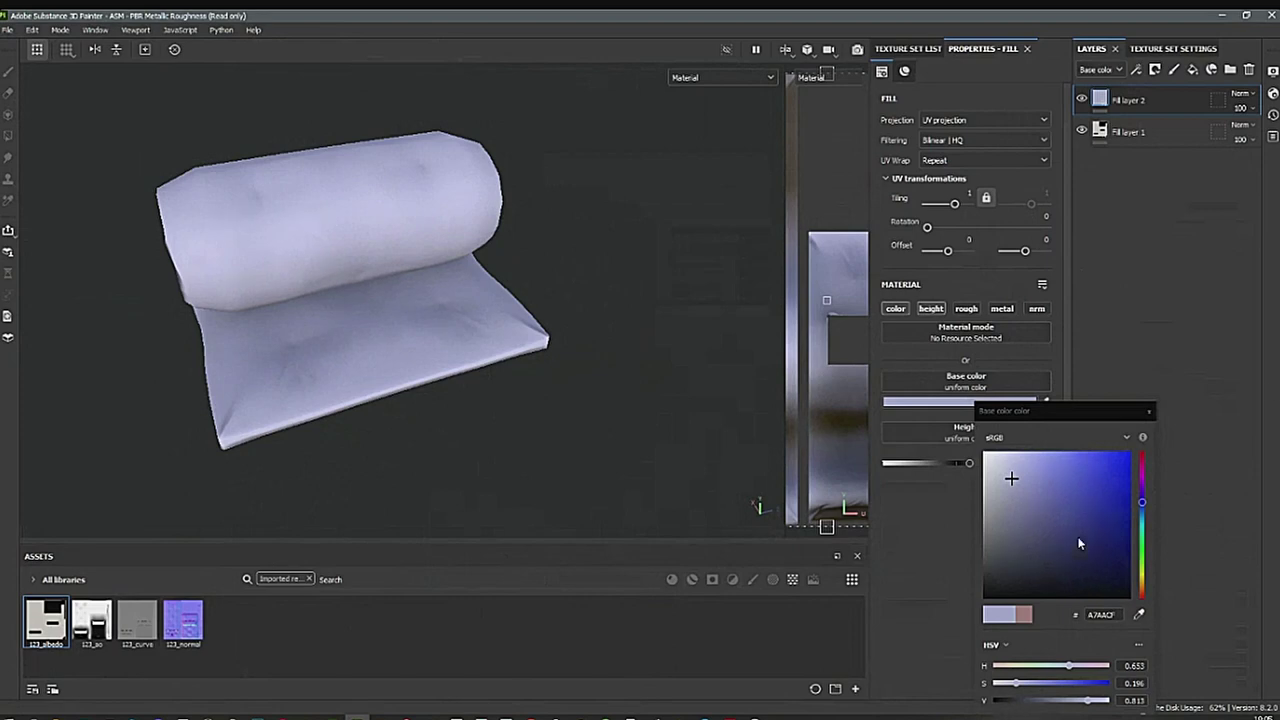
# Add a black mask to Fill layer 2 and a paint effect on that mask.
pyautogui.click(1155, 69)
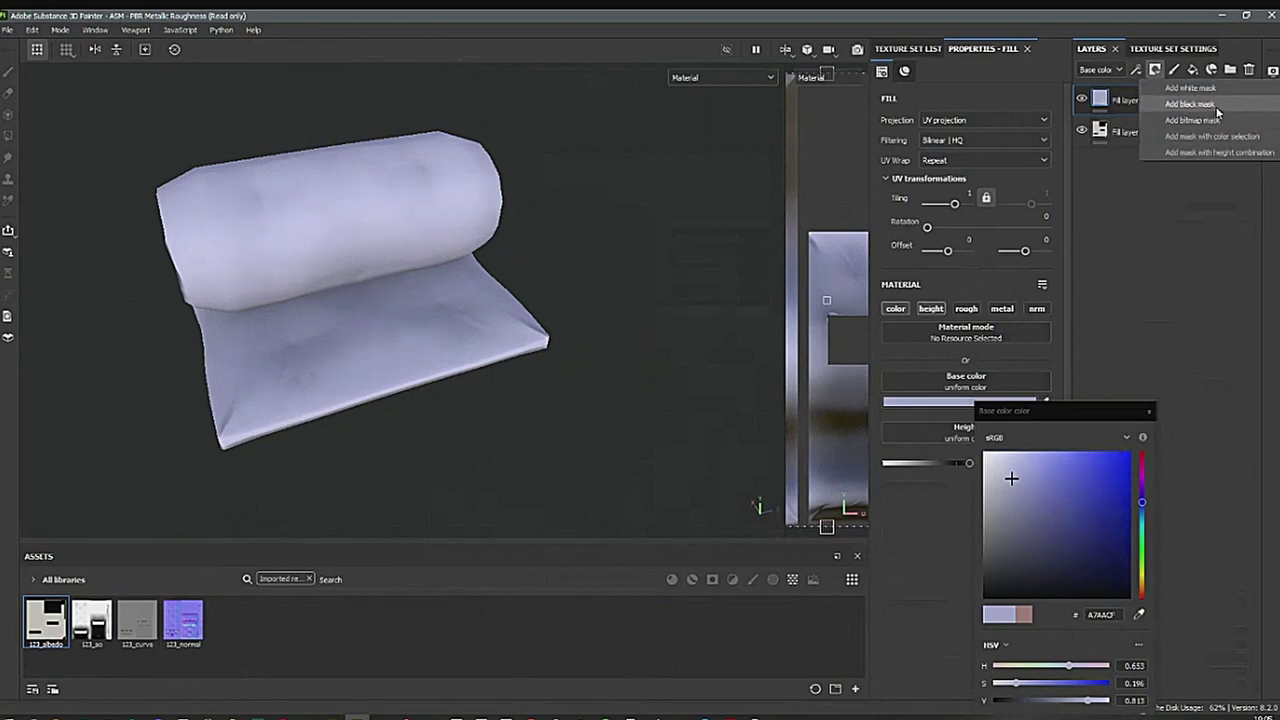
pyautogui.click(1203, 105)
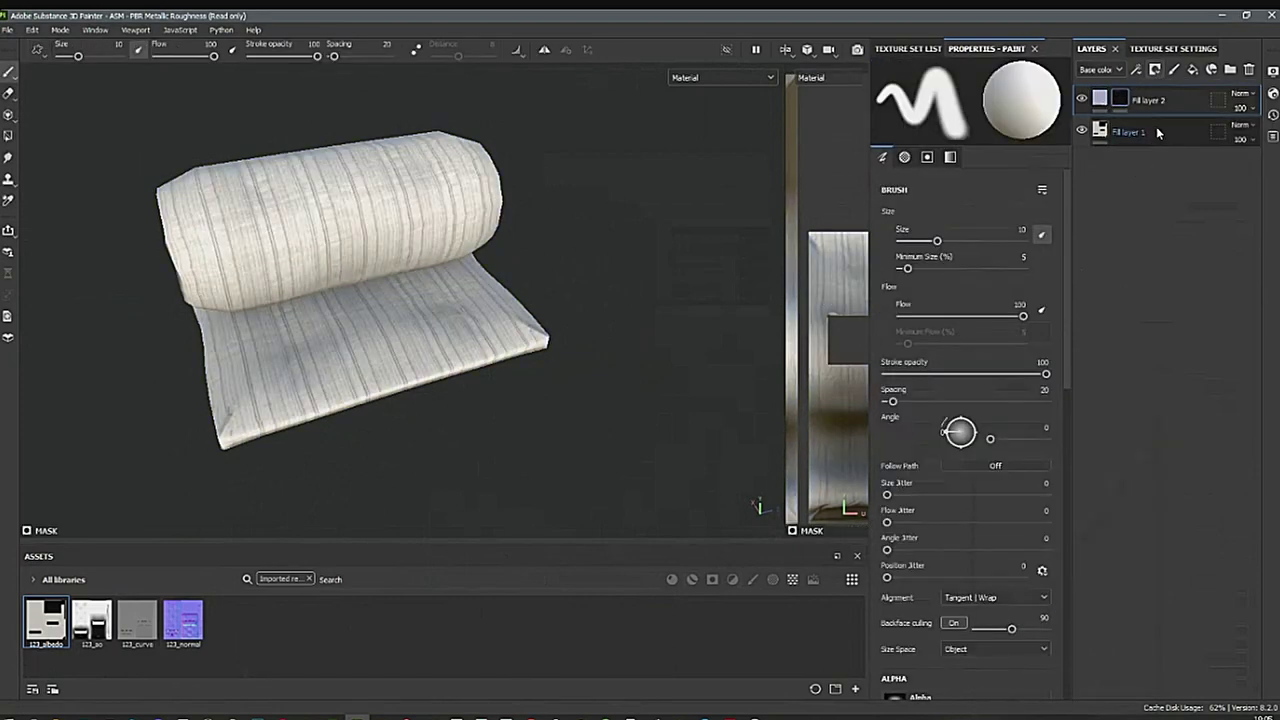
pyautogui.click(1137, 68)
pyautogui.click(1165, 113)
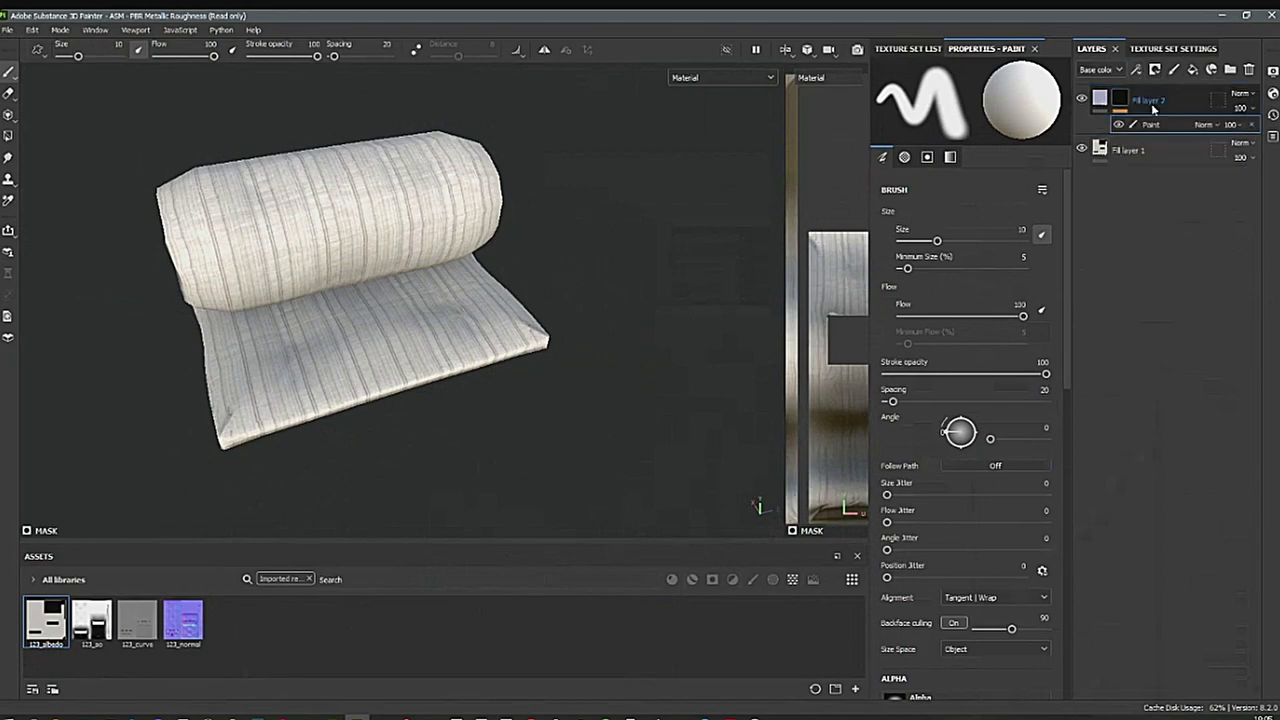
# Reduce the mask brush size to about 2.92 and set its angle to about 346 for work on the mattress's flat section.
pyautogui.scroll(8, 320, 318)
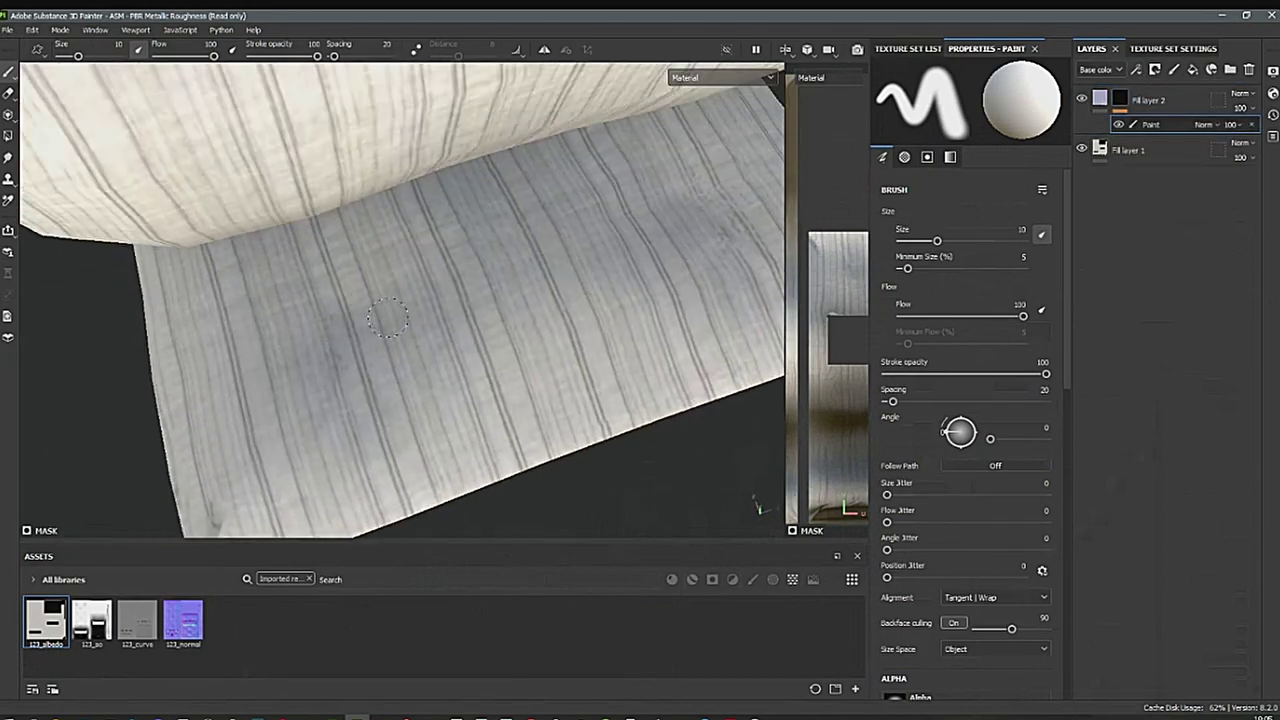
pyautogui.scroll(2, 388, 318)
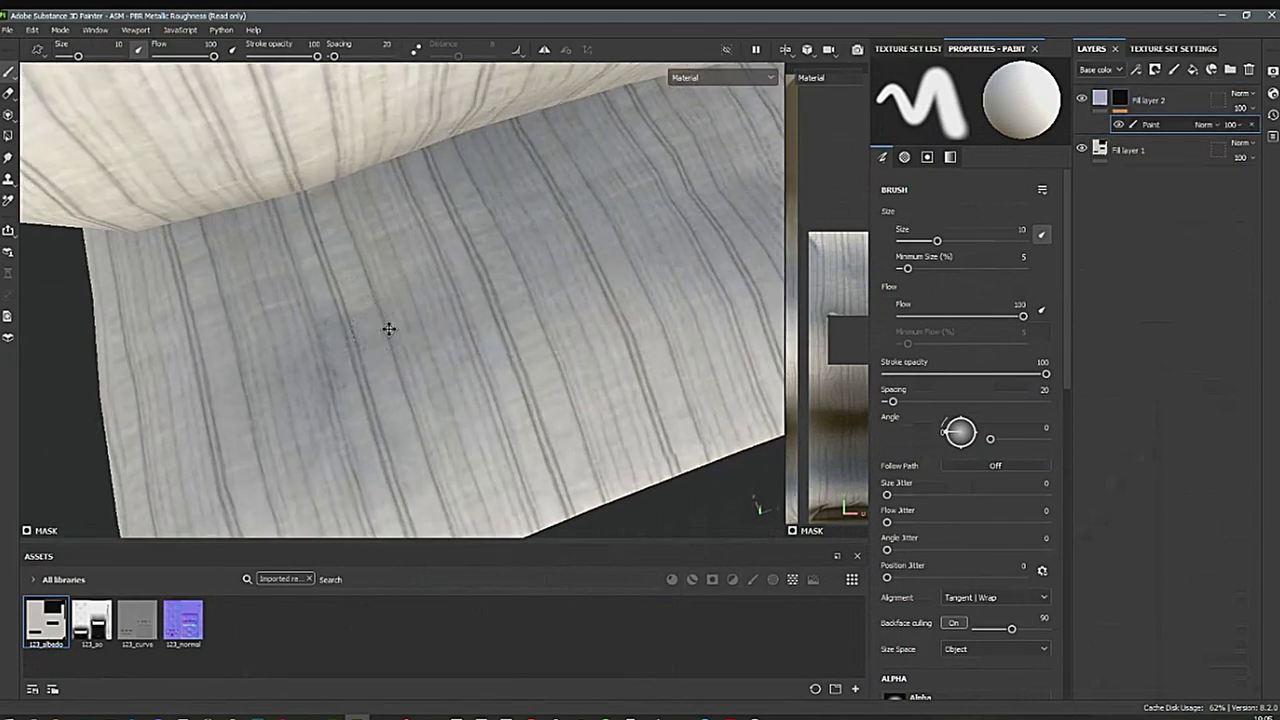
pyautogui.keyDown('ctrl'); pyautogui.keyDown('alt'); pyautogui.moveTo(389, 329); pyautogui.dragTo(430, 285); pyautogui.keyUp('alt'); pyautogui.keyUp('ctrl')
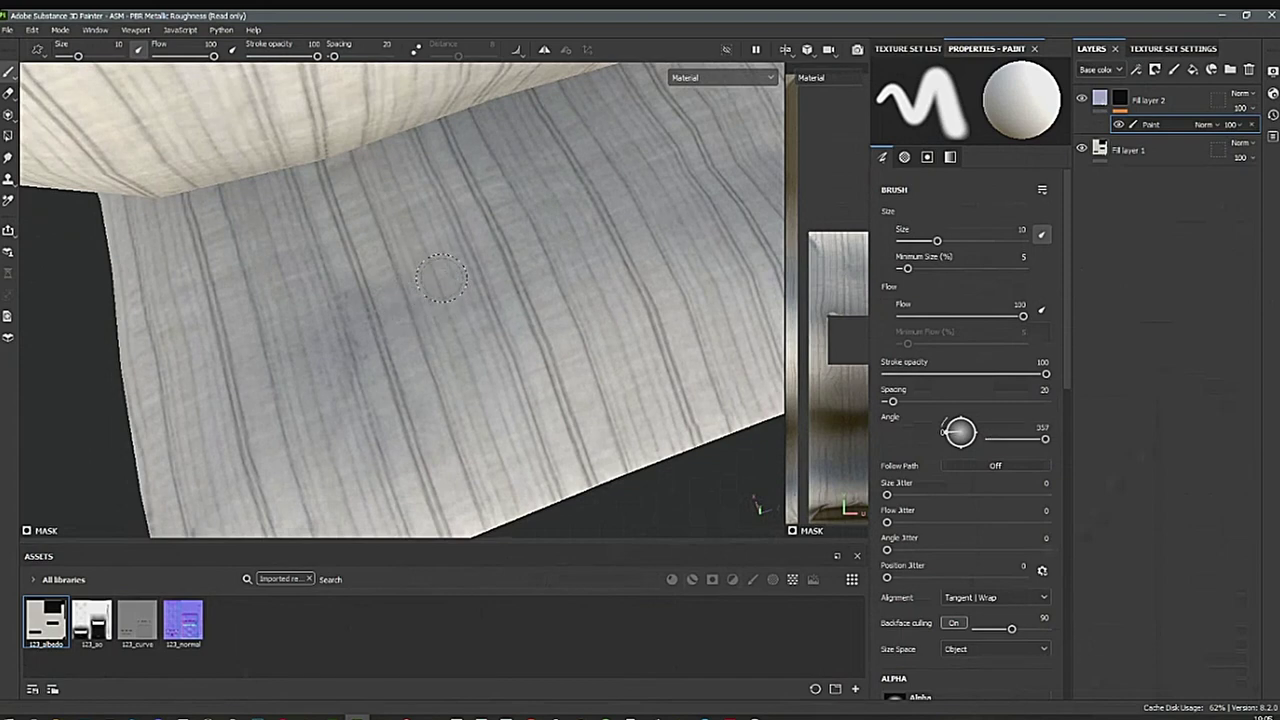
pyautogui.moveTo(461, 318)
pyautogui.keyDown('ctrl'); pyautogui.mouseDown()
pyautogui.moveTo(485, 290)
pyautogui.moveTo(490, 300)
pyautogui.mouseUp(); pyautogui.keyUp('ctrl')
pyautogui.press('ctrl')
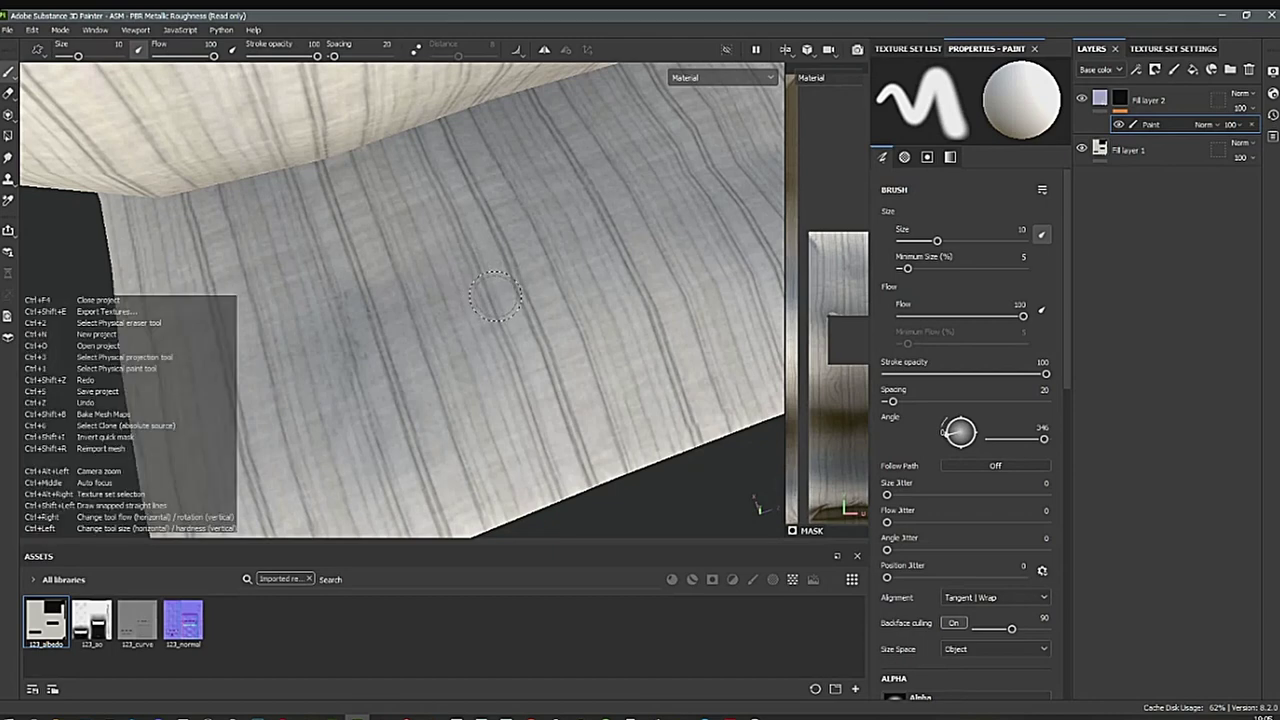
pyautogui.keyDown('ctrl'); pyautogui.moveTo(474, 290); pyautogui.dragTo(468, 290, button='right'); pyautogui.keyUp('ctrl')
pyautogui.moveTo(468, 291)
pyautogui.keyDown('alt'); pyautogui.mouseDown()
pyautogui.moveTo(452, 314)
pyautogui.moveTo(455, 300)
pyautogui.mouseUp(); pyautogui.keyUp('alt')
pyautogui.keyDown('ctrl'); pyautogui.moveTo(455, 292); pyautogui.dragTo(452, 292, button='right'); pyautogui.keyUp('ctrl')
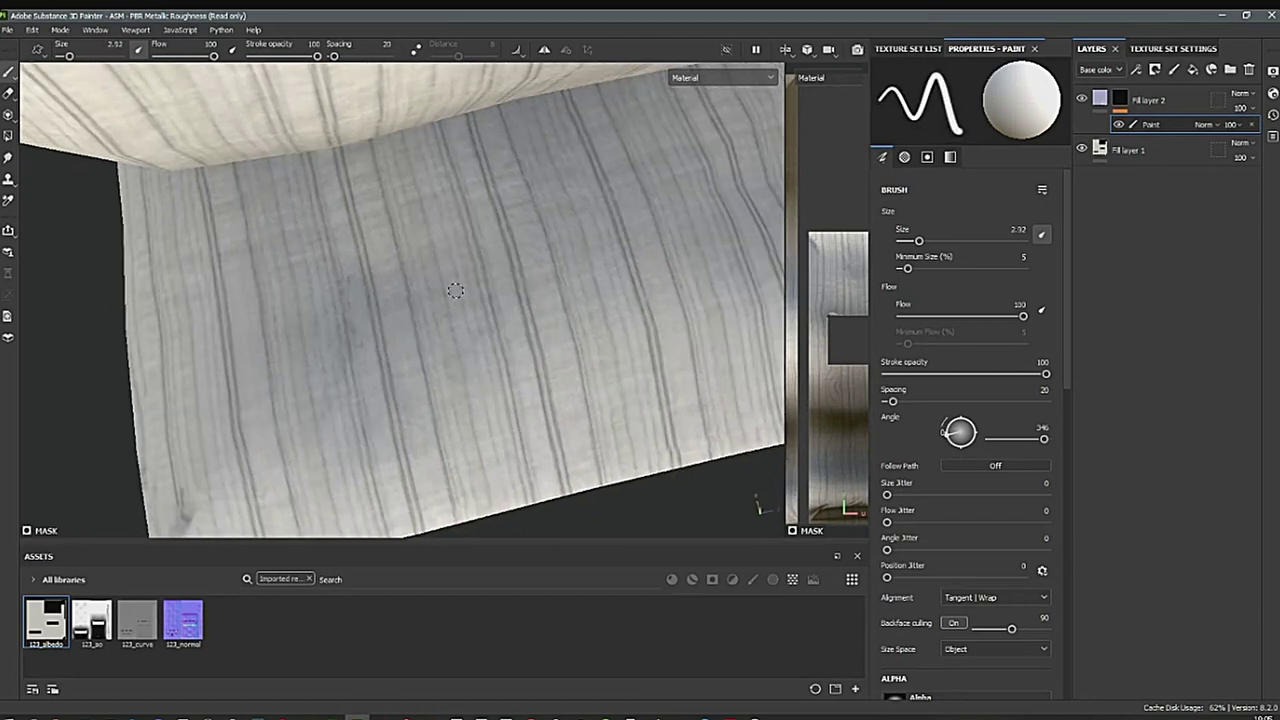
pyautogui.keyDown('alt'); pyautogui.moveTo(452, 292); pyautogui.dragTo(400, 280); pyautogui.keyUp('alt')
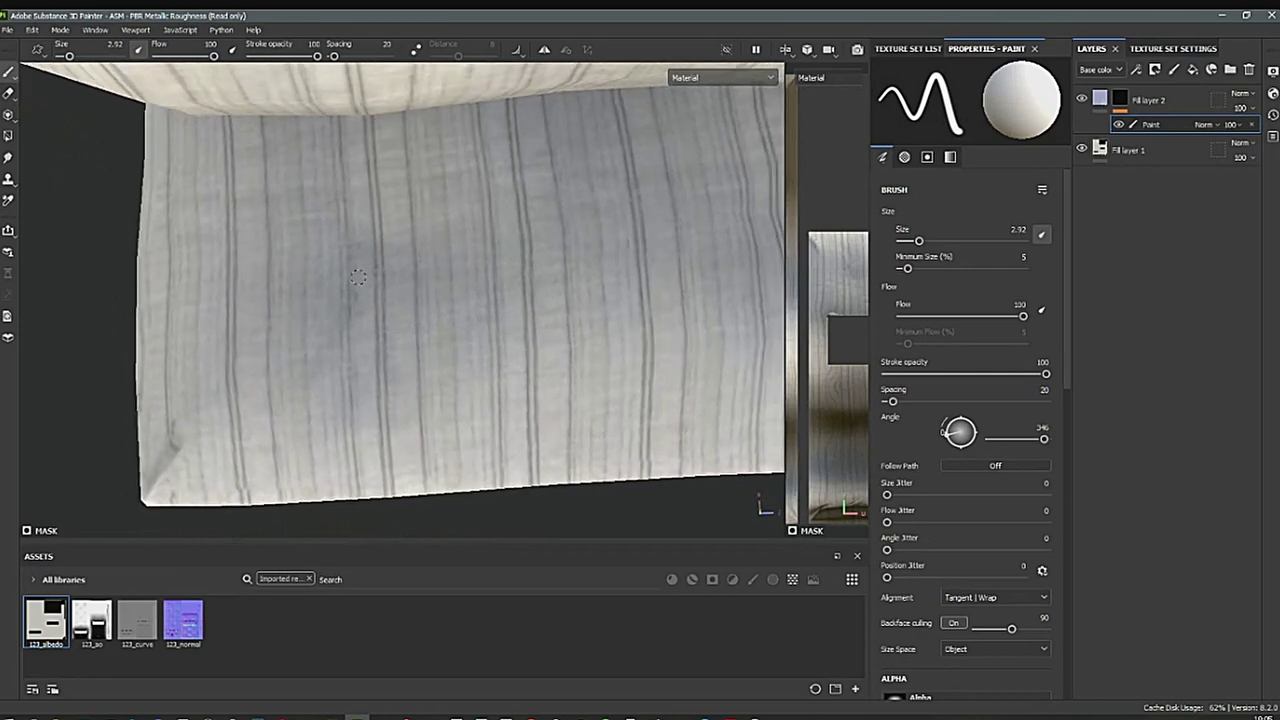
# Paint two small patches in the mask, one above each crease area of the mattress's flat section.
pyautogui.moveTo(364, 238)
pyautogui.mouseDown()
pyautogui.moveTo(344, 262)
pyautogui.moveTo(363, 252)
pyautogui.mouseUp()
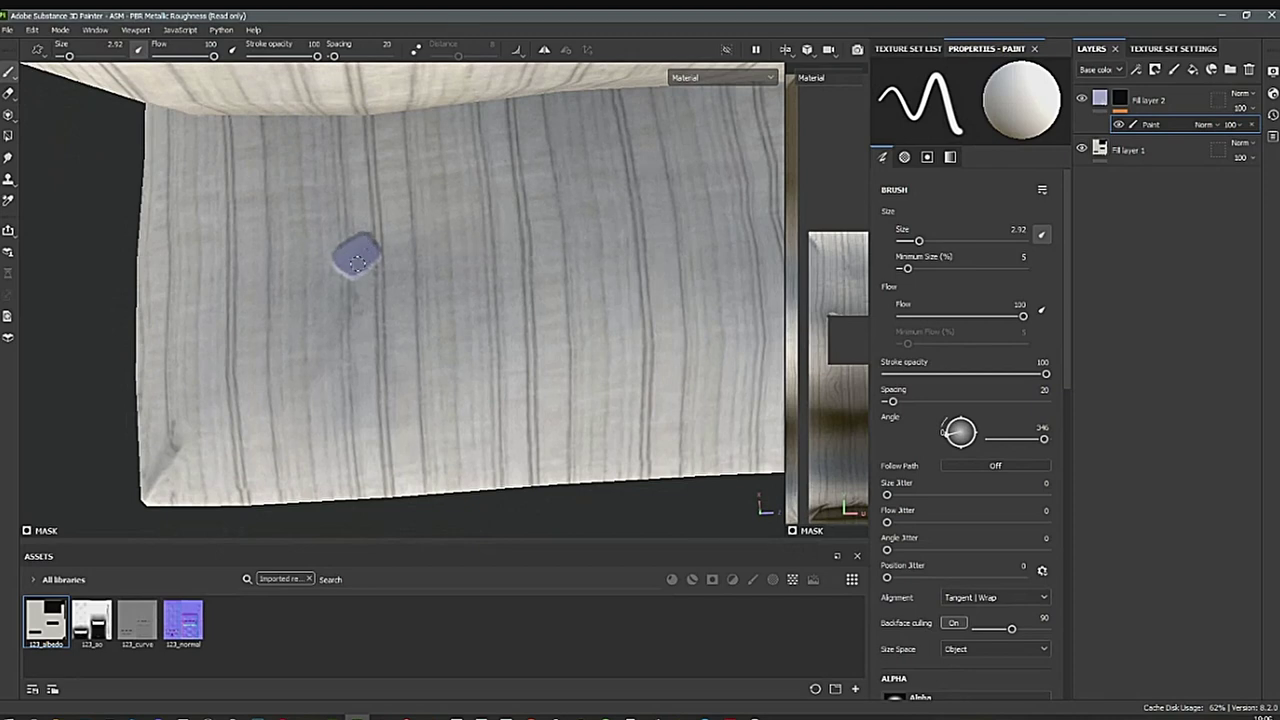
pyautogui.keyDown('alt'); pyautogui.moveTo(574, 273); pyautogui.dragTo(418, 311, button='middle'); pyautogui.keyUp('alt')
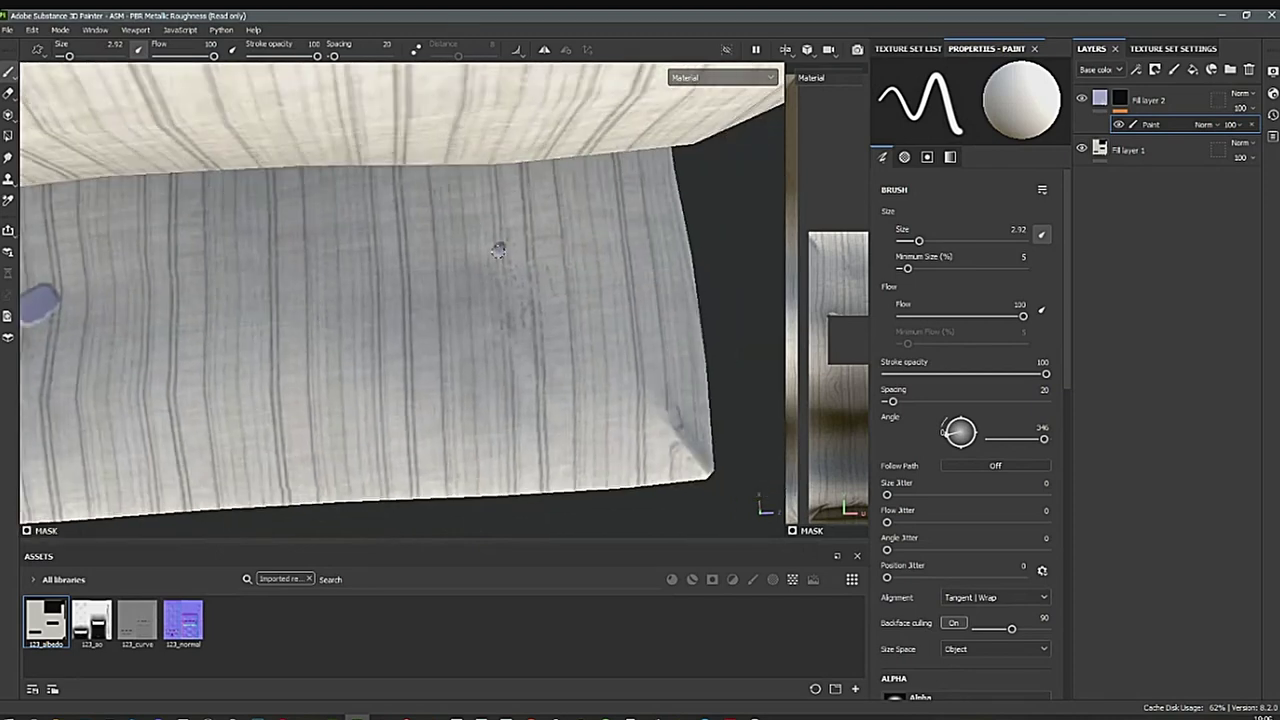
pyautogui.moveTo(498, 250)
pyautogui.mouseDown()
pyautogui.moveTo(482, 254)
pyautogui.moveTo(500, 270)
pyautogui.mouseUp()
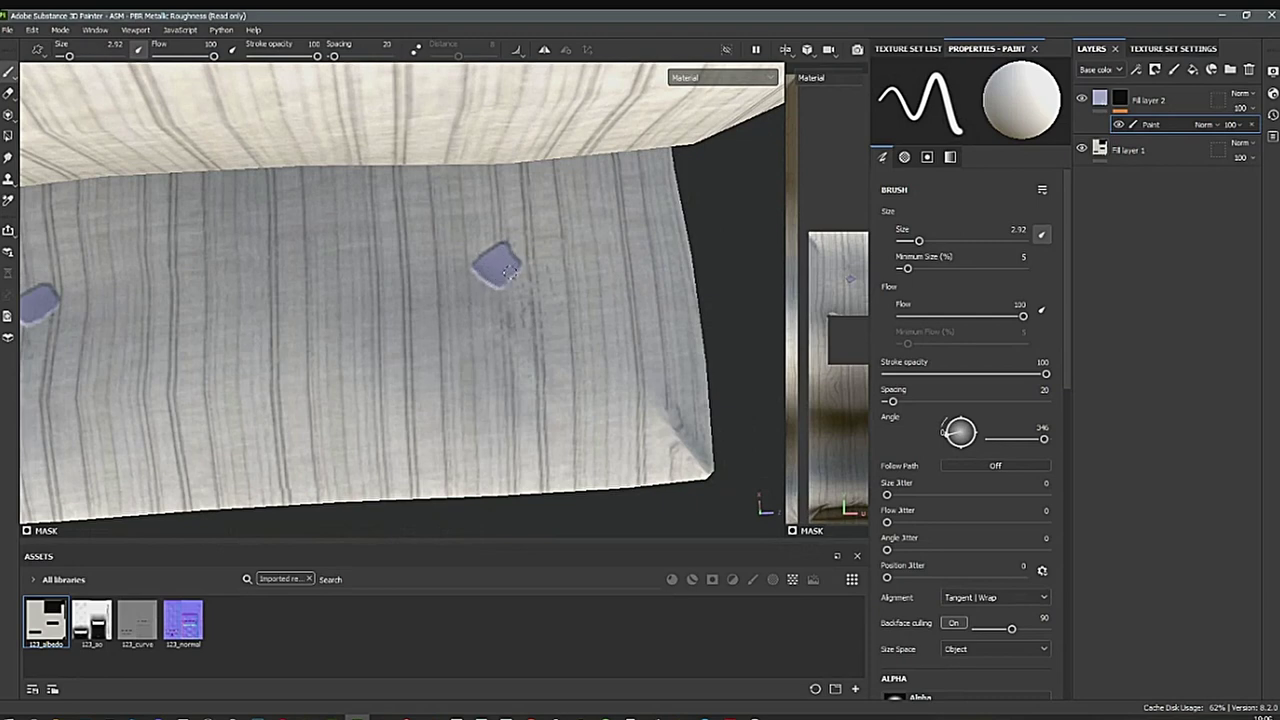
# Try a recessed height of about -0.75 on Fill layer 2 and inspect the painted patches from several angles.
pyautogui.keyDown('alt'); pyautogui.moveTo(524, 290); pyautogui.dragTo(559, 267); pyautogui.keyUp('alt')
pyautogui.keyDown('alt'); pyautogui.moveTo(559, 267); pyautogui.dragTo(540, 295, button='middle'); pyautogui.keyUp('alt')
pyautogui.scroll(2, 291, 434)
pyautogui.keyDown('alt'); pyautogui.moveTo(341, 388); pyautogui.dragTo(469, 318, button='middle'); pyautogui.keyUp('alt')
pyautogui.scroll(2, 388, 325)
pyautogui.keyDown('alt'); pyautogui.moveTo(387, 325); pyautogui.dragTo(557, 285); pyautogui.keyUp('alt')
pyautogui.click(1102, 100)
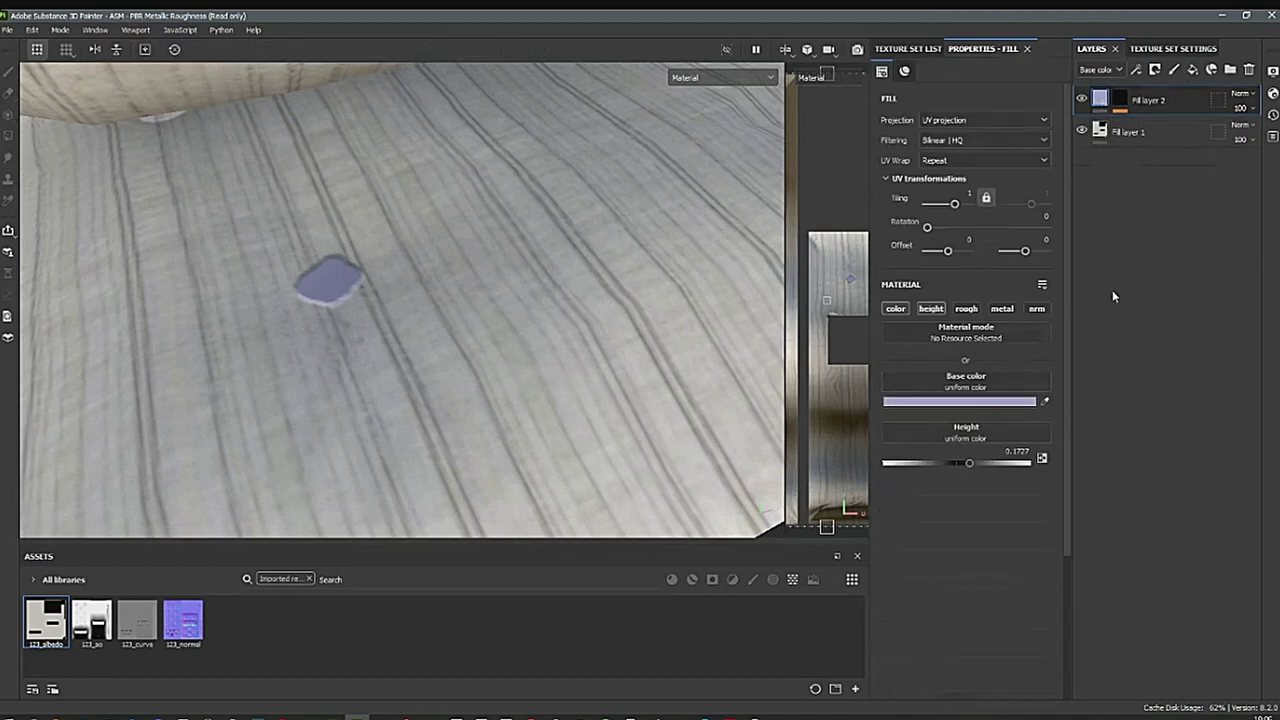
pyautogui.moveTo(974, 464)
pyautogui.mouseDown()
pyautogui.moveTo(1013, 466)
pyautogui.moveTo(907, 476)
pyautogui.mouseUp()
pyautogui.moveTo(440, 375)
pyautogui.keyDown('alt'); pyautogui.mouseDown()
pyautogui.moveTo(494, 366)
pyautogui.moveTo(489, 400)
pyautogui.mouseUp(); pyautogui.keyUp('alt')
pyautogui.keyDown('shift'); pyautogui.moveTo(489, 400); pyautogui.dragTo(527, 393, button='right'); pyautogui.keyUp('shift')
pyautogui.keyDown('alt'); pyautogui.moveTo(525, 393); pyautogui.dragTo(475, 394); pyautogui.keyUp('alt')
pyautogui.moveTo(475, 394)
pyautogui.keyDown('shift'); pyautogui.mouseDown(button='right')
pyautogui.moveTo(508, 389)
pyautogui.moveTo(457, 403)
pyautogui.mouseUp(button='right'); pyautogui.keyUp('shift')
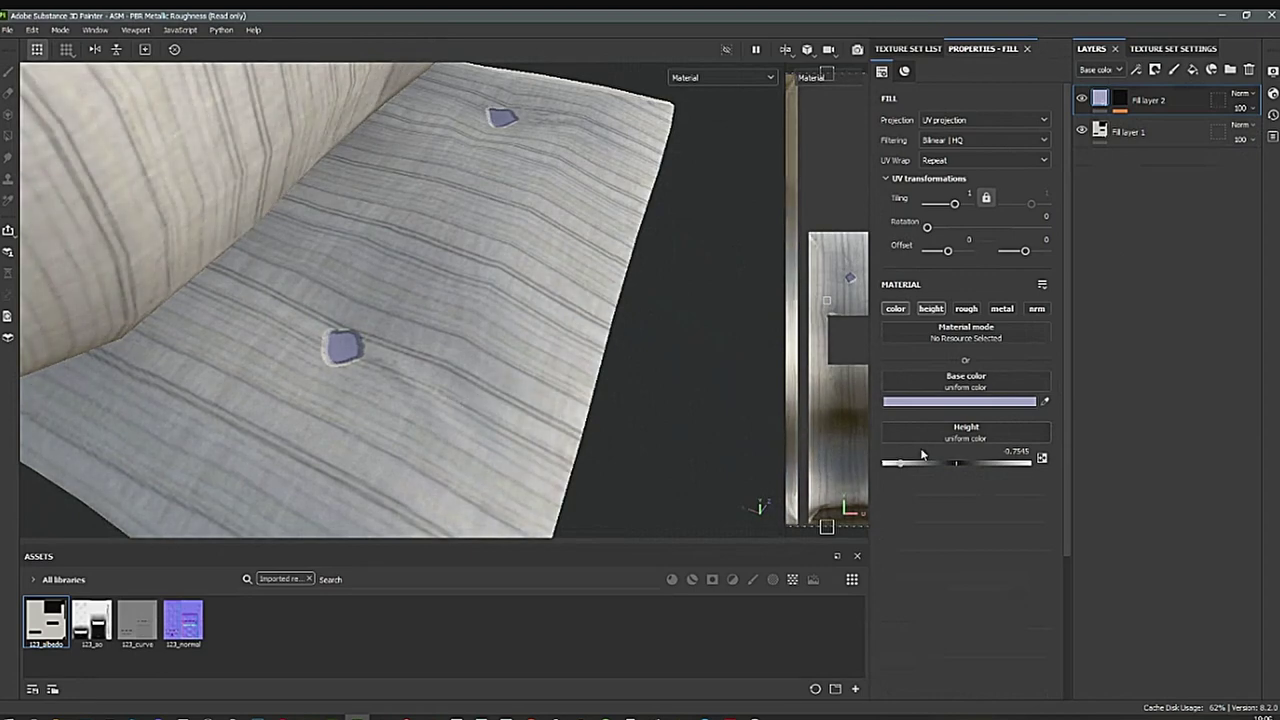
# Set Fill layer 2's height to about 0.69 and turn off its color channel.
pyautogui.moveTo(900, 463); pyautogui.dragTo(1010, 466)
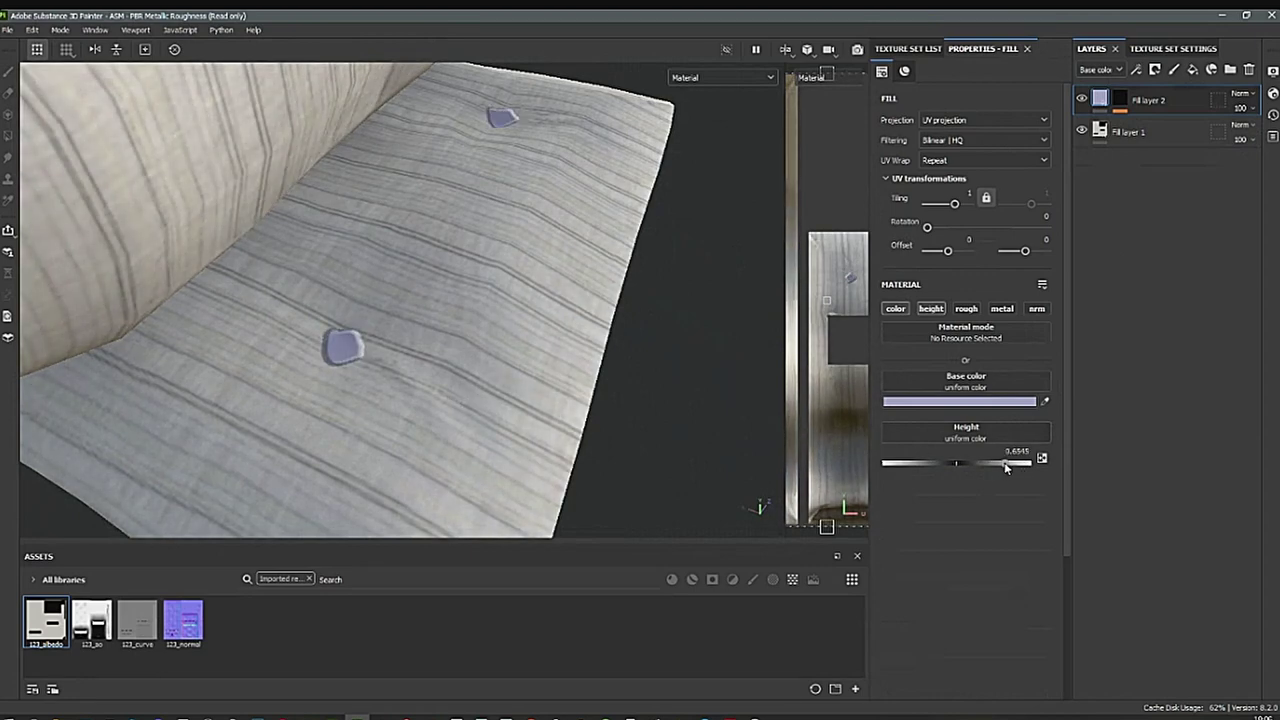
pyautogui.keyDown('alt'); pyautogui.moveTo(675, 443); pyautogui.dragTo(343, 441); pyautogui.keyUp('alt')
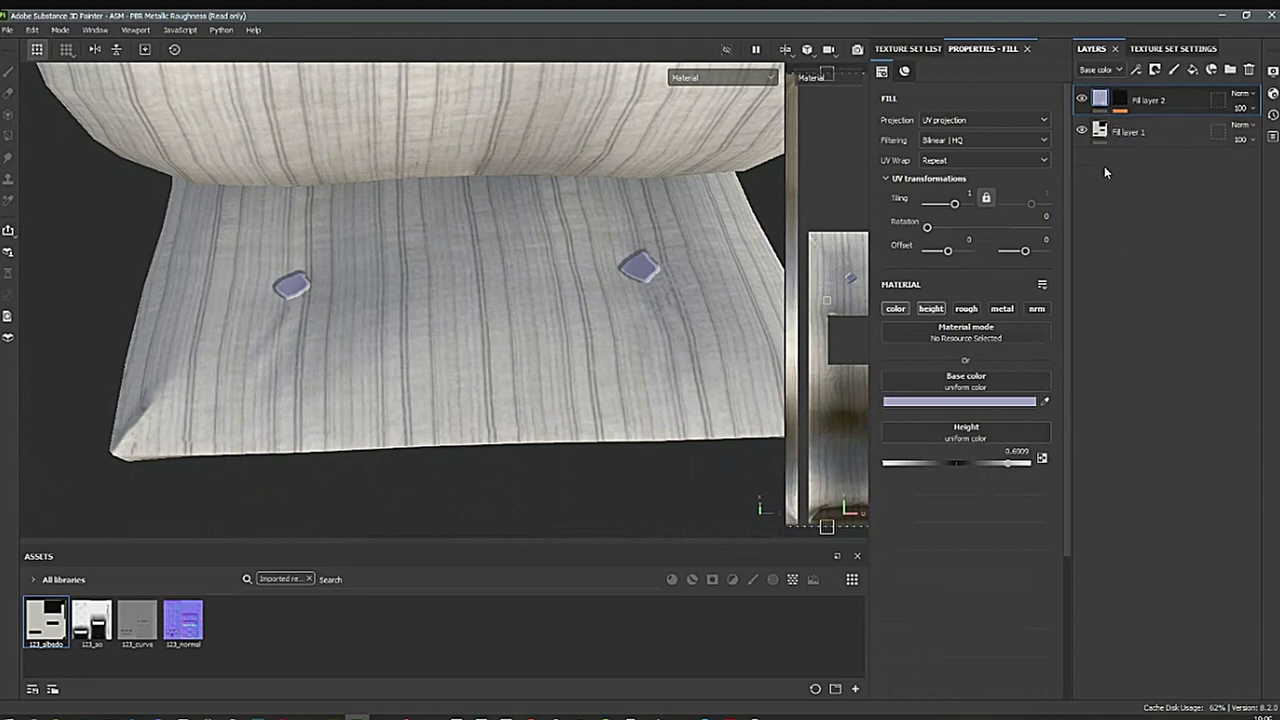
pyautogui.click(1081, 99)
pyautogui.click(1081, 99)
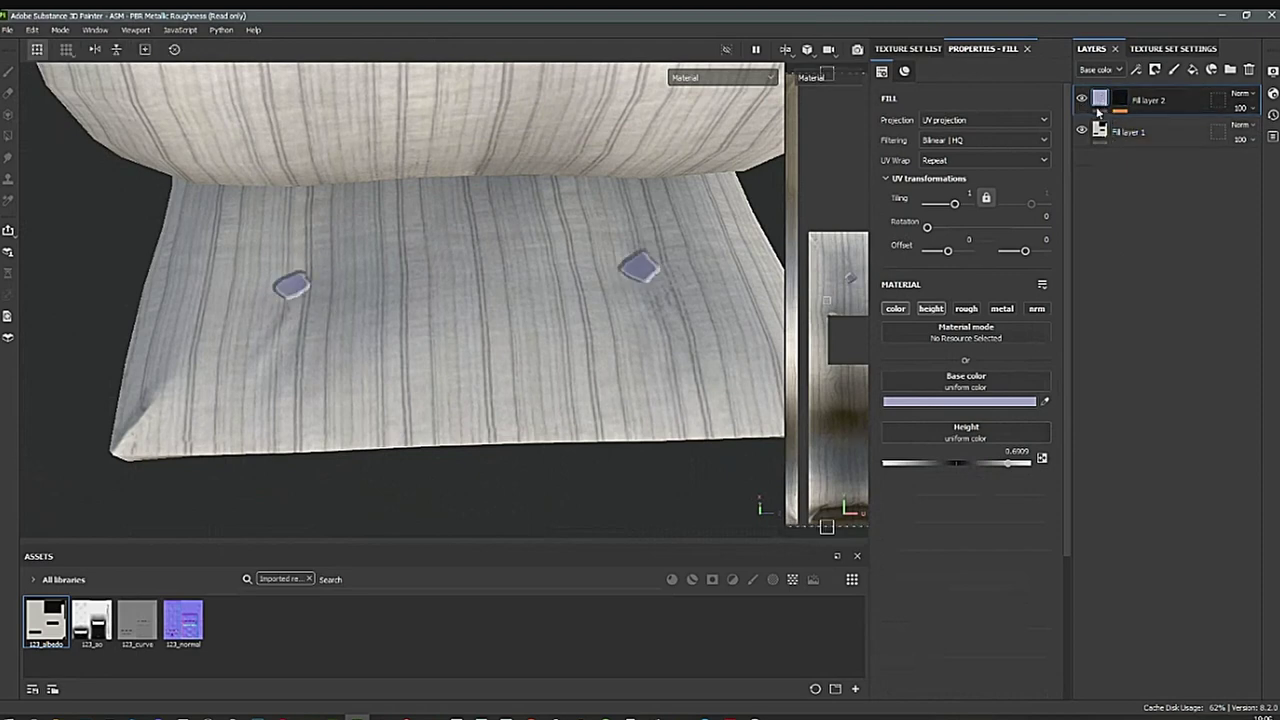
pyautogui.click(895, 308)
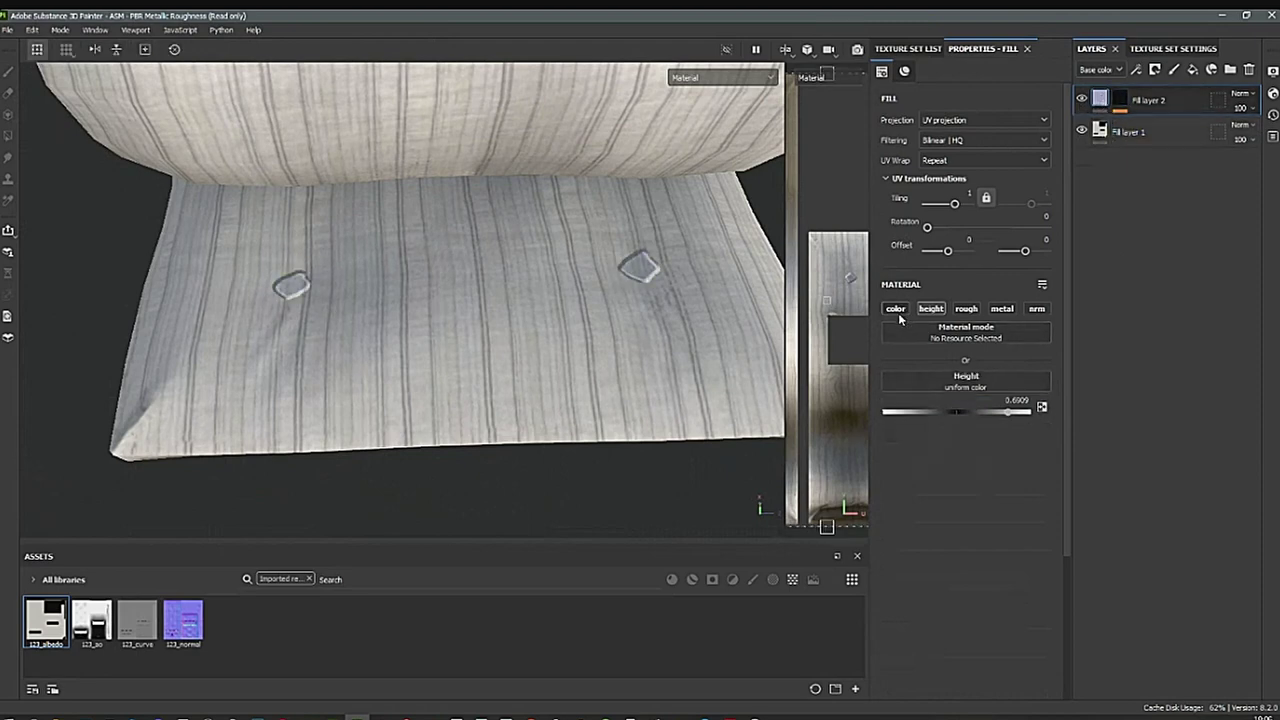
pyautogui.keyDown('alt'); pyautogui.moveTo(779, 382); pyautogui.dragTo(527, 398); pyautogui.keyUp('alt')
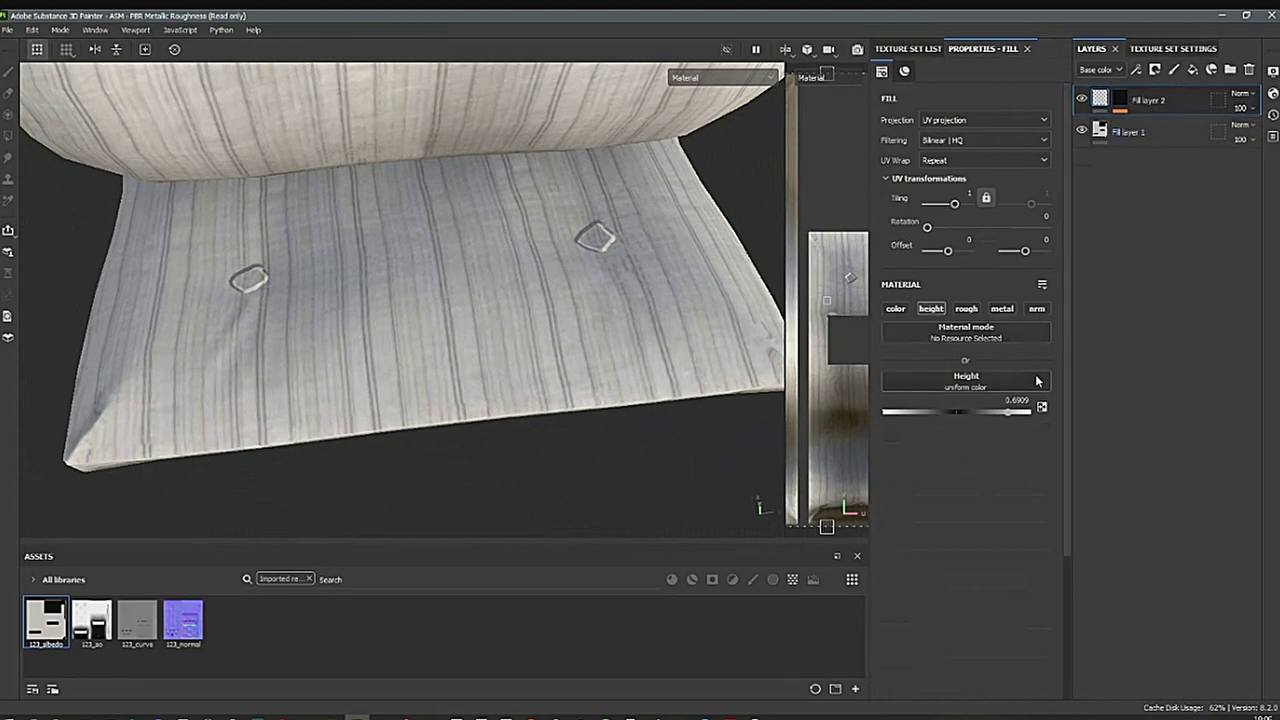
# Return to the paint effect in Fill layer 2's mask and enlarge the brush to about 7.76.
pyautogui.click(1121, 98)
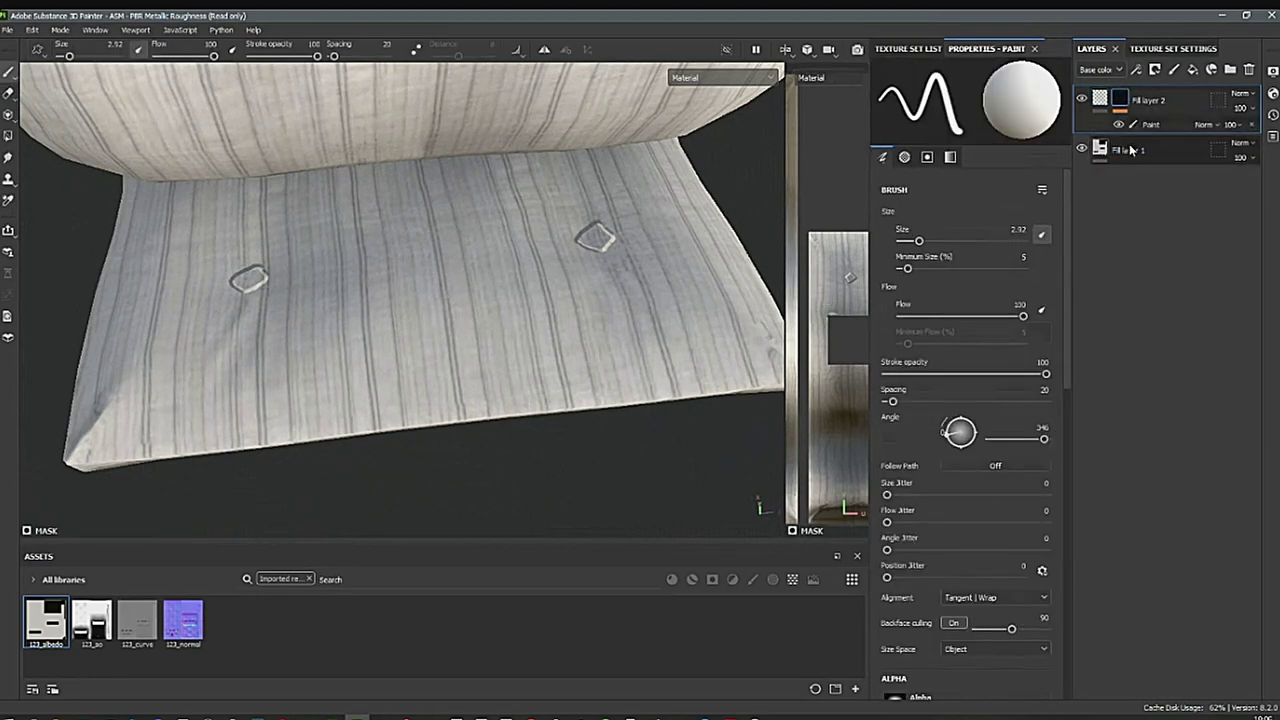
pyautogui.click(1134, 125)
pyautogui.moveTo(616, 307)
pyautogui.keyDown('alt'); pyautogui.mouseDown(button='middle')
pyautogui.moveTo(556, 289)
pyautogui.moveTo(581, 300)
pyautogui.mouseUp(button='middle'); pyautogui.keyUp('alt')
pyautogui.keyDown('alt'); pyautogui.moveTo(581, 300); pyautogui.dragTo(587, 332, button='right'); pyautogui.keyUp('alt')
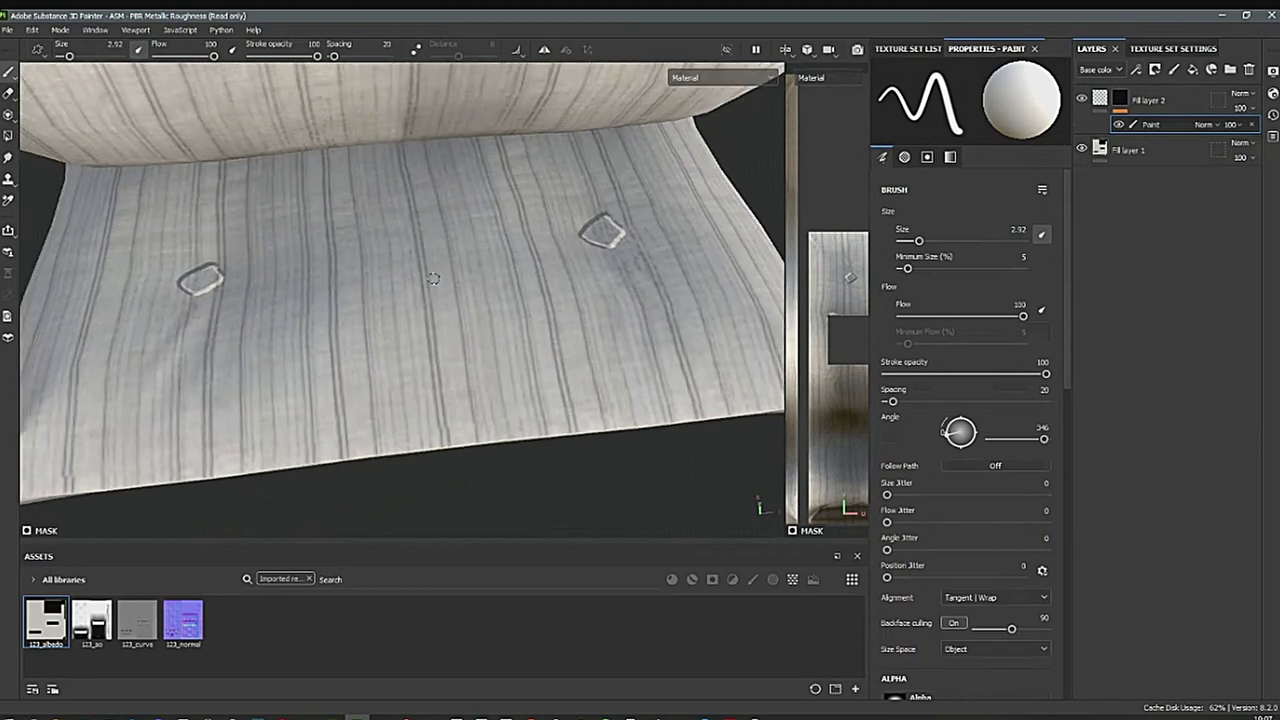
pyautogui.keyDown('ctrl'); pyautogui.moveTo(416, 285); pyautogui.dragTo(442, 296, button='right'); pyautogui.keyUp('ctrl')
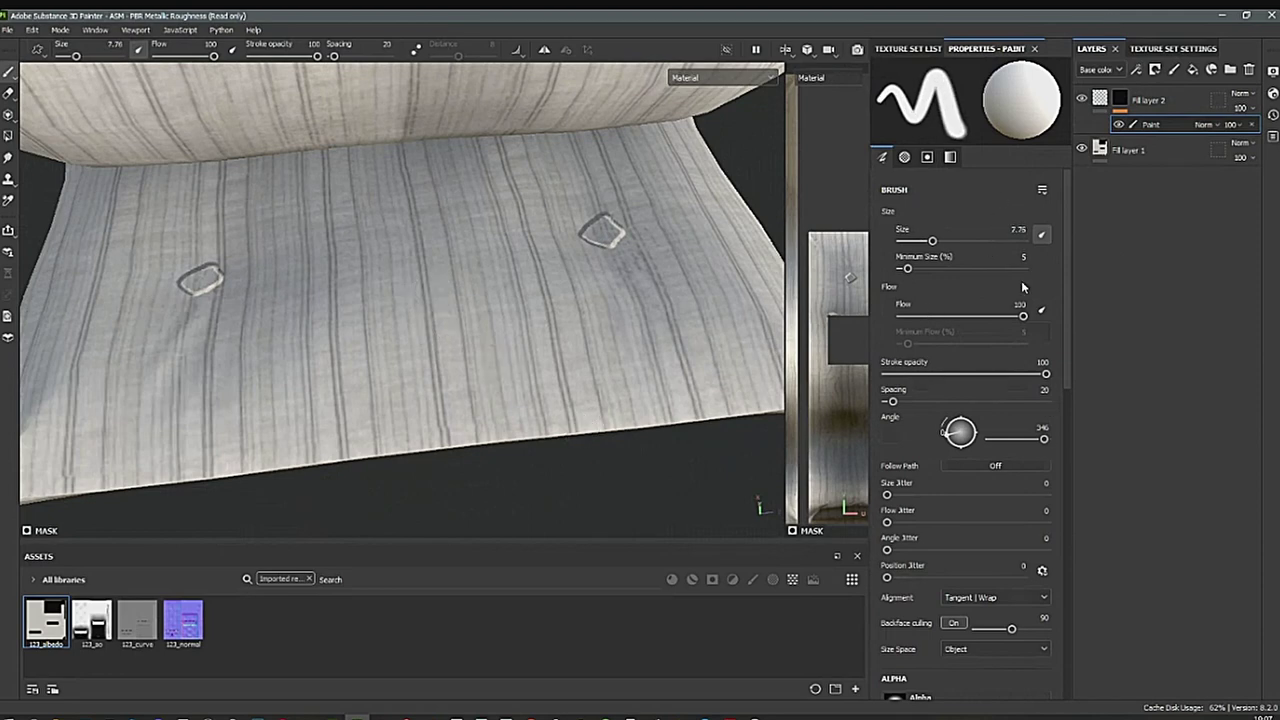
# Choose the Shape Thorn alpha for the brush that paints Fill layer 2's mask.
pyautogui.scroll(-4, 1057, 365)
pyautogui.click(895, 500)
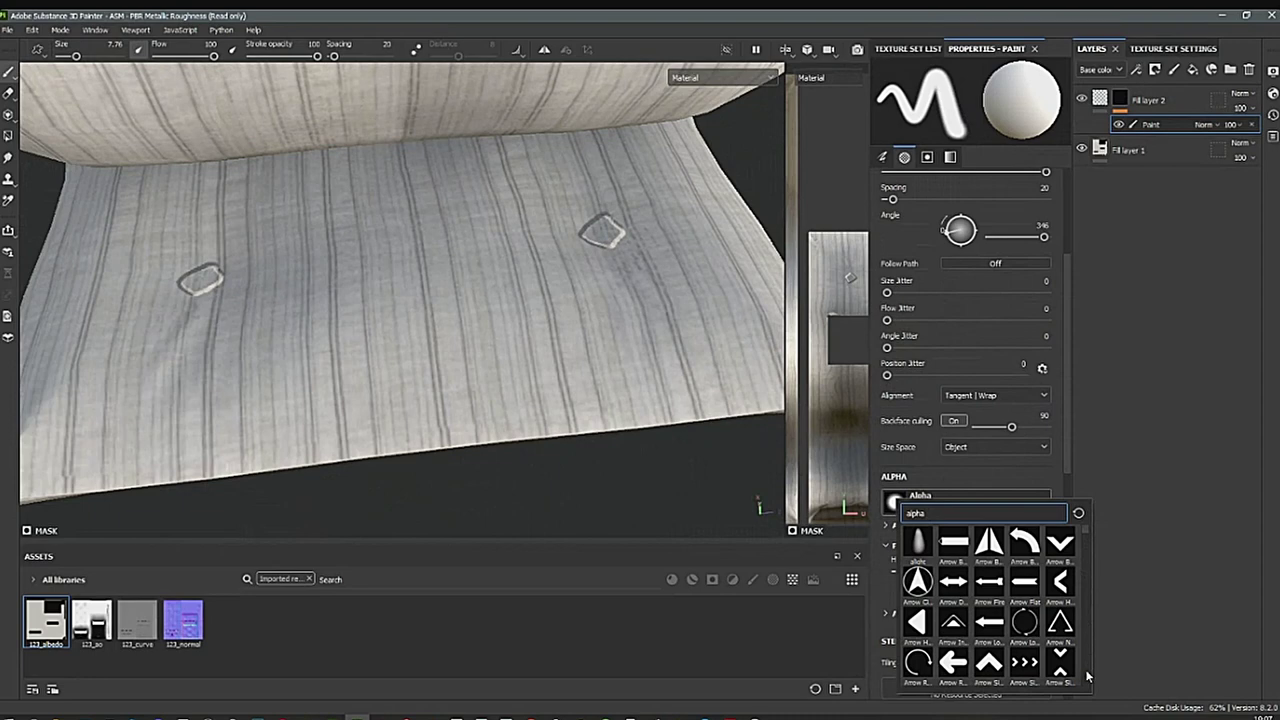
pyautogui.scroll(-10, 1088, 675)
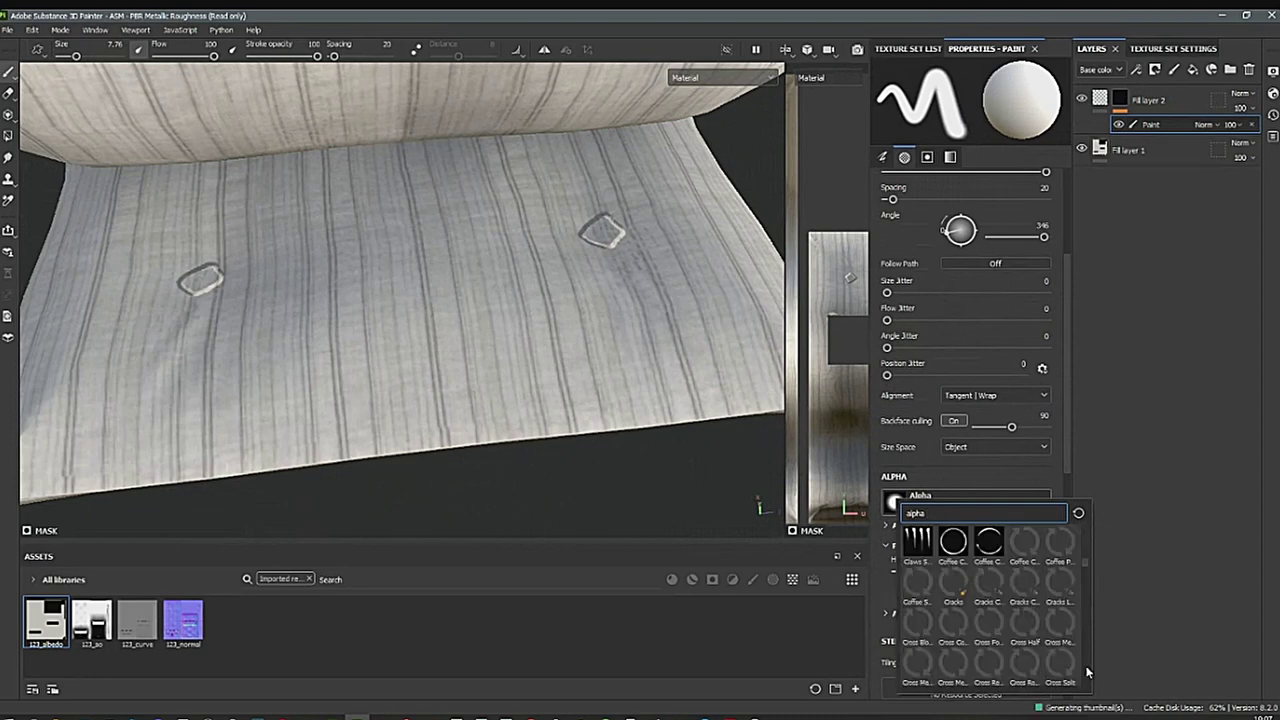
pyautogui.scroll(-10, 1088, 672)
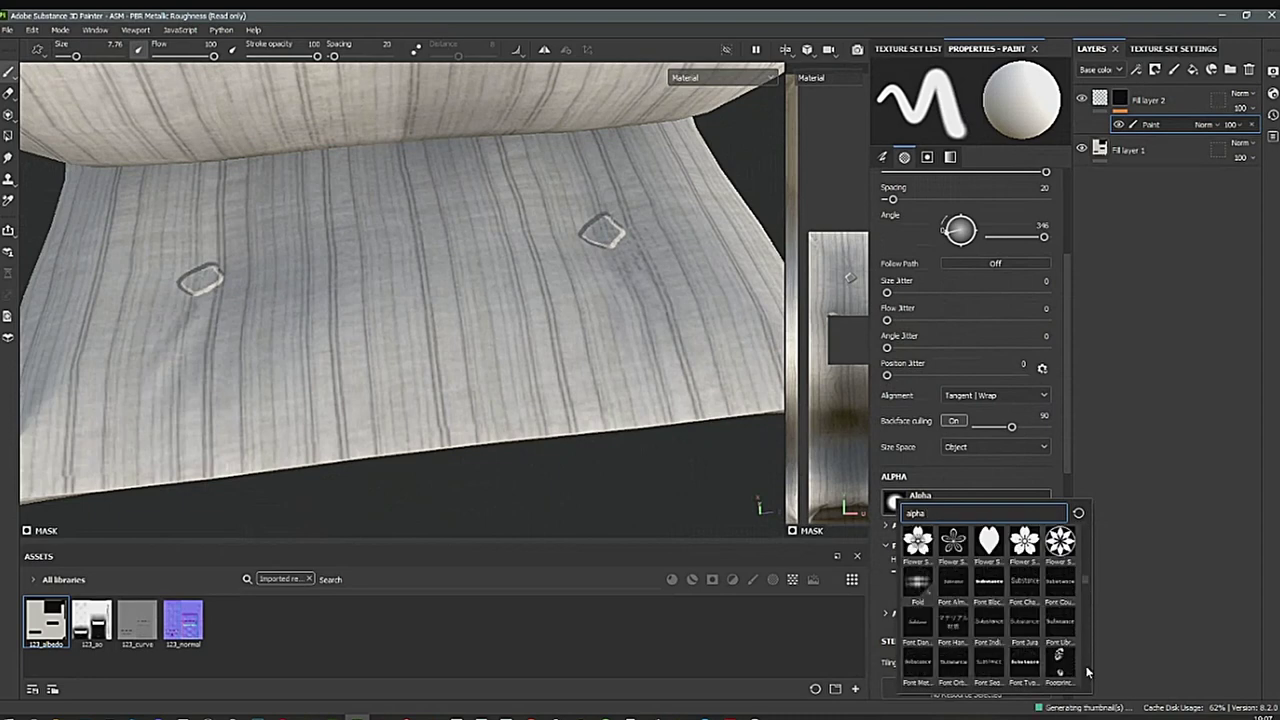
pyautogui.scroll(-10, 1088, 672)
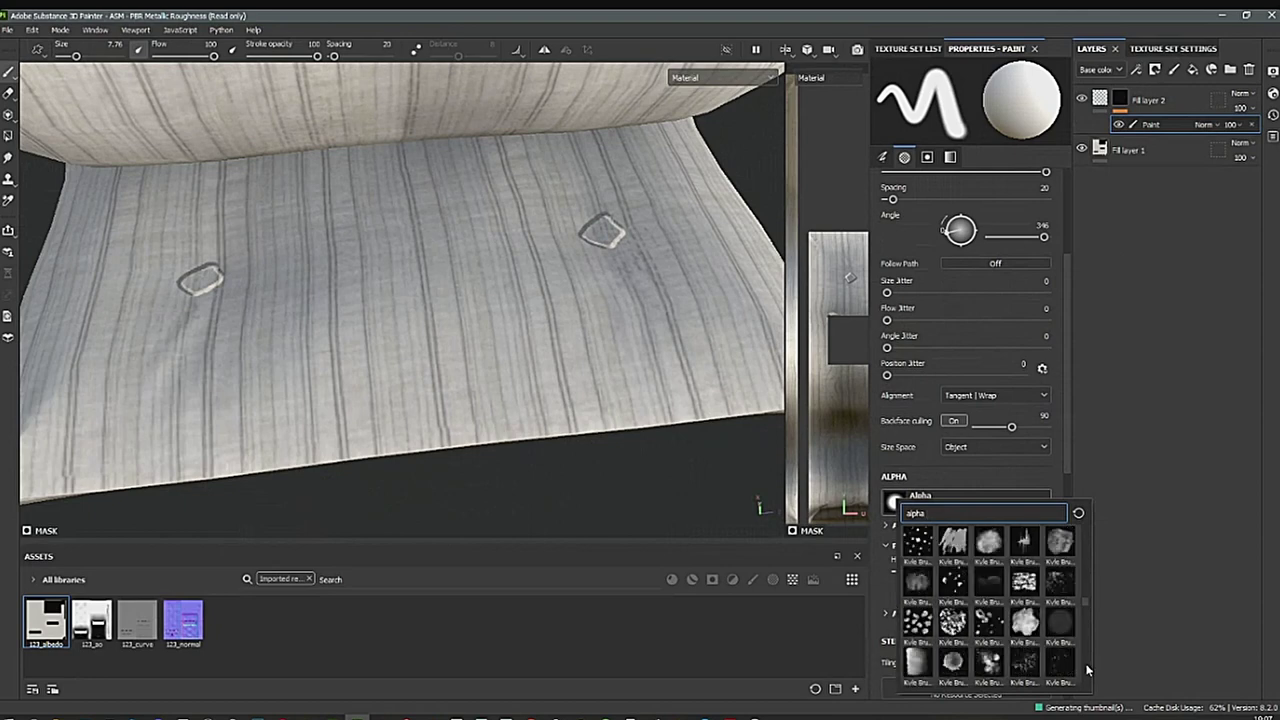
pyautogui.scroll(-10, 1088, 671)
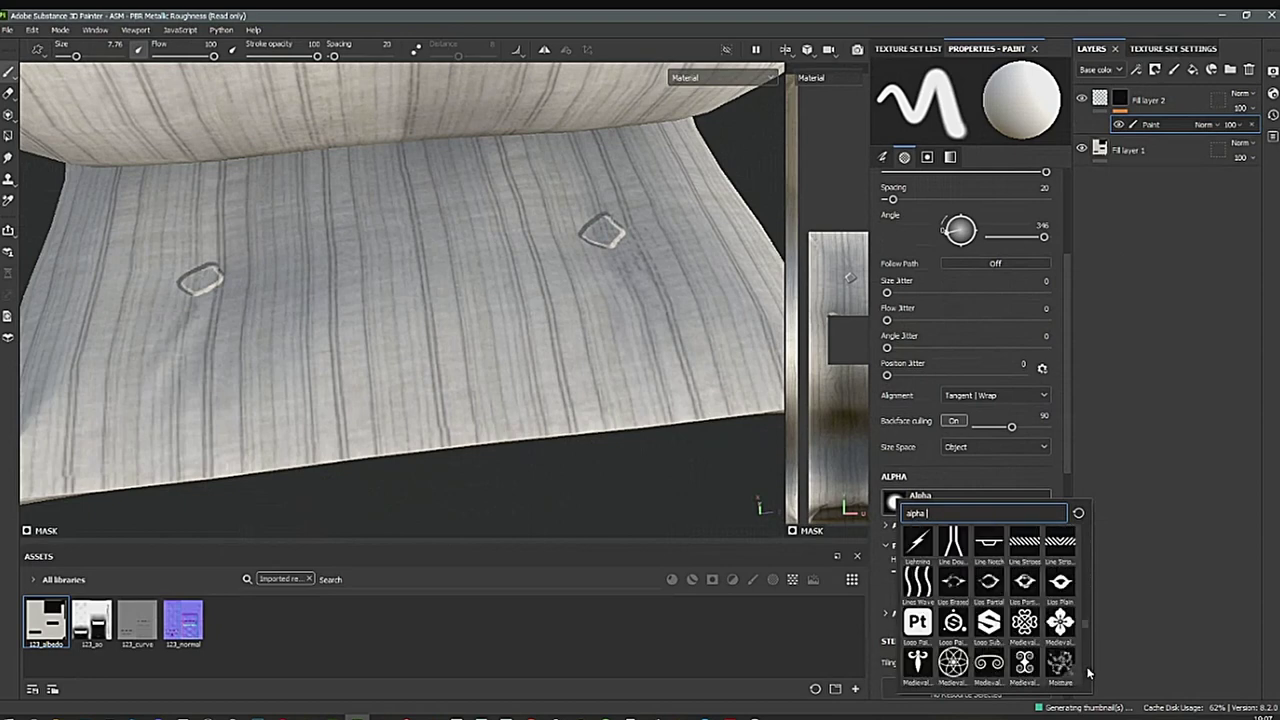
pyautogui.scroll(-3, 1088, 672)
pyautogui.scroll(-6, 1088, 672)
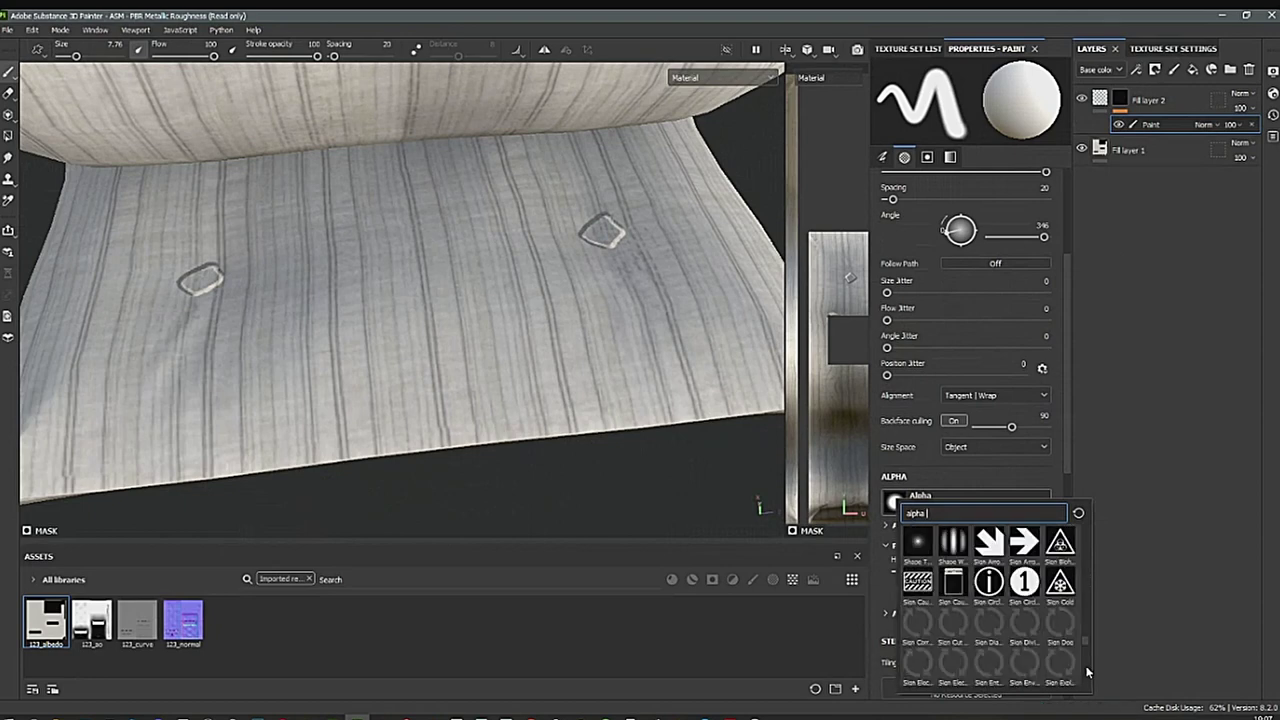
pyautogui.click(922, 550)
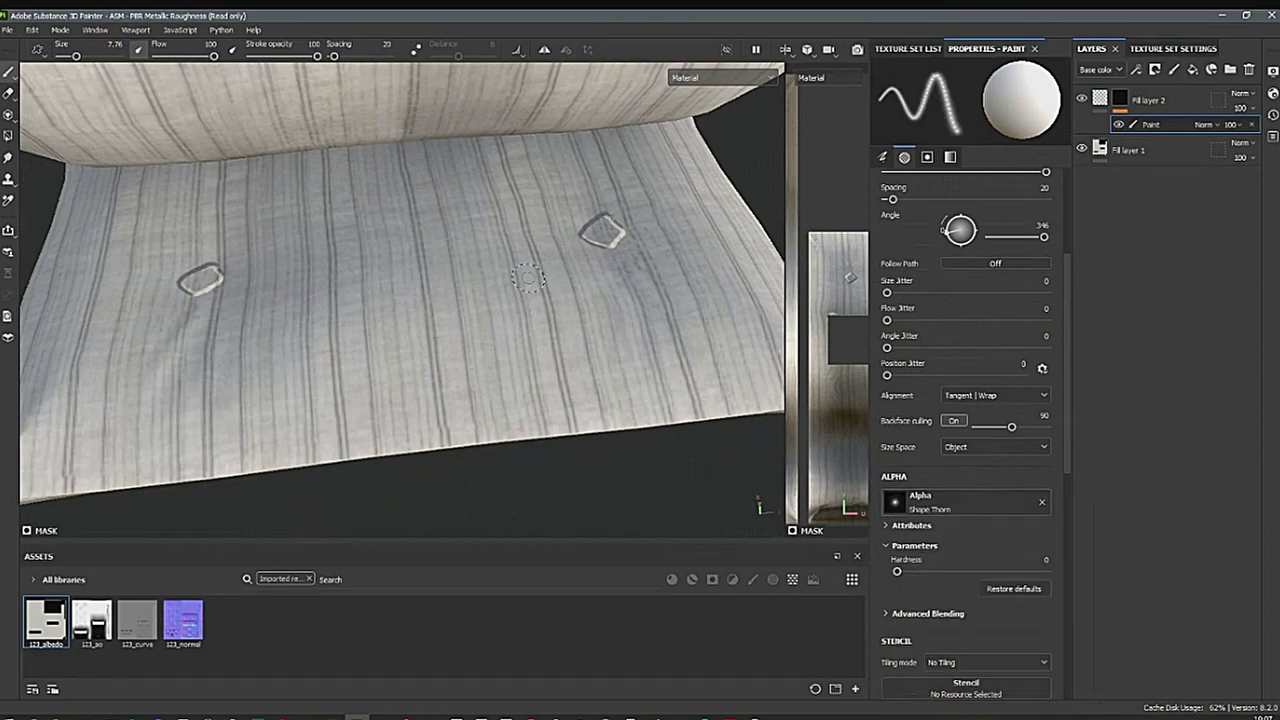
# Enlarge the brush to about 10.27 and stamp one trial thorn mark on the fabric between the two patches.
pyautogui.press('ctrl')
pyautogui.keyDown('ctrl'); pyautogui.moveTo(424, 291); pyautogui.dragTo(438, 292); pyautogui.keyUp('ctrl')
pyautogui.click(429, 304)
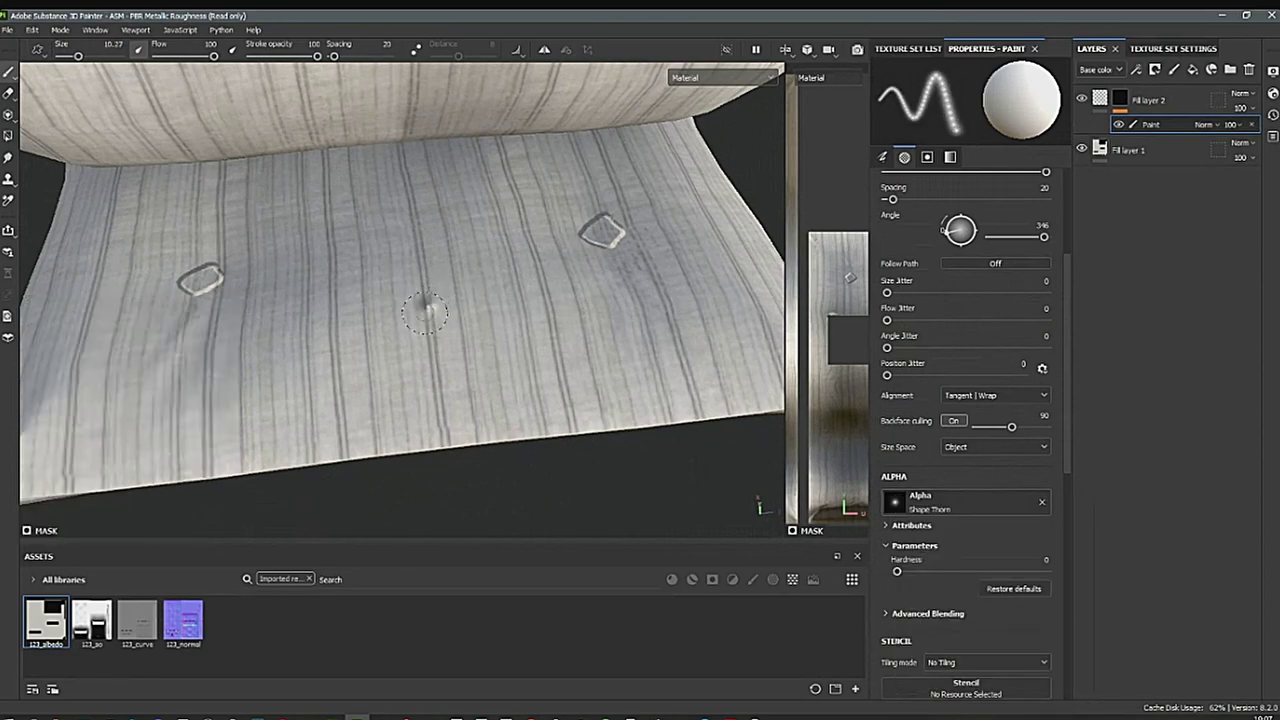
pyautogui.scroll(2, 480, 345)
pyautogui.moveTo(538, 328)
pyautogui.keyDown('alt'); pyautogui.mouseDown()
pyautogui.moveTo(517, 409)
pyautogui.moveTo(531, 354)
pyautogui.moveTo(514, 354)
pyautogui.moveTo(545, 325)
pyautogui.moveTo(540, 343)
pyautogui.moveTo(450, 330)
pyautogui.moveTo(609, 266)
pyautogui.moveTo(554, 349)
pyautogui.moveTo(538, 407)
pyautogui.mouseUp(); pyautogui.keyUp('alt')
pyautogui.keyDown('shift'); pyautogui.moveTo(538, 407); pyautogui.dragTo(534, 408, button='right'); pyautogui.keyUp('shift')
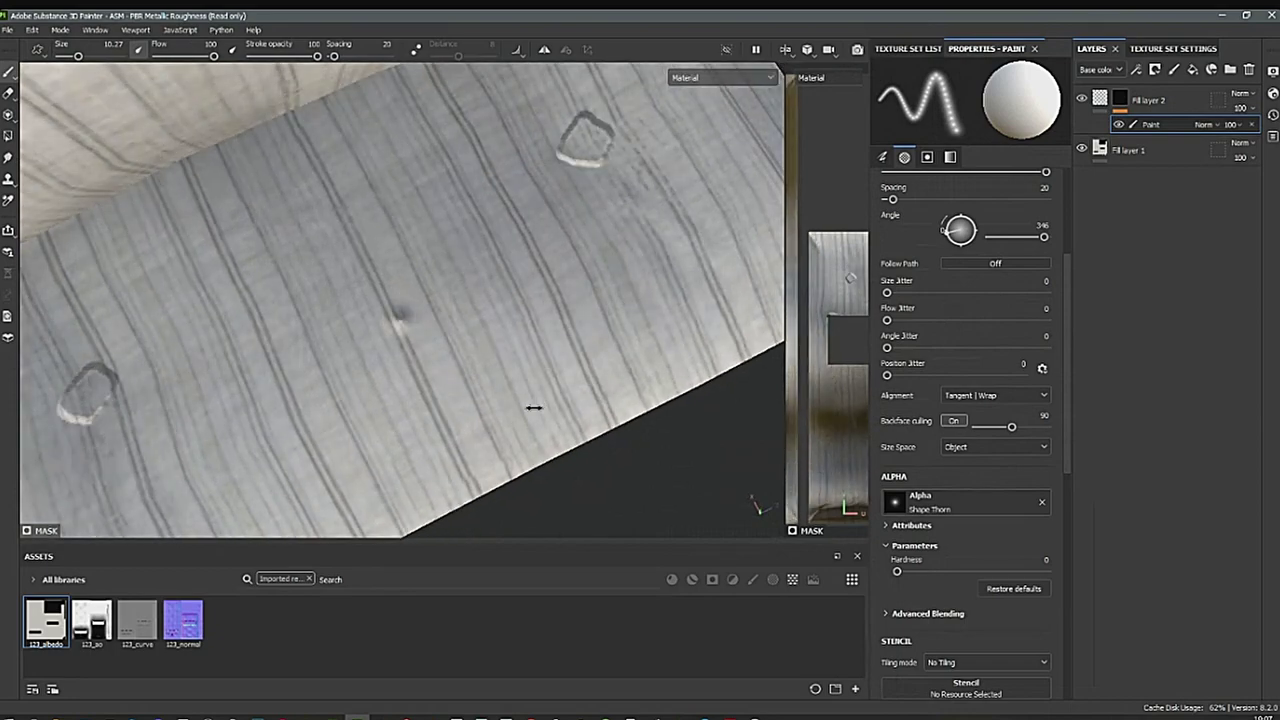
# Stamp the thorn shape in black at the center of each of the two painted patches.
pyautogui.moveTo(545, 390)
pyautogui.keyDown('alt'); pyautogui.mouseDown()
pyautogui.moveTo(560, 343)
pyautogui.moveTo(409, 380)
pyautogui.moveTo(537, 357)
pyautogui.moveTo(480, 381)
pyautogui.moveTo(543, 291)
pyautogui.moveTo(423, 389)
pyautogui.moveTo(489, 398)
pyautogui.moveTo(512, 305)
pyautogui.mouseUp(); pyautogui.keyUp('alt')
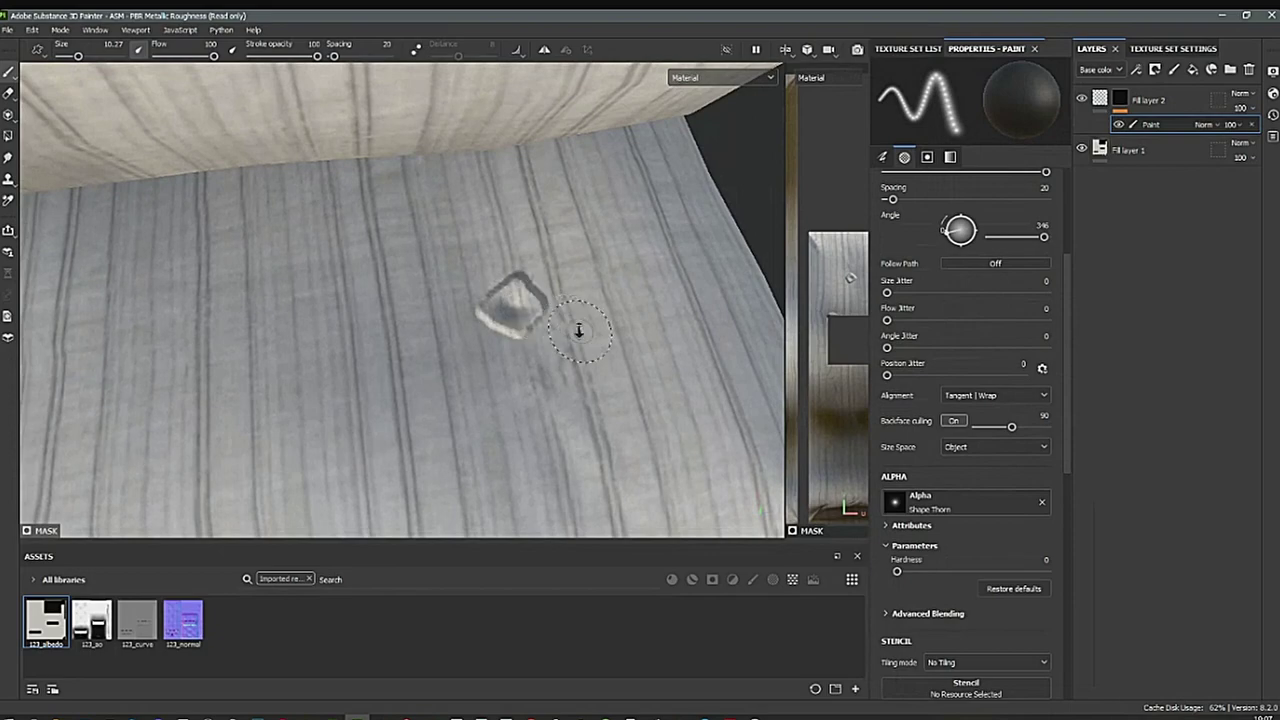
pyautogui.moveTo(581, 330)
pyautogui.keyDown('alt'); pyautogui.mouseDown()
pyautogui.moveTo(571, 346)
pyautogui.moveTo(510, 350)
pyautogui.moveTo(451, 289)
pyautogui.moveTo(551, 335)
pyautogui.moveTo(531, 386)
pyautogui.moveTo(354, 366)
pyautogui.moveTo(480, 331)
pyautogui.moveTo(476, 368)
pyautogui.moveTo(462, 372)
pyautogui.moveTo(498, 357)
pyautogui.moveTo(463, 402)
pyautogui.mouseUp(); pyautogui.keyUp('alt')
pyautogui.click(357, 355)
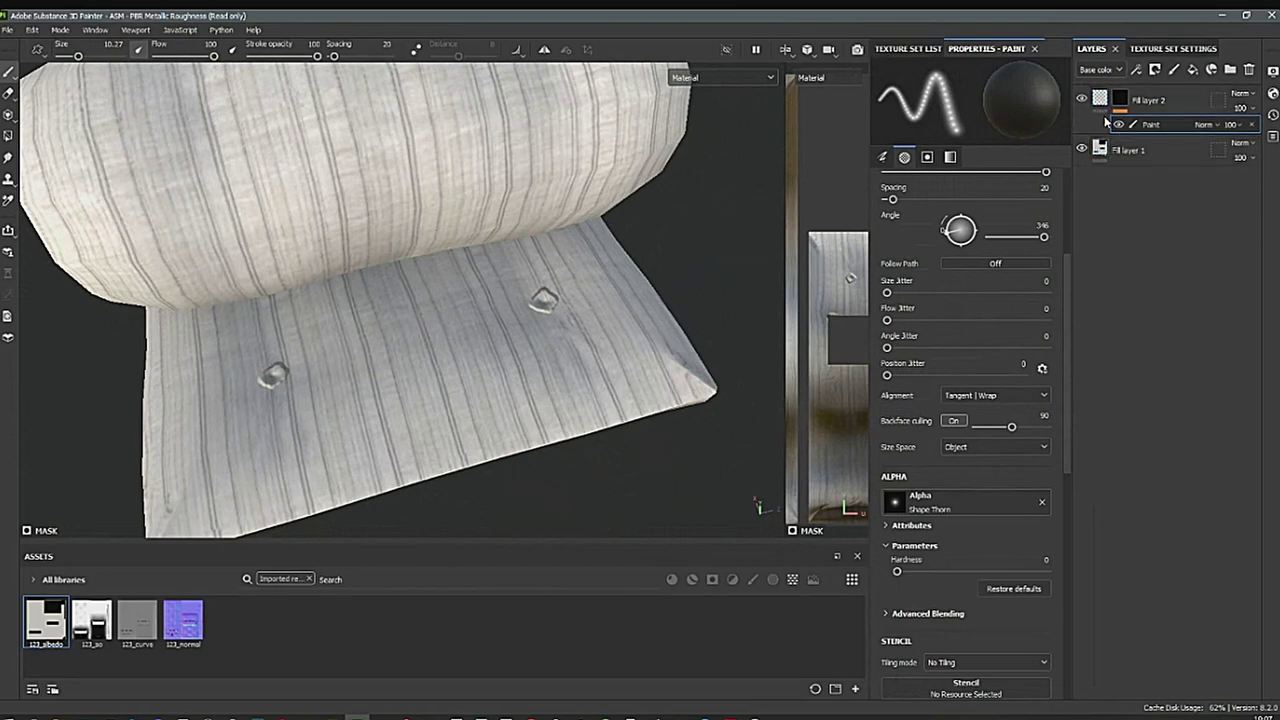
# Add a new fill layer above Fill layer 2 and darken its base color to a mid grey.
pyautogui.click(1101, 101)
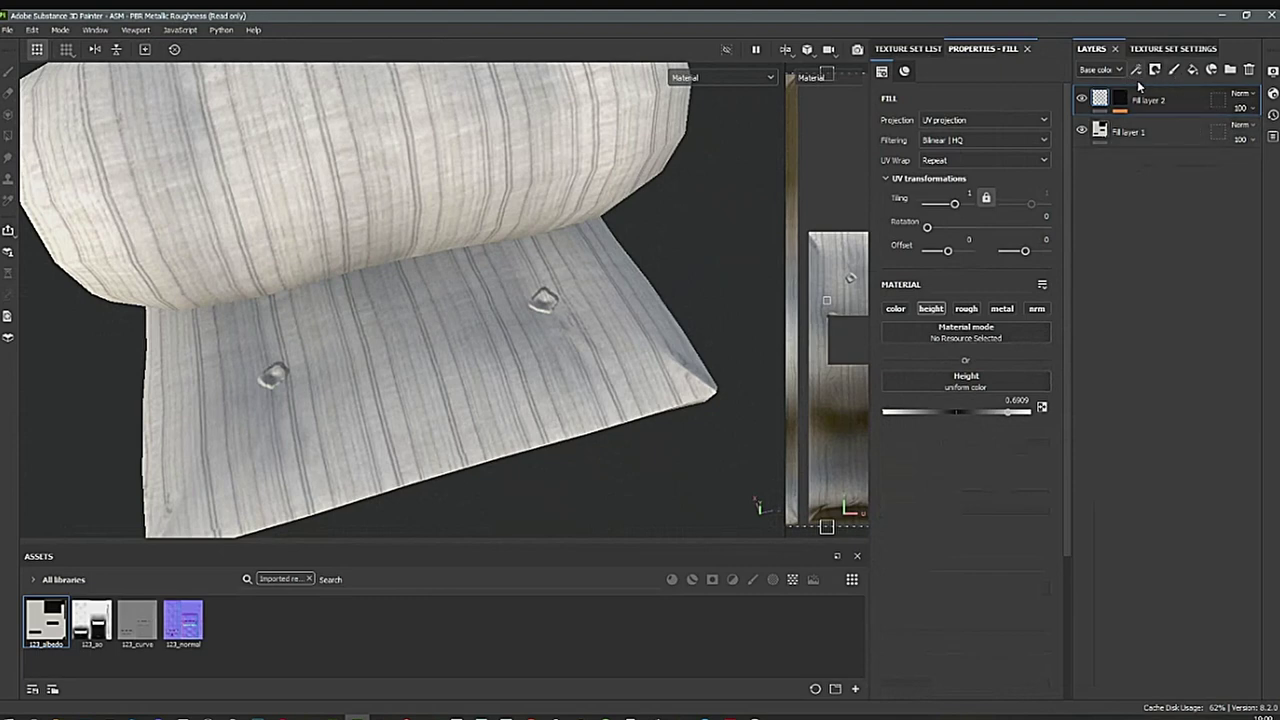
pyautogui.click(1192, 69)
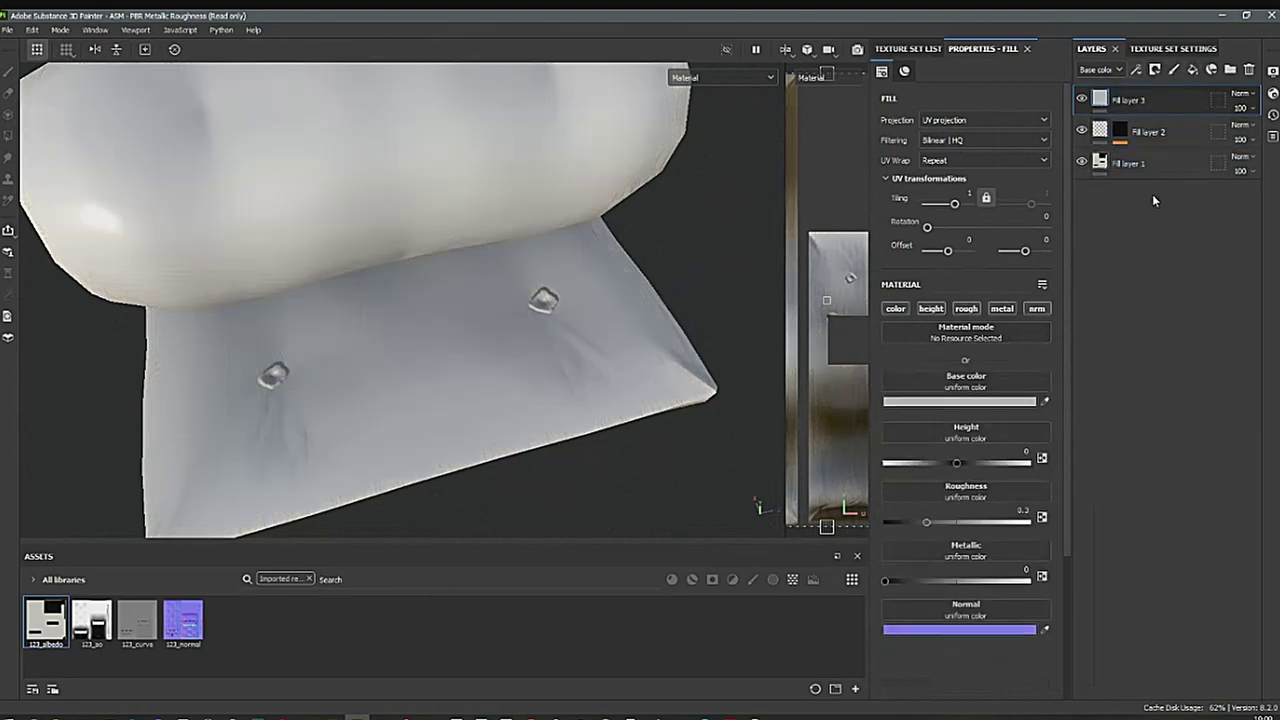
pyautogui.click(938, 402)
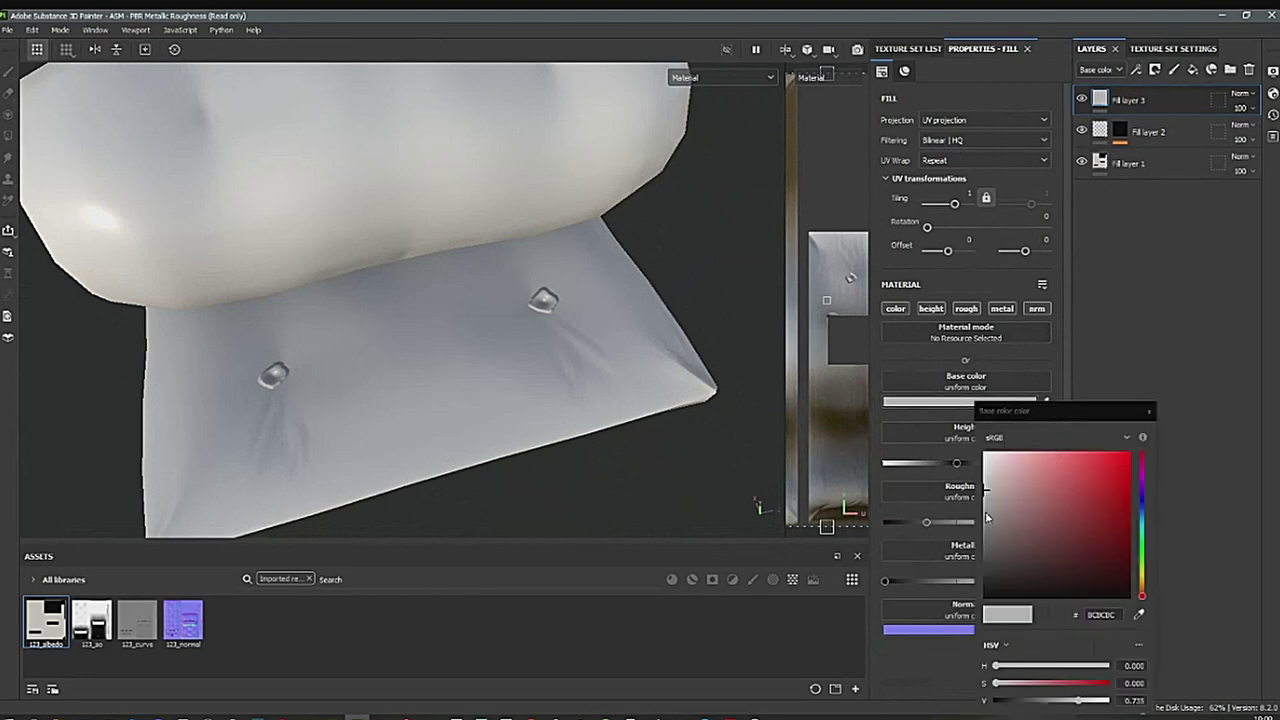
pyautogui.moveTo(986, 517); pyautogui.dragTo(984, 527)
pyautogui.click(1133, 386)
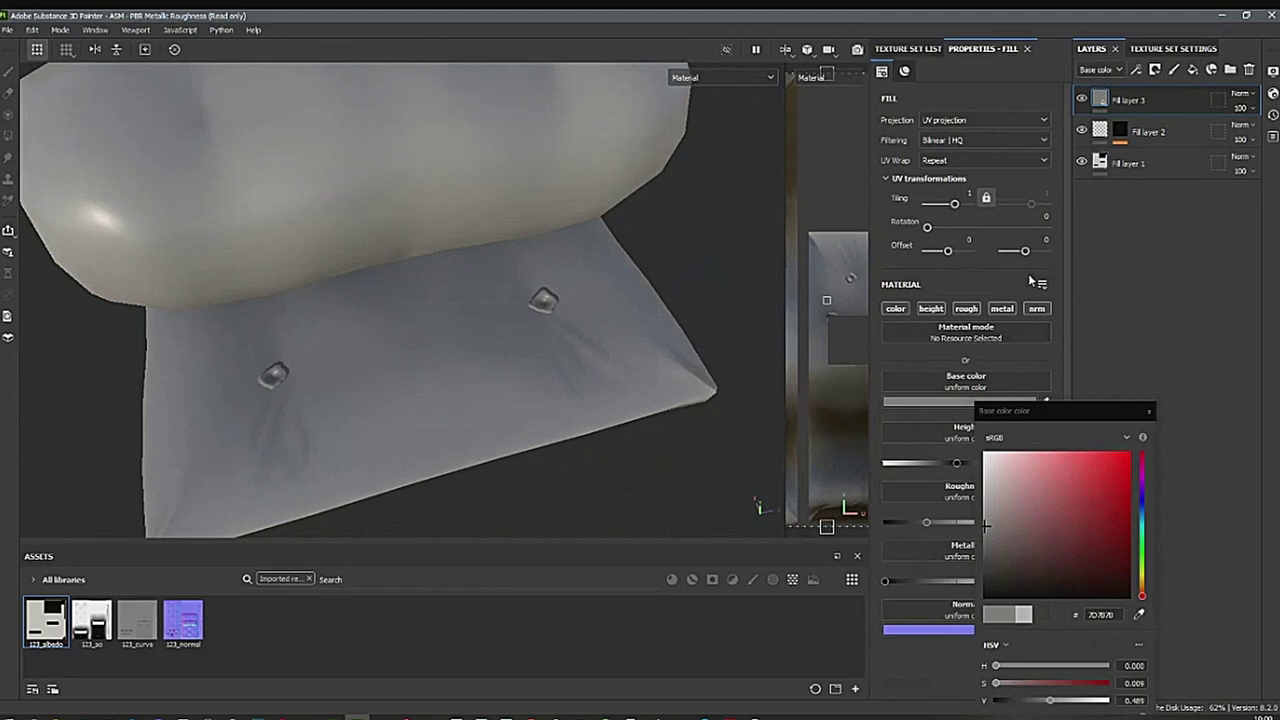
# Turn off Fill layer 3's height, roughness, metallic and normal channels, and give the layer a black mask.
pyautogui.click(932, 309)
pyautogui.click(964, 309)
pyautogui.click(1003, 310)
pyautogui.click(1036, 309)
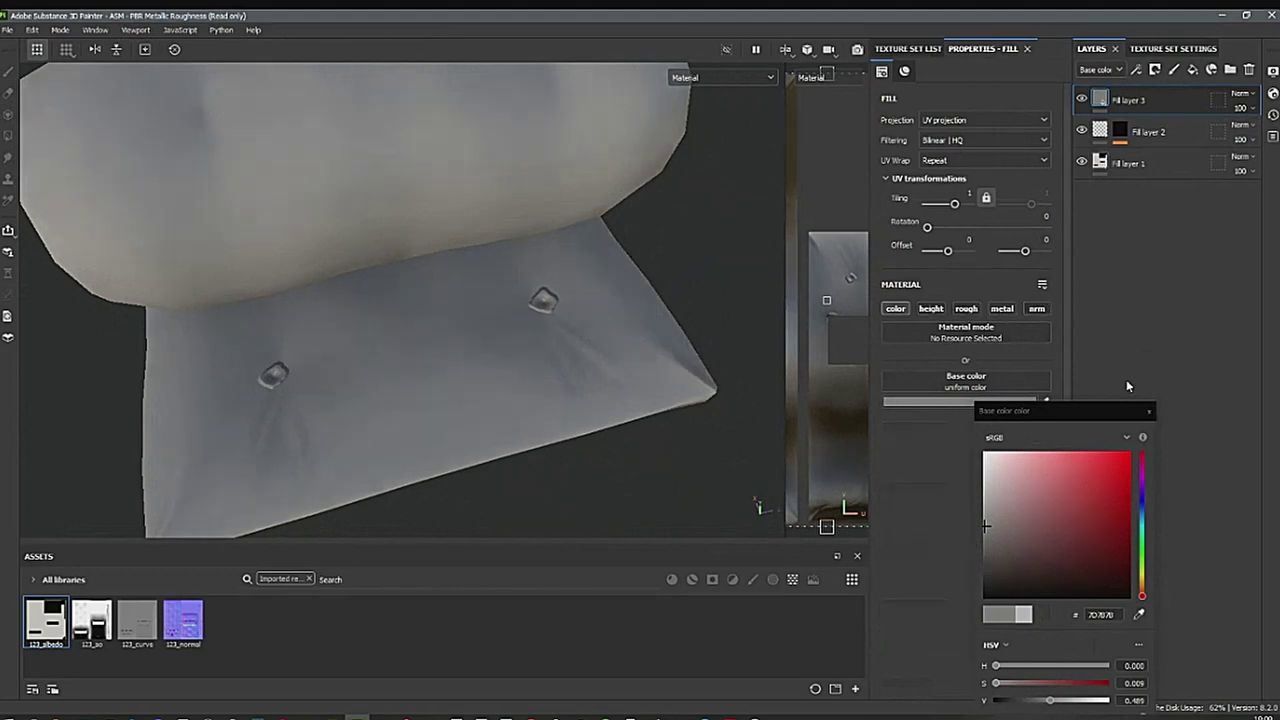
pyautogui.click(1155, 69)
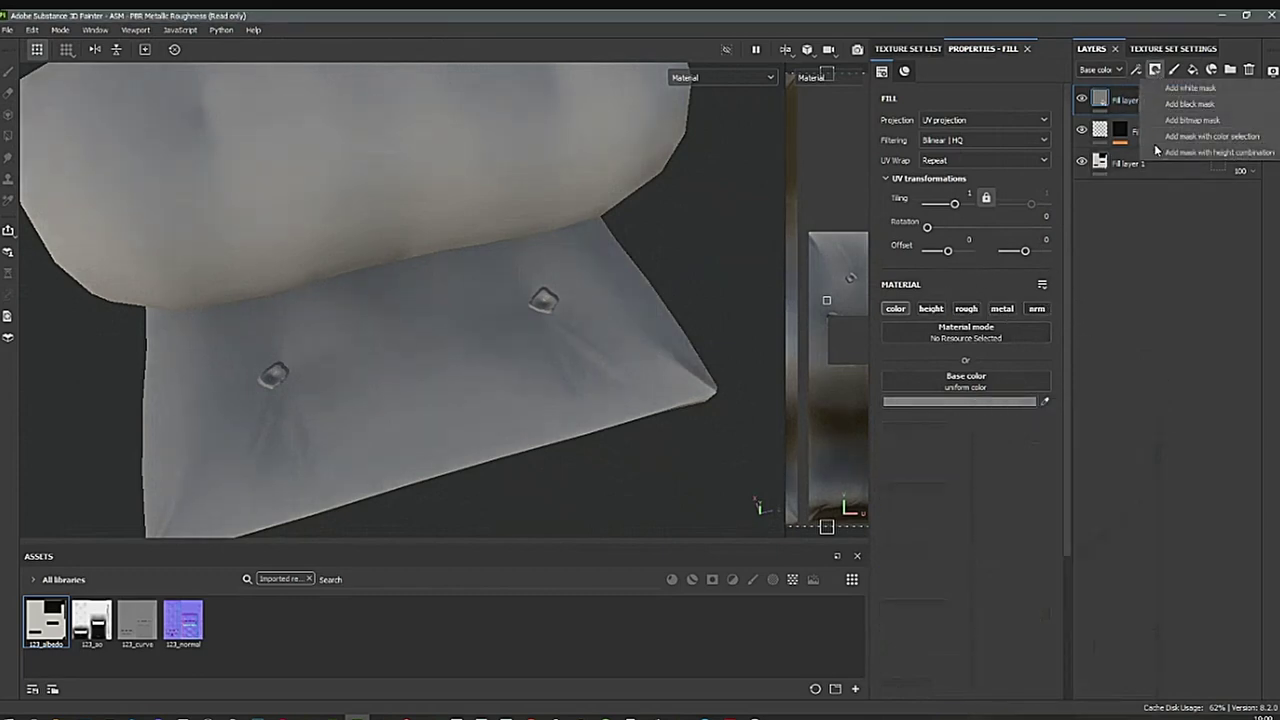
pyautogui.click(1195, 104)
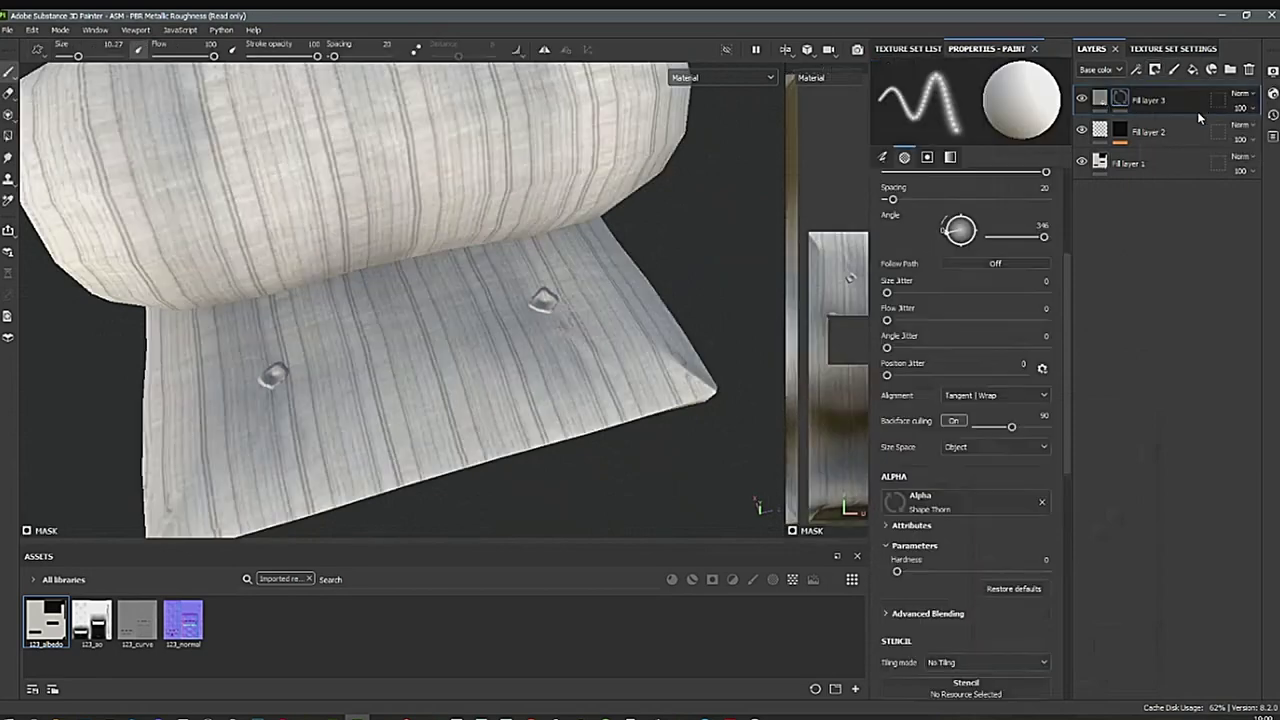
# Add an anchor point above the paint effect in Fill layer 2's mask.
pyautogui.click(1122, 131)
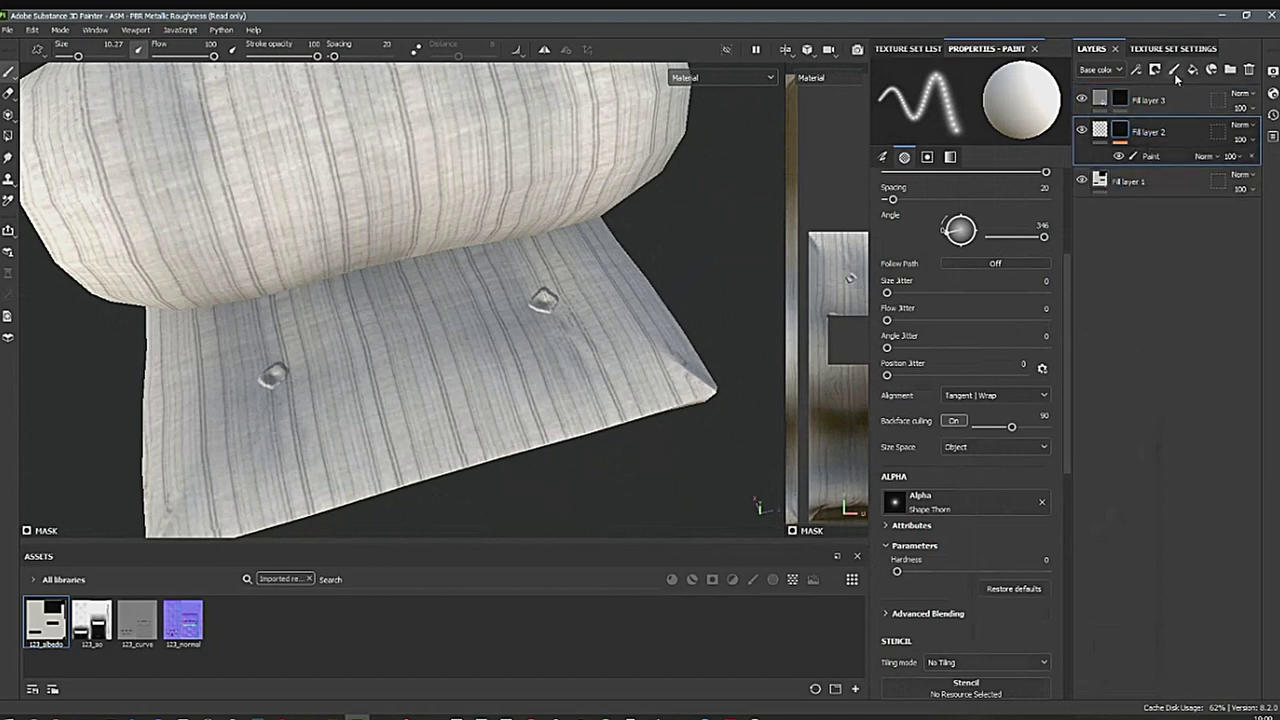
pyautogui.click(1118, 70)
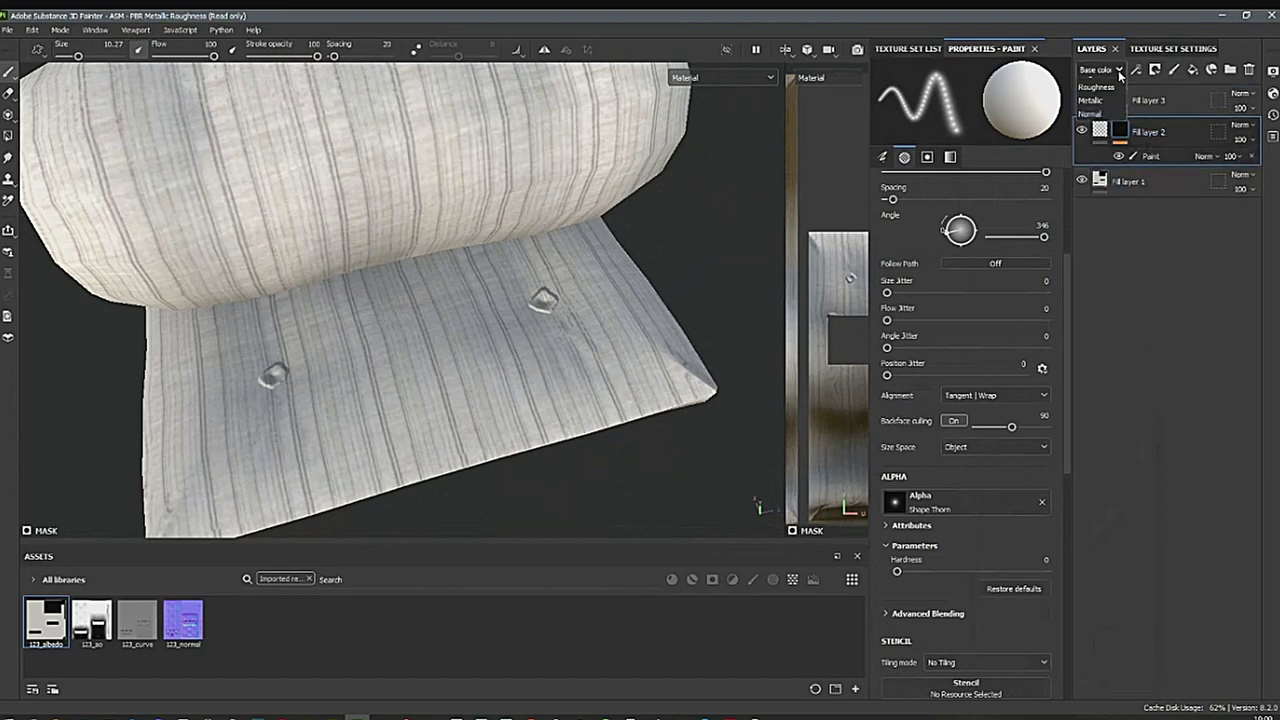
pyautogui.click(1163, 149)
pyautogui.rightClick(1161, 157)
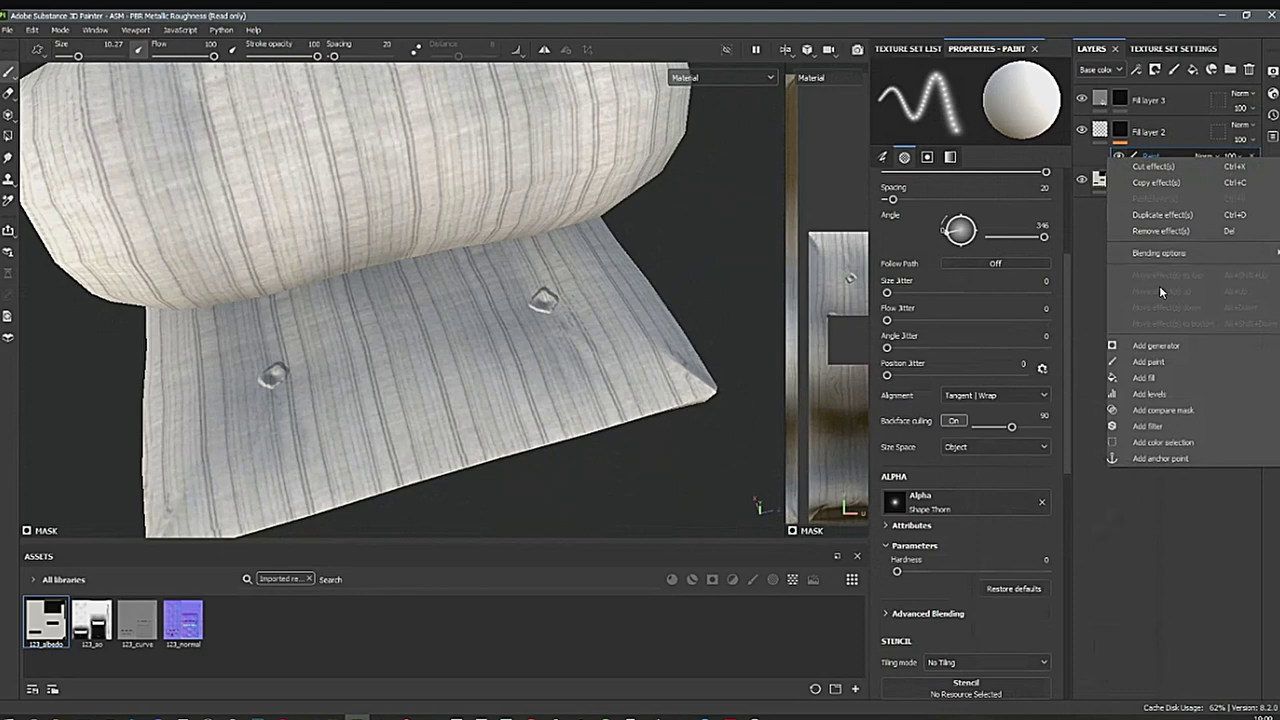
pyautogui.click(1156, 450)
# Add a fill effect to Fill layer 3's mask and use the Fill layer 2 mask anchor point as its grayscale source.
pyautogui.click(1185, 98)
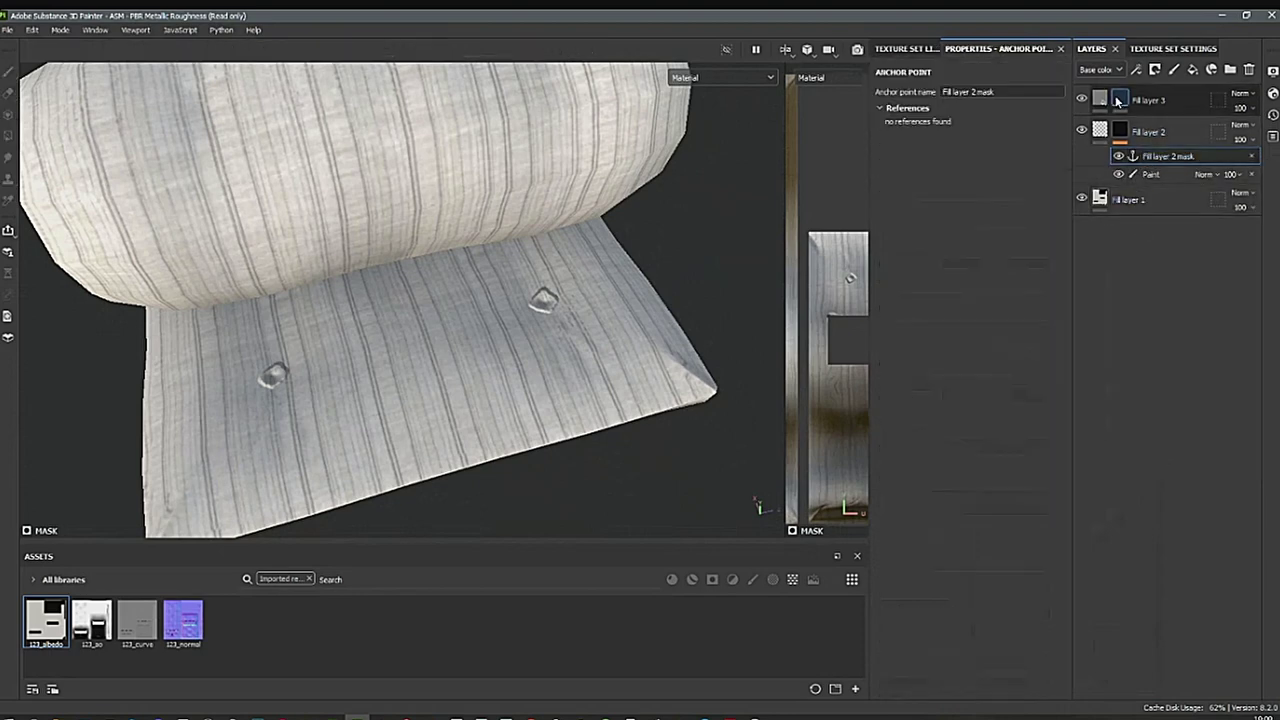
pyautogui.click(1193, 71)
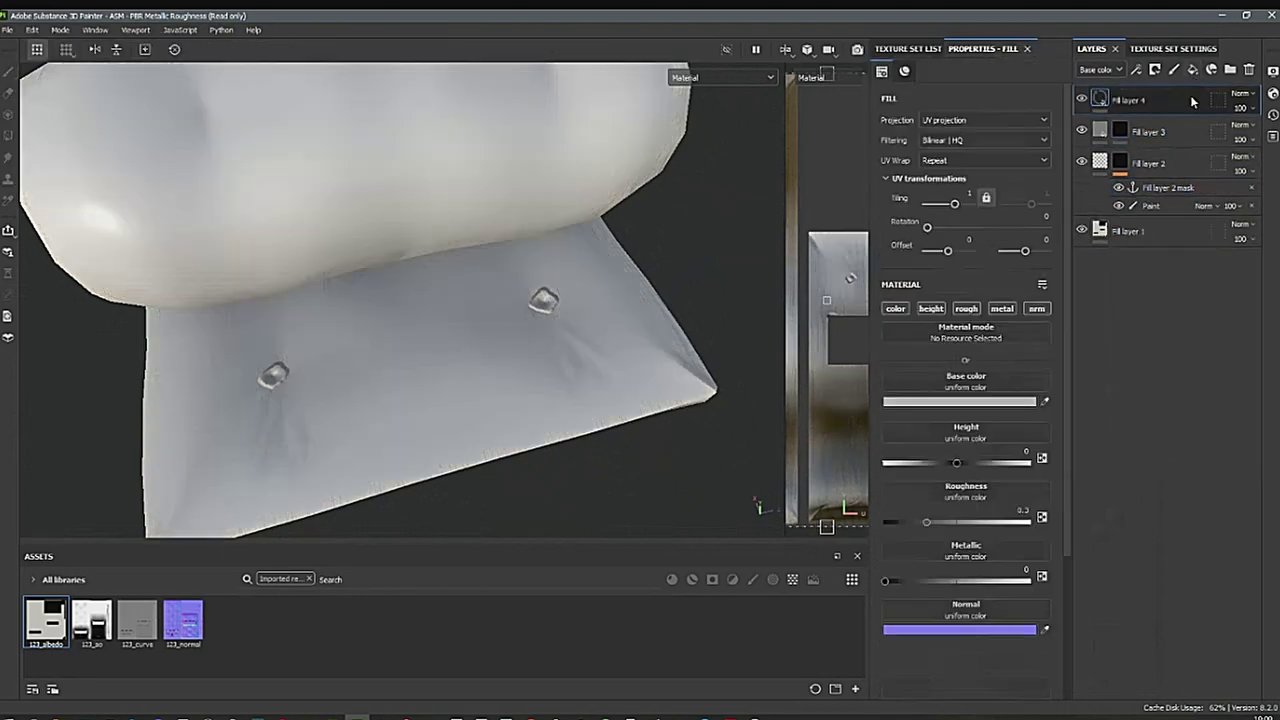
pyautogui.hotkey('ctrl', 'z')
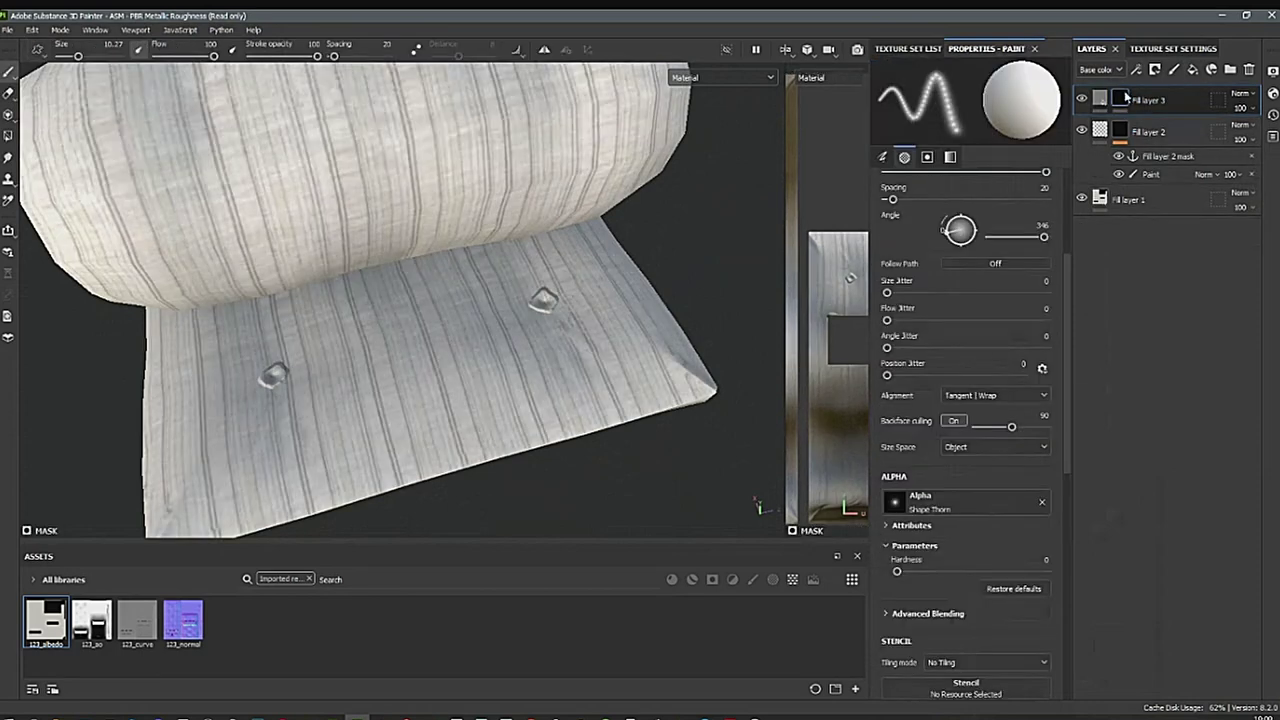
pyautogui.click(1136, 70)
pyautogui.click(1162, 120)
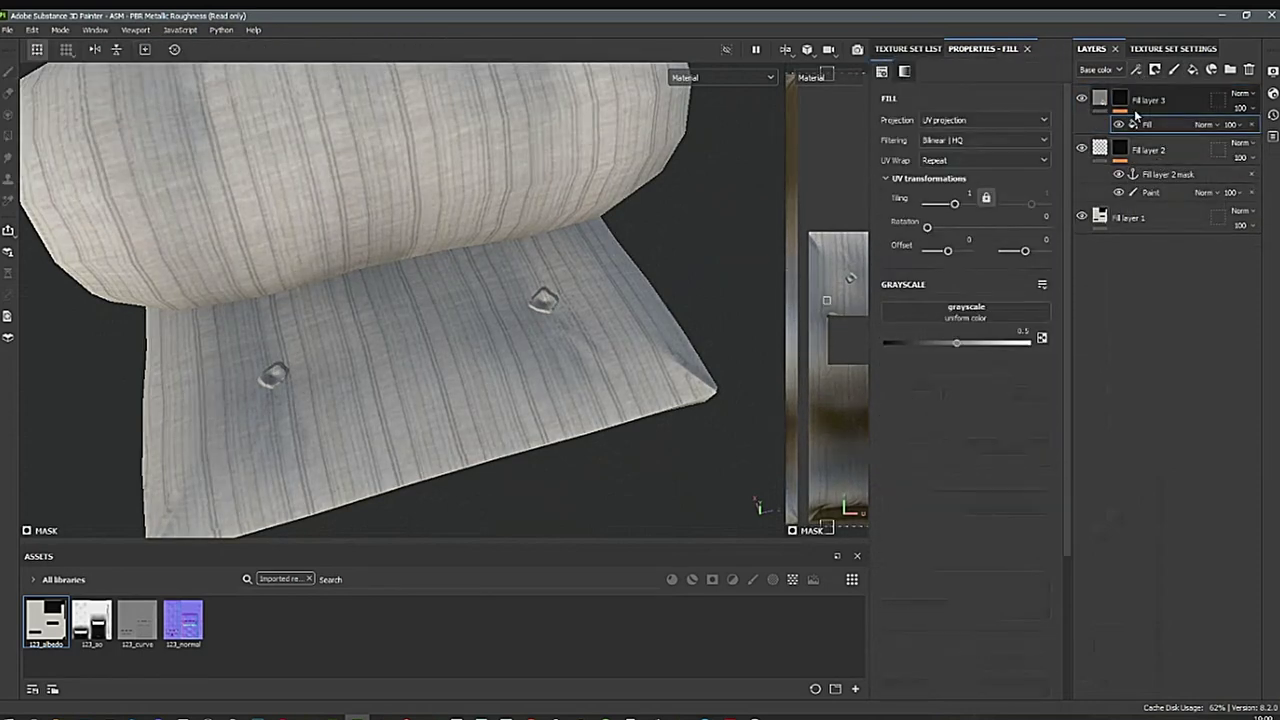
pyautogui.click(1045, 311)
pyautogui.click(1098, 322)
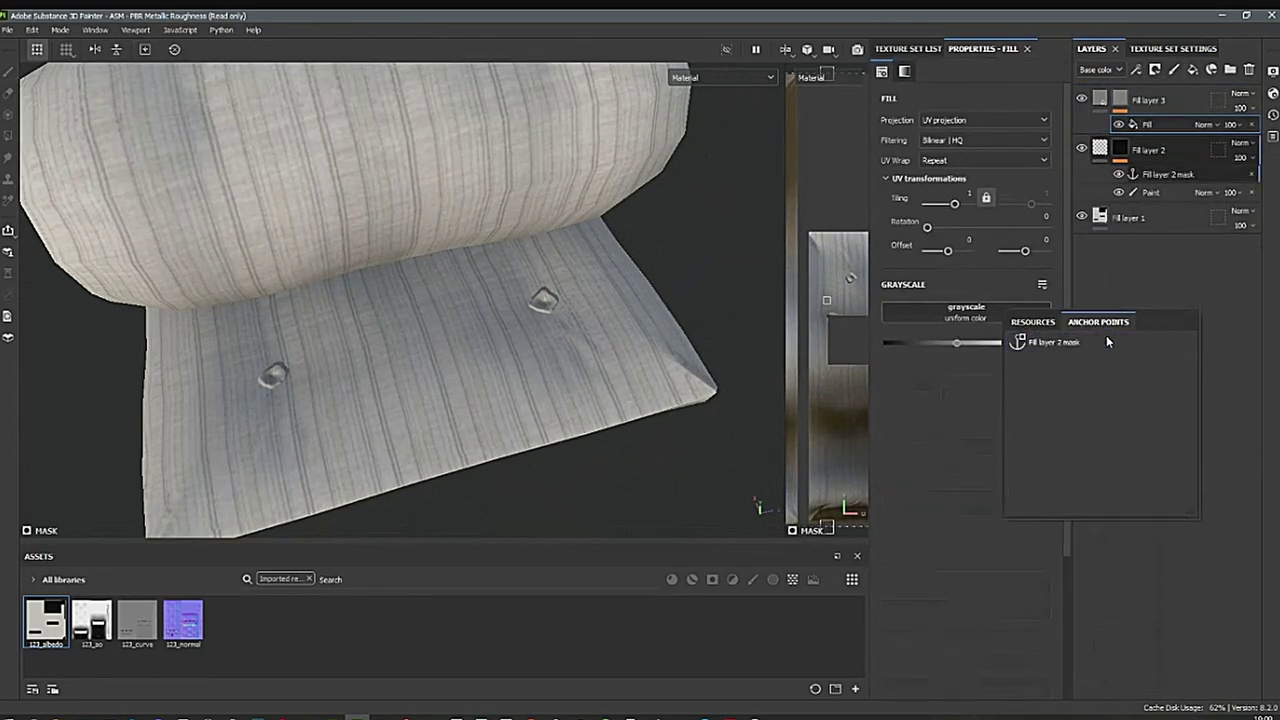
pyautogui.click(1104, 342)
# Add an inverted Levels effect above the fill in Fill layer 3's mask and show only the mask in the viewport.
pyautogui.keyDown('alt'); pyautogui.moveTo(585, 411); pyautogui.dragTo(604, 386); pyautogui.keyUp('alt')
pyautogui.keyDown('alt'); pyautogui.moveTo(604, 386); pyautogui.dragTo(559, 328, button='middle'); pyautogui.keyUp('alt')
pyautogui.keyDown('alt'); pyautogui.moveTo(349, 337); pyautogui.dragTo(330, 394, button='right'); pyautogui.keyUp('alt')
pyautogui.keyDown('alt'); pyautogui.moveTo(330, 394); pyautogui.dragTo(443, 329, button='middle'); pyautogui.keyUp('alt')
pyautogui.keyDown('alt'); pyautogui.moveTo(324, 304); pyautogui.dragTo(302, 407, button='right'); pyautogui.keyUp('alt')
pyautogui.keyDown('alt'); pyautogui.moveTo(301, 407); pyautogui.dragTo(335, 307); pyautogui.keyUp('alt')
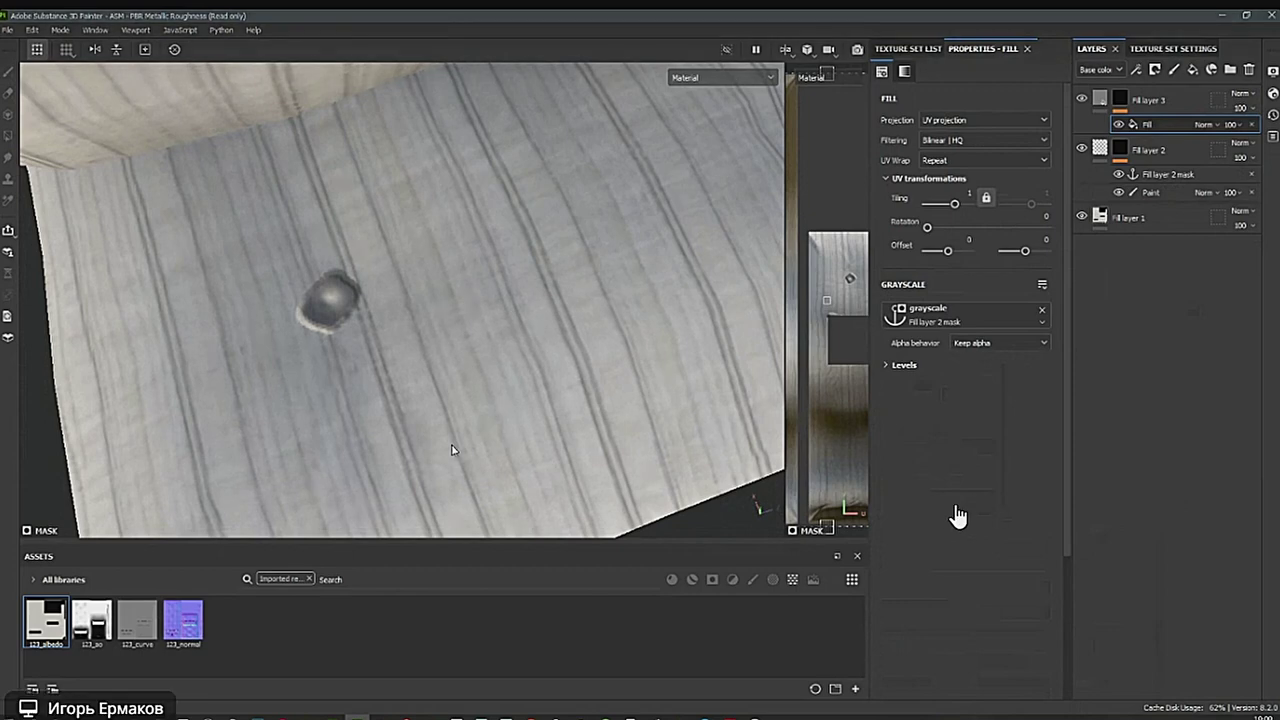
pyautogui.click(1140, 71)
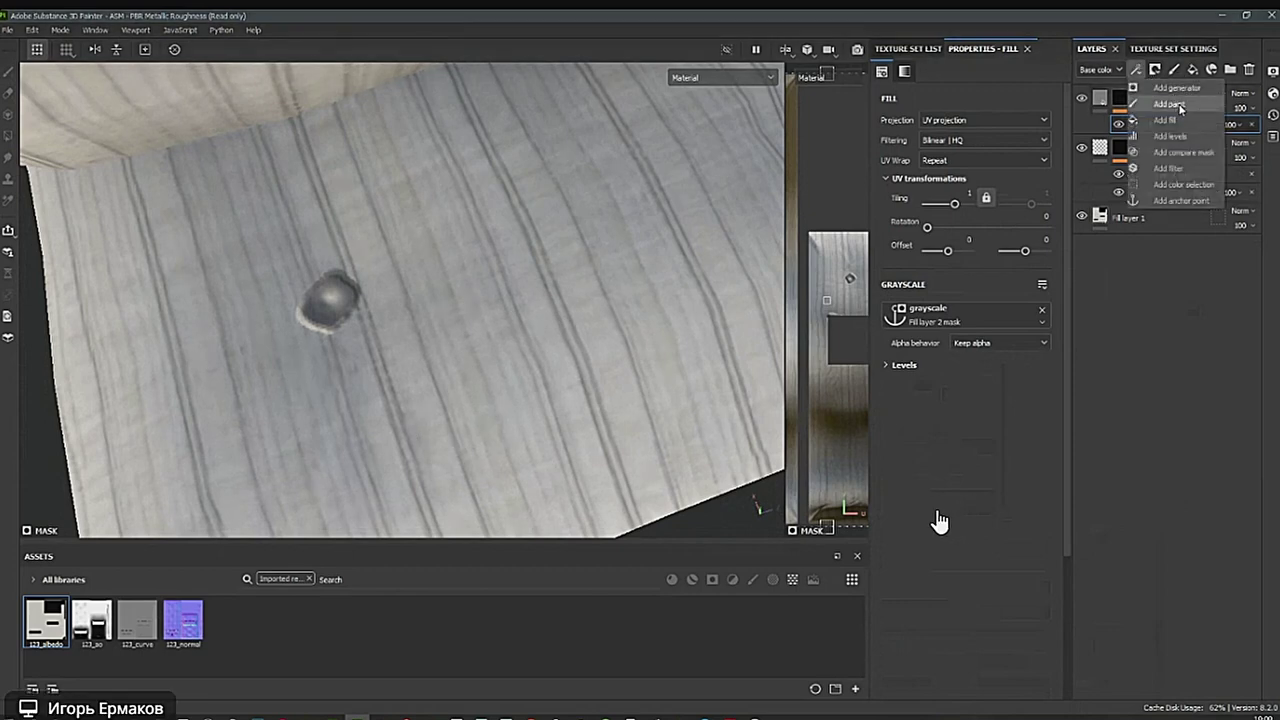
pyautogui.click(1183, 137)
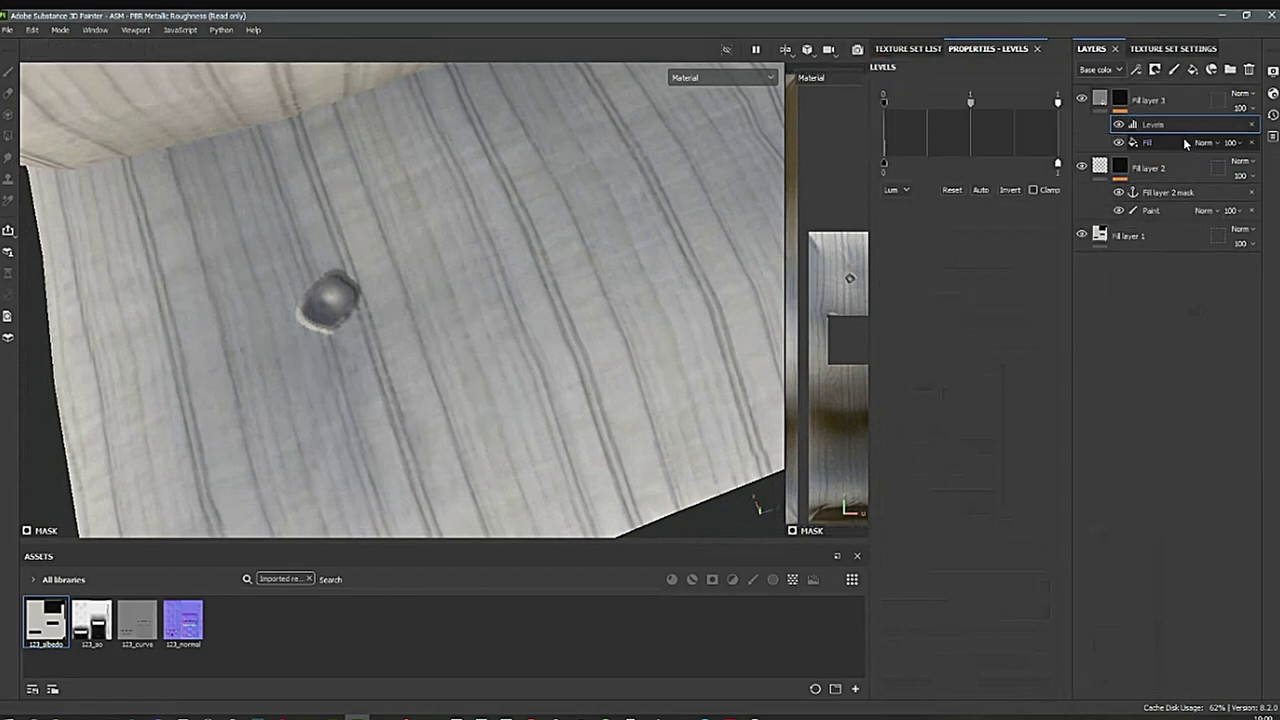
pyautogui.click(1015, 191)
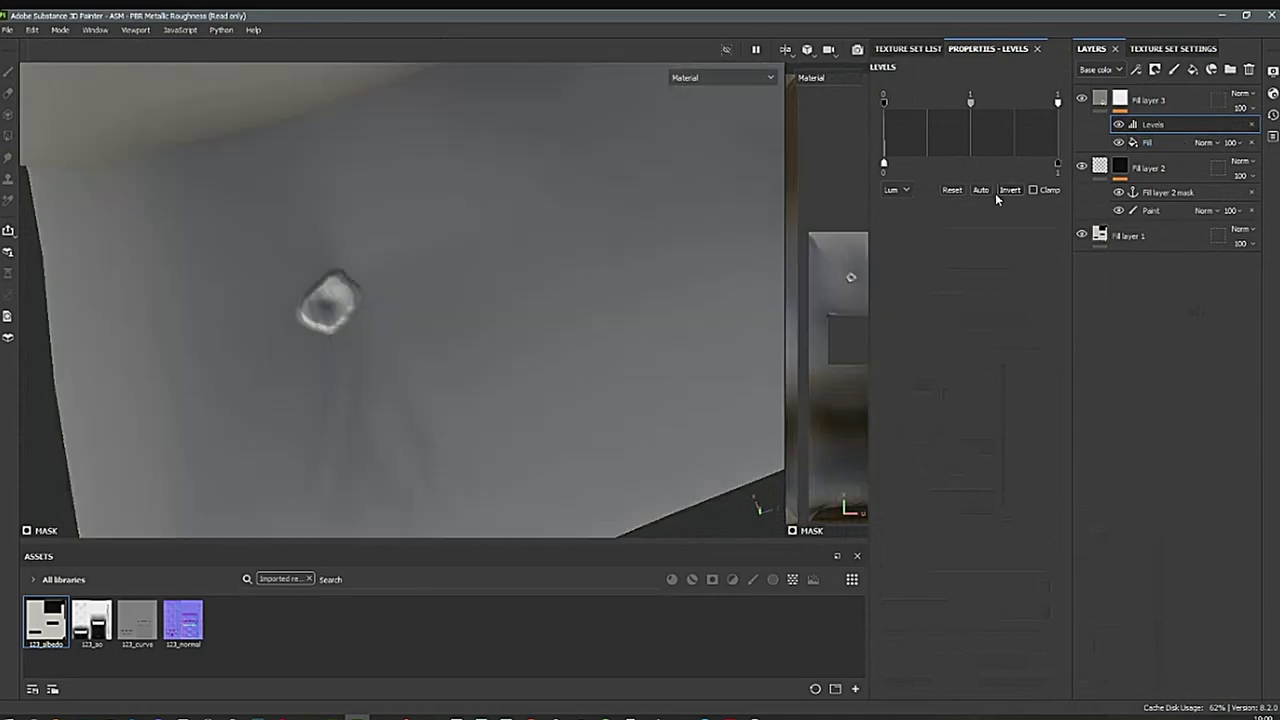
pyautogui.keyDown('alt'); pyautogui.moveTo(577, 306); pyautogui.dragTo(443, 424); pyautogui.keyUp('alt')
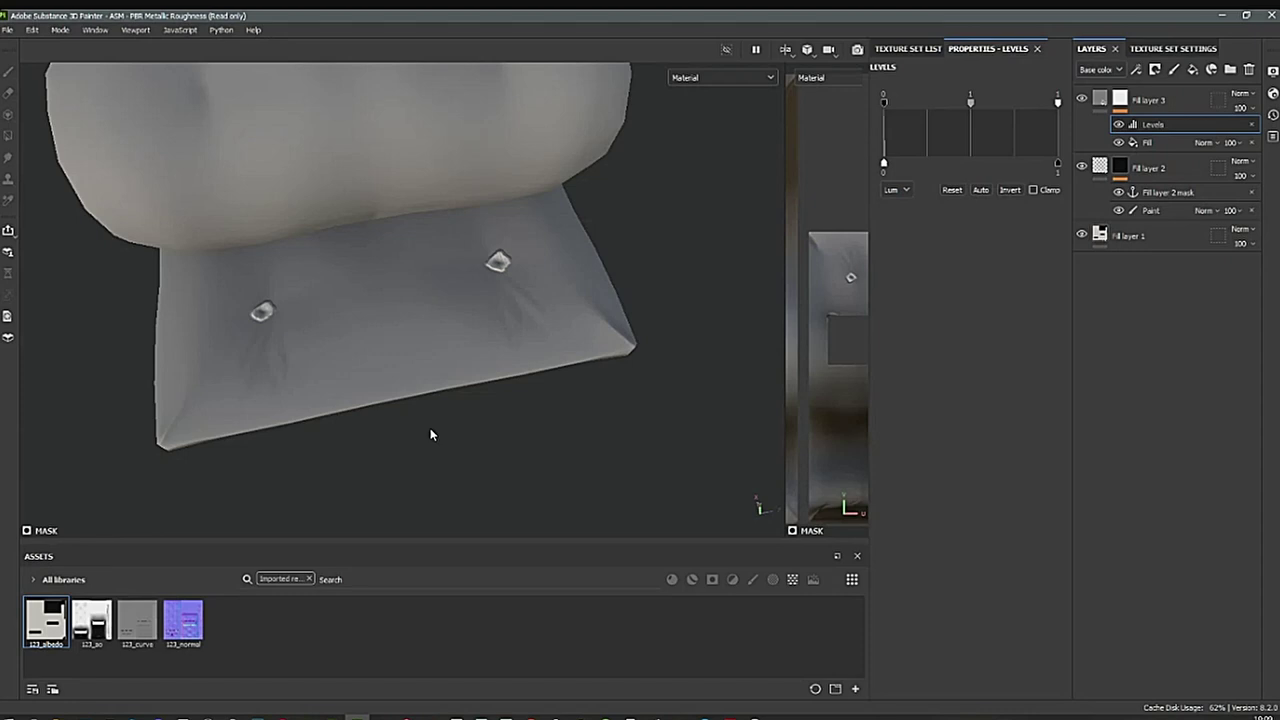
pyautogui.press('m')
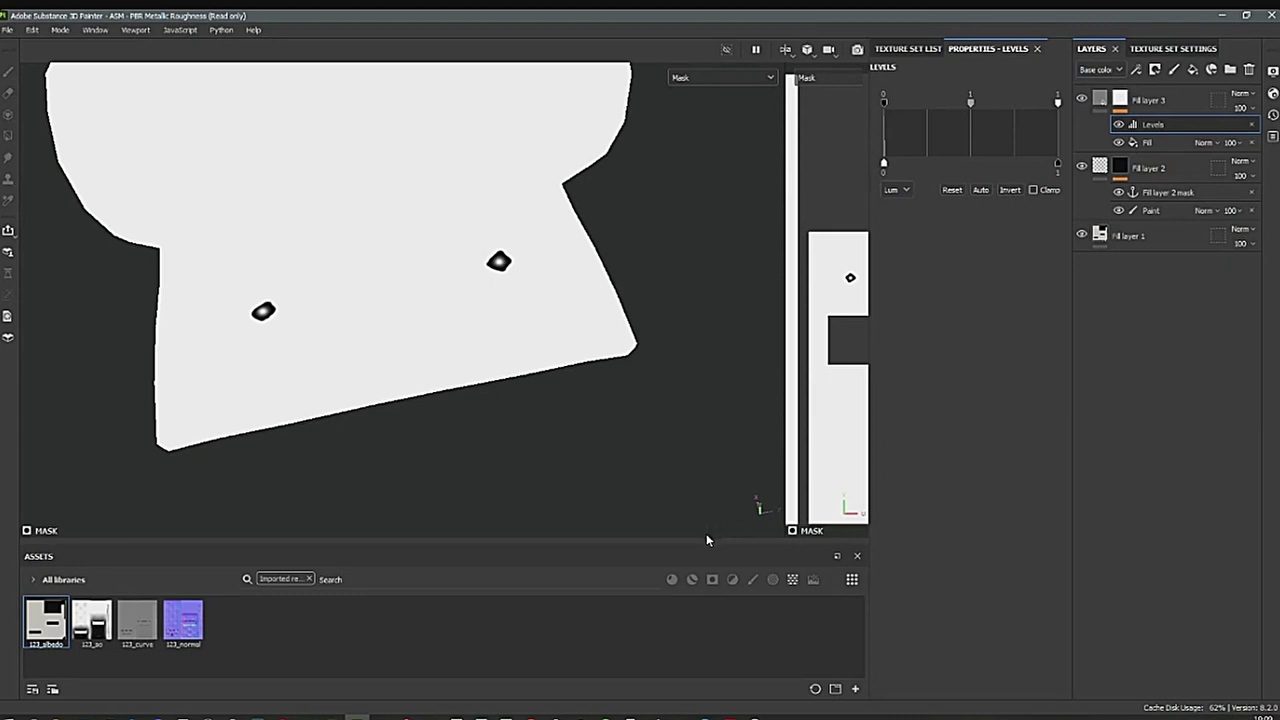
# Hide the fill and Levels effects in Fill layer 3's mask and add a second fill effect between them.
pyautogui.click(1150, 143)
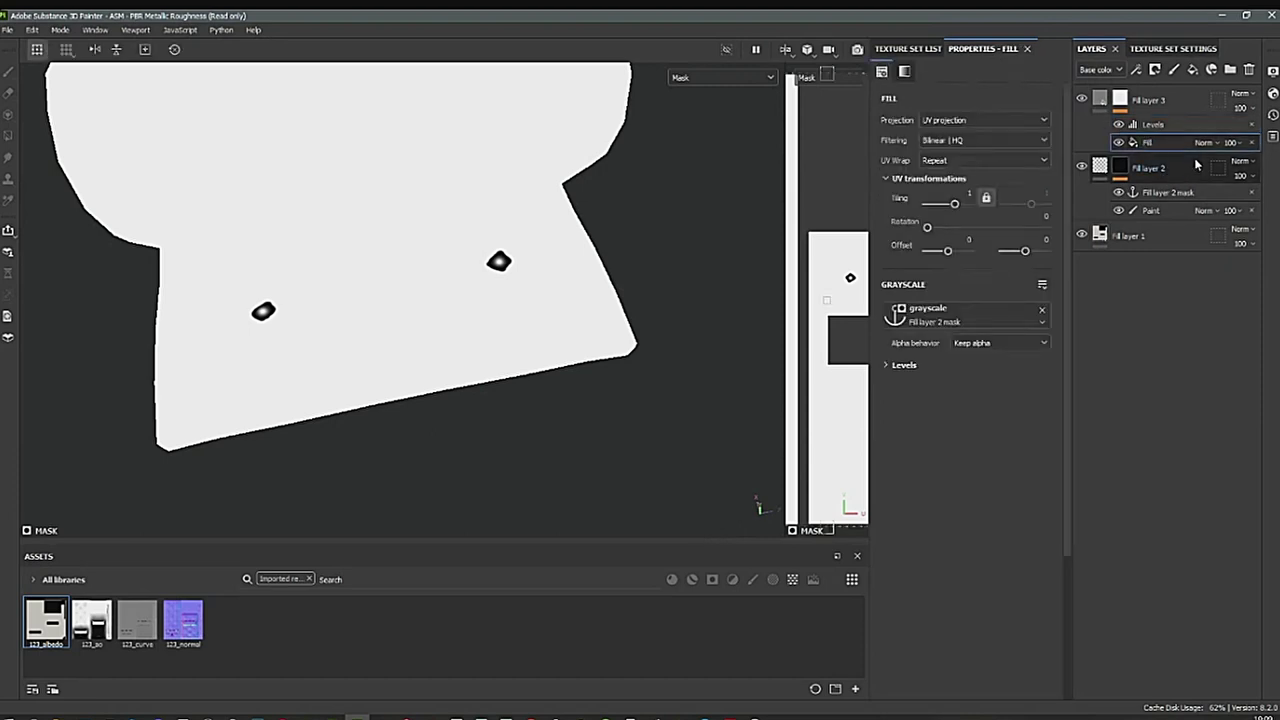
pyautogui.click(1119, 143)
pyautogui.click(1119, 124)
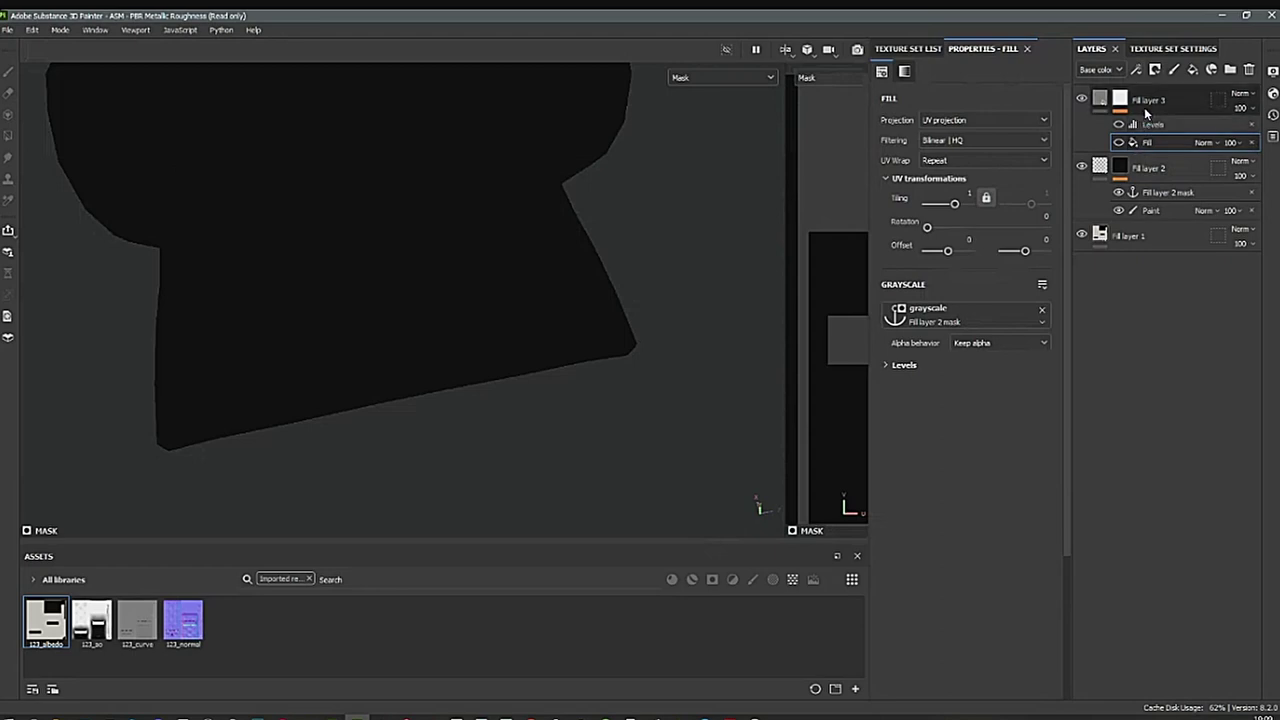
pyautogui.click(1136, 69)
pyautogui.click(1140, 121)
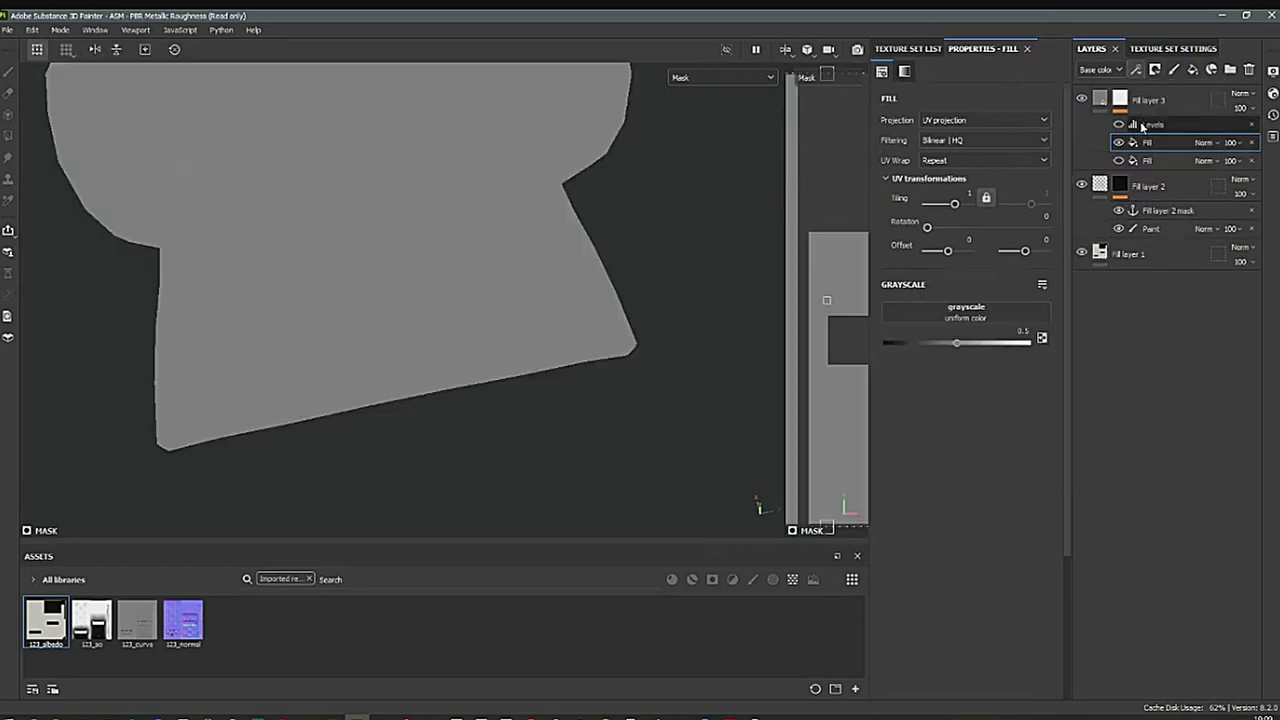
# Set the second fill's grayscale to 0, move it below the anchor fill, and show the anchor fill and Levels again.
pyautogui.moveTo(961, 350); pyautogui.dragTo(876, 352)
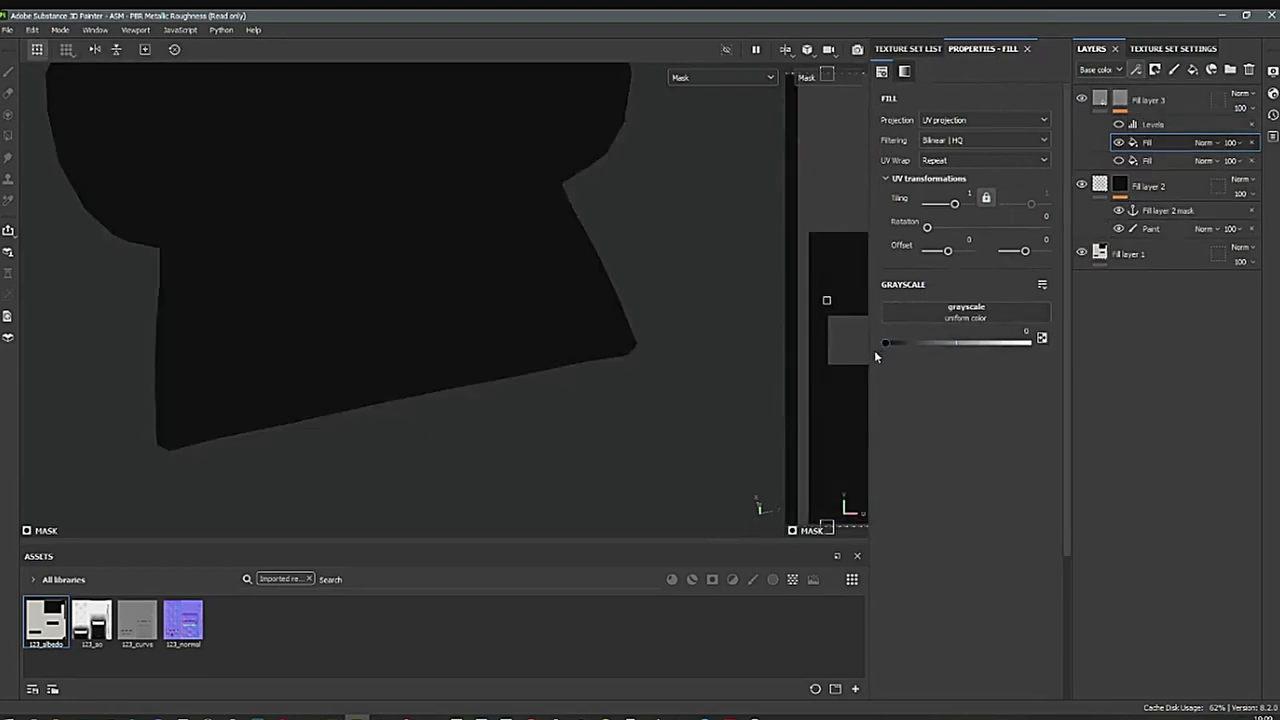
pyautogui.moveTo(1188, 139); pyautogui.dragTo(1133, 165)
pyautogui.click(1120, 143)
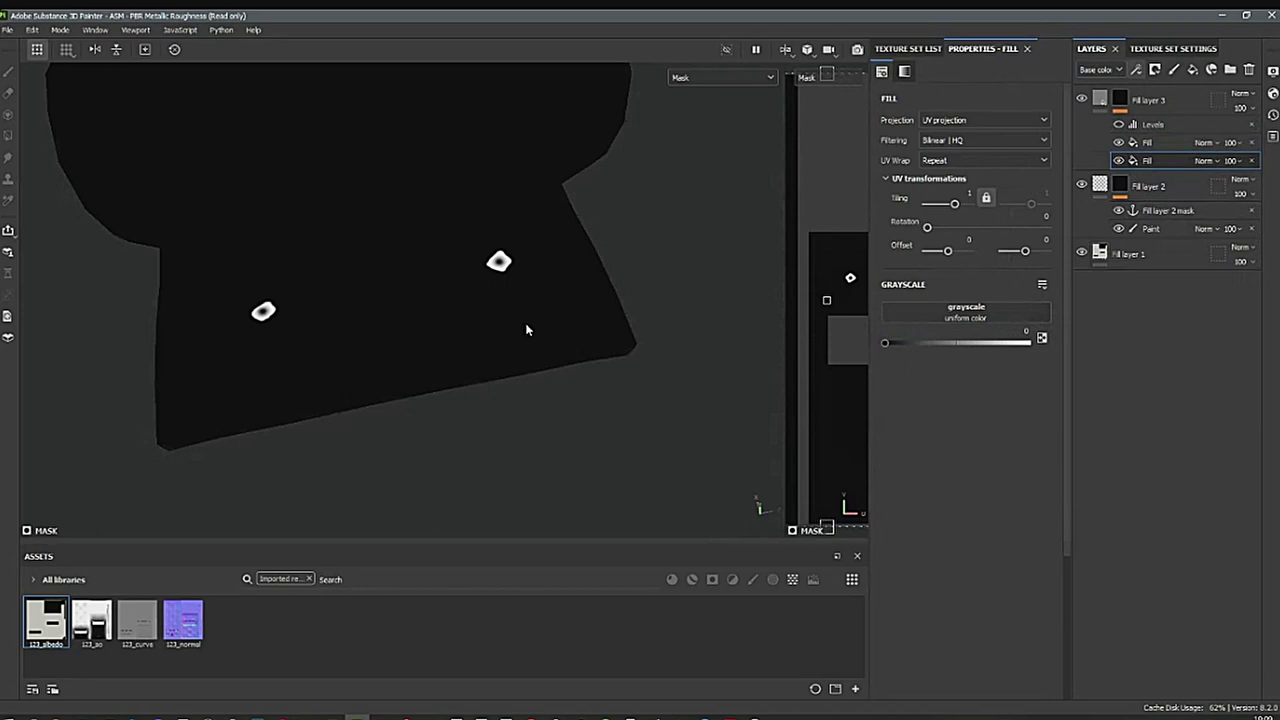
pyautogui.click(1119, 124)
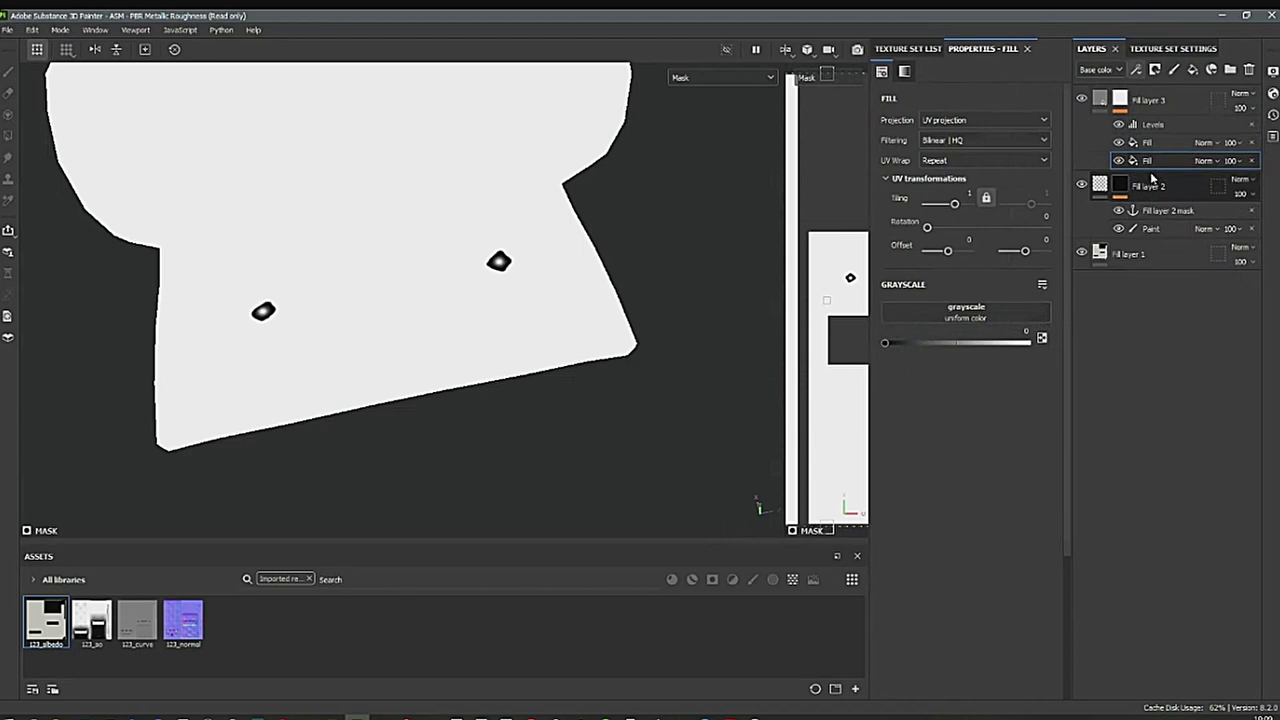
# Set the lower fill's grayscale to 1 and try other blend modes on the anchor fill, ending on Subtract.
pyautogui.click(1203, 143)
pyautogui.click(1205, 146)
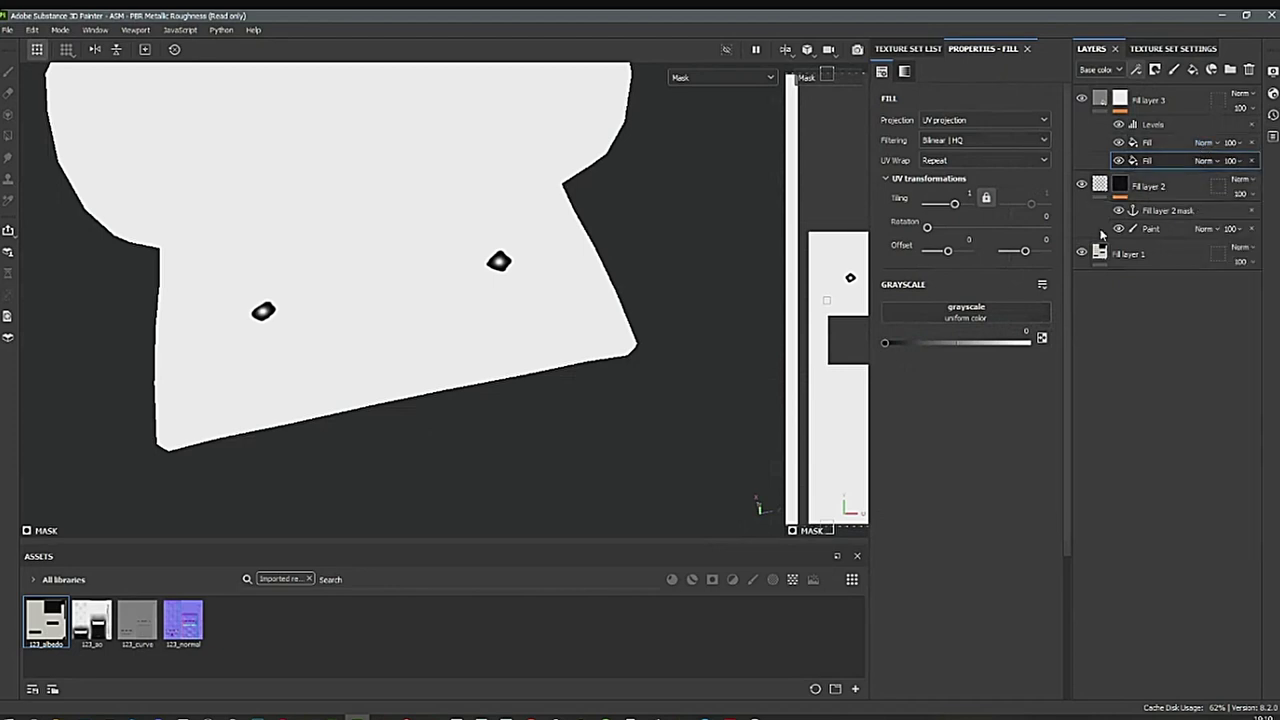
pyautogui.moveTo(886, 343); pyautogui.dragTo(1028, 342)
pyautogui.click(1205, 143)
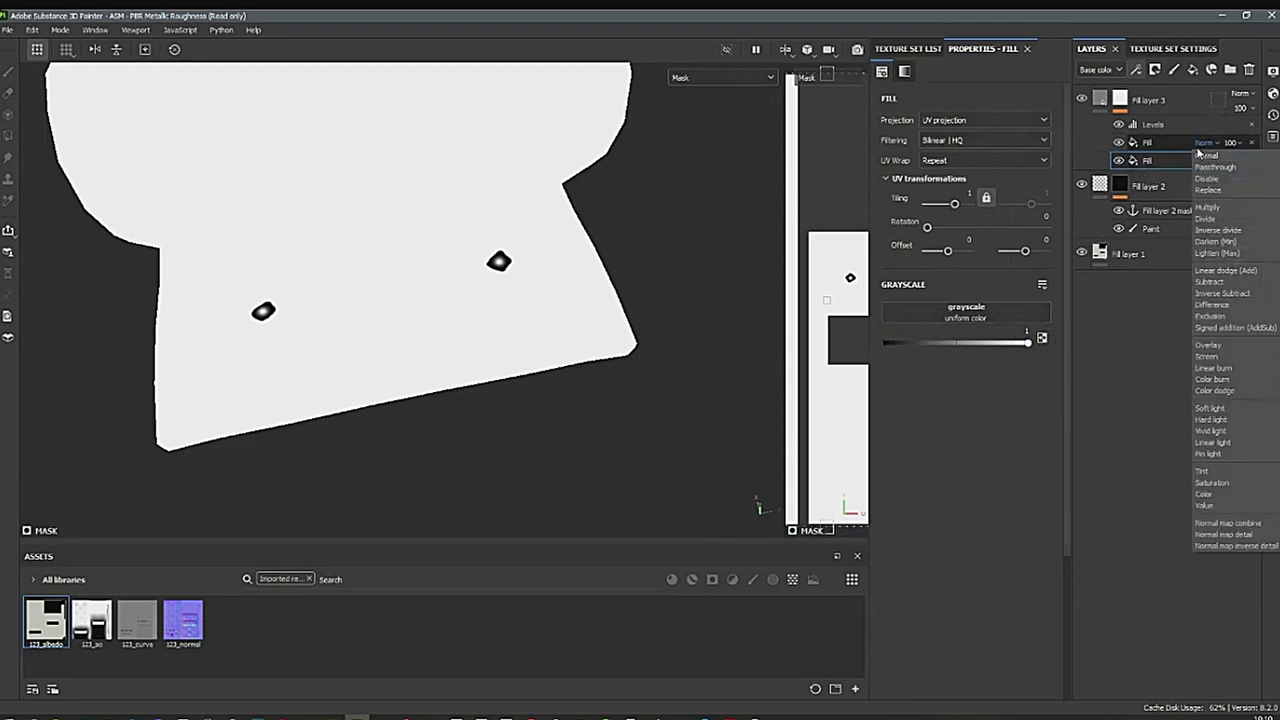
pyautogui.click(1205, 152)
pyautogui.press('Down')
pyautogui.press('Down')
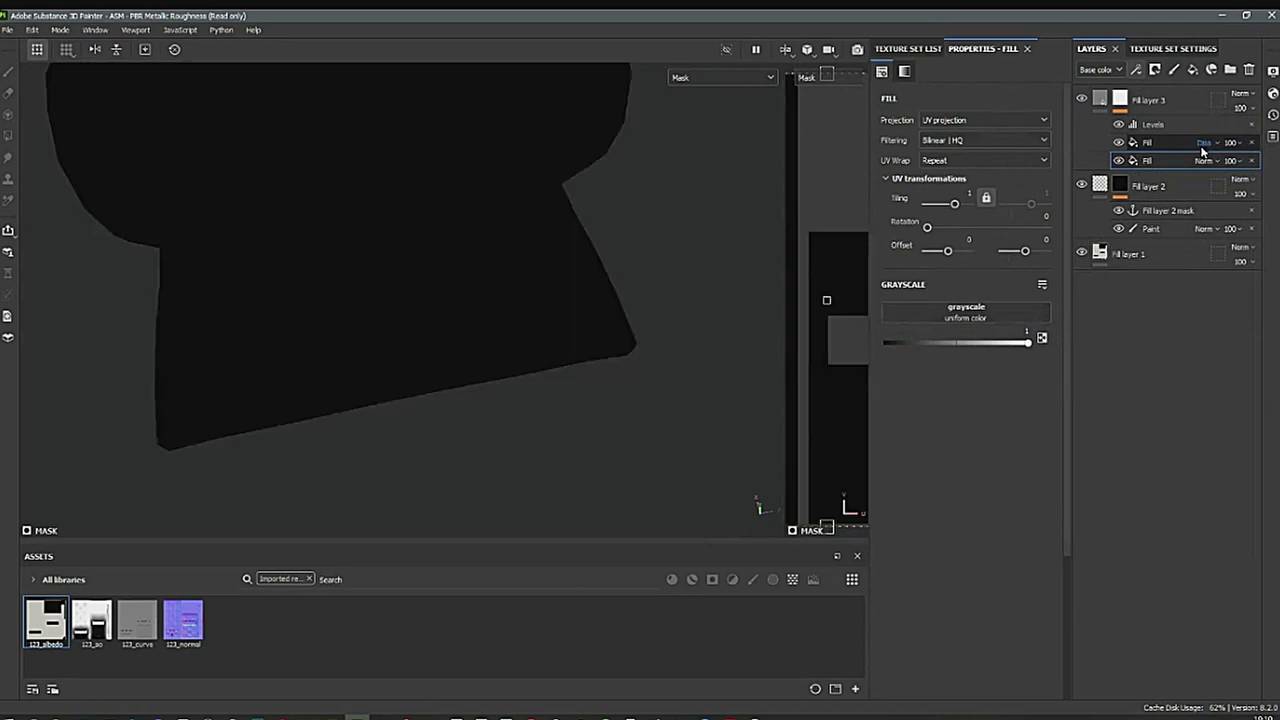
pyautogui.scroll(-2, 1203, 148)
pyautogui.scroll(-1, 1201, 148)
pyautogui.scroll(-1, 1201, 148)
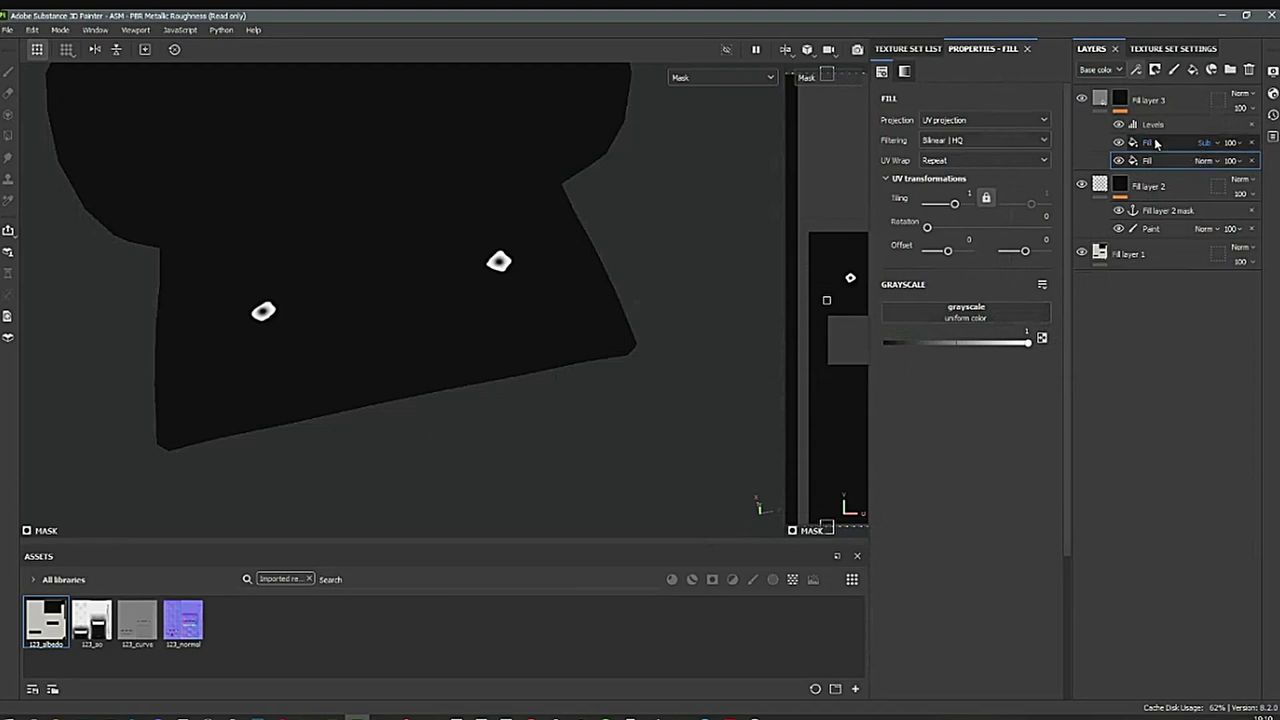
# Hide Levels, set the lower fill's grayscale to 0, and cycle the anchor fill's blend modes back to Normal.
pyautogui.click(1119, 126)
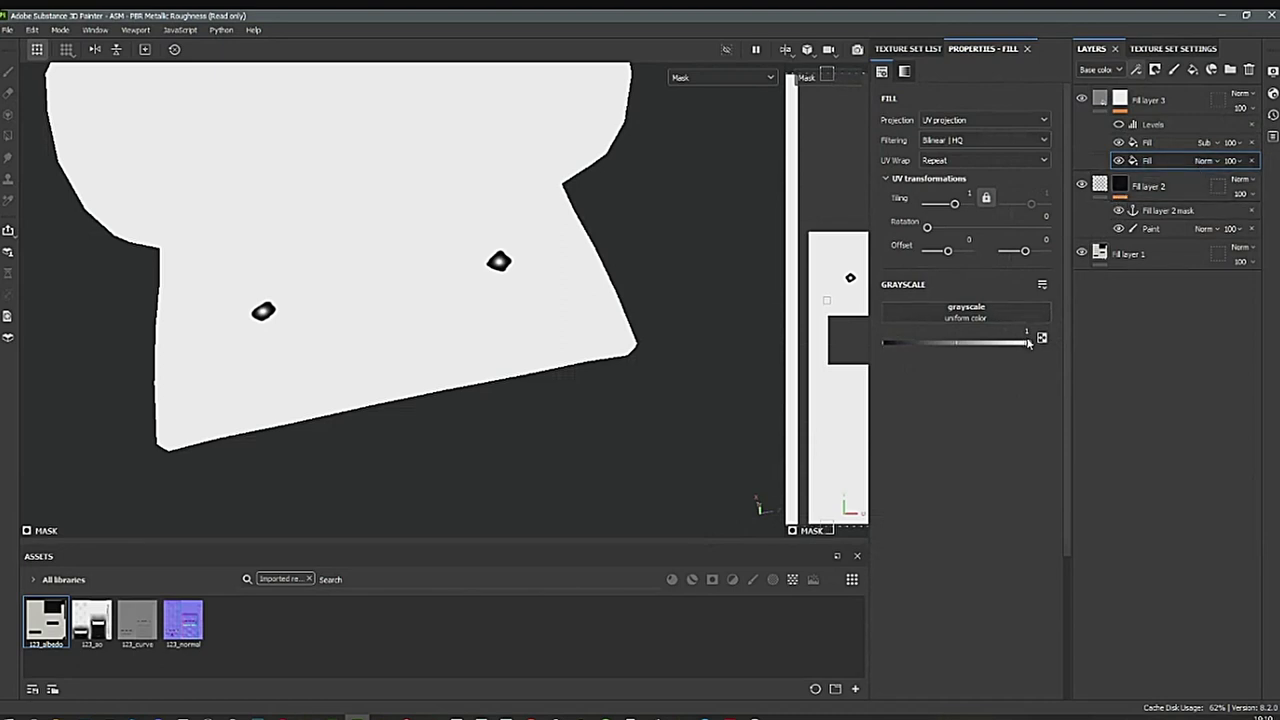
pyautogui.moveTo(1027, 342); pyautogui.dragTo(872, 349)
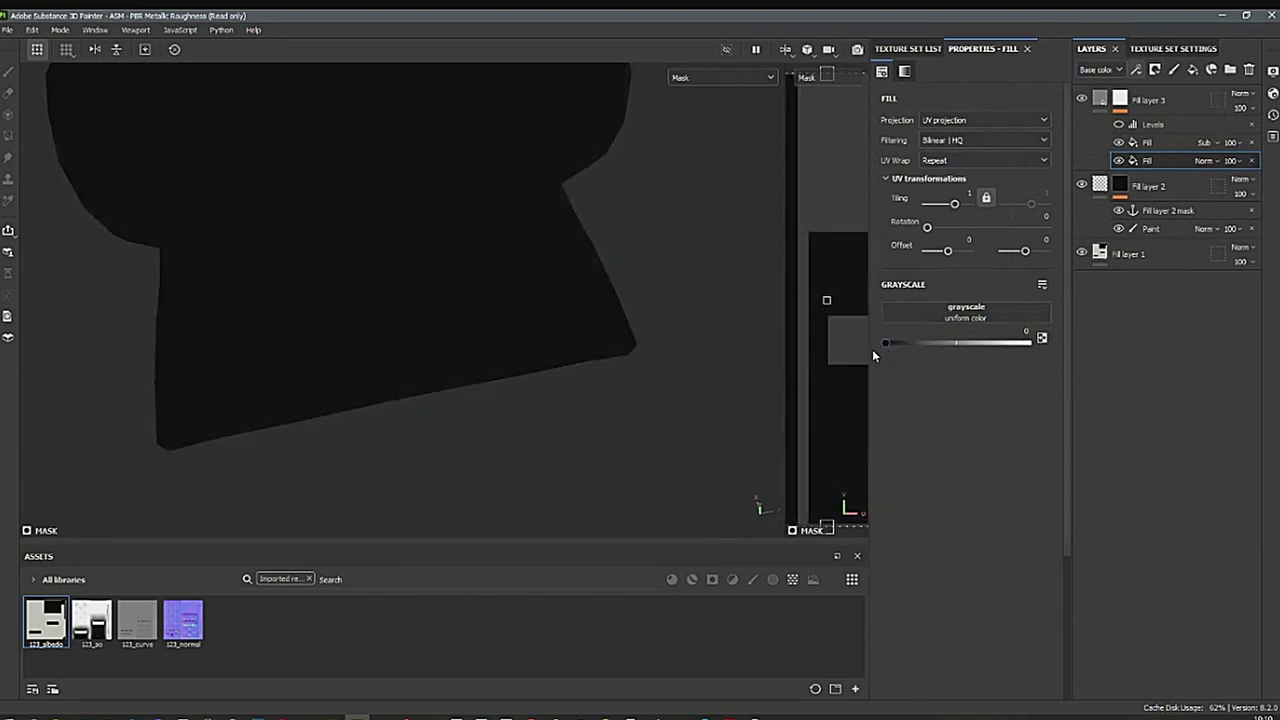
pyautogui.click(1205, 143)
pyautogui.click(1205, 148)
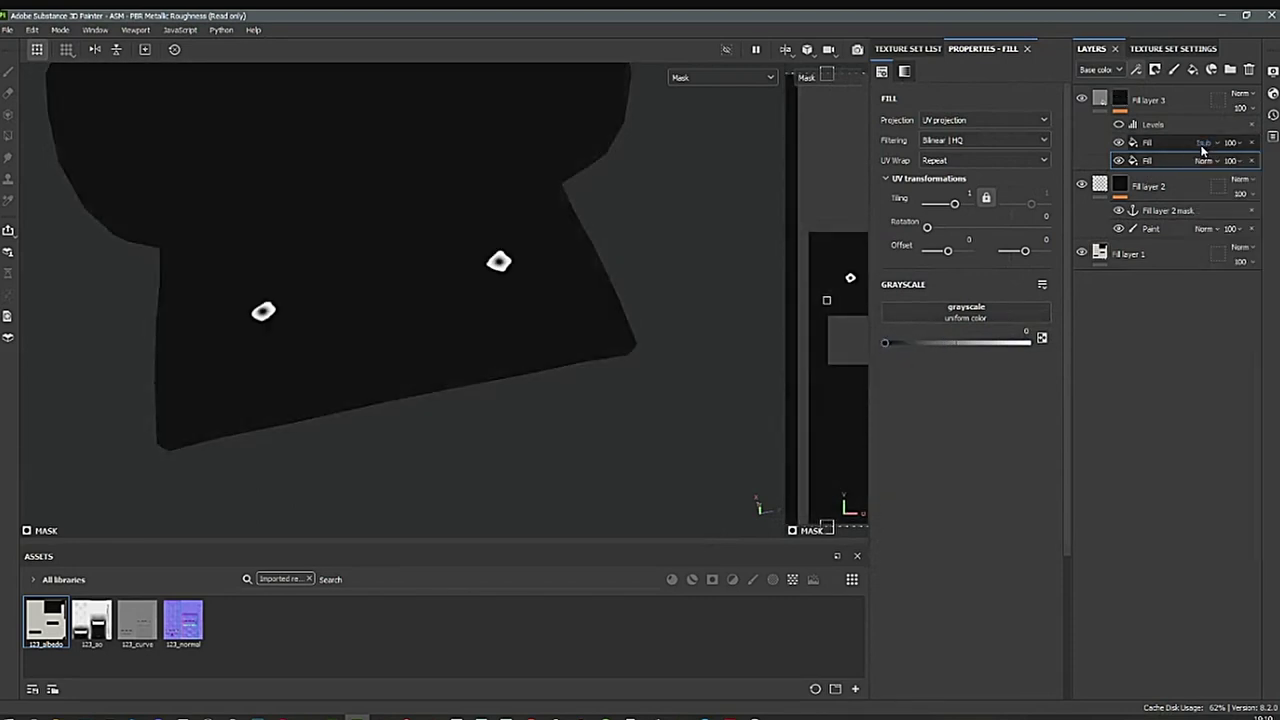
pyautogui.scroll(-2, 1202, 151)
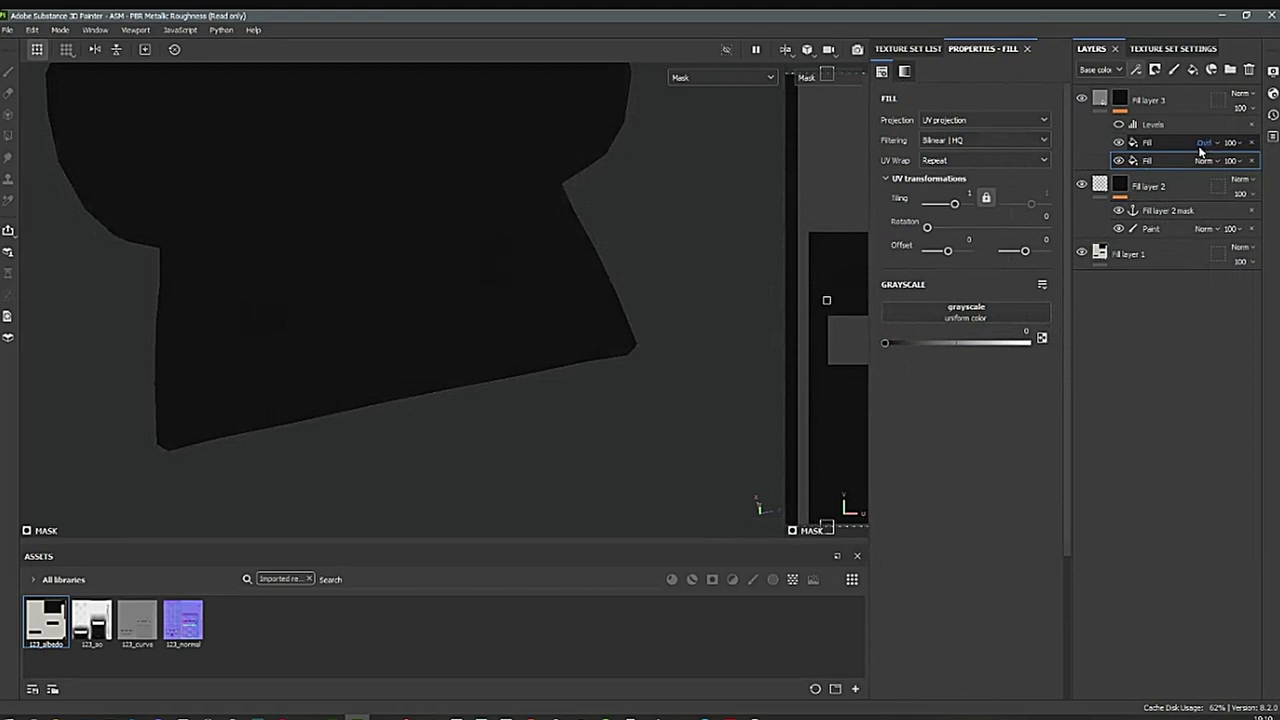
pyautogui.scroll(3, 1200, 150)
pyautogui.scroll(2, 1199, 150)
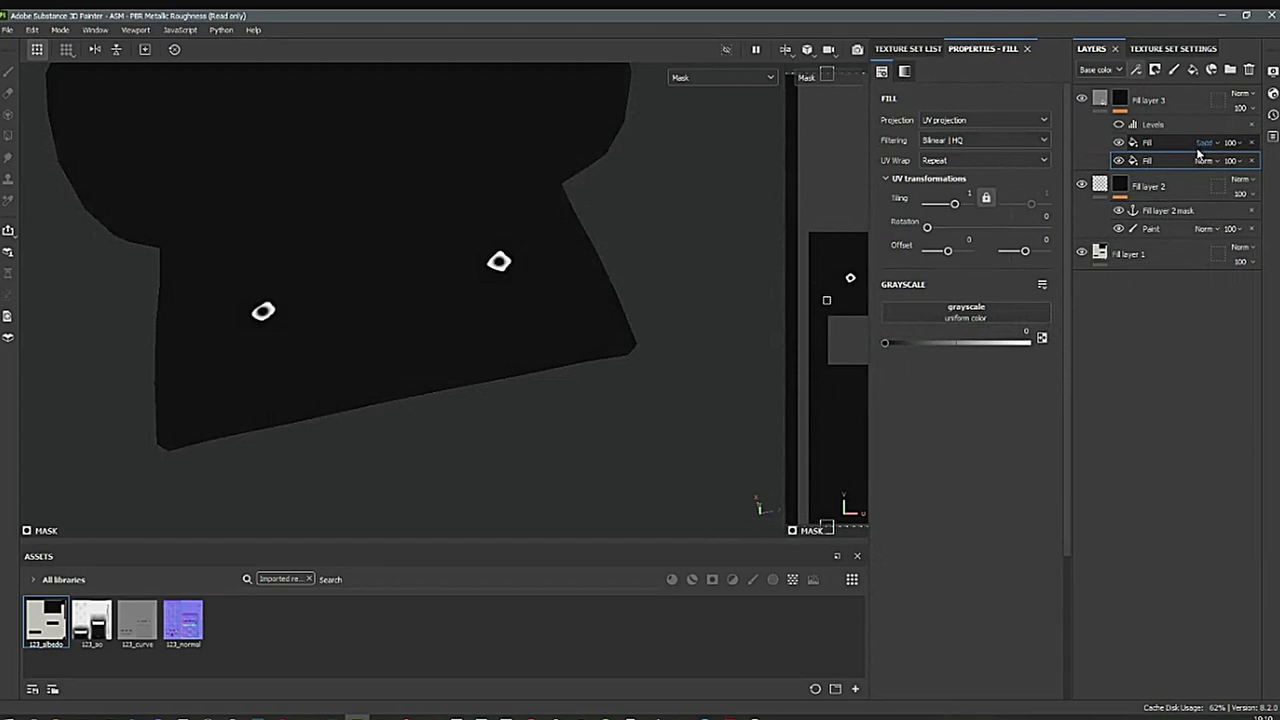
pyautogui.scroll(1, 1199, 151)
pyautogui.scroll(4, 1199, 150)
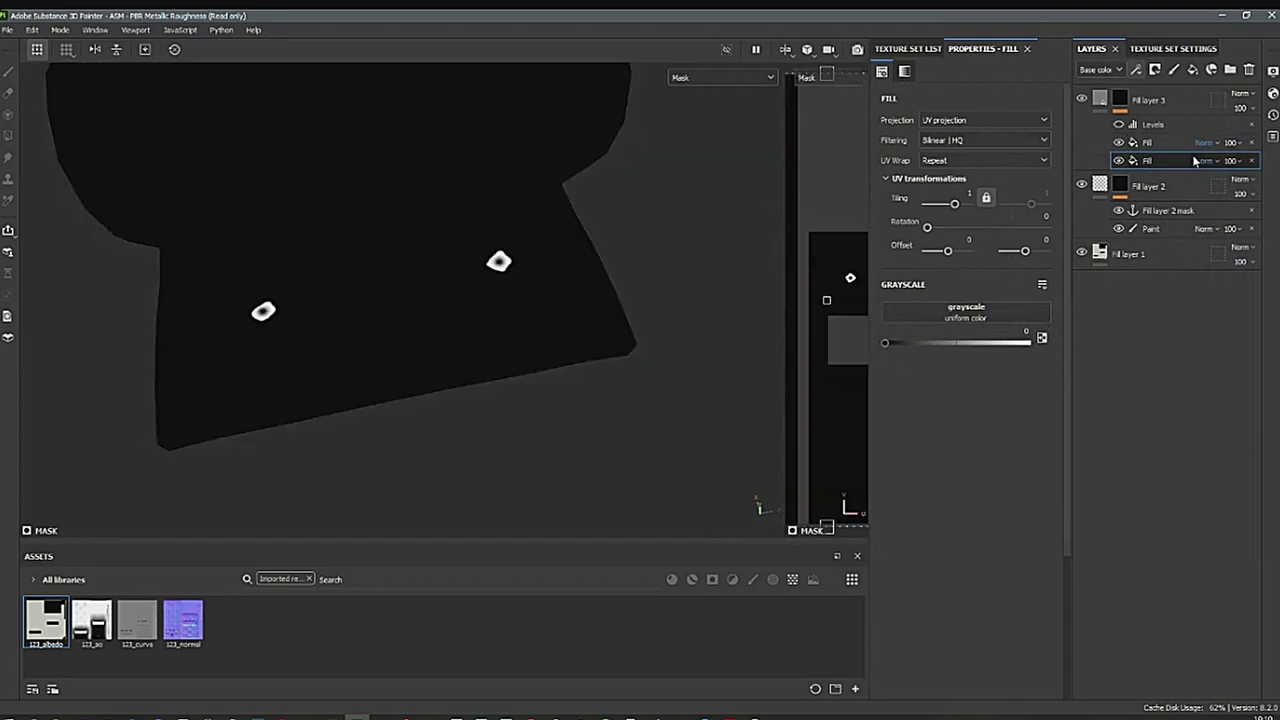
# Move the black fill above Levels, compare the mask with that fill hidden and shown, and delete the fill.
pyautogui.moveTo(1166, 165); pyautogui.dragTo(1165, 118)
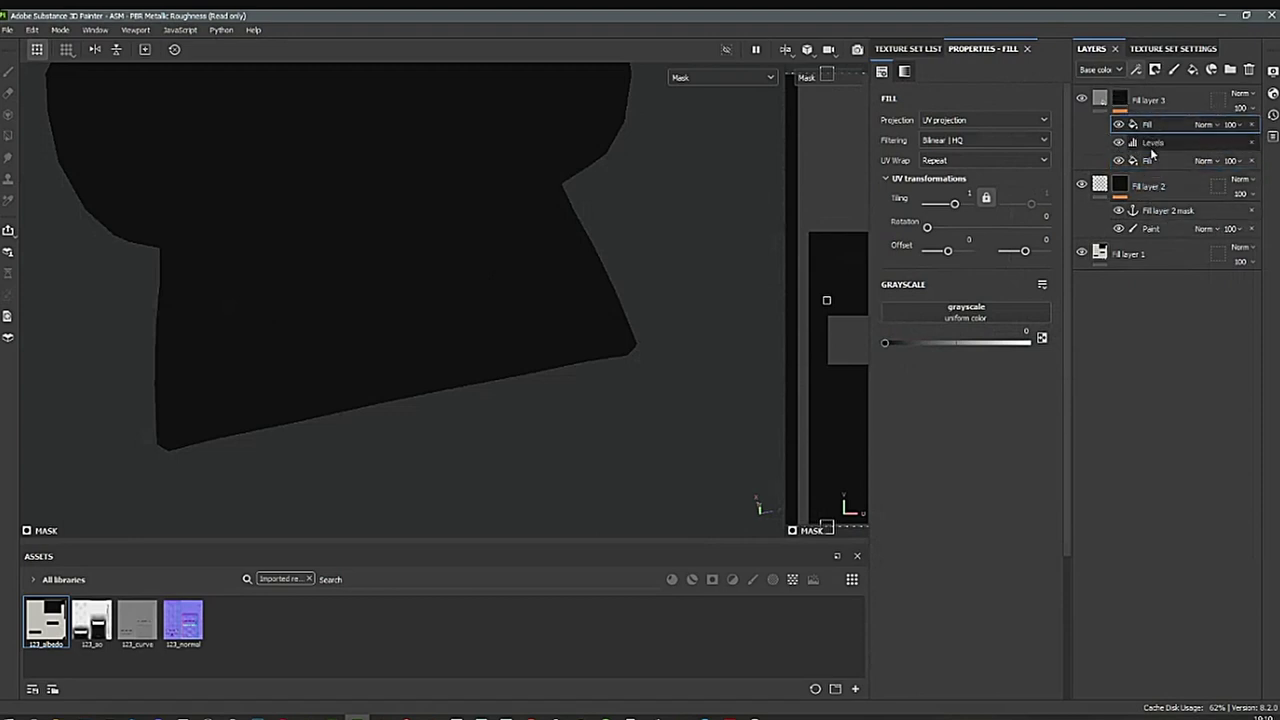
pyautogui.click(1119, 124)
pyautogui.click(1119, 124)
pyautogui.click(1119, 124)
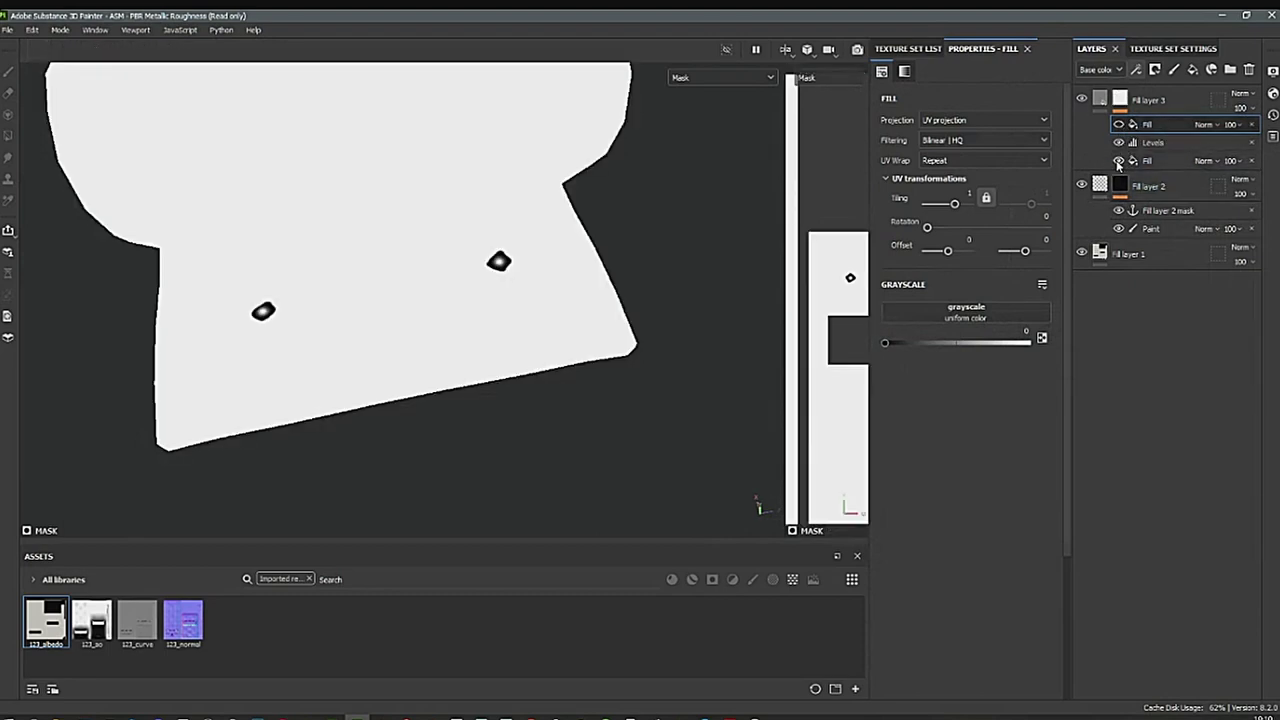
pyautogui.scroll(3, 510, 290)
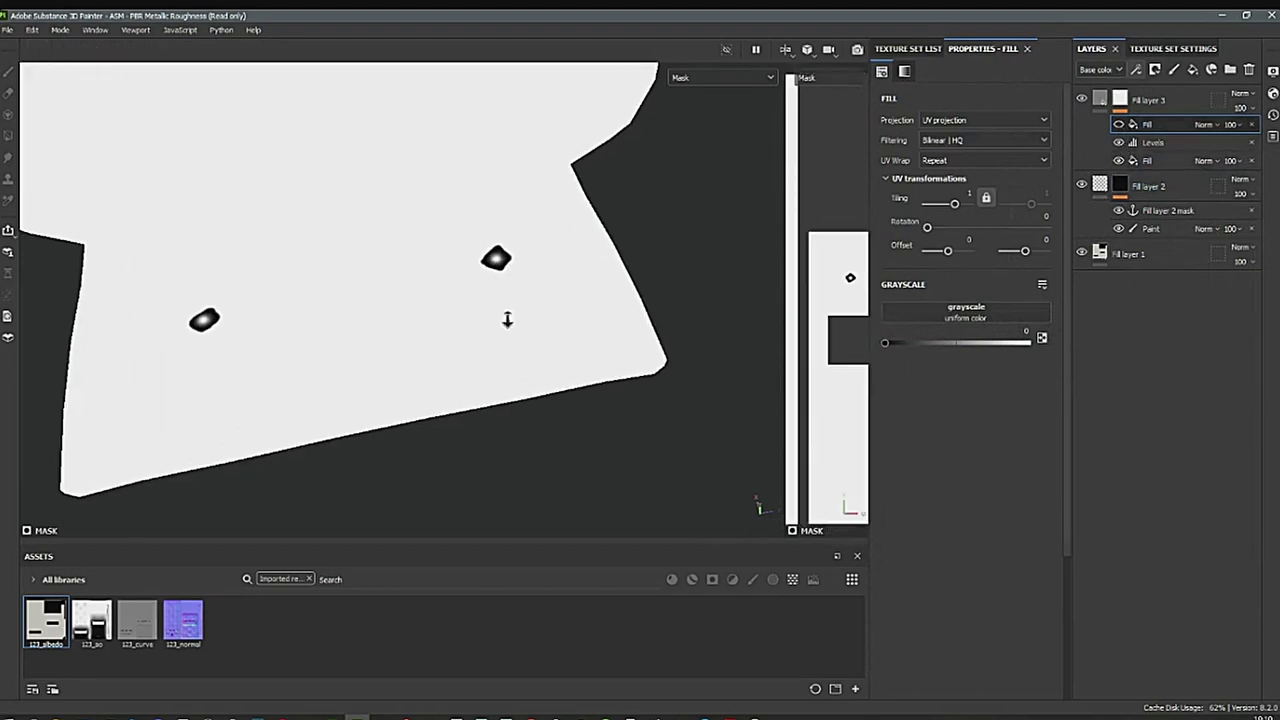
pyautogui.click(1119, 124)
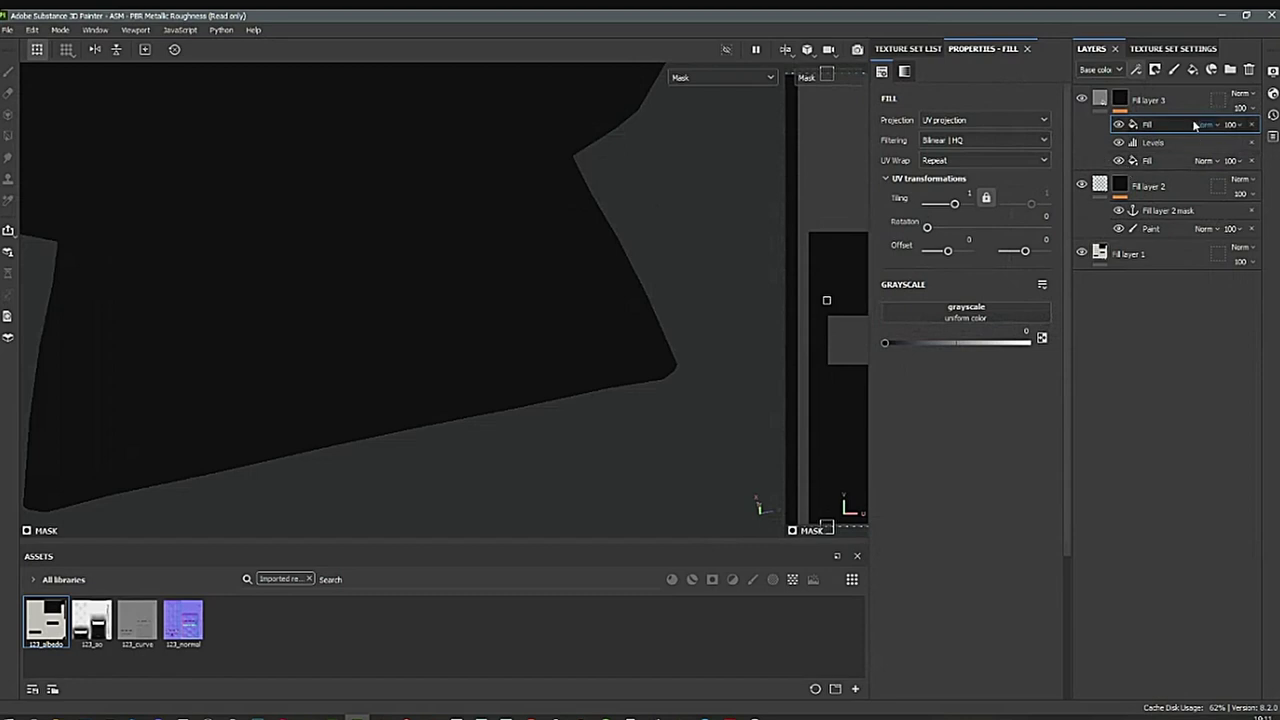
pyautogui.click(1251, 124)
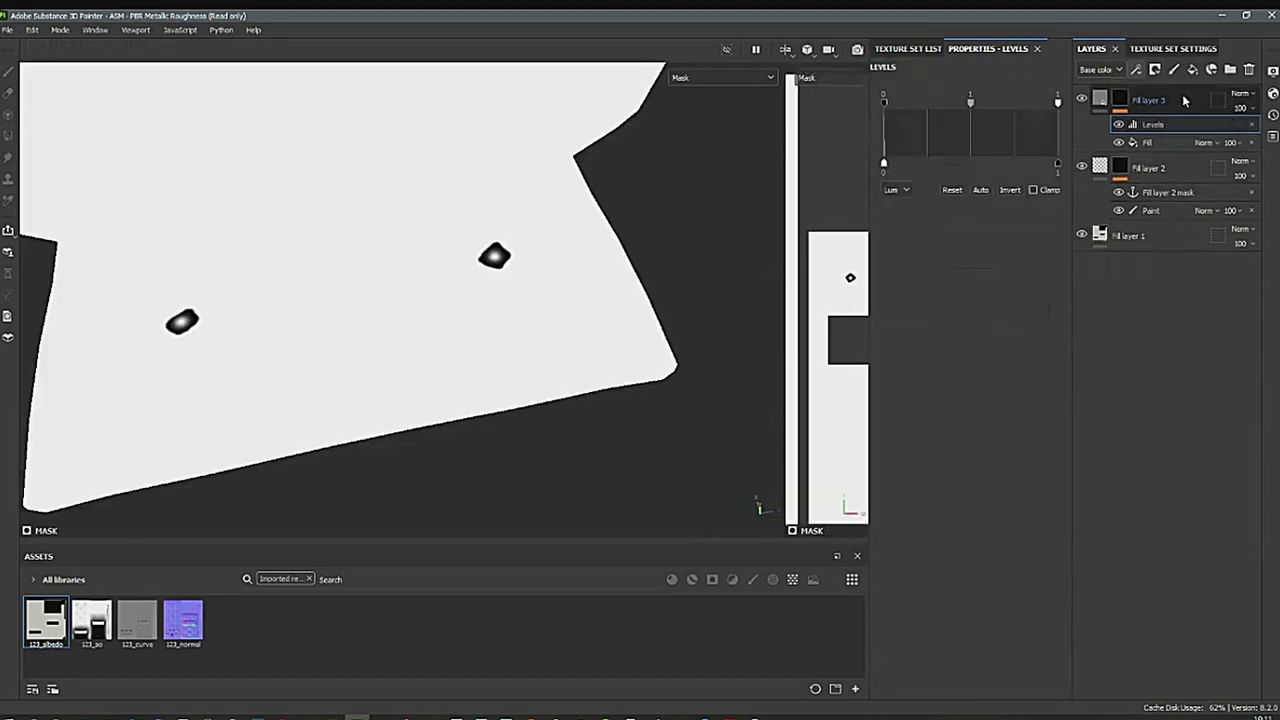
# Add a paint effect above Levels in Fill layer 3's mask and fill the whole mattress mesh with black using Polygon Fill.
pyautogui.click(1136, 70)
pyautogui.click(1146, 114)
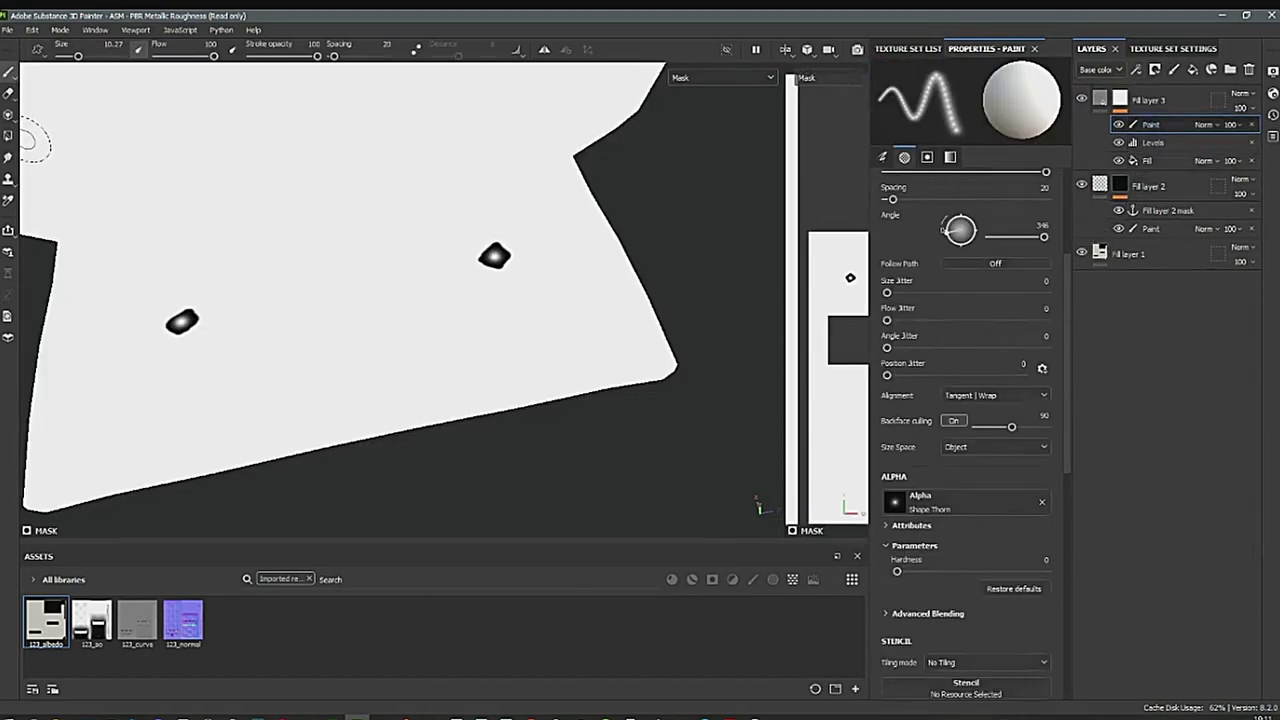
pyautogui.click(9, 136)
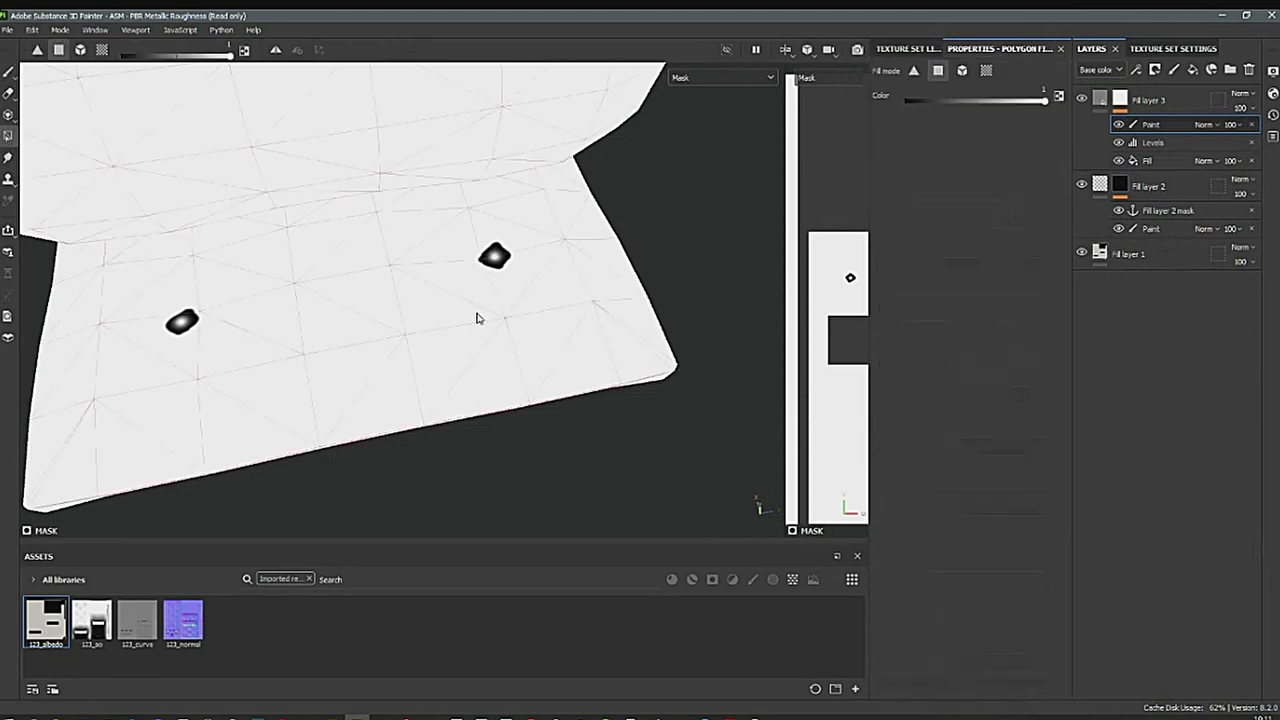
pyautogui.keyDown('alt'); pyautogui.moveTo(601, 313); pyautogui.dragTo(430, 335, button='right'); pyautogui.keyUp('alt')
pyautogui.keyDown('alt'); pyautogui.moveTo(550, 361); pyautogui.dragTo(455, 338, button='middle'); pyautogui.keyUp('alt')
pyautogui.keyDown('alt'); pyautogui.moveTo(455, 339); pyautogui.dragTo(480, 306); pyautogui.keyUp('alt')
pyautogui.keyDown('alt'); pyautogui.moveTo(480, 306); pyautogui.dragTo(525, 302, button='middle'); pyautogui.keyUp('alt')
pyautogui.click(81, 51)
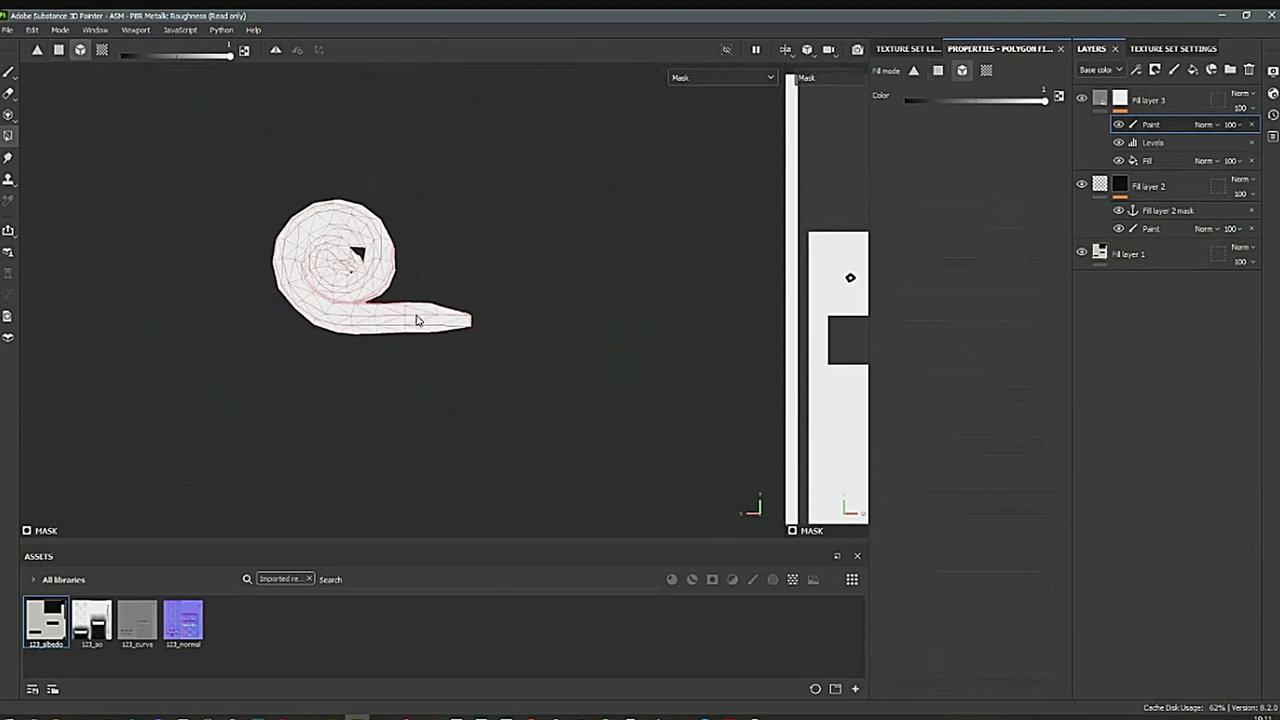
pyautogui.keyDown('alt'); pyautogui.moveTo(414, 320); pyautogui.dragTo(430, 286, button='middle'); pyautogui.keyUp('alt')
pyautogui.moveTo(220, 120); pyautogui.dragTo(527, 345)
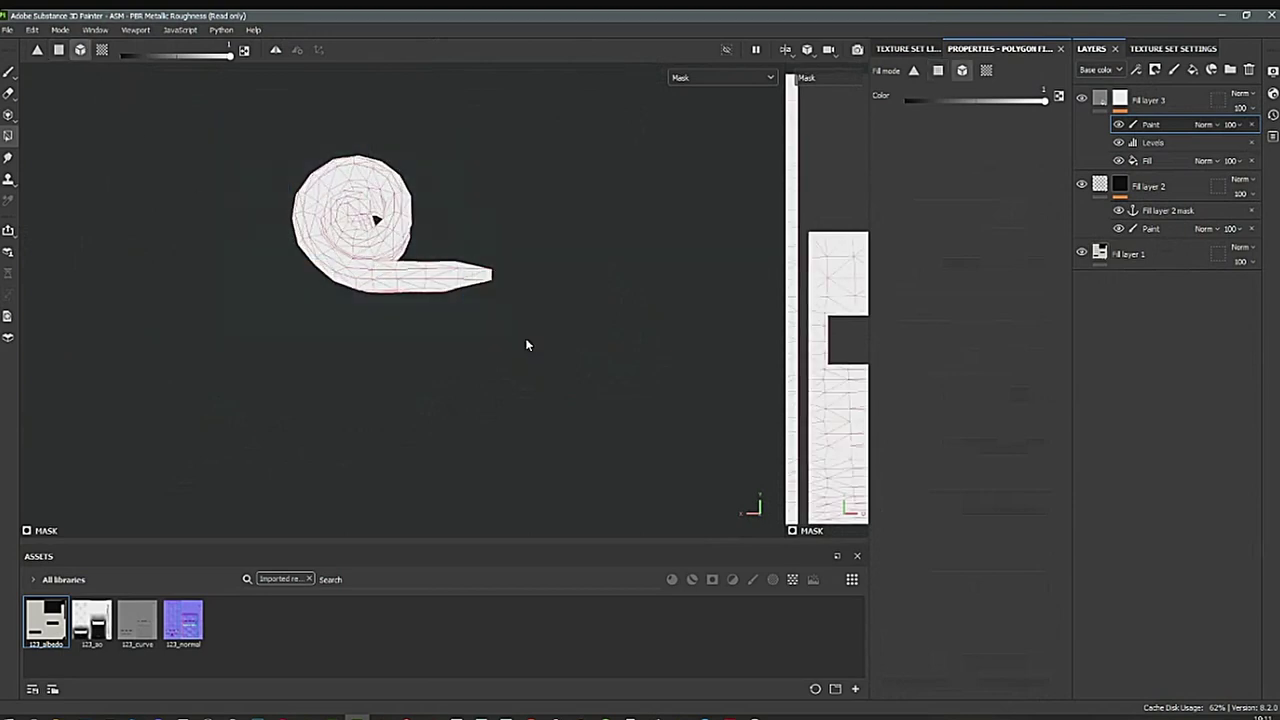
pyautogui.keyDown('alt'); pyautogui.moveTo(423, 323); pyautogui.dragTo(432, 377); pyautogui.keyUp('alt')
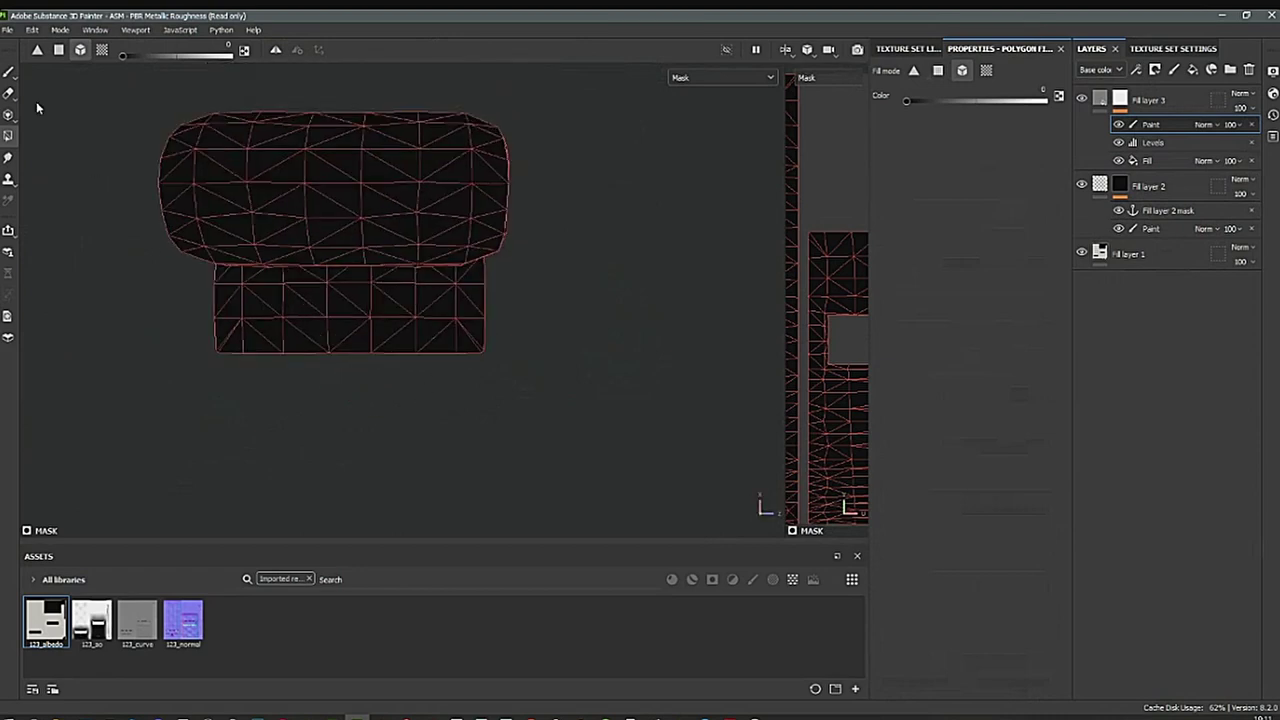
# Erase the black paint around both dimples on the mattress flap with a size 10 eraser.
pyautogui.click(10, 72)
pyautogui.moveTo(440, 320)
pyautogui.keyDown('alt'); pyautogui.mouseDown()
pyautogui.moveTo(457, 263)
pyautogui.moveTo(390, 230)
pyautogui.moveTo(414, 260)
pyautogui.moveTo(218, 182)
pyautogui.mouseUp(); pyautogui.keyUp('alt')
pyautogui.press('e')
pyautogui.keyDown('alt'); pyautogui.moveTo(385, 241); pyautogui.dragTo(472, 203); pyautogui.keyUp('alt')
pyautogui.scroll(2, 464, 270)
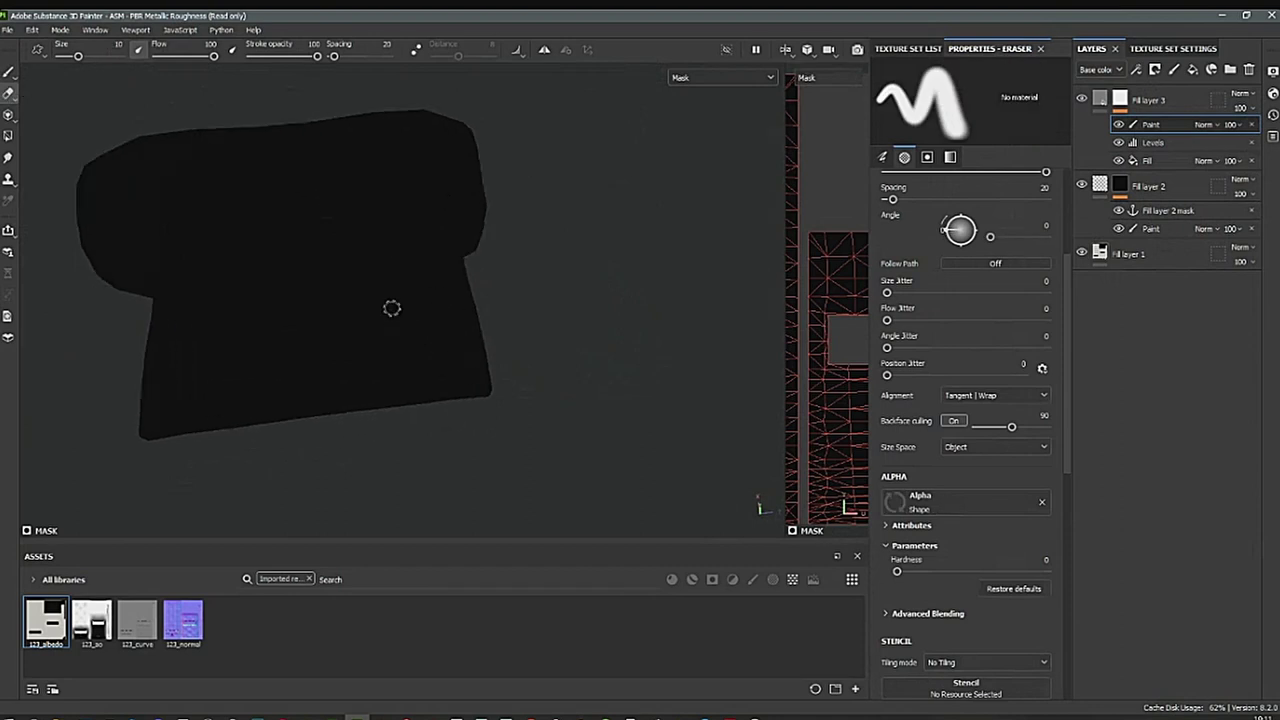
pyautogui.moveTo(391, 309); pyautogui.dragTo(402, 326)
pyautogui.keyDown('alt'); pyautogui.moveTo(489, 328); pyautogui.dragTo(555, 305, button='middle'); pyautogui.keyUp('alt')
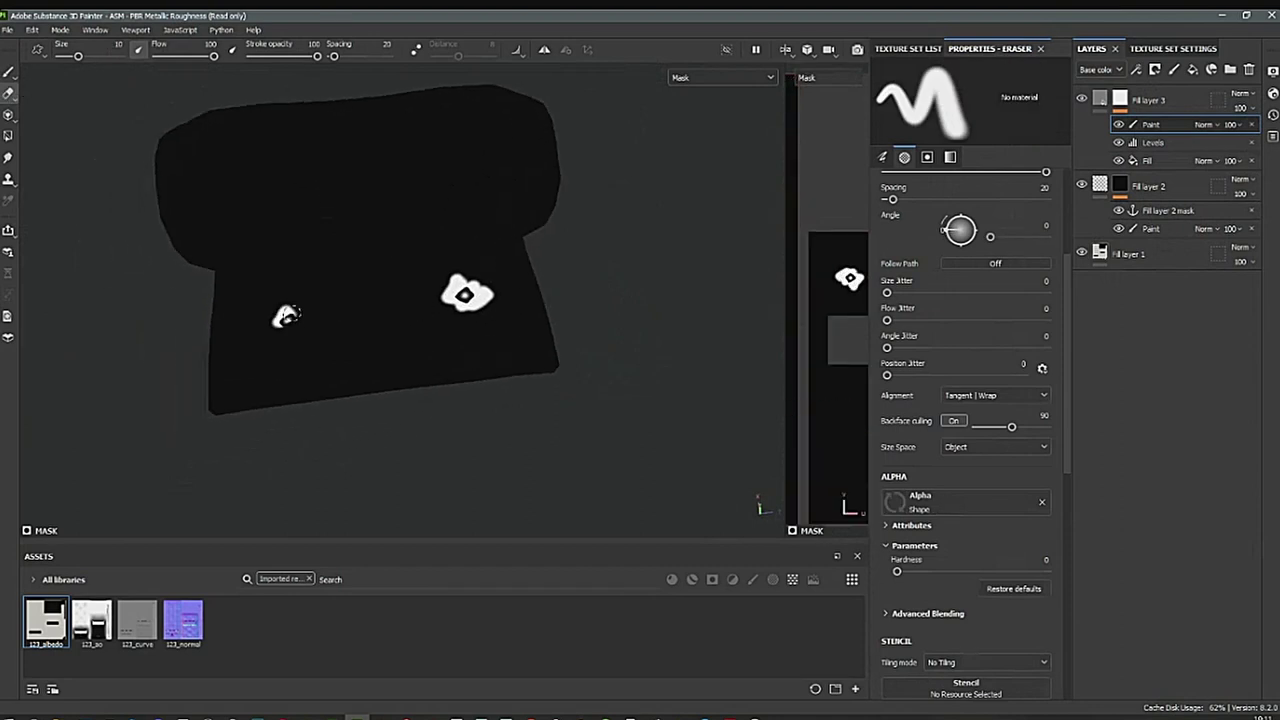
# Paint black around both dimples with the size 10.27 brush, leaving only their soft white centers in the mask.
pyautogui.click(10, 72)
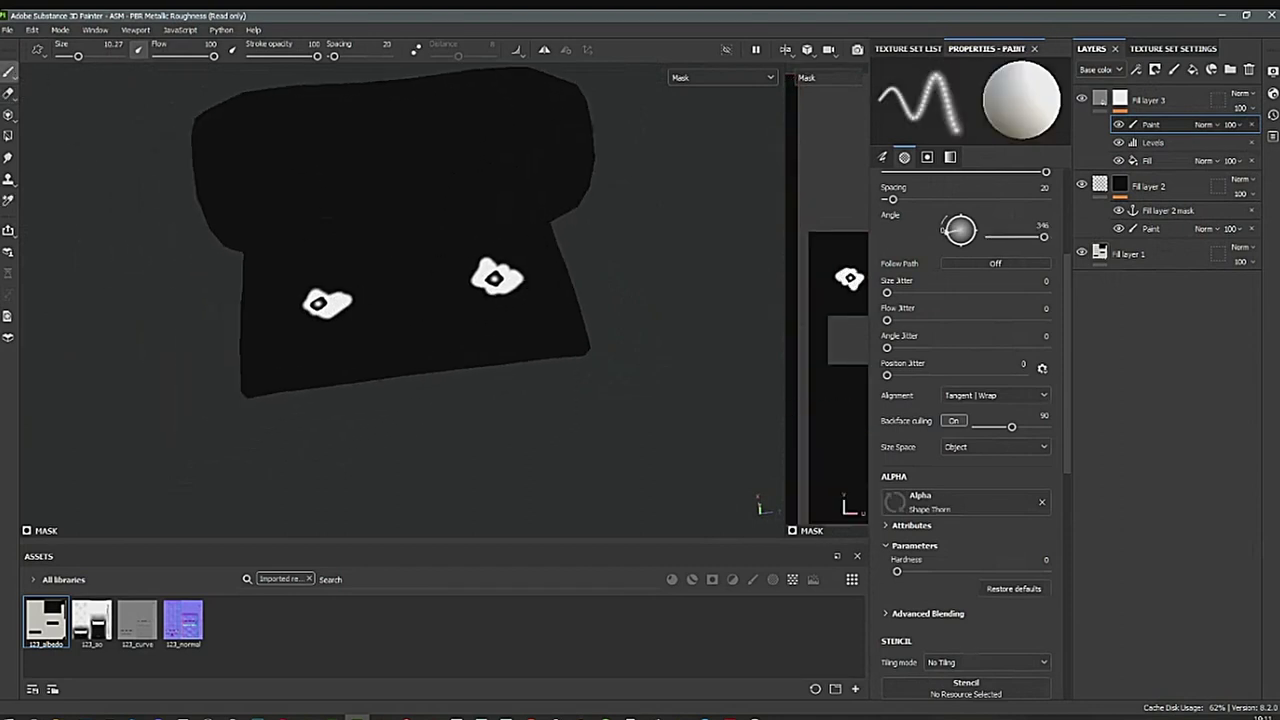
pyautogui.scroll(3, 414, 337)
pyautogui.moveTo(414, 337)
pyautogui.keyDown('alt'); pyautogui.mouseDown(button='middle')
pyautogui.moveTo(451, 294)
pyautogui.moveTo(443, 341)
pyautogui.mouseUp(button='middle'); pyautogui.keyUp('alt')
pyautogui.scroll(2, 451, 294)
pyautogui.moveTo(312, 366)
pyautogui.mouseDown()
pyautogui.moveTo(347, 352)
pyautogui.moveTo(330, 360)
pyautogui.moveTo(315, 347)
pyautogui.moveTo(316, 373)
pyautogui.moveTo(277, 333)
pyautogui.moveTo(337, 312)
pyautogui.moveTo(301, 318)
pyautogui.mouseUp()
pyautogui.press('x')
pyautogui.scroll(4, 323, 346)
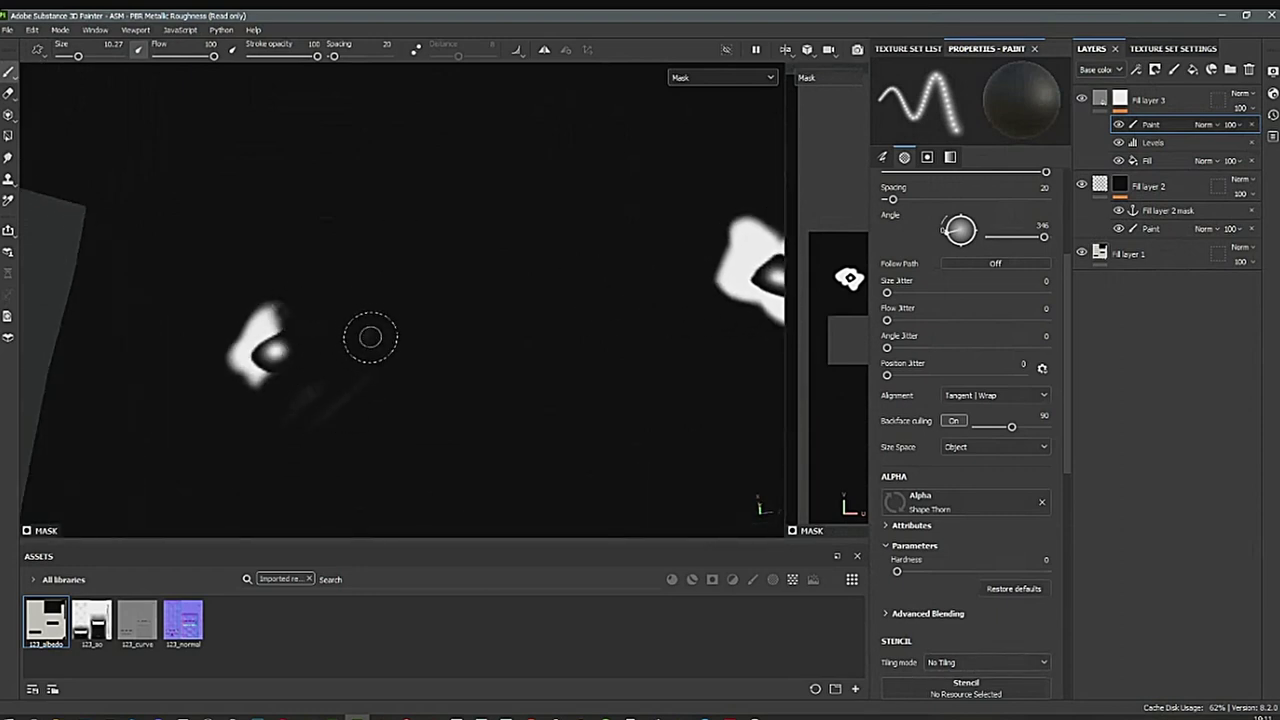
pyautogui.moveTo(287, 420)
pyautogui.mouseDown()
pyautogui.moveTo(229, 349)
pyautogui.moveTo(217, 363)
pyautogui.moveTo(291, 316)
pyautogui.moveTo(251, 349)
pyautogui.moveTo(258, 363)
pyautogui.moveTo(244, 356)
pyautogui.mouseUp()
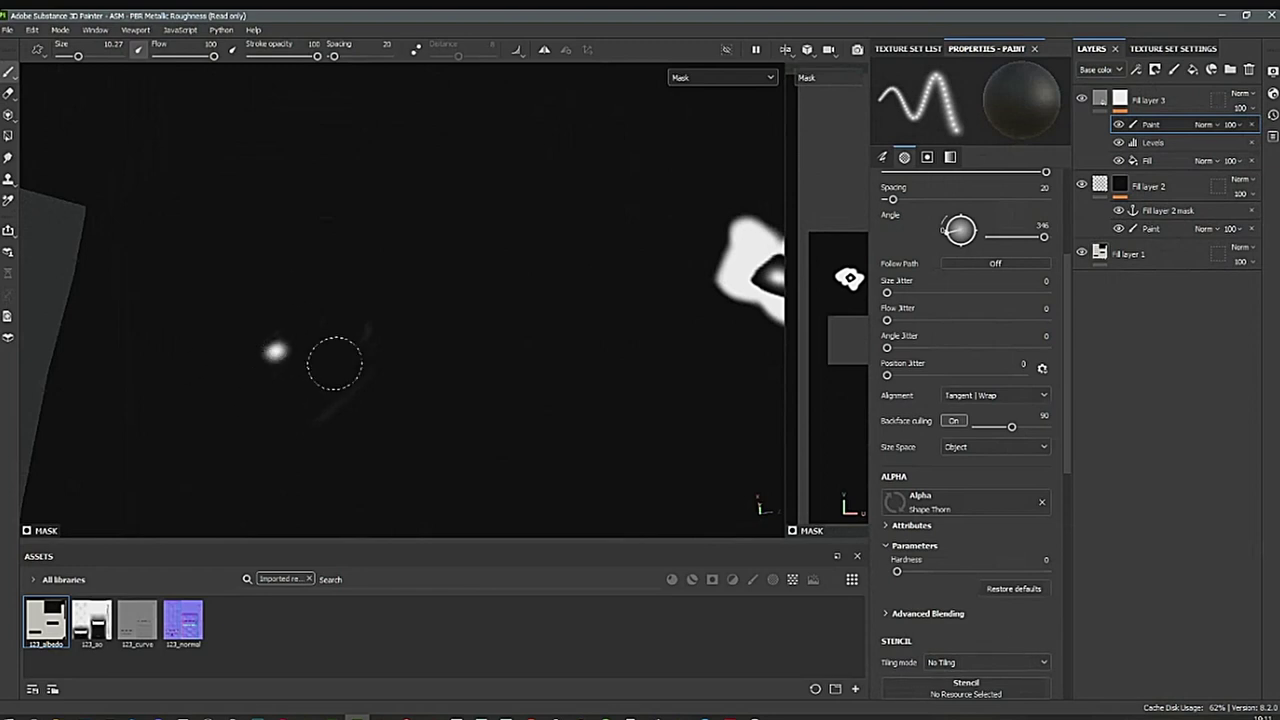
pyautogui.keyDown('alt'); pyautogui.moveTo(605, 345); pyautogui.dragTo(327, 353, button='middle'); pyautogui.keyUp('alt')
pyautogui.moveTo(547, 305)
pyautogui.mouseDown()
pyautogui.moveTo(526, 300)
pyautogui.moveTo(525, 341)
pyautogui.moveTo(576, 326)
pyautogui.moveTo(509, 309)
pyautogui.moveTo(523, 309)
pyautogui.moveTo(518, 260)
pyautogui.moveTo(508, 272)
pyautogui.moveTo(545, 260)
pyautogui.moveTo(583, 270)
pyautogui.moveTo(543, 234)
pyautogui.moveTo(487, 229)
pyautogui.moveTo(445, 271)
pyautogui.moveTo(483, 266)
pyautogui.moveTo(491, 308)
pyautogui.moveTo(458, 296)
pyautogui.mouseUp()
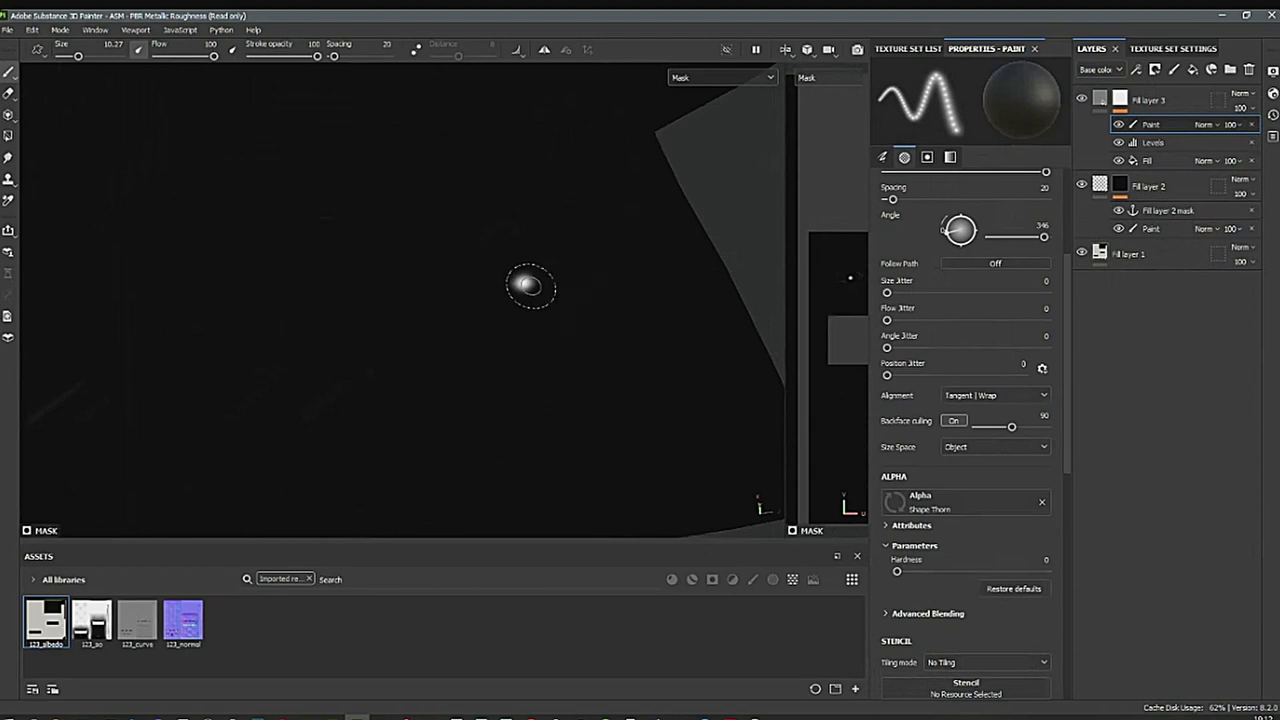
# Switch the viewport to the full material and examine the shading of the right dimple up close.
pyautogui.keyDown('alt'); pyautogui.moveTo(612, 322); pyautogui.dragTo(492, 368); pyautogui.keyUp('alt')
pyautogui.press('m')
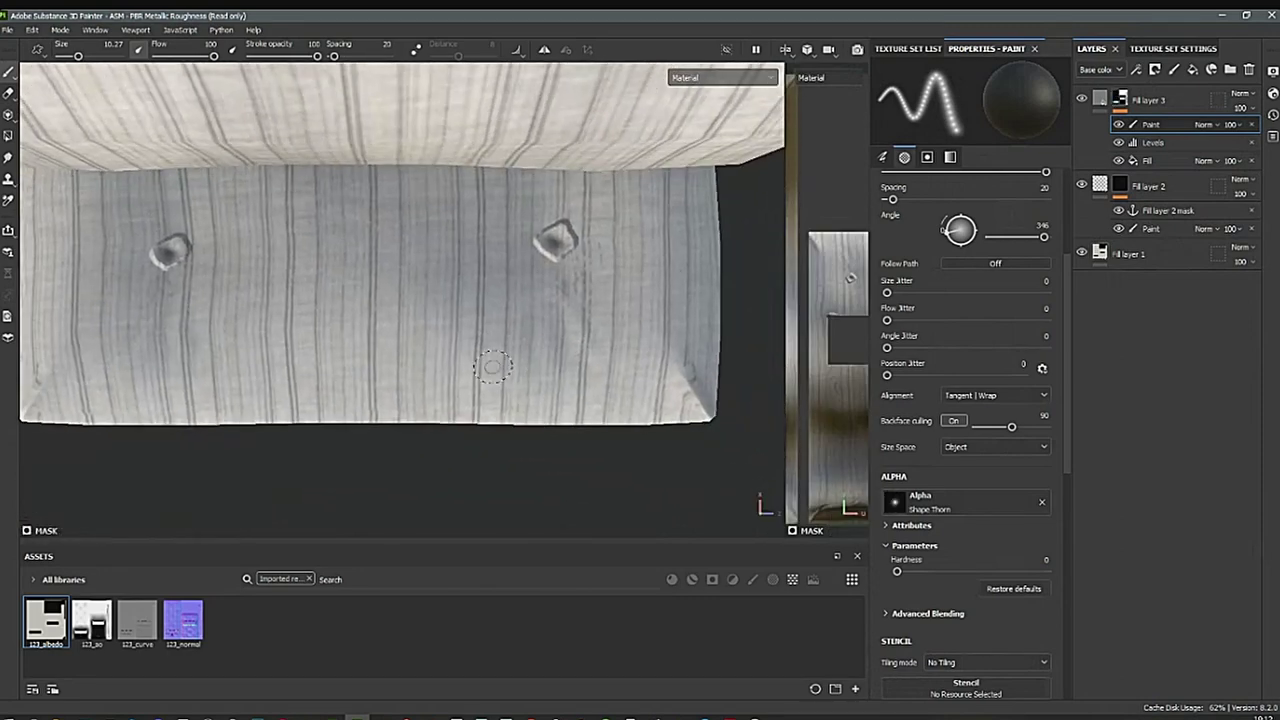
pyautogui.scroll(3, 595, 247)
pyautogui.keyDown('alt'); pyautogui.moveTo(582, 252); pyautogui.dragTo(529, 366, button='middle'); pyautogui.keyUp('alt')
pyautogui.scroll(3, 529, 366)
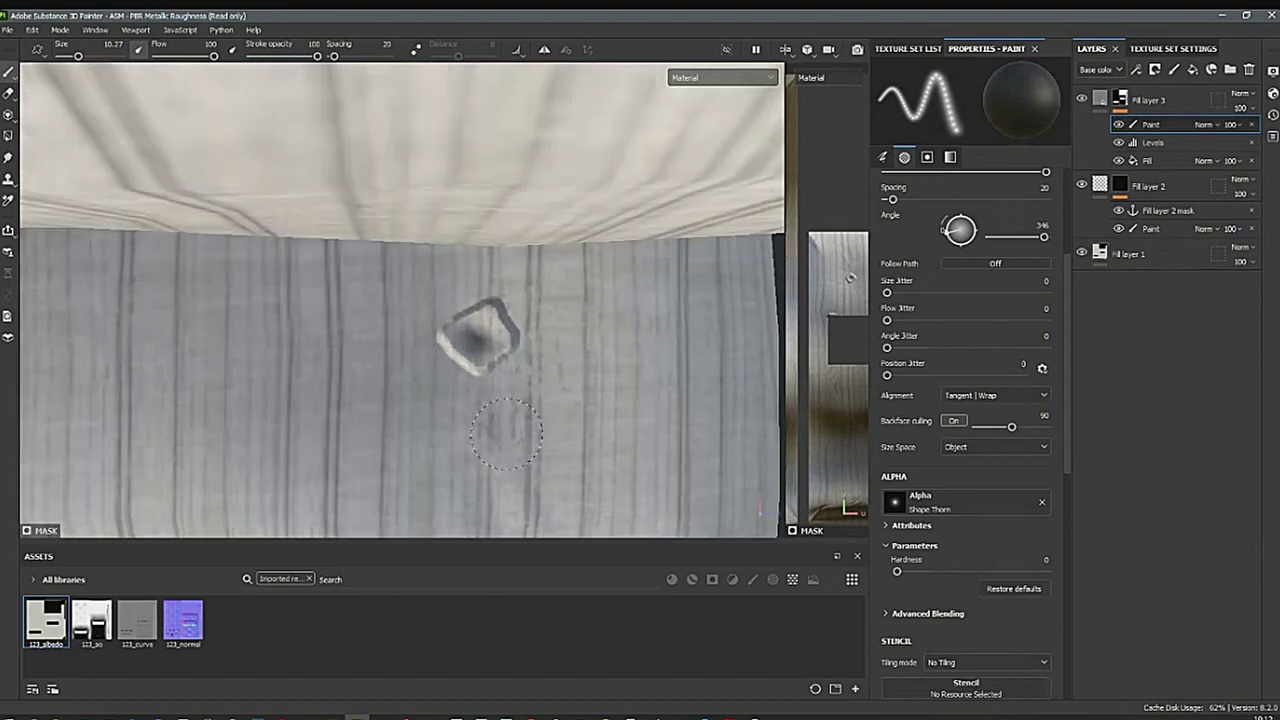
pyautogui.moveTo(535, 426)
pyautogui.keyDown('alt'); pyautogui.mouseDown()
pyautogui.moveTo(566, 323)
pyautogui.moveTo(591, 305)
pyautogui.mouseUp(); pyautogui.keyUp('alt')
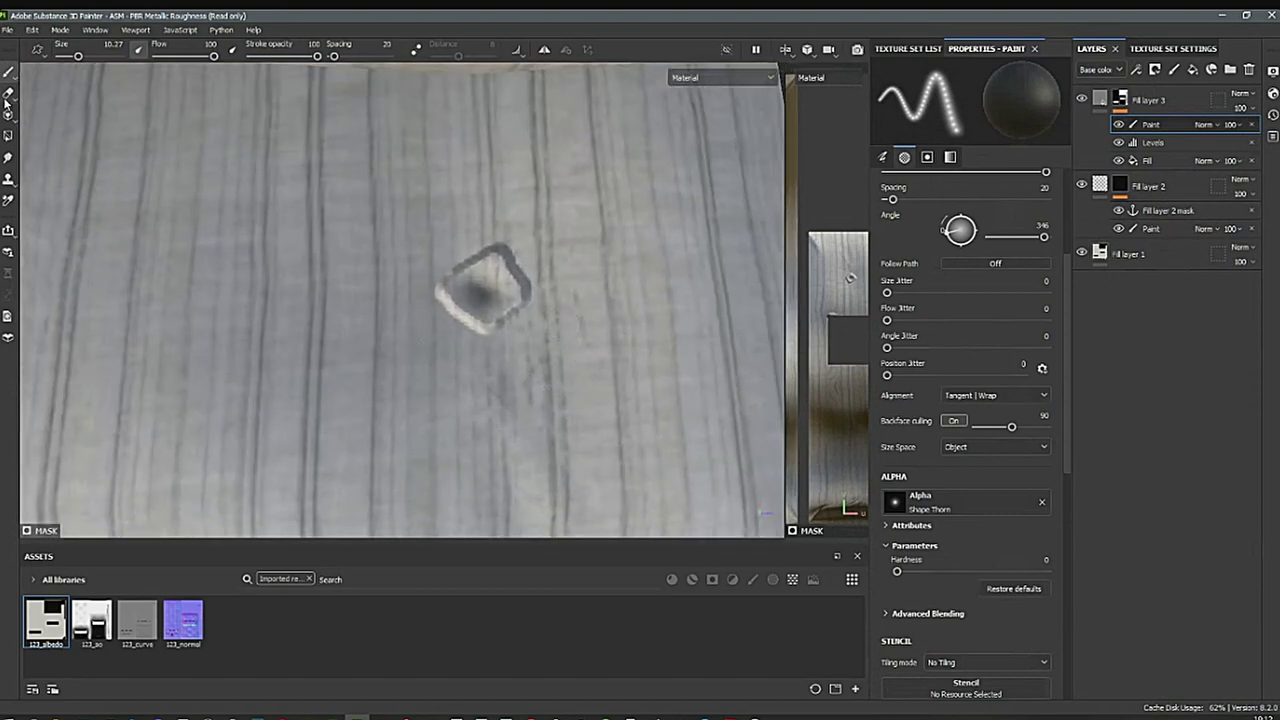
# Try painting white around the right dimple with the brush reduced to size 8.42, and undo the stroke.
pyautogui.press('x')
pyautogui.press('[')
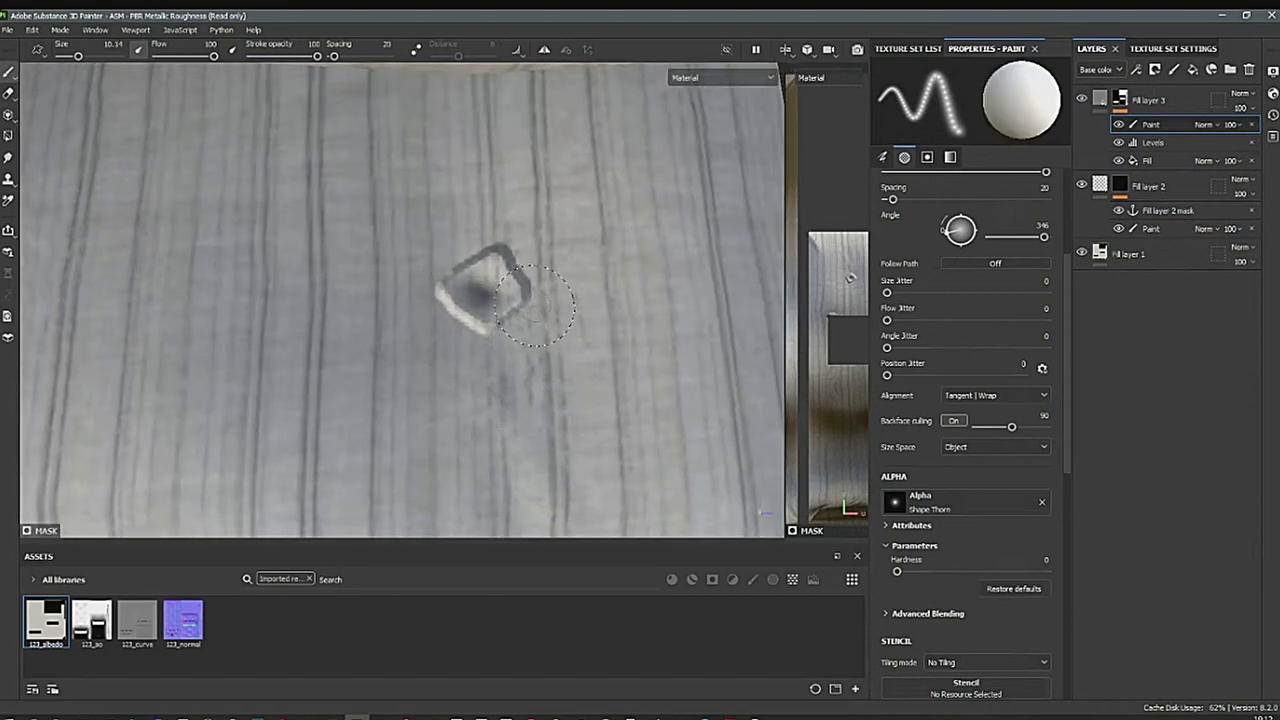
pyautogui.moveTo(527, 298)
pyautogui.mouseDown()
pyautogui.moveTo(500, 338)
pyautogui.moveTo(432, 318)
pyautogui.moveTo(445, 270)
pyautogui.moveTo(490, 250)
pyautogui.moveTo(516, 260)
pyautogui.moveTo(537, 324)
pyautogui.moveTo(495, 350)
pyautogui.moveTo(436, 293)
pyautogui.mouseUp()
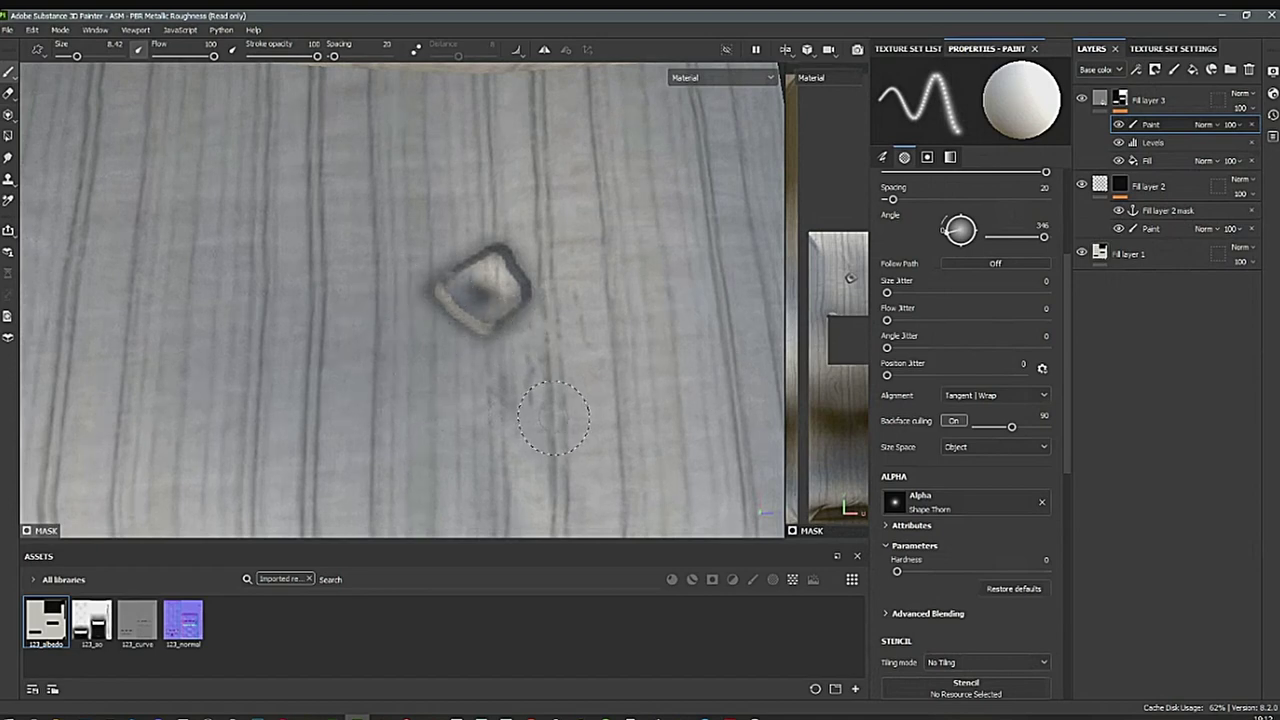
pyautogui.hotkey('ctrl', 'z')
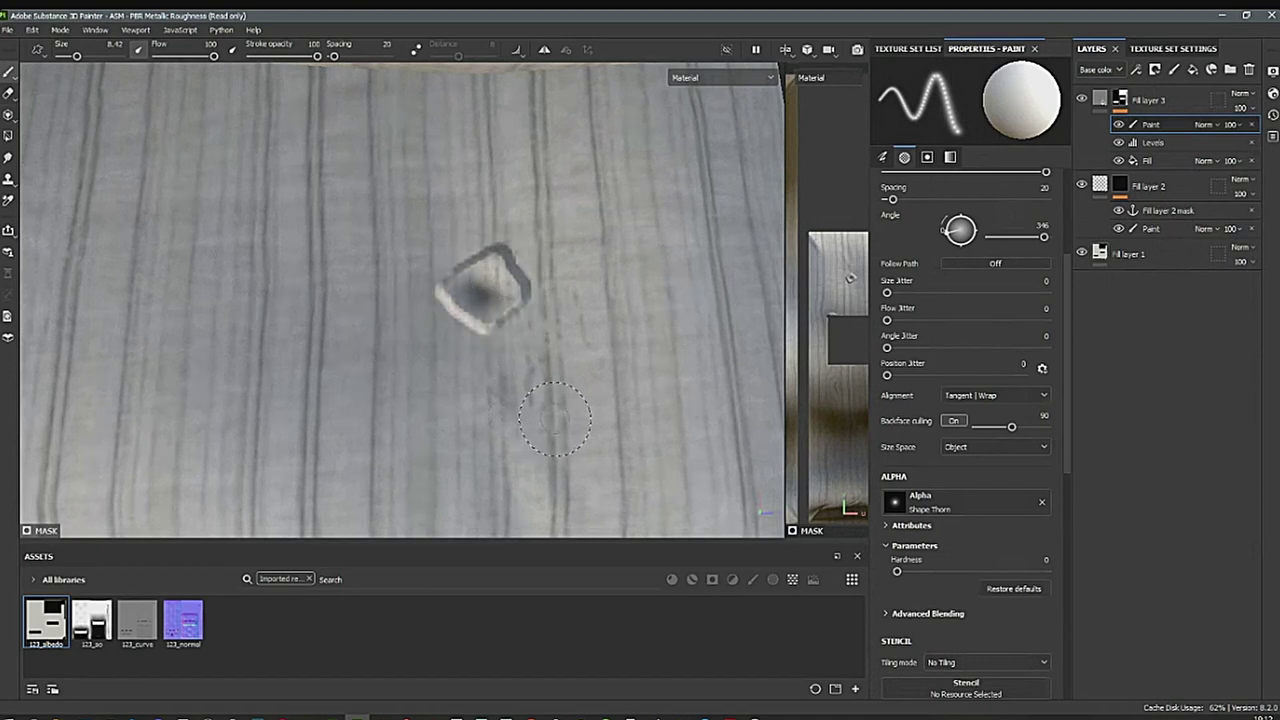
# Try erasing along the right dimple's outline in Fill layer 3's Paint effect with a size 3.94 eraser, and undo the strokes.
pyautogui.click(10, 94)
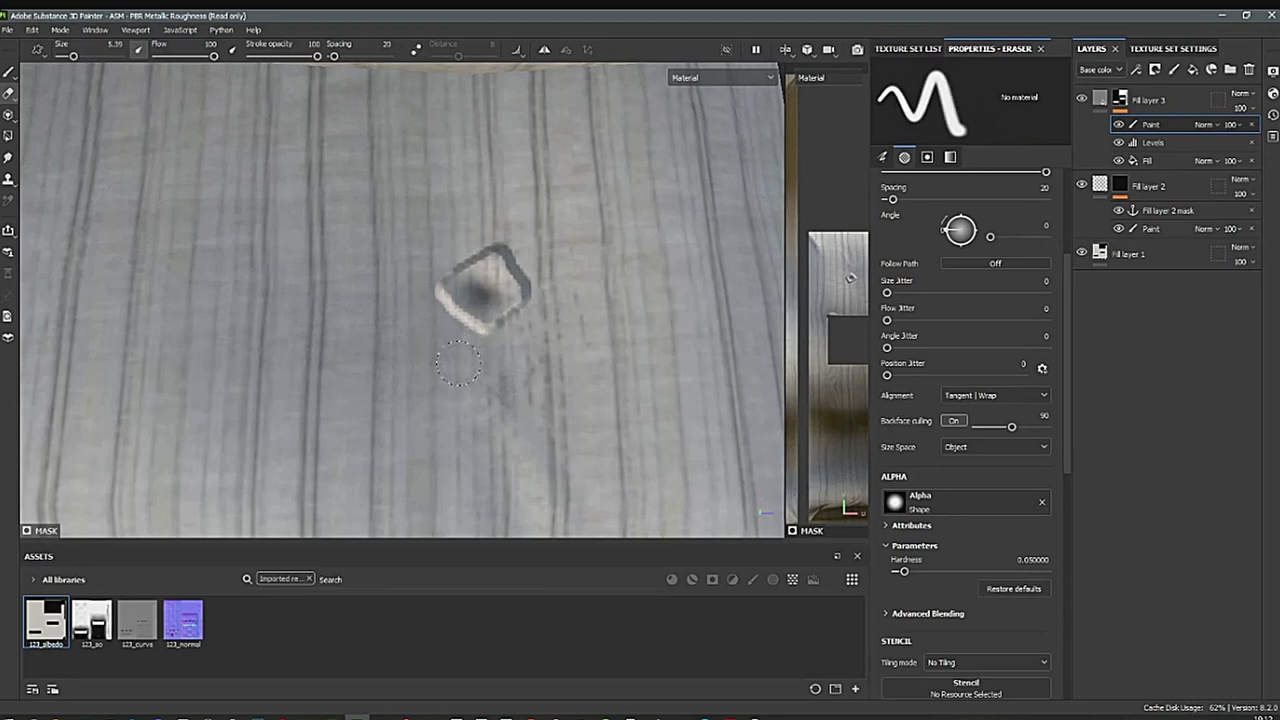
pyautogui.keyDown('ctrl'); pyautogui.moveTo(459, 363); pyautogui.dragTo(442, 363, button='right'); pyautogui.keyUp('ctrl')
pyautogui.keyDown('alt'); pyautogui.moveTo(442, 363); pyautogui.dragTo(419, 363, button='middle'); pyautogui.keyUp('alt')
pyautogui.moveTo(420, 292); pyautogui.dragTo(467, 251)
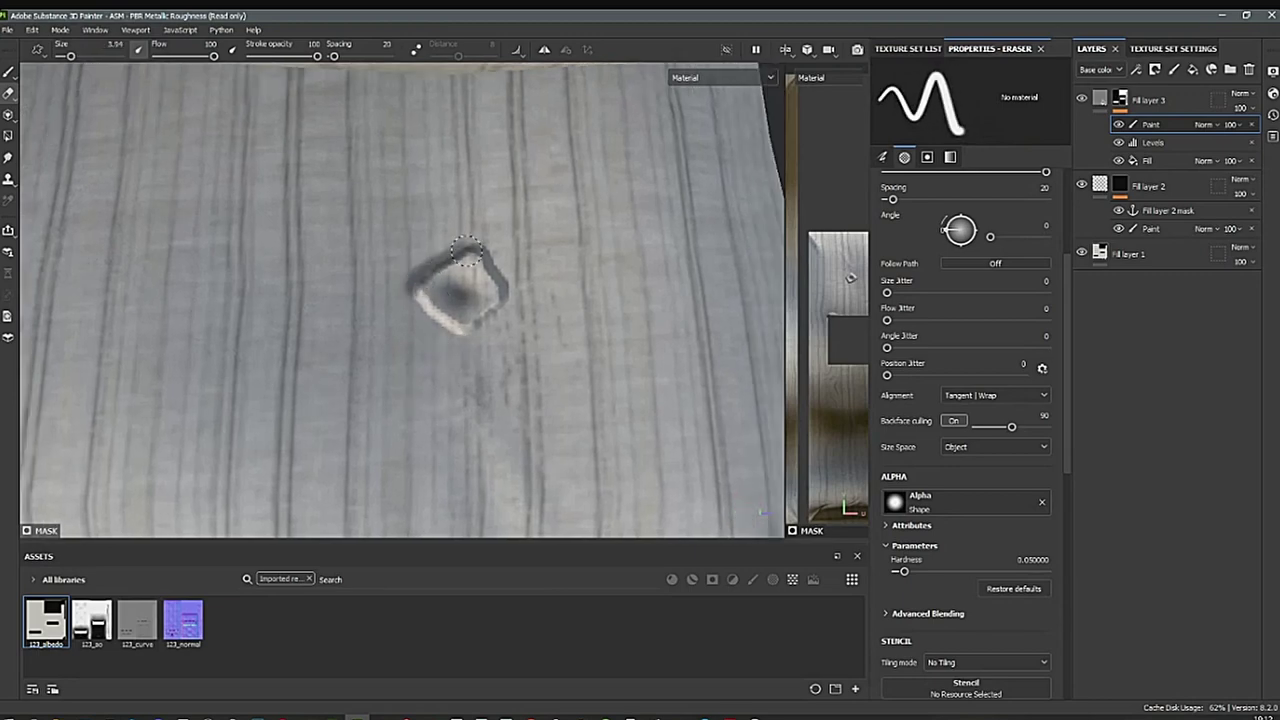
pyautogui.moveTo(456, 328); pyautogui.dragTo(421, 267)
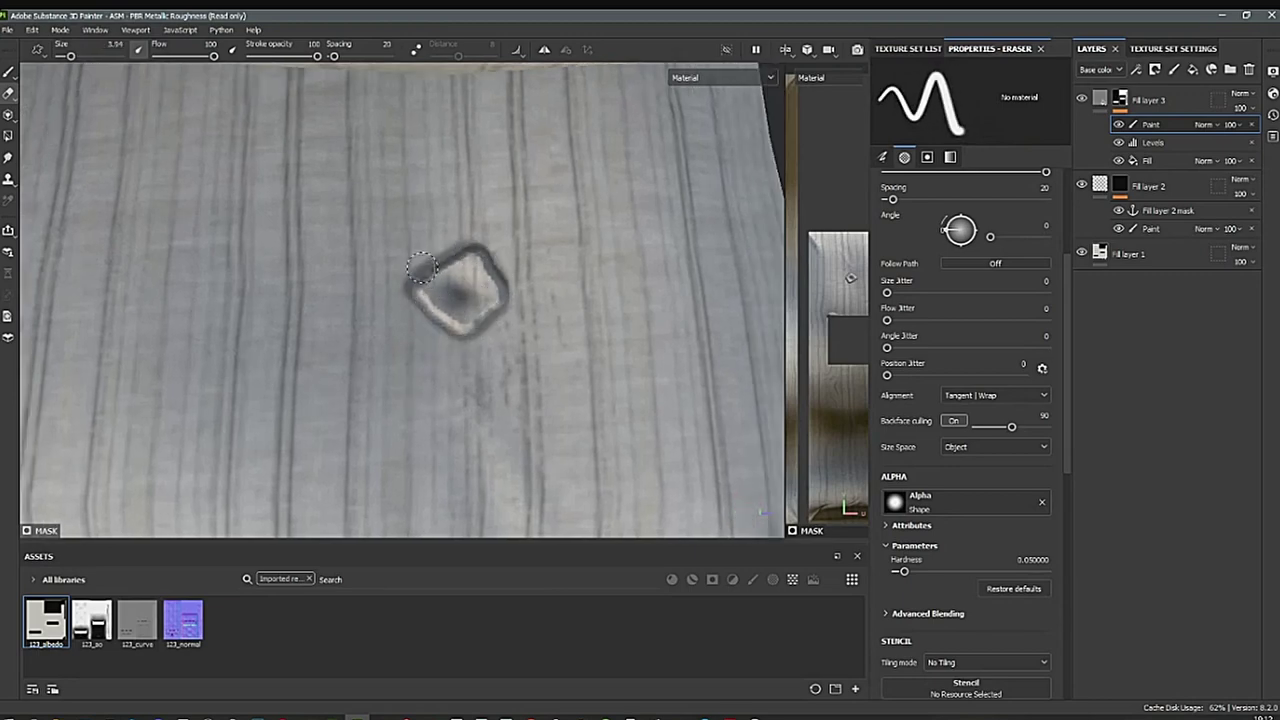
pyautogui.keyDown('alt'); pyautogui.moveTo(573, 433); pyautogui.dragTo(558, 404); pyautogui.keyUp('alt')
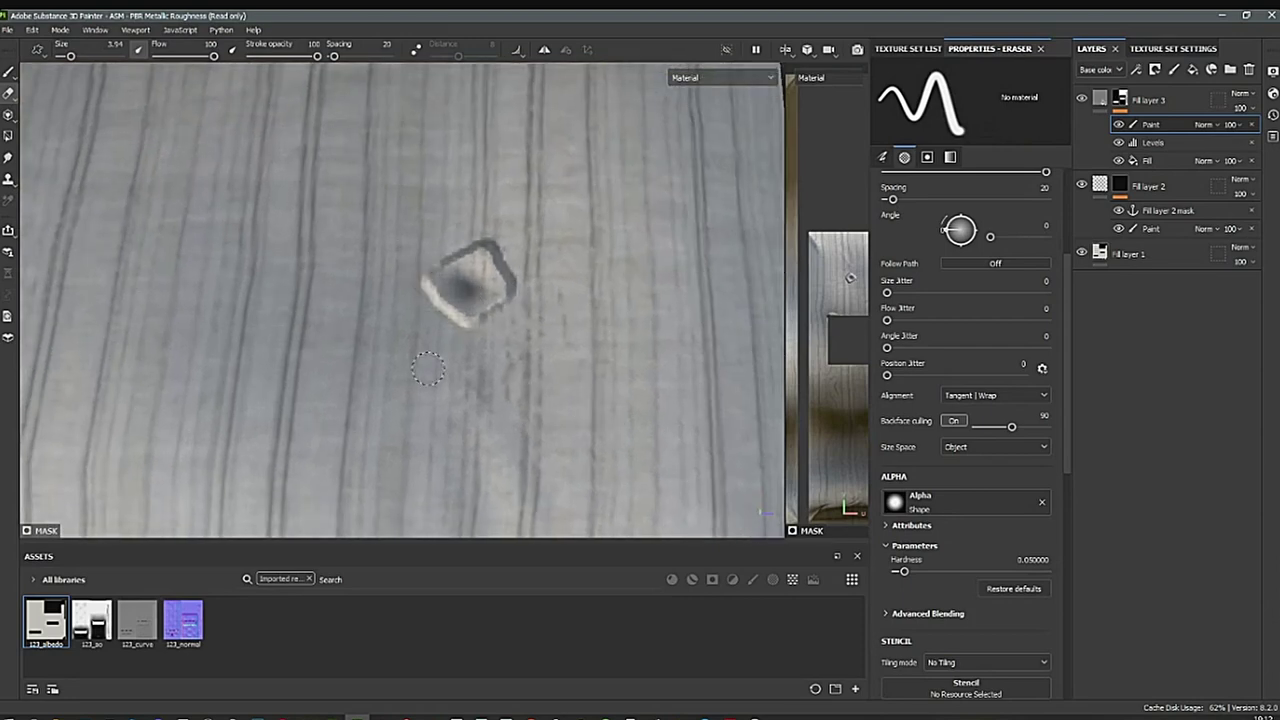
pyautogui.moveTo(634, 413)
pyautogui.keyDown('alt'); pyautogui.mouseDown()
pyautogui.moveTo(562, 390)
pyautogui.moveTo(549, 368)
pyautogui.mouseUp(); pyautogui.keyUp('alt')
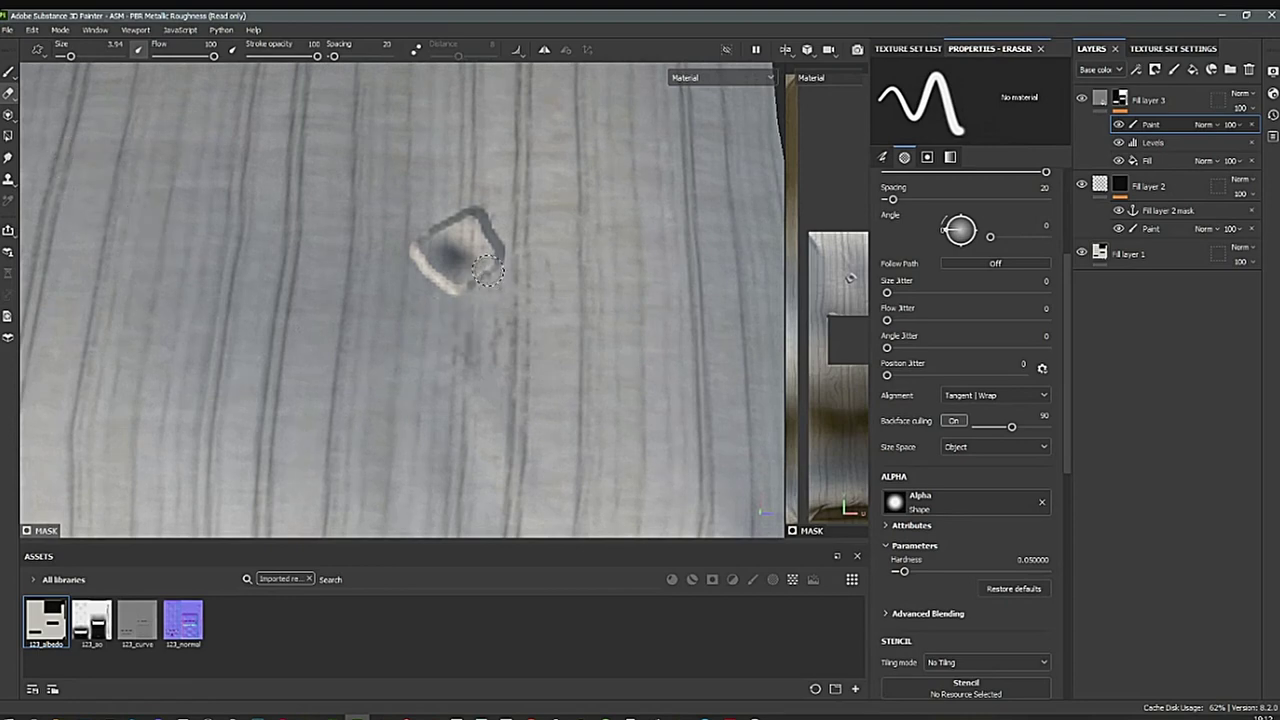
pyautogui.moveTo(487, 272); pyautogui.dragTo(506, 263)
pyautogui.hotkey('ctrl', 'z')
# Softly erase around the right dimple's edge with the eraser at size 6.8, hardness 0 and flow 16.
pyautogui.moveTo(515, 348)
pyautogui.keyDown('ctrl'); pyautogui.mouseDown(button='right')
pyautogui.moveTo(500, 330)
pyautogui.moveTo(523, 330)
pyautogui.moveTo(543, 277)
pyautogui.moveTo(534, 286)
pyautogui.mouseUp(button='right'); pyautogui.keyUp('ctrl')
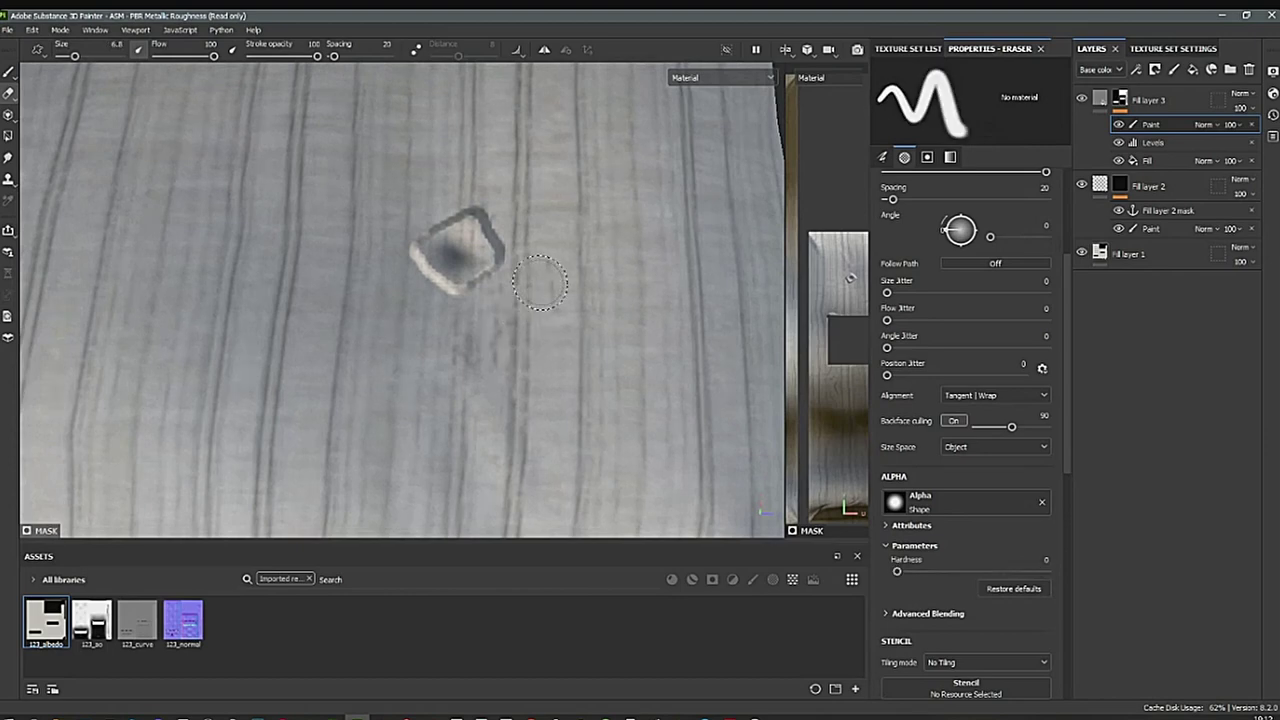
pyautogui.moveTo(512, 271); pyautogui.dragTo(486, 295)
pyautogui.hotkey('ctrl', 'z')
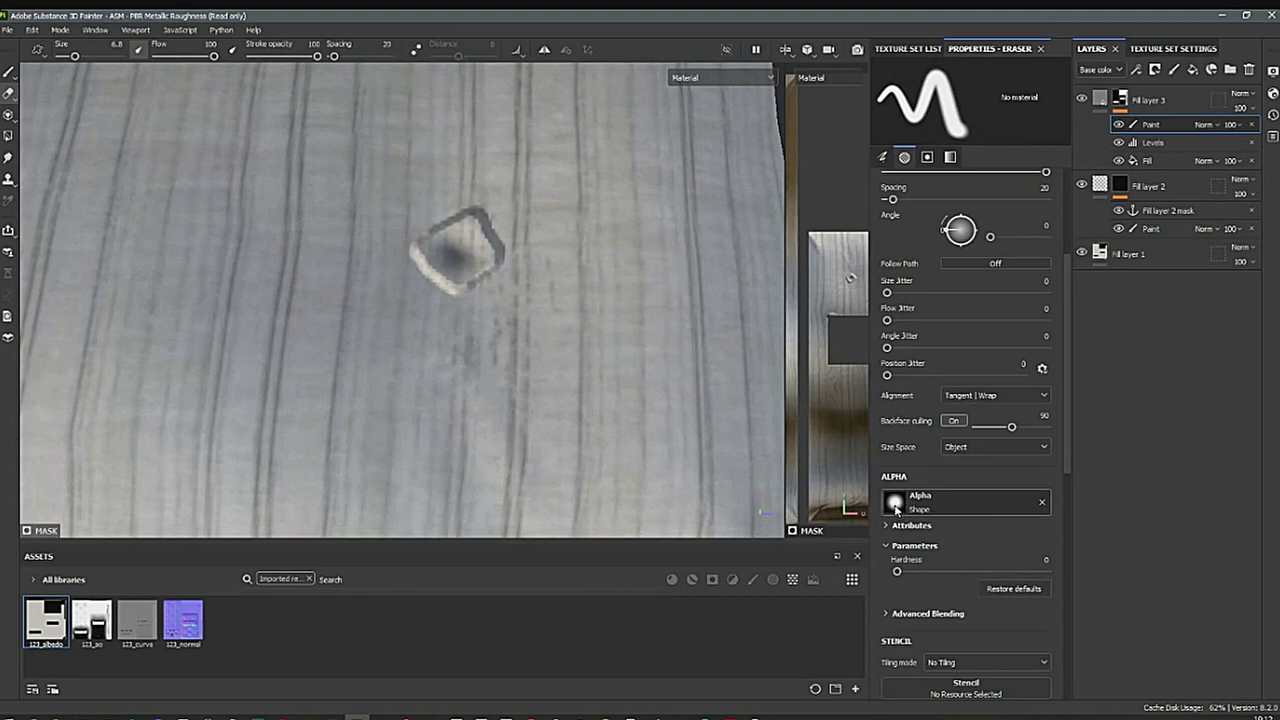
pyautogui.moveTo(213, 55); pyautogui.dragTo(166, 56)
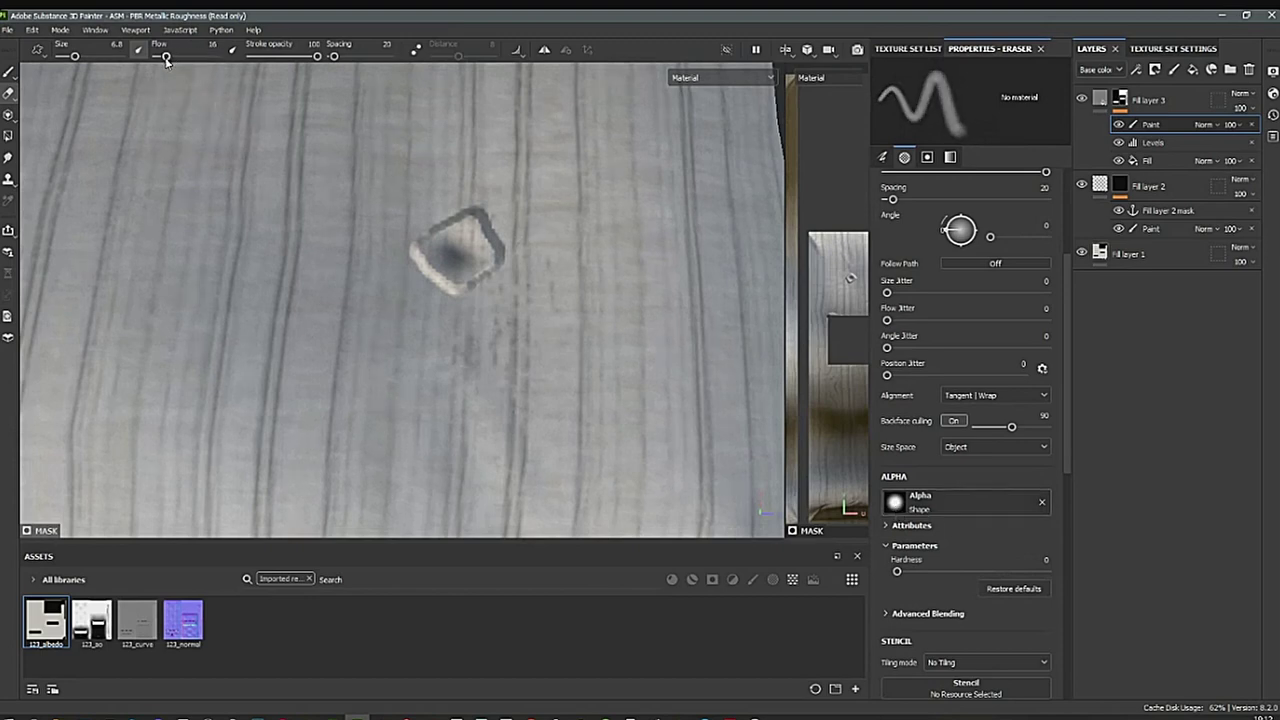
pyautogui.hotkey('ctrl', 'z')
pyautogui.moveTo(486, 229)
pyautogui.mouseDown()
pyautogui.moveTo(408, 278)
pyautogui.moveTo(446, 294)
pyautogui.moveTo(476, 223)
pyautogui.moveTo(491, 286)
pyautogui.moveTo(403, 284)
pyautogui.moveTo(436, 218)
pyautogui.moveTo(499, 245)
pyautogui.moveTo(438, 268)
pyautogui.mouseUp()
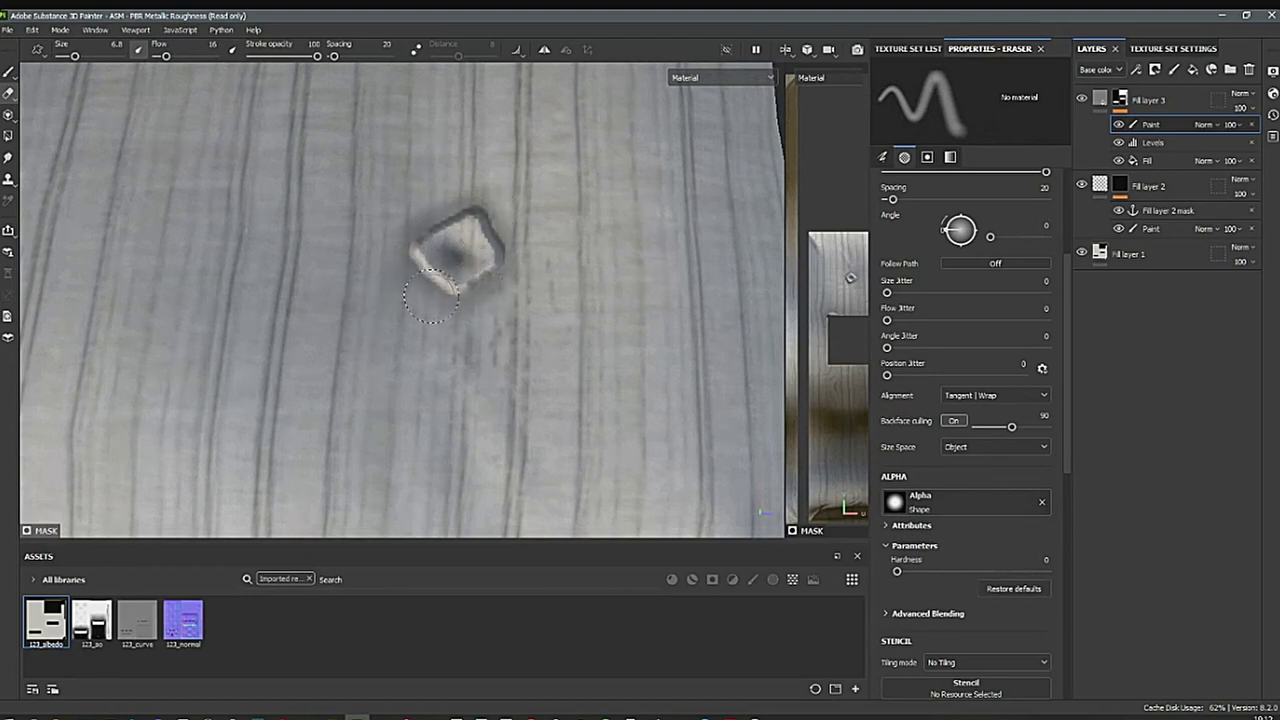
# Softly erase around the left dimple on the mattress flap with the size 6.8, flow 16 eraser.
pyautogui.moveTo(548, 320)
pyautogui.keyDown('alt'); pyautogui.mouseDown()
pyautogui.moveTo(500, 250)
pyautogui.moveTo(586, 198)
pyautogui.mouseUp(); pyautogui.keyUp('alt')
pyautogui.keyDown('alt'); pyautogui.moveTo(405, 385); pyautogui.dragTo(515, 323, button='right'); pyautogui.keyUp('alt')
pyautogui.keyDown('alt'); pyautogui.moveTo(515, 323); pyautogui.dragTo(360, 290); pyautogui.keyUp('alt')
pyautogui.moveTo(347, 212)
pyautogui.mouseDown()
pyautogui.moveTo(293, 230)
pyautogui.moveTo(443, 297)
pyautogui.moveTo(493, 355)
pyautogui.moveTo(443, 400)
pyautogui.moveTo(316, 293)
pyautogui.mouseUp()
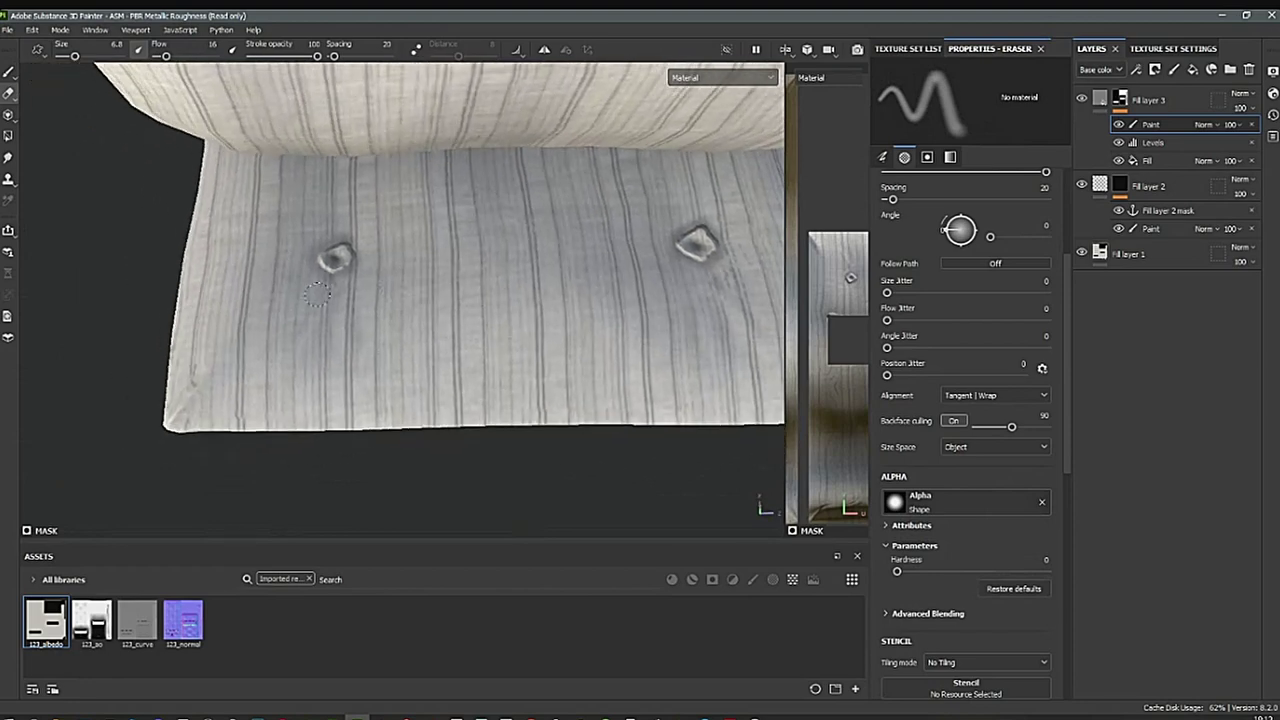
# Smudge the mask around the left dimple's outline with the Smudge tool at size 10 and flow 50.
pyautogui.click(9, 157)
pyautogui.keyDown('alt'); pyautogui.moveTo(357, 291); pyautogui.dragTo(329, 387, button='right'); pyautogui.keyUp('alt')
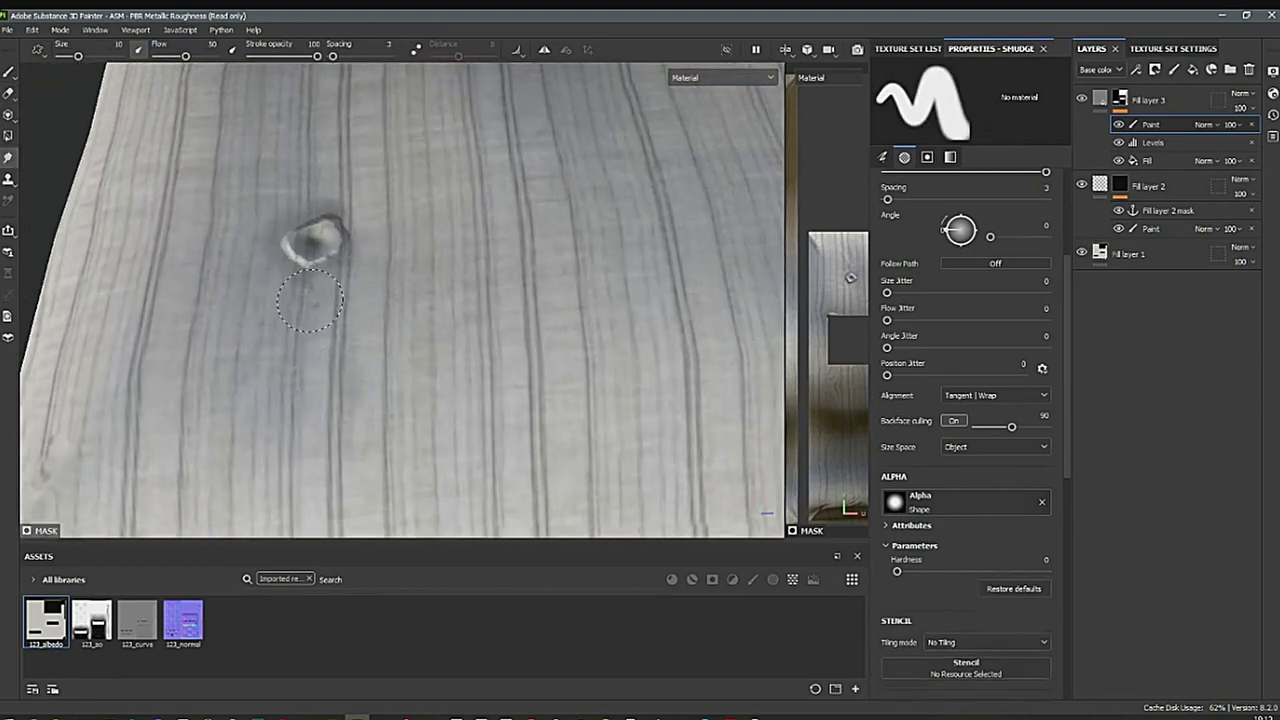
pyautogui.moveTo(317, 277)
pyautogui.mouseDown()
pyautogui.moveTo(330, 282)
pyautogui.moveTo(362, 254)
pyautogui.moveTo(368, 228)
pyautogui.mouseUp()
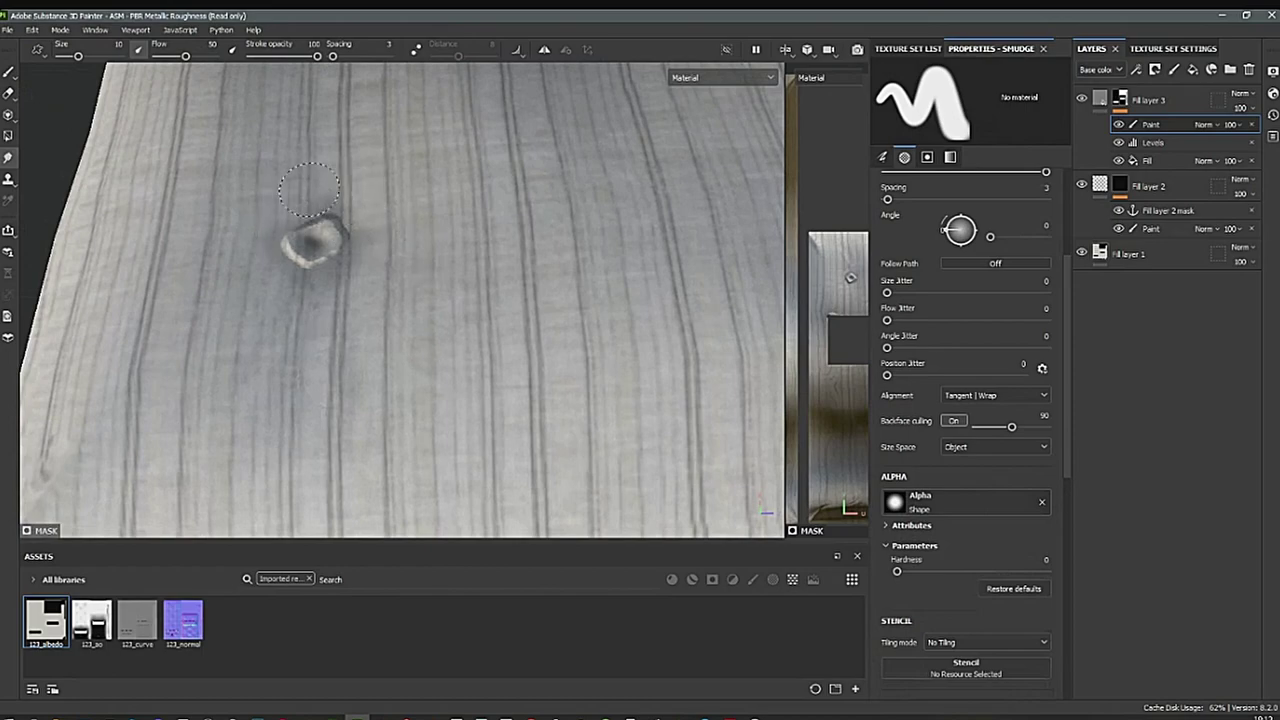
pyautogui.keyDown('alt'); pyautogui.moveTo(397, 275); pyautogui.dragTo(334, 254, button='right'); pyautogui.keyUp('alt')
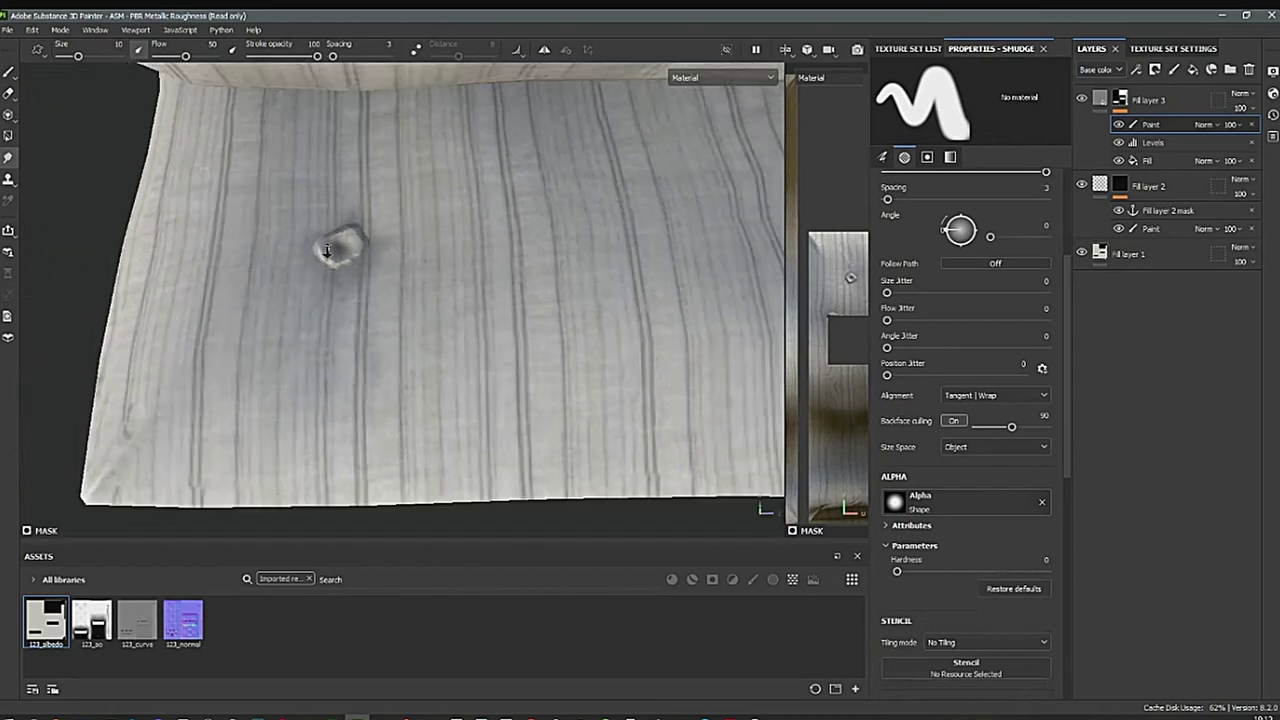
# Examine the shading of both dimples on the flap from several angles, ending close on the left dimple.
pyautogui.keyDown('alt'); pyautogui.moveTo(334, 254); pyautogui.dragTo(435, 321); pyautogui.keyUp('alt')
pyautogui.keyDown('alt'); pyautogui.moveTo(606, 295); pyautogui.dragTo(311, 345, button='middle'); pyautogui.keyUp('alt')
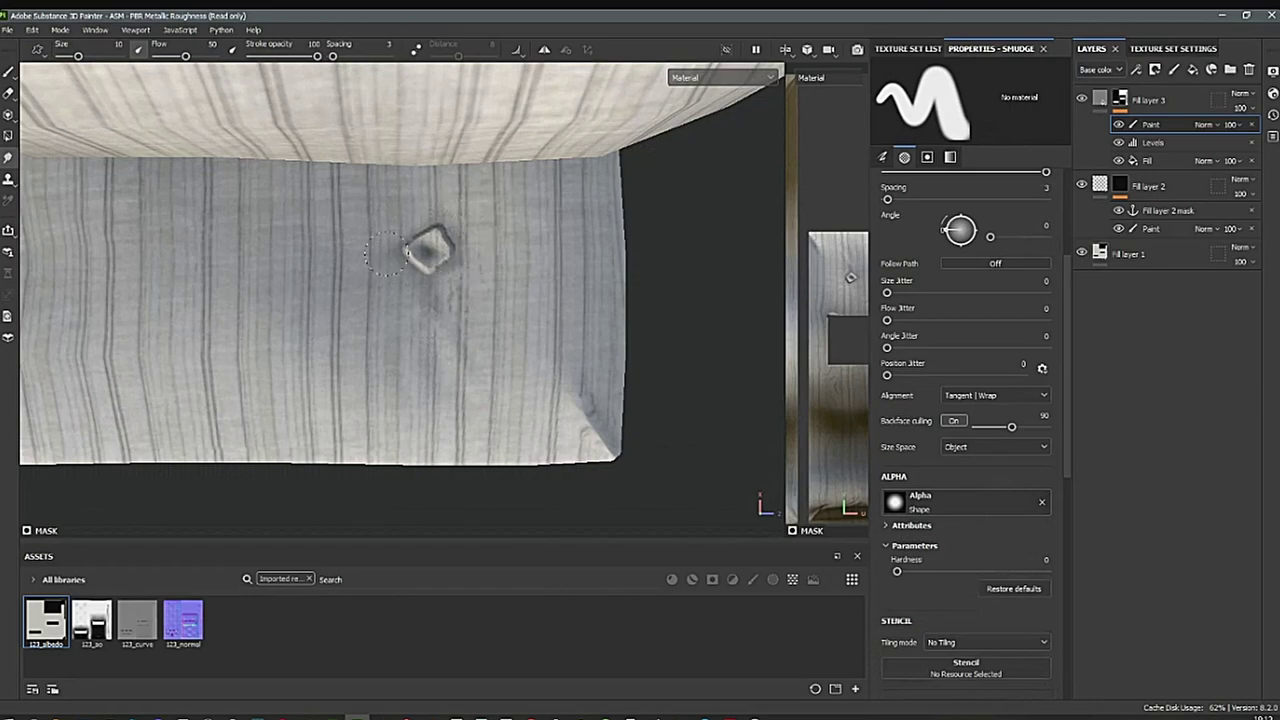
pyautogui.scroll(-3, 462, 253)
pyautogui.keyDown('alt'); pyautogui.moveTo(363, 283); pyautogui.dragTo(519, 337); pyautogui.keyUp('alt')
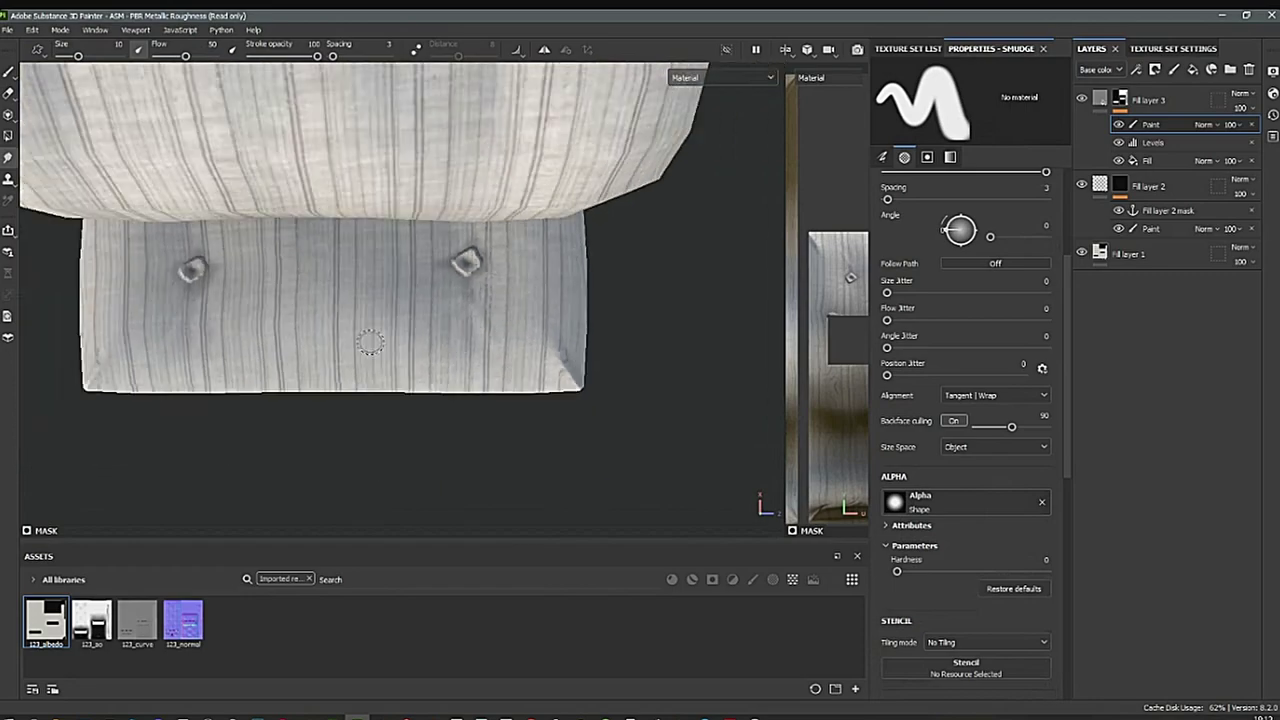
pyautogui.keyDown('alt'); pyautogui.moveTo(519, 337); pyautogui.dragTo(564, 264, button='middle'); pyautogui.keyUp('alt')
pyautogui.keyDown('alt'); pyautogui.moveTo(564, 264); pyautogui.dragTo(411, 329); pyautogui.keyUp('alt')
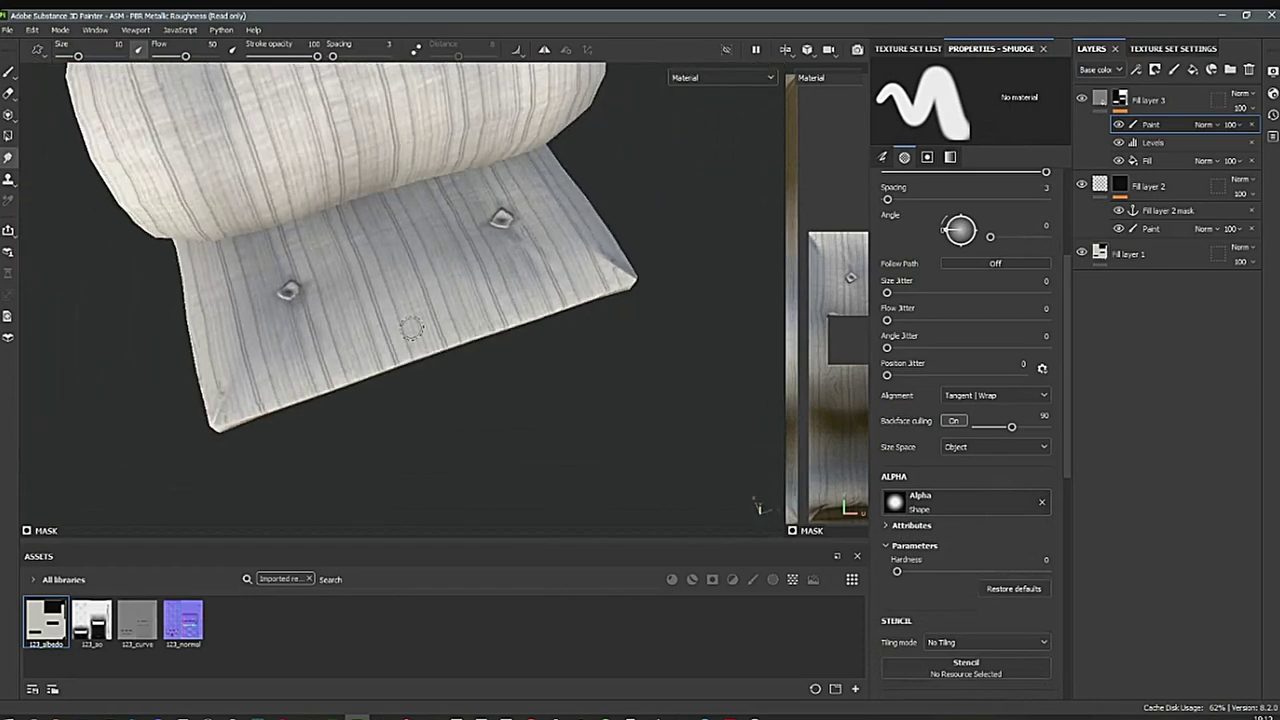
pyautogui.scroll(5, 300, 345)
pyautogui.keyDown('alt'); pyautogui.moveTo(251, 225); pyautogui.dragTo(280, 279, button='middle'); pyautogui.keyUp('alt')
pyautogui.scroll(2, 280, 279)
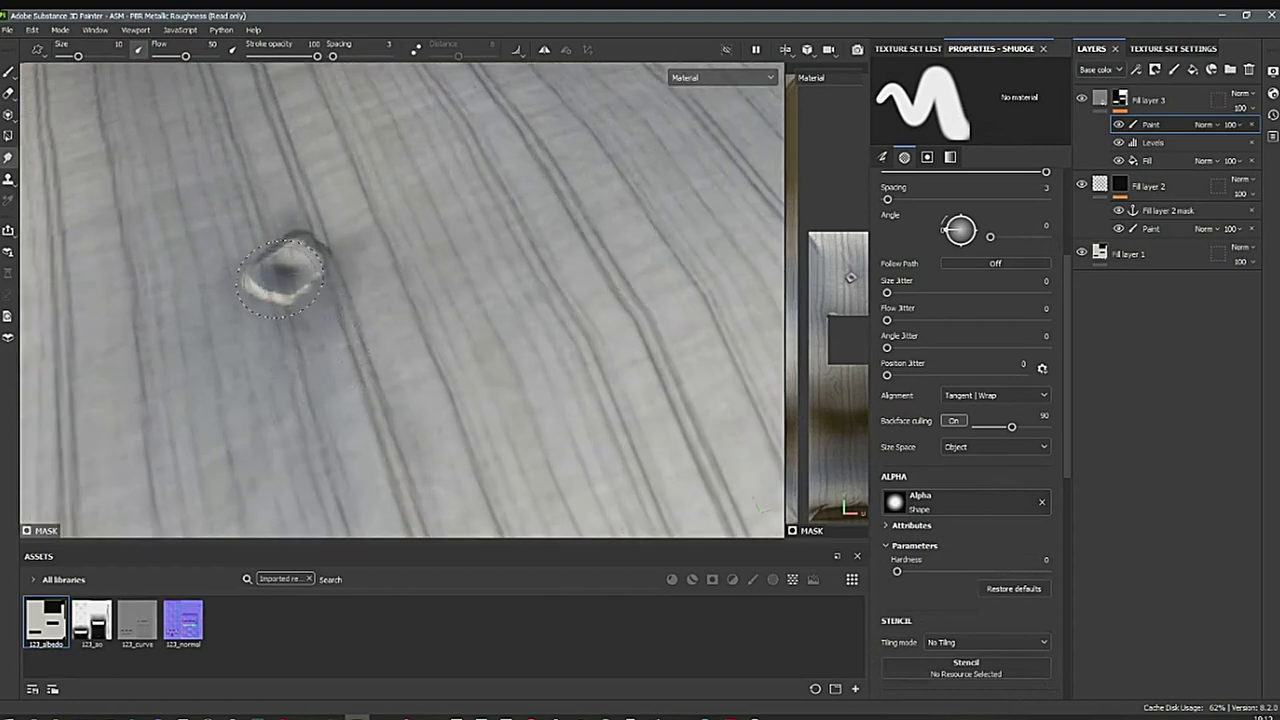
# Switch to the Paint brush on Fill layer 2's Paint effect, try a zero-hardness white dab beside the left dimple, and undo it.
pyautogui.click(1140, 232)
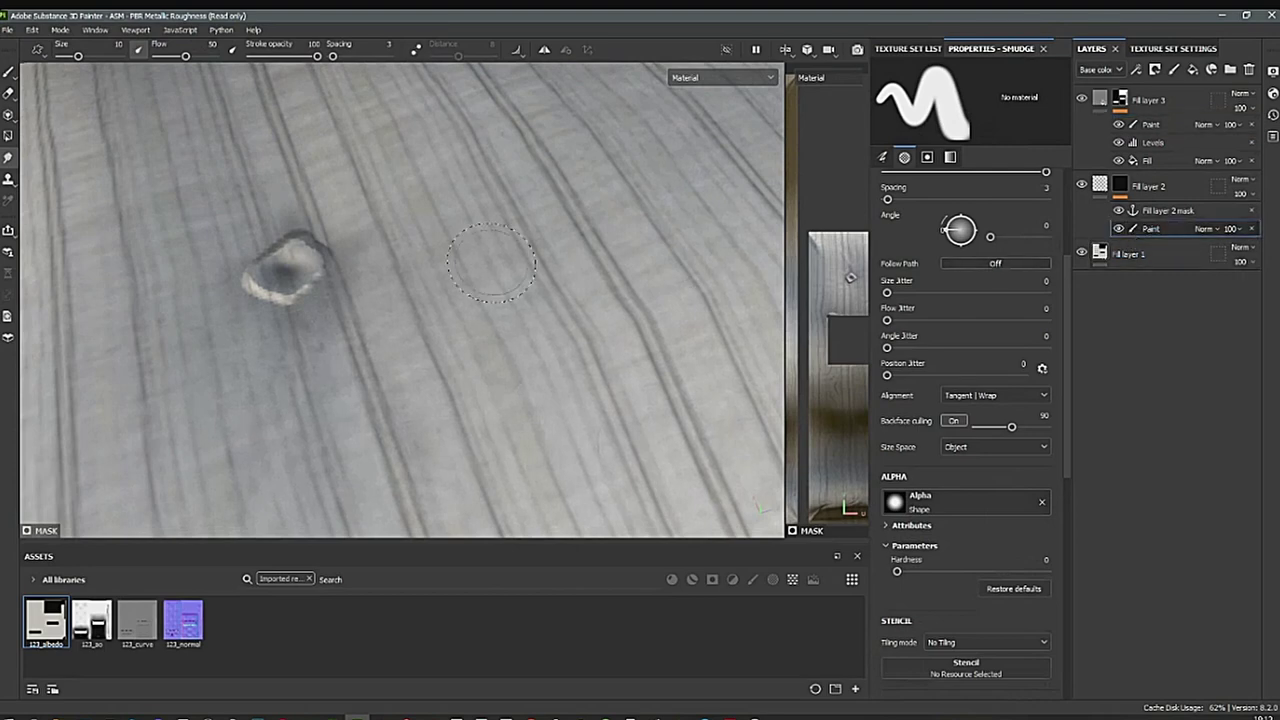
pyautogui.keyDown('ctrl'); pyautogui.moveTo(374, 269); pyautogui.dragTo(357, 271, button='right'); pyautogui.keyUp('ctrl')
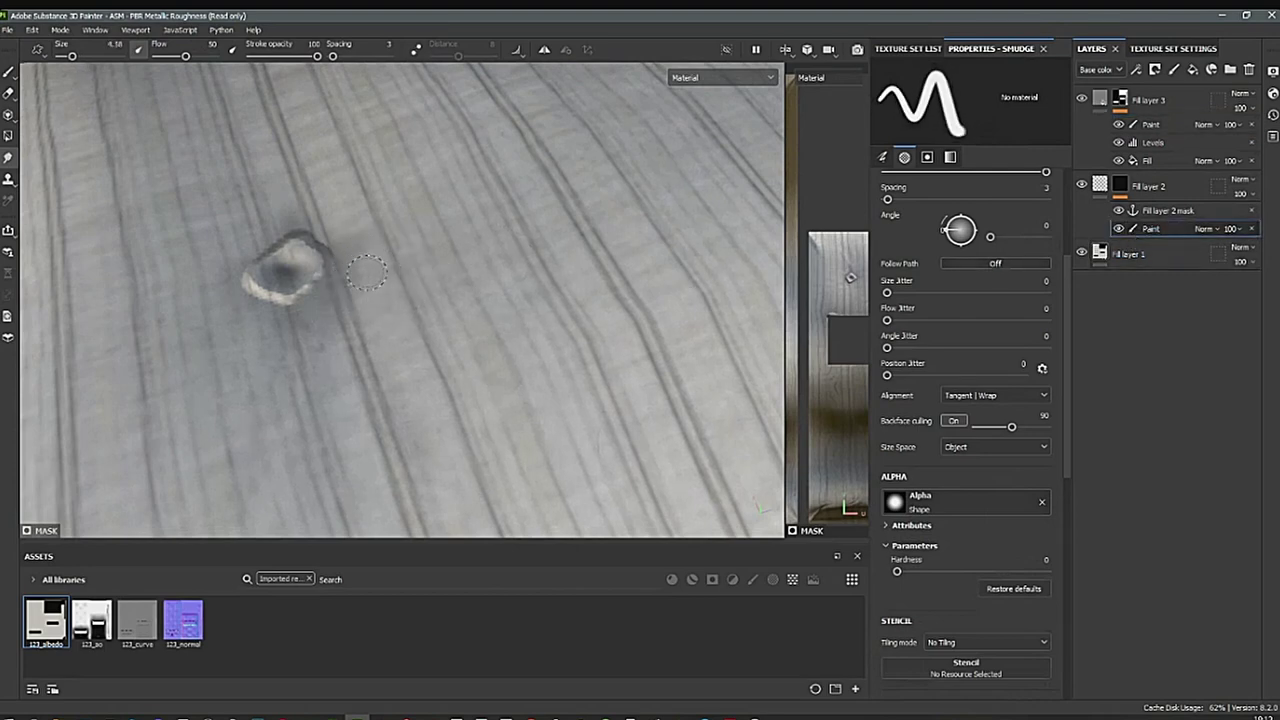
pyautogui.moveTo(365, 272)
pyautogui.keyDown('alt'); pyautogui.mouseDown()
pyautogui.moveTo(386, 284)
pyautogui.moveTo(389, 264)
pyautogui.moveTo(389, 289)
pyautogui.mouseUp(); pyautogui.keyUp('alt')
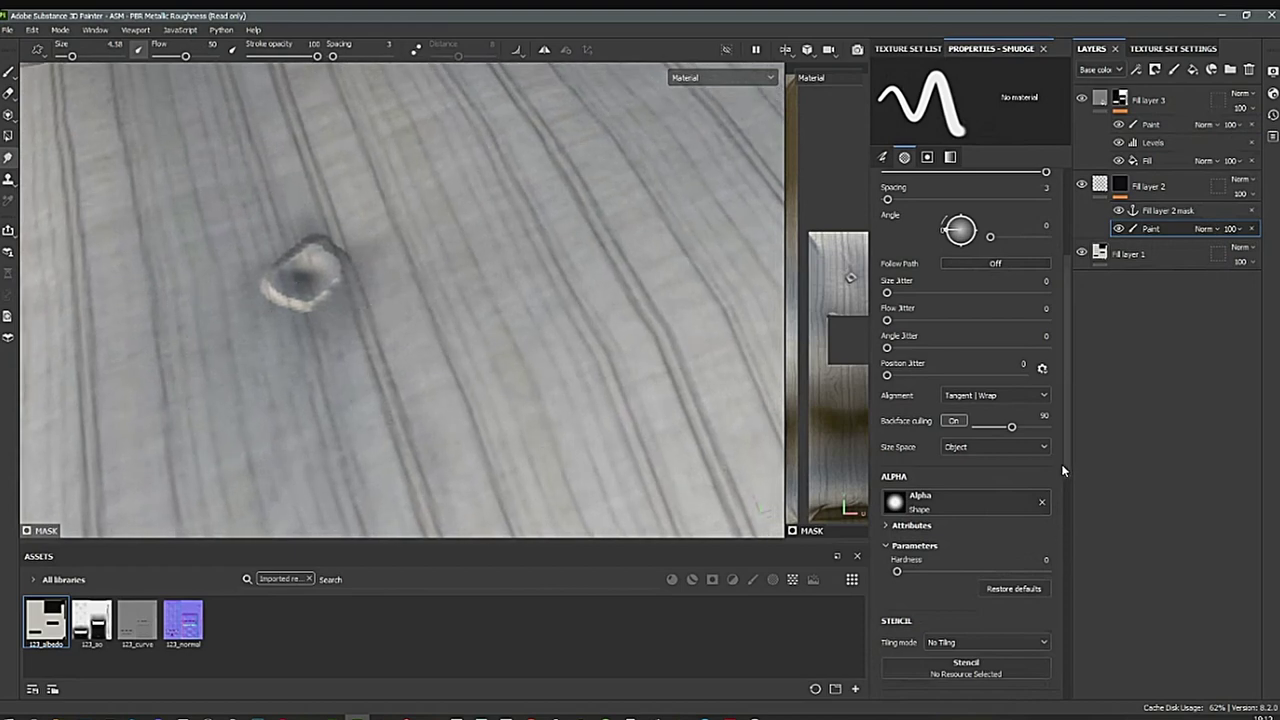
pyautogui.moveTo(1064, 468); pyautogui.dragTo(1074, 527)
pyautogui.click(9, 73)
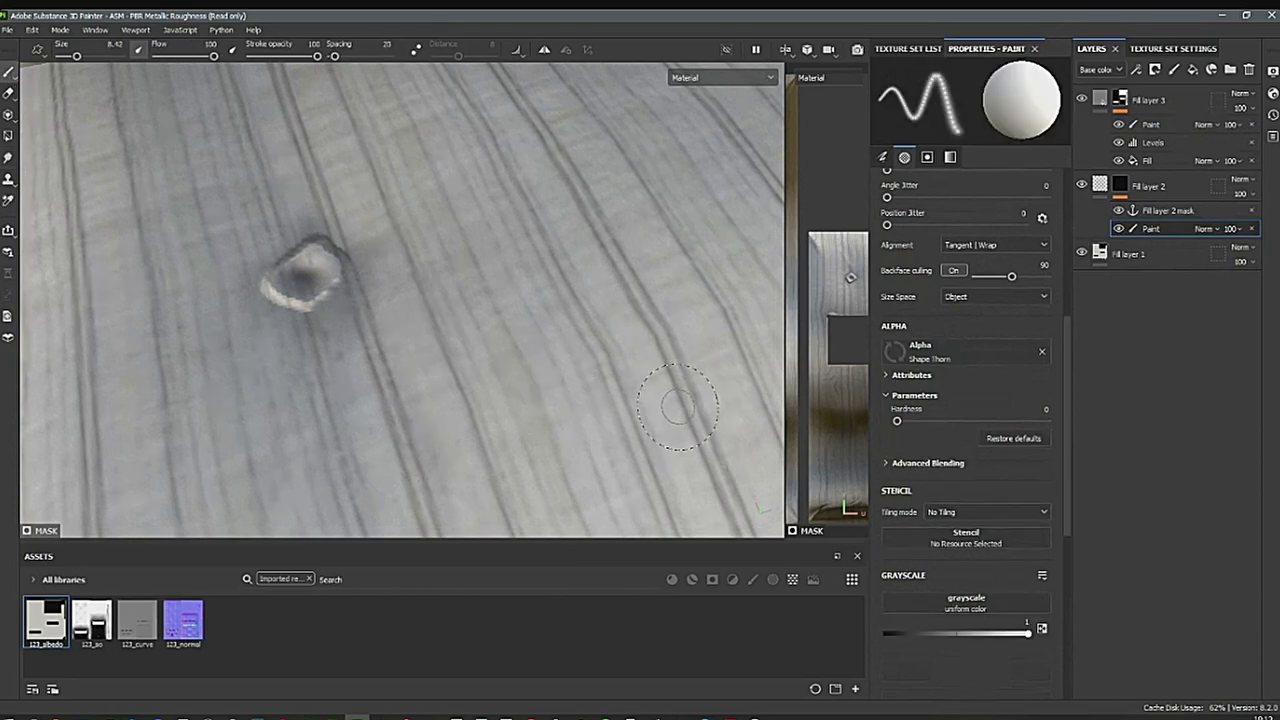
pyautogui.click(511, 360)
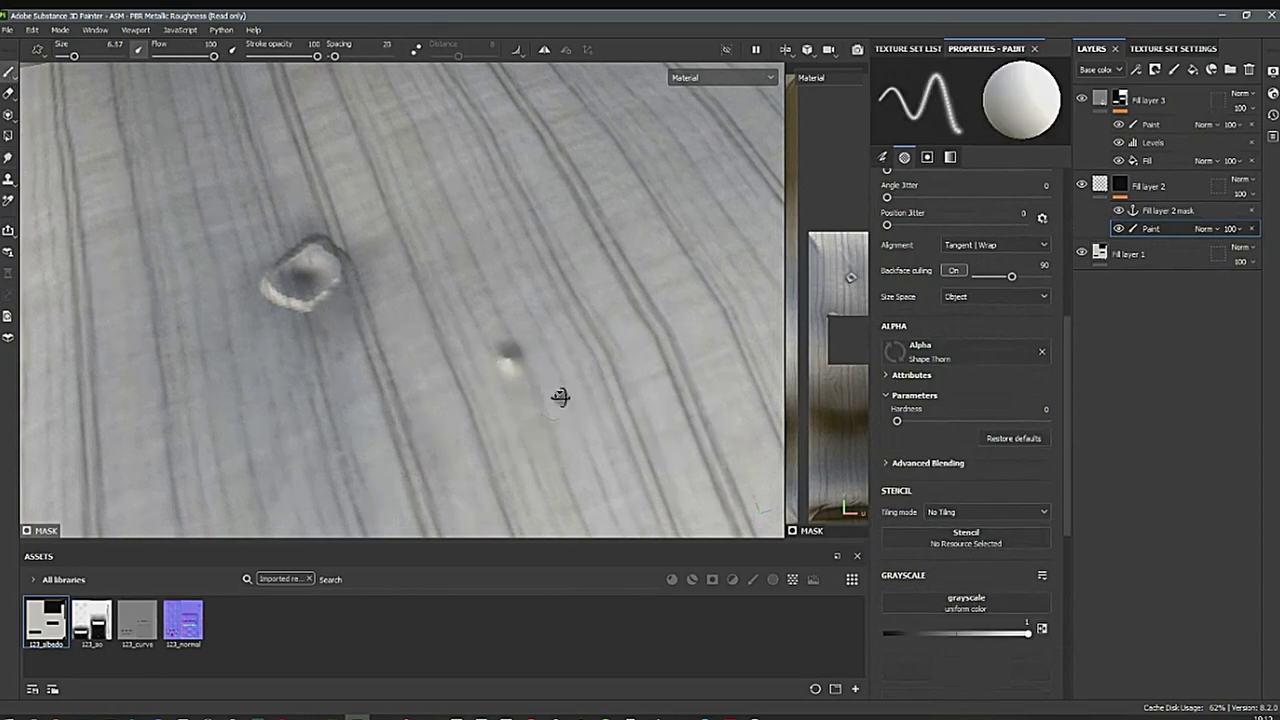
pyautogui.moveTo(563, 394)
pyautogui.keyDown('alt'); pyautogui.mouseDown()
pyautogui.moveTo(571, 280)
pyautogui.moveTo(571, 423)
pyautogui.moveTo(563, 360)
pyautogui.mouseUp(); pyautogui.keyUp('alt')
pyautogui.hotkey('ctrl', 'z')
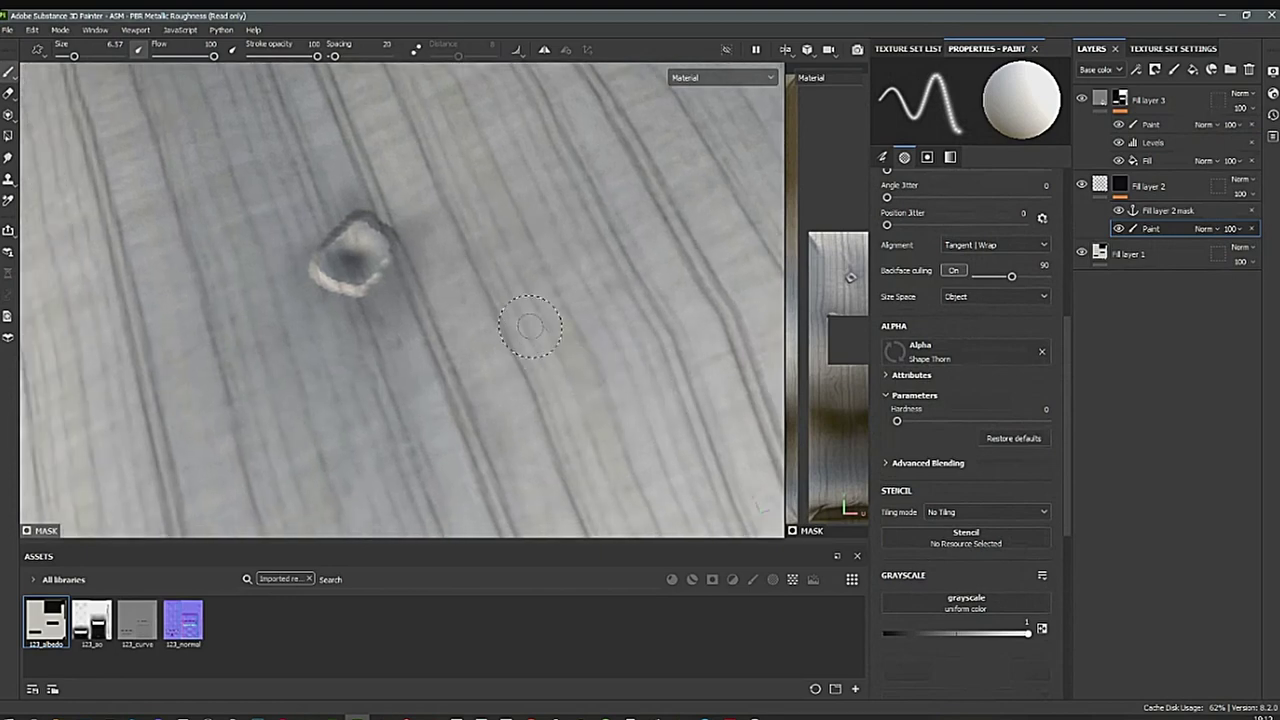
# Set the brush to size 5.41 and hardness 0.935, testing it with dabs beside the left dimple and undoing them.
pyautogui.moveTo(490, 336)
pyautogui.keyDown('ctrl'); pyautogui.mouseDown(button='right')
pyautogui.moveTo(528, 336)
pyautogui.moveTo(478, 325)
pyautogui.moveTo(470, 295)
pyautogui.mouseUp(button='right'); pyautogui.keyUp('ctrl')
pyautogui.click(560, 343)
pyautogui.hotkey('ctrl', 'z')
pyautogui.moveTo(586, 344)
pyautogui.keyDown('ctrl'); pyautogui.mouseDown(button='right')
pyautogui.moveTo(566, 341)
pyautogui.moveTo(578, 371)
pyautogui.mouseUp(button='right'); pyautogui.keyUp('ctrl')
pyautogui.click(571, 339)
pyautogui.hotkey('ctrl', 'z')
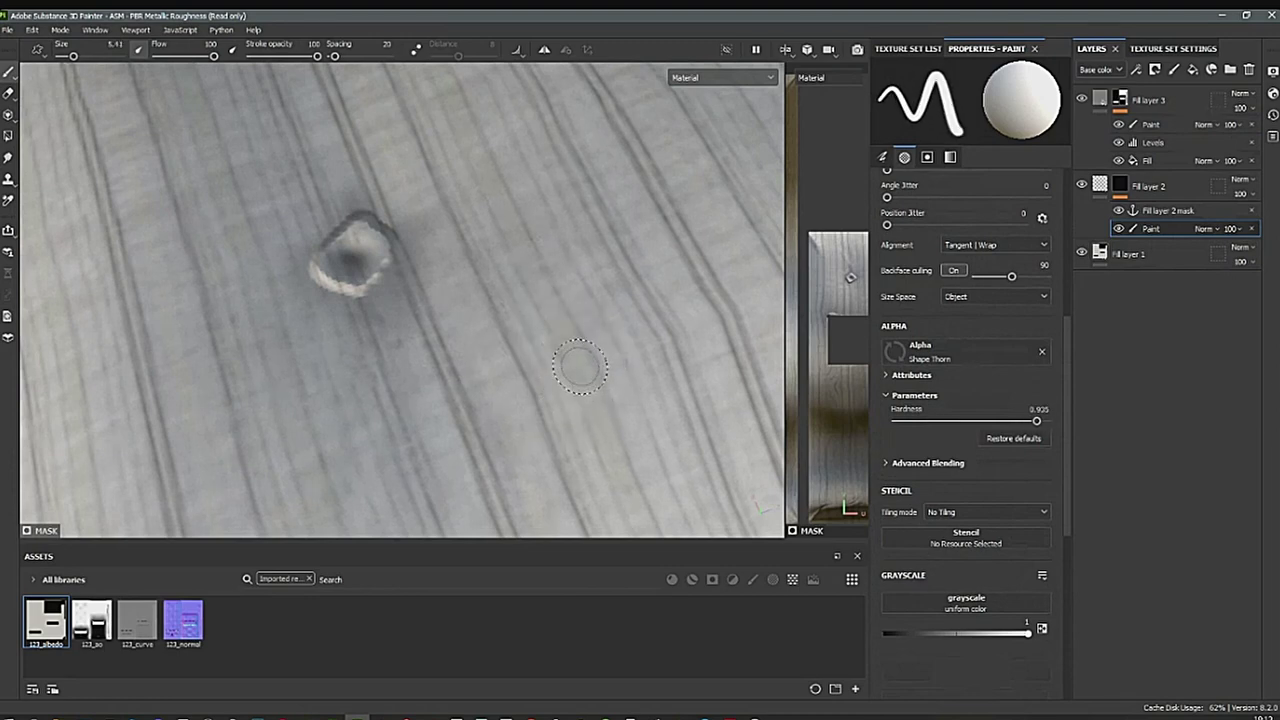
pyautogui.click(580, 364)
pyautogui.hotkey('ctrl', 'z')
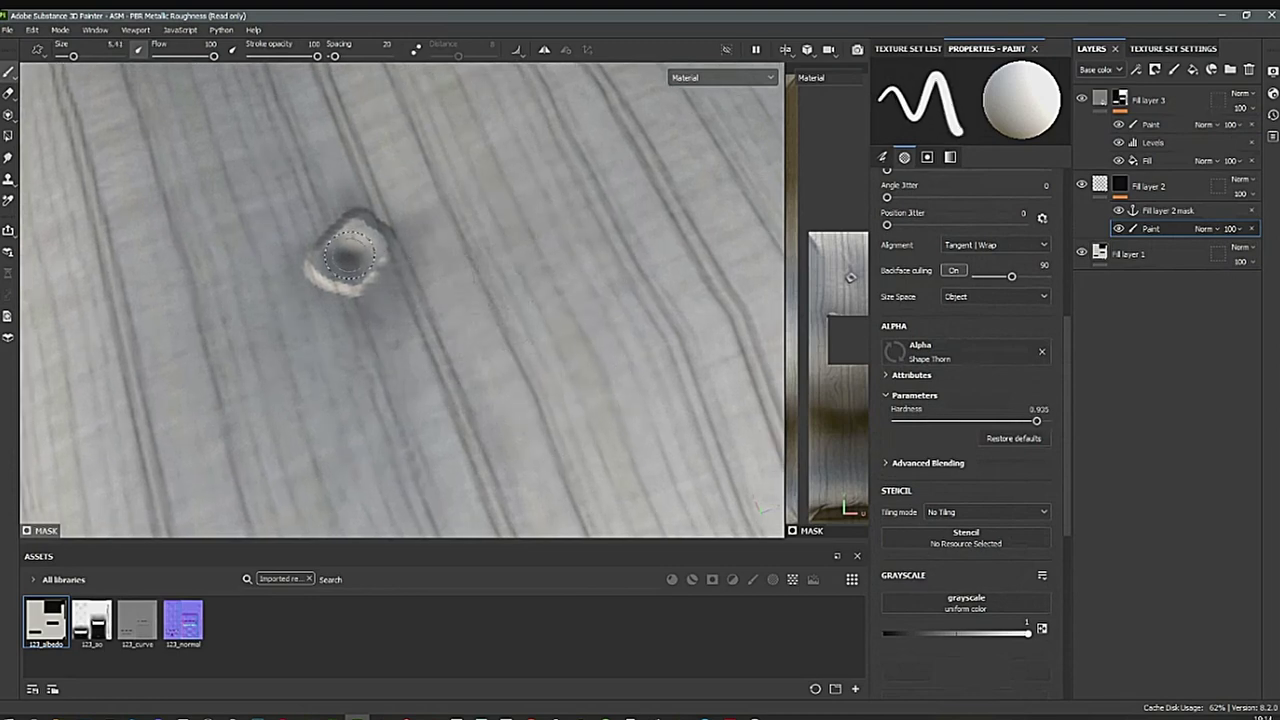
# Stamp a hard white round dab in the center of both dimples with the size 5.41 brush.
pyautogui.click(350, 256)
pyautogui.keyDown('alt'); pyautogui.moveTo(516, 335); pyautogui.dragTo(388, 343, button='right'); pyautogui.keyUp('alt')
pyautogui.keyDown('alt'); pyautogui.moveTo(563, 326); pyautogui.dragTo(387, 363, button='middle'); pyautogui.keyUp('alt')
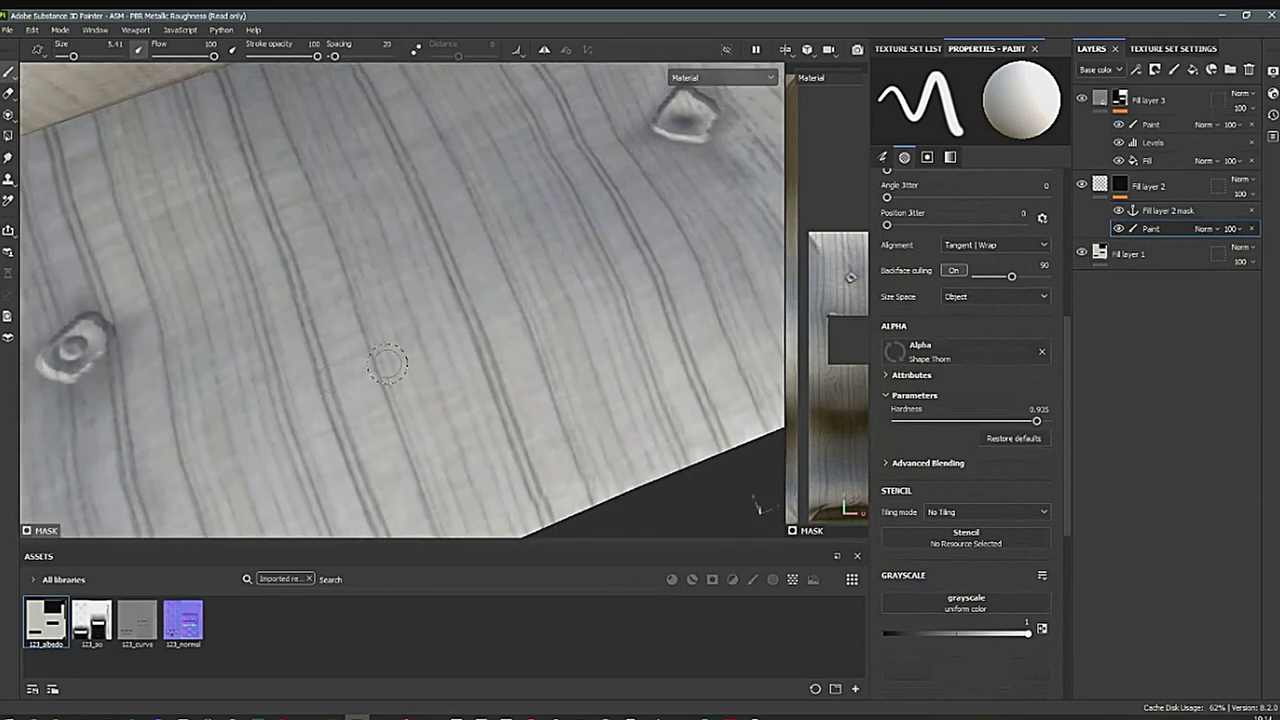
pyautogui.moveTo(388, 365)
pyautogui.keyDown('alt'); pyautogui.mouseDown()
pyautogui.moveTo(283, 434)
pyautogui.moveTo(468, 230)
pyautogui.moveTo(477, 349)
pyautogui.moveTo(566, 346)
pyautogui.moveTo(602, 324)
pyautogui.moveTo(417, 357)
pyautogui.moveTo(222, 428)
pyautogui.mouseUp(); pyautogui.keyUp('alt')
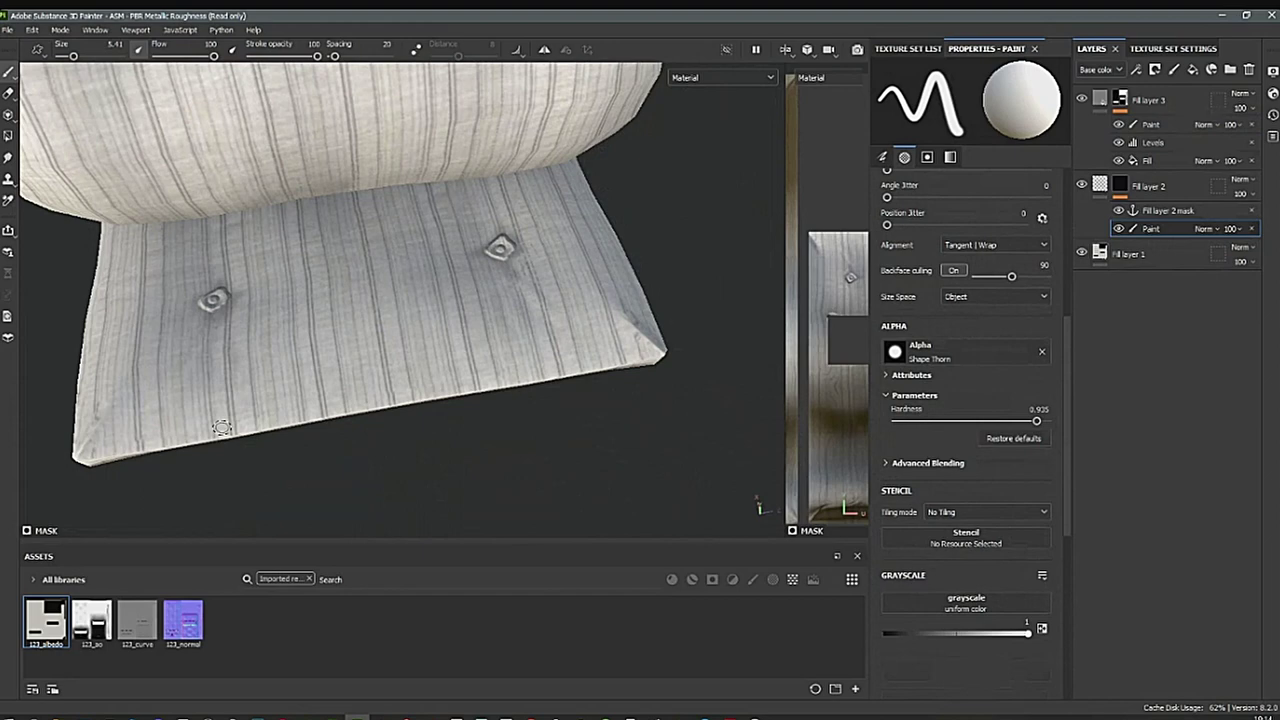
# Examine the round details stamped in both dimples on the flap from several angles and distances.
pyautogui.keyDown('alt'); pyautogui.moveTo(551, 361); pyautogui.dragTo(414, 335); pyautogui.keyUp('alt')
pyautogui.keyDown('alt'); pyautogui.moveTo(527, 372); pyautogui.dragTo(562, 382); pyautogui.keyUp('alt')
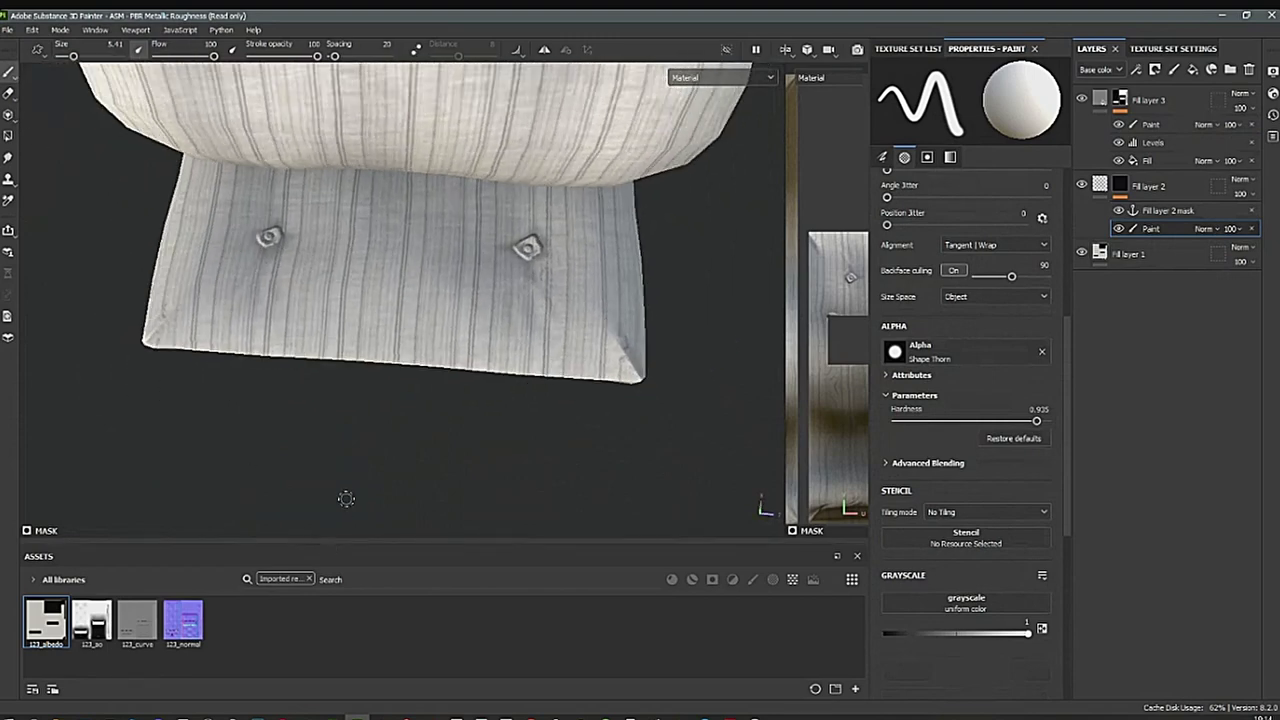
pyautogui.keyDown('alt'); pyautogui.moveTo(529, 383); pyautogui.dragTo(404, 443); pyautogui.keyUp('alt')
pyautogui.keyDown('alt'); pyautogui.moveTo(404, 443); pyautogui.dragTo(484, 381, button='right'); pyautogui.keyUp('alt')
pyautogui.keyDown('alt'); pyautogui.moveTo(483, 381); pyautogui.dragTo(562, 320); pyautogui.keyUp('alt')
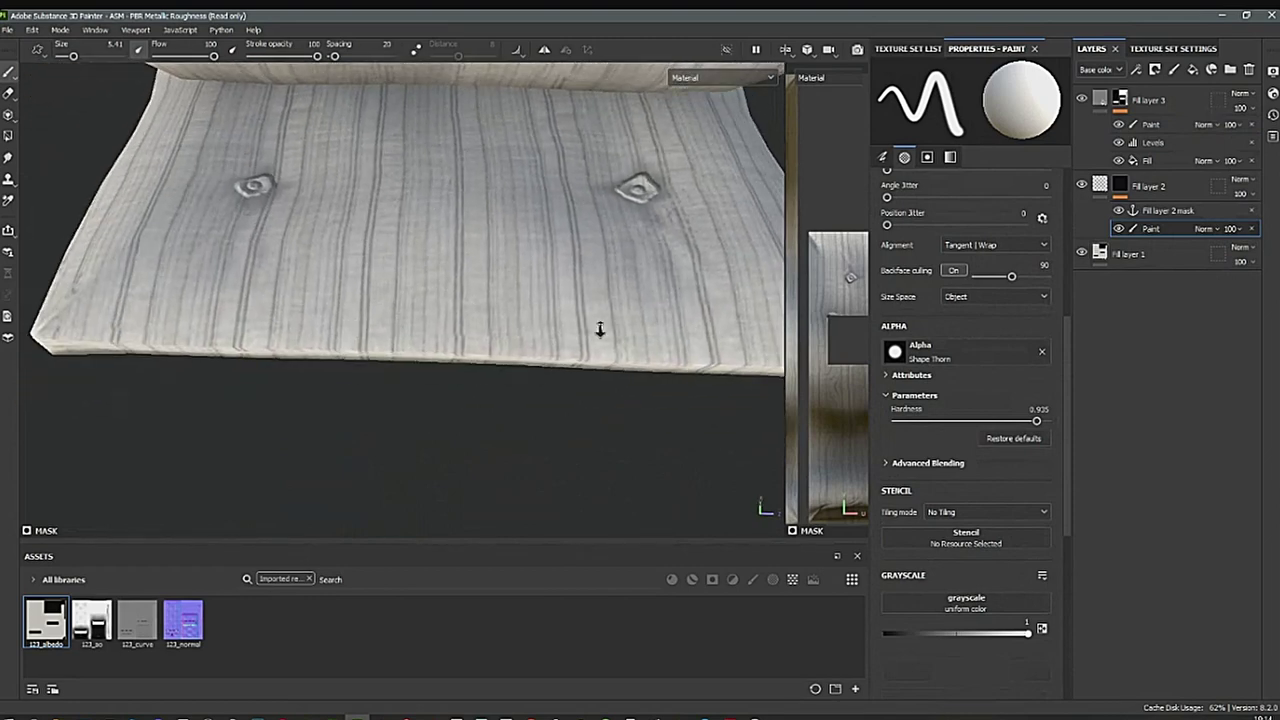
pyautogui.keyDown('alt'); pyautogui.moveTo(600, 329); pyautogui.dragTo(480, 382); pyautogui.keyUp('alt')
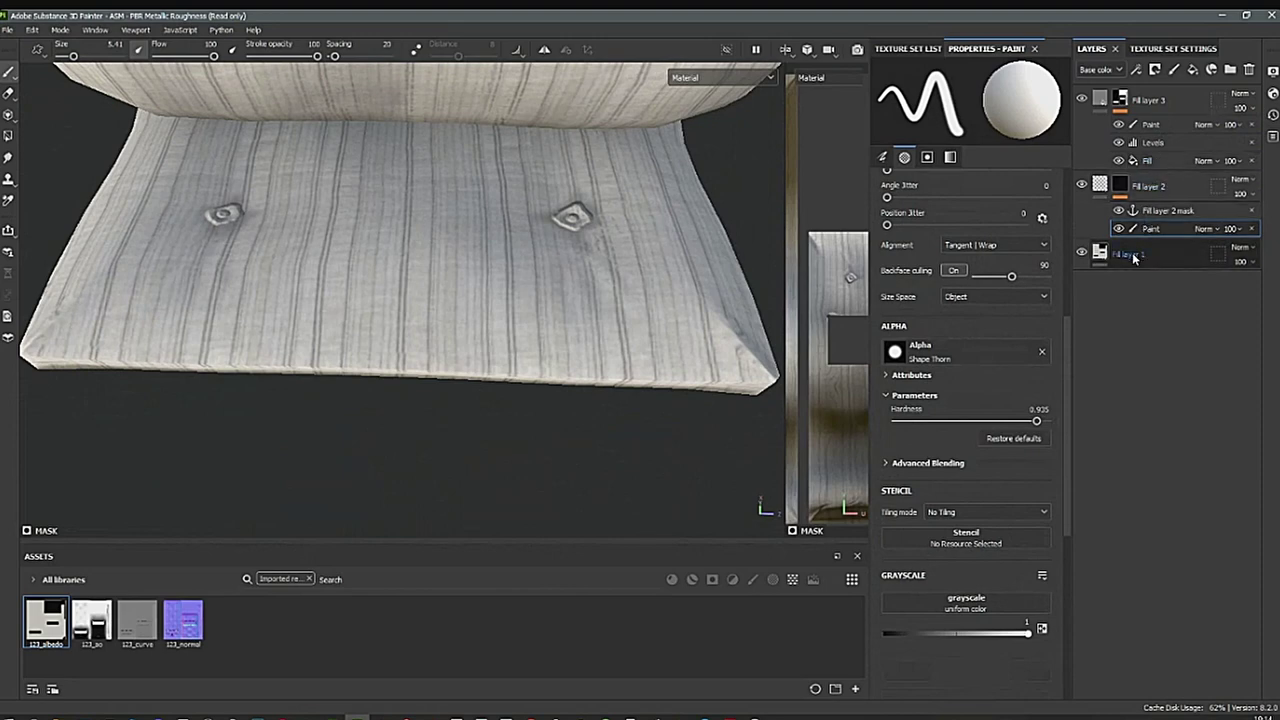
pyautogui.click(1165, 250)
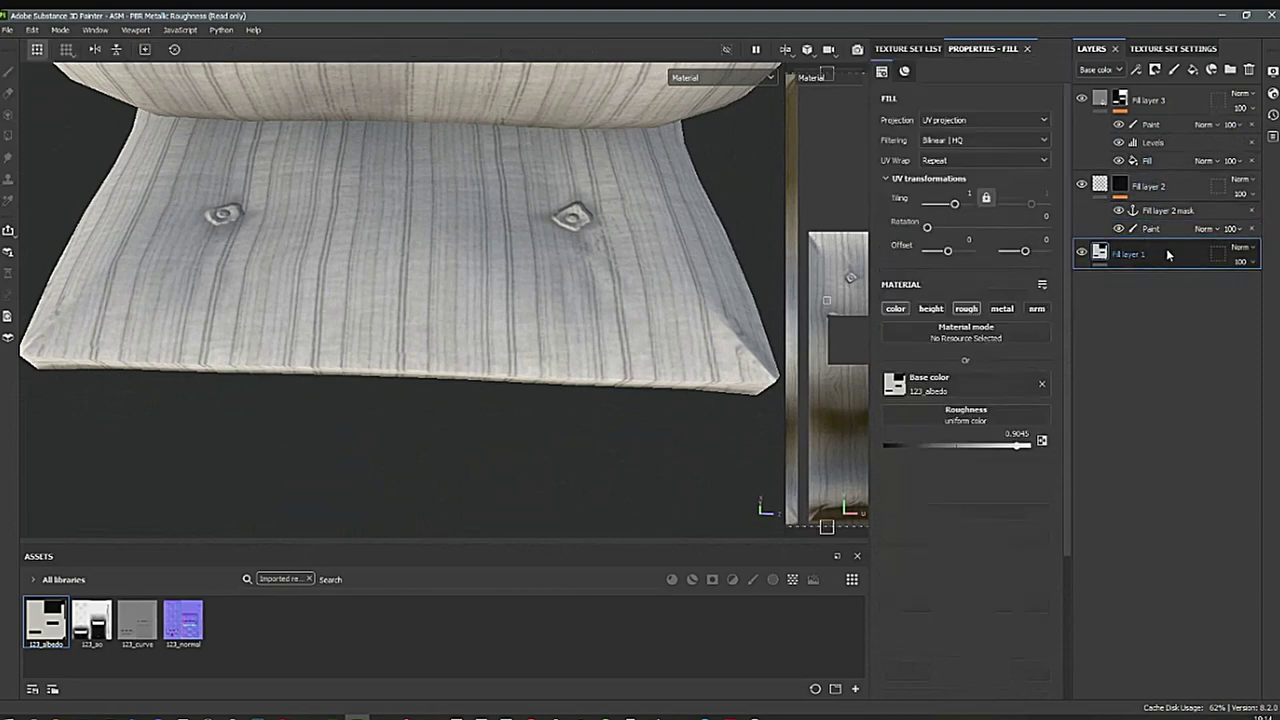
pyautogui.click(1193, 70)
pyautogui.press('Delete')
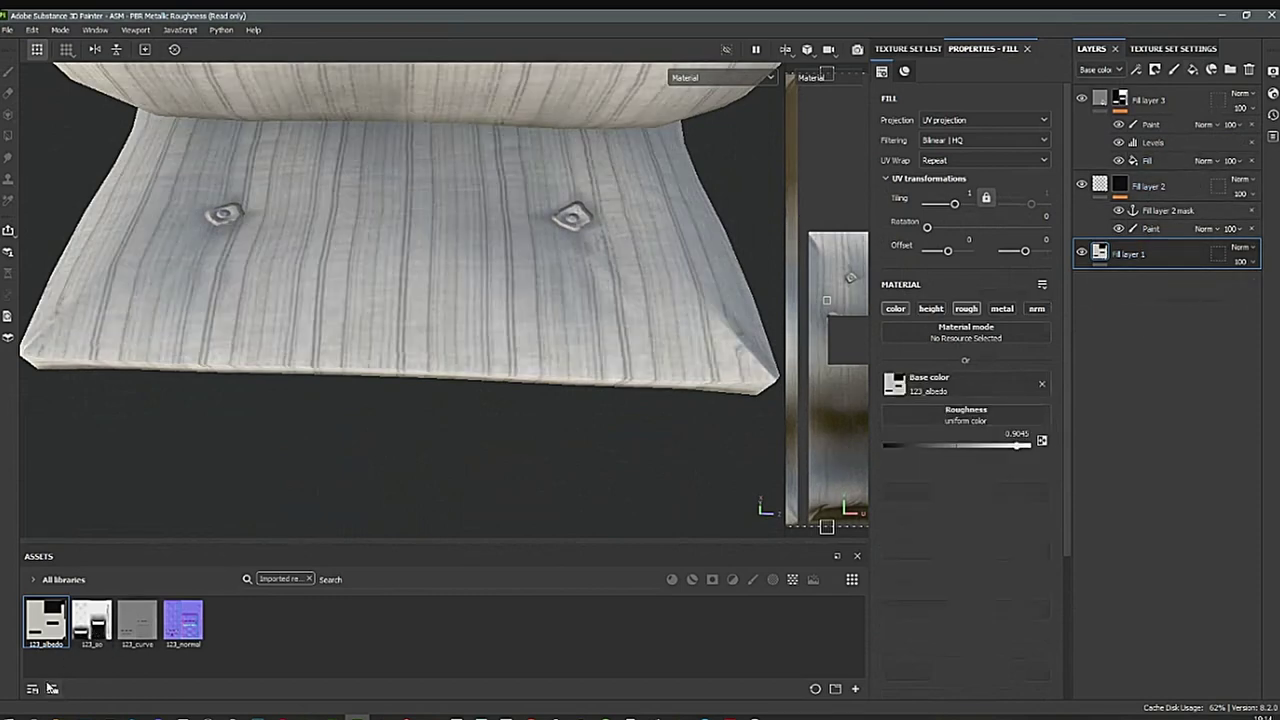
# Clear the imported-resources filter and show only the materials from all libraries in the assets.
pyautogui.click(45, 581)
pyautogui.click(51, 598)
pyautogui.click(309, 579)
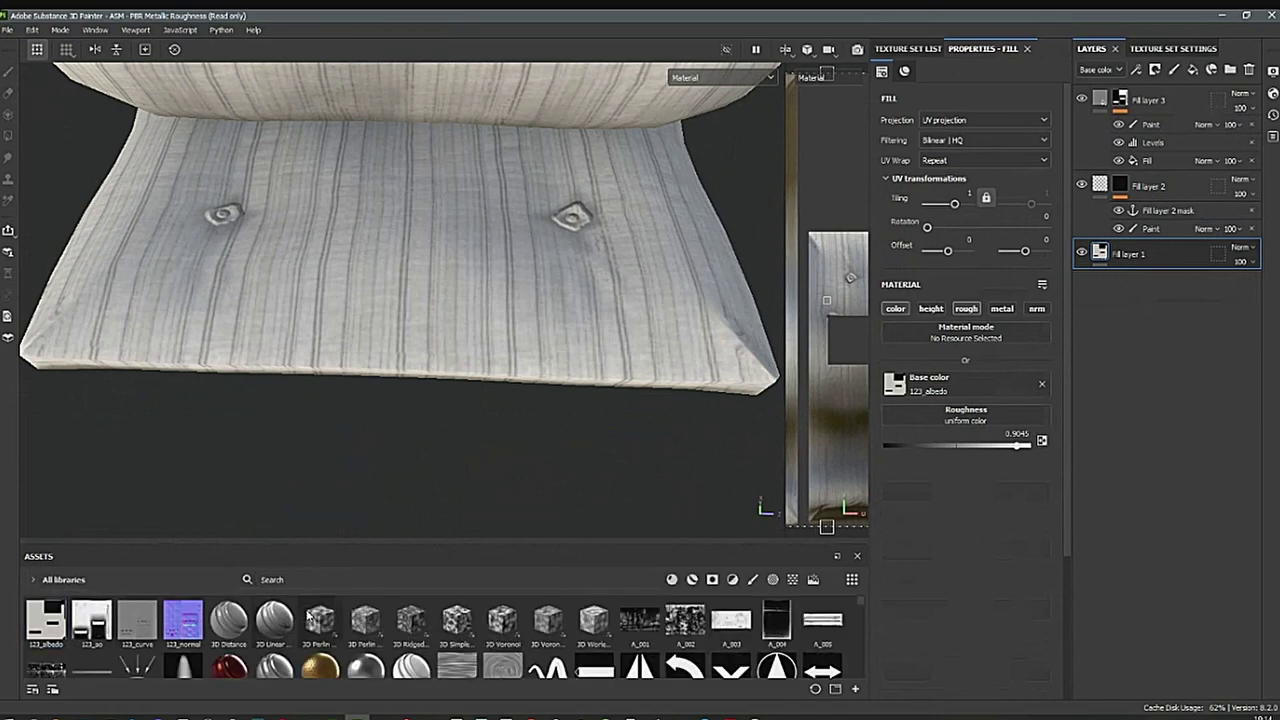
pyautogui.click(35, 583)
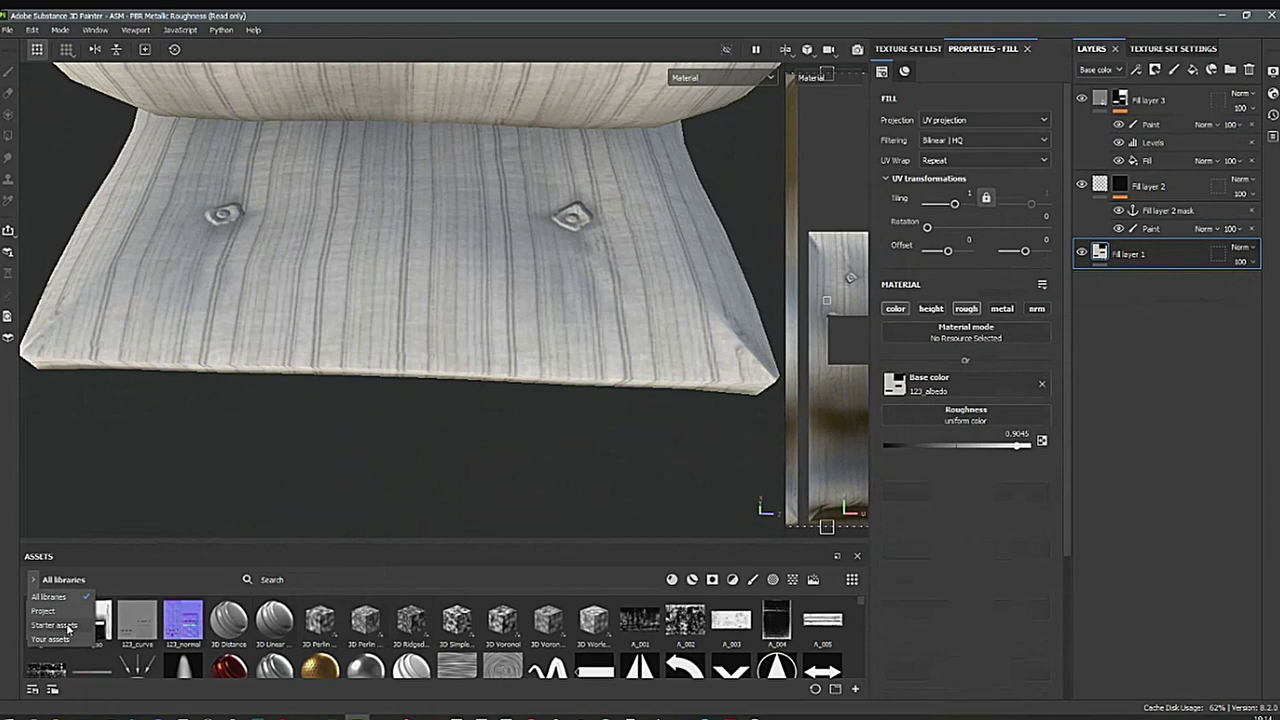
pyautogui.click(355, 581)
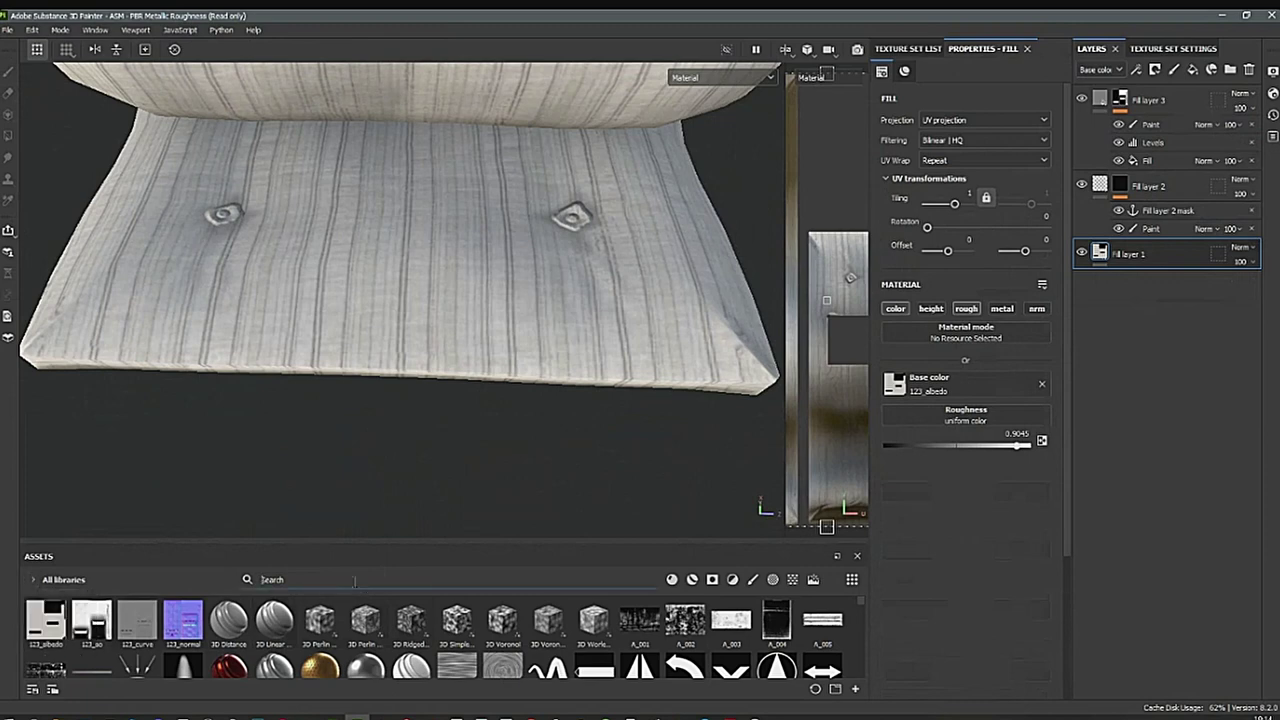
pyautogui.click(692, 579)
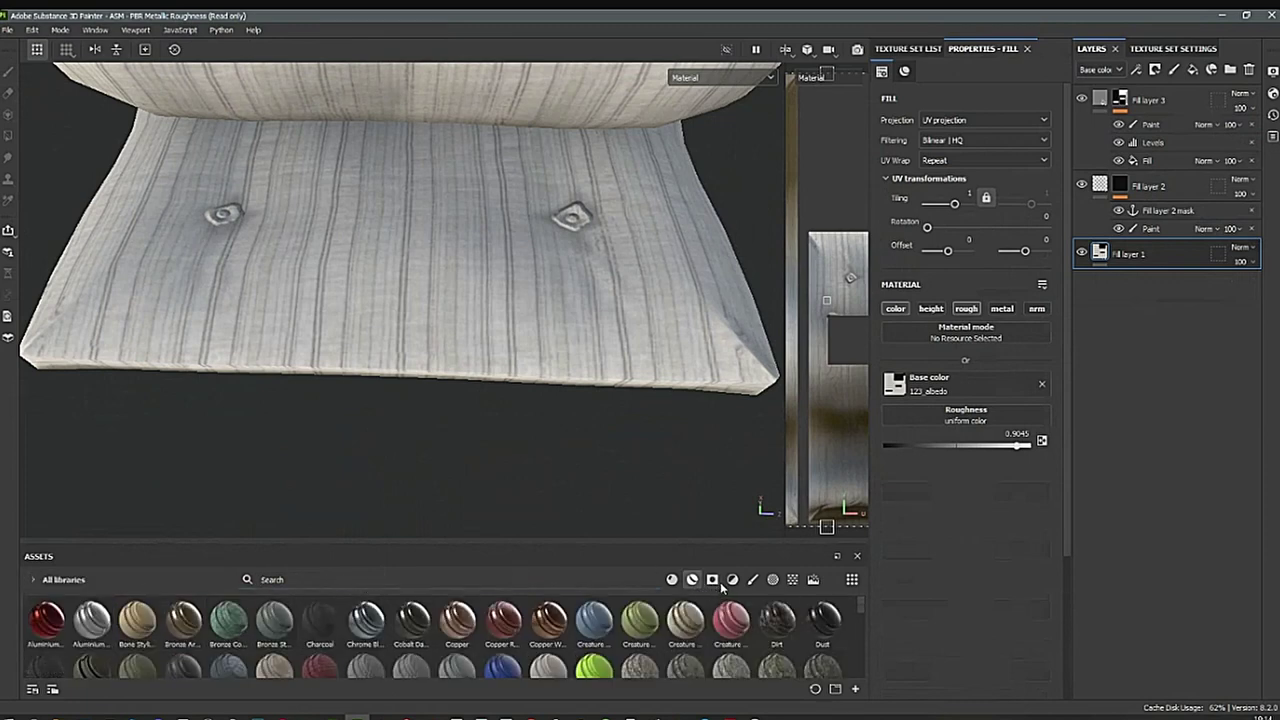
pyautogui.click(674, 580)
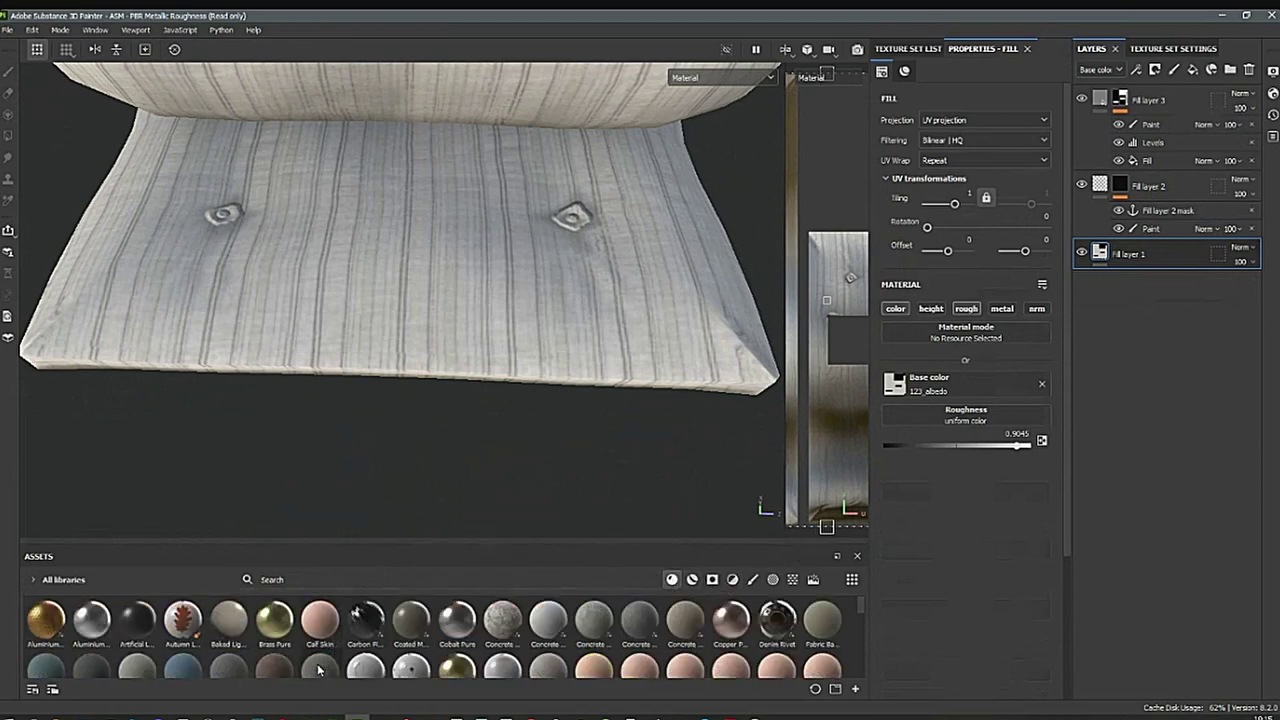
# Add the Fabric Suit Vintage material below Fill layer 1 and set its tiling to 7.37, checking the weave up close.
pyautogui.moveTo(318, 667)
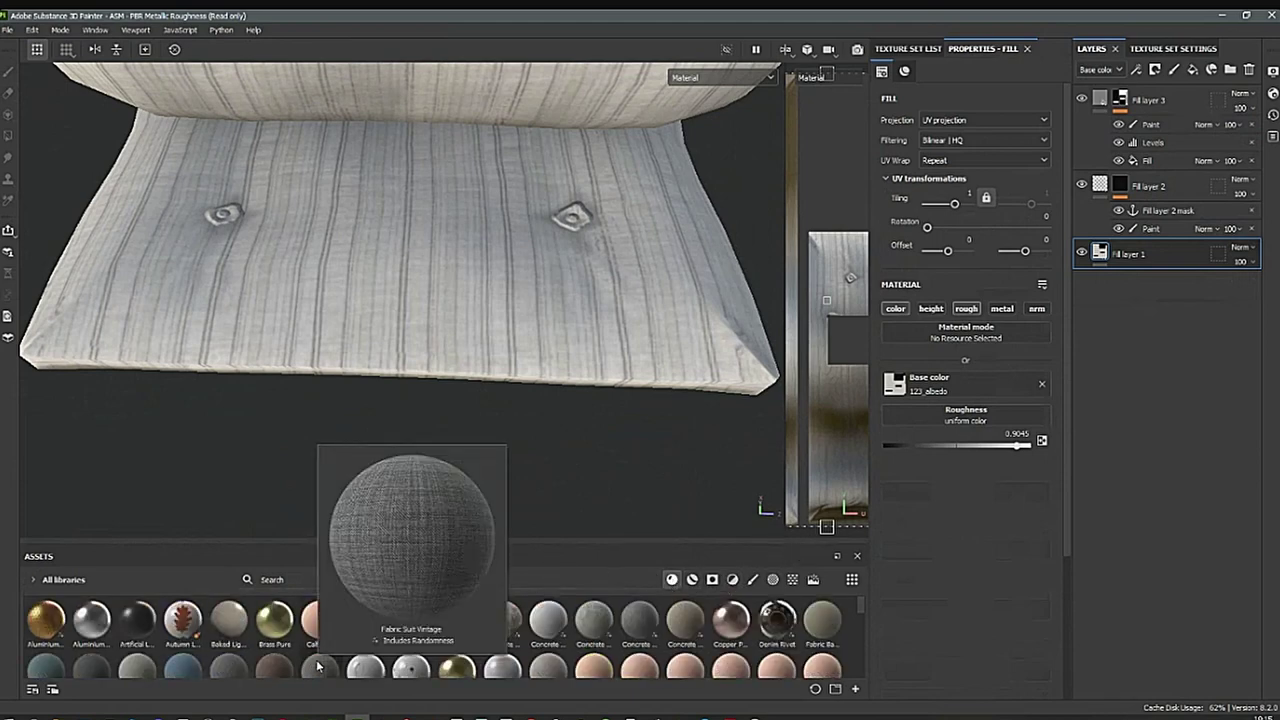
pyautogui.moveTo(318, 667); pyautogui.dragTo(1148, 300)
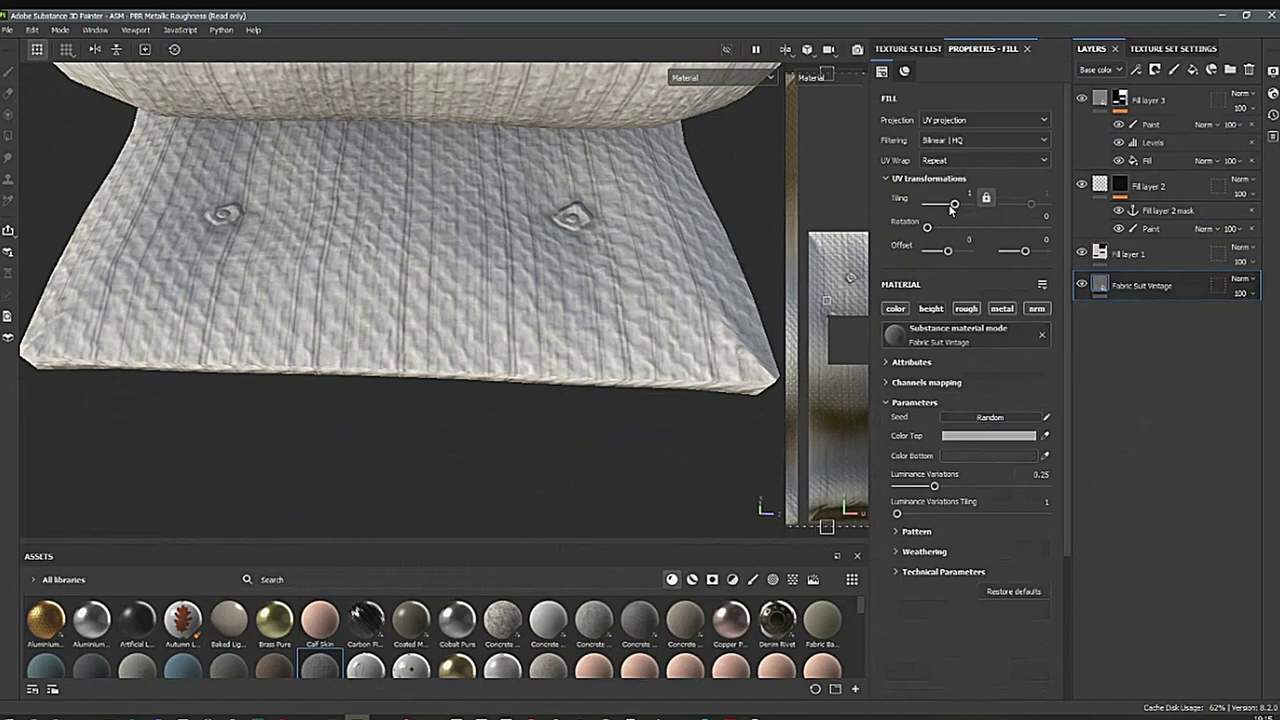
pyautogui.moveTo(955, 206); pyautogui.dragTo(965, 213)
pyautogui.keyDown('alt'); pyautogui.moveTo(544, 368); pyautogui.dragTo(575, 375, button='middle'); pyautogui.keyUp('alt')
pyautogui.scroll(3, 577, 331)
pyautogui.scroll(2, 392, 470)
pyautogui.keyDown('alt'); pyautogui.moveTo(392, 470); pyautogui.dragTo(423, 443, button='right'); pyautogui.keyUp('alt')
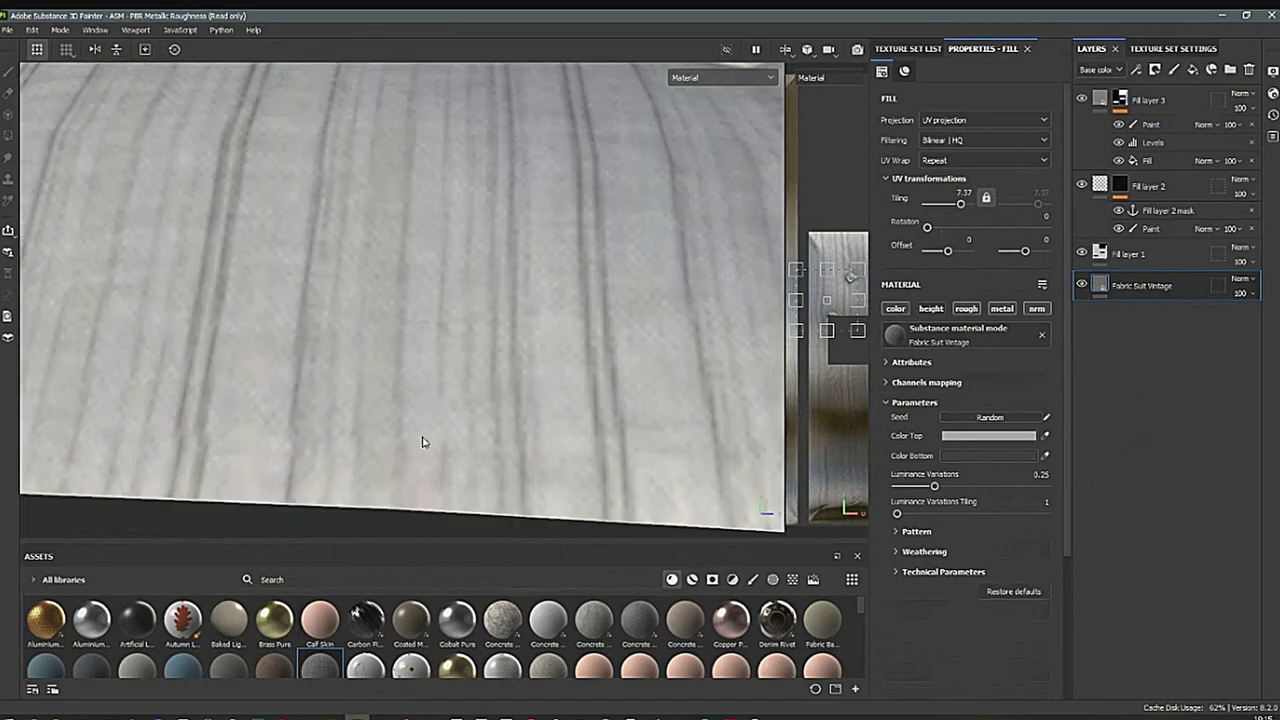
pyautogui.keyDown('alt'); pyautogui.moveTo(423, 443); pyautogui.dragTo(520, 362); pyautogui.keyUp('alt')
pyautogui.keyDown('alt'); pyautogui.moveTo(520, 362); pyautogui.dragTo(297, 357, button='right'); pyautogui.keyUp('alt')
pyautogui.keyDown('alt'); pyautogui.moveTo(296, 357); pyautogui.dragTo(772, 351); pyautogui.keyUp('alt')
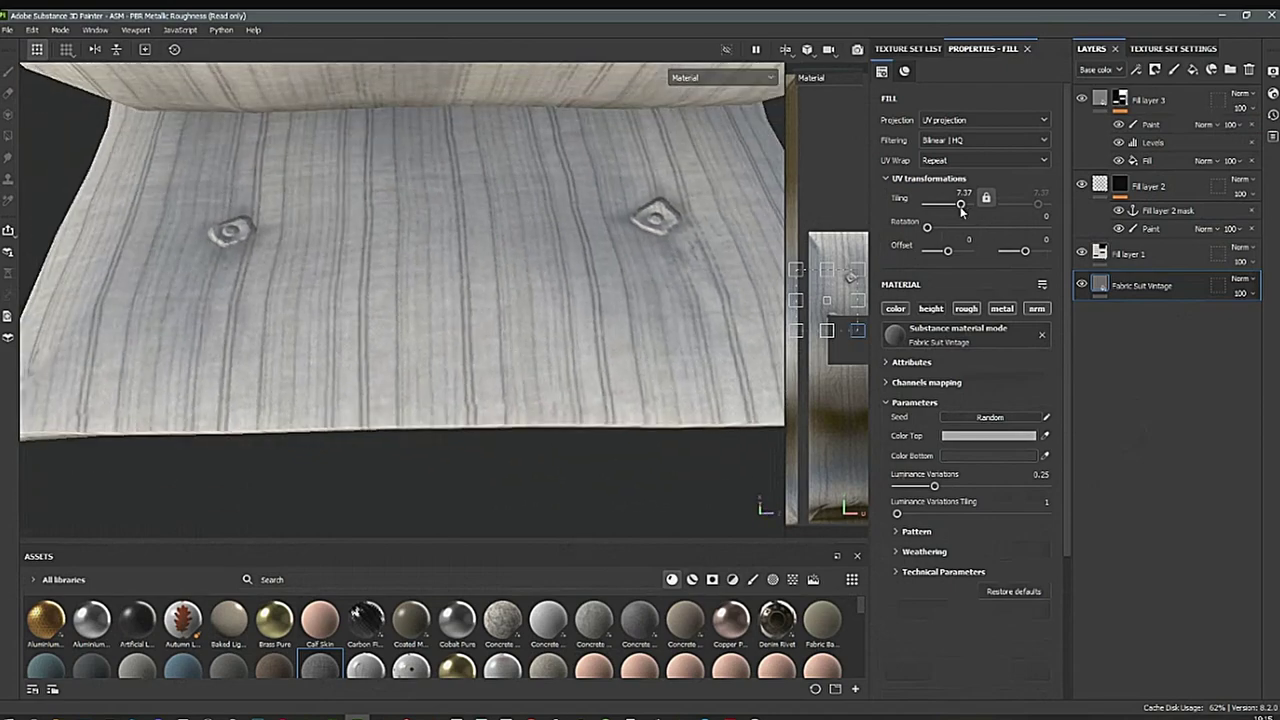
# Reduce the Fabric Suit Vintage layer's tiling to 4.4 and check the weave on the flap.
pyautogui.moveTo(961, 211); pyautogui.dragTo(956, 214)
pyautogui.keyDown('alt'); pyautogui.moveTo(632, 462); pyautogui.dragTo(498, 383); pyautogui.keyUp('alt')
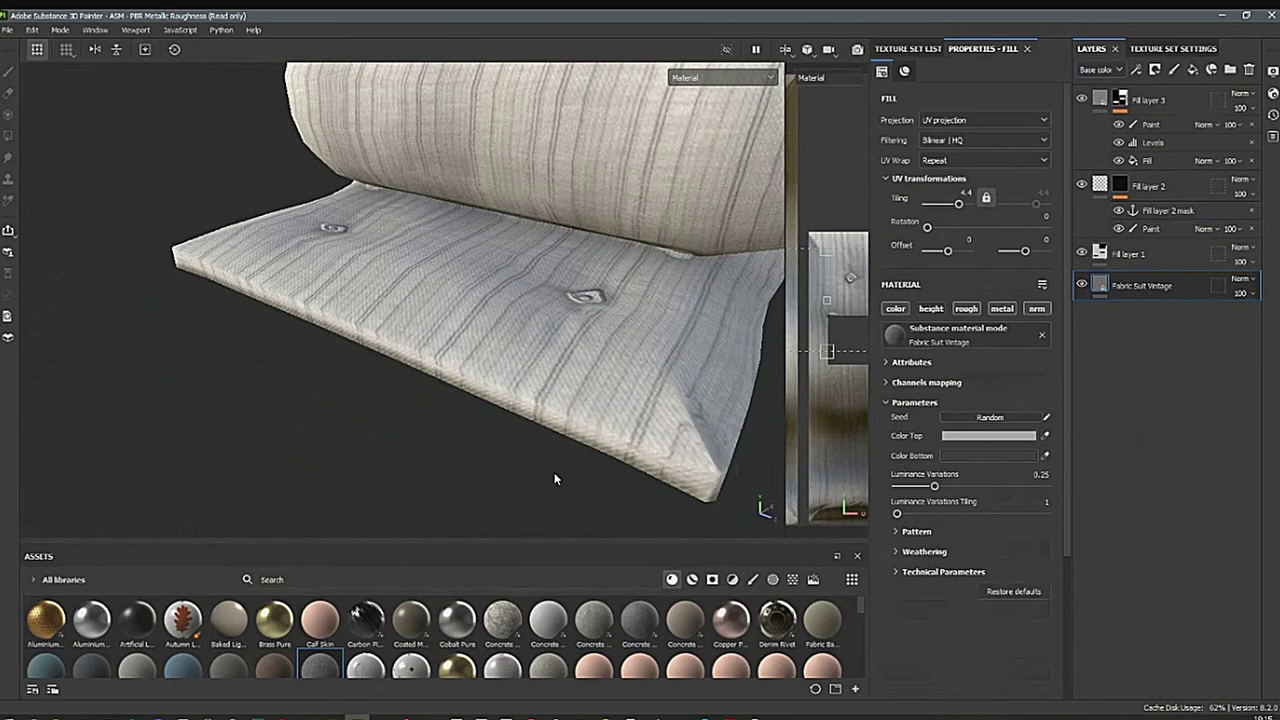
pyautogui.keyDown('alt'); pyautogui.moveTo(490, 446); pyautogui.dragTo(467, 296); pyautogui.keyUp('alt')
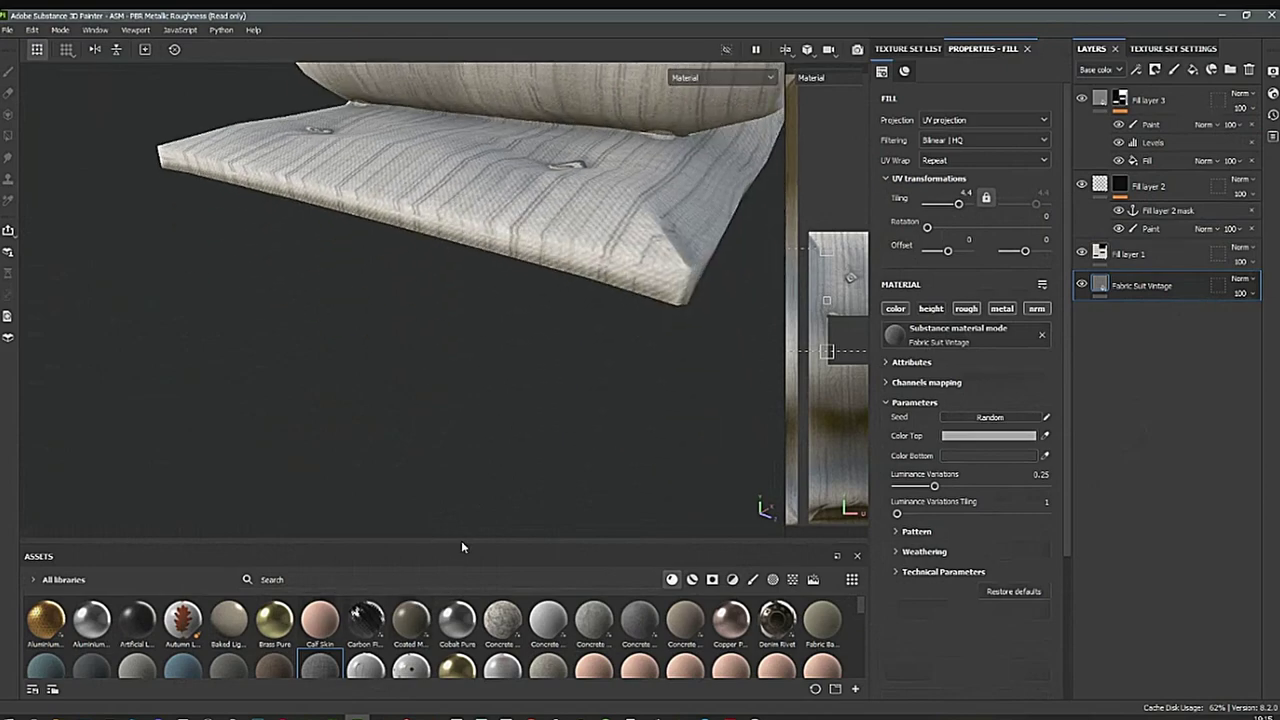
# Add the Fabric Denim Base material between Fill layer 1 and Fabric Suit Vintage, and hide the Fabric Suit Vintage layer.
pyautogui.moveTo(464, 541); pyautogui.dragTo(464, 428)
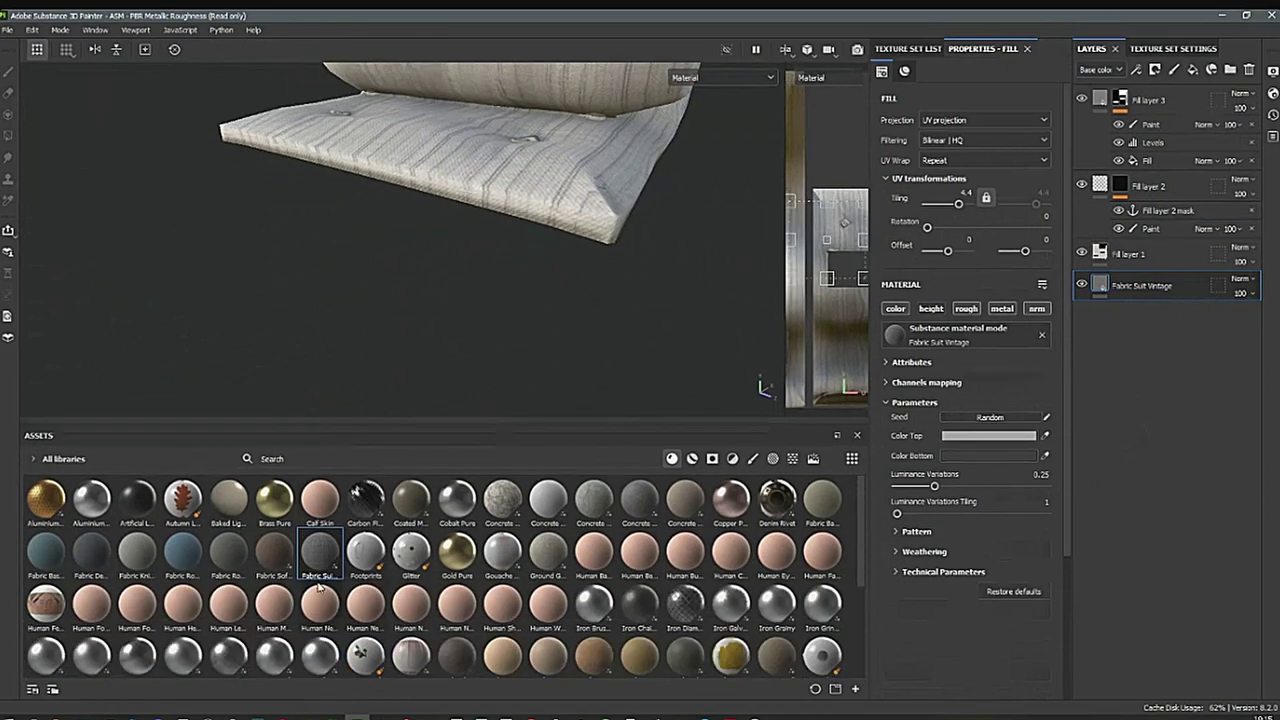
pyautogui.moveTo(97, 557)
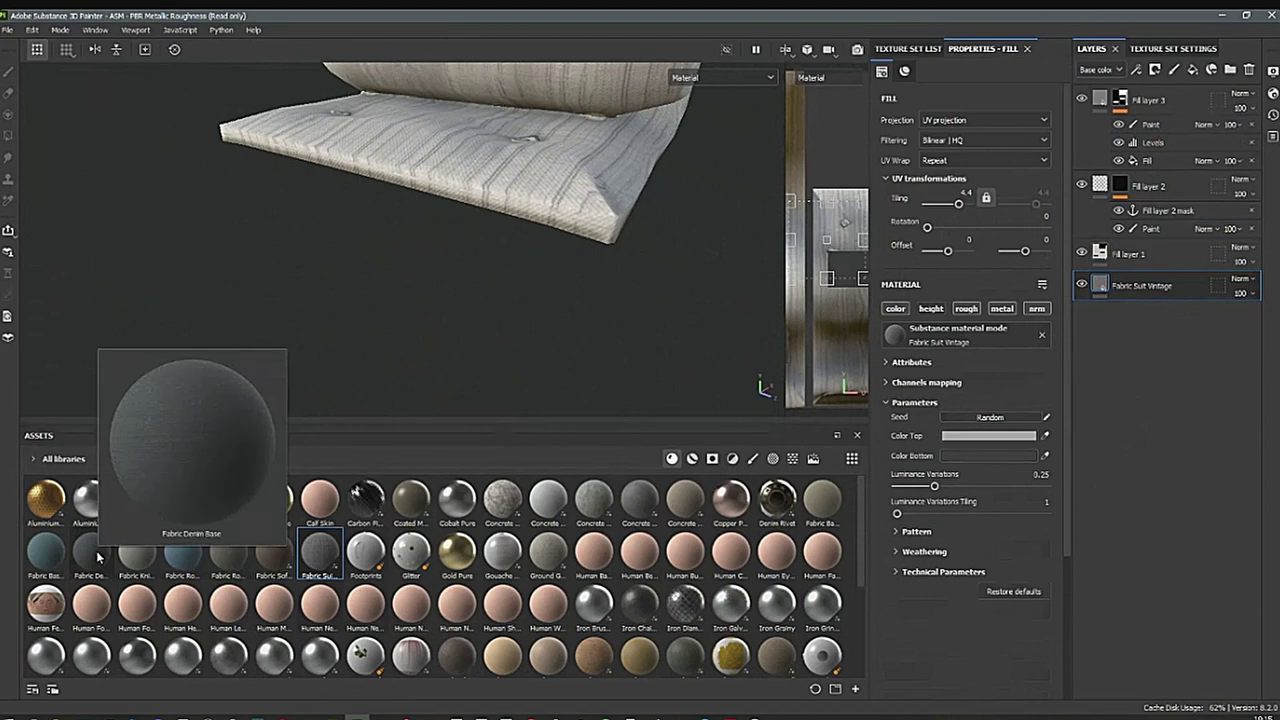
pyautogui.moveTo(97, 552); pyautogui.dragTo(1132, 290)
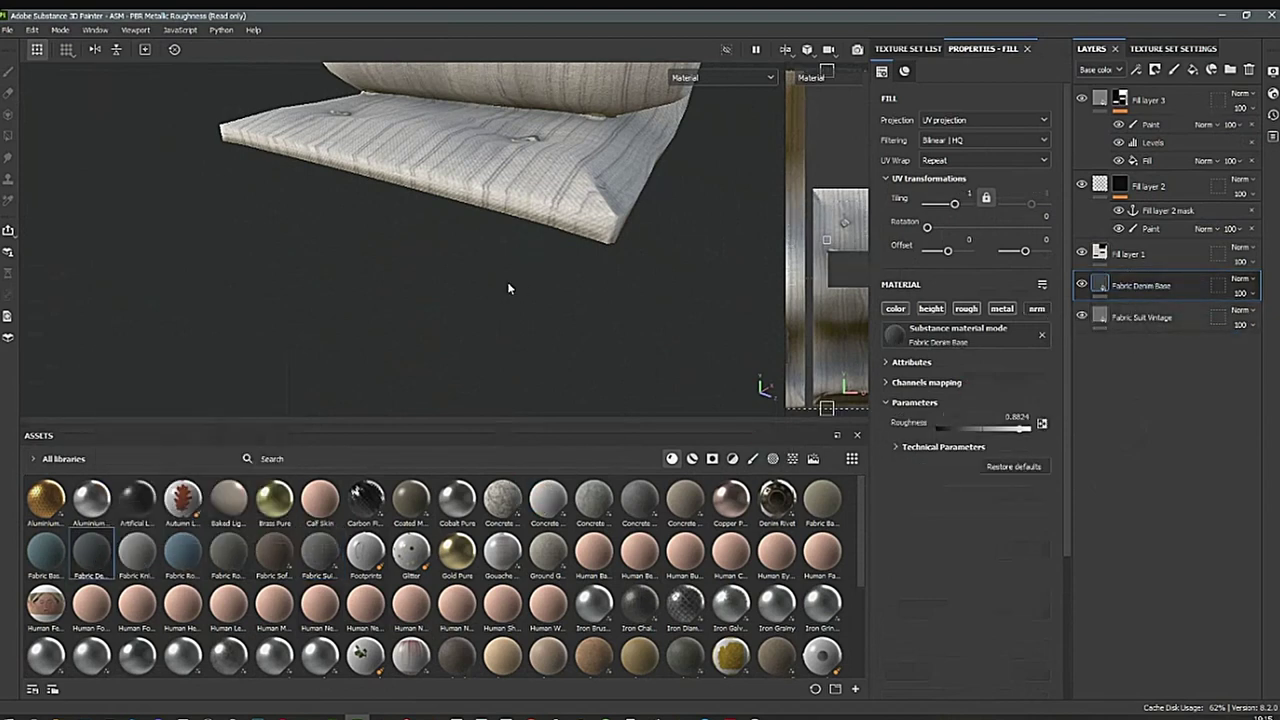
pyautogui.keyDown('alt'); pyautogui.moveTo(508, 286); pyautogui.dragTo(546, 332); pyautogui.keyUp('alt')
pyautogui.keyDown('alt'); pyautogui.moveTo(477, 268); pyautogui.dragTo(578, 374, button='middle'); pyautogui.keyUp('alt')
pyautogui.keyDown('alt'); pyautogui.moveTo(578, 374); pyautogui.dragTo(531, 316); pyautogui.keyUp('alt')
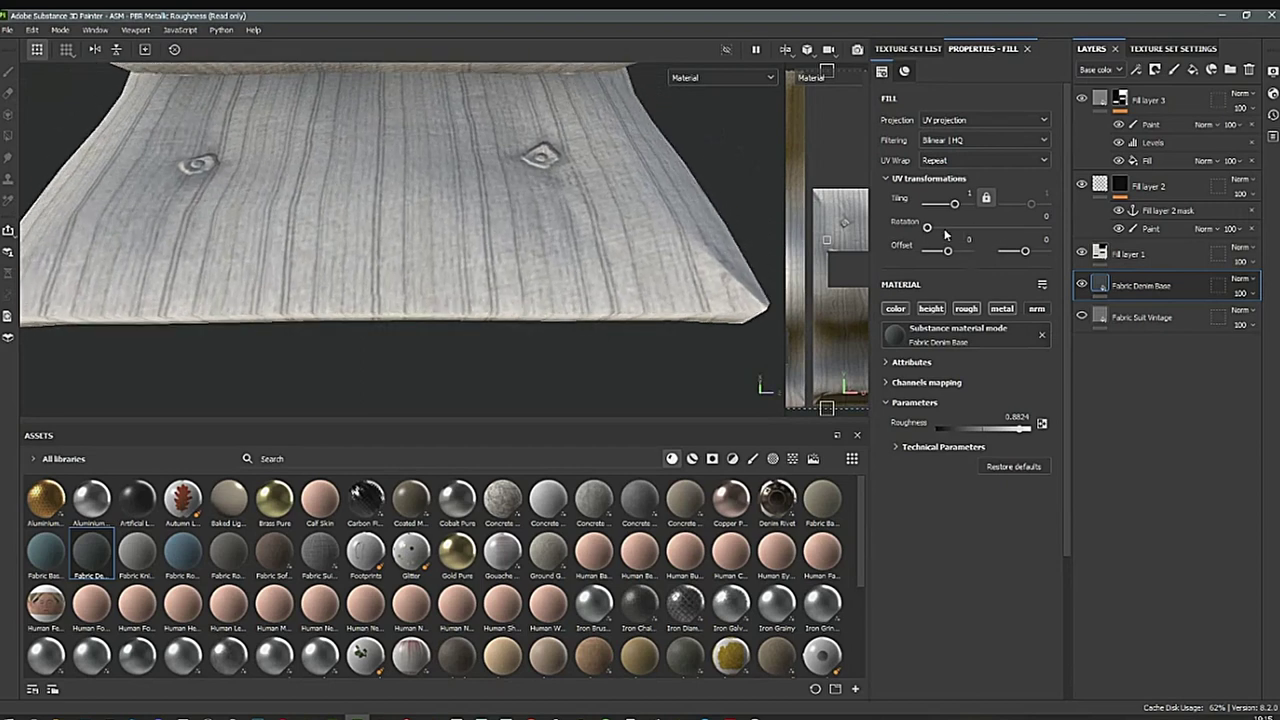
# Set the Fabric Denim Base layer's tiling to 0.78 and rotation to 56.95.
pyautogui.moveTo(954, 206); pyautogui.dragTo(945, 243)
pyautogui.keyDown('alt'); pyautogui.moveTo(560, 262); pyautogui.dragTo(526, 291); pyautogui.keyUp('alt')
pyautogui.keyDown('alt'); pyautogui.moveTo(622, 282); pyautogui.dragTo(467, 337); pyautogui.keyUp('alt')
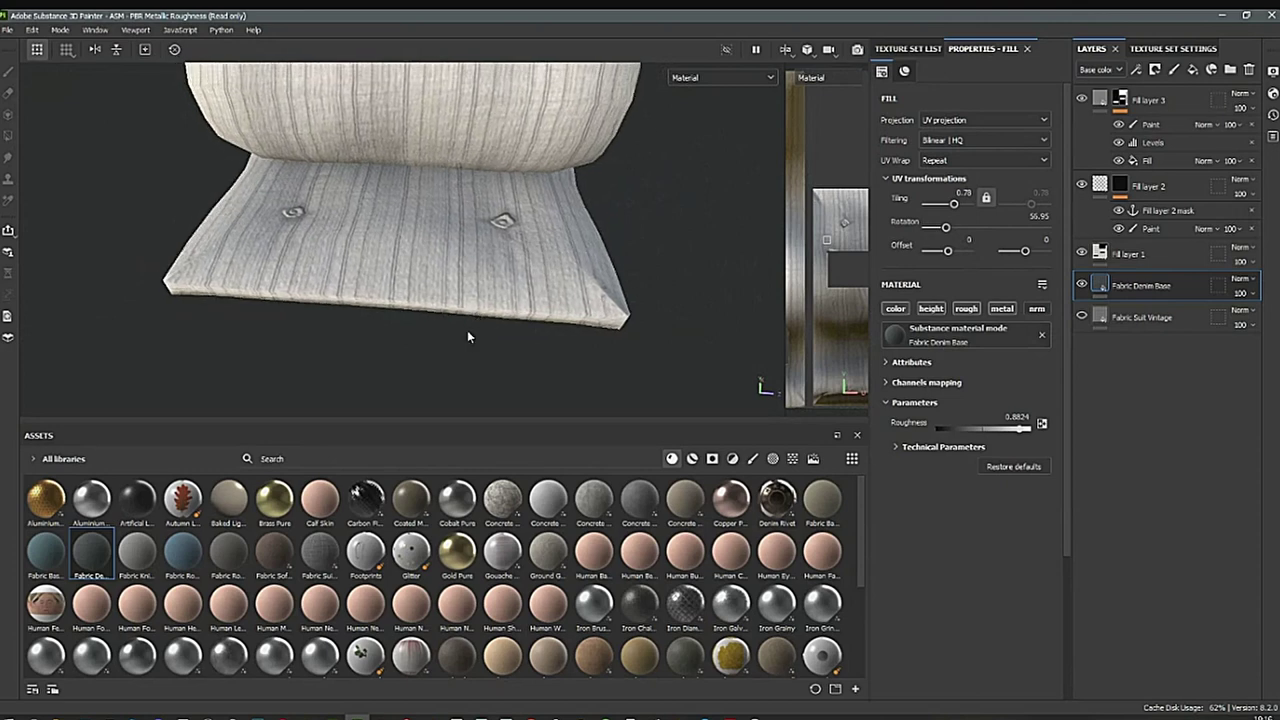
# Raise Fabric Denim Base above Fill layer 1 while setting its rotation to 79.32, and return it below Fill layer 1.
pyautogui.moveTo(1150, 286); pyautogui.dragTo(1165, 245)
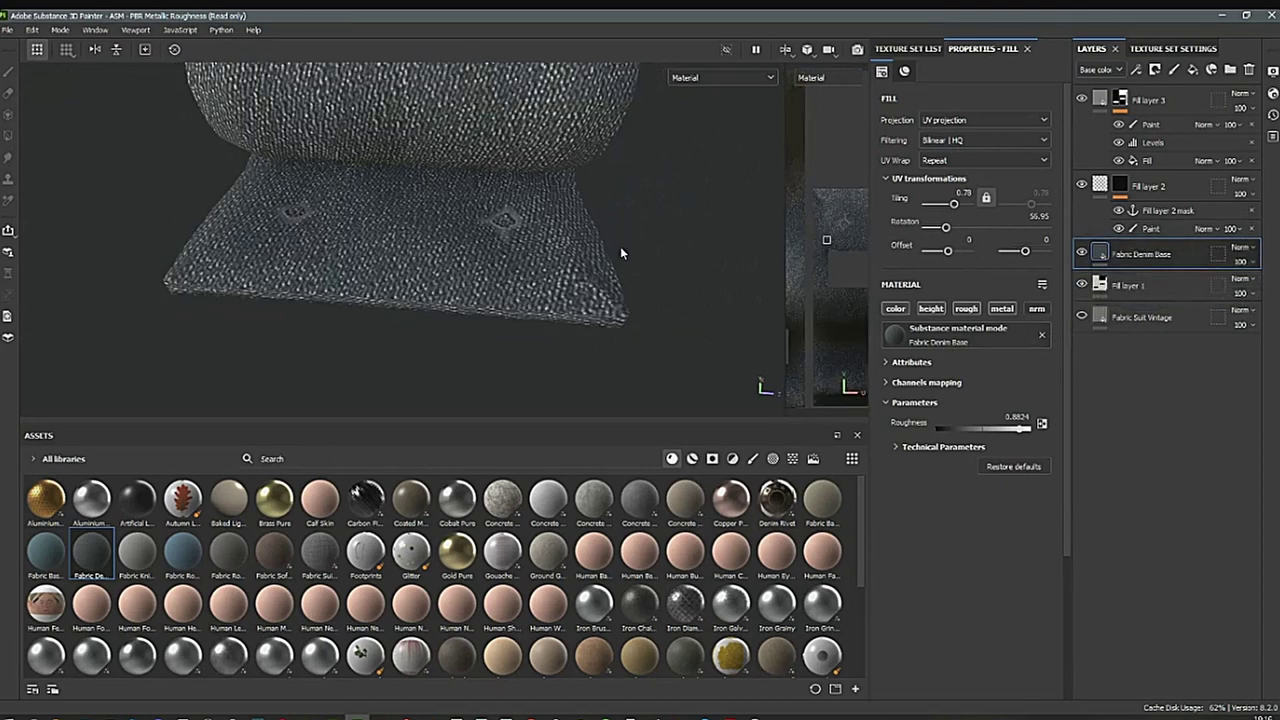
pyautogui.keyDown('alt'); pyautogui.moveTo(620, 250); pyautogui.dragTo(571, 349); pyautogui.keyUp('alt')
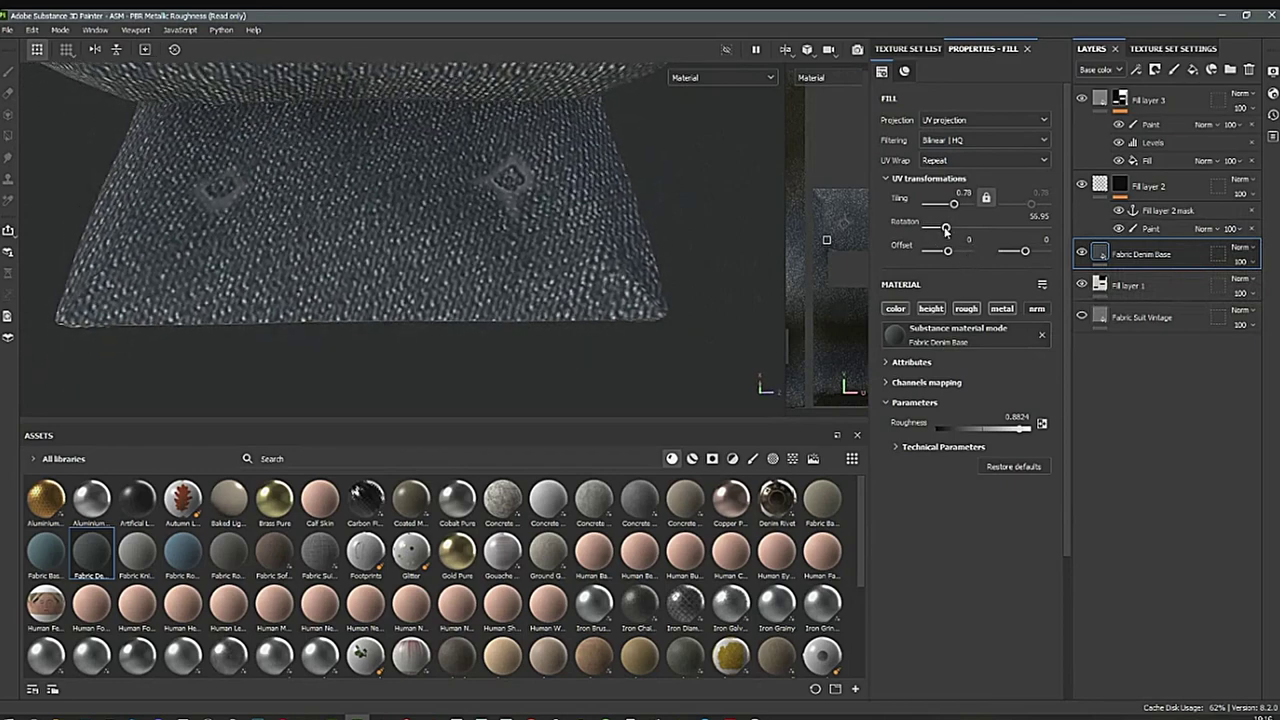
pyautogui.moveTo(946, 230); pyautogui.dragTo(954, 237)
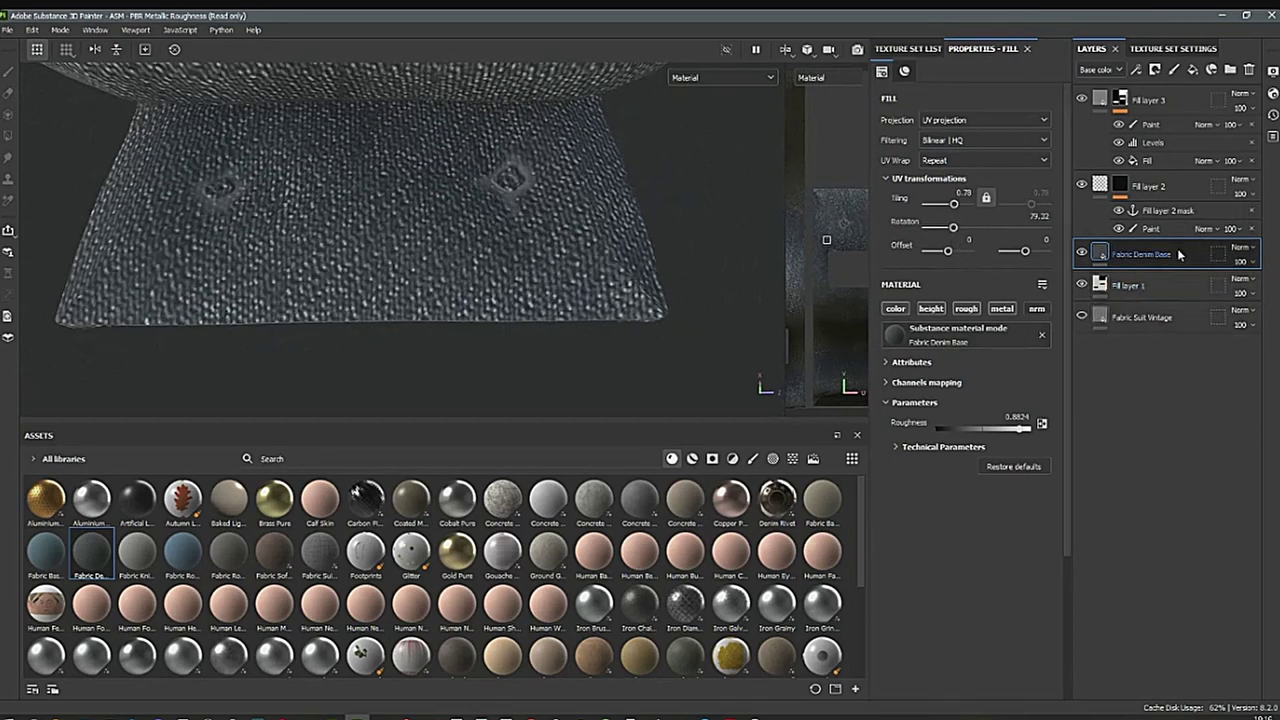
pyautogui.moveTo(1178, 254); pyautogui.dragTo(1176, 292)
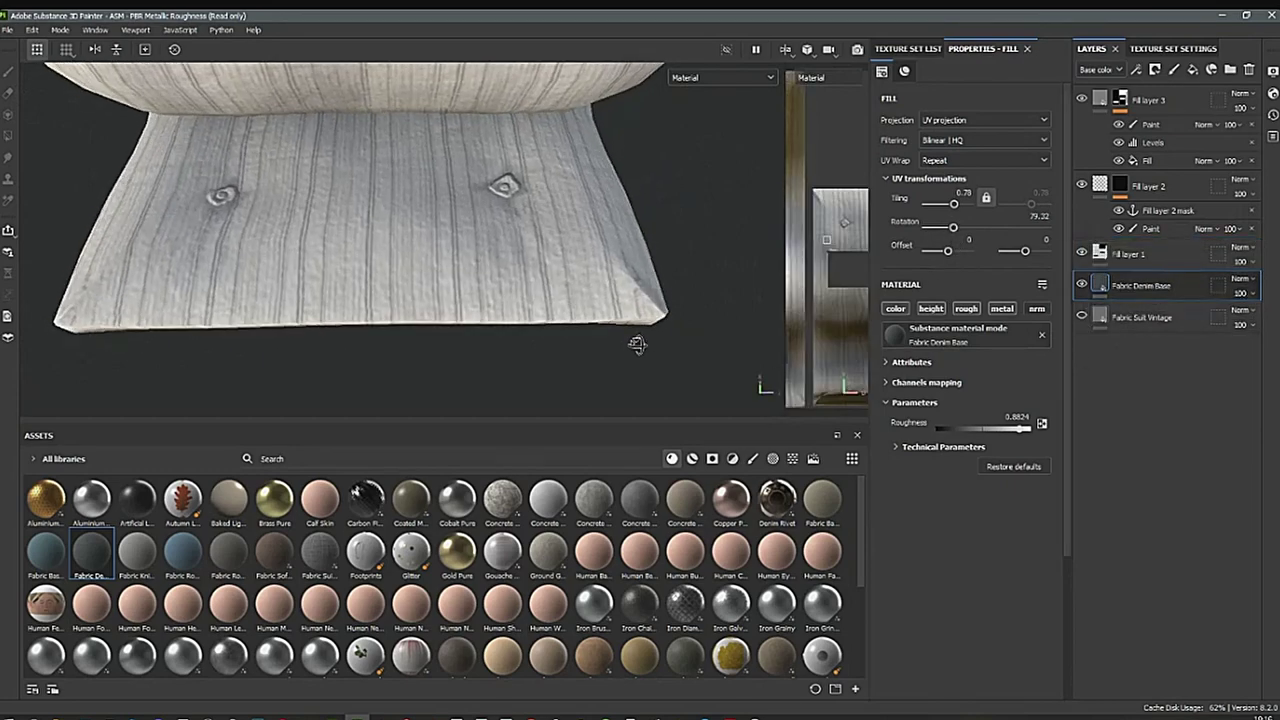
pyautogui.keyDown('alt'); pyautogui.moveTo(637, 345); pyautogui.dragTo(563, 314, button='right'); pyautogui.keyUp('alt')
pyautogui.keyDown('alt'); pyautogui.moveTo(563, 314); pyautogui.dragTo(550, 332); pyautogui.keyUp('alt')
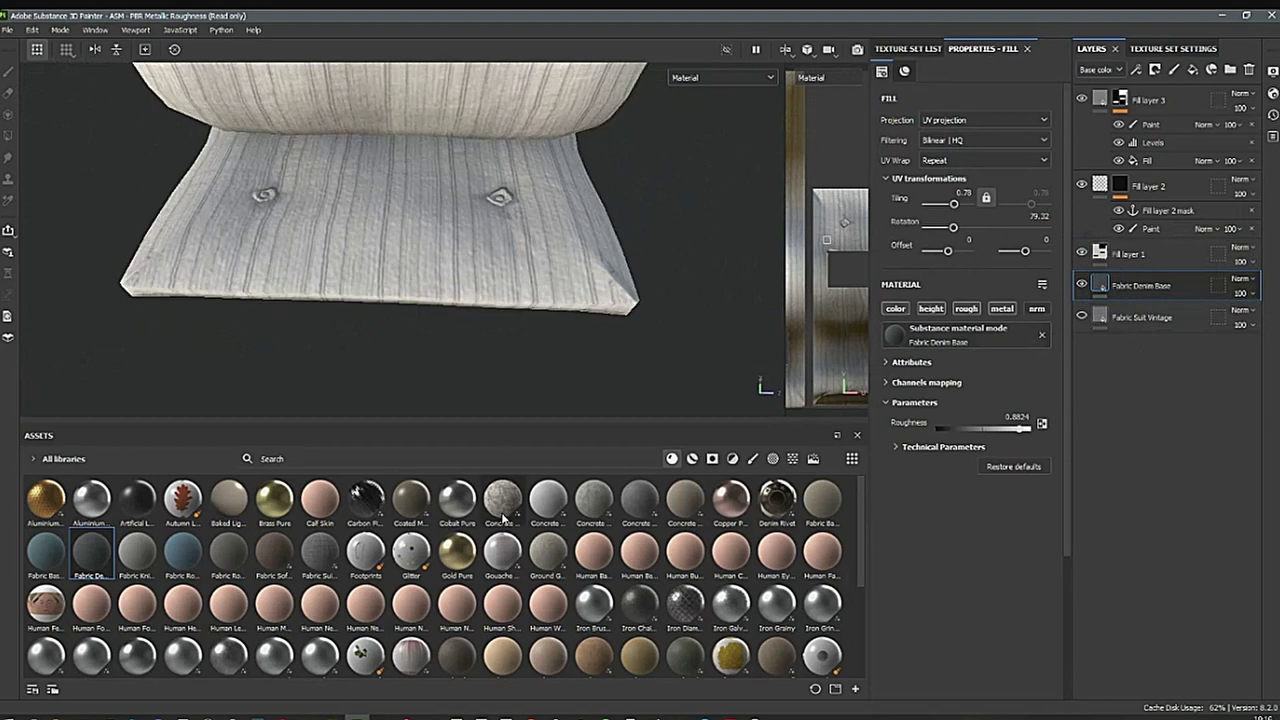
pyautogui.moveTo(504, 518)
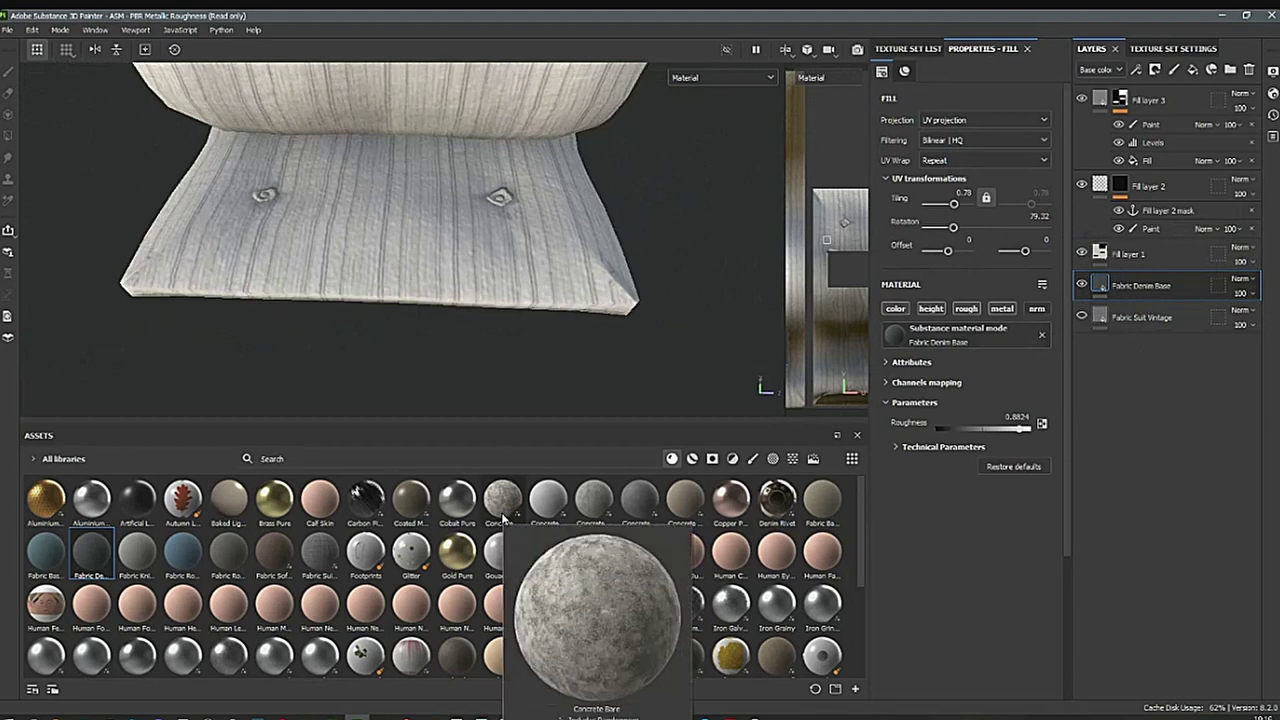
# Examine Fill layer 1's properties and the attributes and channel mapping of the Fabric Denim Base material.
pyautogui.click(1140, 254)
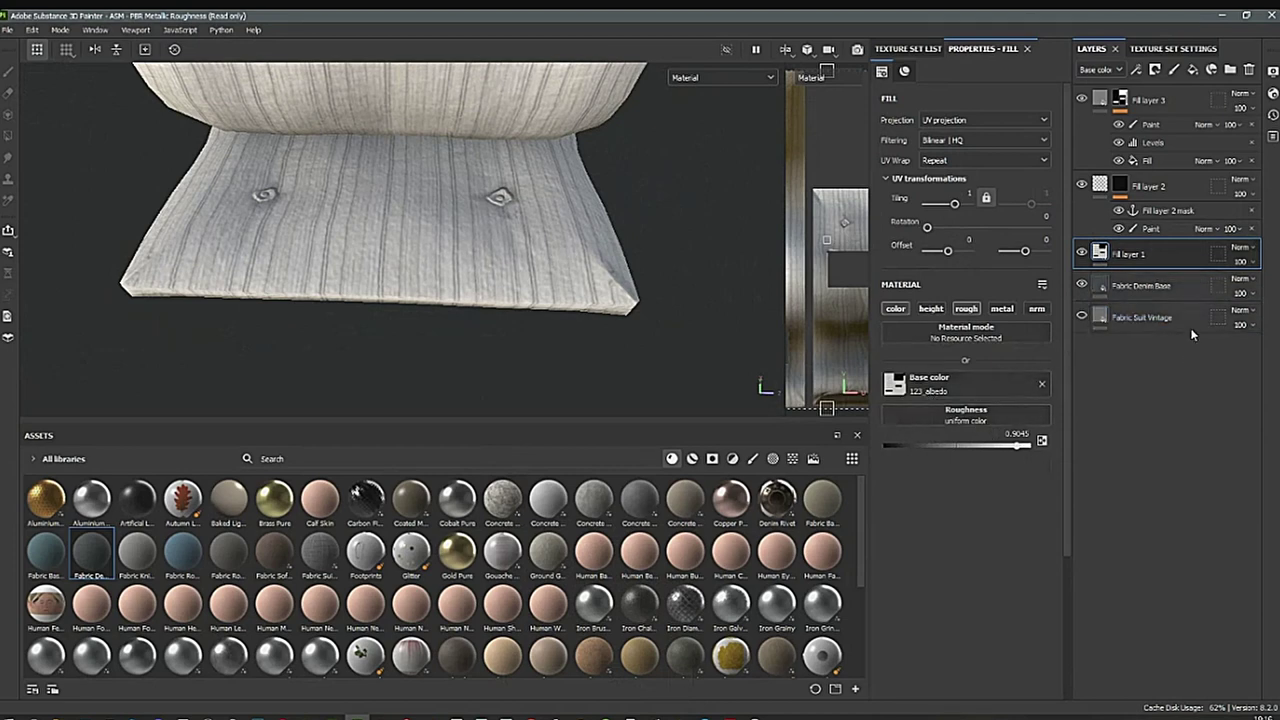
pyautogui.click(1160, 285)
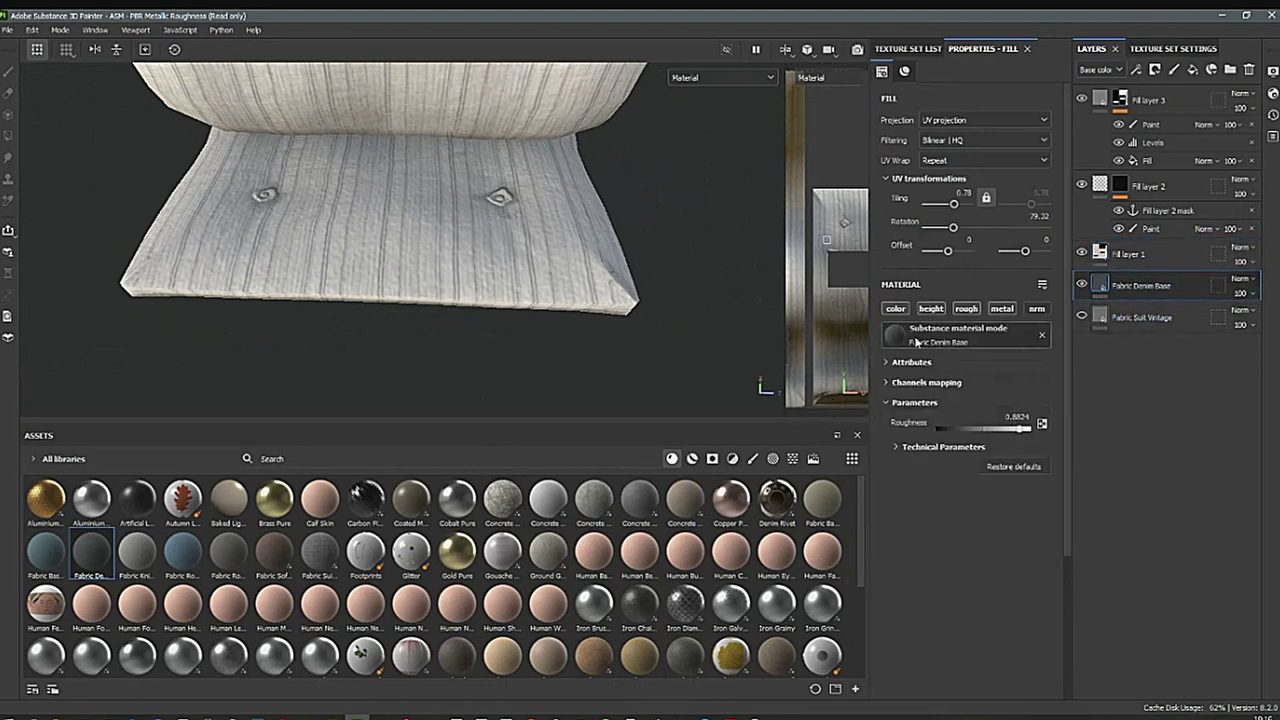
pyautogui.click(900, 362)
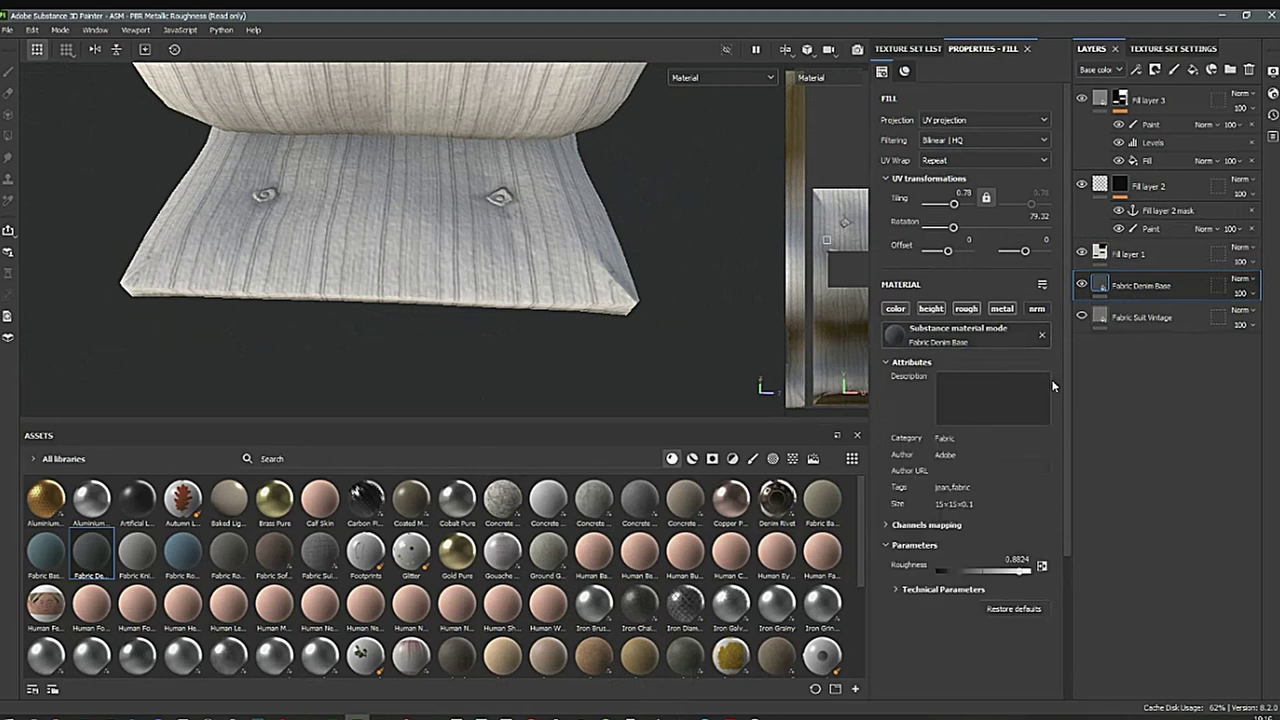
pyautogui.click(903, 363)
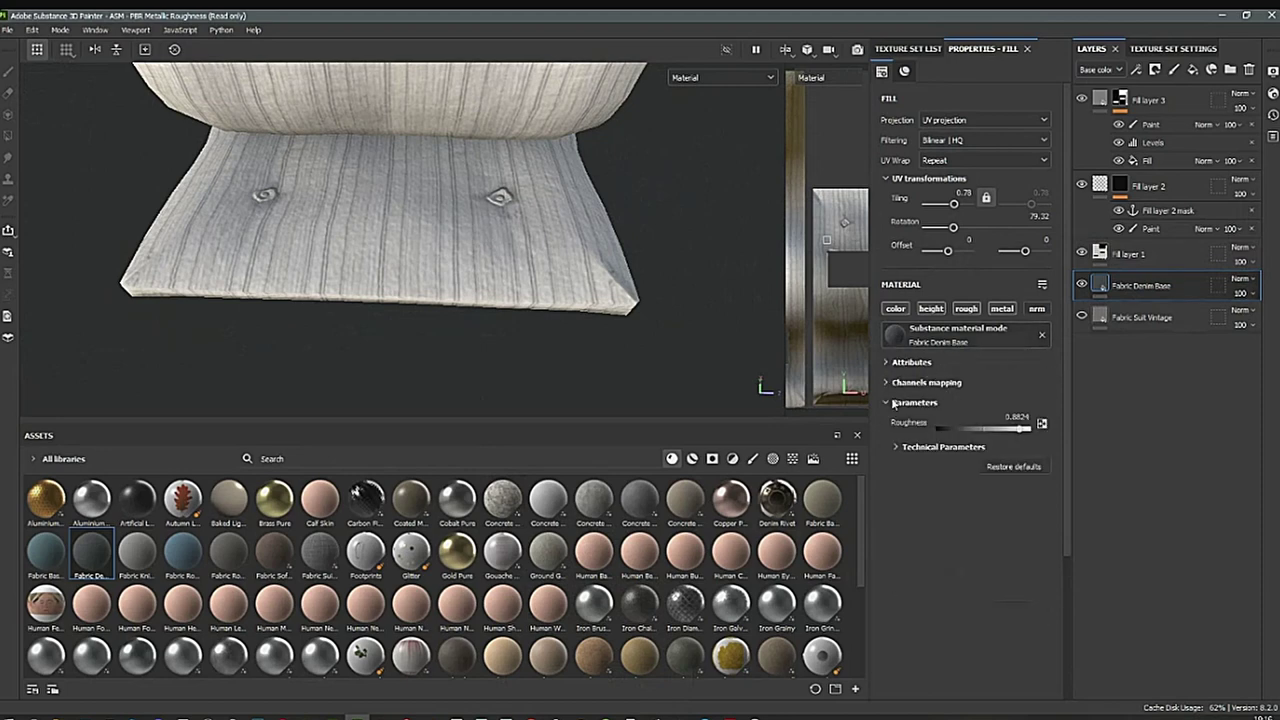
pyautogui.click(892, 382)
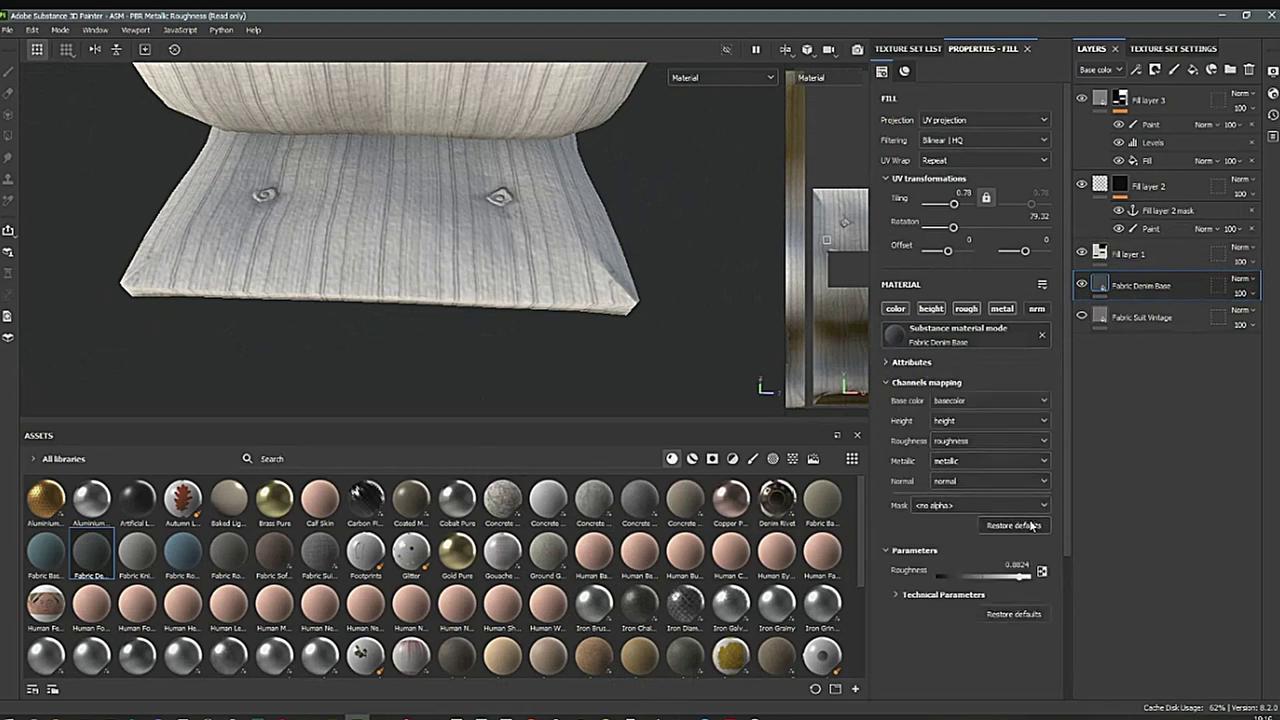
pyautogui.click(1024, 405)
pyautogui.click(1040, 405)
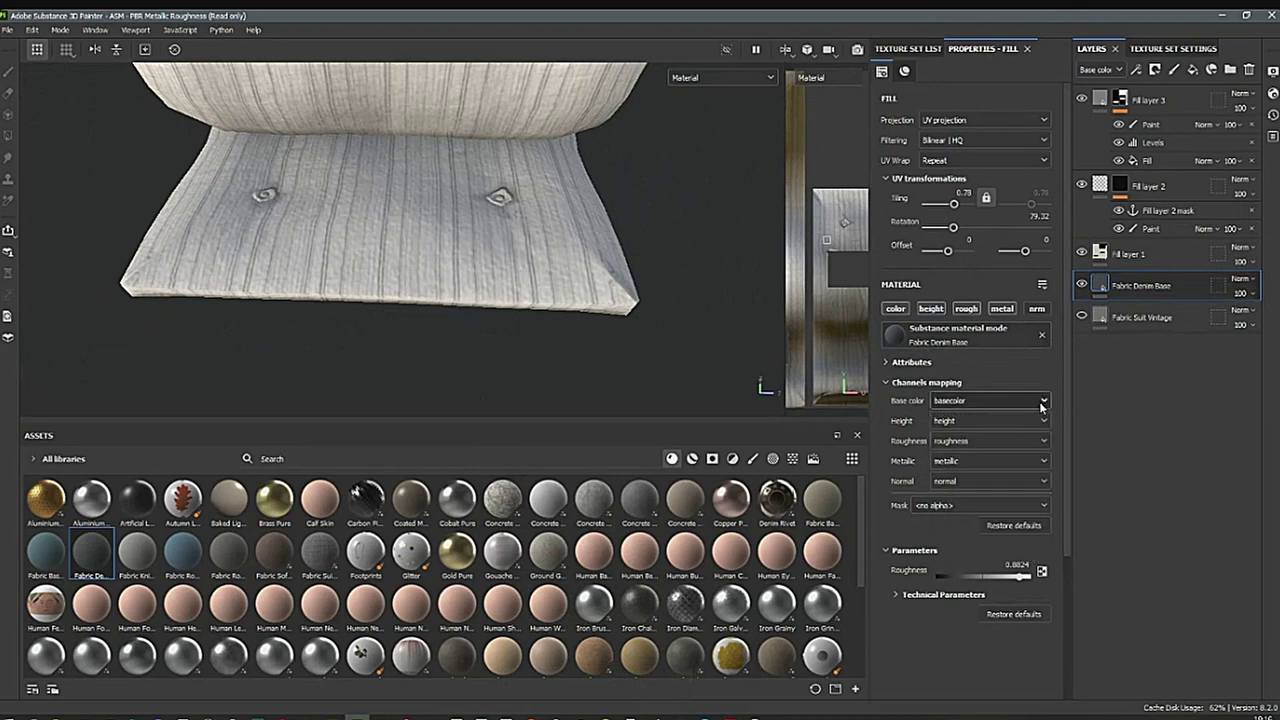
pyautogui.click(900, 383)
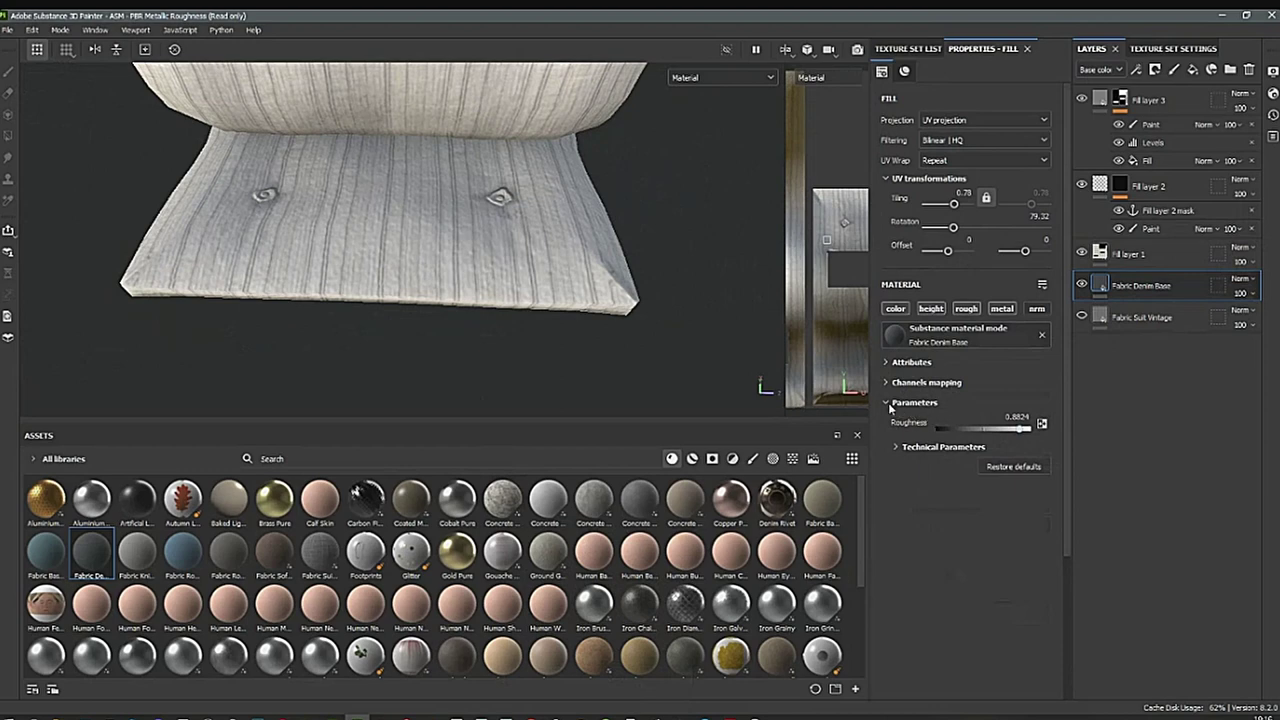
# Set the Fabric Denim Base material's roughness to 0.7394 and look over its attributes.
pyautogui.click(890, 403)
pyautogui.click(888, 403)
pyautogui.moveTo(1020, 434)
pyautogui.mouseDown()
pyautogui.moveTo(963, 432)
pyautogui.moveTo(1005, 430)
pyautogui.mouseUp()
pyautogui.click(886, 362)
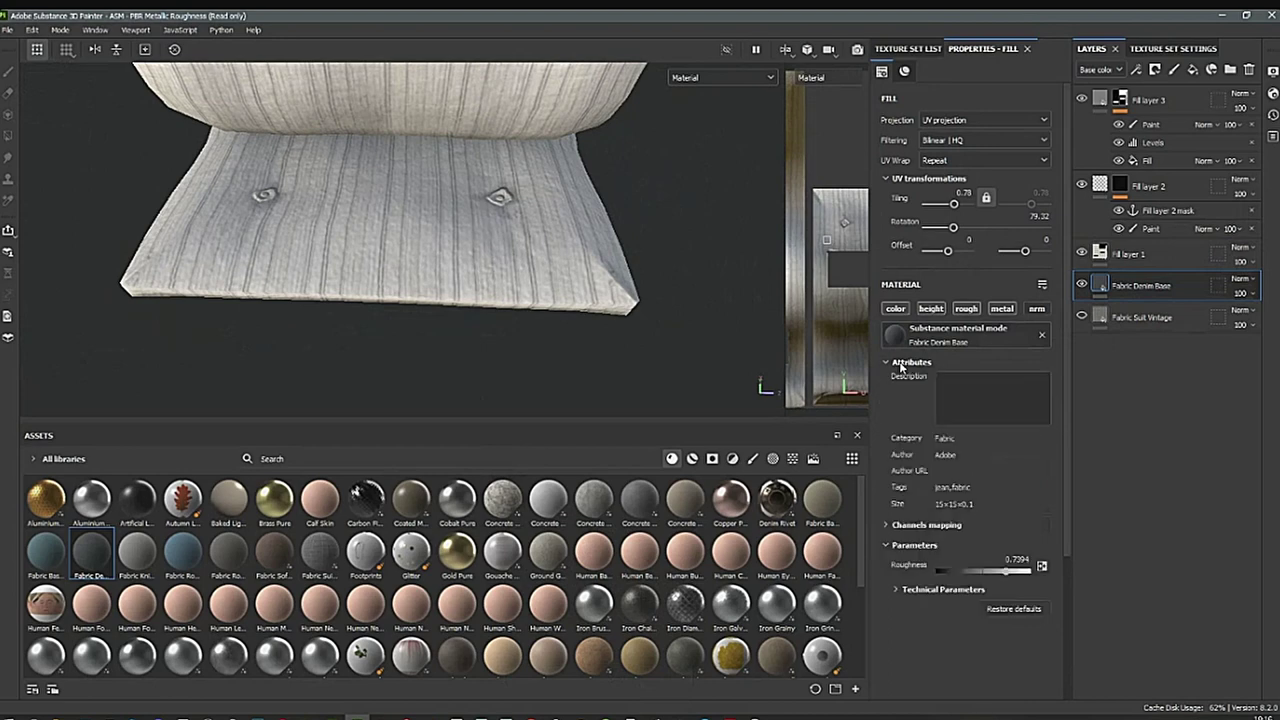
pyautogui.click(885, 364)
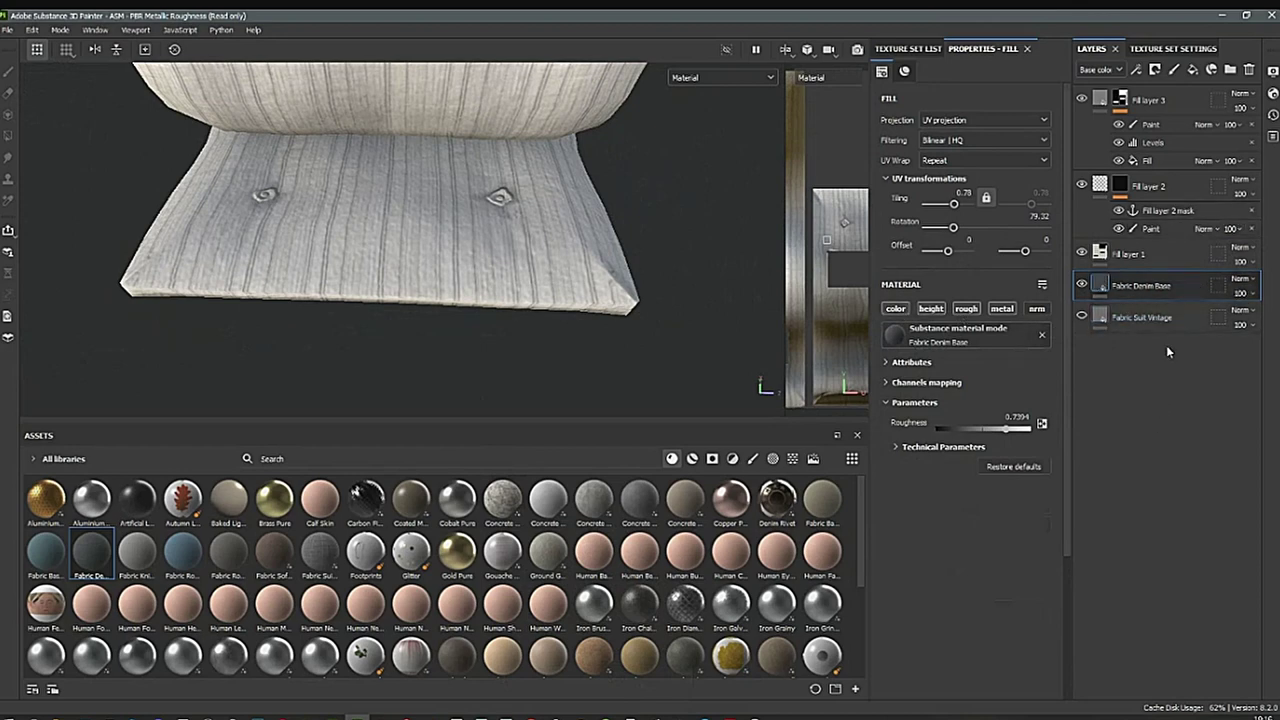
# Move Fabric Denim Base above Fill layer 1 and set its base color opacity to 25.
pyautogui.moveTo(1196, 283); pyautogui.dragTo(1189, 242)
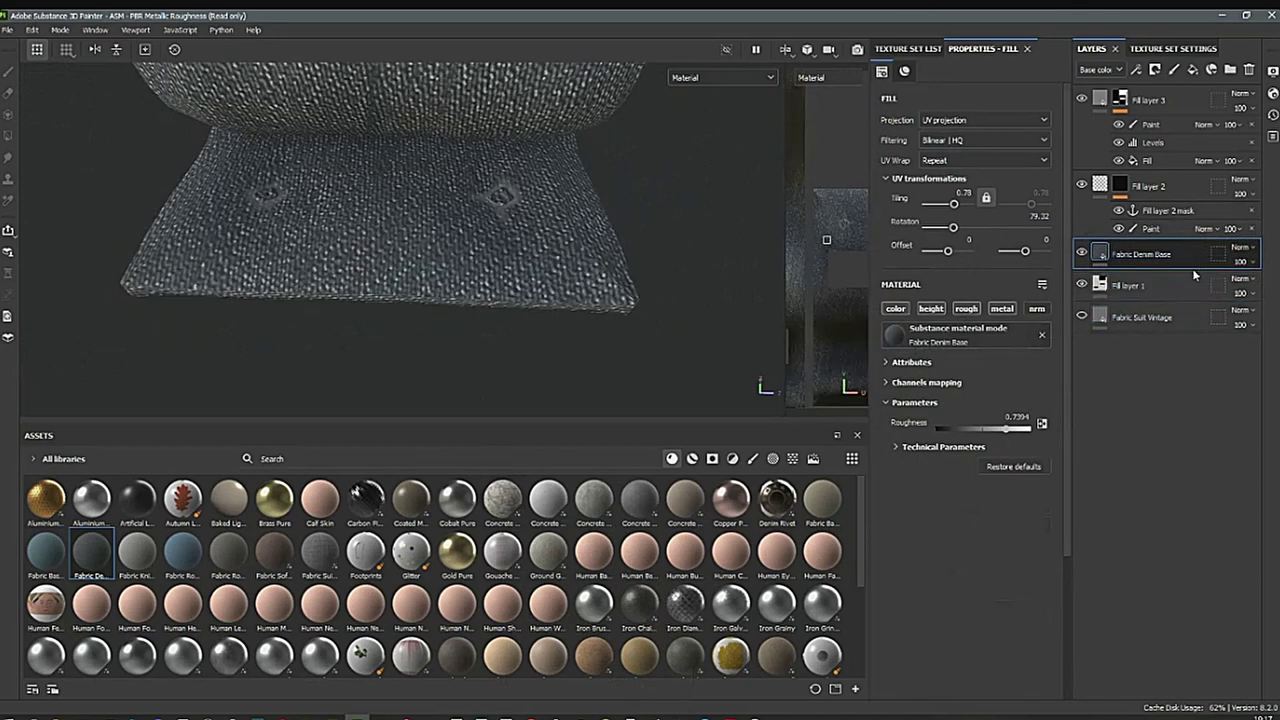
pyautogui.click(1250, 263)
pyautogui.moveTo(1276, 286); pyautogui.dragTo(1236, 289)
pyautogui.keyDown('alt'); pyautogui.moveTo(647, 243); pyautogui.dragTo(650, 267, button='middle'); pyautogui.keyUp('alt')
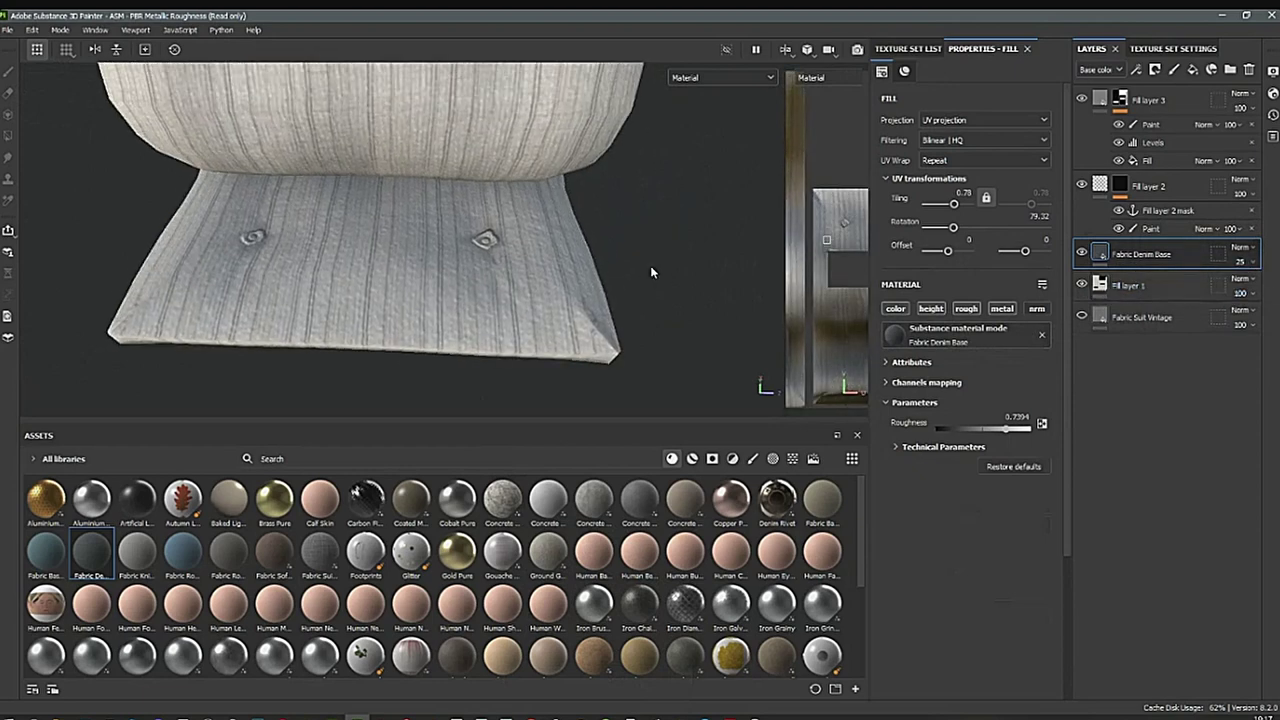
pyautogui.keyDown('alt'); pyautogui.moveTo(650, 267); pyautogui.dragTo(643, 354, button='right'); pyautogui.keyUp('alt')
pyautogui.keyDown('alt'); pyautogui.moveTo(643, 354); pyautogui.dragTo(671, 323); pyautogui.keyUp('alt')
pyautogui.keyDown('alt'); pyautogui.moveTo(671, 323); pyautogui.dragTo(636, 236, button='right'); pyautogui.keyUp('alt')
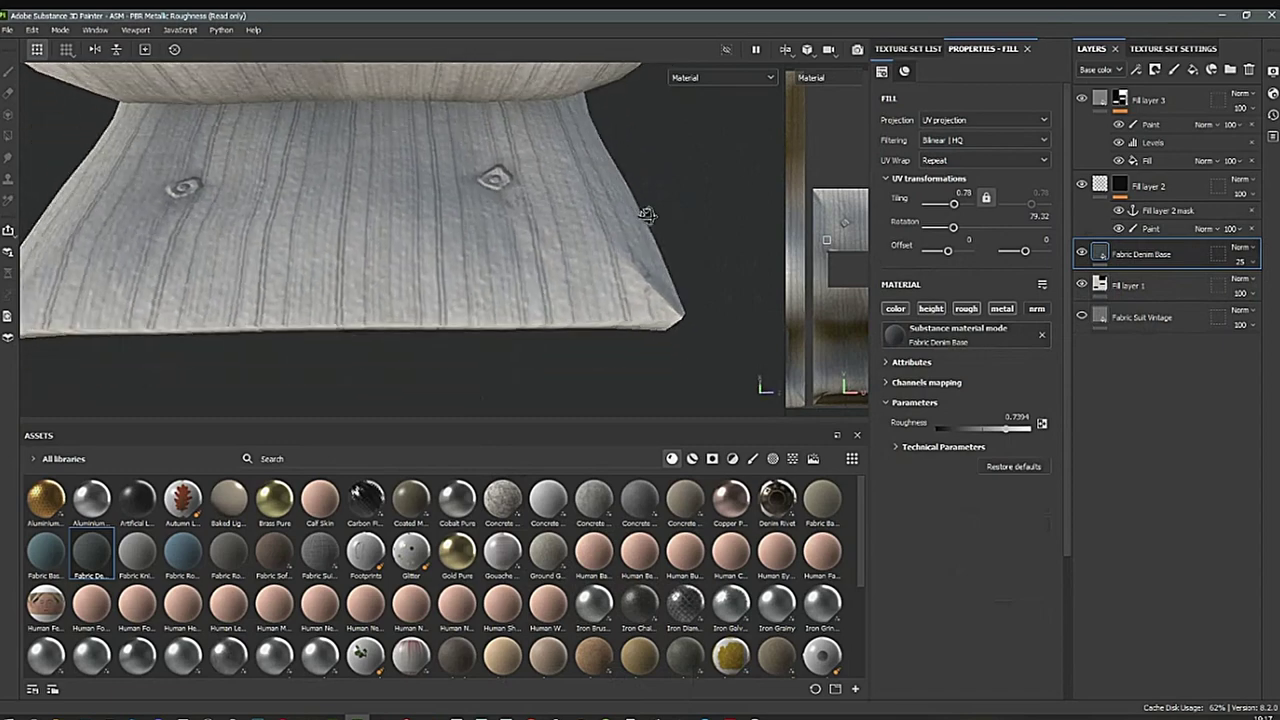
# Set the Fabric Denim Base layer's base color opacity to 10 and its blending mode to Darken.
pyautogui.click(1252, 266)
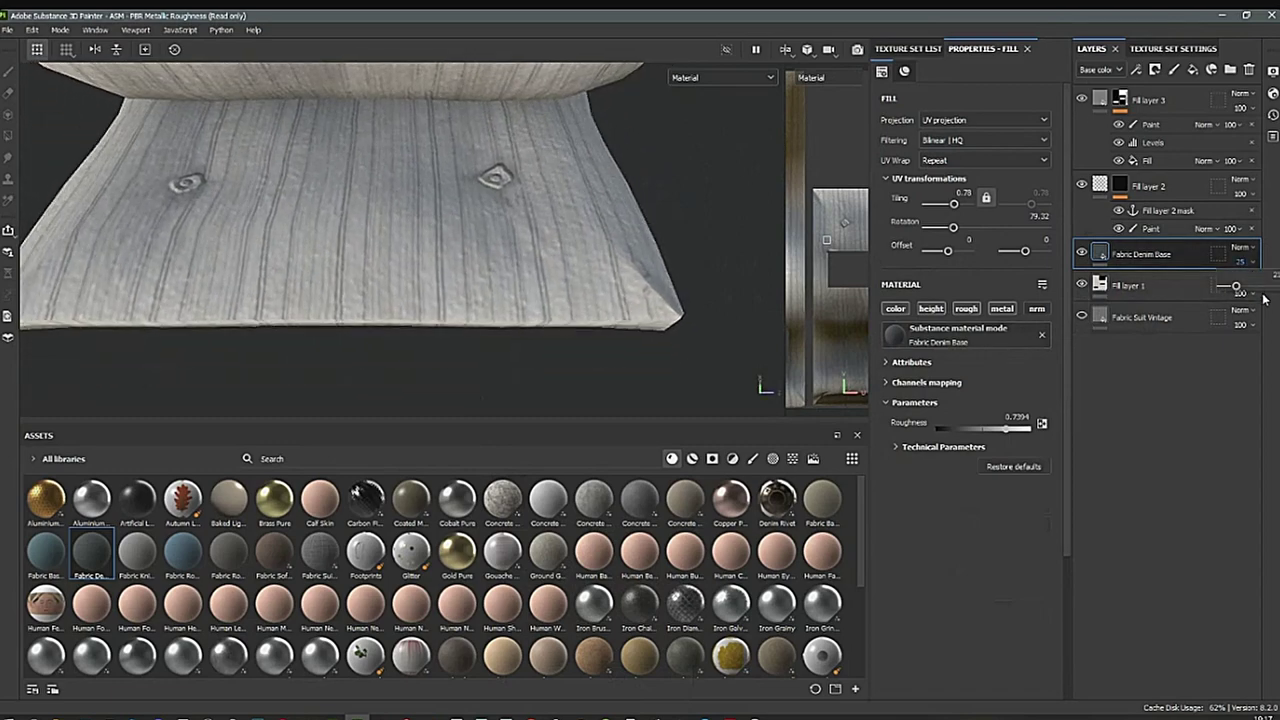
pyautogui.moveTo(1238, 288); pyautogui.dragTo(1230, 296)
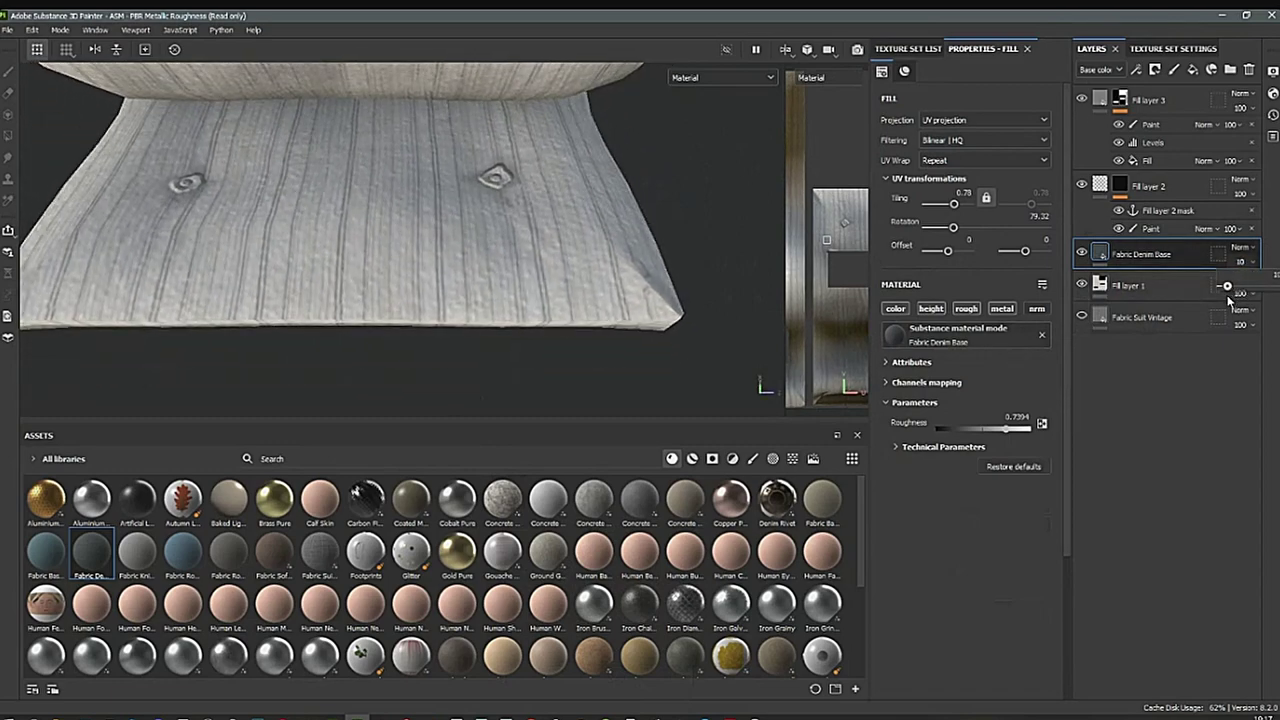
pyautogui.click(1239, 250)
pyautogui.click(1239, 257)
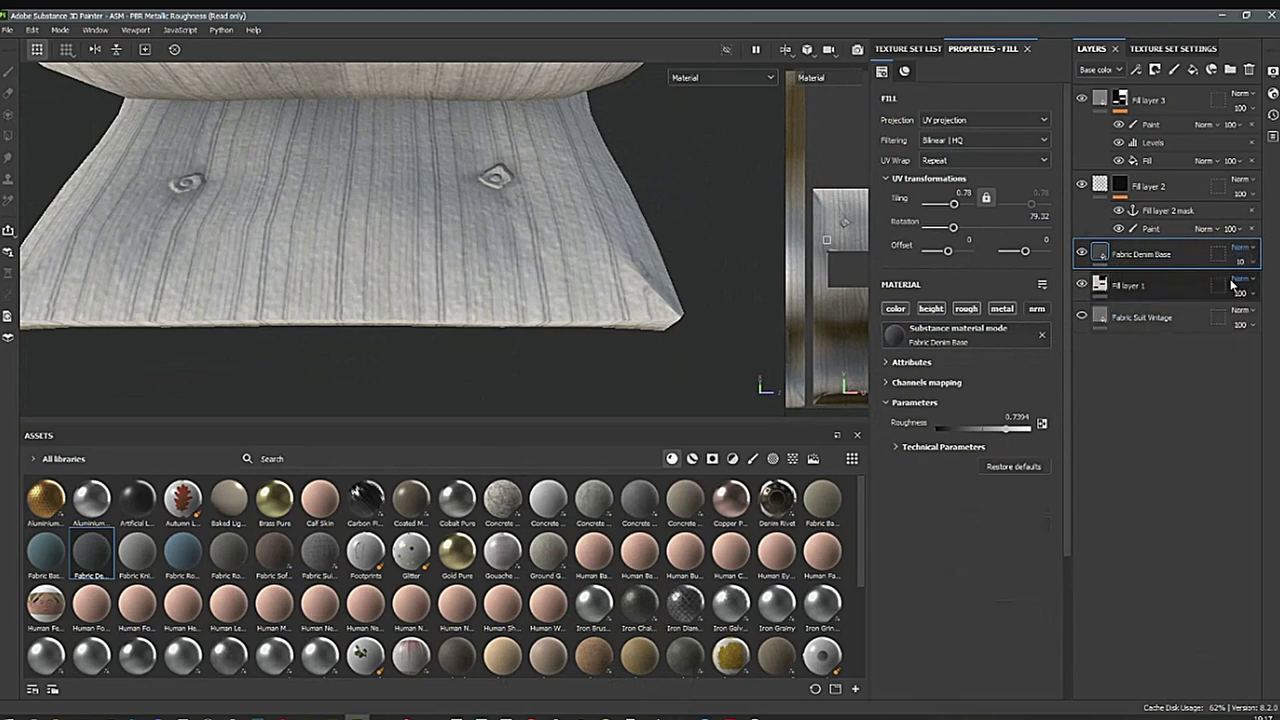
pyautogui.press('Down')
pyautogui.press('Down')
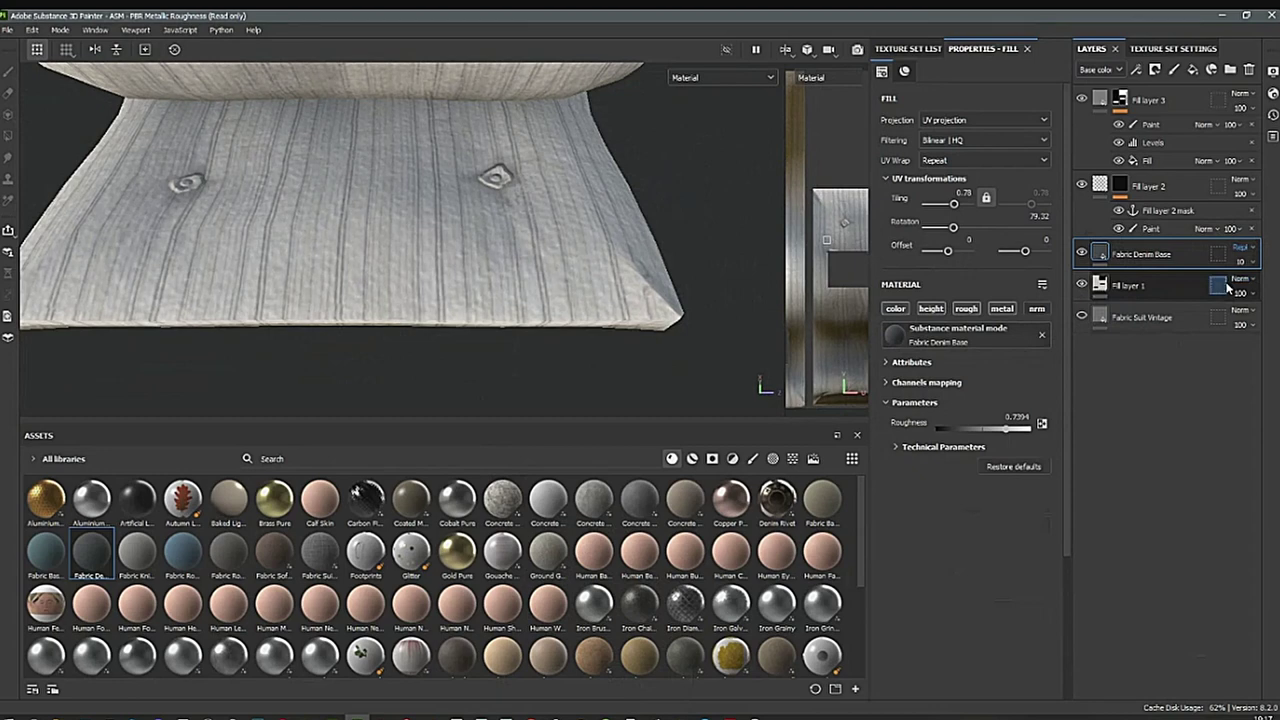
pyautogui.press('Down')
pyautogui.press('Down')
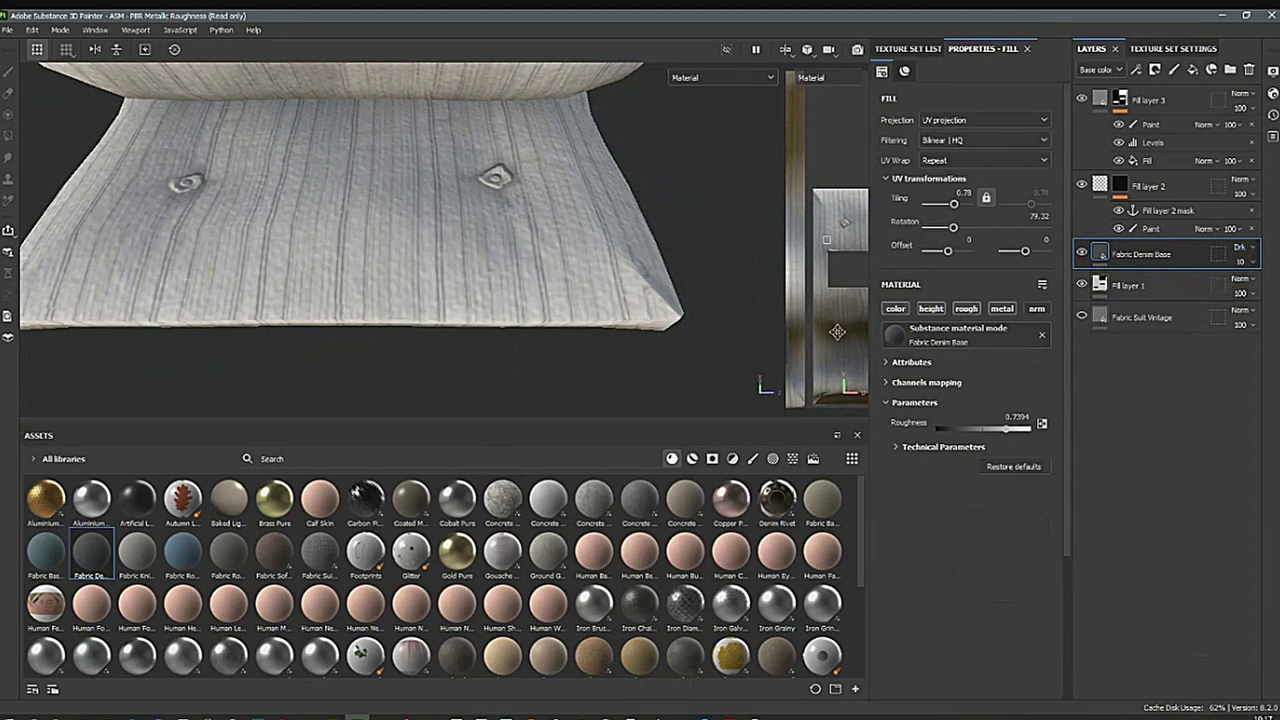
pyautogui.keyDown('alt'); pyautogui.moveTo(570, 352); pyautogui.dragTo(575, 184); pyautogui.keyUp('alt')
pyautogui.scroll(5, 596, 236)
pyautogui.keyDown('alt'); pyautogui.moveTo(596, 236); pyautogui.dragTo(547, 383); pyautogui.keyUp('alt')
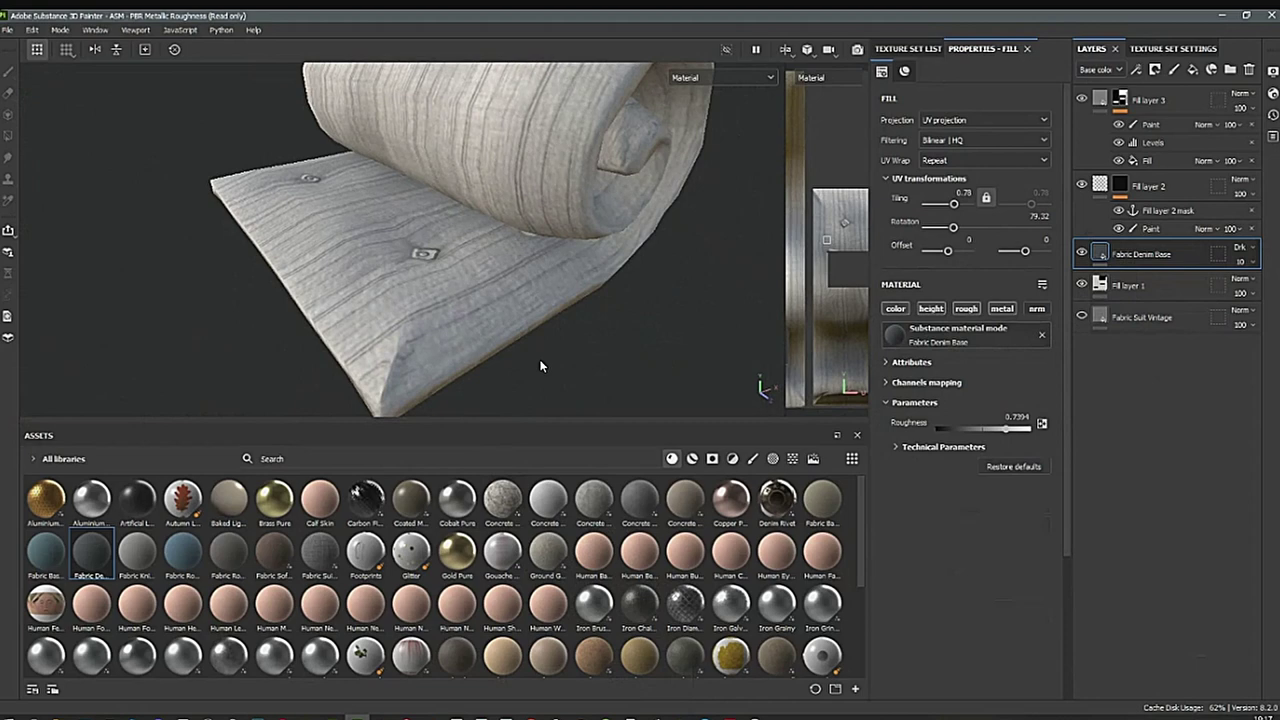
# Try Fabric Denim Base with its normal channel instead of height, at a normal opacity of 17.
pyautogui.click(1027, 311)
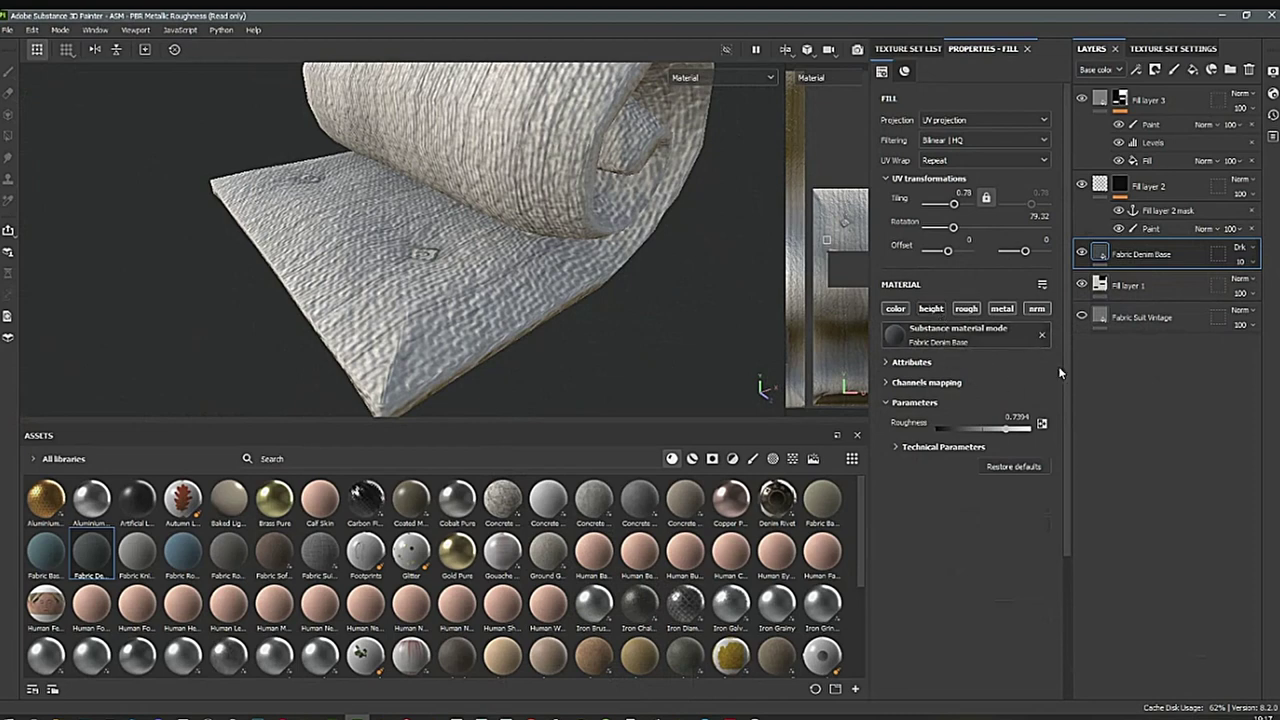
pyautogui.click(1120, 70)
pyautogui.click(1092, 140)
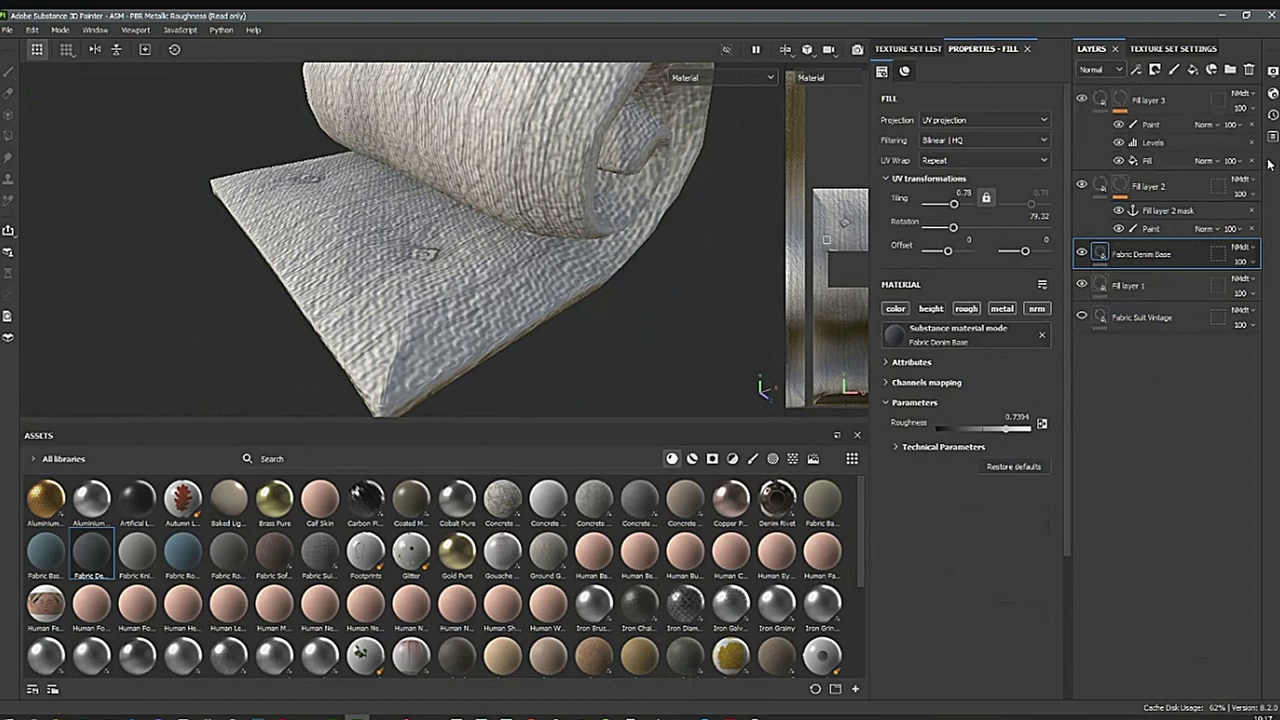
pyautogui.click(1266, 288)
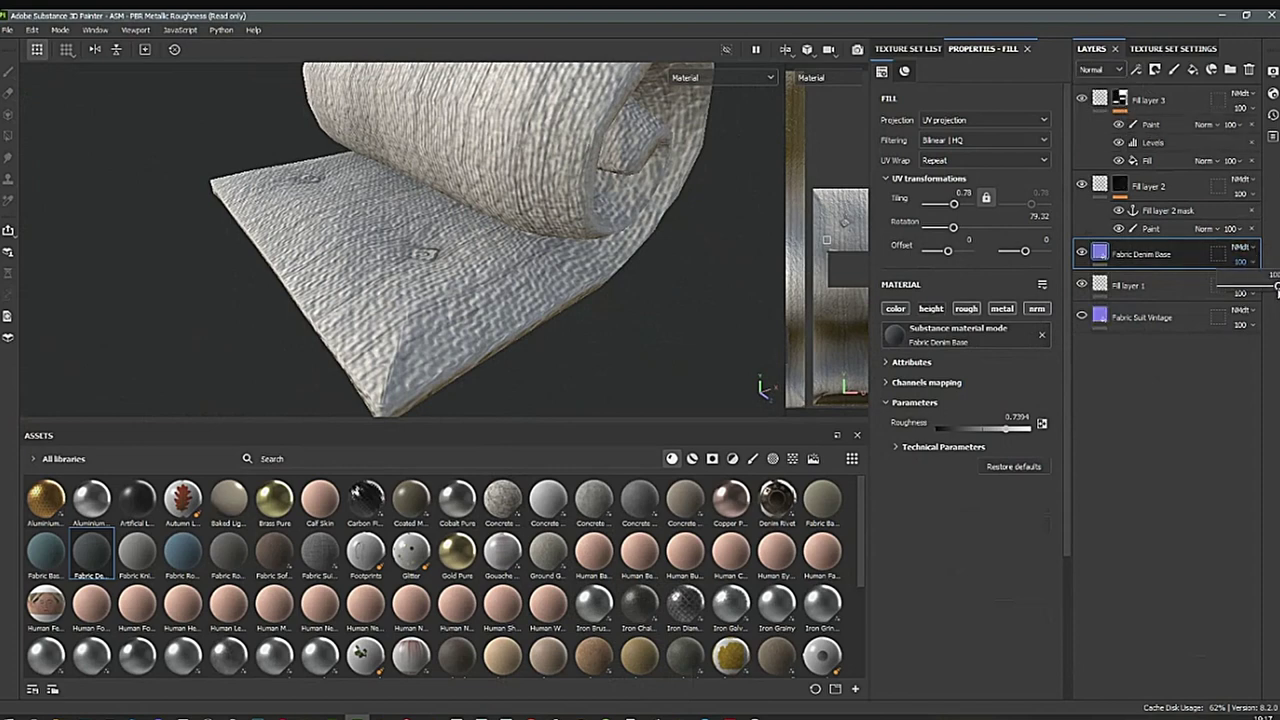
pyautogui.moveTo(1277, 288); pyautogui.dragTo(1231, 300)
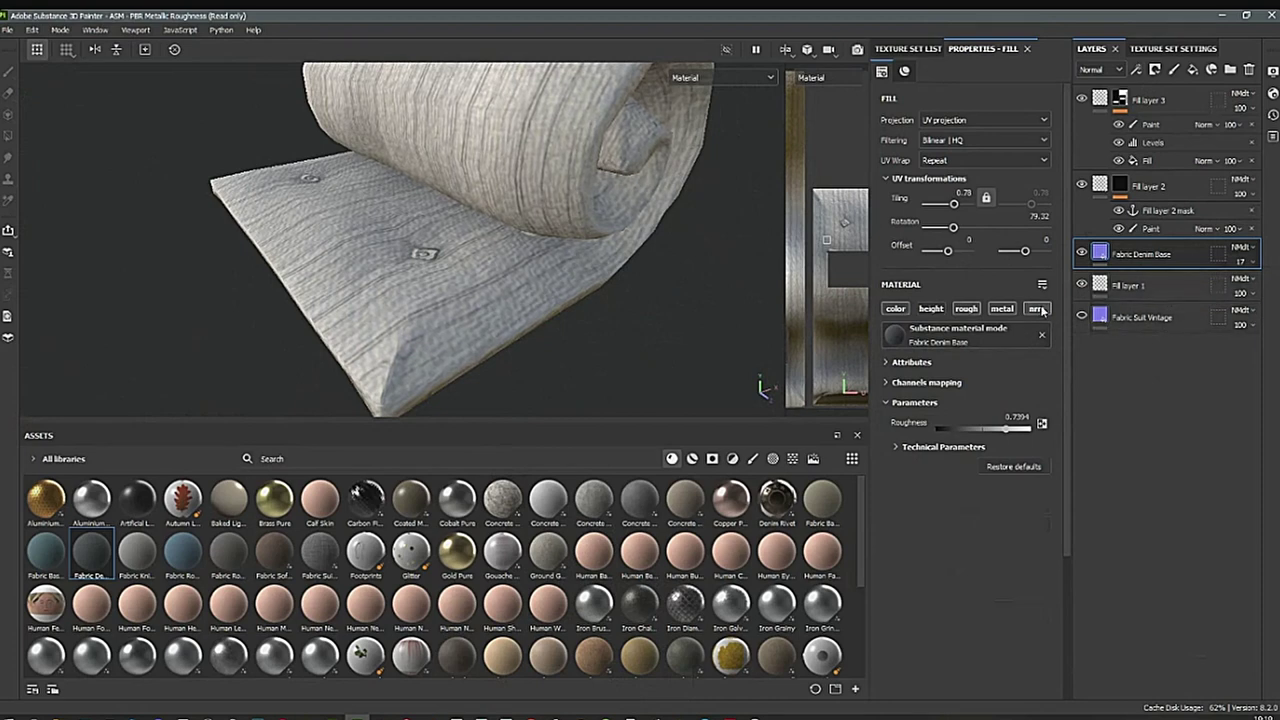
pyautogui.click(1033, 310)
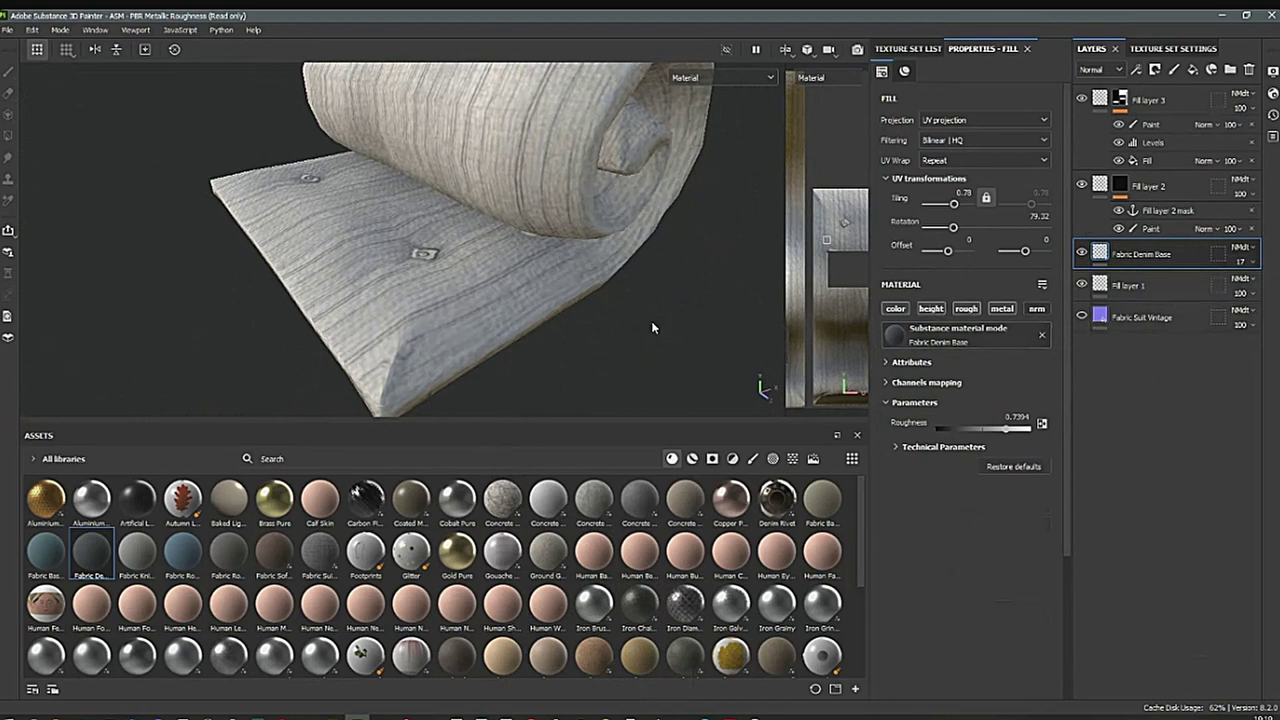
# Inspect the mattress's base color and height channels separately.
pyautogui.keyDown('alt'); pyautogui.moveTo(560, 330); pyautogui.dragTo(529, 382); pyautogui.keyUp('alt')
pyautogui.click(719, 77)
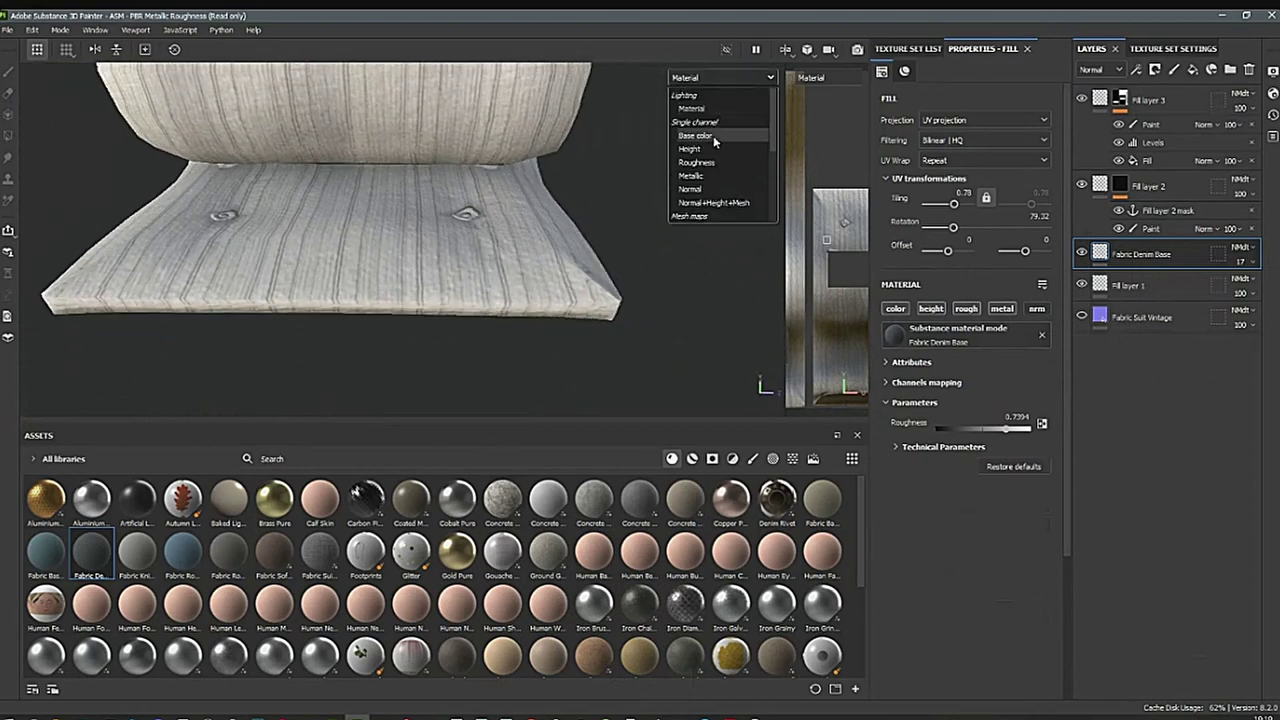
pyautogui.click(715, 136)
pyautogui.keyDown('alt'); pyautogui.moveTo(650, 270); pyautogui.dragTo(640, 238); pyautogui.keyUp('alt')
pyautogui.click(717, 78)
pyautogui.click(711, 155)
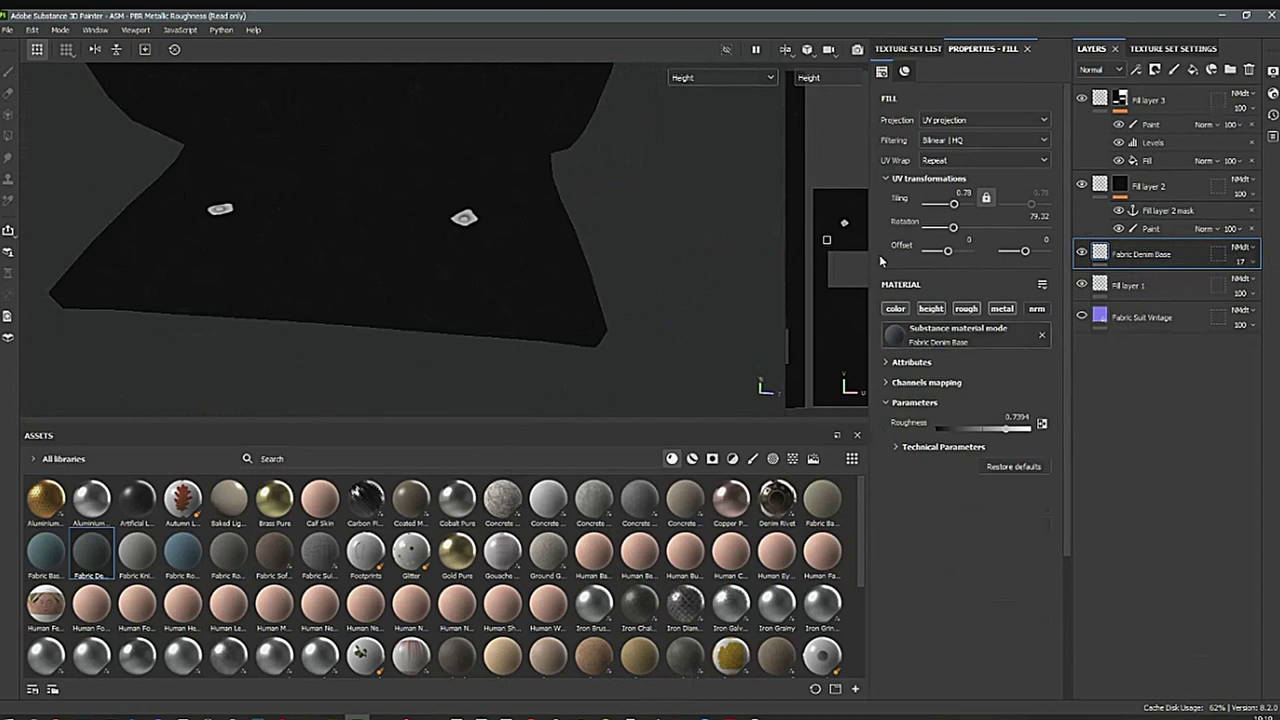
# Inspect the mattress's roughness channel and compare it with the Fabric Denim Base layer hidden and shown.
pyautogui.click(727, 84)
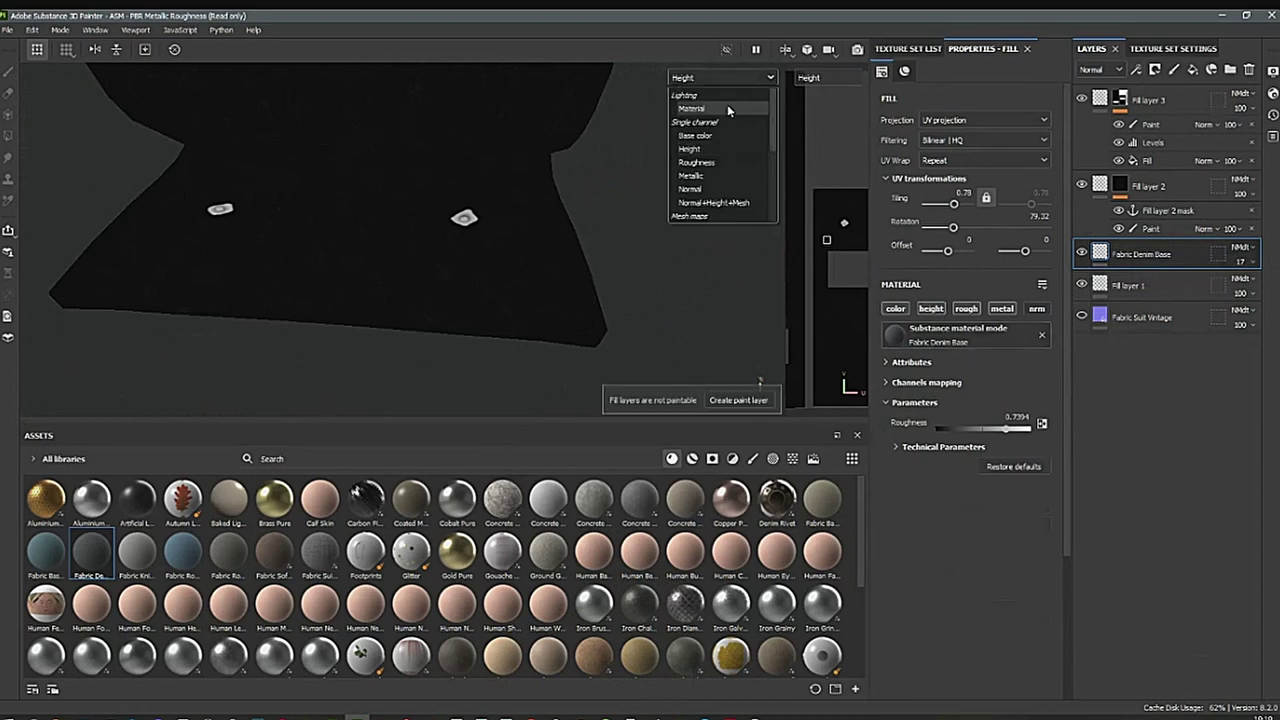
pyautogui.click(712, 164)
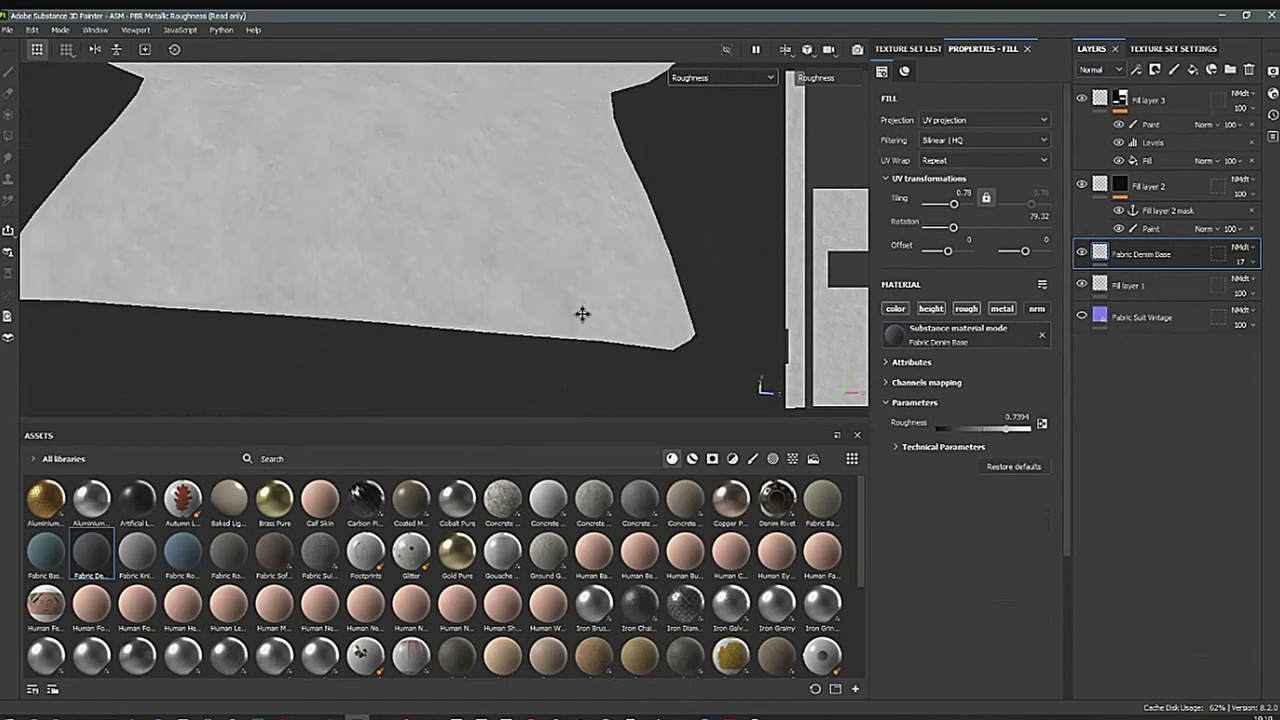
pyautogui.keyDown('alt'); pyautogui.moveTo(582, 314); pyautogui.dragTo(622, 385); pyautogui.keyUp('alt')
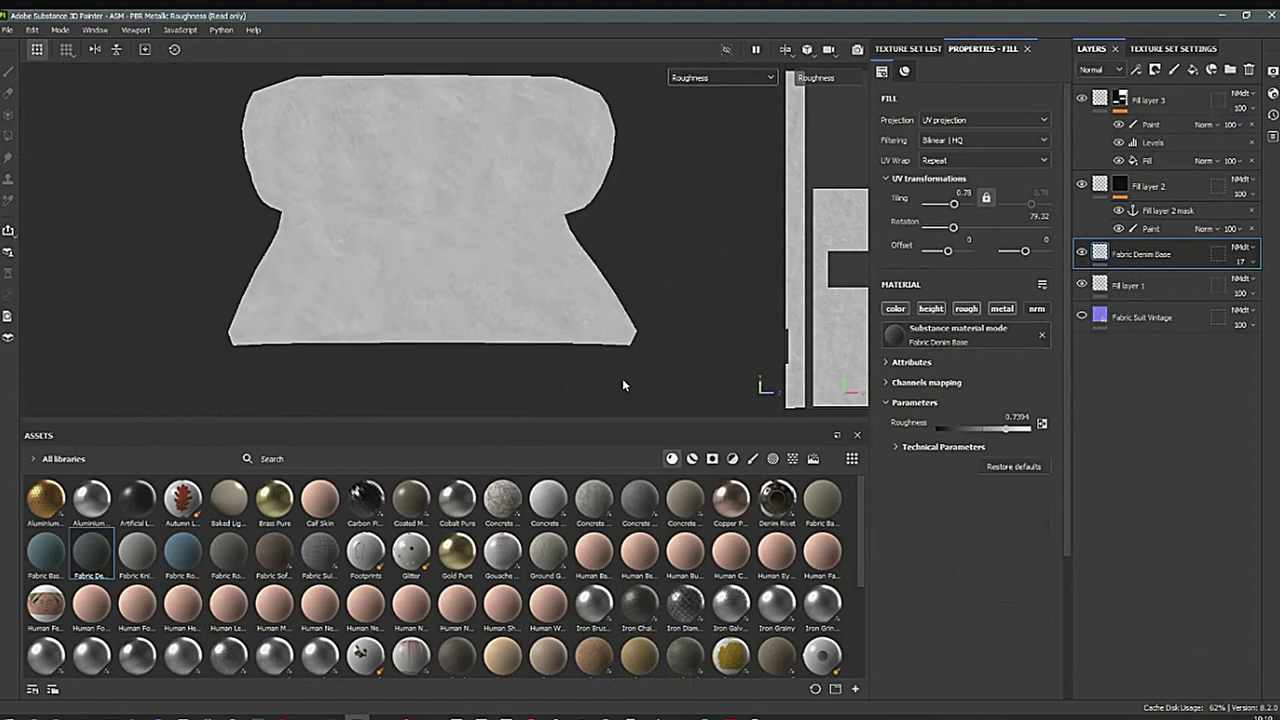
pyautogui.keyDown('alt'); pyautogui.moveTo(670, 190); pyautogui.dragTo(689, 113); pyautogui.keyUp('alt')
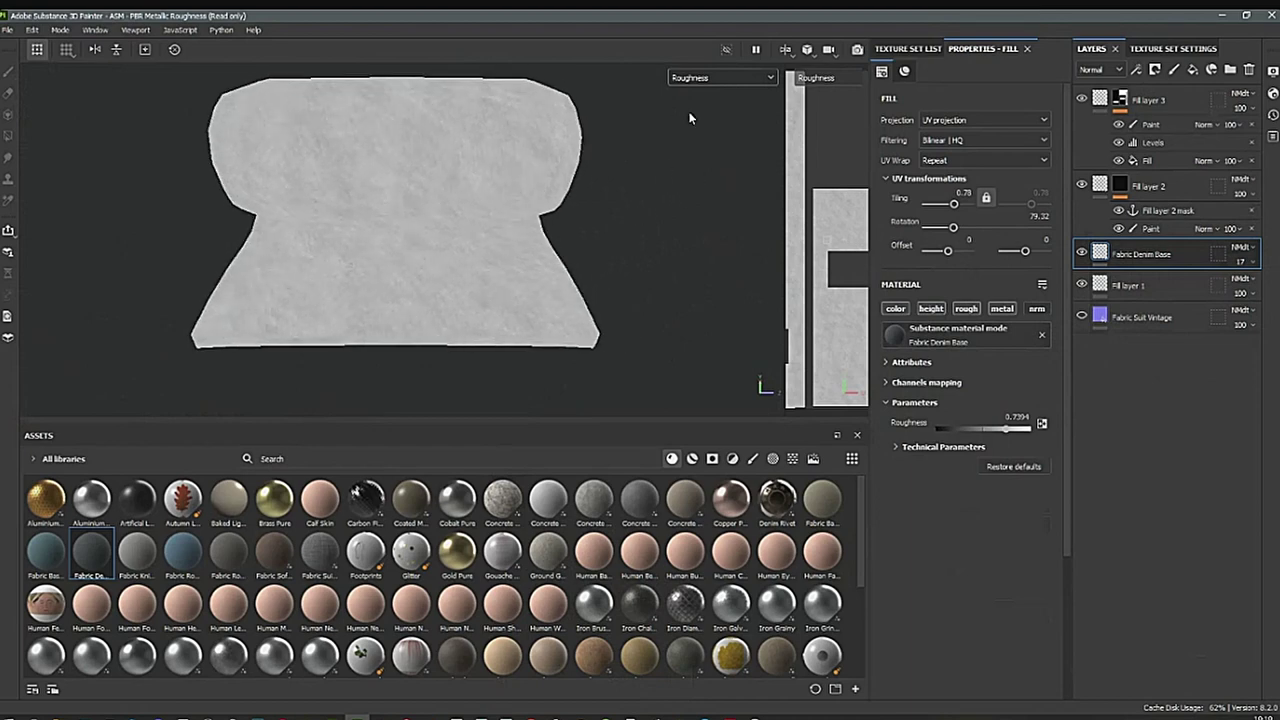
pyautogui.keyDown('alt'); pyautogui.moveTo(540, 238); pyautogui.dragTo(693, 244); pyautogui.keyUp('alt')
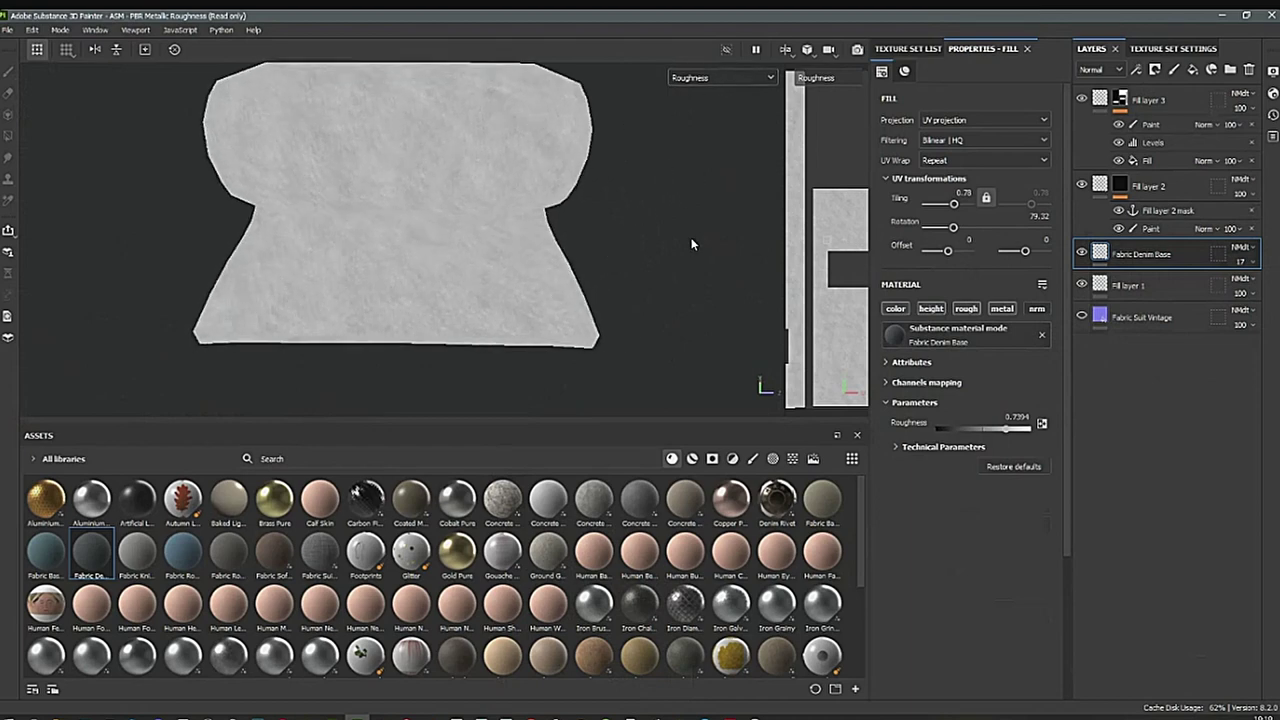
pyautogui.click(1081, 253)
pyautogui.click(1082, 256)
pyautogui.keyDown('alt'); pyautogui.moveTo(636, 320); pyautogui.dragTo(647, 324); pyautogui.keyUp('alt')
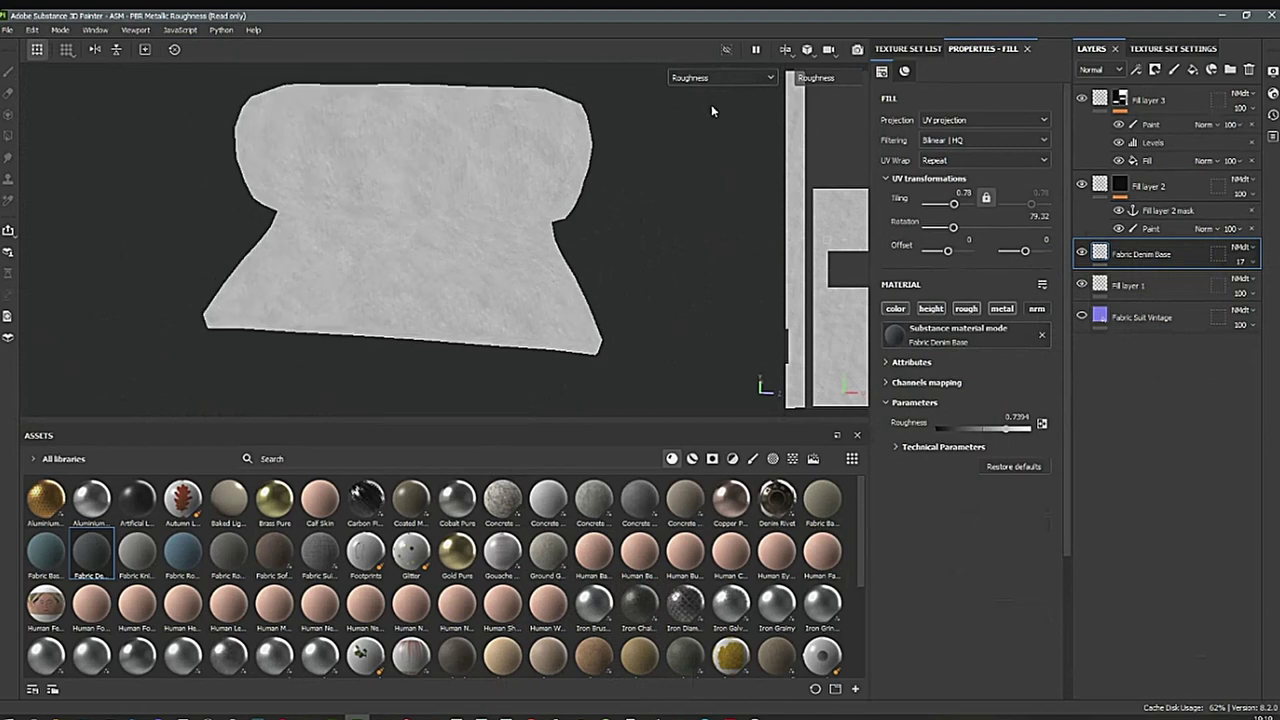
# Check the mattress's metallic and normal channels separately.
pyautogui.click(716, 77)
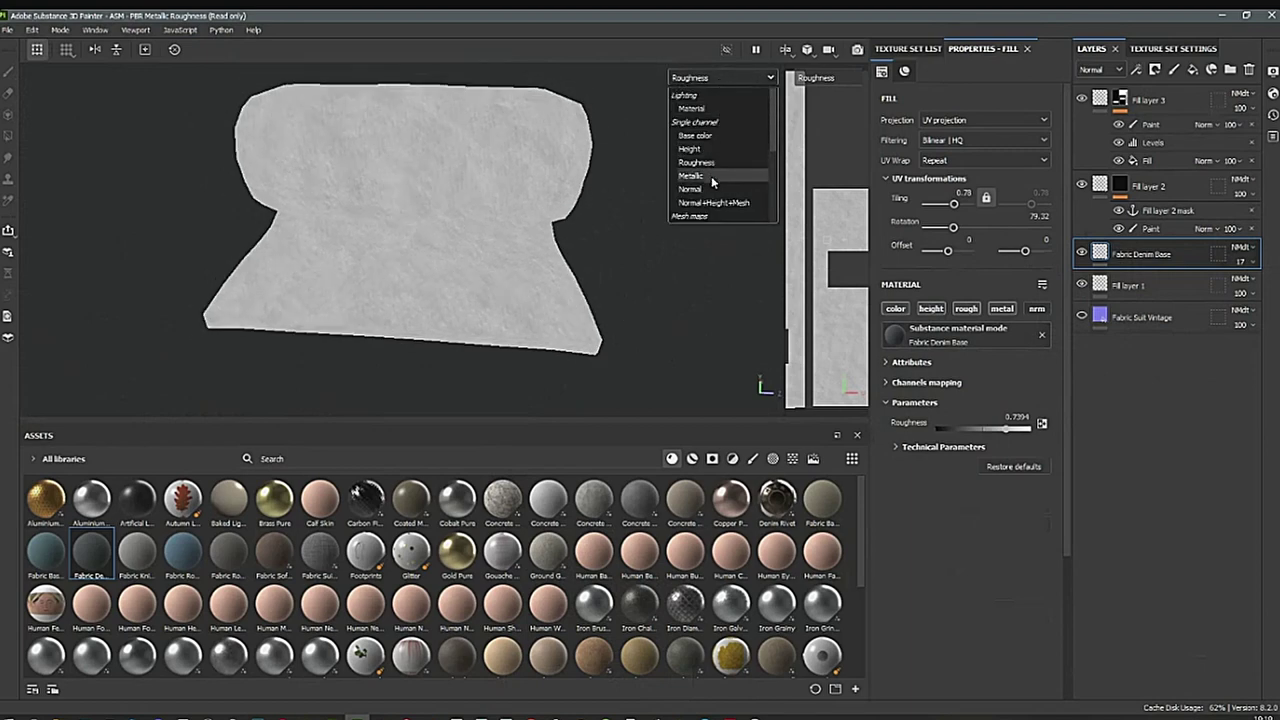
pyautogui.click(711, 177)
pyautogui.click(720, 77)
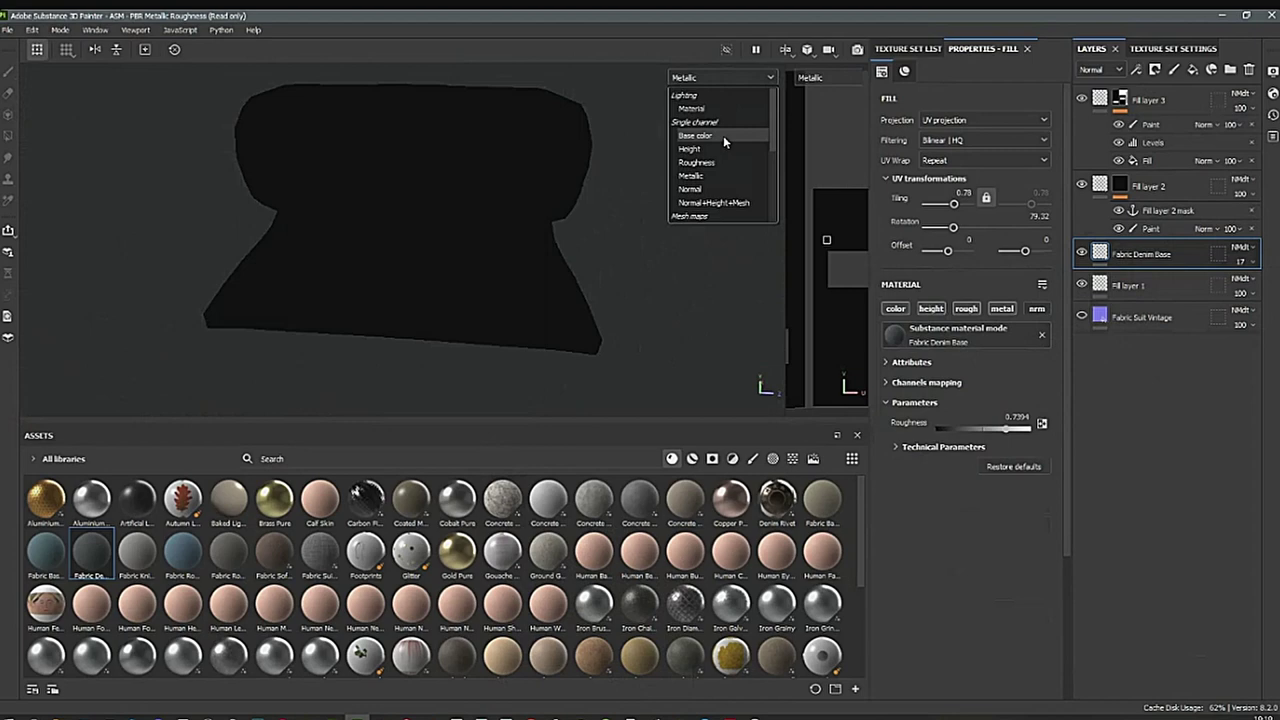
pyautogui.click(717, 191)
# Examine the combined Normal+Height+Mesh view of the mattress closely around the dimples and the front edge.
pyautogui.click(718, 77)
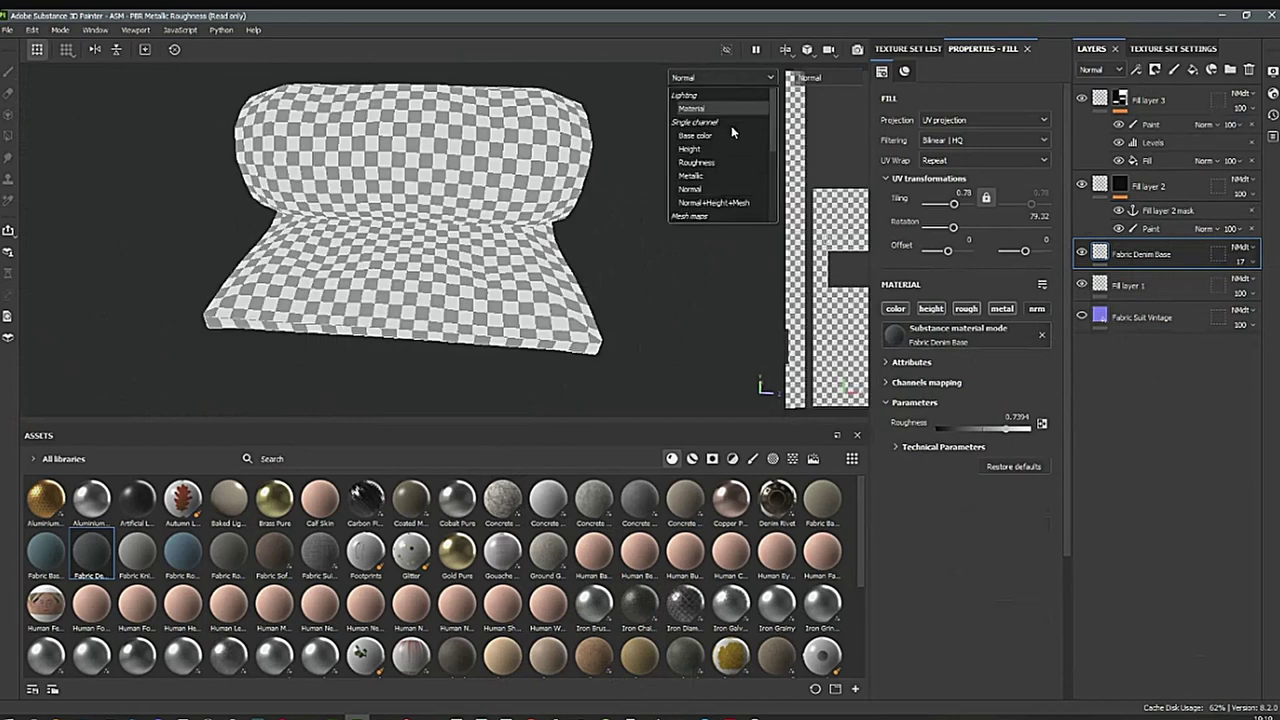
pyautogui.click(728, 206)
pyautogui.scroll(5, 607, 264)
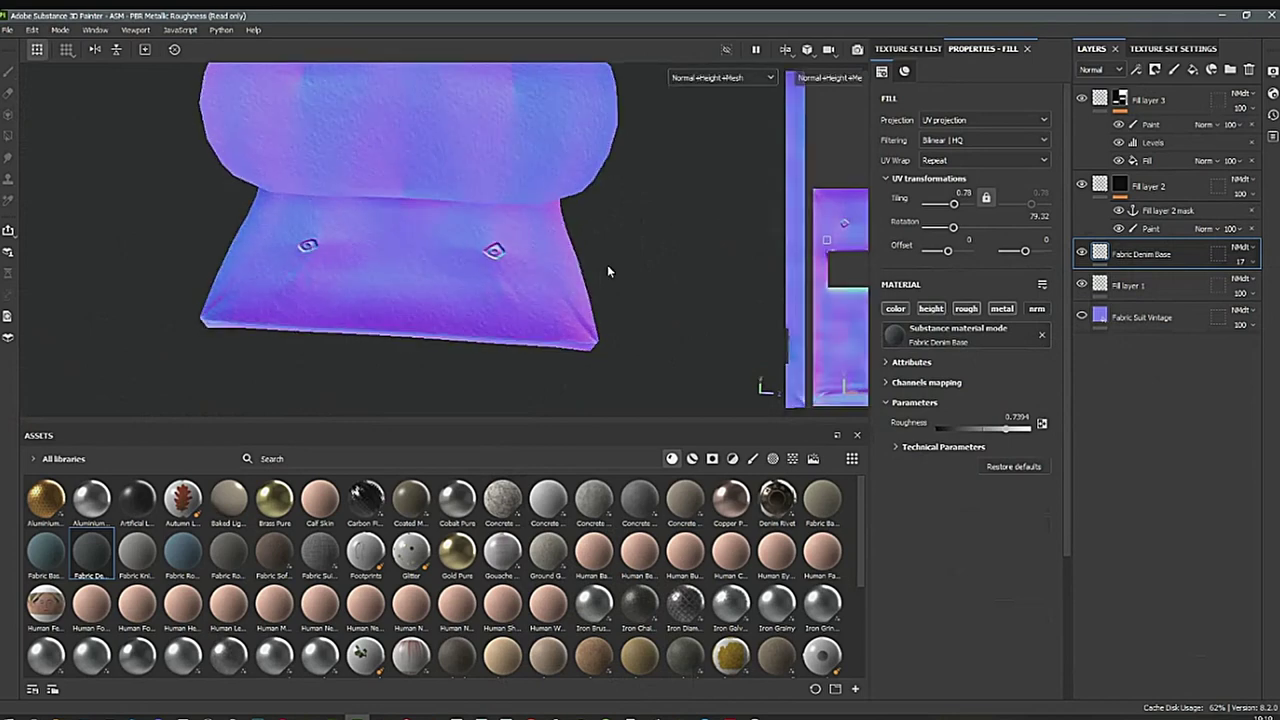
pyautogui.keyDown('alt'); pyautogui.moveTo(568, 371); pyautogui.dragTo(609, 340); pyautogui.keyUp('alt')
pyautogui.scroll(1, 417, 309)
pyautogui.keyDown('alt'); pyautogui.moveTo(417, 309); pyautogui.dragTo(551, 331, button='middle'); pyautogui.keyUp('alt')
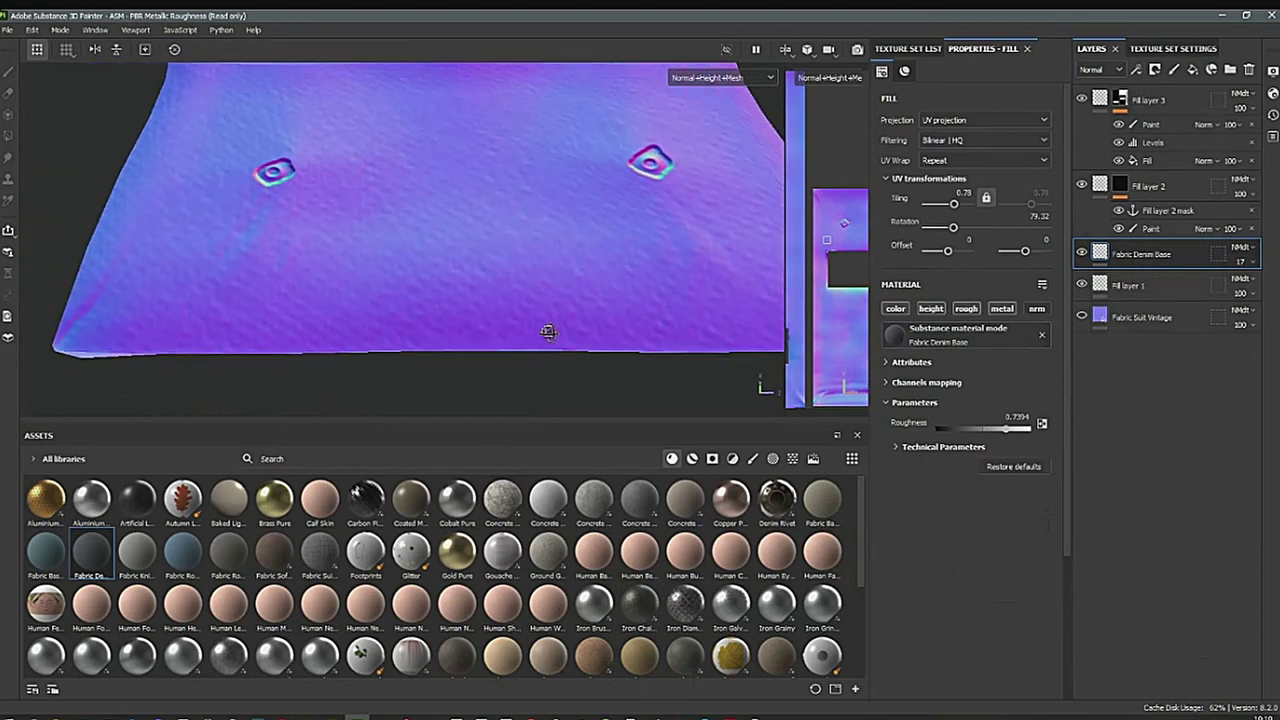
pyautogui.keyDown('alt'); pyautogui.moveTo(551, 331); pyautogui.dragTo(560, 337); pyautogui.keyUp('alt')
pyautogui.keyDown('alt'); pyautogui.moveTo(560, 337); pyautogui.dragTo(535, 340, button='middle'); pyautogui.keyUp('alt')
pyautogui.keyDown('alt'); pyautogui.moveTo(535, 340); pyautogui.dragTo(582, 333); pyautogui.keyUp('alt')
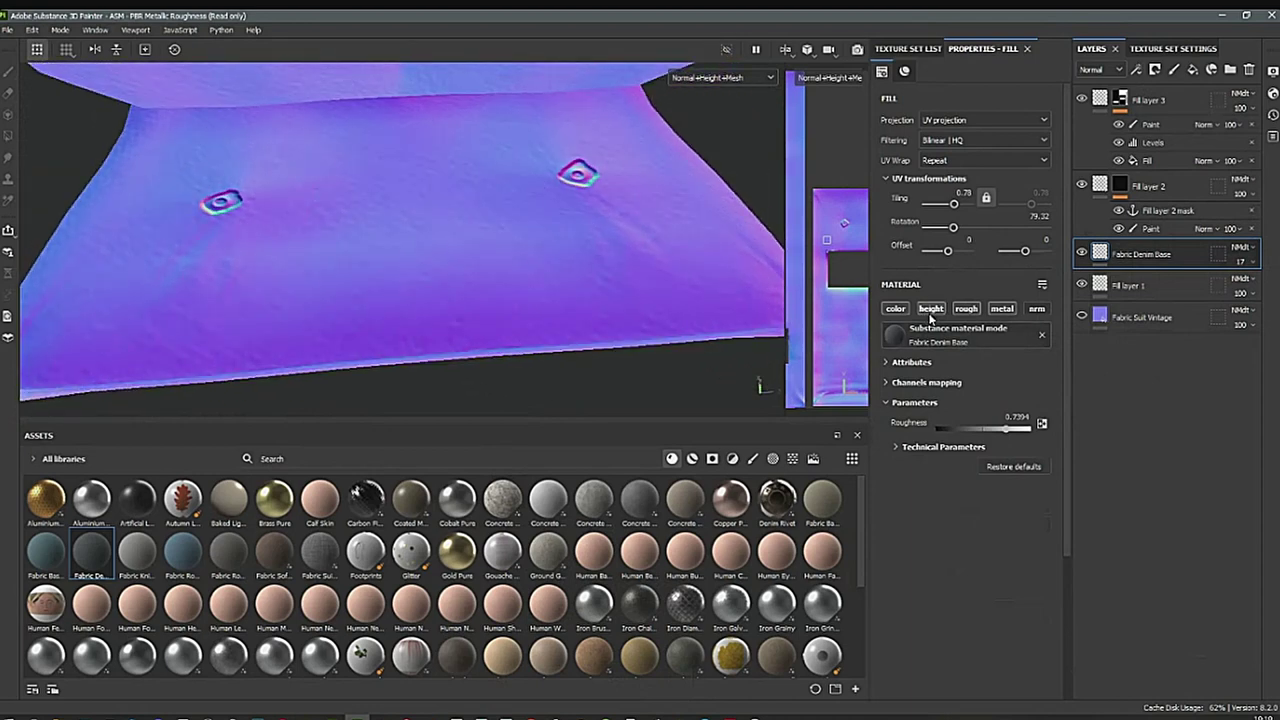
# Set the Fabric Denim Base layer's tiling to 2.36 and its rotation to 95.59.
pyautogui.moveTo(954, 205); pyautogui.dragTo(958, 215)
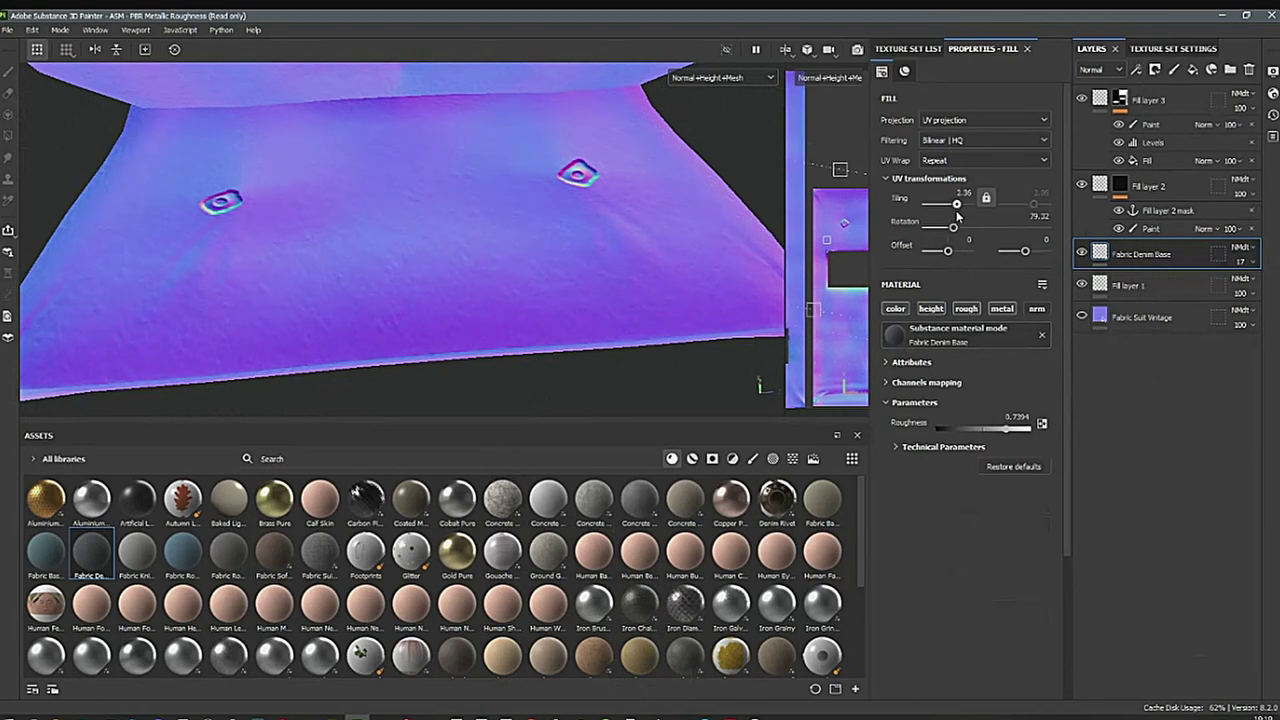
pyautogui.keyDown('alt'); pyautogui.moveTo(575, 343); pyautogui.dragTo(500, 318); pyautogui.keyUp('alt')
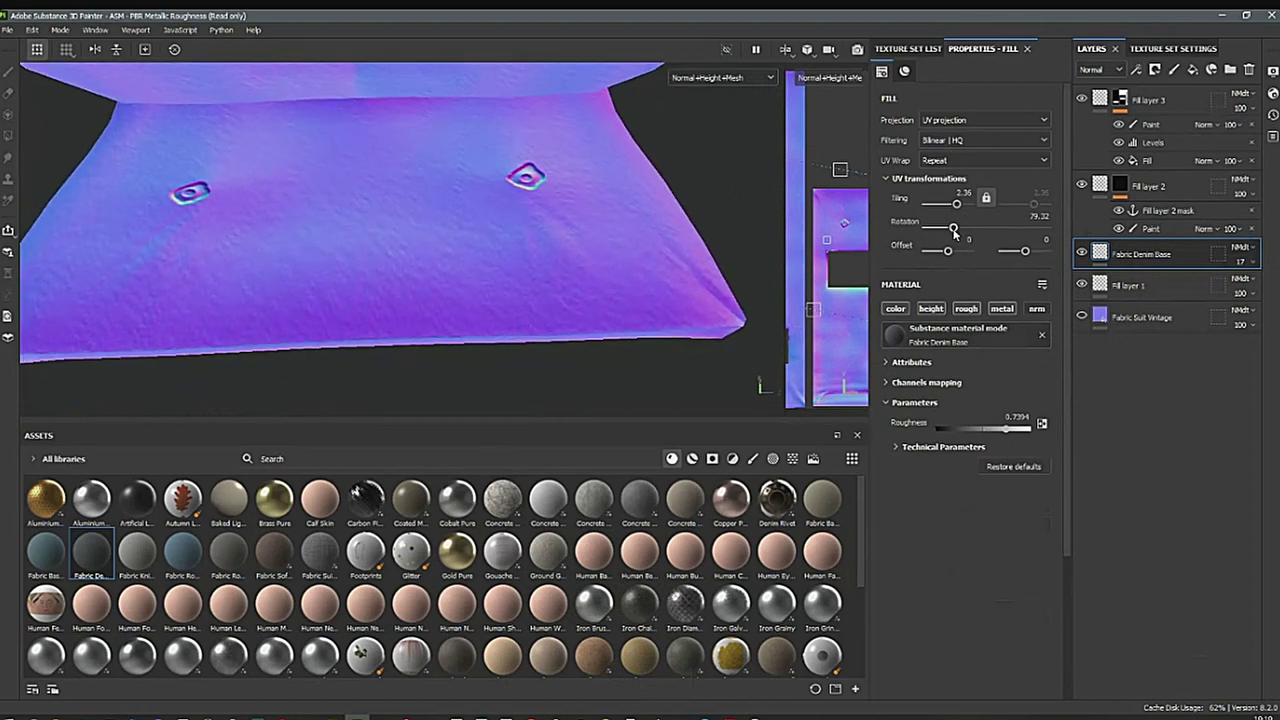
pyautogui.moveTo(953, 228); pyautogui.dragTo(958, 248)
pyautogui.keyDown('alt'); pyautogui.moveTo(632, 331); pyautogui.dragTo(557, 312, button='middle'); pyautogui.keyUp('alt')
pyautogui.scroll(3, 560, 263)
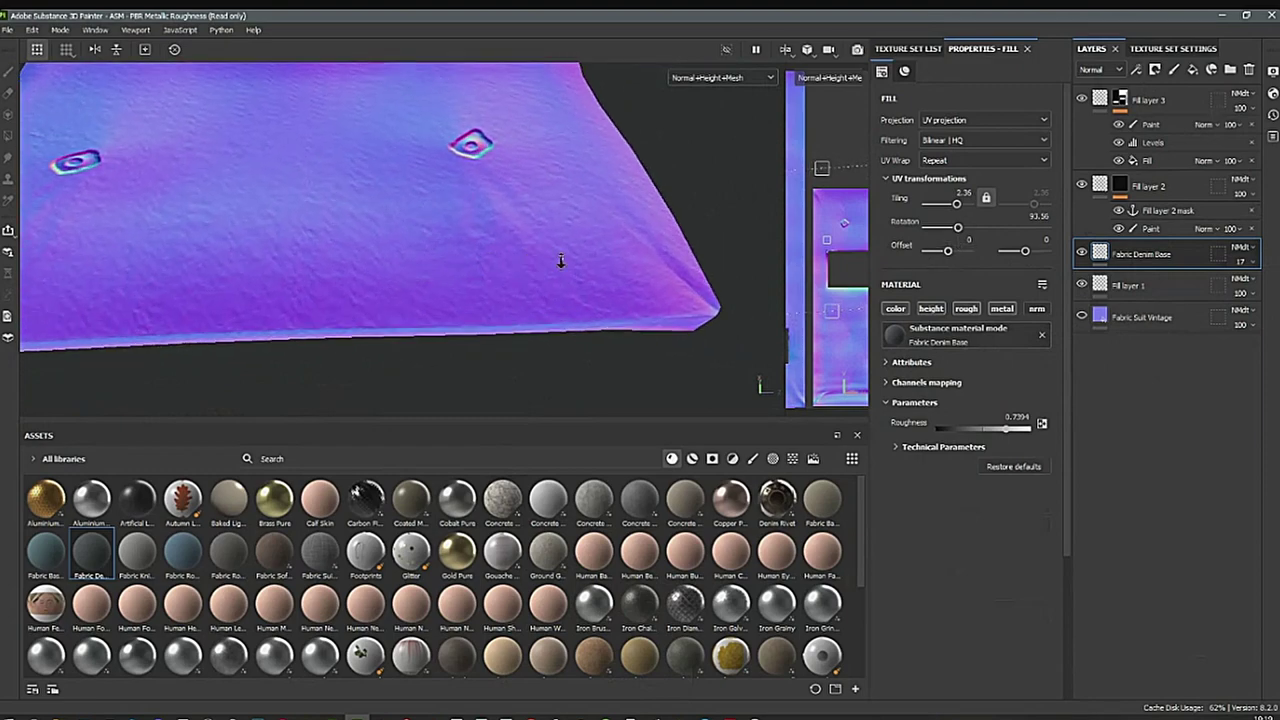
pyautogui.keyDown('alt'); pyautogui.moveTo(548, 270); pyautogui.dragTo(560, 330); pyautogui.keyUp('alt')
pyautogui.moveTo(965, 222); pyautogui.dragTo(958, 247)
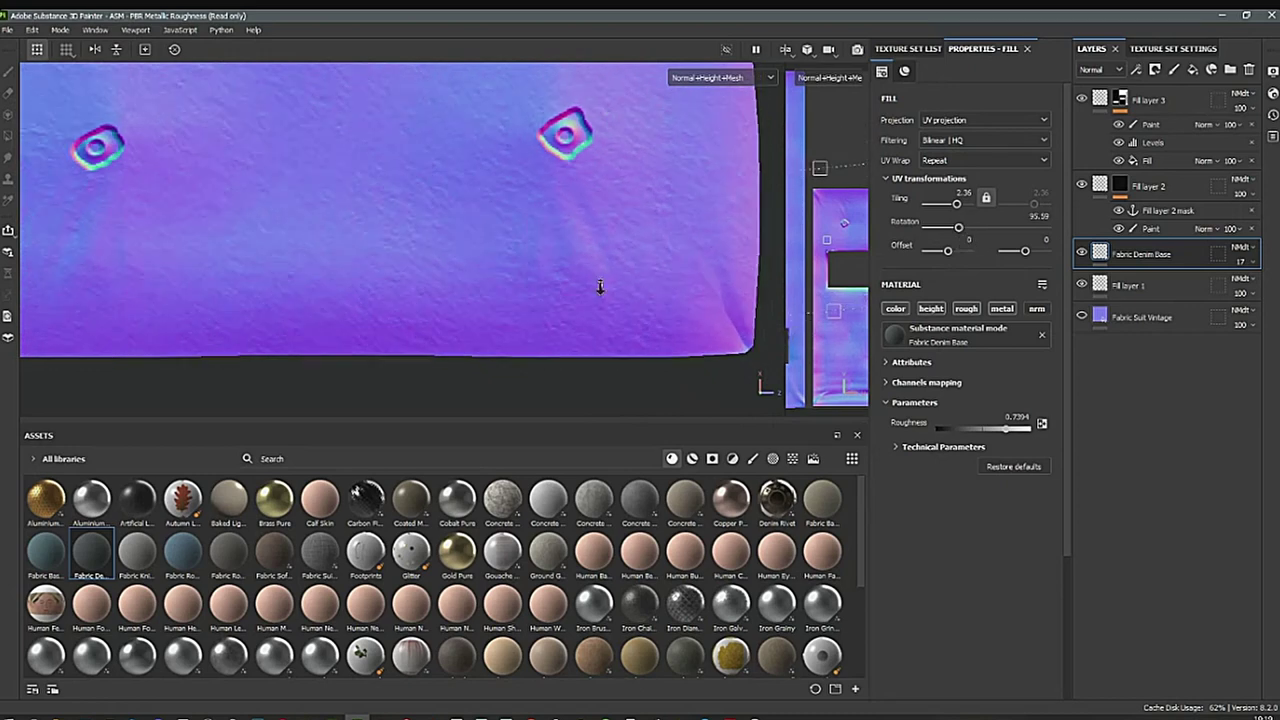
# Return to the full material view and inspect the area where the roll meets the flat part of the mattress.
pyautogui.moveTo(600, 286)
pyautogui.keyDown('alt'); pyautogui.mouseDown()
pyautogui.moveTo(591, 234)
pyautogui.moveTo(629, 306)
pyautogui.moveTo(457, 274)
pyautogui.moveTo(506, 289)
pyautogui.moveTo(524, 318)
pyautogui.moveTo(549, 284)
pyautogui.moveTo(615, 261)
pyautogui.moveTo(480, 300)
pyautogui.moveTo(554, 307)
pyautogui.moveTo(475, 288)
pyautogui.moveTo(543, 289)
pyautogui.moveTo(598, 316)
pyautogui.moveTo(560, 325)
pyautogui.moveTo(580, 317)
pyautogui.moveTo(545, 301)
pyautogui.moveTo(582, 341)
pyautogui.mouseUp(); pyautogui.keyUp('alt')
pyautogui.press('m')
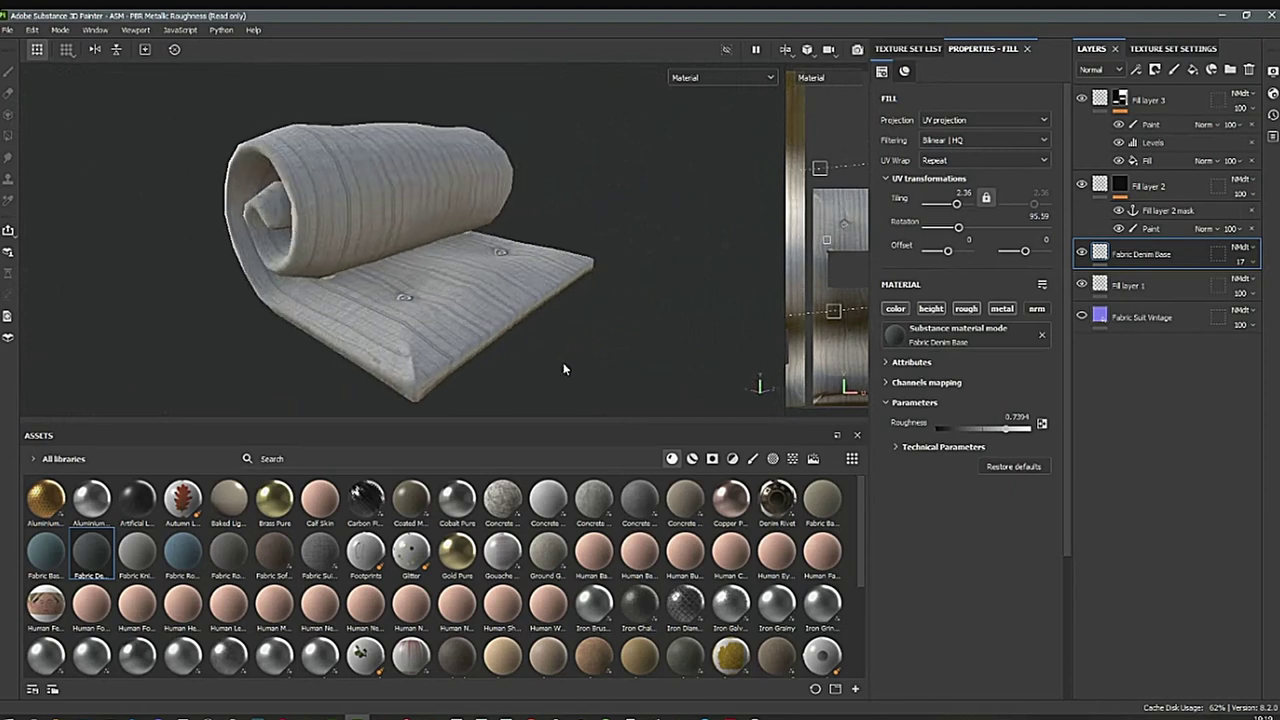
pyautogui.keyDown('alt'); pyautogui.moveTo(309, 281); pyautogui.dragTo(307, 391, button='right'); pyautogui.keyUp('alt')
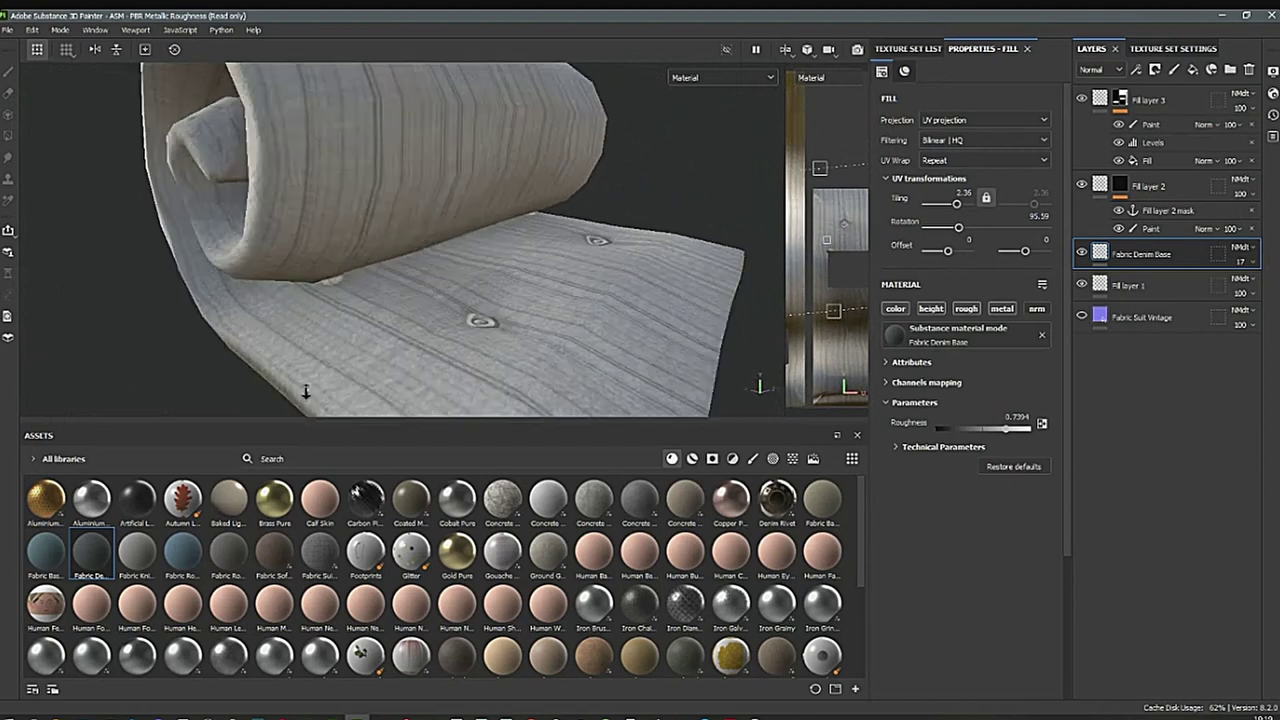
pyautogui.keyDown('alt'); pyautogui.moveTo(307, 391); pyautogui.dragTo(316, 285); pyautogui.keyUp('alt')
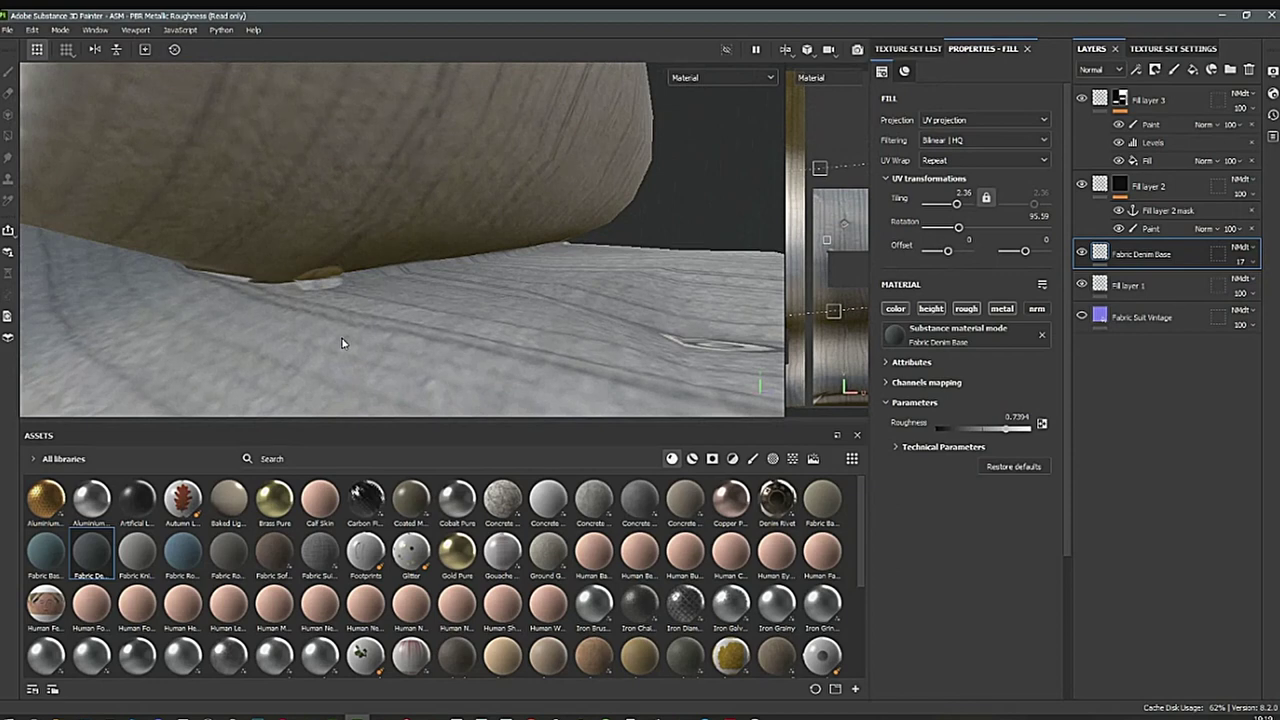
# Display the ambient occlusion map on the mattress, and switch to the 123_ao.png image in Windows Photo Viewer.
pyautogui.click(721, 78)
pyautogui.moveTo(774, 148); pyautogui.dragTo(773, 208)
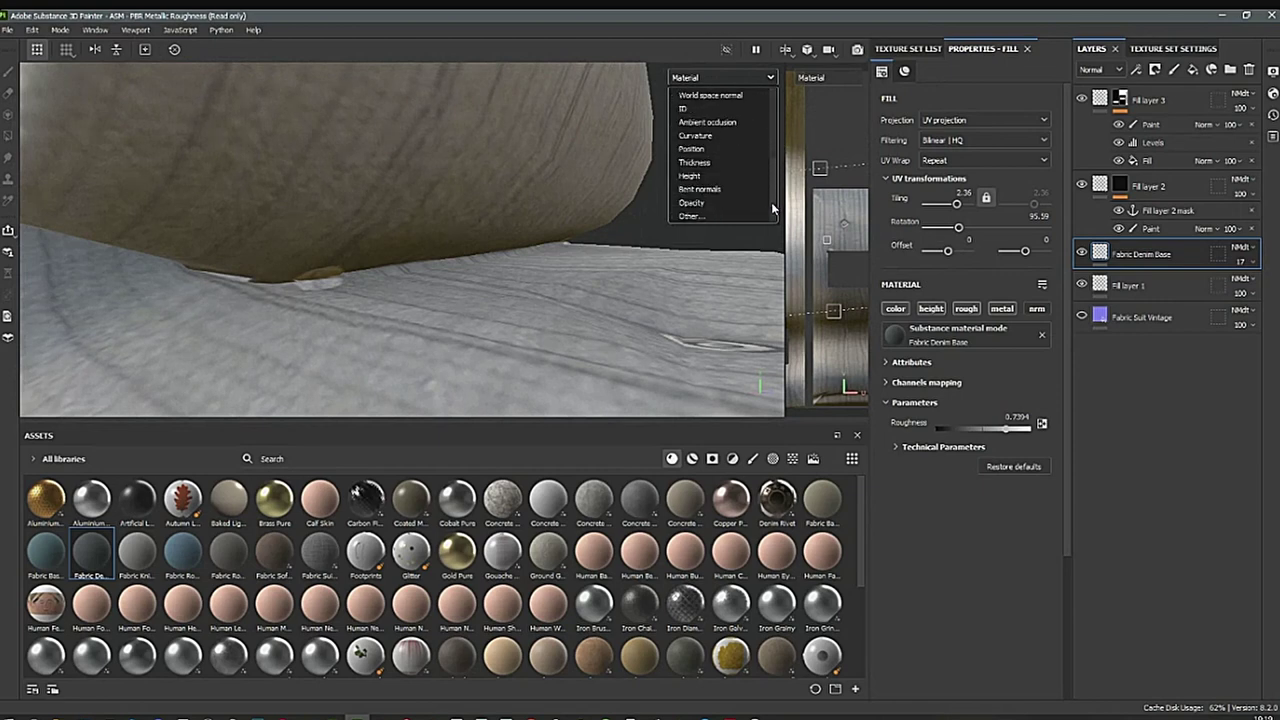
pyautogui.click(707, 122)
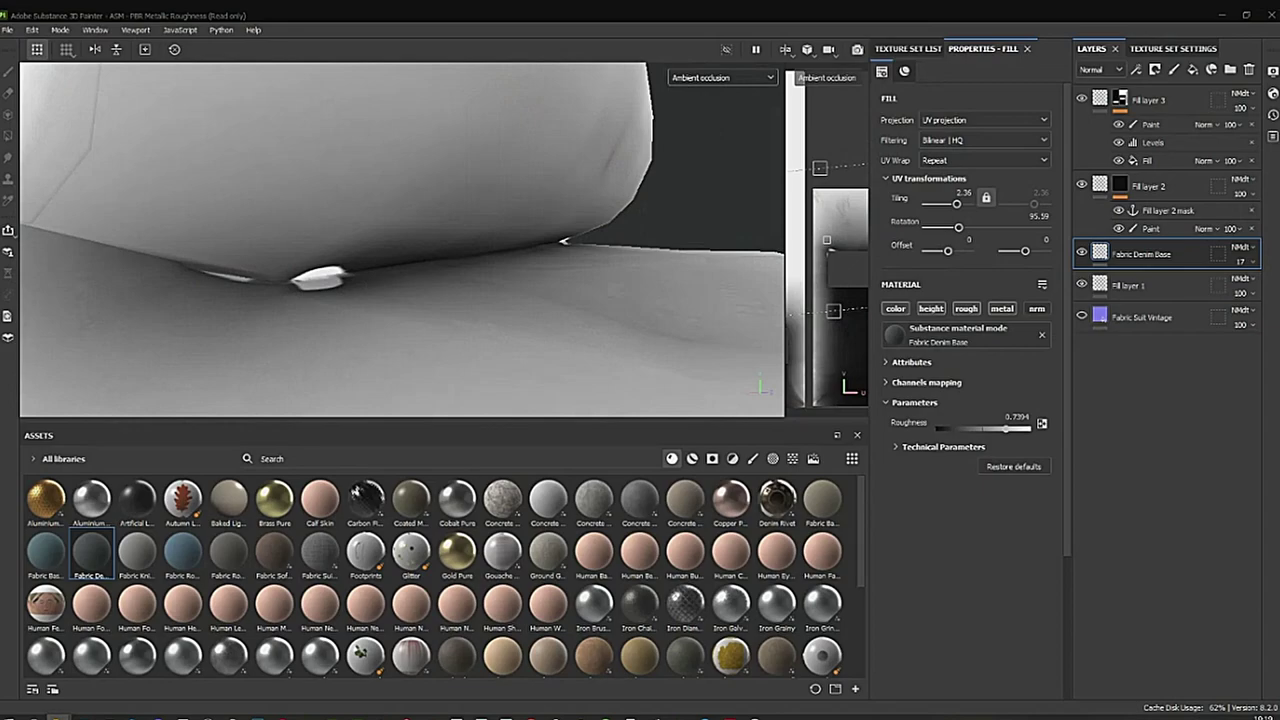
pyautogui.hotkey('alt', 'Tab')
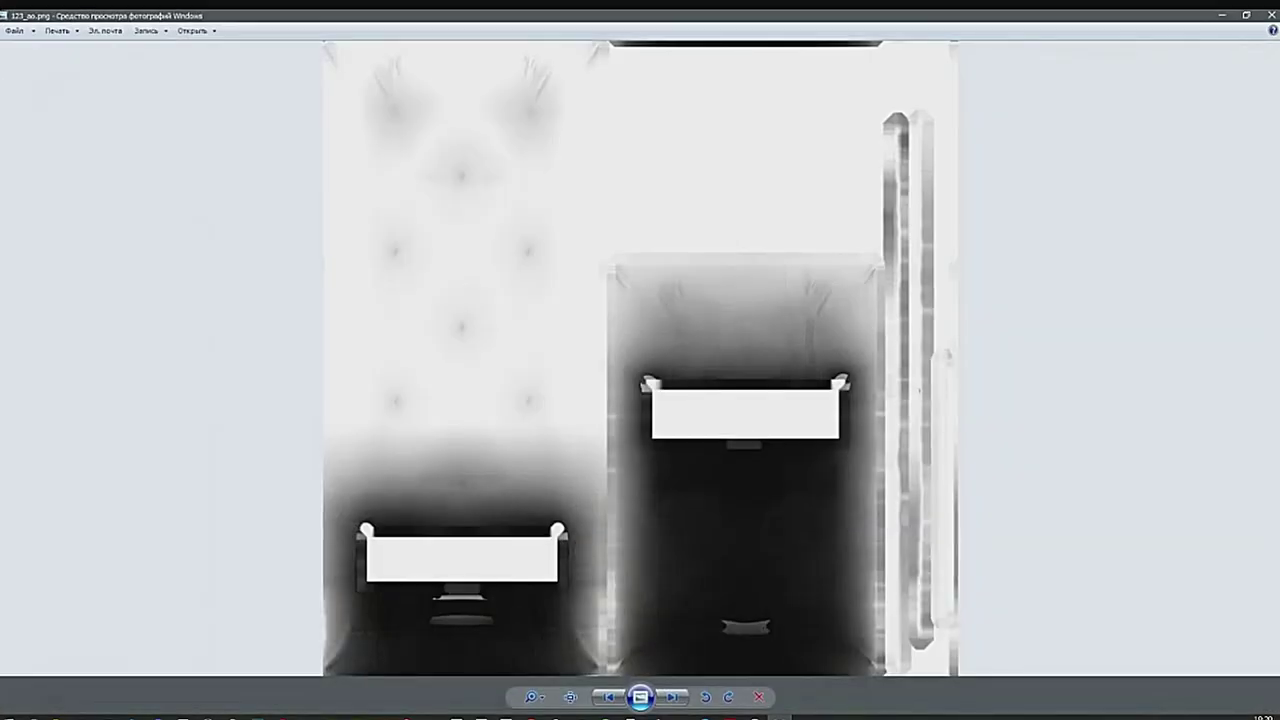
# Switch to 123_ao.png in Photoshop and examine the light artifact at the upper corner of the white rectangle in the larger dark area.
pyautogui.hotkey('alt', 'Tab')
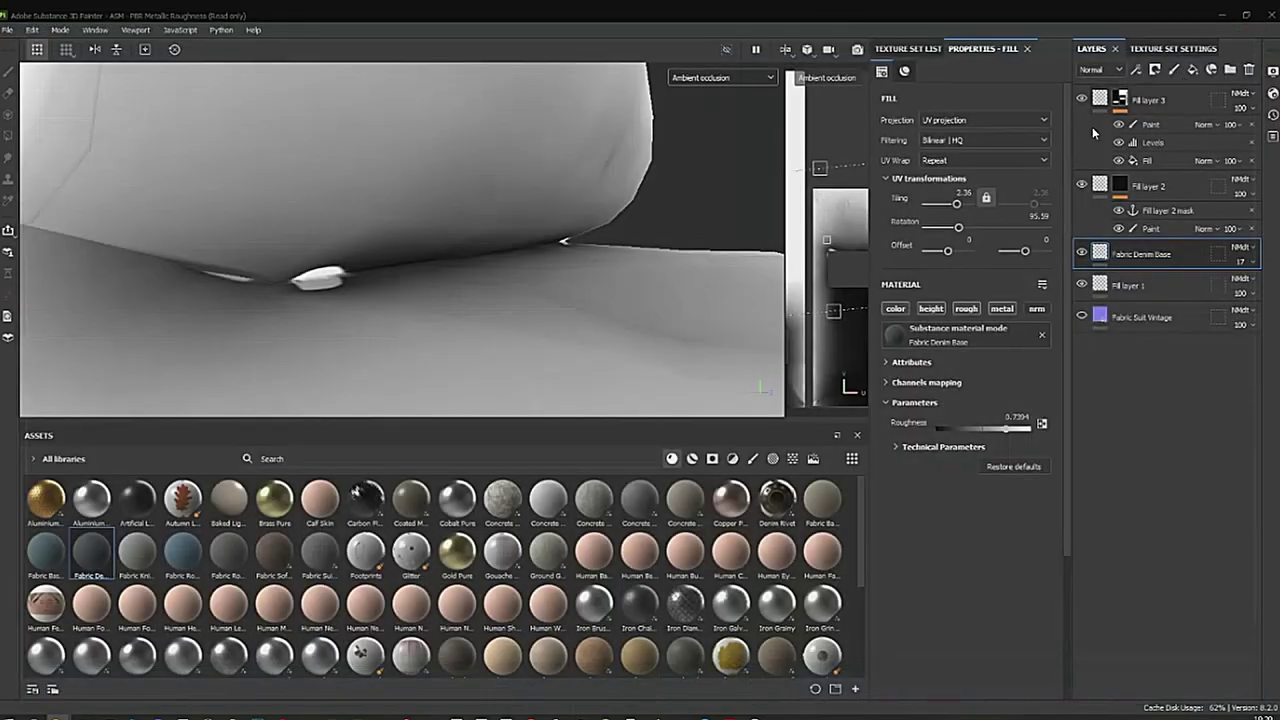
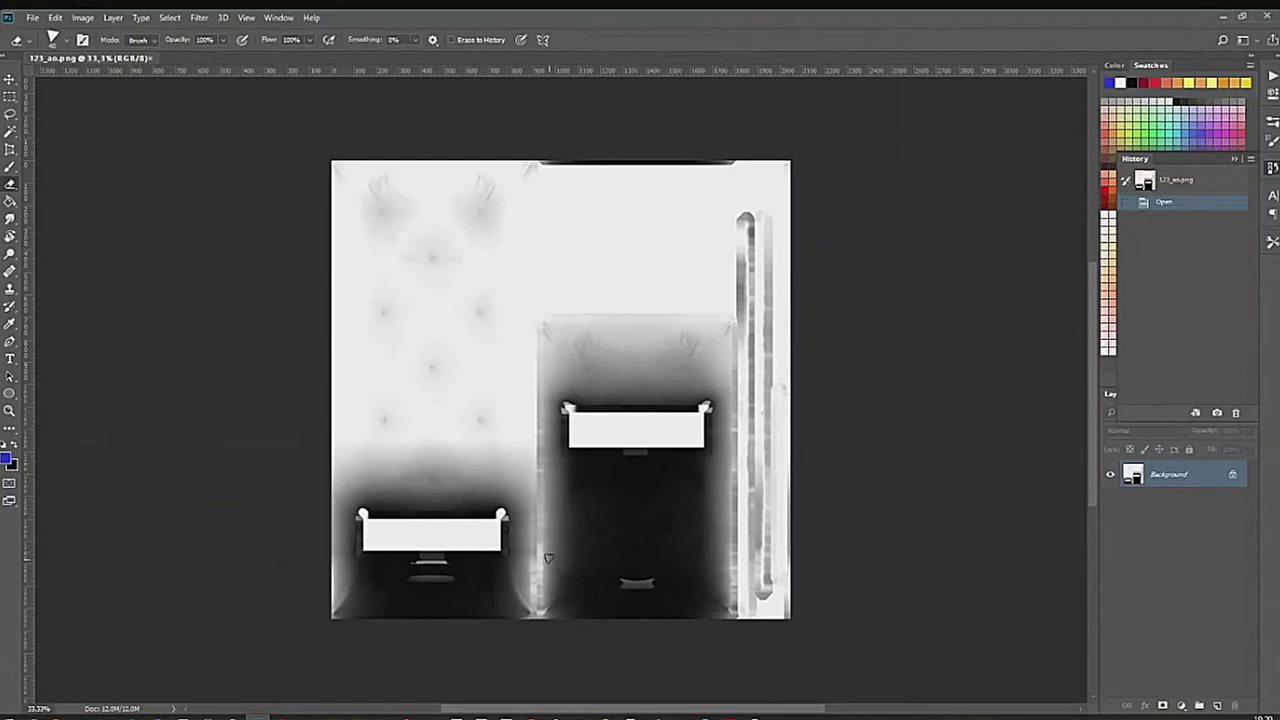
pyautogui.keyDown('ctrl'); pyautogui.keyDown('alt'); pyautogui.moveTo(567, 411); pyautogui.dragTo(776, 398); pyautogui.keyUp('alt'); pyautogui.keyUp('ctrl')
pyautogui.hotkey('ctrl', 'z')
pyautogui.moveTo(720, 420)
pyautogui.keyDown('alt'); pyautogui.mouseDown(button='right')
pyautogui.moveTo(765, 420)
pyautogui.moveTo(745, 420)
pyautogui.moveTo(762, 445)
pyautogui.mouseUp(button='right'); pyautogui.keyUp('alt')
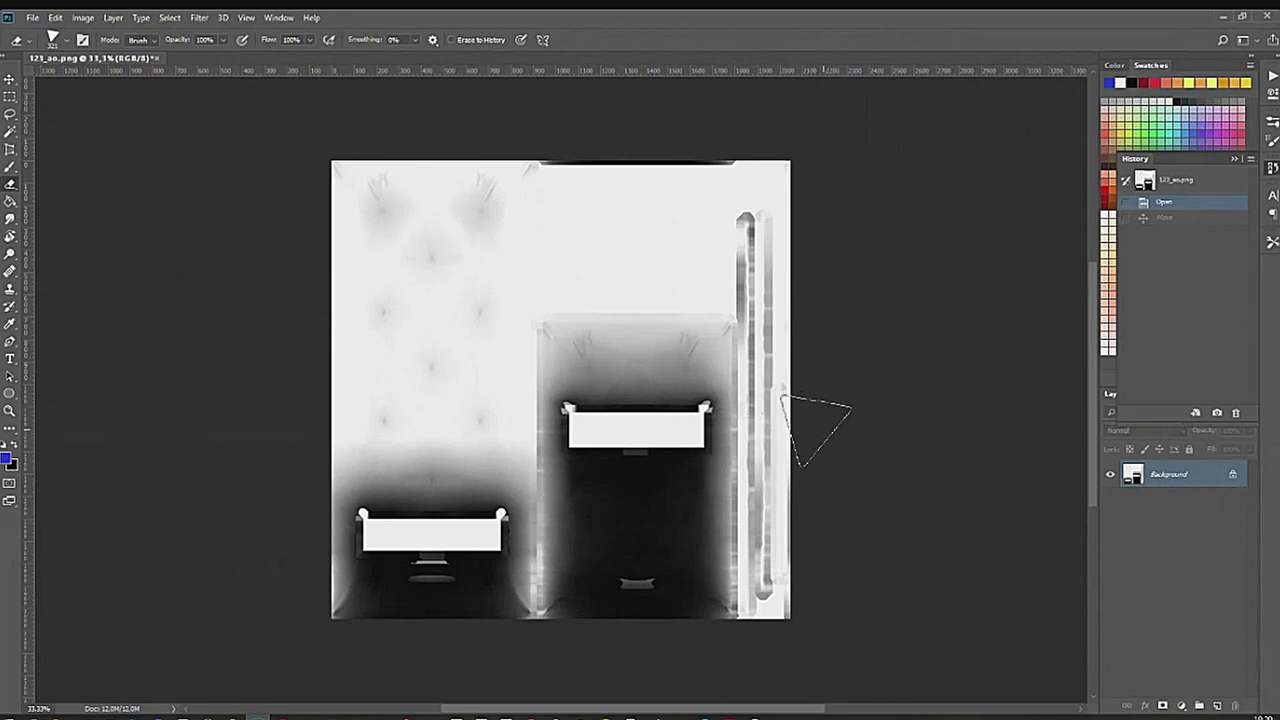
pyautogui.keyDown('ctrl'); pyautogui.moveTo(643, 423); pyautogui.dragTo(848, 423); pyautogui.keyUp('ctrl')
pyautogui.keyDown('ctrl'); pyautogui.moveTo(400, 291); pyautogui.dragTo(465, 292); pyautogui.keyUp('ctrl')
pyautogui.moveTo(465, 292); pyautogui.dragTo(486, 273)
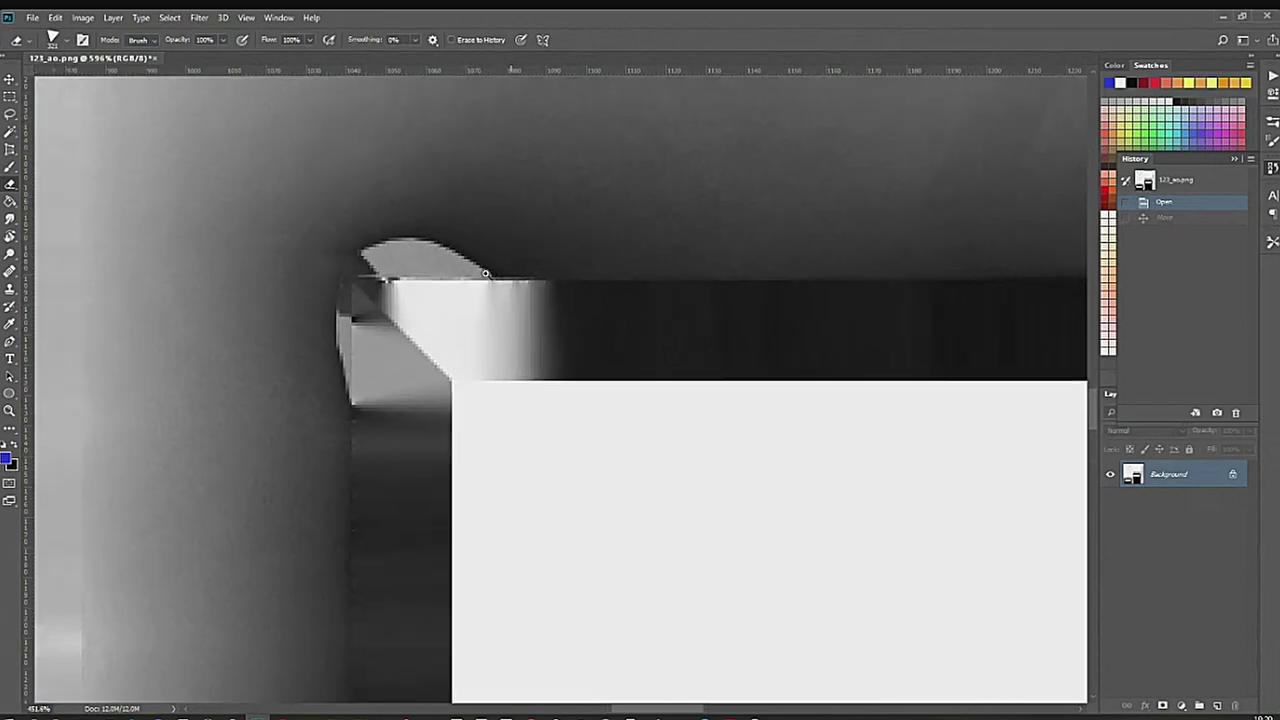
pyautogui.keyDown('ctrl'); pyautogui.click(389, 226); pyautogui.keyUp('ctrl')
pyautogui.click(606, 271)
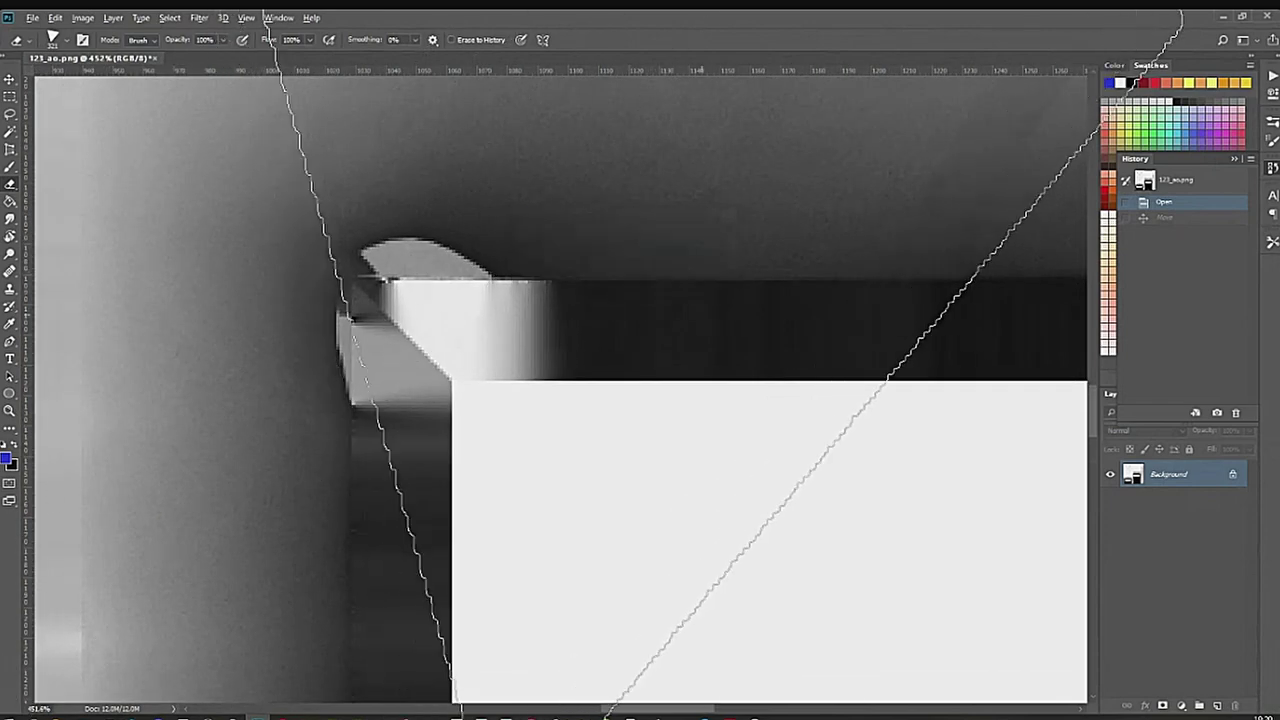
pyautogui.moveTo(697, 313)
pyautogui.keyDown('alt'); pyautogui.mouseDown(button='right')
pyautogui.moveTo(480, 306)
pyautogui.moveTo(271, 321)
pyautogui.mouseUp(button='right'); pyautogui.keyUp('alt')
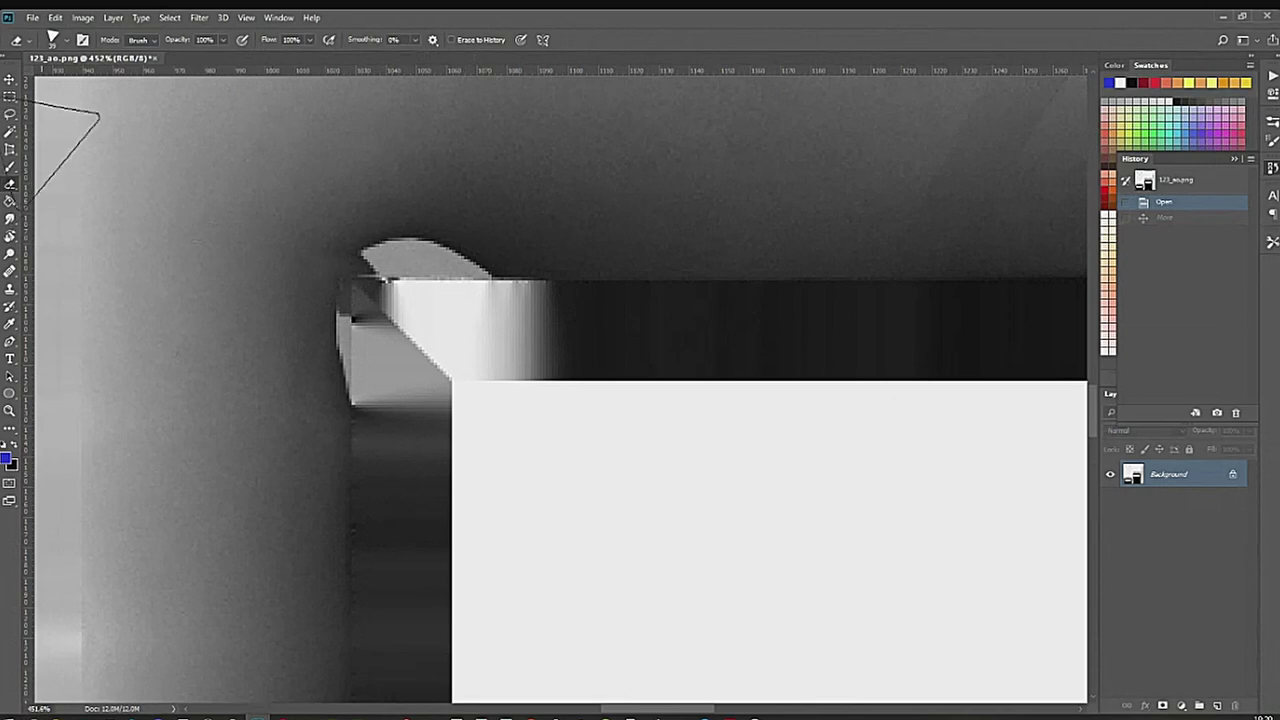
pyautogui.keyDown('alt'); pyautogui.moveTo(552, 274); pyautogui.dragTo(549, 283, button='right'); pyautogui.keyUp('alt')
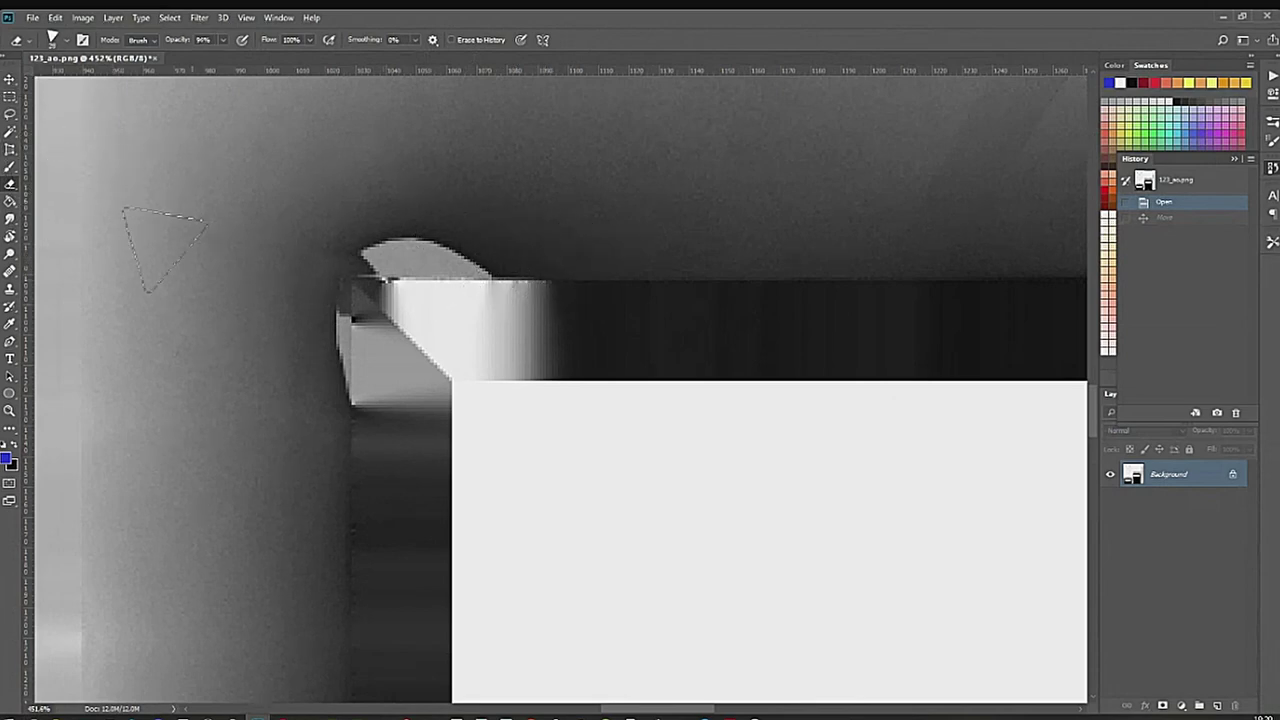
# Try to retouch the light corner artifact on the Background layer with the Healing Brush.
pyautogui.rightClick(9, 187)
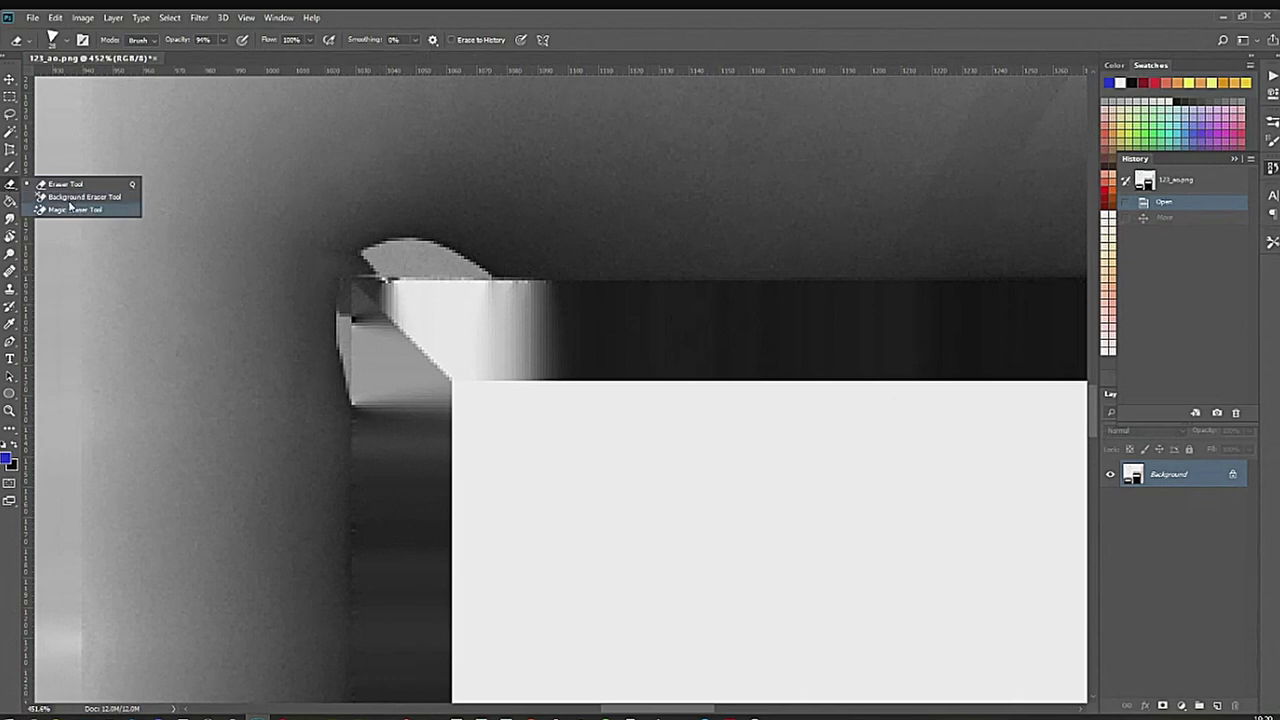
pyautogui.click(11, 202)
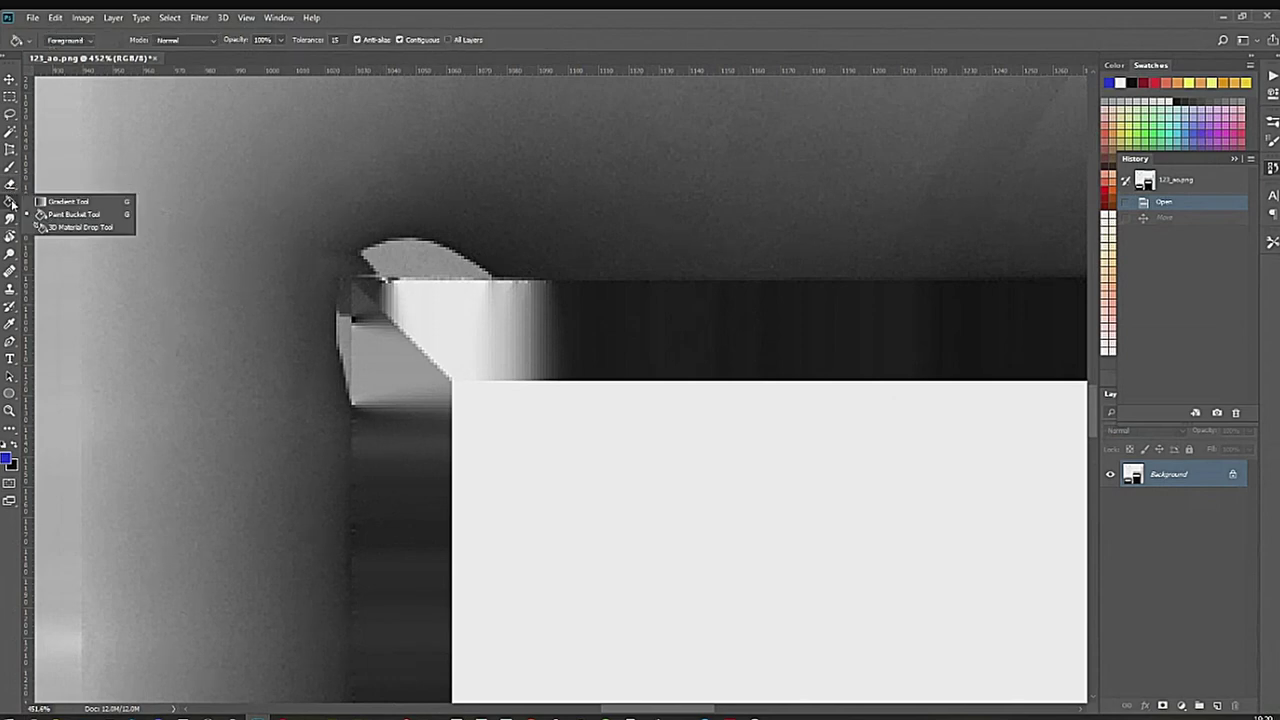
pyautogui.click(10, 170)
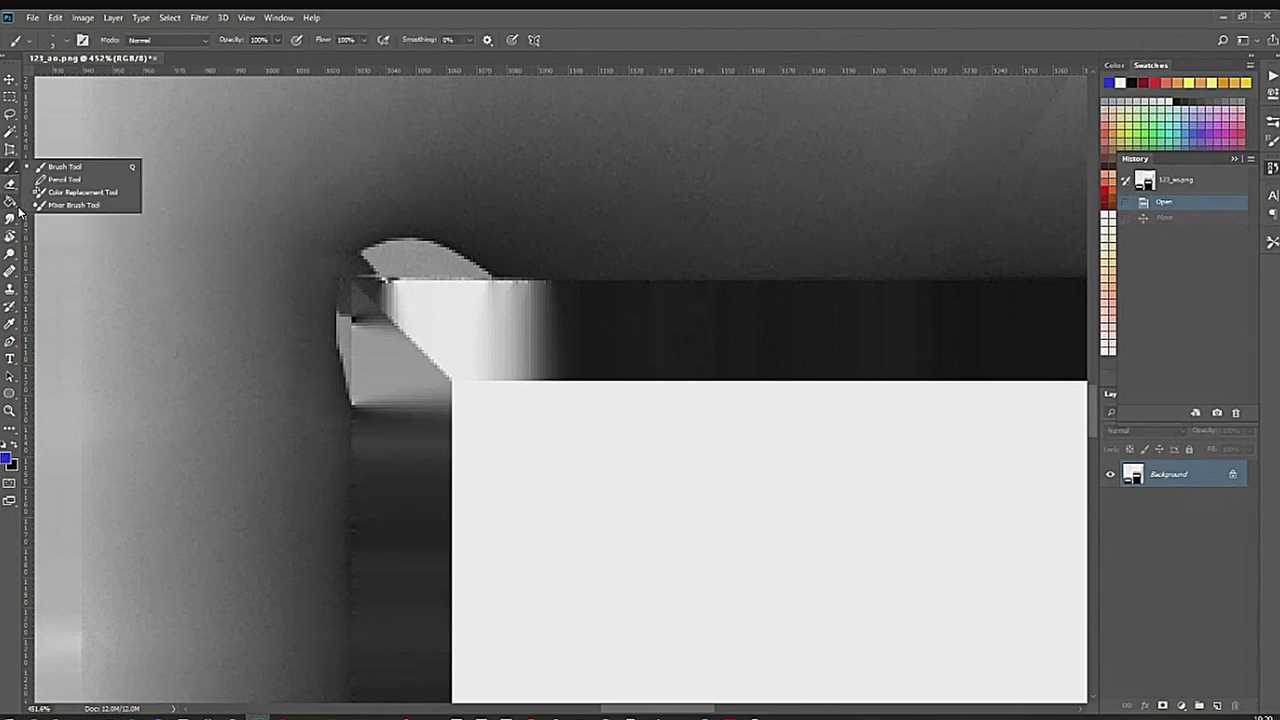
pyautogui.click(10, 132)
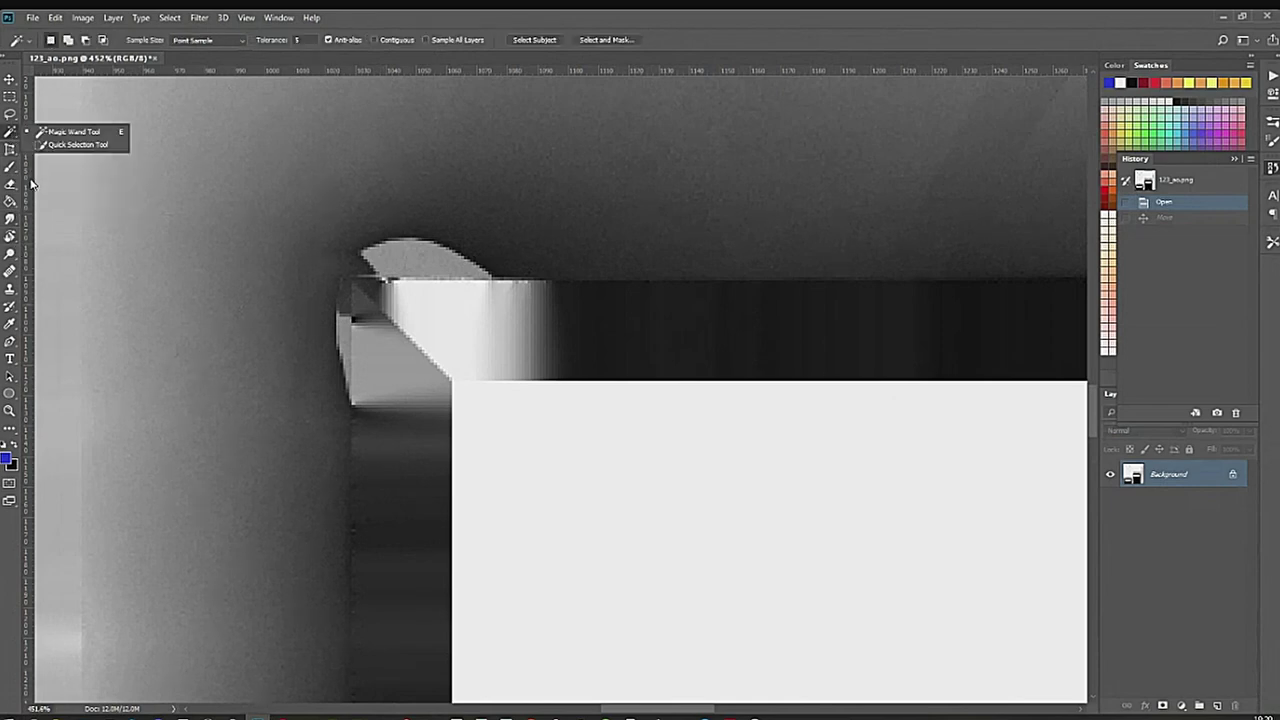
pyautogui.click(11, 271)
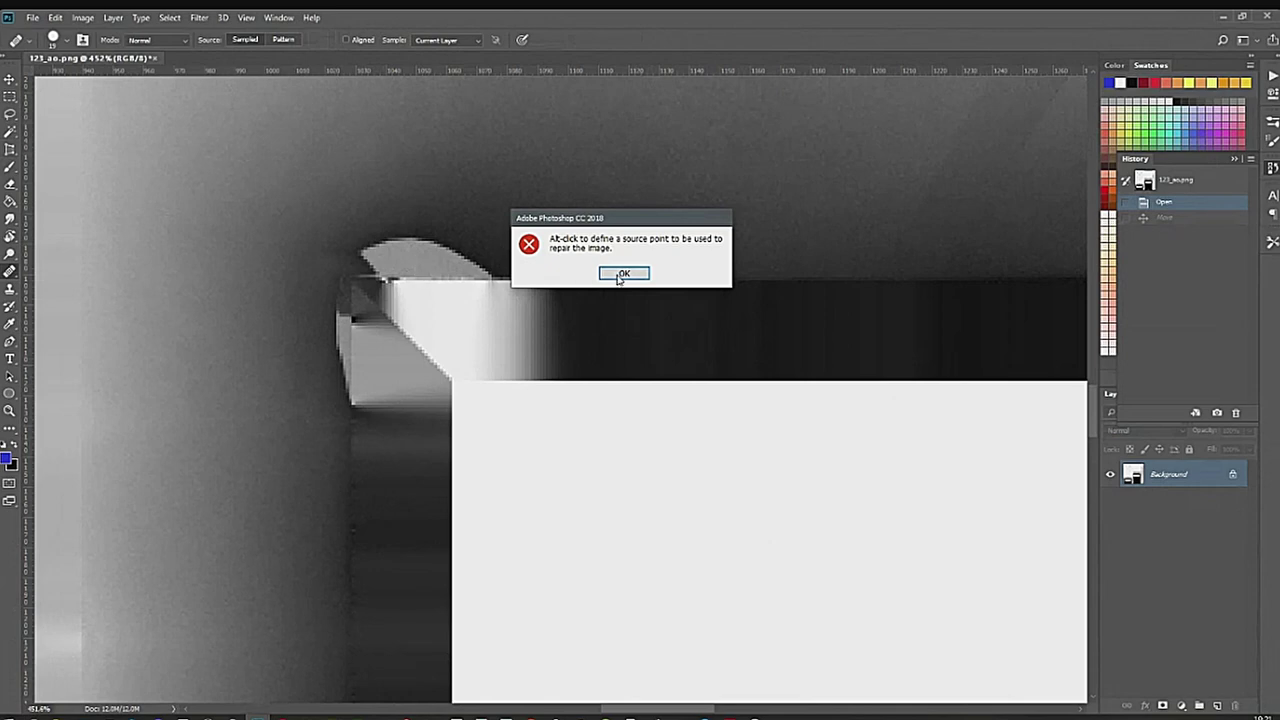
pyautogui.click(621, 275)
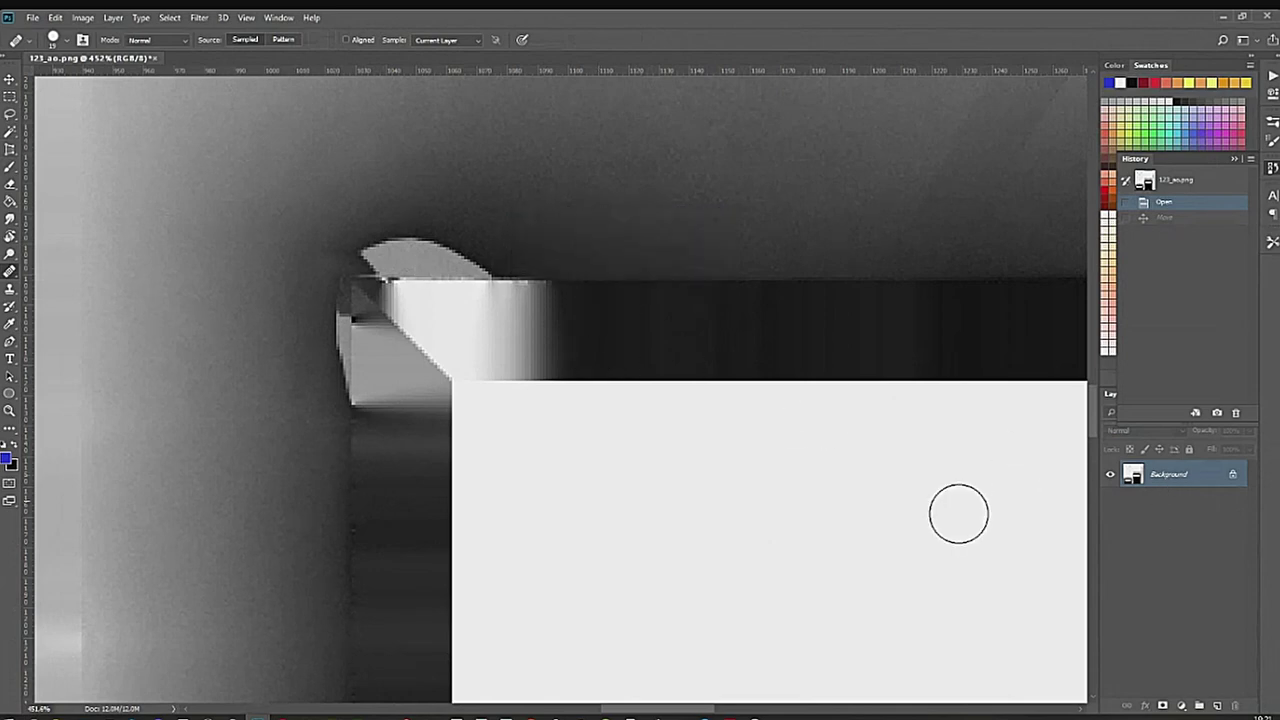
pyautogui.click(392, 270)
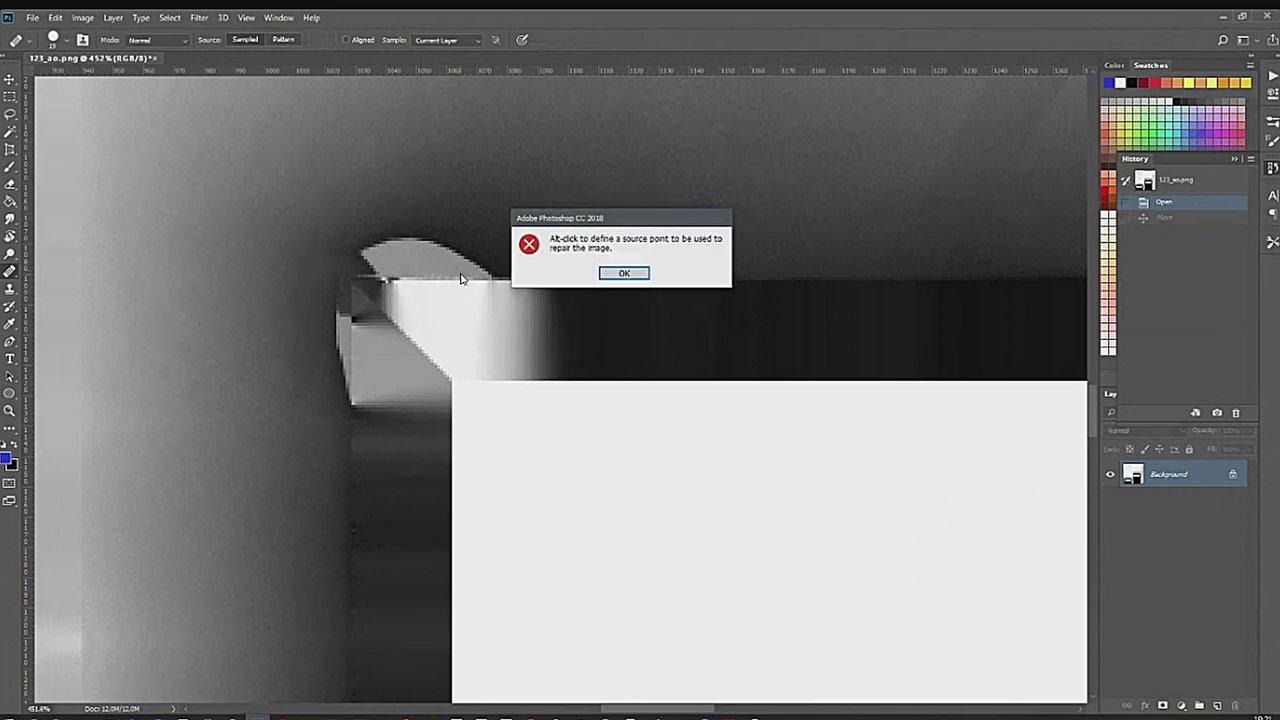
pyautogui.click(621, 275)
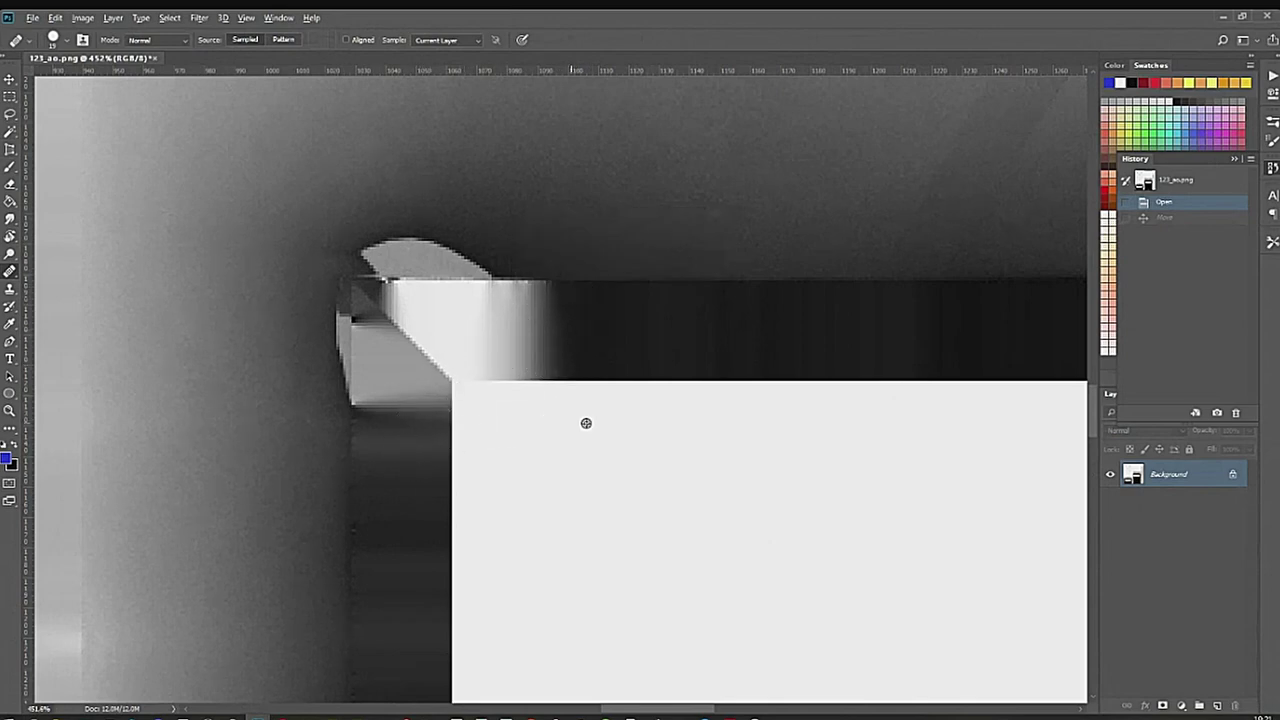
pyautogui.keyDown('alt'); pyautogui.moveTo(587, 358); pyautogui.dragTo(604, 362, button='right'); pyautogui.keyUp('alt')
pyautogui.keyDown('ctrl'); pyautogui.keyDown('alt'); pyautogui.moveTo(724, 426); pyautogui.dragTo(657, 420); pyautogui.keyUp('alt'); pyautogui.keyUp('ctrl')
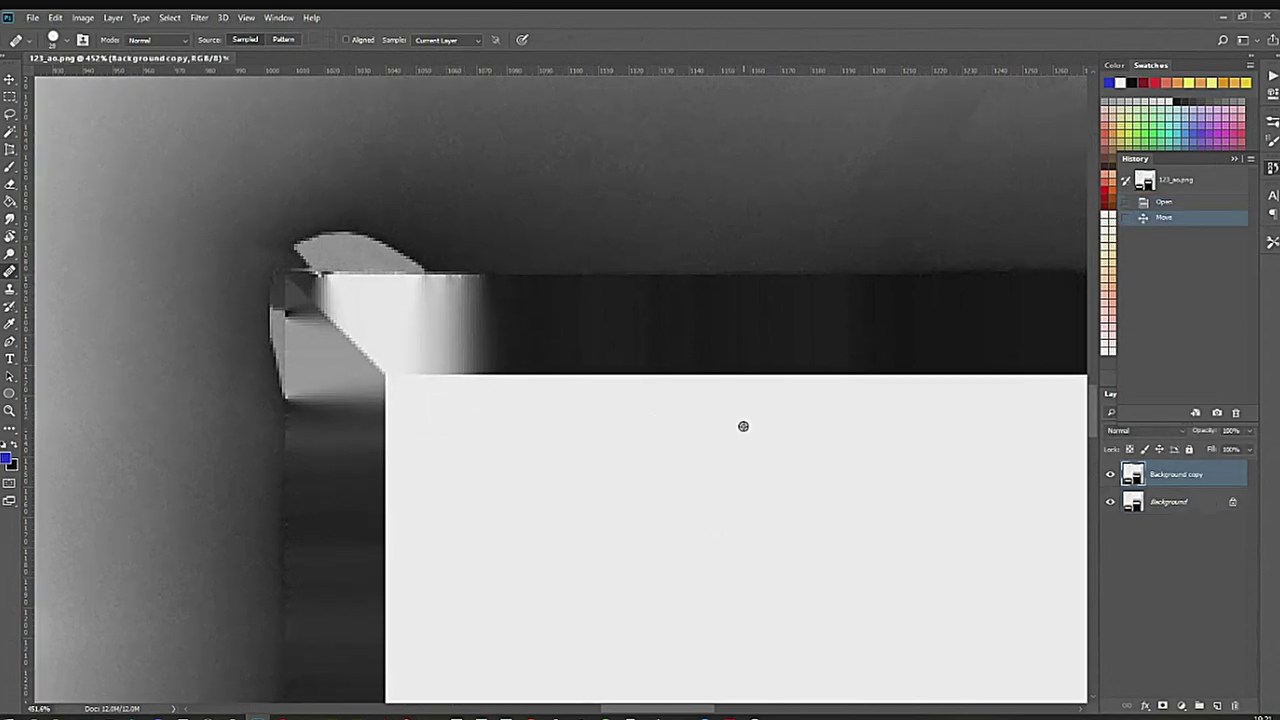
pyautogui.hotkey('ctrl', 'z')
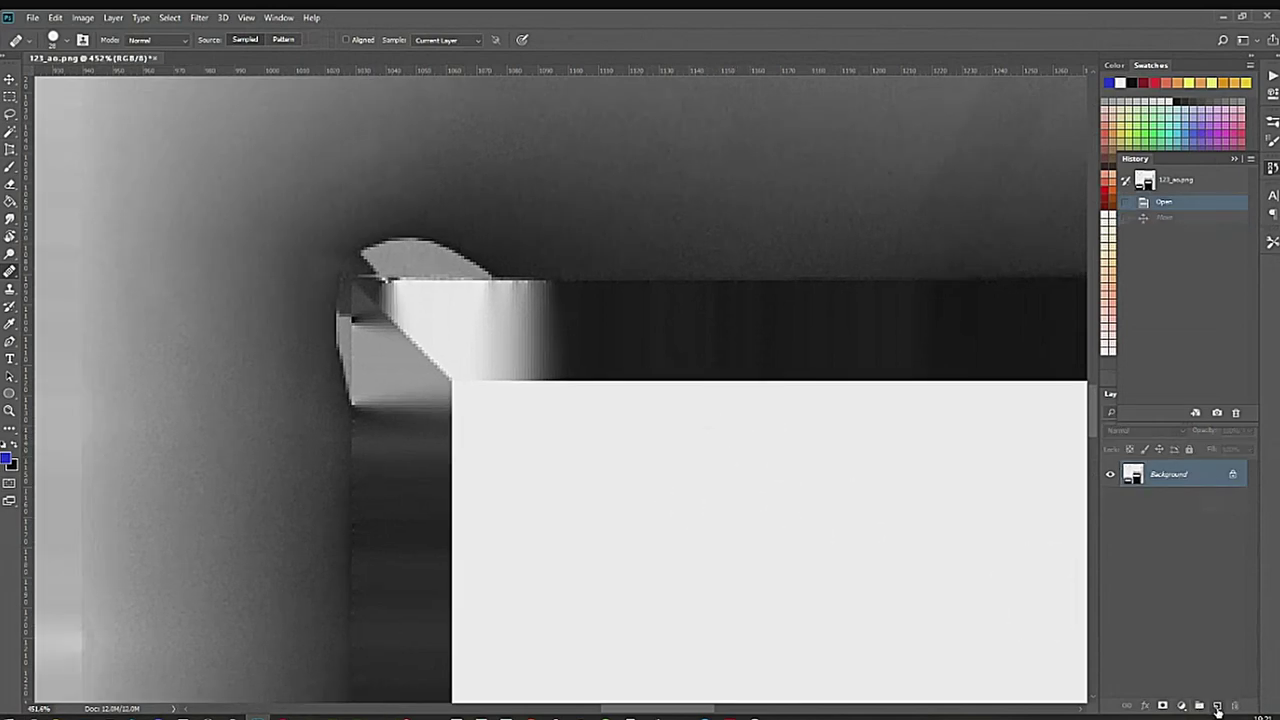
# Add a new empty layer and try the Healing Brush over the light corner artifact on it.
pyautogui.click(1217, 706)
pyautogui.click(477, 275)
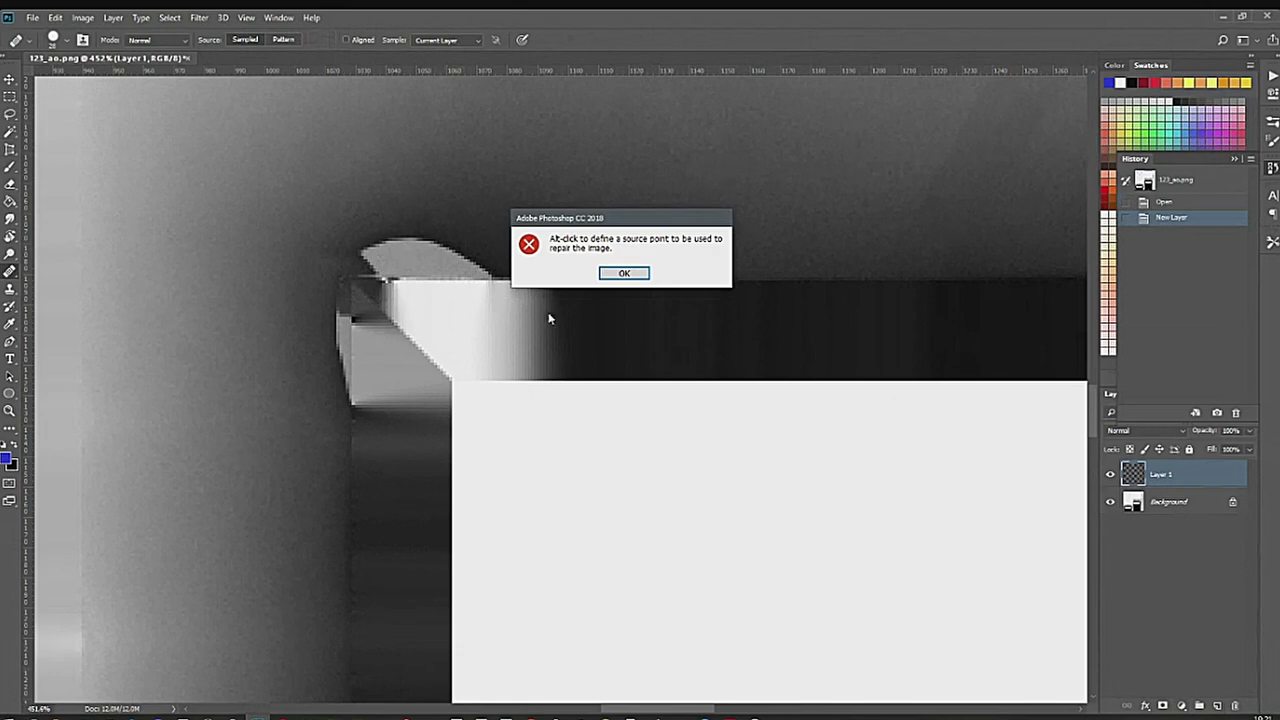
pyautogui.click(624, 274)
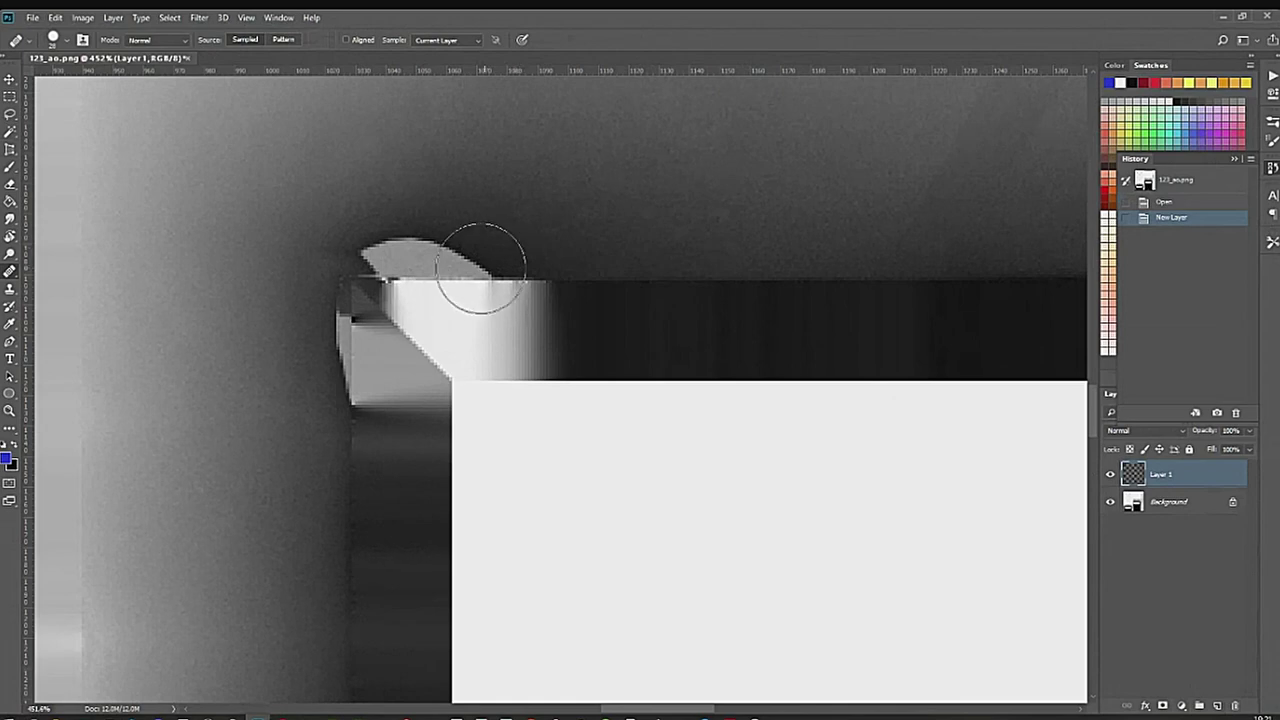
pyautogui.moveTo(415, 275)
pyautogui.mouseDown()
pyautogui.moveTo(443, 273)
pyautogui.moveTo(420, 282)
pyautogui.mouseUp()
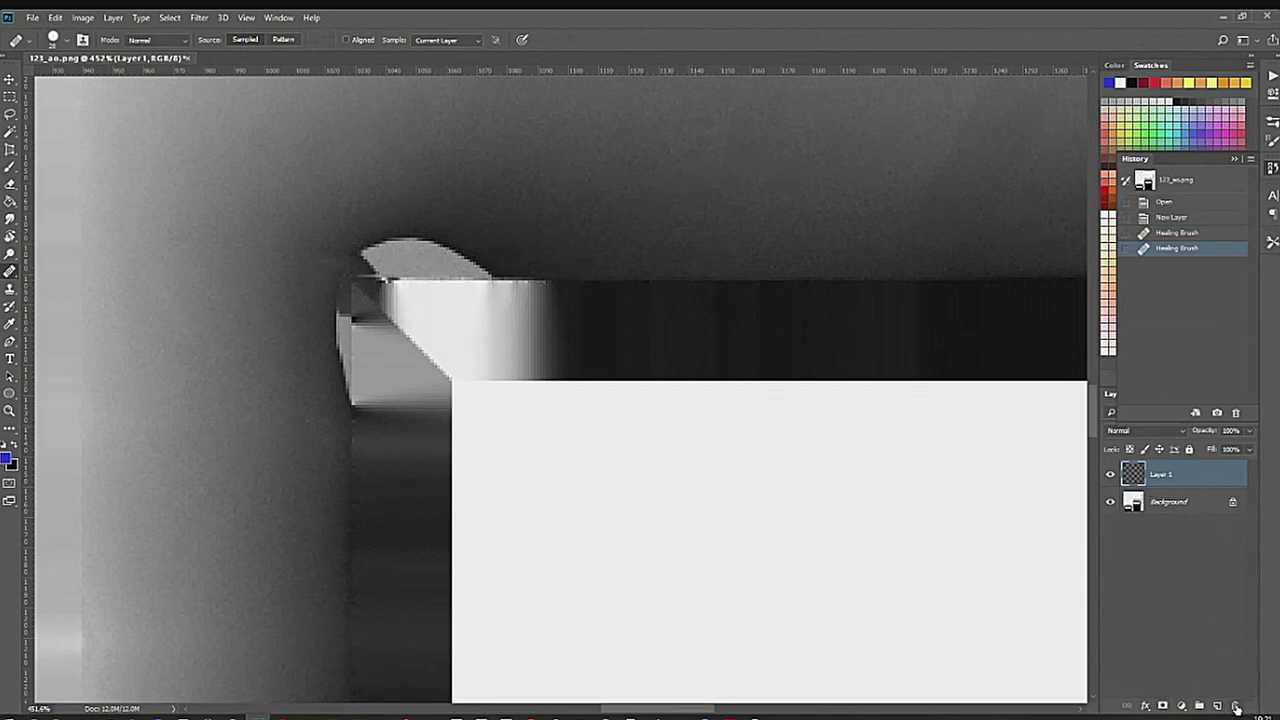
# Delete the empty layer and retry the Healing Brush directly on the Background layer's corner artifact.
pyautogui.click(1236, 706)
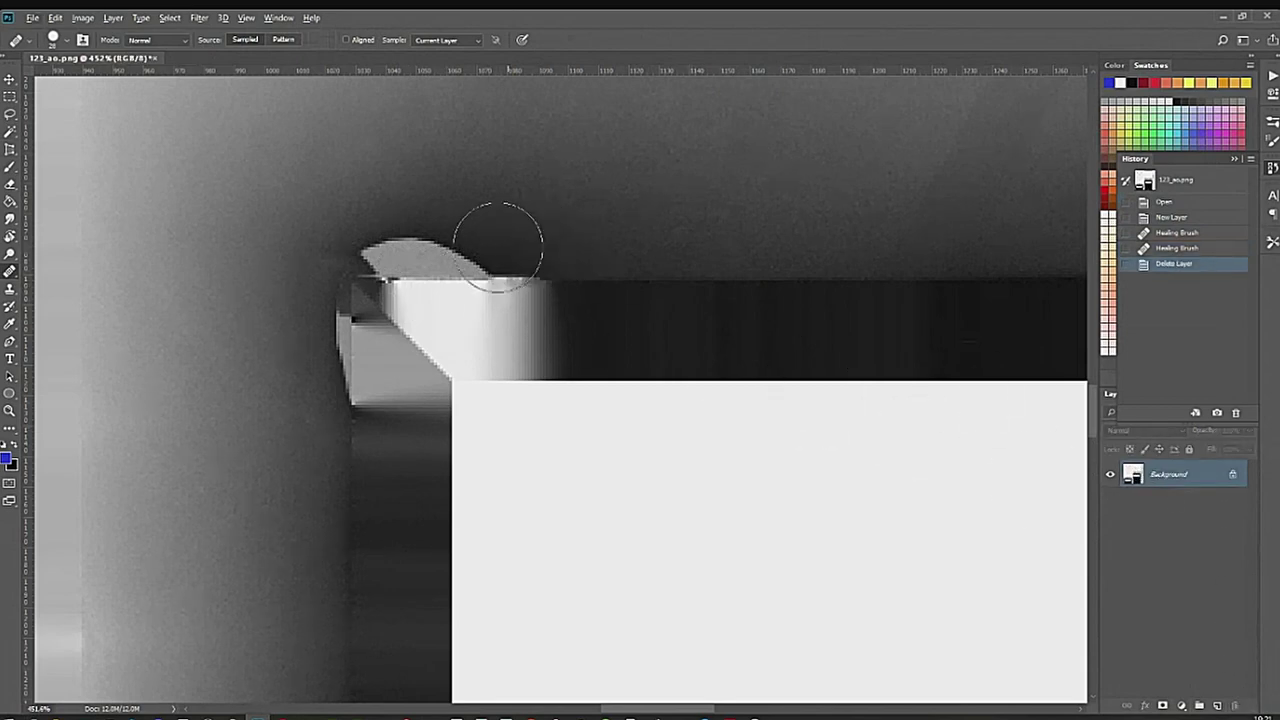
pyautogui.moveTo(498, 246); pyautogui.dragTo(435, 264)
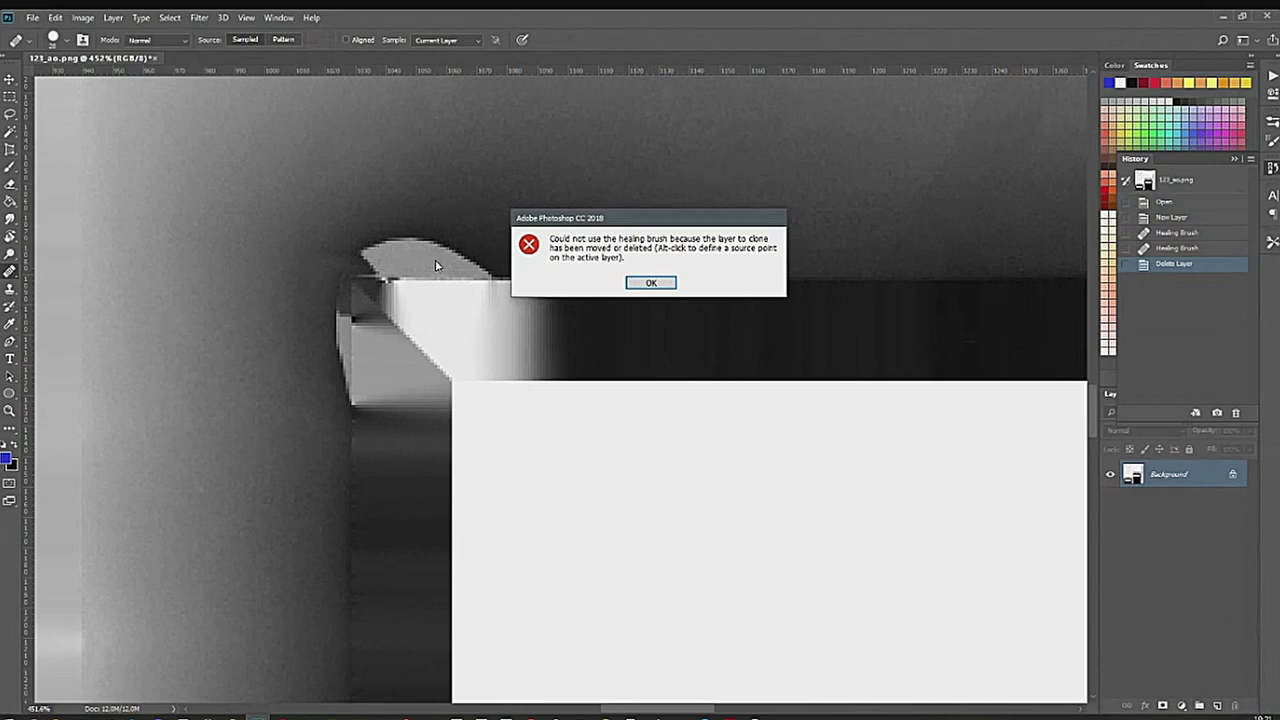
pyautogui.click(651, 284)
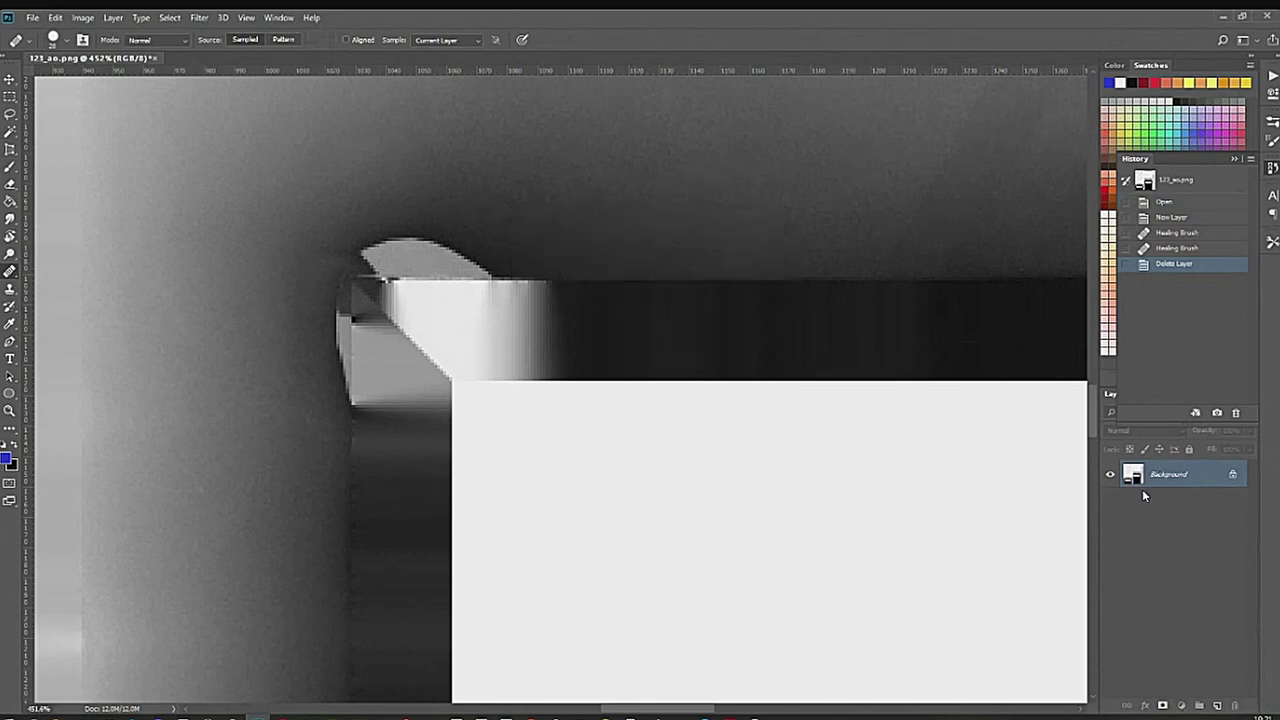
pyautogui.click(688, 395)
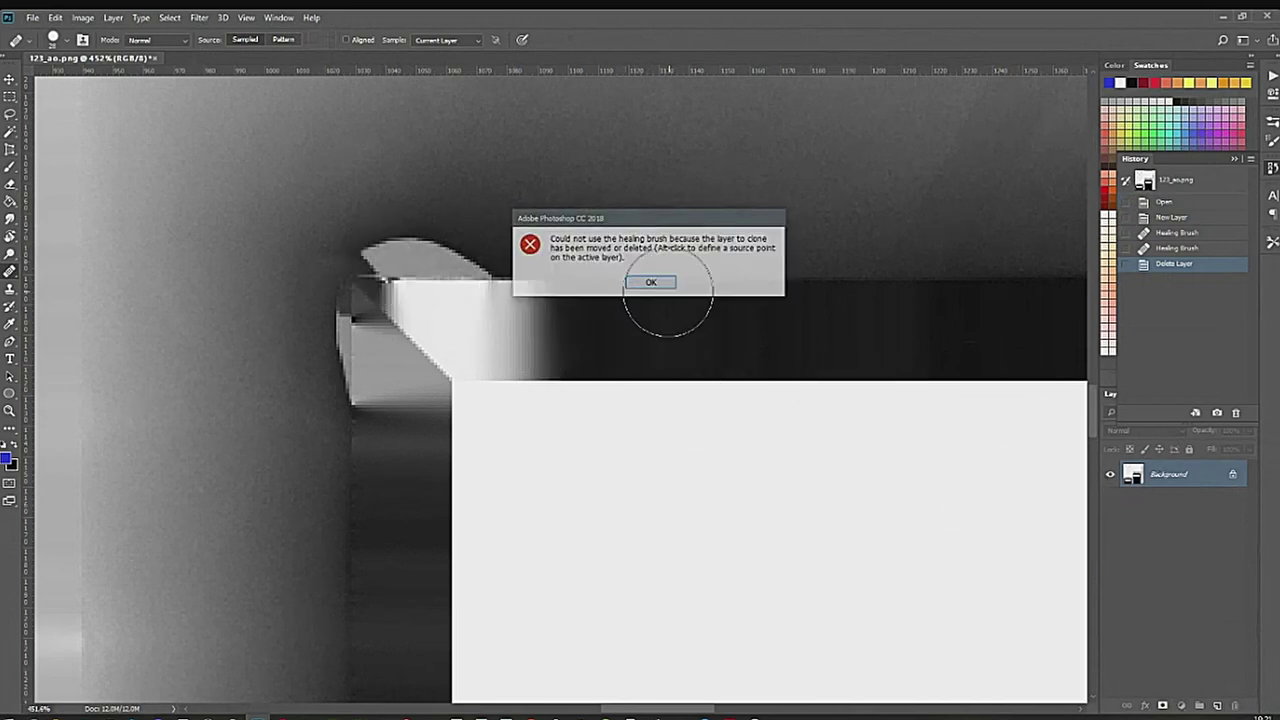
pyautogui.click(655, 283)
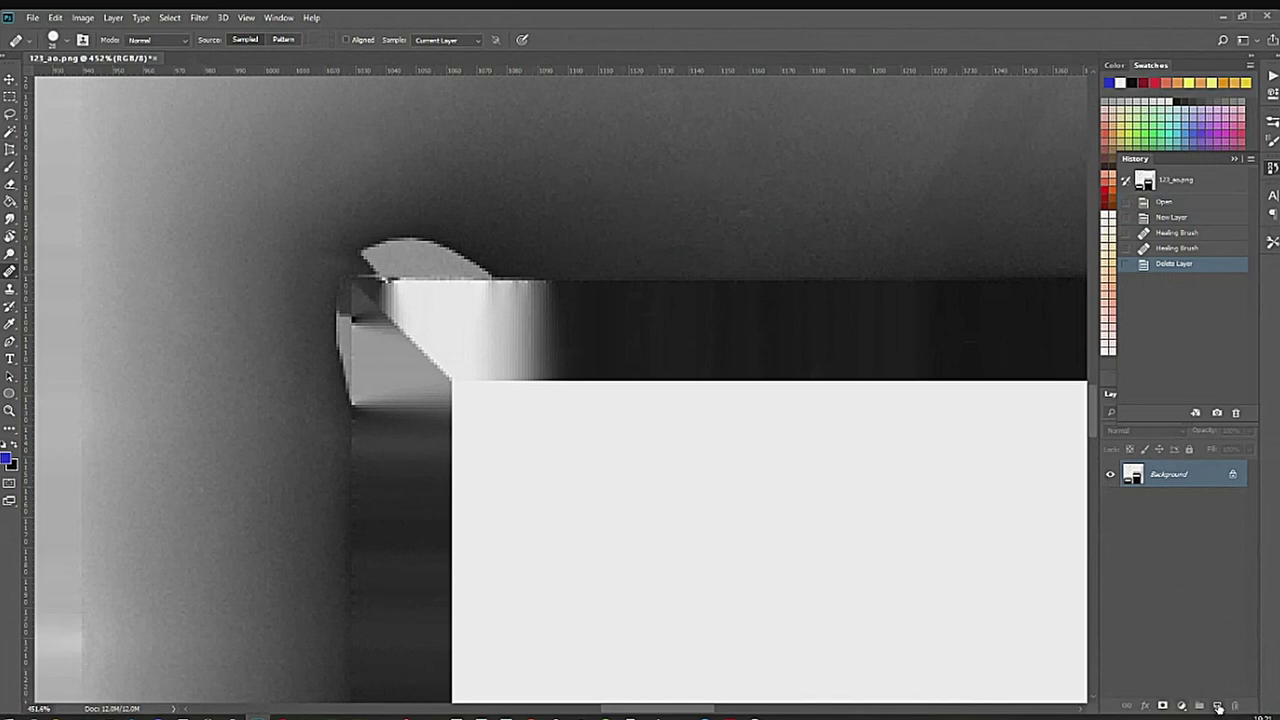
# Duplicate the Background layer and paint over the light corner artifact on the copy with the Healing Brush.
pyautogui.moveTo(1171, 483); pyautogui.dragTo(1218, 706)
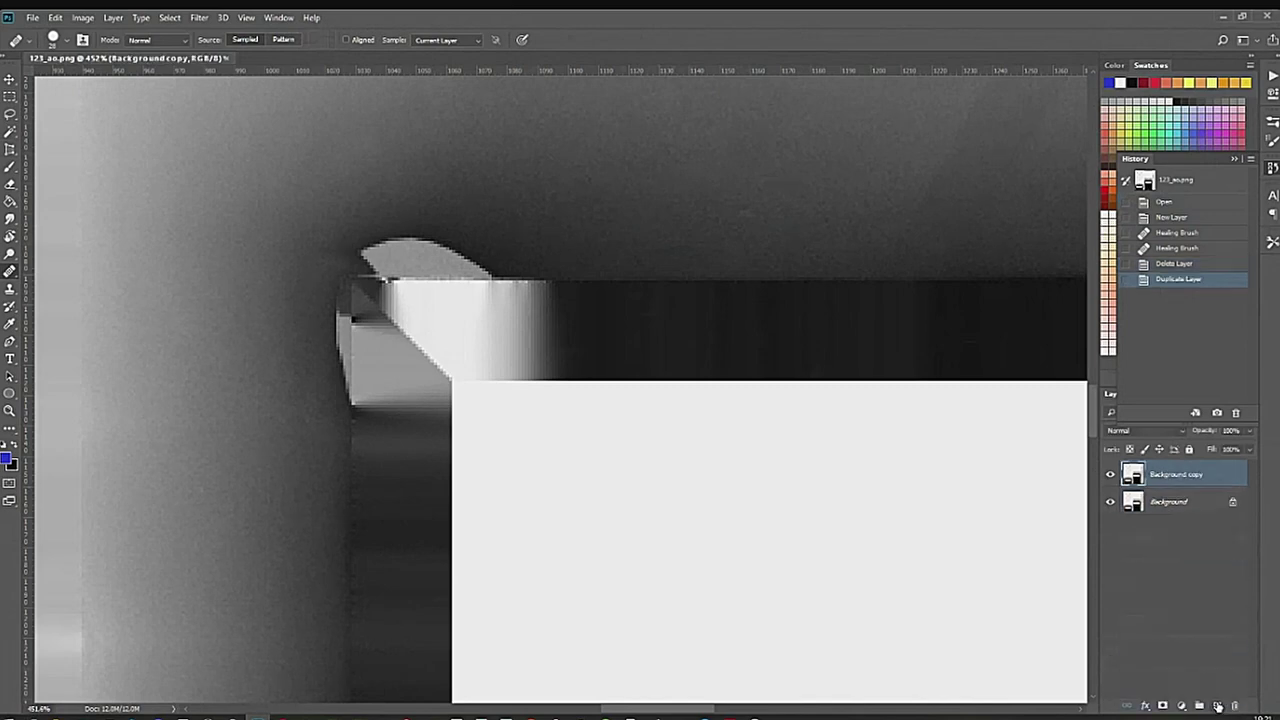
pyautogui.click(504, 246)
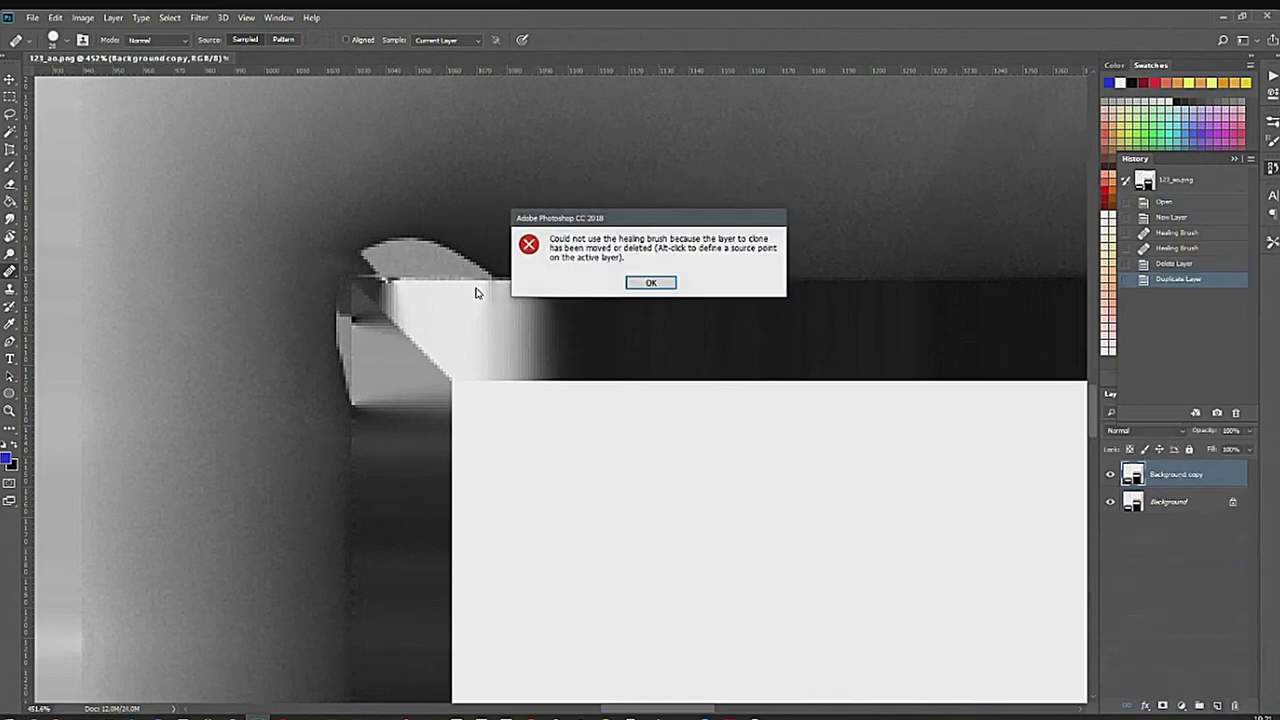
pyautogui.click(651, 283)
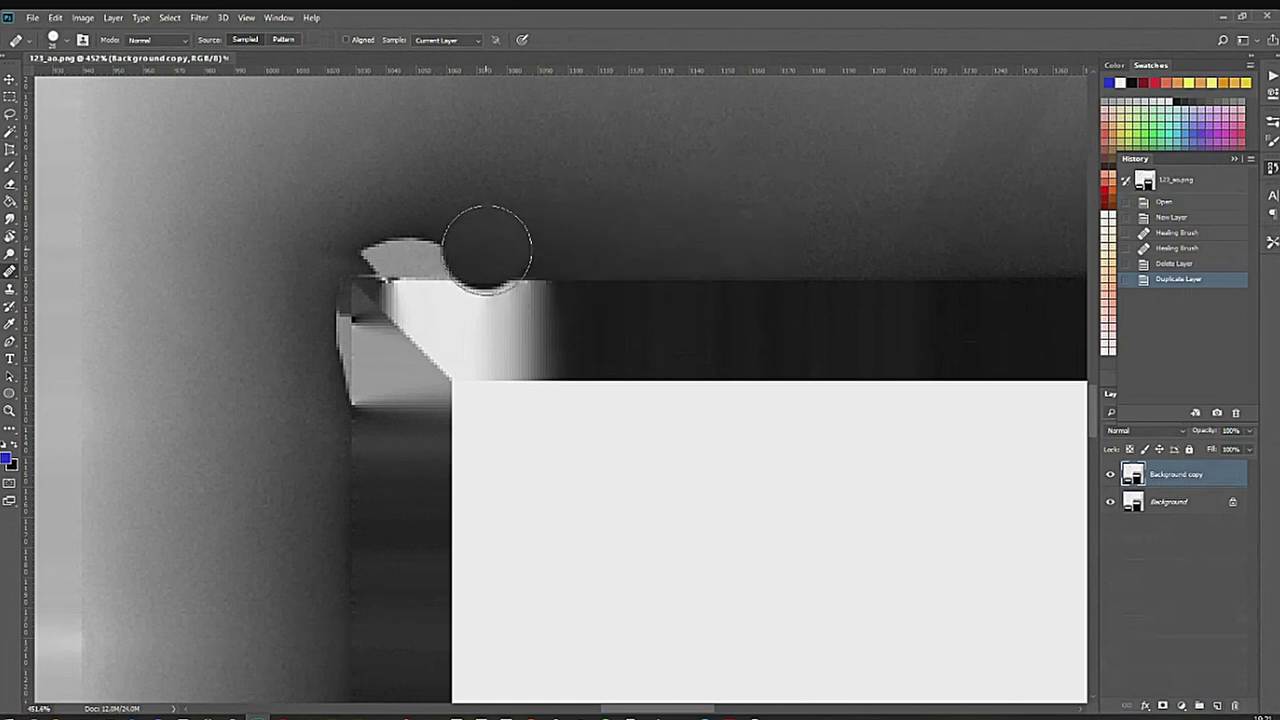
pyautogui.moveTo(487, 254); pyautogui.dragTo(424, 258)
pyautogui.moveTo(418, 264)
pyautogui.mouseDown()
pyautogui.moveTo(469, 263)
pyautogui.moveTo(369, 262)
pyautogui.moveTo(503, 266)
pyautogui.moveTo(369, 268)
pyautogui.moveTo(509, 280)
pyautogui.moveTo(457, 294)
pyautogui.moveTo(551, 334)
pyautogui.moveTo(398, 276)
pyautogui.moveTo(571, 343)
pyautogui.moveTo(626, 304)
pyautogui.mouseUp()
pyautogui.moveTo(410, 285)
pyautogui.mouseDown()
pyautogui.moveTo(500, 257)
pyautogui.moveTo(462, 272)
pyautogui.mouseUp()
pyautogui.moveTo(470, 275); pyautogui.dragTo(490, 279)
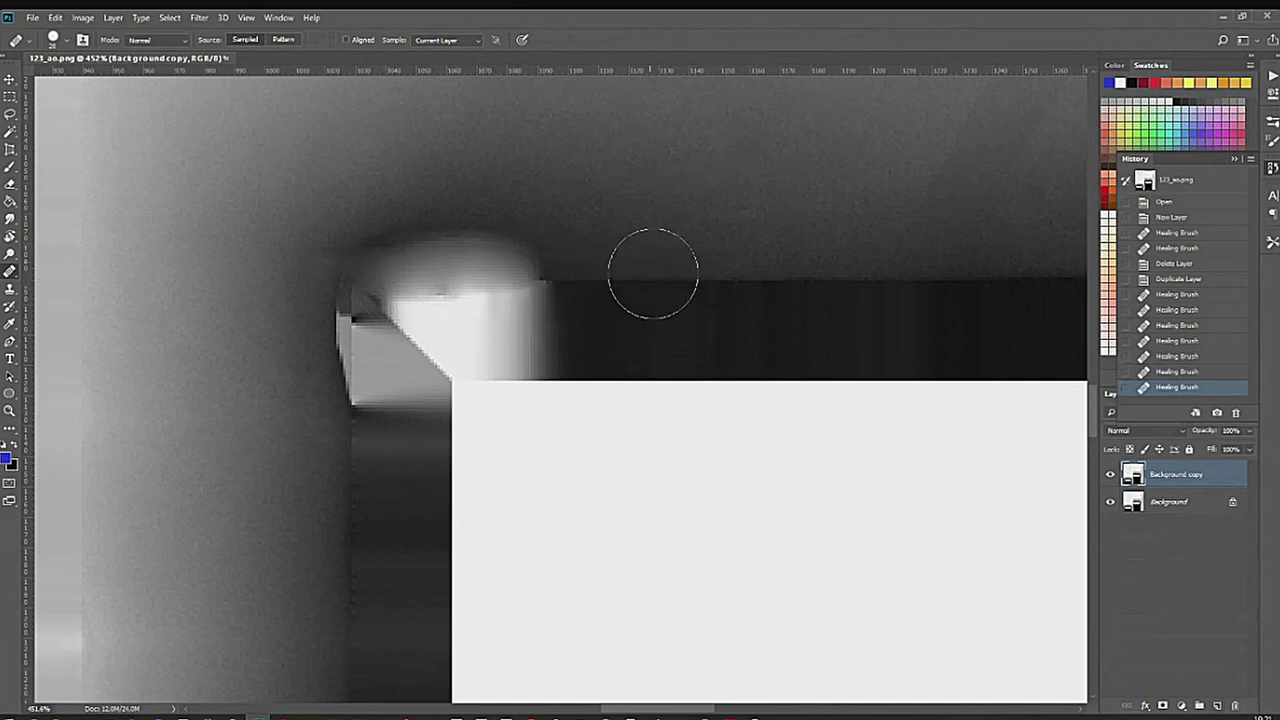
pyautogui.moveTo(355, 370)
pyautogui.mouseDown()
pyautogui.moveTo(362, 357)
pyautogui.moveTo(423, 449)
pyautogui.mouseUp()
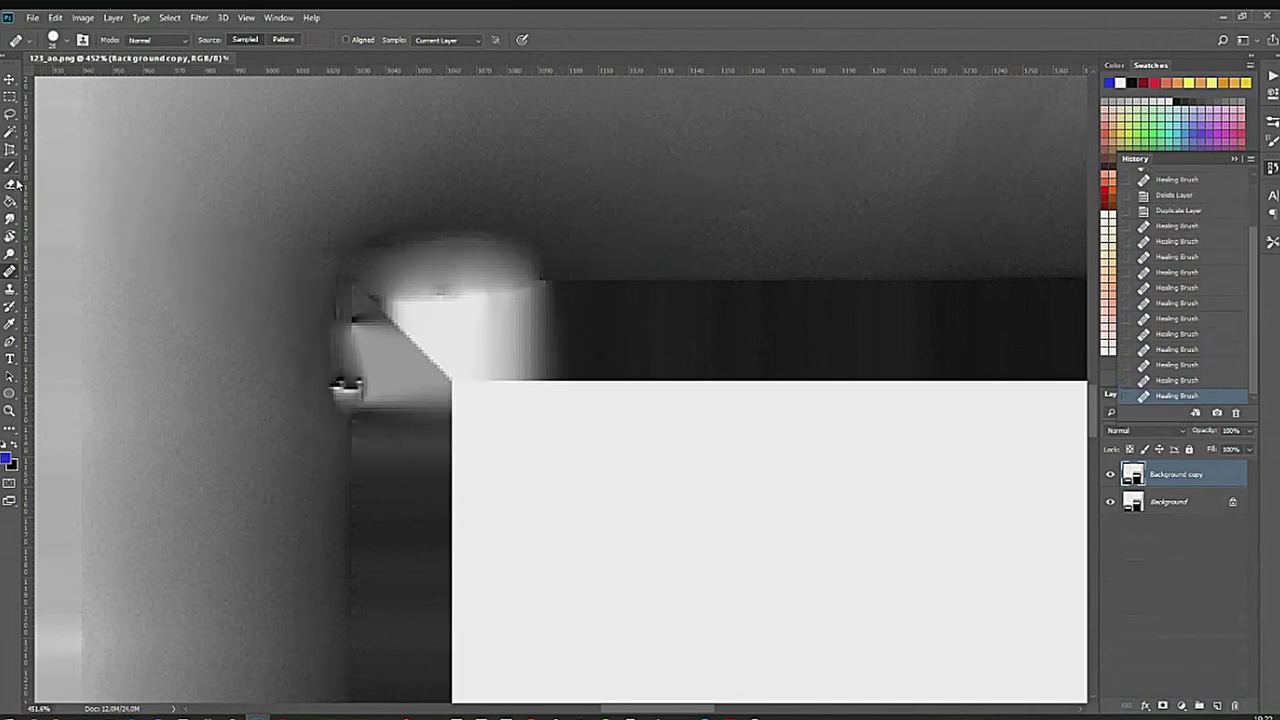
# Cover the remaining light corner artifact on the Background copy with surrounding dark tones using the Clone Stamp.
pyautogui.click(10, 290)
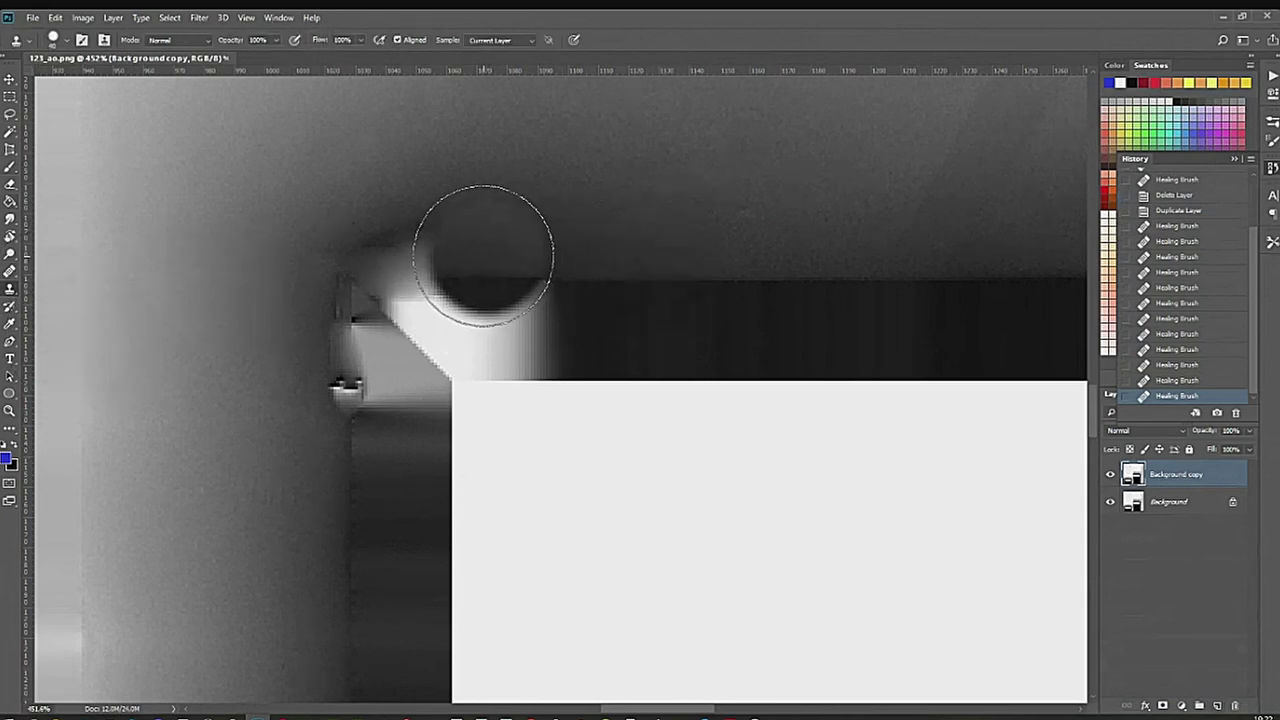
pyautogui.moveTo(484, 255)
pyautogui.mouseDown()
pyautogui.moveTo(523, 263)
pyautogui.moveTo(417, 271)
pyautogui.moveTo(528, 266)
pyautogui.moveTo(400, 280)
pyautogui.moveTo(500, 271)
pyautogui.moveTo(383, 257)
pyautogui.moveTo(543, 271)
pyautogui.moveTo(403, 263)
pyautogui.moveTo(486, 275)
pyautogui.moveTo(371, 274)
pyautogui.moveTo(452, 259)
pyautogui.mouseUp()
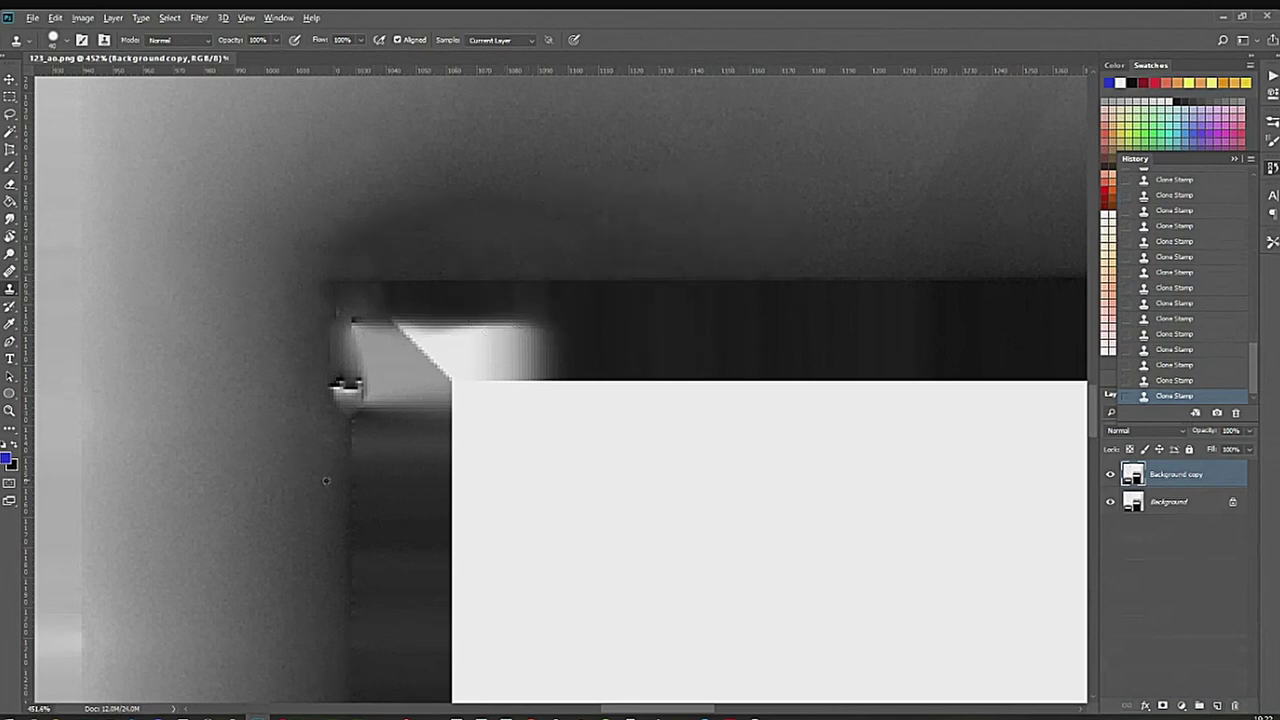
pyautogui.moveTo(352, 354)
pyautogui.mouseDown()
pyautogui.moveTo(343, 366)
pyautogui.moveTo(366, 417)
pyautogui.moveTo(355, 333)
pyautogui.moveTo(359, 380)
pyautogui.mouseUp()
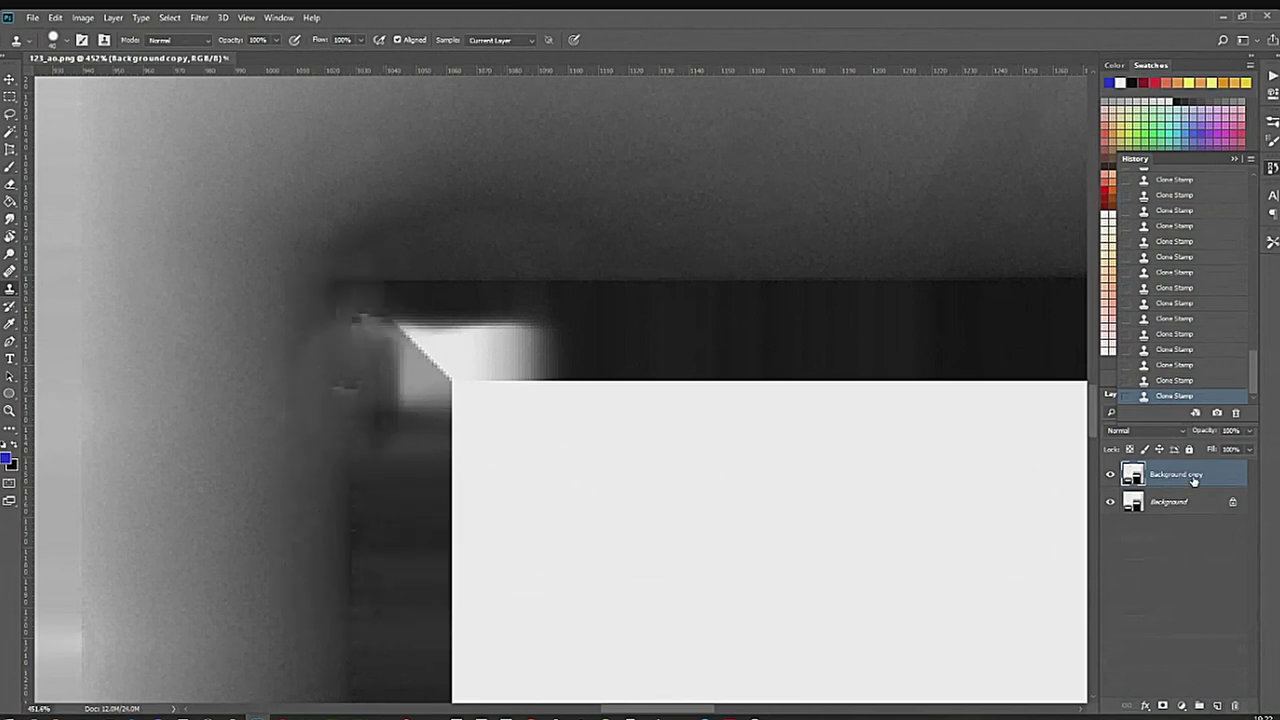
# Delete the Background copy layer and clone dark tones over the light arc above the corner artifact on the Background layer.
pyautogui.click(1235, 707)
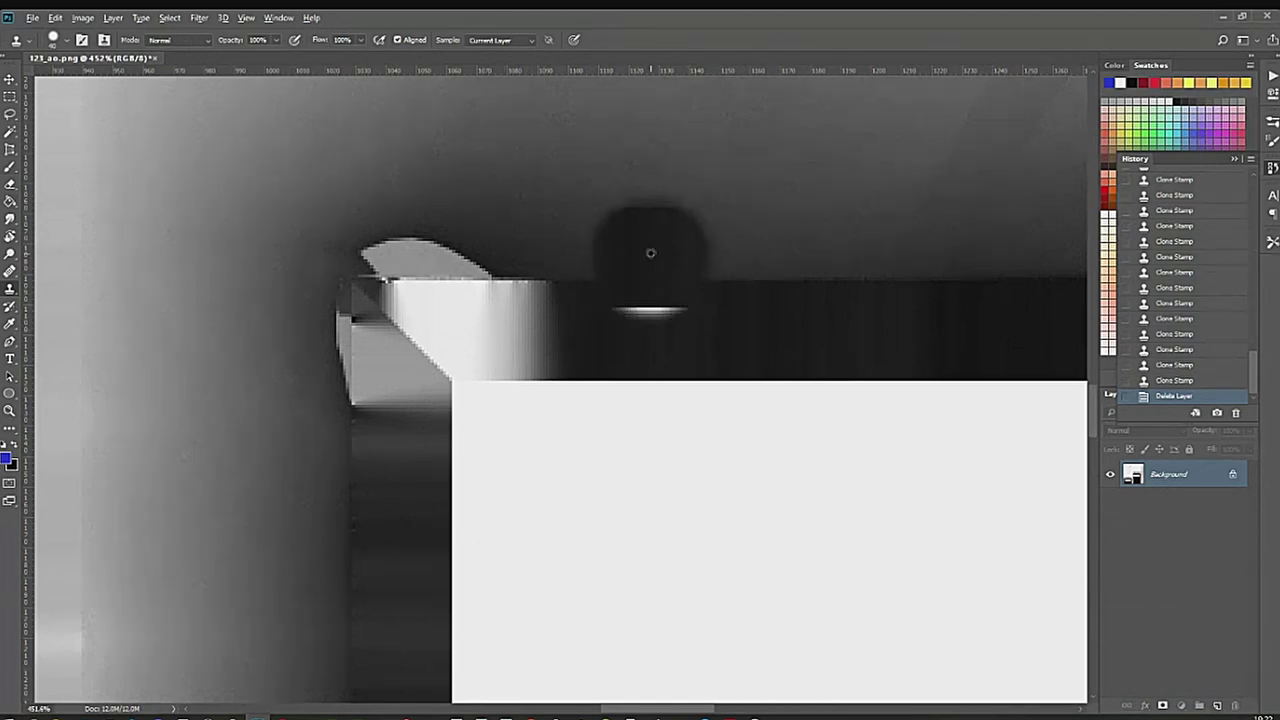
pyautogui.click(441, 285)
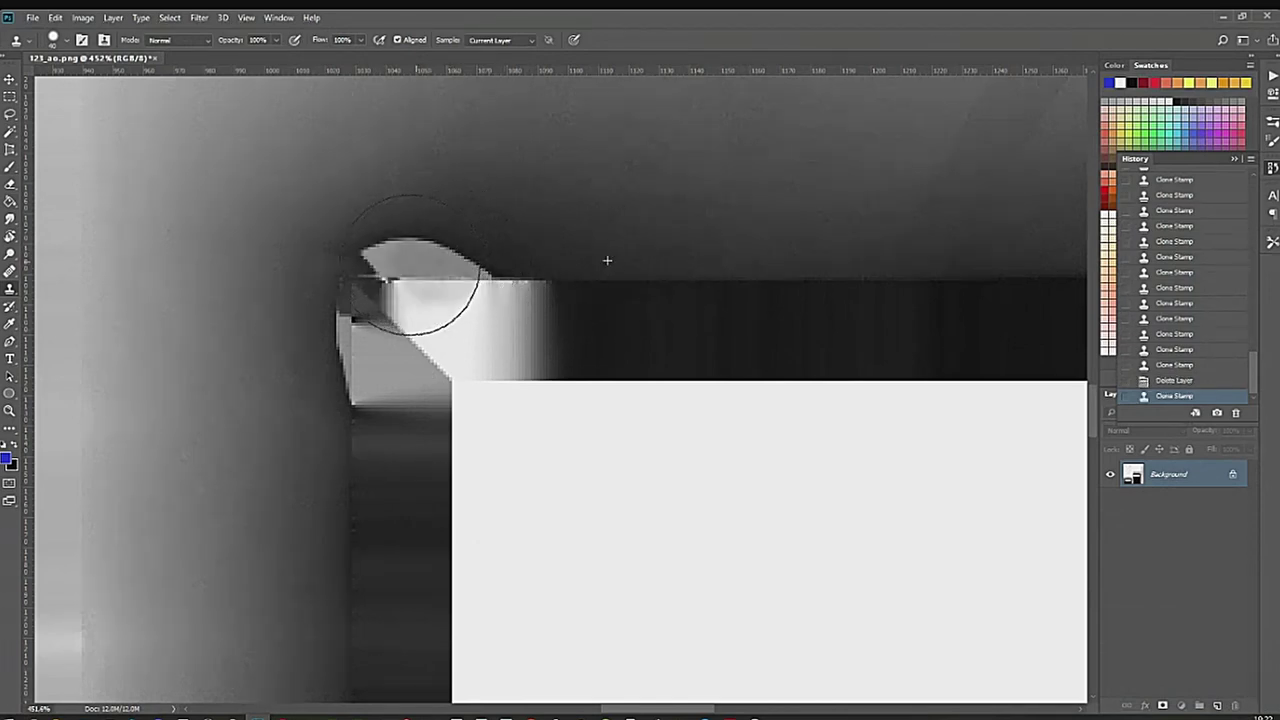
pyautogui.click(412, 265)
pyautogui.click(438, 266)
pyautogui.click(460, 265)
pyautogui.click(446, 264)
pyautogui.click(455, 263)
pyautogui.click(468, 262)
pyautogui.click(450, 262)
pyautogui.click(445, 263)
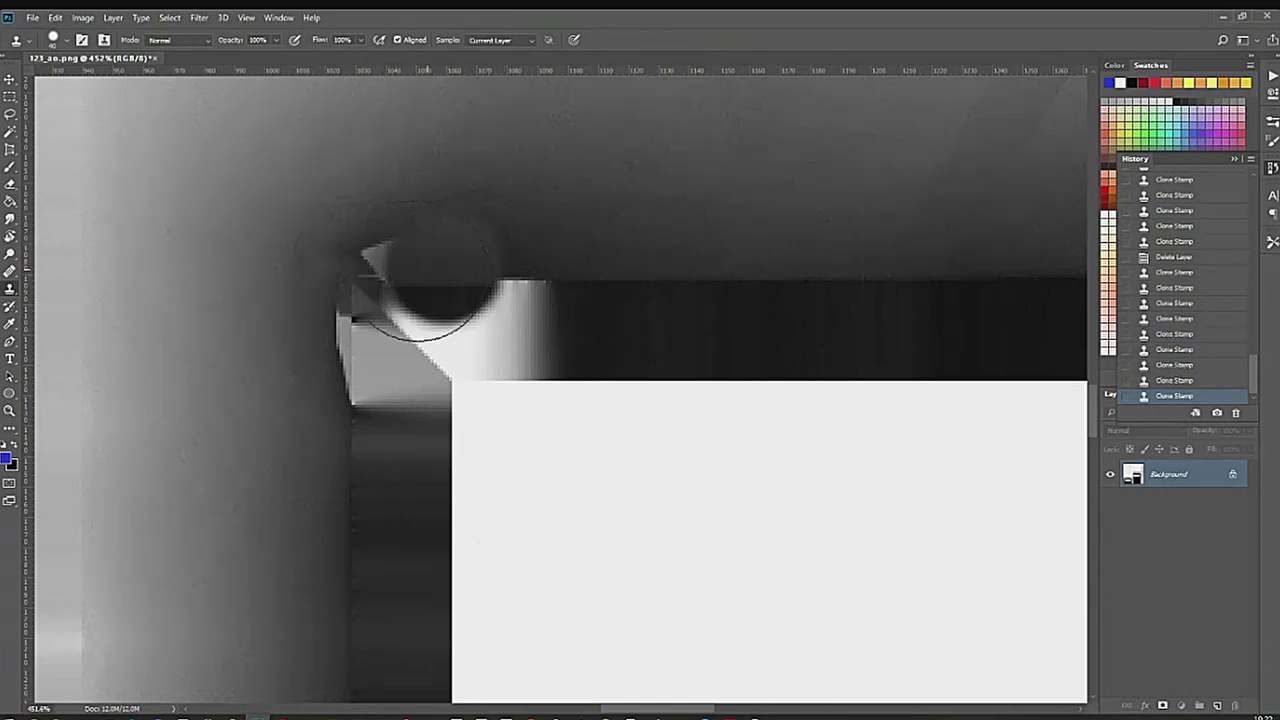
# Clone surrounding tones over the outer left side of the corner artifact, down to the dark vertical band.
pyautogui.moveTo(431, 268)
pyautogui.mouseDown()
pyautogui.moveTo(457, 263)
pyautogui.moveTo(391, 286)
pyautogui.moveTo(463, 294)
pyautogui.moveTo(366, 300)
pyautogui.moveTo(461, 280)
pyautogui.mouseUp()
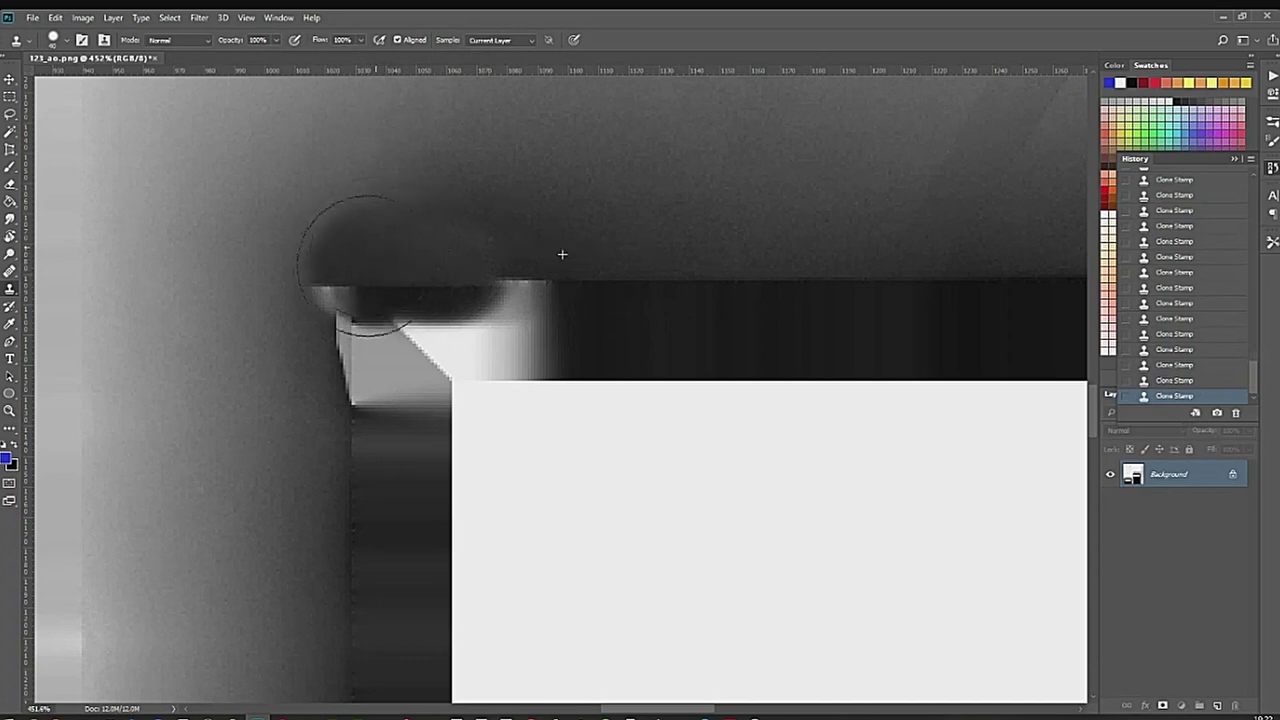
pyautogui.moveTo(460, 260); pyautogui.dragTo(477, 264)
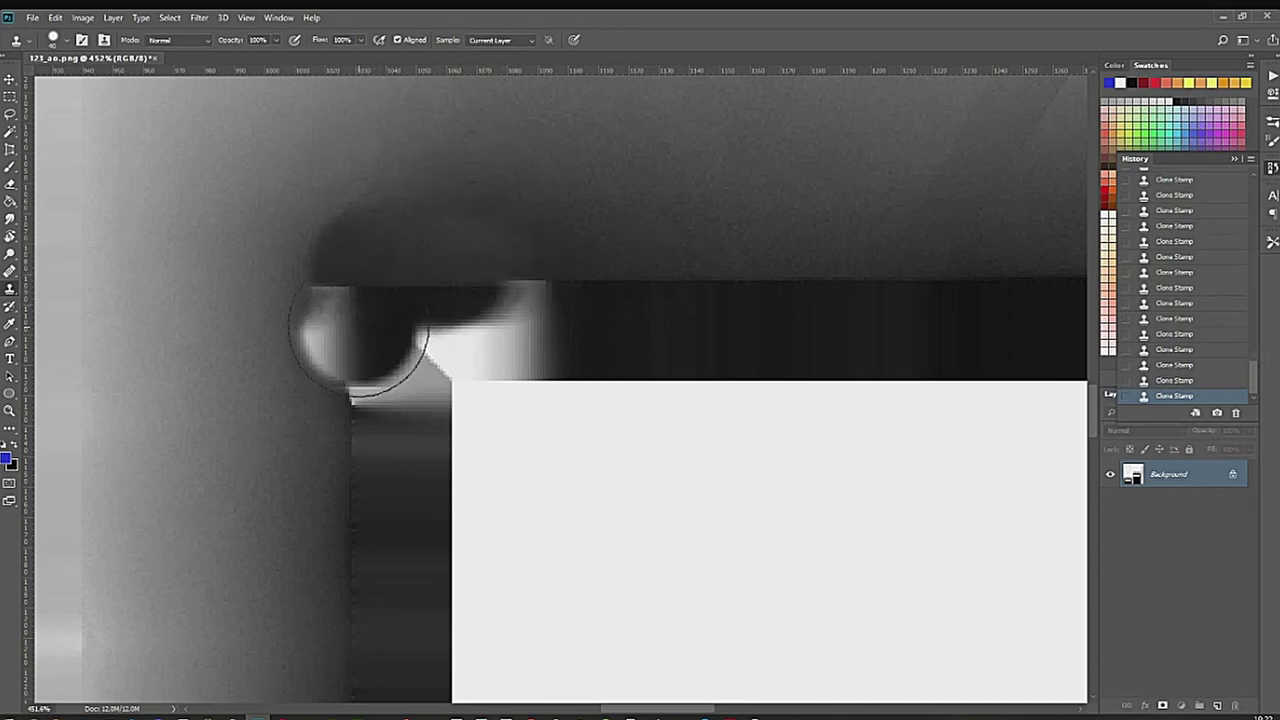
pyautogui.moveTo(332, 365)
pyautogui.mouseDown()
pyautogui.moveTo(337, 341)
pyautogui.moveTo(357, 414)
pyautogui.mouseUp()
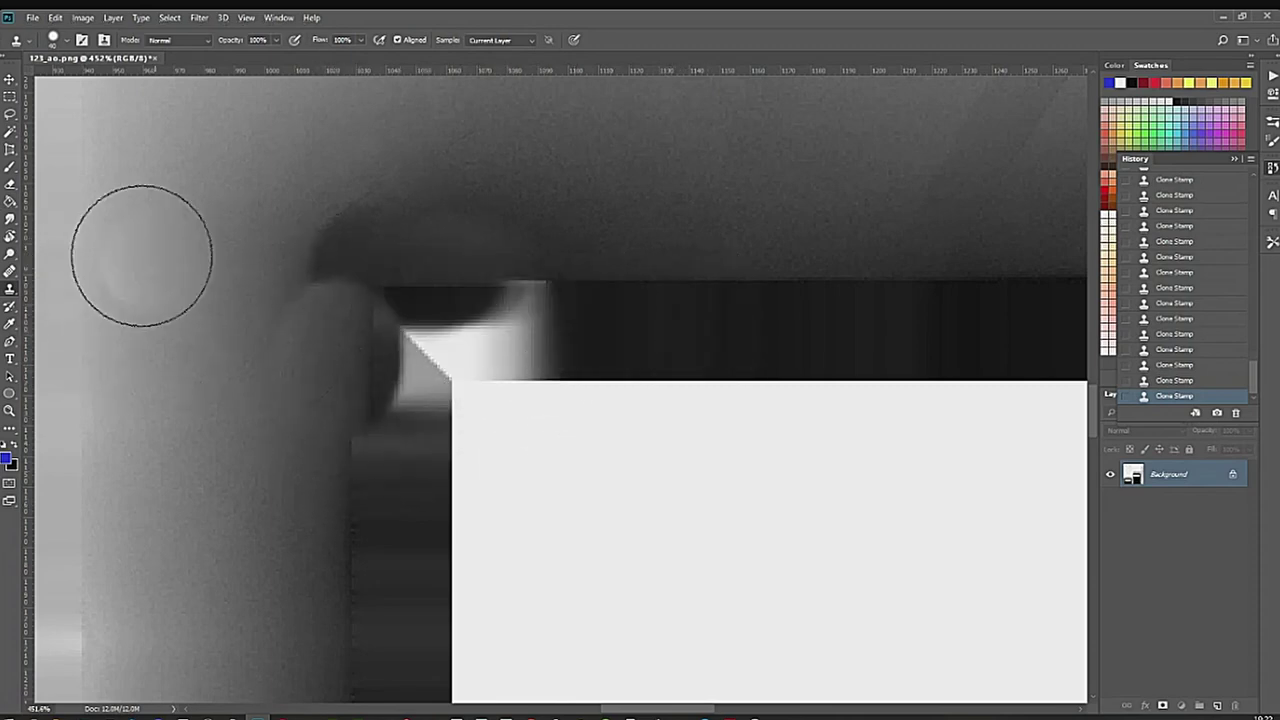
# Blend the cloned patch edges around the white rectangle's upper-left corner with the Healing Brush.
pyautogui.click(10, 270)
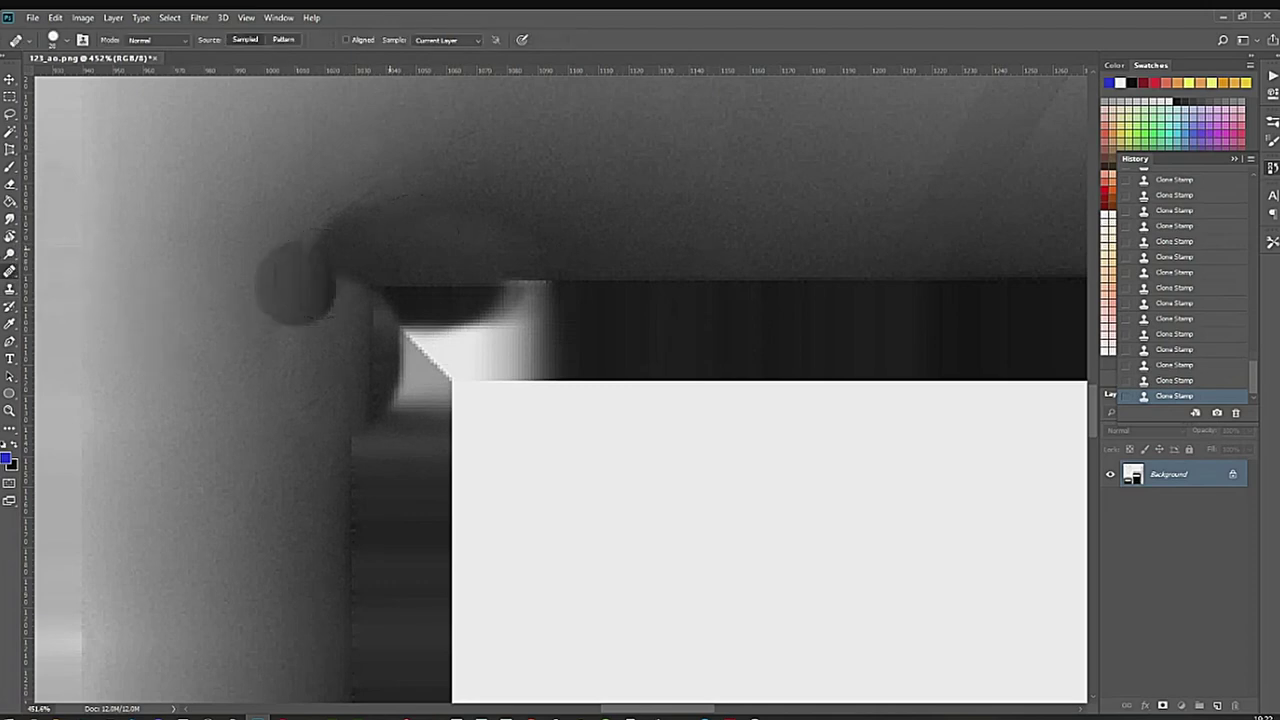
pyautogui.keyDown('alt'); pyautogui.click(260, 249); pyautogui.keyUp('alt')
pyautogui.moveTo(329, 262); pyautogui.dragTo(299, 322)
pyautogui.click(314, 244)
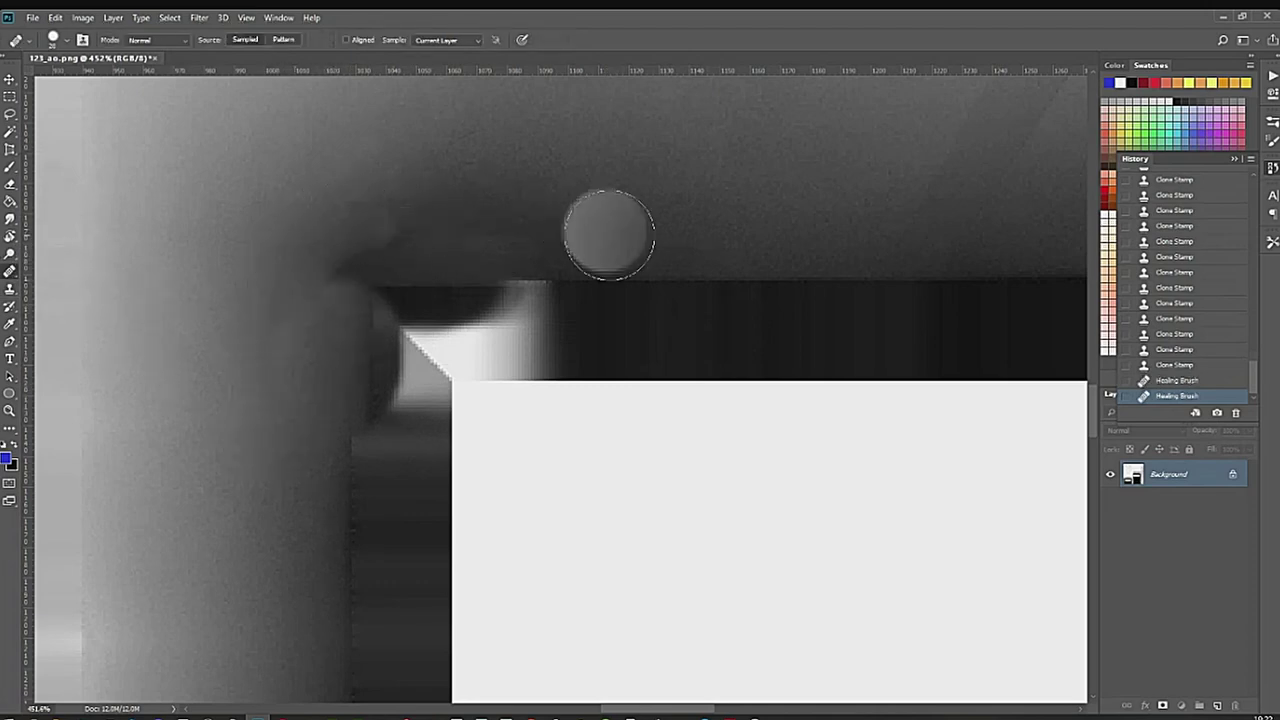
pyautogui.click(445, 228)
pyautogui.click(681, 373)
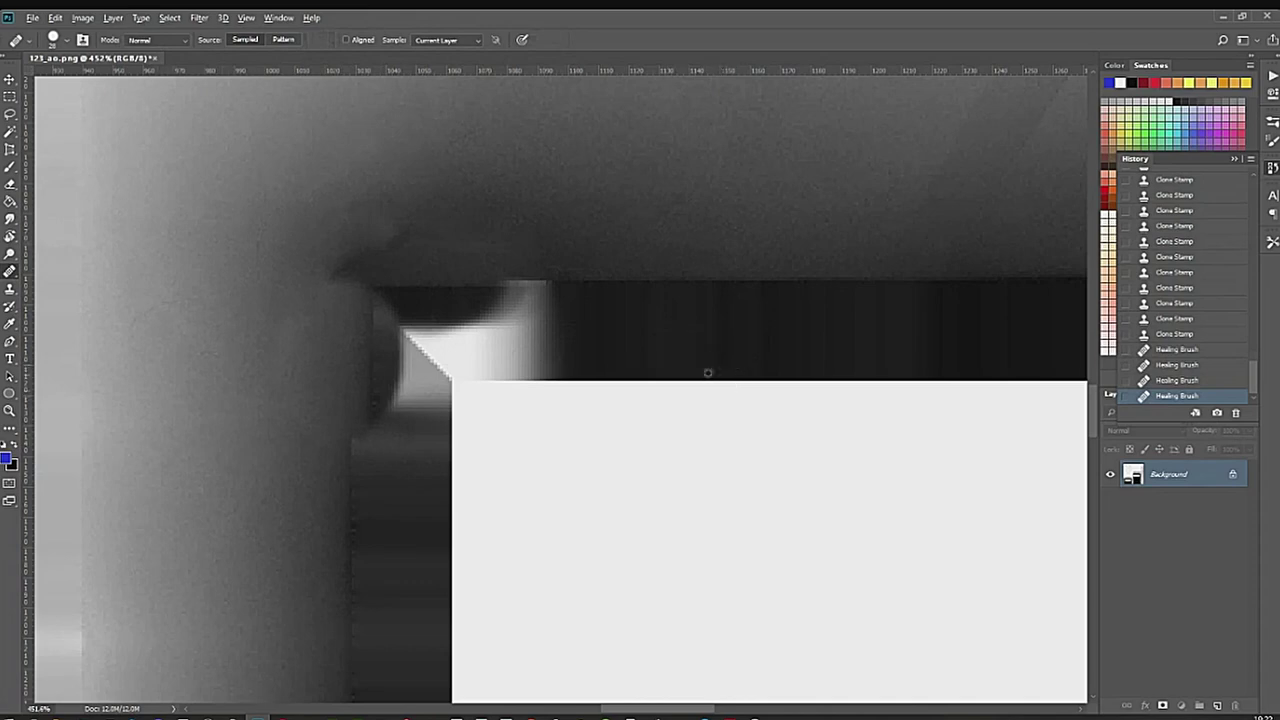
# Clone dark tones over the gray outer side of the artifact at the same white rectangle's upper-right corner.
pyautogui.keyDown('alt'); pyautogui.moveTo(762, 369); pyautogui.dragTo(769, 369, button='right'); pyautogui.keyUp('alt')
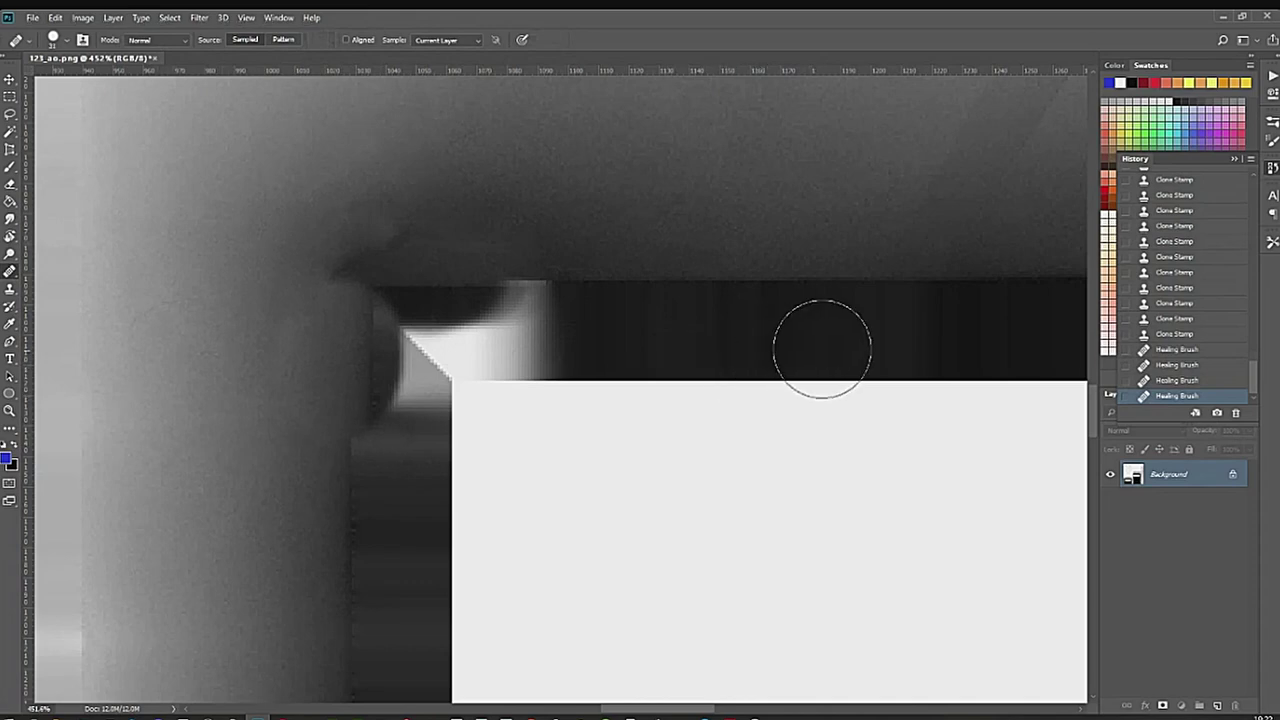
pyautogui.click(855, 395)
pyautogui.moveTo(857, 400)
pyautogui.mouseDown()
pyautogui.moveTo(640, 394)
pyautogui.moveTo(617, 366)
pyautogui.moveTo(638, 407)
pyautogui.mouseUp()
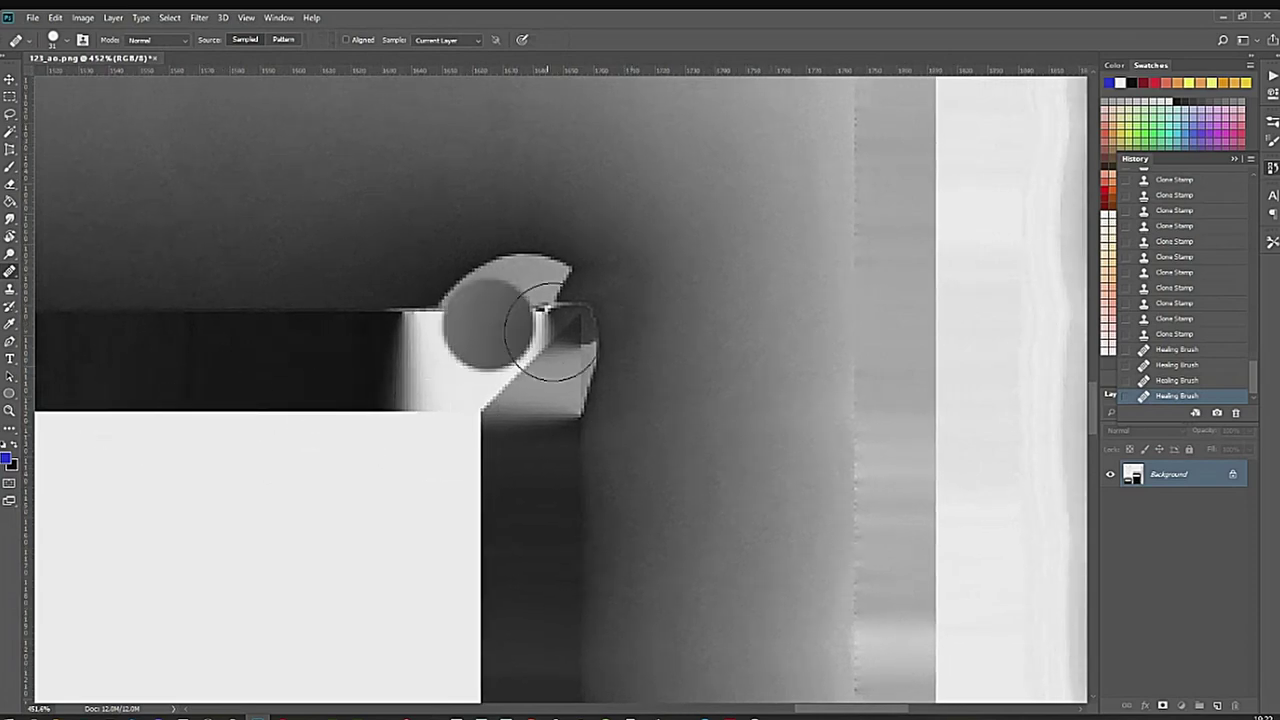
pyautogui.click(10, 286)
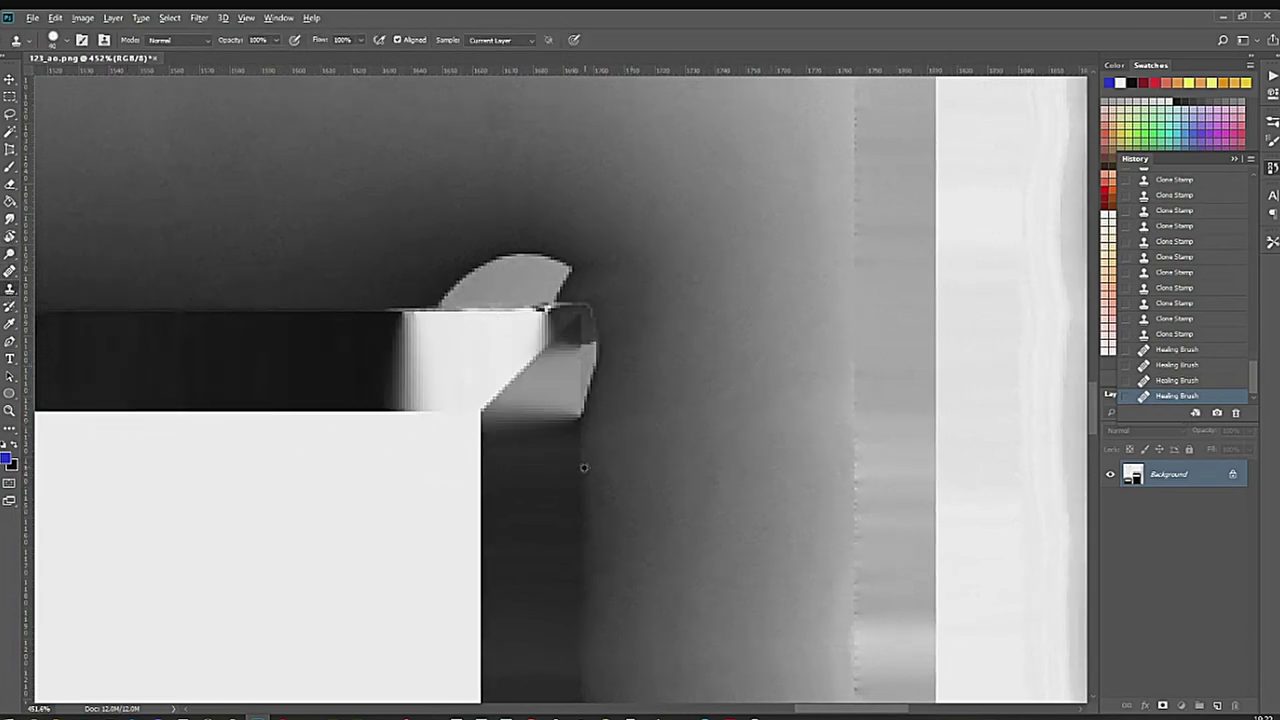
pyautogui.click(601, 377)
pyautogui.click(594, 406)
pyautogui.click(588, 428)
pyautogui.click(596, 342)
pyautogui.click(591, 350)
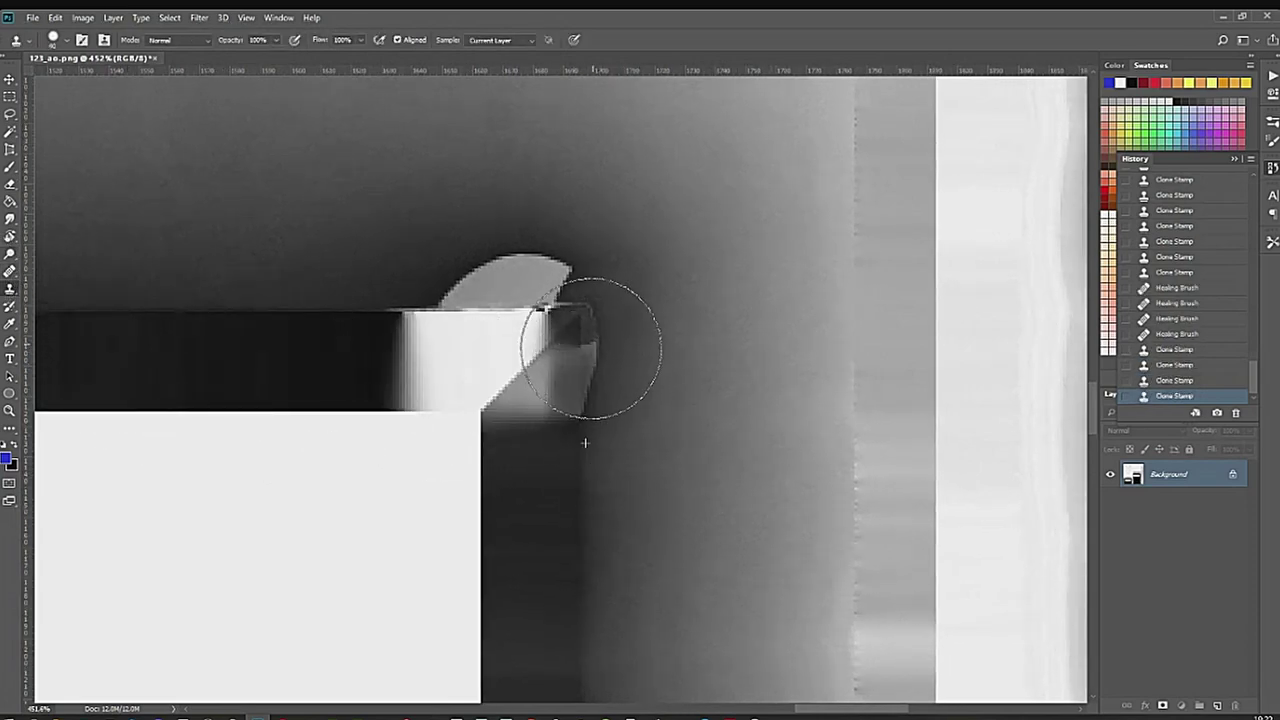
pyautogui.click(588, 353)
pyautogui.click(588, 358)
pyautogui.click(588, 357)
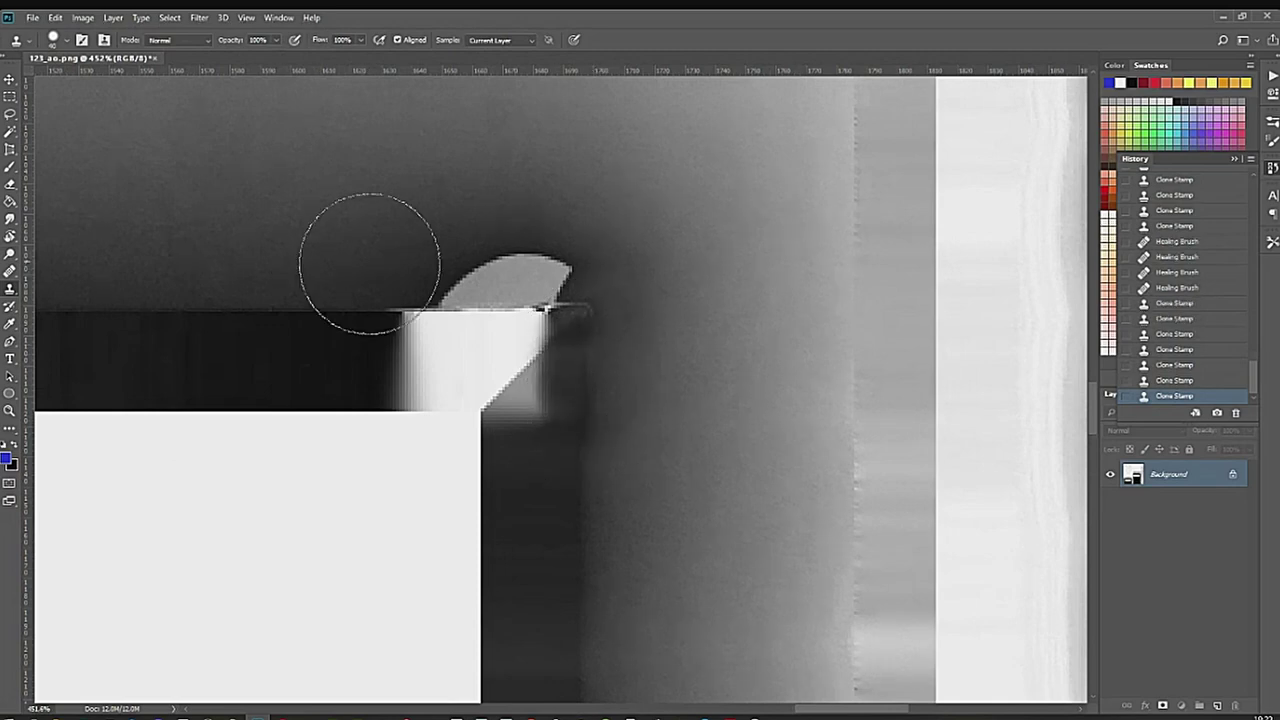
# Cover the light arc above the rectangle's upper-right corner with neighbouring dark tones using the Clone Stamp.
pyautogui.click(490, 281)
pyautogui.click(486, 285)
pyautogui.click(514, 287)
pyautogui.click(543, 290)
pyautogui.click(471, 300)
pyautogui.click(482, 306)
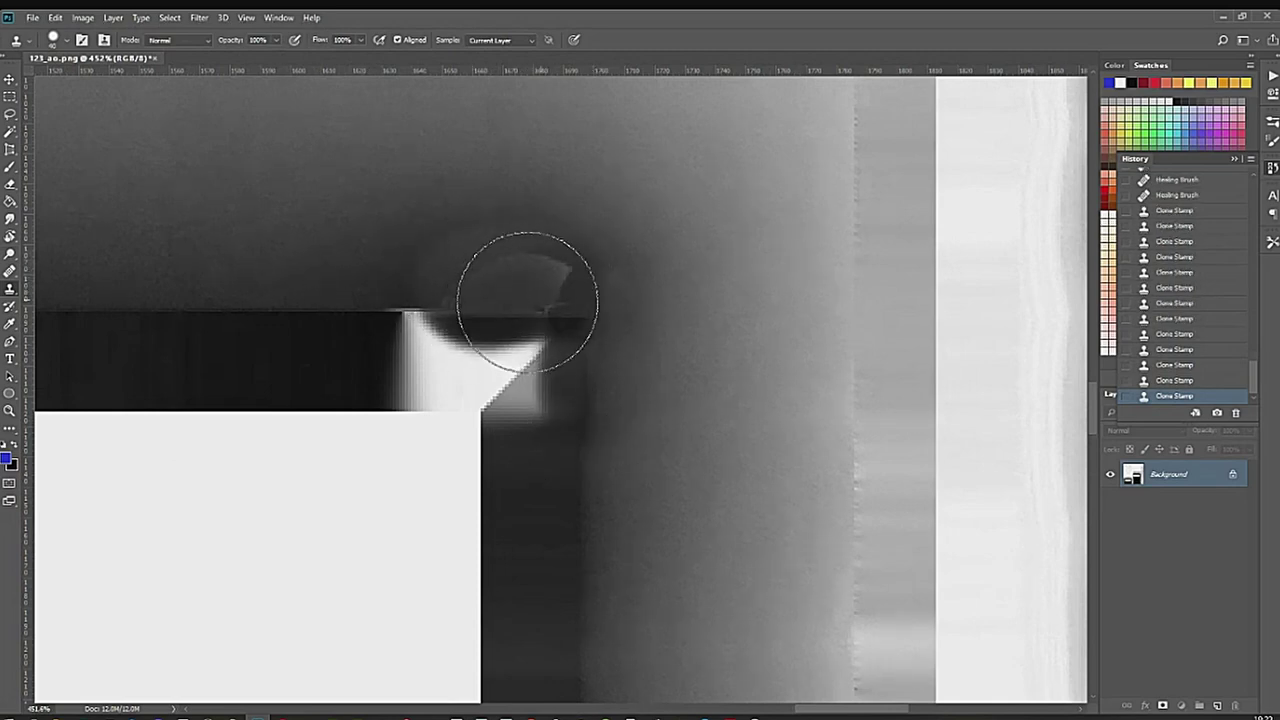
pyautogui.click(492, 298)
pyautogui.click(547, 300)
pyautogui.click(512, 302)
pyautogui.click(541, 295)
pyautogui.click(371, 405)
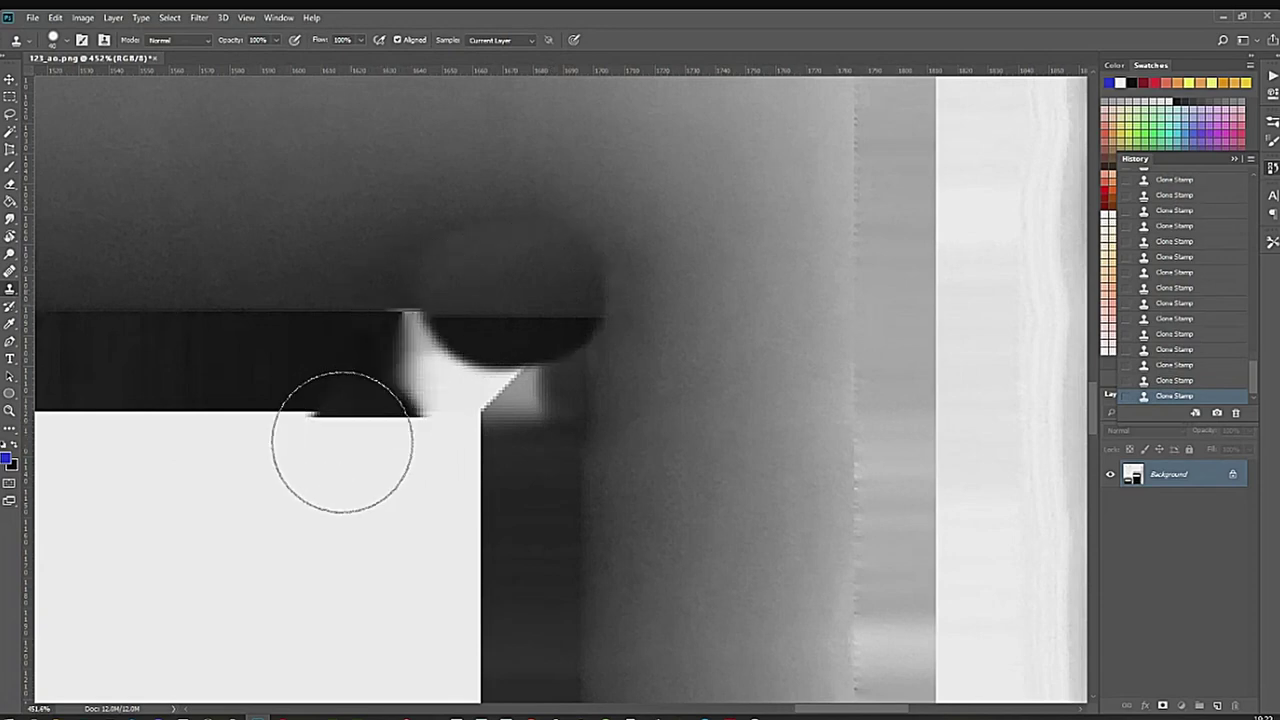
pyautogui.click(341, 441)
# Smooth the cloned area above the upper-right corner with the Healing Brush and undo the second healing stroke.
pyautogui.click(9, 270)
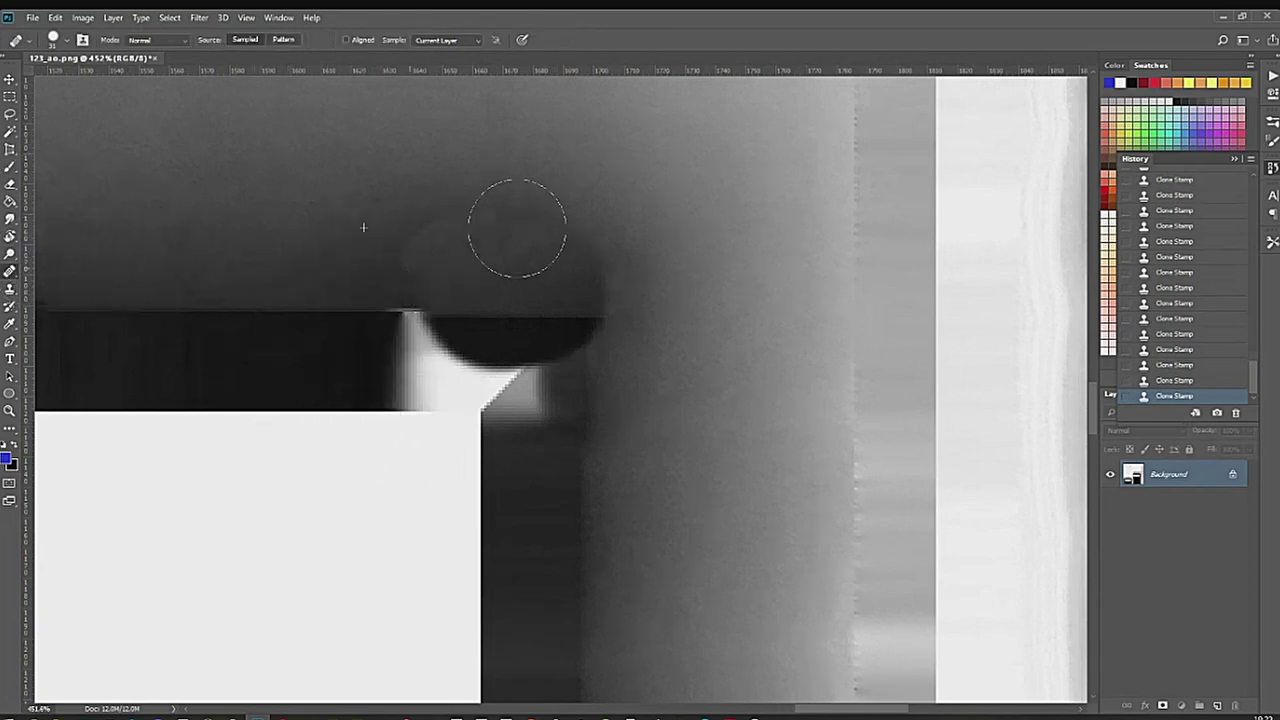
pyautogui.moveTo(404, 248); pyautogui.dragTo(600, 258)
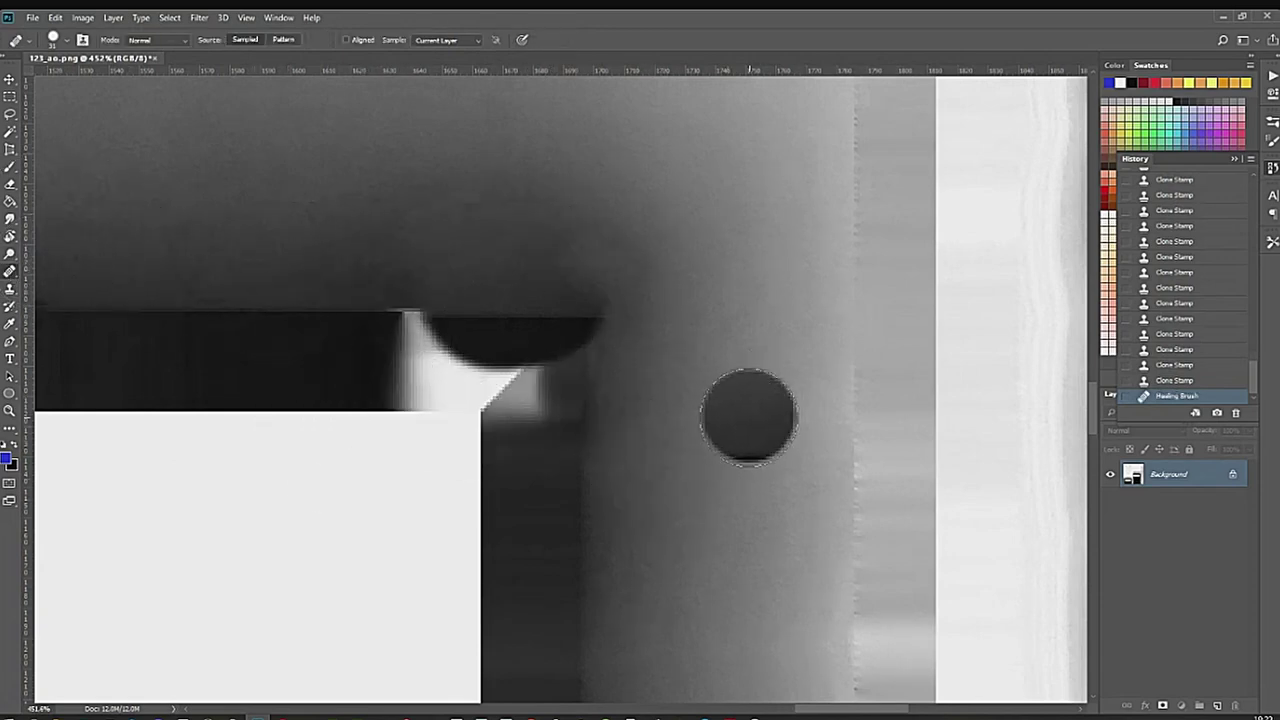
pyautogui.moveTo(668, 351); pyautogui.dragTo(588, 272)
pyautogui.hotkey('ctrl', 'z')
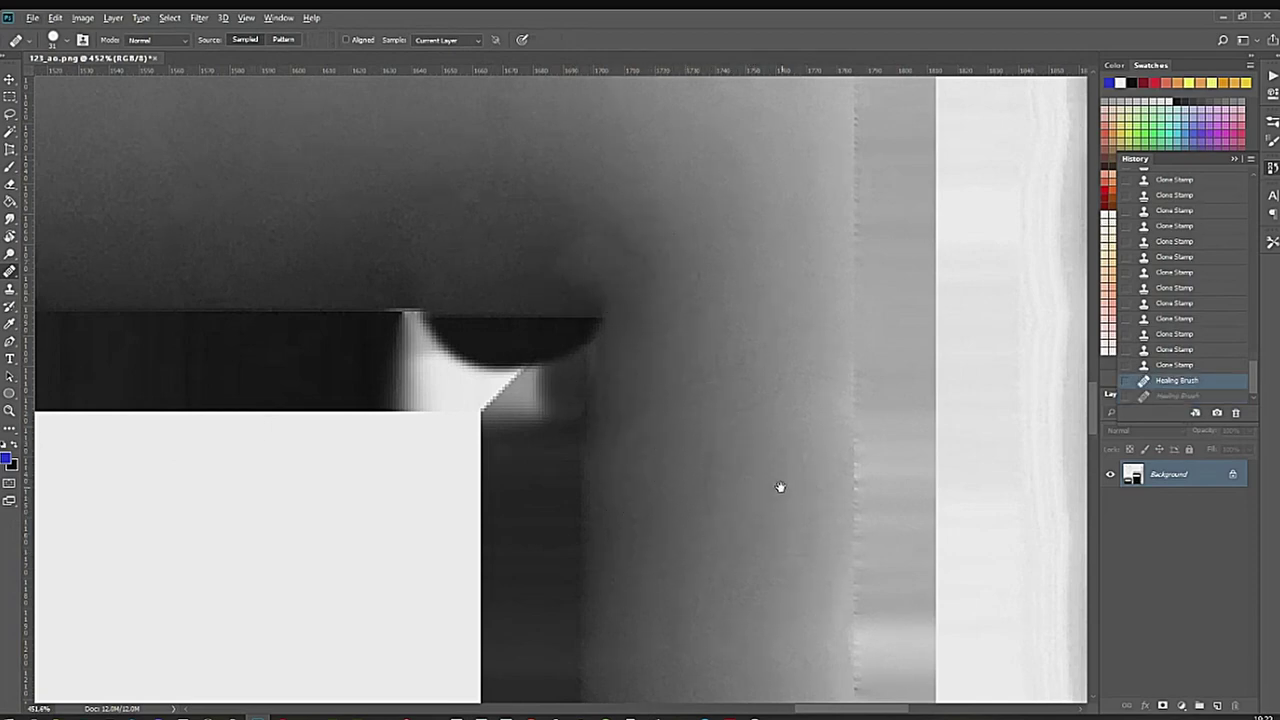
# Sample the dark tone above the lower-left white rectangle and clone it over the top of its upper-left corner artifact.
pyautogui.moveTo(780, 489); pyautogui.dragTo(798, 365)
pyautogui.rightClick(808, 466)
pyautogui.click(825, 415)
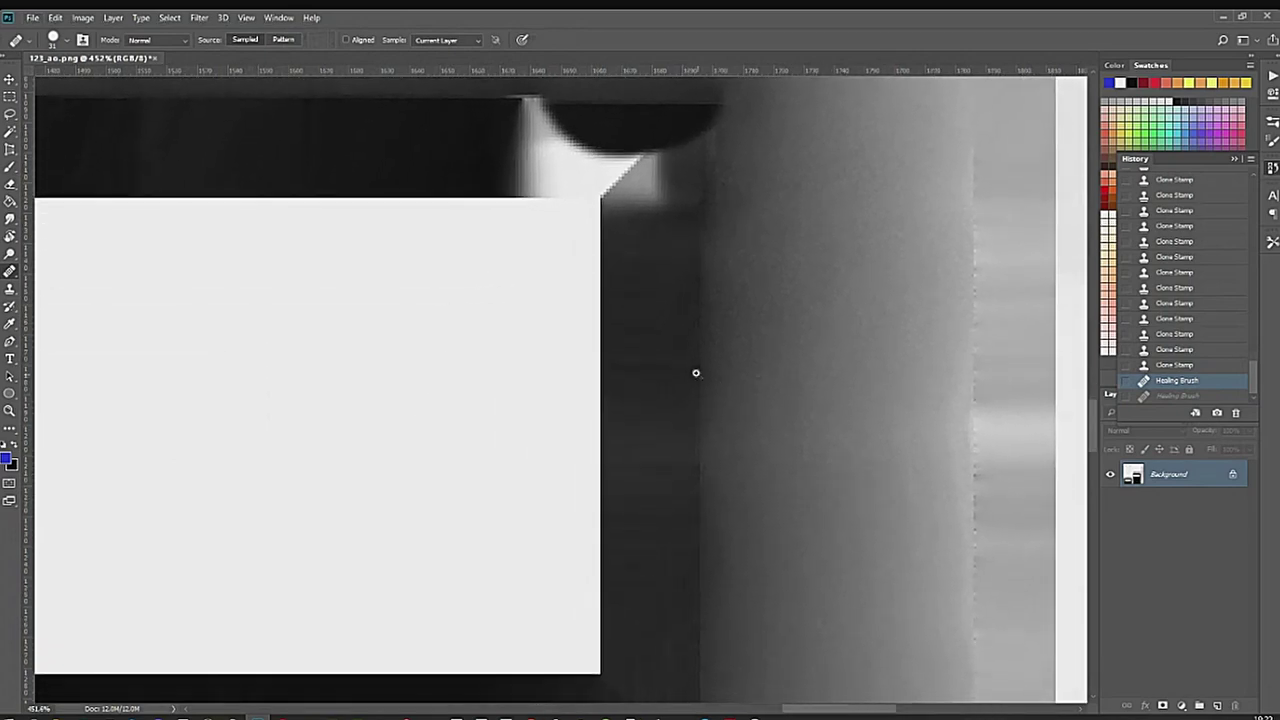
pyautogui.rightClick(802, 430)
pyautogui.press('Escape')
pyautogui.rightClick(786, 425)
pyautogui.press('Escape')
pyautogui.keyDown('ctrl'); pyautogui.moveTo(562, 477); pyautogui.dragTo(717, 346); pyautogui.keyUp('ctrl')
pyautogui.moveTo(413, 515); pyautogui.dragTo(563, 401)
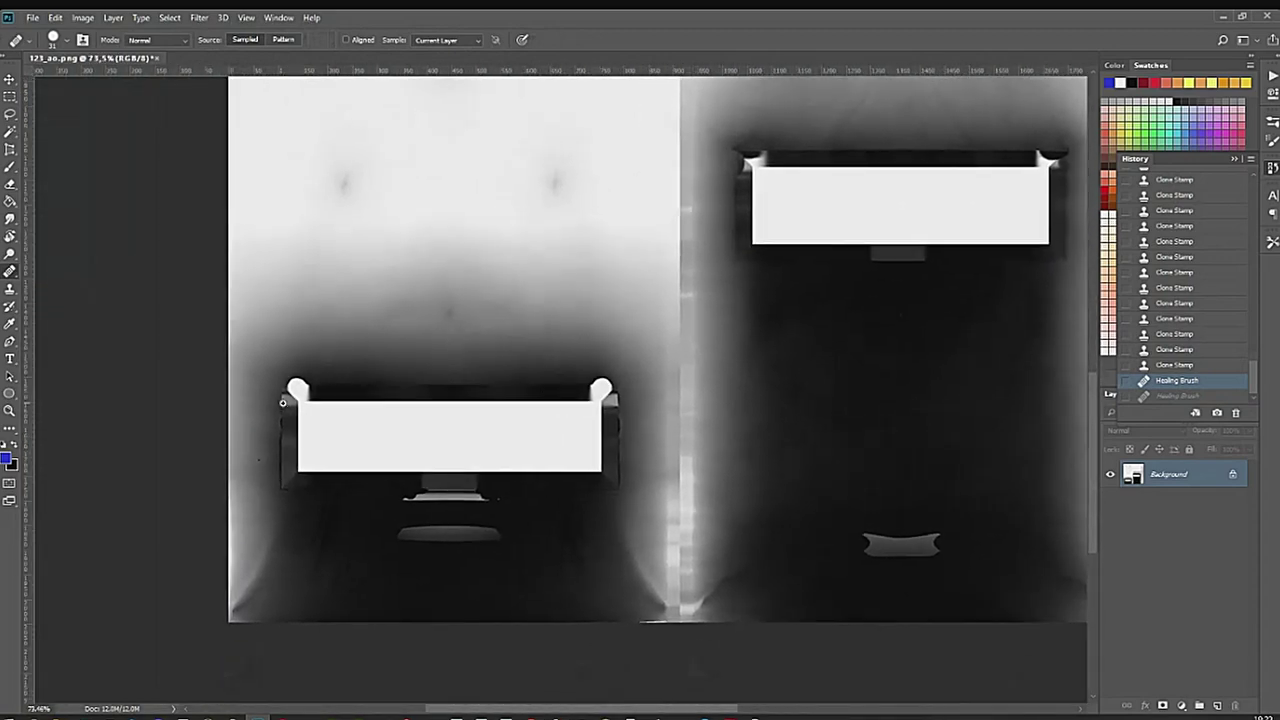
pyautogui.keyDown('alt'); pyautogui.scroll(7, 300, 385); pyautogui.keyUp('alt')
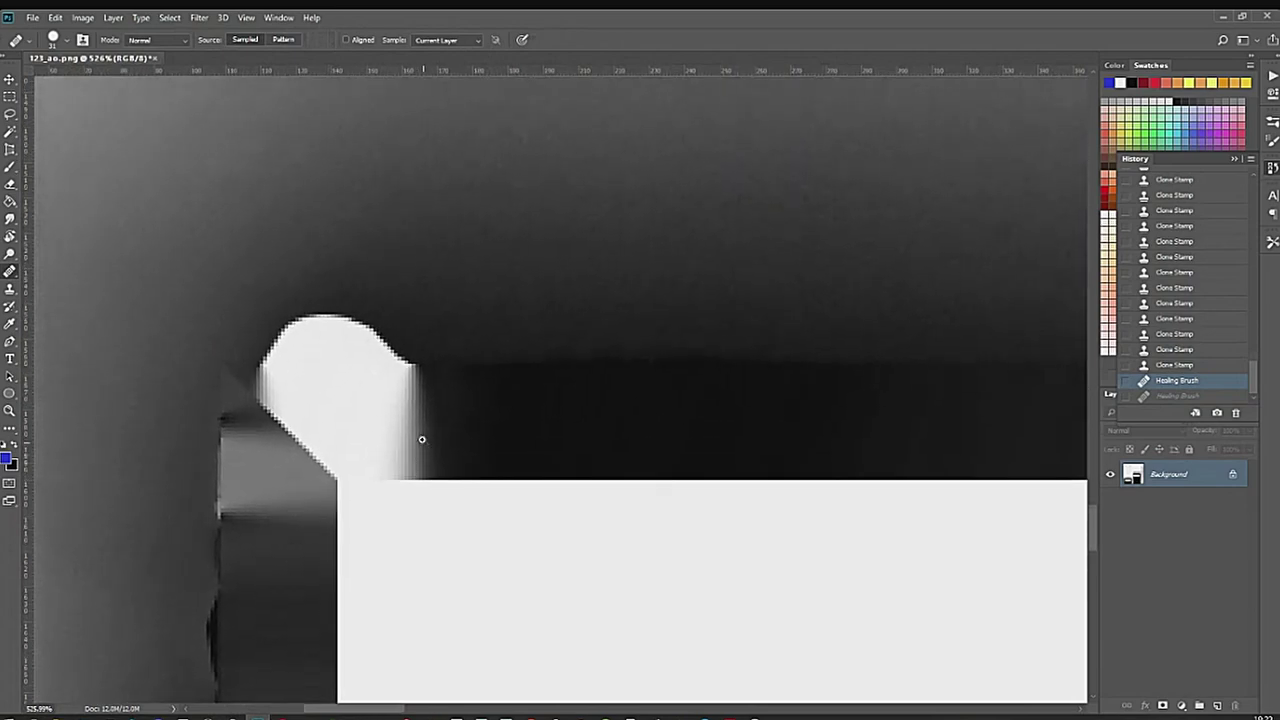
pyautogui.keyDown('alt'); pyautogui.scroll(1, 444, 420); pyautogui.keyUp('alt')
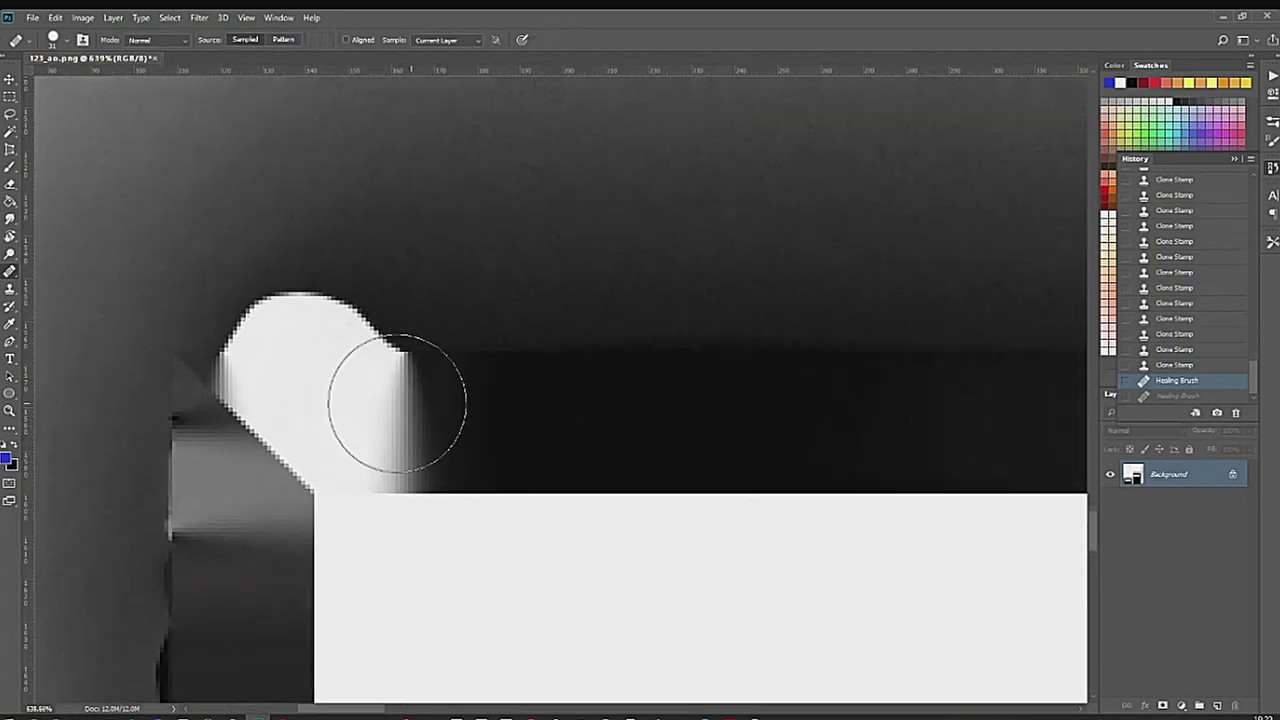
pyautogui.click(11, 289)
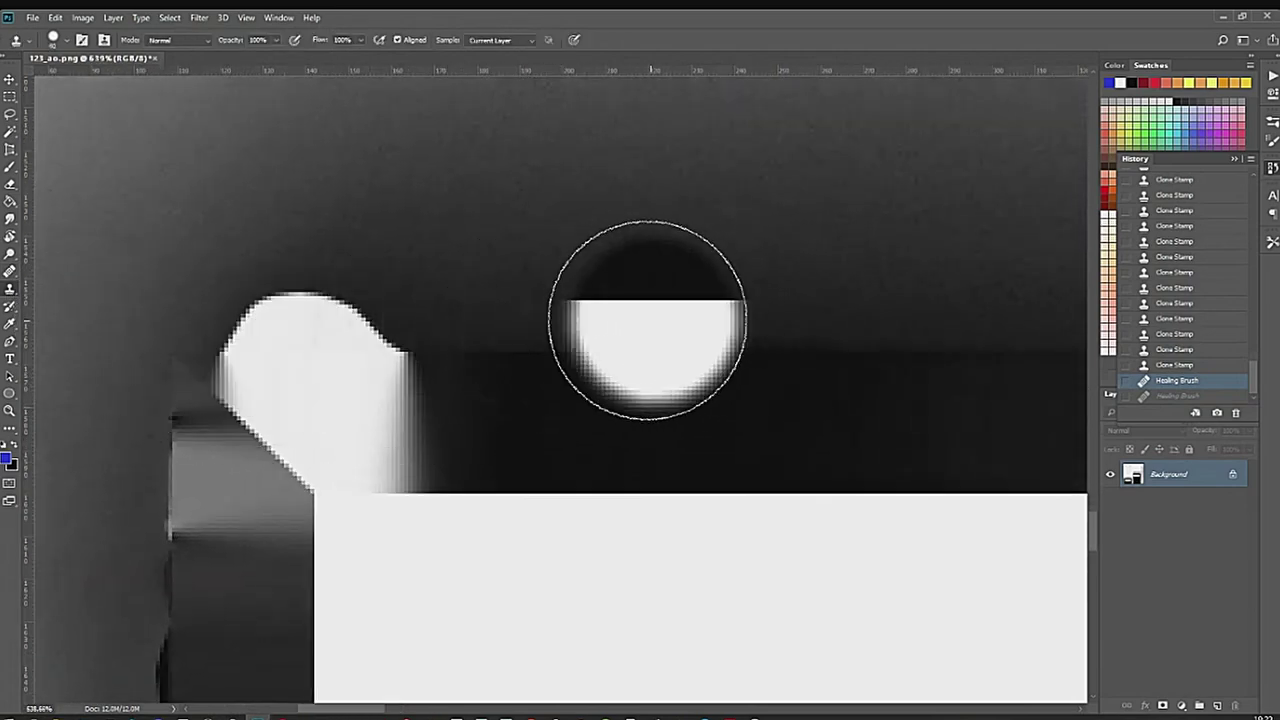
pyautogui.press('alt')
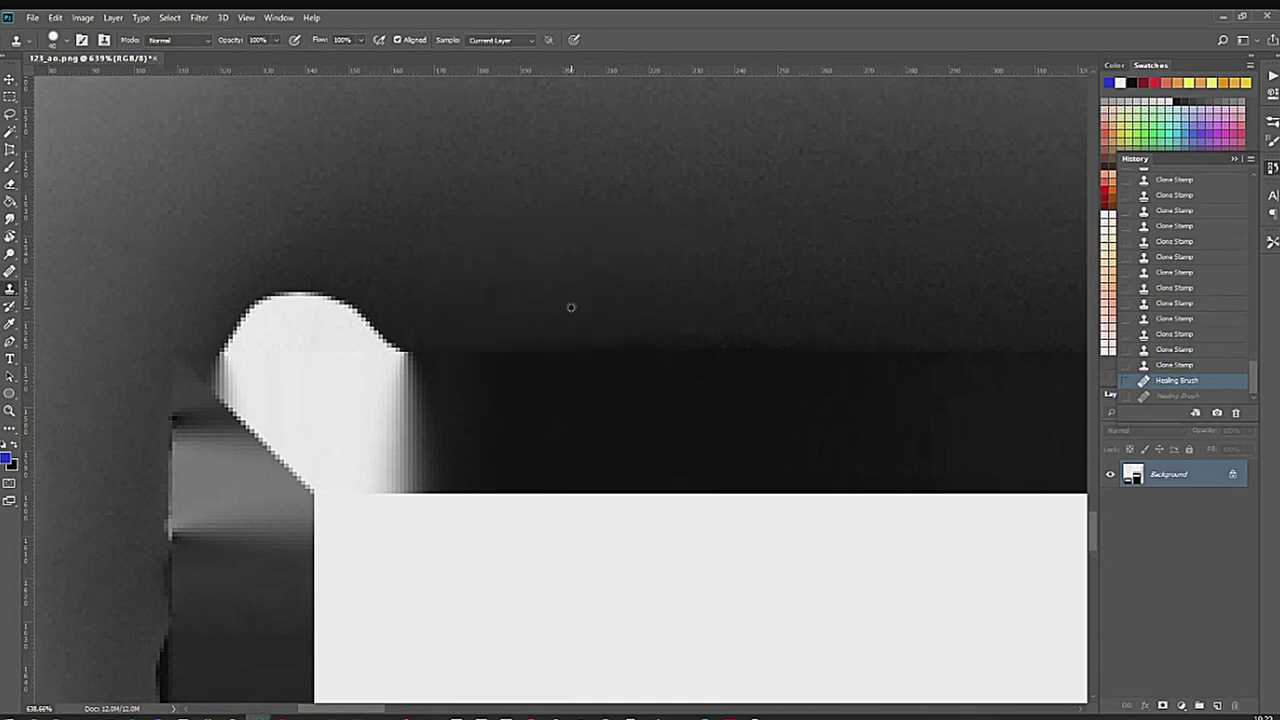
pyautogui.keyDown('alt'); pyautogui.click(571, 307); pyautogui.keyUp('alt')
pyautogui.moveTo(319, 320); pyautogui.dragTo(300, 334)
pyautogui.click(365, 335)
pyautogui.click(318, 341)
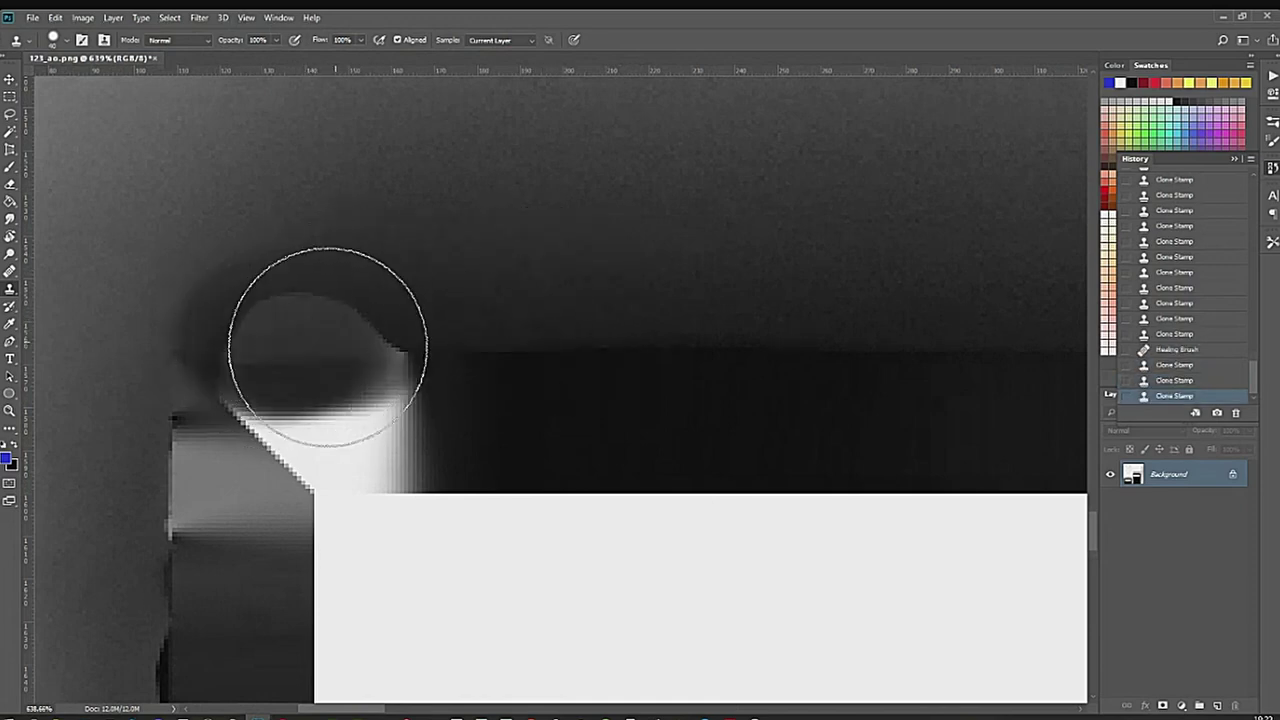
# Extend the Clone Stamp dark tones across the middle of the white artifact at the lower-left rectangle's upper-left corner.
pyautogui.click(322, 352)
pyautogui.click(316, 361)
pyautogui.click(354, 360)
pyautogui.click(320, 364)
pyautogui.click(271, 366)
pyautogui.click(322, 361)
pyautogui.click(340, 350)
pyautogui.click(358, 339)
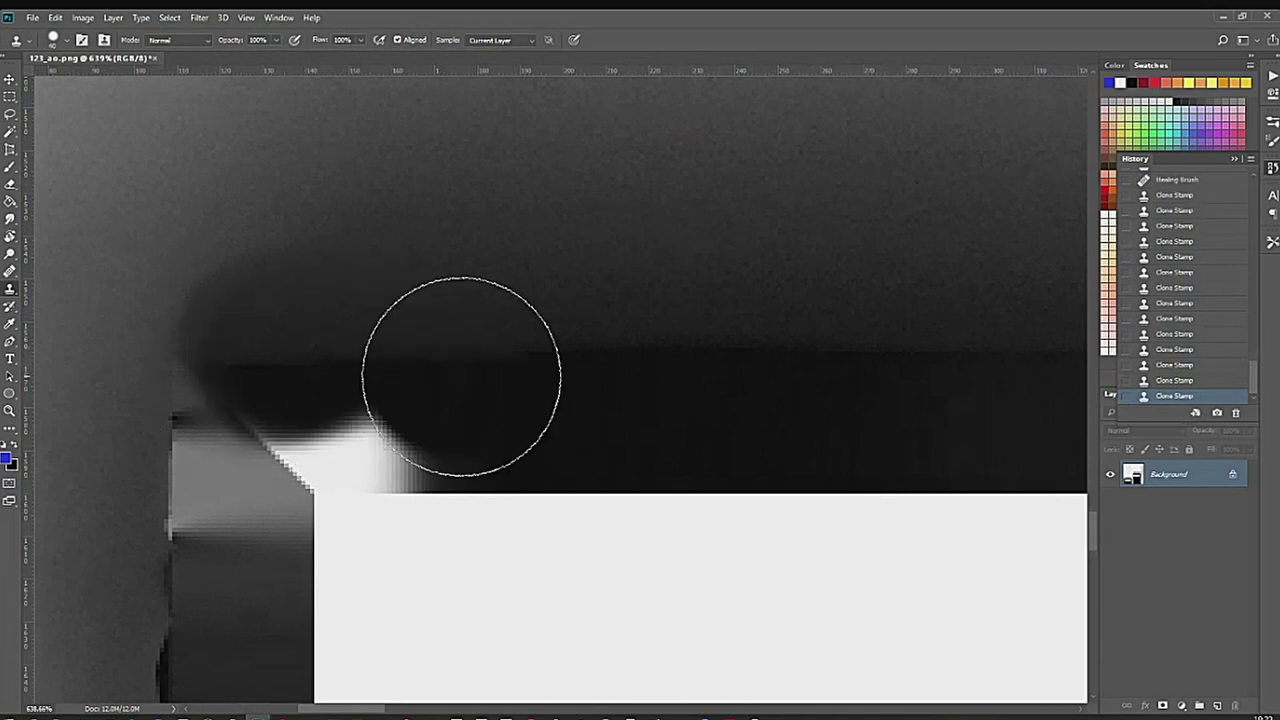
pyautogui.moveTo(461, 376)
pyautogui.mouseDown()
pyautogui.moveTo(554, 383)
pyautogui.moveTo(437, 366)
pyautogui.moveTo(486, 377)
pyautogui.moveTo(628, 343)
pyautogui.mouseUp()
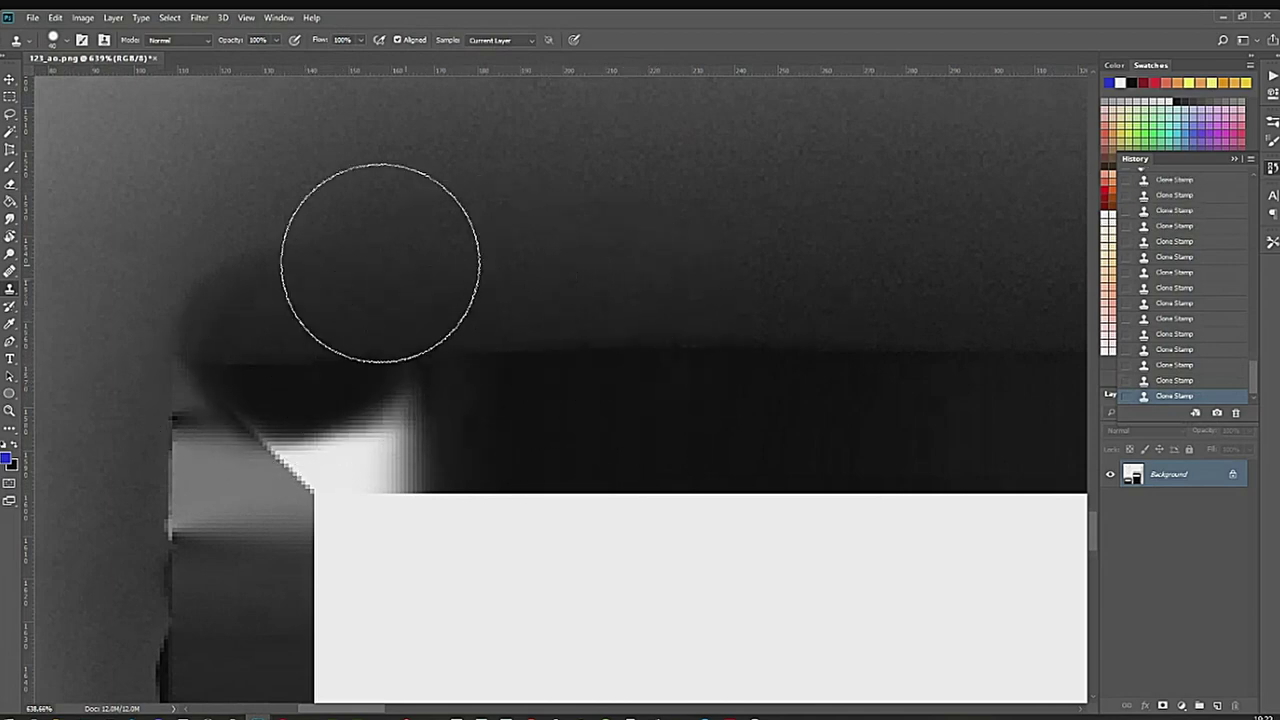
# Soften the overly dark outer edge of the cloned corner with the Clone Stamp and blend it with the Healing Brush.
pyautogui.click(229, 272)
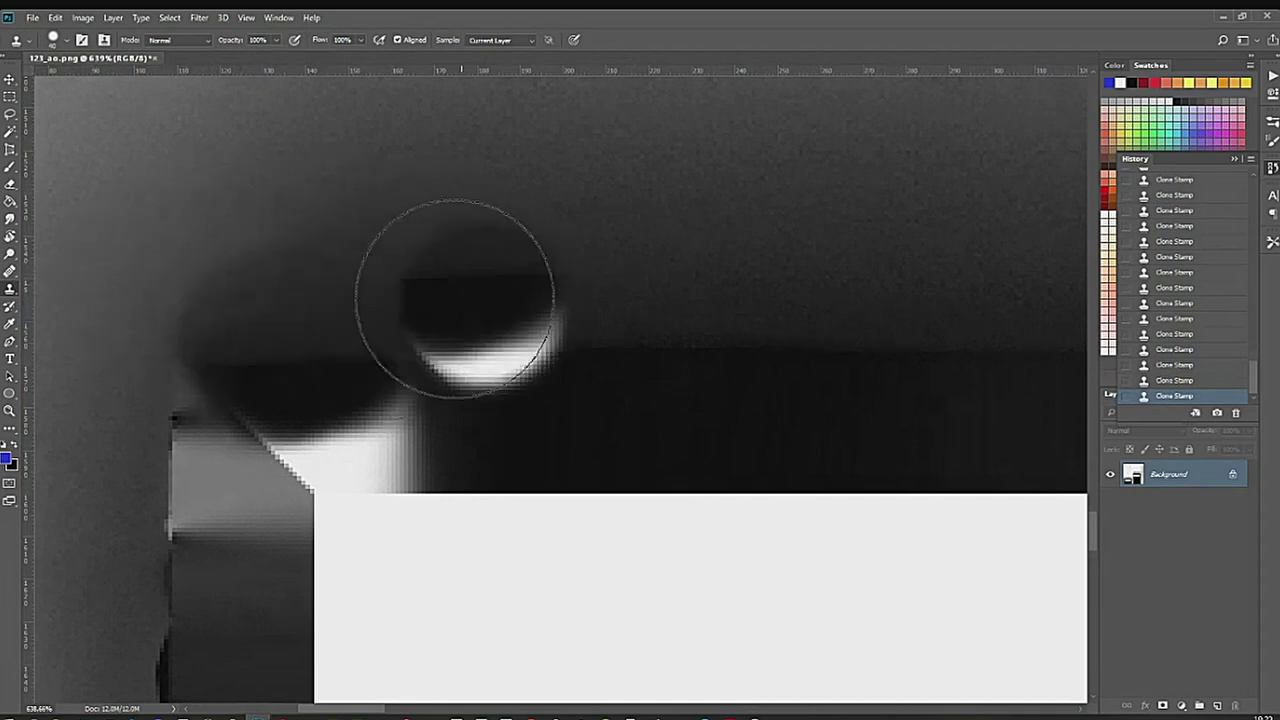
pyautogui.click(198, 304)
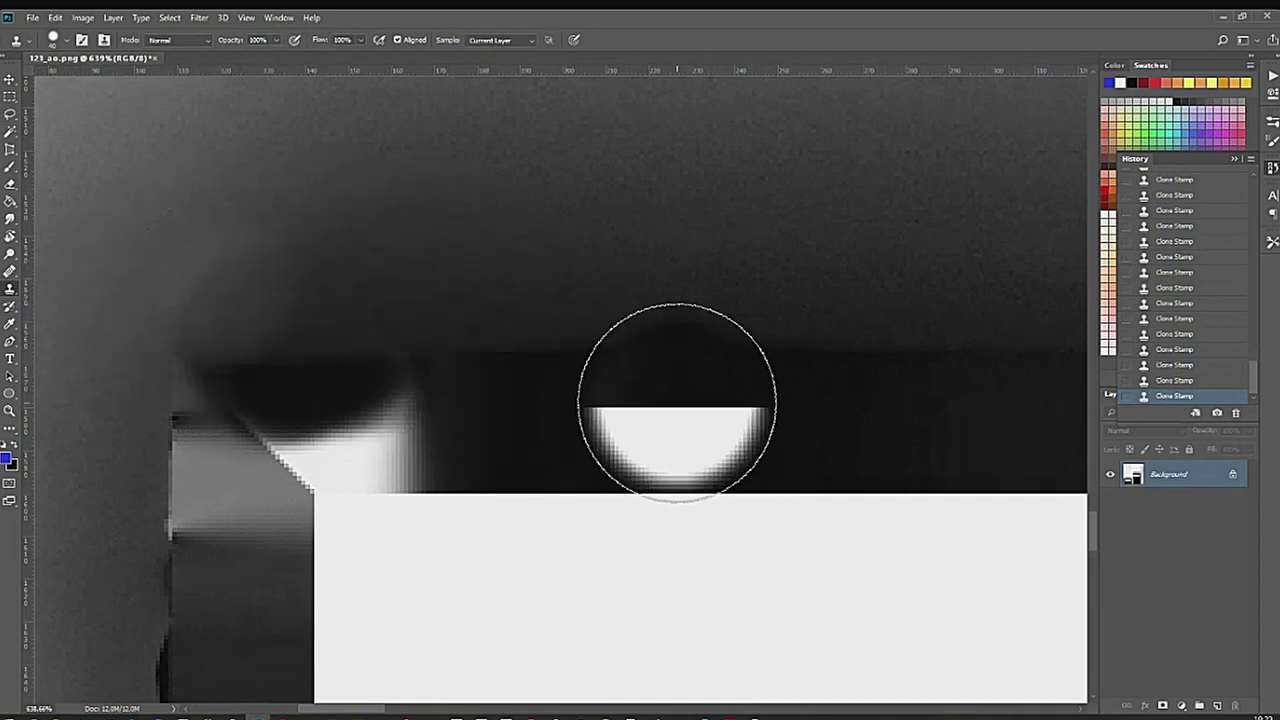
pyautogui.click(10, 271)
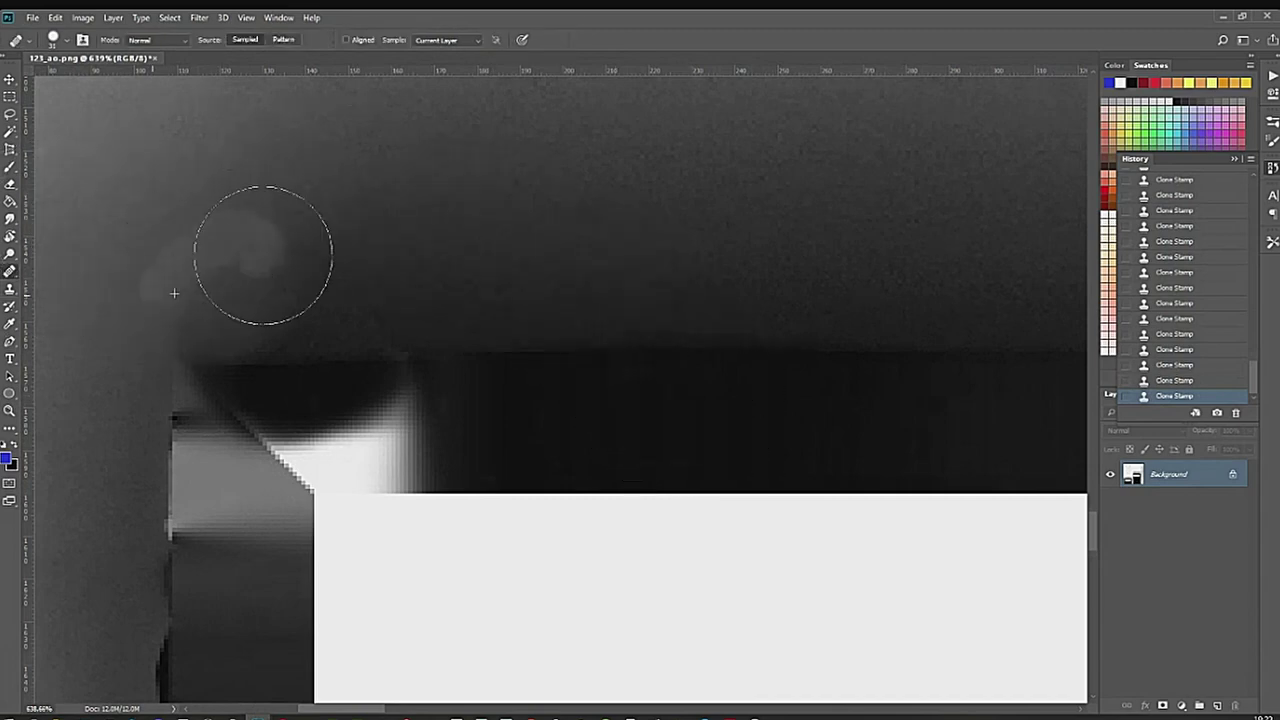
pyautogui.moveTo(194, 255)
pyautogui.mouseDown()
pyautogui.moveTo(212, 253)
pyautogui.moveTo(174, 297)
pyautogui.mouseUp()
pyautogui.hotkey('ctrl', 'z')
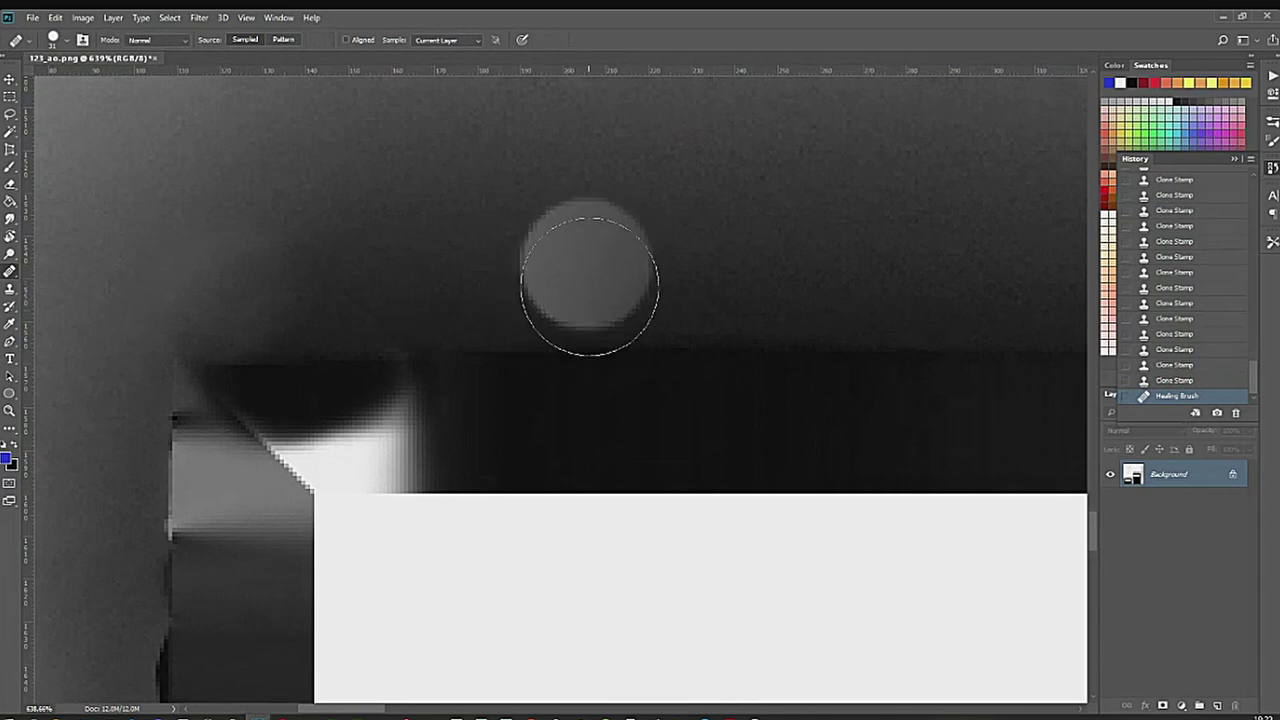
# Sample the dark tone above the lower-left white rectangle and clone it over the top of its upper-right corner artifact.
pyautogui.moveTo(668, 299)
pyautogui.mouseDown()
pyautogui.moveTo(641, 288)
pyautogui.moveTo(150, 307)
pyautogui.mouseUp()
pyautogui.moveTo(783, 334); pyautogui.dragTo(150, 334)
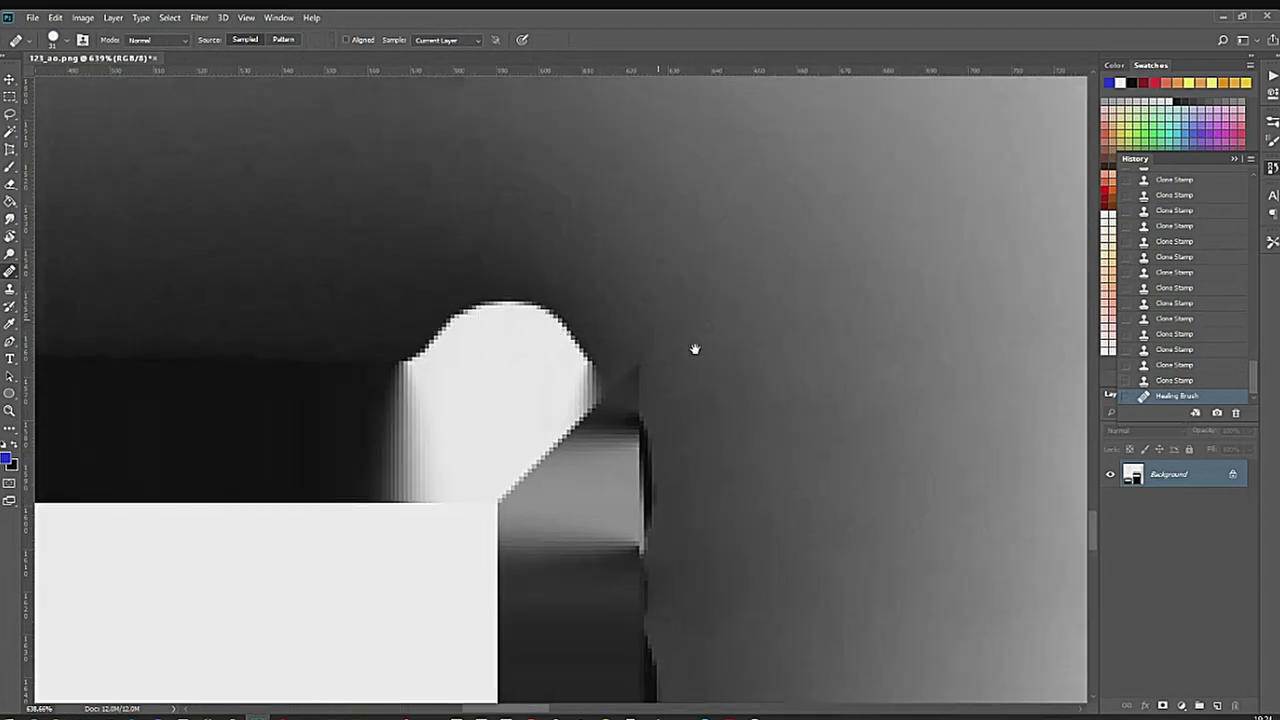
pyautogui.moveTo(694, 350); pyautogui.dragTo(623, 327)
pyautogui.moveTo(723, 326); pyautogui.dragTo(730, 326)
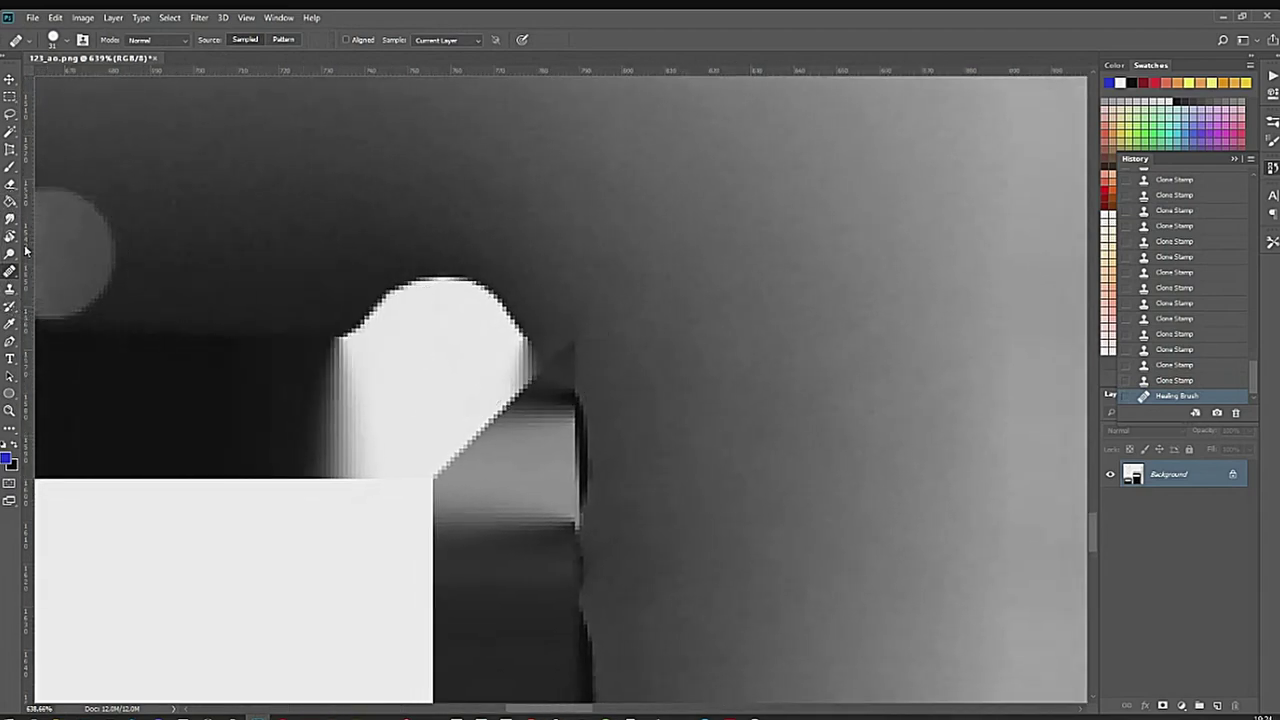
pyautogui.click(11, 289)
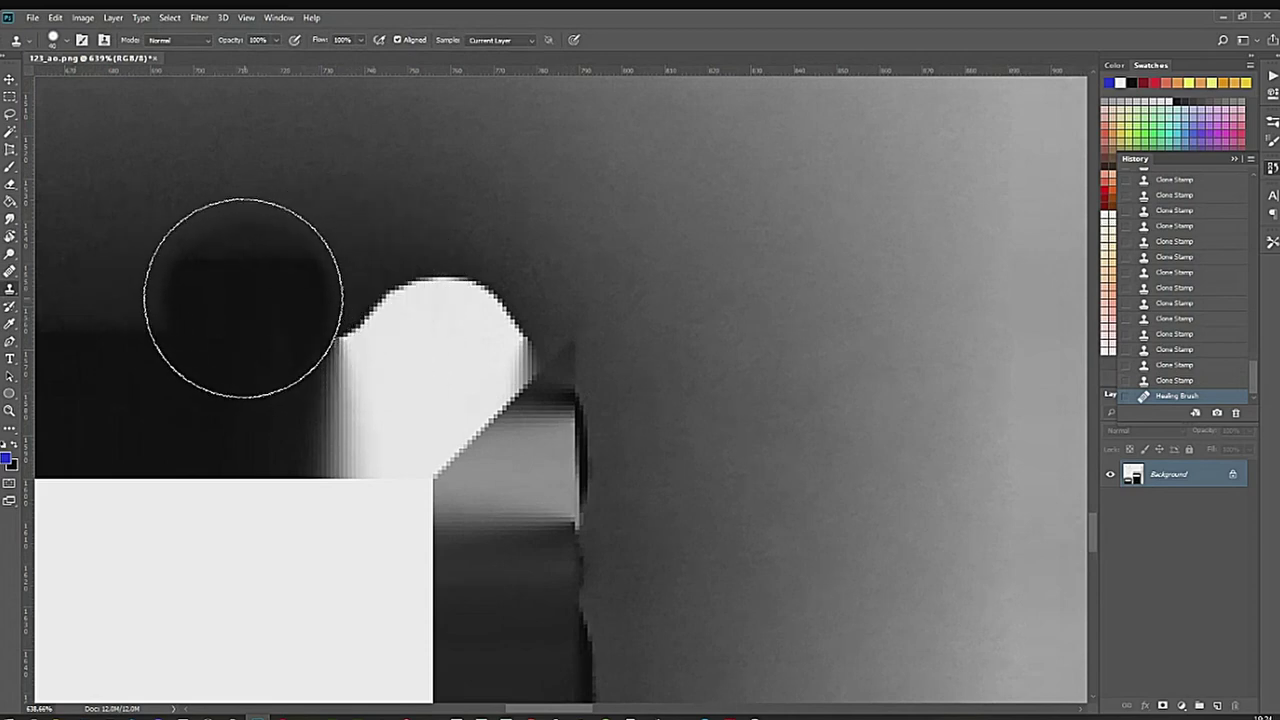
pyautogui.keyDown('alt'); pyautogui.click(222, 281); pyautogui.keyUp('alt')
pyautogui.moveTo(350, 307); pyautogui.dragTo(447, 302)
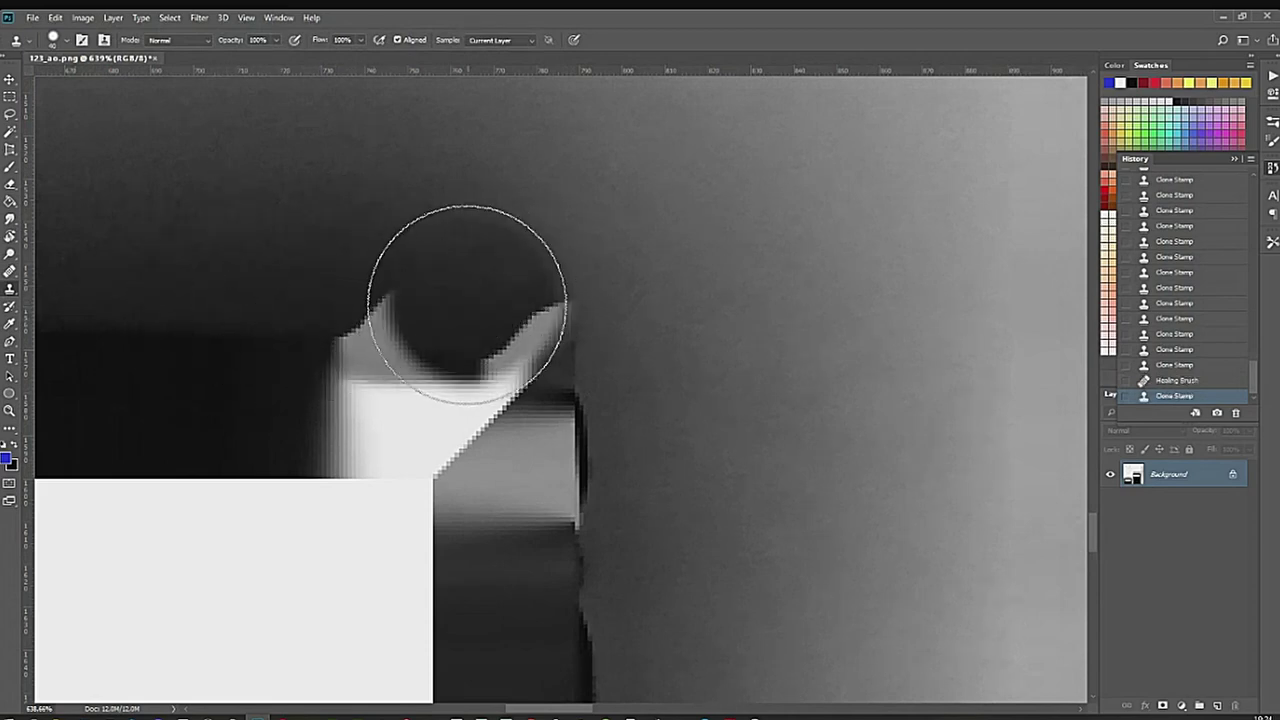
# Extend the Clone Stamp dark tones down across the middle of the white artifact at the lower-left rectangle's upper-right corner.
pyautogui.click(408, 326)
pyautogui.click(403, 331)
pyautogui.click(425, 331)
pyautogui.click(457, 322)
pyautogui.click(409, 354)
pyautogui.click(449, 357)
pyautogui.click(506, 349)
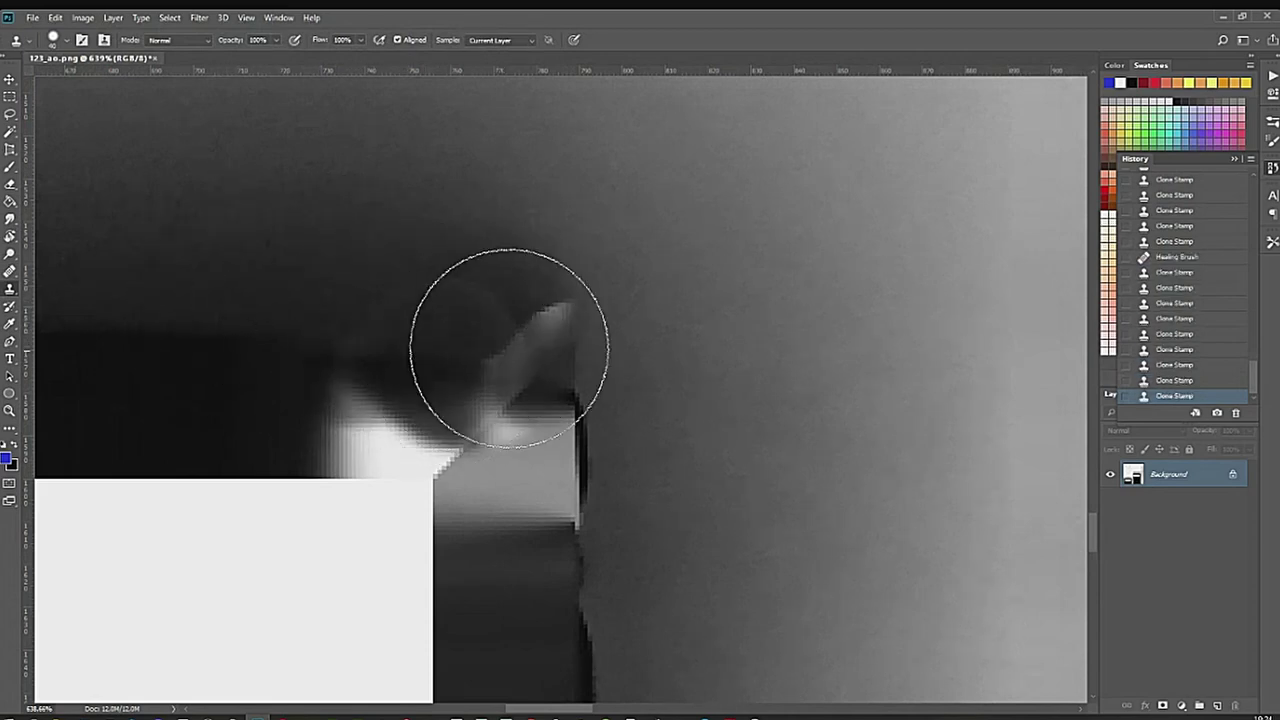
# Clone dark tones over the remaining light streak along the outer edge of the upper-right corner artifact.
pyautogui.click(500, 337)
pyautogui.click(570, 362)
pyautogui.click(568, 360)
pyautogui.click(541, 344)
pyautogui.click(360, 349)
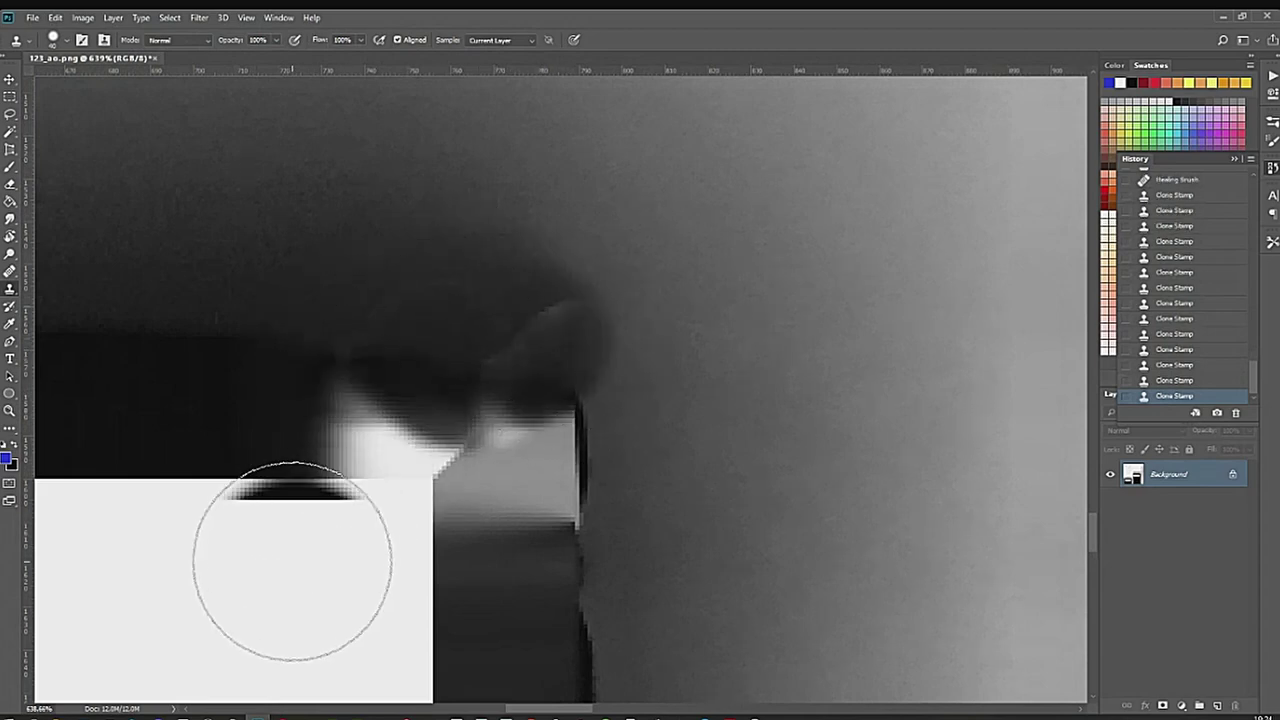
# Blend the cloned edge around the lower-left rectangle's upper-right corner into the surrounding gradient with the Healing Brush.
pyautogui.click(11, 186)
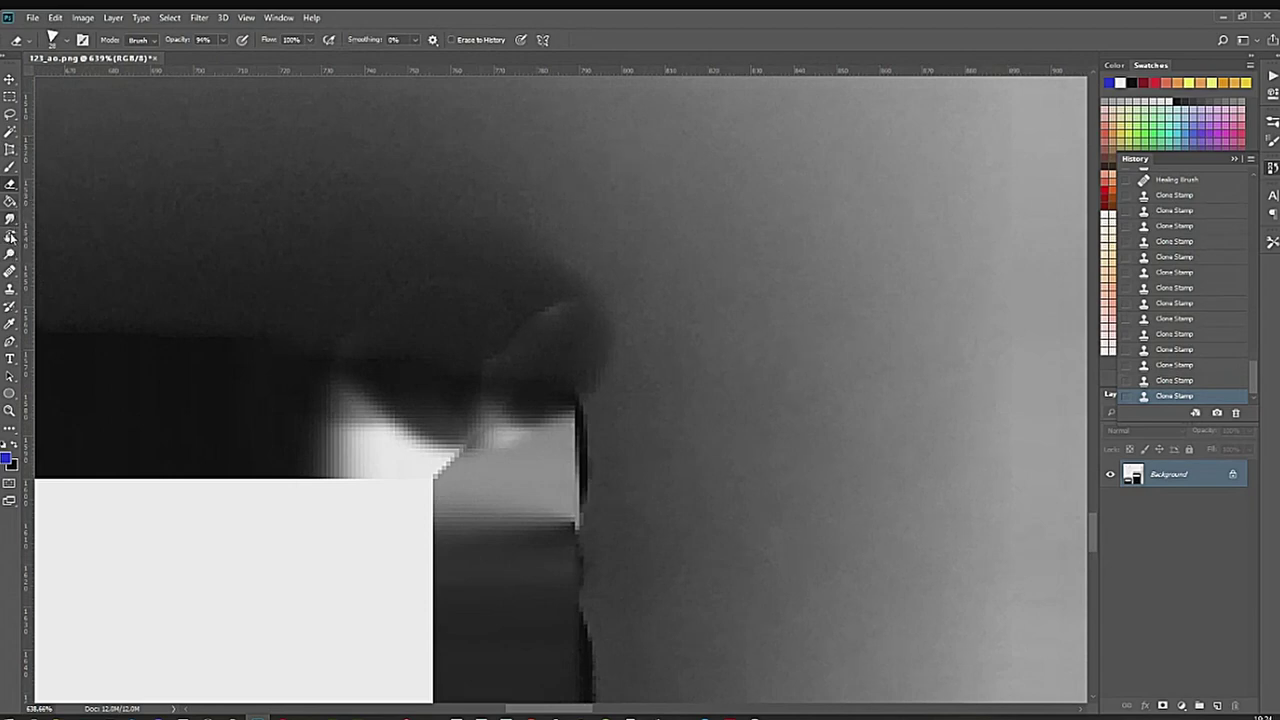
pyautogui.click(10, 272)
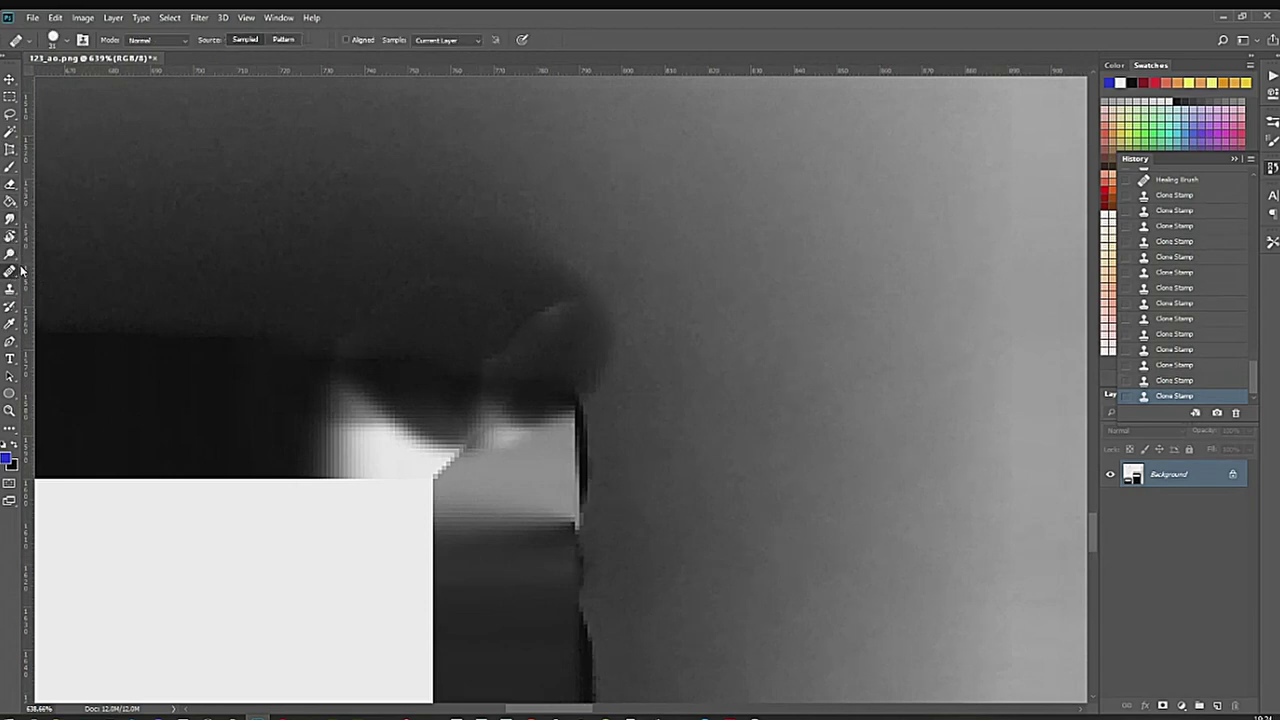
pyautogui.moveTo(588, 329)
pyautogui.mouseDown()
pyautogui.moveTo(632, 386)
pyautogui.moveTo(600, 376)
pyautogui.mouseUp()
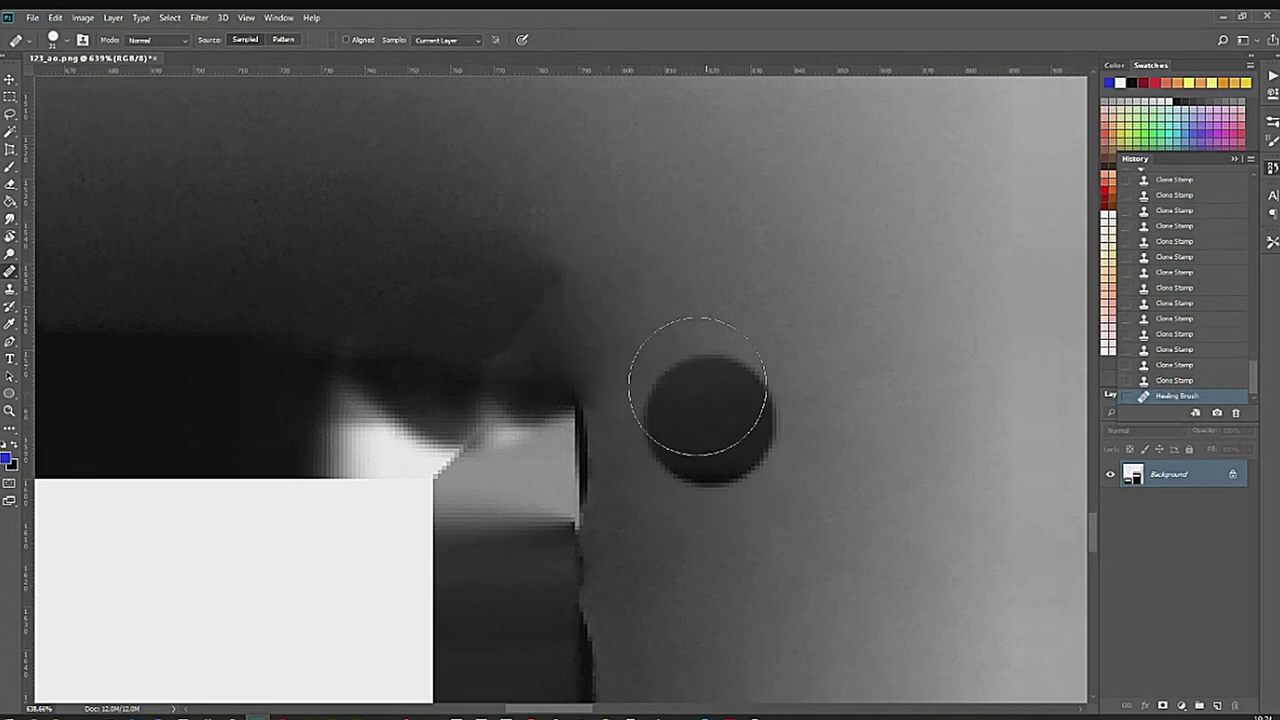
pyautogui.moveTo(703, 394)
pyautogui.mouseDown()
pyautogui.moveTo(653, 410)
pyautogui.moveTo(577, 288)
pyautogui.mouseUp()
pyautogui.click(641, 354)
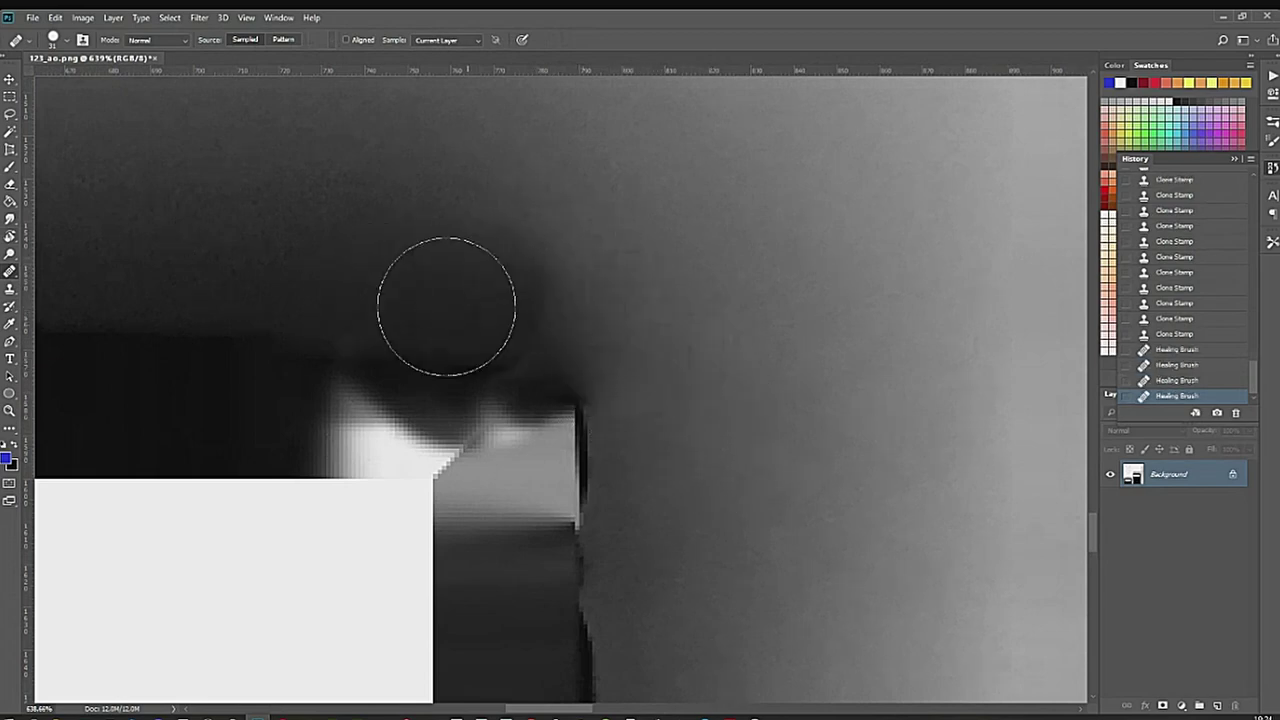
pyautogui.moveTo(446, 306); pyautogui.dragTo(493, 301)
pyautogui.click(631, 390)
pyautogui.moveTo(551, 340); pyautogui.dragTo(506, 348)
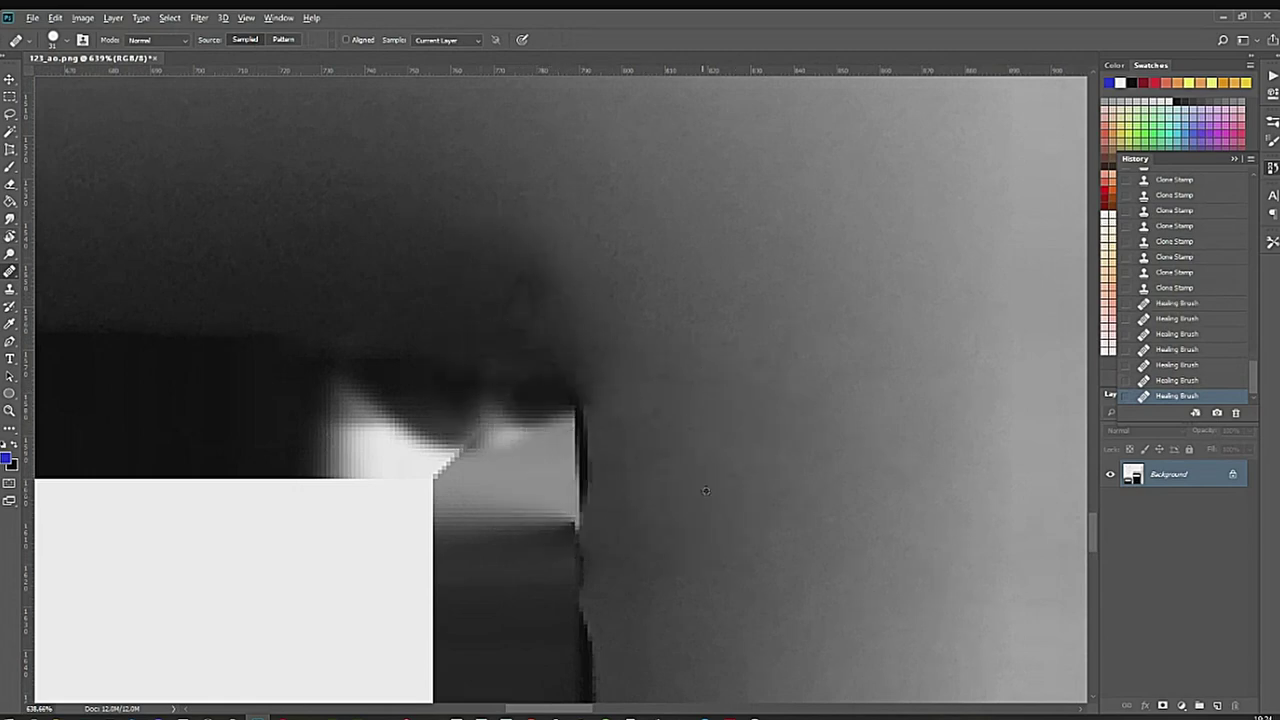
pyautogui.moveTo(715, 479); pyautogui.dragTo(725, 488)
# Sample the dark area below the right-hand white rectangle and clone it over the small grey patch near the map's lower edge.
pyautogui.keyDown('alt'); pyautogui.scroll(-10, 735, 482); pyautogui.keyUp('alt')
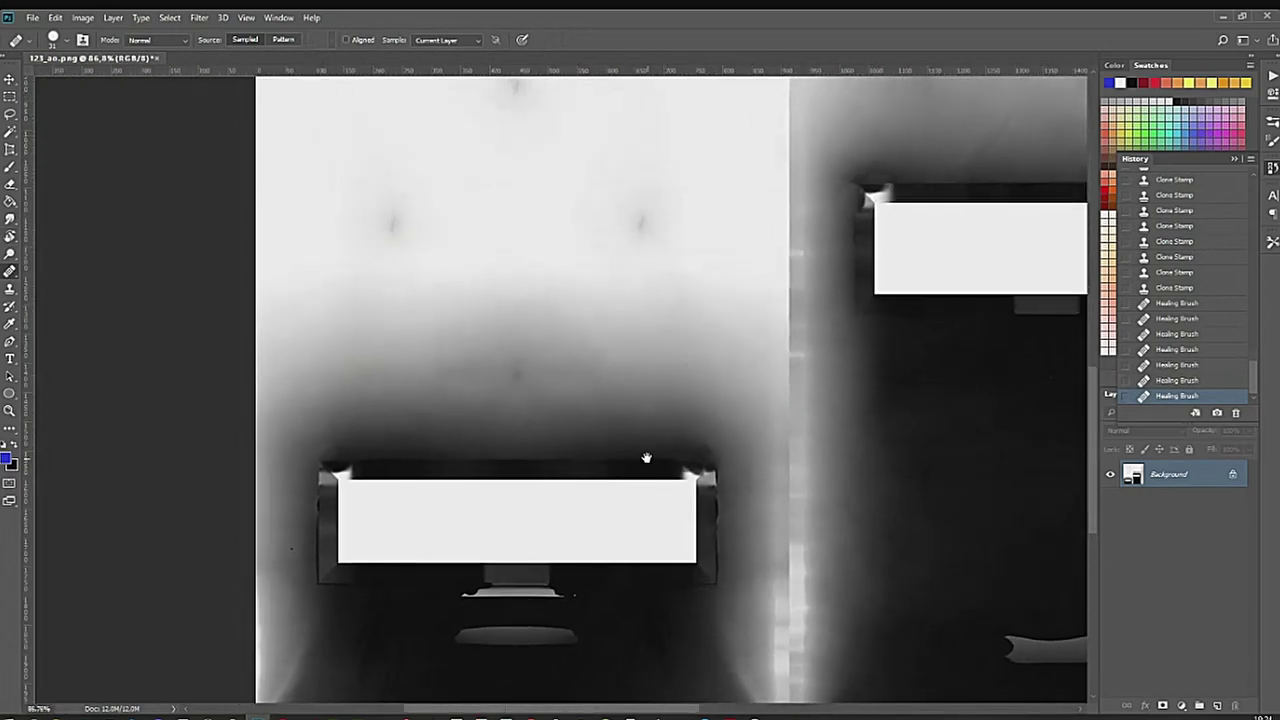
pyautogui.moveTo(646, 457); pyautogui.dragTo(600, 577)
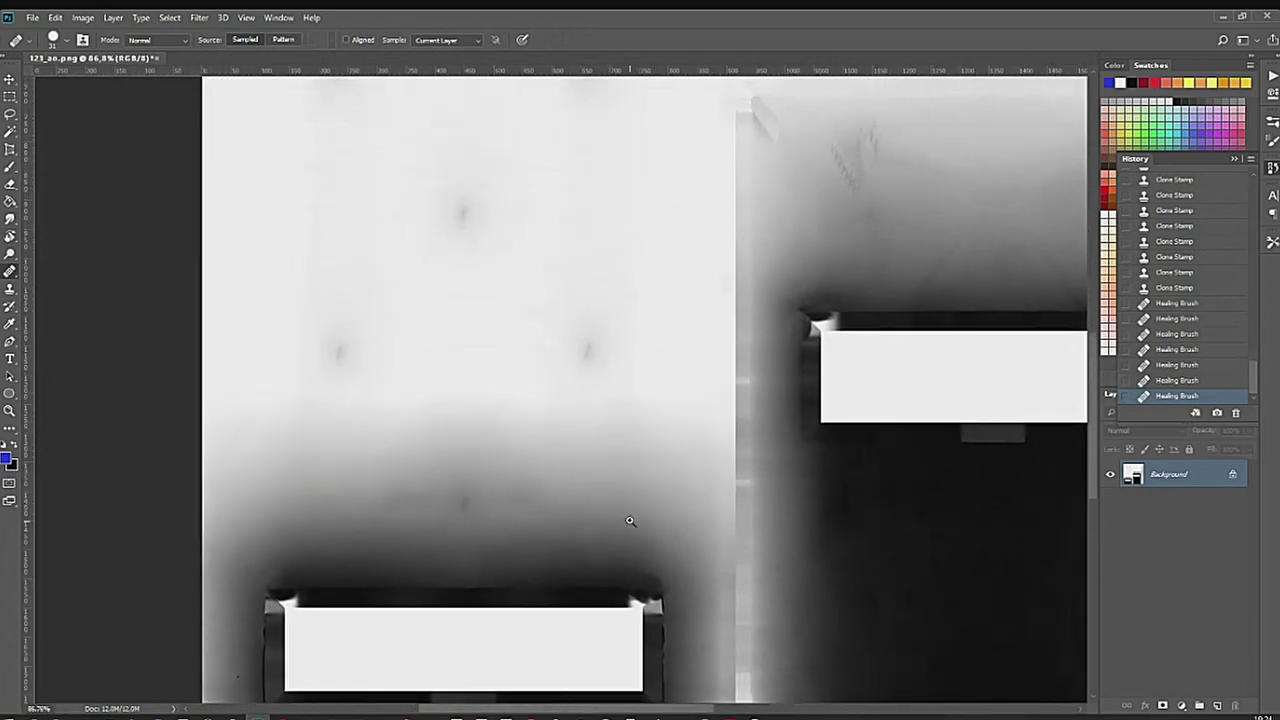
pyautogui.keyDown('alt'); pyautogui.scroll(-5, 630, 521); pyautogui.keyUp('alt')
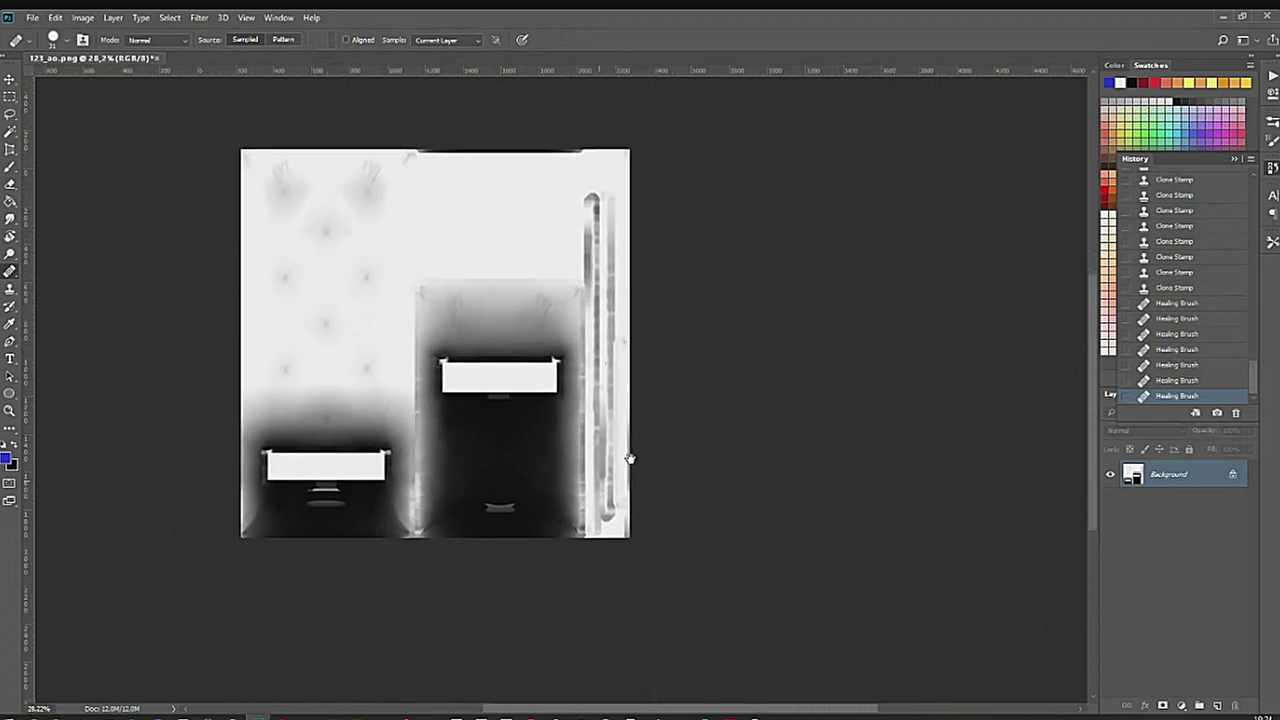
pyautogui.keyDown('alt'); pyautogui.scroll(4, 623, 457); pyautogui.keyUp('alt')
pyautogui.keyDown('alt'); pyautogui.scroll(-3, 586, 503); pyautogui.keyUp('alt')
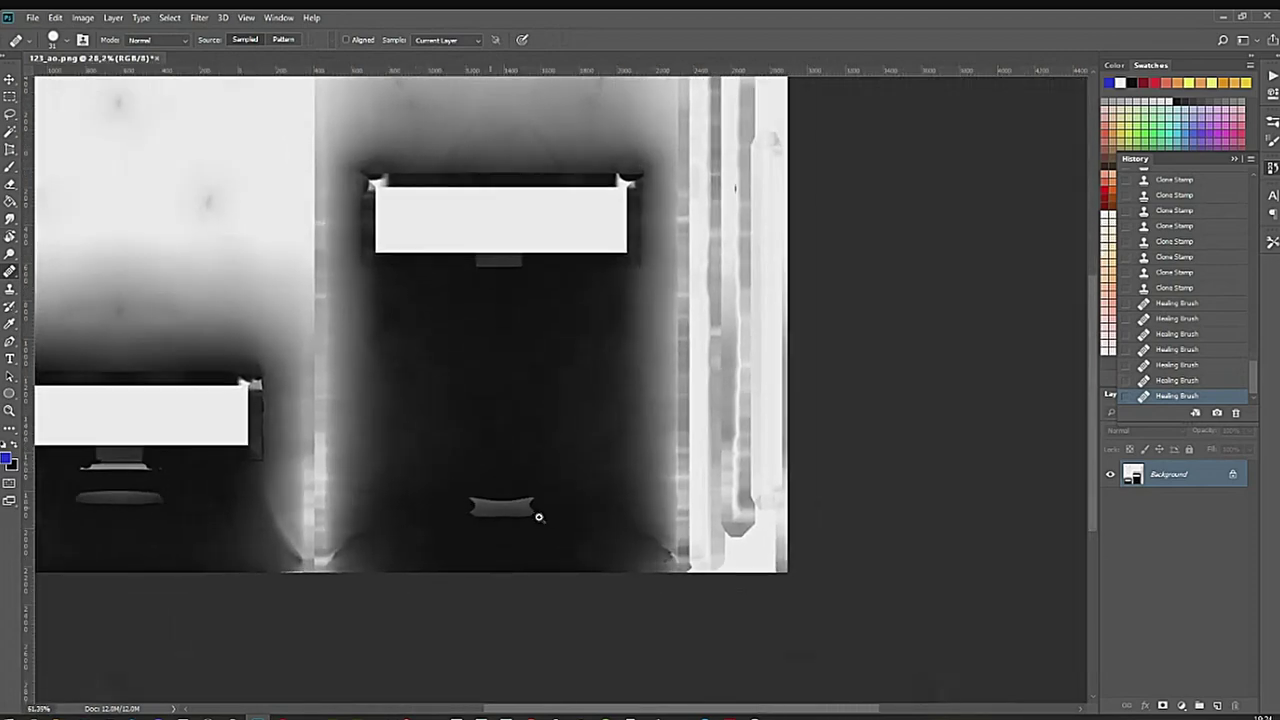
pyautogui.keyDown('alt'); pyautogui.scroll(3, 545, 518); pyautogui.keyUp('alt')
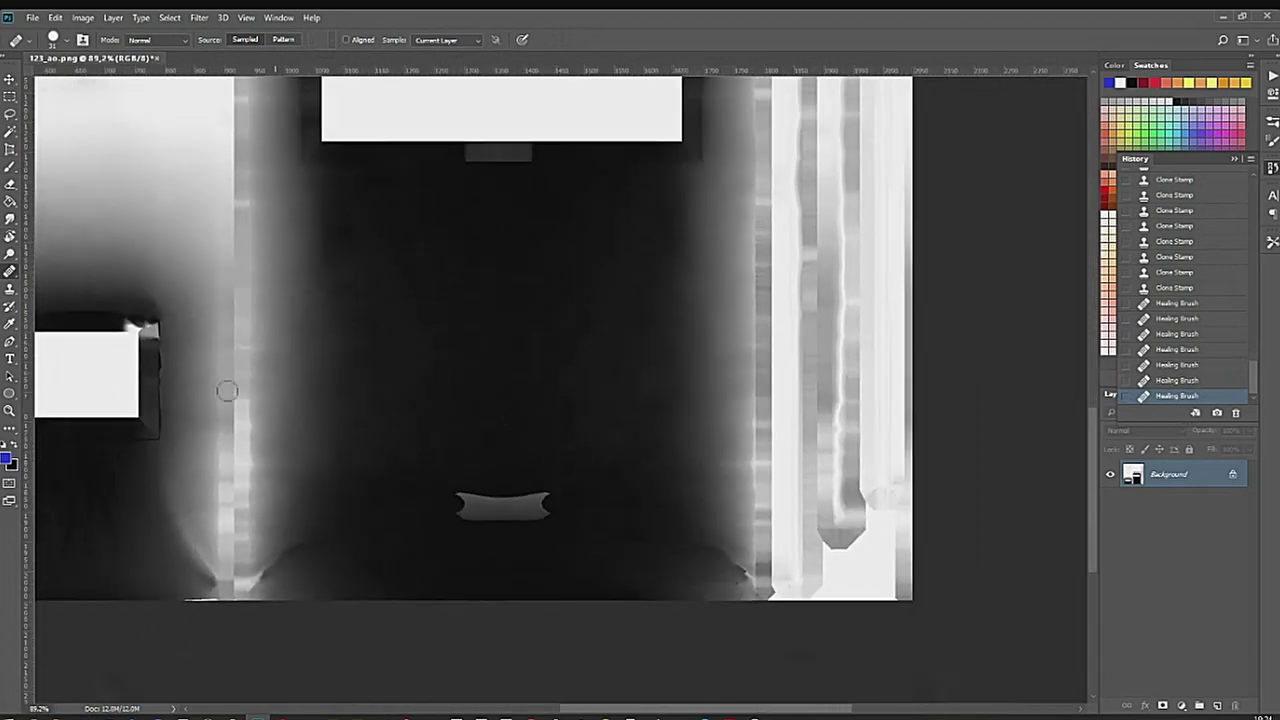
pyautogui.press('s')
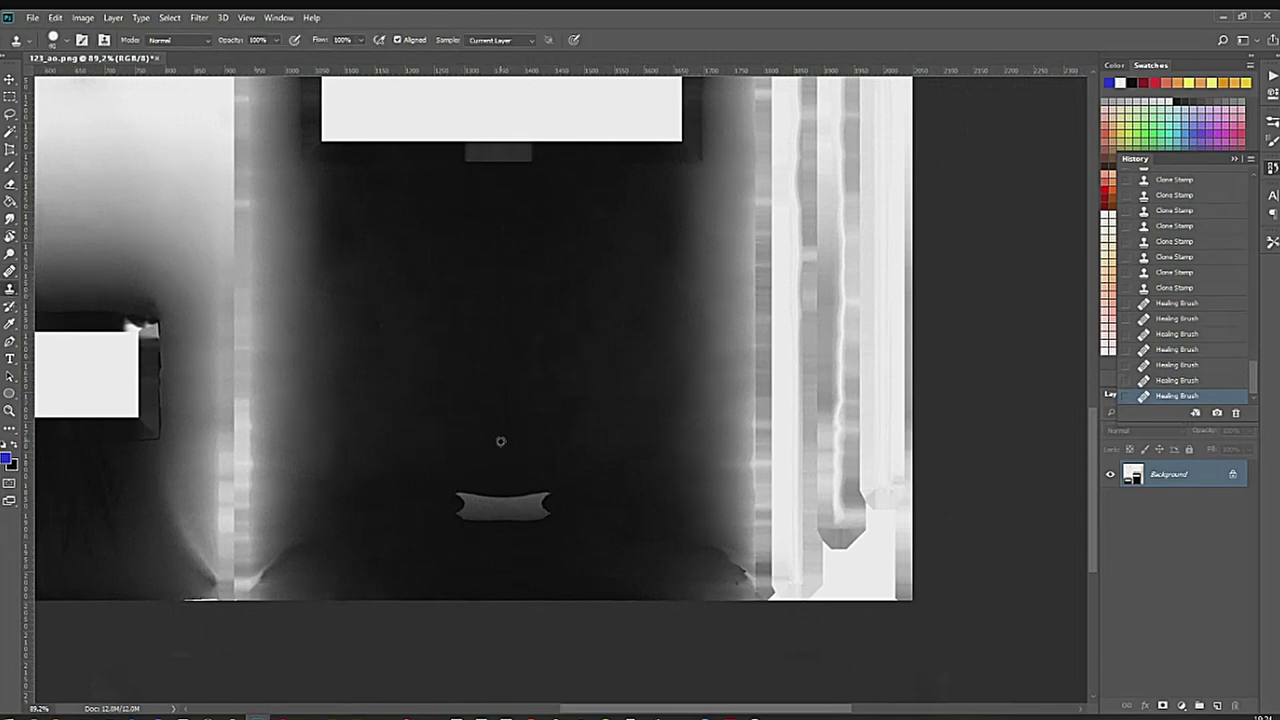
pyautogui.keyDown('alt'); pyautogui.click(501, 441); pyautogui.keyUp('alt')
pyautogui.moveTo(458, 509); pyautogui.dragTo(552, 516)
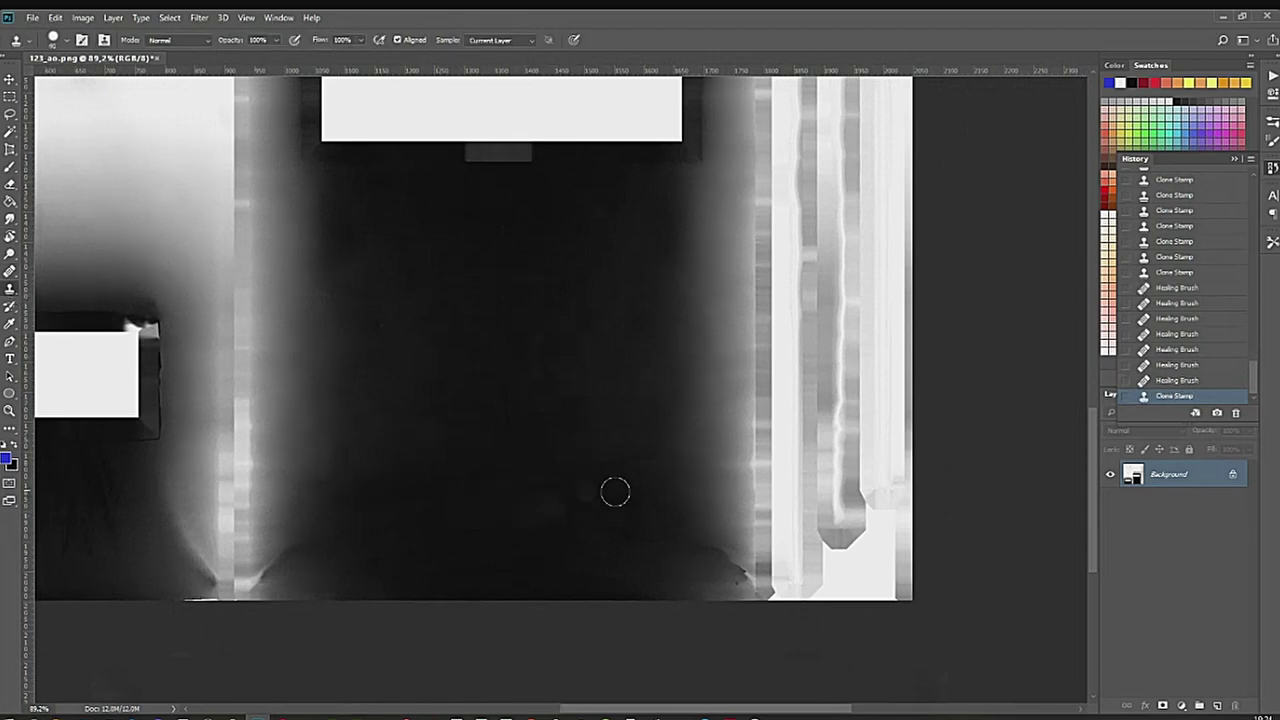
# Clone dark tones over the light ellipse and white strip below the lower-left rectangle, undoing the misaligned first stroke.
pyautogui.moveTo(414, 454); pyautogui.dragTo(757, 437)
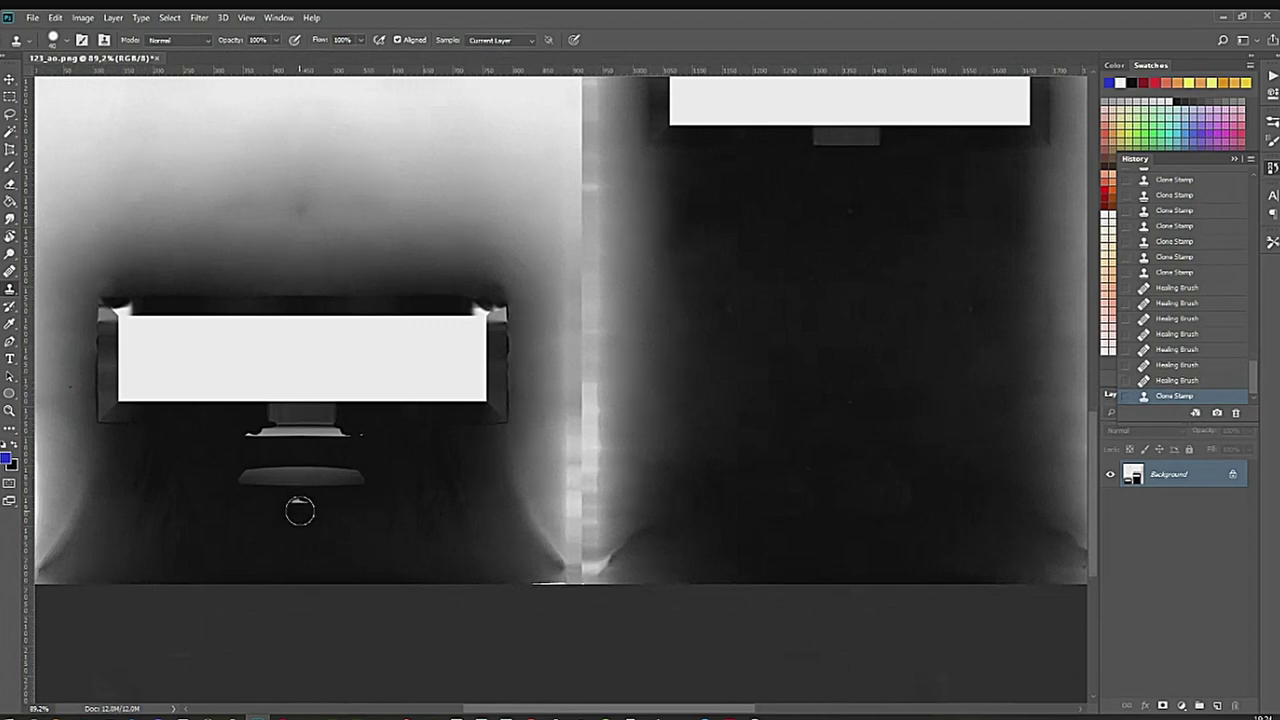
pyautogui.moveTo(288, 517)
pyautogui.mouseDown()
pyautogui.moveTo(337, 474)
pyautogui.moveTo(260, 483)
pyautogui.moveTo(311, 474)
pyautogui.moveTo(283, 459)
pyautogui.moveTo(300, 440)
pyautogui.moveTo(286, 434)
pyautogui.mouseUp()
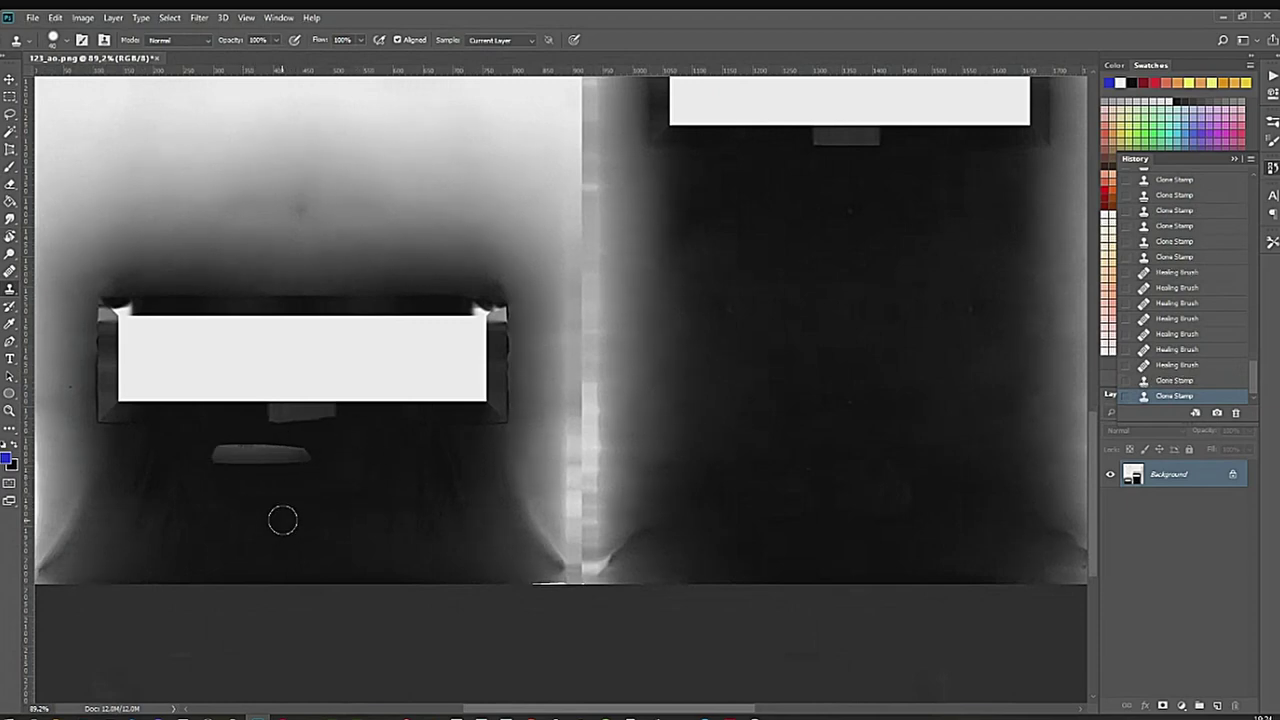
pyautogui.hotkey('ctrl', 'z')
pyautogui.moveTo(354, 480)
pyautogui.mouseDown()
pyautogui.moveTo(249, 471)
pyautogui.moveTo(263, 529)
pyautogui.mouseUp()
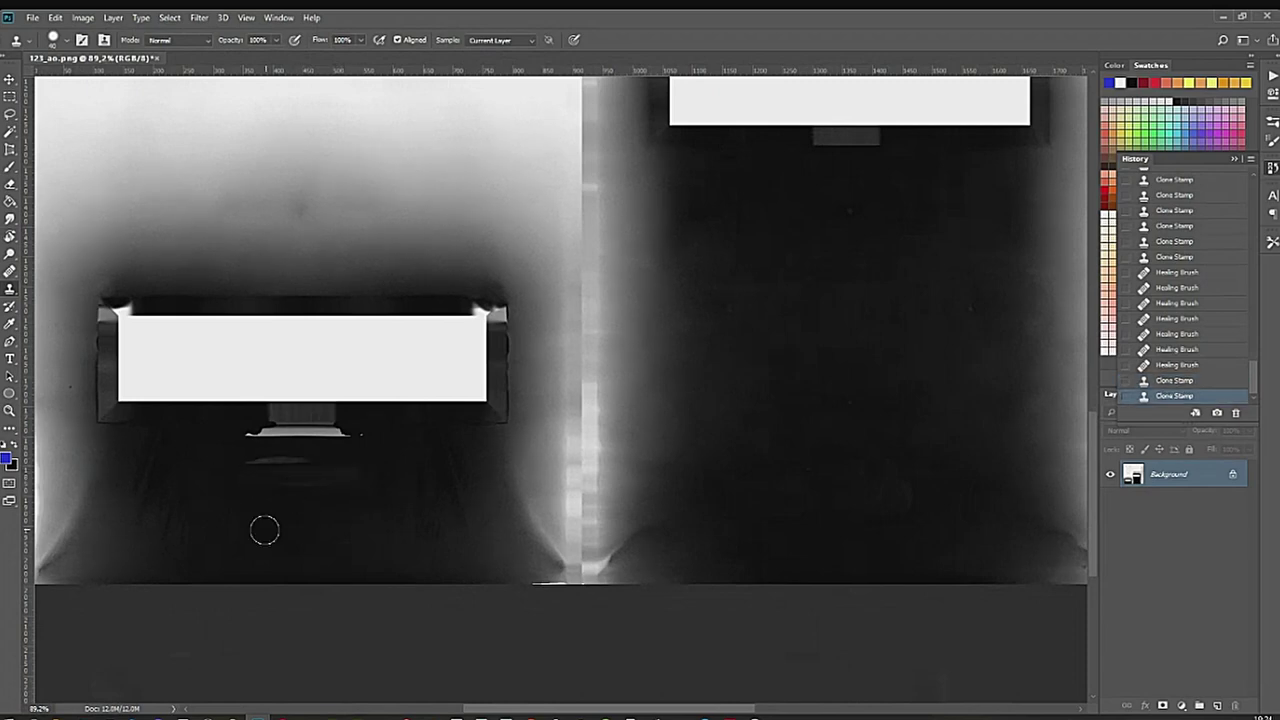
pyautogui.moveTo(323, 463)
pyautogui.mouseDown()
pyautogui.moveTo(323, 451)
pyautogui.moveTo(251, 437)
pyautogui.moveTo(329, 434)
pyautogui.moveTo(282, 430)
pyautogui.moveTo(348, 420)
pyautogui.mouseUp()
pyautogui.keyDown('alt'); pyautogui.click(352, 453); pyautogui.keyUp('alt')
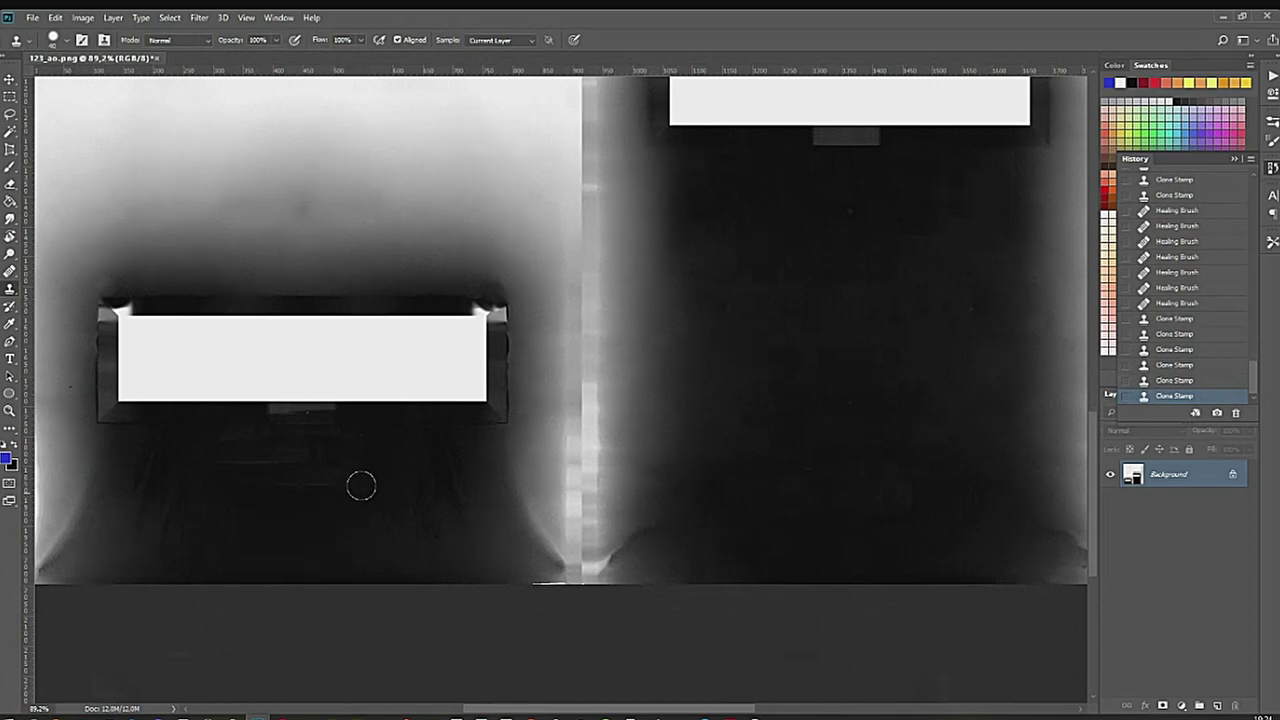
# Save the retouched 123_ao.png, switch to Substance 3D Painter and reload the 123_ao texture in the project's assets.
pyautogui.click(35, 18)
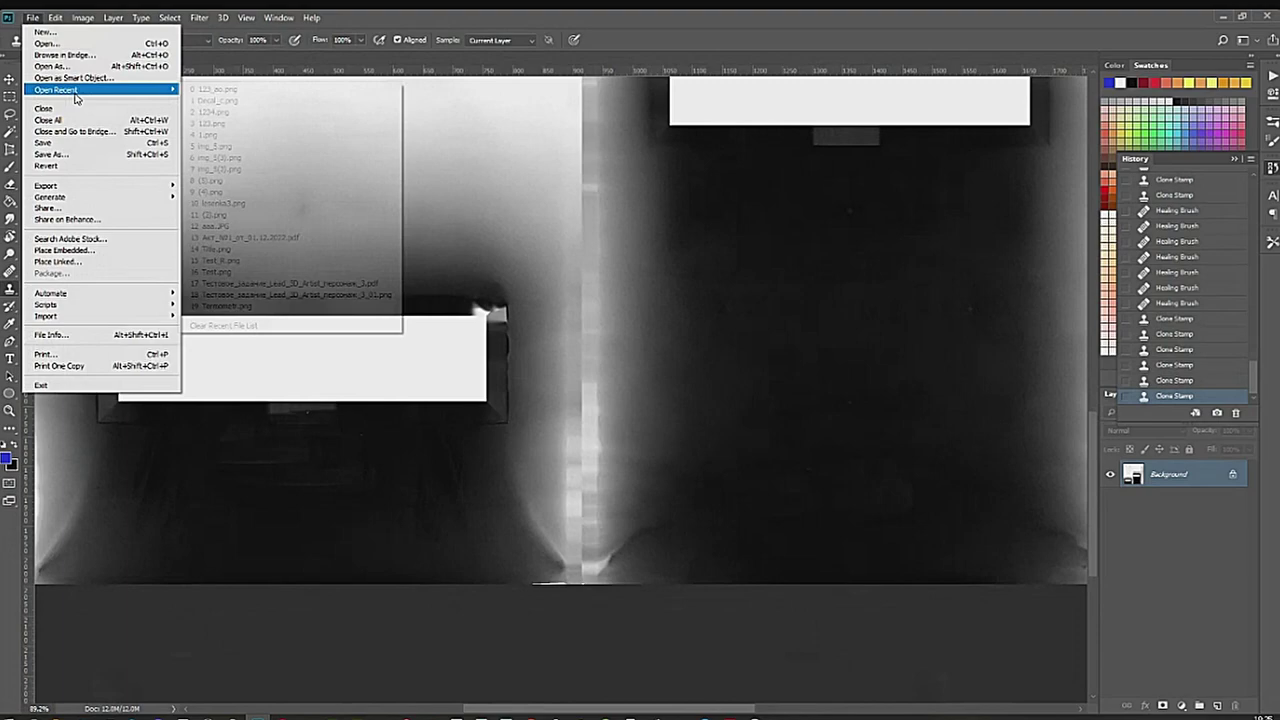
pyautogui.click(50, 149)
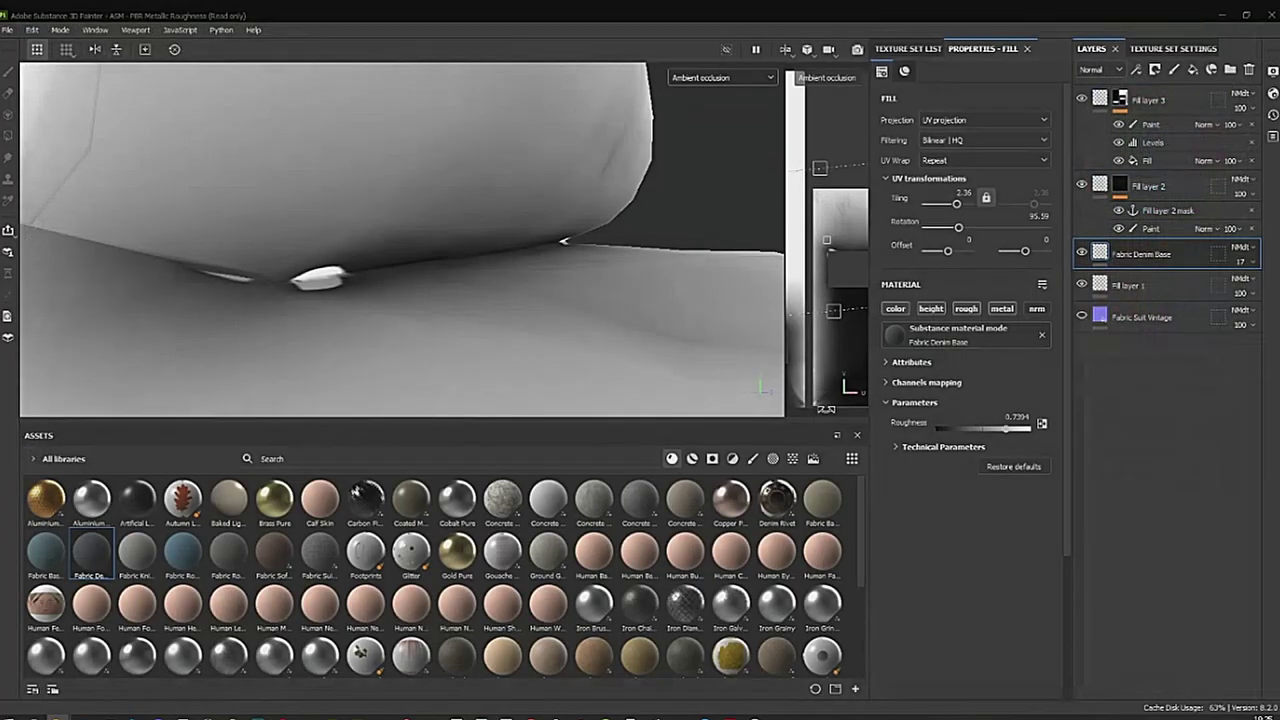
pyautogui.click(791, 458)
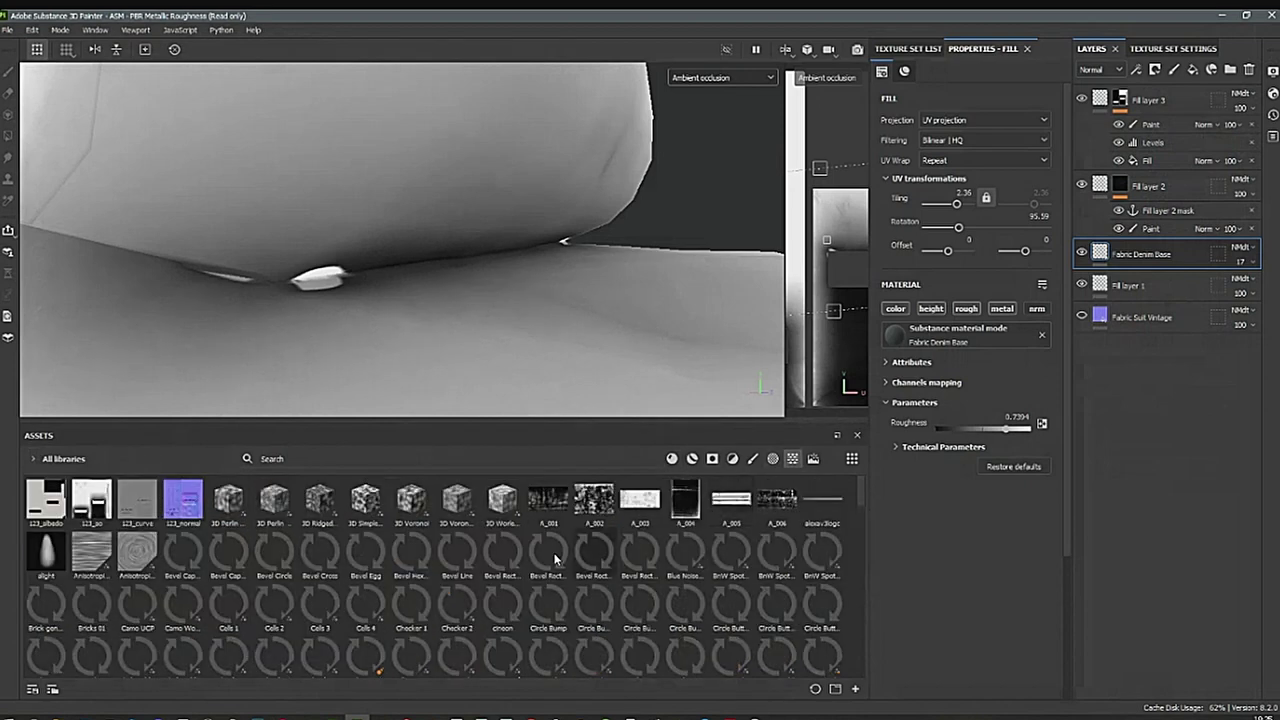
pyautogui.click(38, 459)
pyautogui.click(238, 438)
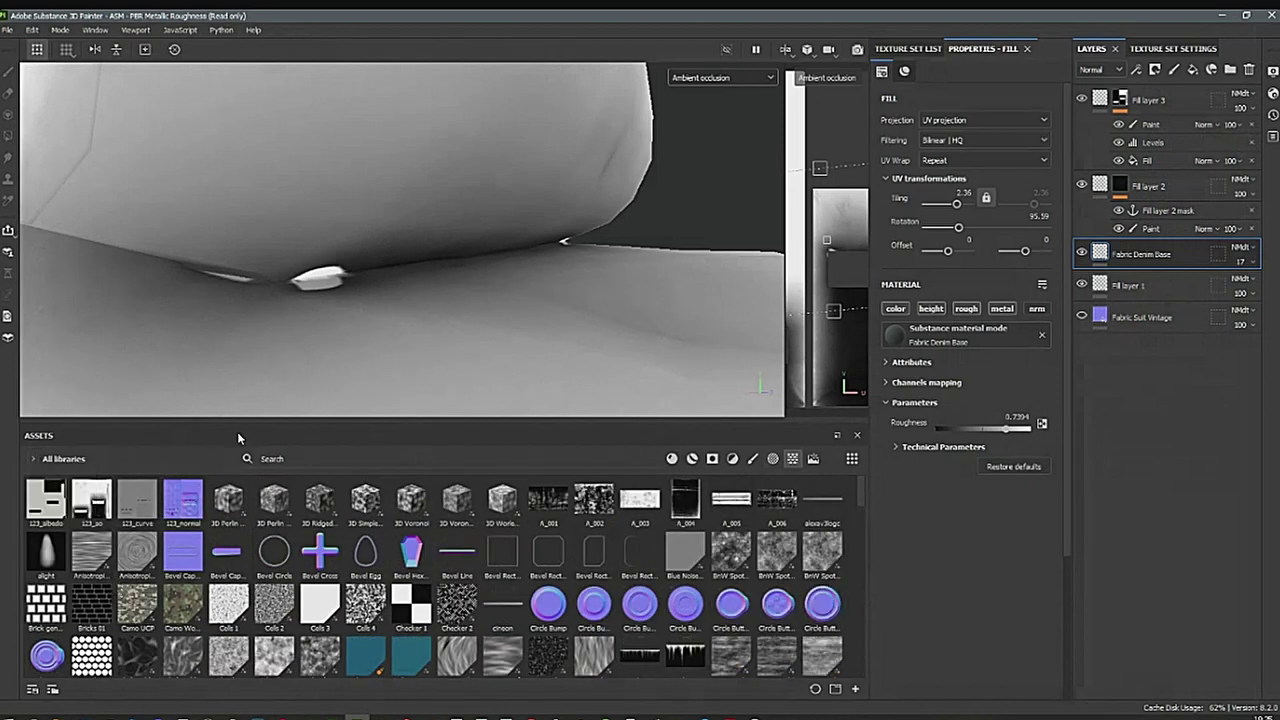
pyautogui.rightClick(96, 499)
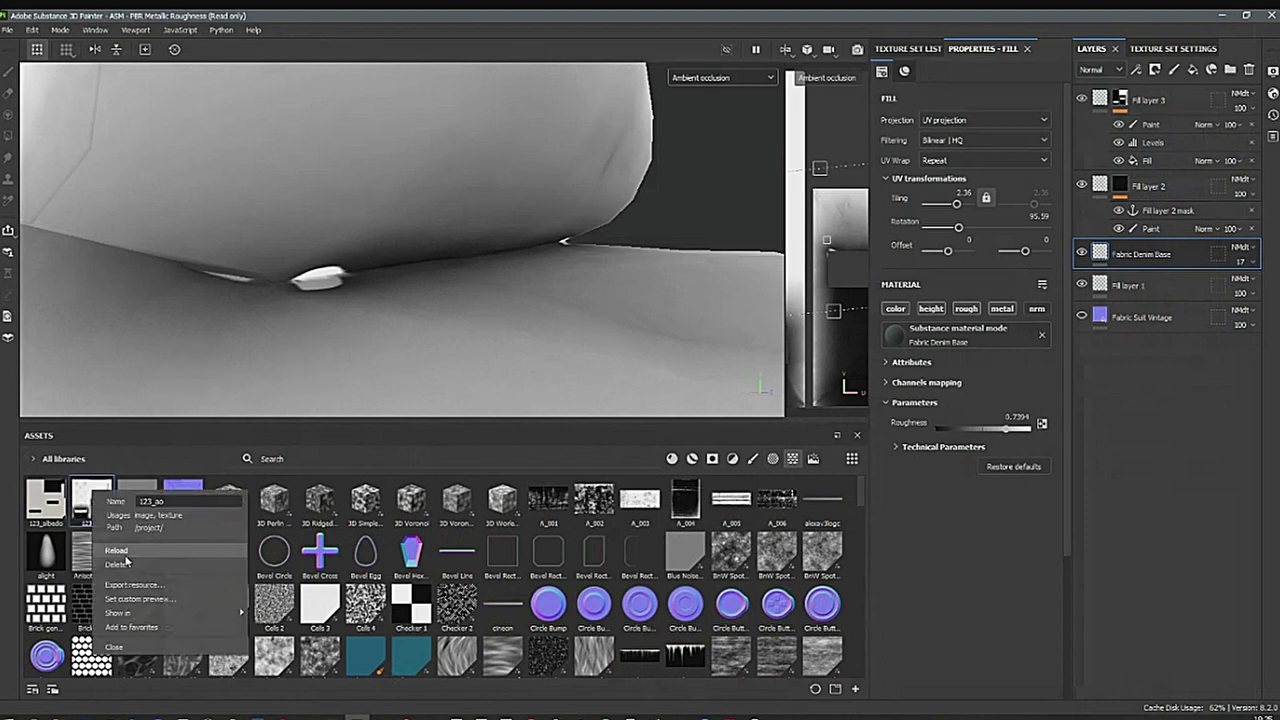
pyautogui.click(118, 551)
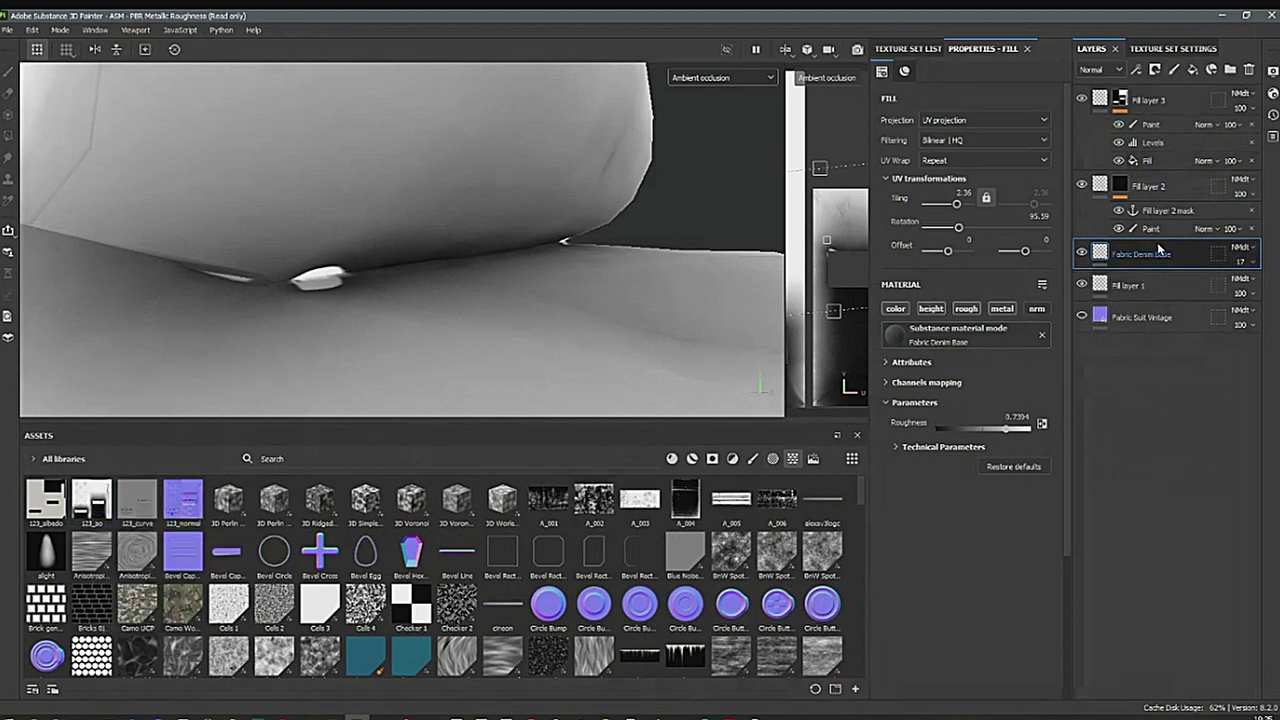
# Reassign the 123_ao texture as the Ambient occlusion mesh map and check the crease under the mattress roll.
pyautogui.click(1168, 50)
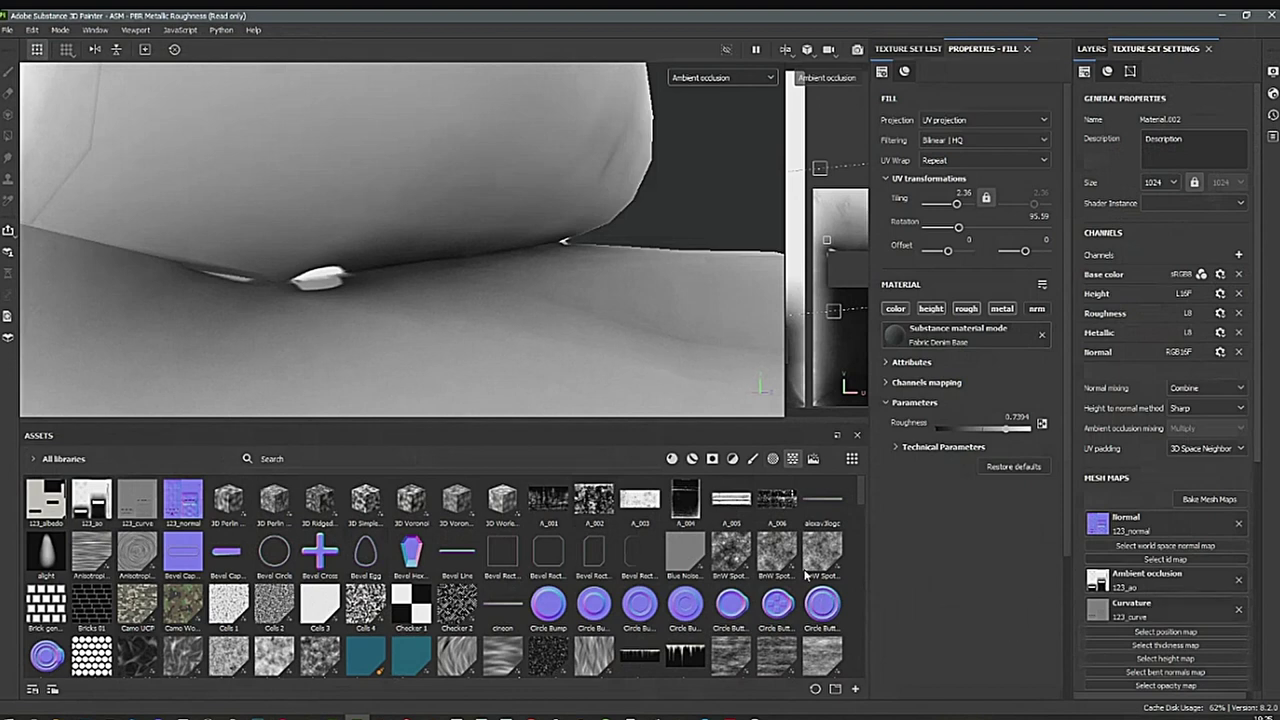
pyautogui.moveTo(93, 506); pyautogui.dragTo(1105, 582)
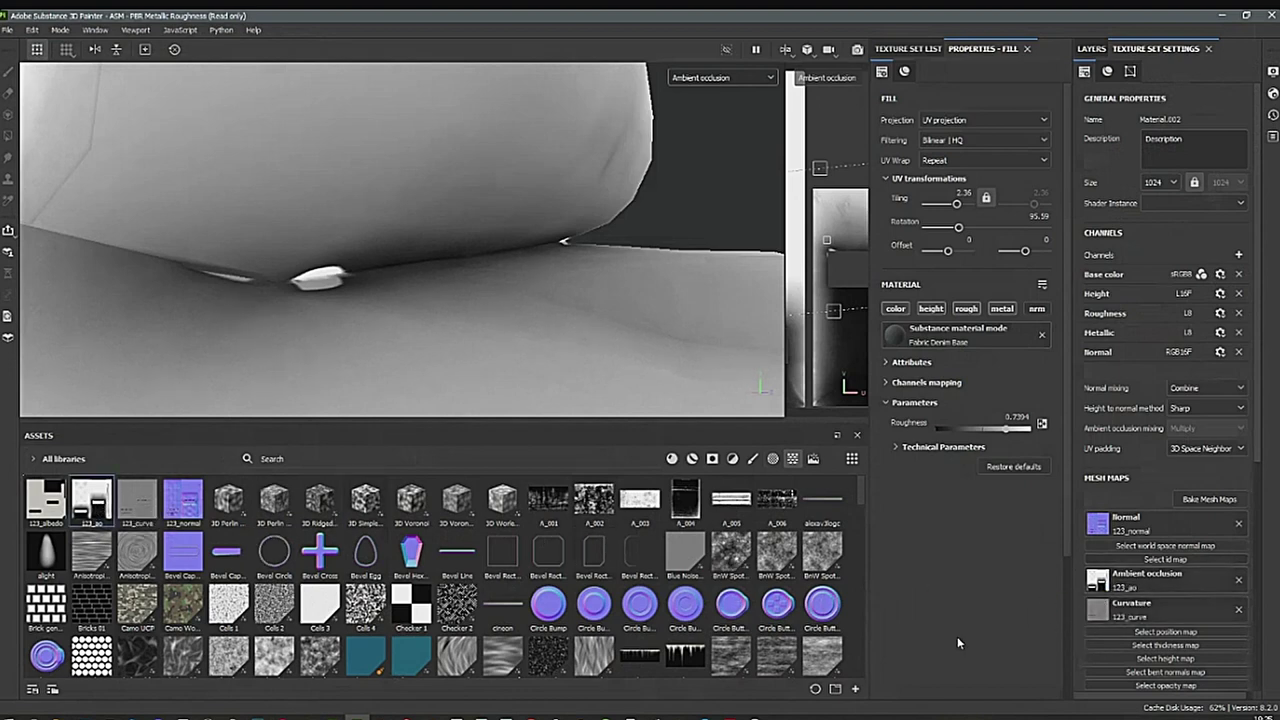
pyautogui.keyDown('alt'); pyautogui.moveTo(625, 215); pyautogui.dragTo(655, 212); pyautogui.keyUp('alt')
pyautogui.keyDown('alt'); pyautogui.moveTo(494, 267); pyautogui.dragTo(467, 261); pyautogui.keyUp('alt')
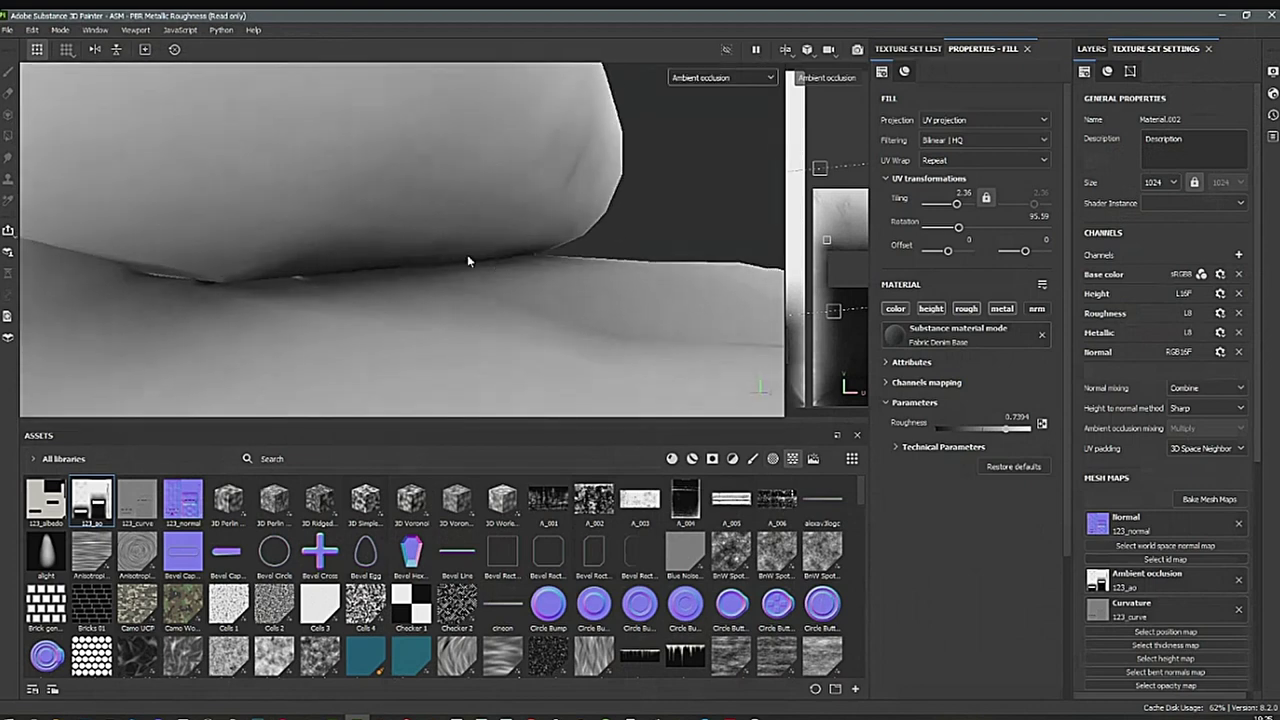
# Show the full material in the viewport and examine the mattress crease and the whole model from several angles.
pyautogui.press('m')
pyautogui.keyDown('alt'); pyautogui.moveTo(586, 225); pyautogui.dragTo(553, 246); pyautogui.keyUp('alt')
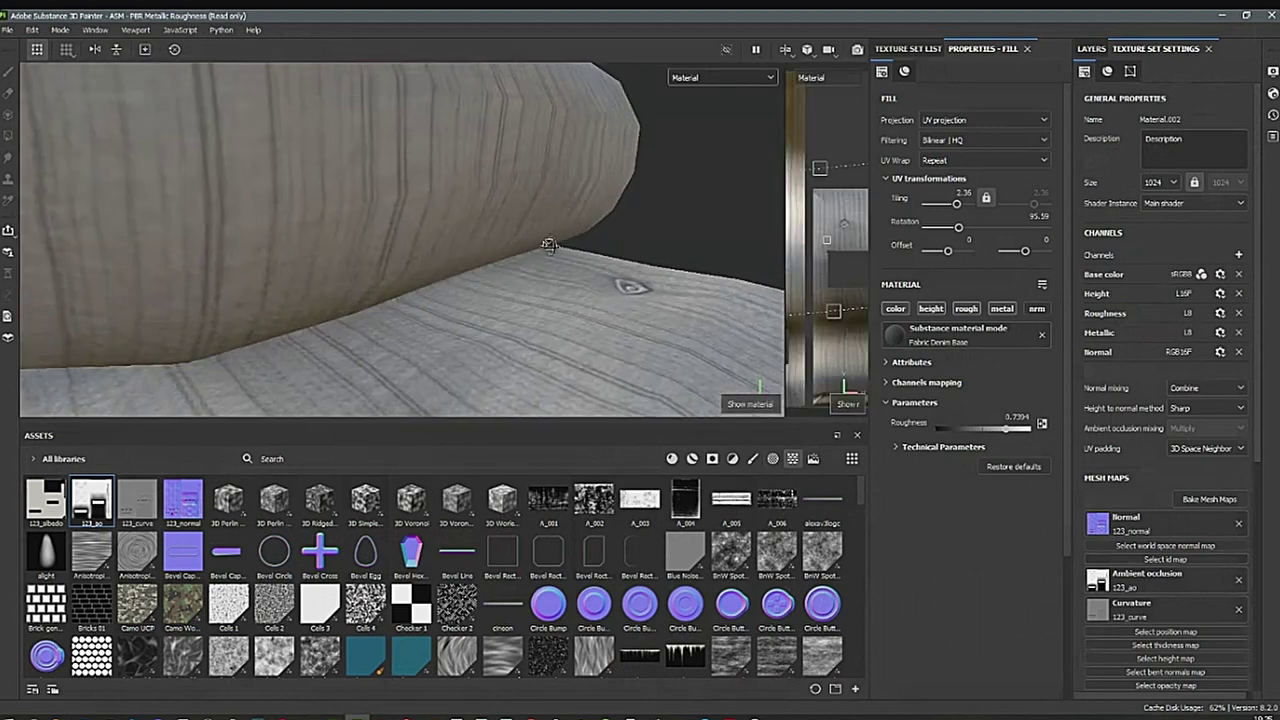
pyautogui.keyDown('alt'); pyautogui.moveTo(648, 220); pyautogui.dragTo(388, 289); pyautogui.keyUp('alt')
pyautogui.moveTo(583, 229)
pyautogui.keyDown('alt'); pyautogui.mouseDown()
pyautogui.moveTo(600, 195)
pyautogui.moveTo(278, 281)
pyautogui.moveTo(349, 309)
pyautogui.moveTo(330, 290)
pyautogui.moveTo(431, 340)
pyautogui.mouseUp(); pyautogui.keyUp('alt')
pyautogui.keyDown('shift'); pyautogui.moveTo(431, 340); pyautogui.dragTo(494, 327, button='right'); pyautogui.keyUp('shift')
pyautogui.keyDown('alt'); pyautogui.moveTo(493, 327); pyautogui.dragTo(610, 275); pyautogui.keyUp('alt')
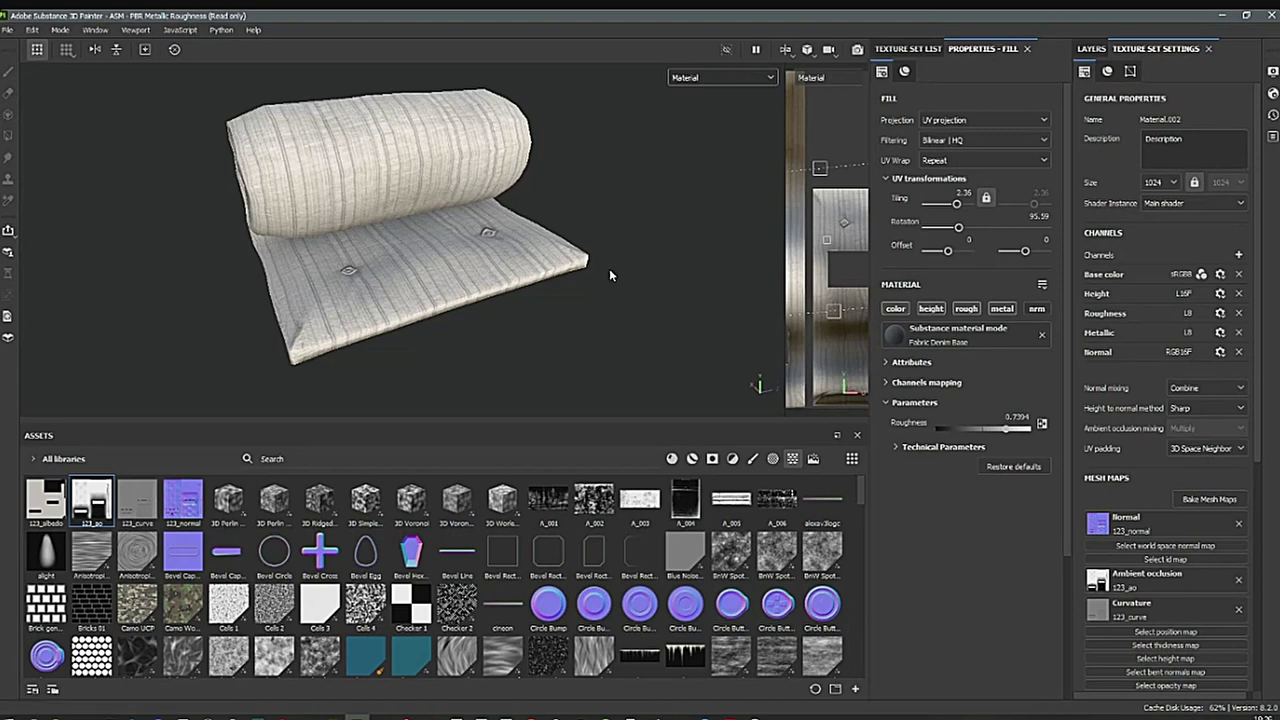
pyautogui.hotkey('alt', 'Tab')
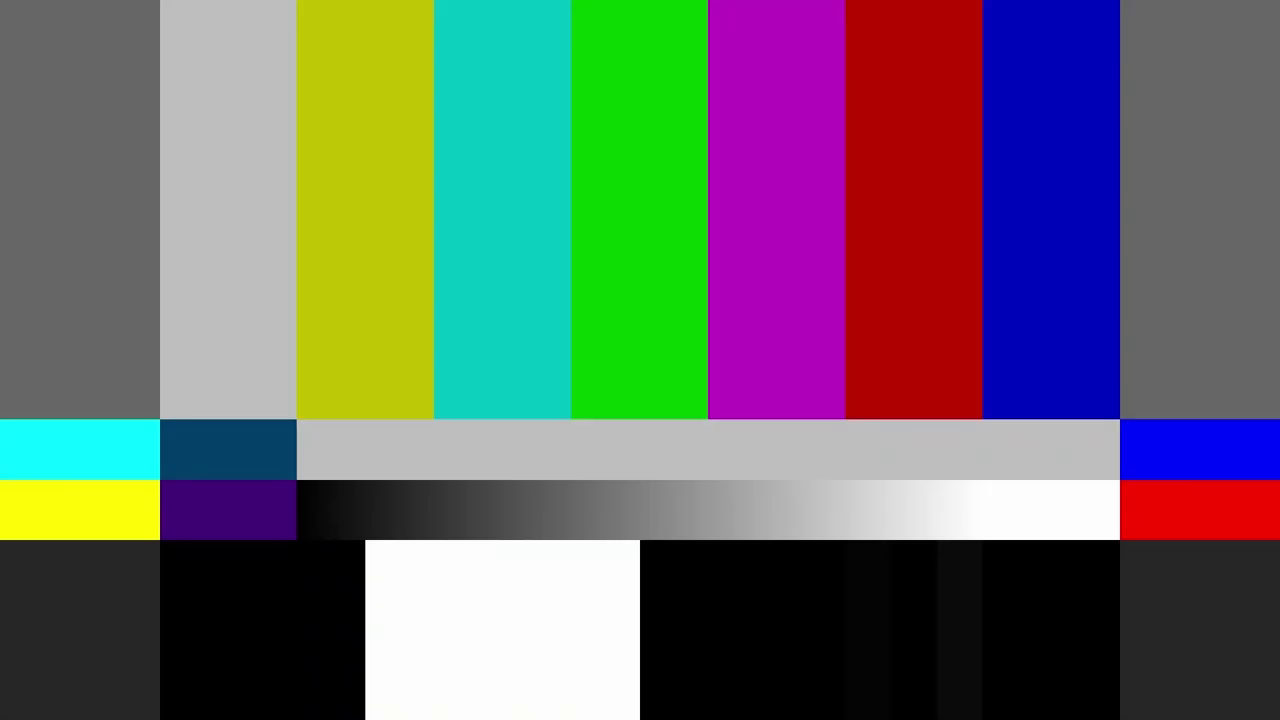